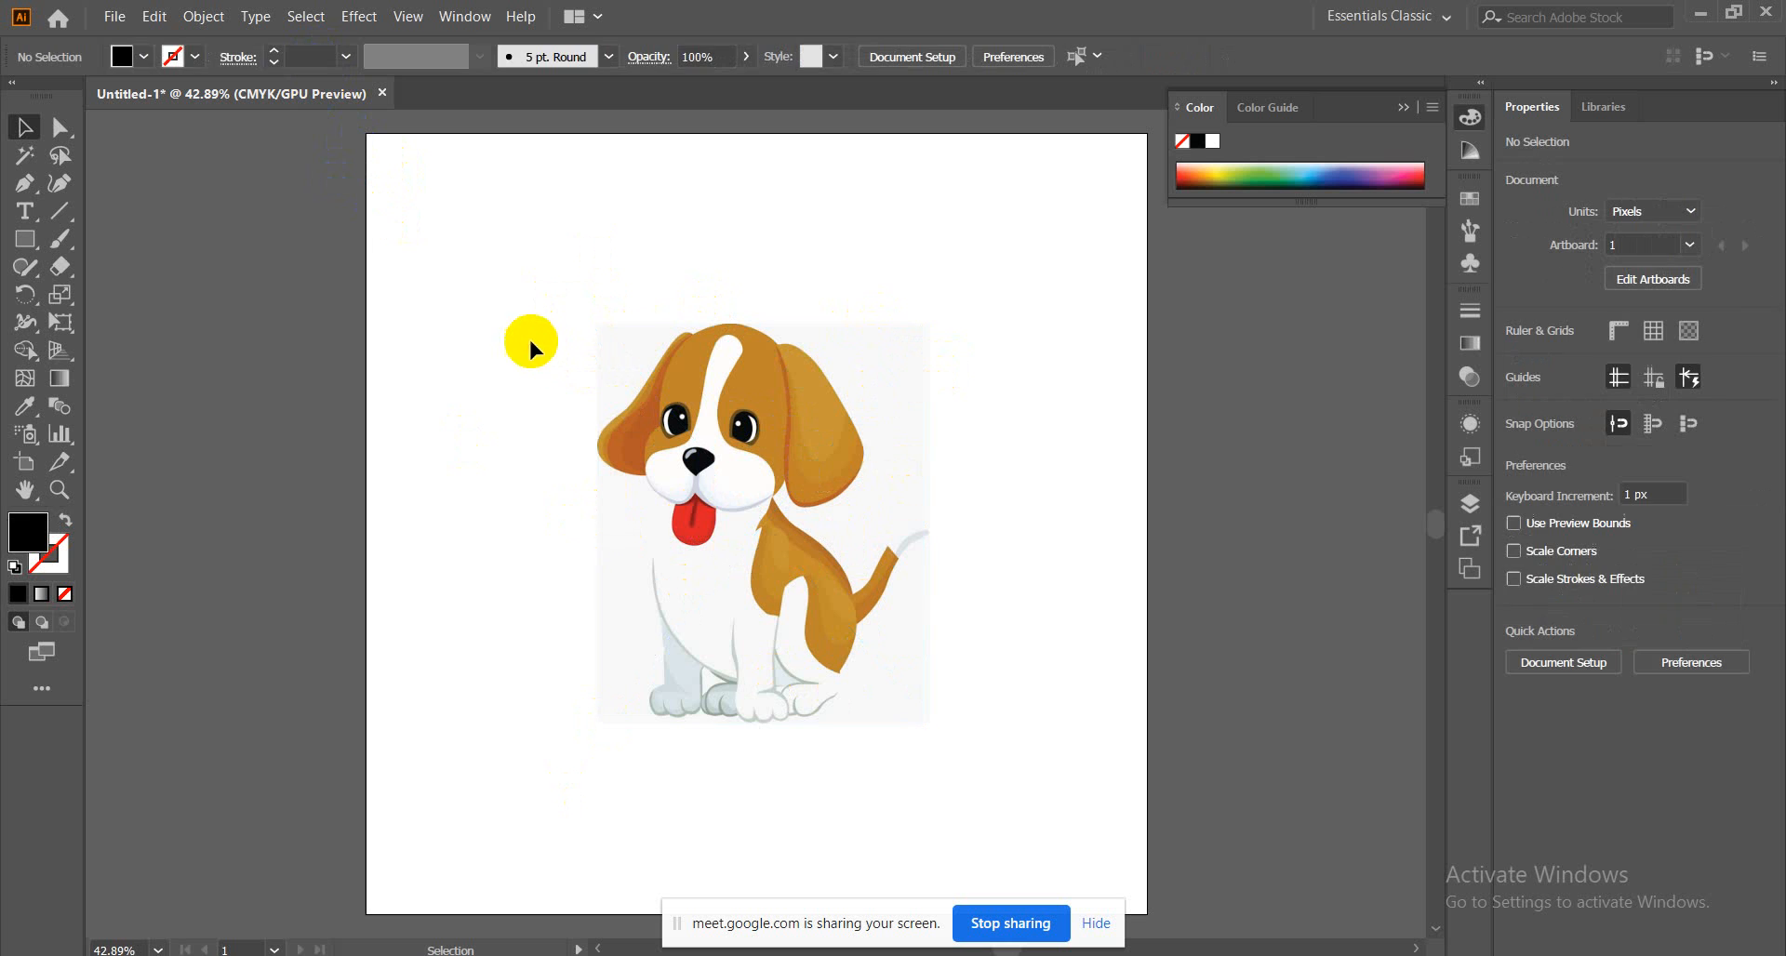
Move the puppy reference image slightly upward on the artboard and lock it in place
{"action": "left_click_drag", "start_coordinate": [510, 279], "coordinate": [709, 483]}
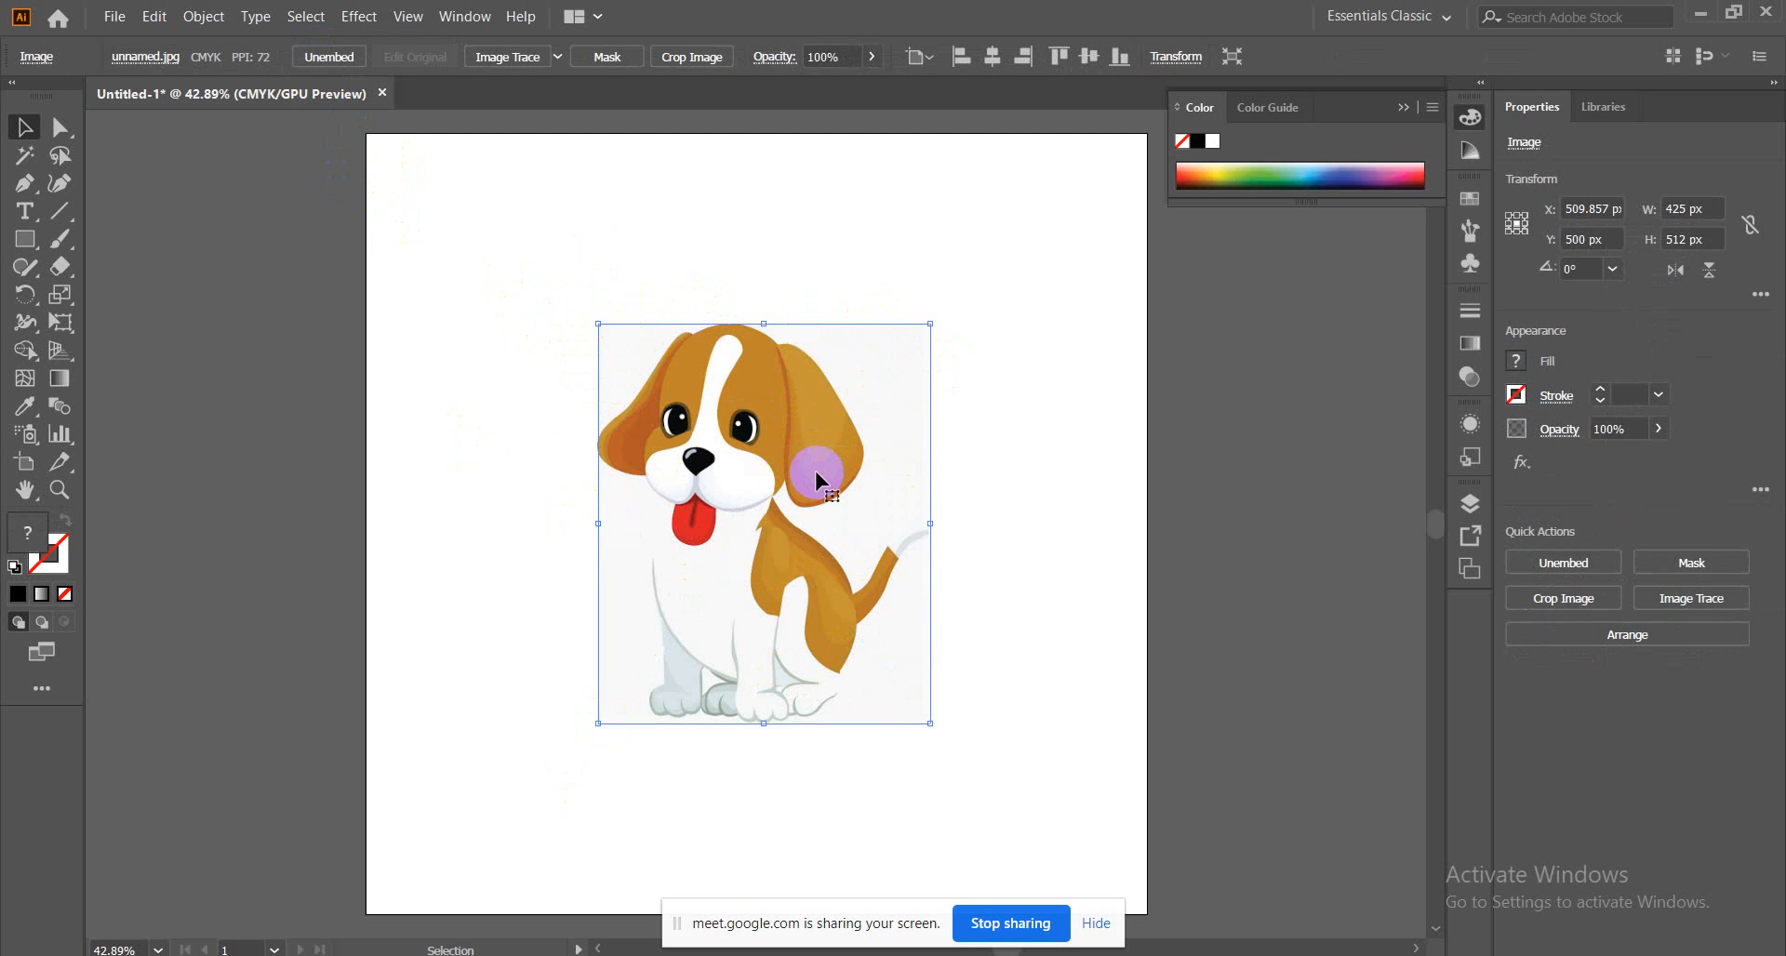
{"action": "left_click", "coordinate": [800, 524]}
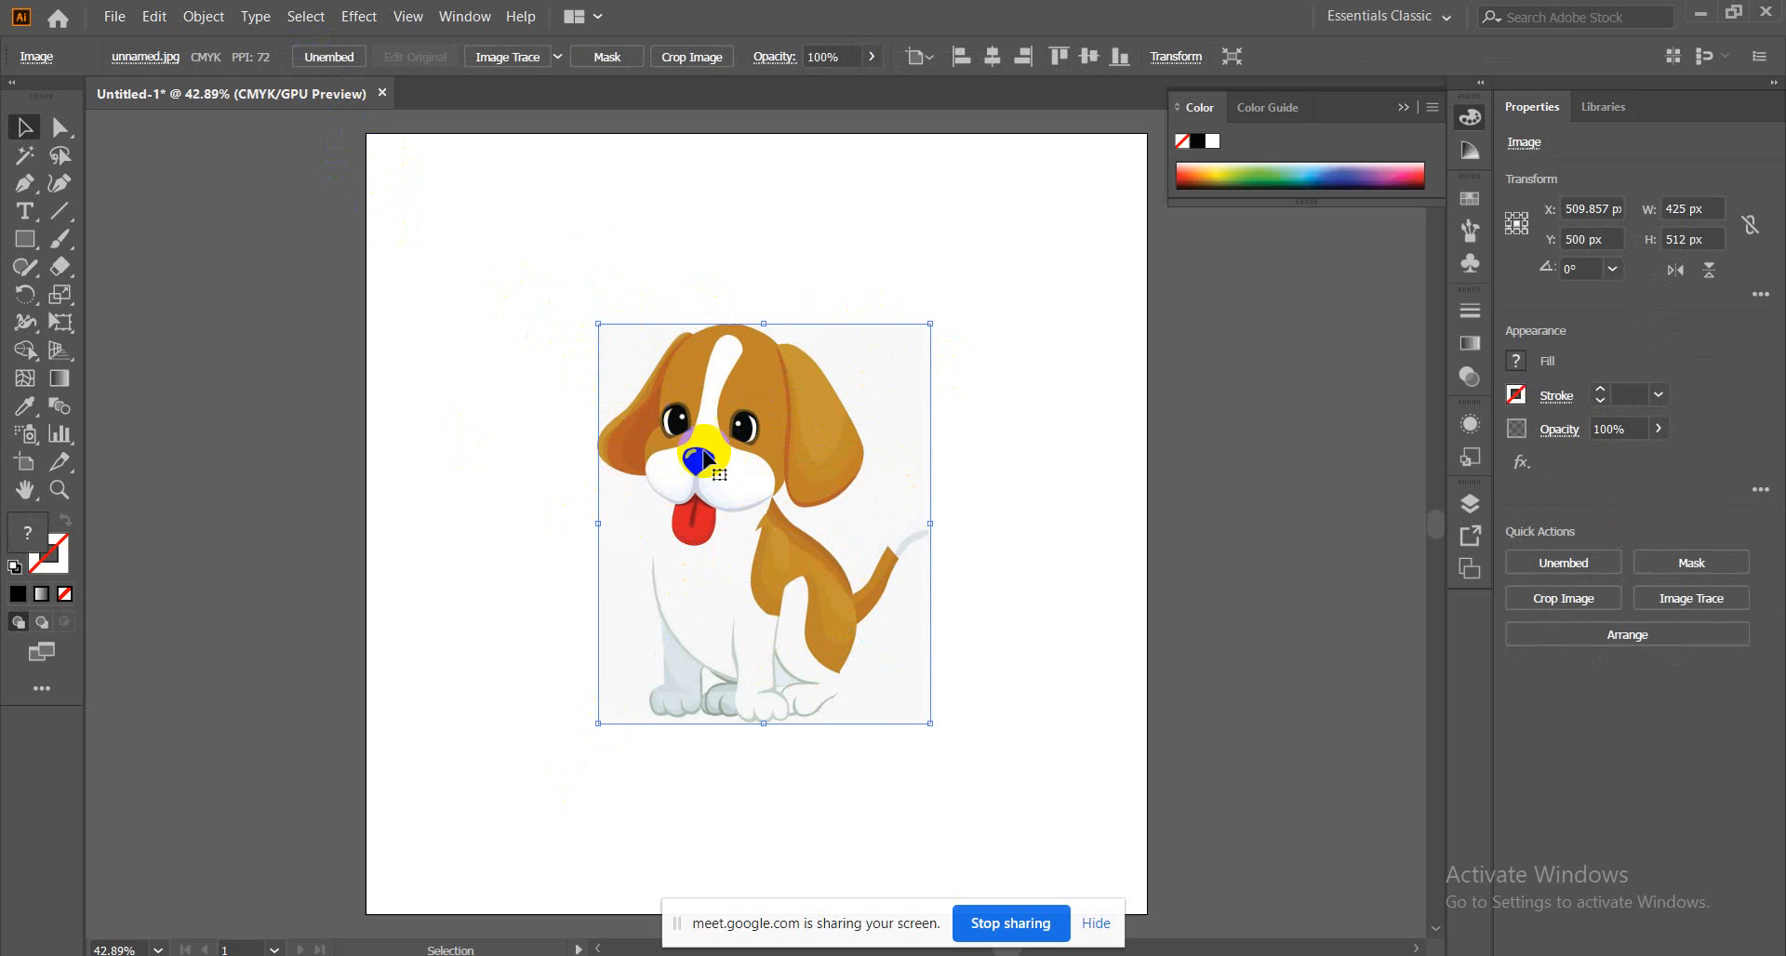
{"action": "left_click_drag", "start_coordinate": [725, 468], "coordinate": [791, 422]}
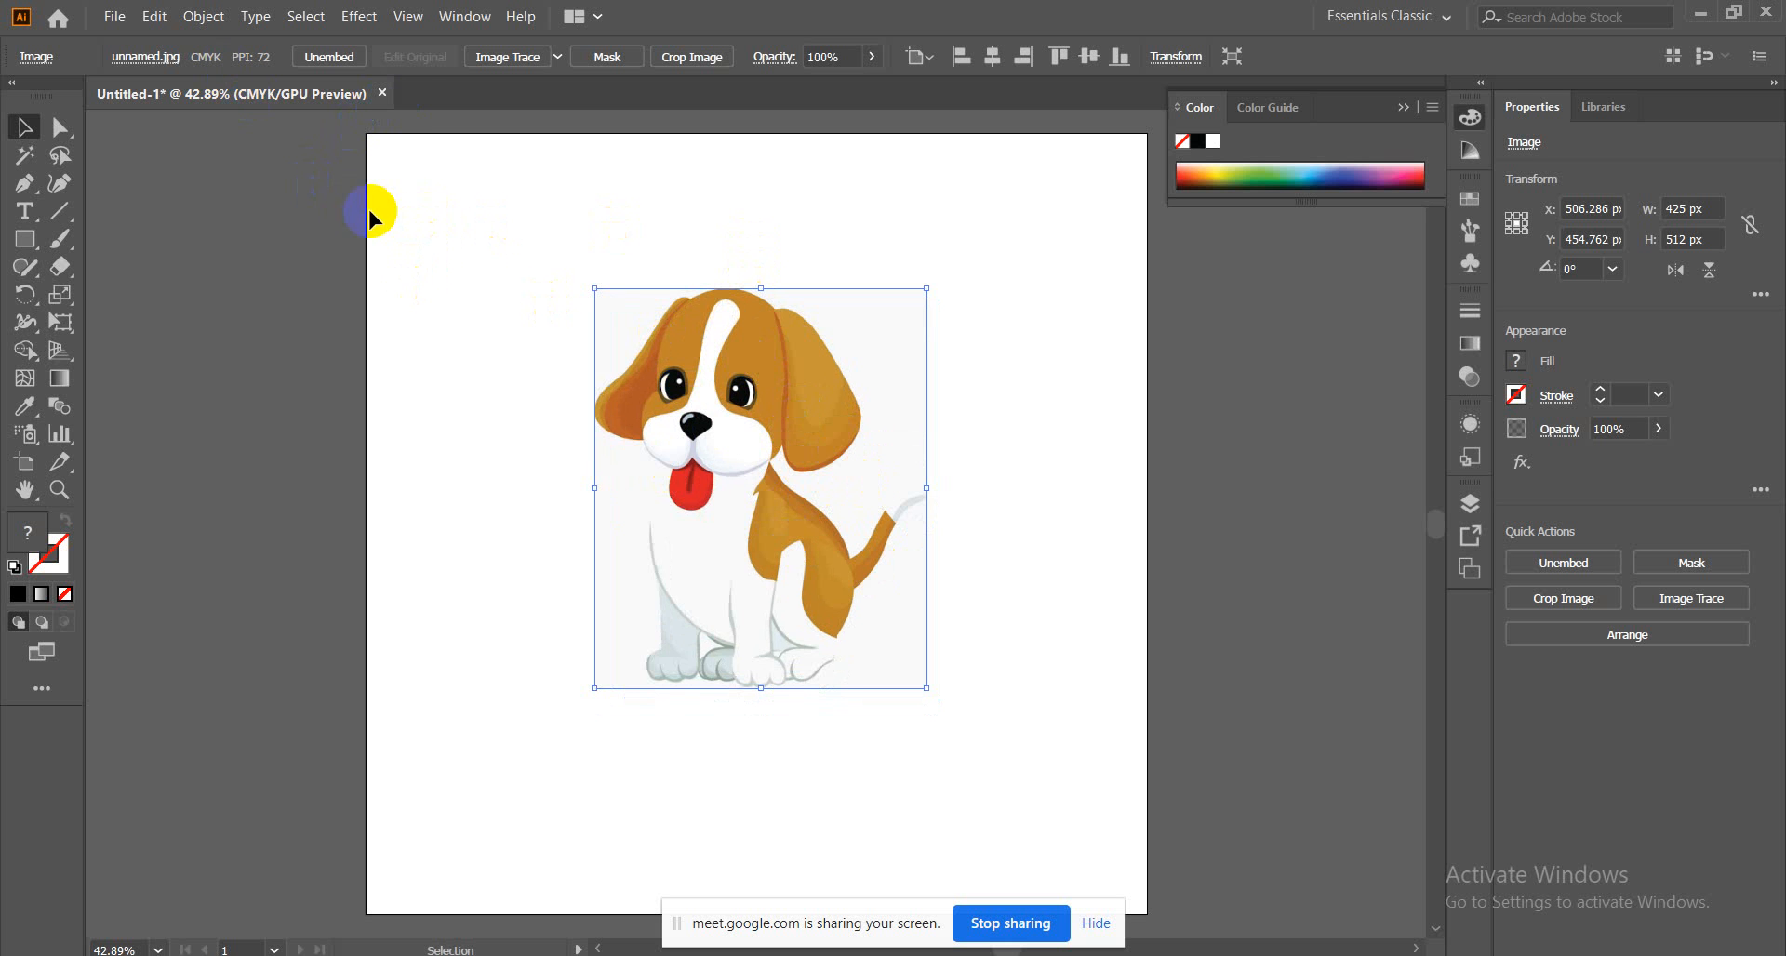
{"action": "left_click", "coordinate": [203, 17]}
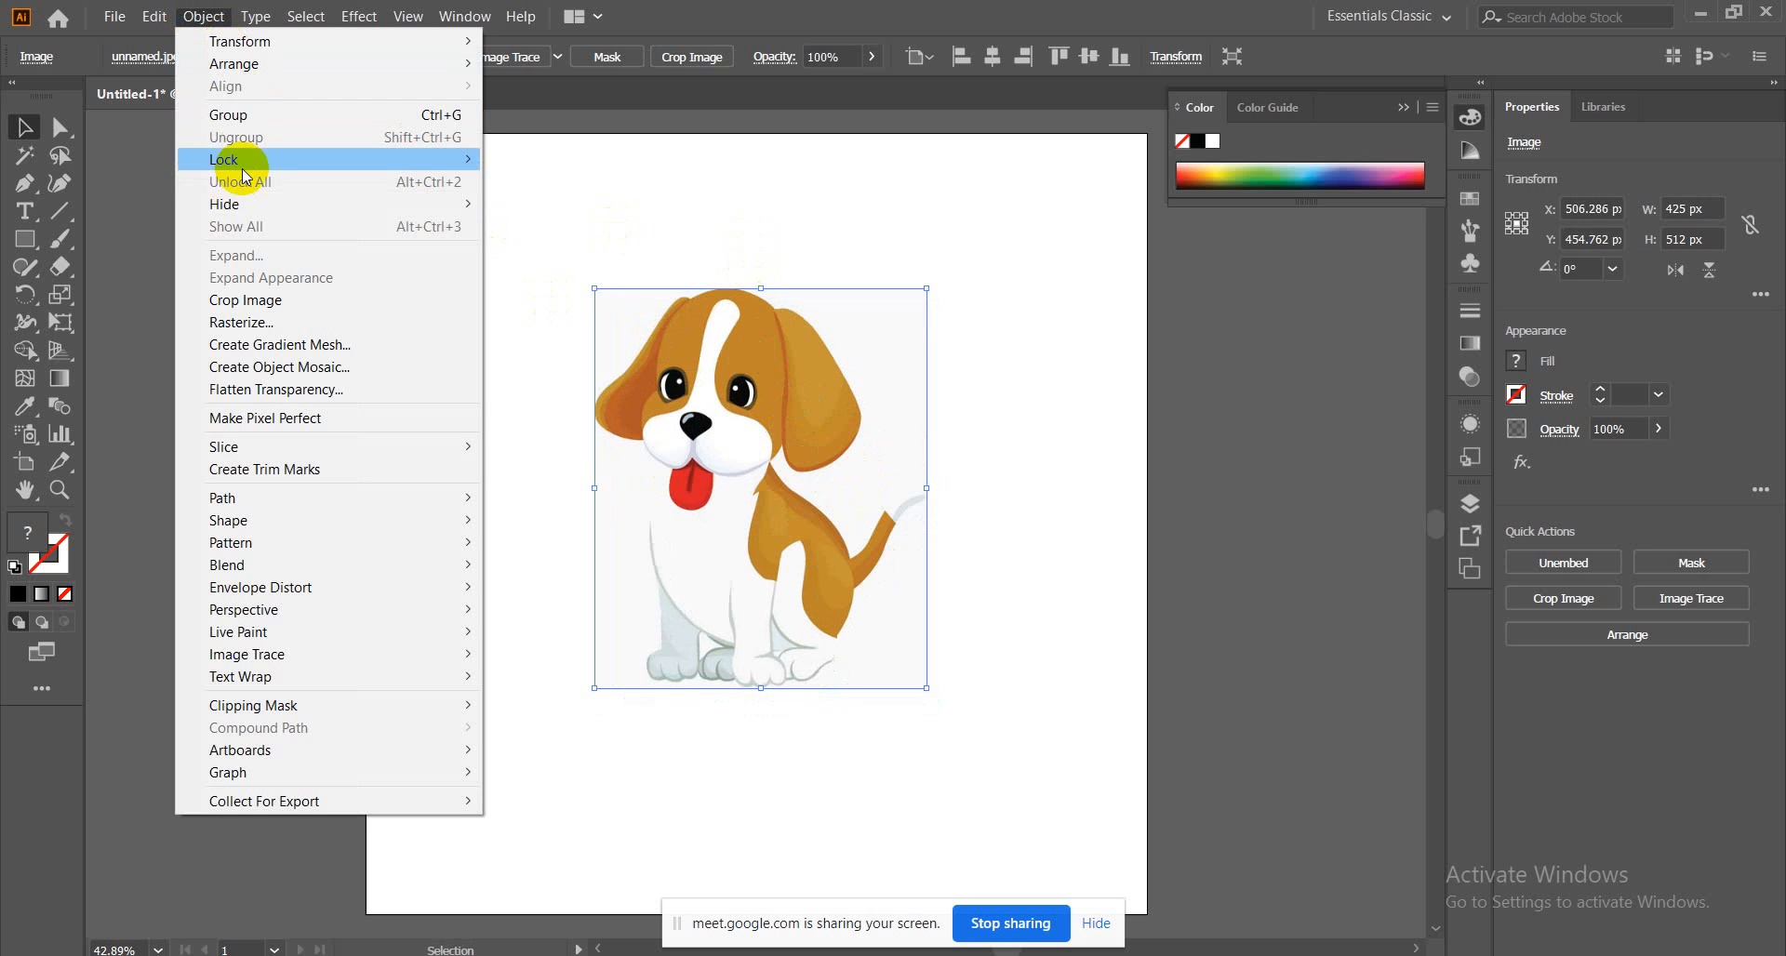
{"action": "mouse_move", "coordinate": [271, 159]}
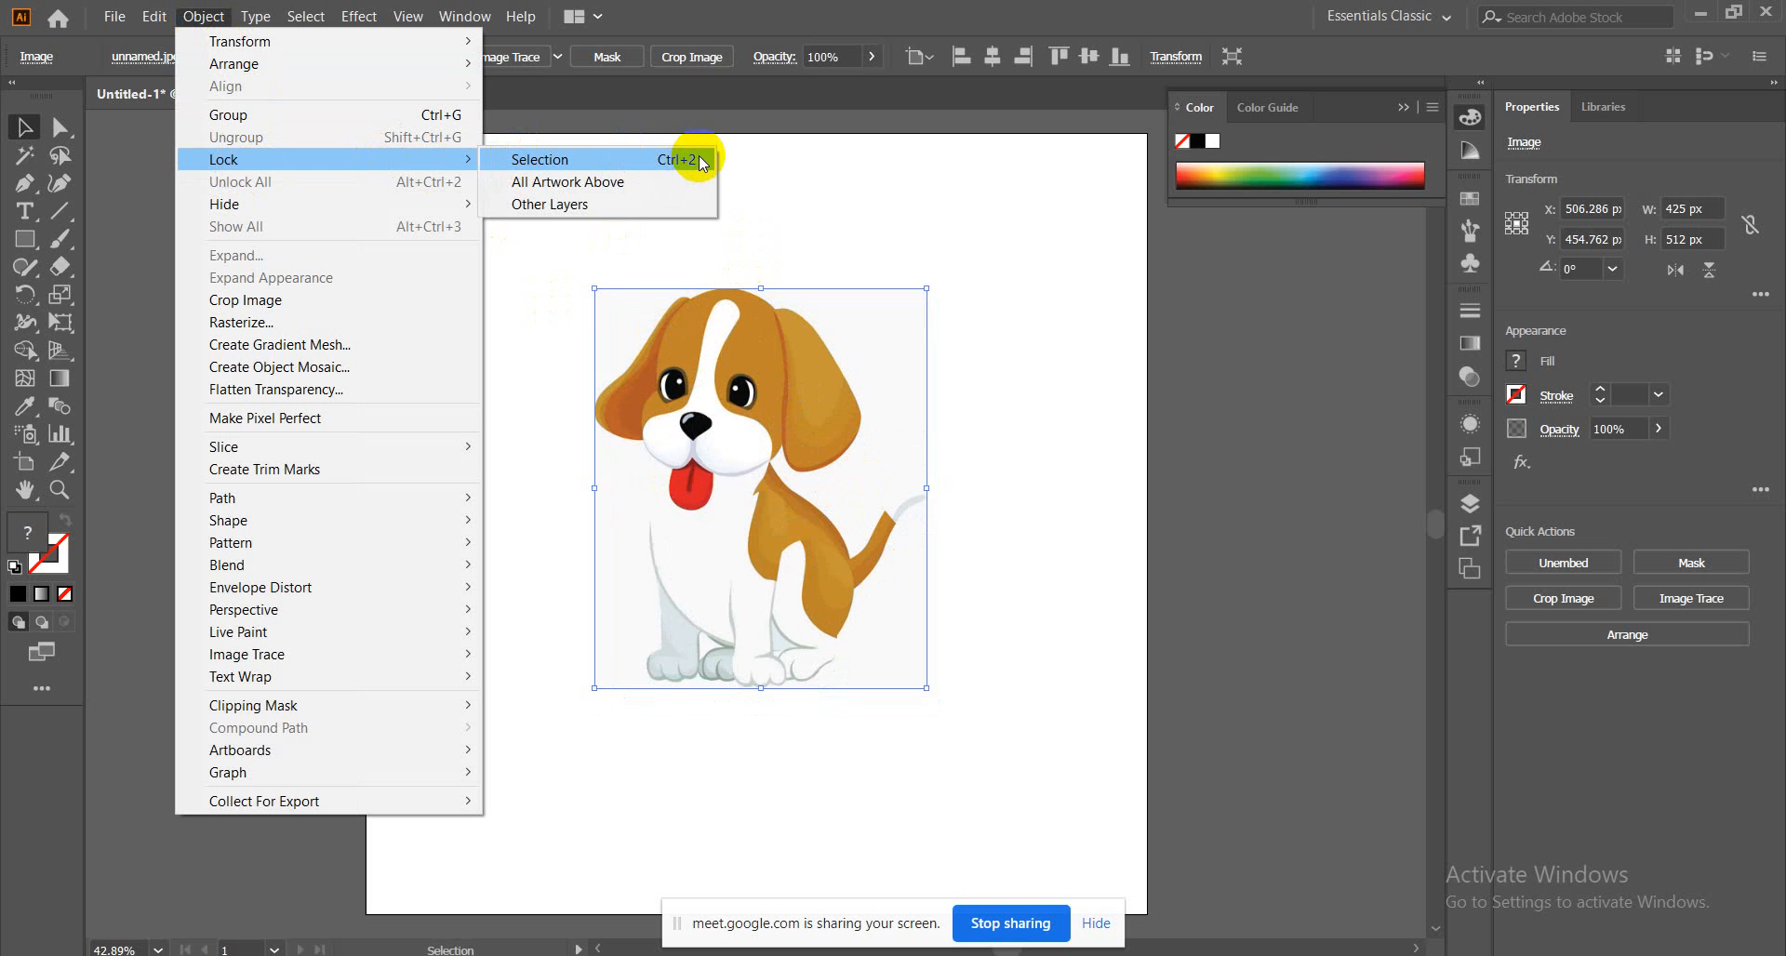
{"action": "left_click", "coordinate": [671, 165]}
{"action": "left_click_drag", "start_coordinate": [600, 239], "coordinate": [874, 577]}
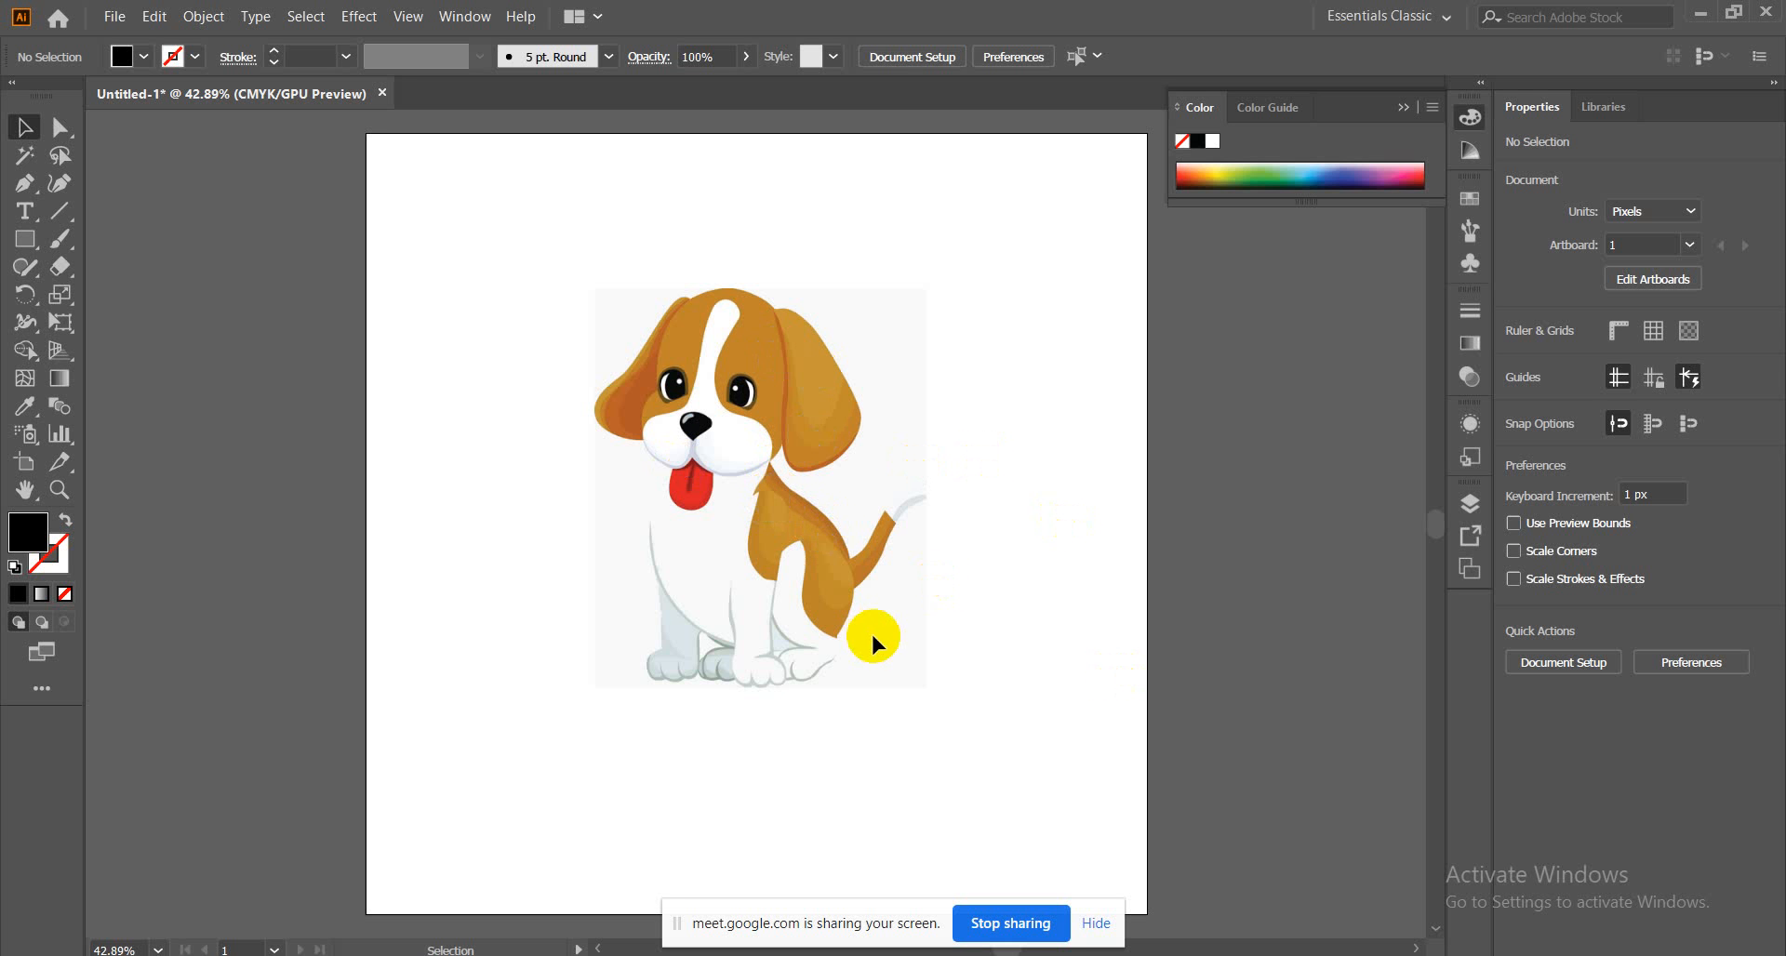
Start a Pen tool outline with a curve from the crown down the head's left side, using no fill and a black stroke
{"action": "key", "text": "ctrl+plus"}
{"action": "key", "text": "ctrl+plus"}
{"action": "key", "text": "ctrl+plus"}
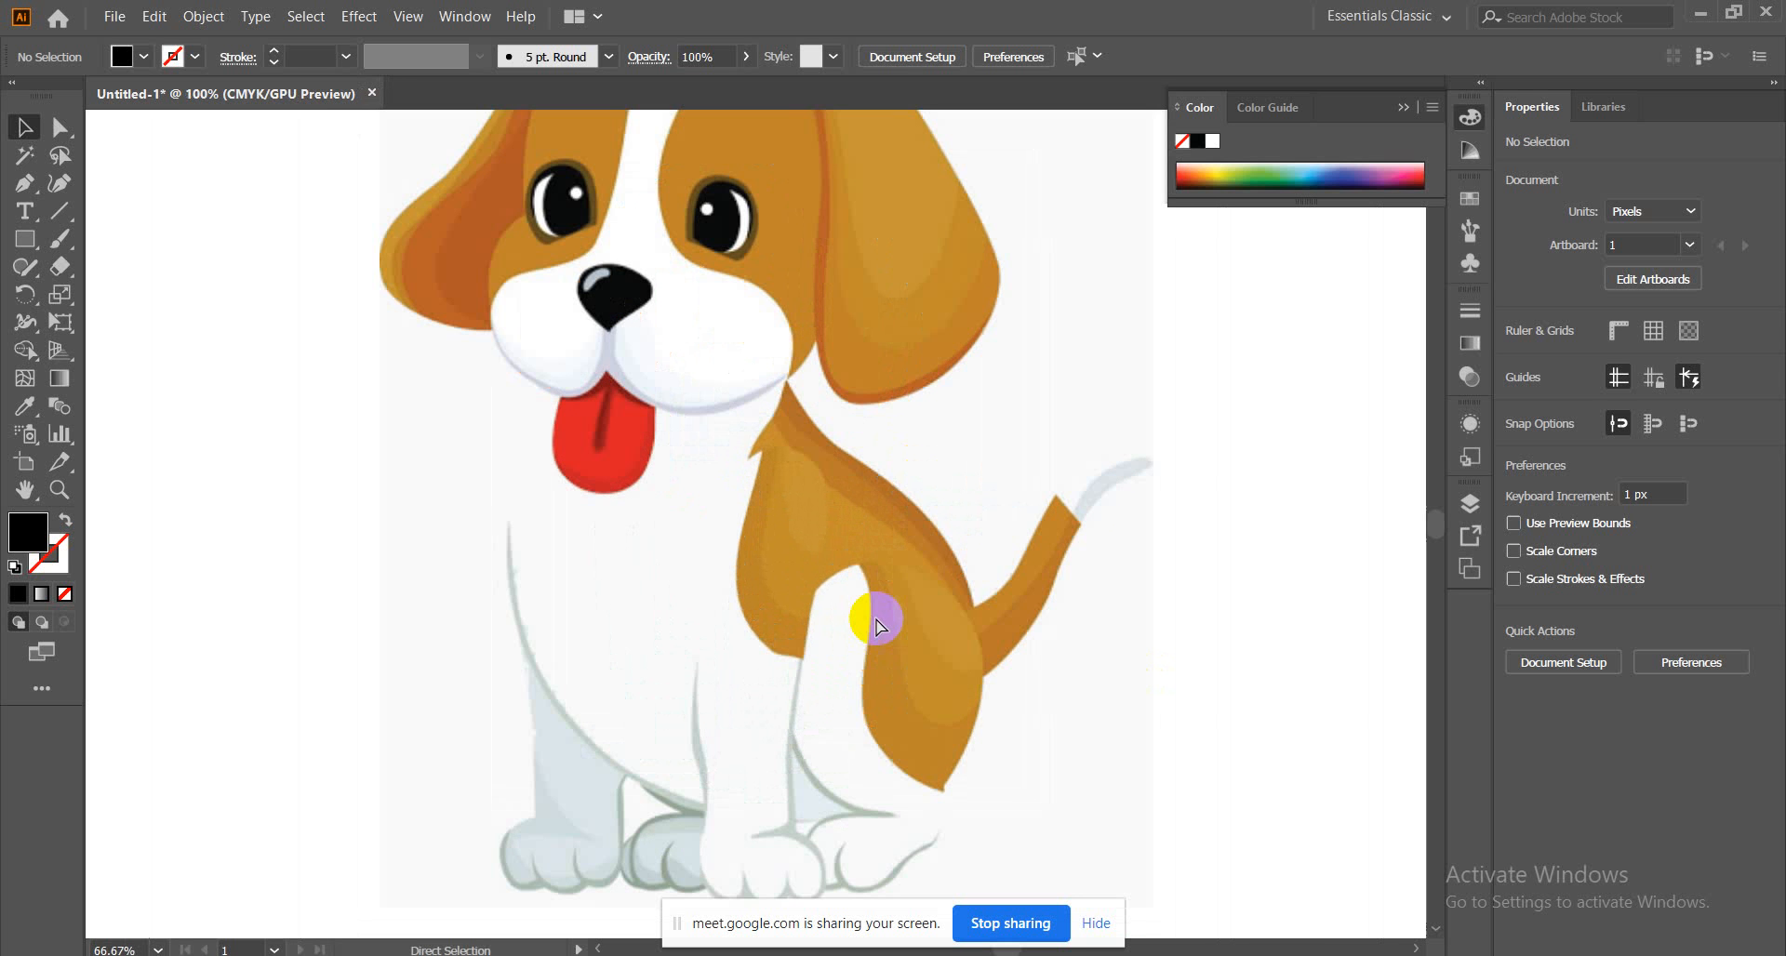
{"action": "left_click_drag", "start_coordinate": [744, 266], "coordinate": [682, 445]}
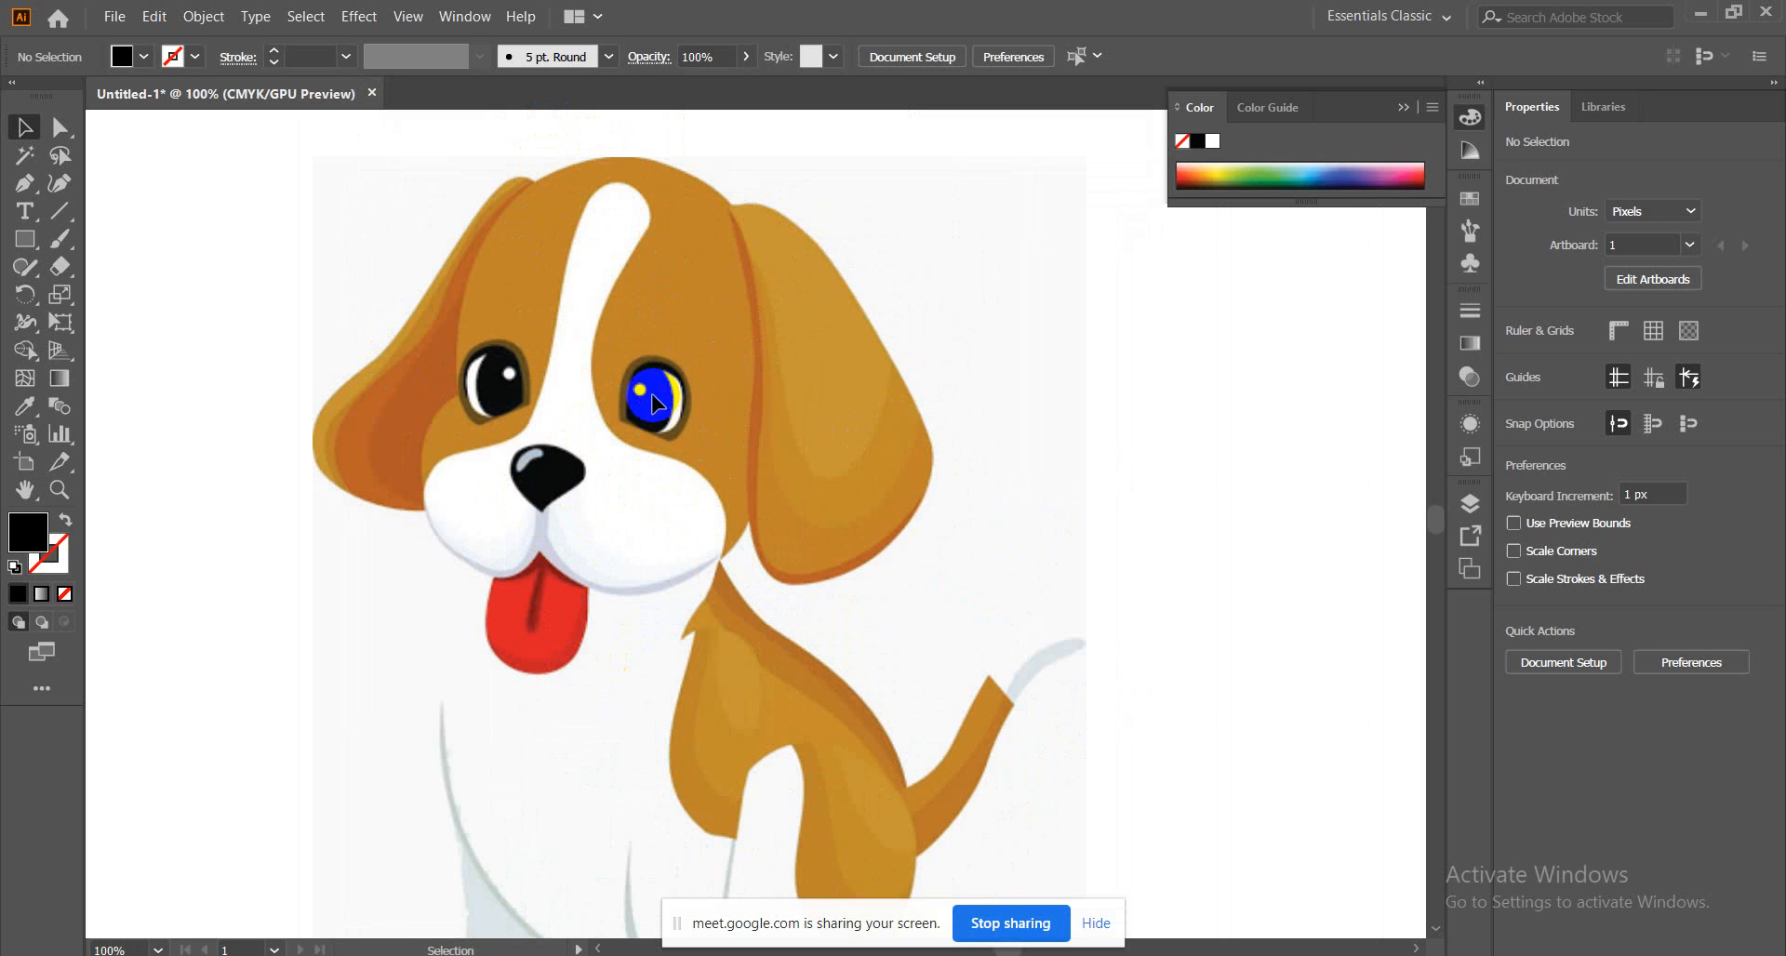
{"action": "left_click", "coordinate": [25, 186]}
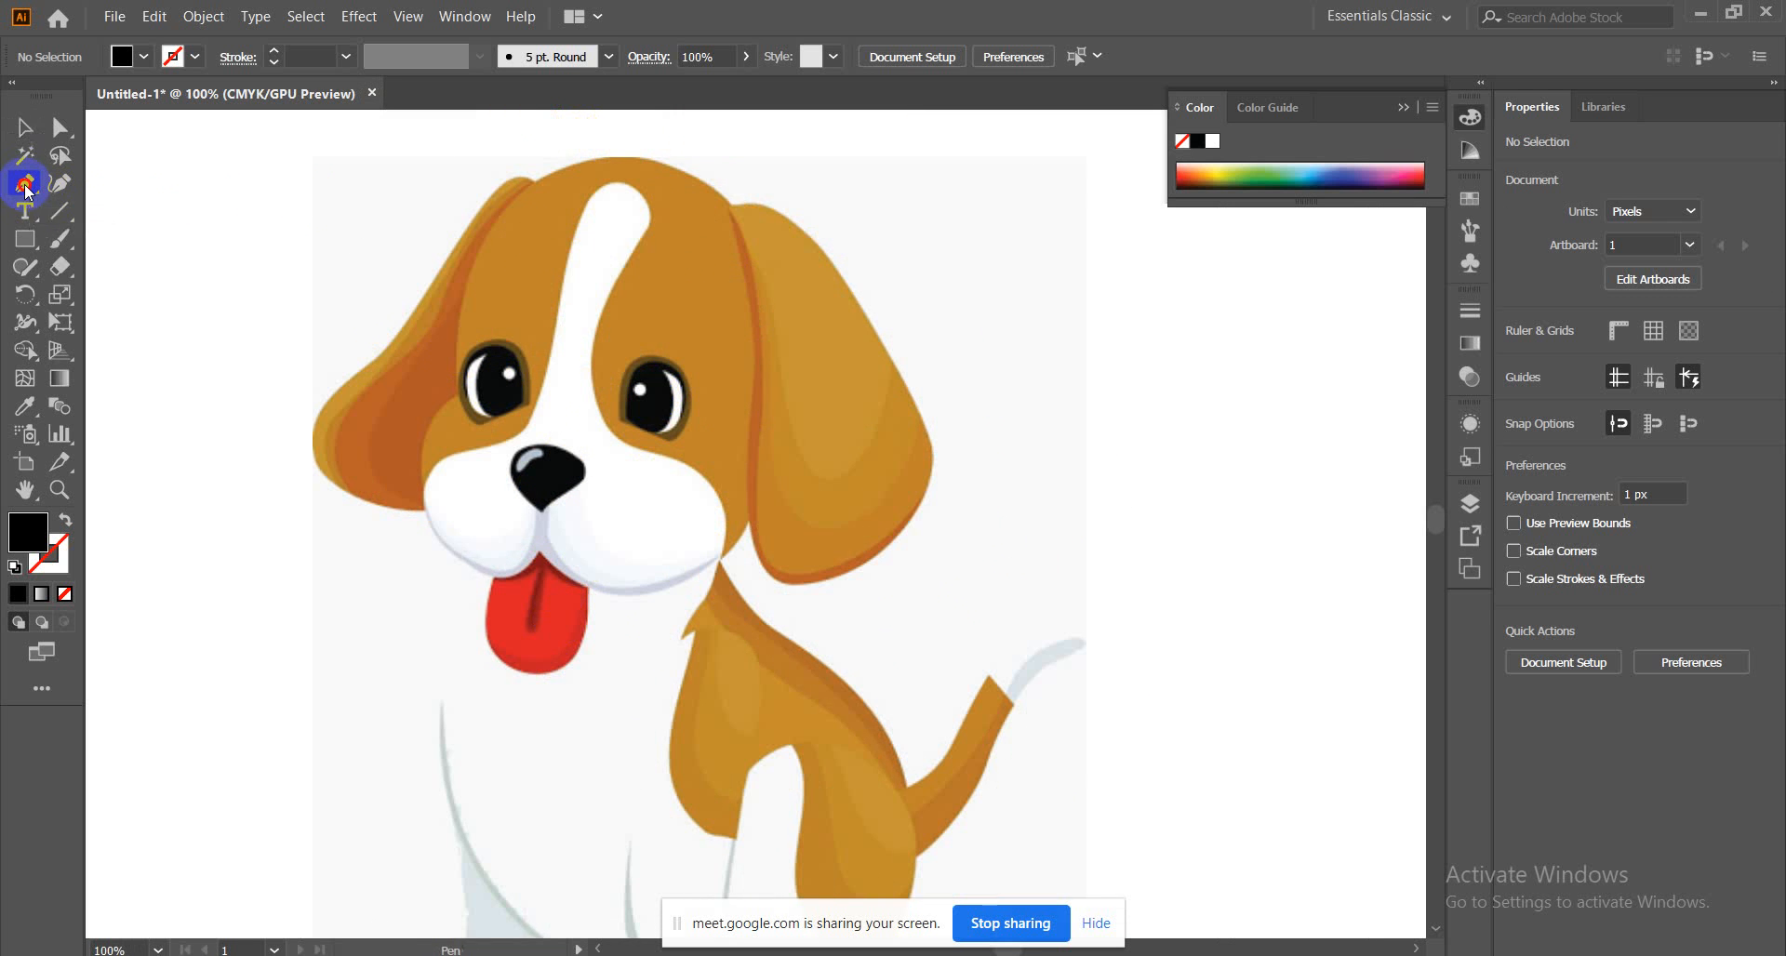
{"action": "left_click", "coordinate": [614, 156]}
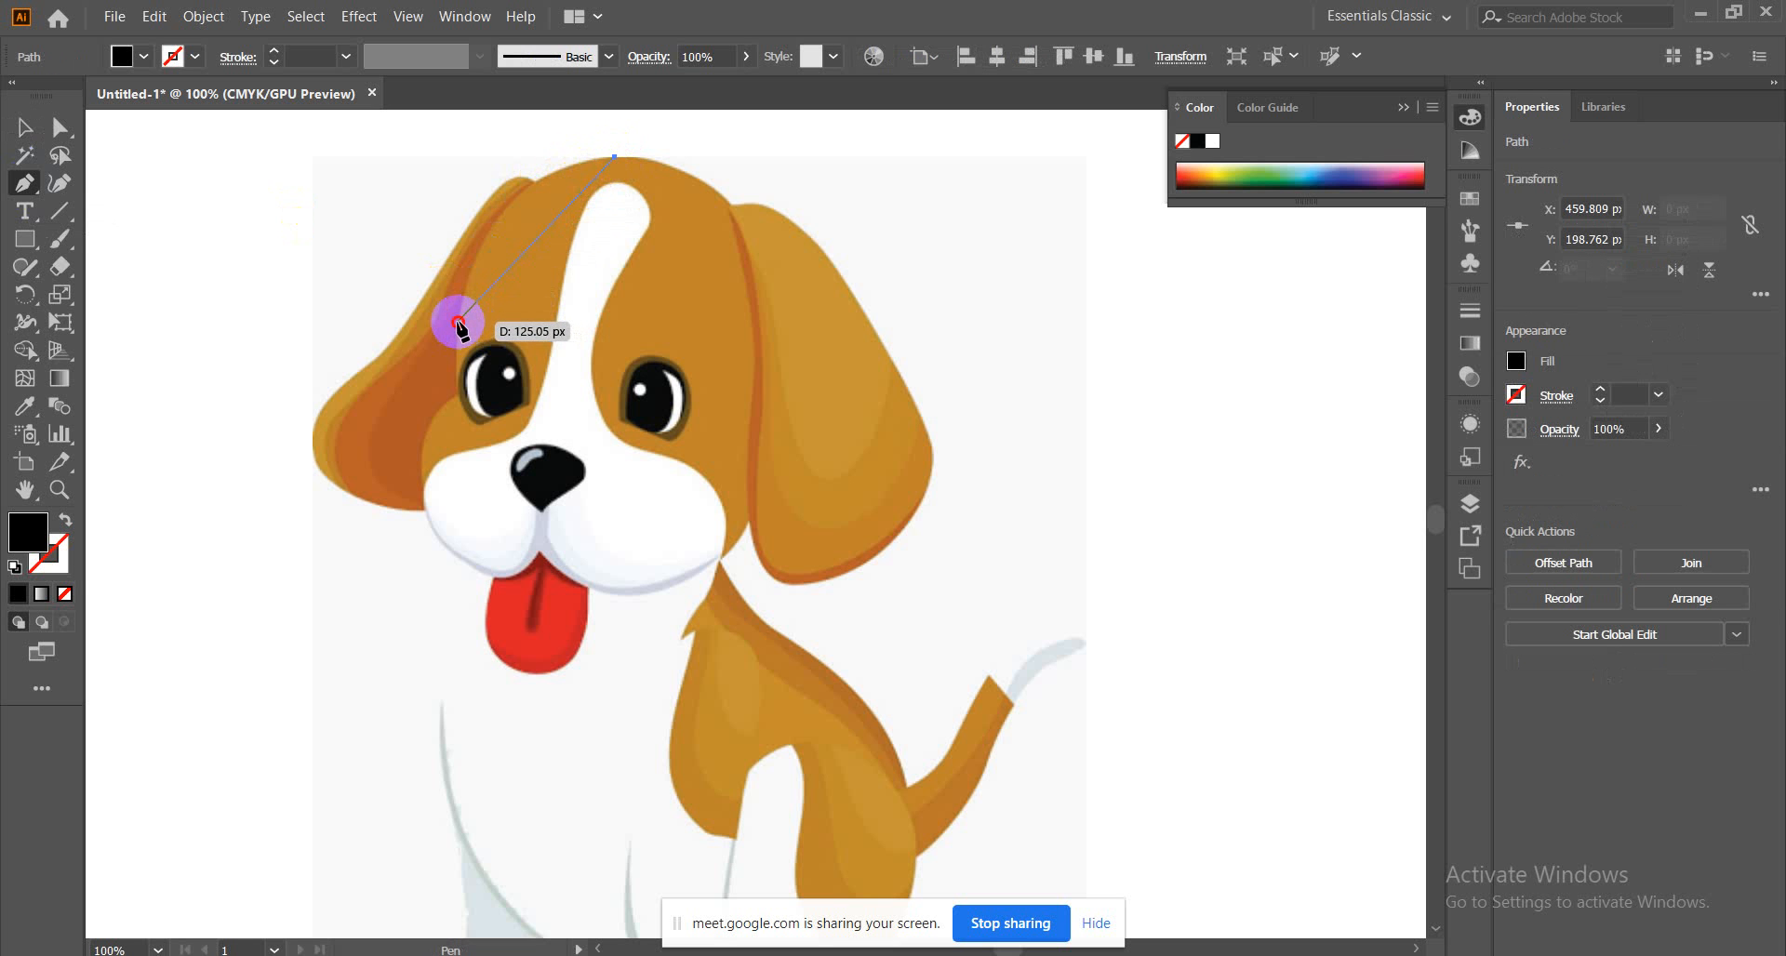
{"action": "left_click_drag", "start_coordinate": [458, 323], "coordinate": [436, 489]}
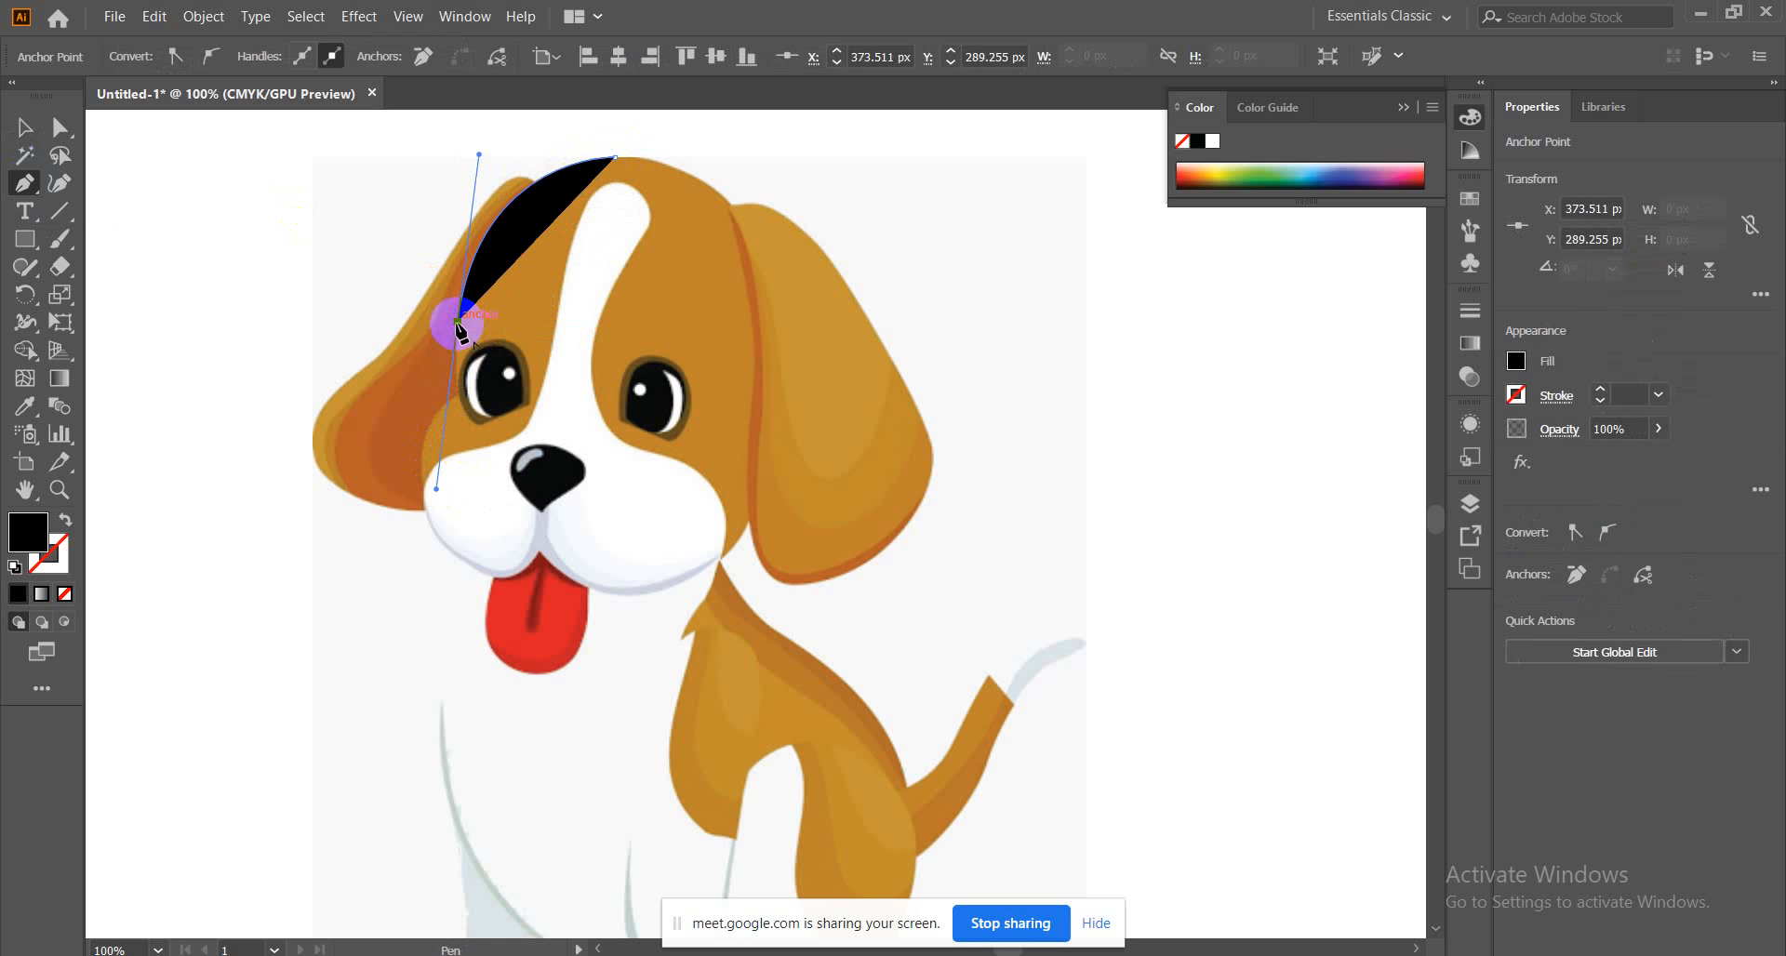
{"action": "left_click", "coordinate": [458, 323]}
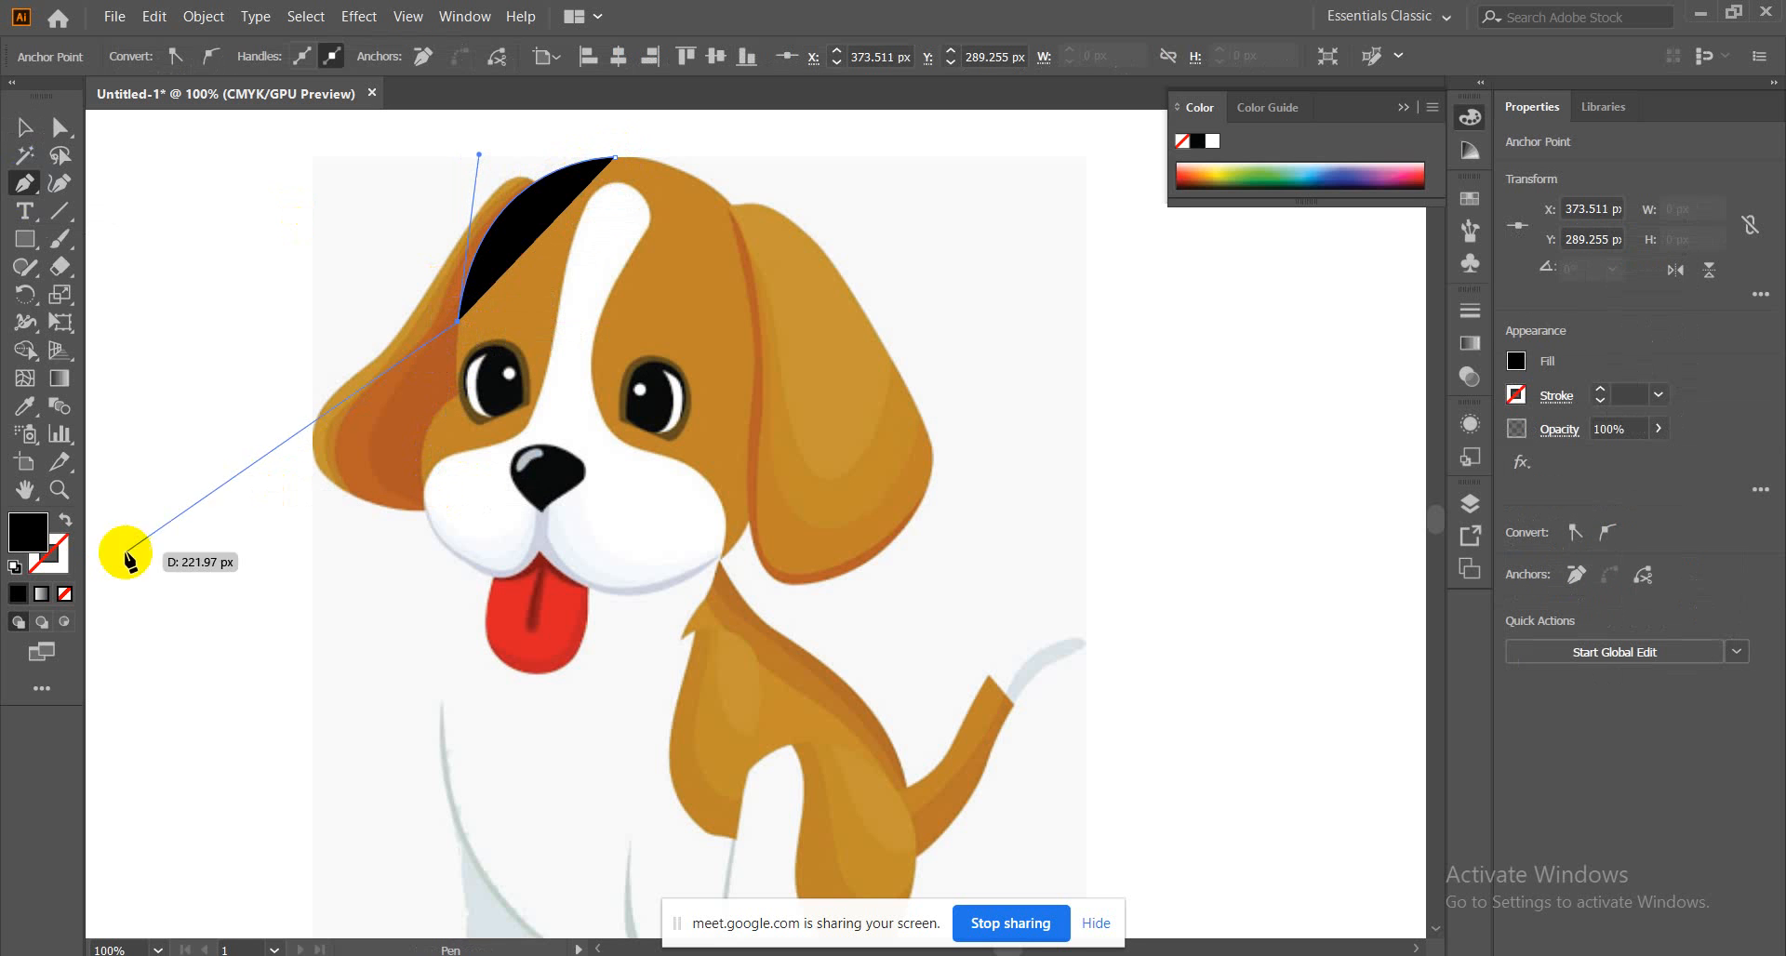
{"action": "left_click", "coordinate": [65, 523]}
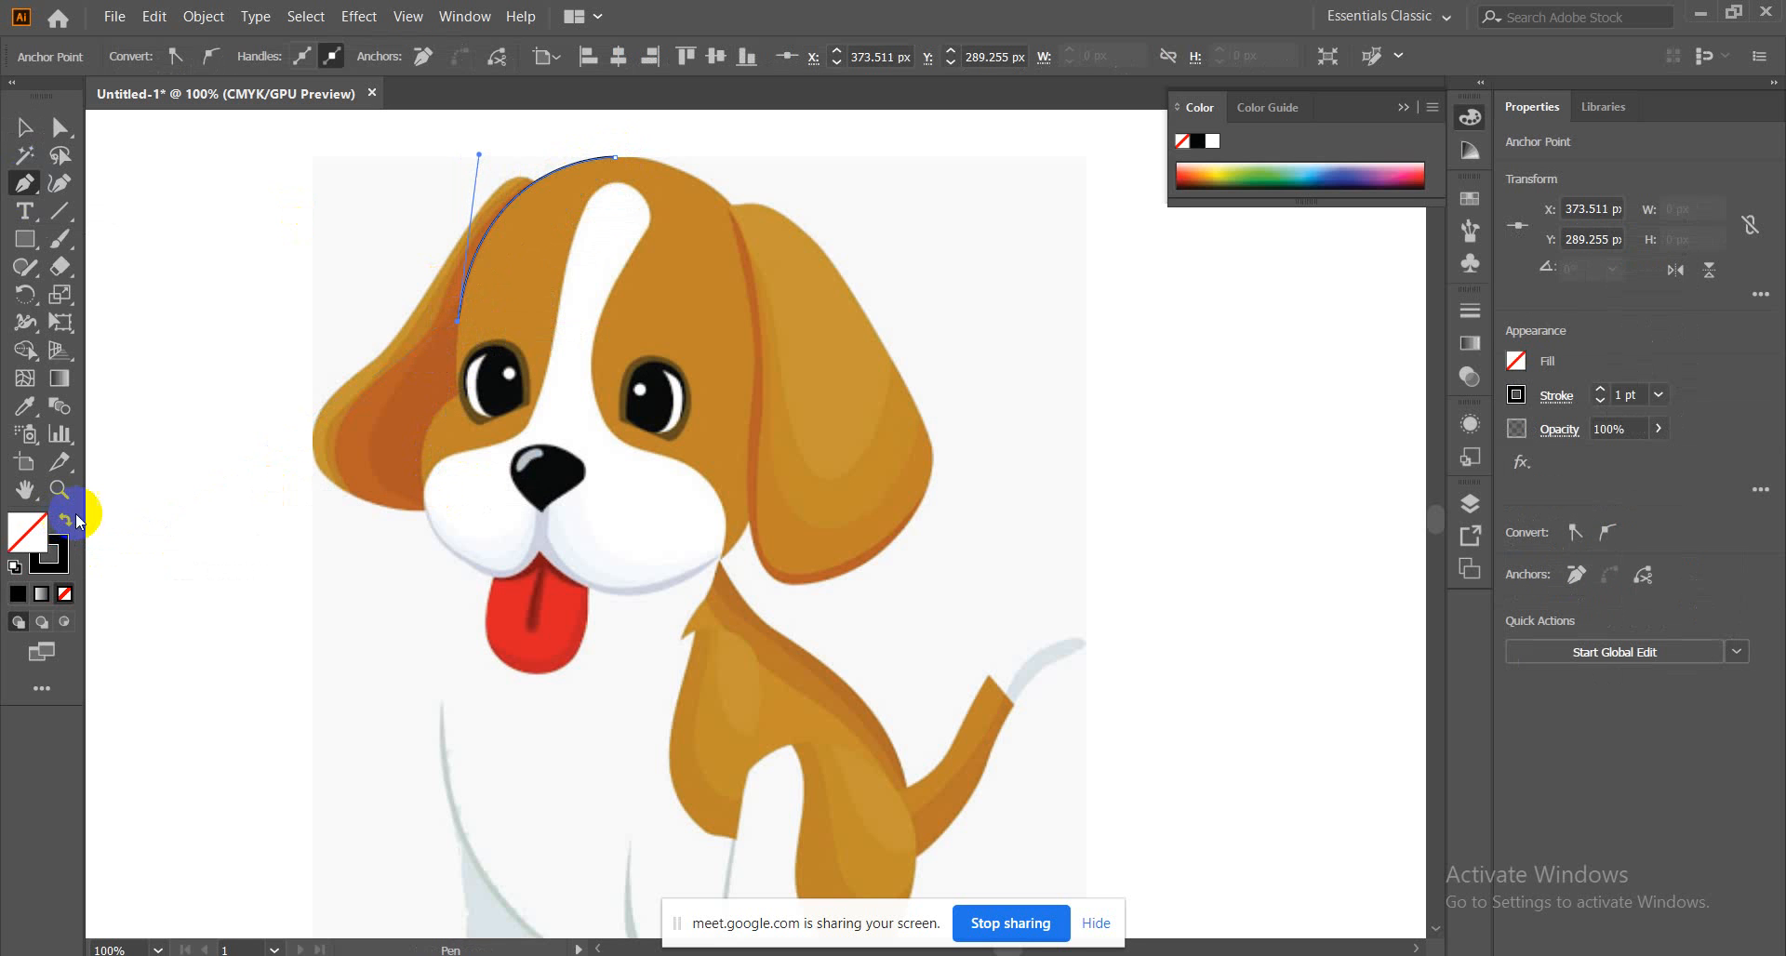
Extend the head outline down past the left eye and around the left cheek to the muzzle's edge
{"action": "left_click", "coordinate": [457, 395]}
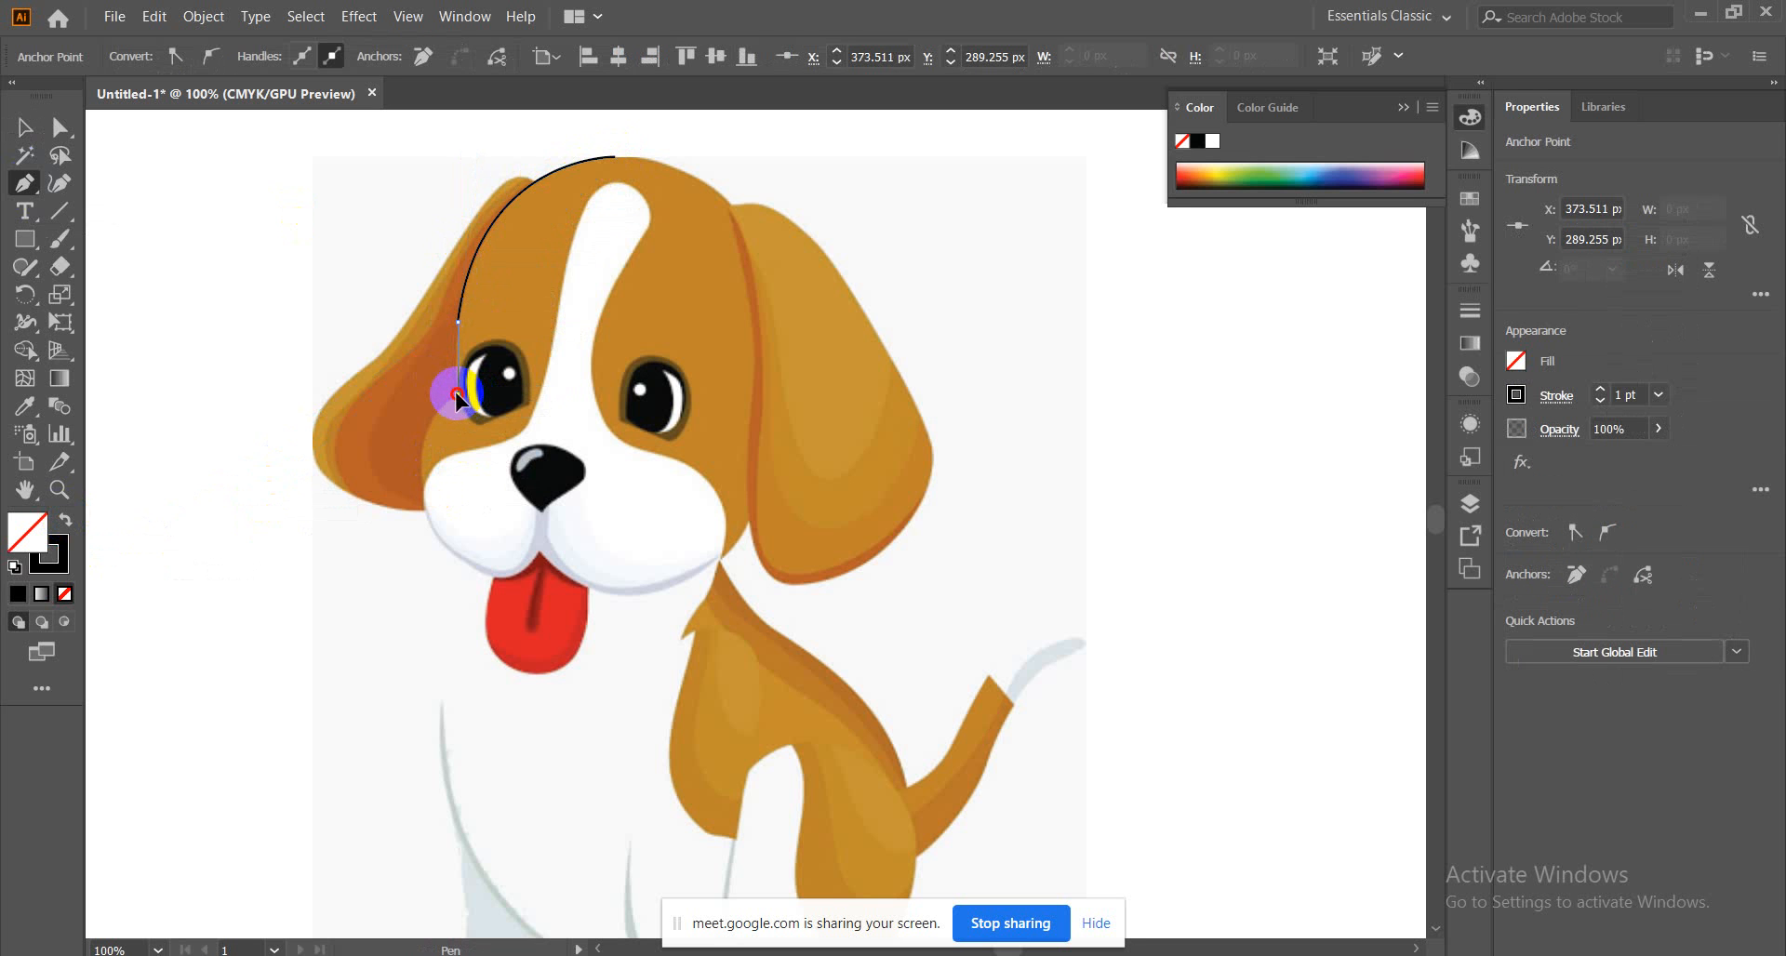
{"action": "left_click_drag", "start_coordinate": [463, 407], "coordinate": [463, 407]}
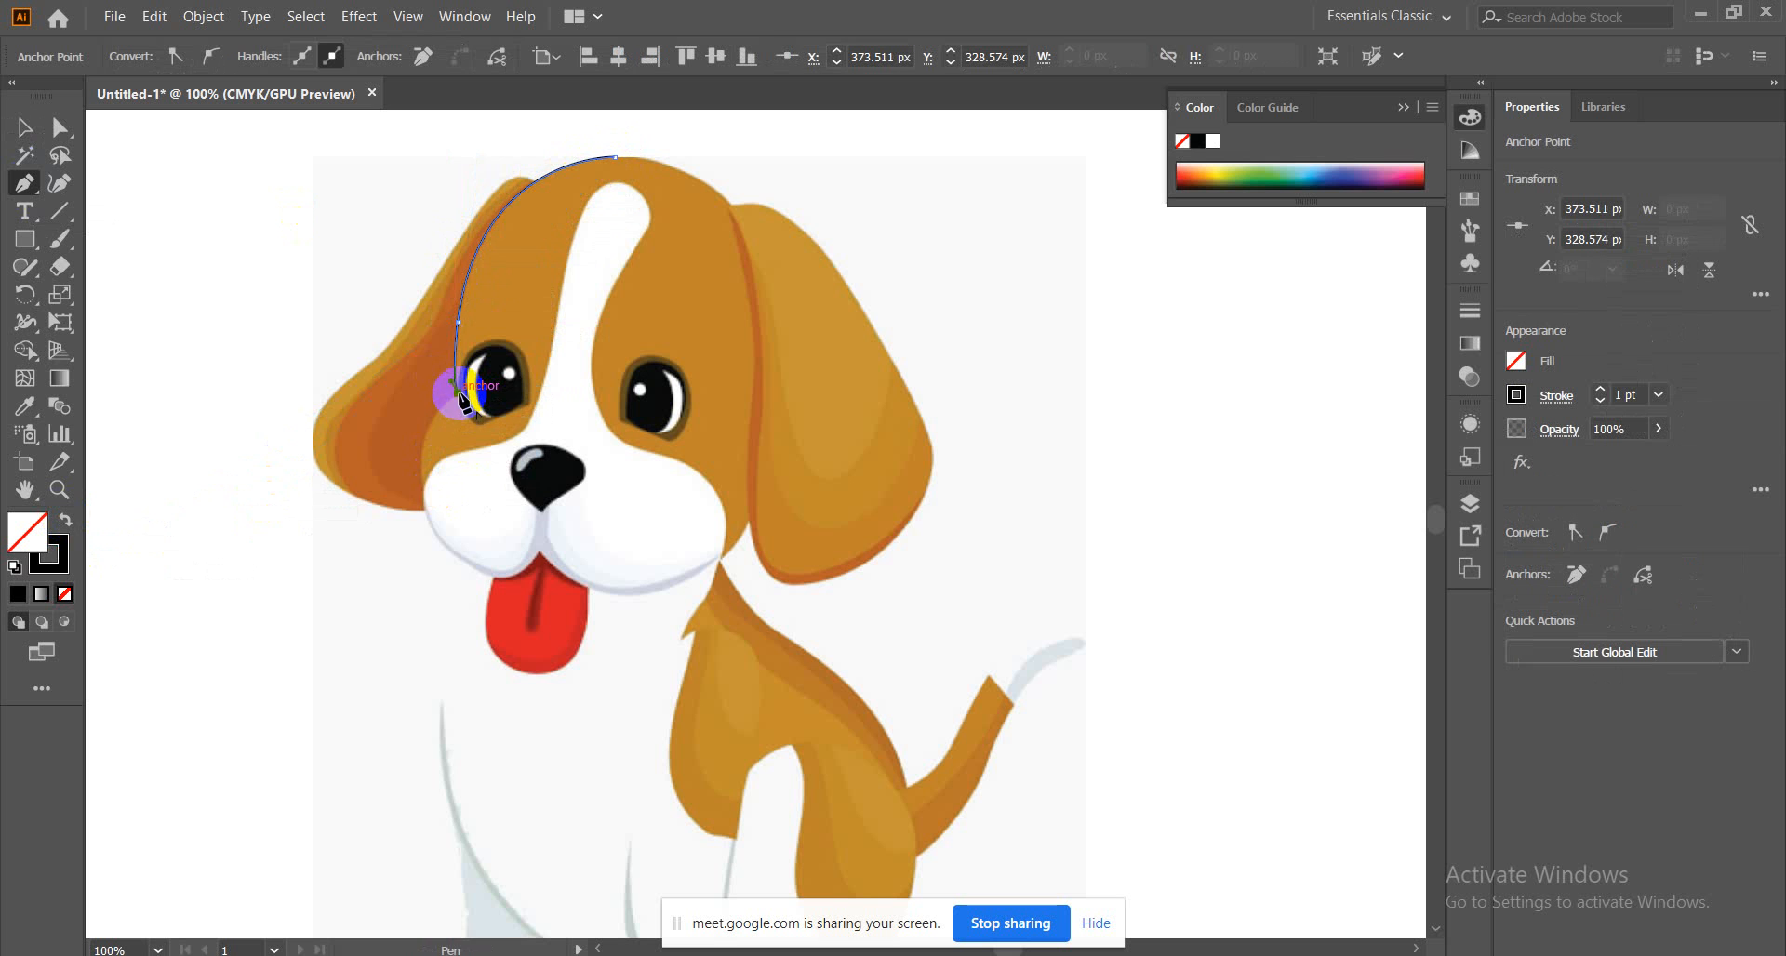
{"action": "left_click_drag", "start_coordinate": [425, 484], "coordinate": [438, 544]}
{"action": "left_click", "coordinate": [425, 484]}
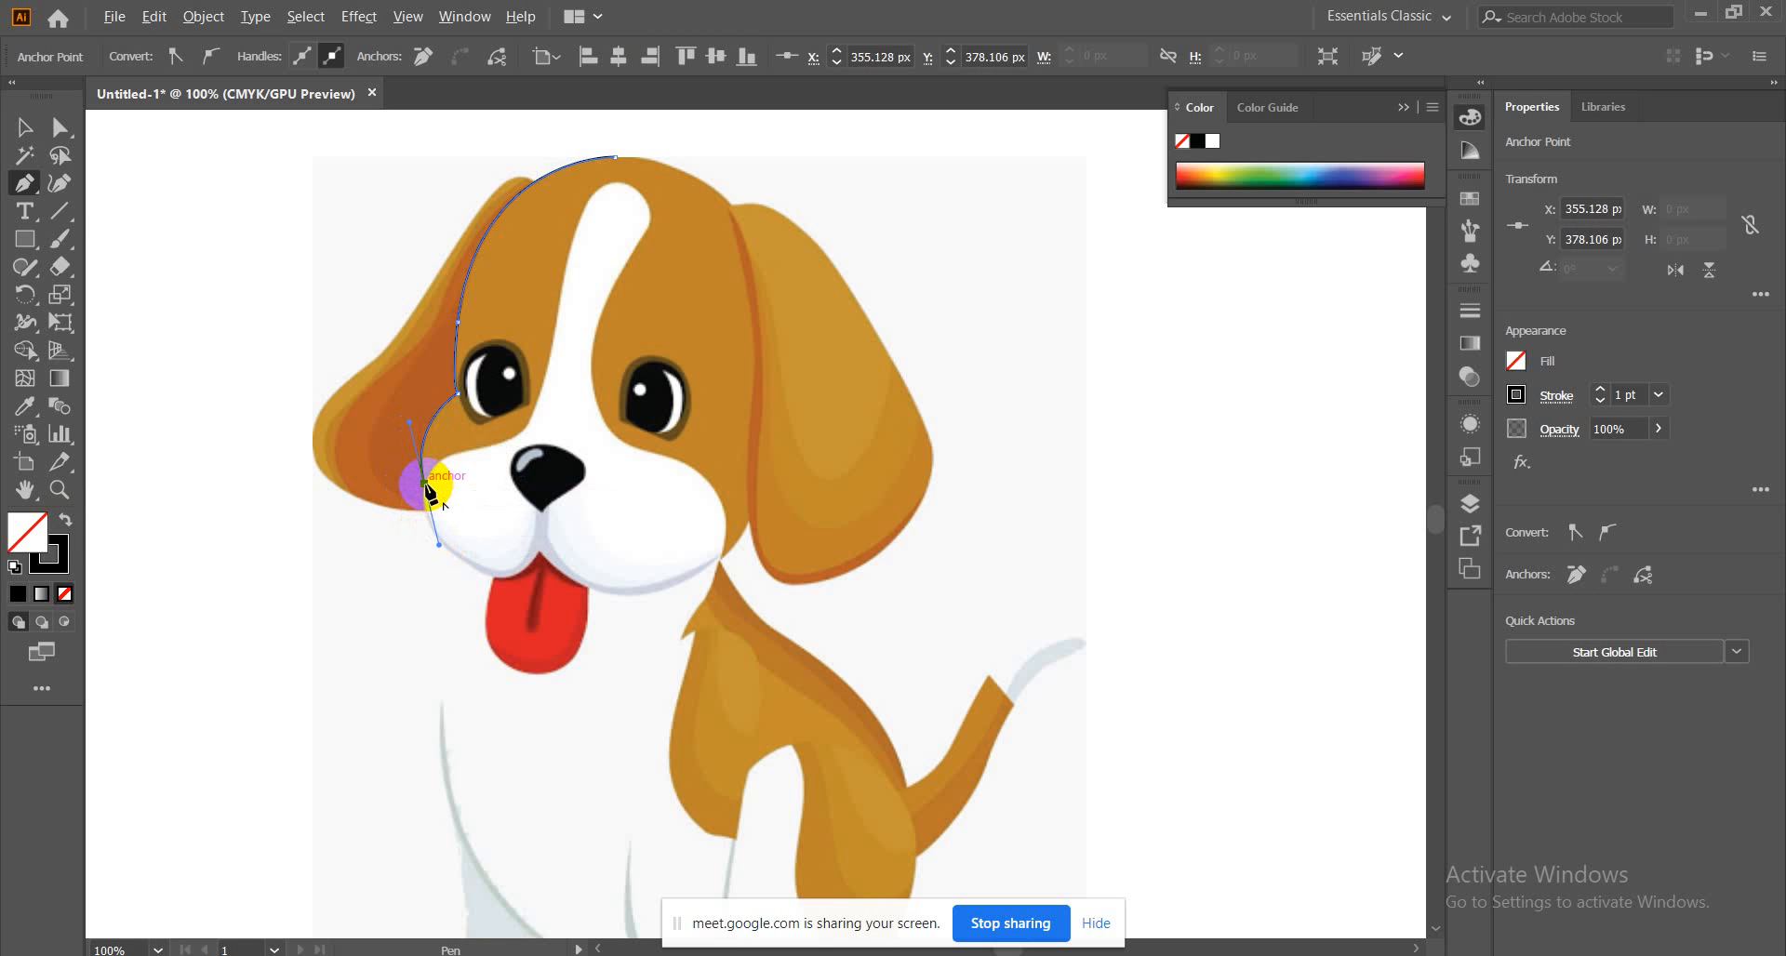
{"action": "left_click", "coordinate": [537, 555]}
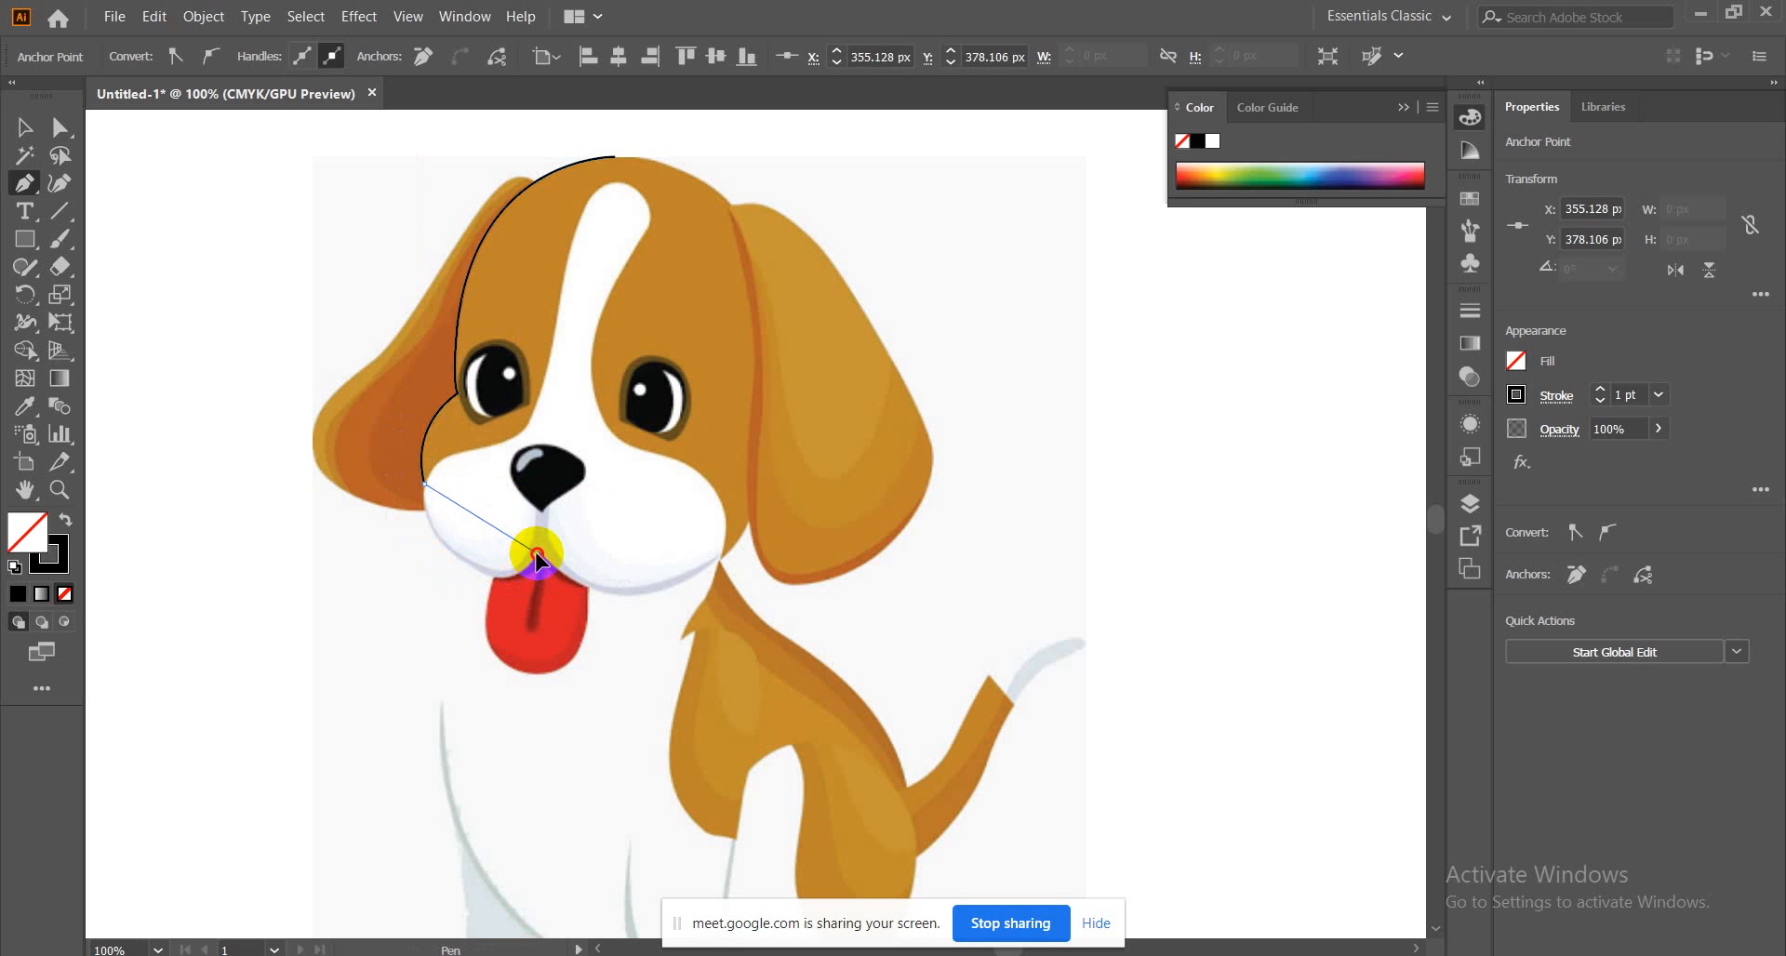
{"action": "left_click_drag", "start_coordinate": [536, 555], "coordinate": [633, 539]}
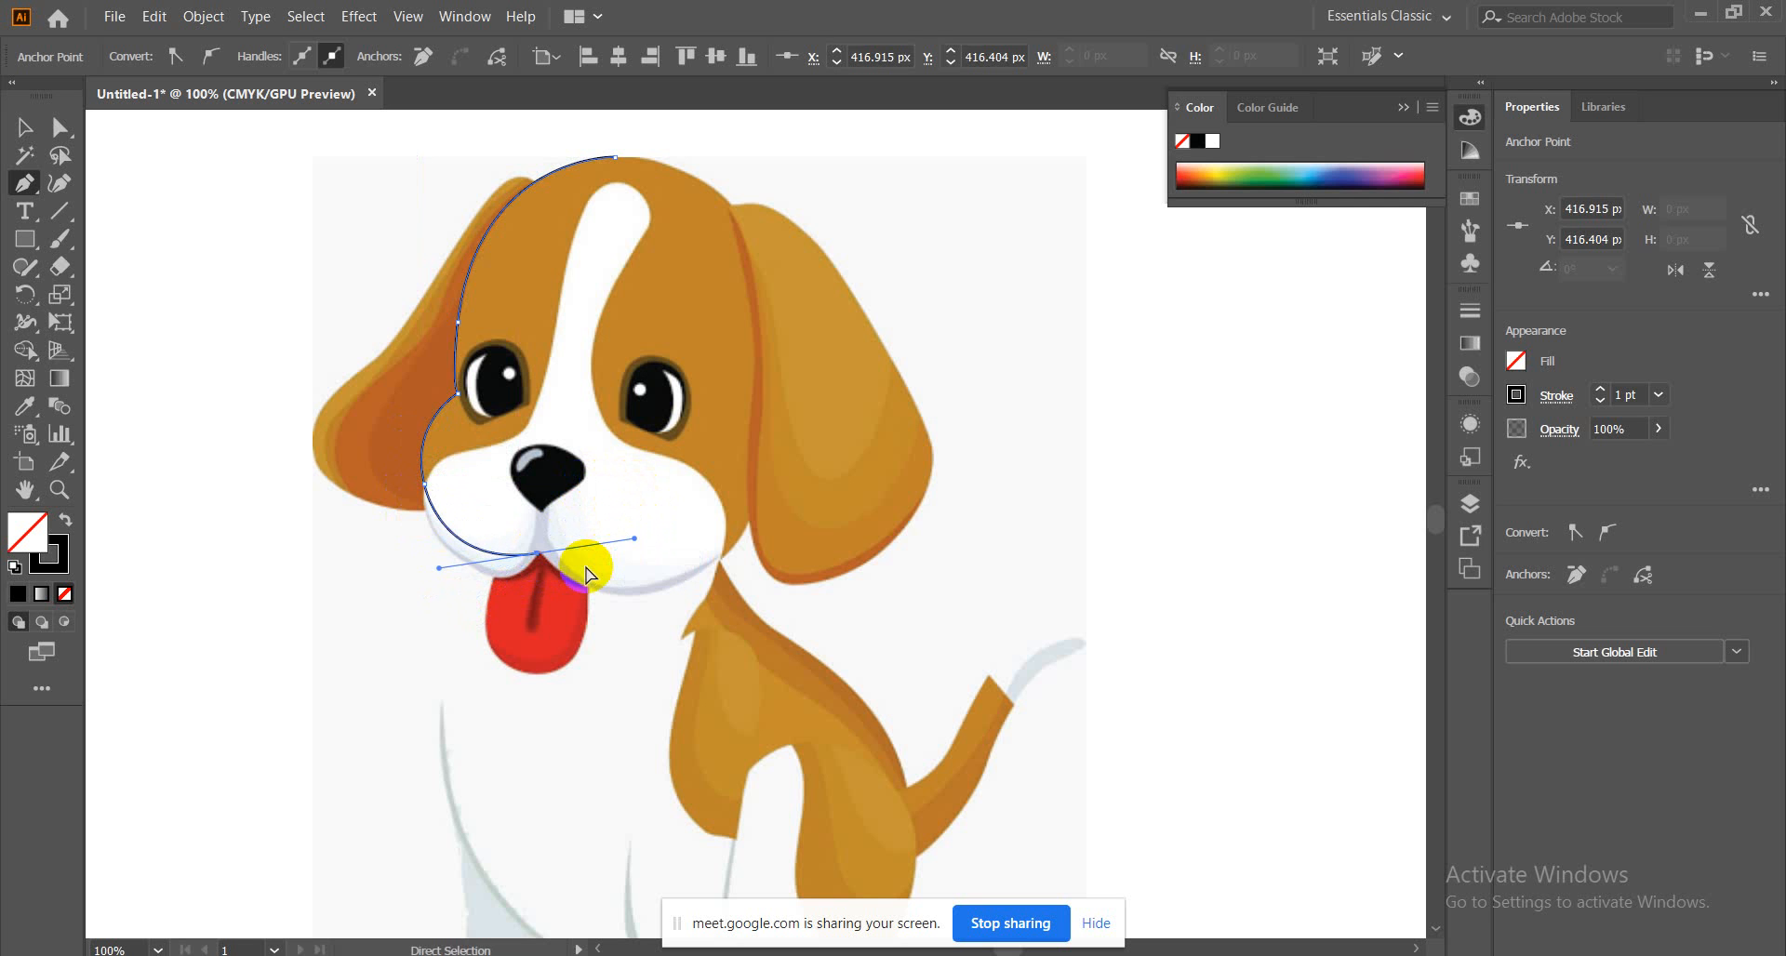
{"action": "key", "text": "ctrl+z"}
Continue the head outline along the lower muzzle, through the notch above the tongue, and up the inner edge of the right ear
{"action": "left_click_drag", "start_coordinate": [459, 560], "coordinate": [502, 584]}
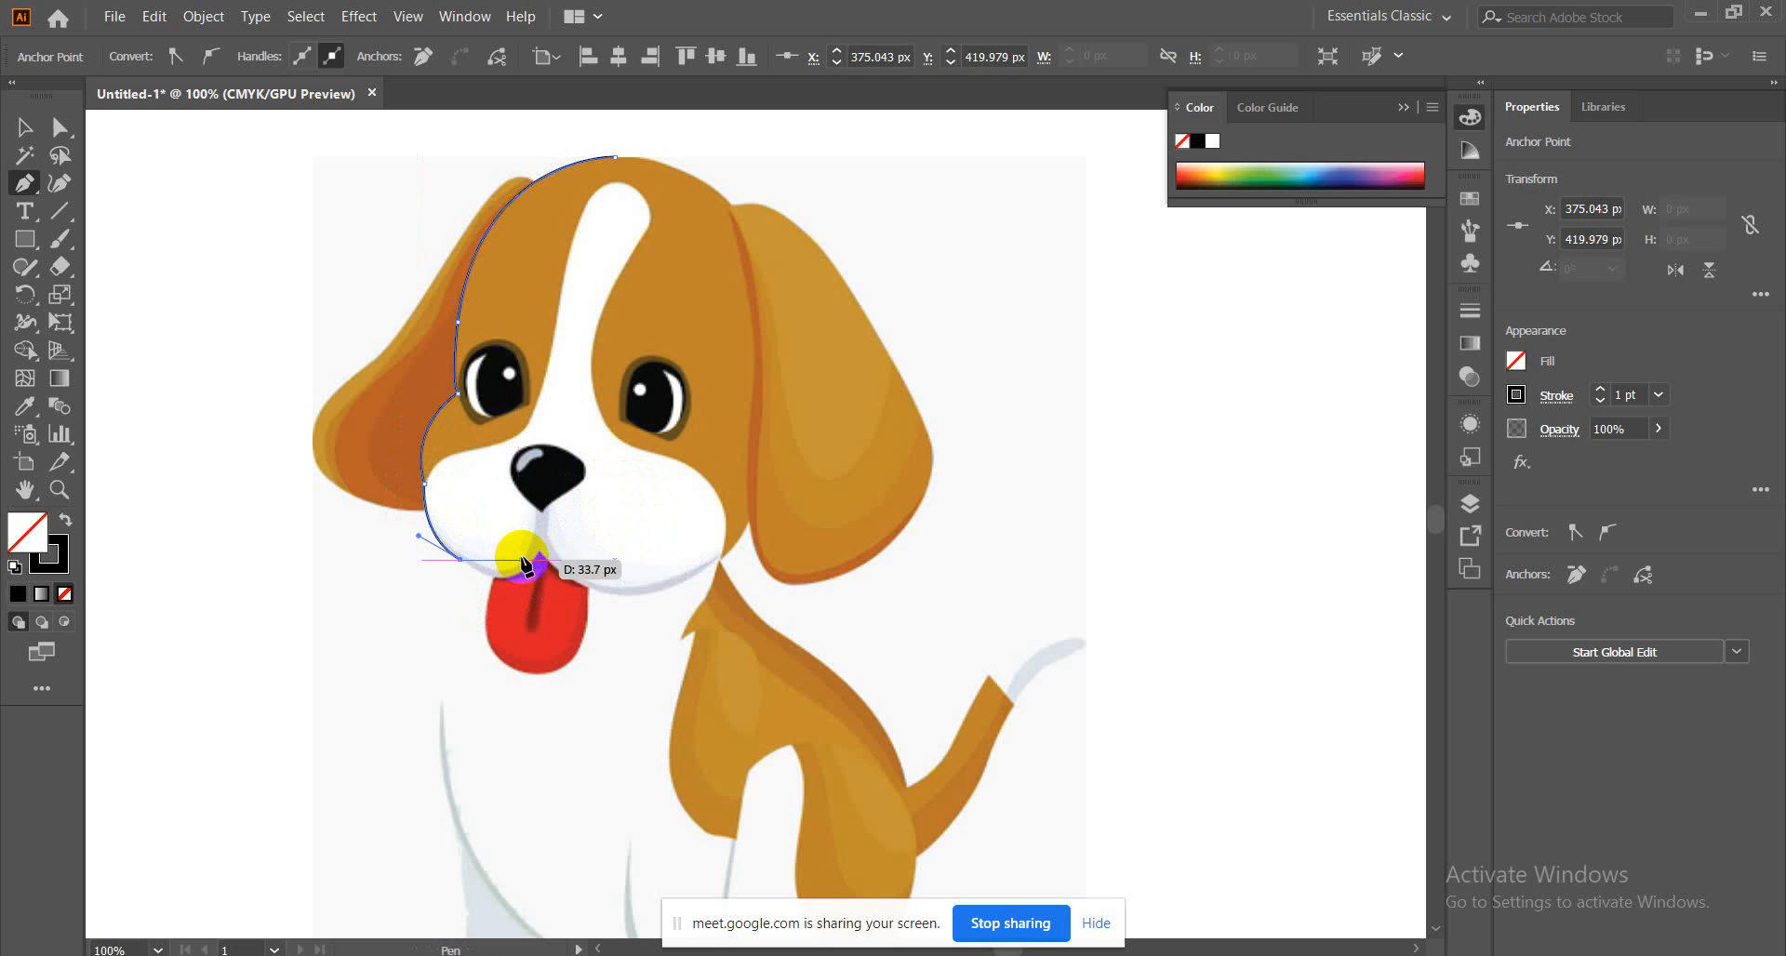
{"action": "left_click_drag", "start_coordinate": [539, 555], "coordinate": [567, 508]}
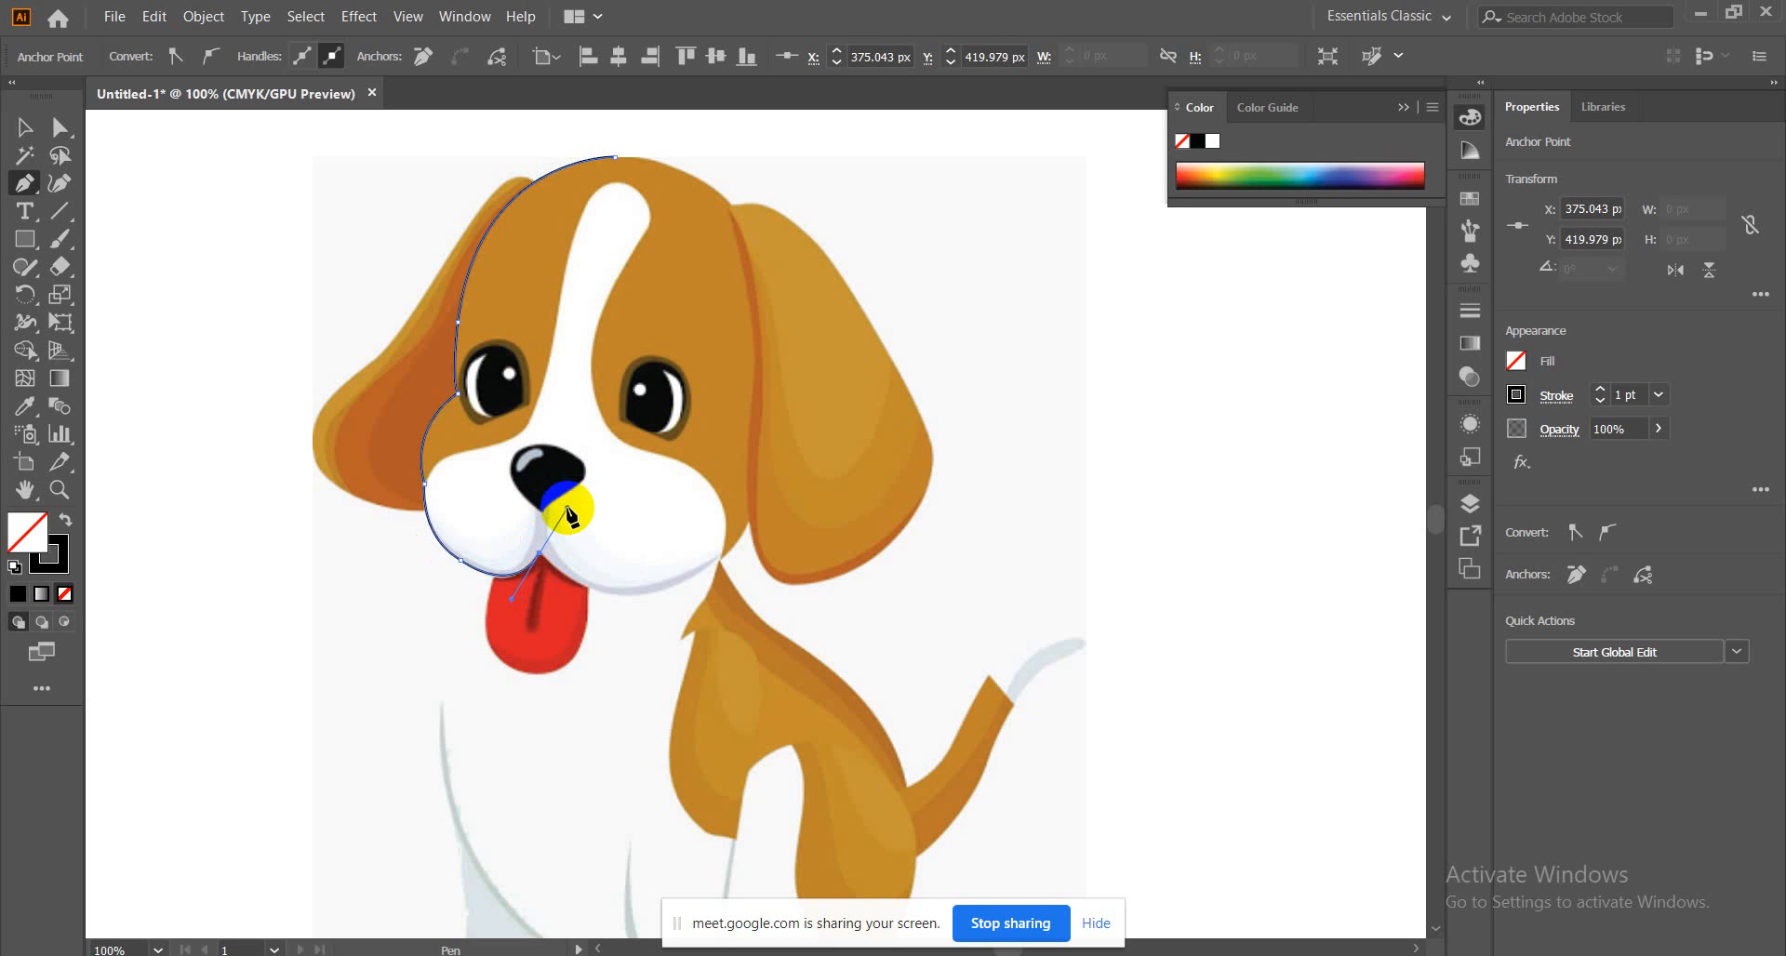
{"action": "left_click", "coordinate": [540, 556]}
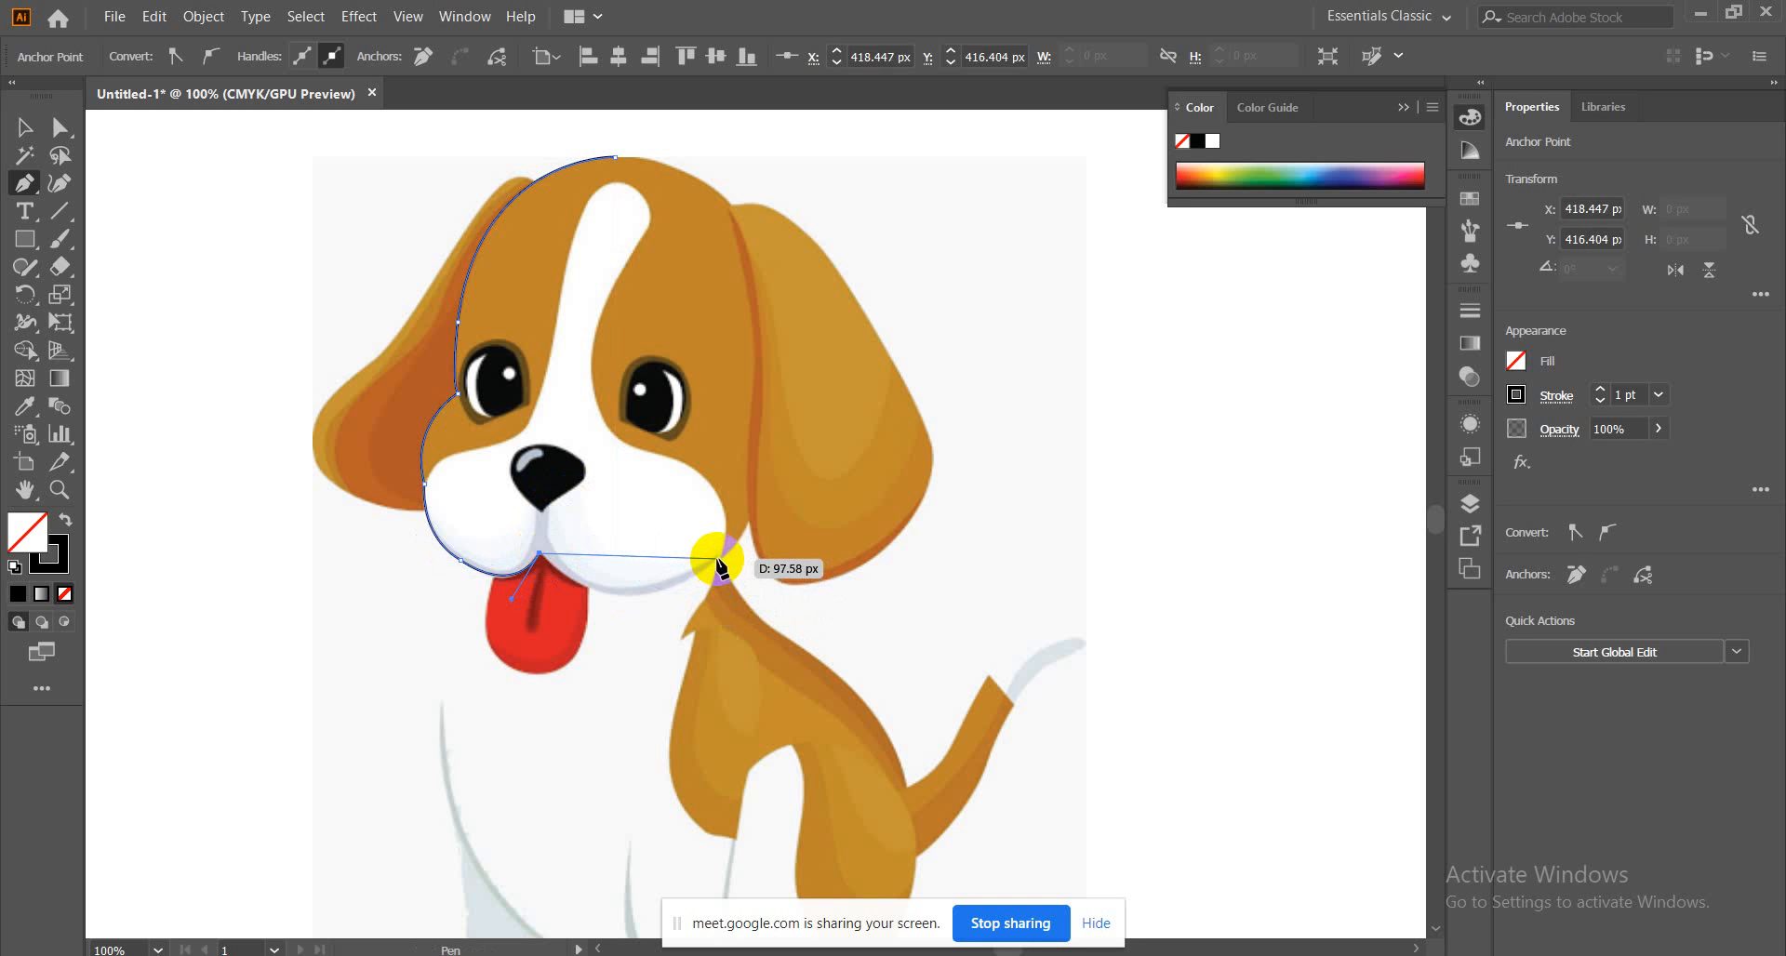
{"action": "left_click_drag", "start_coordinate": [719, 560], "coordinate": [814, 482]}
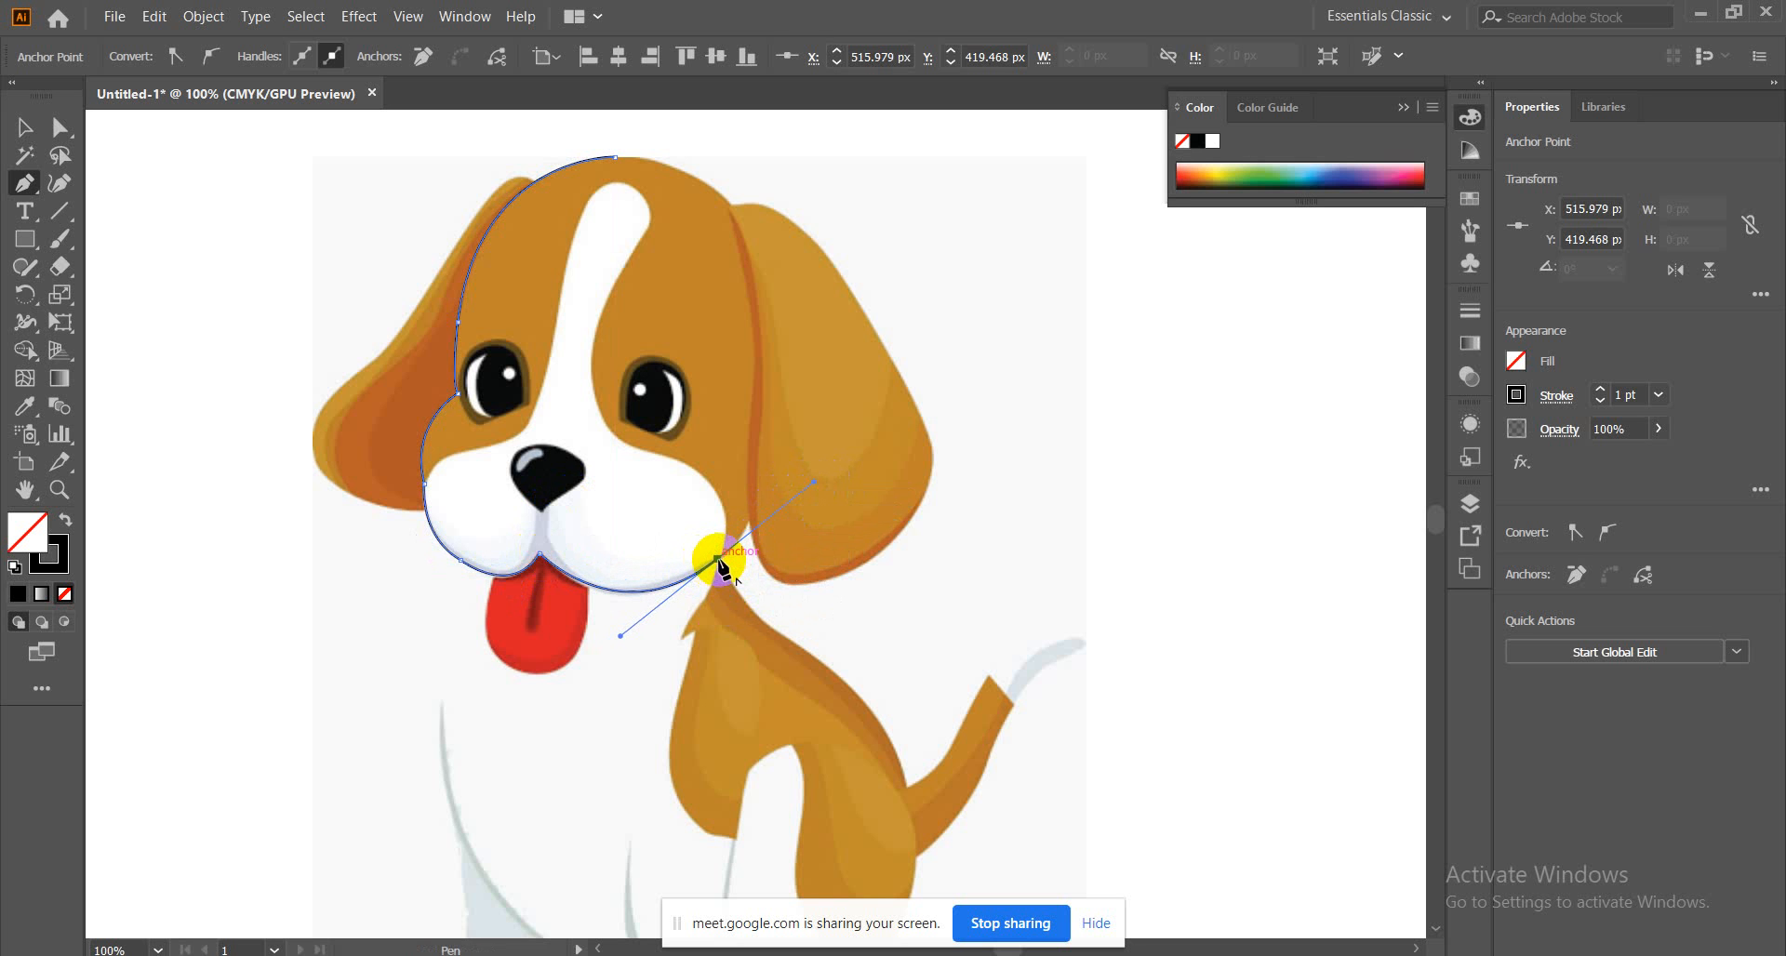
{"action": "left_click_drag", "start_coordinate": [719, 561], "coordinate": [757, 500]}
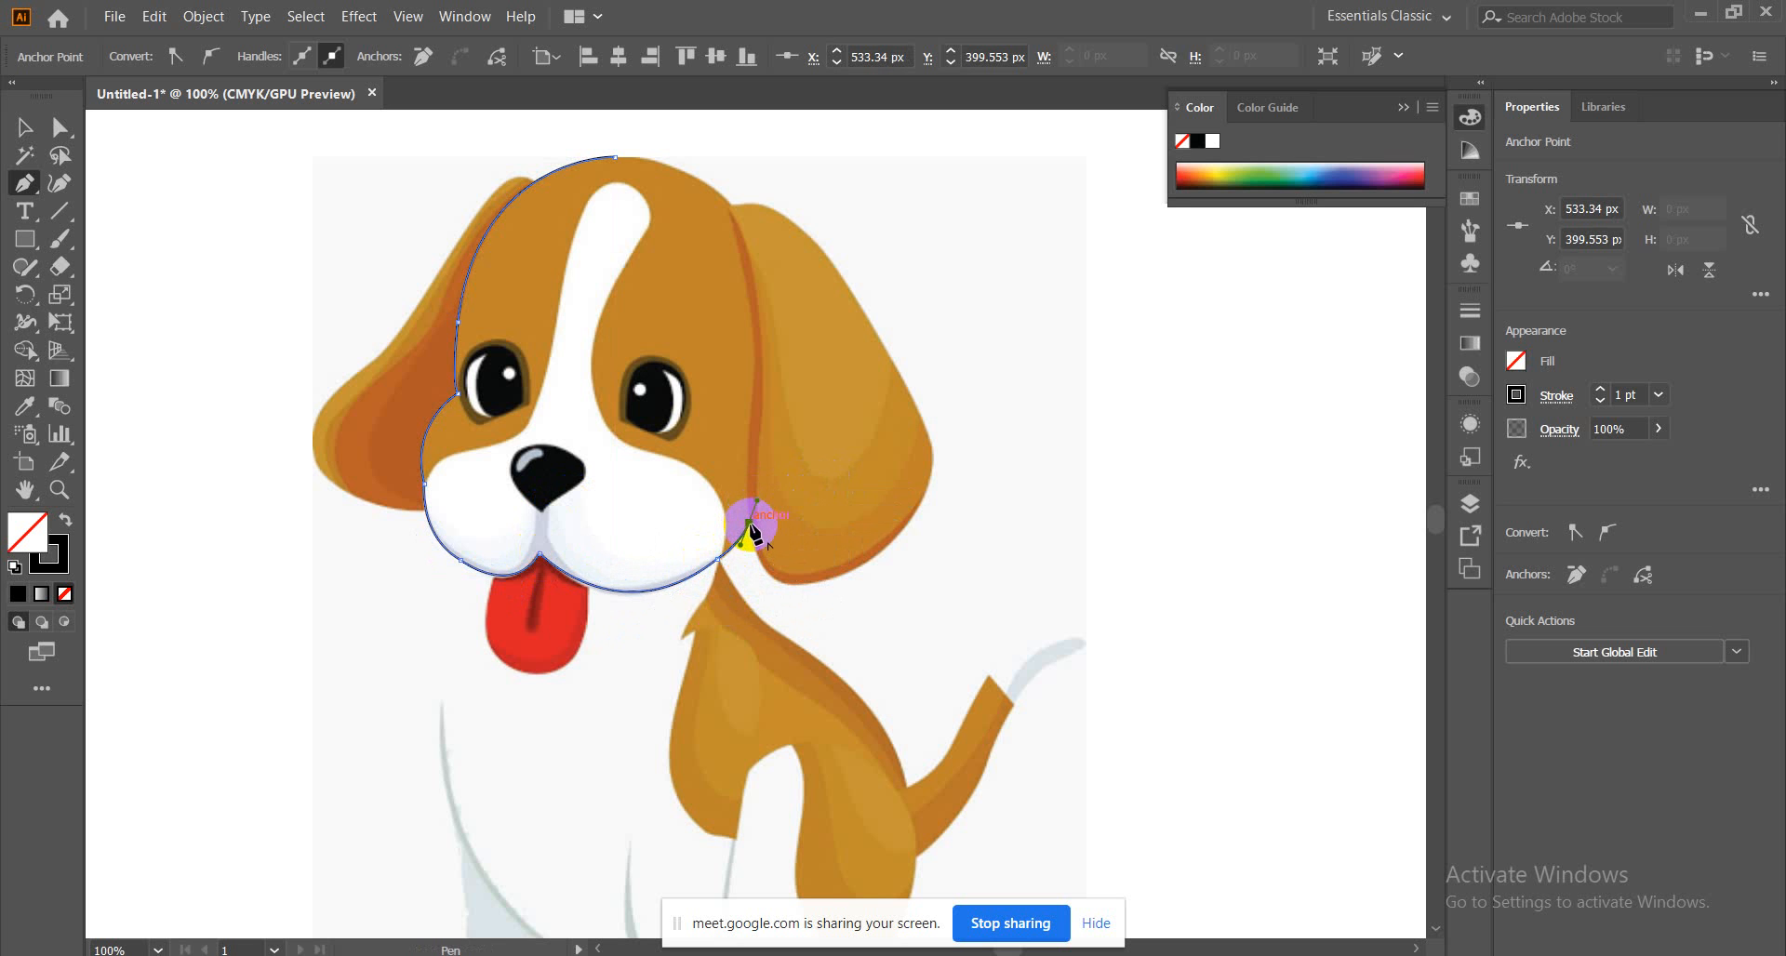
{"action": "left_click", "coordinate": [749, 524]}
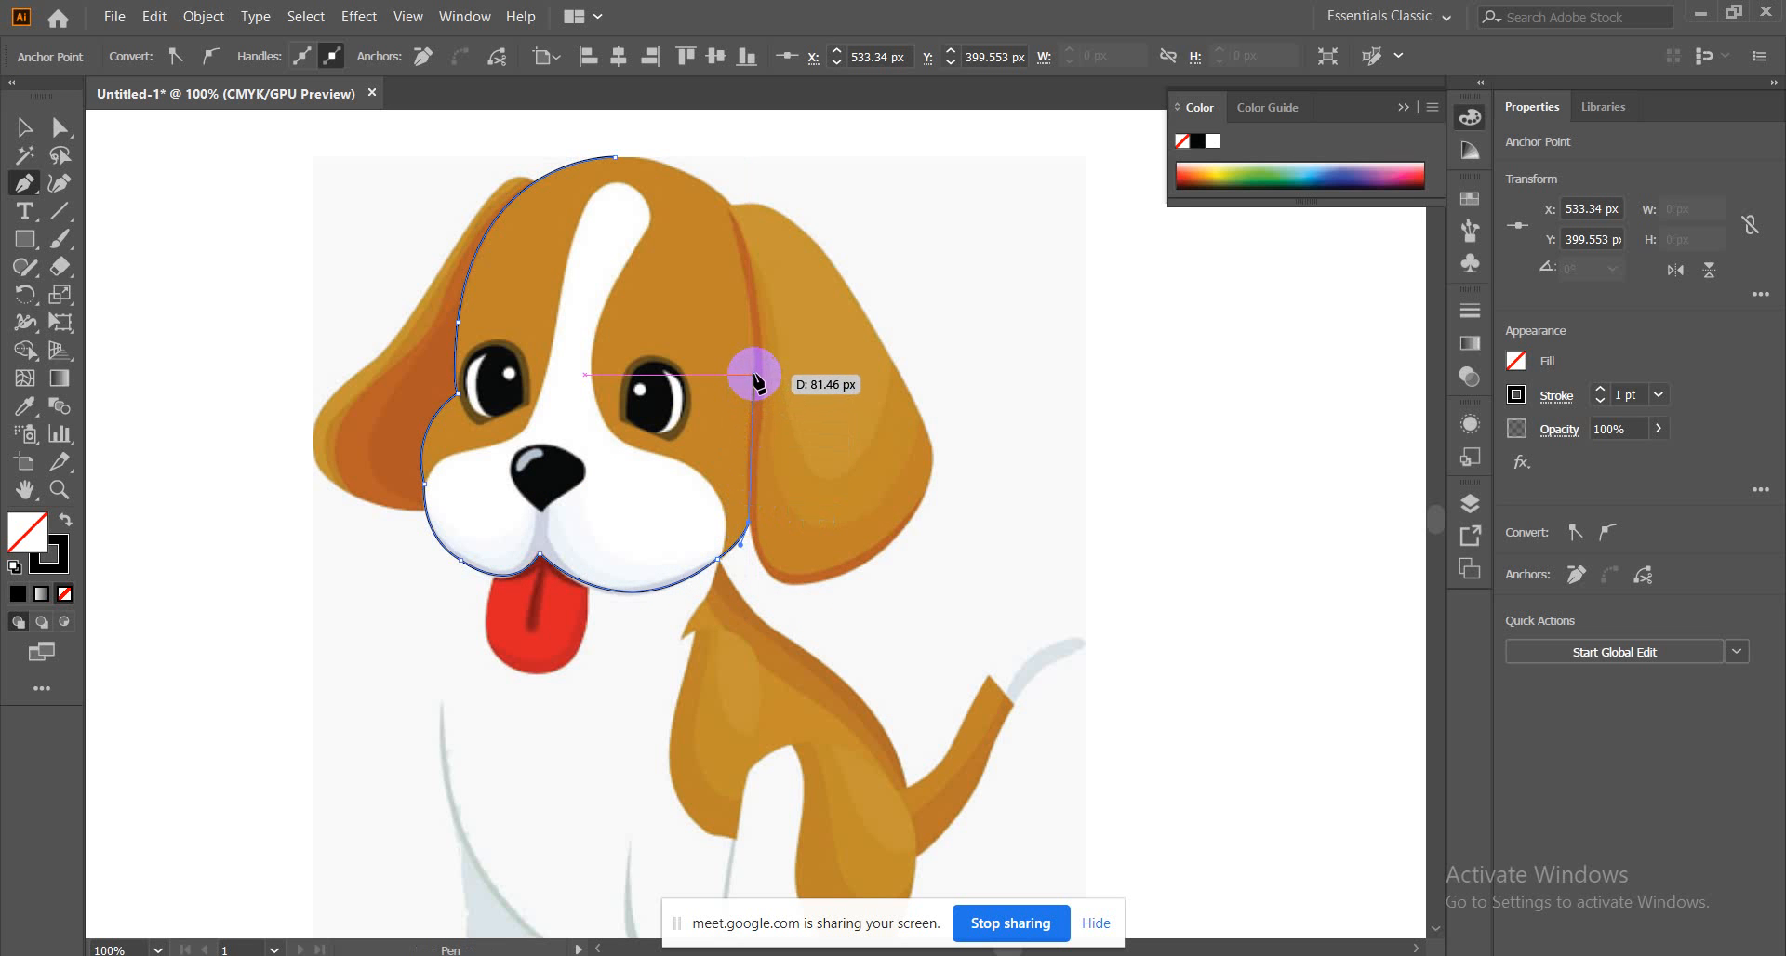
{"action": "left_click_drag", "start_coordinate": [754, 371], "coordinate": [767, 346]}
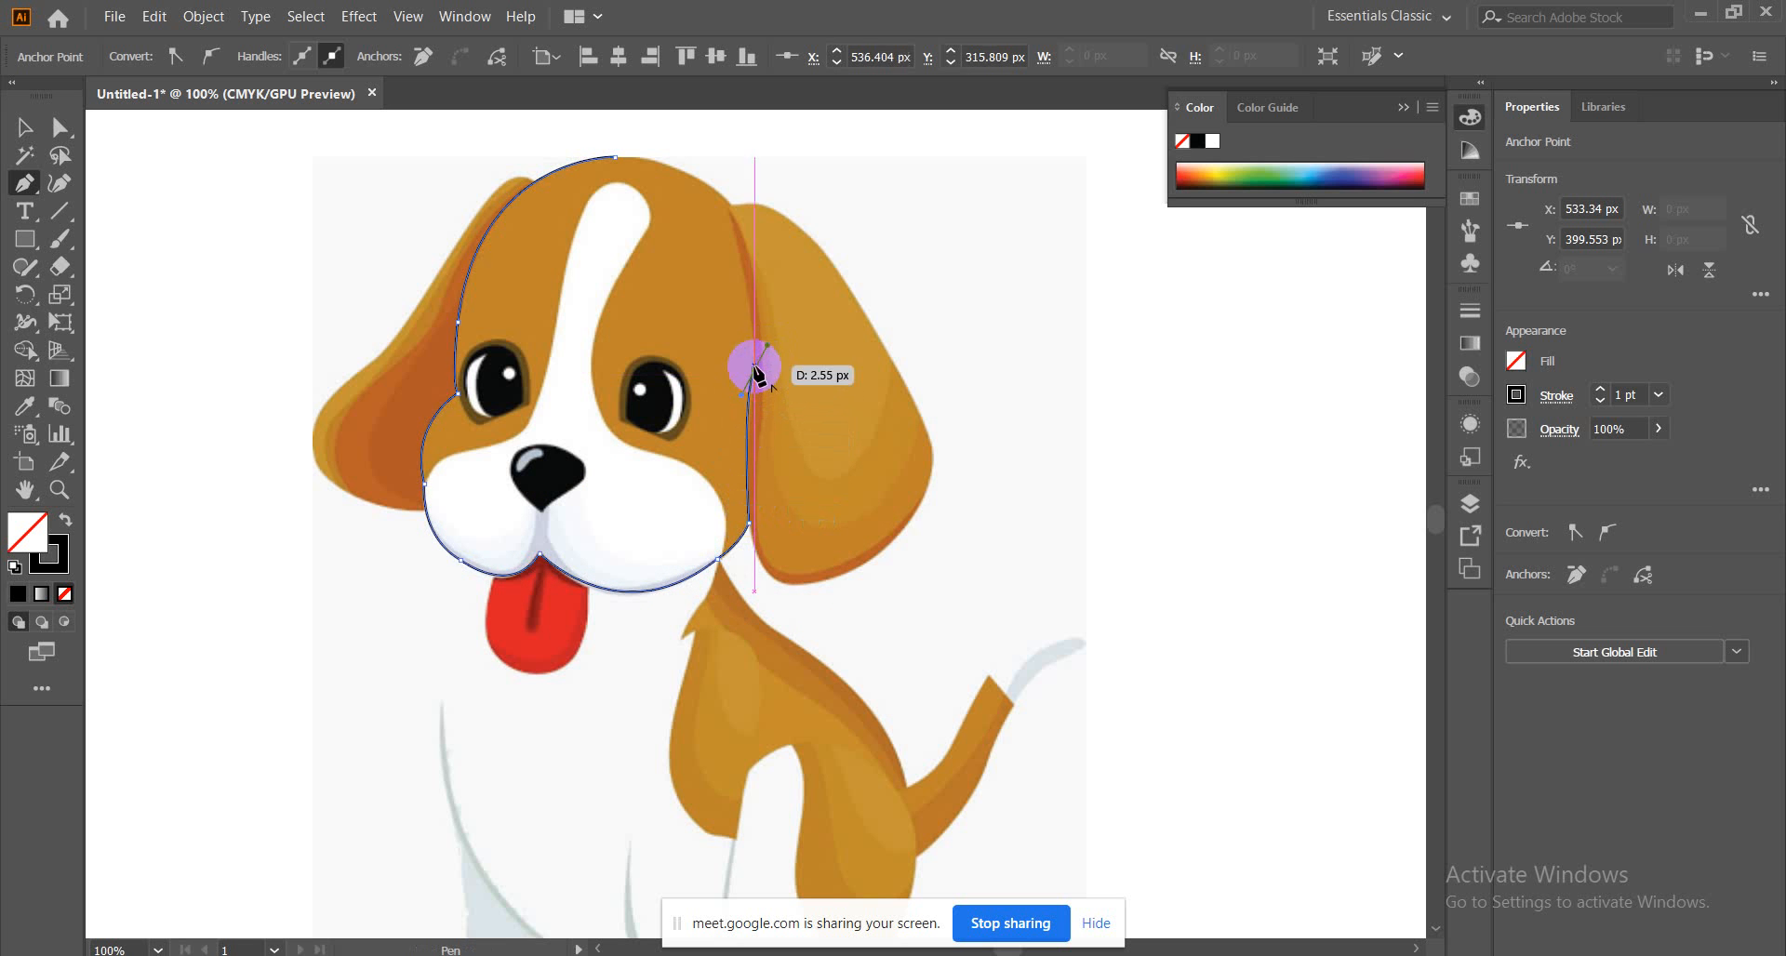
{"action": "left_click", "coordinate": [755, 370]}
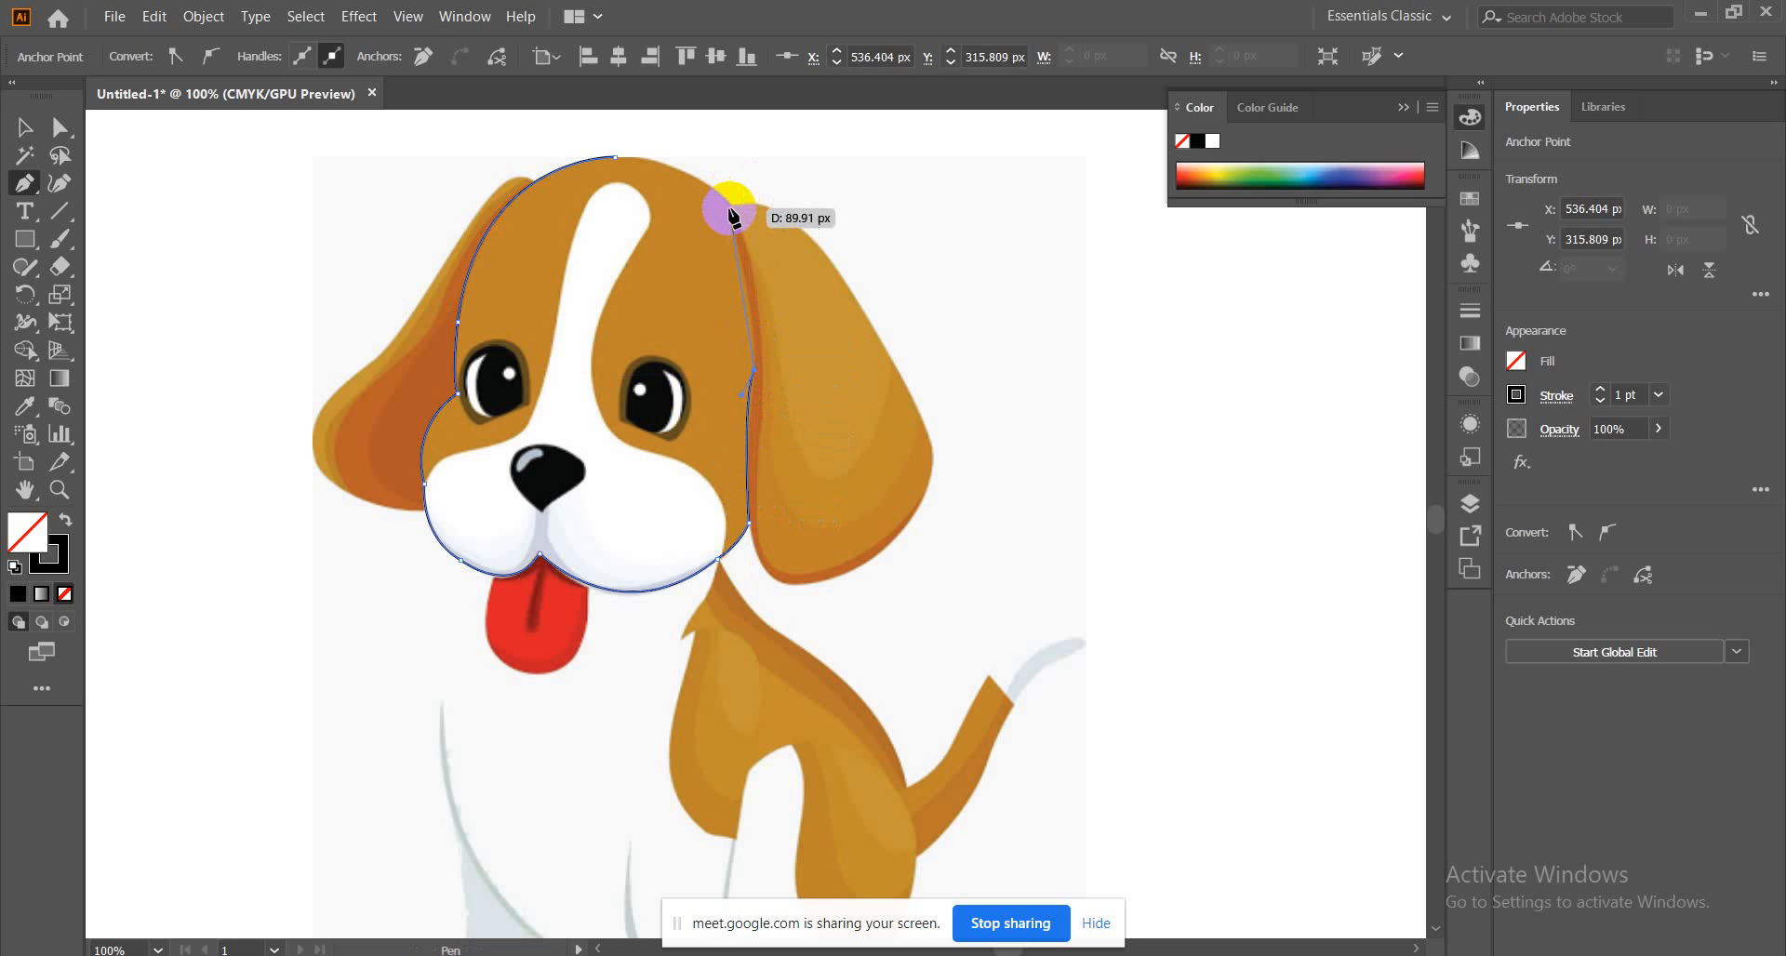
{"action": "left_click_drag", "start_coordinate": [730, 206], "coordinate": [714, 176]}
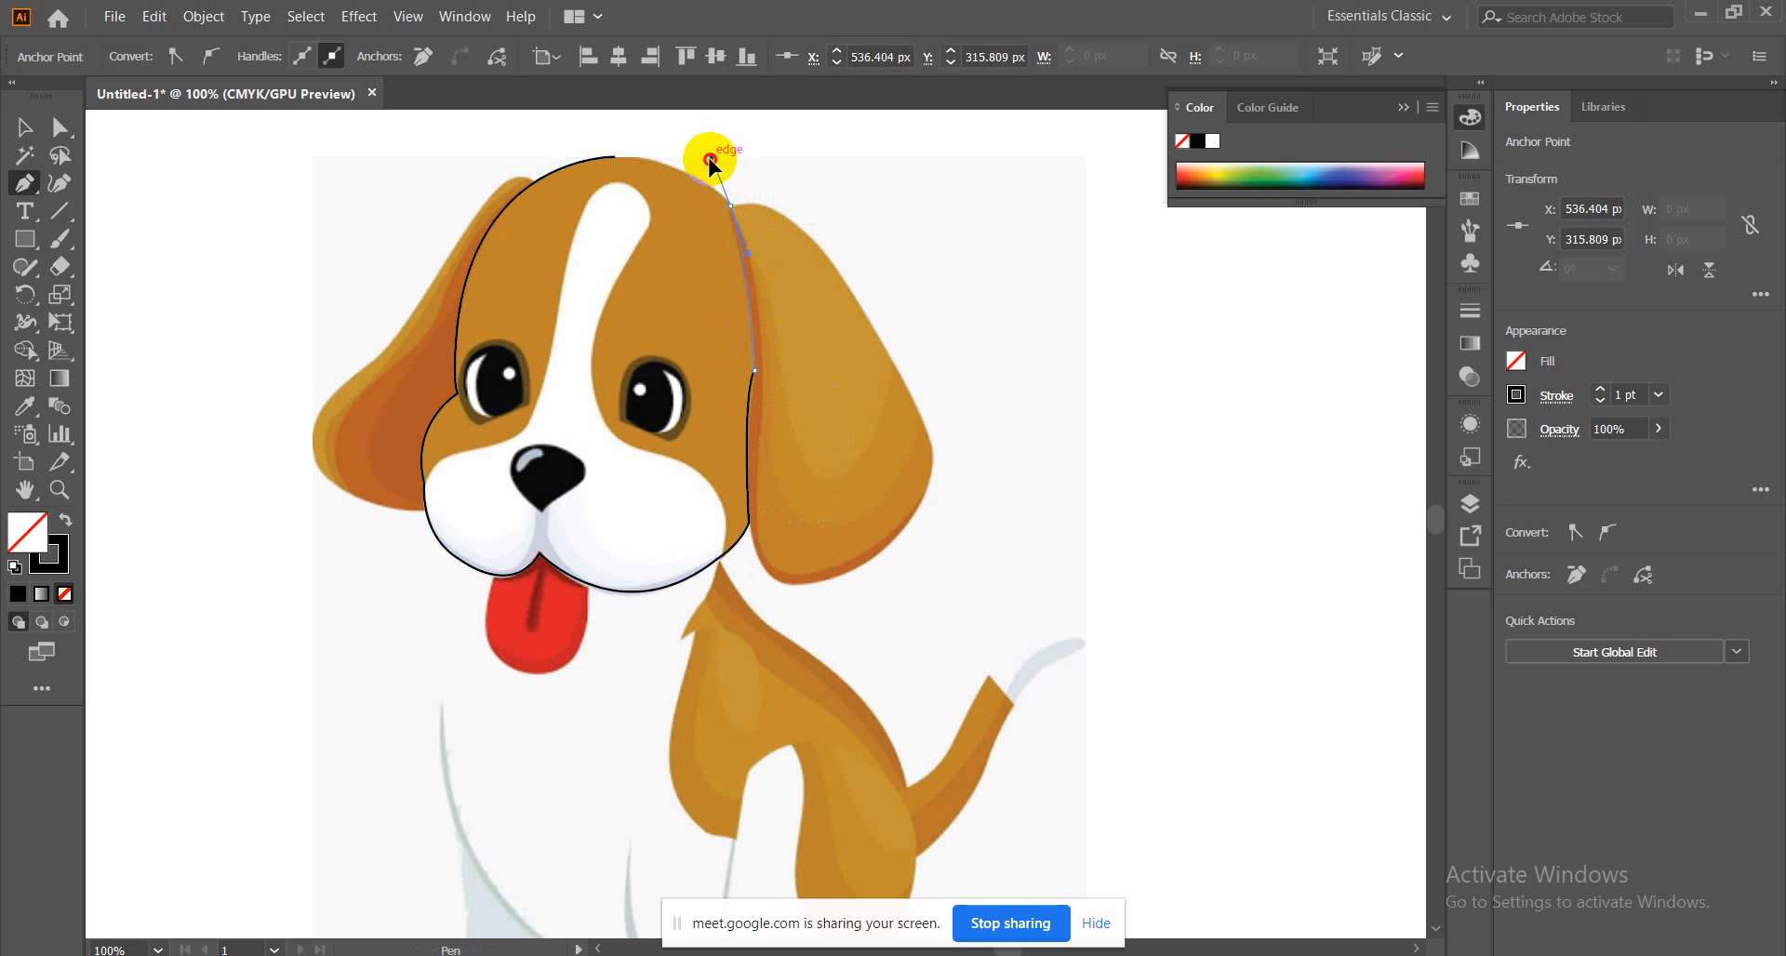
{"action": "left_click_drag", "start_coordinate": [714, 162], "coordinate": [722, 162]}
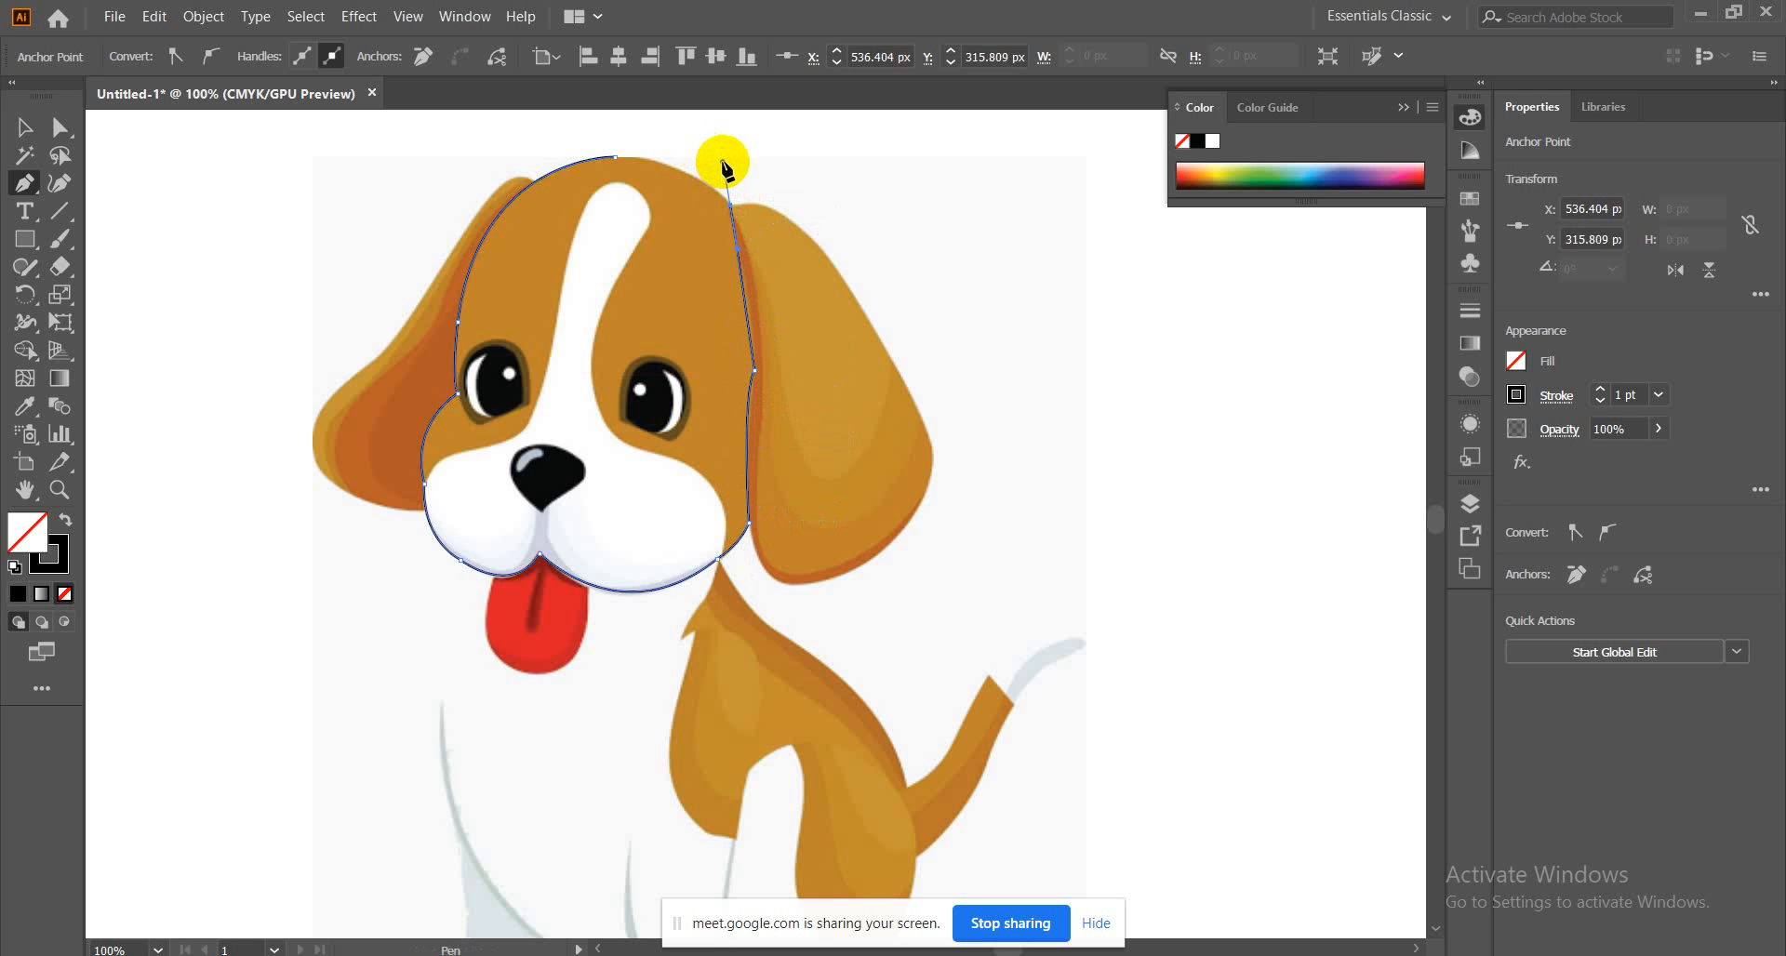
{"action": "key", "text": "ctrl+z"}
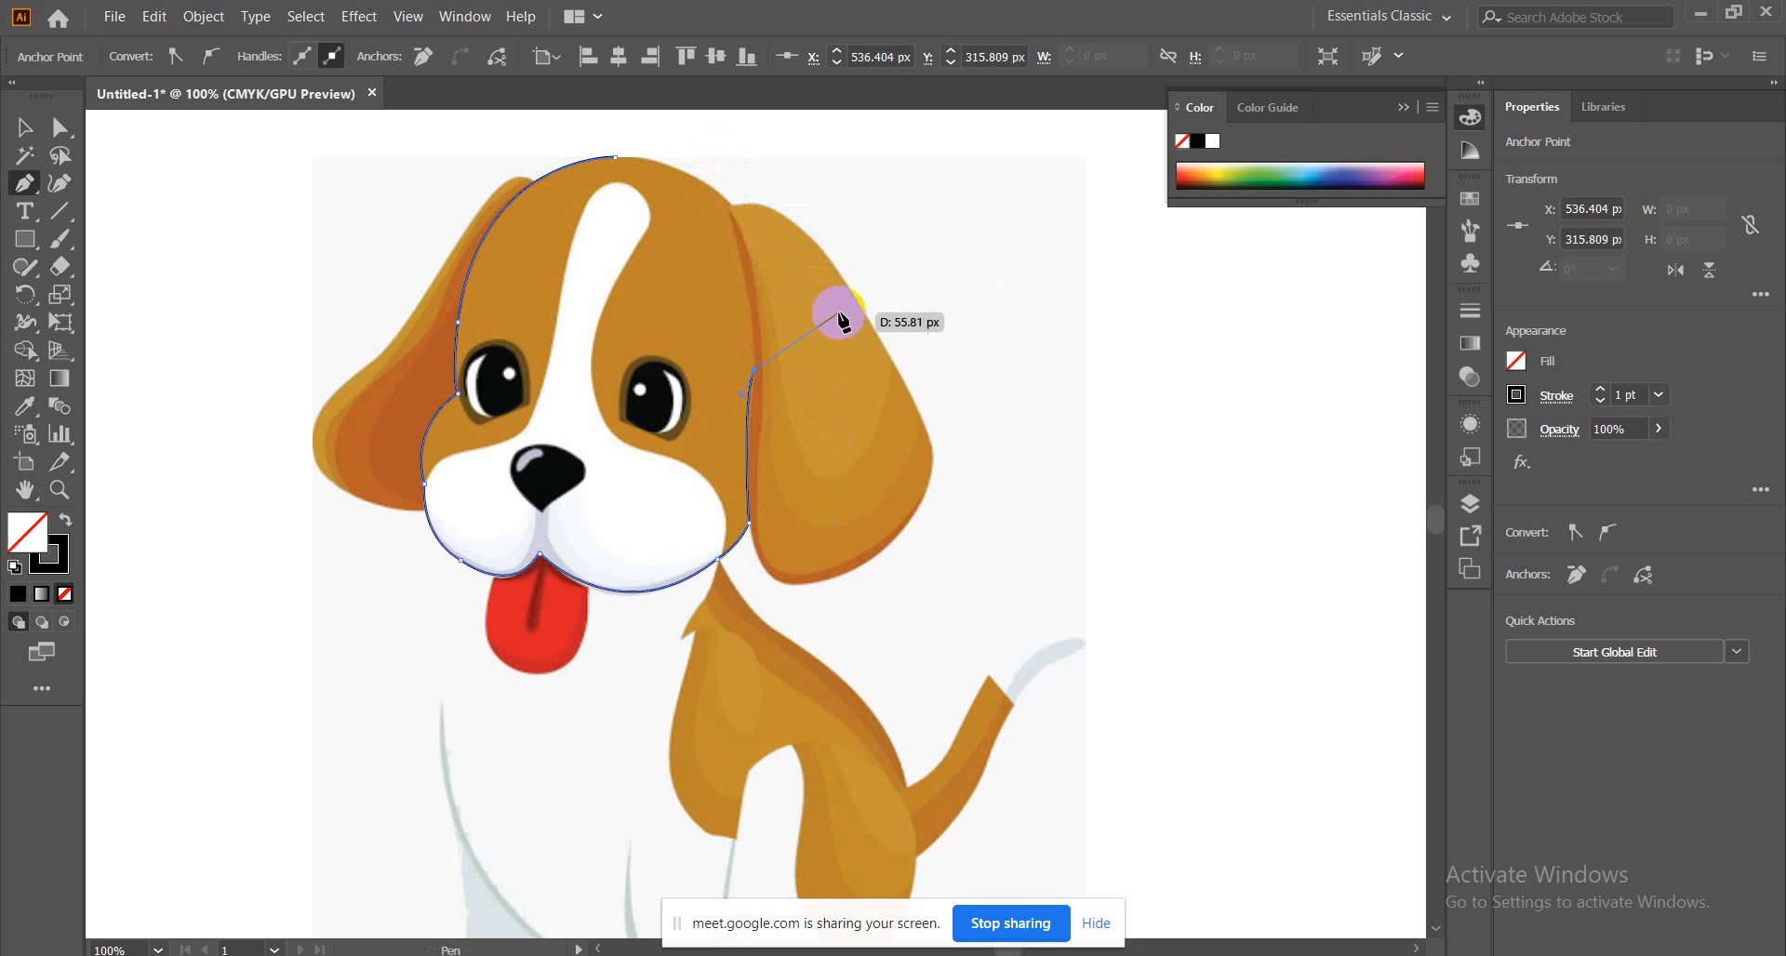
Carry the outline up to the top of the right ear, close it at the crown, and check the shape by swapping fill and stroke
{"action": "left_click", "coordinate": [724, 195]}
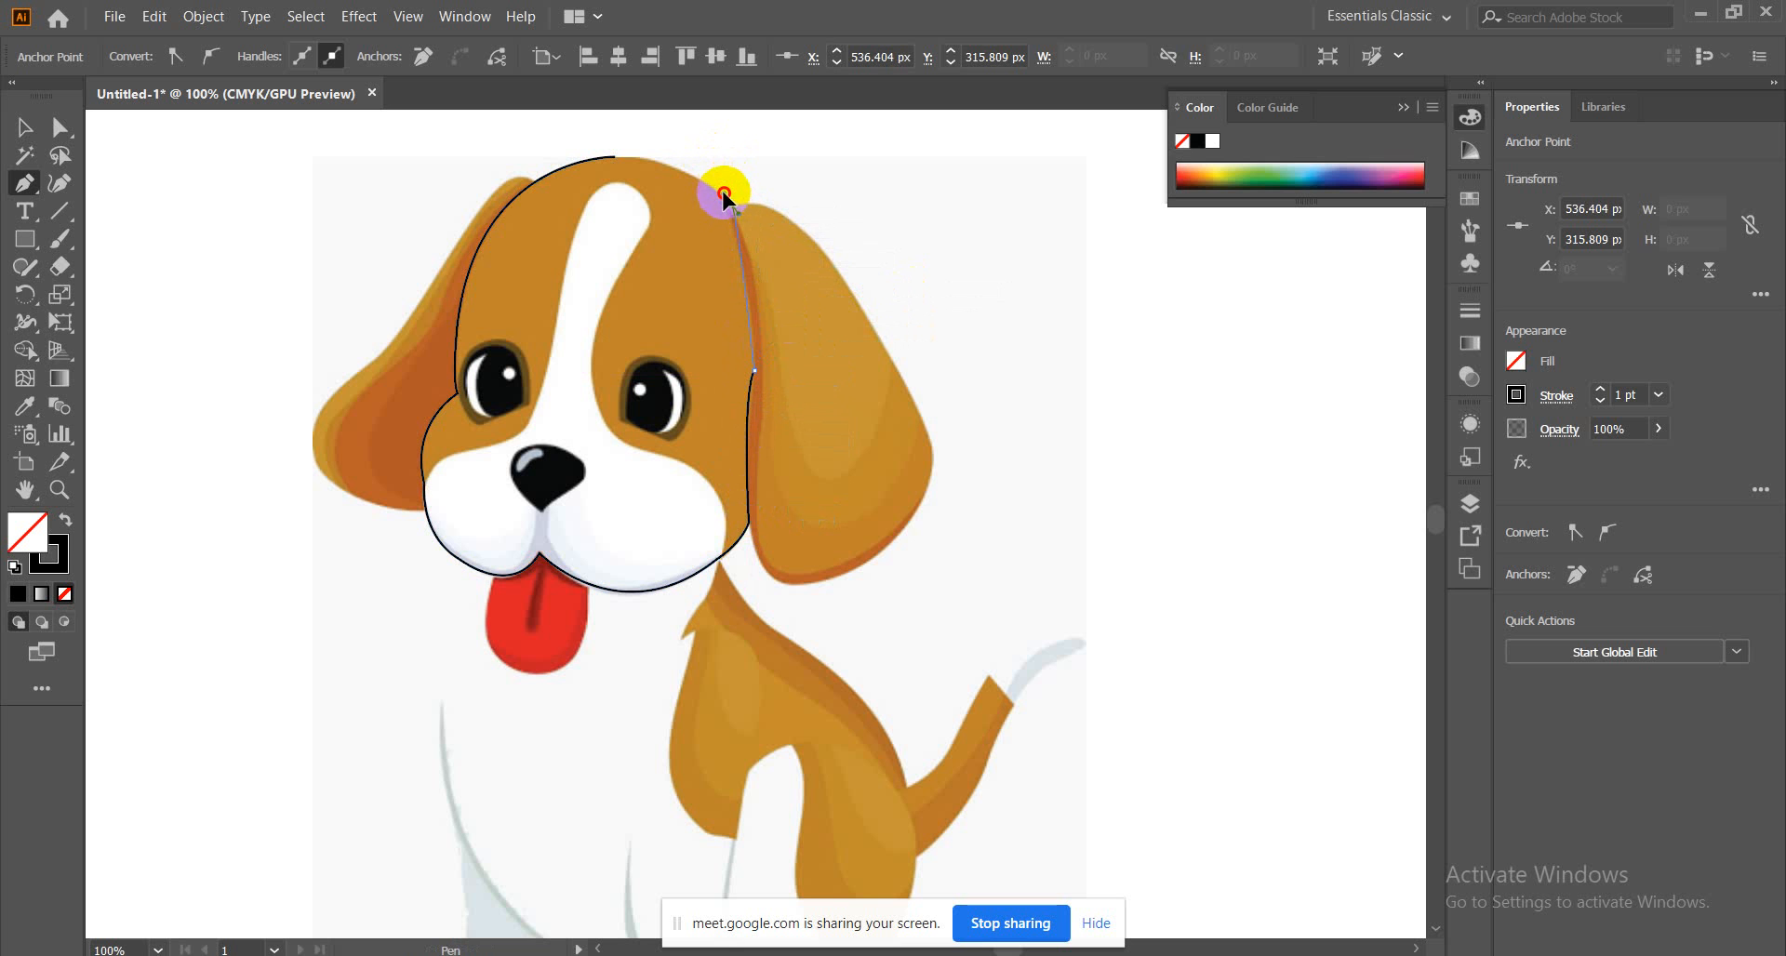
{"action": "left_click_drag", "start_coordinate": [717, 184], "coordinate": [717, 157]}
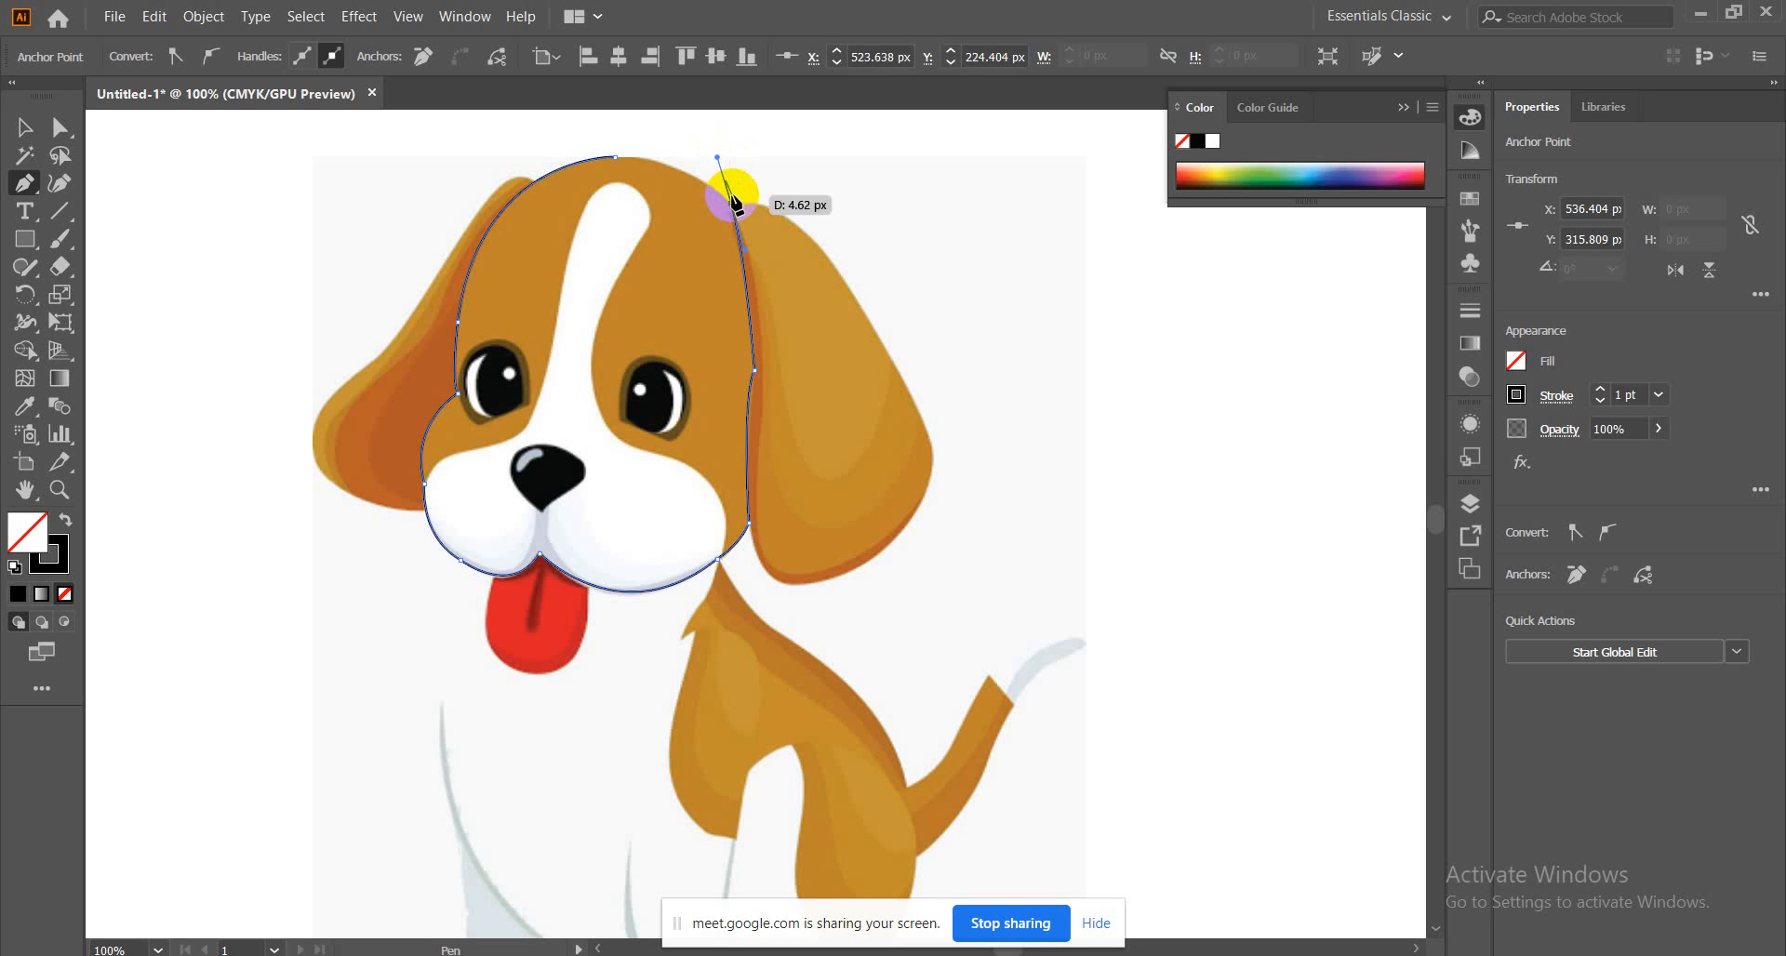
{"action": "left_click", "coordinate": [732, 204]}
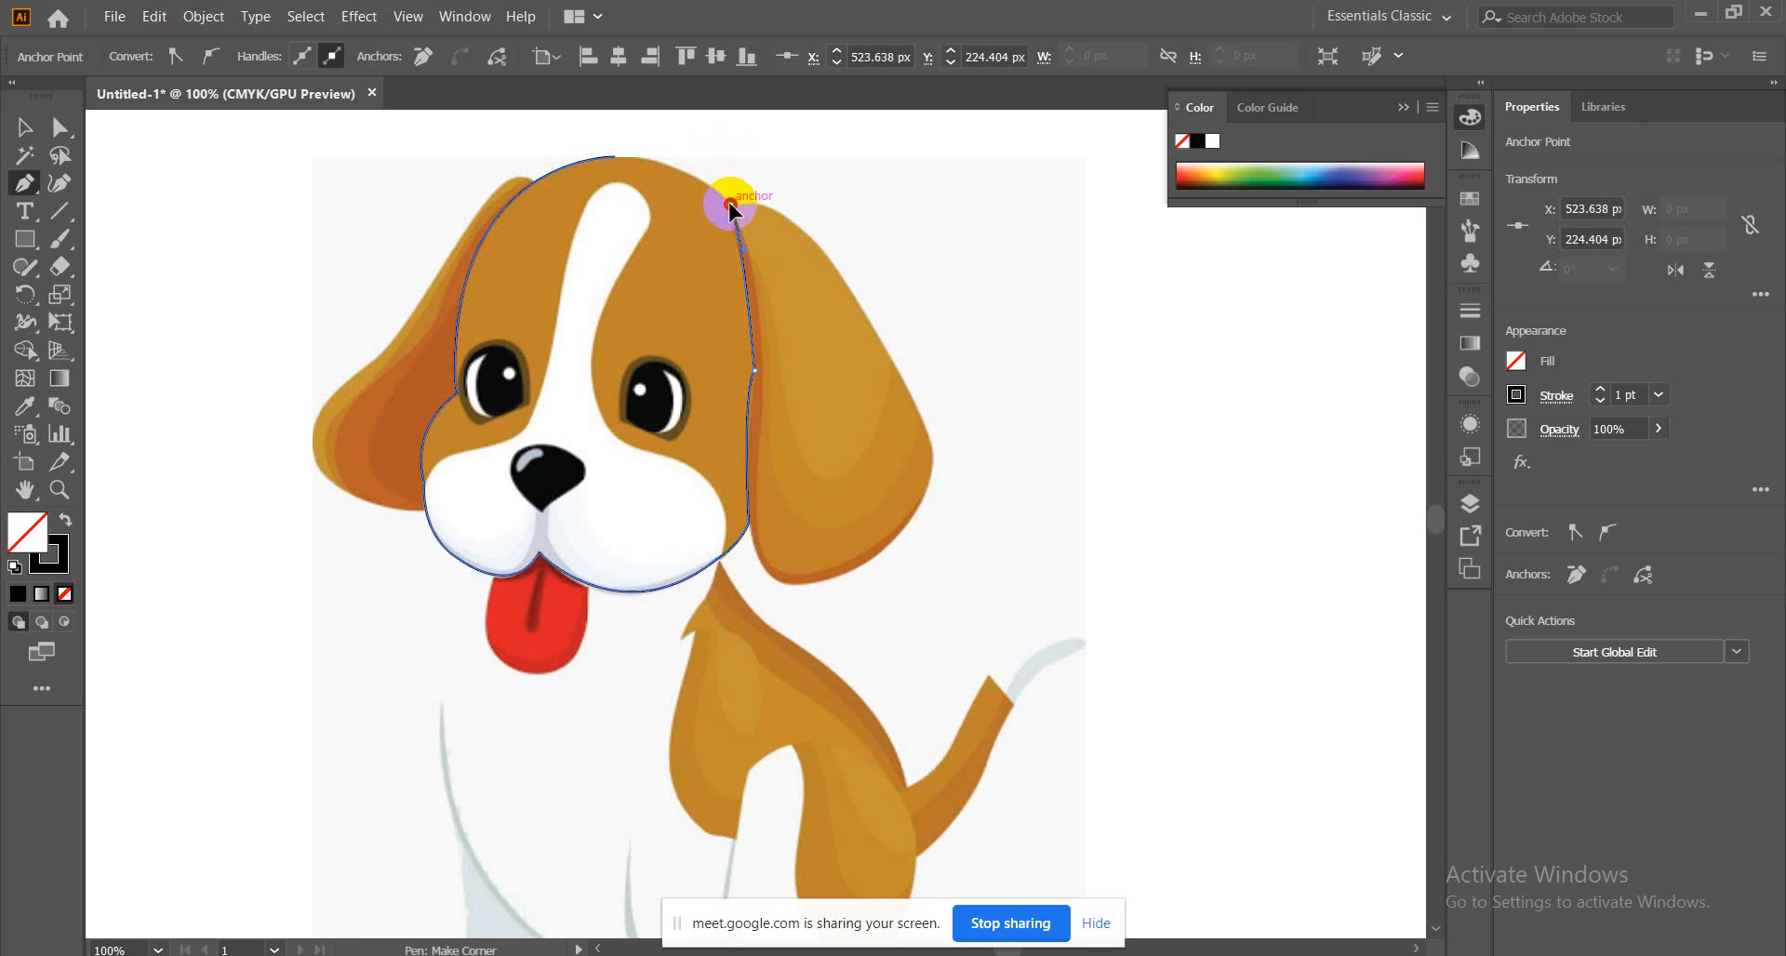
{"action": "left_click", "coordinate": [616, 158]}
{"action": "left_click_drag", "start_coordinate": [615, 158], "coordinate": [554, 166]}
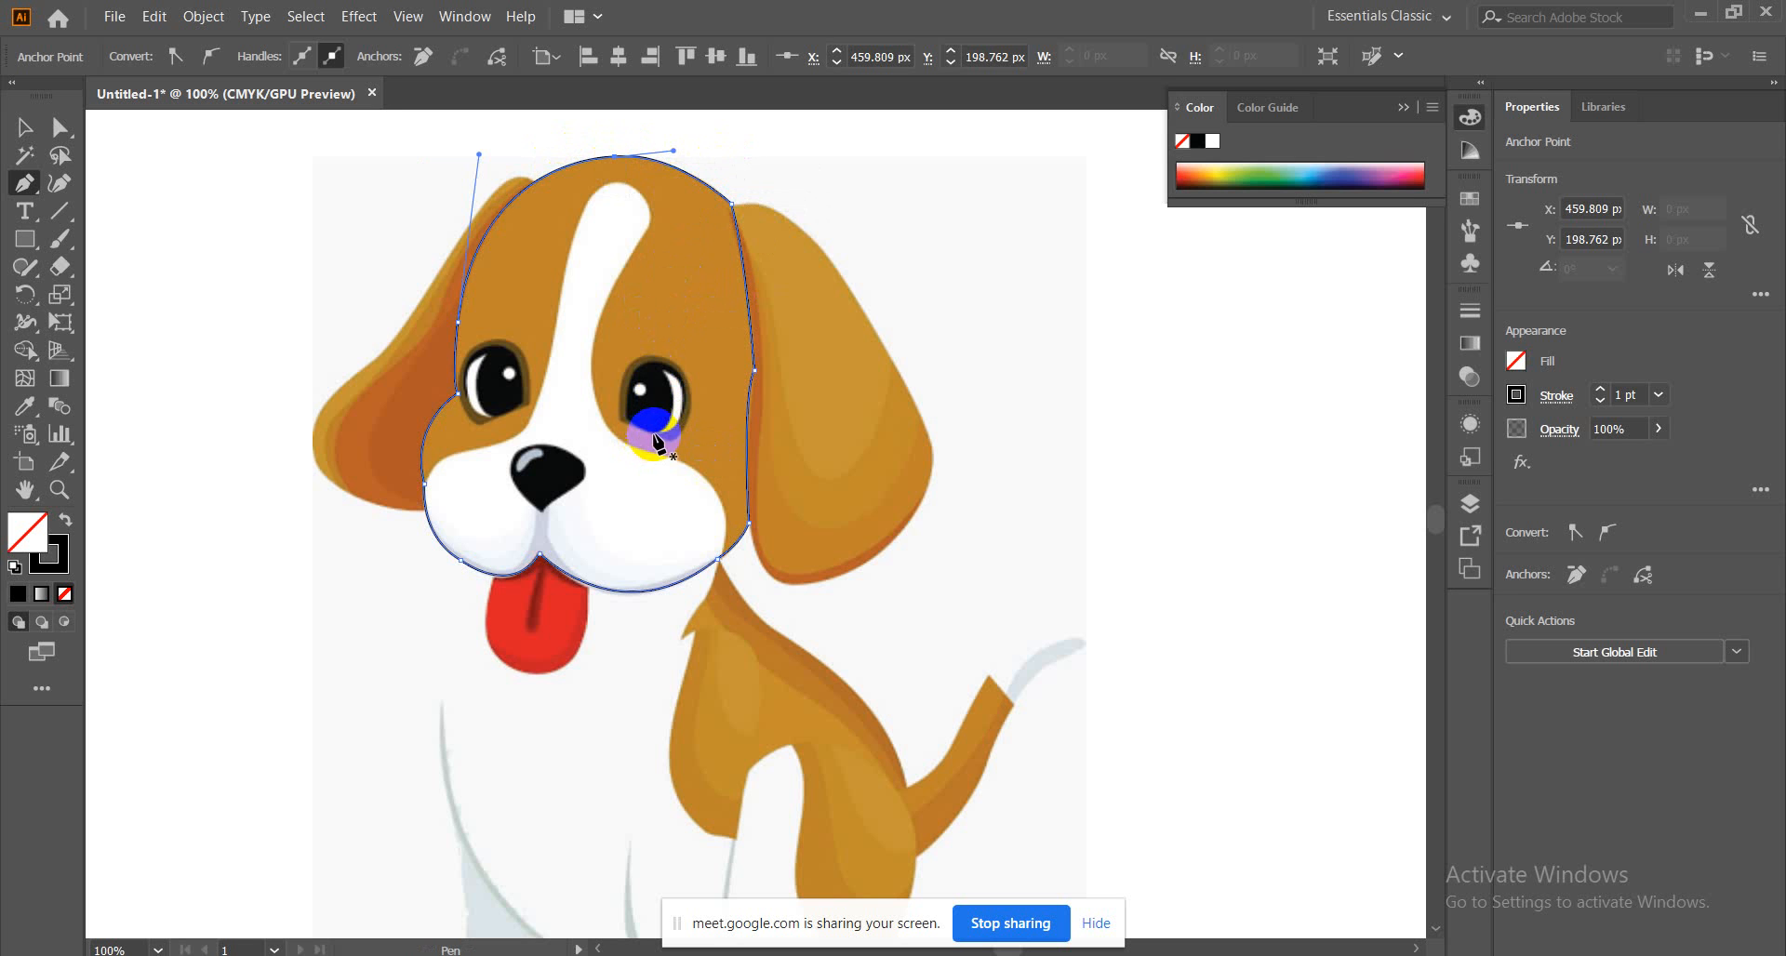
{"action": "left_click", "coordinate": [66, 521]}
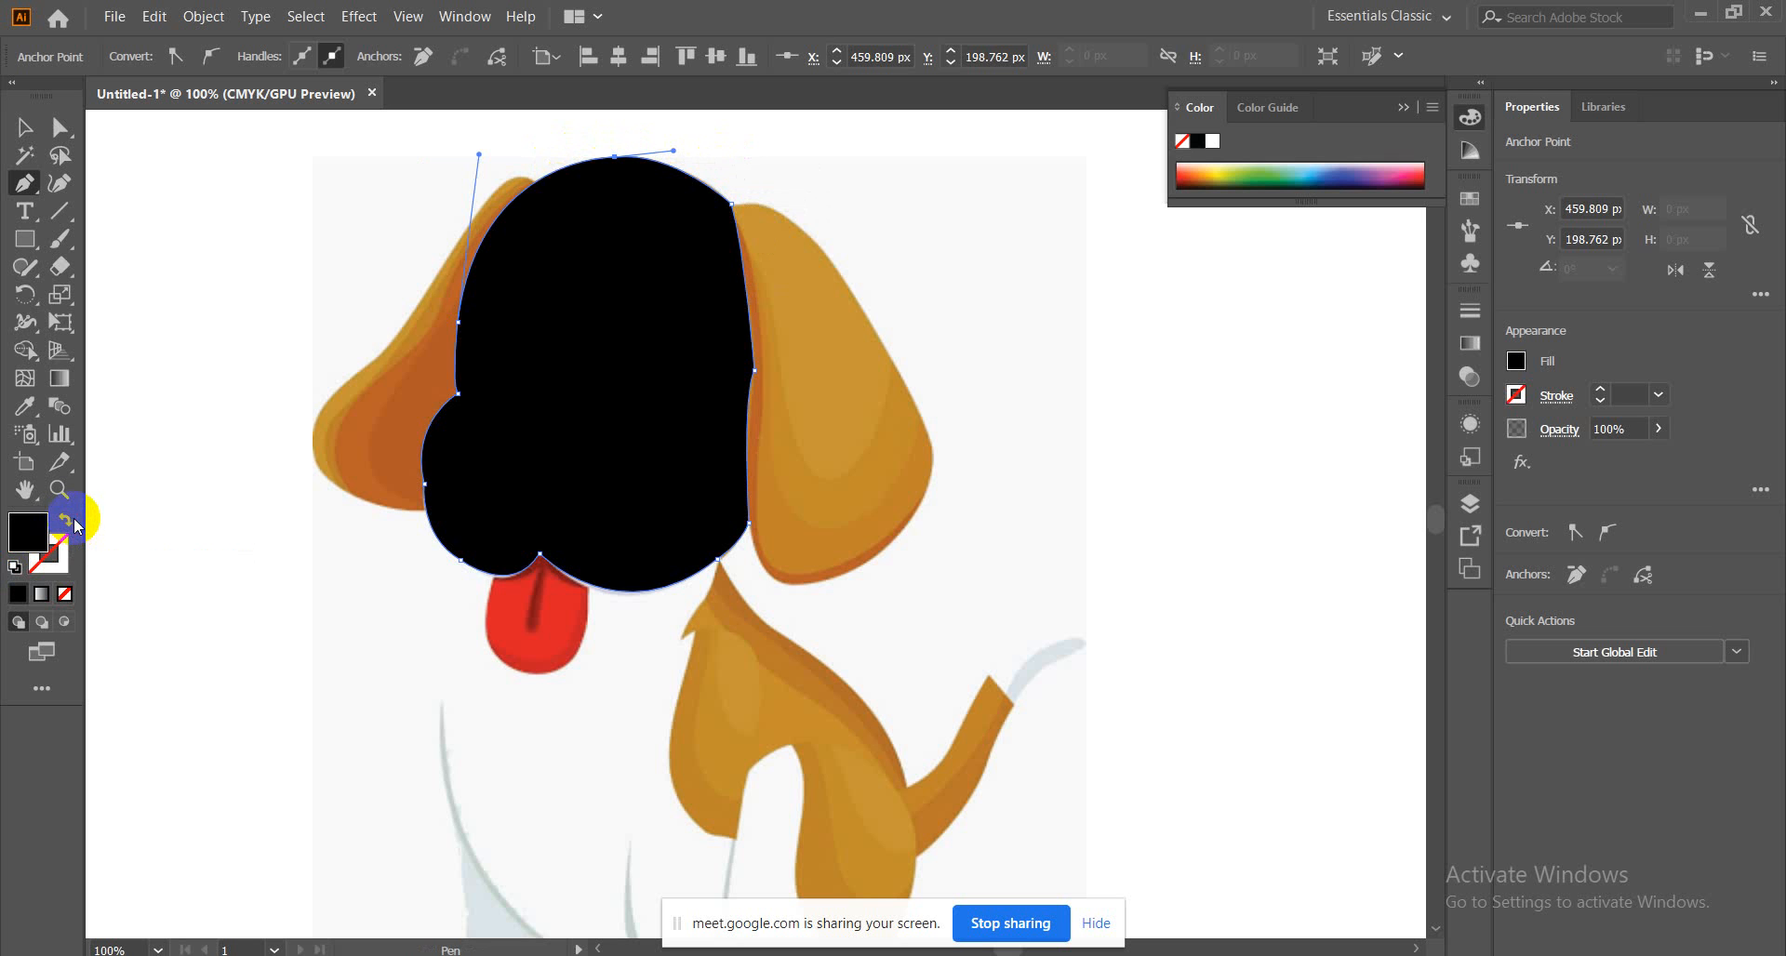
{"action": "left_click", "coordinate": [68, 523]}
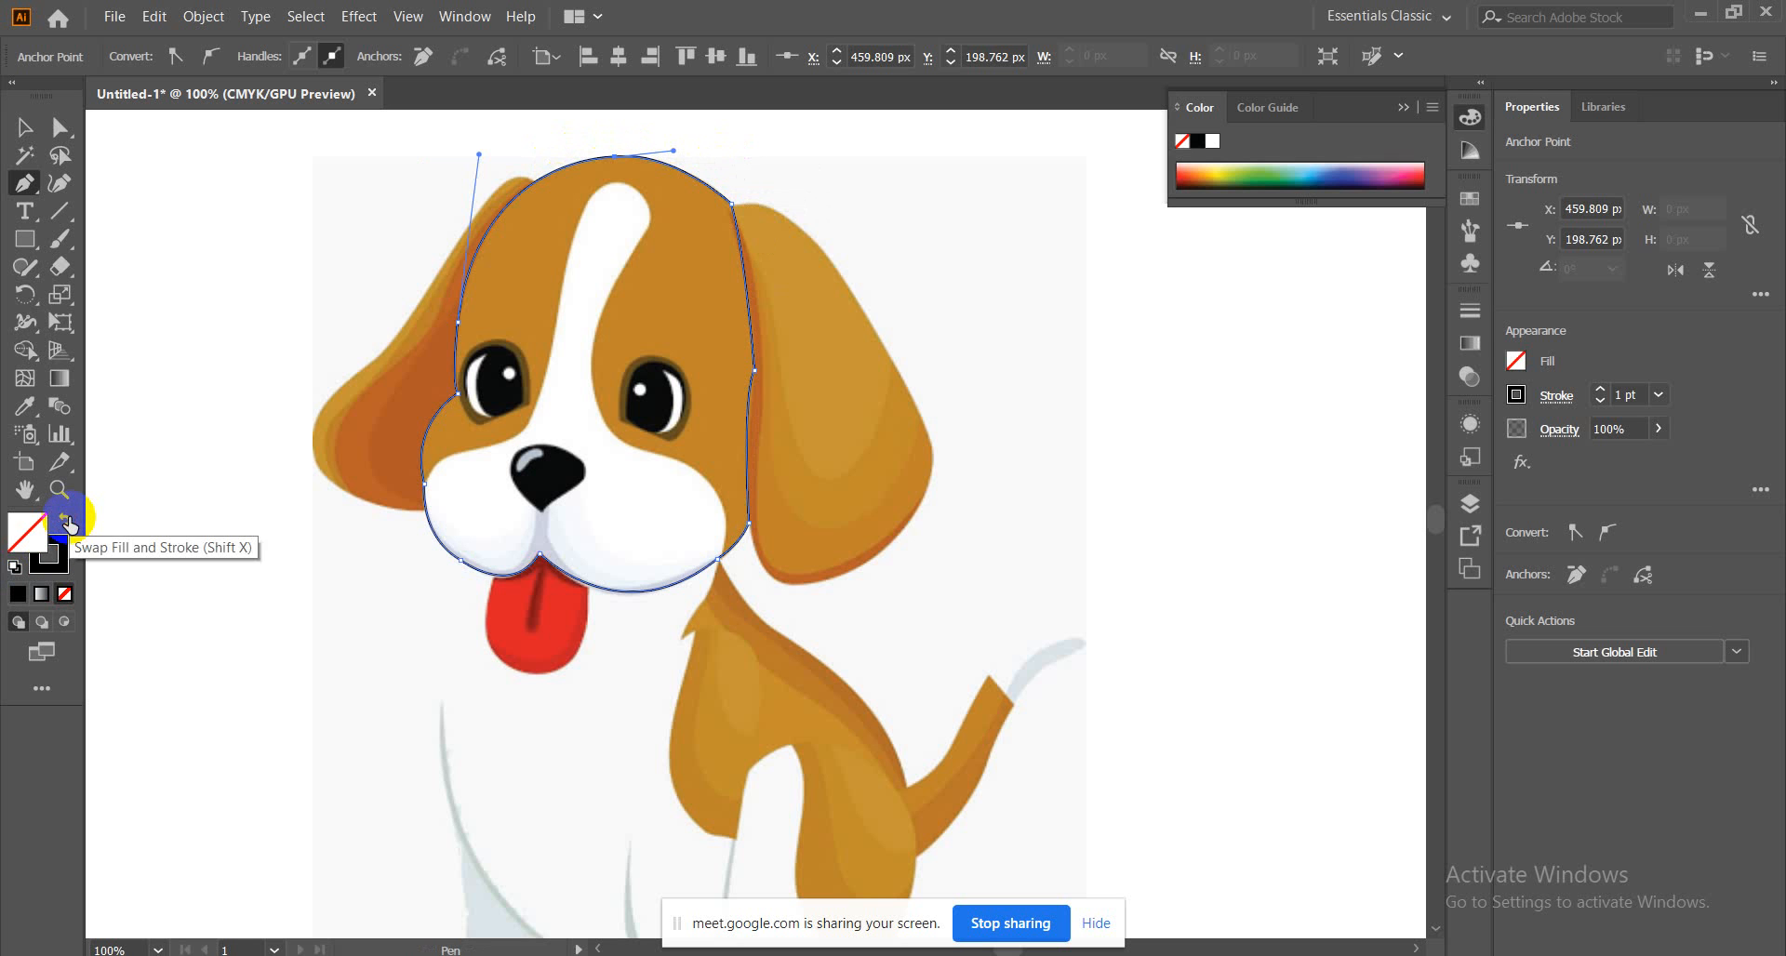
Fill the closed head shape with the brown sampled from the reference forehead, send it behind the reference image, and deselect it
{"action": "left_click", "coordinate": [31, 409]}
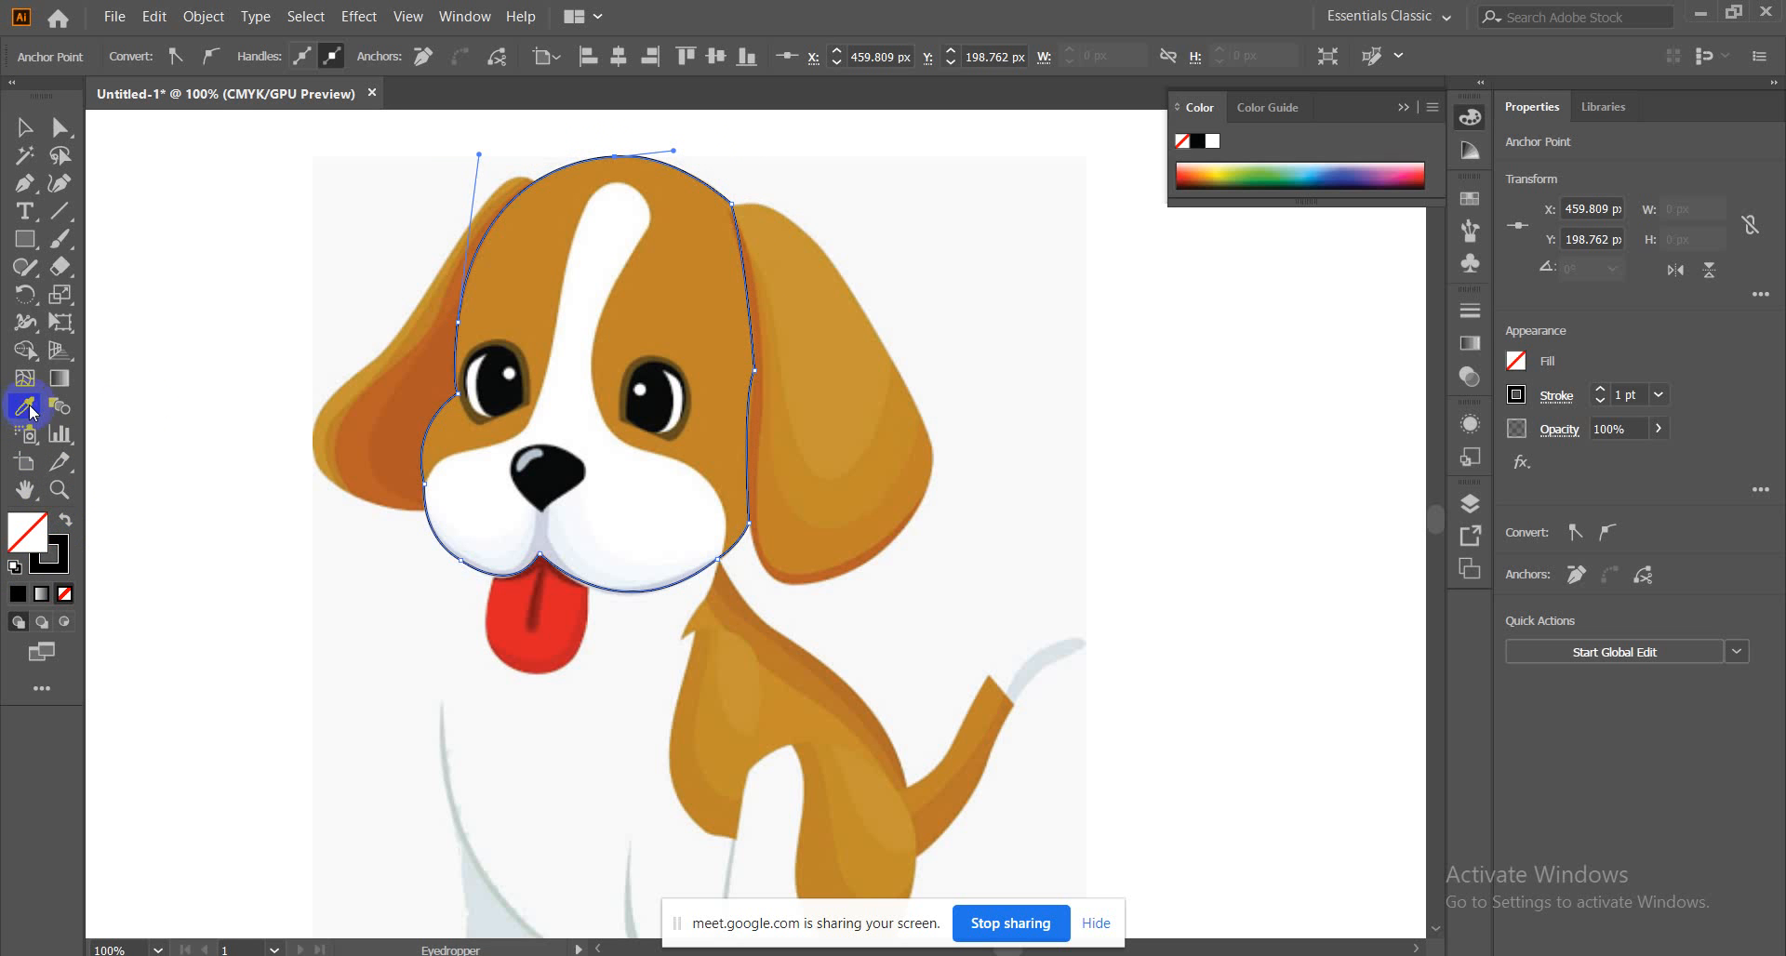
{"action": "left_click", "coordinate": [712, 257]}
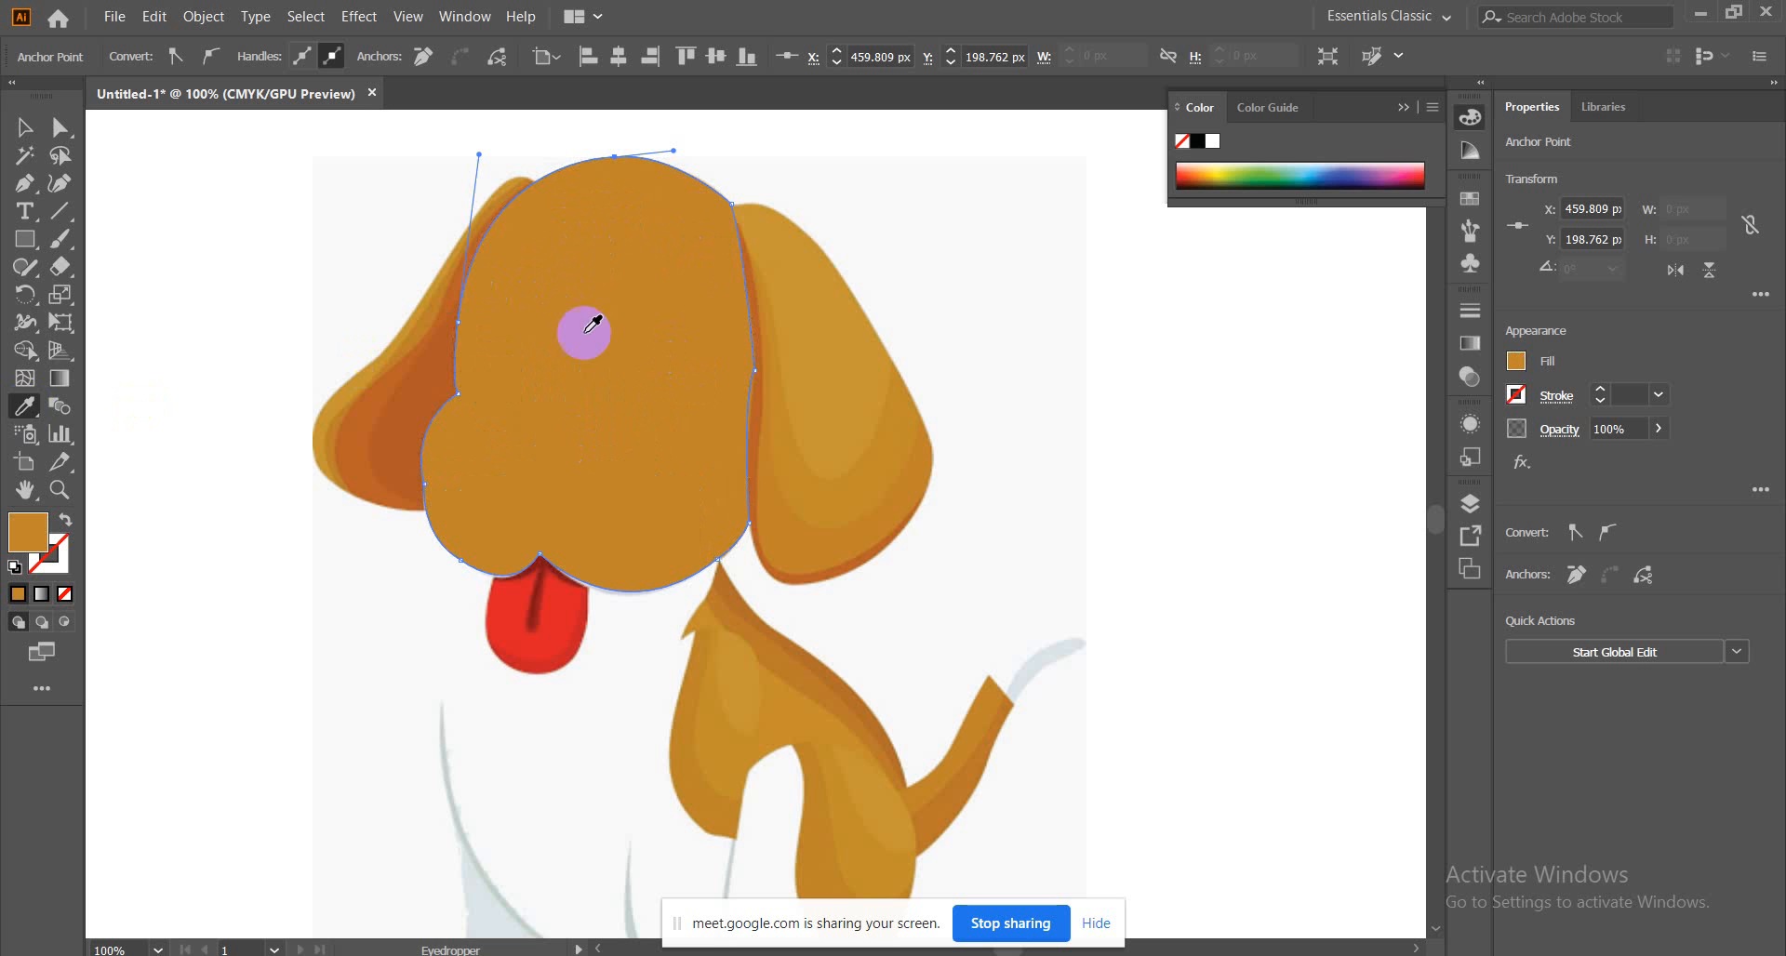
{"action": "left_click", "coordinate": [24, 127]}
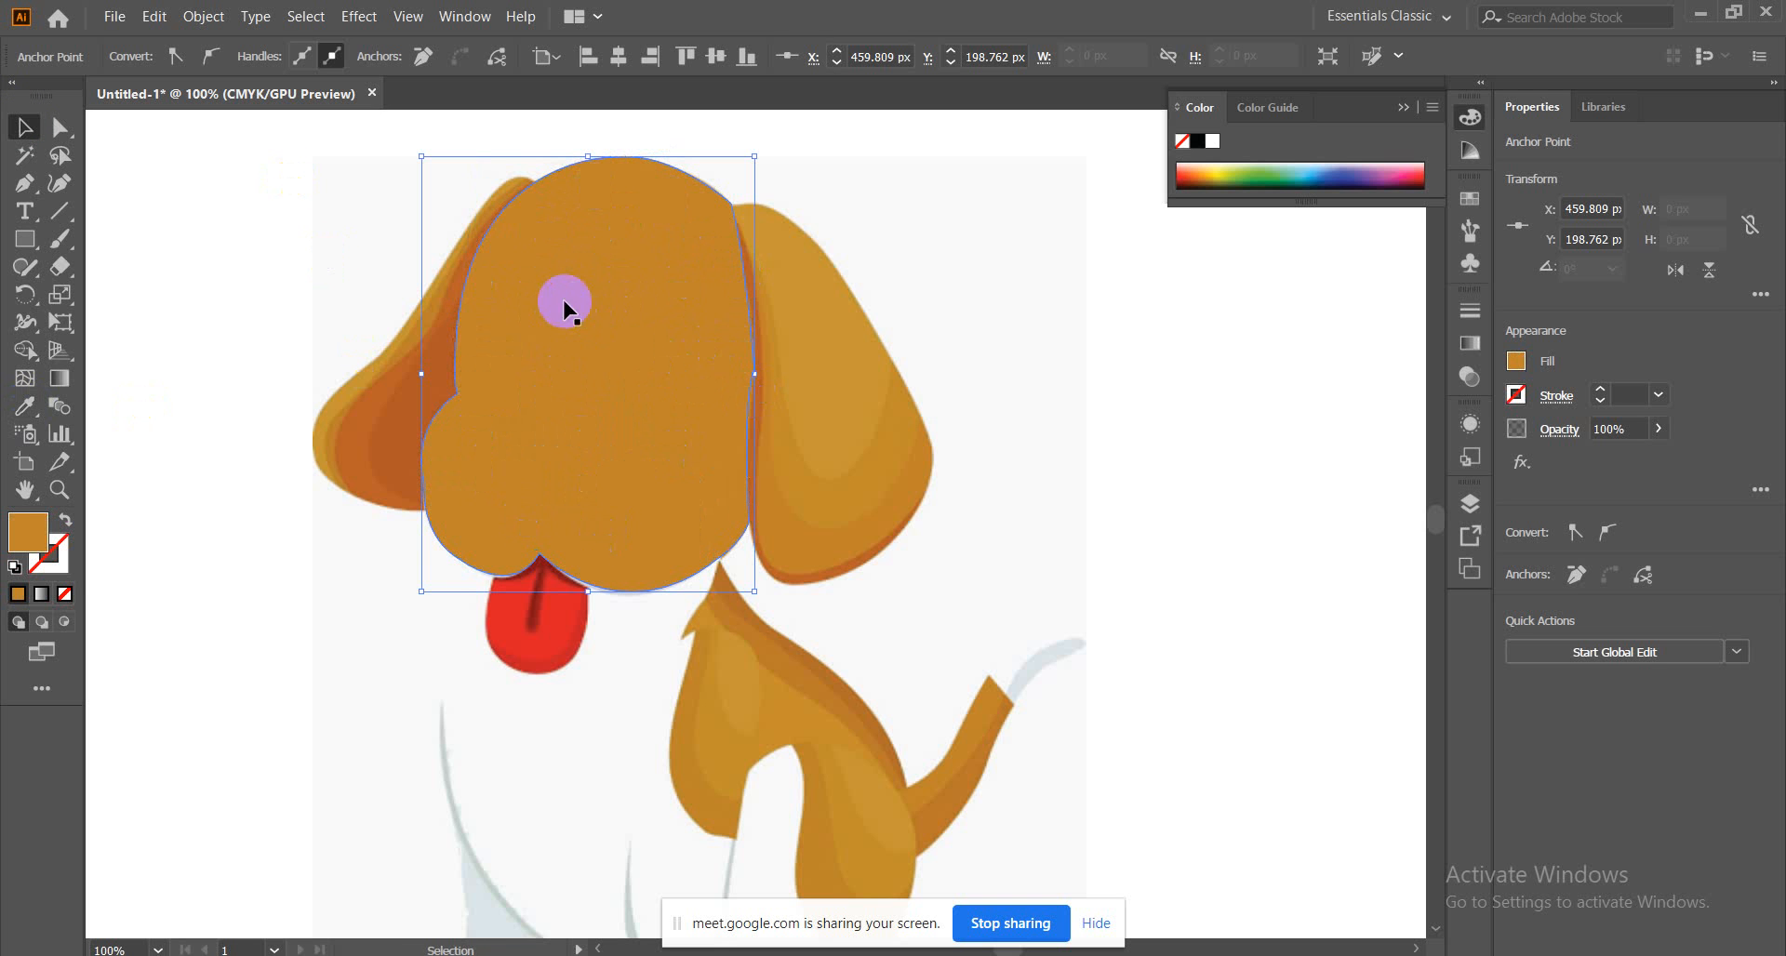
{"action": "right_click", "coordinate": [600, 301]}
{"action": "mouse_move", "coordinate": [735, 634]}
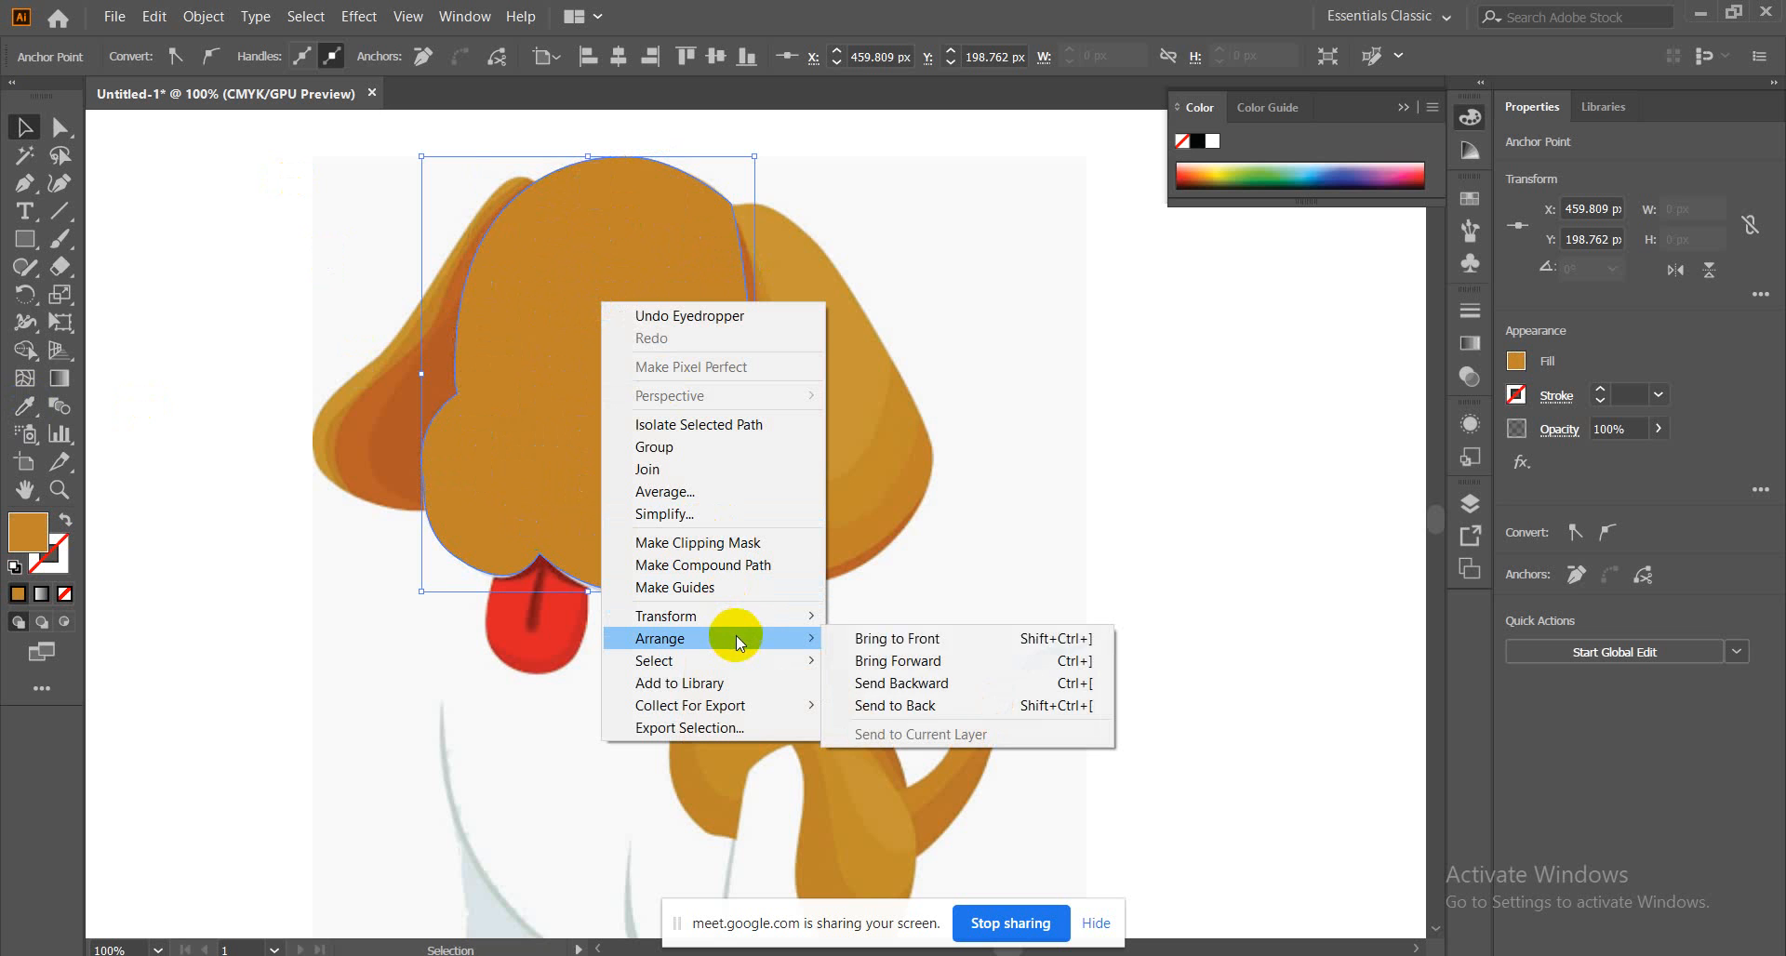
{"action": "left_click", "coordinate": [872, 710]}
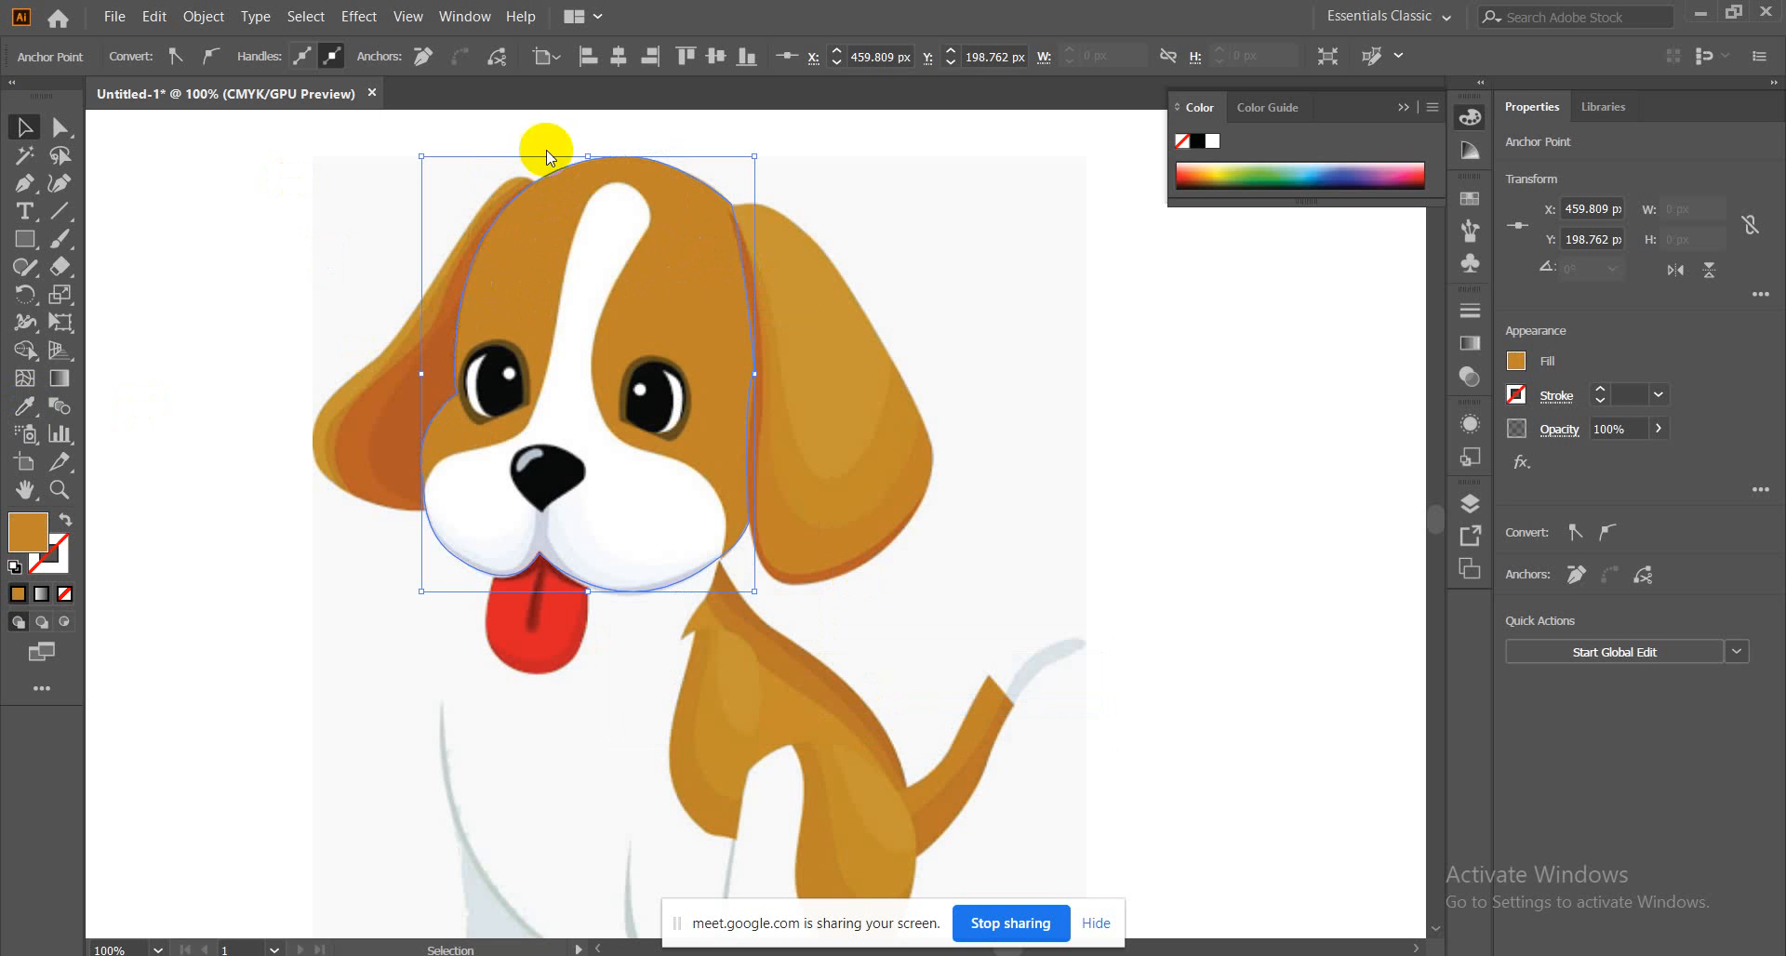
{"action": "left_click", "coordinate": [1001, 293]}
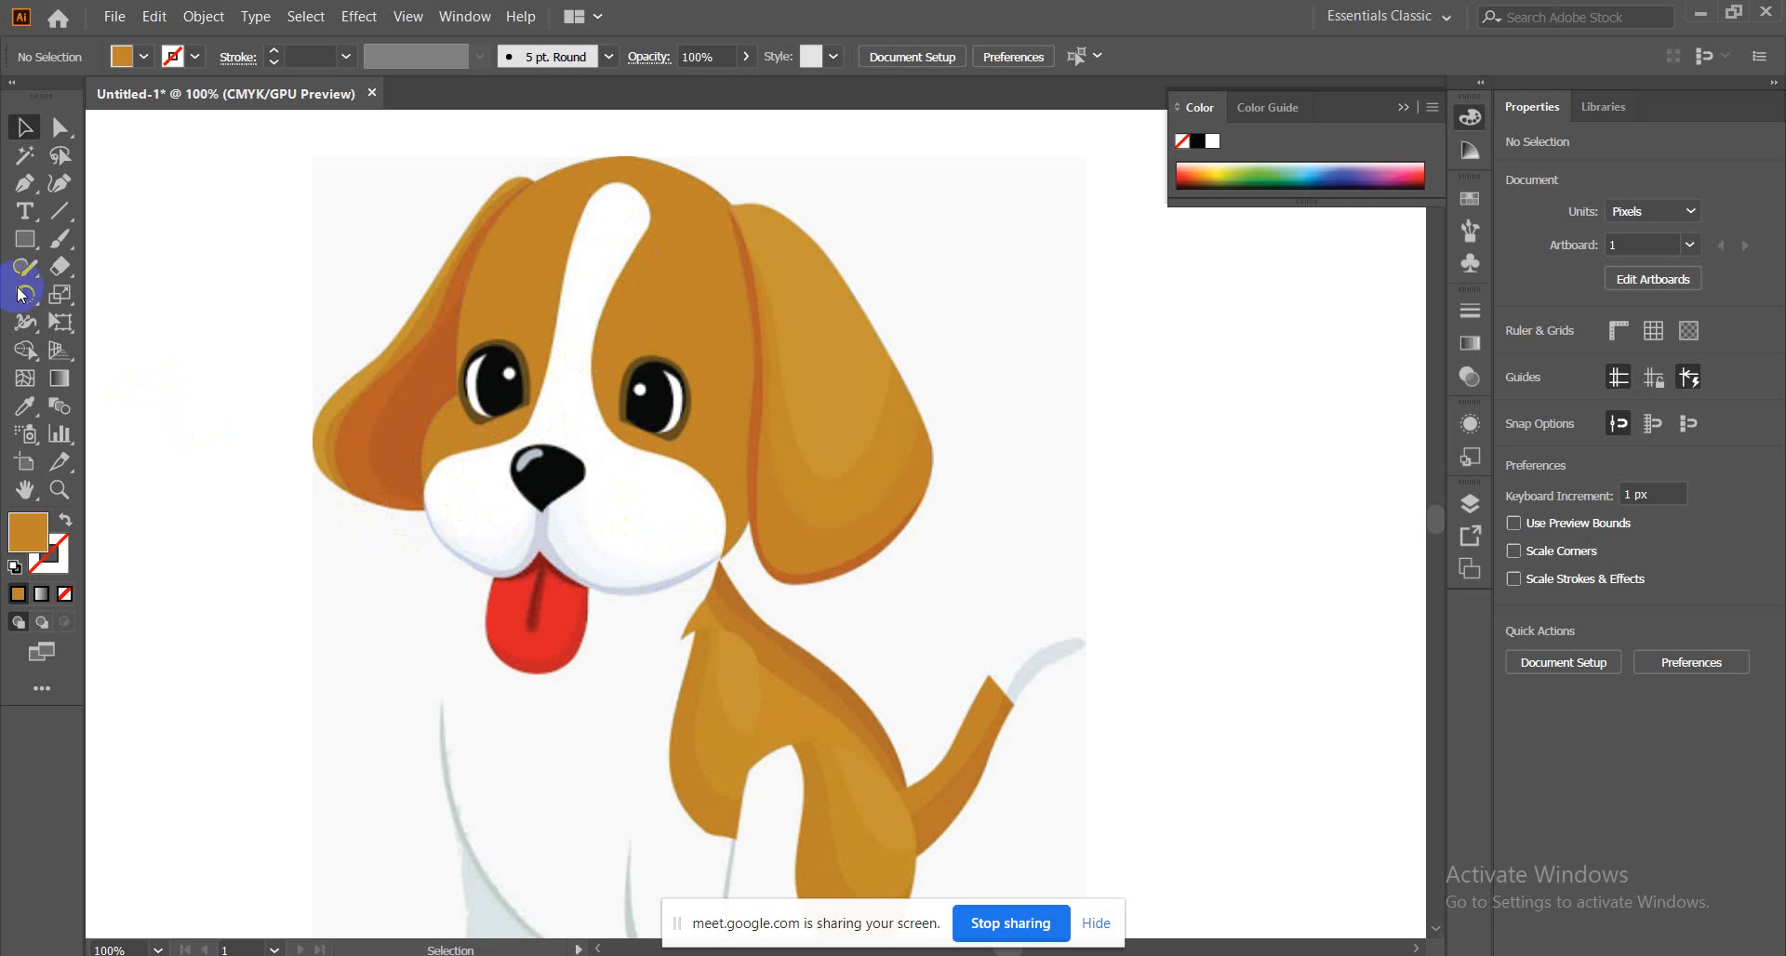
Start a Pen tool path on the left edge of the white forehead stripe, above the left eye
{"action": "left_click", "coordinate": [22, 186]}
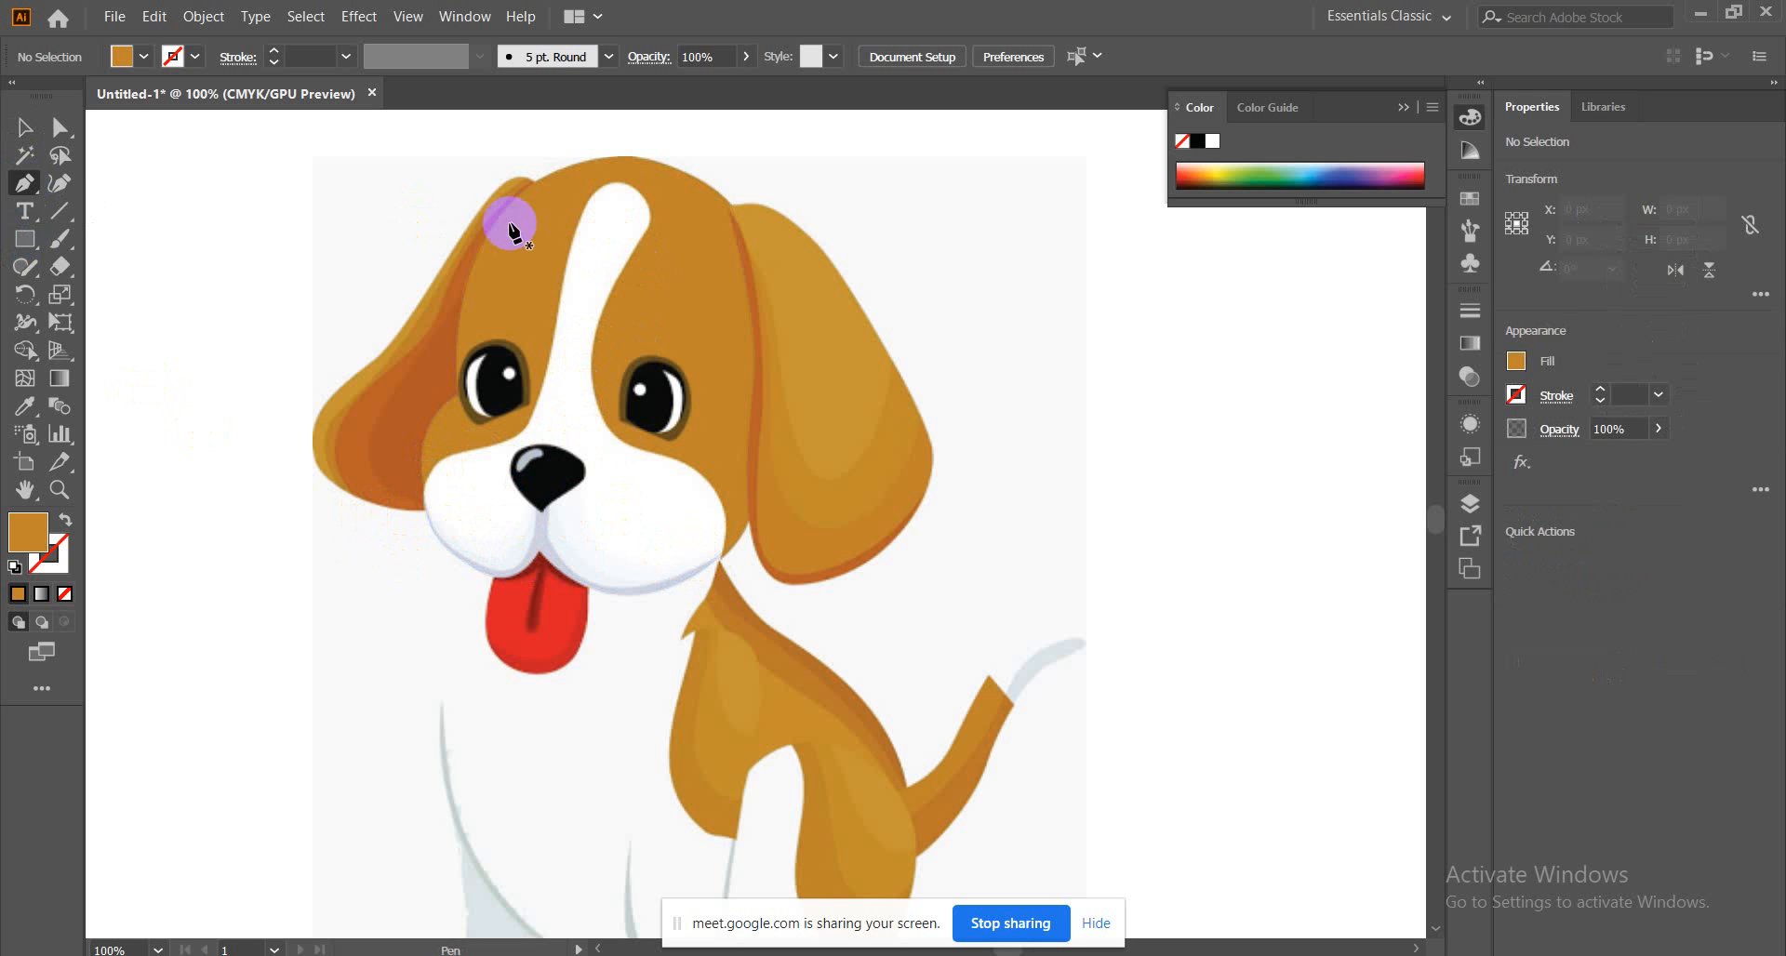
{"action": "left_click", "coordinate": [556, 325]}
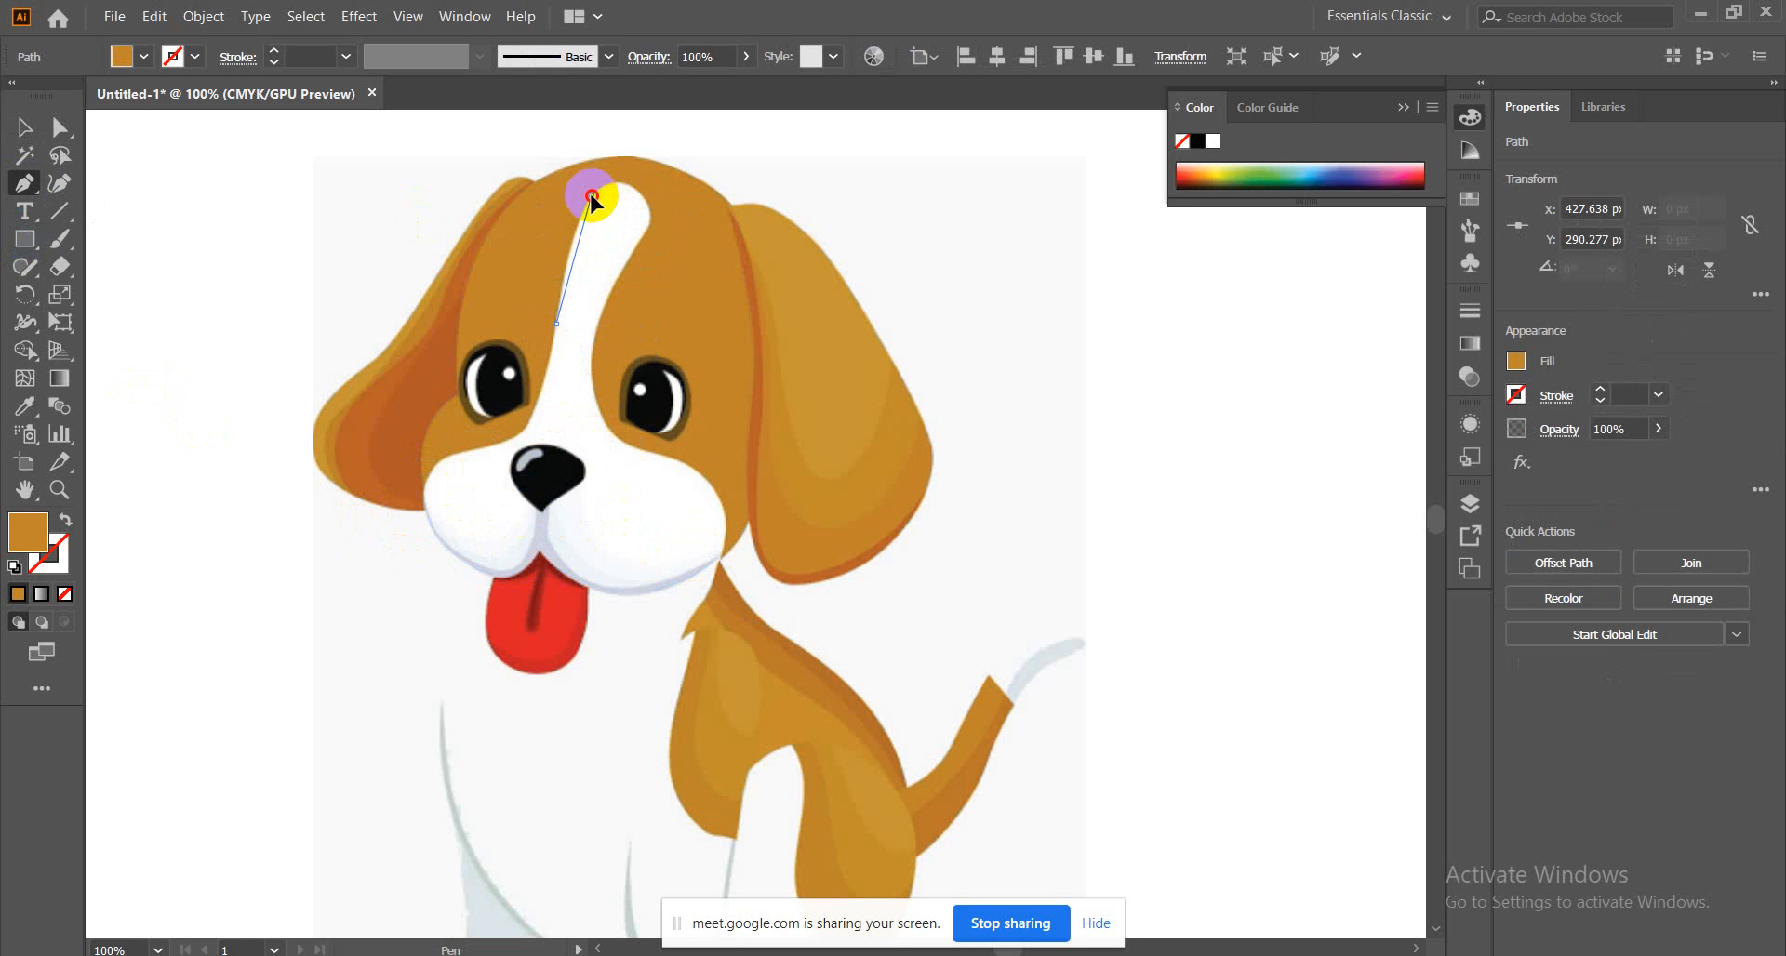
{"action": "left_click_drag", "start_coordinate": [593, 196], "coordinate": [615, 178]}
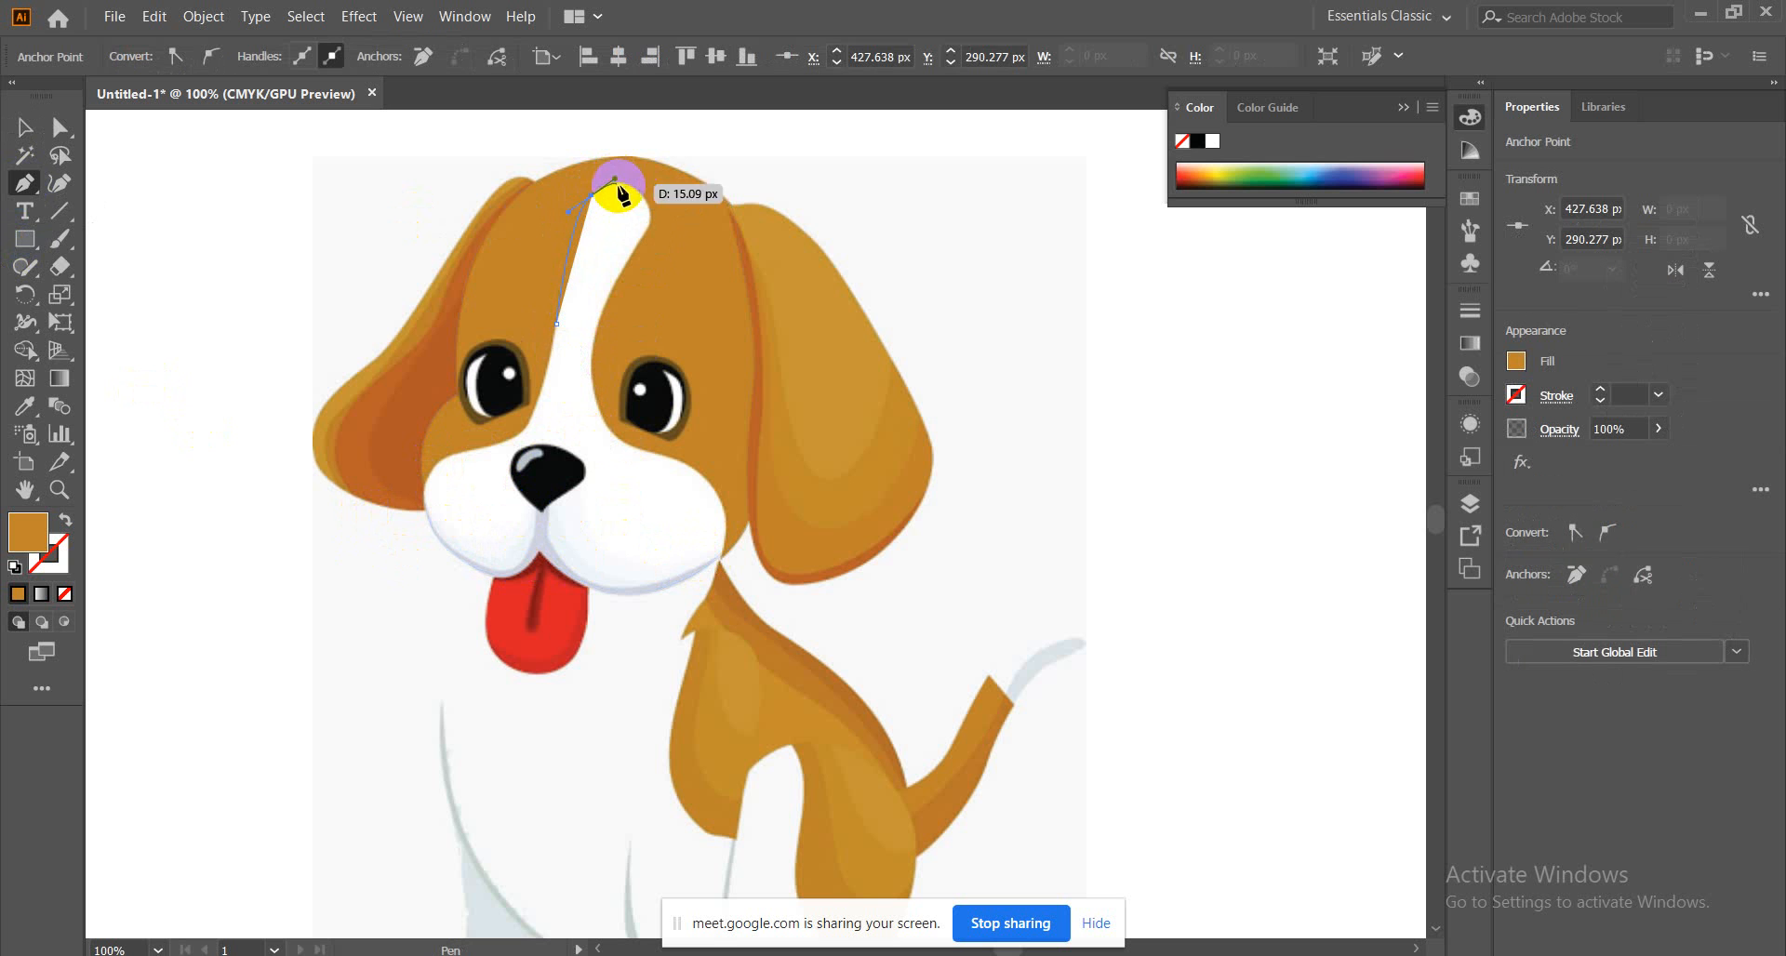
{"action": "left_click_drag", "start_coordinate": [651, 235], "coordinate": [641, 281]}
{"action": "key", "text": "ctrl+z"}
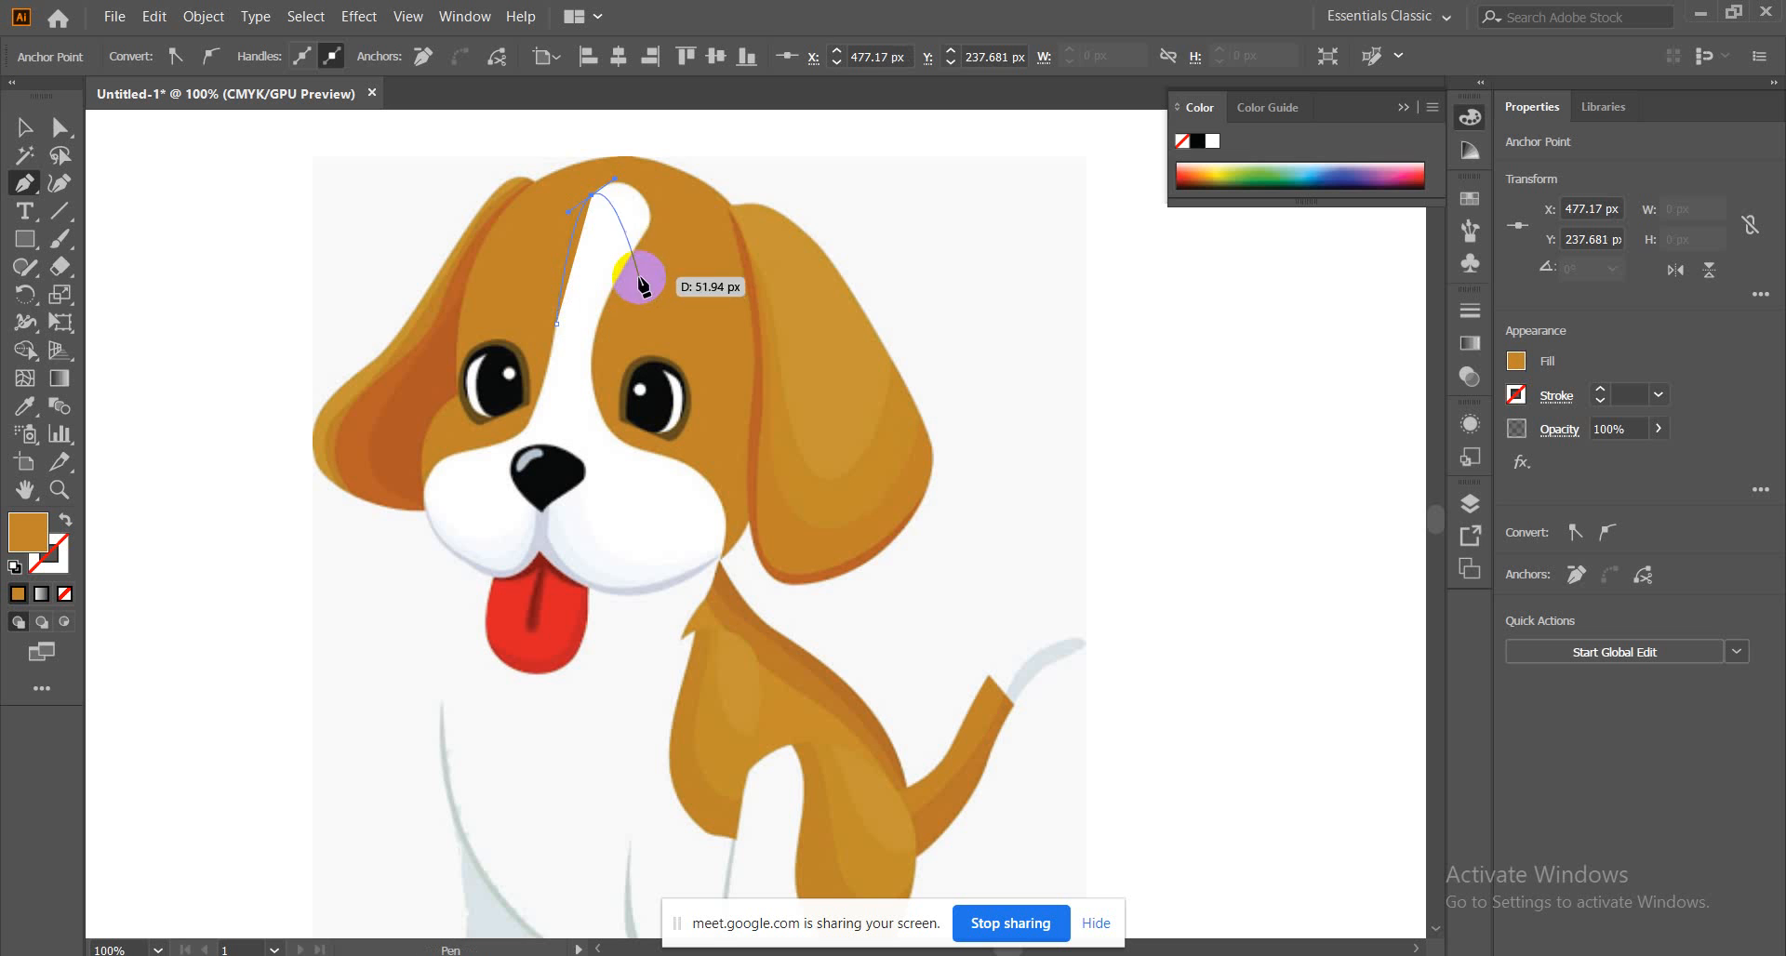
{"action": "left_click_drag", "start_coordinate": [636, 171], "coordinate": [605, 209]}
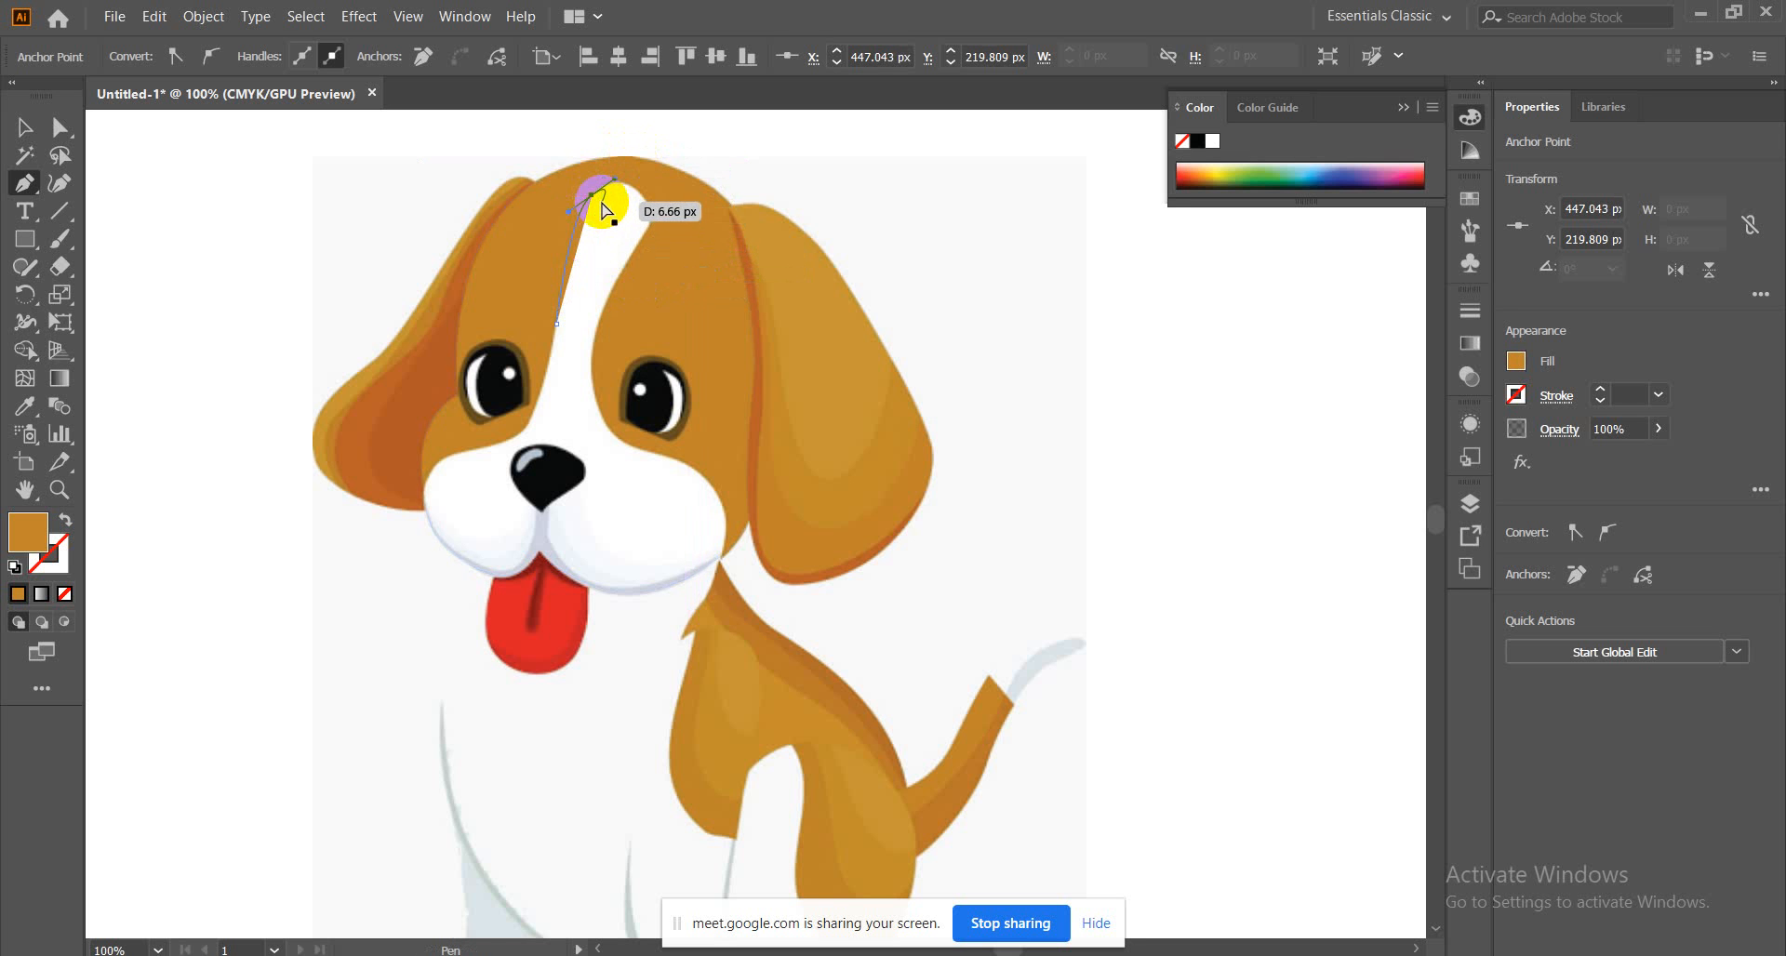
{"action": "key", "text": "ctrl+z"}
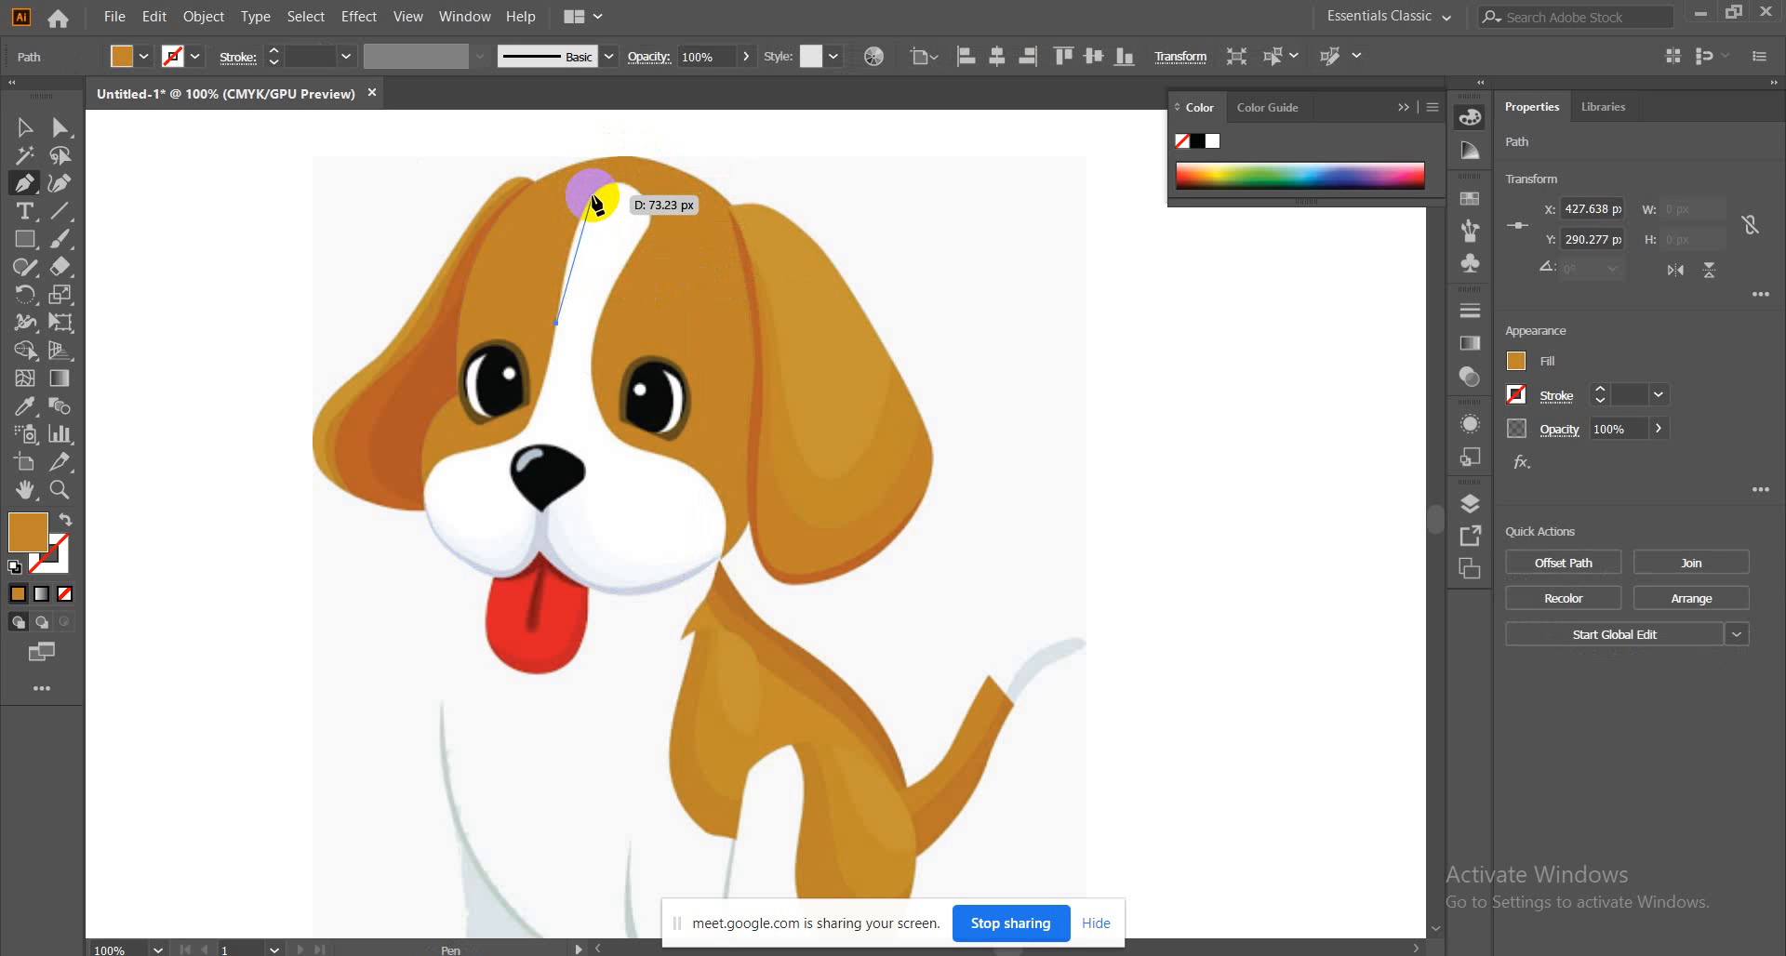
Curve the stripe outline over its rounded top and down to the right eye's inner corner, with no fill and a brown stroke
{"action": "left_click_drag", "start_coordinate": [593, 196], "coordinate": [618, 179]}
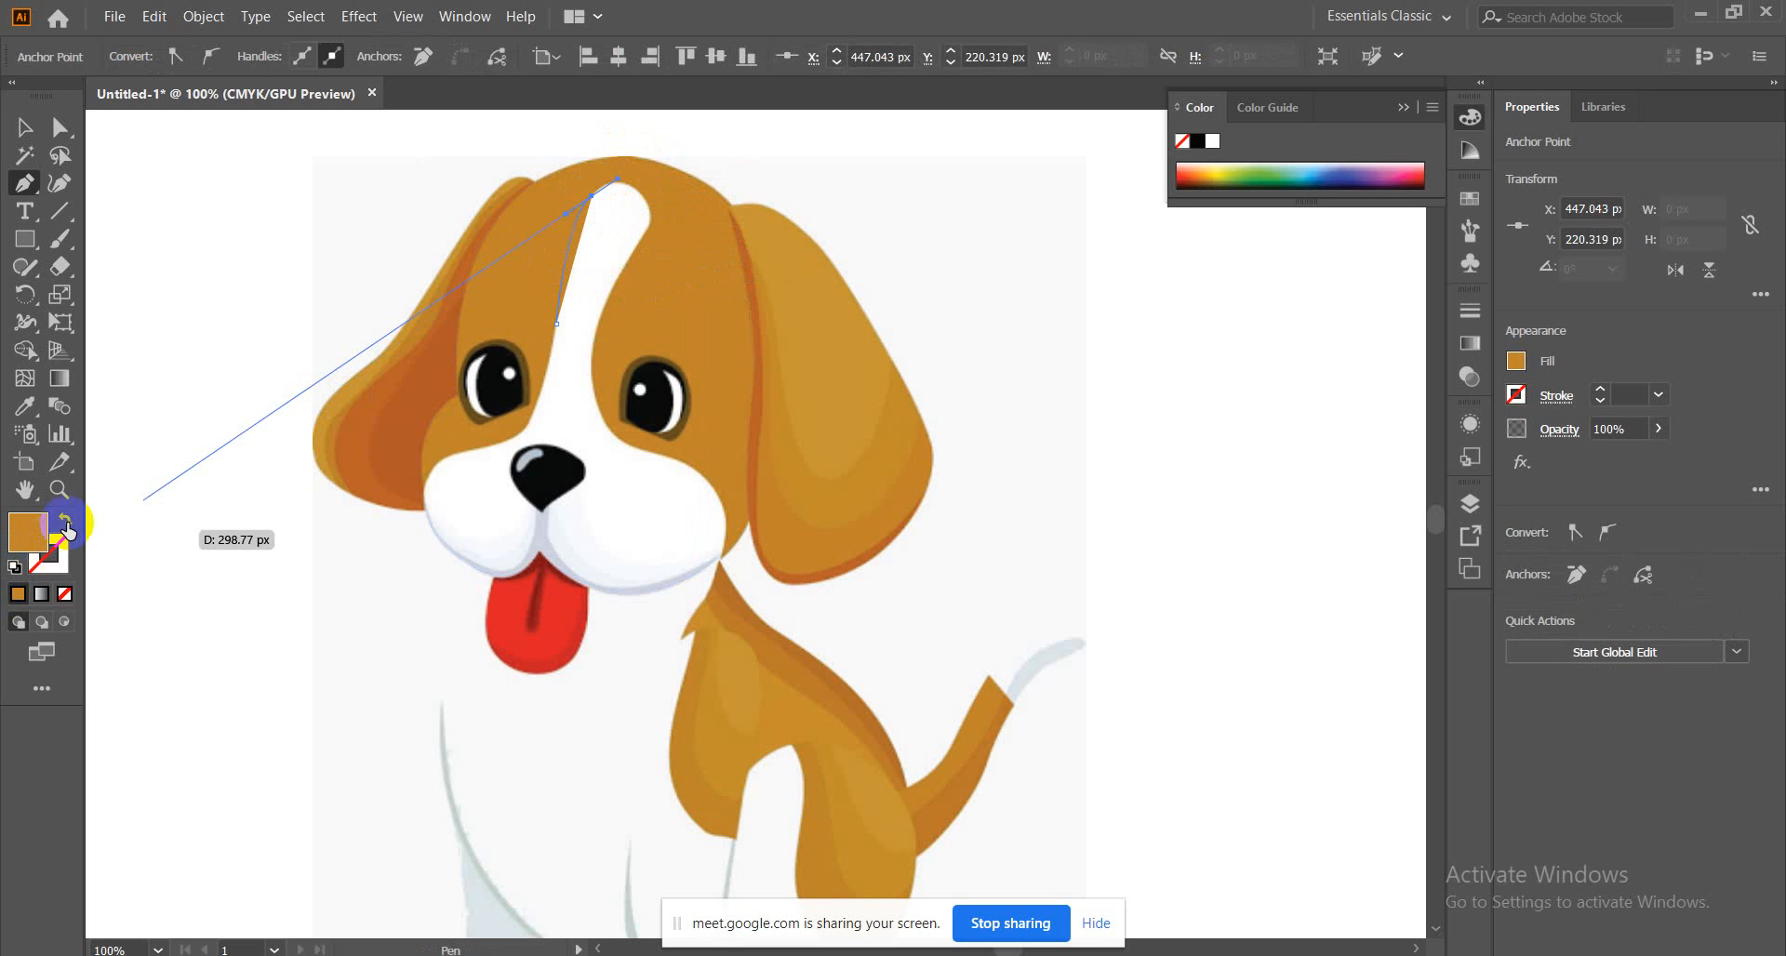
{"action": "left_click", "coordinate": [66, 520]}
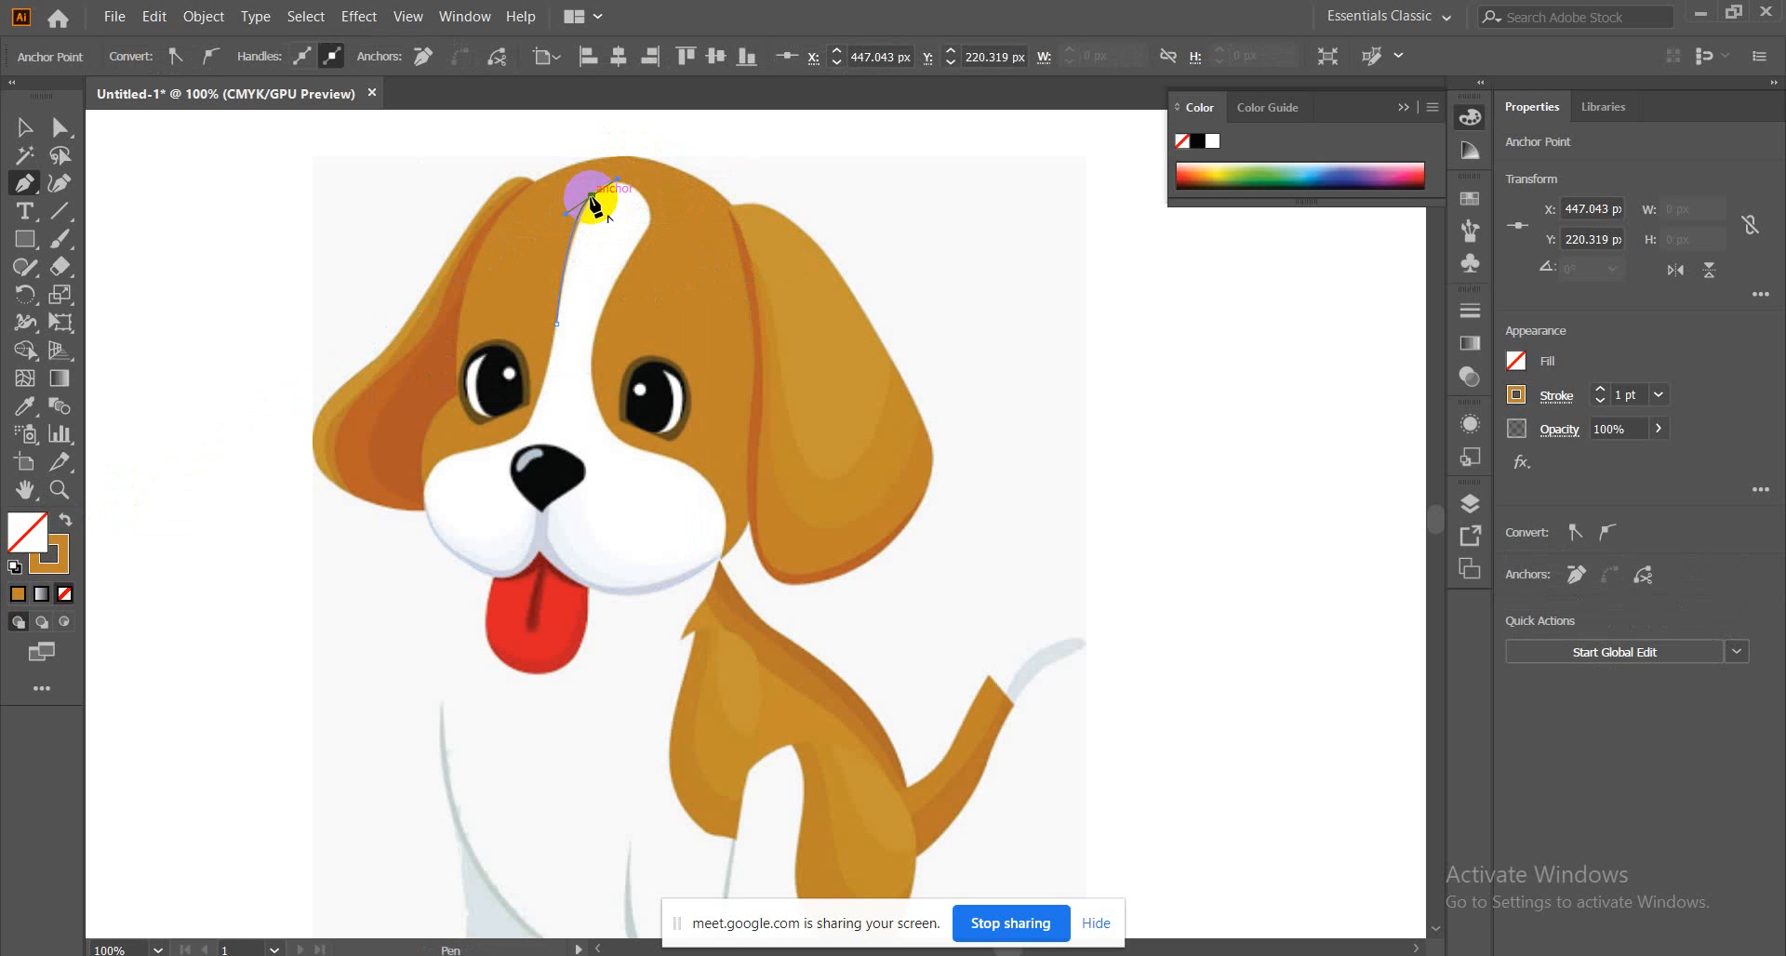
{"action": "left_click_drag", "start_coordinate": [593, 197], "coordinate": [627, 264]}
{"action": "left_click_drag", "start_coordinate": [626, 263], "coordinate": [581, 312]}
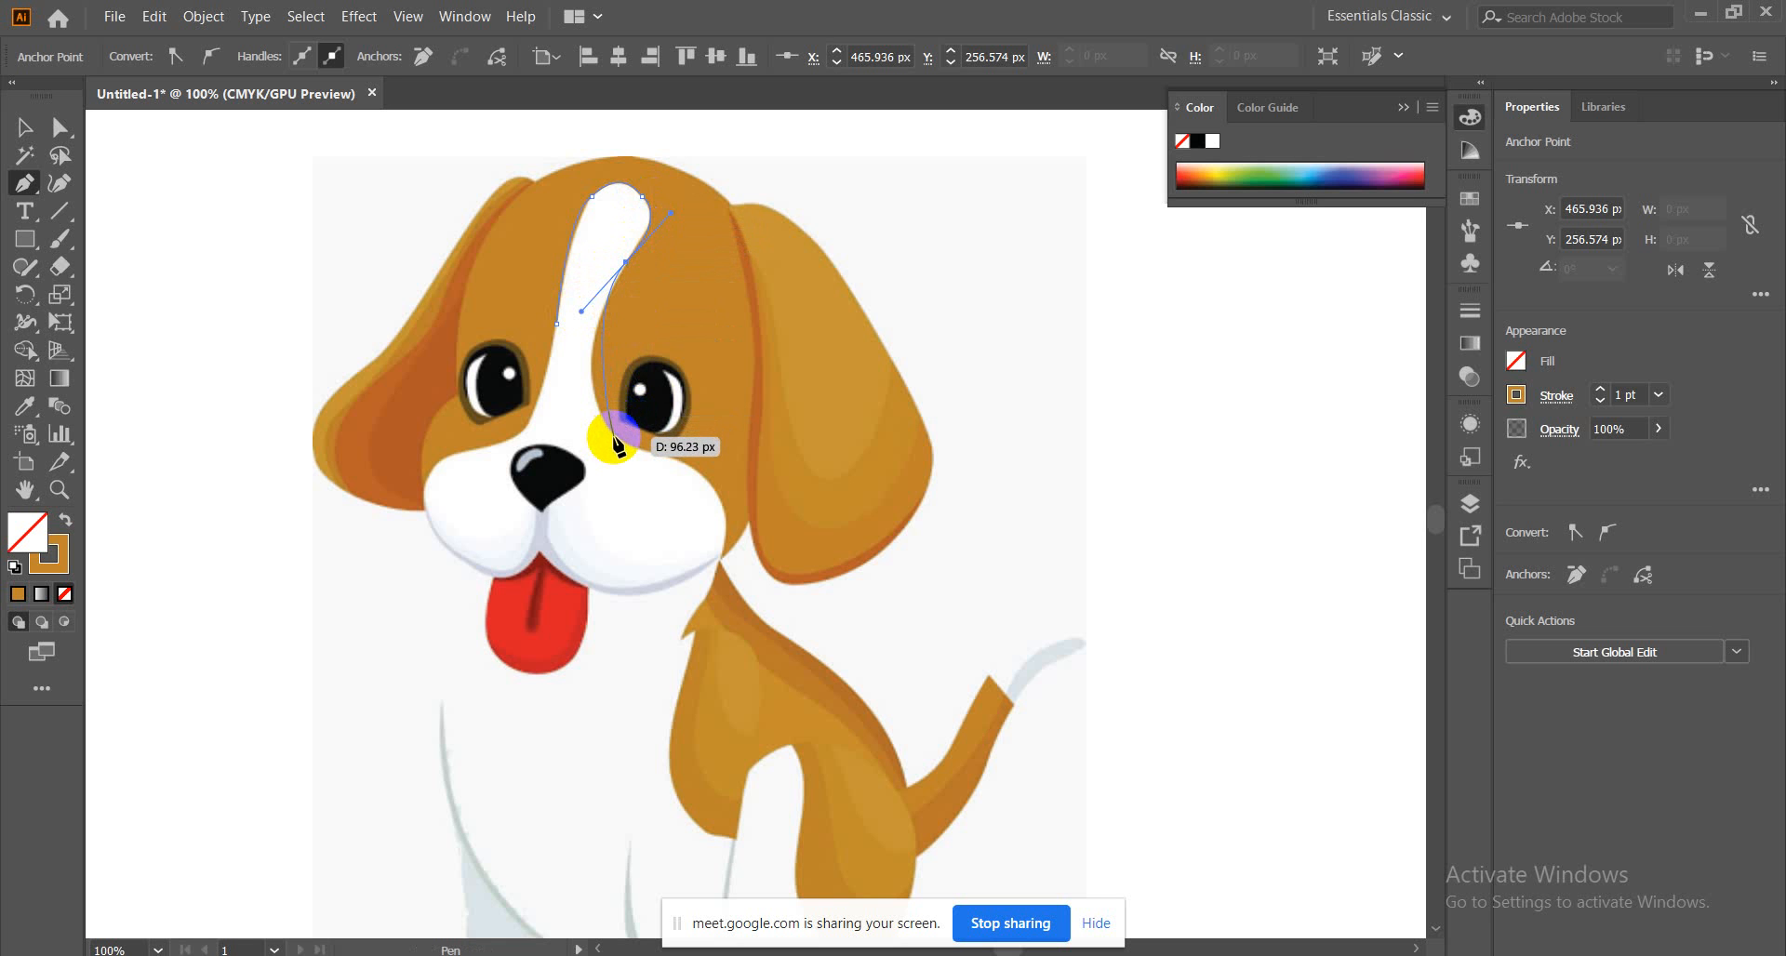
{"action": "left_click_drag", "start_coordinate": [617, 439], "coordinate": [649, 461]}
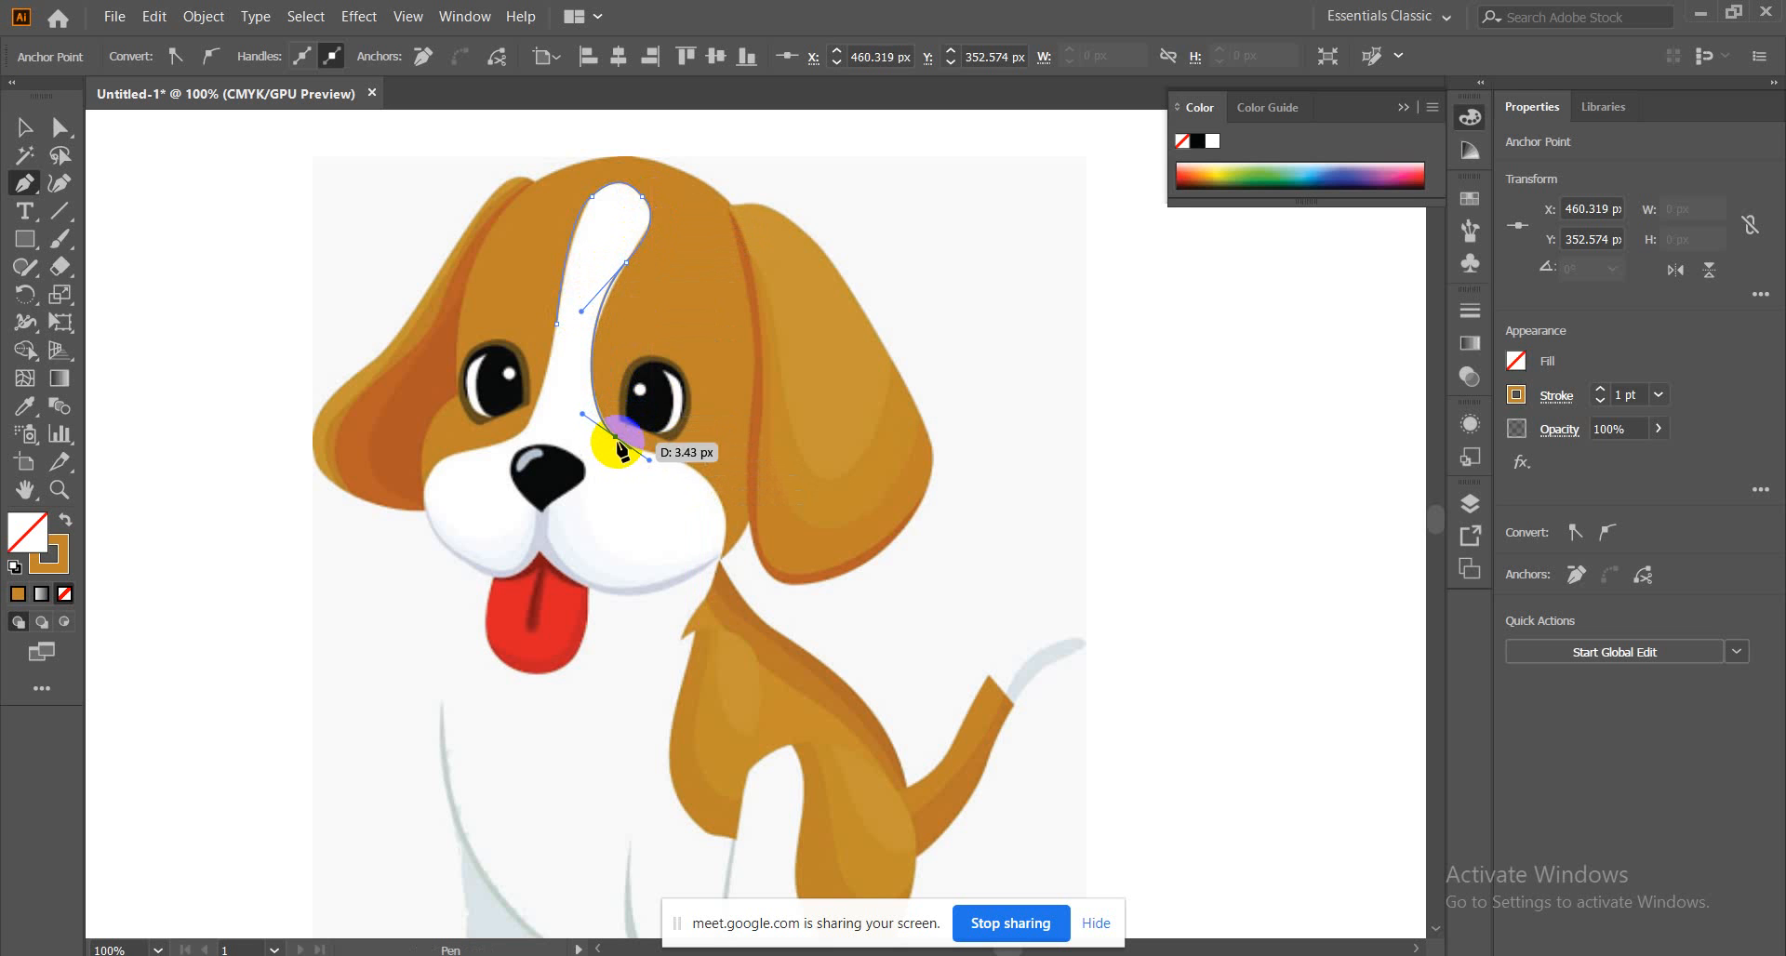
{"action": "left_click", "coordinate": [616, 437]}
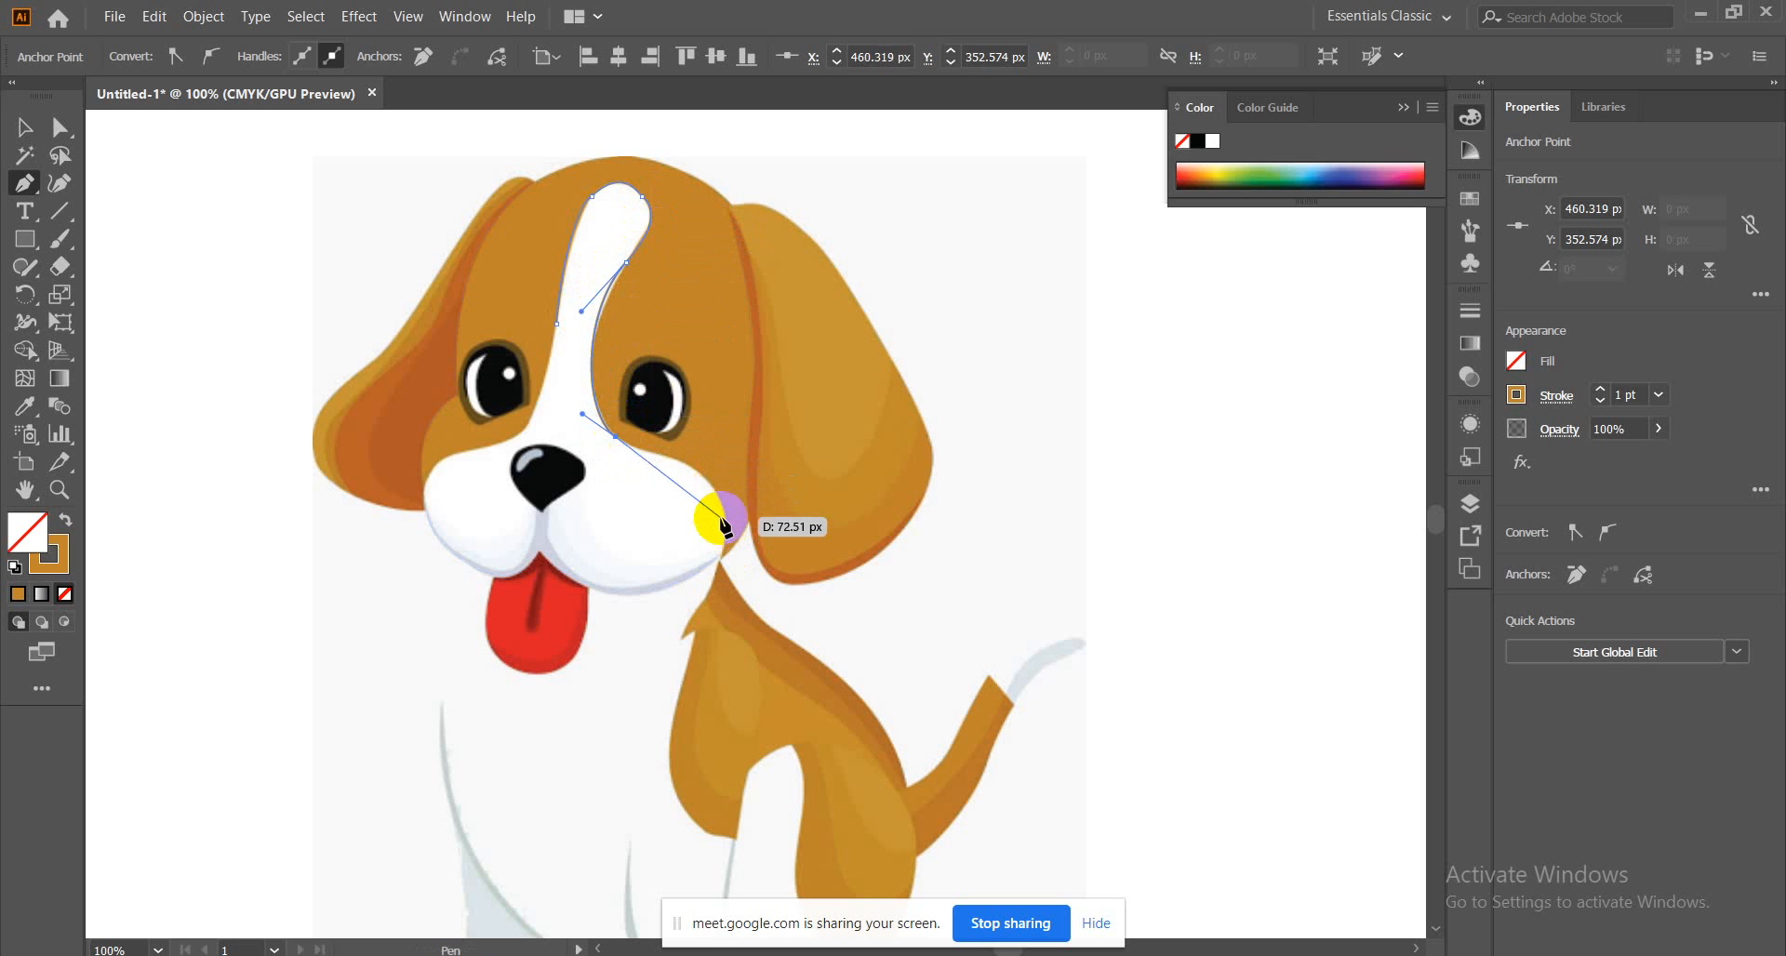
Extend the outline along the upper edge of the right muzzle and down to its lower right corner
{"action": "left_click_drag", "start_coordinate": [716, 495], "coordinate": [722, 528]}
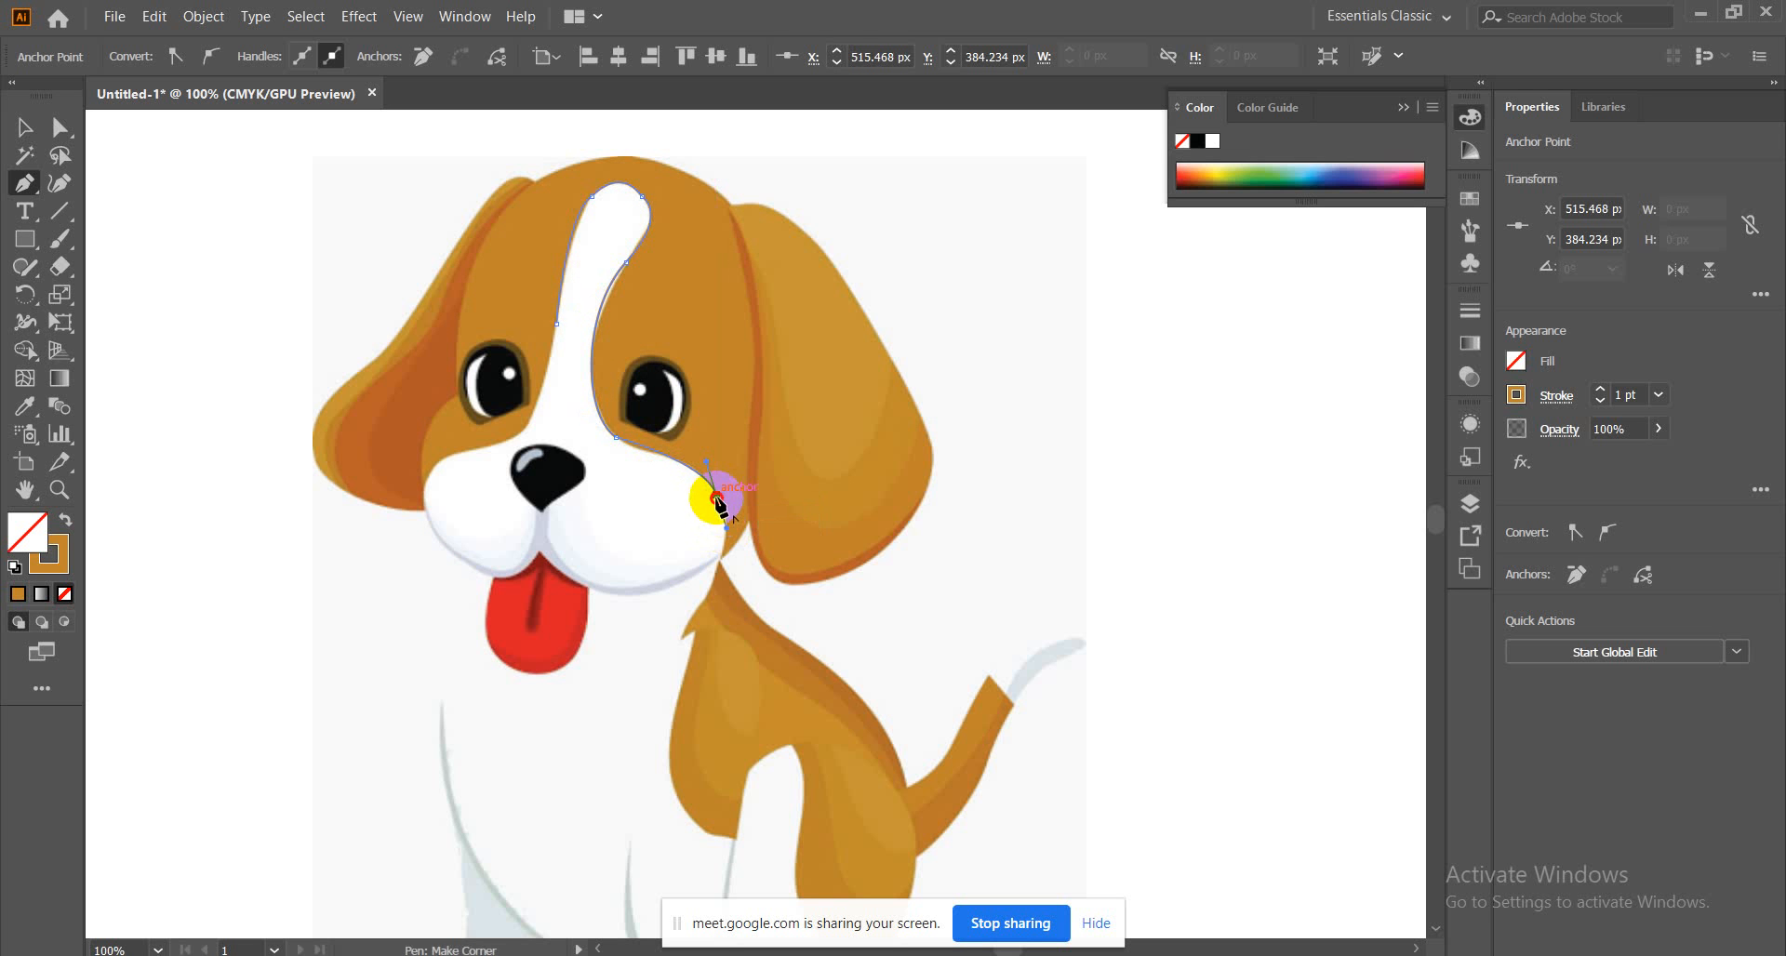
{"action": "left_click", "coordinate": [716, 497]}
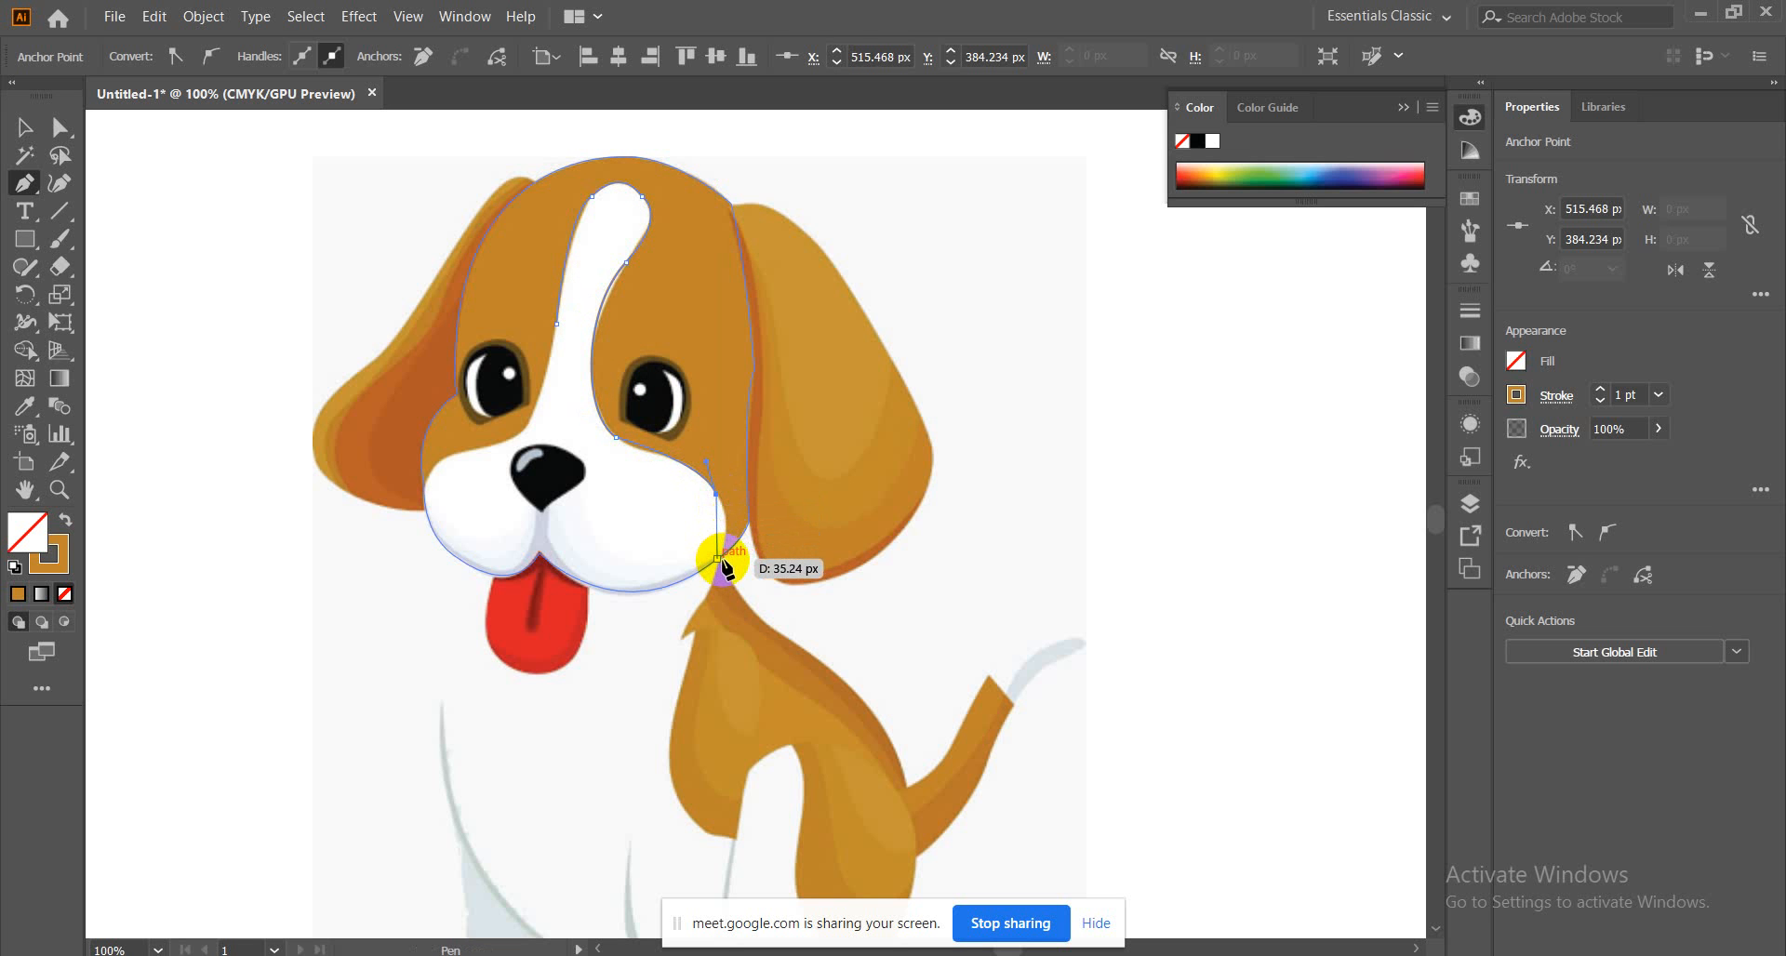
{"action": "left_click", "coordinate": [721, 559]}
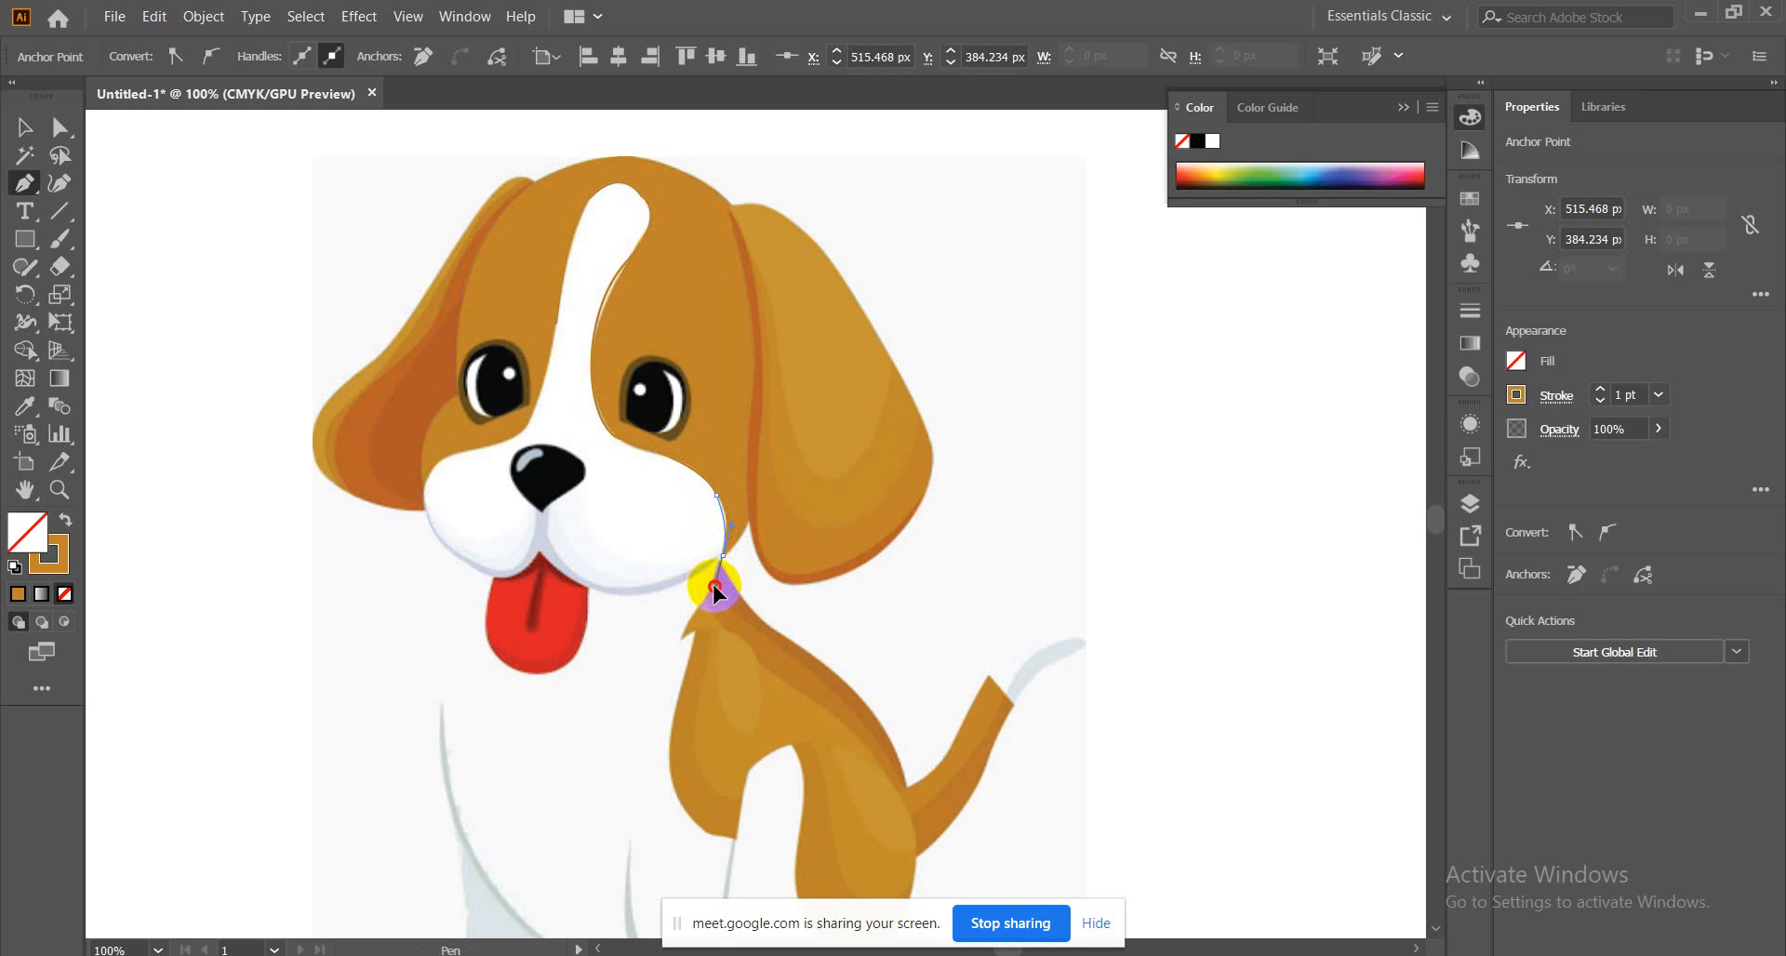
{"action": "left_click", "coordinate": [725, 556]}
{"action": "left_click", "coordinate": [725, 556]}
Carry the outline along the lower muzzle, through the notch under the nose, around the left cheek, and close it at the stripe's starting point
{"action": "left_click_drag", "start_coordinate": [568, 569], "coordinate": [537, 414]}
{"action": "left_click", "coordinate": [568, 569]}
{"action": "left_click", "coordinate": [422, 494]}
{"action": "left_click", "coordinate": [453, 454]}
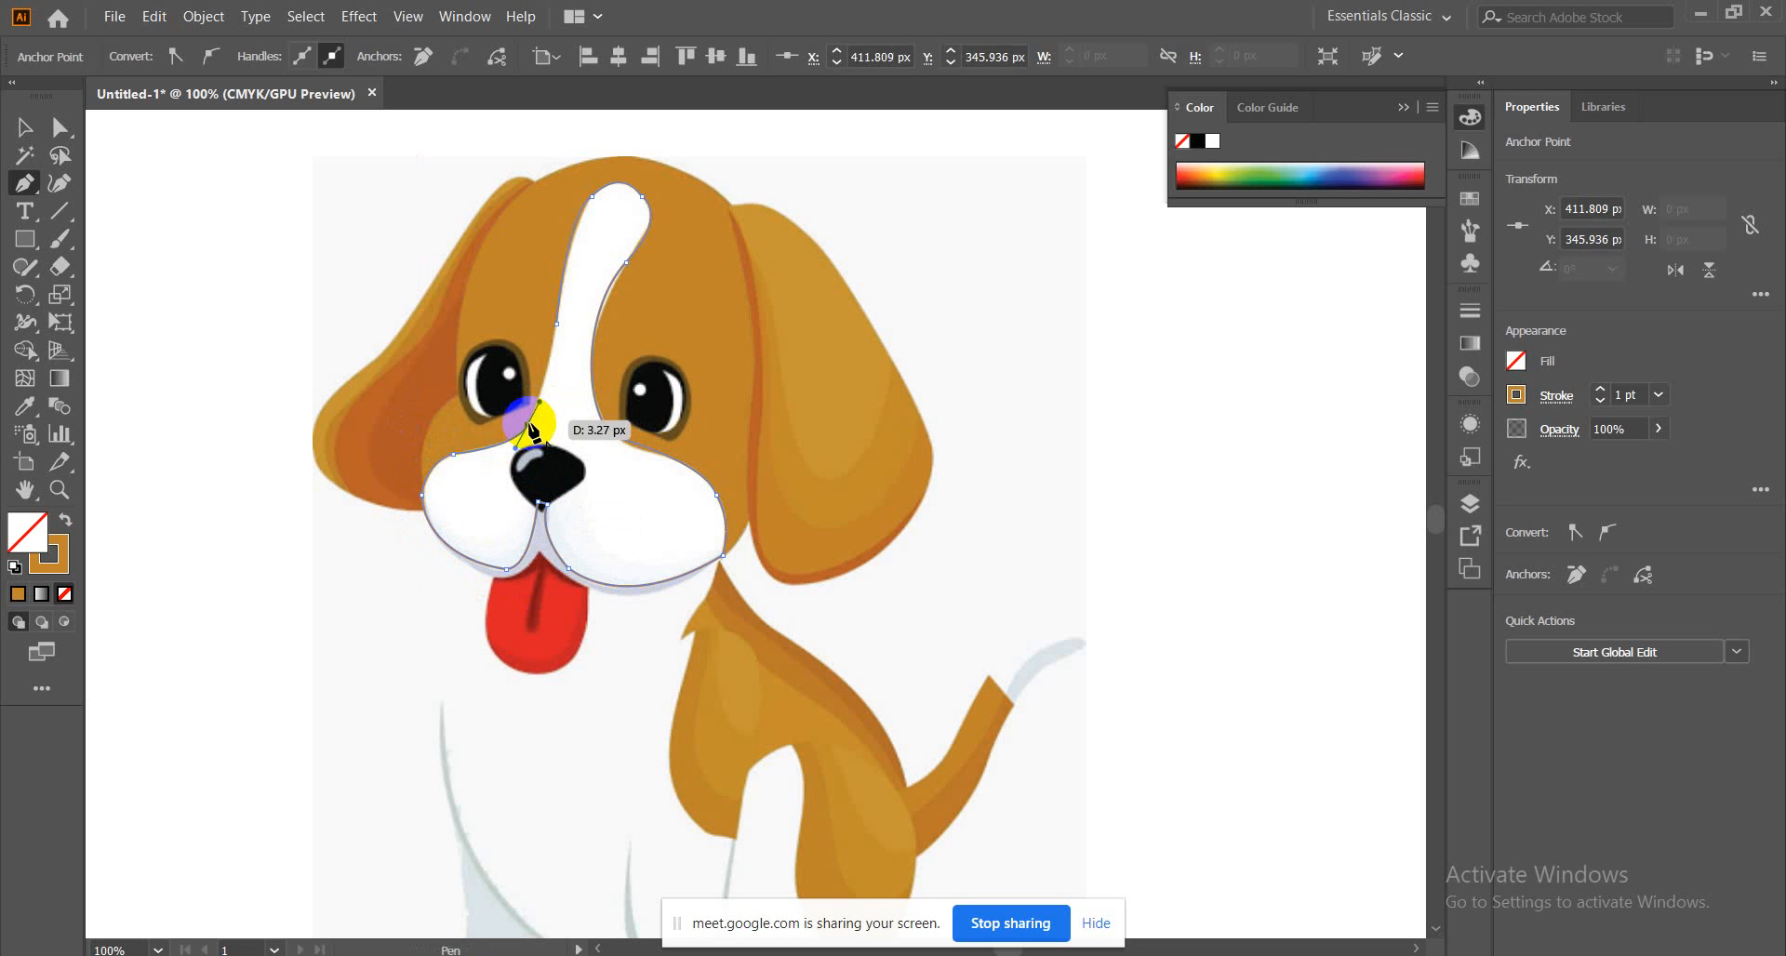
{"action": "mouse_move", "coordinate": [556, 324]}
{"action": "left_mouse_down"}
{"action": "mouse_move", "coordinate": [561, 339]}
{"action": "mouse_move", "coordinate": [555, 298]}
{"action": "mouse_move", "coordinate": [552, 353]}
{"action": "left_mouse_up"}
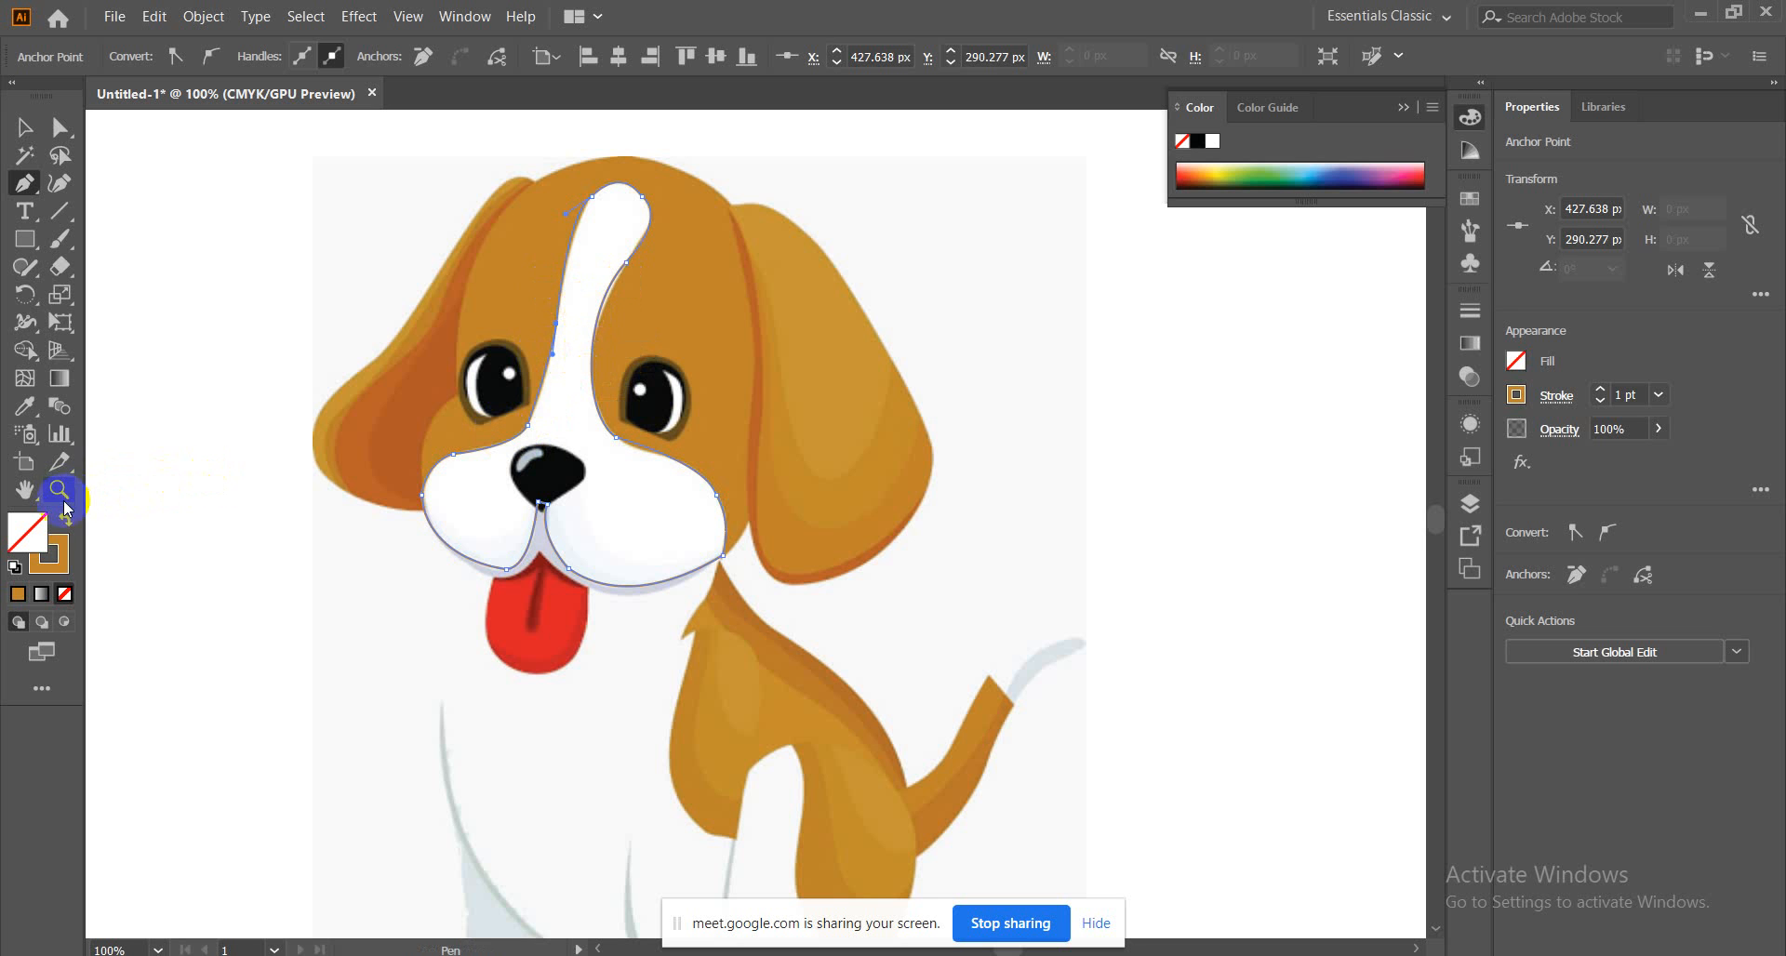
Fill the stripe and muzzle shape with white sampled from the reference, send it behind the reference image, and deselect it
{"action": "left_click", "coordinate": [25, 406]}
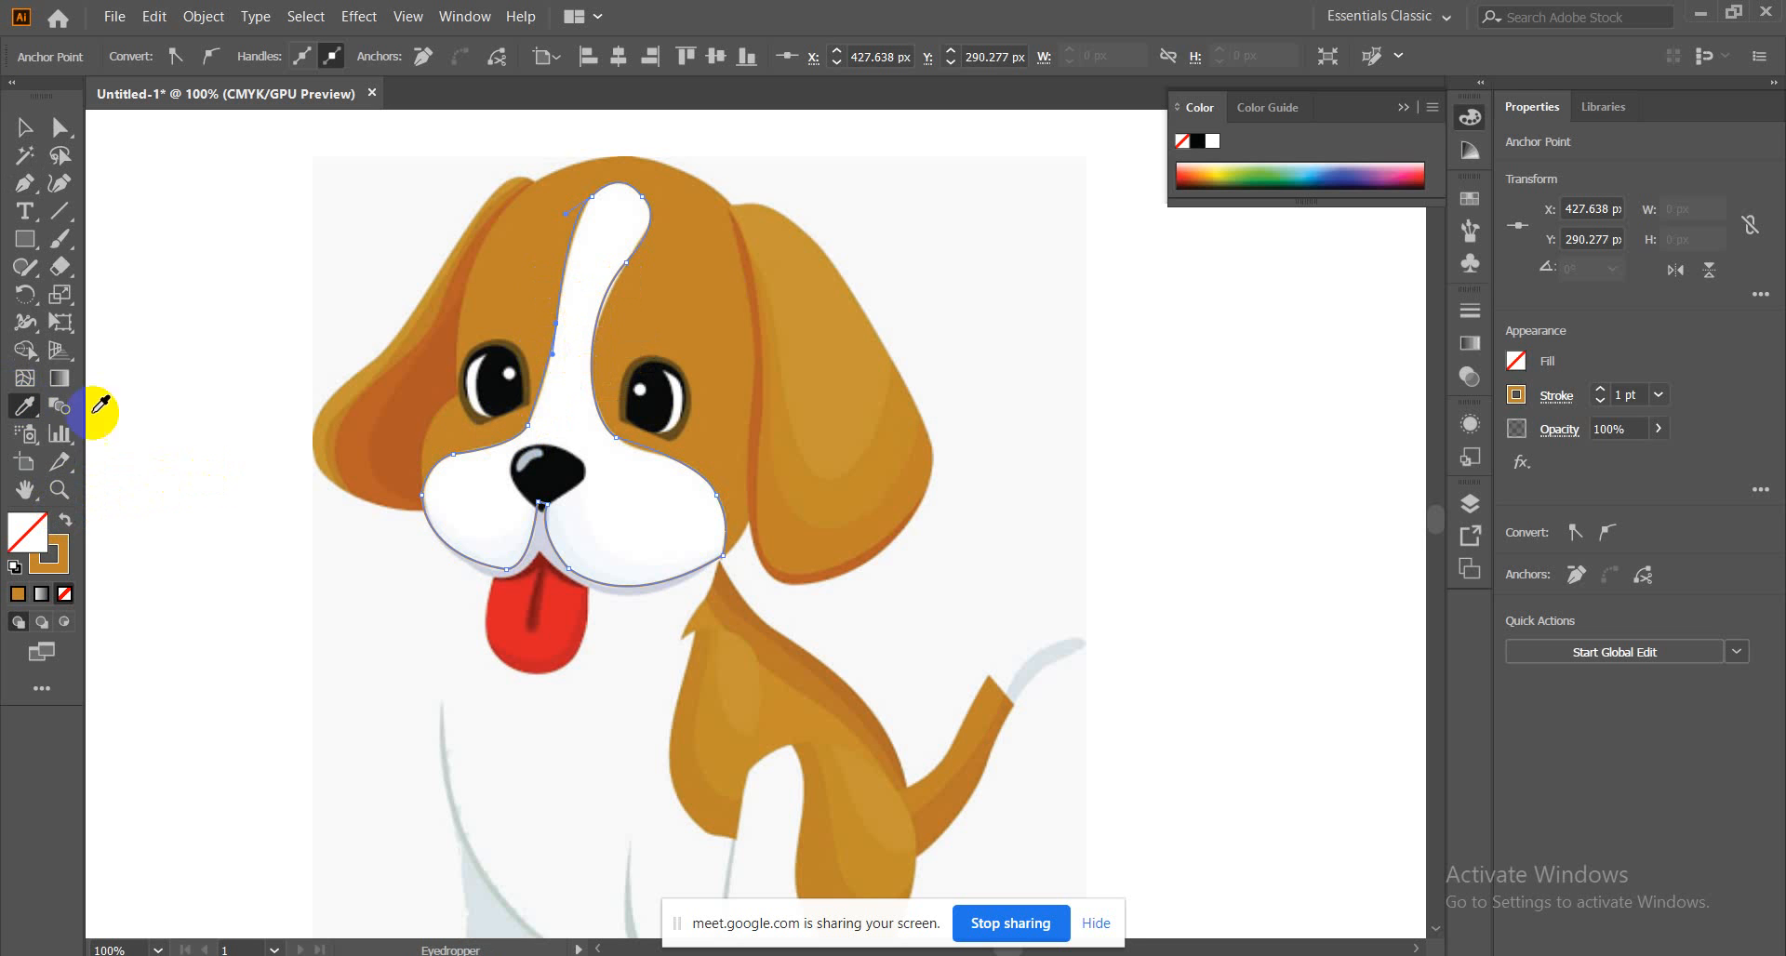
{"action": "left_click", "coordinate": [563, 400]}
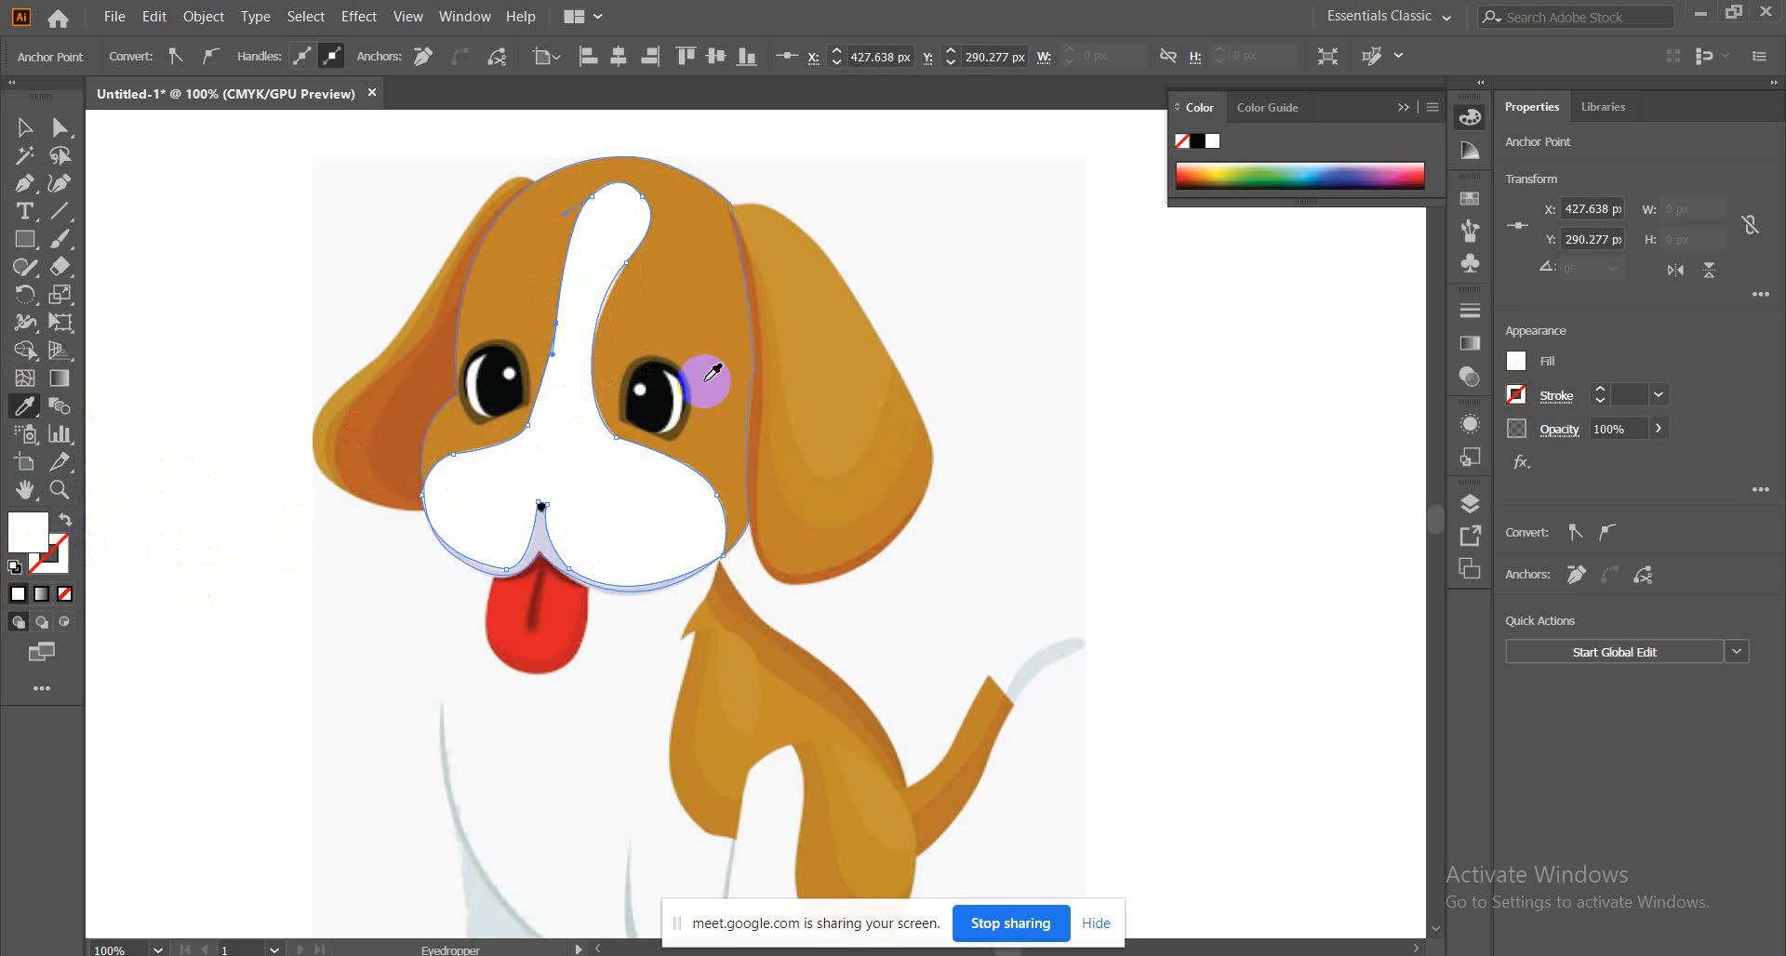
{"action": "left_click", "coordinate": [22, 130]}
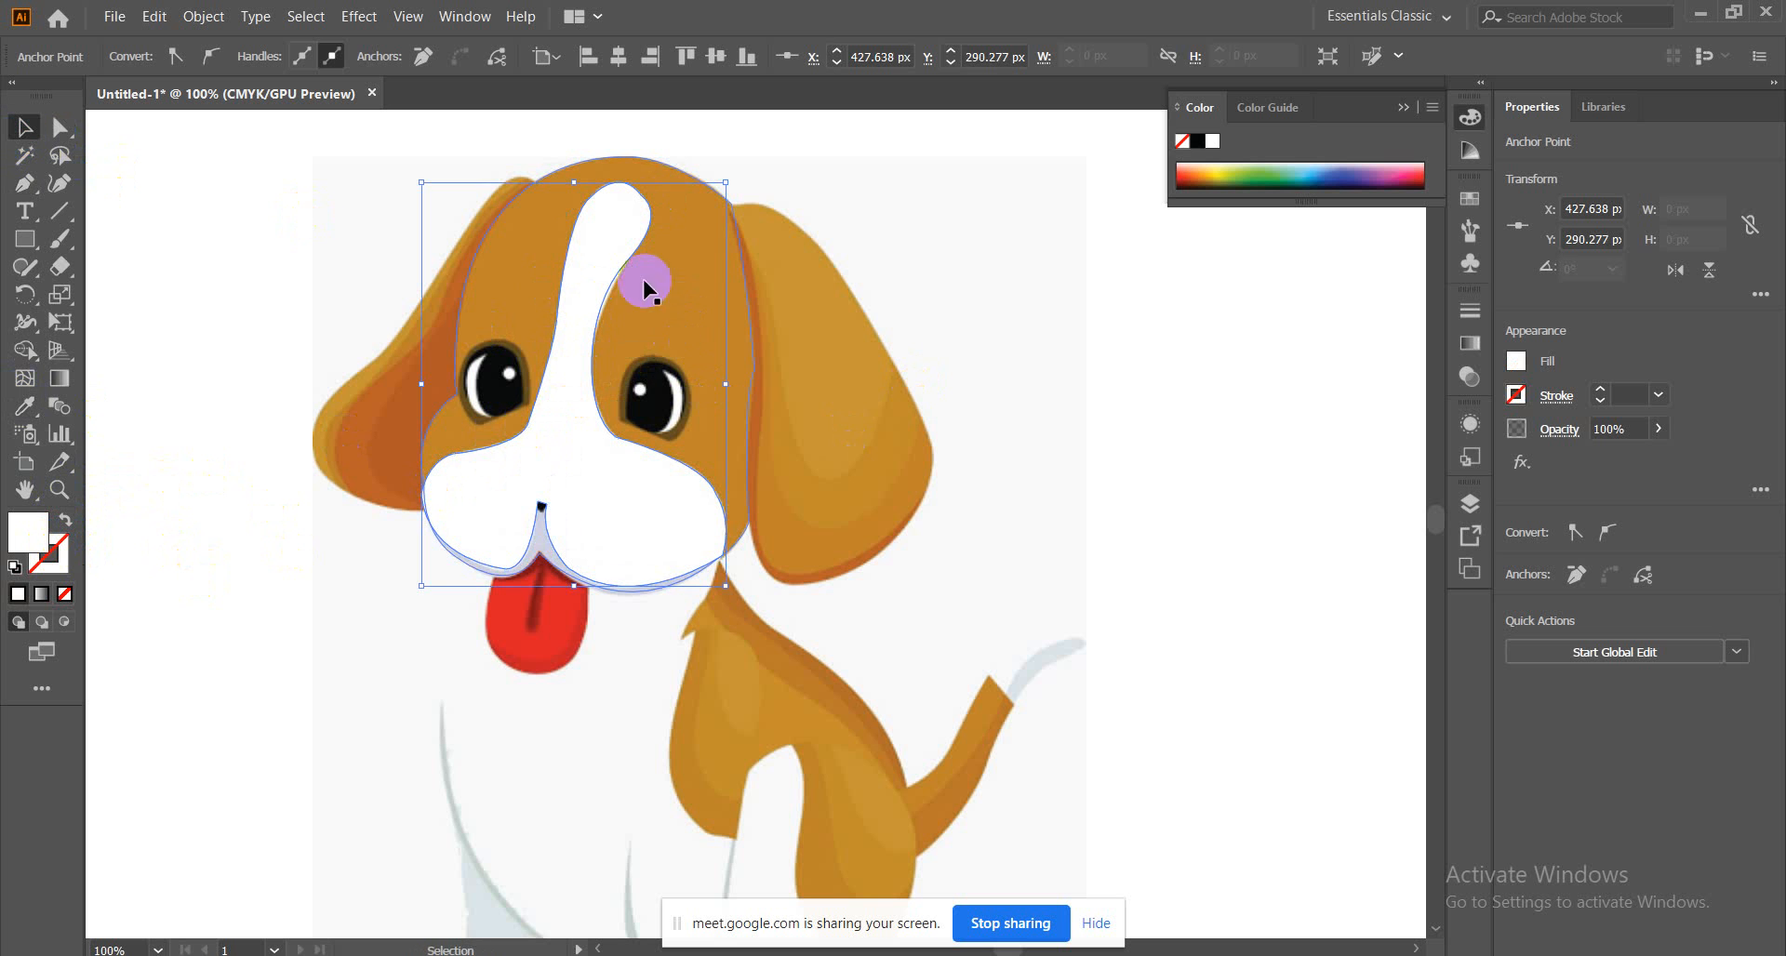
{"action": "right_click", "coordinate": [568, 402]}
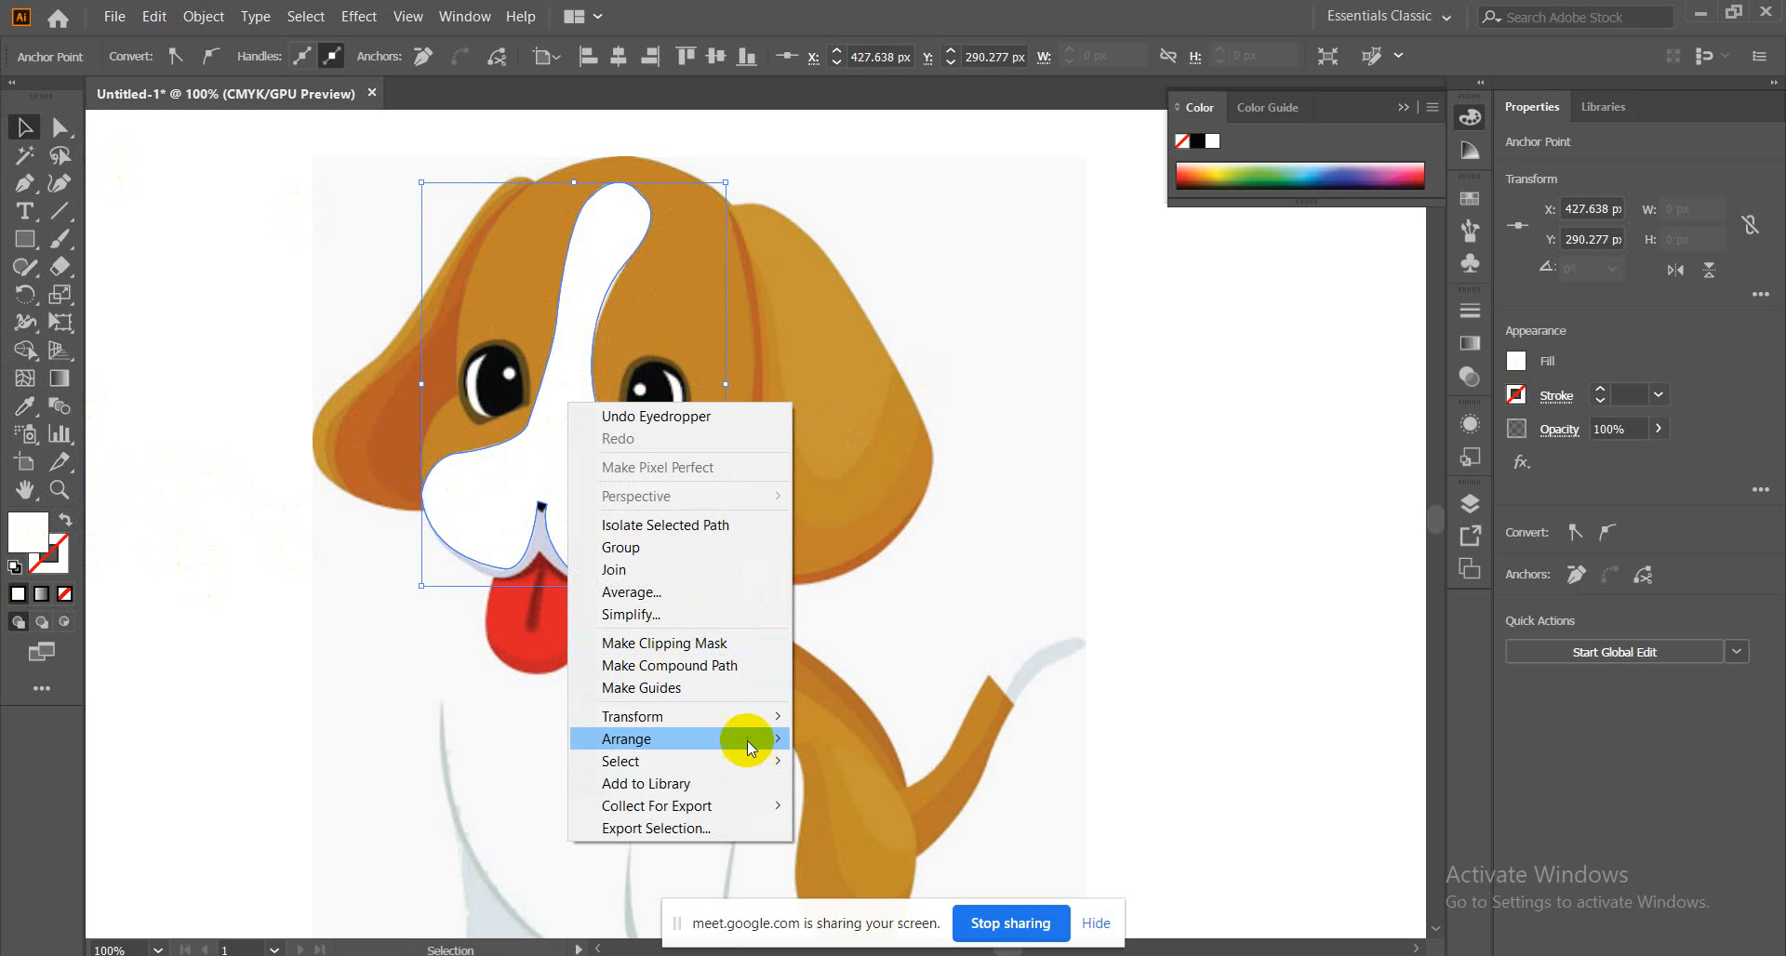
{"action": "mouse_move", "coordinate": [746, 740]}
{"action": "left_click", "coordinate": [879, 809]}
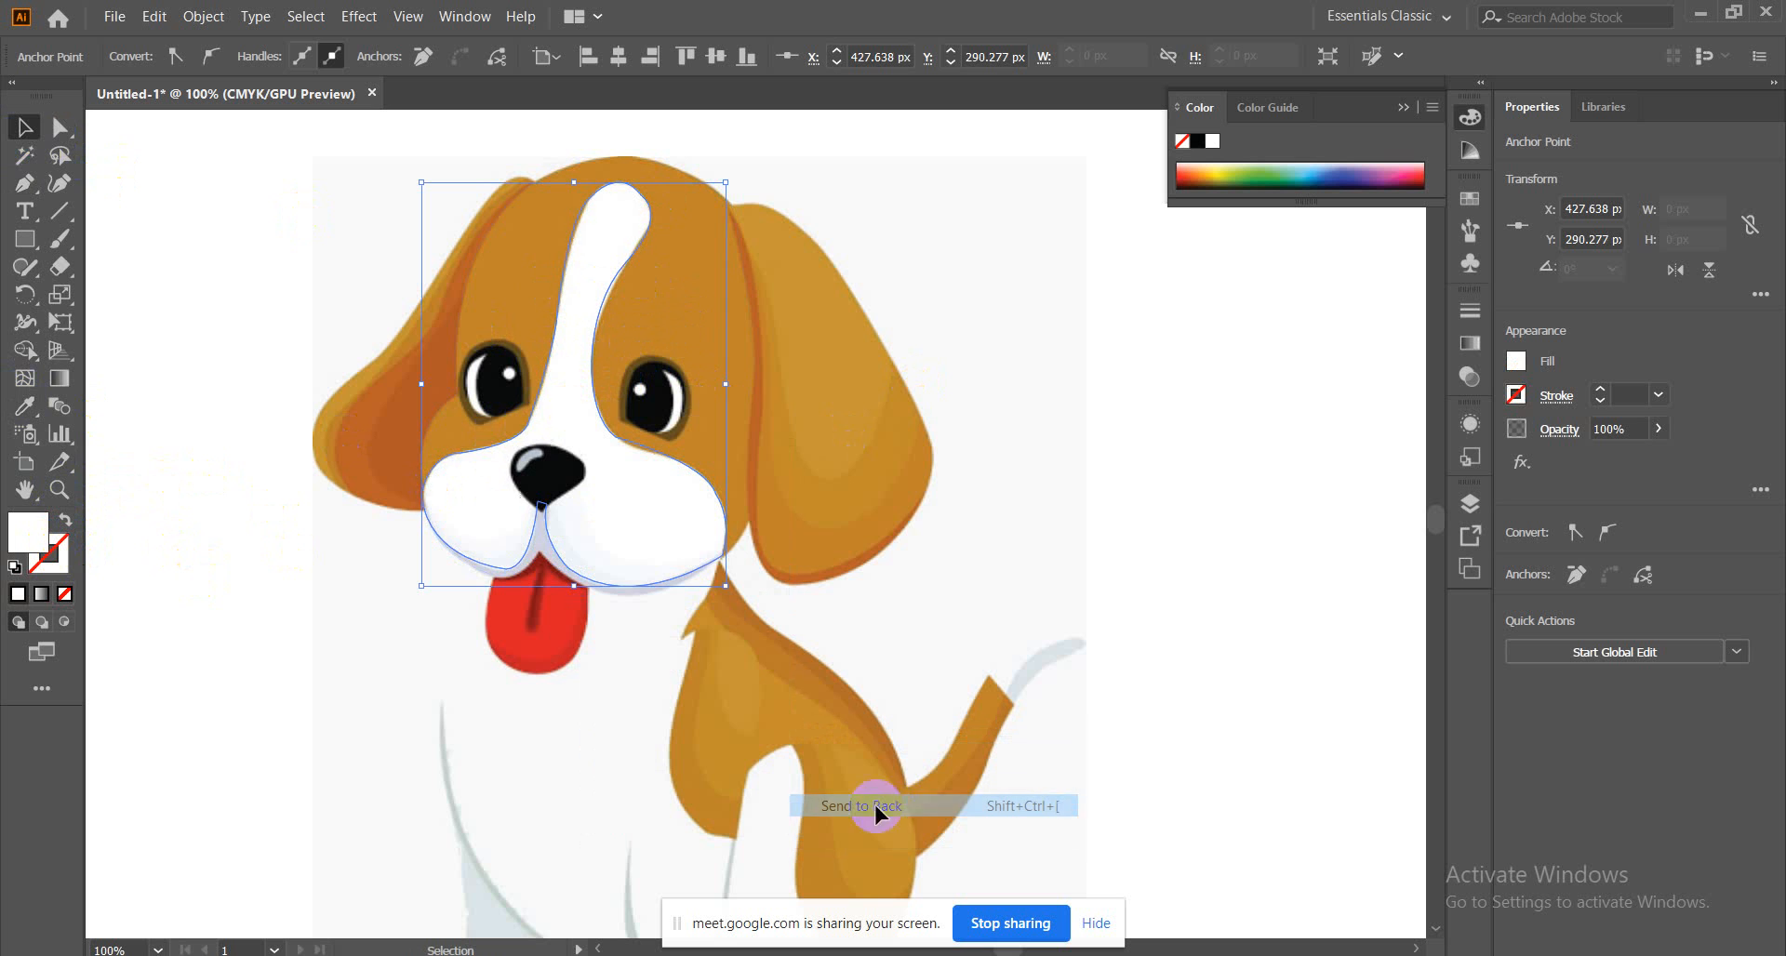
{"action": "left_click", "coordinate": [1025, 320]}
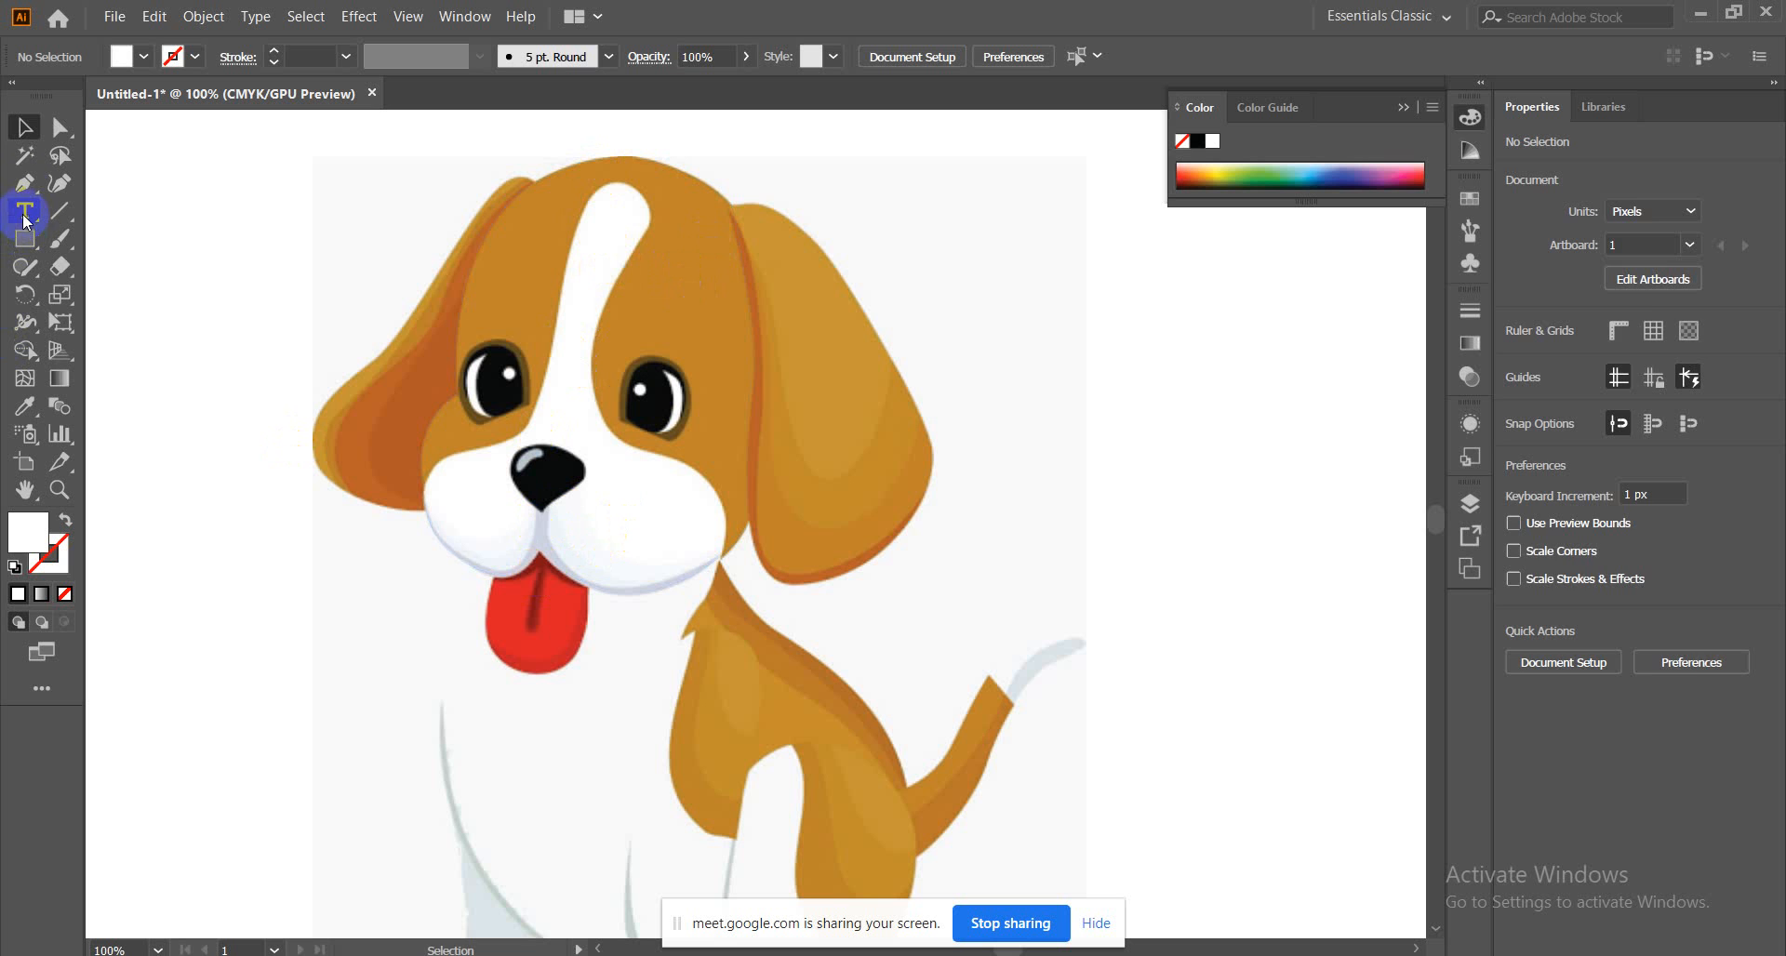
Trace the nose as a closed Pen tool path, starting and ending at its lower tip
{"action": "left_click", "coordinate": [25, 183]}
{"action": "left_click_drag", "start_coordinate": [541, 511], "coordinate": [560, 448]}
{"action": "left_click_drag", "start_coordinate": [512, 457], "coordinate": [498, 477]}
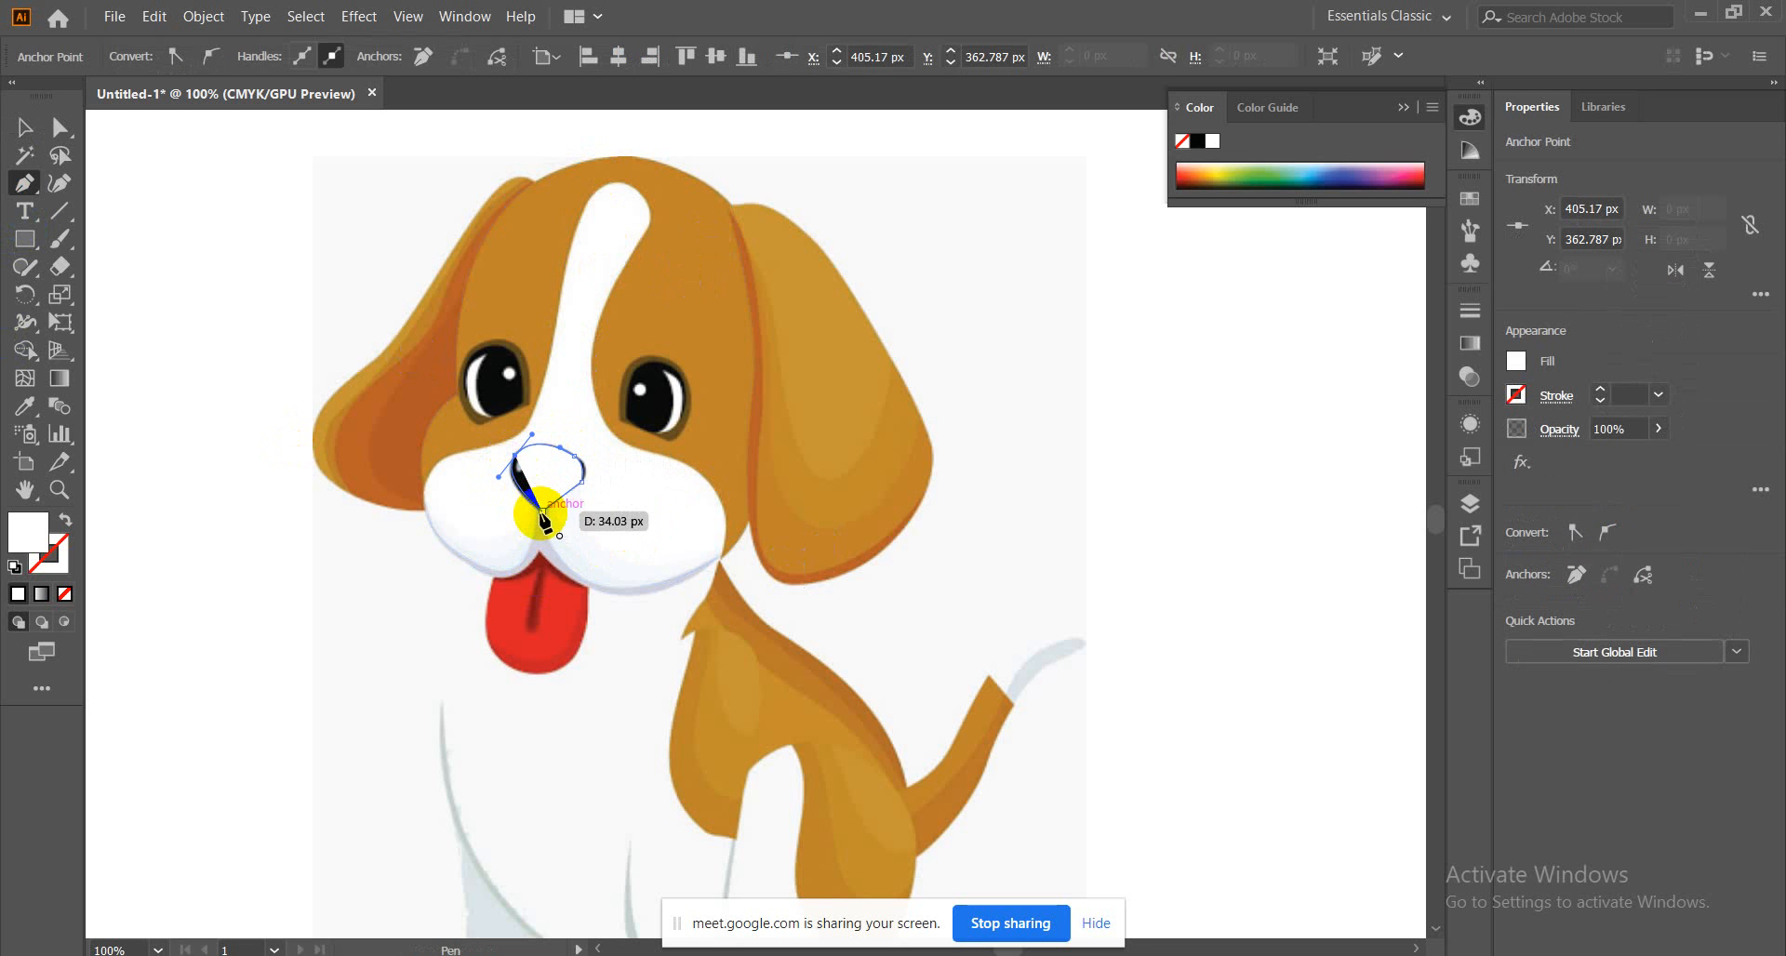
{"action": "left_click", "coordinate": [541, 511]}
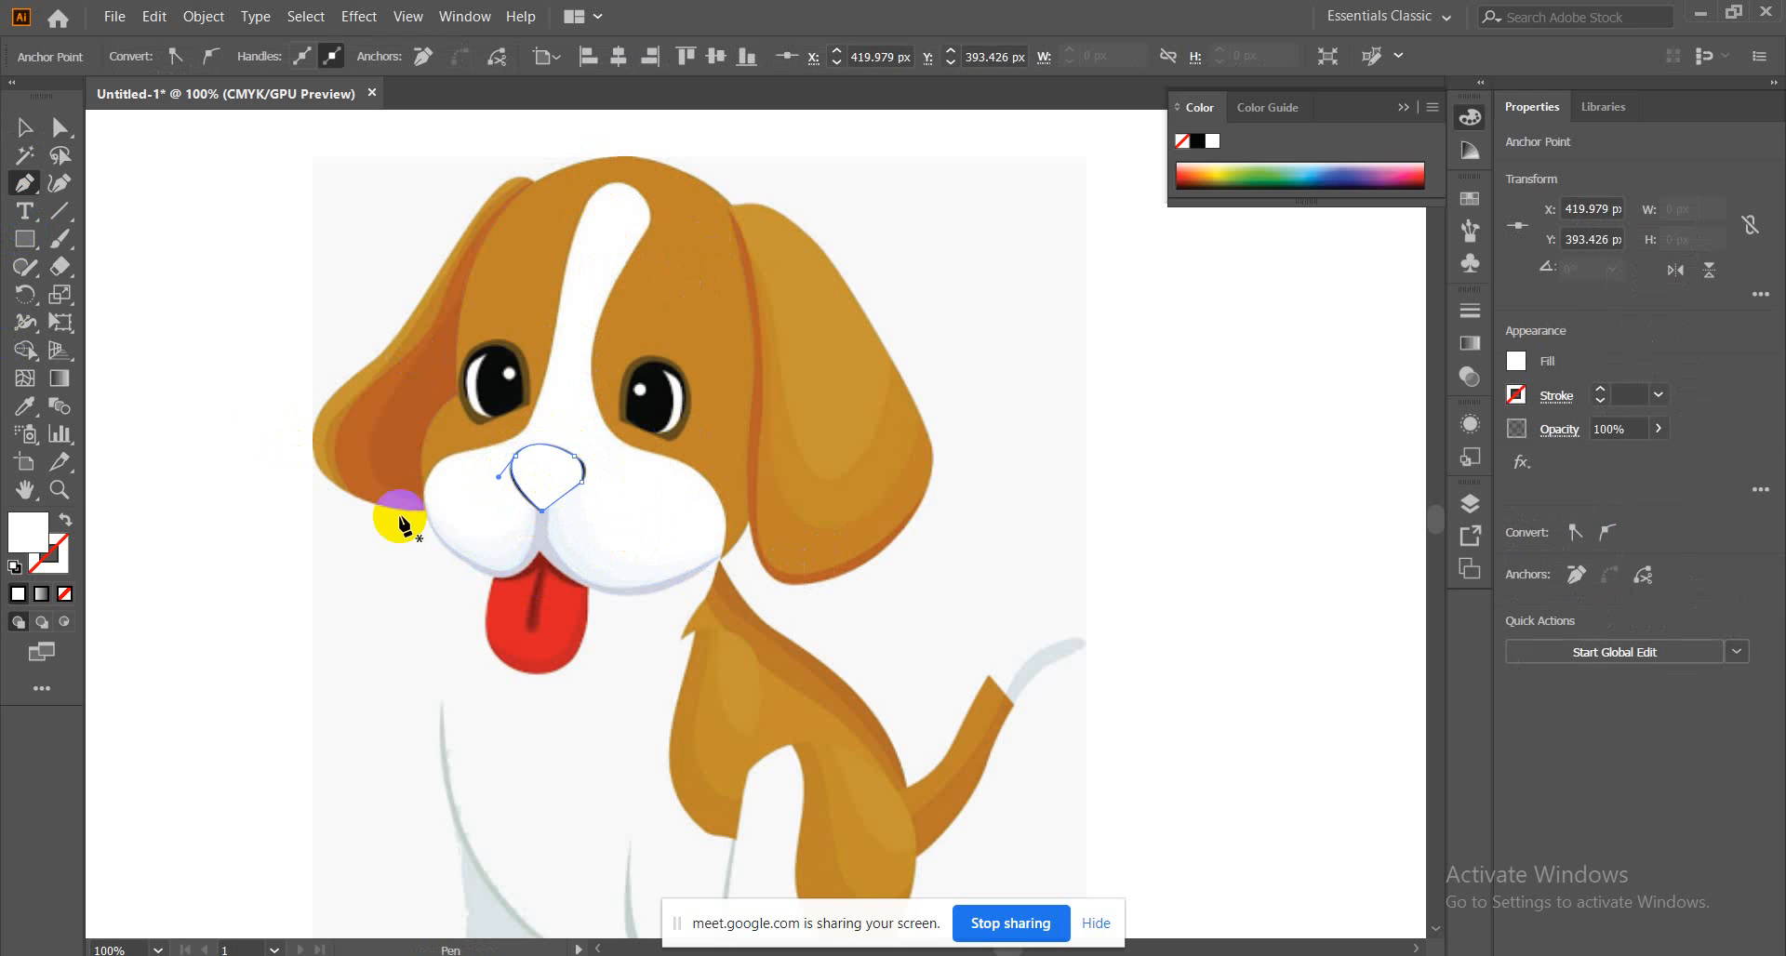
Fill the nose shape with black sampled from the left eye, send it behind the reference image, and deselect it
{"action": "left_click", "coordinate": [25, 406]}
{"action": "left_click", "coordinate": [500, 389]}
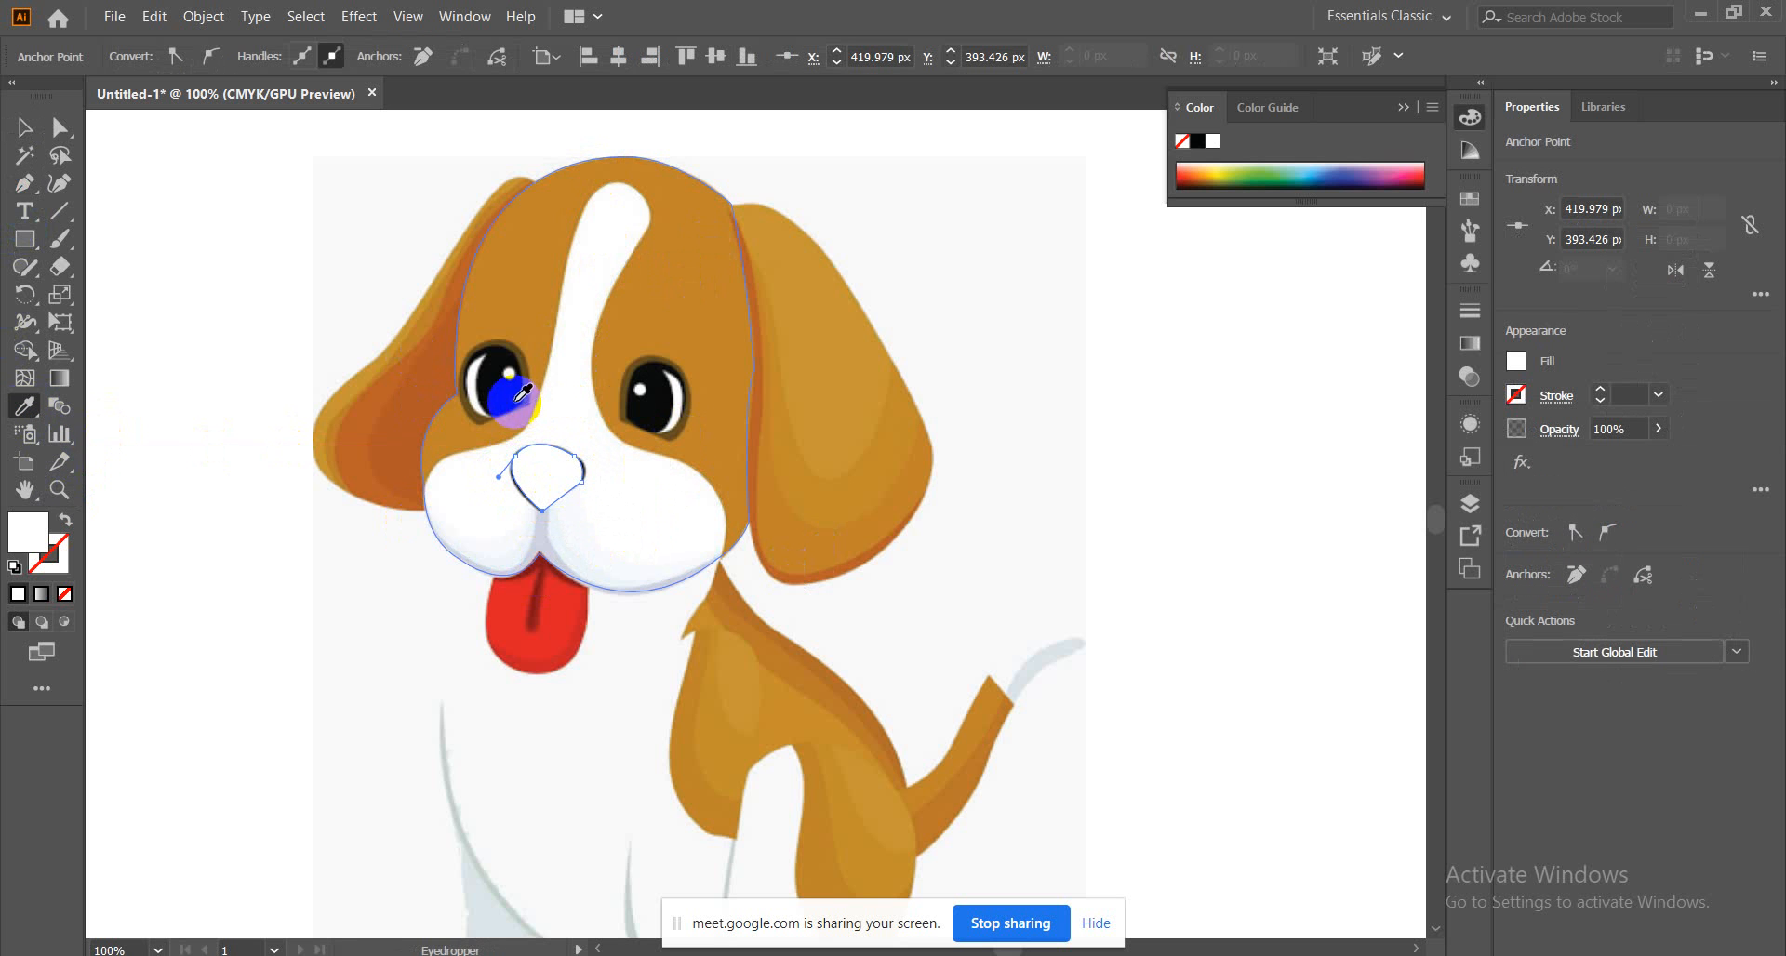
{"action": "left_click", "coordinate": [24, 127]}
{"action": "left_click", "coordinate": [584, 452]}
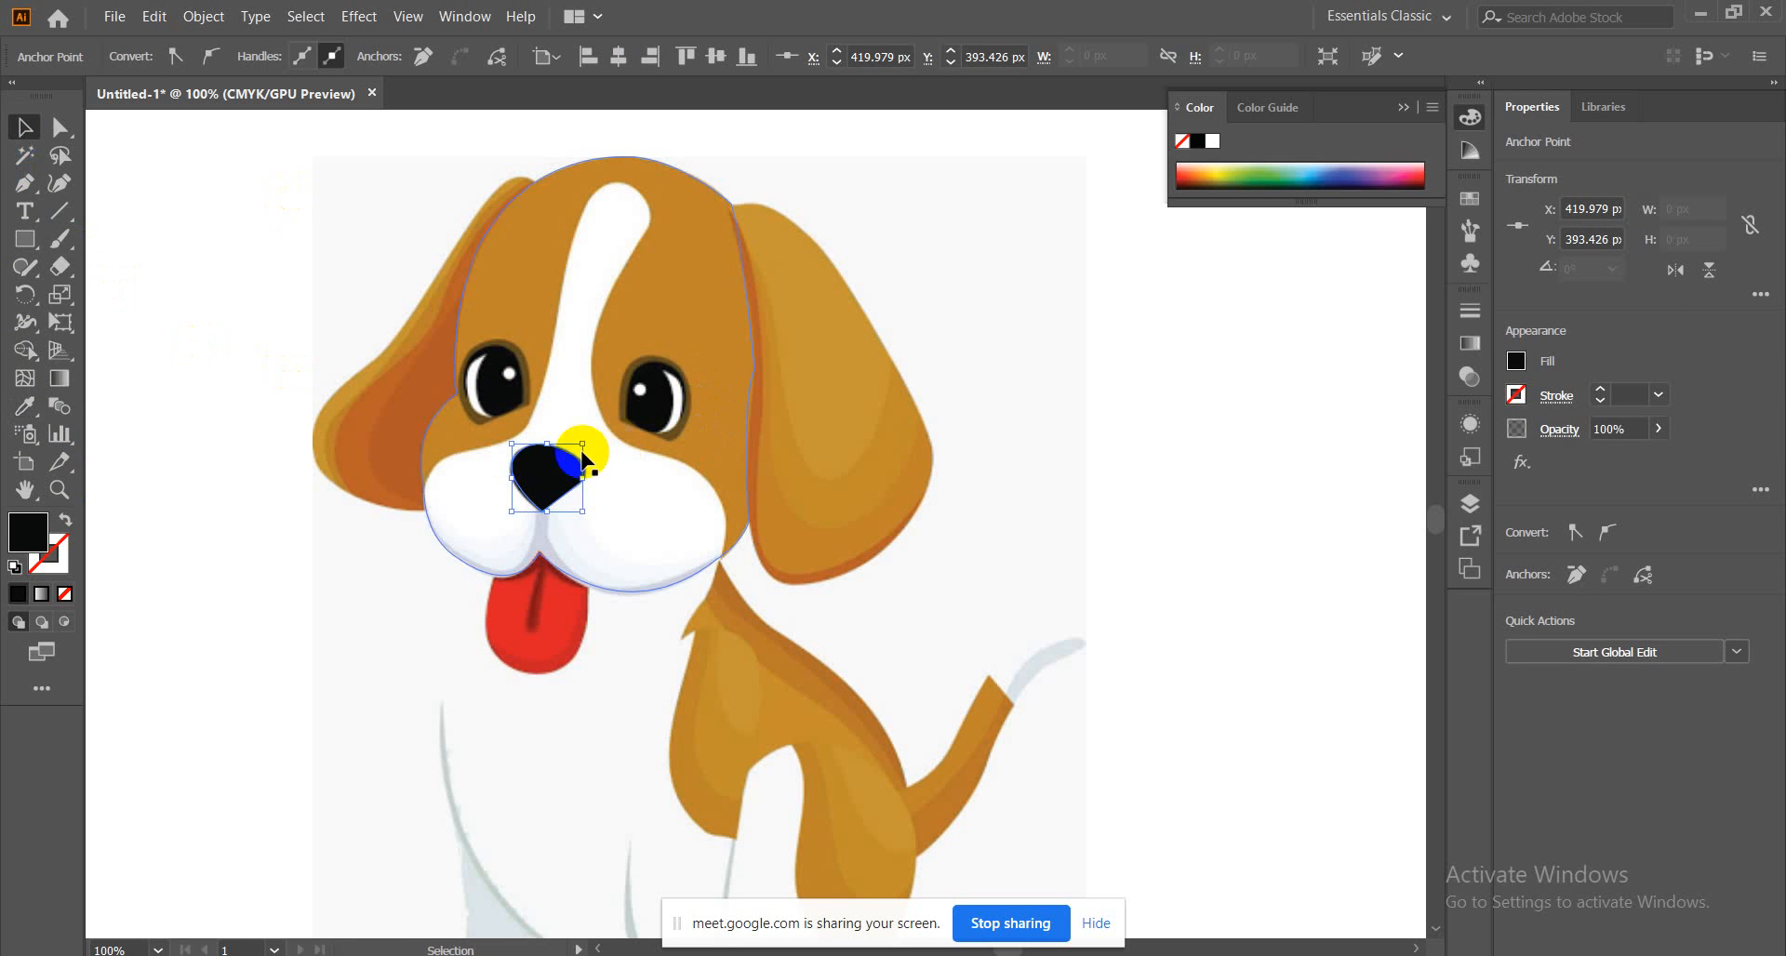
{"action": "right_click", "coordinate": [566, 477]}
{"action": "mouse_move", "coordinate": [706, 802]}
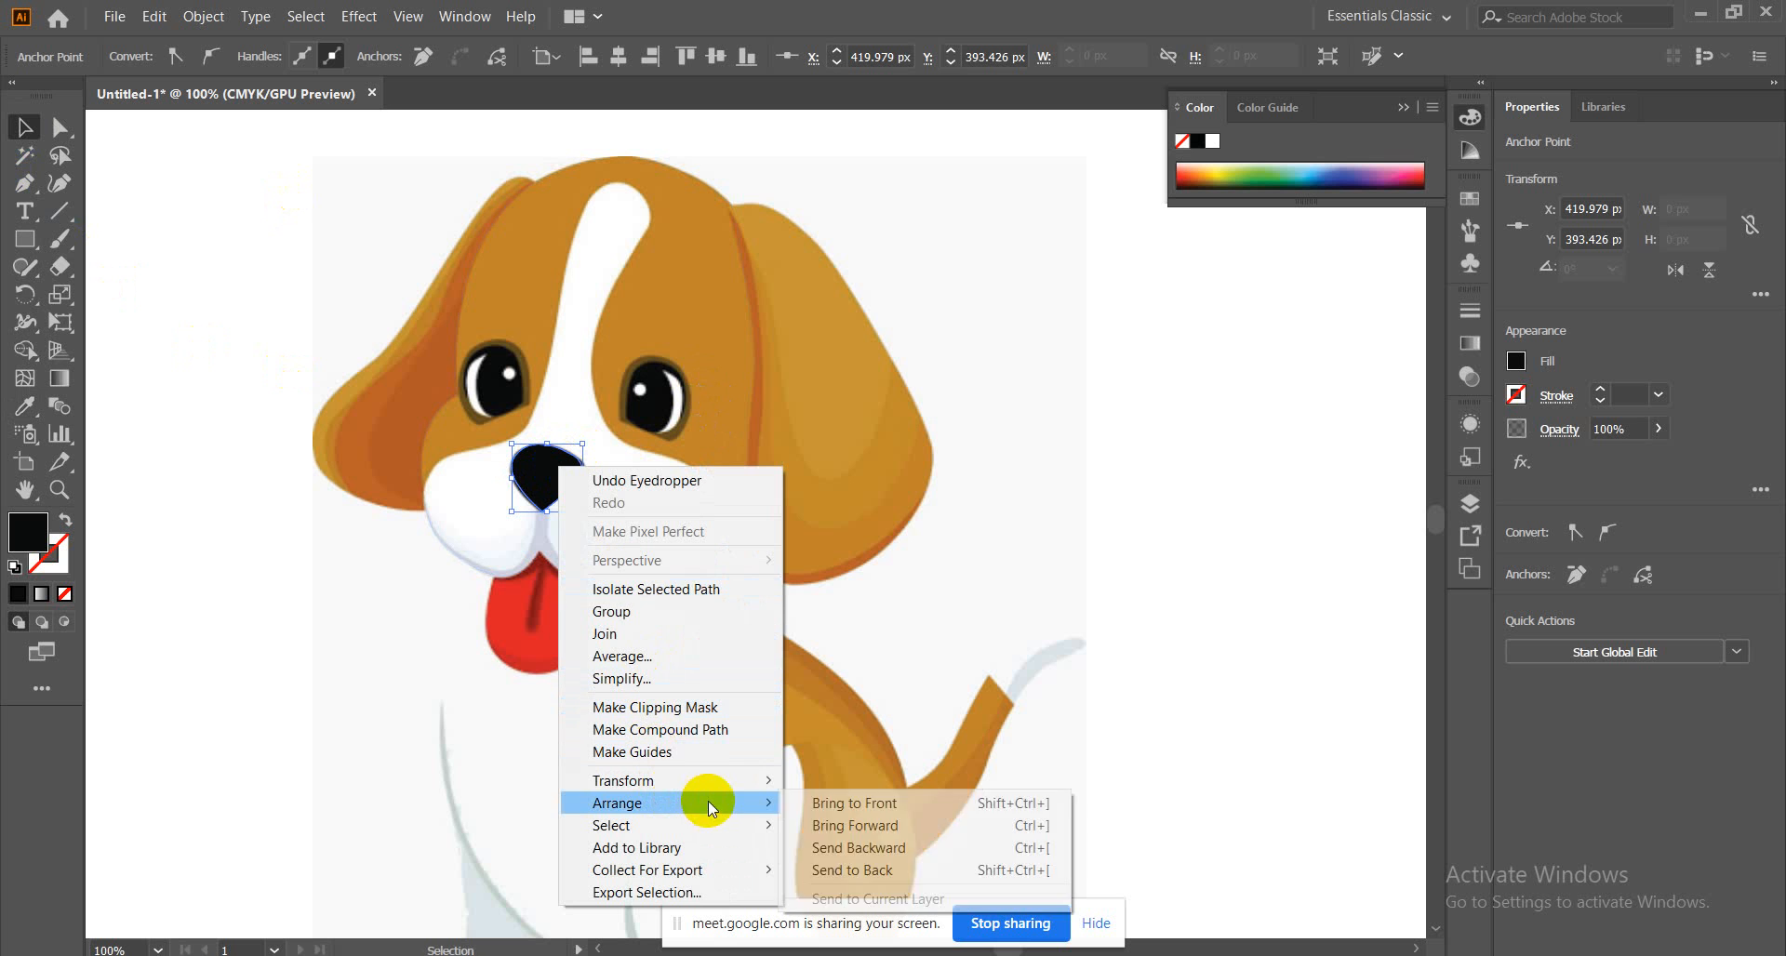
{"action": "left_click", "coordinate": [868, 869]}
{"action": "left_click", "coordinate": [636, 416]}
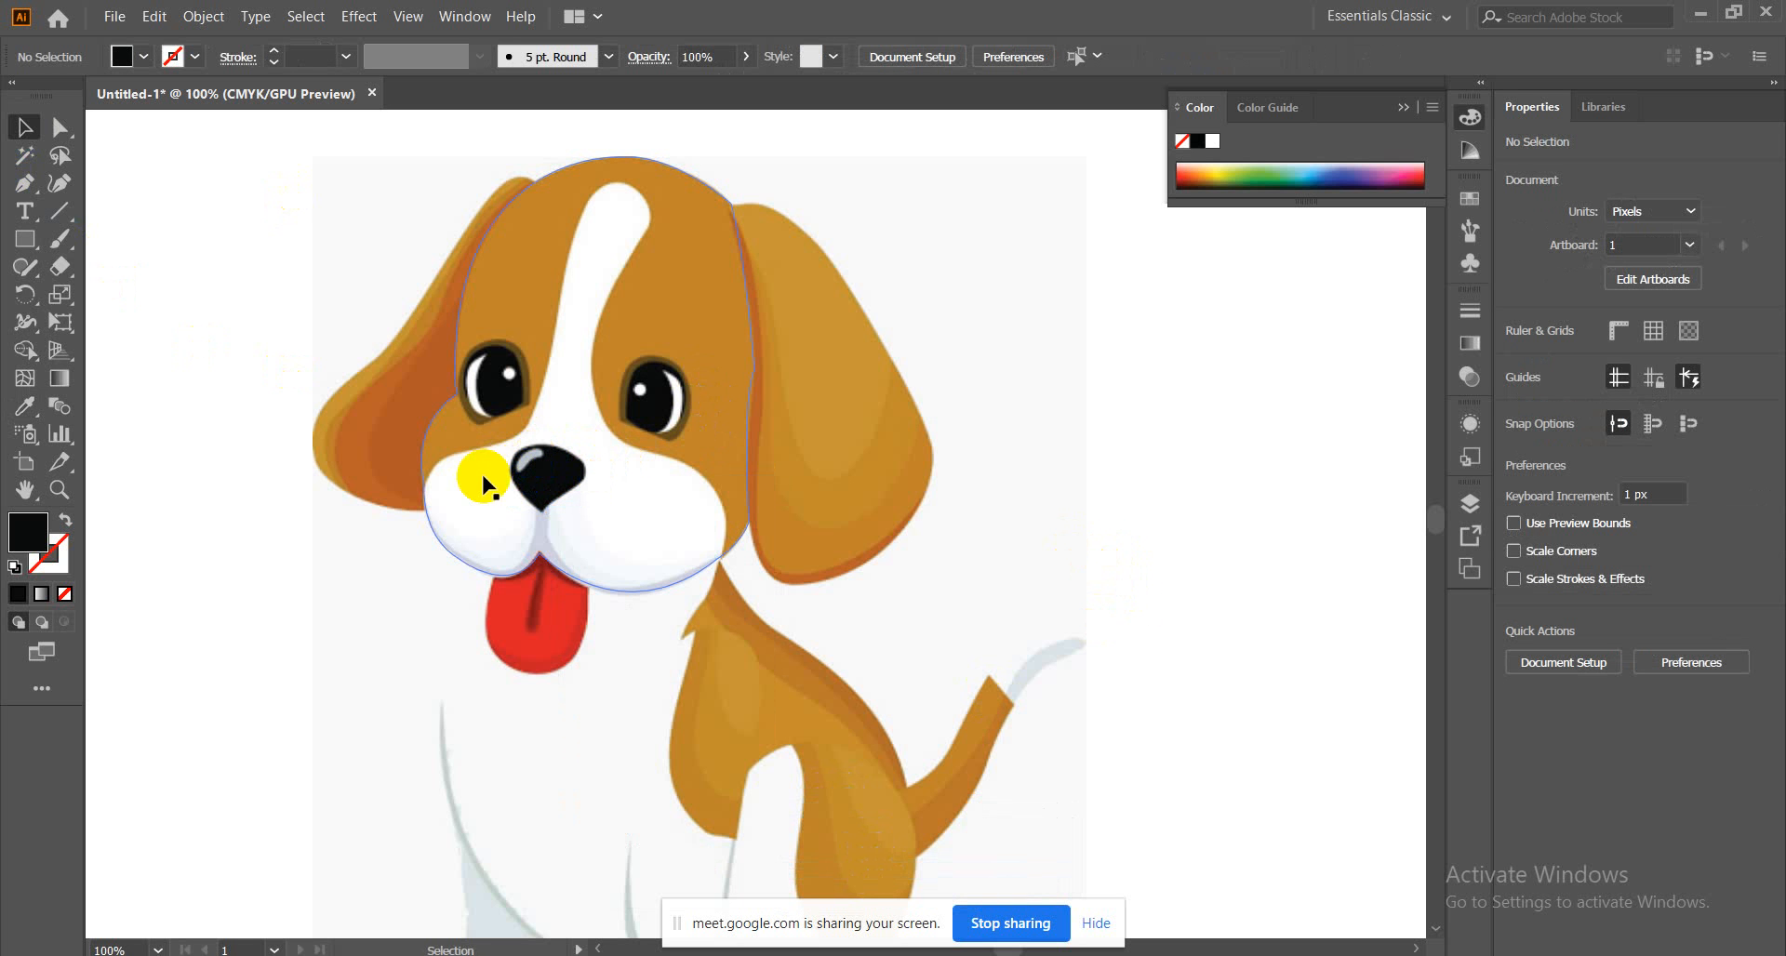
Draw a short open curve along the nose highlight with the Pen tool and swap its colours to a black stroke without fill
{"action": "left_click", "coordinate": [25, 184]}
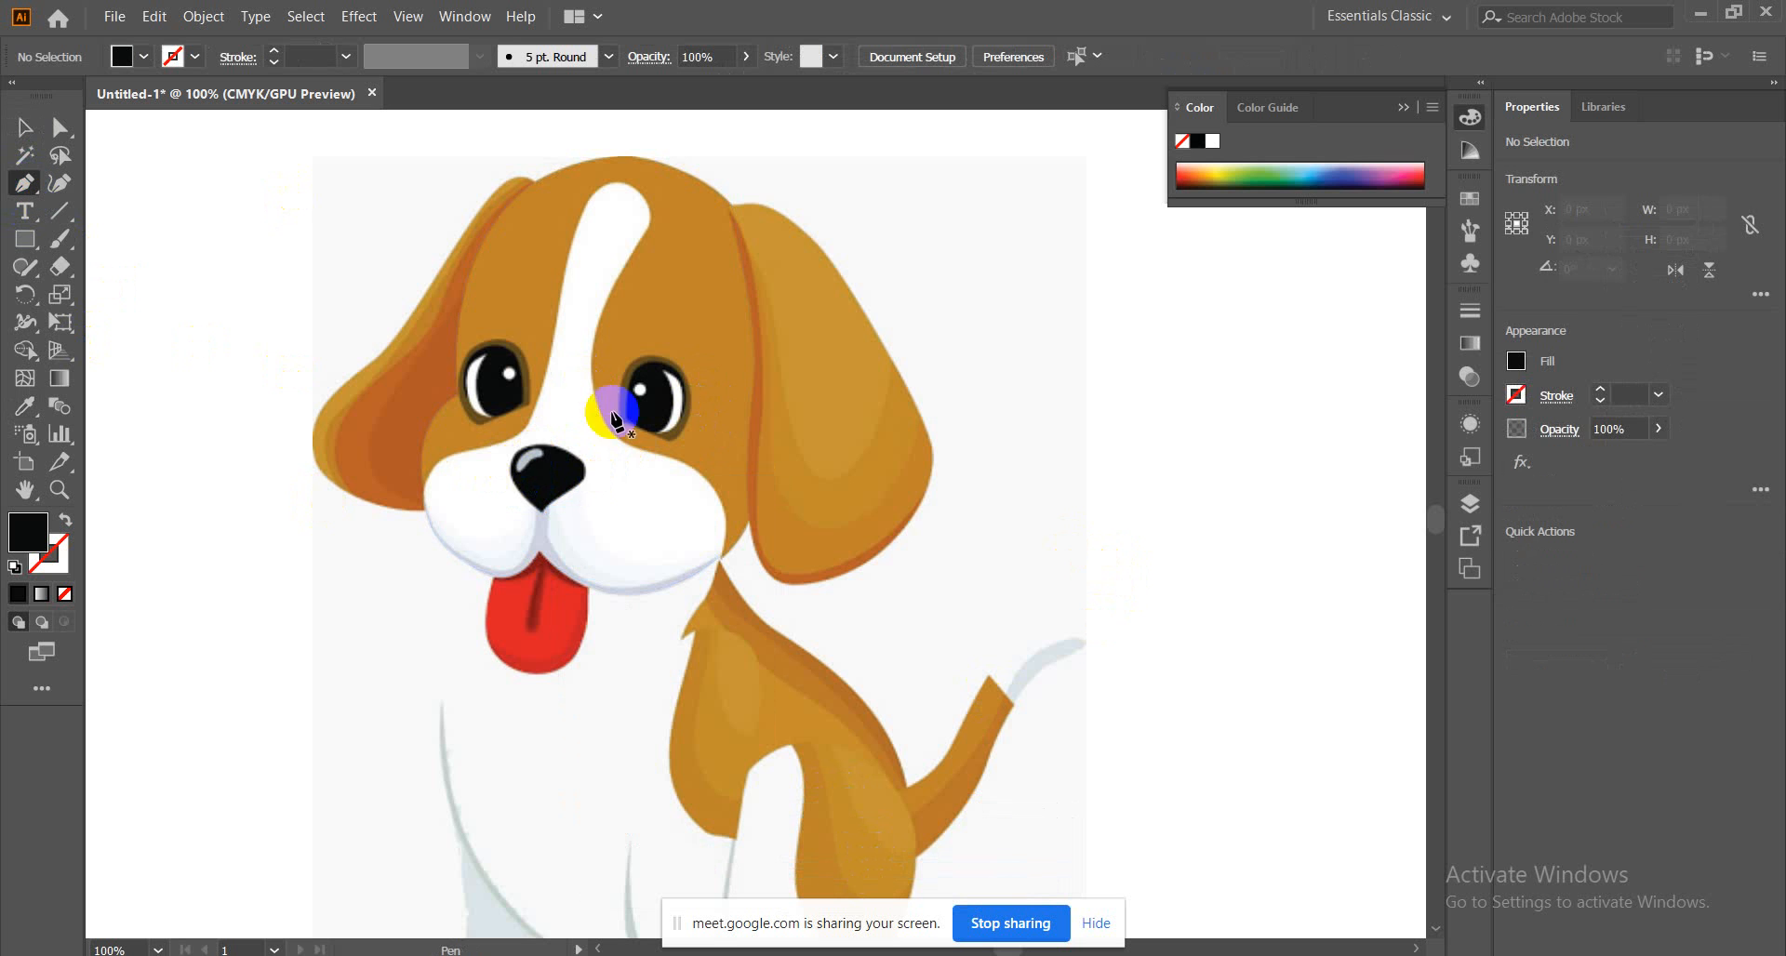
{"action": "left_click", "coordinate": [536, 459]}
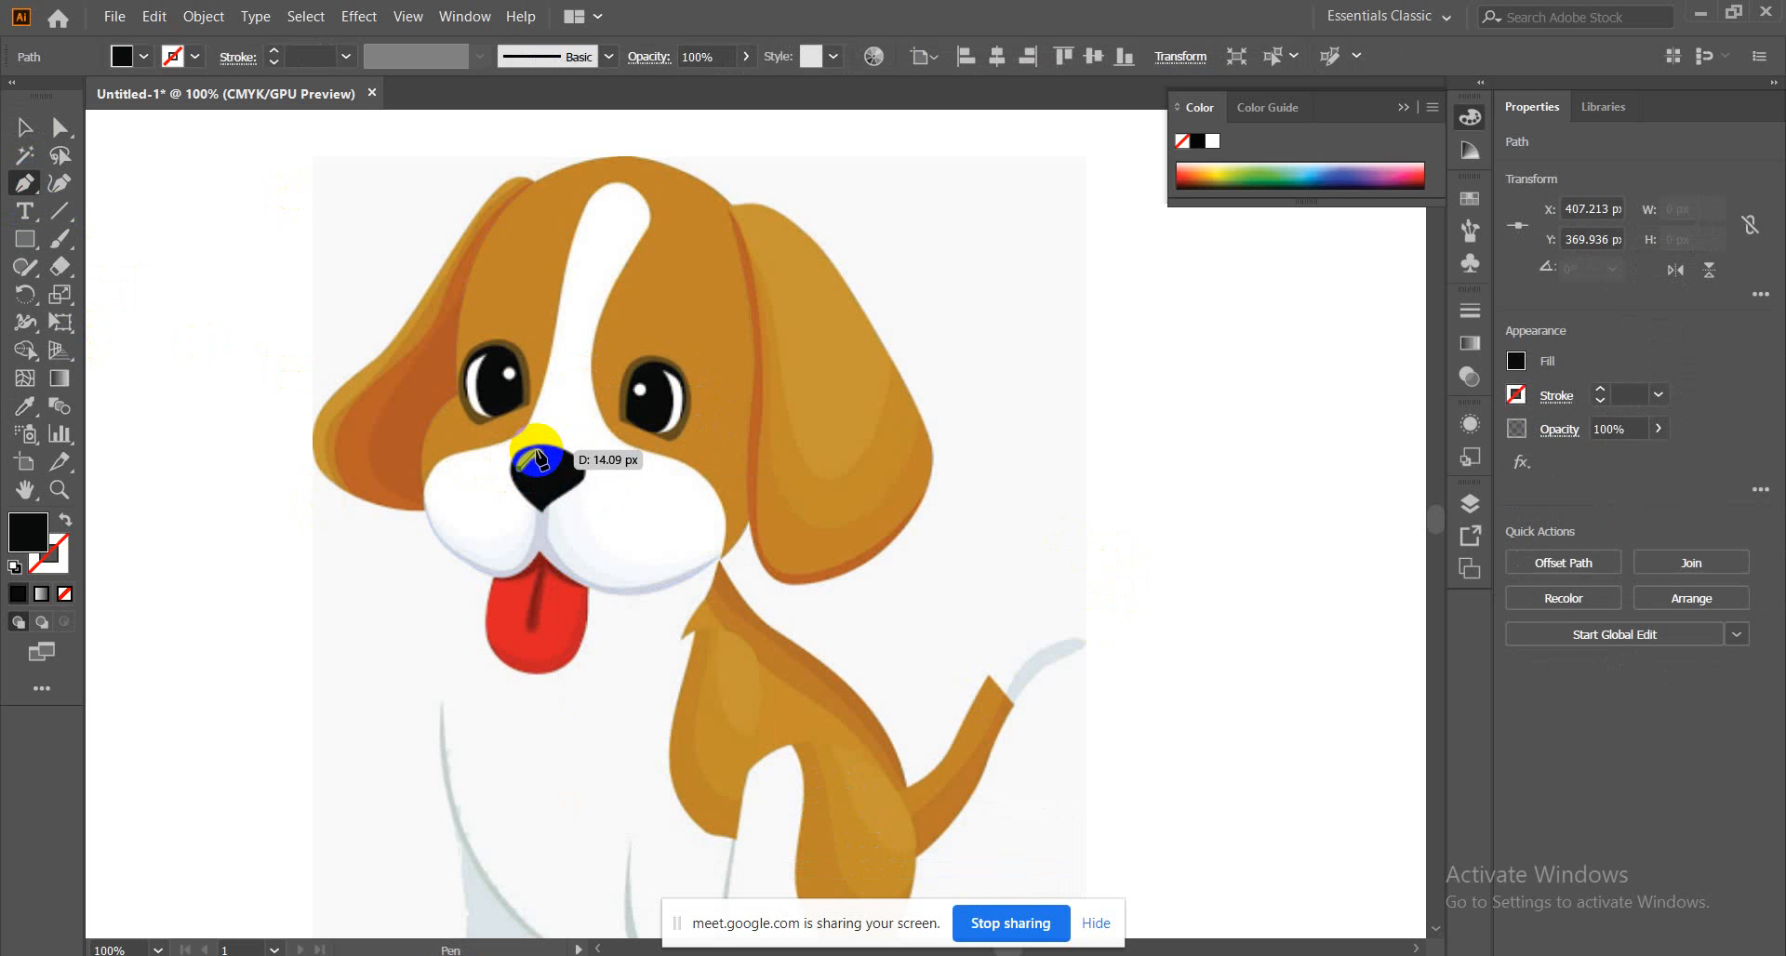
{"action": "left_click", "coordinate": [560, 457]}
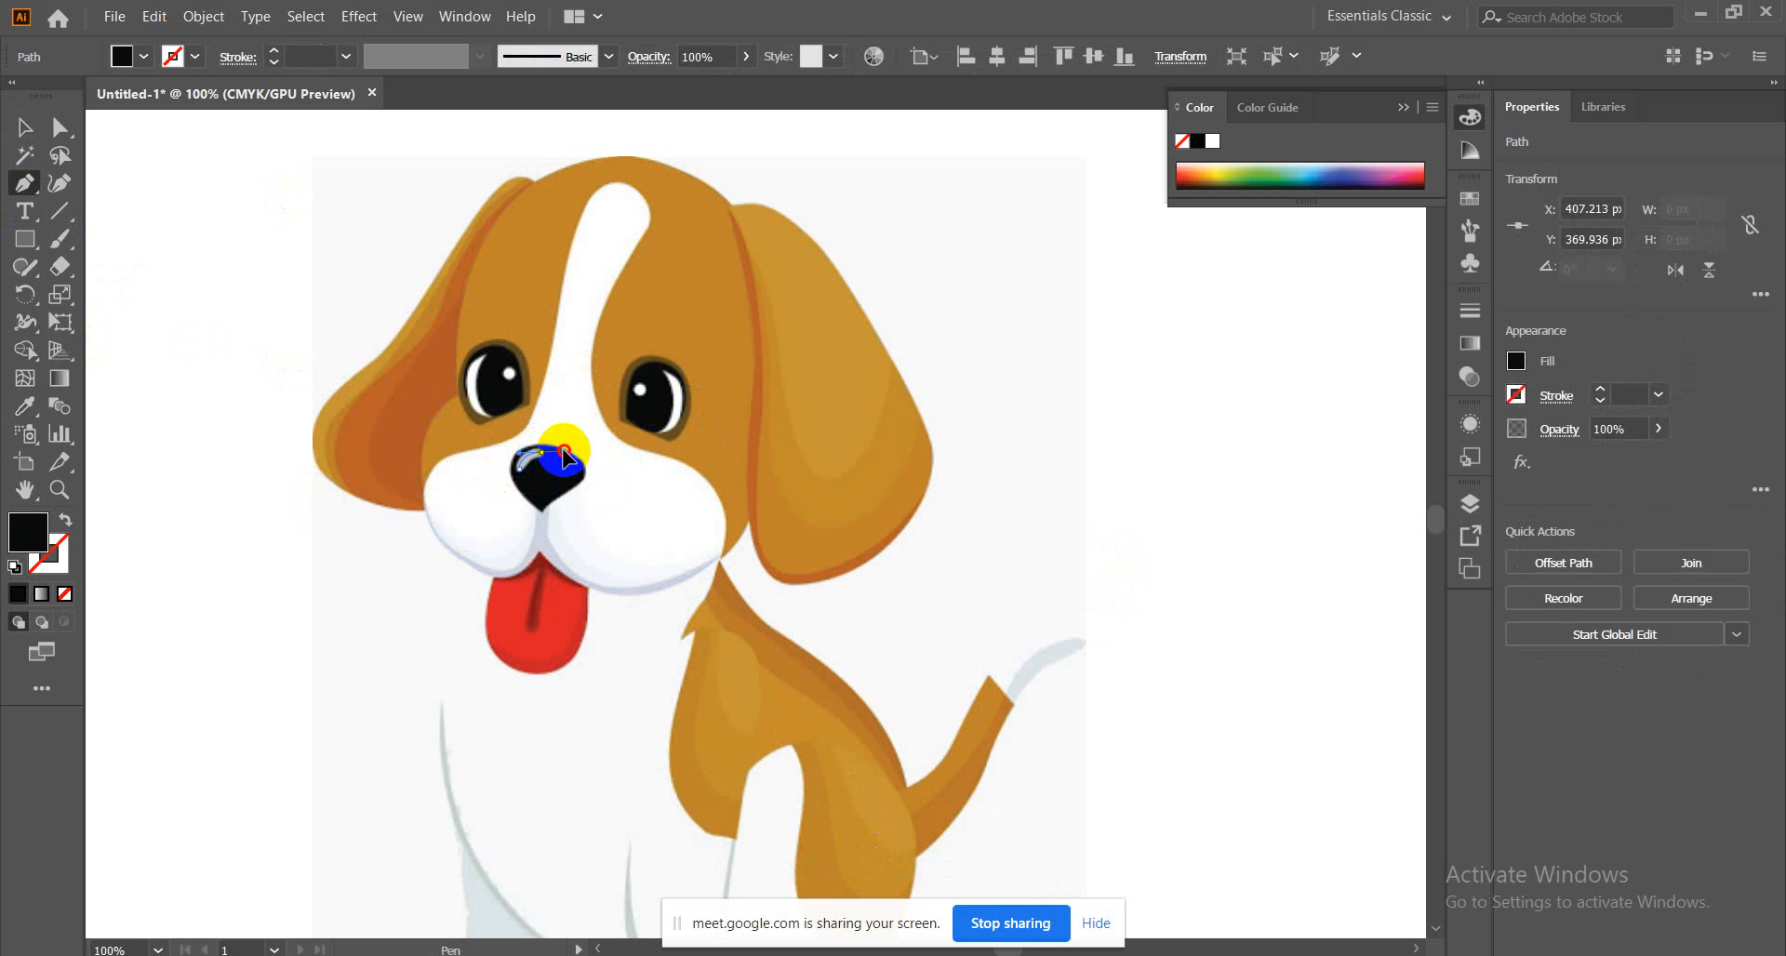
{"action": "left_click_drag", "start_coordinate": [565, 456], "coordinate": [79, 521]}
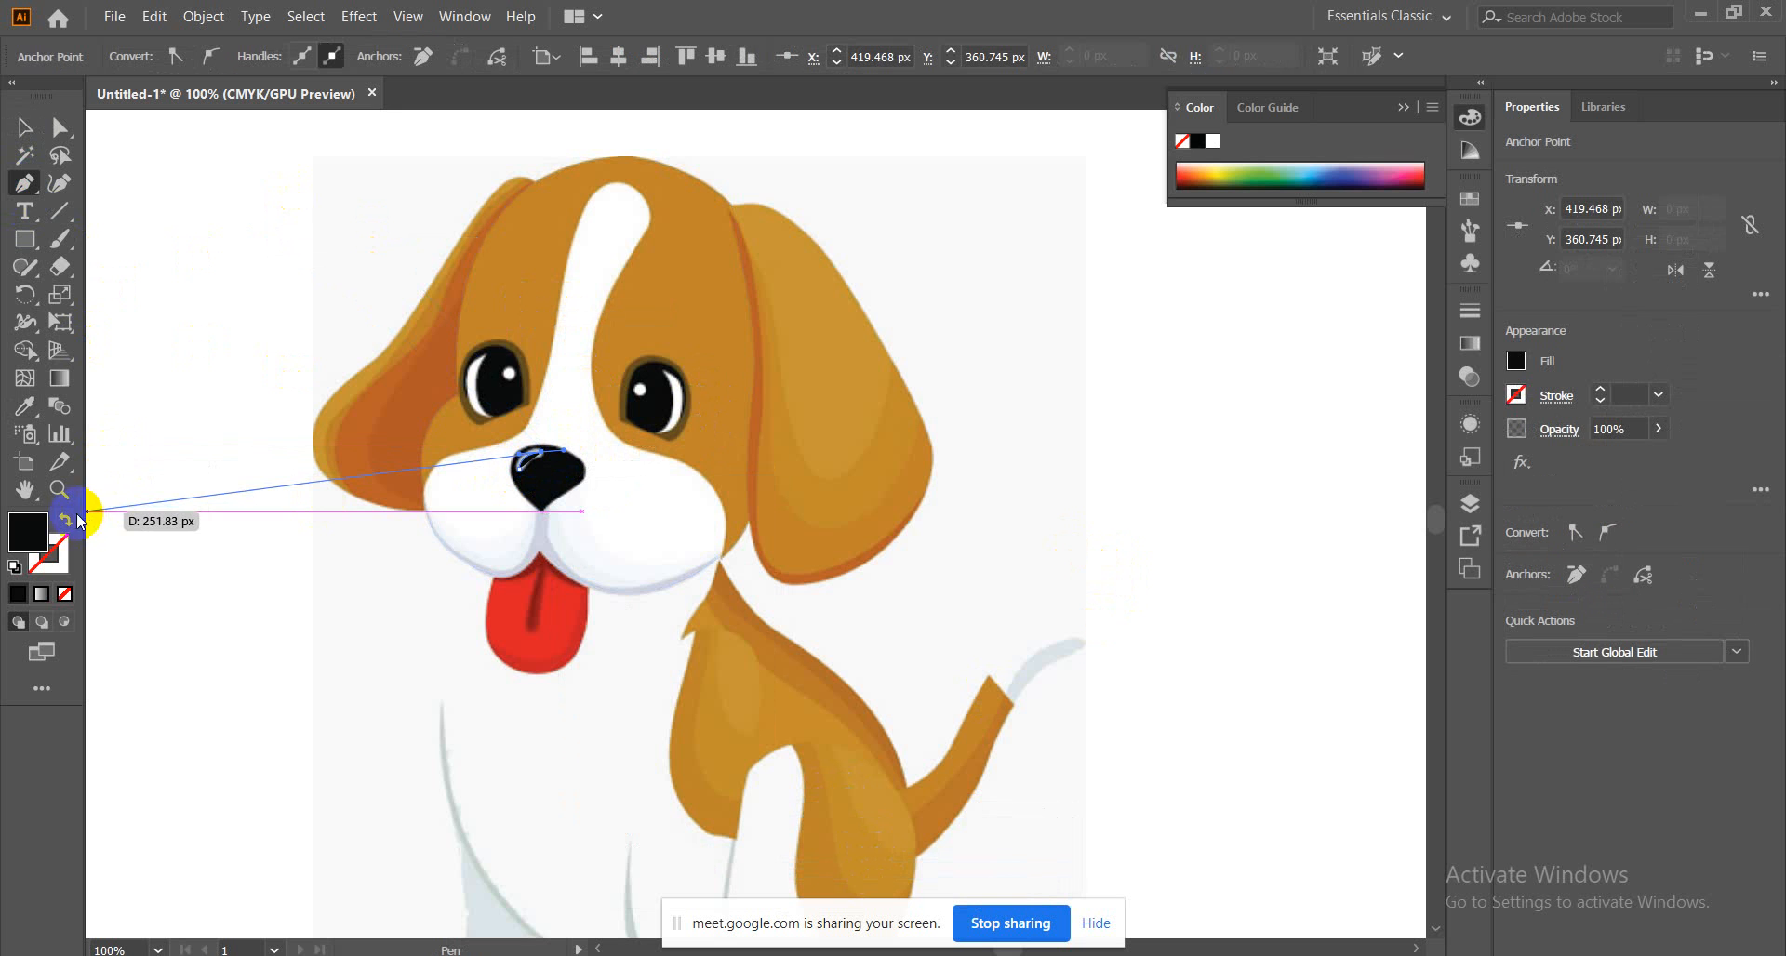
{"action": "left_click", "coordinate": [65, 521]}
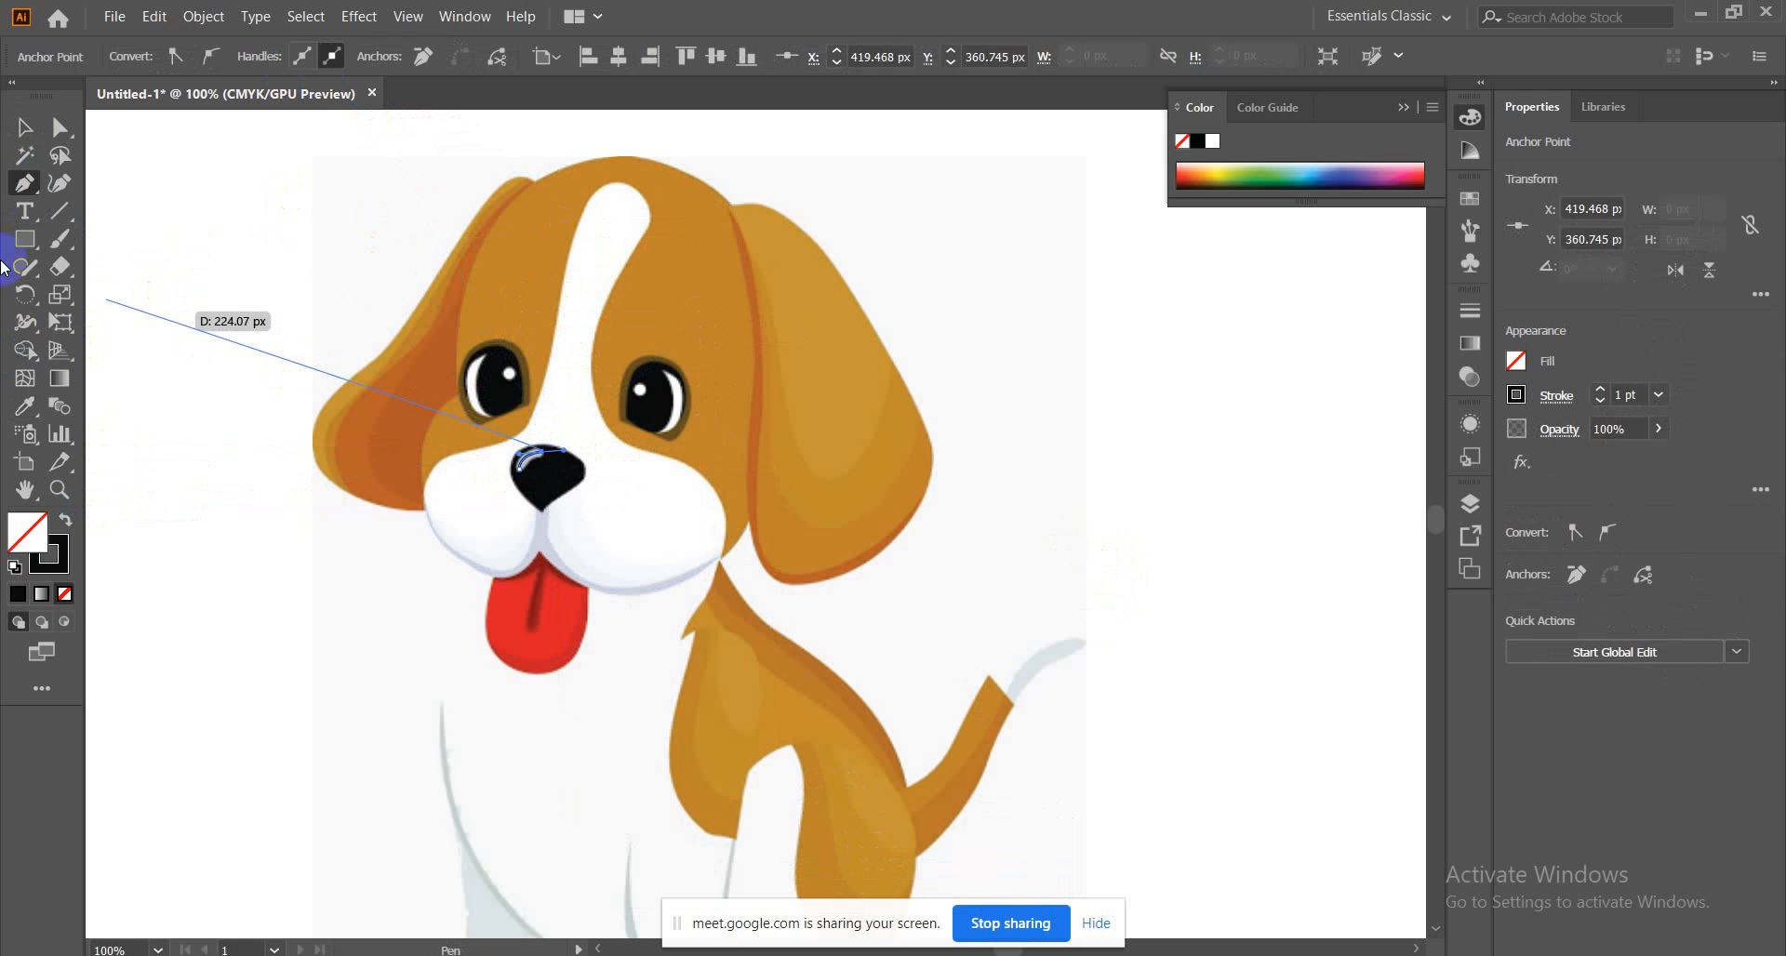
{"action": "left_click", "coordinate": [25, 130]}
{"action": "left_click", "coordinate": [529, 484]}
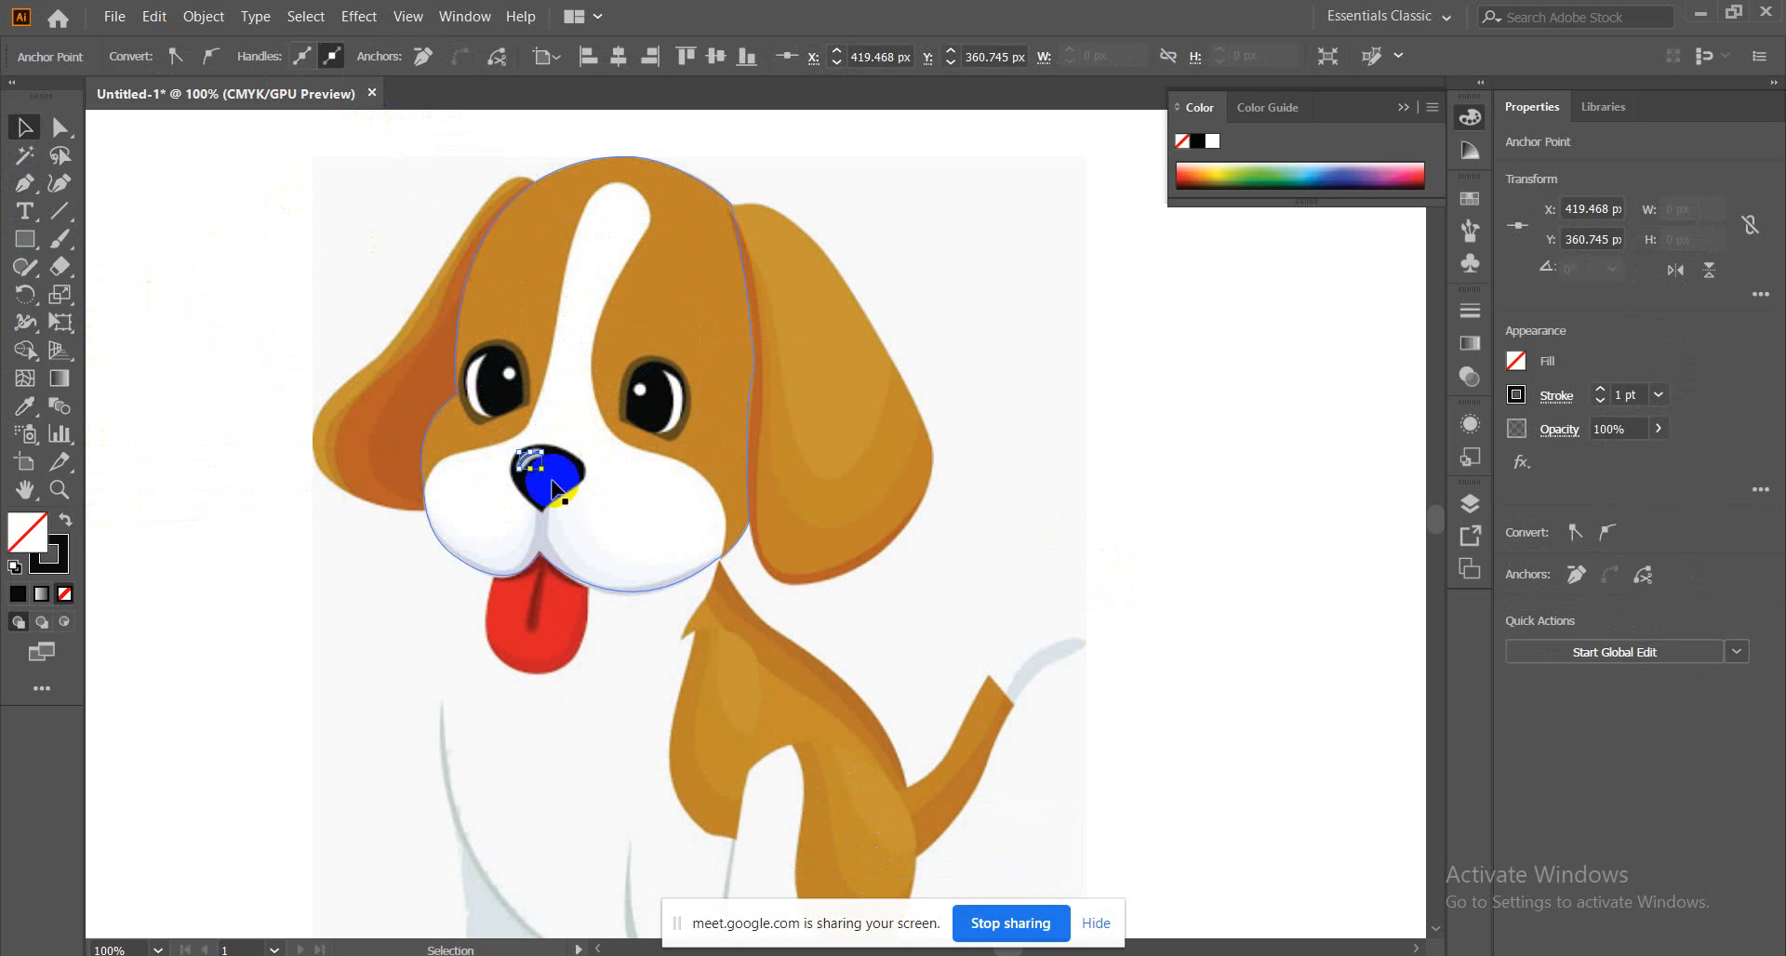
{"action": "left_click", "coordinate": [59, 210]}
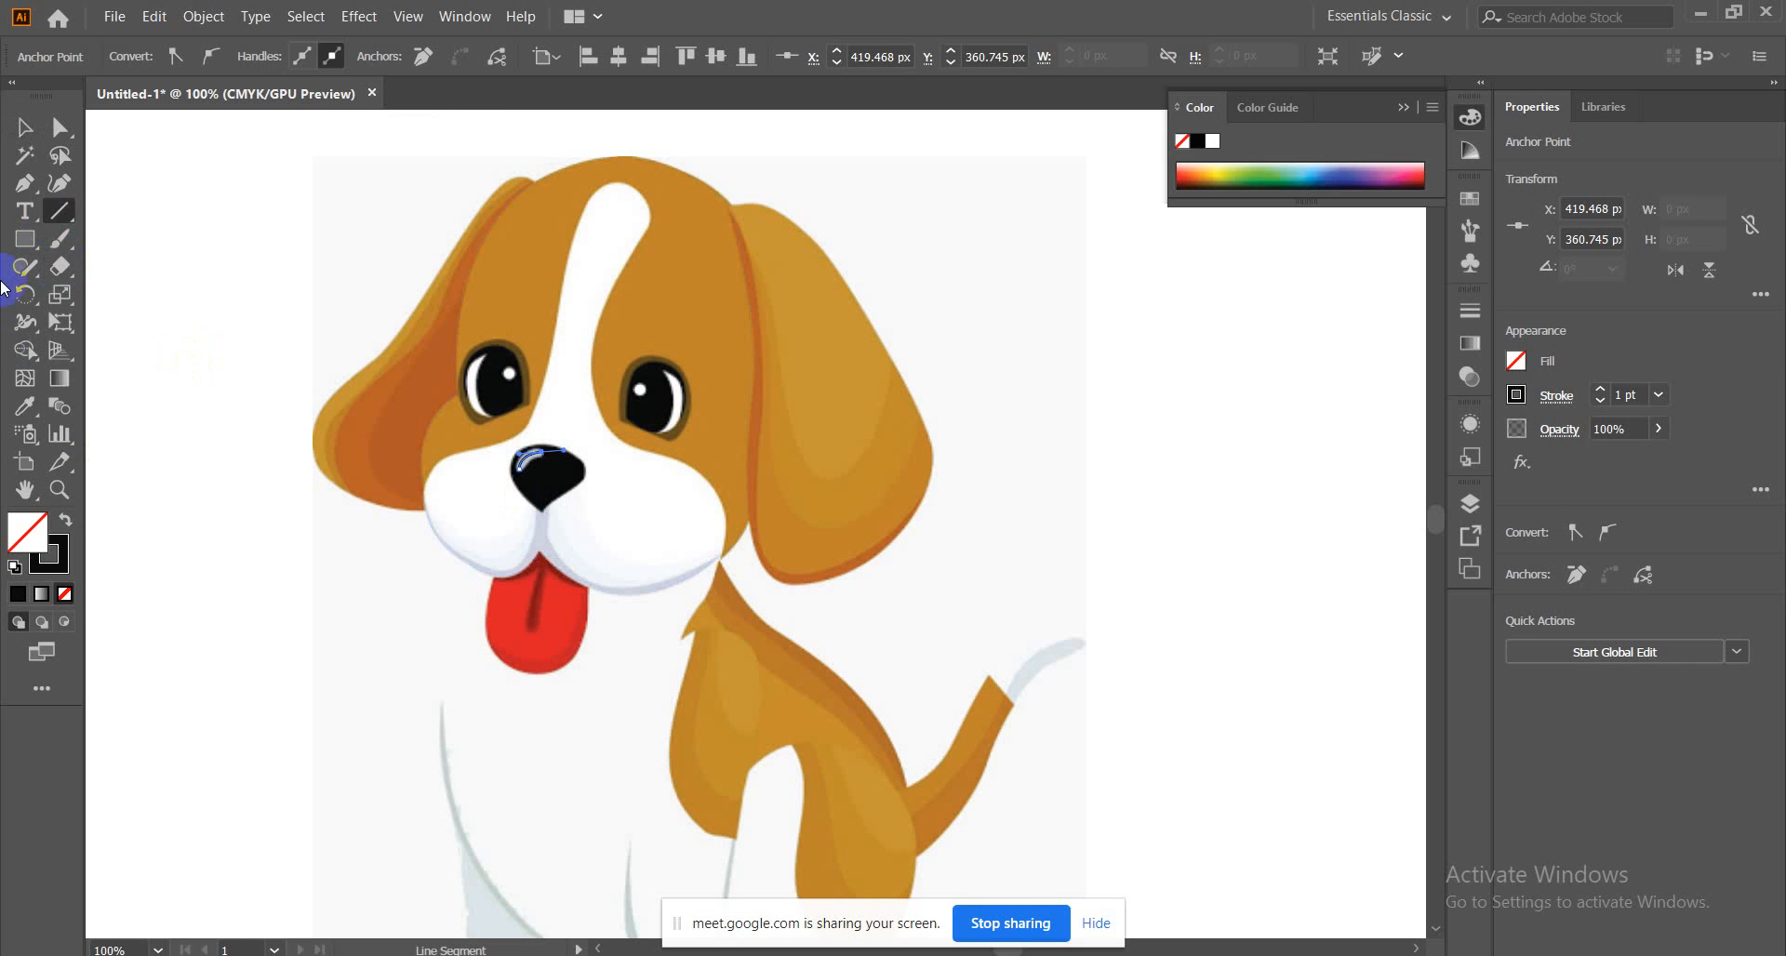
{"action": "left_click", "coordinate": [28, 128]}
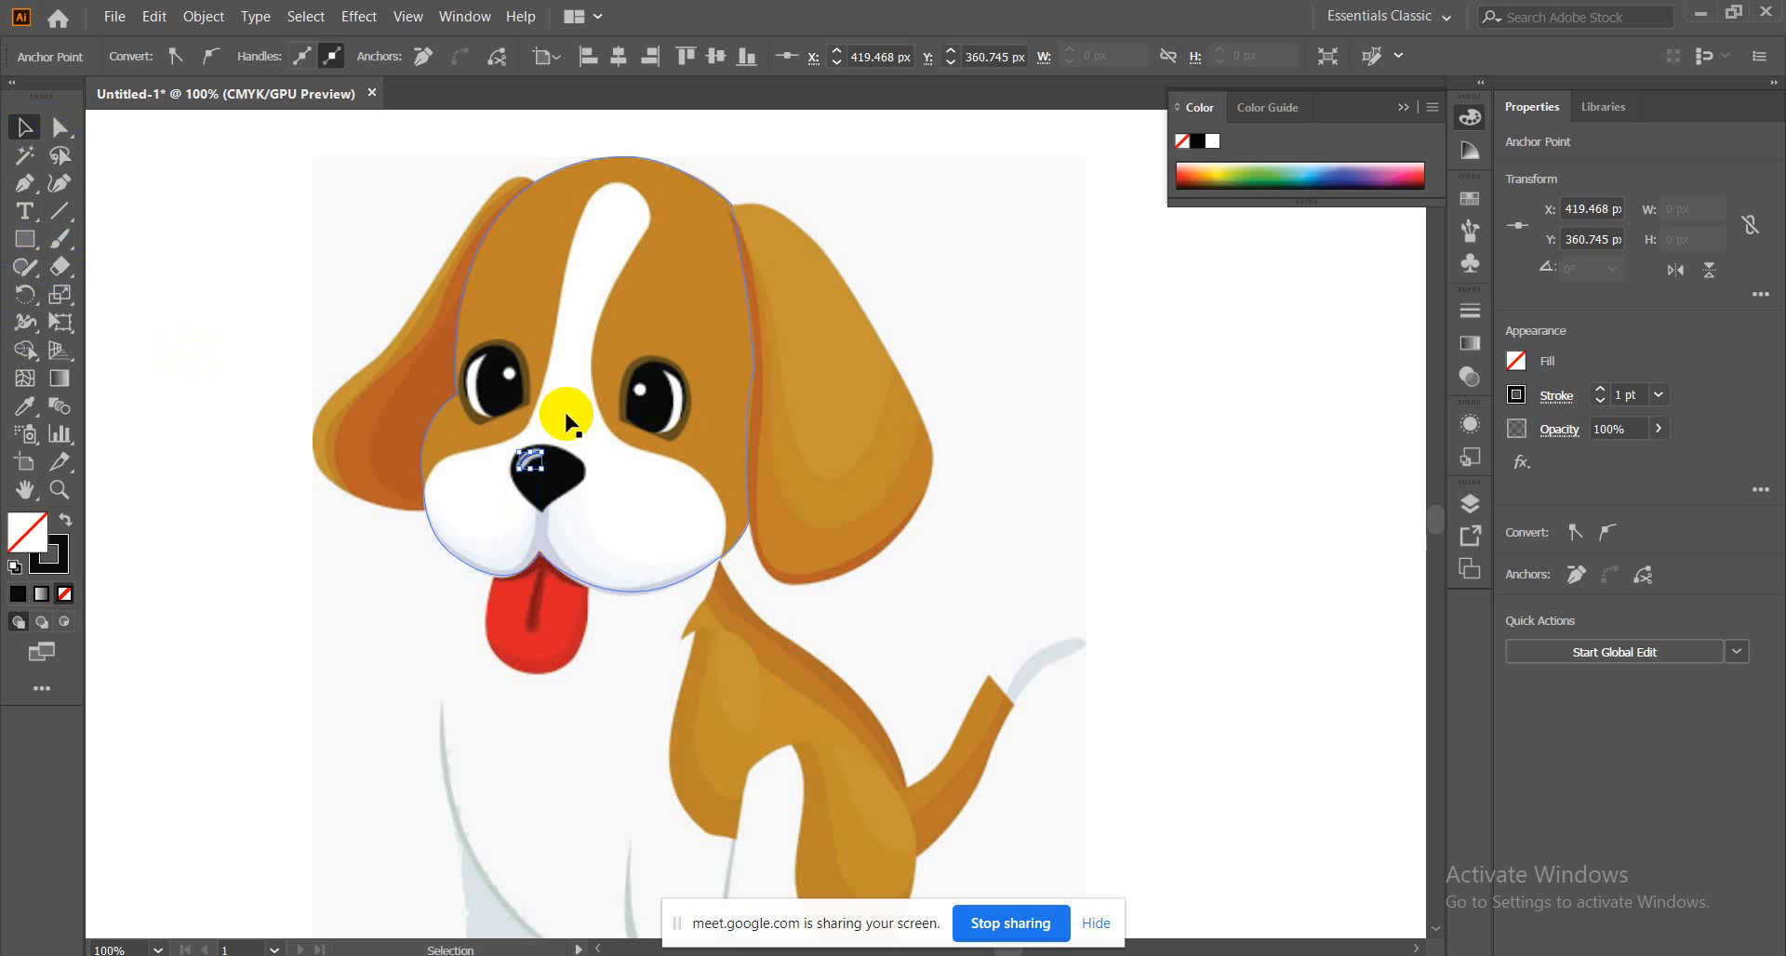
Give the nose highlight curve a 4 pt stroke with round caps and round joins
{"action": "left_click", "coordinate": [1556, 395]}
{"action": "left_click", "coordinate": [1401, 433]}
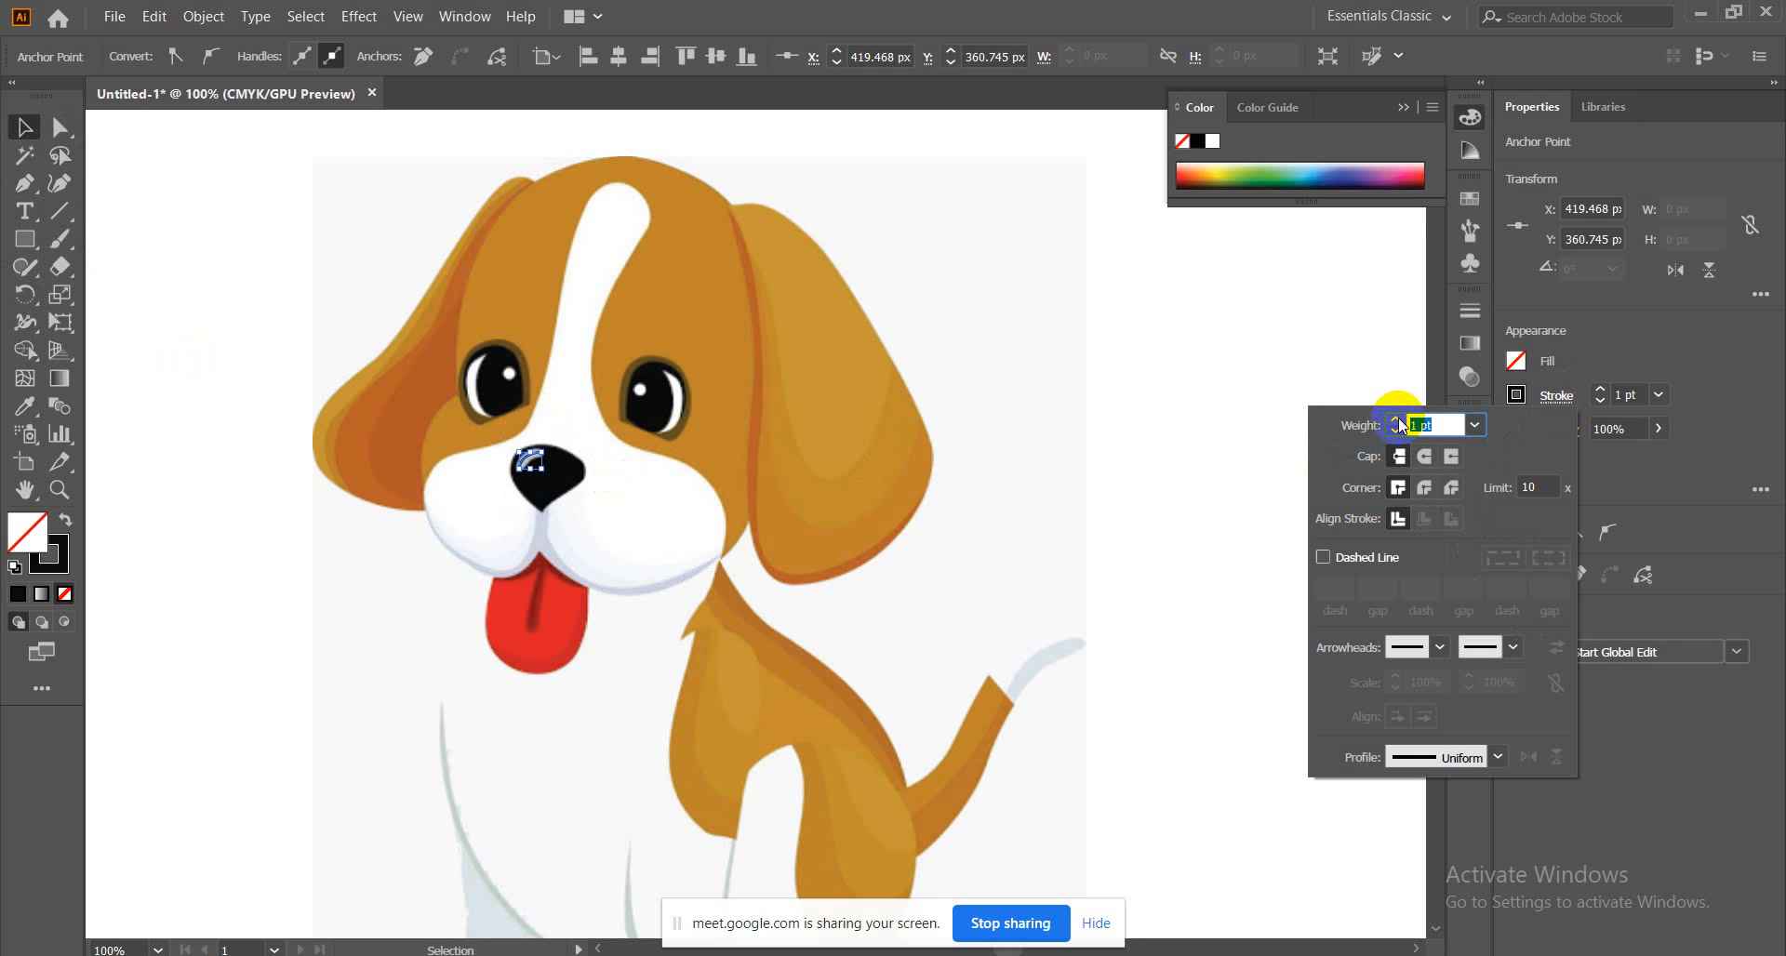
{"action": "left_click", "coordinate": [1398, 423]}
{"action": "left_click", "coordinate": [1422, 457]}
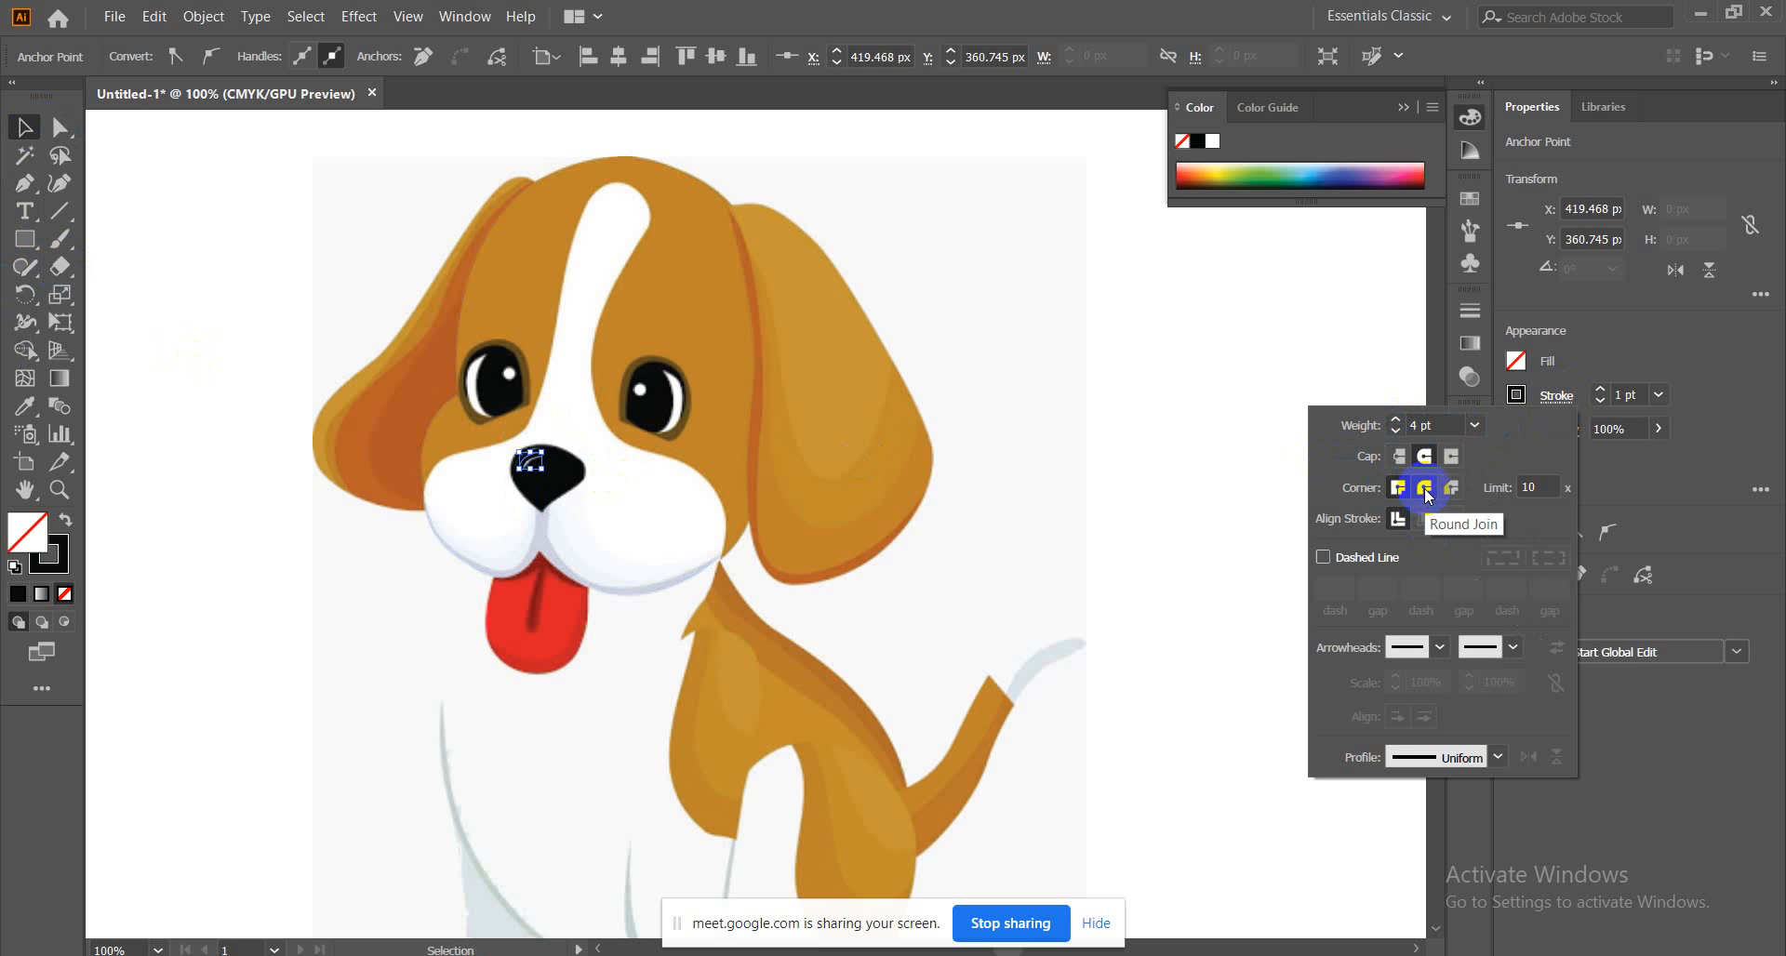
{"action": "left_click", "coordinate": [1425, 487]}
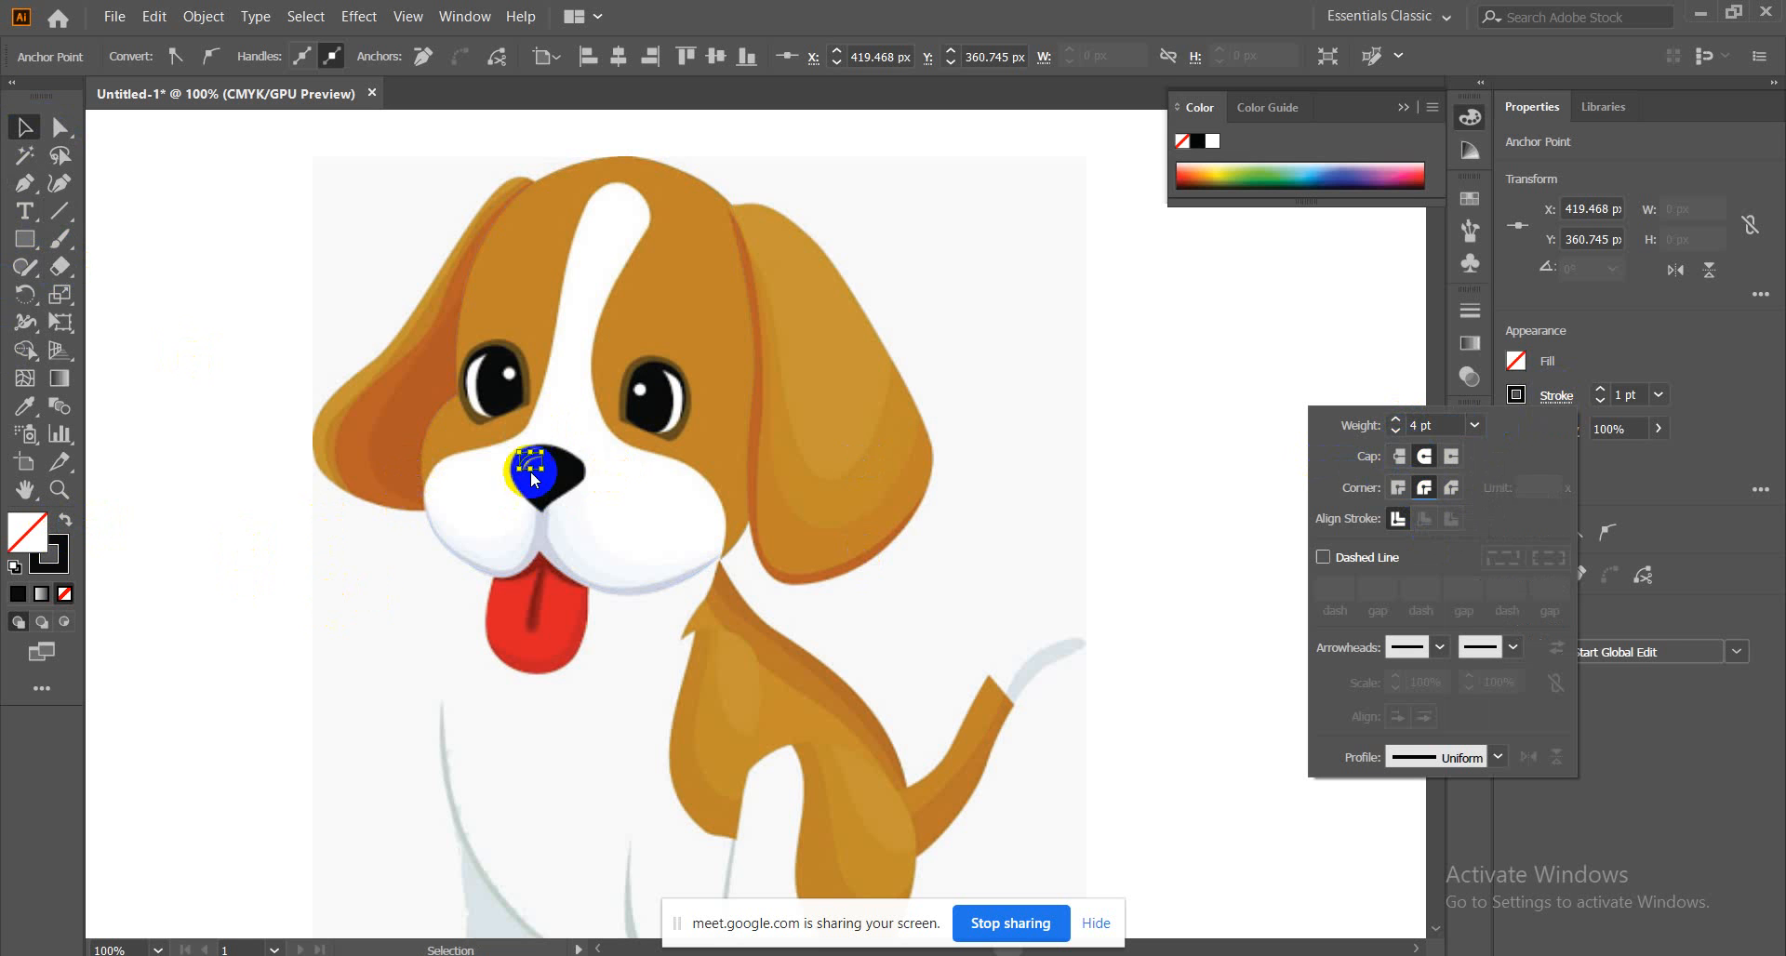
Colour the highlight curve's fill and stroke light grey E0E0E0, and deselect it
{"action": "double_click", "coordinate": [57, 564]}
{"action": "left_click_drag", "start_coordinate": [618, 372], "coordinate": [582, 369]}
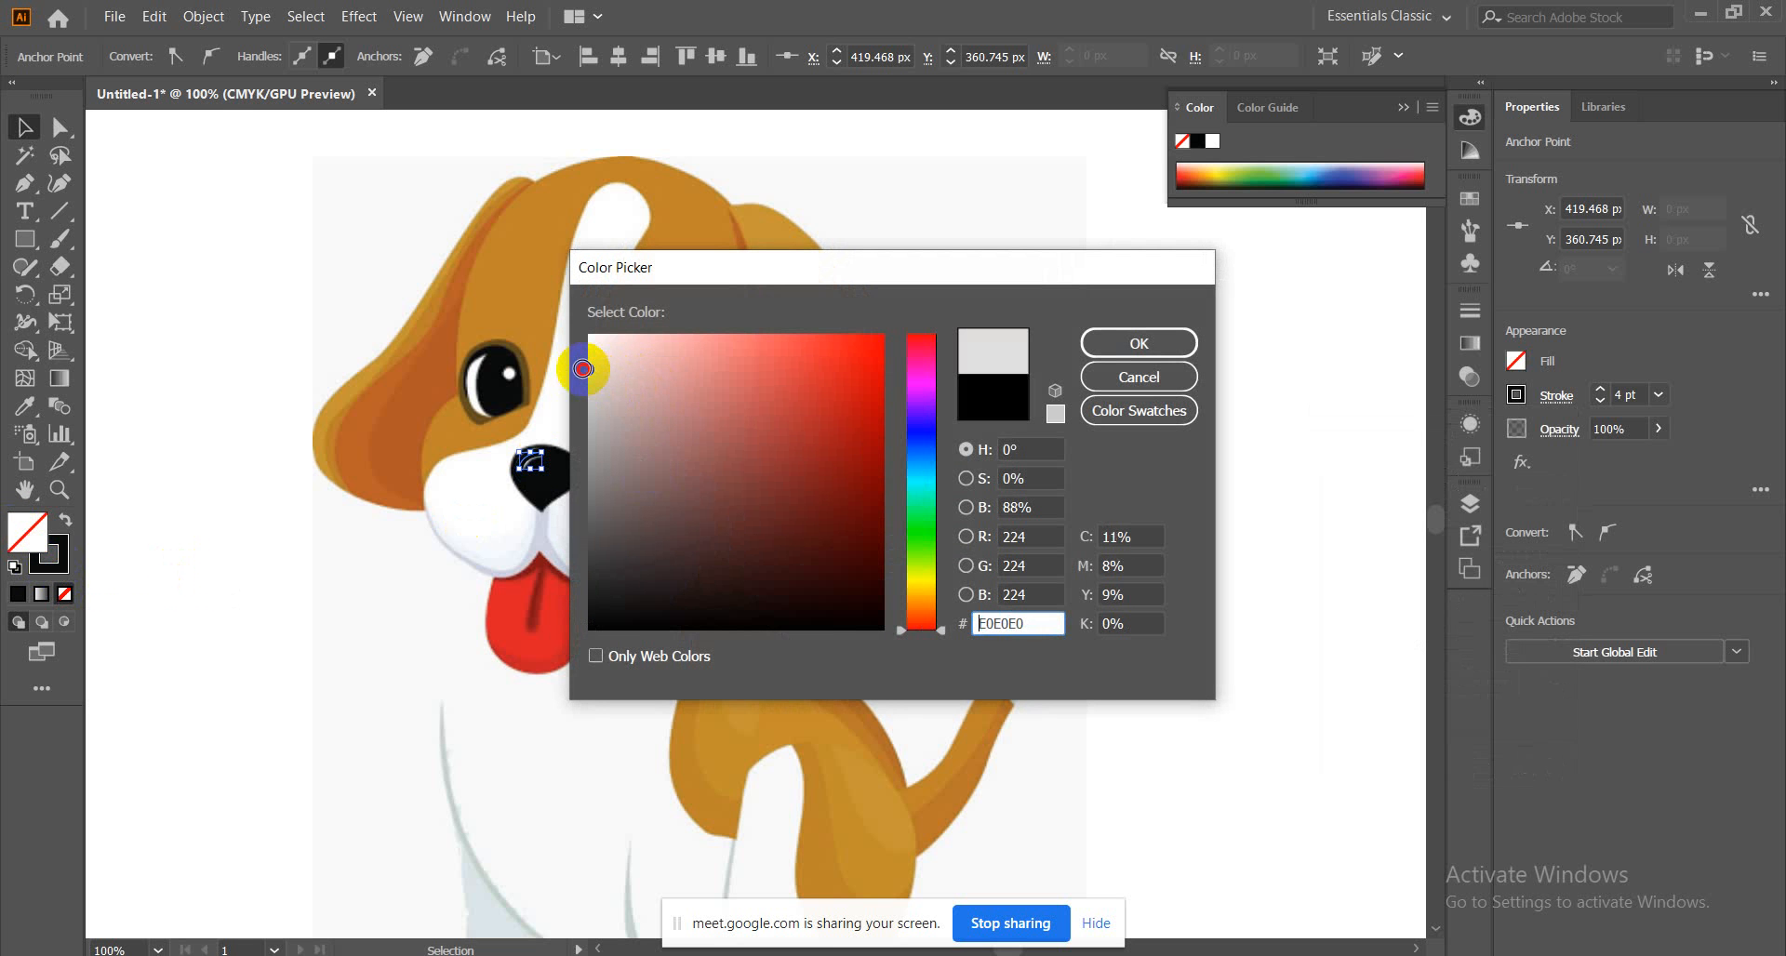
{"action": "left_click", "coordinate": [1139, 343]}
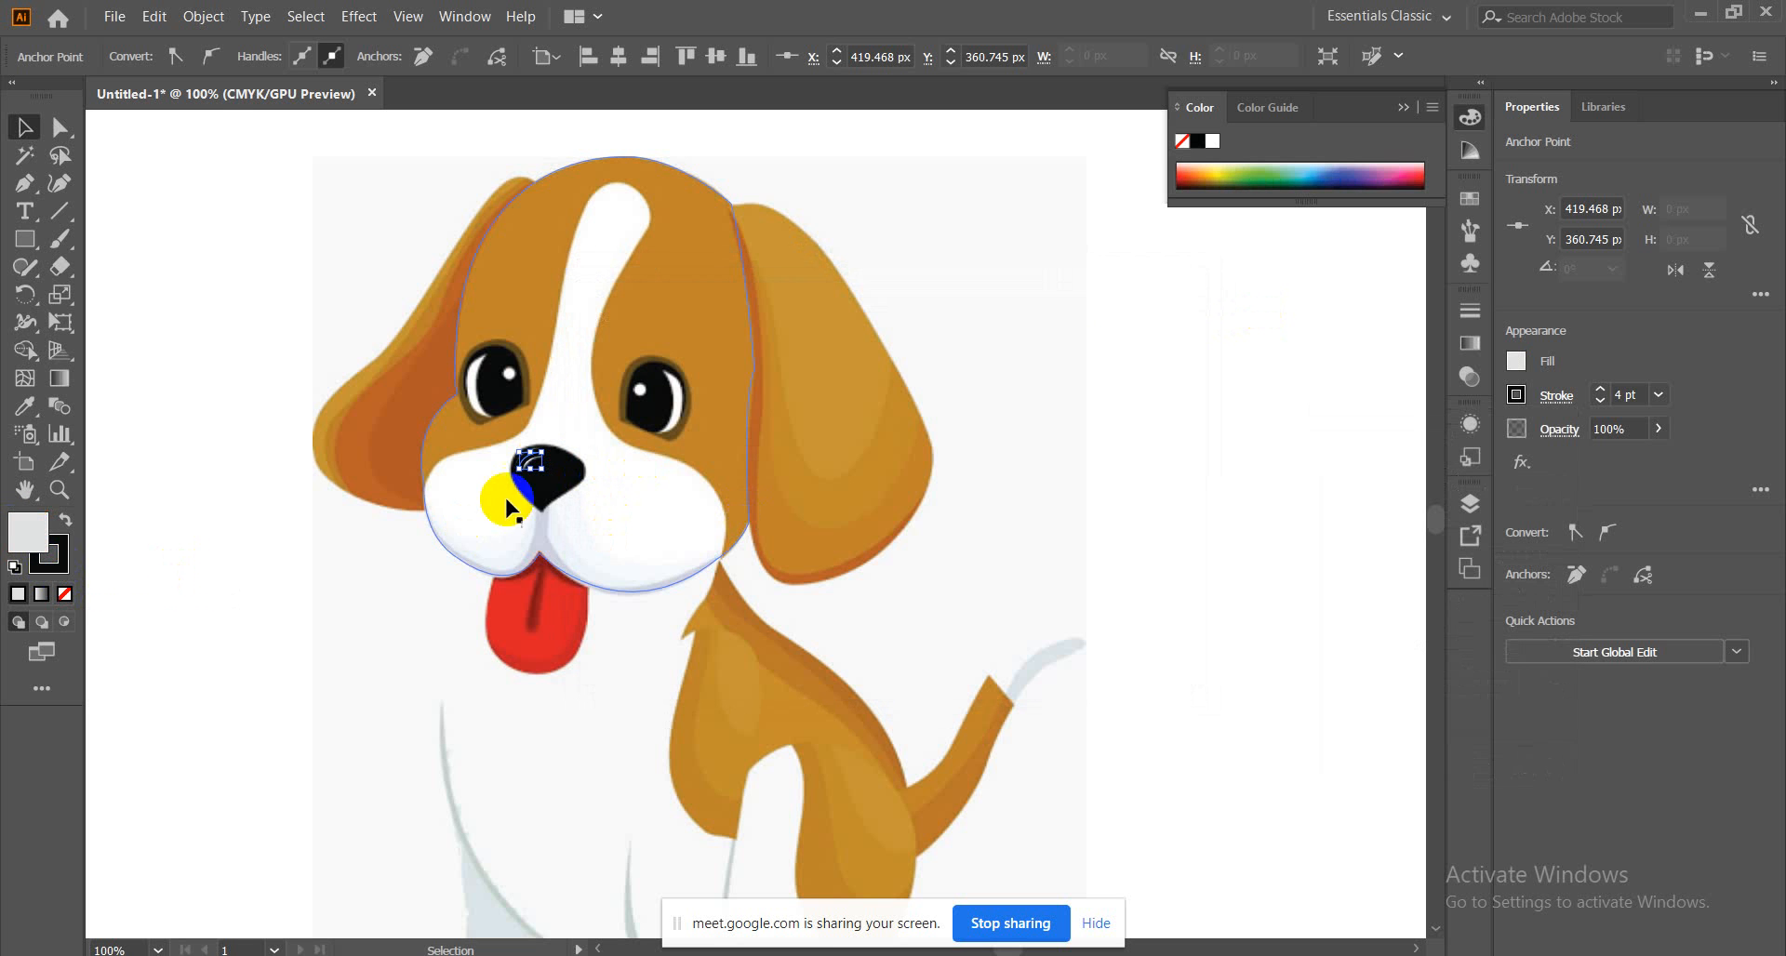
{"action": "left_click", "coordinate": [55, 558]}
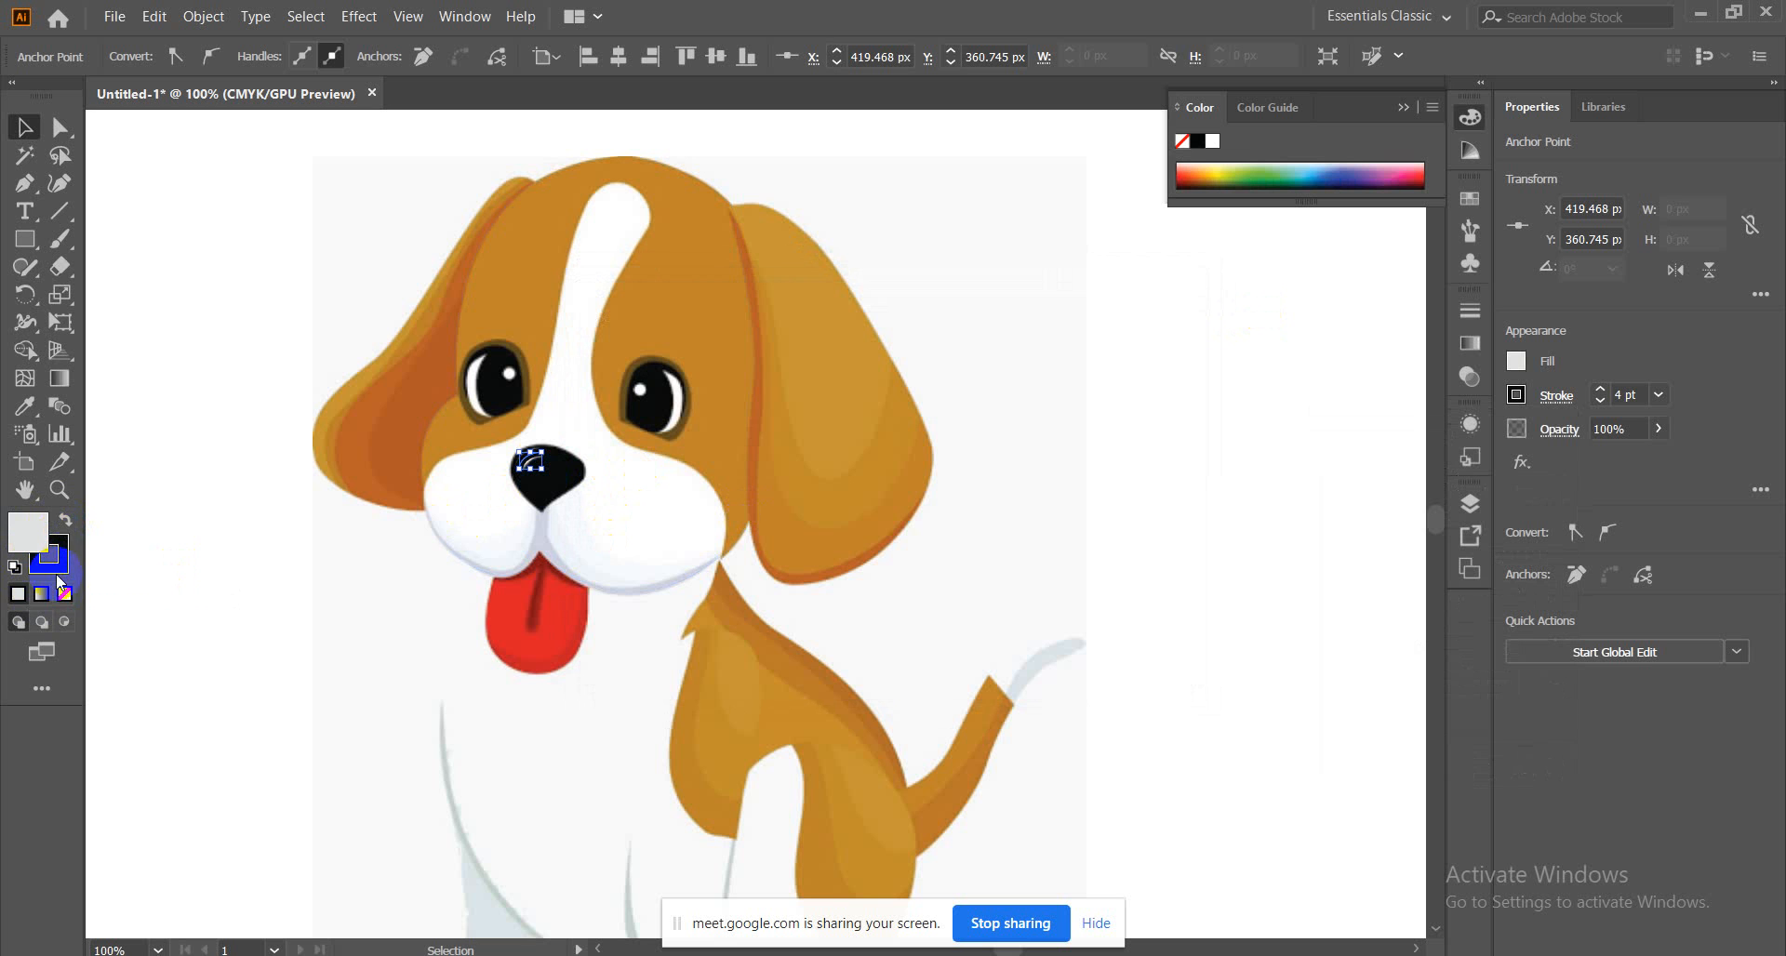
{"action": "left_click", "coordinate": [23, 532]}
{"action": "left_click_drag", "start_coordinate": [22, 532], "coordinate": [56, 550]}
{"action": "left_click", "coordinate": [28, 531]}
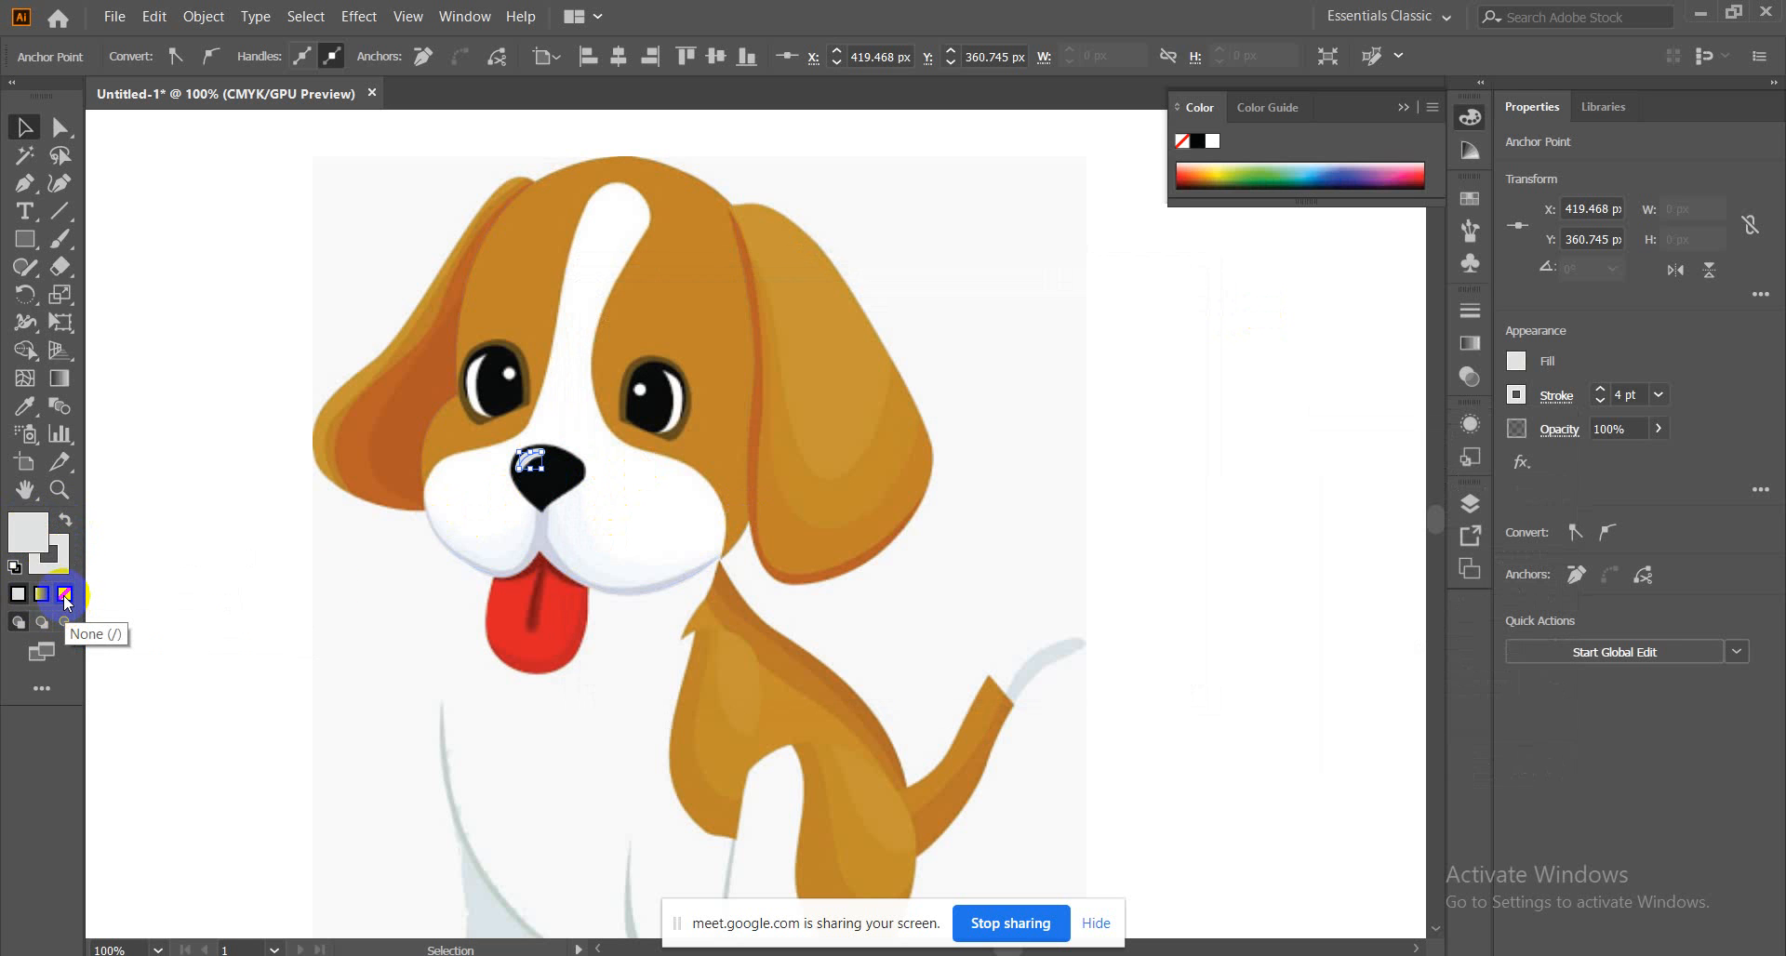
{"action": "left_click", "coordinate": [1207, 349]}
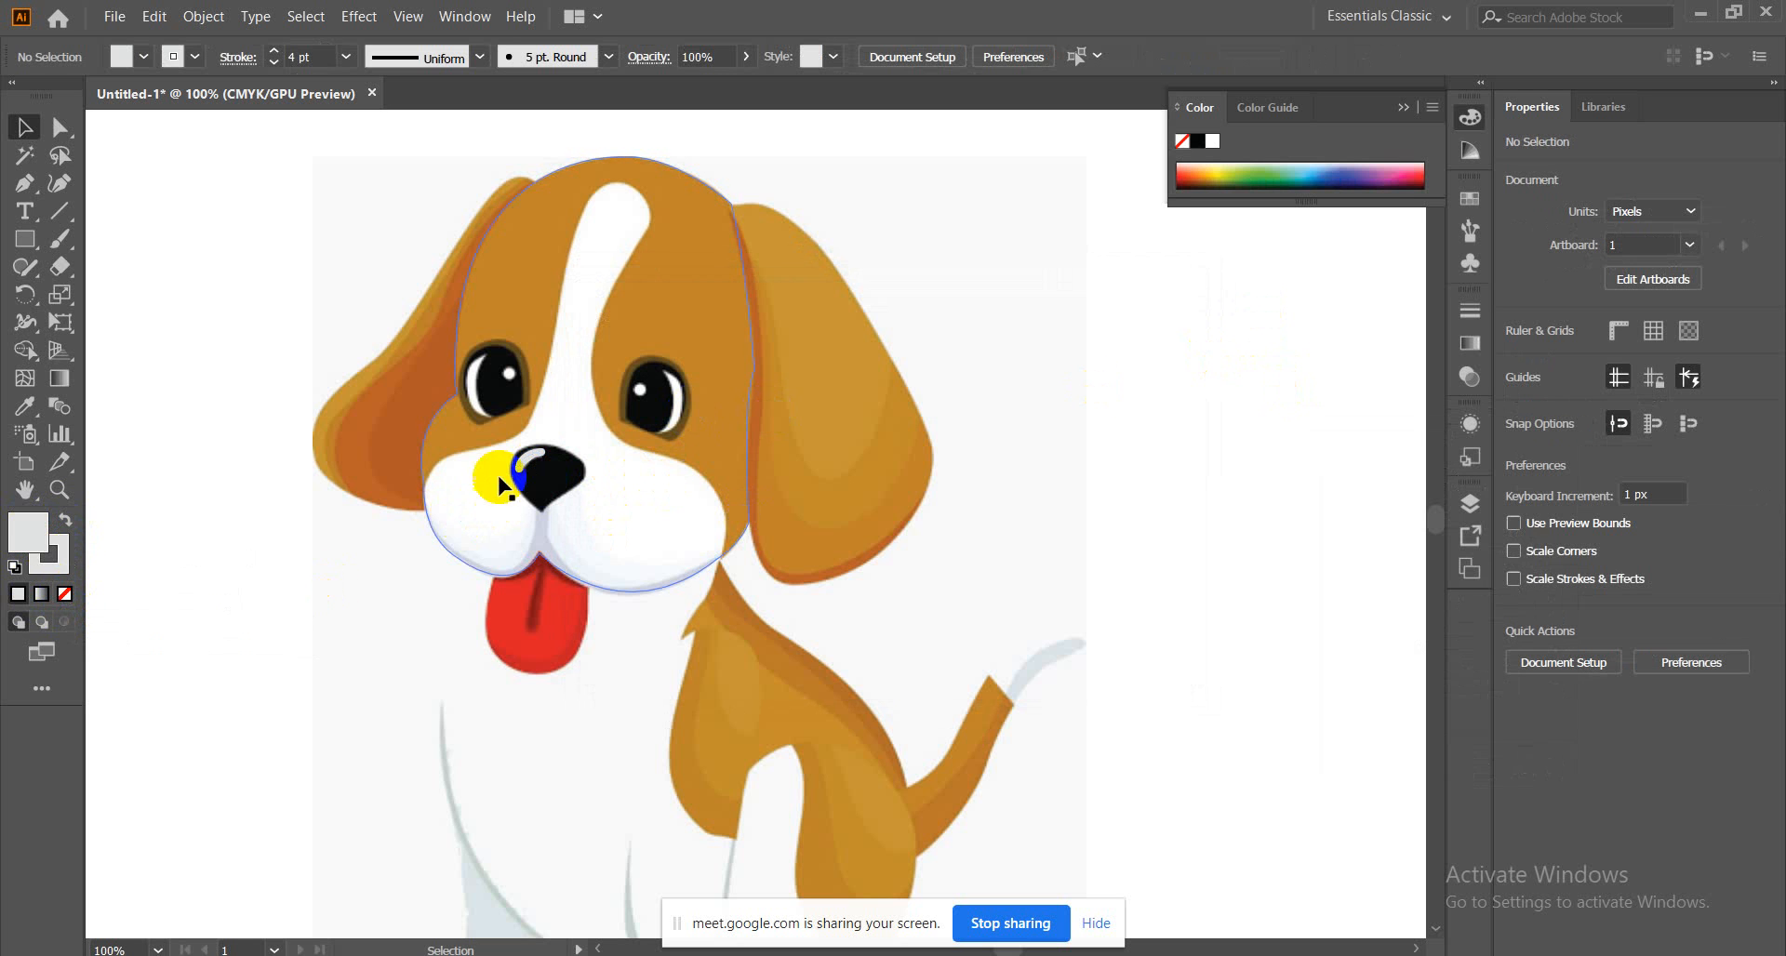
Expand the highlight curve on the nose into filled shapes and deselect it
{"action": "left_click", "coordinate": [502, 503]}
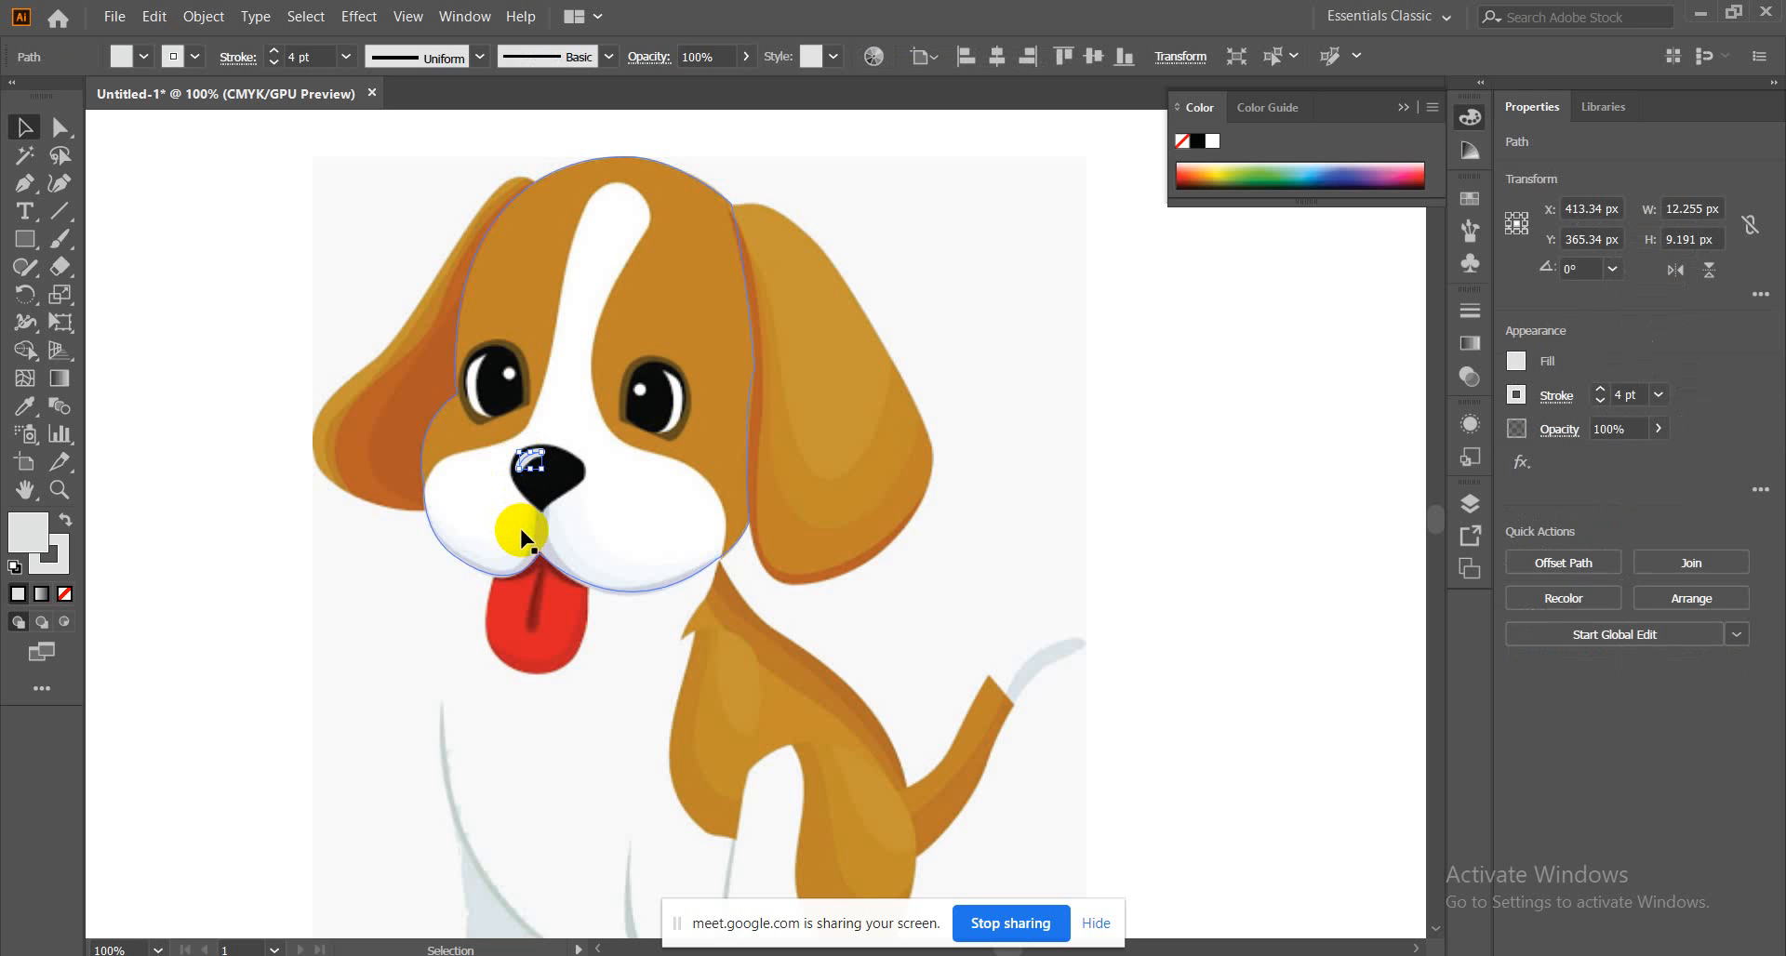
{"action": "left_click", "coordinate": [530, 461]}
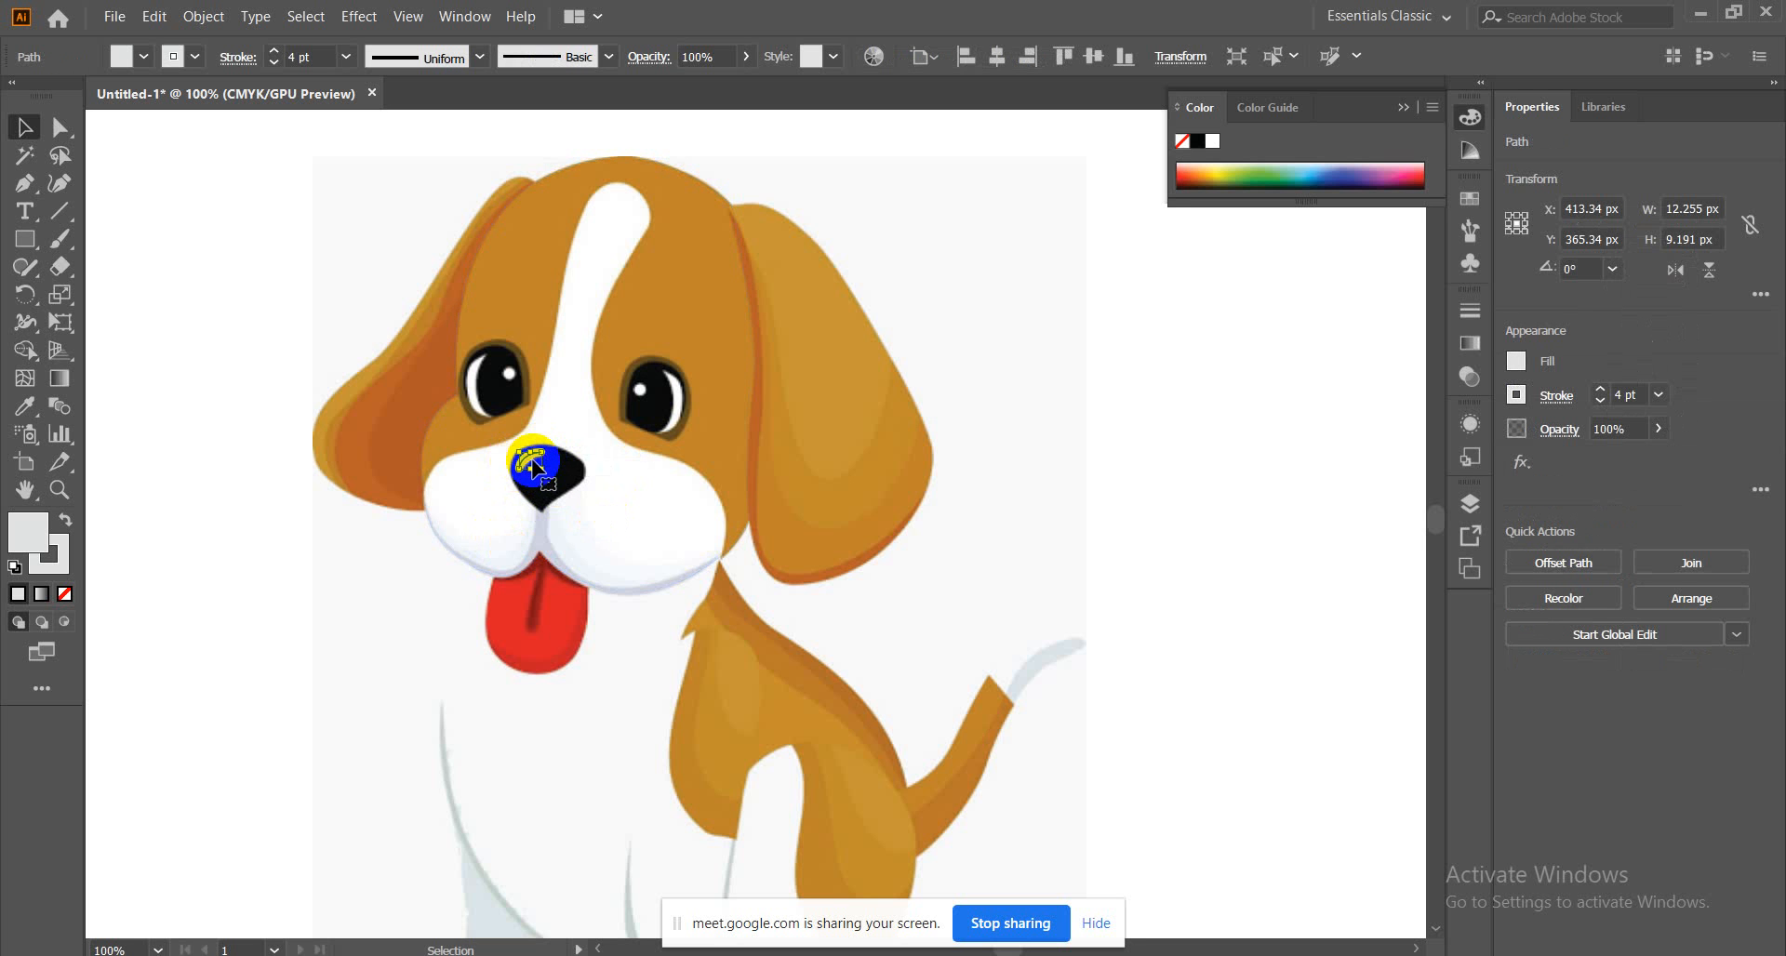
{"action": "left_click", "coordinate": [204, 16]}
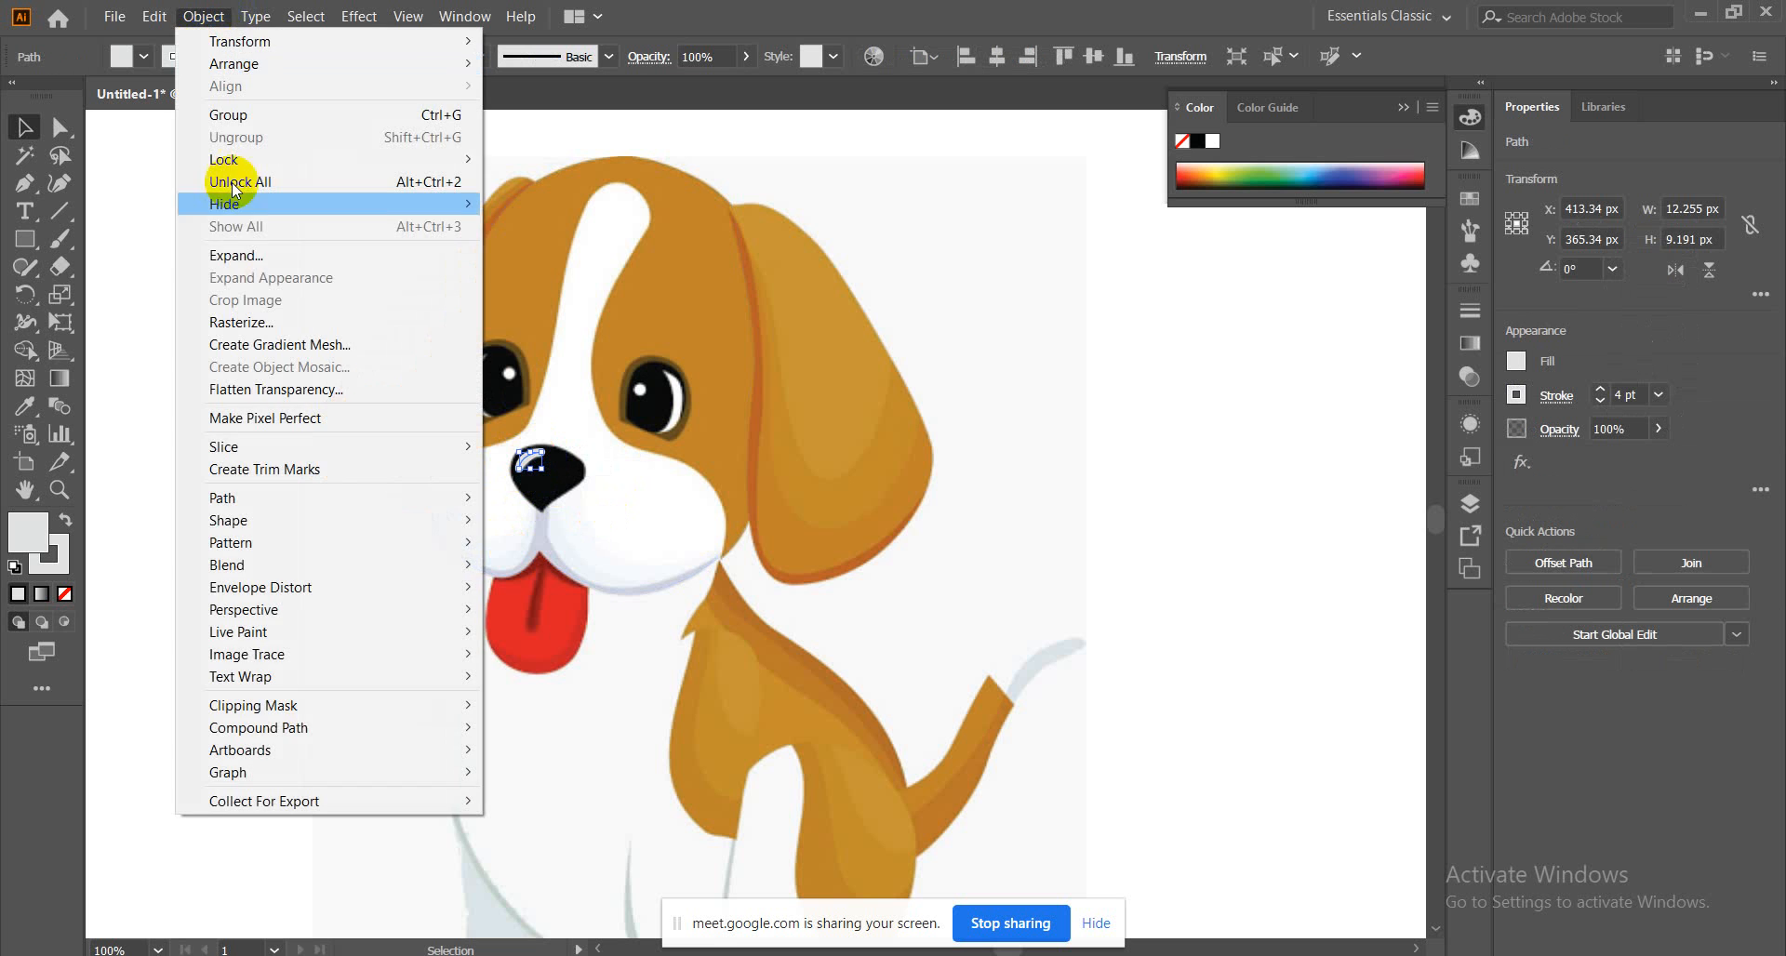
{"action": "left_click", "coordinate": [238, 254]}
{"action": "left_click", "coordinate": [823, 622]}
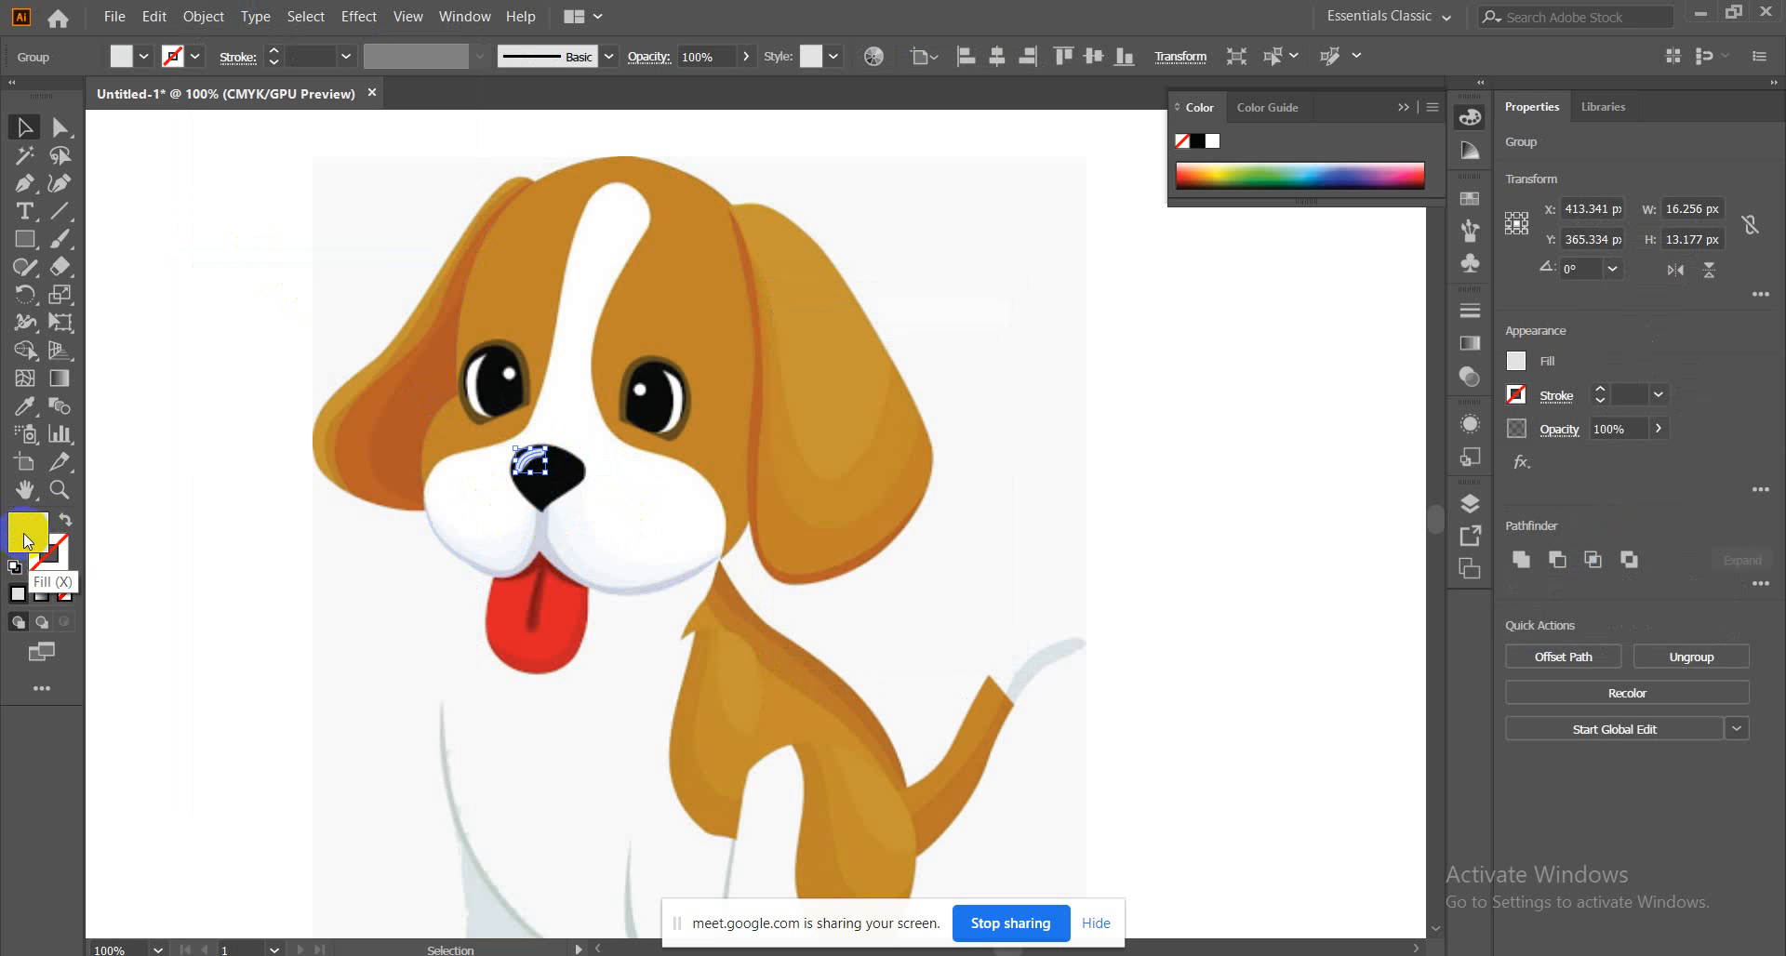
{"action": "left_click", "coordinate": [232, 530]}
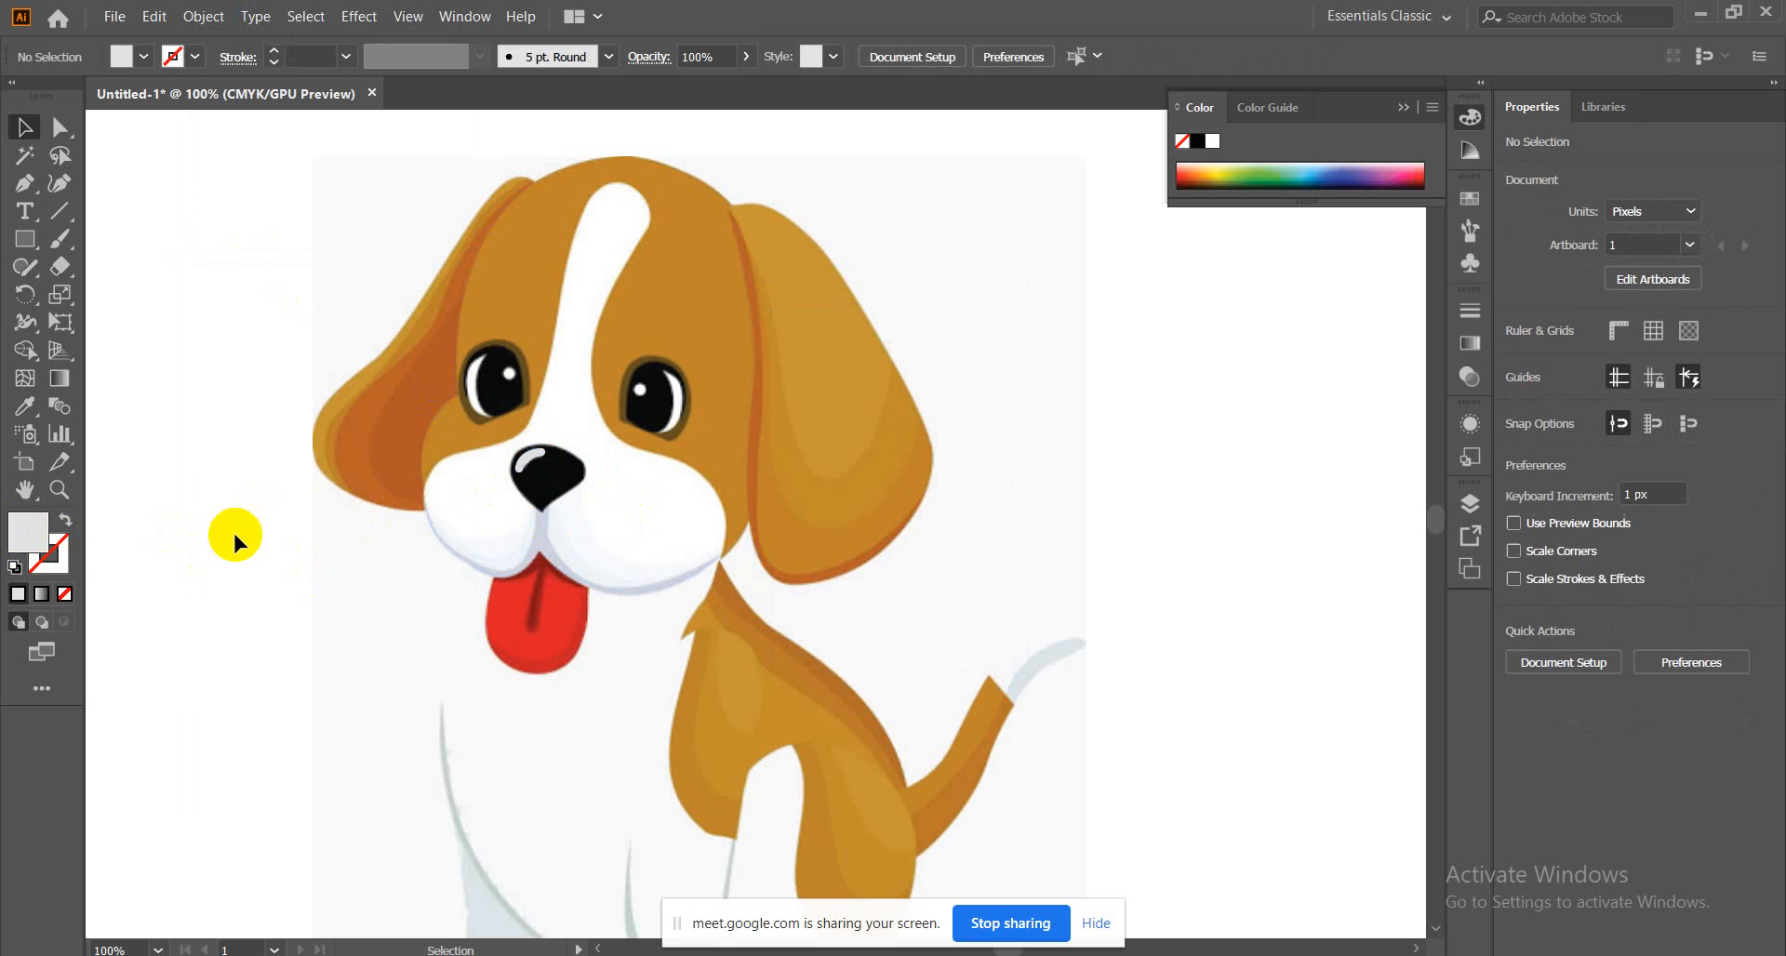
Send the expanded nose highlight to the back, behind the reference image, and deselect it
{"action": "left_click", "coordinate": [527, 462]}
{"action": "right_click", "coordinate": [528, 459]}
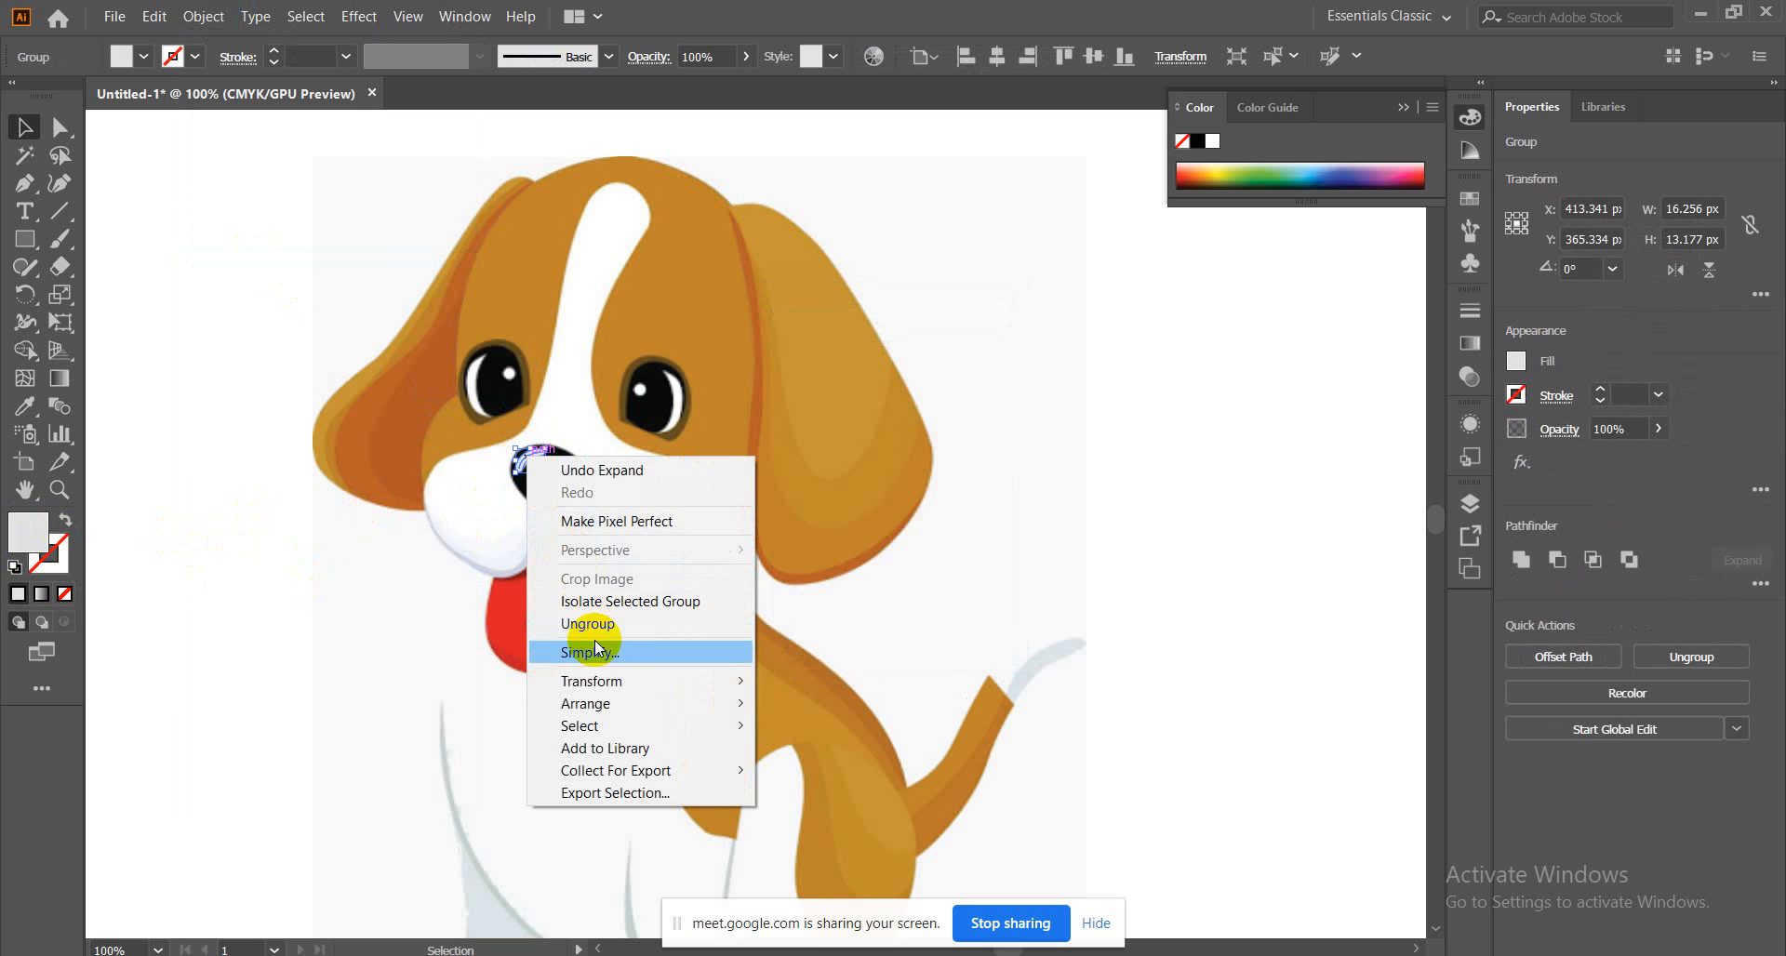
{"action": "mouse_move", "coordinate": [648, 703]}
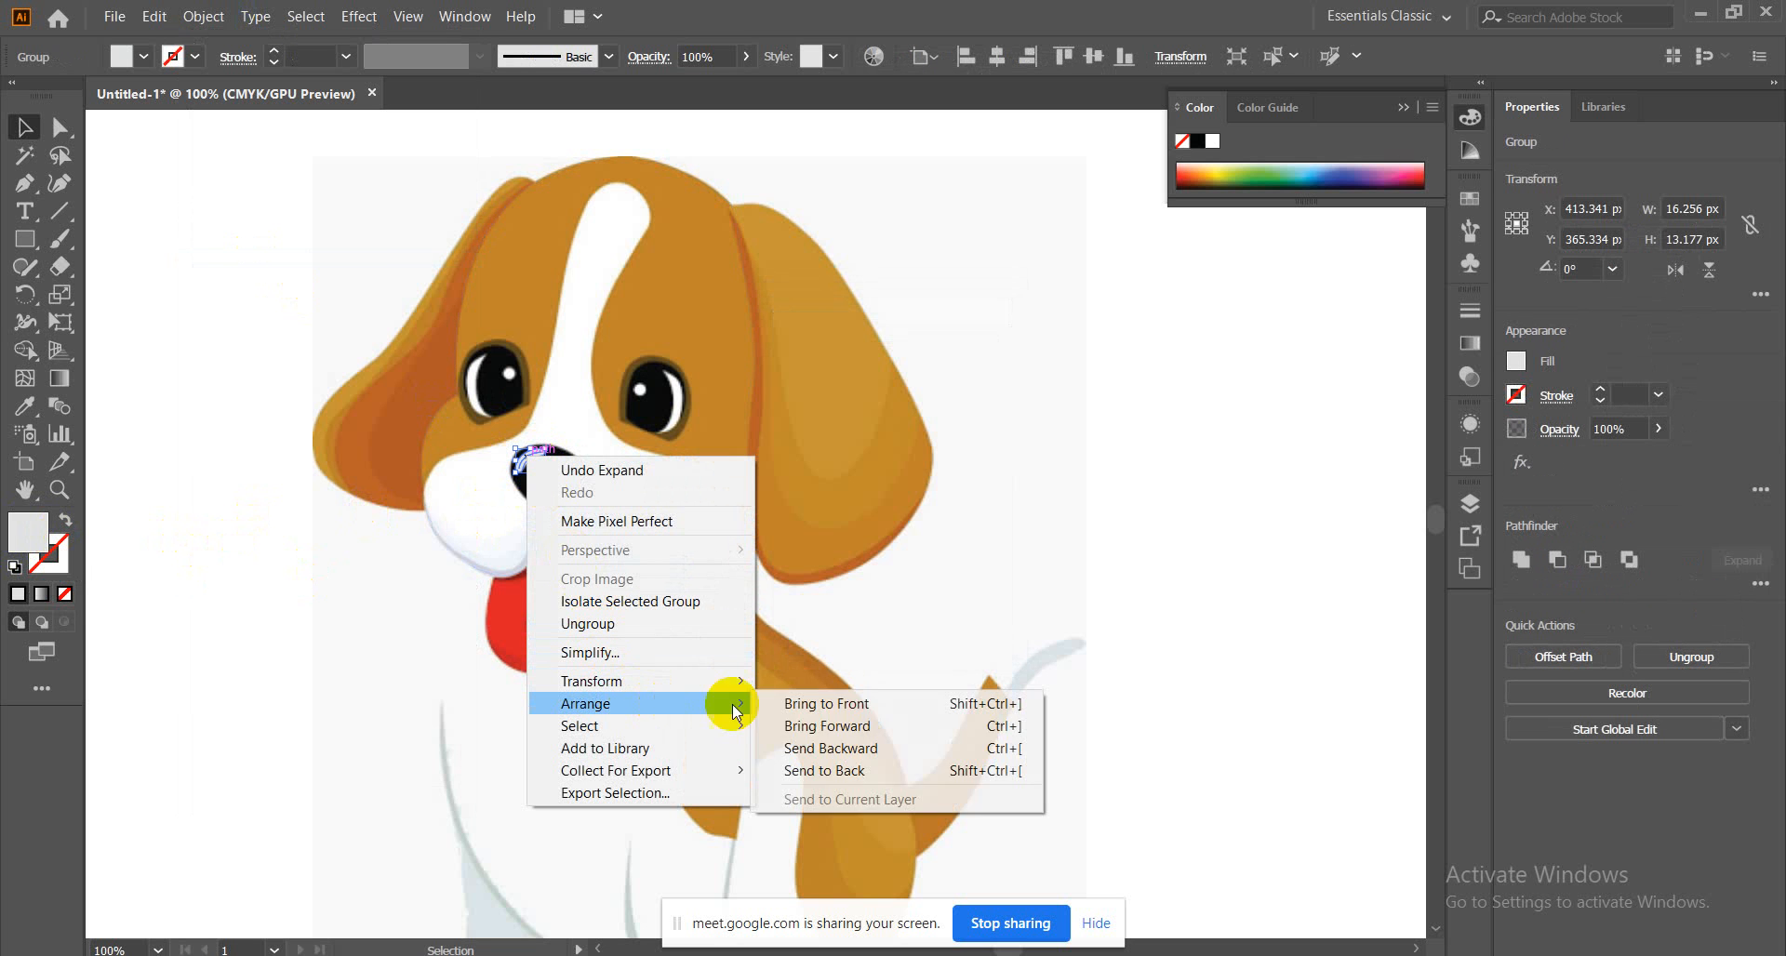
{"action": "left_click", "coordinate": [837, 772]}
{"action": "left_click", "coordinate": [1176, 490]}
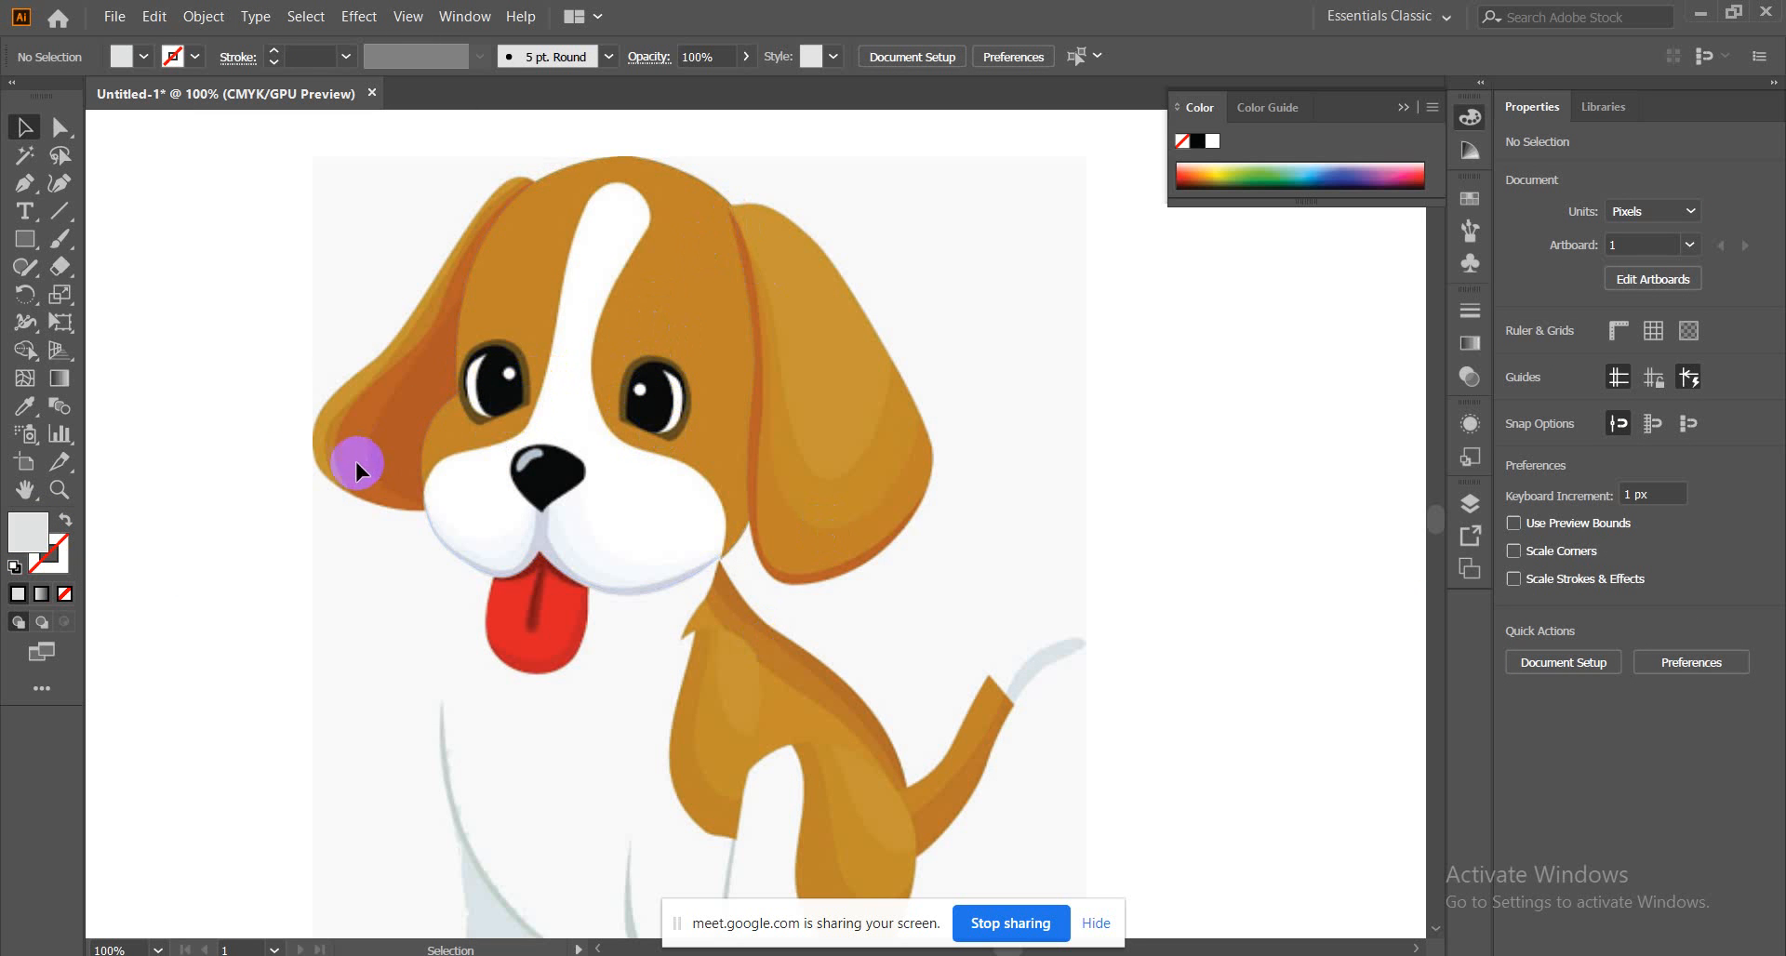
Trace the dark brown rim around the left eye as a curved Pen tool path
{"action": "left_click", "coordinate": [24, 183]}
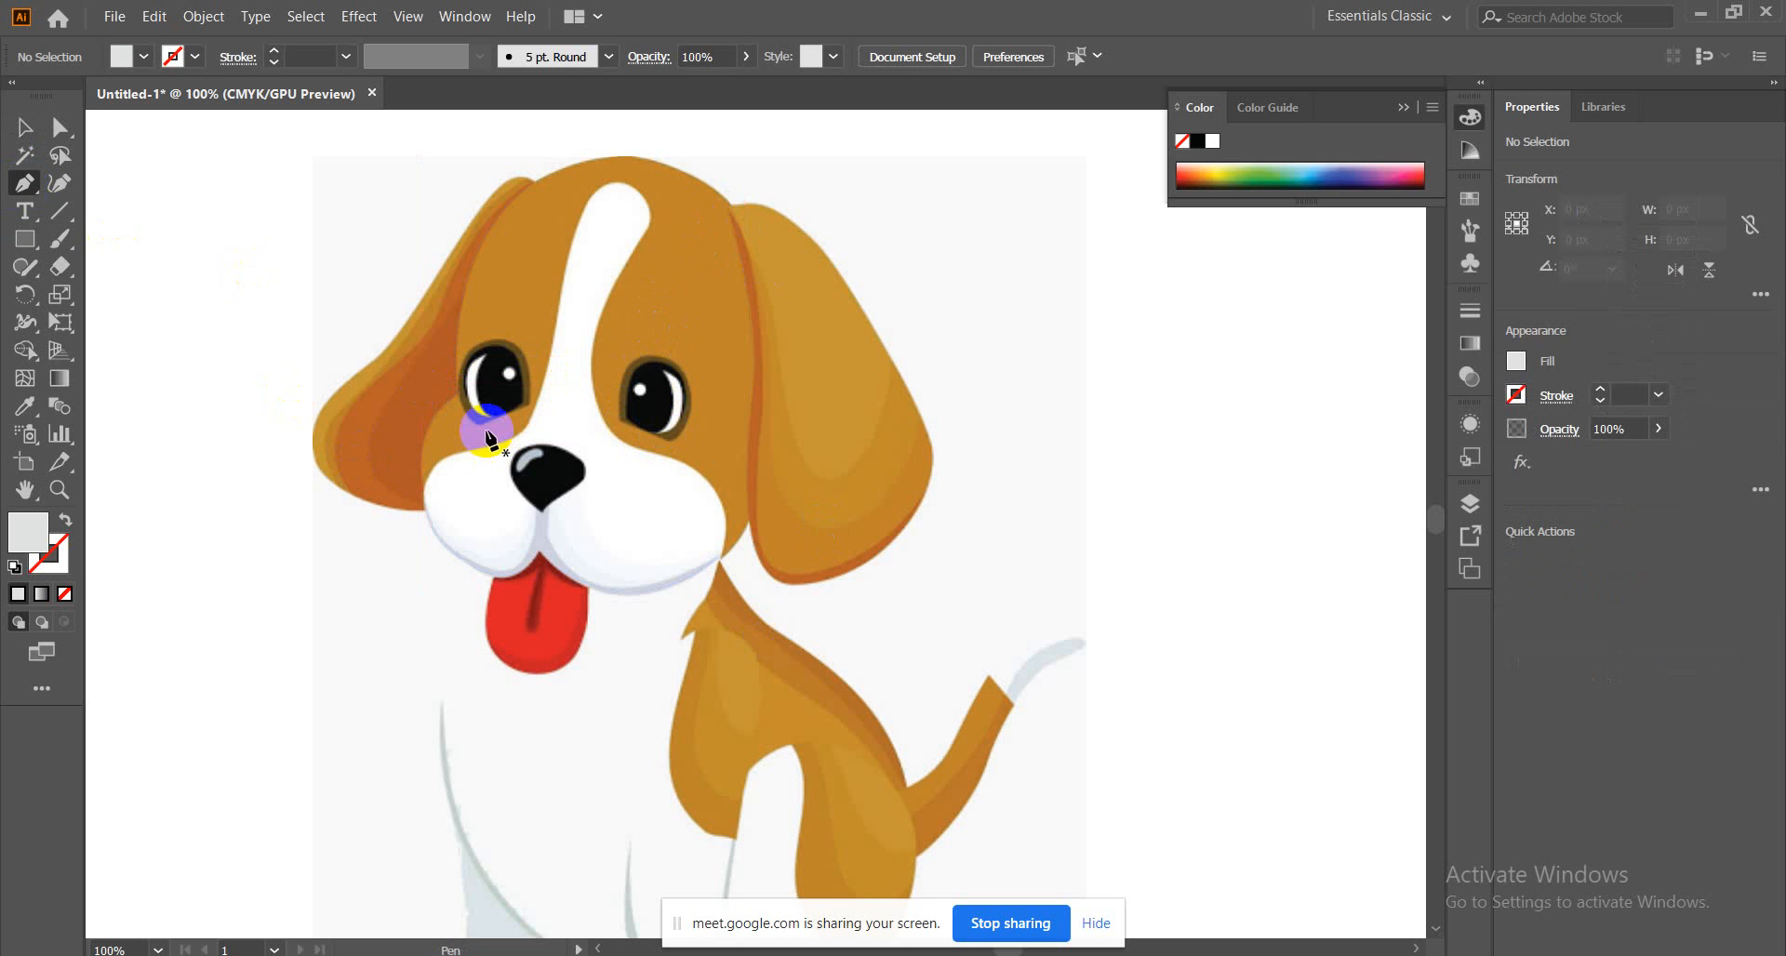
{"action": "left_click_drag", "start_coordinate": [477, 429], "coordinate": [442, 354]}
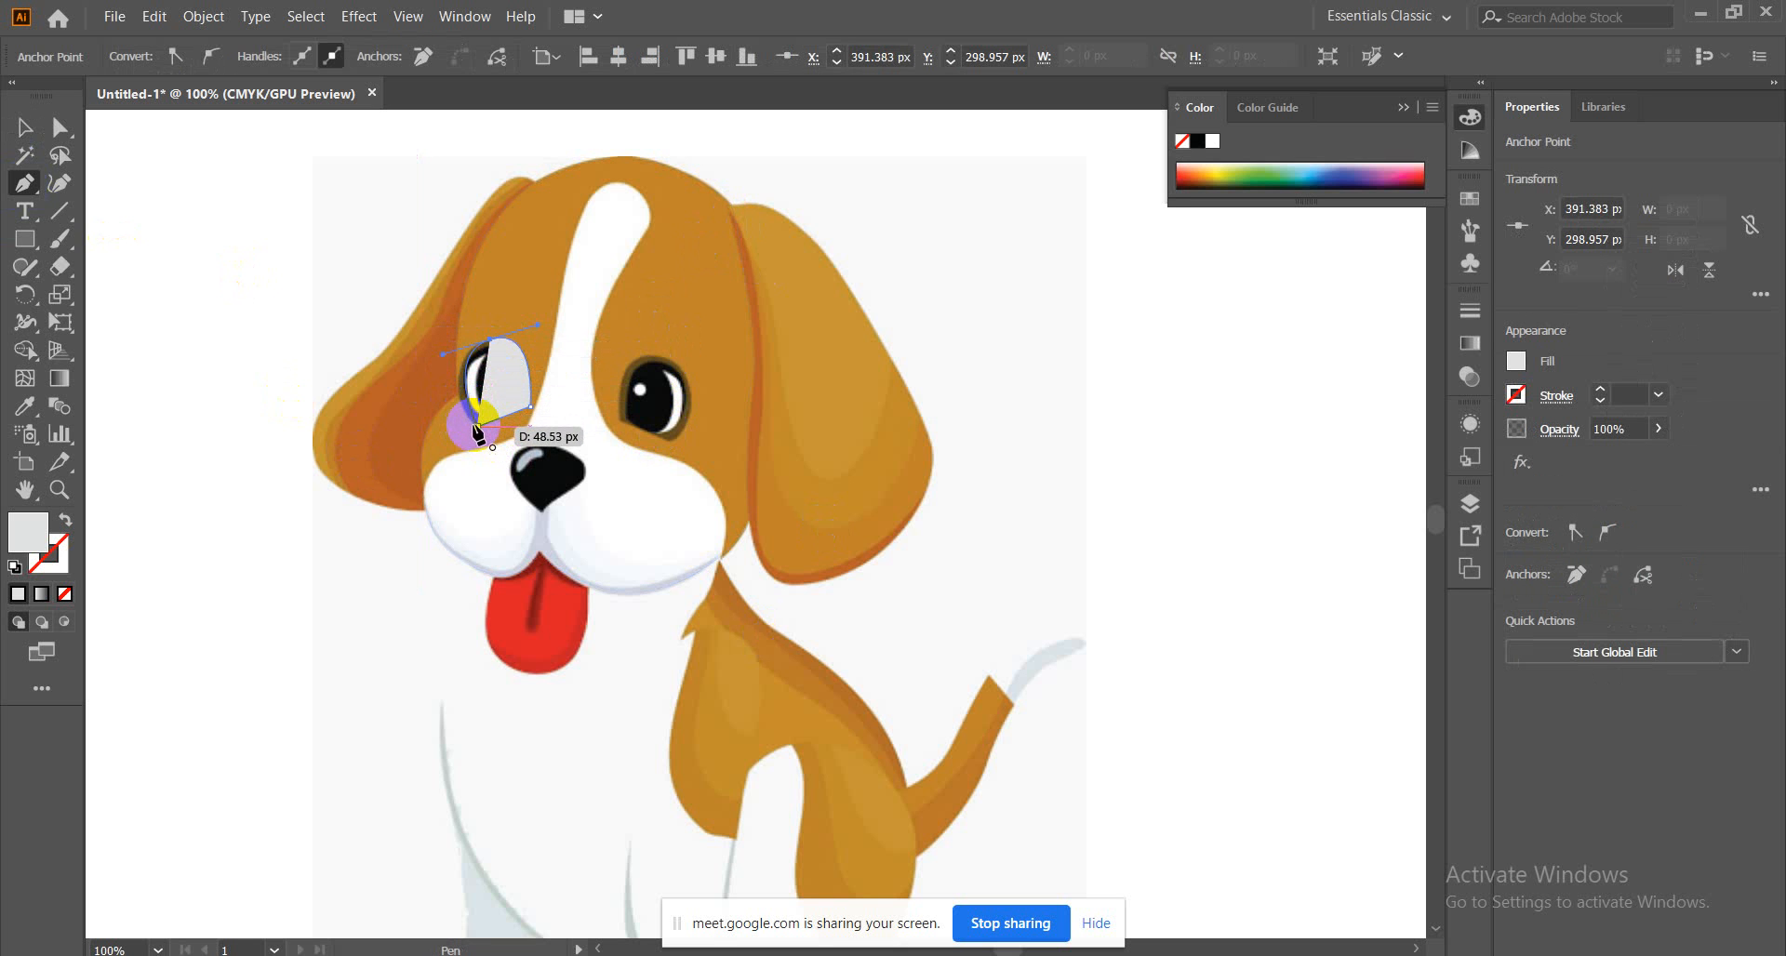
{"action": "left_click_drag", "start_coordinate": [477, 431], "coordinate": [498, 450]}
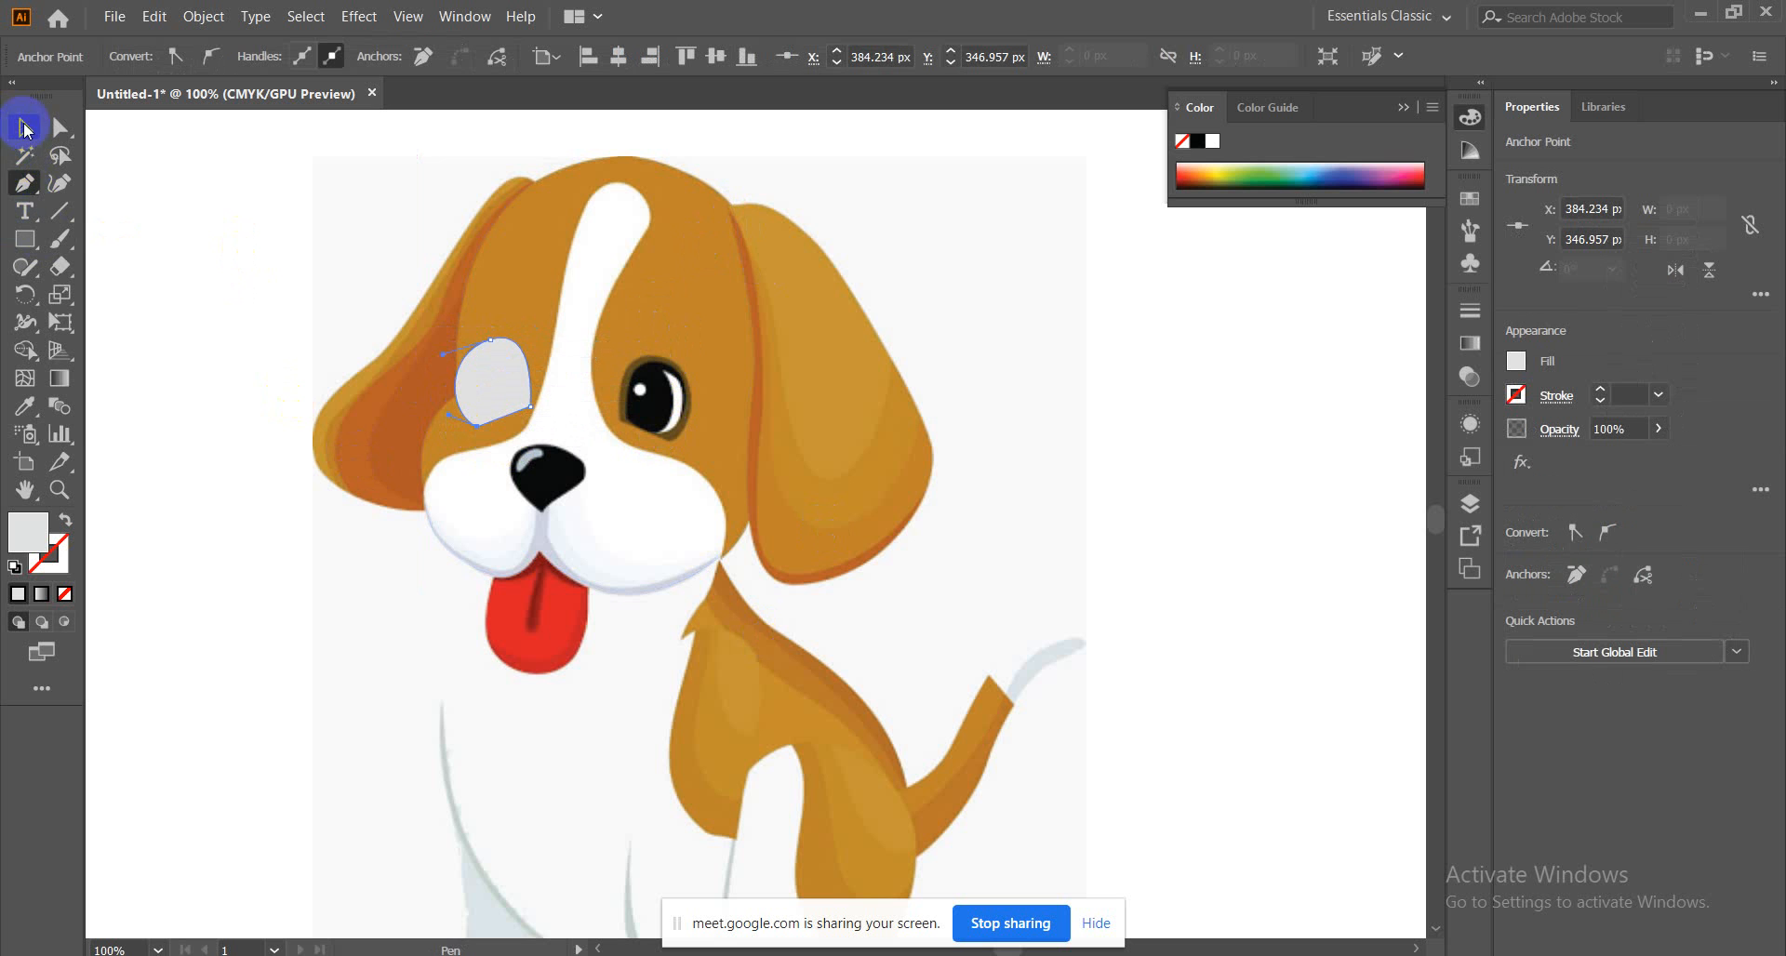
Fill the left eye's rim shape with dark brown sampled from the right eye's rim, send it behind the reference image, and deselect it
{"action": "left_click", "coordinate": [25, 405]}
{"action": "left_click", "coordinate": [657, 357]}
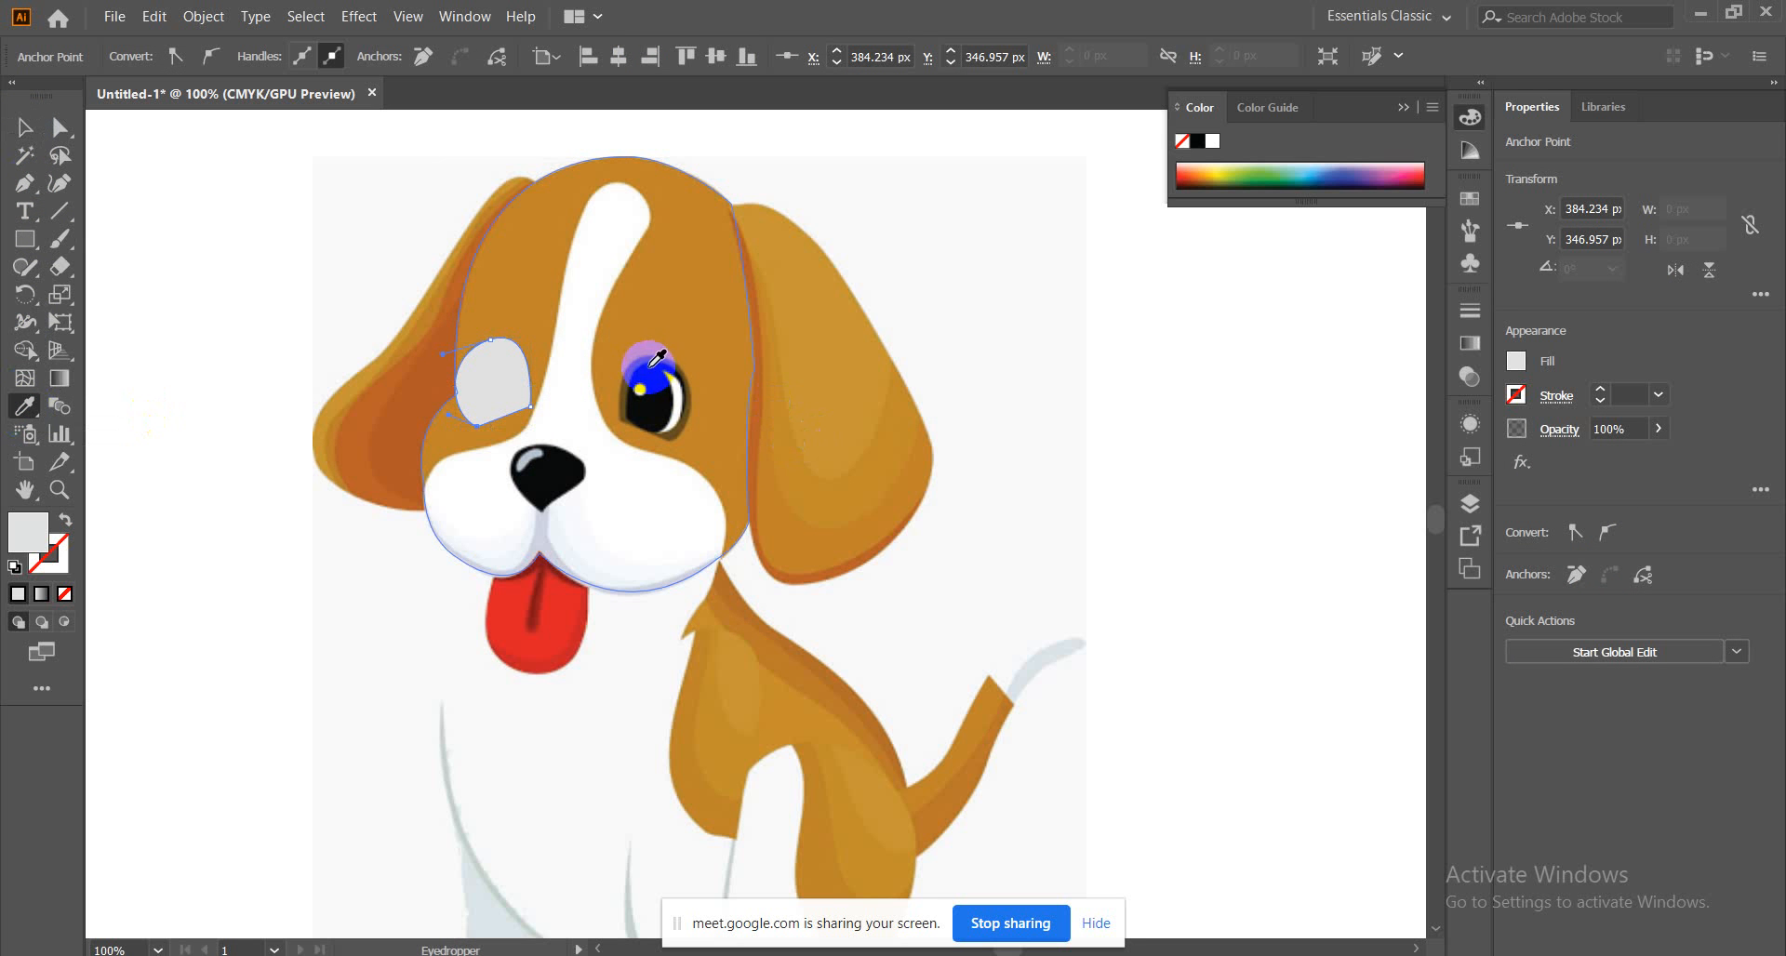
{"action": "left_click", "coordinate": [643, 360]}
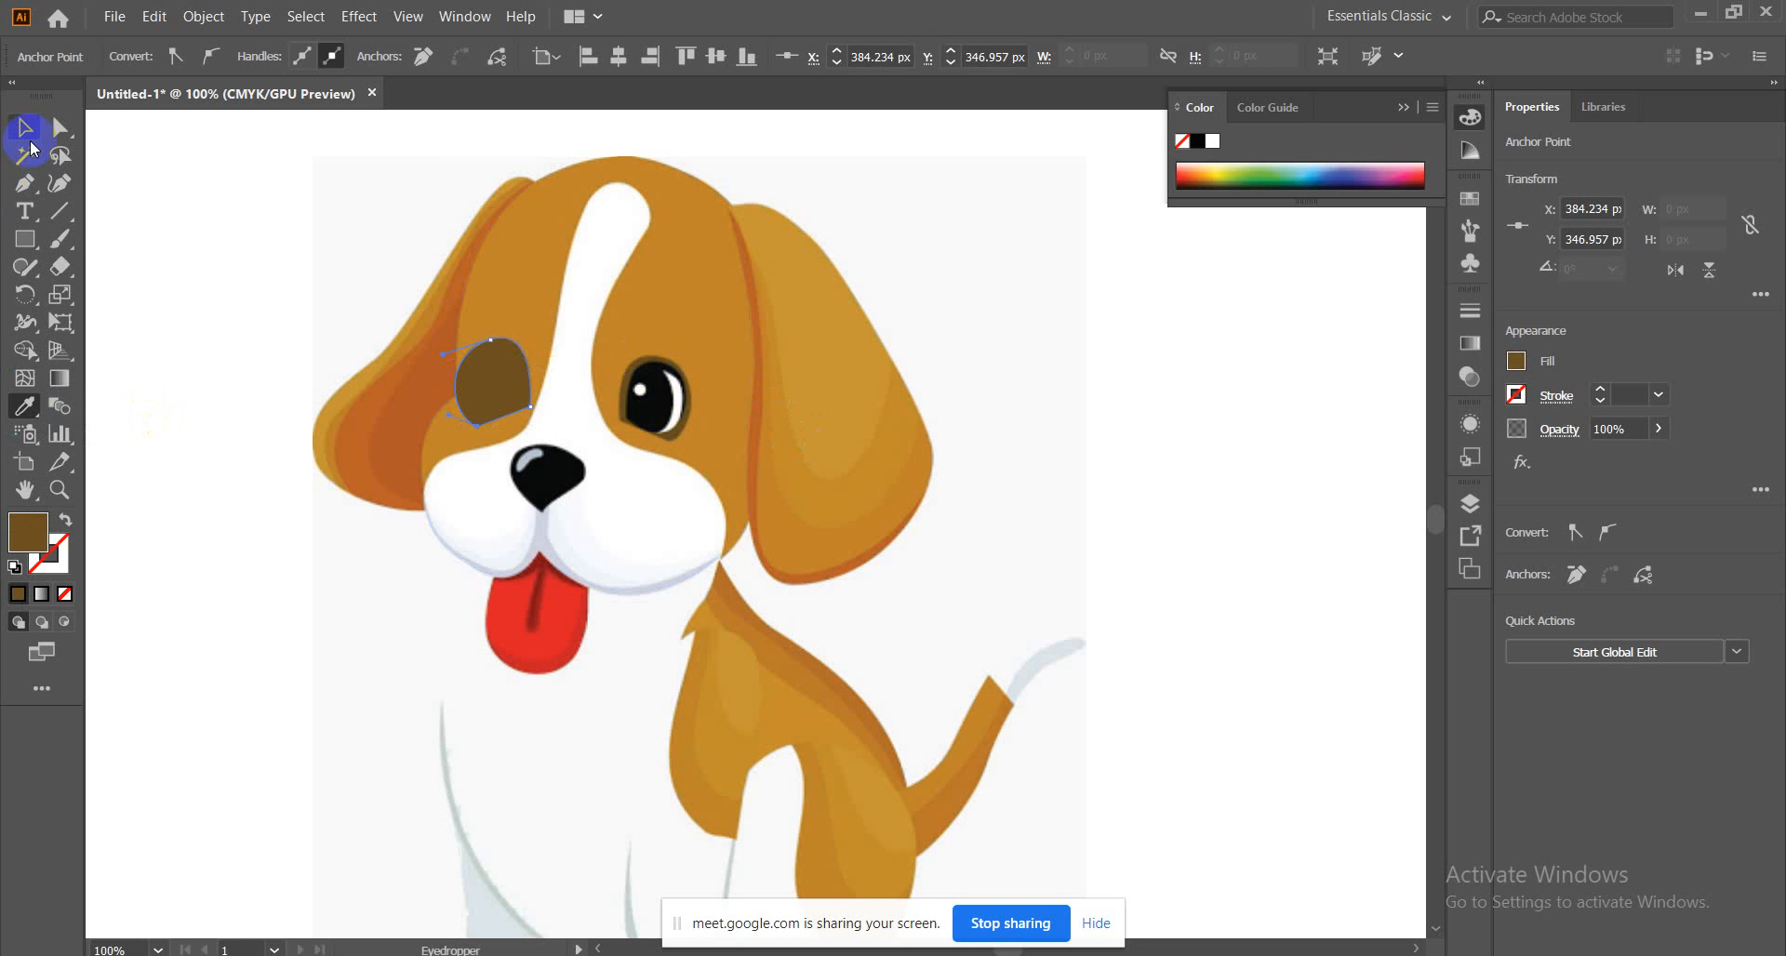
{"action": "right_click", "coordinate": [491, 371]}
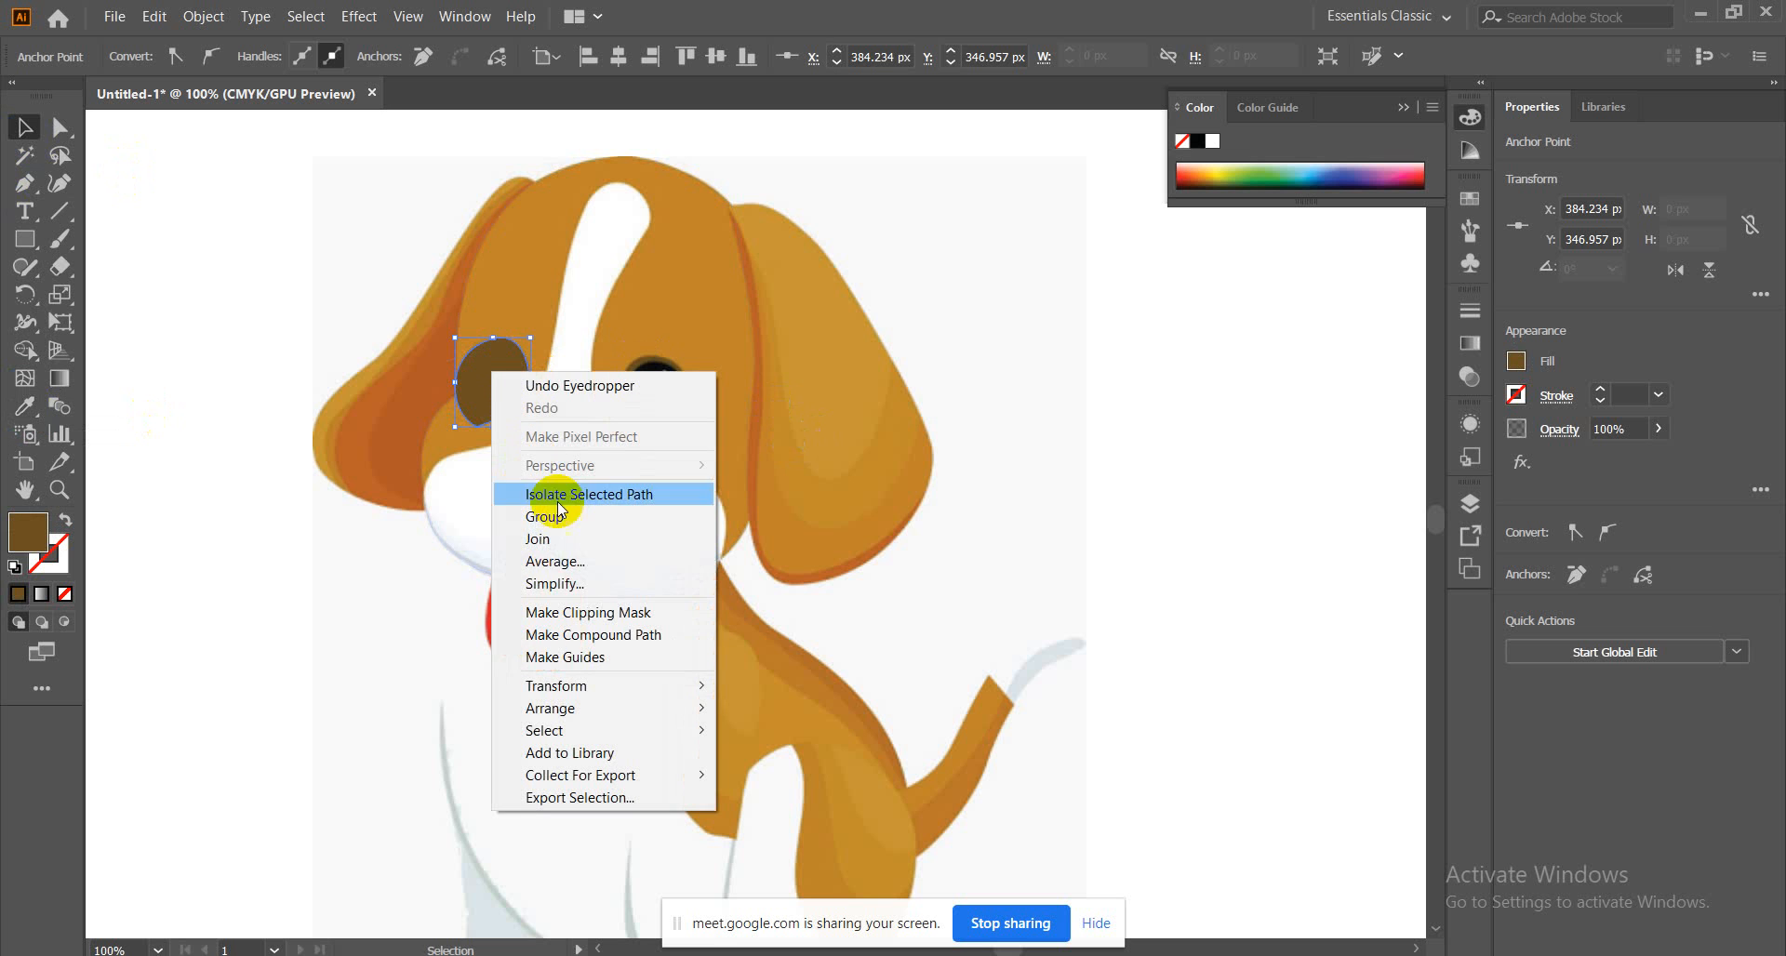
{"action": "mouse_move", "coordinate": [649, 708]}
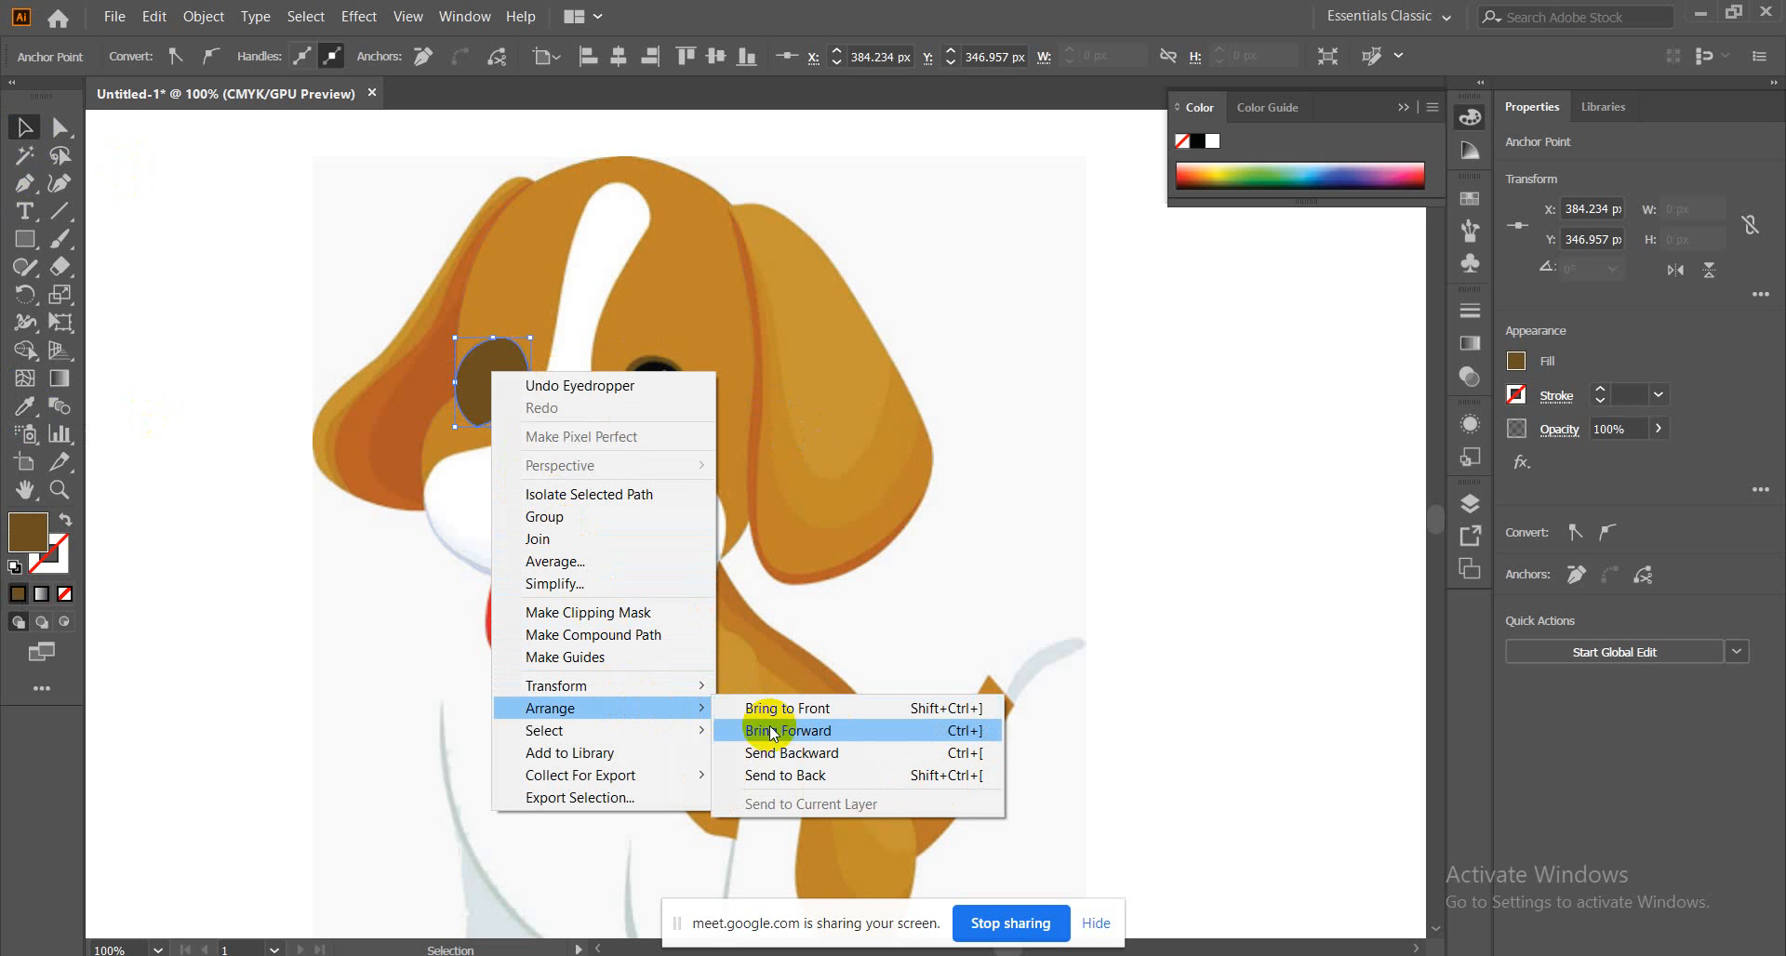
{"action": "left_click", "coordinate": [776, 776]}
{"action": "left_click", "coordinate": [1006, 476]}
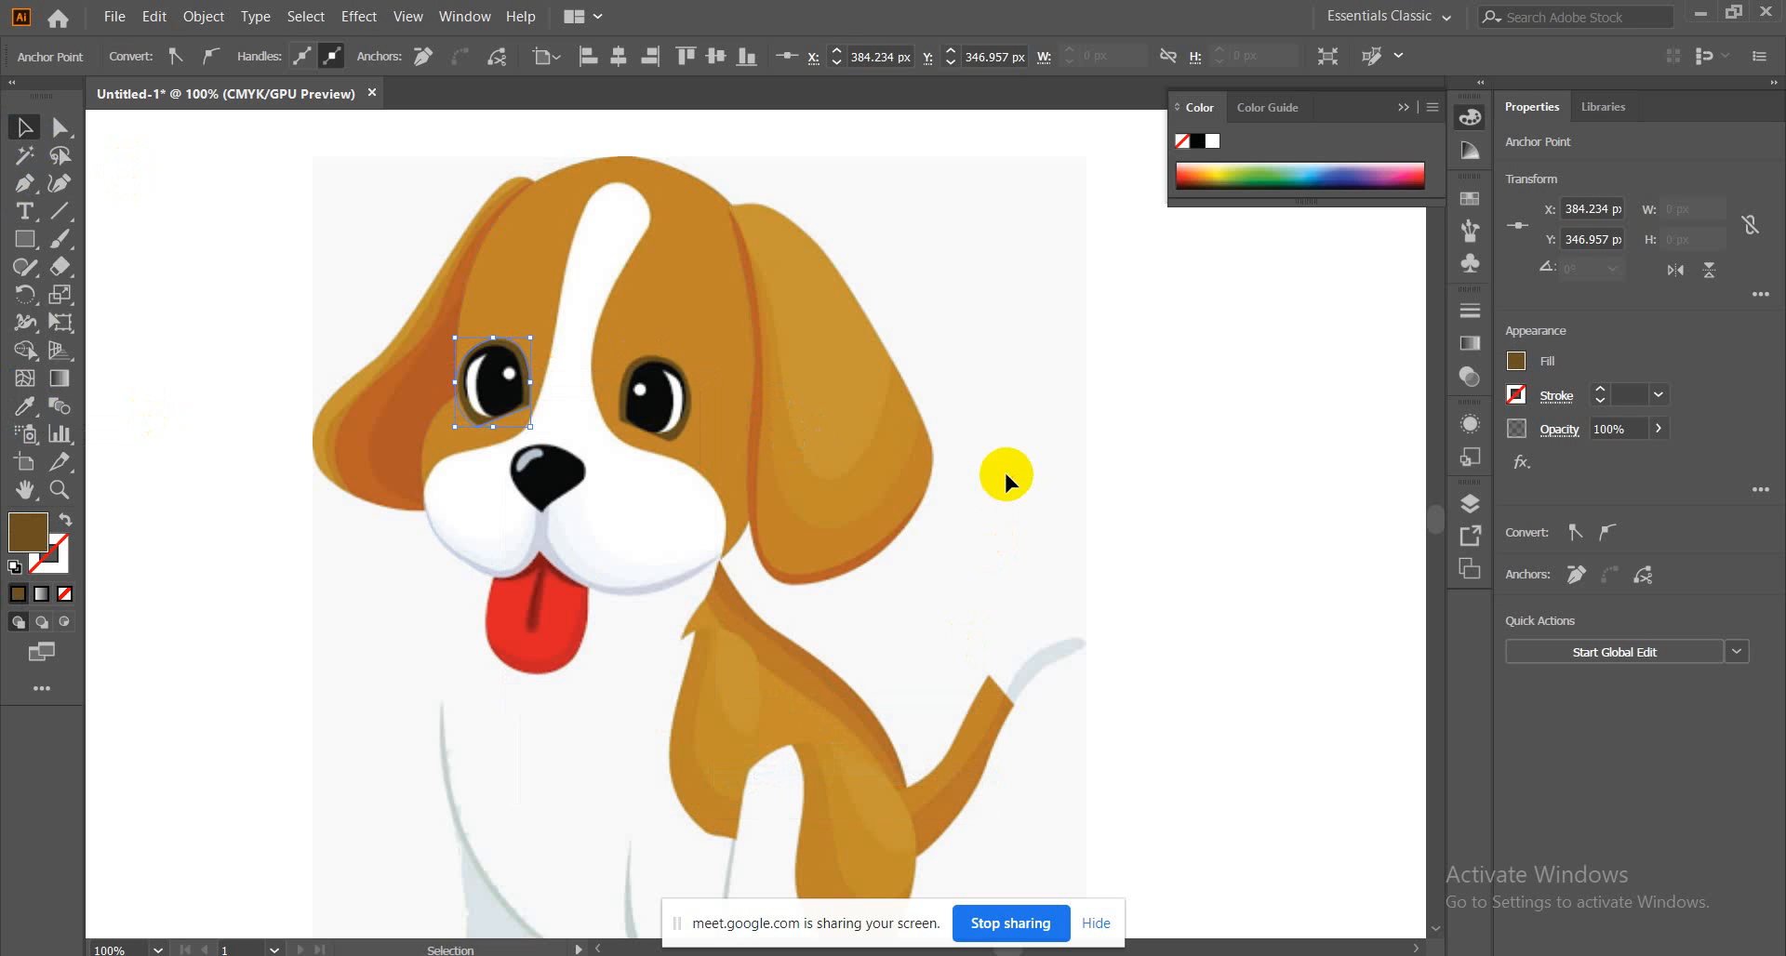
{"action": "left_click", "coordinate": [514, 412]}
{"action": "left_click", "coordinate": [303, 326]}
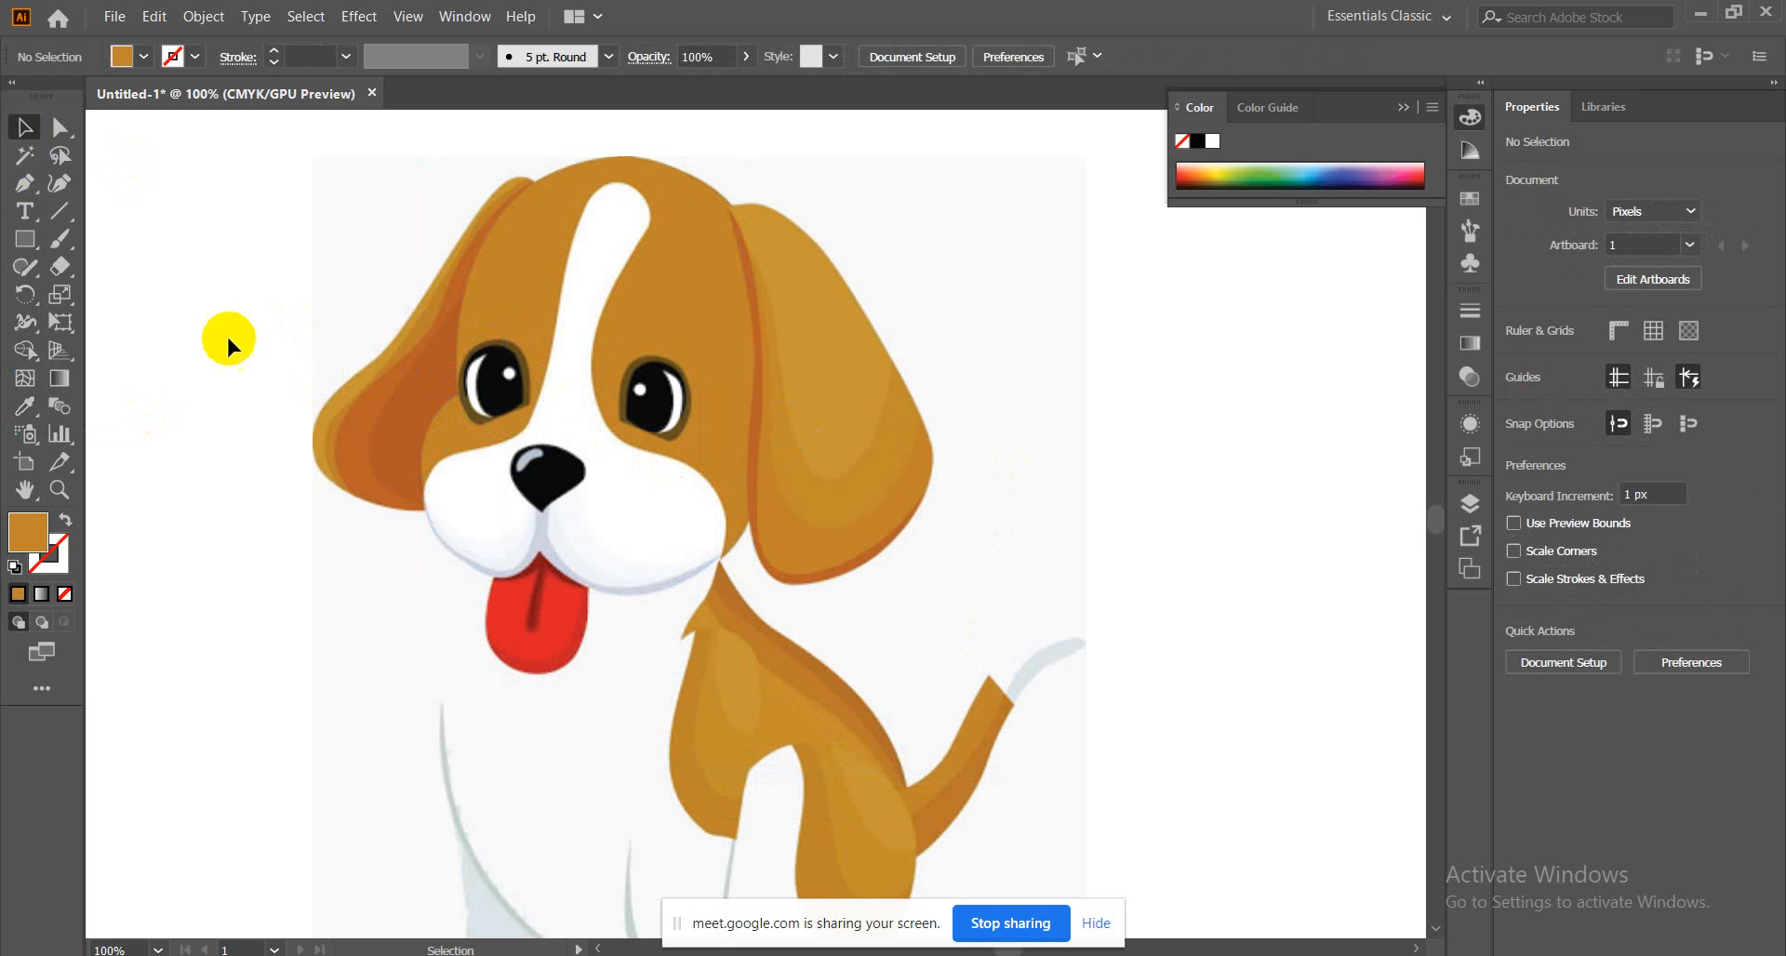
Trace the black part of the left eye, inside its dark rim, as a closed curved Pen tool path
{"action": "left_click", "coordinate": [24, 183]}
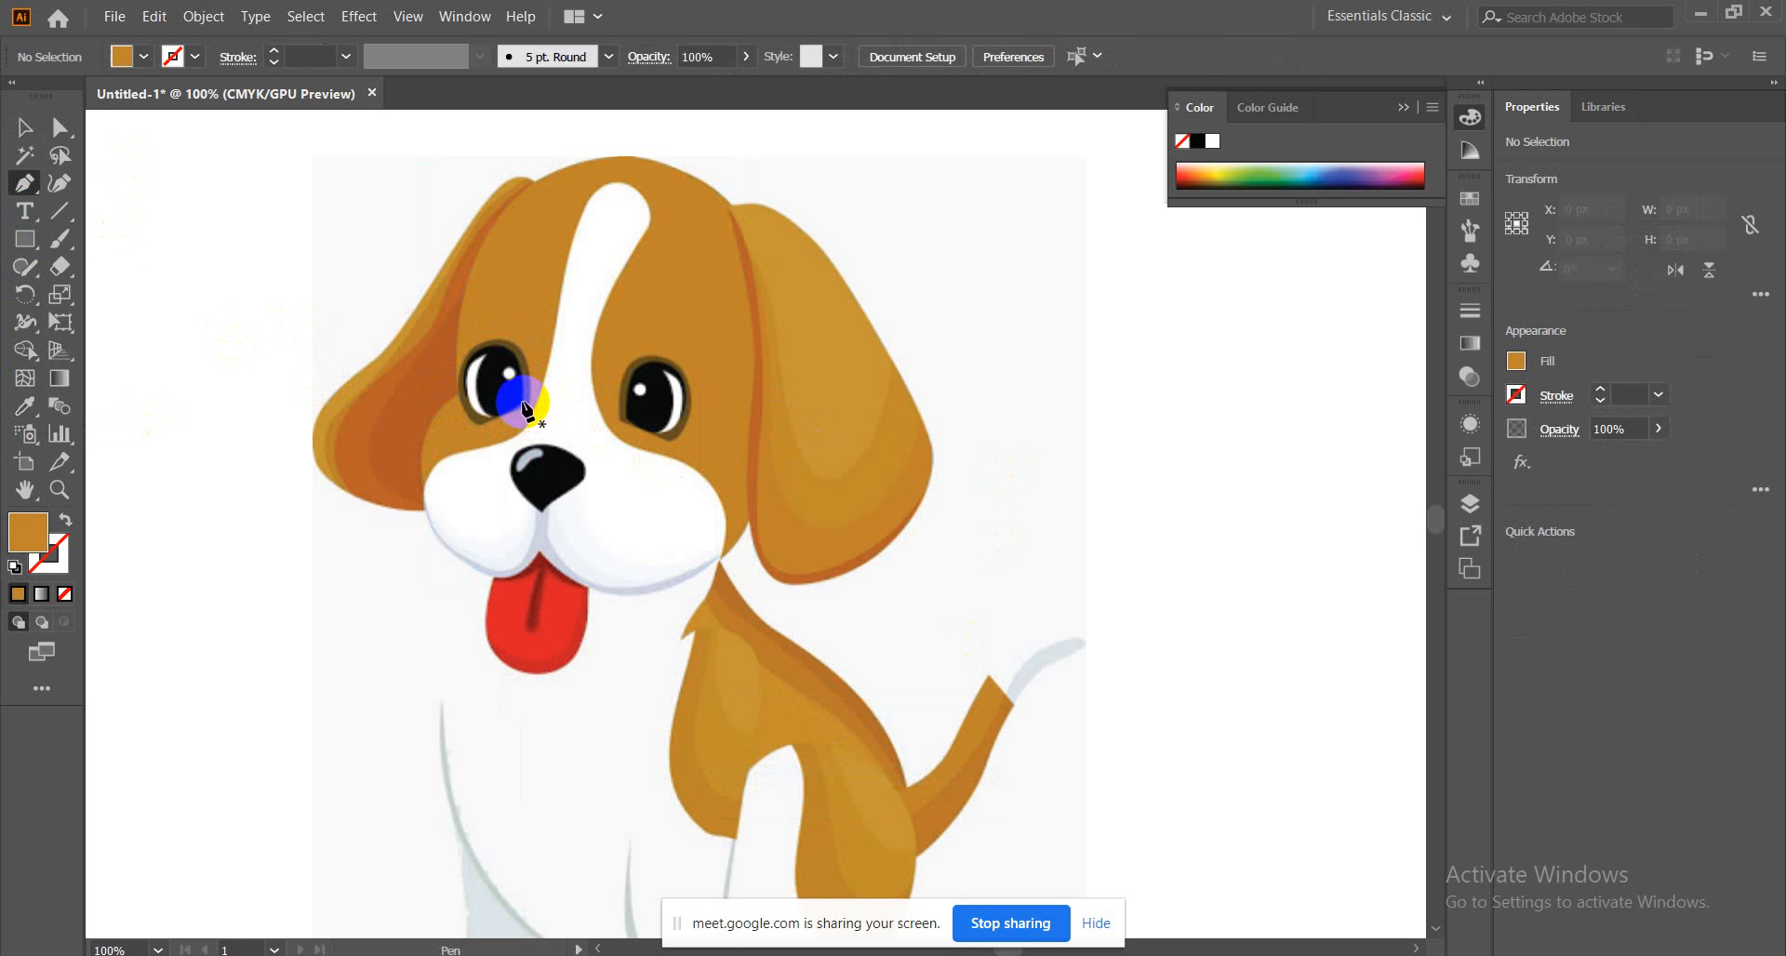
{"action": "left_click", "coordinate": [524, 402]}
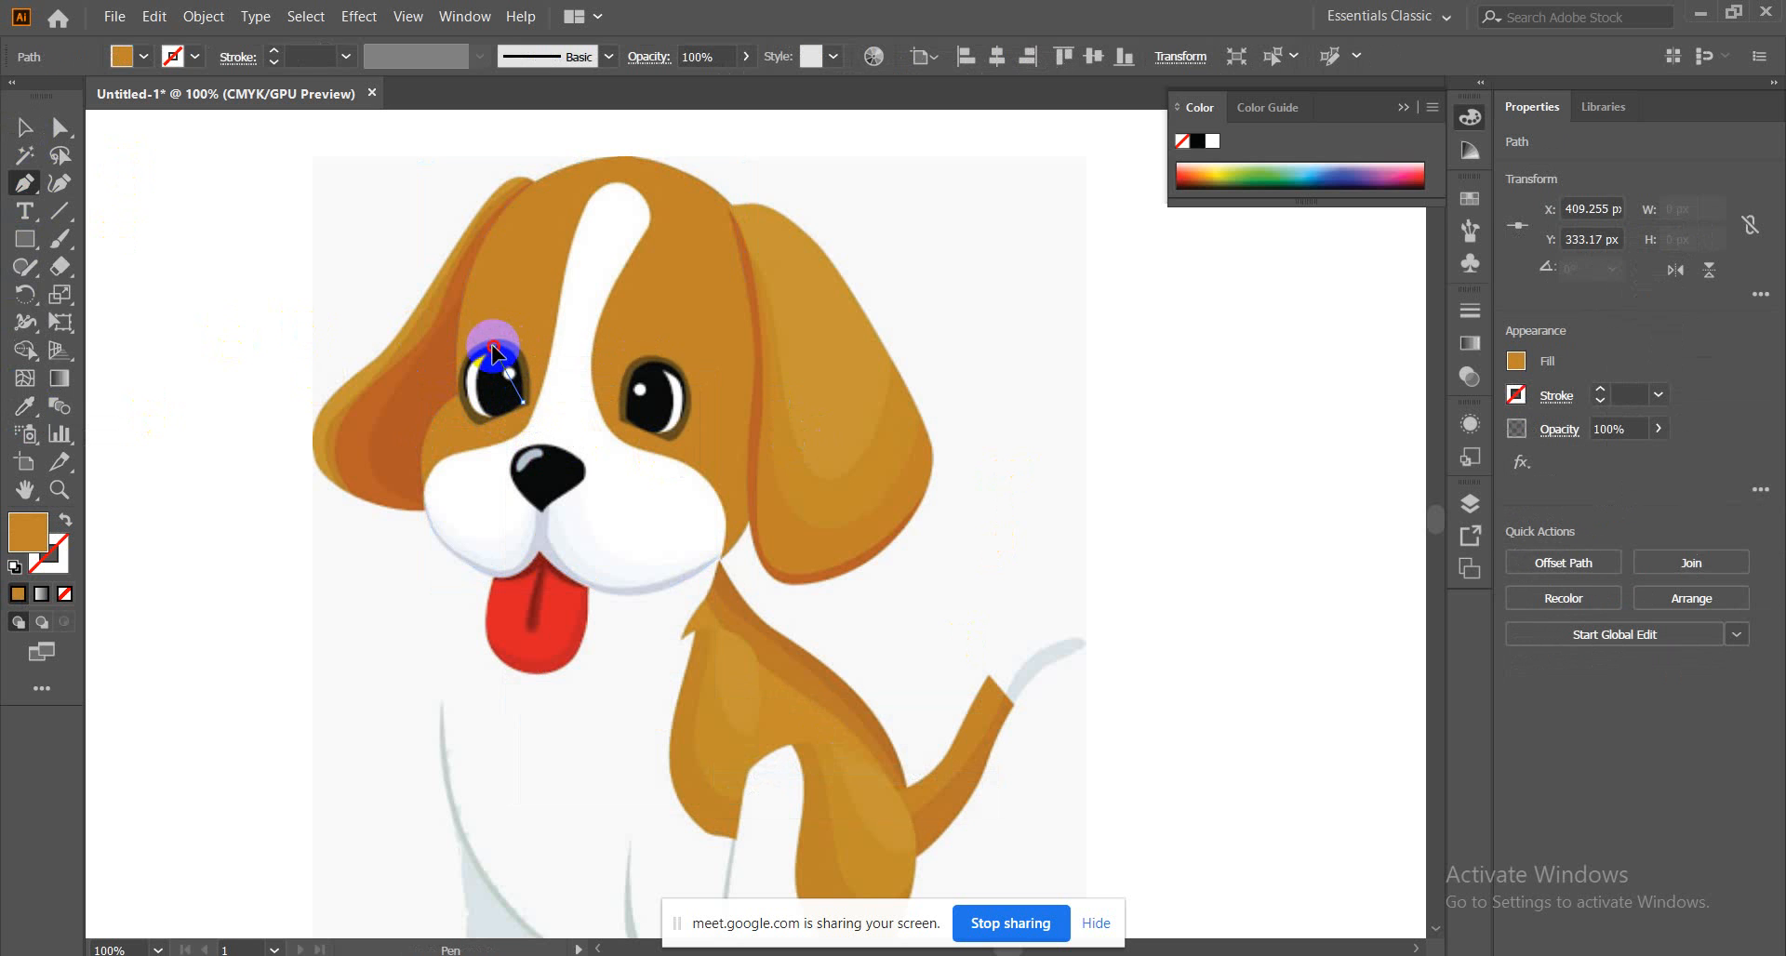
{"action": "left_click_drag", "start_coordinate": [493, 350], "coordinate": [463, 362]}
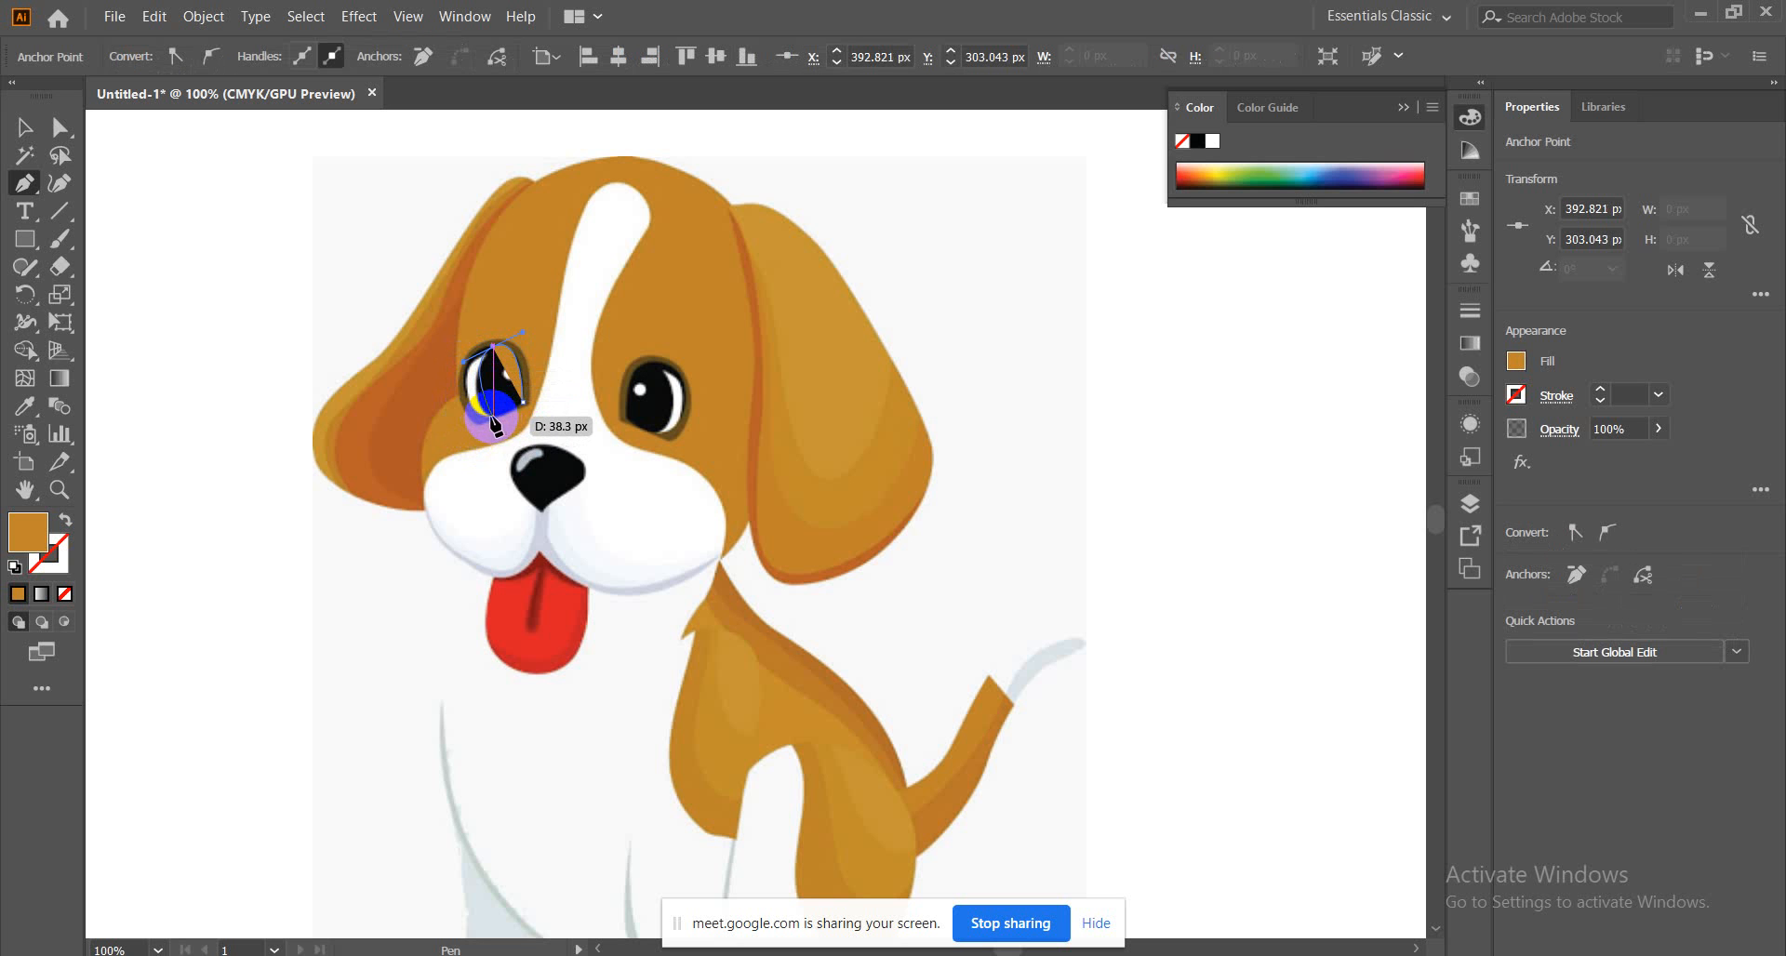
{"action": "mouse_move", "coordinate": [493, 416]}
{"action": "left_mouse_down"}
{"action": "mouse_move", "coordinate": [540, 455]}
{"action": "mouse_move", "coordinate": [499, 387]}
{"action": "mouse_move", "coordinate": [470, 401]}
{"action": "left_mouse_up"}
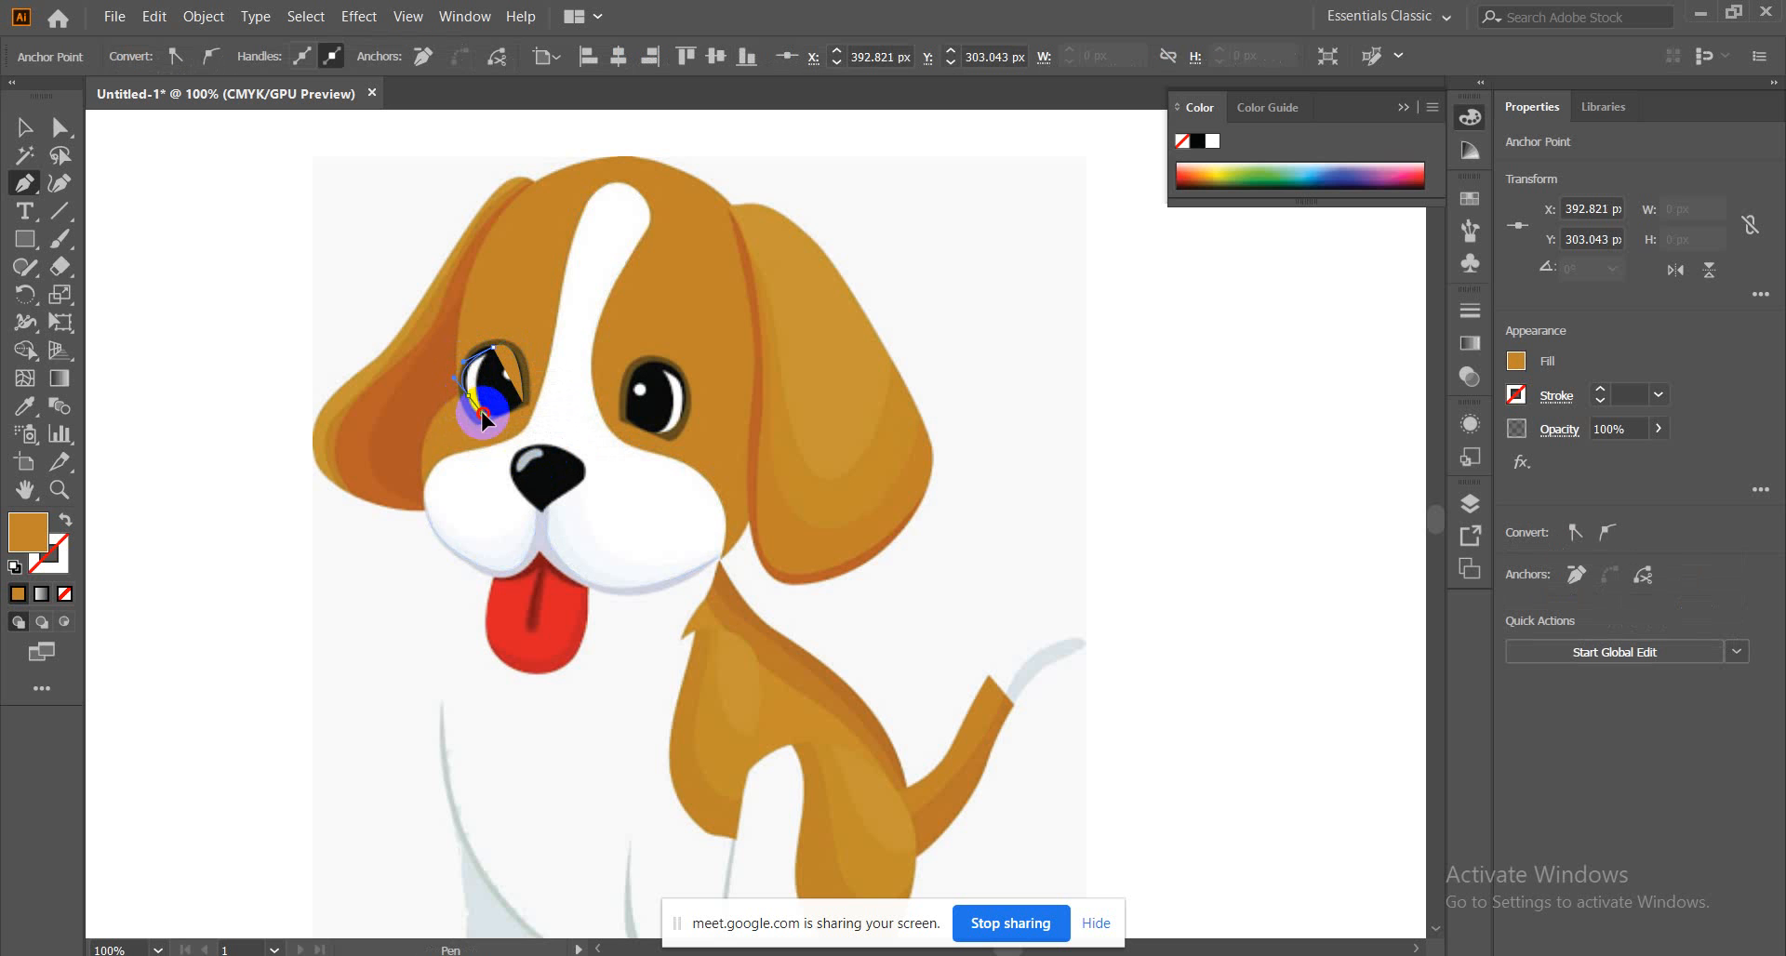
{"action": "left_click", "coordinate": [475, 436]}
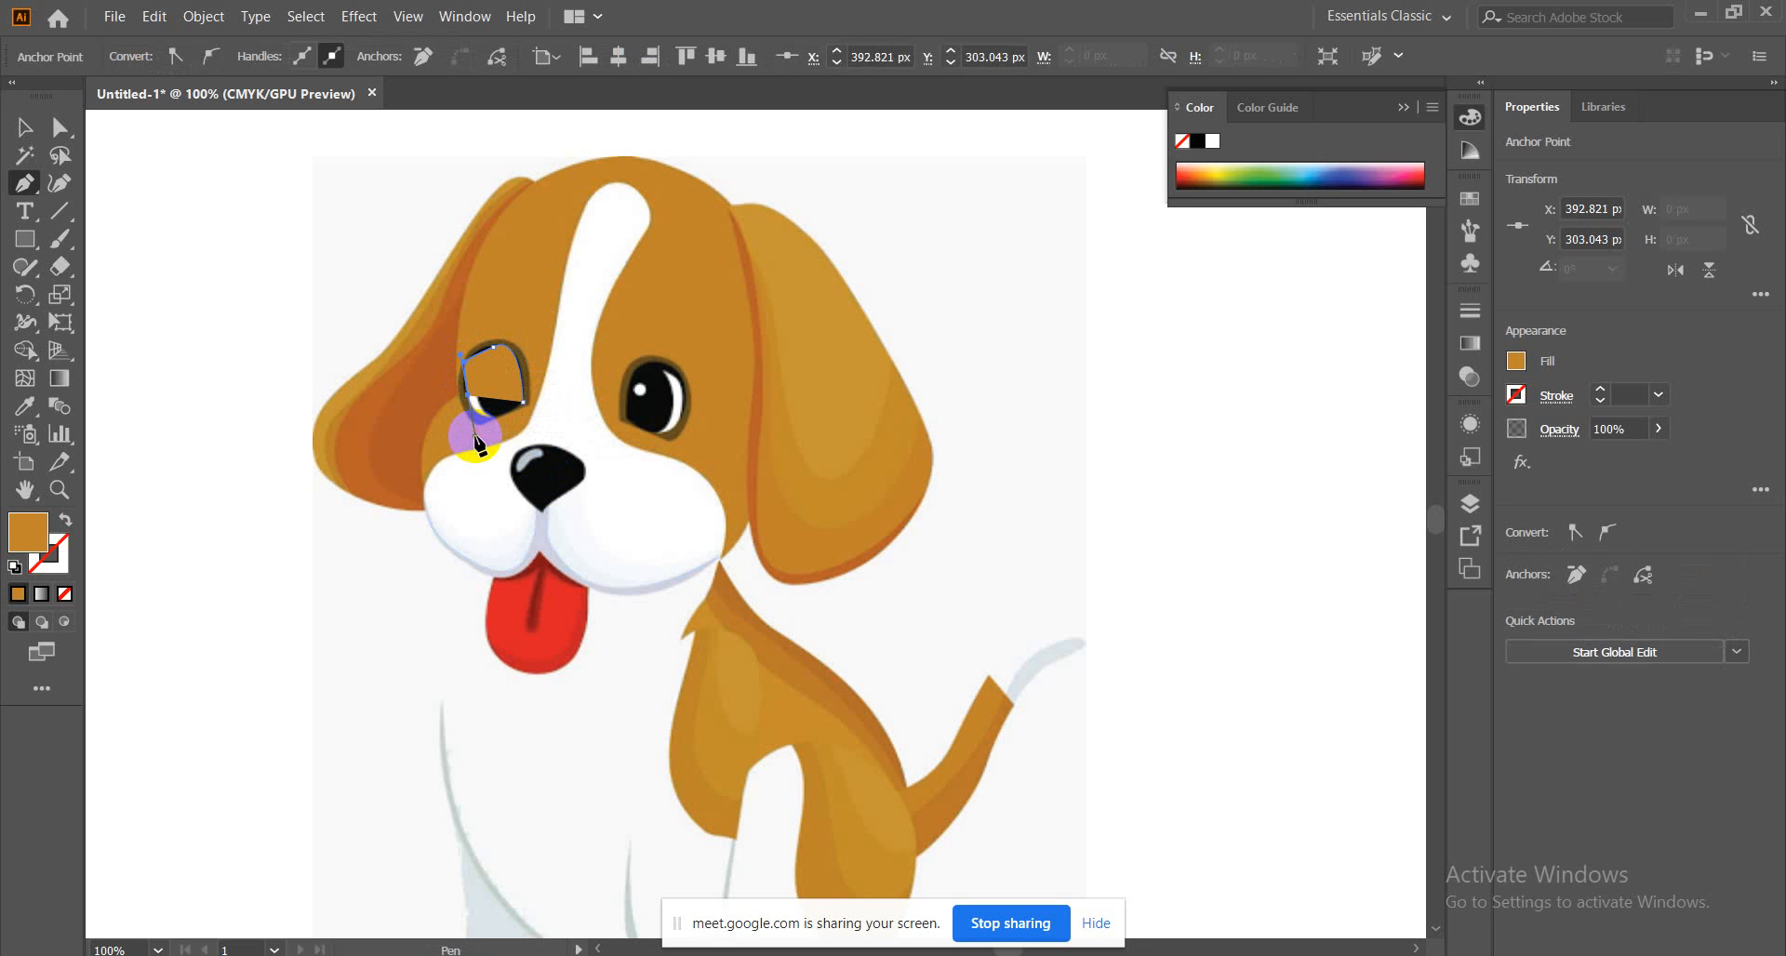
{"action": "key", "text": "ctrl+z"}
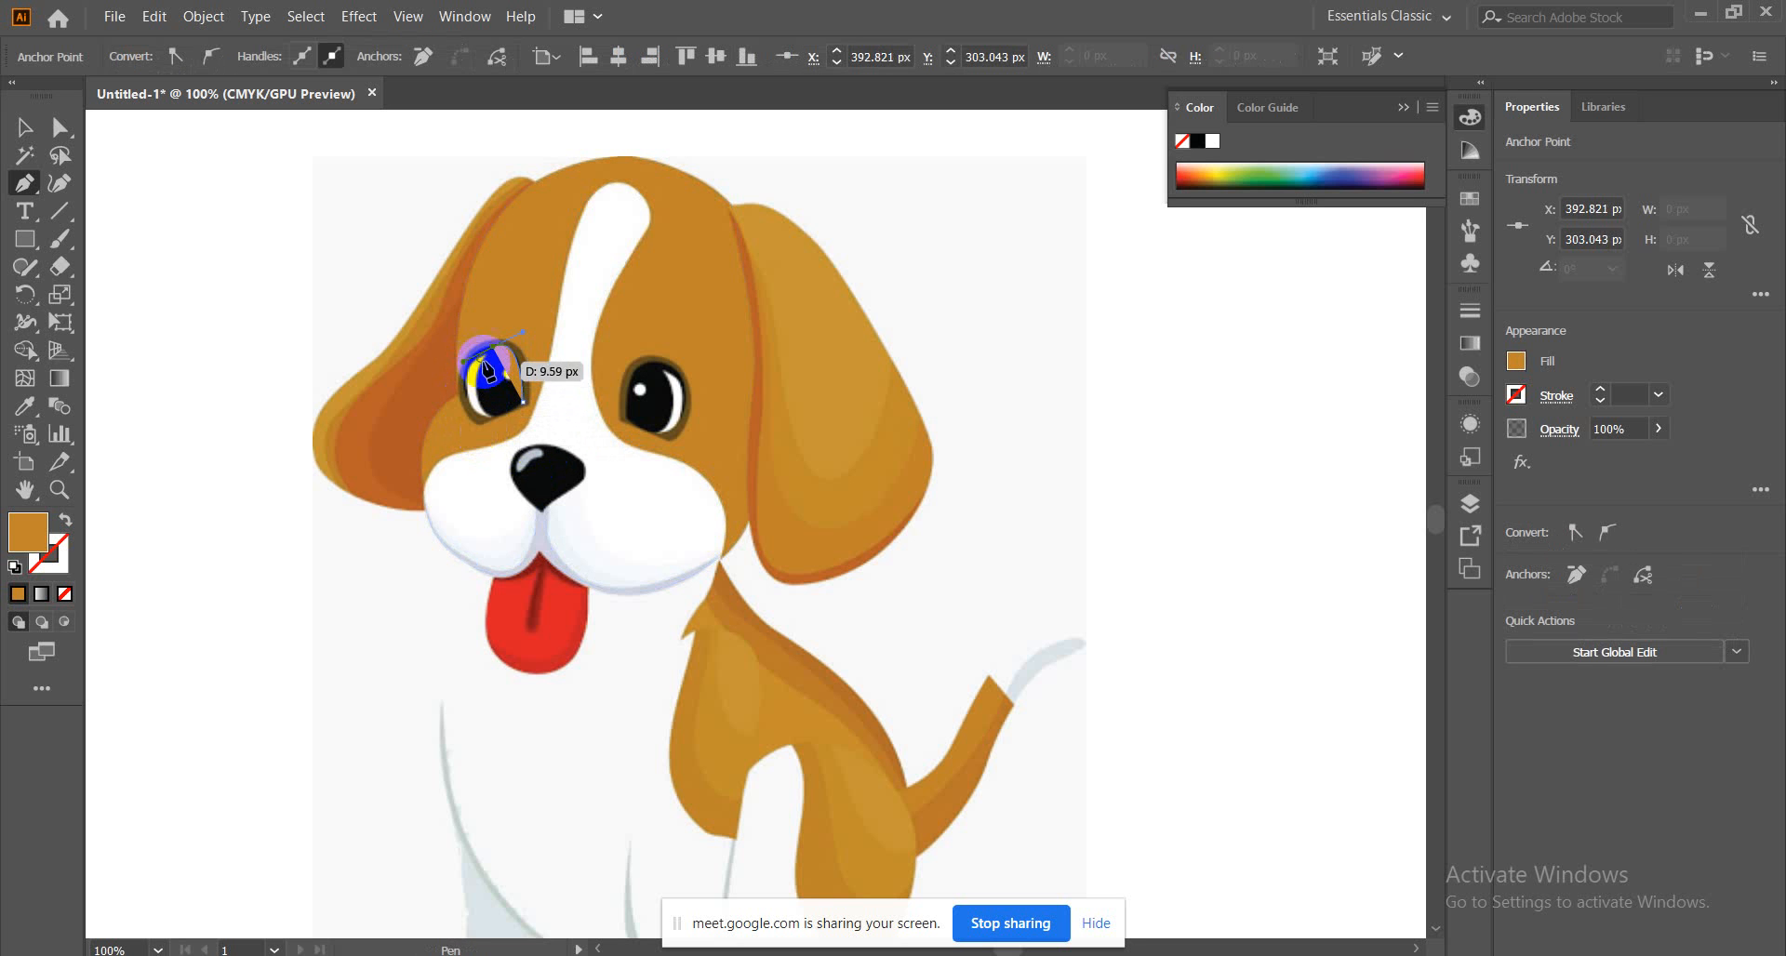
{"action": "left_click_drag", "start_coordinate": [493, 351], "coordinate": [491, 418]}
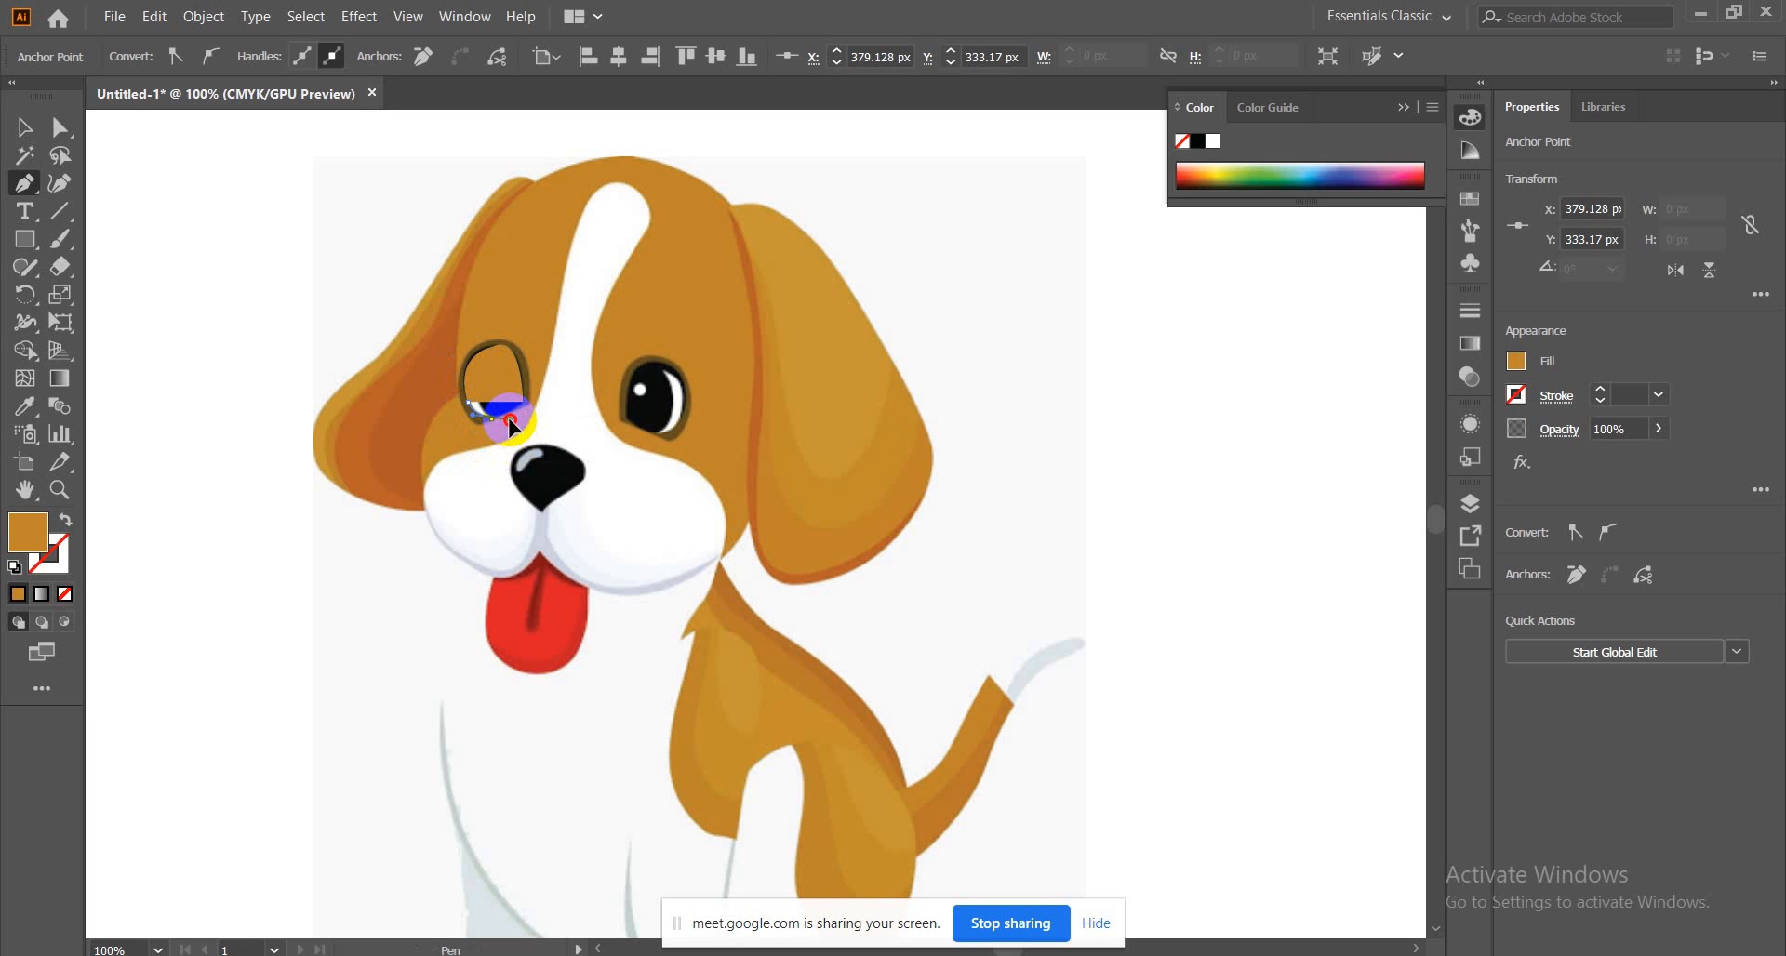
{"action": "left_click_drag", "start_coordinate": [509, 419], "coordinate": [523, 405]}
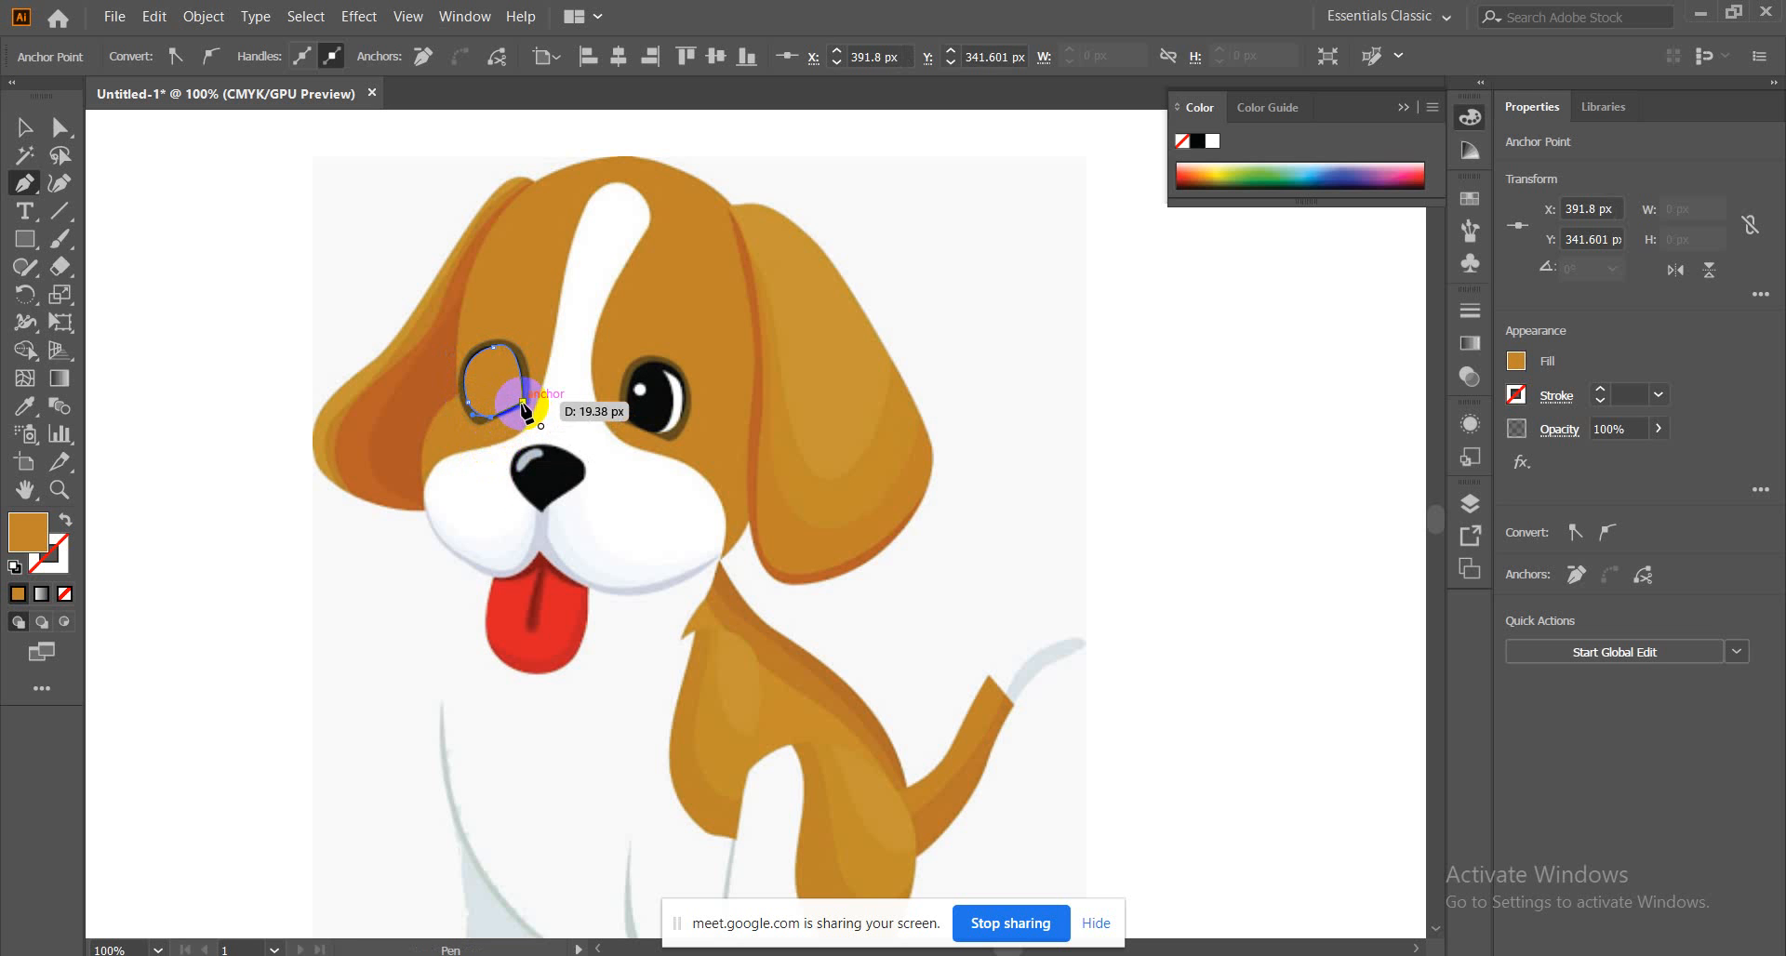
{"action": "left_click", "coordinate": [523, 403]}
Fill the left eye's inner shape with black sampled from the right eye and send it to the back, behind the reference image
{"action": "left_click", "coordinate": [26, 406]}
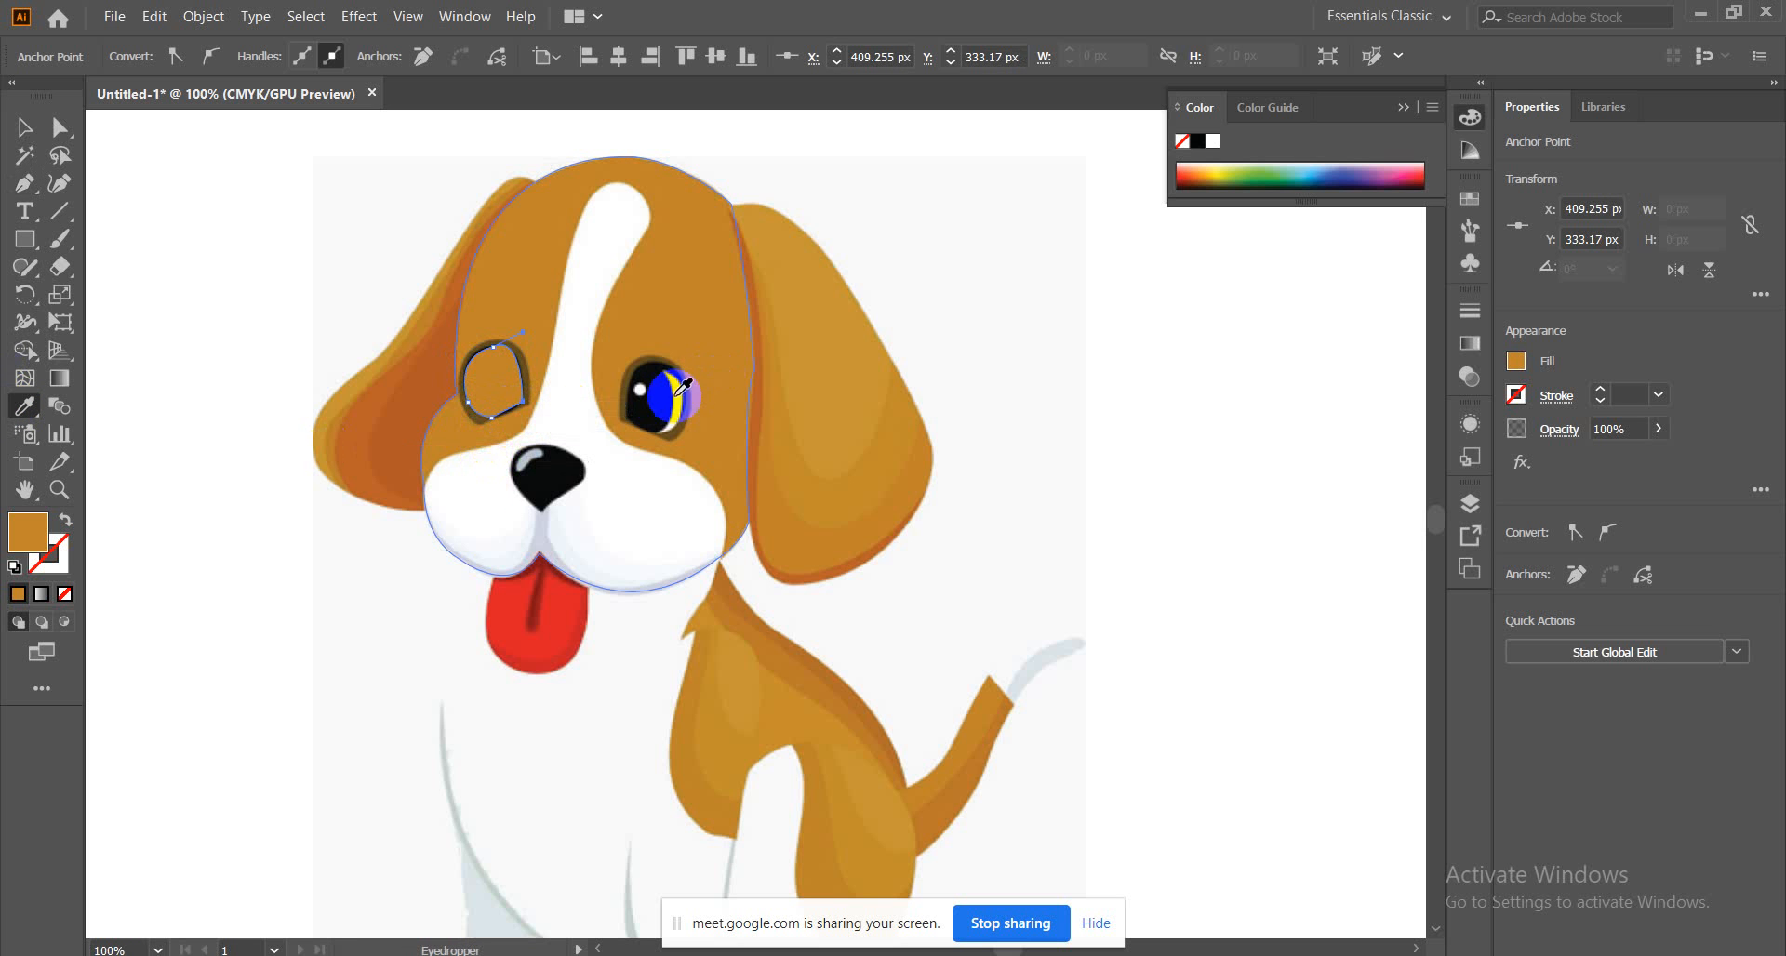
{"action": "left_click", "coordinate": [683, 384]}
{"action": "left_click", "coordinate": [24, 127]}
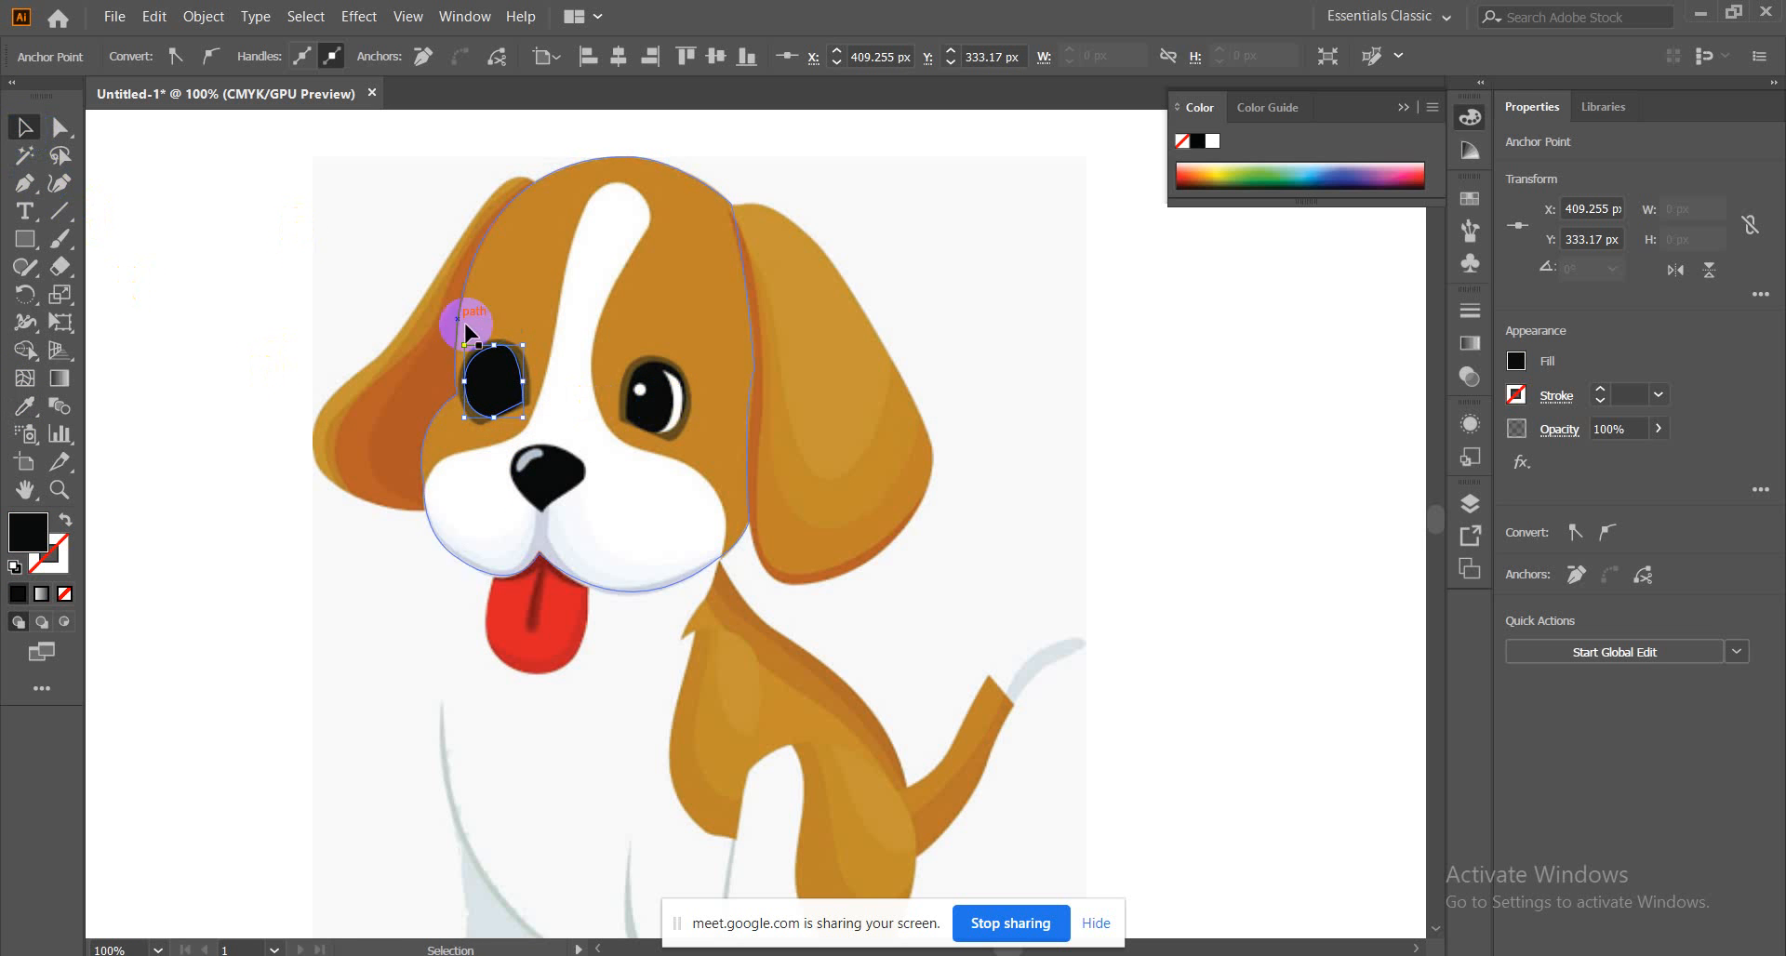
{"action": "right_click", "coordinate": [491, 375]}
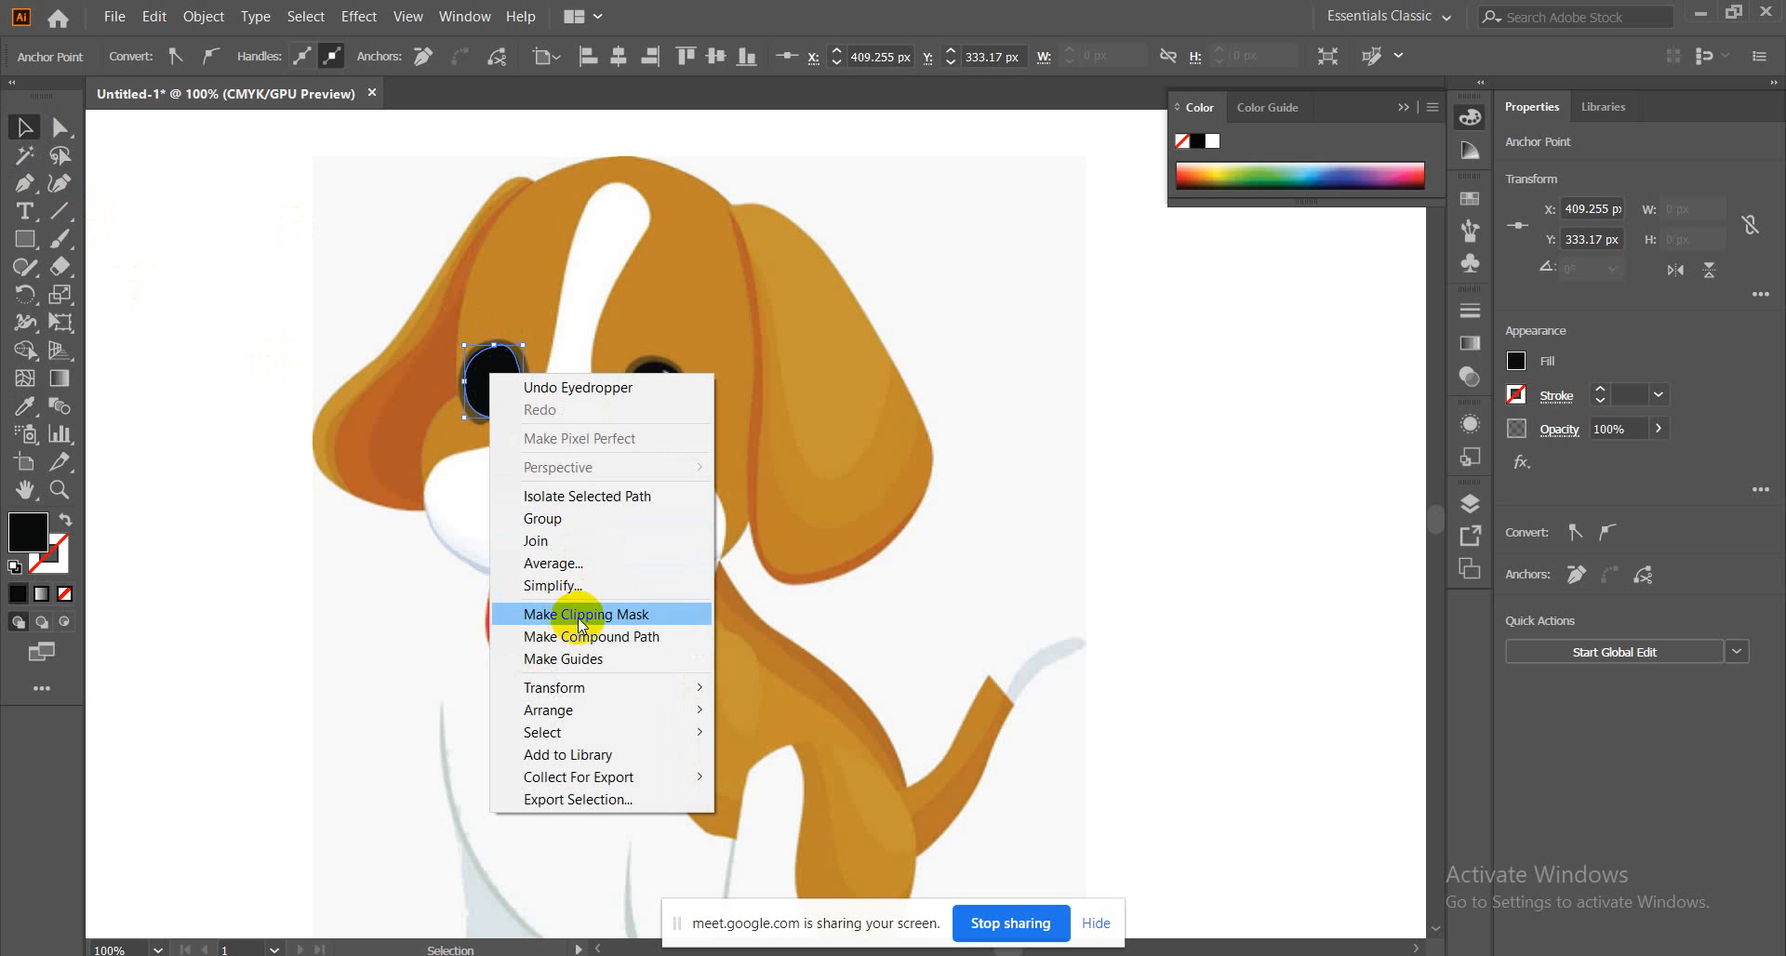
{"action": "mouse_move", "coordinate": [673, 710]}
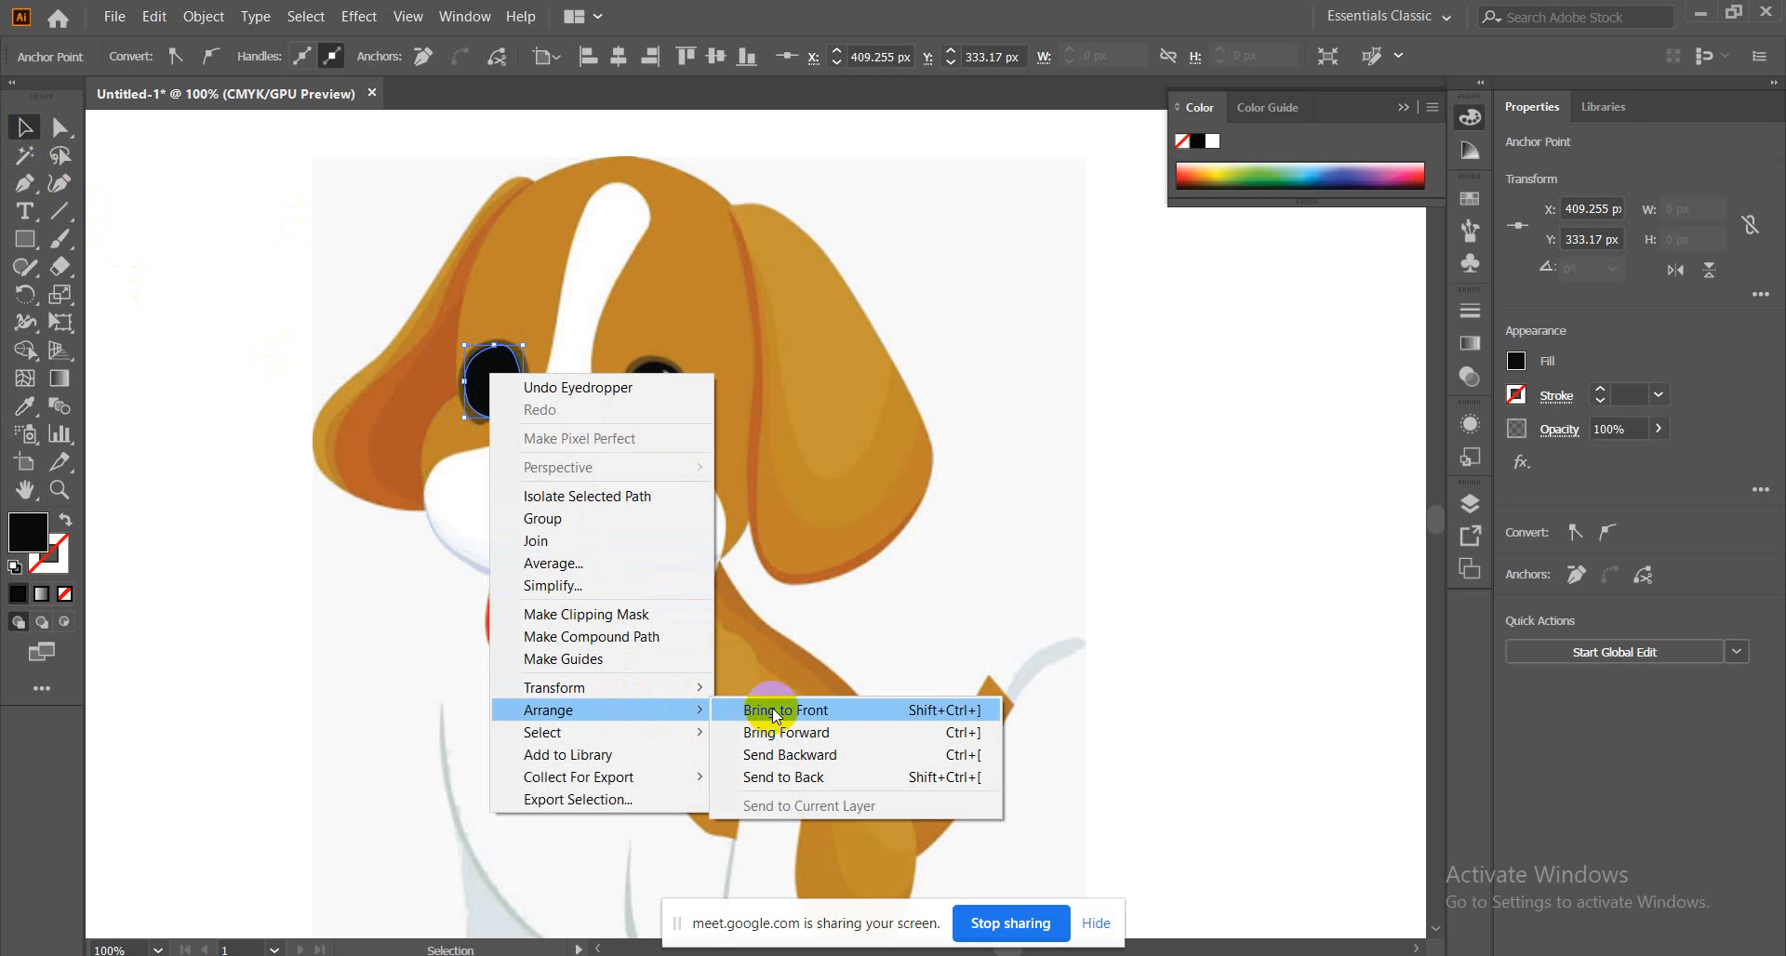
{"action": "left_click", "coordinate": [787, 777]}
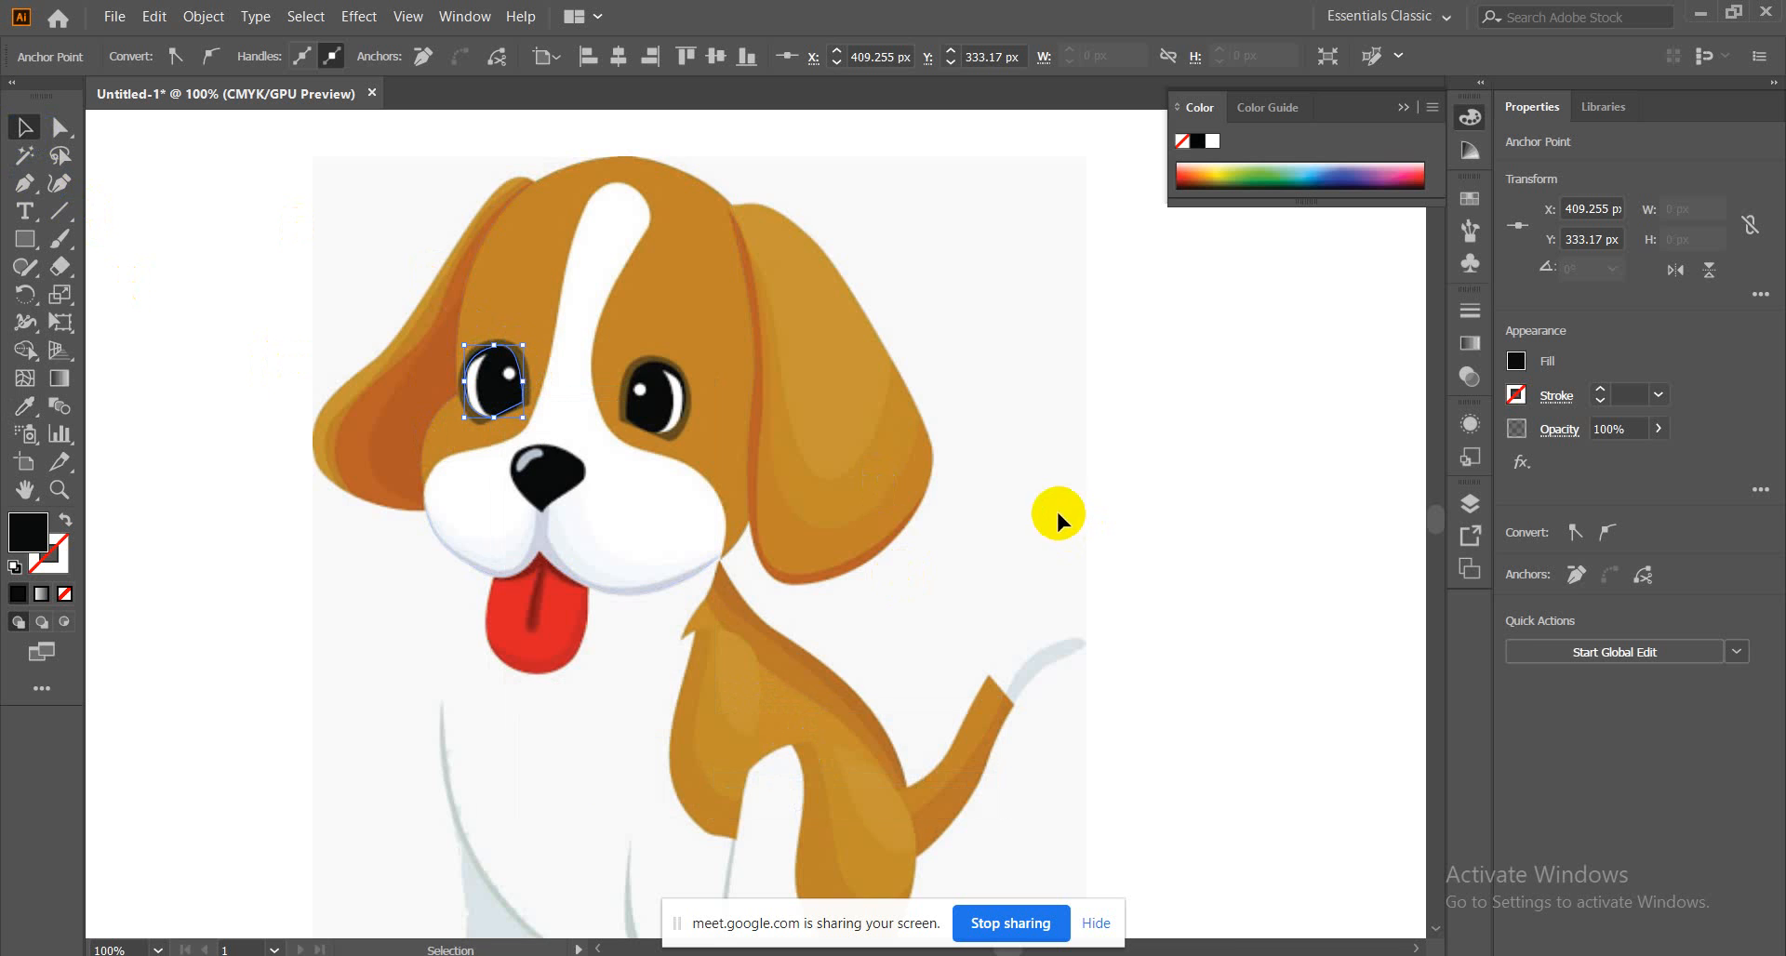
Draw a circle about 7.5 px across over the left eye's round highlight and fill it with white sampled from the right eye's highlight
{"action": "key", "text": "ctrl+plus"}
{"action": "key", "text": "ctrl+plus"}
{"action": "key", "text": "ctrl+plus"}
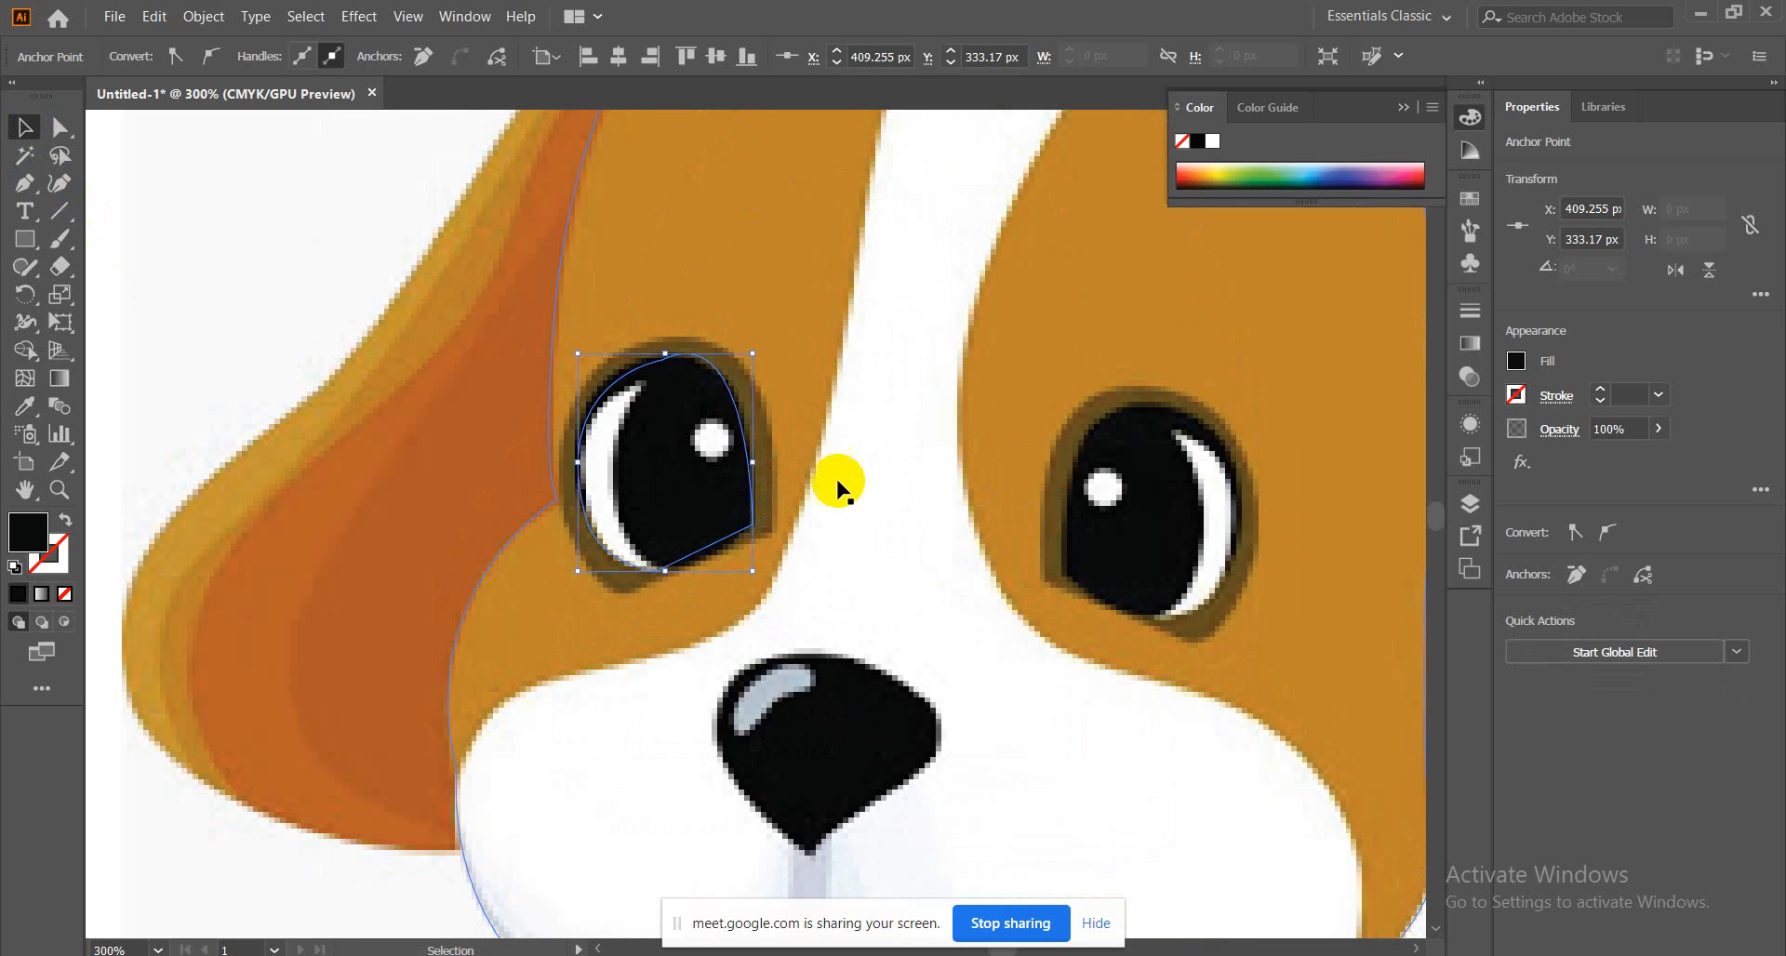
{"action": "left_click", "coordinate": [759, 454]}
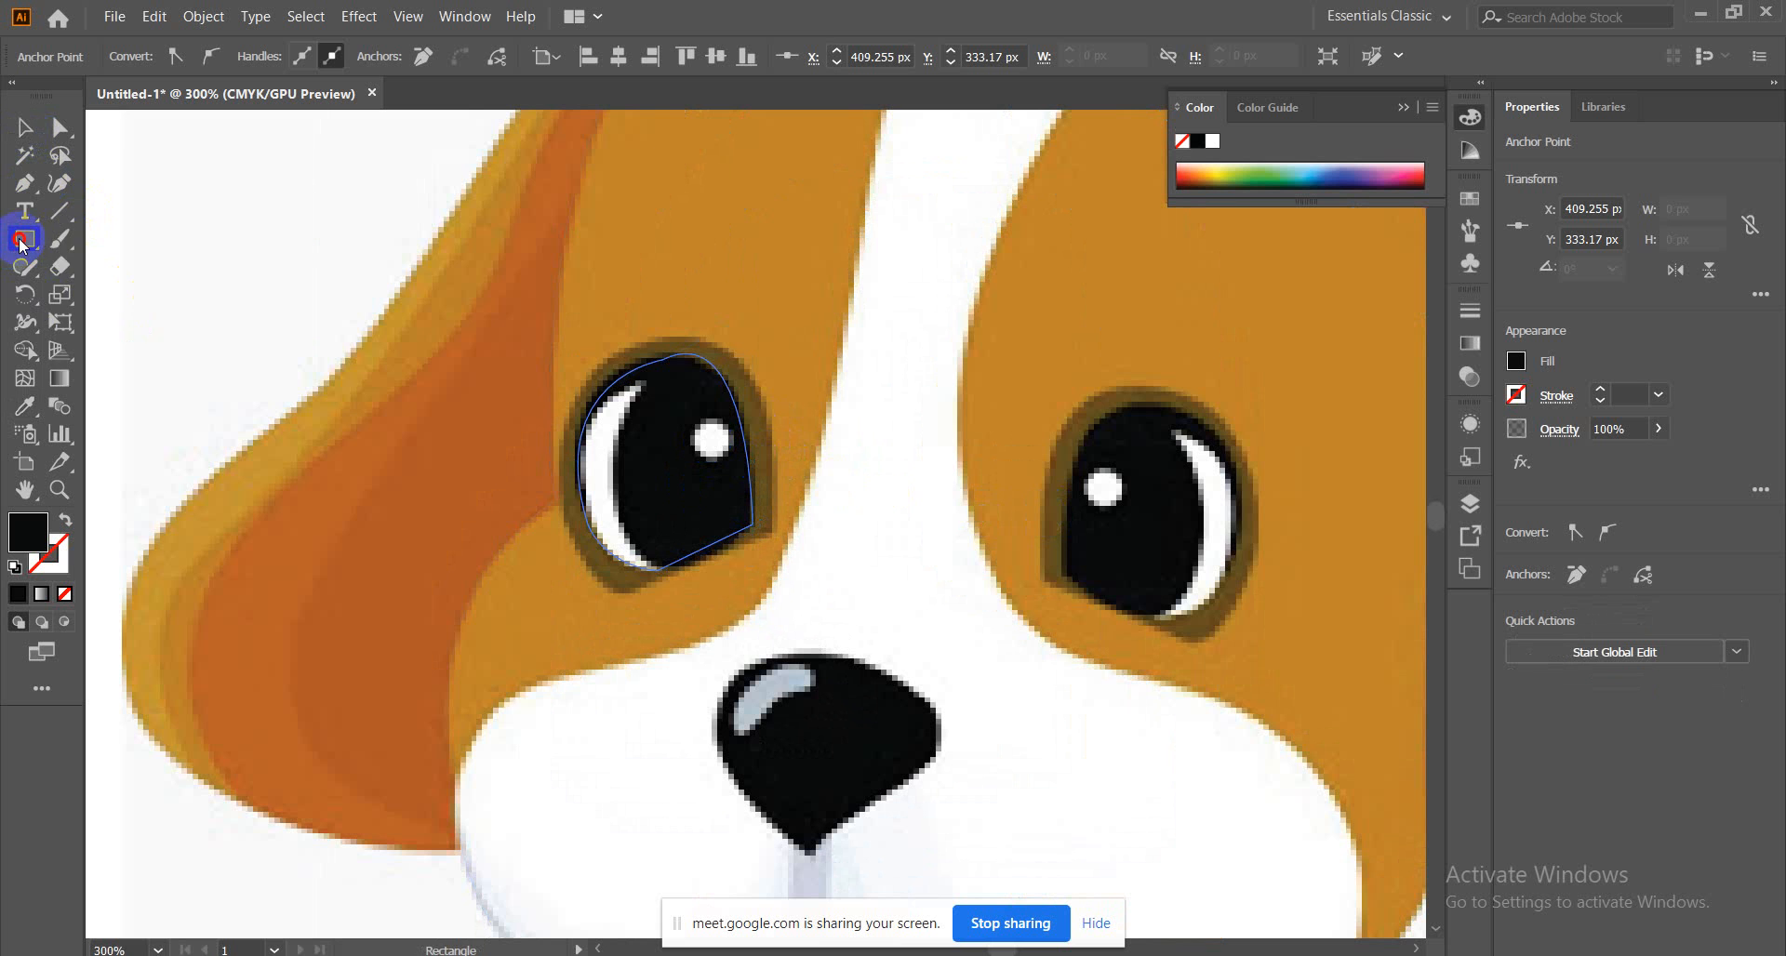
{"action": "left_click_drag", "start_coordinate": [25, 239], "coordinate": [88, 287]}
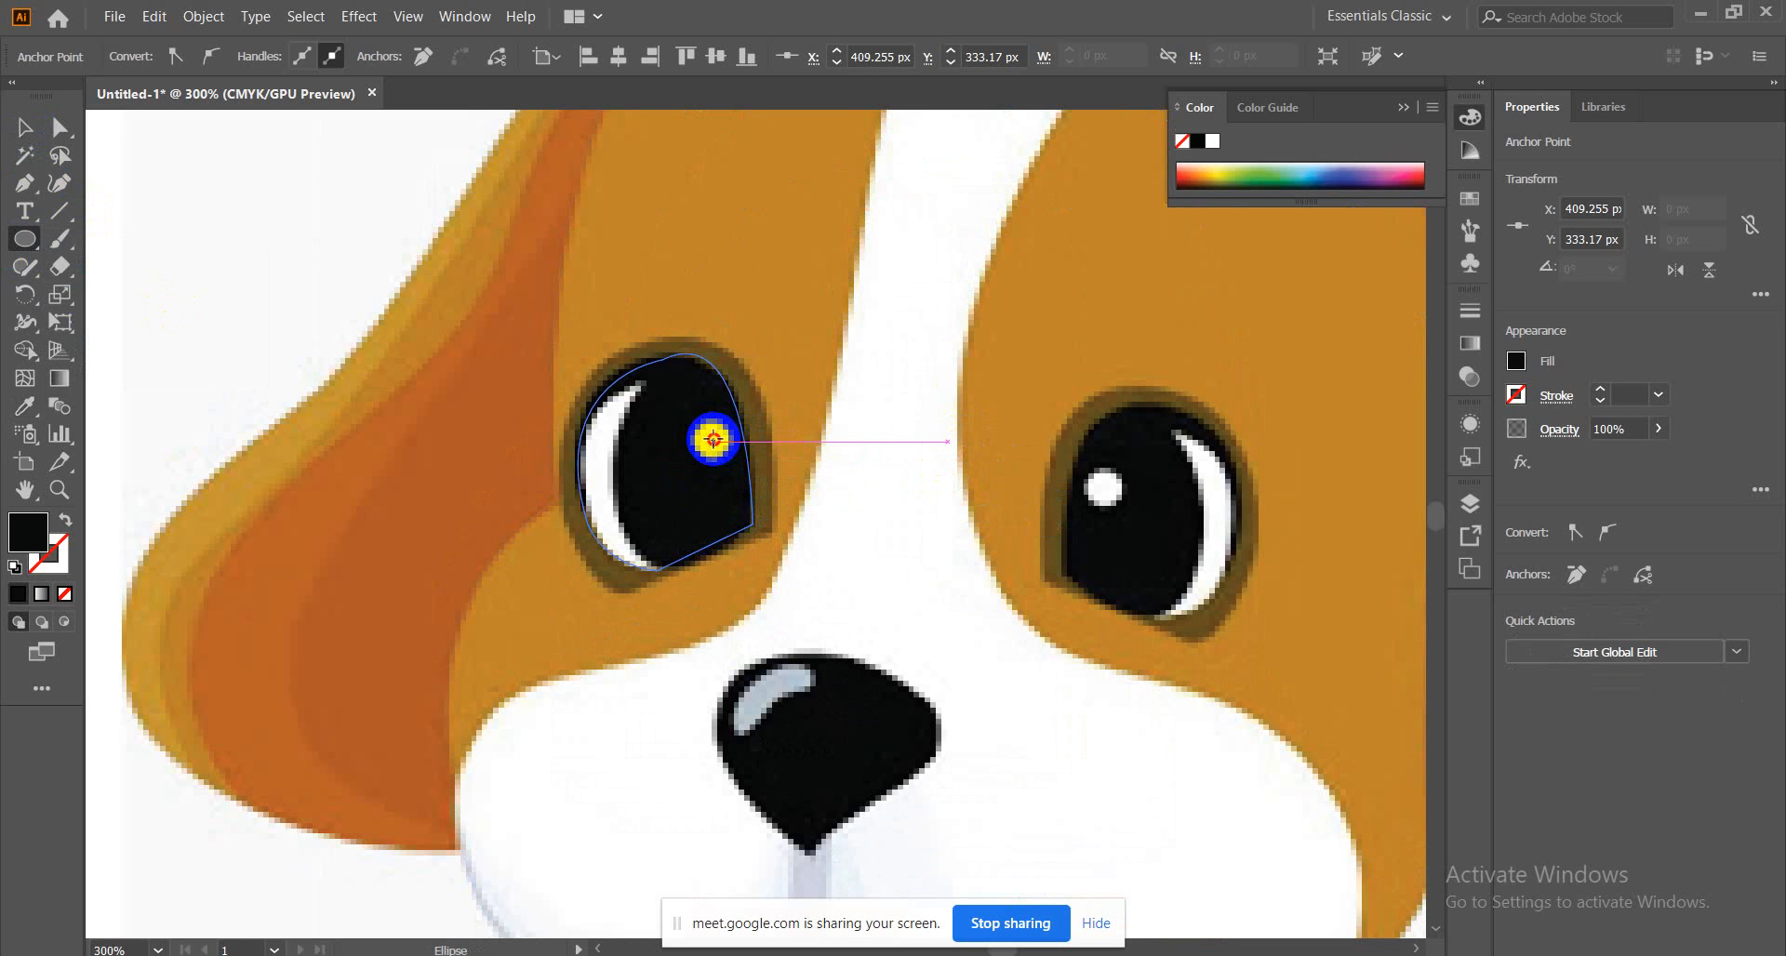
{"action": "left_click_drag", "start_coordinate": [712, 438], "coordinate": [733, 462]}
{"action": "left_click", "coordinate": [25, 406]}
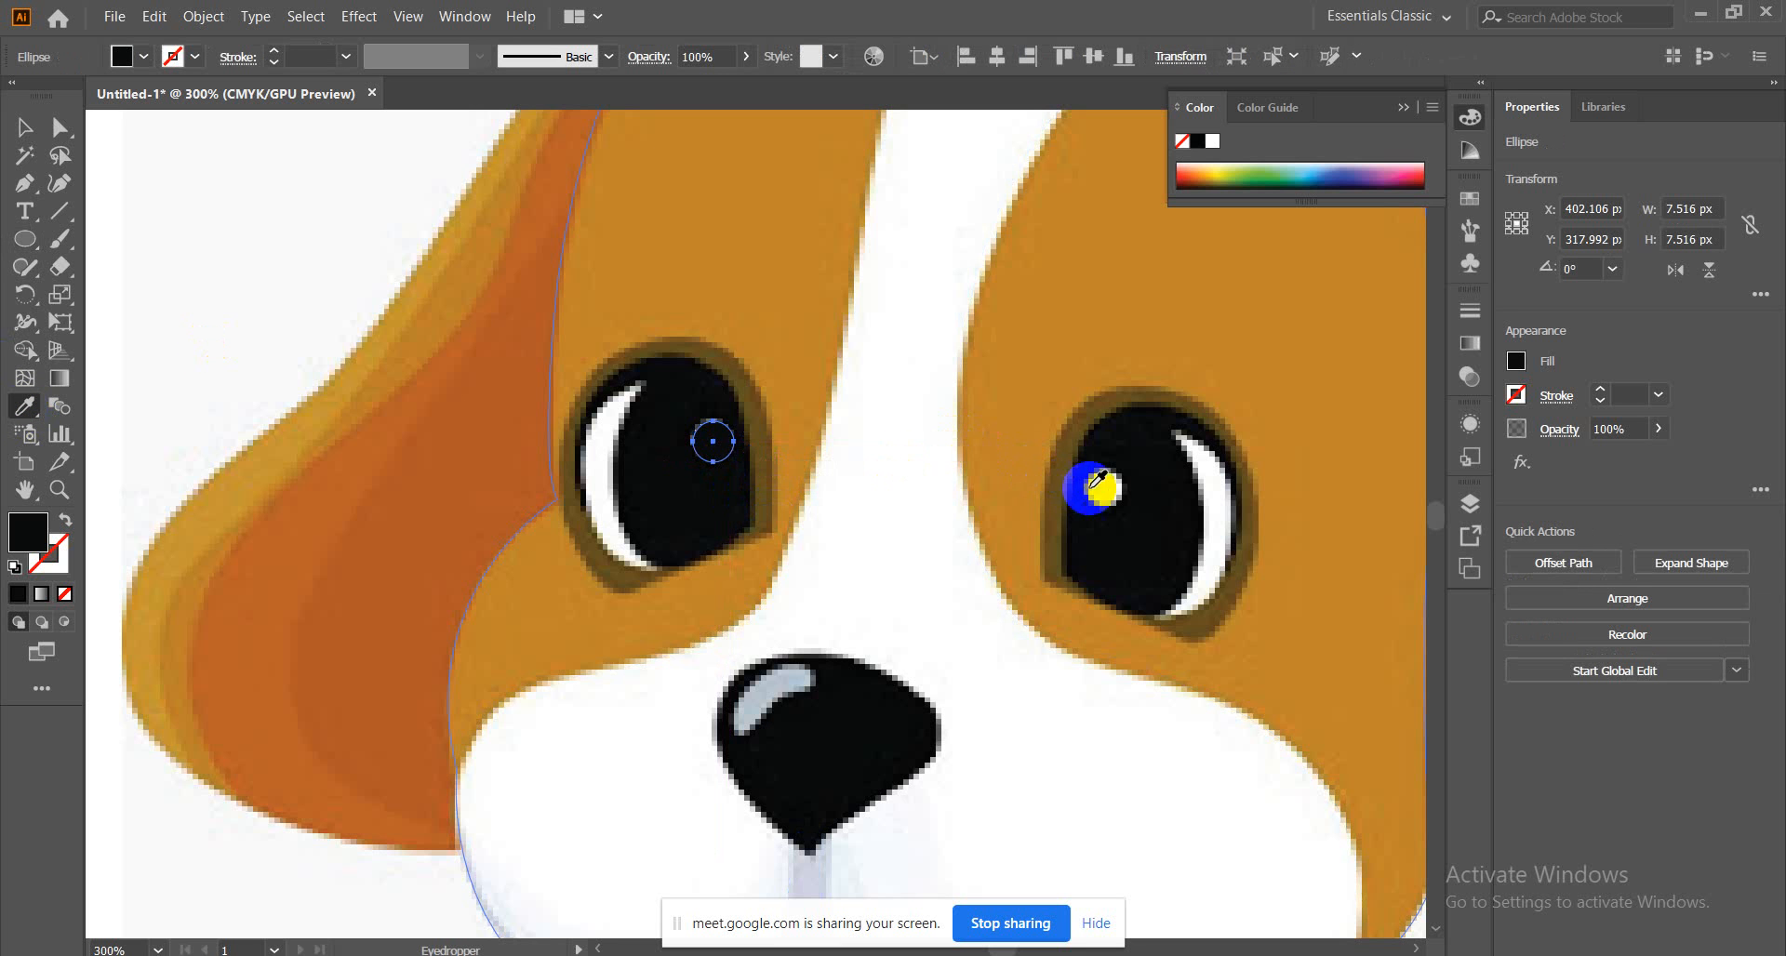
{"action": "left_click", "coordinate": [1093, 484]}
Send the left eye's white highlight circle to the back, behind the reference image, and deselect it
{"action": "left_click", "coordinate": [25, 126]}
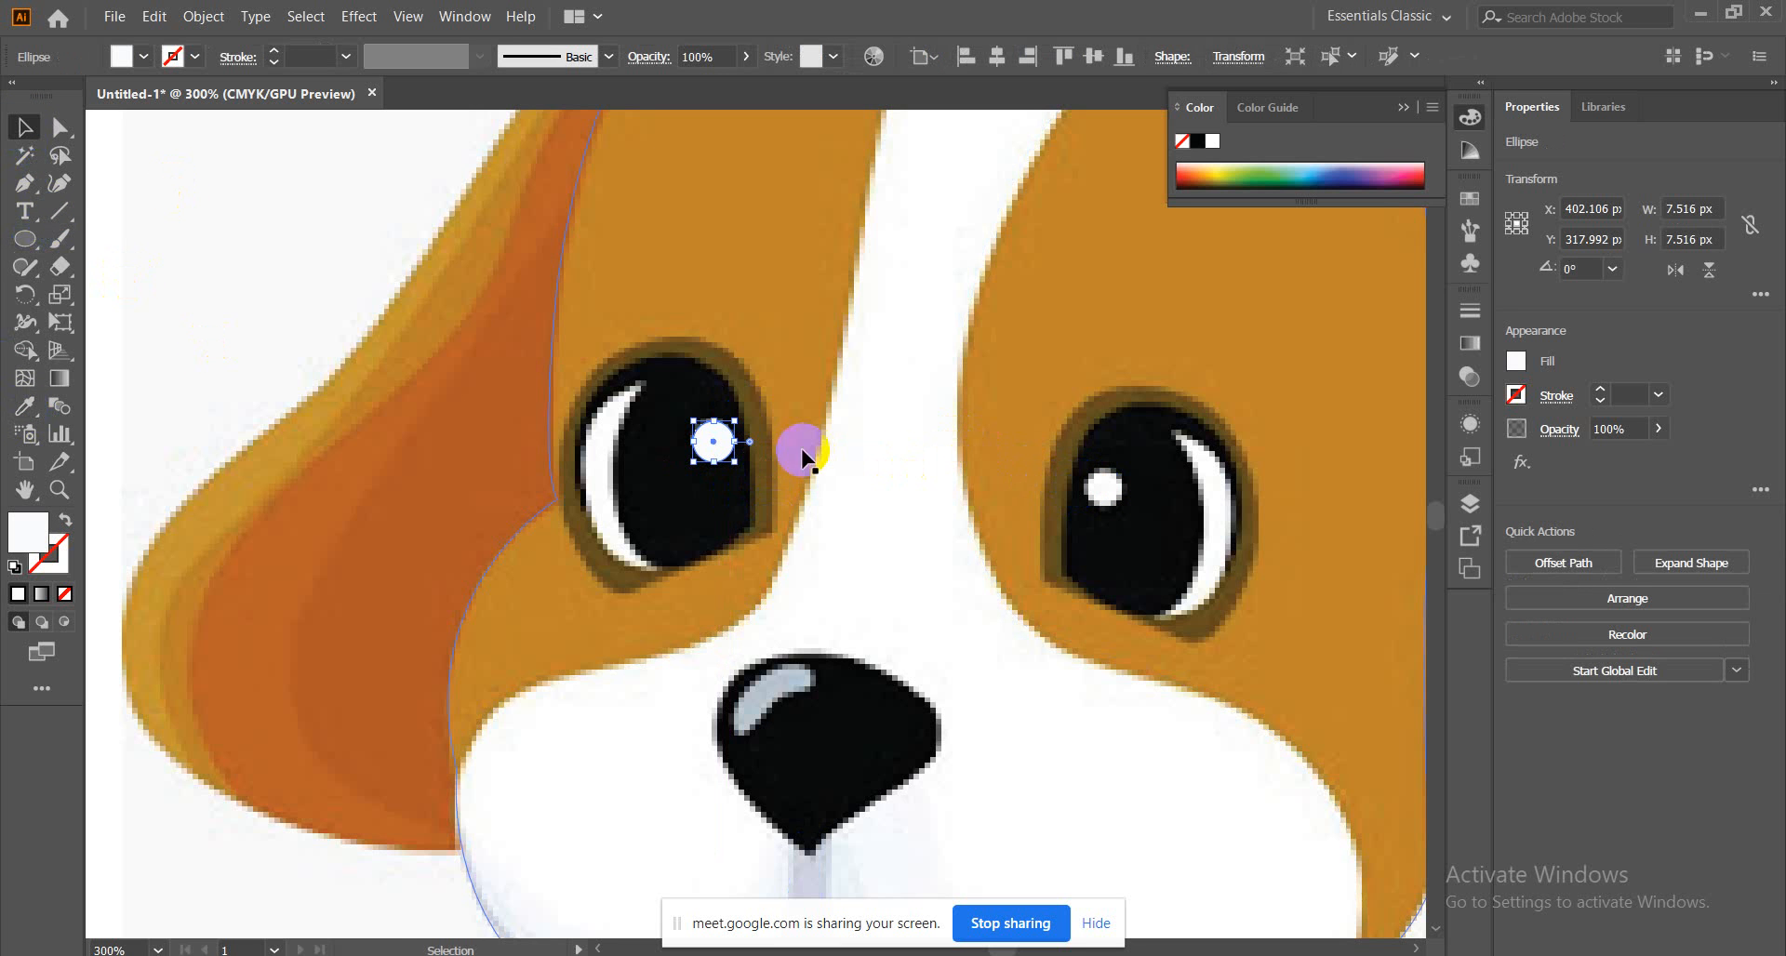
{"action": "left_click", "coordinate": [719, 447]}
{"action": "right_click", "coordinate": [713, 448]}
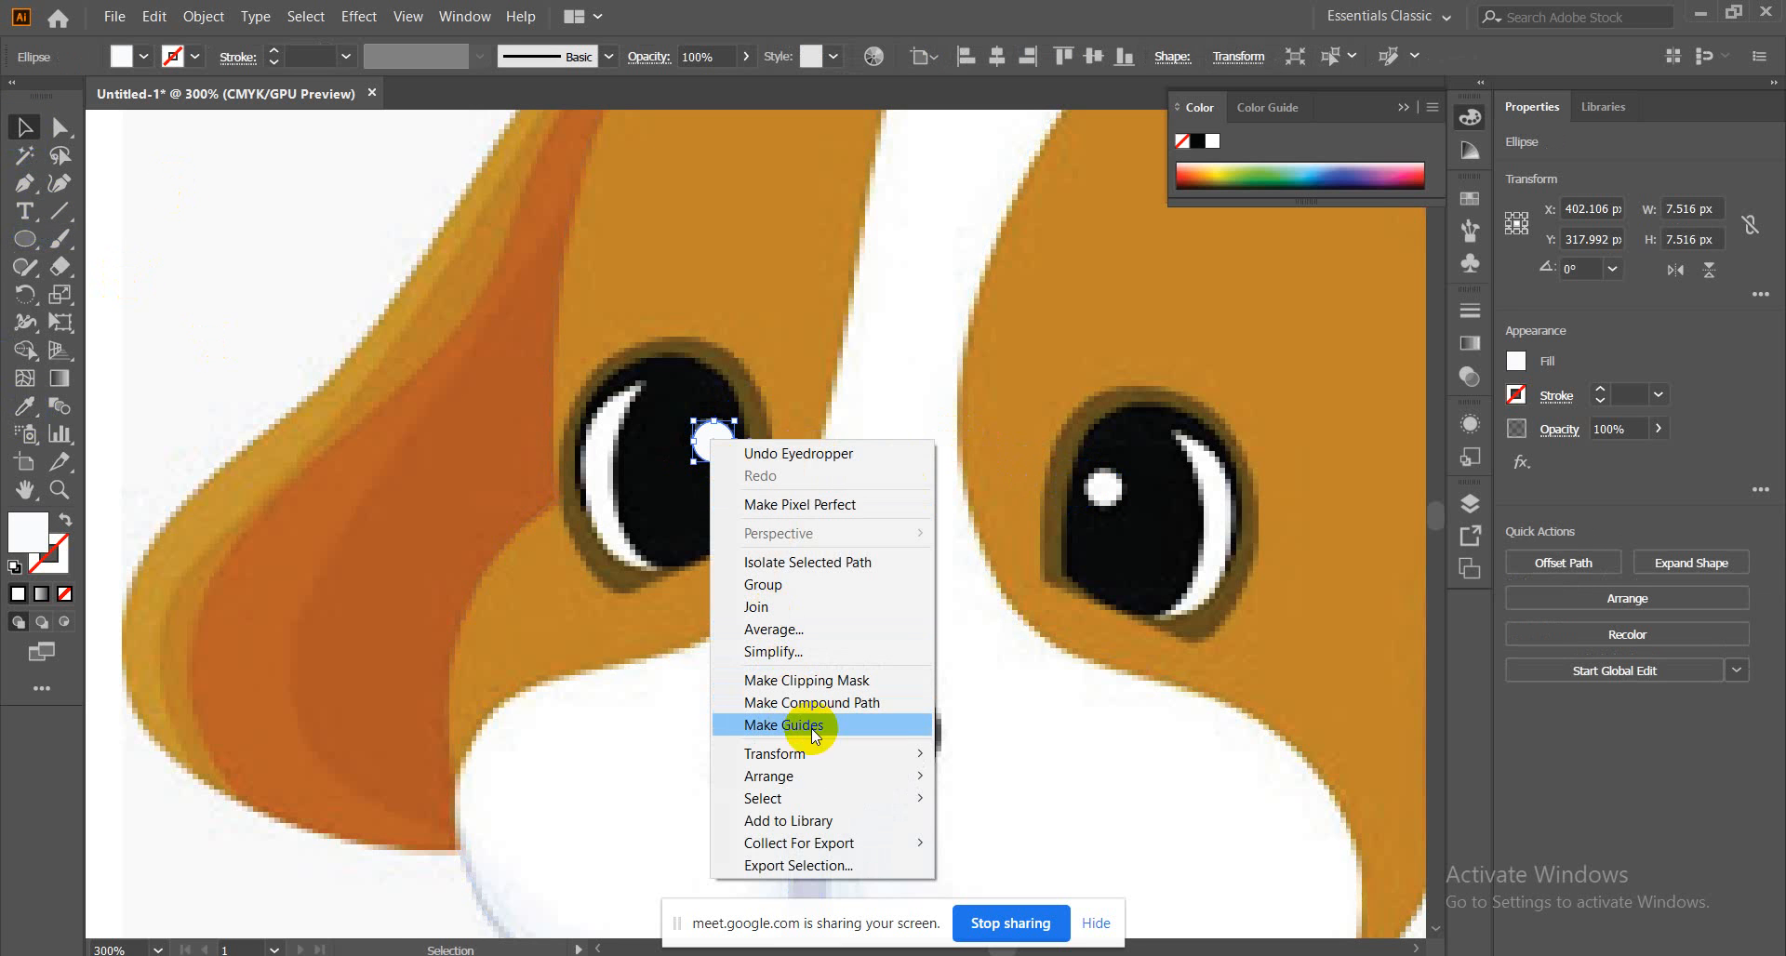
{"action": "mouse_move", "coordinate": [818, 775]}
{"action": "left_click", "coordinate": [989, 842]}
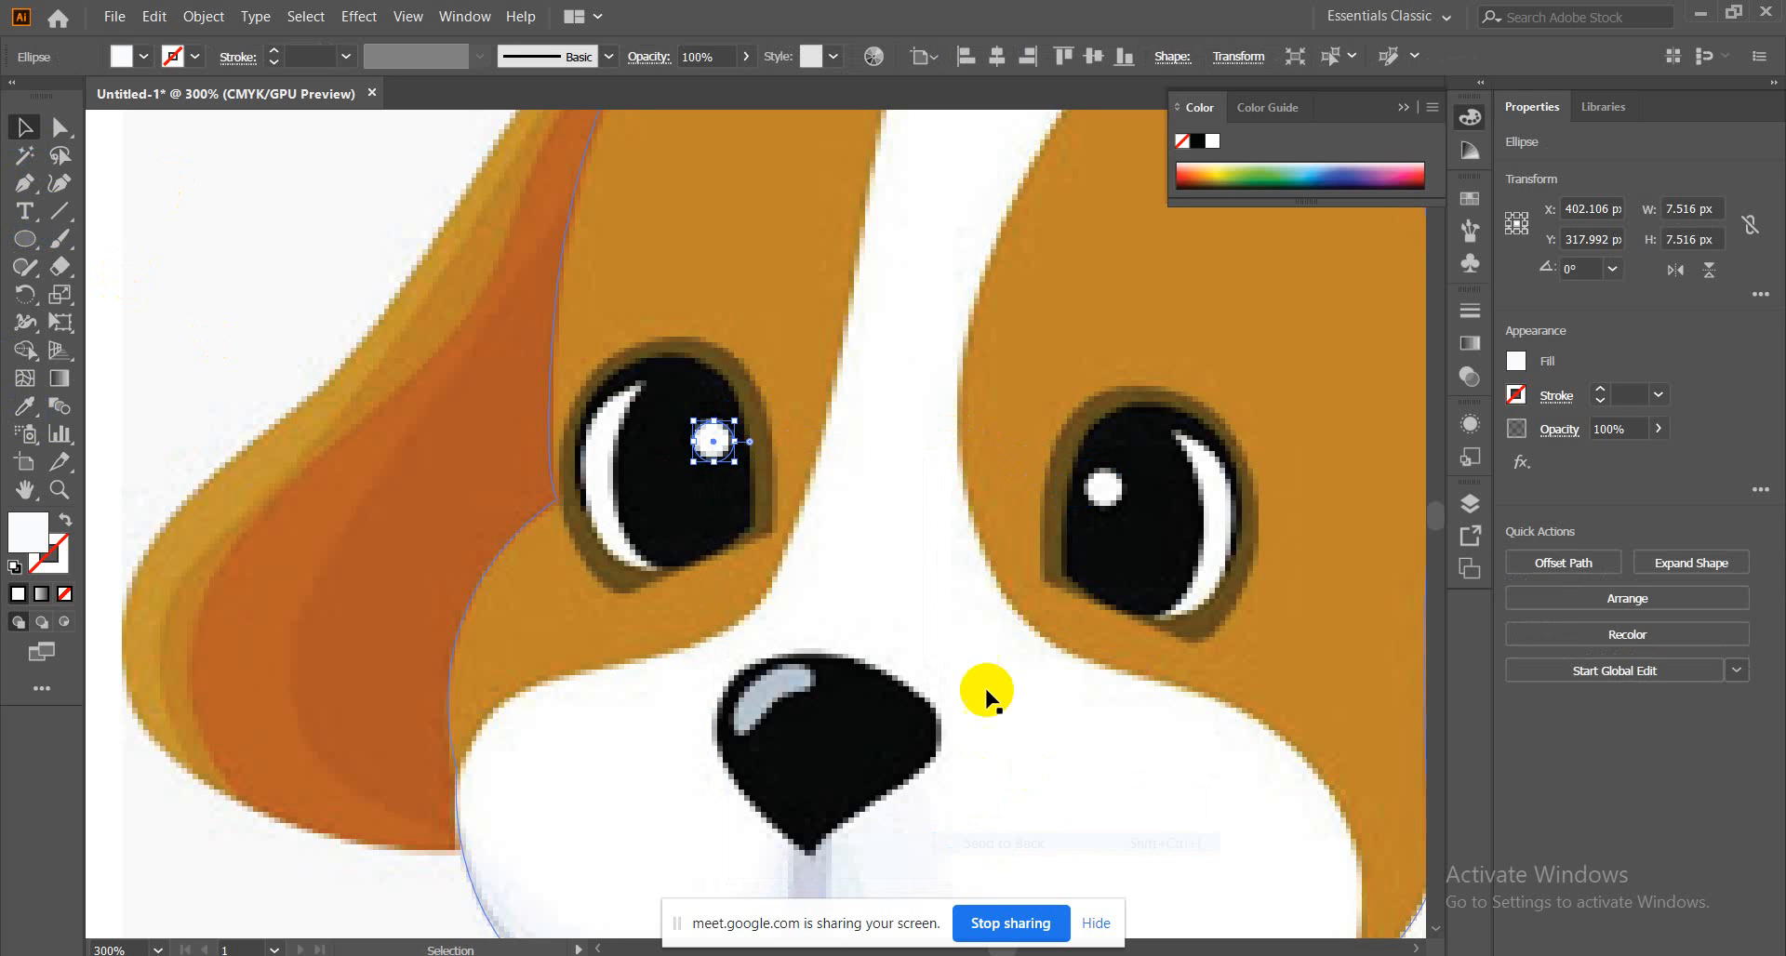
{"action": "left_click", "coordinate": [937, 575]}
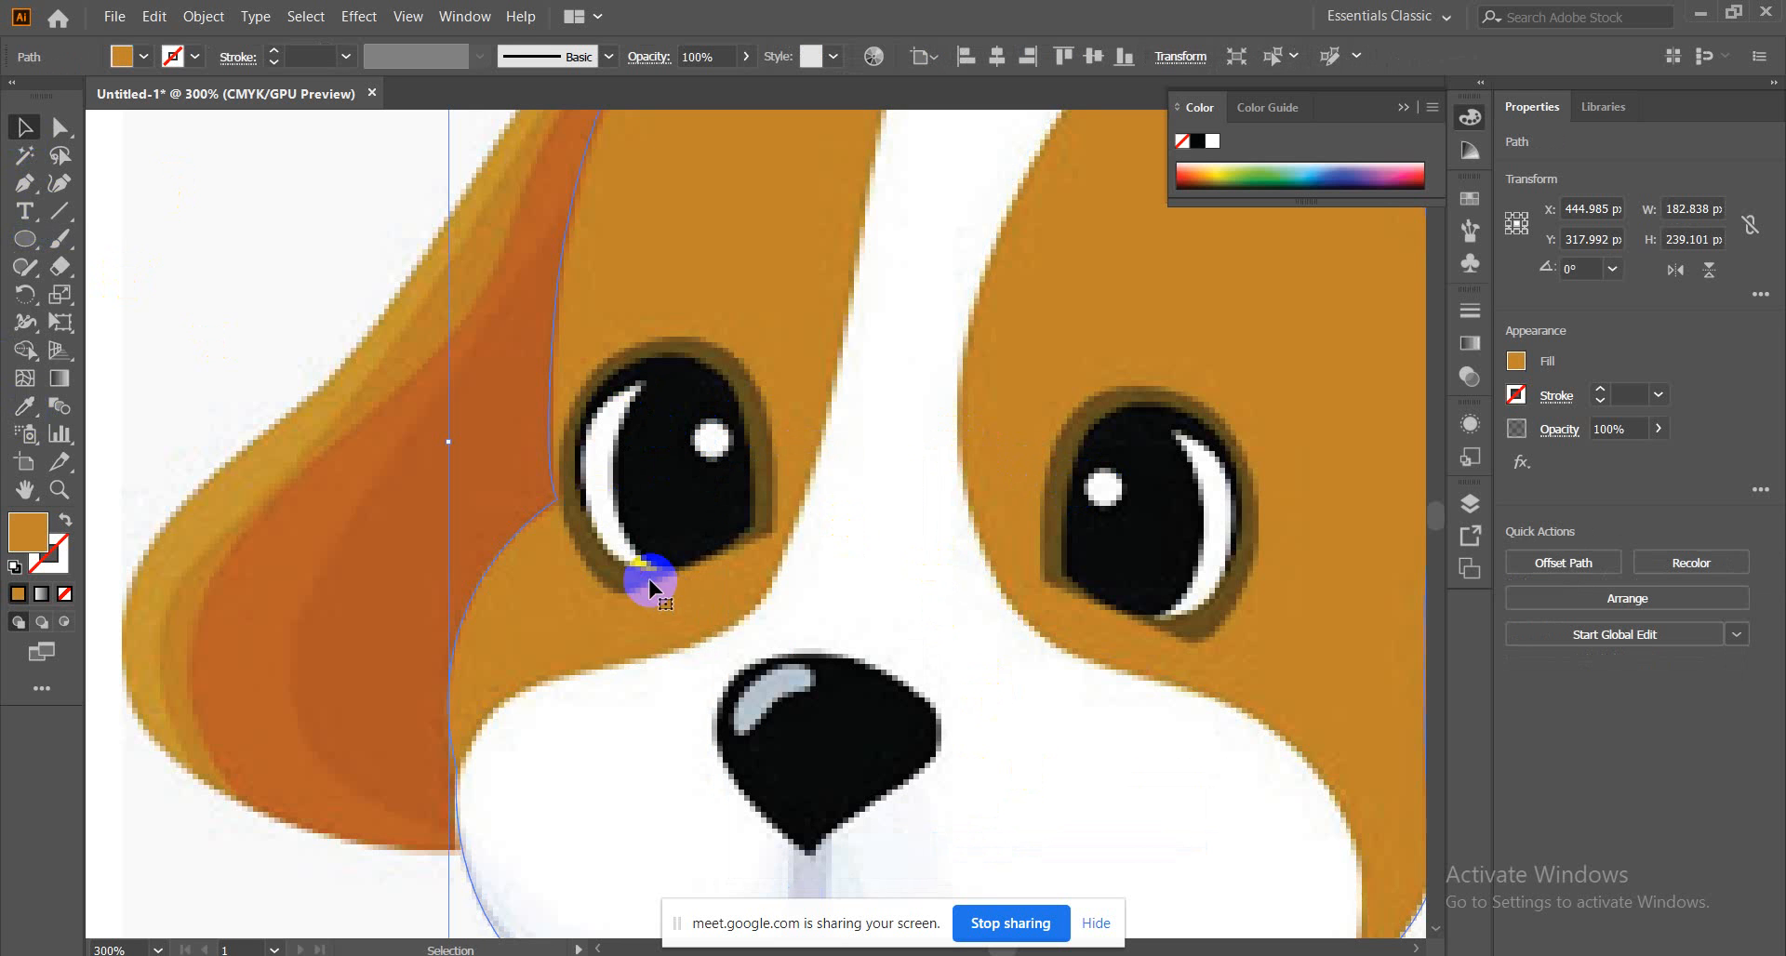
Trace the white crescent along the outer side of the left eye as a closed curved Pen tool path
{"action": "left_click", "coordinate": [24, 184]}
{"action": "left_click_drag", "start_coordinate": [664, 517], "coordinate": [665, 575]}
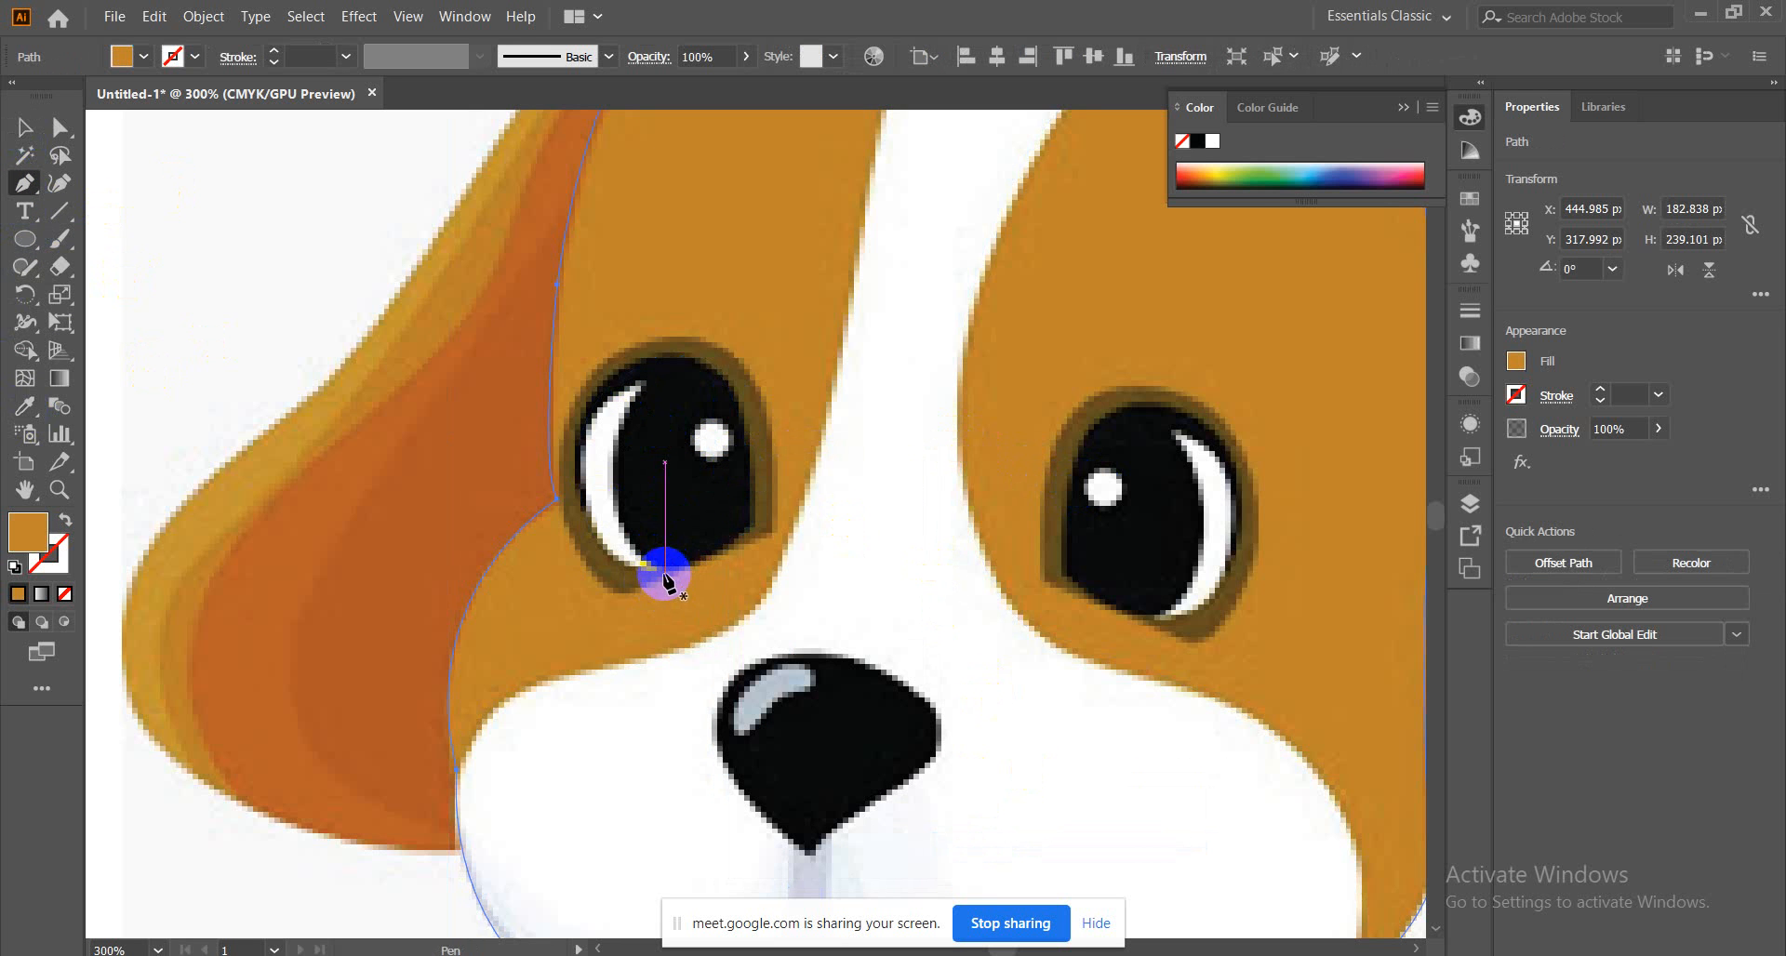
{"action": "left_click_drag", "start_coordinate": [648, 381], "coordinate": [711, 280]}
{"action": "left_click", "coordinate": [646, 384]}
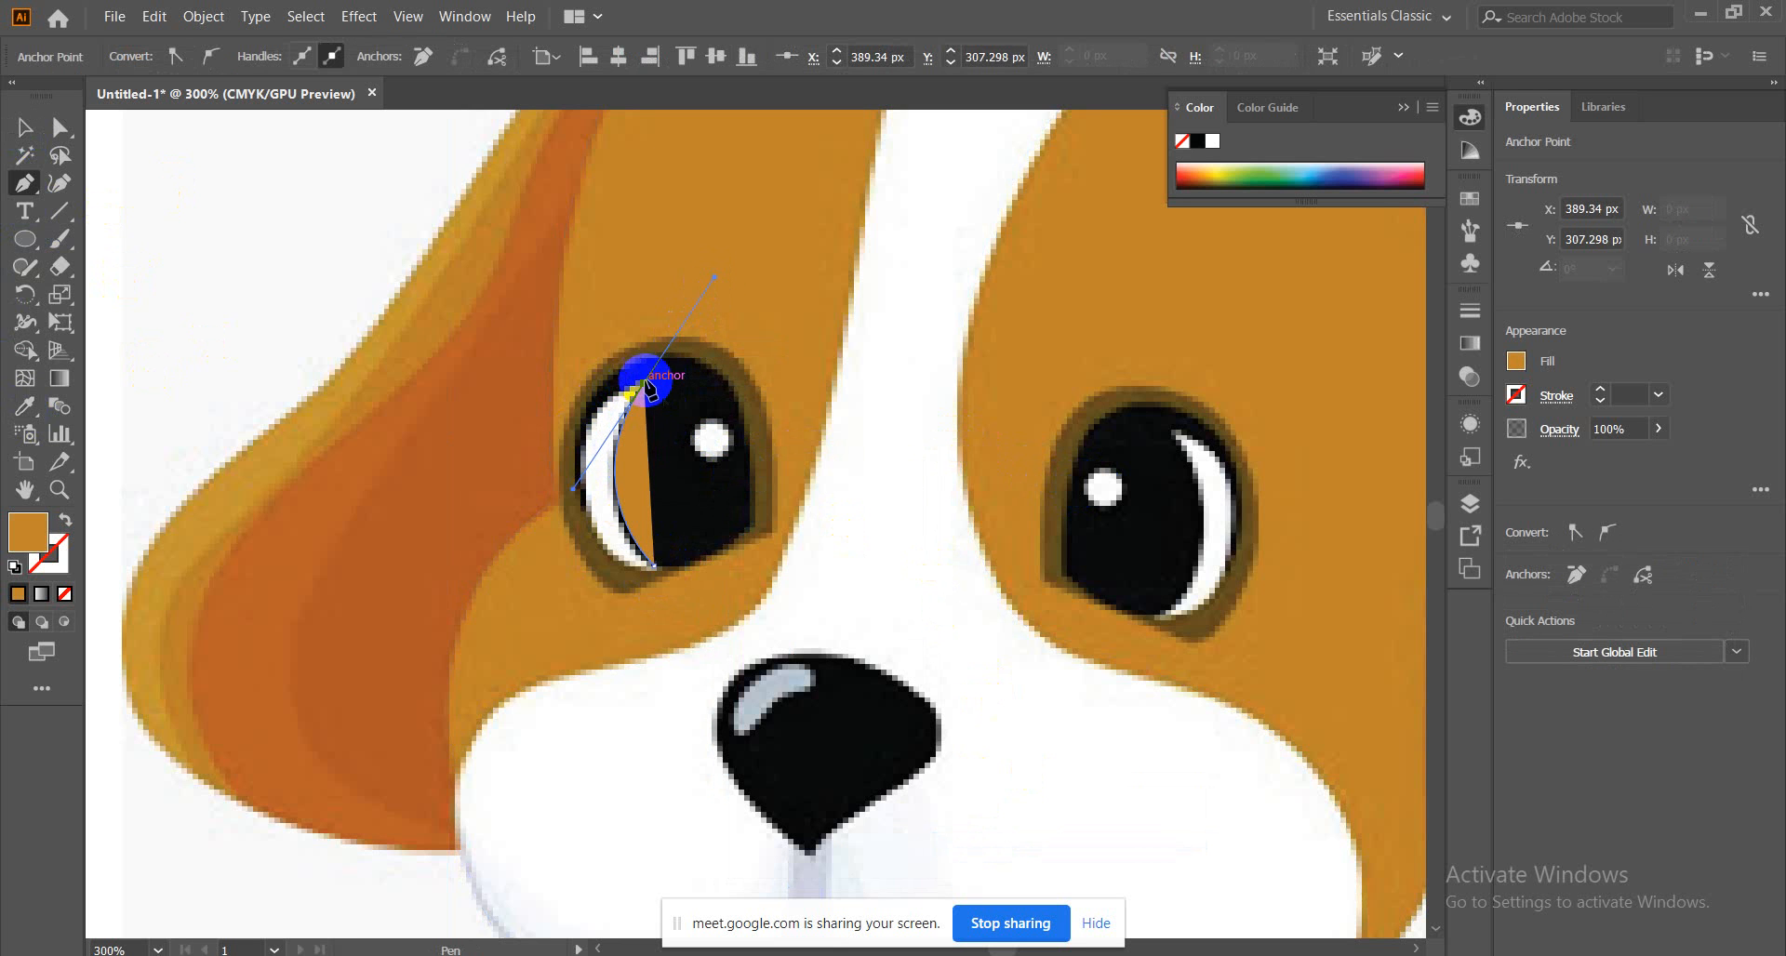
{"action": "left_click_drag", "start_coordinate": [646, 383], "coordinate": [589, 515]}
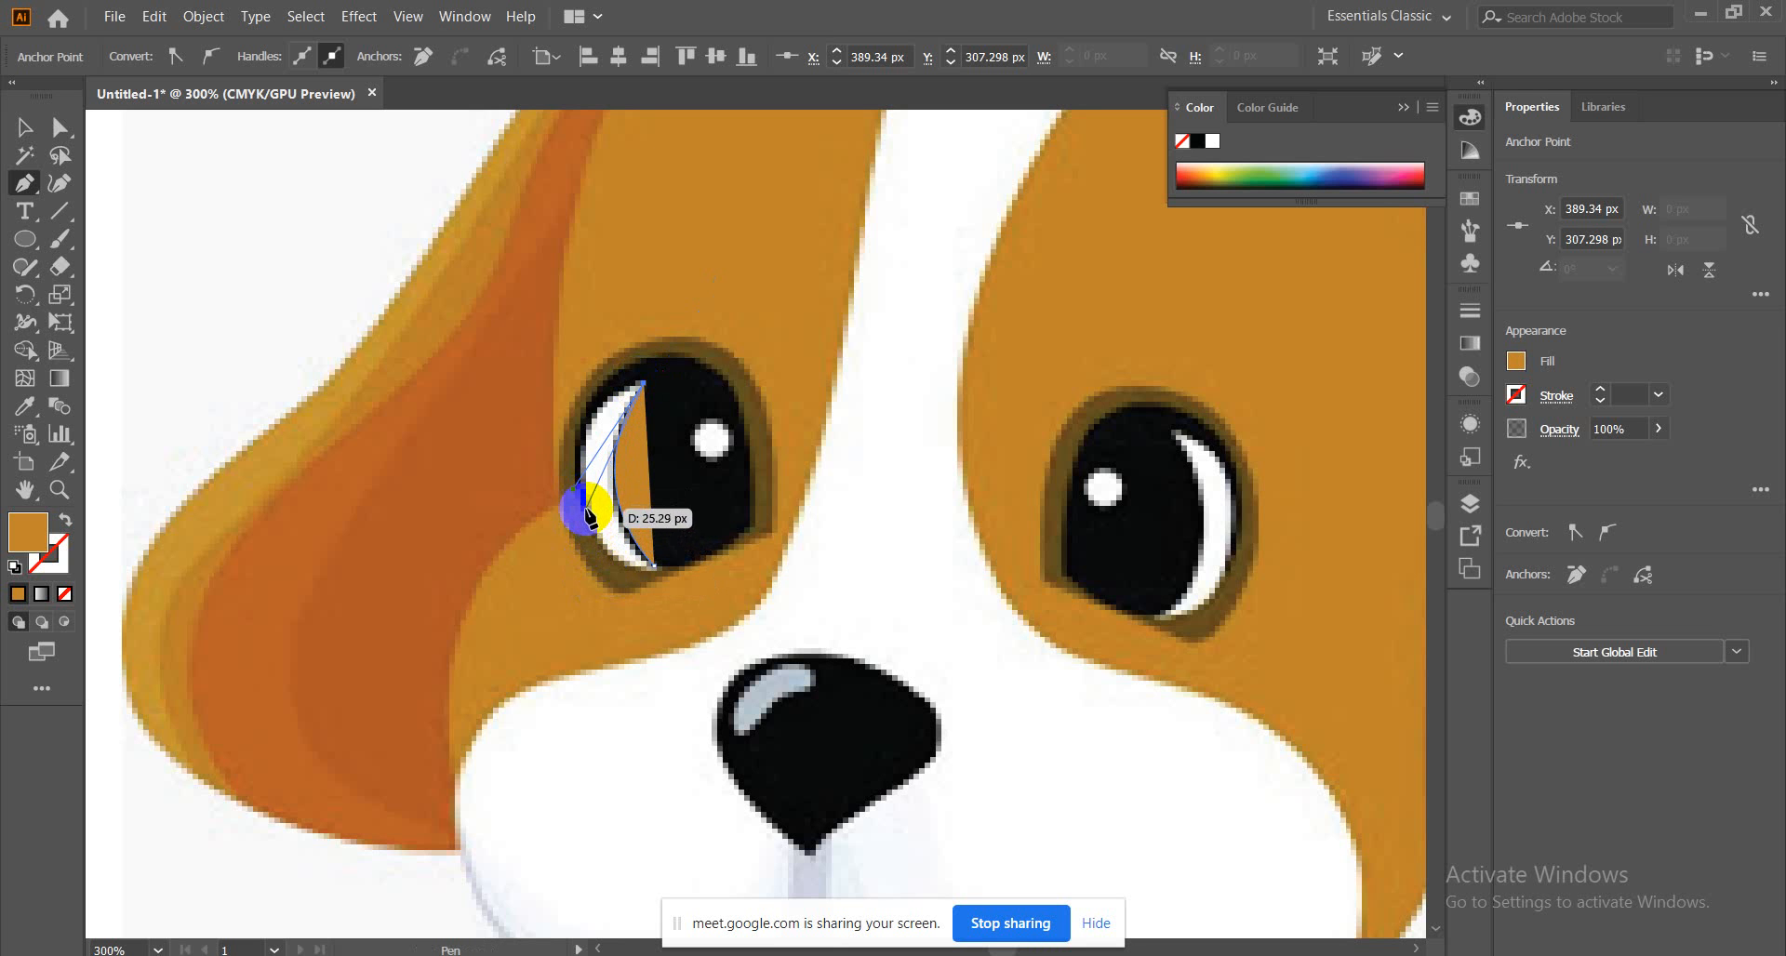
{"action": "left_click_drag", "start_coordinate": [614, 603], "coordinate": [613, 621]}
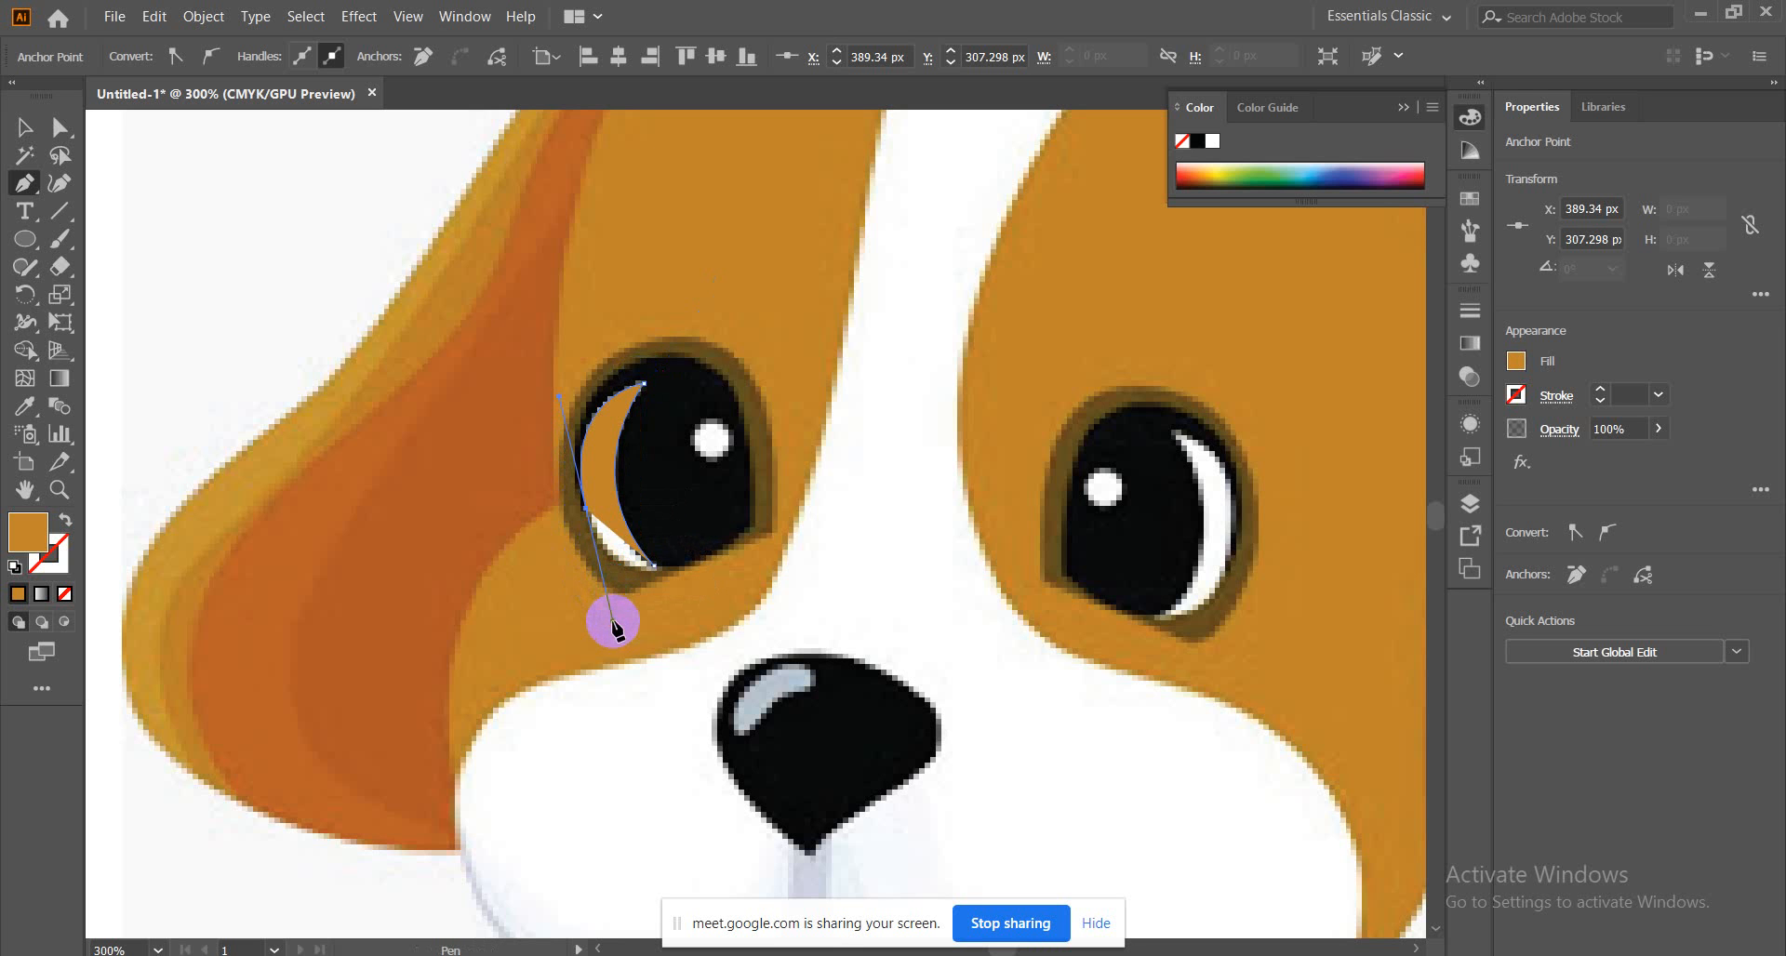
{"action": "left_click", "coordinate": [585, 505]}
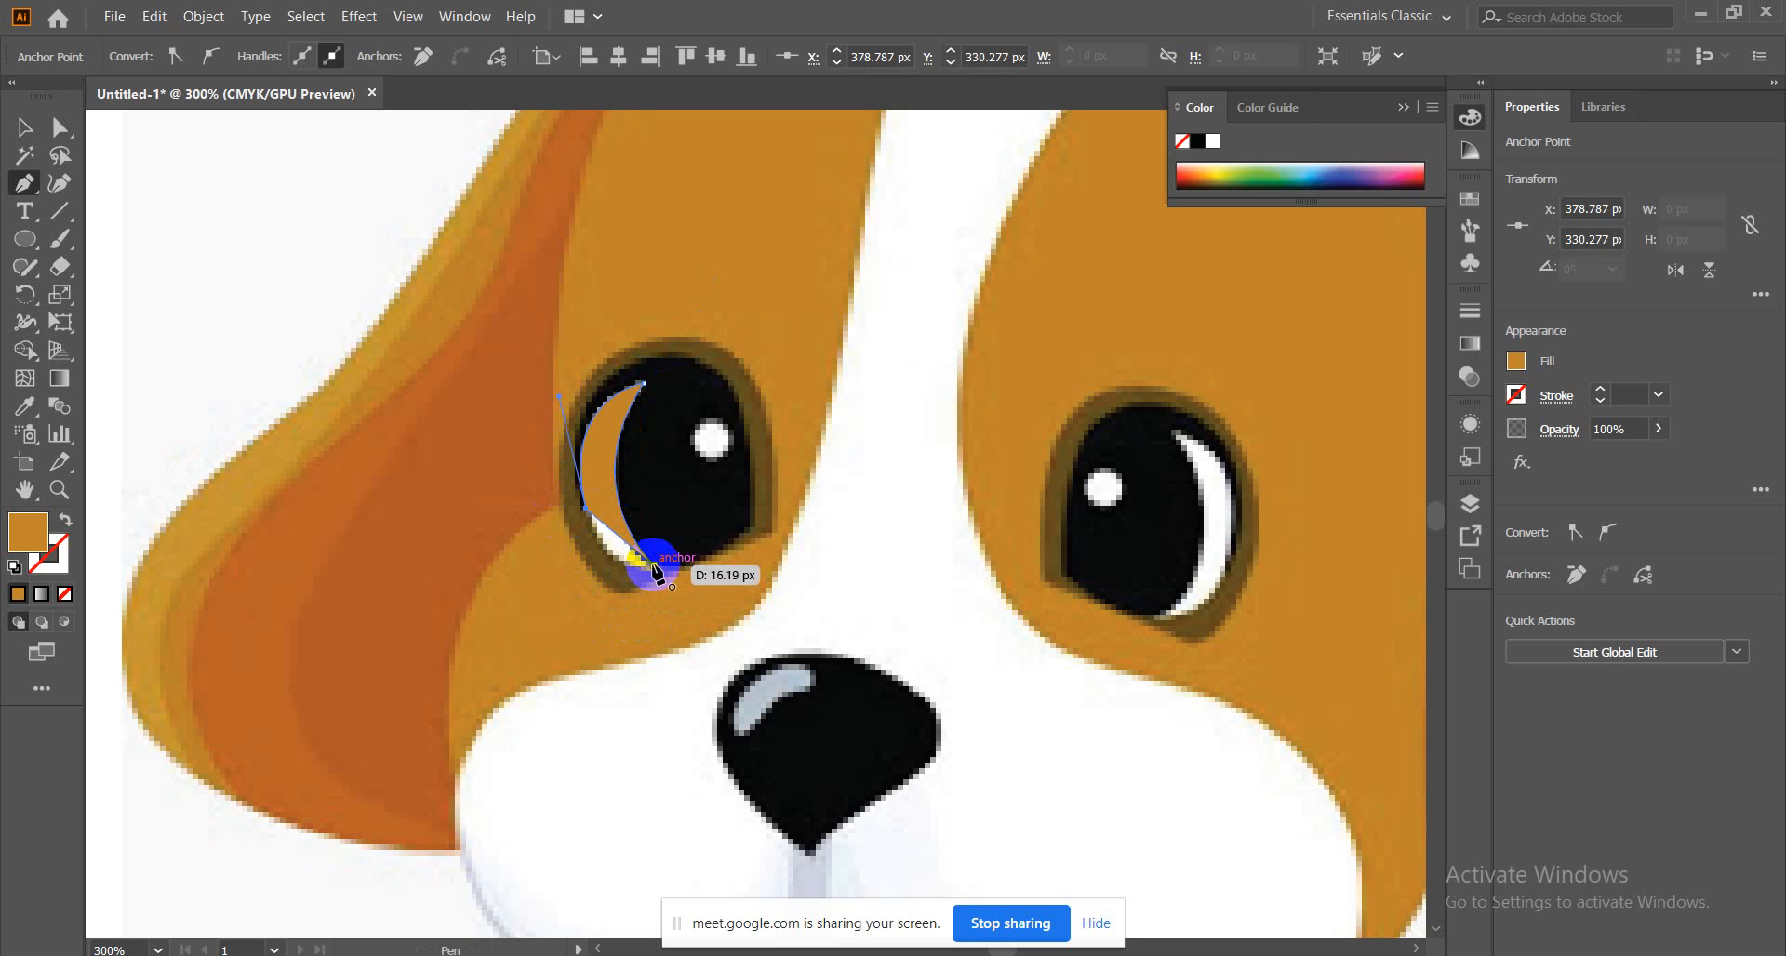
{"action": "left_click", "coordinate": [655, 565]}
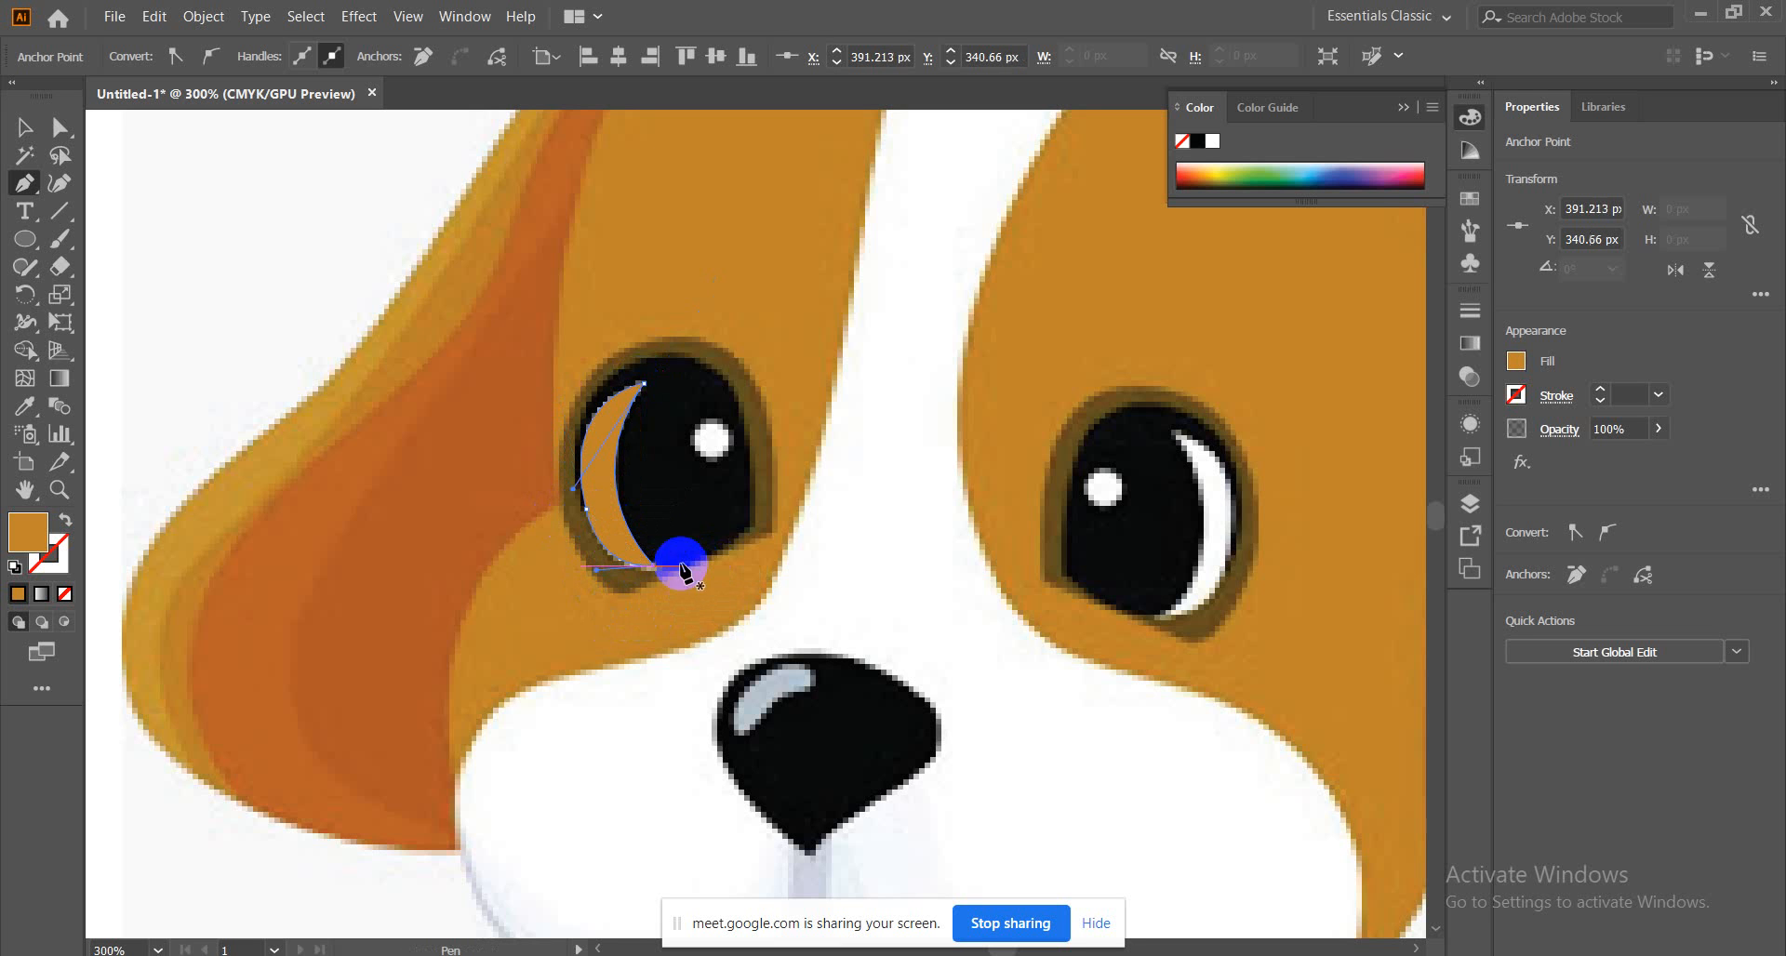
Fill the left eye's crescent with white sampled from the right eye's crescent
{"action": "left_click", "coordinate": [24, 126]}
{"action": "left_click", "coordinate": [25, 405]}
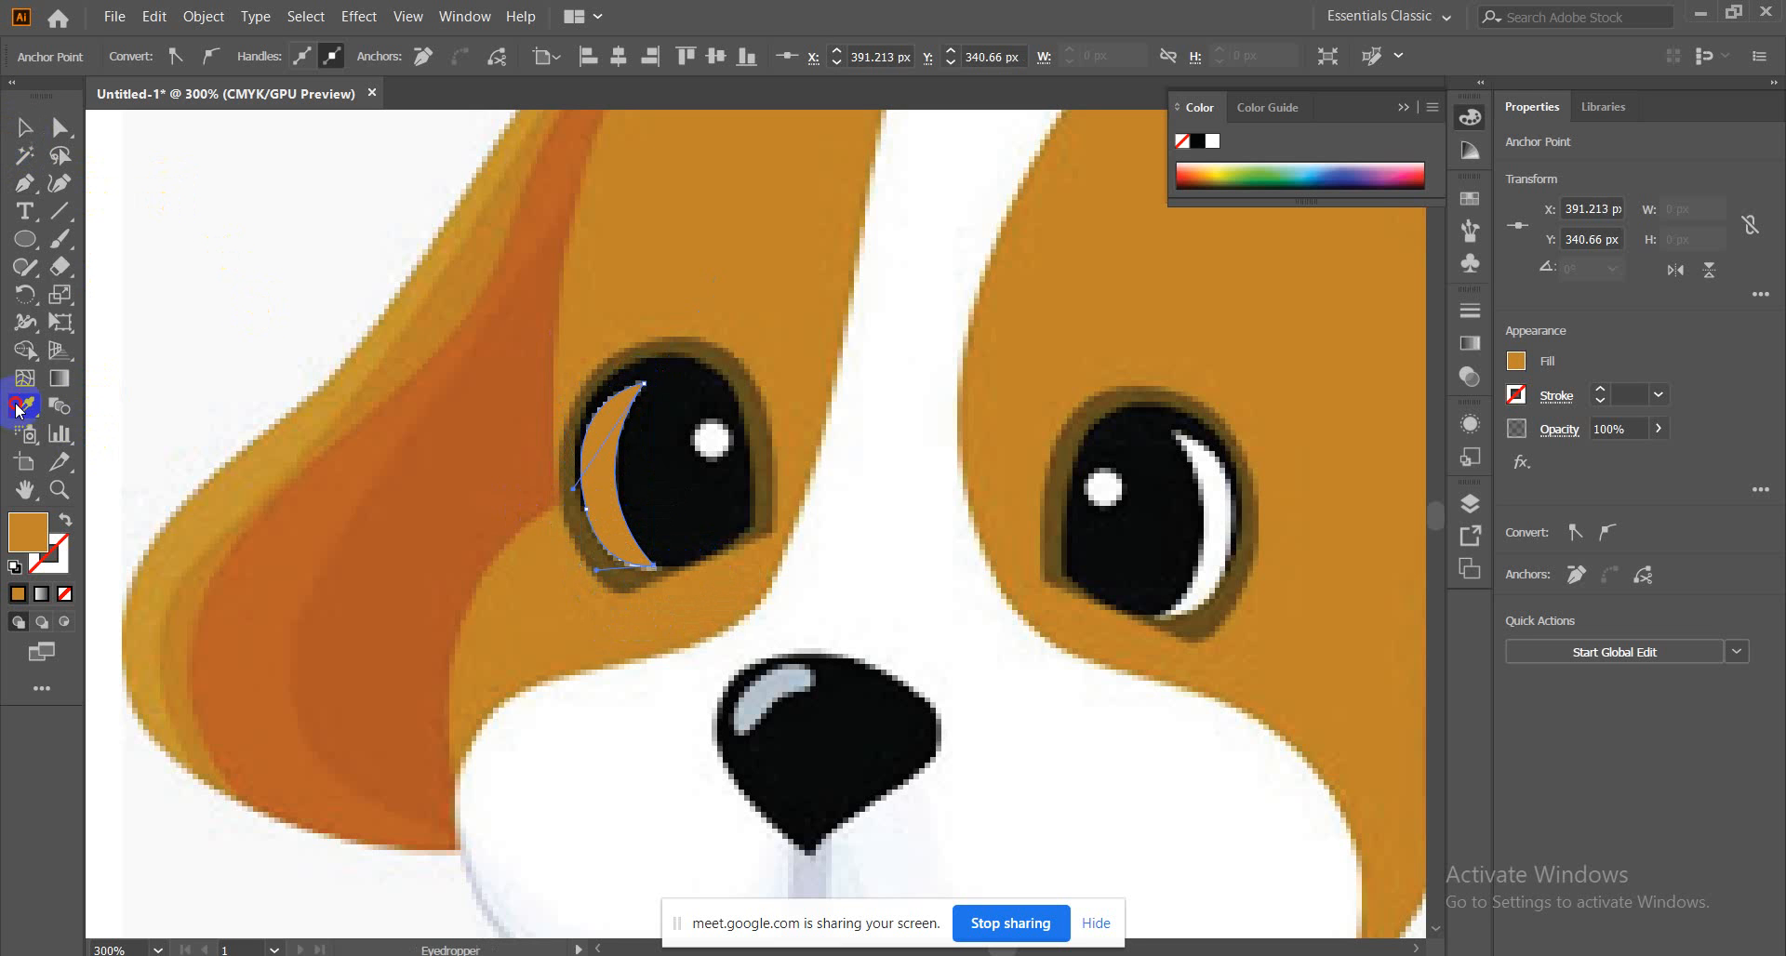
{"action": "left_click", "coordinate": [1202, 498]}
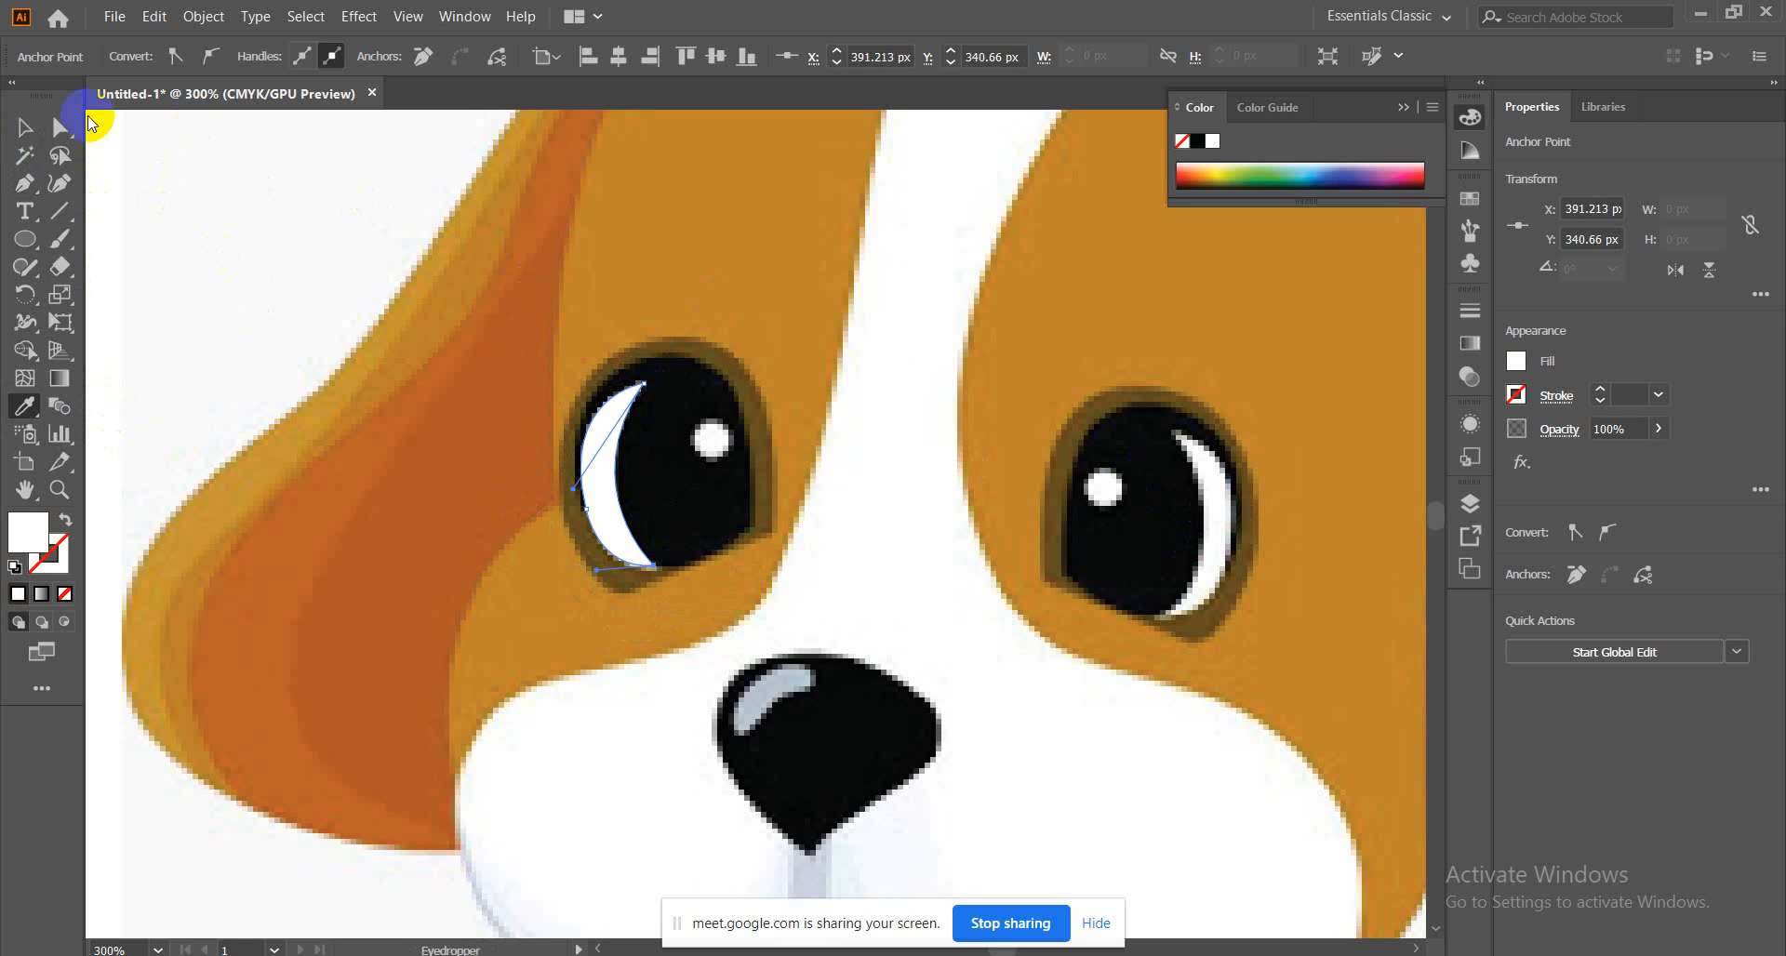
Send the white crescent of the left eye to the back, behind the reference image, and clear the selection
{"action": "left_click", "coordinate": [24, 126]}
{"action": "left_click", "coordinate": [602, 451]}
{"action": "right_click", "coordinate": [603, 451]}
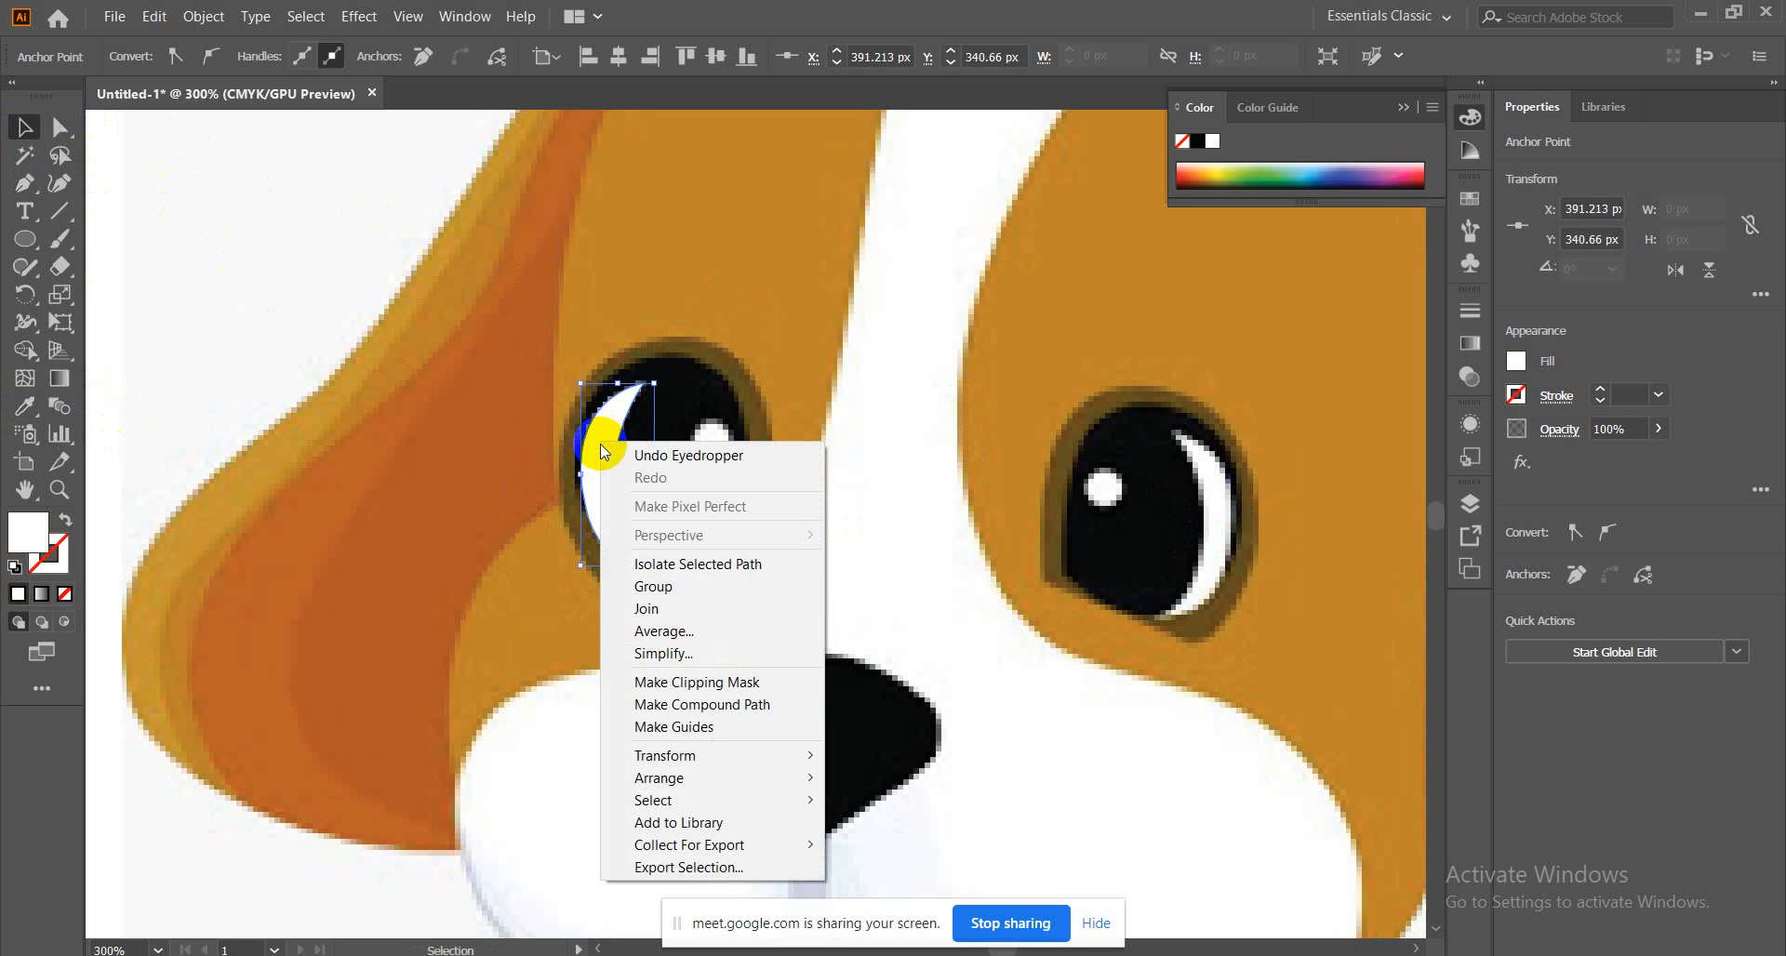
{"action": "mouse_move", "coordinate": [827, 792]}
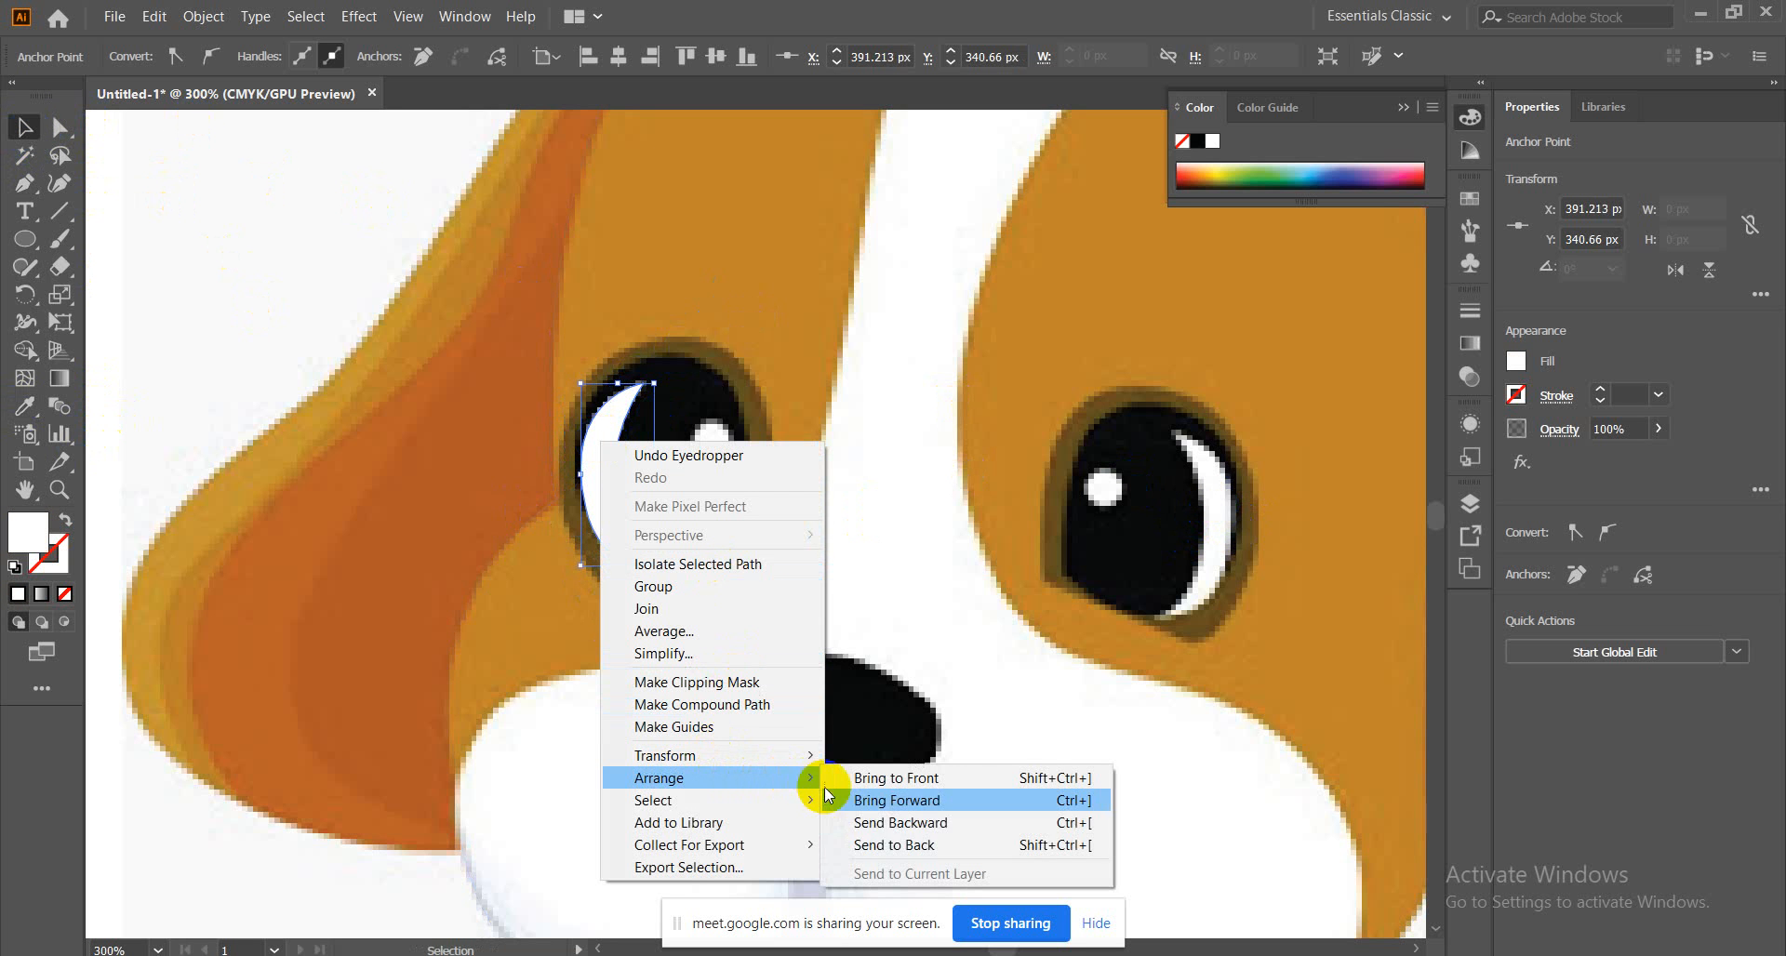
{"action": "left_click", "coordinate": [884, 846]}
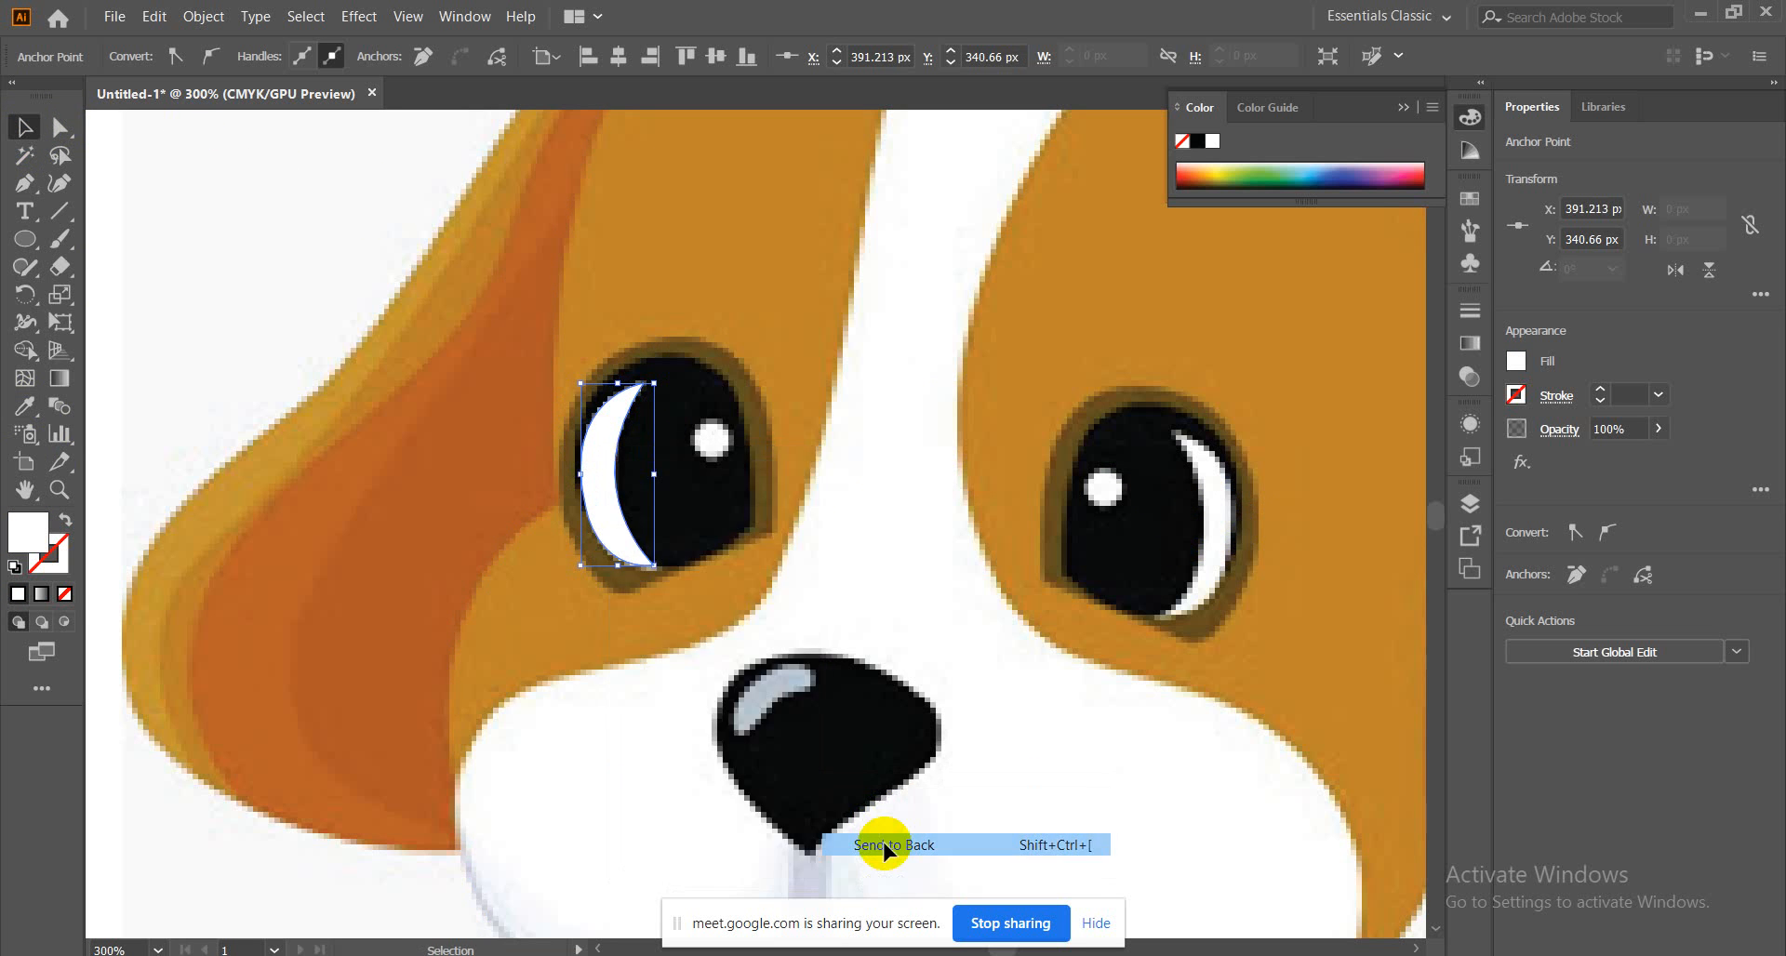
{"action": "left_click", "coordinate": [893, 558]}
{"action": "key", "text": "ctrl+1"}
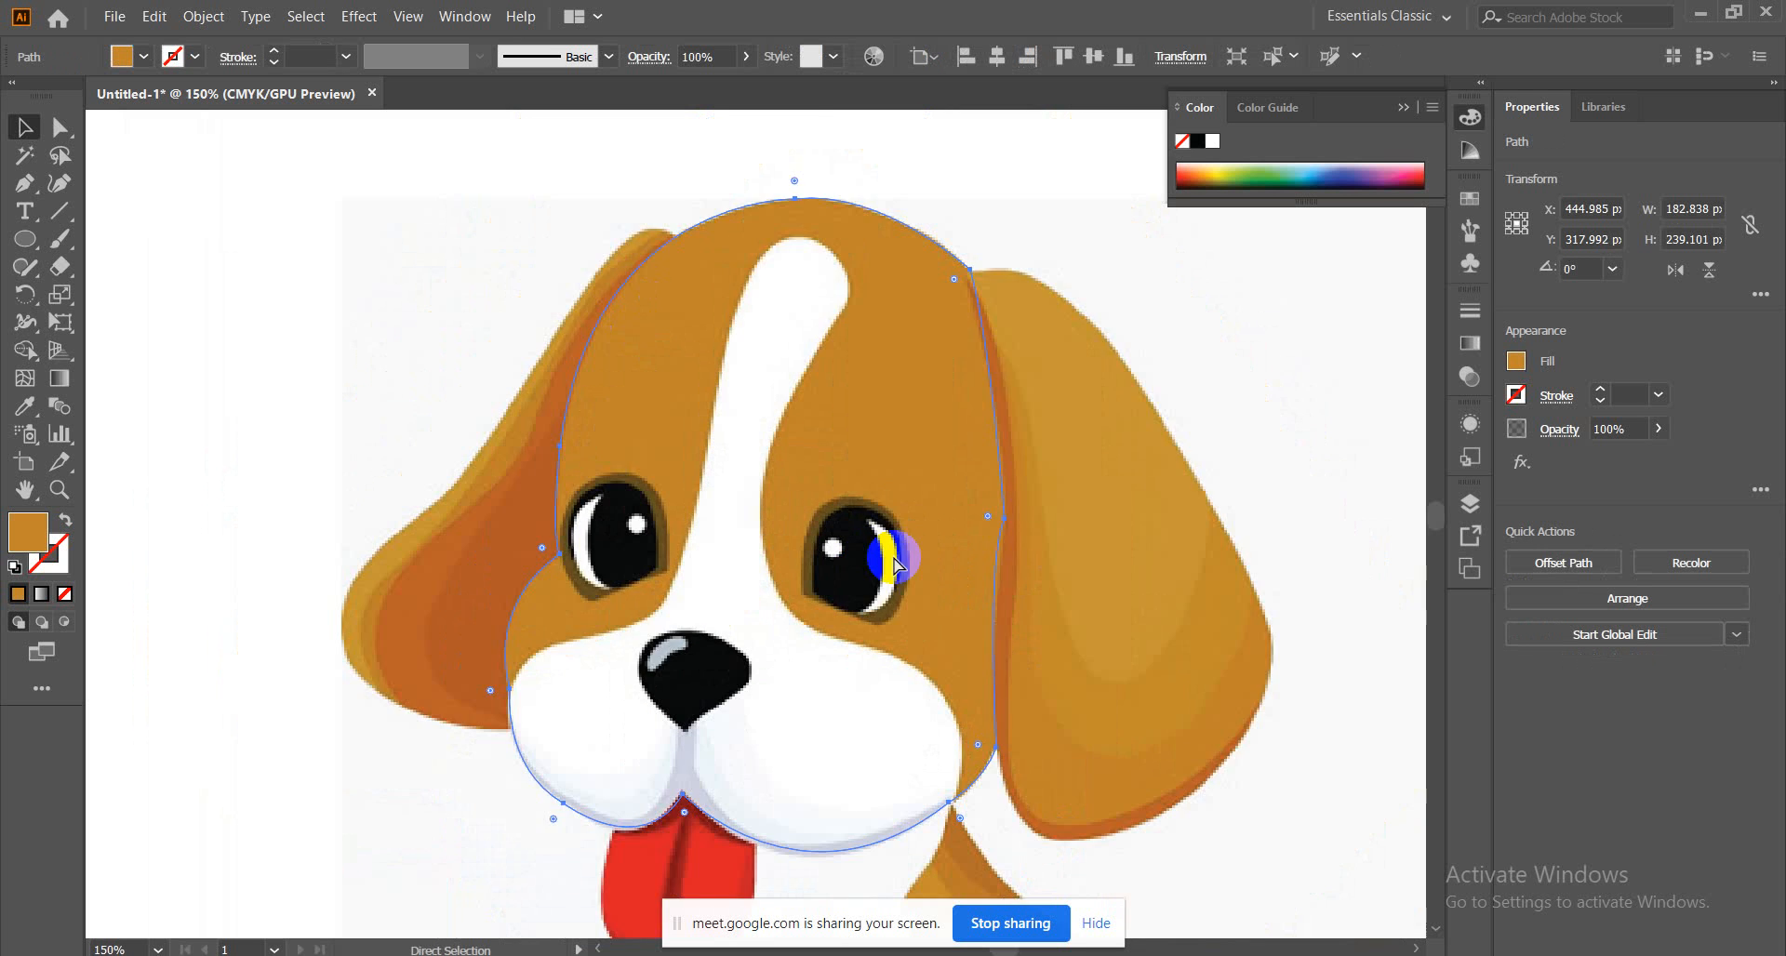
{"action": "left_click", "coordinate": [1175, 399]}
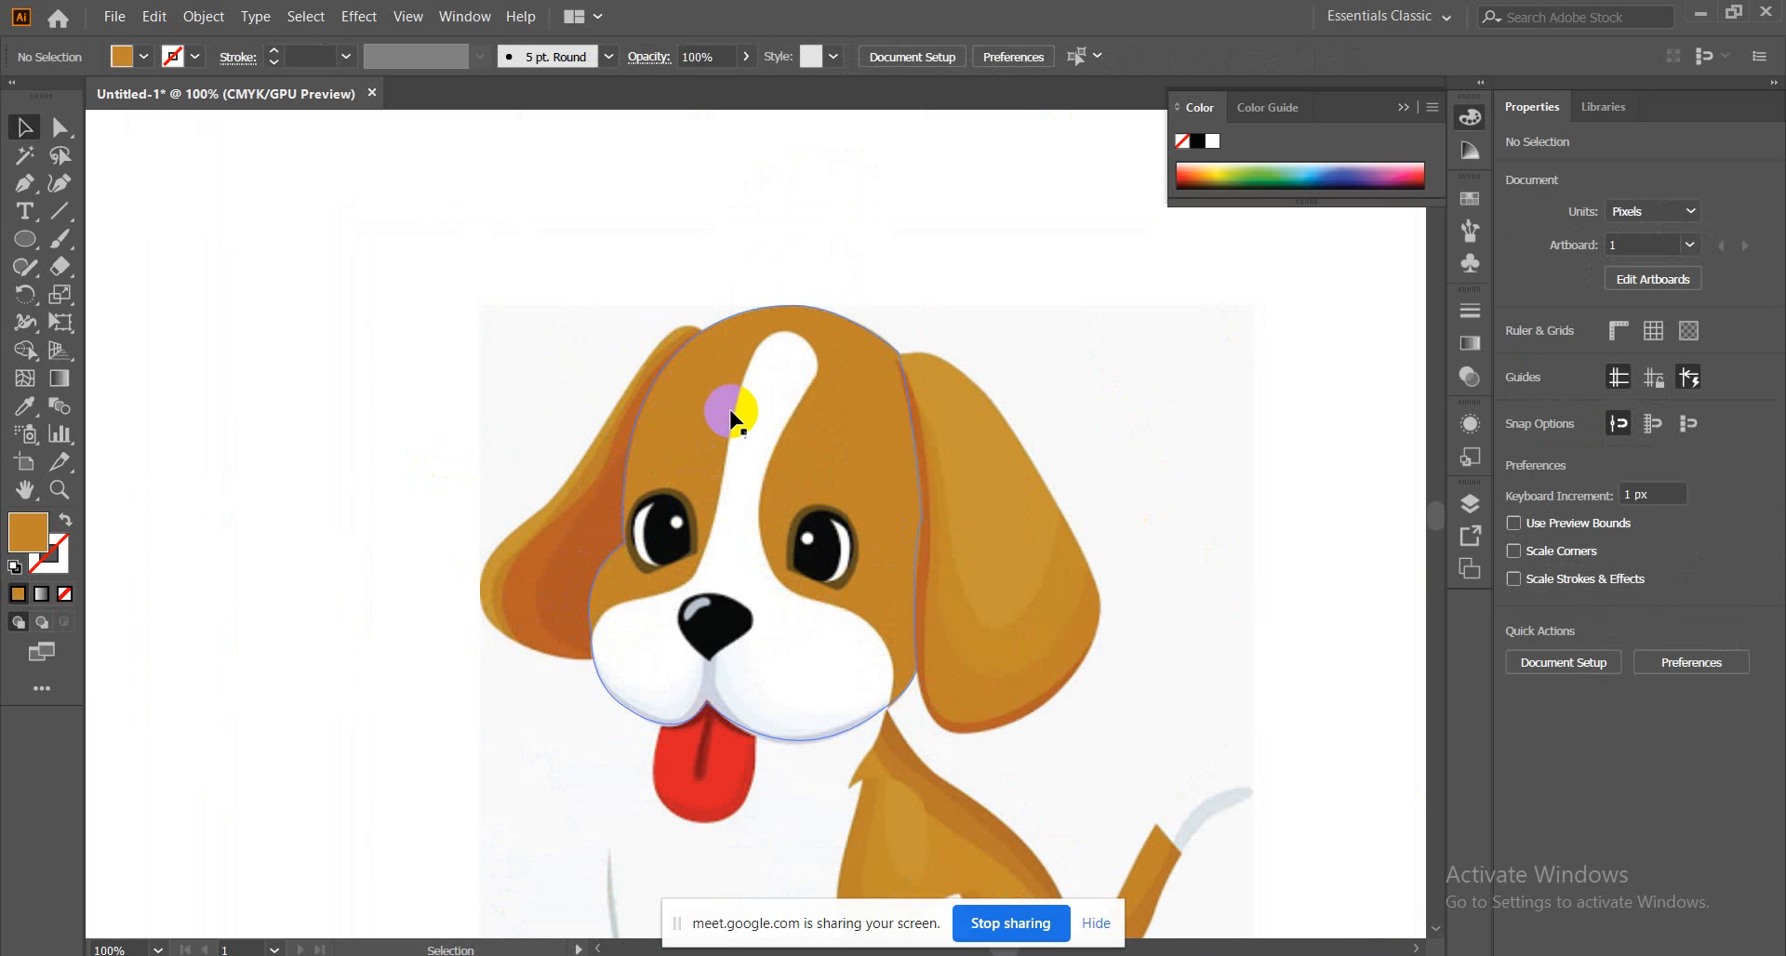
{"action": "scroll", "coordinate": [735, 419], "scroll_direction": "down", "scroll_amount": 2}
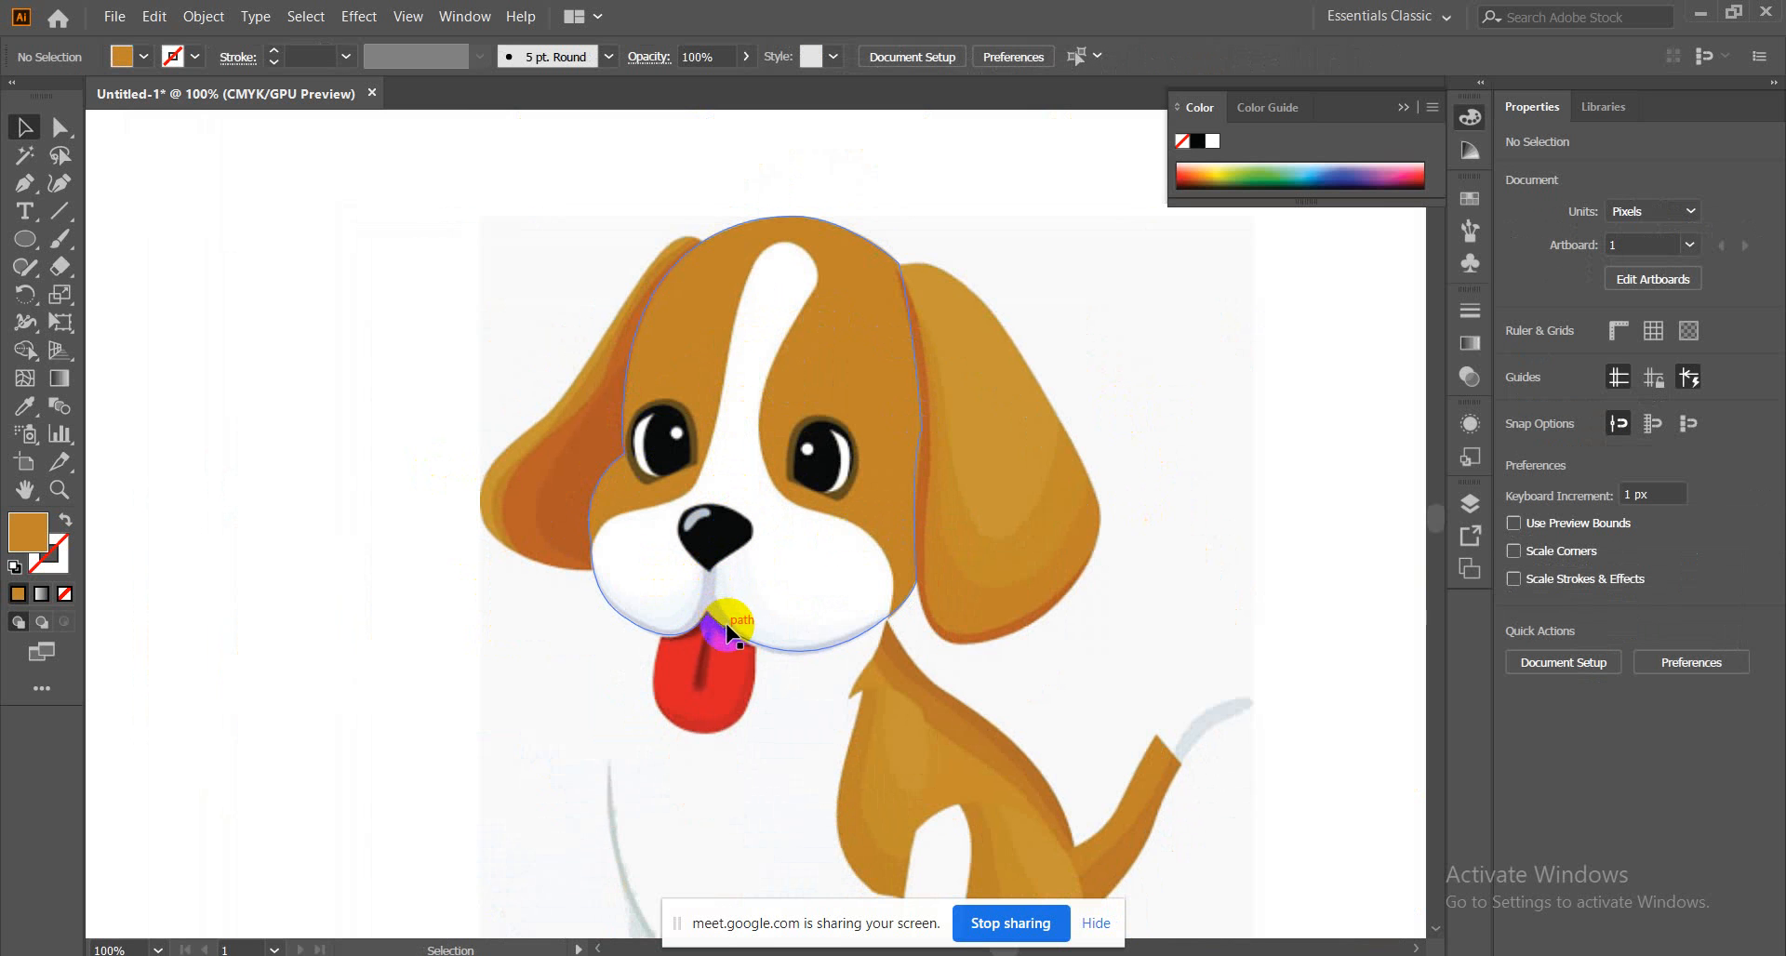
Start a Pen tool path at the top of the left ear and trace the upper outer edge, ending in a corner point
{"action": "scroll", "coordinate": [792, 632], "scroll_direction": "down", "scroll_amount": 4}
{"action": "scroll", "coordinate": [792, 631], "scroll_direction": "up", "scroll_amount": 5}
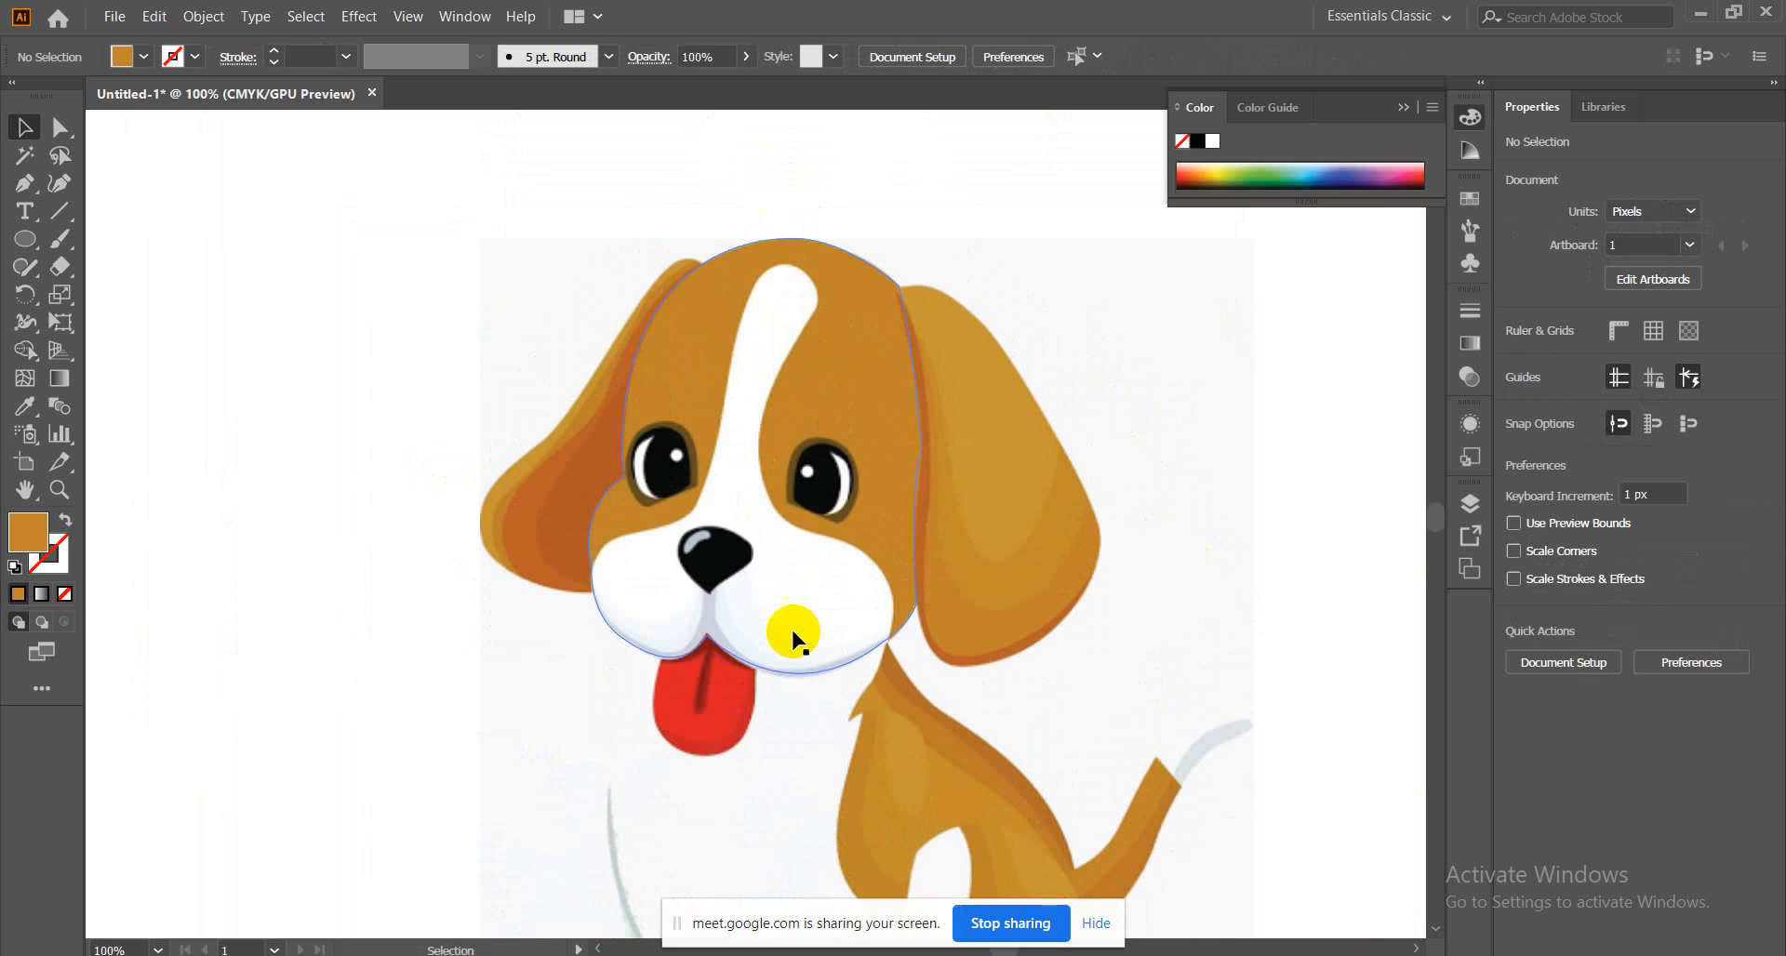
{"action": "scroll", "coordinate": [793, 633], "scroll_direction": "up", "scroll_amount": 1}
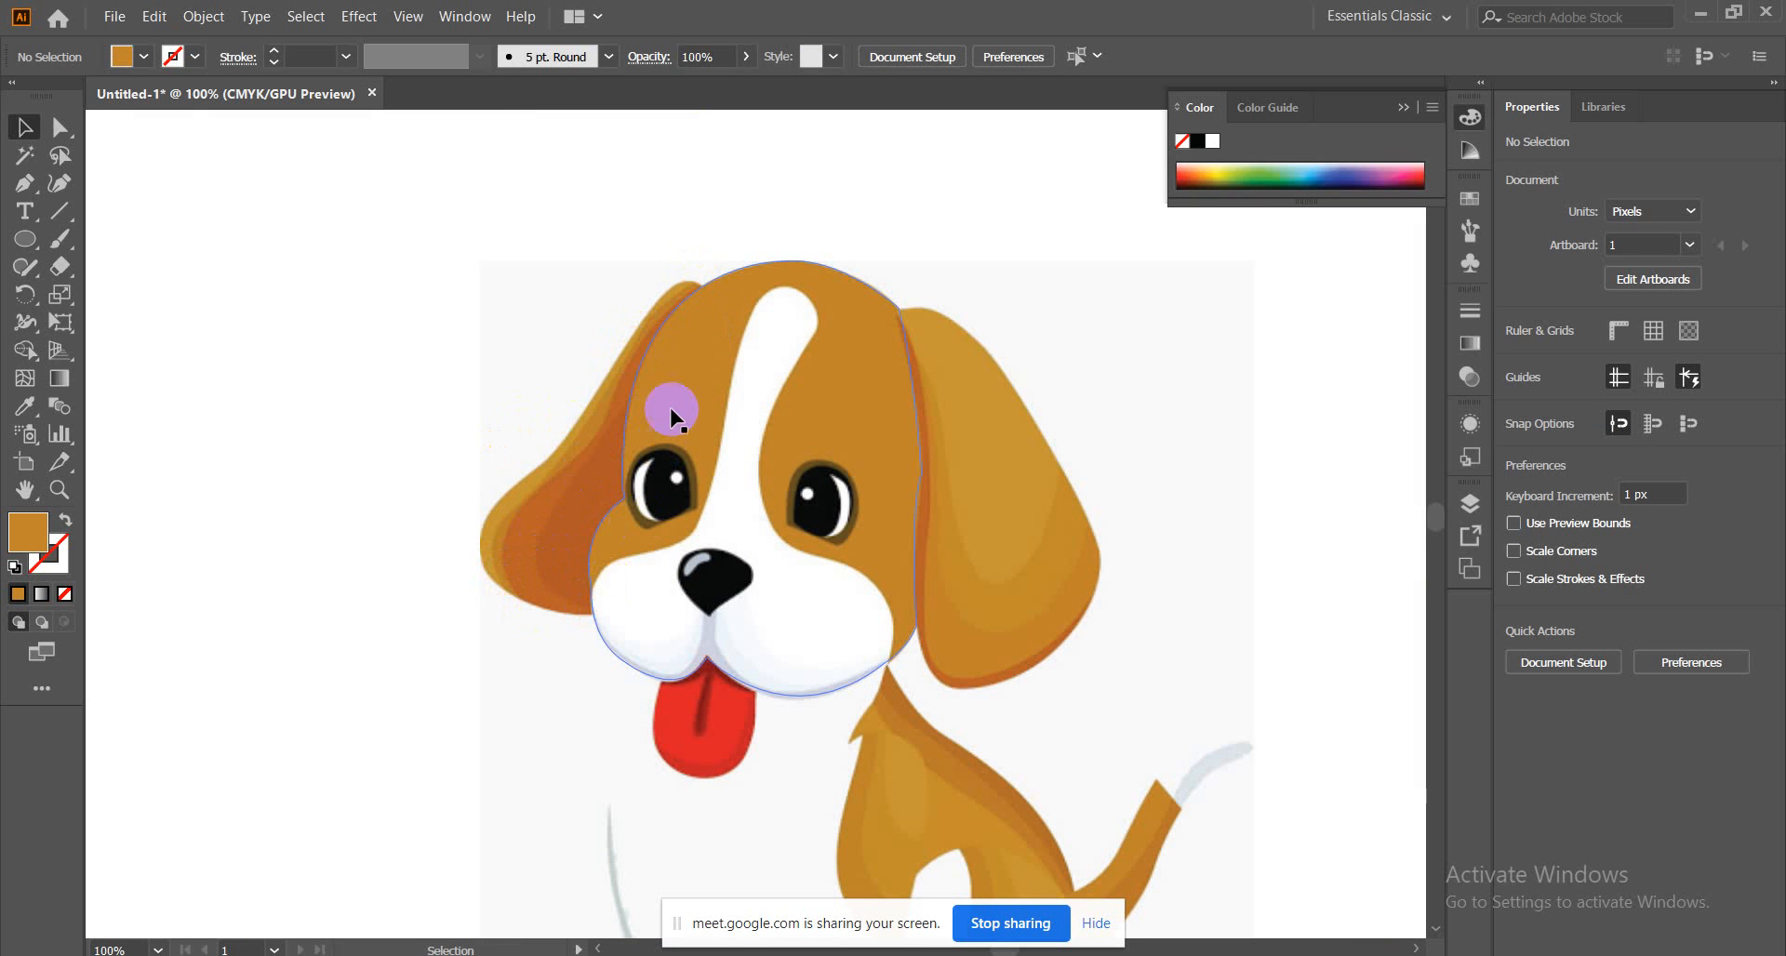
{"action": "left_click", "coordinate": [25, 183]}
{"action": "left_click", "coordinate": [702, 284]}
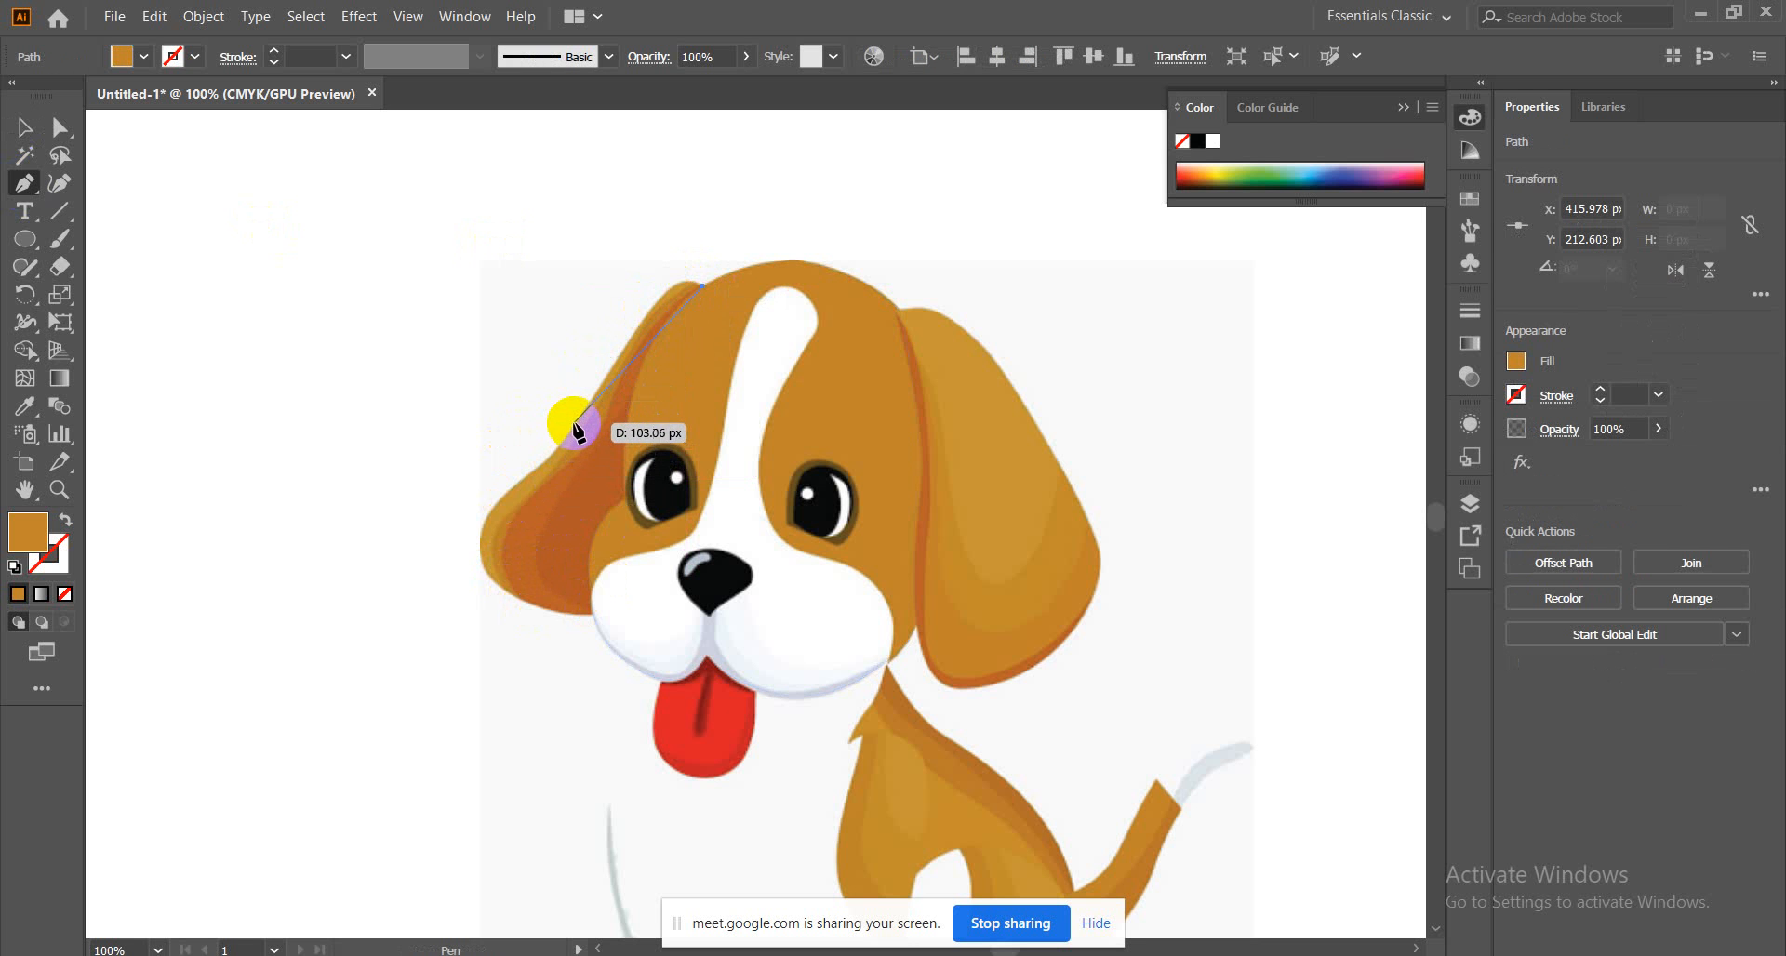
{"action": "left_click_drag", "start_coordinate": [580, 420], "coordinate": [487, 596]}
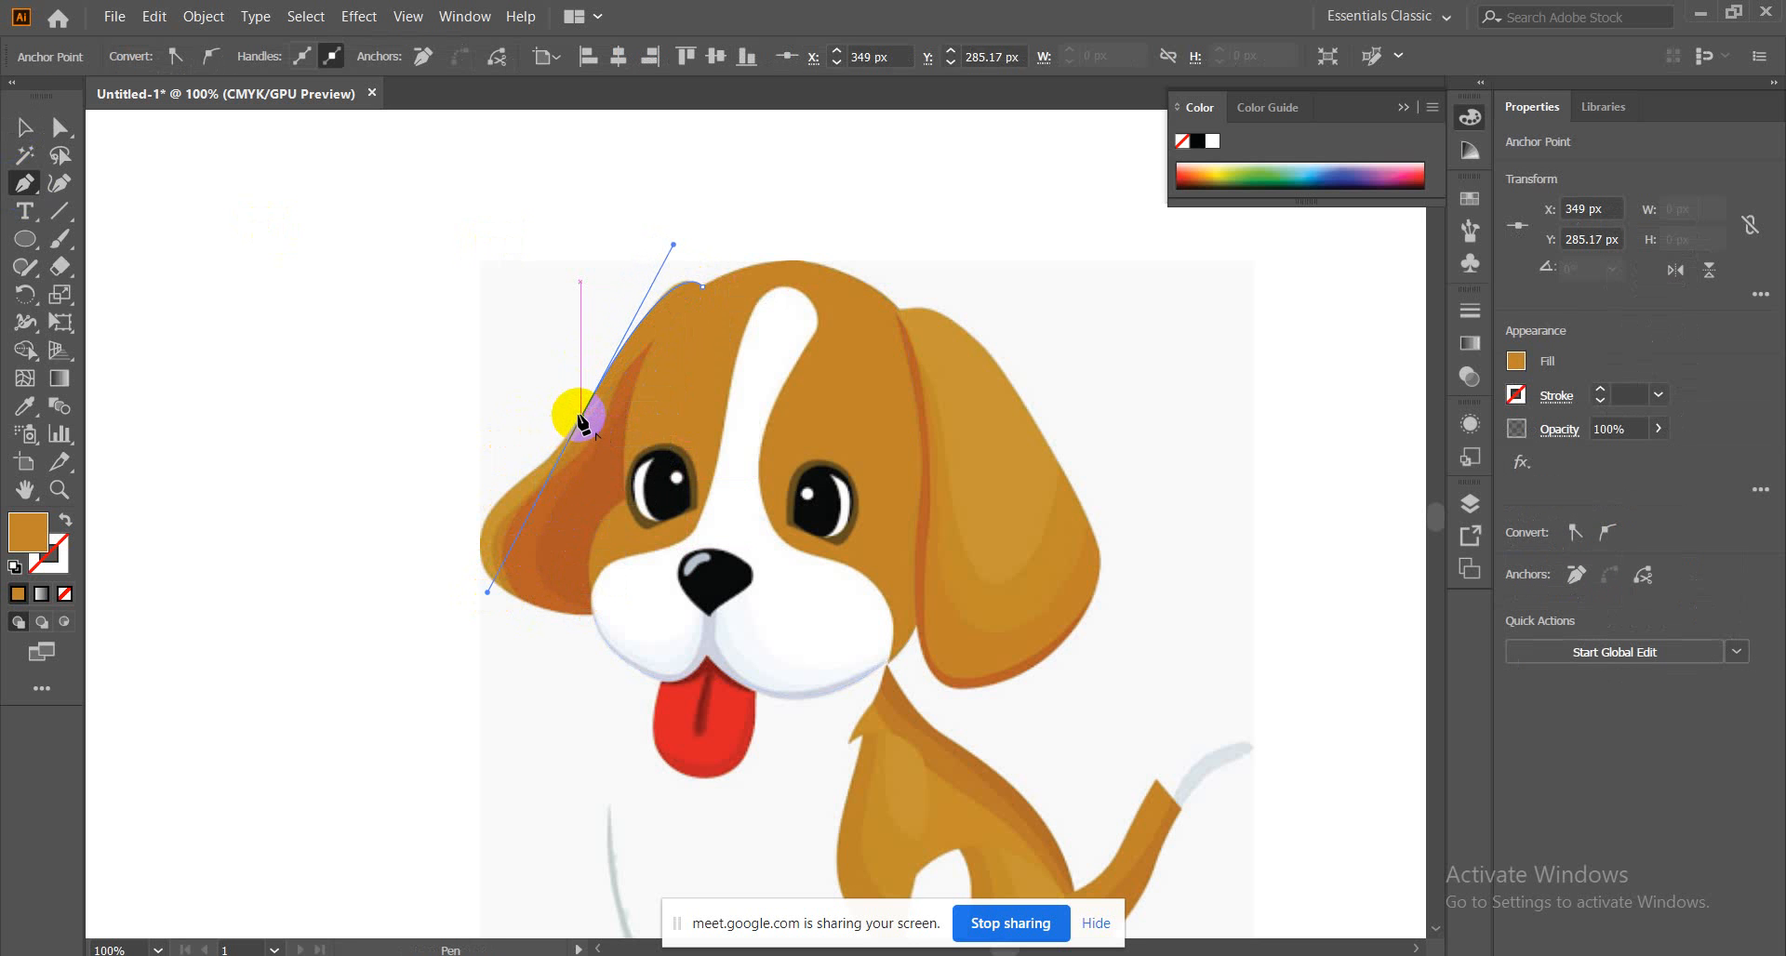
{"action": "left_click", "coordinate": [580, 420]}
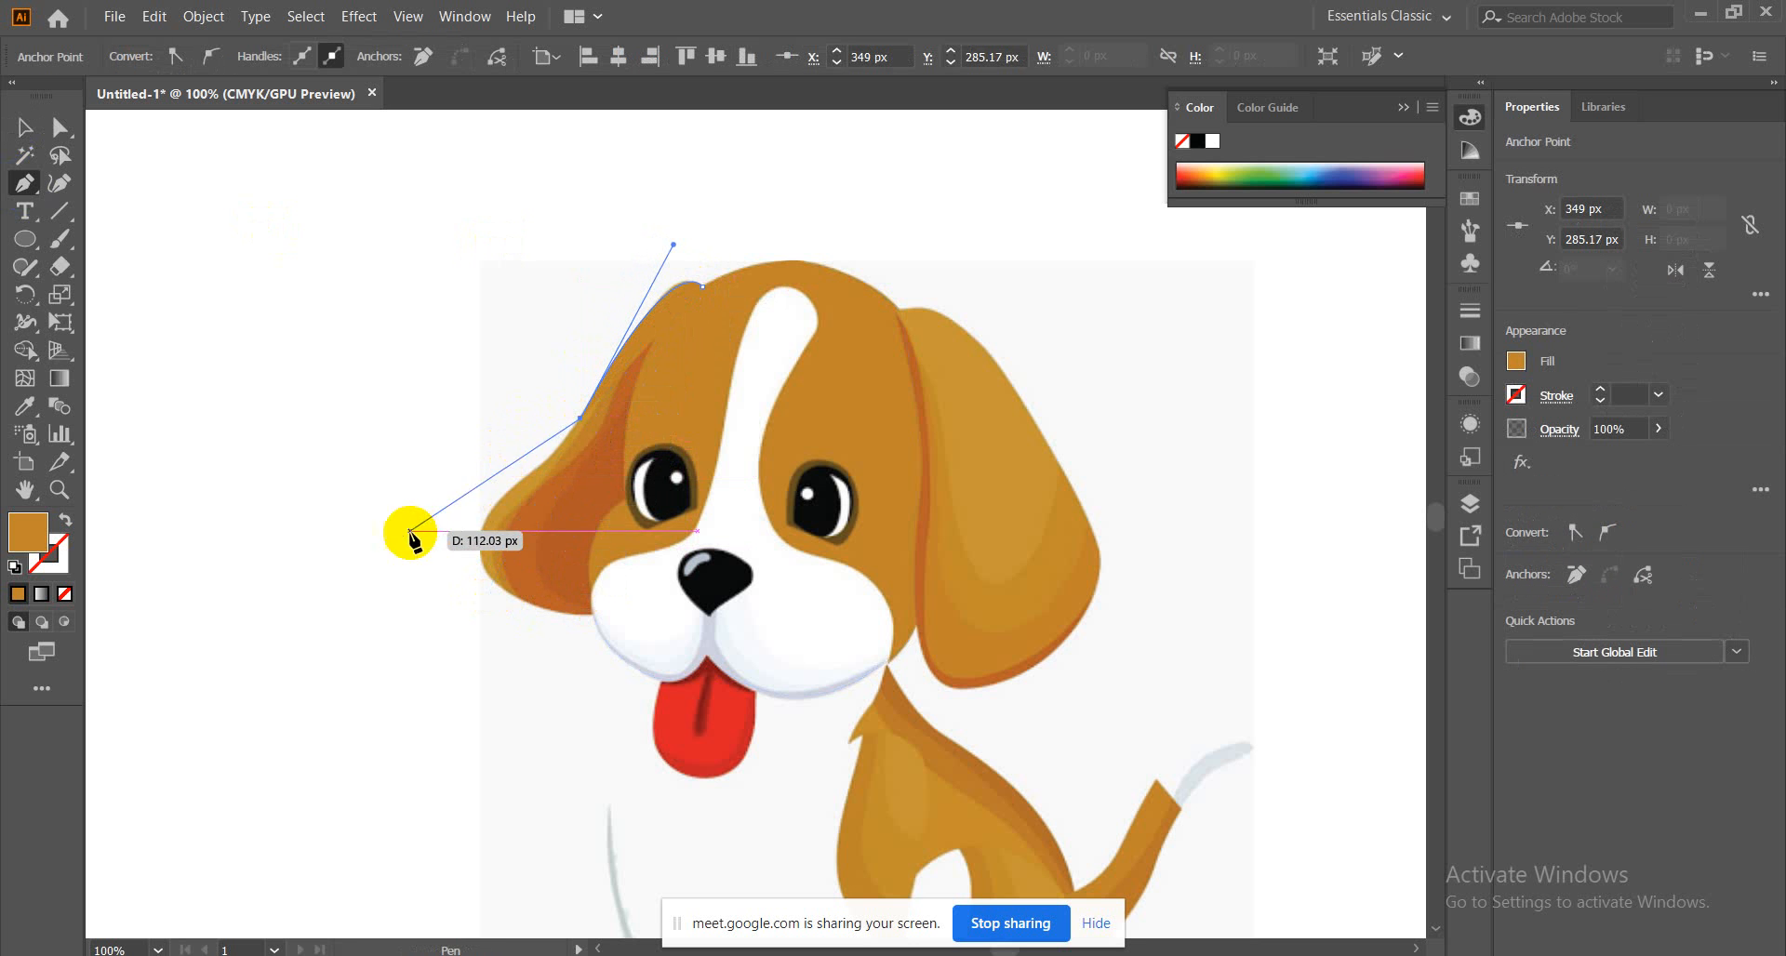
{"action": "left_click", "coordinate": [480, 507]}
{"action": "left_click_drag", "start_coordinate": [480, 507], "coordinate": [431, 550]}
{"action": "key", "text": "ctrl+z"}
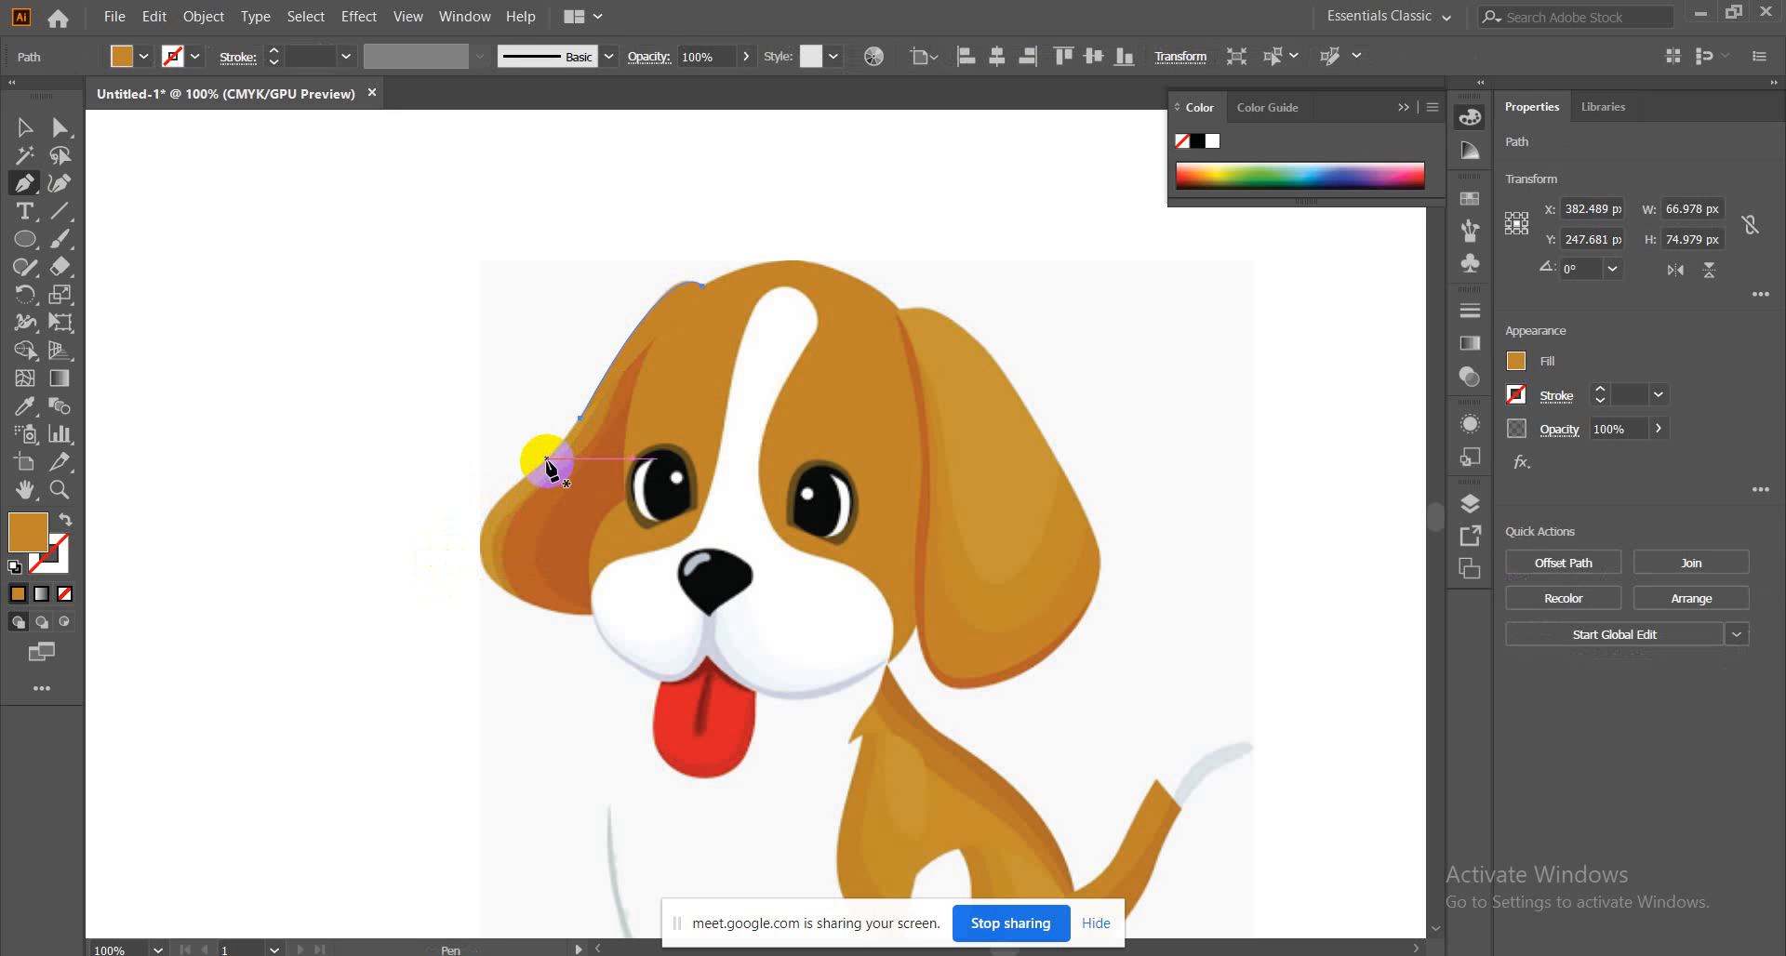
{"action": "left_click", "coordinate": [546, 460]}
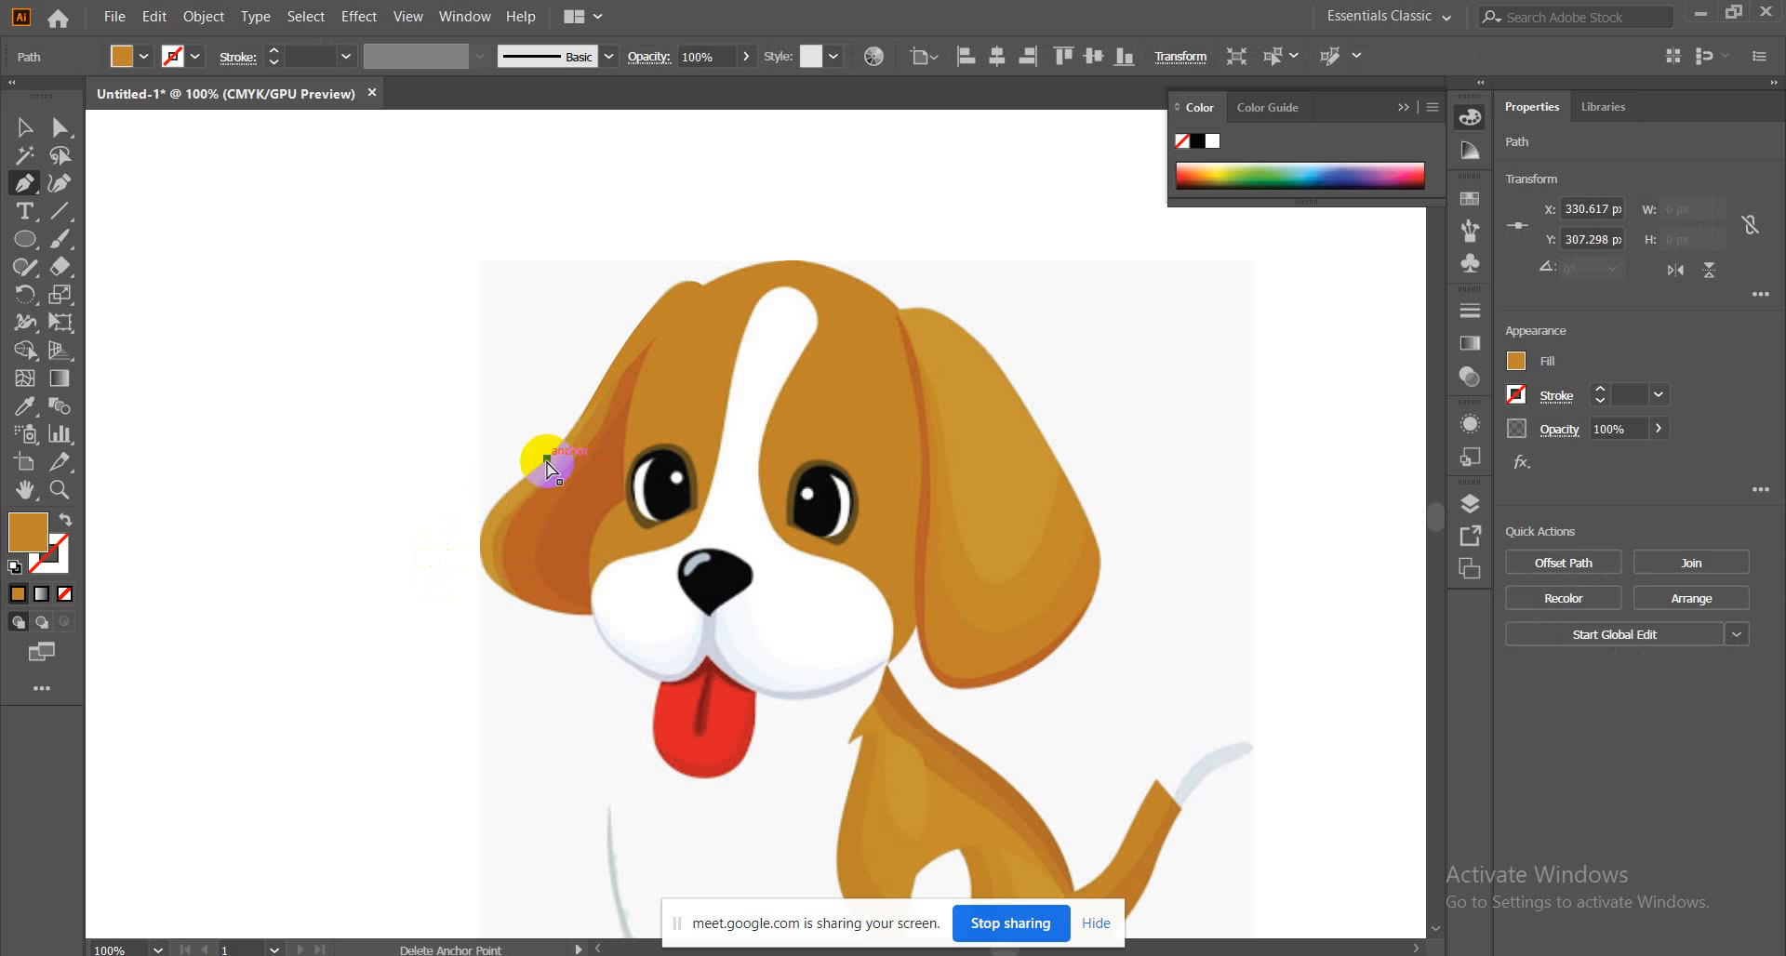
{"action": "key", "text": "ctrl+z"}
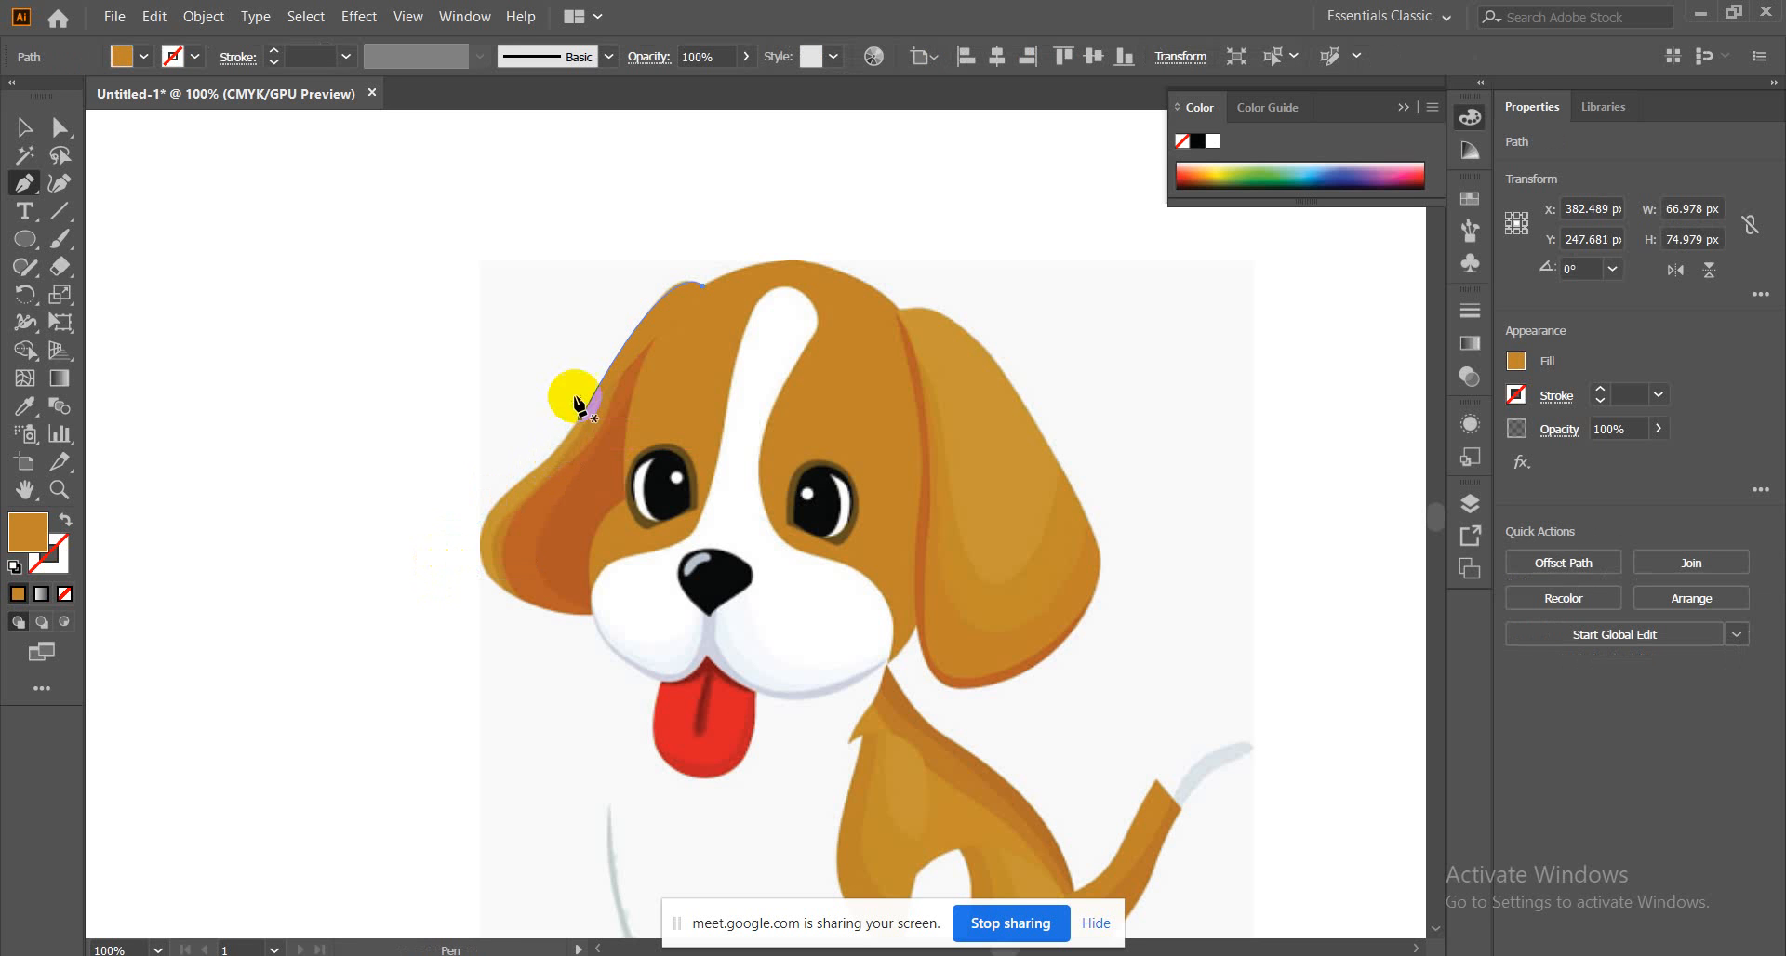
{"action": "left_click", "coordinate": [64, 521]}
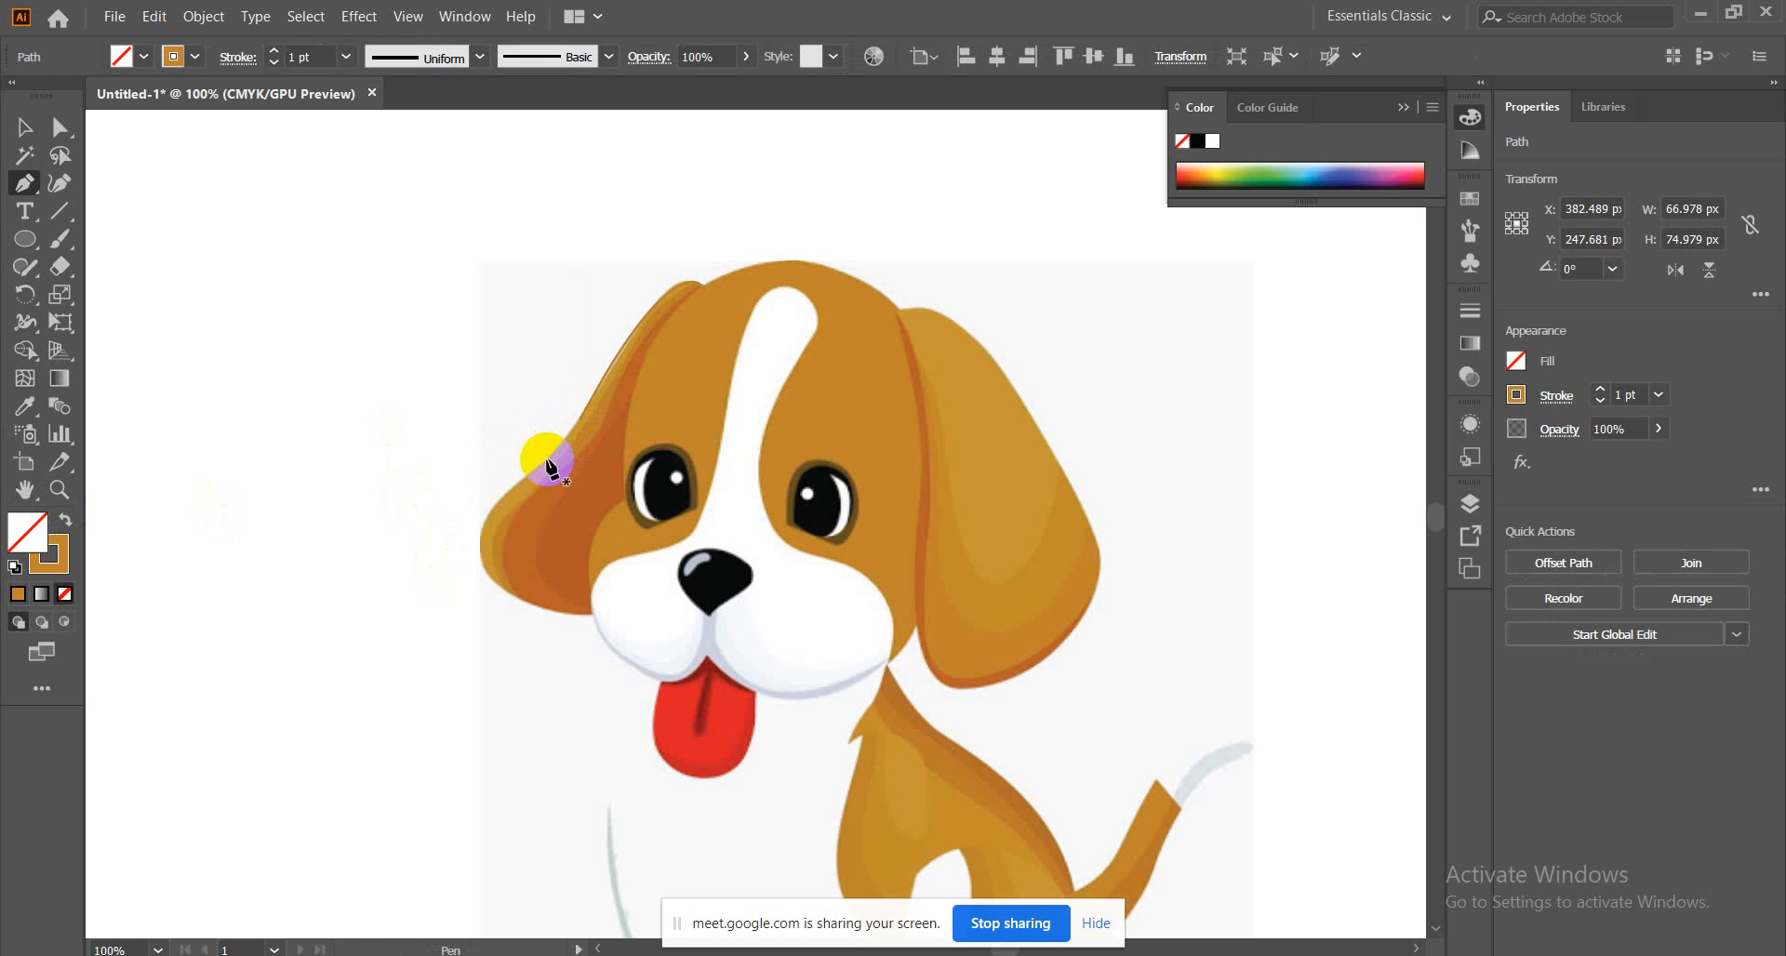
{"action": "left_click_drag", "start_coordinate": [547, 460], "coordinate": [497, 523]}
{"action": "key", "text": "ctrl+z"}
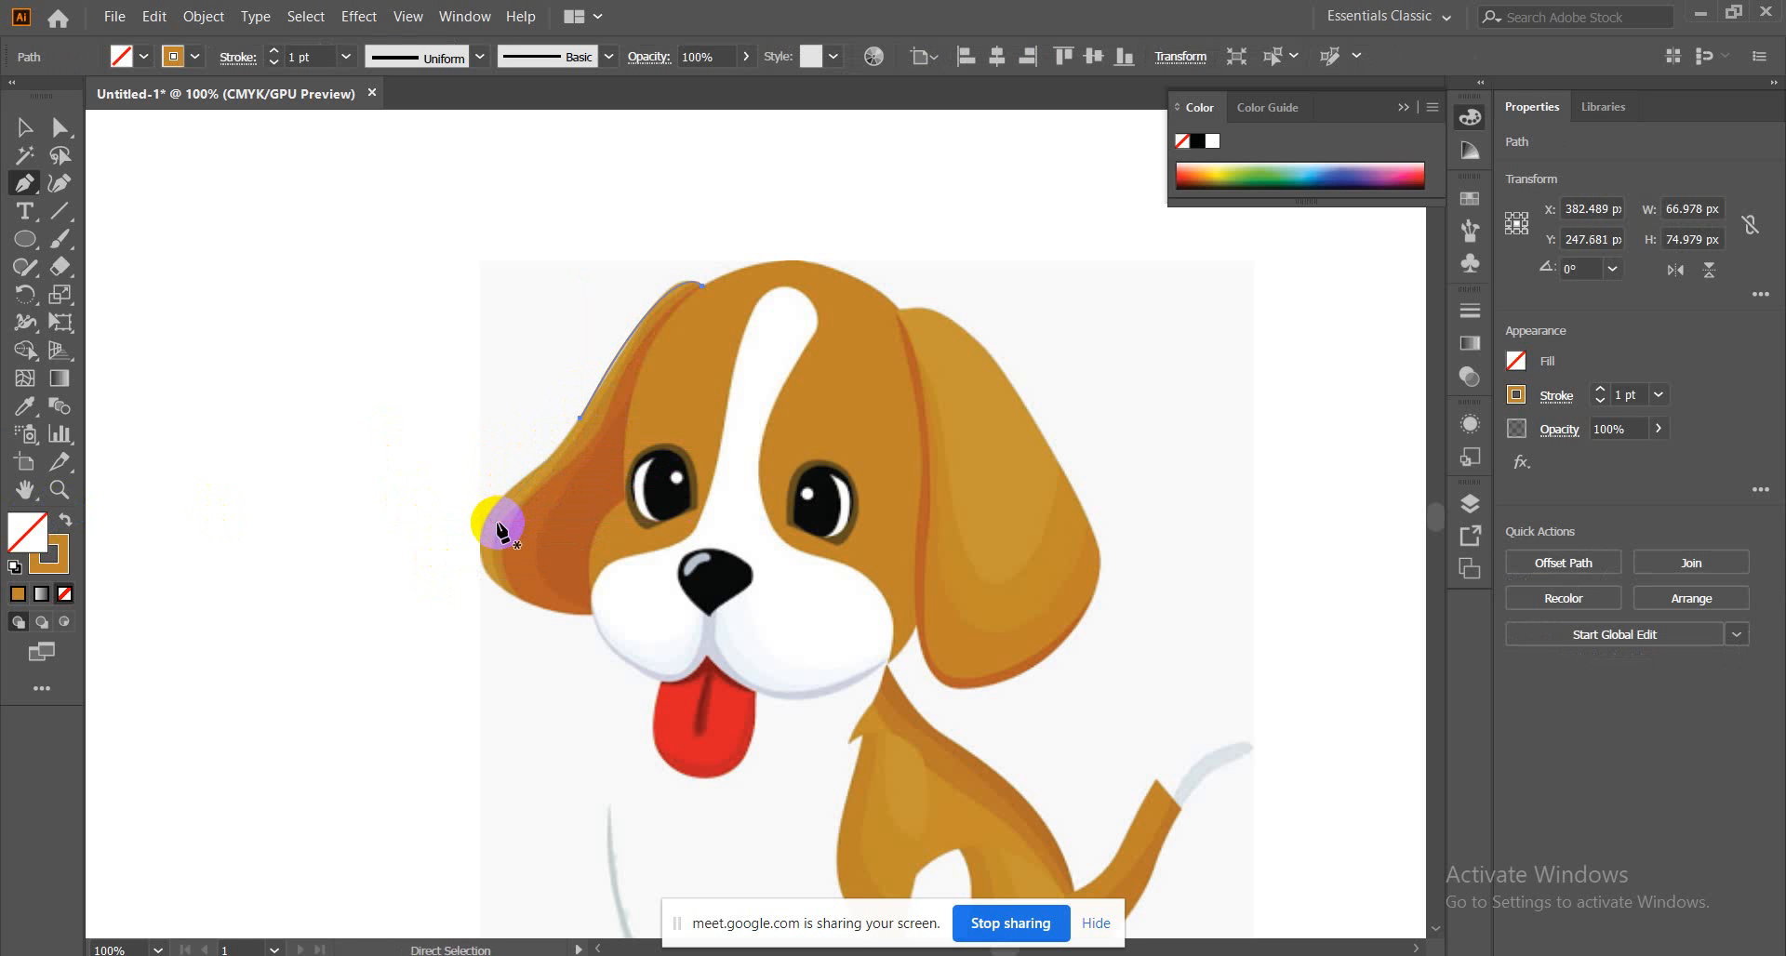
{"action": "key", "text": "shift+x"}
{"action": "key", "text": "ctrl+z"}
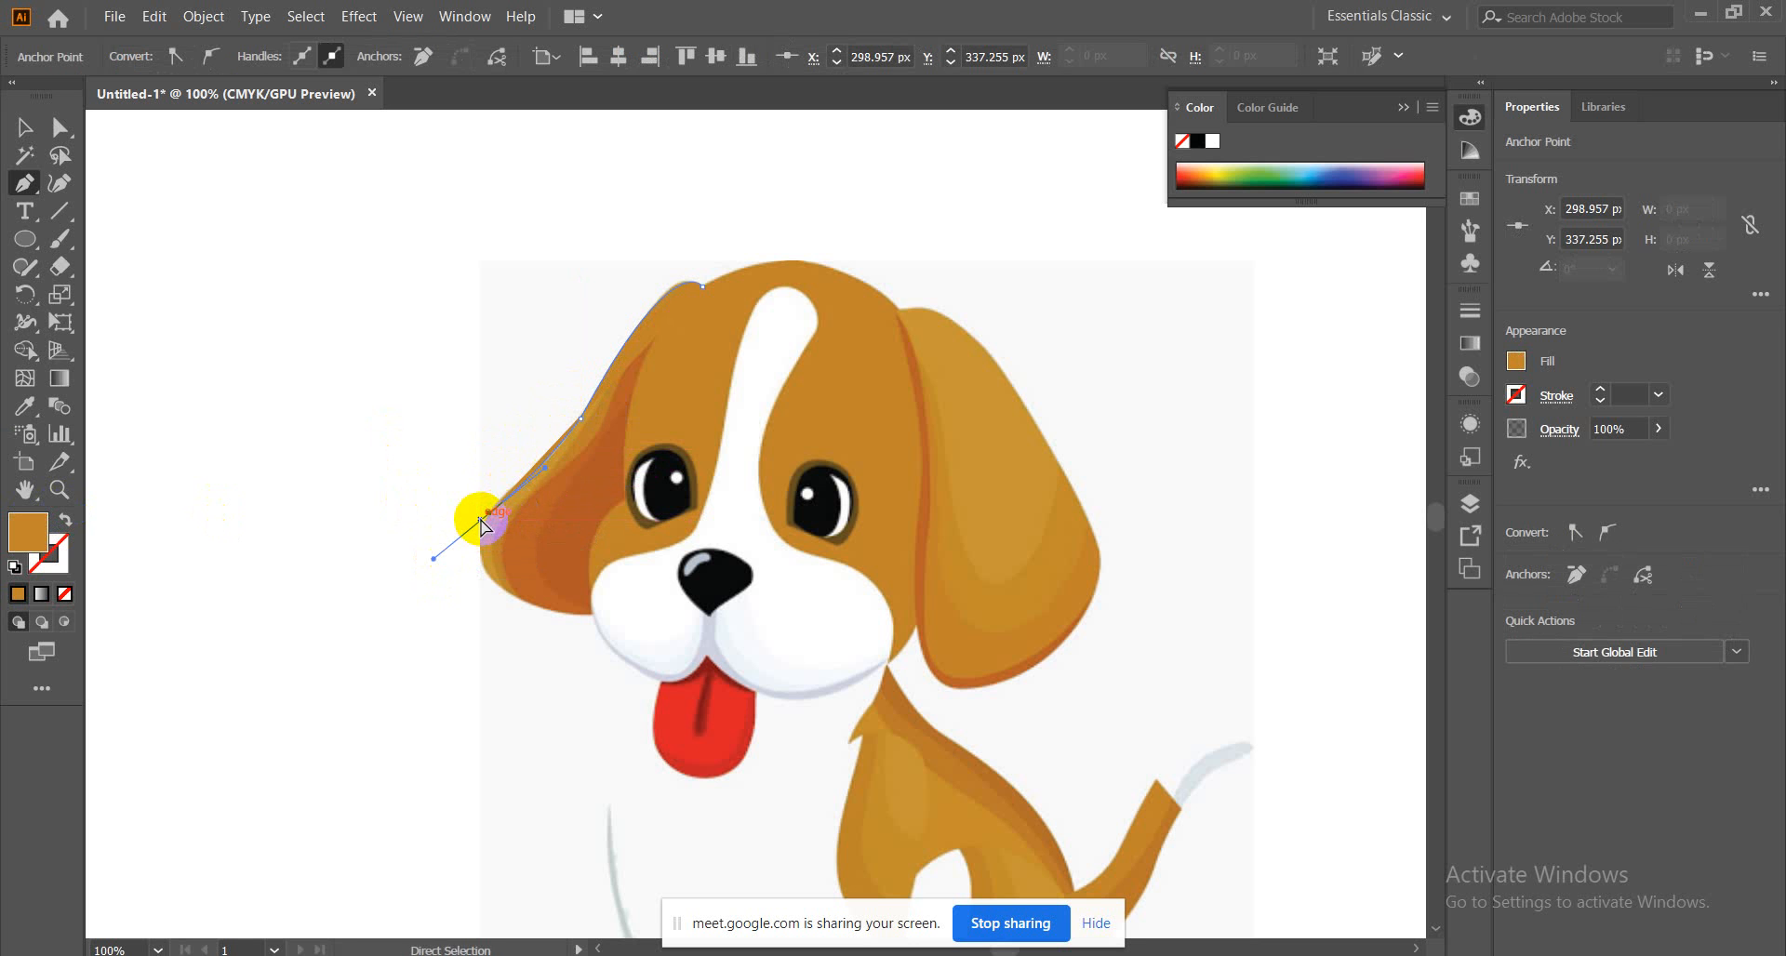
{"action": "key", "text": "ctrl+z"}
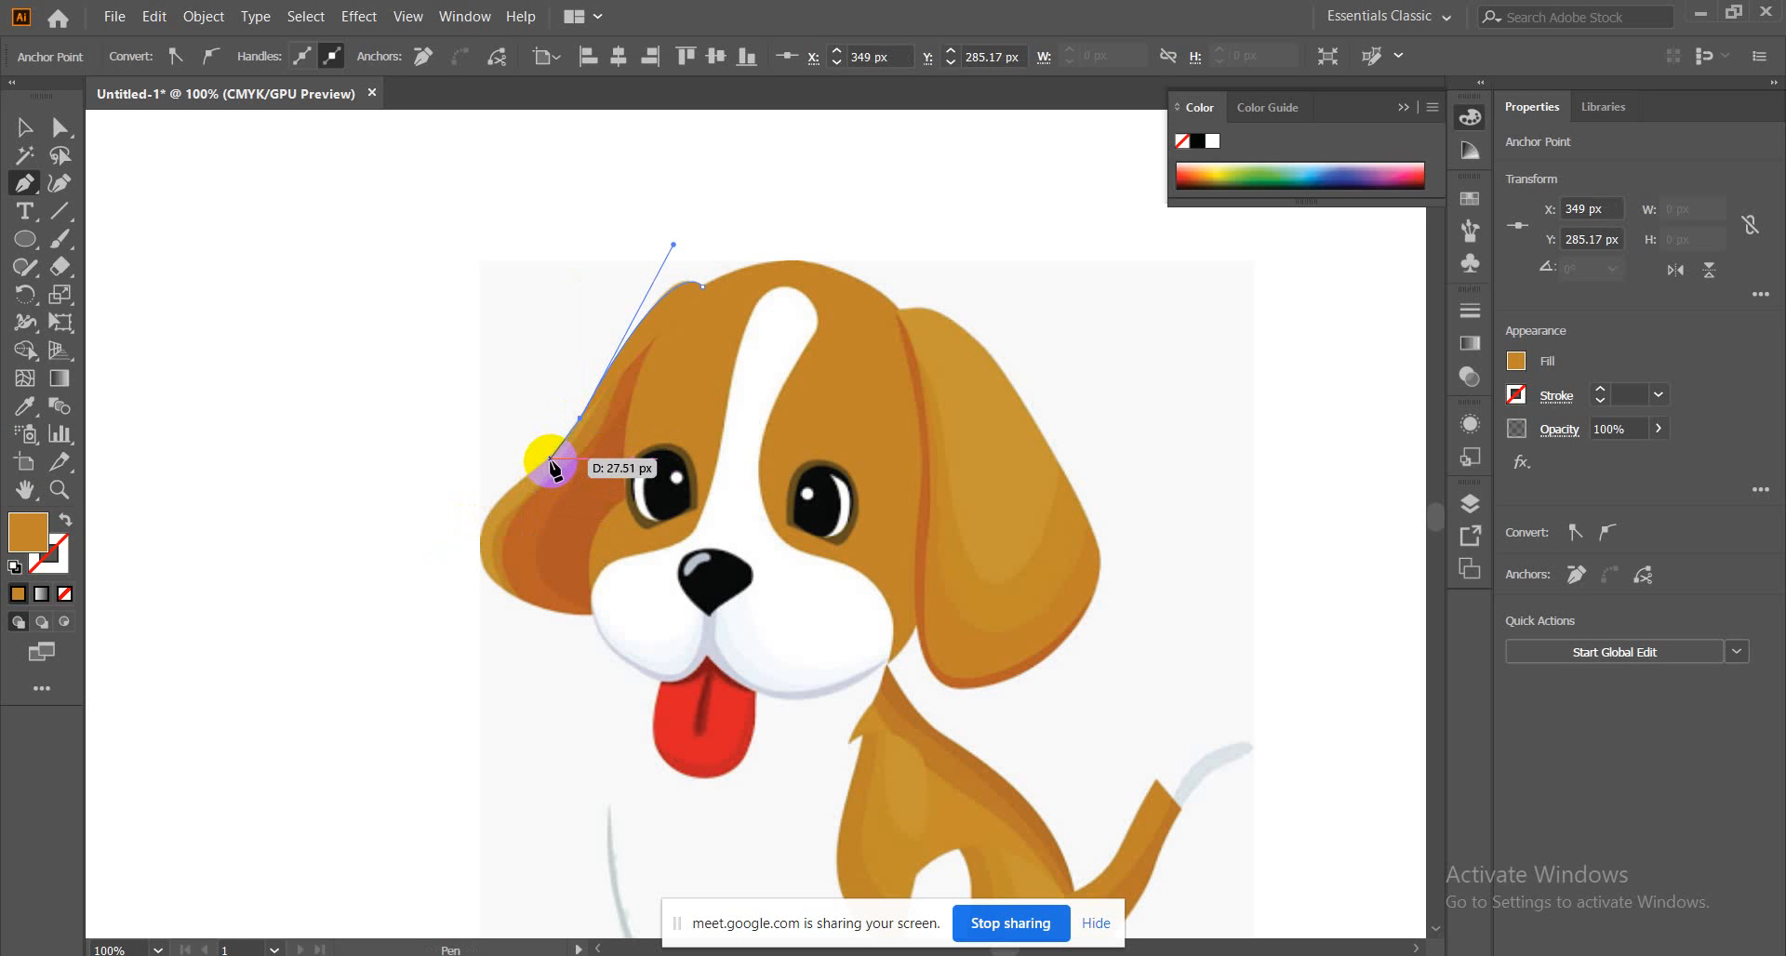
Continue the left ear path around its rounded outer tip and along the lower edge to the muzzle
{"action": "left_click", "coordinate": [549, 458]}
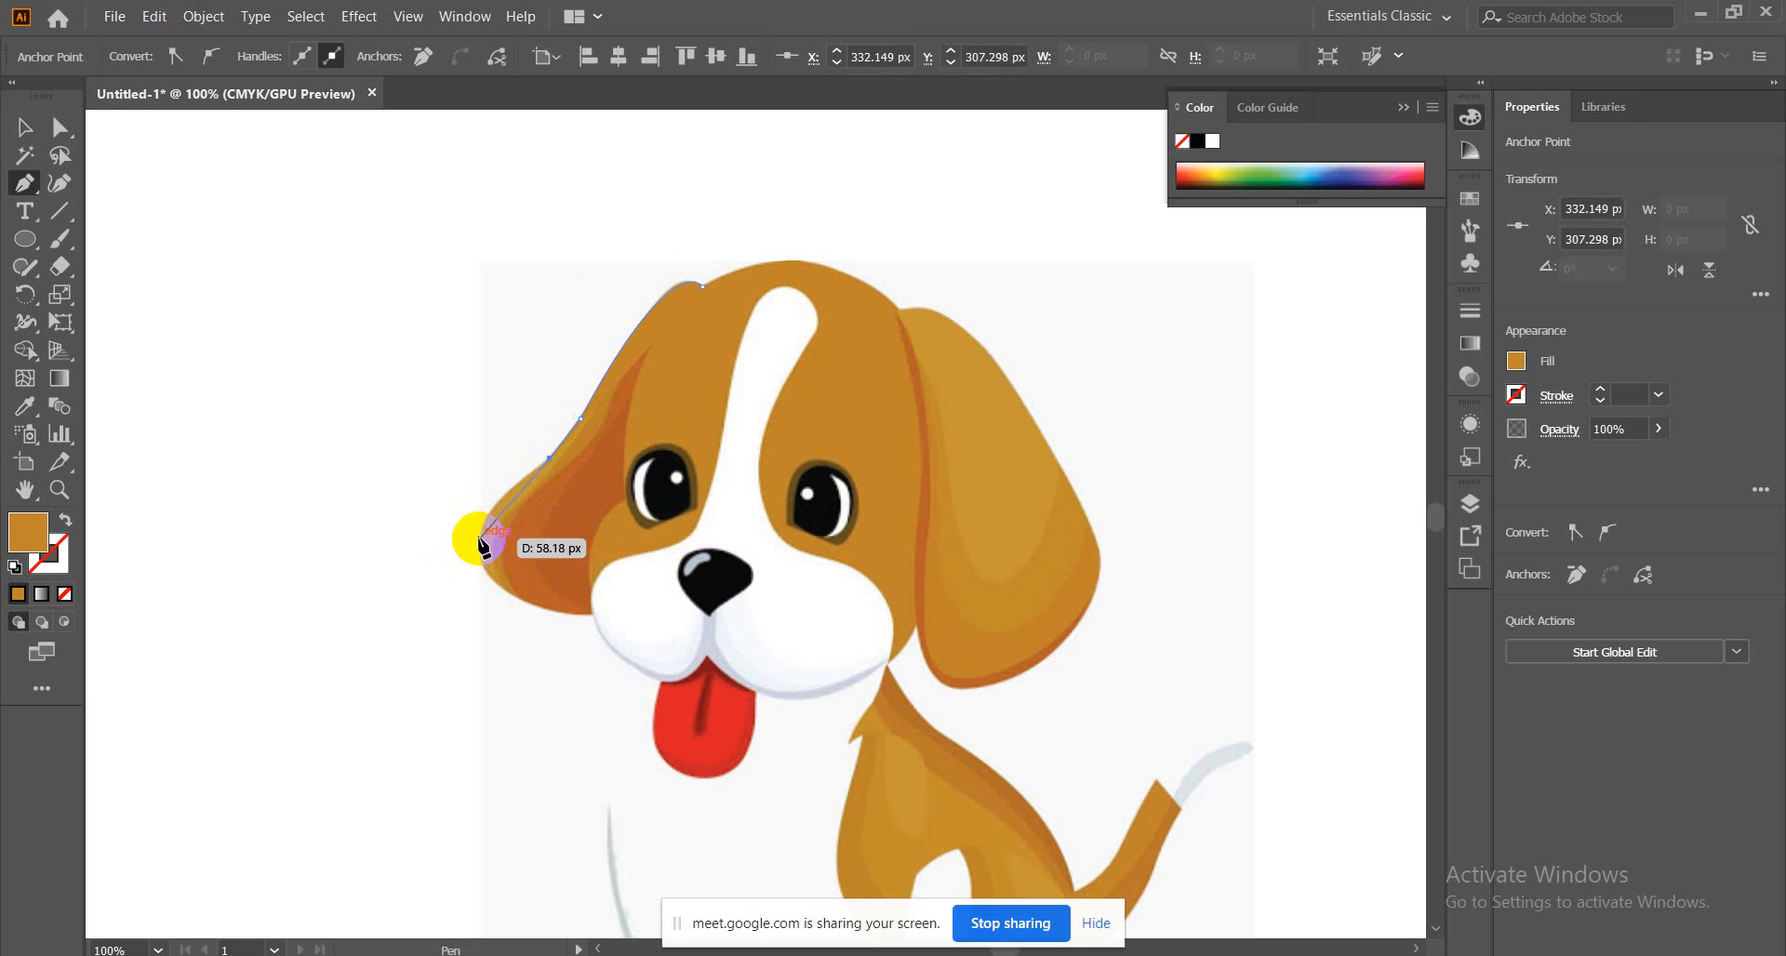
{"action": "left_click", "coordinate": [479, 538]}
{"action": "left_click_drag", "start_coordinate": [479, 538], "coordinate": [486, 579]}
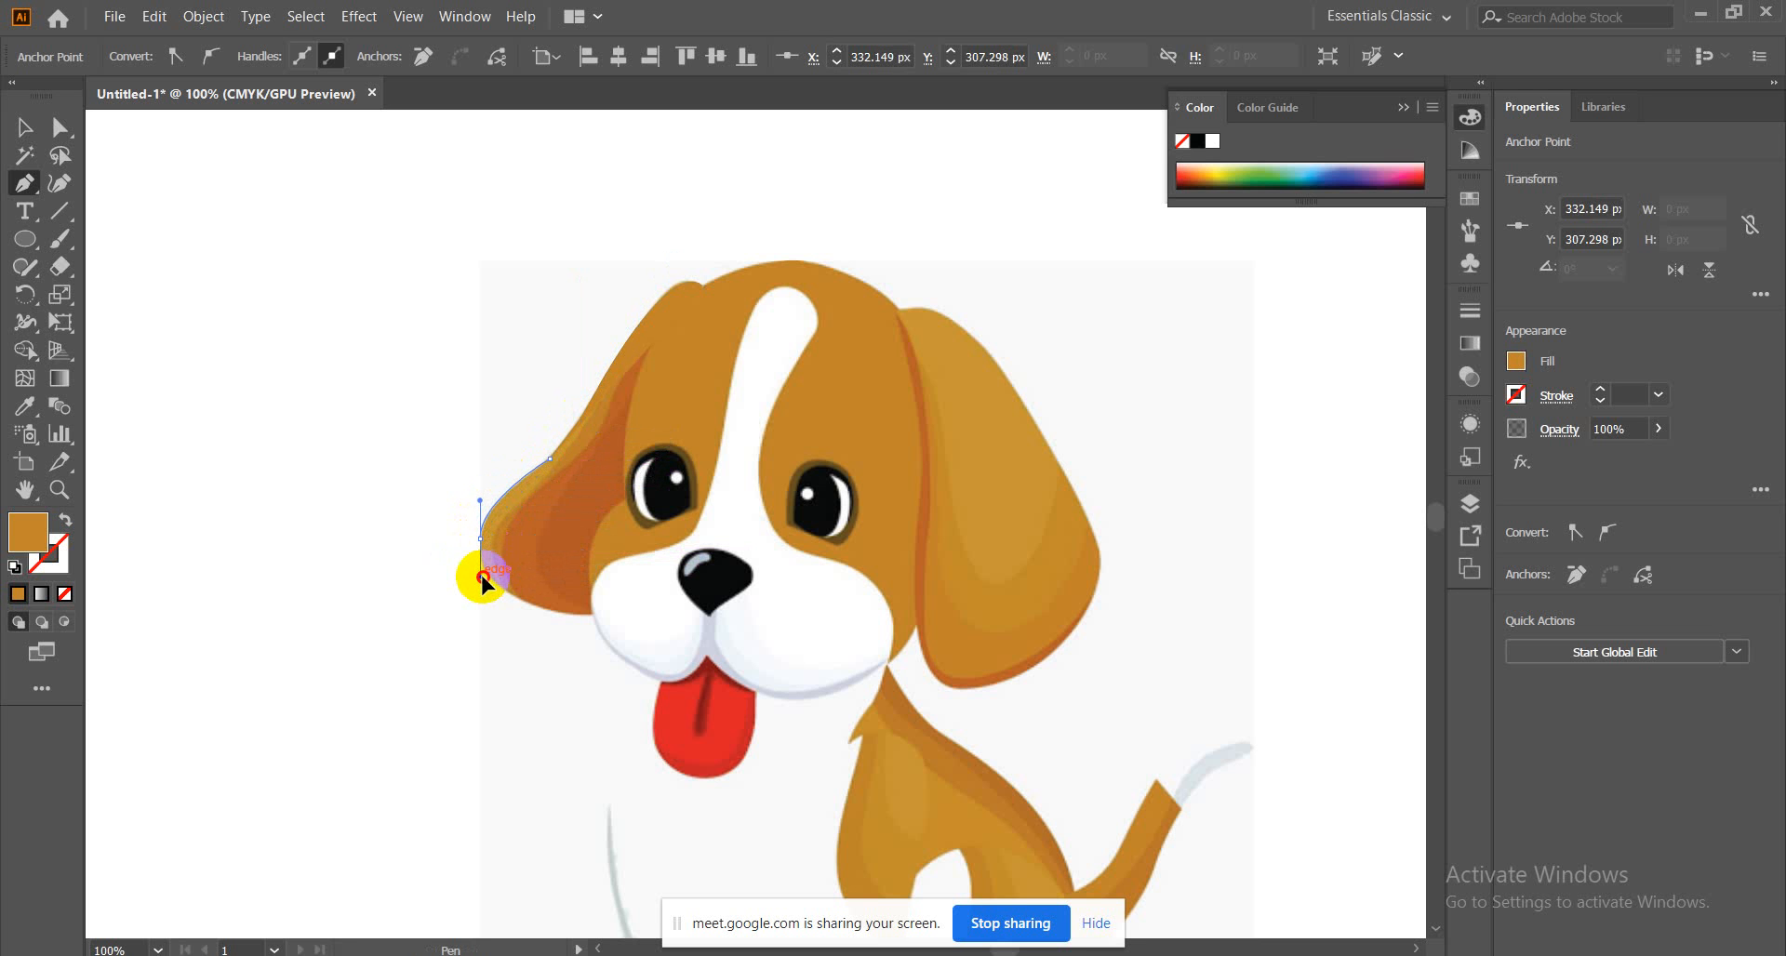
{"action": "left_click_drag", "start_coordinate": [483, 580], "coordinate": [538, 606]}
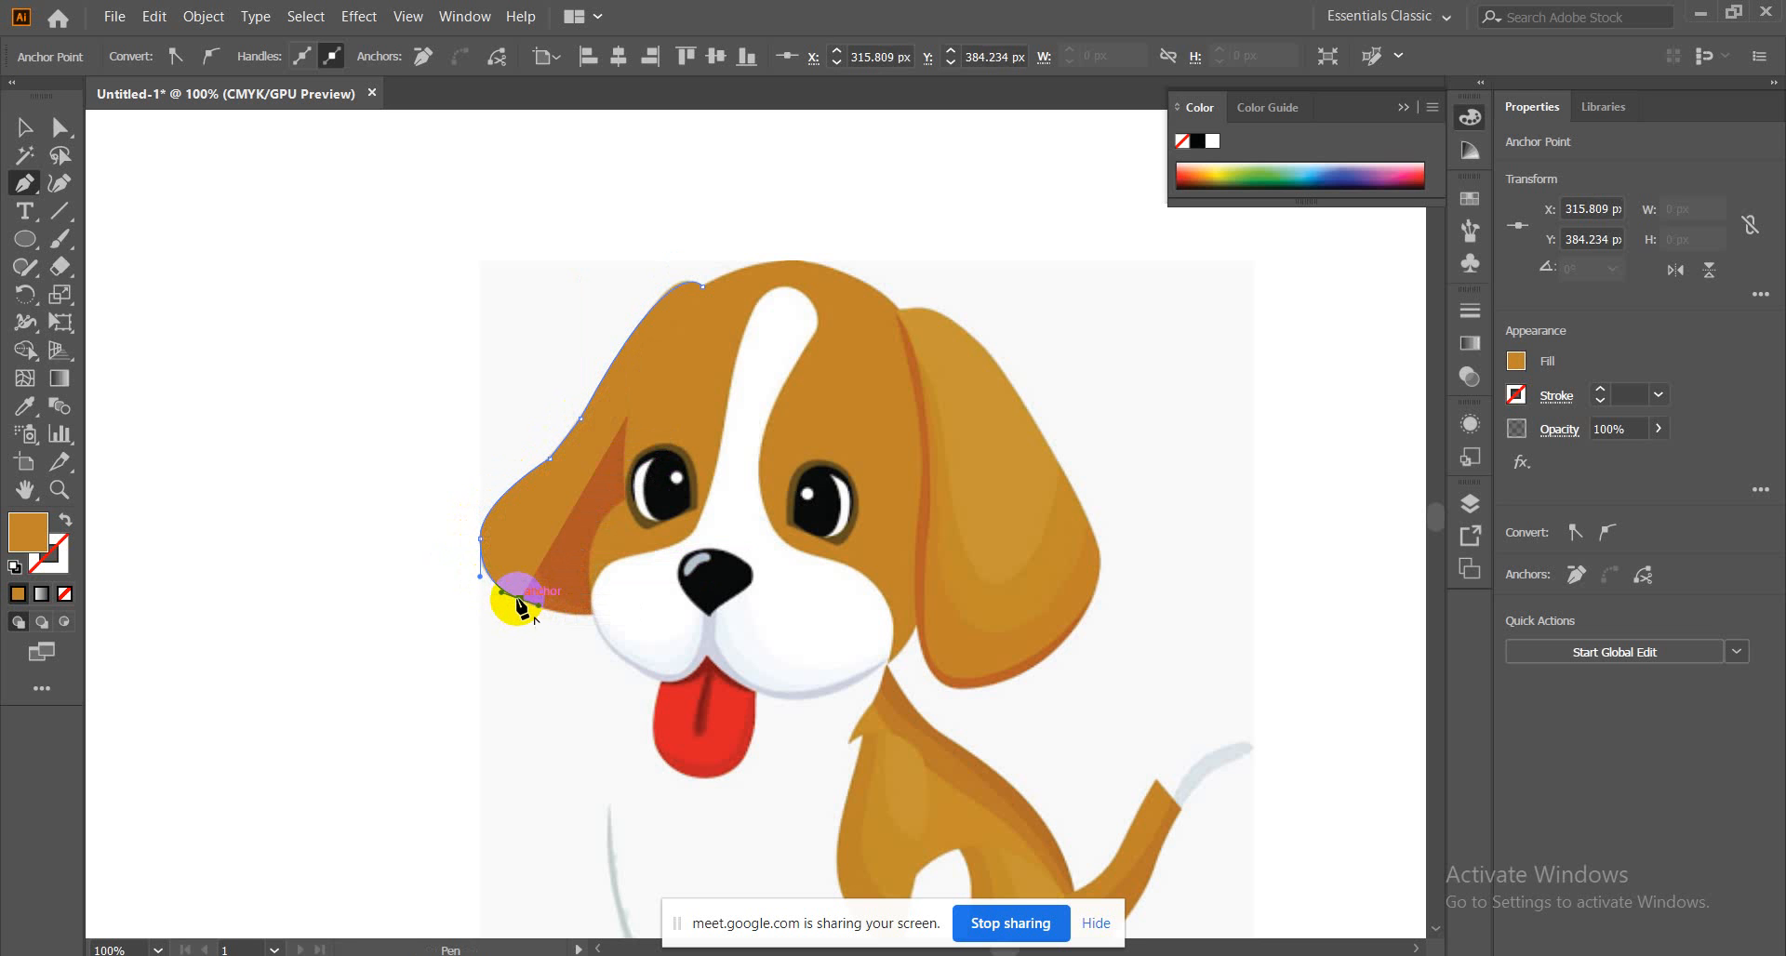
{"action": "left_click", "coordinate": [520, 603]}
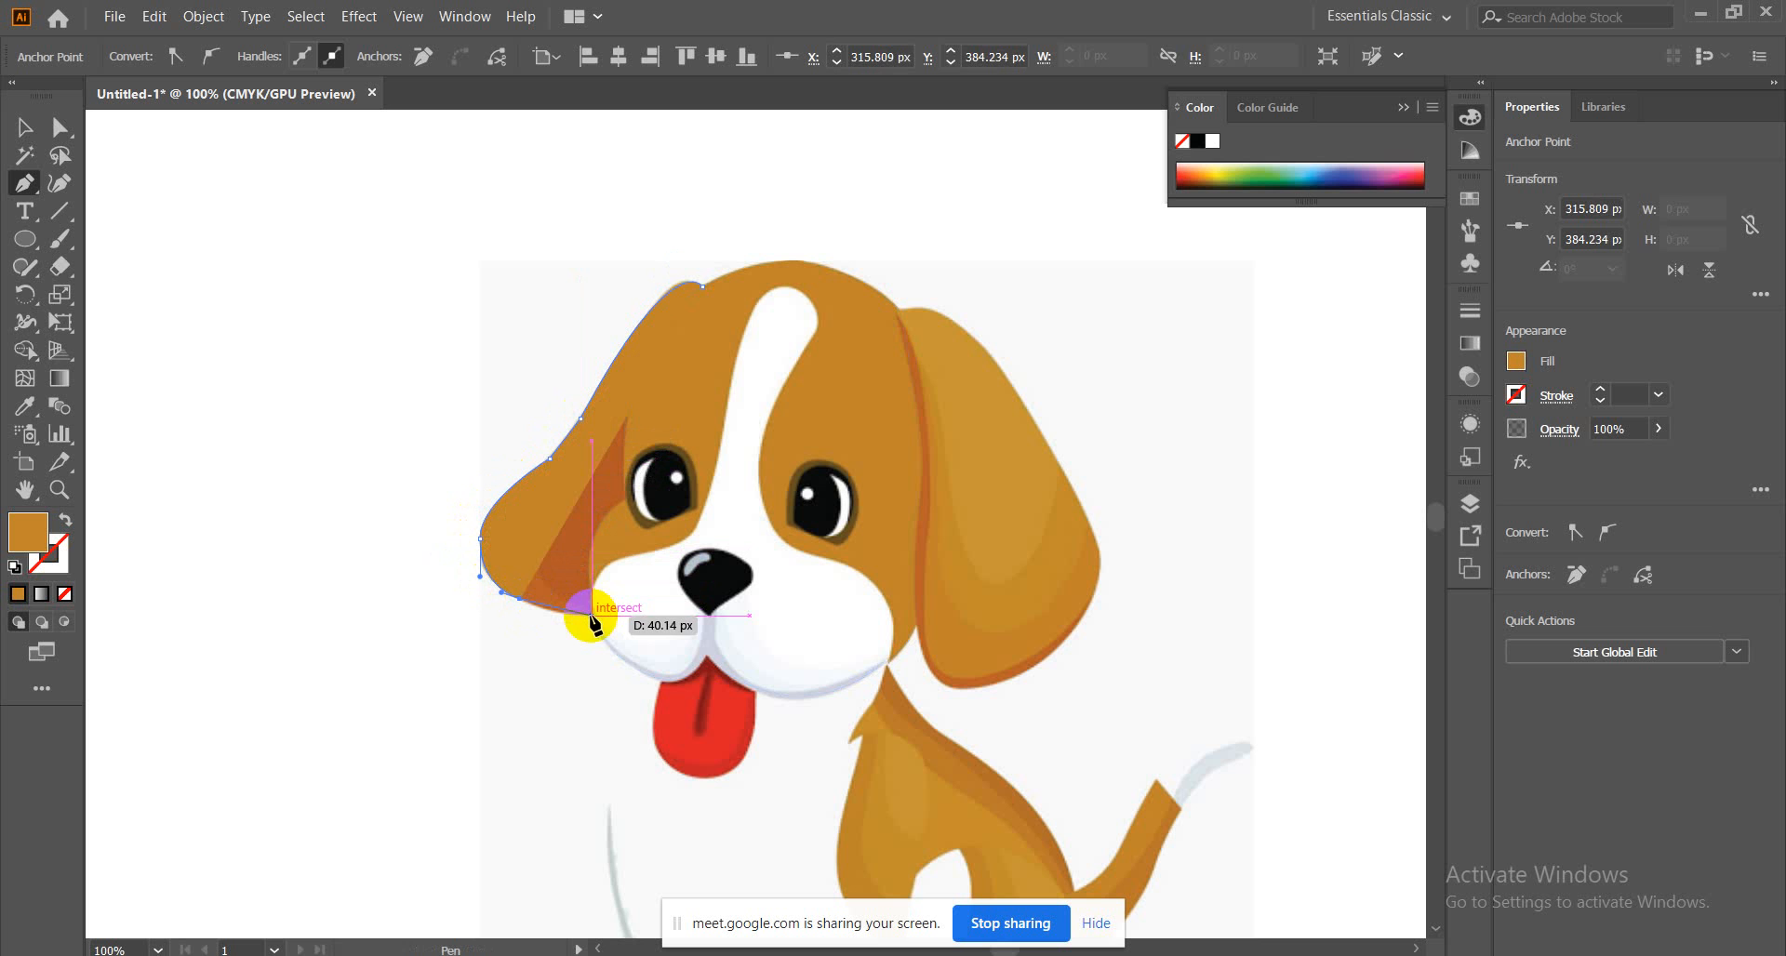
{"action": "left_click_drag", "start_coordinate": [591, 615], "coordinate": [626, 613]}
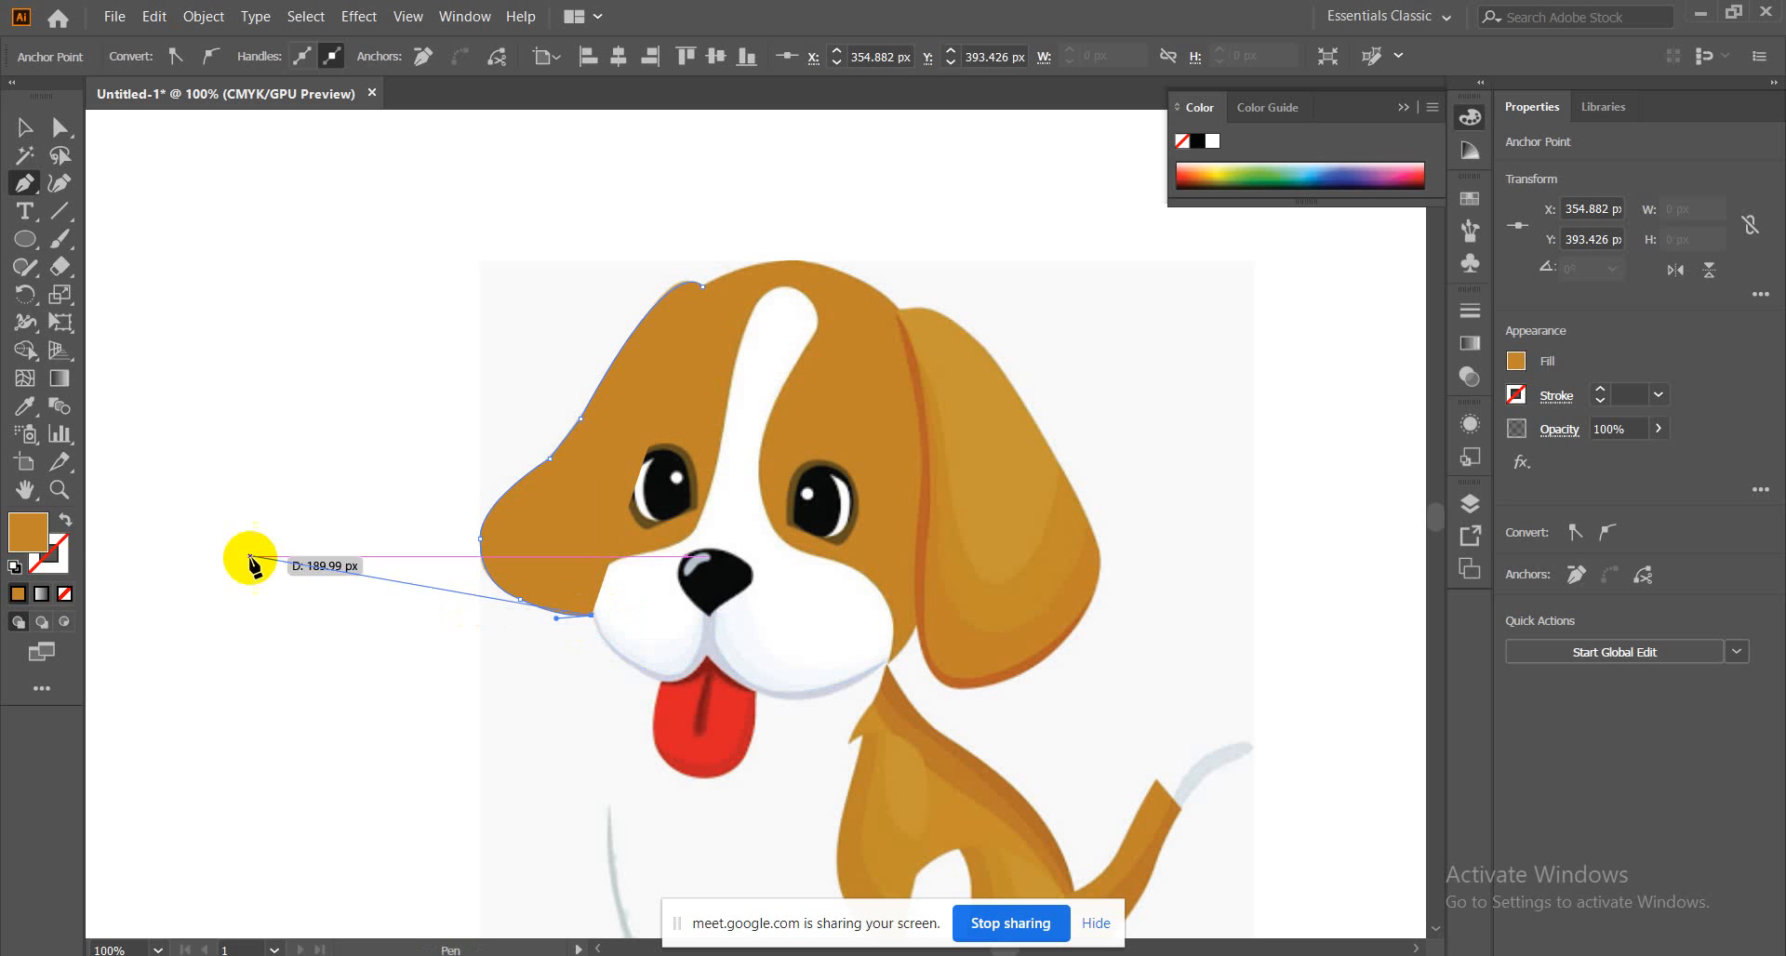
Swap the ear path's fill and stroke, and close the path along the head's edge back to its starting point
{"action": "left_click", "coordinate": [65, 519]}
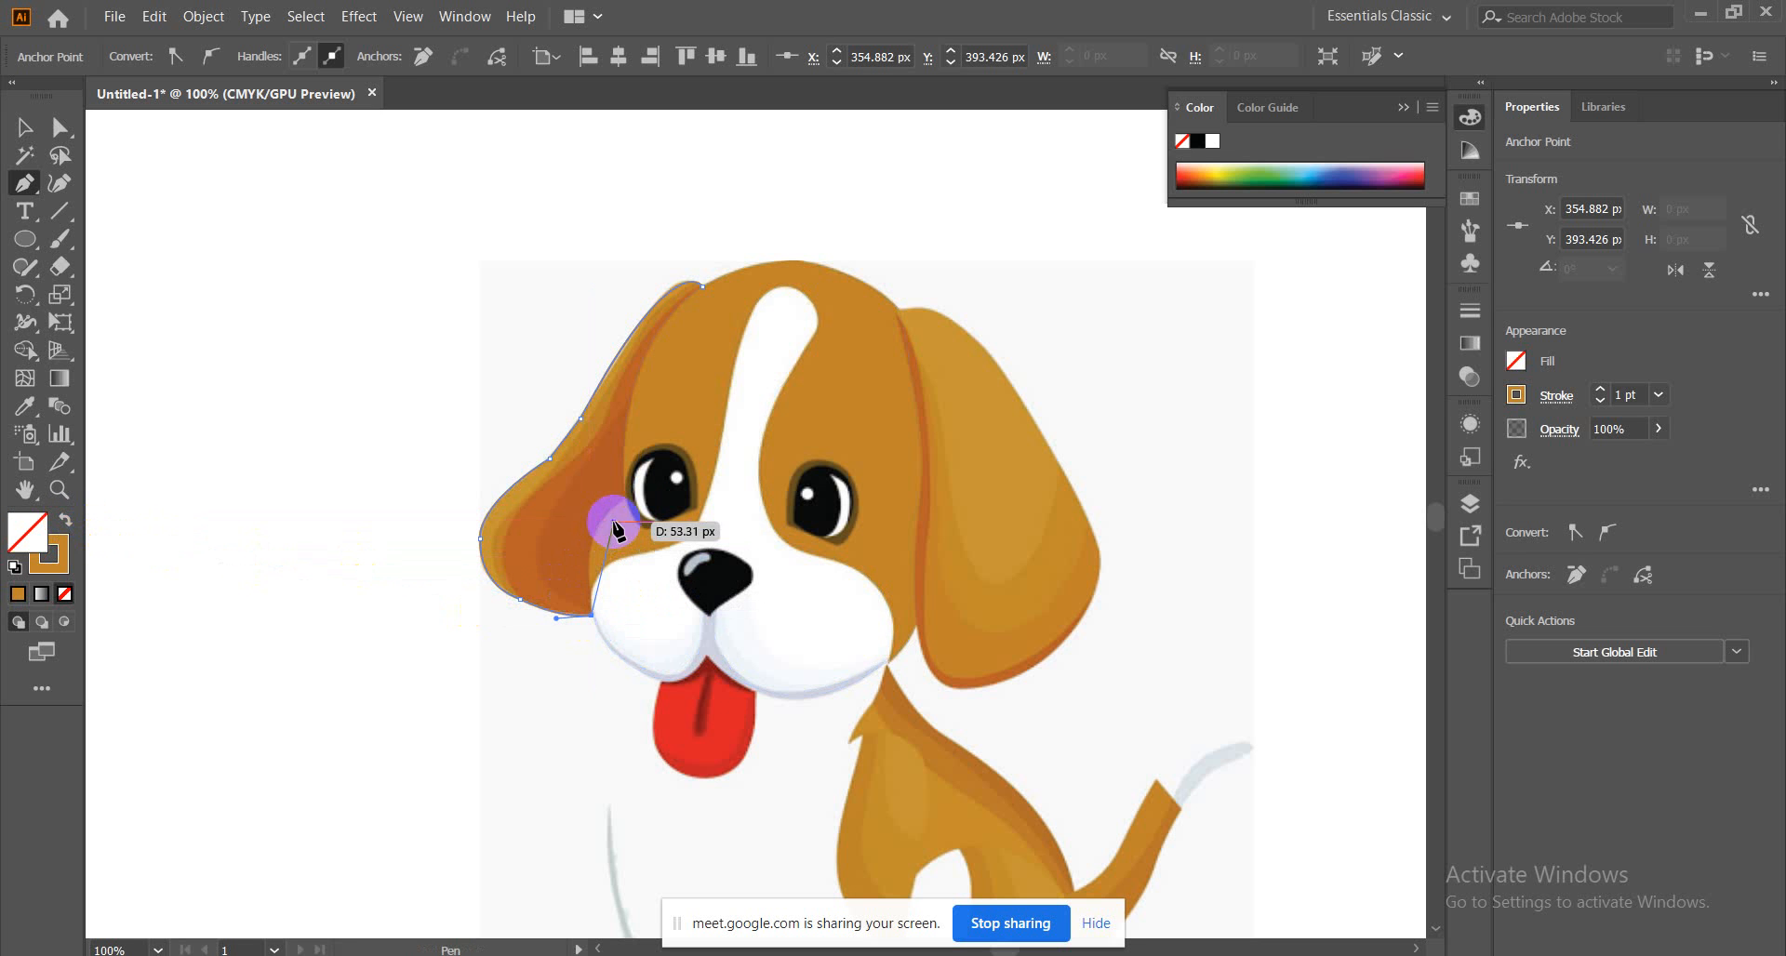
{"action": "left_click_drag", "start_coordinate": [628, 501], "coordinate": [677, 462]}
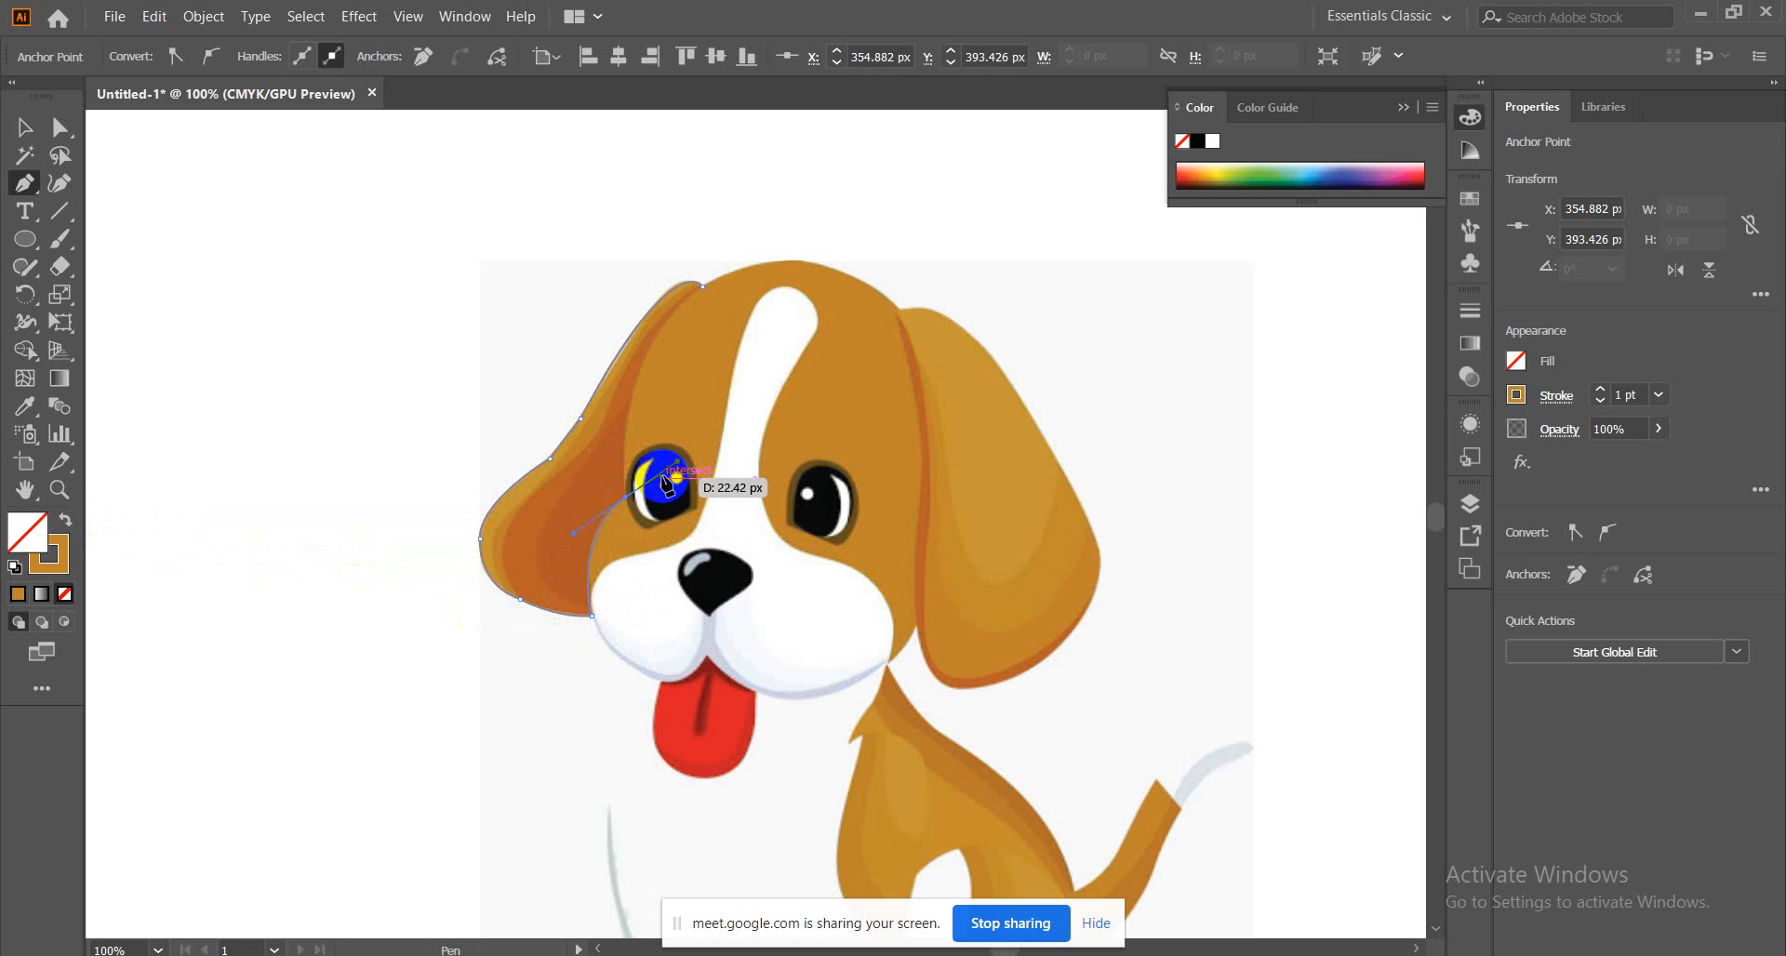
{"action": "left_click", "coordinate": [628, 499]}
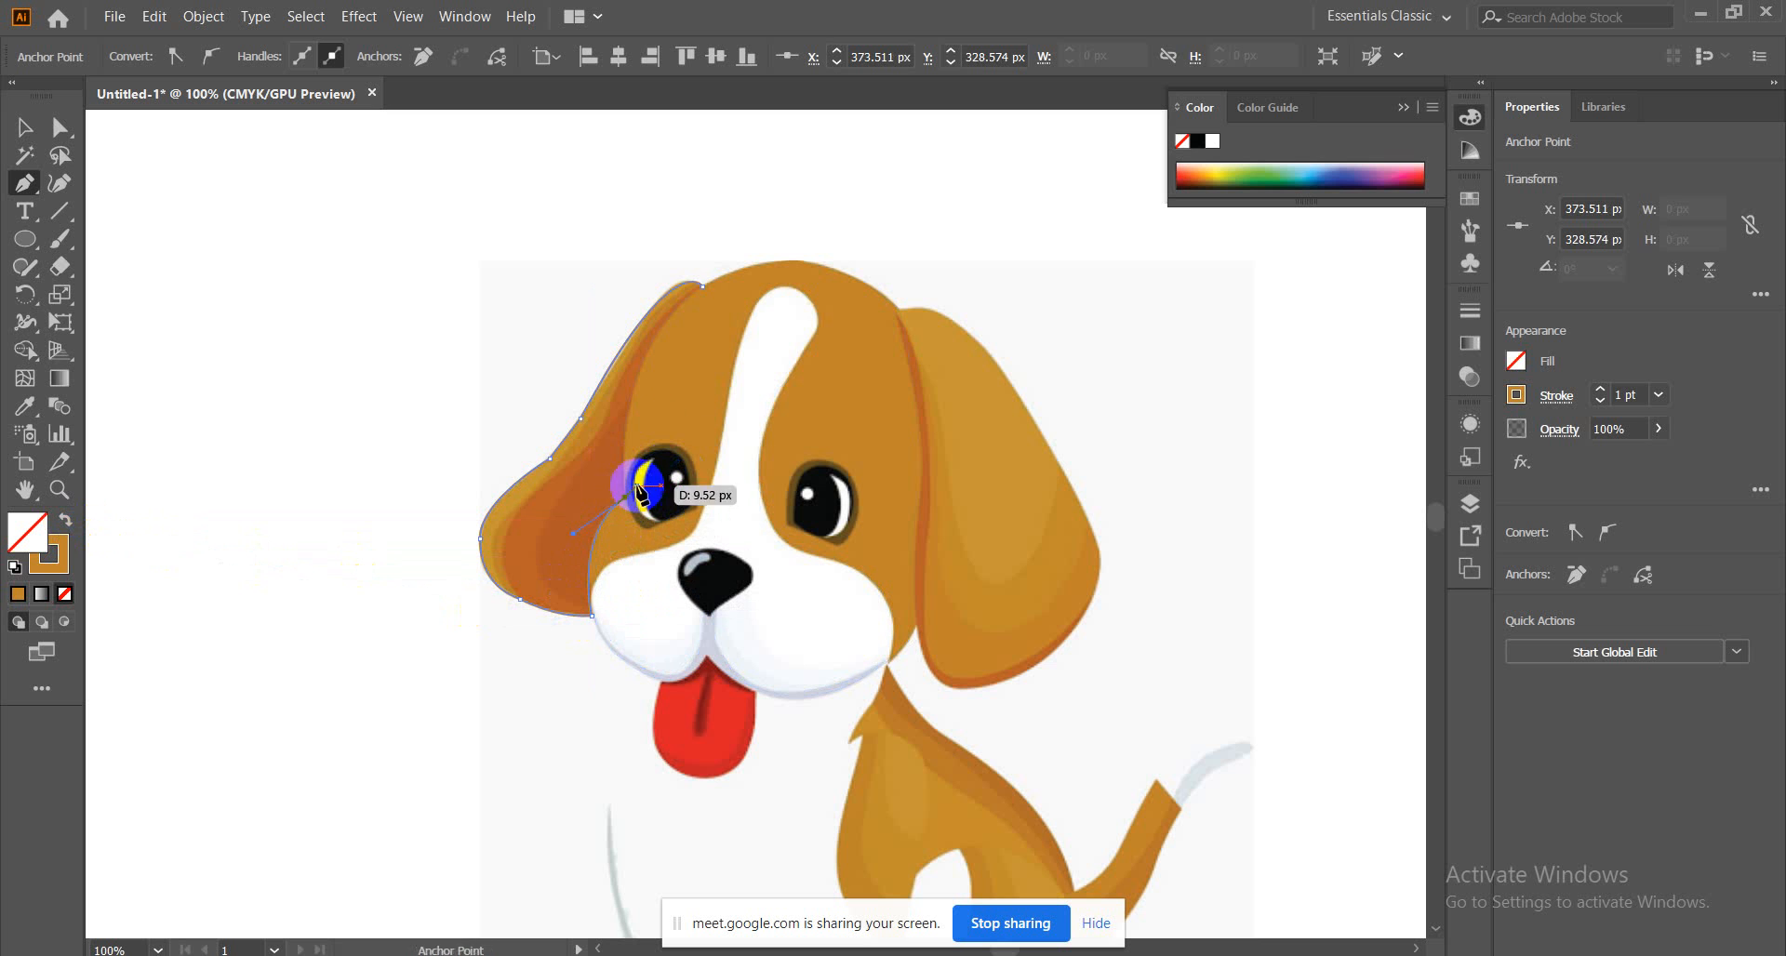
{"action": "left_click", "coordinate": [704, 289]}
{"action": "left_click_drag", "start_coordinate": [704, 290], "coordinate": [792, 232]}
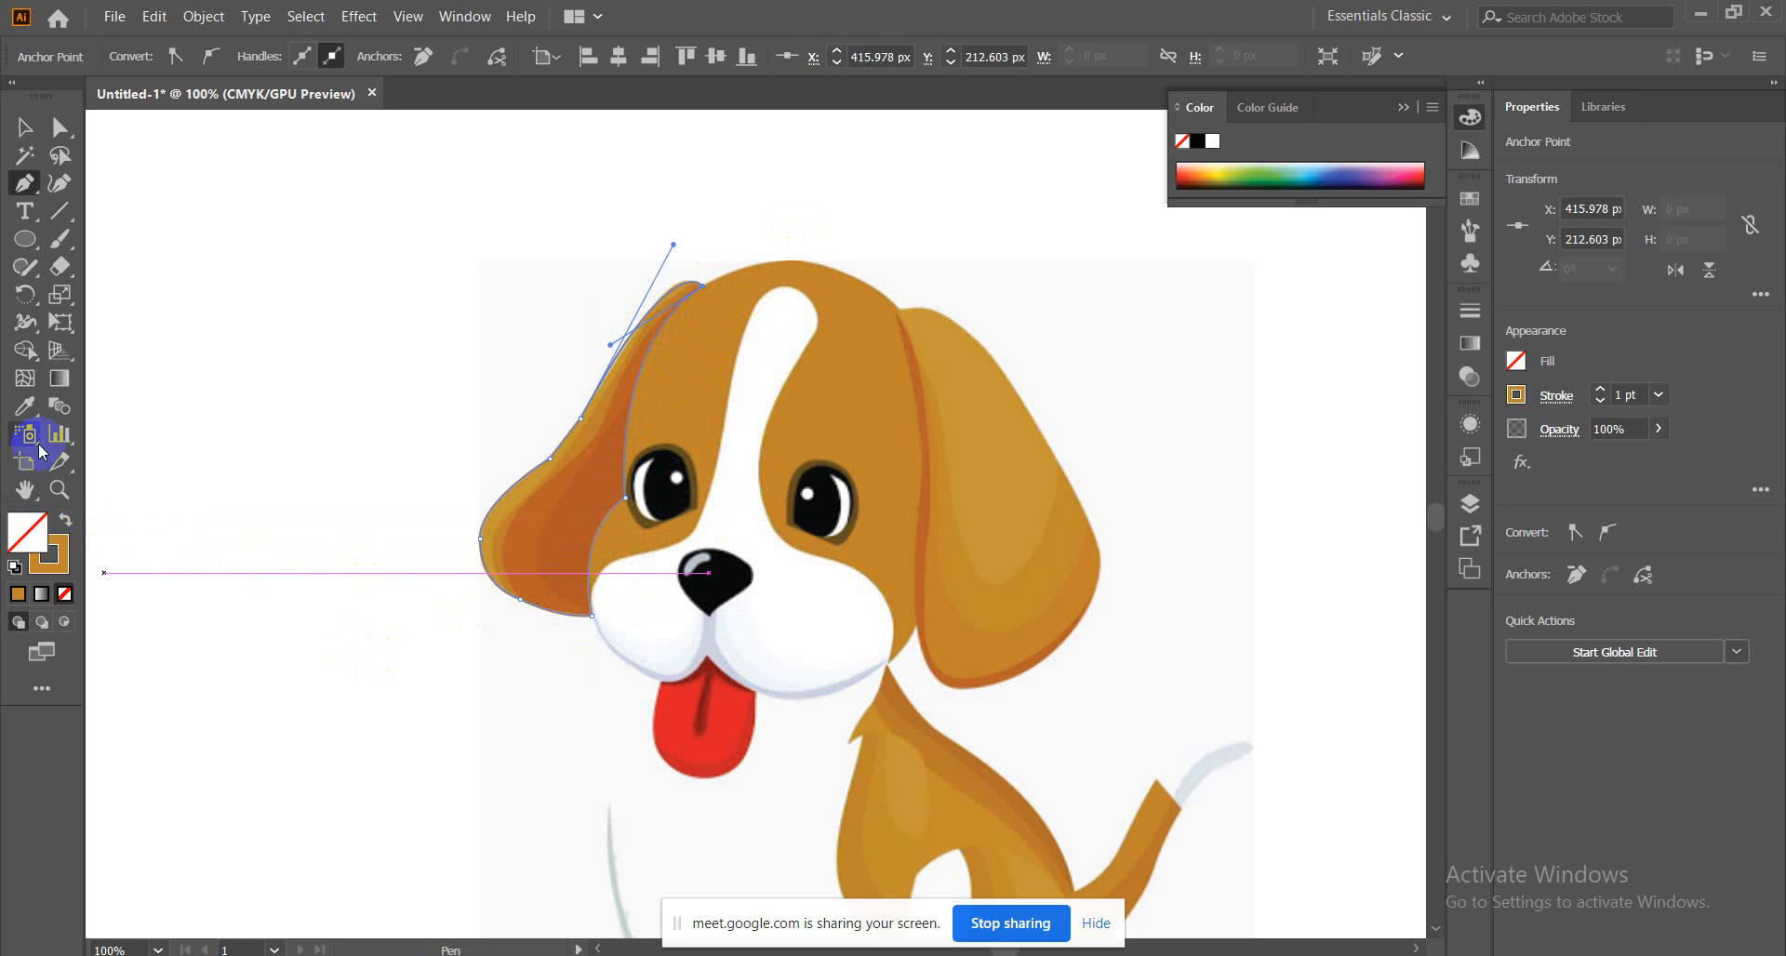
Swap the left ear's colour back to a brown fill without stroke, send the shape behind the reference image, and deselect it
{"action": "left_click", "coordinate": [64, 525]}
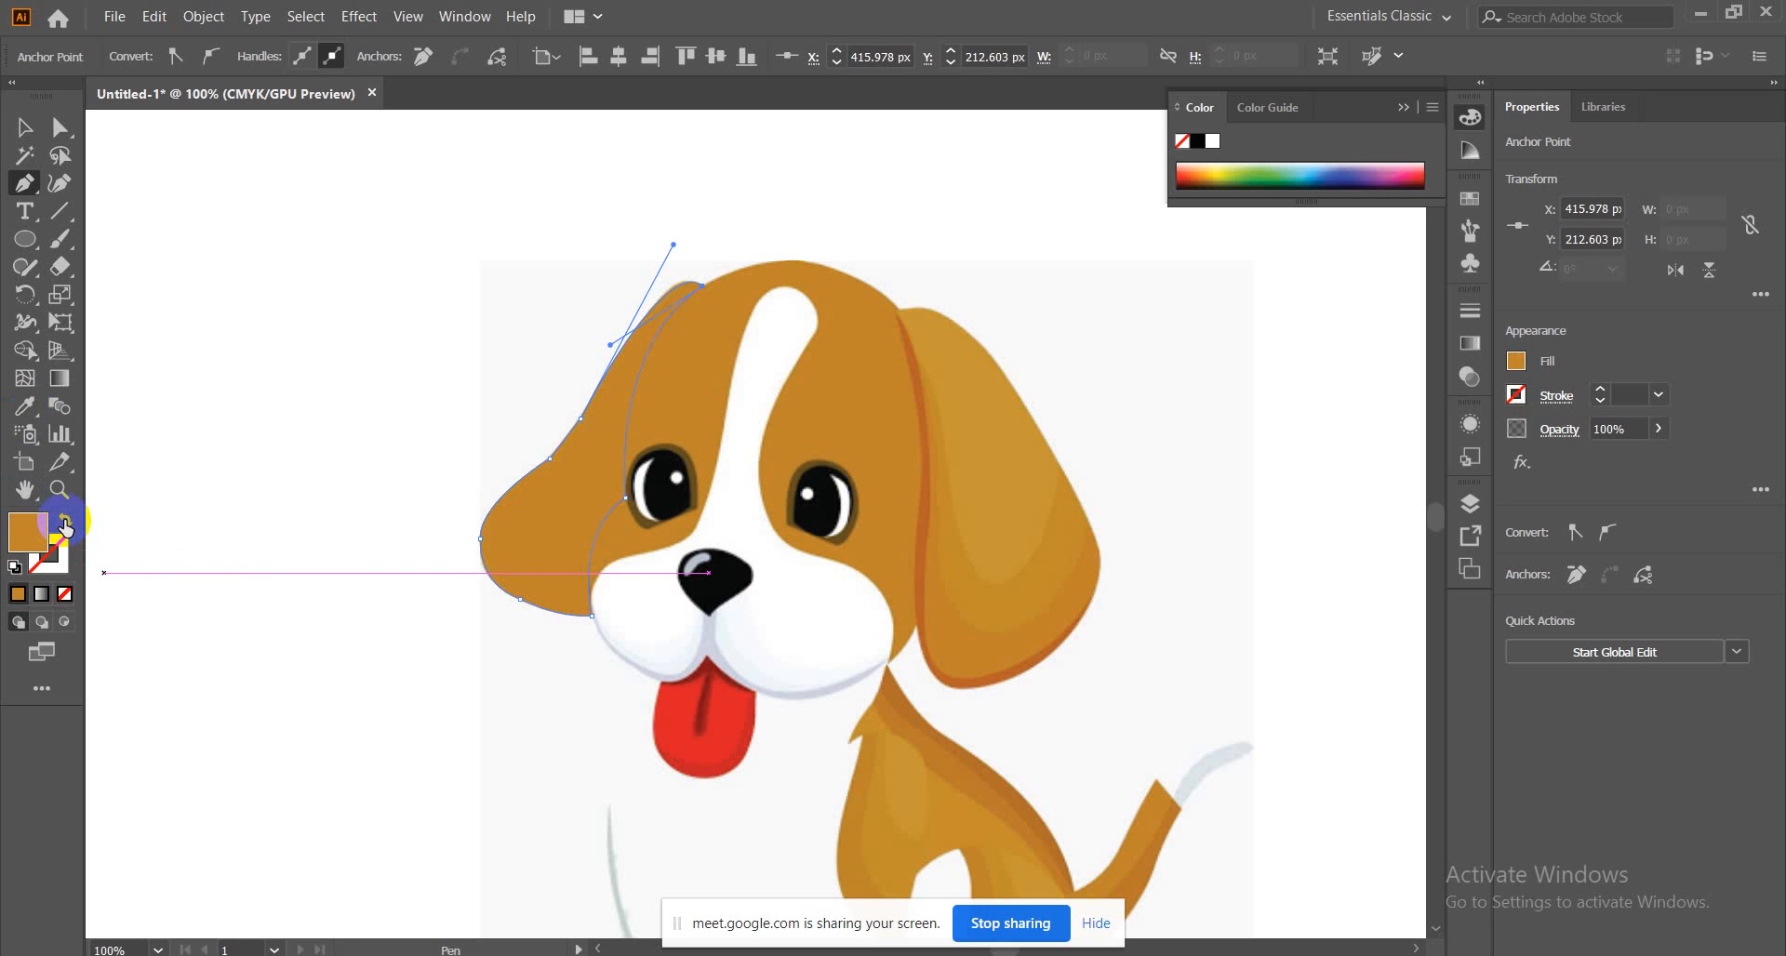
{"action": "left_click", "coordinate": [26, 128]}
{"action": "right_click", "coordinate": [591, 475]}
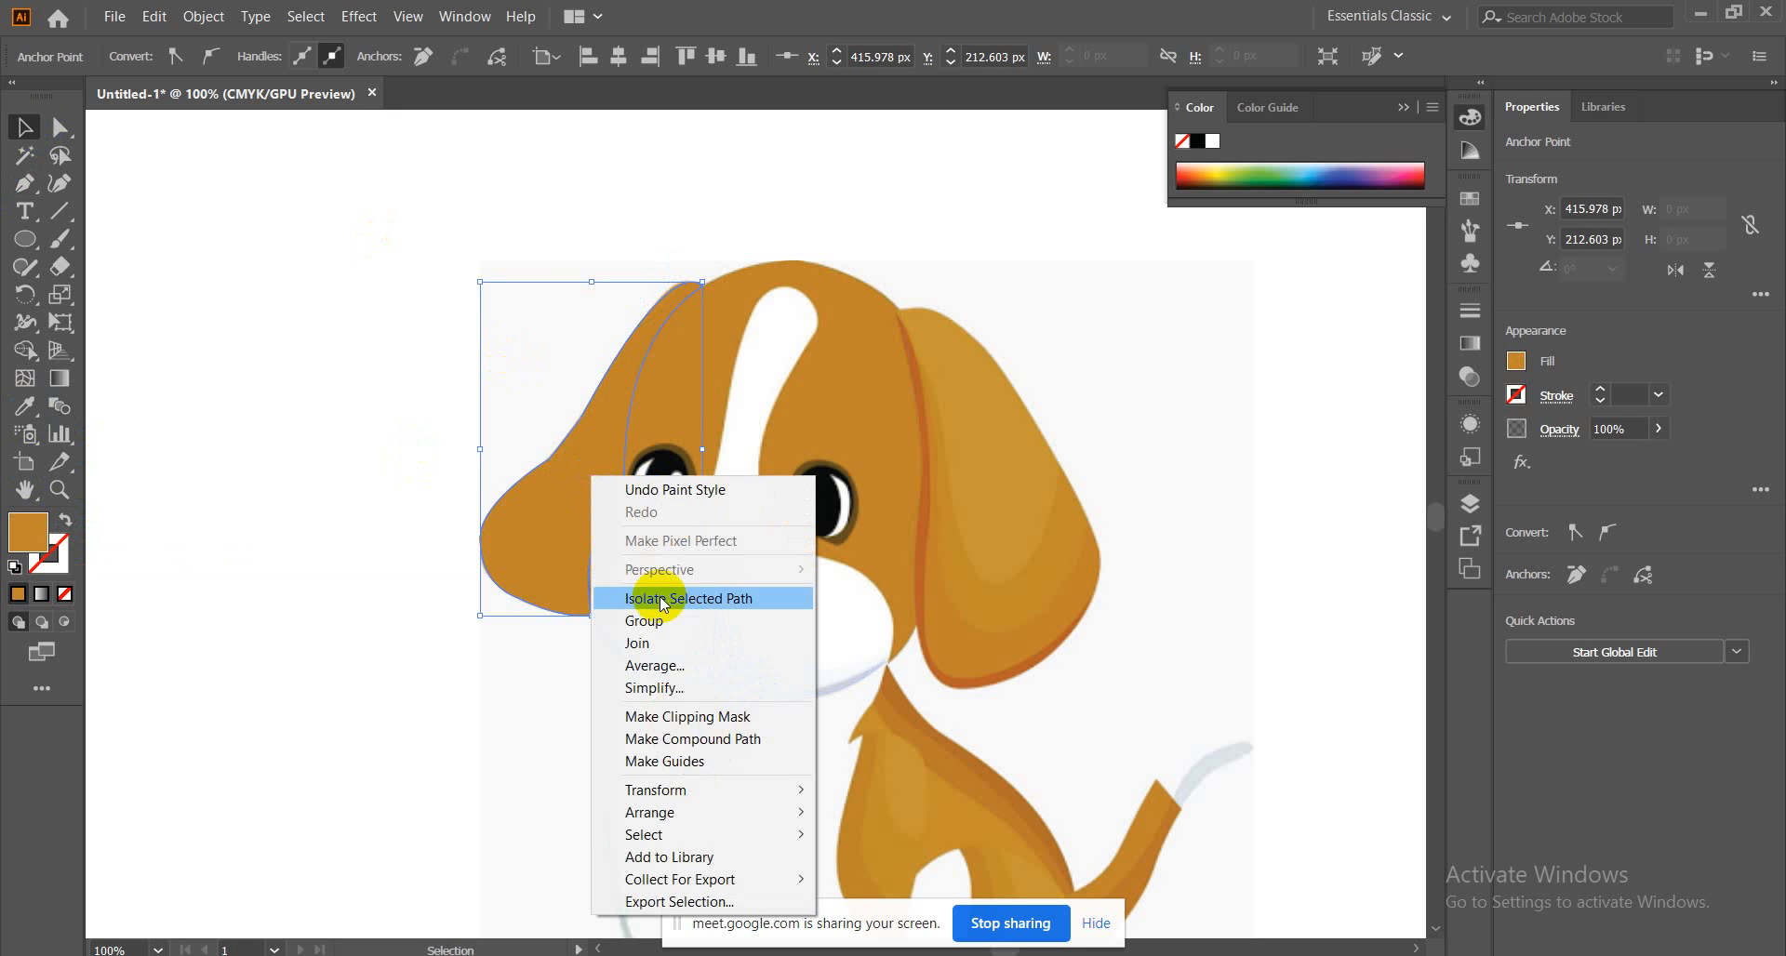
{"action": "mouse_move", "coordinate": [768, 823]}
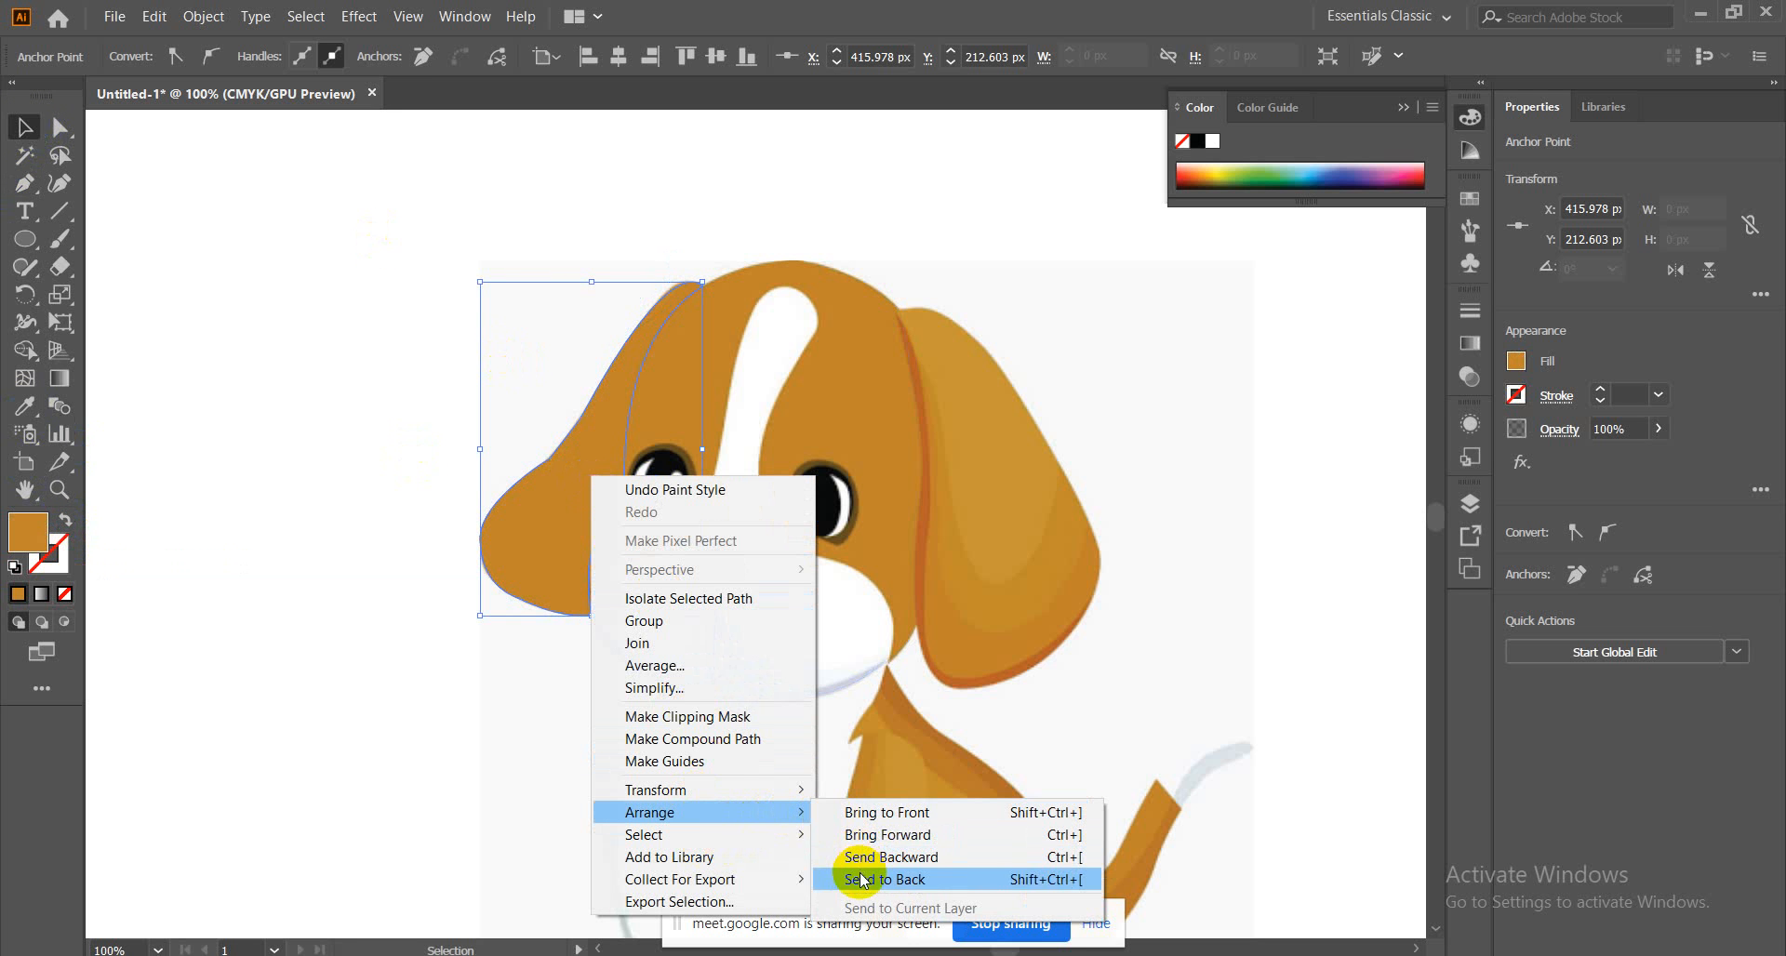
{"action": "left_click", "coordinate": [851, 878]}
{"action": "left_click", "coordinate": [309, 473]}
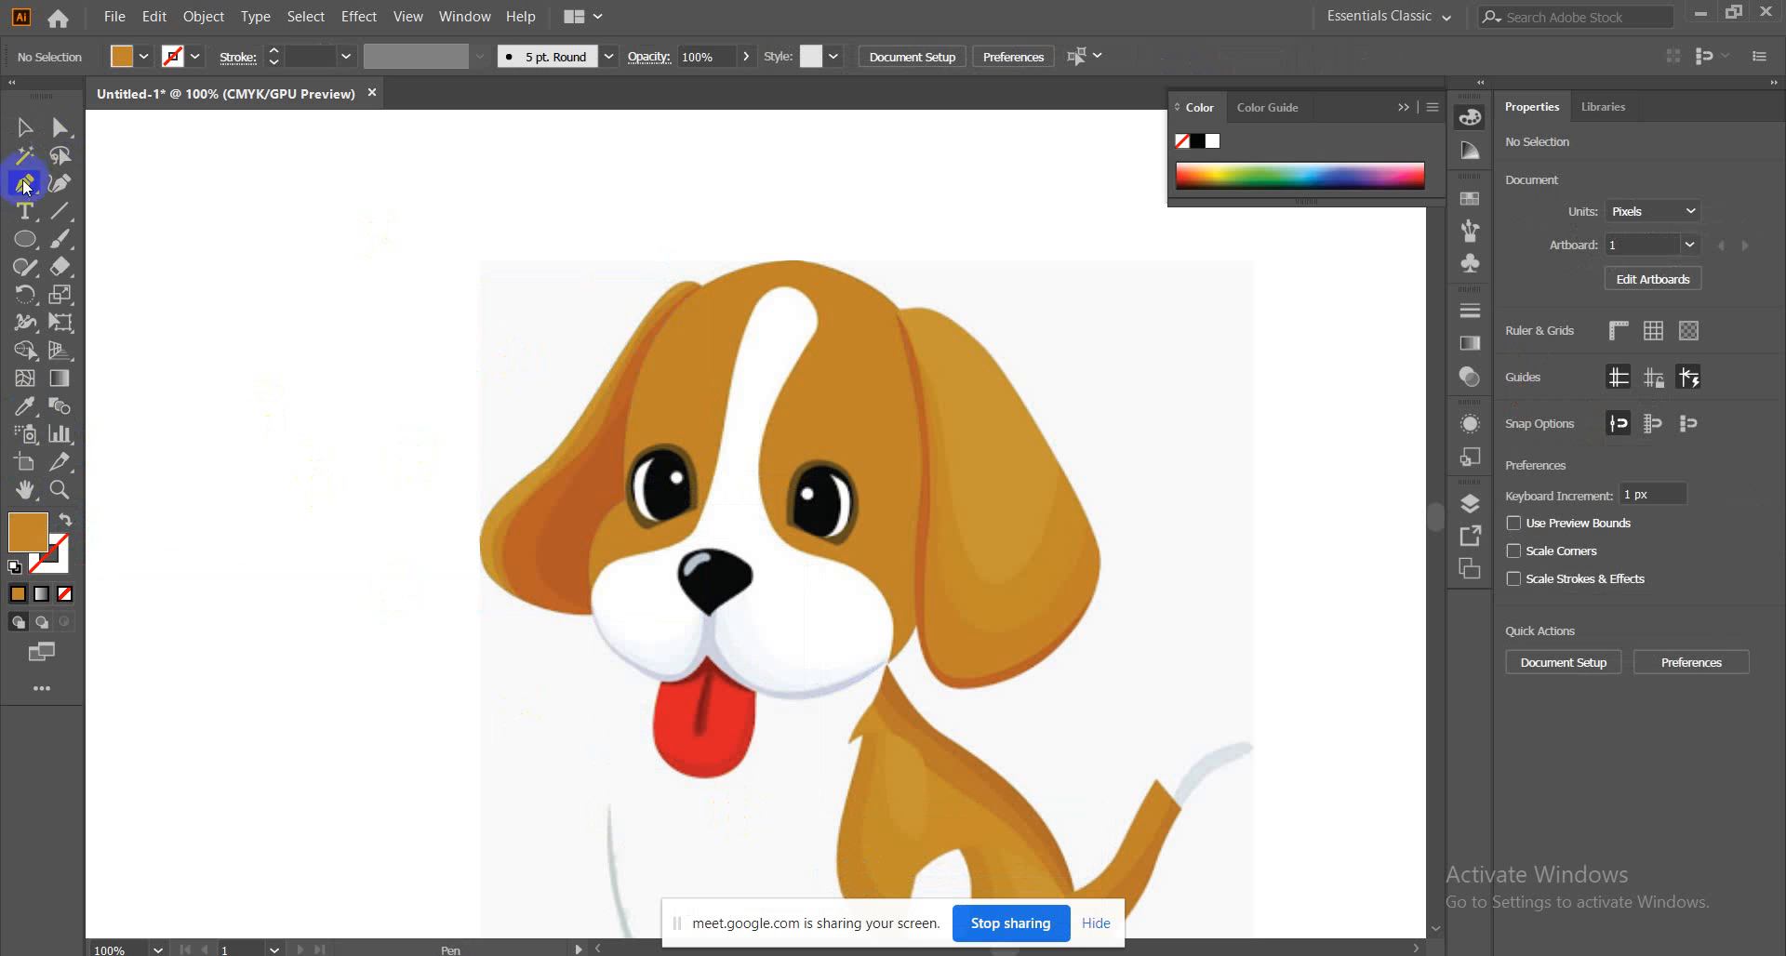
Trace the darker inner area of the left ear as a closed curved Pen tool path overlapping the head
{"action": "left_click", "coordinate": [702, 287]}
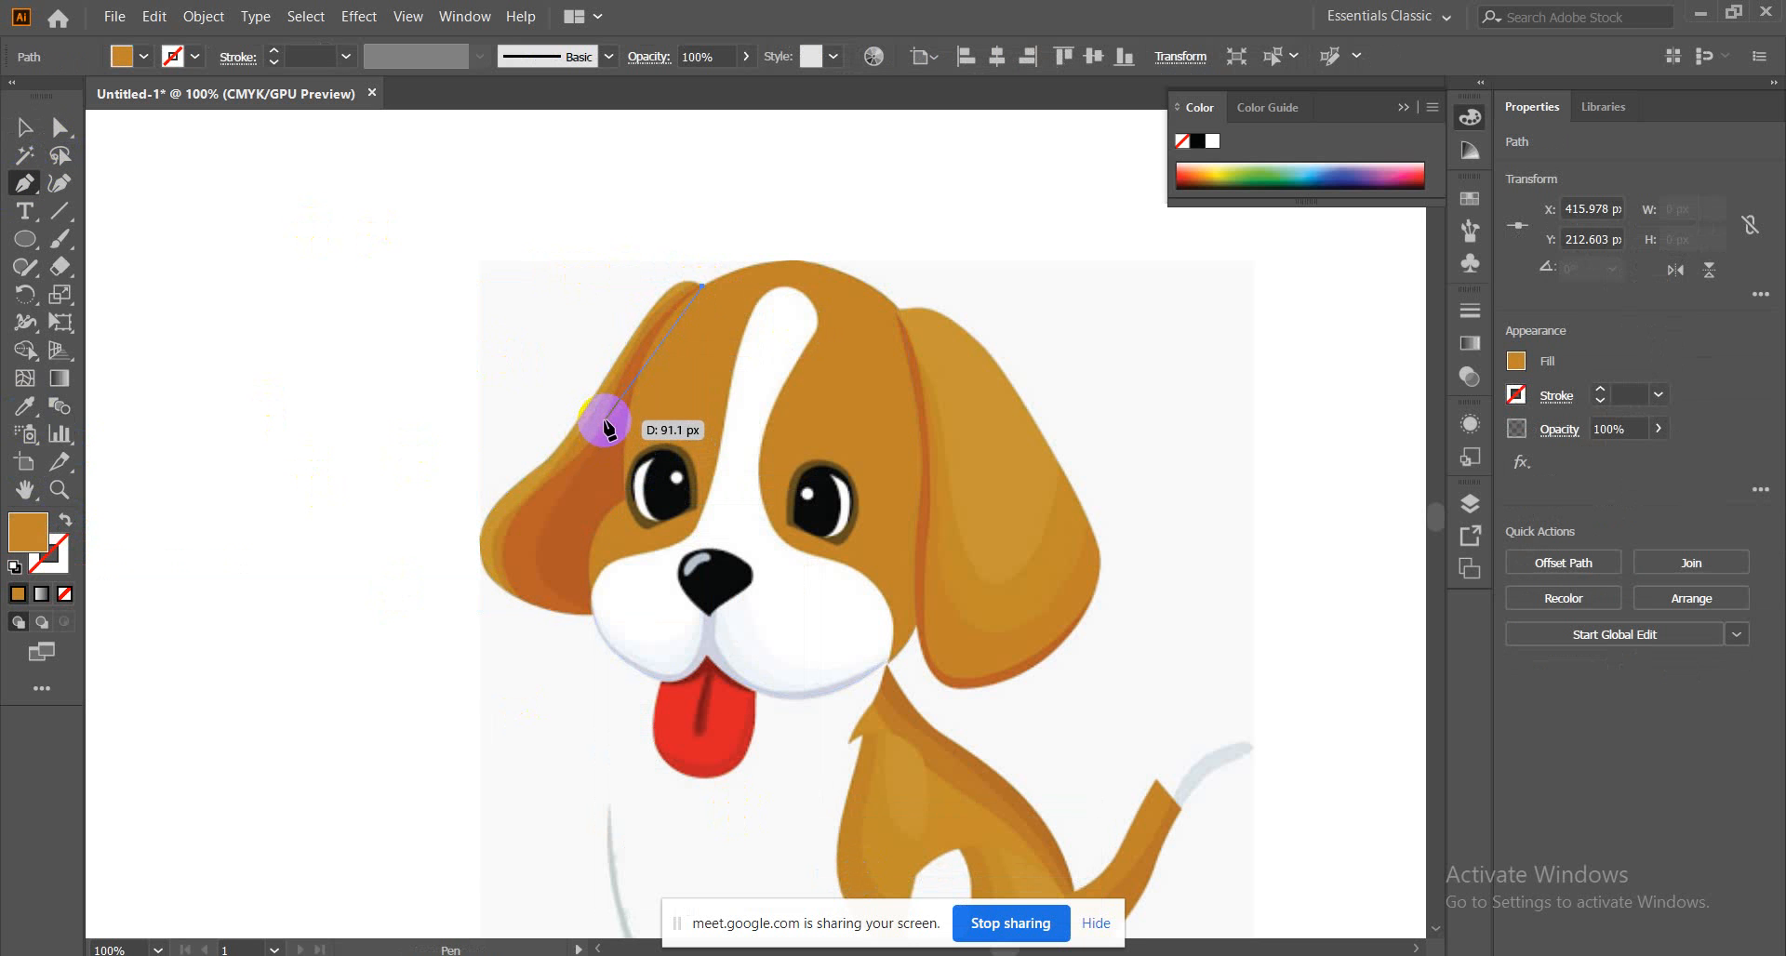
{"action": "left_click_drag", "start_coordinate": [604, 428], "coordinate": [578, 531]}
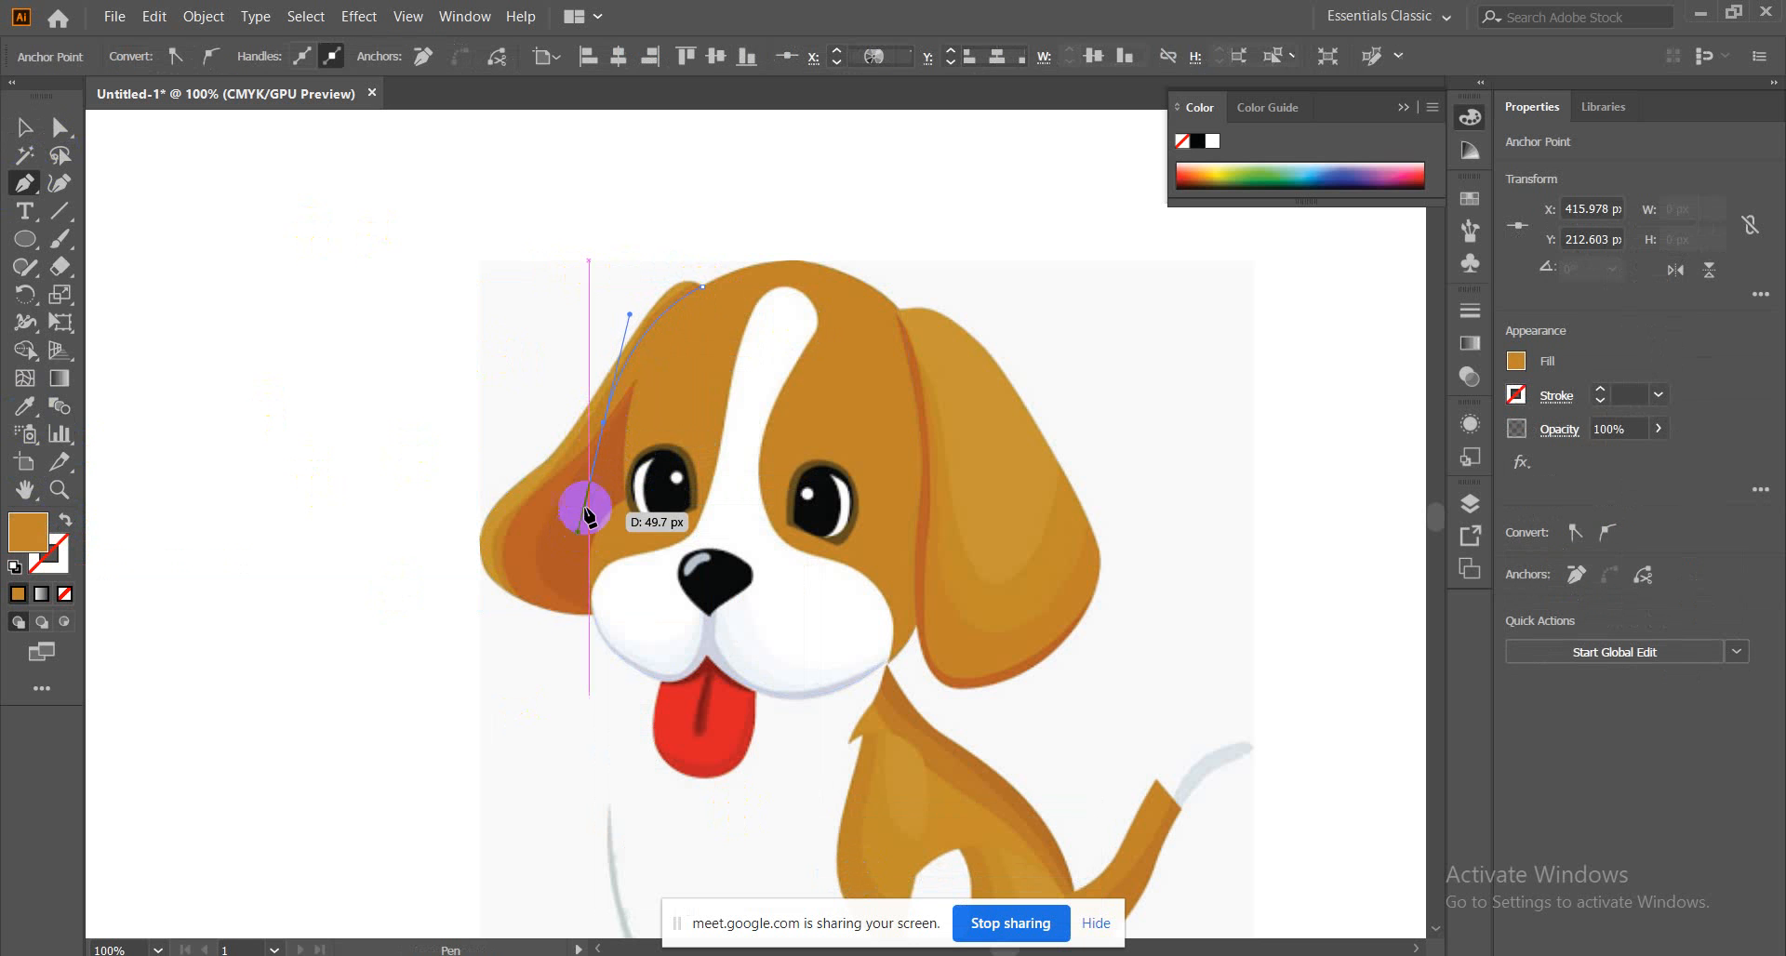
{"action": "left_click", "coordinate": [605, 425]}
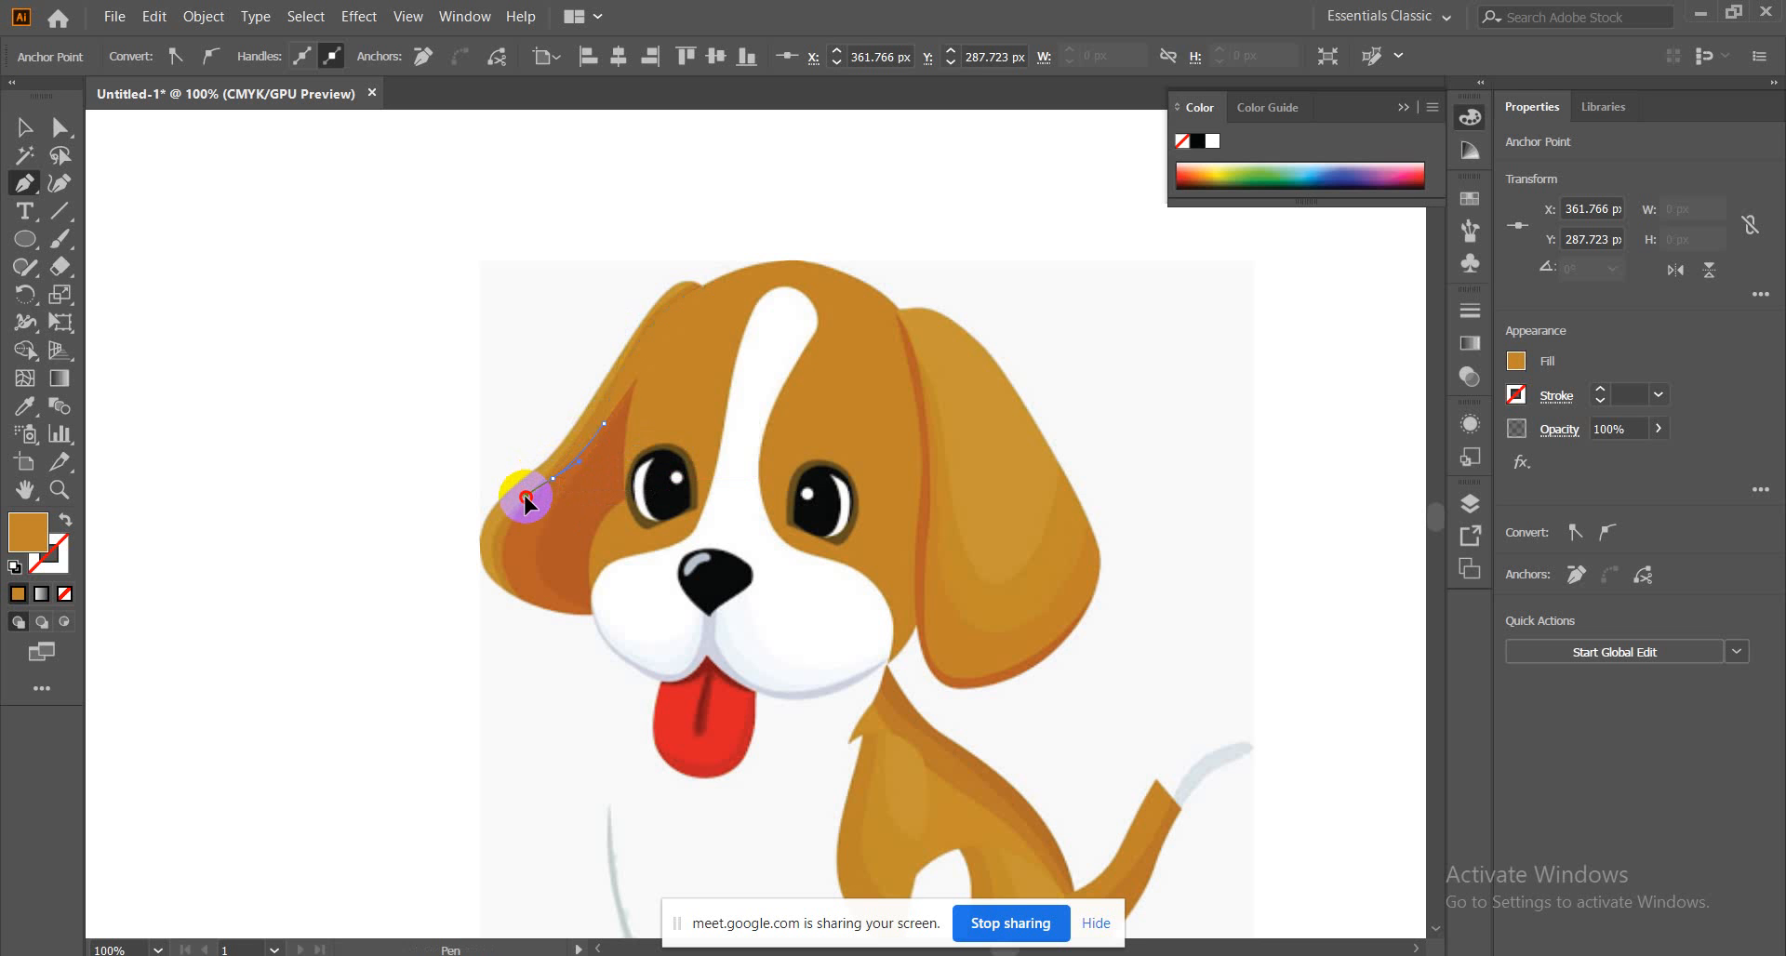
{"action": "left_click_drag", "start_coordinate": [552, 479], "coordinate": [579, 463]}
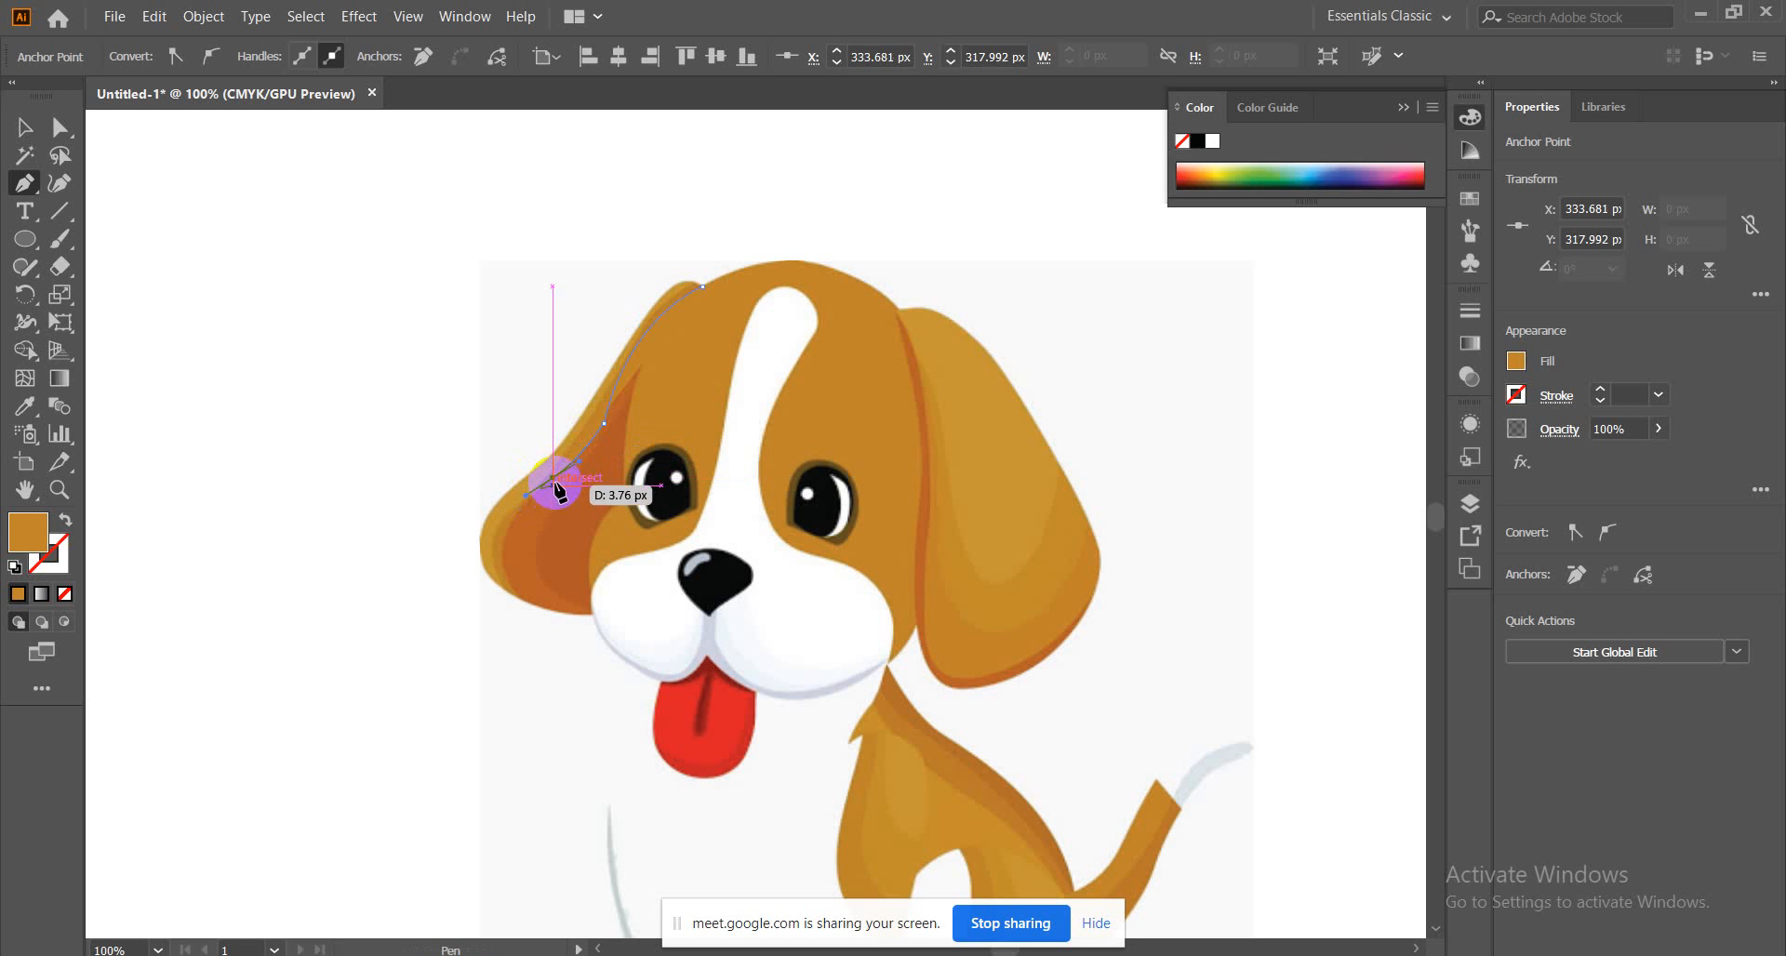
{"action": "left_click", "coordinate": [524, 598]}
{"action": "left_click_drag", "start_coordinate": [519, 598], "coordinate": [579, 659]}
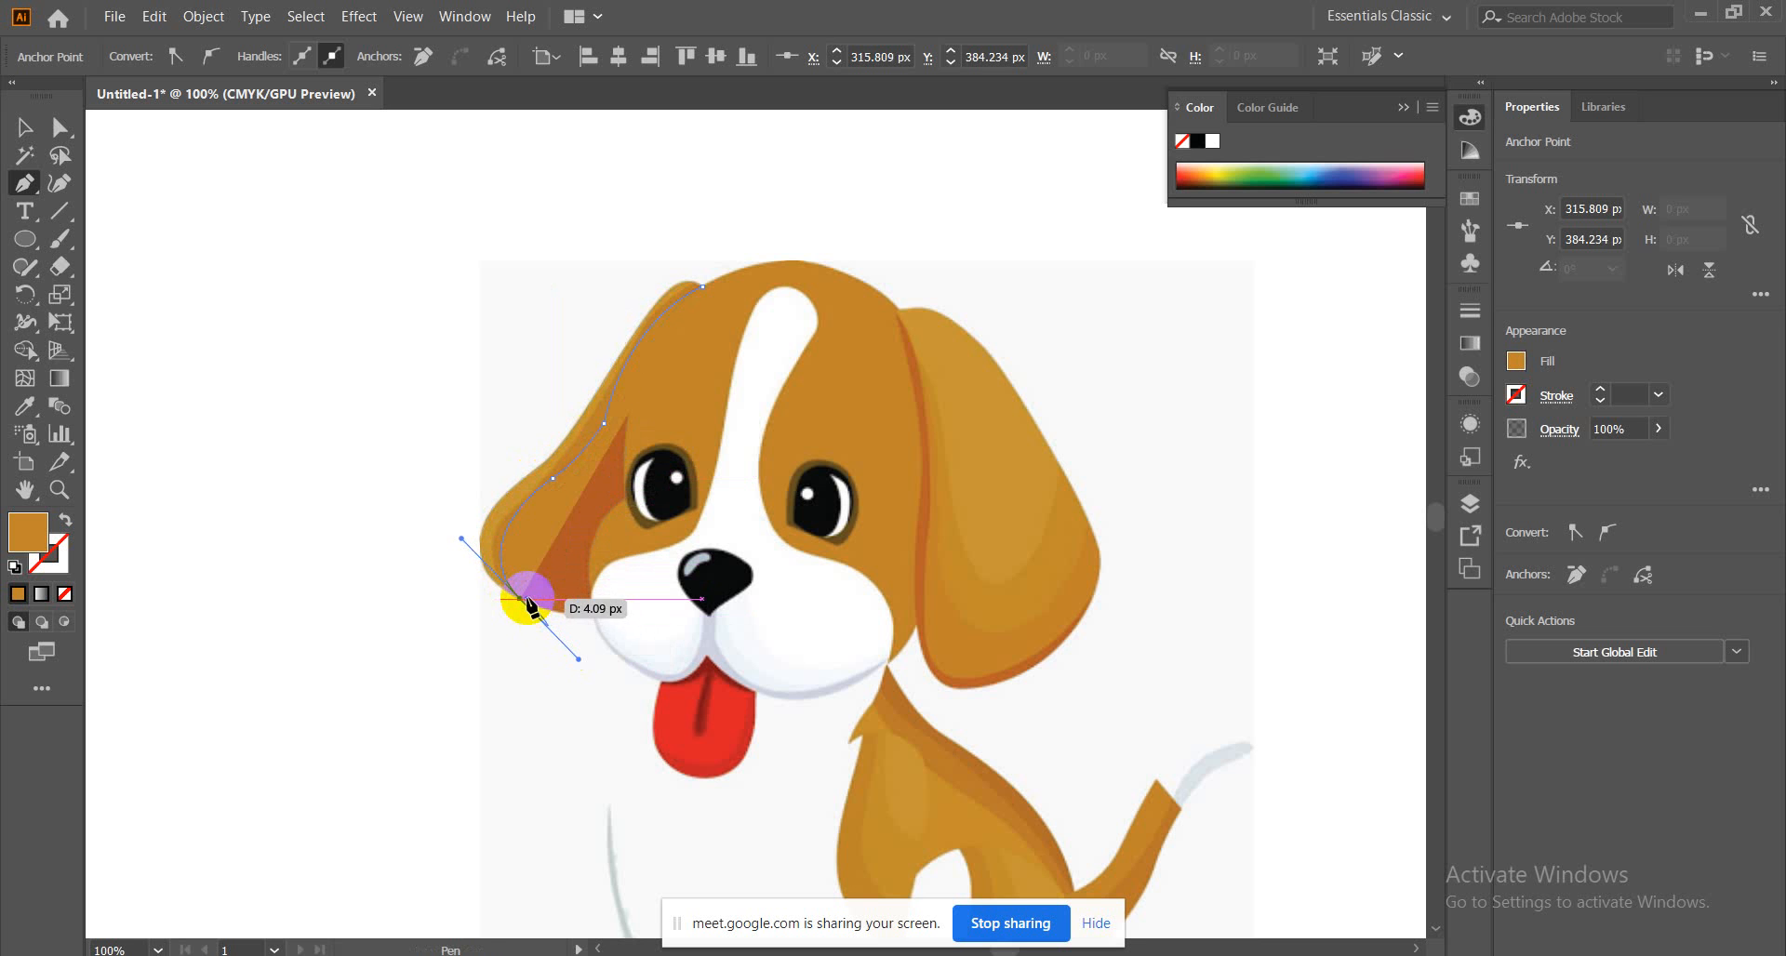
{"action": "left_click_drag", "start_coordinate": [521, 603], "coordinate": [616, 605]}
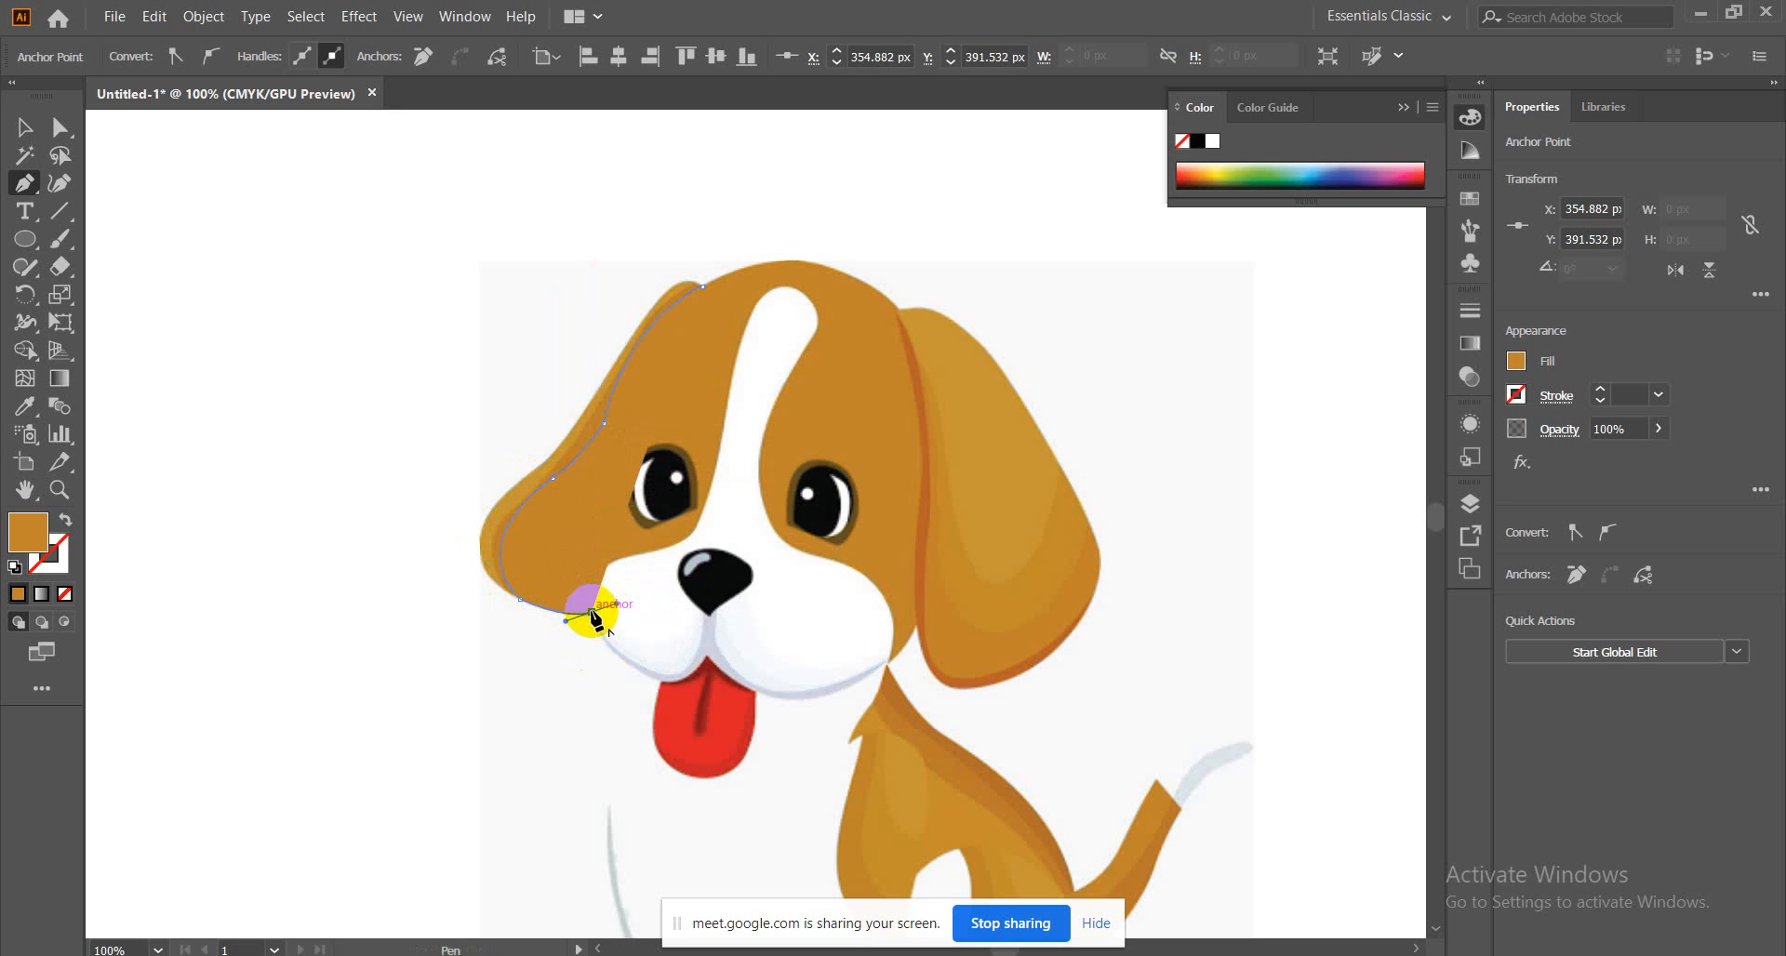
{"action": "left_click", "coordinate": [592, 614]}
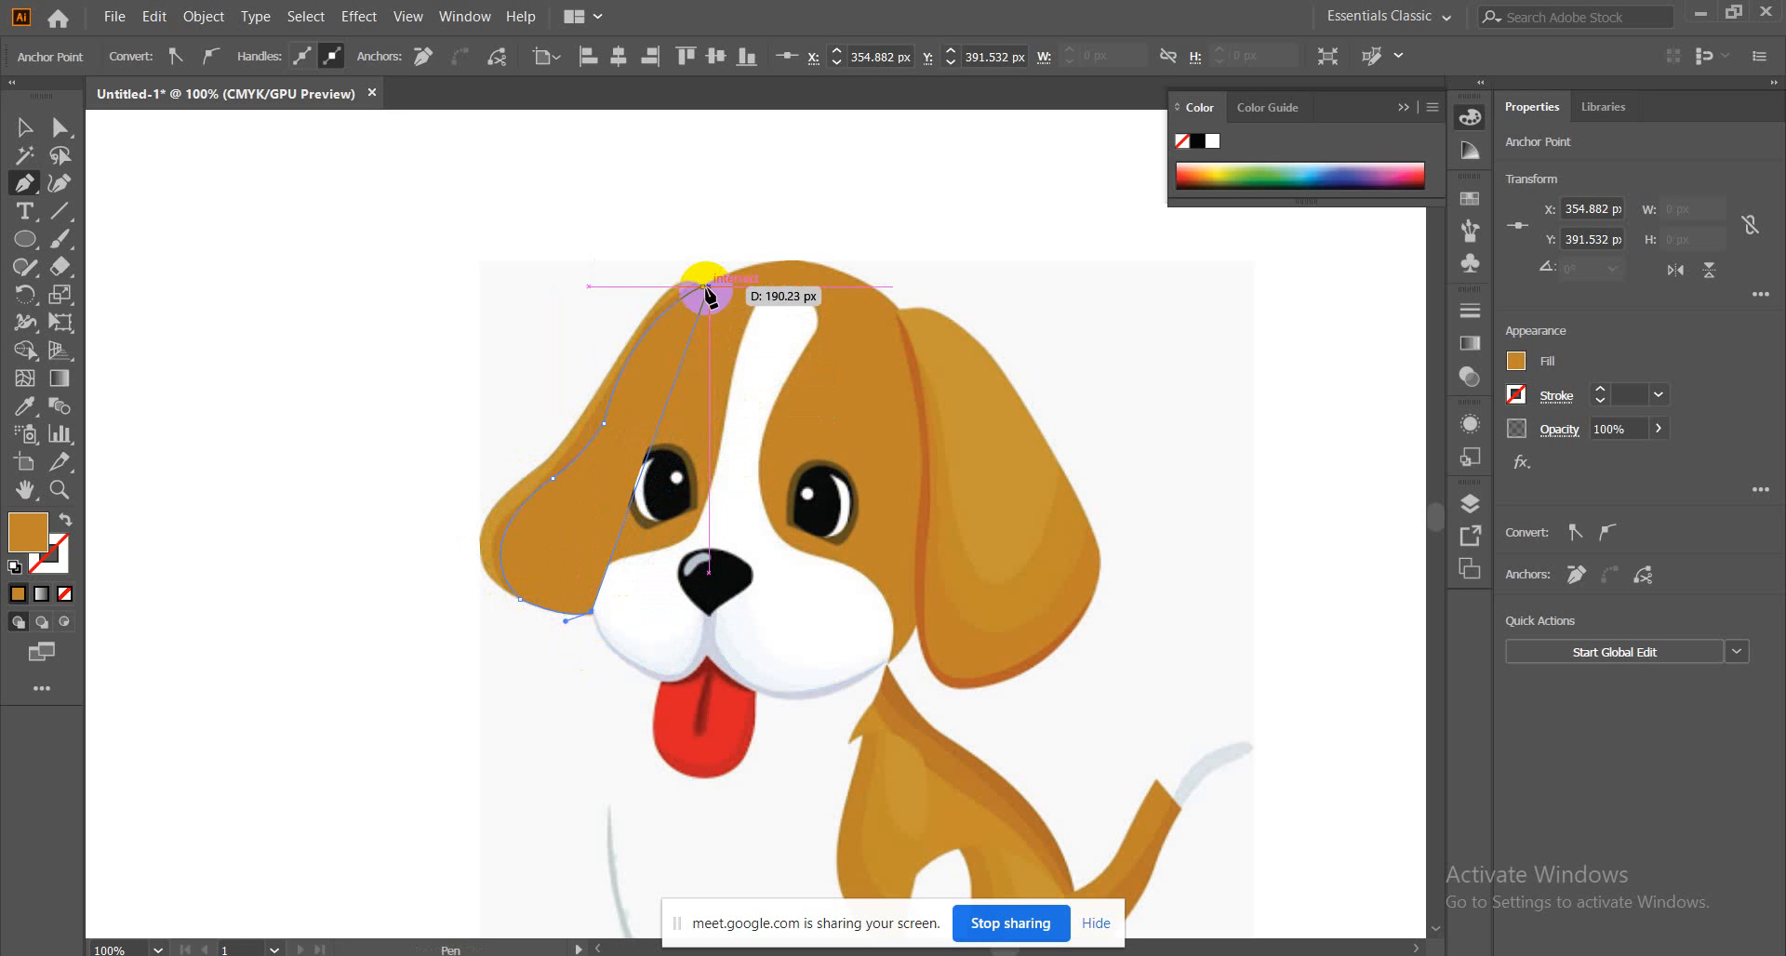
{"action": "left_click_drag", "start_coordinate": [704, 290], "coordinate": [660, 250]}
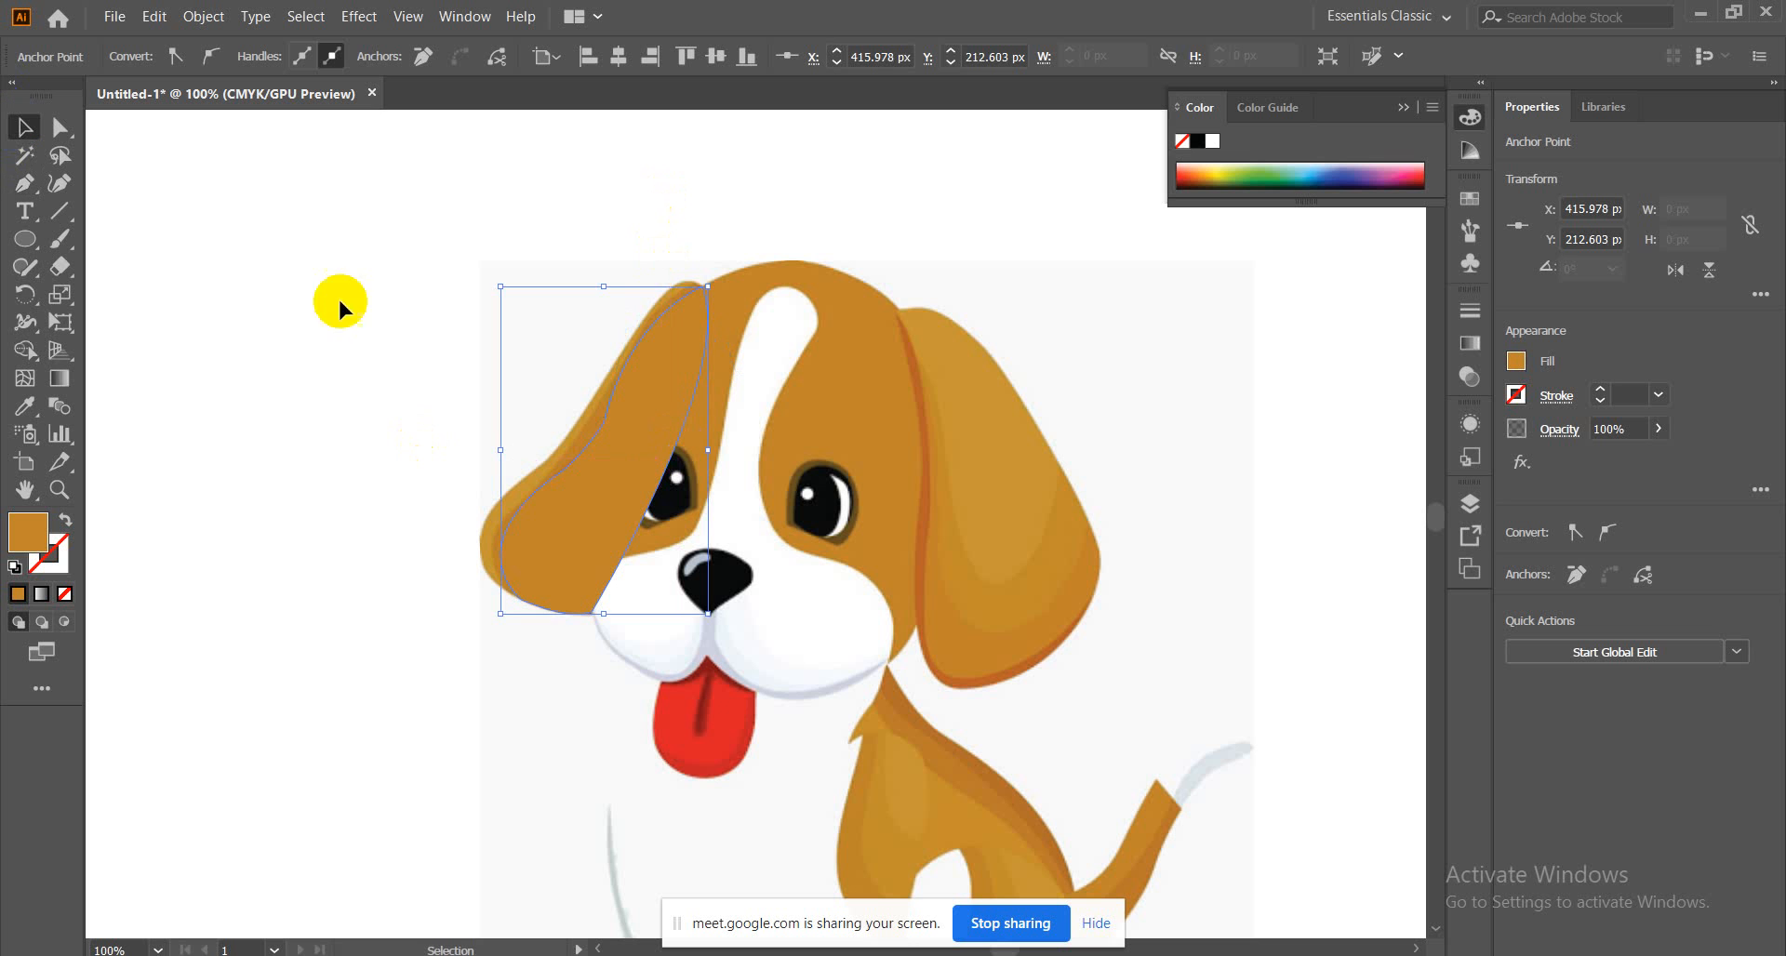
Fill the left ear's inner shape with the dark orange sampled from the right ear's inner edge
{"action": "left_click", "coordinate": [21, 407]}
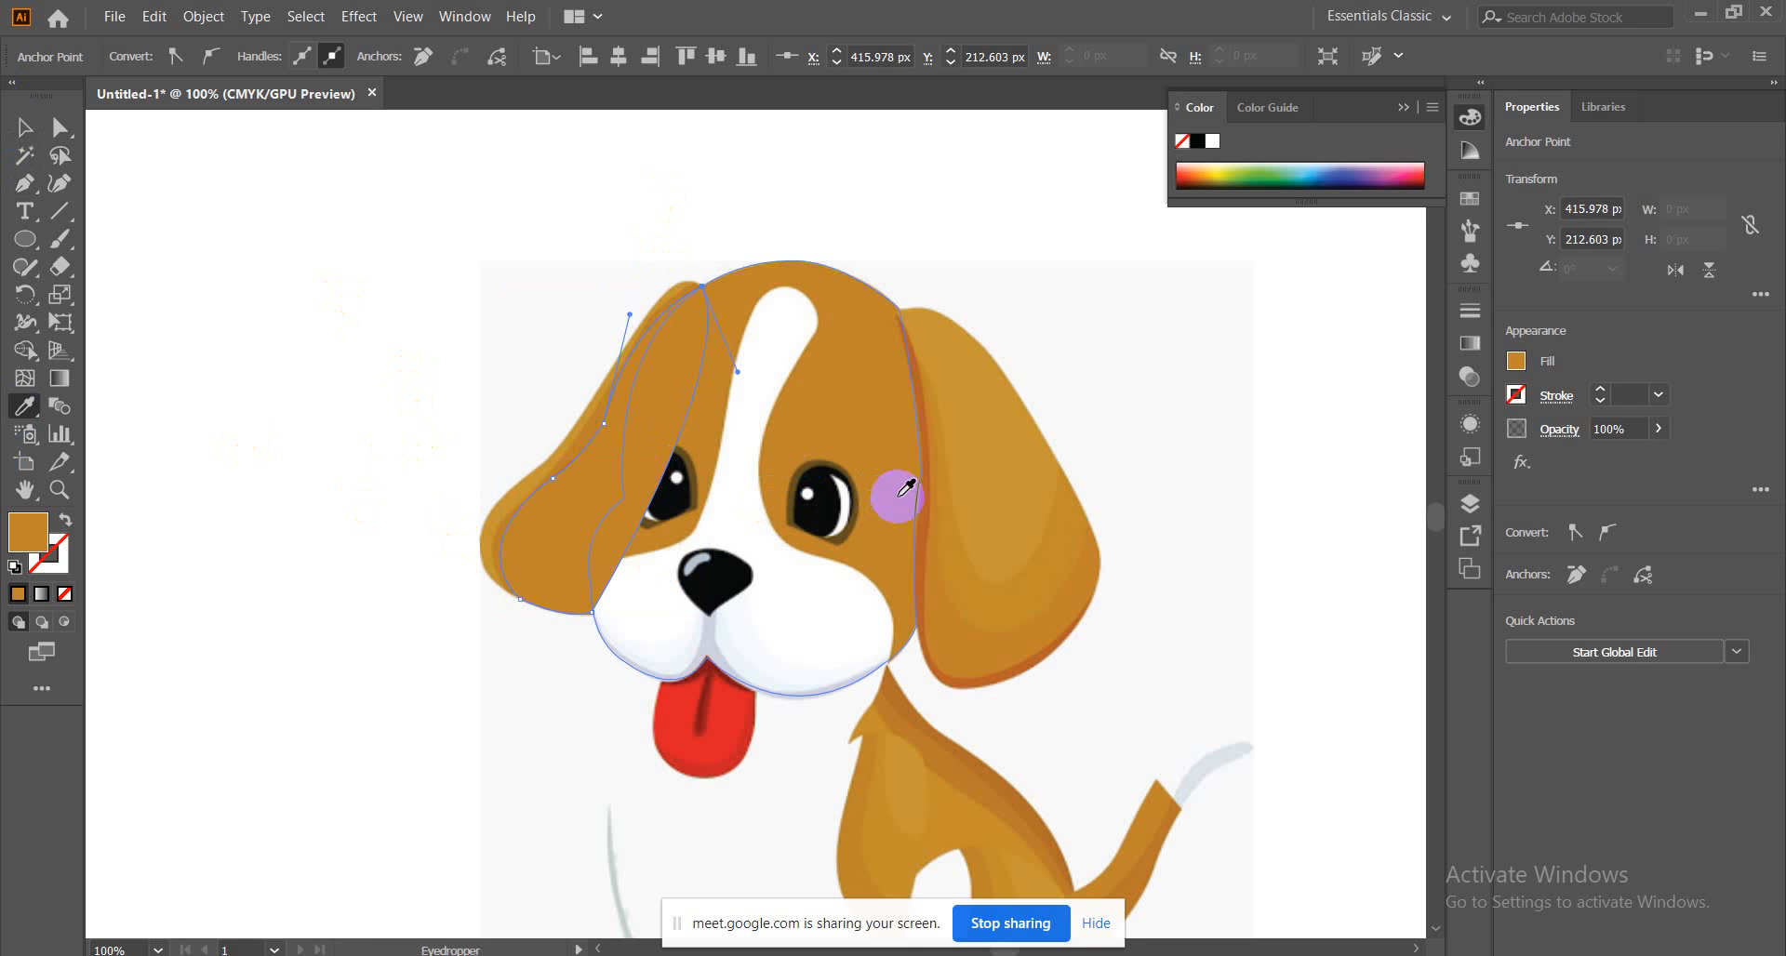
{"action": "left_click", "coordinate": [925, 506]}
{"action": "left_click", "coordinate": [24, 127]}
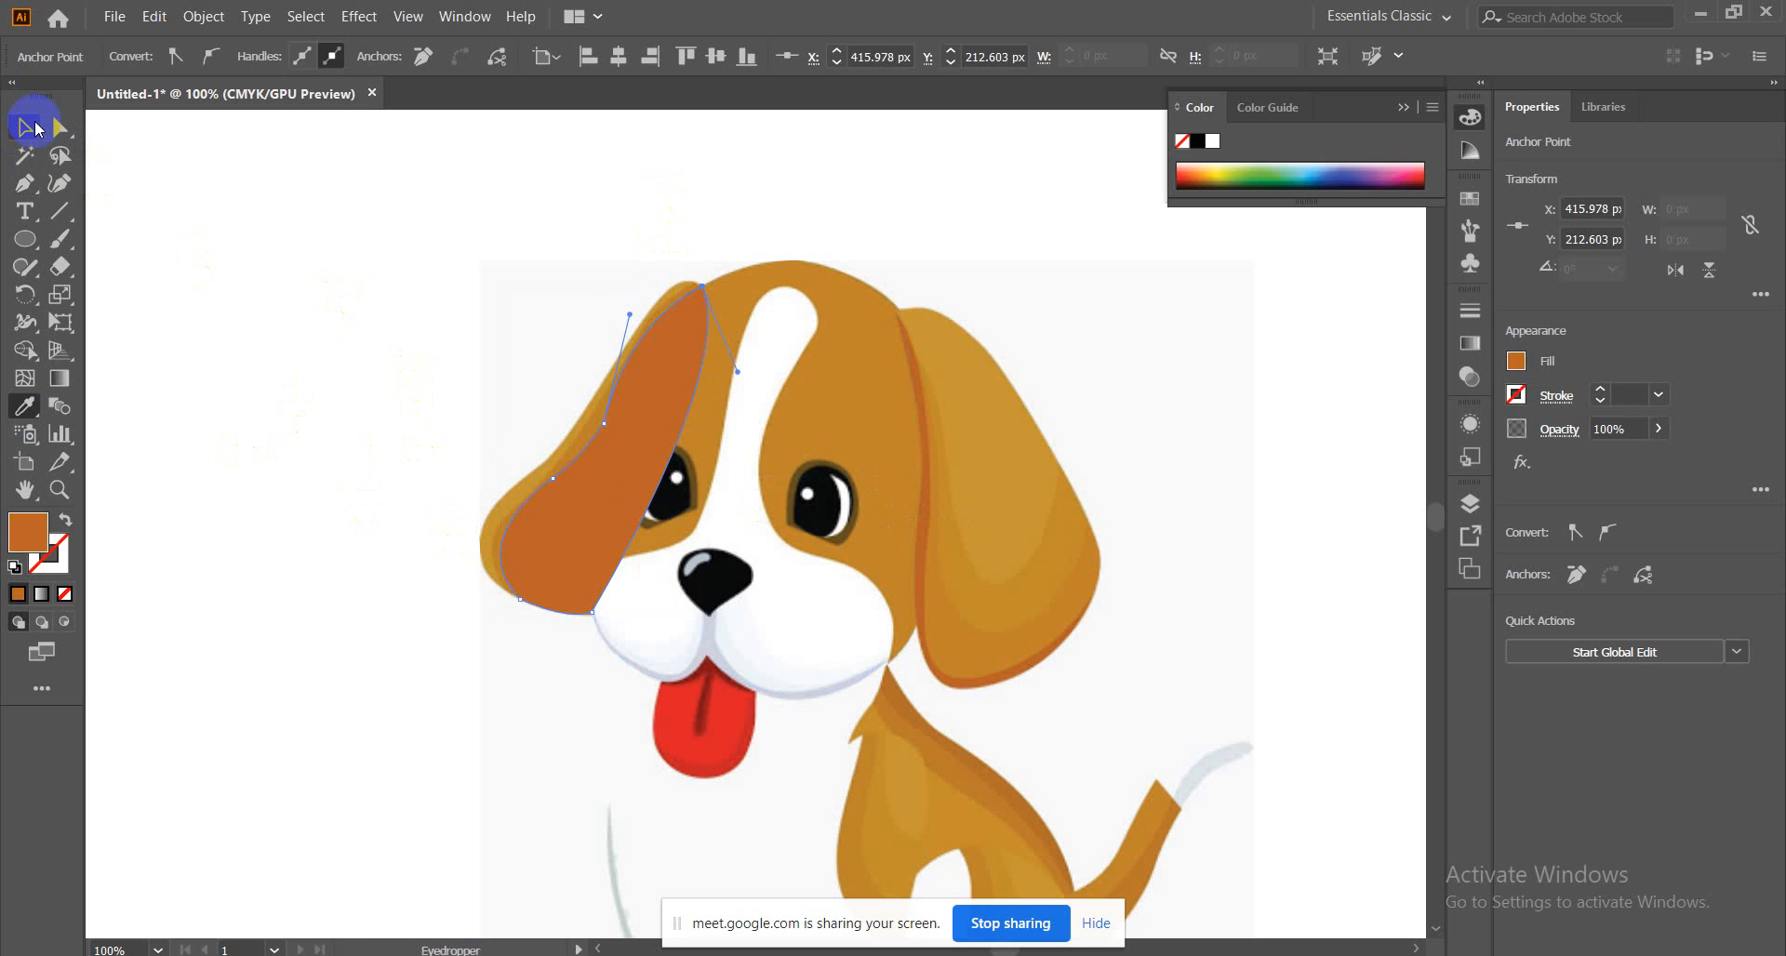
Send the left ear's dark orange inner shape behind the reference image and deselect it
{"action": "right_click", "coordinate": [646, 420]}
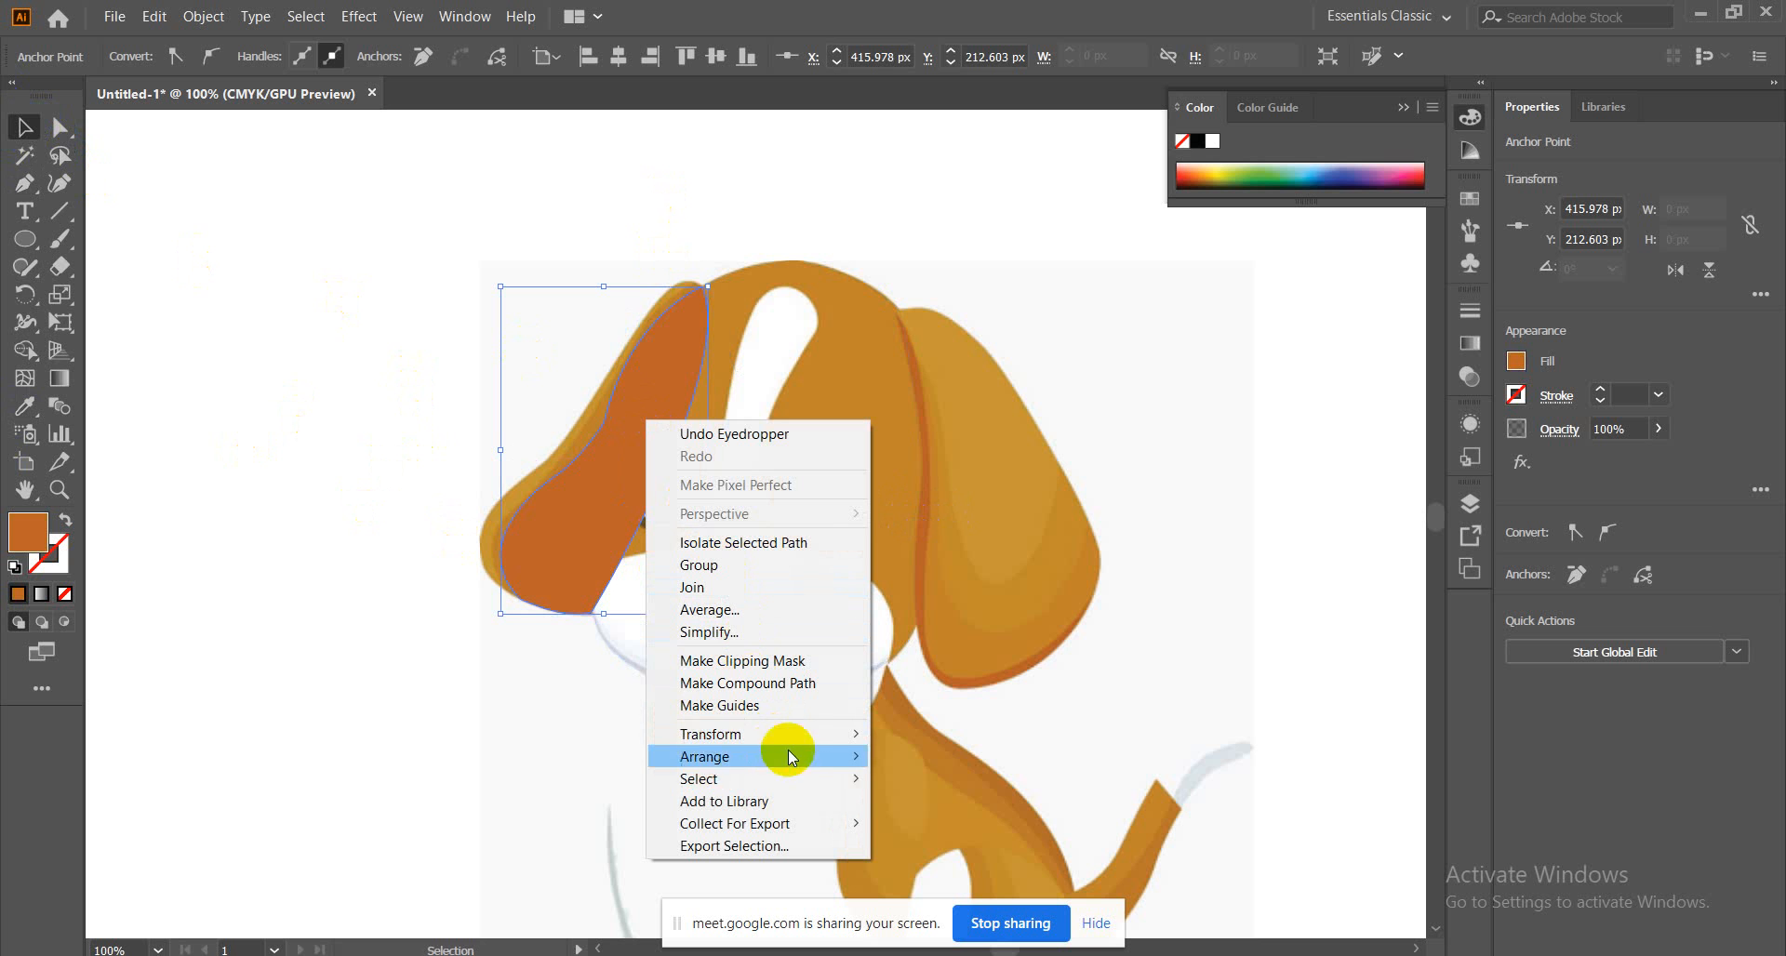
{"action": "mouse_move", "coordinate": [828, 754]}
{"action": "left_click", "coordinate": [925, 823]}
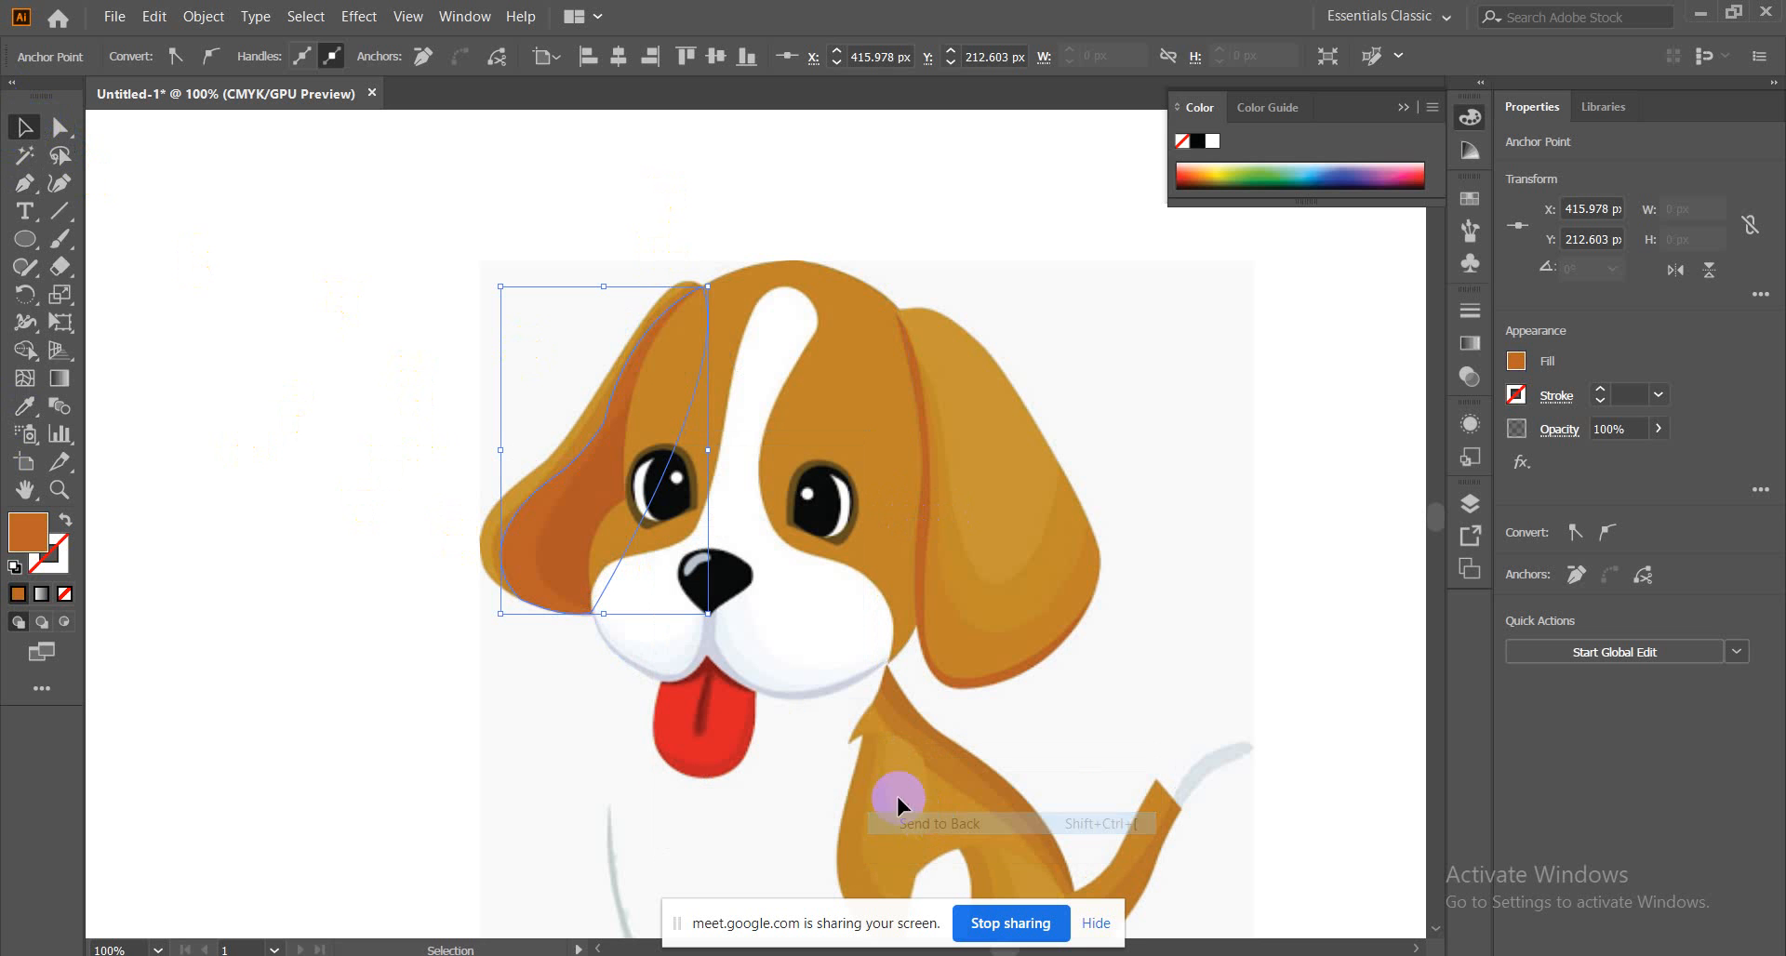
{"action": "left_click", "coordinate": [277, 366]}
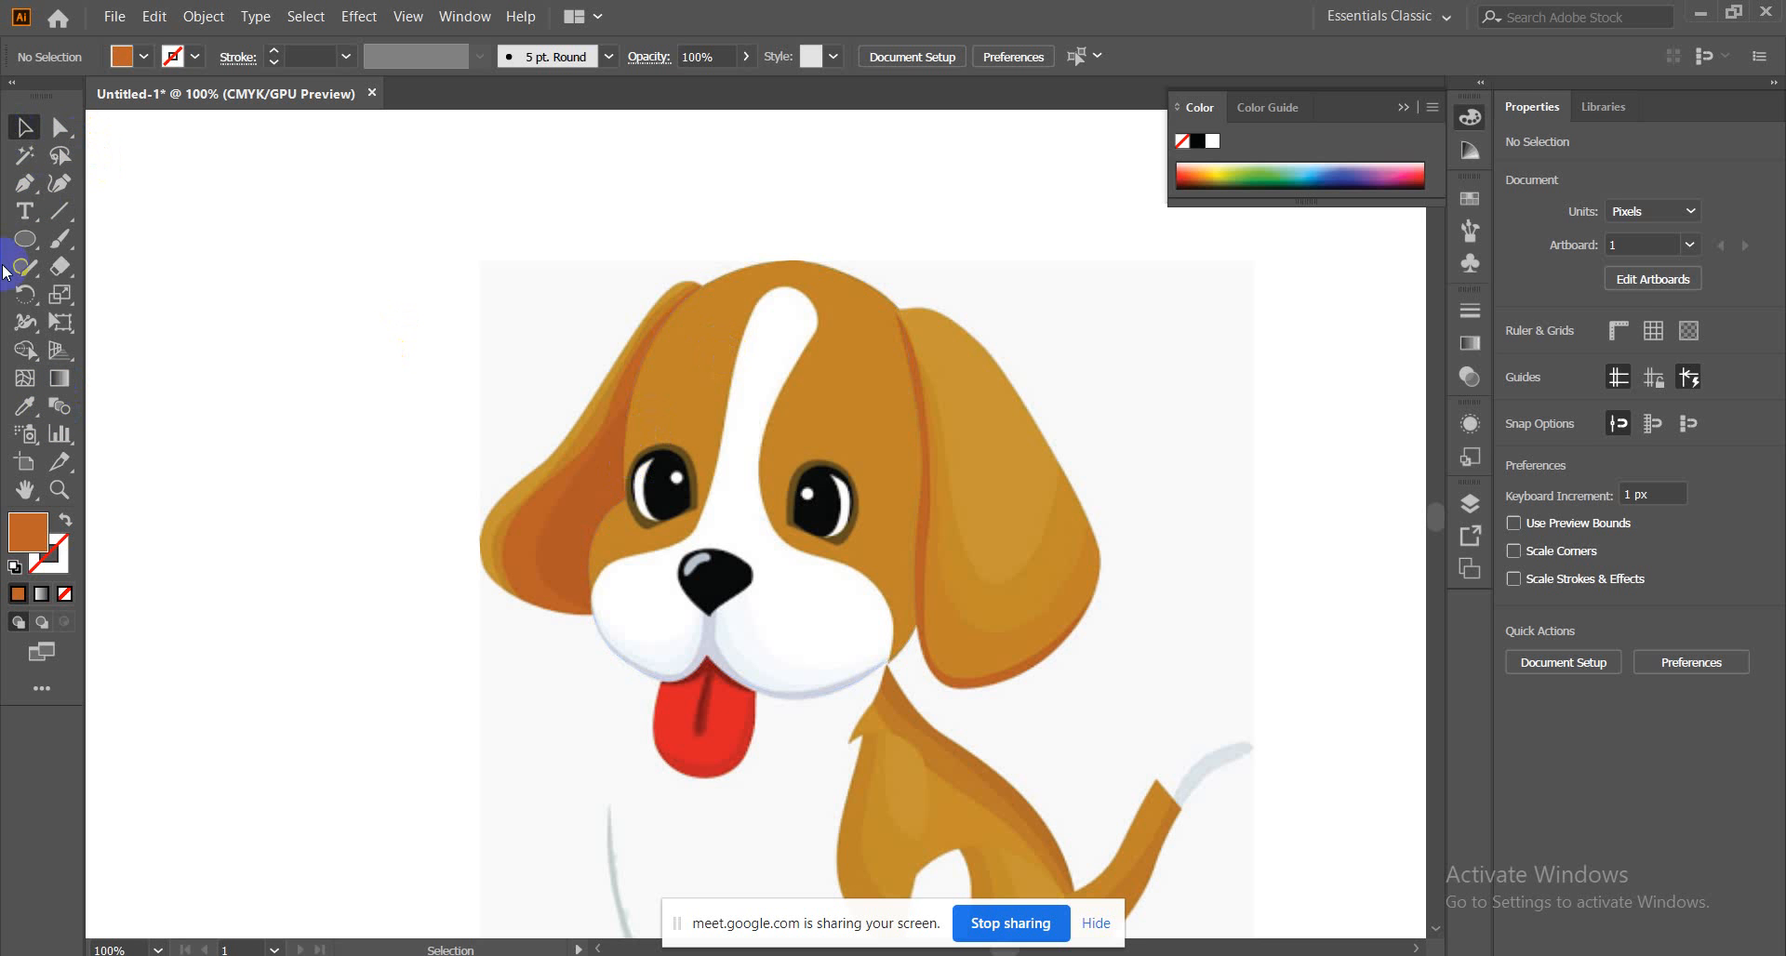
Trace the right ear's outer edge with the Pen tool, from its upper junction with the head around to the ear's lower tip
{"action": "left_click", "coordinate": [18, 186]}
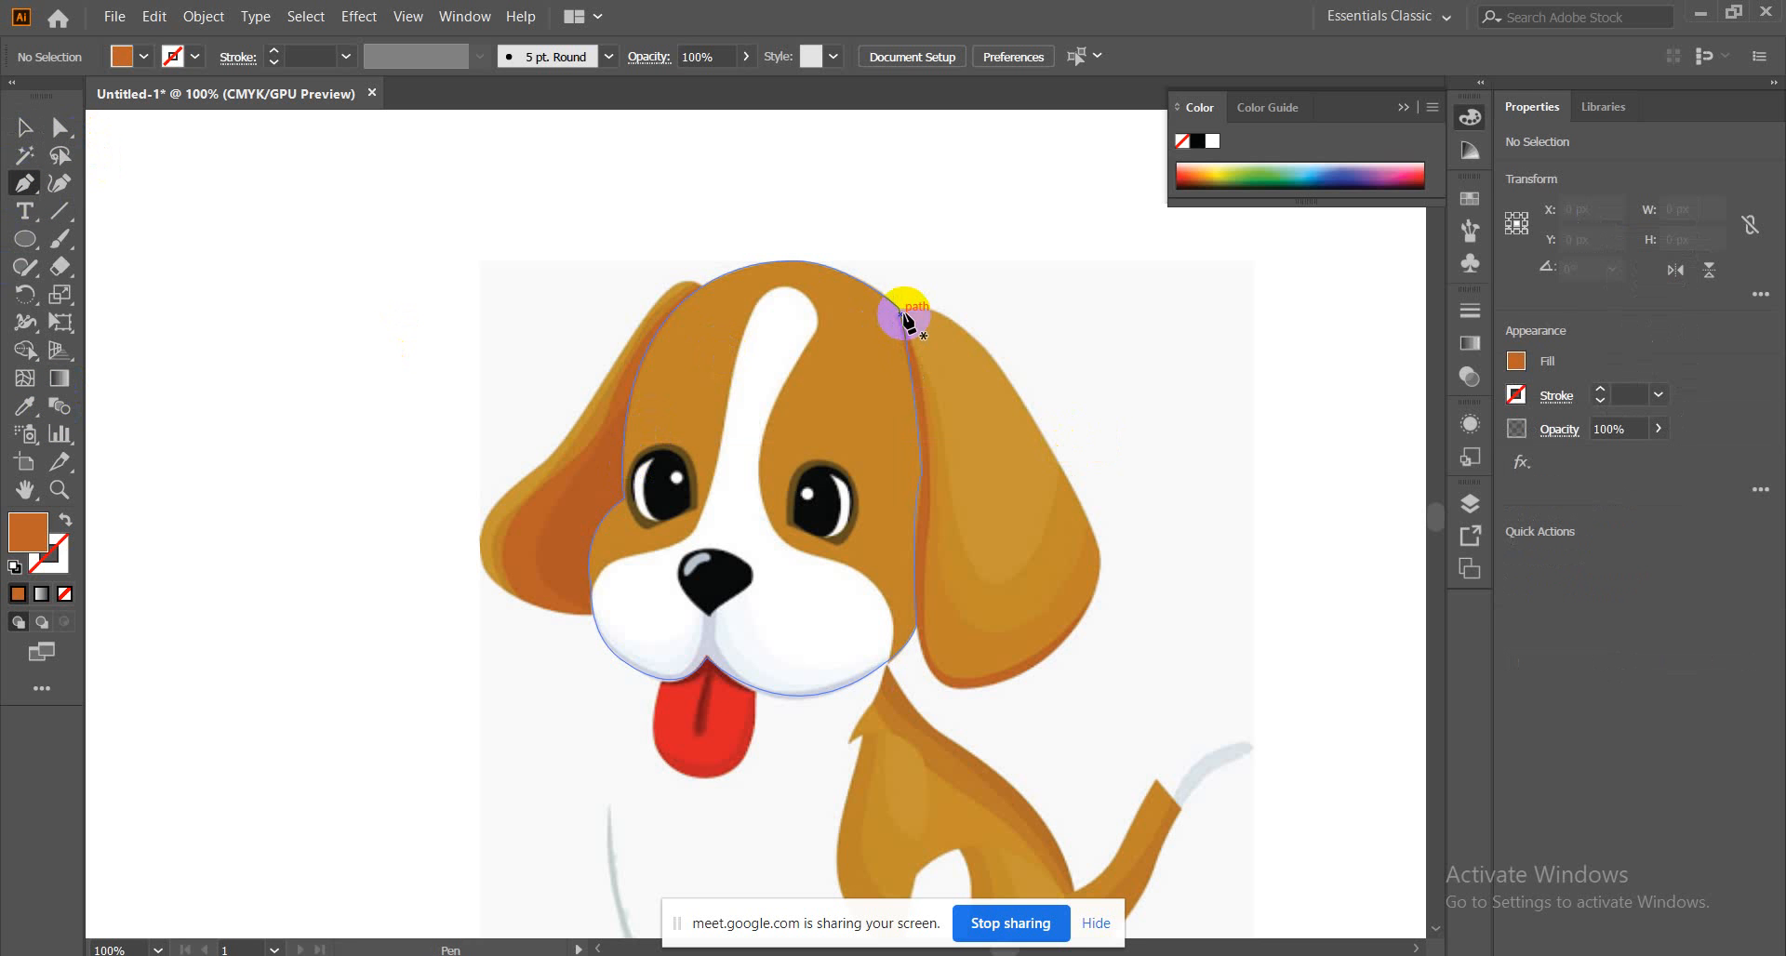
{"action": "left_click", "coordinate": [897, 308]}
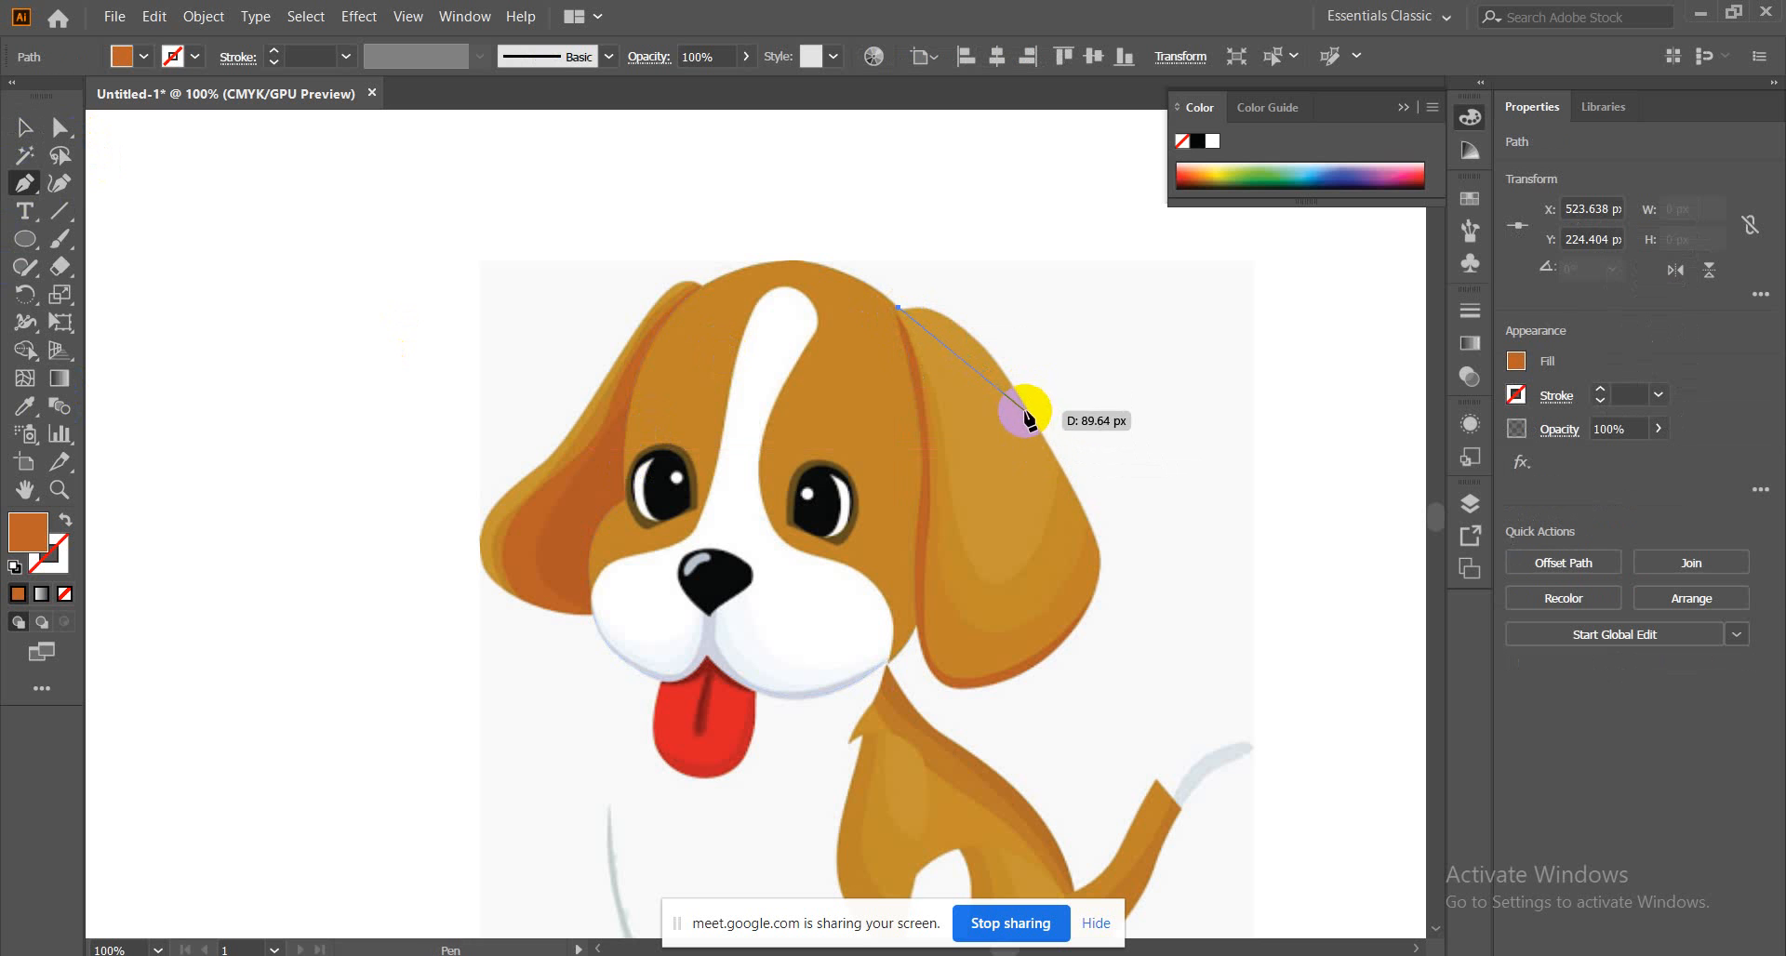
{"action": "left_click_drag", "start_coordinate": [1025, 410], "coordinate": [1091, 534]}
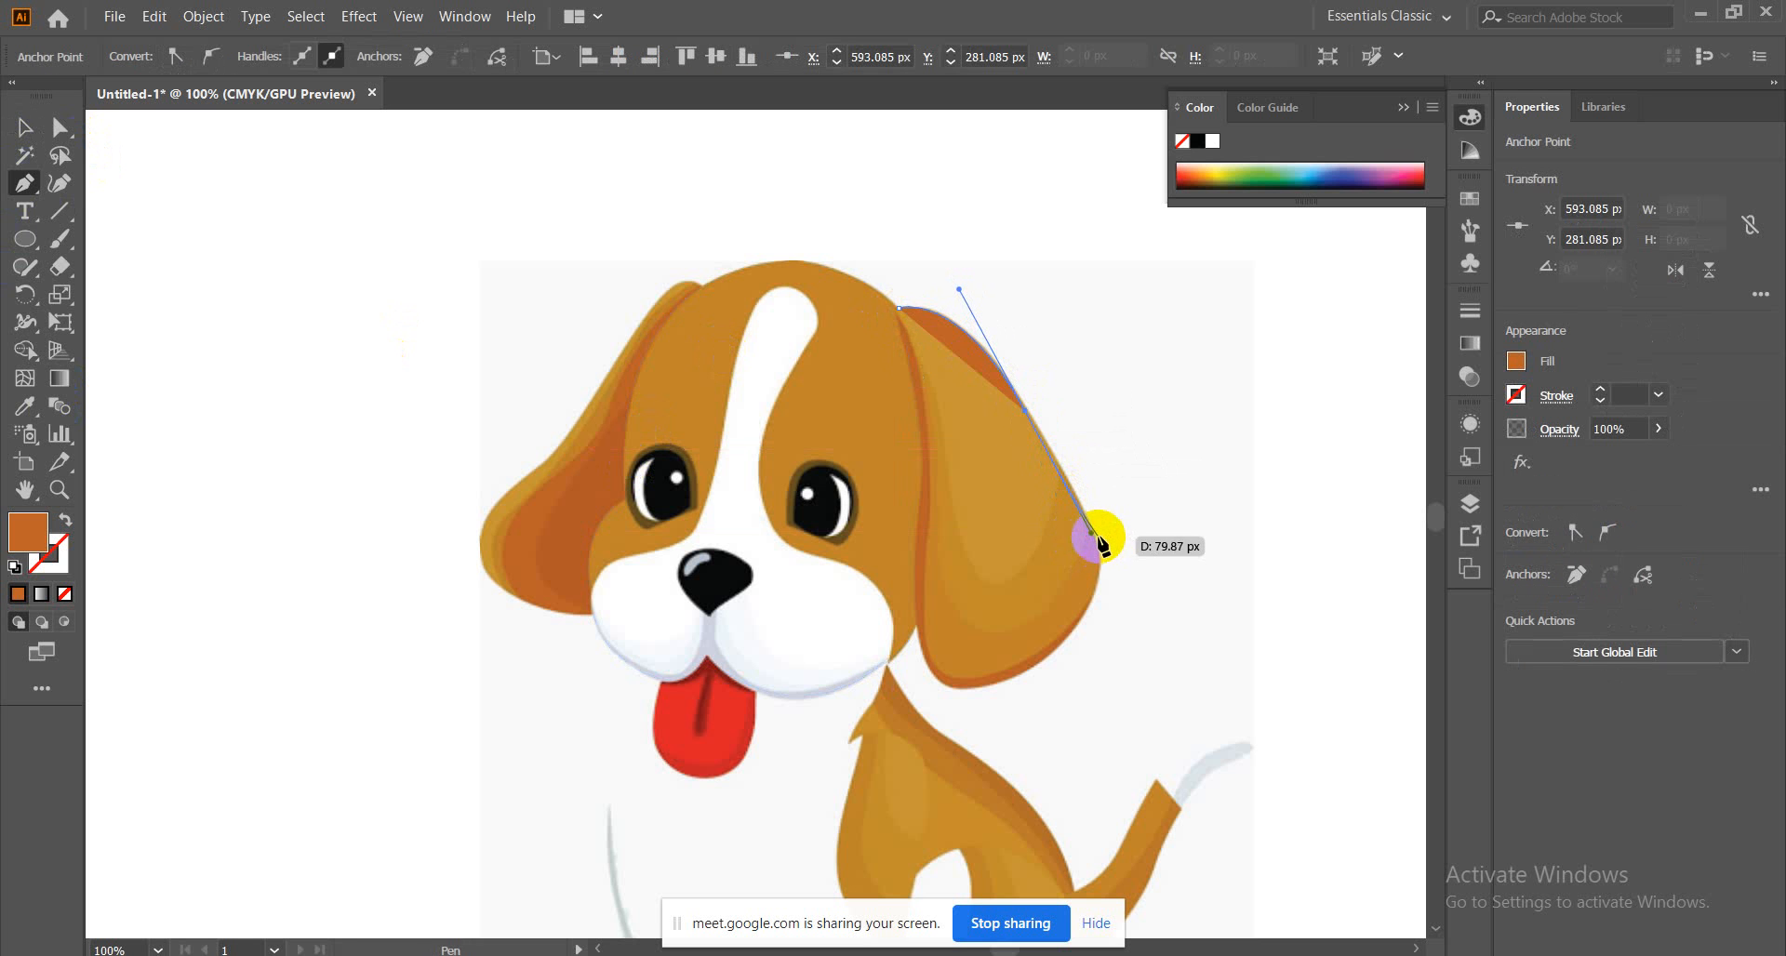
{"action": "left_click", "coordinate": [1101, 548]}
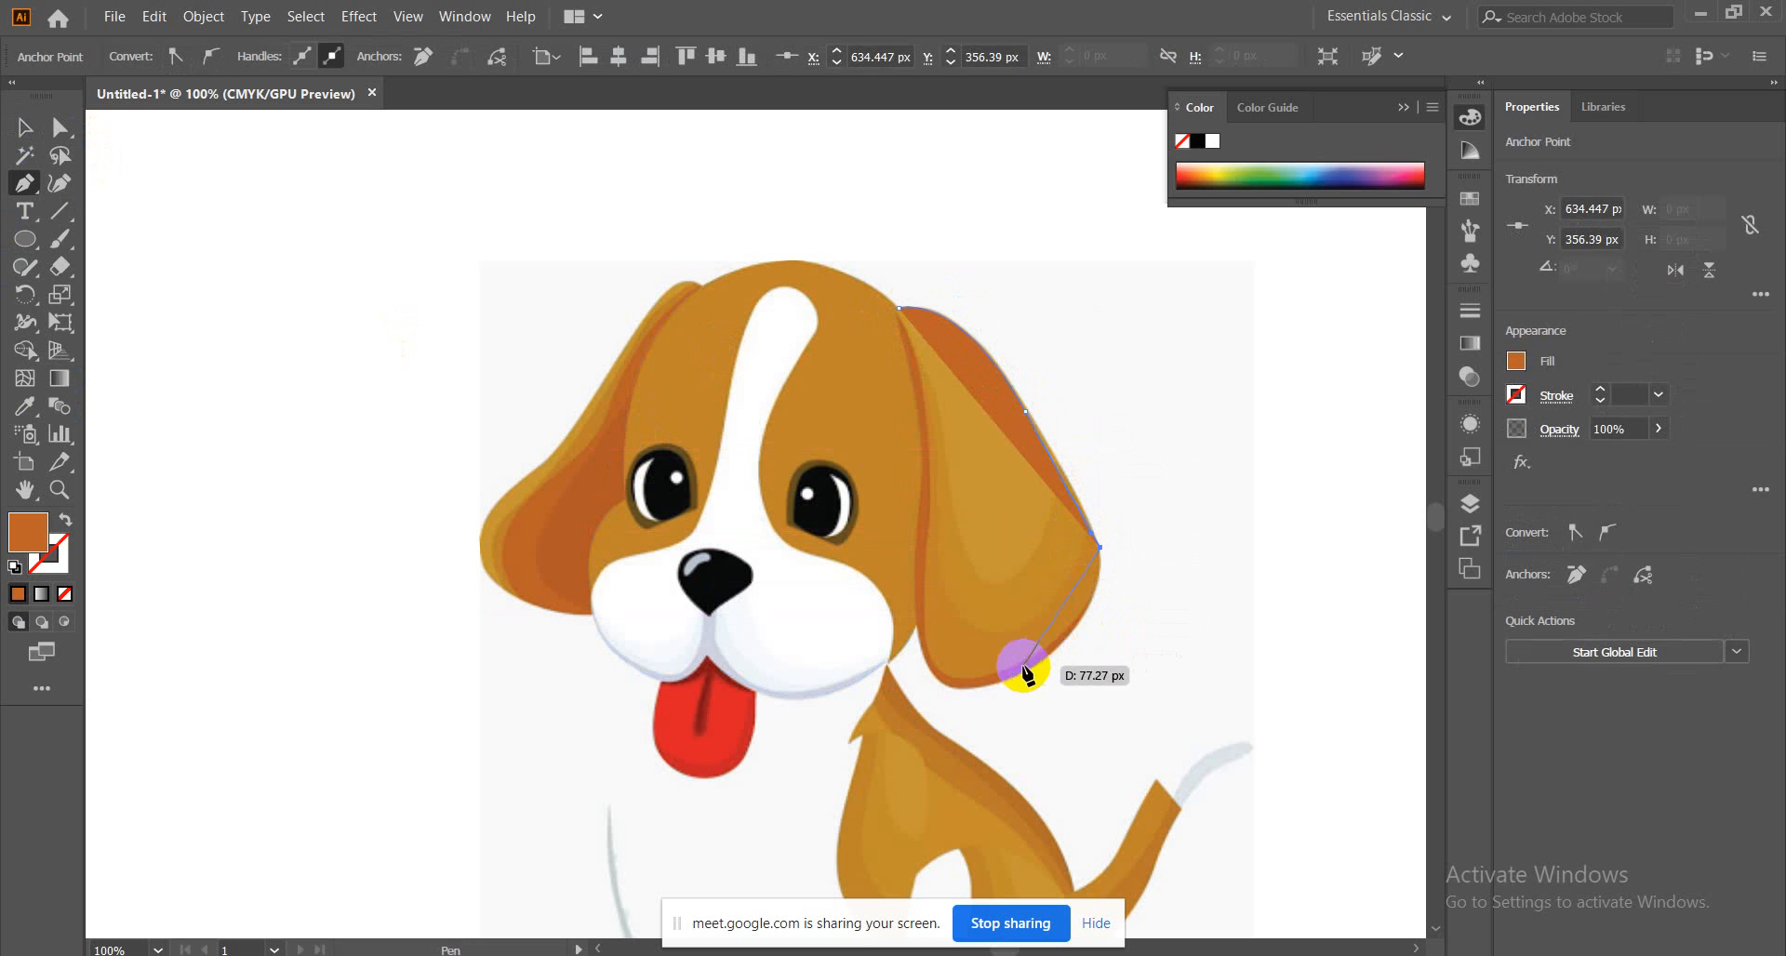
{"action": "left_click_drag", "start_coordinate": [1000, 684], "coordinate": [900, 702]}
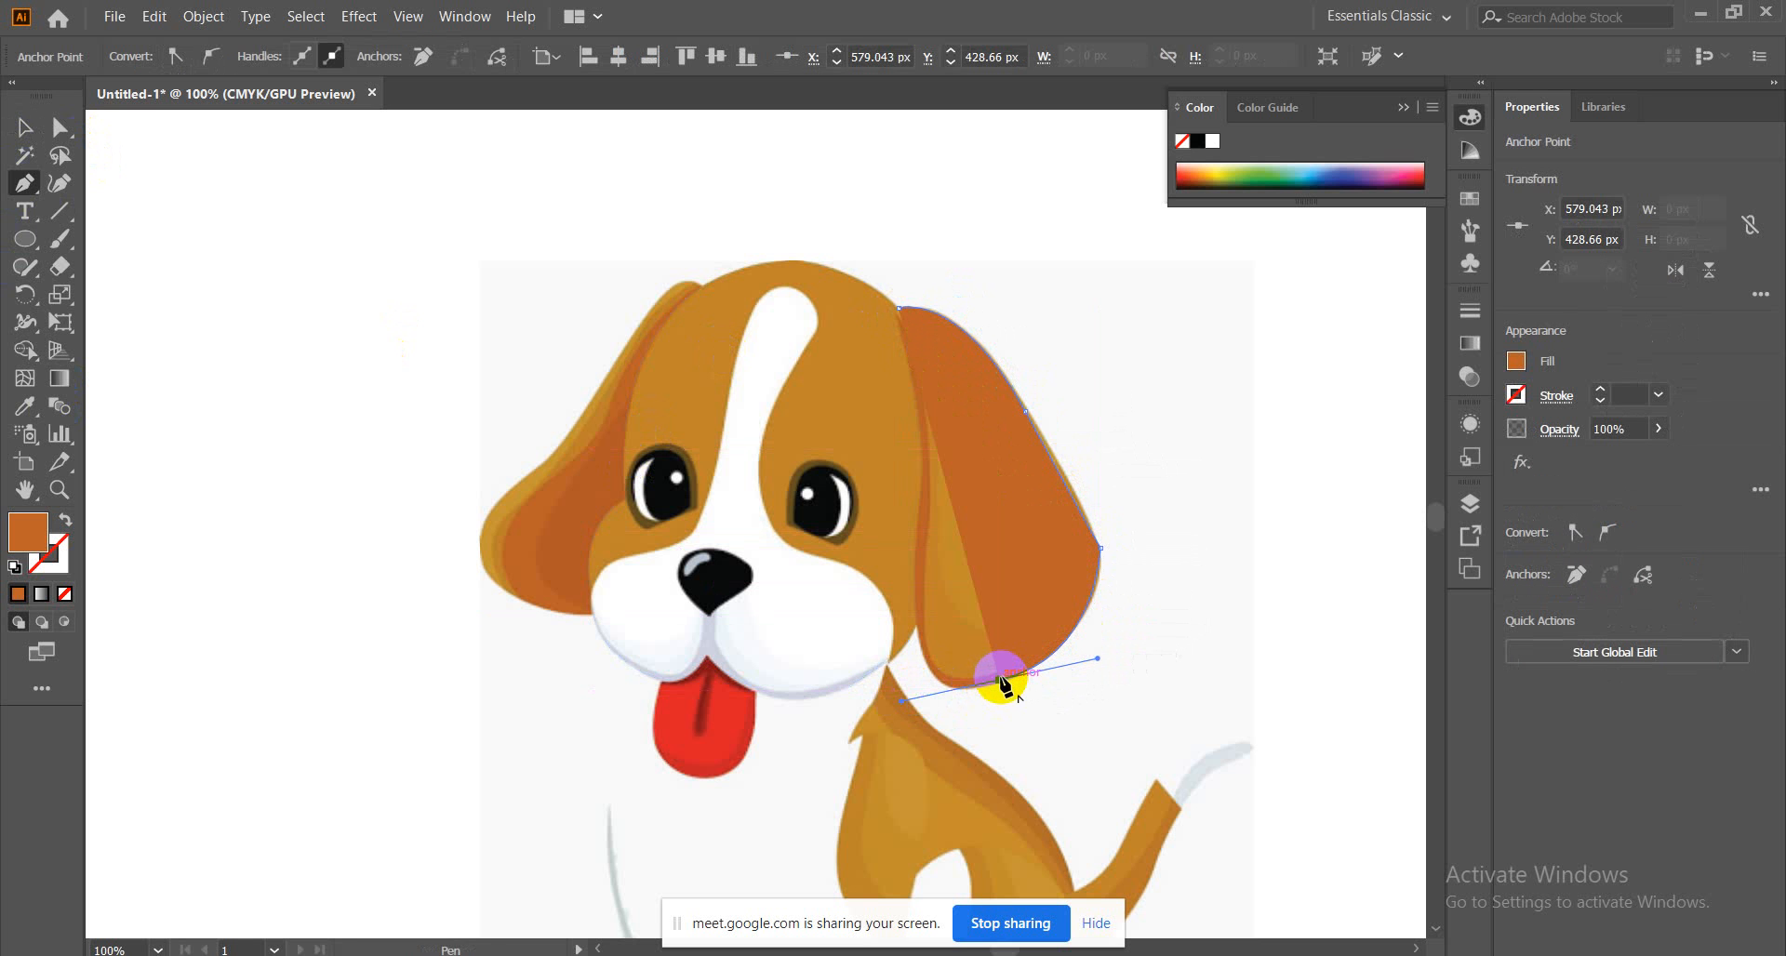
{"action": "left_click", "coordinate": [1001, 683]}
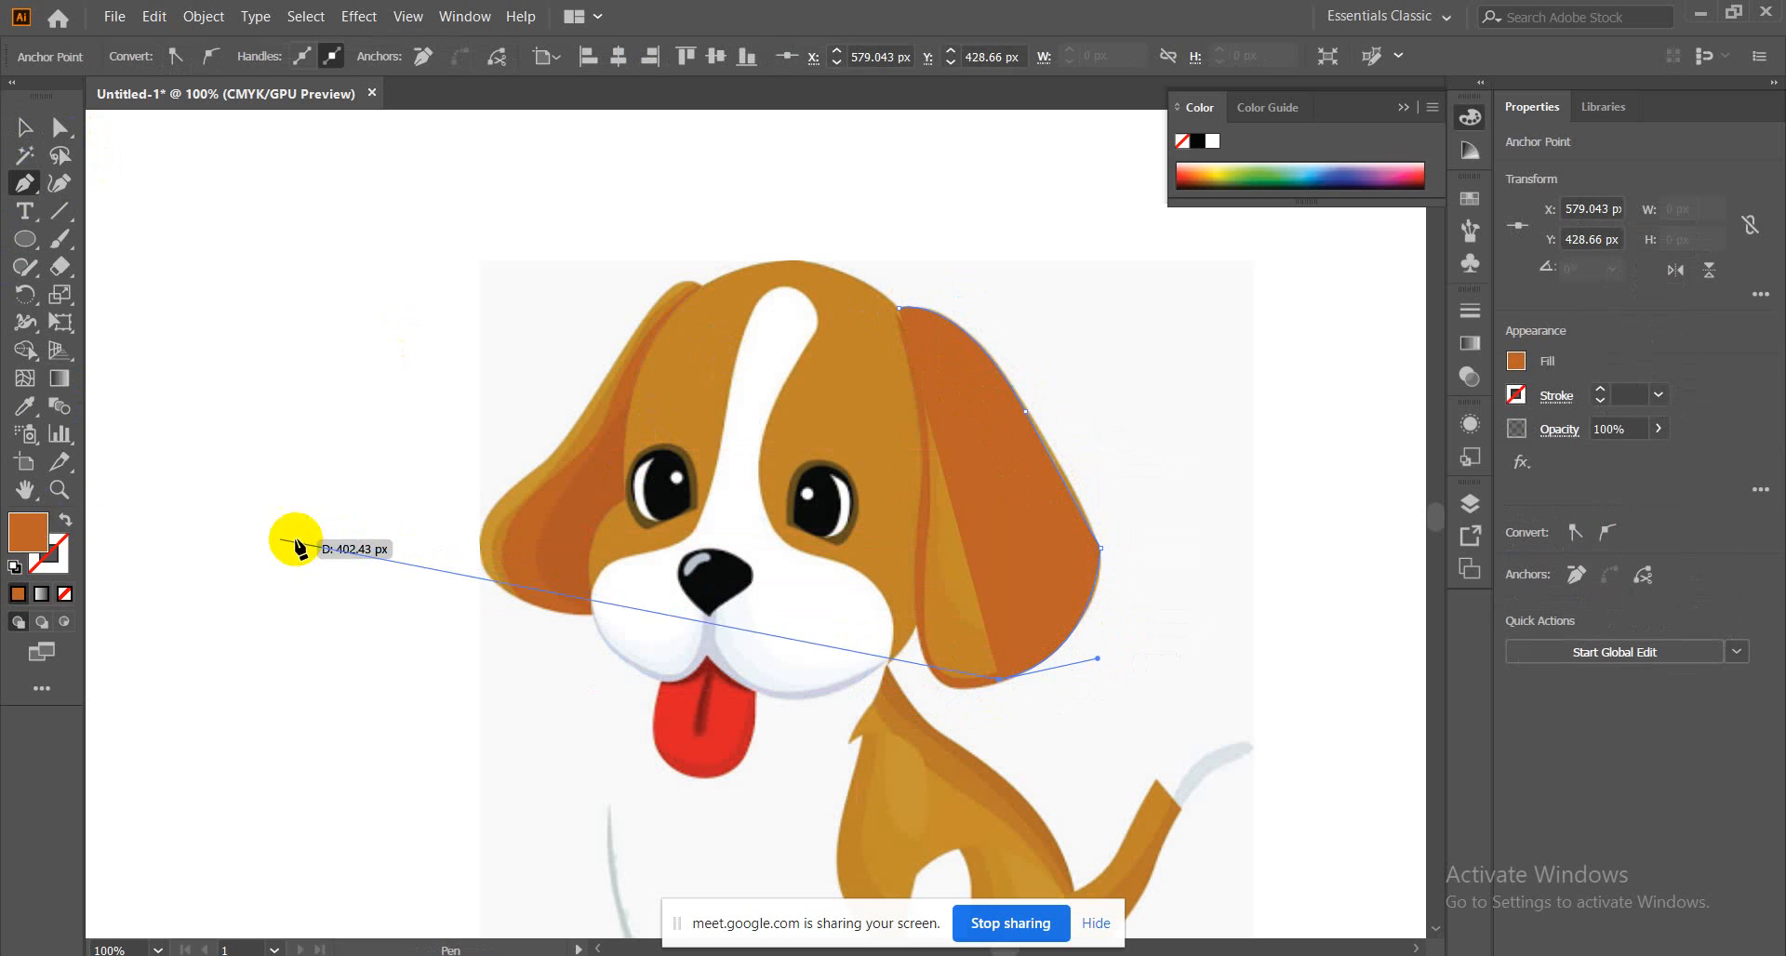
Swap the right ear path's fill and stroke, and close the path along the ear's inner edge back to its starting point
{"action": "left_click", "coordinate": [63, 521]}
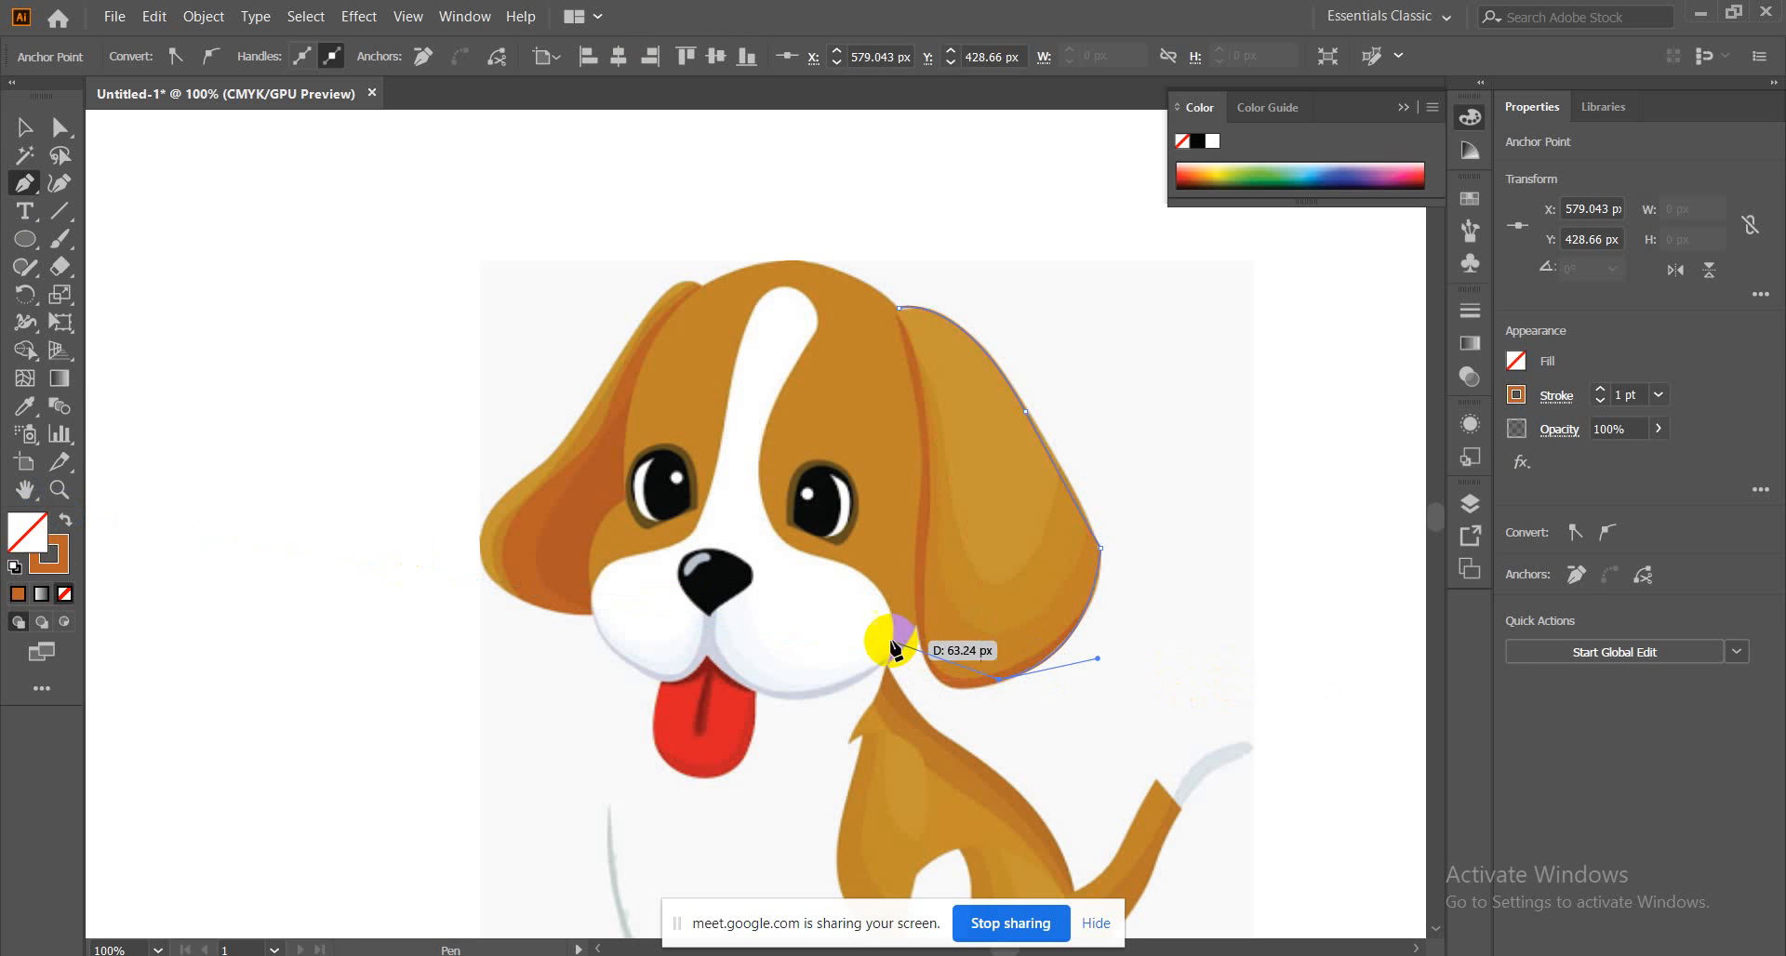
{"action": "left_click_drag", "start_coordinate": [921, 651], "coordinate": [909, 579]}
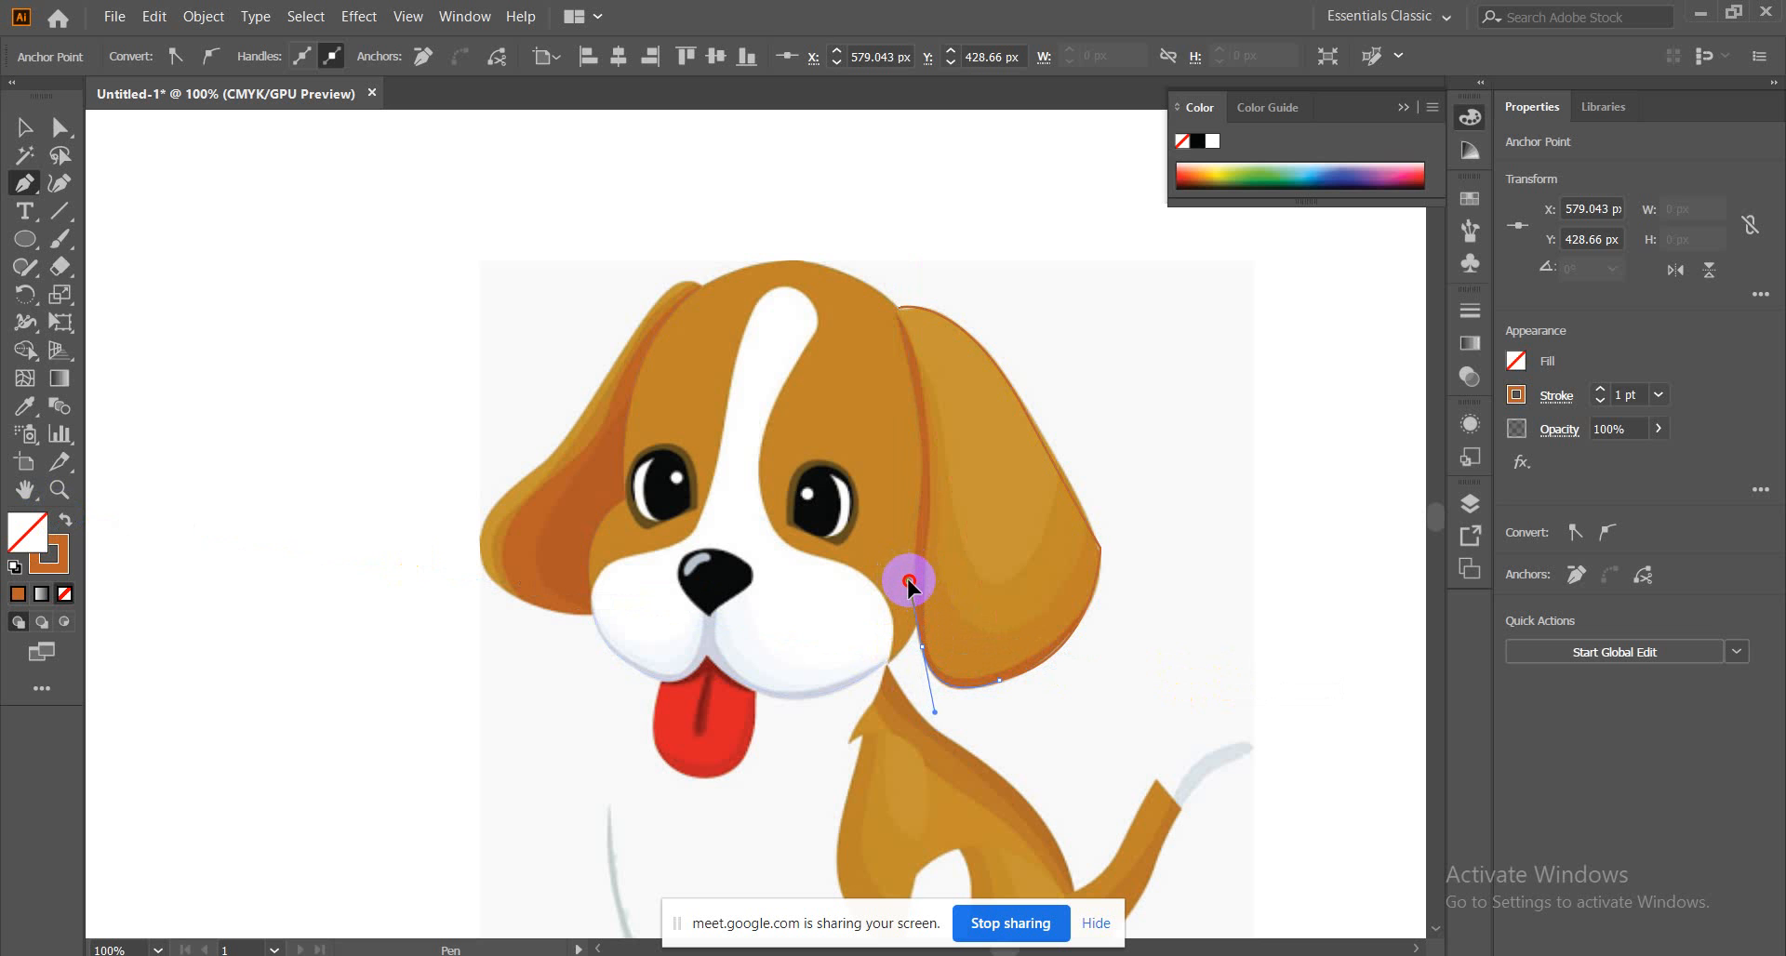
{"action": "left_click", "coordinate": [923, 507]}
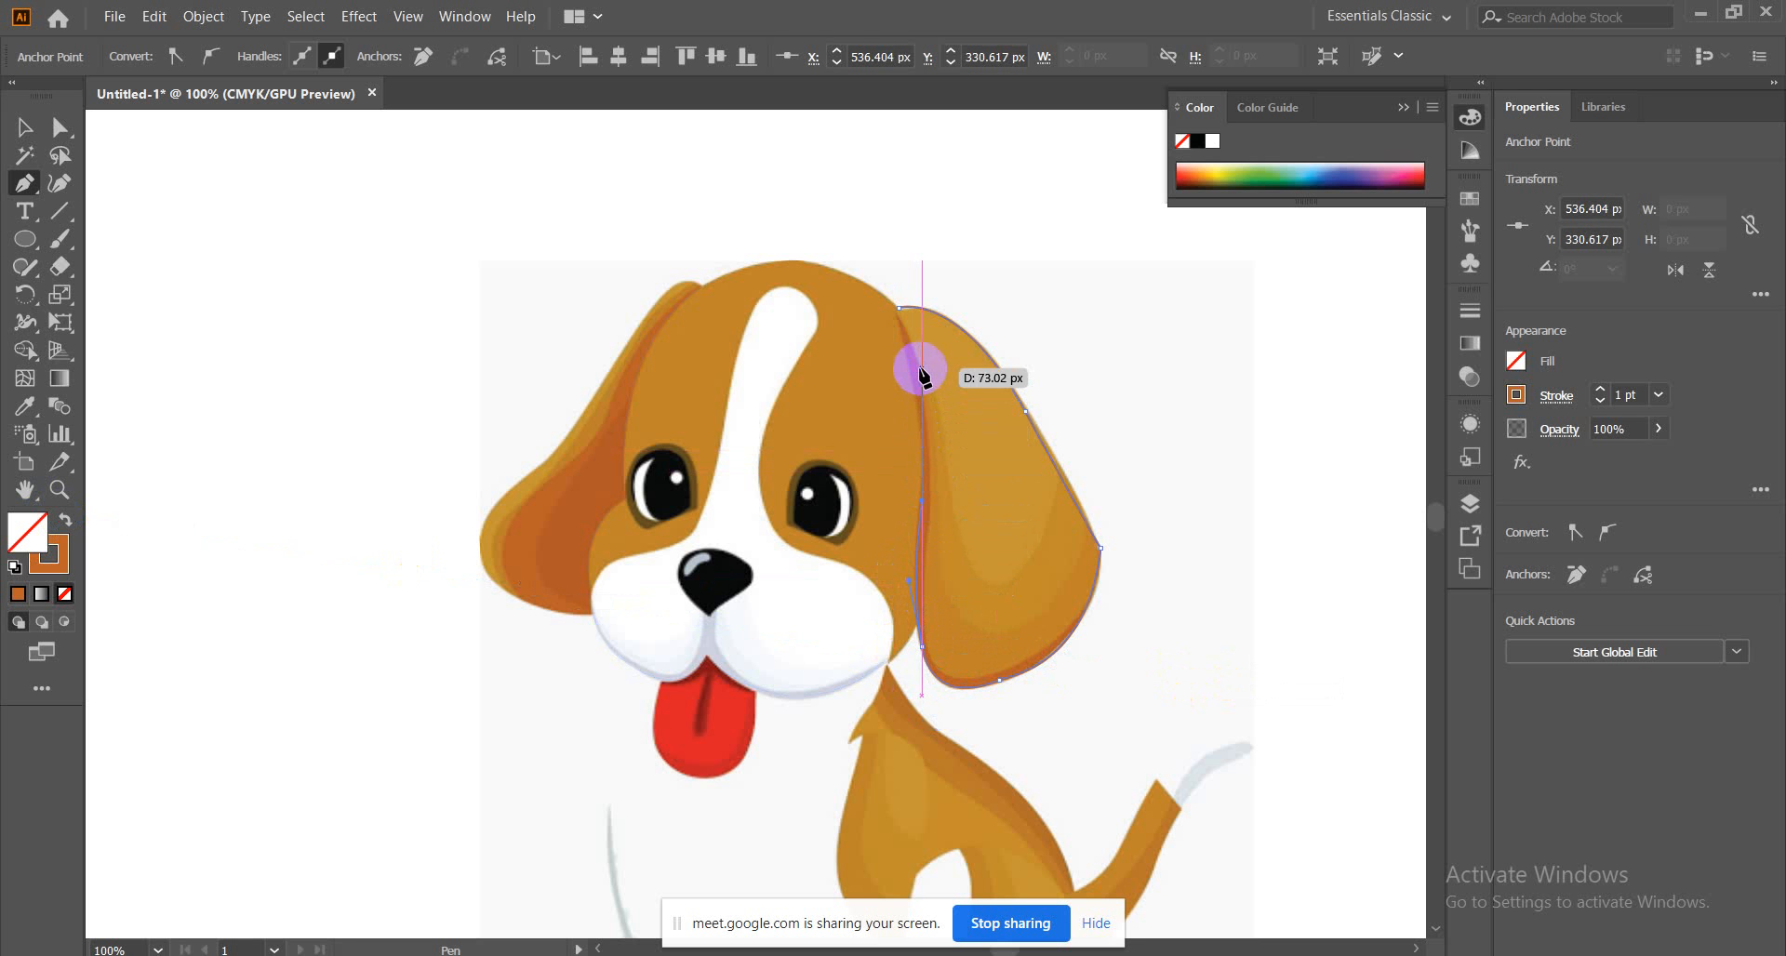
{"action": "left_click_drag", "start_coordinate": [899, 312], "coordinate": [877, 261]}
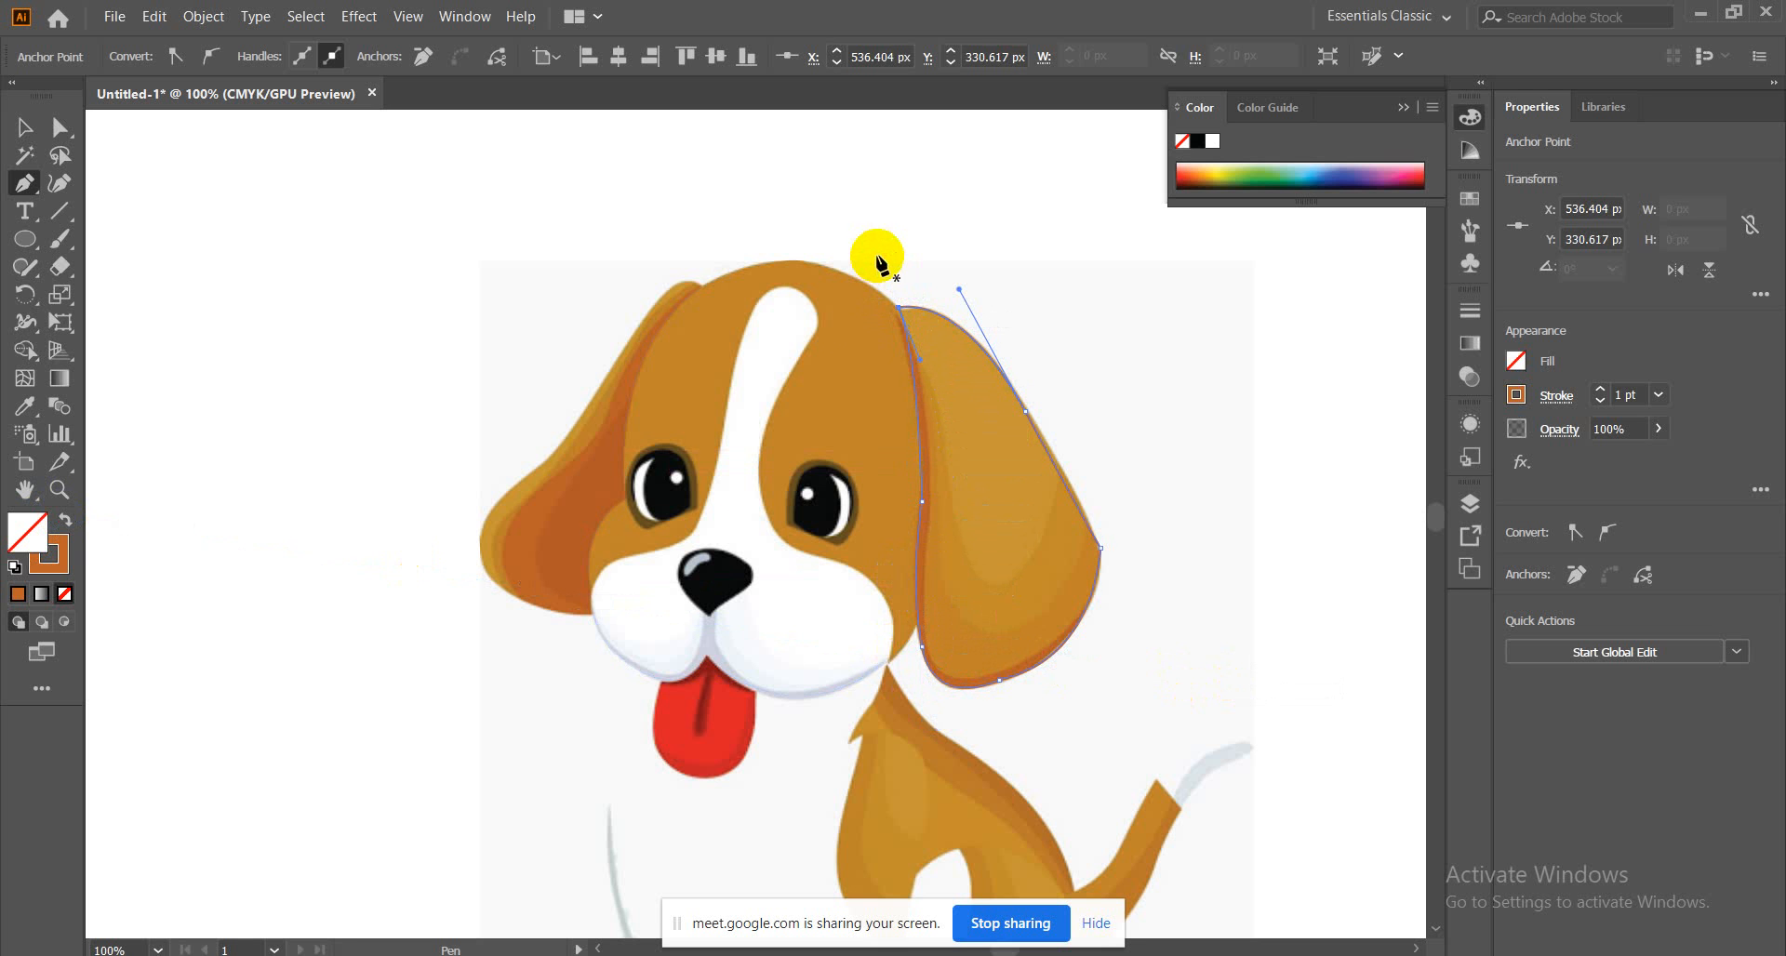
Fill the right ear shape with the golden brown sampled from the reference ear, and send it behind the reference image
{"action": "left_click", "coordinate": [23, 406]}
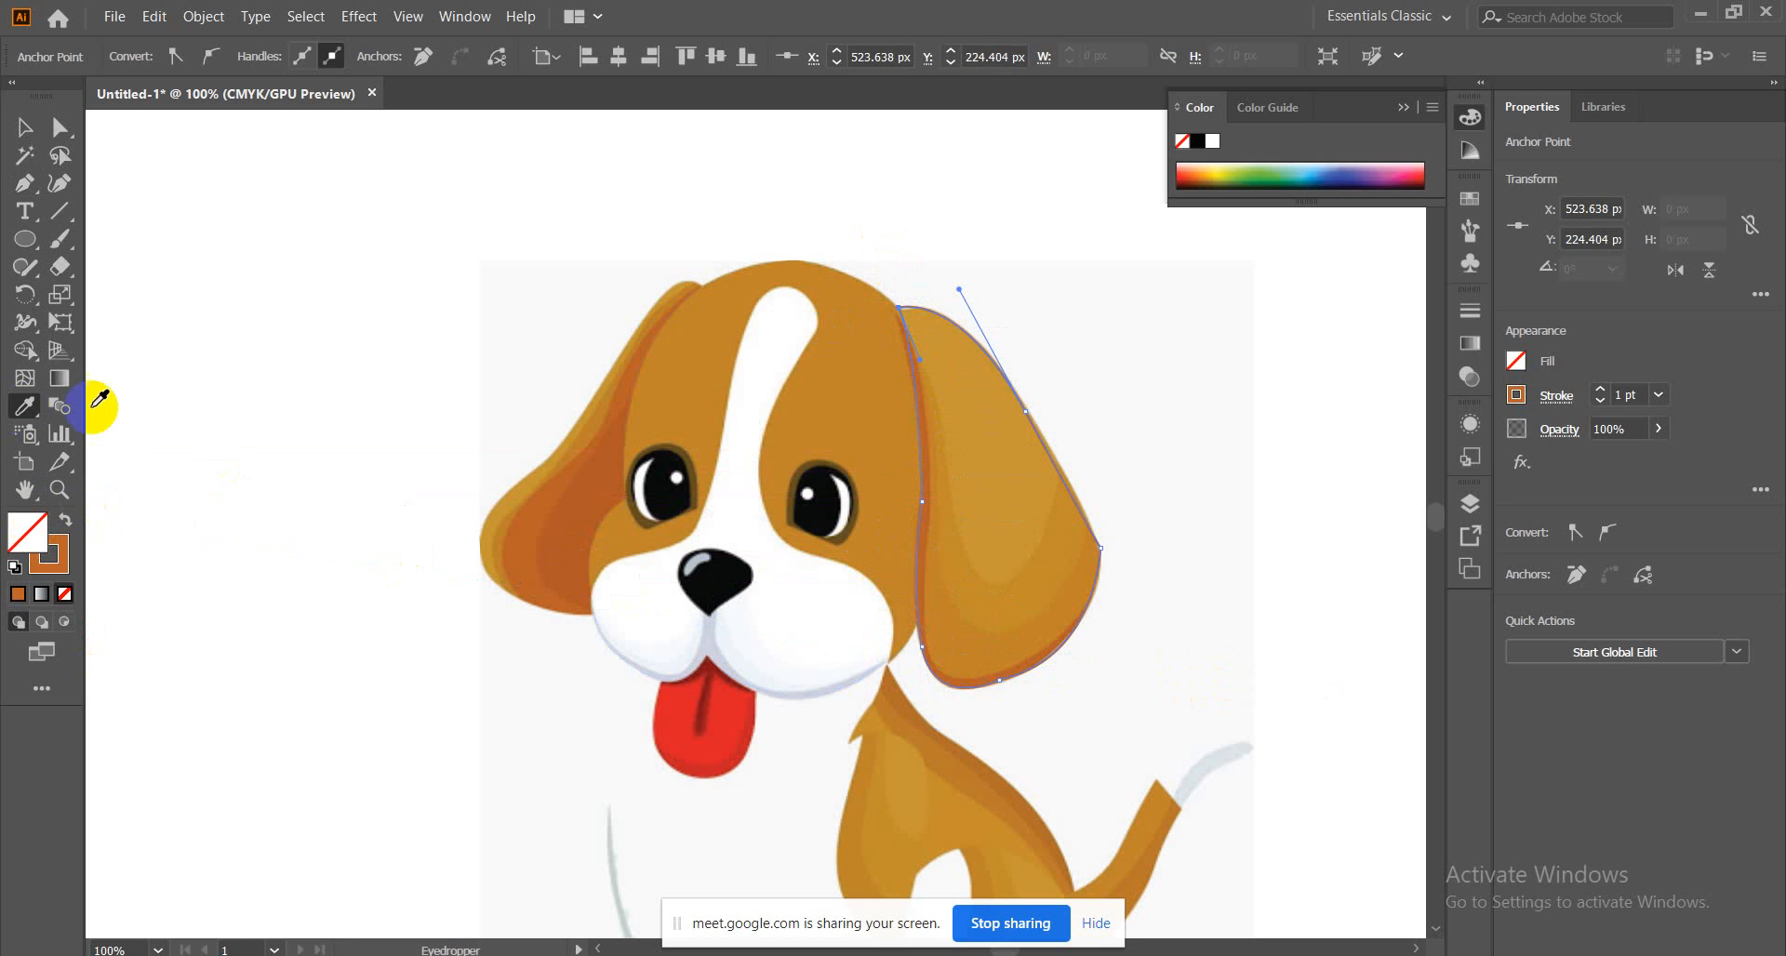
{"action": "left_click", "coordinate": [1000, 435]}
{"action": "left_click", "coordinate": [24, 130]}
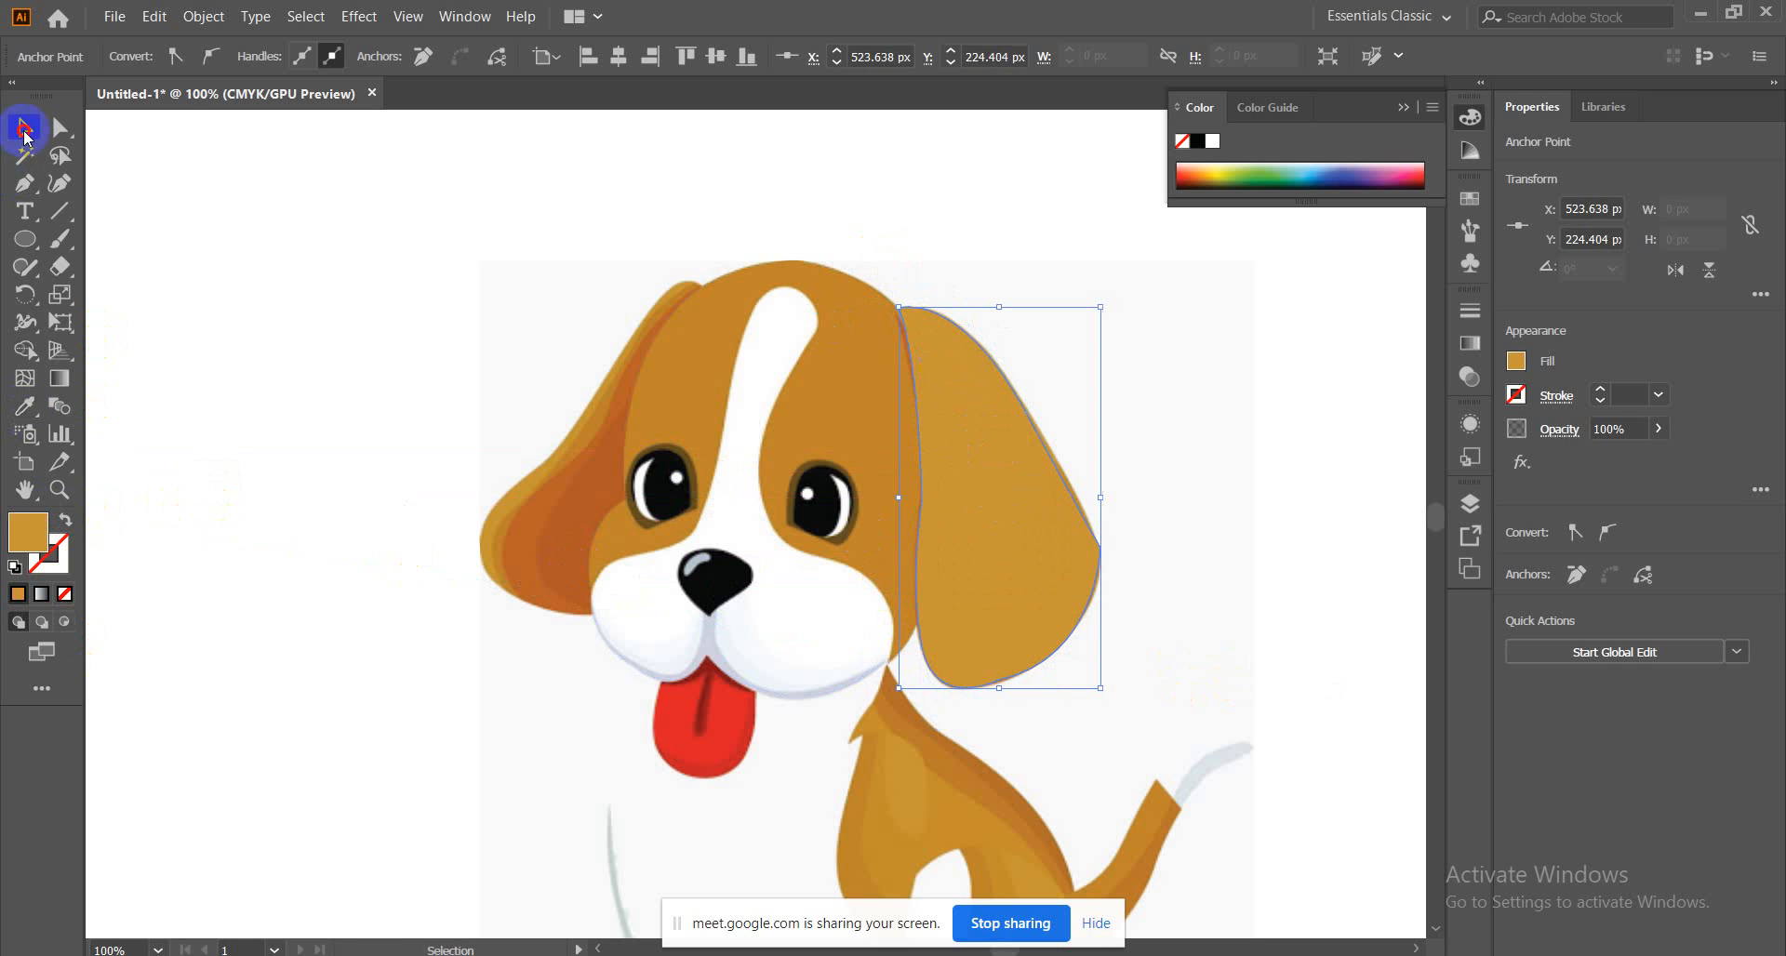
{"action": "right_click", "coordinate": [937, 479]}
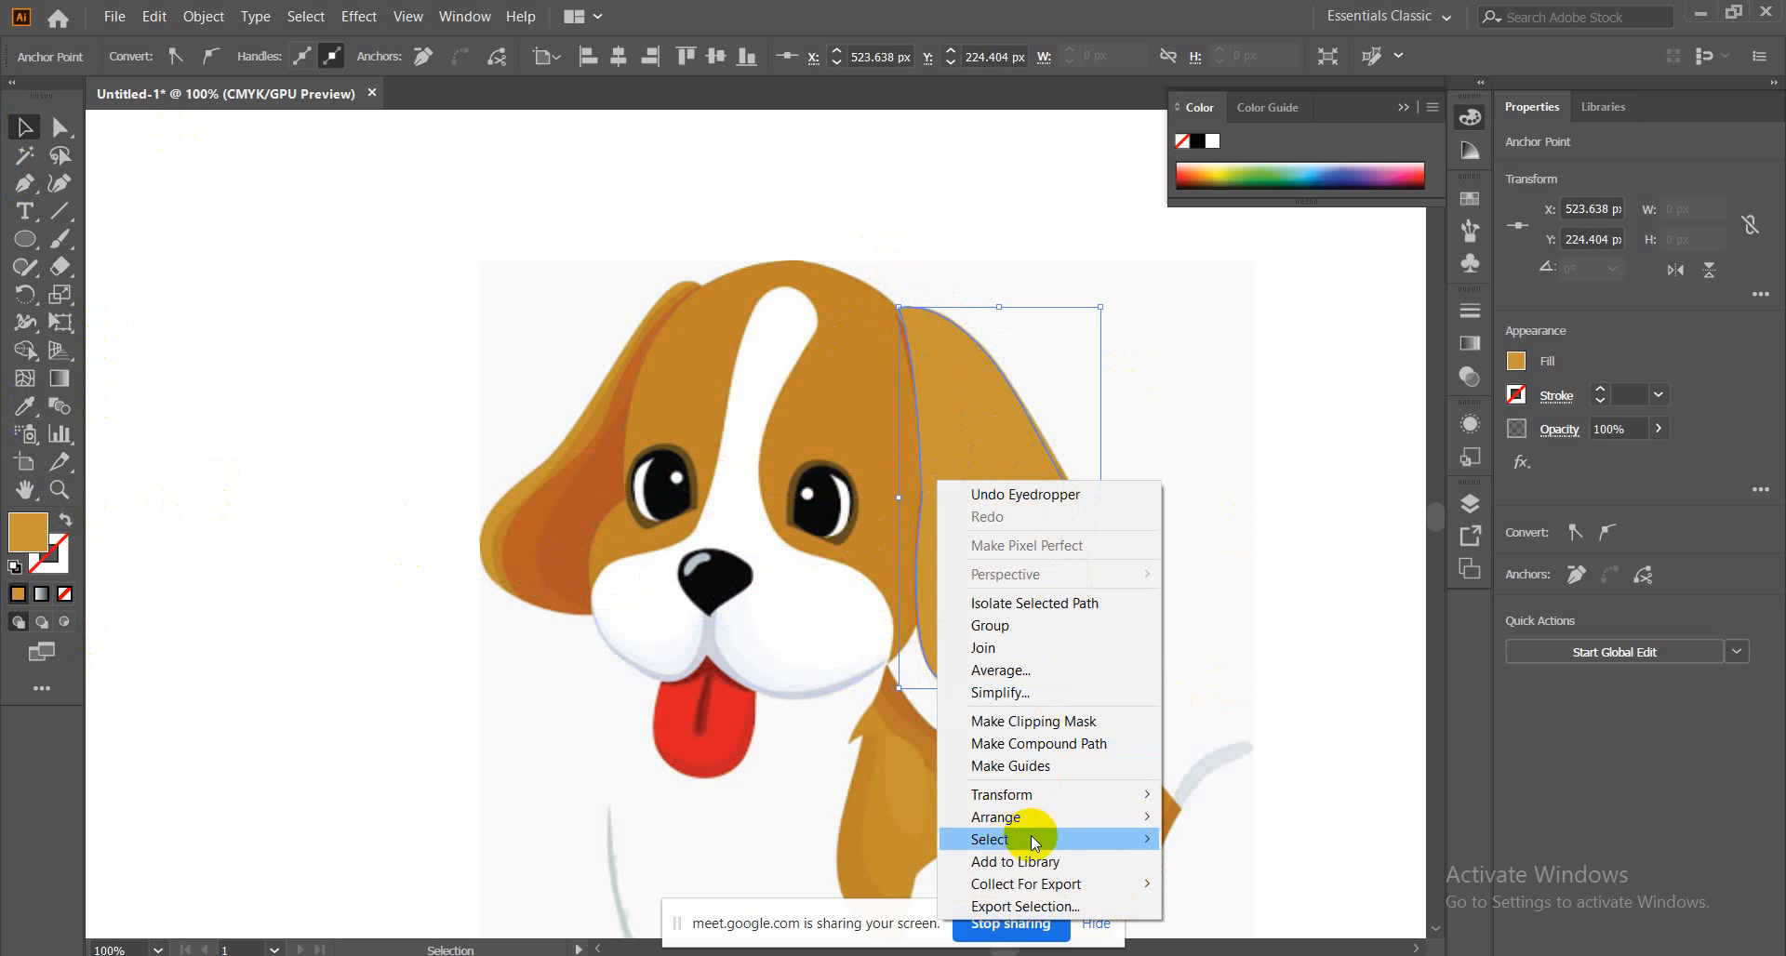
{"action": "mouse_move", "coordinate": [1116, 818]}
{"action": "left_click", "coordinate": [1206, 883]}
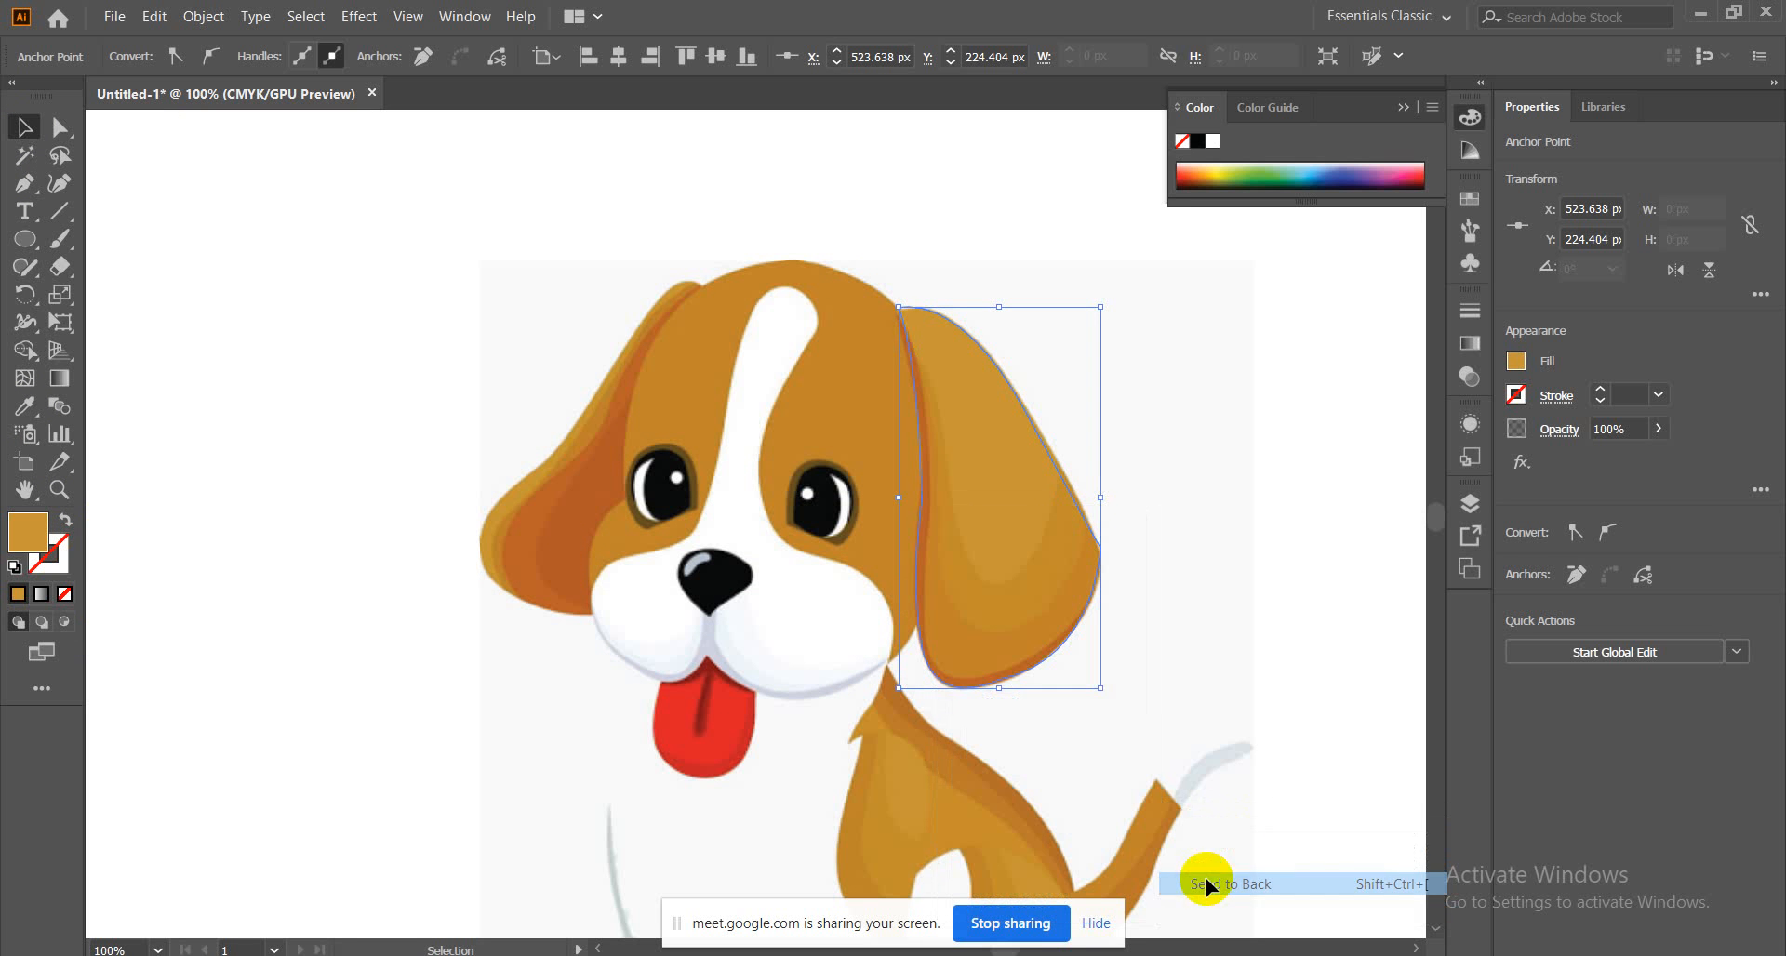
{"action": "left_click", "coordinate": [1195, 502]}
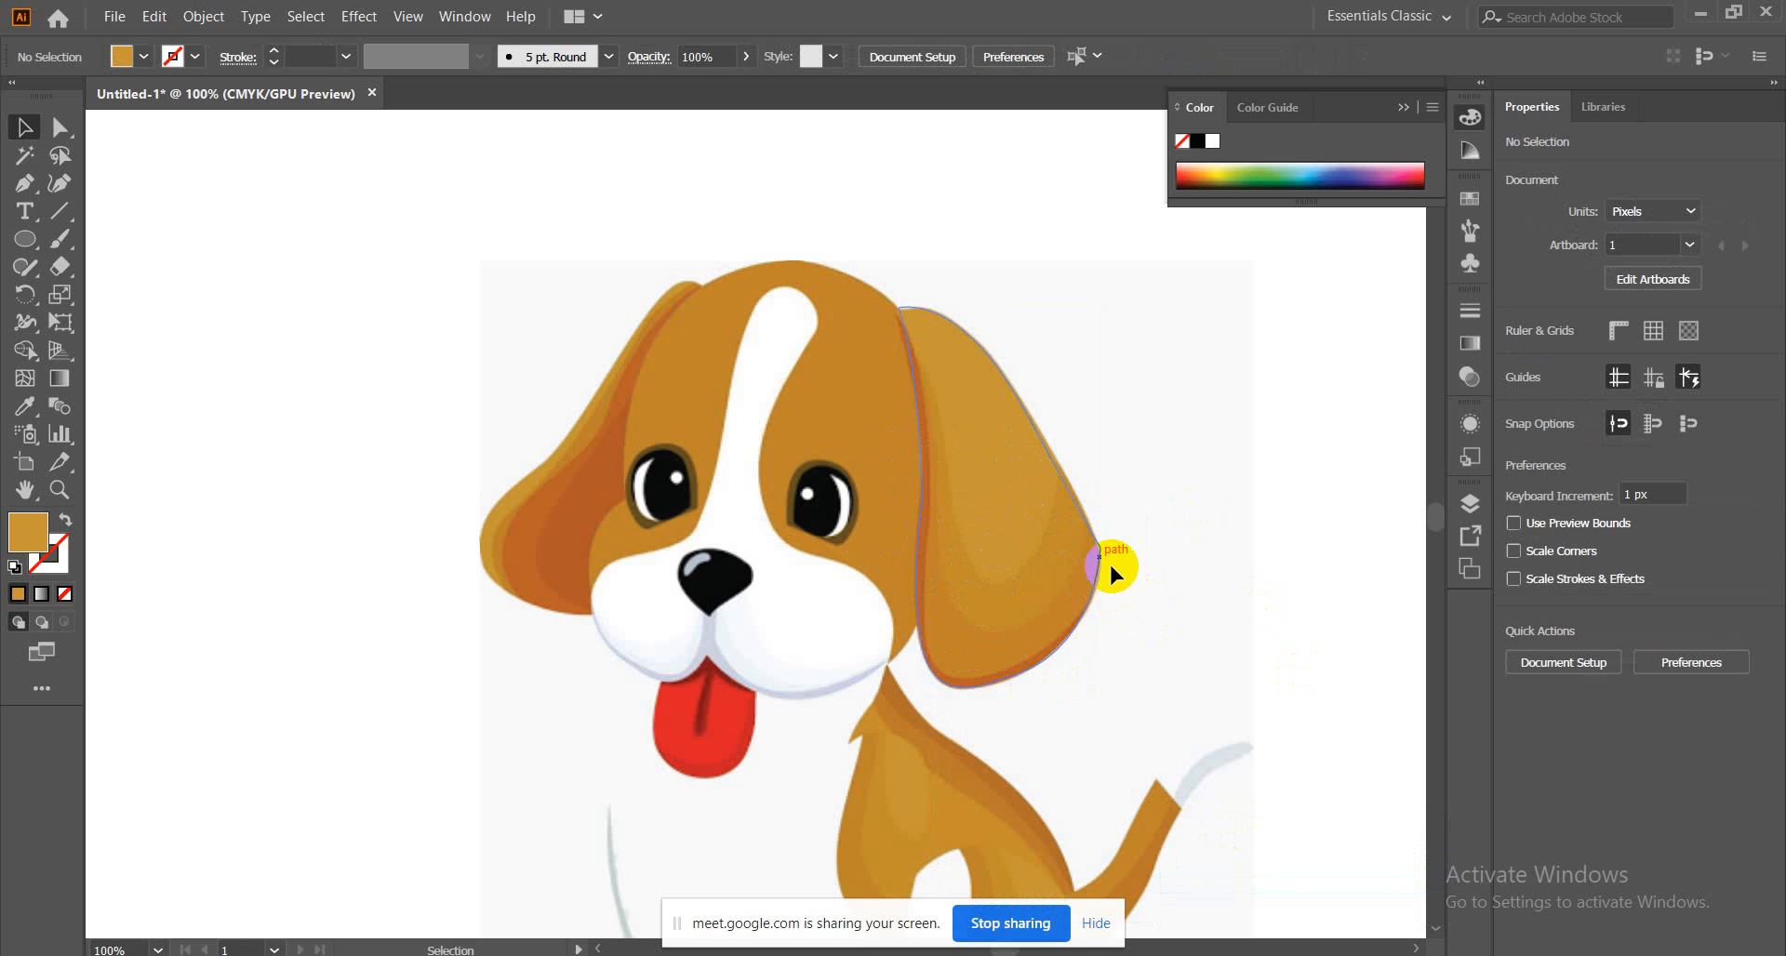
Trace the tongue as a closed Pen tool path, extending its upper end with straight segments over the muzzle
{"action": "left_click_drag", "start_coordinate": [718, 823], "coordinate": [856, 507]}
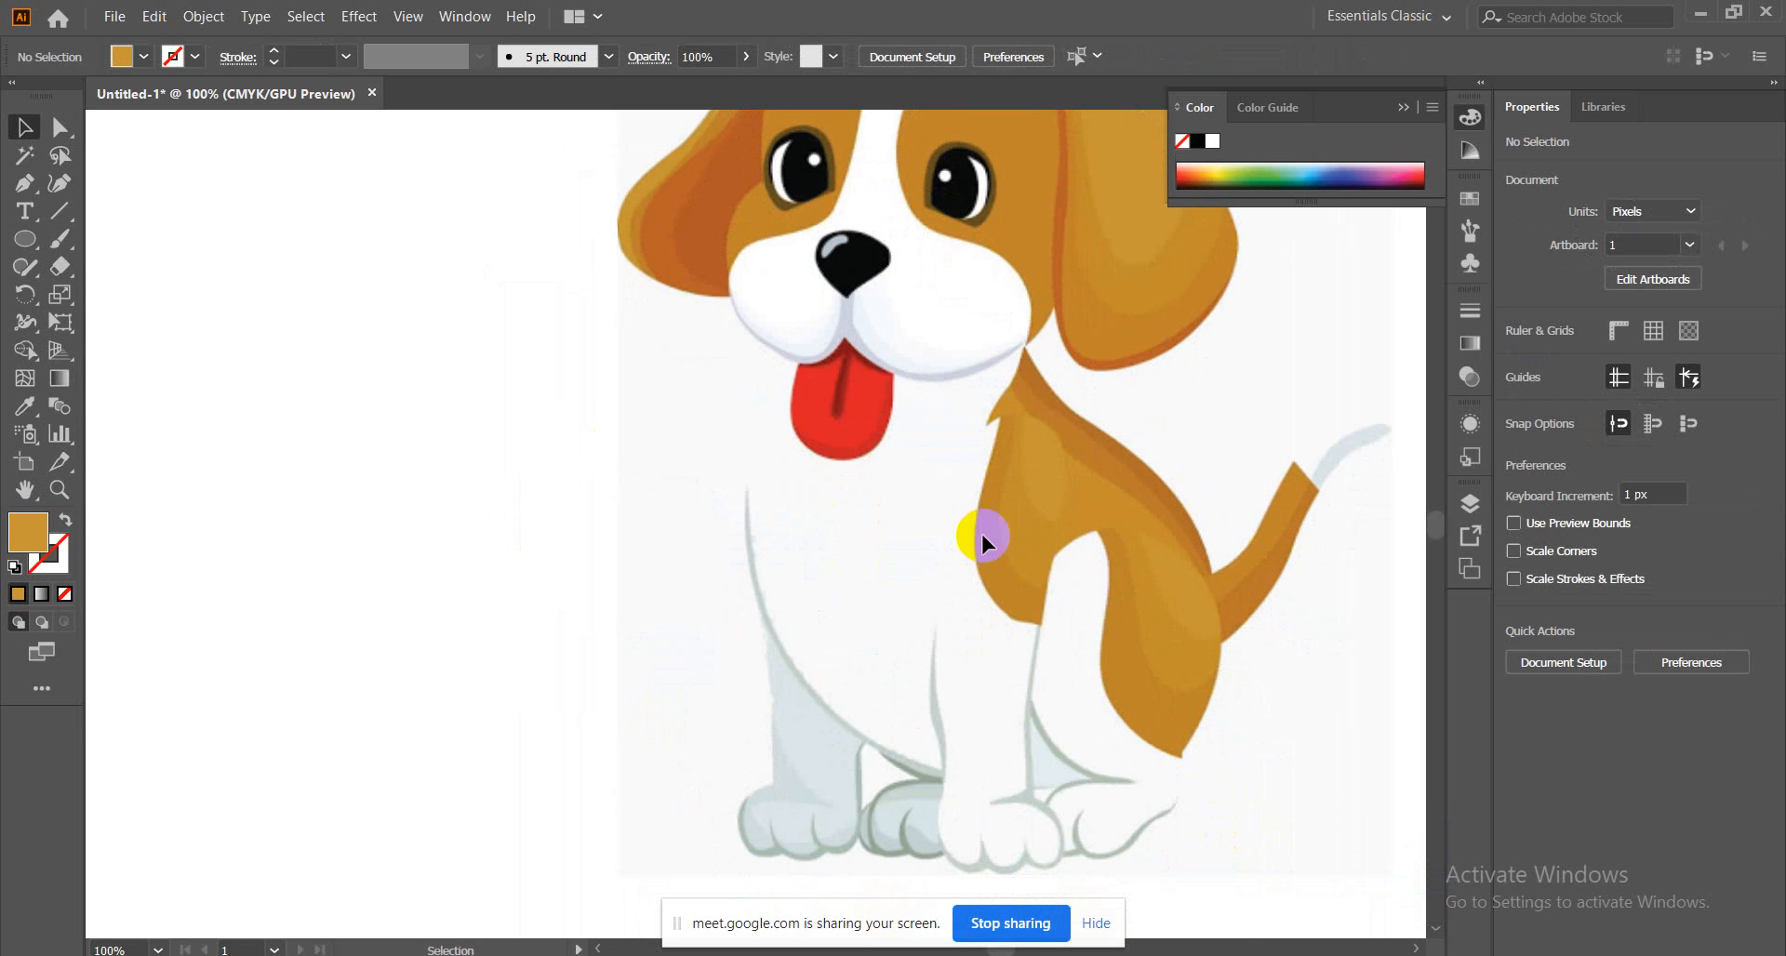
{"action": "left_click", "coordinate": [24, 184]}
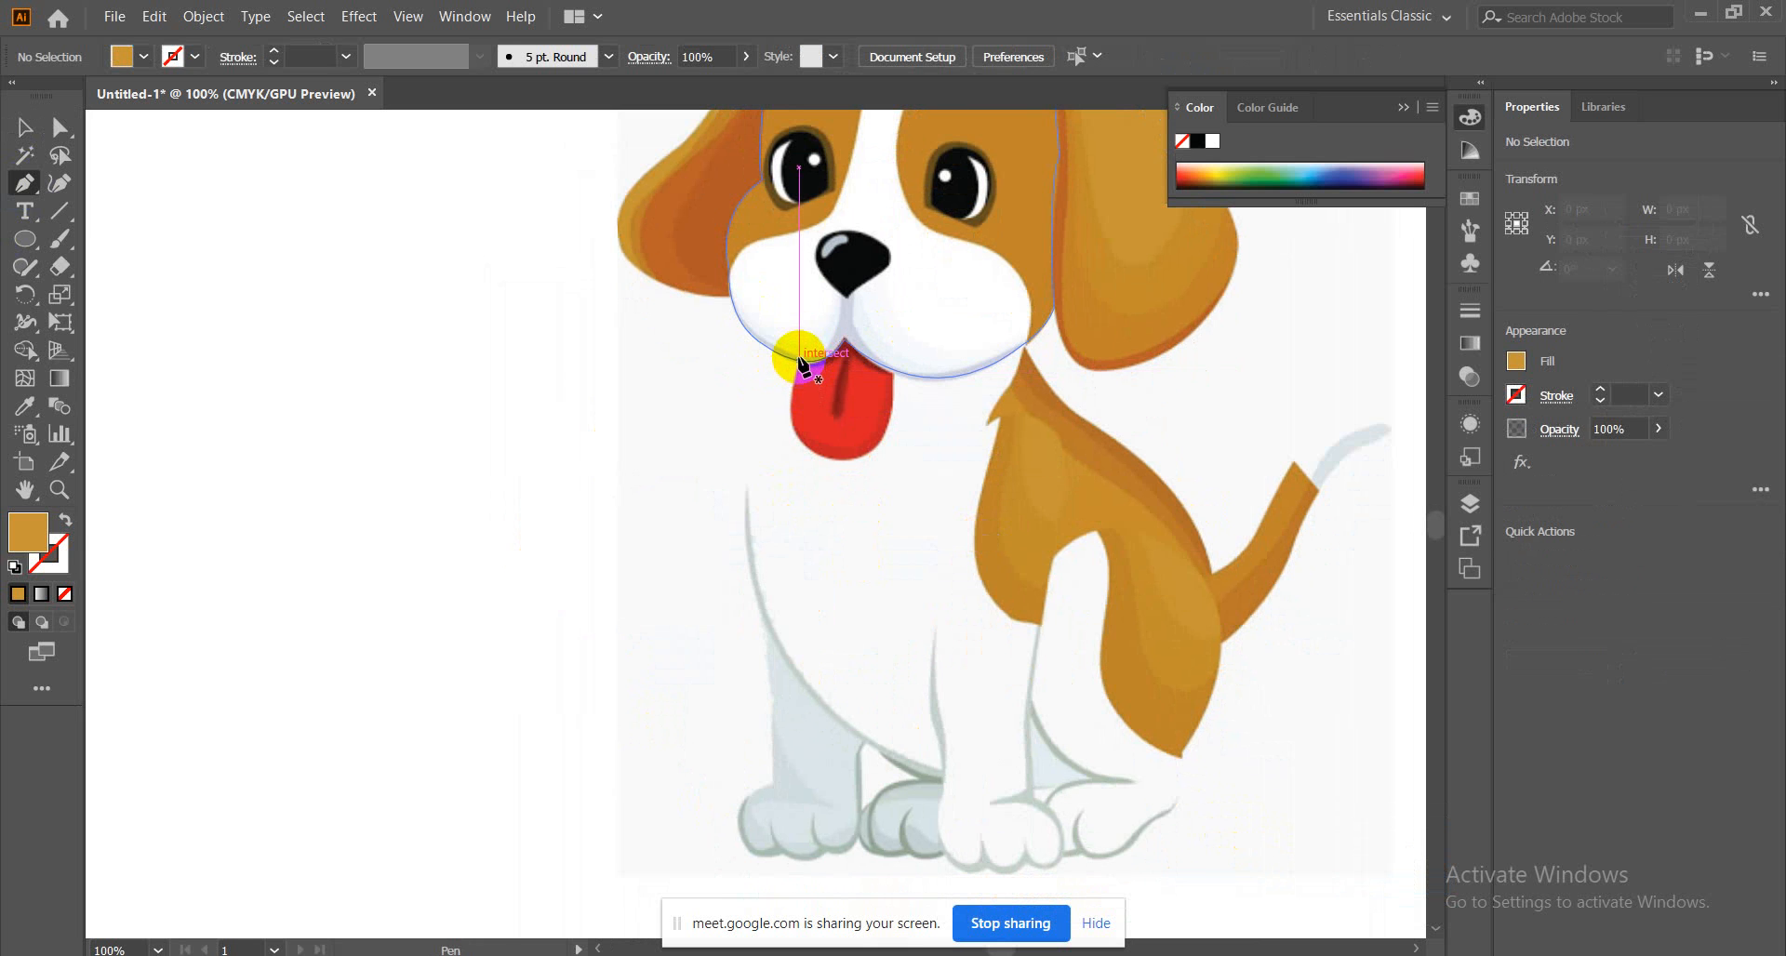
{"action": "left_click", "coordinate": [800, 361]}
{"action": "left_click_drag", "start_coordinate": [828, 456], "coordinate": [891, 476]}
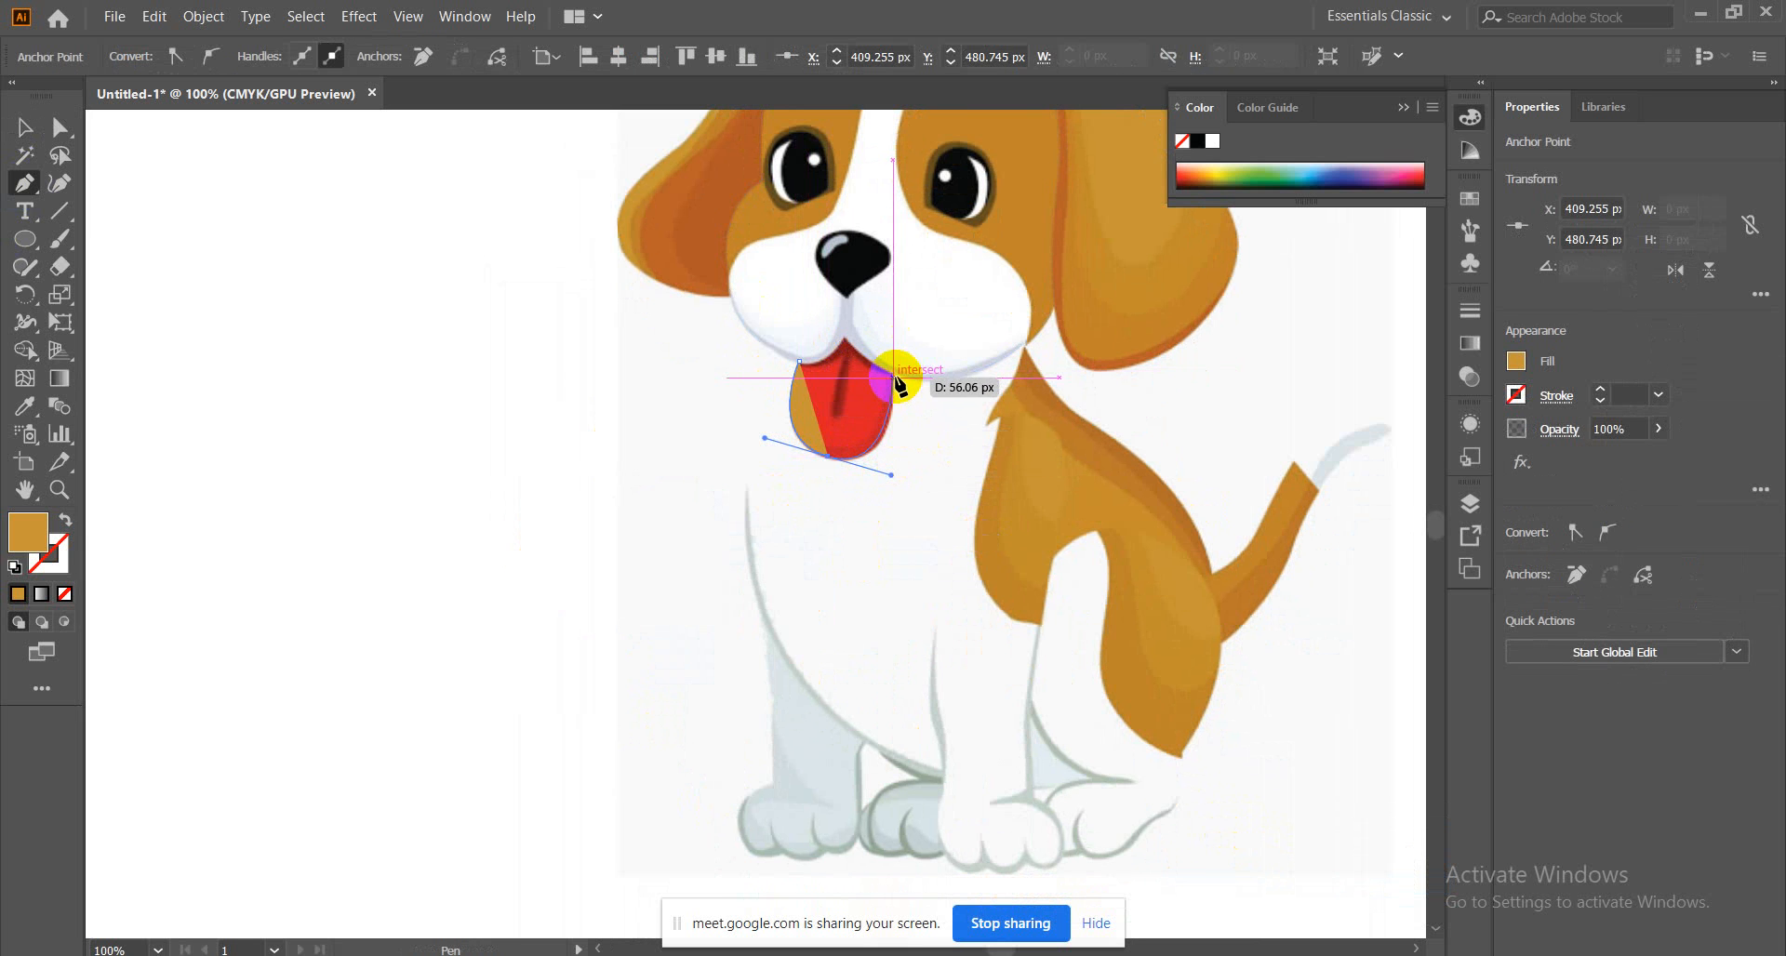
{"action": "left_click_drag", "start_coordinate": [894, 379], "coordinate": [888, 355]}
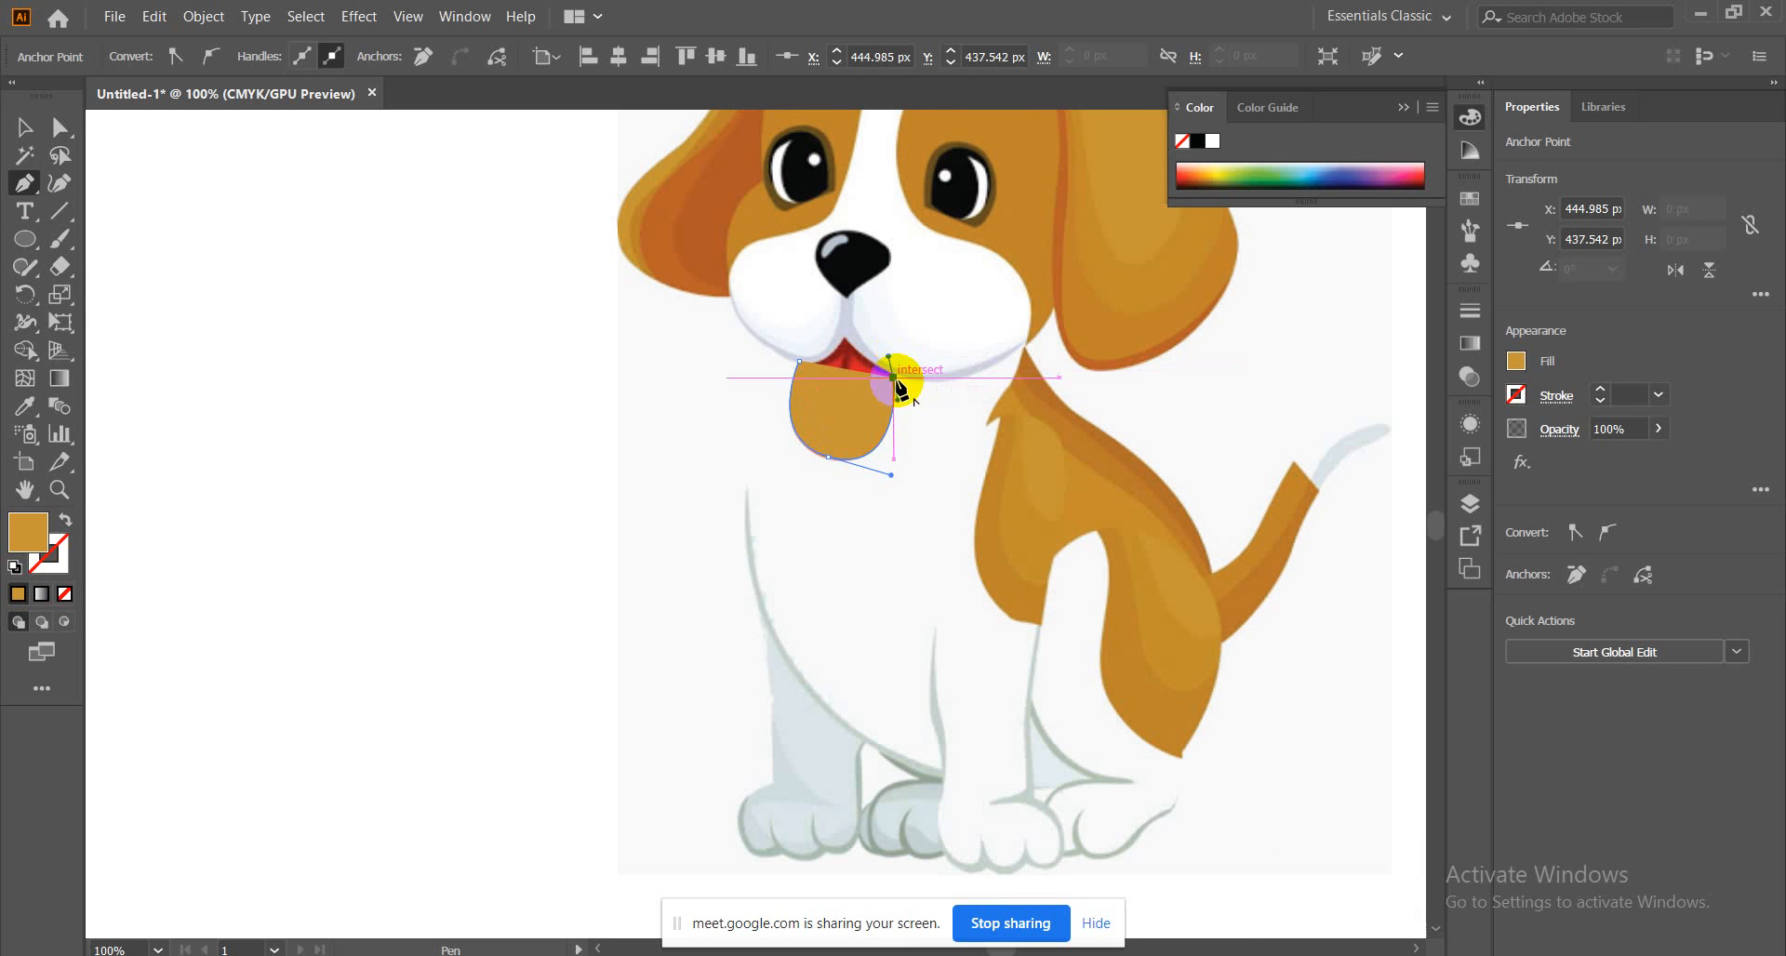
{"action": "left_click", "coordinate": [886, 332]}
{"action": "left_click", "coordinate": [794, 307]}
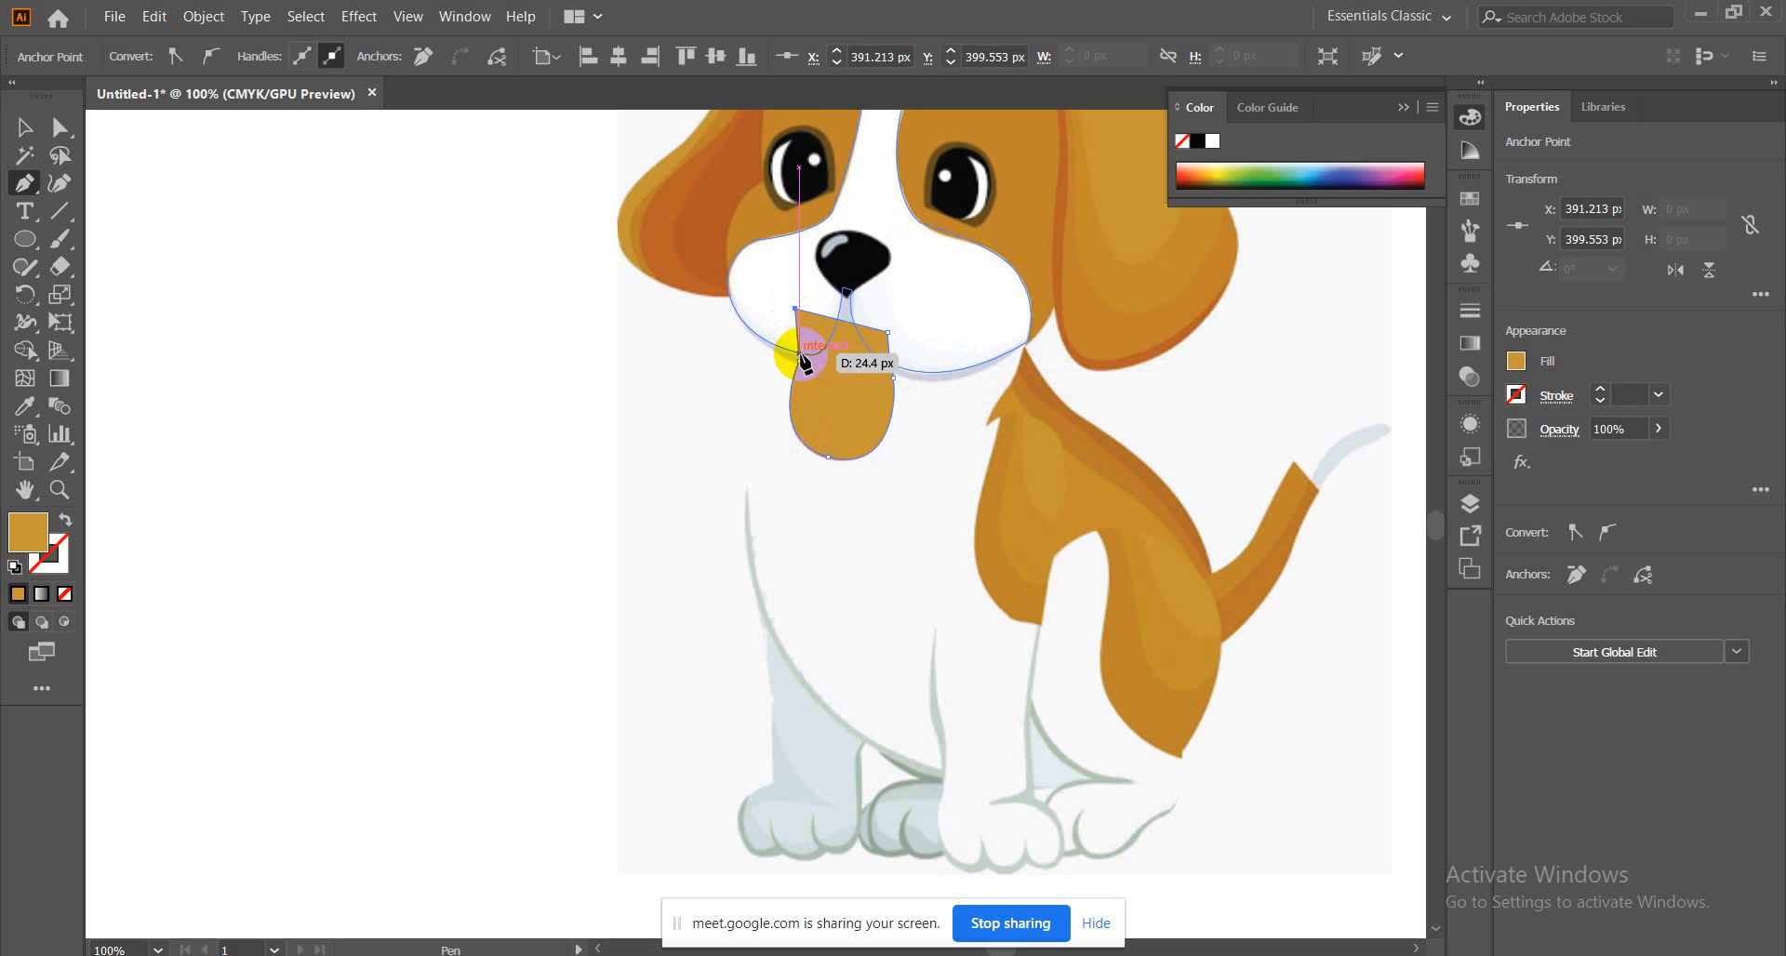
{"action": "left_click", "coordinate": [798, 361]}
Send the tongue shape behind the reference image
{"action": "left_click", "coordinate": [24, 184]}
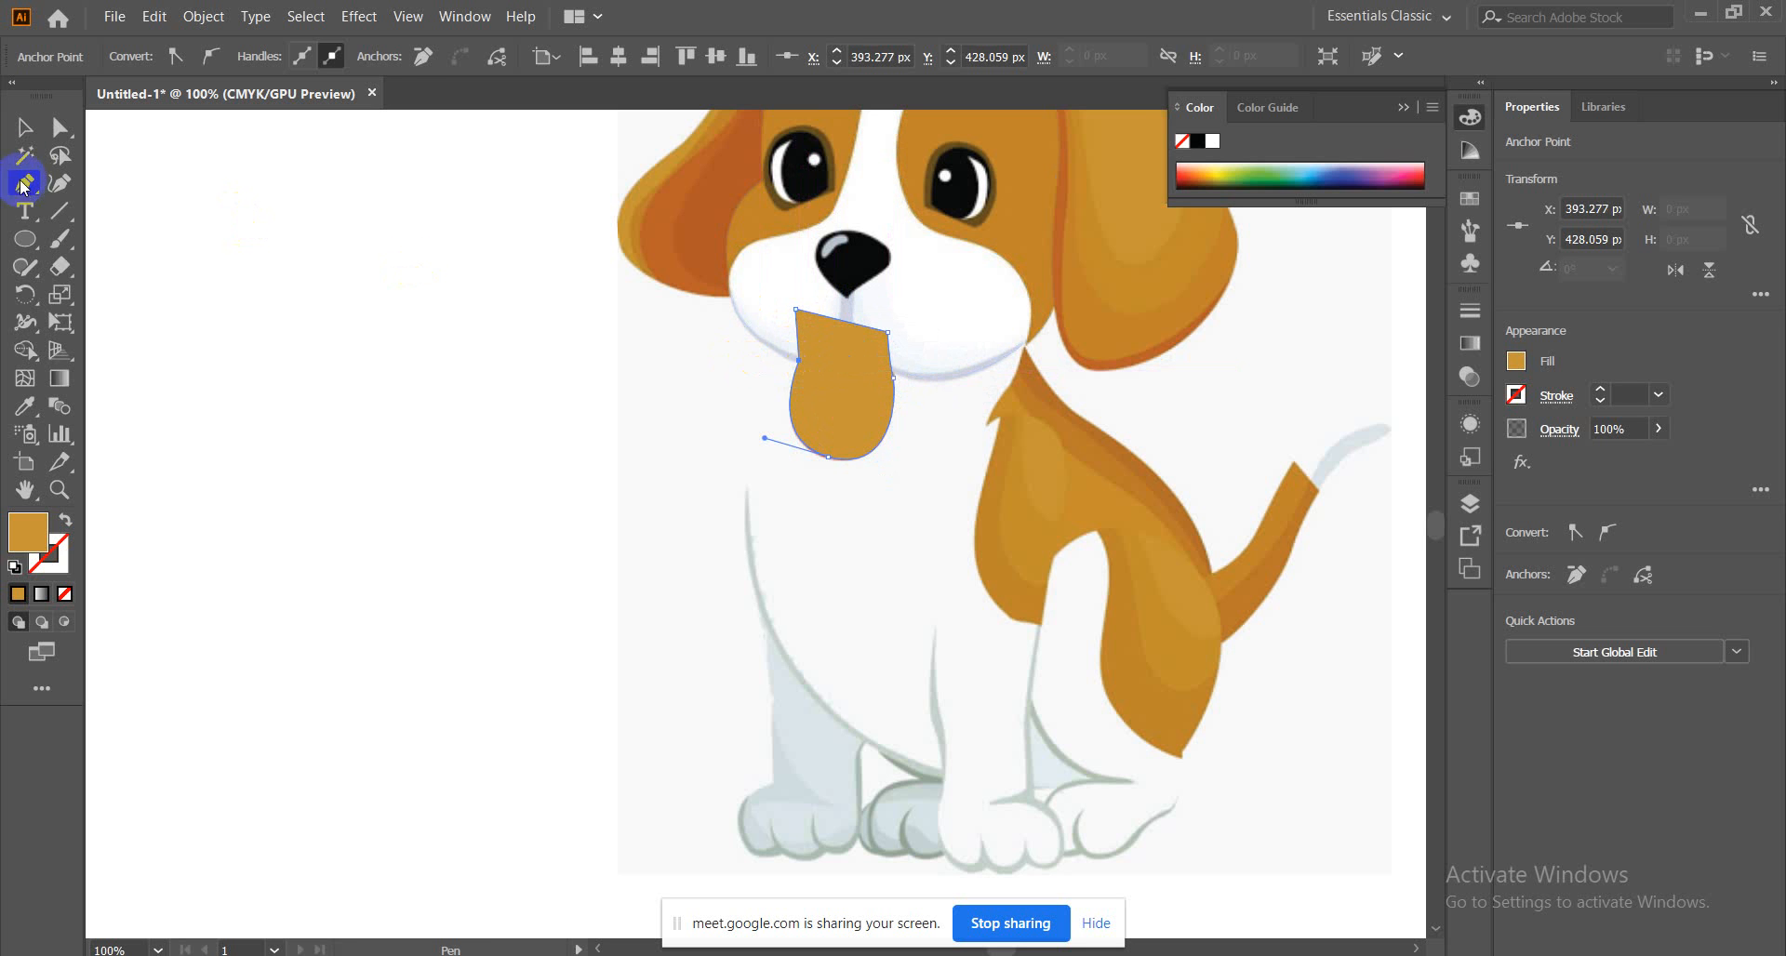
{"action": "left_click", "coordinate": [24, 130]}
{"action": "left_click", "coordinate": [861, 373]}
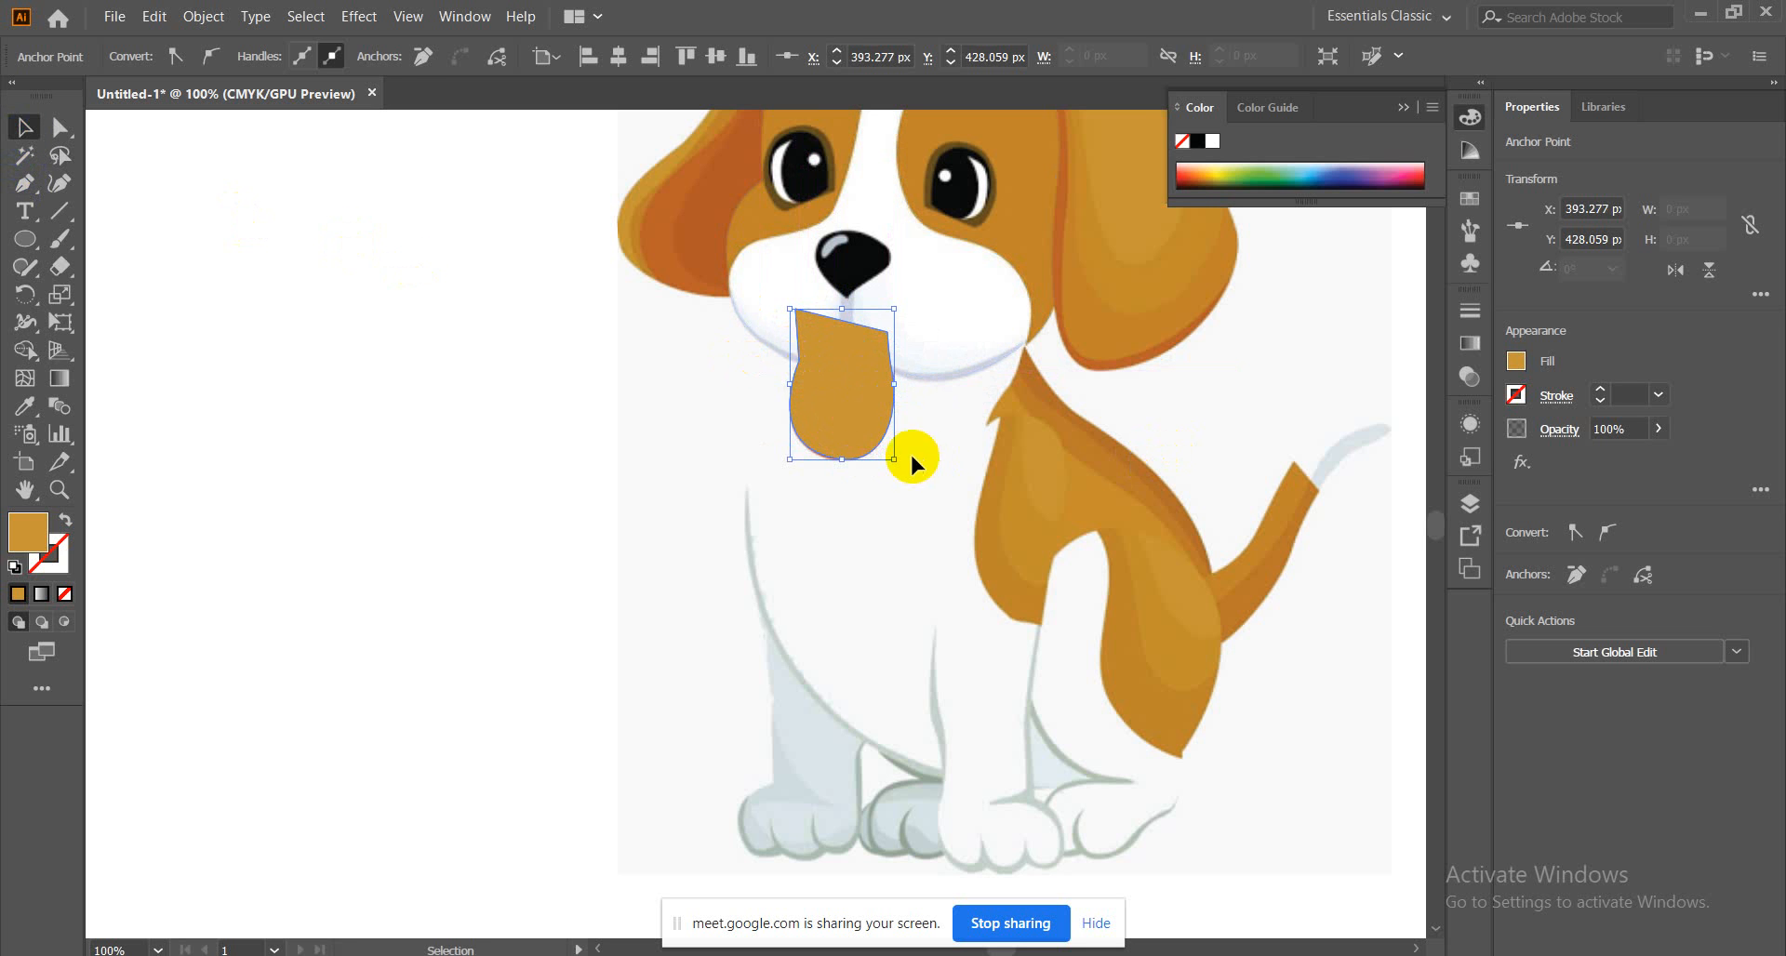
{"action": "right_click", "coordinate": [841, 395]}
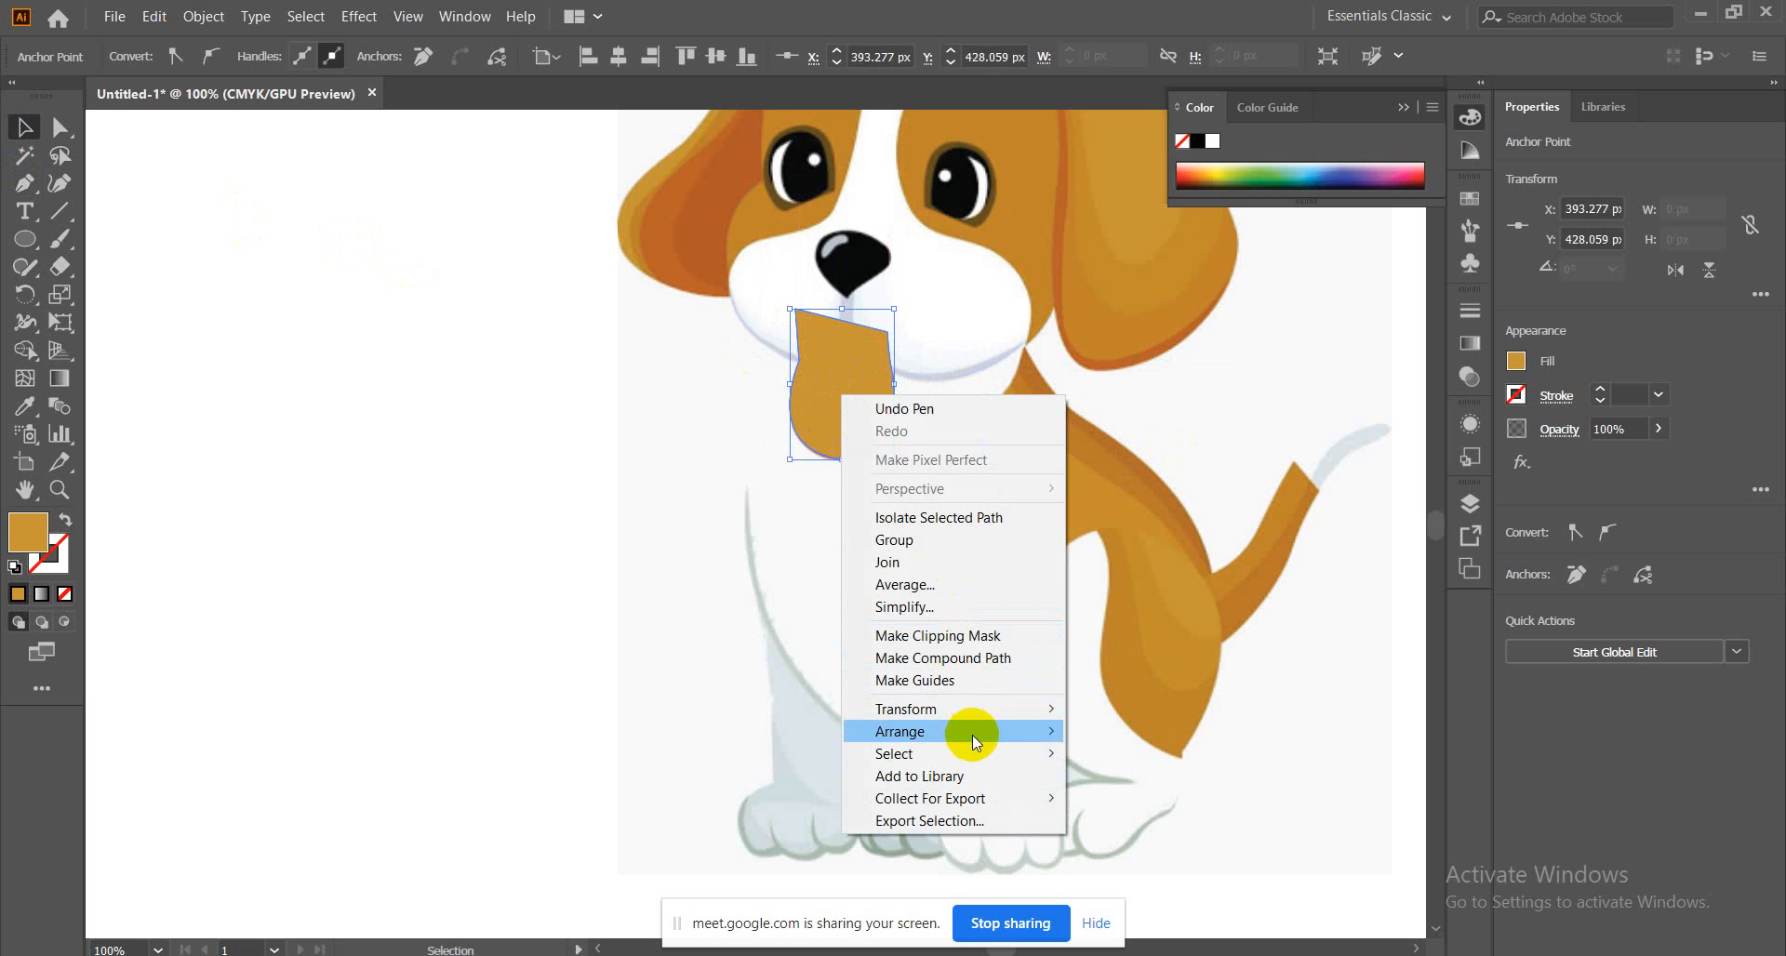
{"action": "mouse_move", "coordinate": [973, 735]}
{"action": "left_click", "coordinate": [1114, 797]}
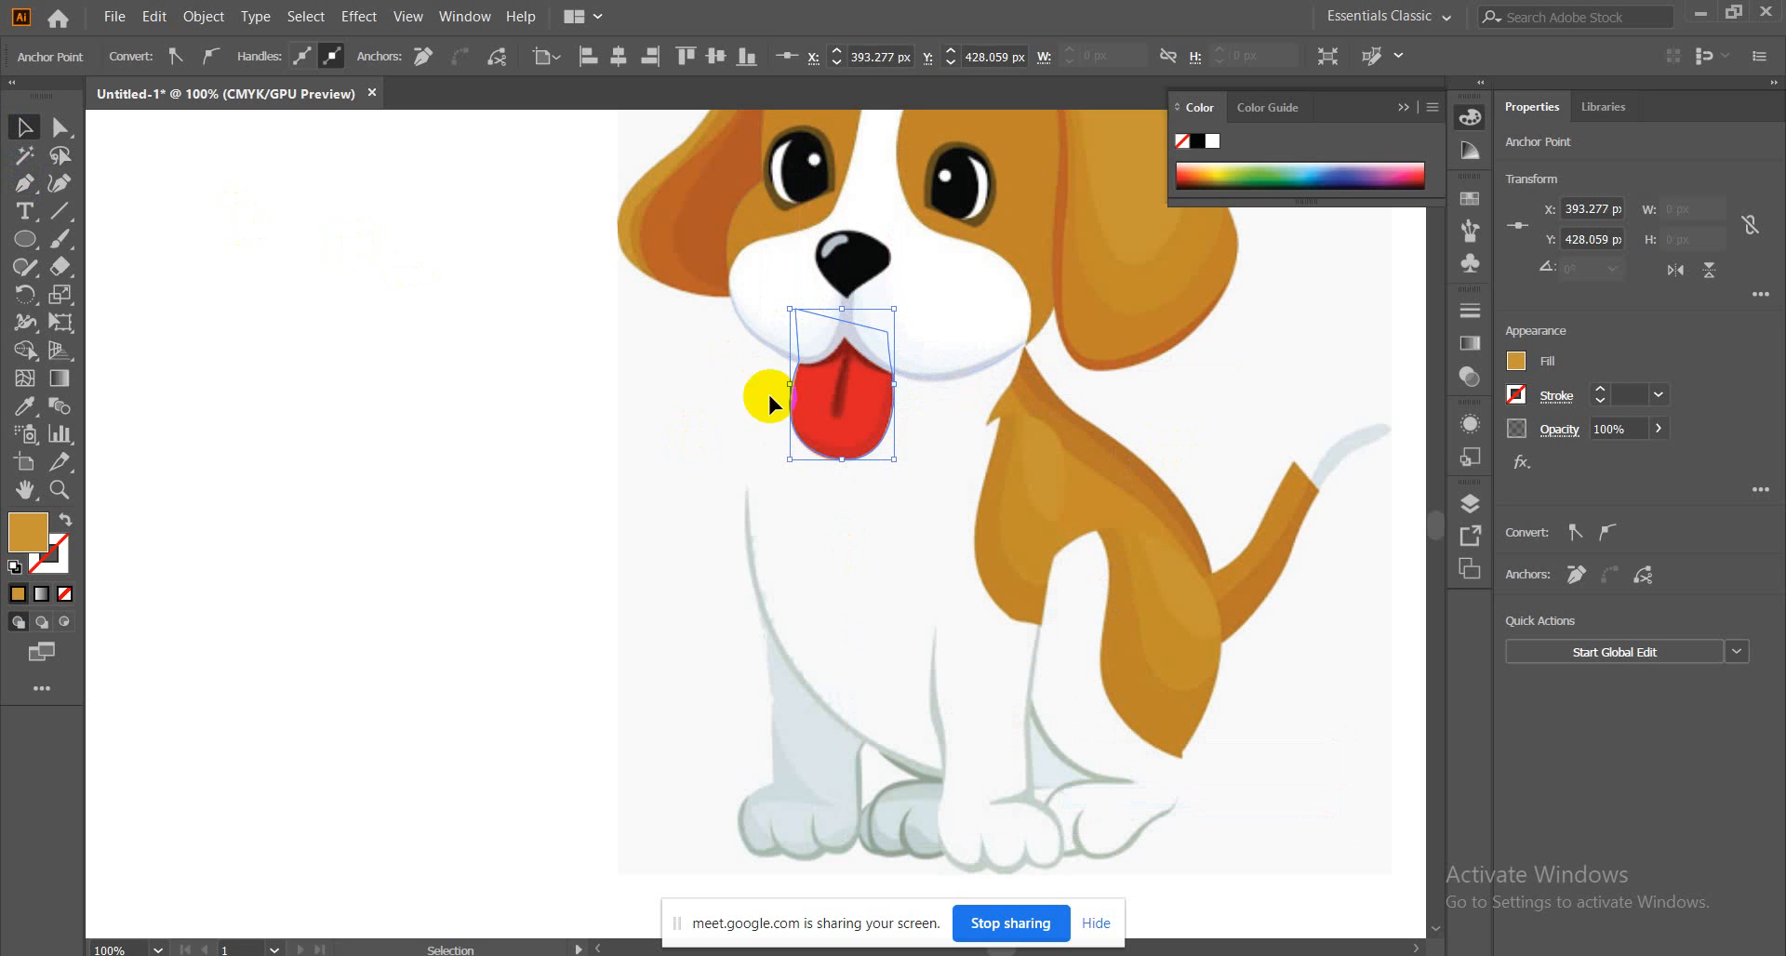
Fill the tongue shape with the red sampled from the reference tongue and deselect it
{"action": "left_click", "coordinate": [26, 412]}
{"action": "left_click", "coordinate": [865, 418]}
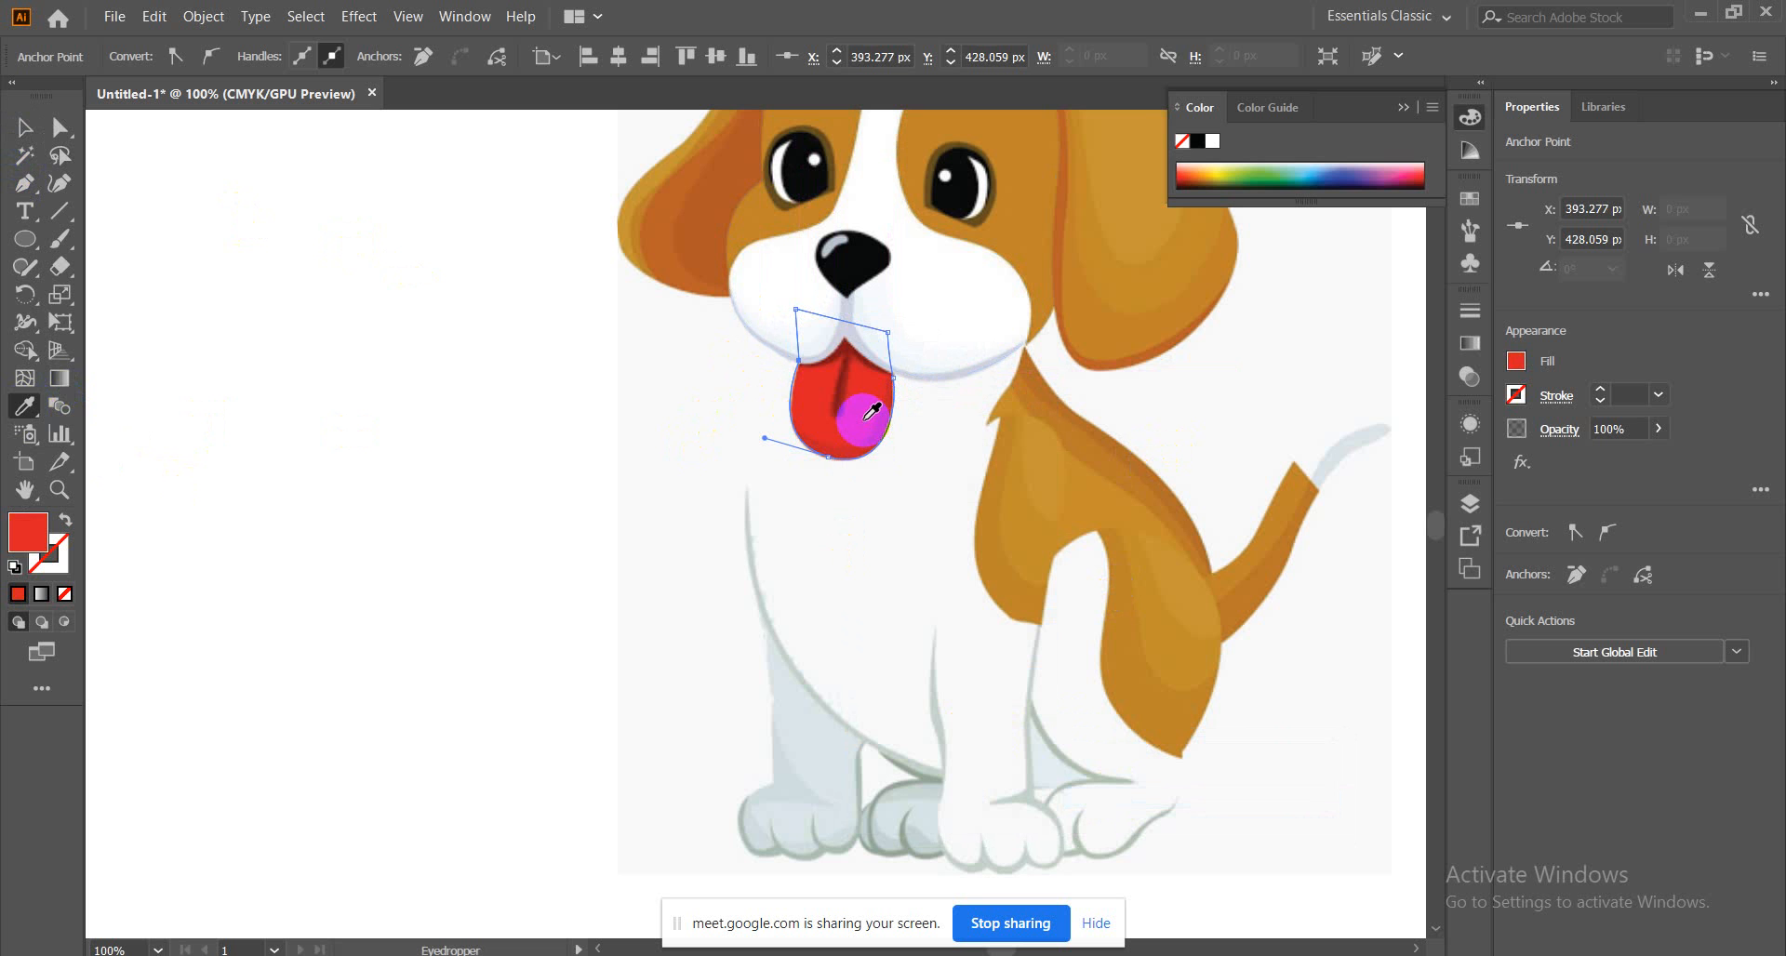
{"action": "left_click", "coordinate": [25, 127]}
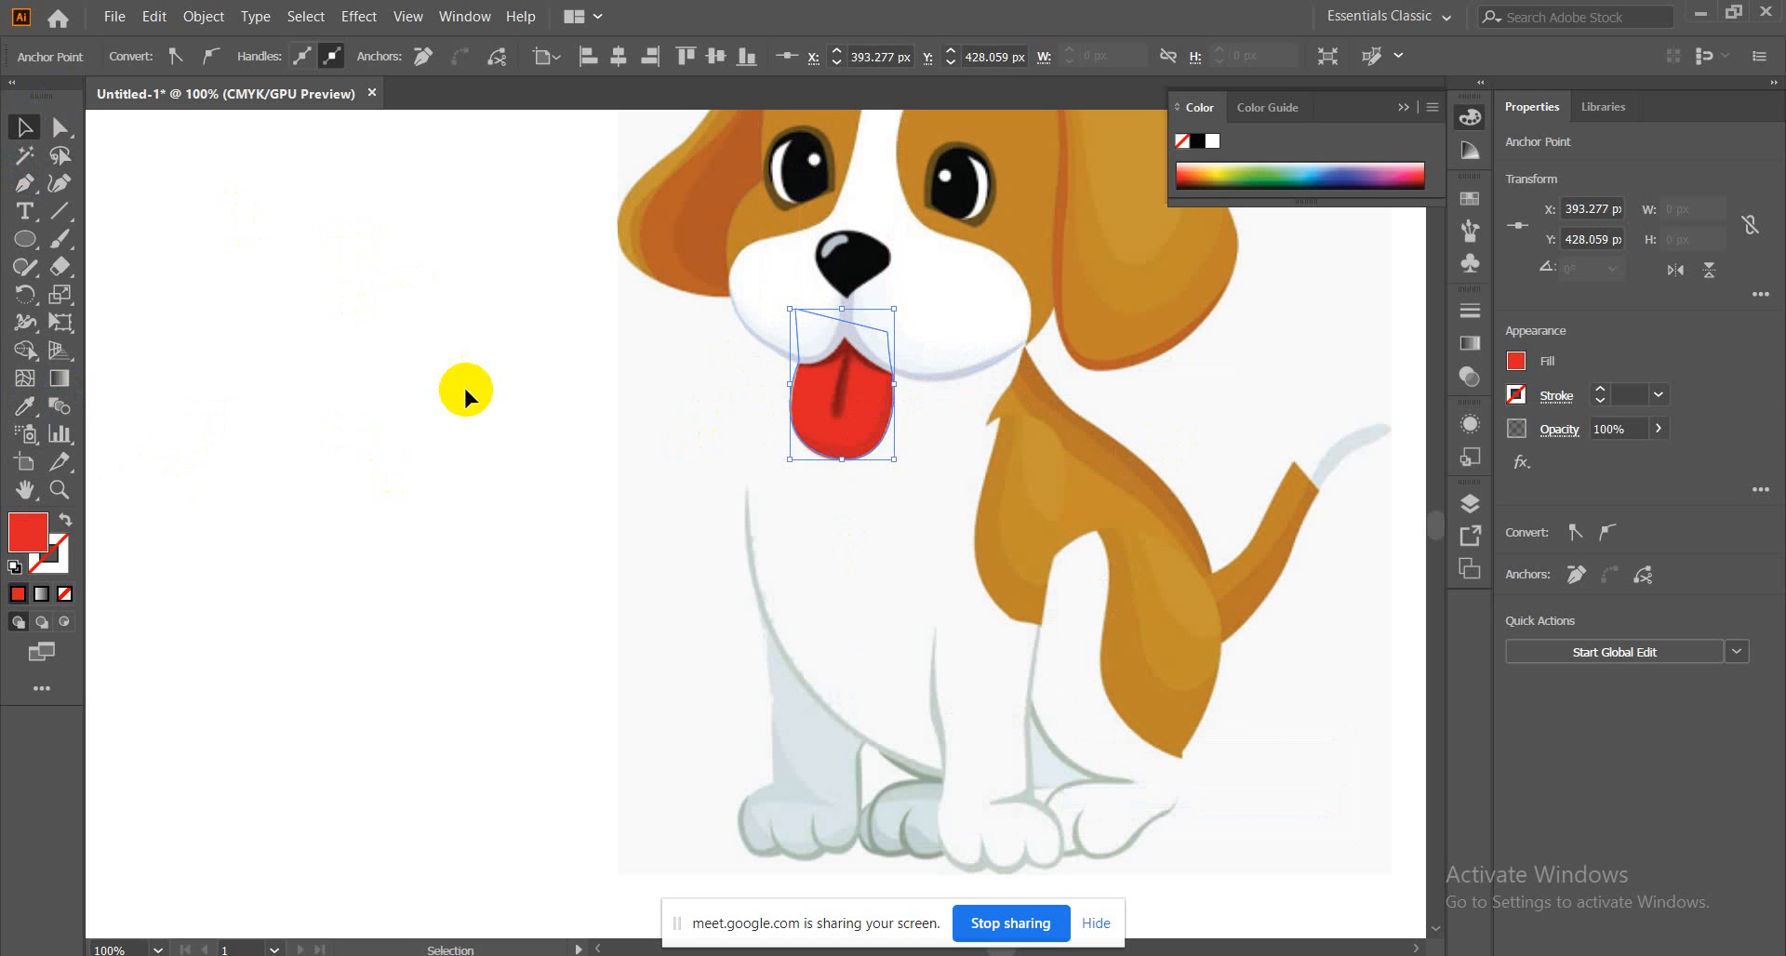
{"action": "left_click", "coordinate": [464, 384]}
Expand Layer 1 in the layer list and hide the locked puppy reference image
{"action": "scroll", "coordinate": [1024, 545], "scroll_direction": "up", "scroll_amount": 3}
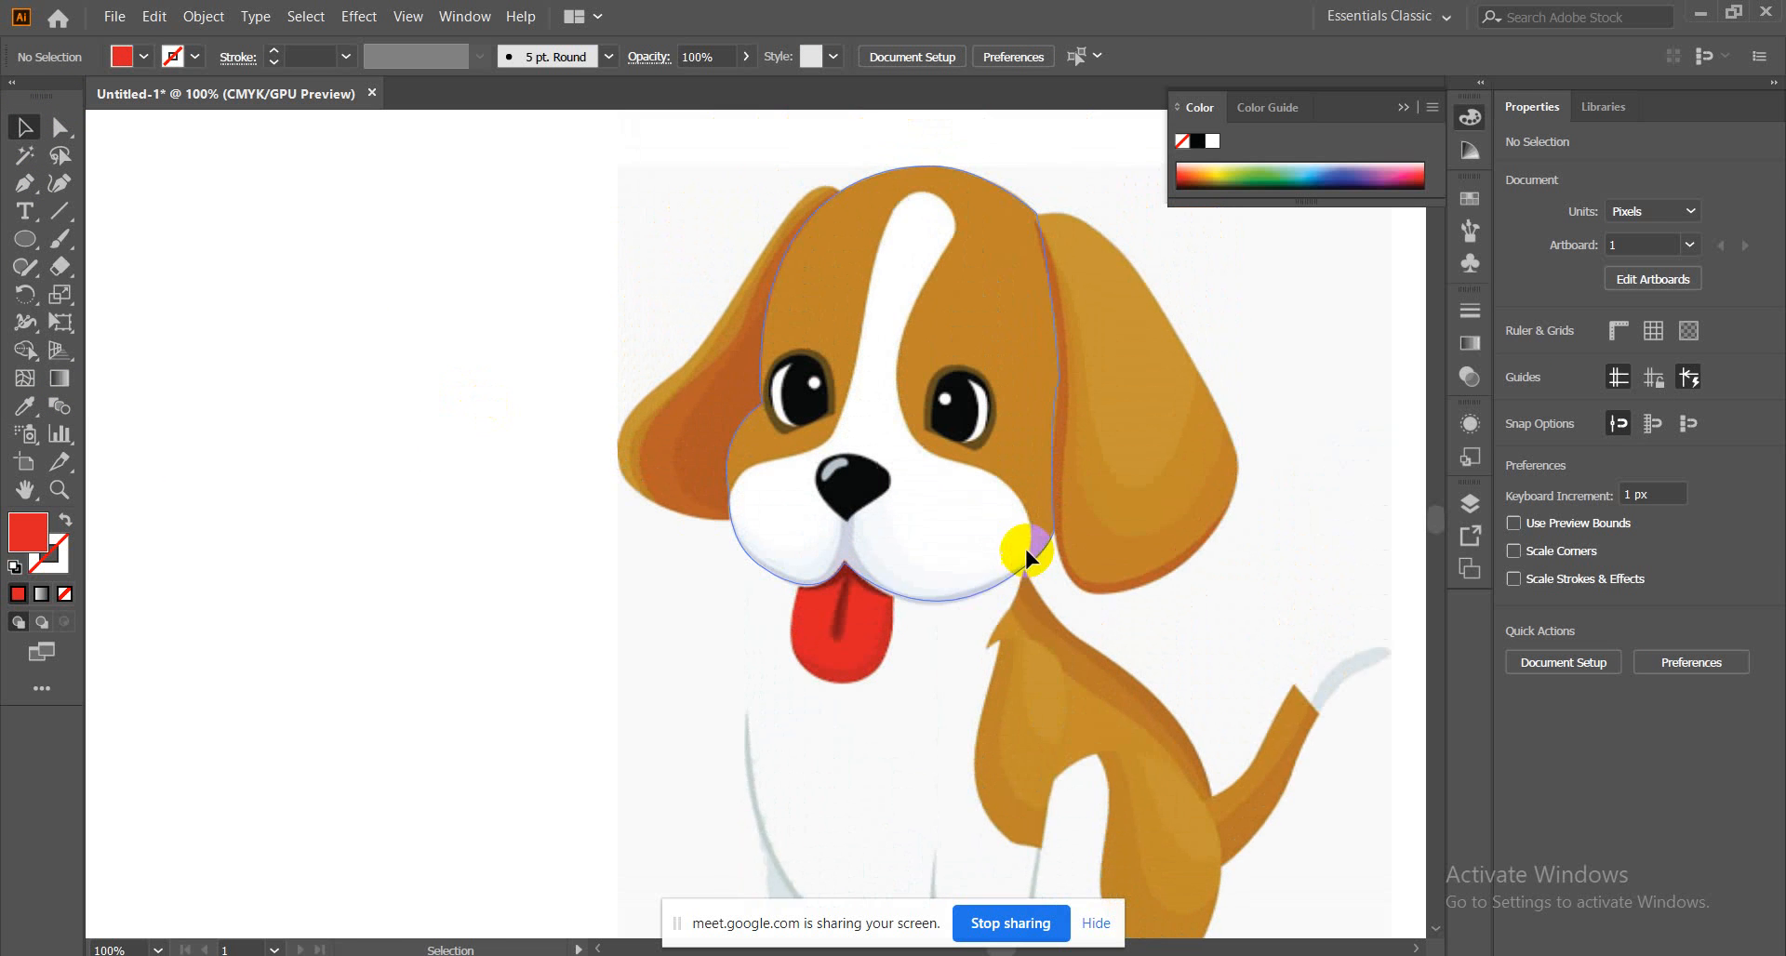
{"action": "scroll", "coordinate": [1025, 550], "scroll_direction": "up", "scroll_amount": 1}
{"action": "key", "text": "ctrl+minus"}
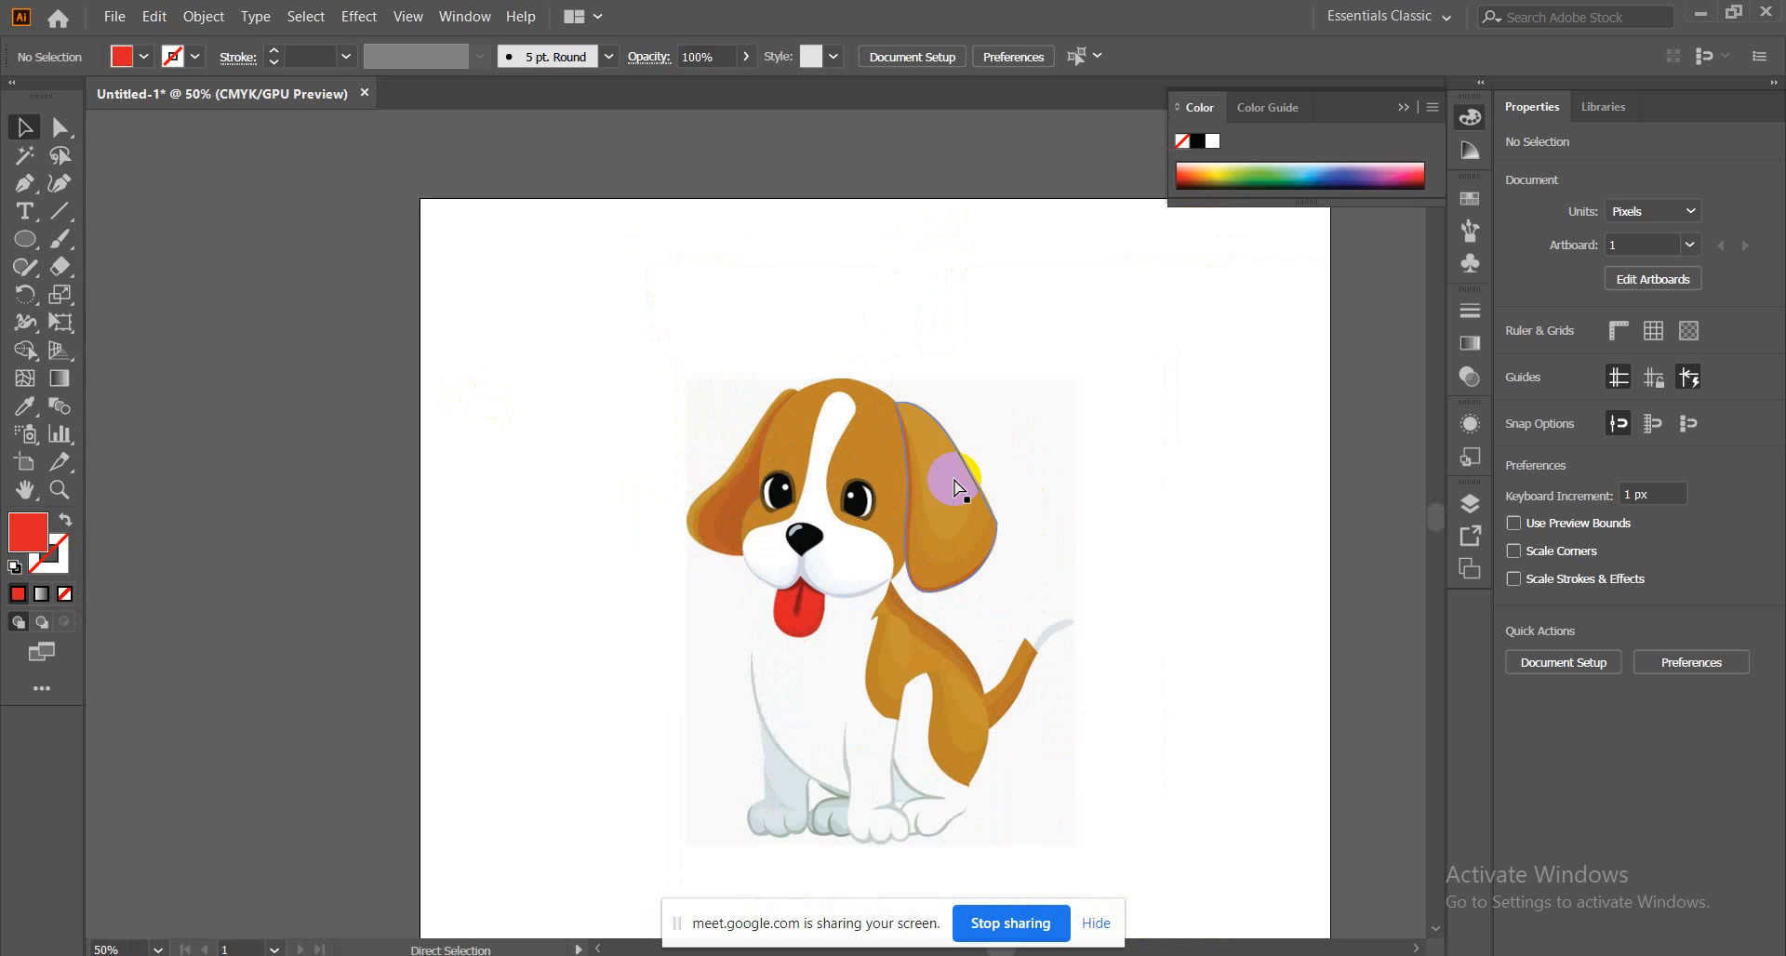
{"action": "scroll", "coordinate": [1019, 533], "scroll_direction": "down", "scroll_amount": 1}
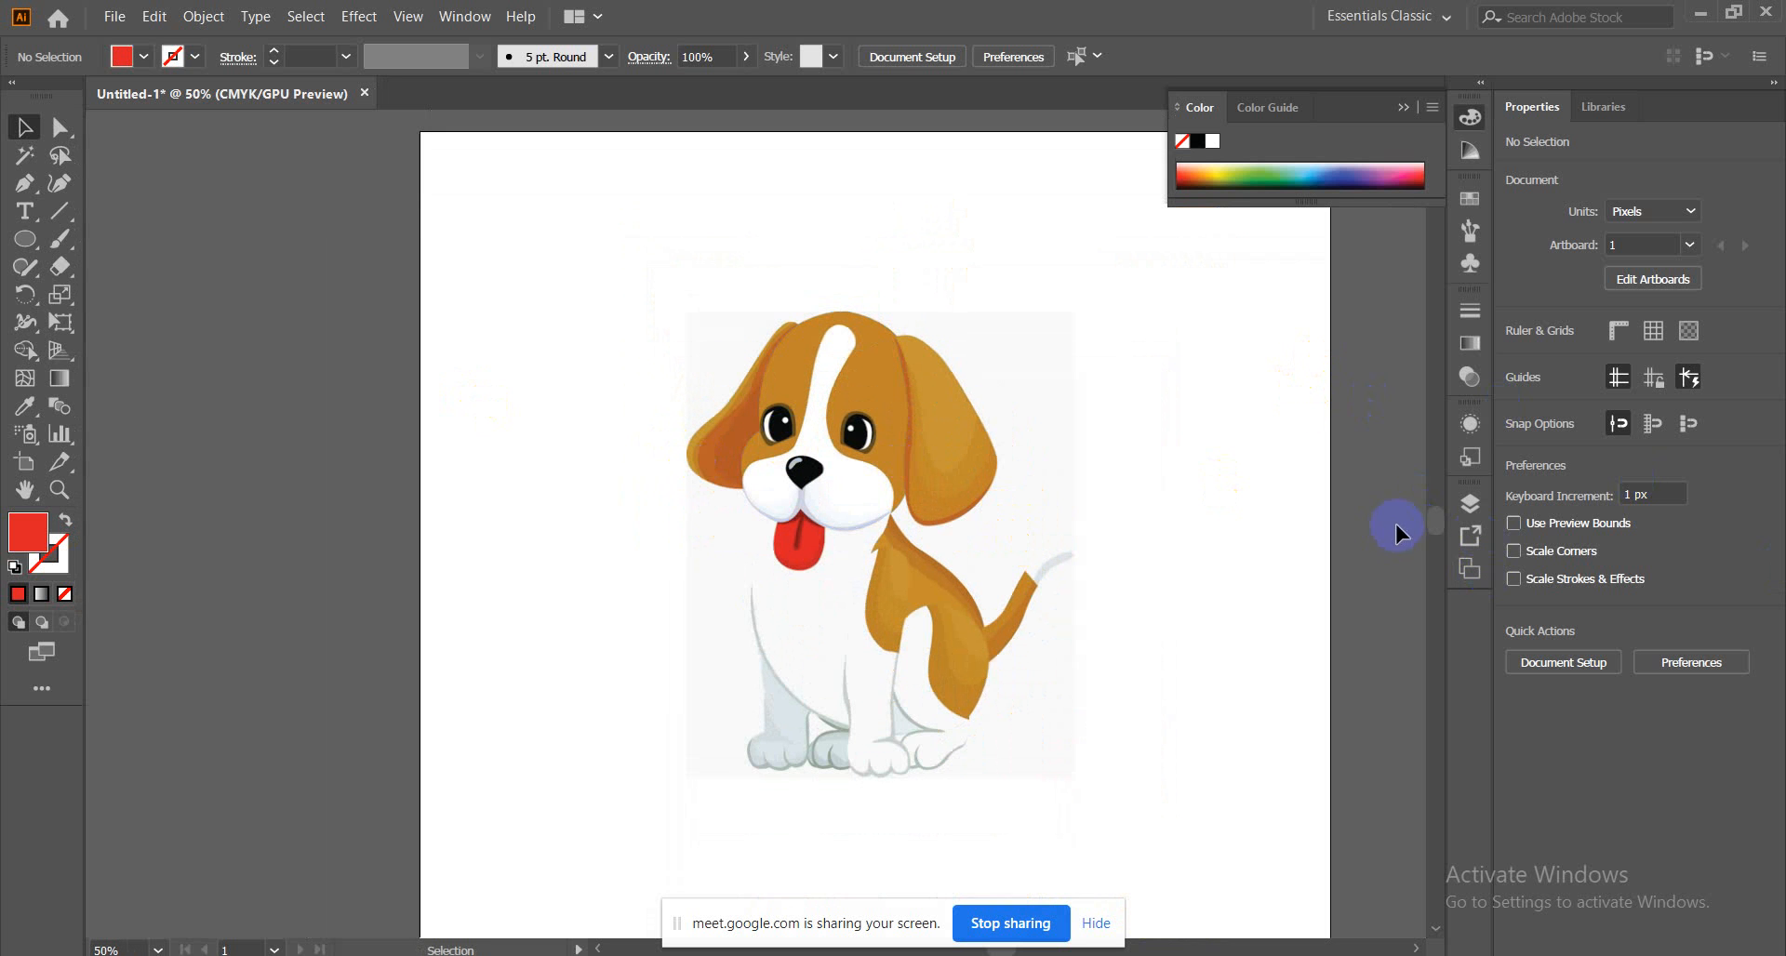
{"action": "left_click", "coordinate": [1470, 508]}
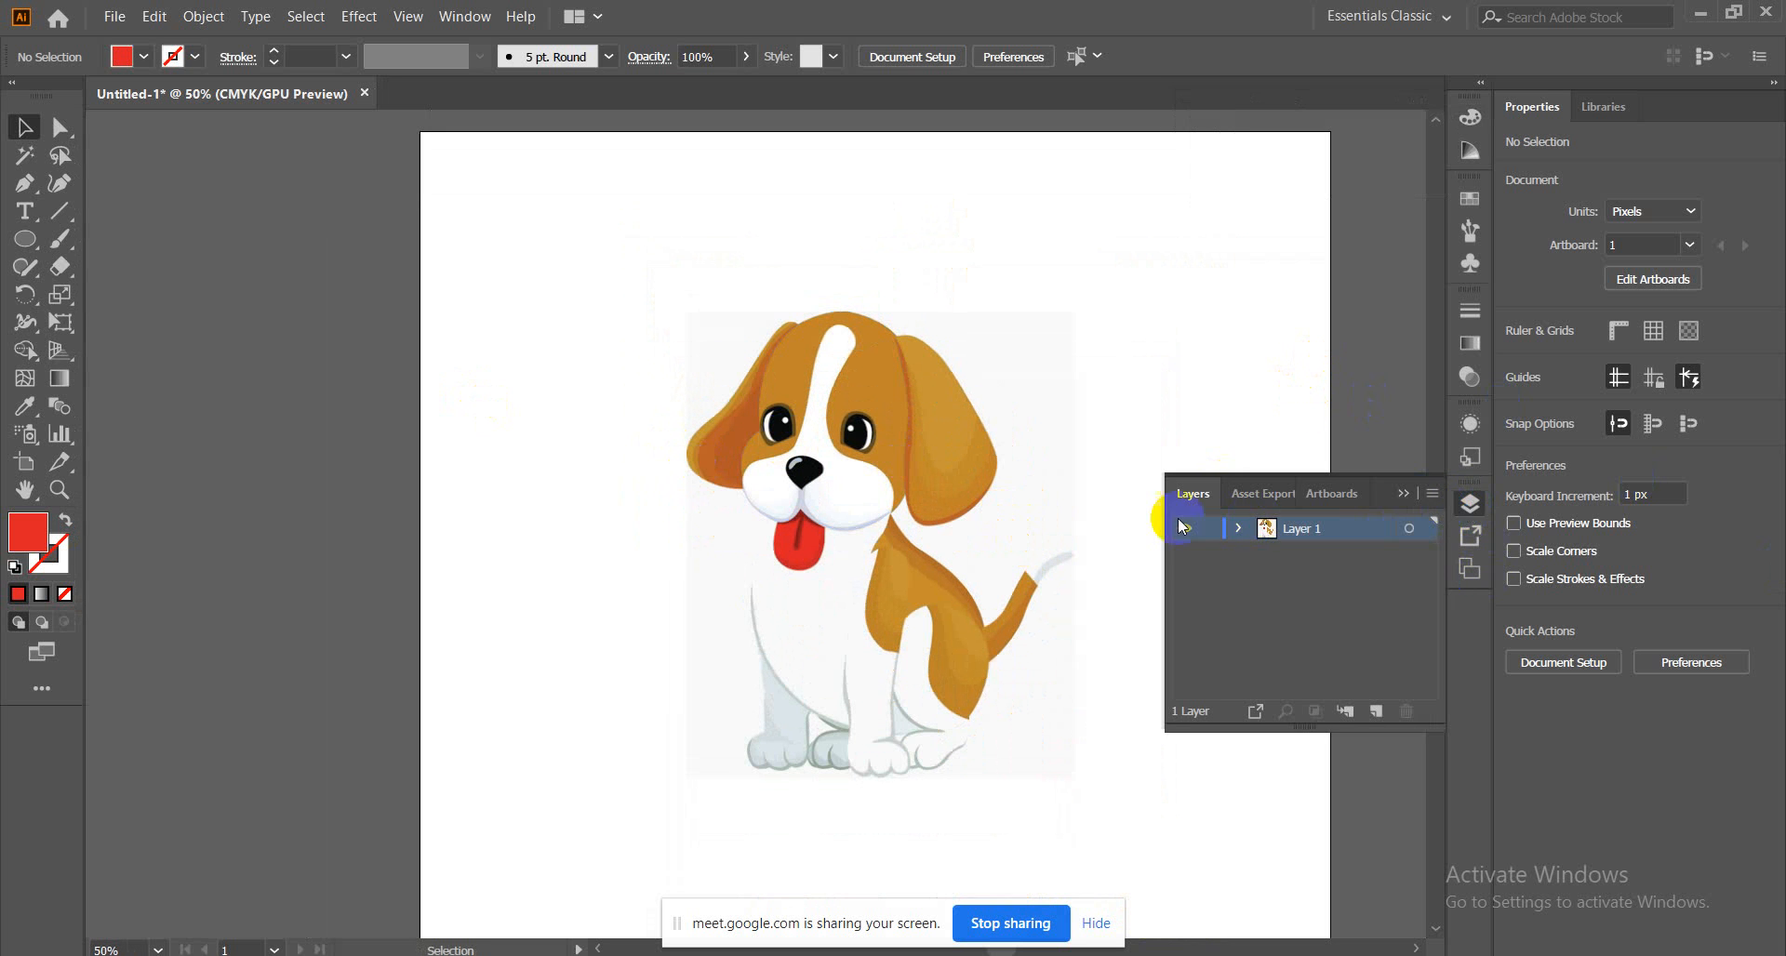
{"action": "left_click", "coordinate": [1238, 528]}
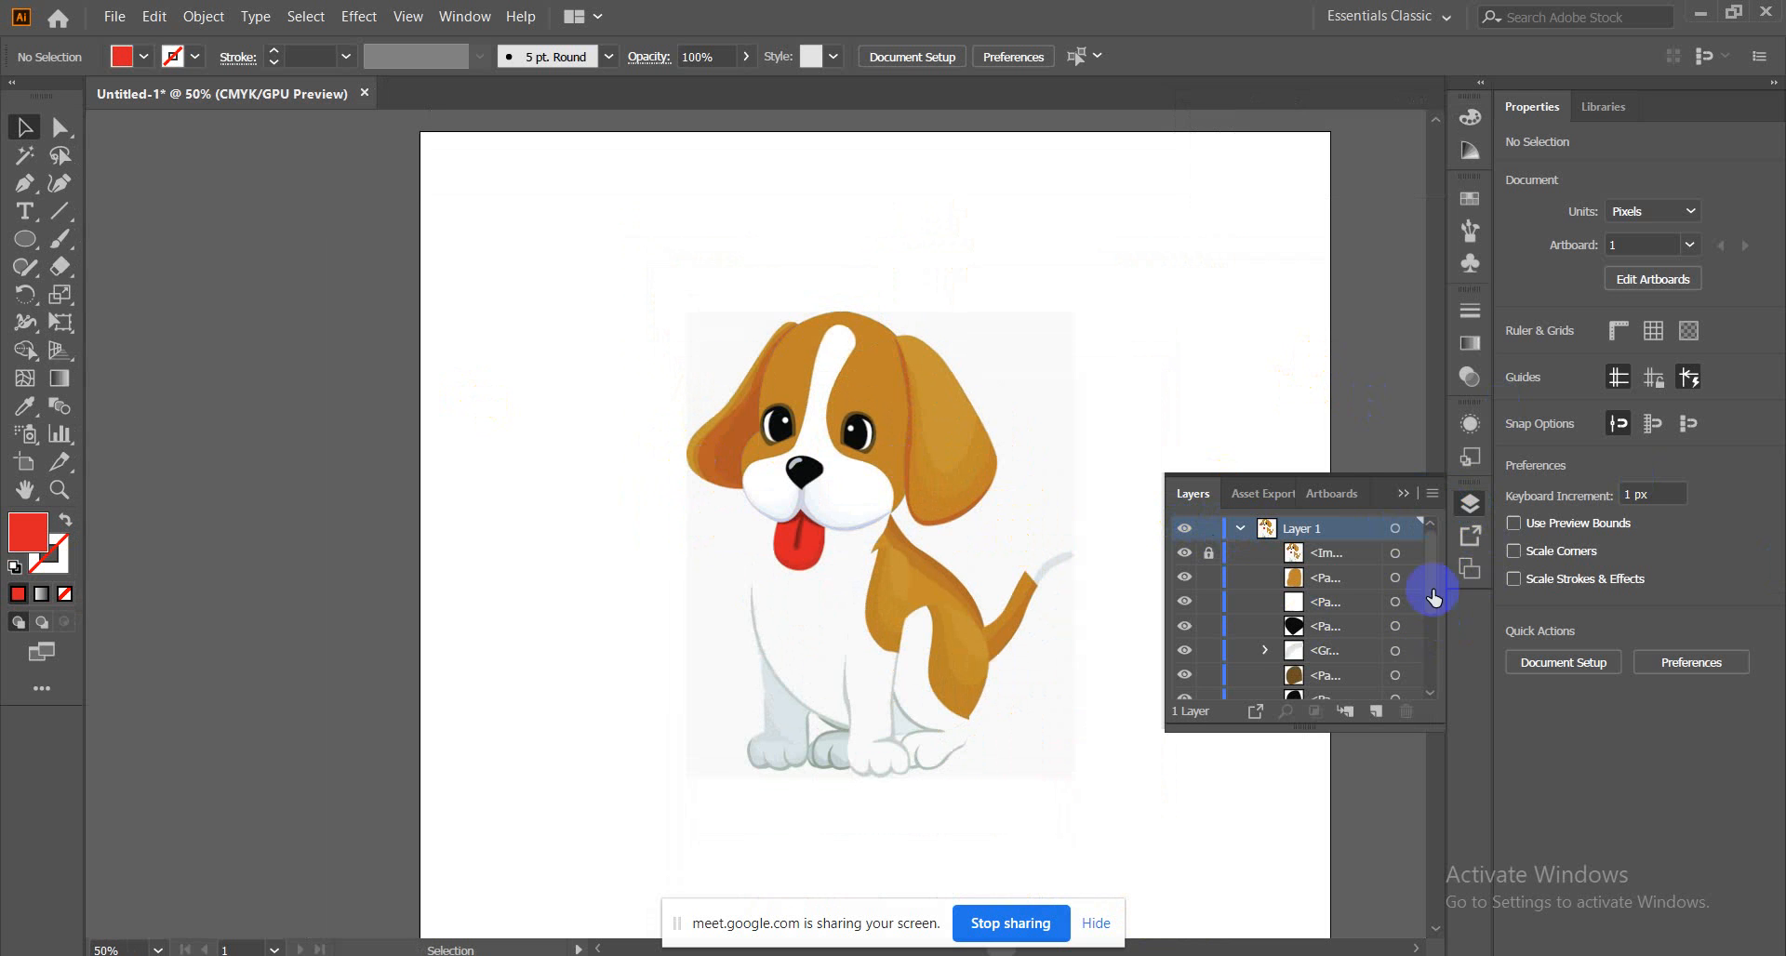
{"action": "mouse_move", "coordinate": [1435, 570]}
{"action": "left_mouse_down"}
{"action": "mouse_move", "coordinate": [1437, 659]}
{"action": "mouse_move", "coordinate": [1430, 574]}
{"action": "left_mouse_up"}
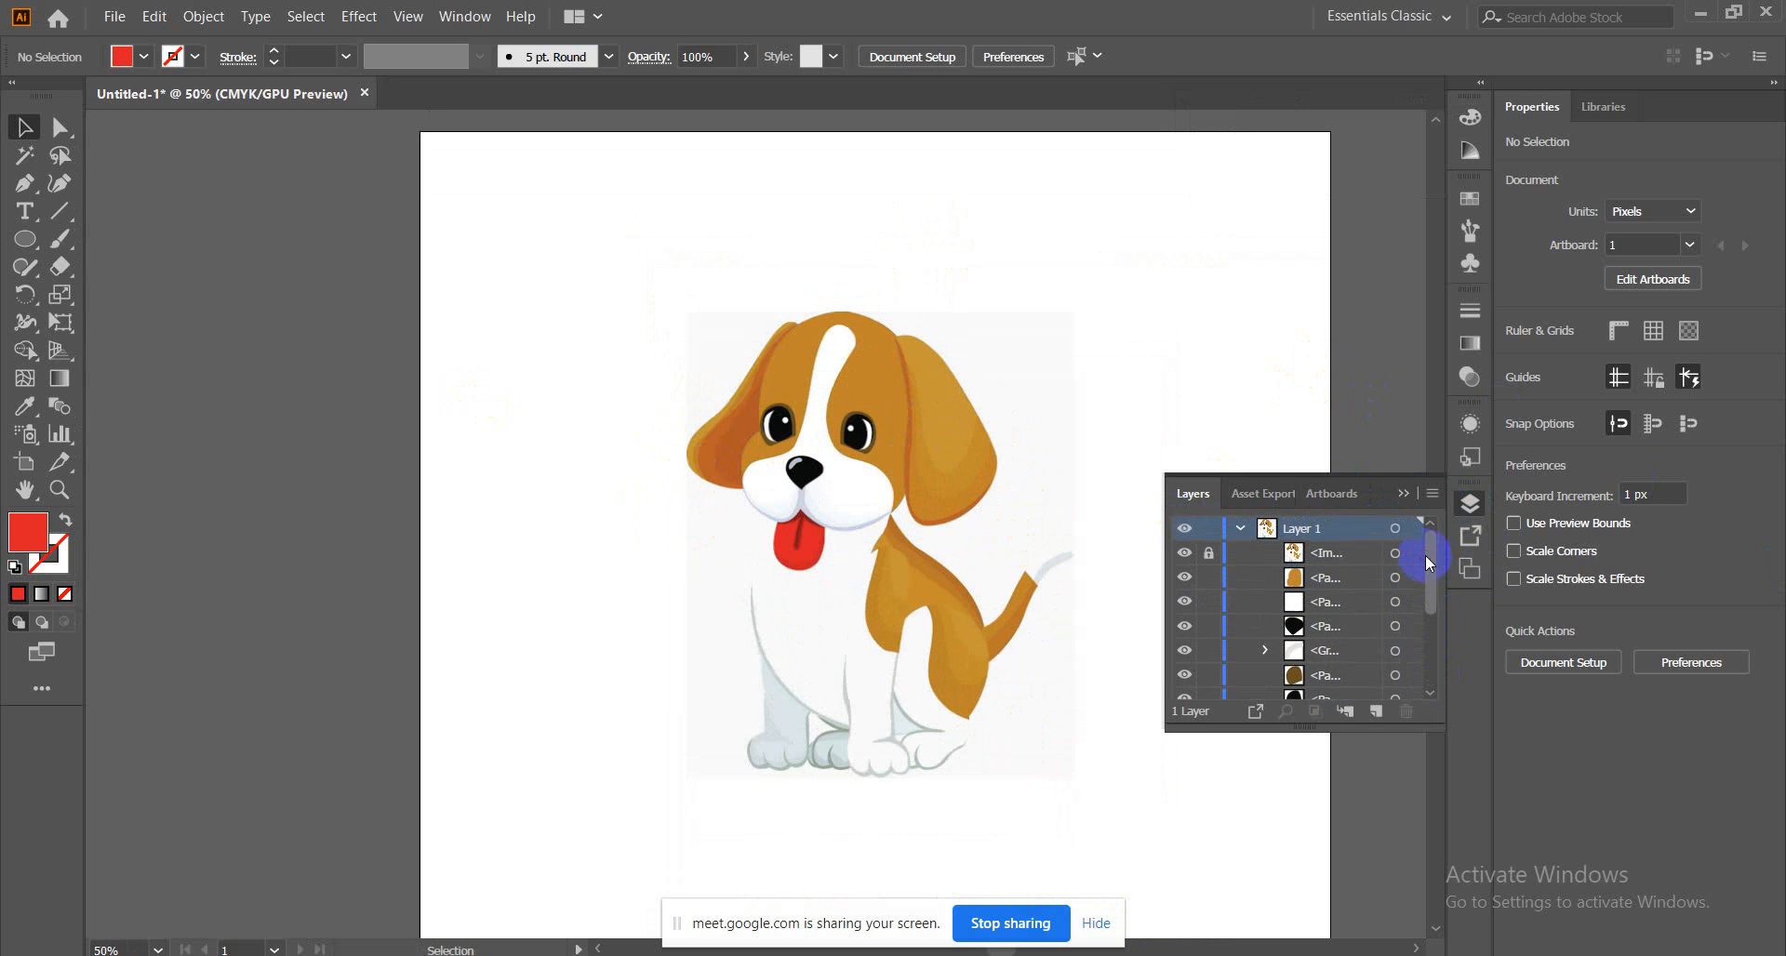
{"action": "left_click", "coordinate": [1185, 555]}
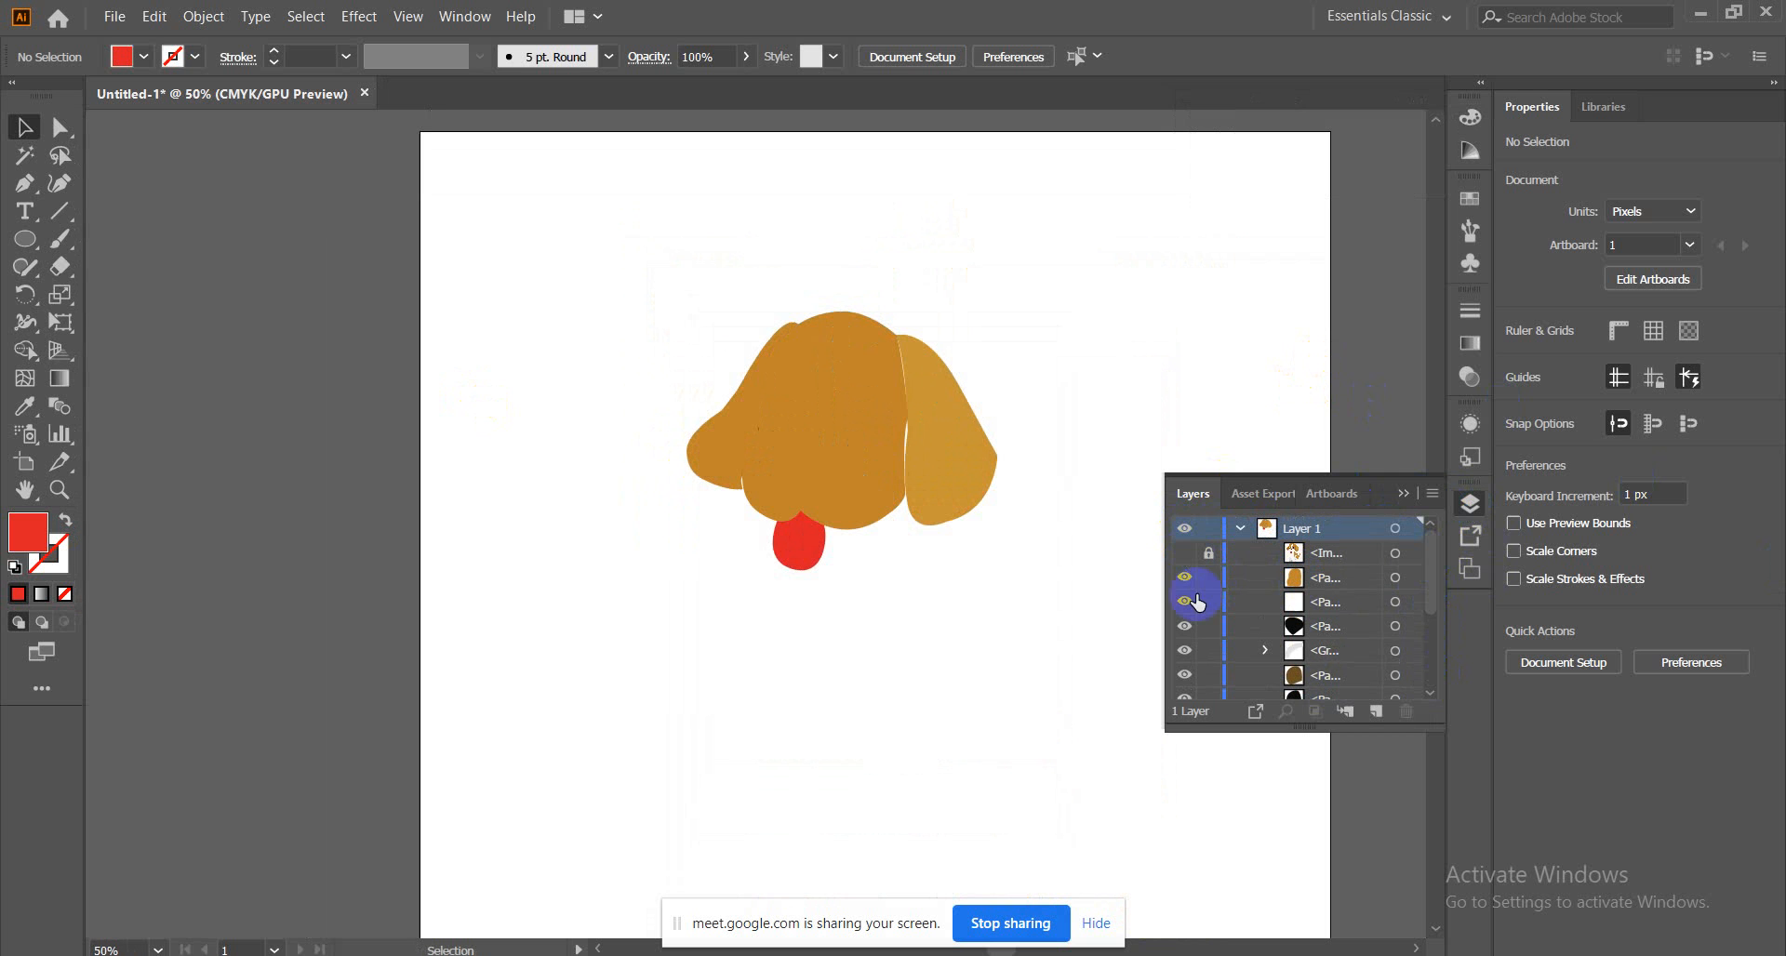
Send the golden brown head shape to the back of the stacking order and deselect it
{"action": "left_click", "coordinate": [881, 465]}
{"action": "right_click", "coordinate": [865, 453]}
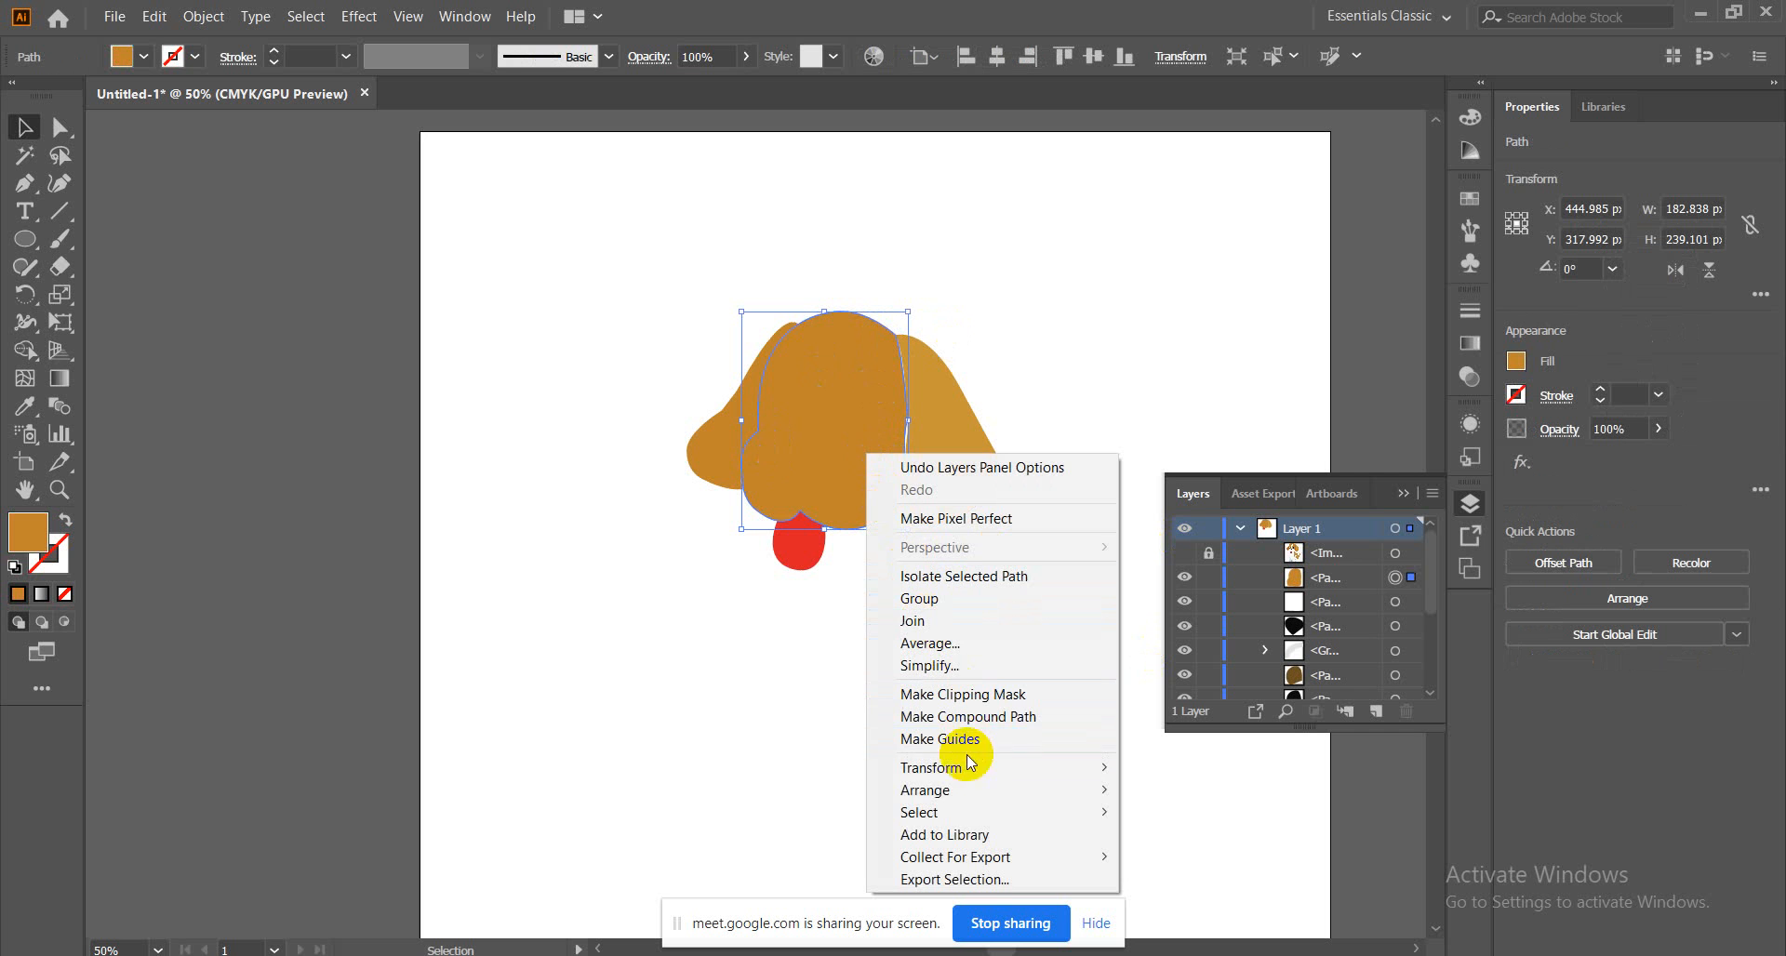
{"action": "mouse_move", "coordinate": [997, 785]}
{"action": "left_click", "coordinate": [1181, 854]}
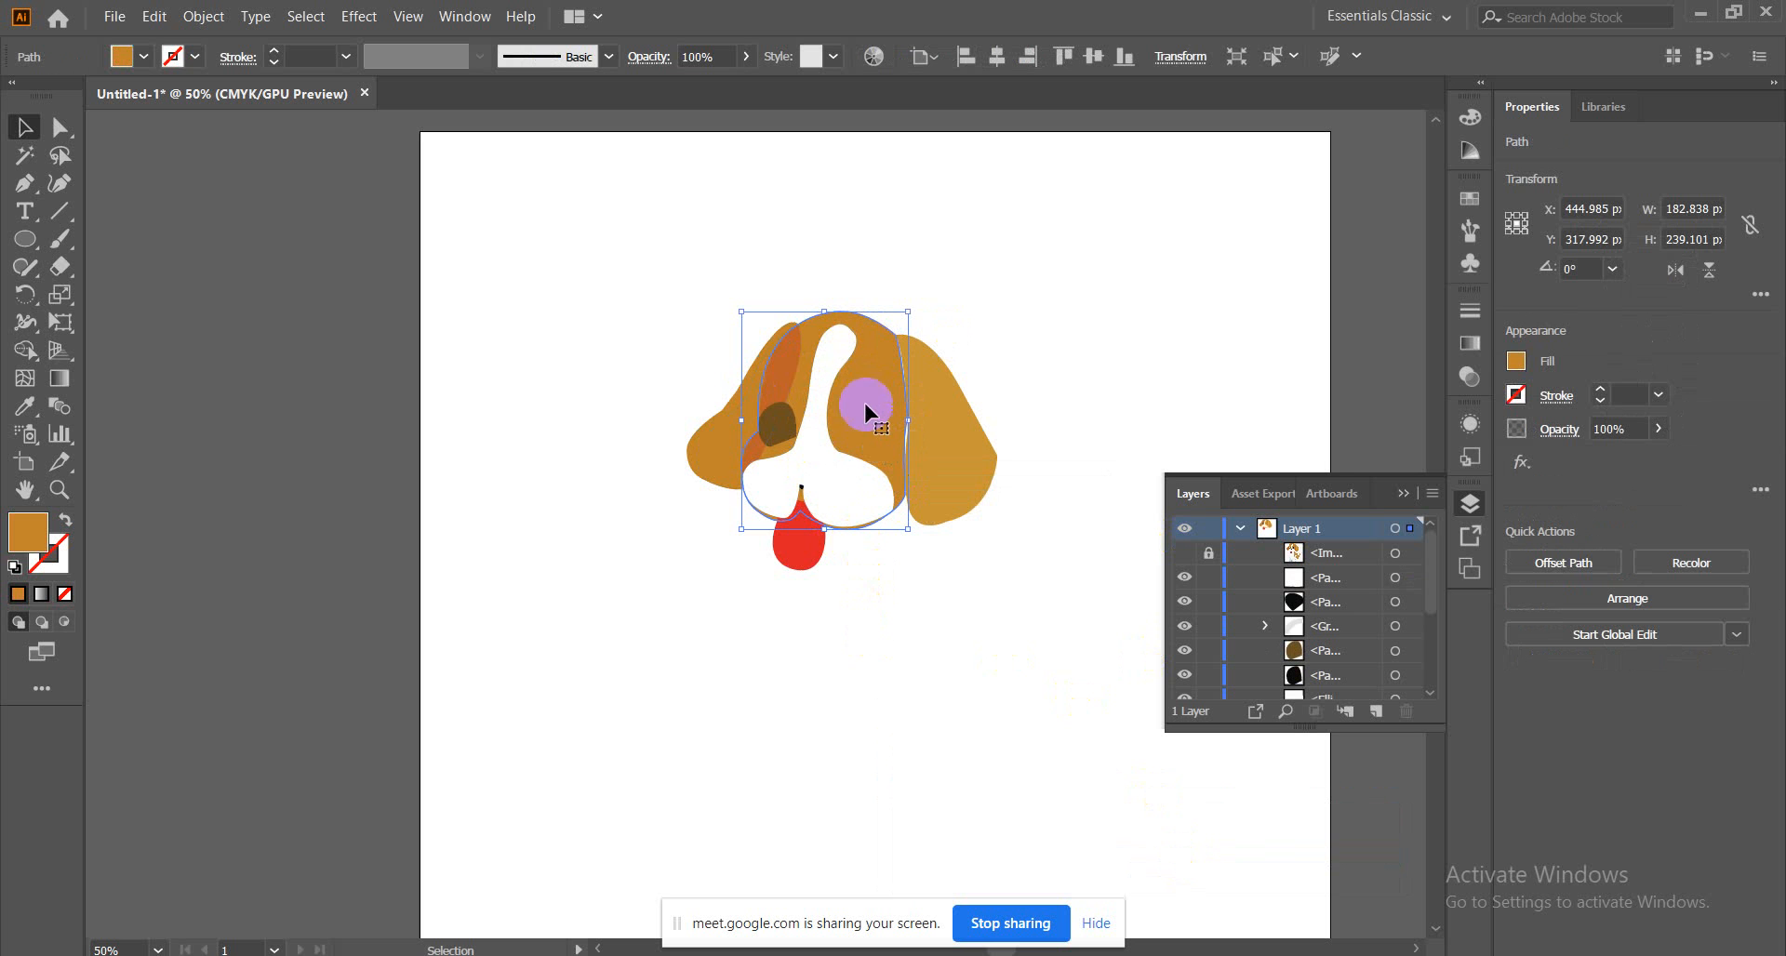
{"action": "left_click", "coordinate": [801, 649]}
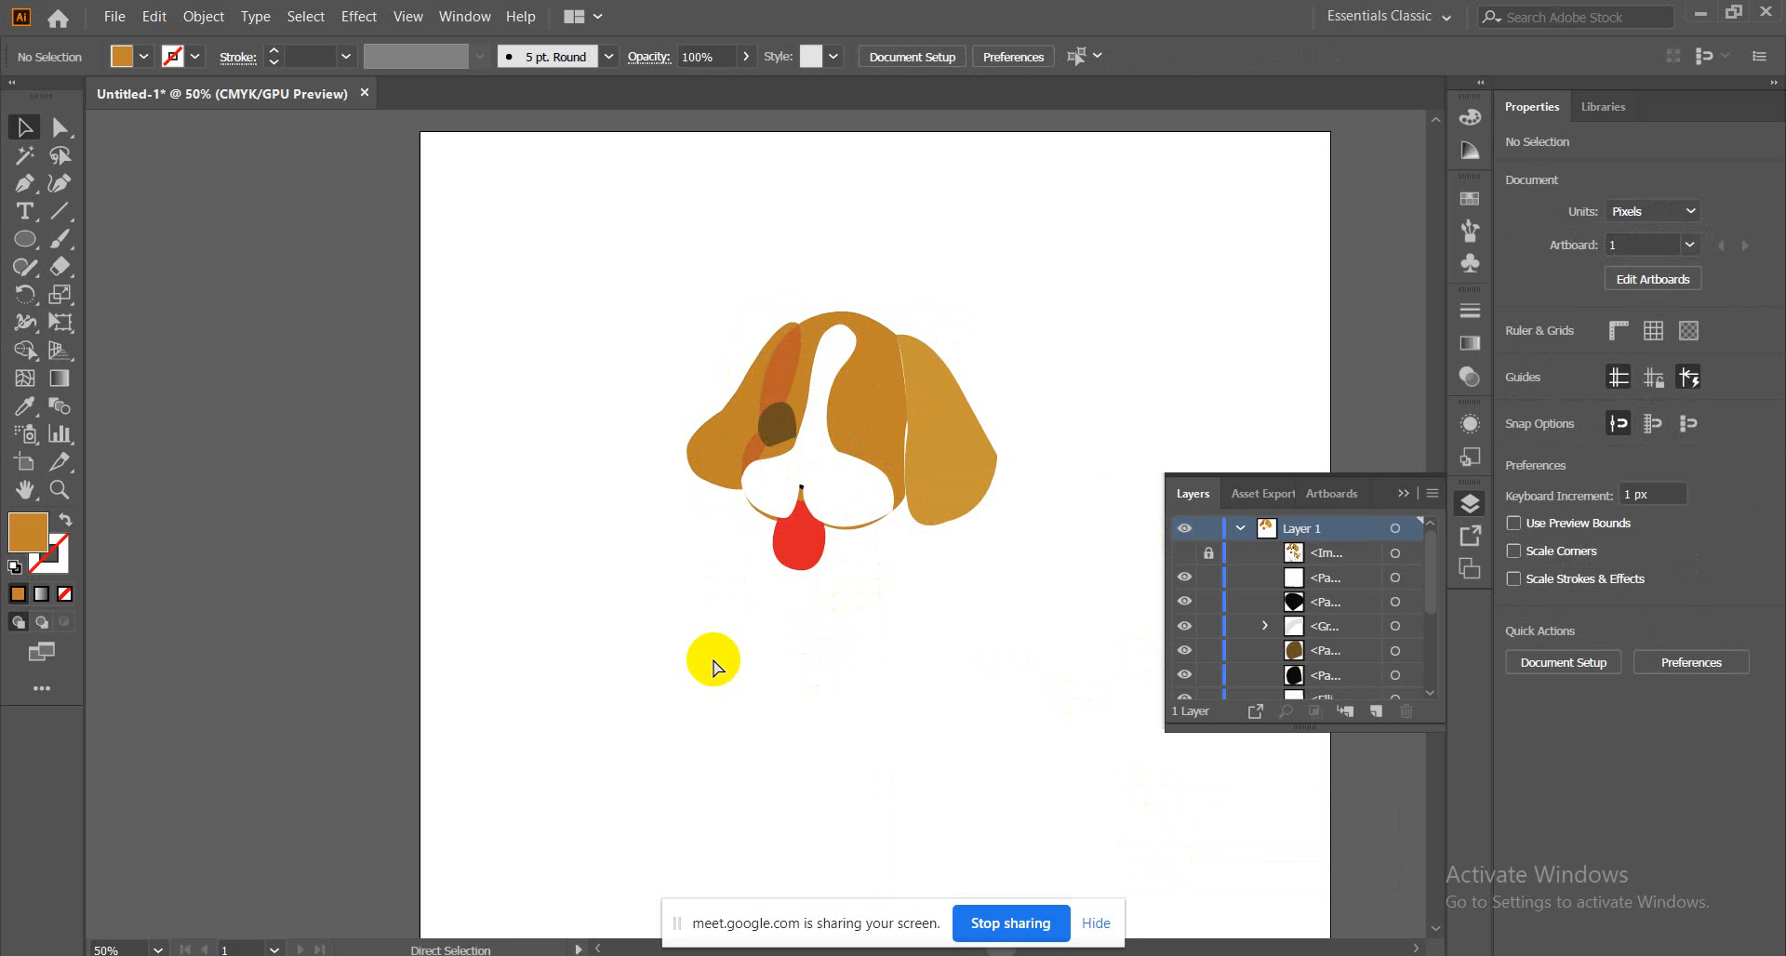
Select the white face marking together with the brown head shape, send both to the back, and deselect them
{"action": "key", "text": "ctrl+1"}
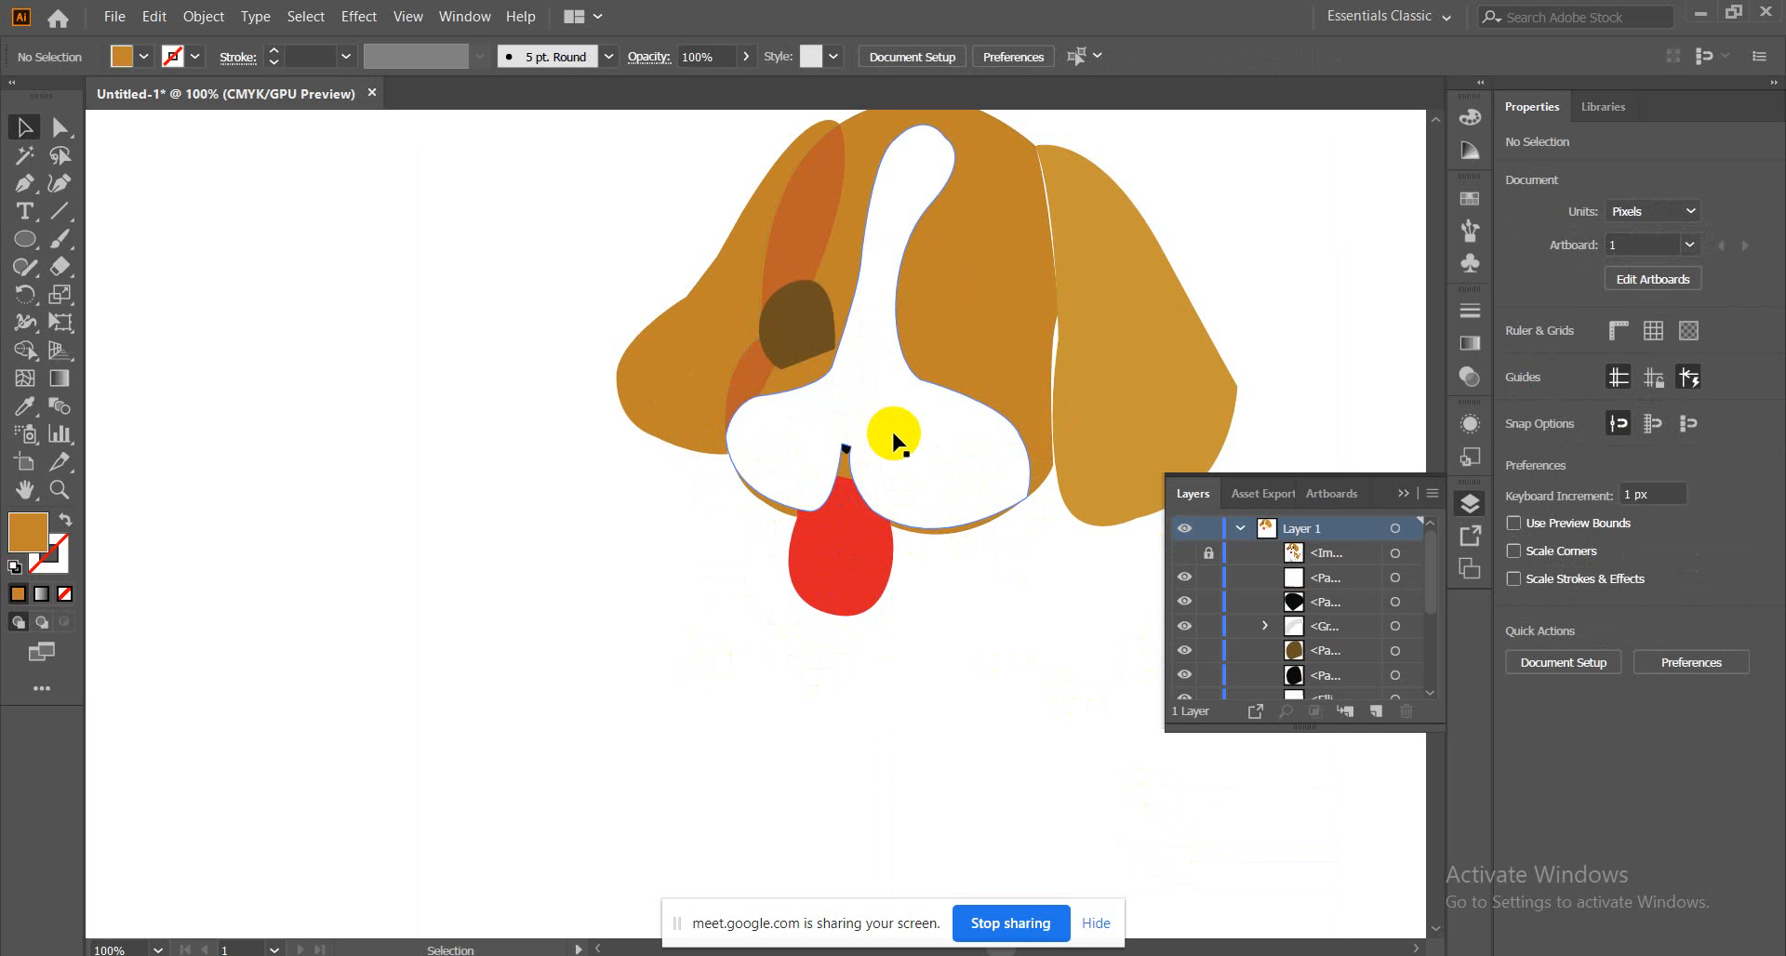
{"action": "left_click", "coordinate": [947, 435]}
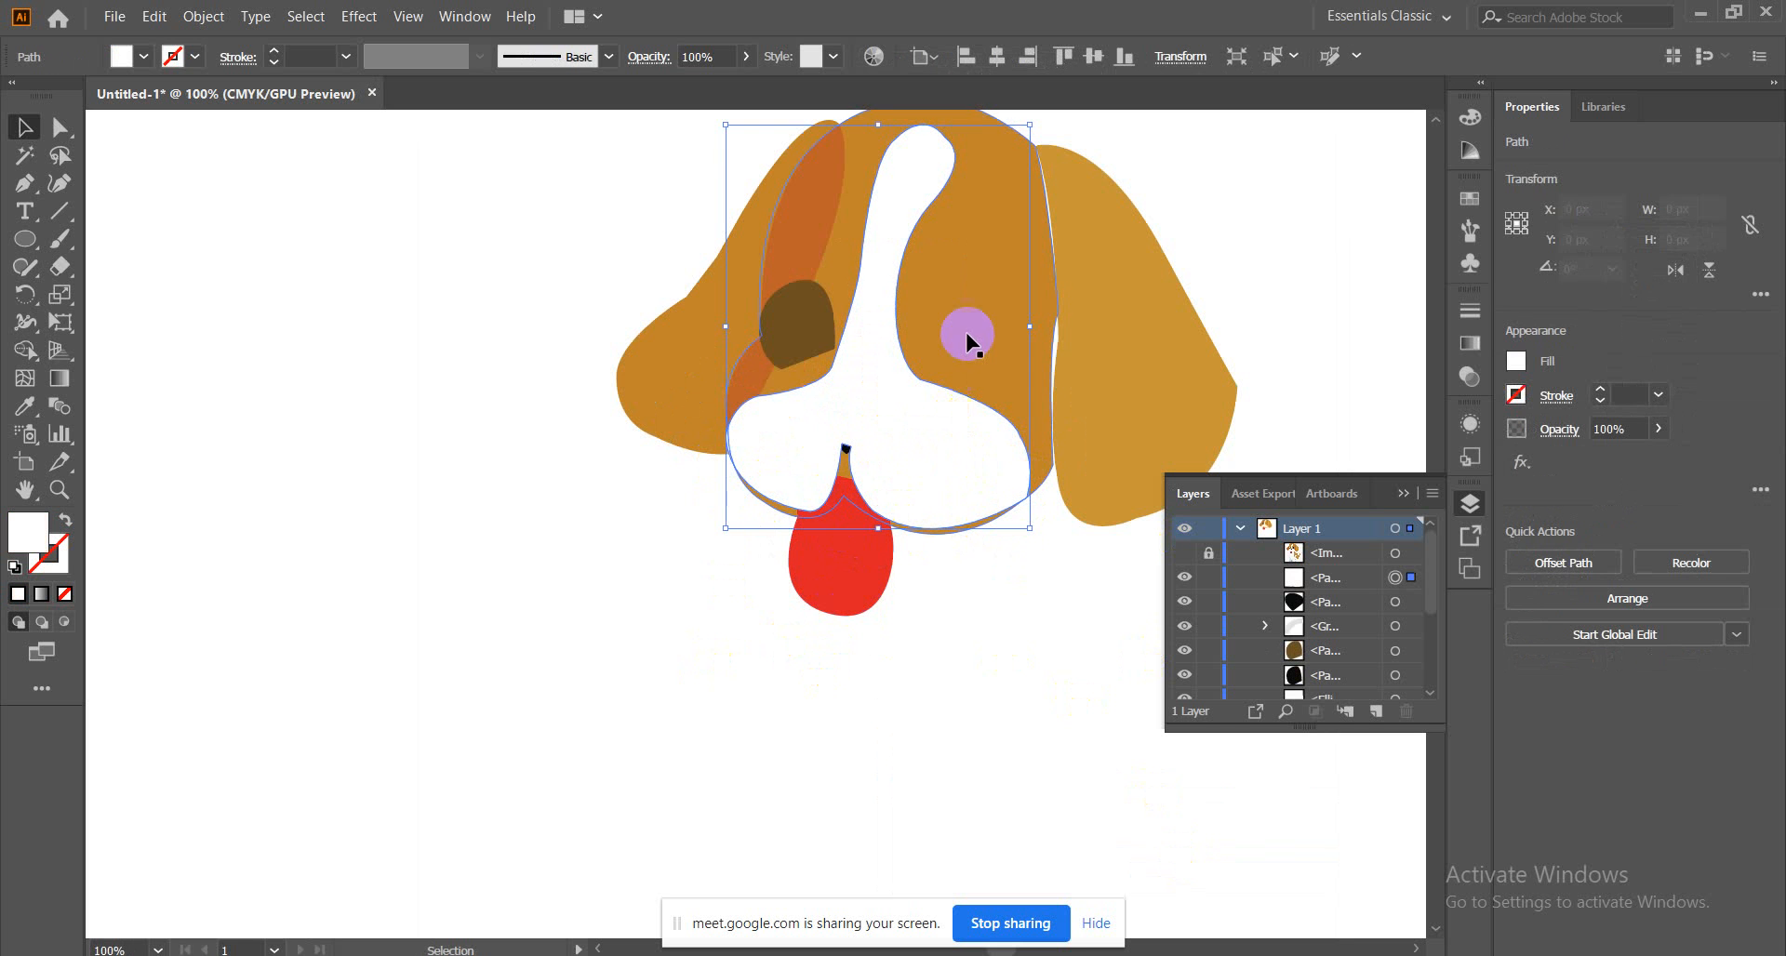
{"action": "left_click", "coordinate": [986, 282], "text": "shift"}
{"action": "right_click", "coordinate": [986, 285]}
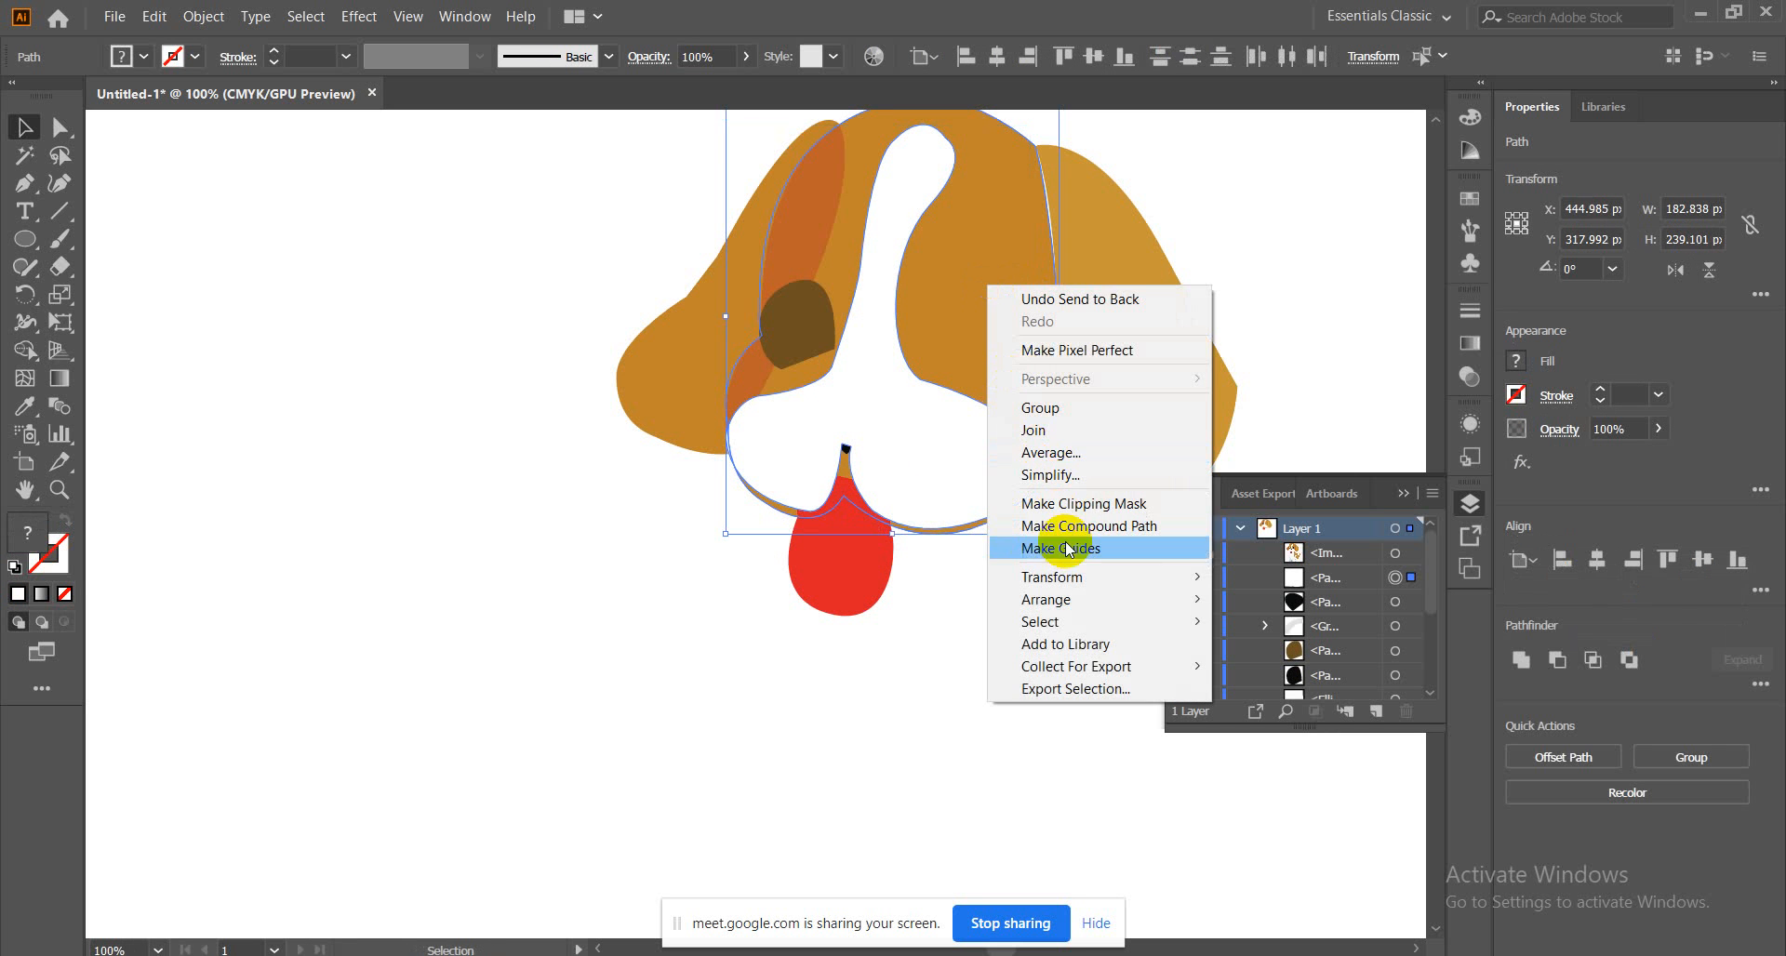
{"action": "mouse_move", "coordinate": [1088, 621]}
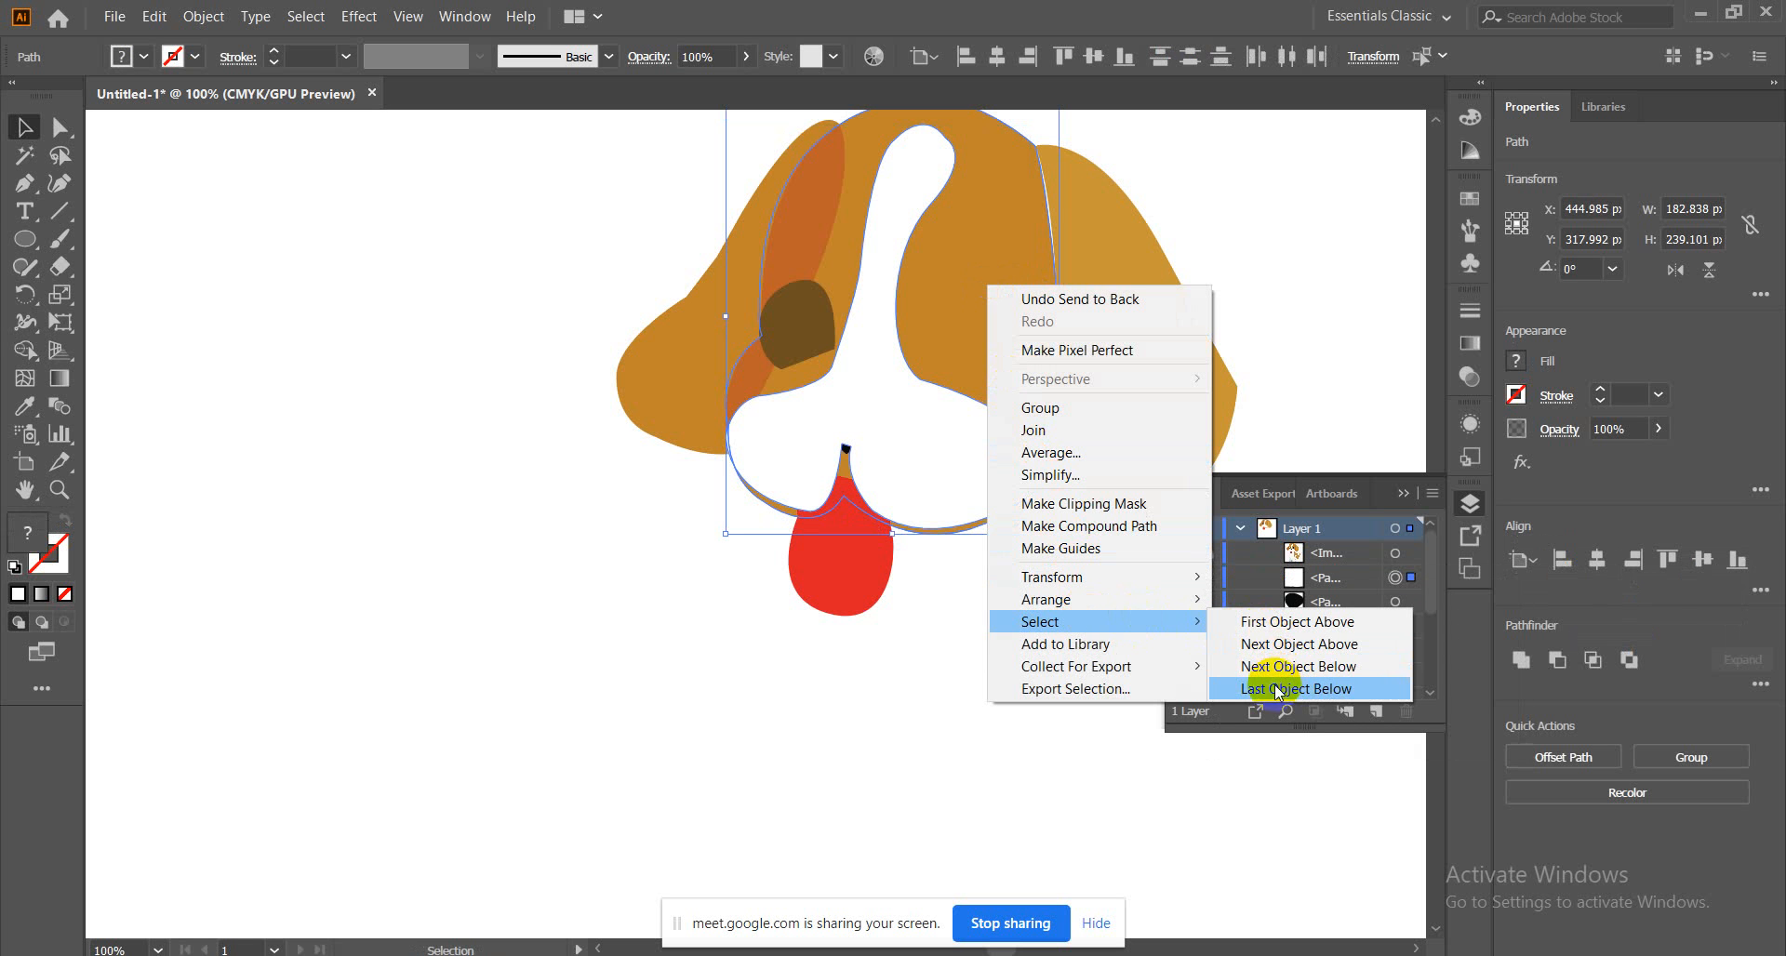
{"action": "mouse_move", "coordinate": [1009, 599]}
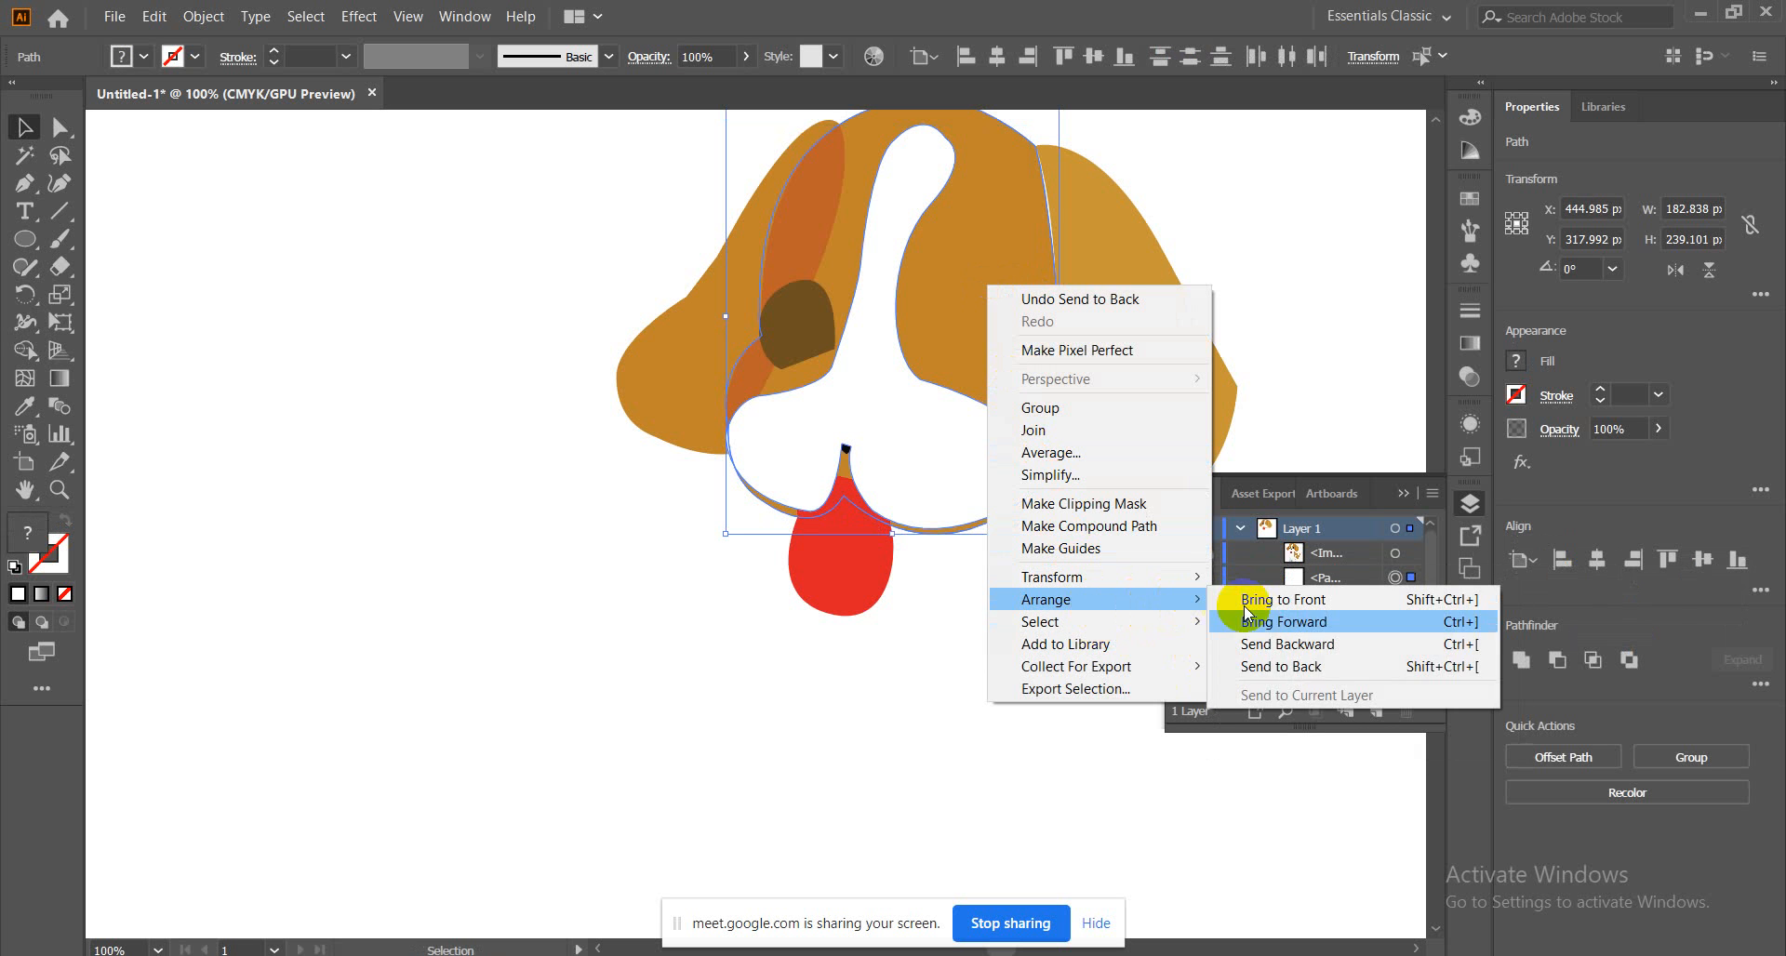
{"action": "left_click", "coordinate": [1281, 666]}
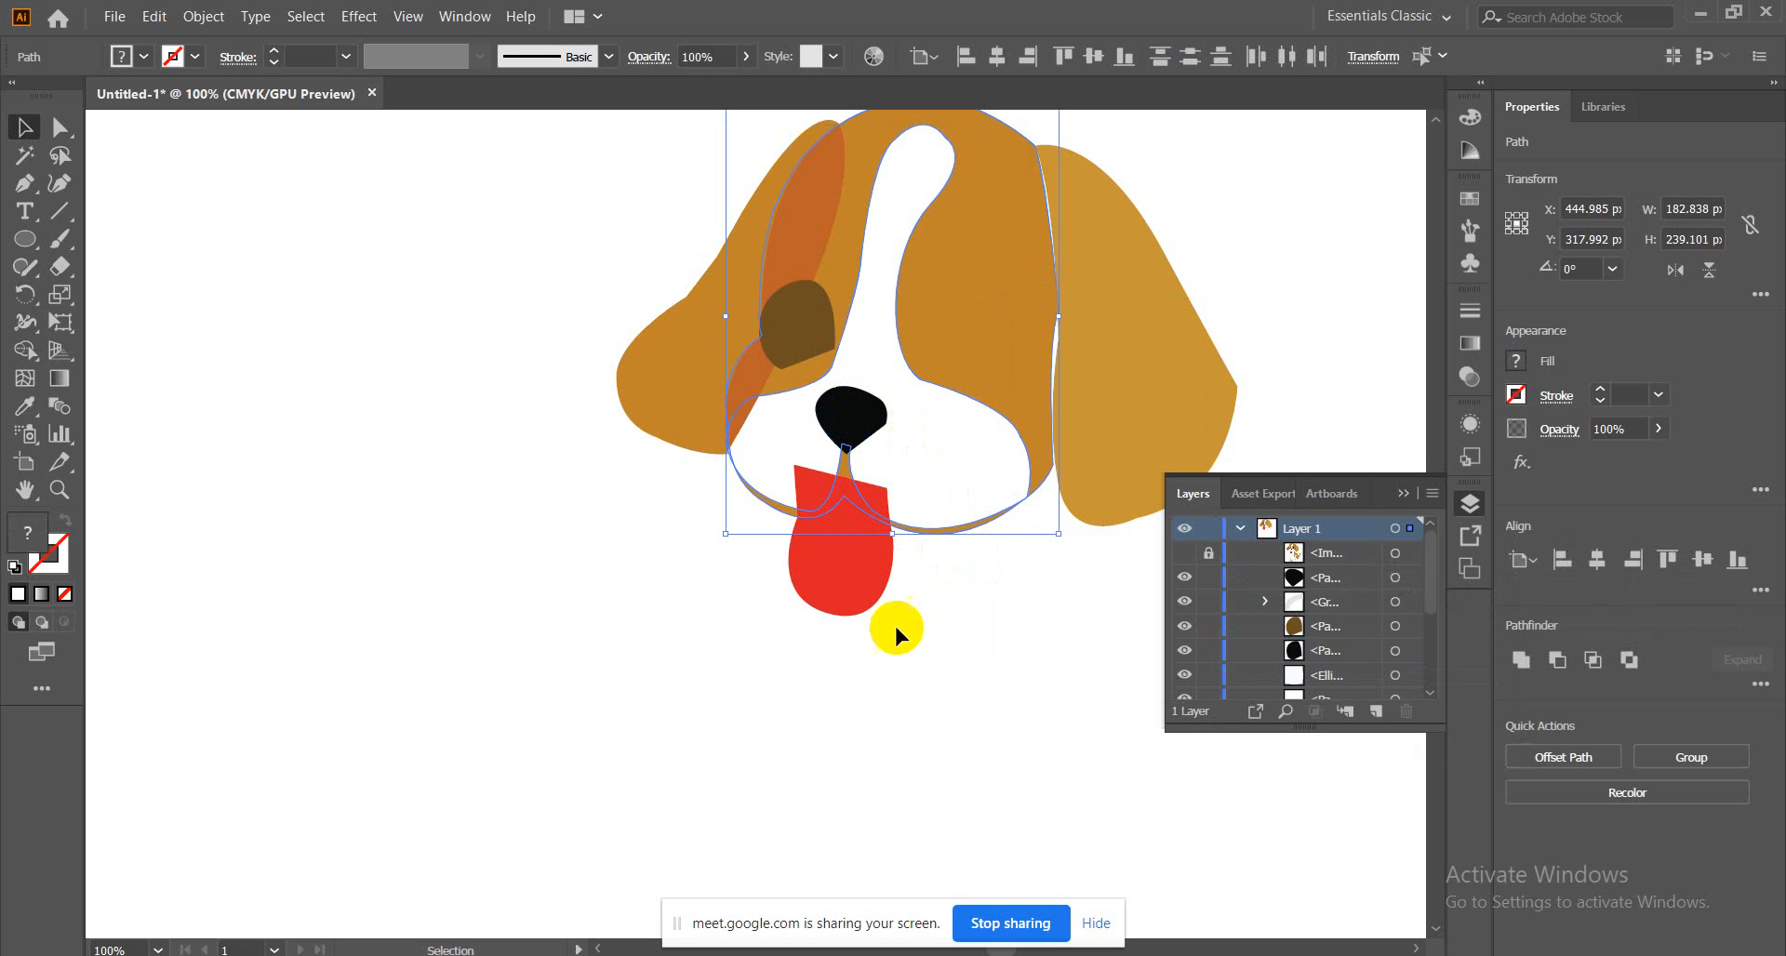
{"action": "left_click", "coordinate": [506, 522]}
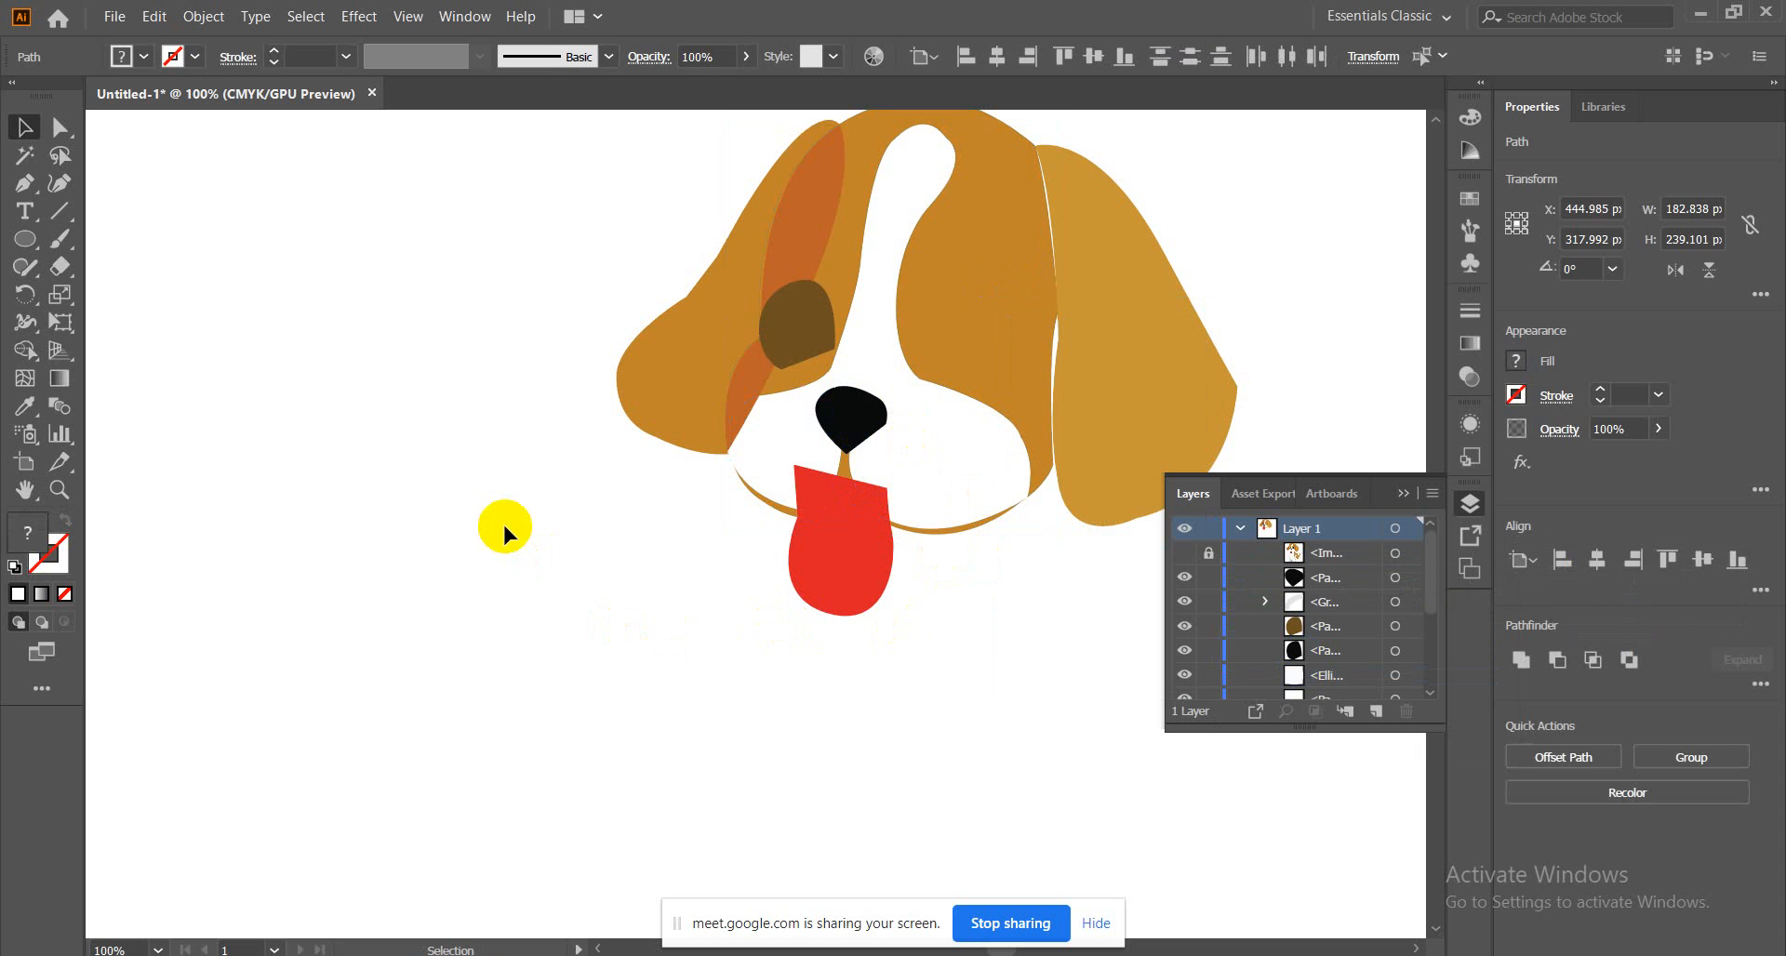
Select both the outer and inner left ear shapes, send them to the back, and deselect them
{"action": "left_click", "coordinate": [747, 402]}
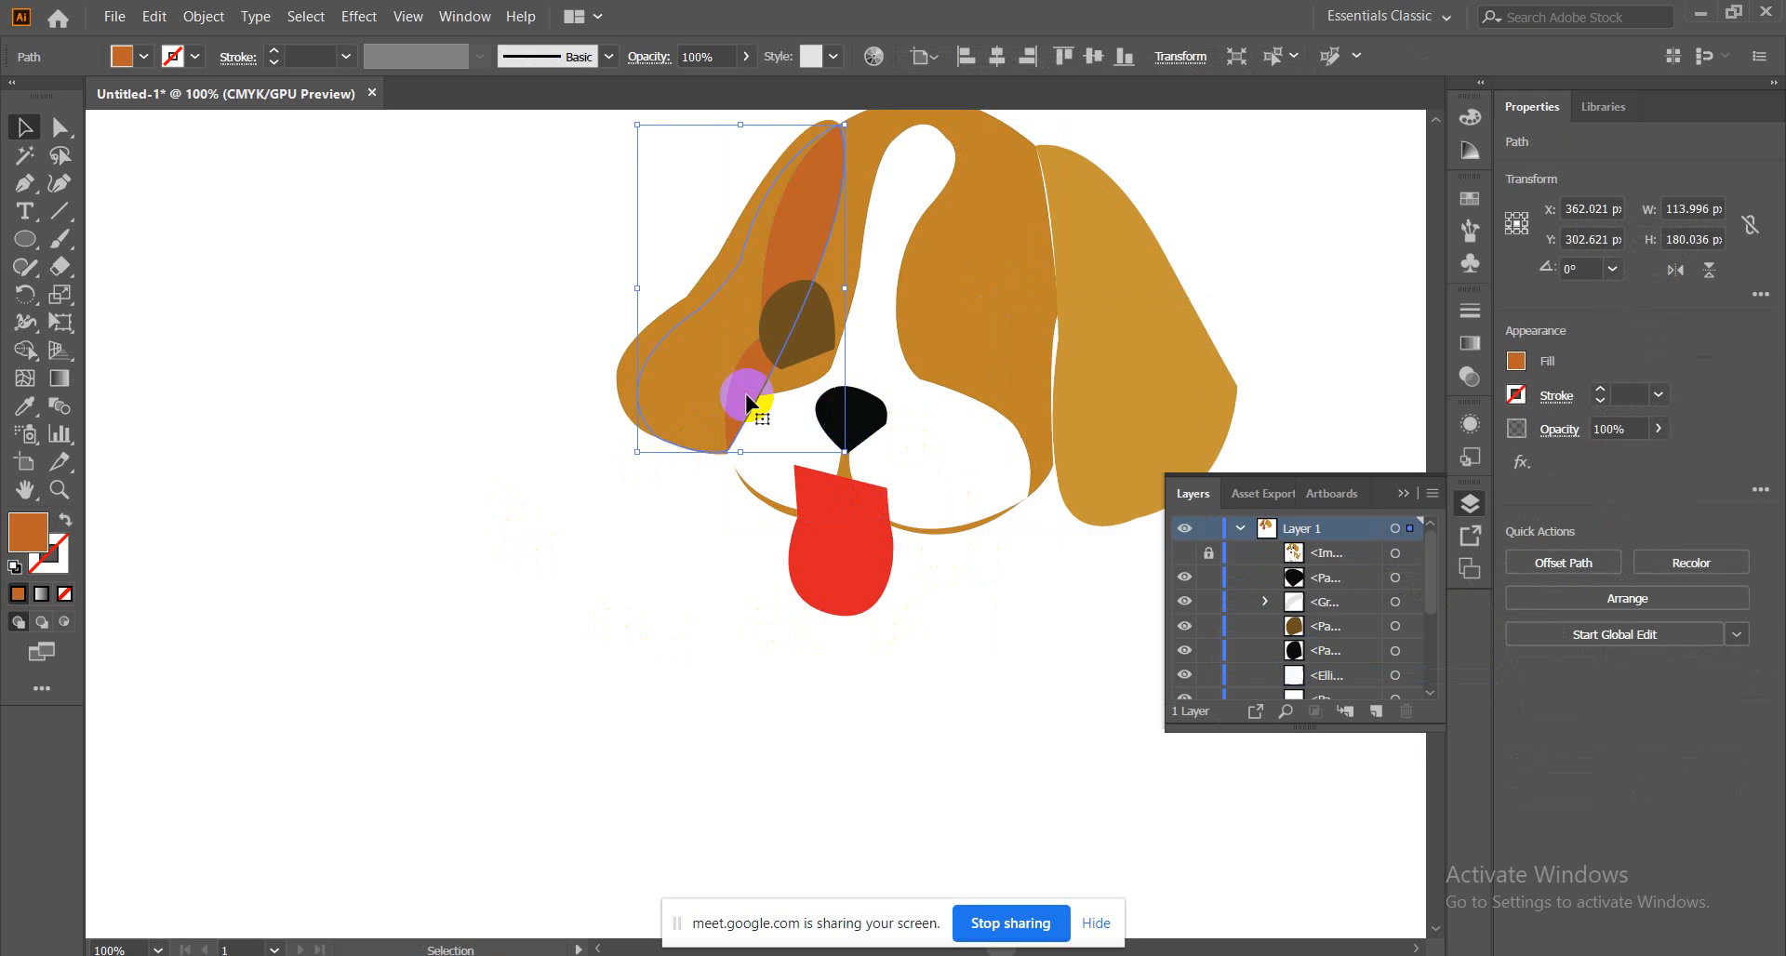
{"action": "left_click", "coordinate": [620, 372]}
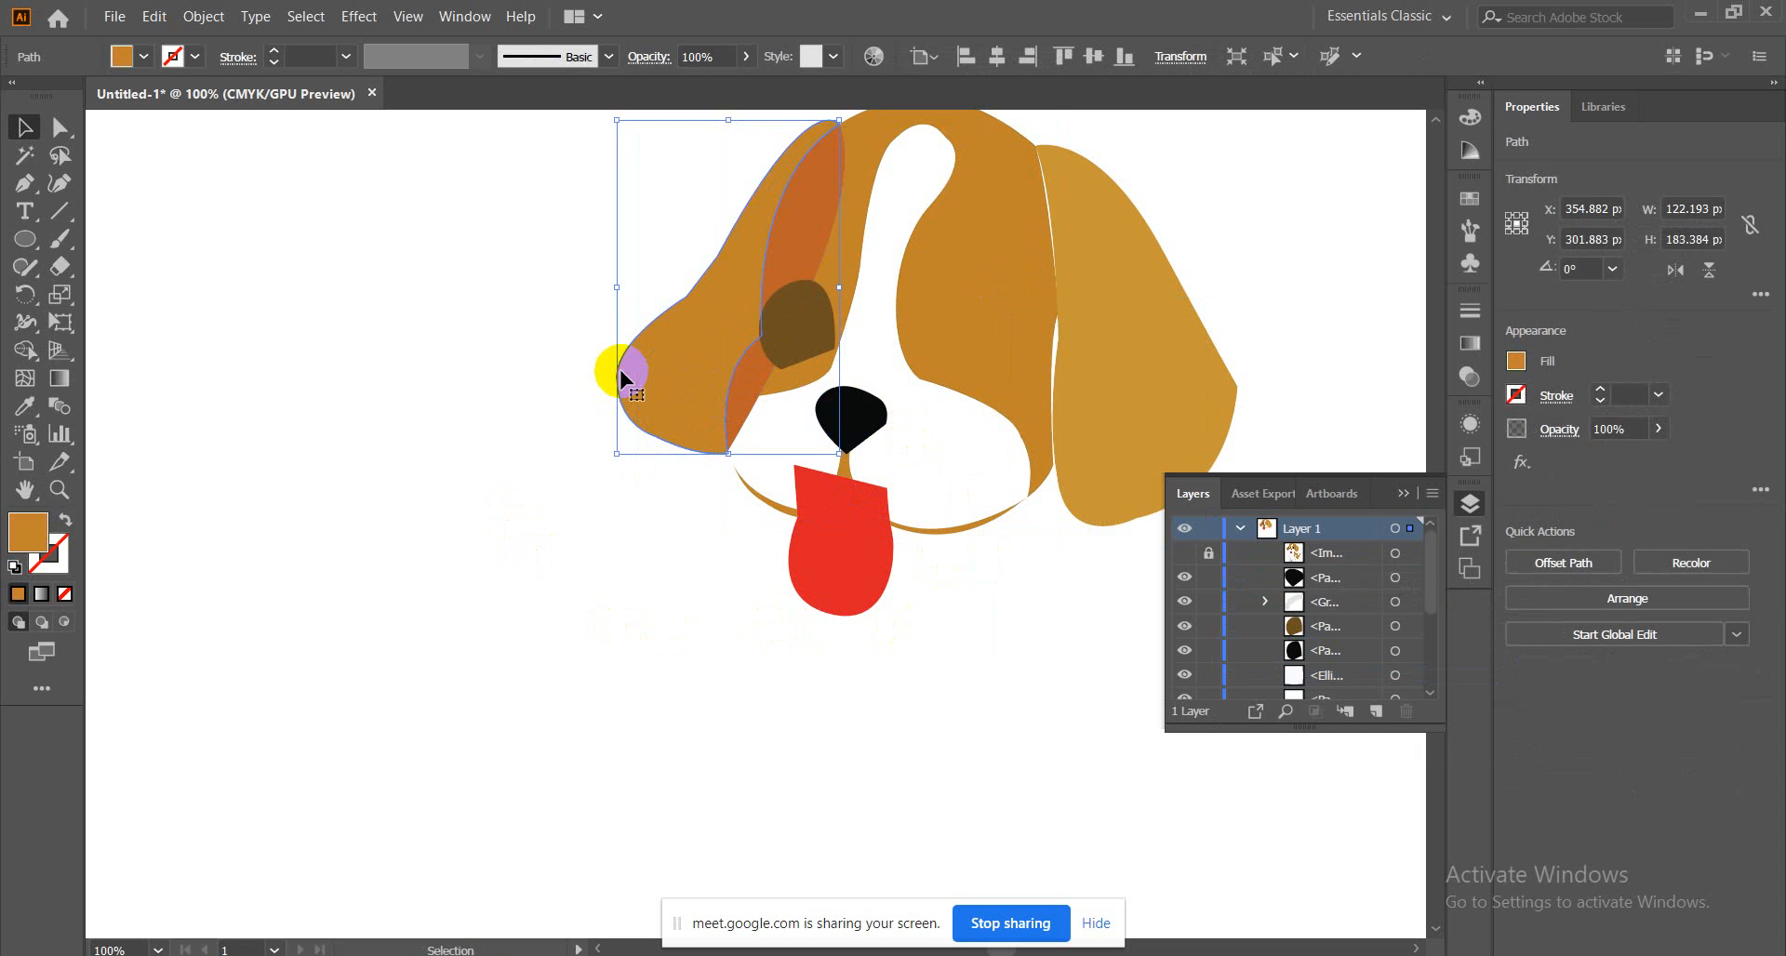
{"action": "left_click", "coordinate": [752, 380]}
{"action": "left_click_drag", "start_coordinate": [572, 316], "coordinate": [676, 410]}
{"action": "right_click", "coordinate": [669, 375]}
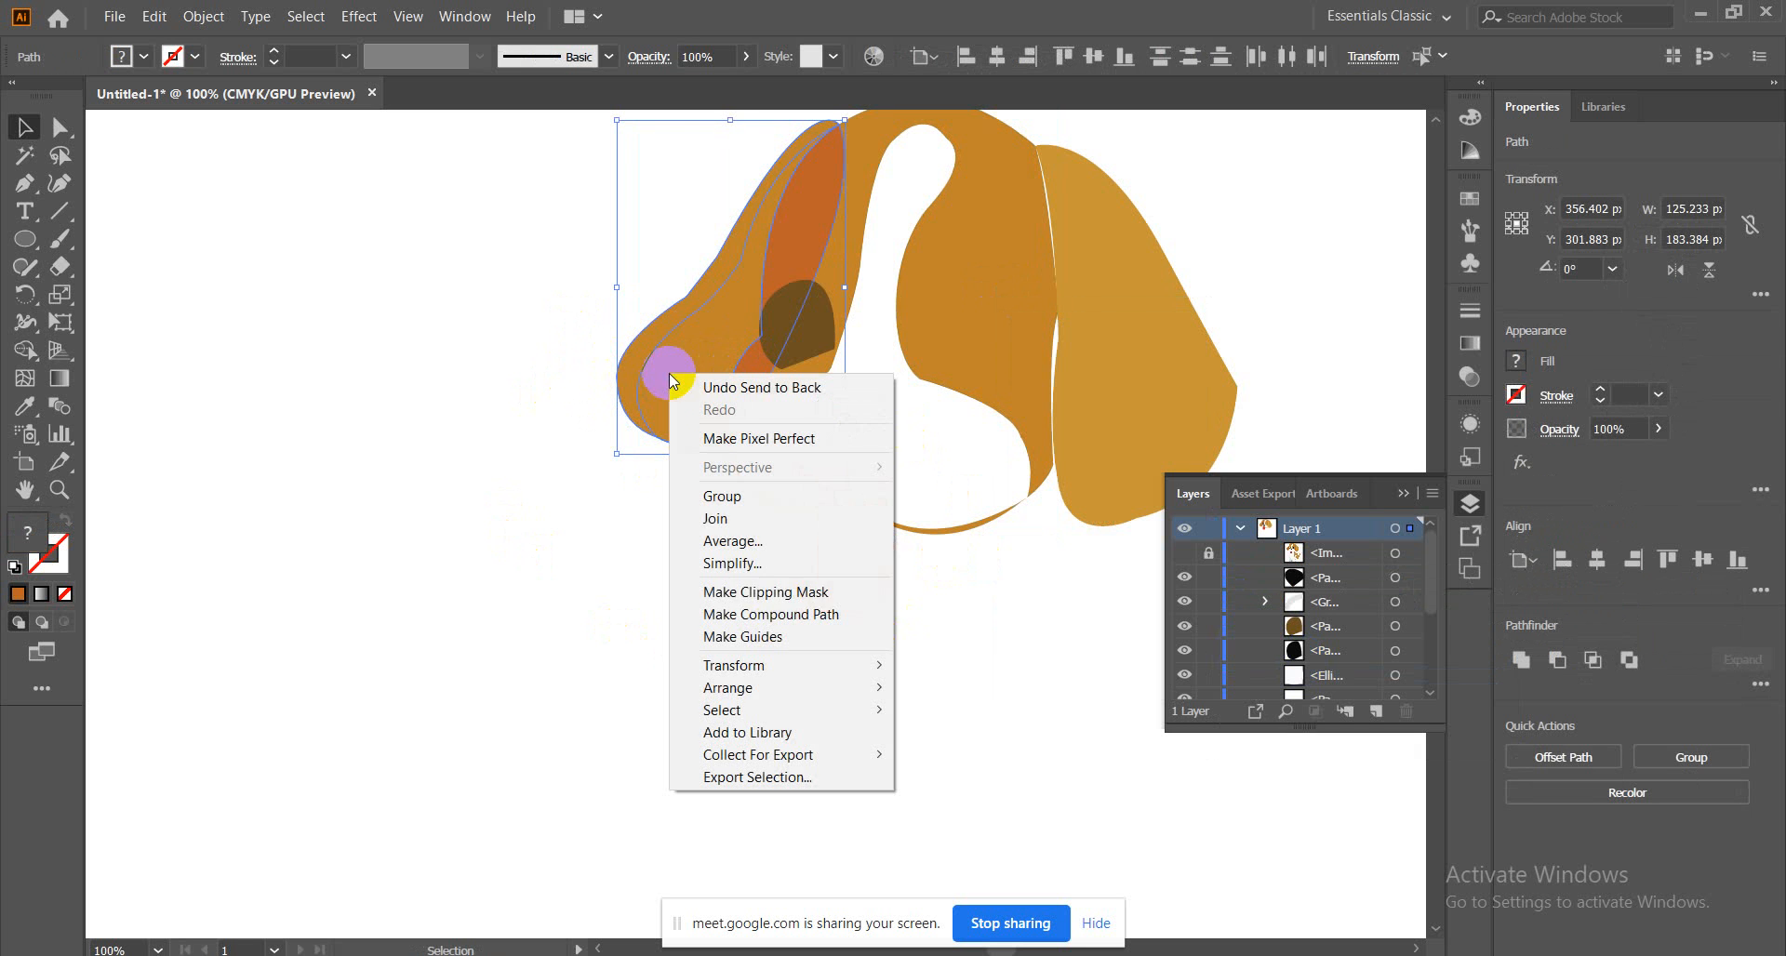
{"action": "mouse_move", "coordinate": [878, 693]}
{"action": "left_click", "coordinate": [968, 755]}
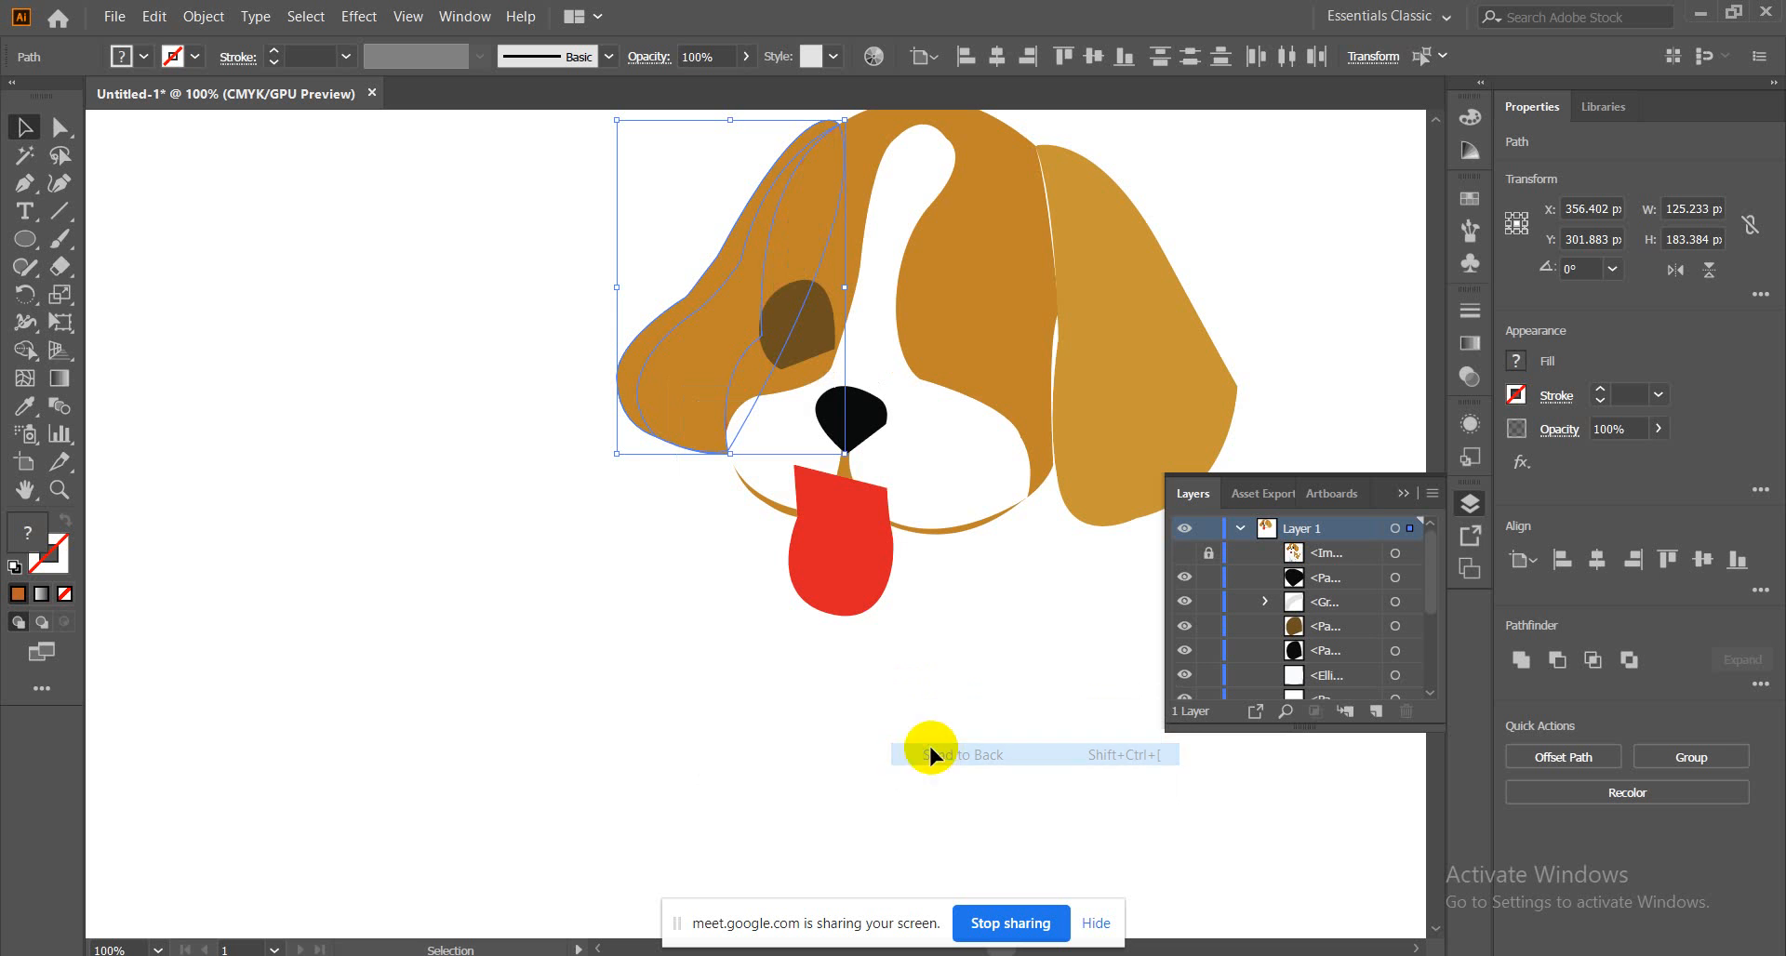
{"action": "left_click", "coordinate": [456, 384]}
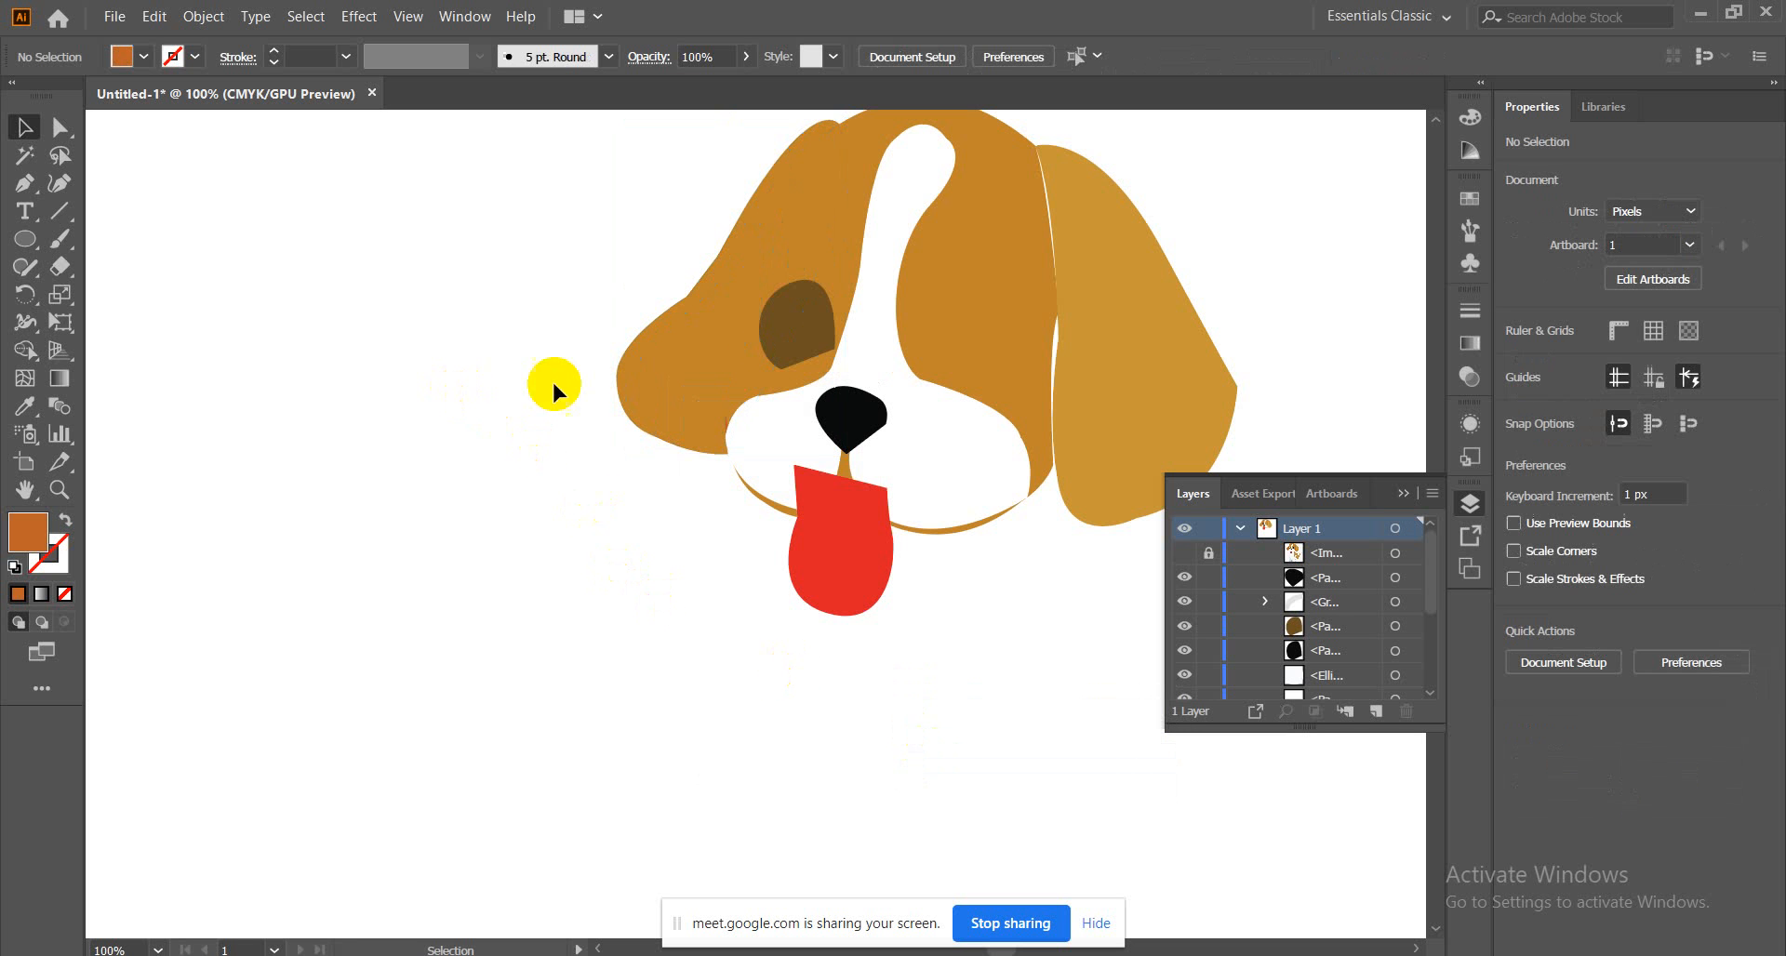
{"action": "left_click", "coordinate": [668, 381]}
{"action": "left_click", "coordinate": [270, 466]}
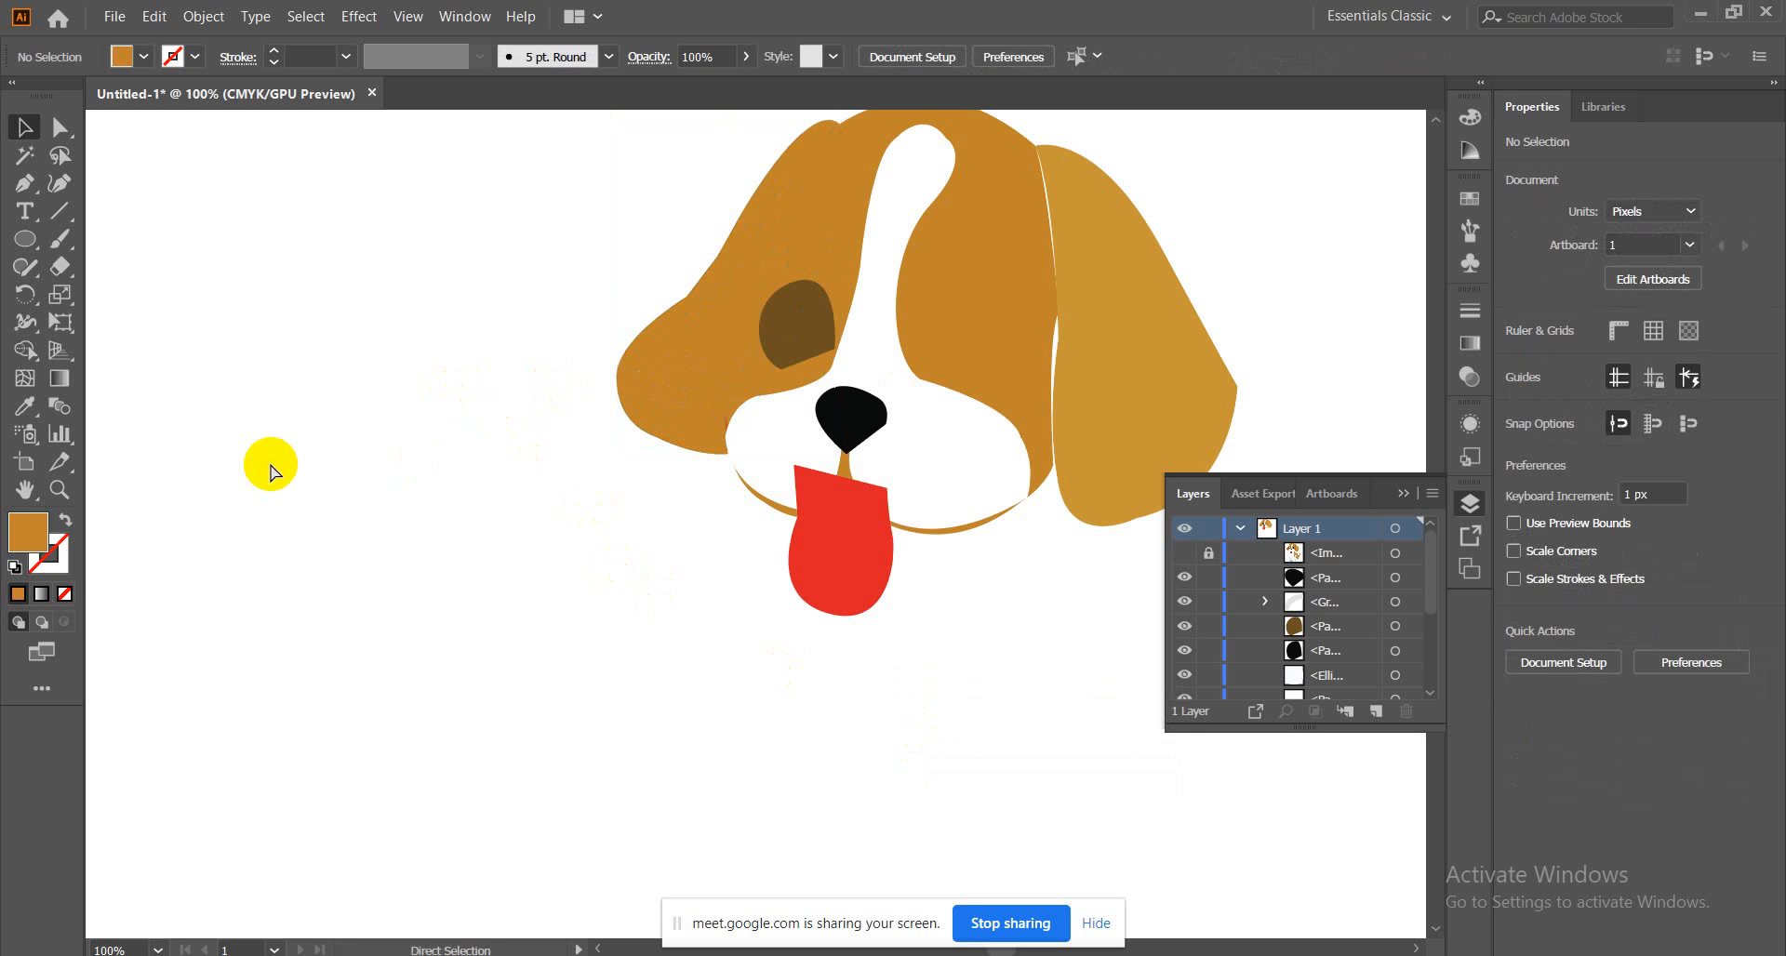
Compare the traced head with the puppy reference by briefly showing and hiding the reference image
{"action": "key", "text": "ctrl+minus"}
{"action": "key", "text": "ctrl+minus"}
{"action": "key", "text": "ctrl+minus"}
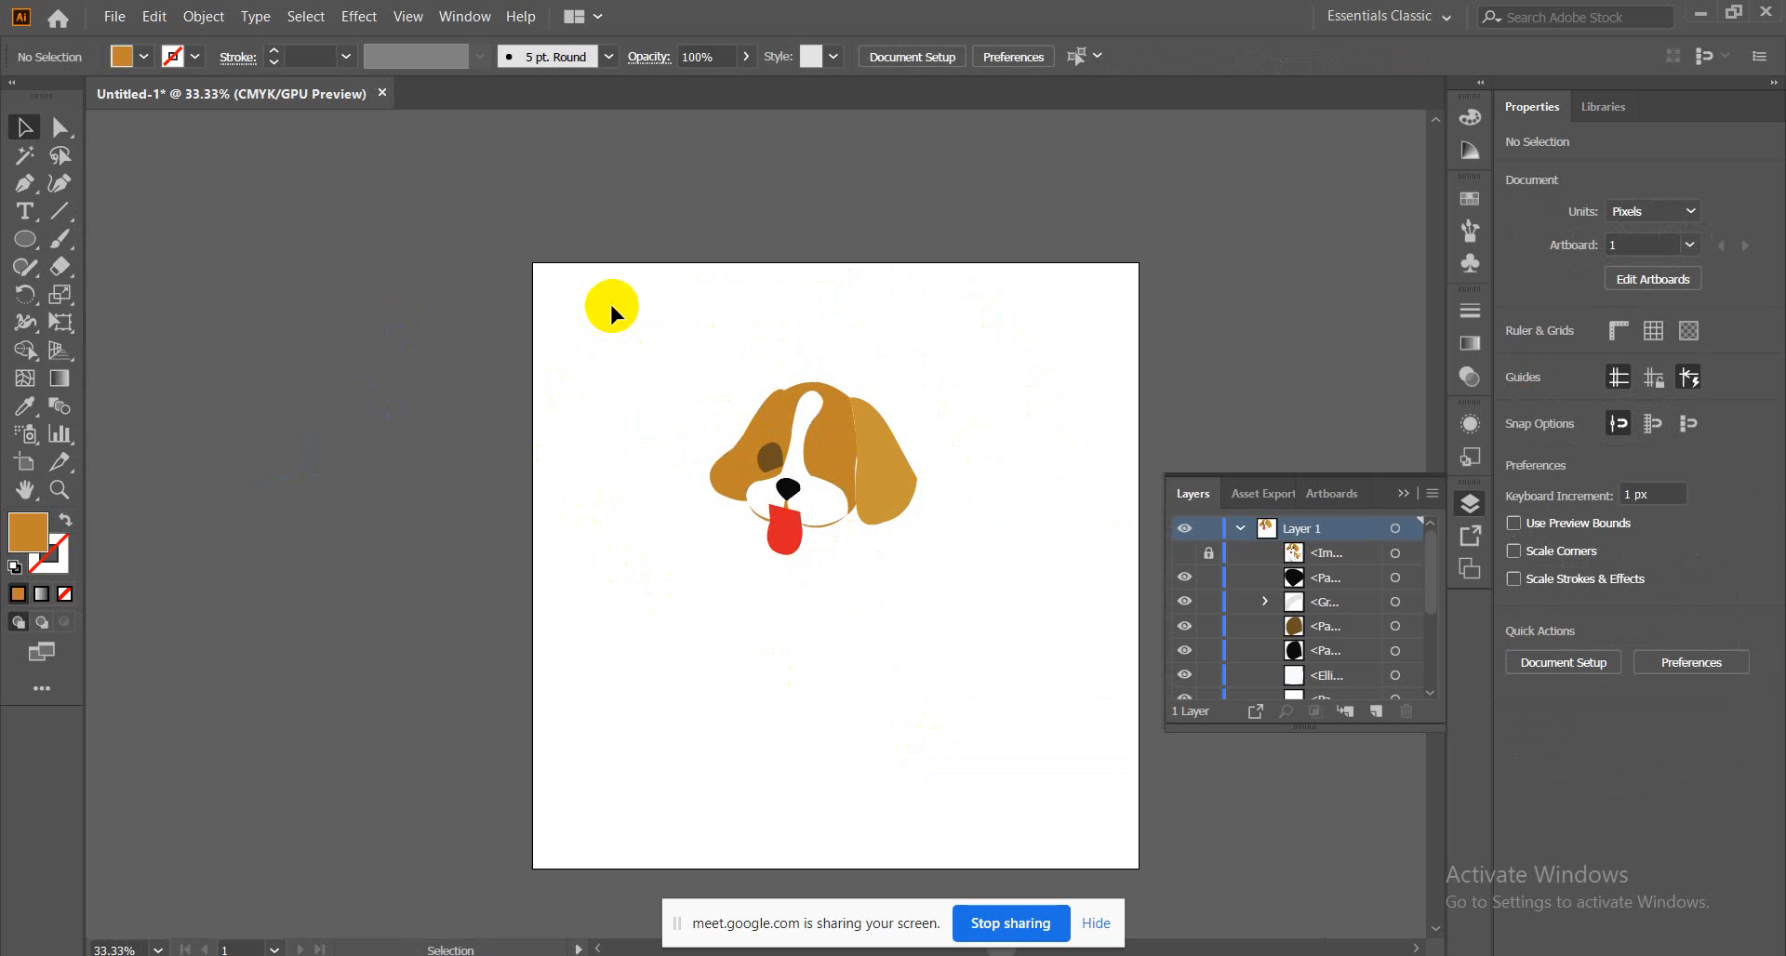
{"action": "left_click_drag", "start_coordinate": [611, 306], "coordinate": [673, 447]}
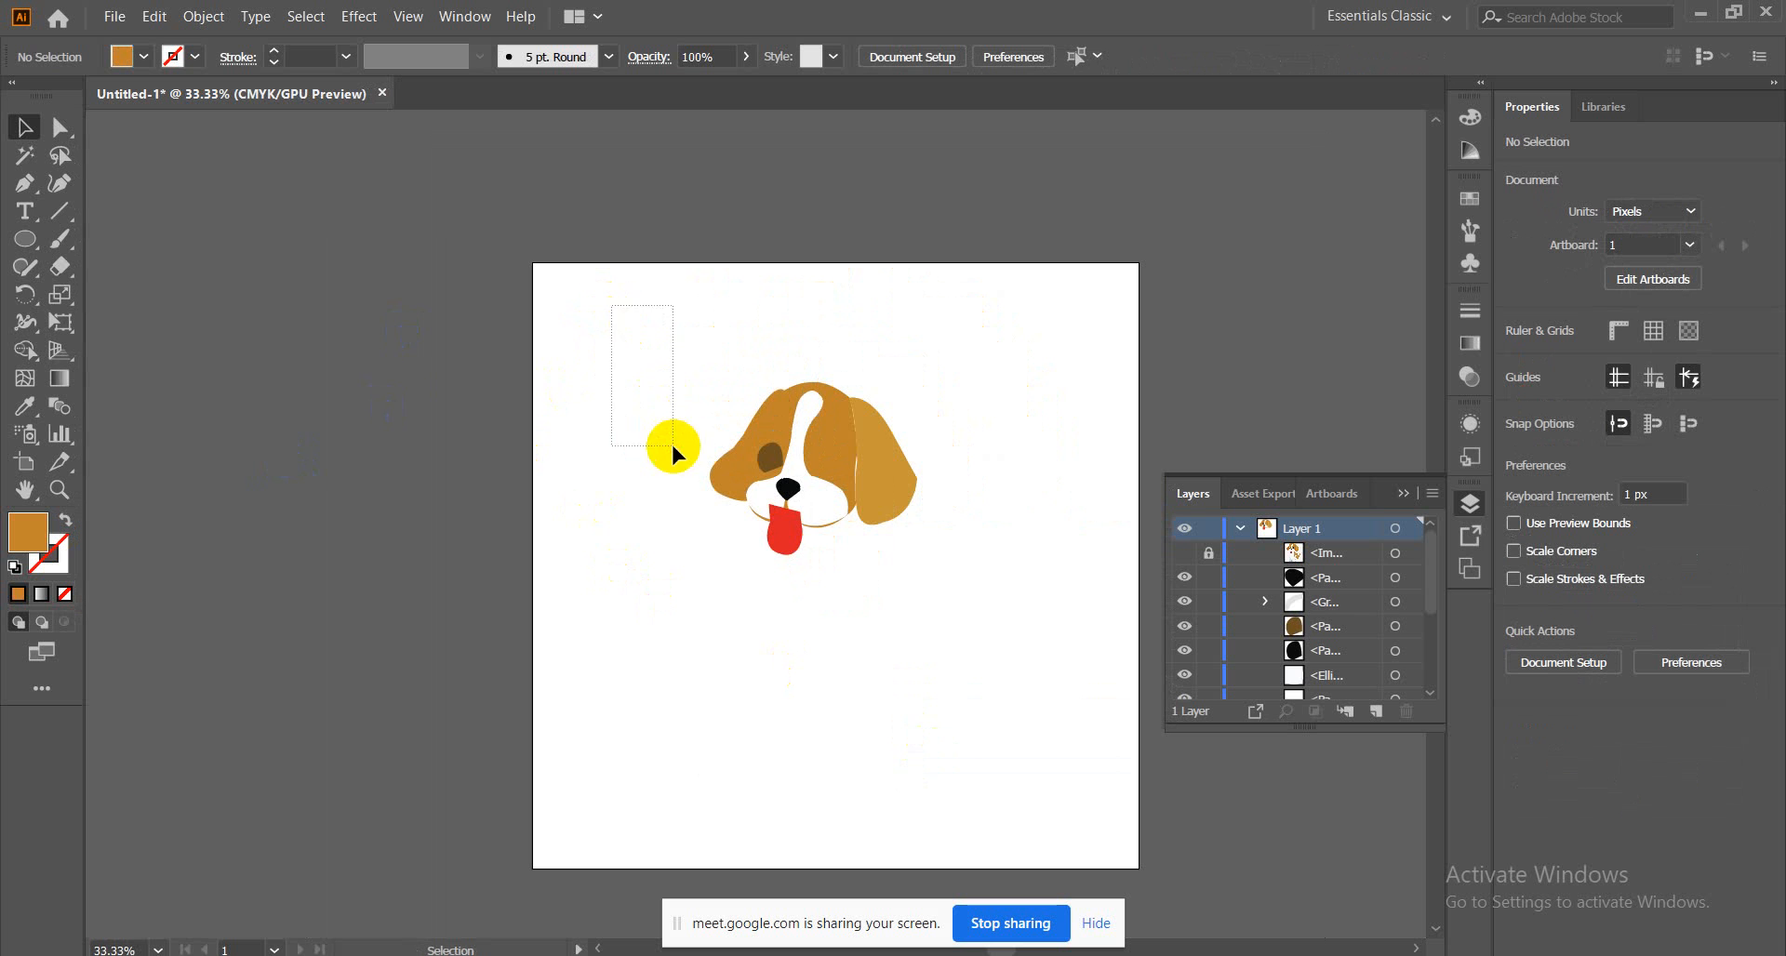
{"action": "left_click", "coordinate": [1184, 554]}
{"action": "left_click", "coordinate": [1184, 556]}
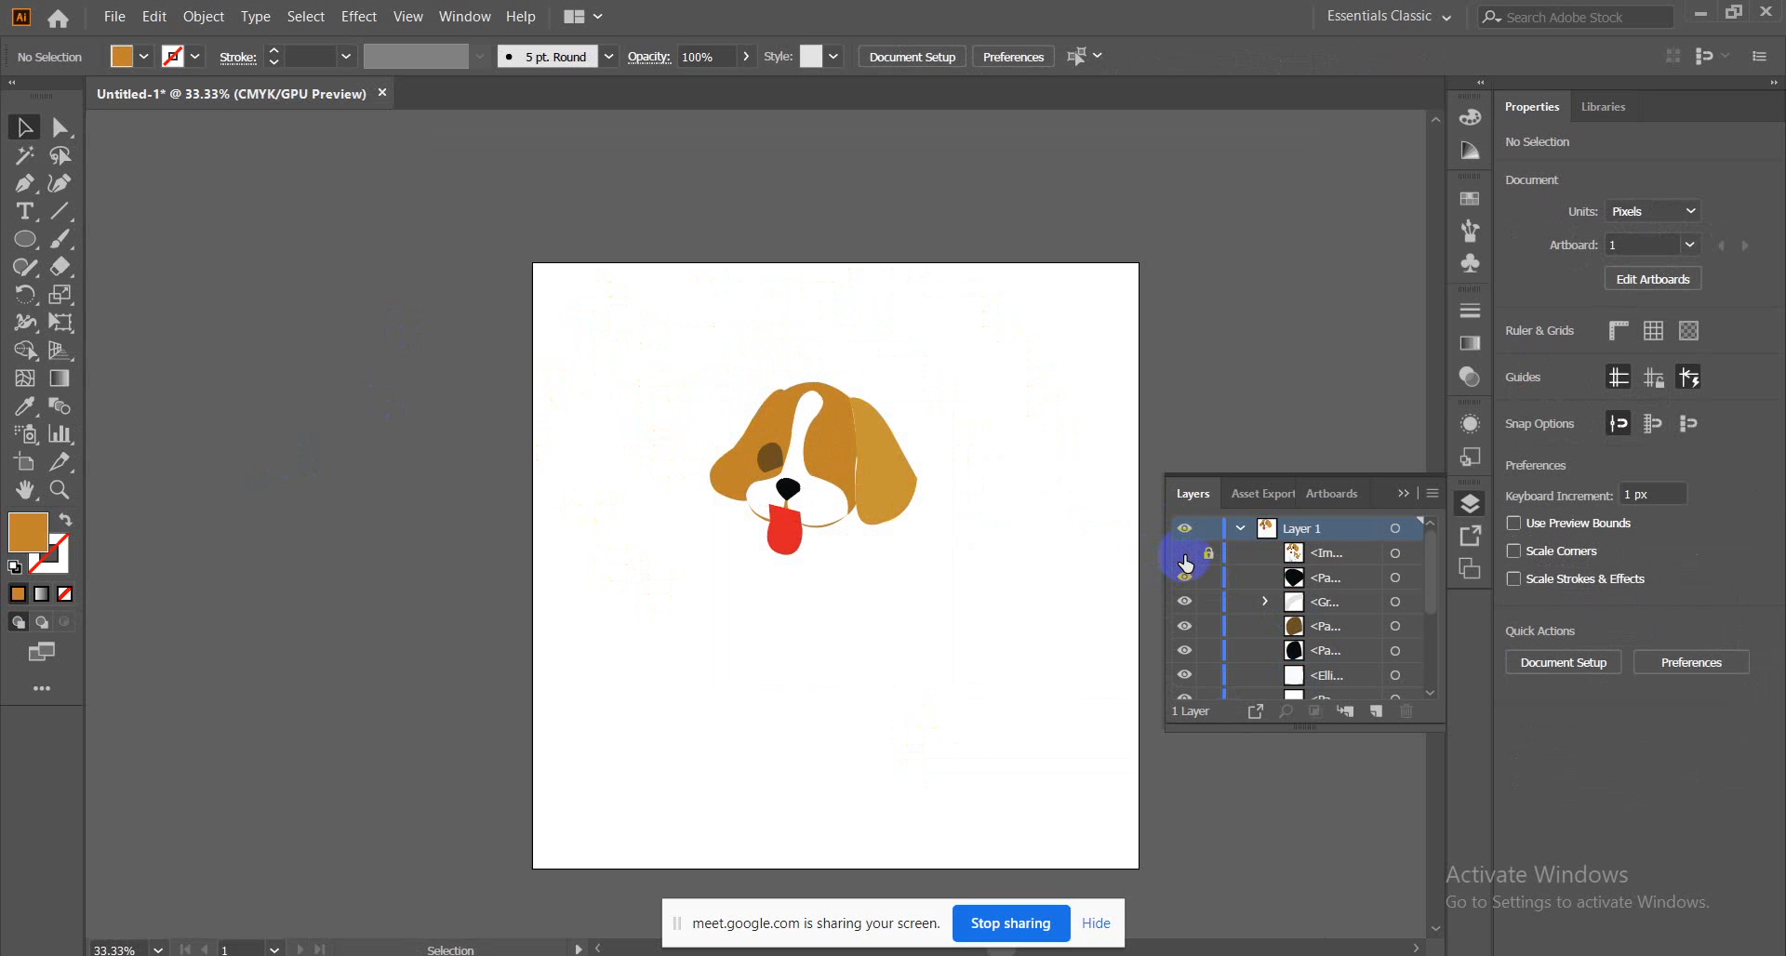
Send the dark brown left eye surround to the back and deselect it
{"action": "key", "text": "ctrl+equal"}
{"action": "key", "text": "ctrl+equal"}
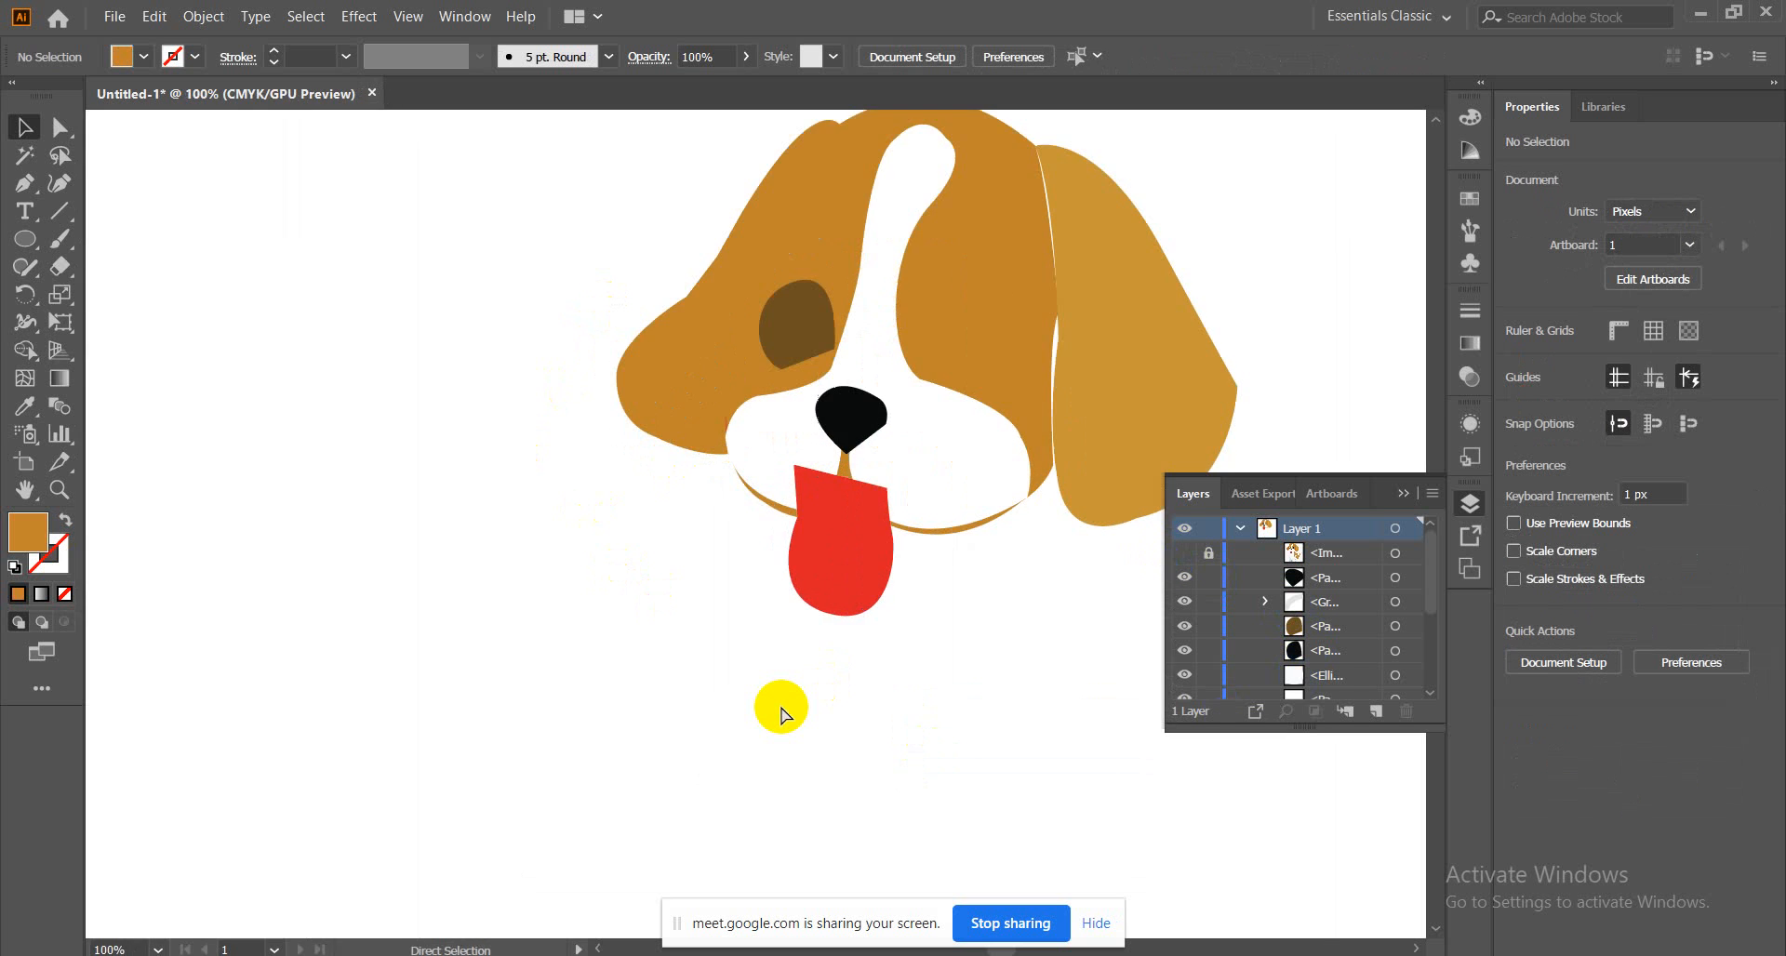
{"action": "left_click", "coordinate": [795, 326]}
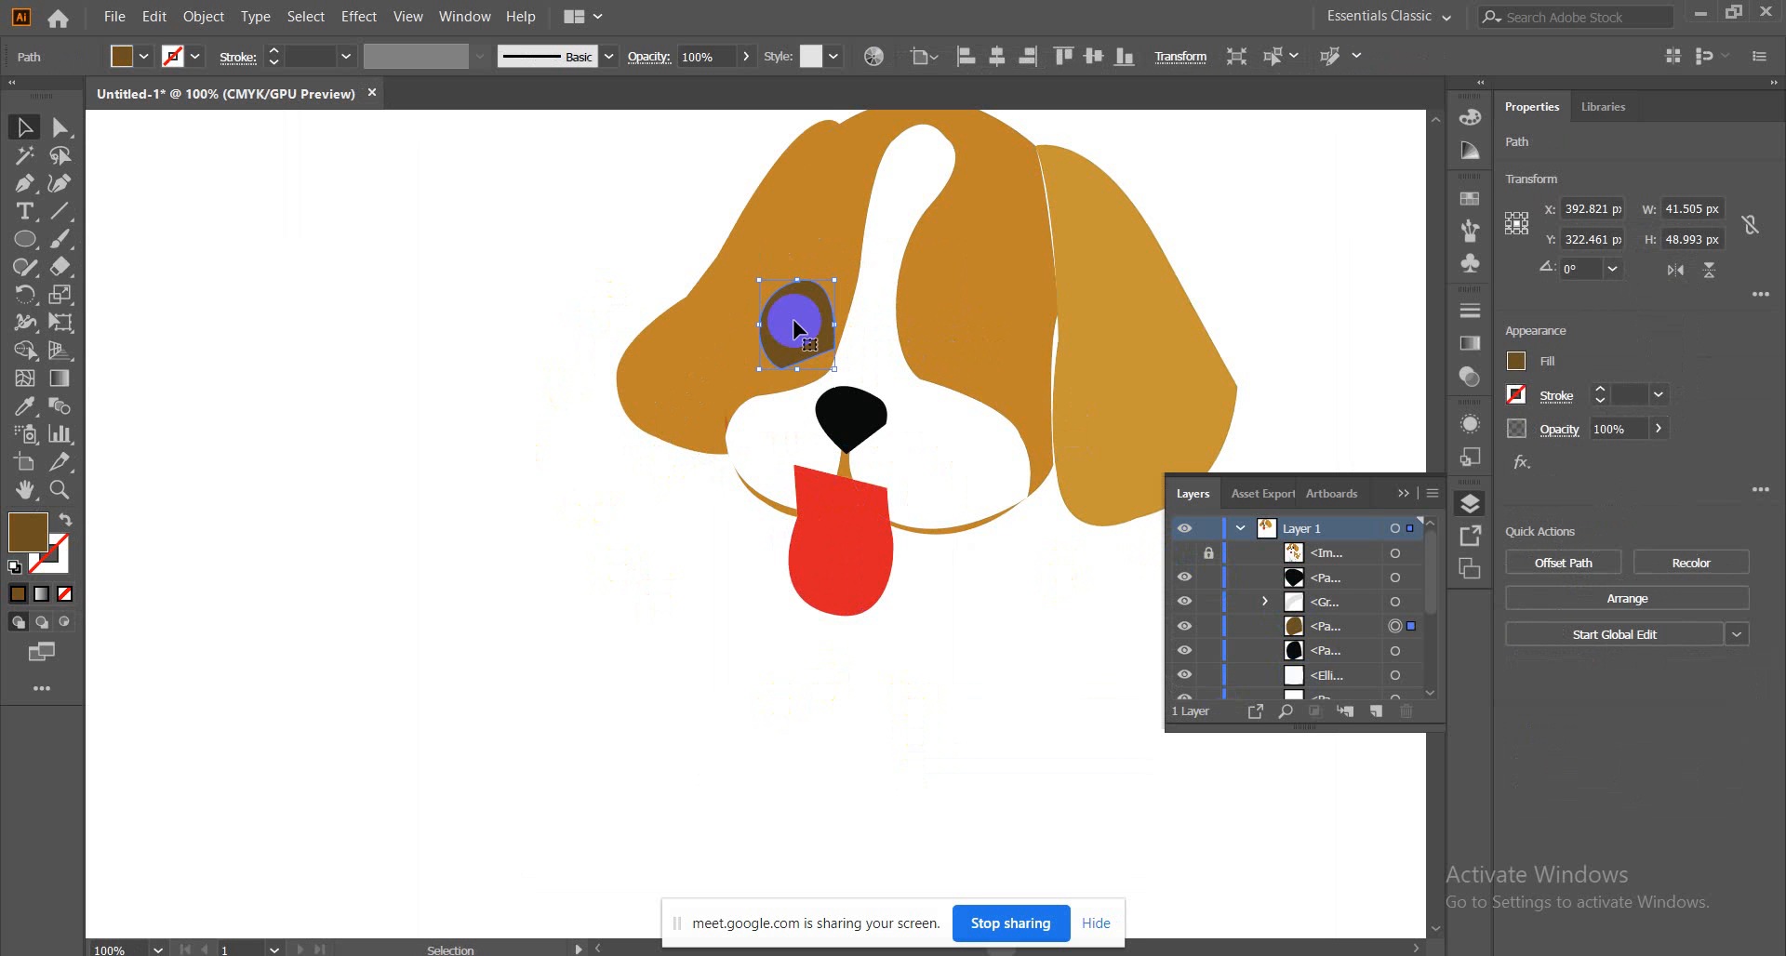
{"action": "right_click", "coordinate": [795, 325]}
{"action": "mouse_move", "coordinate": [980, 657]}
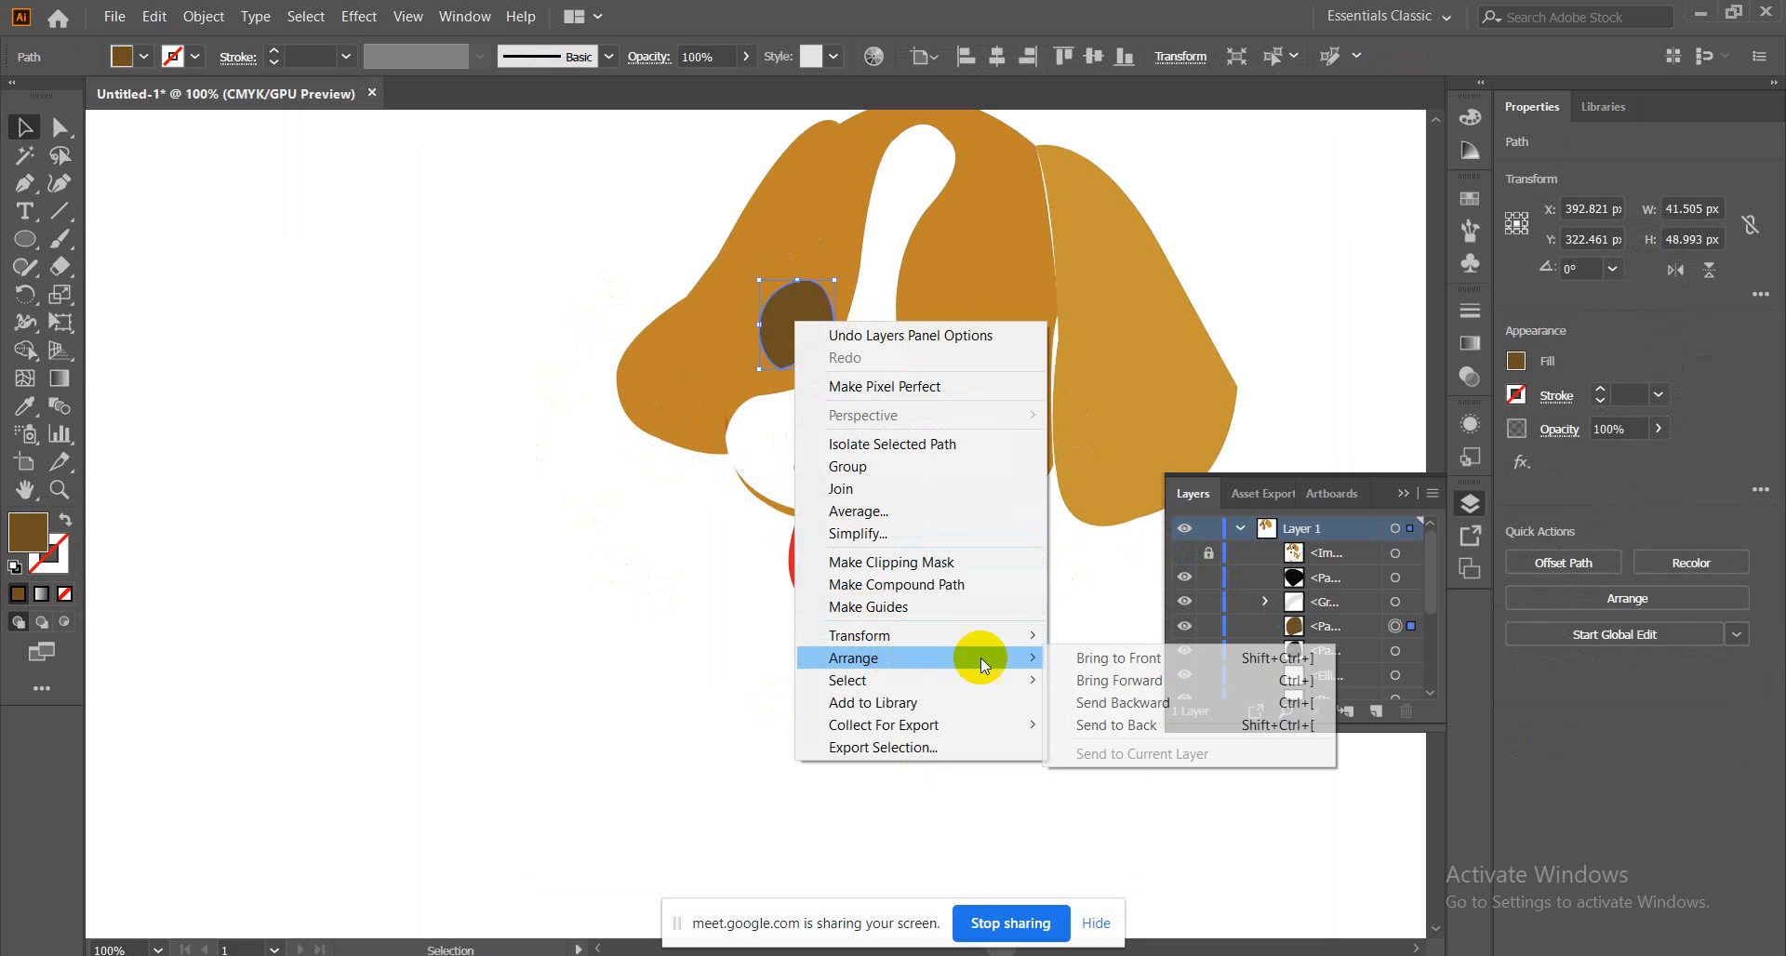
{"action": "left_click", "coordinate": [1092, 713]}
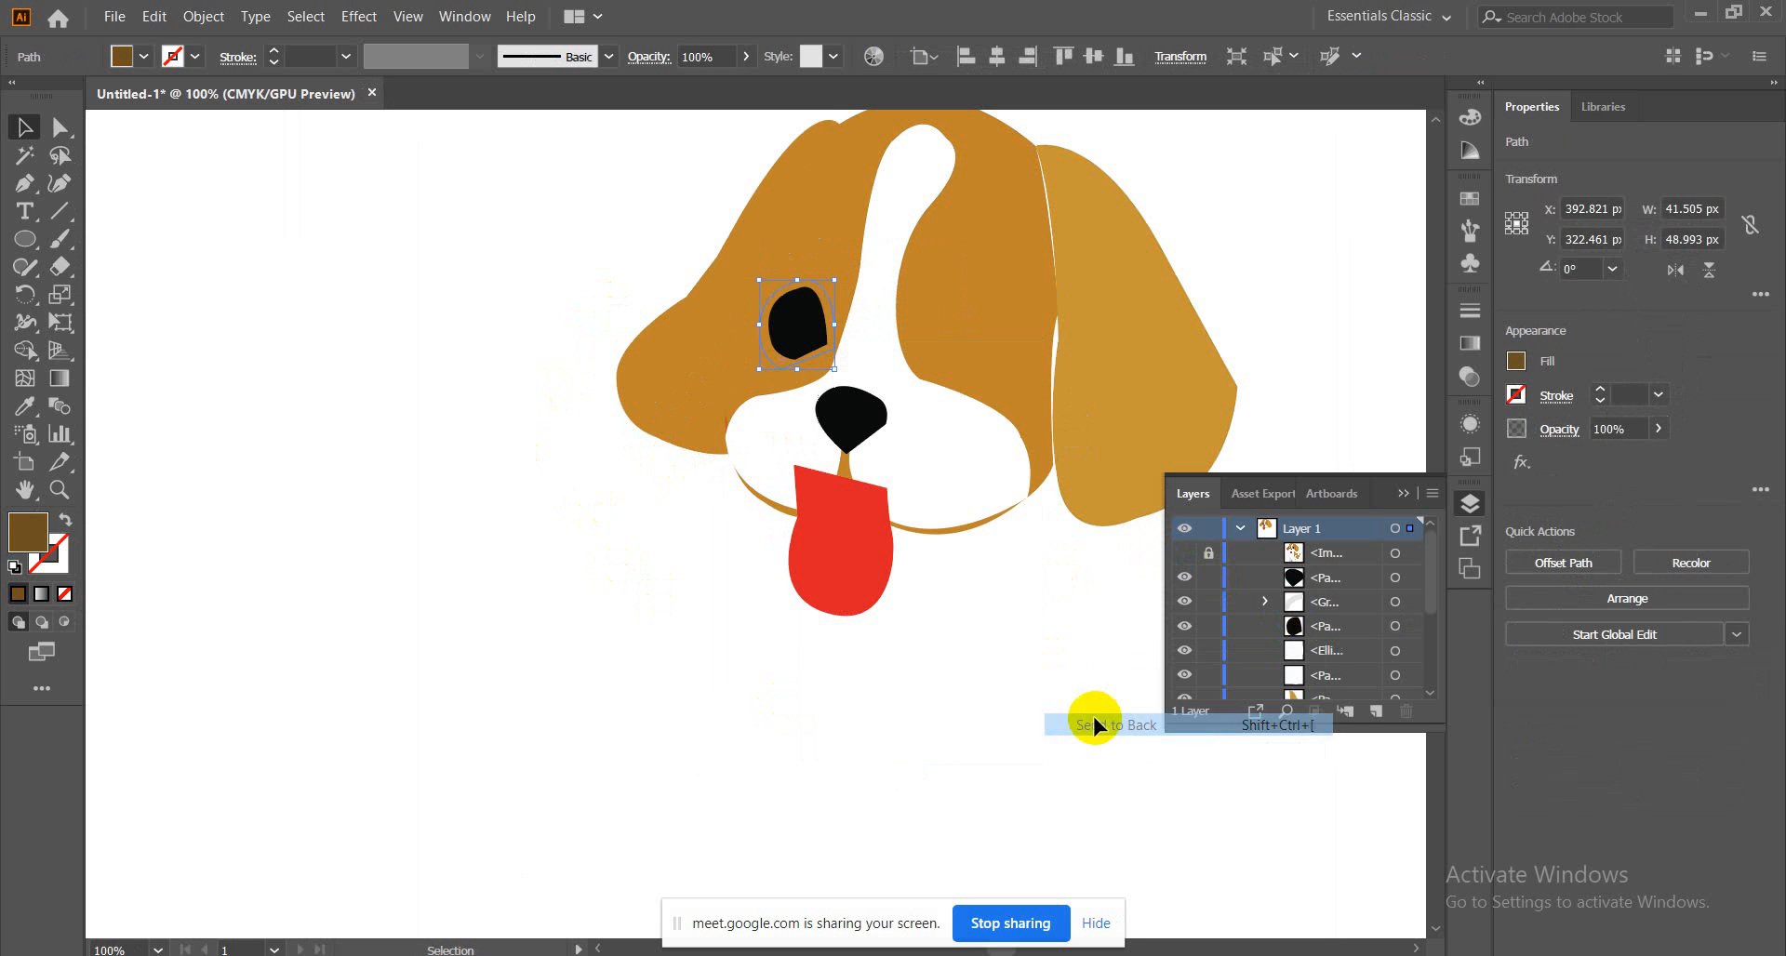
{"action": "left_click", "coordinate": [488, 382]}
Send the golden brown head shape behind the left ear shapes and the eye surround, and deselect it
{"action": "left_click", "coordinate": [822, 228]}
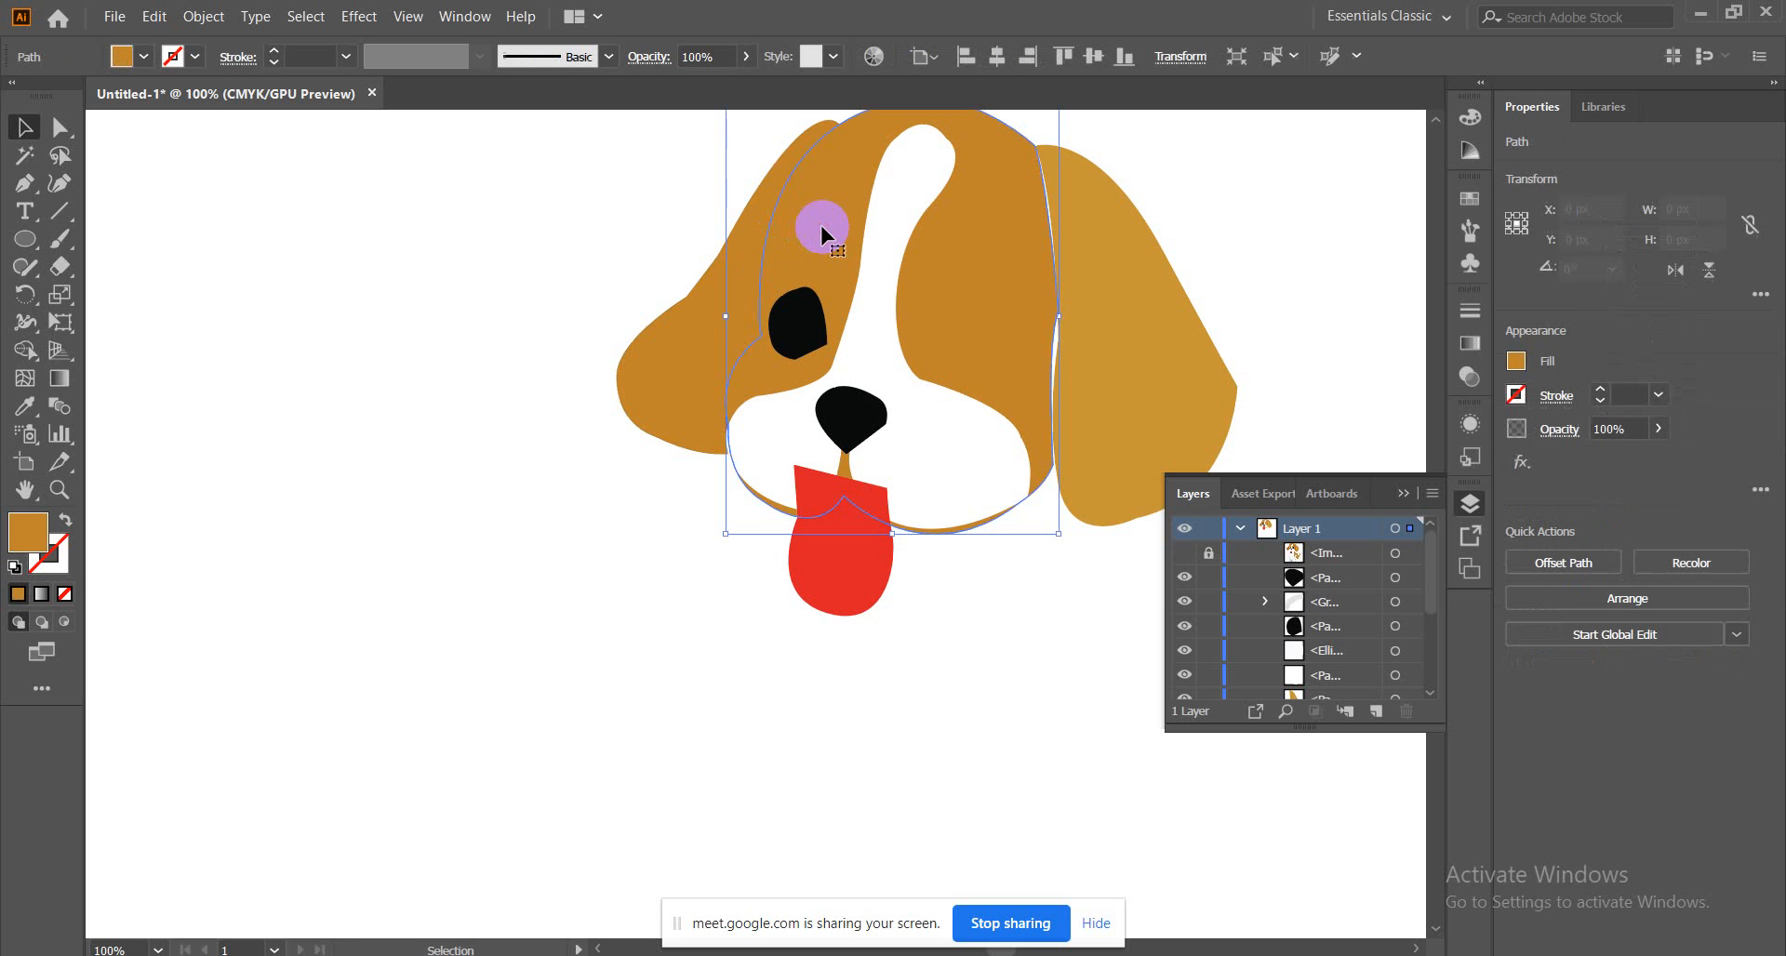
{"action": "right_click", "coordinate": [820, 227]}
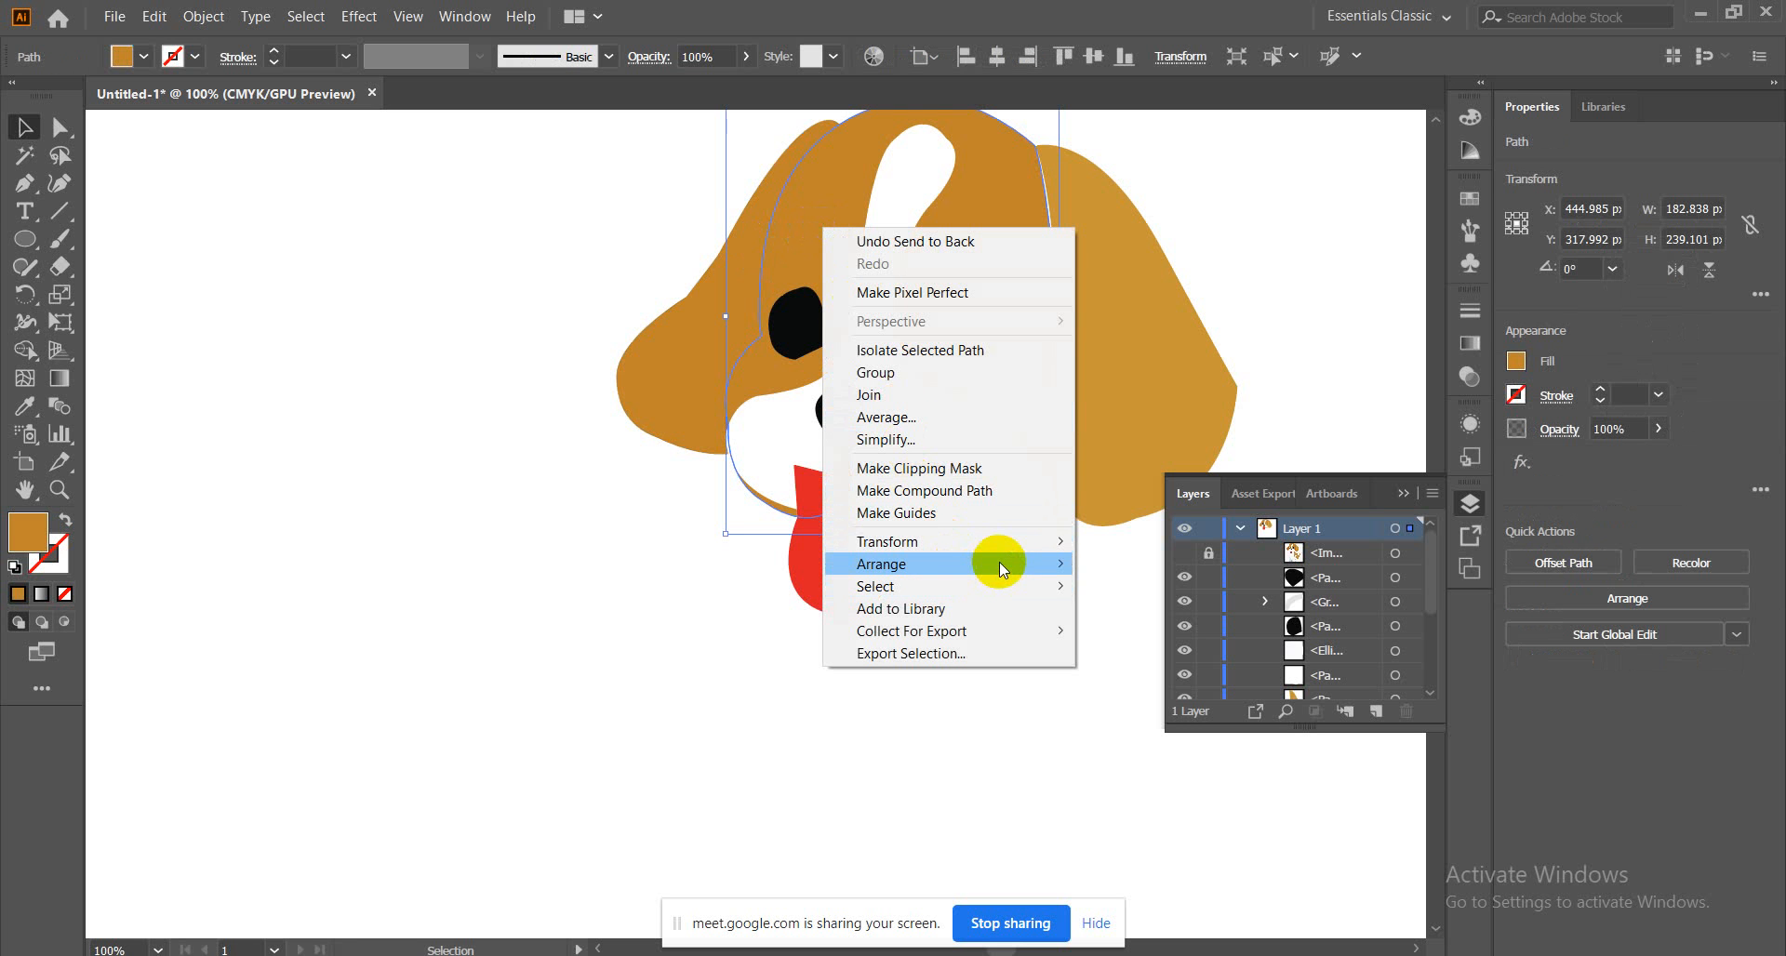
{"action": "mouse_move", "coordinate": [999, 562]}
{"action": "left_click", "coordinate": [1131, 632]}
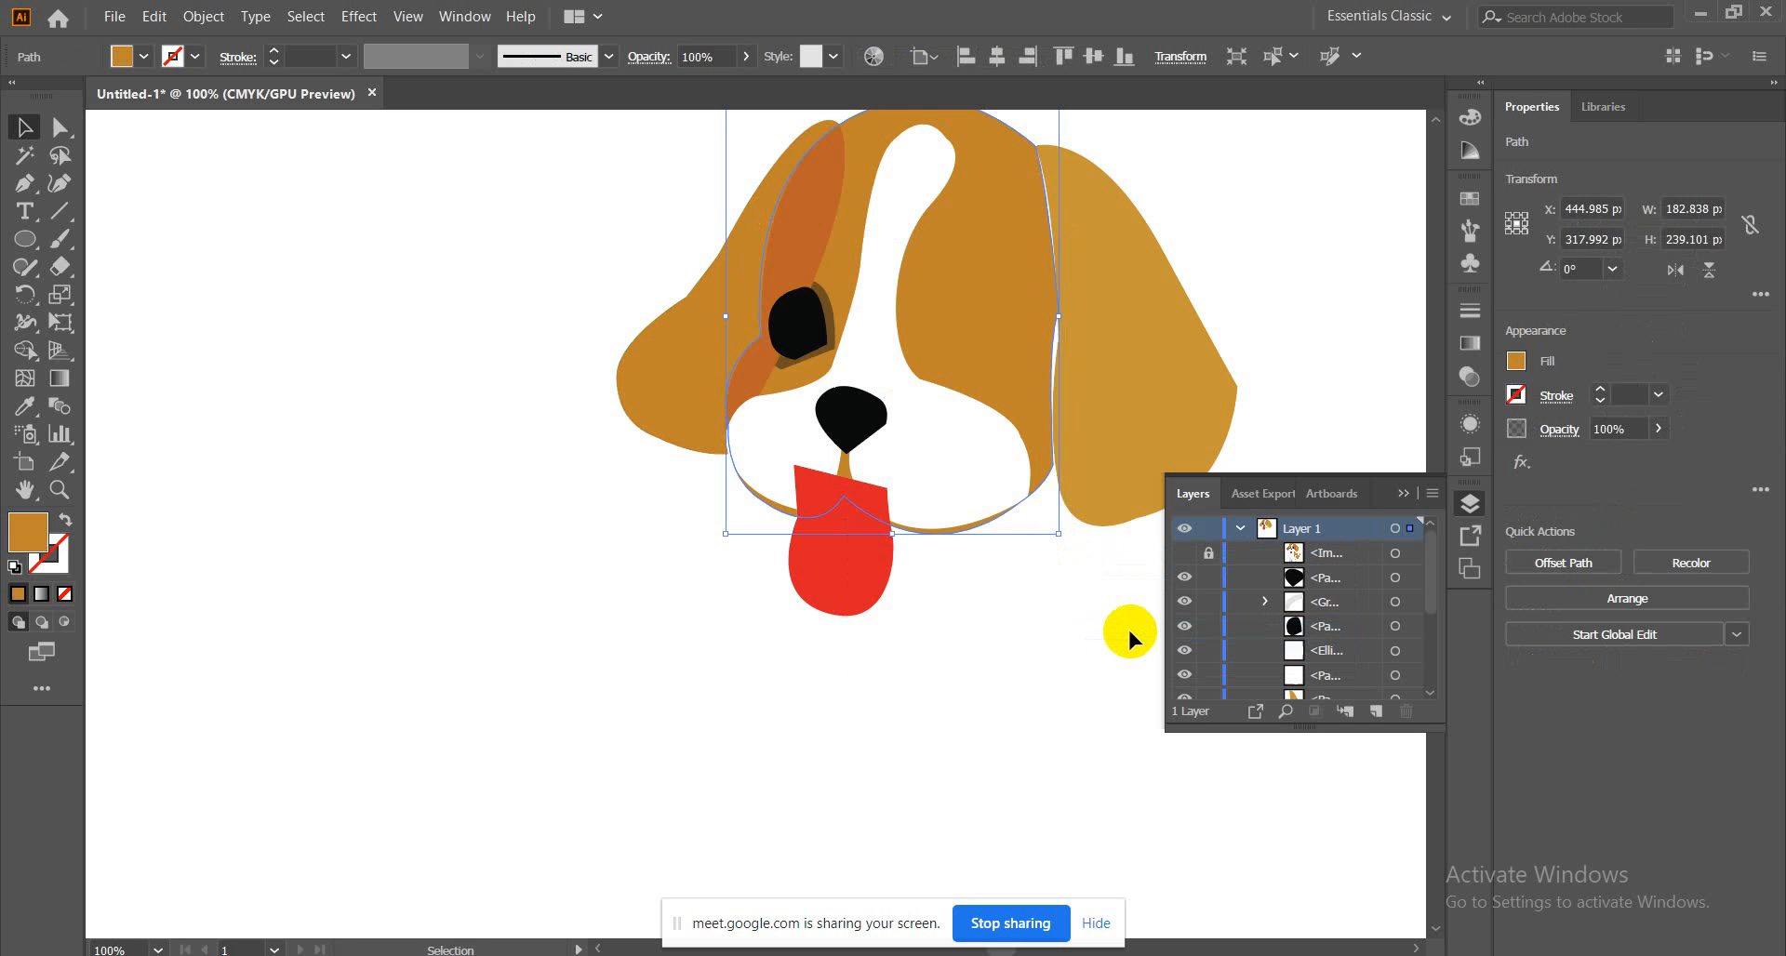
{"action": "left_click", "coordinate": [462, 372]}
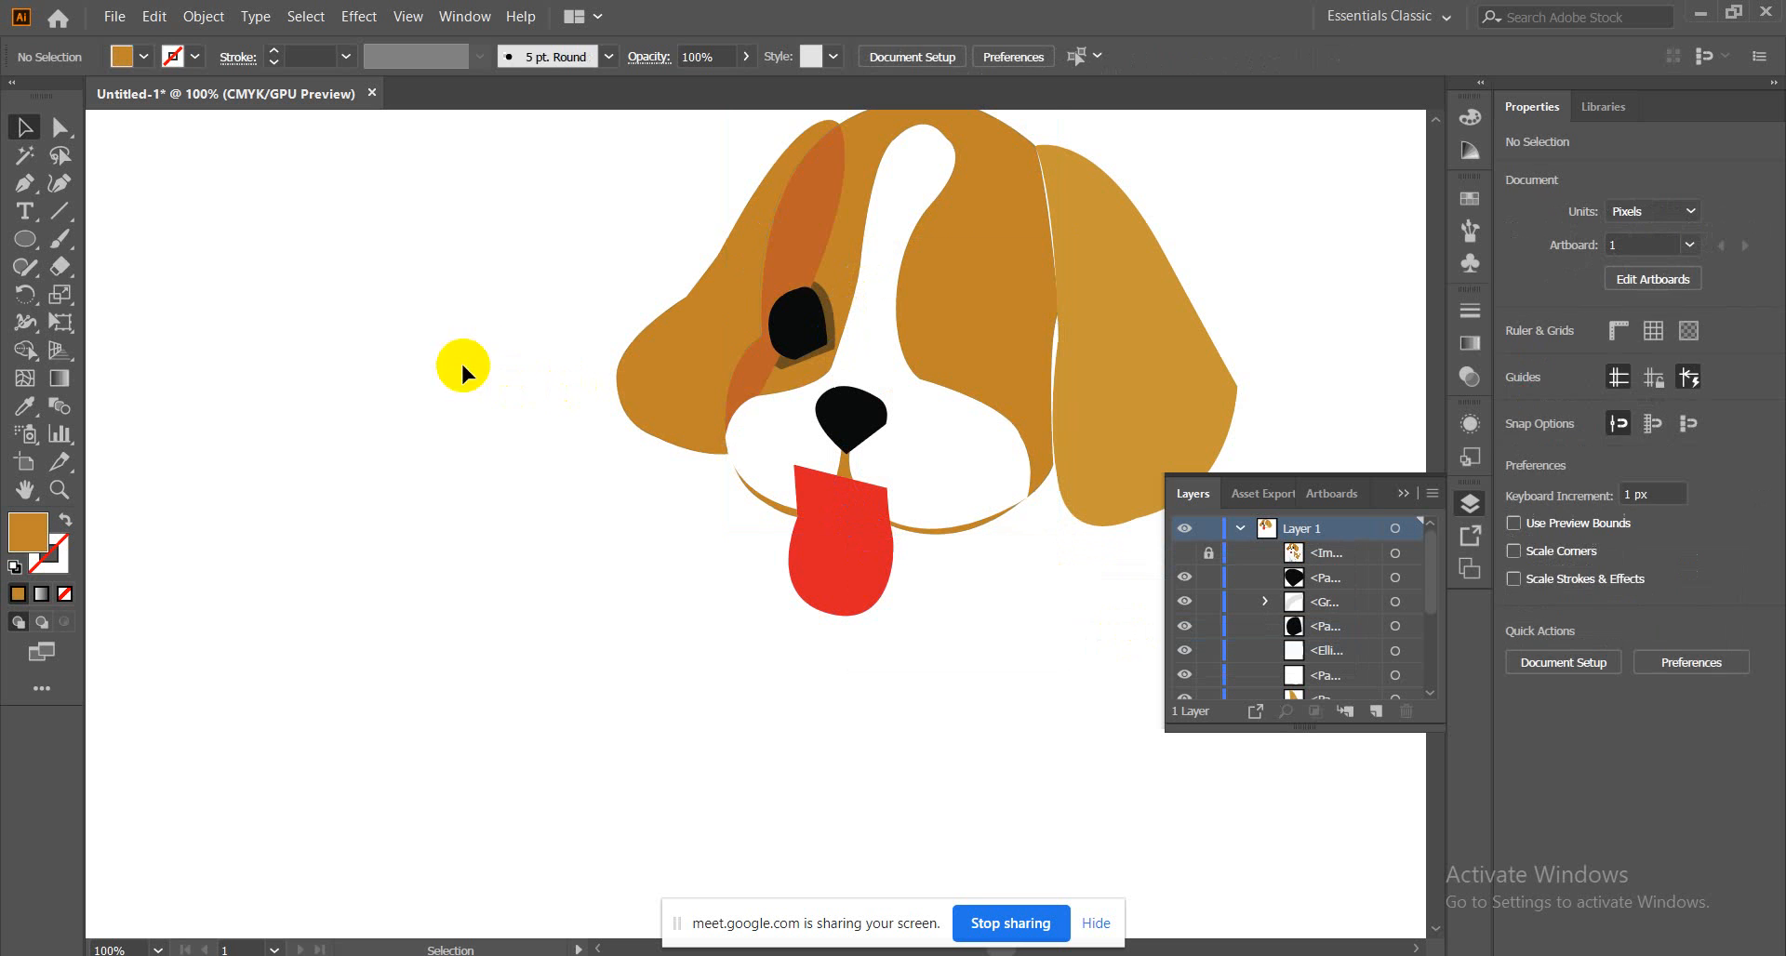
Send the golden brown outer left ear shape to the back and deselect it
{"action": "left_click", "coordinate": [797, 232]}
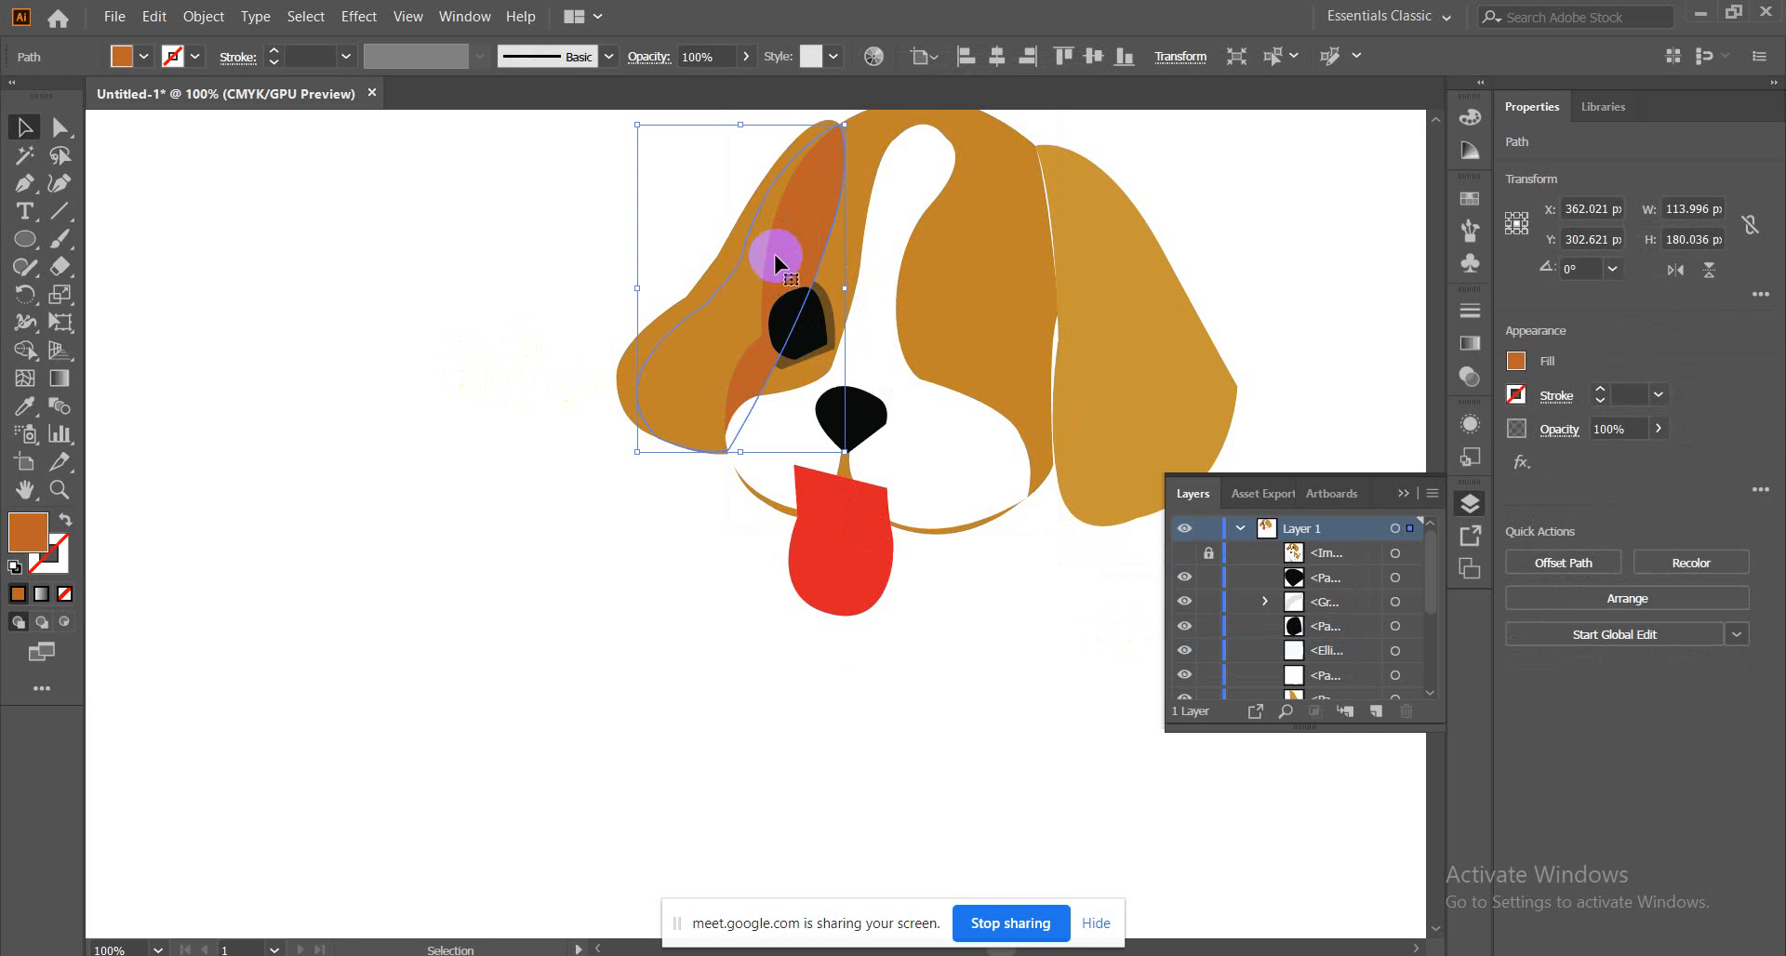
{"action": "left_click", "coordinate": [627, 371]}
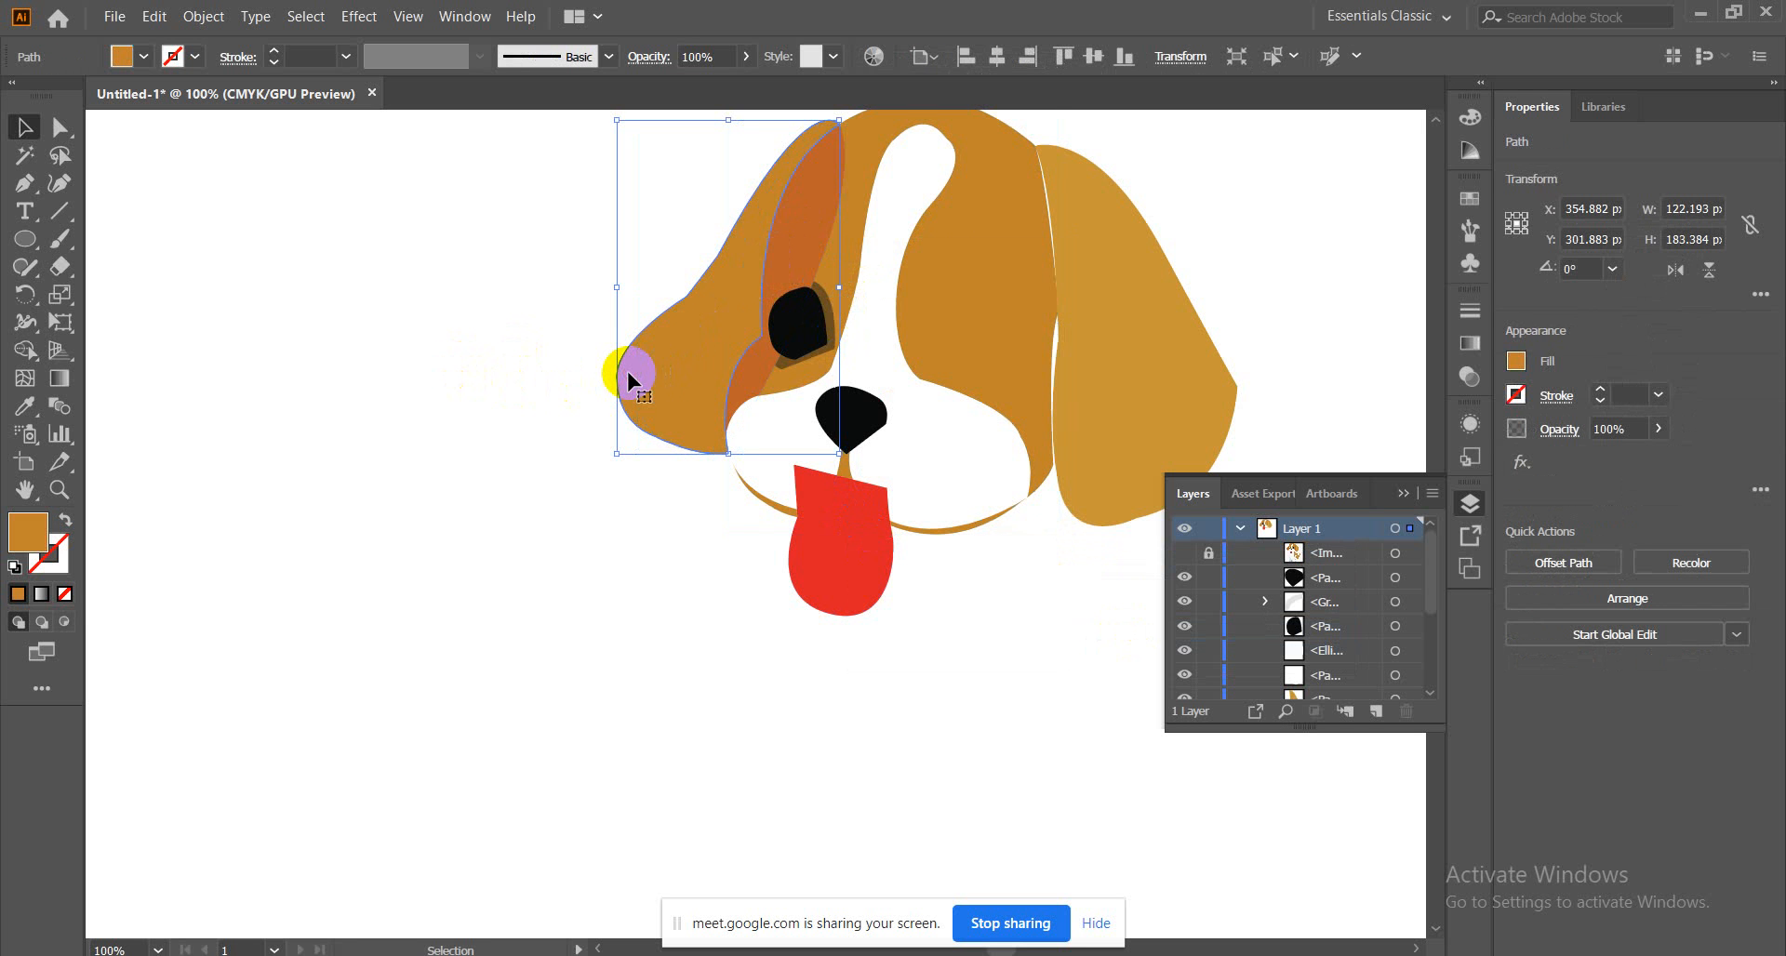
{"action": "right_click", "coordinate": [627, 366]}
{"action": "mouse_move", "coordinate": [768, 710]}
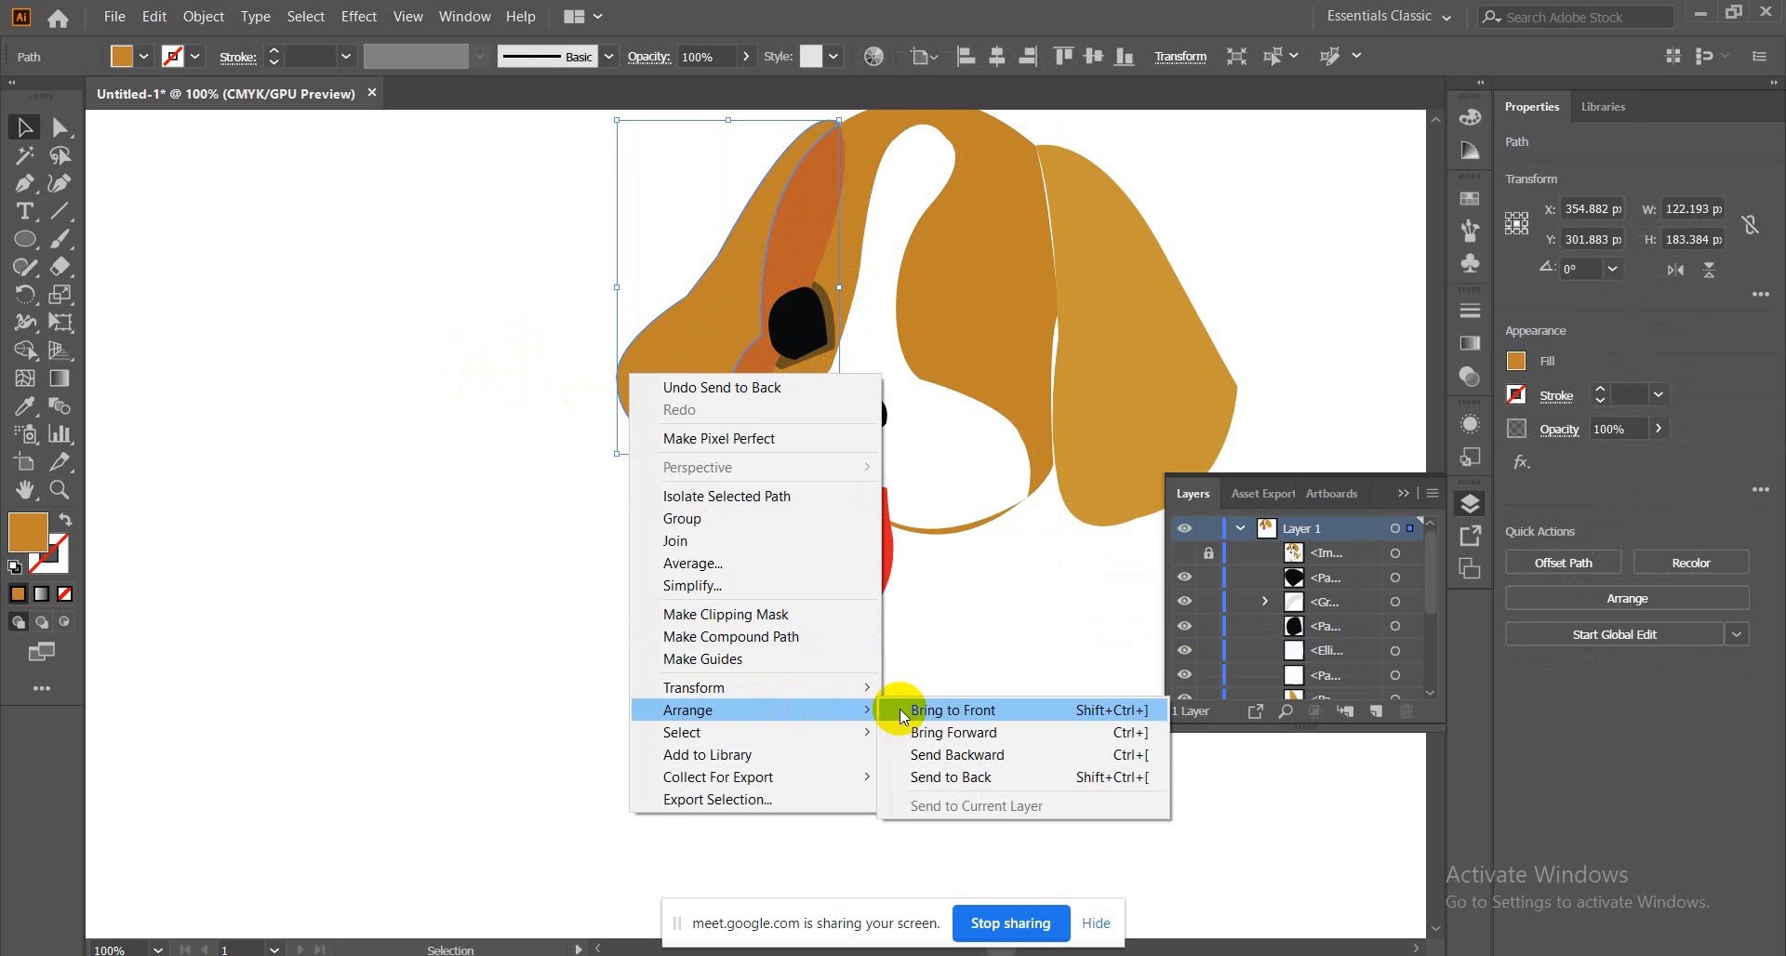
{"action": "left_click", "coordinate": [920, 777]}
{"action": "left_click", "coordinate": [472, 493]}
Send the darker orange-brown inner left ear shape to the back and deselect it
{"action": "left_click", "coordinate": [766, 271]}
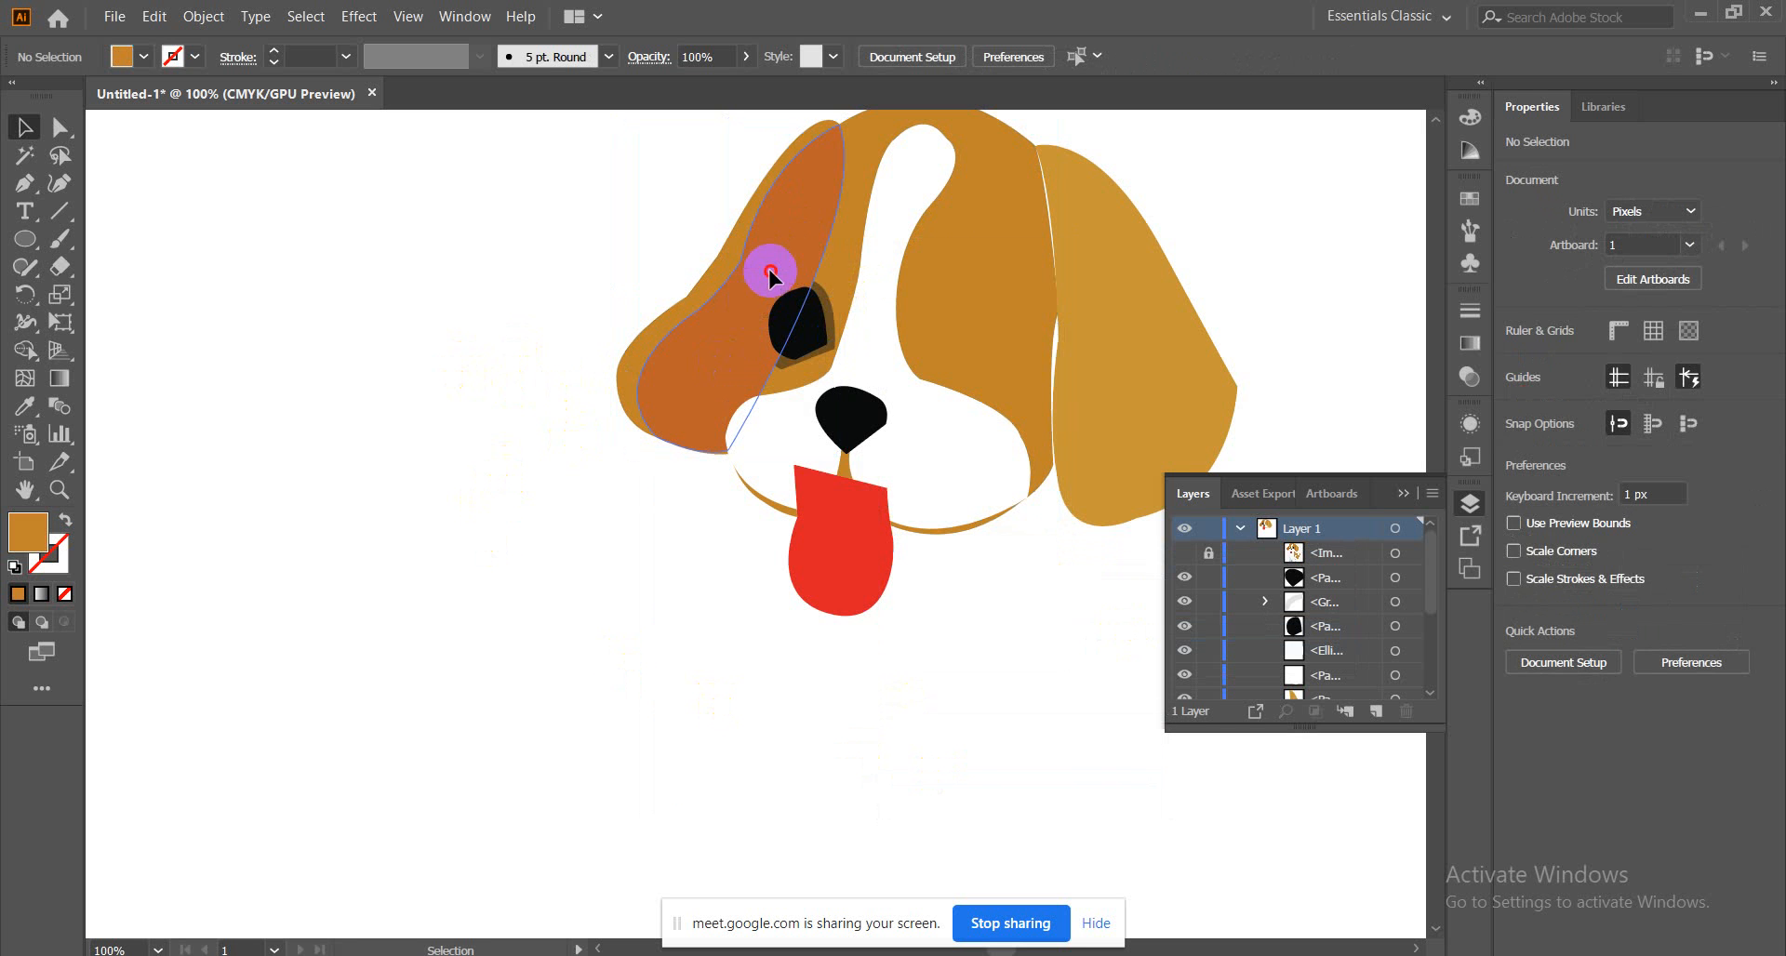
{"action": "right_click", "coordinate": [768, 271]}
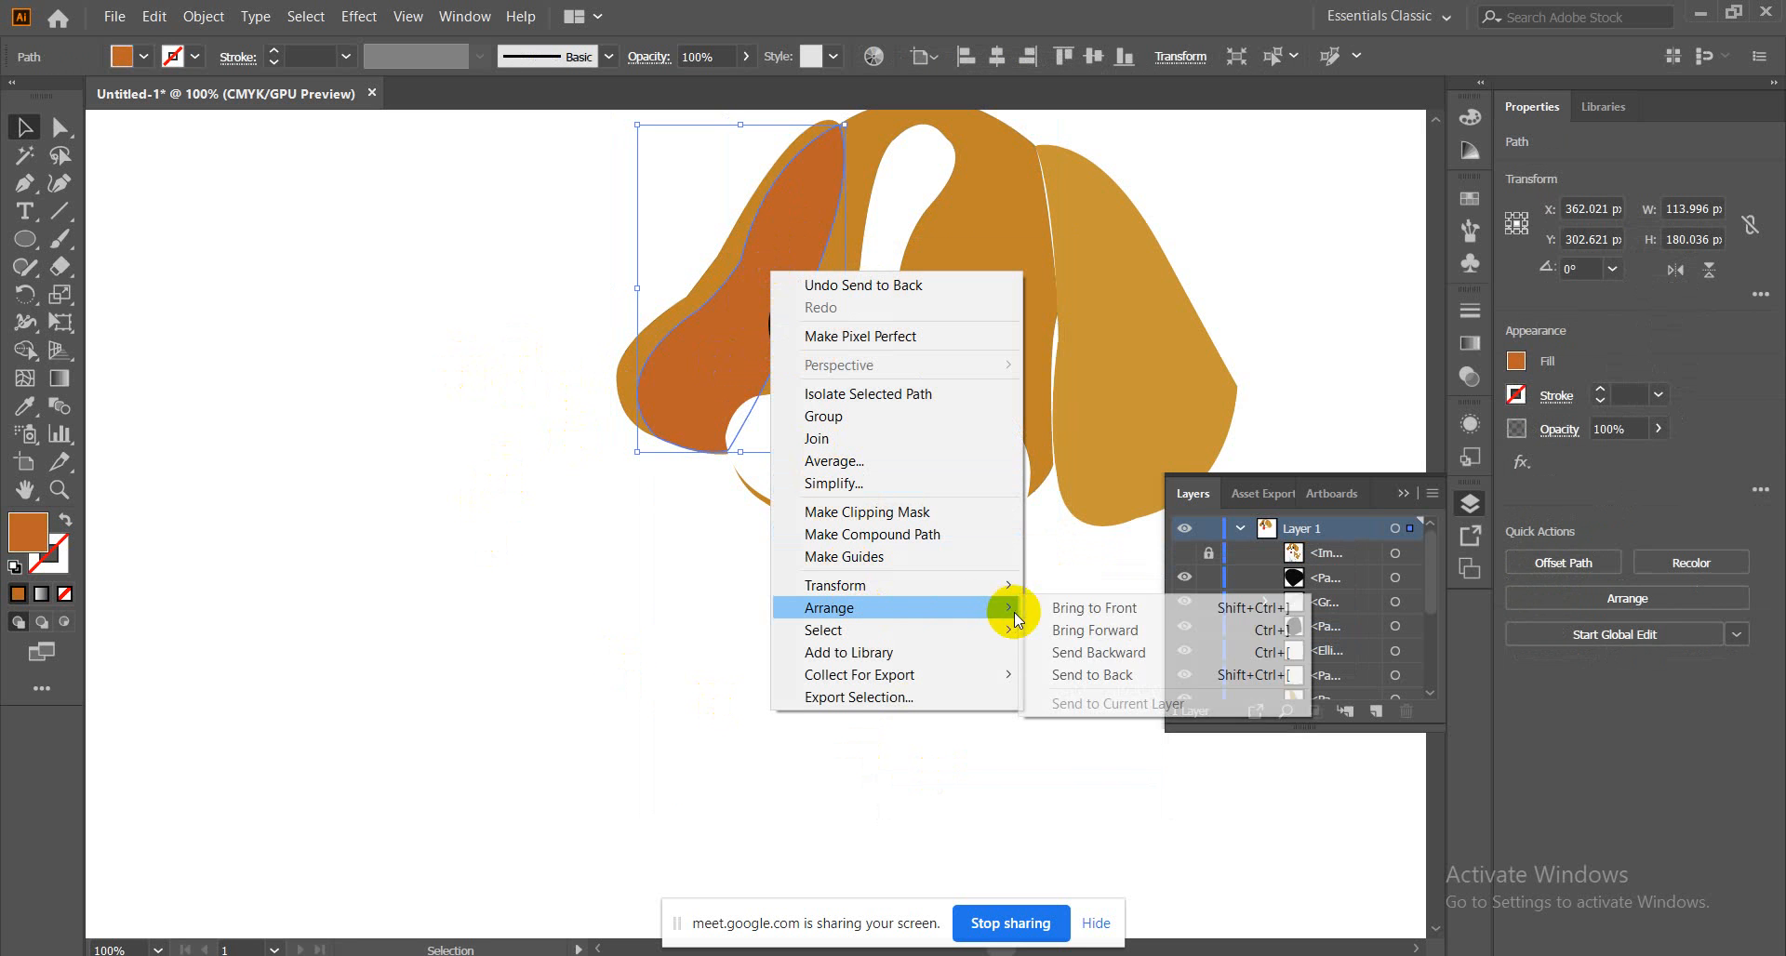
{"action": "left_click", "coordinate": [1048, 670]}
{"action": "left_click", "coordinate": [544, 489]}
Send the outer left ear shape behind the inner left ear shape and deselect it
{"action": "left_click", "coordinate": [622, 382]}
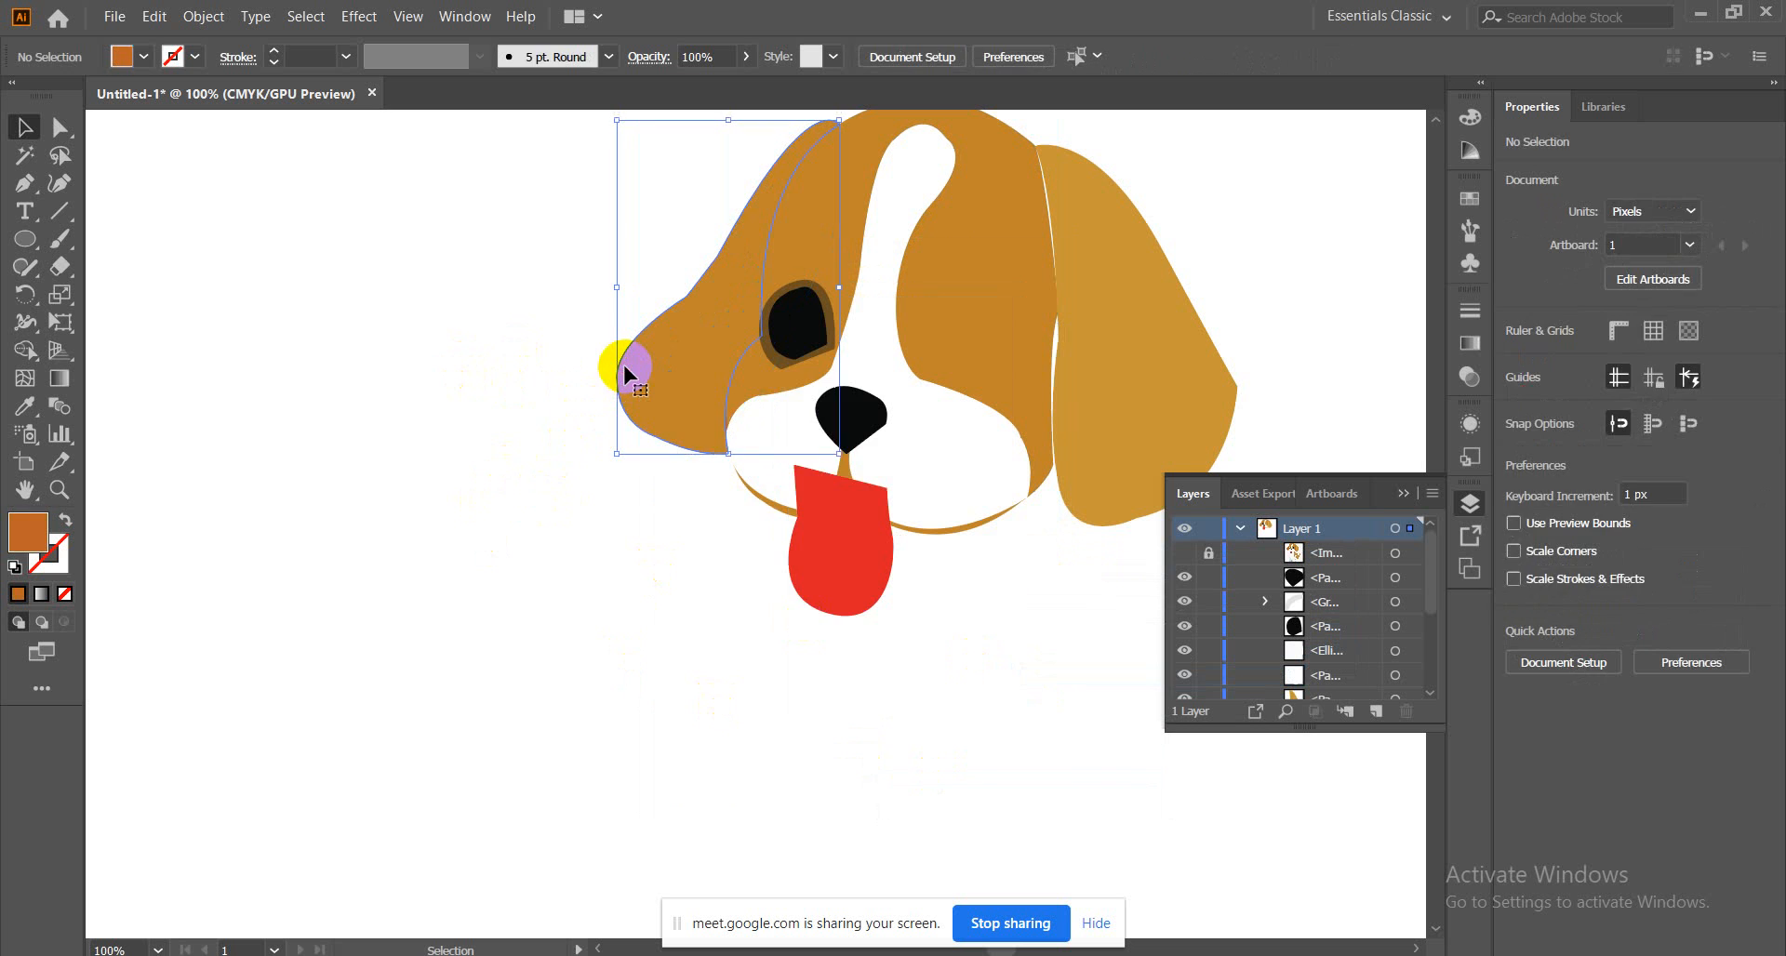
{"action": "right_click", "coordinate": [624, 367]}
{"action": "mouse_move", "coordinate": [885, 712]}
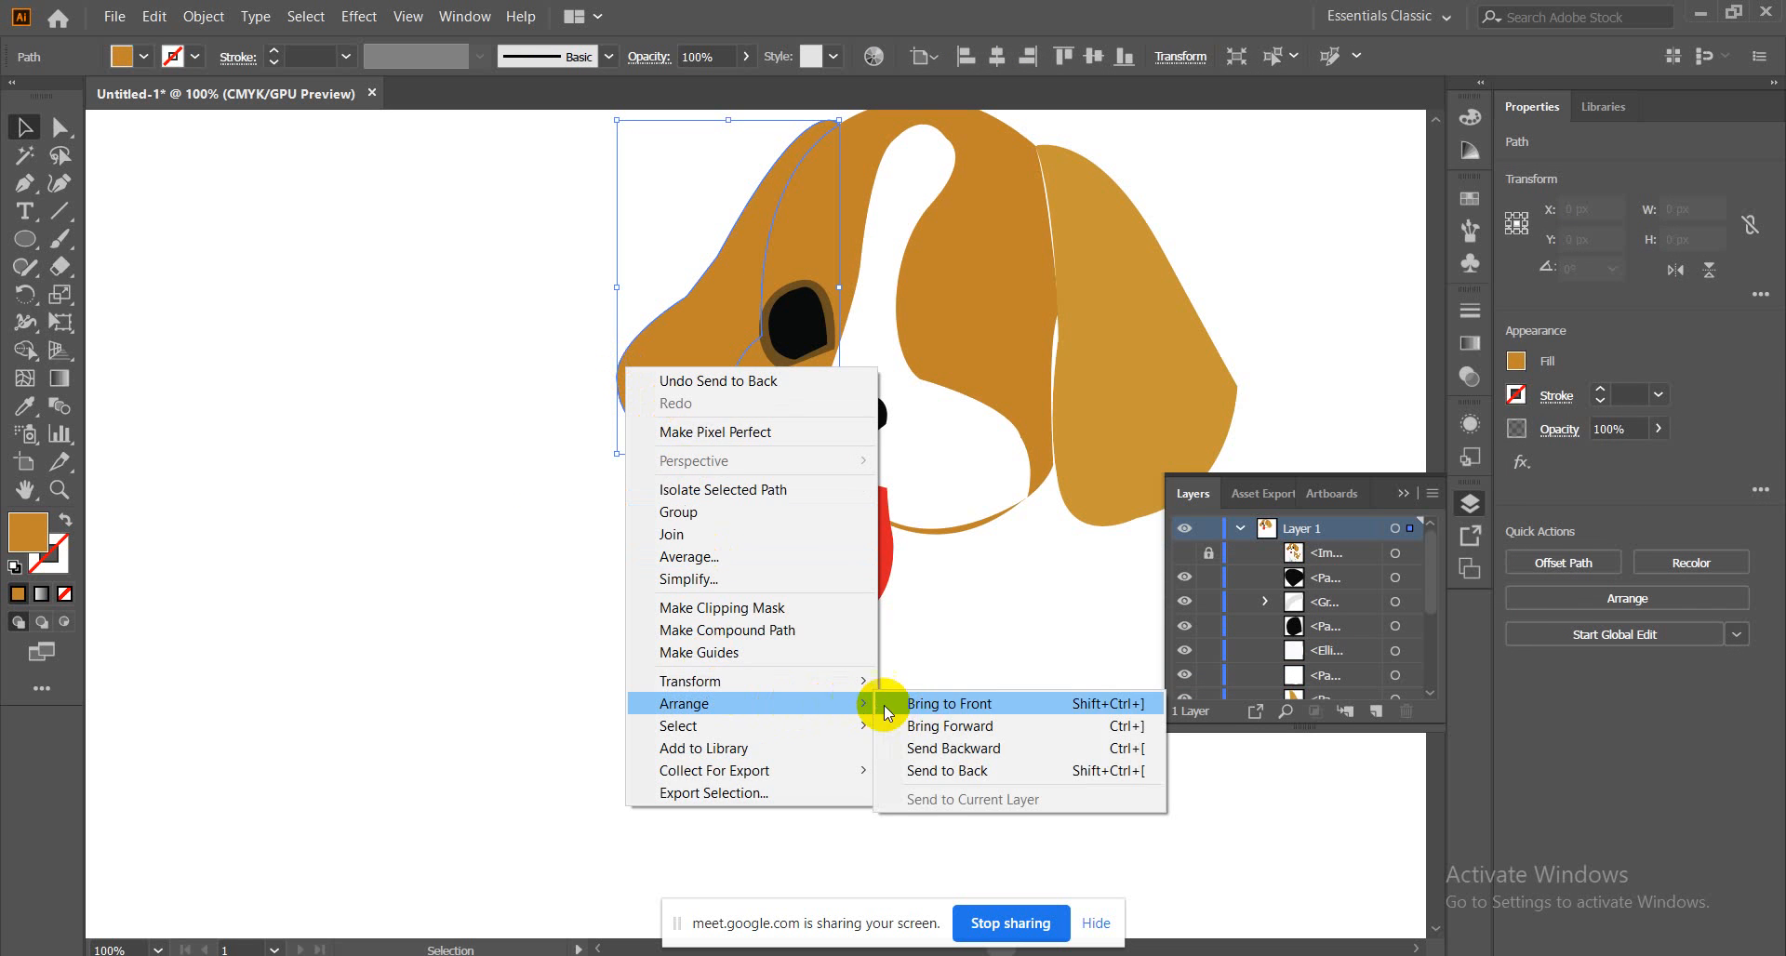
{"action": "left_click", "coordinate": [930, 771]}
{"action": "left_click", "coordinate": [427, 346]}
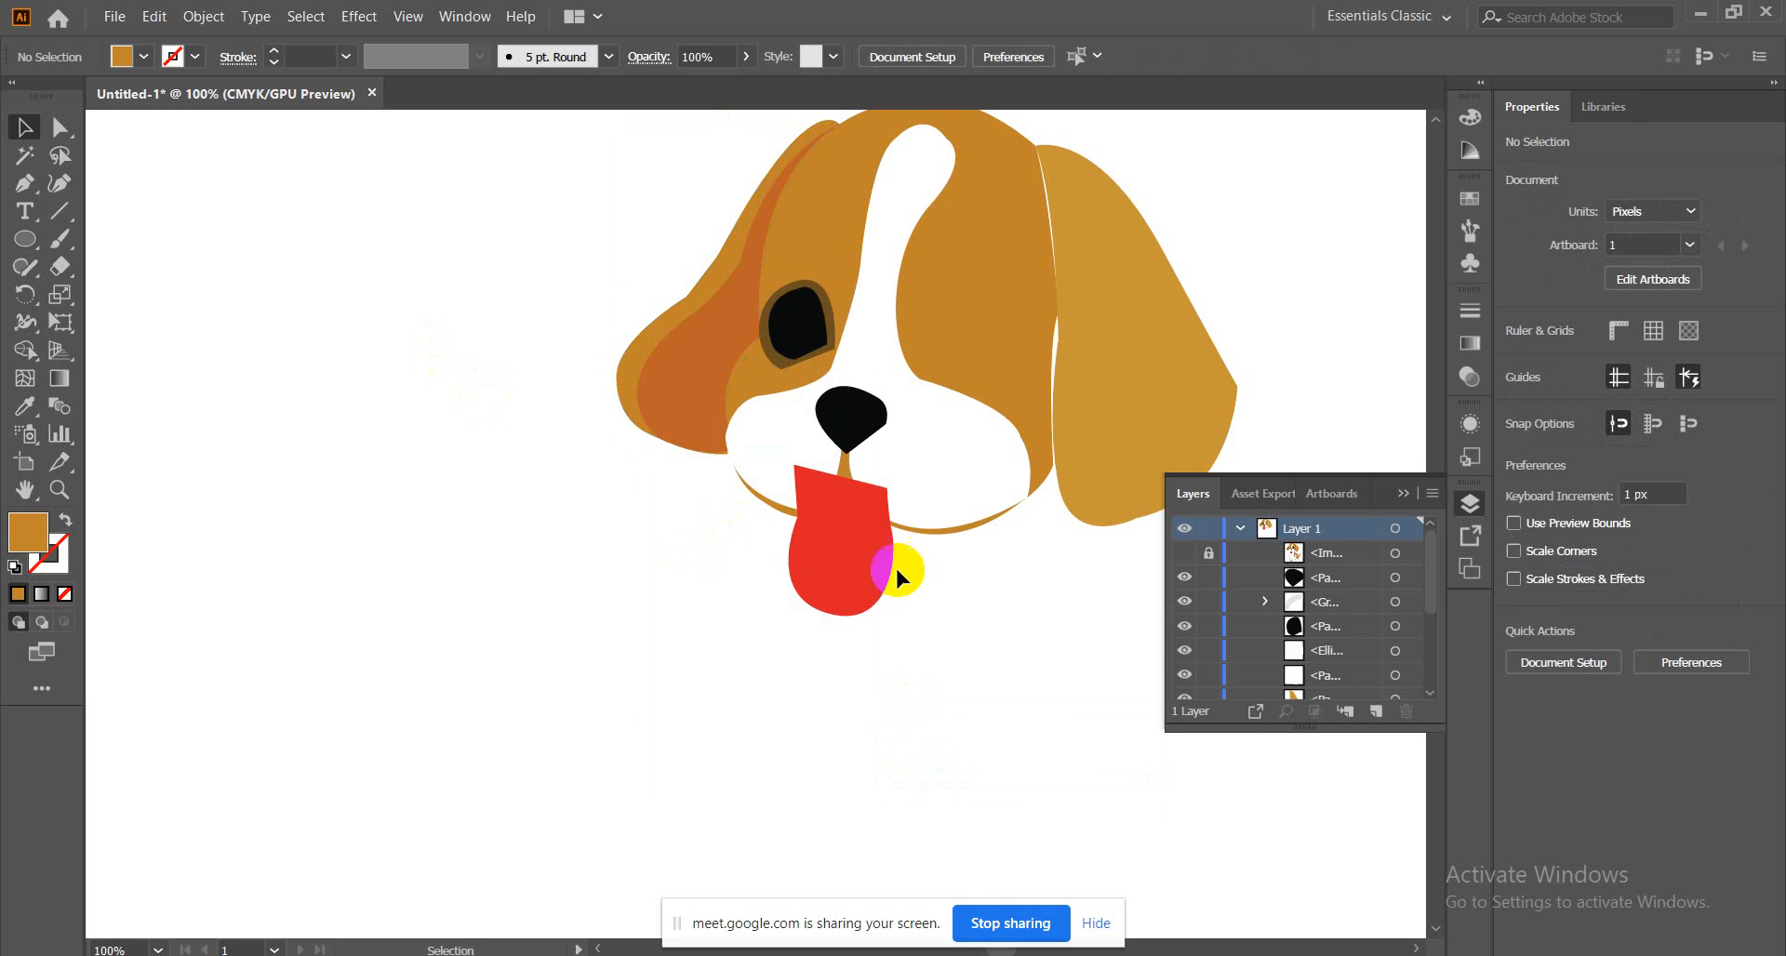
Select the head shape together with the outer and inner left ear shapes, send them to the back, and deselect them
{"action": "left_click_drag", "start_coordinate": [948, 248], "coordinate": [694, 357]}
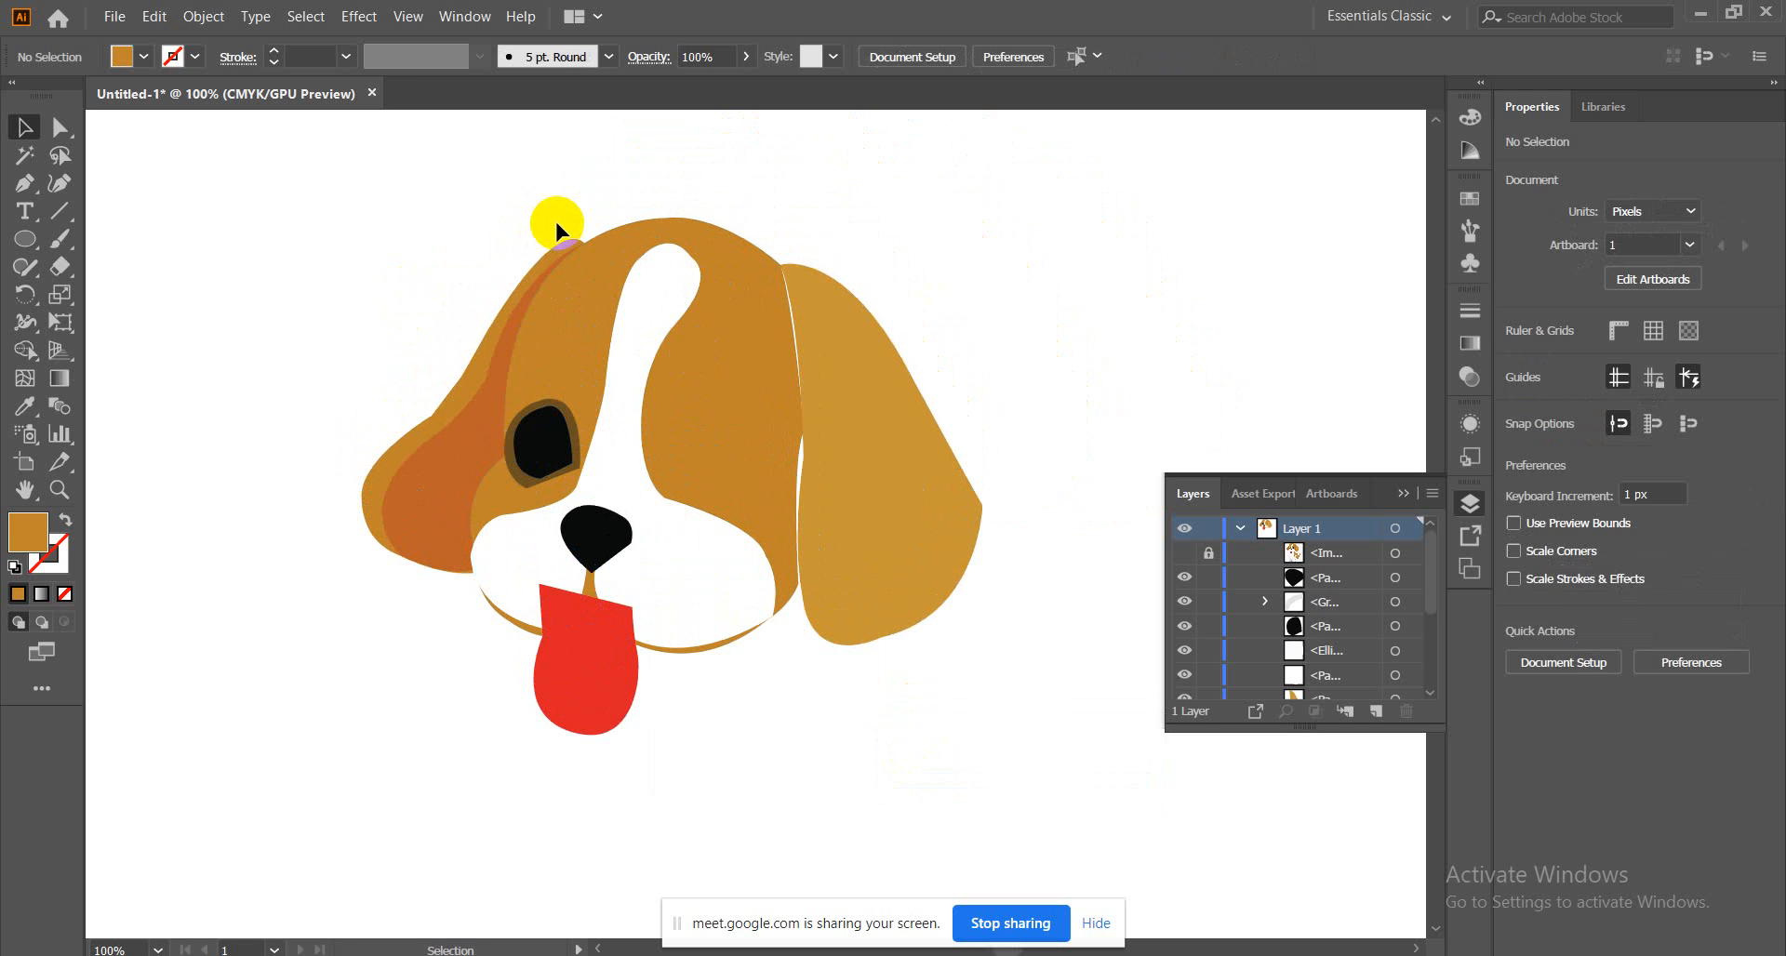
{"action": "left_click", "coordinate": [574, 278]}
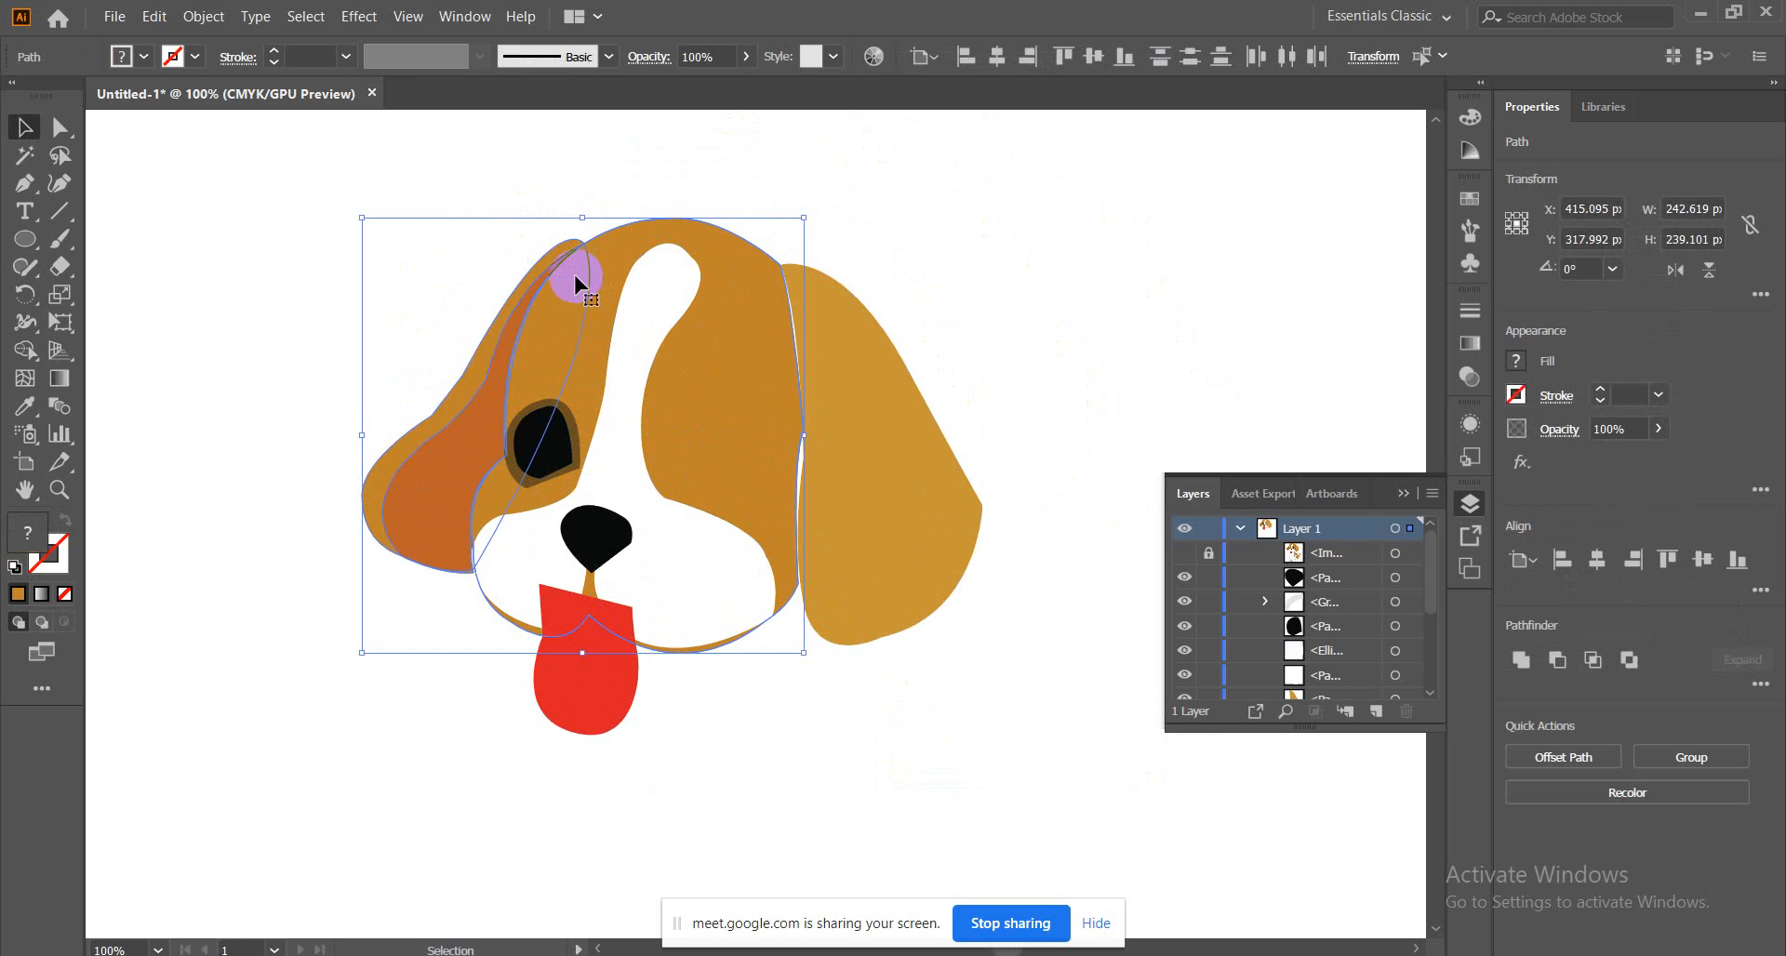
{"action": "right_click", "coordinate": [574, 281]}
{"action": "mouse_move", "coordinate": [790, 596]}
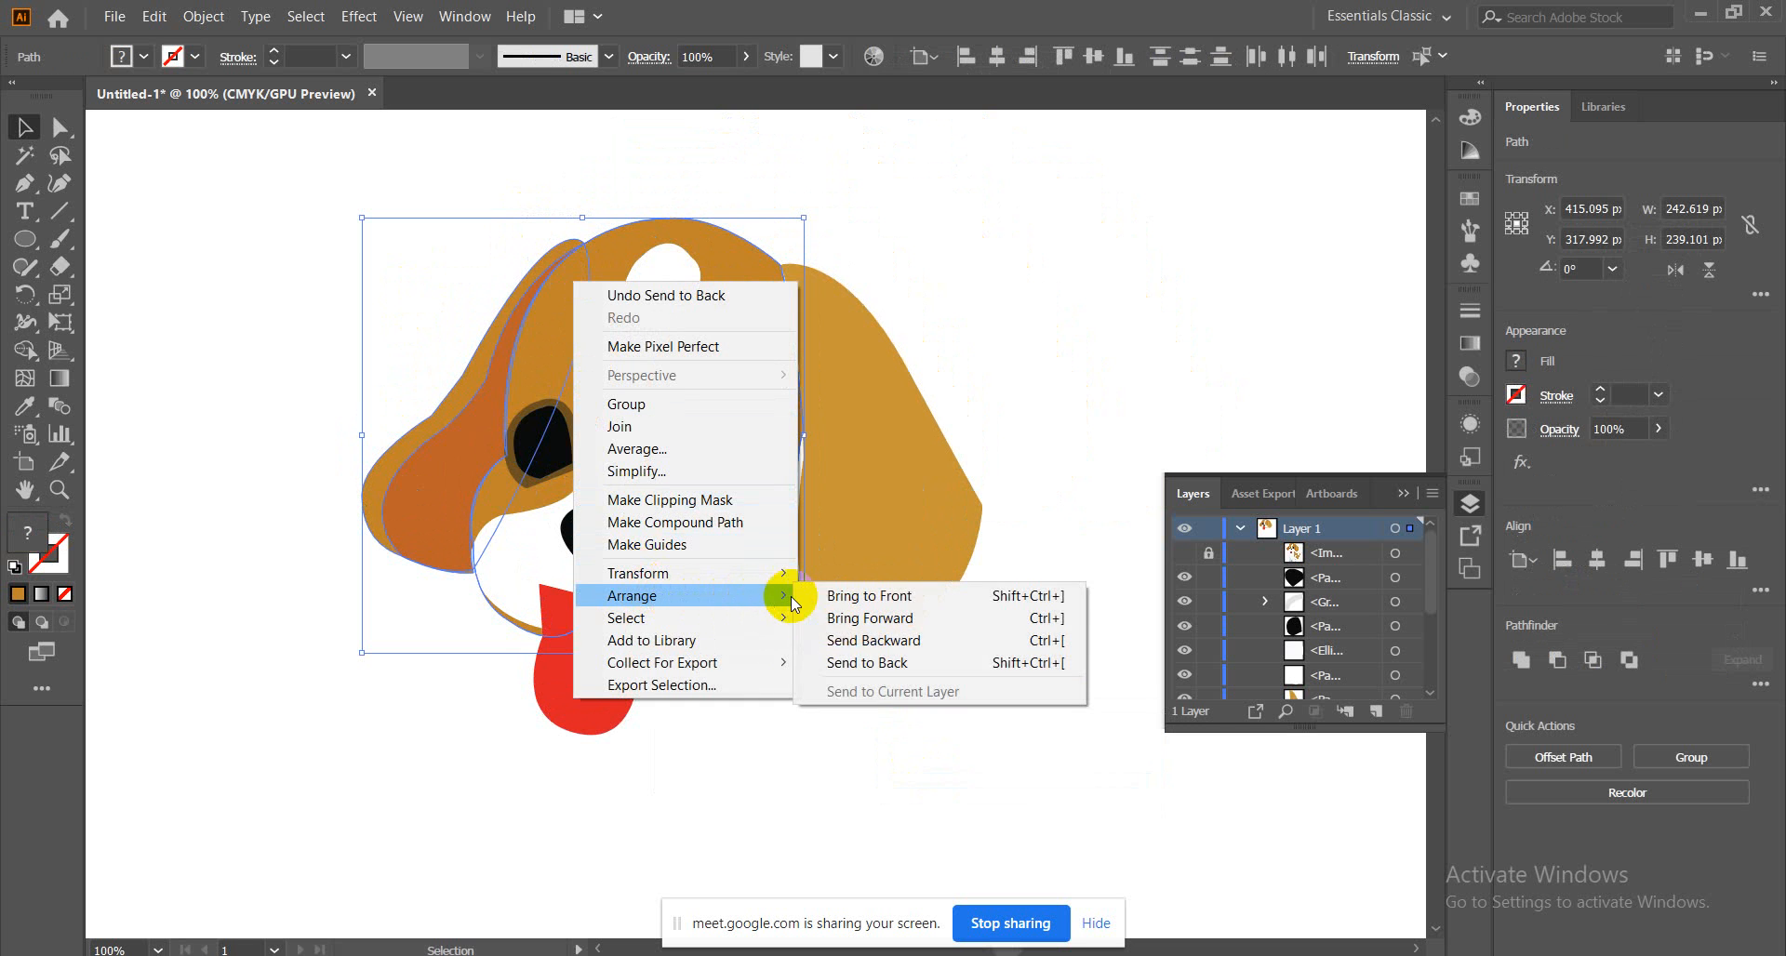
{"action": "left_click", "coordinate": [863, 661]}
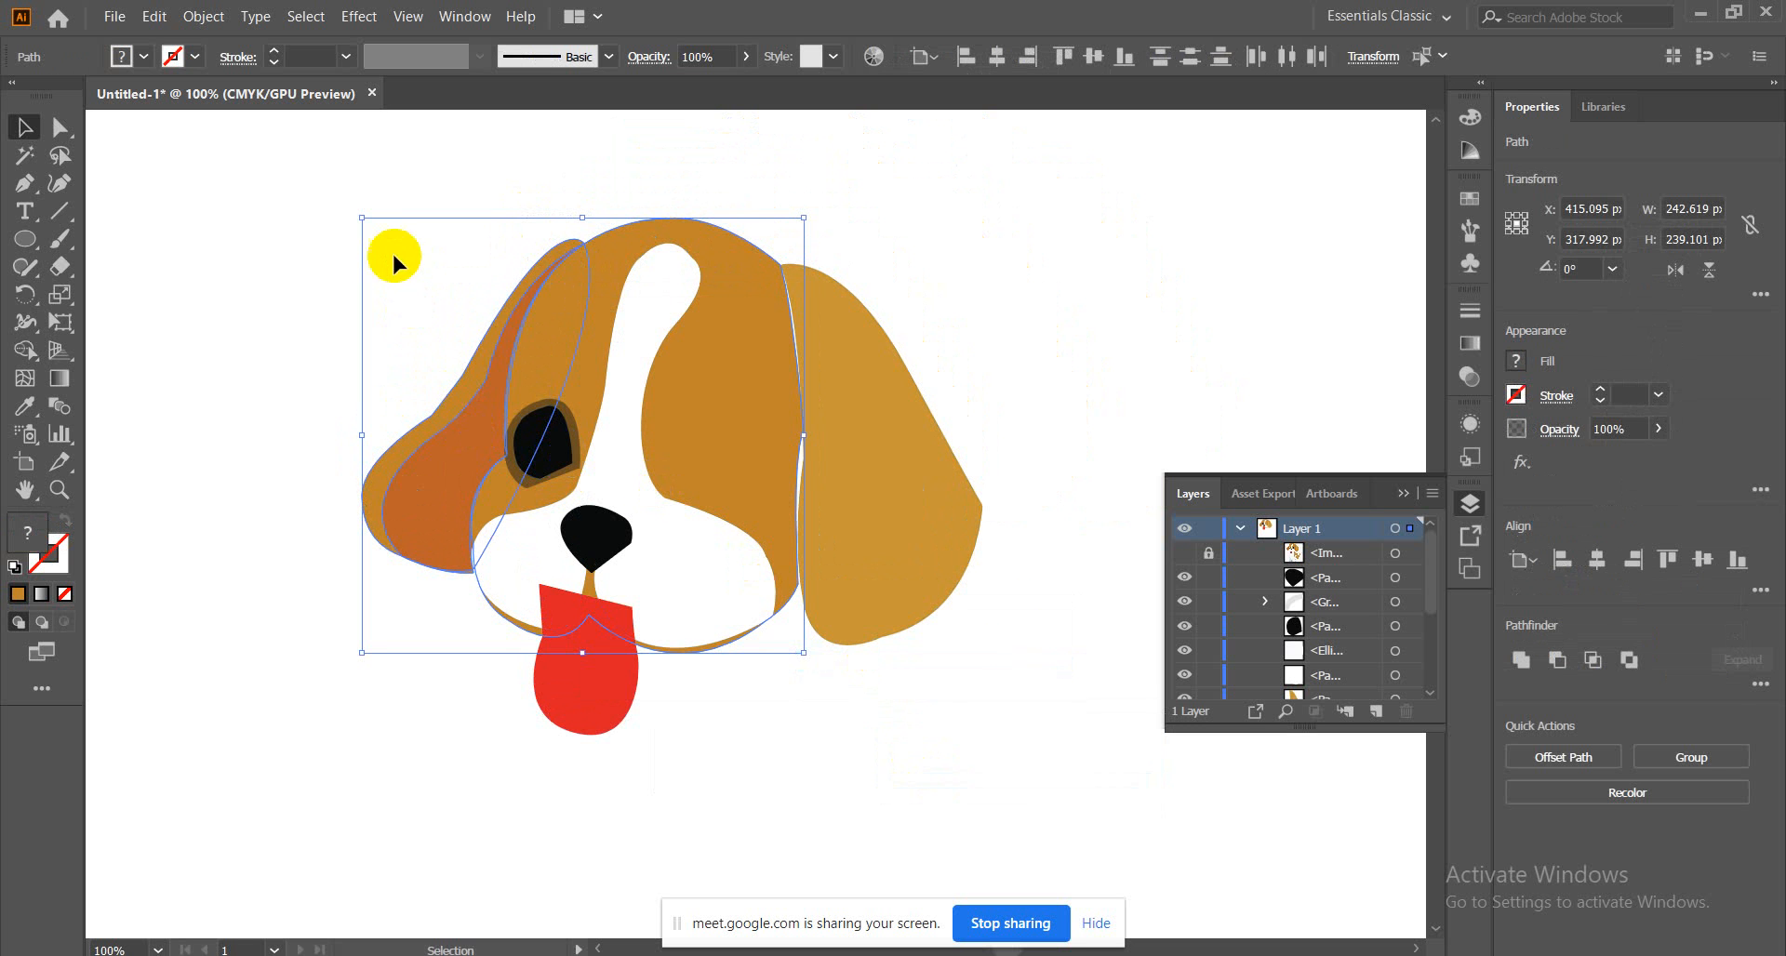
{"action": "left_click", "coordinate": [236, 330]}
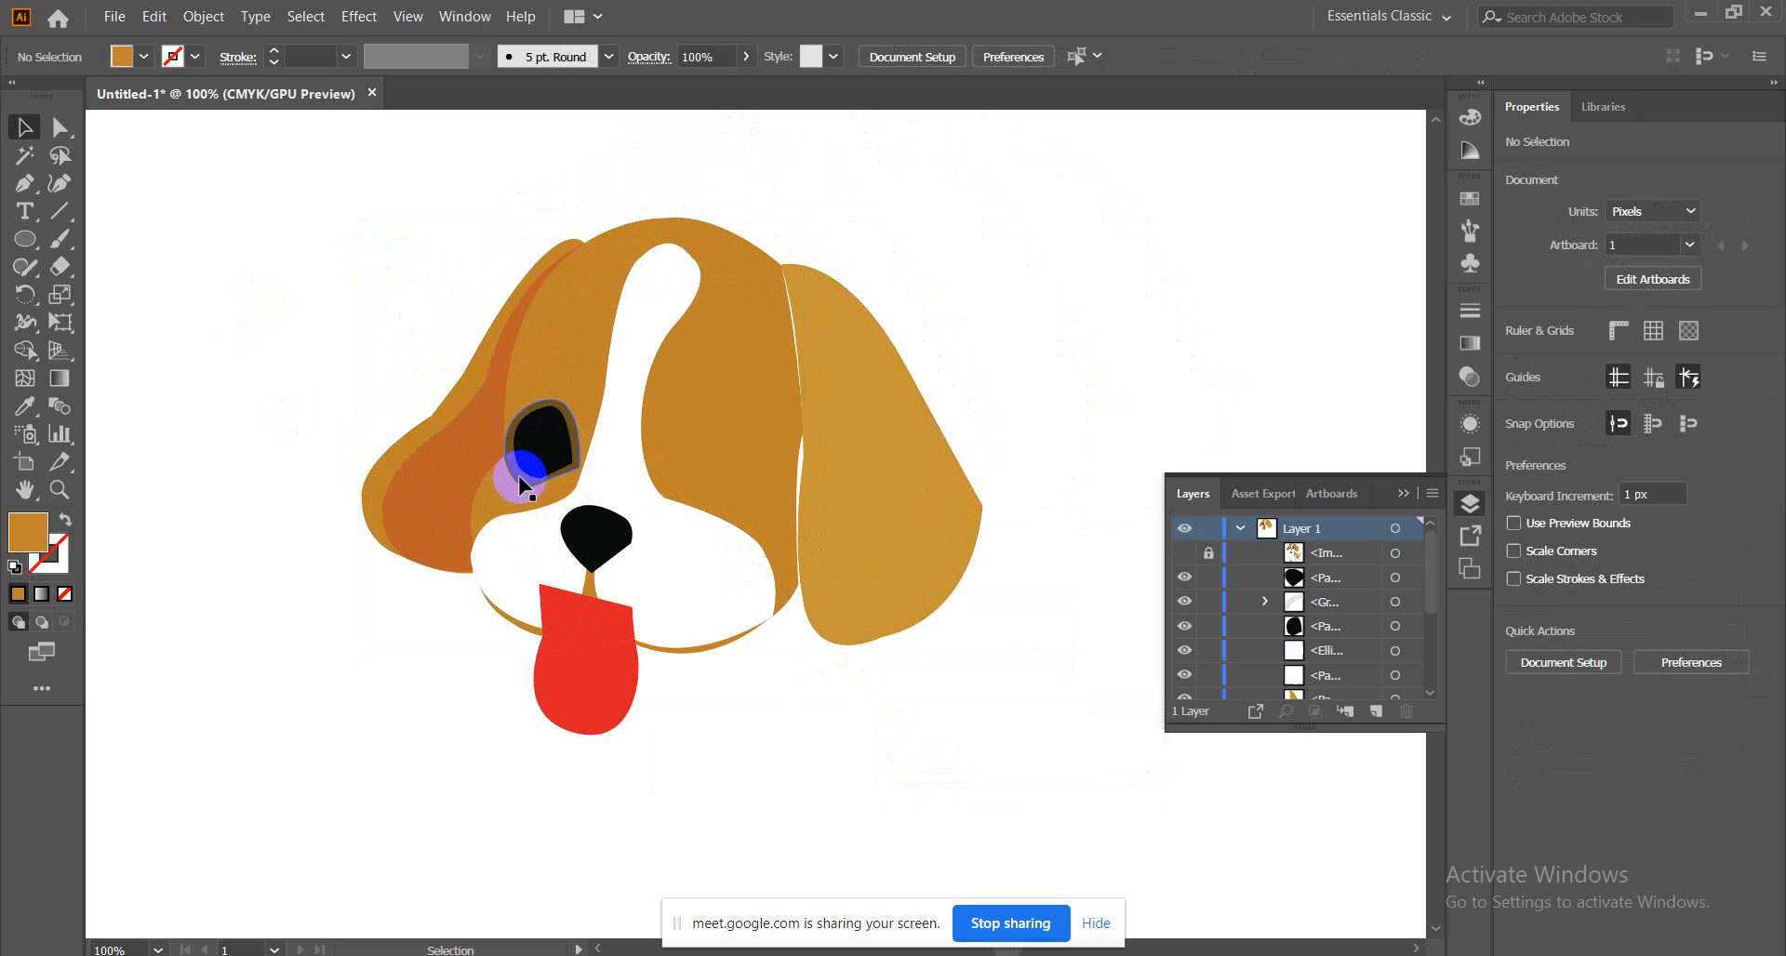
{"action": "left_click", "coordinate": [596, 277]}
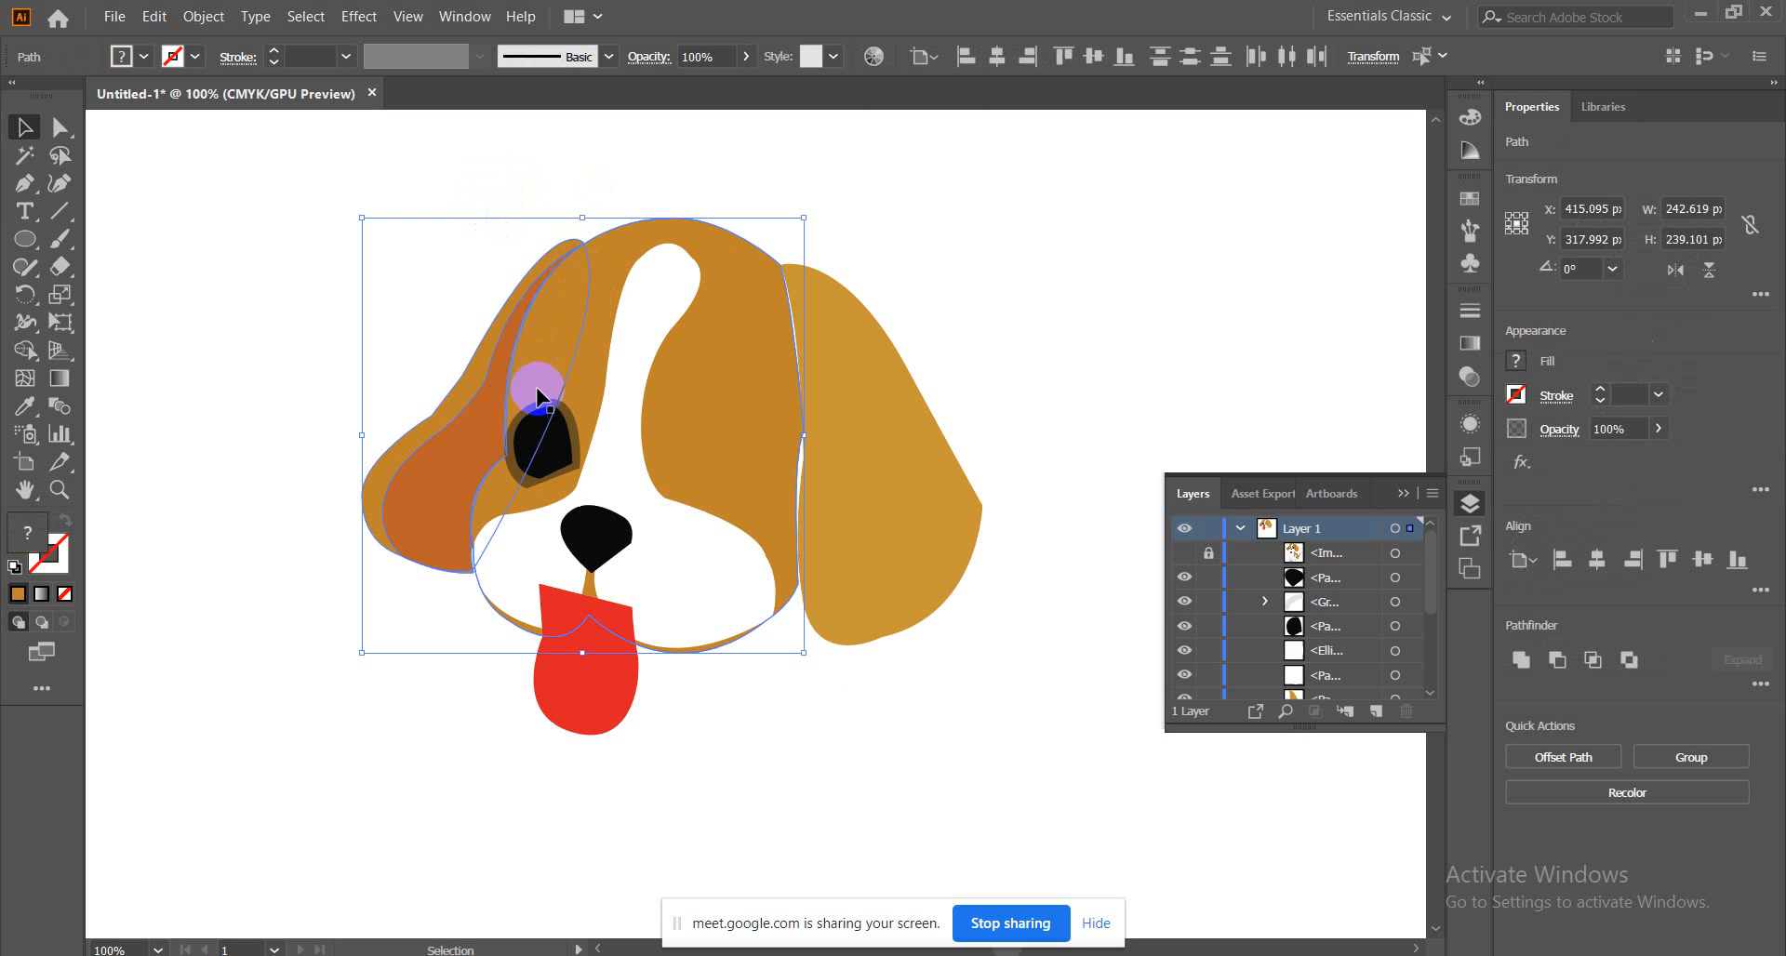
{"action": "left_click", "coordinate": [552, 444], "text": "shift"}
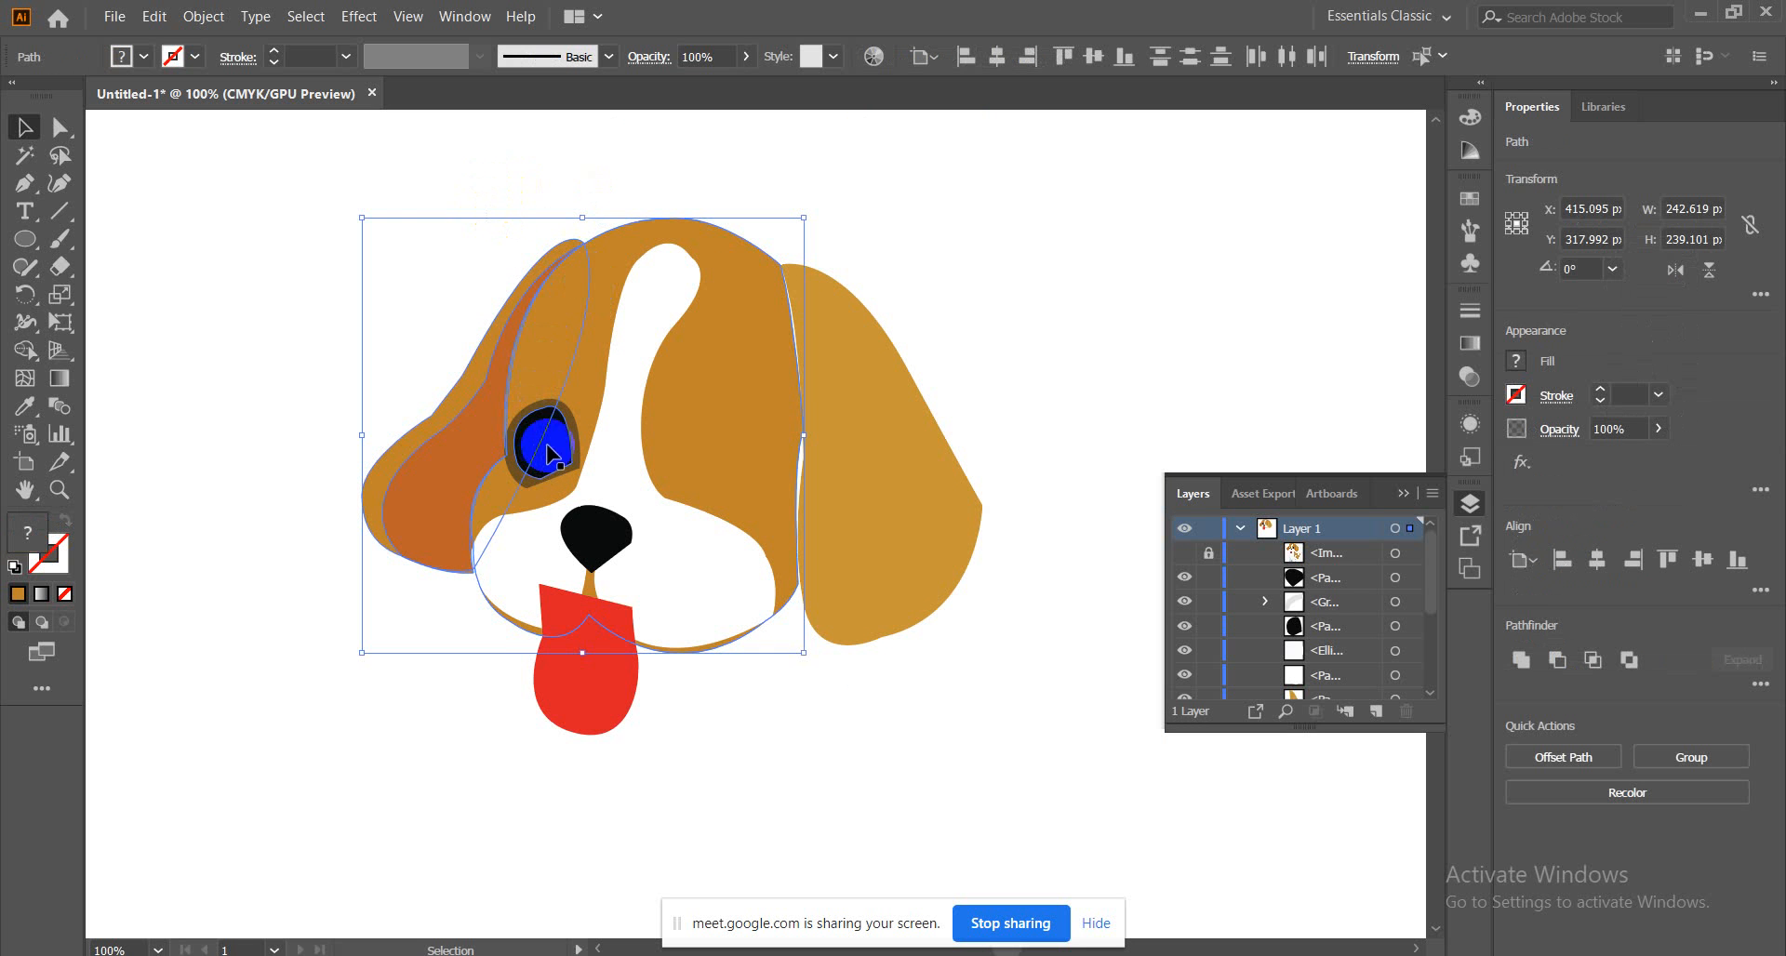
{"action": "right_click", "coordinate": [596, 346]}
{"action": "mouse_move", "coordinate": [796, 664]}
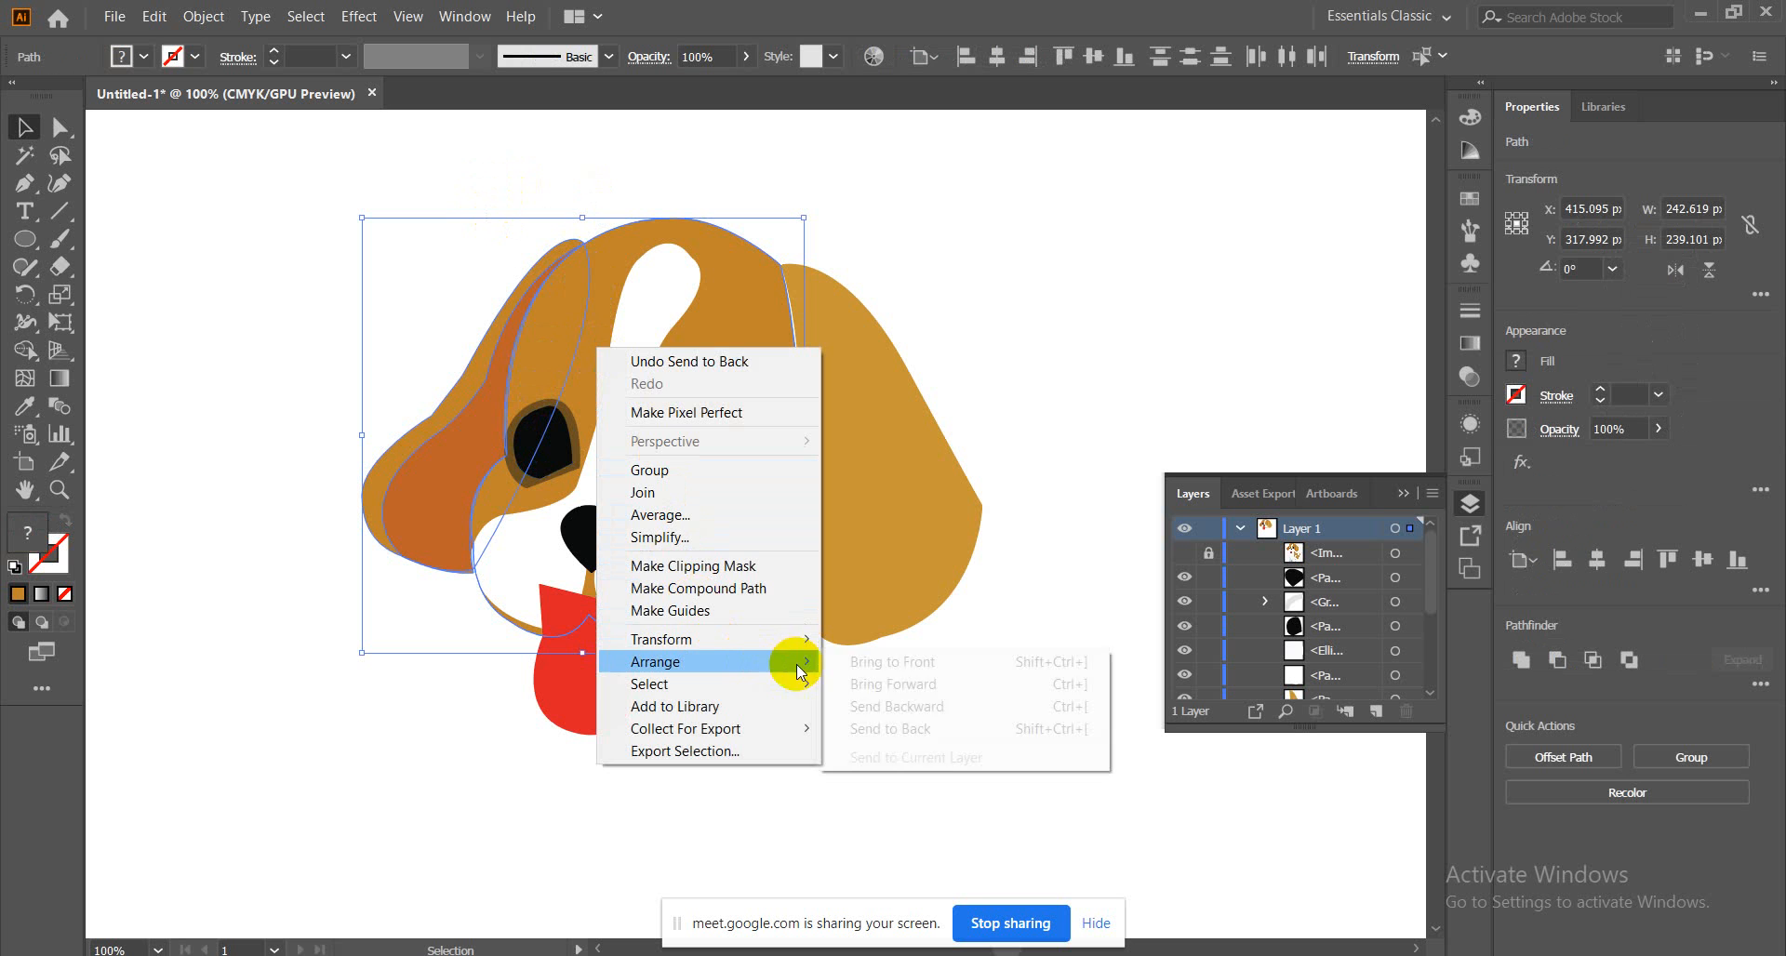
{"action": "left_click", "coordinate": [871, 725]}
{"action": "left_click", "coordinate": [988, 314]}
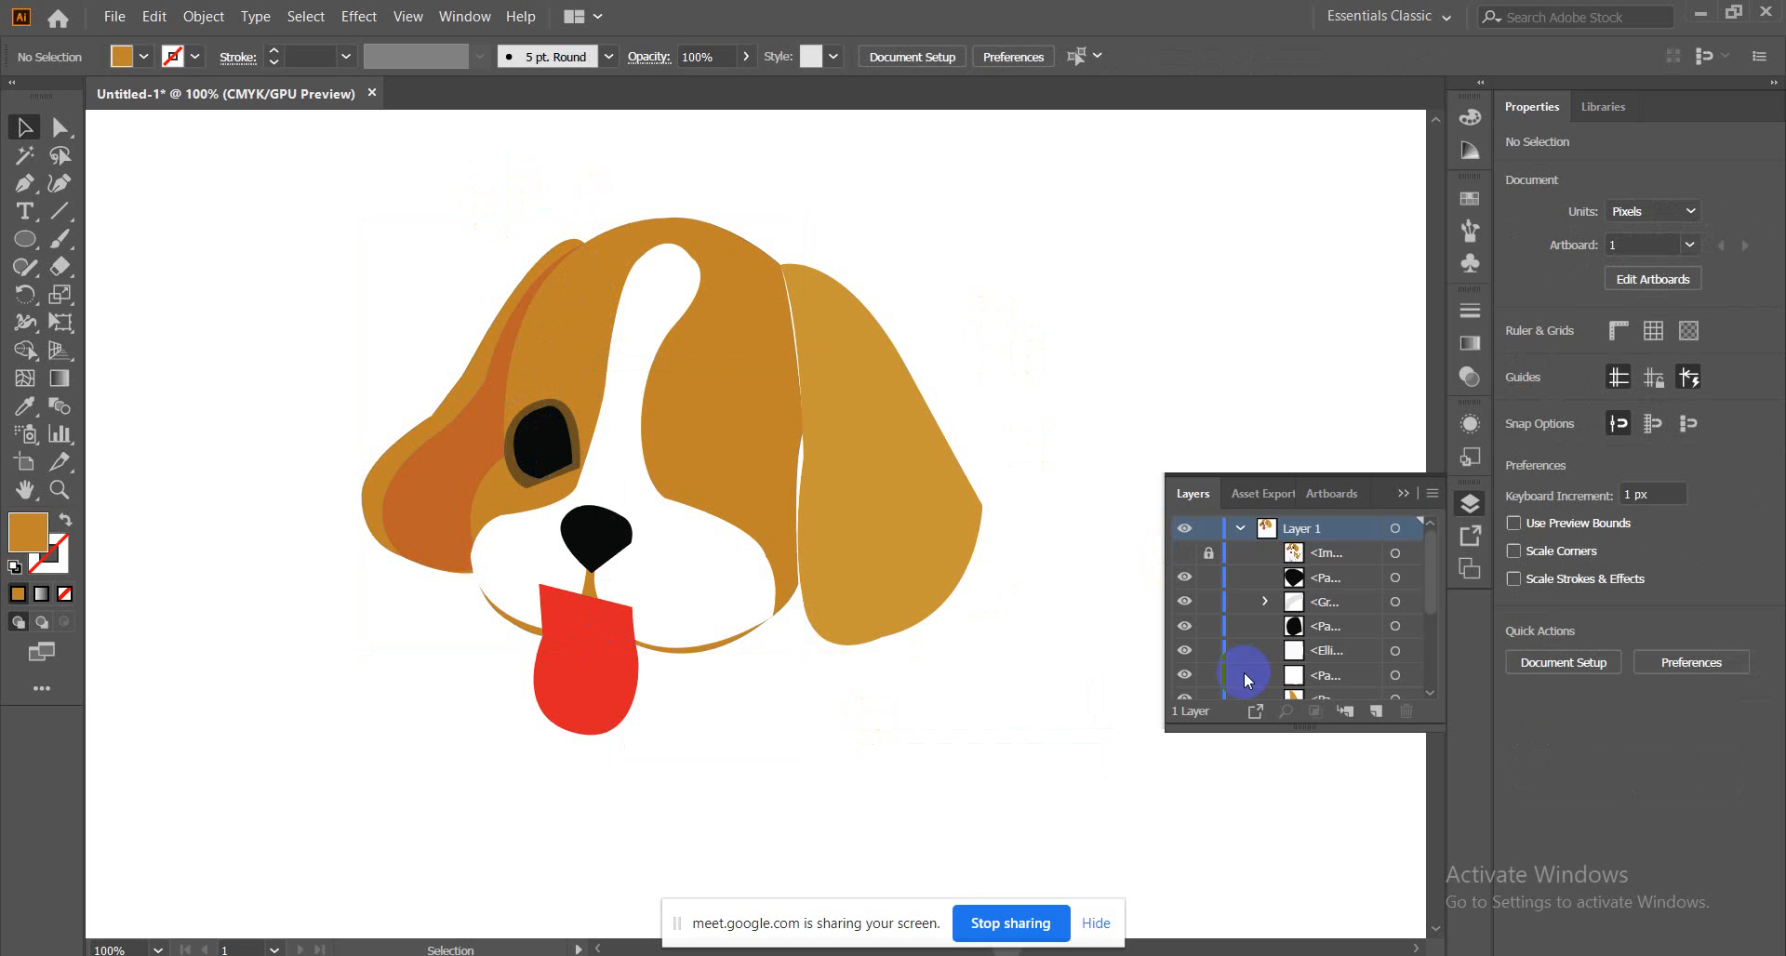
Identify the black pupil by briefly hiding it, and move the white highlight ellipse and white crescent above it in the layer stack
{"action": "left_click", "coordinate": [1184, 626]}
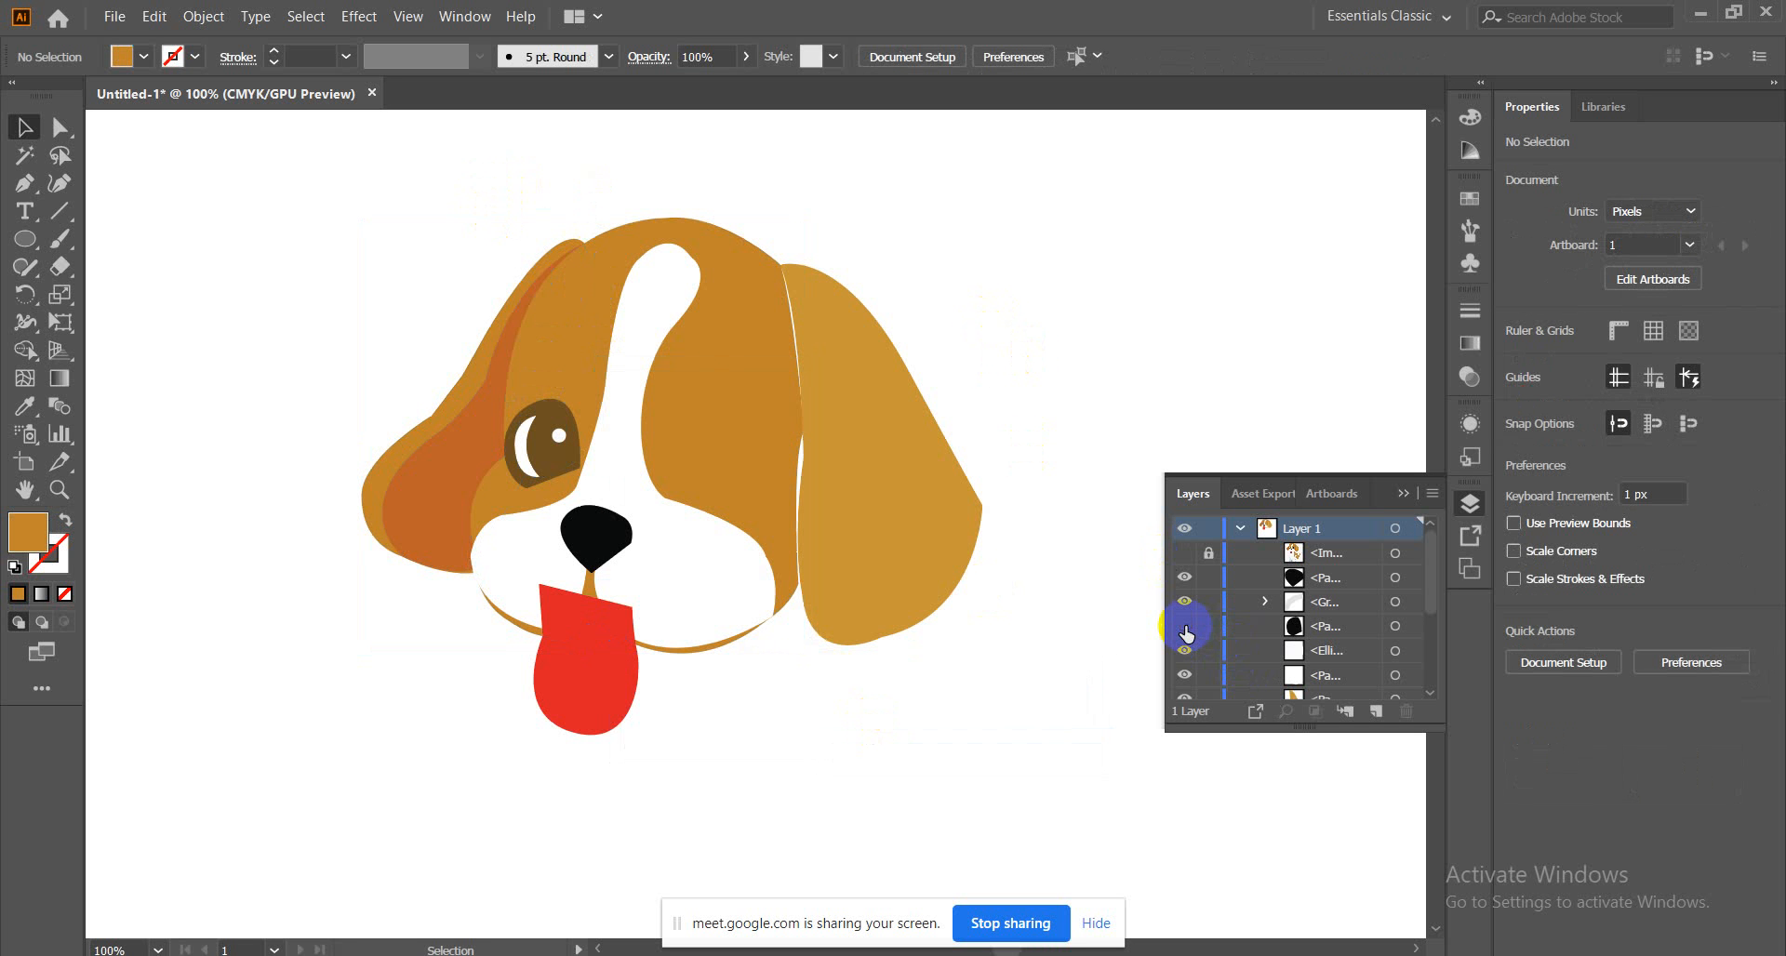
{"action": "left_click", "coordinate": [1184, 627]}
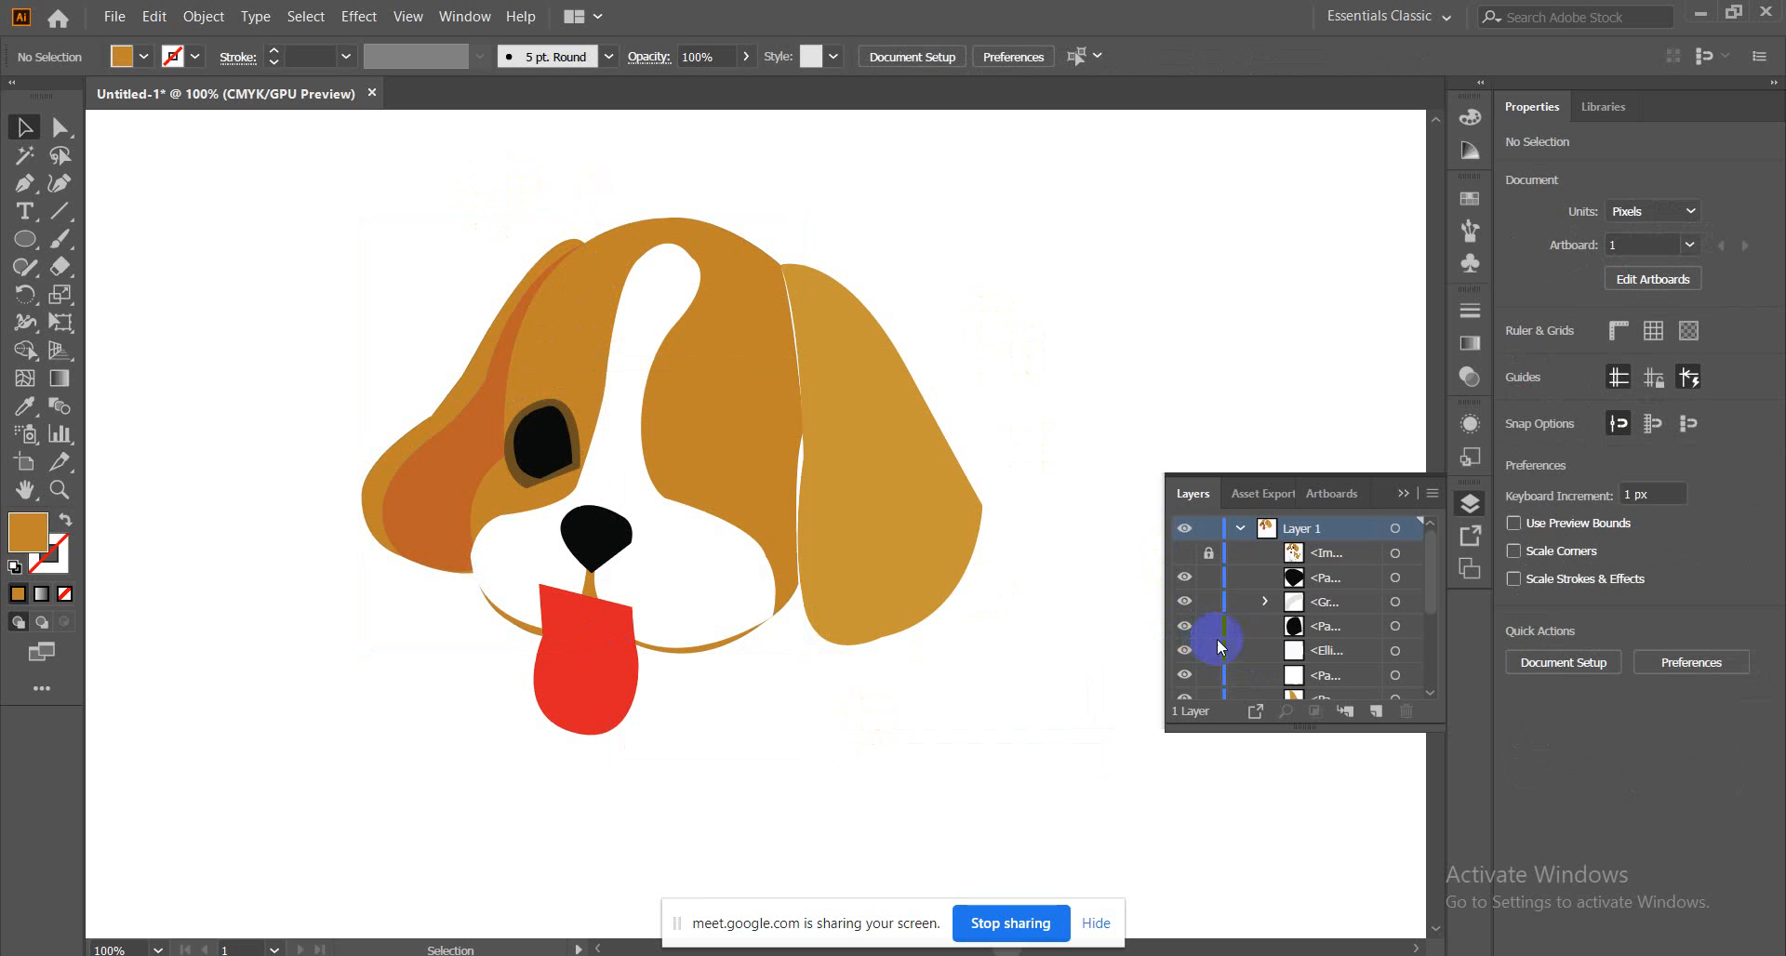
{"action": "left_click", "coordinate": [1321, 656]}
{"action": "left_click_drag", "start_coordinate": [1323, 658], "coordinate": [1324, 623]}
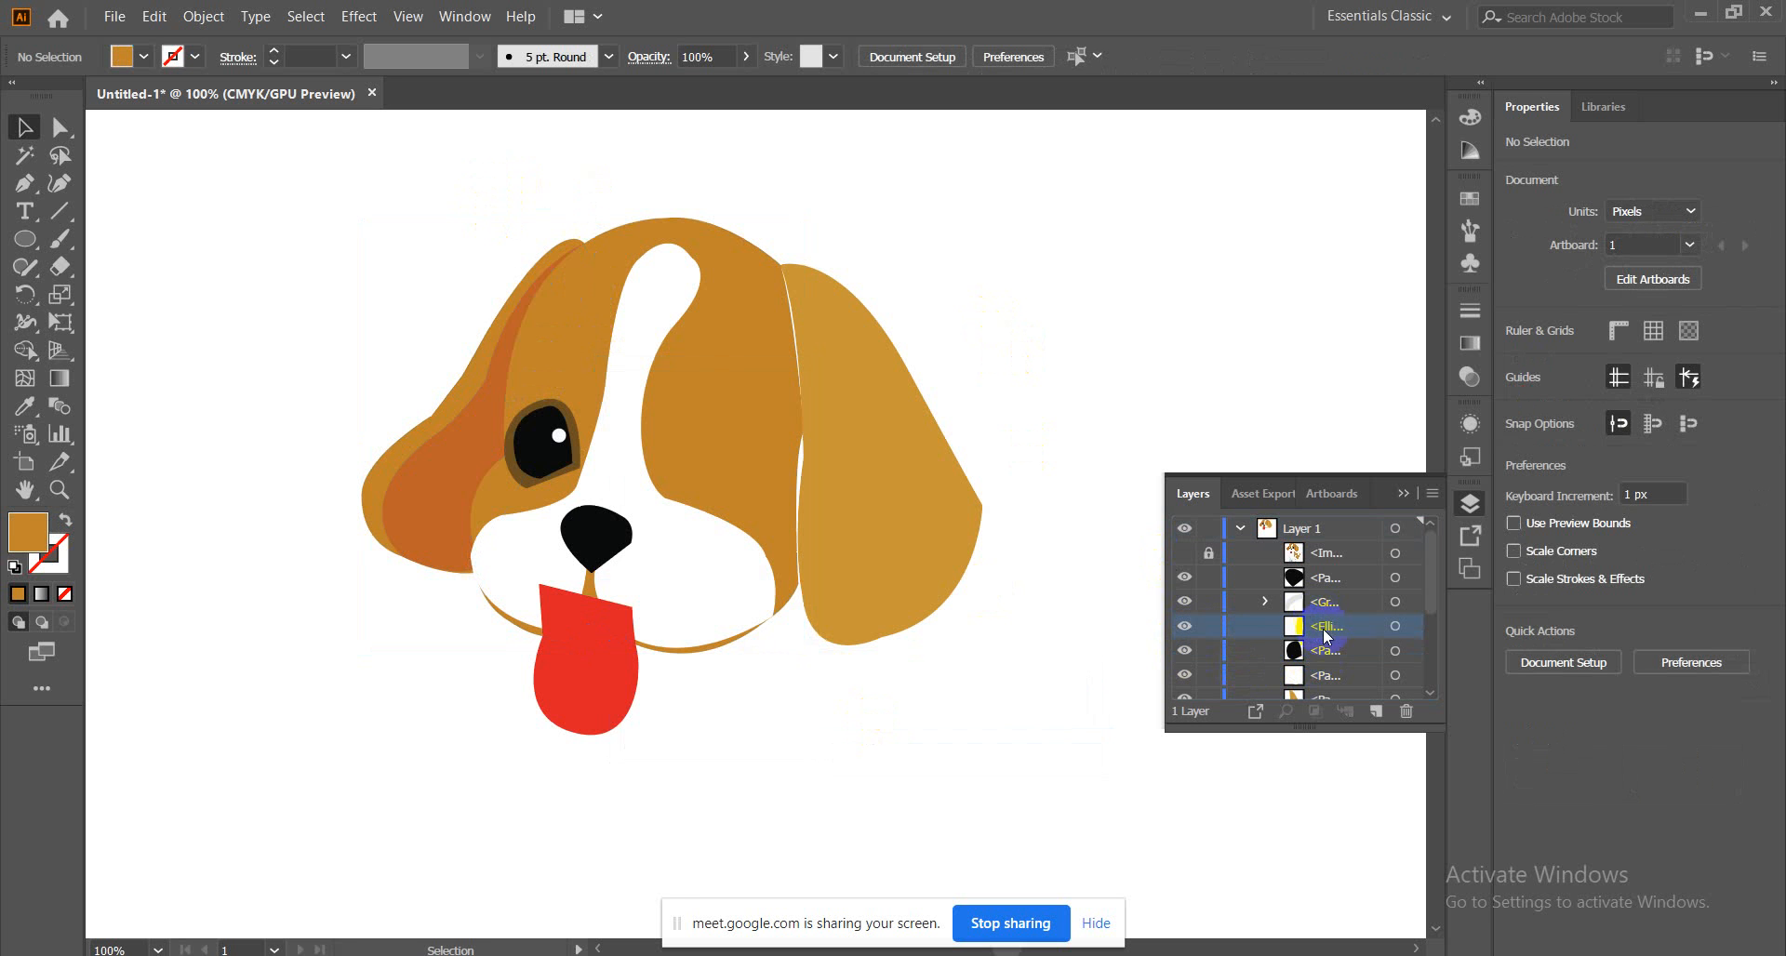
{"action": "left_click_drag", "start_coordinate": [1317, 681], "coordinate": [1322, 621]}
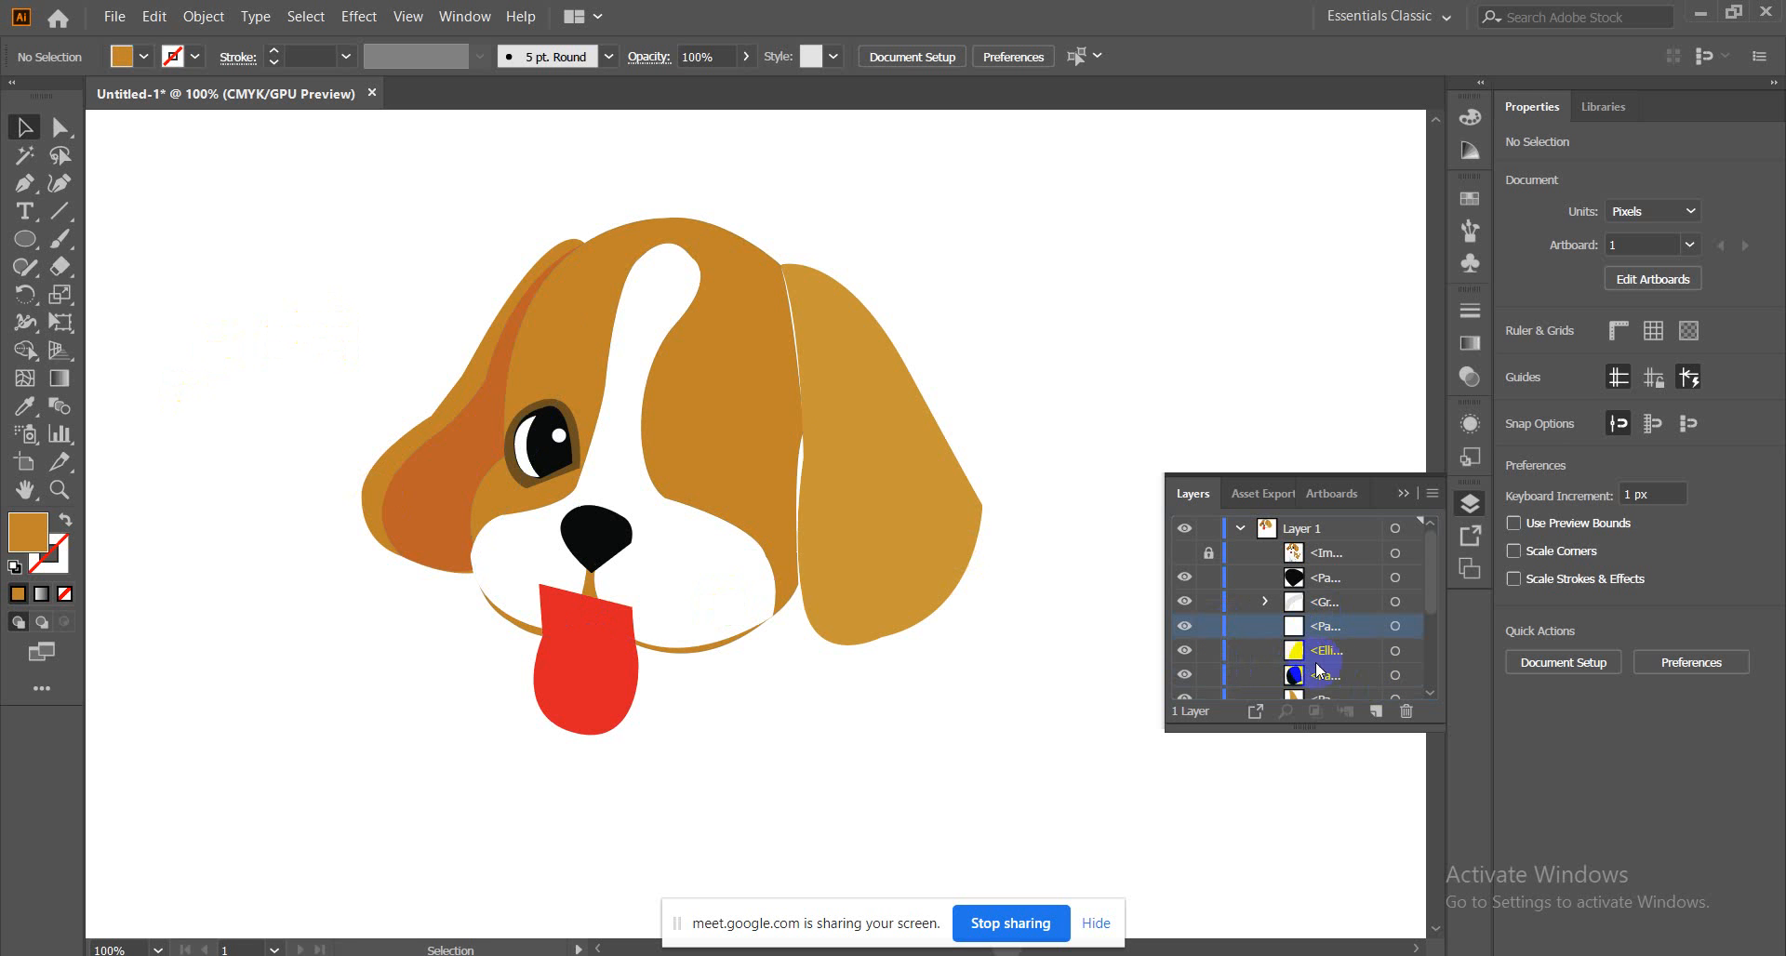
Group the left eye's white crescent, white highlight, black pupil and dark brown surround
{"action": "left_click", "coordinate": [526, 468]}
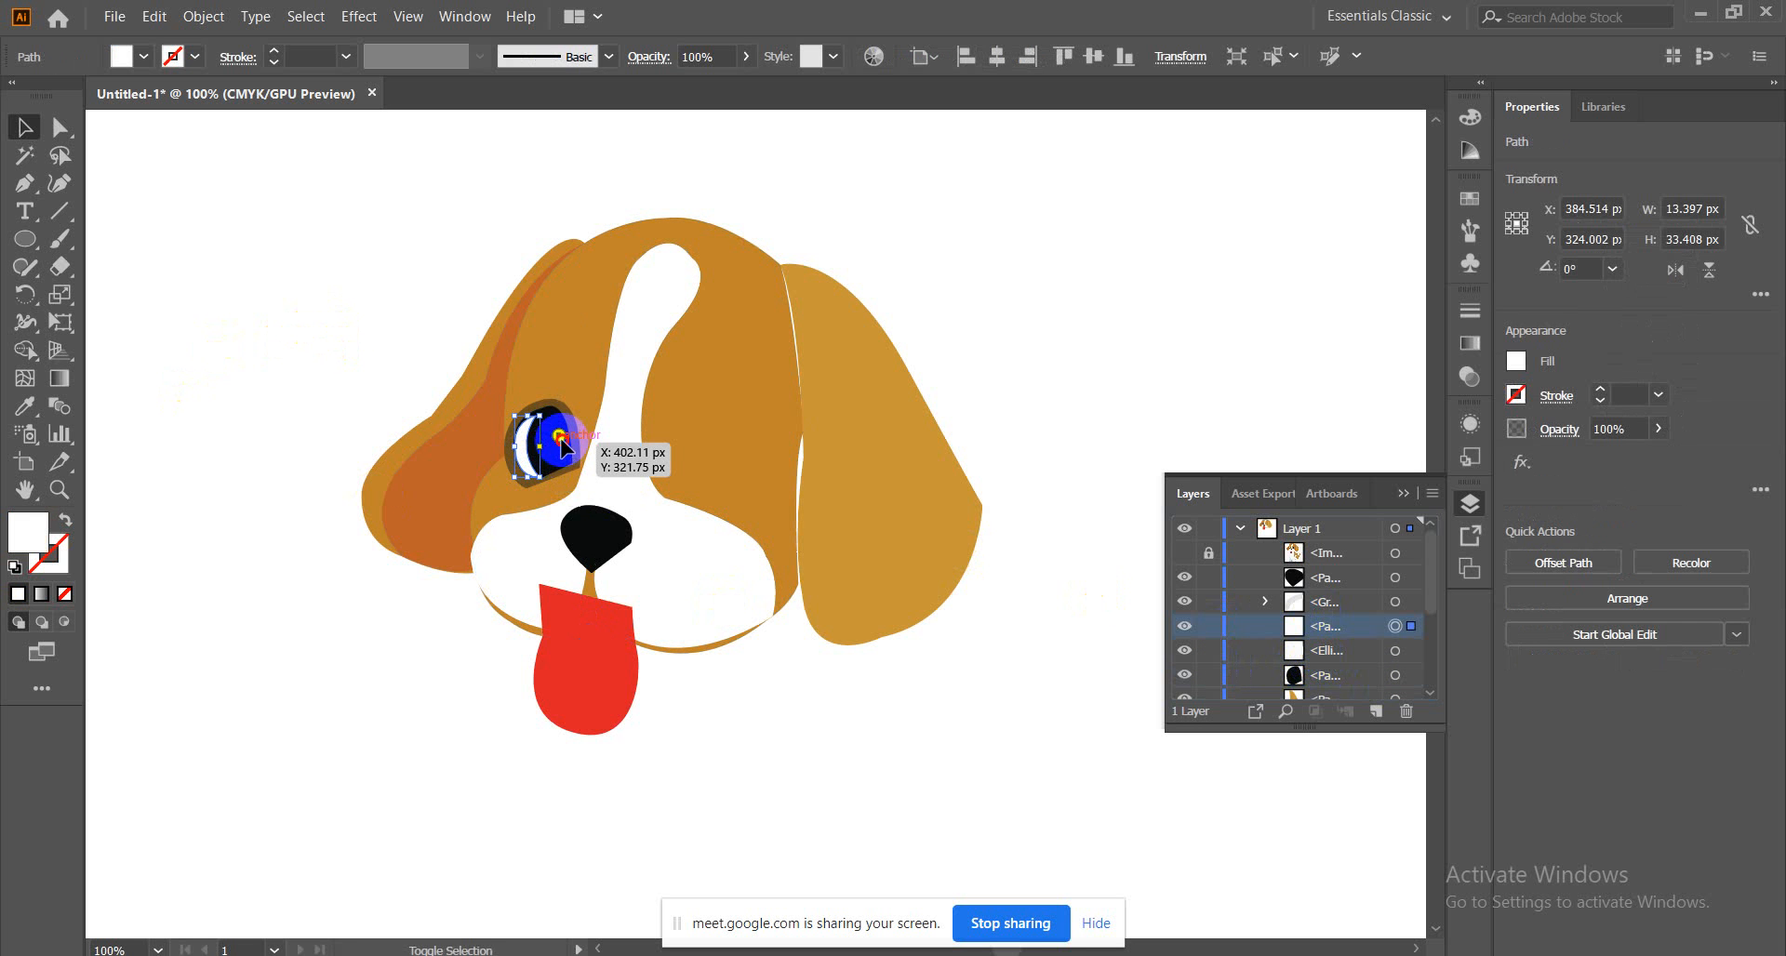
{"action": "left_click", "coordinate": [561, 444], "text": "shift"}
{"action": "left_click", "coordinate": [528, 488], "text": "shift"}
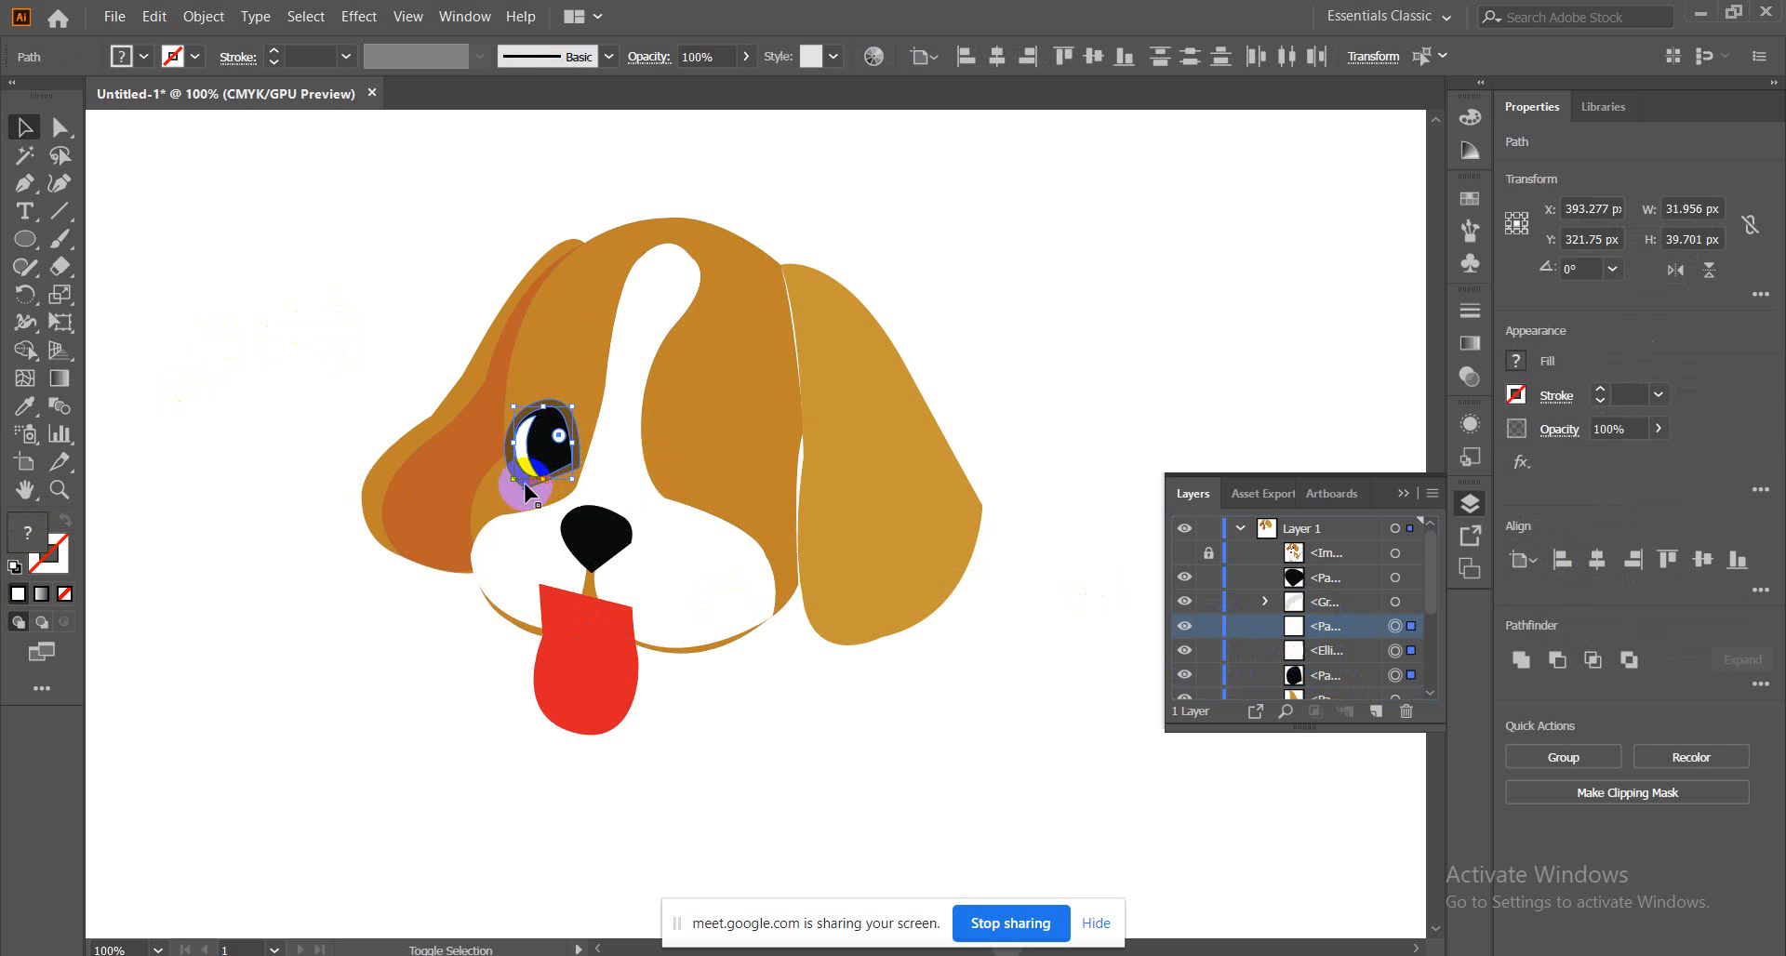
{"action": "key", "text": "ctrl+g"}
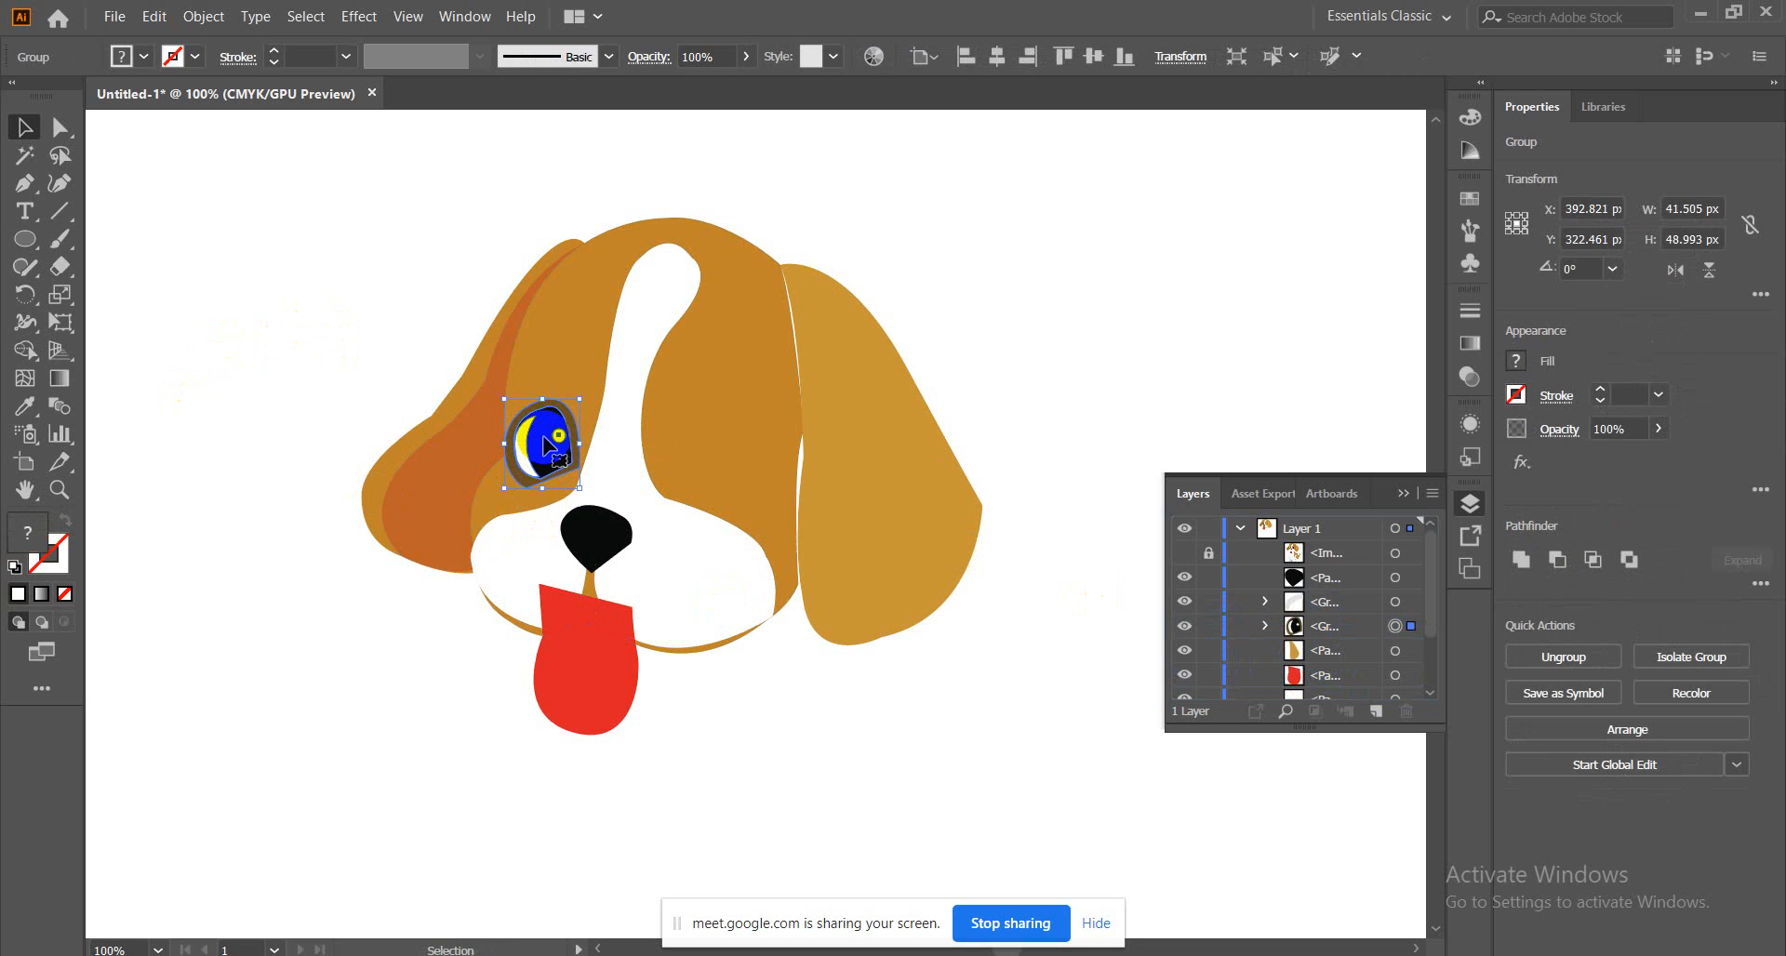
Duplicate the left eye group to the other side of the white blaze, reflect the copy across the vertical axis, and deselect it
{"action": "left_click_drag", "start_coordinate": [547, 444], "coordinate": [702, 443]}
{"action": "right_click", "coordinate": [704, 443]}
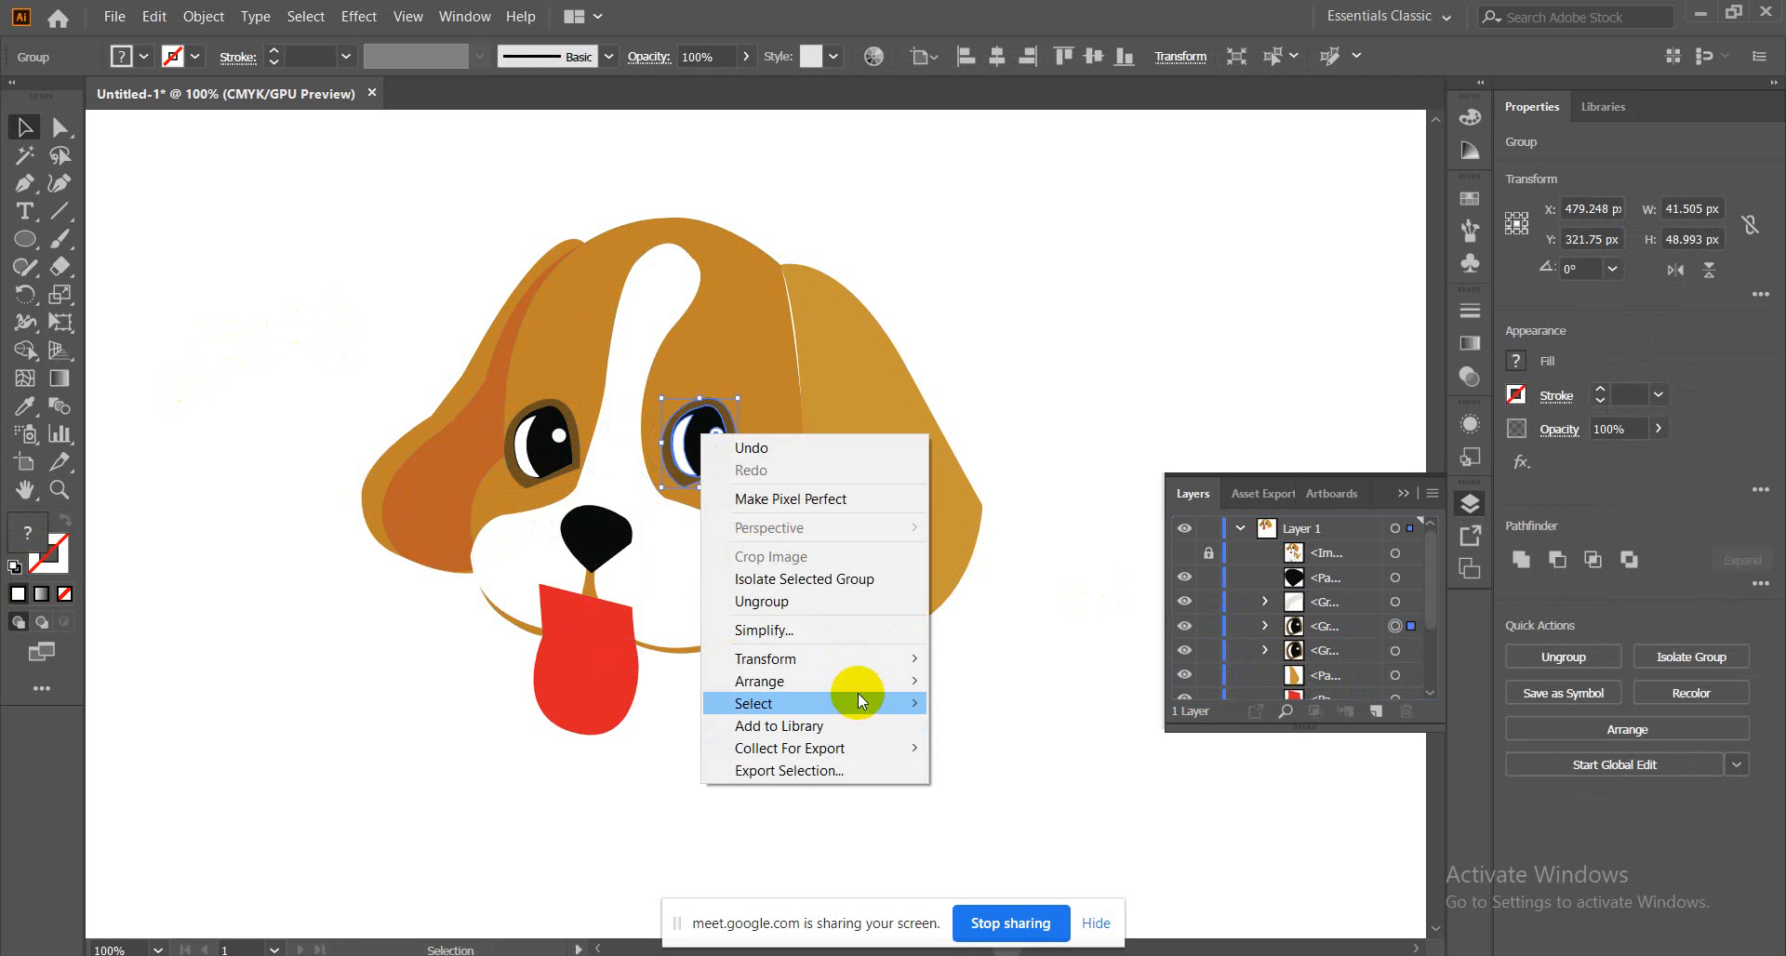
{"action": "mouse_move", "coordinate": [865, 658]}
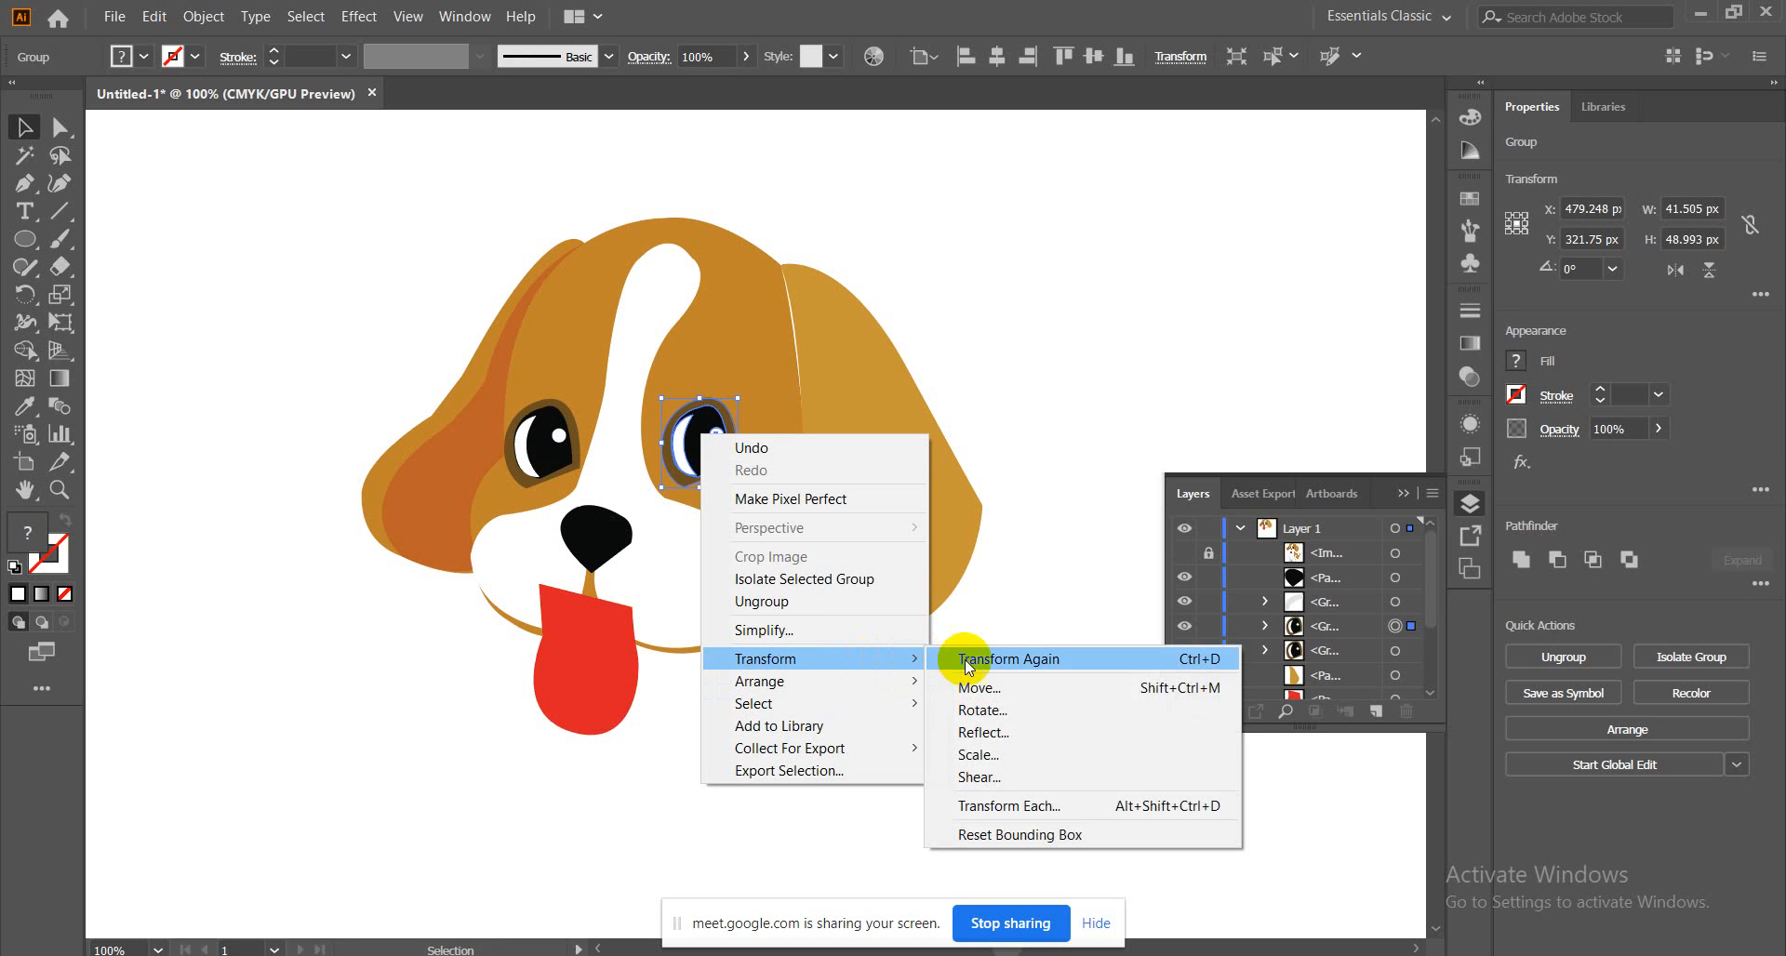
{"action": "left_click", "coordinate": [1003, 737]}
{"action": "left_click", "coordinate": [1300, 634]}
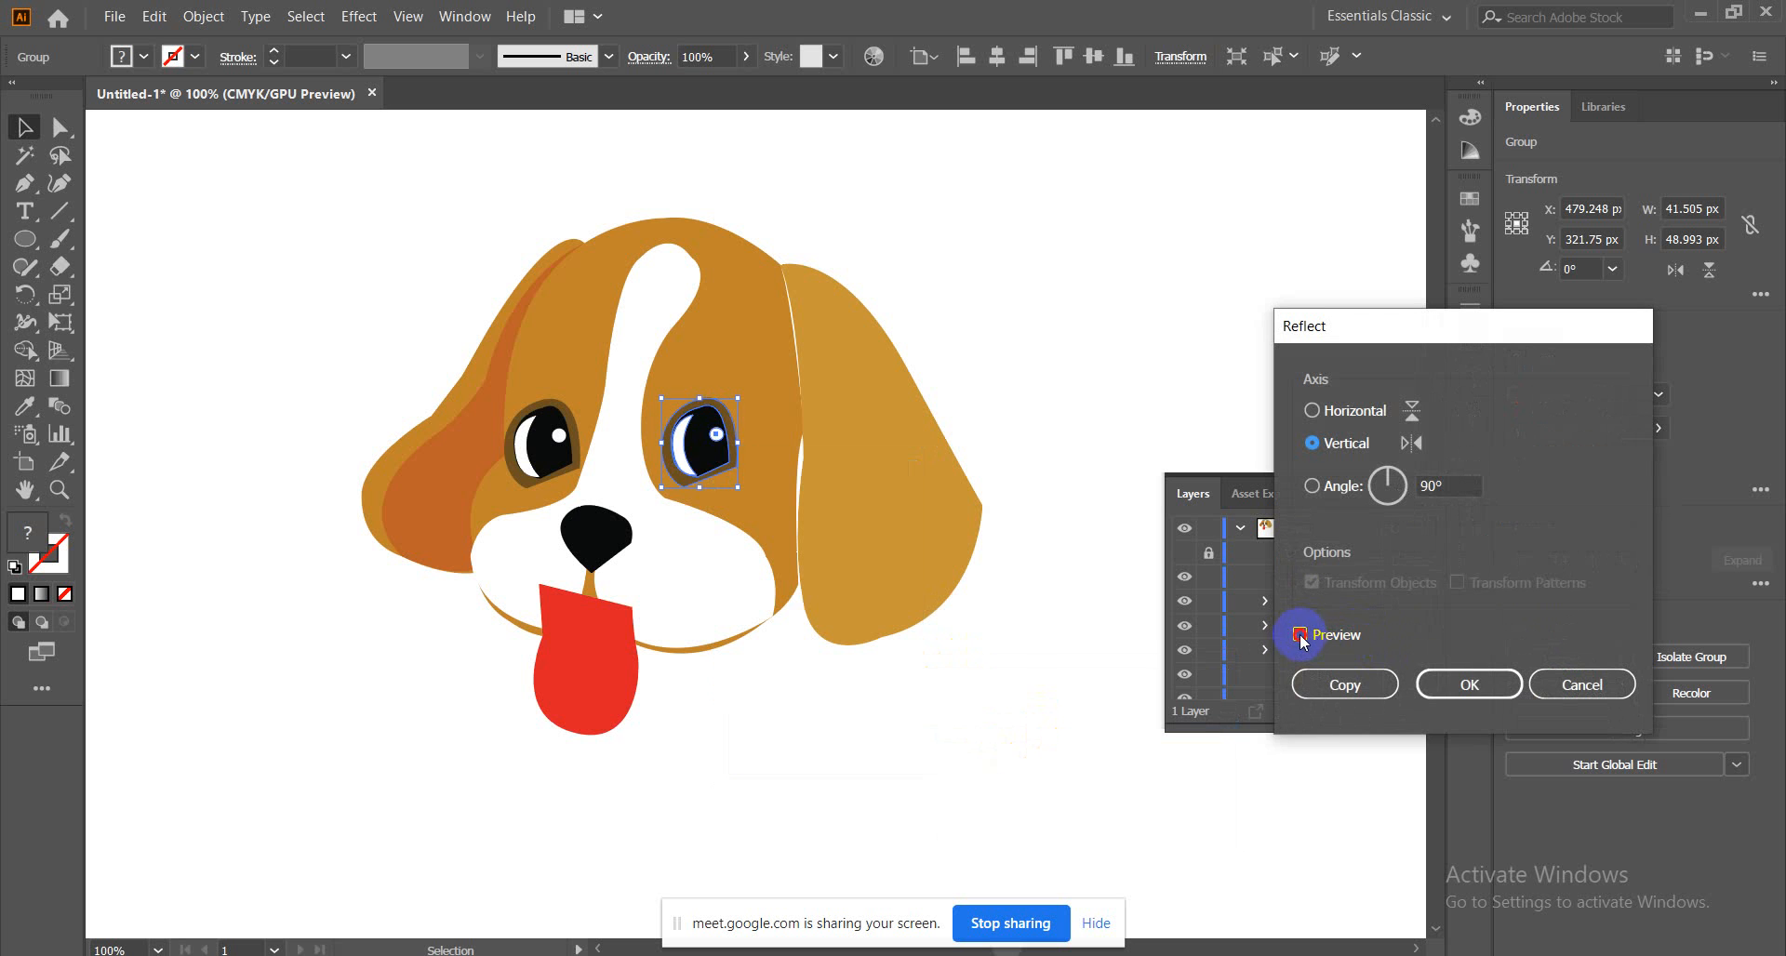
{"action": "left_click", "coordinate": [1466, 686]}
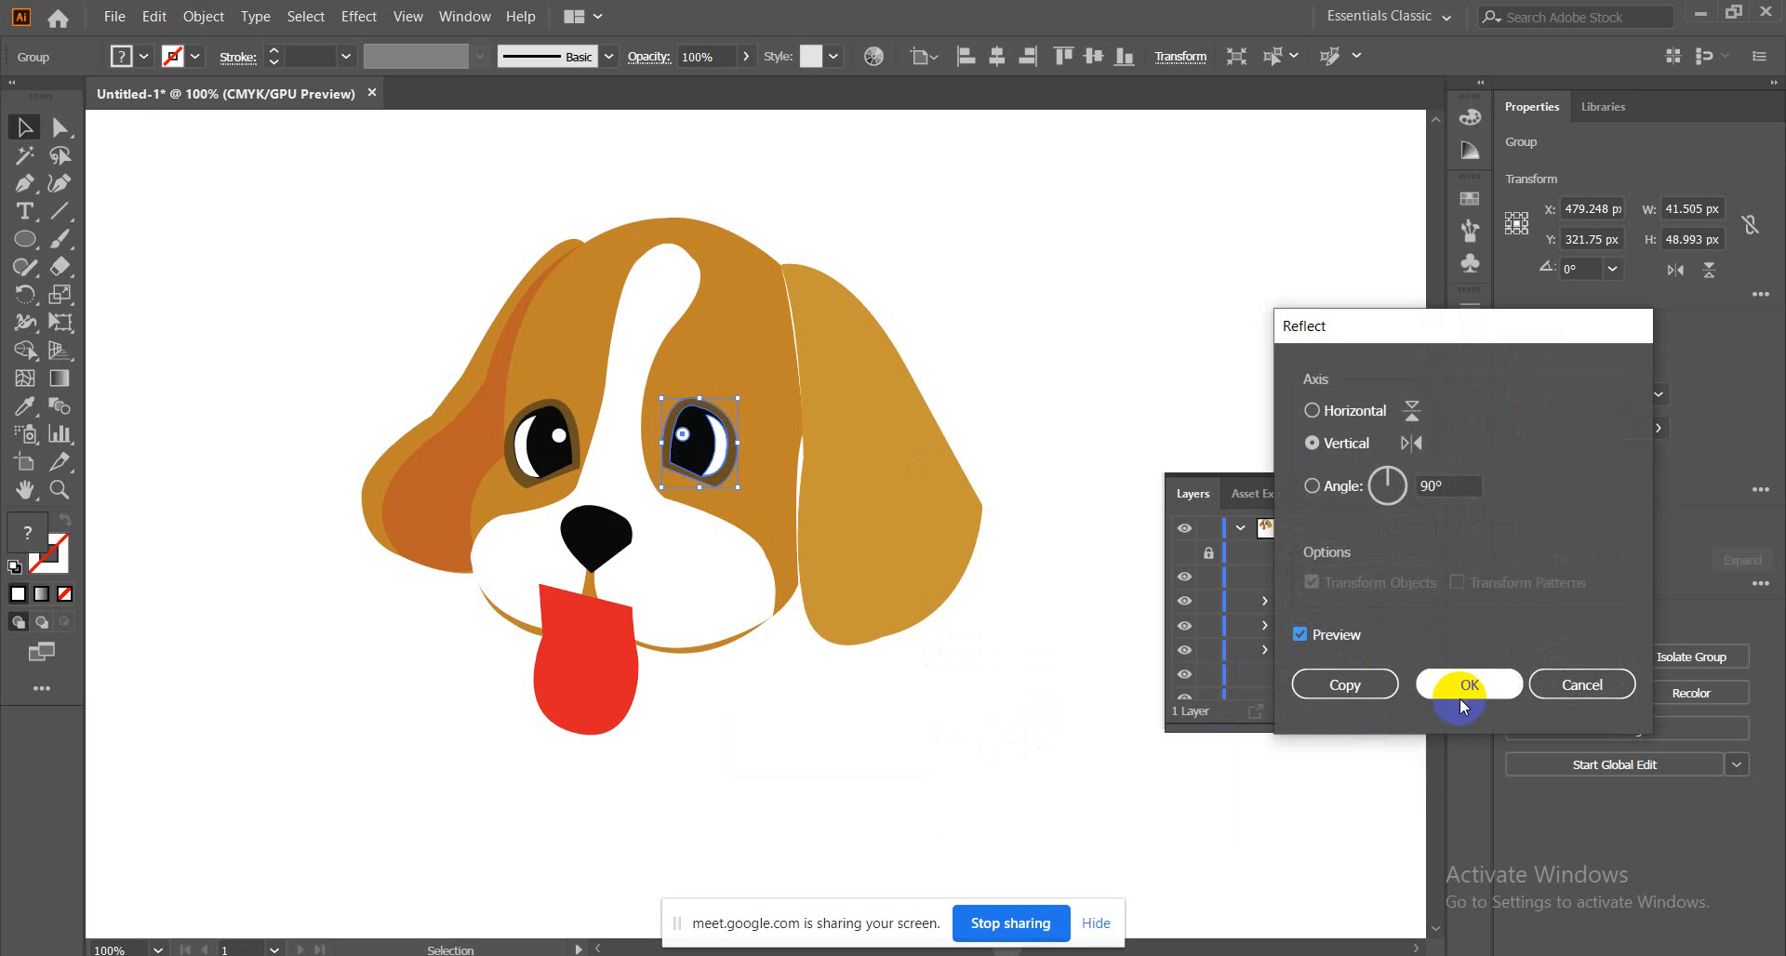
{"action": "left_click", "coordinate": [1043, 354]}
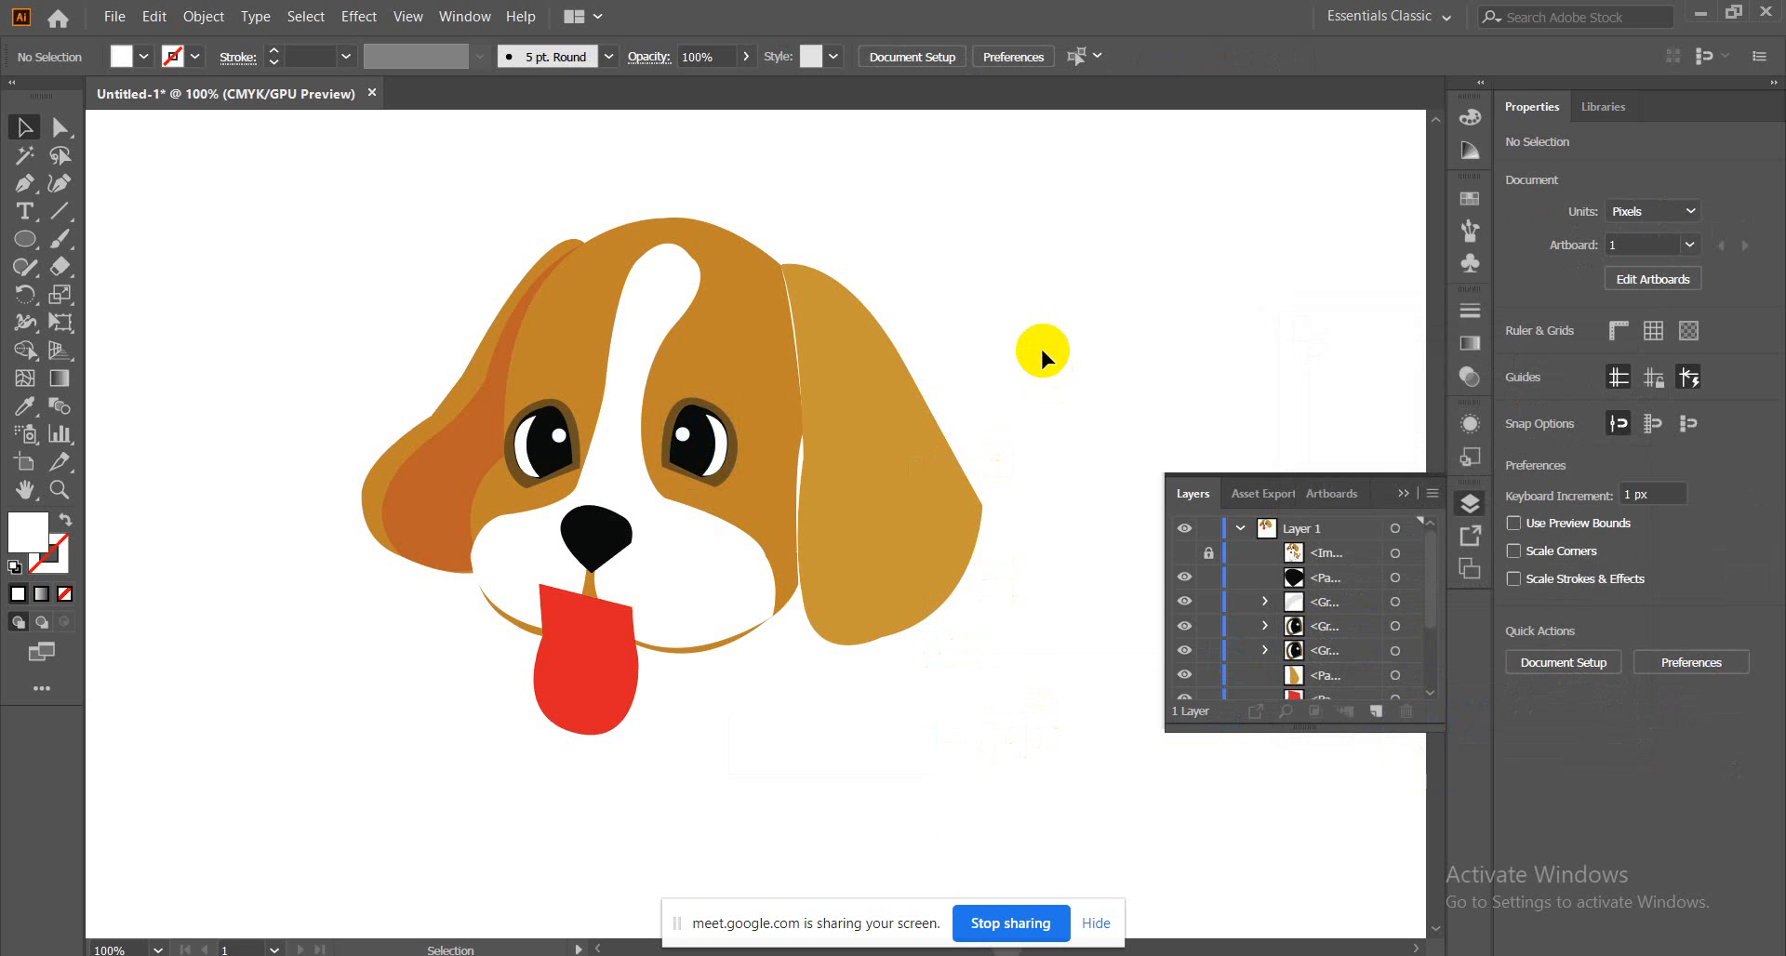
Send the red tongue shape to the back and deselect it
{"action": "left_click", "coordinate": [596, 699]}
{"action": "right_click", "coordinate": [596, 699]}
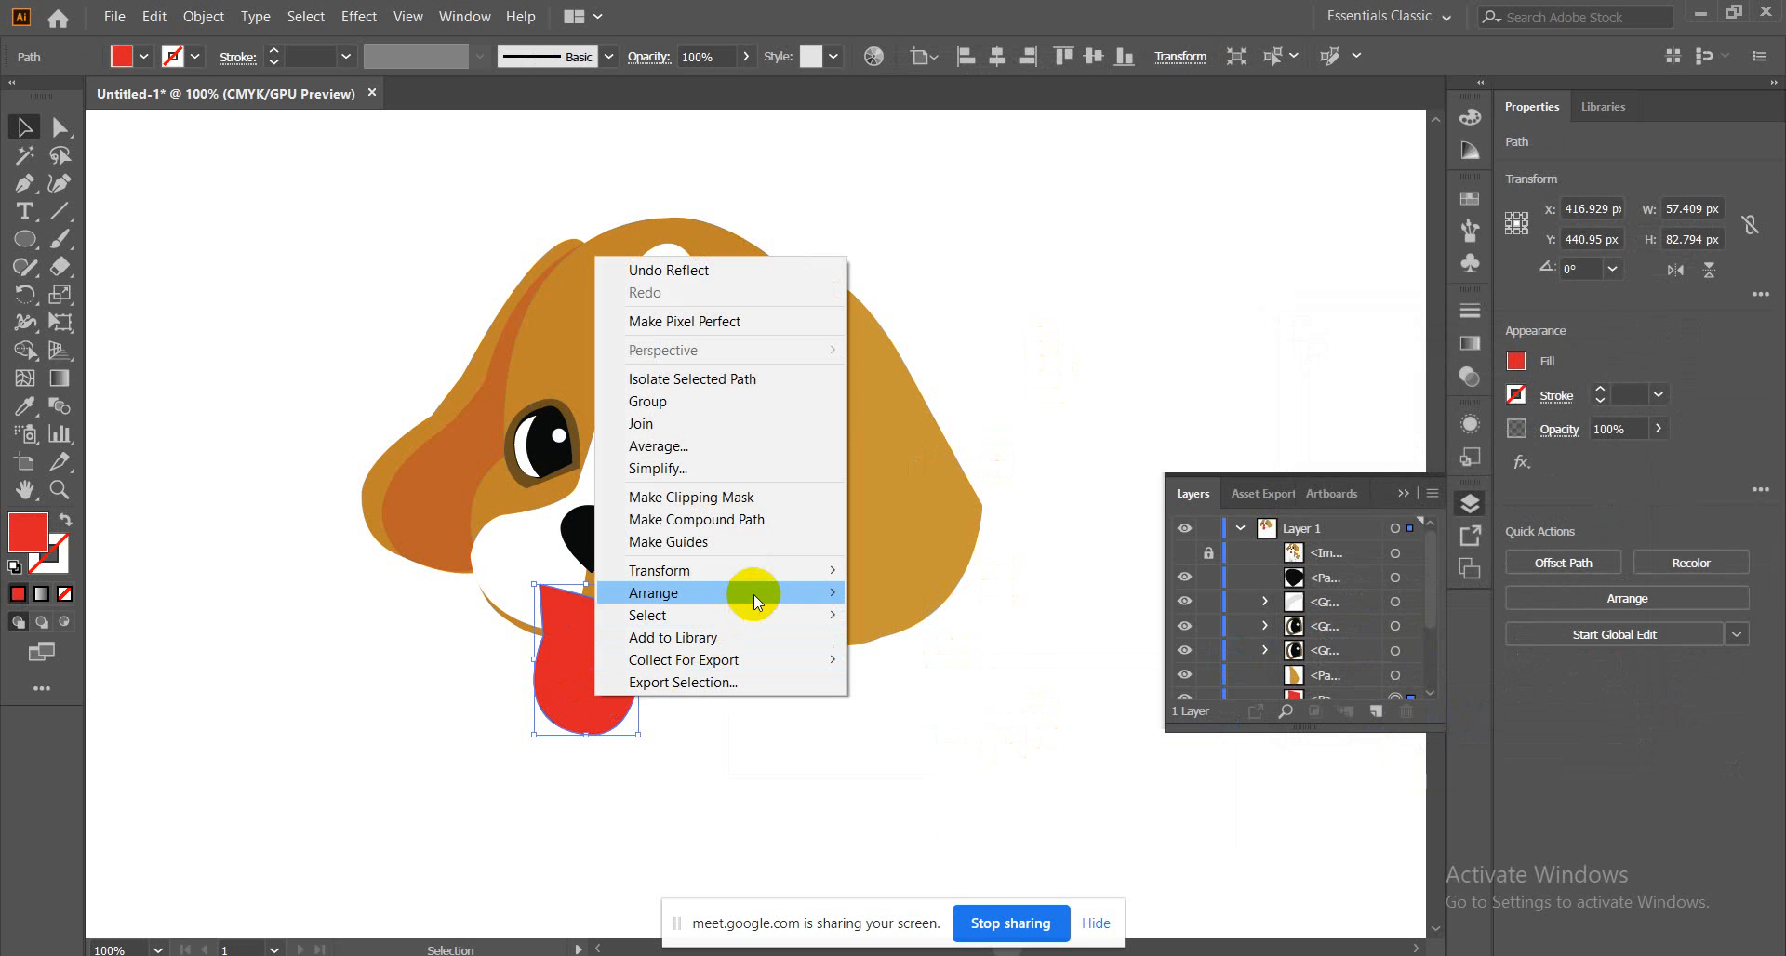
{"action": "mouse_move", "coordinate": [753, 593]}
{"action": "left_click", "coordinate": [914, 661]}
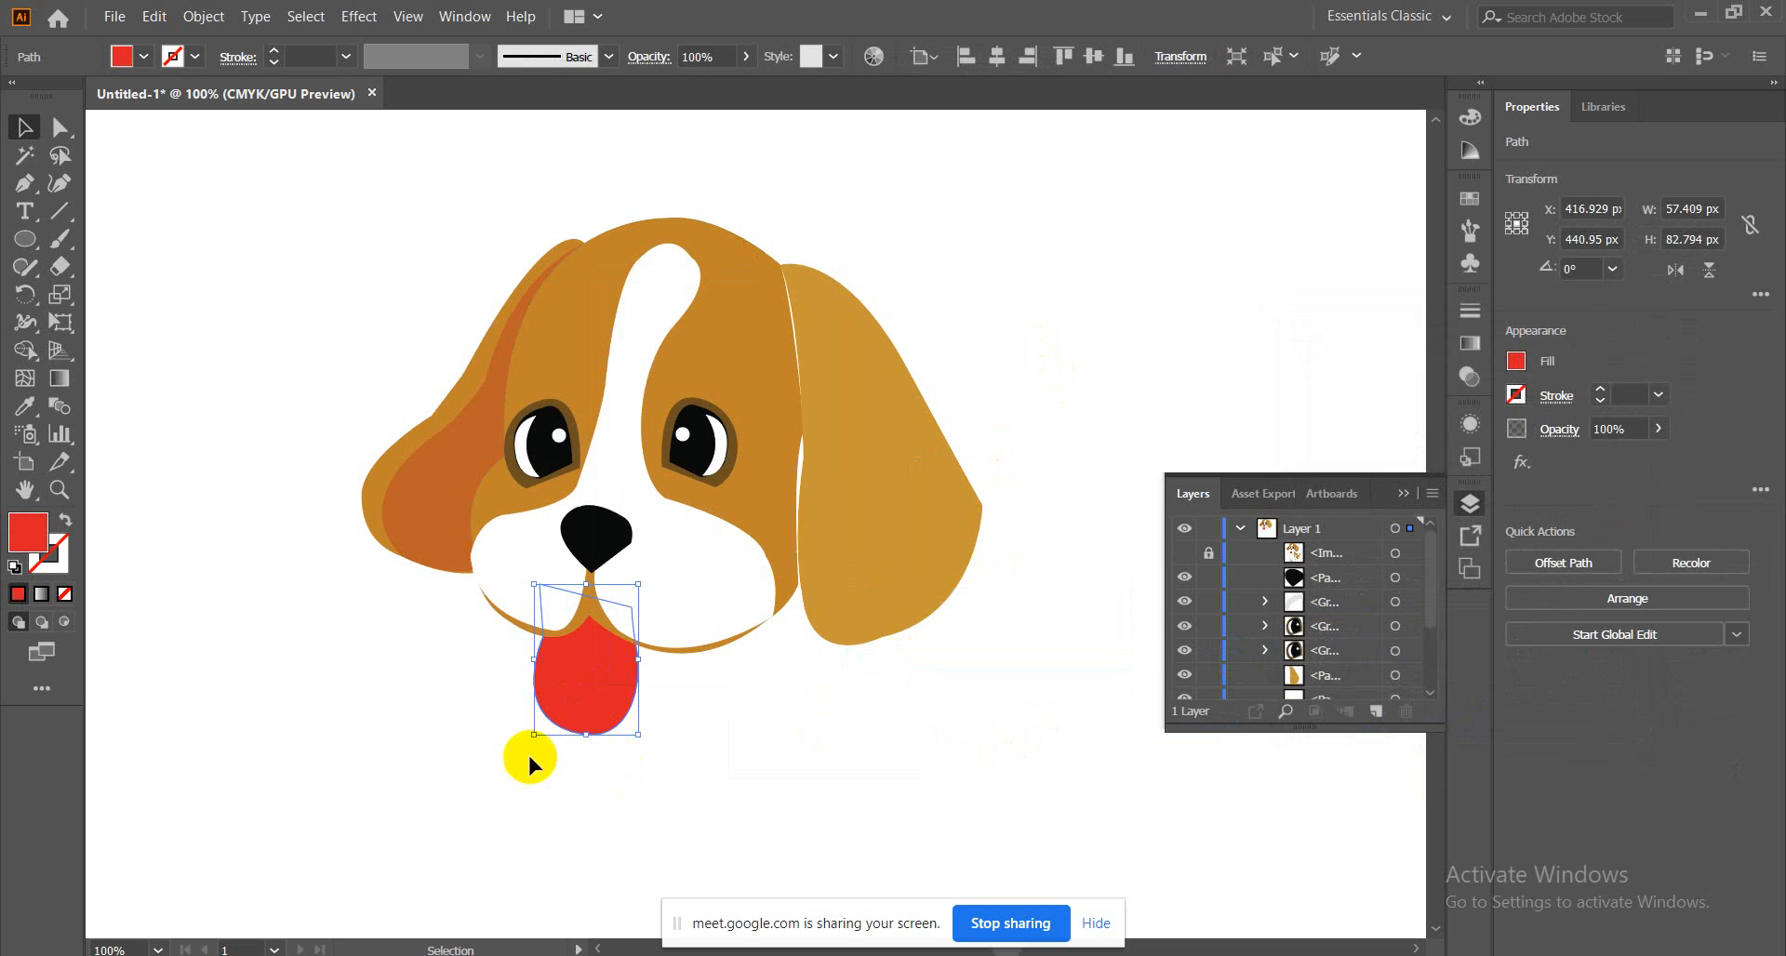
{"action": "left_click", "coordinate": [260, 359]}
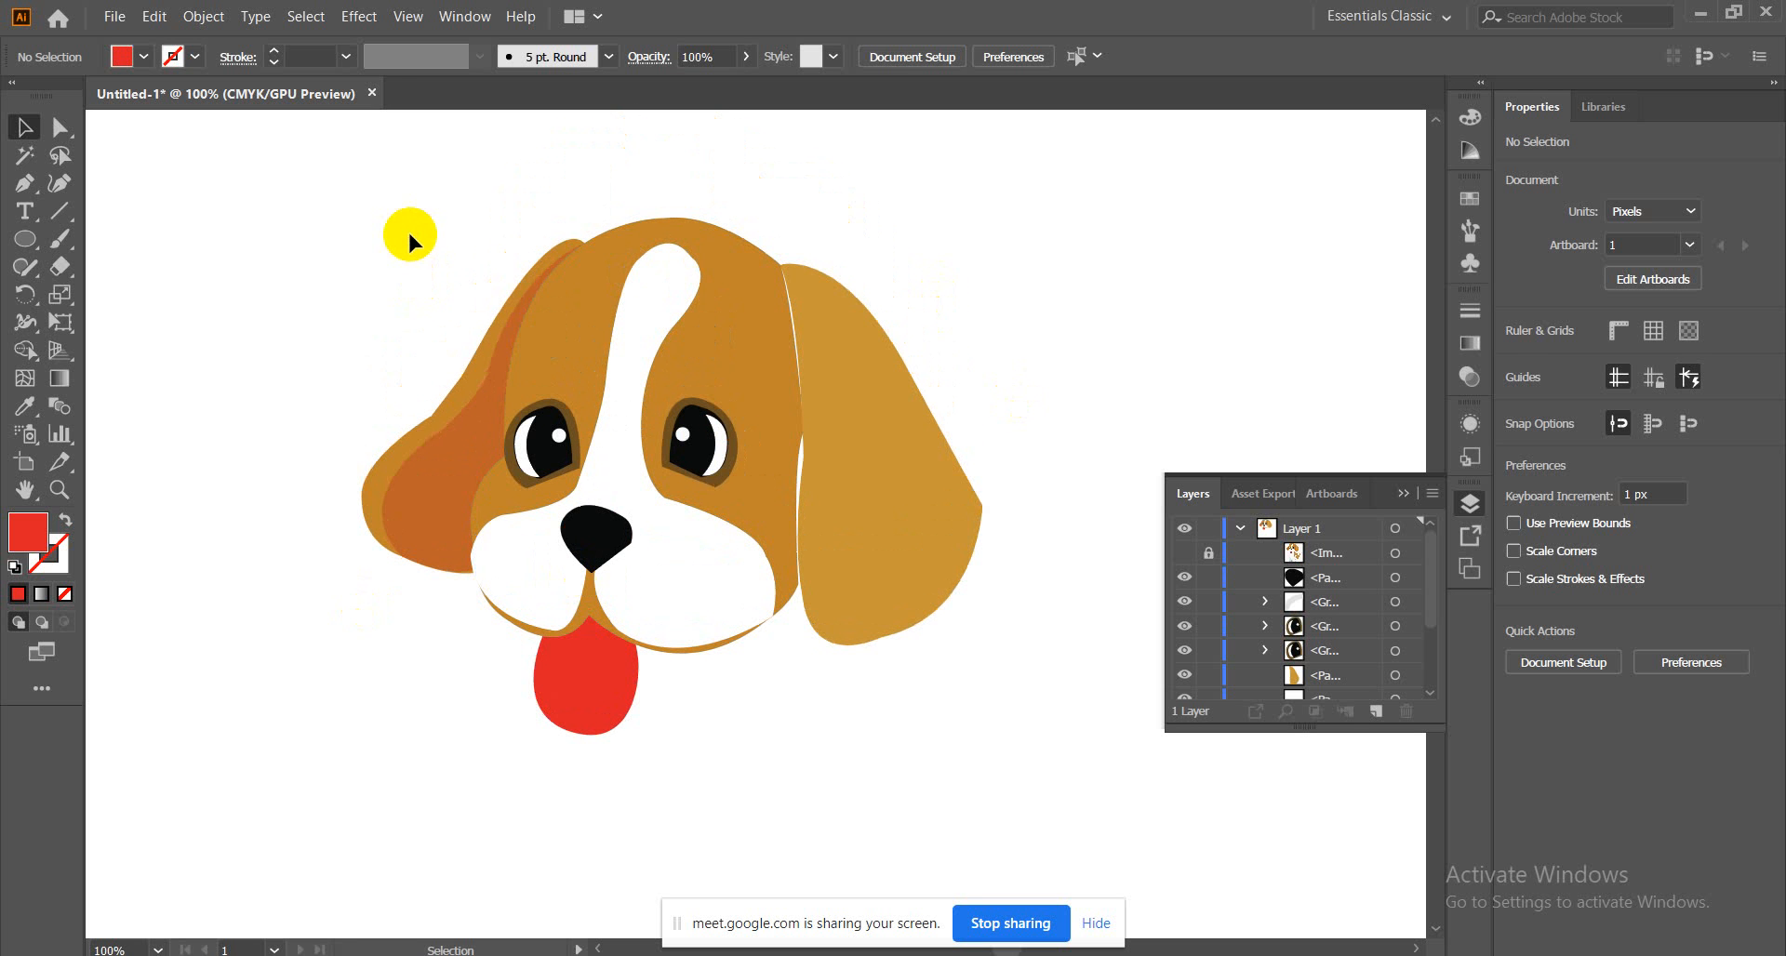
Examine the assembled puppy head up close and in relation to the whole artboard
{"action": "left_click_drag", "start_coordinate": [409, 234], "coordinate": [863, 500]}
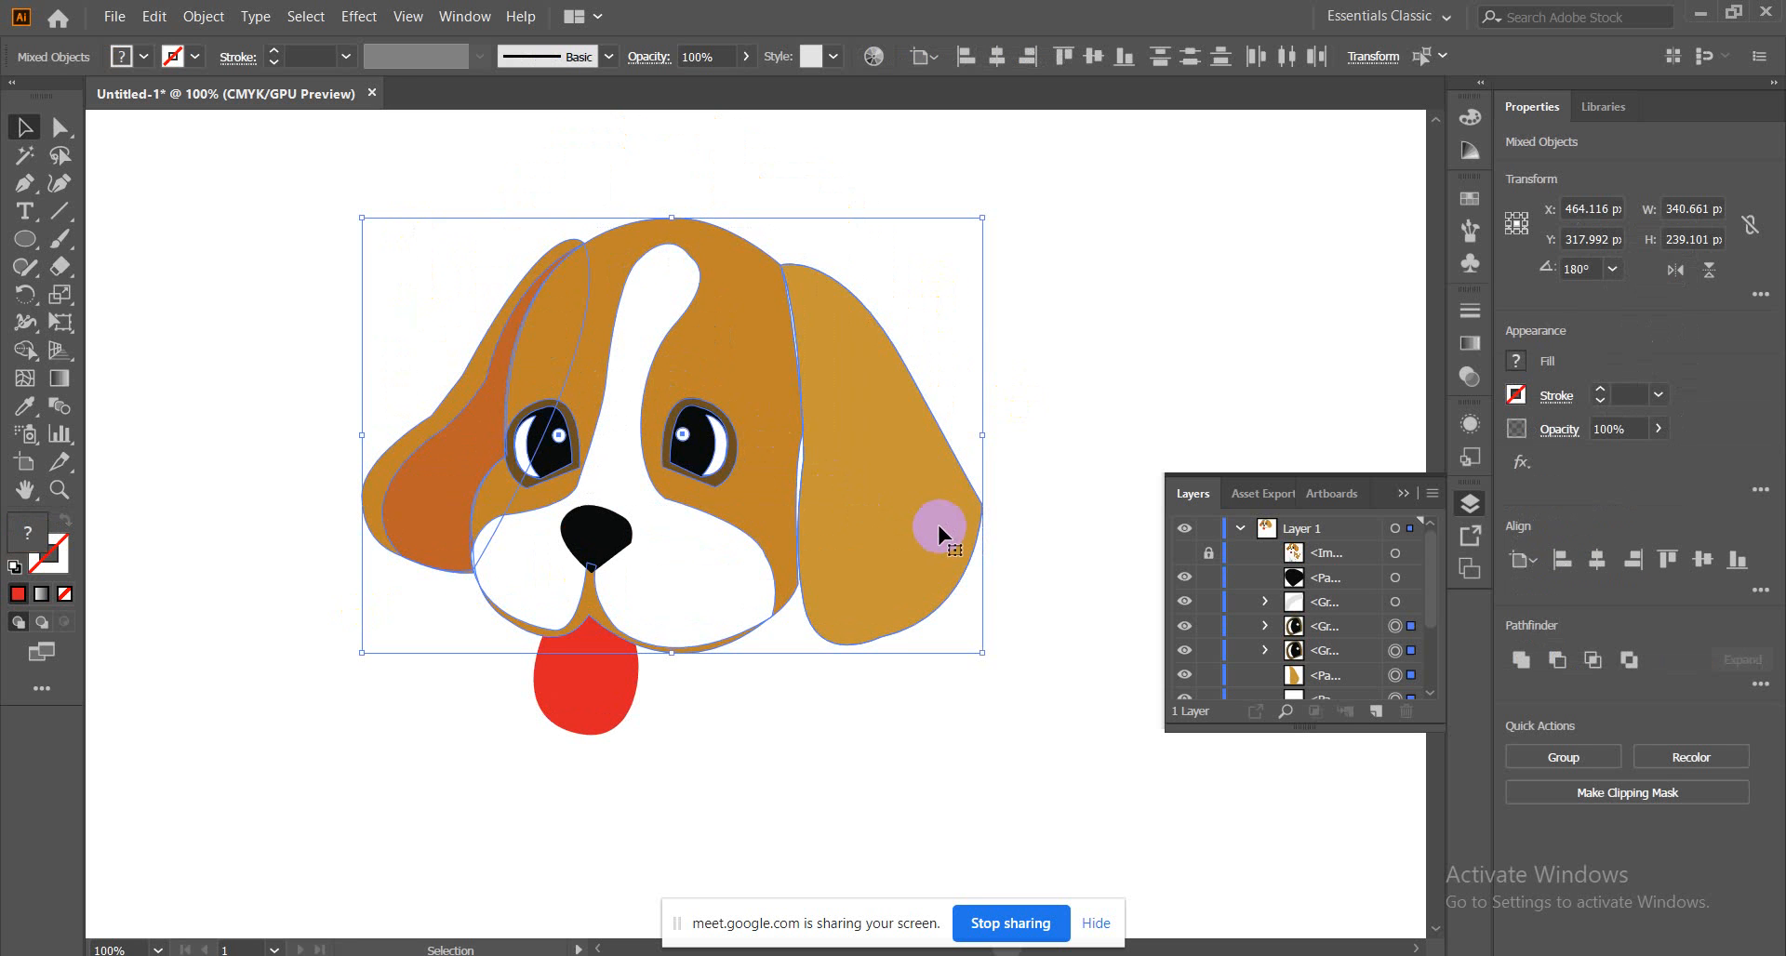
{"action": "scroll", "coordinate": [935, 521], "scroll_direction": "down", "scroll_amount": 4}
{"action": "left_click", "coordinate": [1036, 522]}
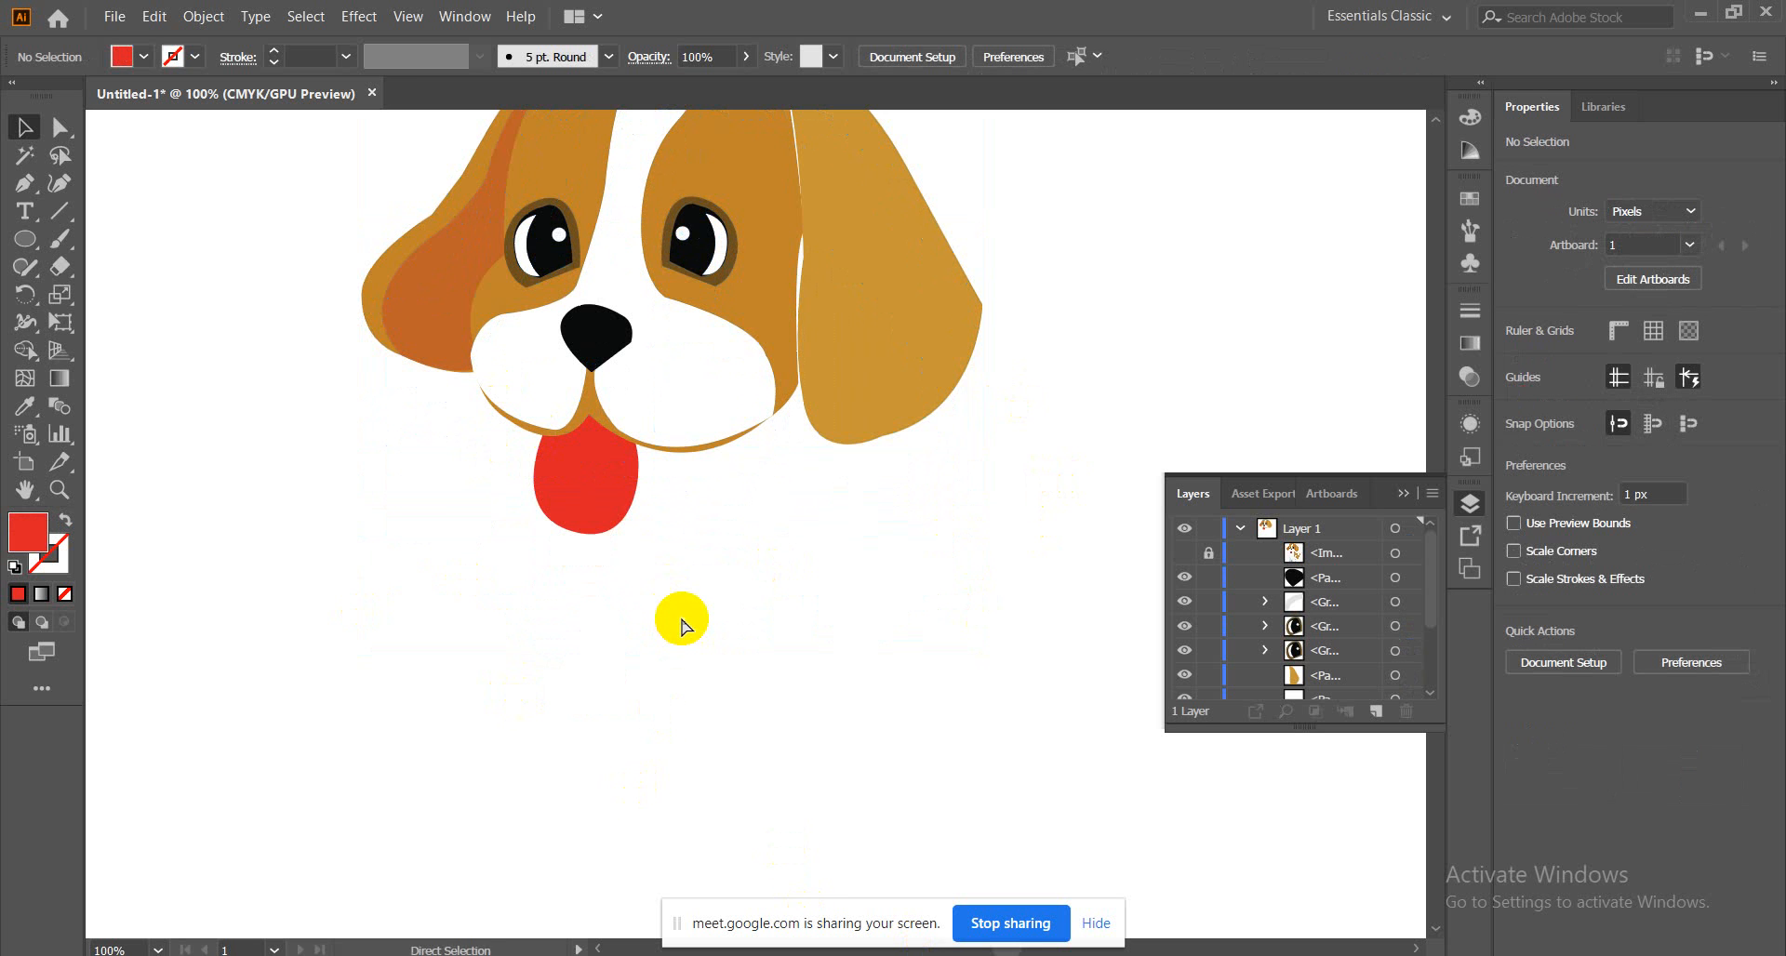
{"action": "key", "text": "ctrl+minus"}
{"action": "key", "text": "ctrl+minus"}
{"action": "key", "text": "ctrl+minus"}
{"action": "left_click", "coordinate": [749, 426]}
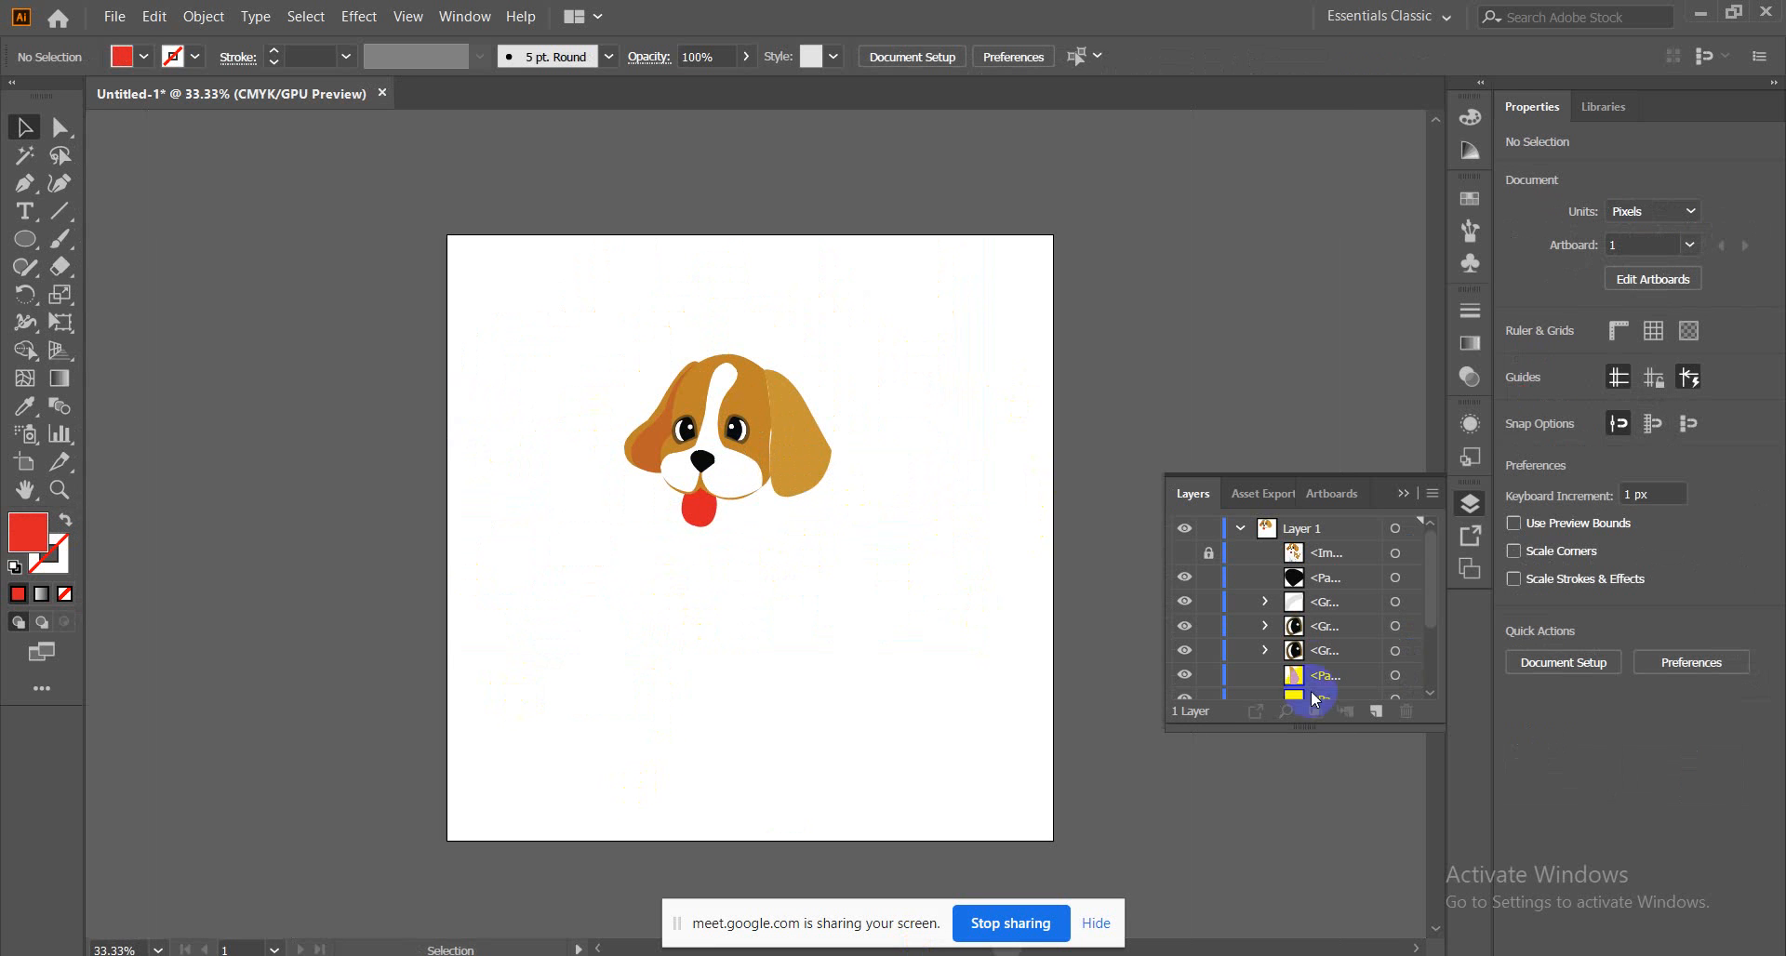
Compare the vector head with the reference by repeatedly showing and hiding the reference image, leaving it hidden
{"action": "left_click", "coordinate": [1184, 554]}
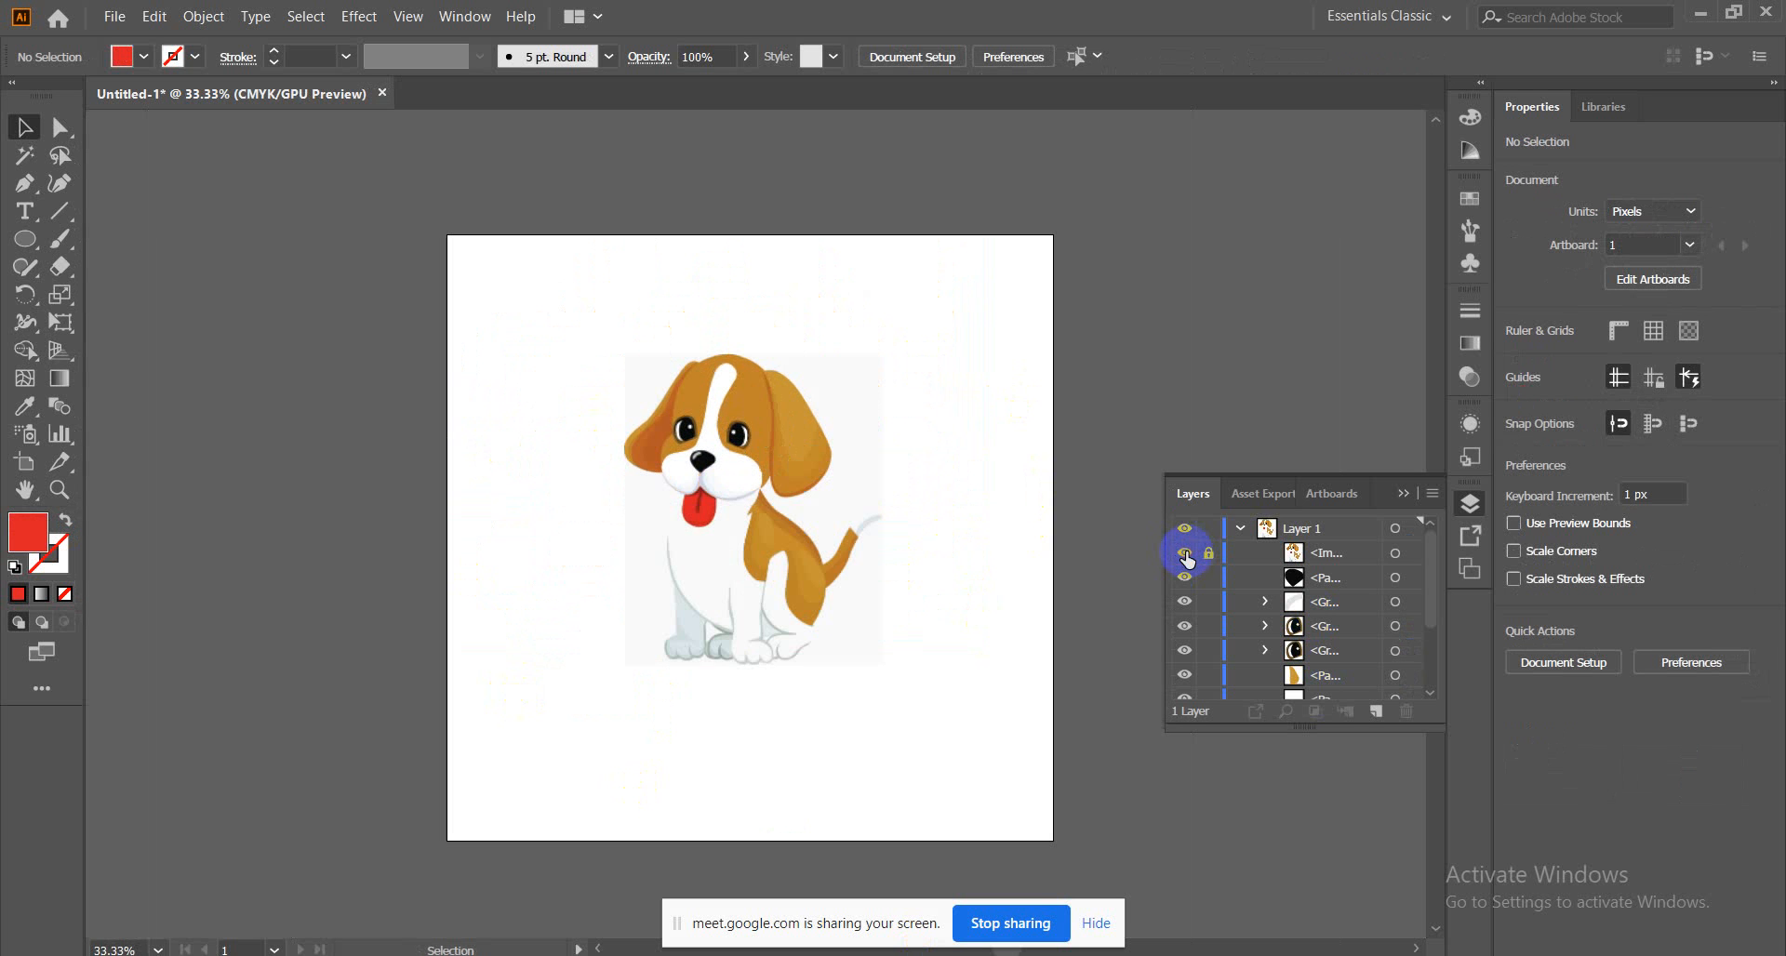
{"action": "left_click", "coordinate": [1184, 553]}
{"action": "left_click", "coordinate": [1185, 553]}
{"action": "left_click", "coordinate": [1184, 554]}
{"action": "left_click", "coordinate": [1185, 553]}
{"action": "left_click", "coordinate": [1185, 553]}
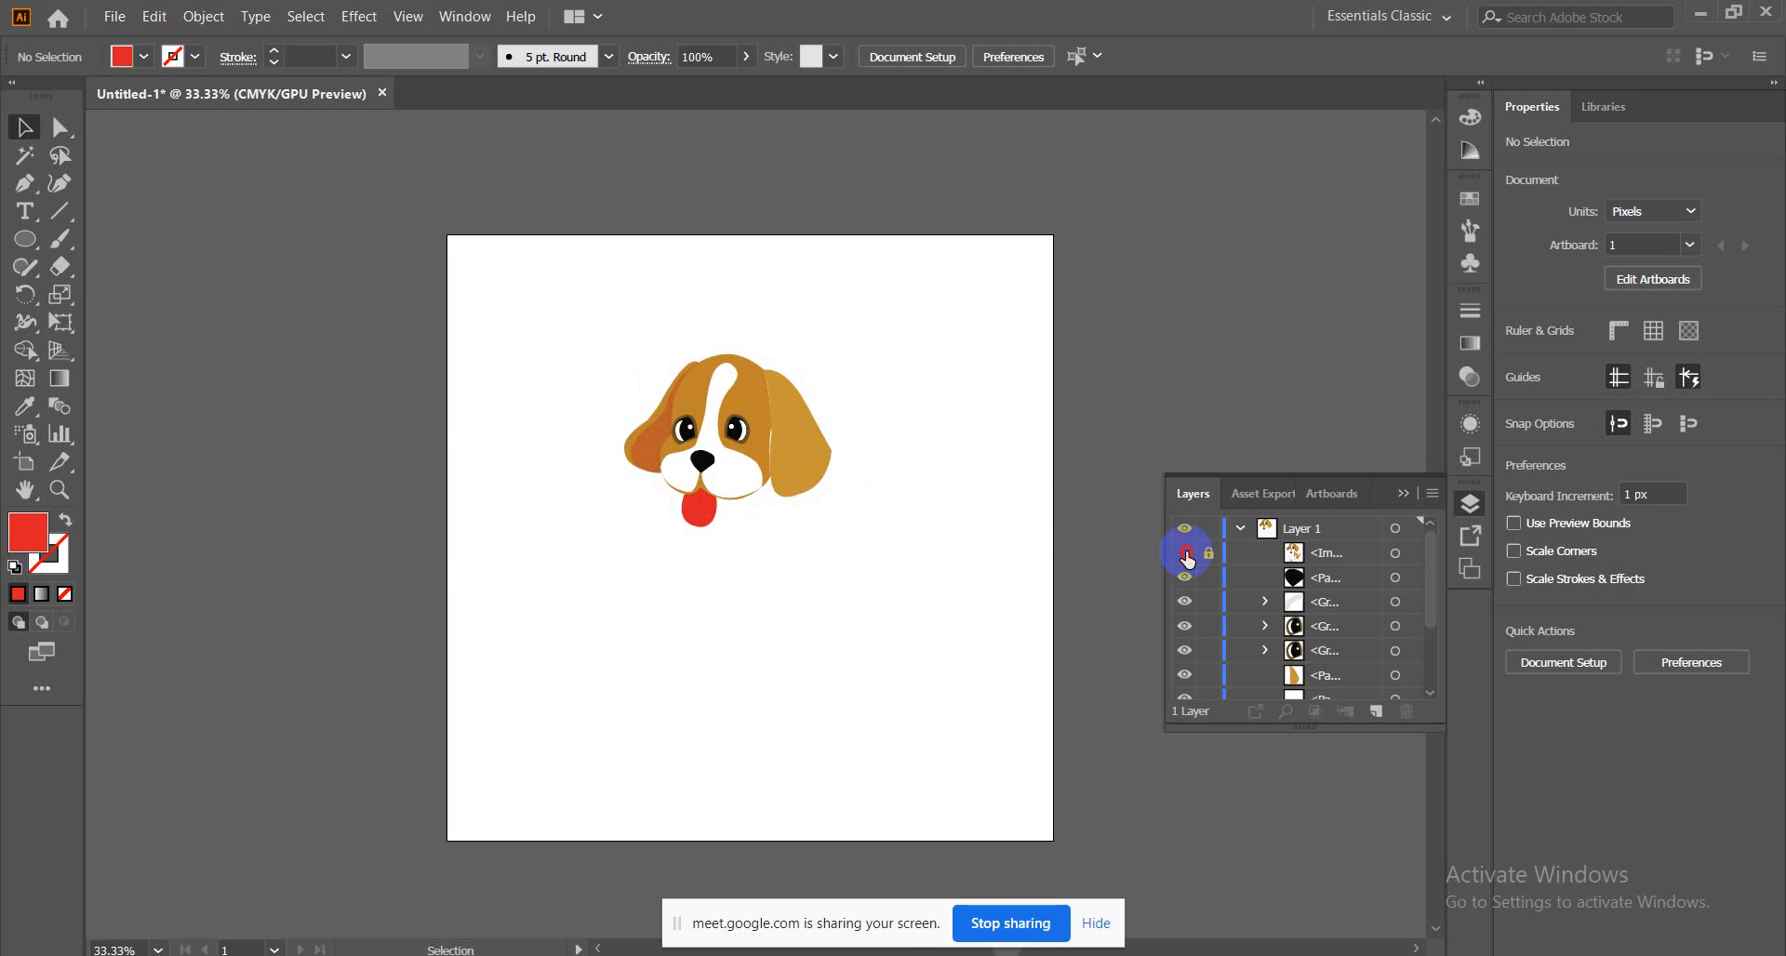
{"action": "left_click", "coordinate": [1185, 554]}
{"action": "left_click", "coordinate": [1185, 553]}
{"action": "left_click", "coordinate": [1185, 553]}
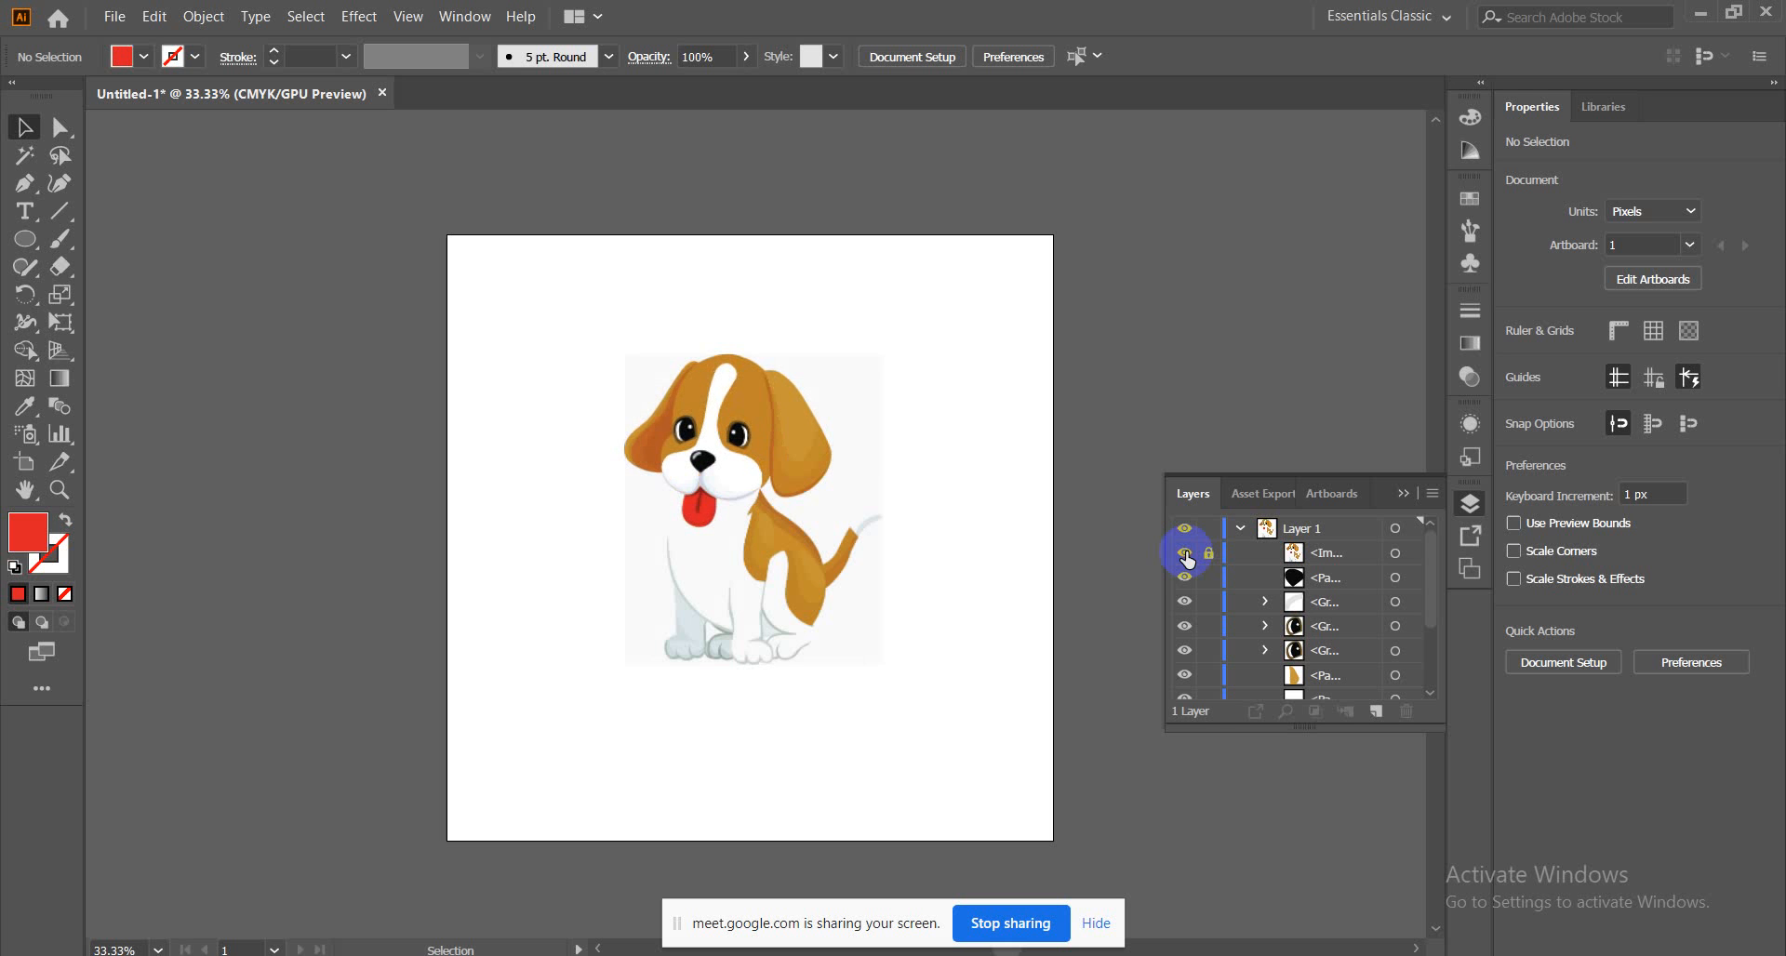
{"action": "left_click", "coordinate": [1185, 554]}
{"action": "left_click", "coordinate": [1185, 554]}
{"action": "left_click", "coordinate": [1185, 553]}
{"action": "left_click", "coordinate": [1185, 554]}
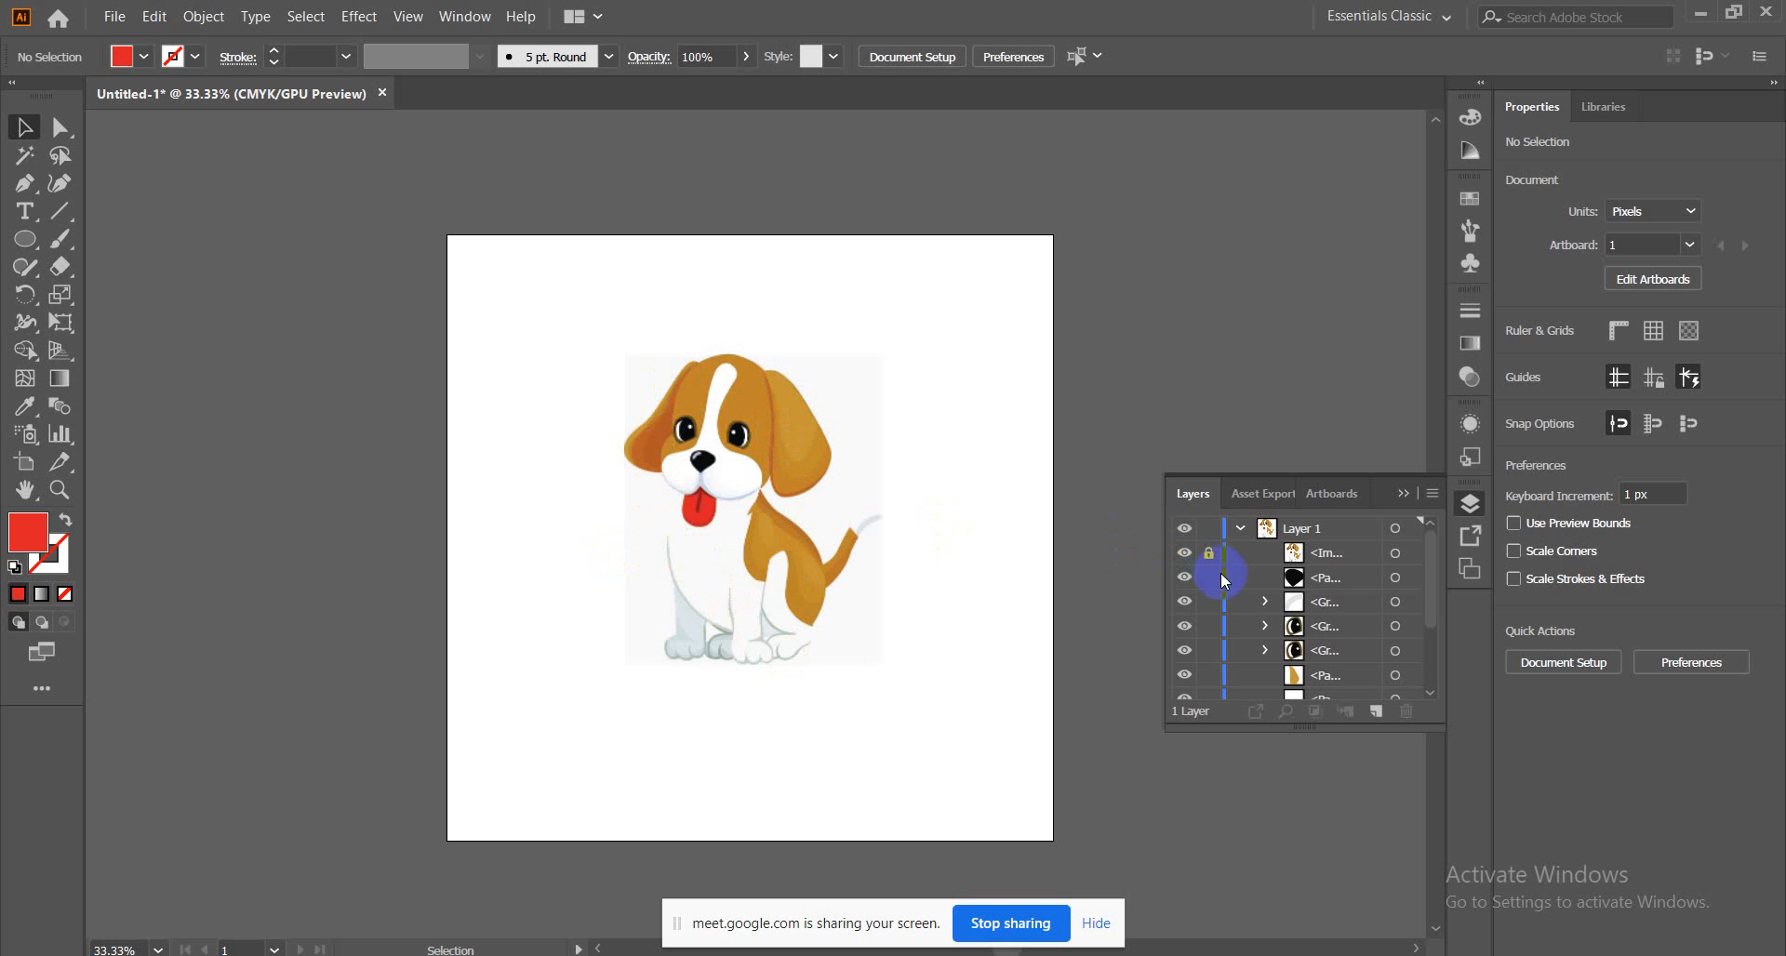
{"action": "left_click", "coordinate": [1182, 554]}
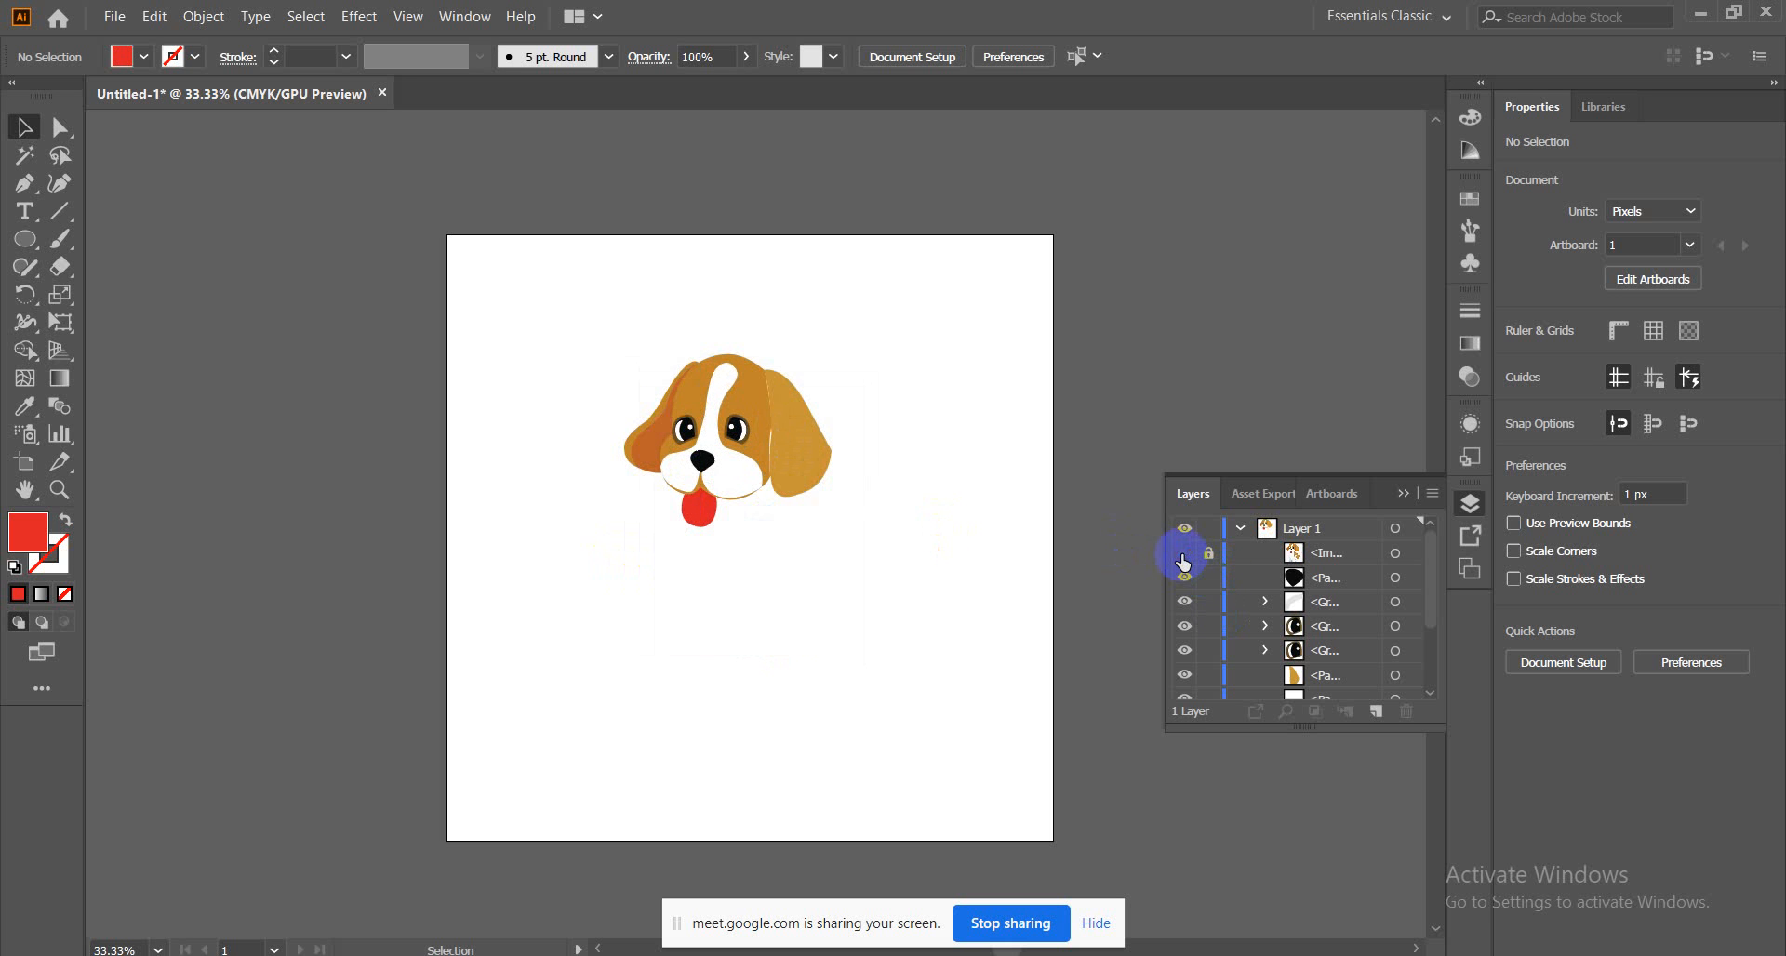
{"action": "left_click", "coordinate": [1182, 554]}
{"action": "left_click", "coordinate": [1182, 554]}
{"action": "left_click", "coordinate": [1182, 554]}
{"action": "left_click", "coordinate": [1182, 554]}
{"action": "left_click", "coordinate": [1182, 554]}
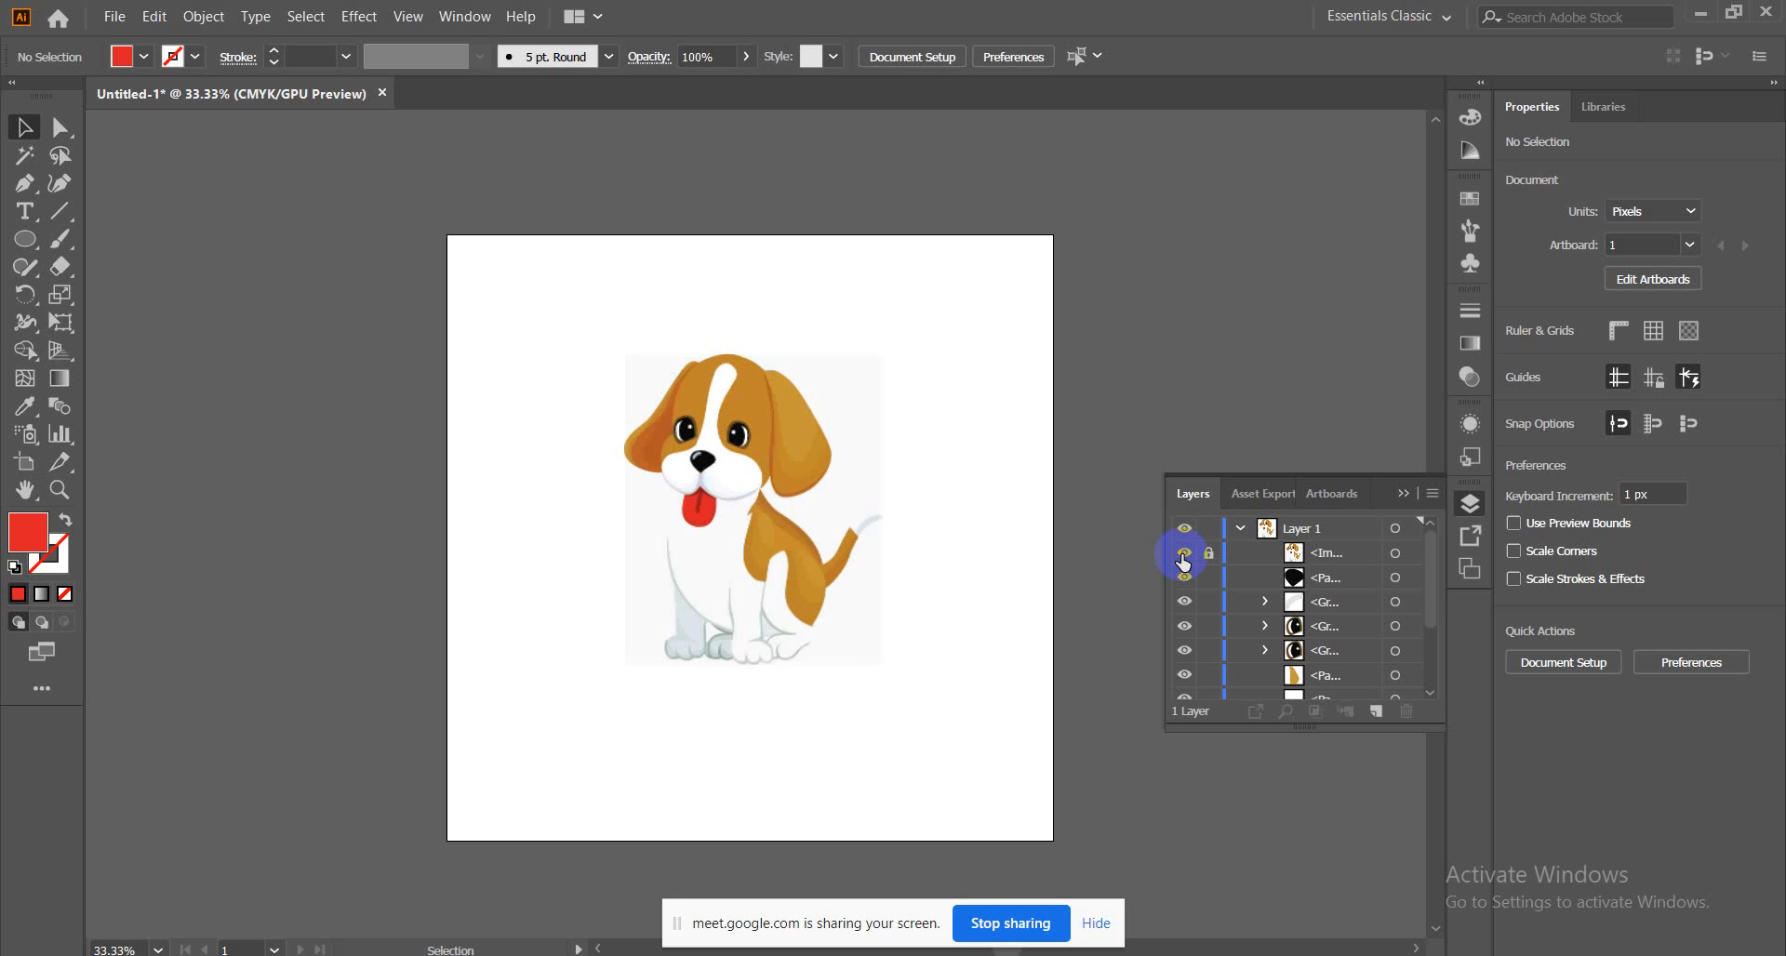
{"action": "left_click", "coordinate": [1183, 557]}
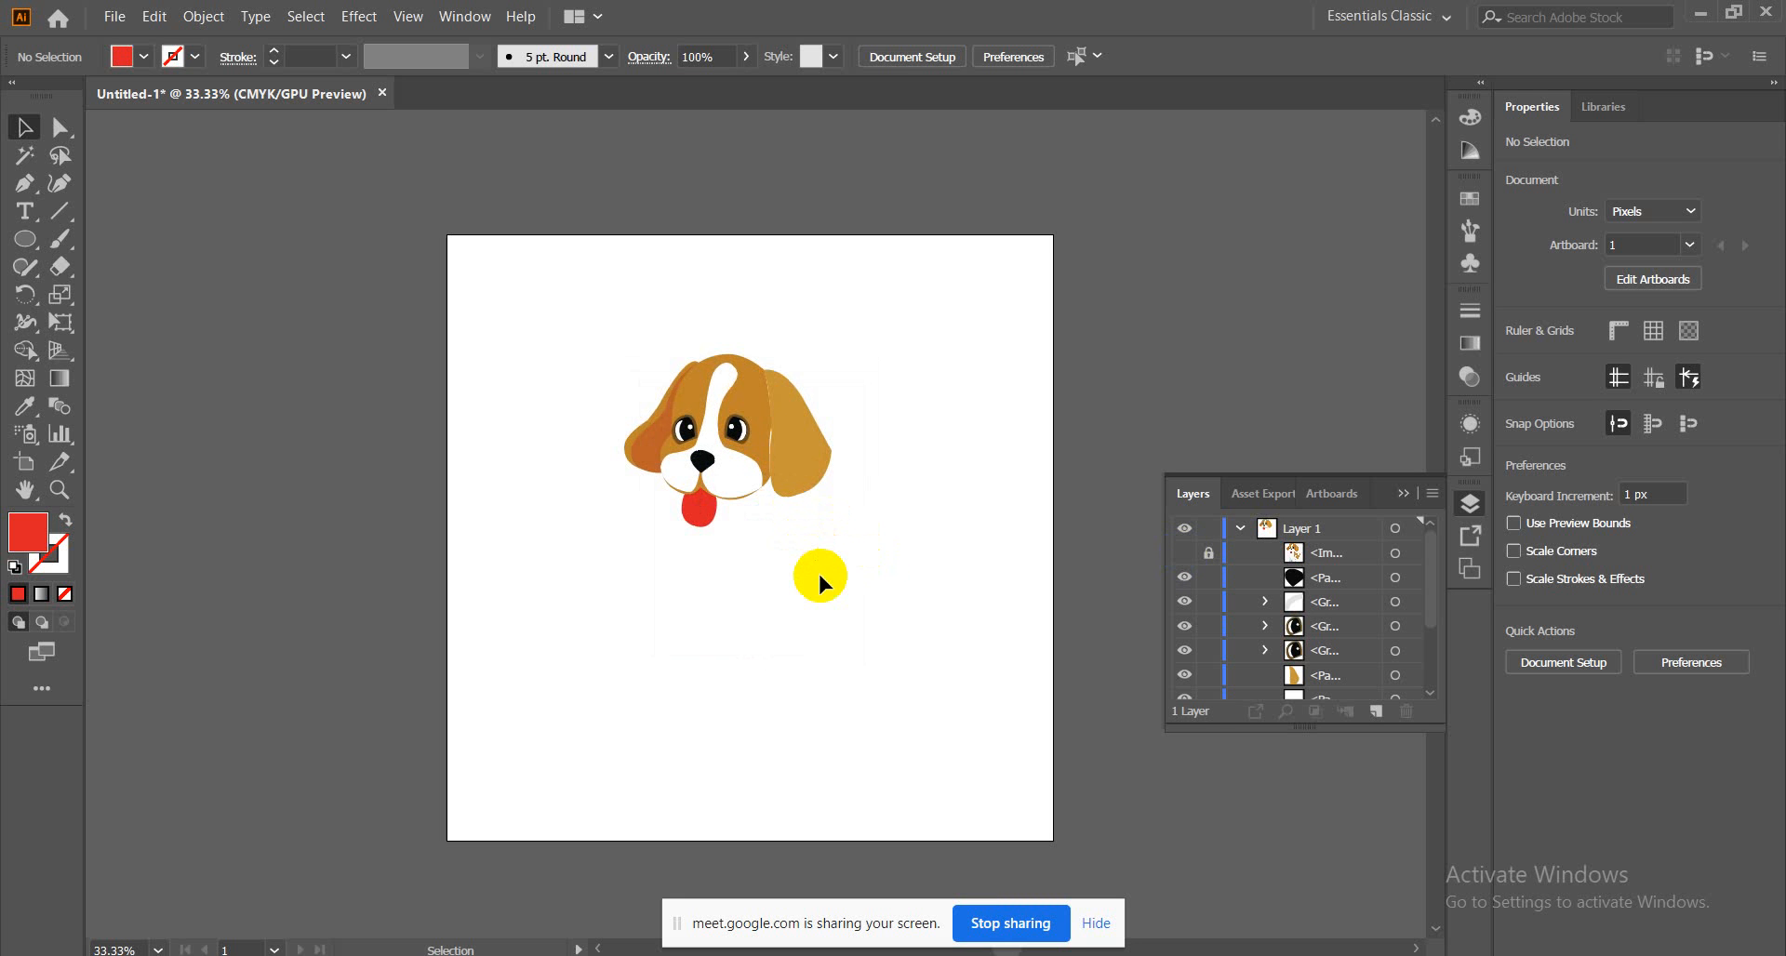
Move the mirrored eye group beside the full ear 5 px to the right and 7 px down
{"action": "key", "text": "ctrl+equal"}
{"action": "key", "text": "ctrl+equal"}
{"action": "key", "text": "ctrl+equal"}
{"action": "scroll", "coordinate": [733, 575], "scroll_direction": "up", "scroll_amount": 2}
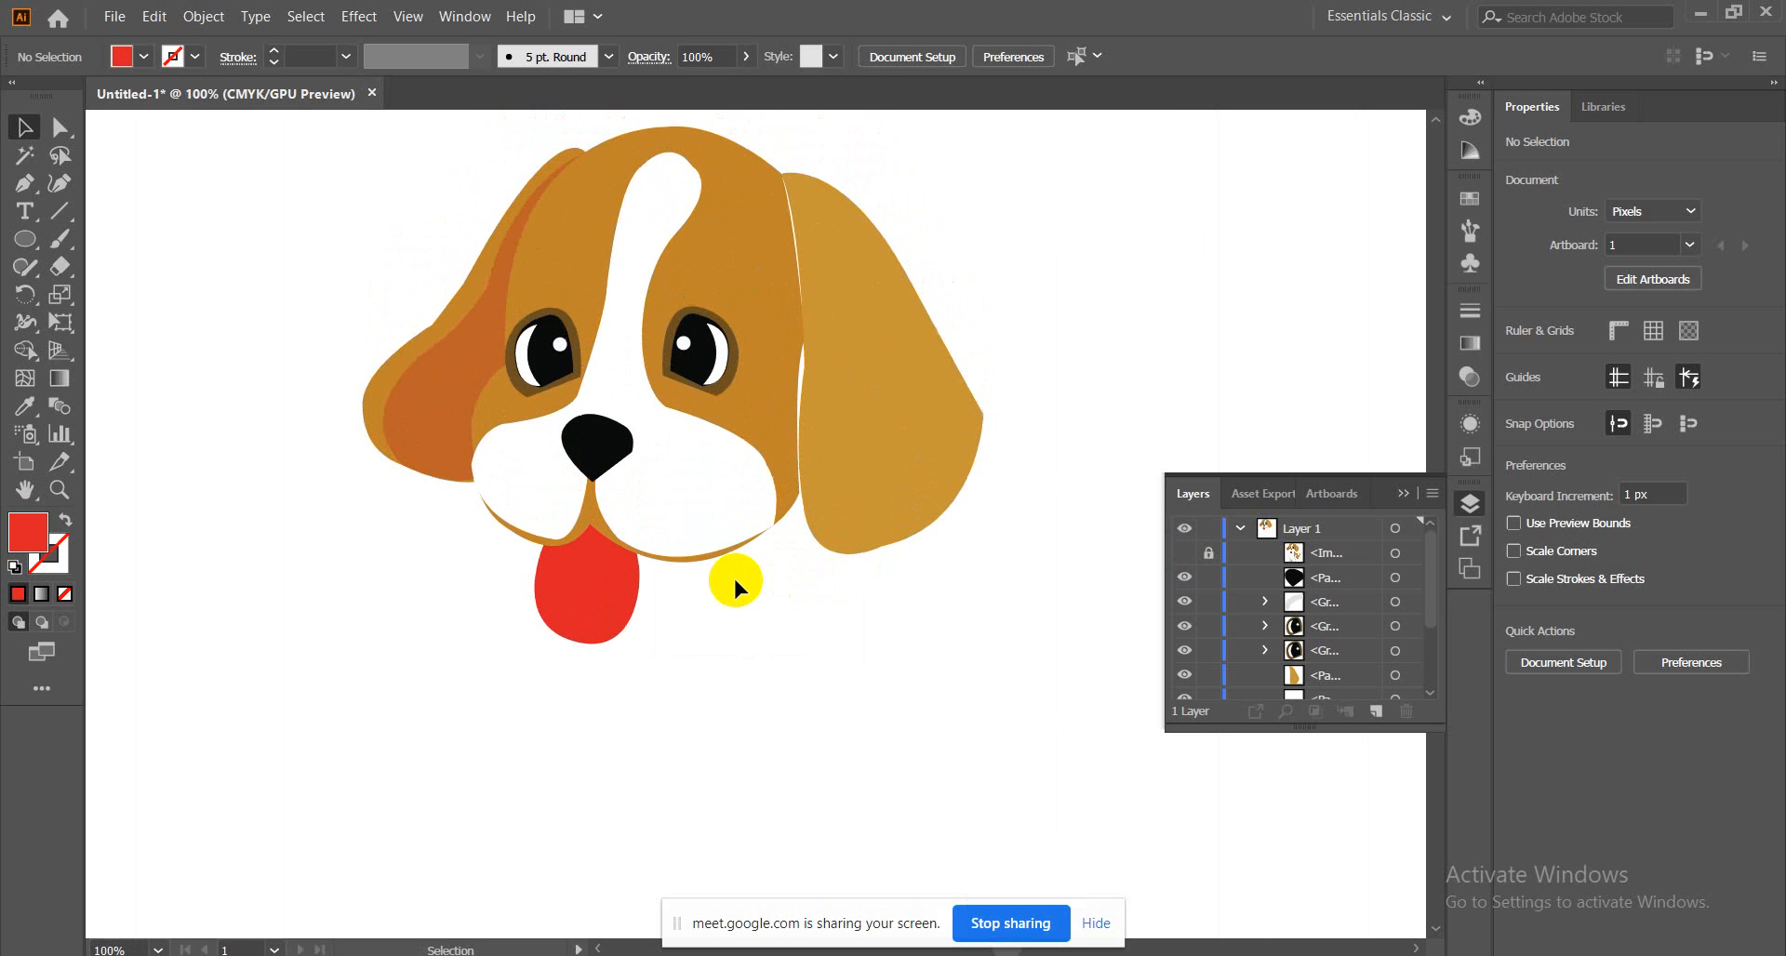
{"action": "left_click", "coordinate": [697, 366]}
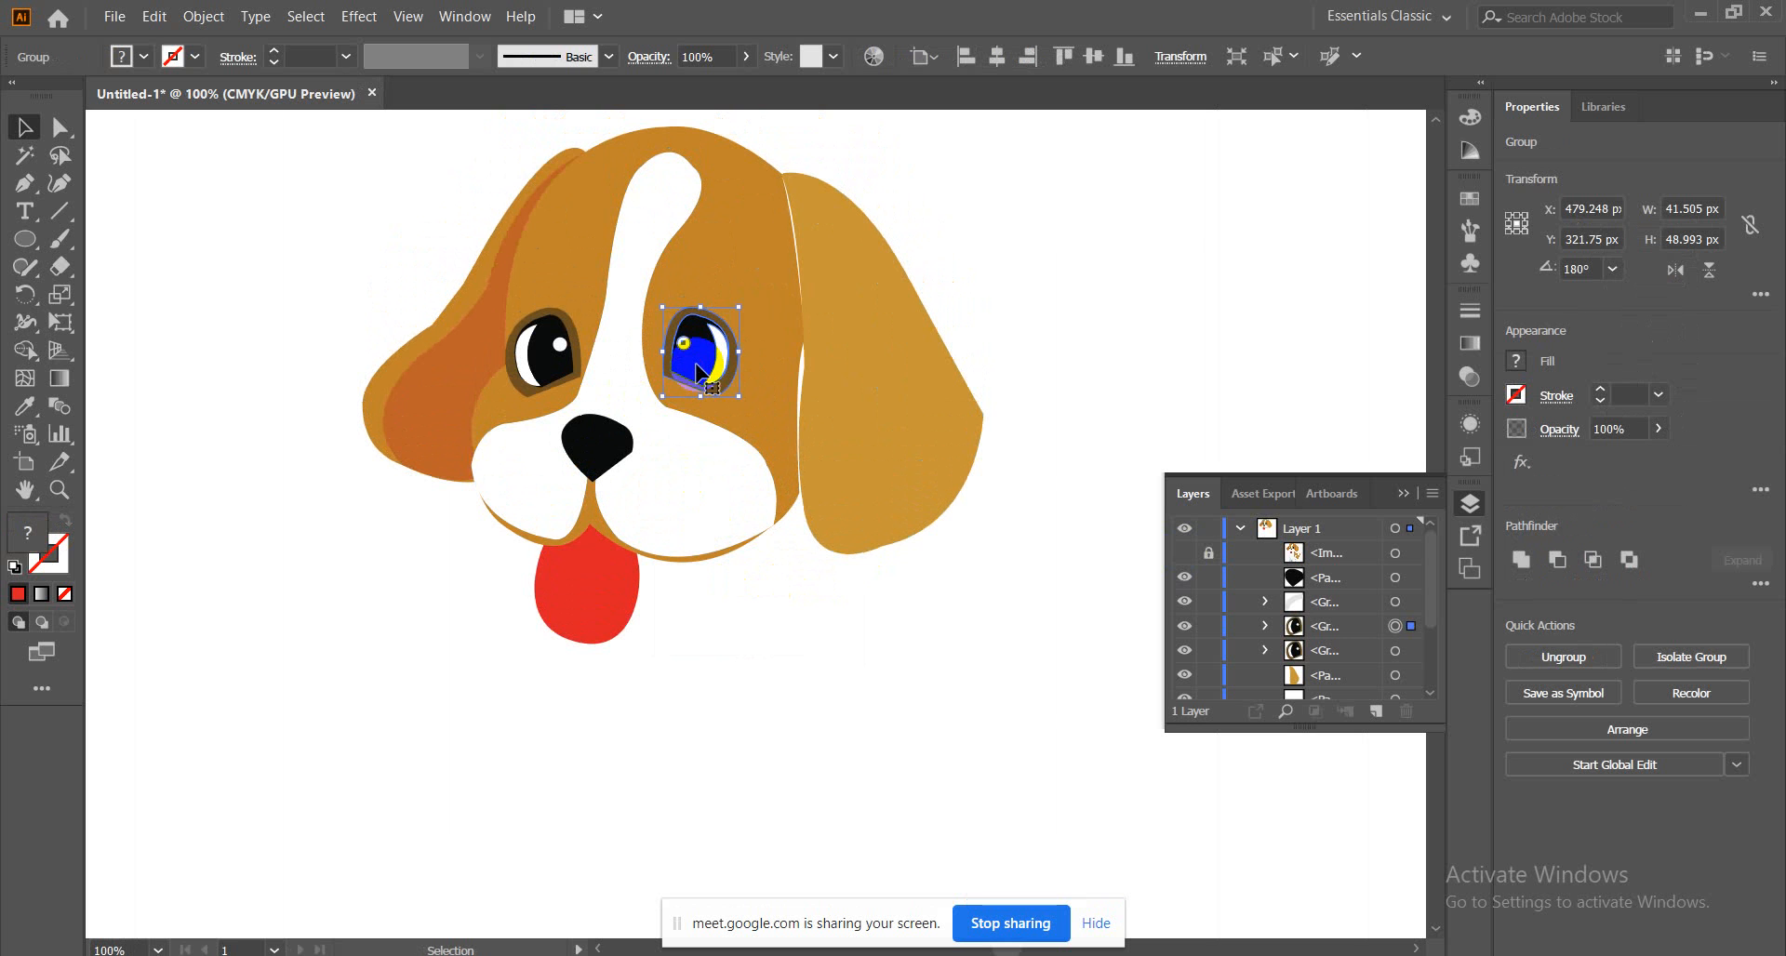
{"action": "left_click_drag", "start_coordinate": [696, 363], "coordinate": [696, 366]}
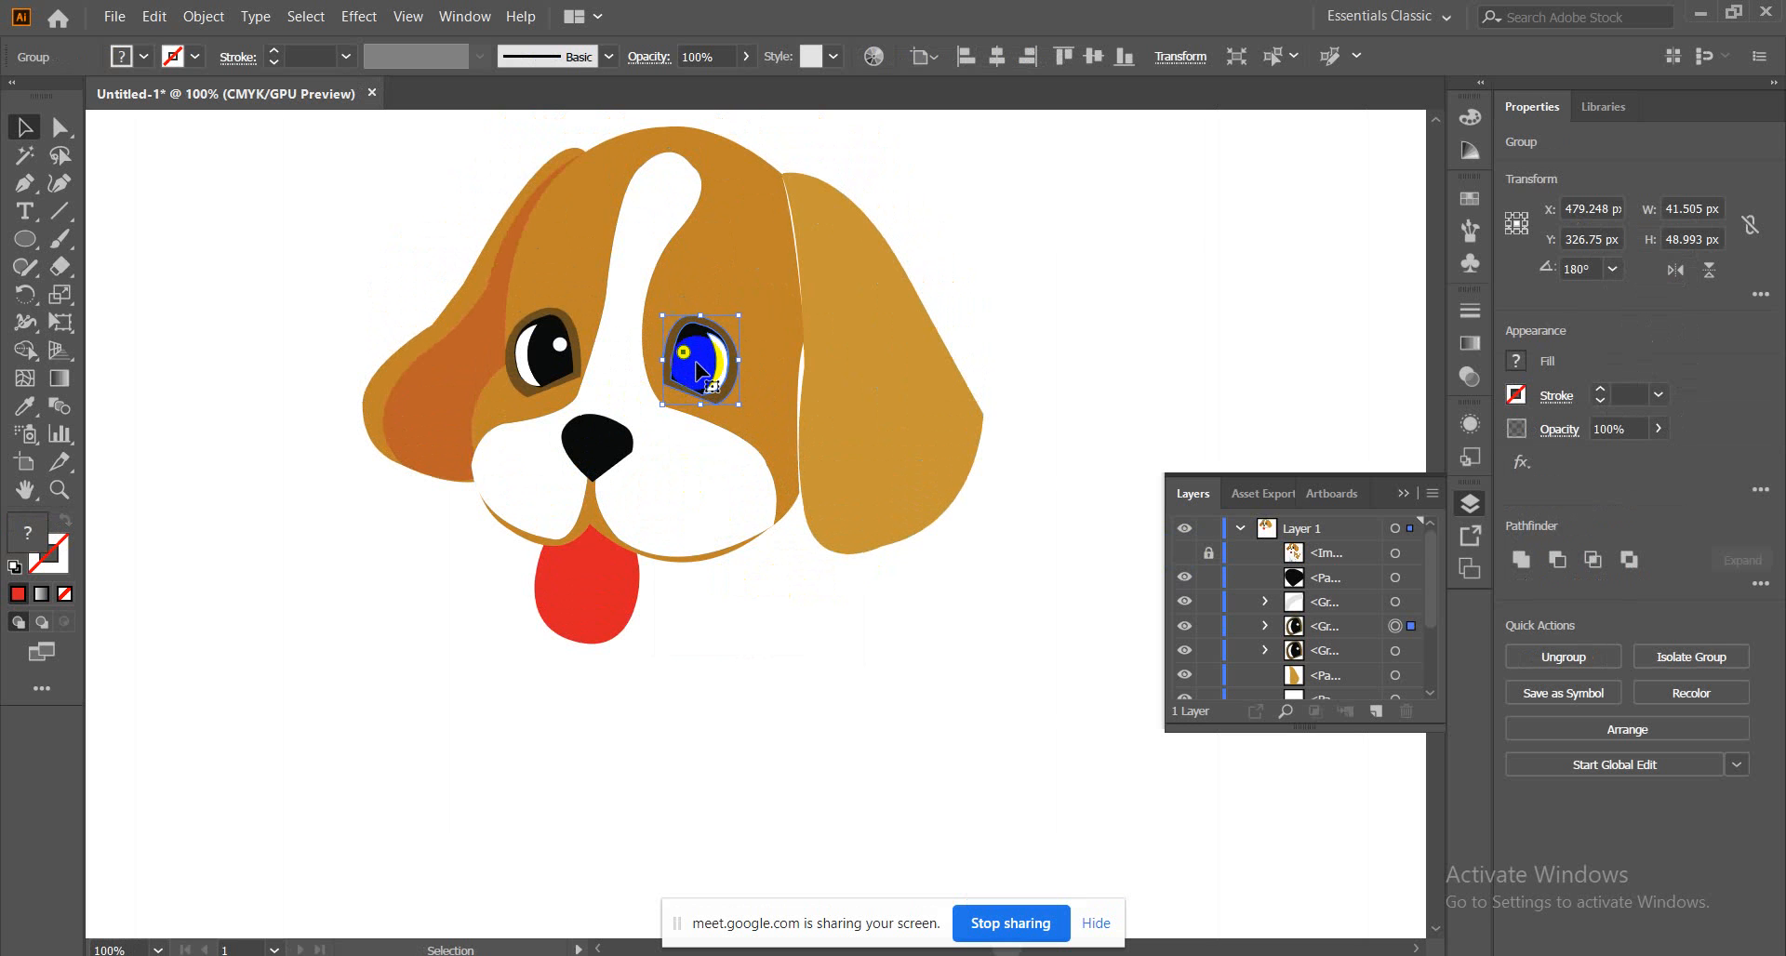
{"action": "key", "text": "Right"}
{"action": "key", "text": "Right"}
{"action": "key", "text": "Right"}
{"action": "key", "text": "Right"}
{"action": "key", "text": "Right"}
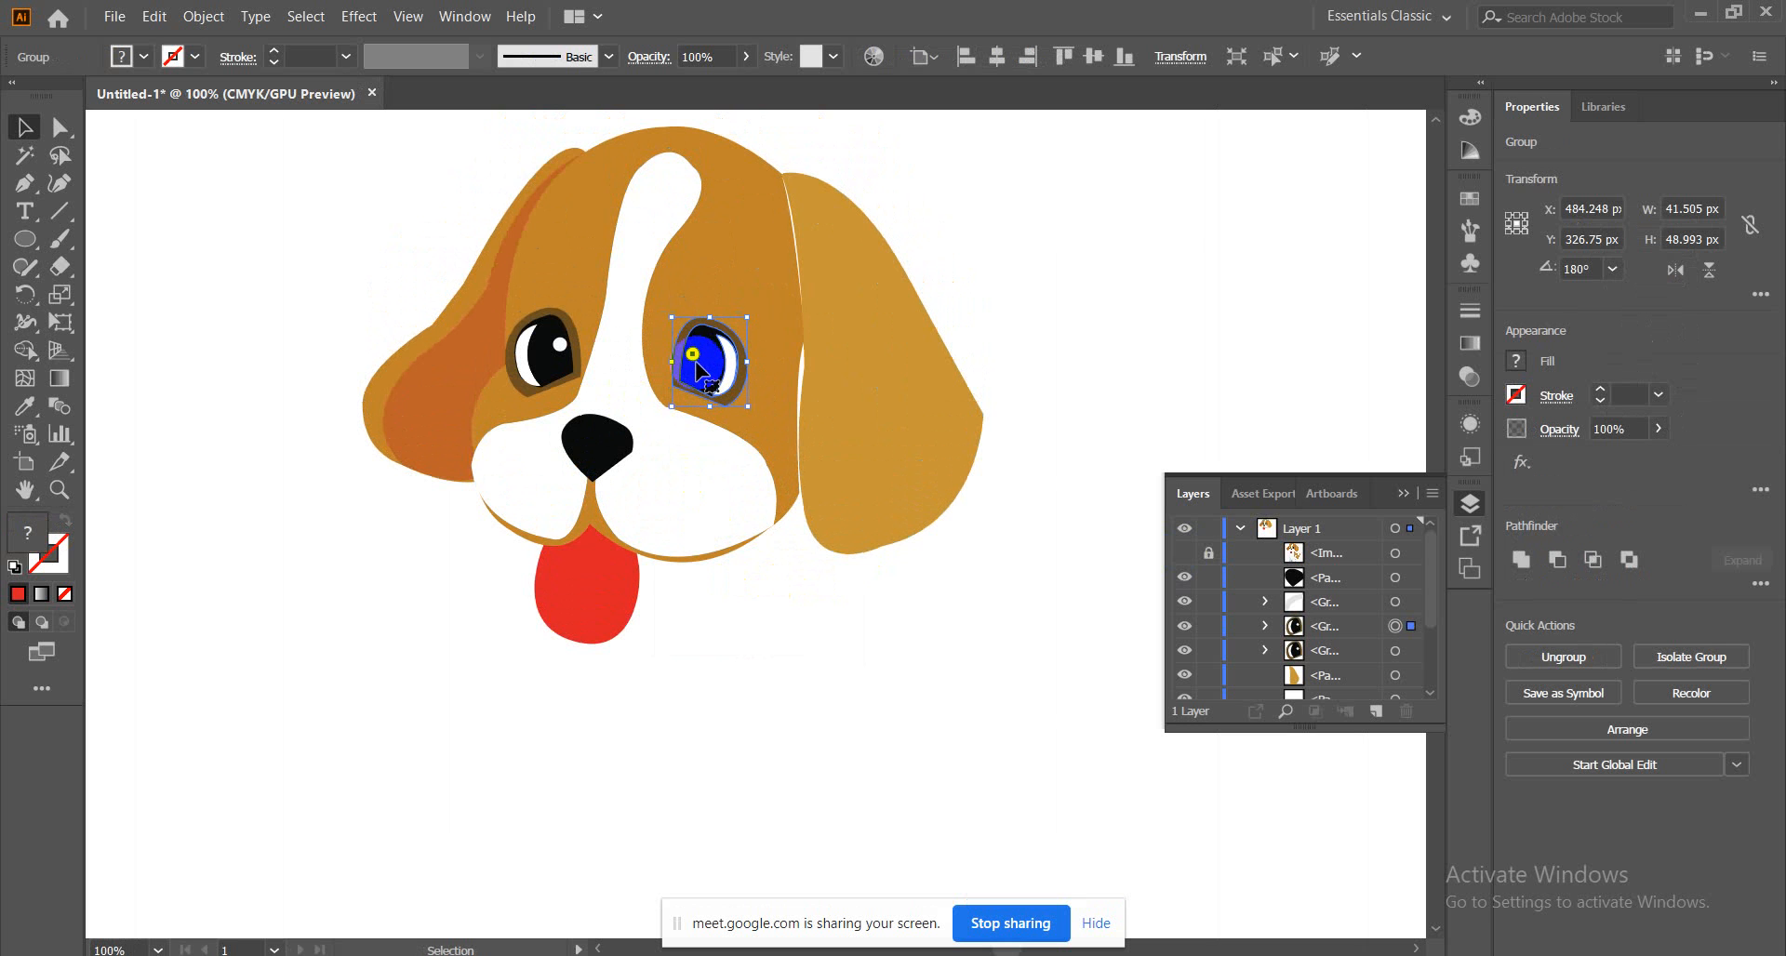
{"action": "key", "text": "Down"}
{"action": "key", "text": "Down"}
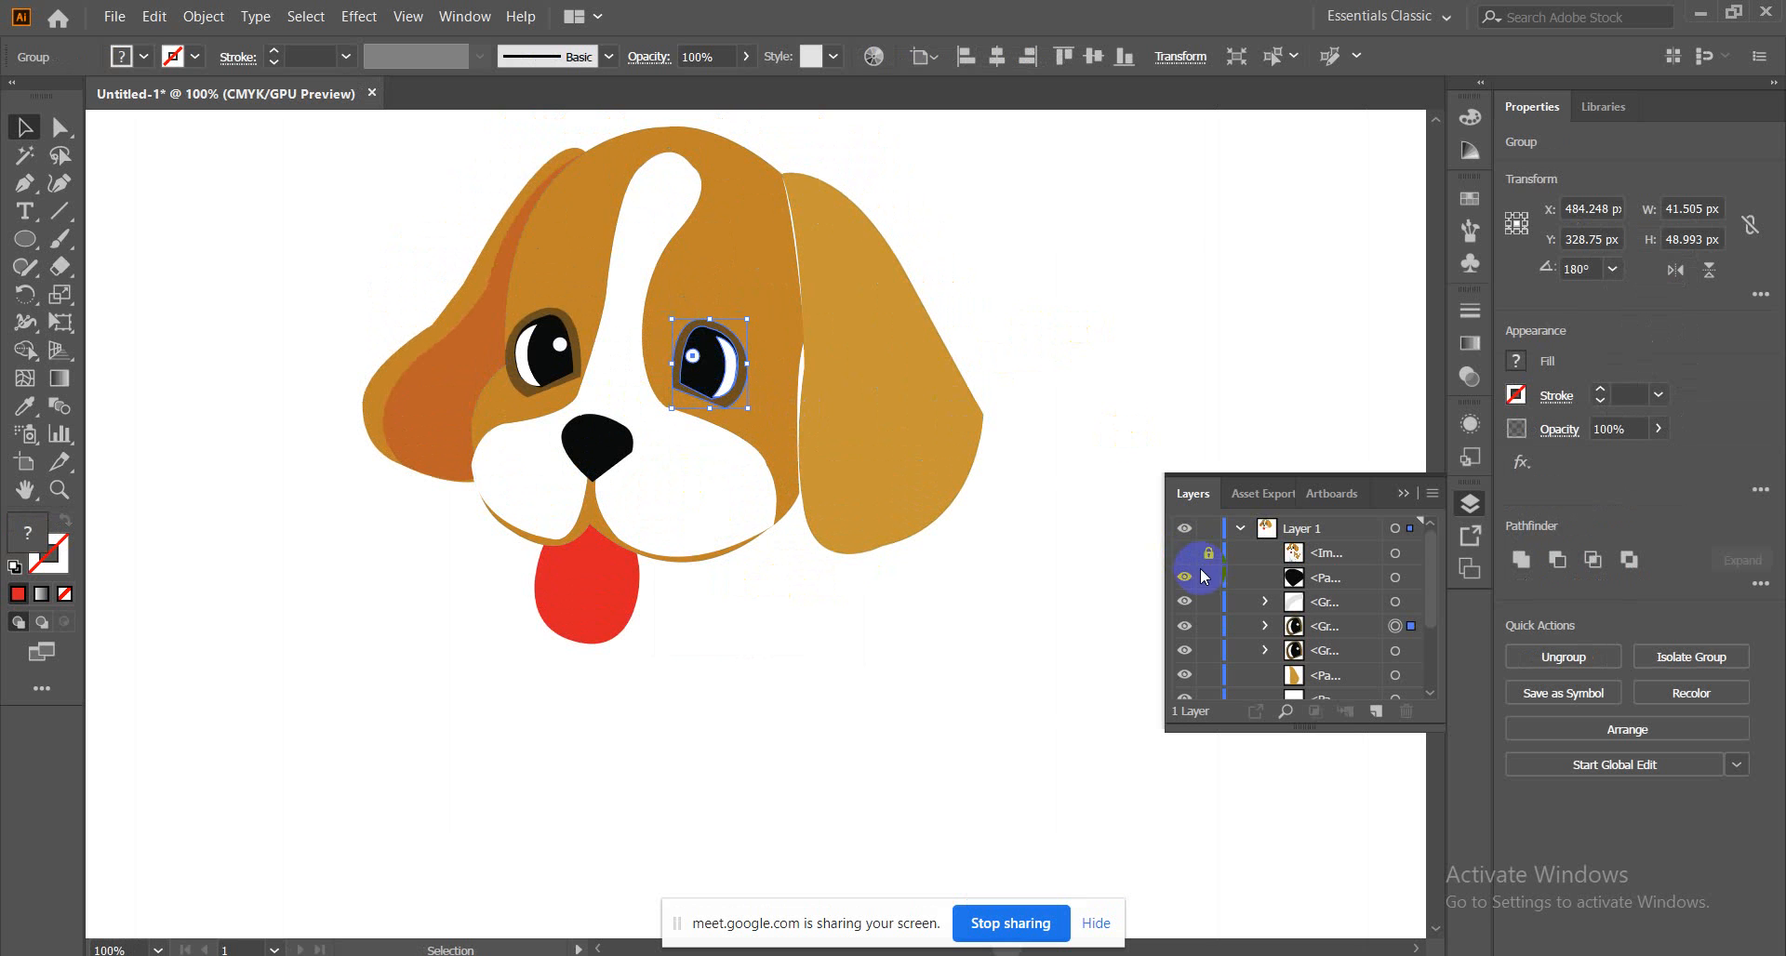
Align the mirrored eye with the visible reference by nudging it 2 px left and 2 px down, then hide the reference and deselect
{"action": "left_click", "coordinate": [1185, 554]}
{"action": "left_click", "coordinate": [1185, 554]}
{"action": "left_click", "coordinate": [1185, 554]}
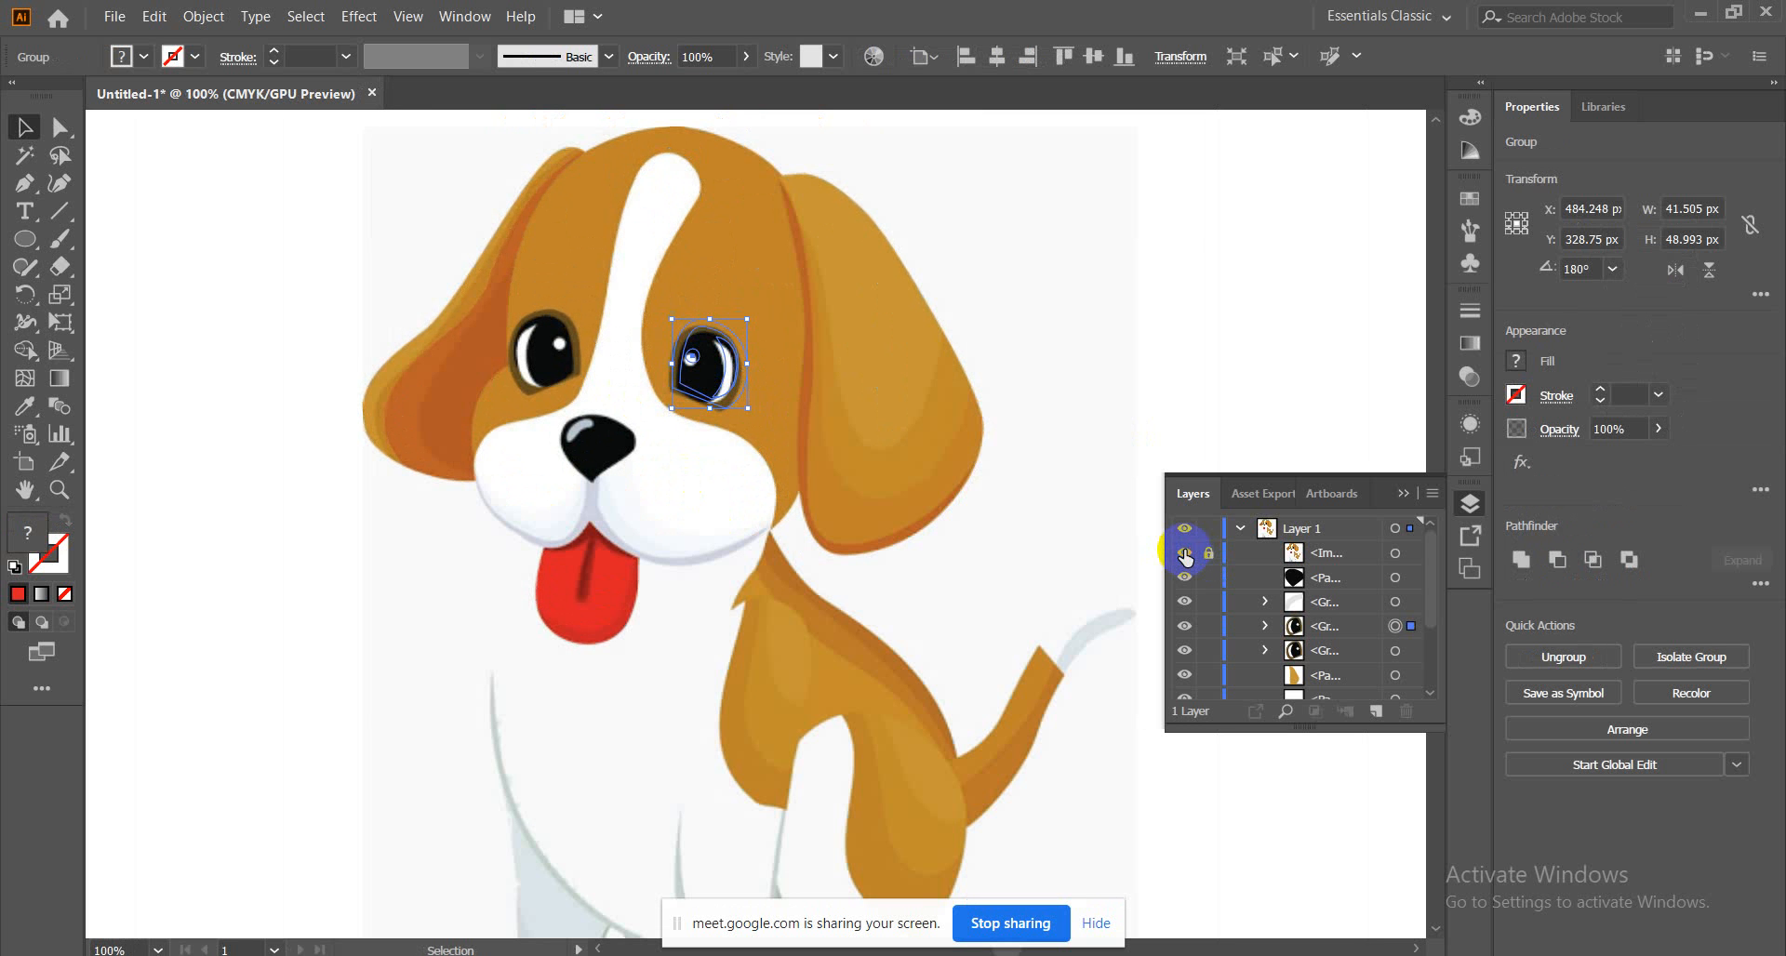
{"action": "key", "text": "Left"}
{"action": "key", "text": "Left"}
{"action": "key", "text": "Down"}
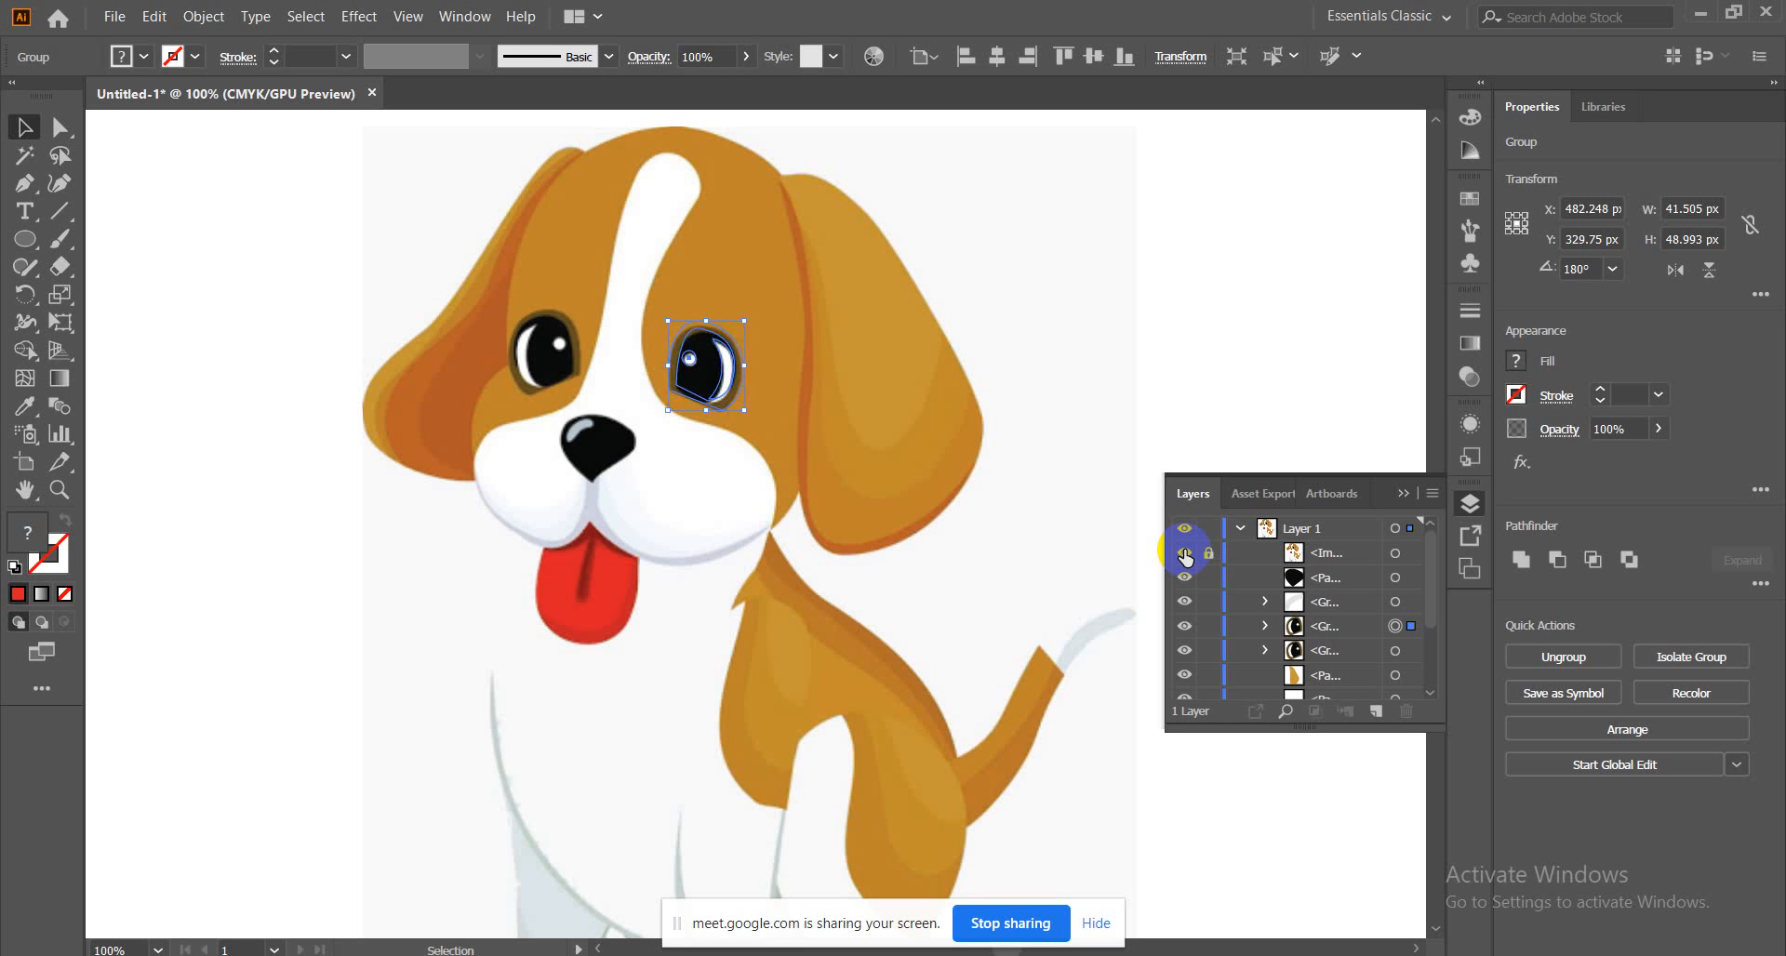
{"action": "key", "text": "Down"}
{"action": "left_click", "coordinate": [1184, 554]}
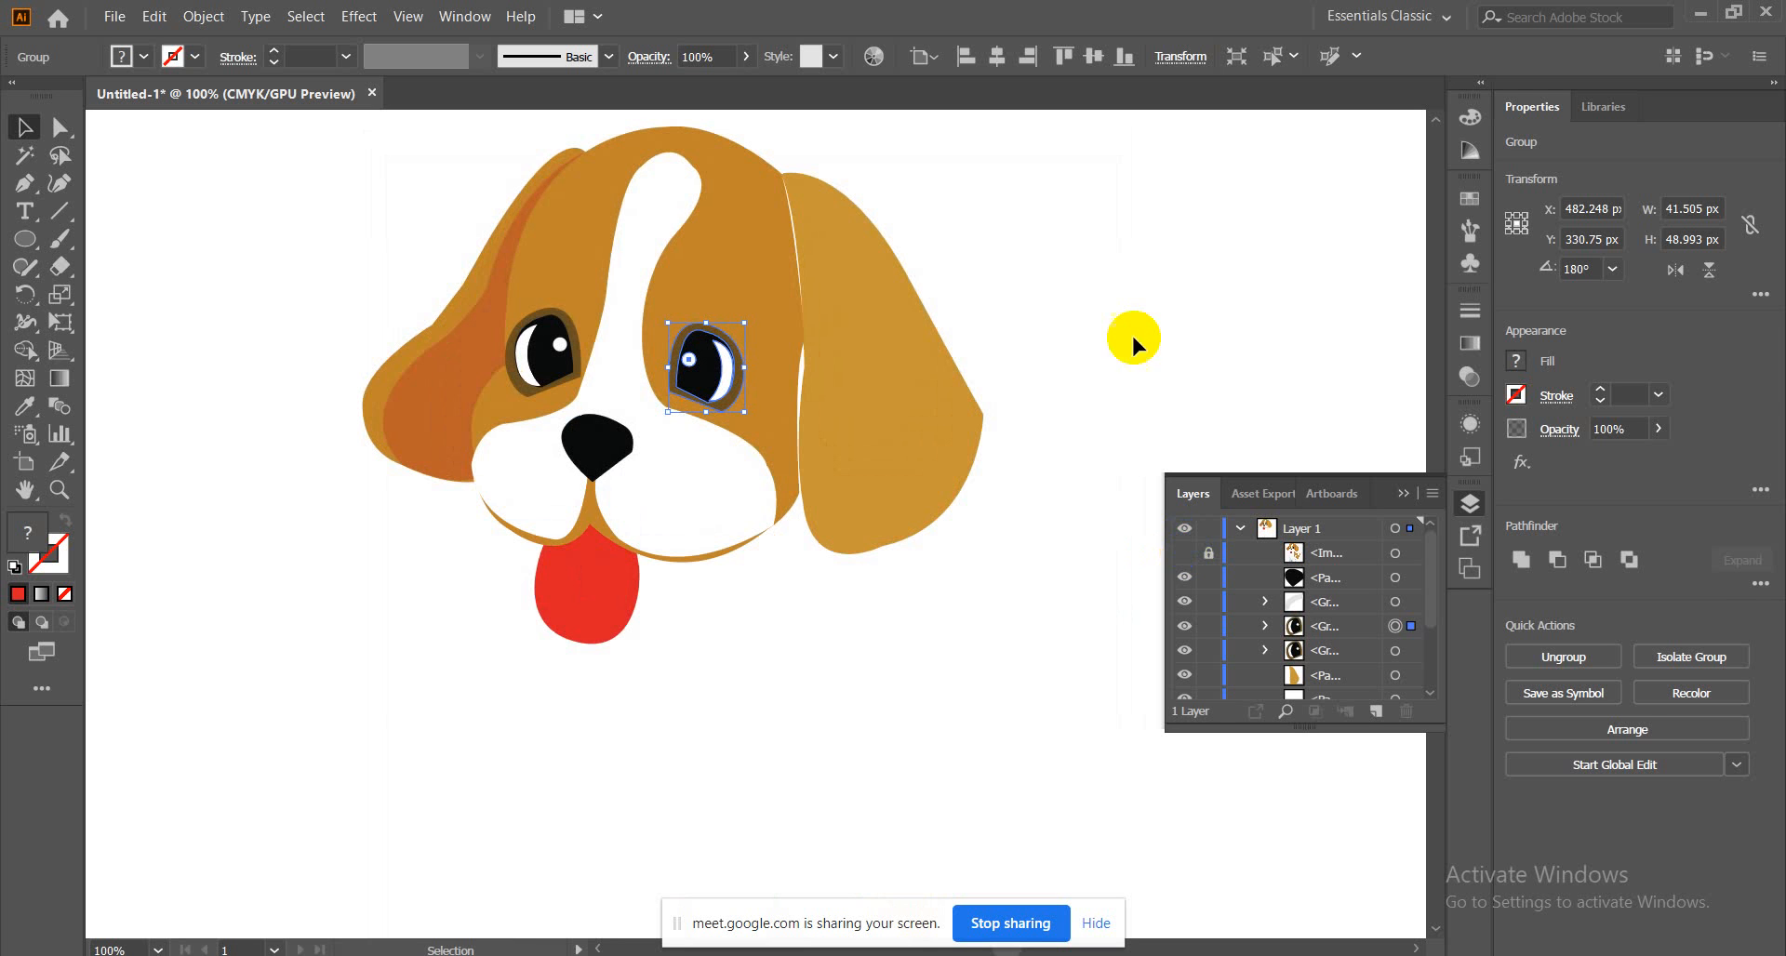
{"action": "left_click", "coordinate": [1118, 258]}
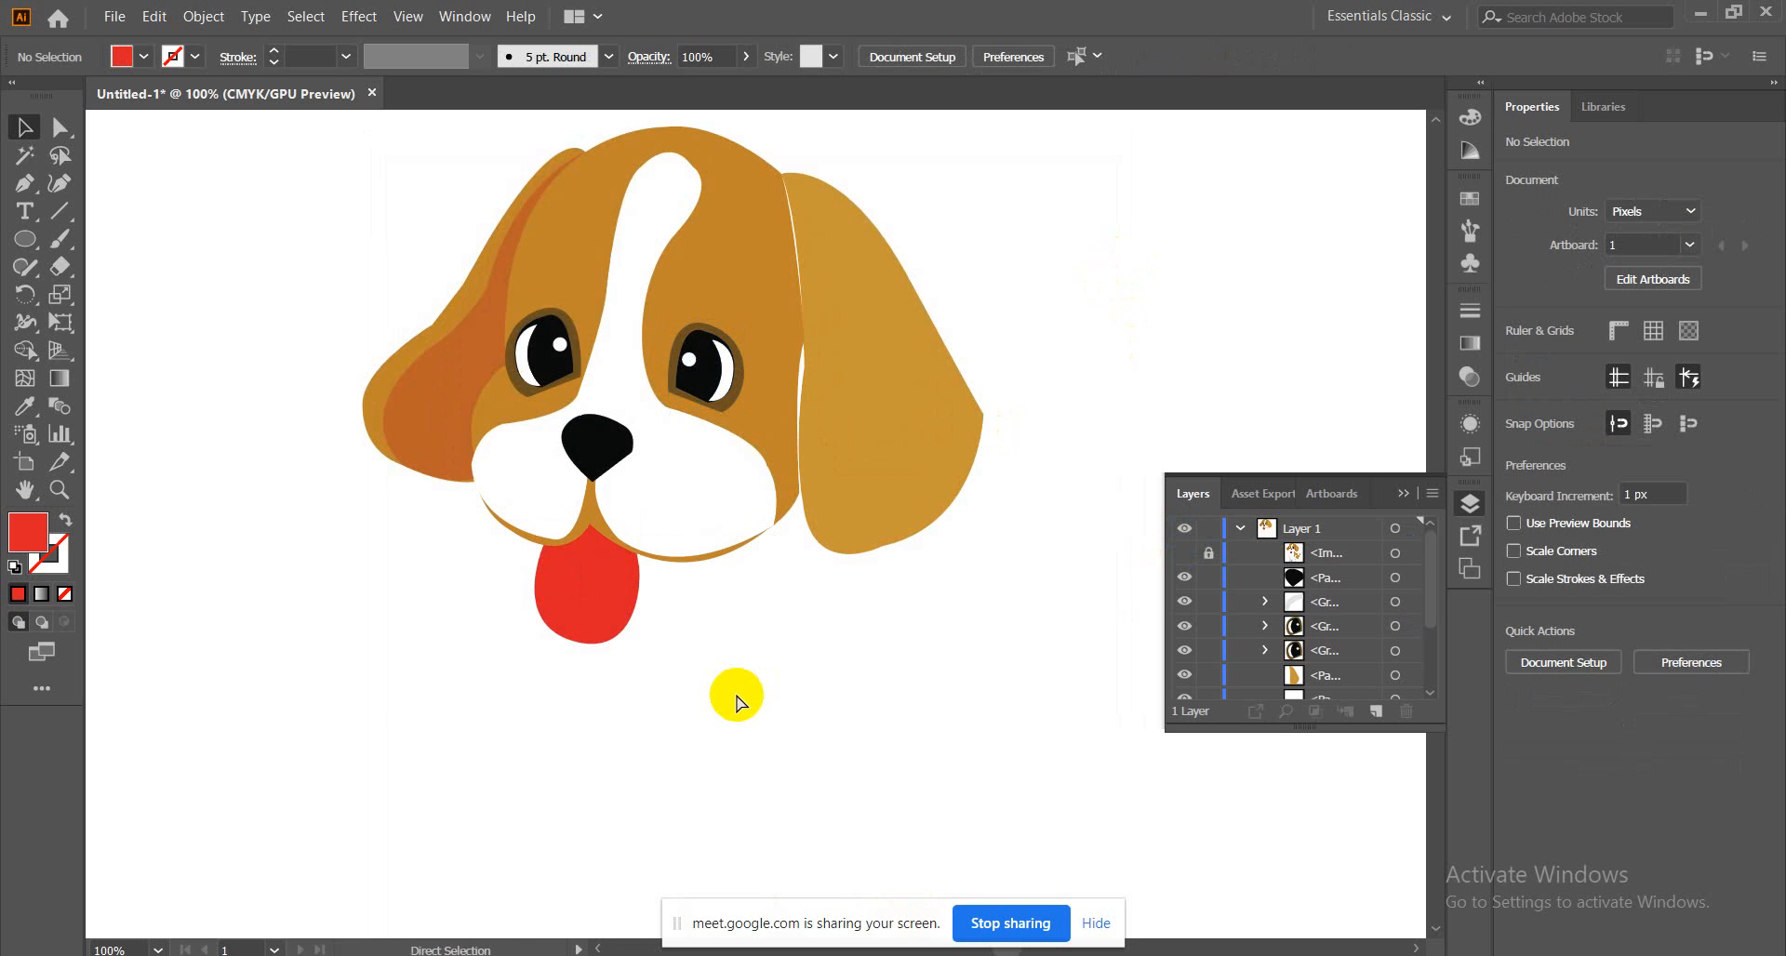
Group all the shapes of the puppy head and deselect the group
{"action": "key", "text": "ctrl+minus"}
{"action": "key", "text": "ctrl+minus"}
{"action": "key", "text": "ctrl+minus"}
{"action": "scroll", "coordinate": [736, 695], "scroll_direction": "down", "scroll_amount": 1}
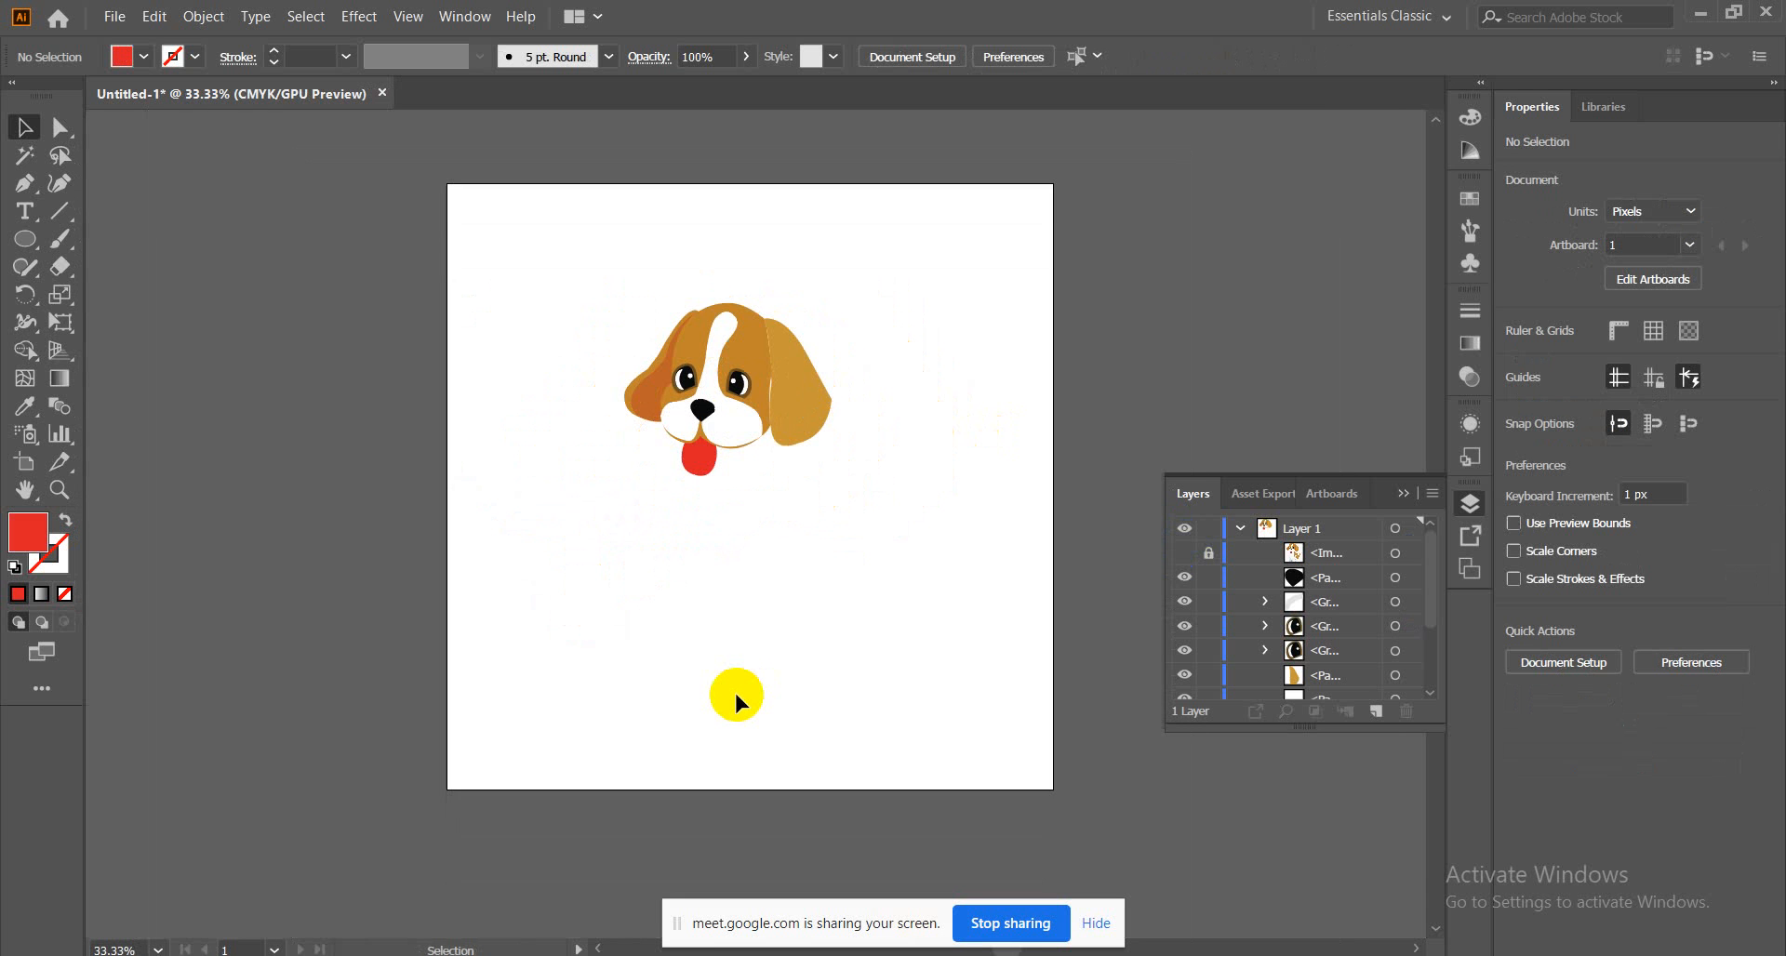
{"action": "scroll", "coordinate": [735, 694], "scroll_direction": "up", "scroll_amount": 3}
{"action": "left_click_drag", "start_coordinate": [555, 405], "coordinate": [869, 623]}
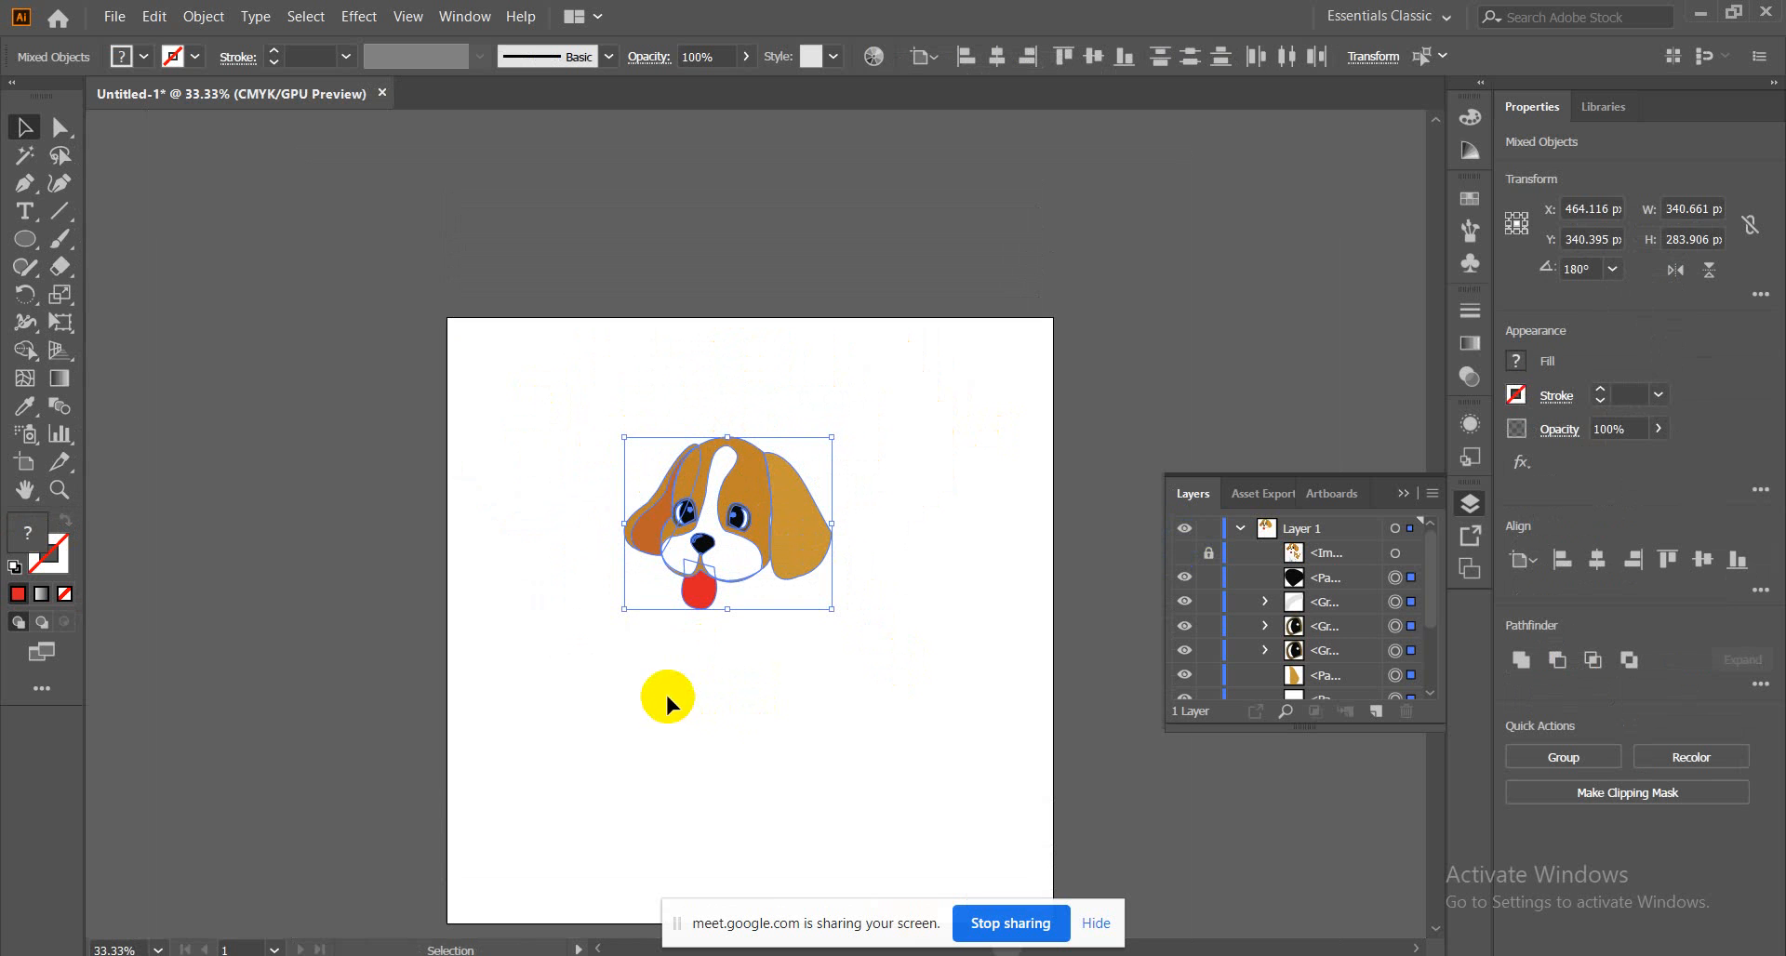
{"action": "left_click", "coordinate": [514, 554]}
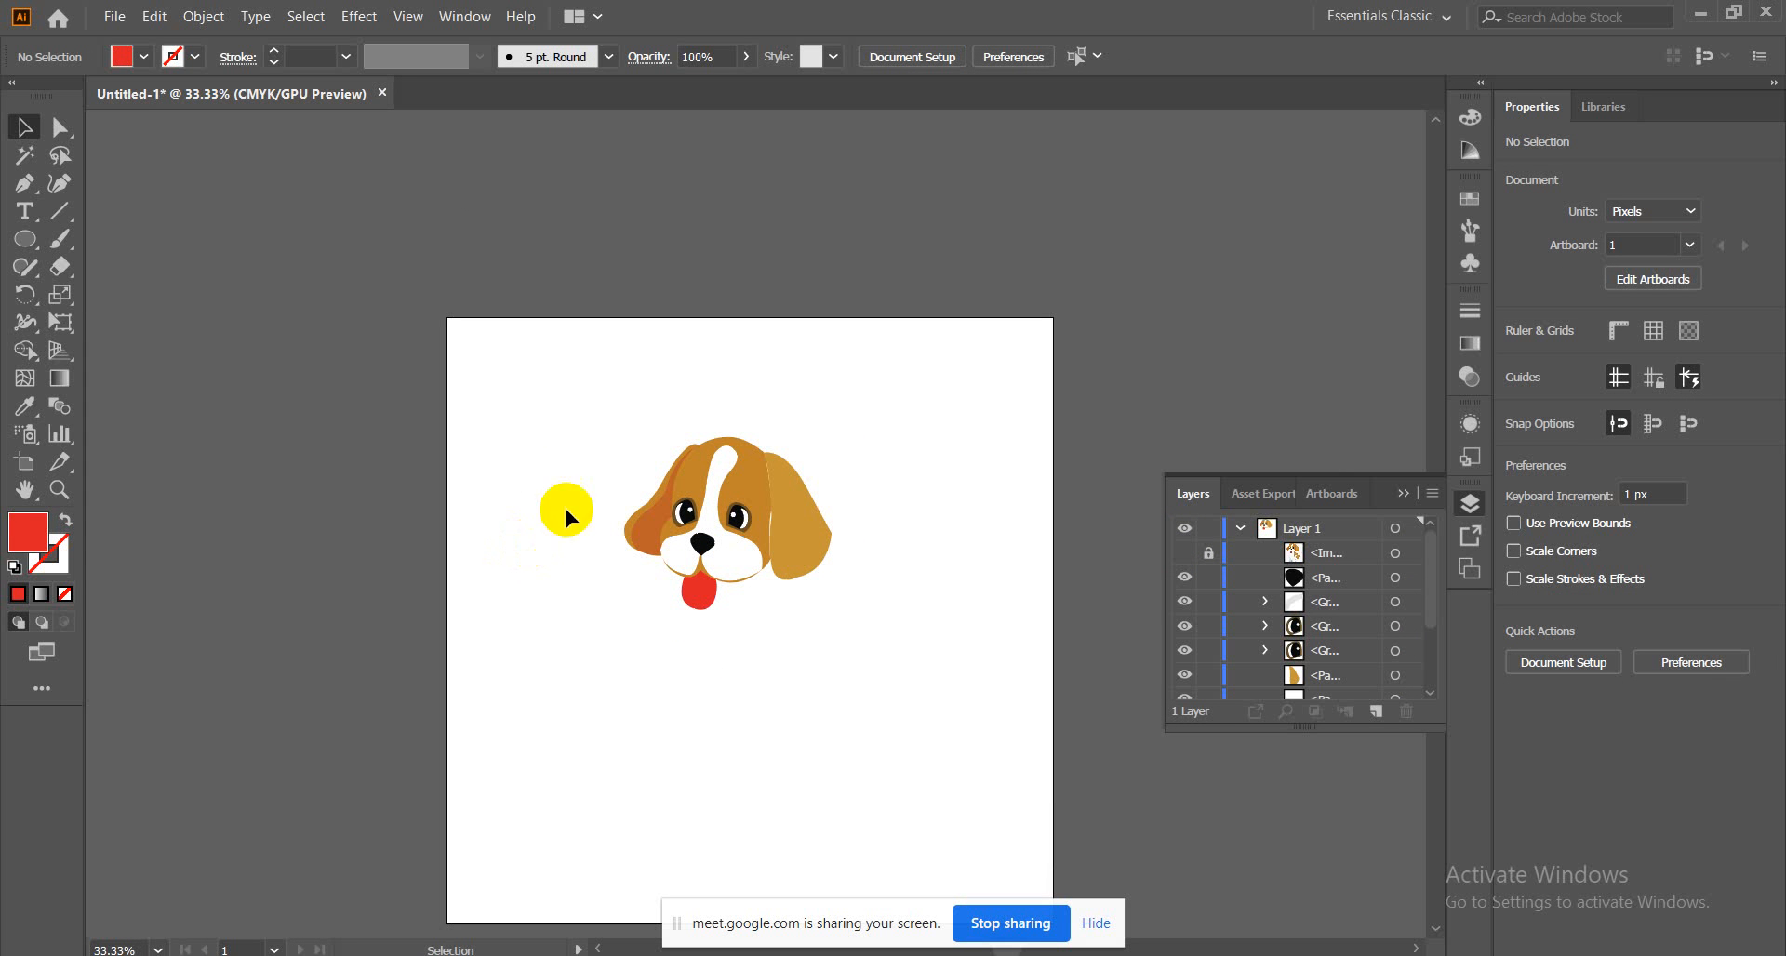
{"action": "left_click_drag", "start_coordinate": [577, 368], "coordinate": [912, 696]}
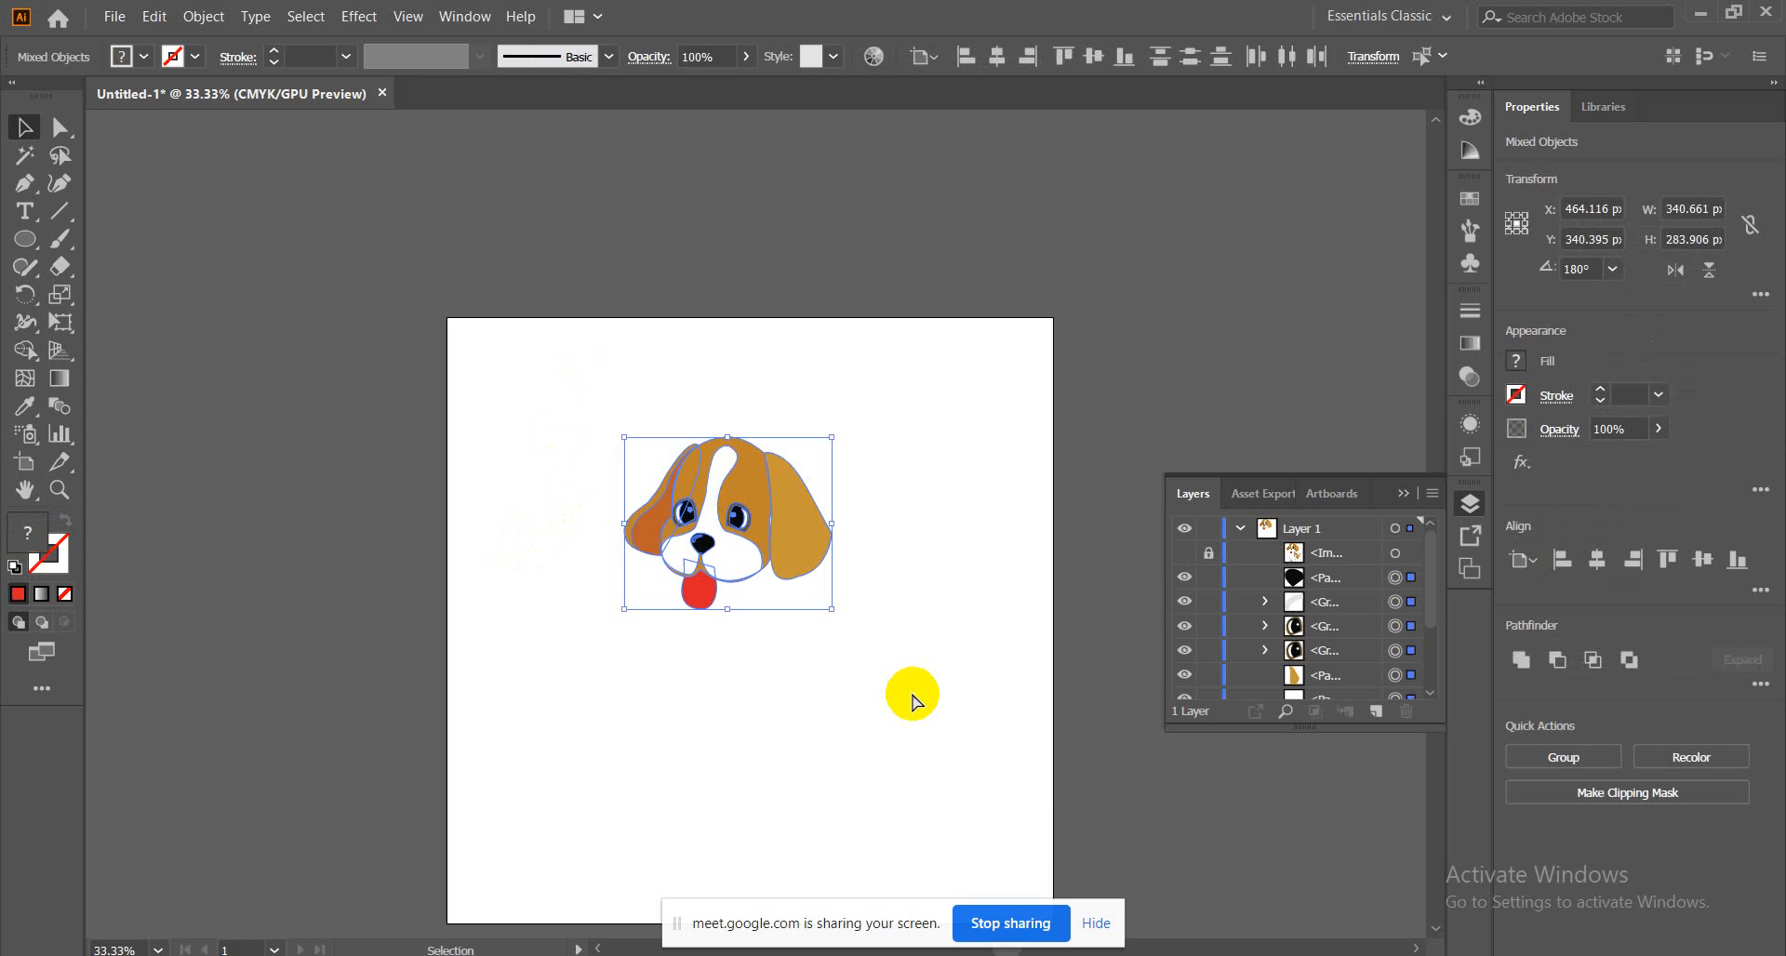
{"action": "key", "text": "ctrl+g"}
{"action": "left_click", "coordinate": [886, 666]}
{"action": "scroll", "coordinate": [837, 666], "scroll_direction": "down", "scroll_amount": 3}
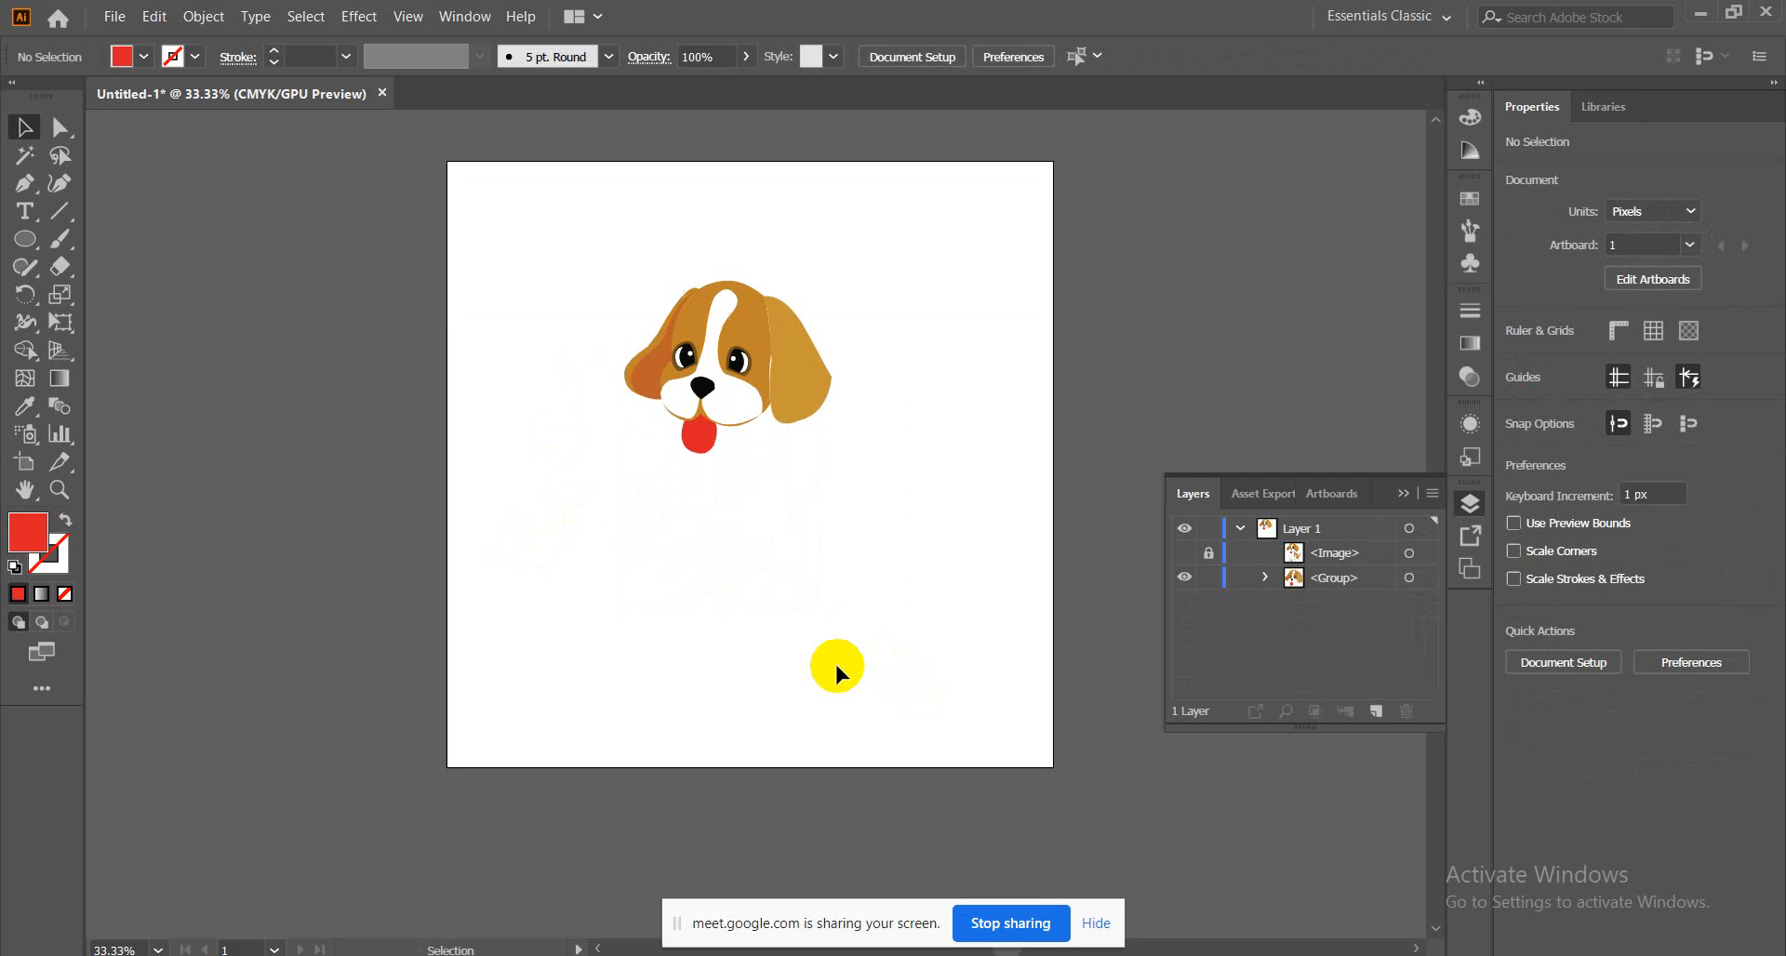
{"action": "scroll", "coordinate": [834, 660], "scroll_direction": "up", "scroll_amount": 1}
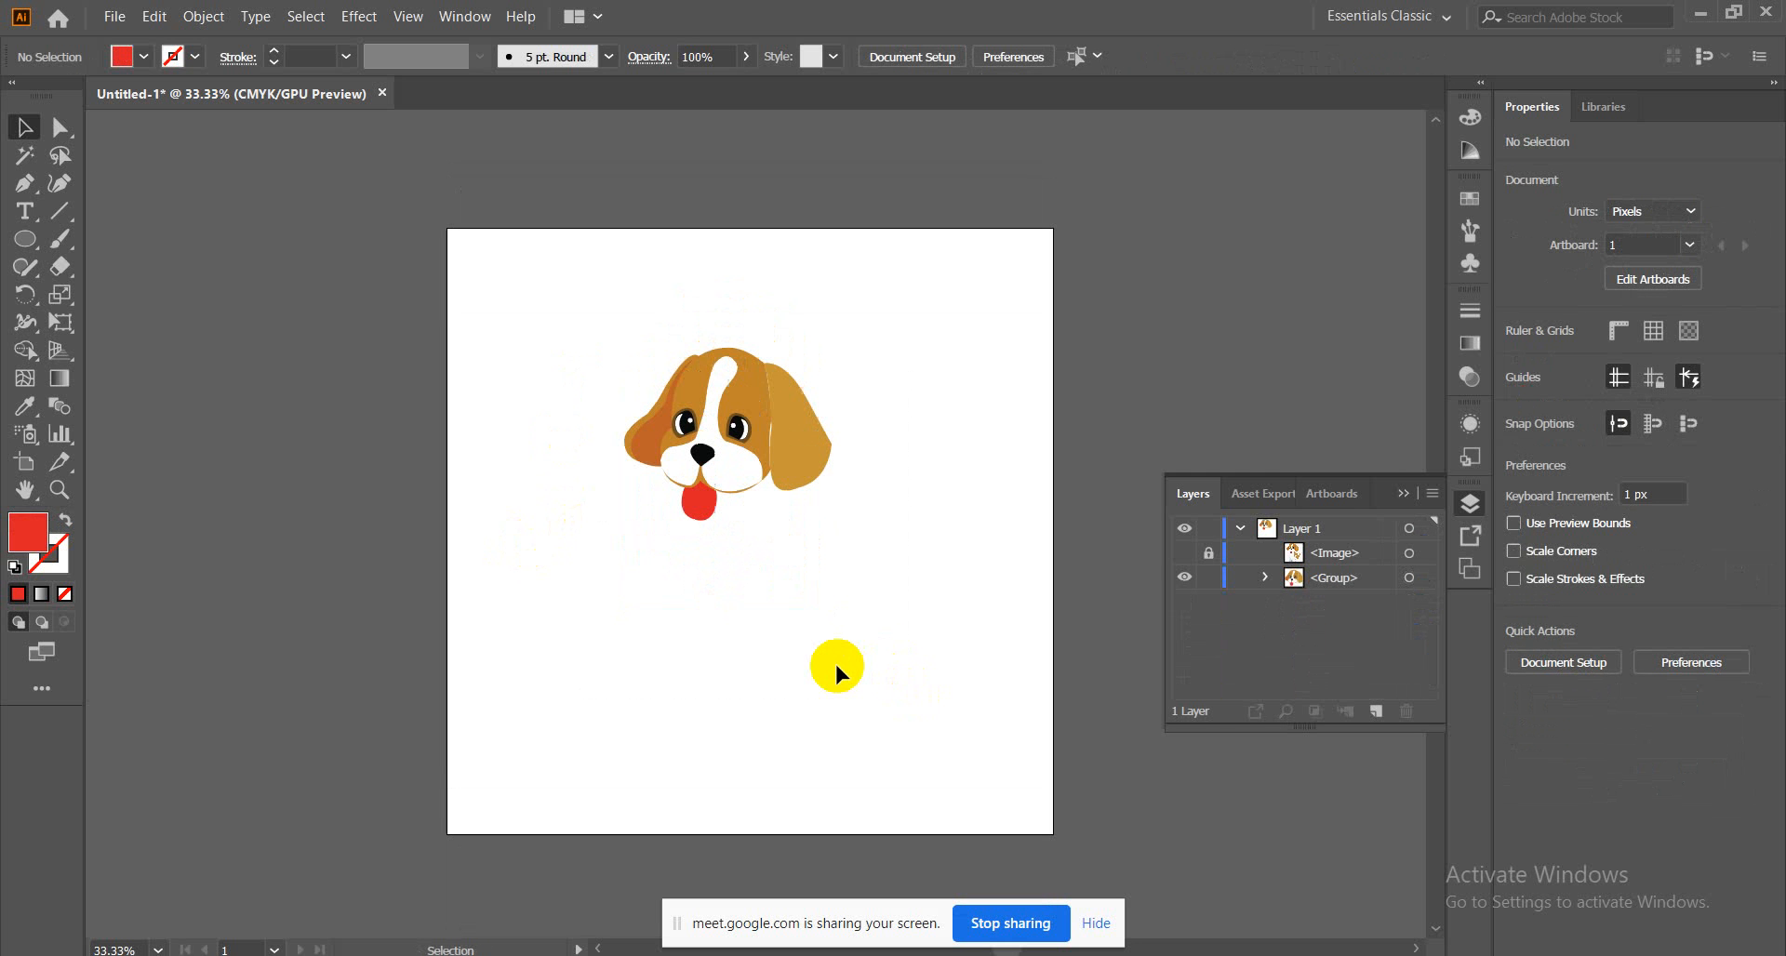
Select the whole puppy head group and ungroup it into its separate parts
{"action": "left_click_drag", "start_coordinate": [590, 327], "coordinate": [812, 571]}
{"action": "left_click", "coordinate": [638, 619]}
{"action": "left_click", "coordinate": [693, 502]}
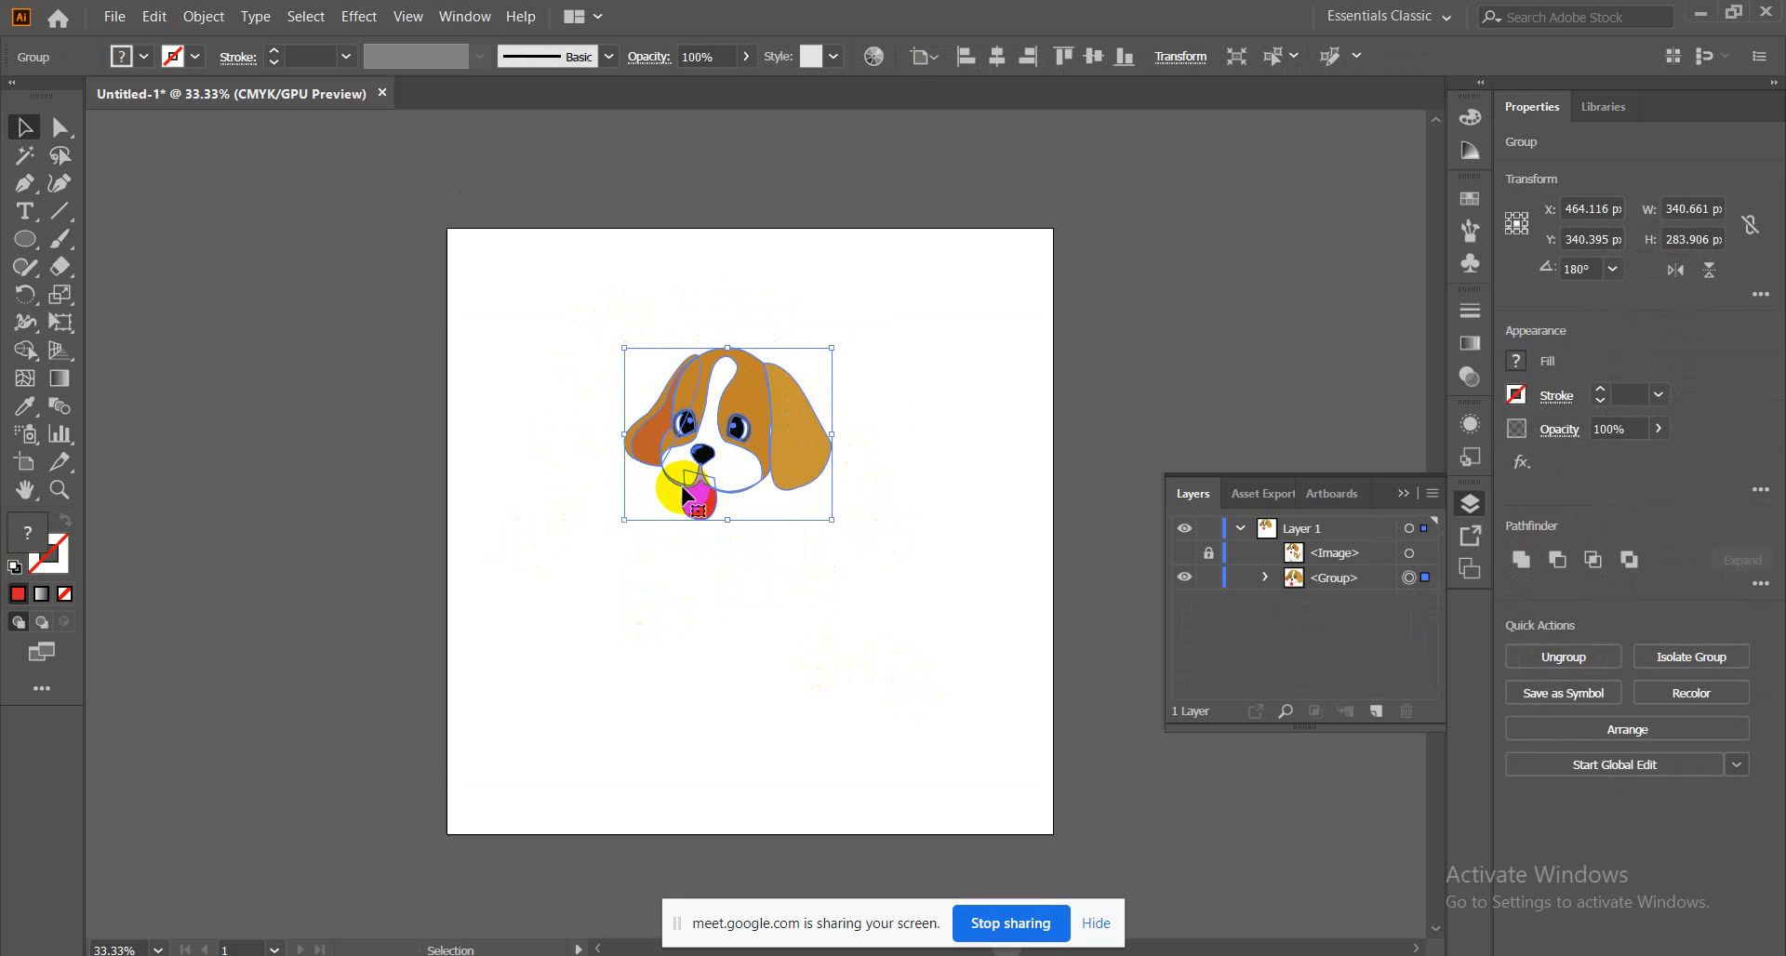
{"action": "left_click", "coordinate": [525, 517]}
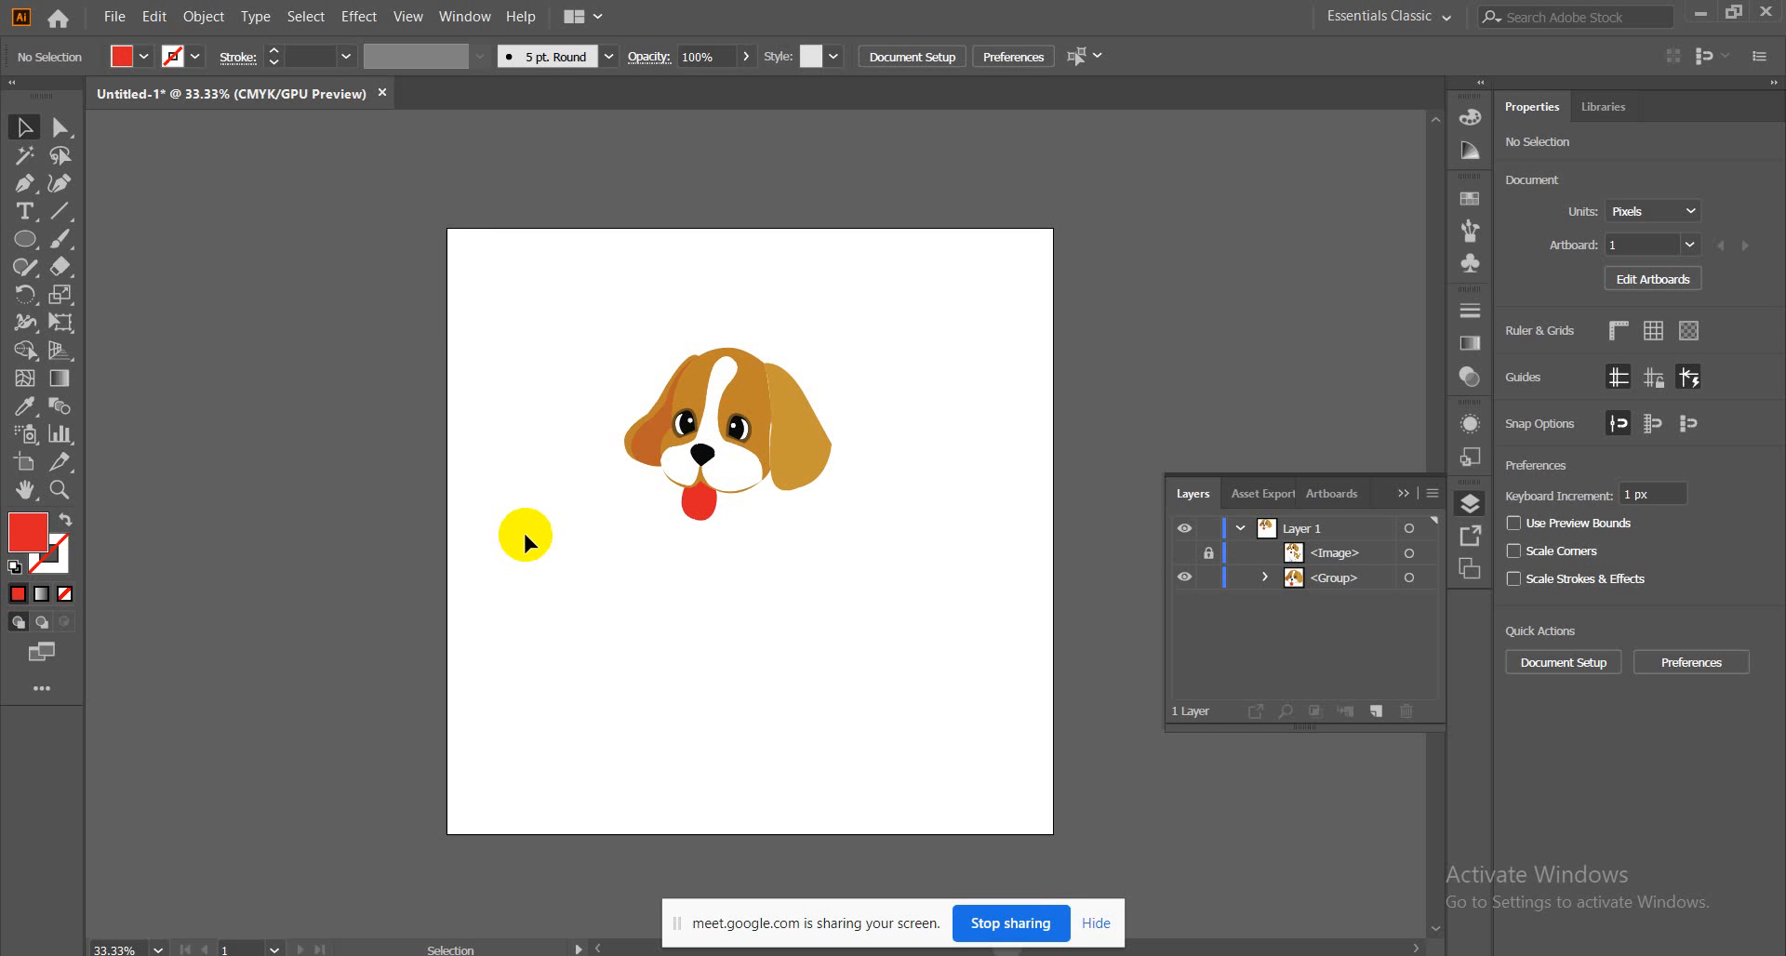
{"action": "left_click", "coordinate": [654, 433]}
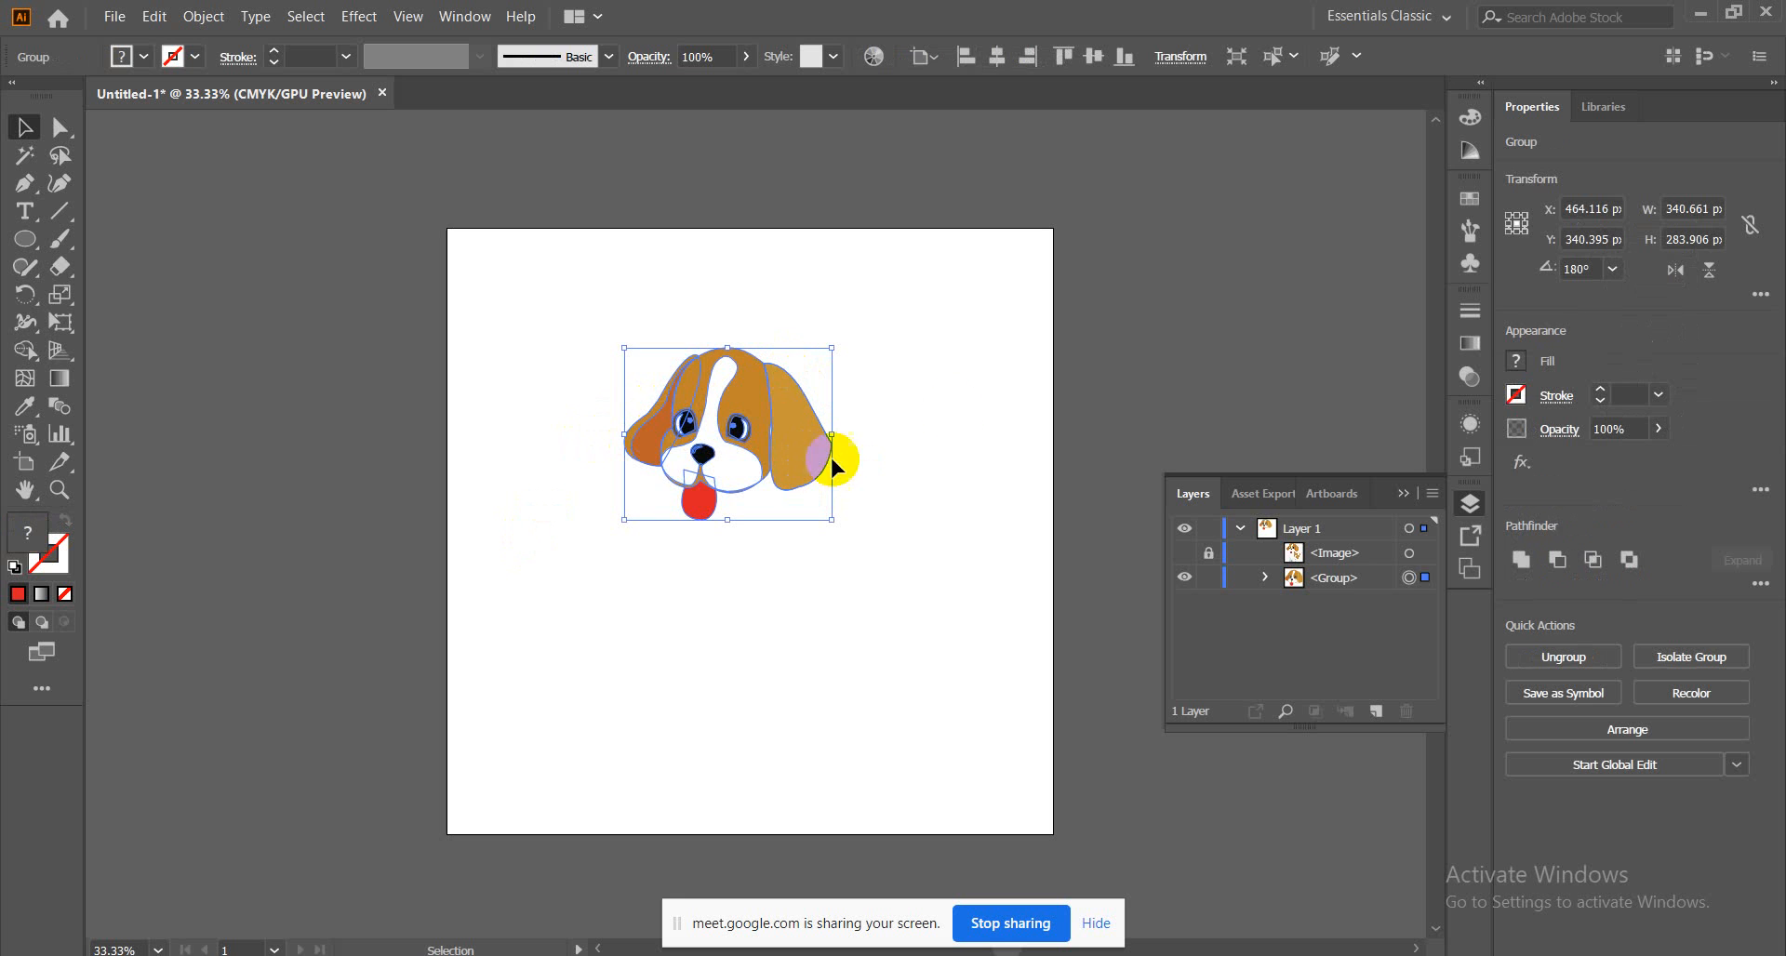
{"action": "left_click", "coordinate": [955, 400]}
{"action": "left_click", "coordinate": [802, 438]}
{"action": "right_click", "coordinate": [802, 438]}
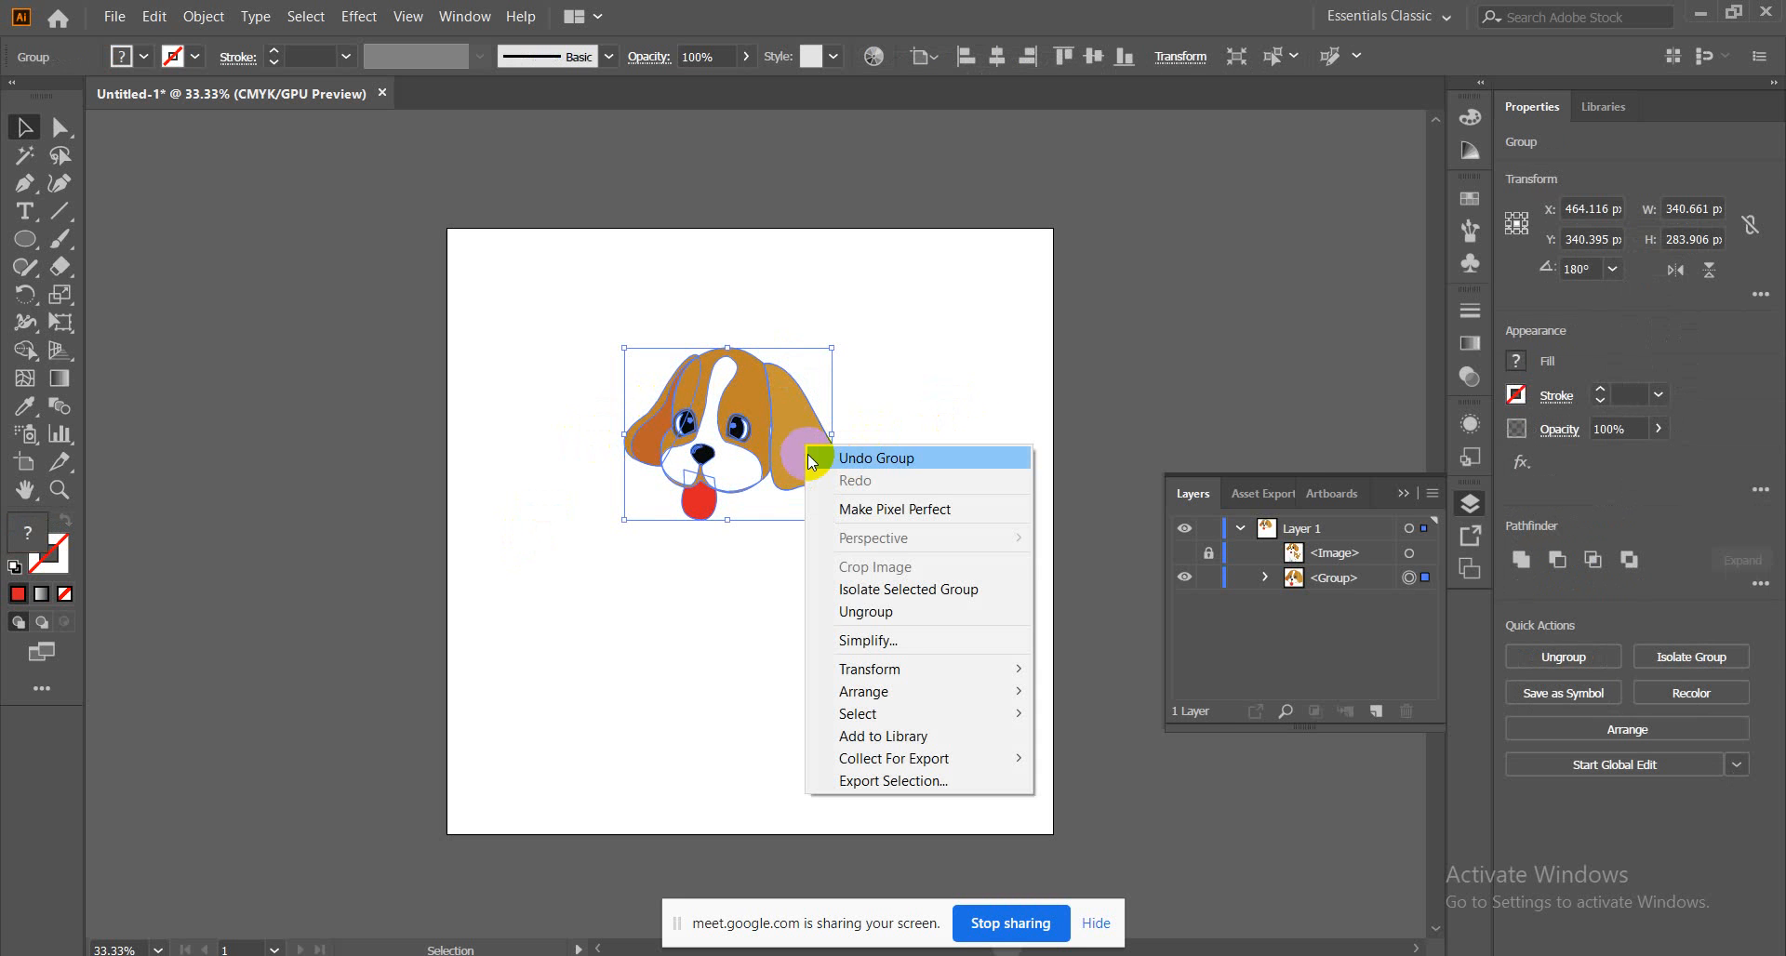
{"action": "left_click", "coordinate": [846, 605]}
Duplicate the light brown right ear in place, scale the copy to about 85 × 161 px from its top edge, and nudge it 5 px left
{"action": "left_click", "coordinate": [800, 435]}
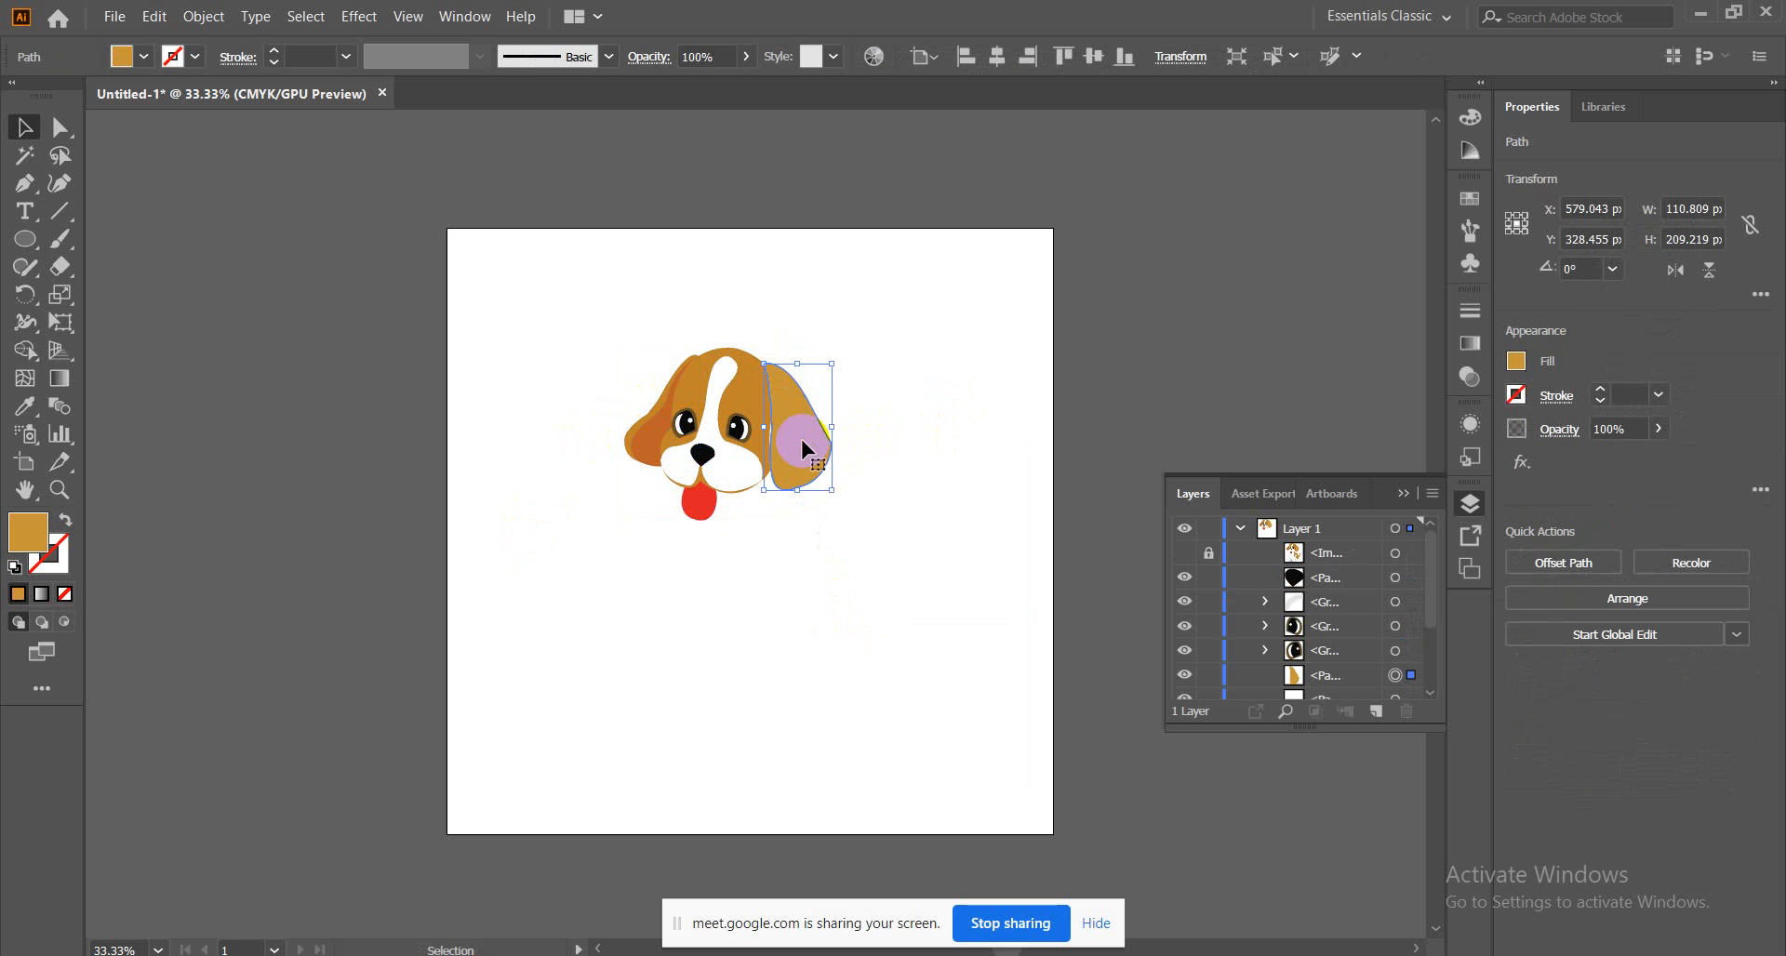
{"action": "key", "text": "a"}
{"action": "key", "text": "v"}
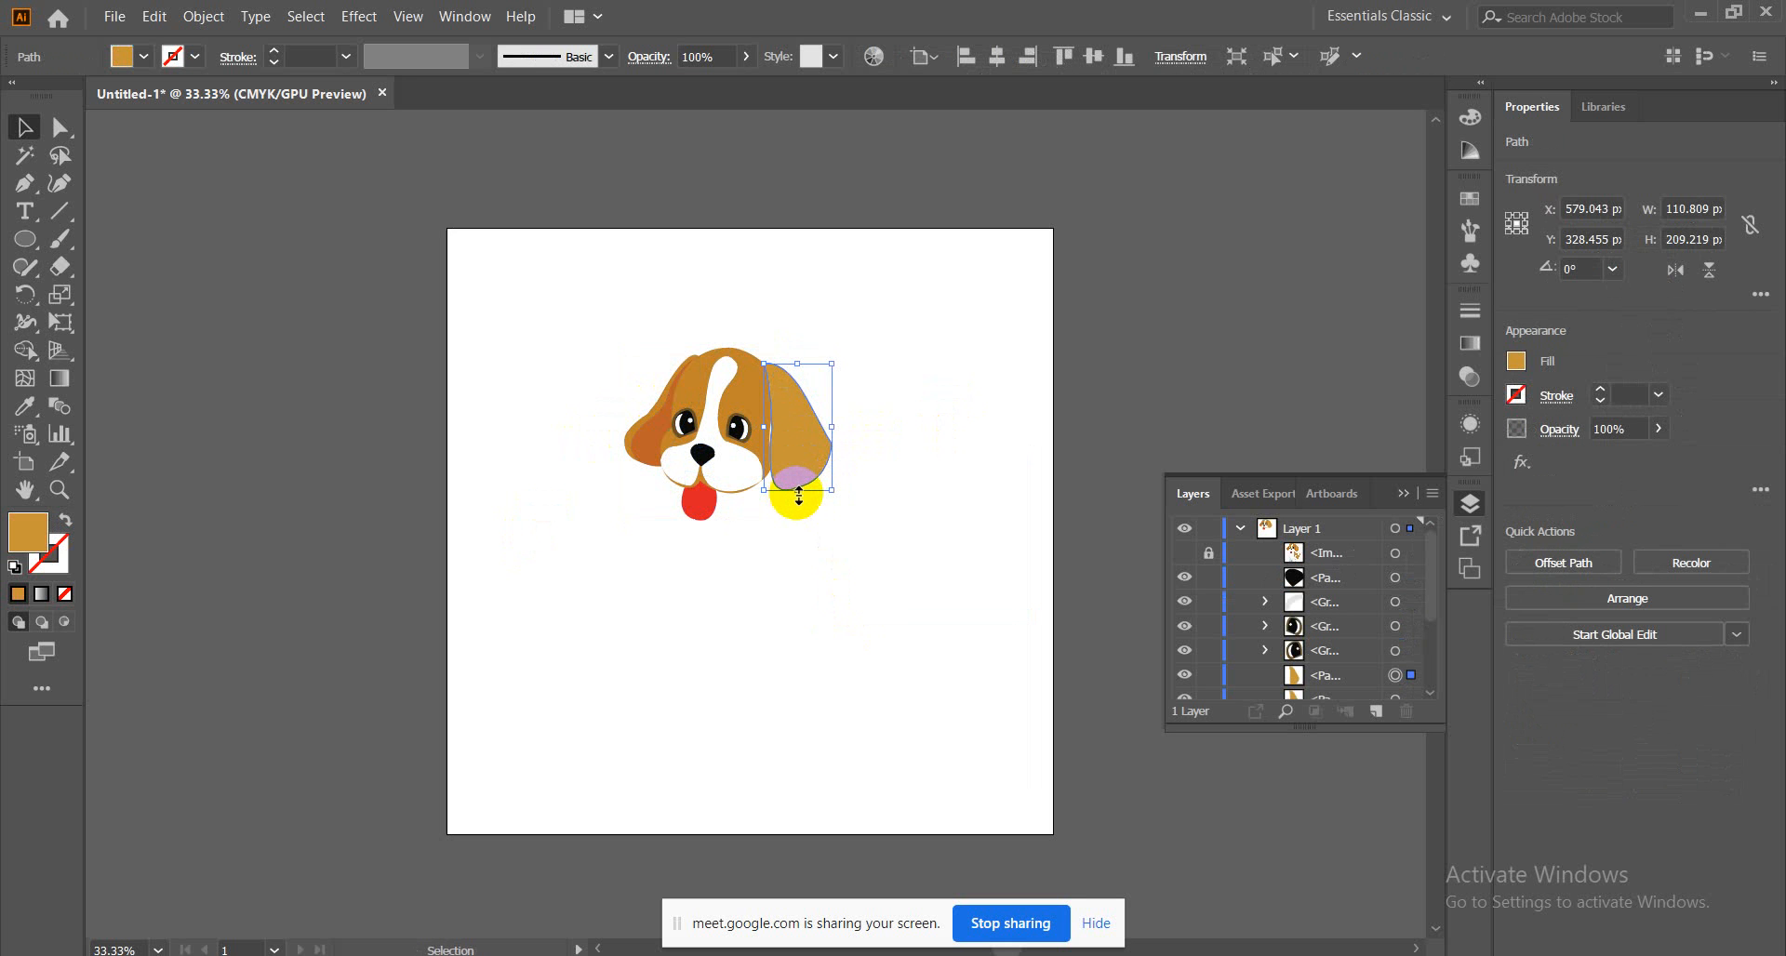
{"action": "left_click_drag", "start_coordinate": [798, 494], "coordinate": [783, 462]}
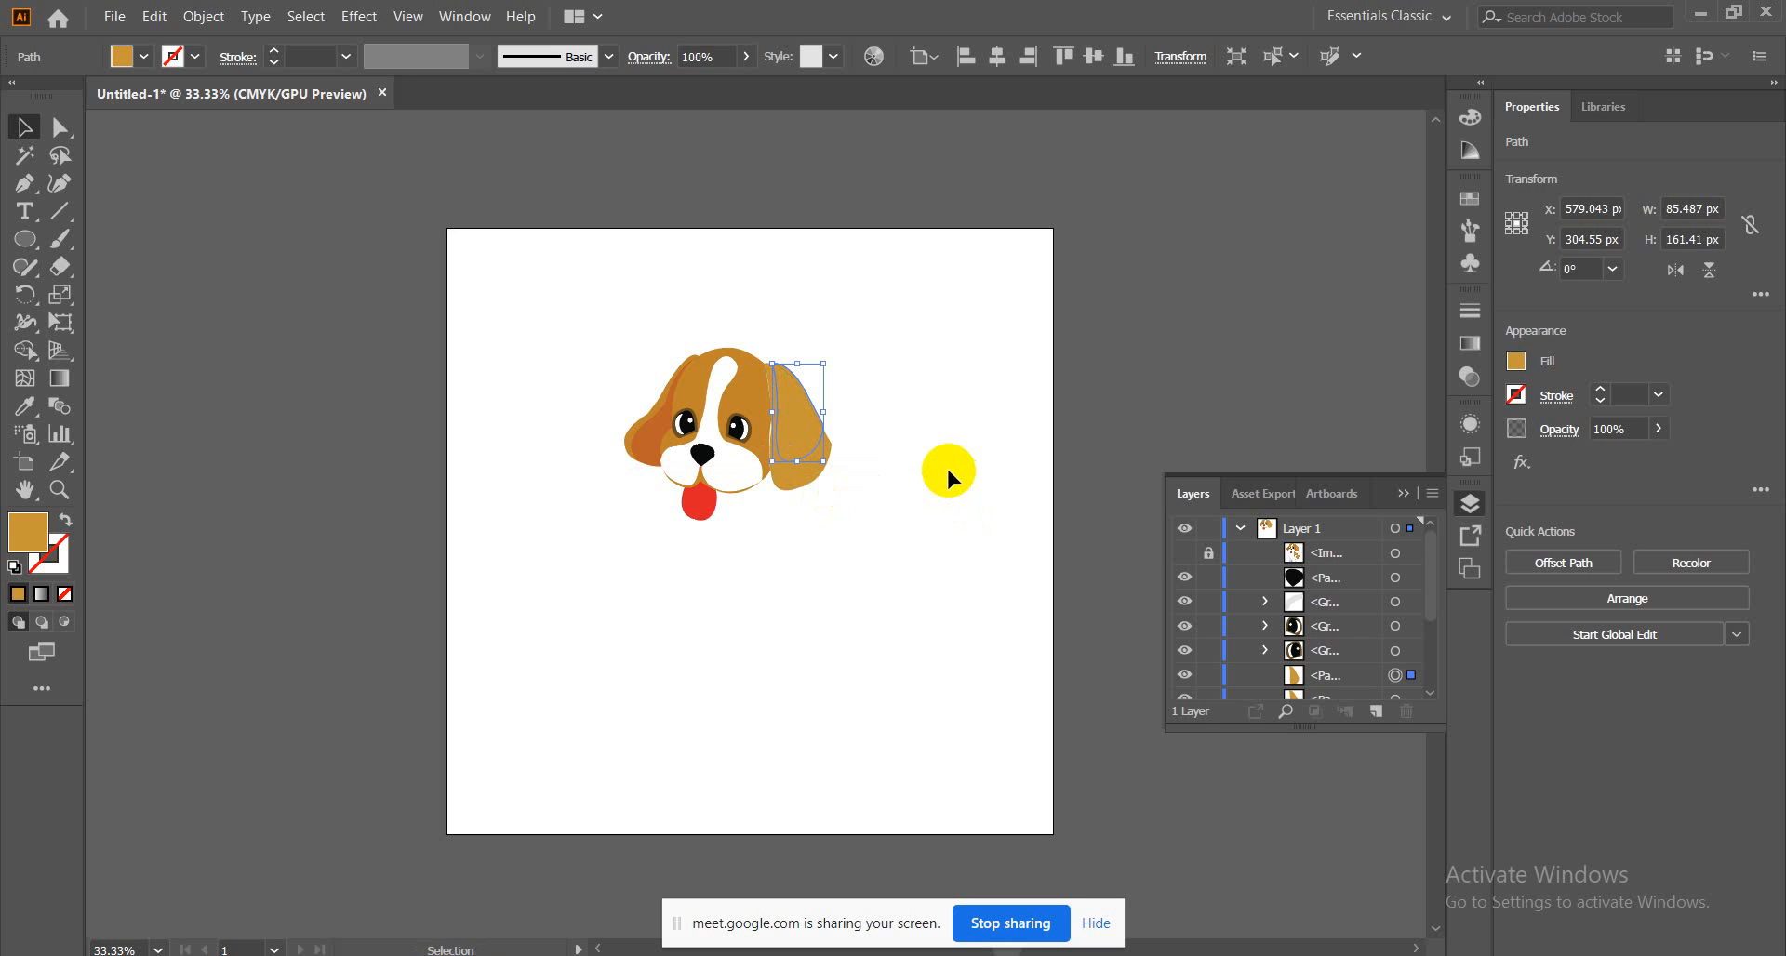
{"action": "key", "text": "Left"}
{"action": "key", "text": "Left"}
{"action": "key", "text": "Left"}
{"action": "key", "text": "Left"}
Fill the smaller ear copy with the left ear's outer brown using the Eyedropper, and deselect it
{"action": "left_click", "coordinate": [24, 406]}
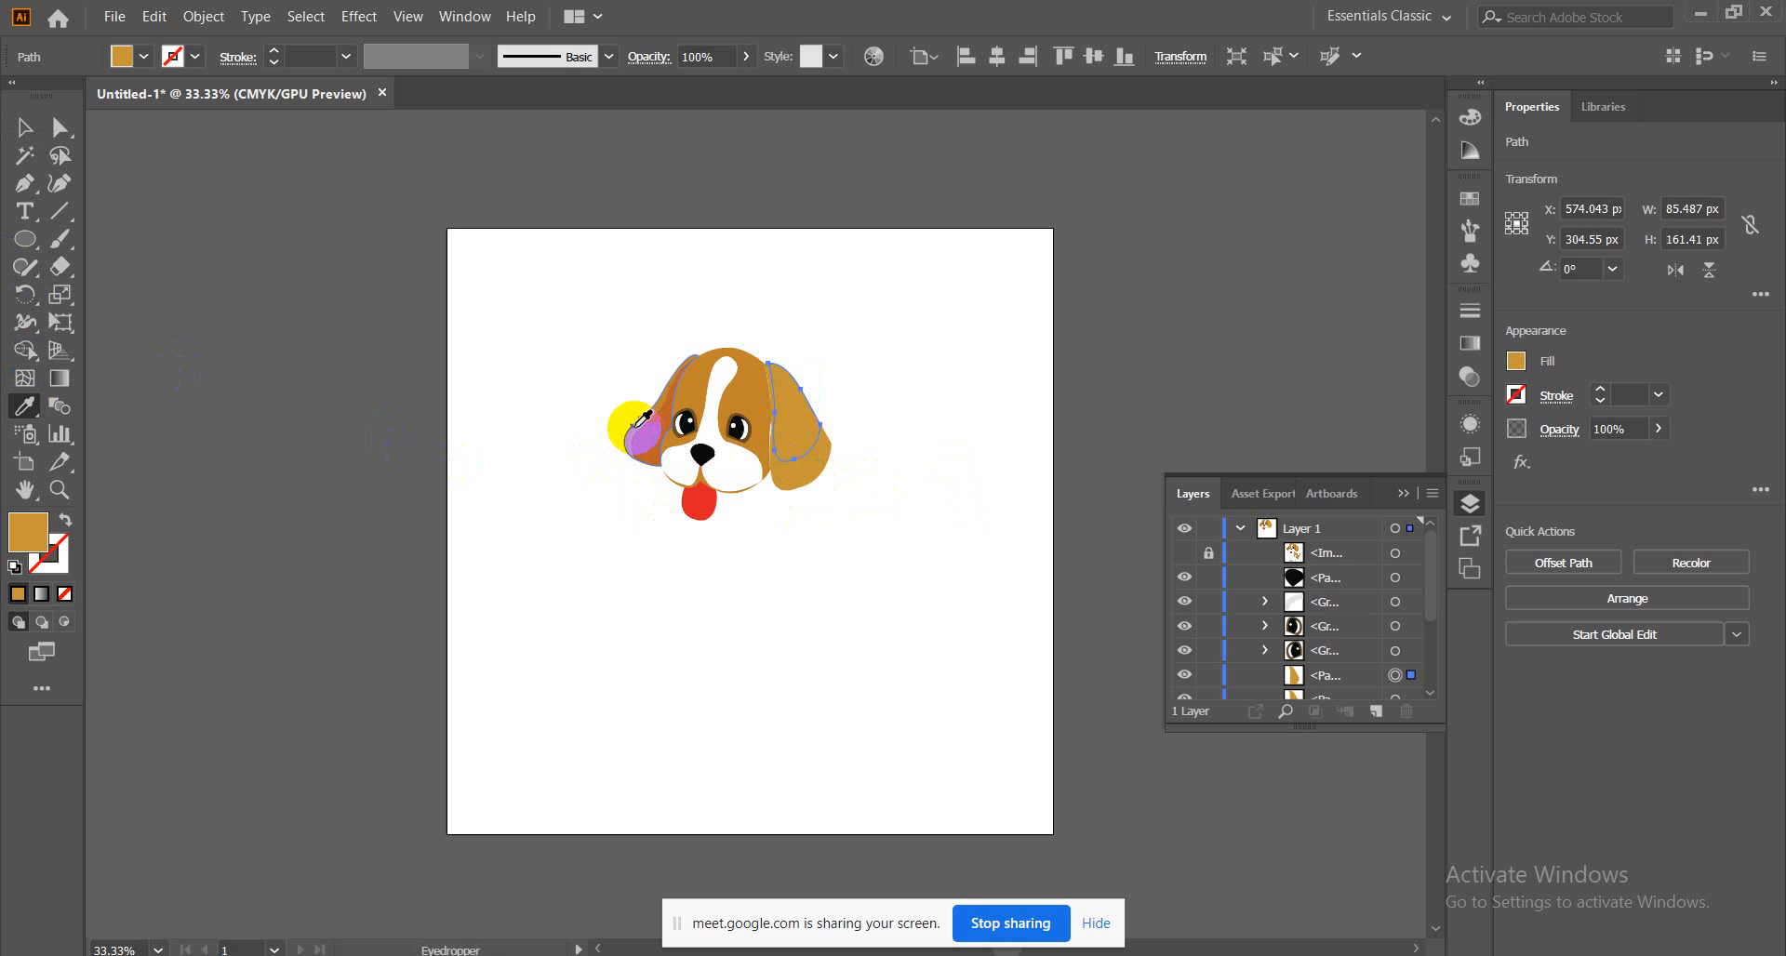
{"action": "left_click", "coordinate": [638, 423]}
{"action": "left_click", "coordinate": [23, 130]}
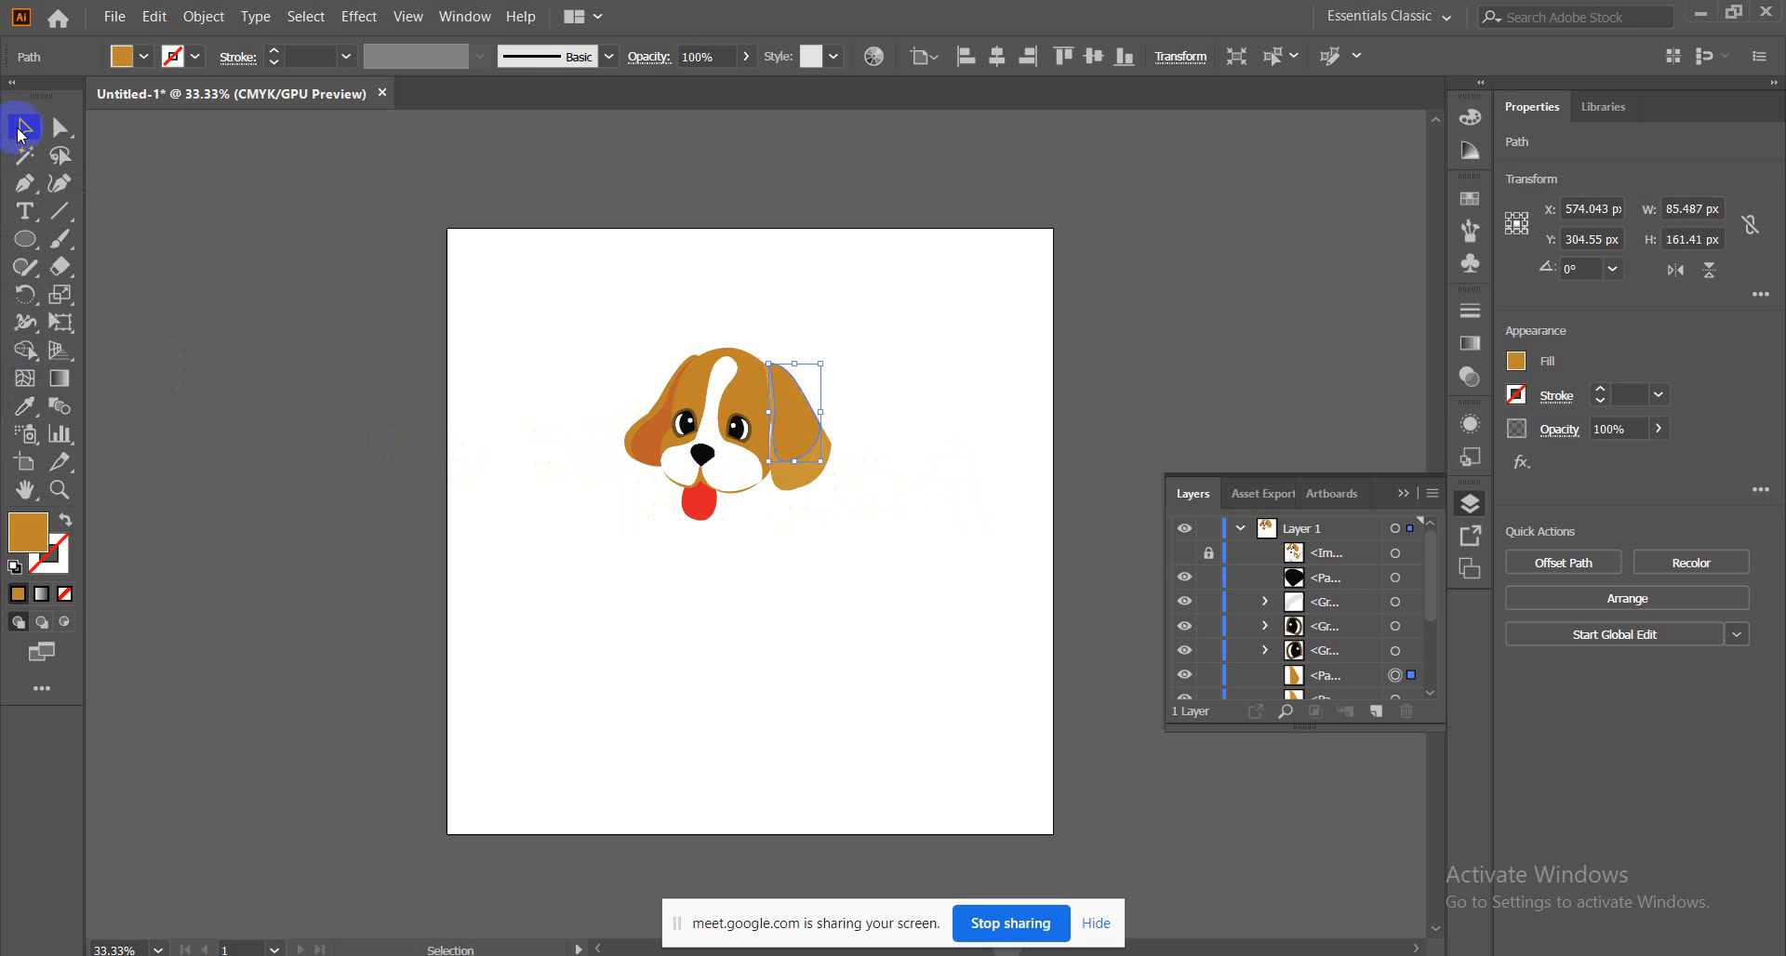
{"action": "left_click", "coordinate": [264, 247]}
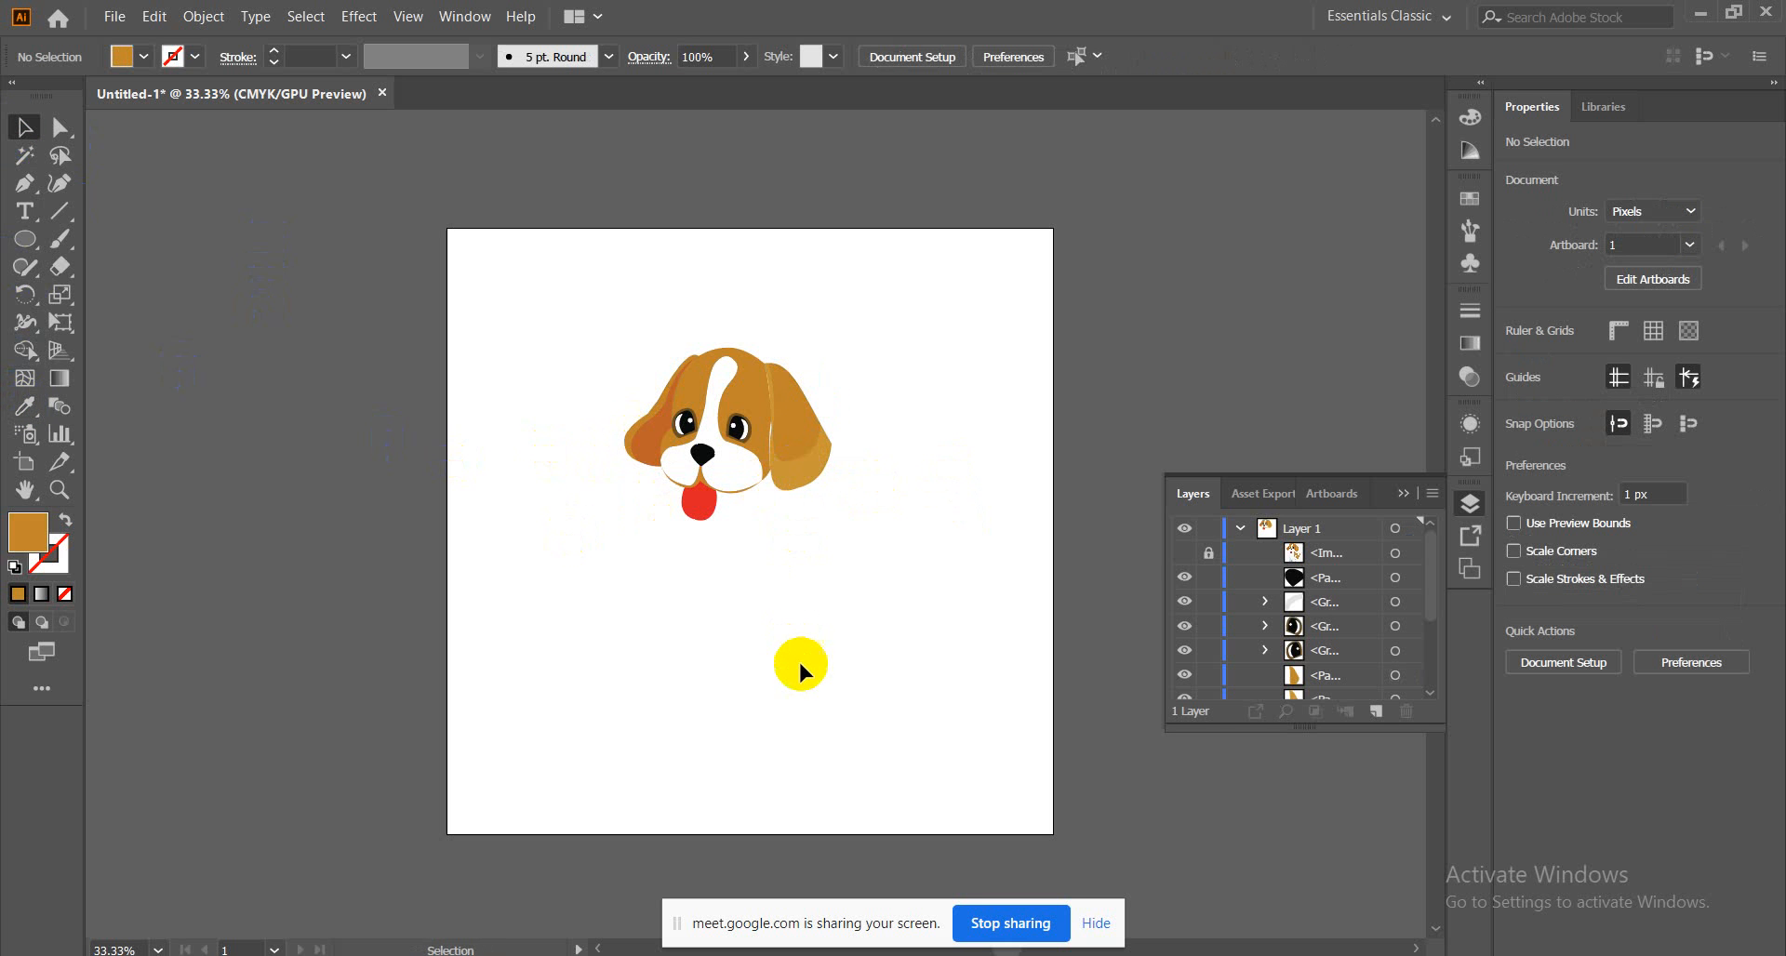
{"action": "key", "text": "ctrl+equal"}
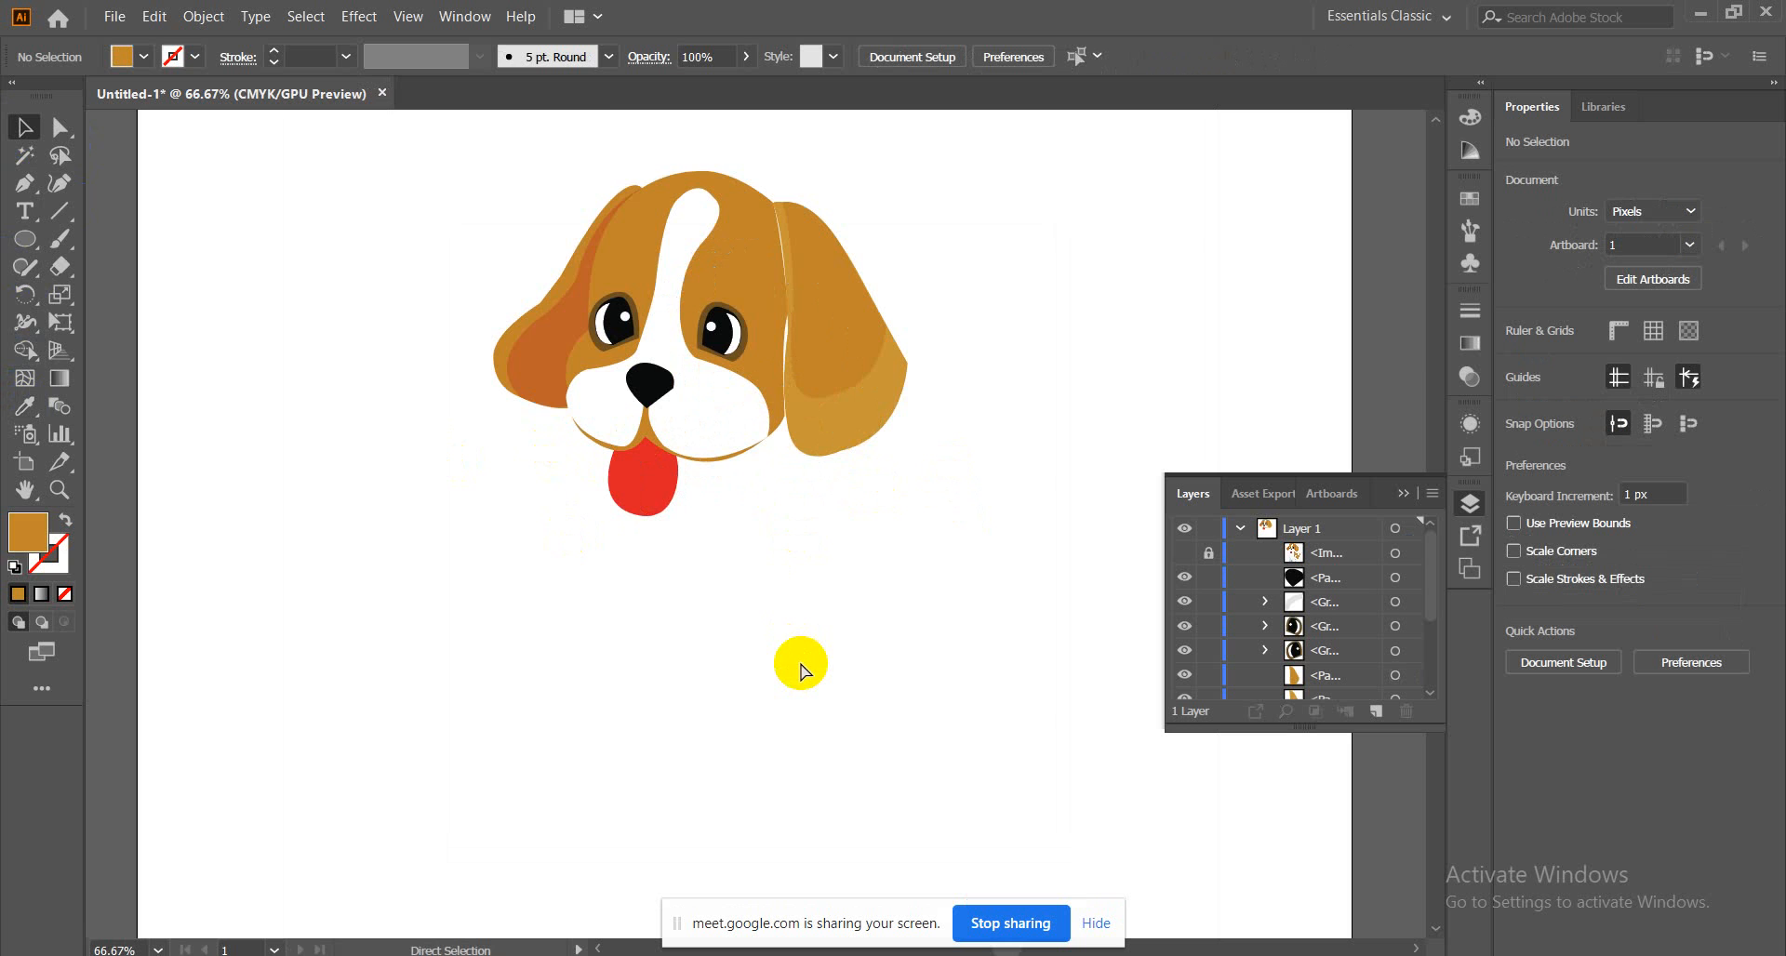
{"action": "scroll", "coordinate": [802, 670], "scroll_direction": "up", "scroll_amount": 1}
{"action": "scroll", "coordinate": [967, 586], "scroll_direction": "up", "scroll_amount": 5}
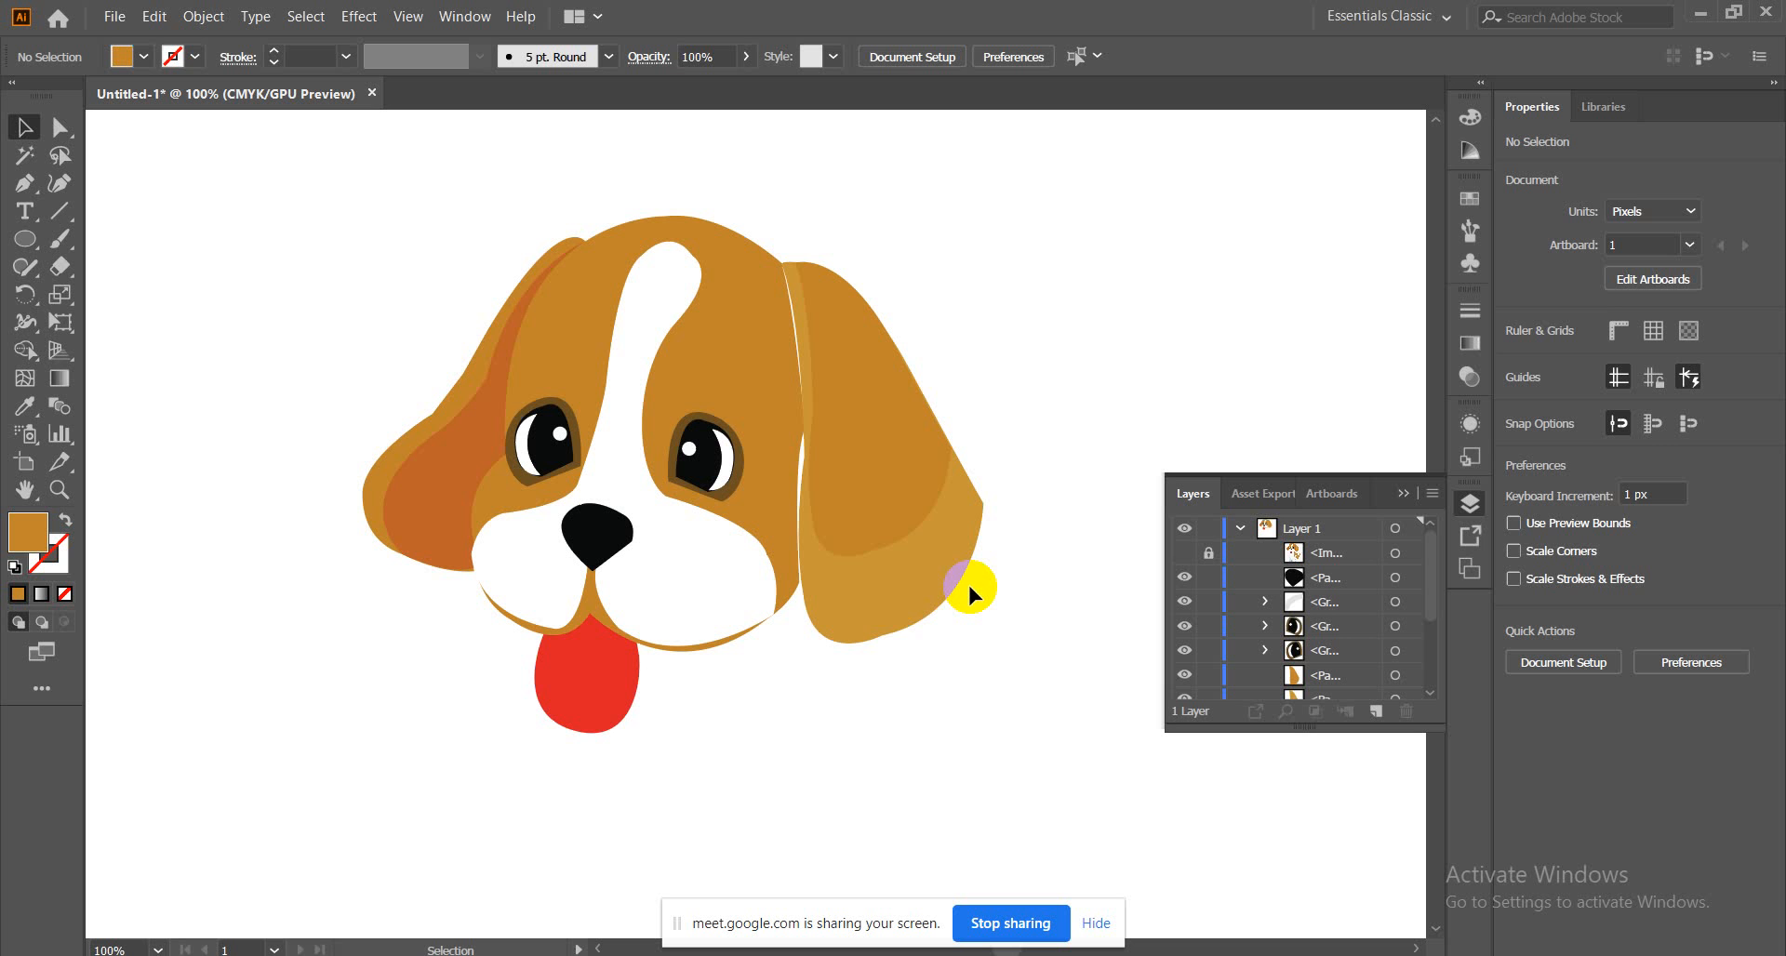
Draw a closed shape with the Pen tool over the dog's right-hand ear, from the head's edge around the curved ear bottom
{"action": "left_click", "coordinate": [25, 183]}
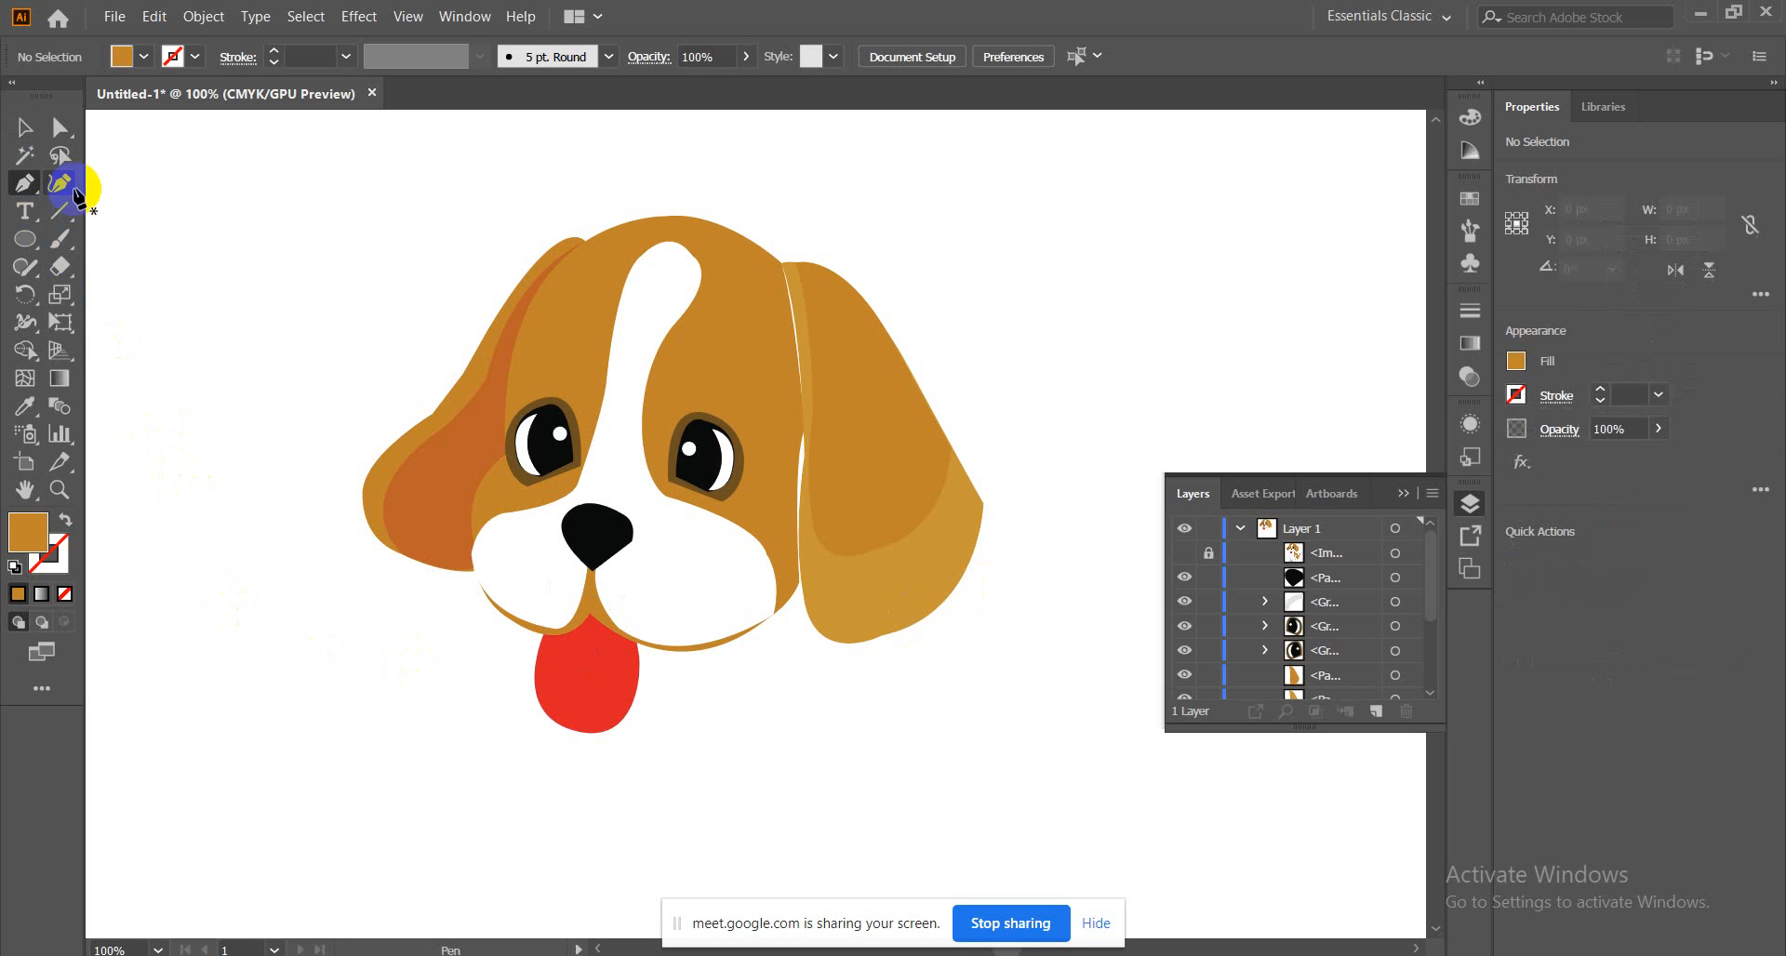
{"action": "left_click", "coordinate": [770, 253]}
{"action": "left_click", "coordinate": [792, 594]}
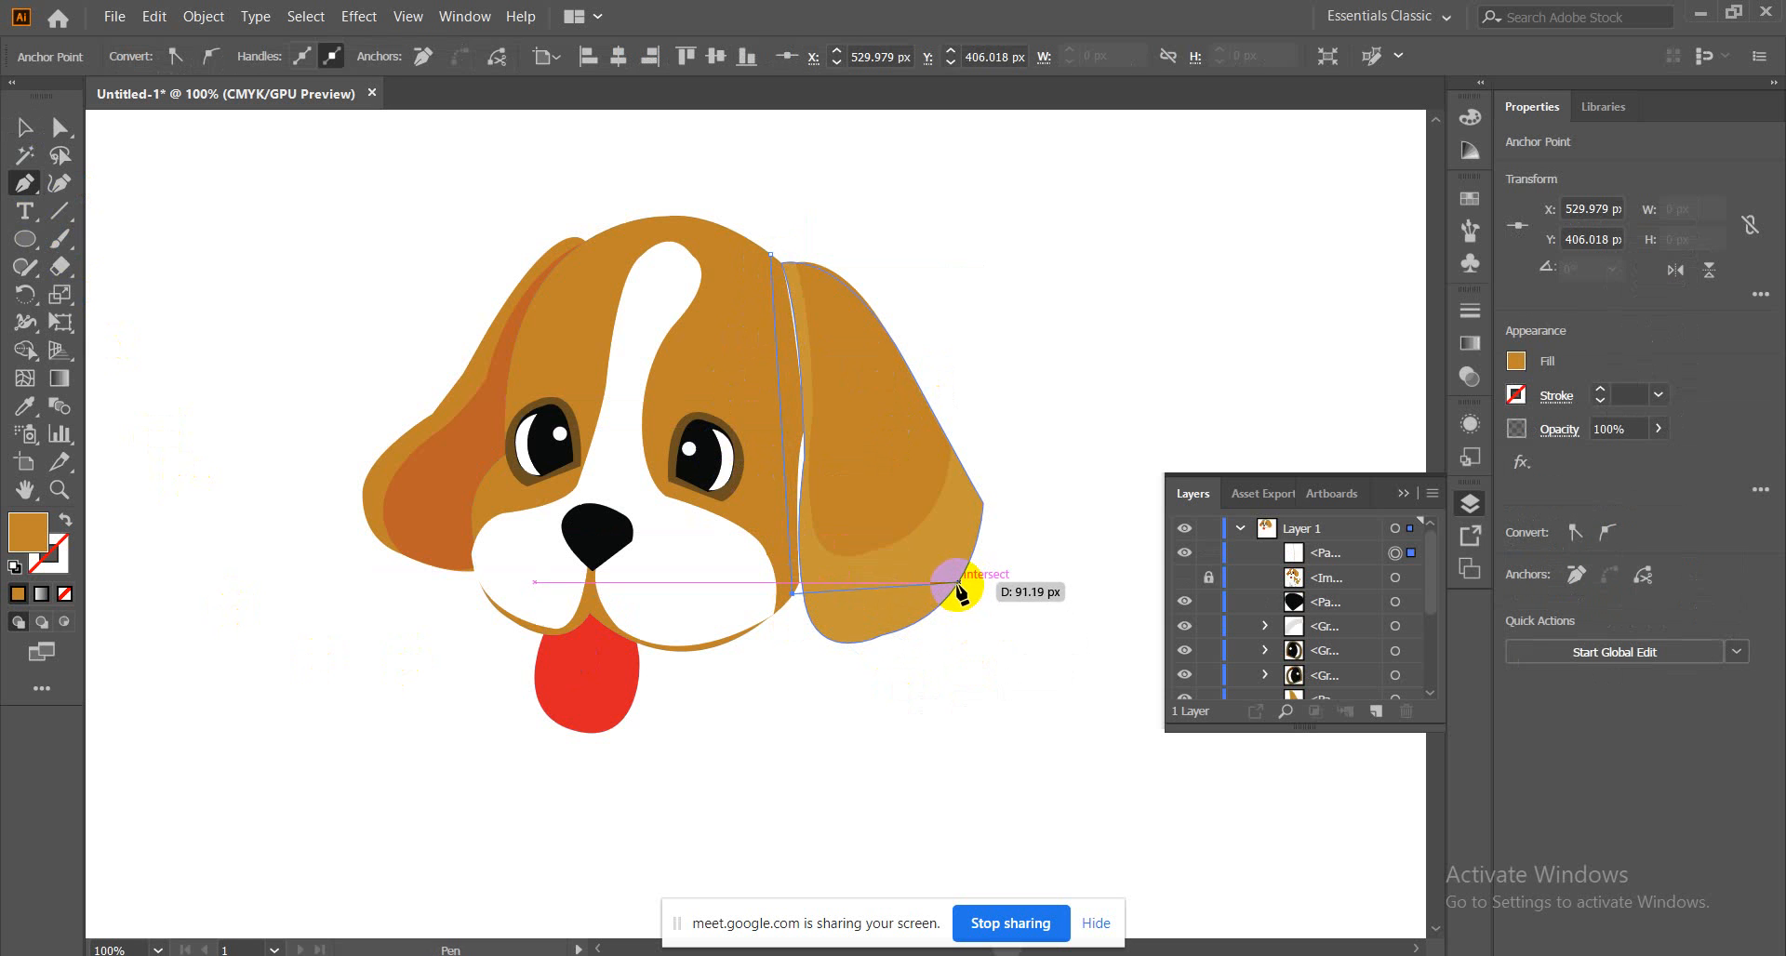
{"action": "left_click_drag", "start_coordinate": [959, 583], "coordinate": [1093, 443]}
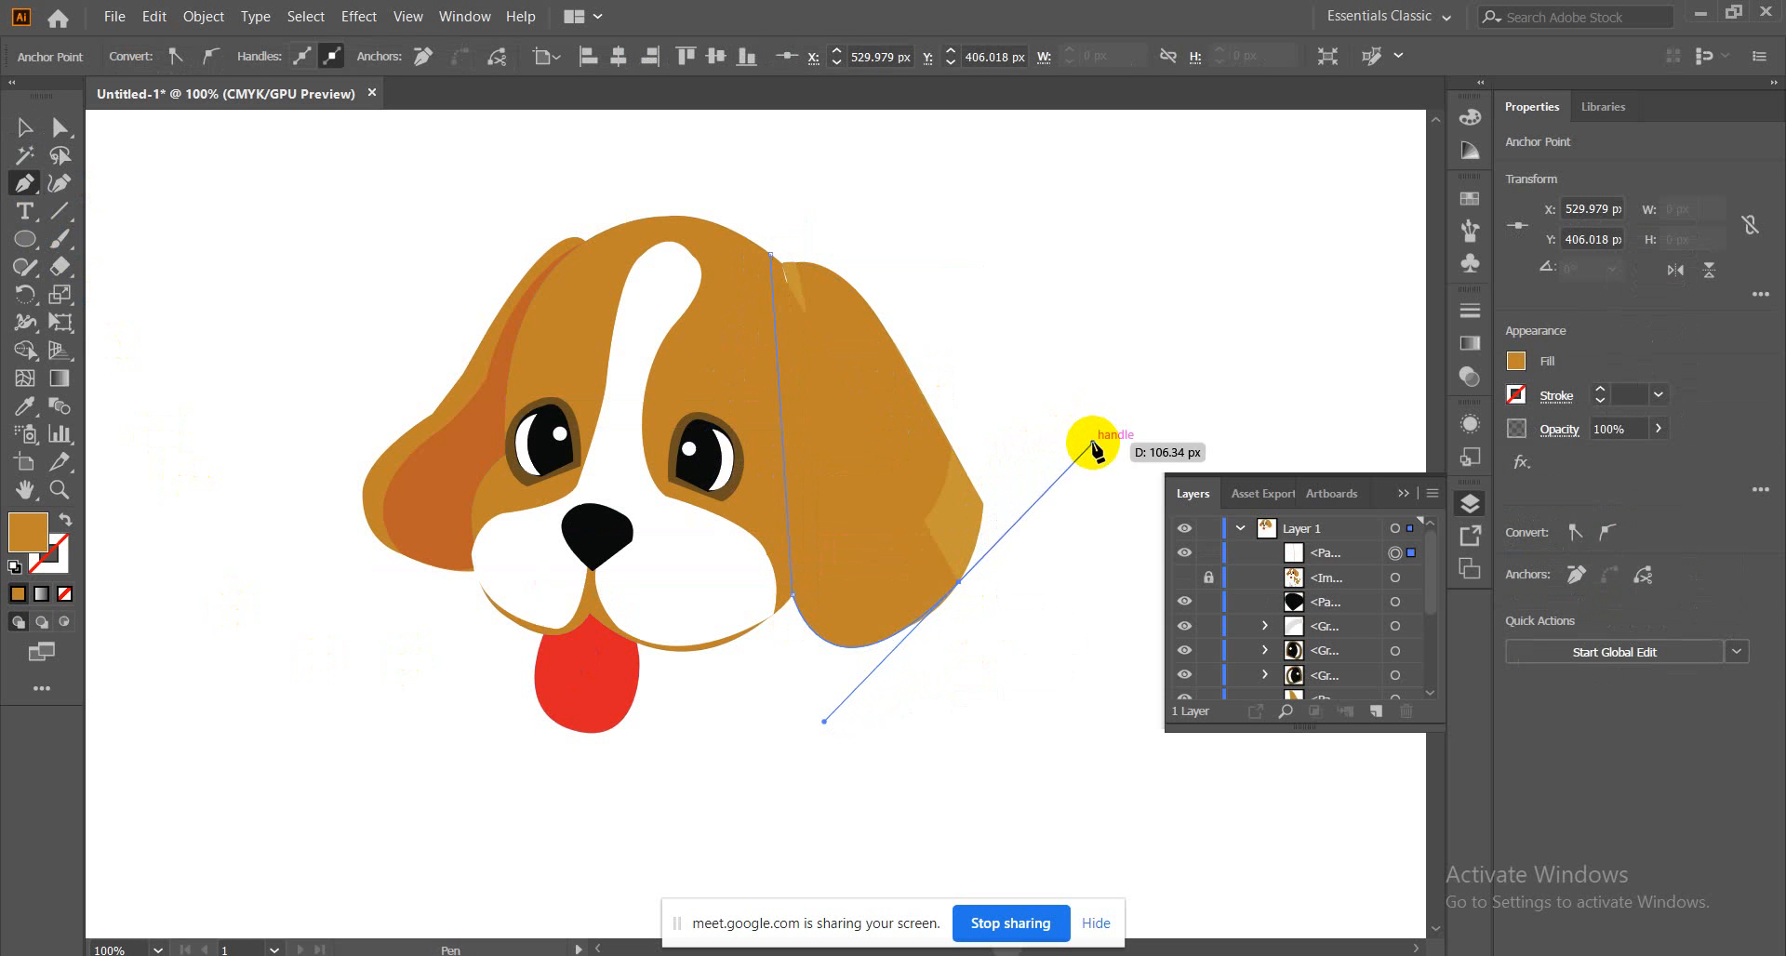
{"action": "left_click", "coordinate": [959, 582]}
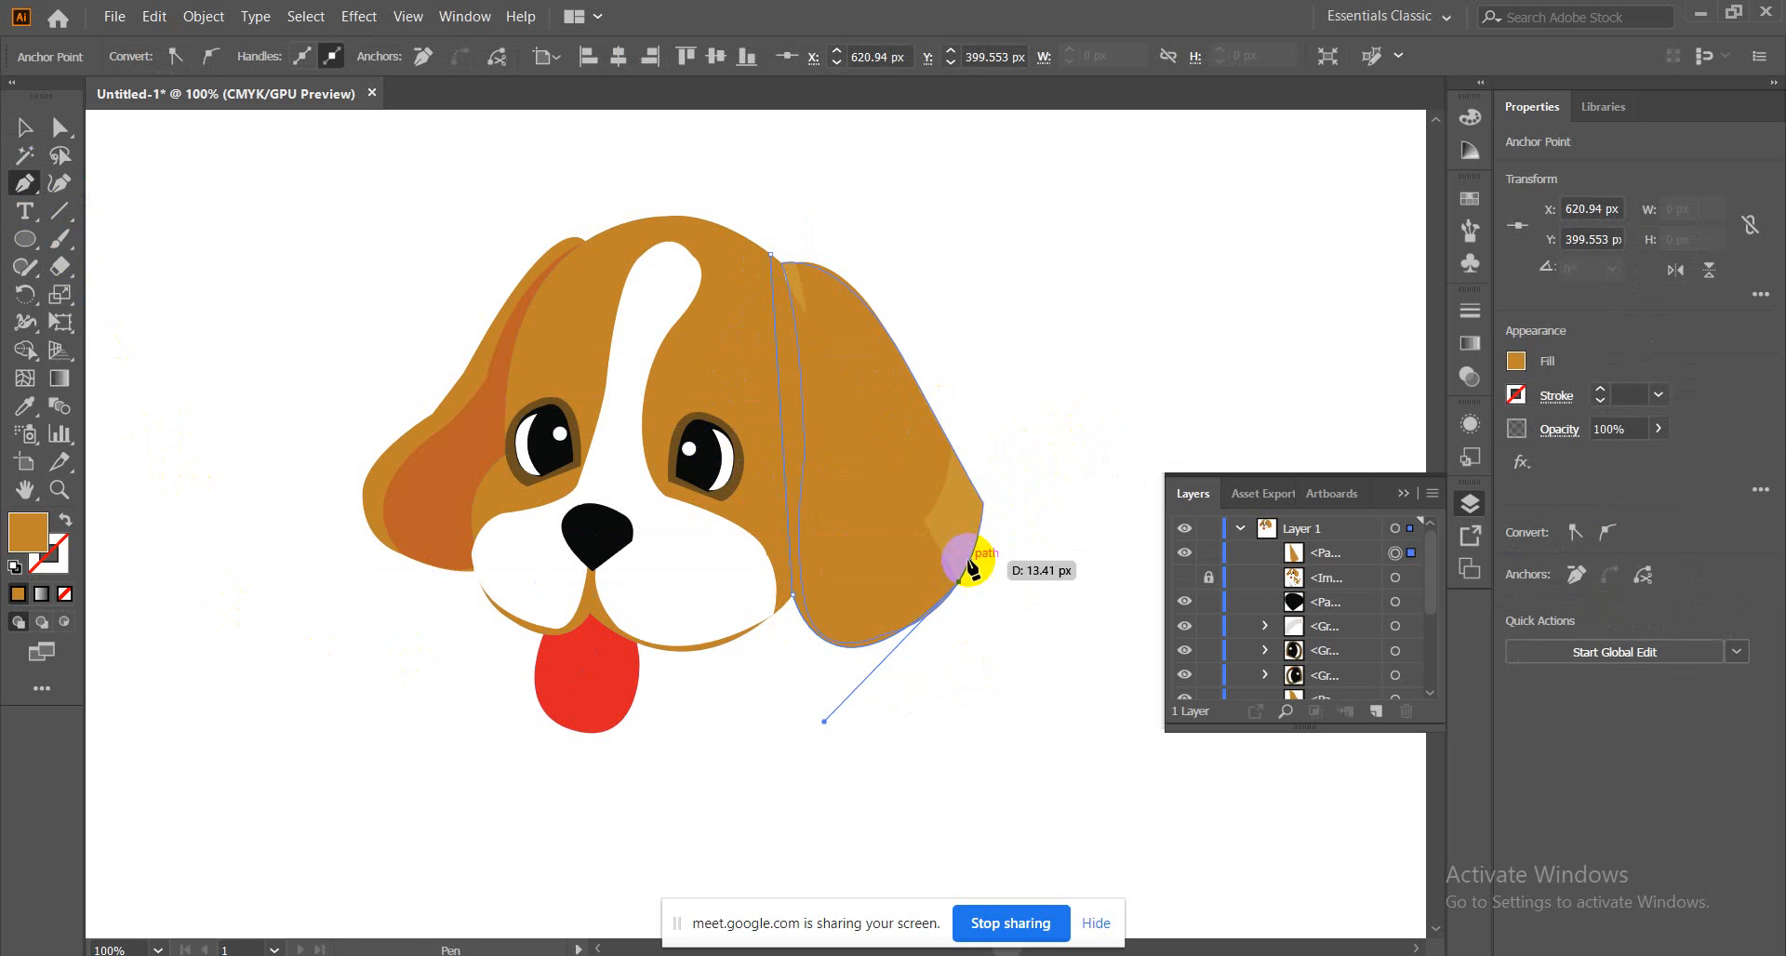
{"action": "left_click_drag", "start_coordinate": [770, 253], "coordinate": [725, 249]}
{"action": "left_click", "coordinate": [24, 127]}
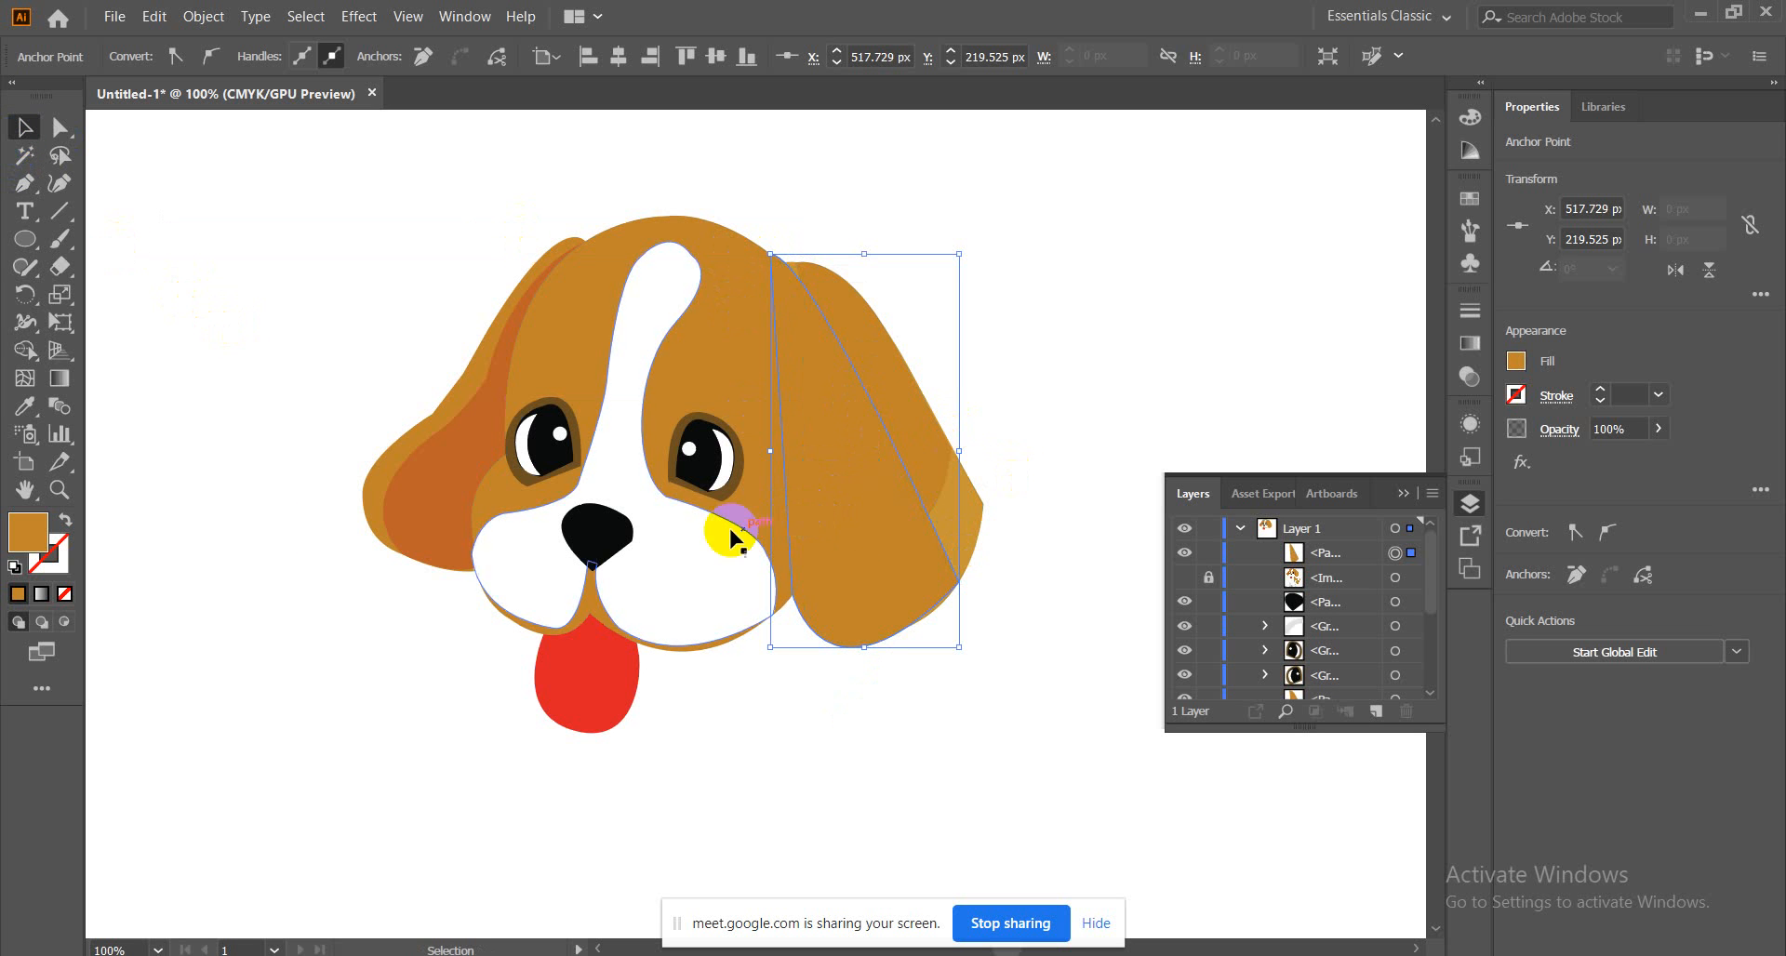
Fill the new ear shape with the dark orange-brown sampled from the inner area of the left-hand ear
{"action": "left_click", "coordinate": [24, 405]}
{"action": "left_click", "coordinate": [452, 467]}
{"action": "left_click", "coordinate": [24, 127]}
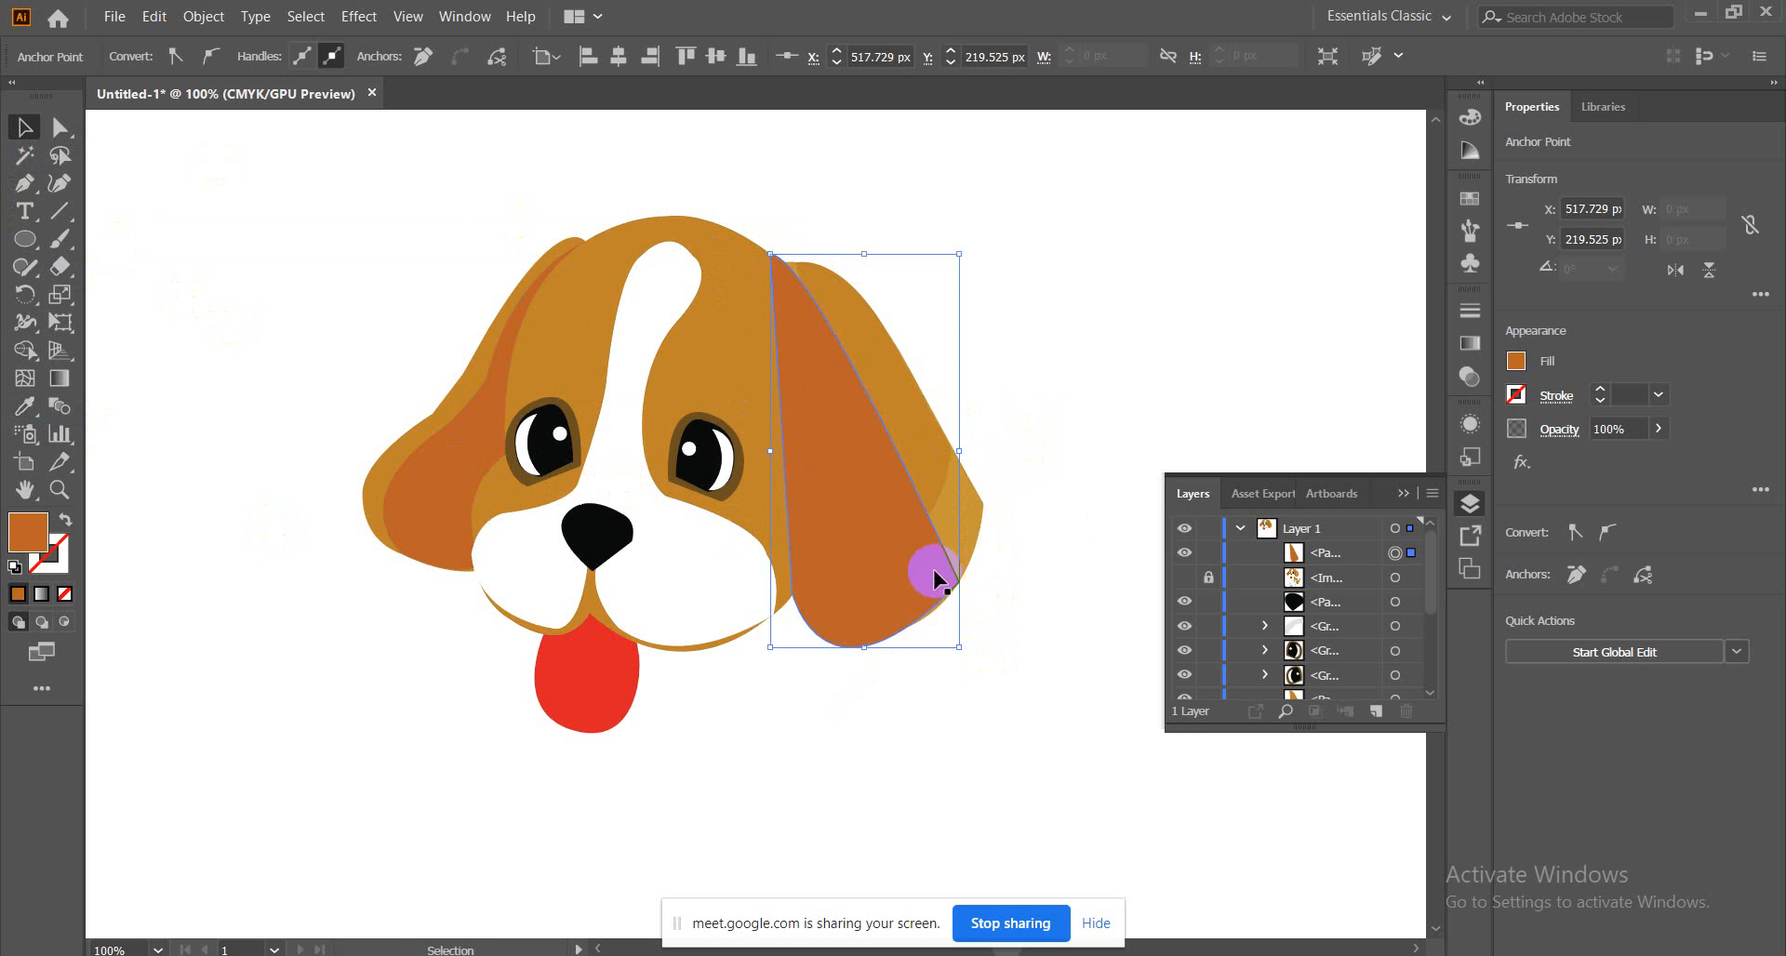
Send the dark ear shape to the back, deselect it, and toggle the visibility of the locked reference image
{"action": "right_click", "coordinate": [840, 493]}
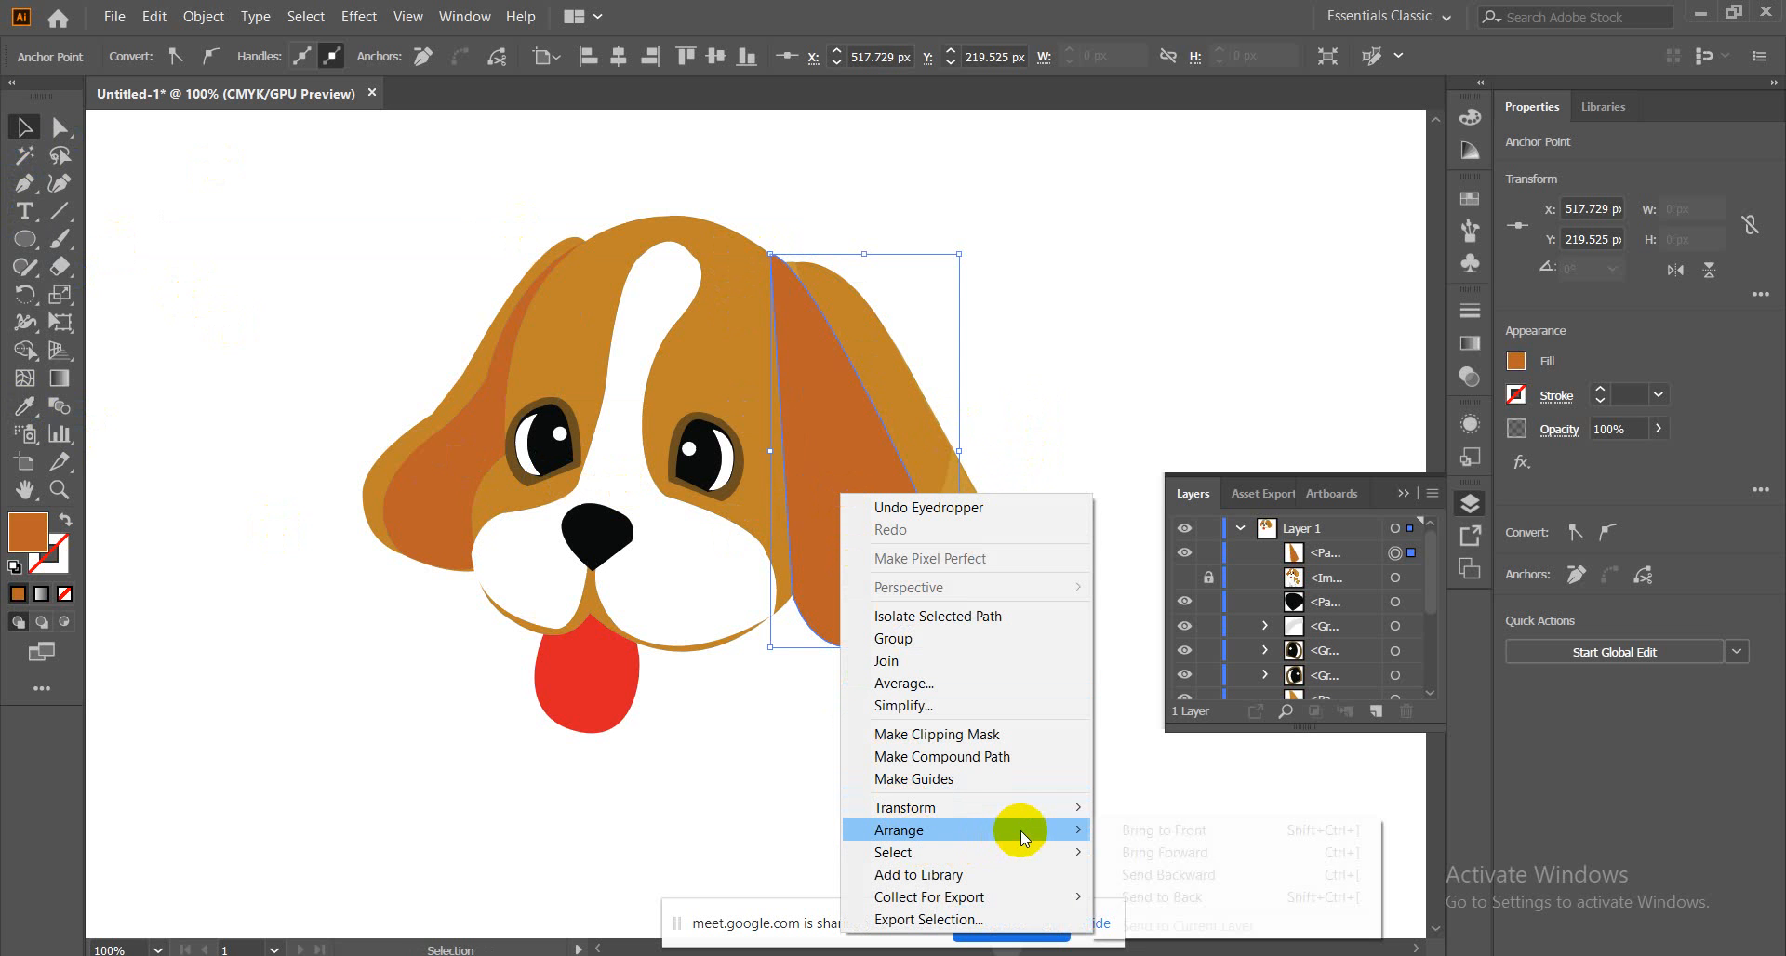
{"action": "left_click", "coordinate": [1150, 896]}
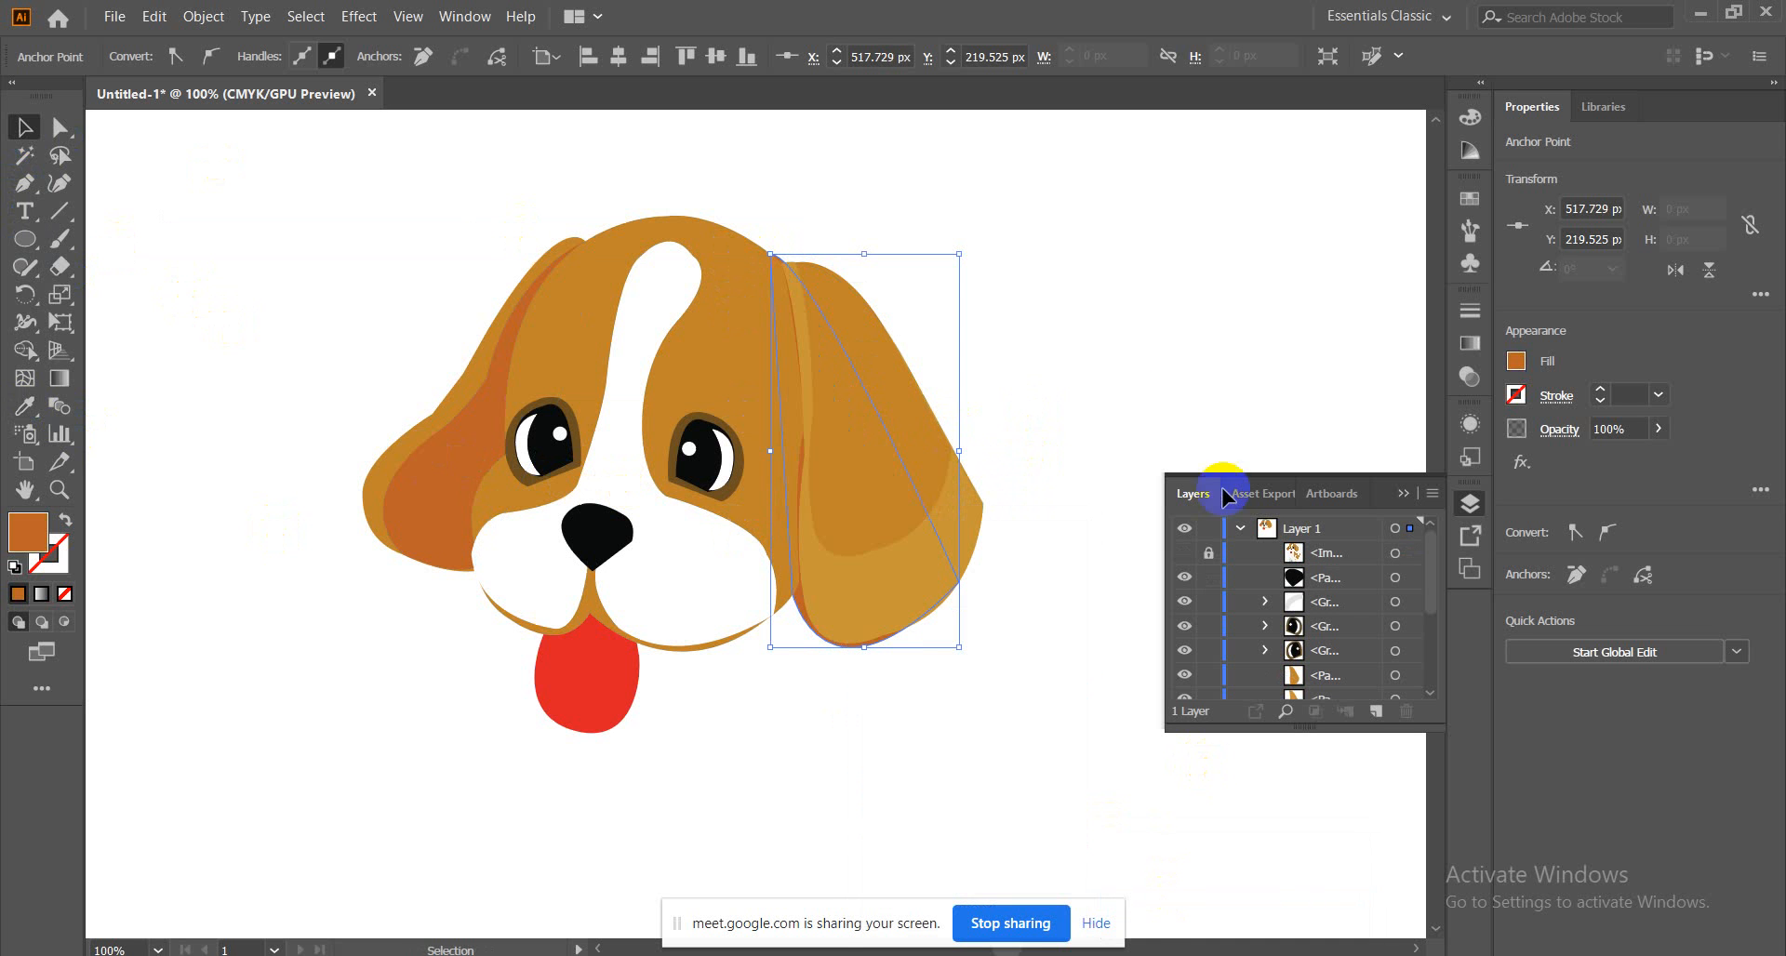
{"action": "left_click", "coordinate": [1124, 335]}
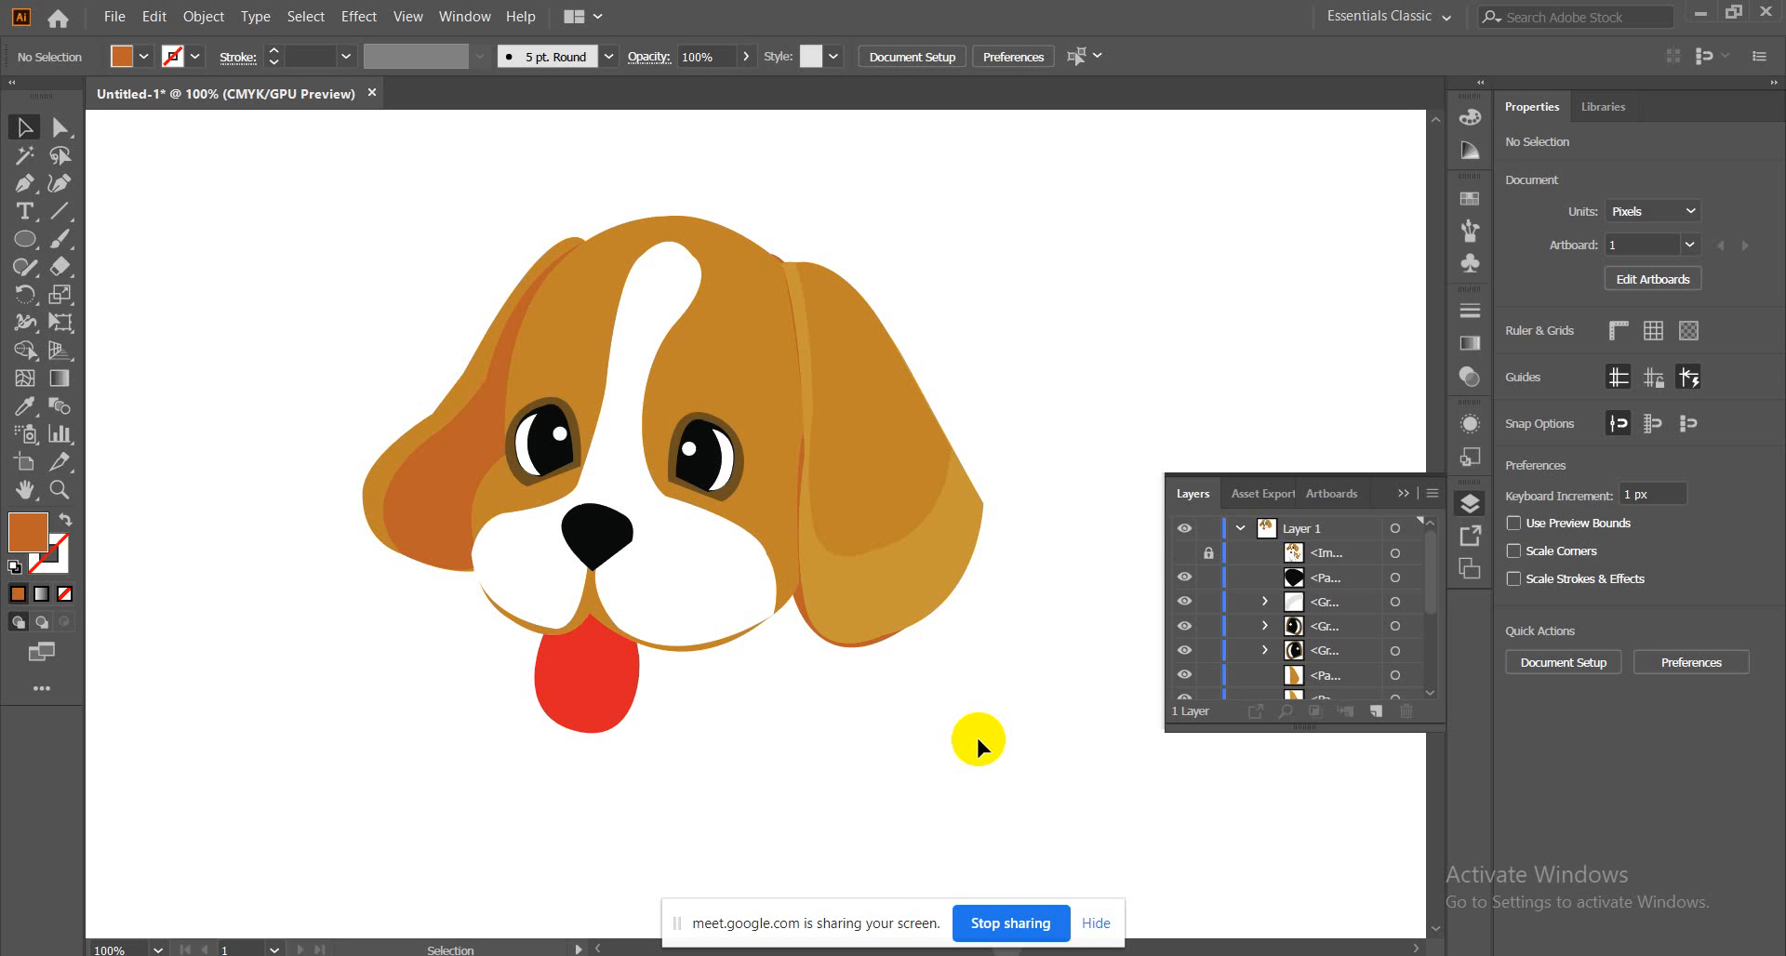
{"action": "left_click", "coordinate": [1184, 552]}
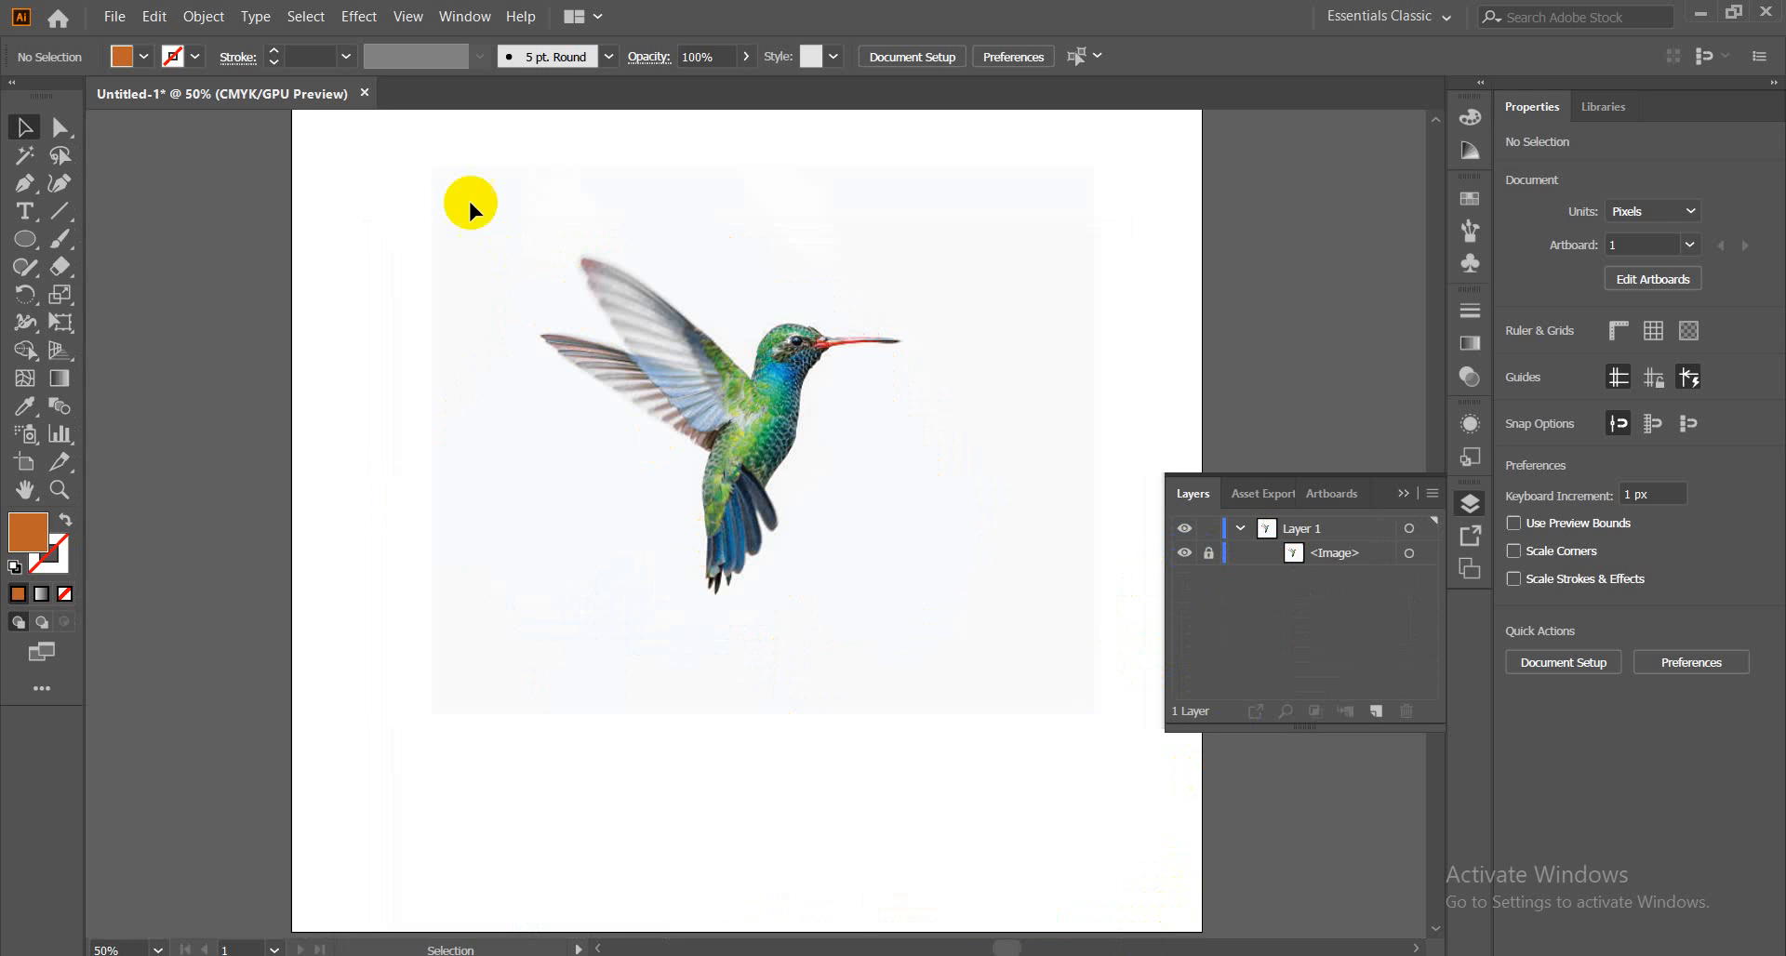
{"action": "left_click_drag", "start_coordinate": [469, 203], "coordinate": [968, 657]}
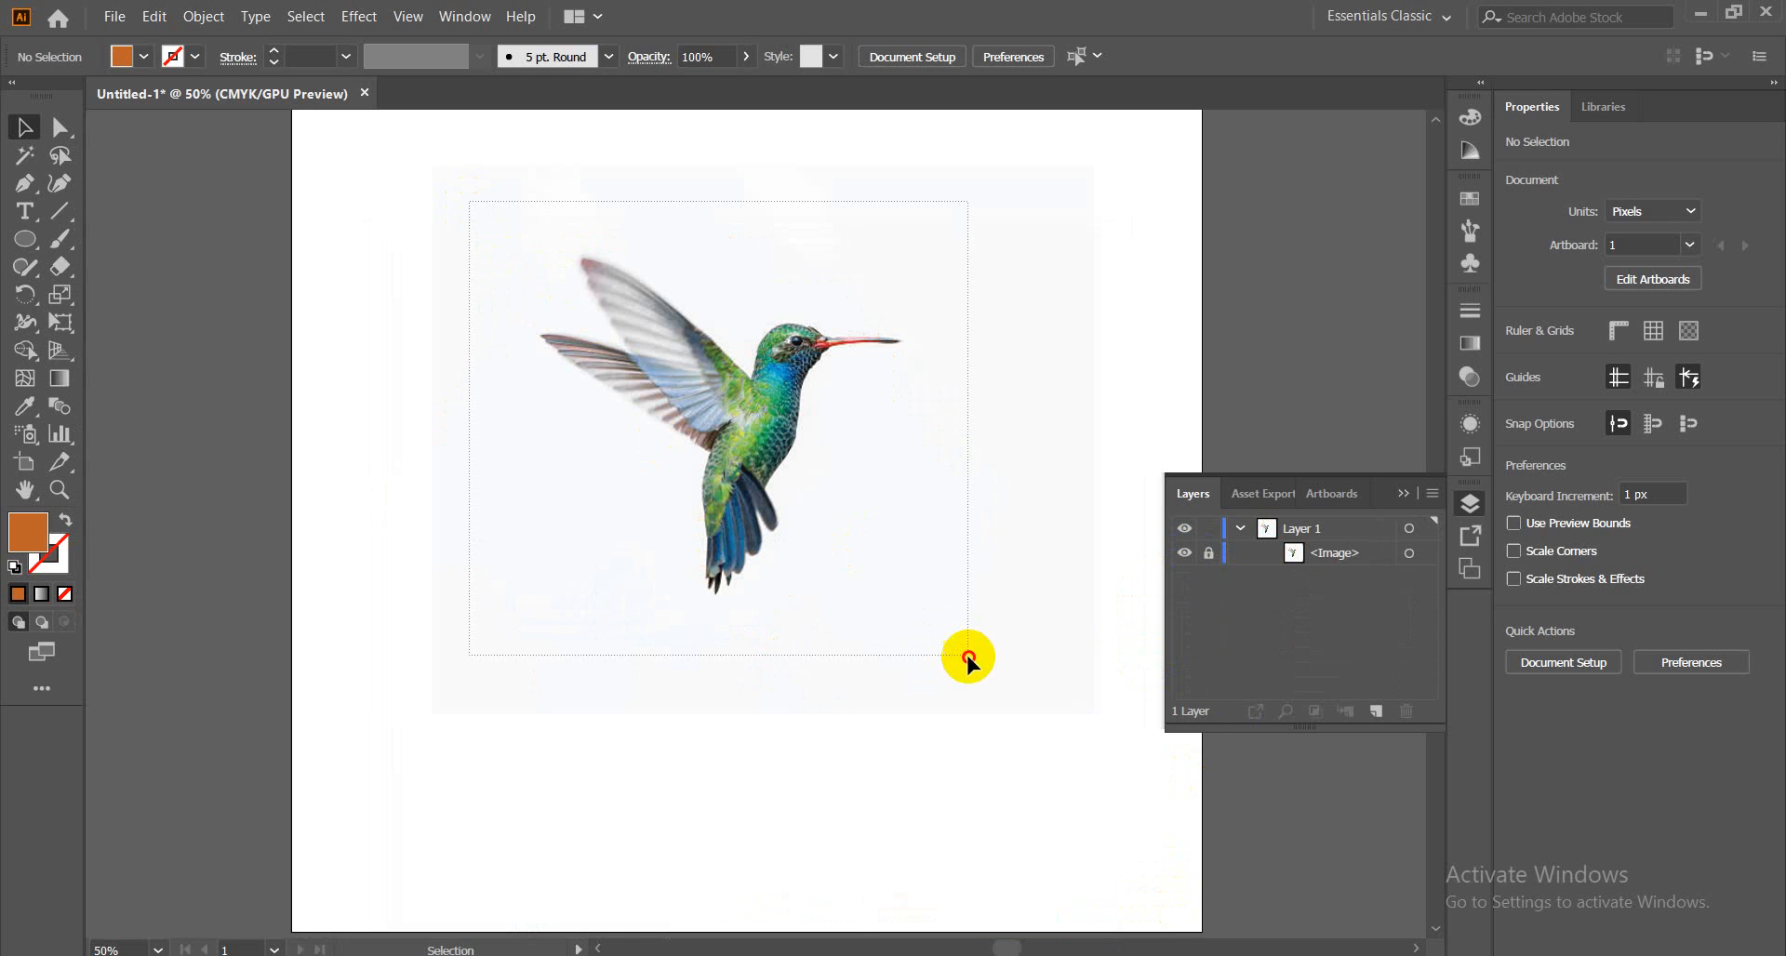
{"action": "left_click_drag", "start_coordinate": [400, 229], "coordinate": [946, 718]}
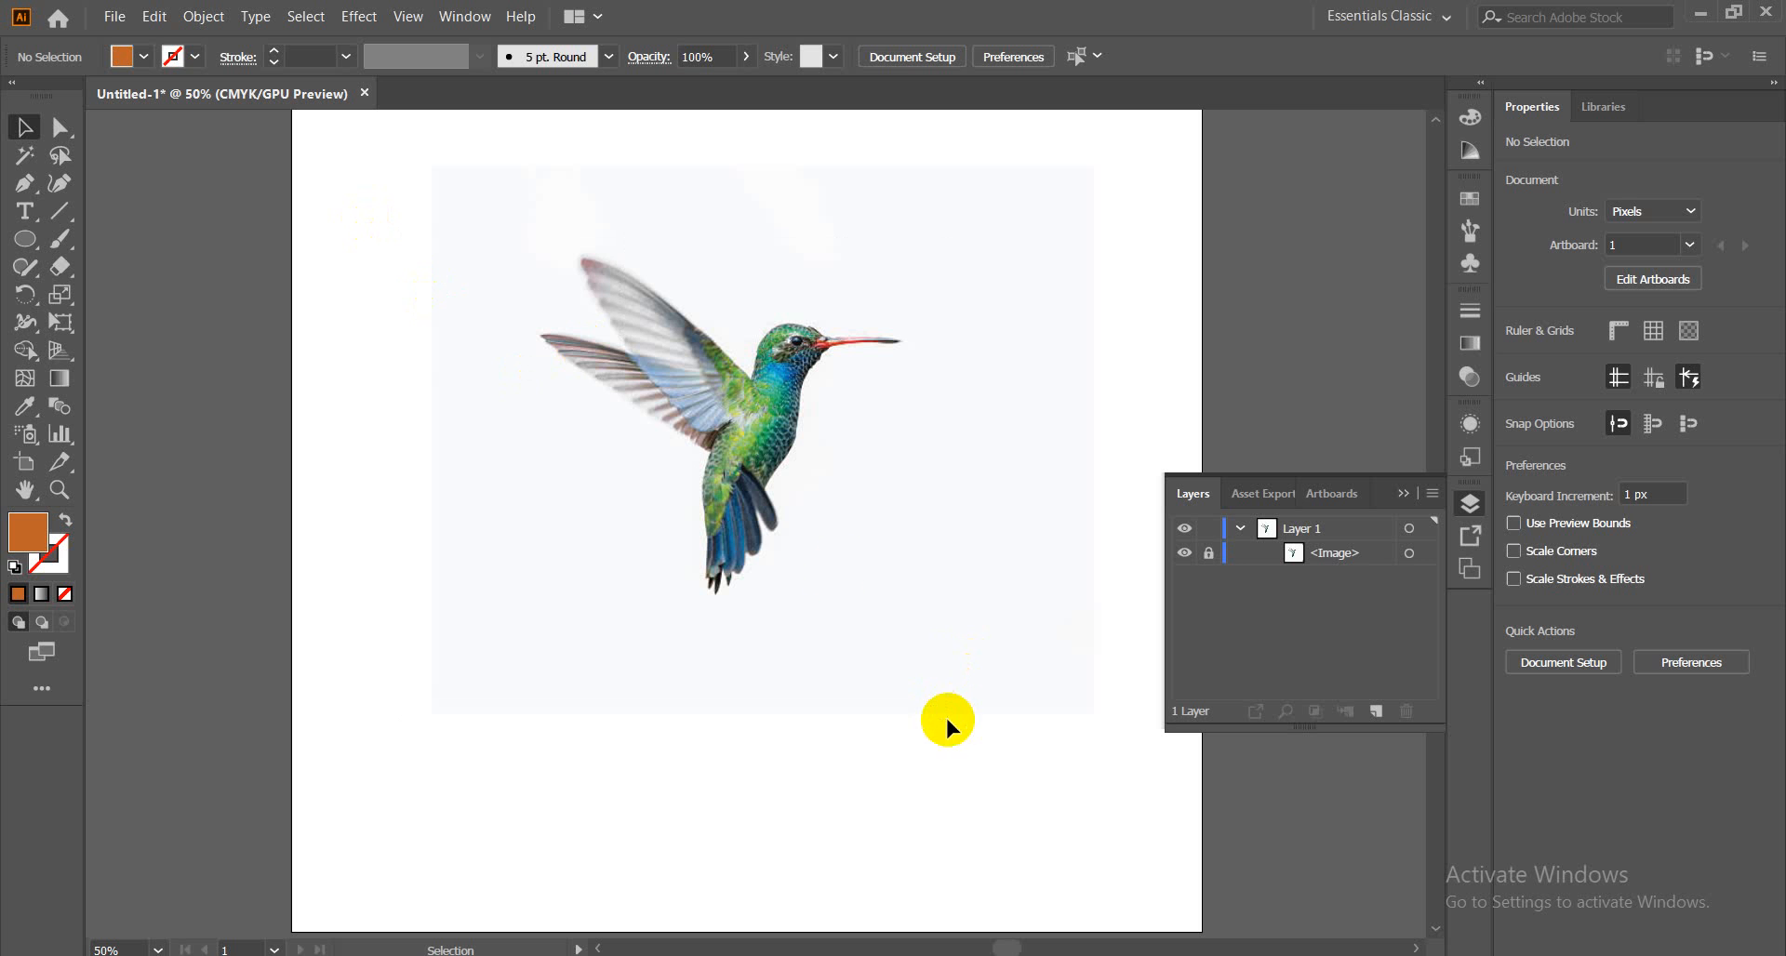
{"action": "left_click_drag", "start_coordinate": [534, 215], "coordinate": [856, 652]}
{"action": "key", "text": "ctrl+plus"}
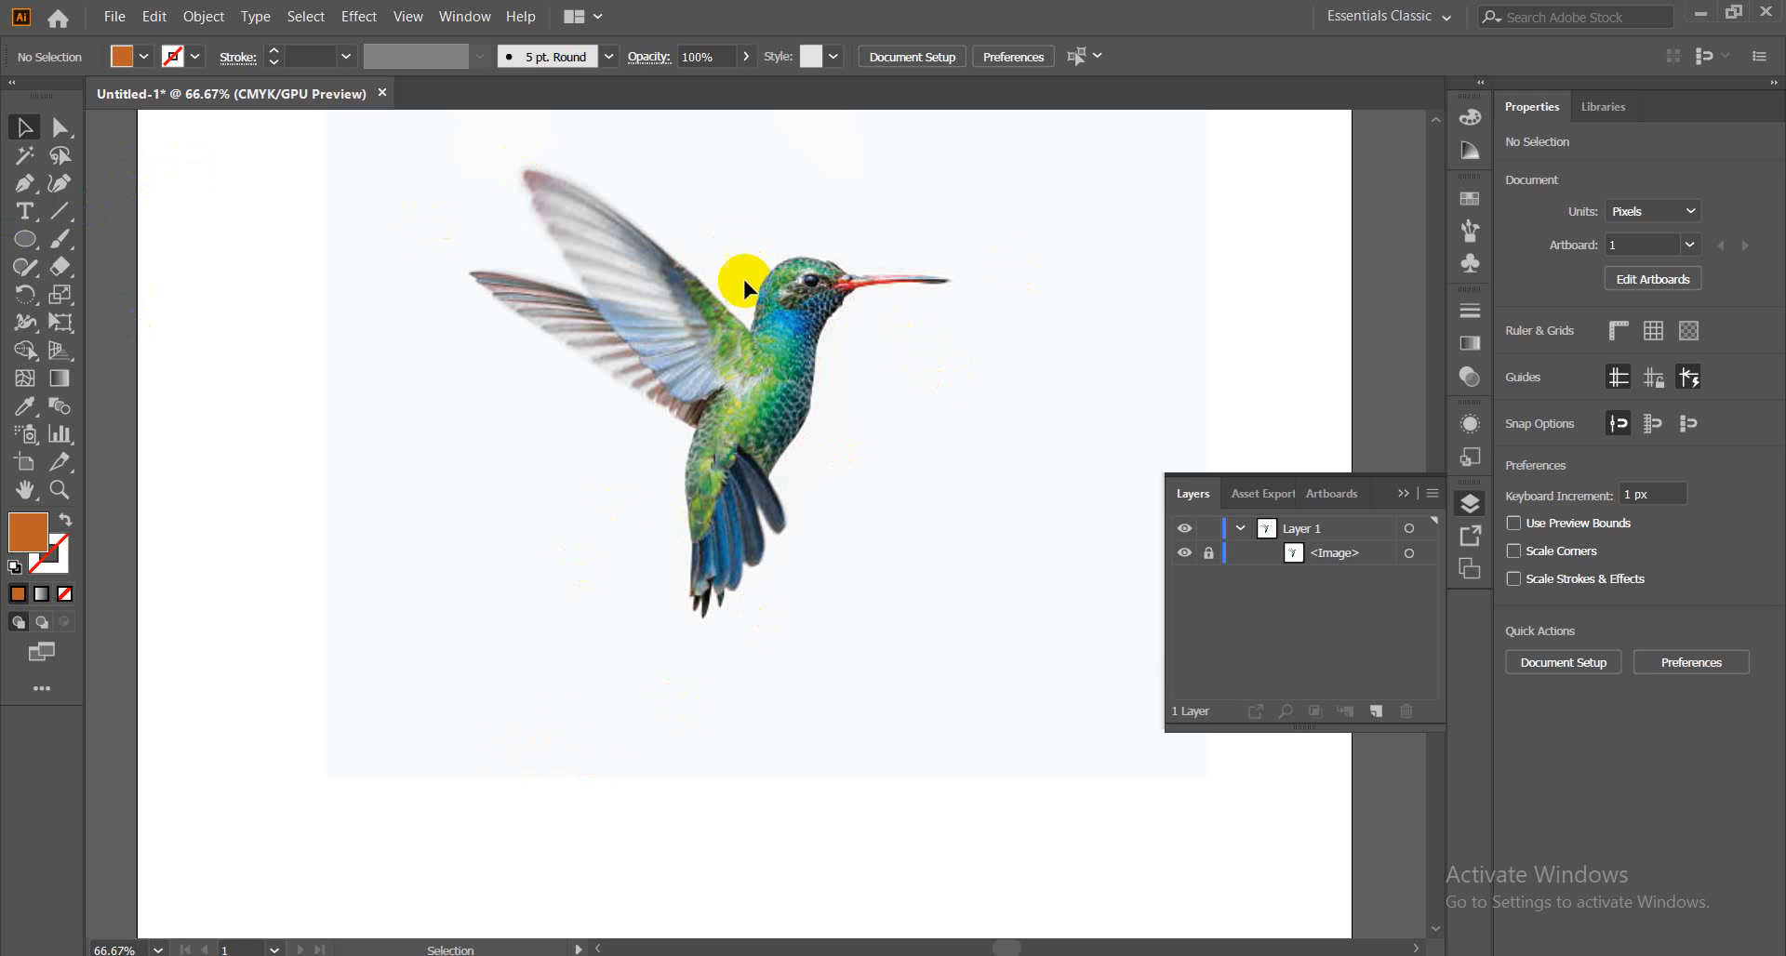
Switch to Chrome, search Google for "hummi ng bird logo" in a new tab, and show the image results
{"action": "left_click", "coordinate": [1699, 13]}
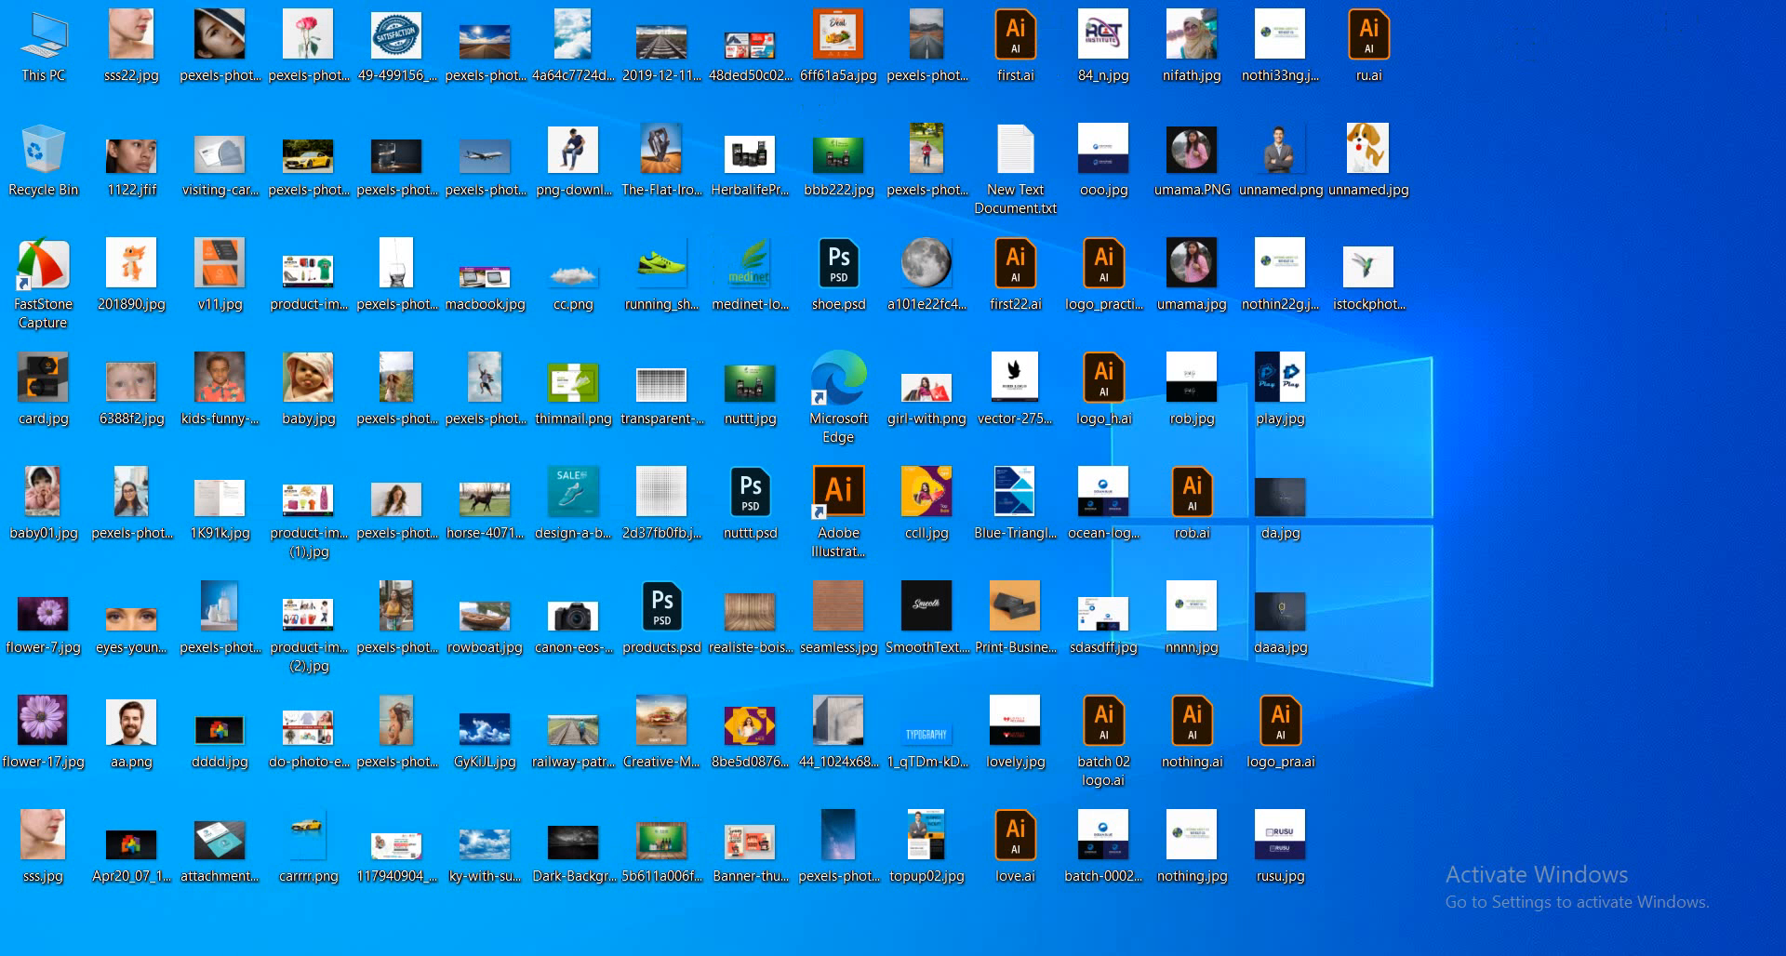
{"action": "left_click", "coordinate": [223, 920]}
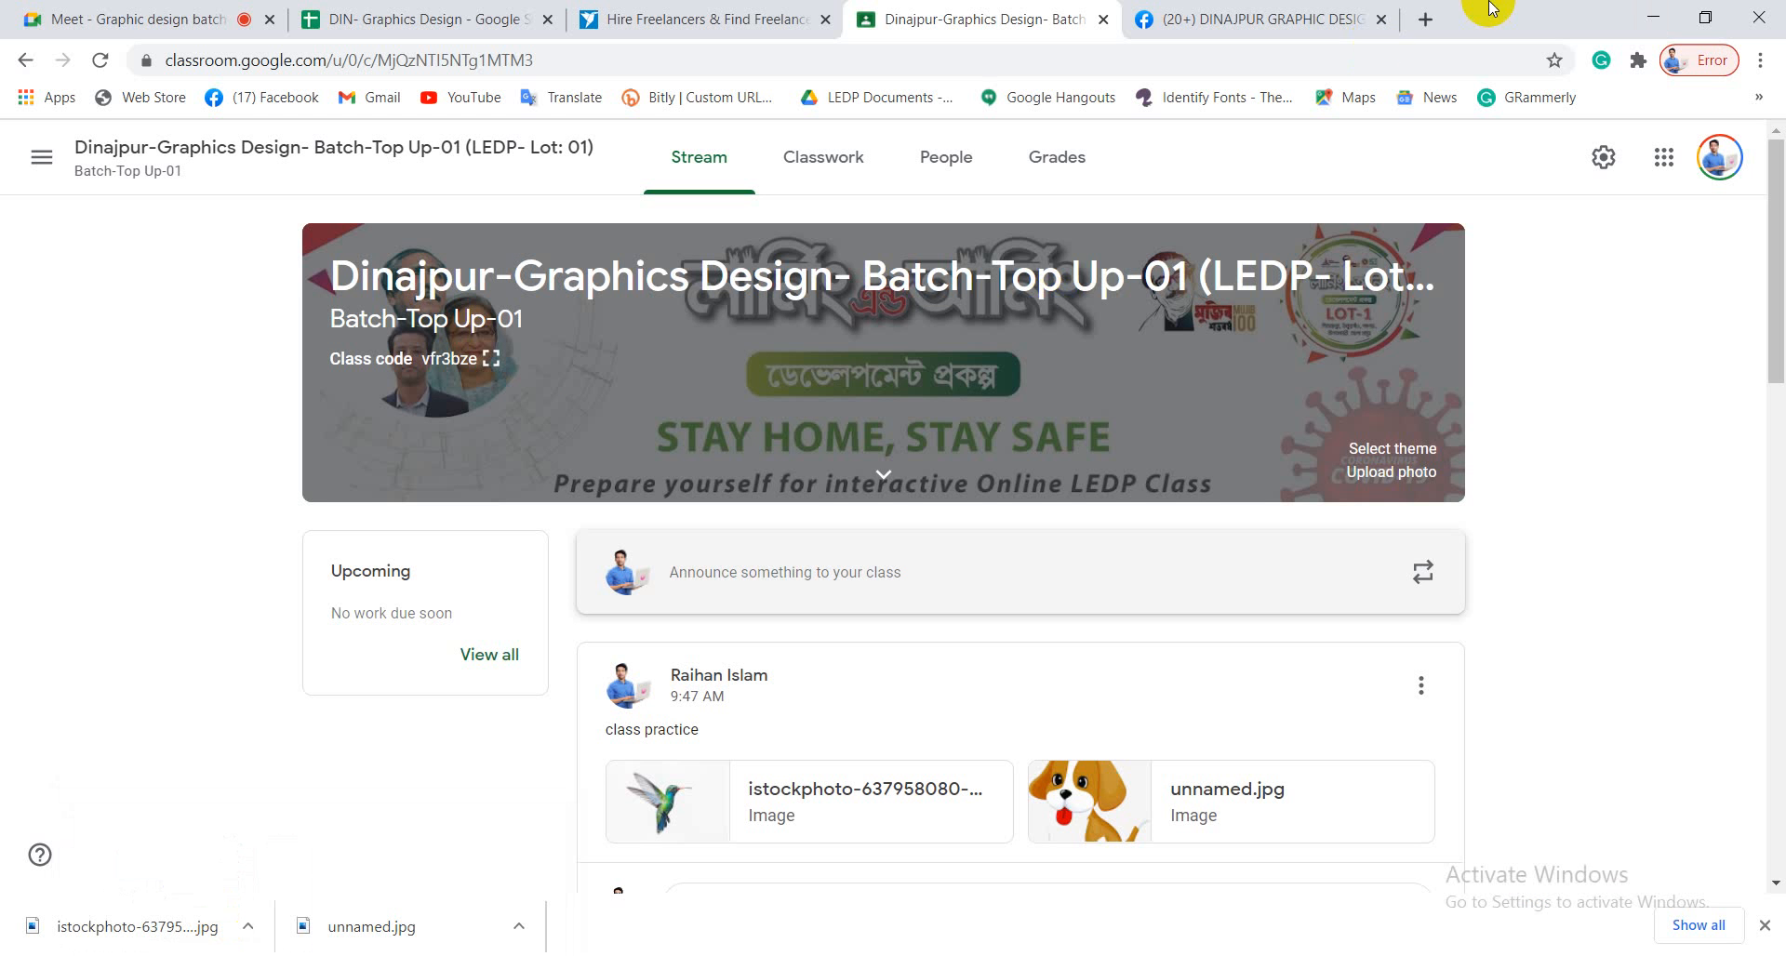
{"action": "left_click", "coordinate": [1425, 19]}
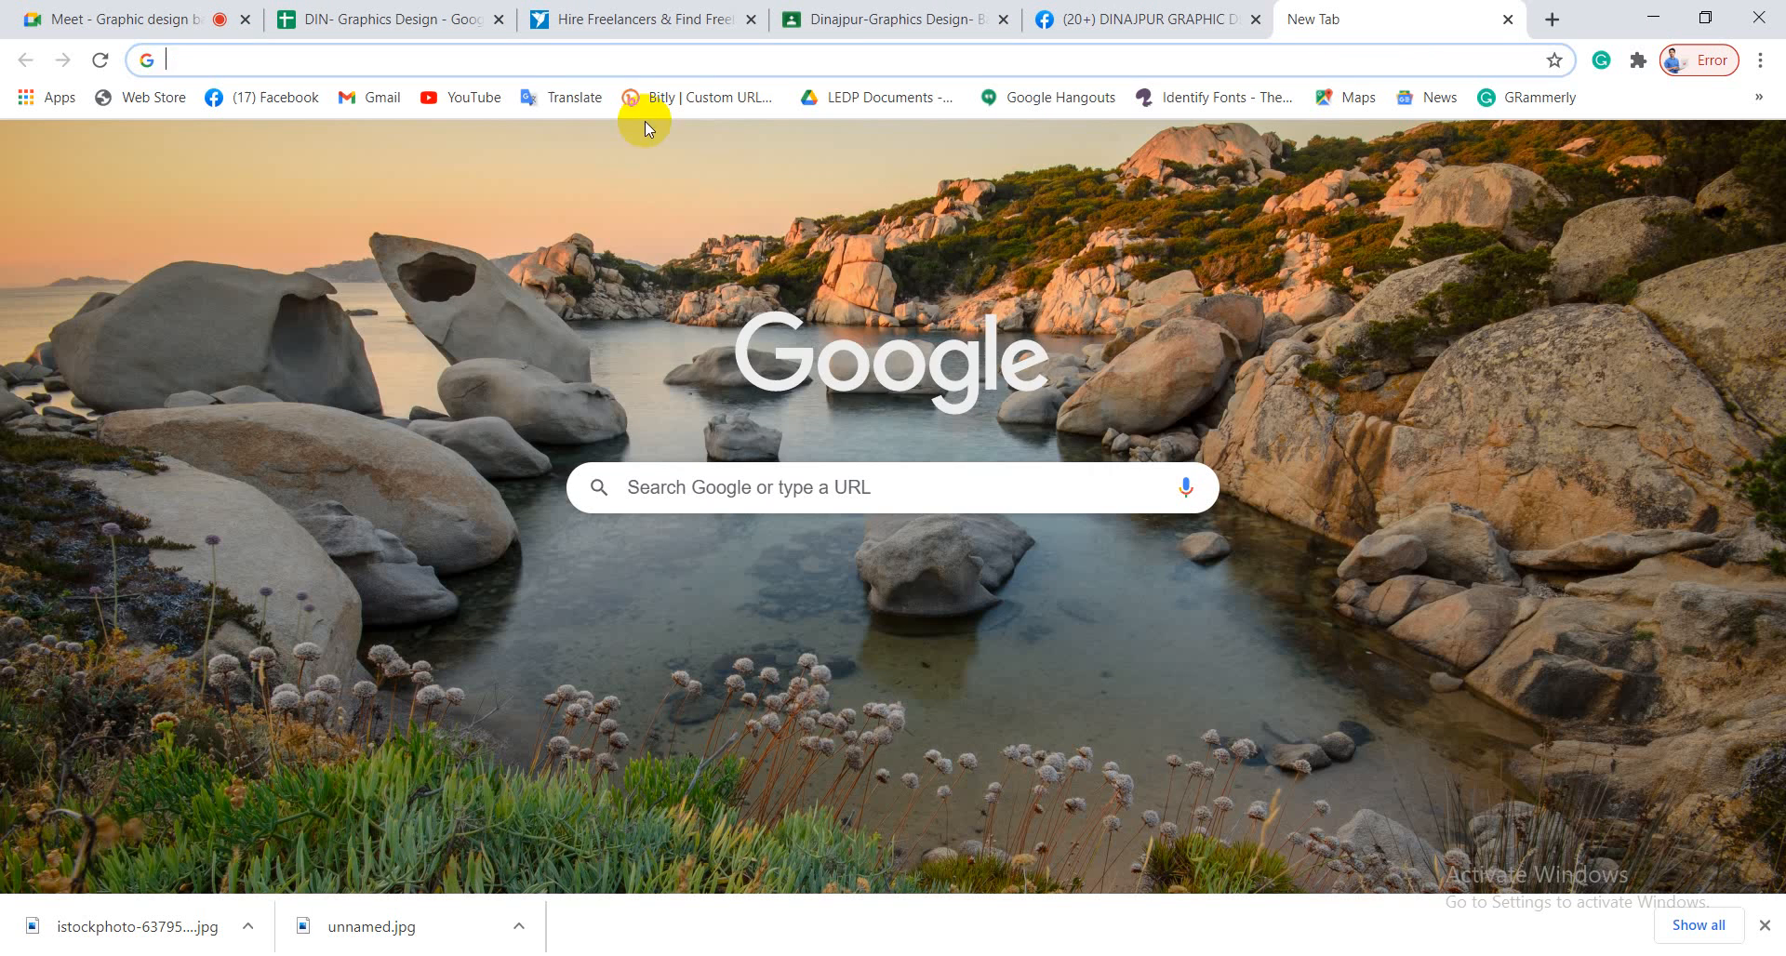
{"action": "left_click", "coordinate": [595, 59]}
{"action": "type", "text": "hummi ng"}
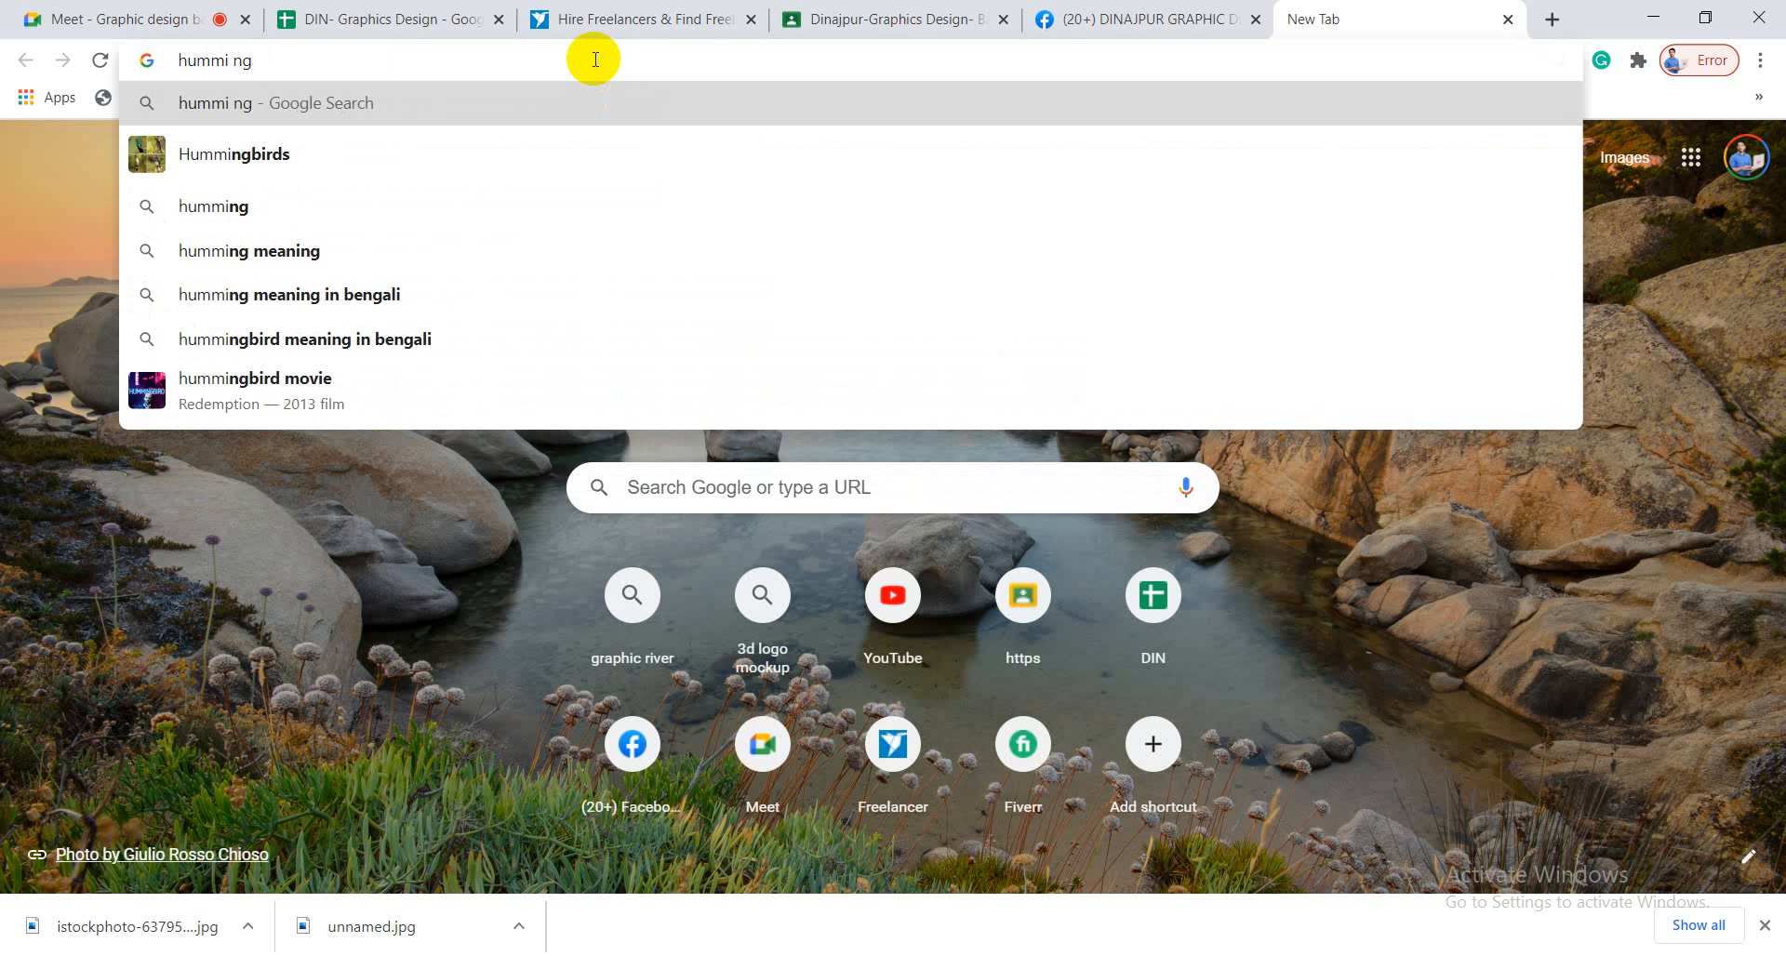
{"action": "type", "text": " bir"}
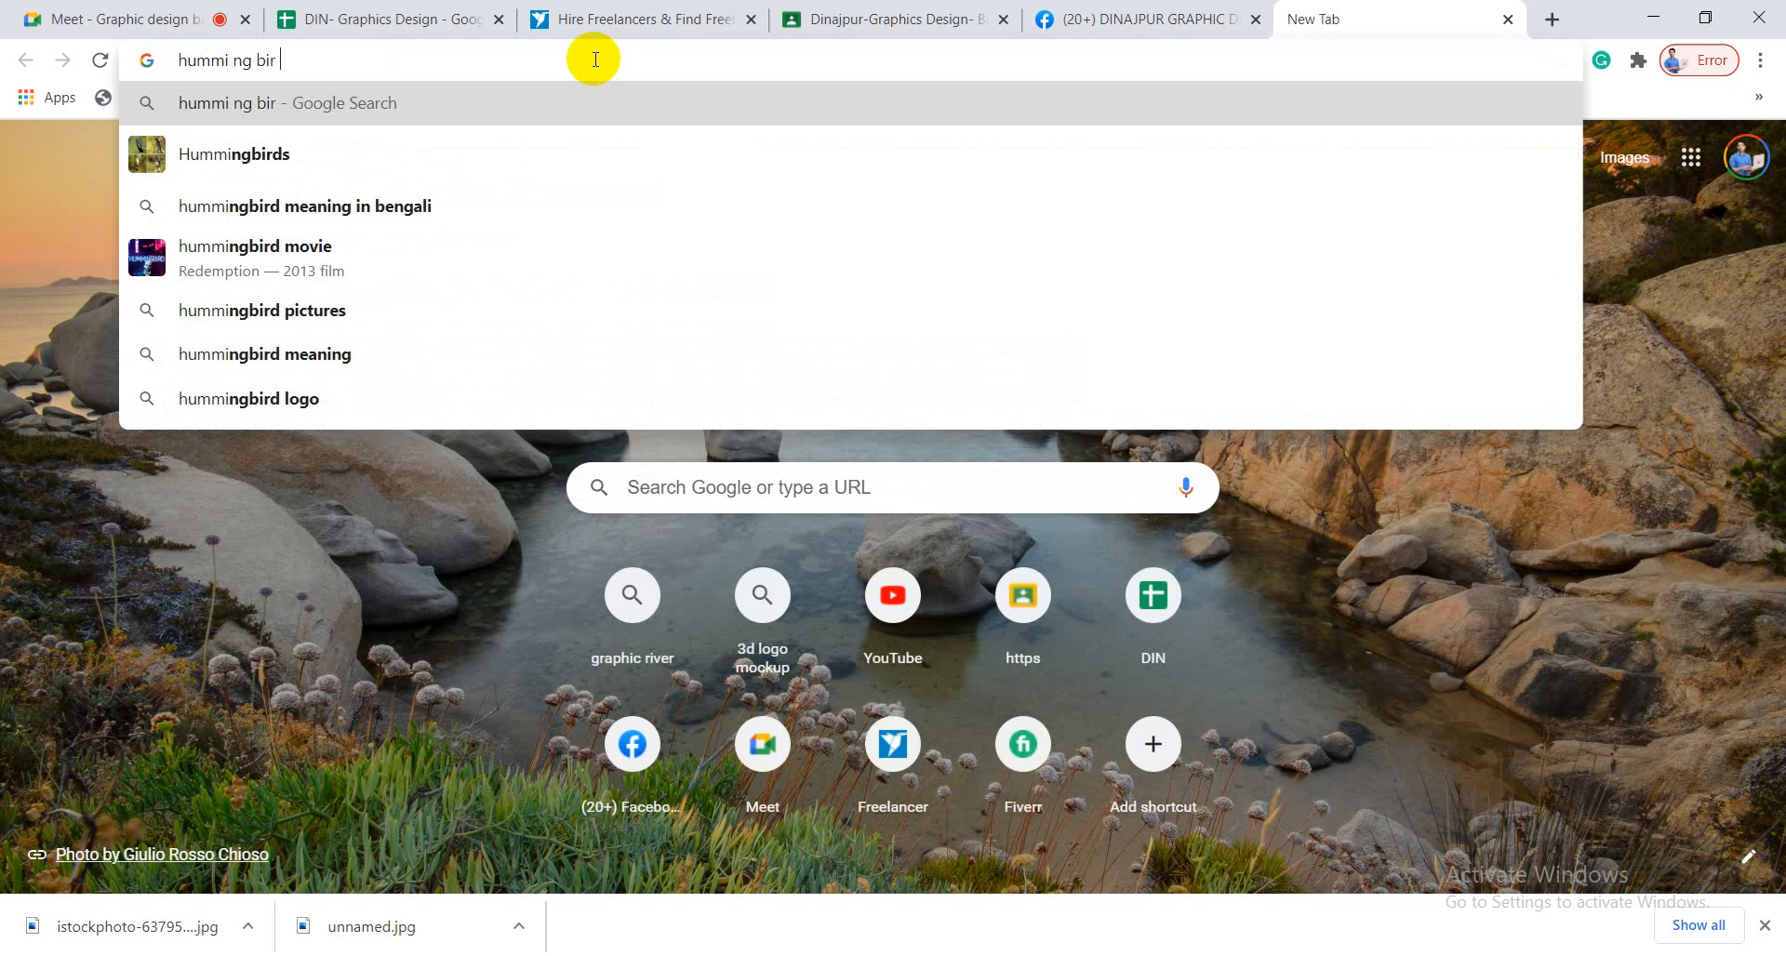
{"action": "type", "text": "d logo"}
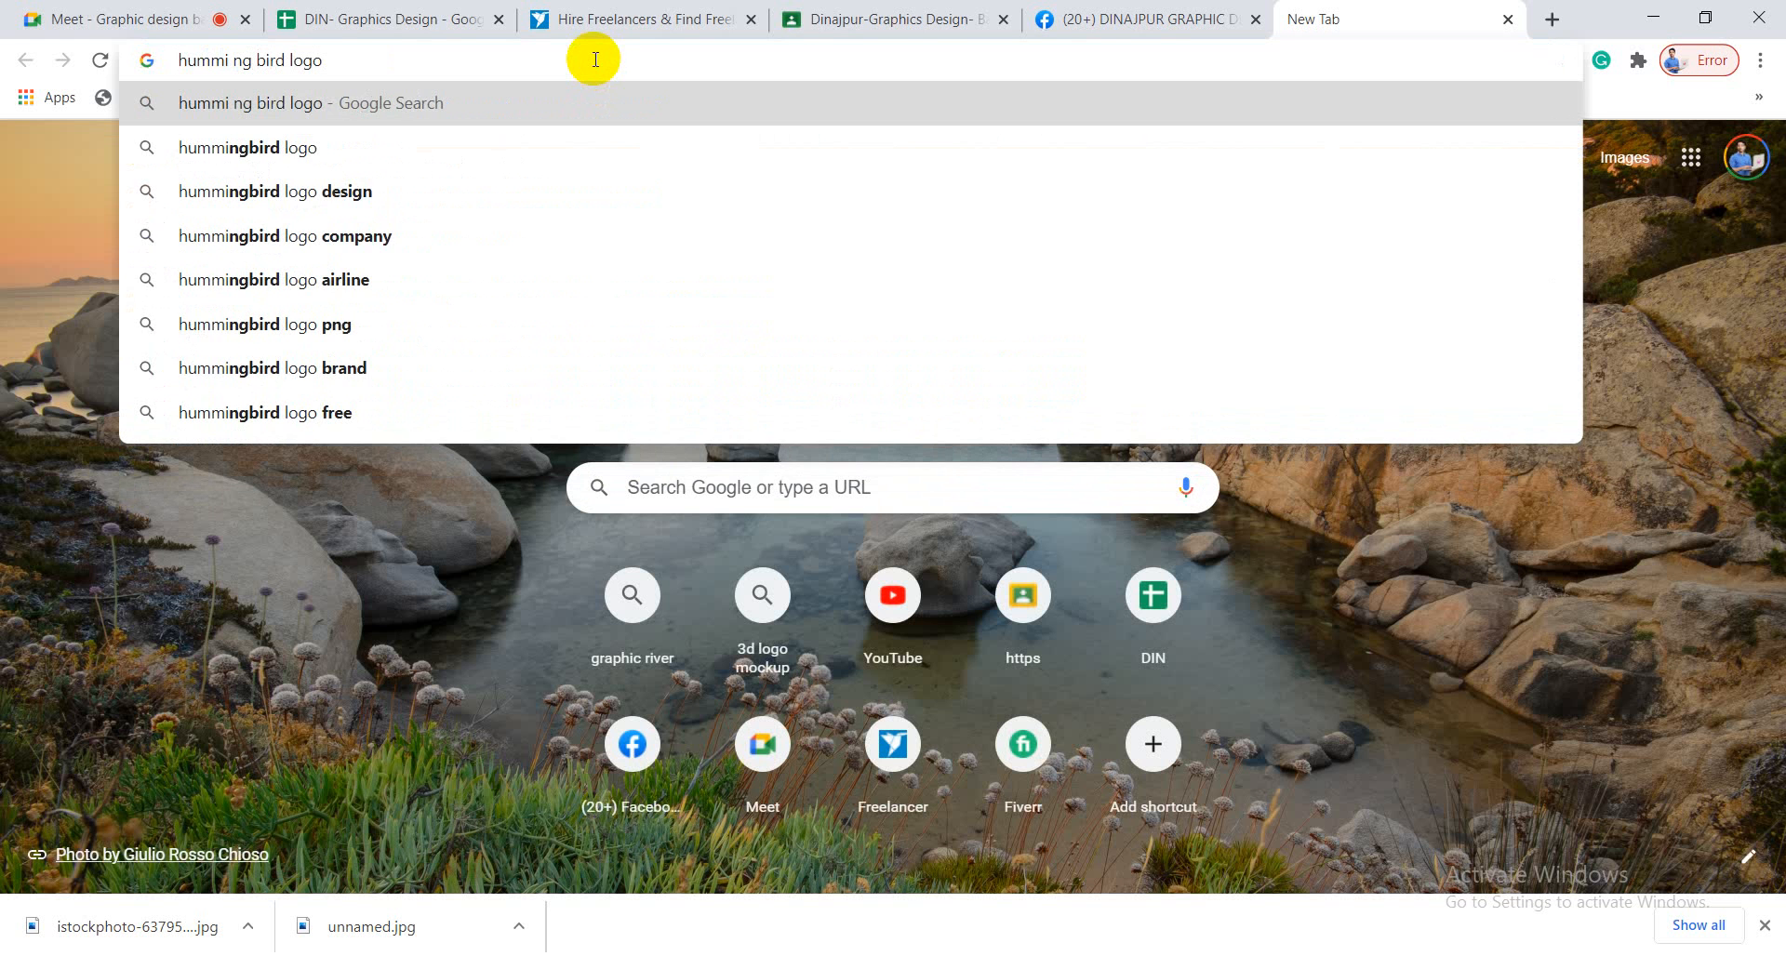
{"action": "key", "text": "Return"}
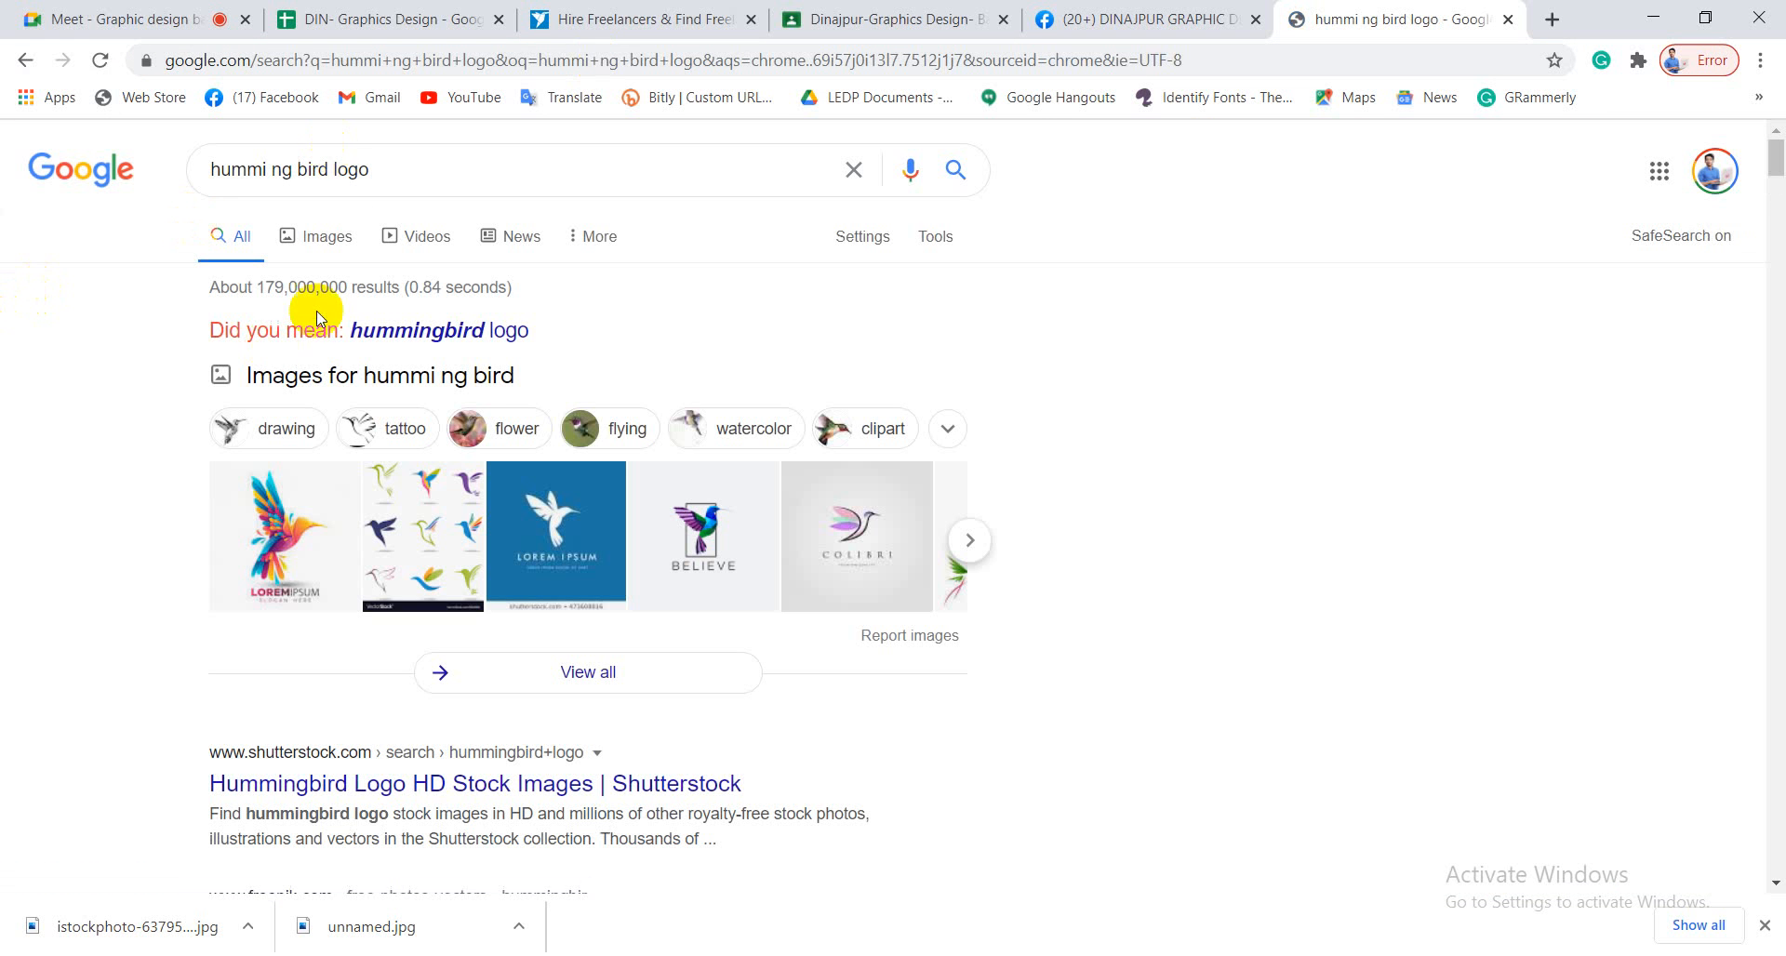
{"action": "left_click", "coordinate": [305, 237]}
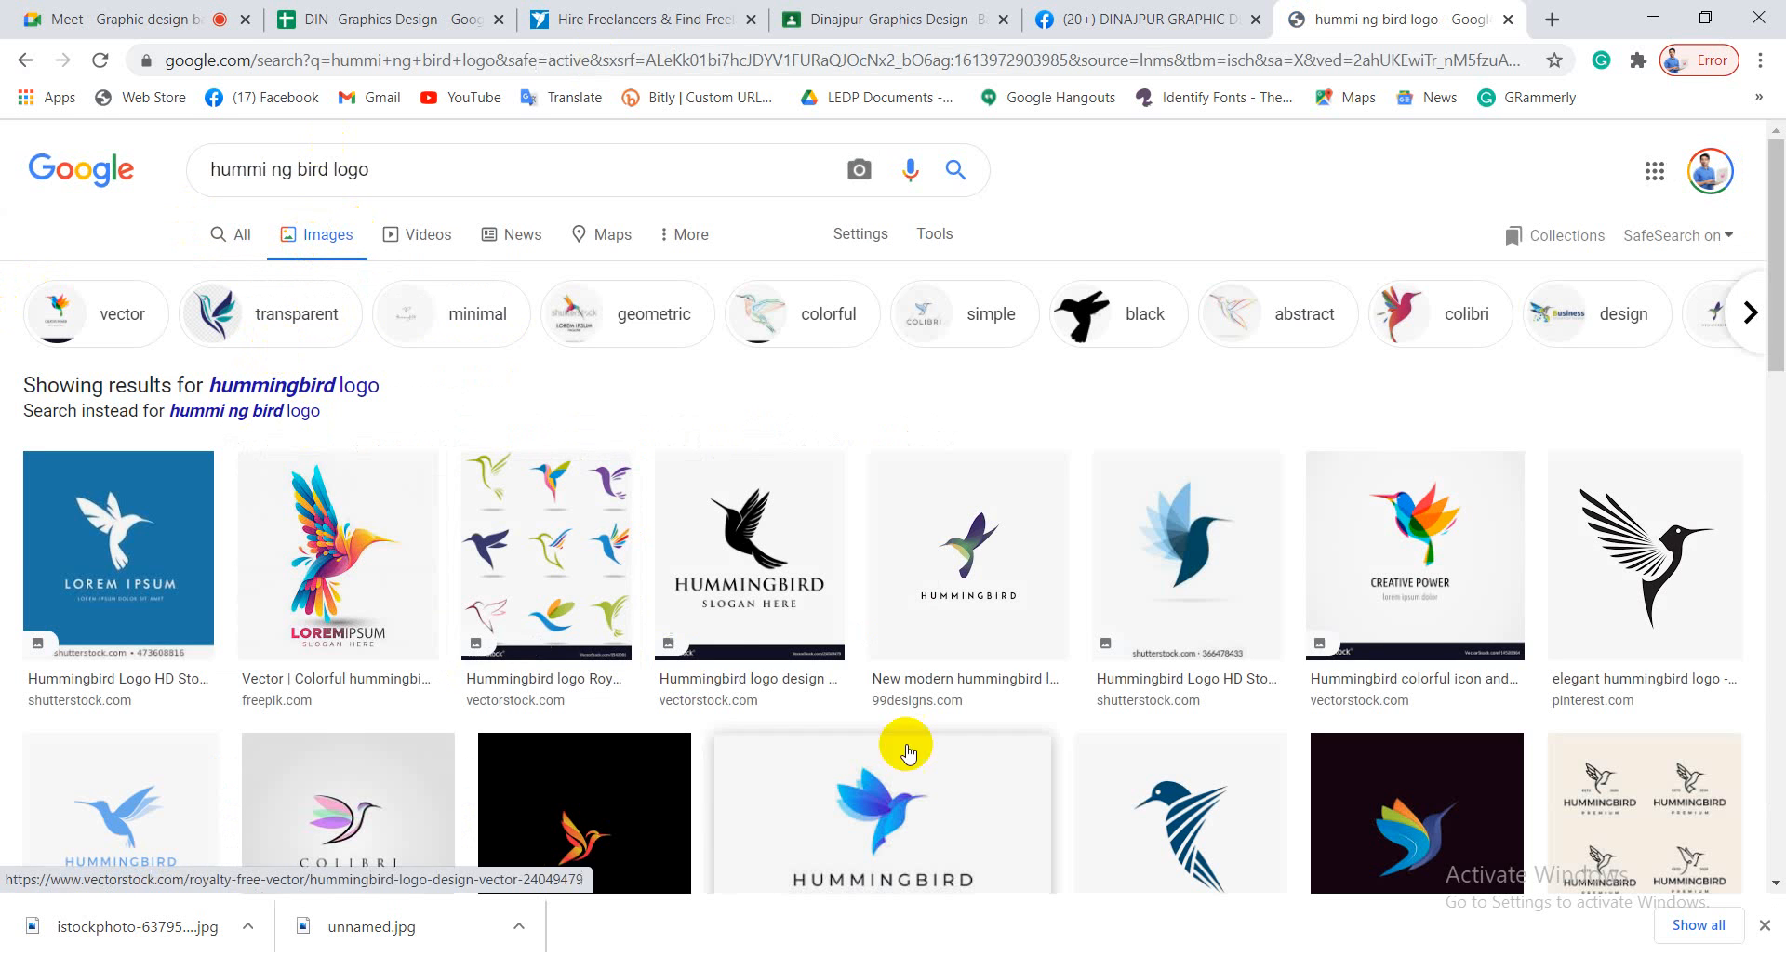
Examine hummingbird logo results, previewing the black silhouette, the nine-bird set, the BELIEVE logo, the four-logo sheet, the orange bird and the striped blue bird
{"action": "left_click", "coordinate": [770, 526]}
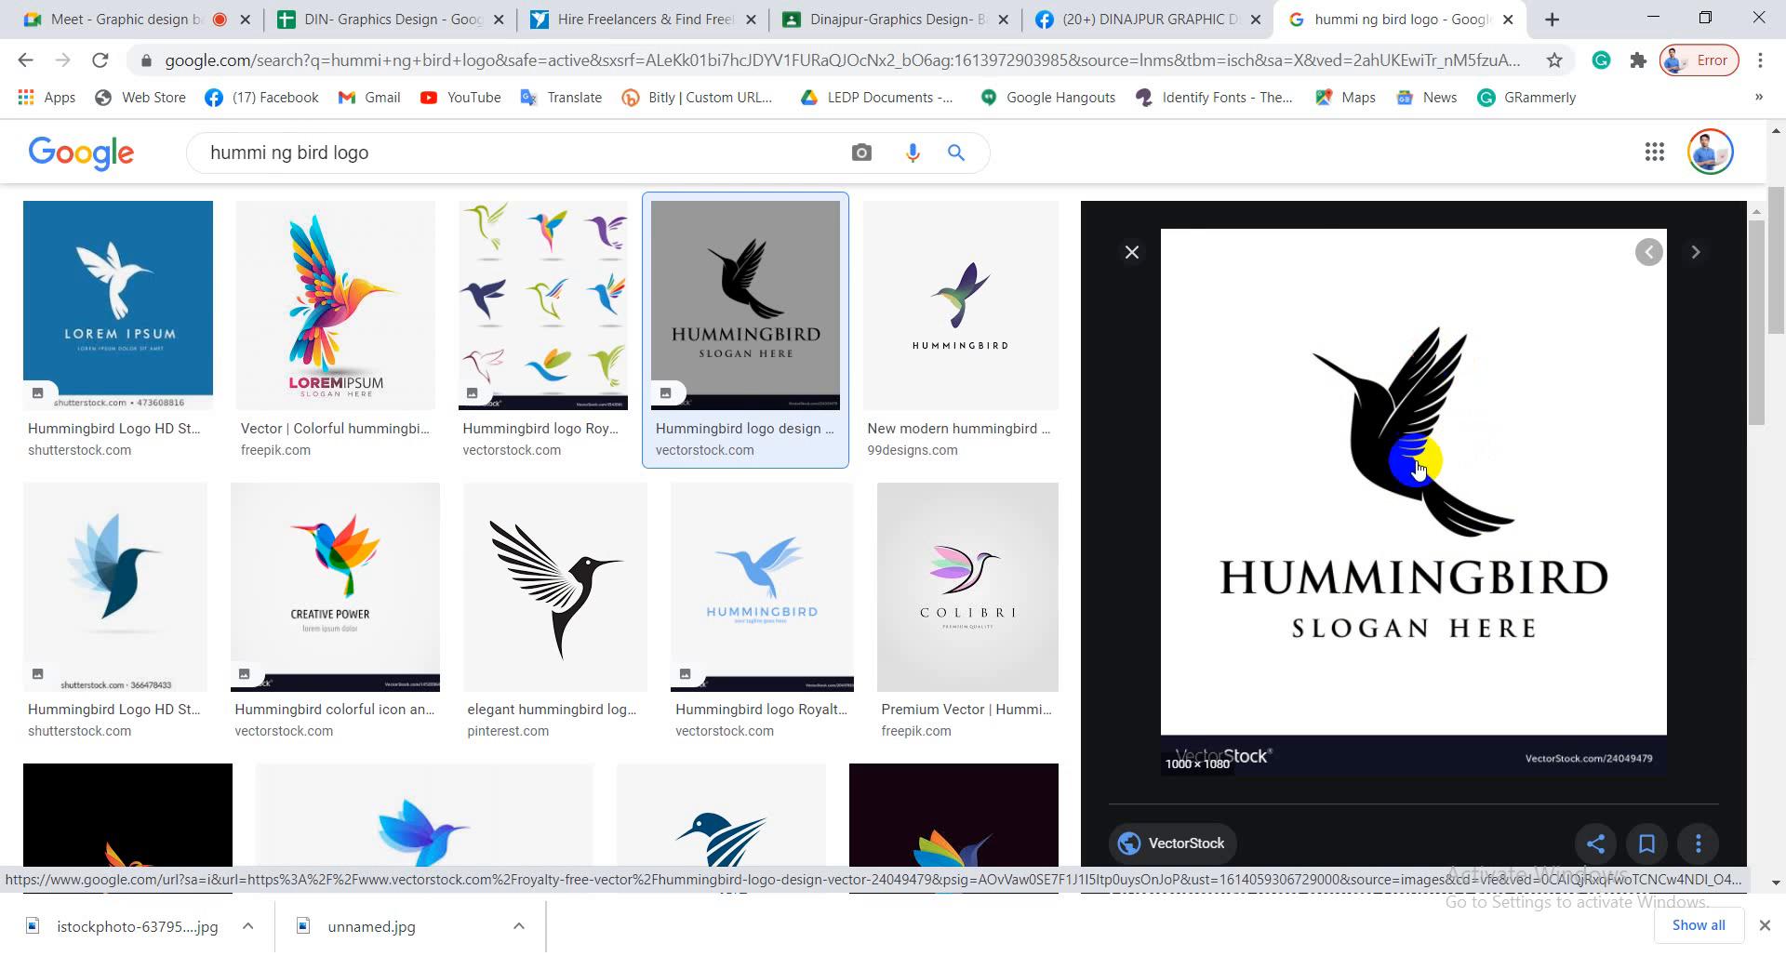
{"action": "left_click", "coordinate": [518, 271]}
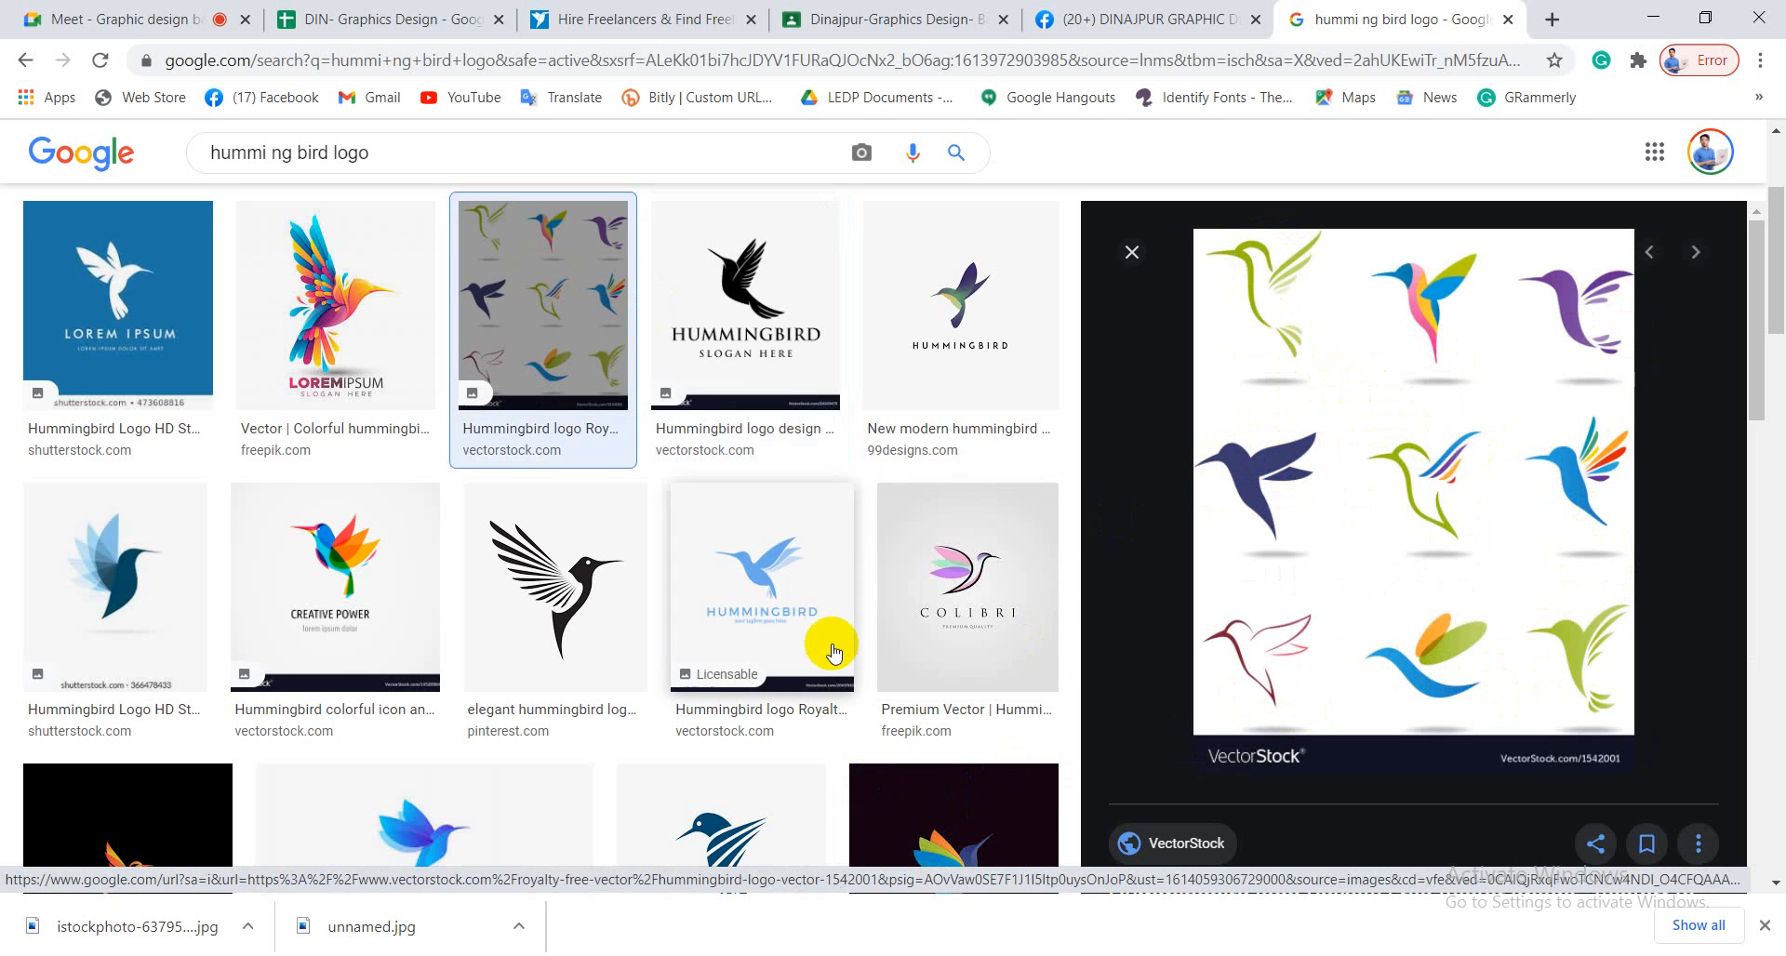
{"action": "scroll", "coordinate": [832, 635], "scroll_direction": "down", "scroll_amount": 5}
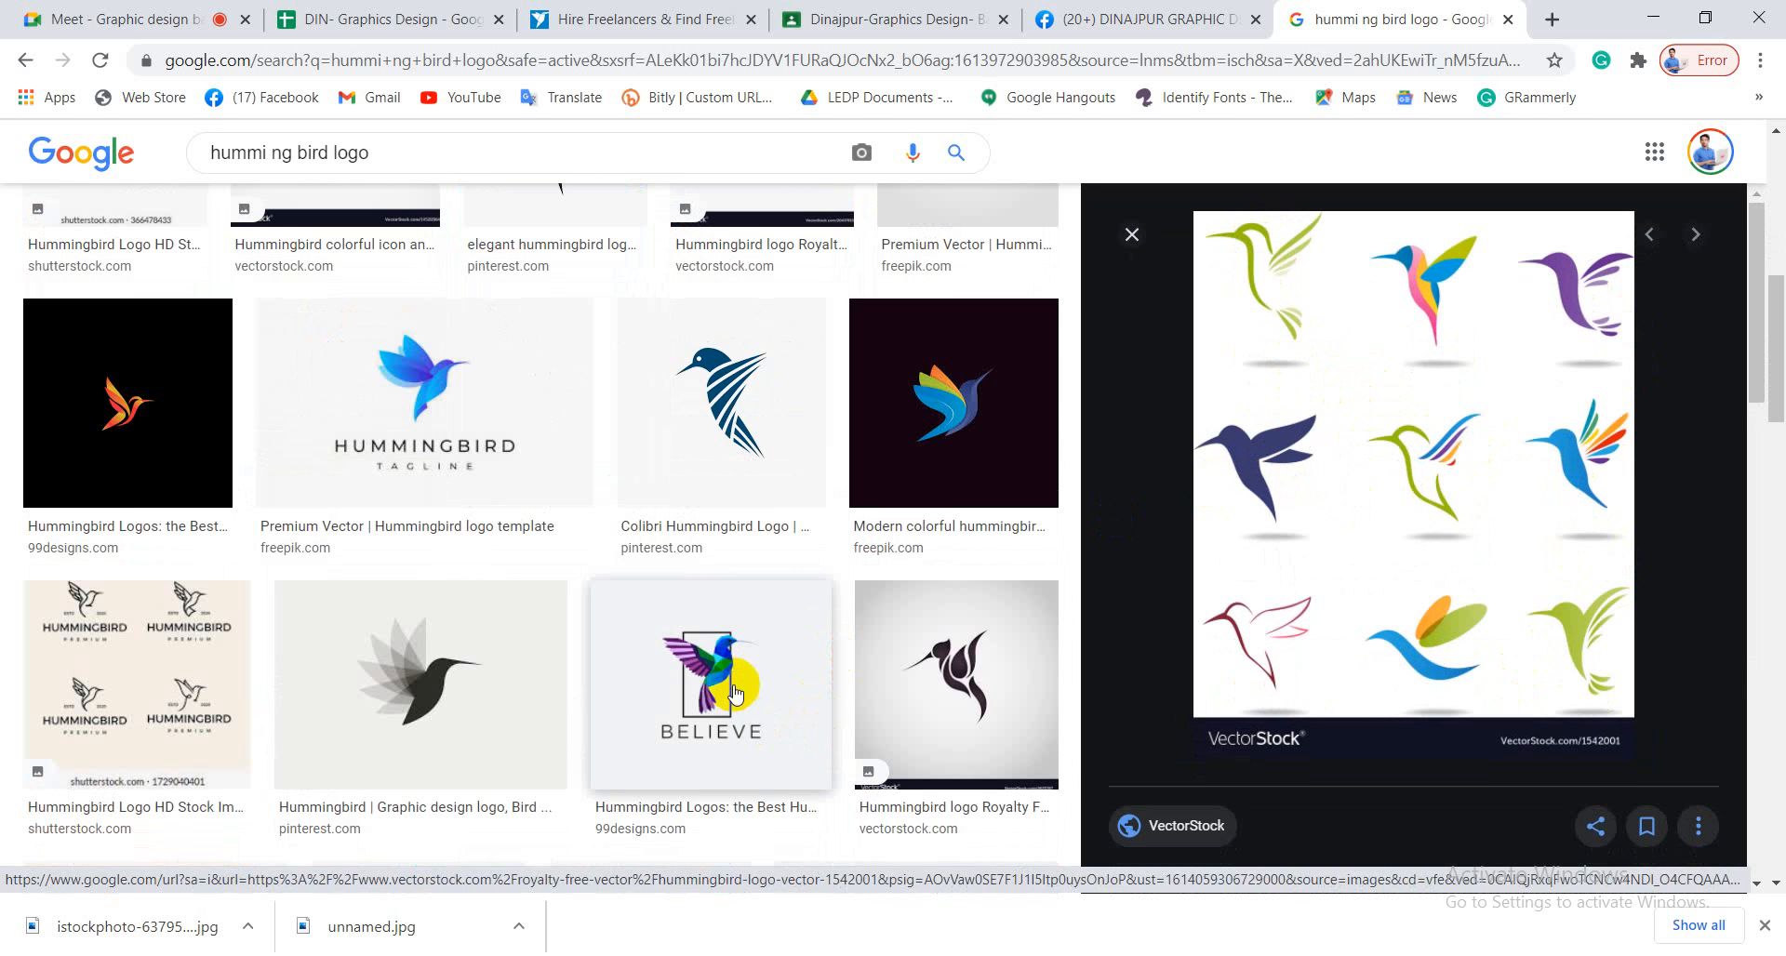
{"action": "left_click", "coordinate": [699, 681]}
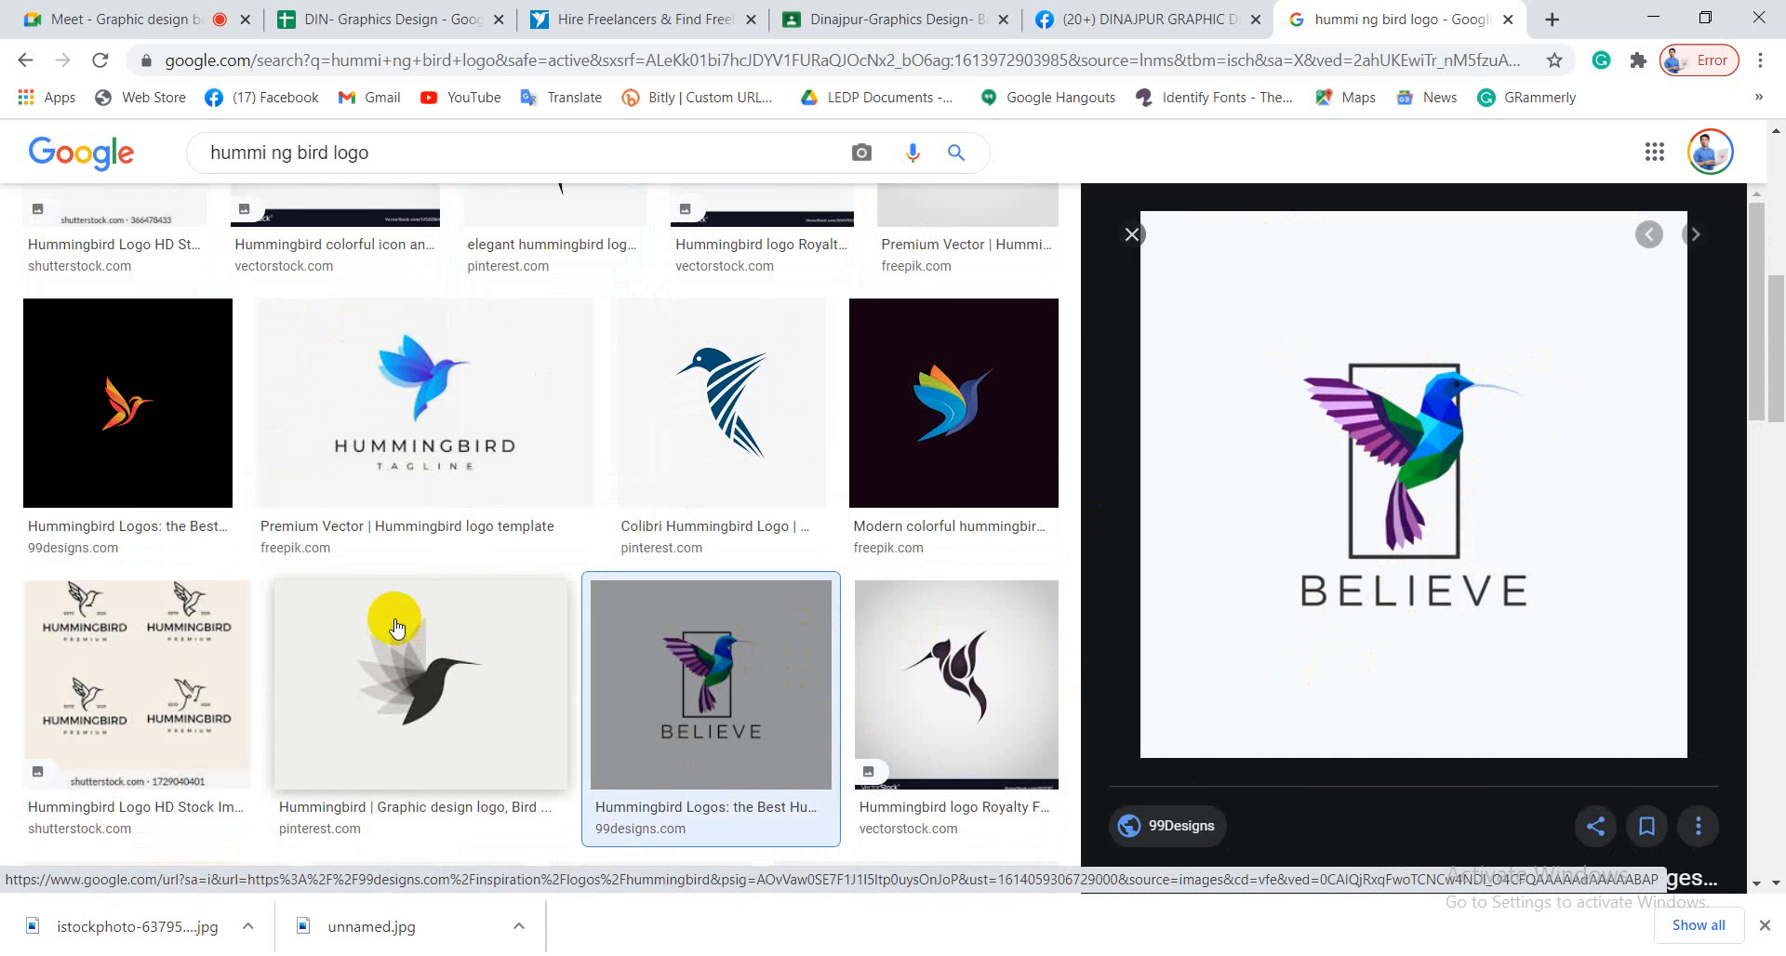
{"action": "left_click", "coordinate": [125, 685]}
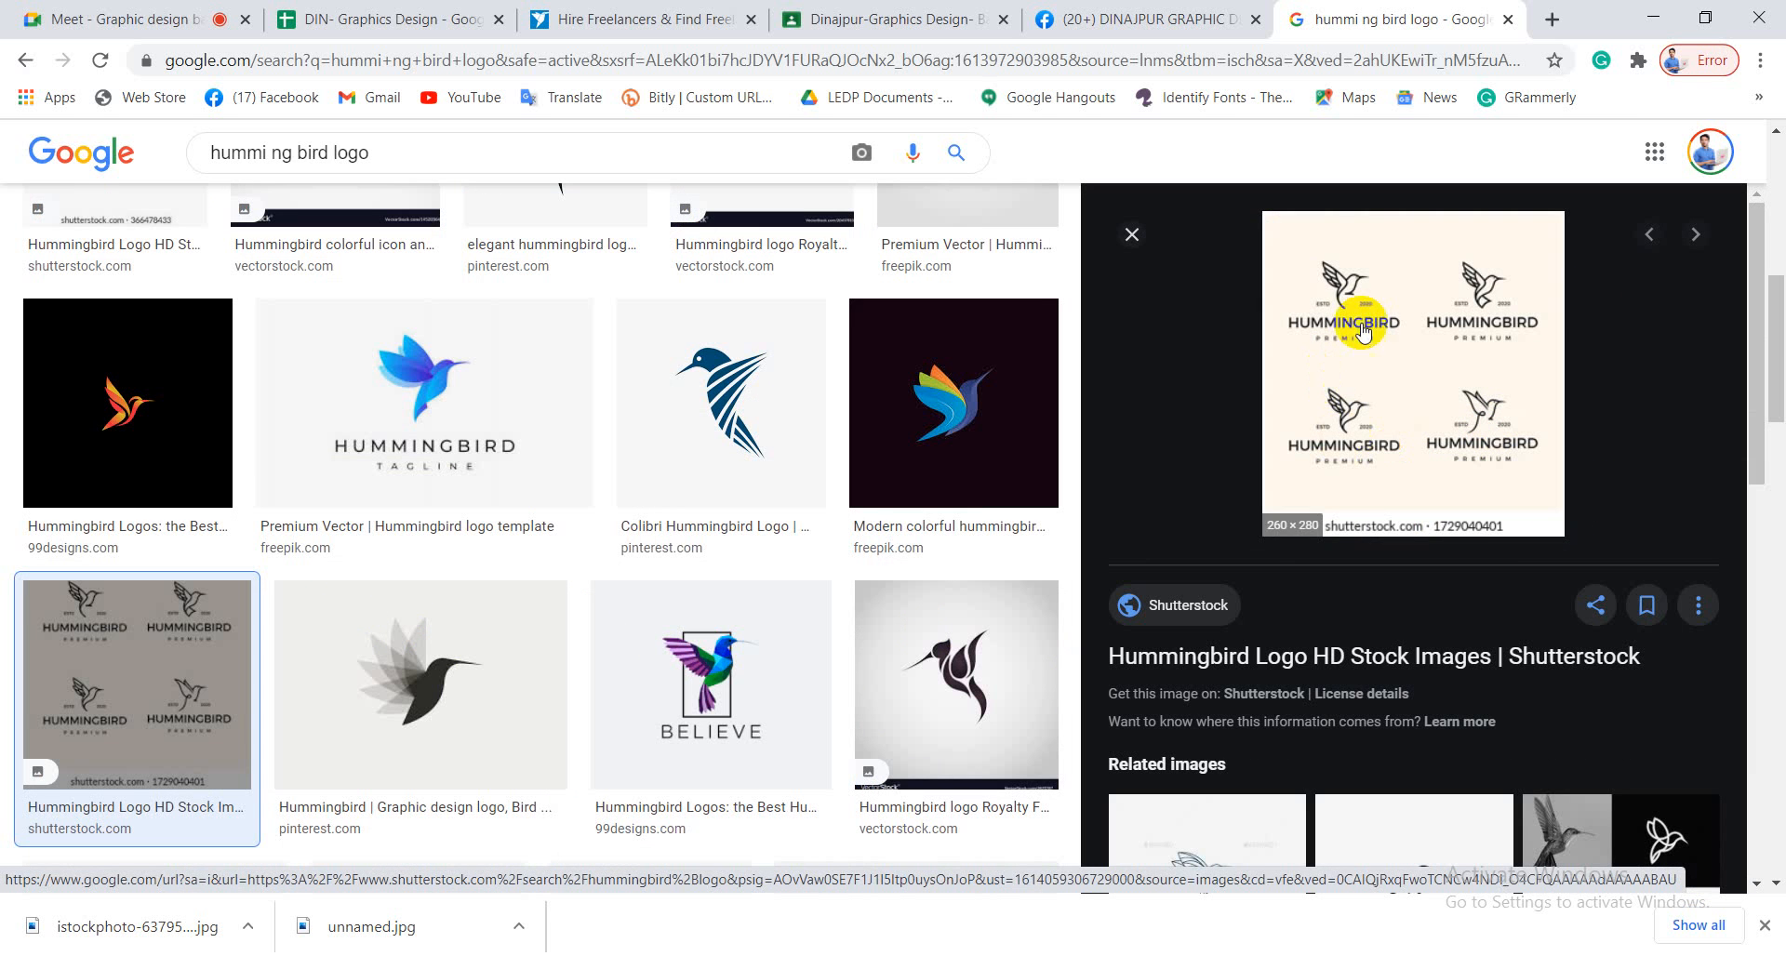
{"action": "left_click", "coordinate": [80, 369]}
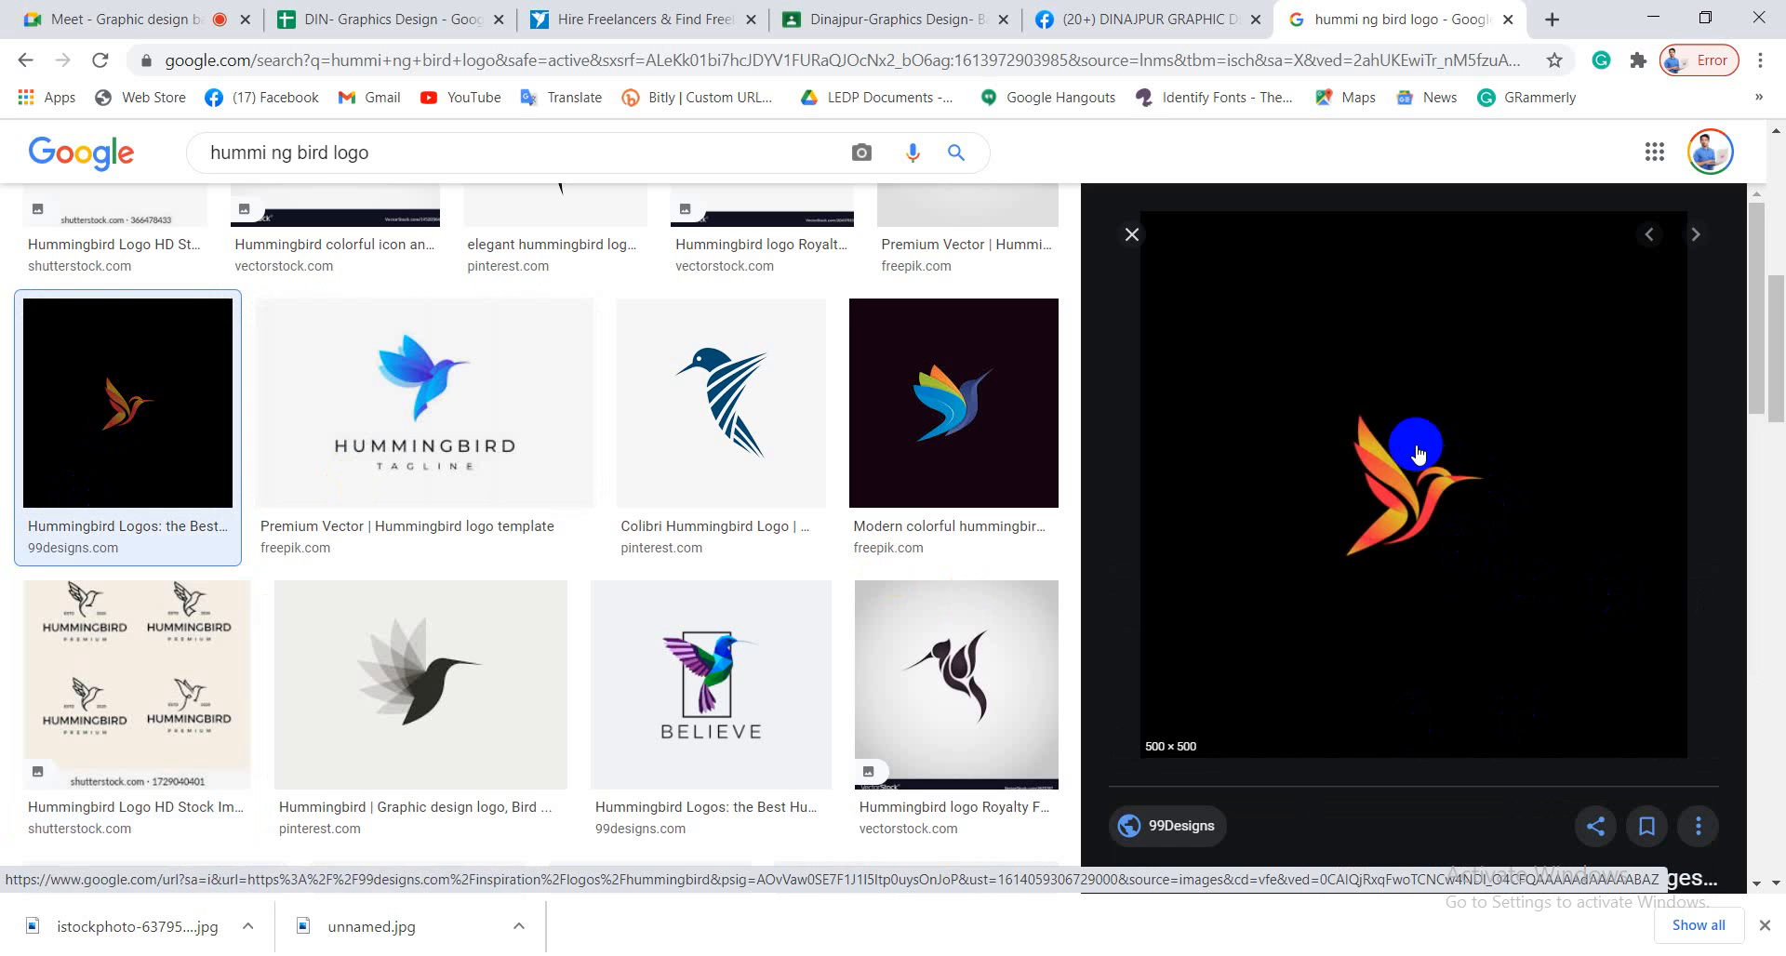
{"action": "left_click", "coordinate": [631, 462]}
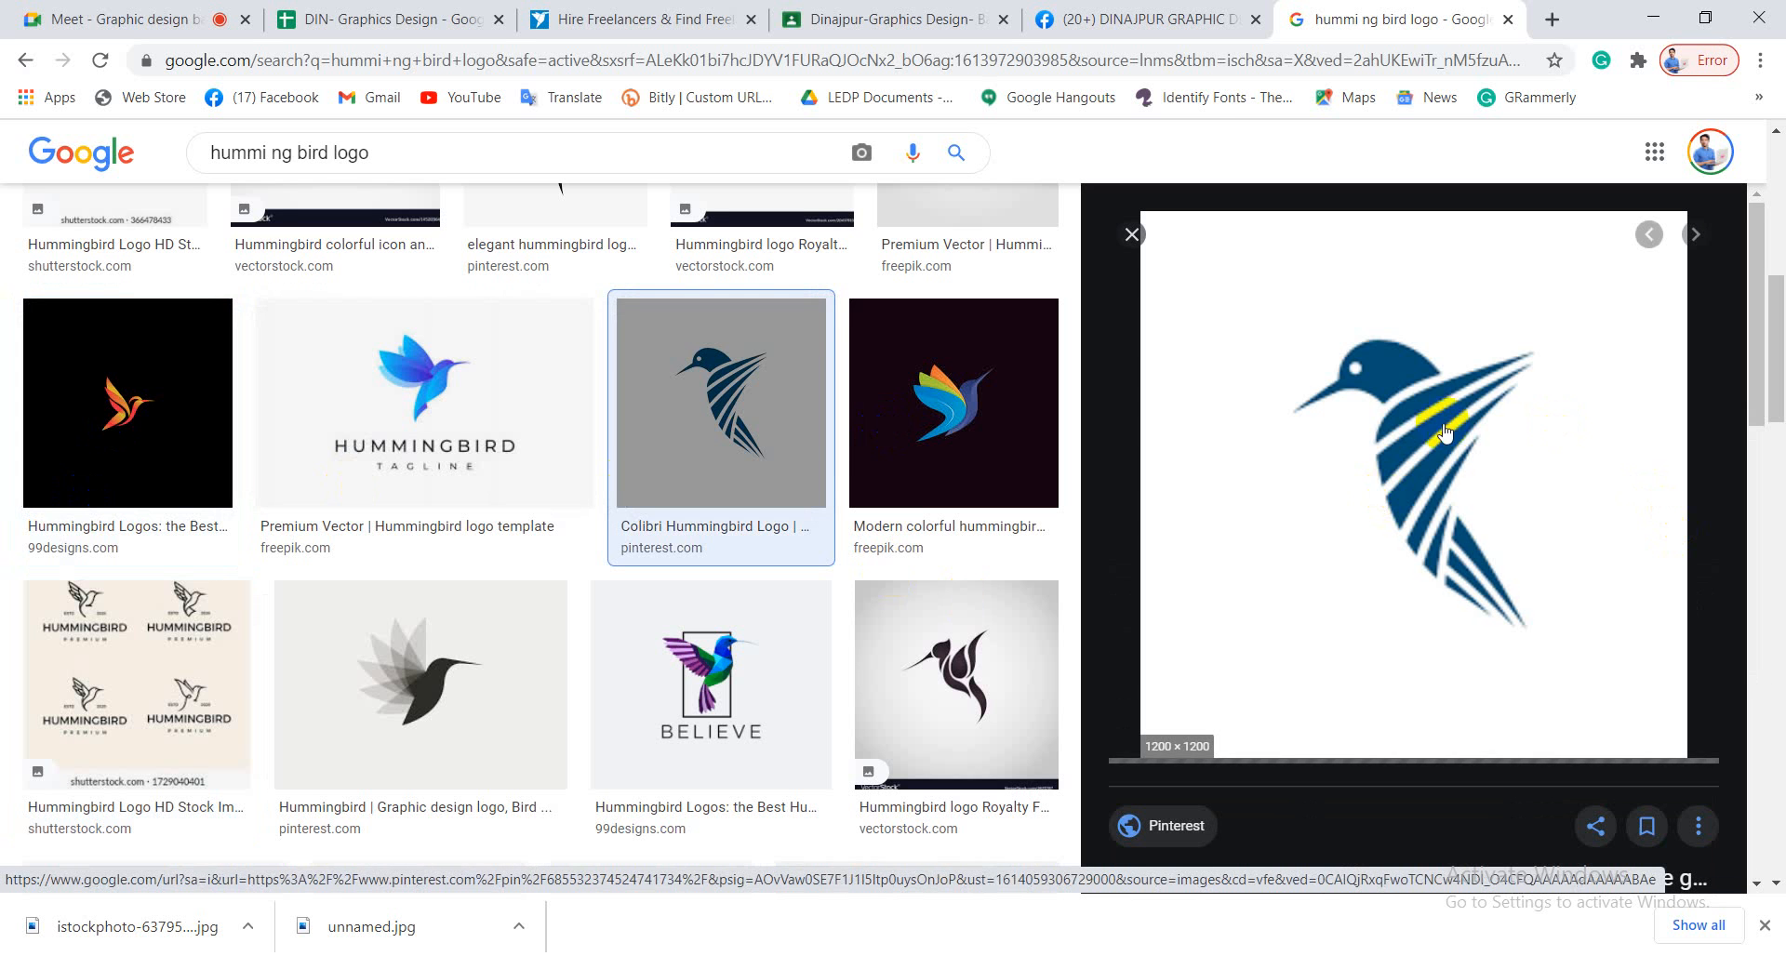
{"action": "left_click", "coordinate": [1541, 368]}
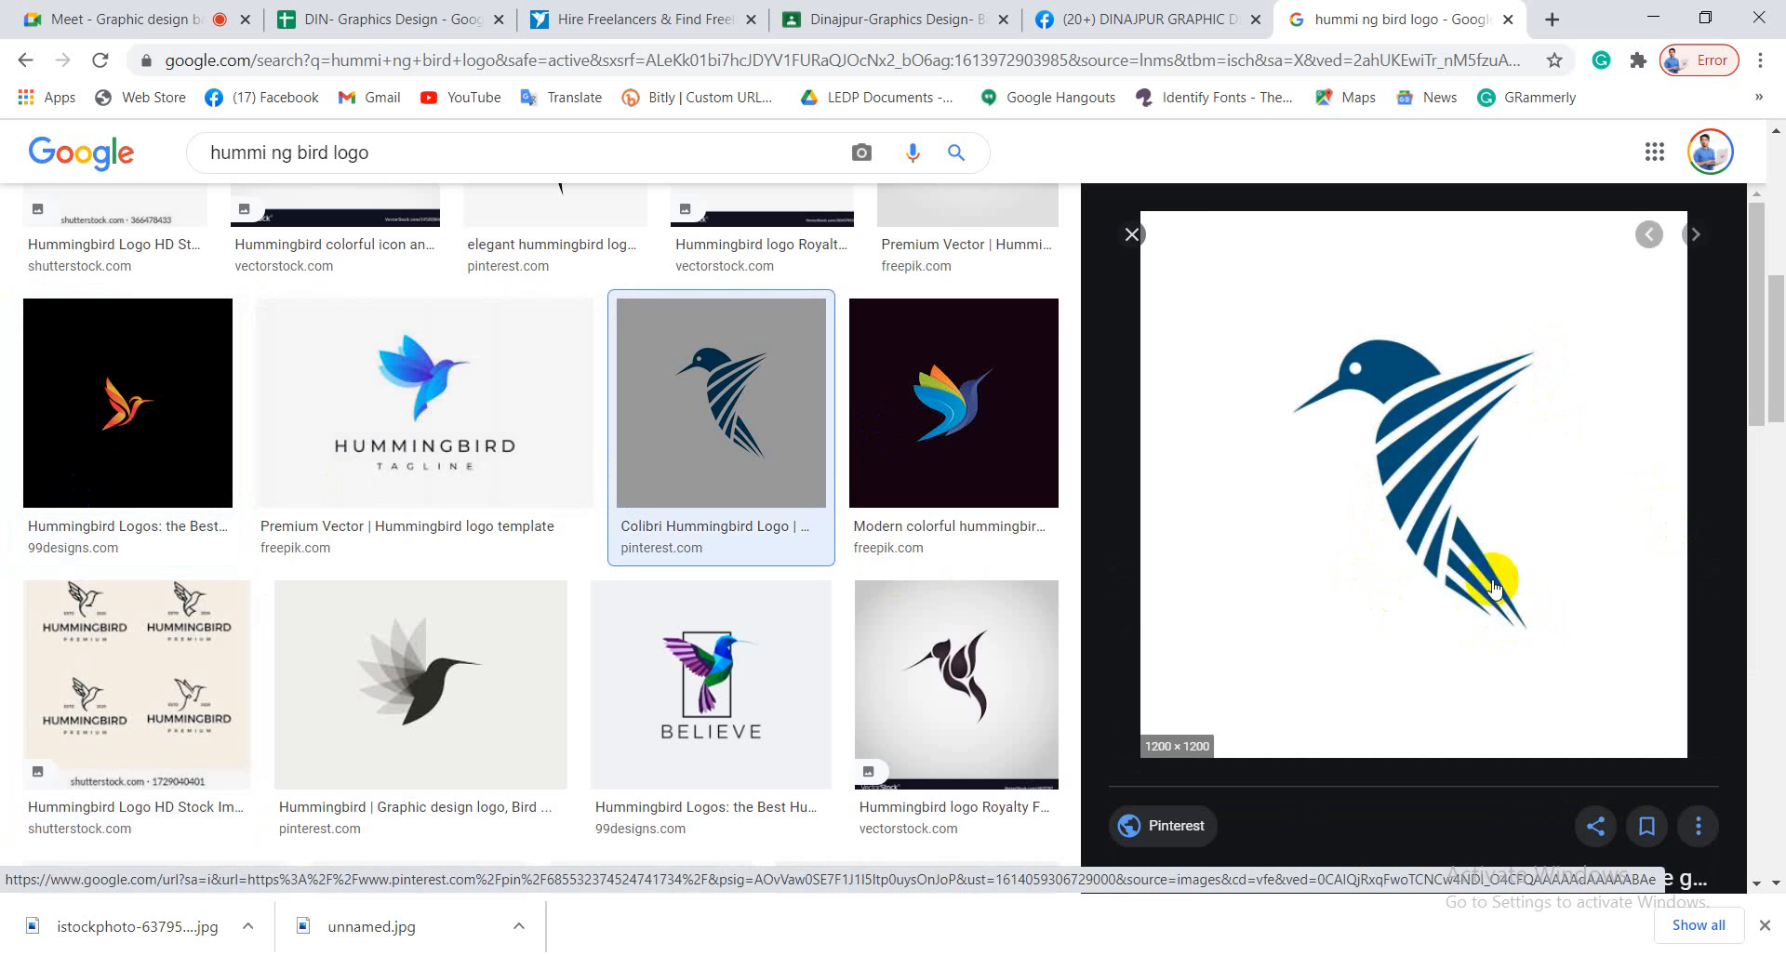
Preview the colorful "Humming Bird" Pinterest logo further down the results and view its source page in a new tab
{"action": "scroll", "coordinate": [494, 508], "scroll_direction": "down", "scroll_amount": 5}
{"action": "scroll", "coordinate": [494, 507], "scroll_direction": "down", "scroll_amount": 4}
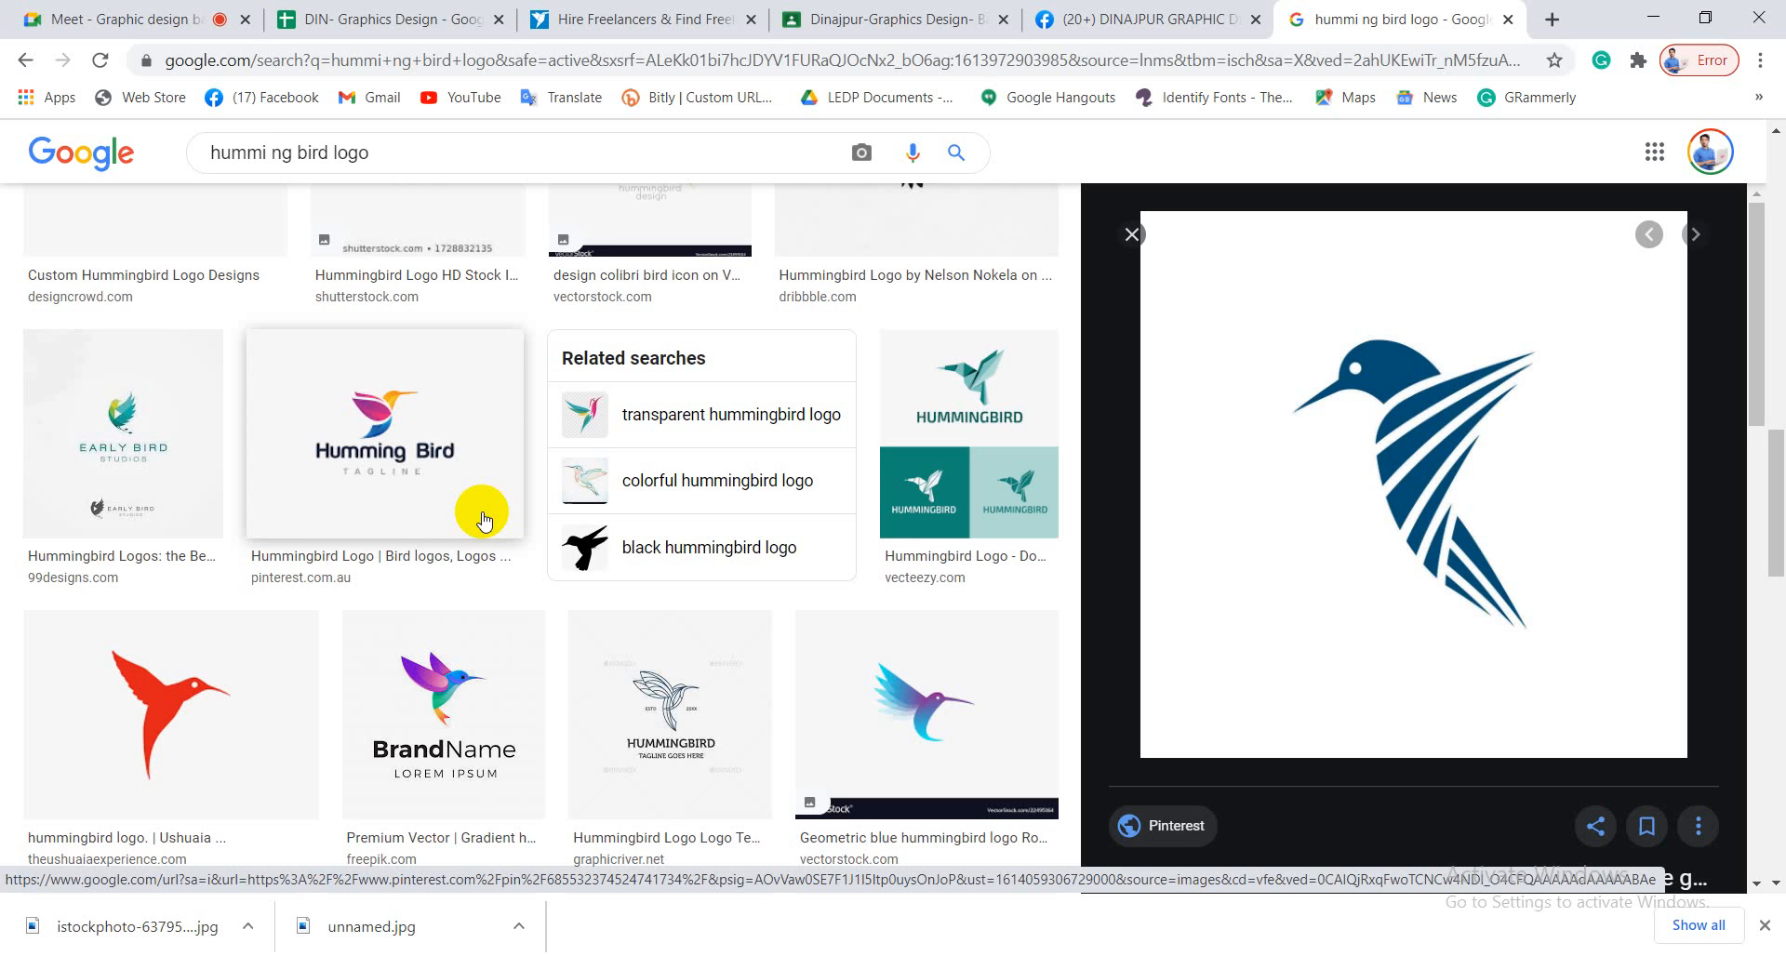
{"action": "left_click", "coordinate": [402, 474]}
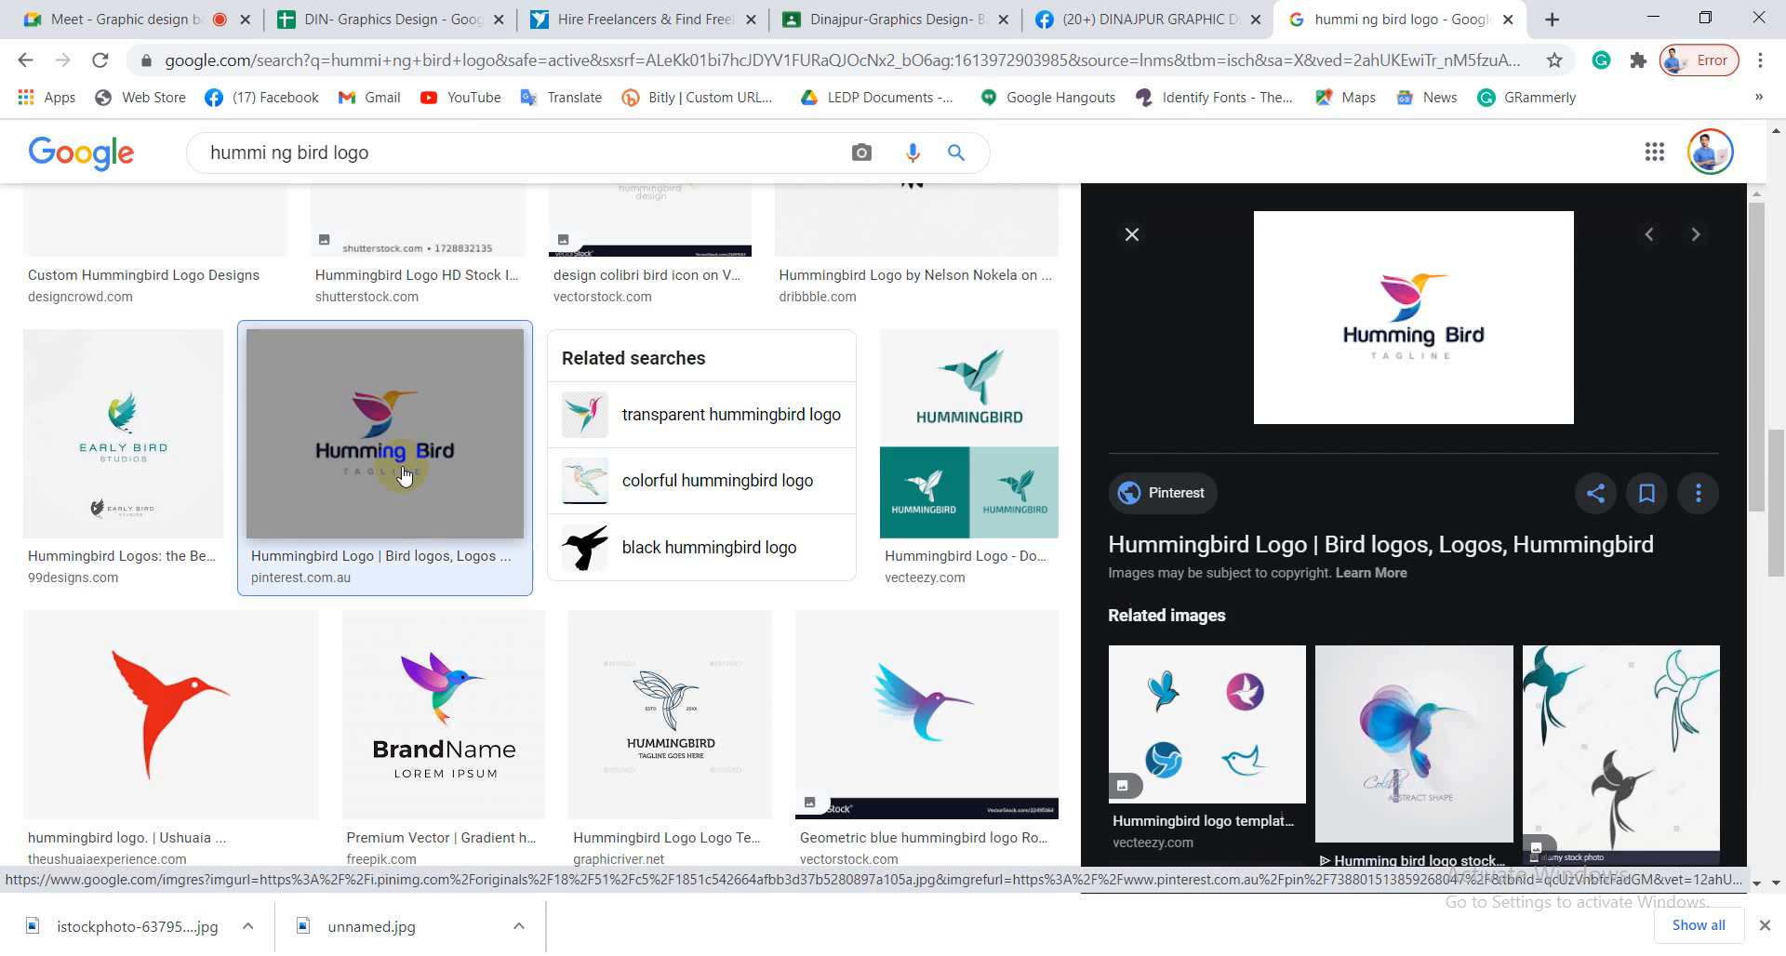
{"action": "right_click", "coordinate": [1363, 548]}
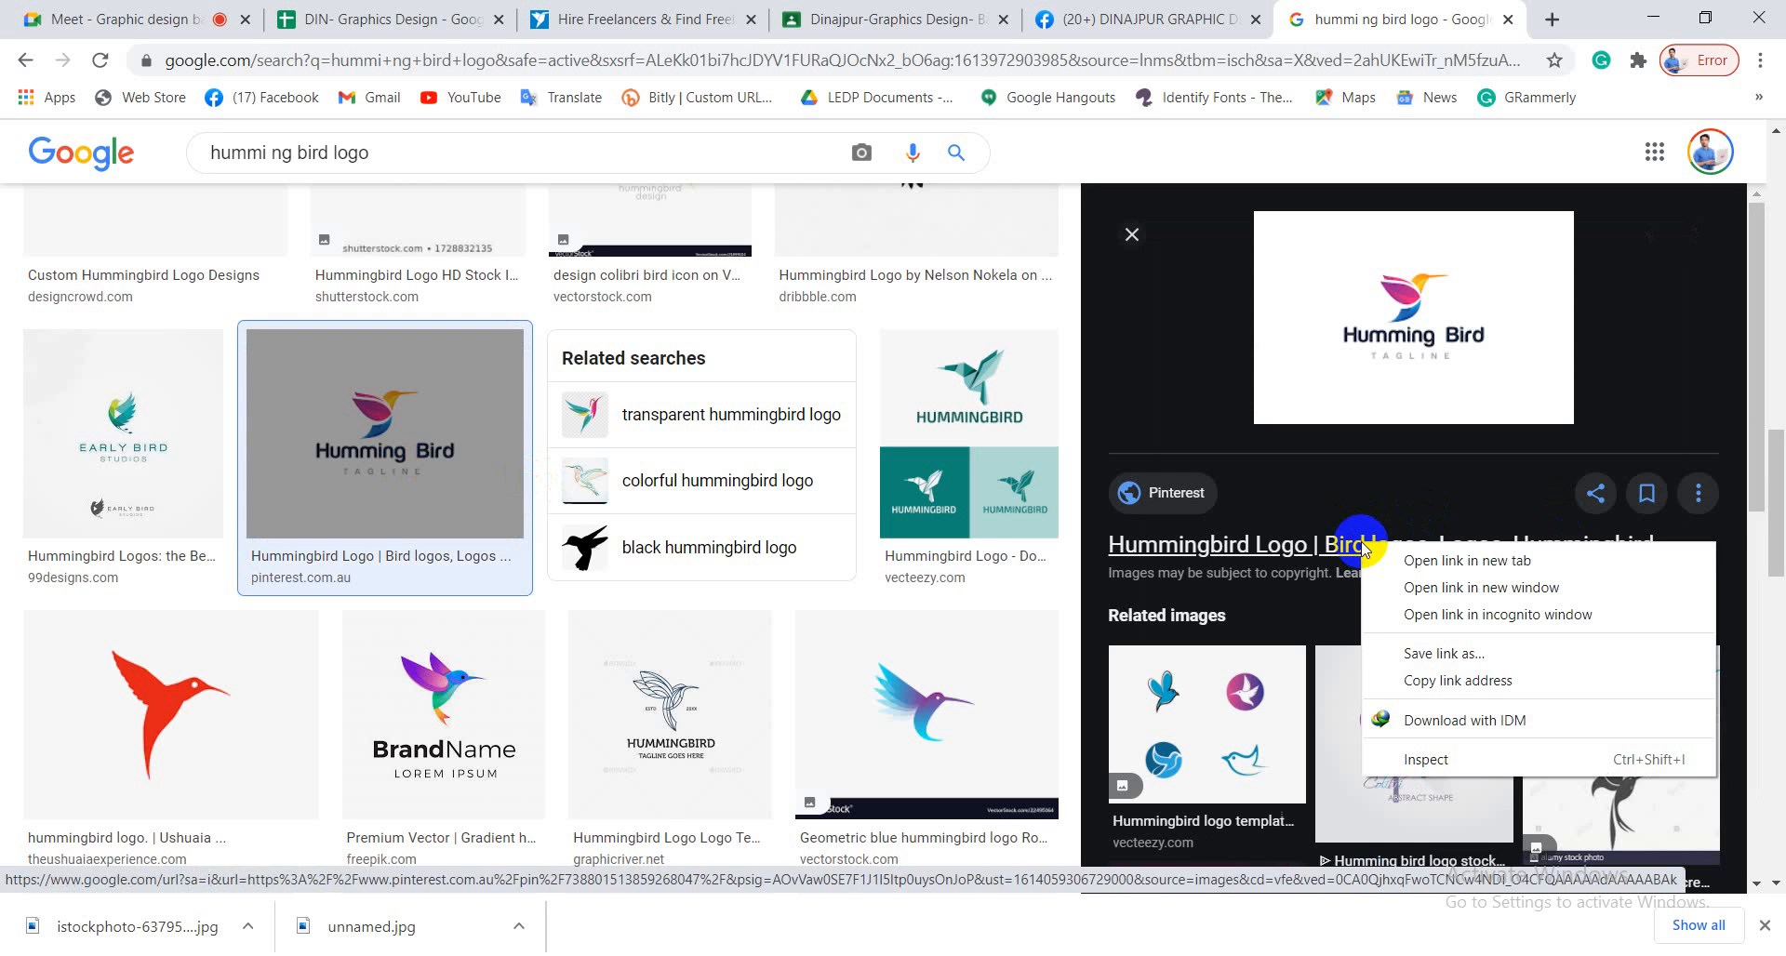
{"action": "left_click", "coordinate": [1449, 561]}
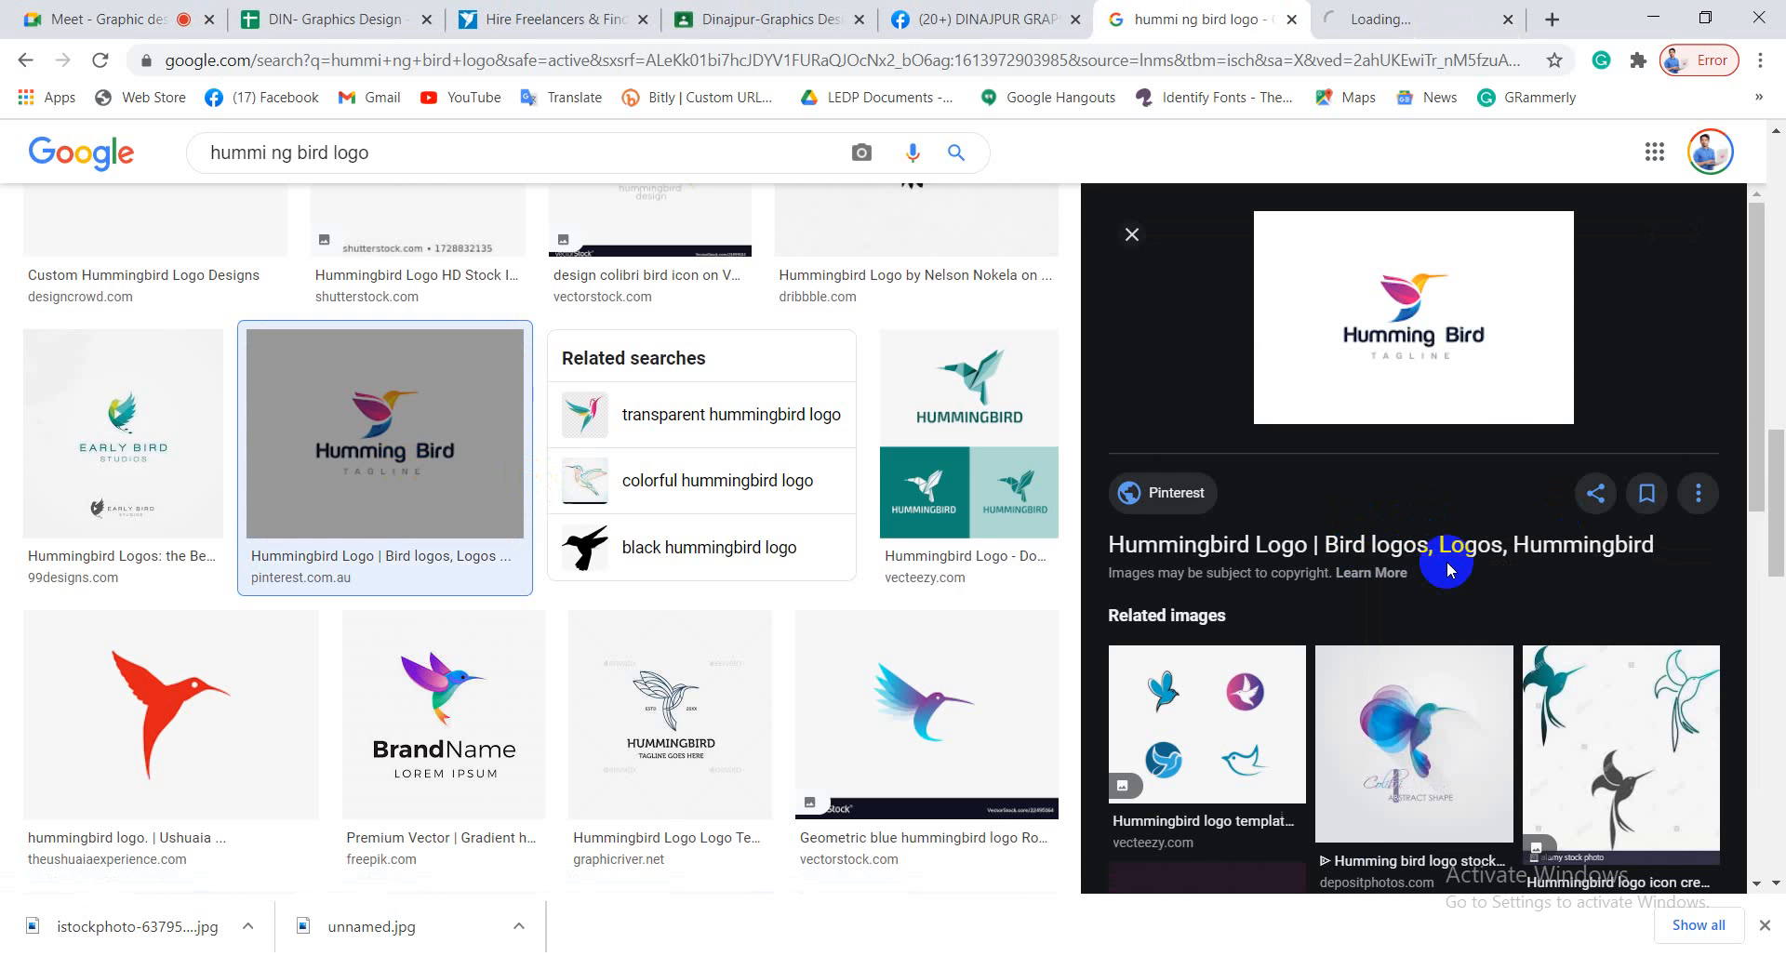
{"action": "left_click", "coordinate": [1382, 14]}
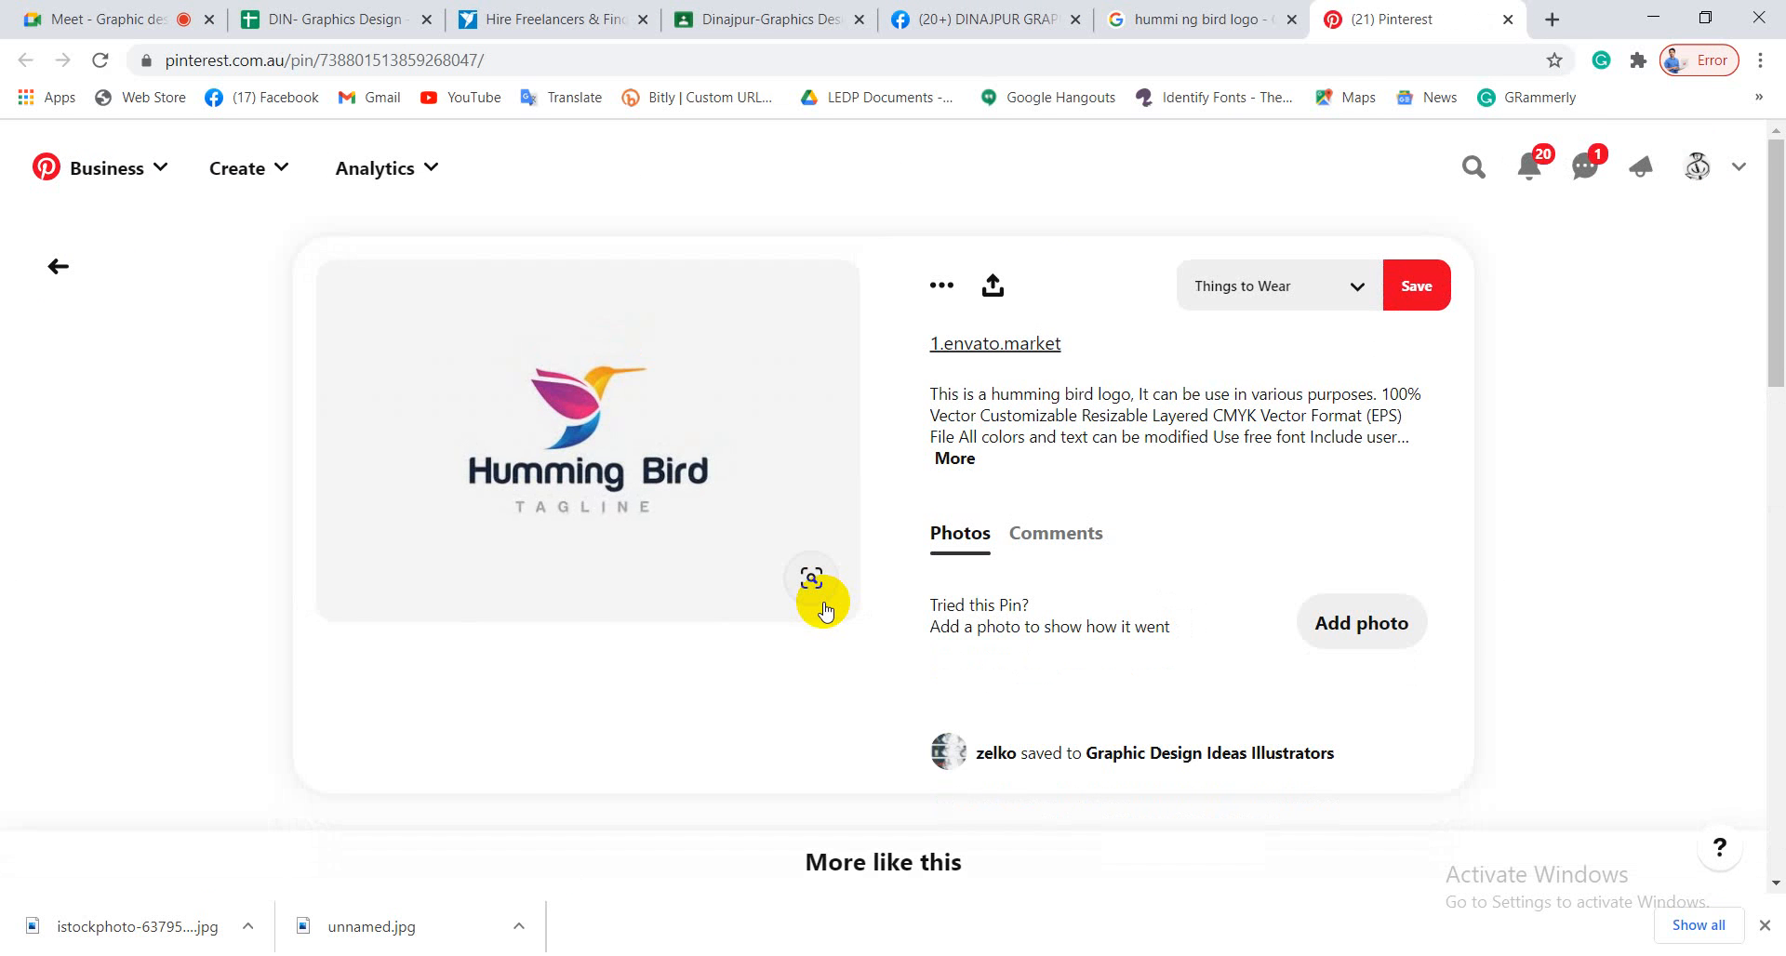
{"action": "scroll", "coordinate": [824, 609], "scroll_direction": "down", "scroll_amount": 4}
{"action": "scroll", "coordinate": [824, 609], "scroll_direction": "up", "scroll_amount": 4}
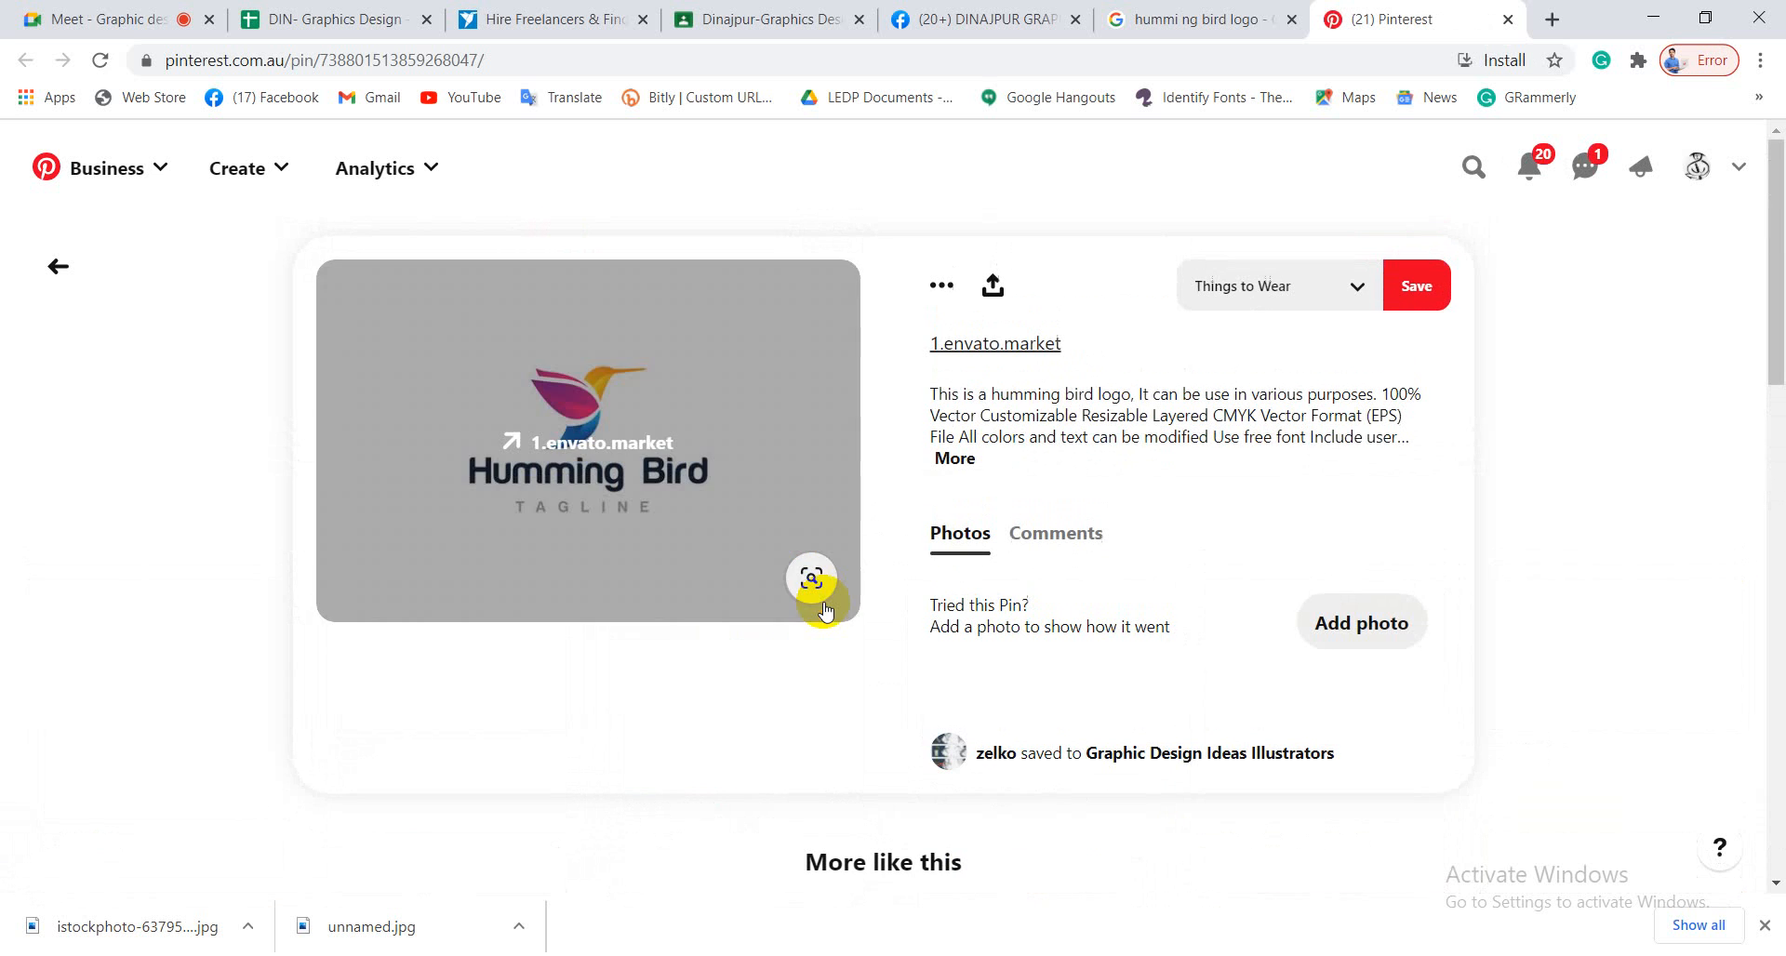
Follow the pin's 1.envato.market source link, then close the Pinterest tab and look back through the hummingbird logo results
{"action": "left_click", "coordinate": [1017, 346]}
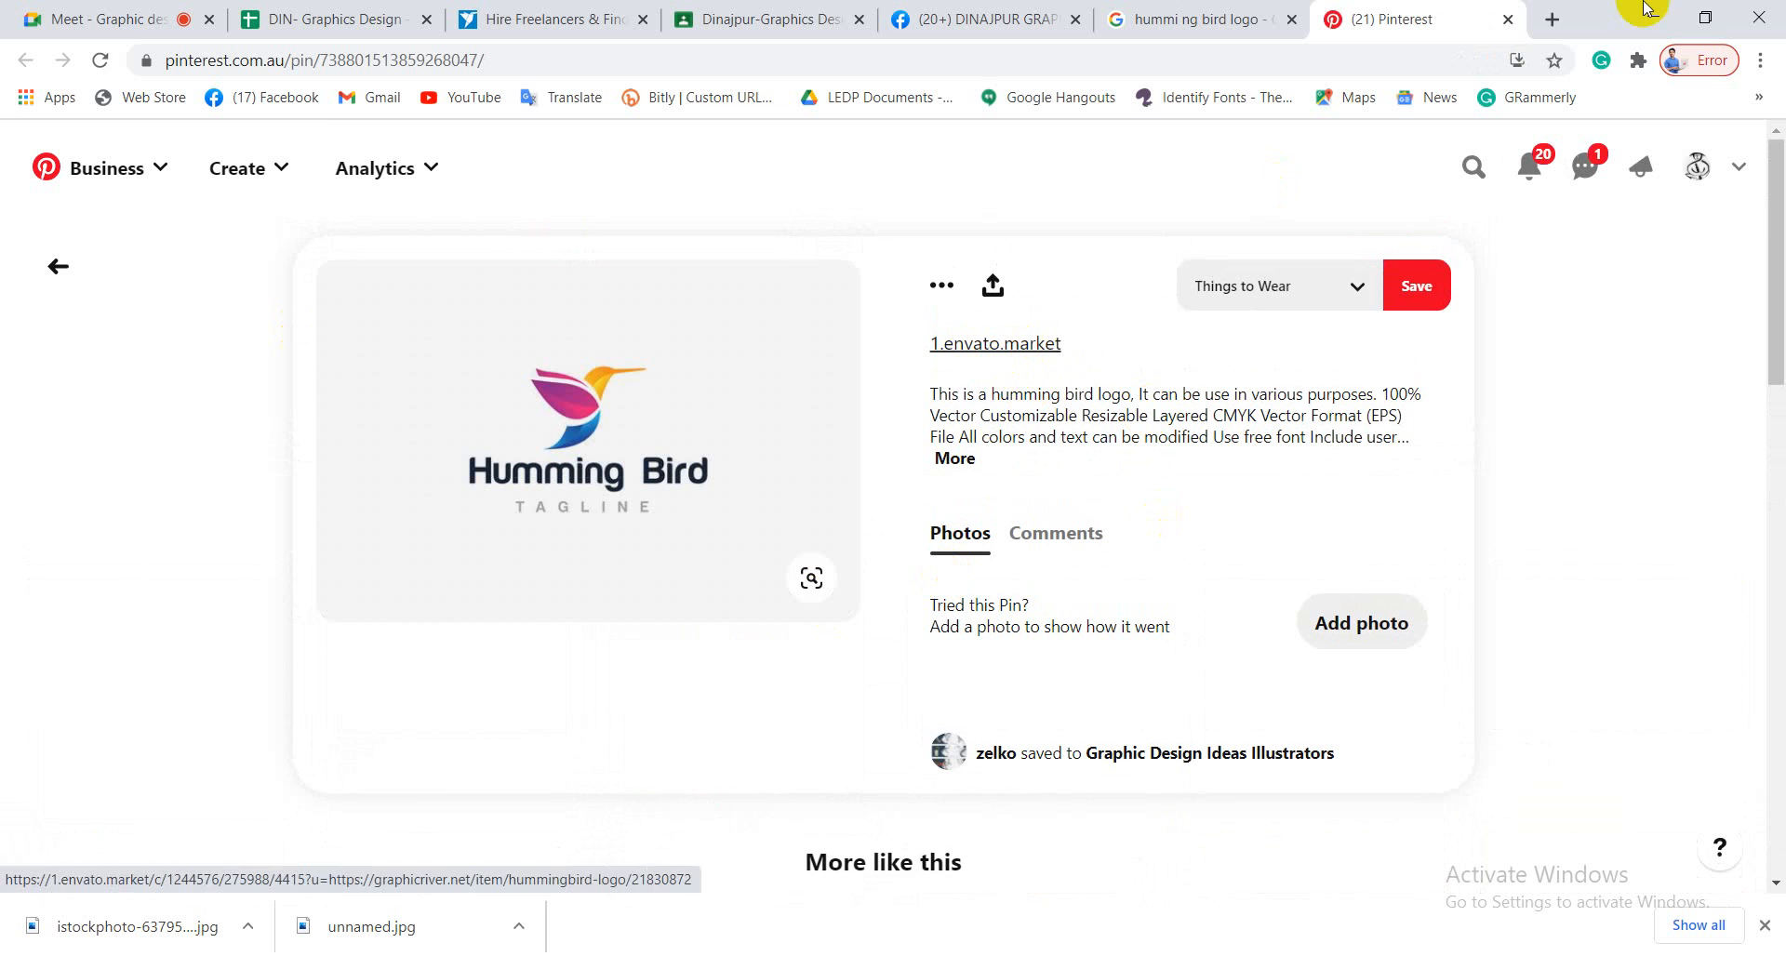
{"action": "left_click", "coordinate": [1507, 19]}
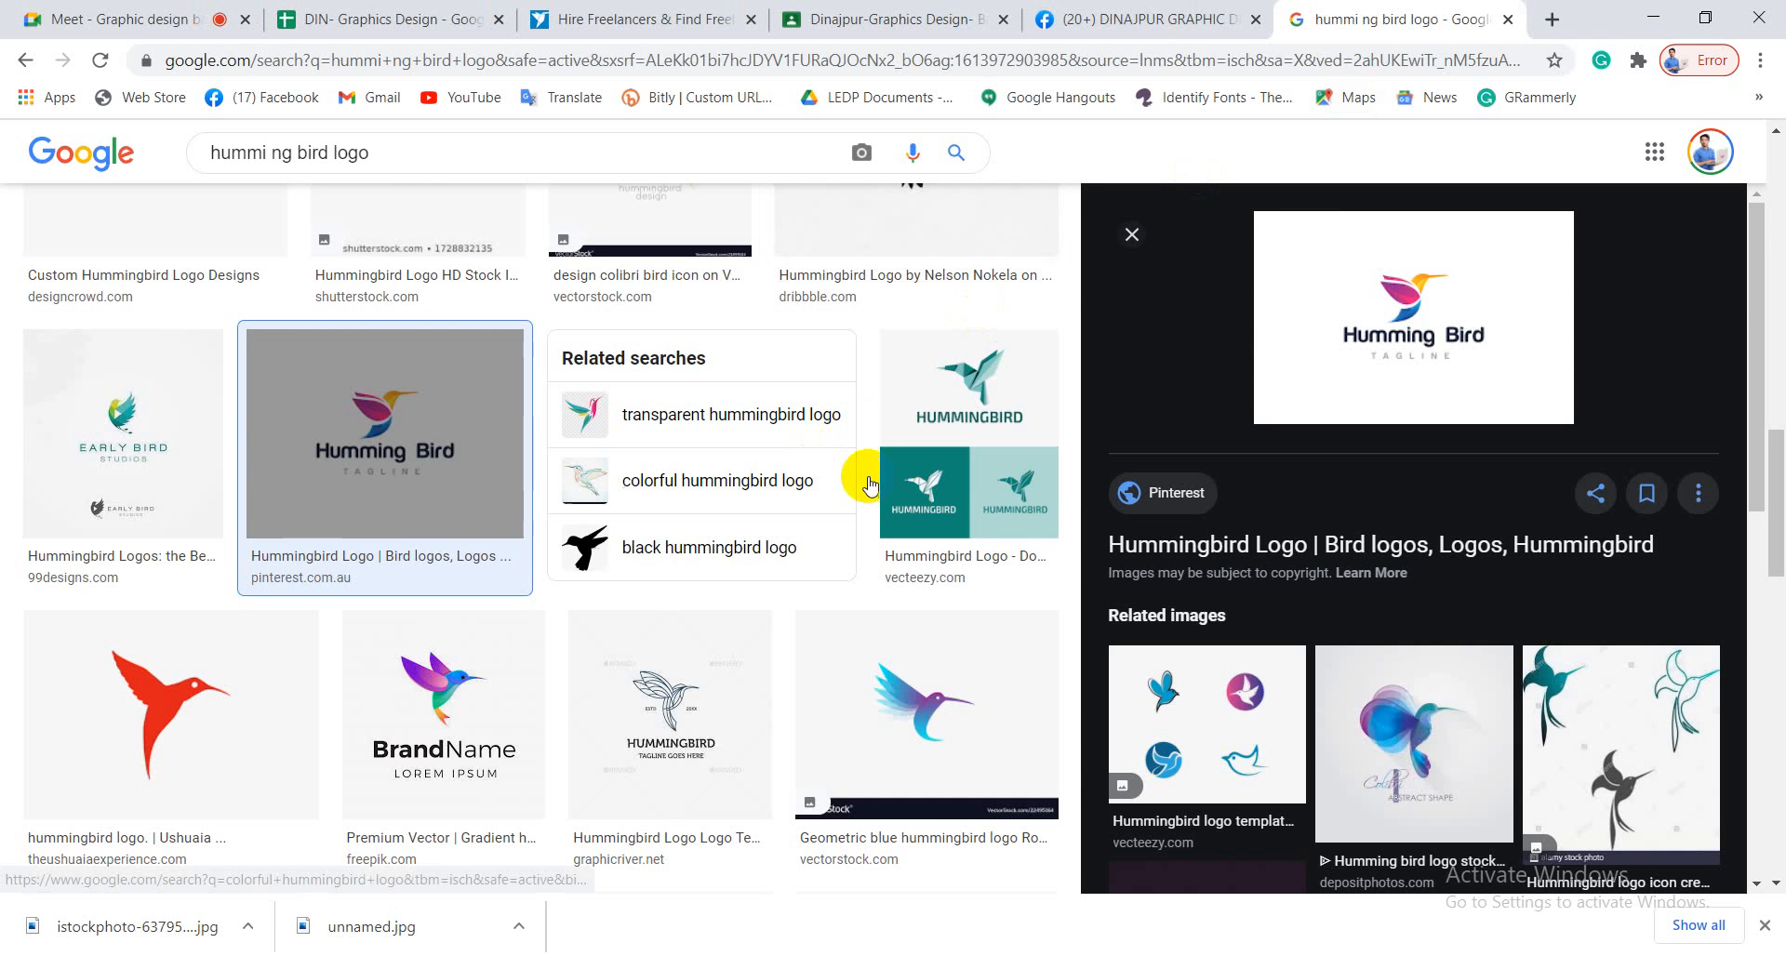
{"action": "scroll", "coordinate": [849, 471], "scroll_direction": "up", "scroll_amount": 4}
{"action": "scroll", "coordinate": [1466, 482], "scroll_direction": "up", "scroll_amount": 5}
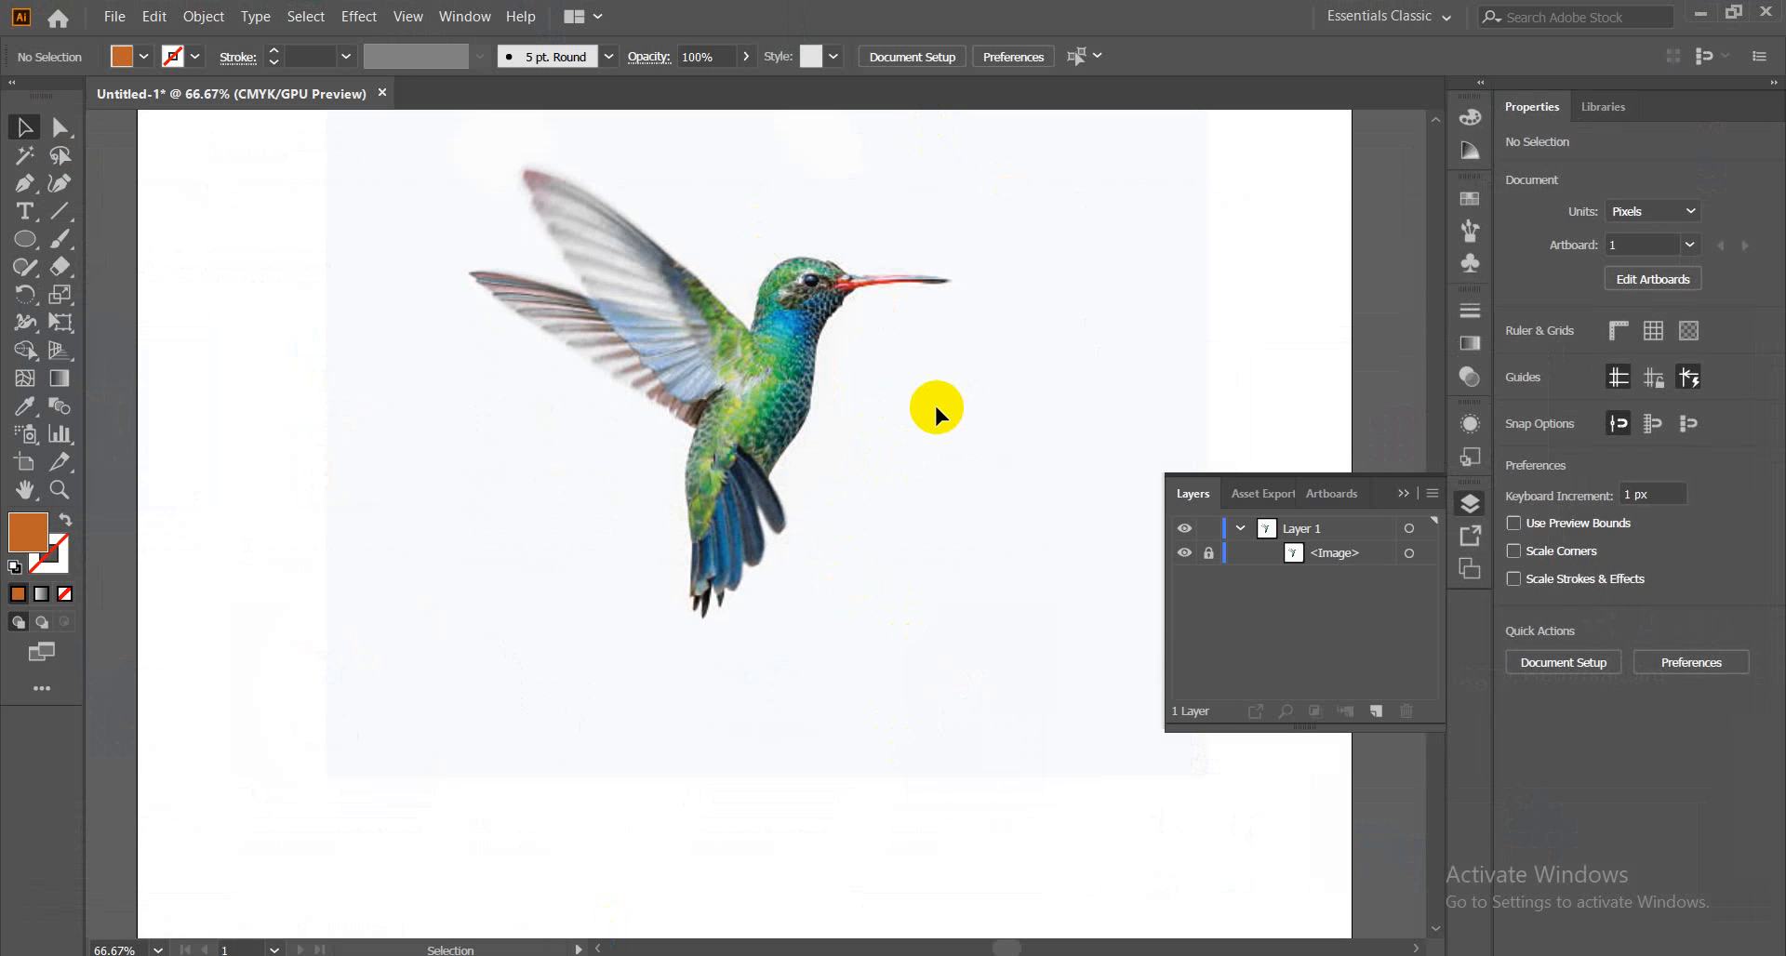
Trace the hummingbird's upper wing with the Pen tool as a closed shape, from the wing tip to the shoulder and back
{"action": "left_click", "coordinate": [17, 189]}
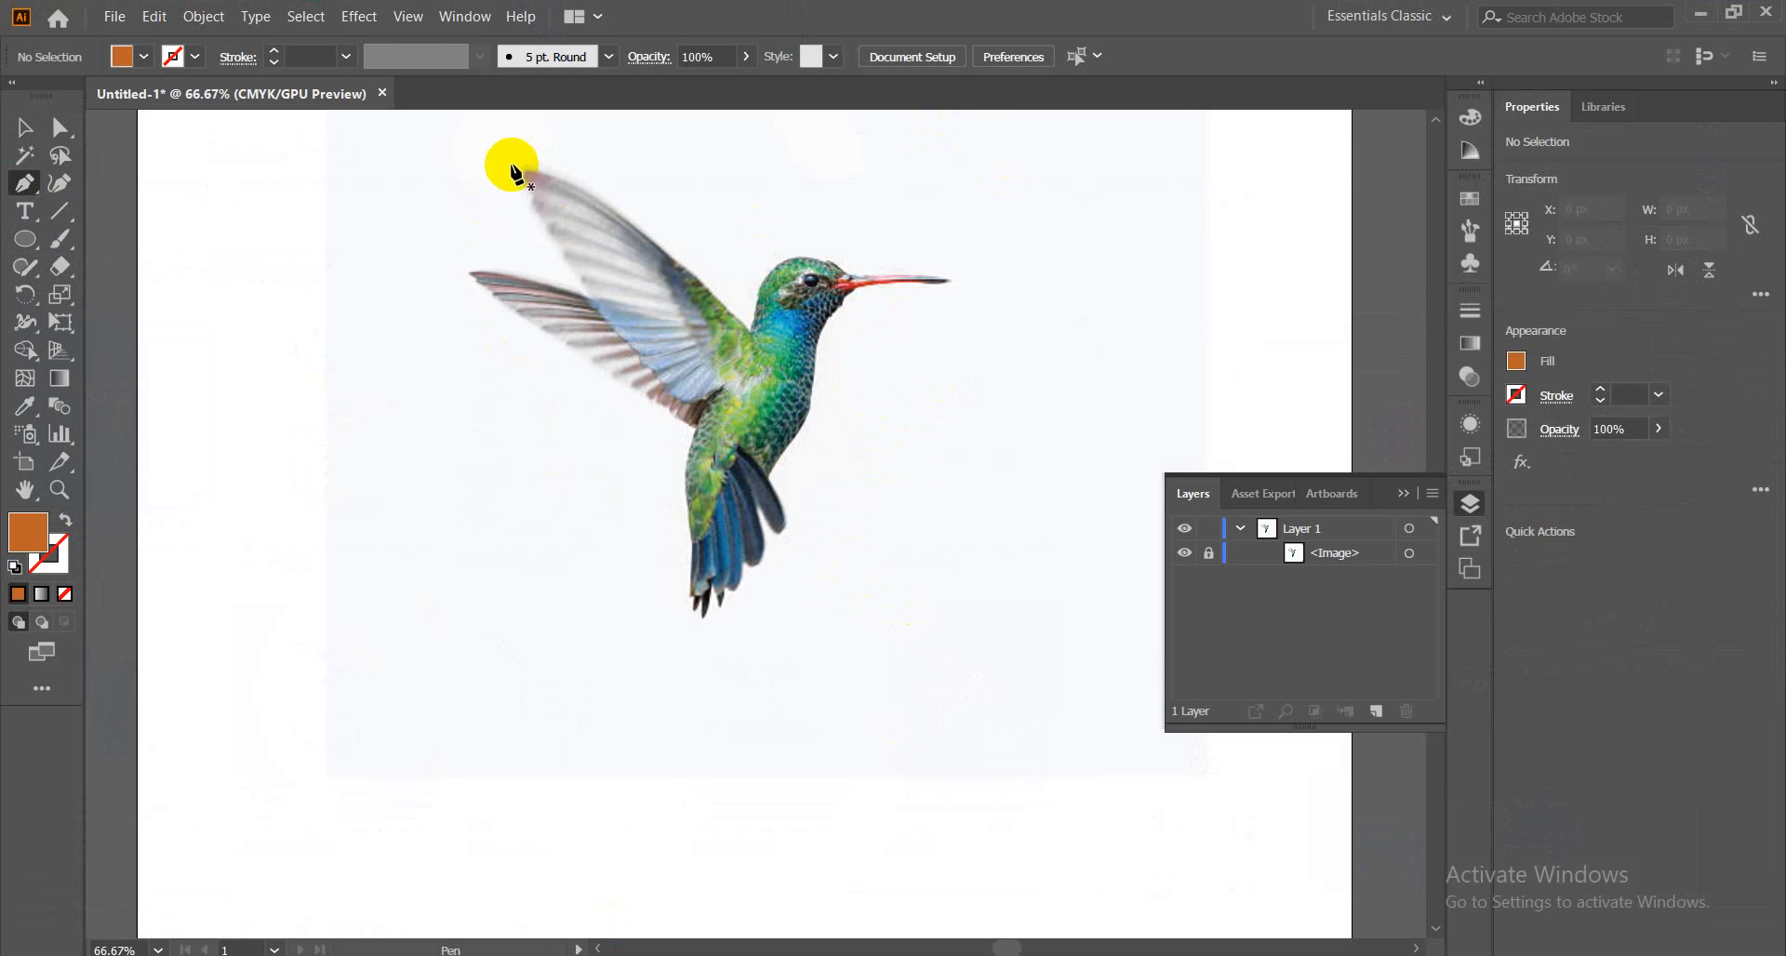
{"action": "left_click", "coordinate": [527, 171]}
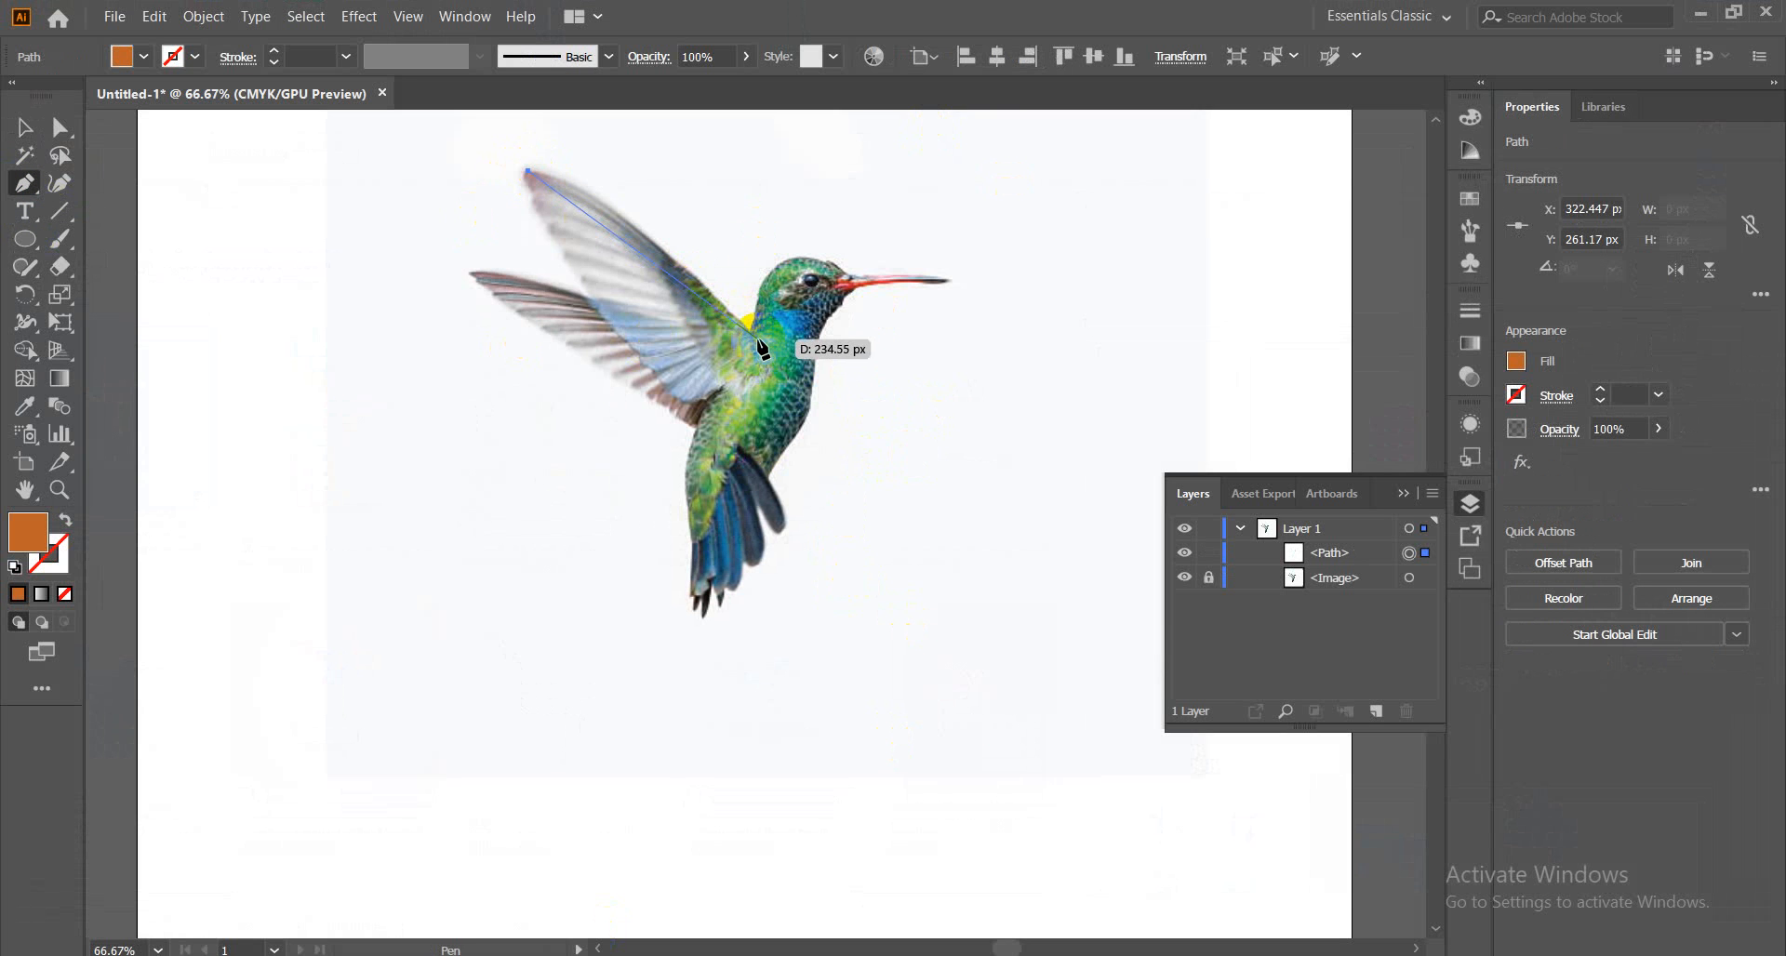
{"action": "left_click_drag", "start_coordinate": [756, 344], "coordinate": [826, 438]}
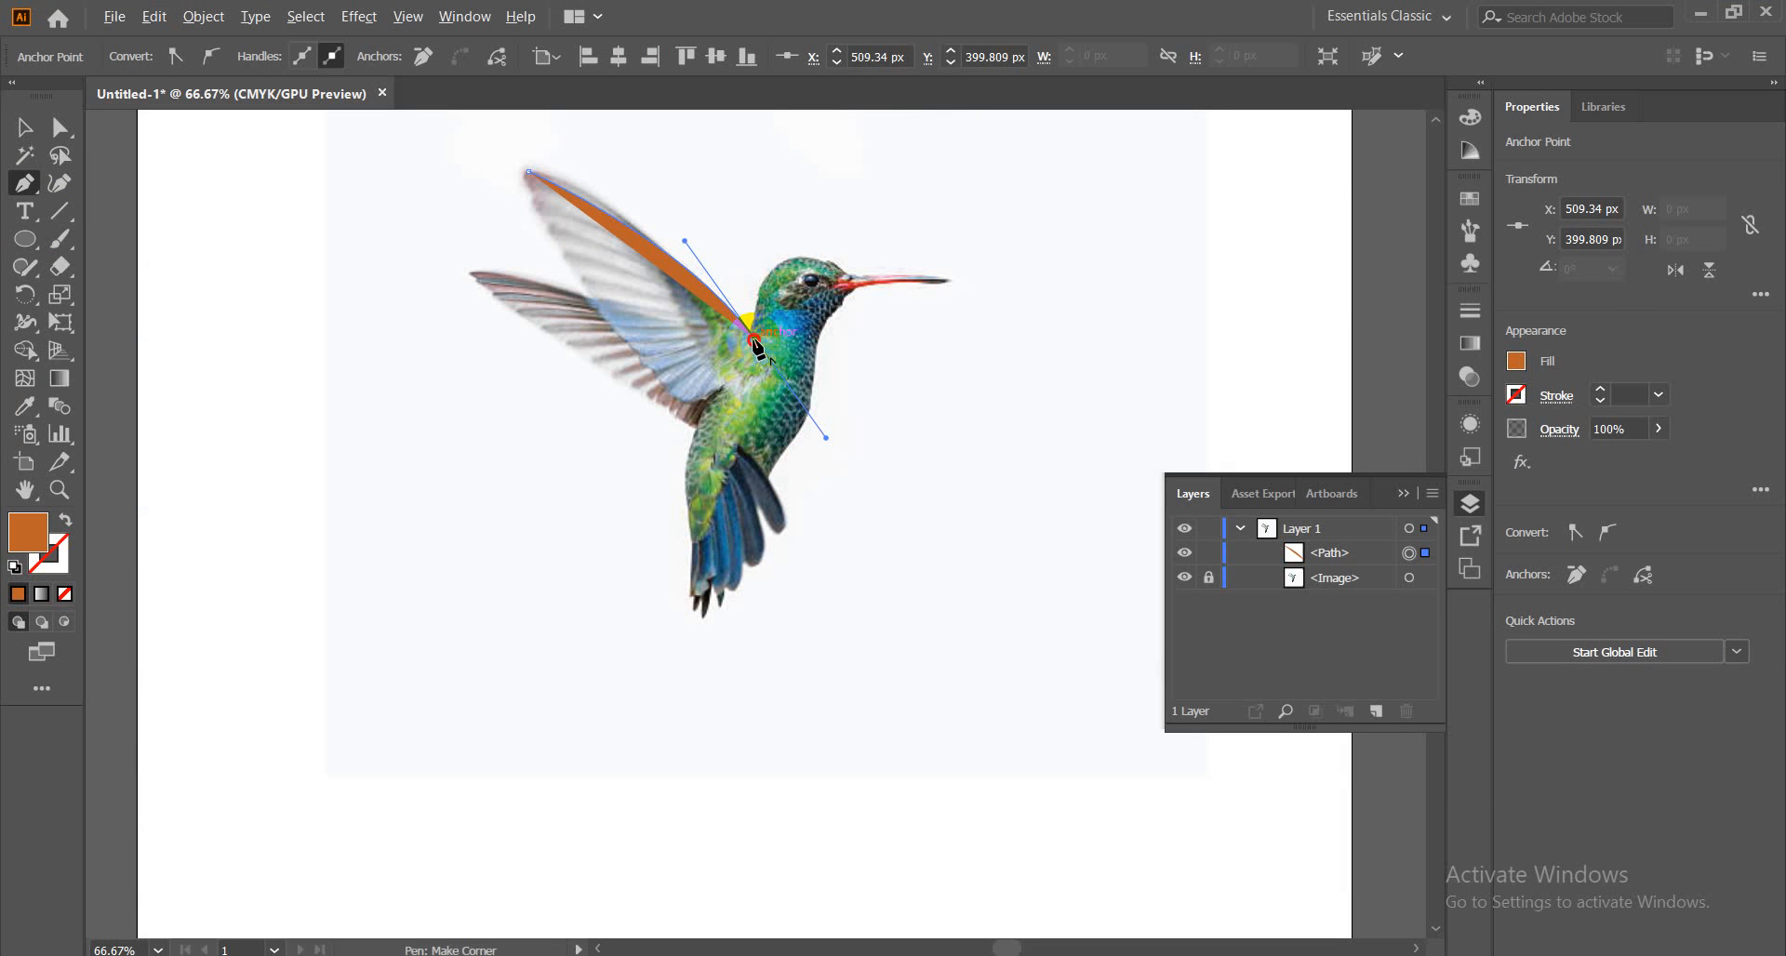
{"action": "left_click", "coordinate": [755, 342]}
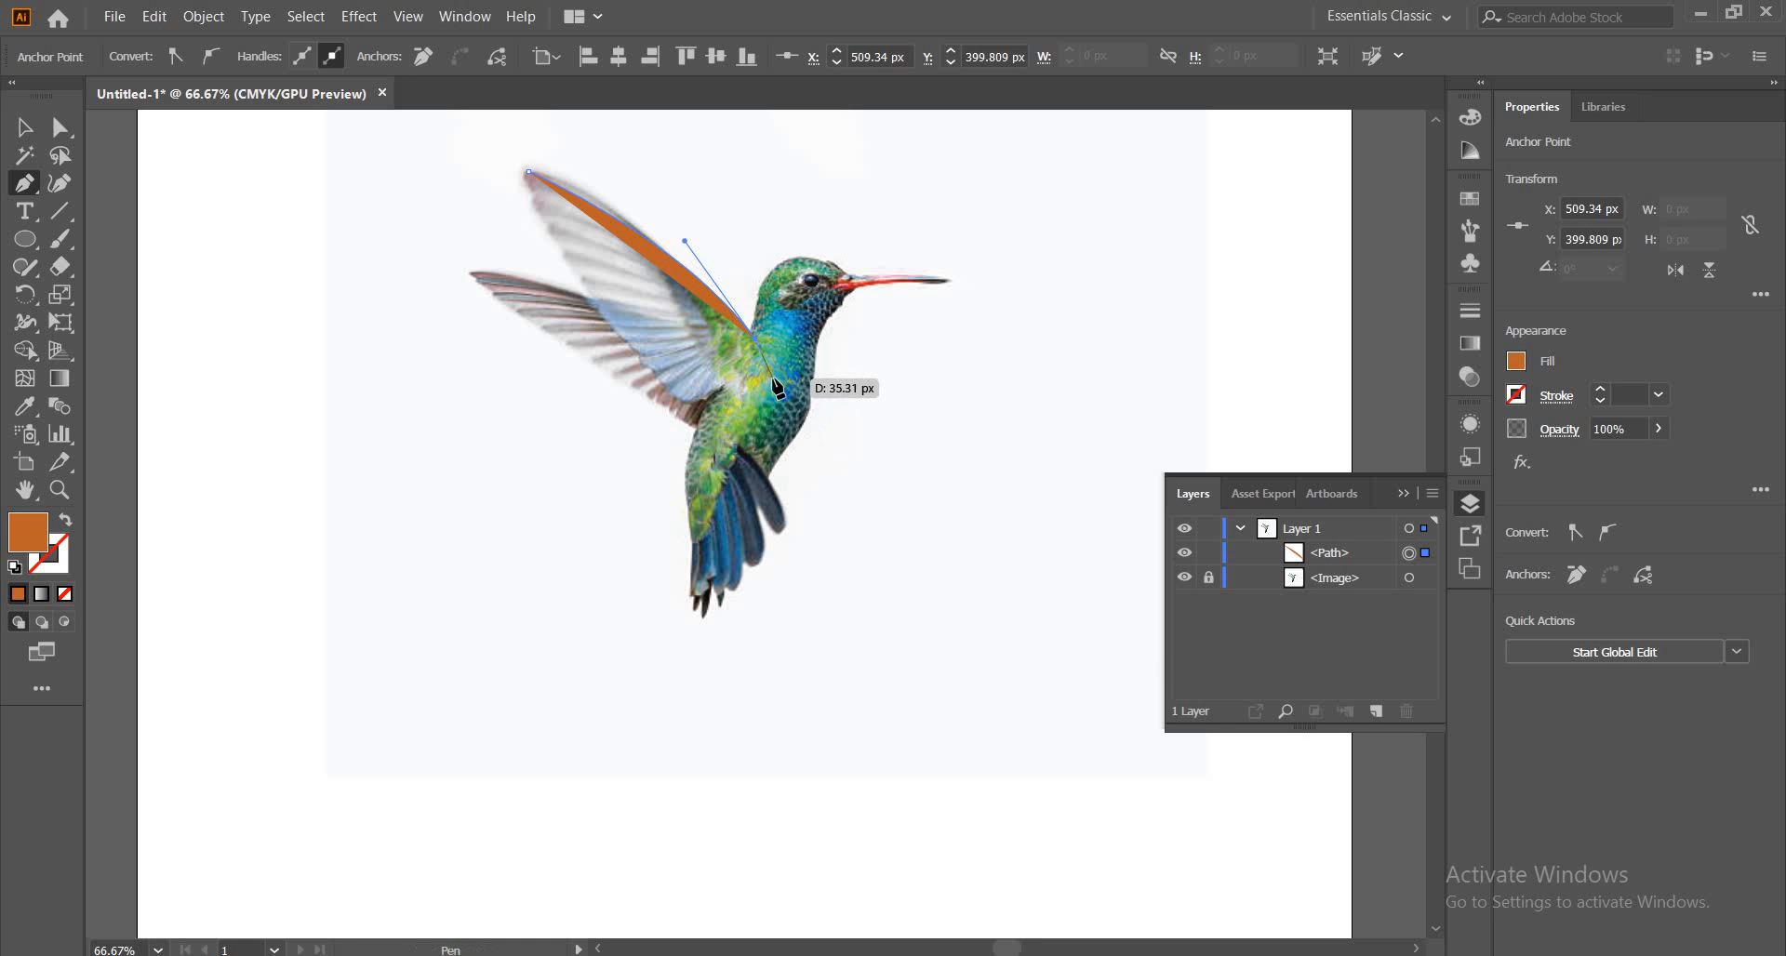
{"action": "left_click_drag", "start_coordinate": [779, 373], "coordinate": [725, 385]}
{"action": "left_click_drag", "start_coordinate": [724, 384], "coordinate": [540, 174]}
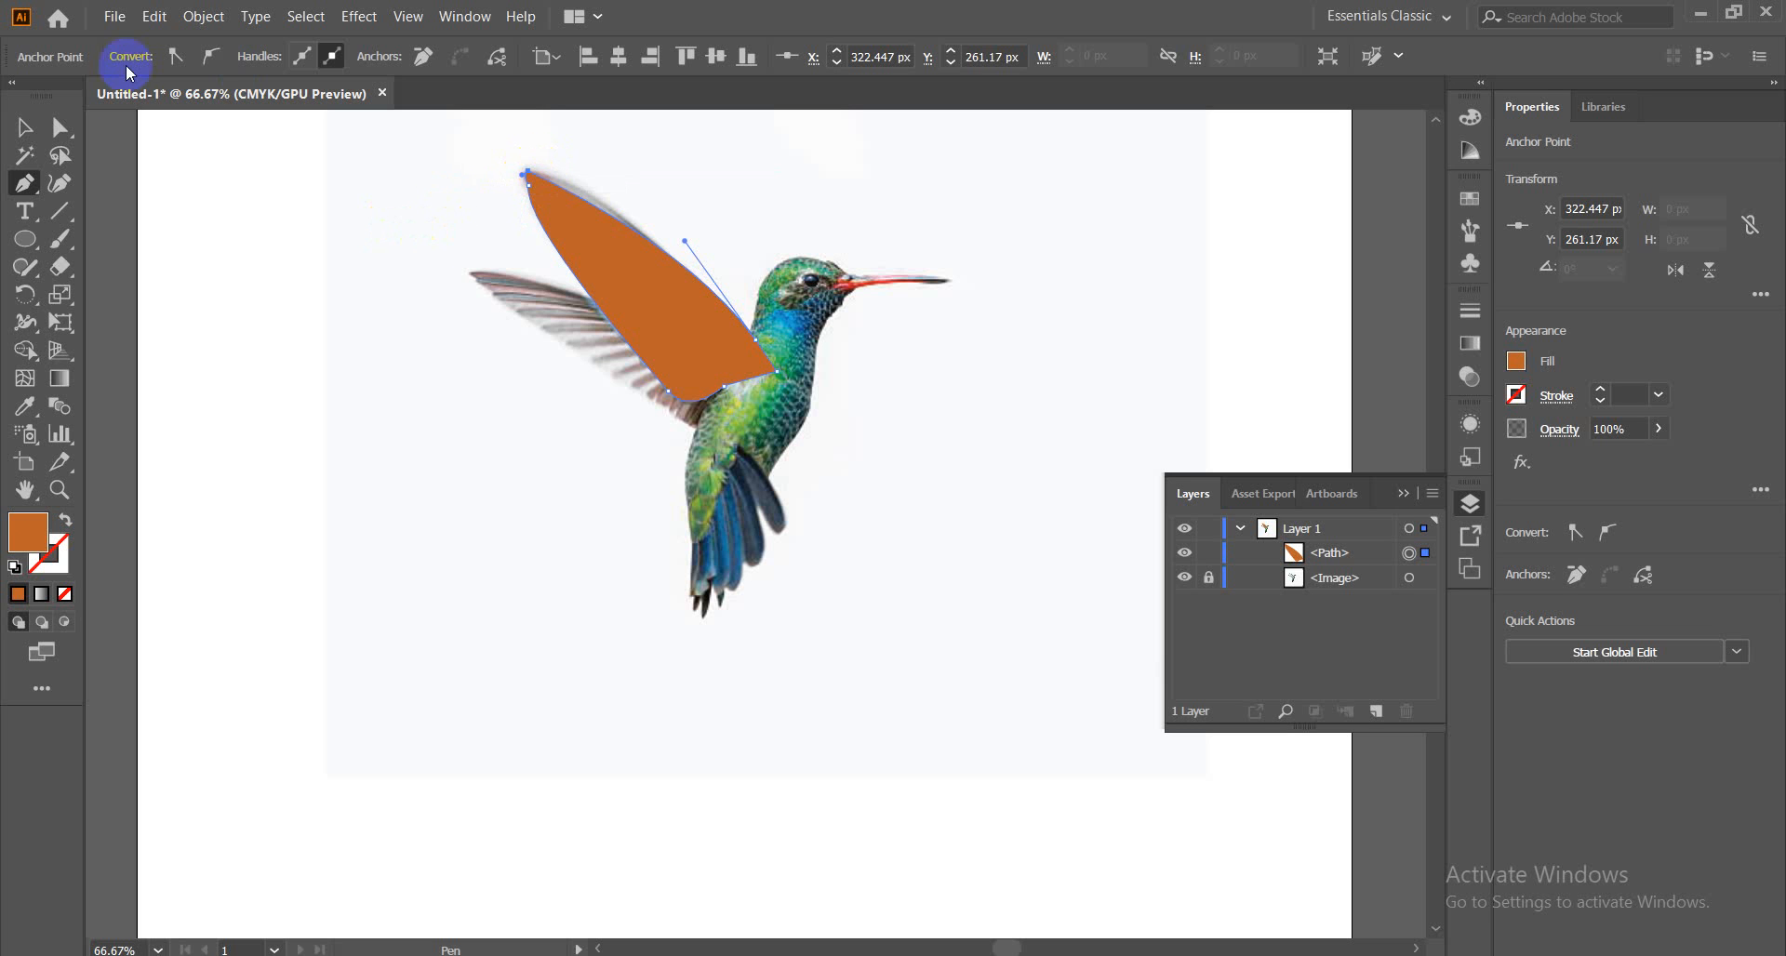
Select the orange upper wing shape and send it to the back, behind the locked hummingbird photo
{"action": "left_click", "coordinate": [24, 126]}
{"action": "left_click", "coordinate": [631, 315]}
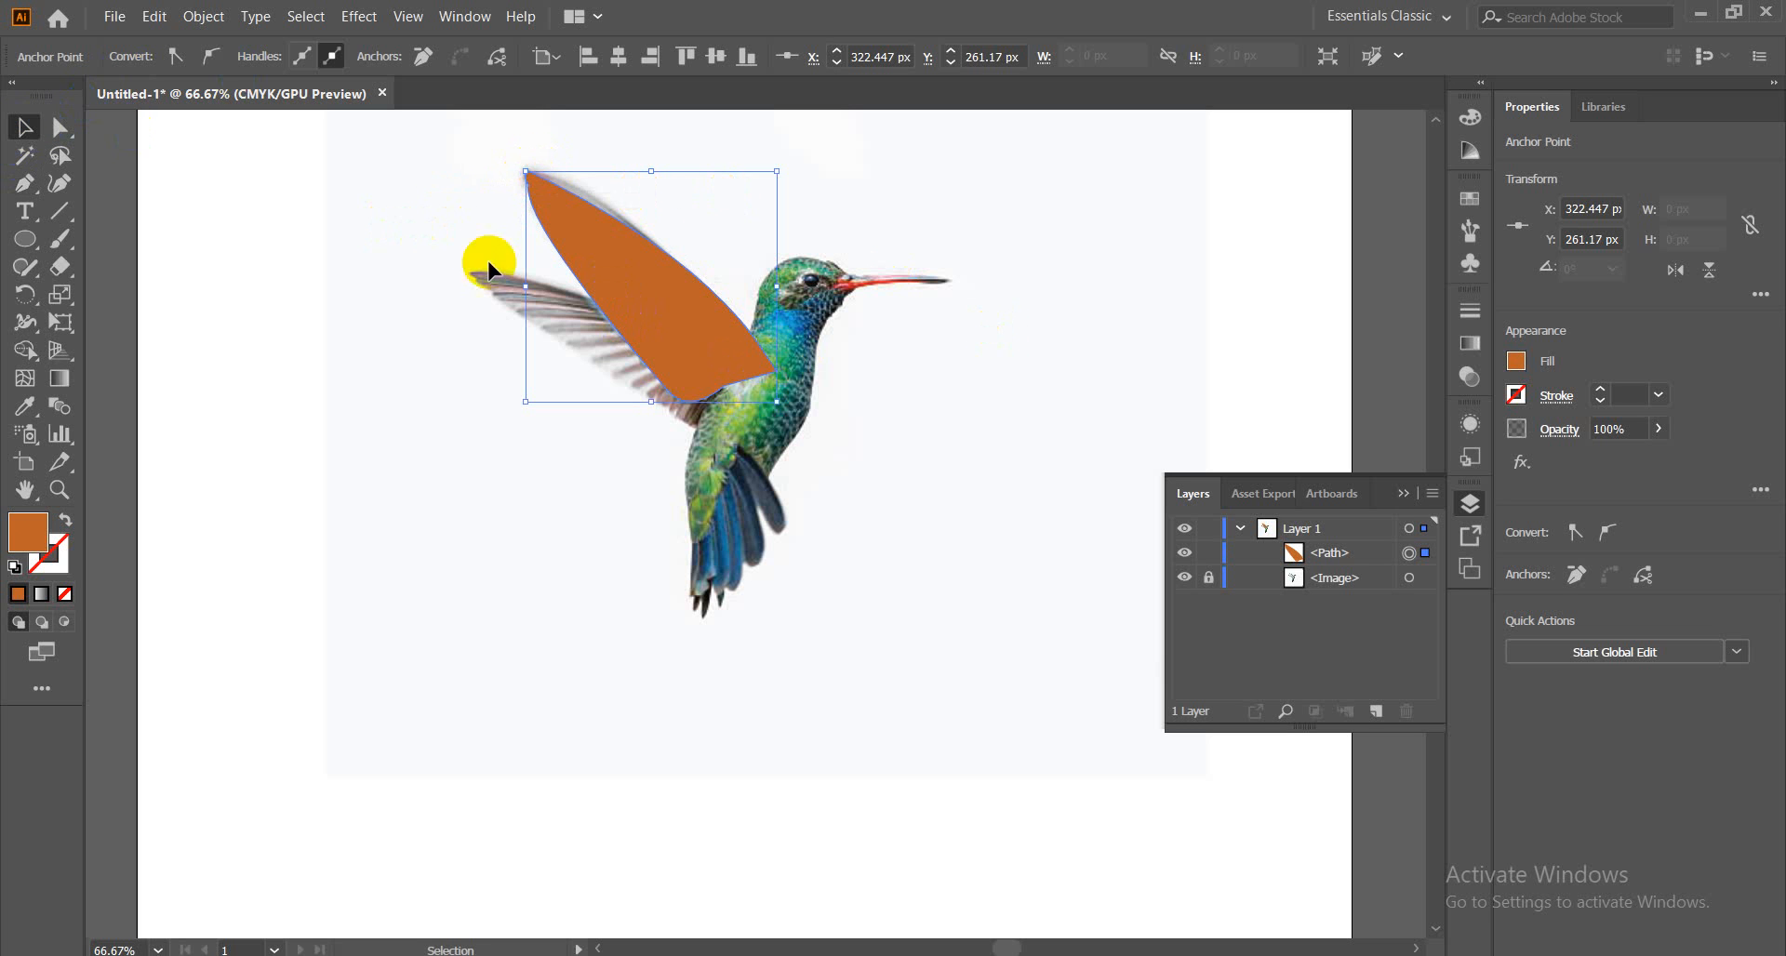
{"action": "right_click", "coordinate": [633, 274]}
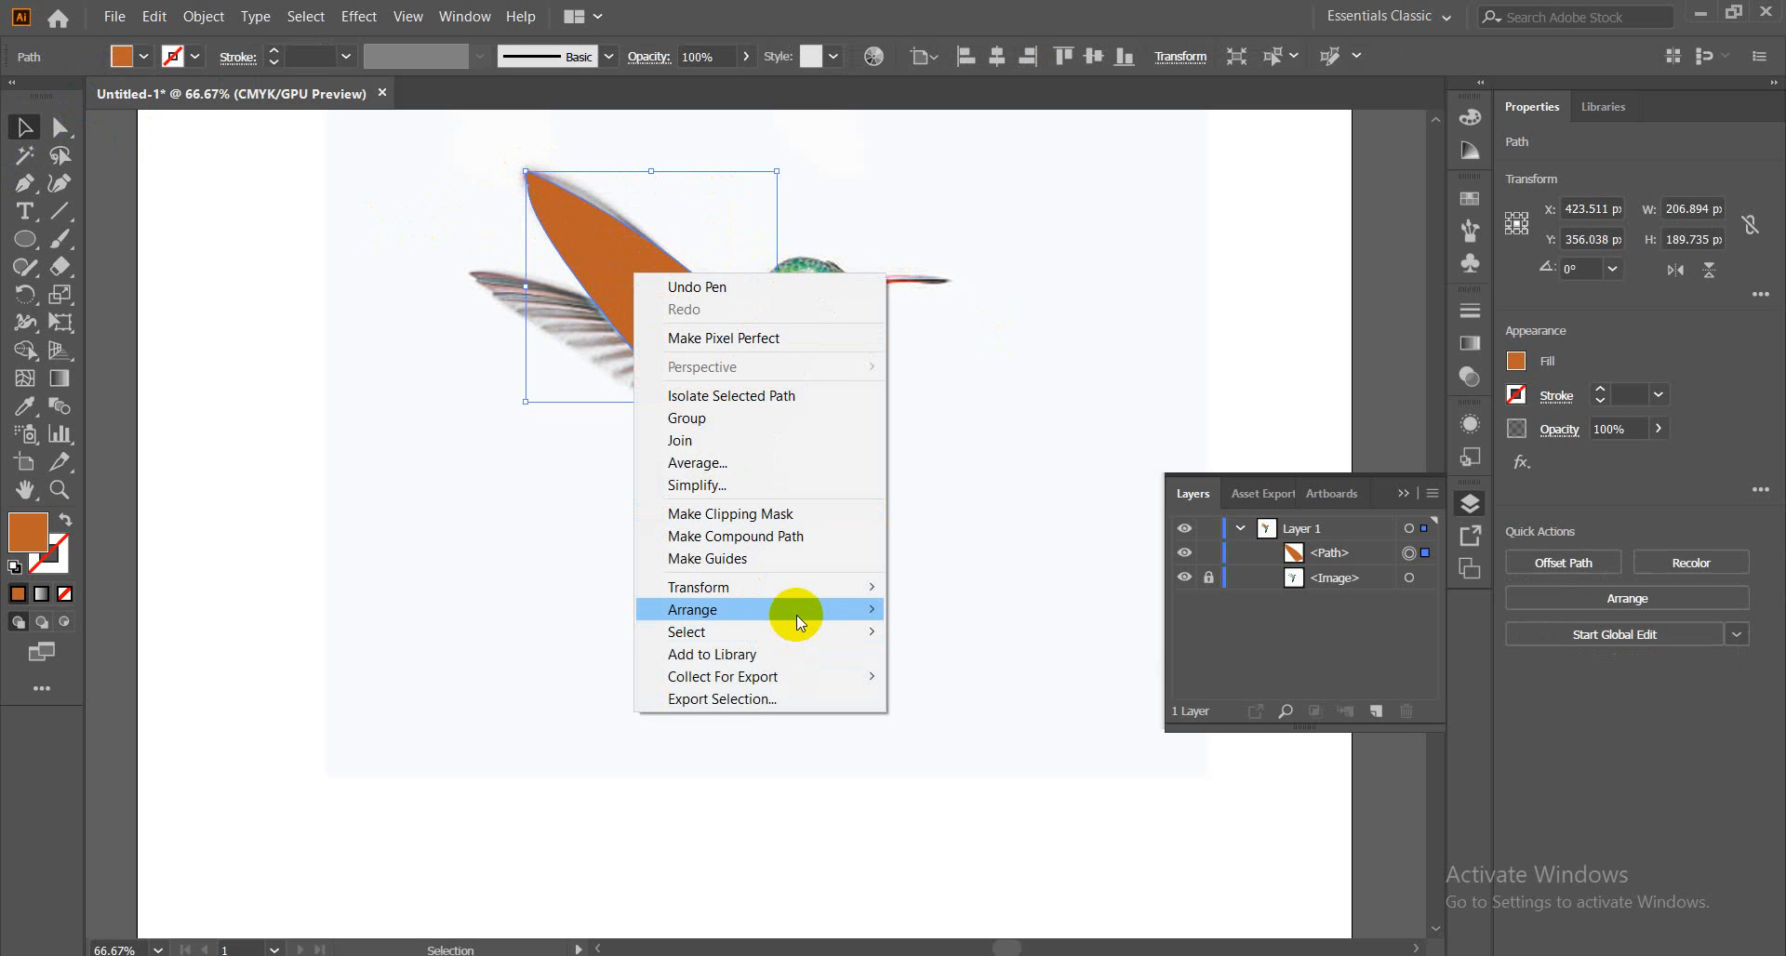
{"action": "mouse_move", "coordinate": [849, 610]}
{"action": "left_click", "coordinate": [976, 679]}
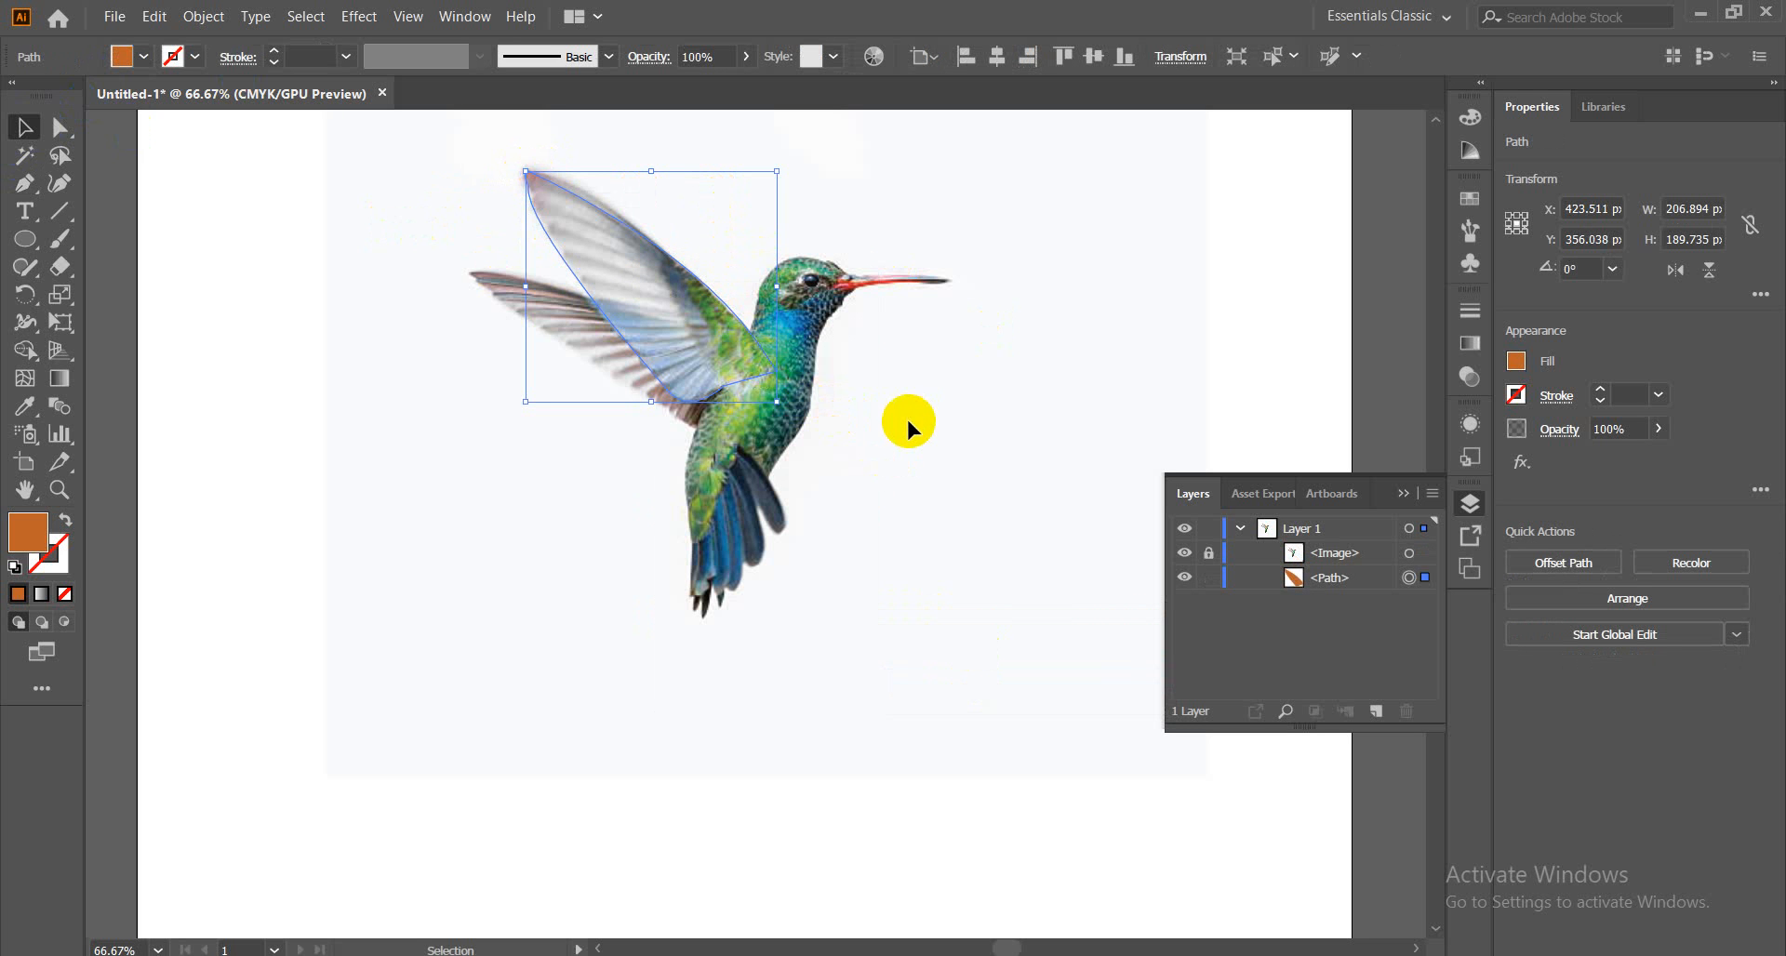
Fill the upper wing shape with blue sampled from the bird's throat, check it in front of the photo, and return it to the back
{"action": "left_click", "coordinate": [25, 409]}
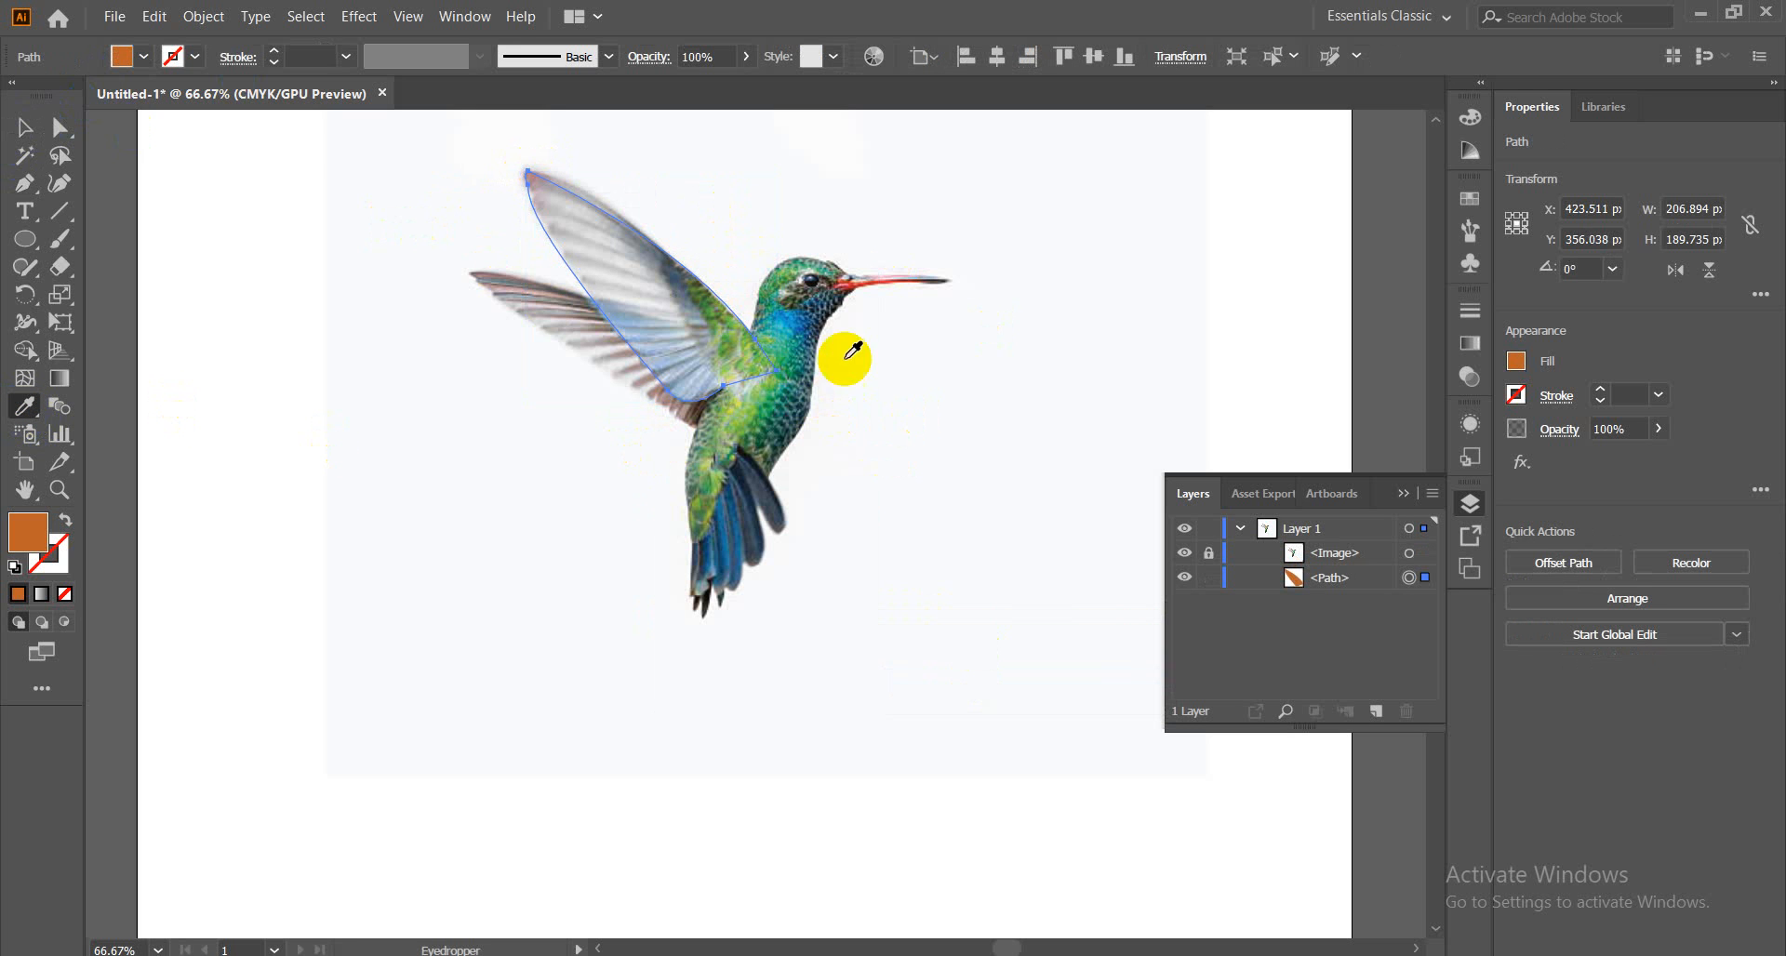
{"action": "left_click", "coordinate": [804, 314]}
{"action": "left_click", "coordinate": [25, 127]}
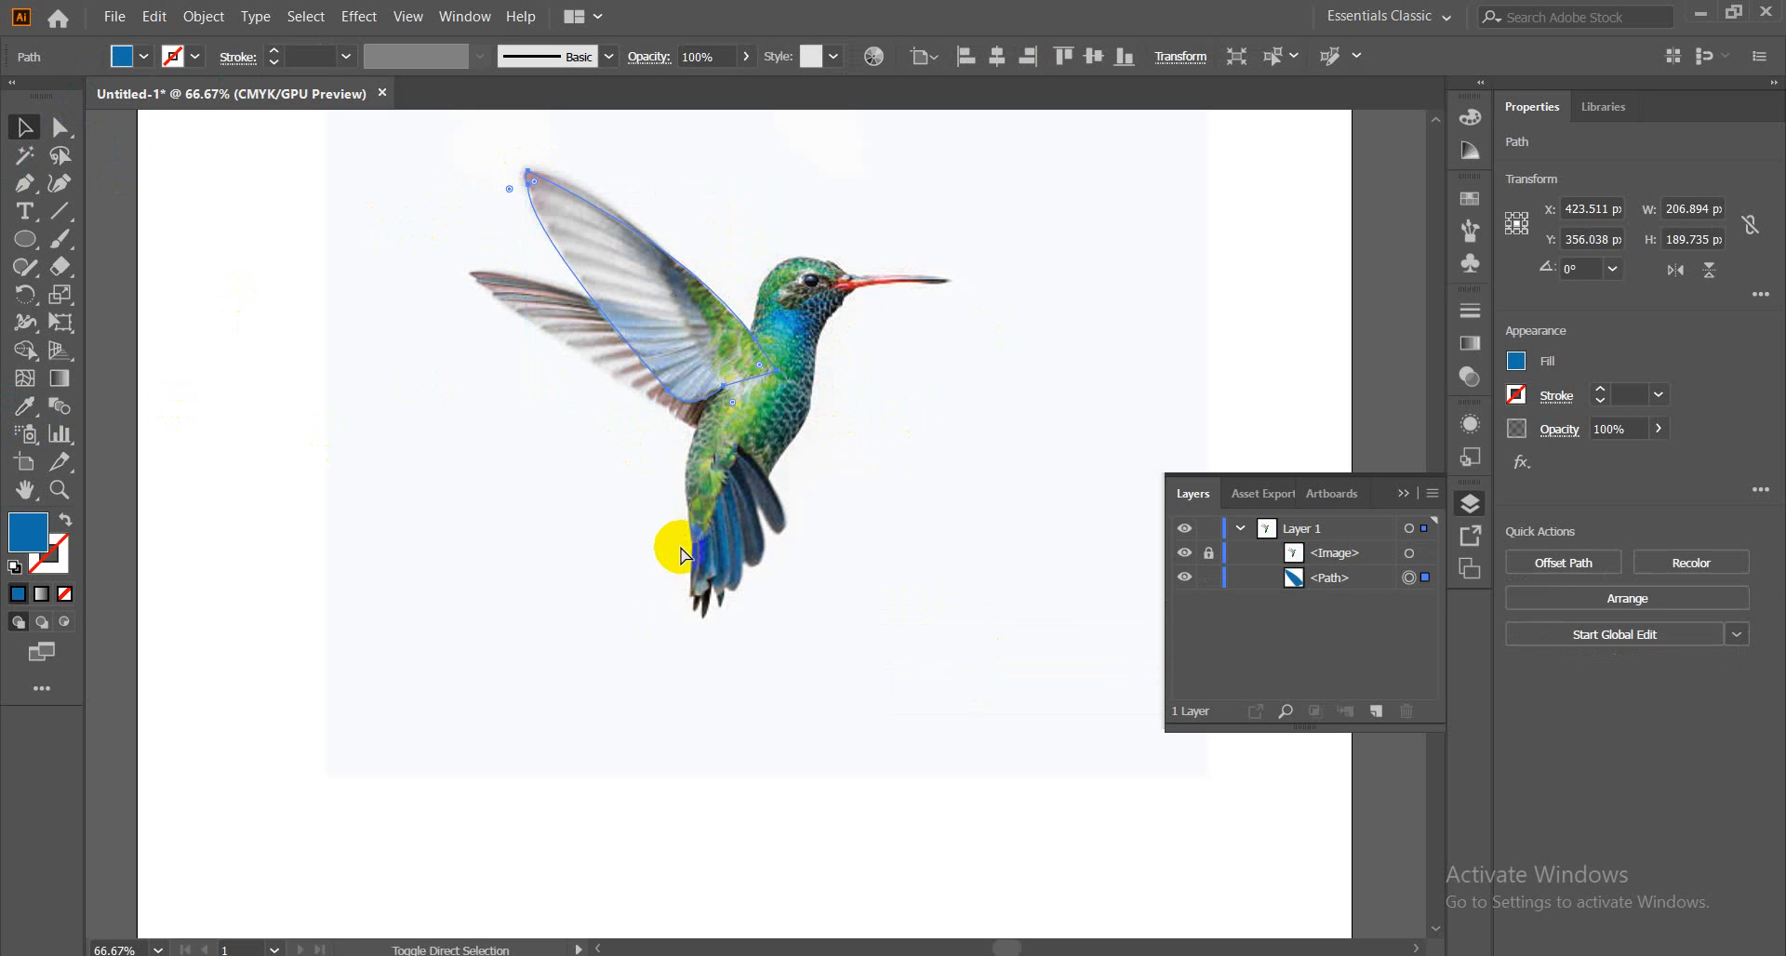
{"action": "key", "text": "ctrl+shift+bracketright"}
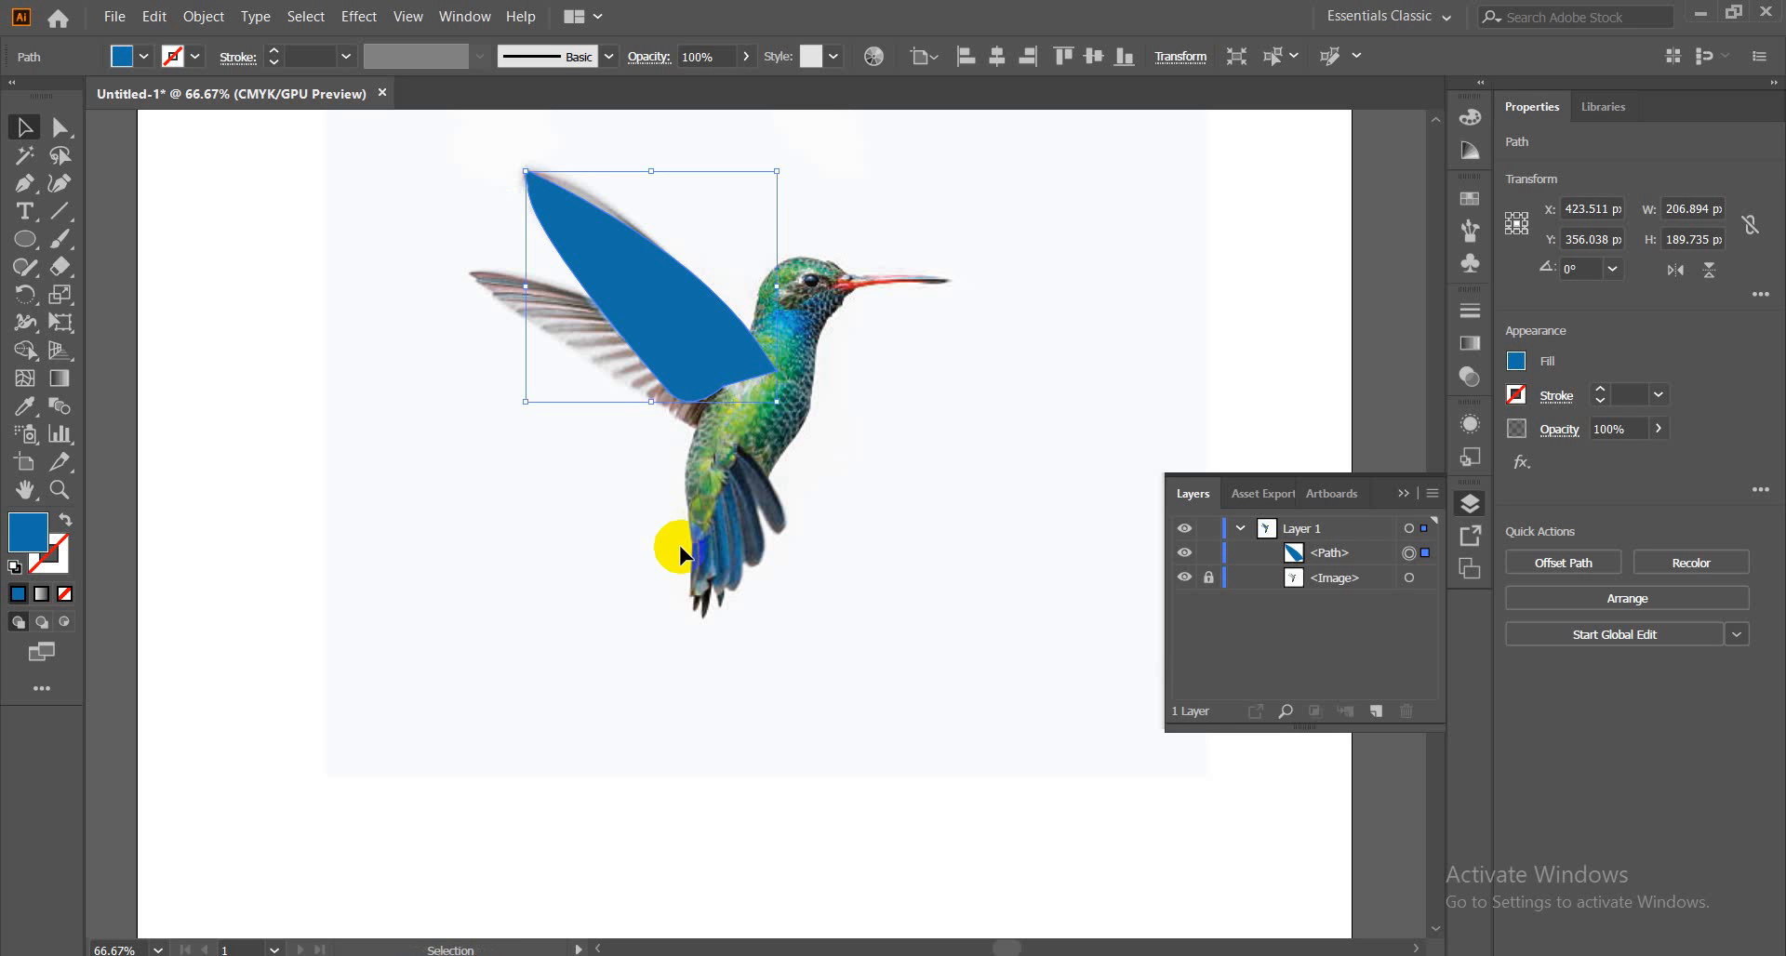
{"action": "key", "text": "ctrl+shift+bracketleft"}
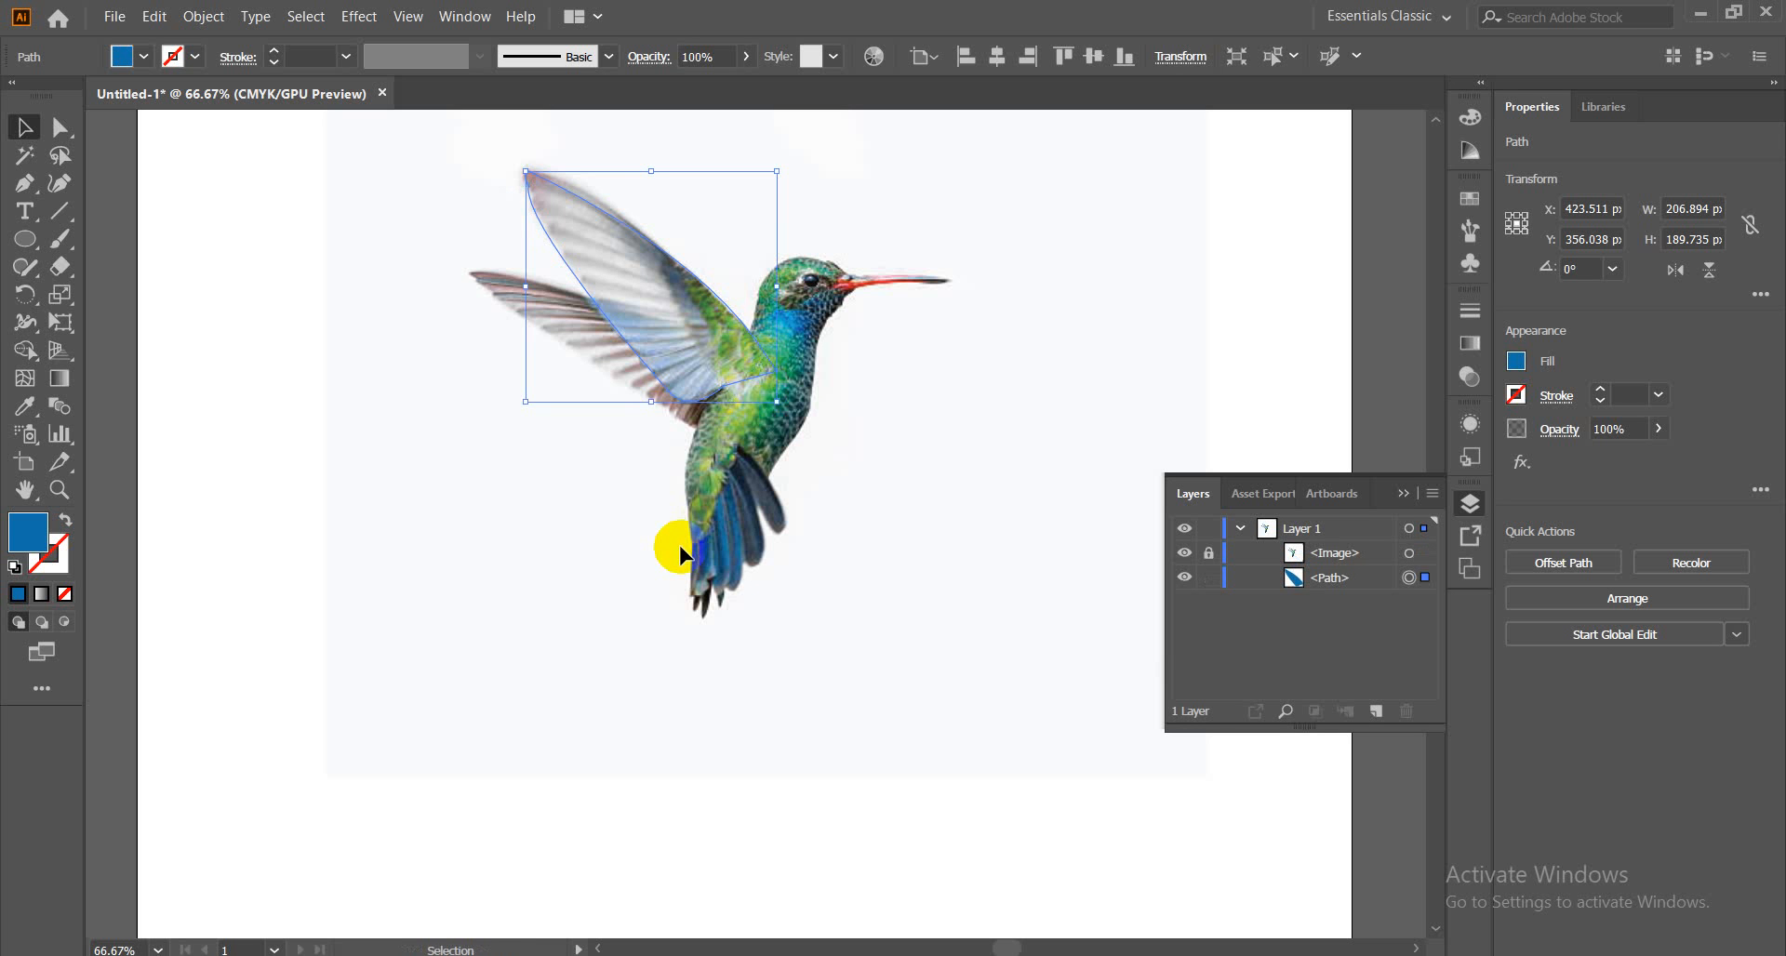
{"action": "left_click", "coordinate": [969, 431]}
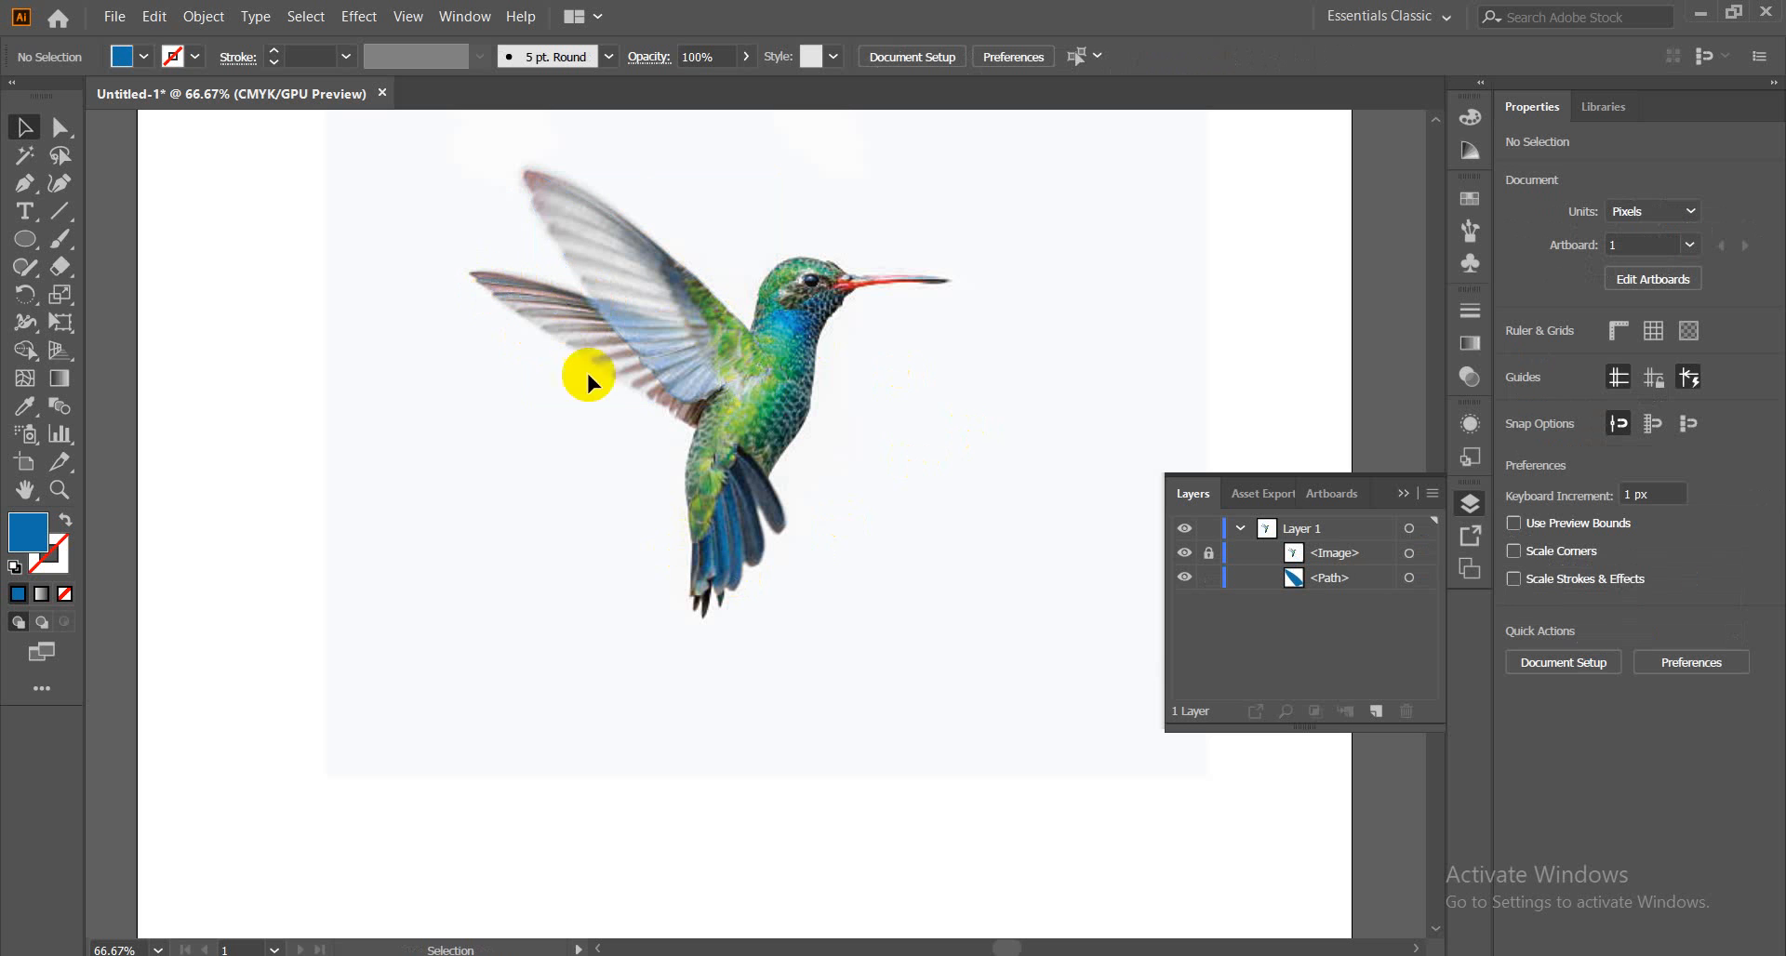
Trace the lower wing with the Pen tool as a closed shape running from the shoulder to the wing tip and the wing's base
{"action": "left_click", "coordinate": [24, 184]}
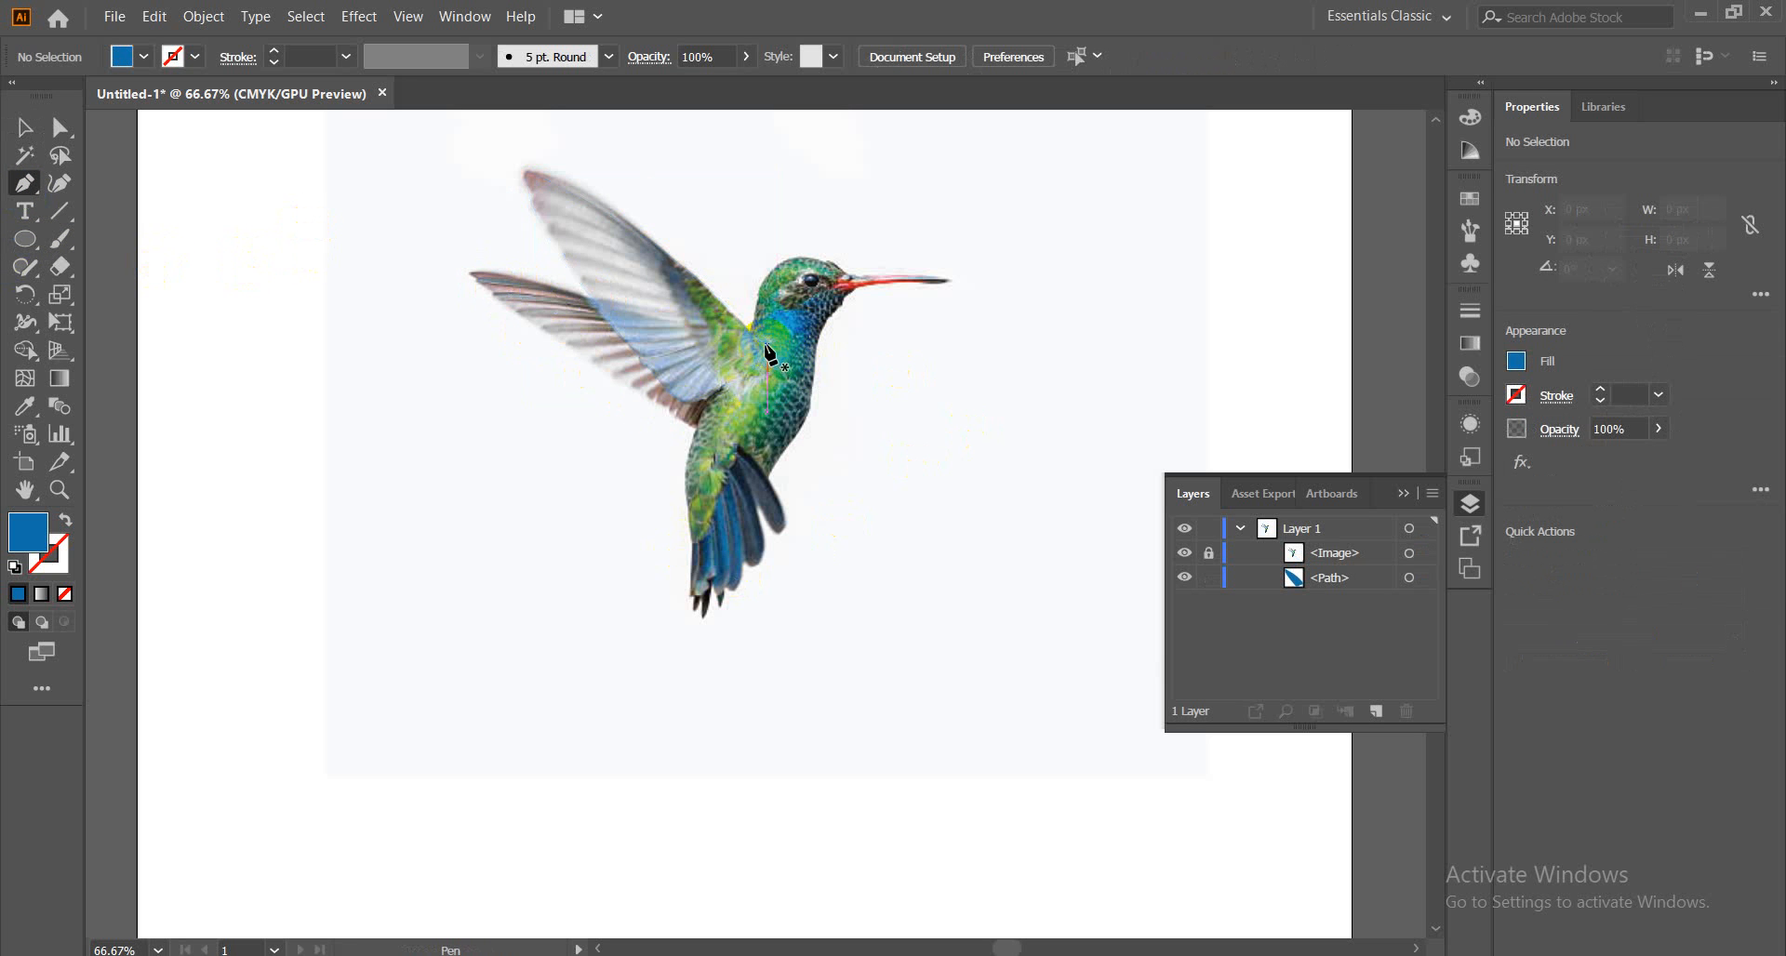
{"action": "left_click", "coordinate": [768, 343]}
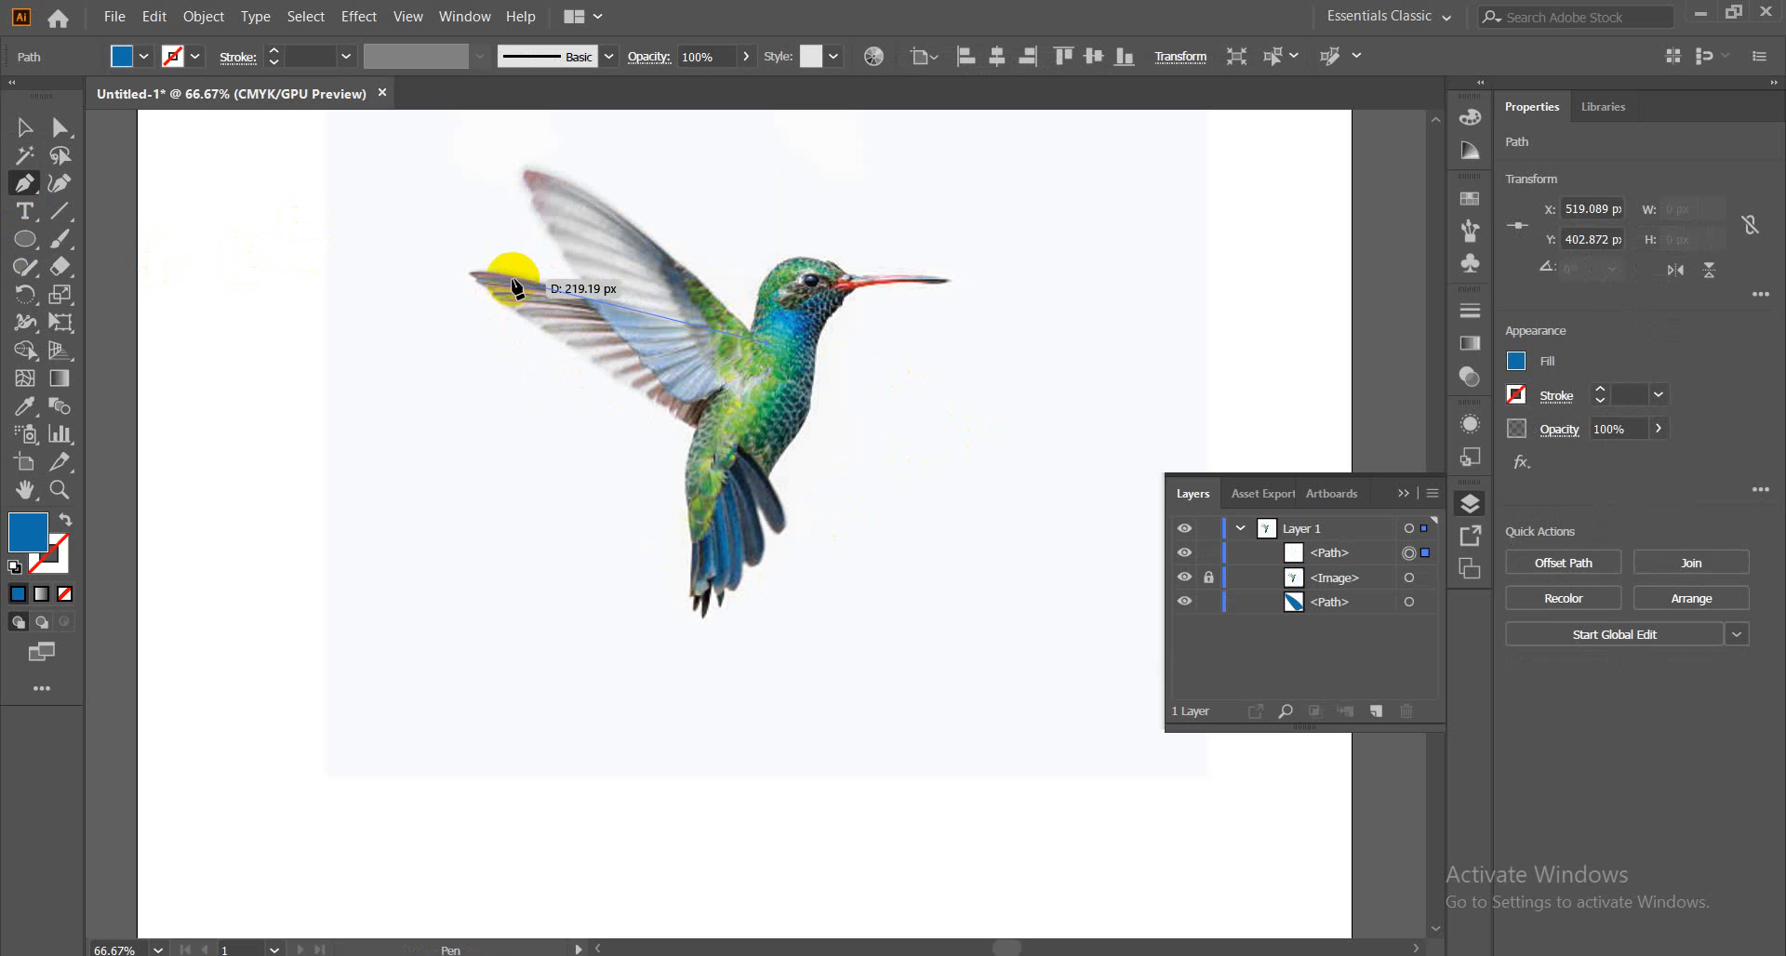
{"action": "left_click_drag", "start_coordinate": [467, 272], "coordinate": [452, 276]}
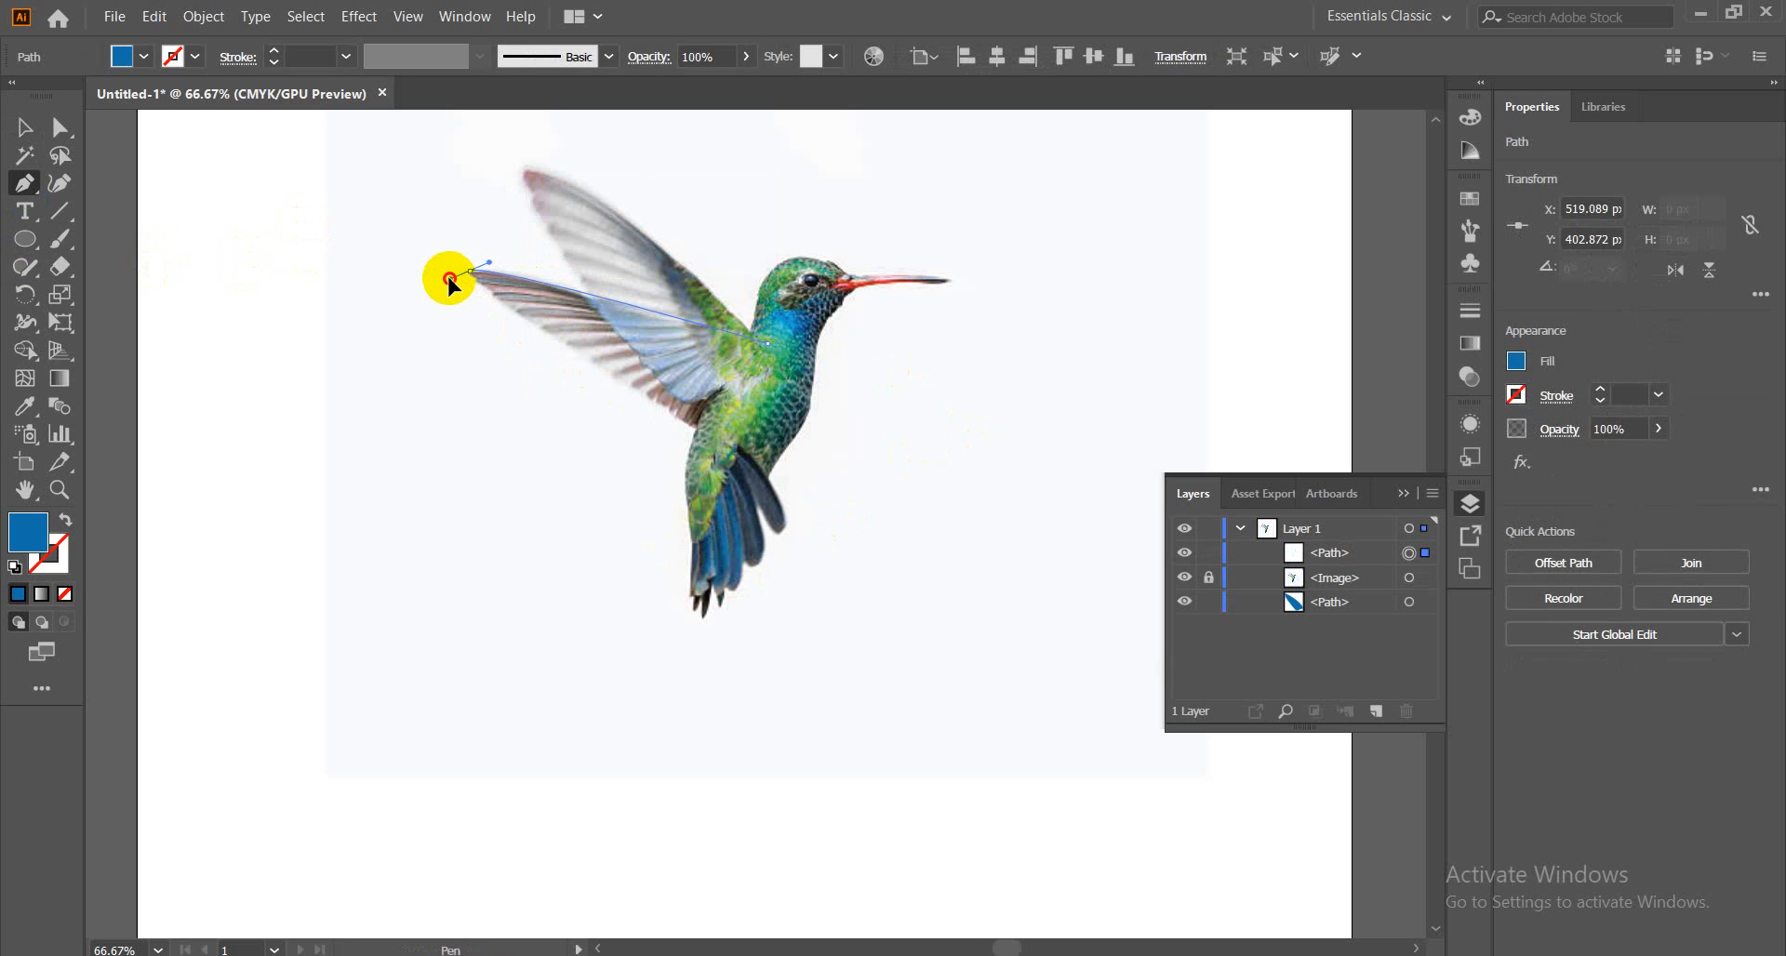
{"action": "left_click_drag", "start_coordinate": [447, 280], "coordinate": [446, 279]}
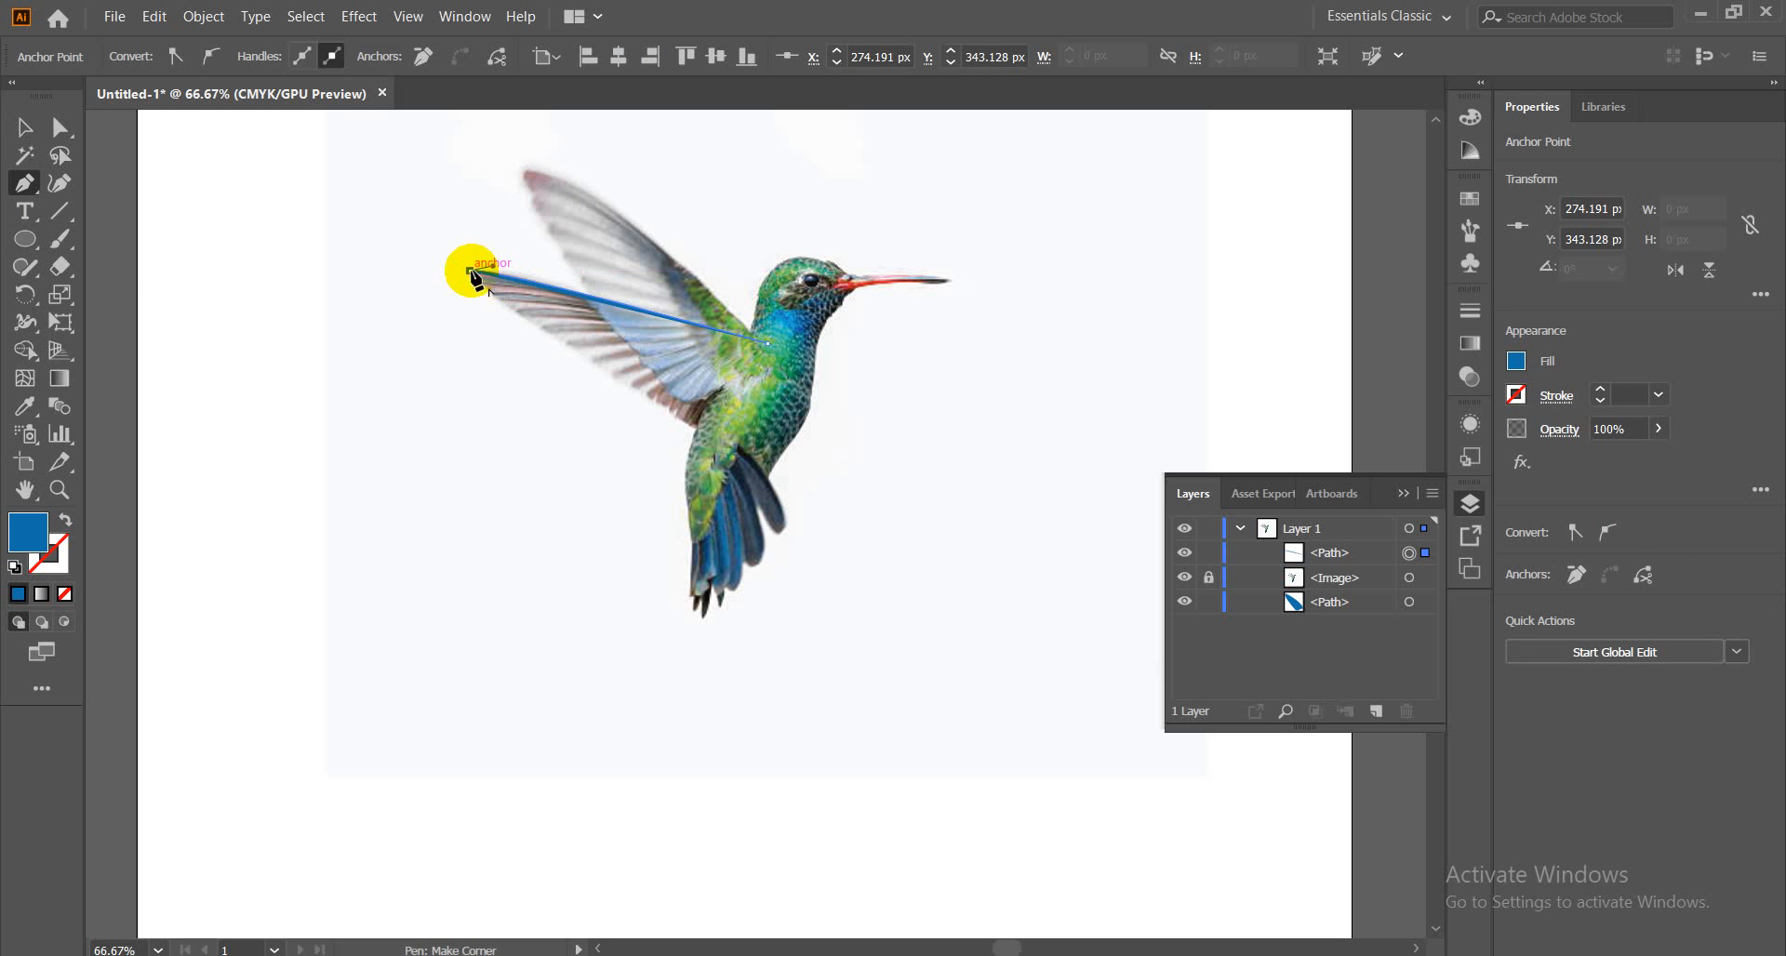
{"action": "left_click", "coordinate": [472, 273]}
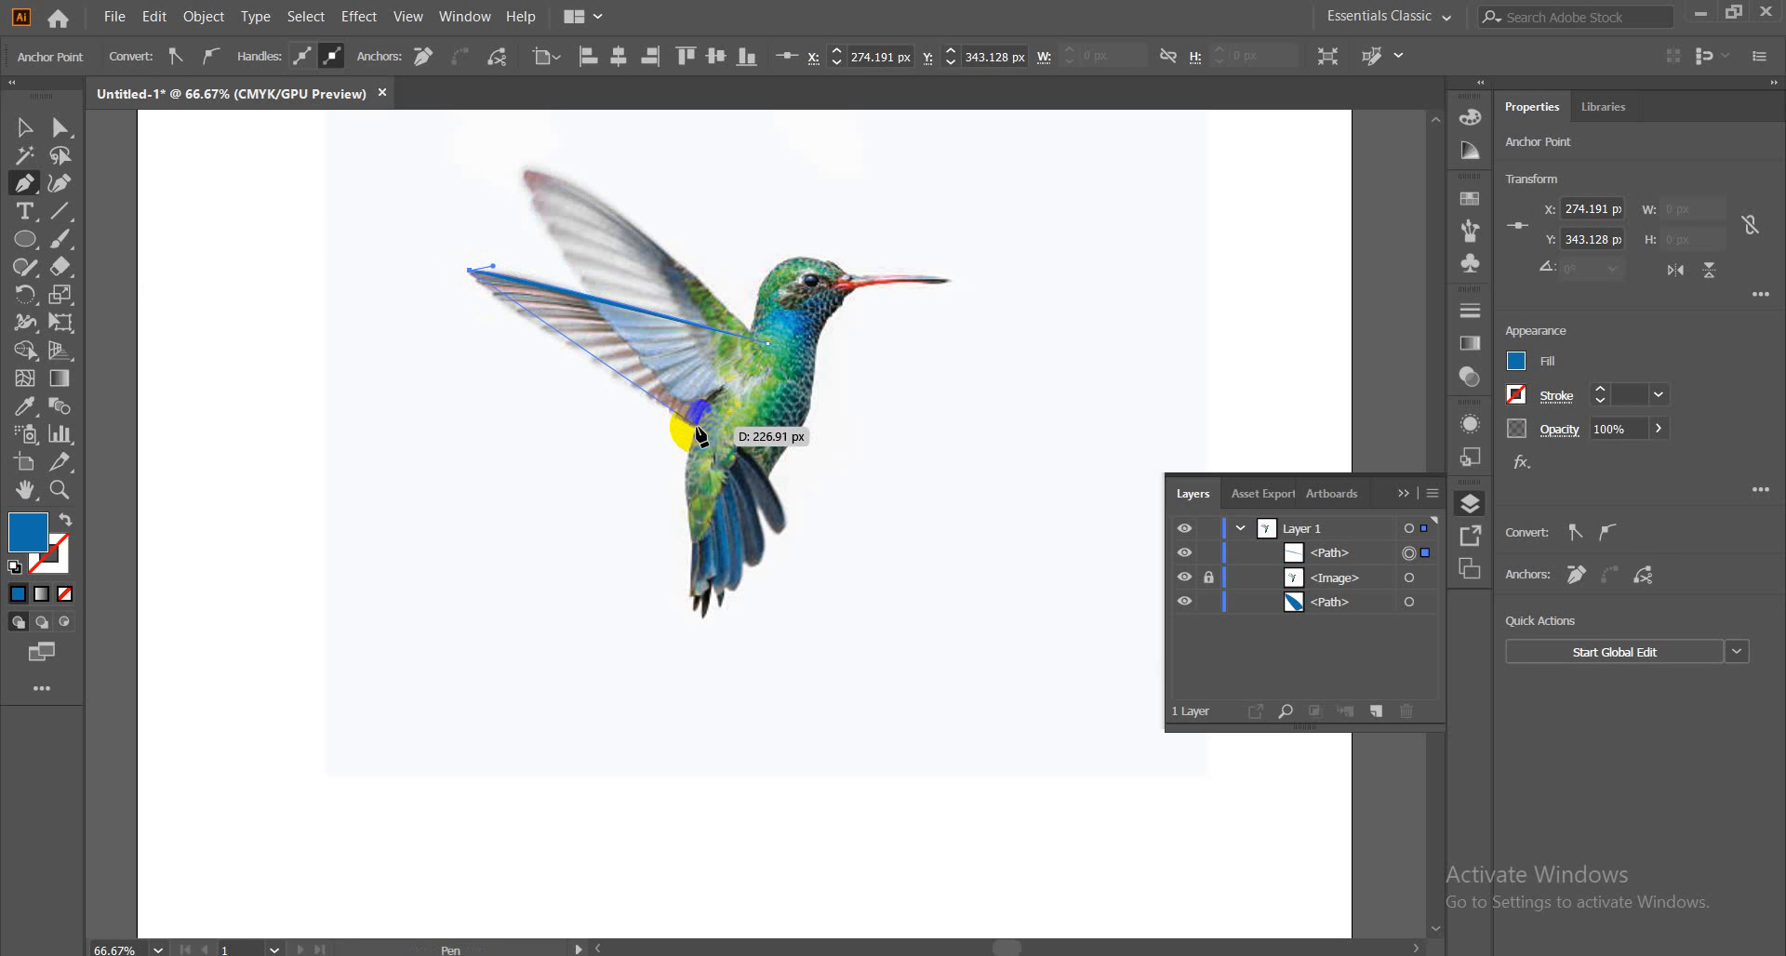
{"action": "left_click_drag", "start_coordinate": [704, 427], "coordinate": [816, 472]}
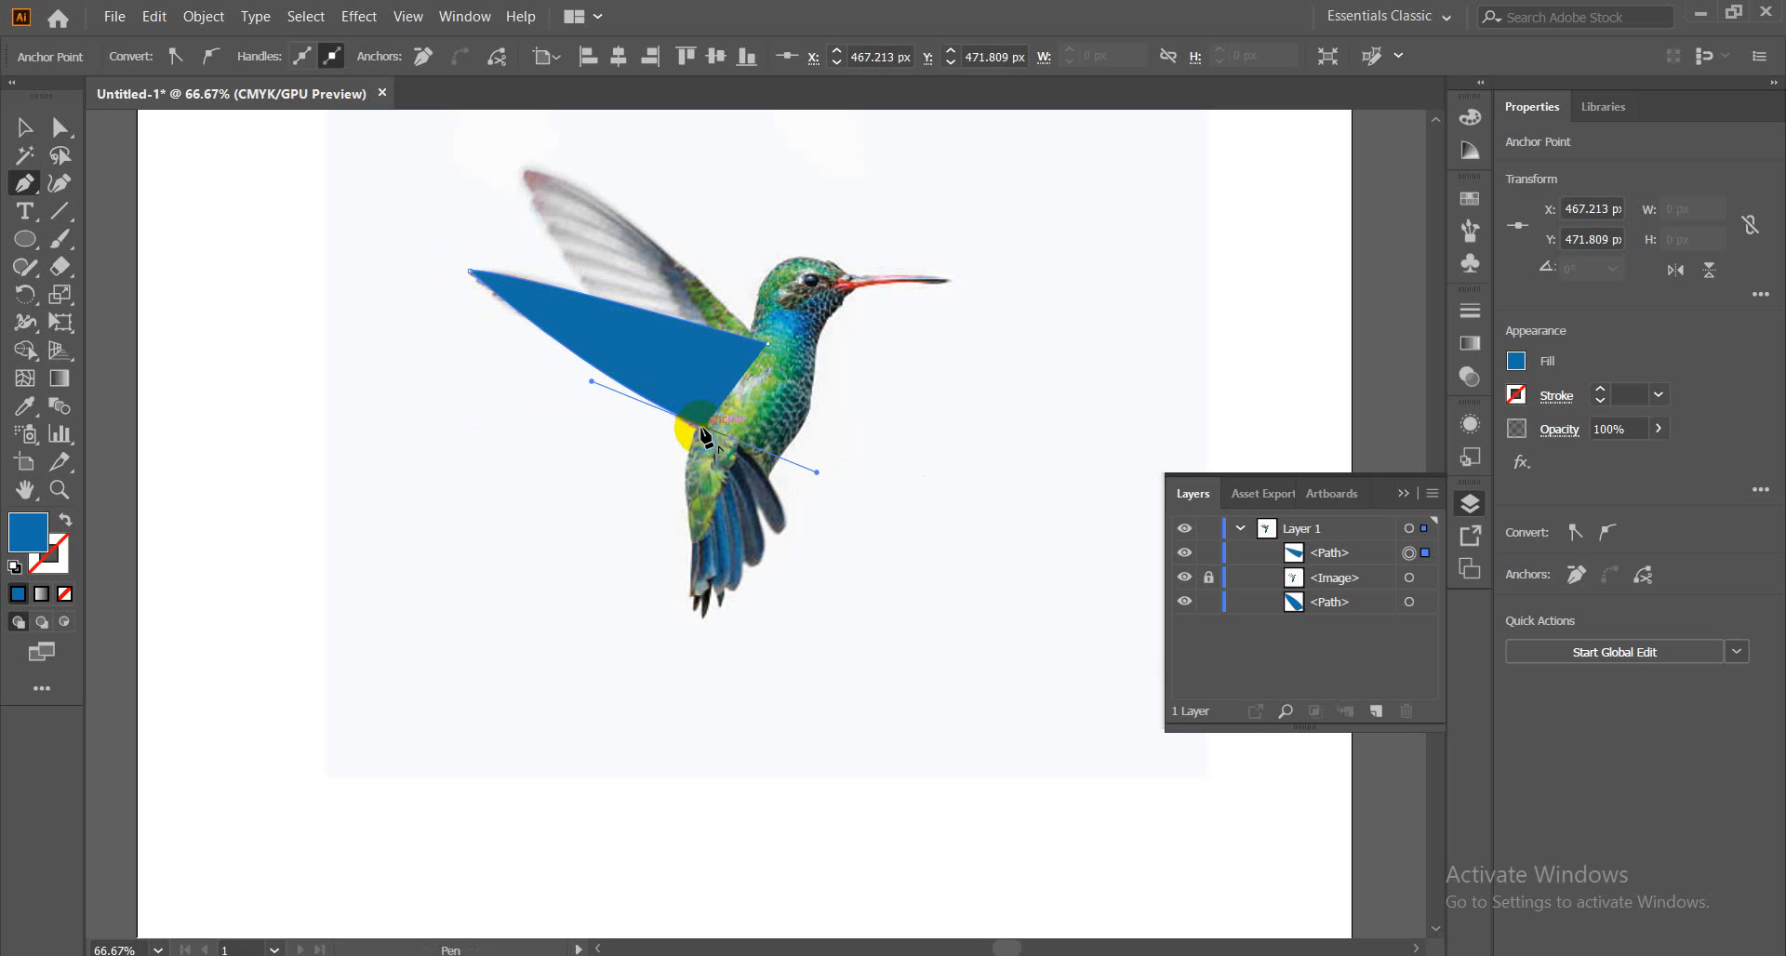
{"action": "left_click", "coordinate": [703, 428]}
{"action": "left_click", "coordinate": [767, 344]}
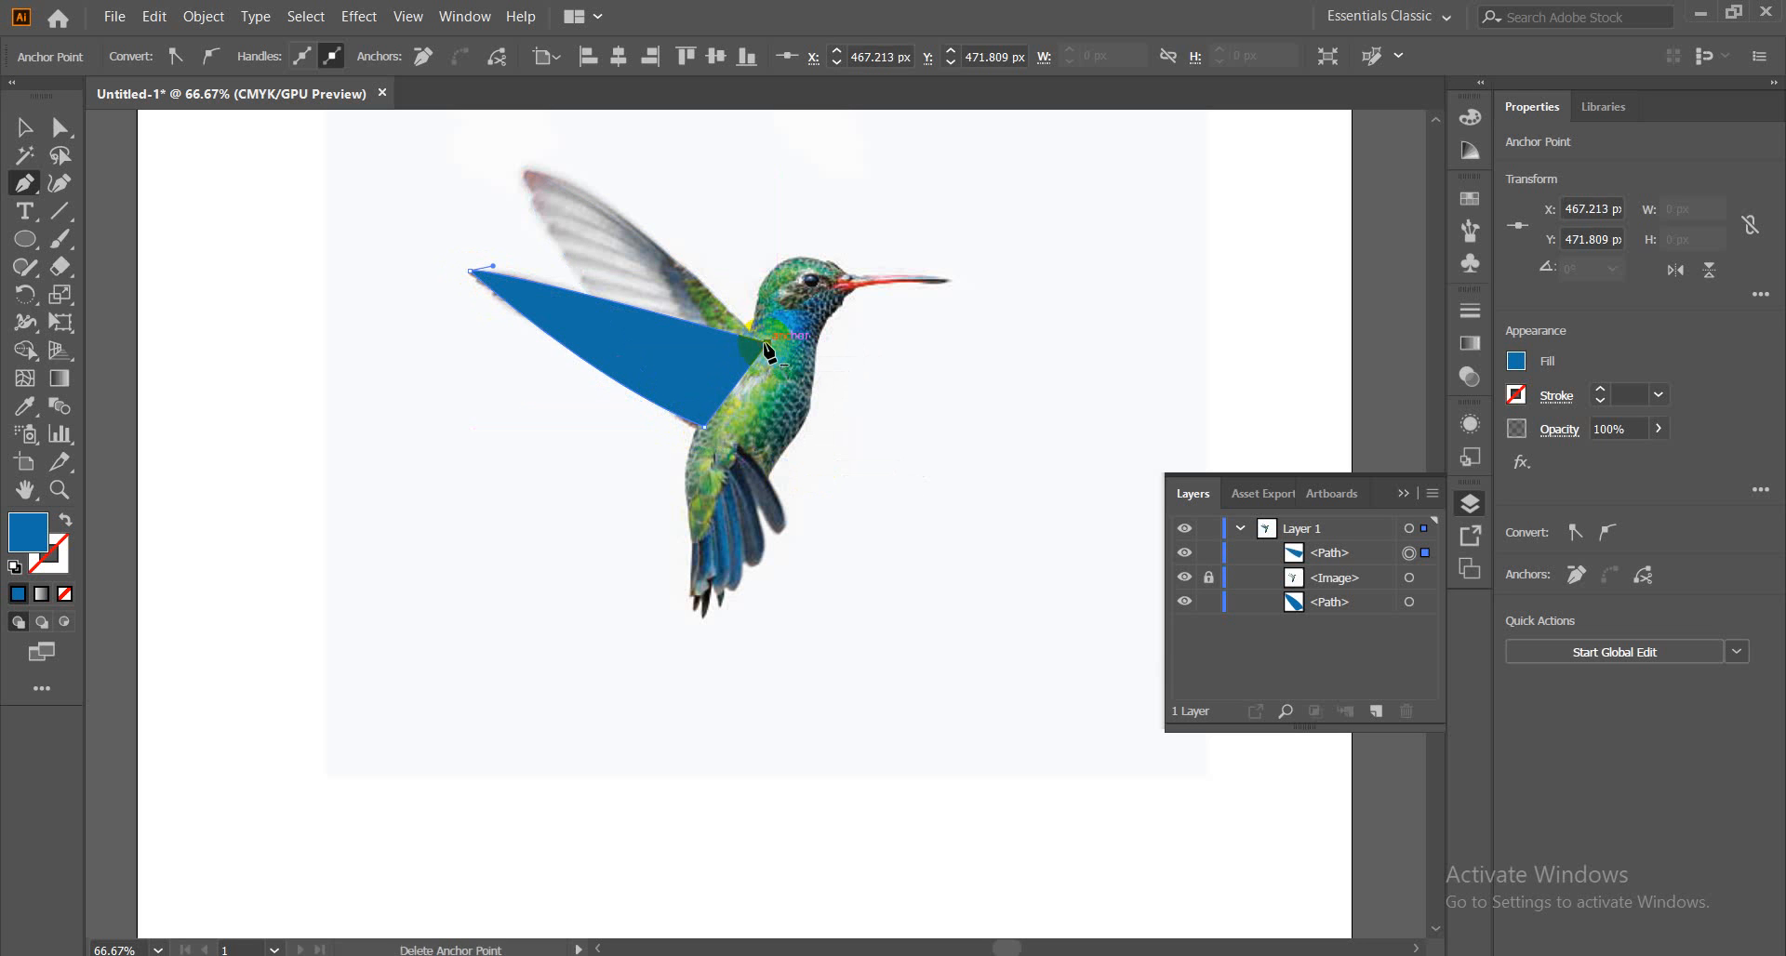
Send the blue lower wing shape to the back, behind the photo, and deselect it
{"action": "left_click", "coordinate": [24, 126]}
{"action": "left_click", "coordinate": [713, 394]}
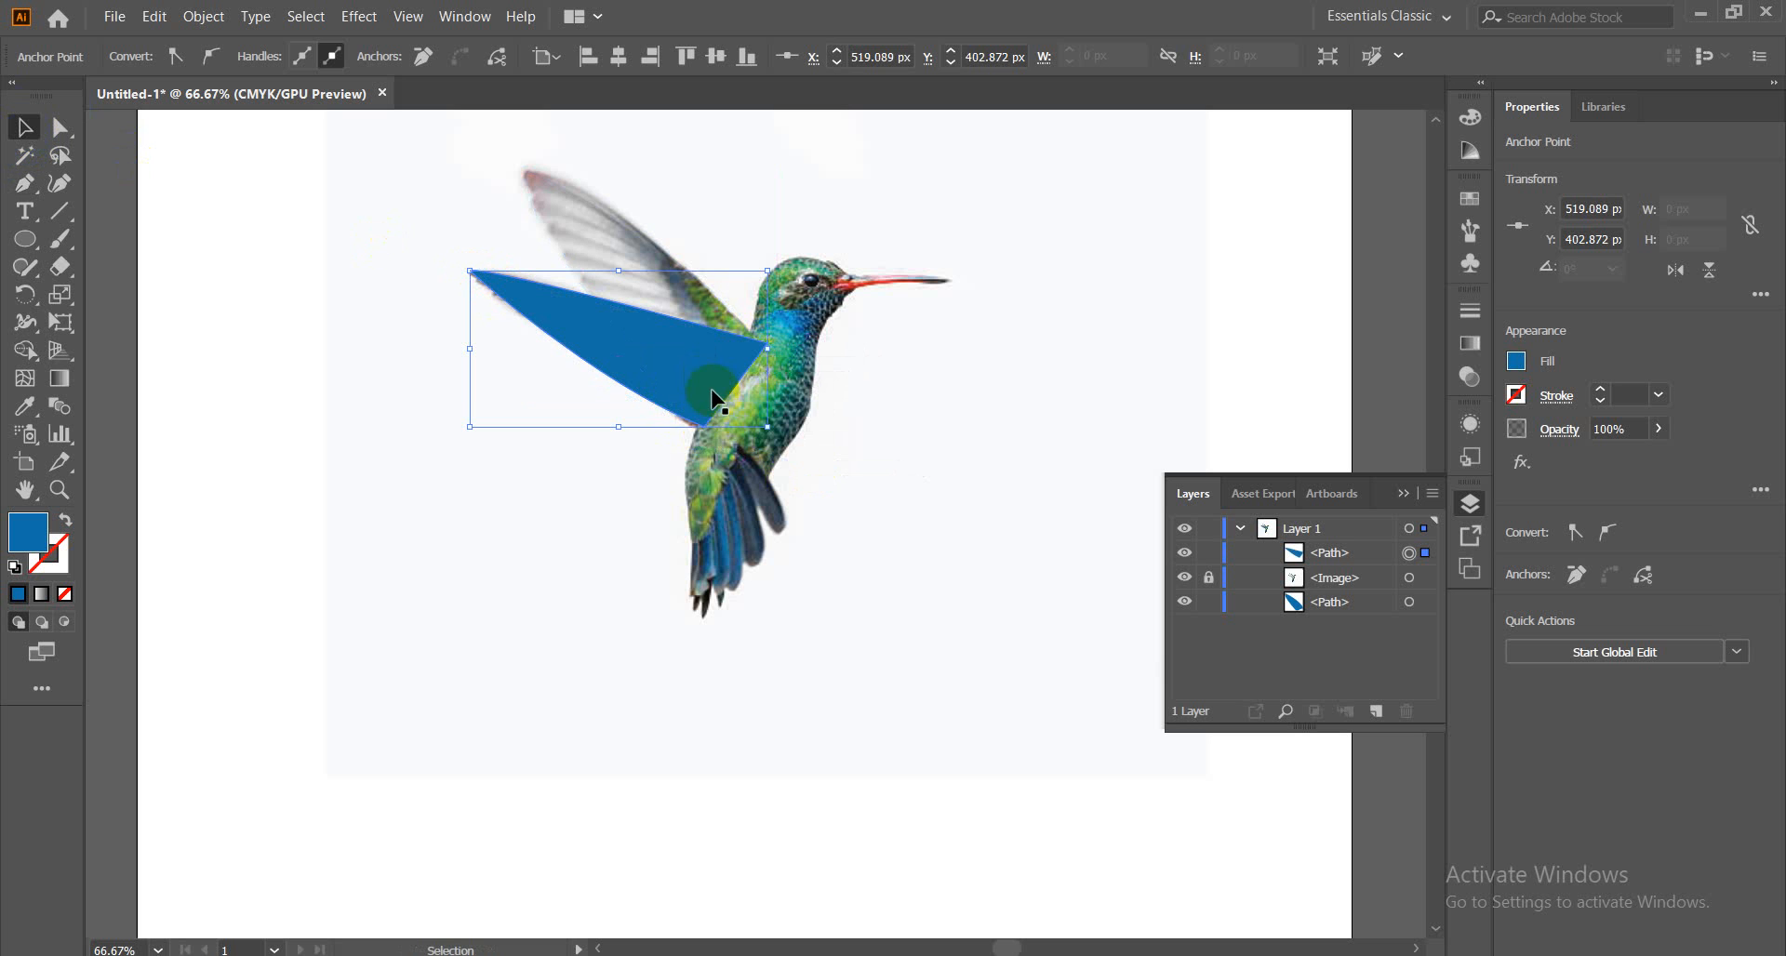
{"action": "right_click", "coordinate": [663, 361]}
{"action": "mouse_move", "coordinate": [788, 682]}
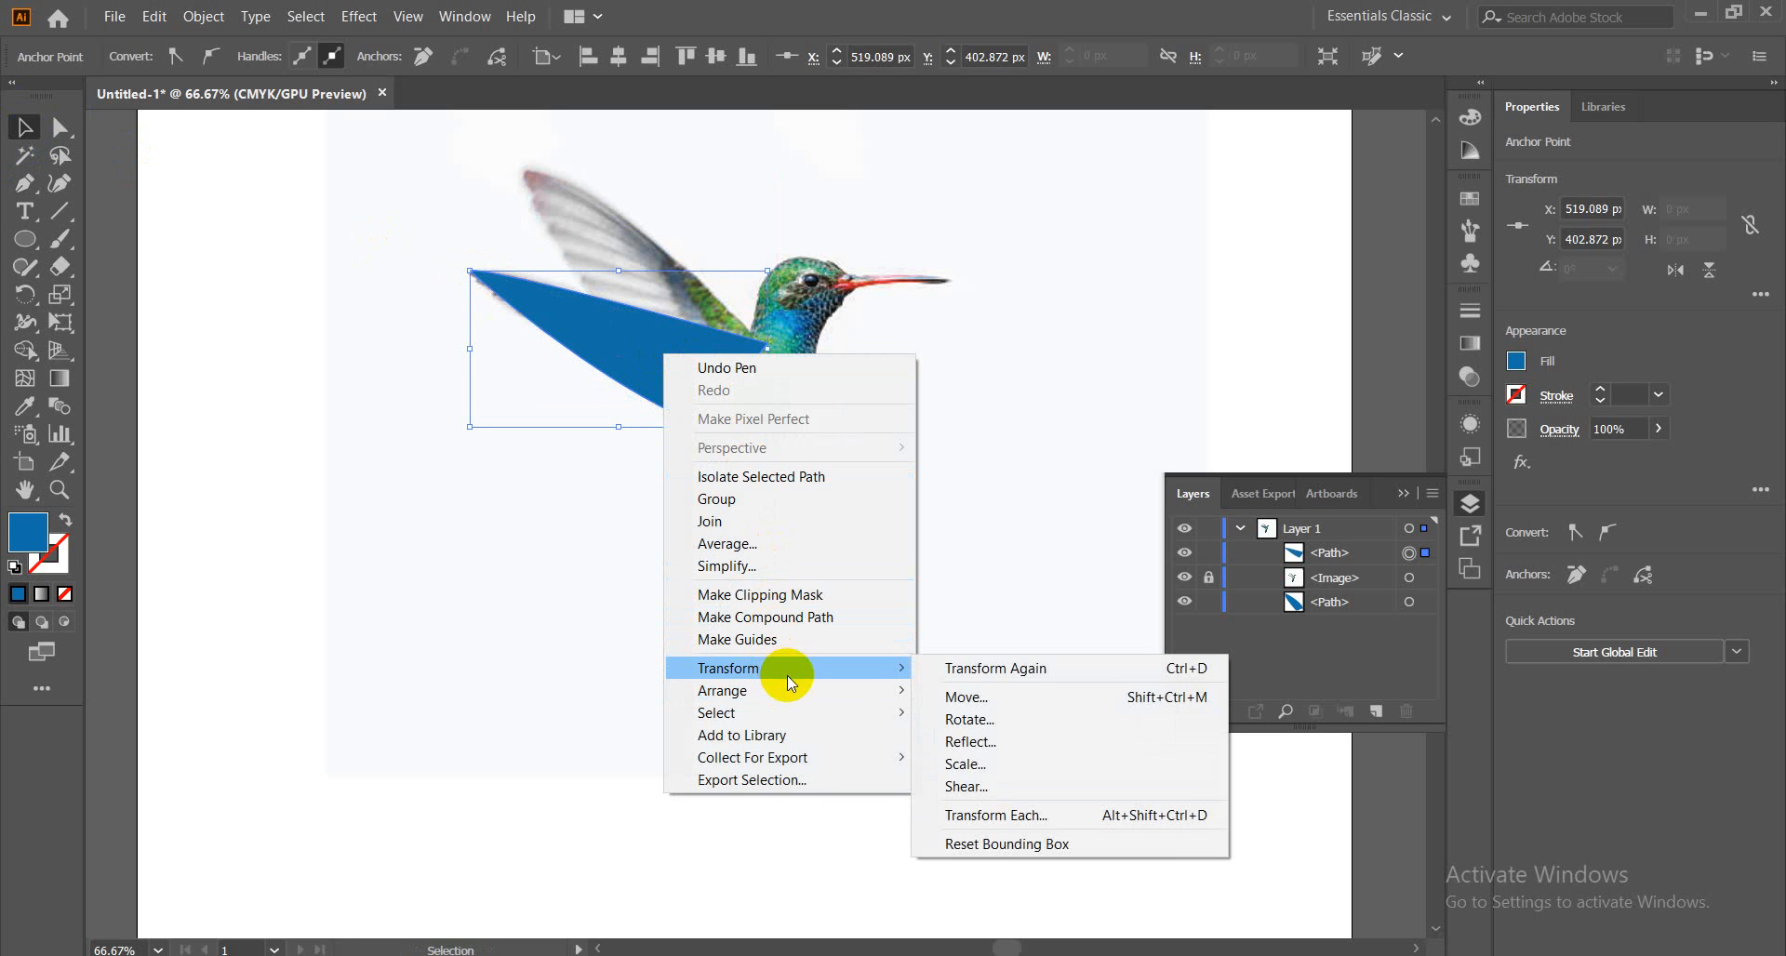
{"action": "left_click", "coordinate": [984, 758]}
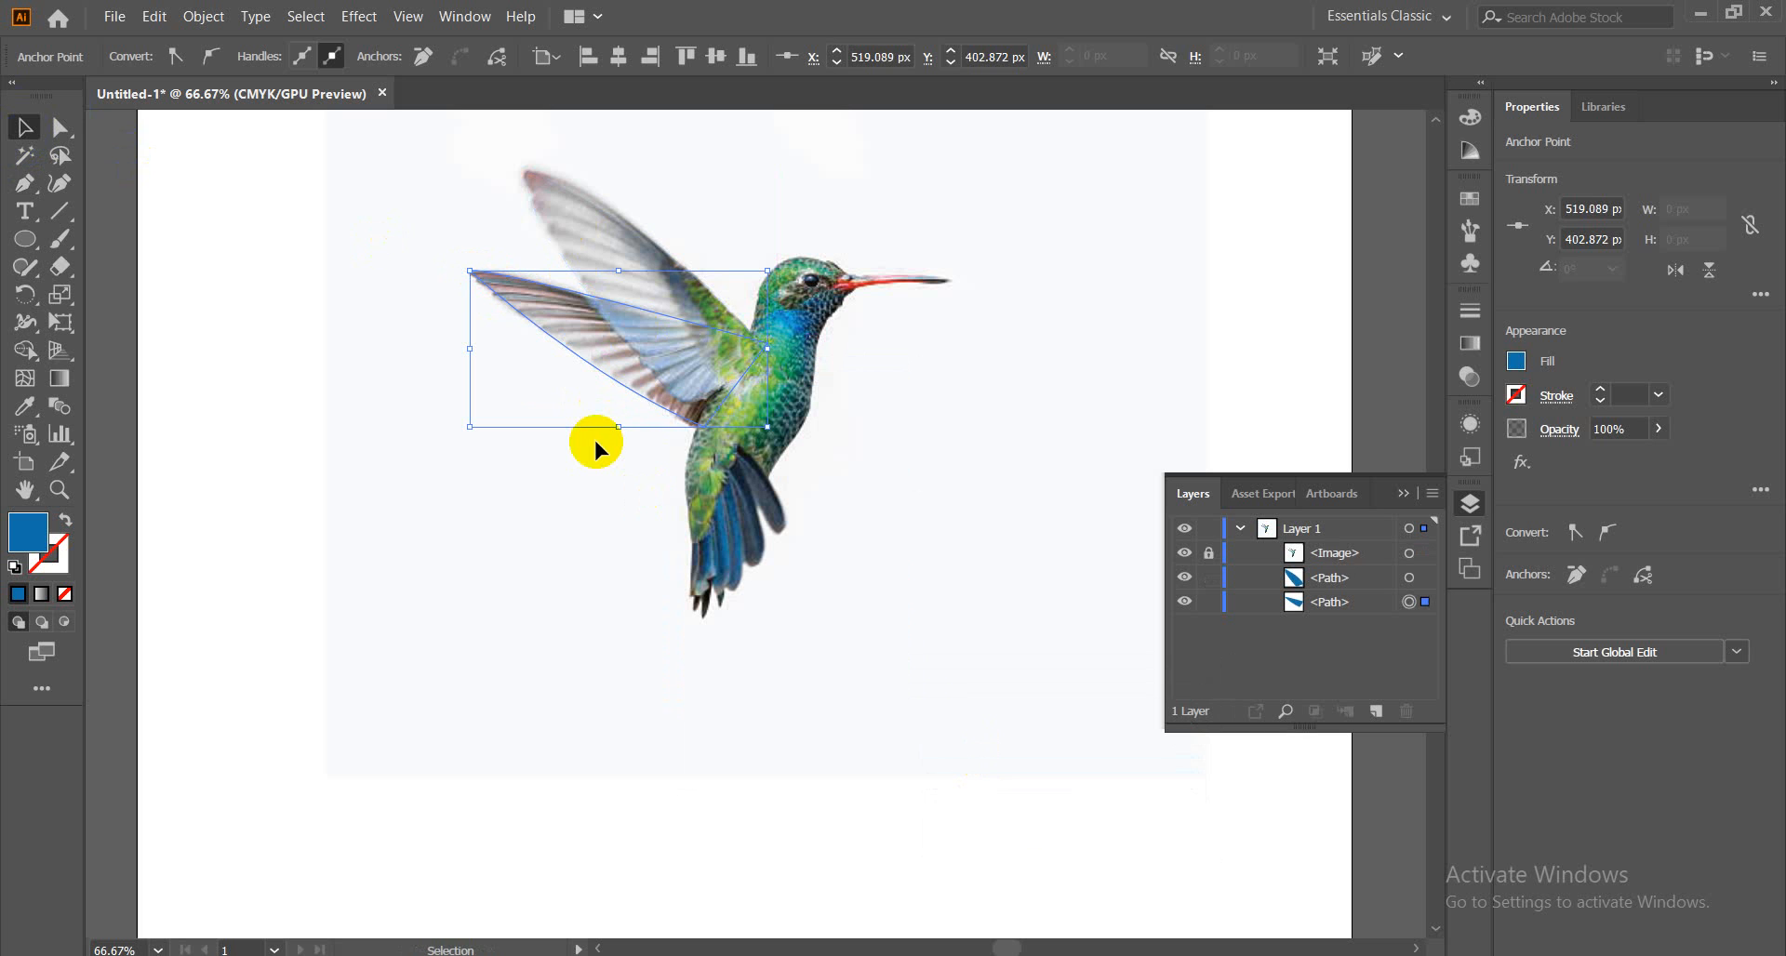
{"action": "left_click", "coordinate": [1002, 434]}
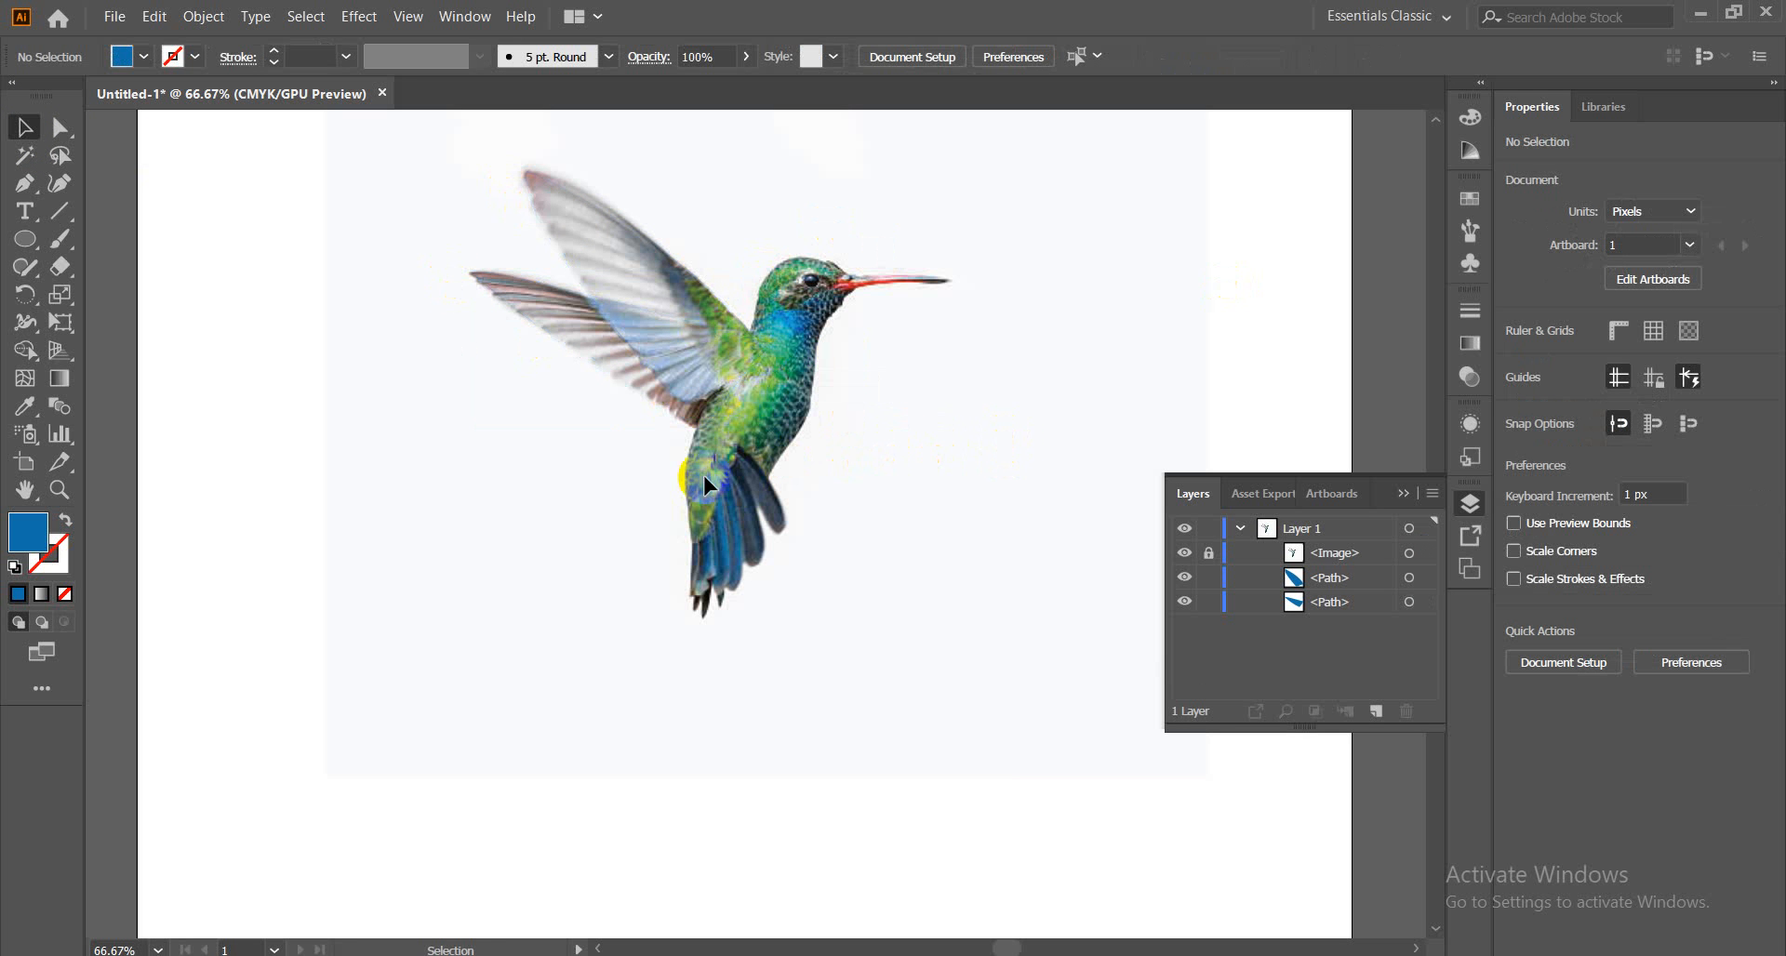
Start a Pen tool path at the hummingbird's throat and trace the chin and the underside of the beak to its tip
{"action": "left_click", "coordinate": [24, 188]}
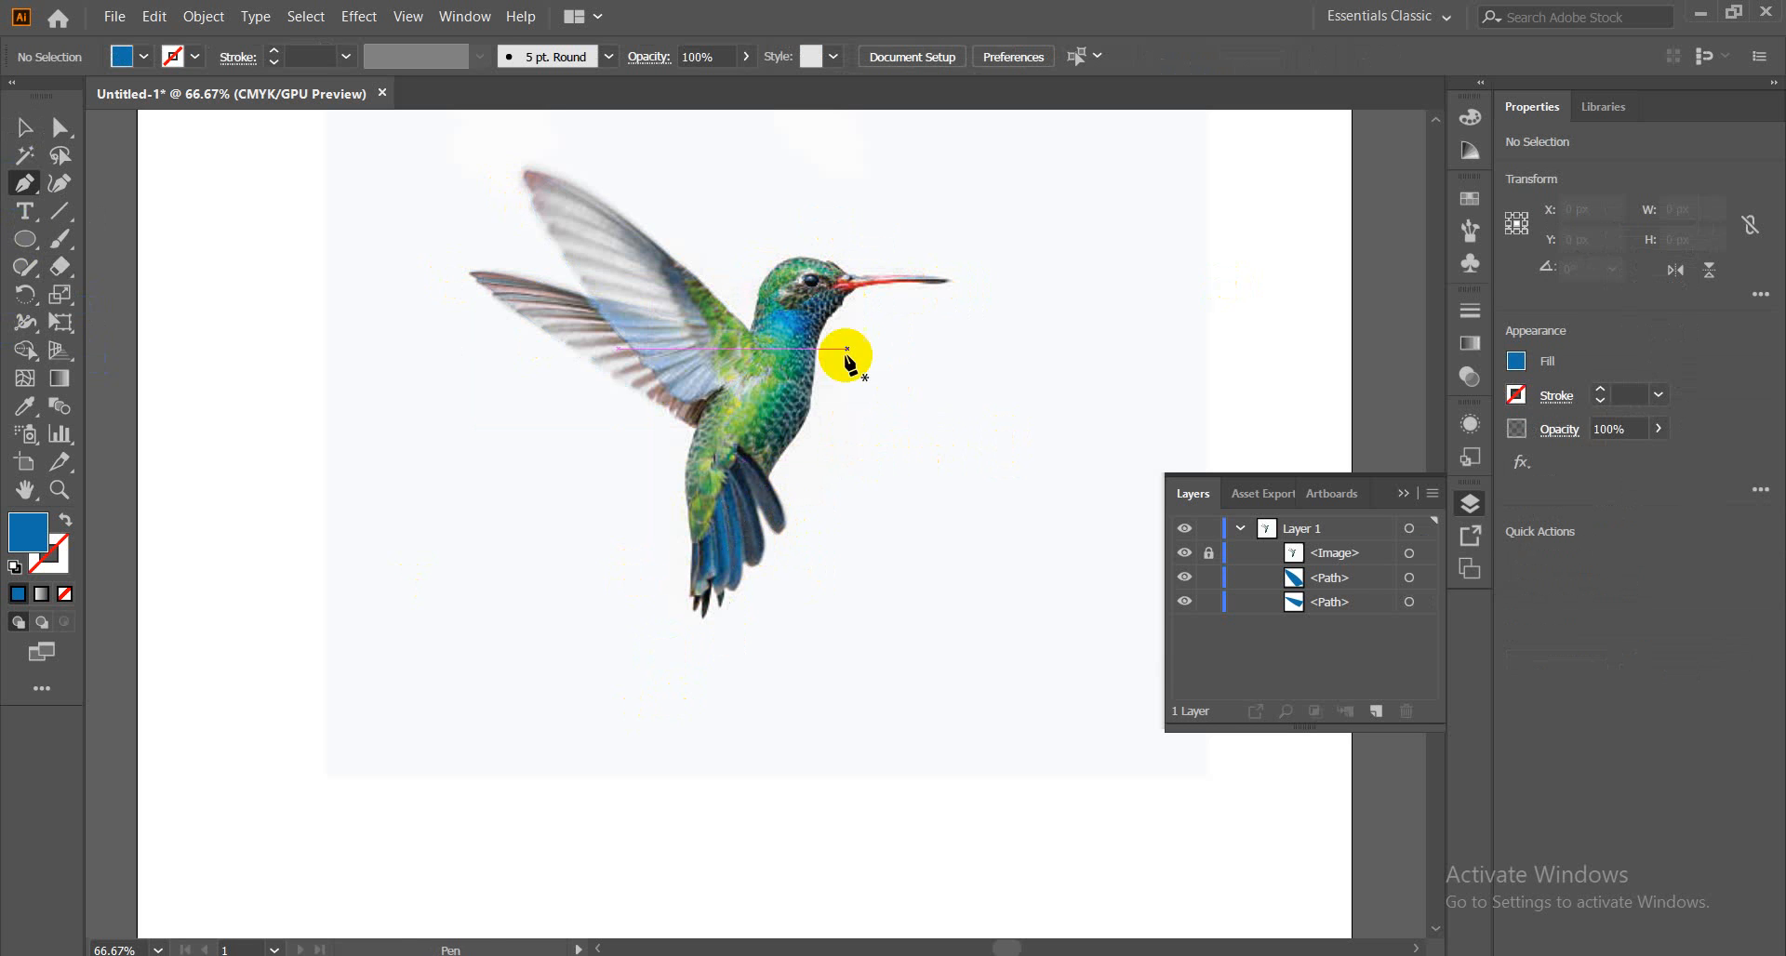
{"action": "key", "text": "ctrl+plus"}
{"action": "key", "text": "ctrl+plus"}
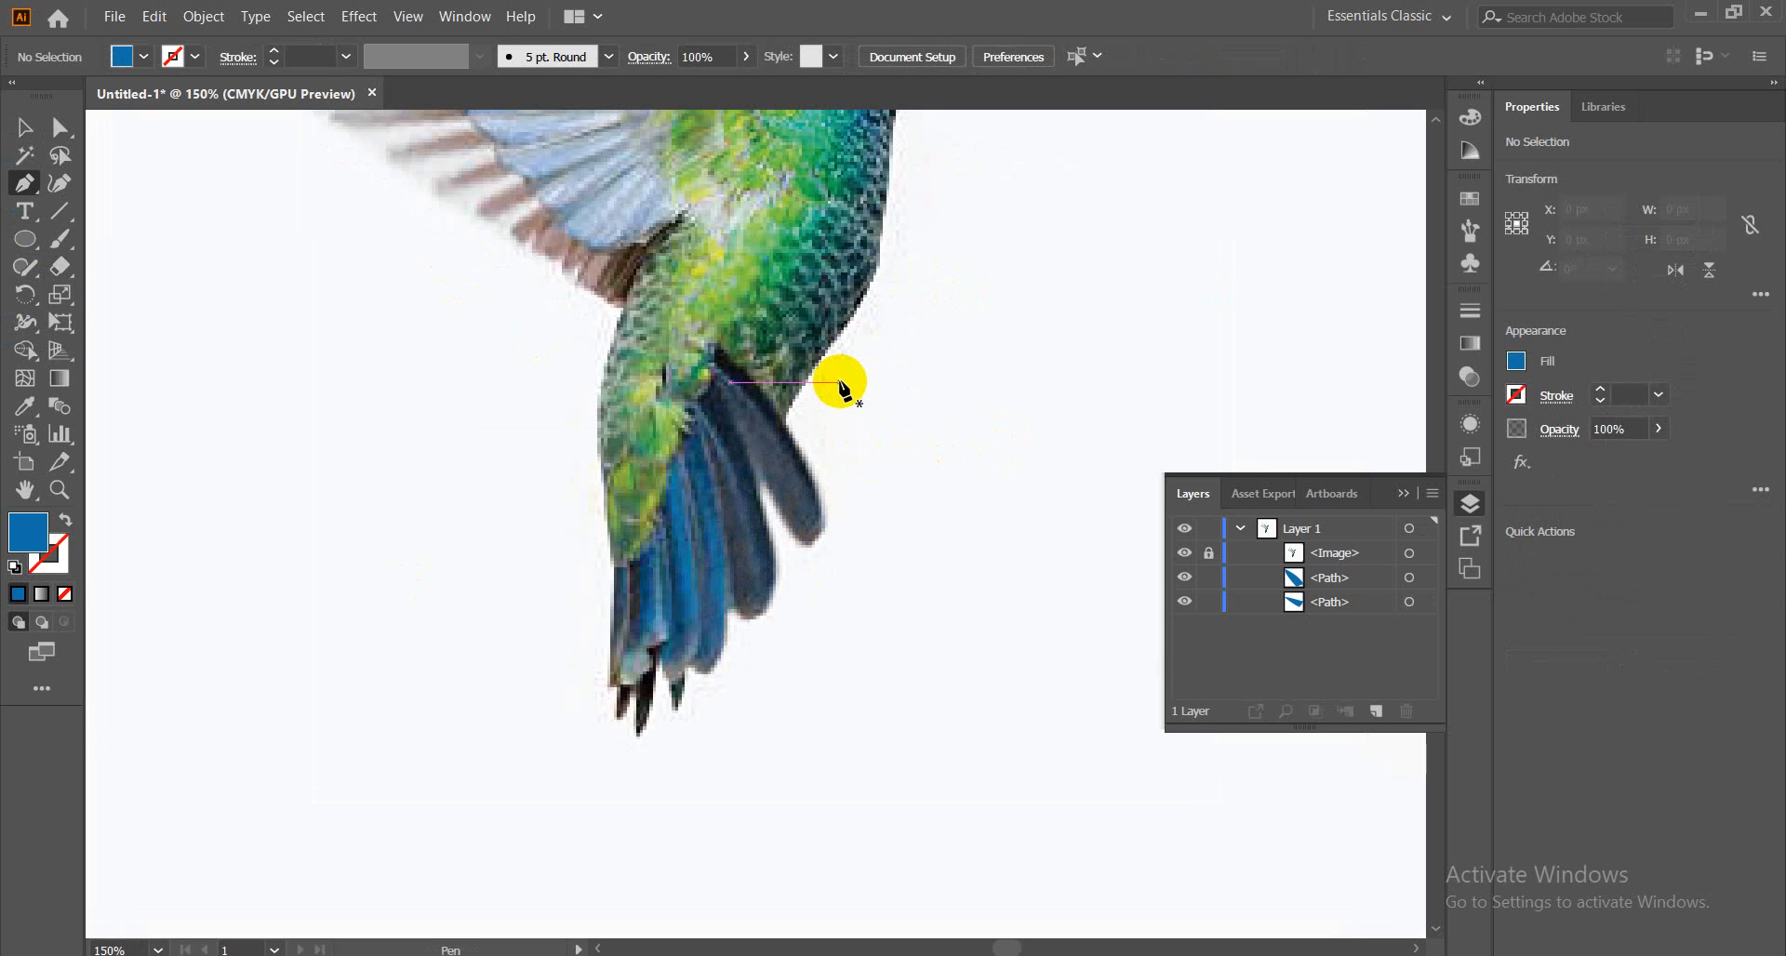
{"action": "left_click_drag", "start_coordinate": [839, 380], "coordinate": [674, 755]}
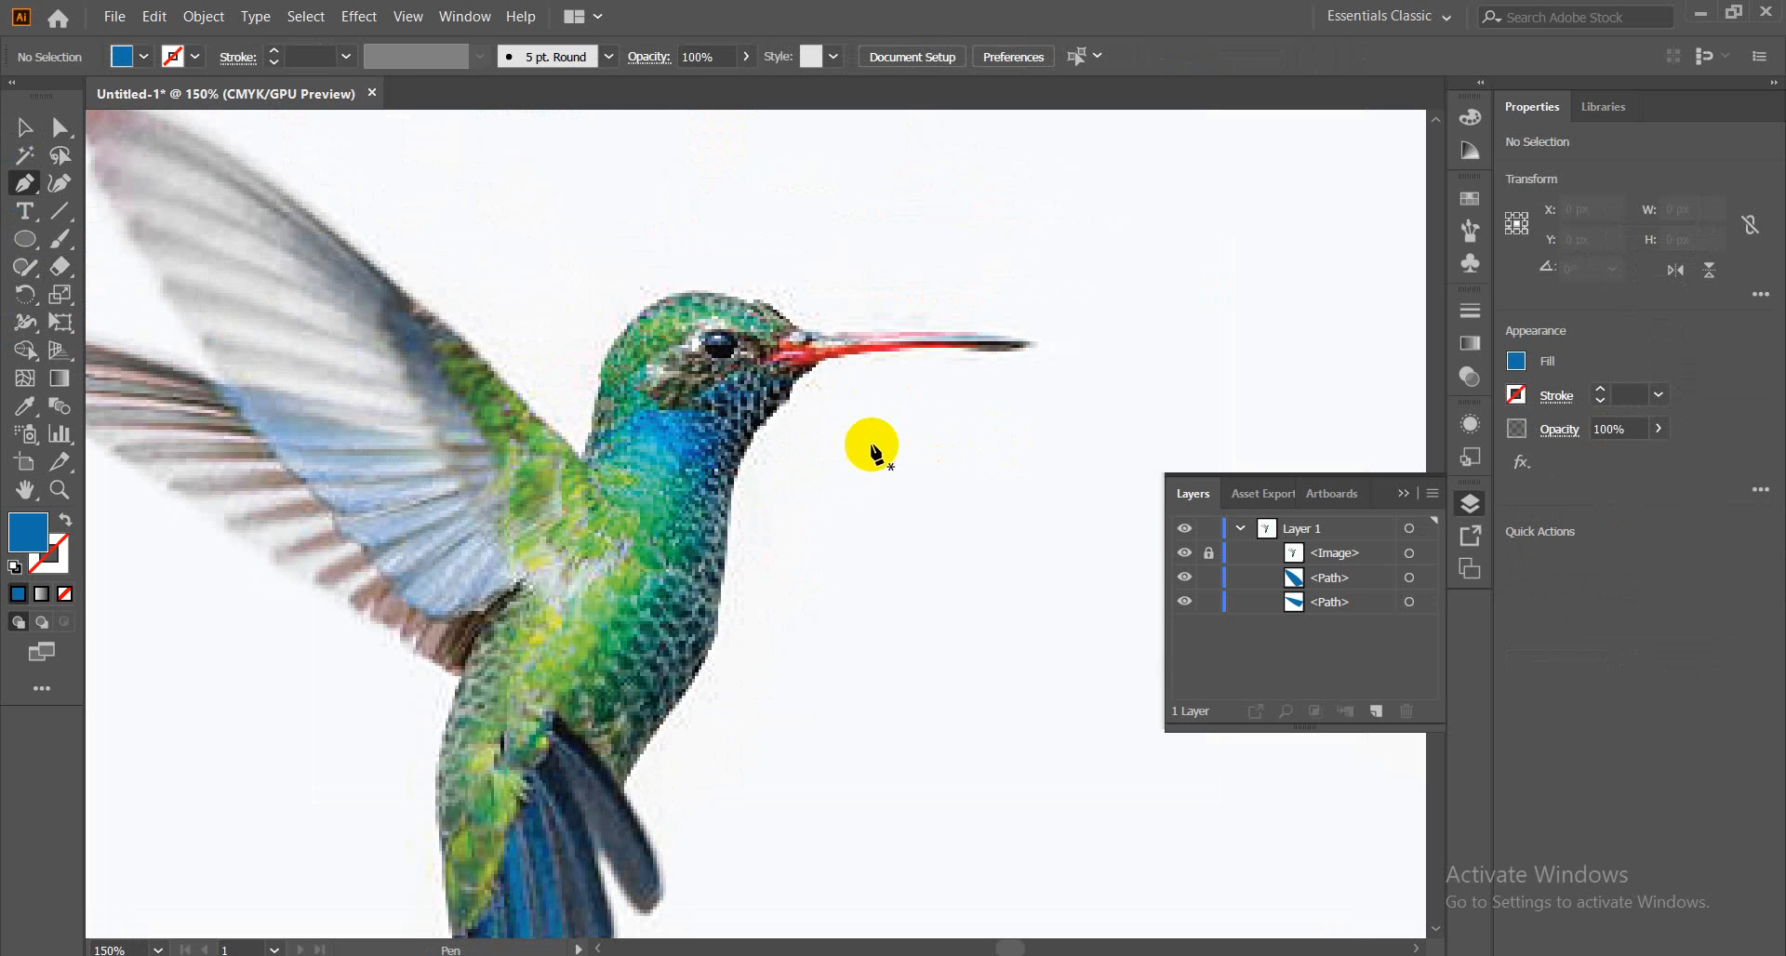
{"action": "left_click", "coordinate": [752, 443]}
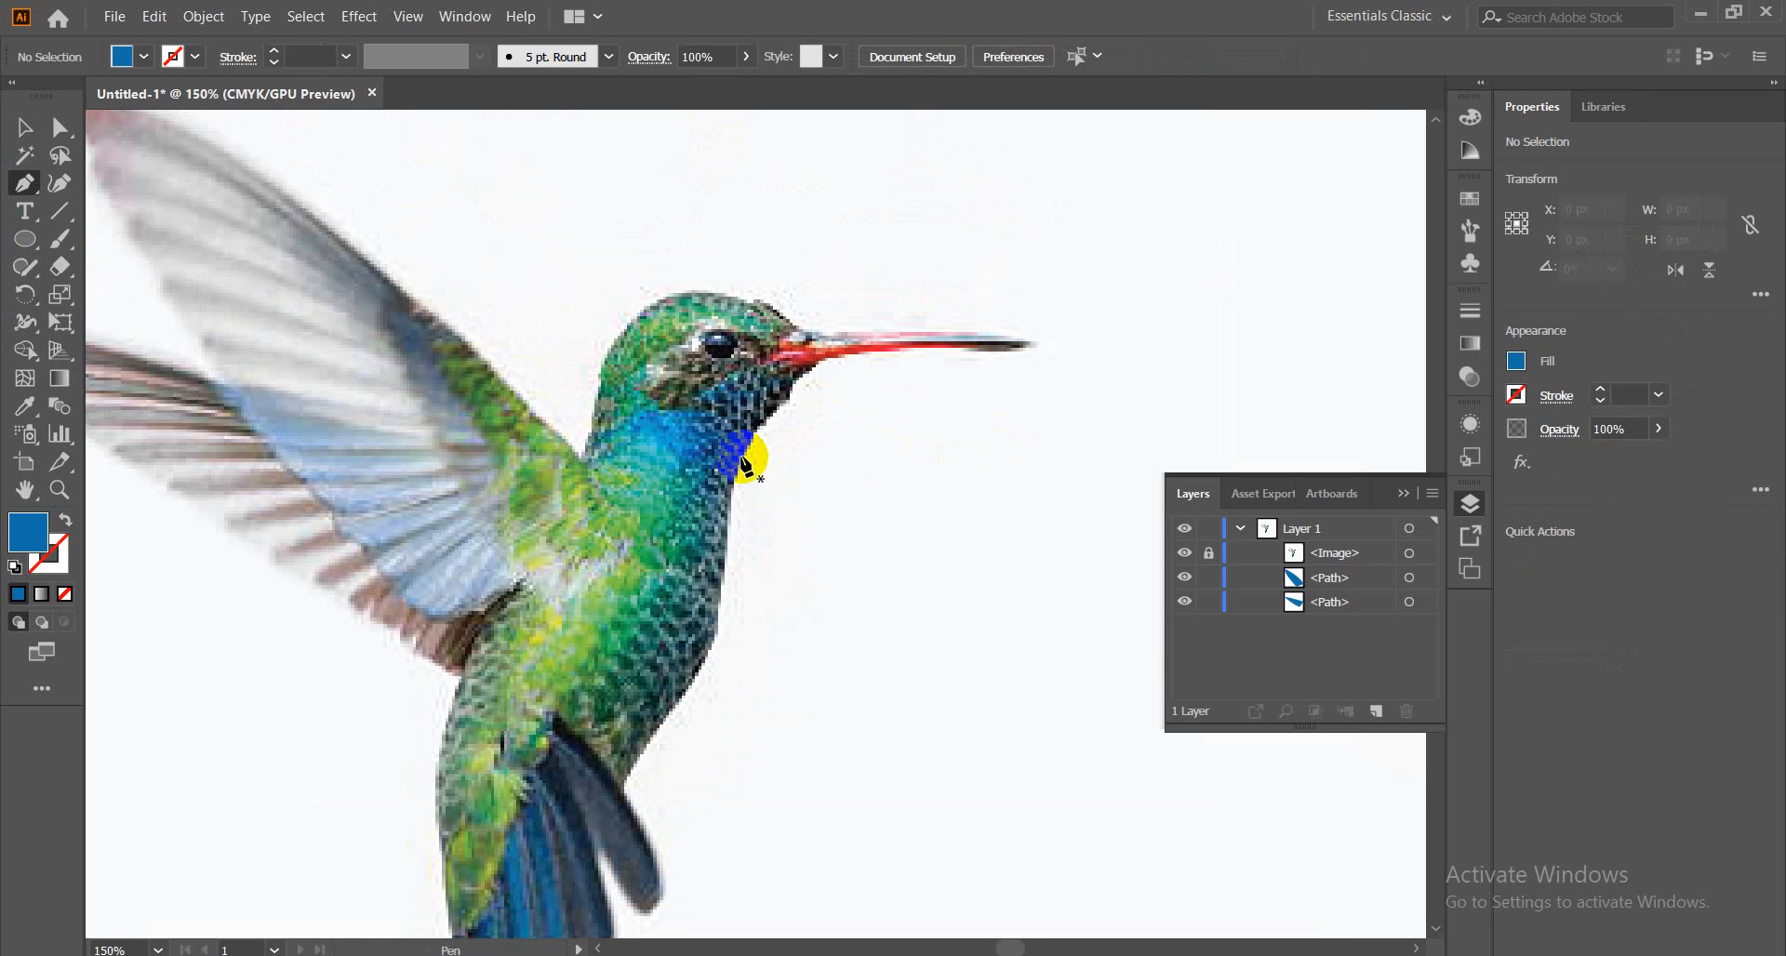
{"action": "left_click", "coordinate": [741, 456]}
{"action": "left_click_drag", "start_coordinate": [820, 362], "coordinate": [851, 343]}
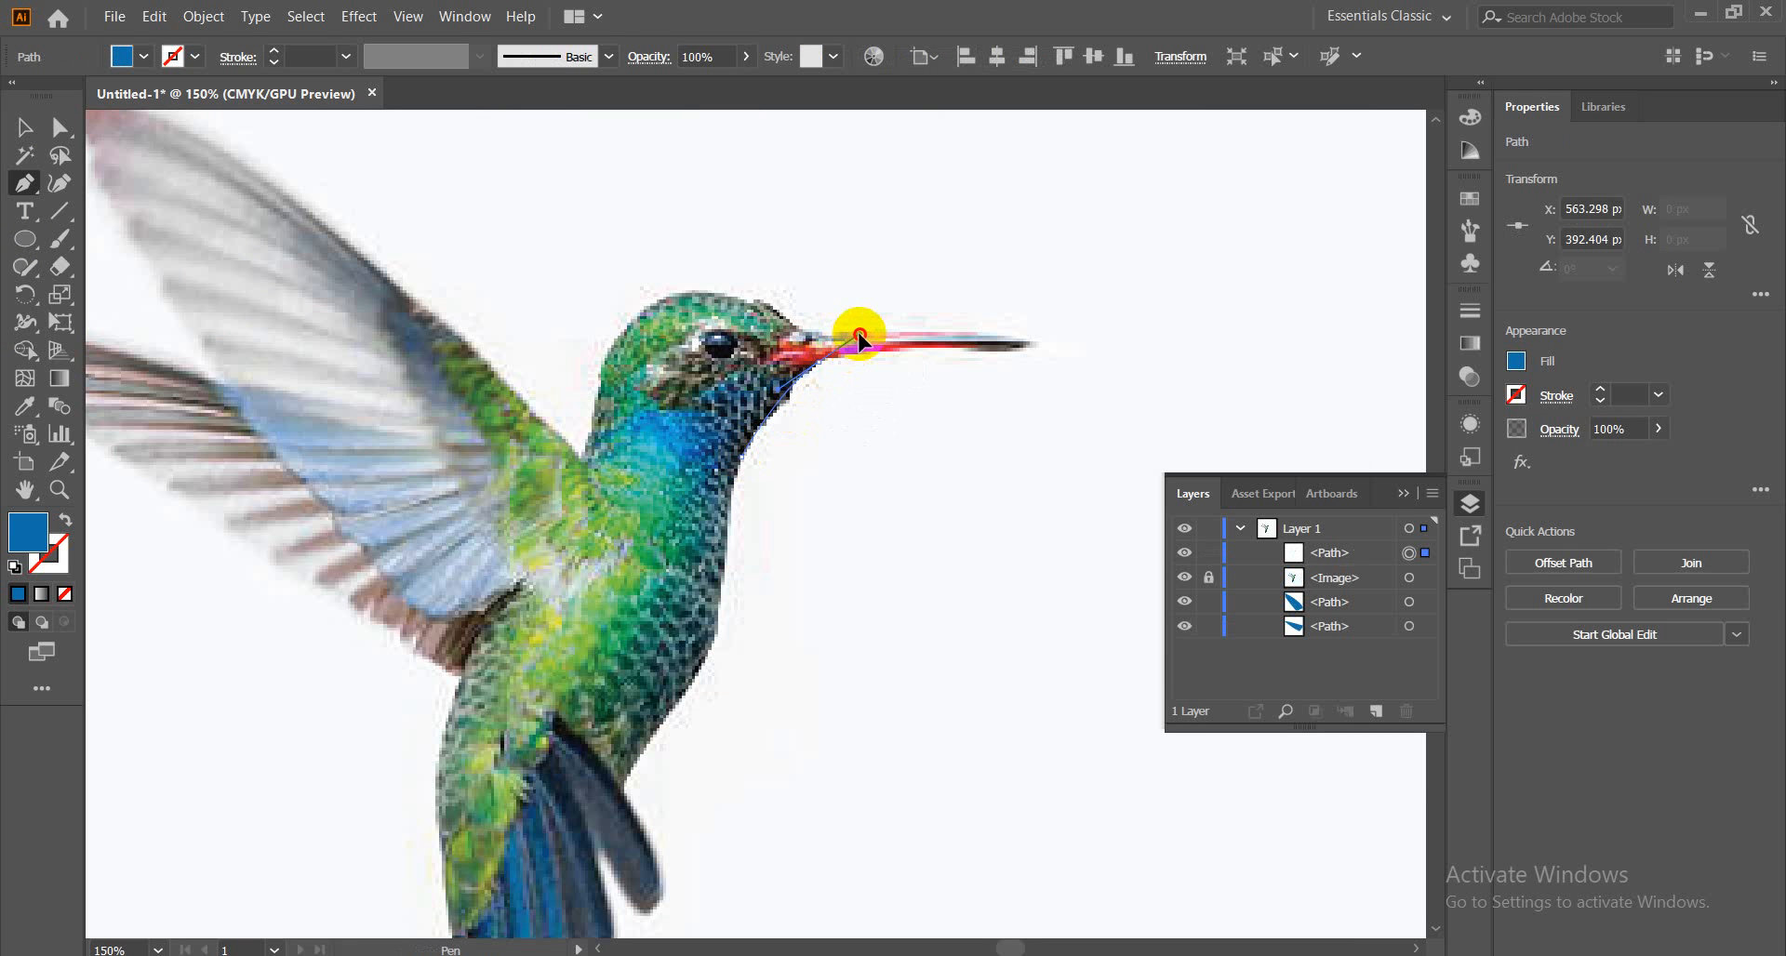
{"action": "left_click", "coordinate": [822, 363]}
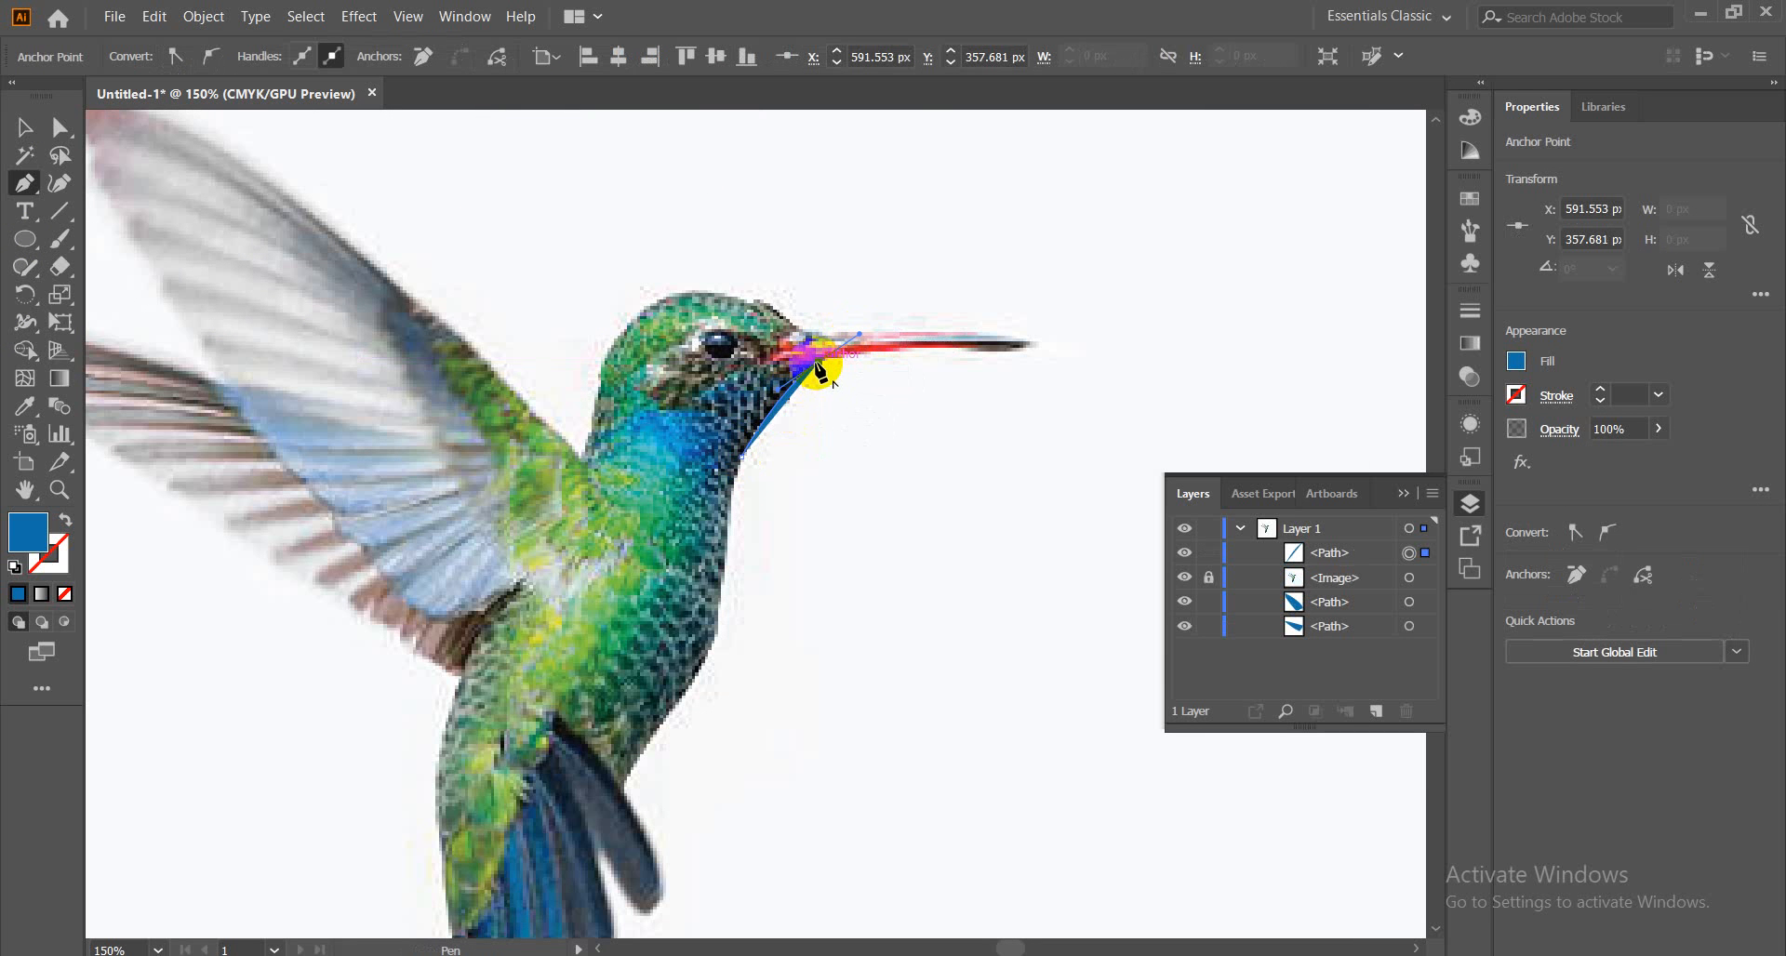
{"action": "left_click", "coordinate": [1021, 351]}
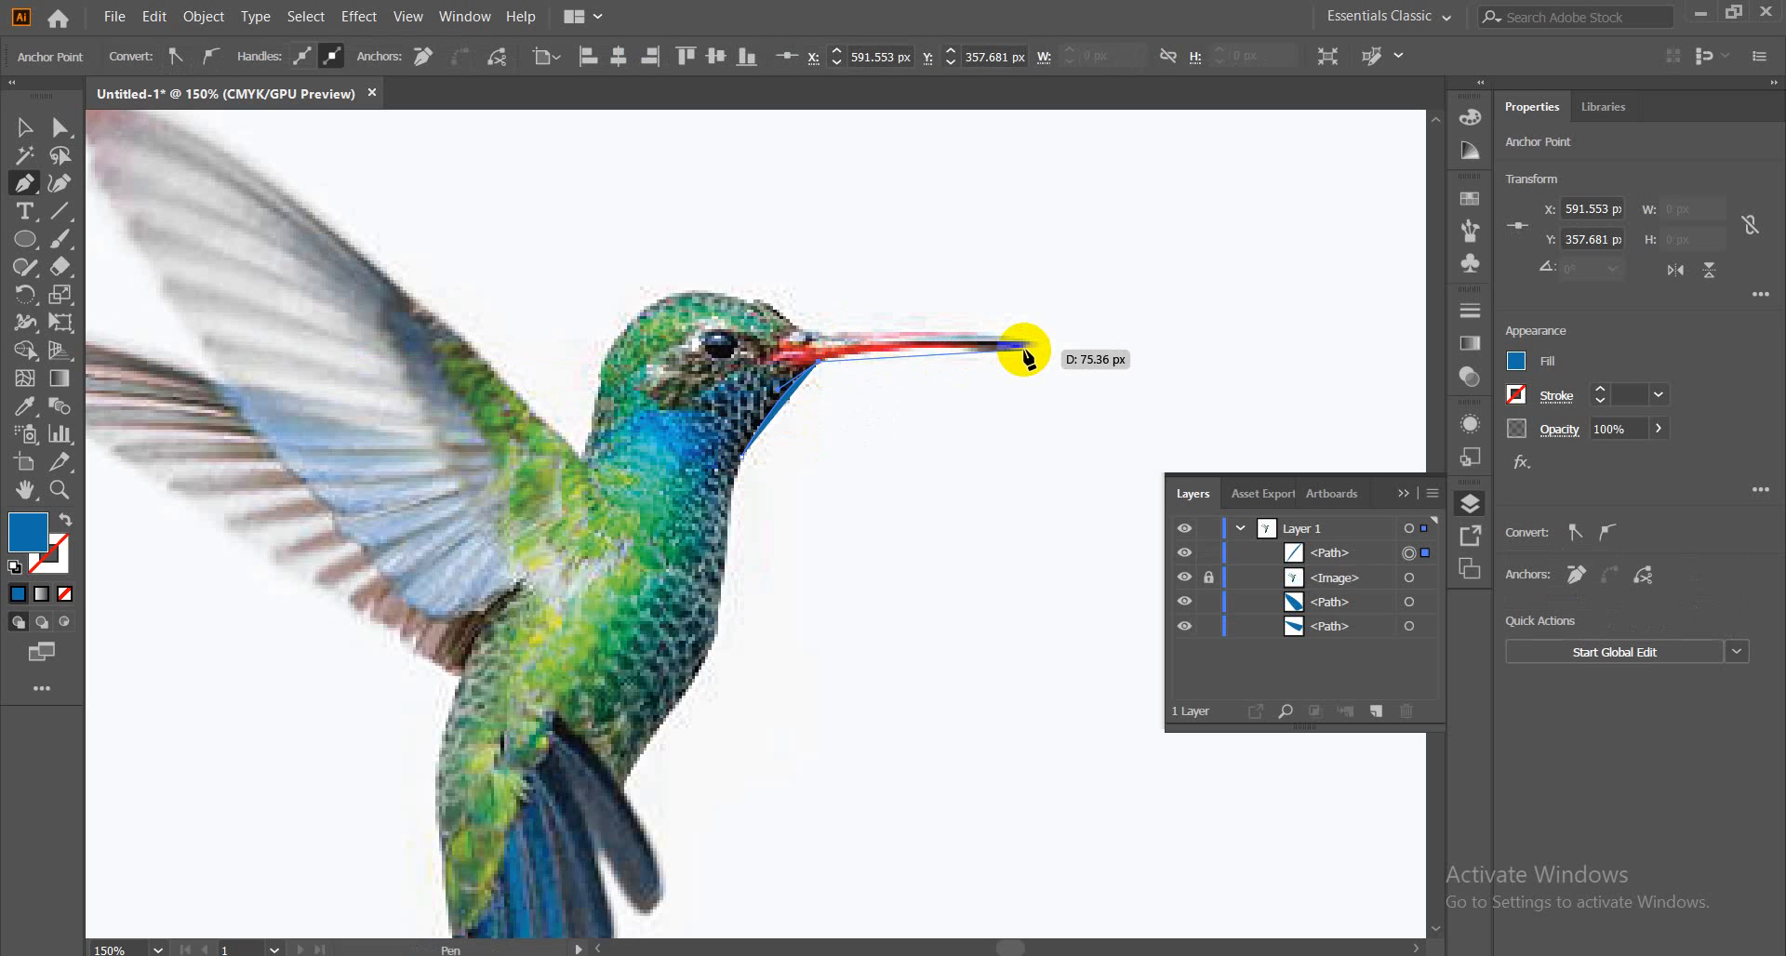
{"action": "left_click_drag", "start_coordinate": [1023, 352], "coordinate": [1115, 368]}
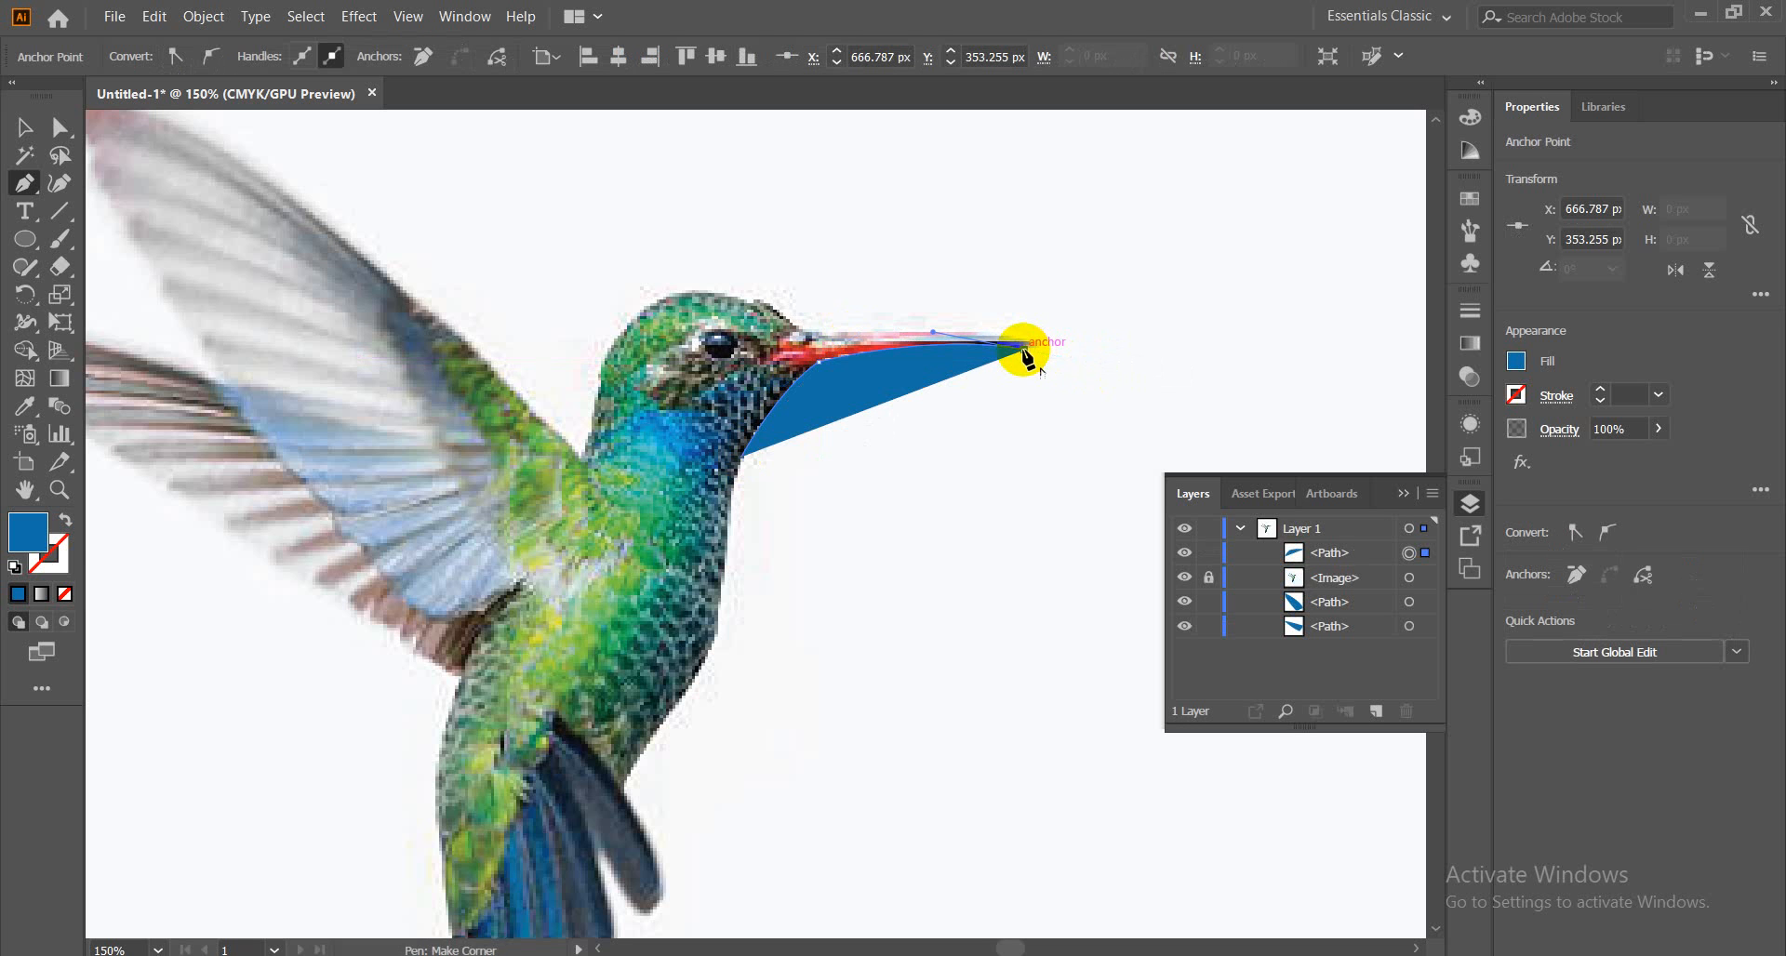
{"action": "left_click", "coordinate": [1024, 350]}
Swap the path's blue fill to its stroke and continue the outline over the upper beak and forehead to the crown
{"action": "left_click", "coordinate": [65, 520]}
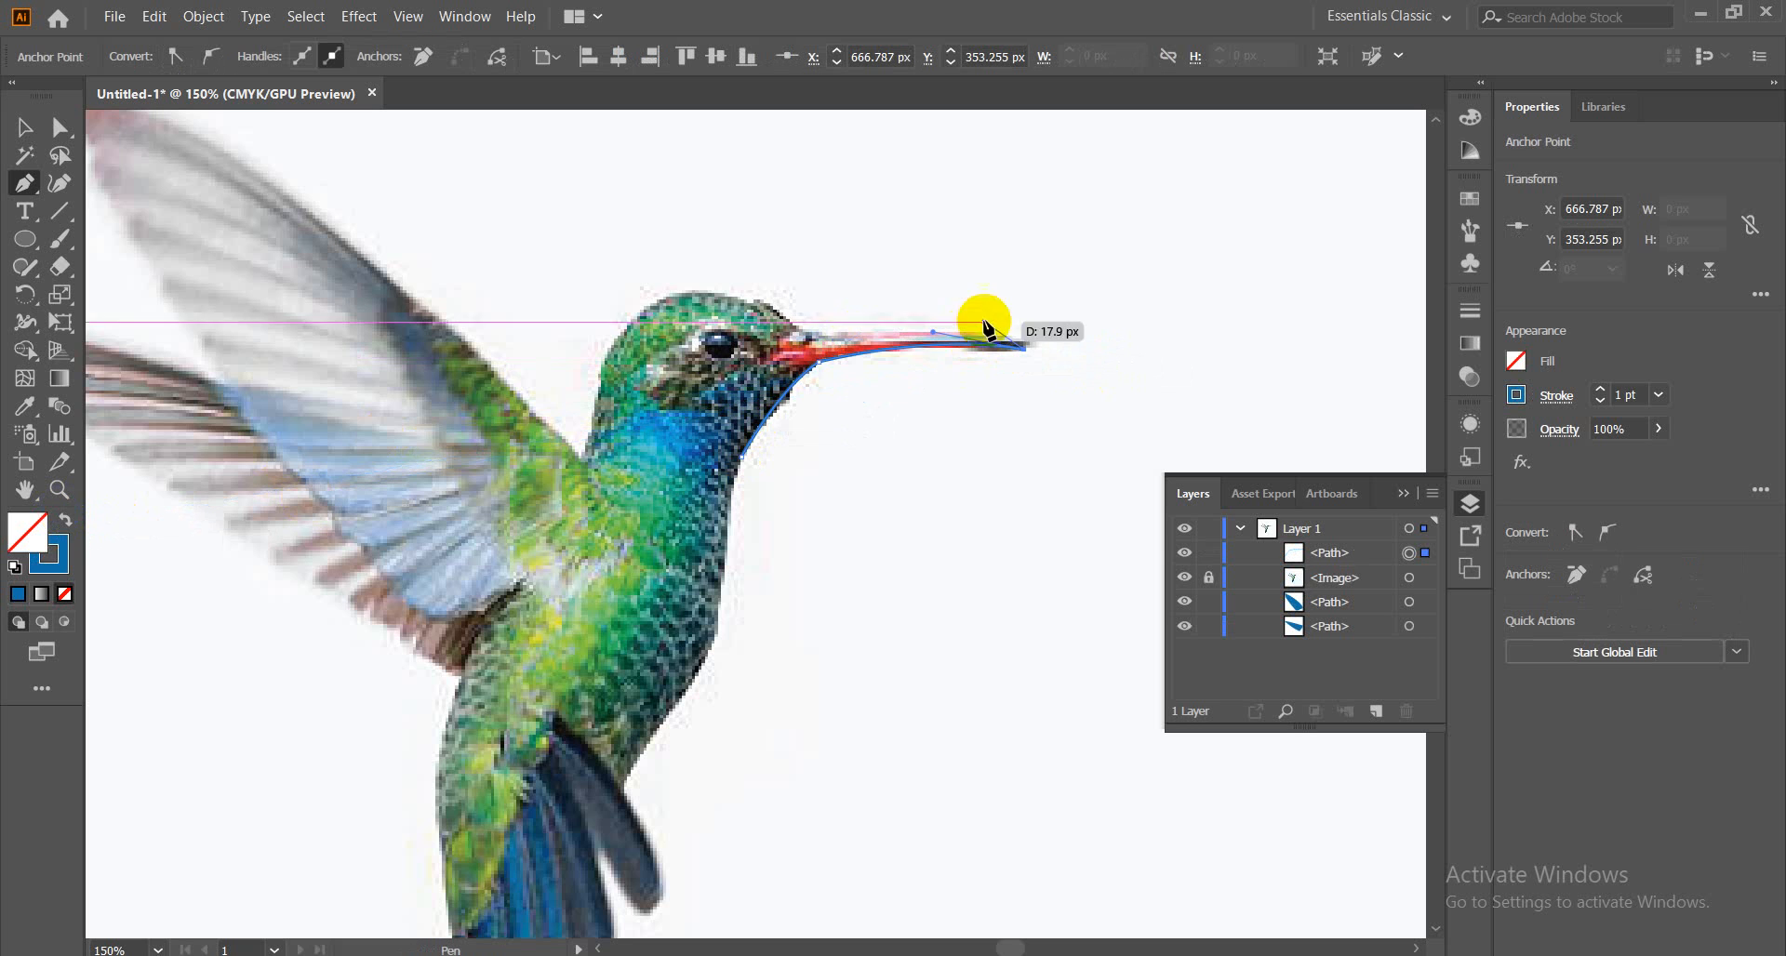
{"action": "left_click_drag", "start_coordinate": [811, 336], "coordinate": [679, 358]}
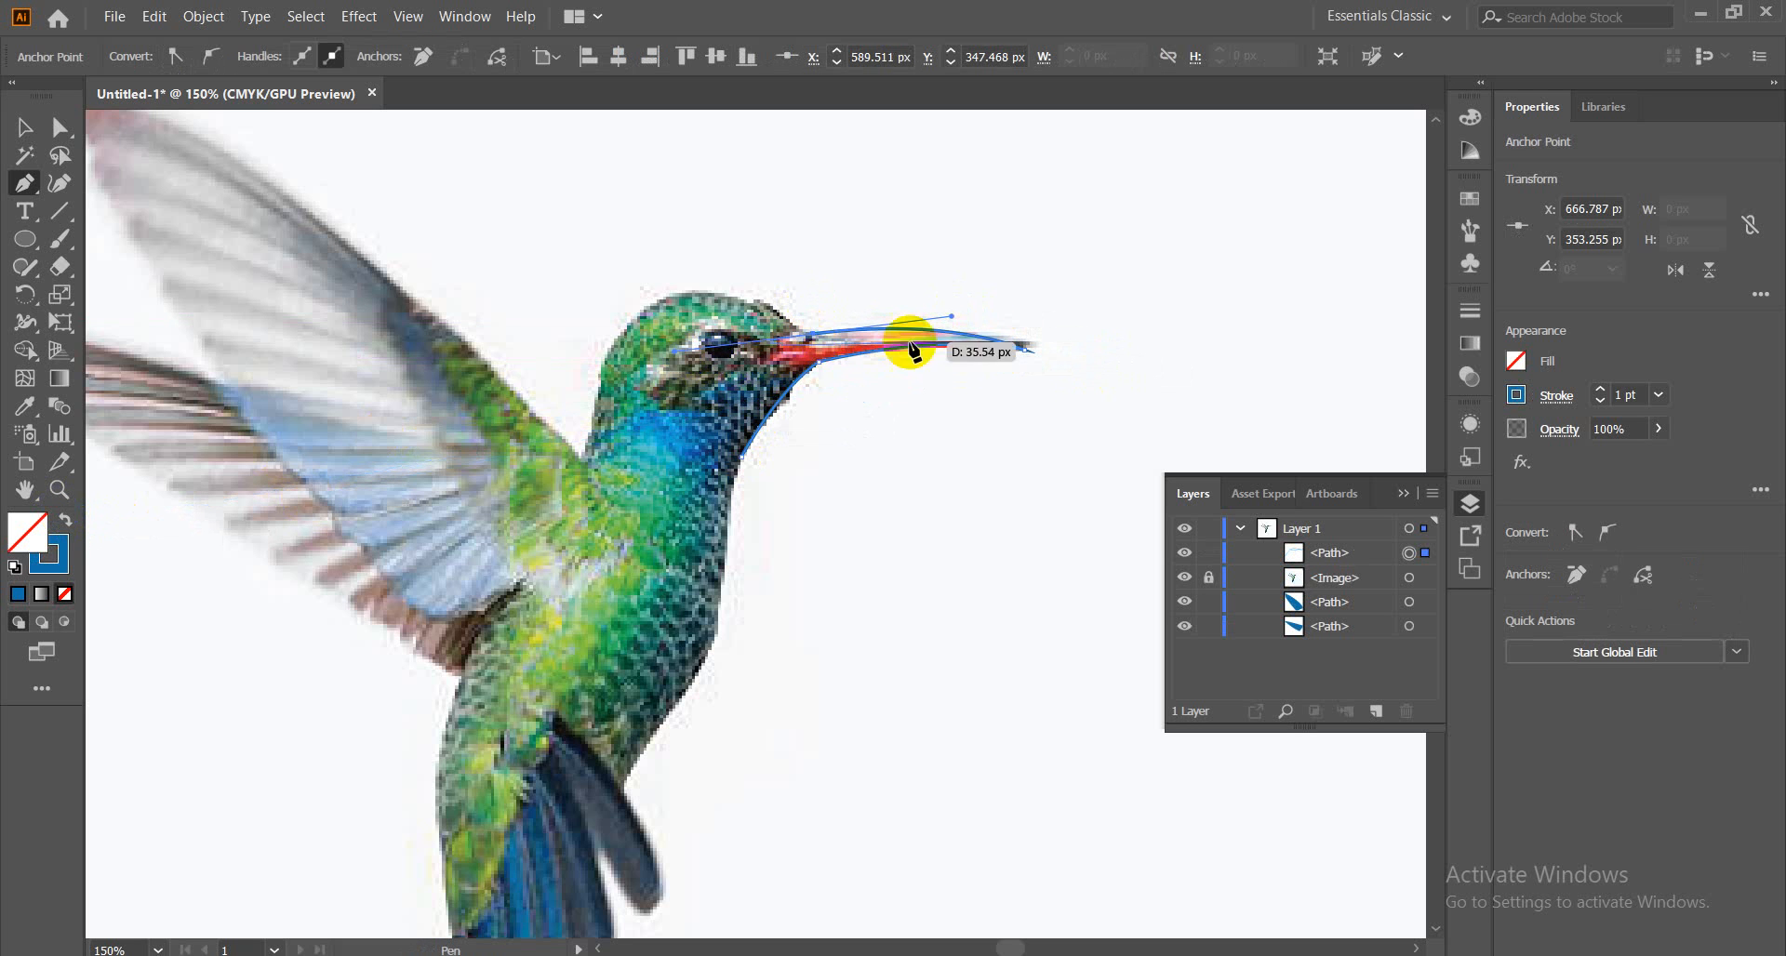
{"action": "left_click", "coordinate": [814, 339]}
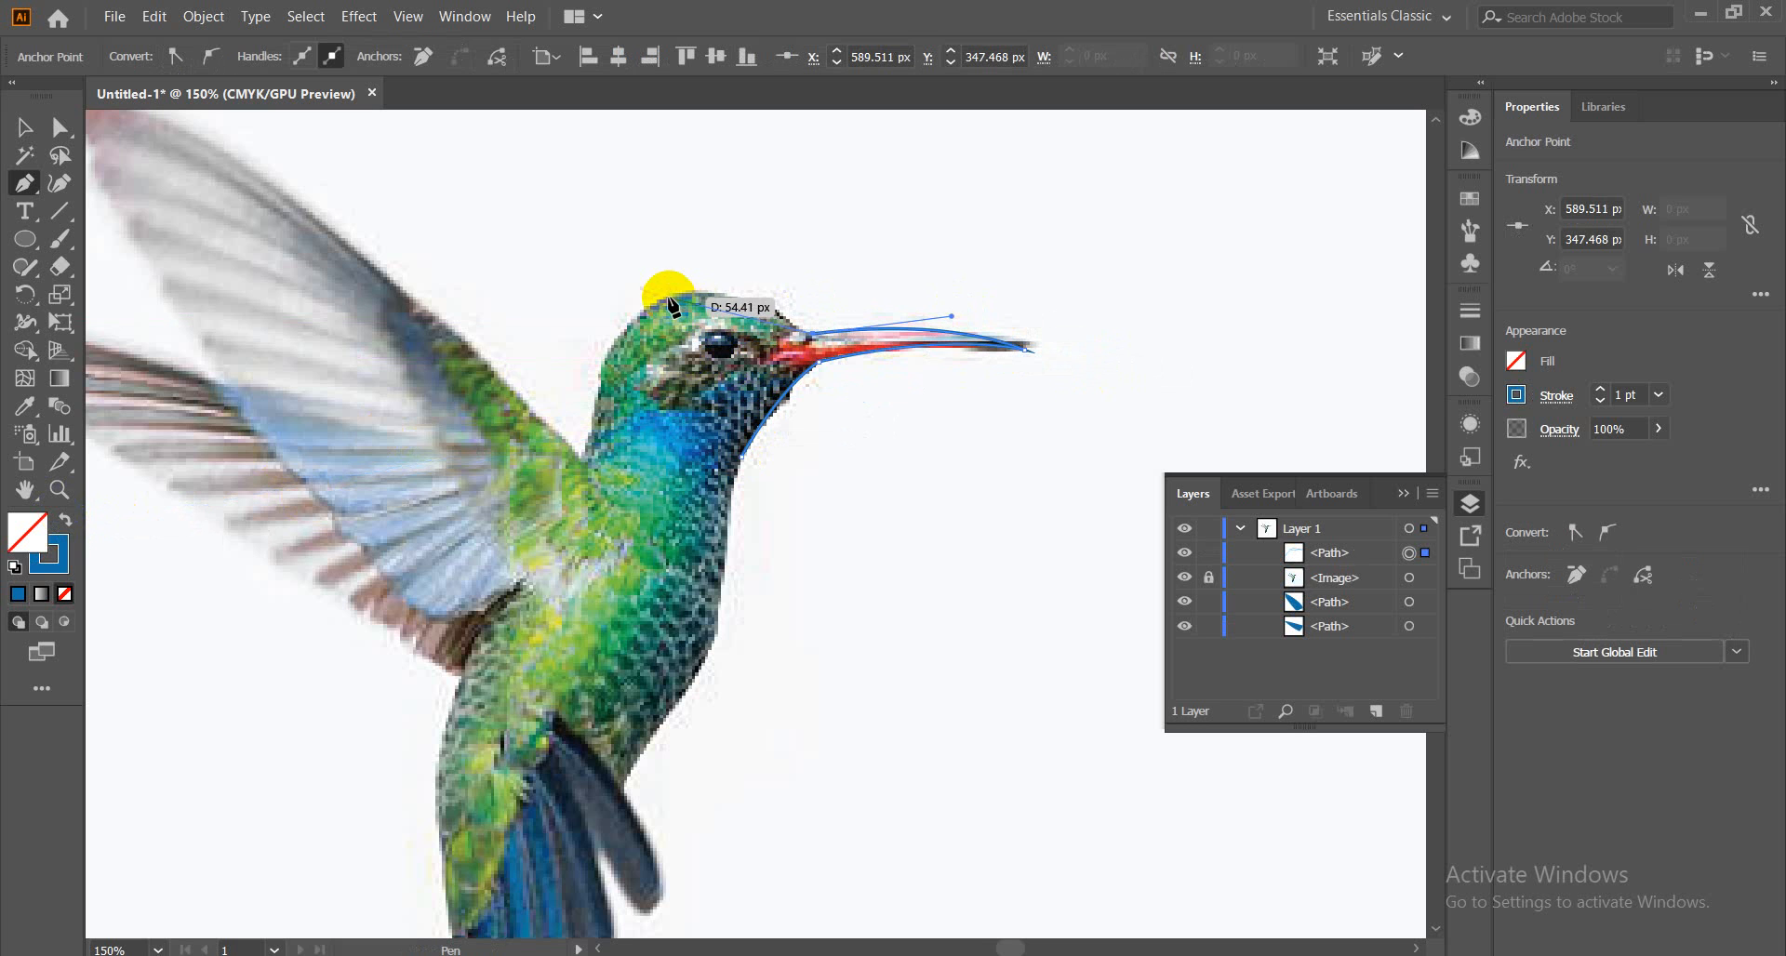
{"action": "left_click_drag", "start_coordinate": [670, 296], "coordinate": [584, 313]}
{"action": "left_click", "coordinate": [669, 298]}
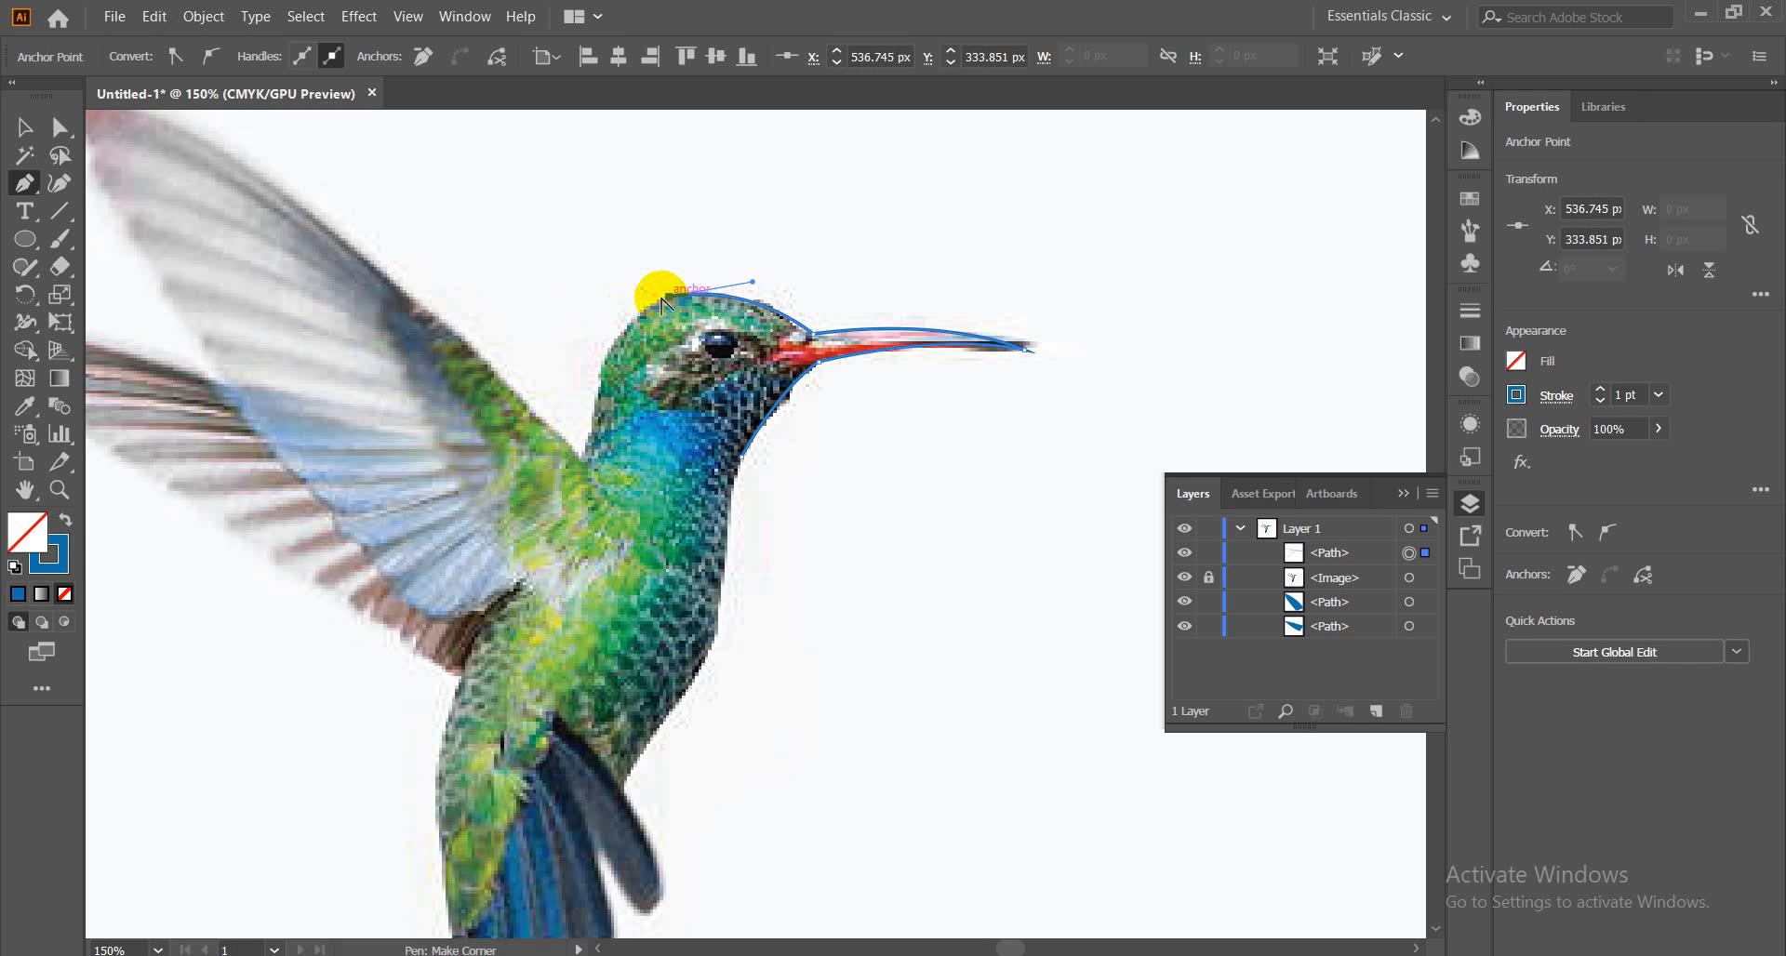
Trace the back of the head and the nape down to where the upper wing meets the neck
{"action": "left_click_drag", "start_coordinate": [578, 456], "coordinate": [570, 593]}
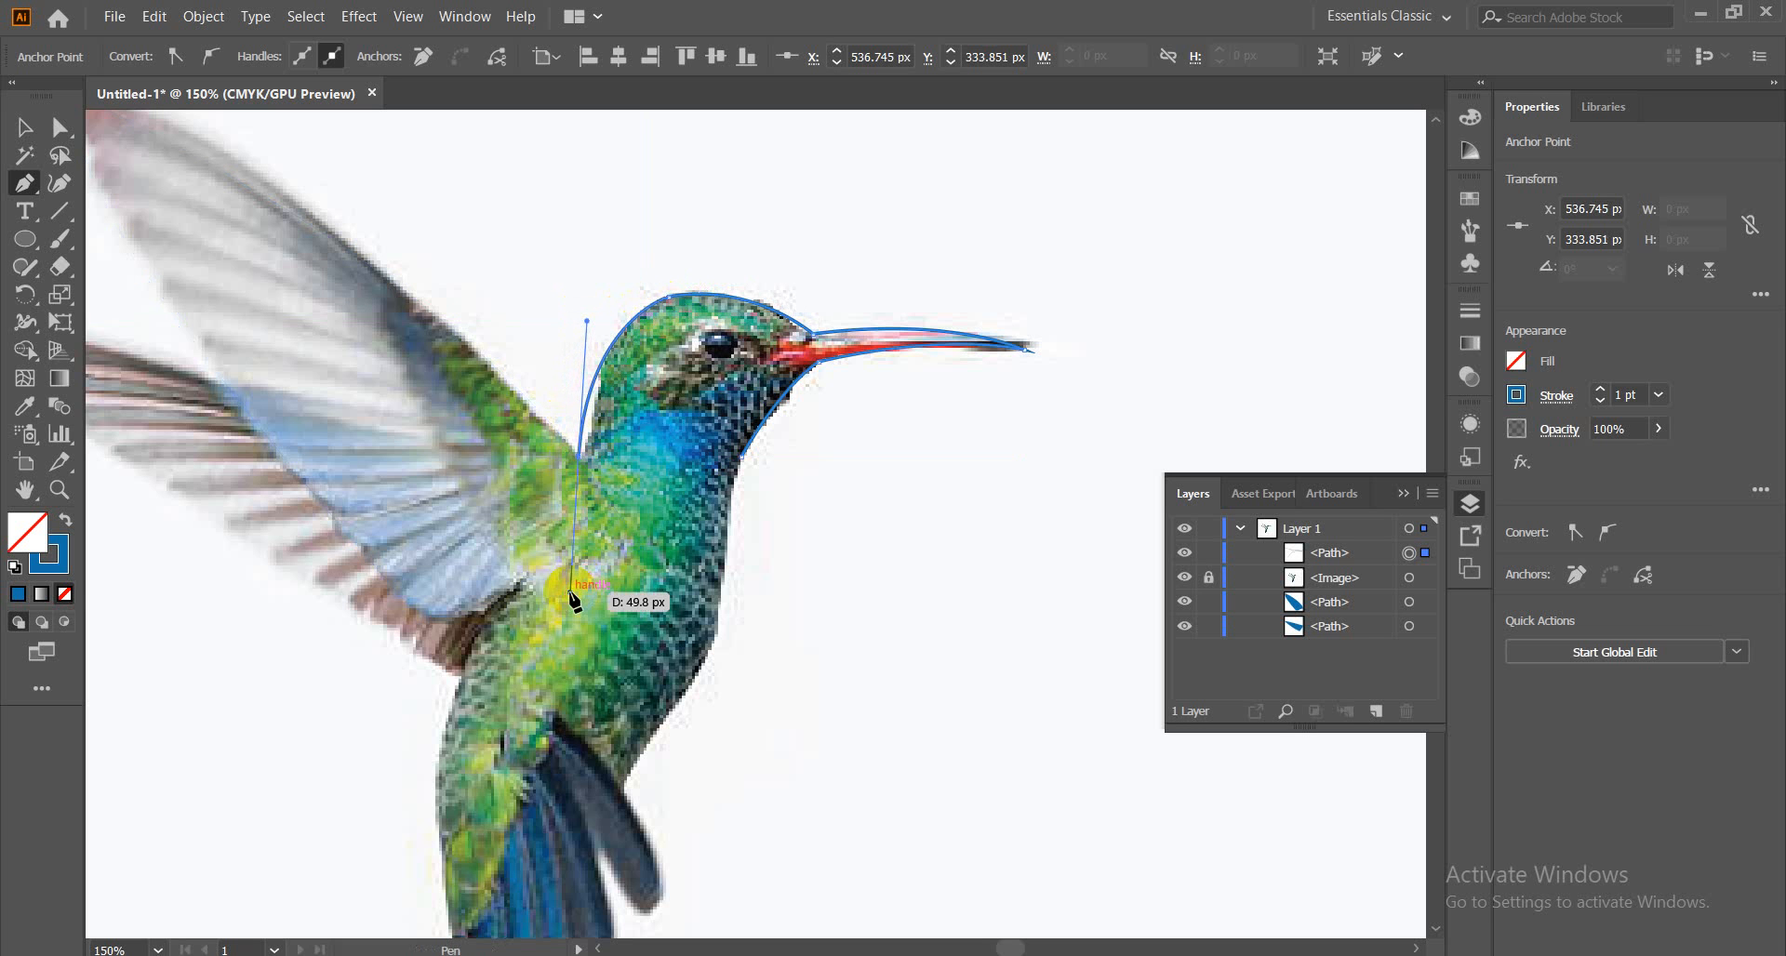
{"action": "key", "text": "ctrl+z"}
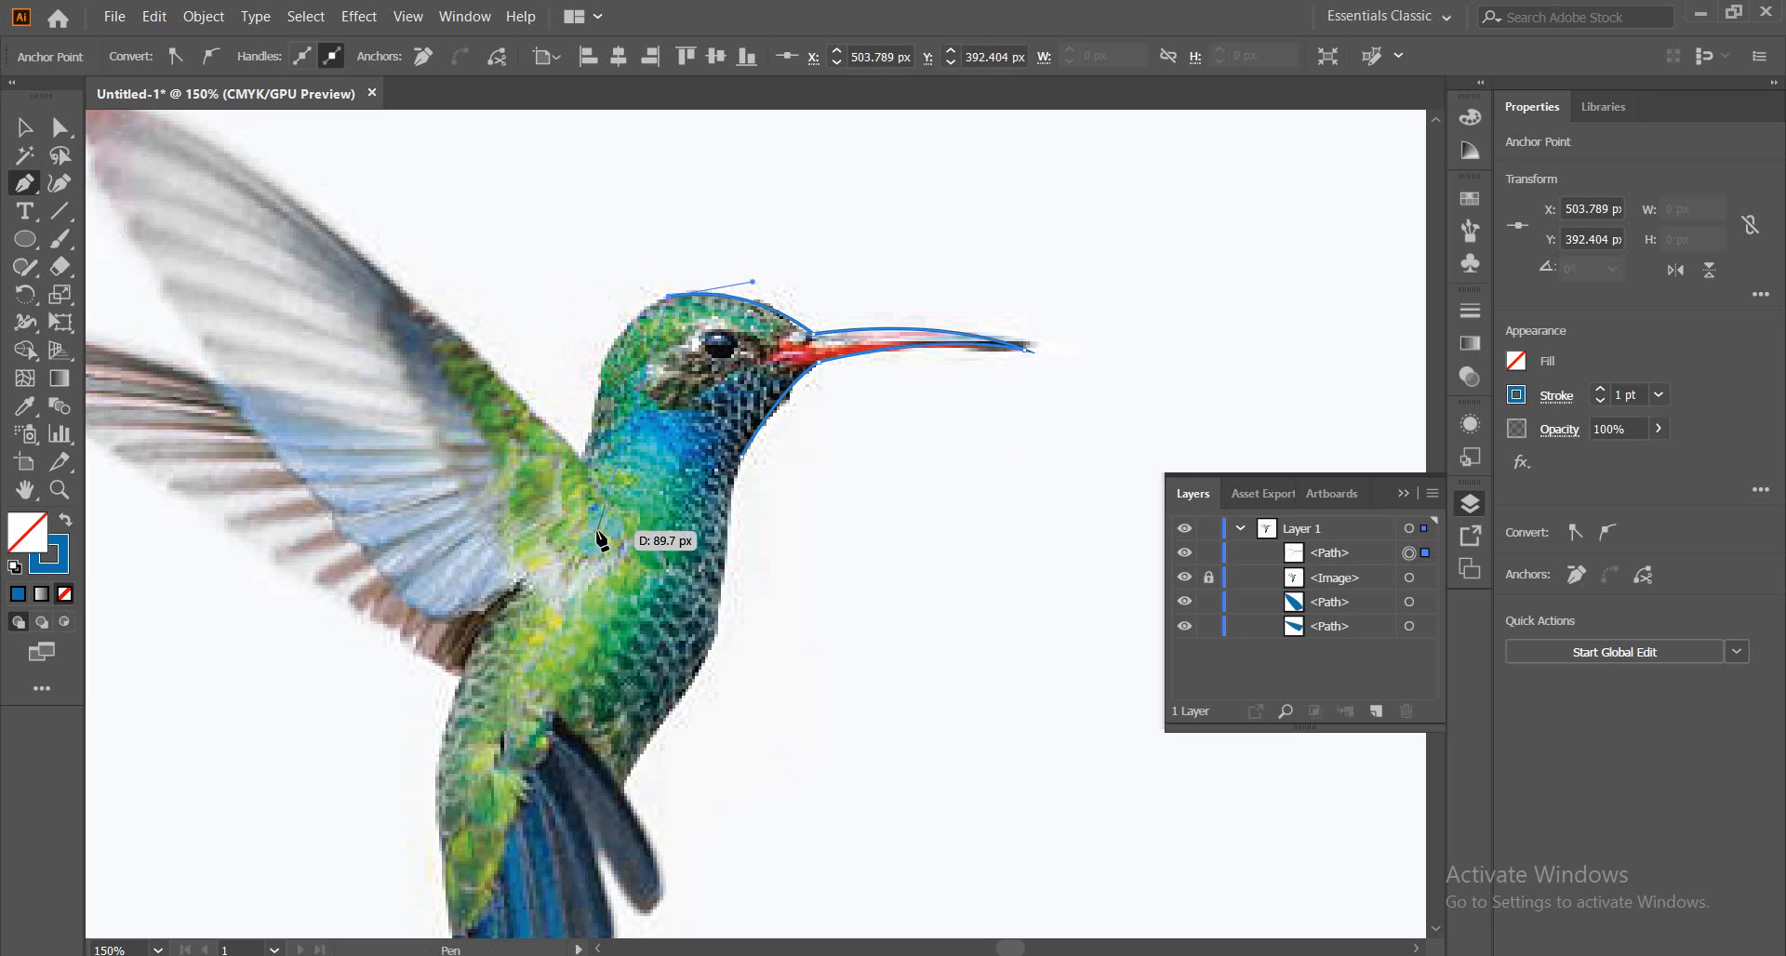
{"action": "left_click", "coordinate": [599, 377]}
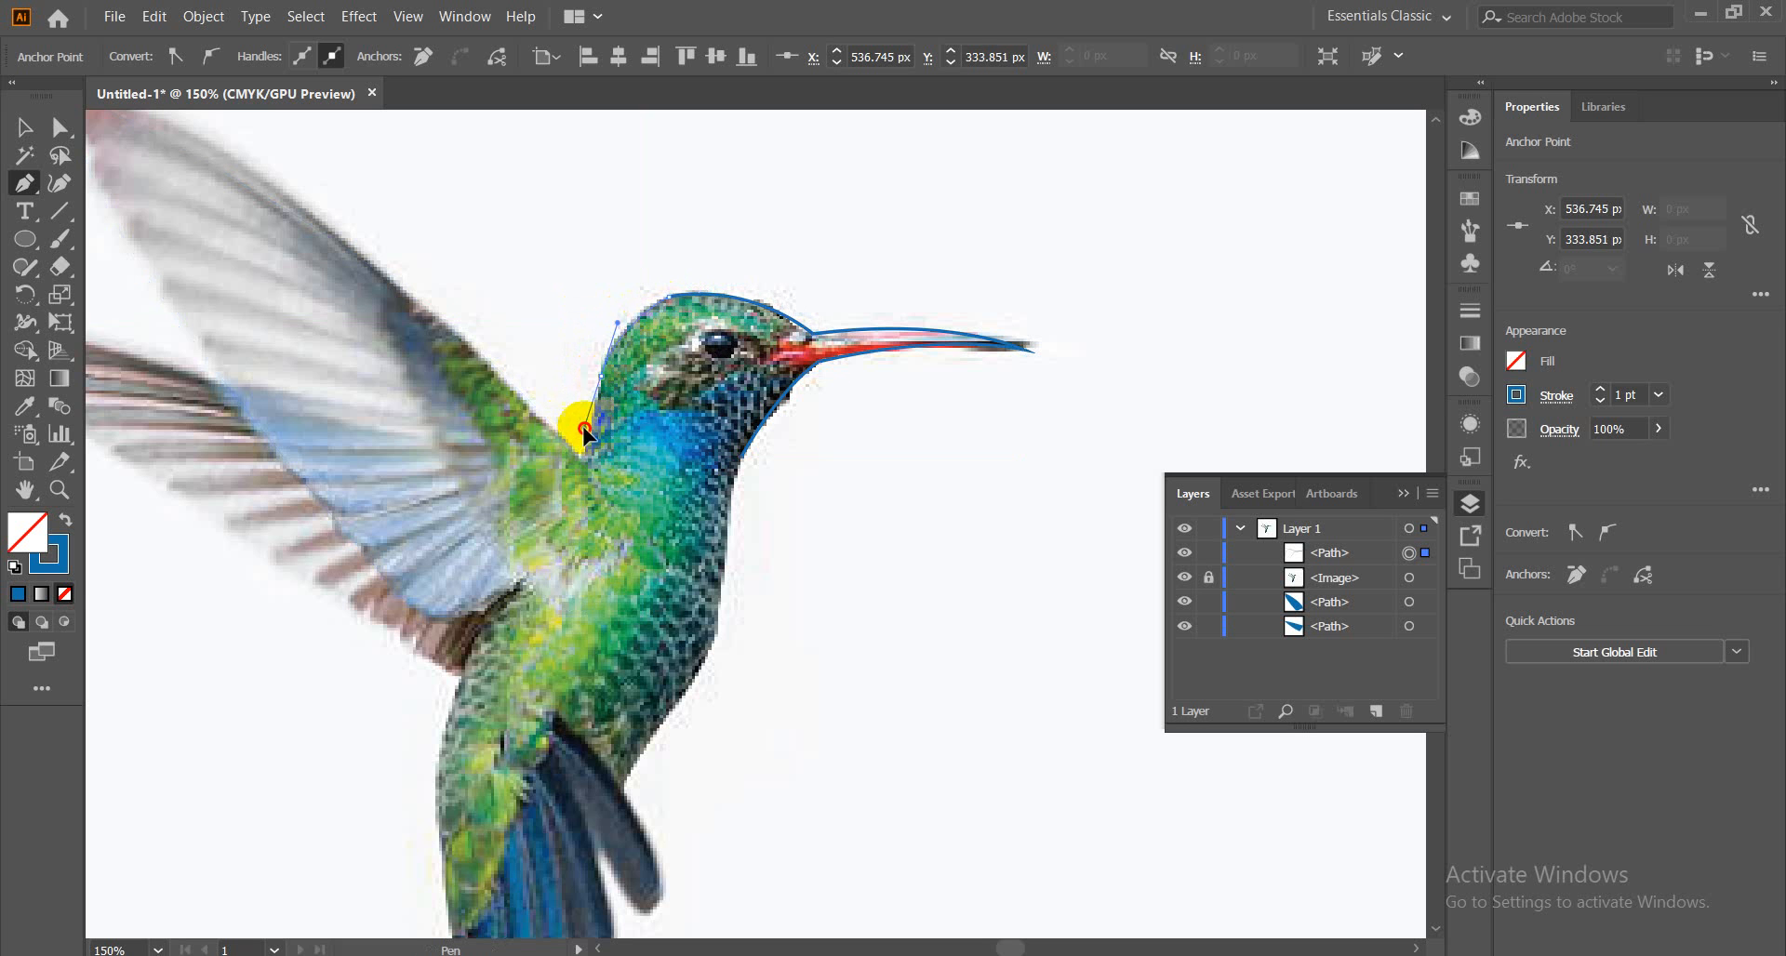
{"action": "left_click_drag", "start_coordinate": [574, 442], "coordinate": [577, 437]}
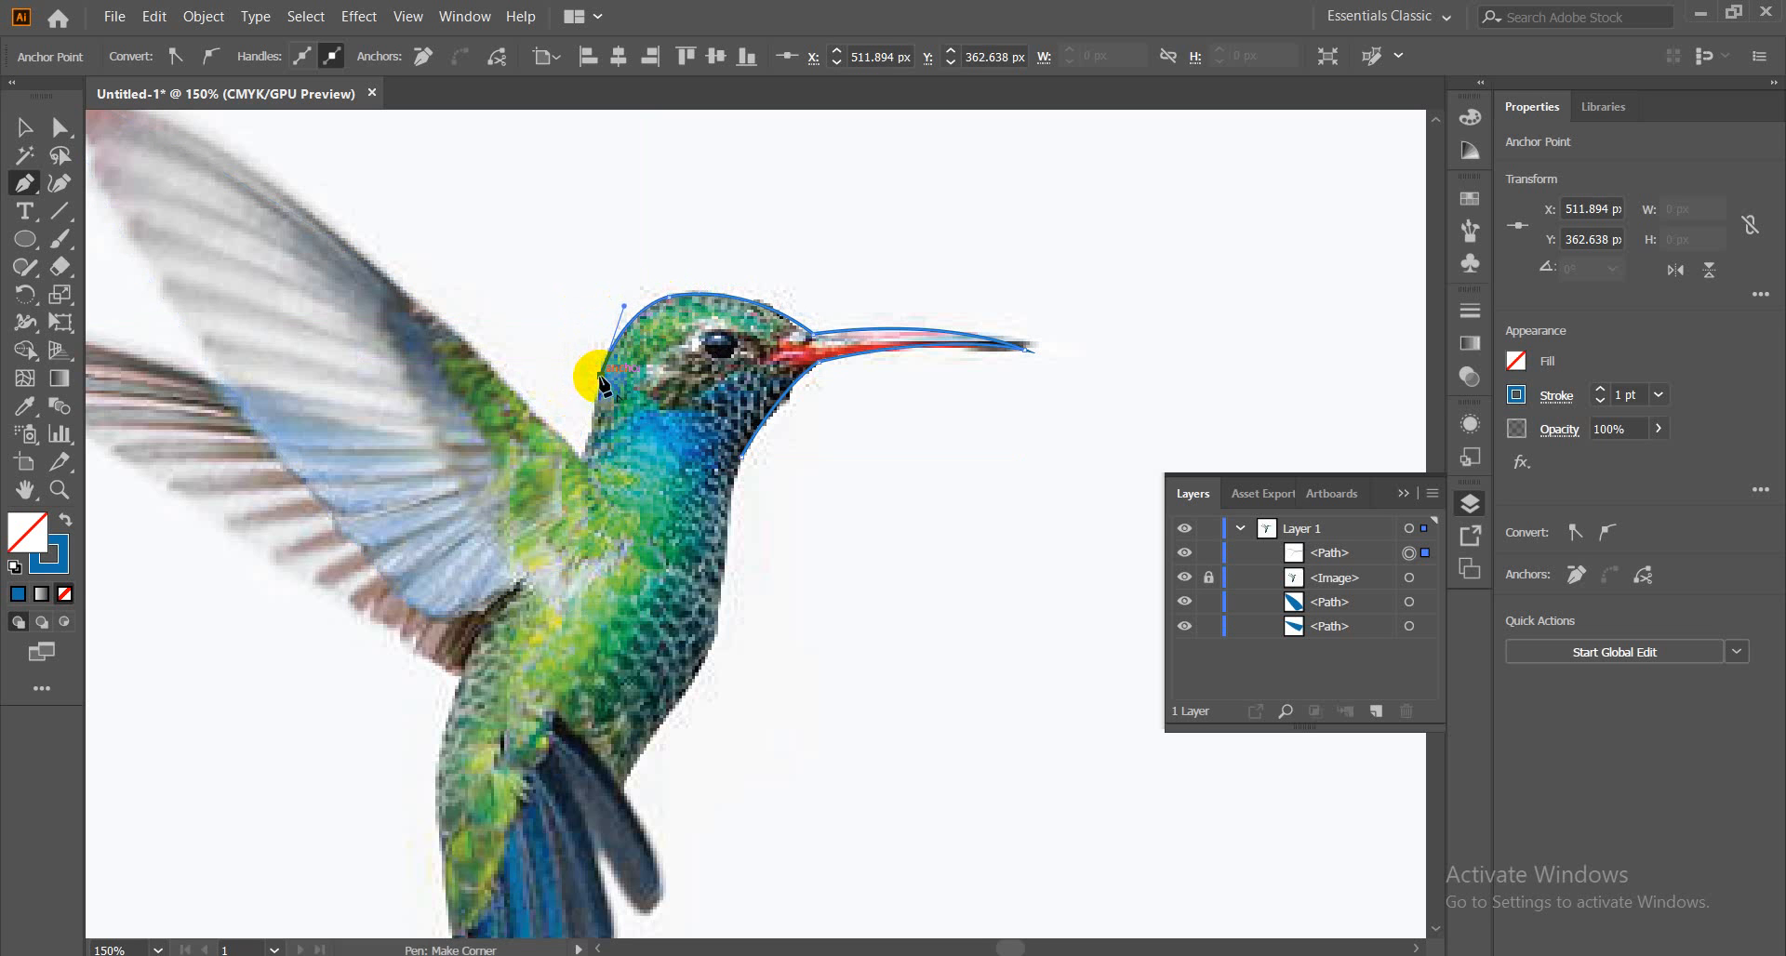
{"action": "left_click", "coordinate": [599, 377]}
{"action": "left_click", "coordinate": [582, 460]}
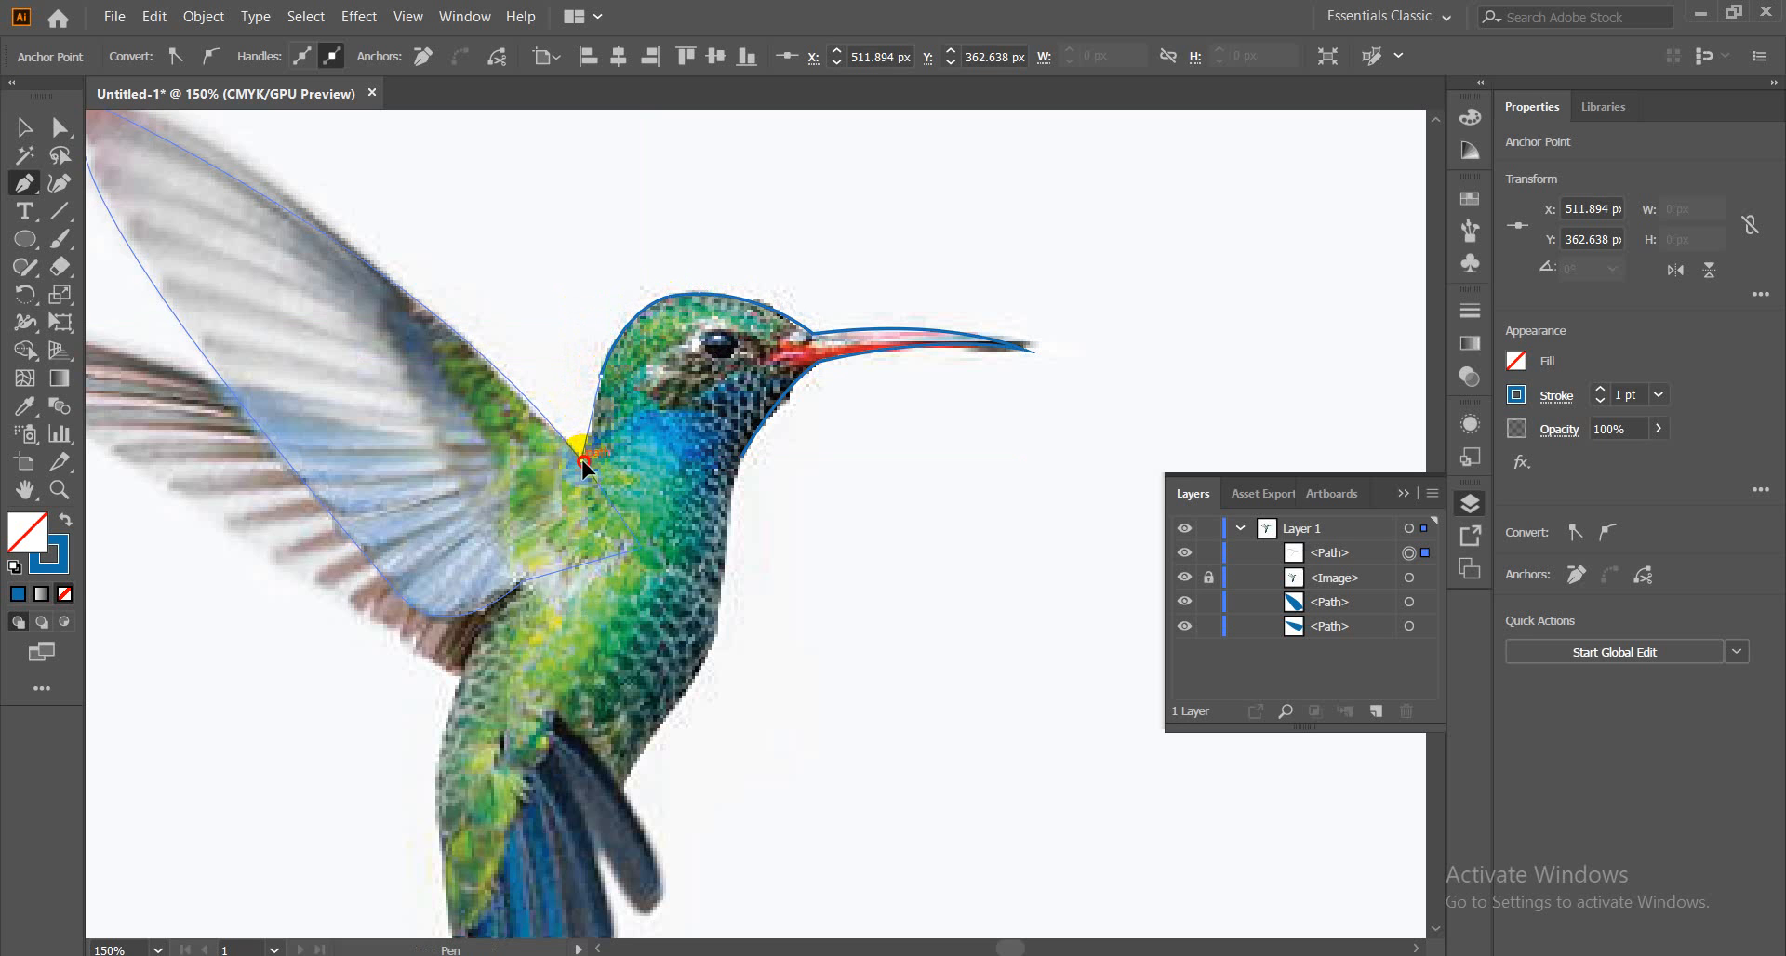
{"action": "left_click_drag", "start_coordinate": [582, 460], "coordinate": [573, 469]}
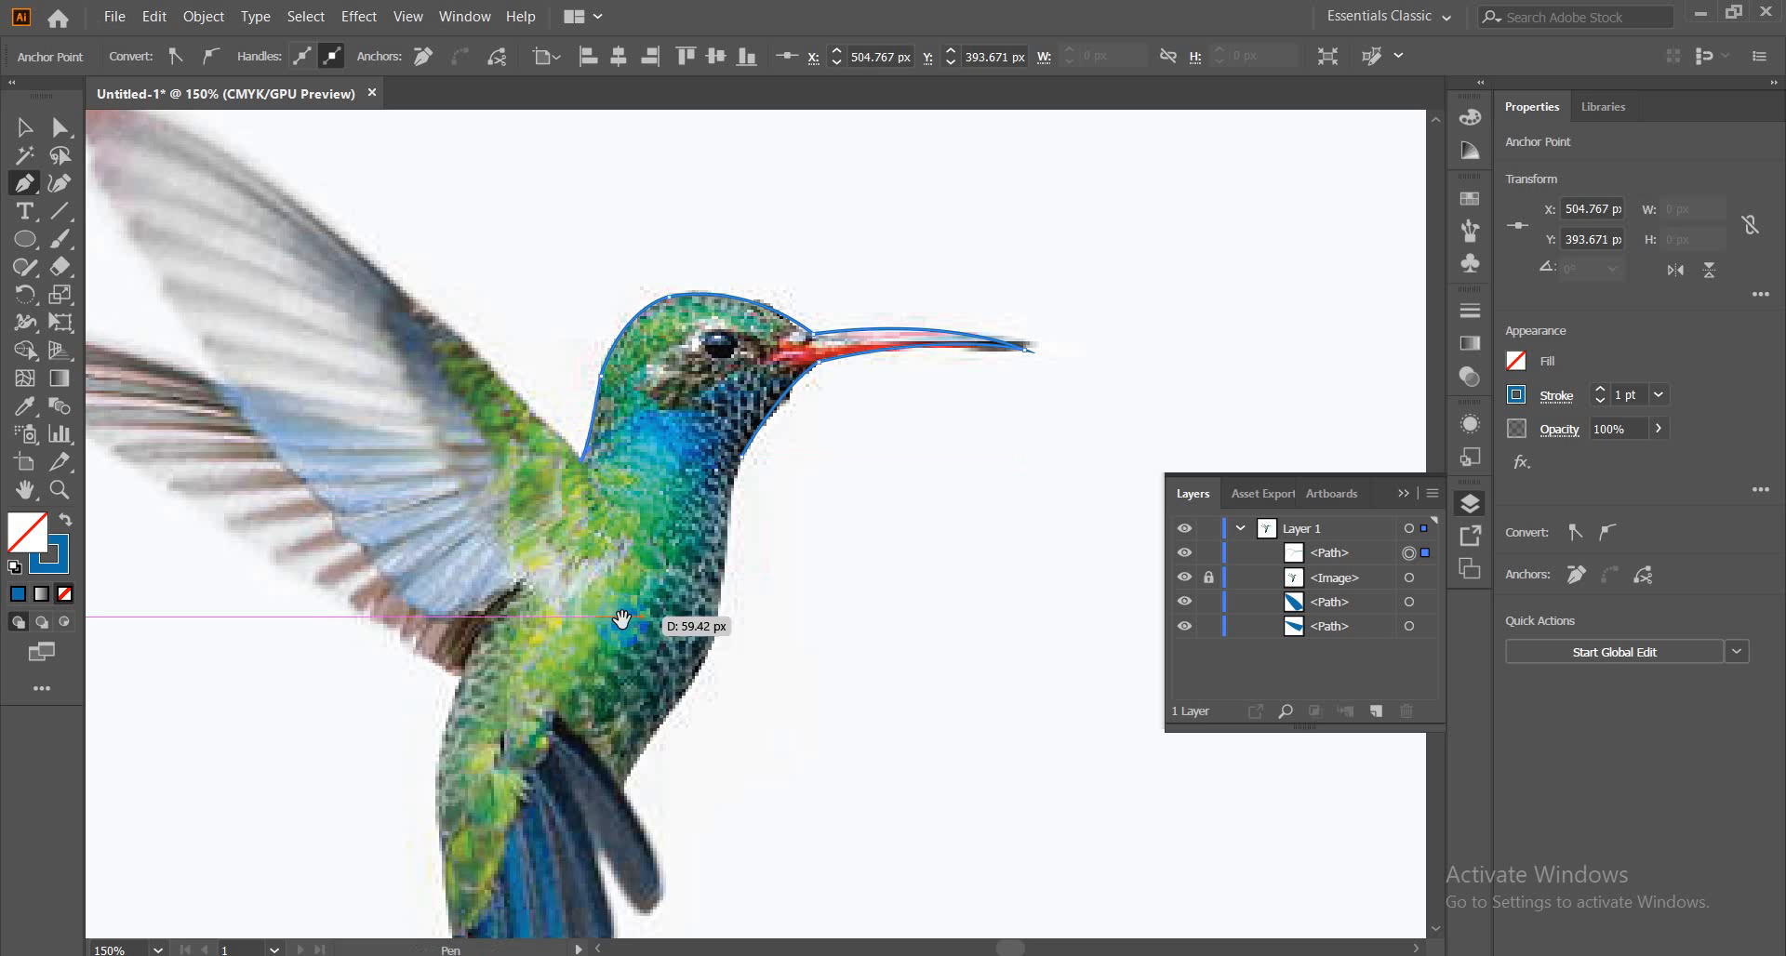
Continue the outline across the wing bases and down the back edge of the body towards the tail
{"action": "left_click_drag", "start_coordinate": [614, 628], "coordinate": [677, 458]}
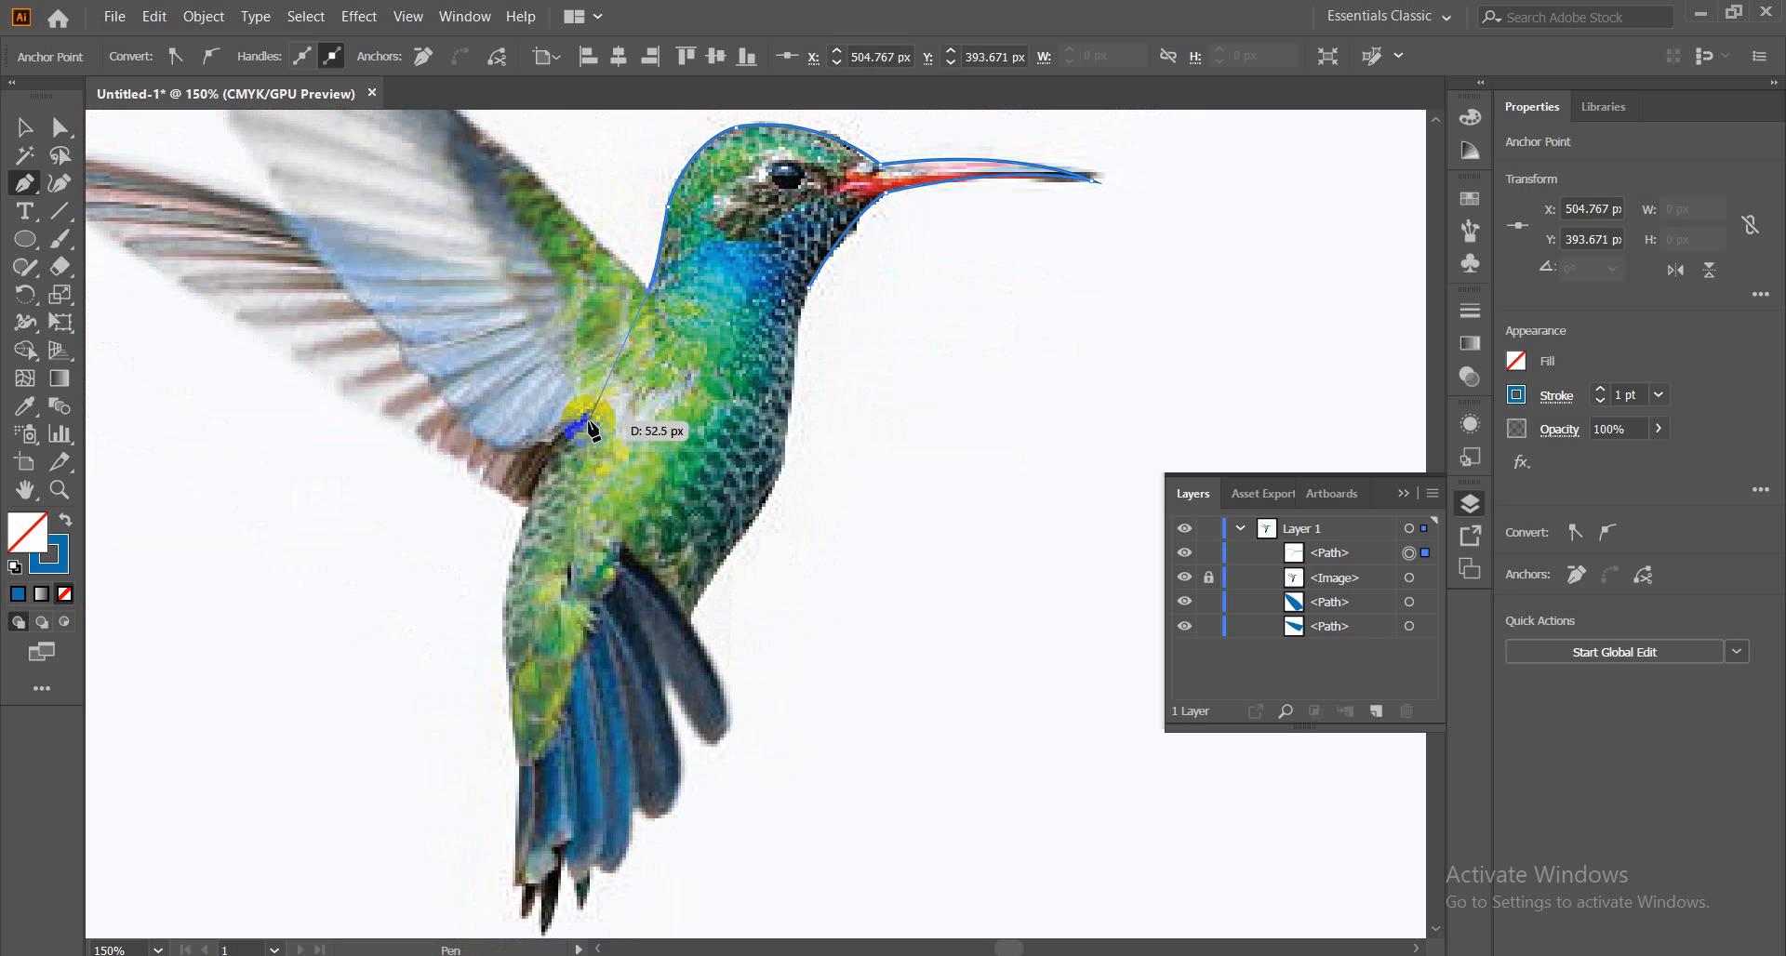
{"action": "left_click", "coordinate": [587, 424]}
{"action": "left_click_drag", "start_coordinate": [525, 520], "coordinate": [639, 350]}
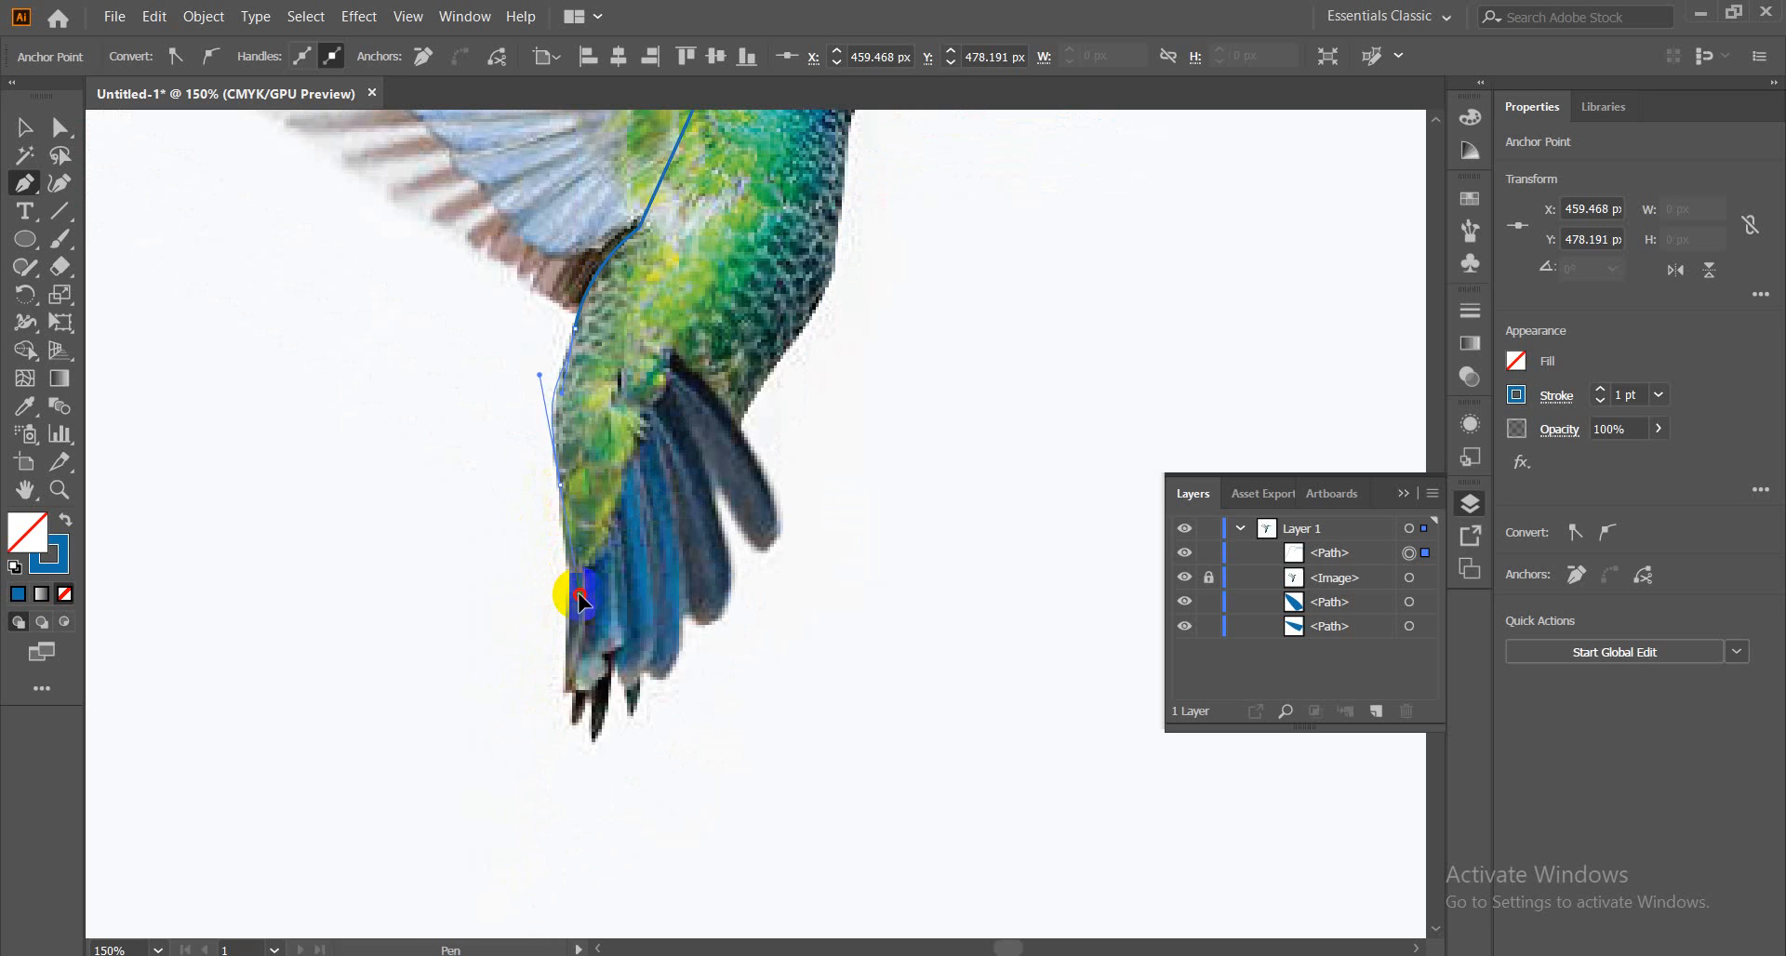
{"action": "left_click_drag", "start_coordinate": [579, 595], "coordinate": [599, 650]}
{"action": "key", "text": "ctrl+z"}
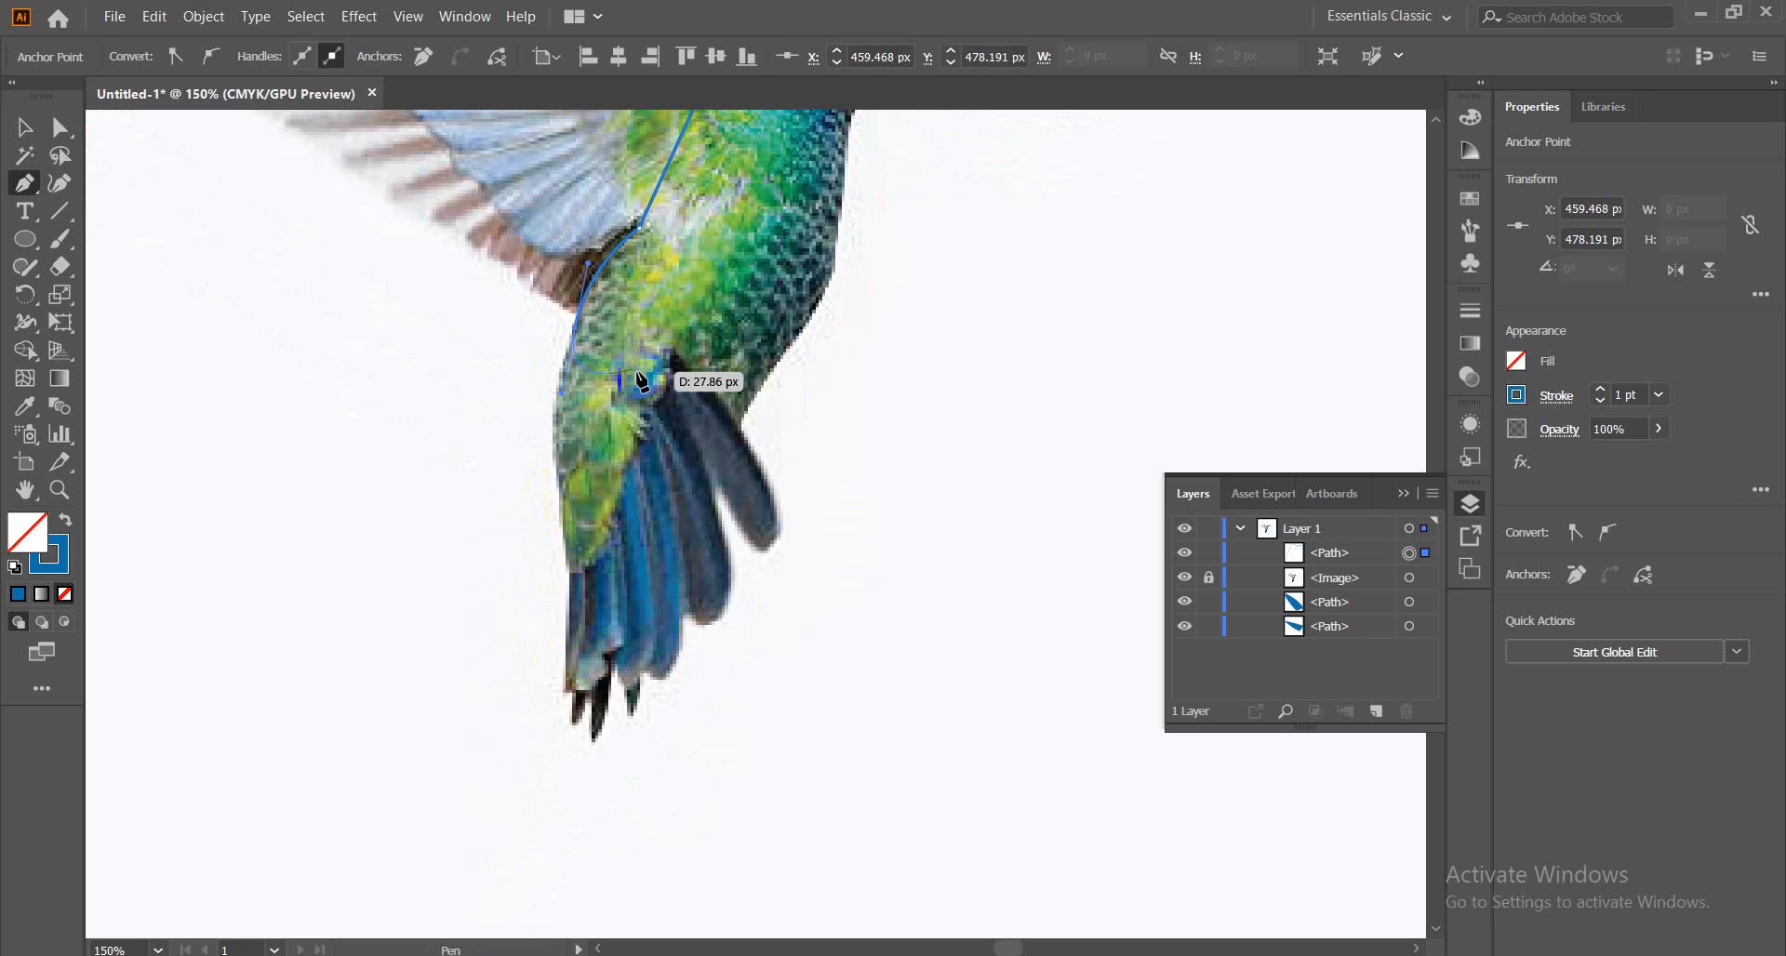
{"action": "left_click_drag", "start_coordinate": [558, 332], "coordinate": [564, 564]}
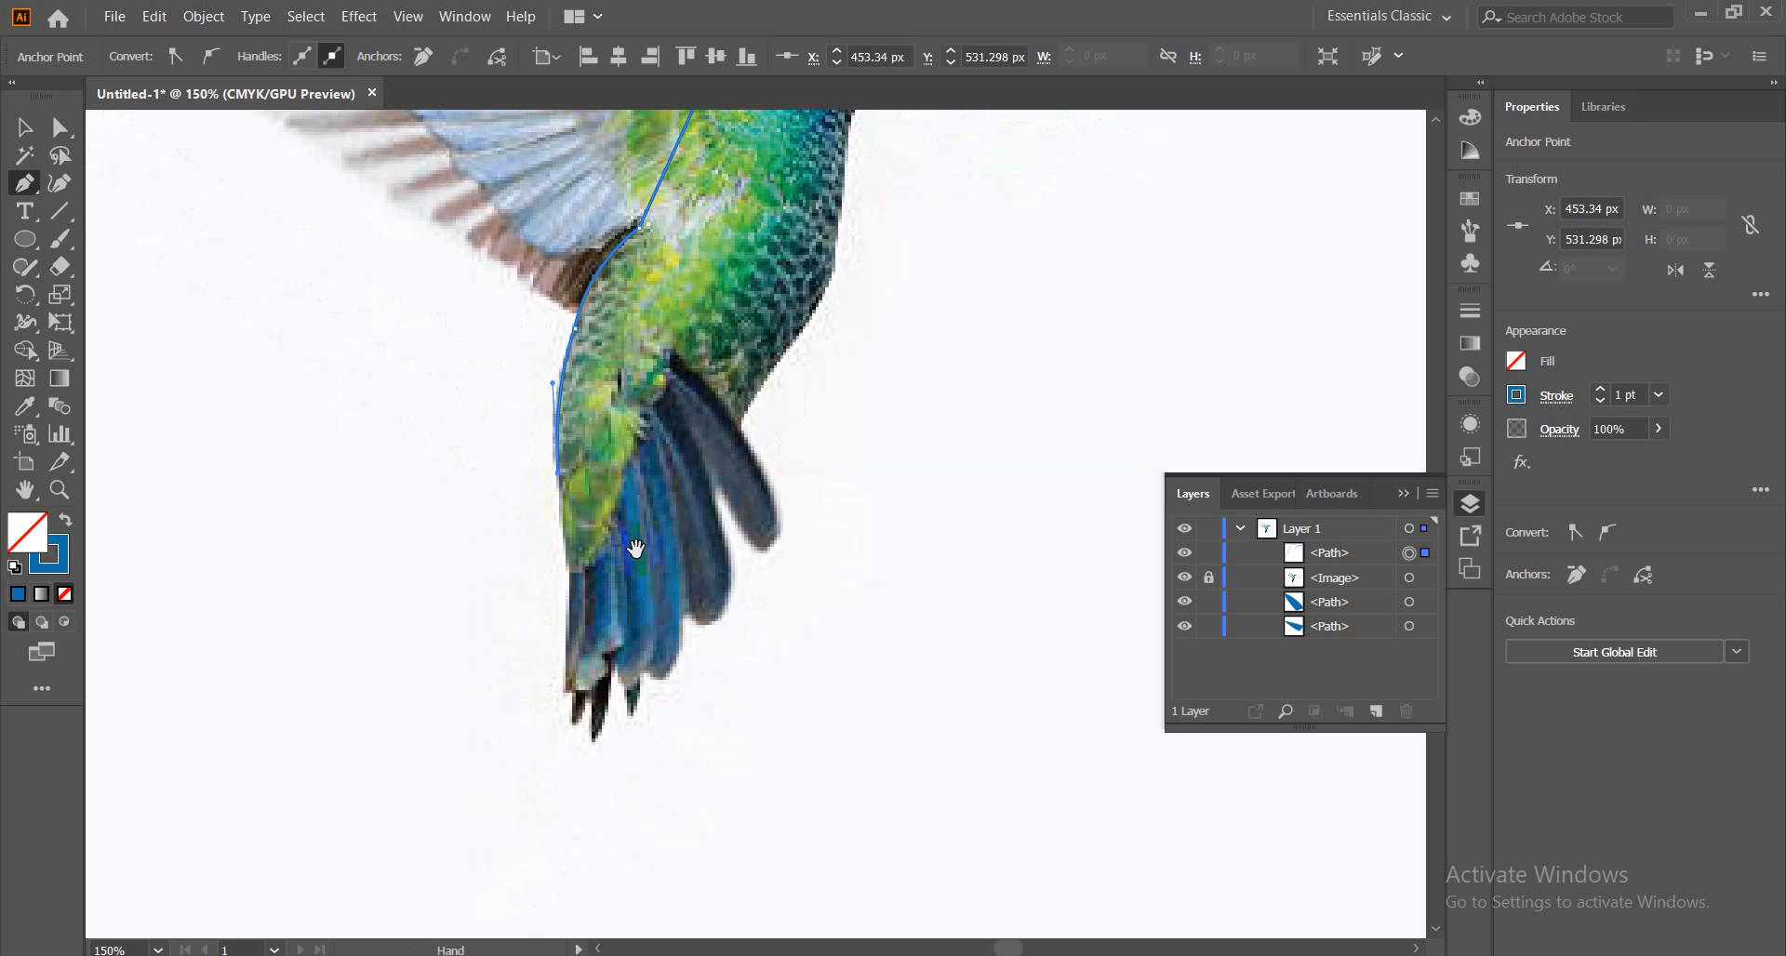
Extend the outline to the tail base and draw the first two tail feathers as long points reaching below the photo's feathers
{"action": "left_click_drag", "start_coordinate": [640, 608], "coordinate": [567, 425]}
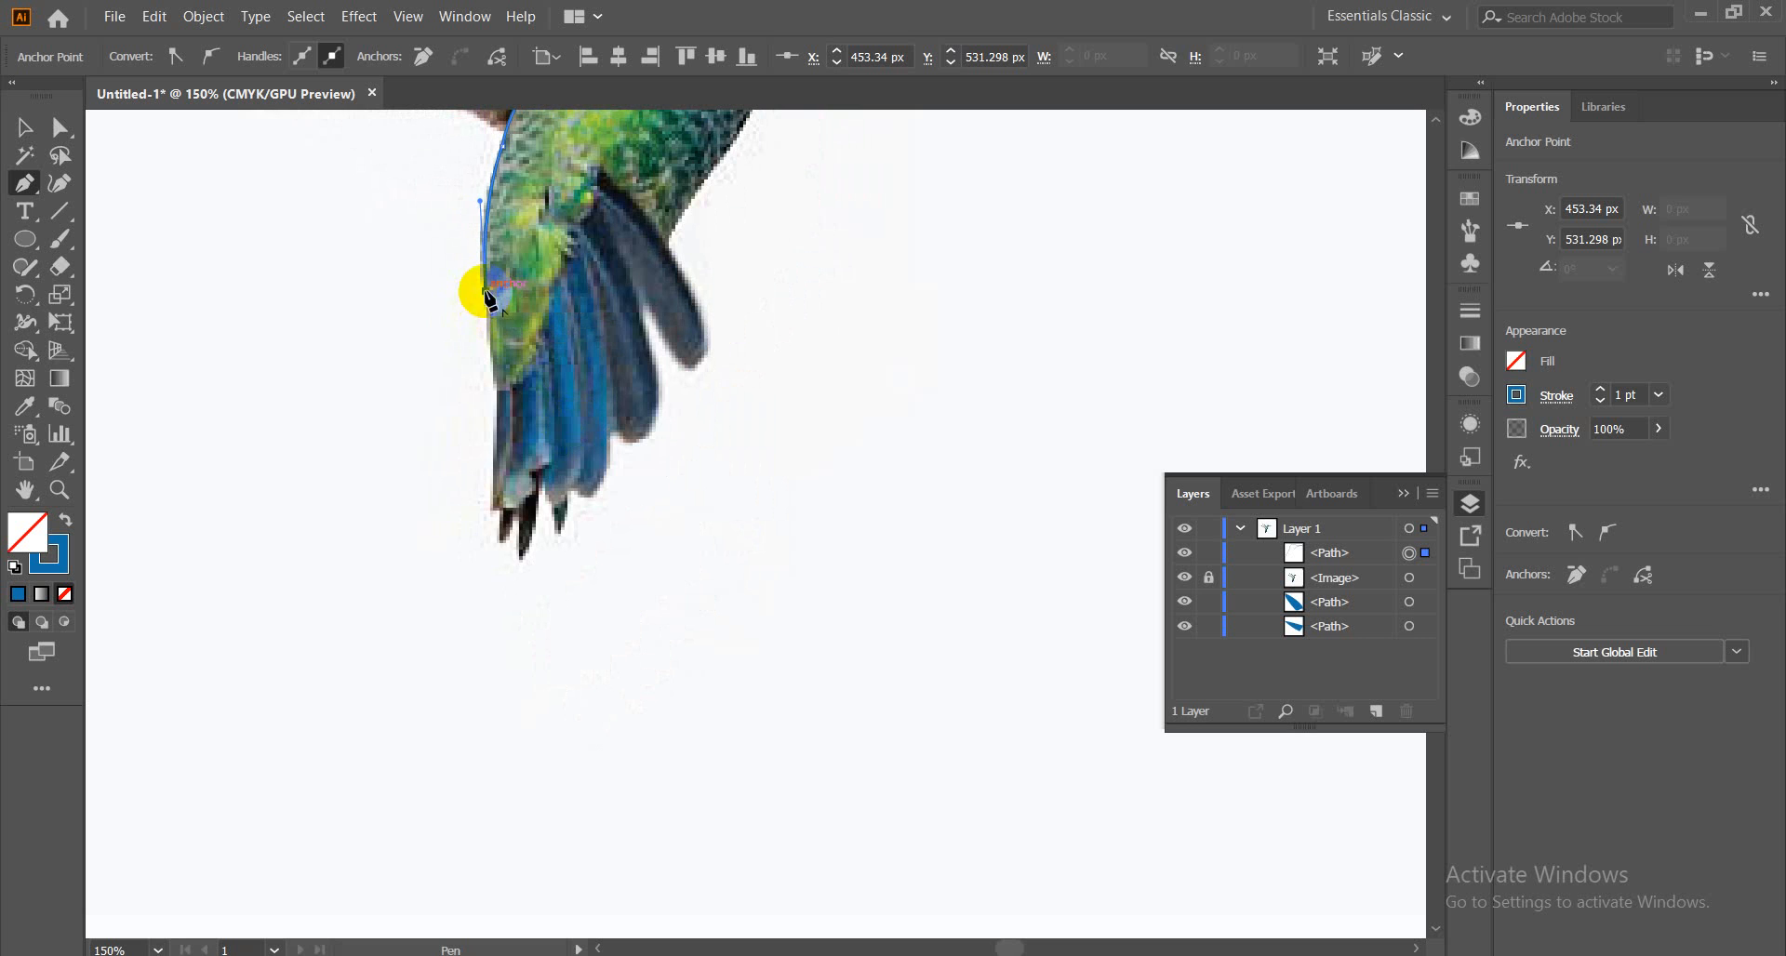
{"action": "left_click", "coordinate": [498, 389]}
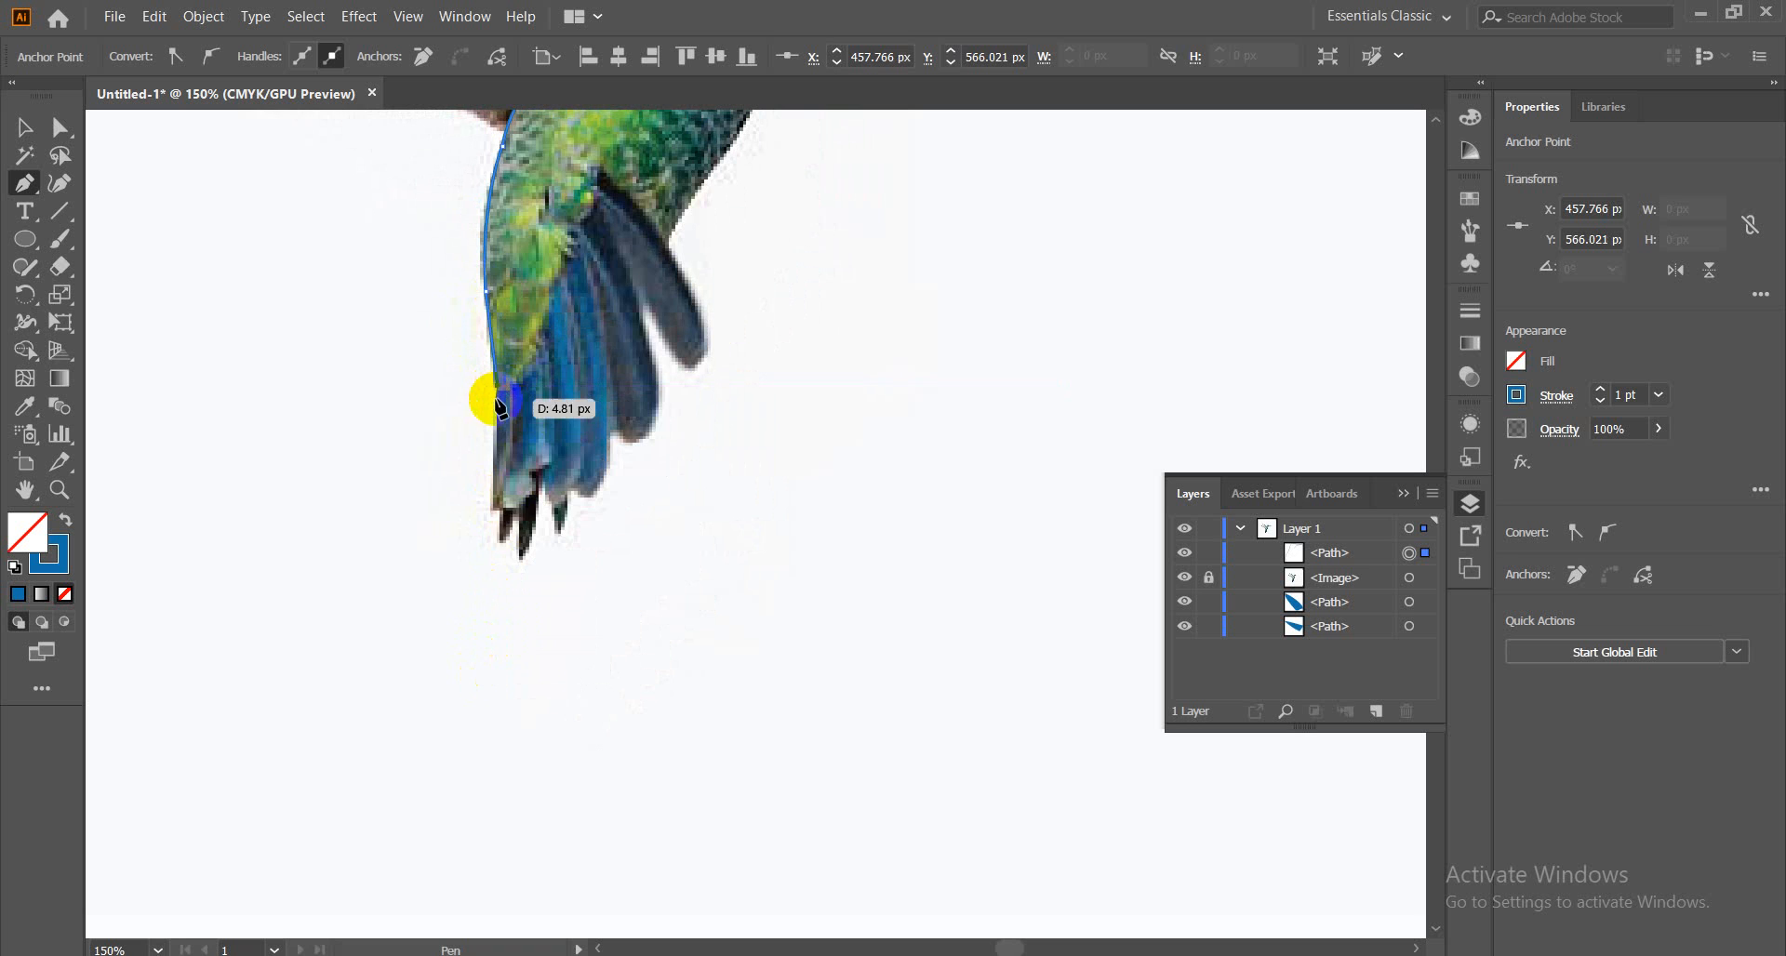
{"action": "left_click", "coordinate": [490, 699]}
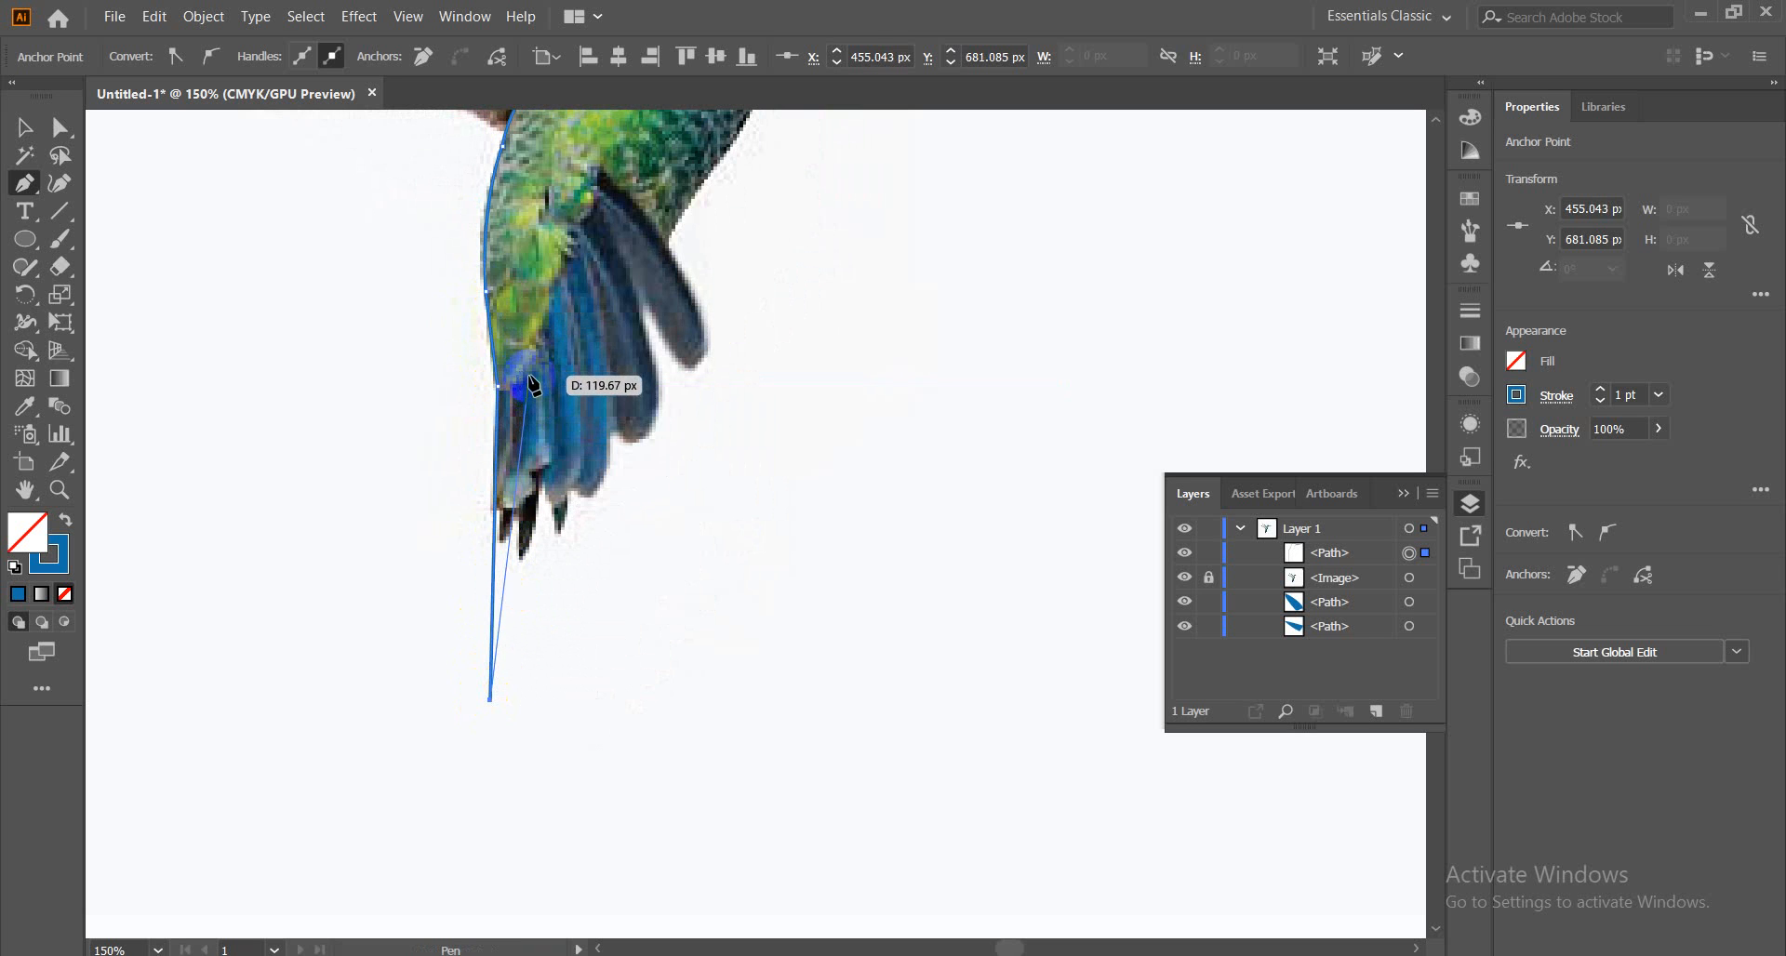
{"action": "left_click_drag", "start_coordinate": [523, 383], "coordinate": [514, 620]}
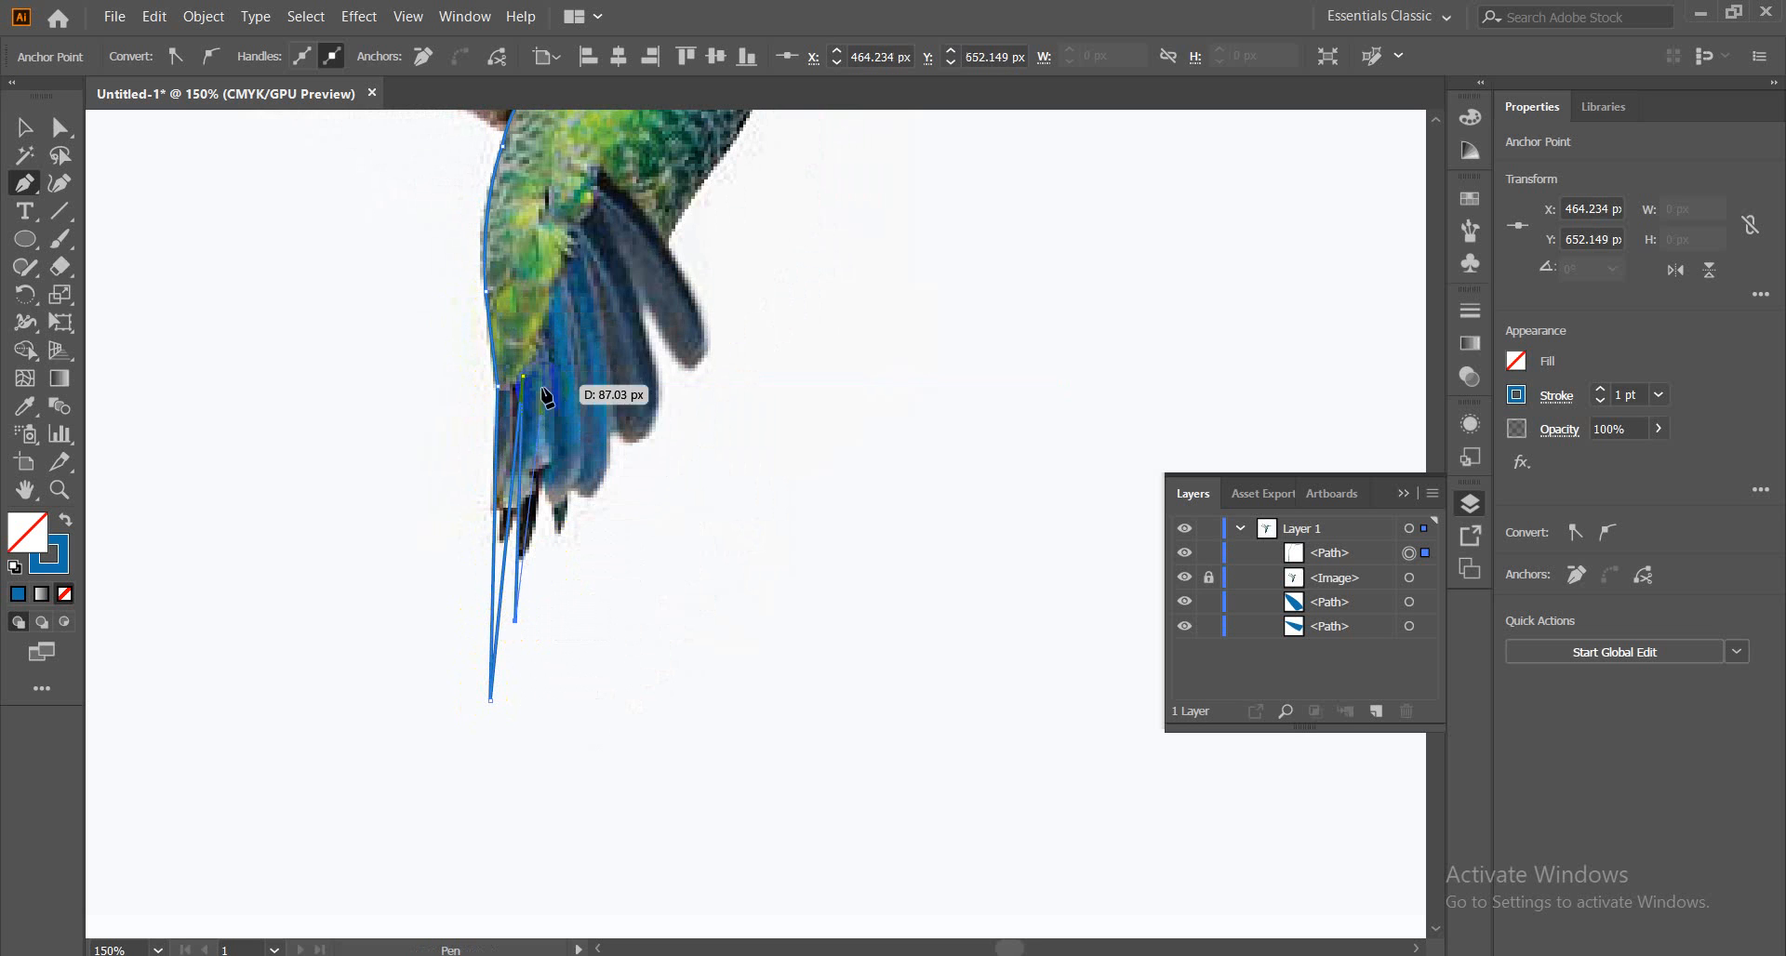
{"action": "left_click", "coordinate": [535, 311]}
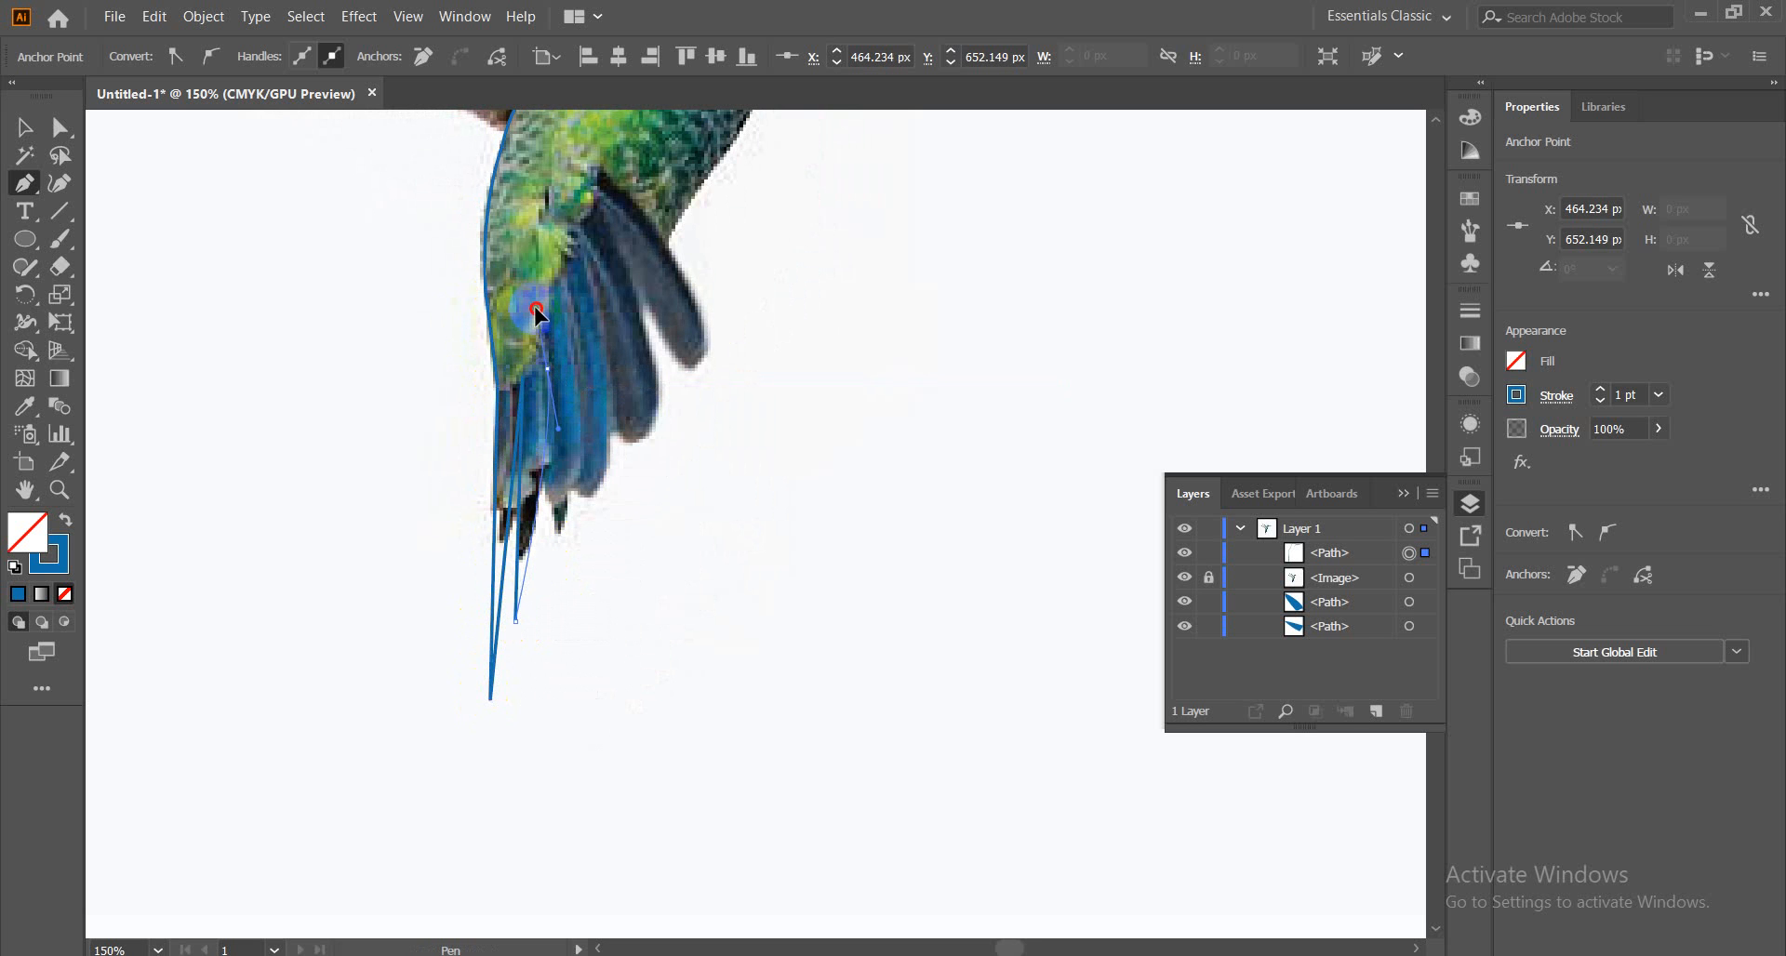
{"action": "left_click_drag", "start_coordinate": [539, 262], "coordinate": [538, 260]}
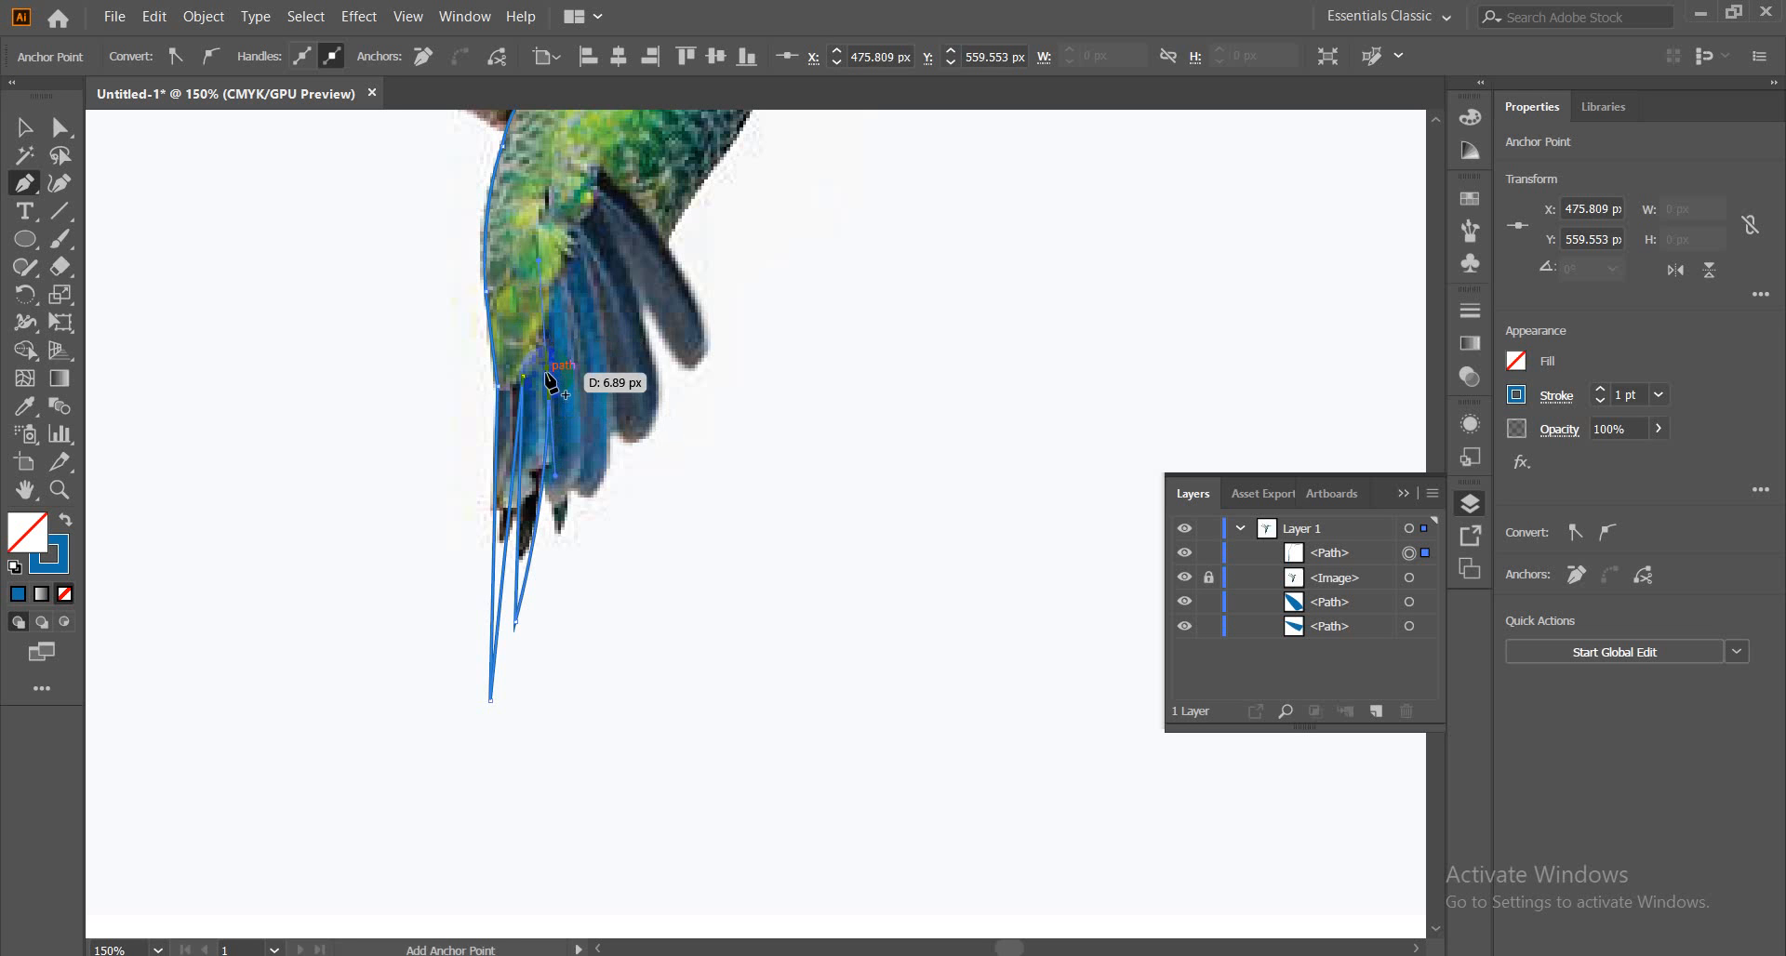
Draw the third and fourth tail feathers as curved points, returning the path to the feather base after each one
{"action": "left_click_drag", "start_coordinate": [550, 372], "coordinate": [567, 514]}
{"action": "left_click_drag", "start_coordinate": [568, 292], "coordinate": [545, 139]}
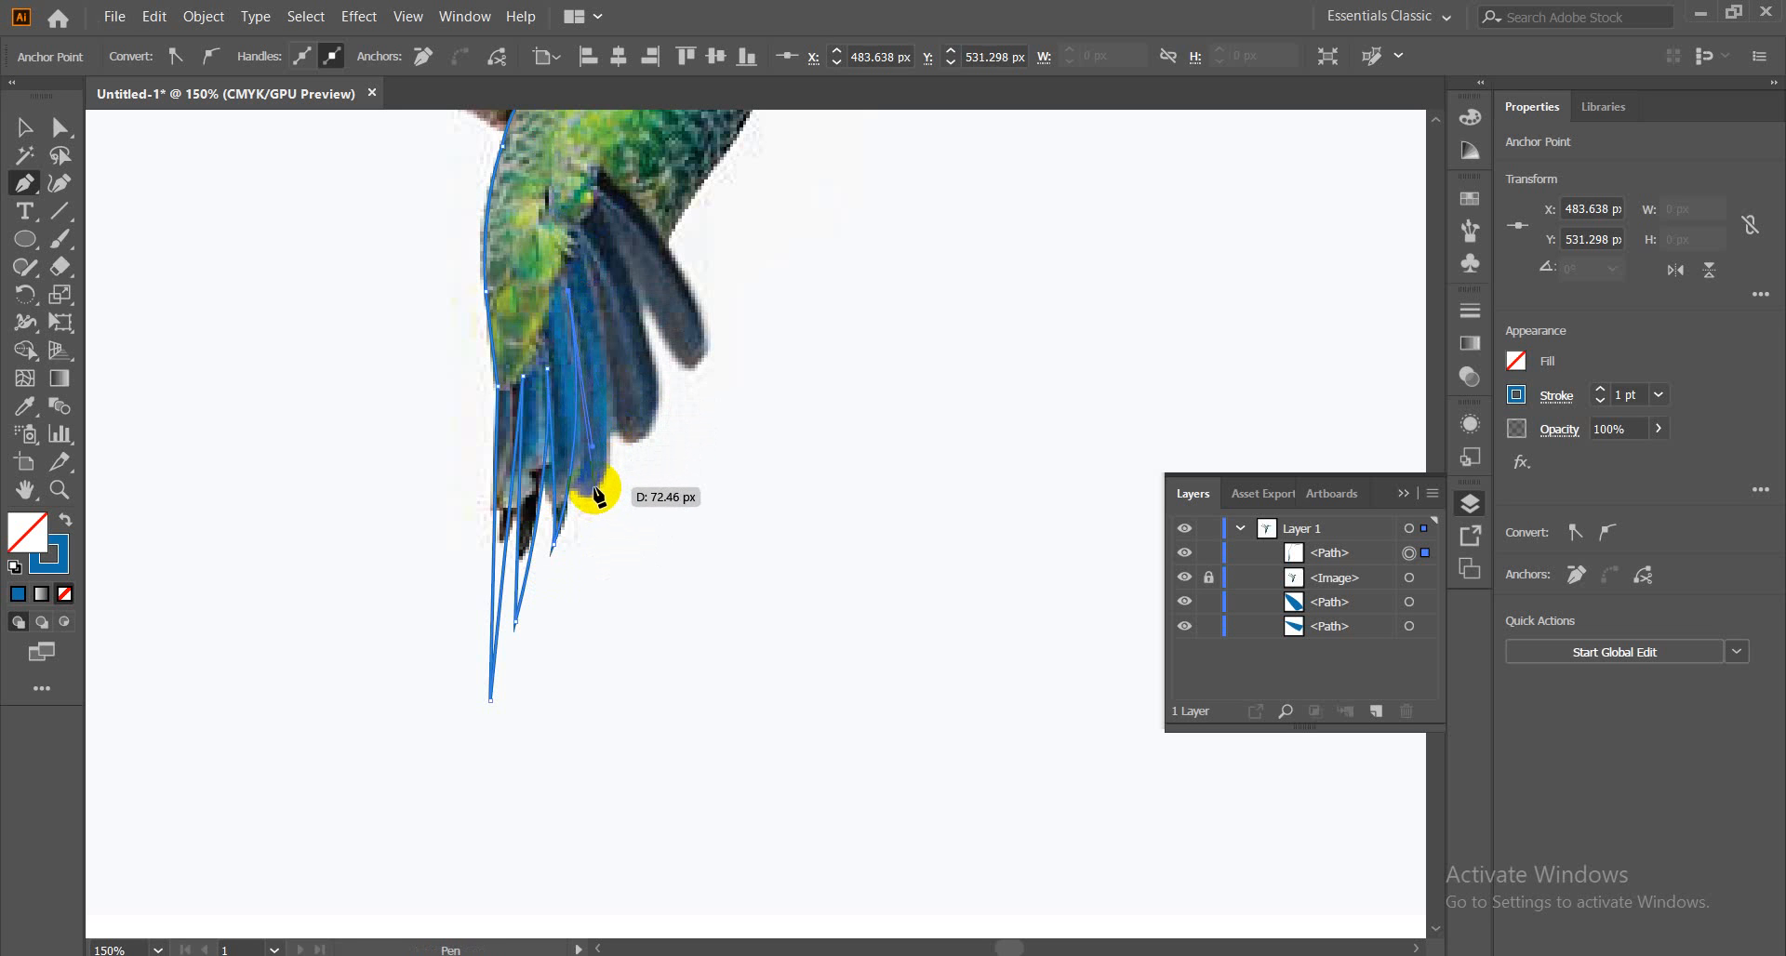
{"action": "left_click", "coordinate": [596, 490]}
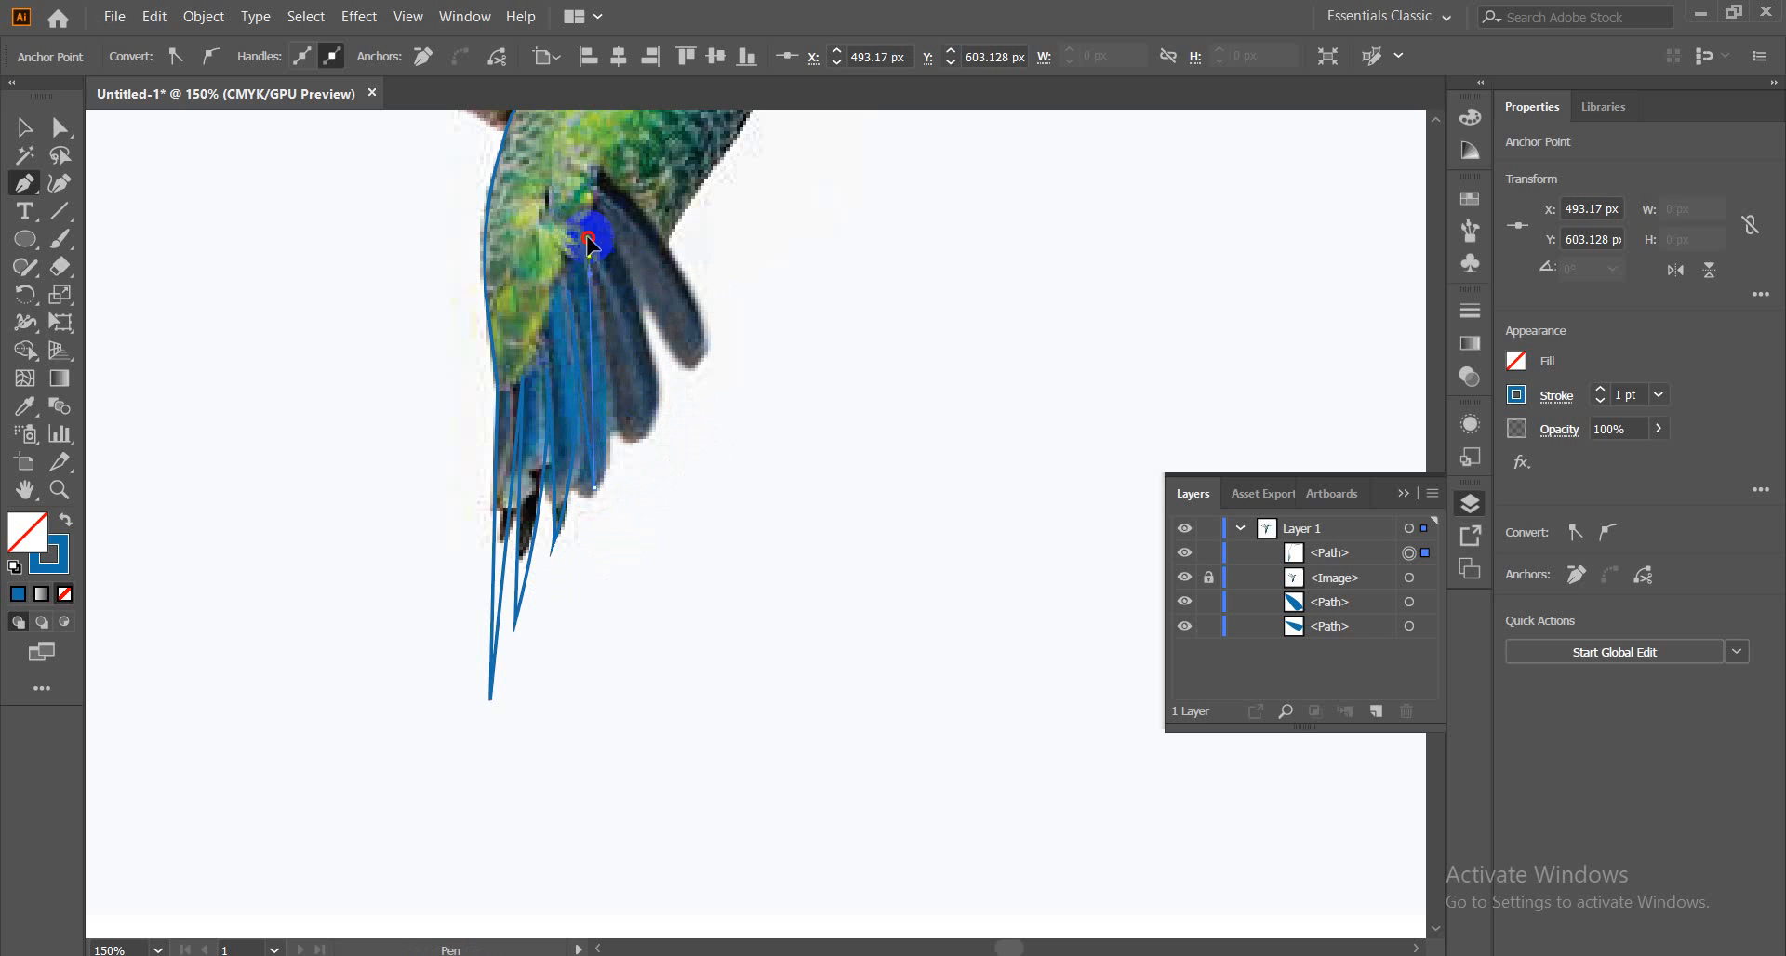
{"action": "left_click_drag", "start_coordinate": [588, 243], "coordinate": [554, 182]}
{"action": "left_click", "coordinate": [554, 178]}
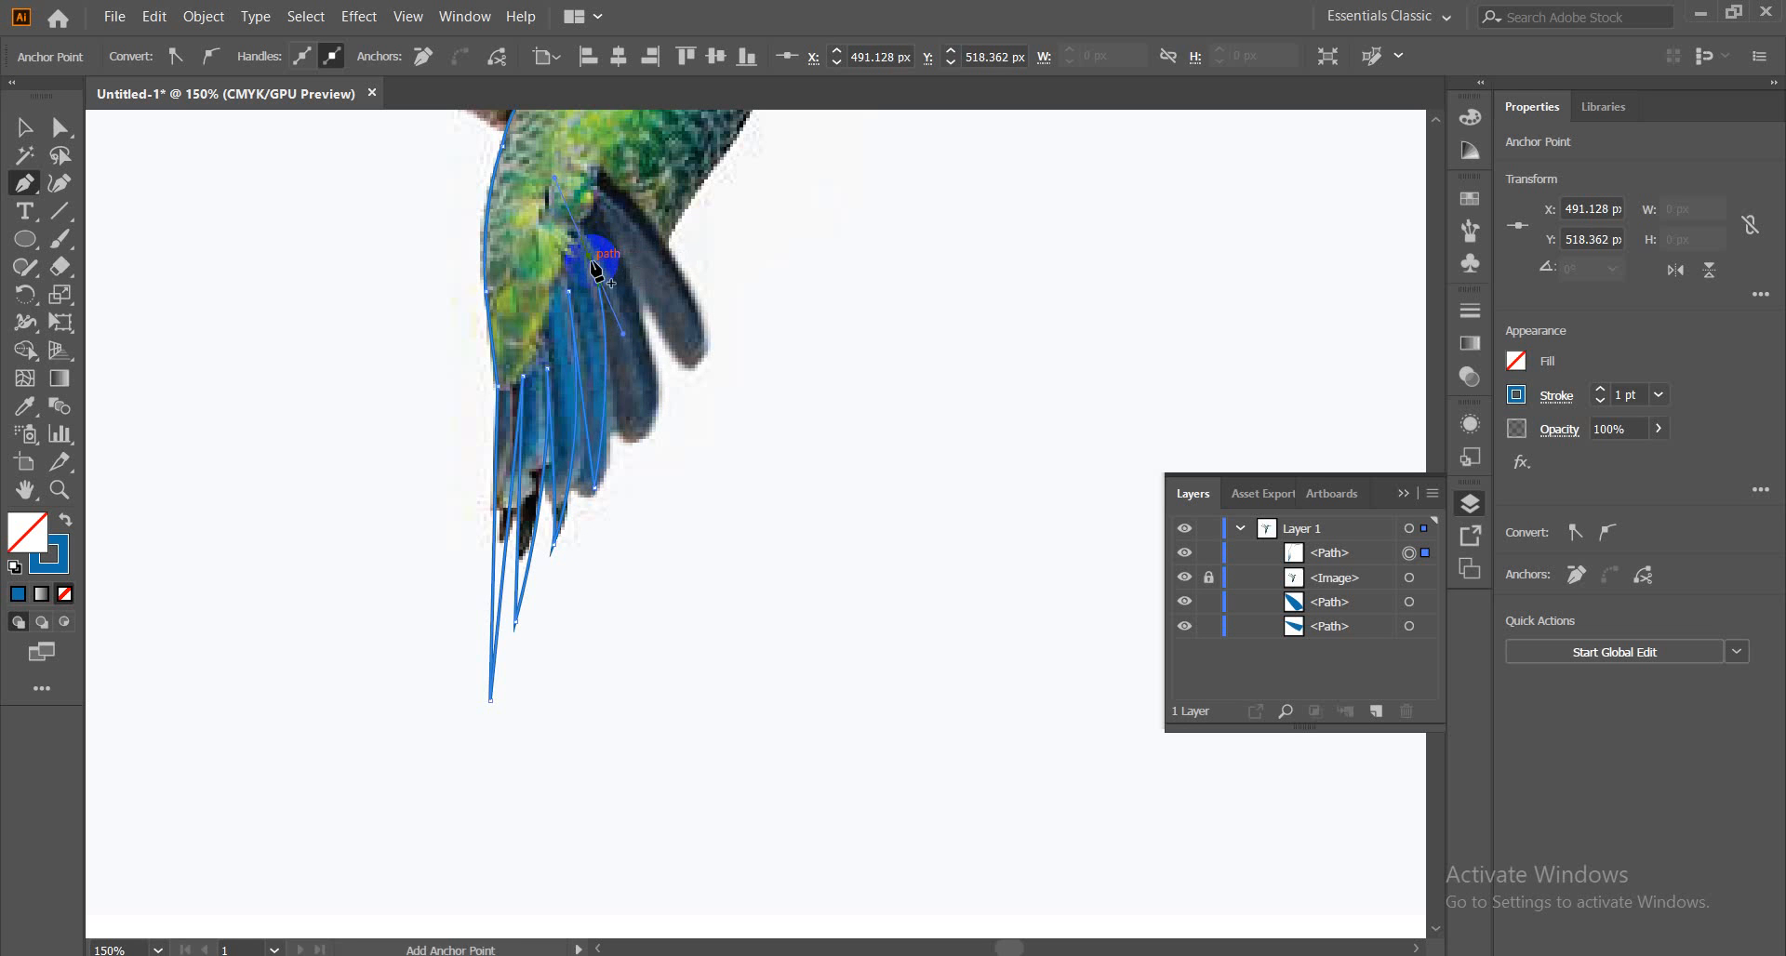
Draw the fifth and sixth tail feathers as curved points, bringing the path back to where the outermost feather meets the belly
{"action": "left_click_drag", "start_coordinate": [592, 258], "coordinate": [627, 527]}
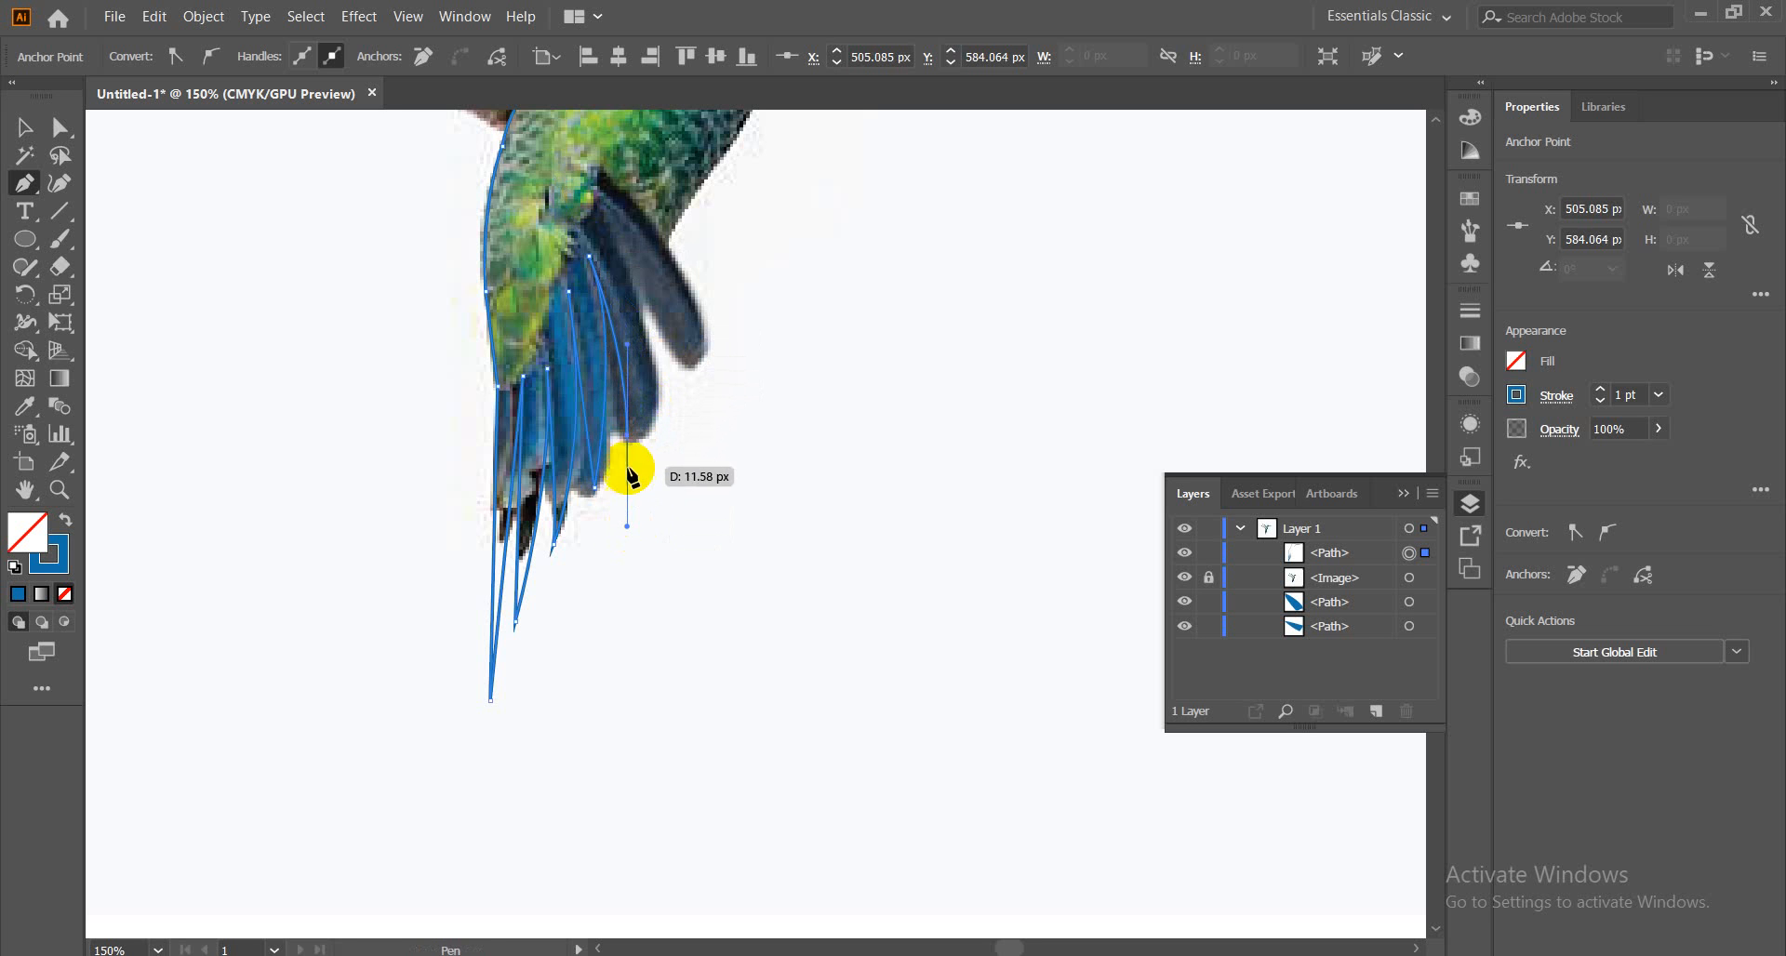
{"action": "left_click", "coordinate": [627, 437]}
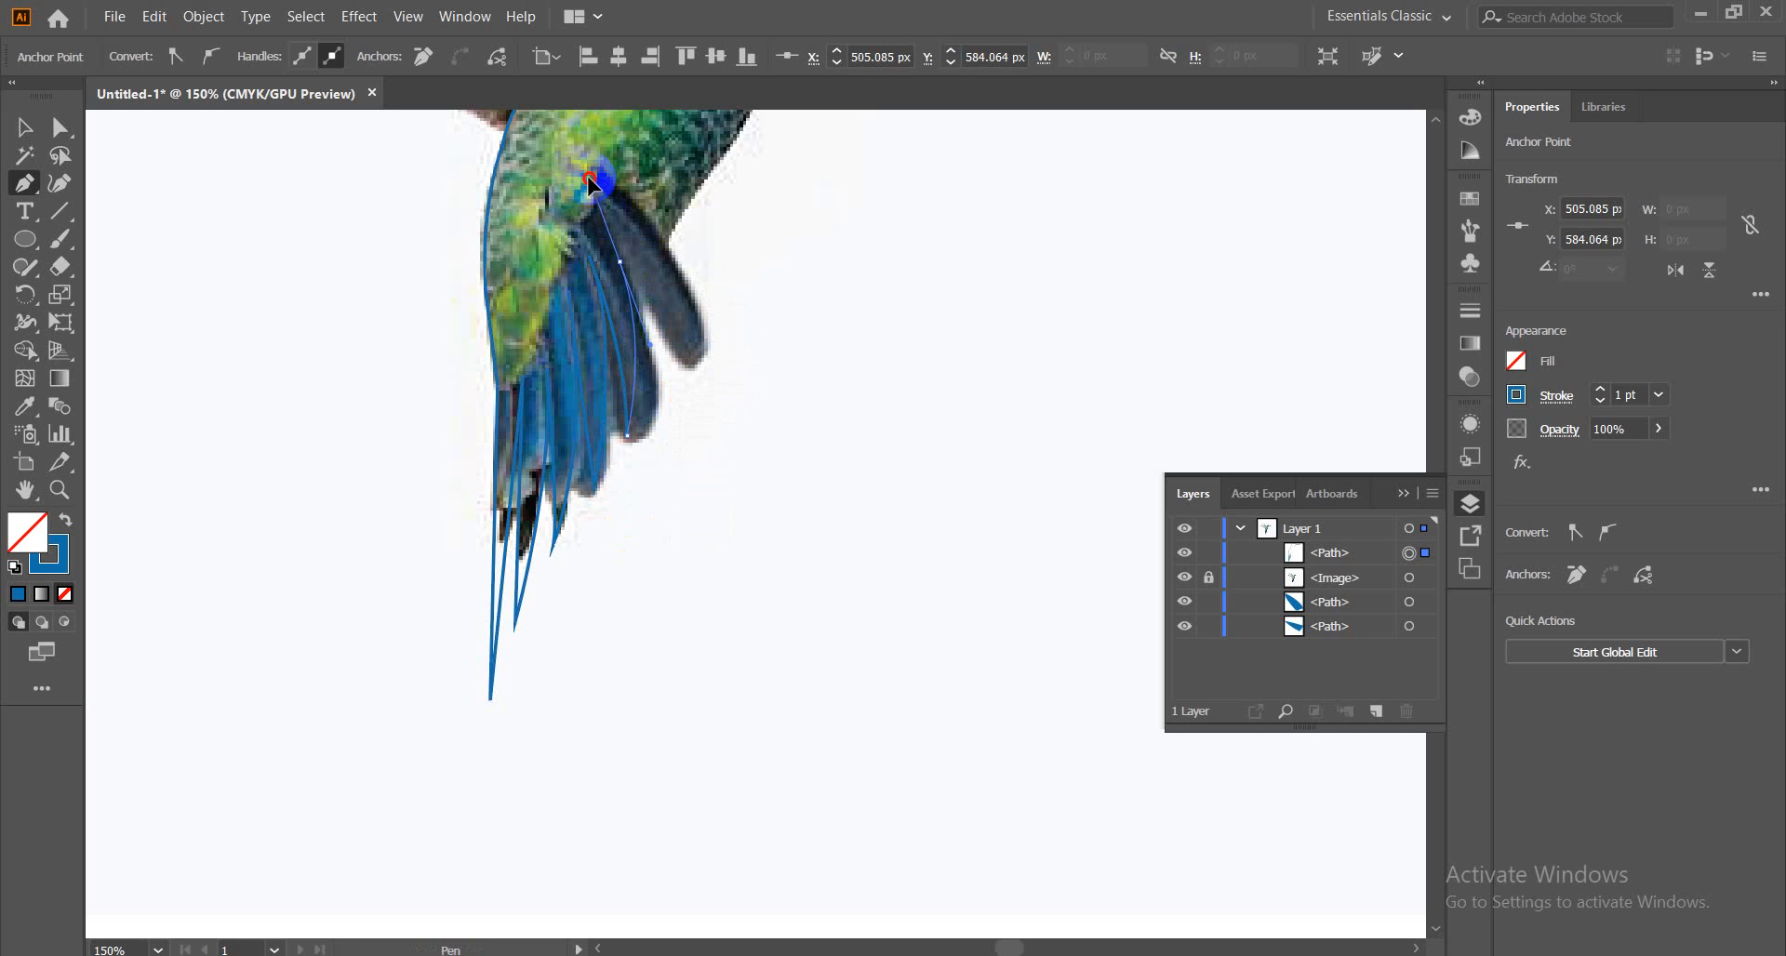
{"action": "left_click", "coordinate": [588, 178]}
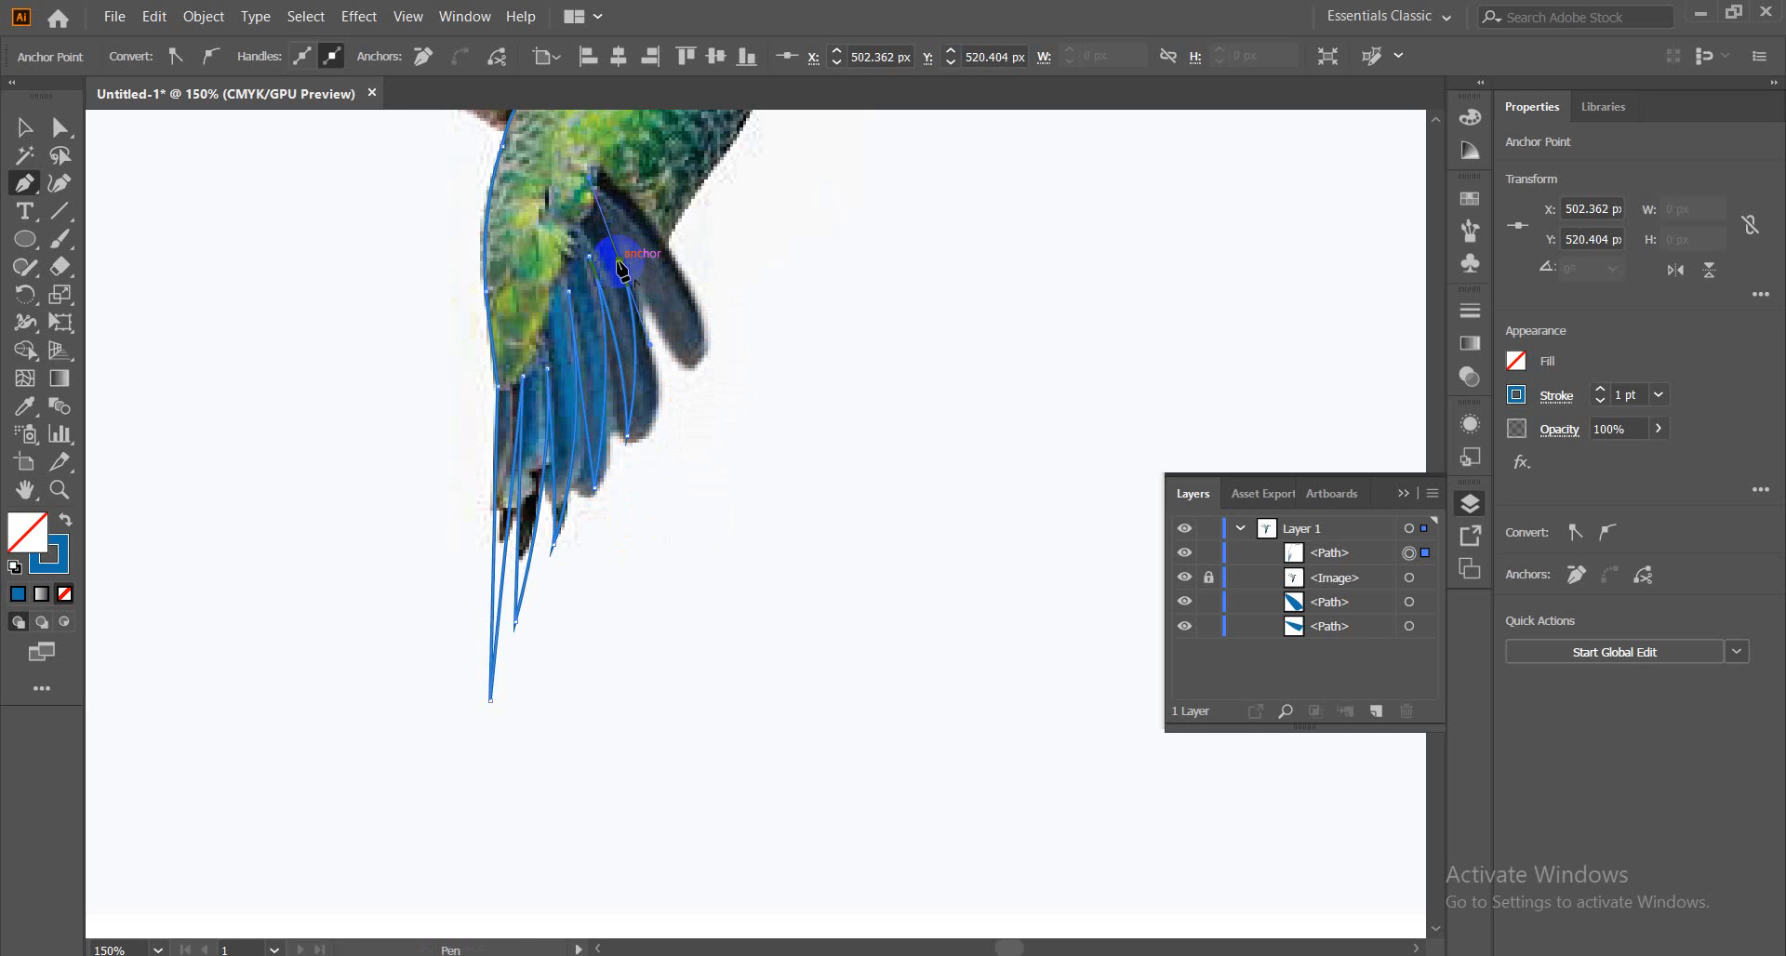
{"action": "left_click_drag", "start_coordinate": [622, 262], "coordinate": [687, 390]}
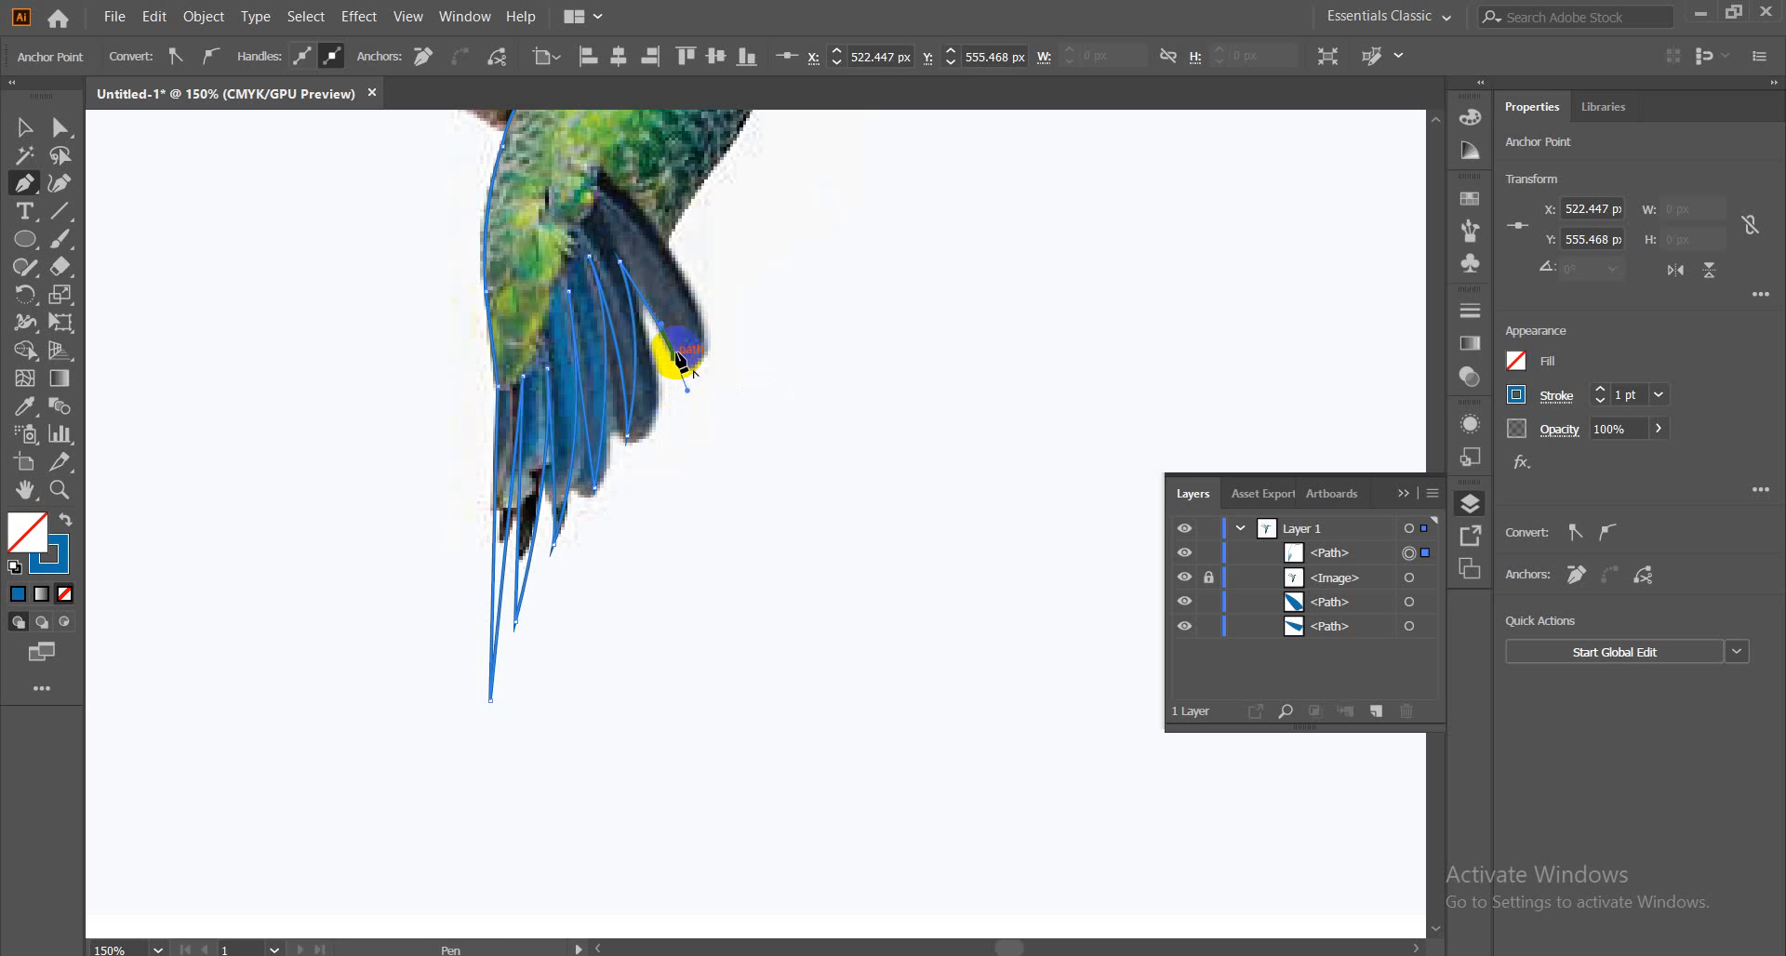
{"action": "left_click", "coordinate": [674, 361]}
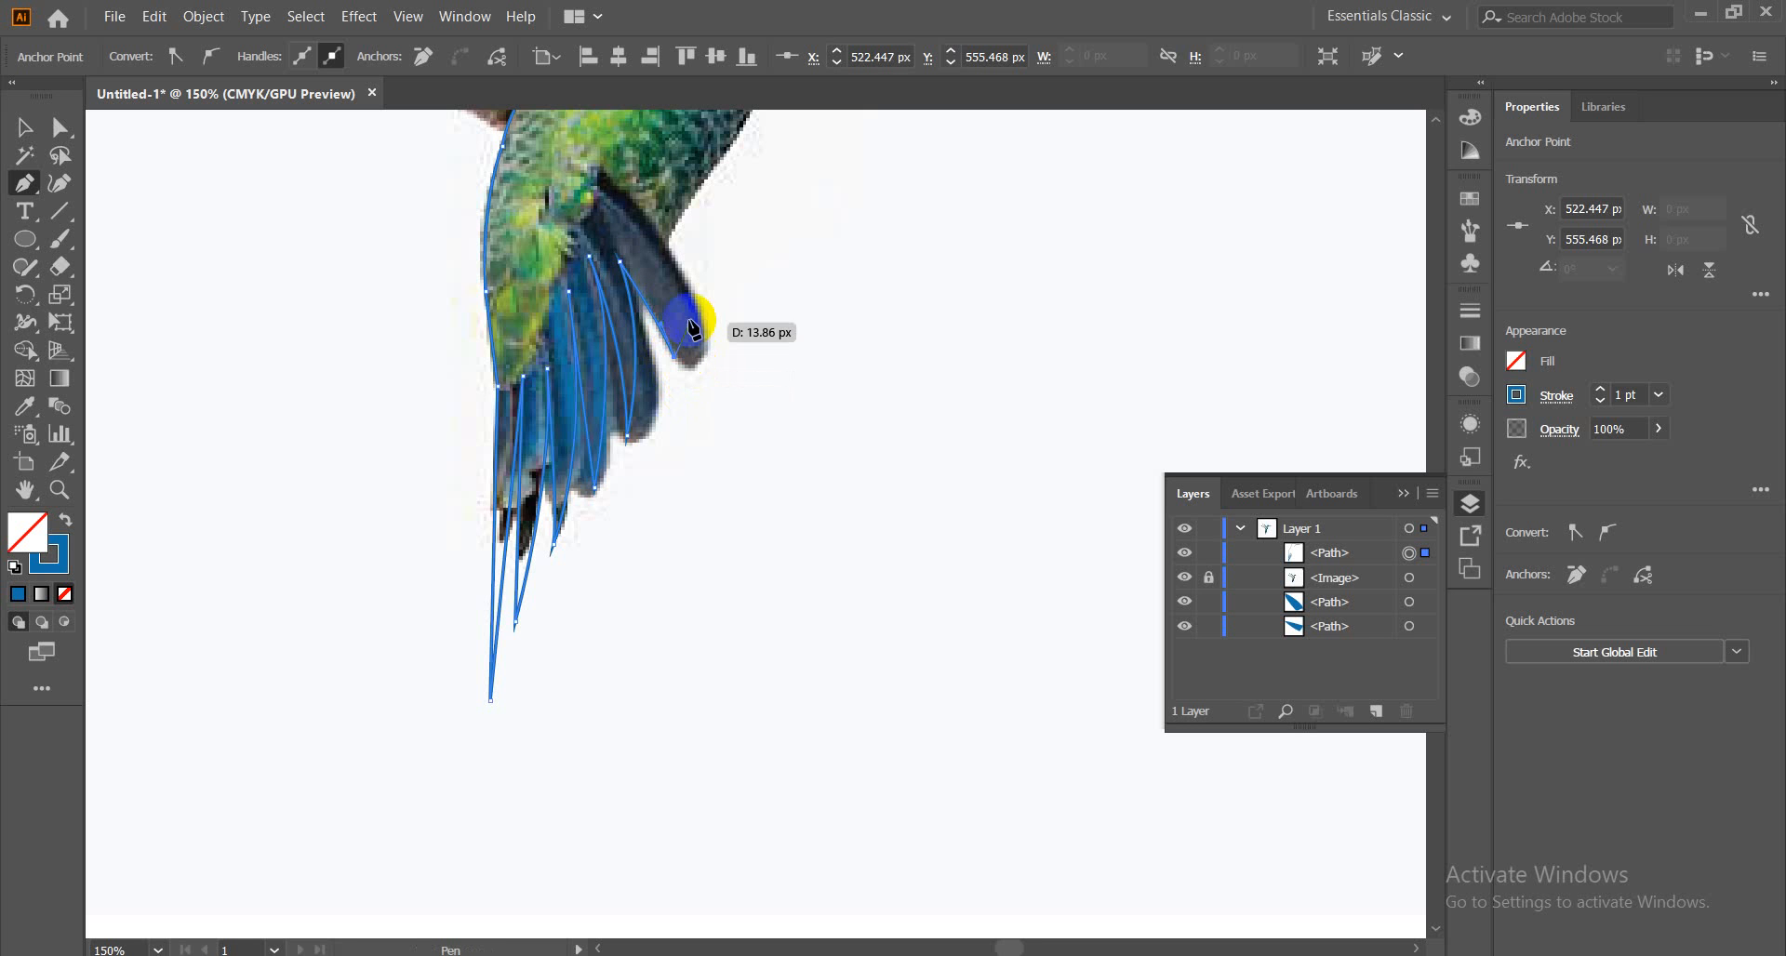
{"action": "left_click_drag", "start_coordinate": [667, 243], "coordinate": [556, 505]}
{"action": "left_click", "coordinate": [666, 244]}
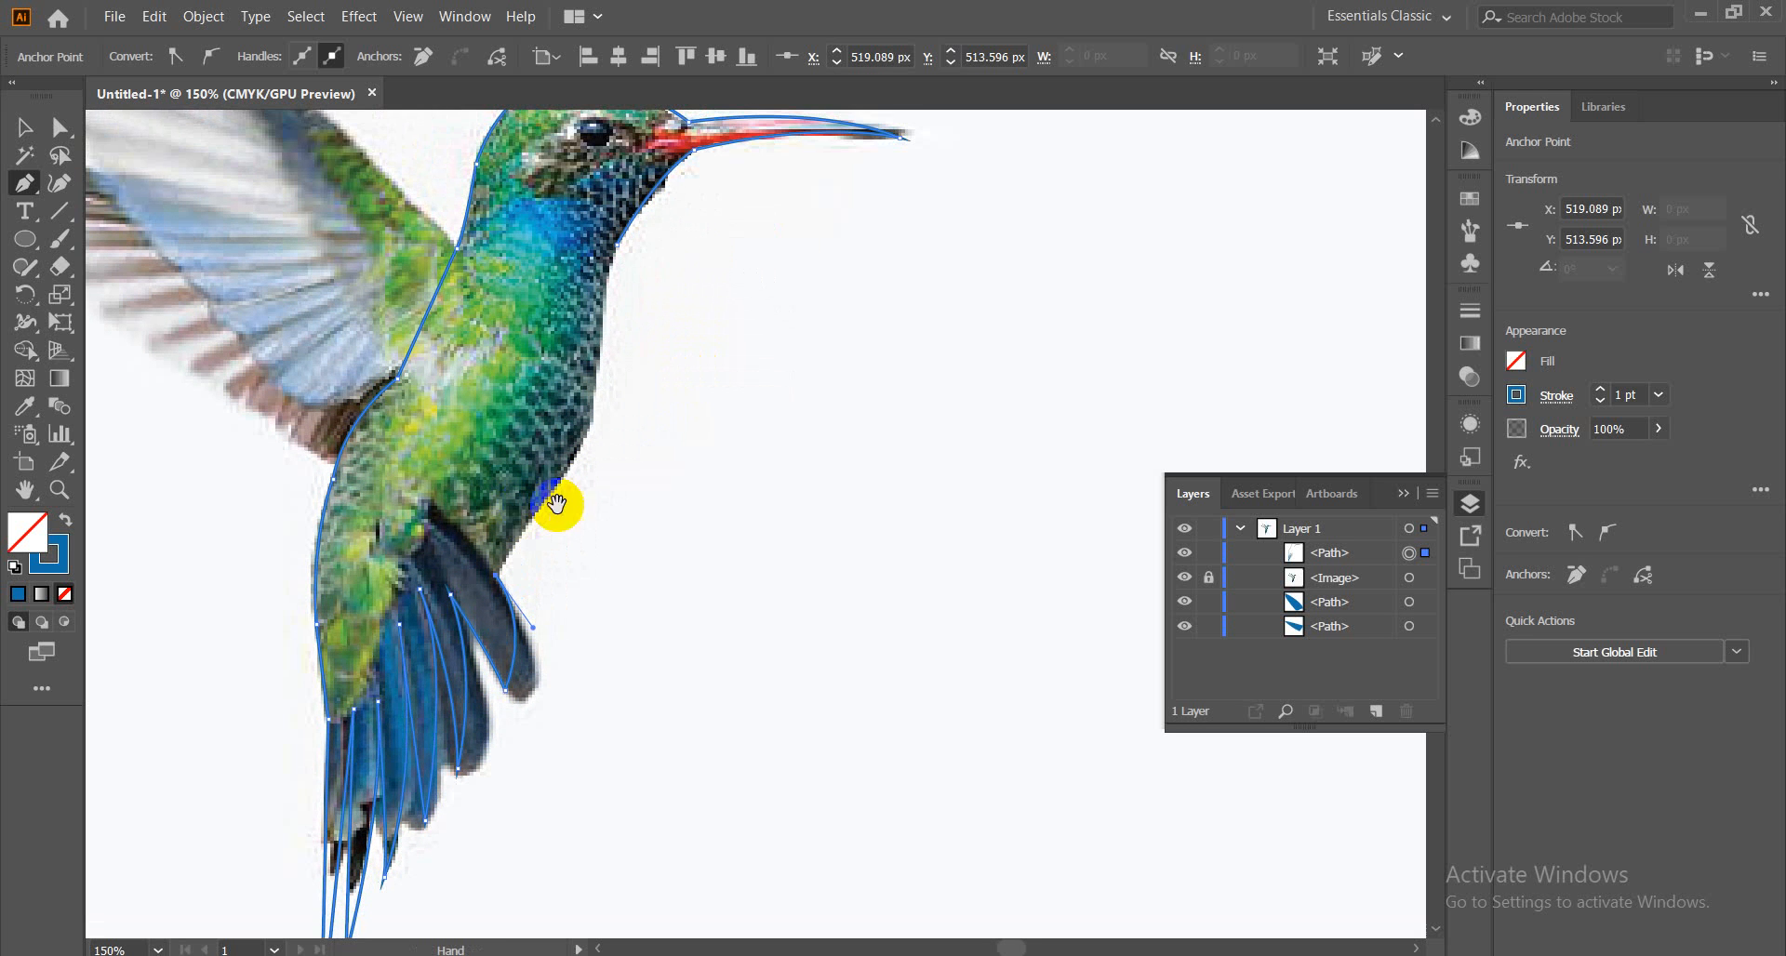
Trace the belly and breast up to the throat and close the body outline at the path's starting point
{"action": "left_click", "coordinate": [590, 426]}
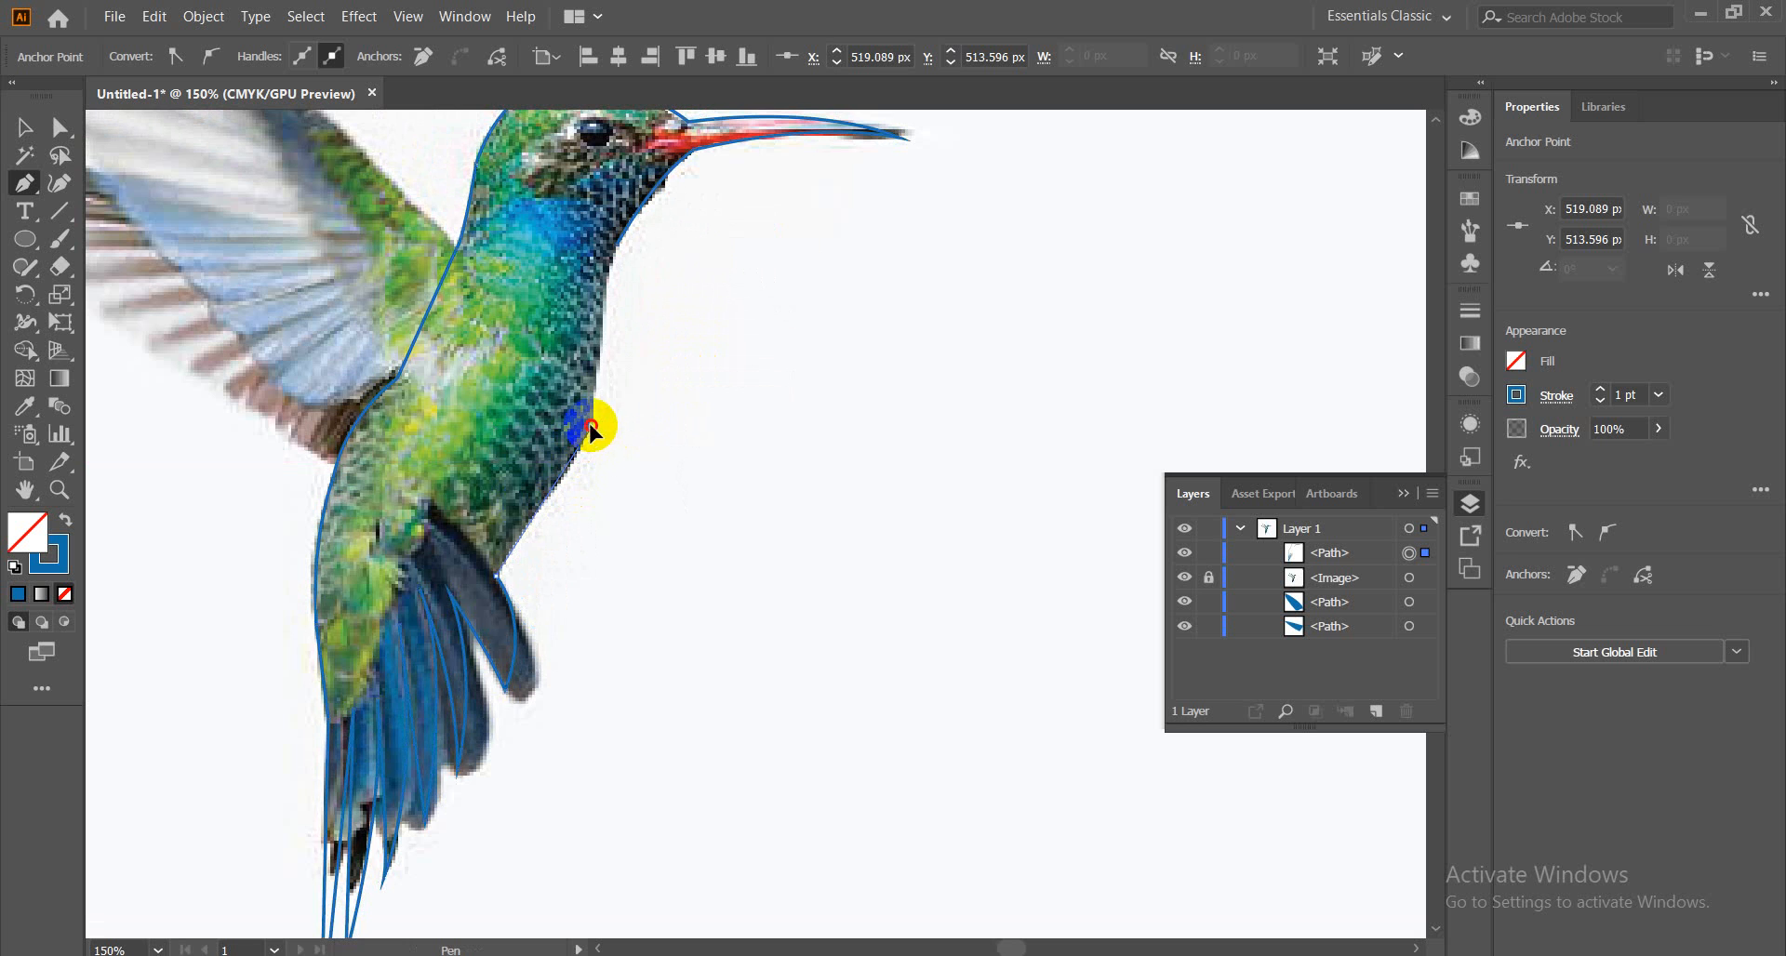
{"action": "left_click_drag", "start_coordinate": [590, 426], "coordinate": [640, 317]}
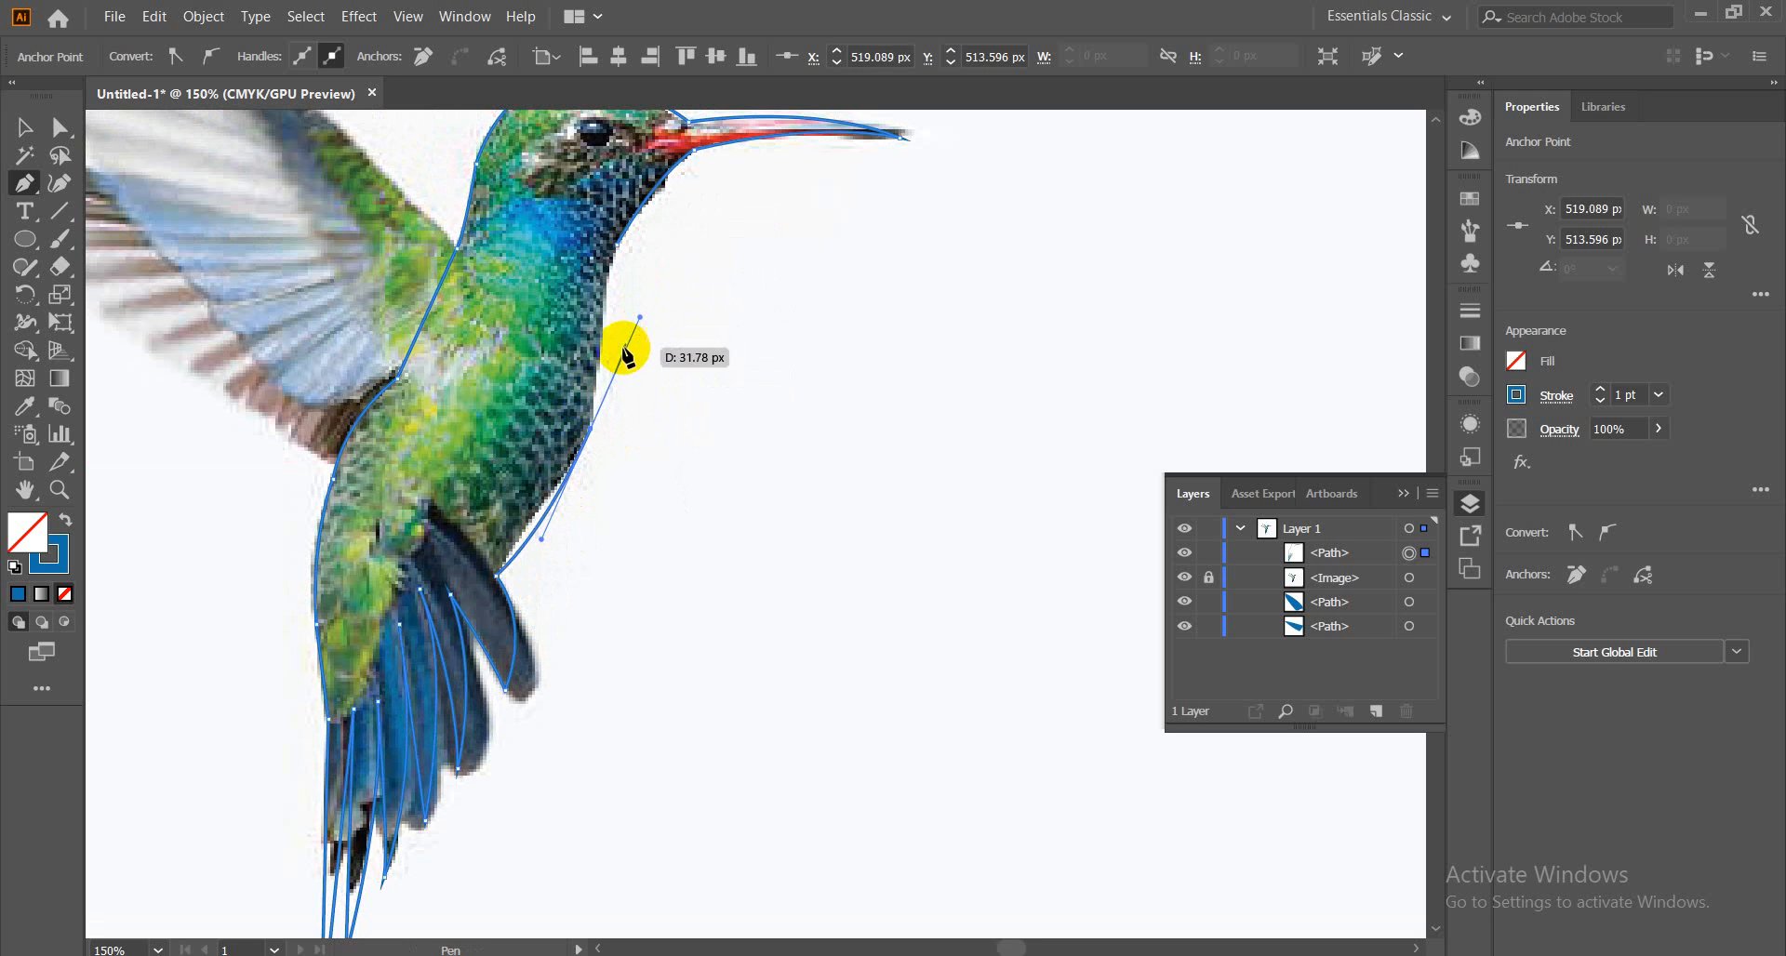
{"action": "left_click", "coordinate": [592, 431]}
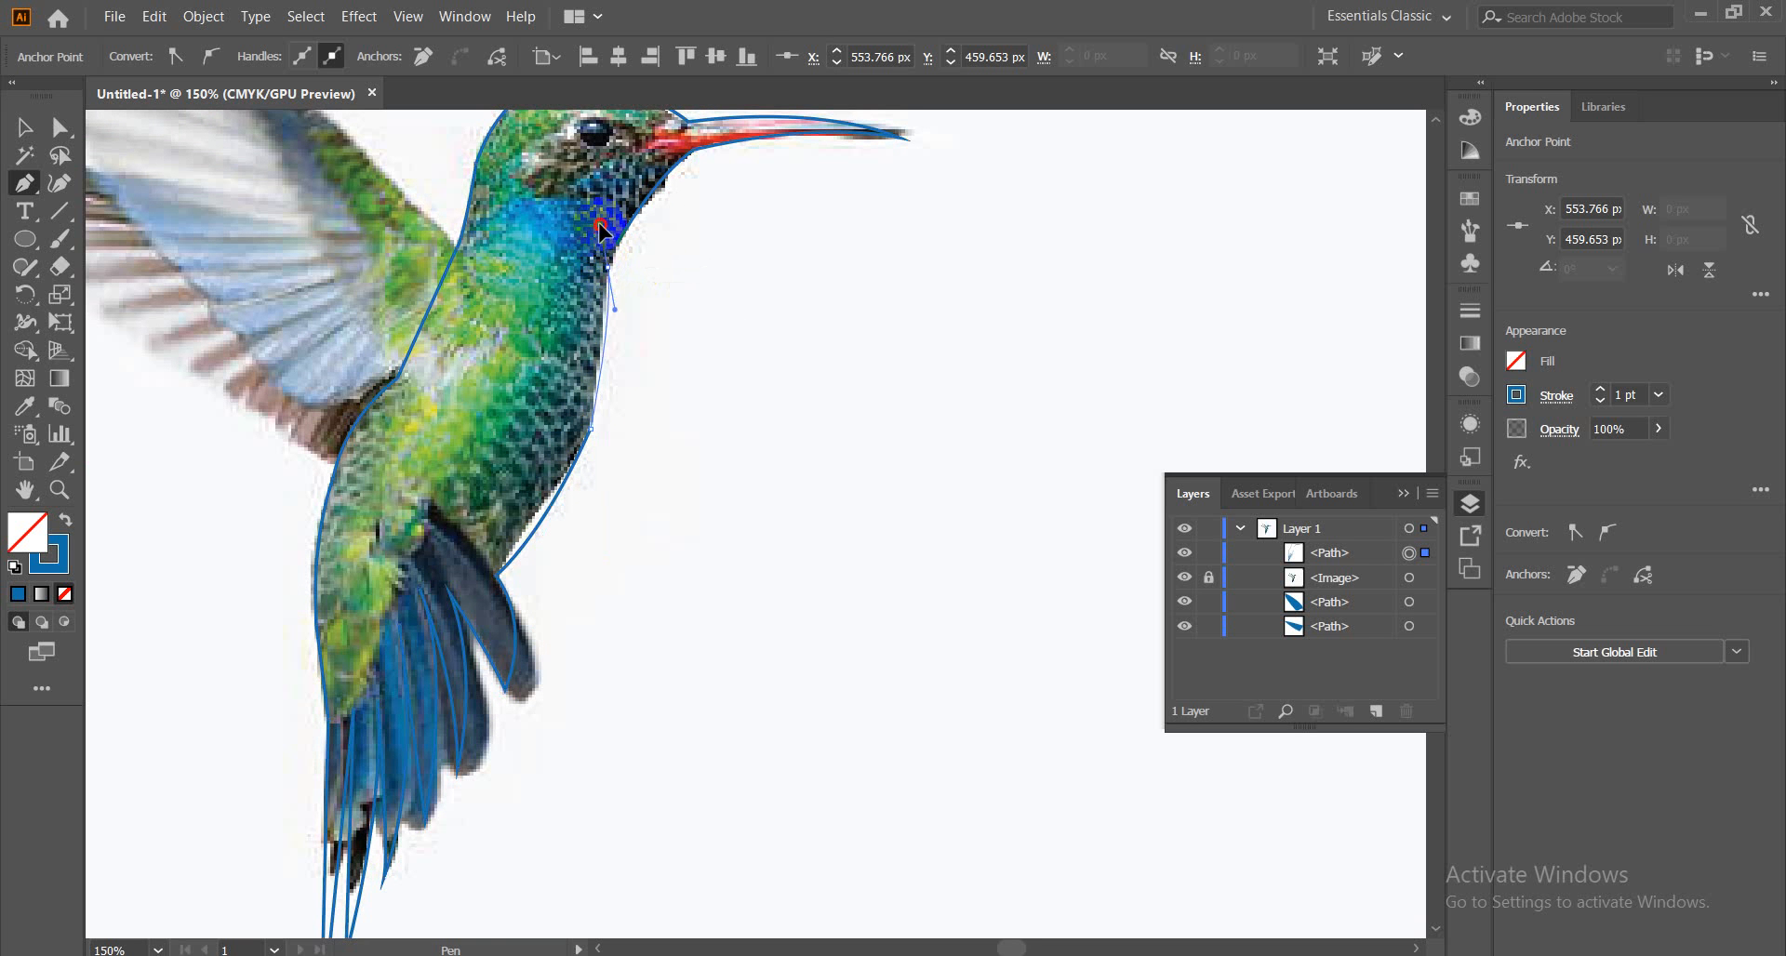
{"action": "left_click_drag", "start_coordinate": [614, 210], "coordinate": [614, 211]}
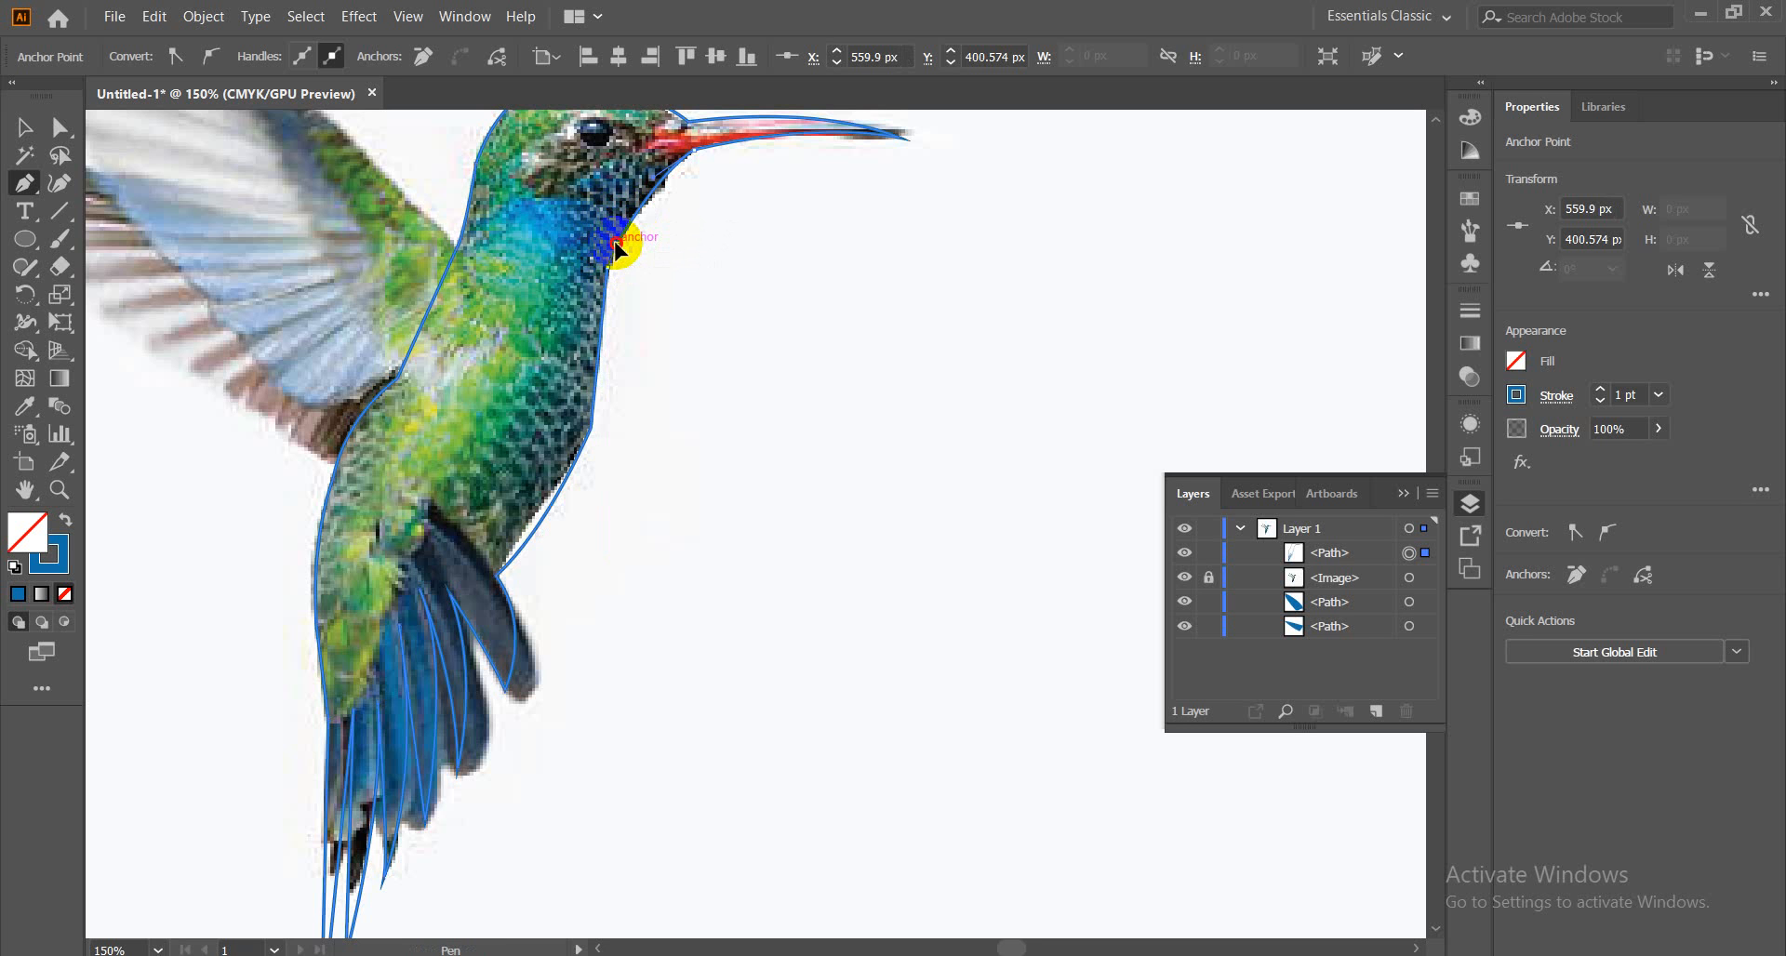
Swap the fill and stroke of the body shape, giving it a solid blue fill and no stroke
{"action": "left_click", "coordinate": [24, 126]}
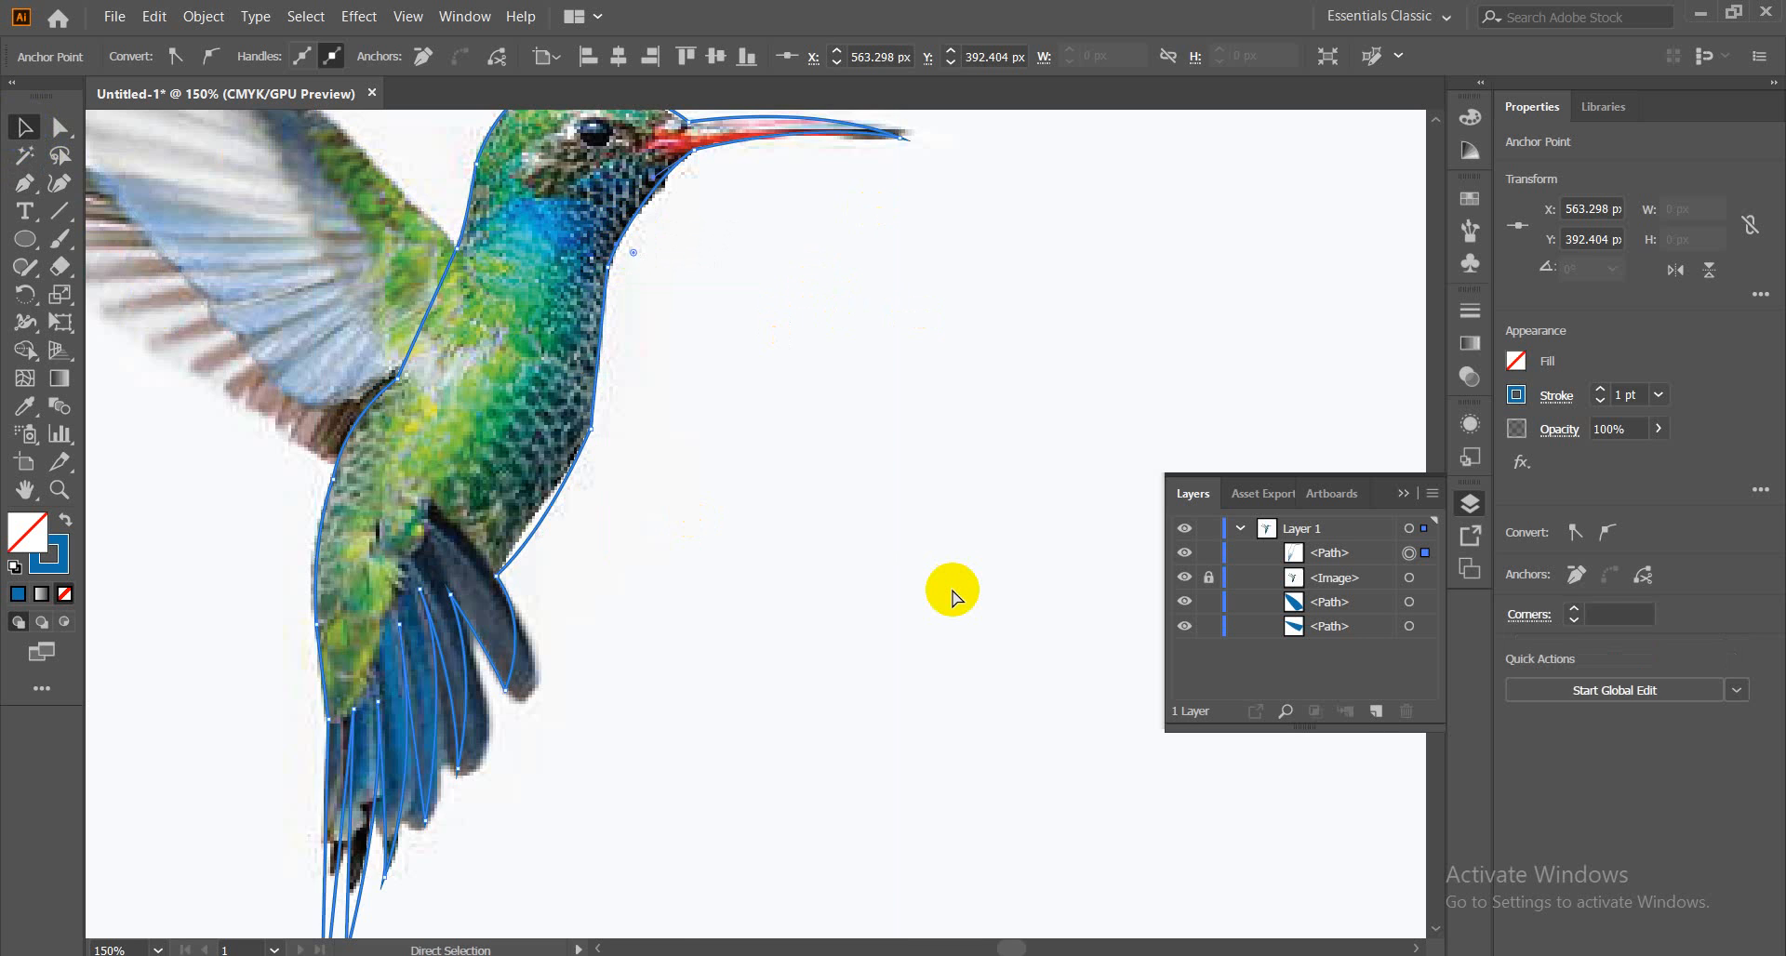
{"action": "key", "text": "ctrl+minus"}
{"action": "key", "text": "ctrl+minus"}
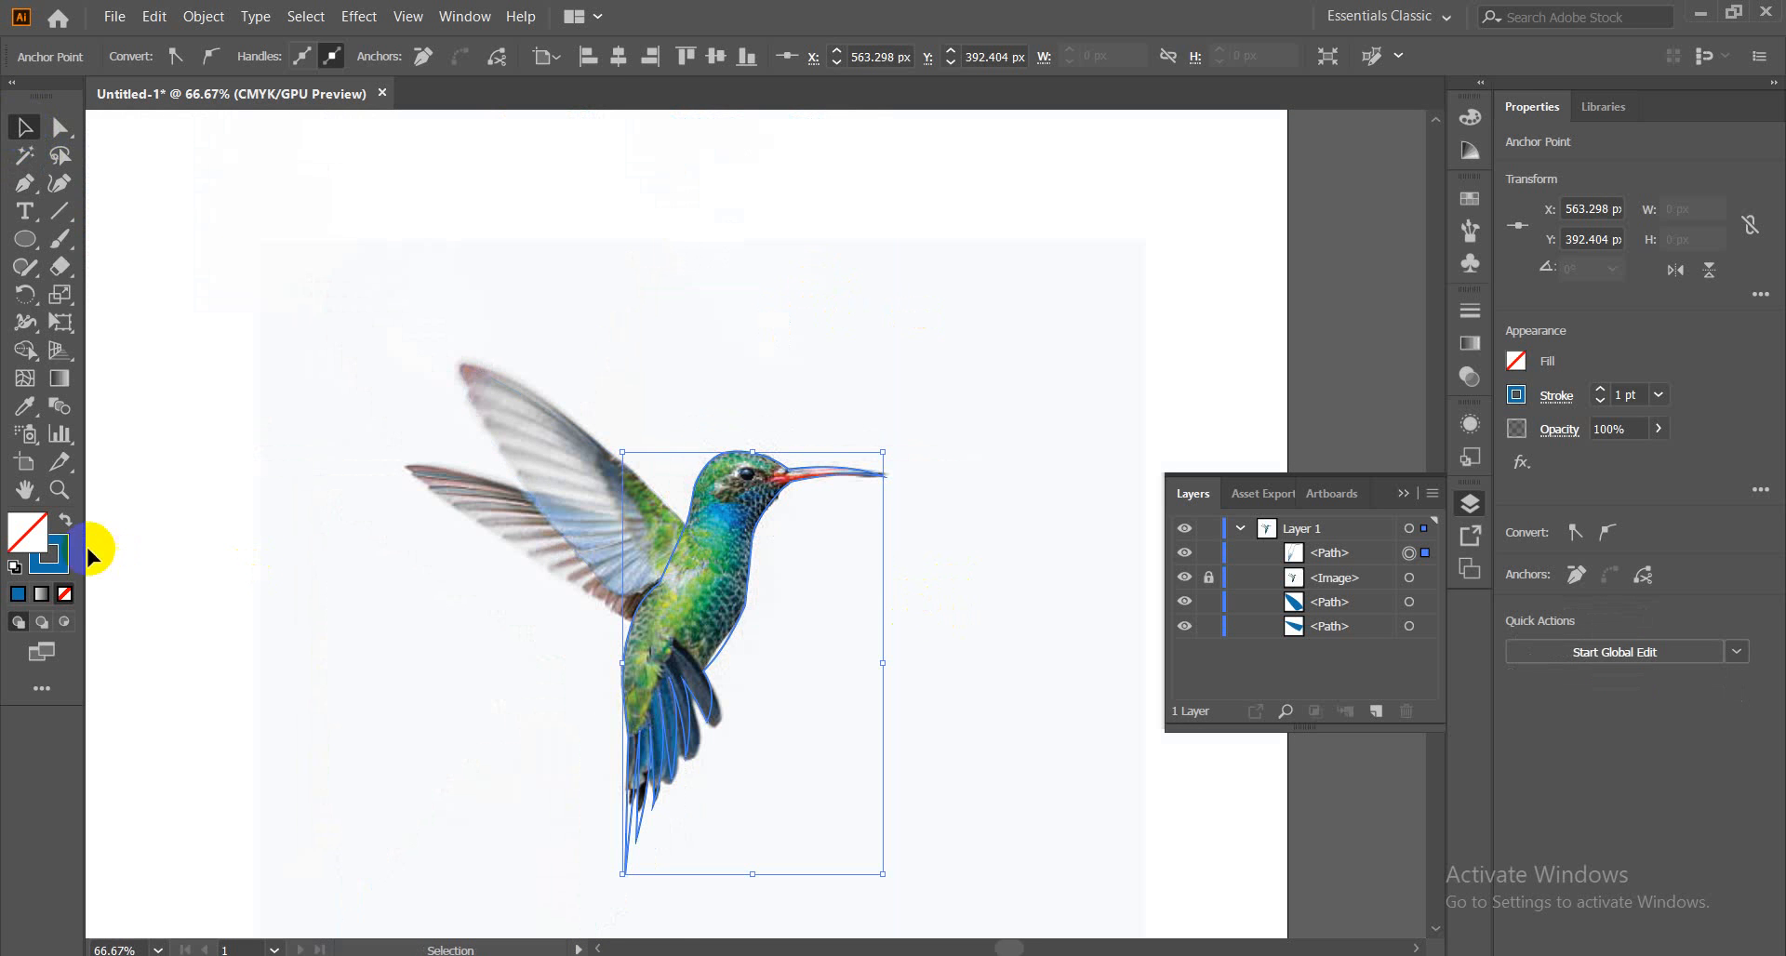
{"action": "left_click", "coordinate": [71, 532]}
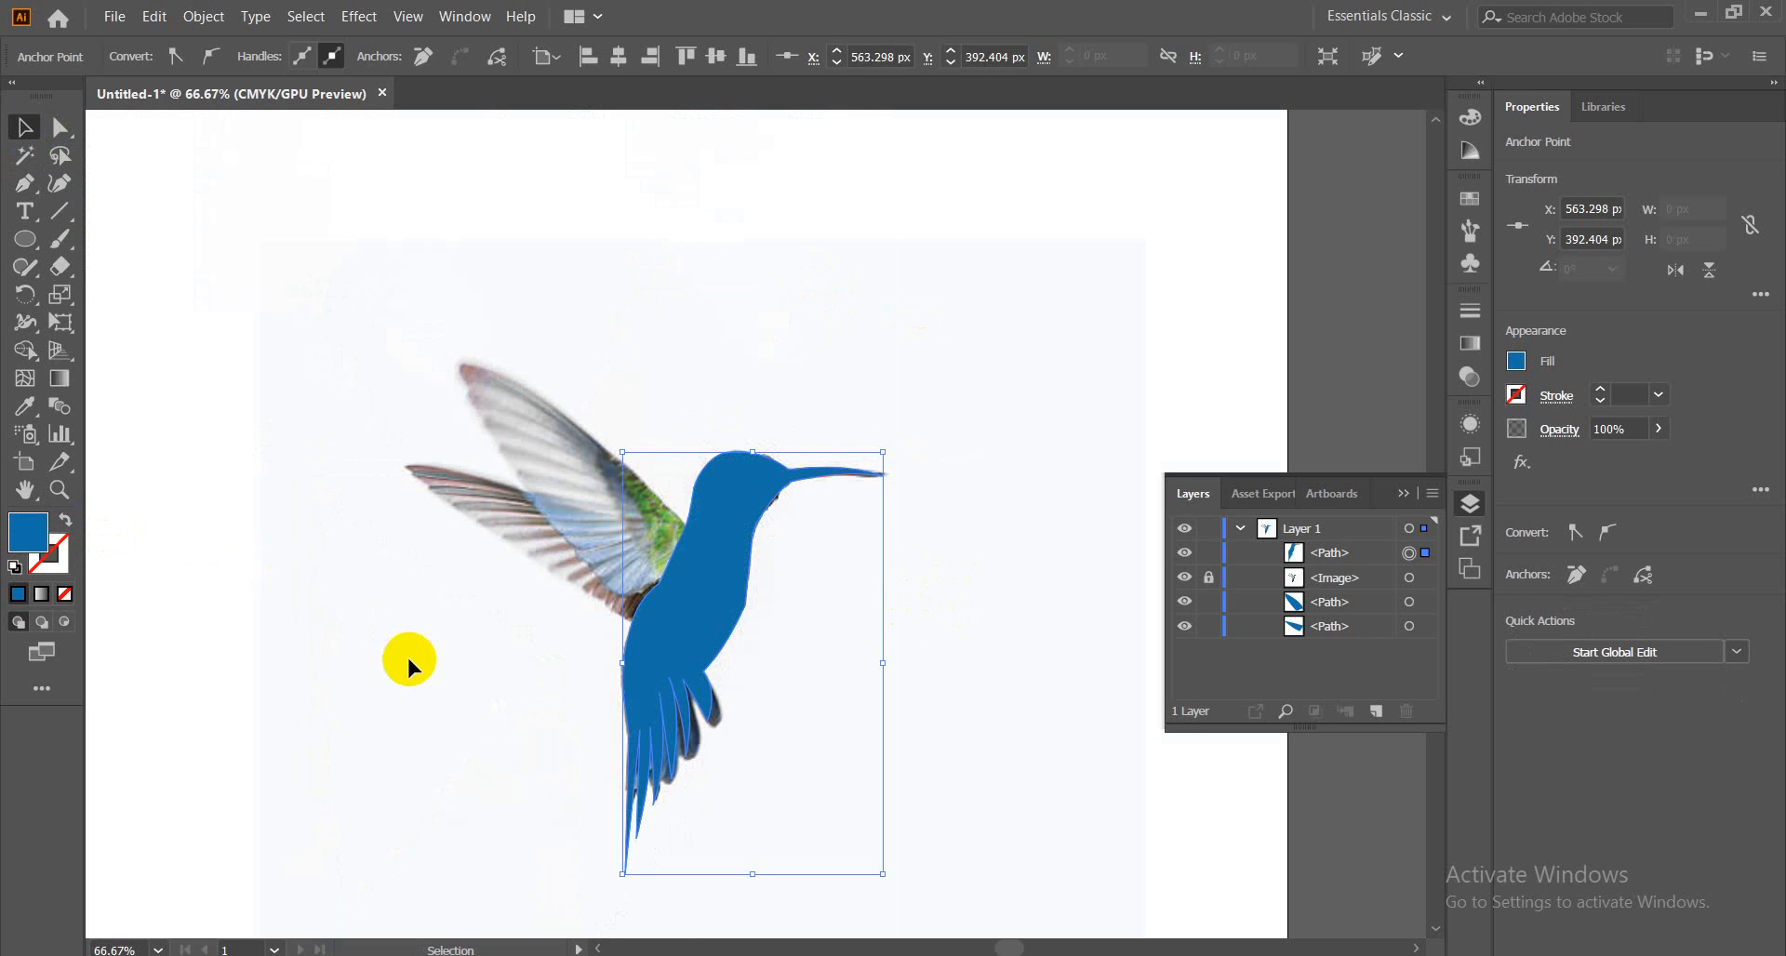
{"action": "left_click", "coordinate": [496, 655]}
{"action": "scroll", "coordinate": [991, 621], "scroll_direction": "down", "scroll_amount": 3}
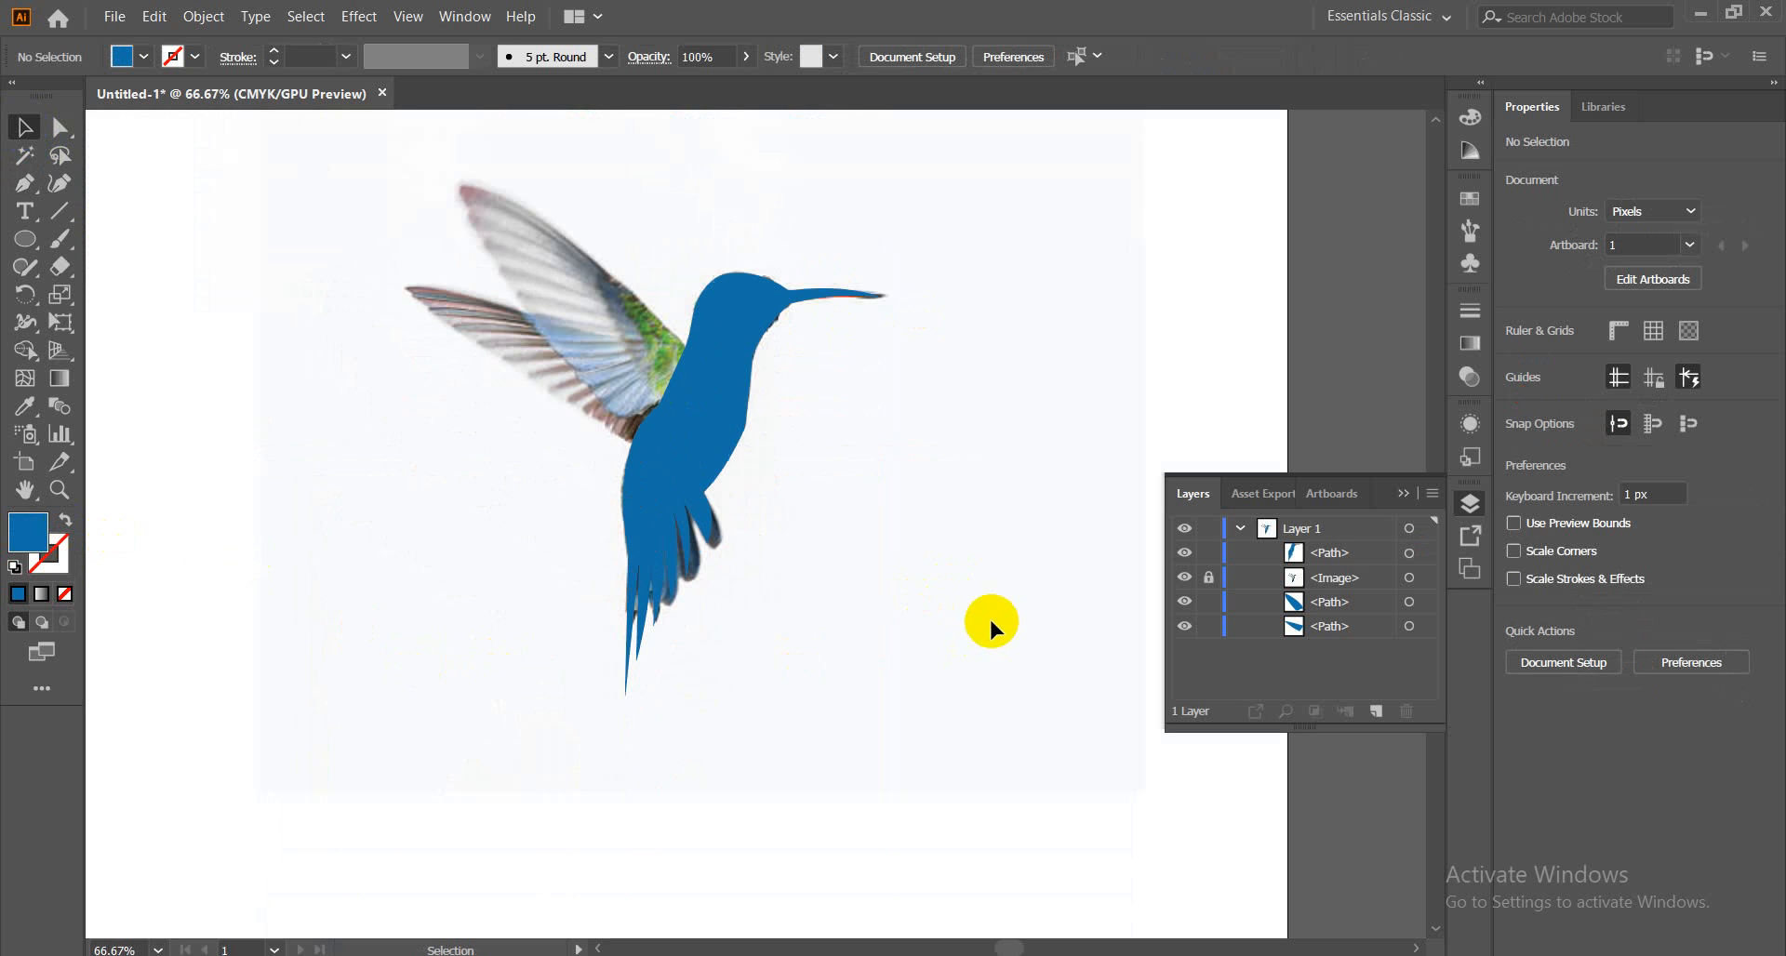
Send the blue body shape to the back, behind the hummingbird photo and the wing shapes
{"action": "left_click", "coordinate": [656, 391]}
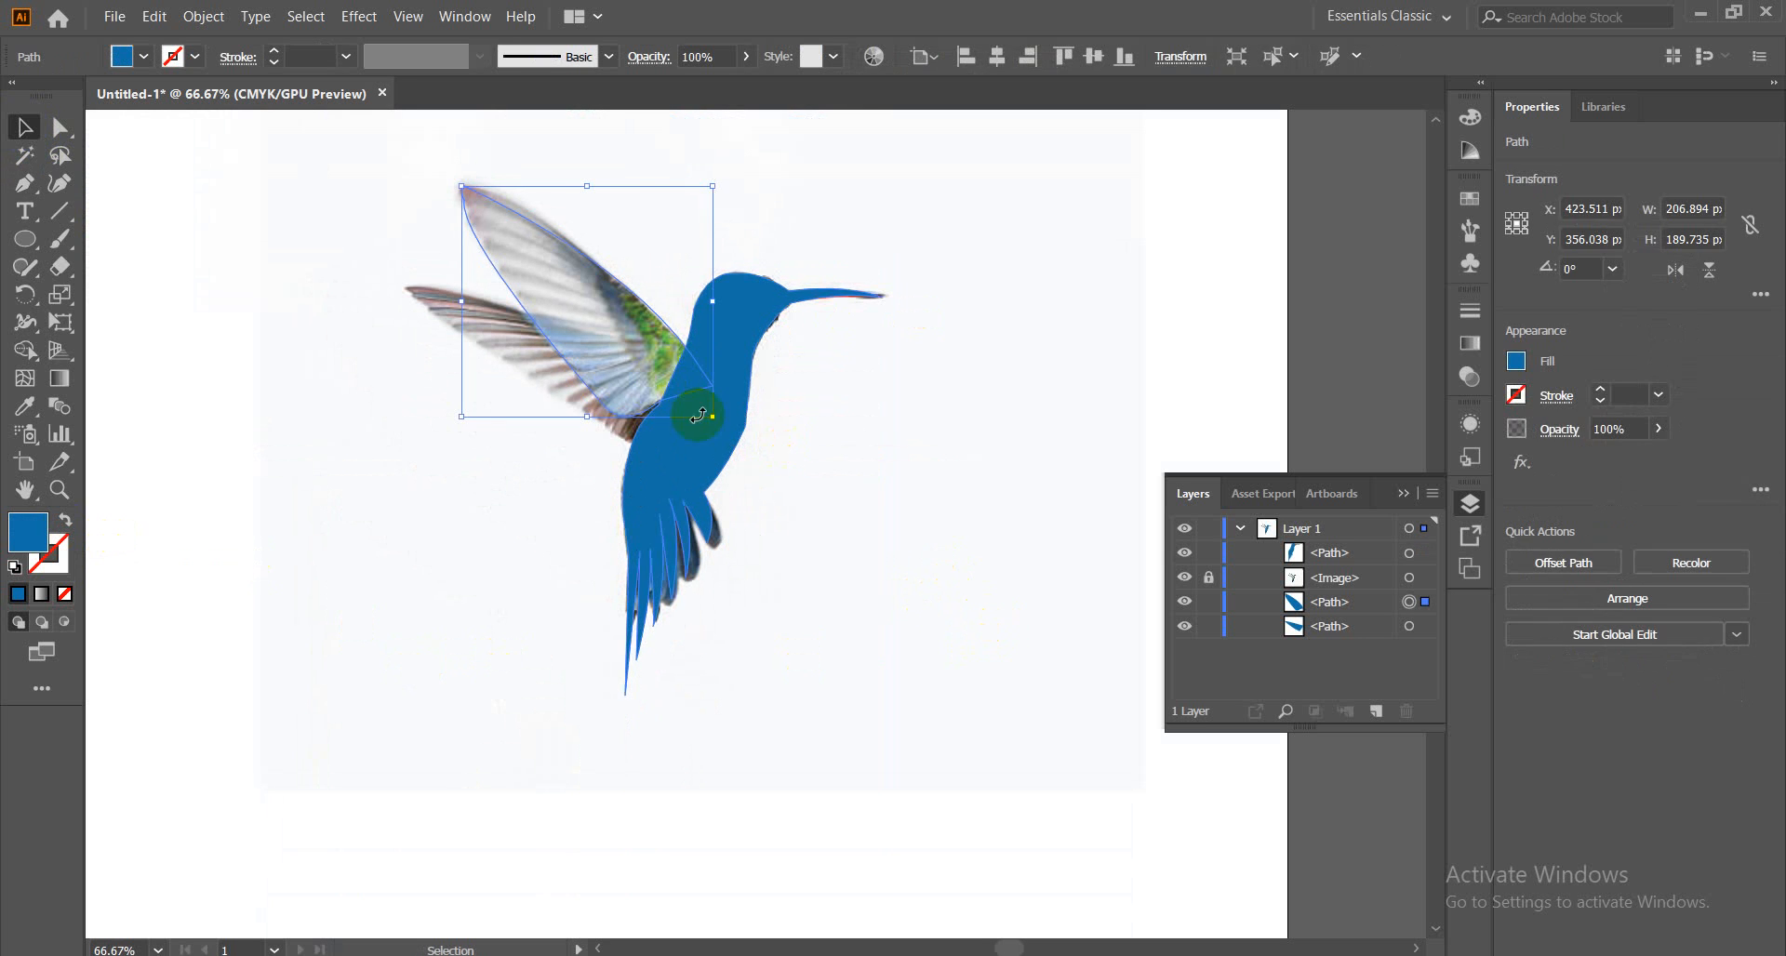
{"action": "left_click", "coordinate": [864, 420]}
{"action": "left_click", "coordinate": [718, 426]}
{"action": "right_click", "coordinate": [717, 417]}
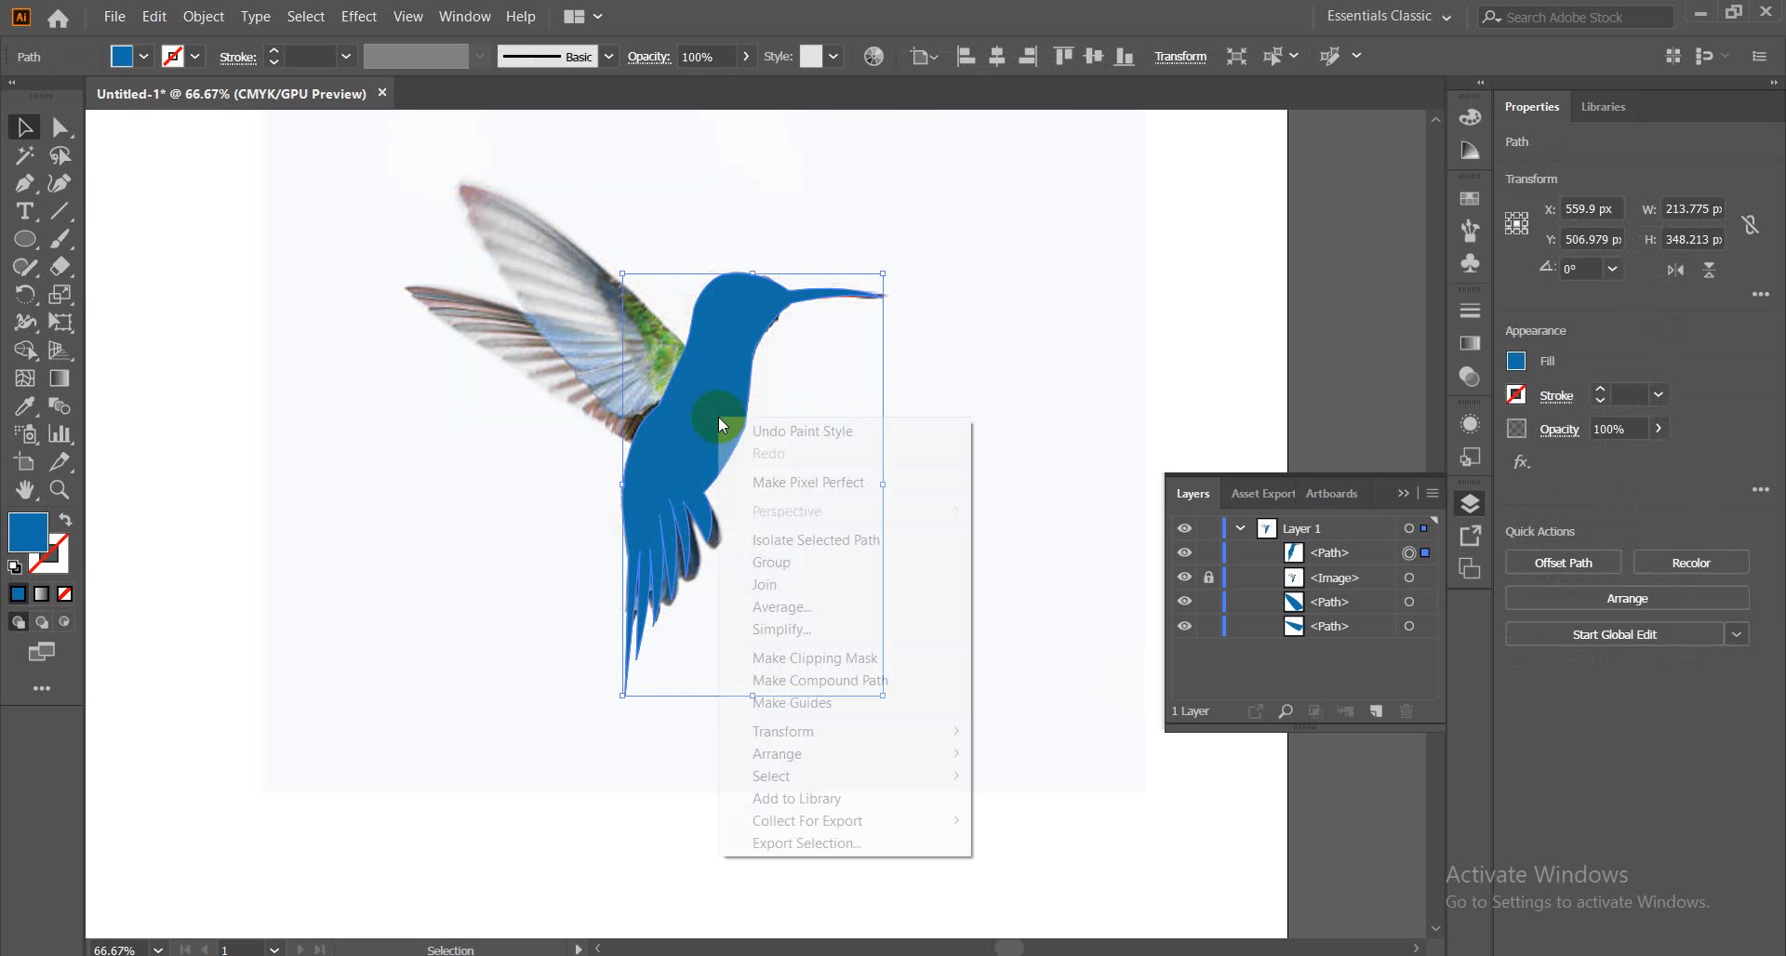
{"action": "mouse_move", "coordinate": [834, 752]}
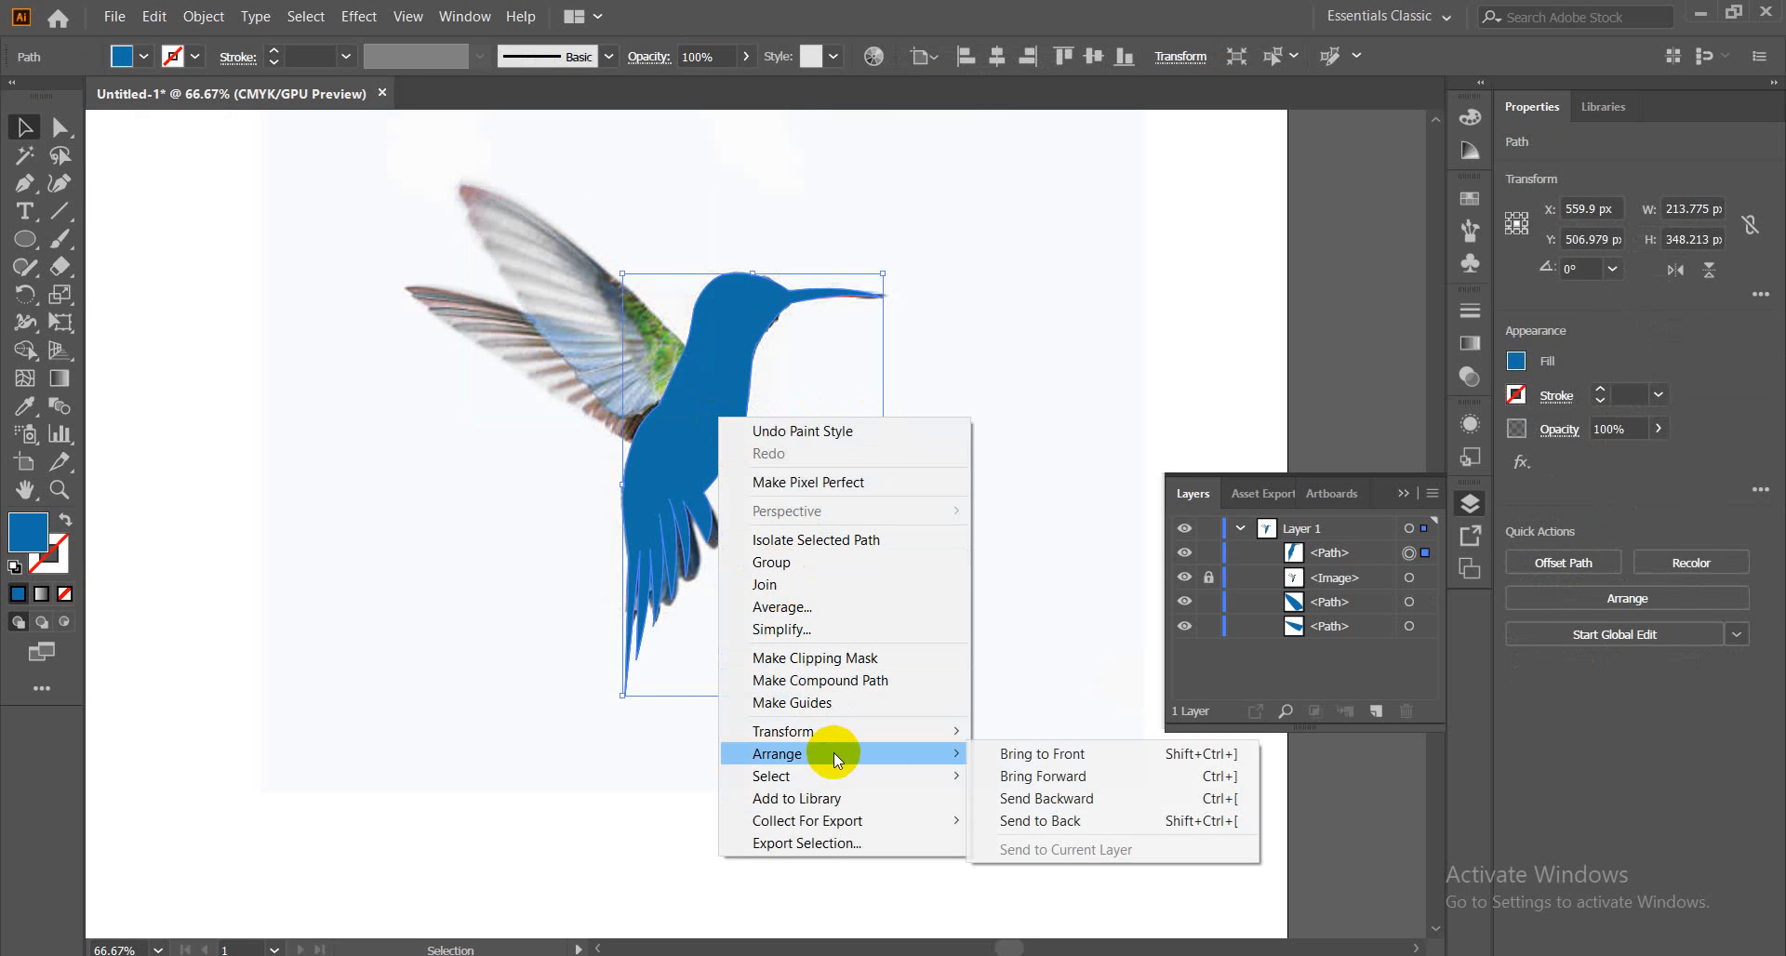
{"action": "left_click", "coordinate": [1060, 820]}
{"action": "left_click", "coordinate": [991, 566]}
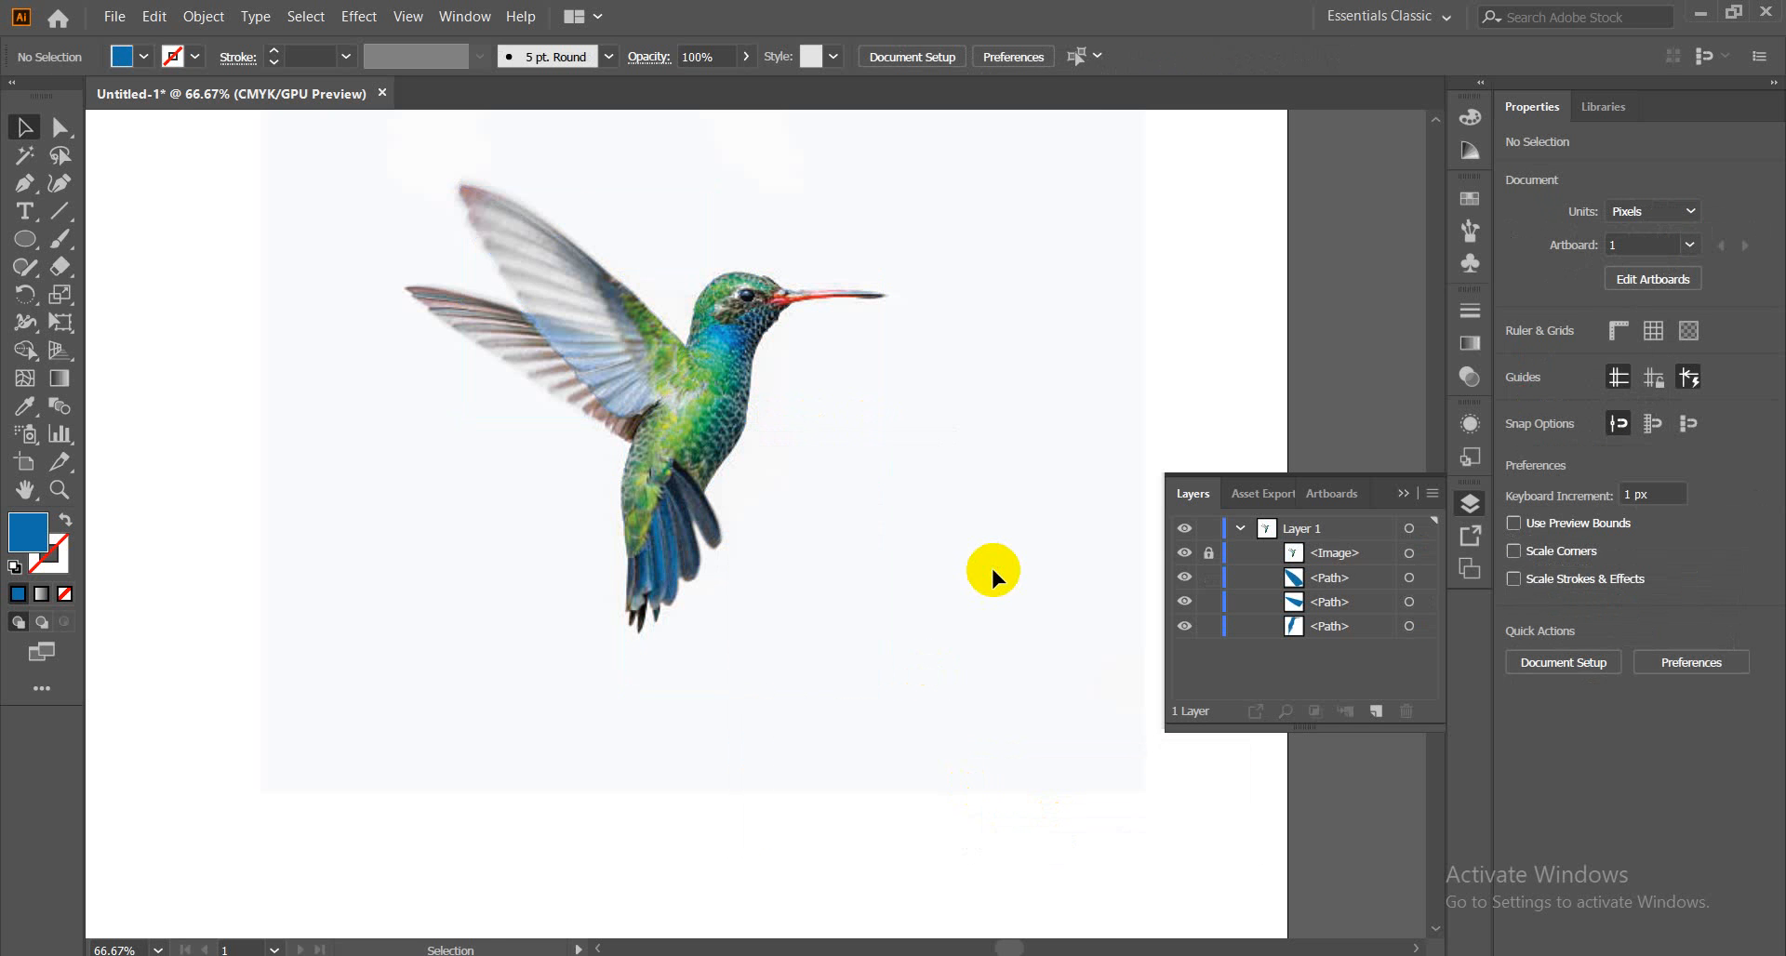
Outline the dark patch around the eye with the Pencil tool as a closed shape about 48 by 26 px
{"action": "key", "text": "ctrl+plus"}
{"action": "key", "text": "ctrl+plus"}
{"action": "key", "text": "space"}
{"action": "left_click_drag", "start_coordinate": [698, 229], "coordinate": [627, 633]}
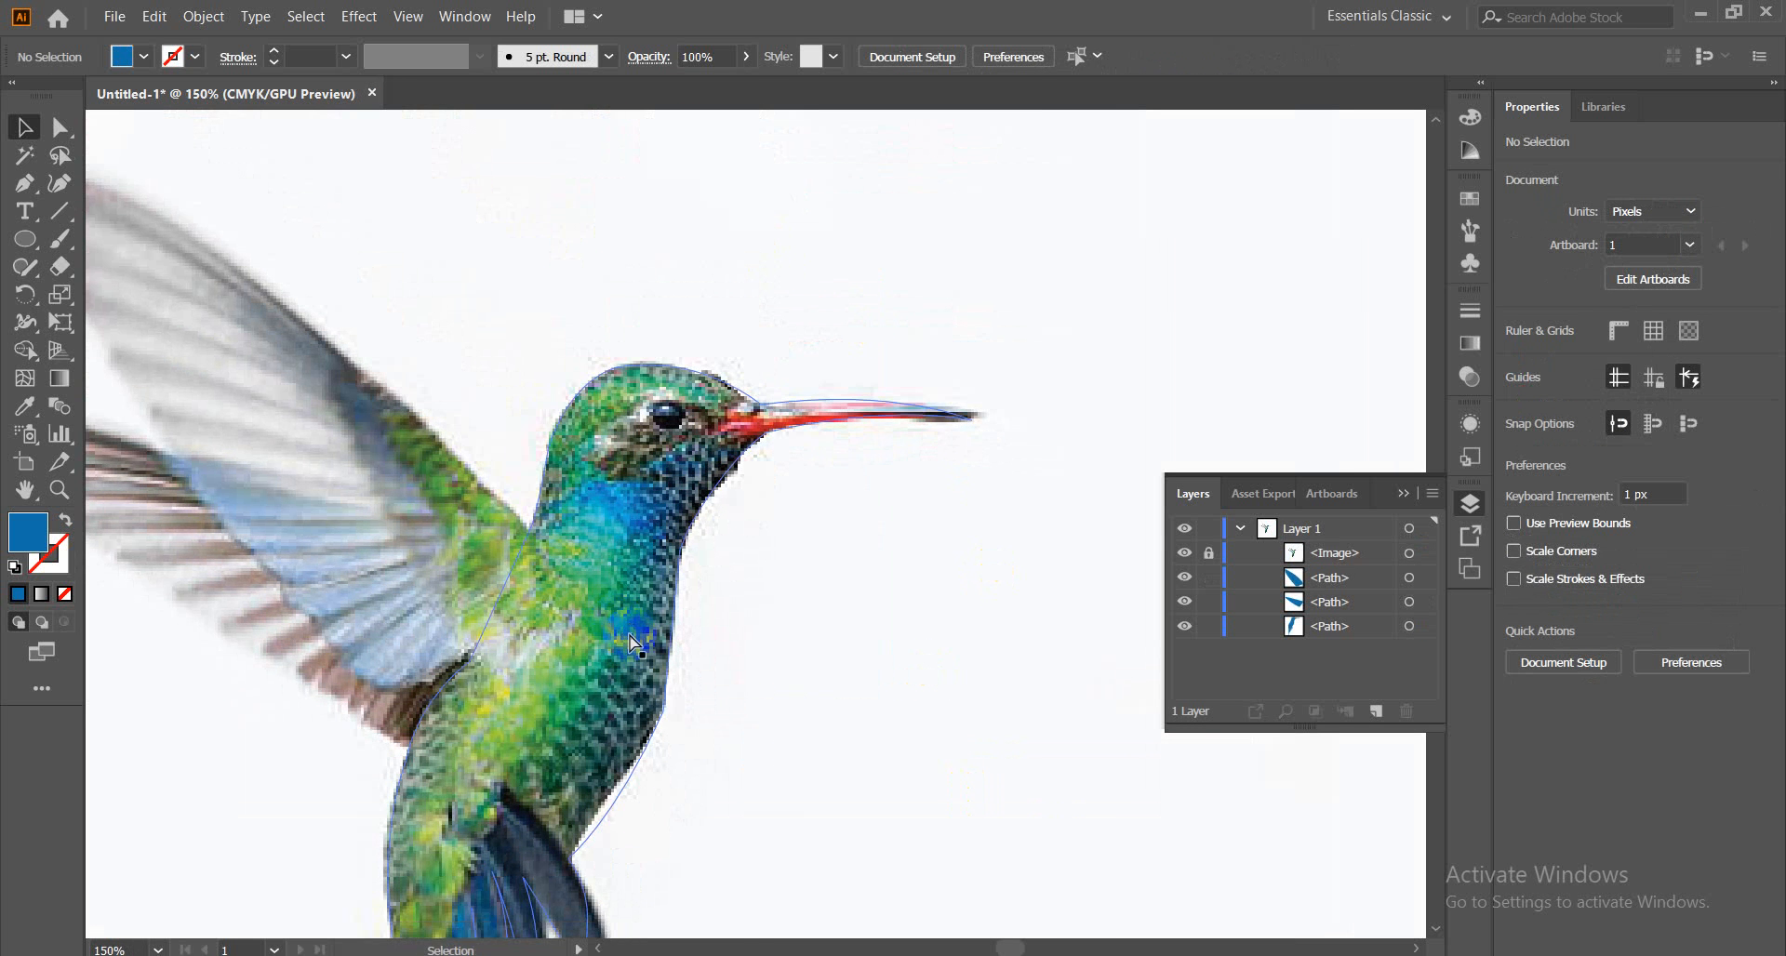
{"action": "key", "text": "ctrl+plus"}
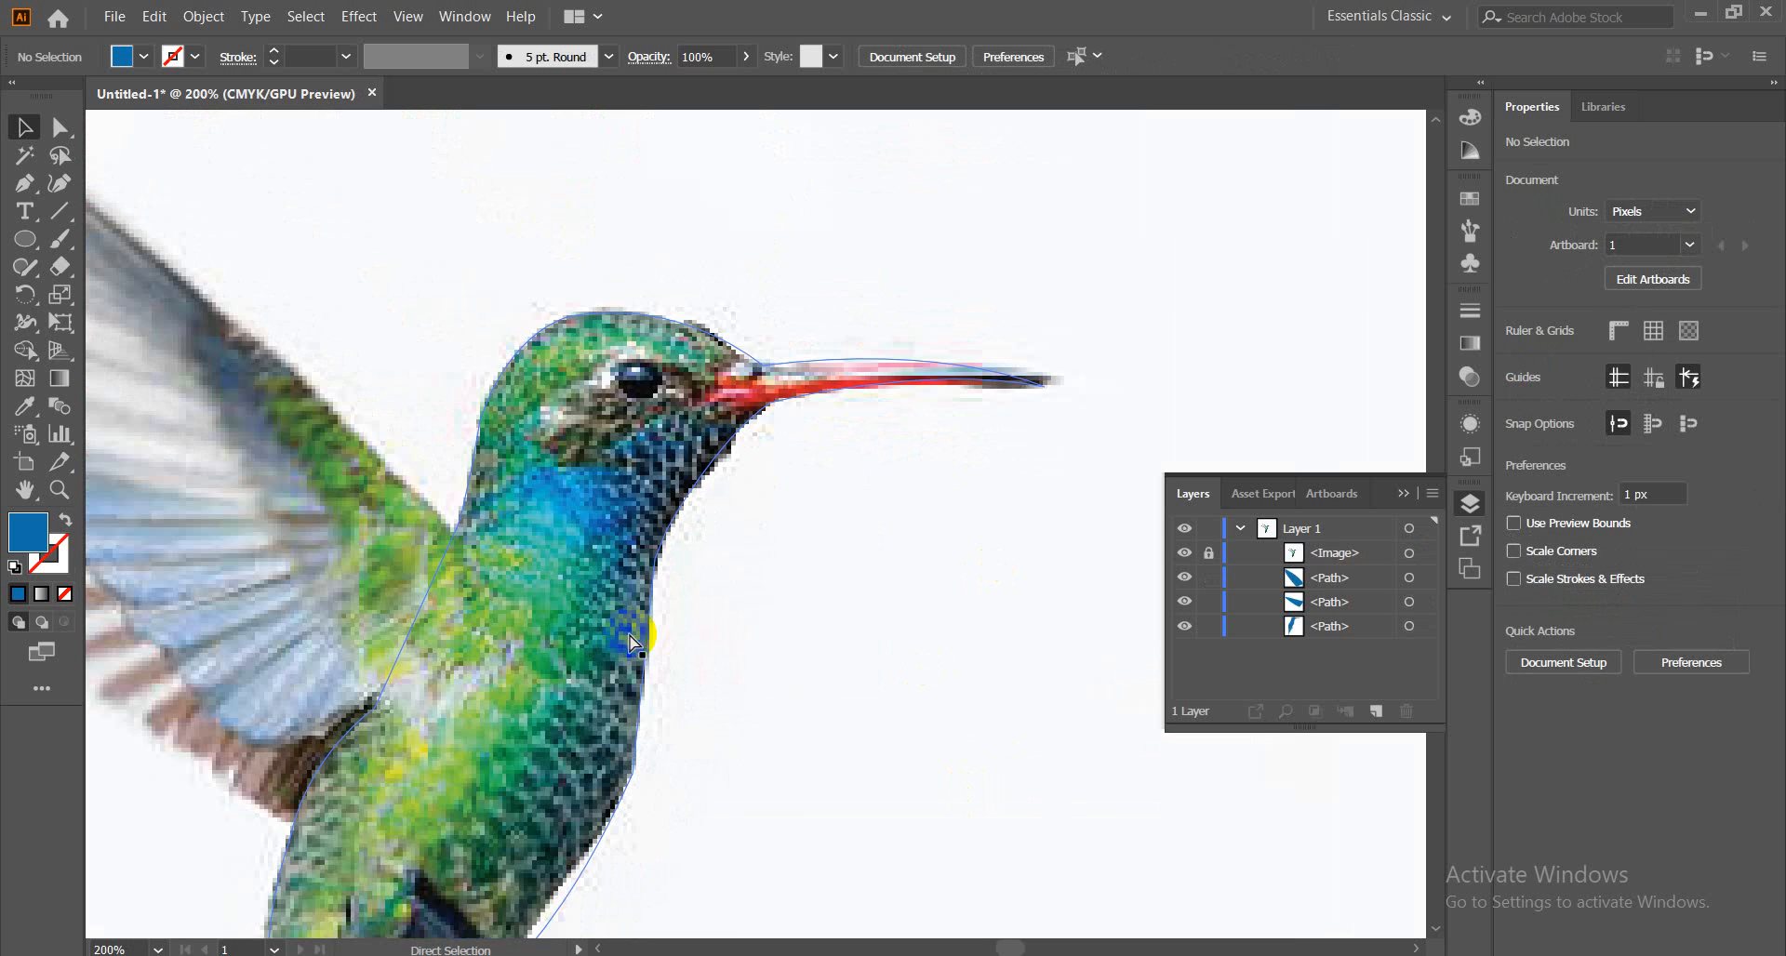
{"action": "left_click", "coordinate": [26, 279]}
{"action": "left_click", "coordinate": [119, 291]}
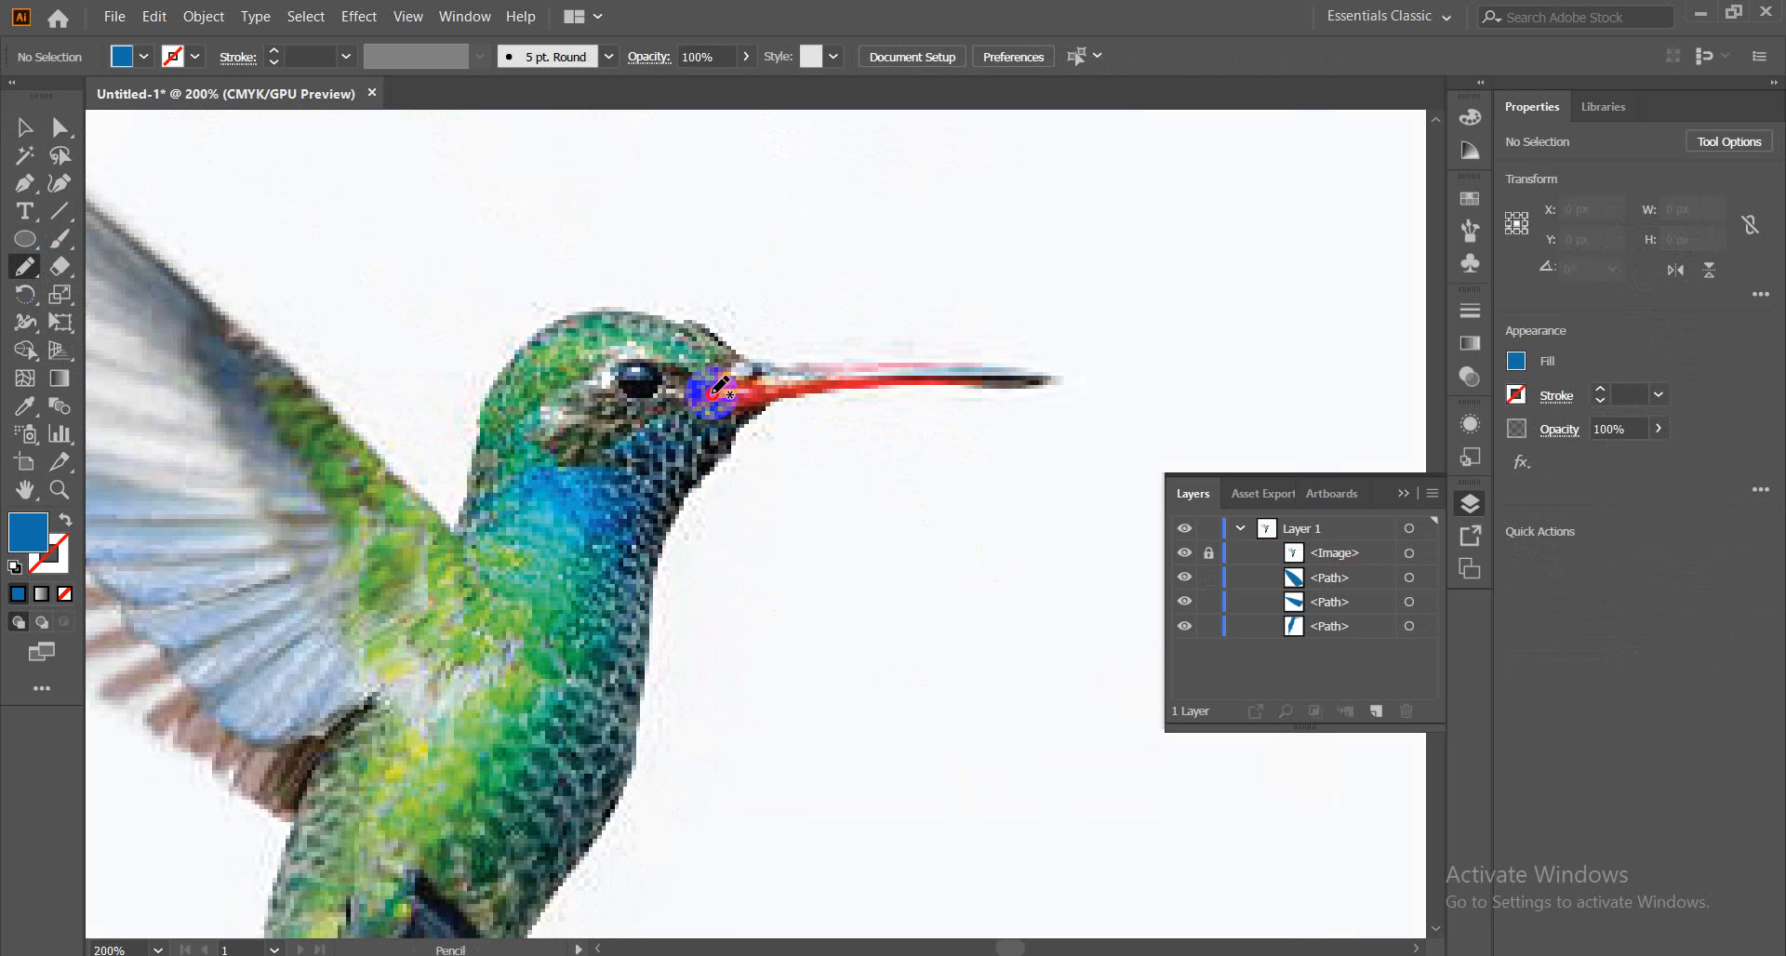
{"action": "left_click_drag", "start_coordinate": [718, 389], "coordinate": [677, 405]}
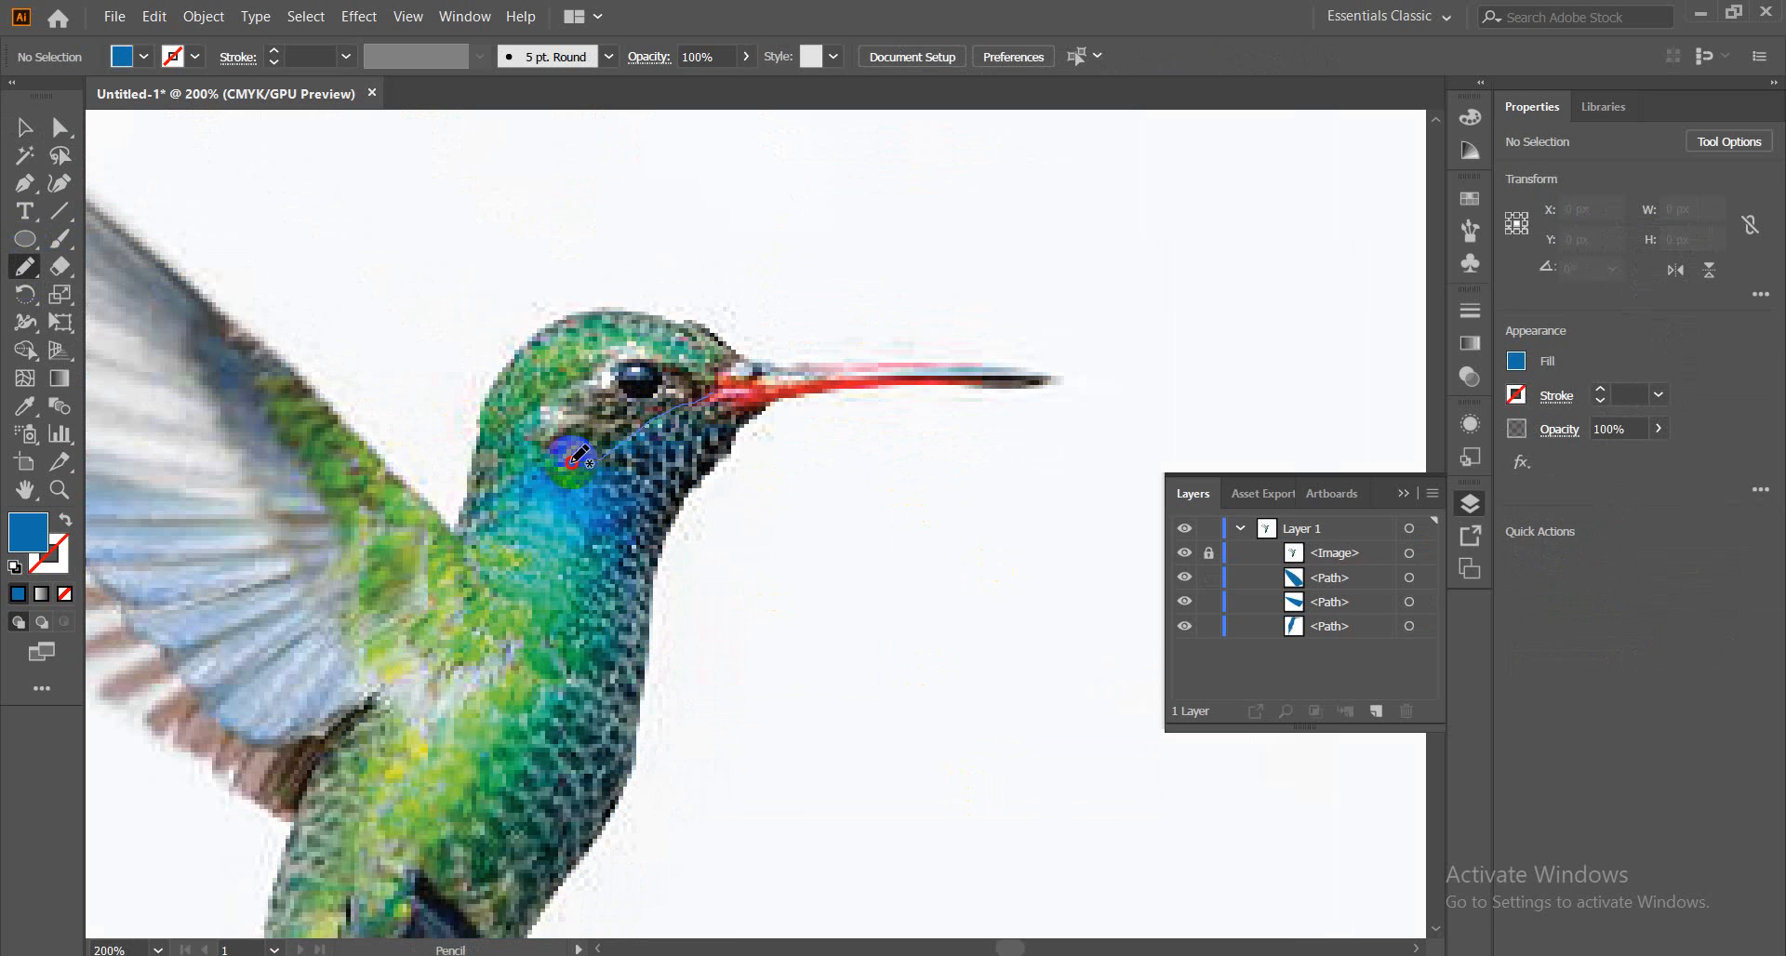
{"action": "left_click_drag", "start_coordinate": [551, 458], "coordinate": [578, 443]}
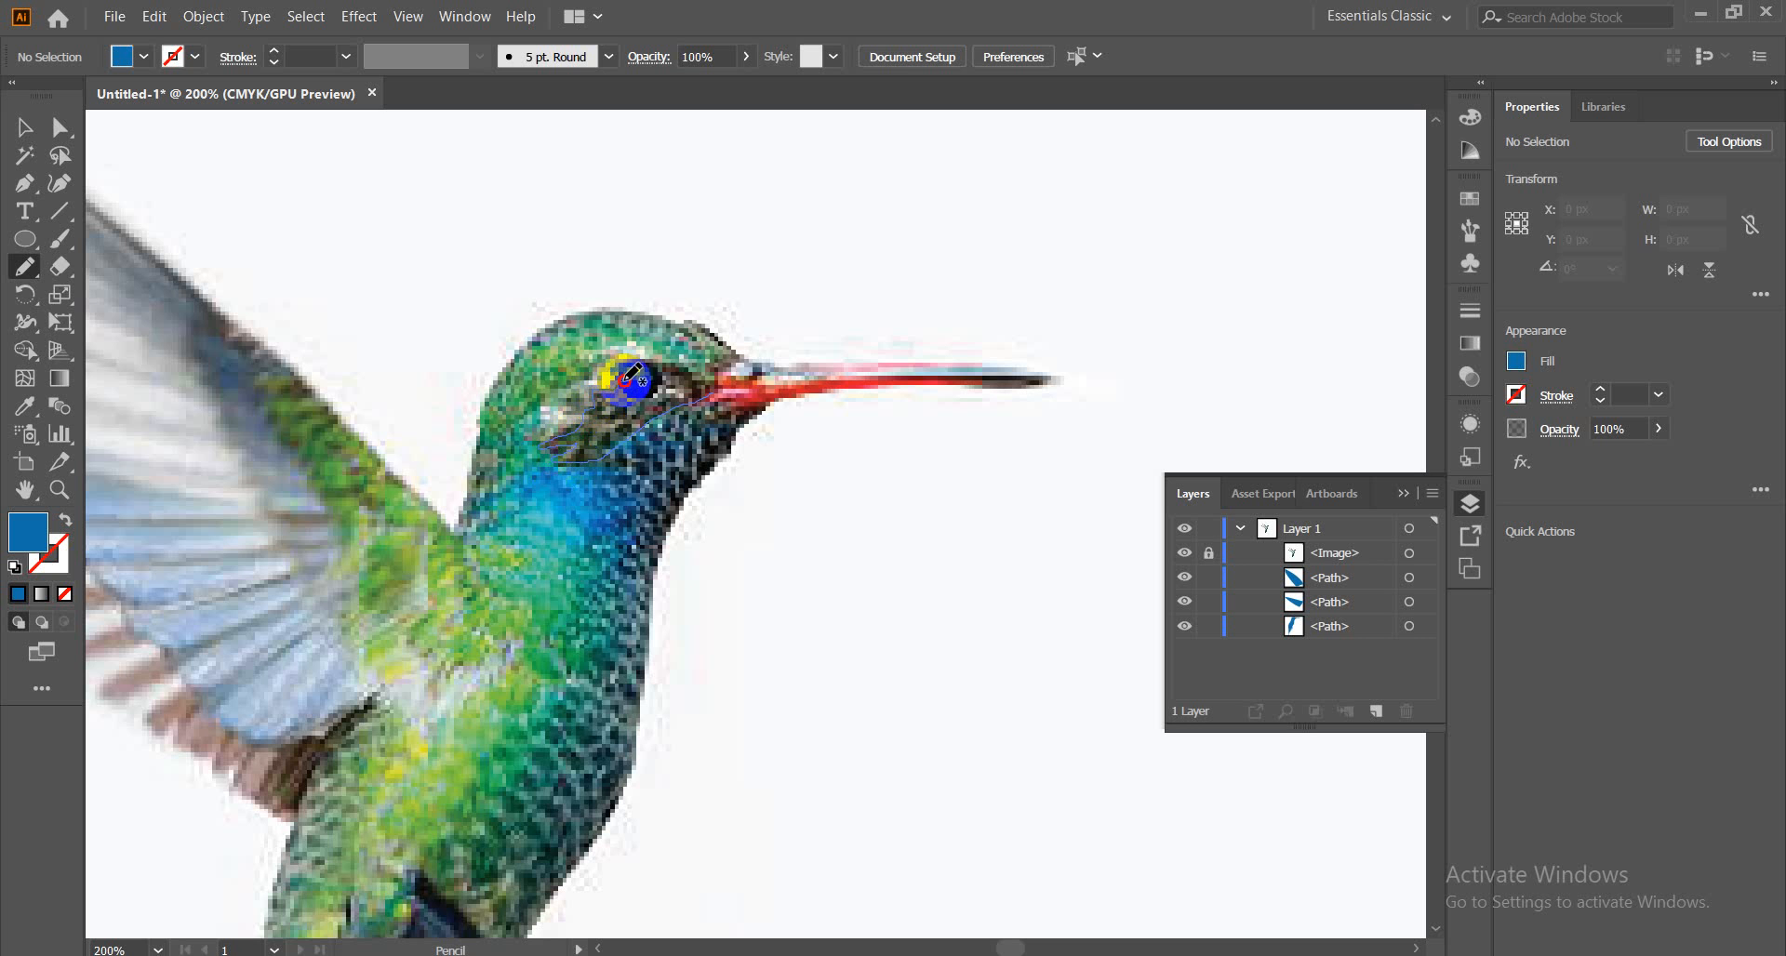
{"action": "mouse_move", "coordinate": [631, 377]}
{"action": "left_mouse_down"}
{"action": "mouse_move", "coordinate": [656, 362]}
{"action": "mouse_move", "coordinate": [713, 384]}
{"action": "left_mouse_up"}
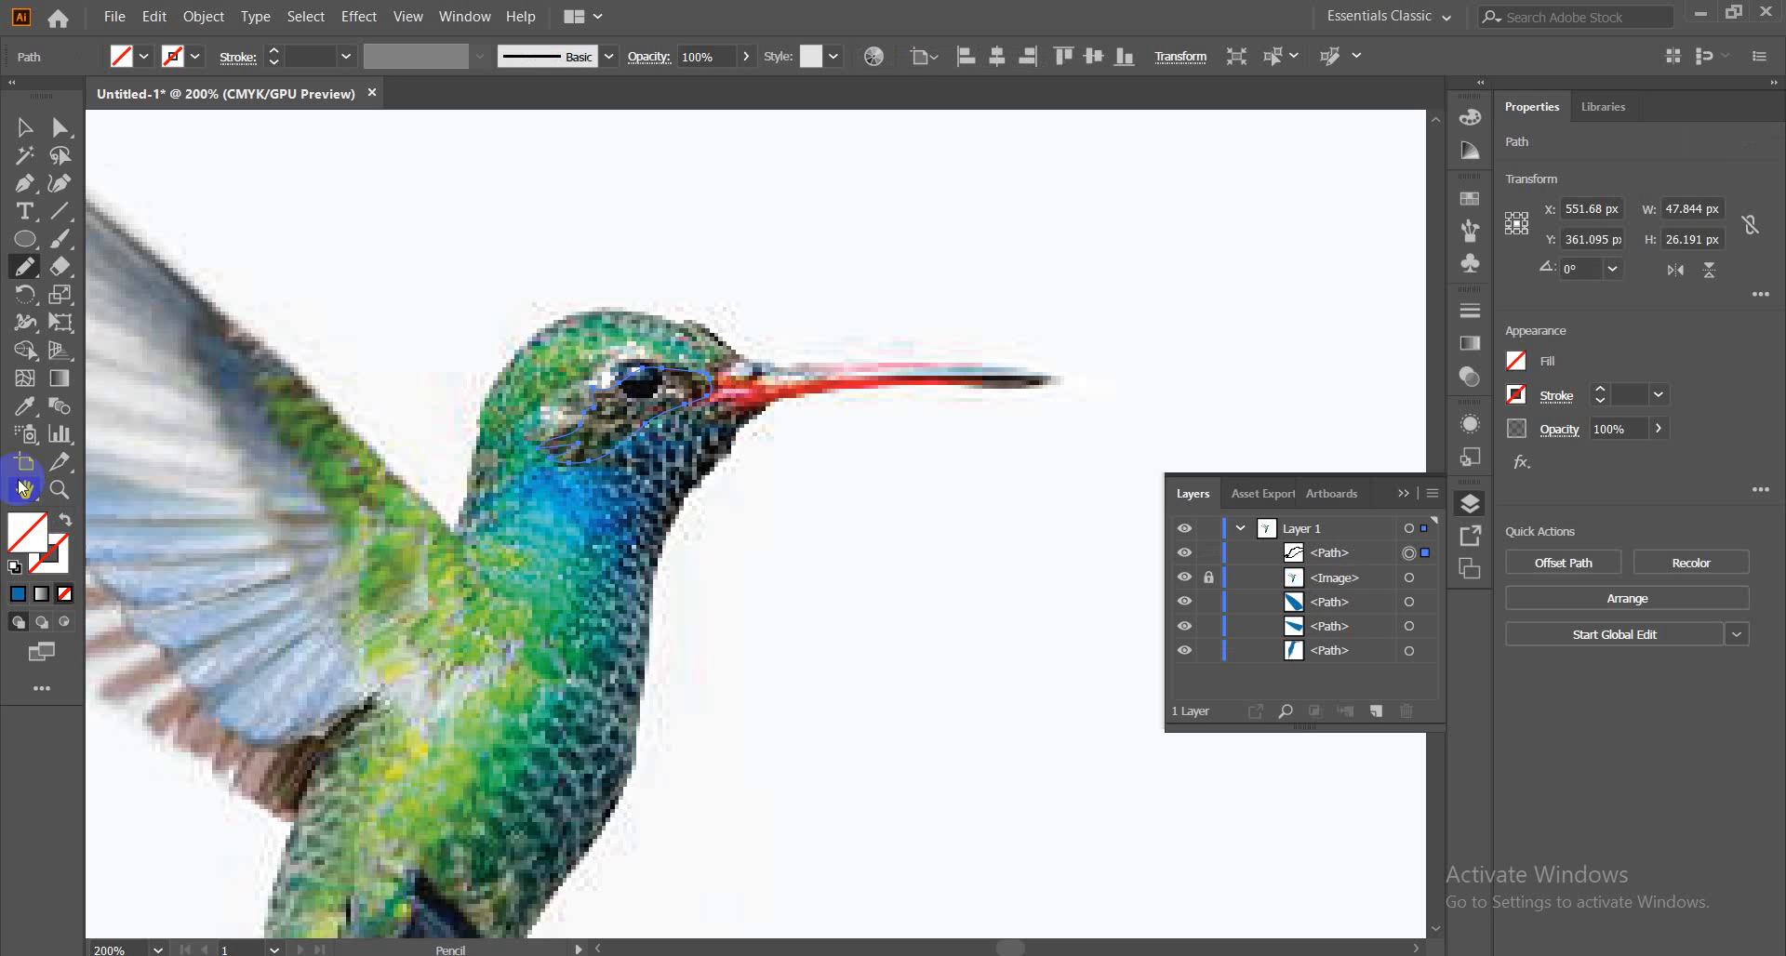
Fill the eye patch with the dark olive colour sampled from the photo and send it to the back
{"action": "left_click", "coordinate": [26, 411]}
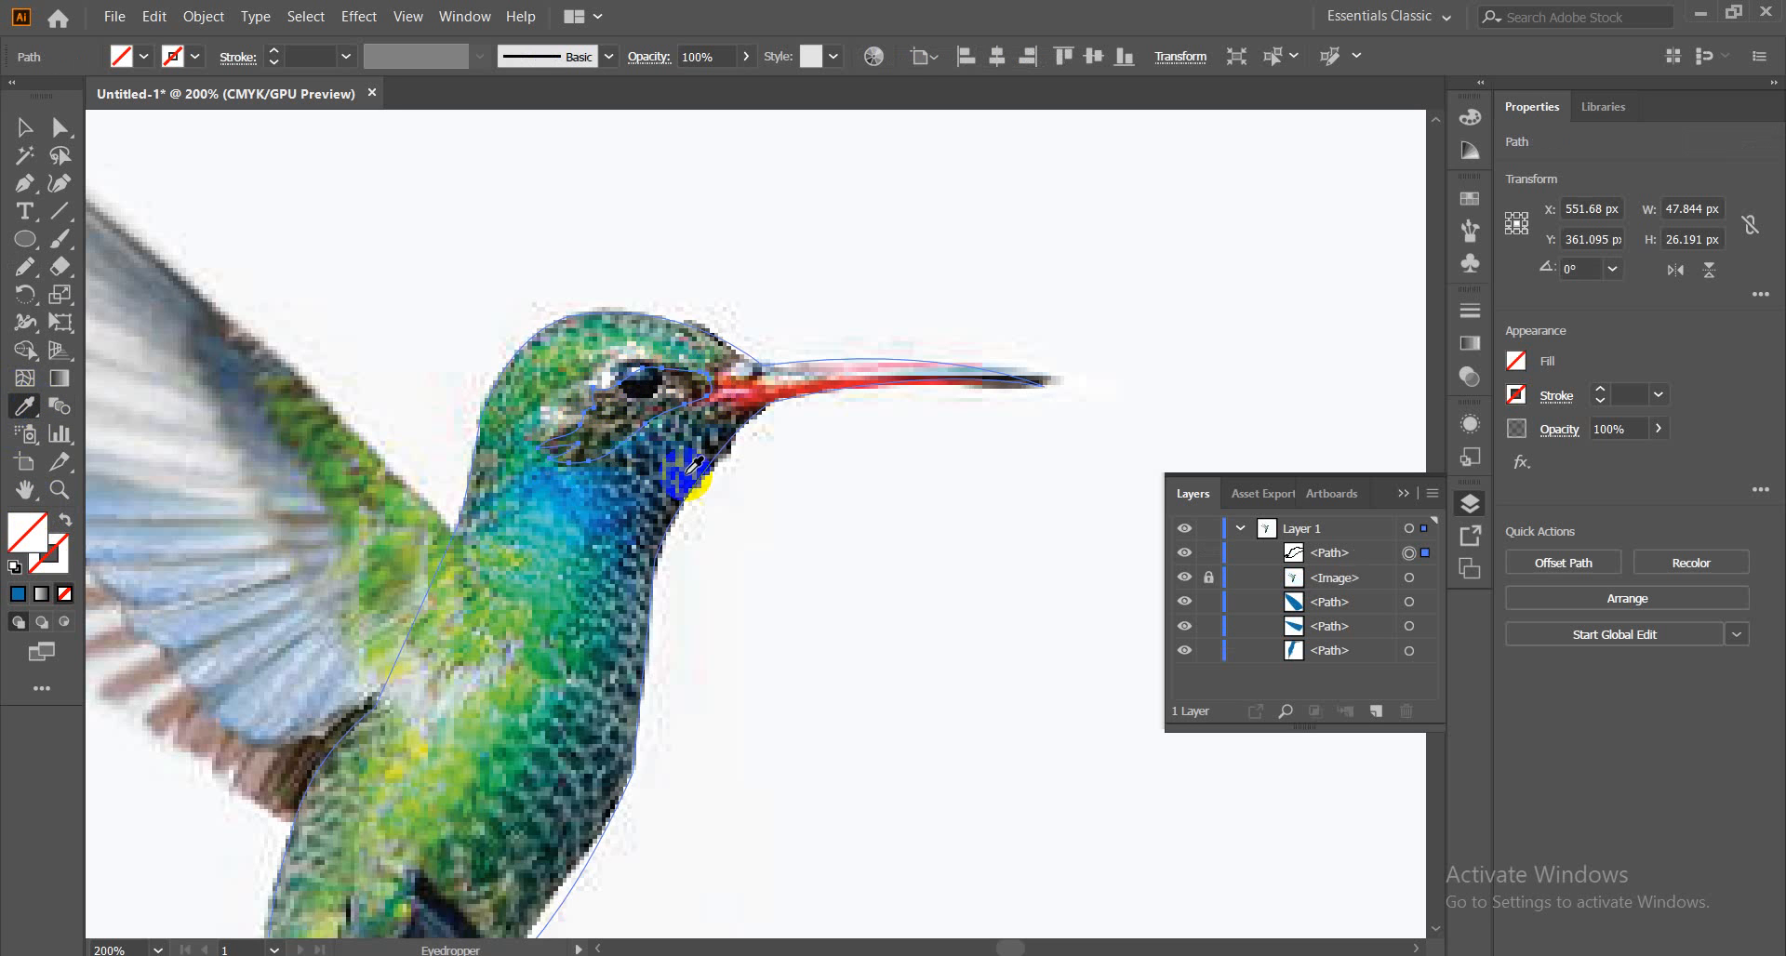
{"action": "left_click", "coordinate": [623, 410]}
{"action": "key", "text": "v"}
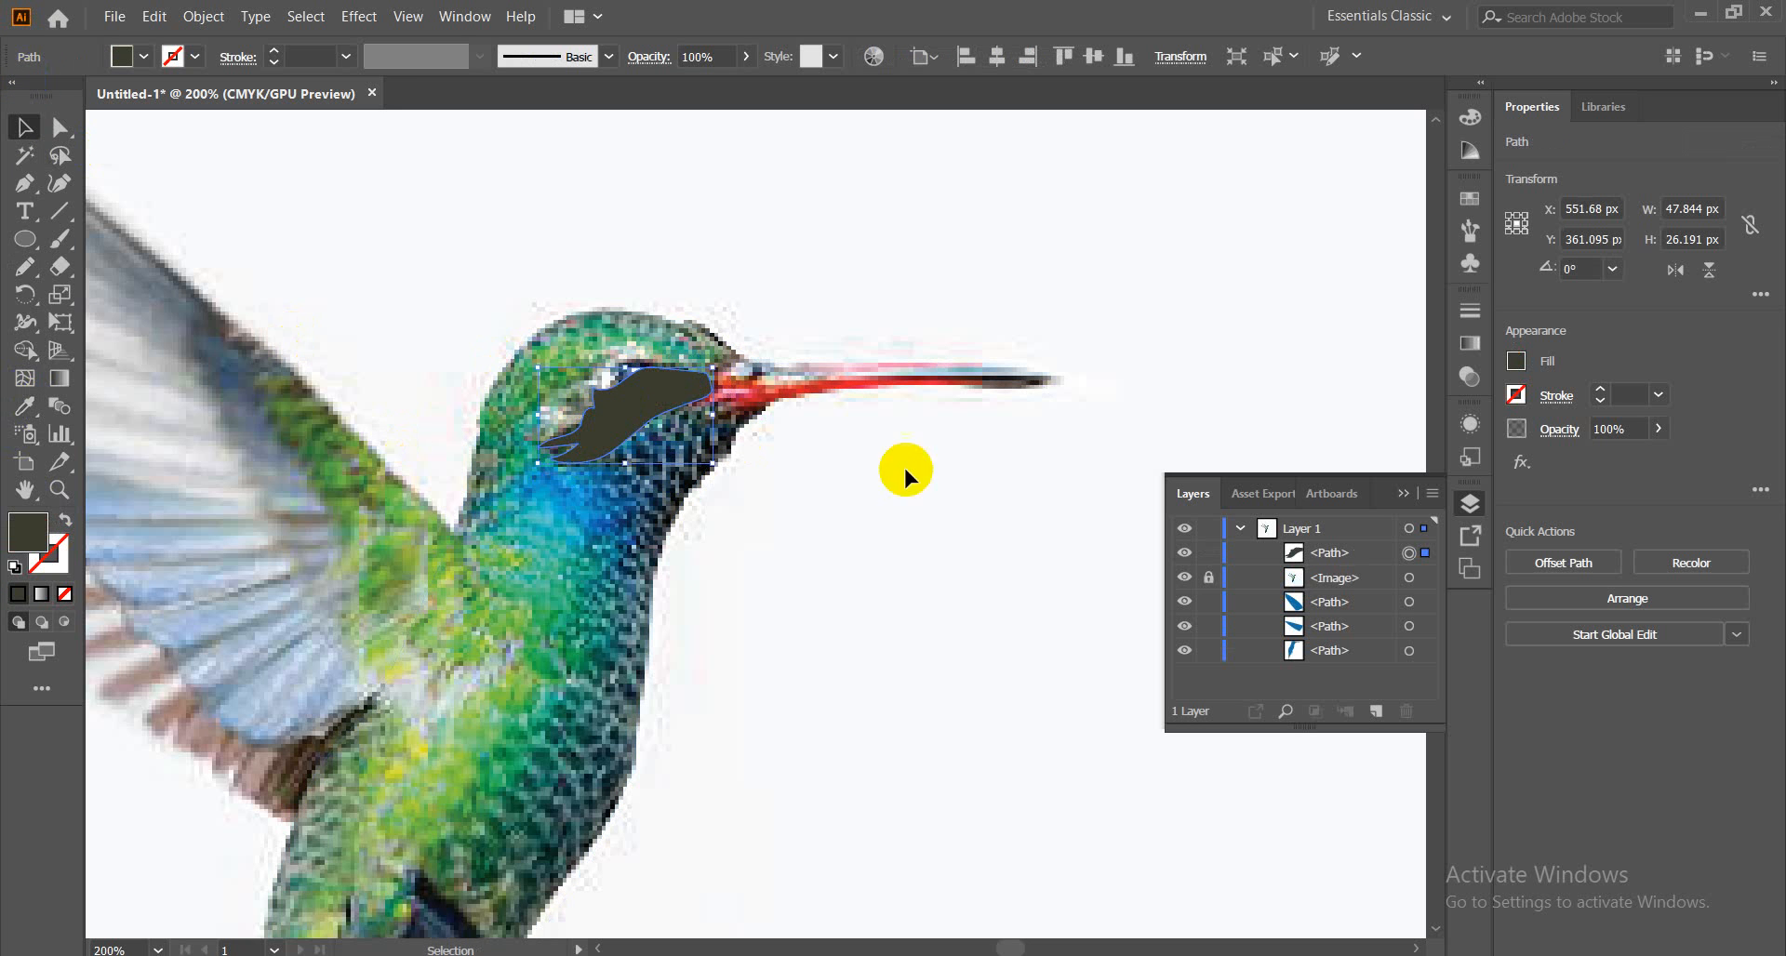
{"action": "right_click", "coordinate": [631, 395]}
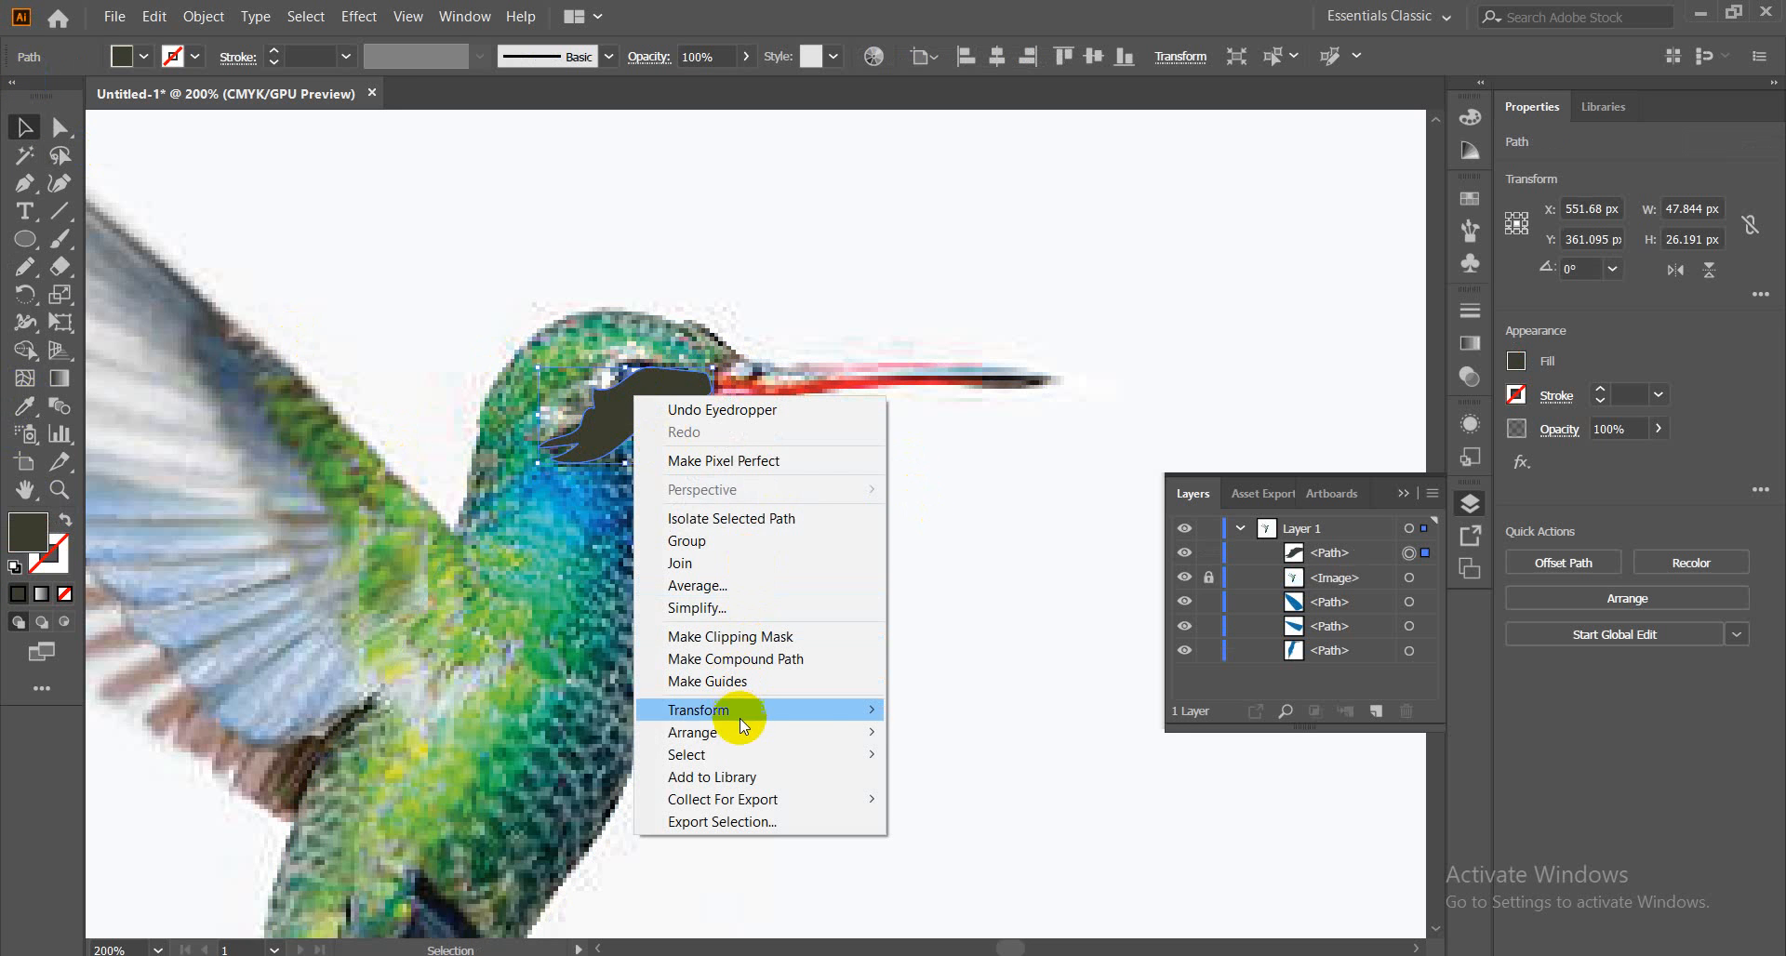
{"action": "mouse_move", "coordinate": [774, 735]}
{"action": "left_click", "coordinate": [930, 798]}
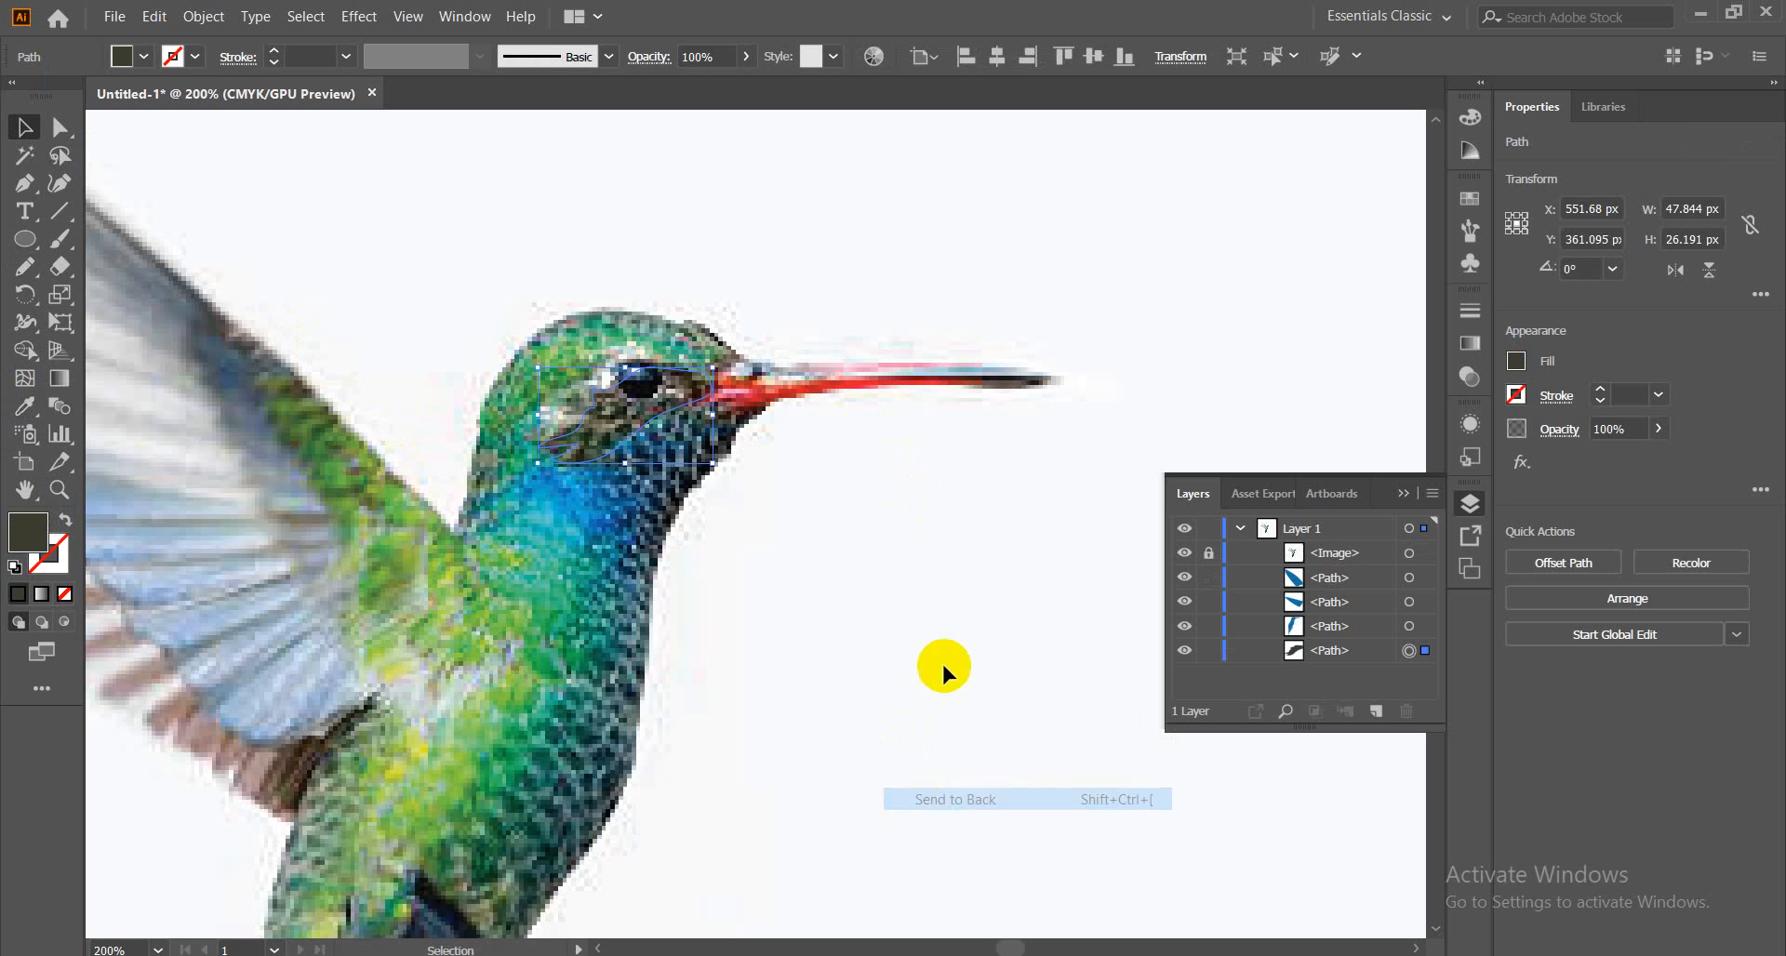
{"action": "left_click", "coordinate": [907, 558]}
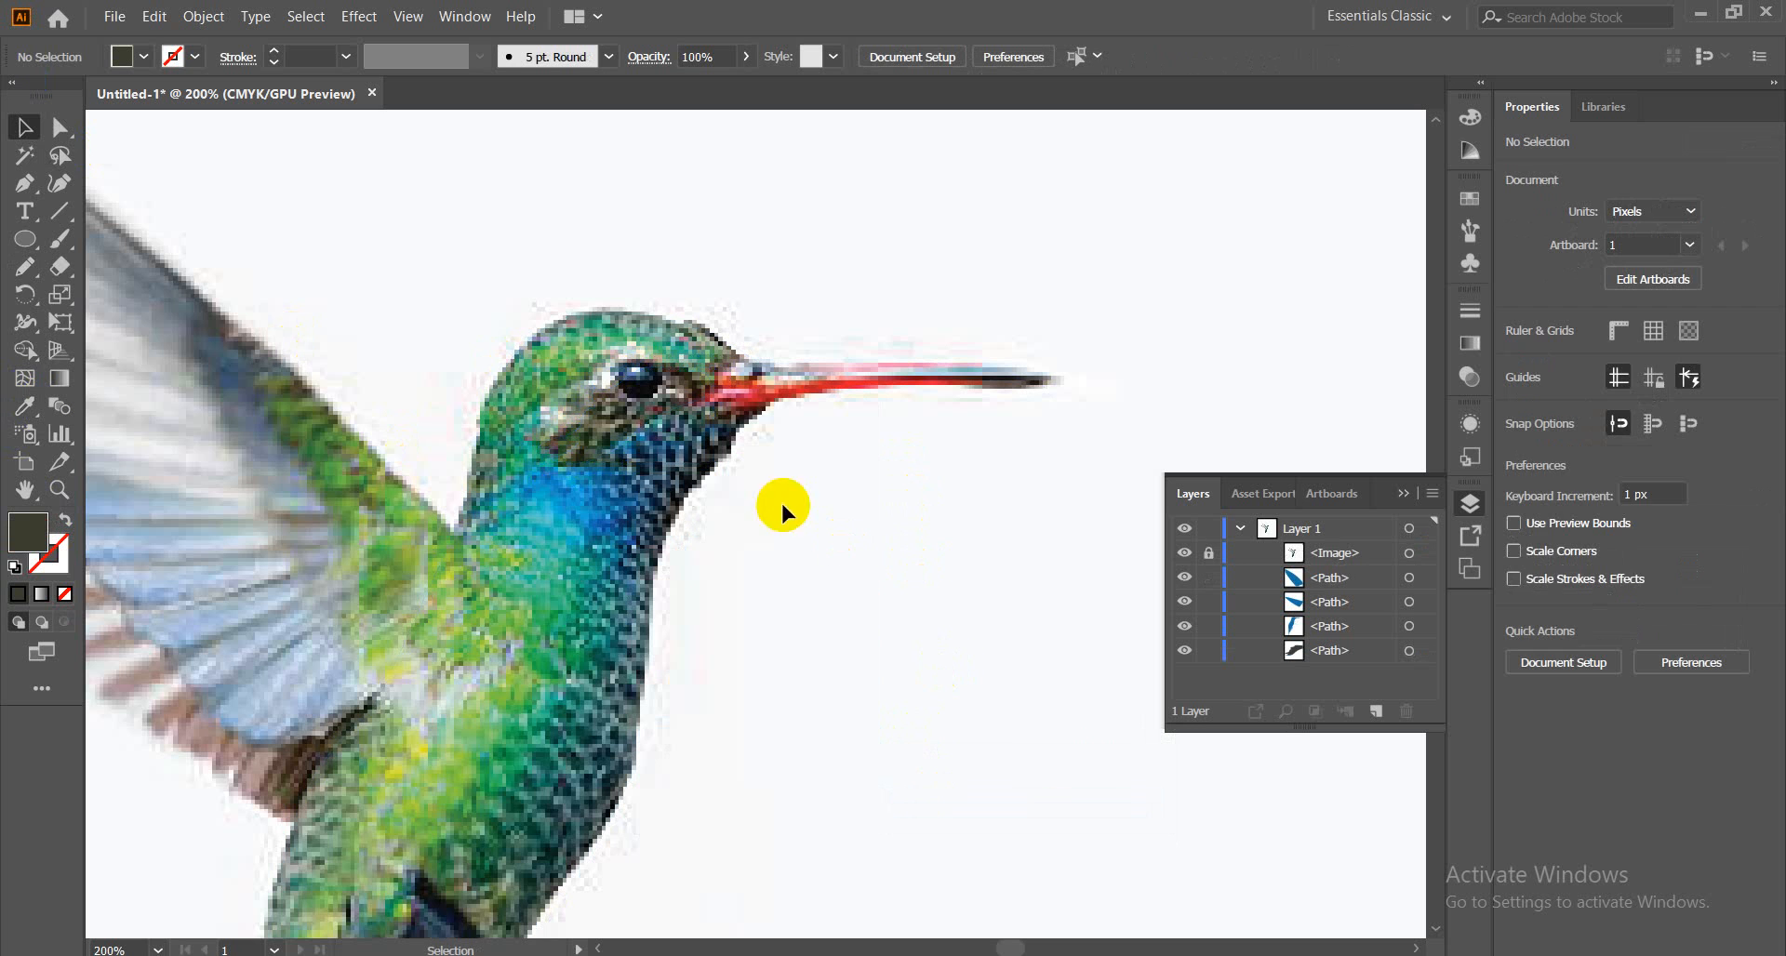
Draw a 12 px circle centred on the bird's eye and fill it with black (#000000)
{"action": "left_click", "coordinate": [33, 243]}
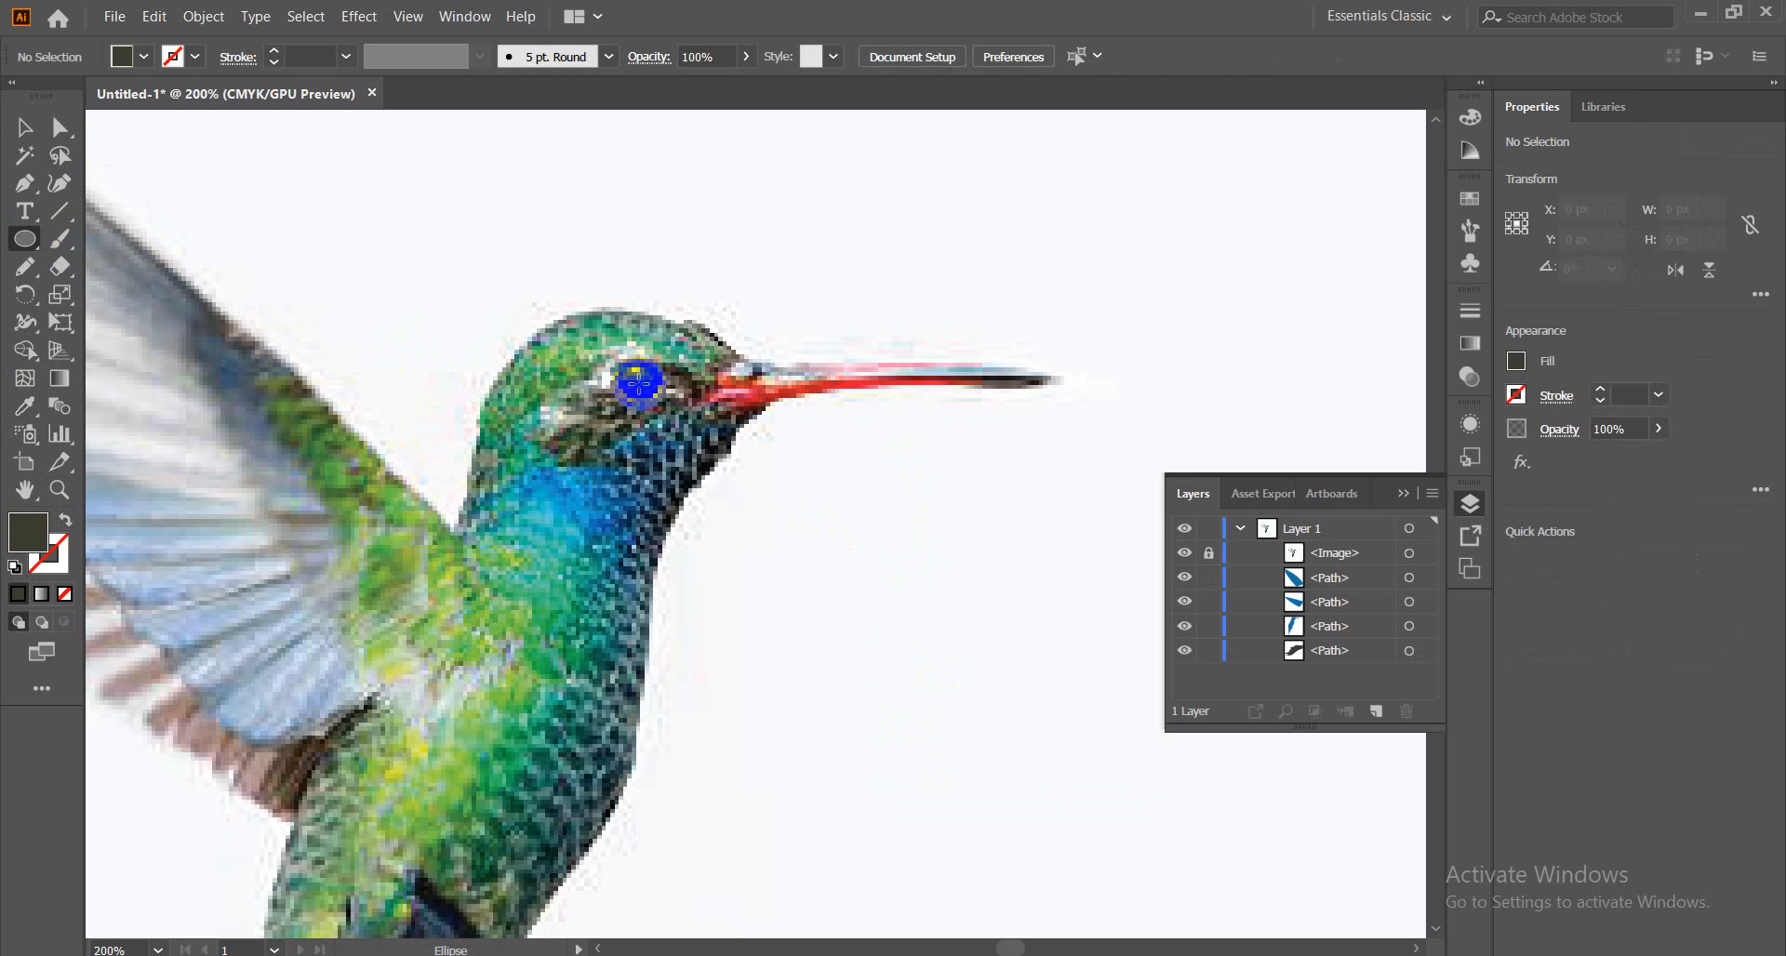
{"action": "left_click_drag", "start_coordinate": [637, 379], "coordinate": [660, 403]}
{"action": "left_click", "coordinate": [22, 129]}
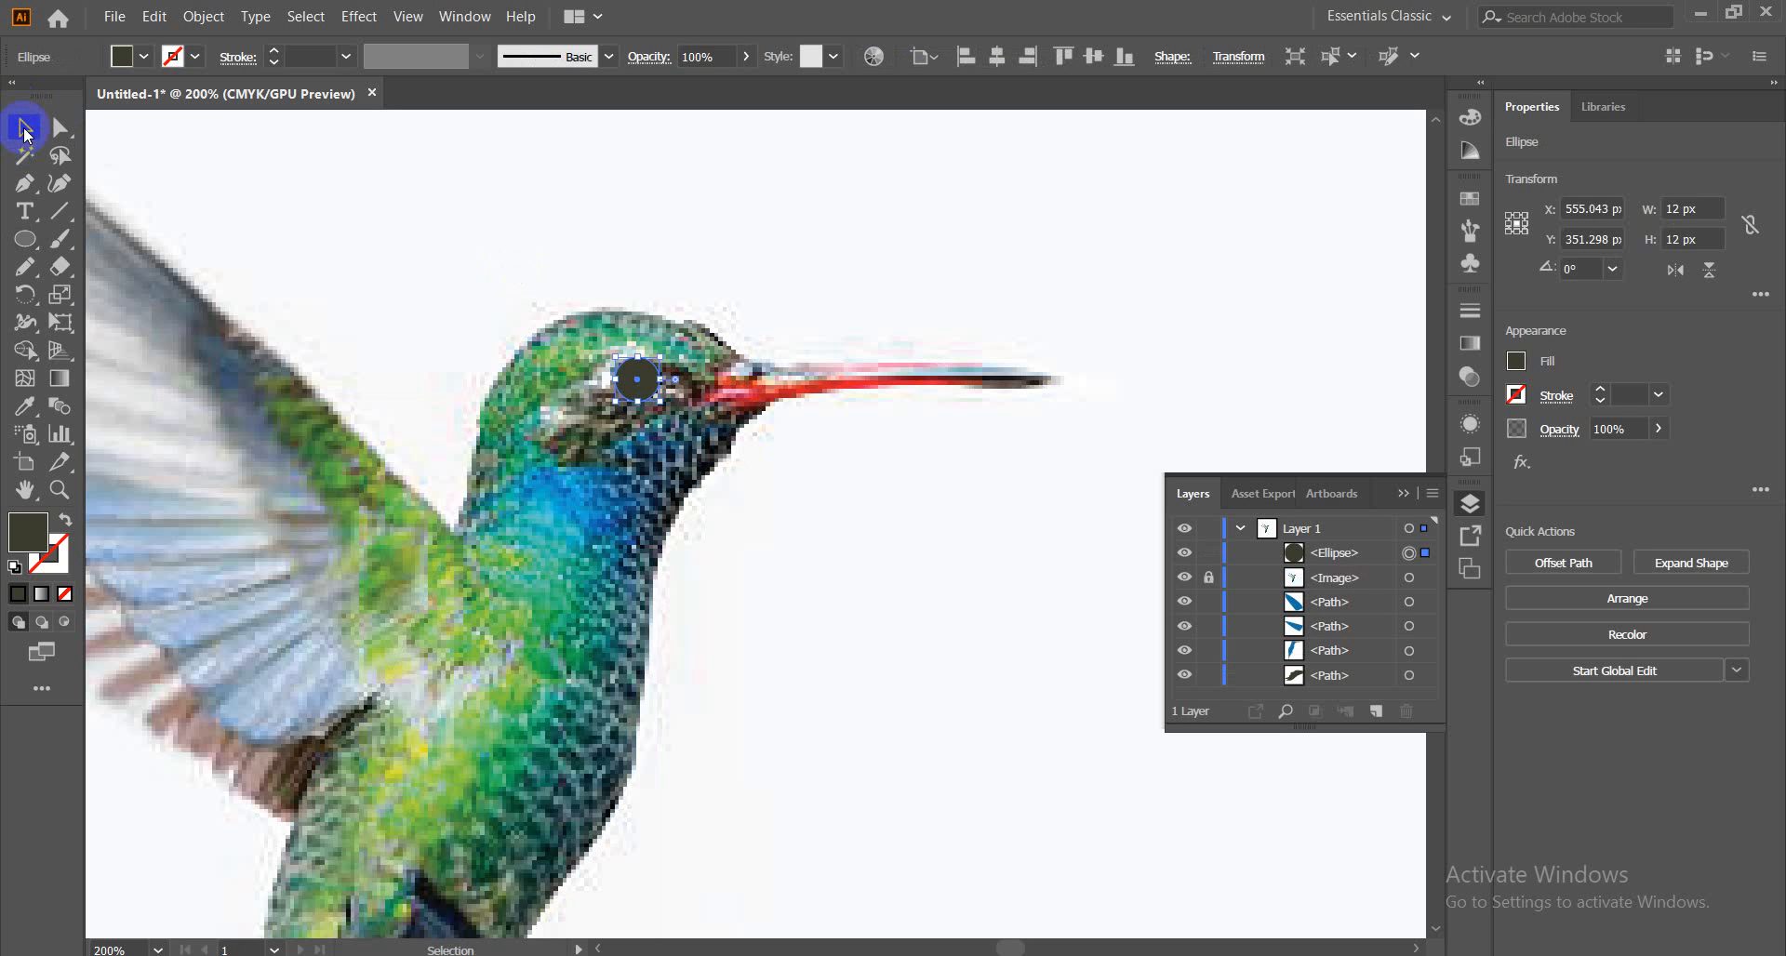
{"action": "double_click", "coordinate": [30, 533]}
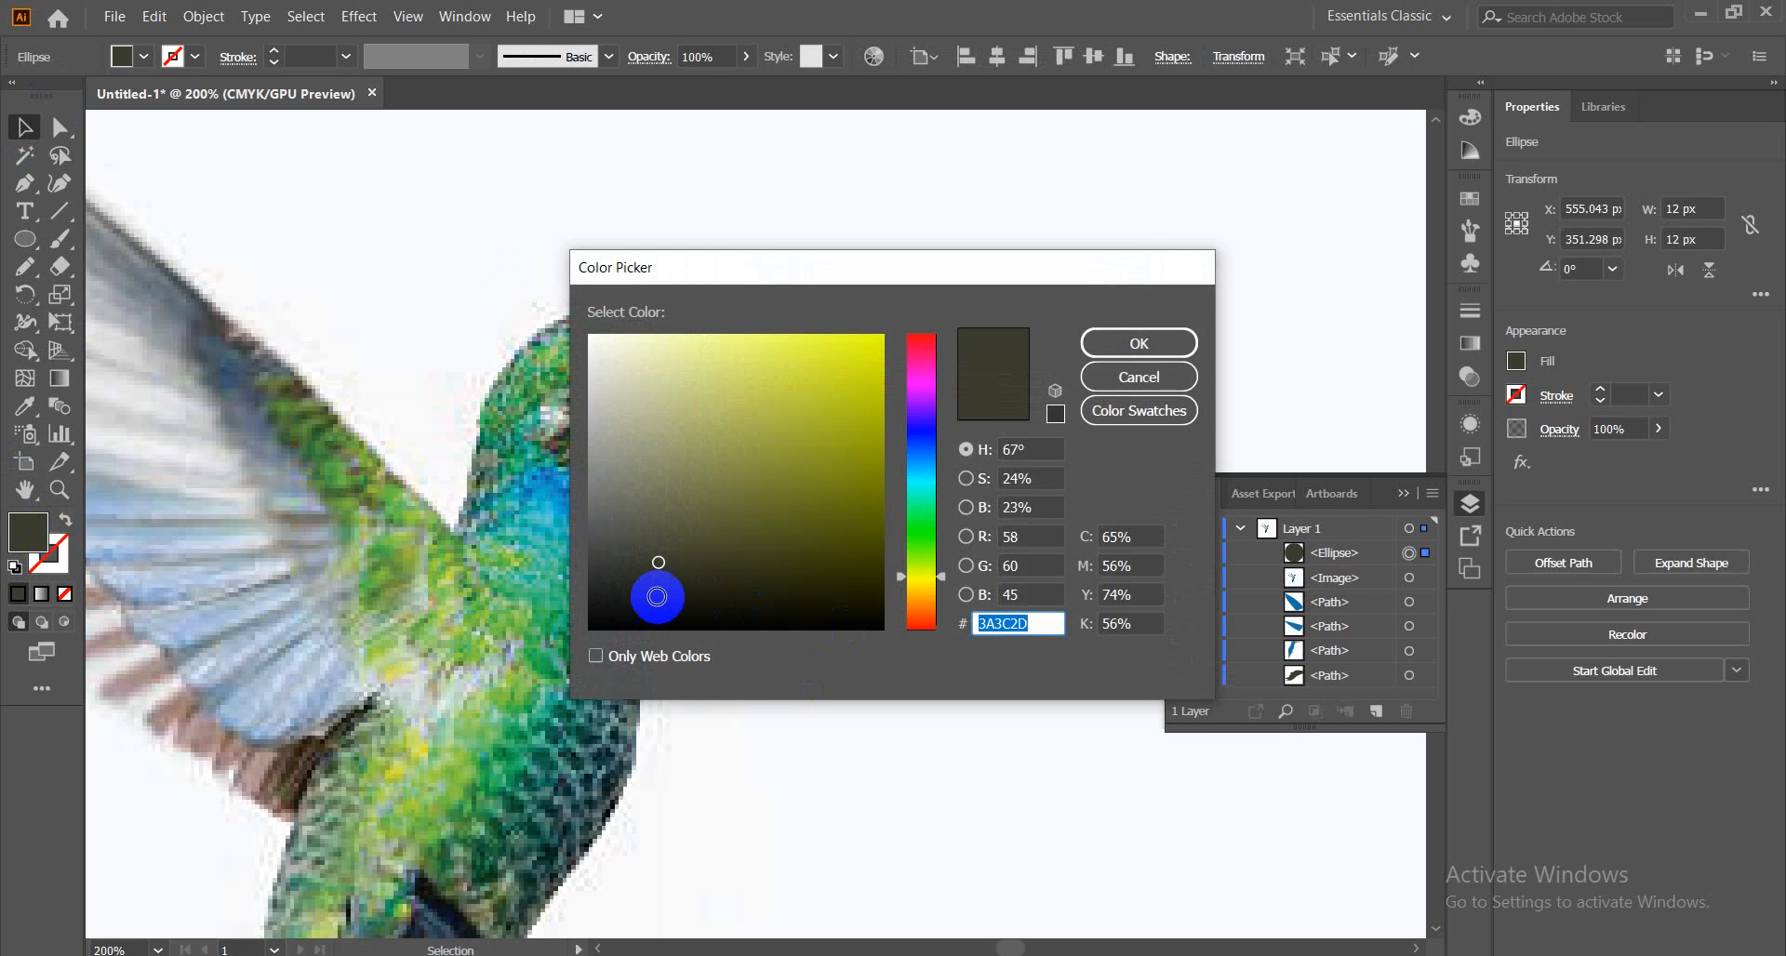
{"action": "left_click_drag", "start_coordinate": [658, 598], "coordinate": [598, 646]}
{"action": "left_click", "coordinate": [1096, 350]}
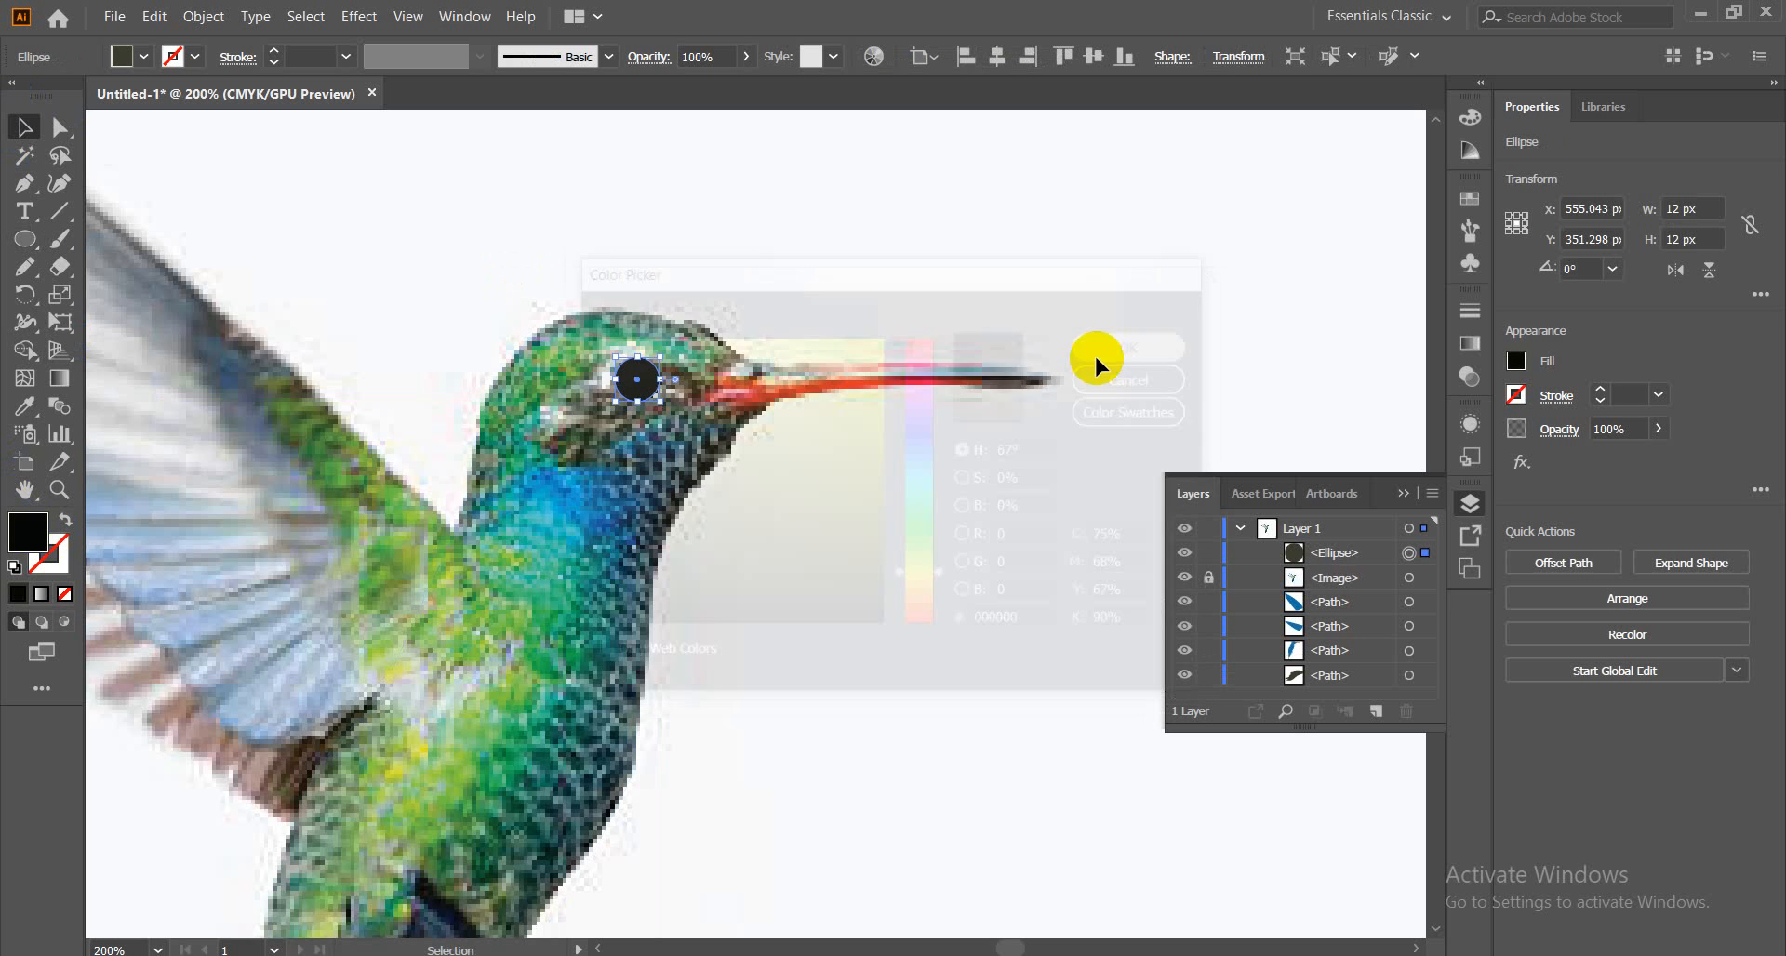
{"action": "left_click_drag", "start_coordinate": [637, 379], "coordinate": [667, 402]}
Send the black eye circle to the back, behind the hummingbird photo and the other traced shapes
{"action": "right_click", "coordinate": [640, 377]}
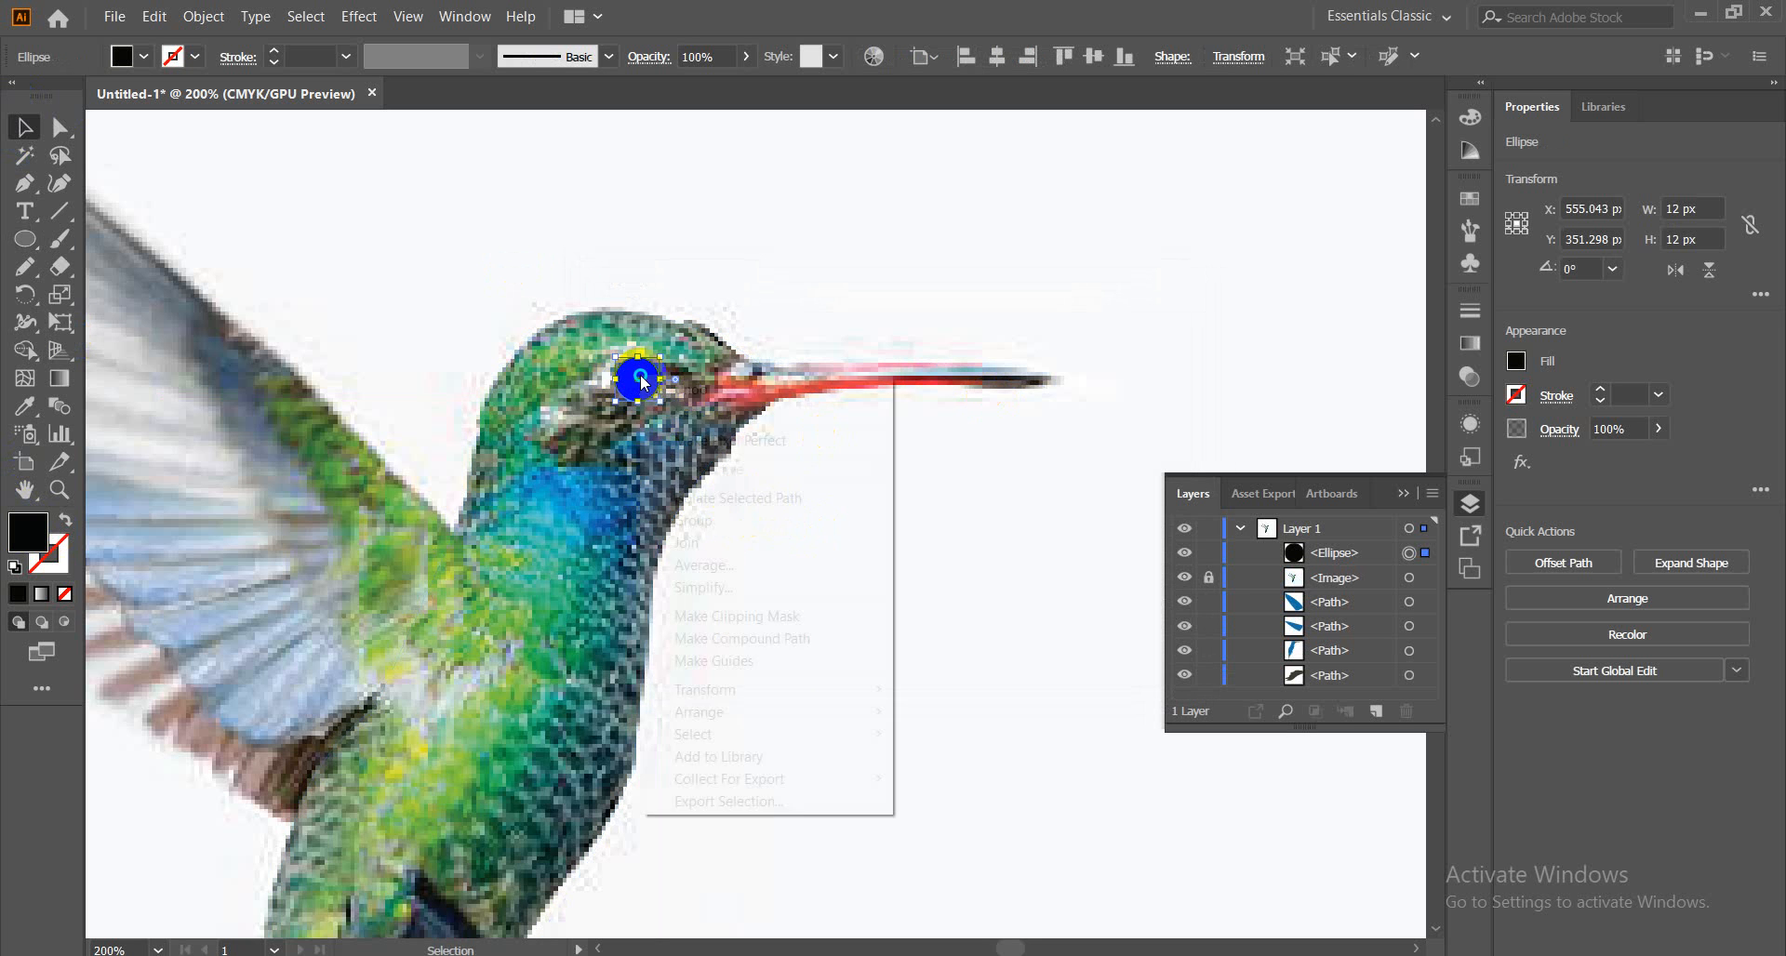
{"action": "mouse_move", "coordinate": [758, 713]}
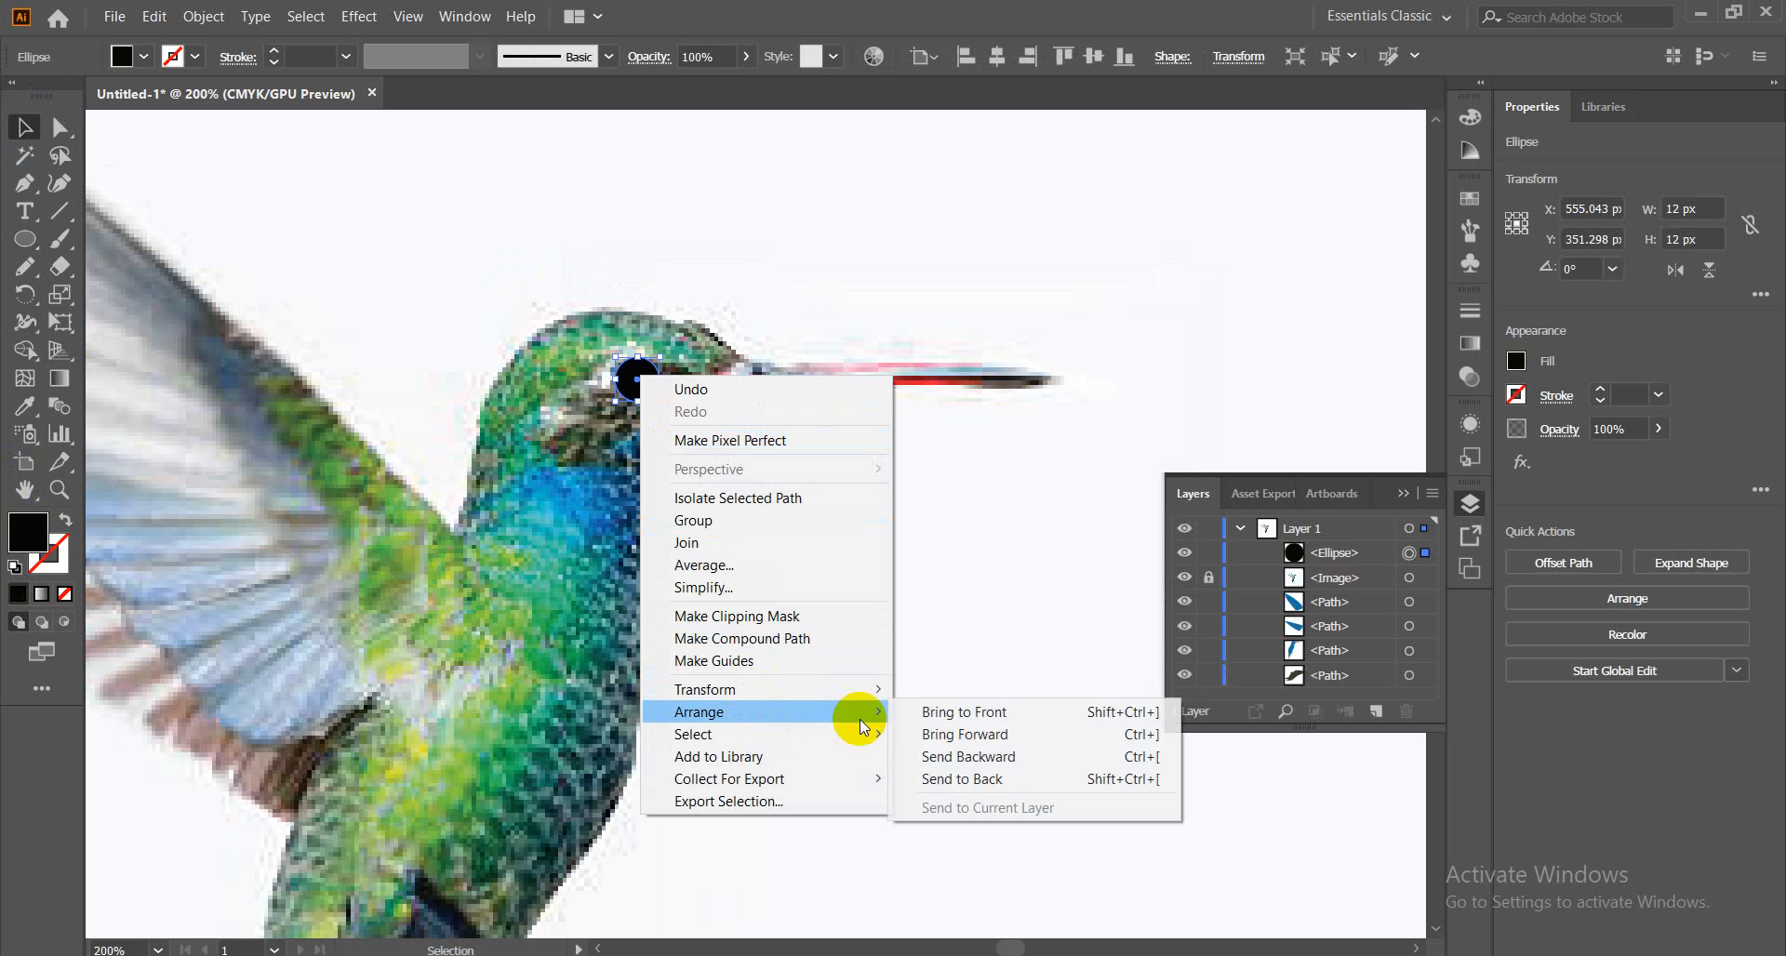
{"action": "left_click", "coordinate": [917, 779]}
{"action": "left_click", "coordinate": [895, 562]}
{"action": "left_click_drag", "start_coordinate": [653, 419], "coordinate": [640, 372]}
{"action": "left_click", "coordinate": [873, 566]}
Draw a circular highlight about 3 px wide in the upper part of the bird's eye, fill it white (#FFFFFF) and nudge it up slightly
{"action": "key", "text": "ctrl+plus"}
{"action": "key", "text": "ctrl+plus"}
{"action": "scroll", "coordinate": [654, 487], "scroll_direction": "up", "scroll_amount": 6}
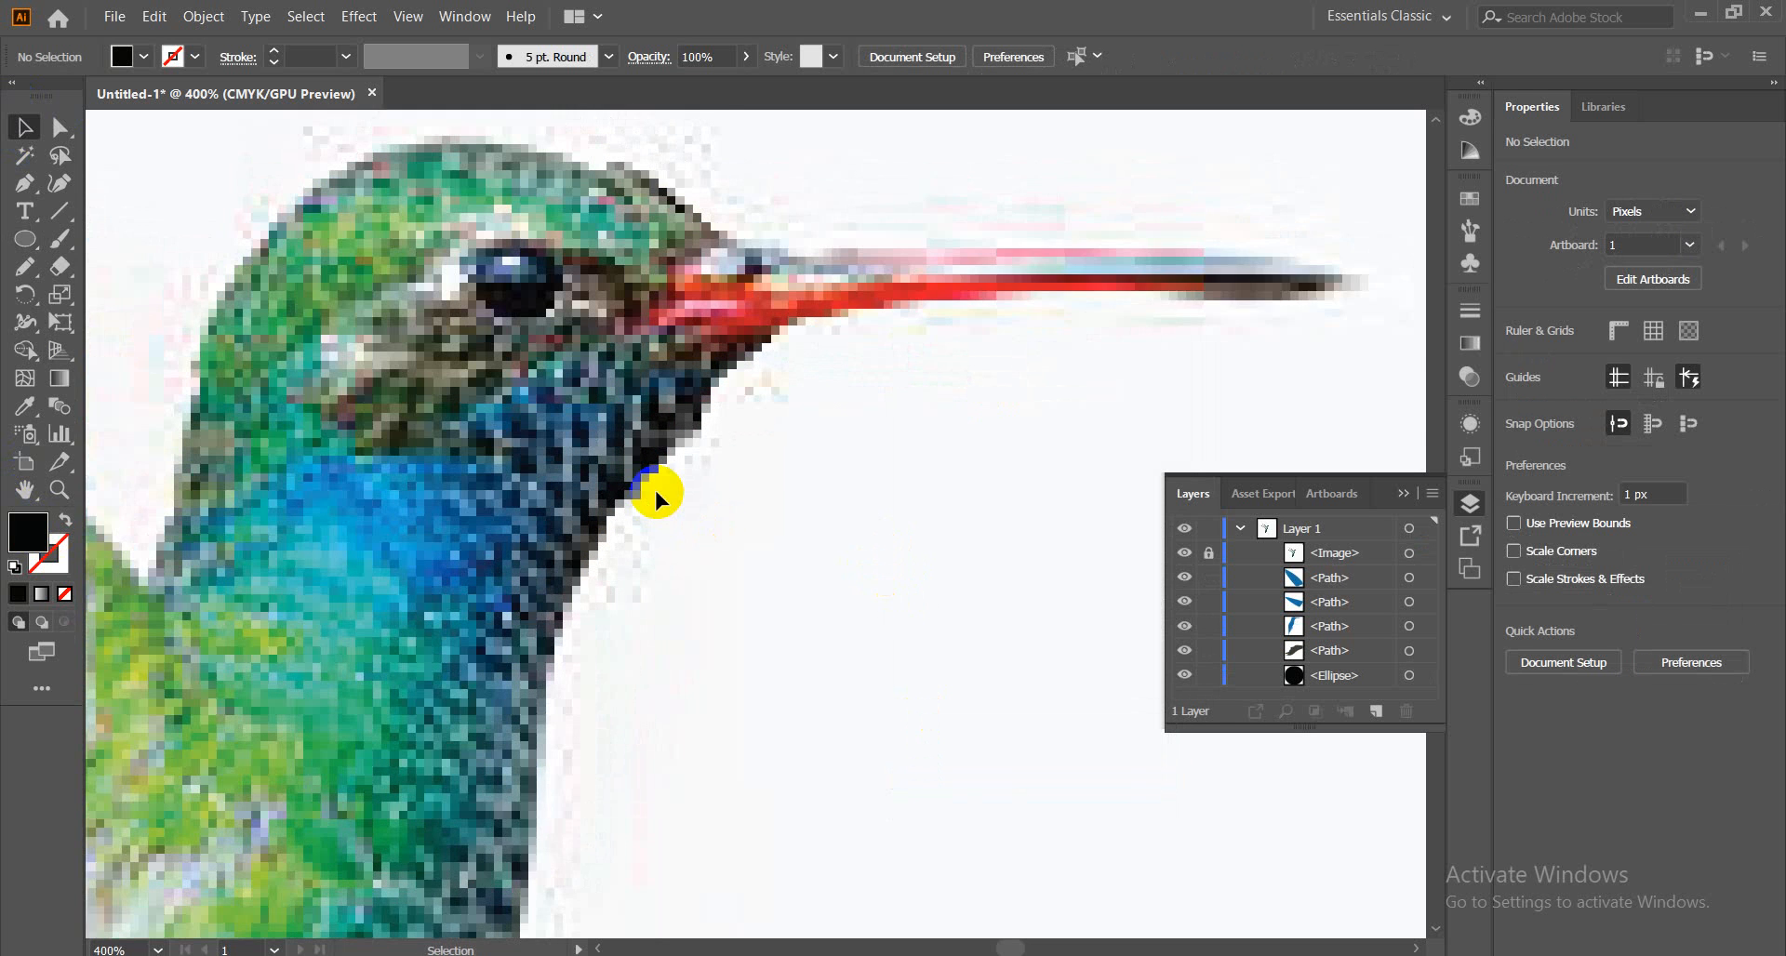
{"action": "left_click", "coordinate": [24, 239]}
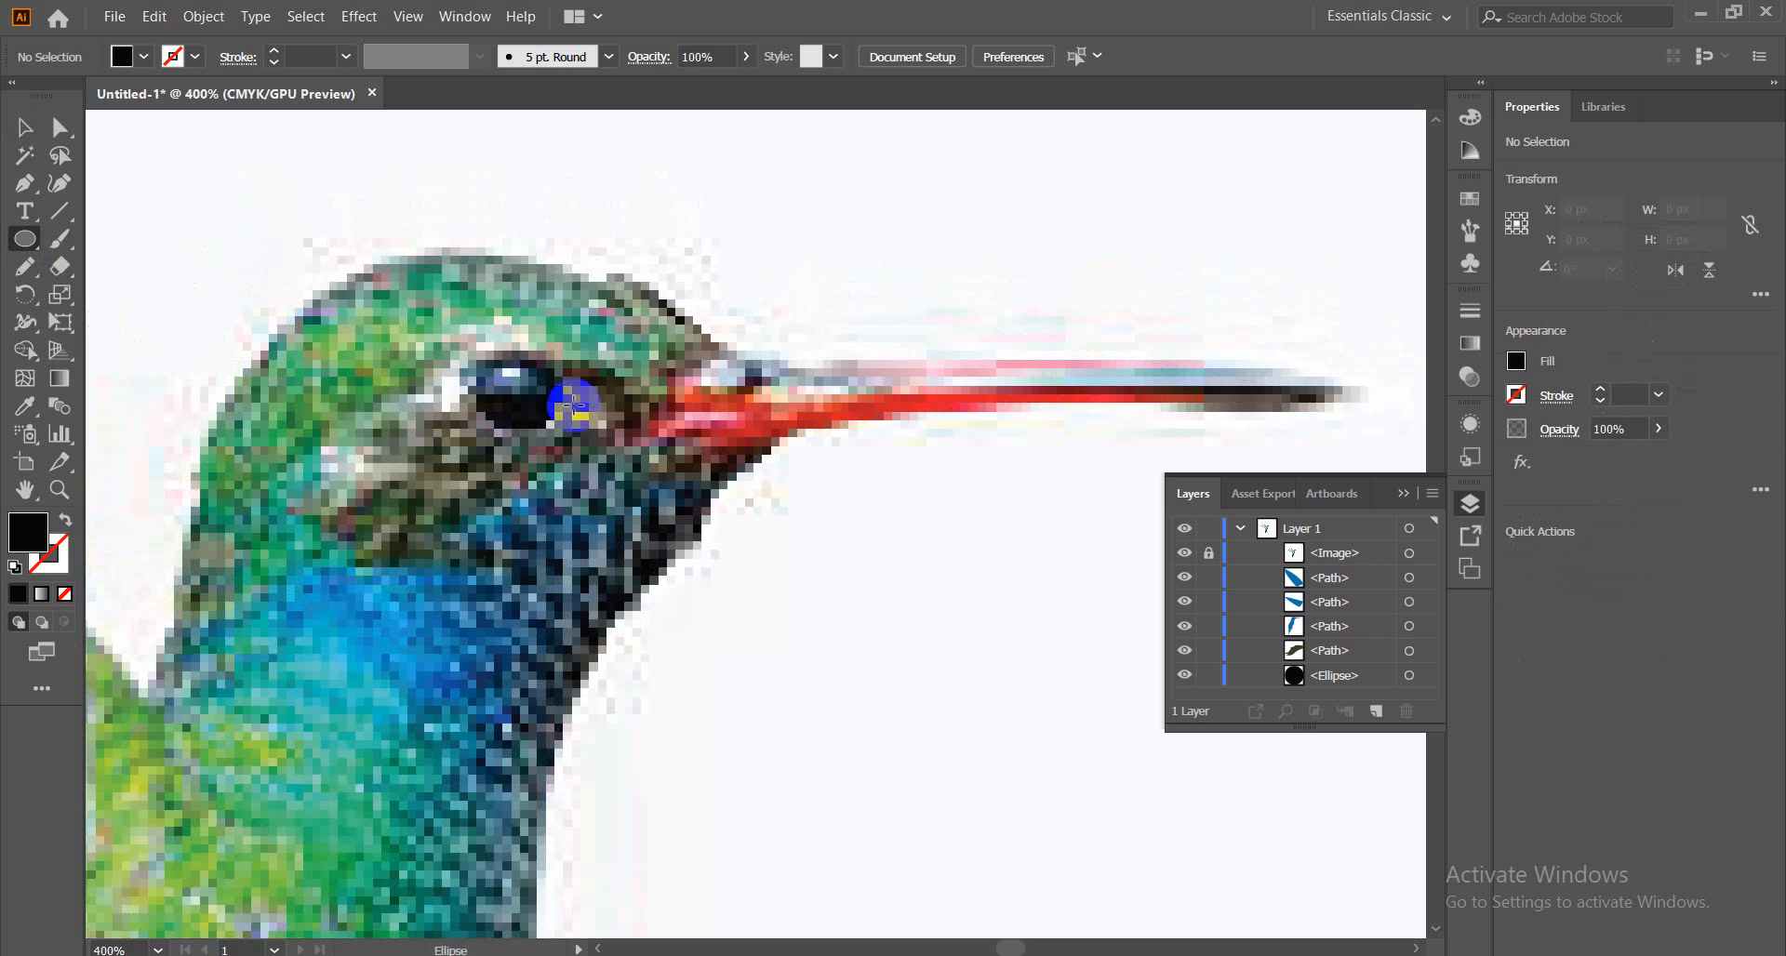
{"action": "left_click_drag", "start_coordinate": [511, 372], "coordinate": [519, 381]}
{"action": "double_click", "coordinate": [28, 532]}
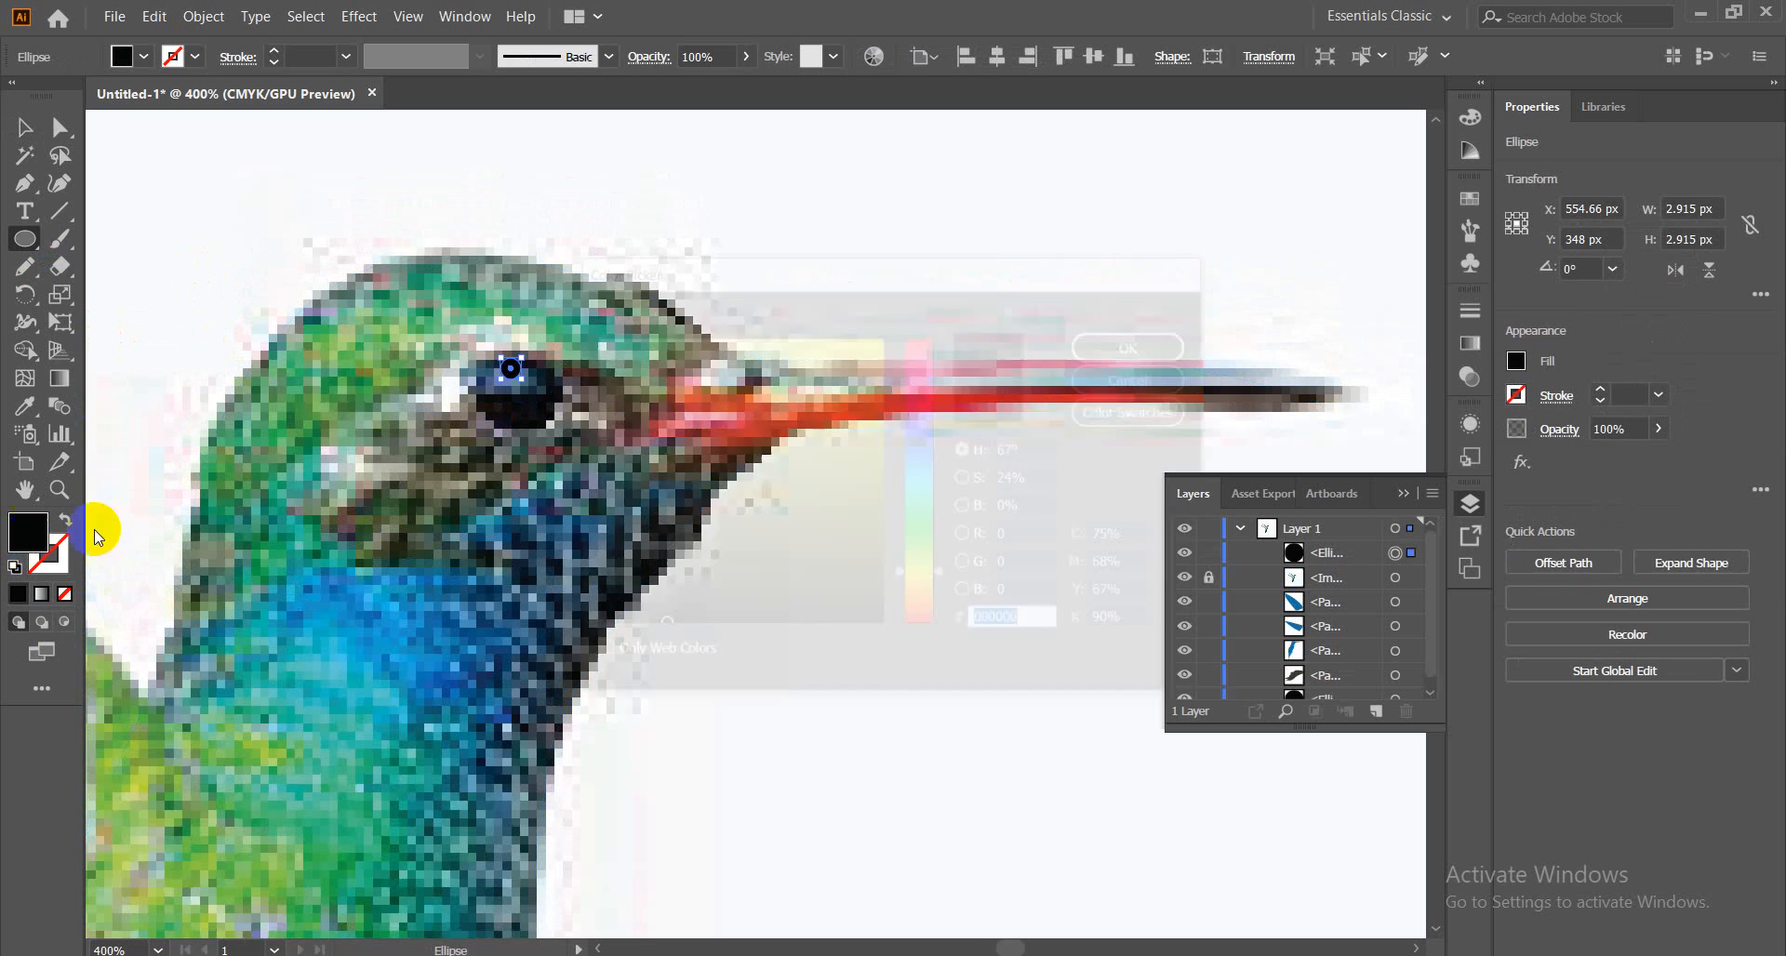
{"action": "left_click_drag", "start_coordinate": [613, 404], "coordinate": [569, 327]}
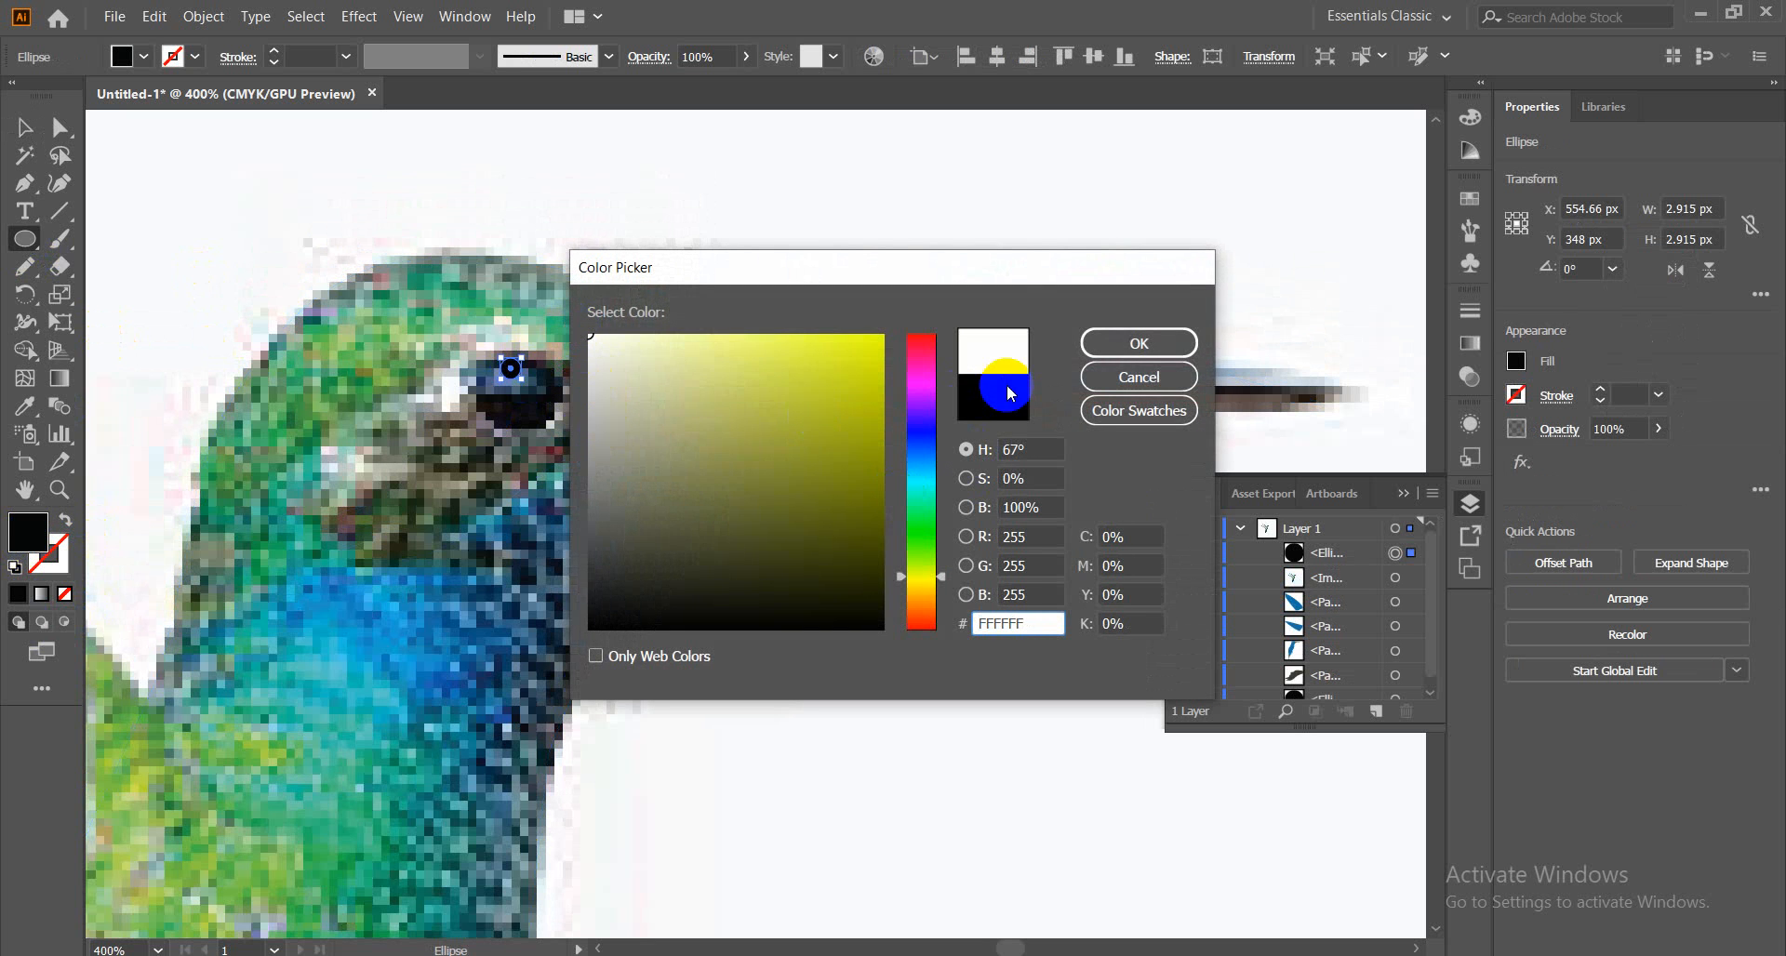
{"action": "left_click", "coordinate": [1136, 344]}
{"action": "left_click", "coordinate": [25, 127]}
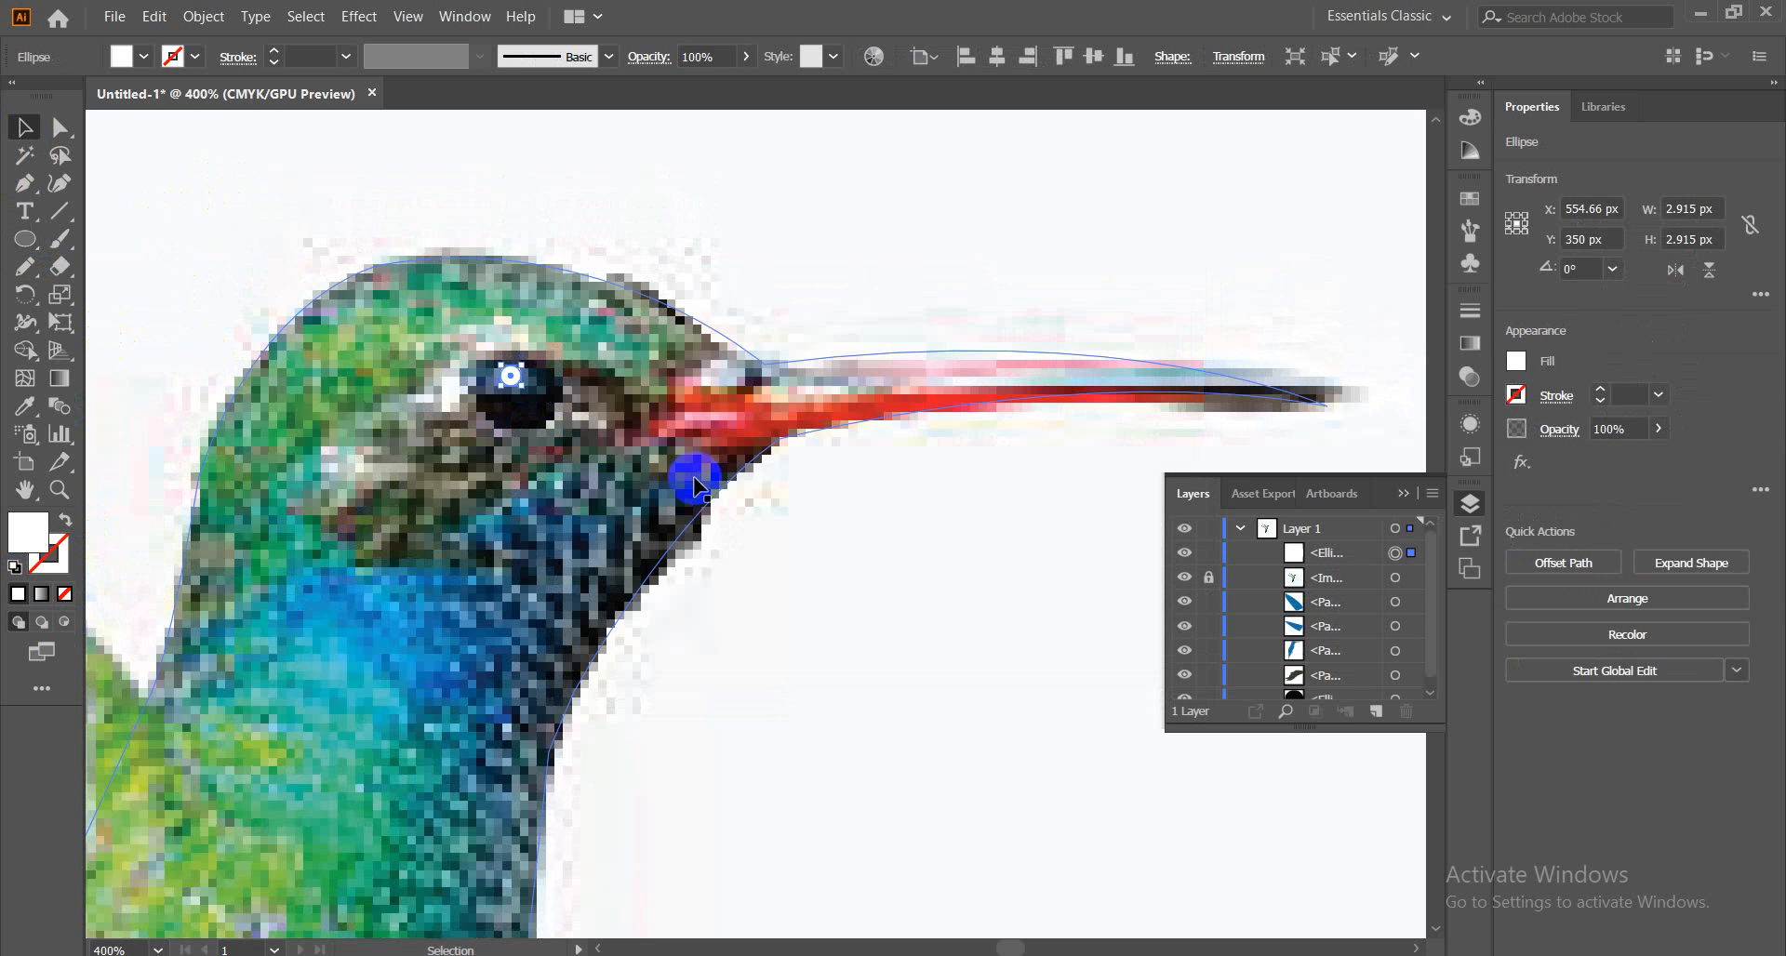
{"action": "key", "text": "Up"}
{"action": "left_click", "coordinate": [890, 579]}
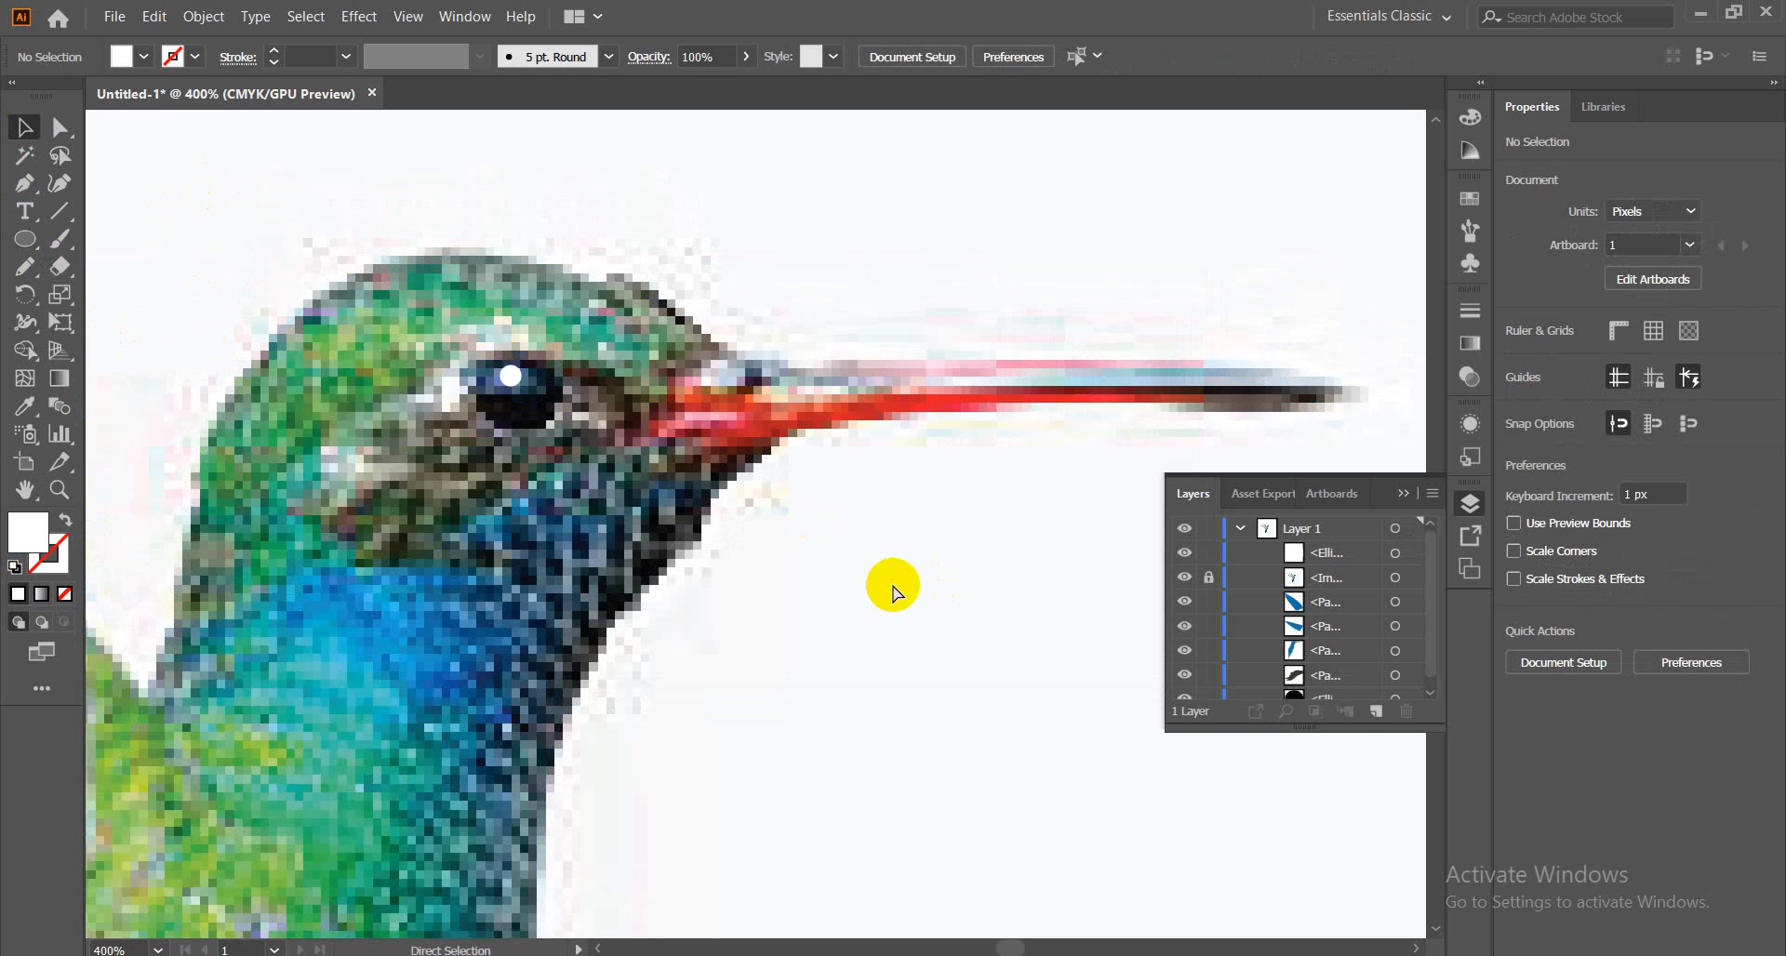
Send the white eye highlight to the back, behind the photo and all traced shapes
{"action": "key", "text": "ctrl+minus"}
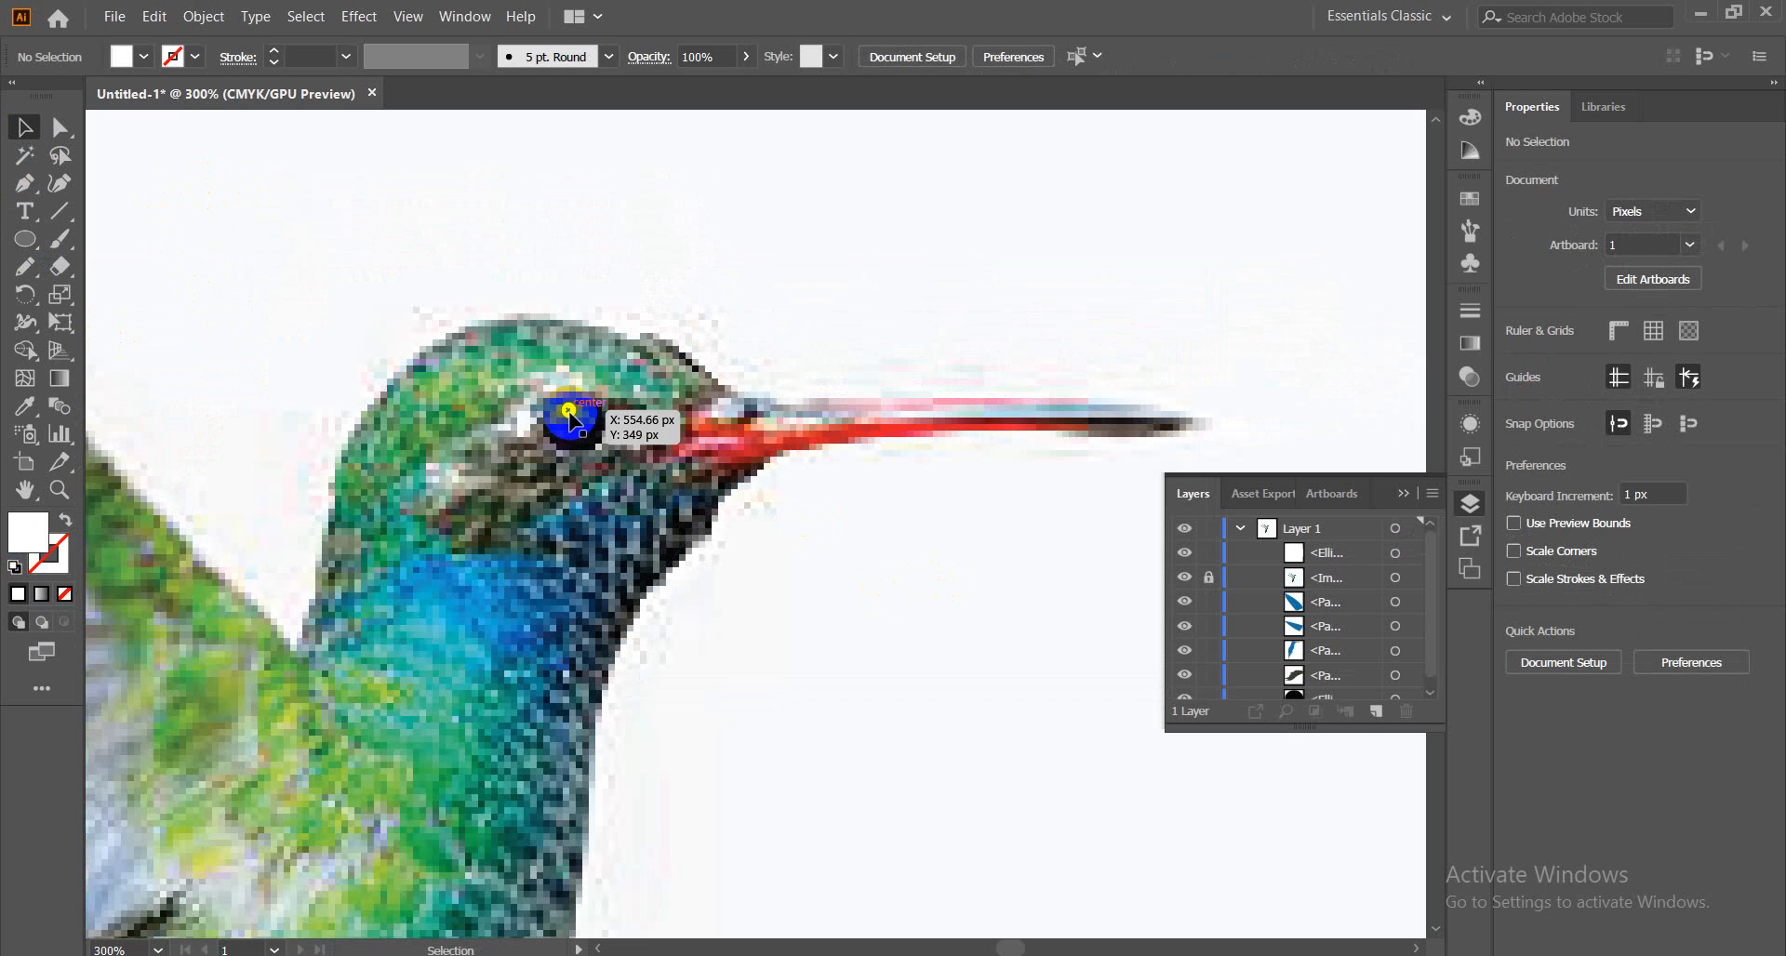
{"action": "left_click", "coordinate": [568, 412]}
{"action": "right_click", "coordinate": [570, 416]}
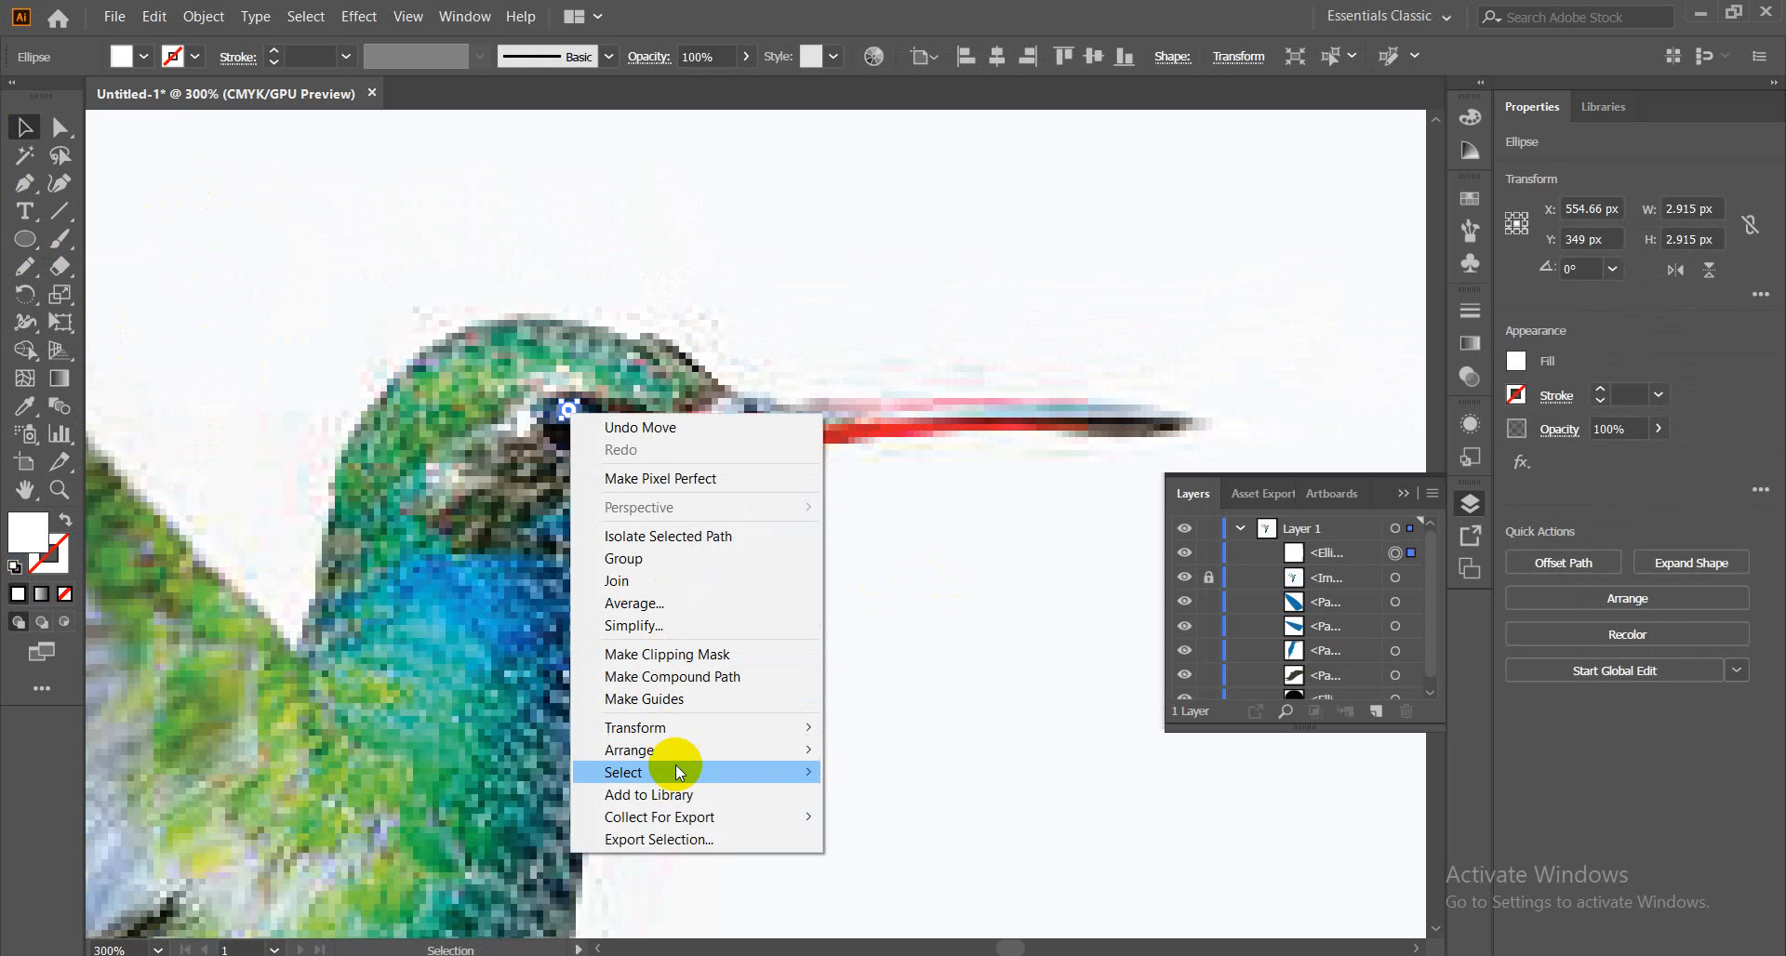
{"action": "mouse_move", "coordinate": [750, 770]}
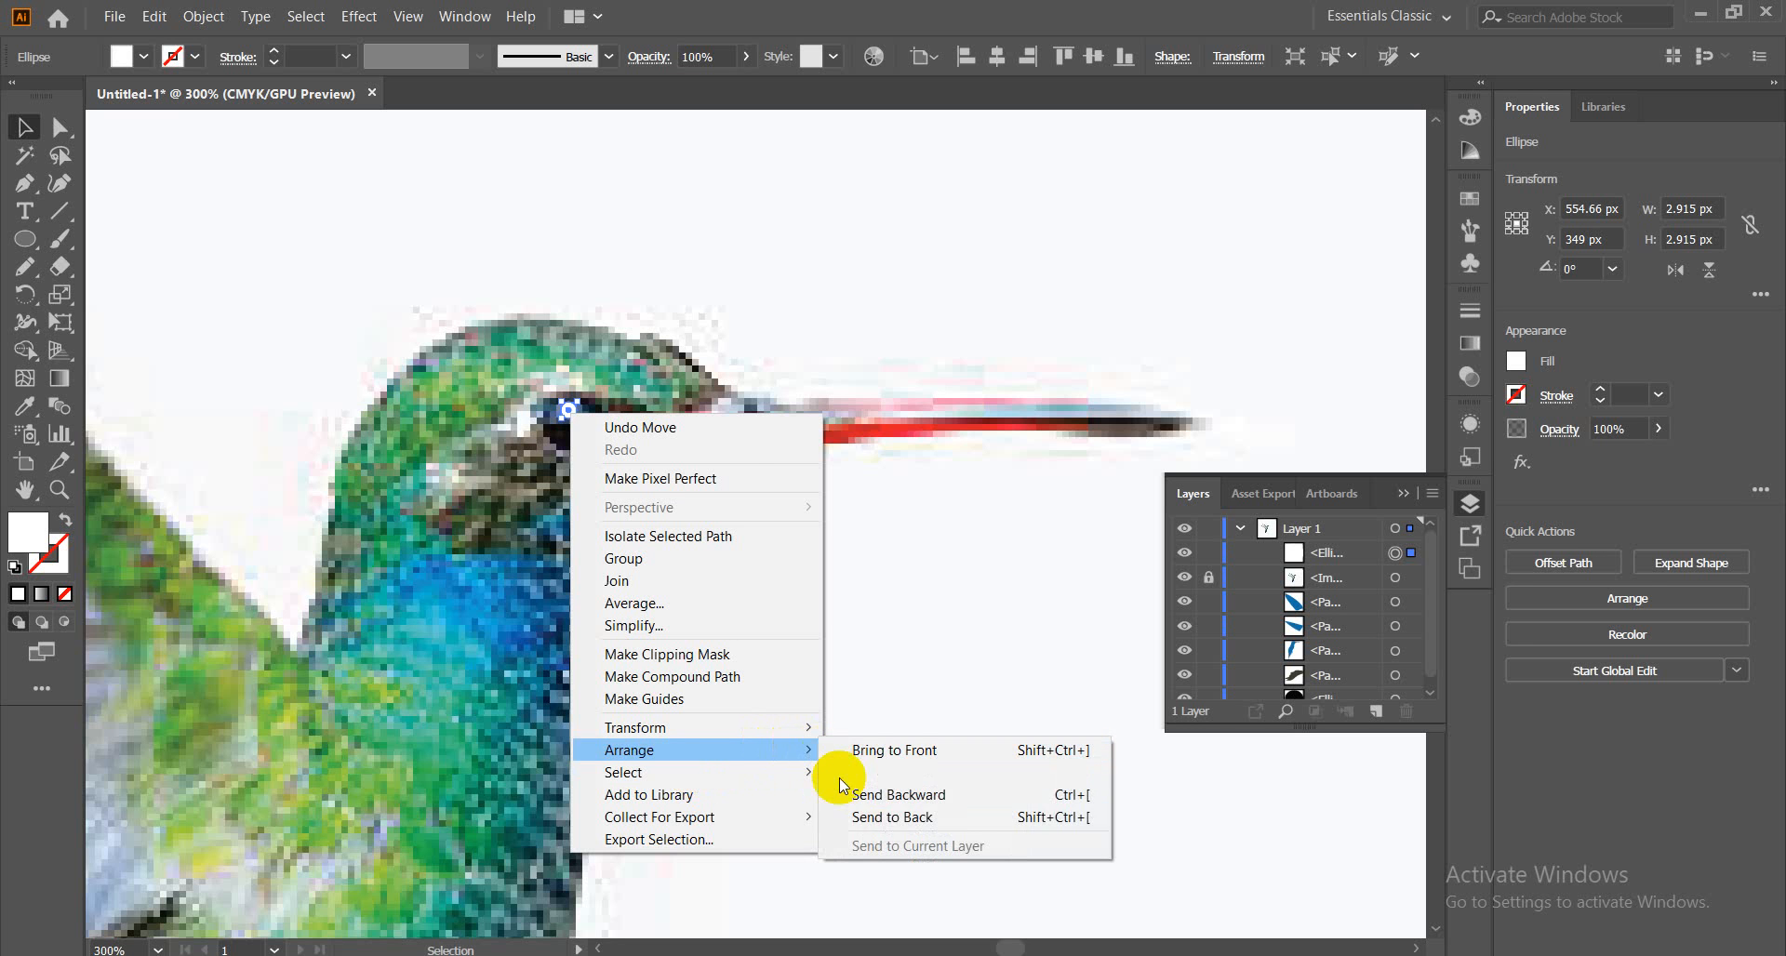
{"action": "left_click", "coordinate": [892, 816]}
{"action": "left_click", "coordinate": [958, 658]}
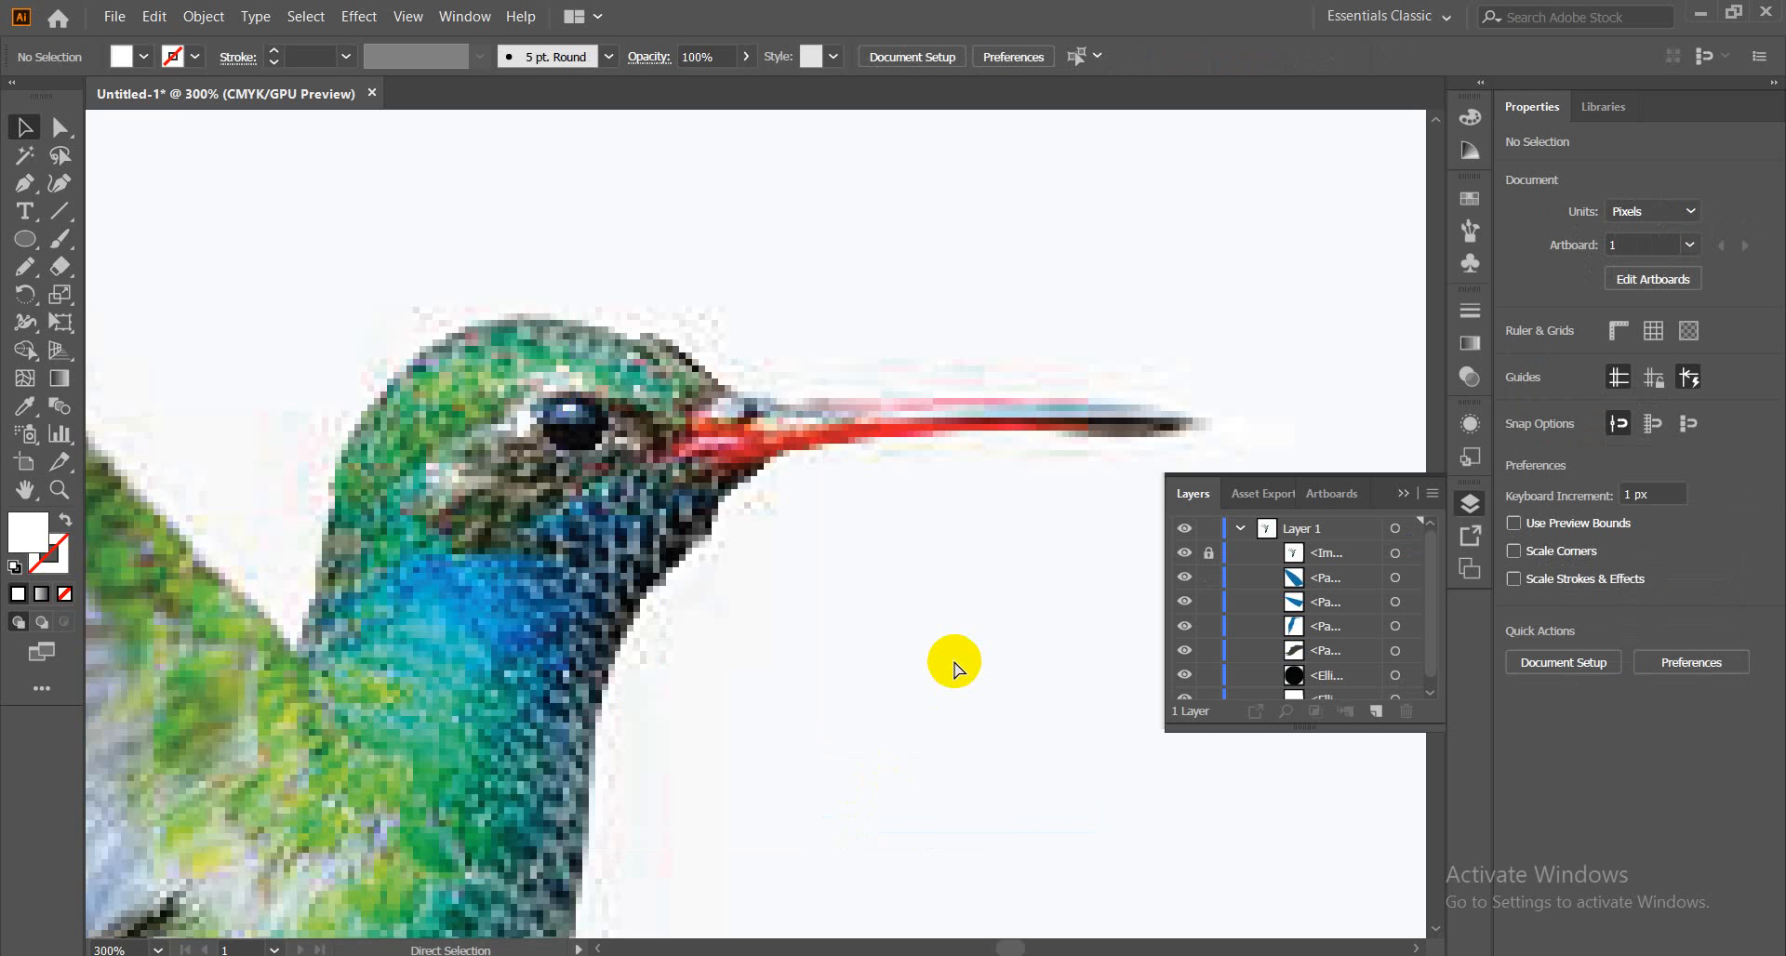
Unlock the hummingbird photo and move it off the artboard, to the left of the traced shapes
{"action": "key", "text": "ctrl+0"}
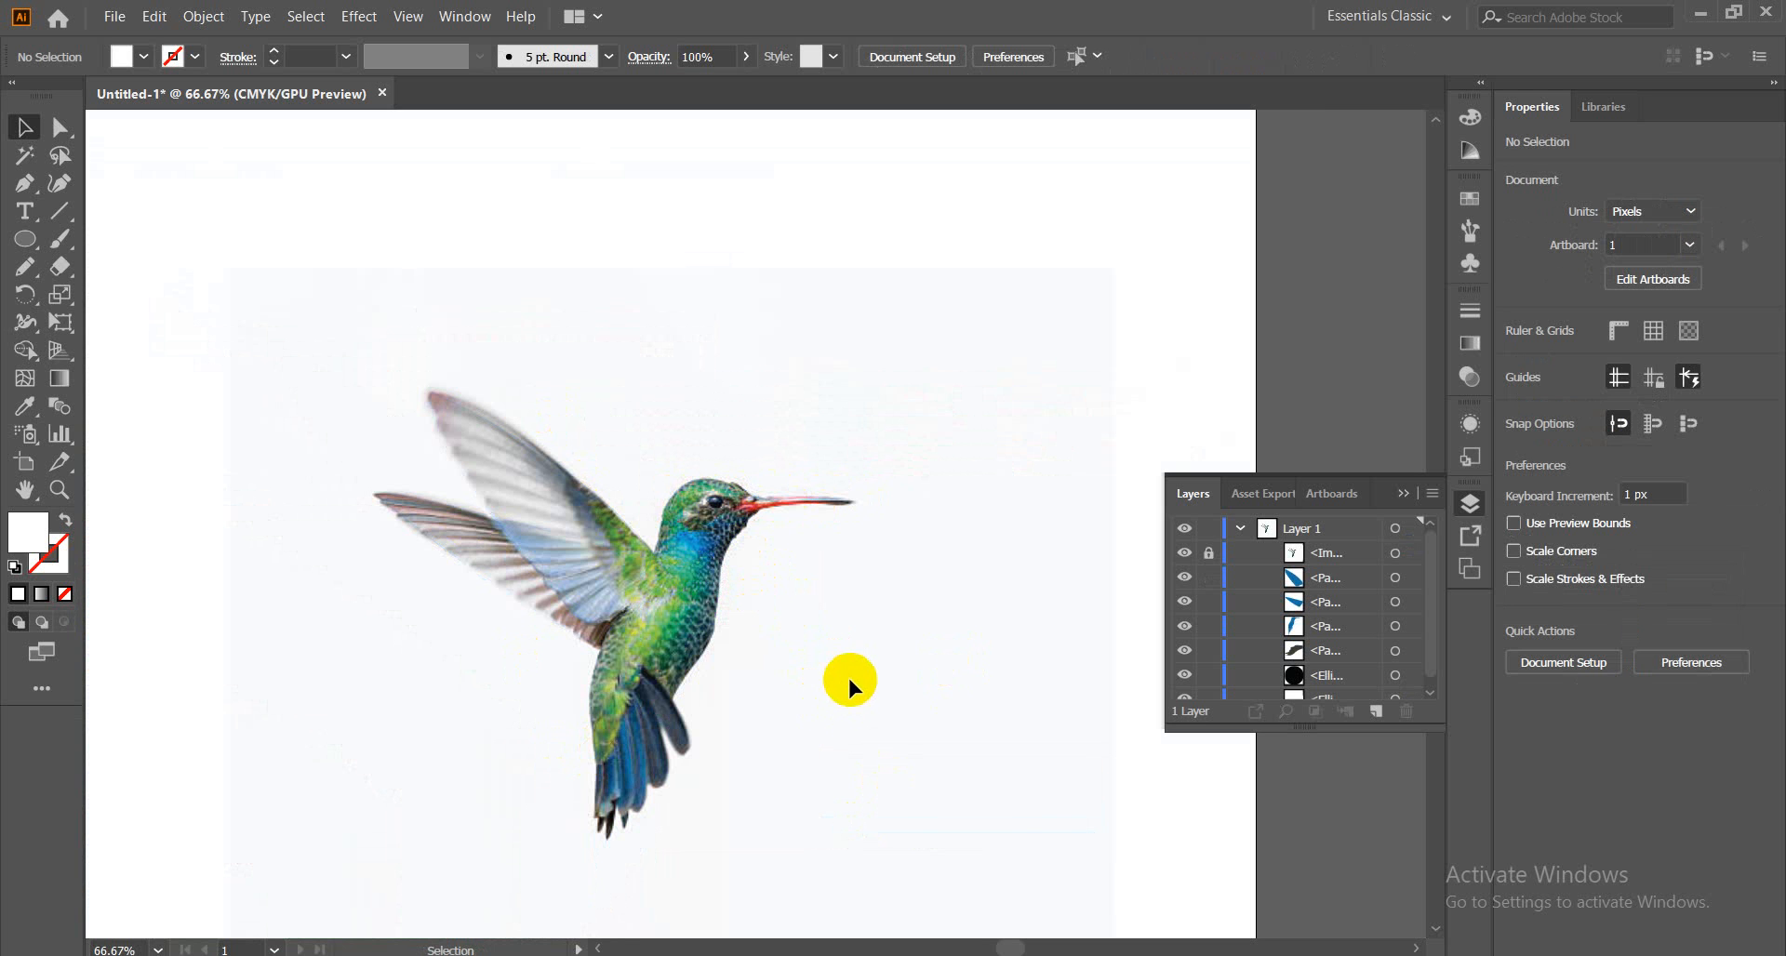
{"action": "left_click", "coordinate": [661, 651]}
{"action": "left_click", "coordinate": [924, 625]}
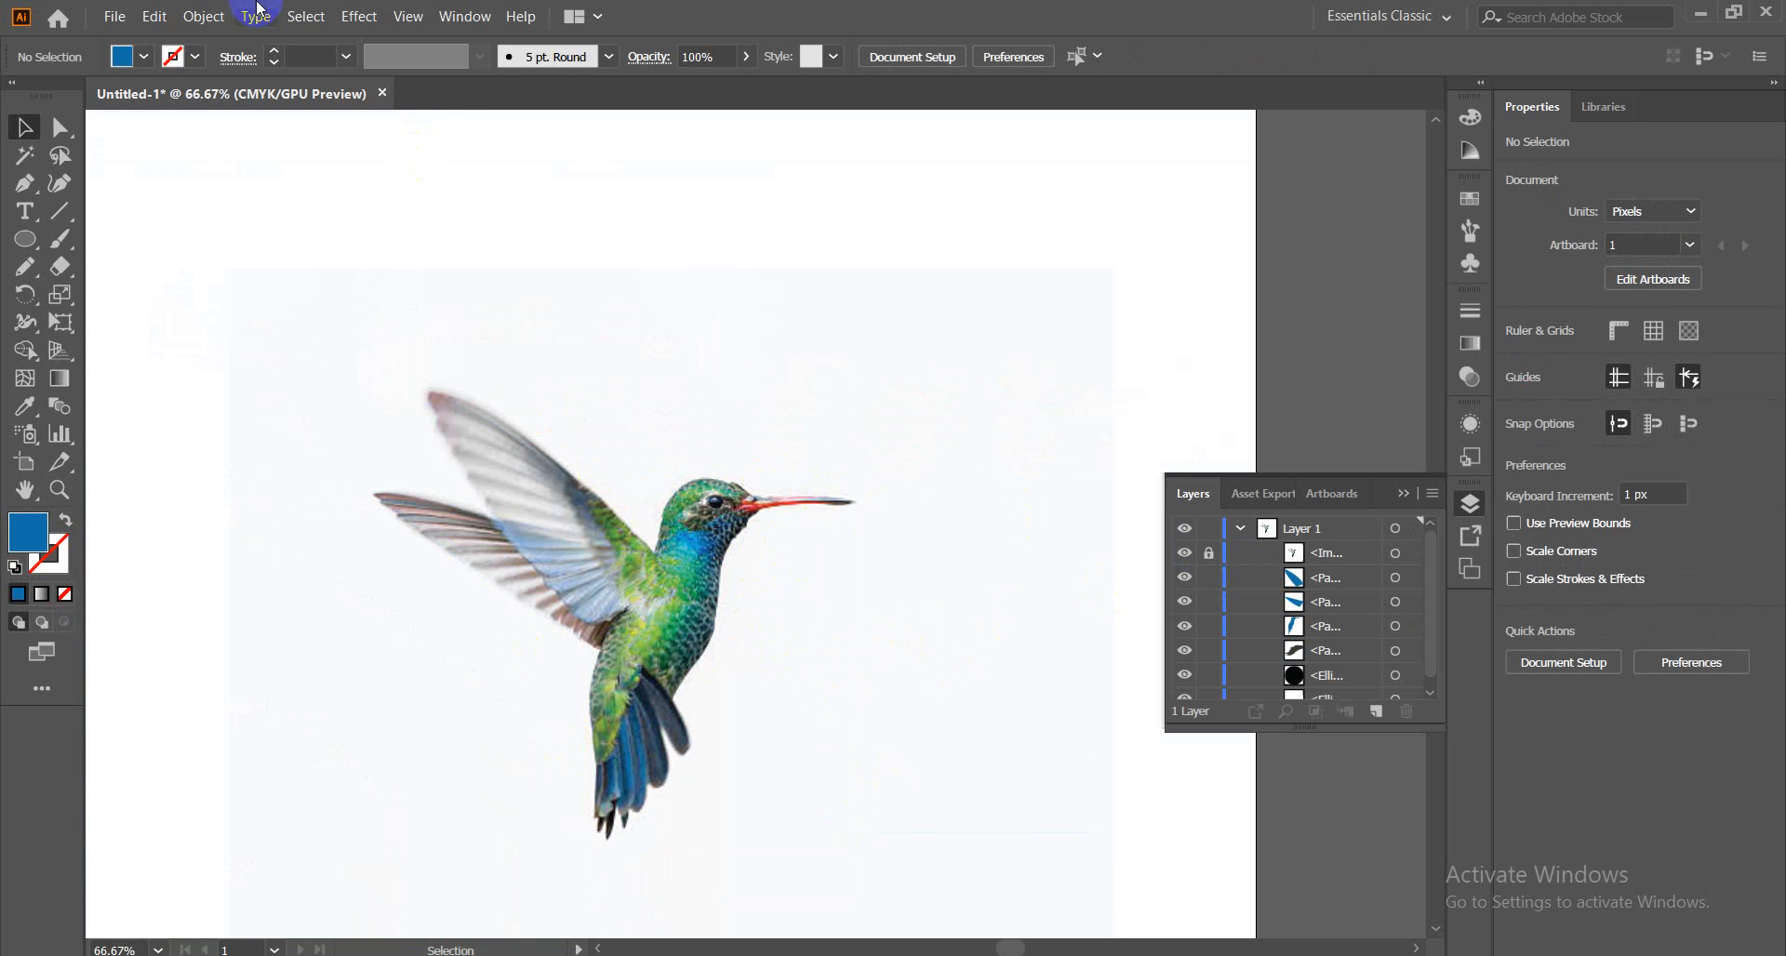
{"action": "left_click", "coordinate": [223, 23]}
{"action": "left_click", "coordinate": [197, 176]}
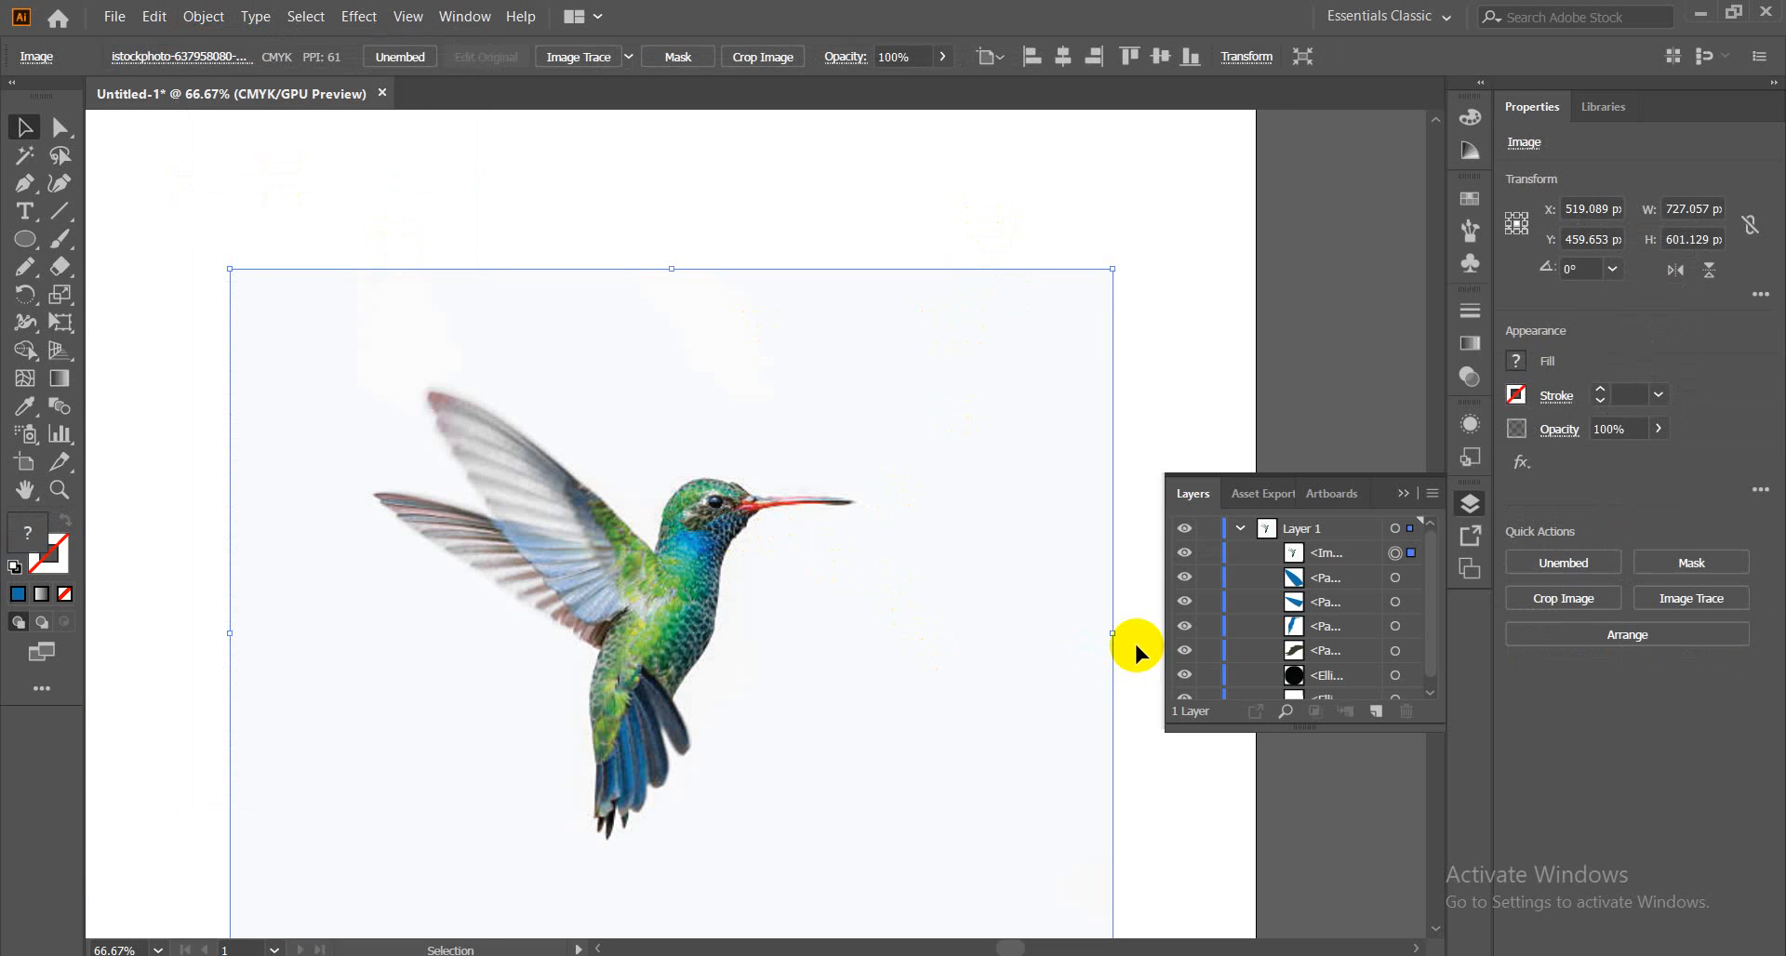
{"action": "key", "text": "ctrl+minus"}
{"action": "key", "text": "ctrl+minus"}
{"action": "key", "text": "ctrl+minus"}
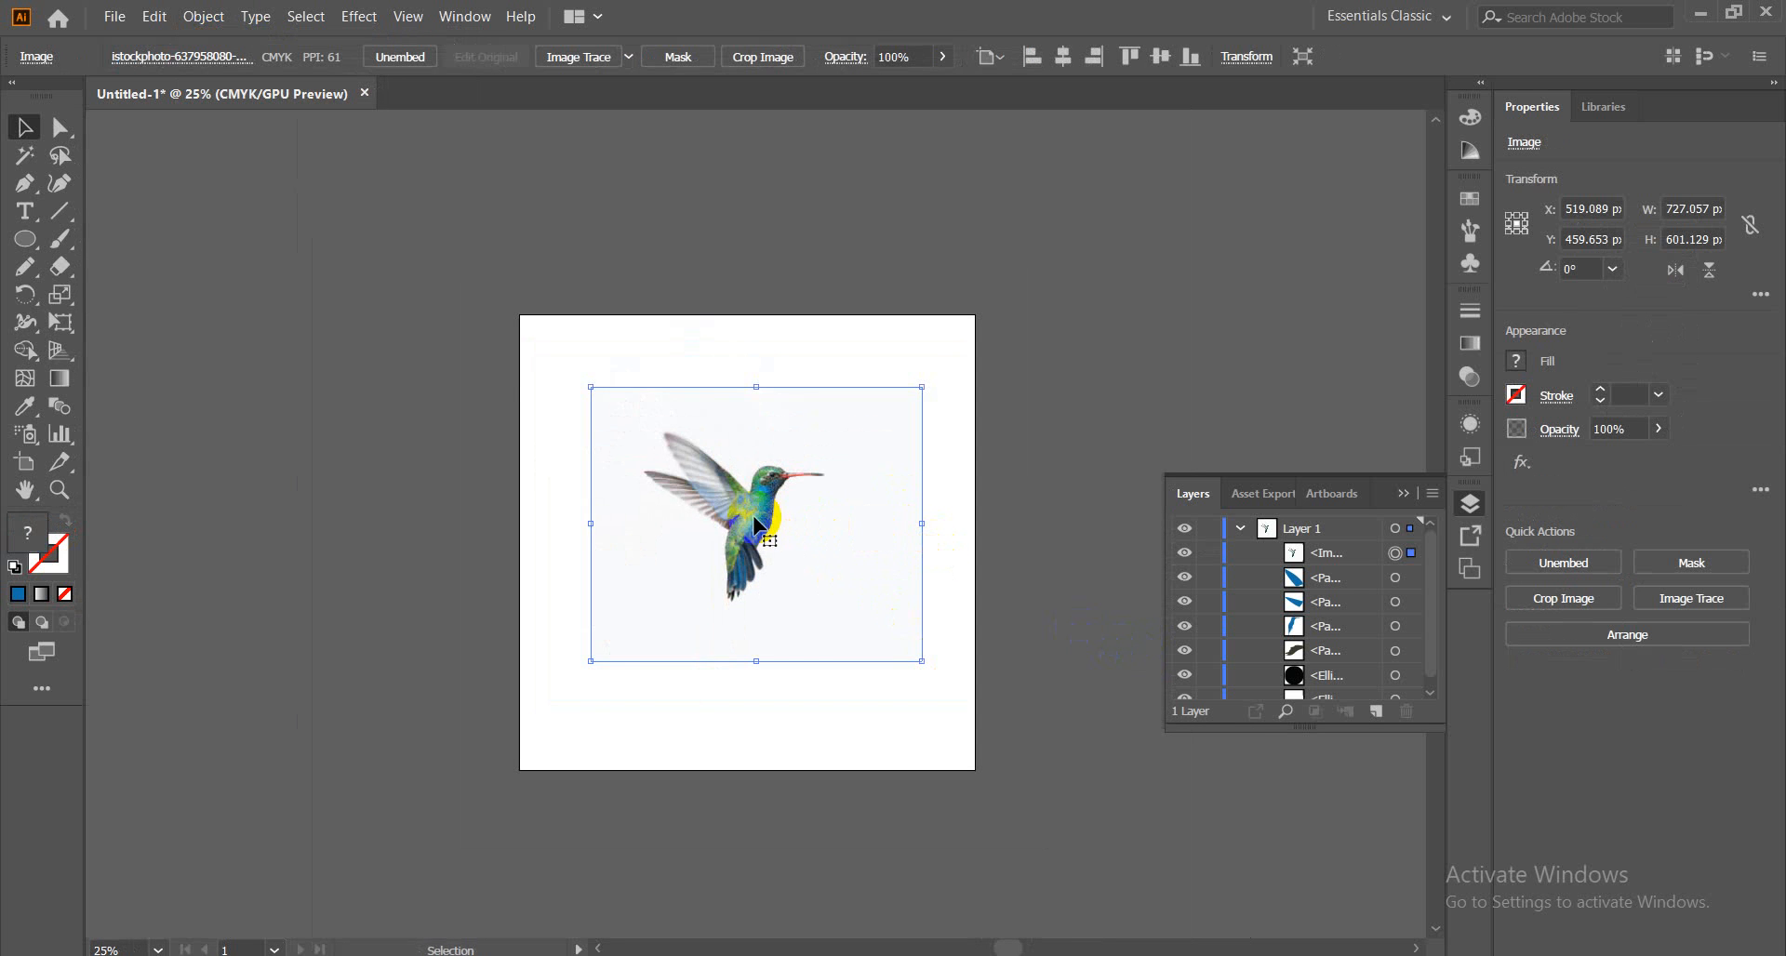
{"action": "left_click_drag", "start_coordinate": [754, 524], "coordinate": [337, 517]}
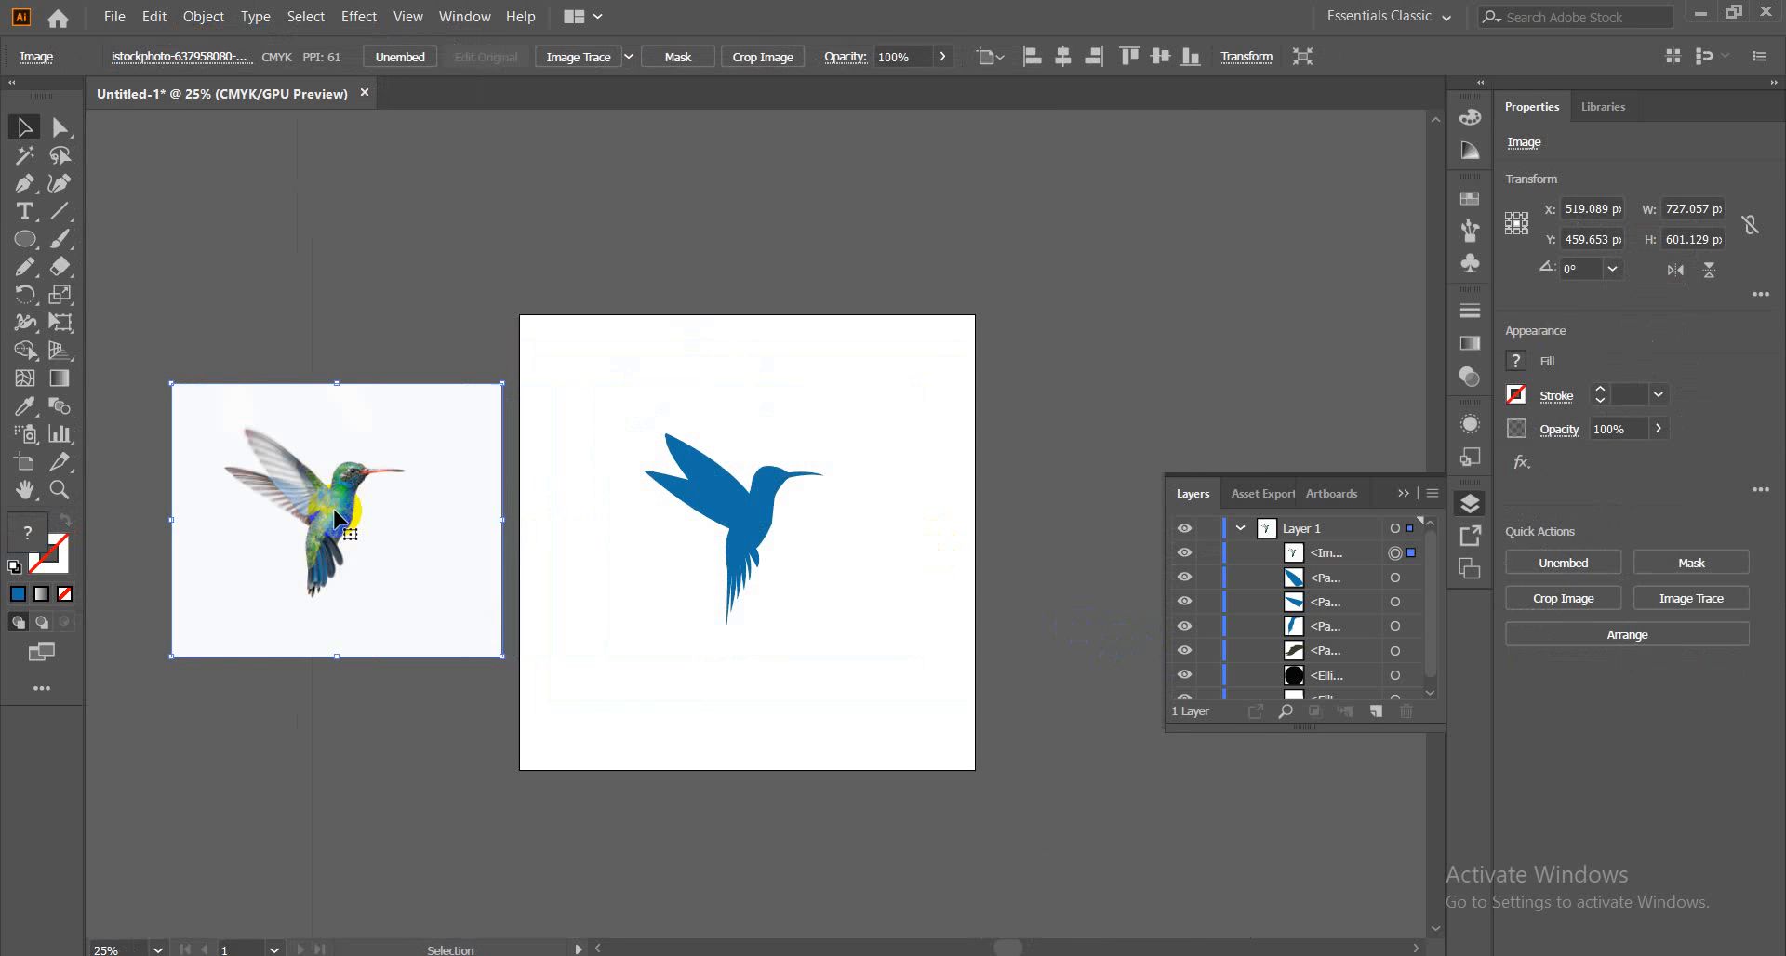
{"action": "left_click", "coordinate": [865, 606]}
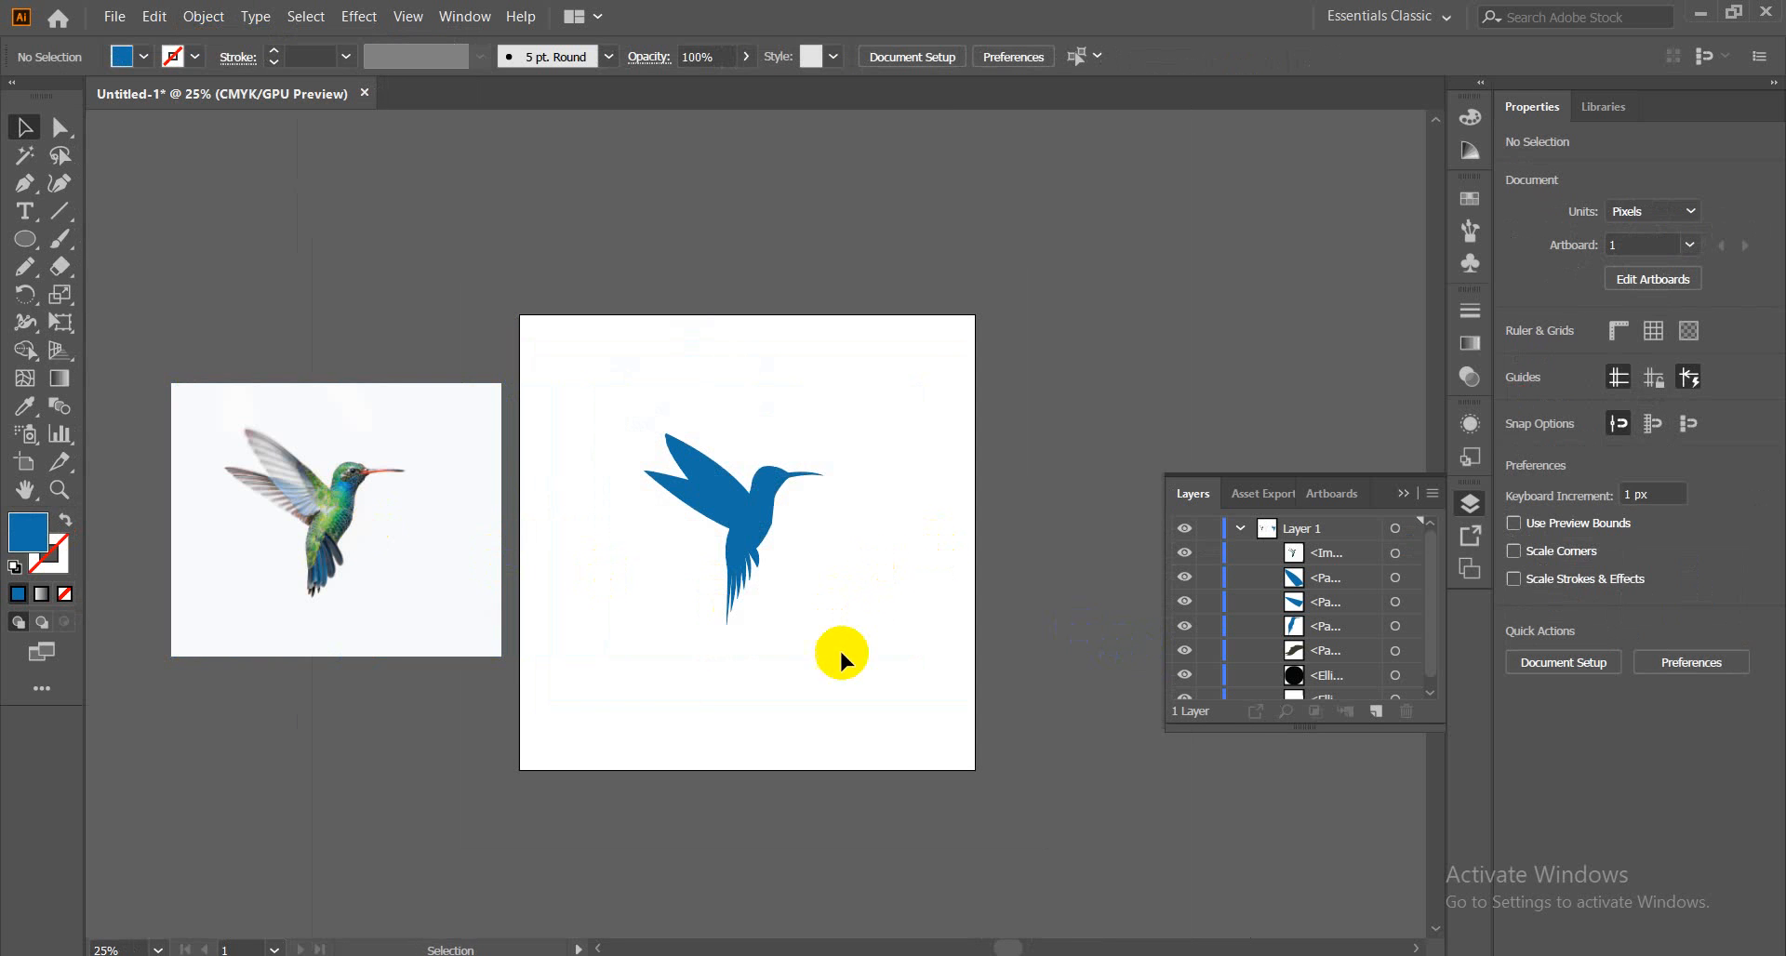
Send the blue wing and body shapes to the back together, behind the eye patch and eye circles
{"action": "left_click_drag", "start_coordinate": [670, 645], "coordinate": [820, 495]}
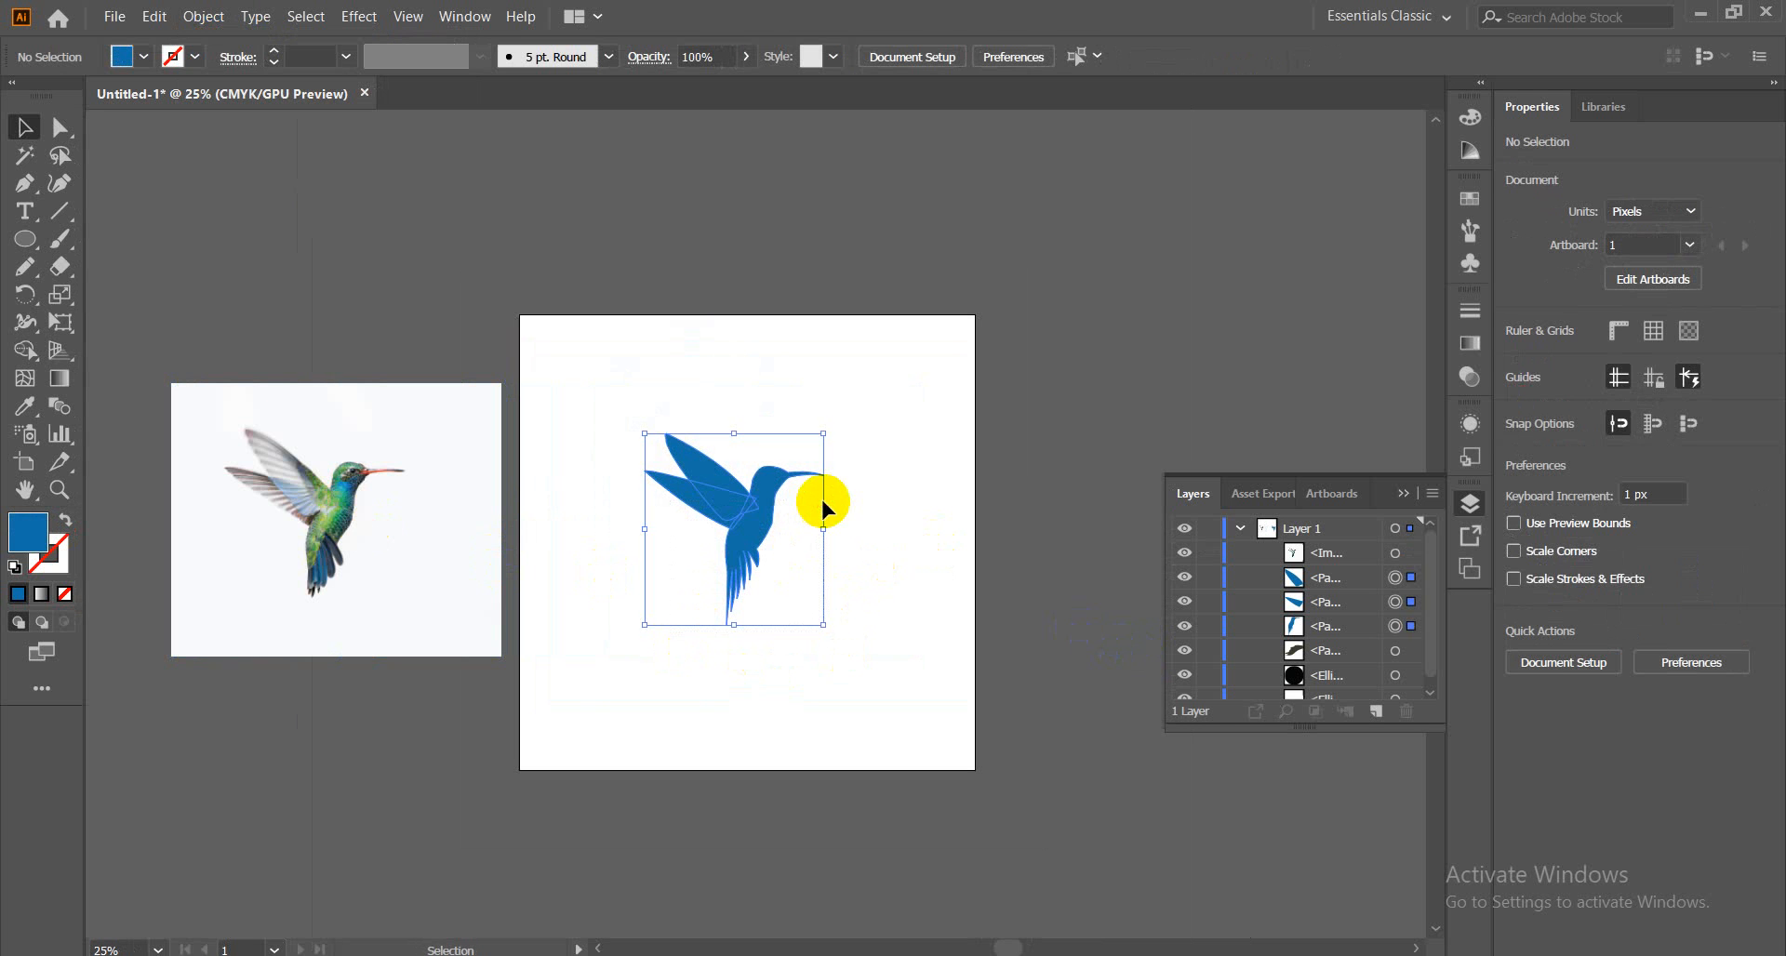
{"action": "right_click", "coordinate": [735, 508]}
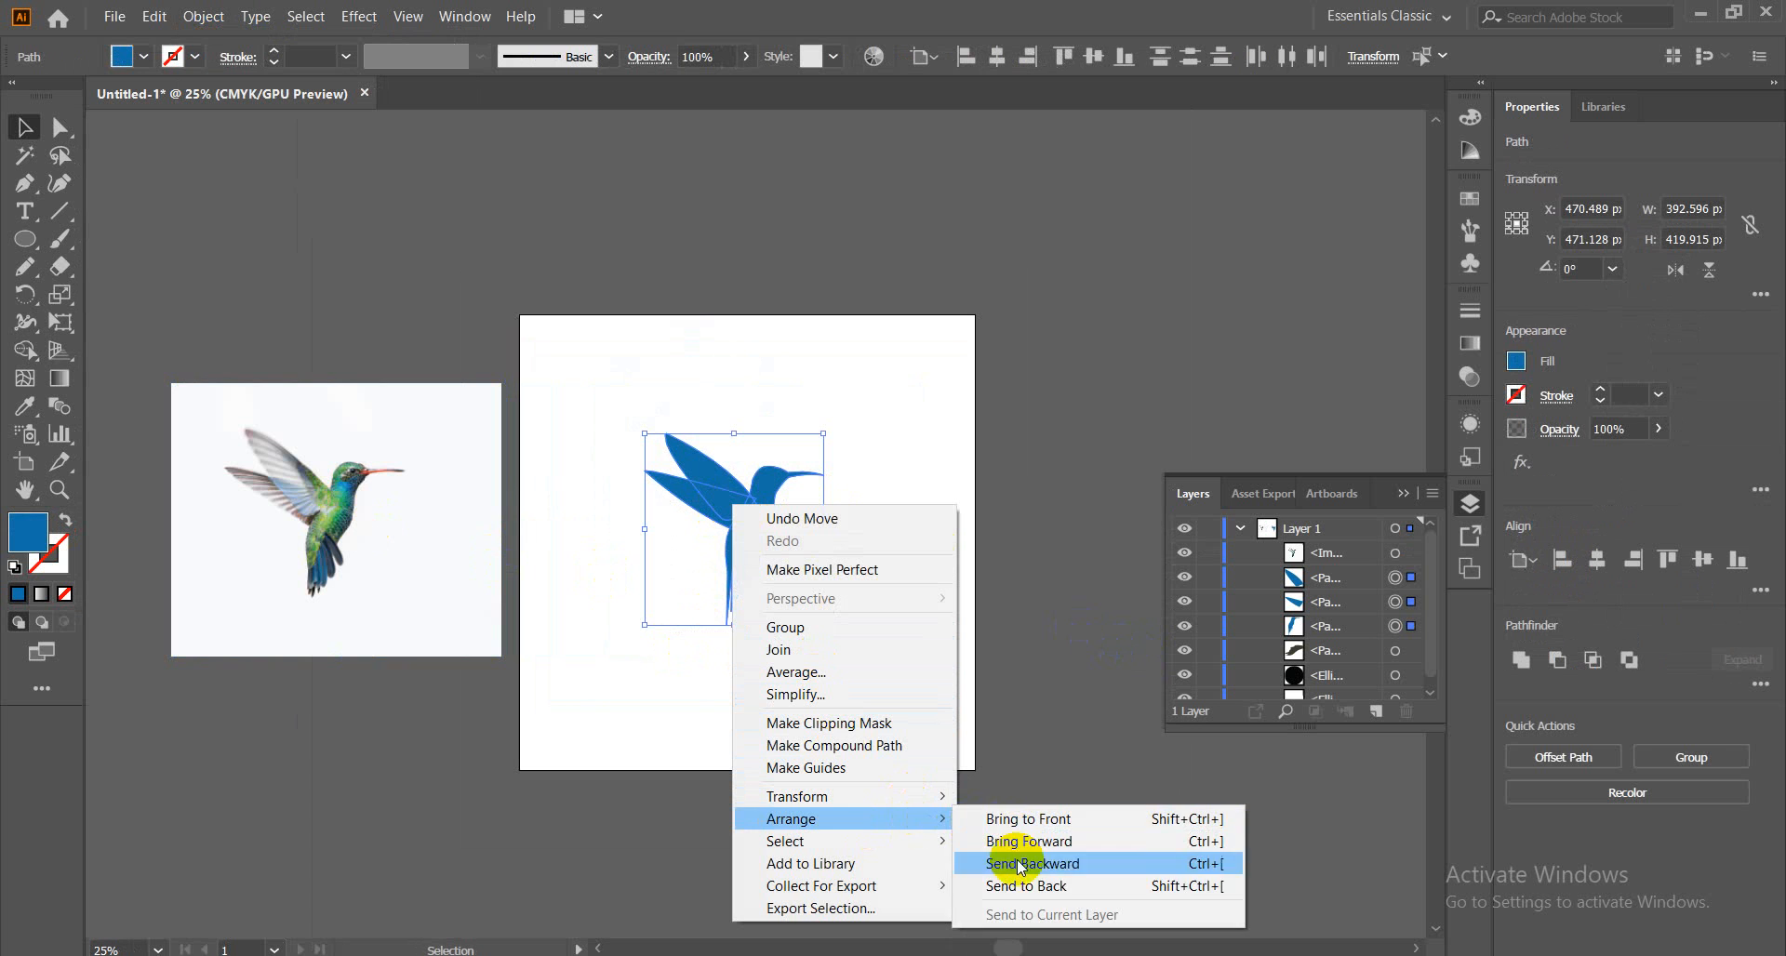
{"action": "left_click", "coordinate": [1023, 887]}
{"action": "left_click", "coordinate": [896, 610]}
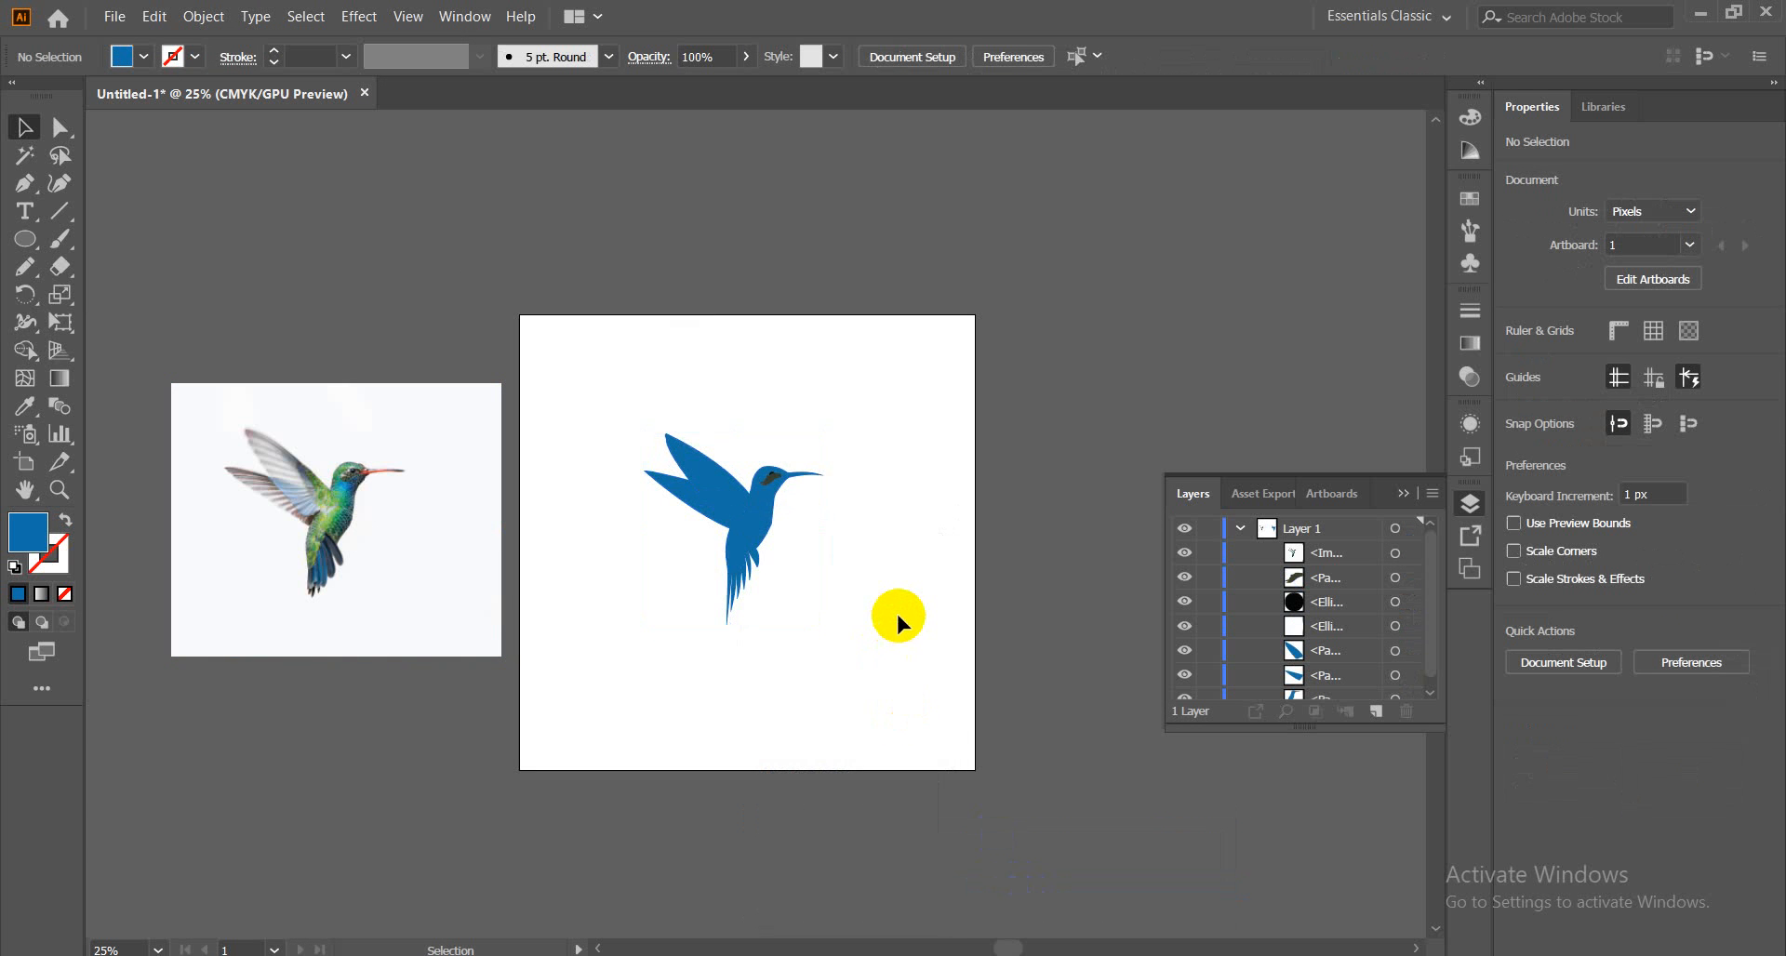
Change the fill of the eye patch to light grey
{"action": "key", "text": "ctrl+equal"}
{"action": "key", "text": "ctrl+equal"}
{"action": "key", "text": "ctrl+equal"}
{"action": "key", "text": "ctrl+equal"}
{"action": "key", "text": "ctrl+equal"}
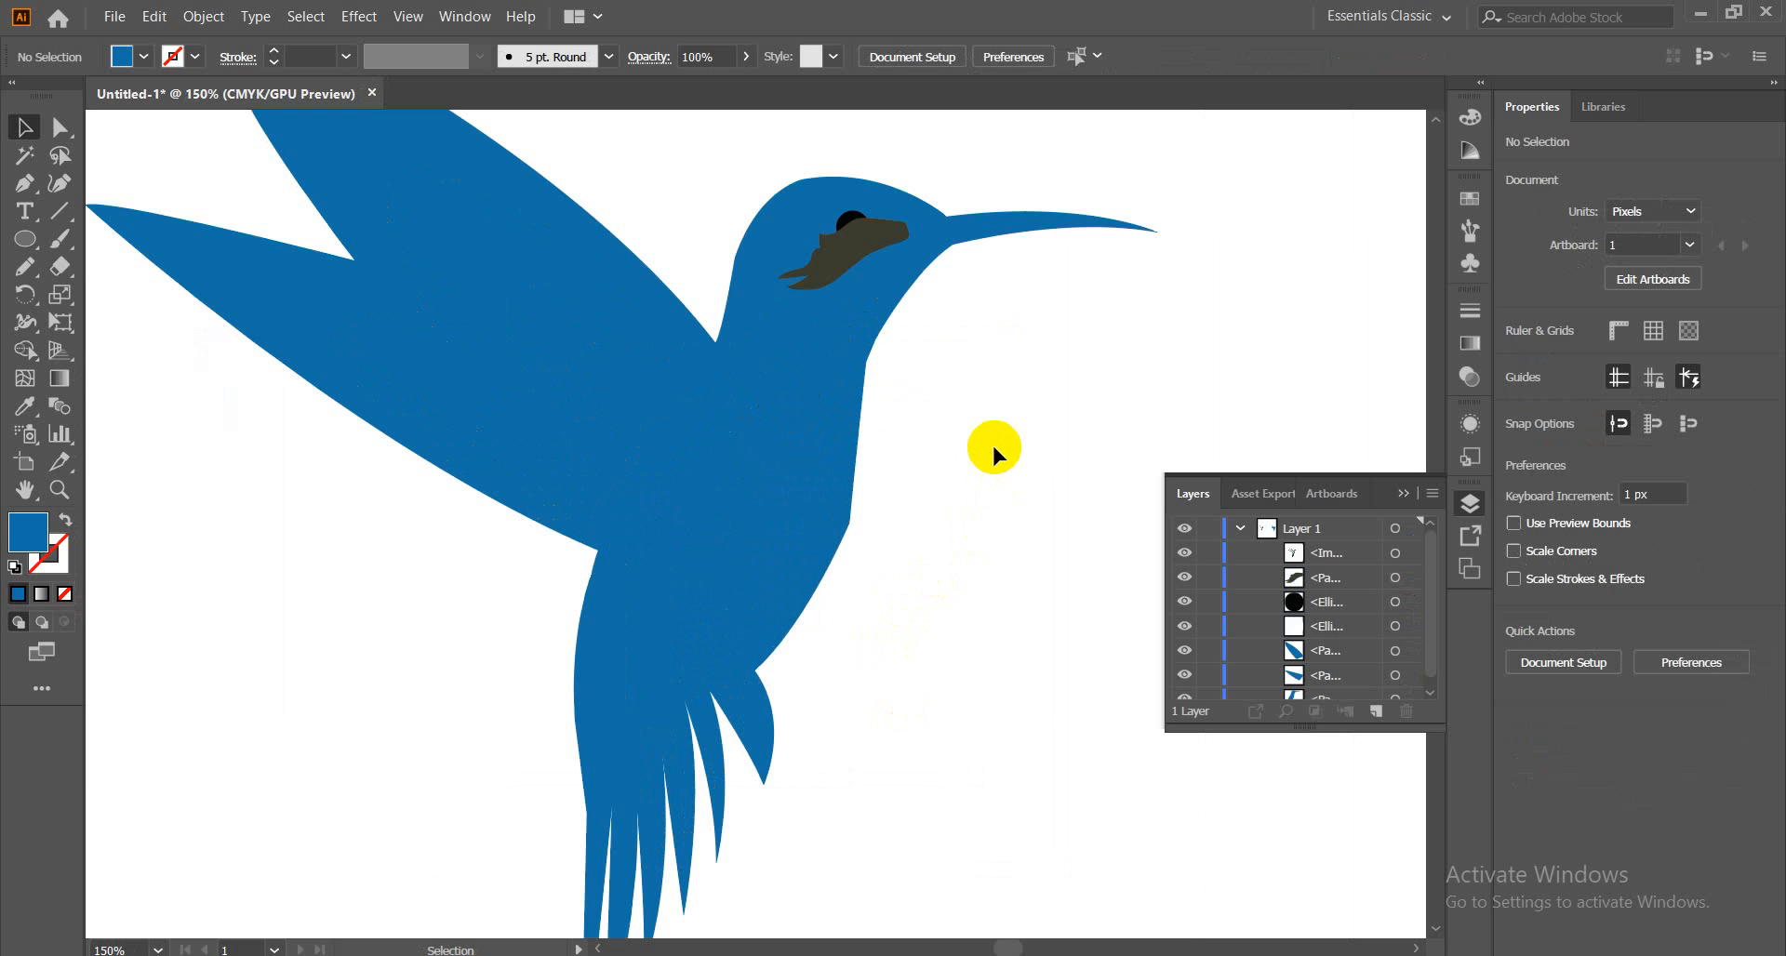
{"action": "left_click", "coordinate": [809, 284]}
{"action": "key", "text": "i"}
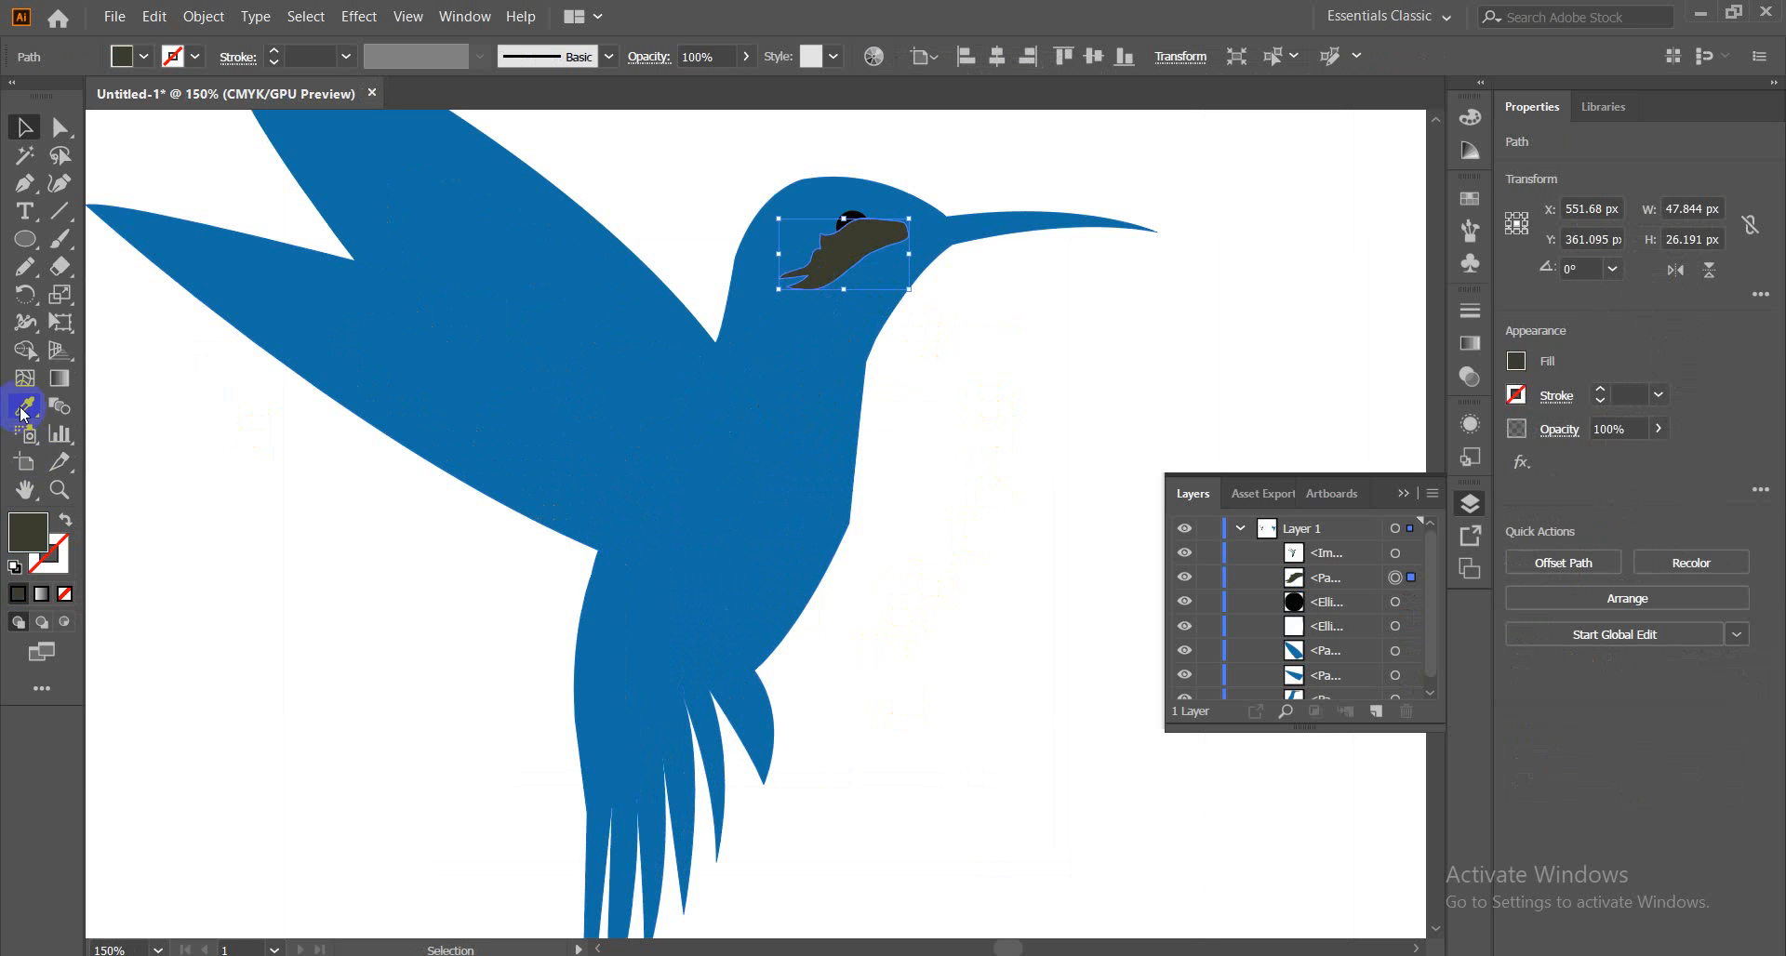
{"action": "left_click", "coordinate": [1116, 405]}
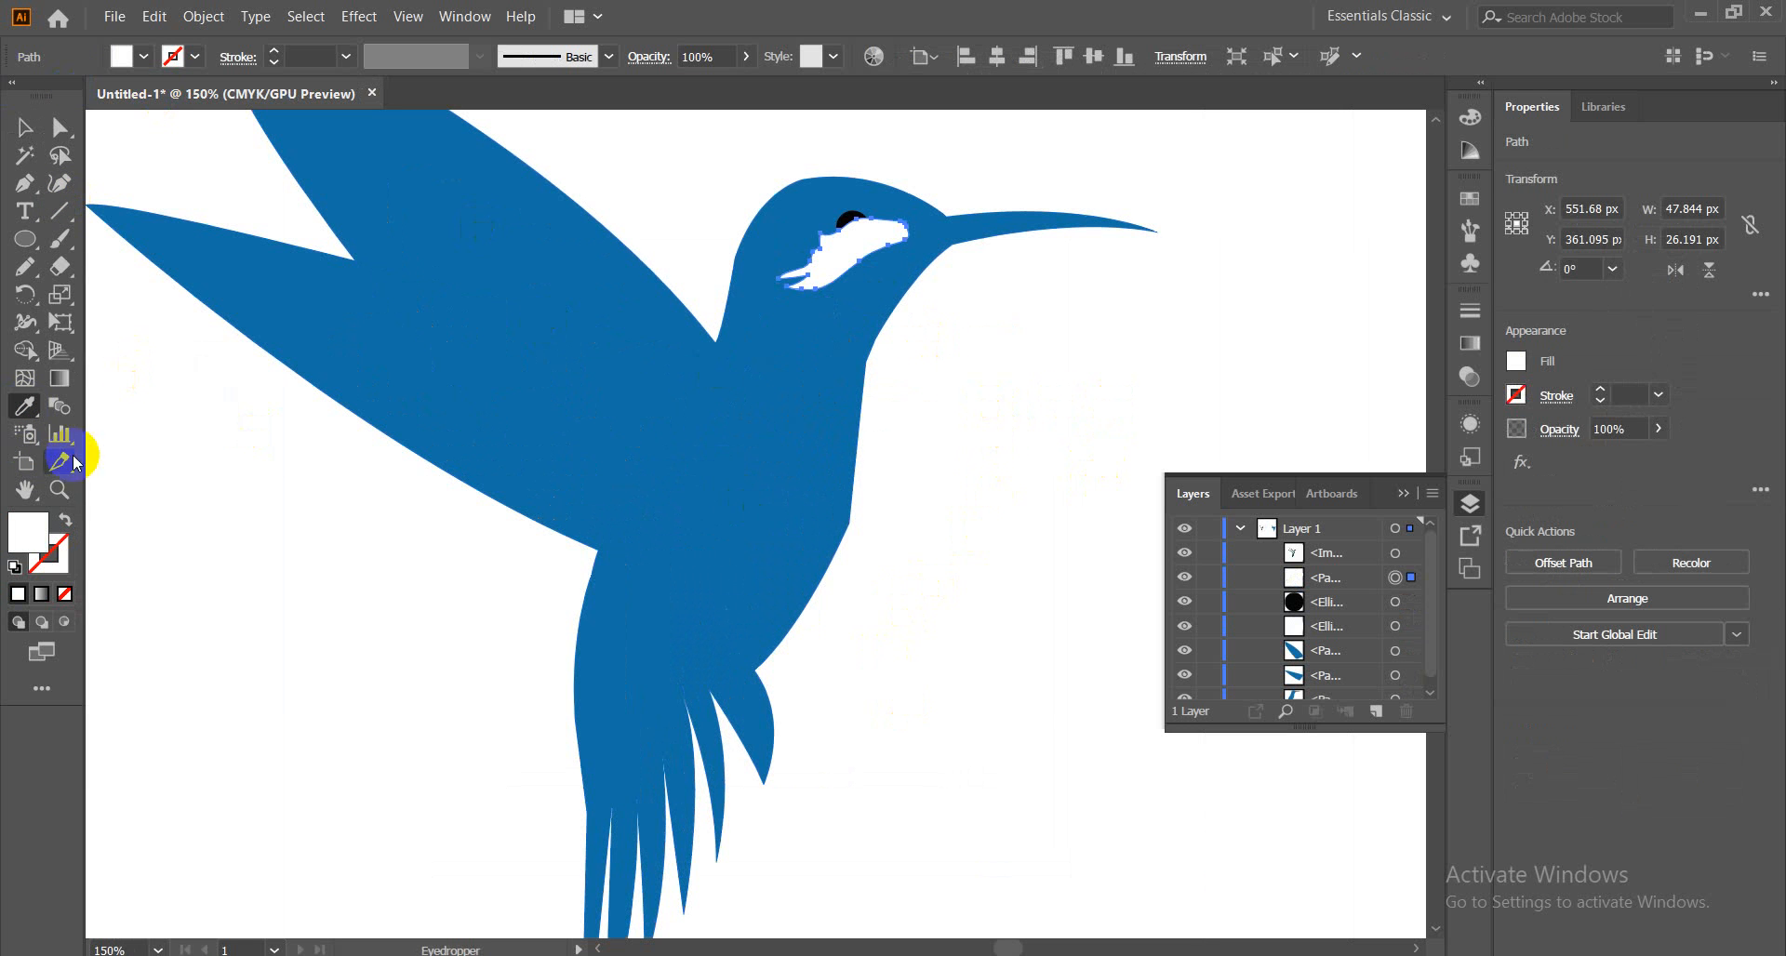
{"action": "double_click", "coordinate": [27, 530]}
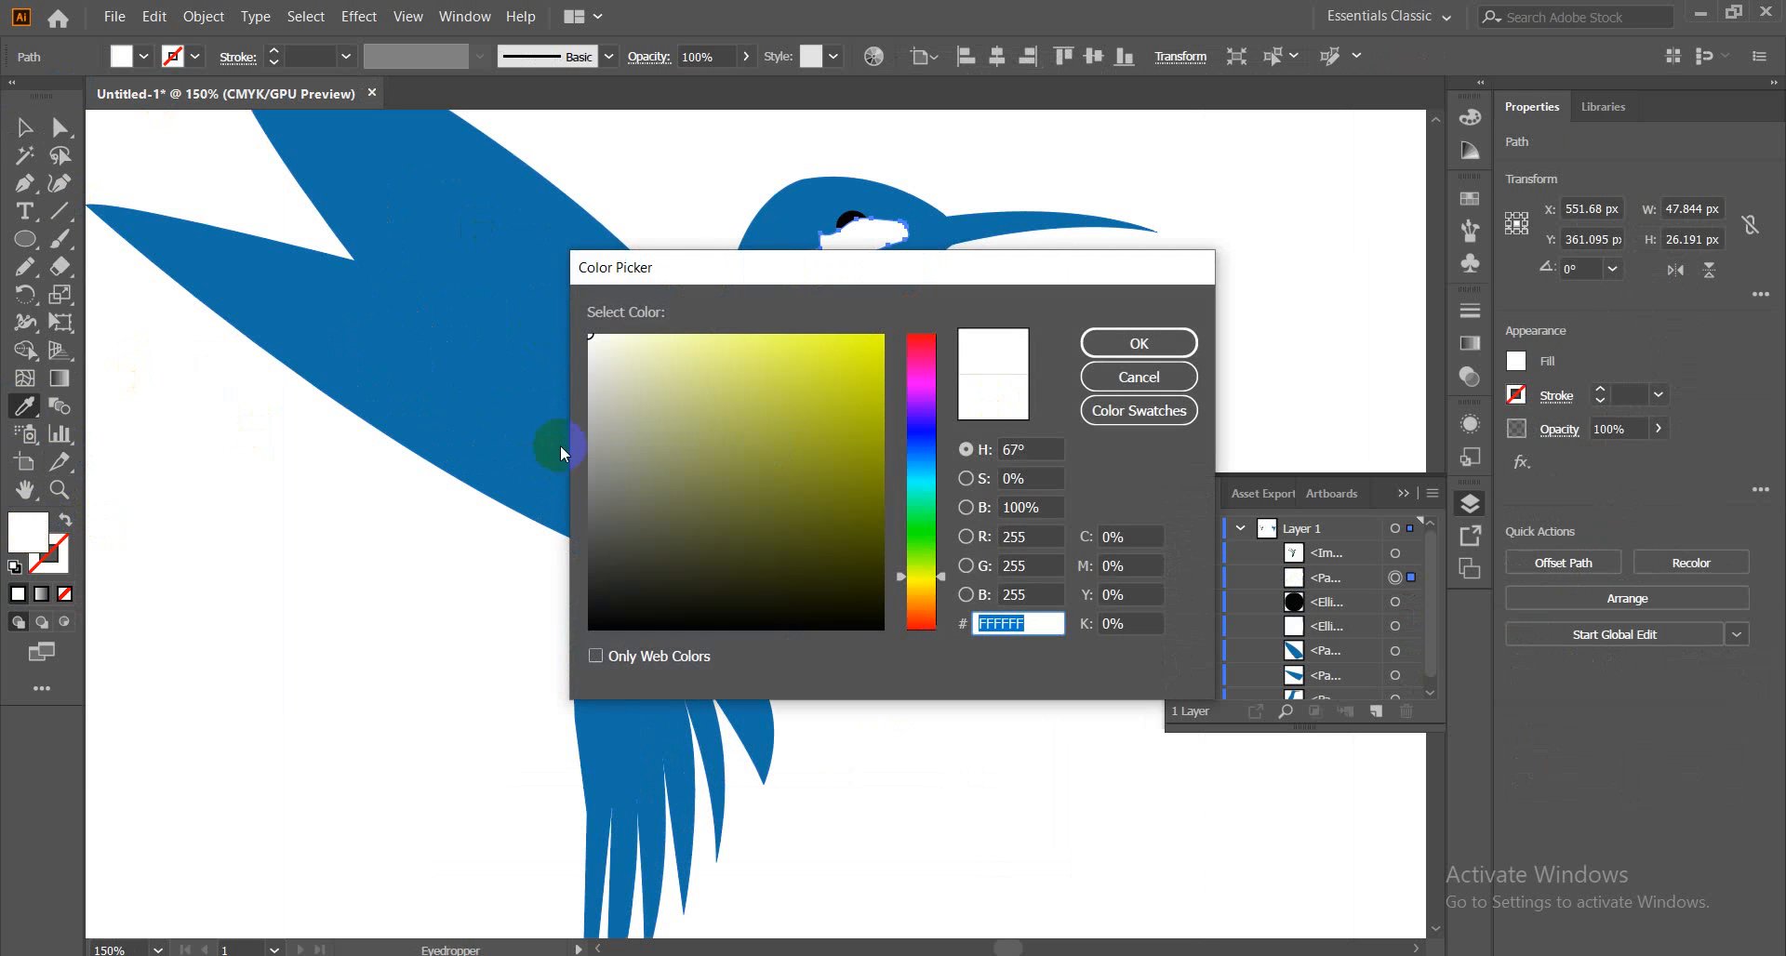
{"action": "left_click", "coordinate": [589, 389]}
{"action": "left_click", "coordinate": [1138, 343]}
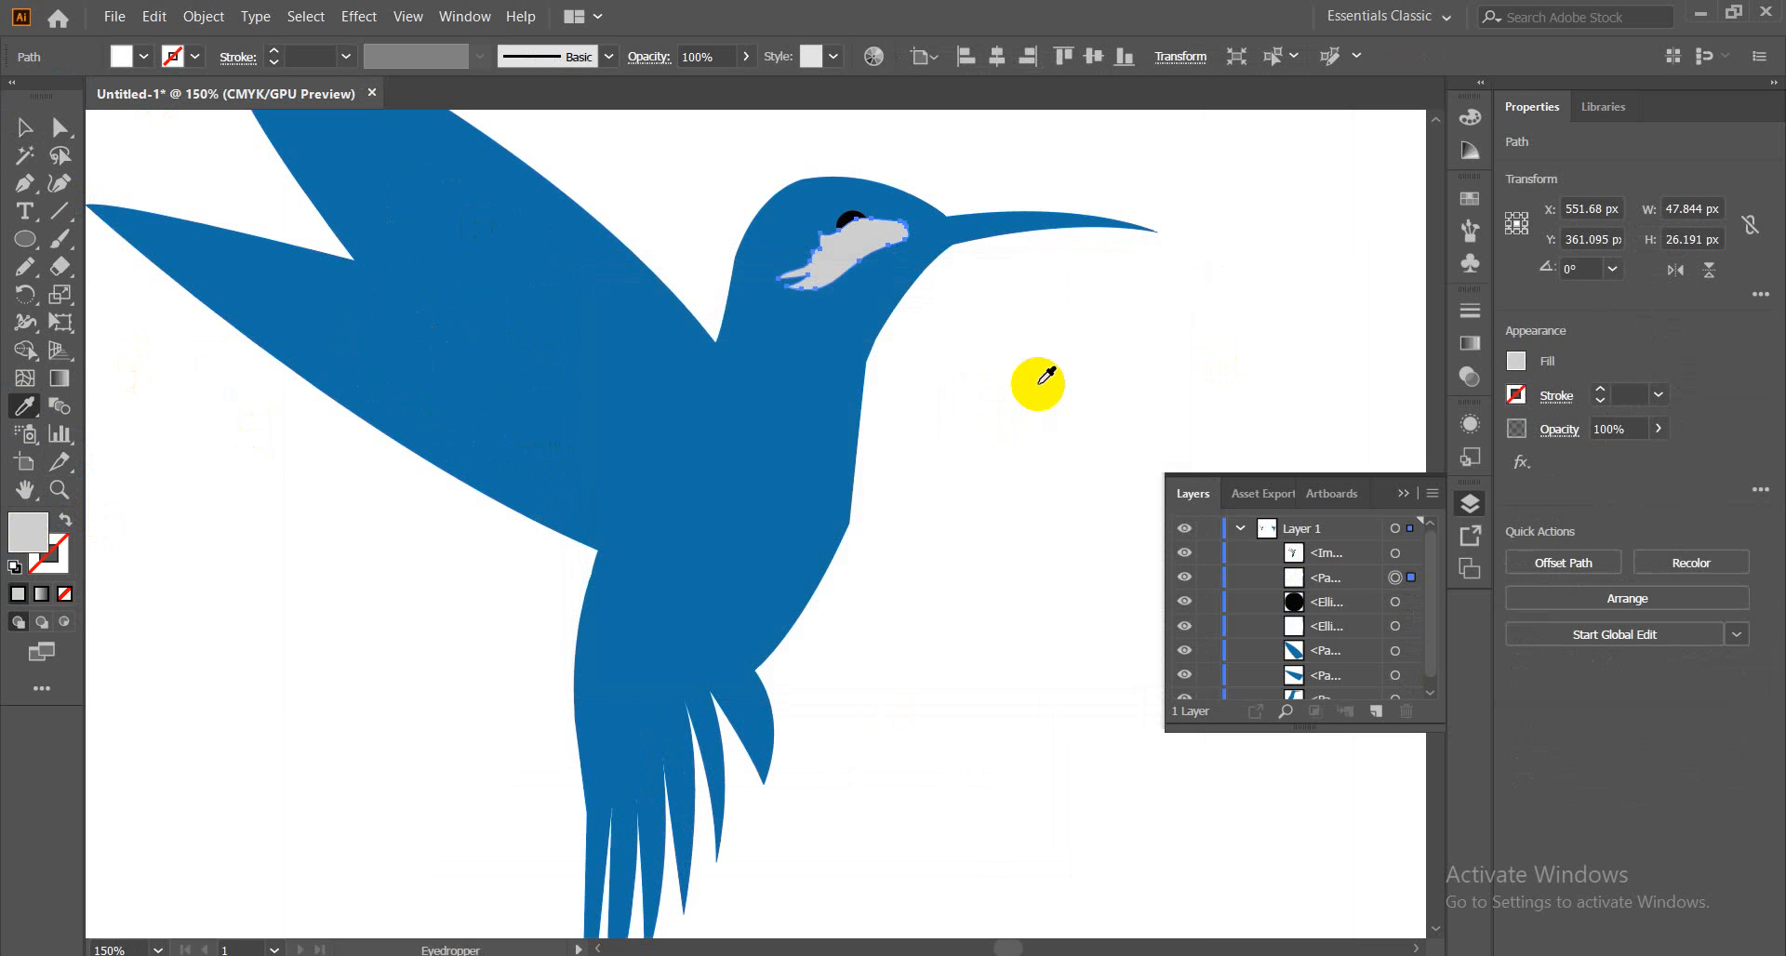
Send the grey eye patch and the blue body to the back together, placing them behind the black eye circle
{"action": "left_click", "coordinate": [25, 128]}
{"action": "left_click", "coordinate": [830, 282]}
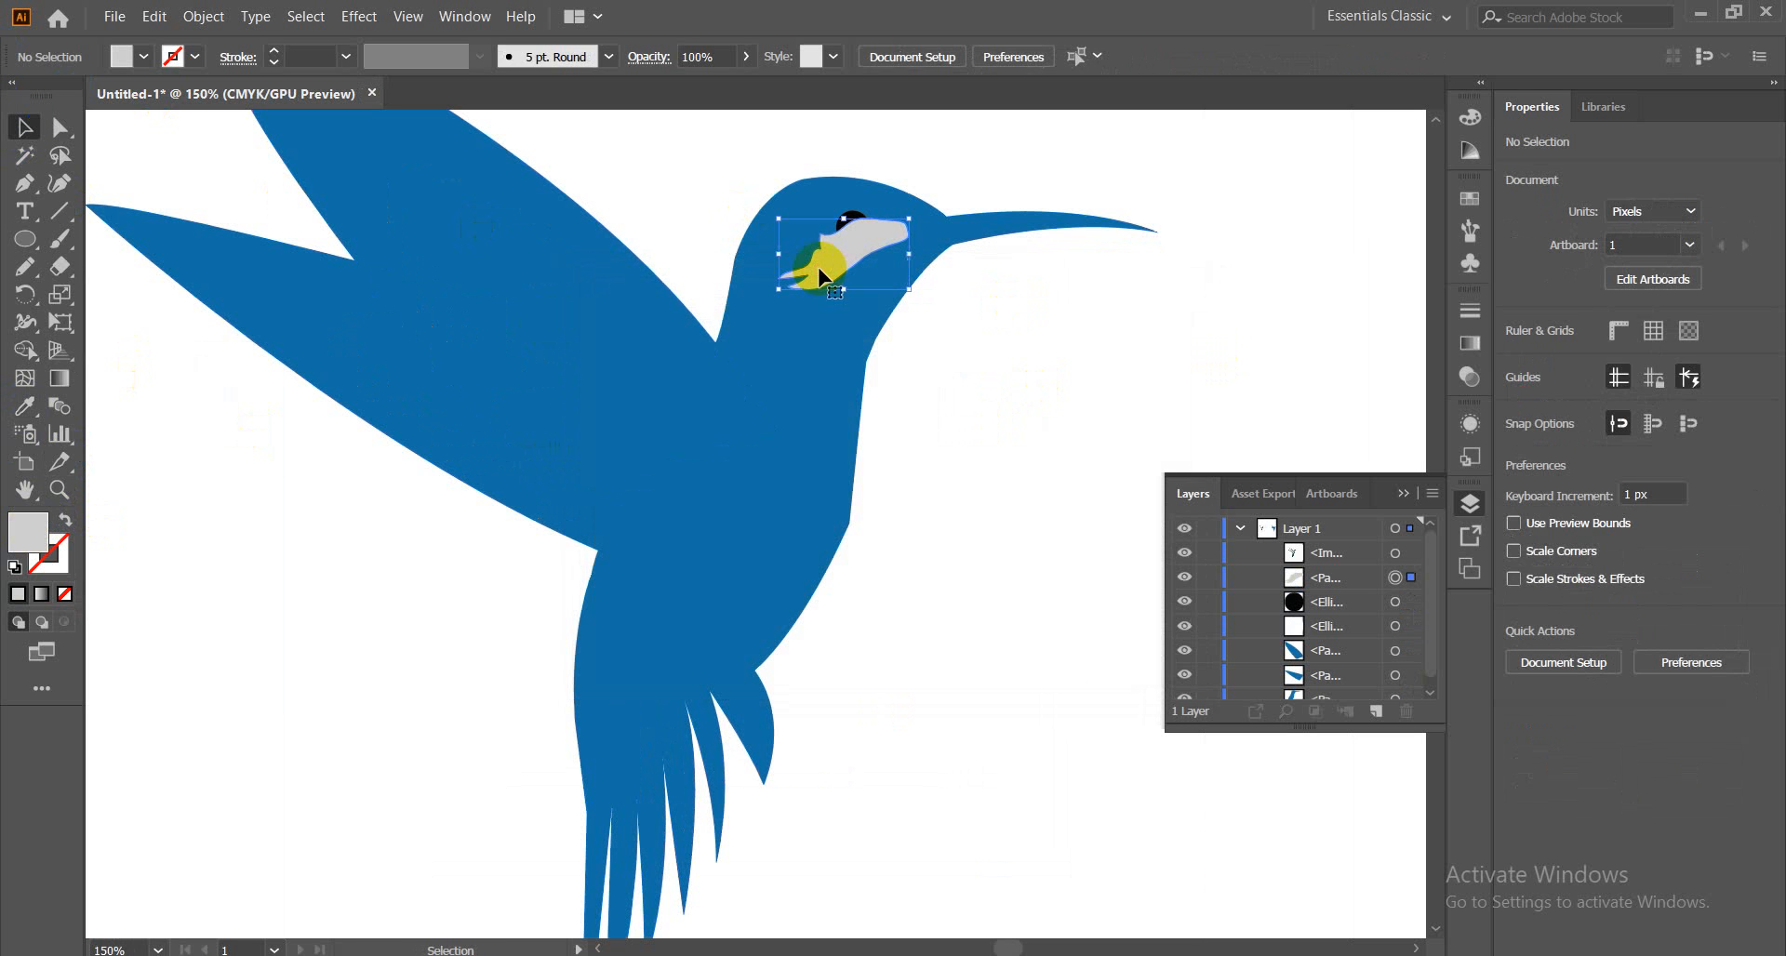
{"action": "left_click", "coordinate": [840, 337], "text": "shift"}
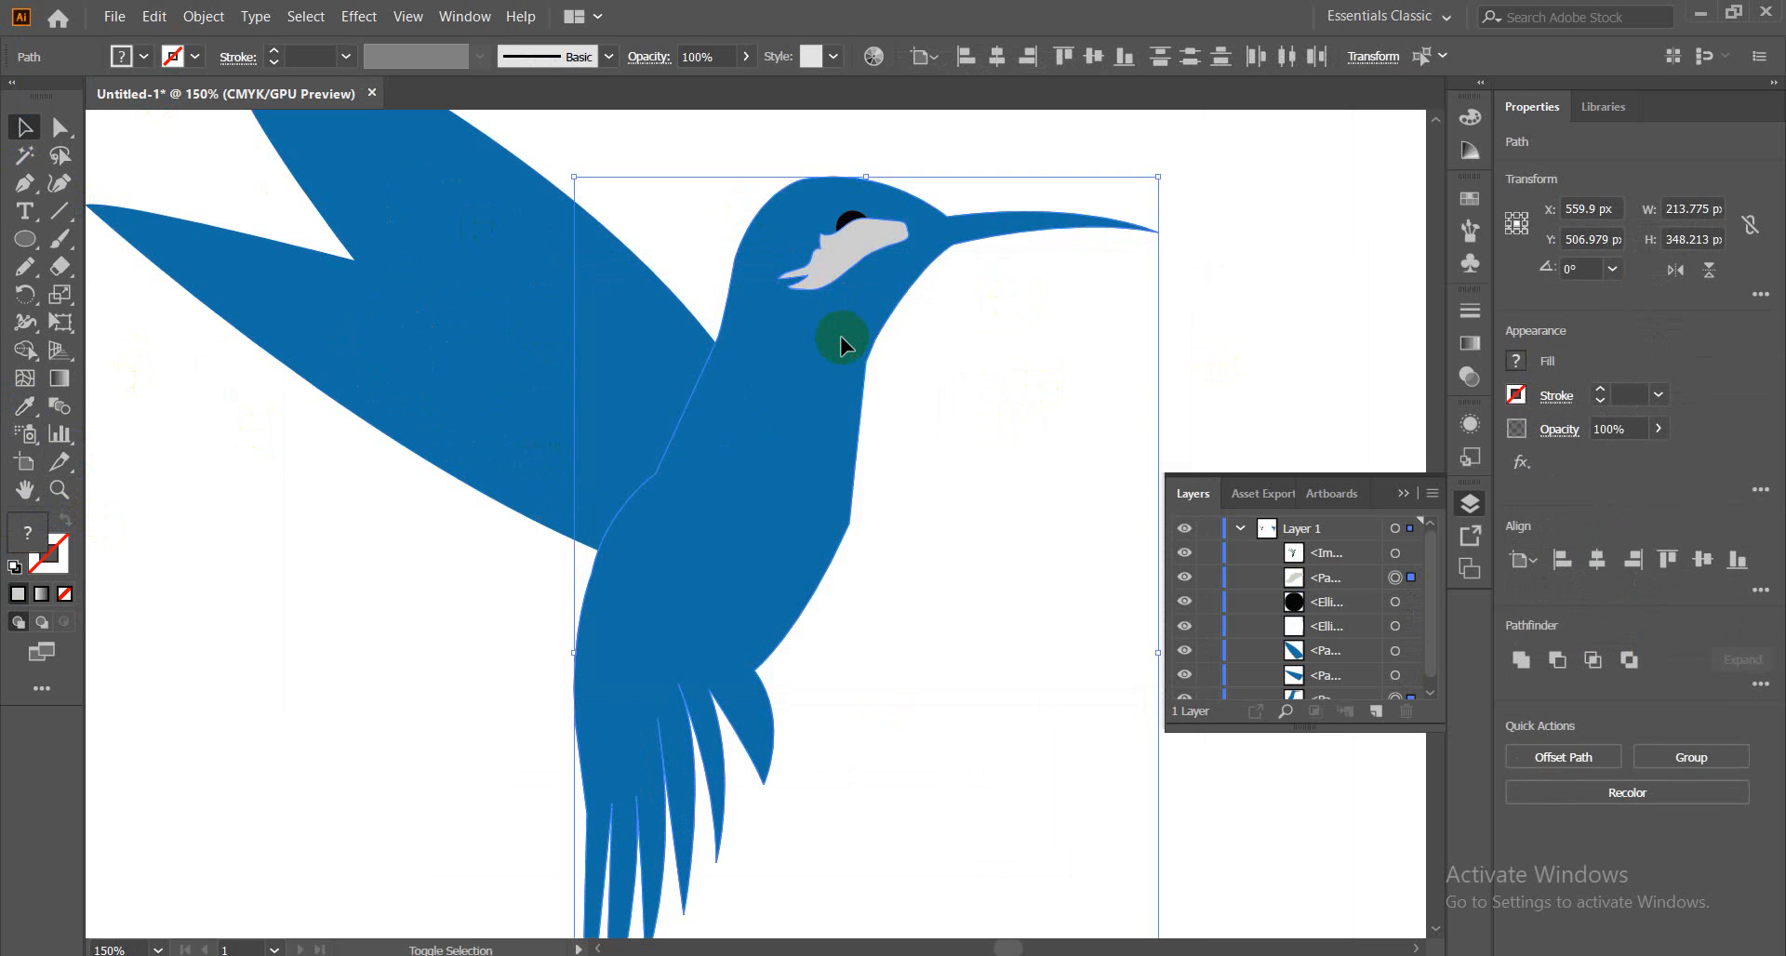
{"action": "right_click", "coordinate": [840, 336]}
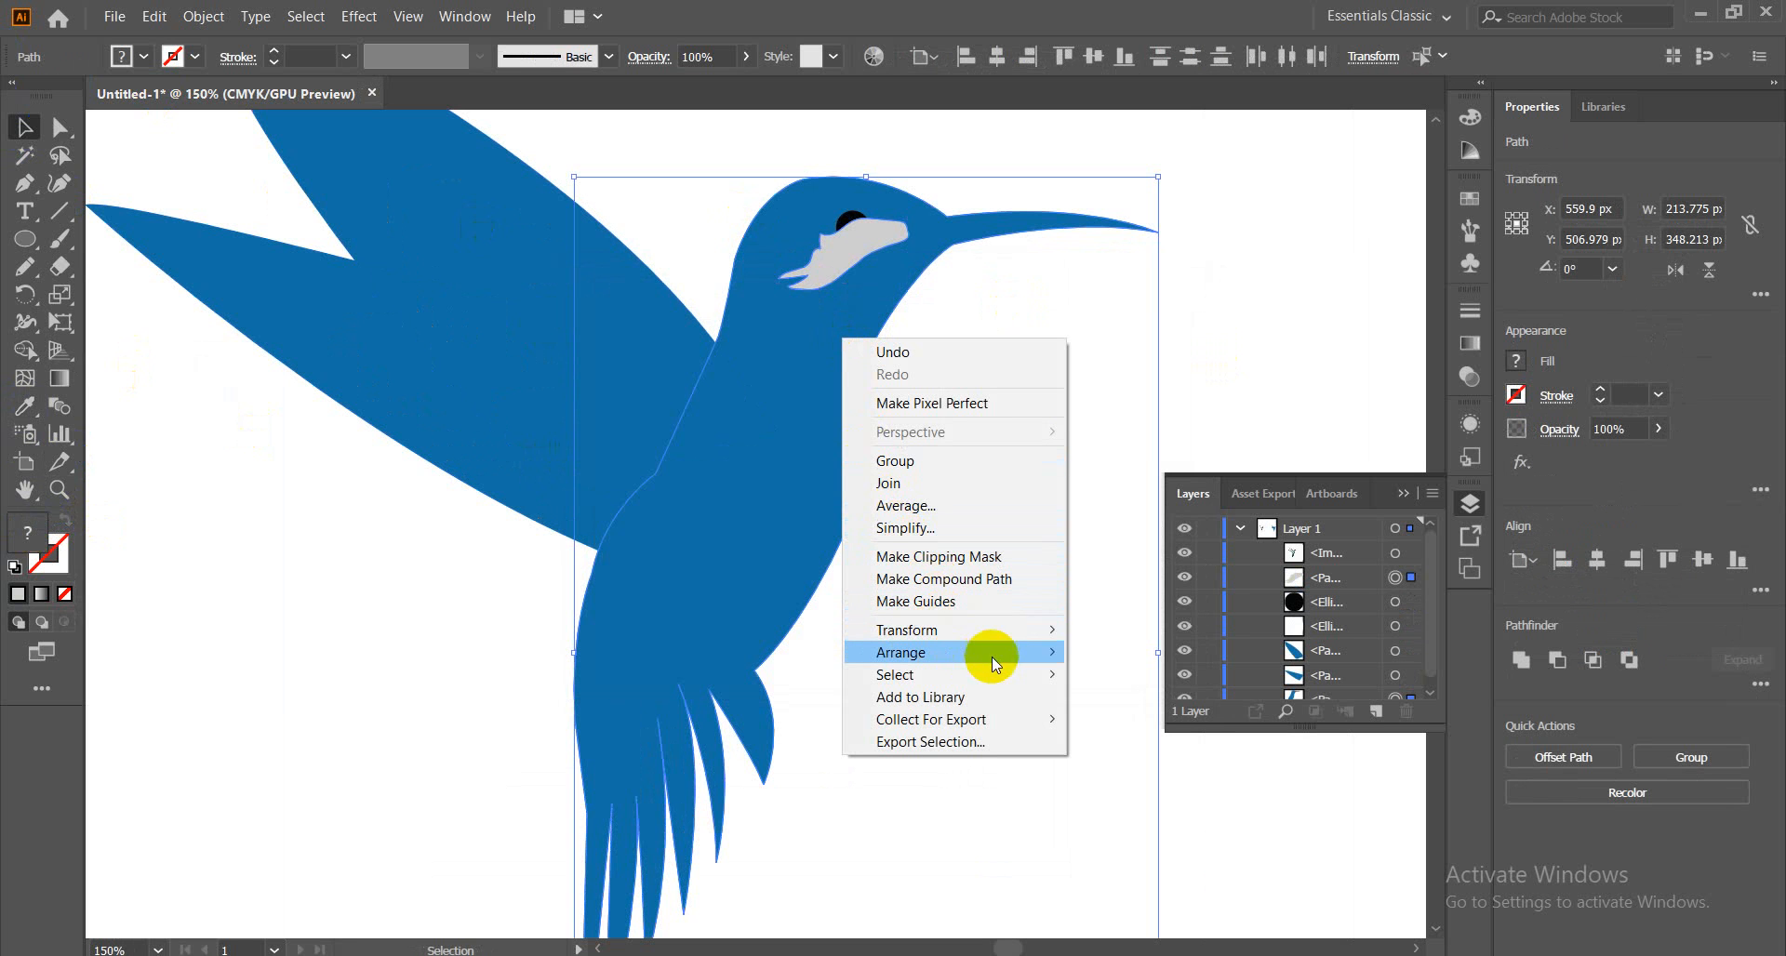
{"action": "mouse_move", "coordinate": [992, 654]}
{"action": "left_click", "coordinate": [1120, 722]}
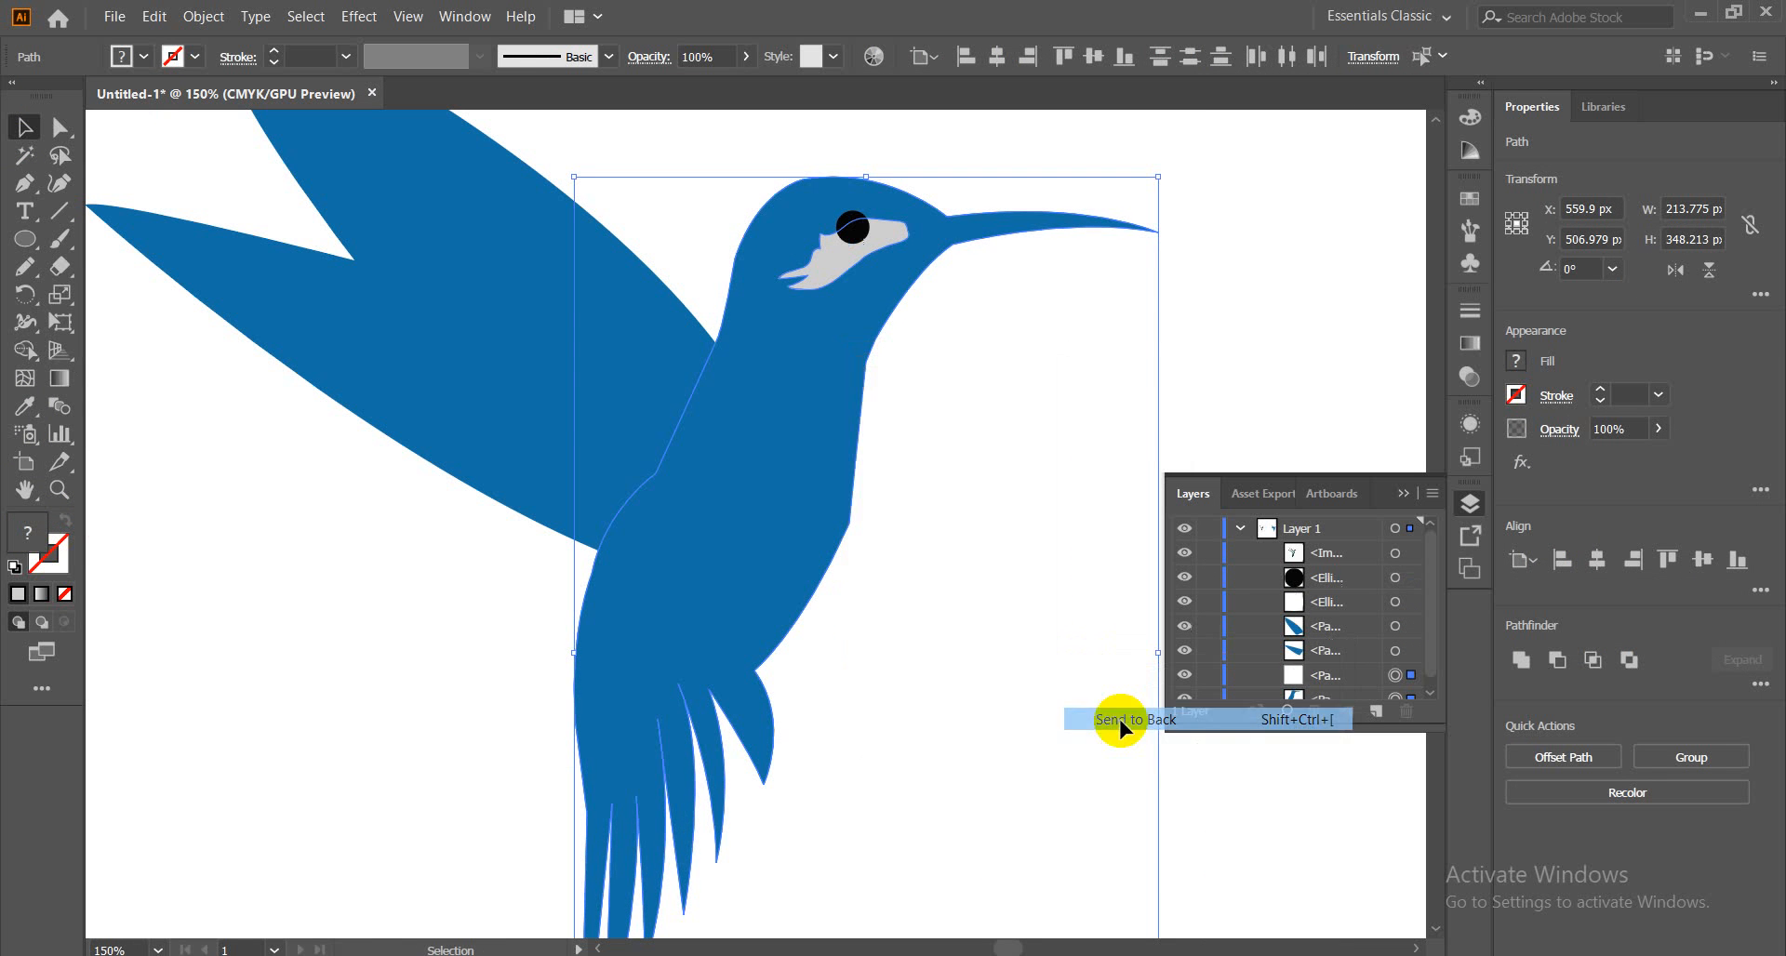
{"action": "left_click", "coordinate": [1215, 310]}
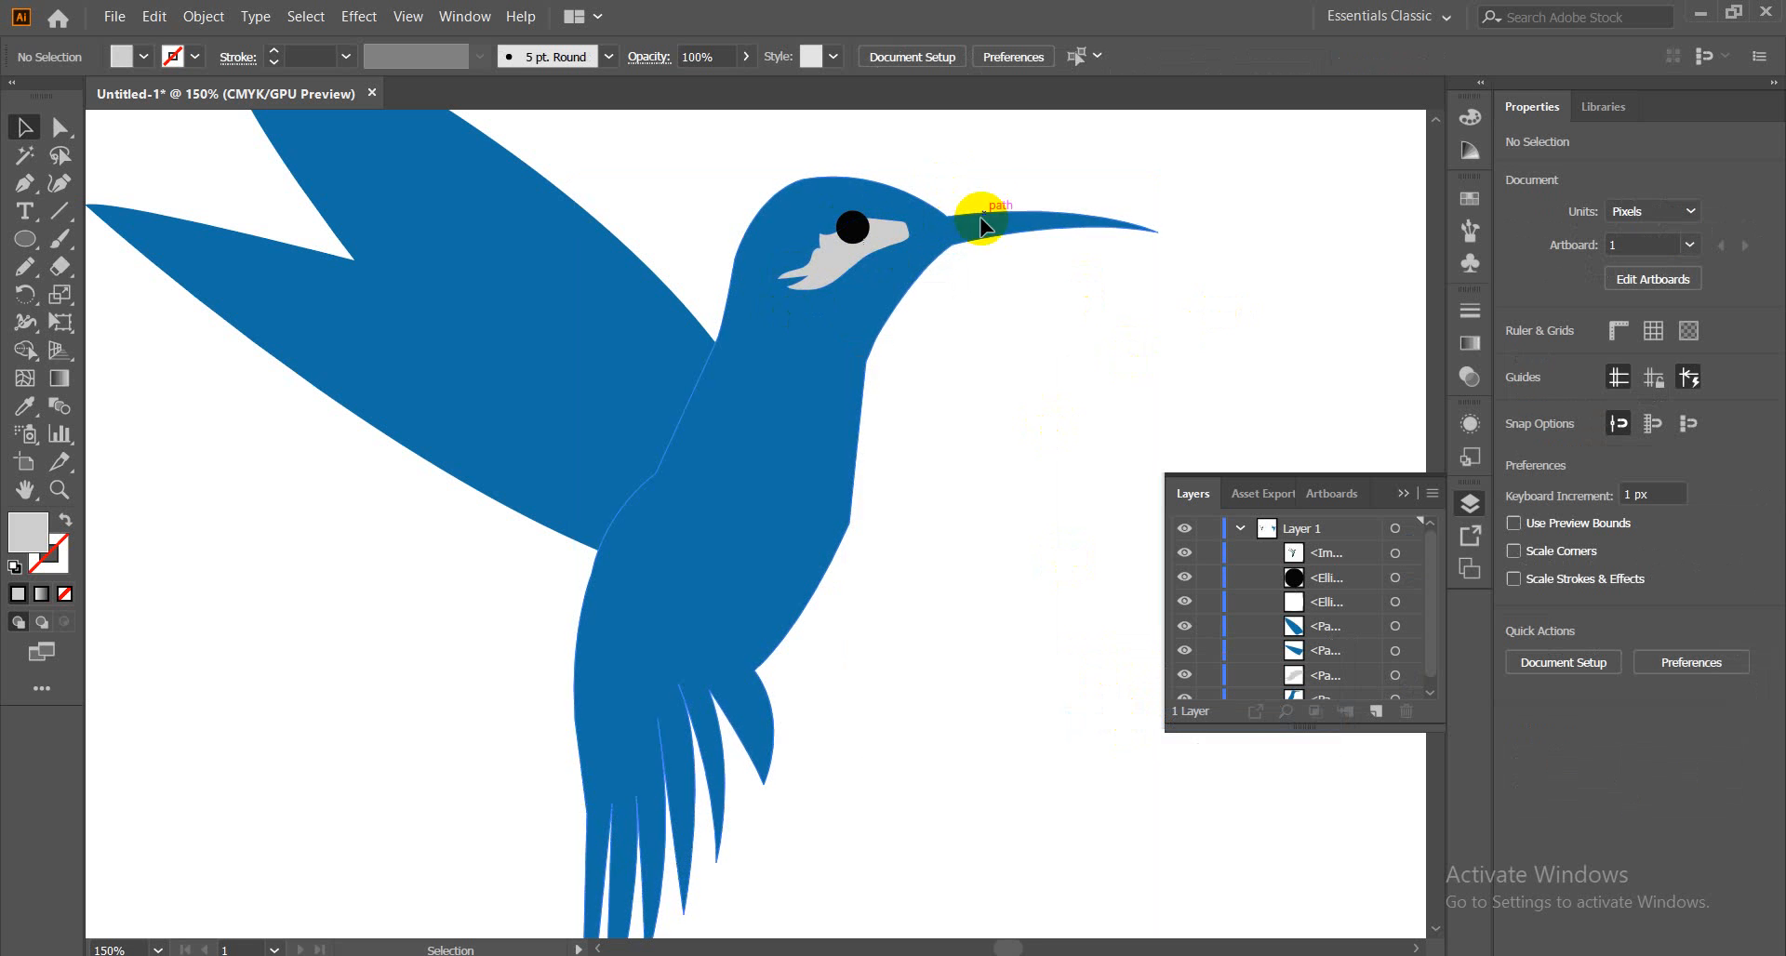
Send the black eye circle, grey eye patch and blue body to the back together, behind the small white eye highlight
{"action": "left_click", "coordinate": [861, 235]}
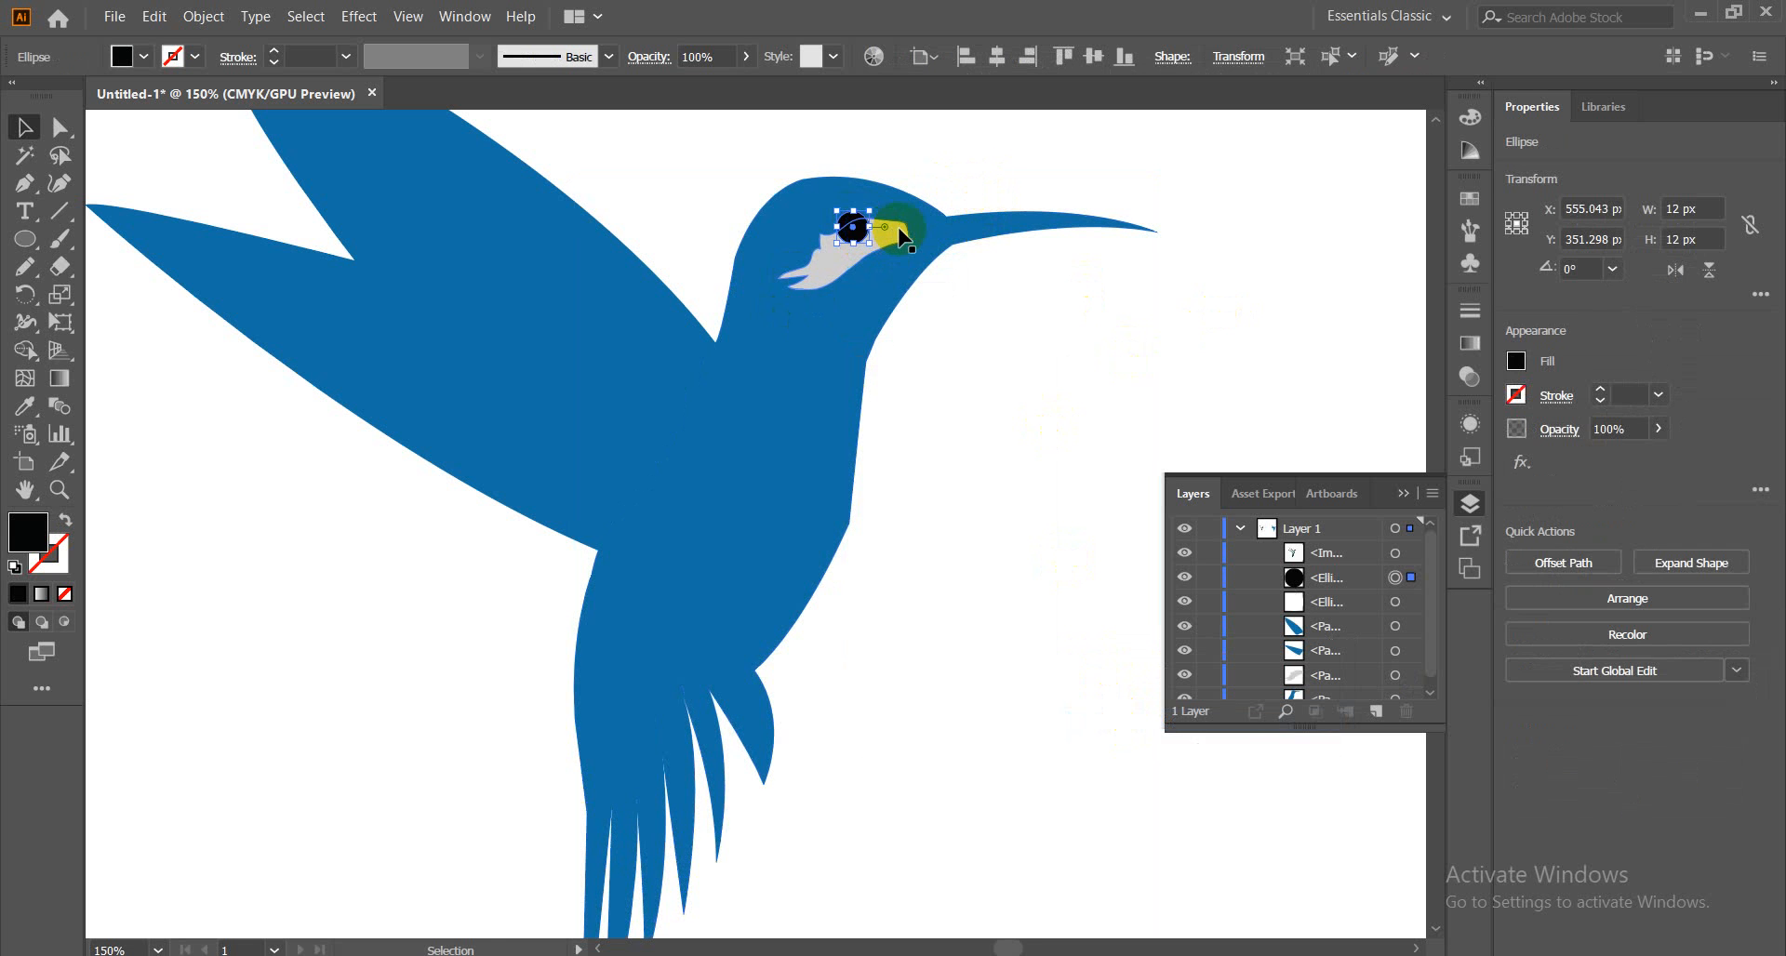
{"action": "left_click", "coordinate": [1005, 231], "text": "shift"}
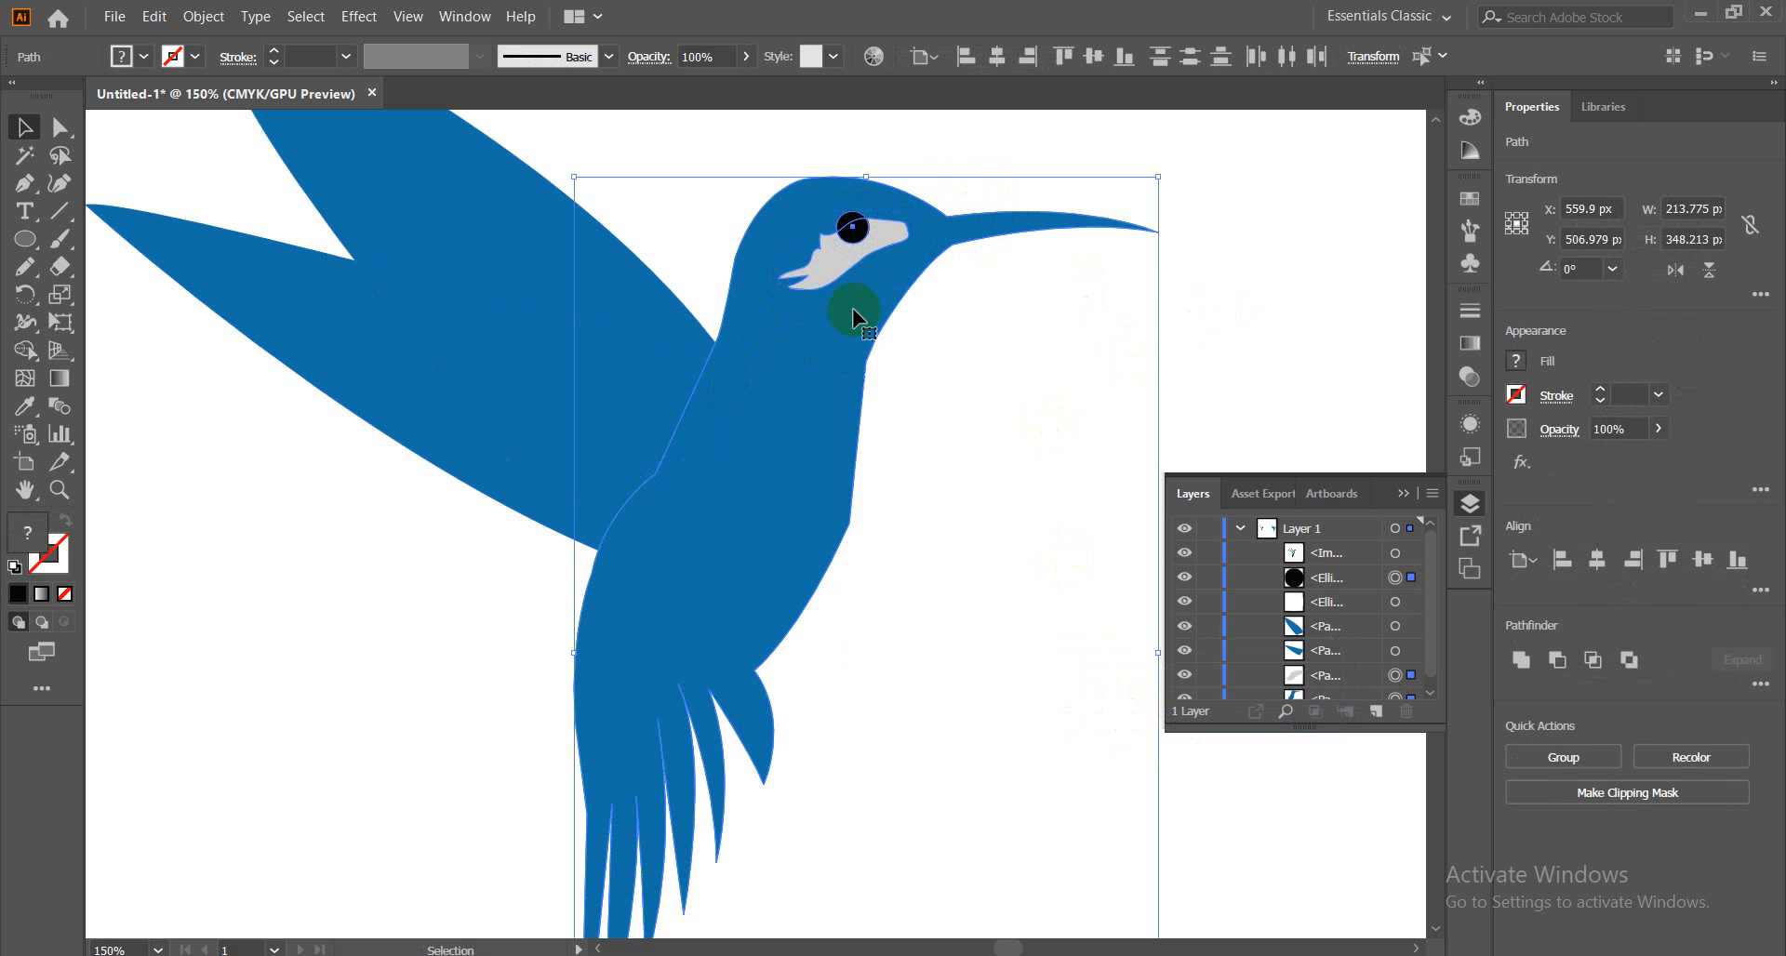
{"action": "right_click", "coordinate": [825, 252]}
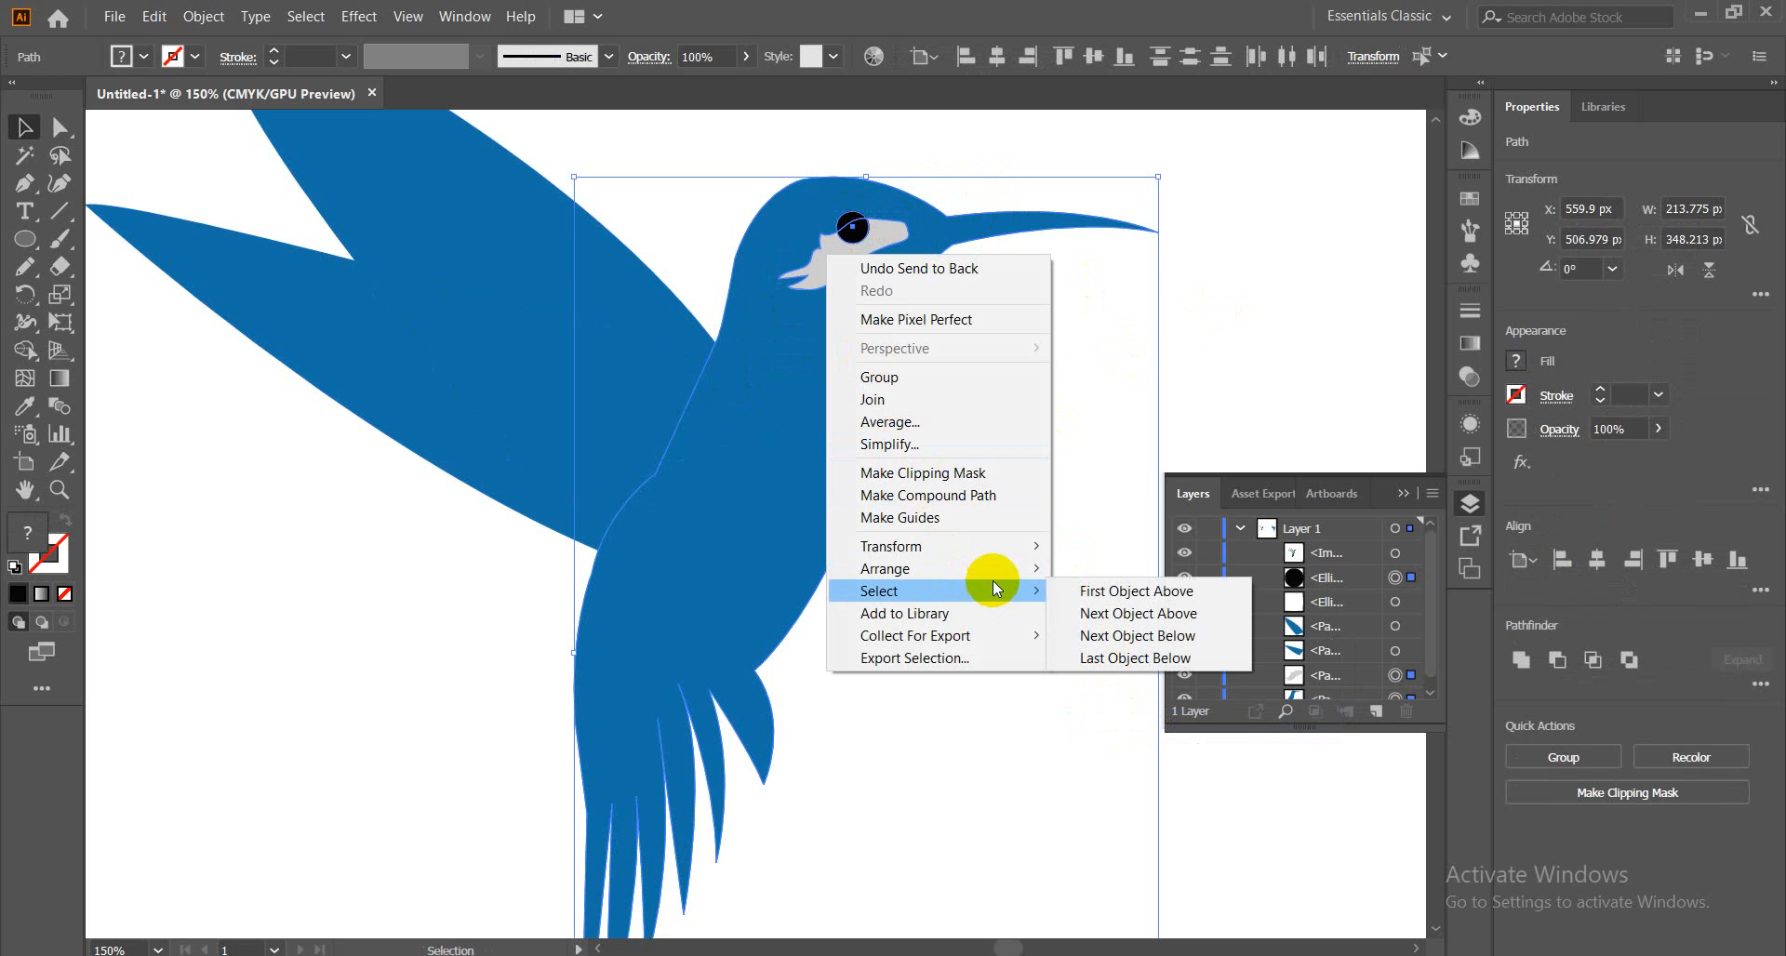
{"action": "mouse_move", "coordinate": [1001, 571]}
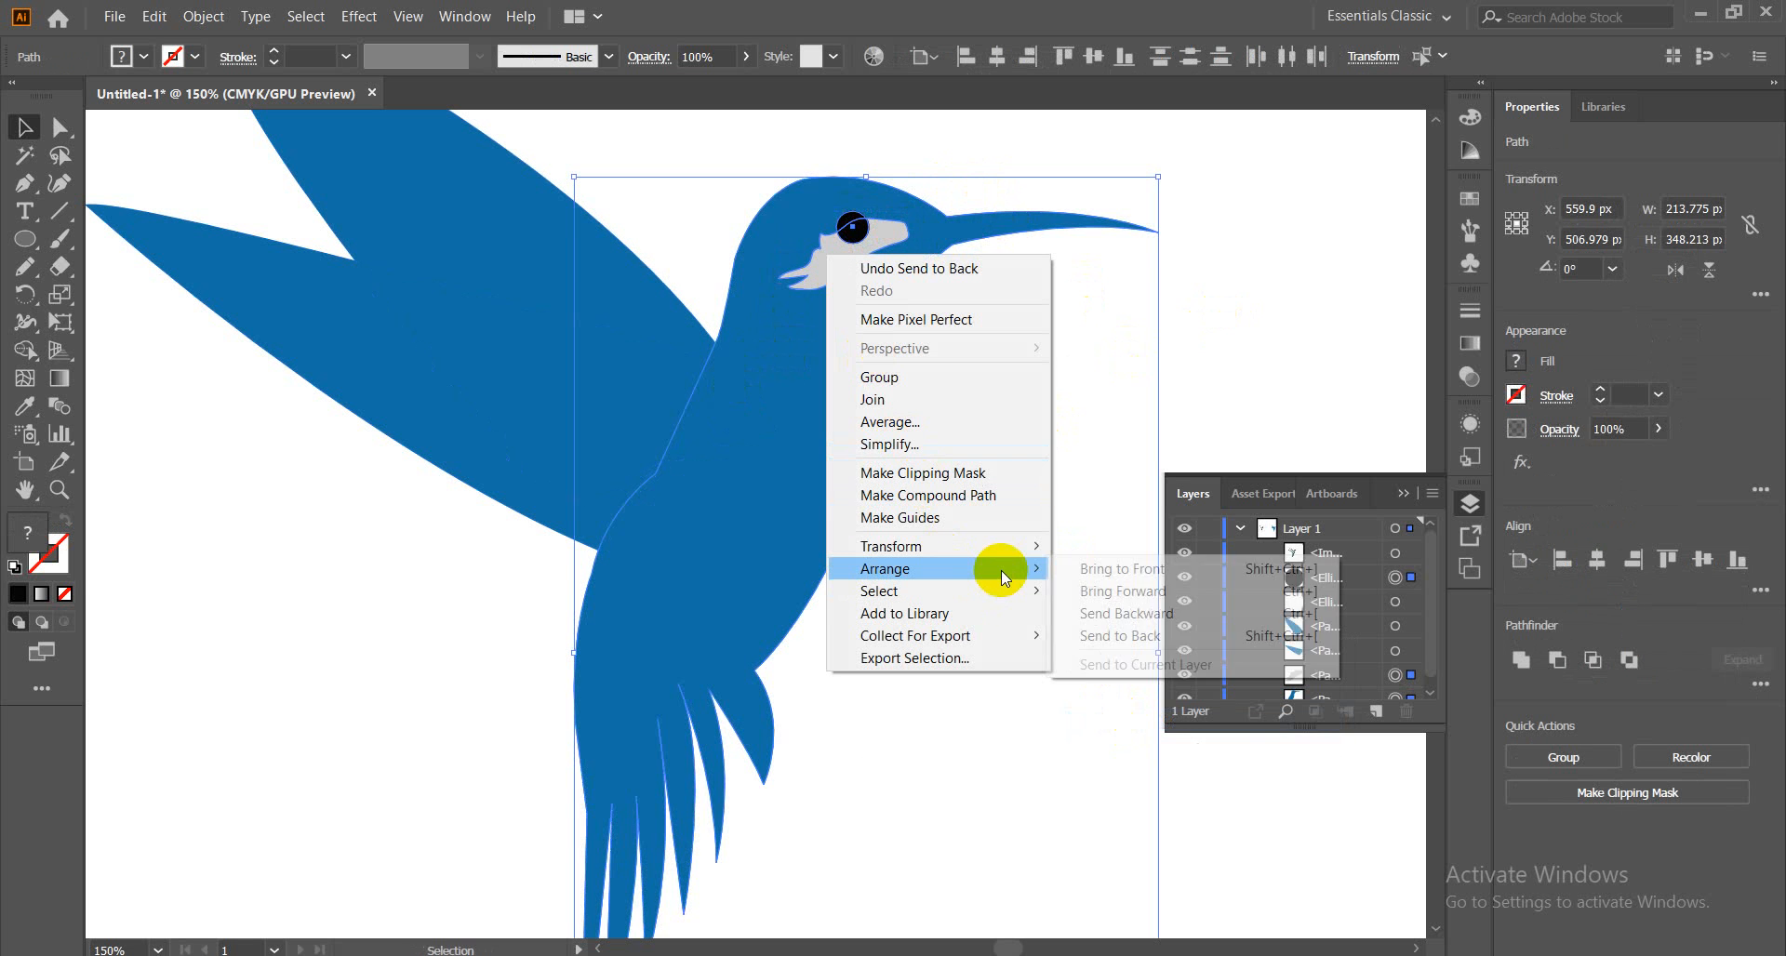
{"action": "left_click", "coordinate": [1124, 638]}
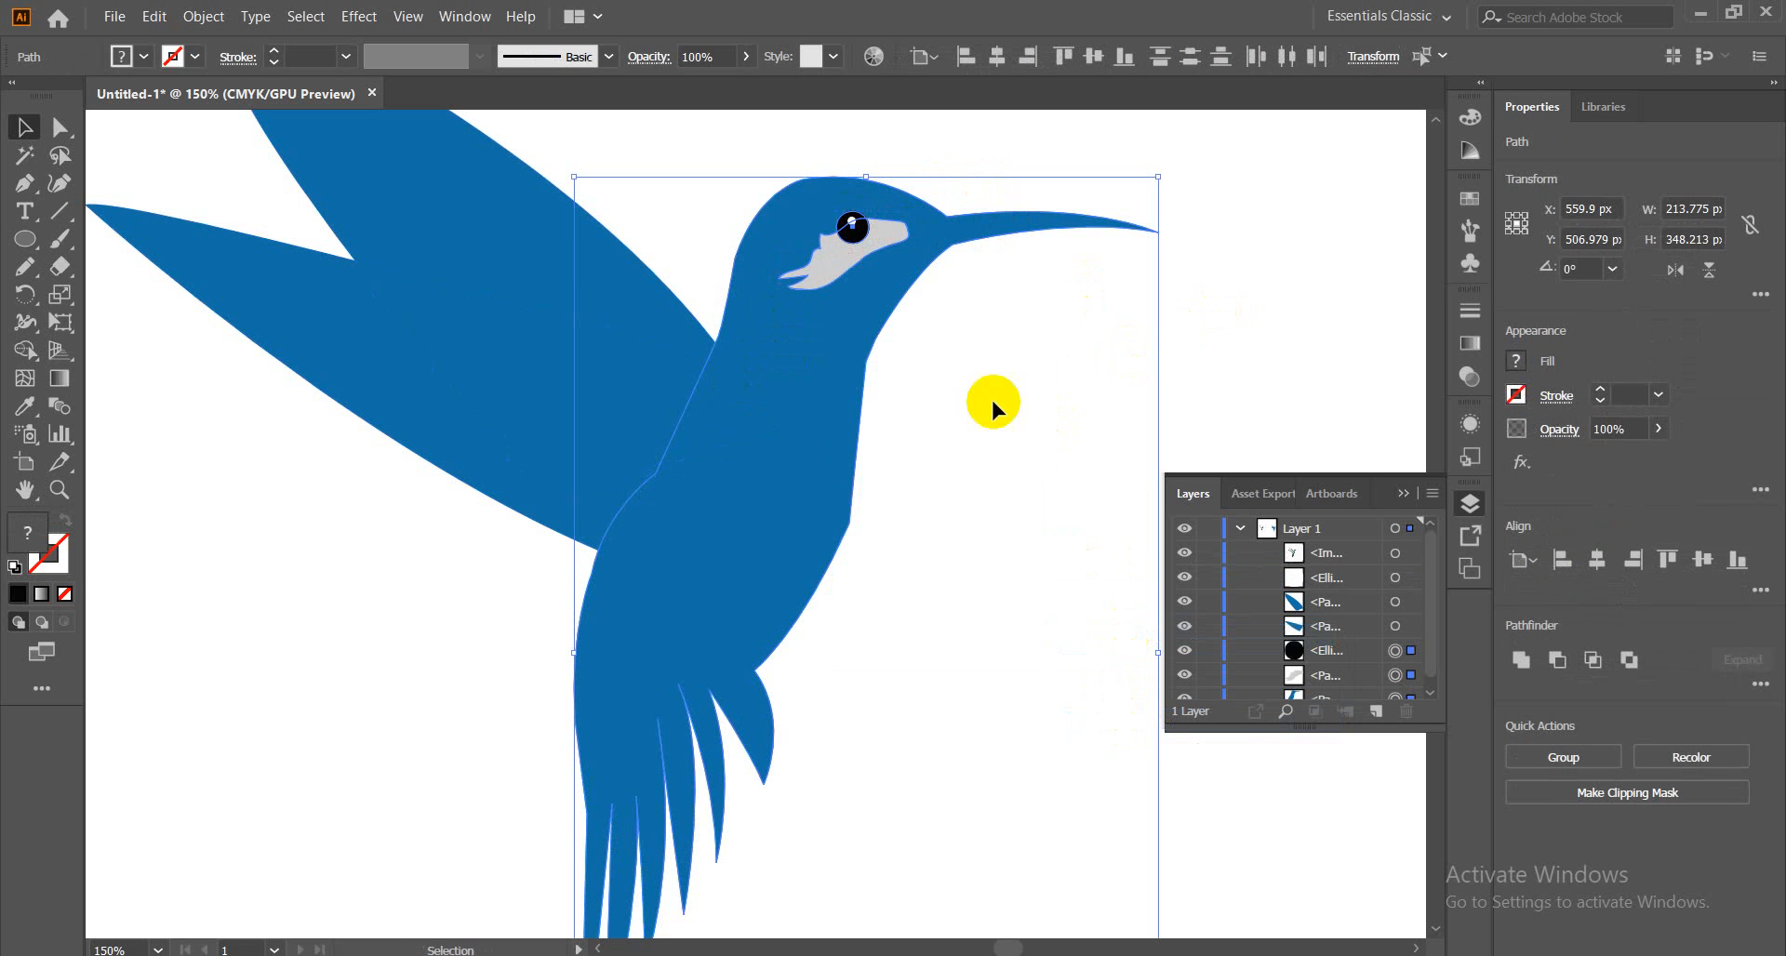
{"action": "left_click", "coordinate": [1307, 270]}
{"action": "left_click", "coordinate": [888, 238]}
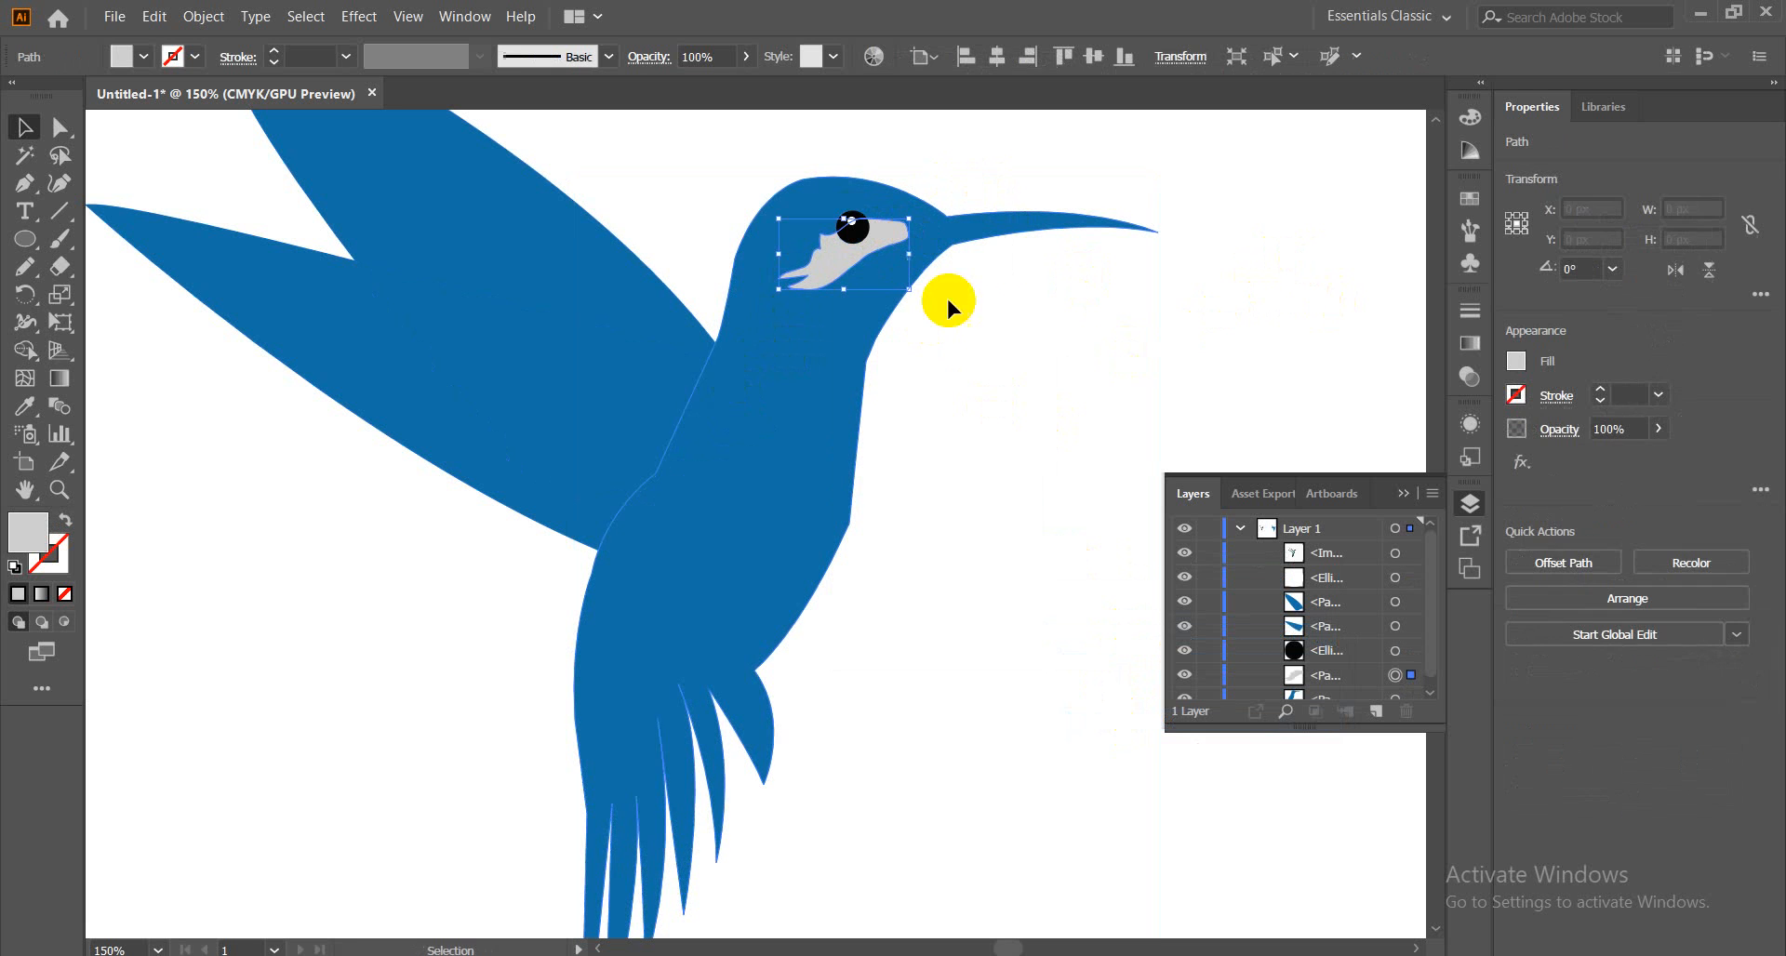
{"action": "left_click", "coordinate": [1257, 265]}
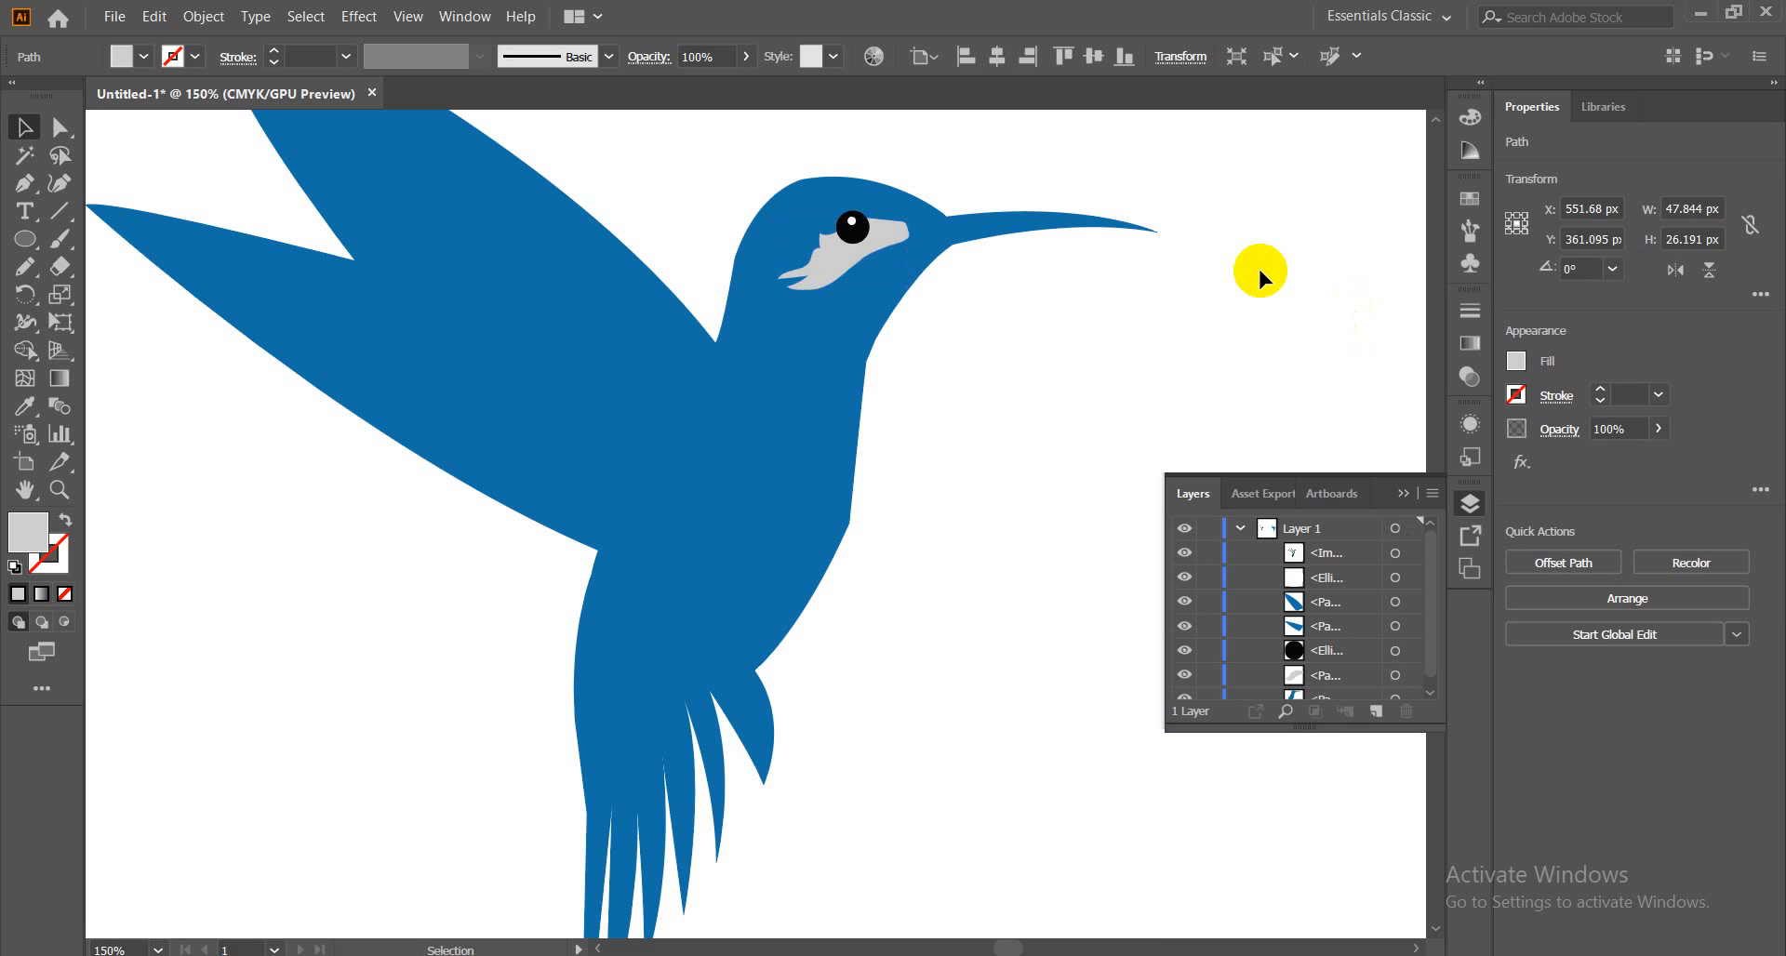
Select both wings and the body, and merge the wing ends overlapping the body into it with the Shape Builder
{"action": "left_click", "coordinate": [448, 346]}
{"action": "left_click_drag", "start_coordinate": [318, 620], "coordinate": [581, 357]}
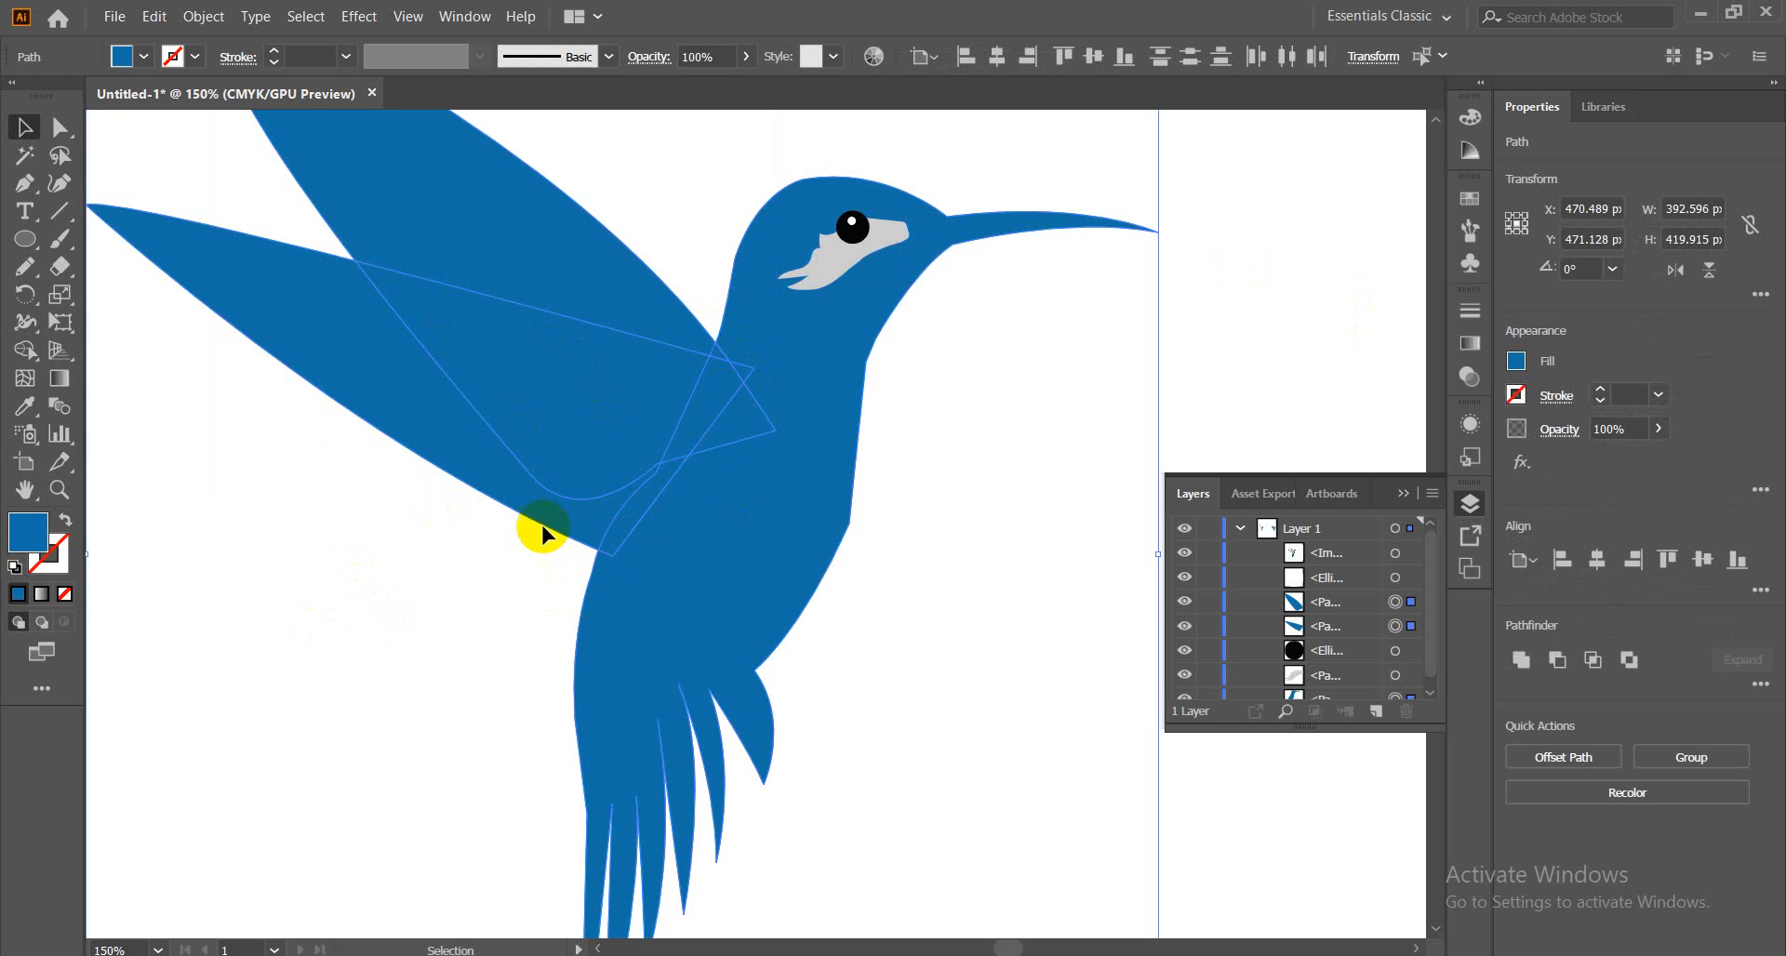
{"action": "left_click", "coordinate": [25, 351]}
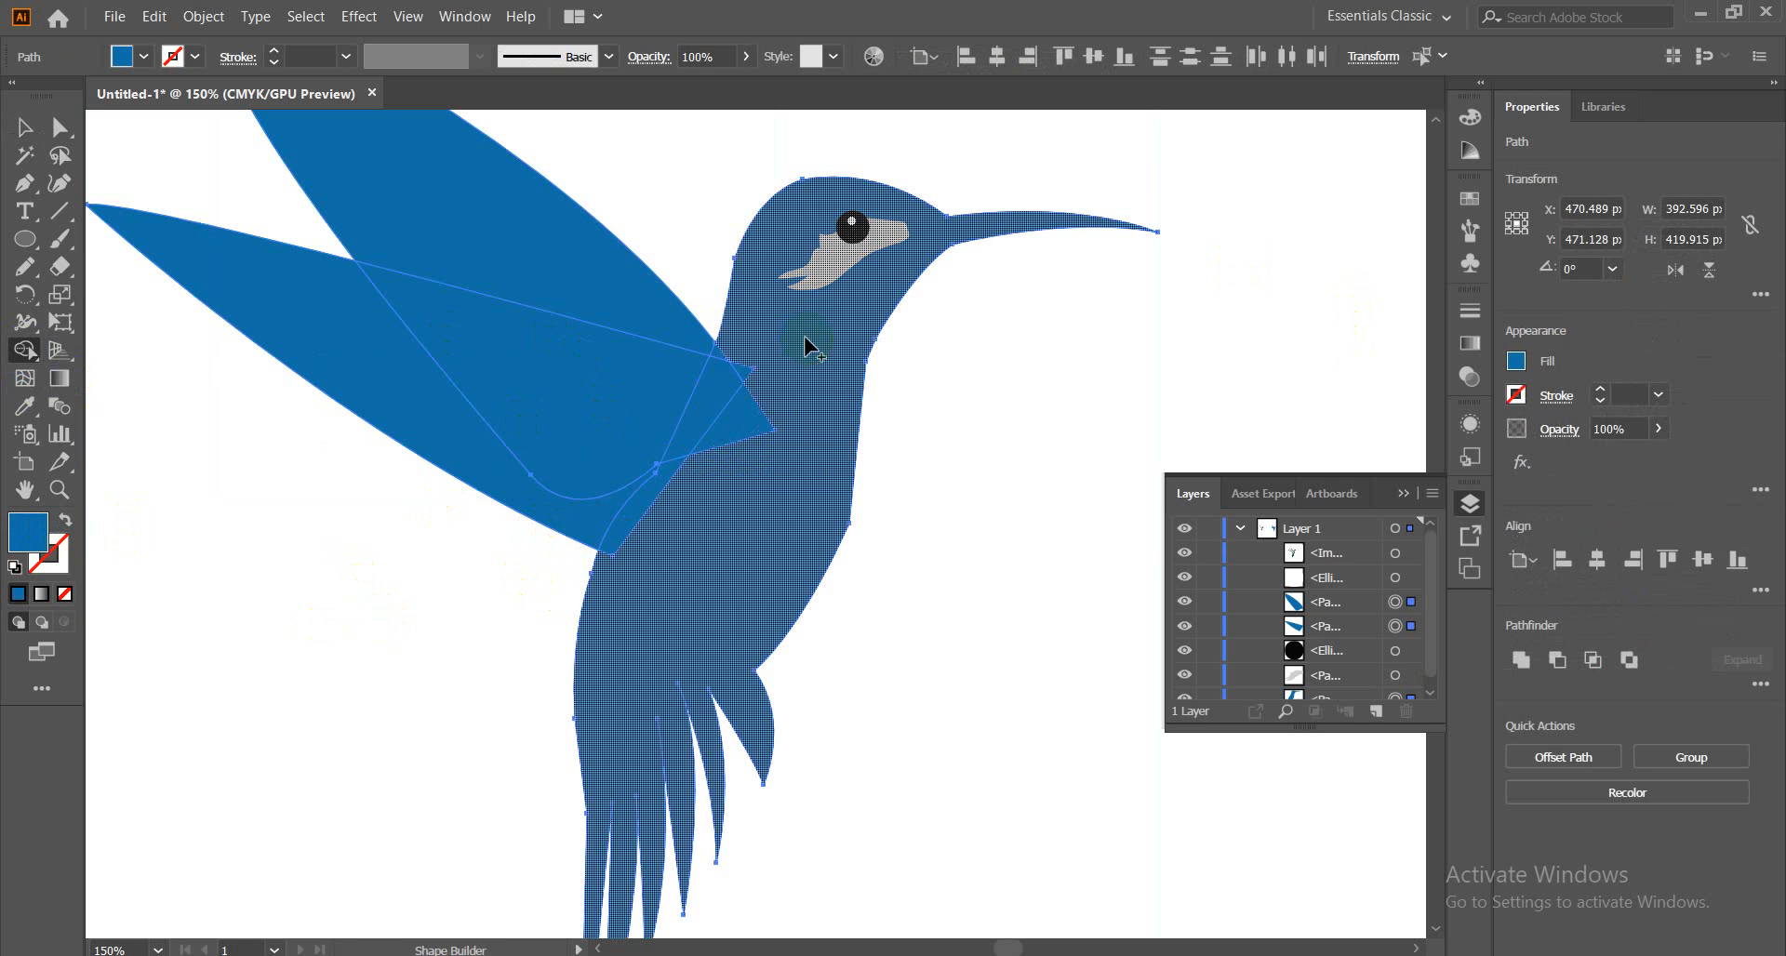
{"action": "left_click_drag", "start_coordinate": [806, 332], "coordinate": [734, 372]}
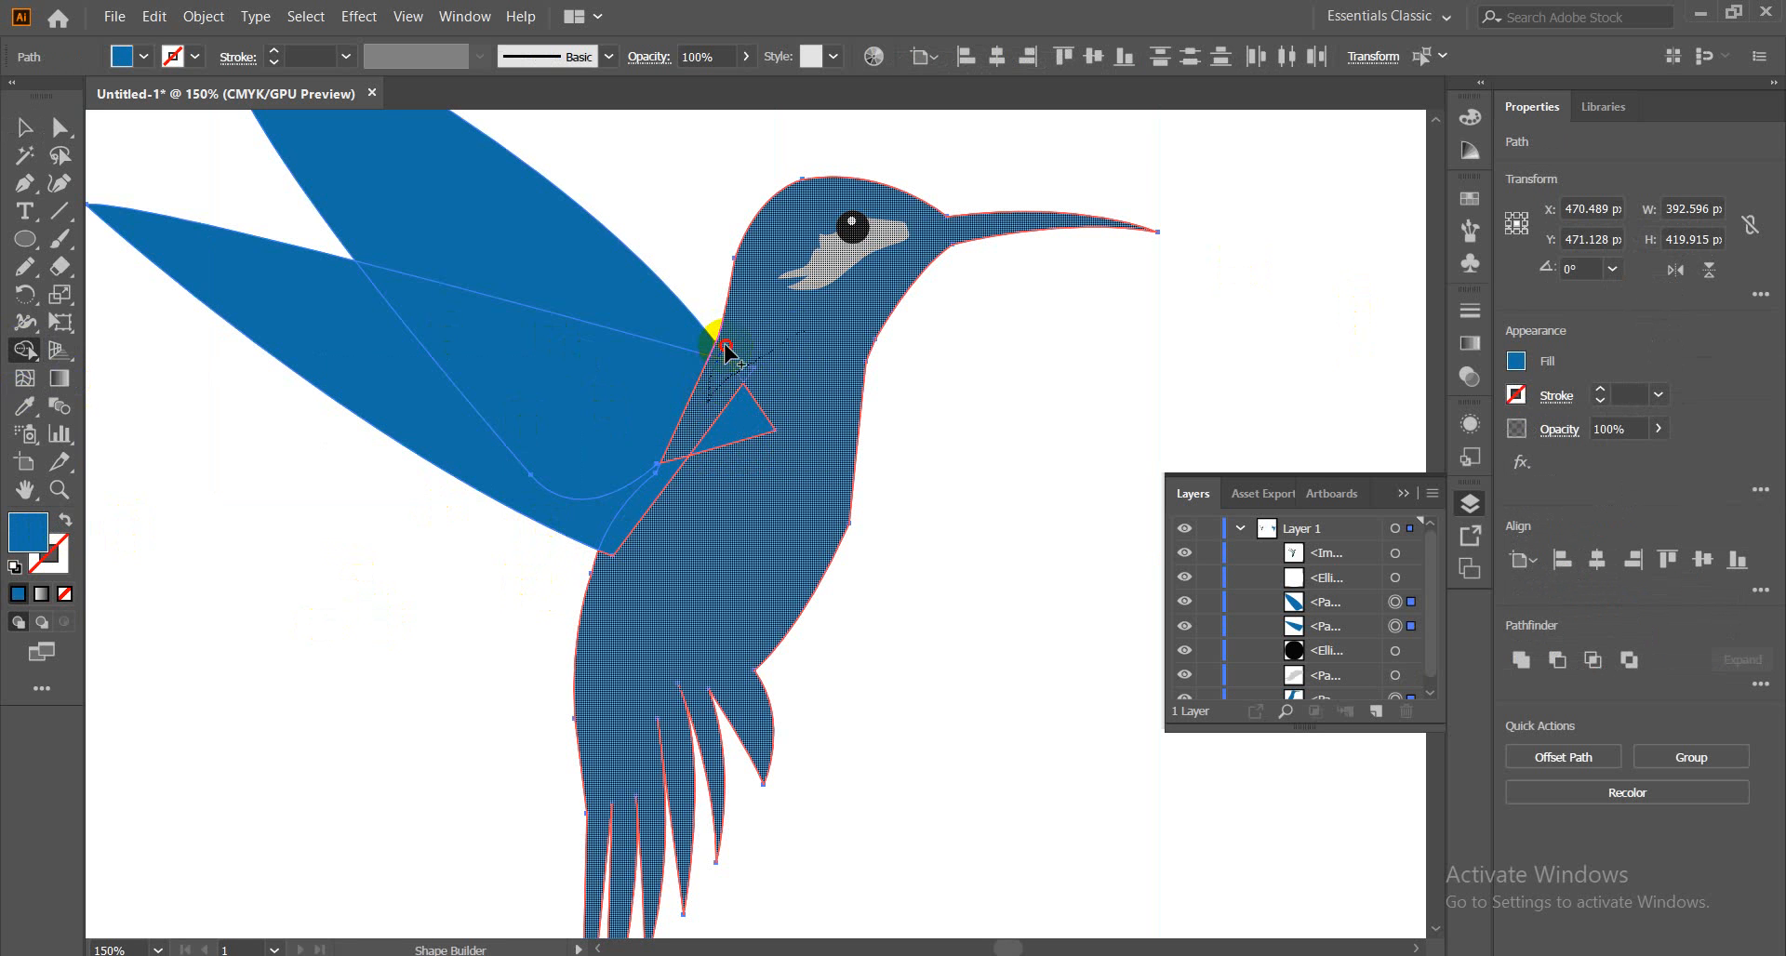
{"action": "mouse_move", "coordinate": [726, 354]}
{"action": "left_mouse_down"}
{"action": "mouse_move", "coordinate": [771, 392]}
{"action": "mouse_move", "coordinate": [648, 508]}
{"action": "left_mouse_up"}
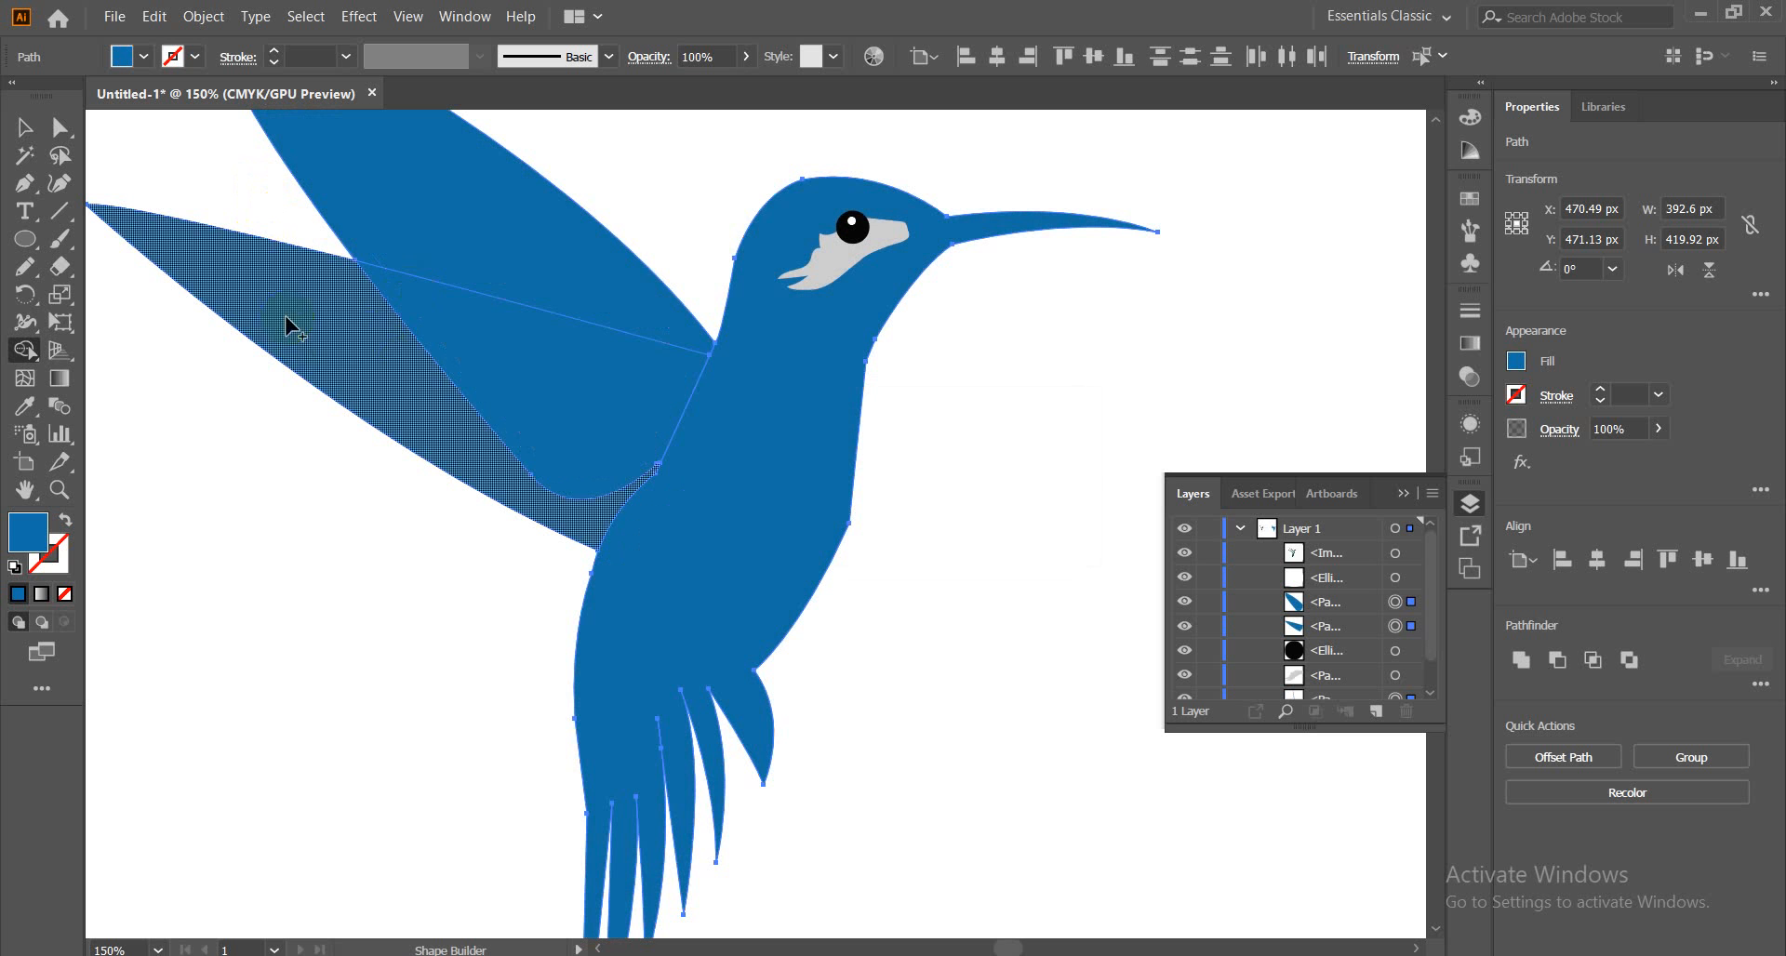
Merge the pieces of the upper wing into one shape with the Shape Builder and deselect everything
{"action": "left_click_drag", "start_coordinate": [443, 182], "coordinate": [540, 389]}
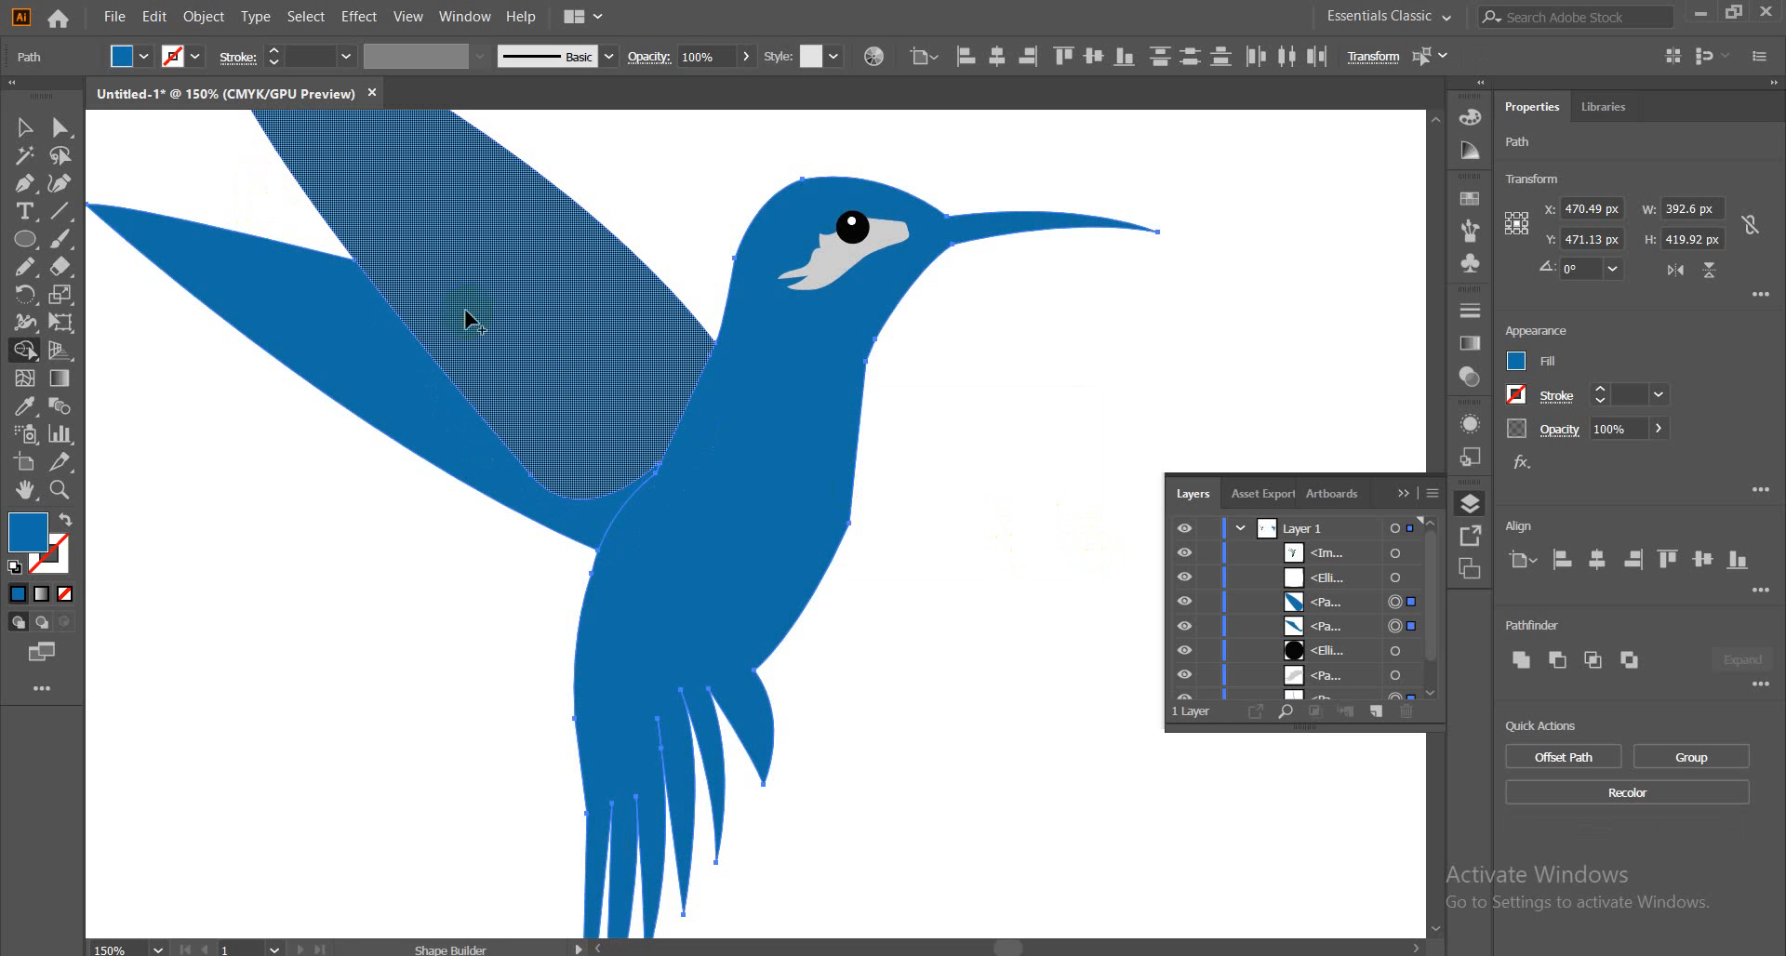
{"action": "scroll", "coordinate": [885, 507], "scroll_direction": "down", "scroll_amount": 3}
{"action": "scroll", "coordinate": [734, 660], "scroll_direction": "up", "scroll_amount": 3}
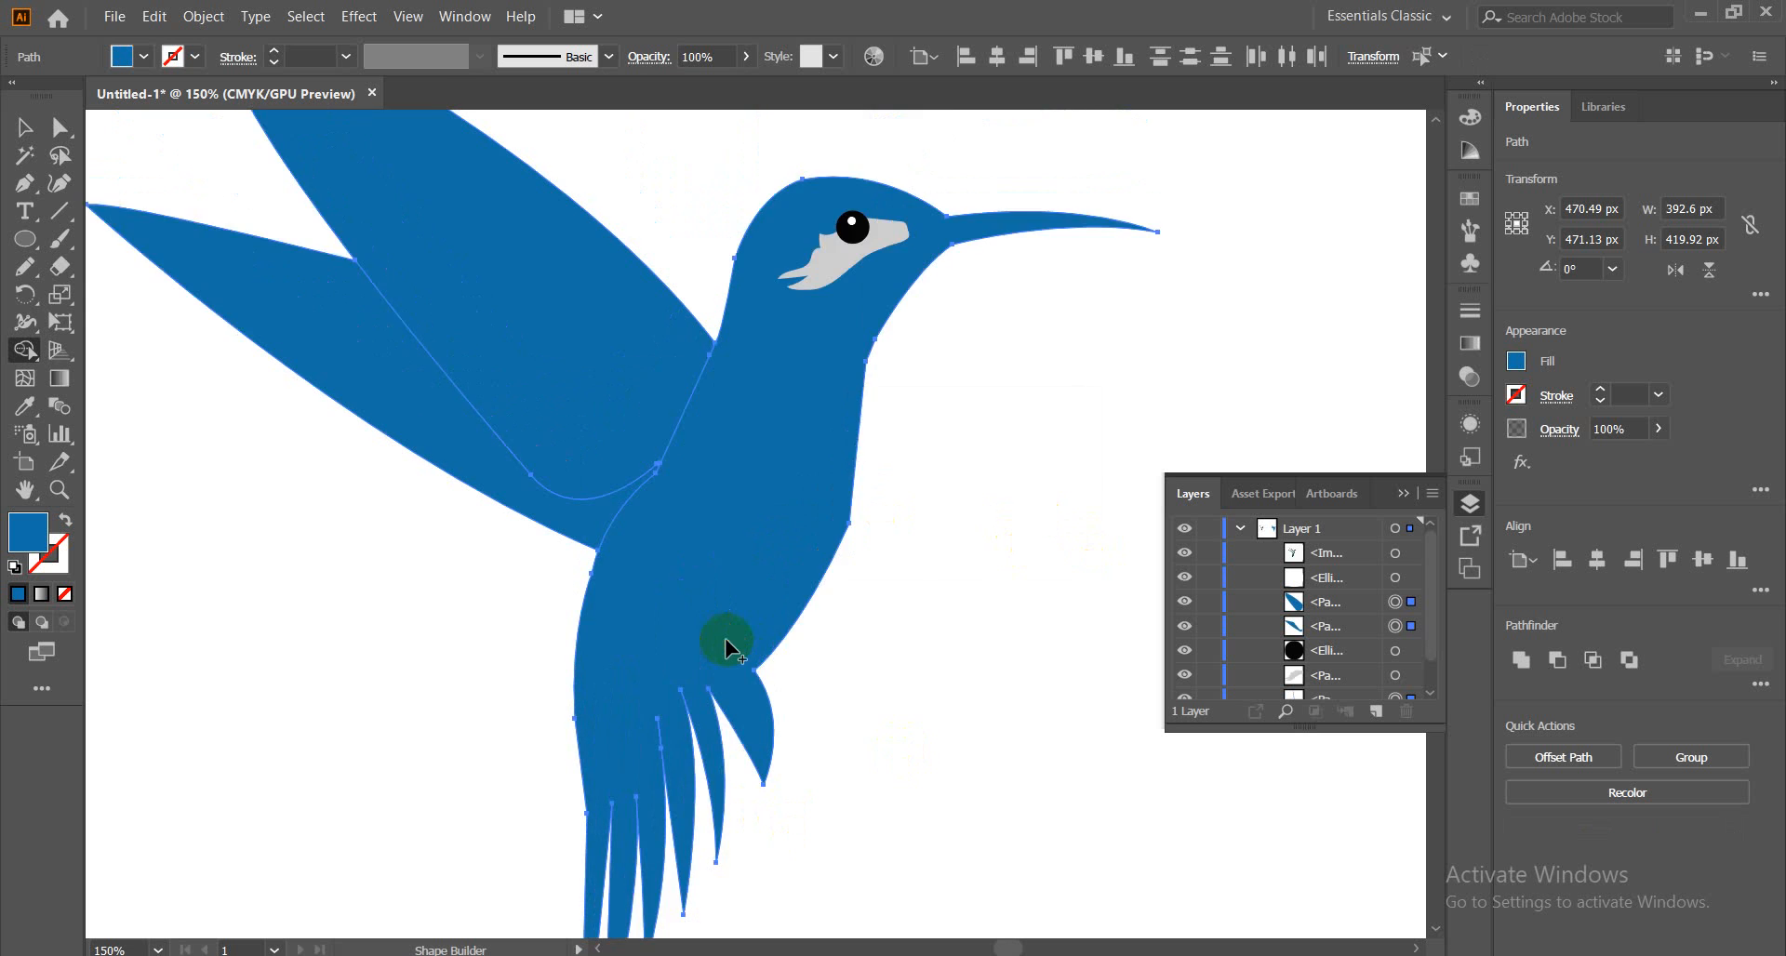
{"action": "scroll", "coordinate": [723, 638], "scroll_direction": "up", "scroll_amount": 3}
{"action": "left_click", "coordinate": [23, 128]}
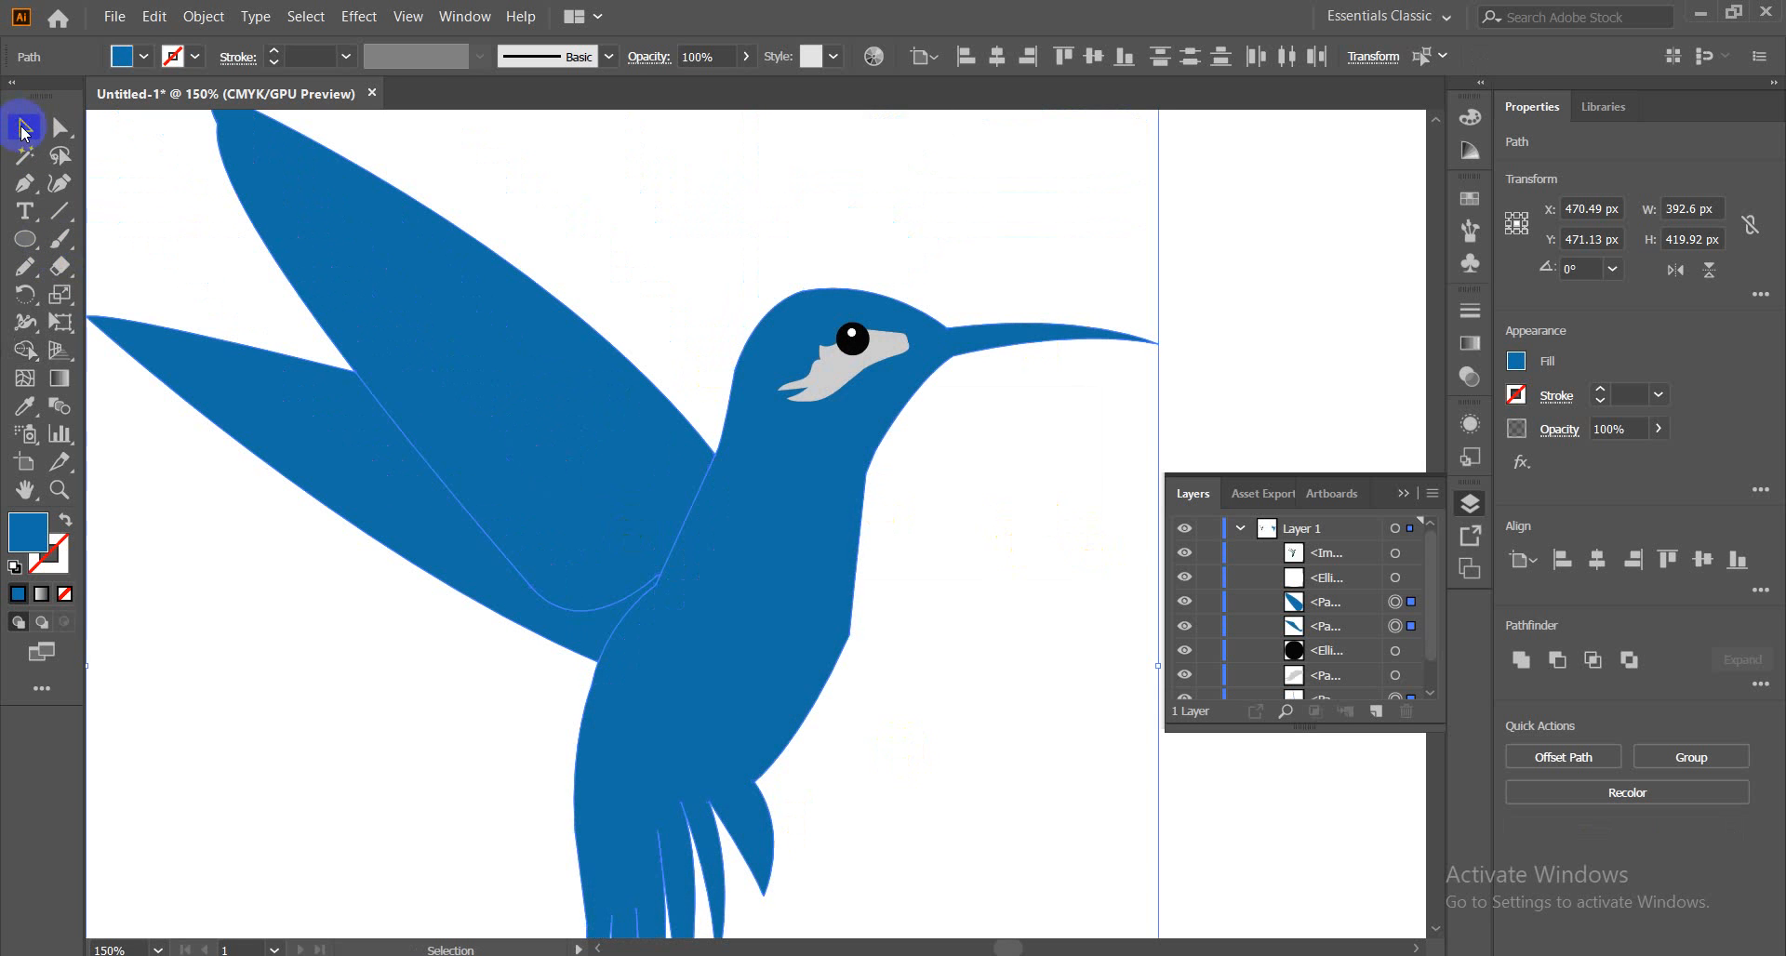
{"action": "left_click", "coordinate": [1226, 333]}
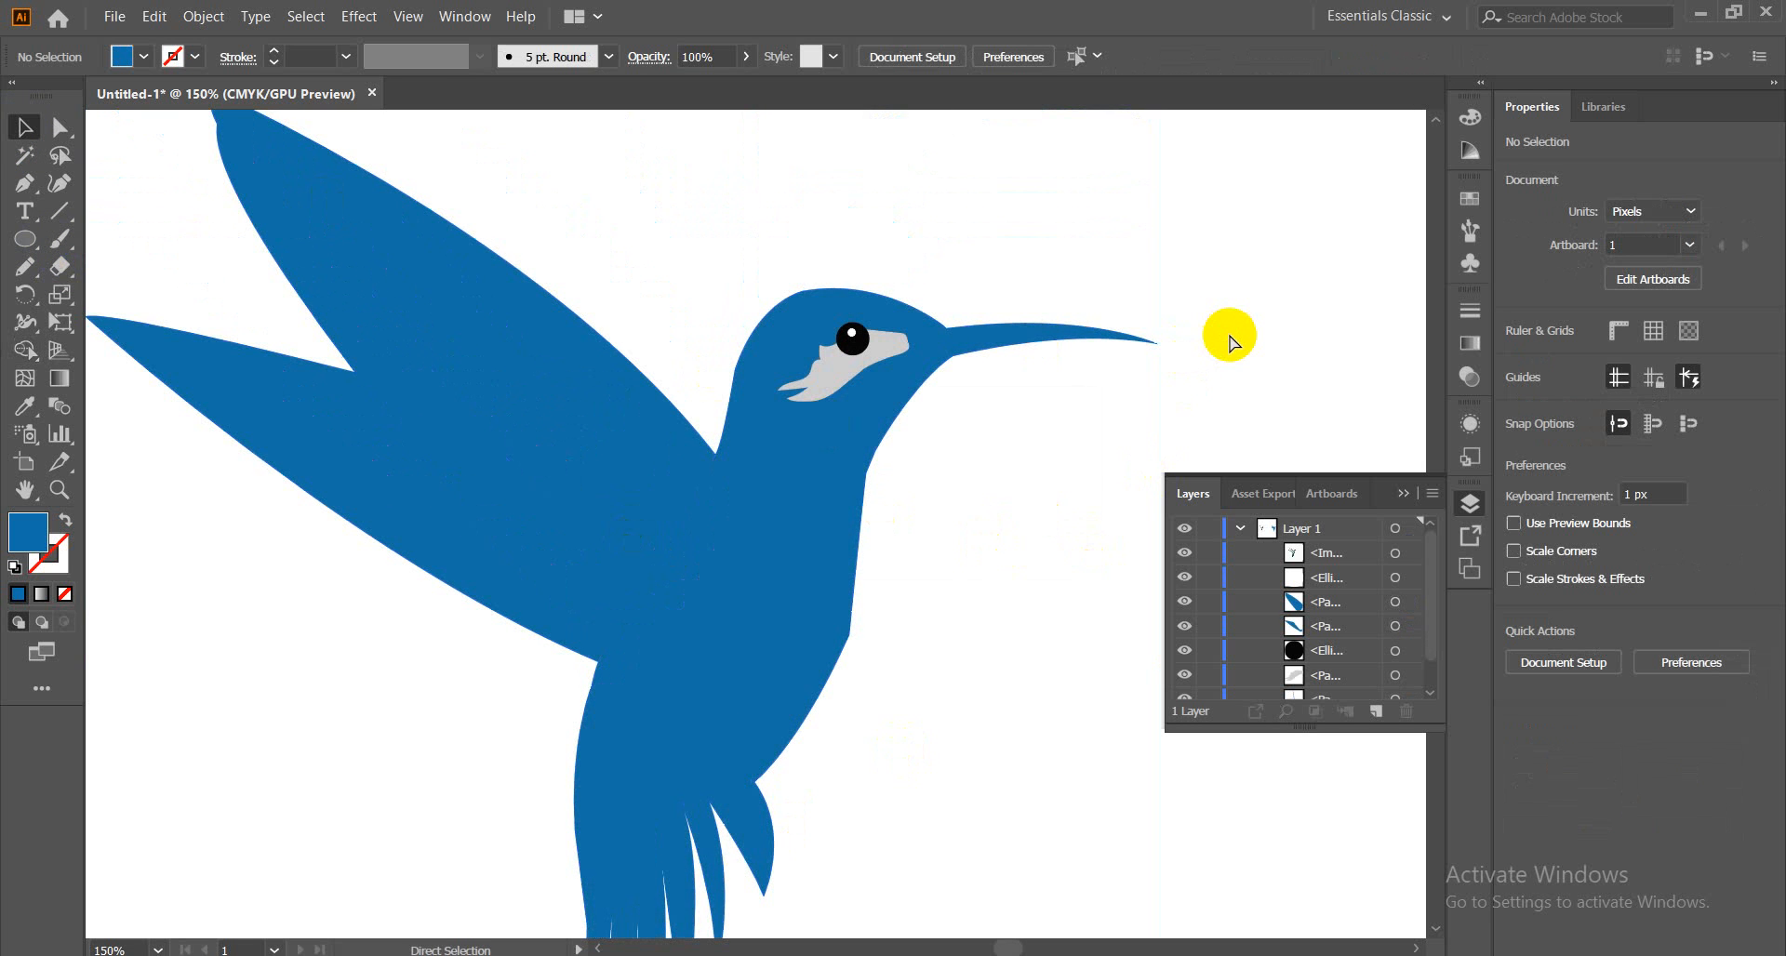
Change the fill of the upper wing to dark navy, #00094C
{"action": "key", "text": "ctrl+minus"}
{"action": "key", "text": "ctrl+minus"}
{"action": "key", "text": "ctrl+minus"}
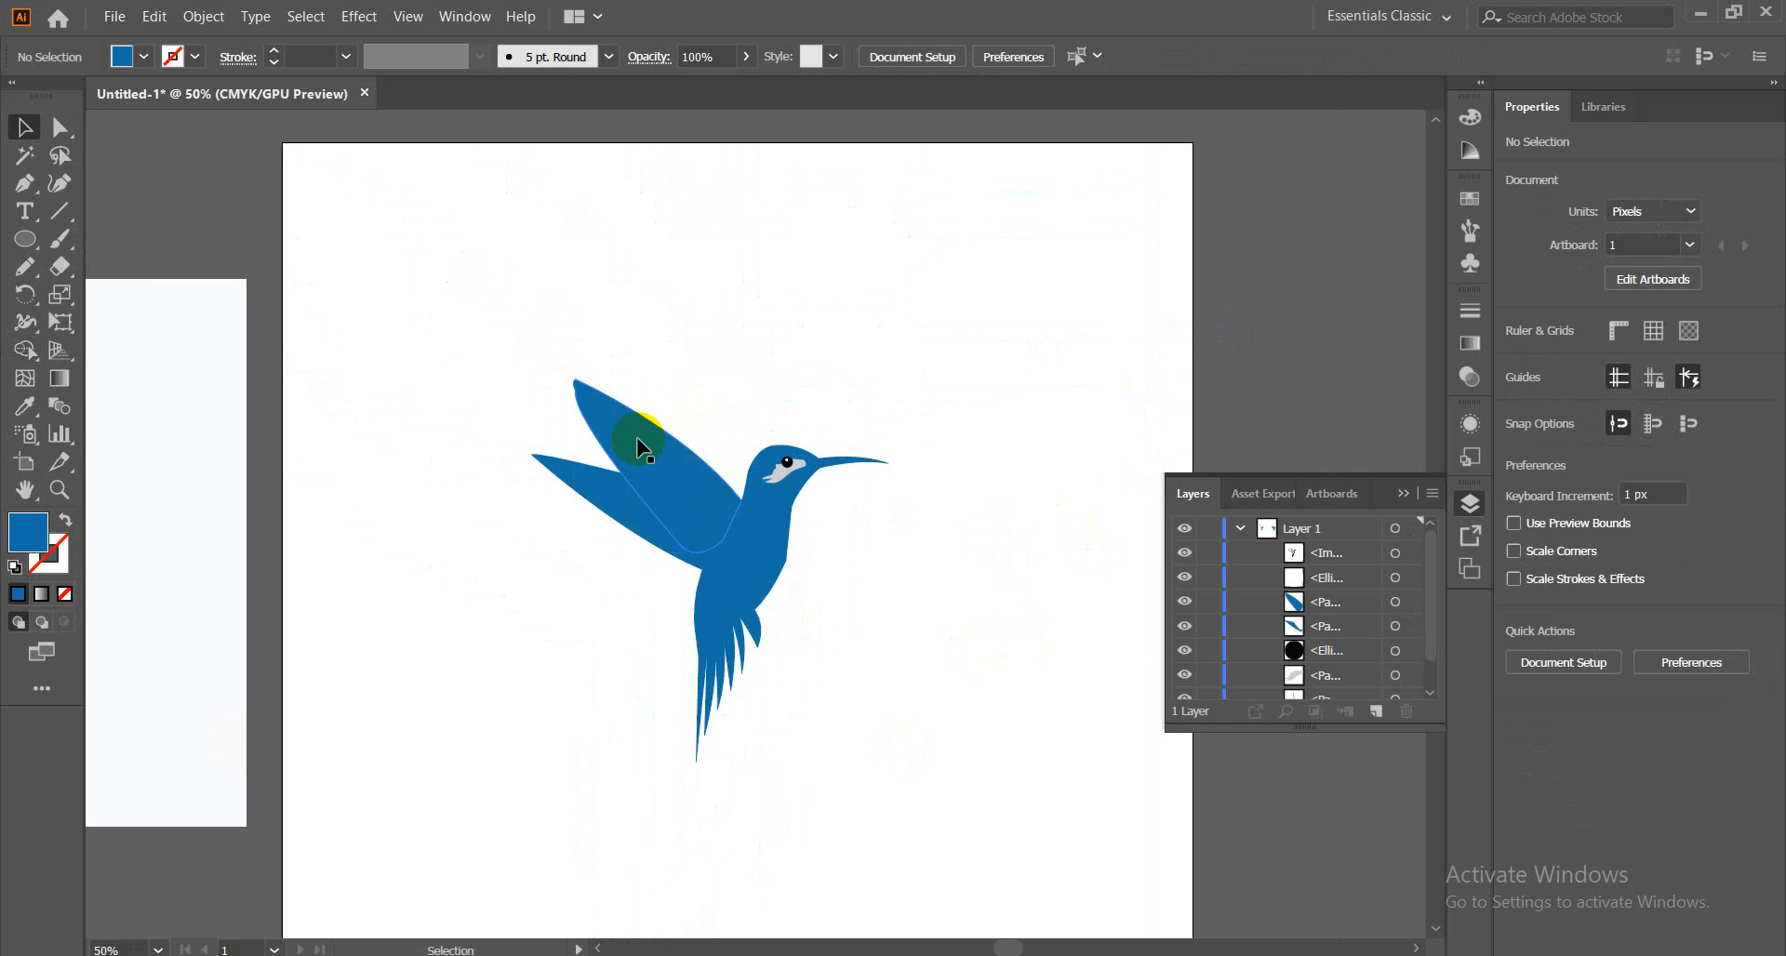
{"action": "left_click", "coordinate": [642, 449]}
{"action": "double_click", "coordinate": [17, 528]}
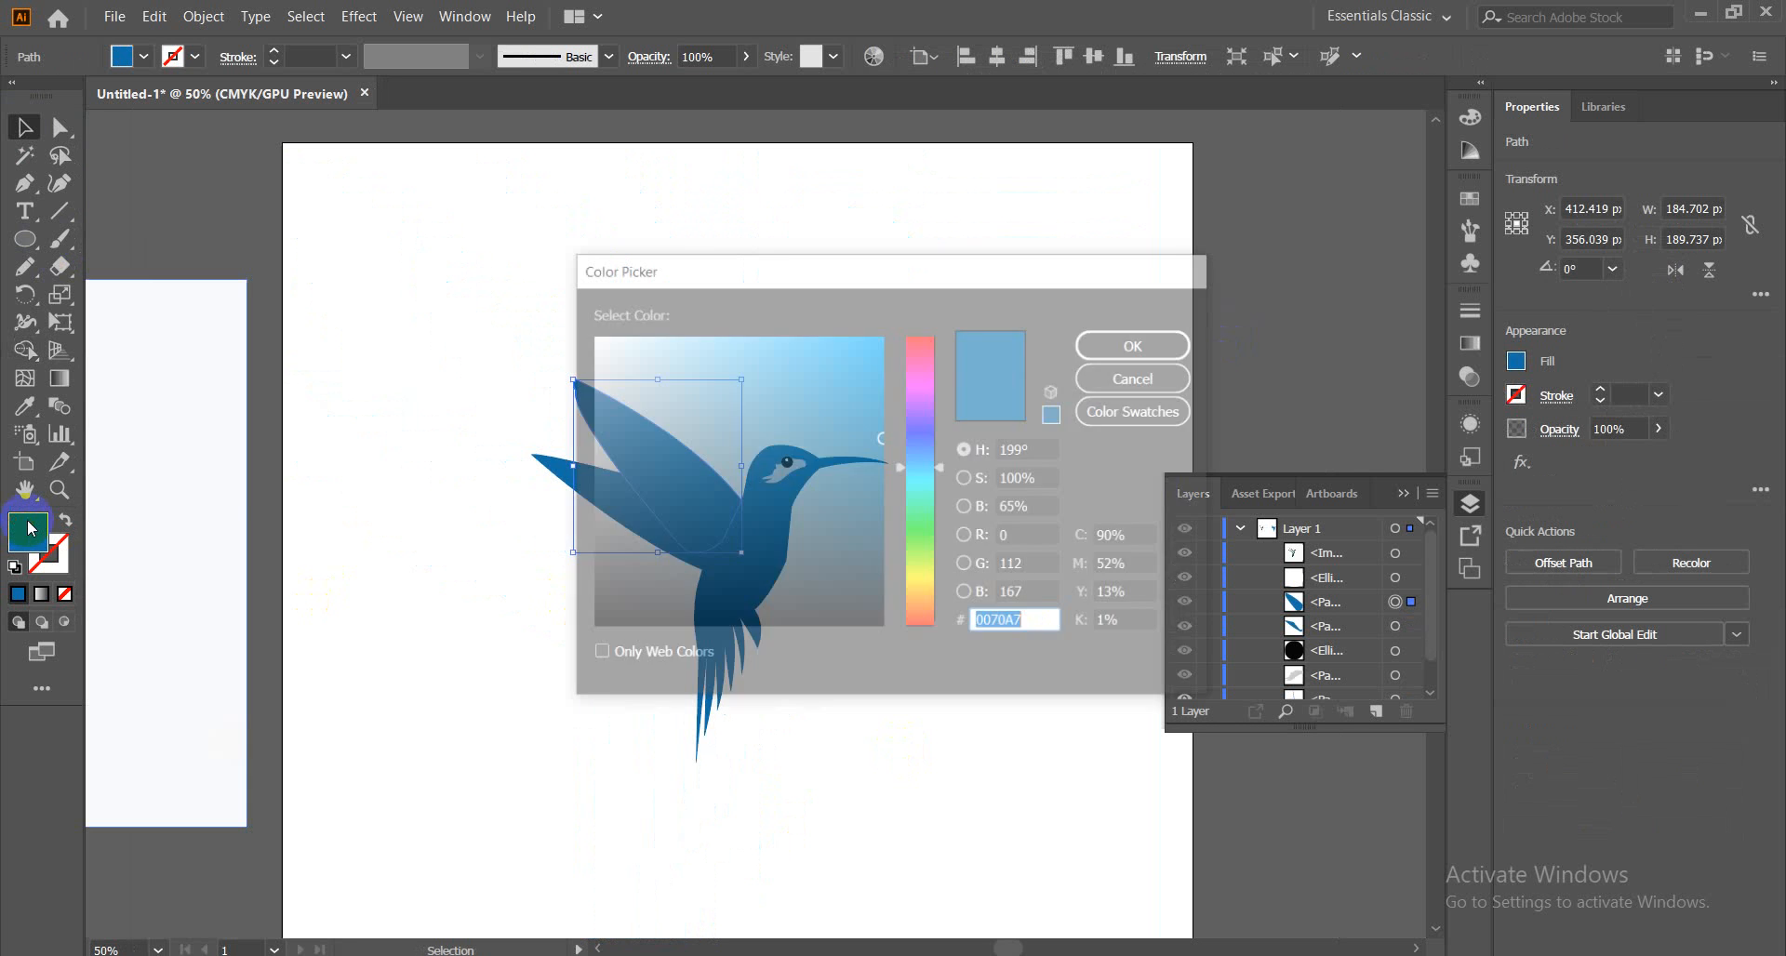
{"action": "left_click_drag", "start_coordinate": [942, 472], "coordinate": [940, 438]}
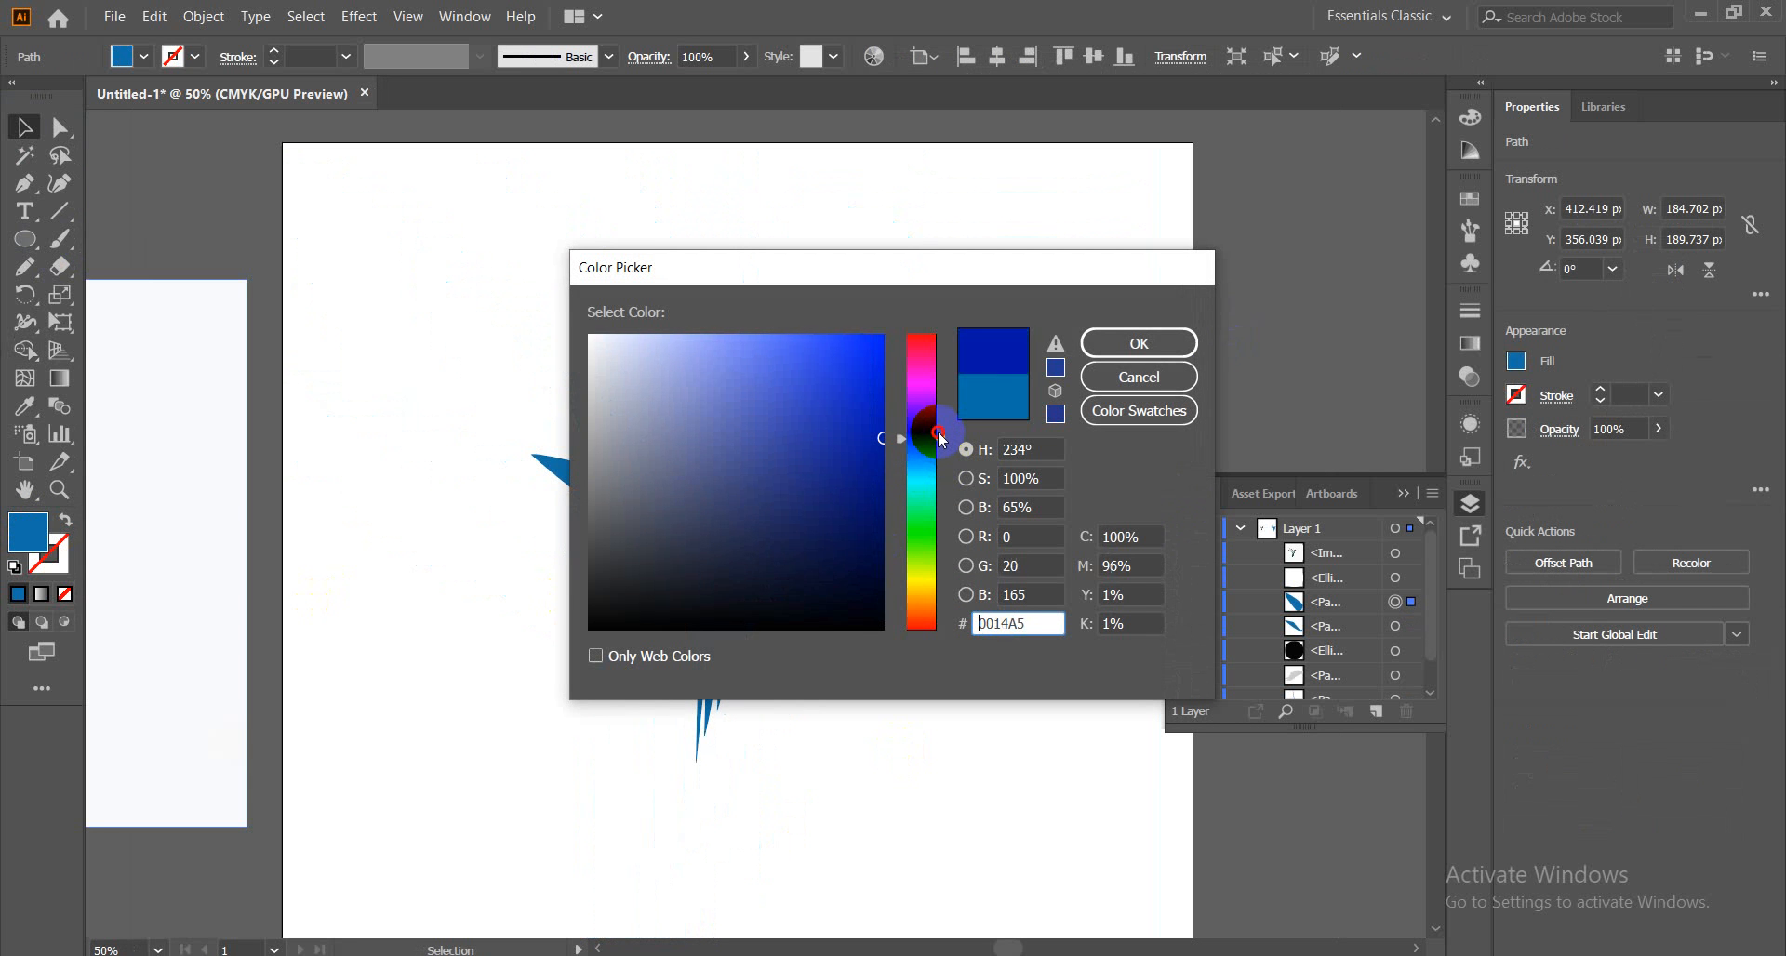
{"action": "left_click_drag", "start_coordinate": [879, 522], "coordinate": [881, 541]}
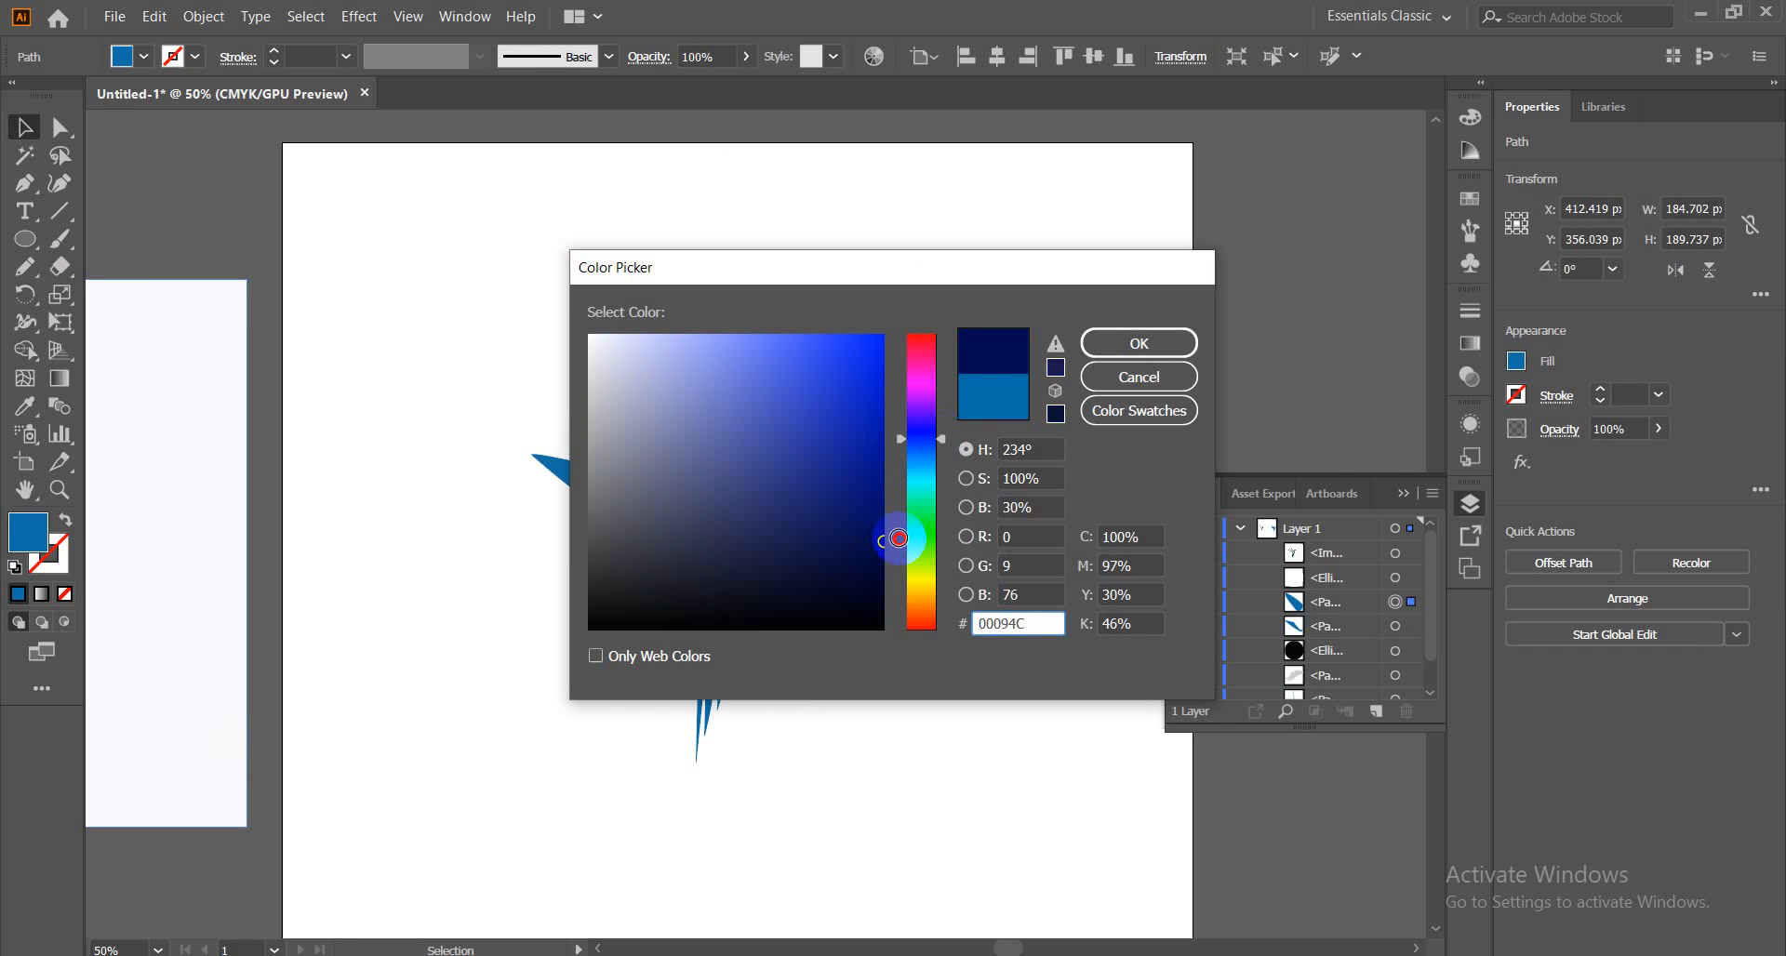
{"action": "left_click", "coordinate": [1133, 343]}
{"action": "left_click", "coordinate": [925, 330]}
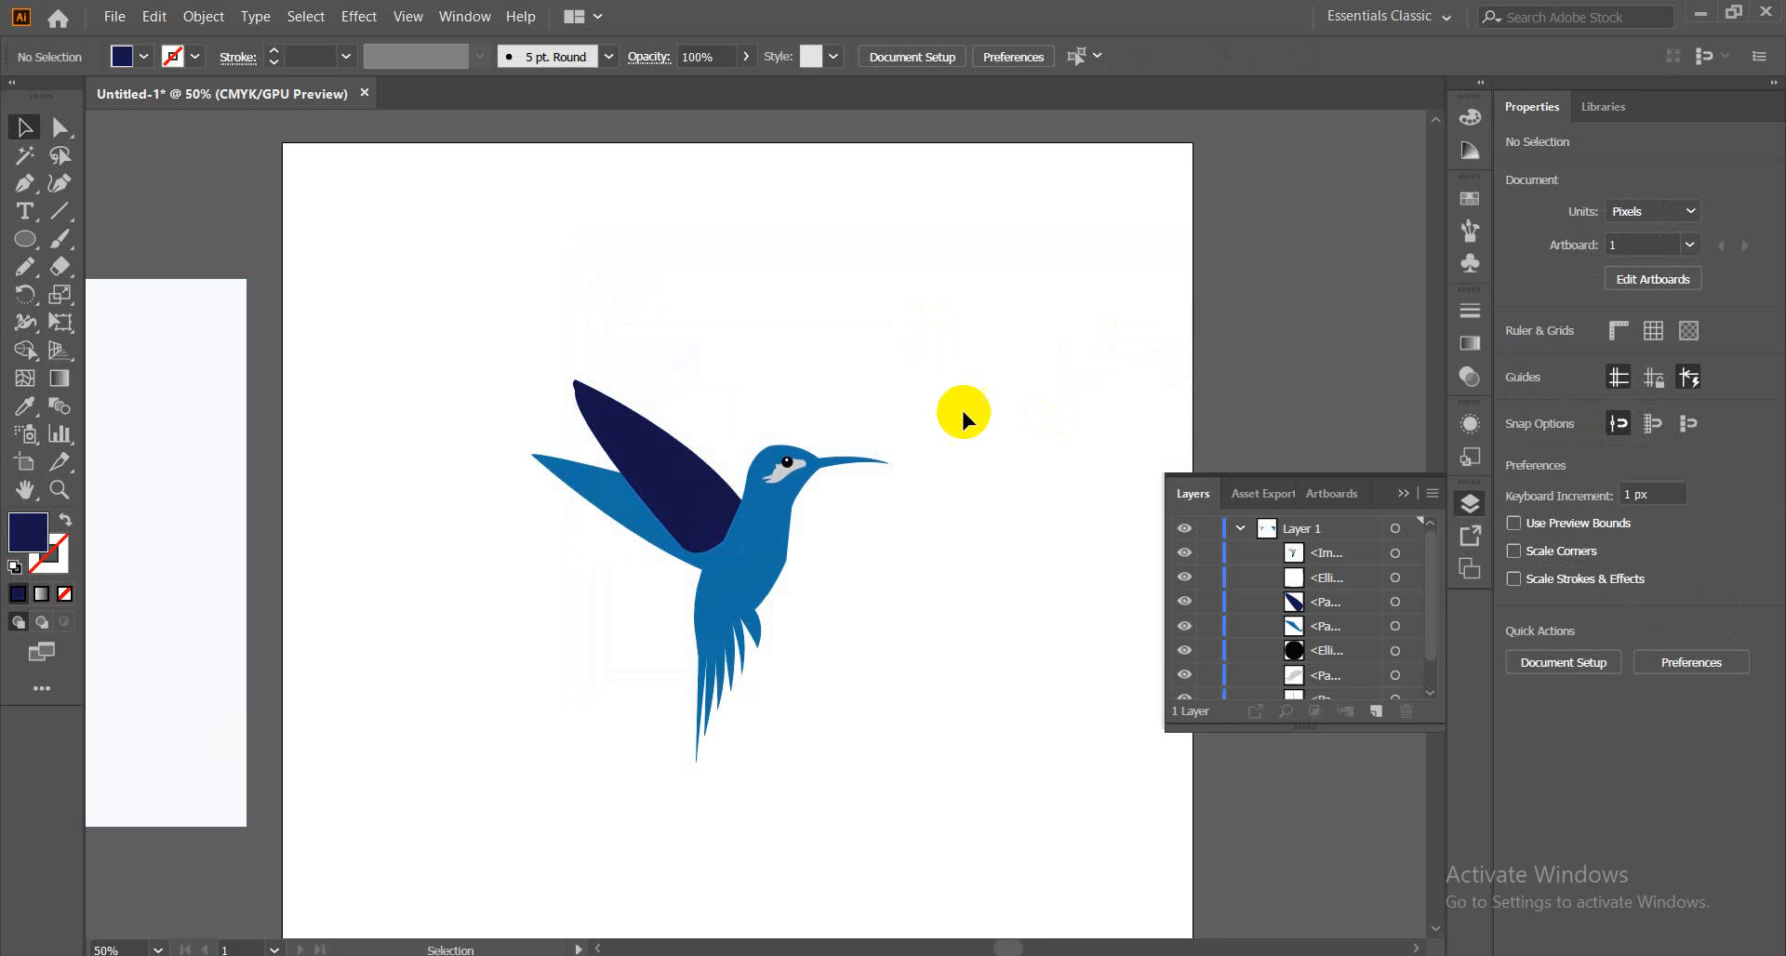
Sample the upper wing's navy onto the body with the Eyedropper and adjust the body's fill to dark blue #005A82
{"action": "left_click", "coordinate": [610, 511]}
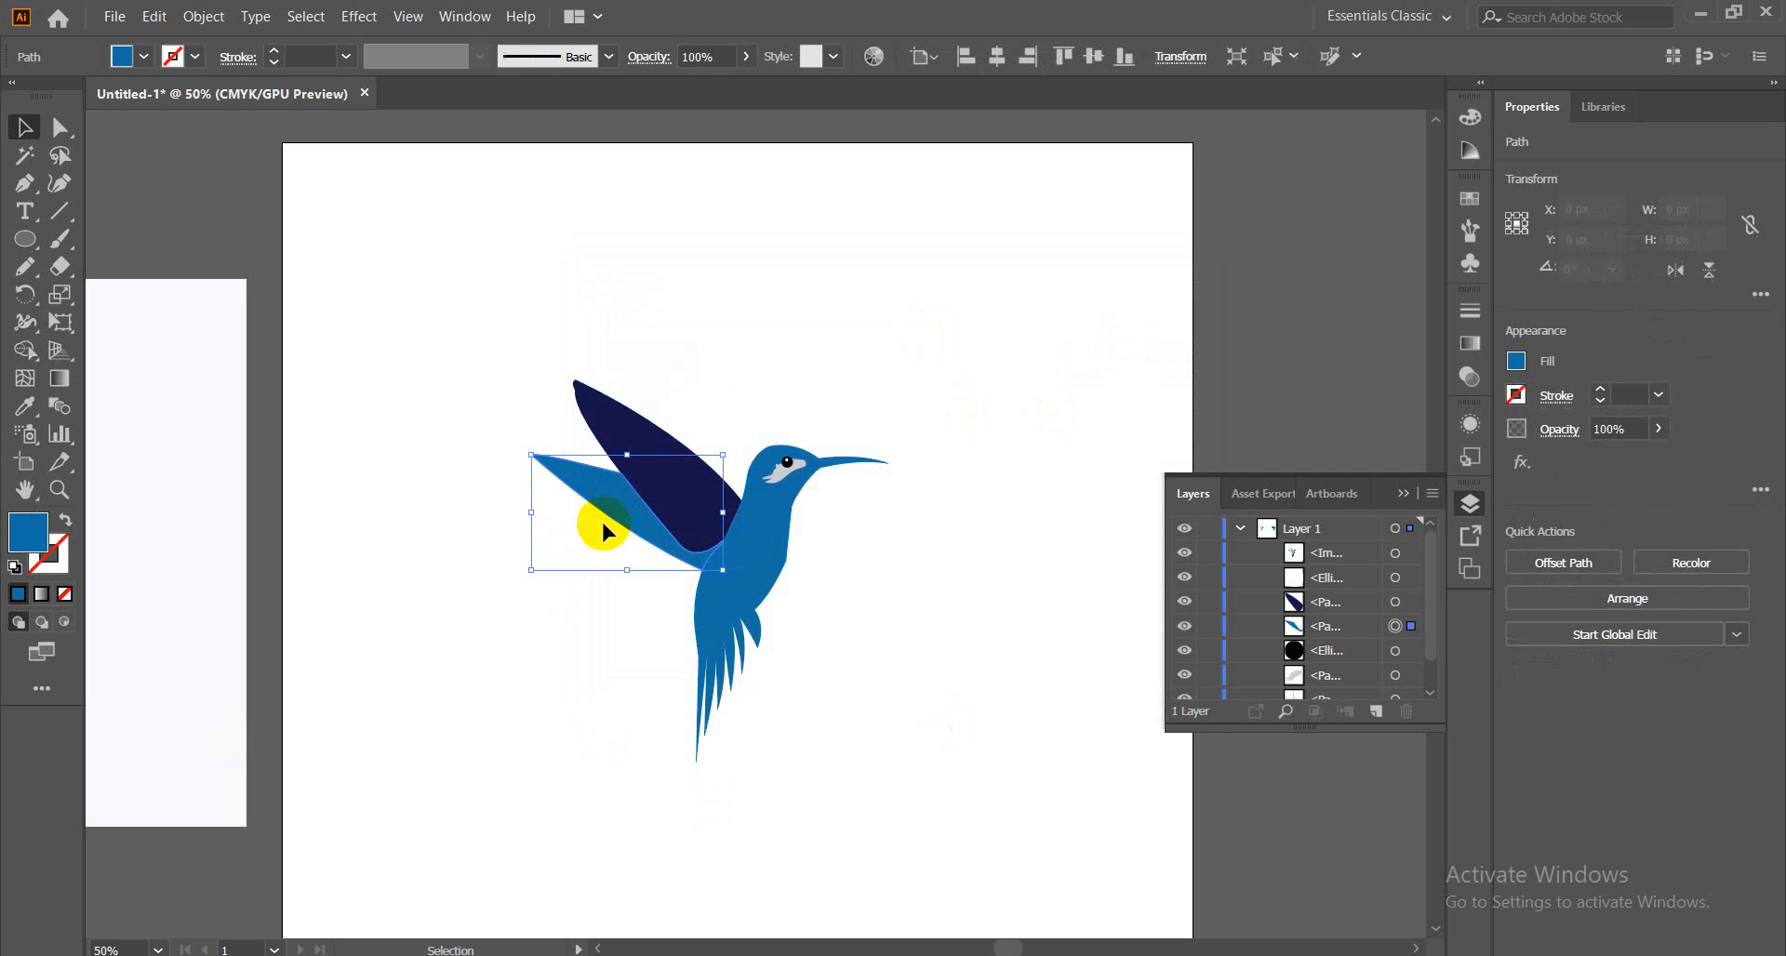
{"action": "left_click", "coordinate": [556, 610]}
{"action": "left_click", "coordinate": [784, 569]}
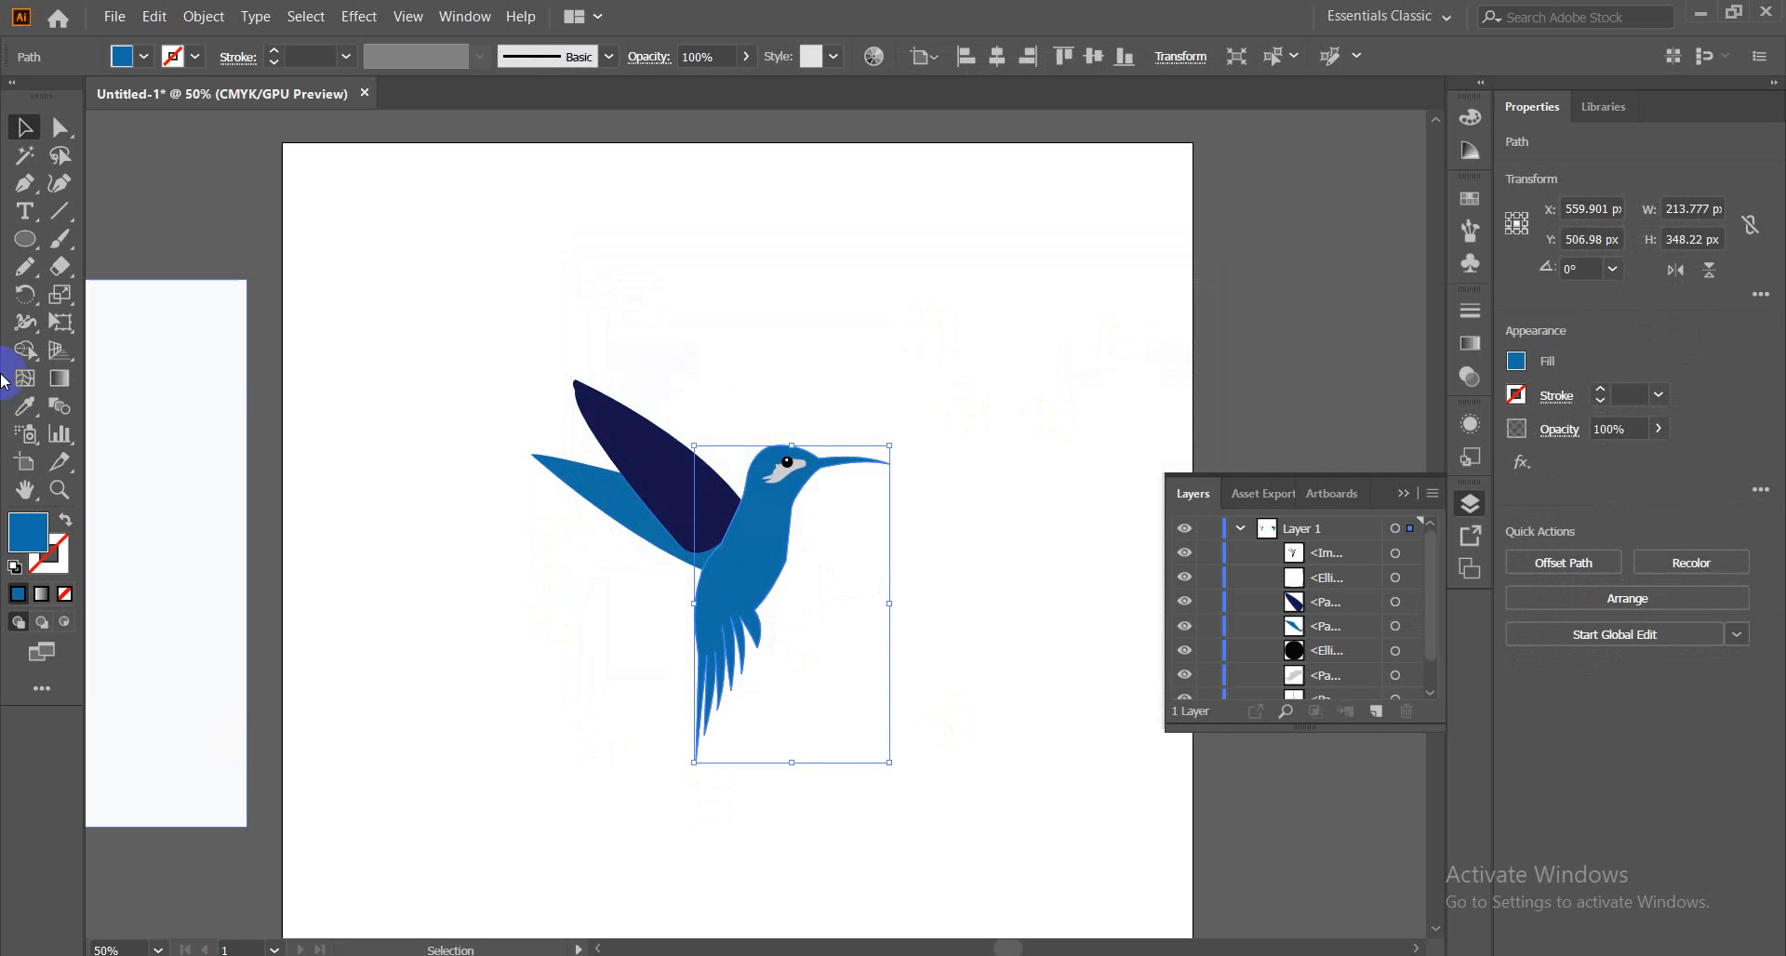
{"action": "left_click", "coordinate": [25, 406]}
{"action": "left_click", "coordinate": [651, 455]}
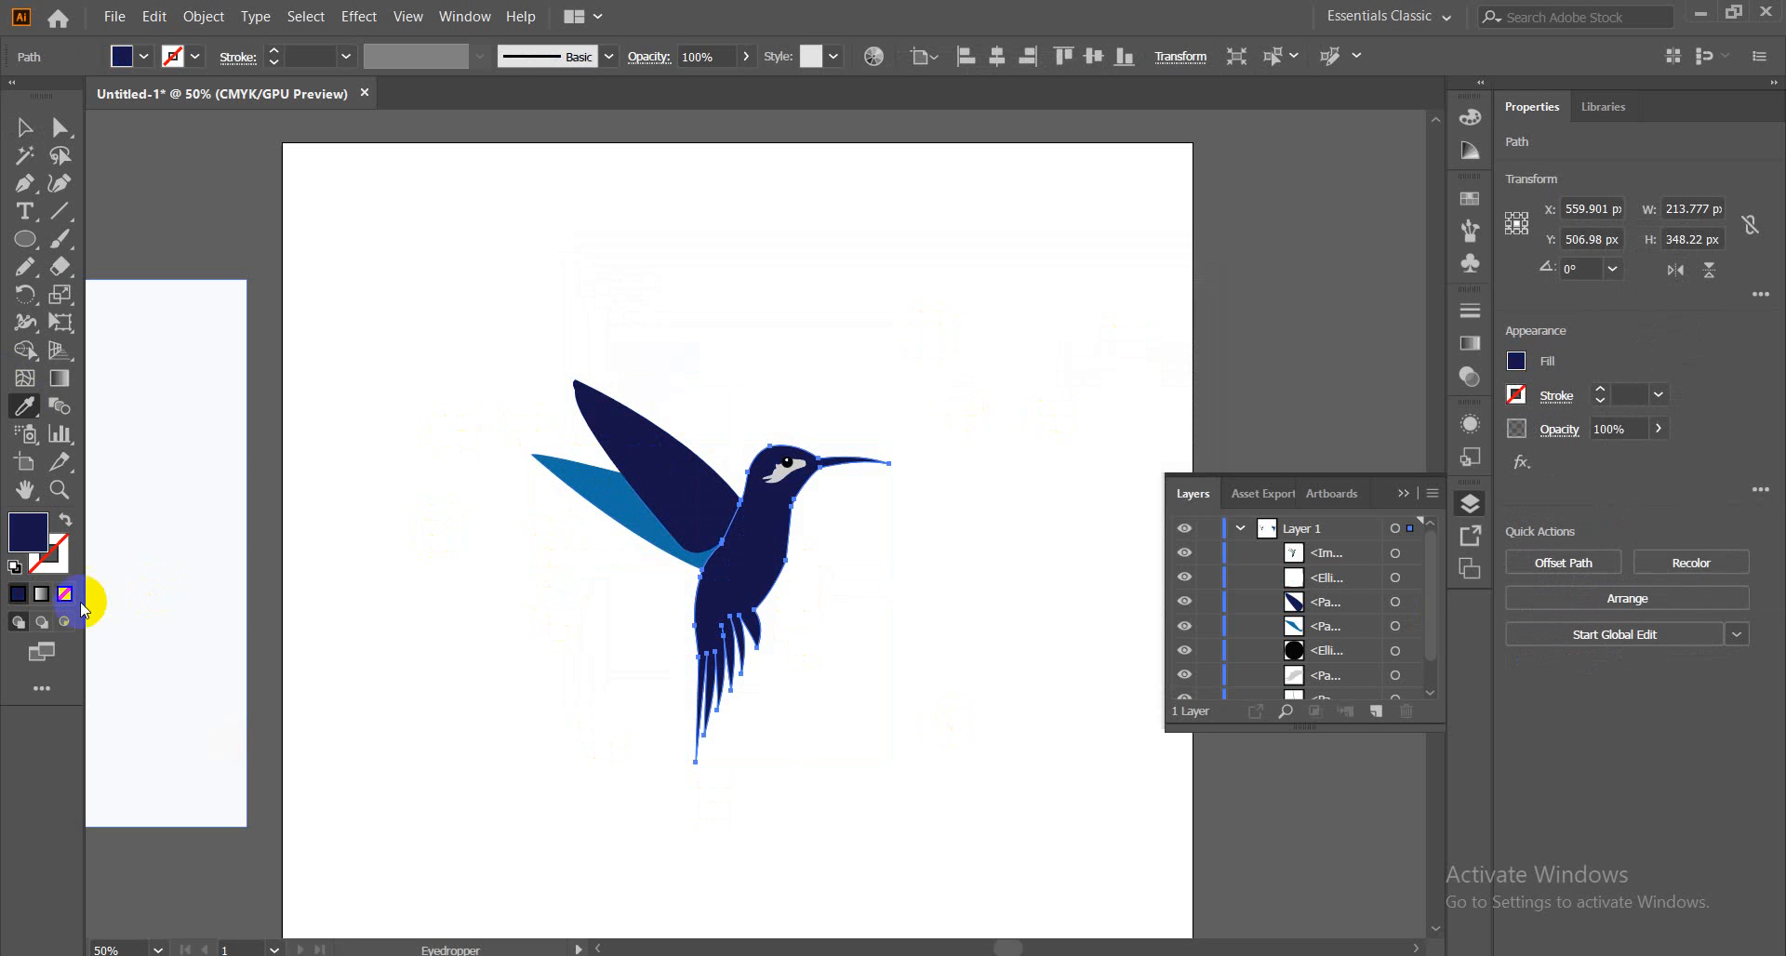
{"action": "double_click", "coordinate": [28, 532]}
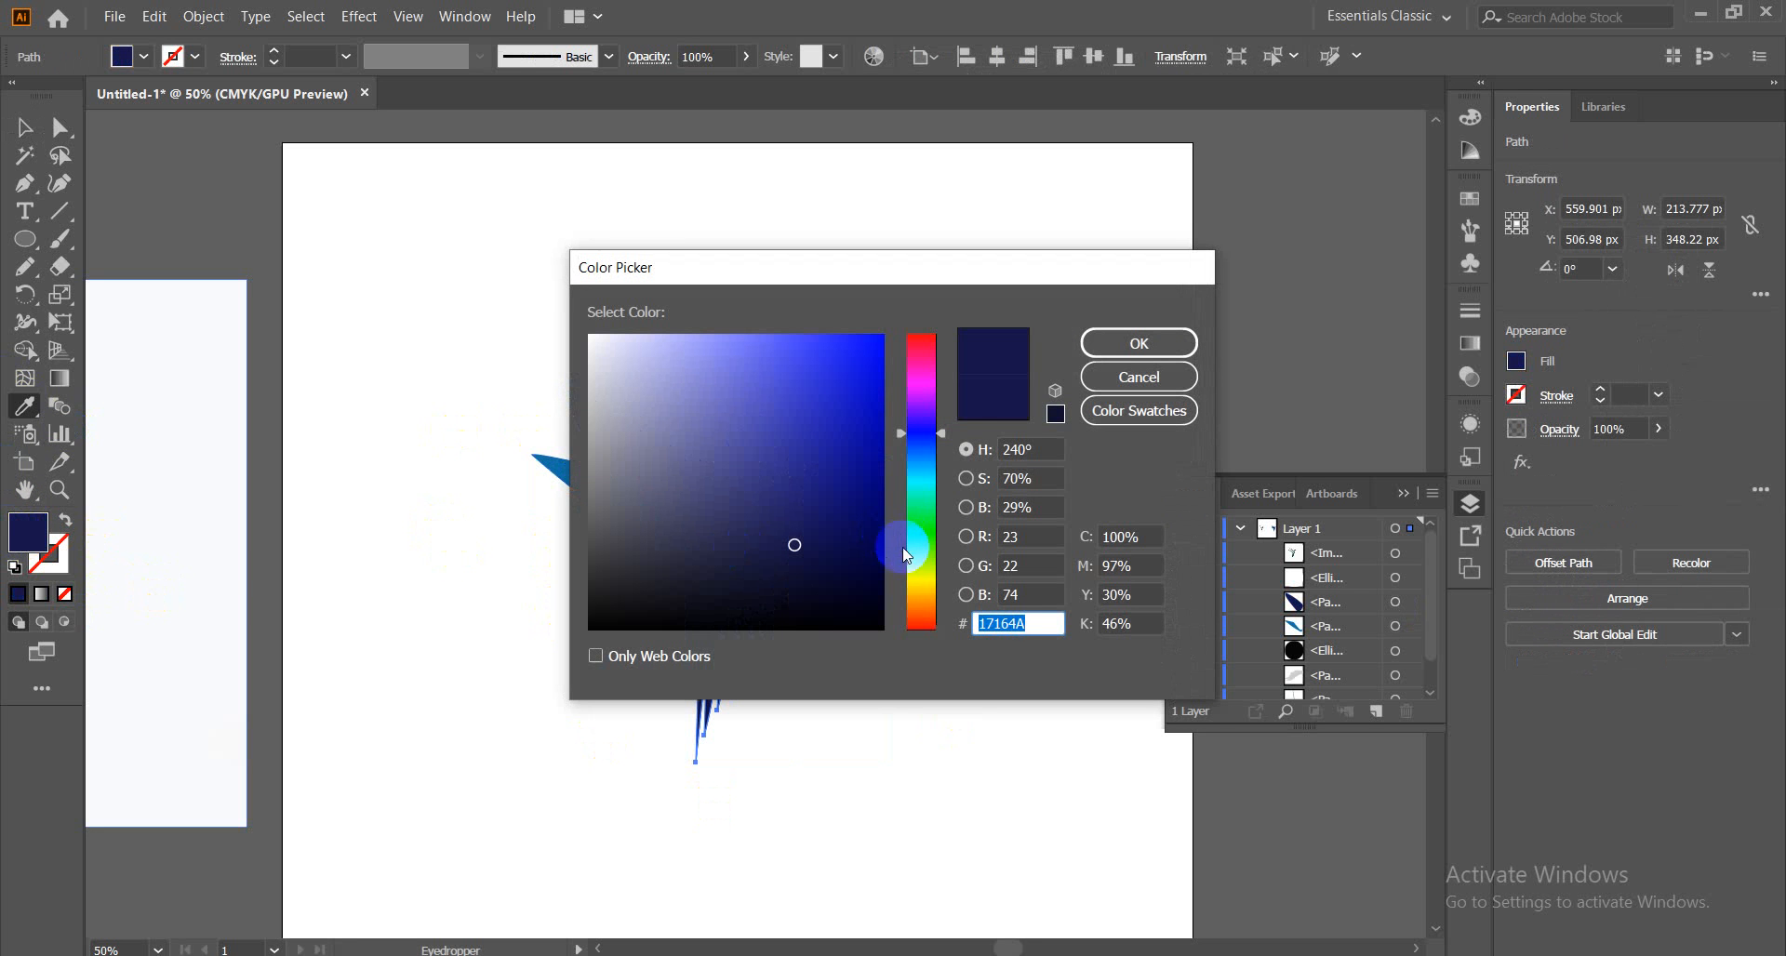
{"action": "left_click_drag", "start_coordinate": [946, 435], "coordinate": [939, 465]}
{"action": "left_click_drag", "start_coordinate": [850, 530], "coordinate": [911, 477]}
{"action": "left_click", "coordinate": [1139, 343]}
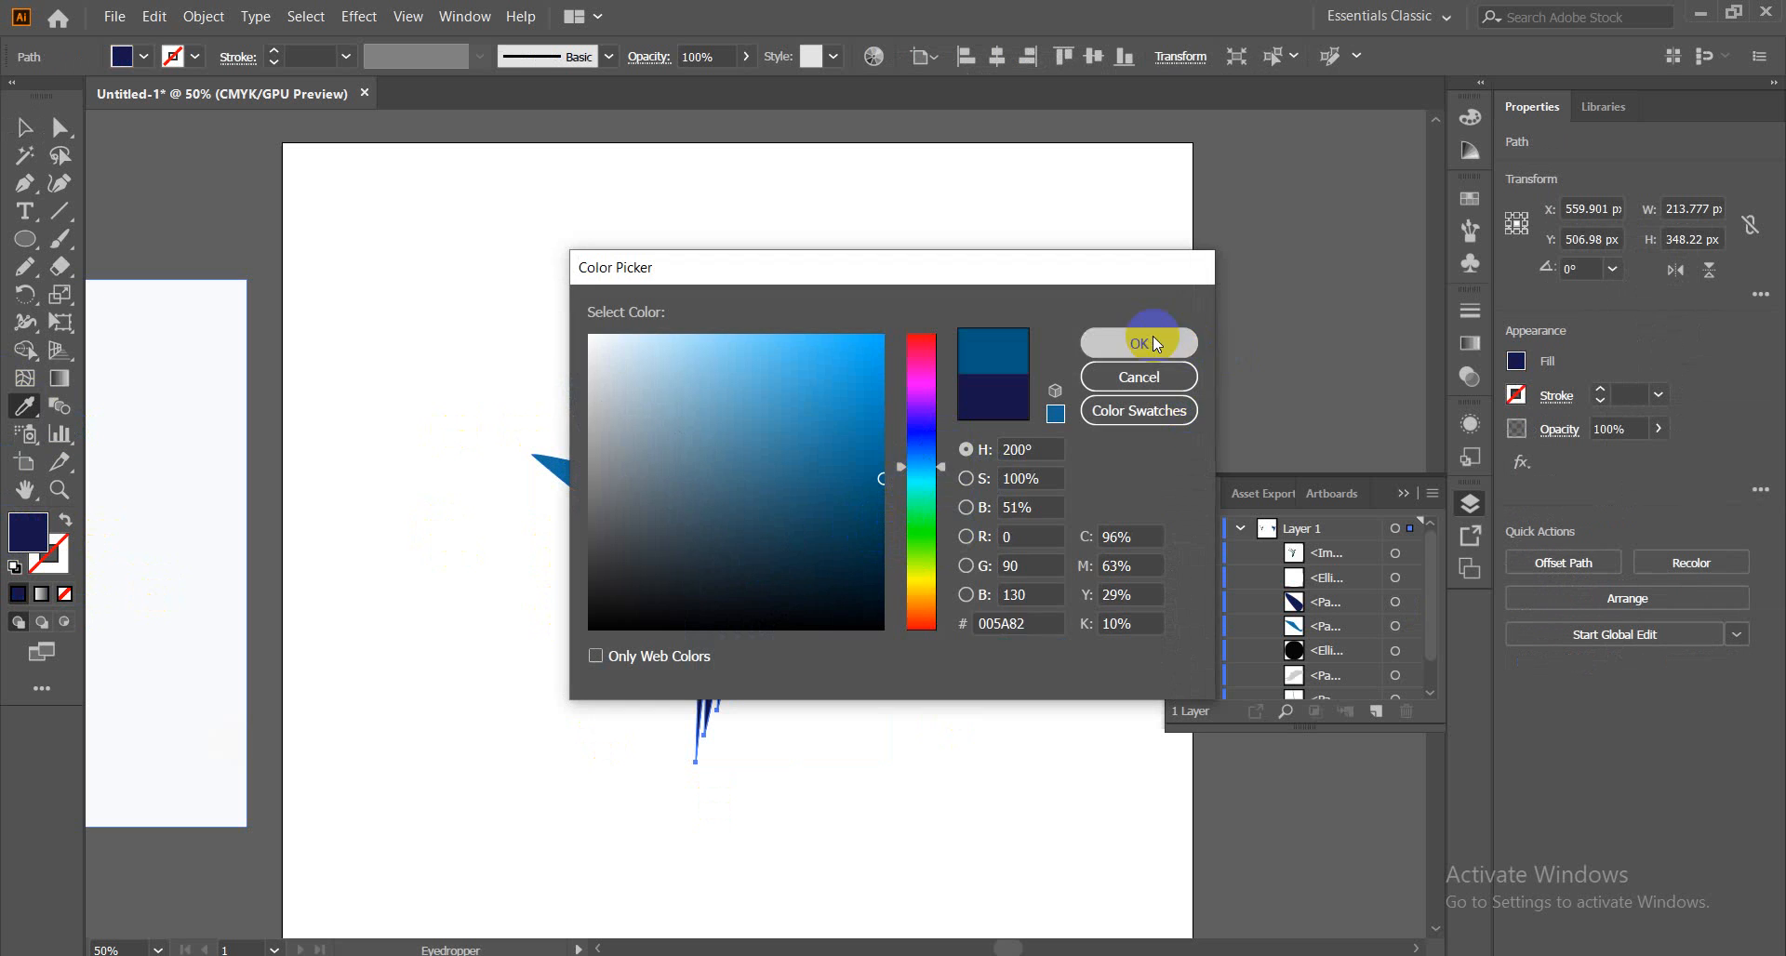
{"action": "left_click", "coordinate": [24, 127]}
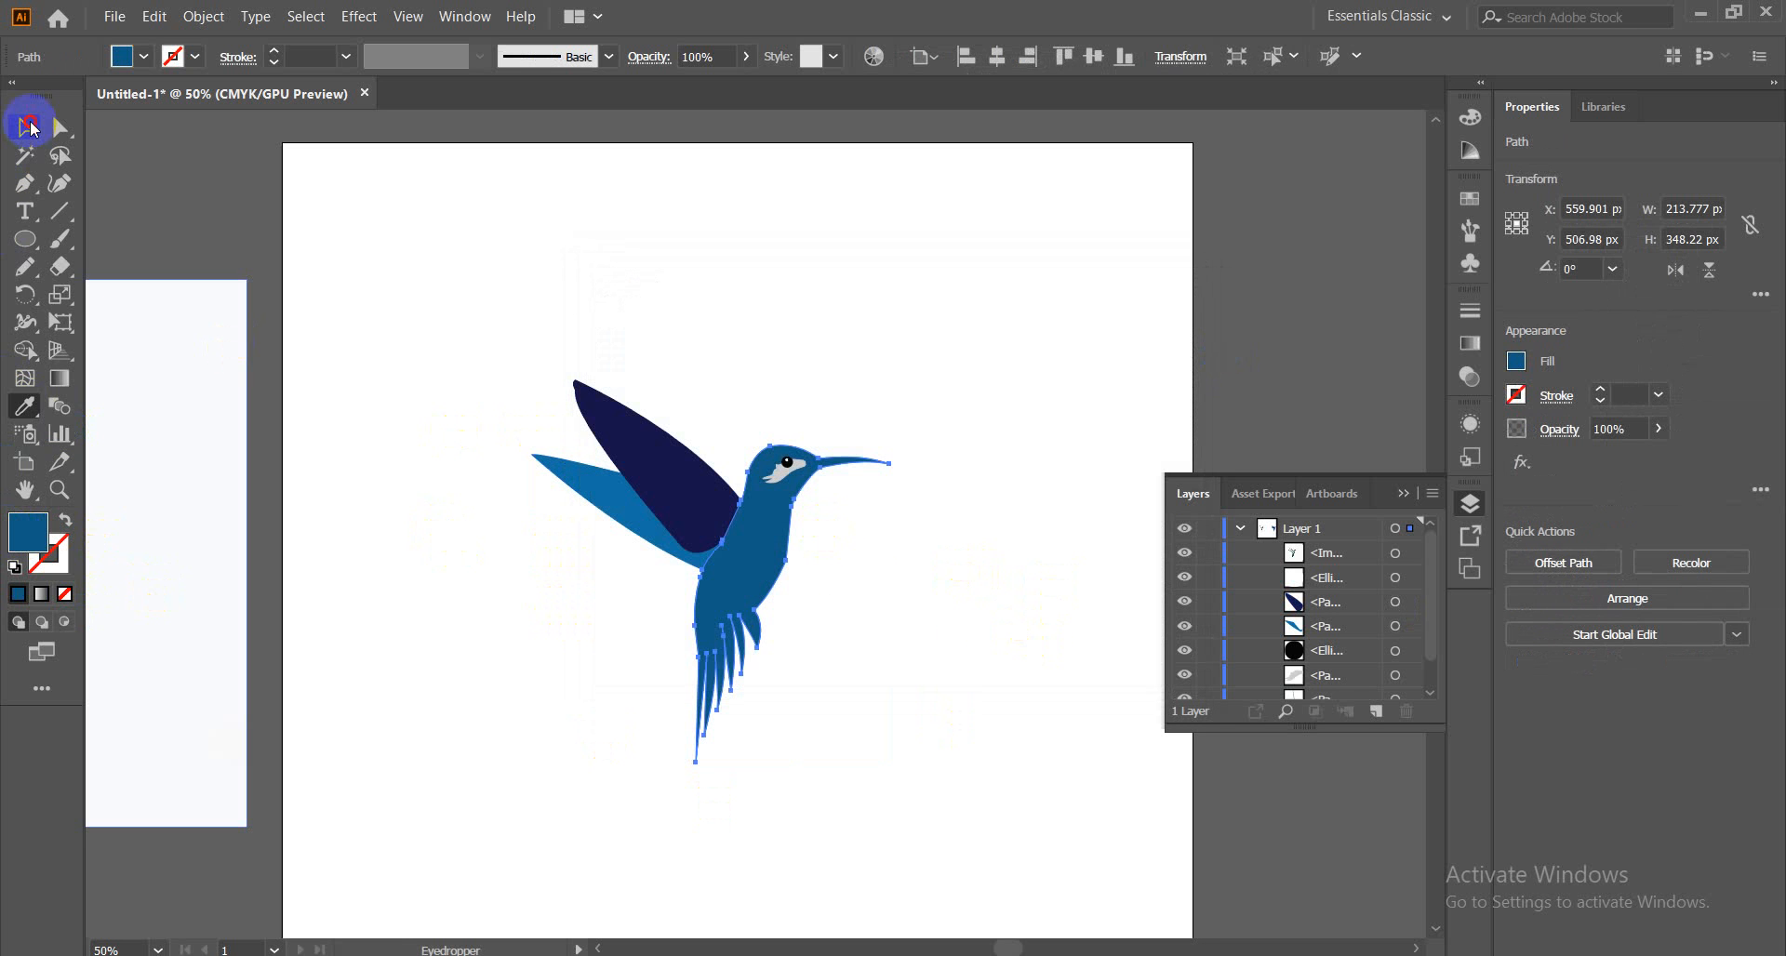
{"action": "left_click", "coordinate": [996, 474]}
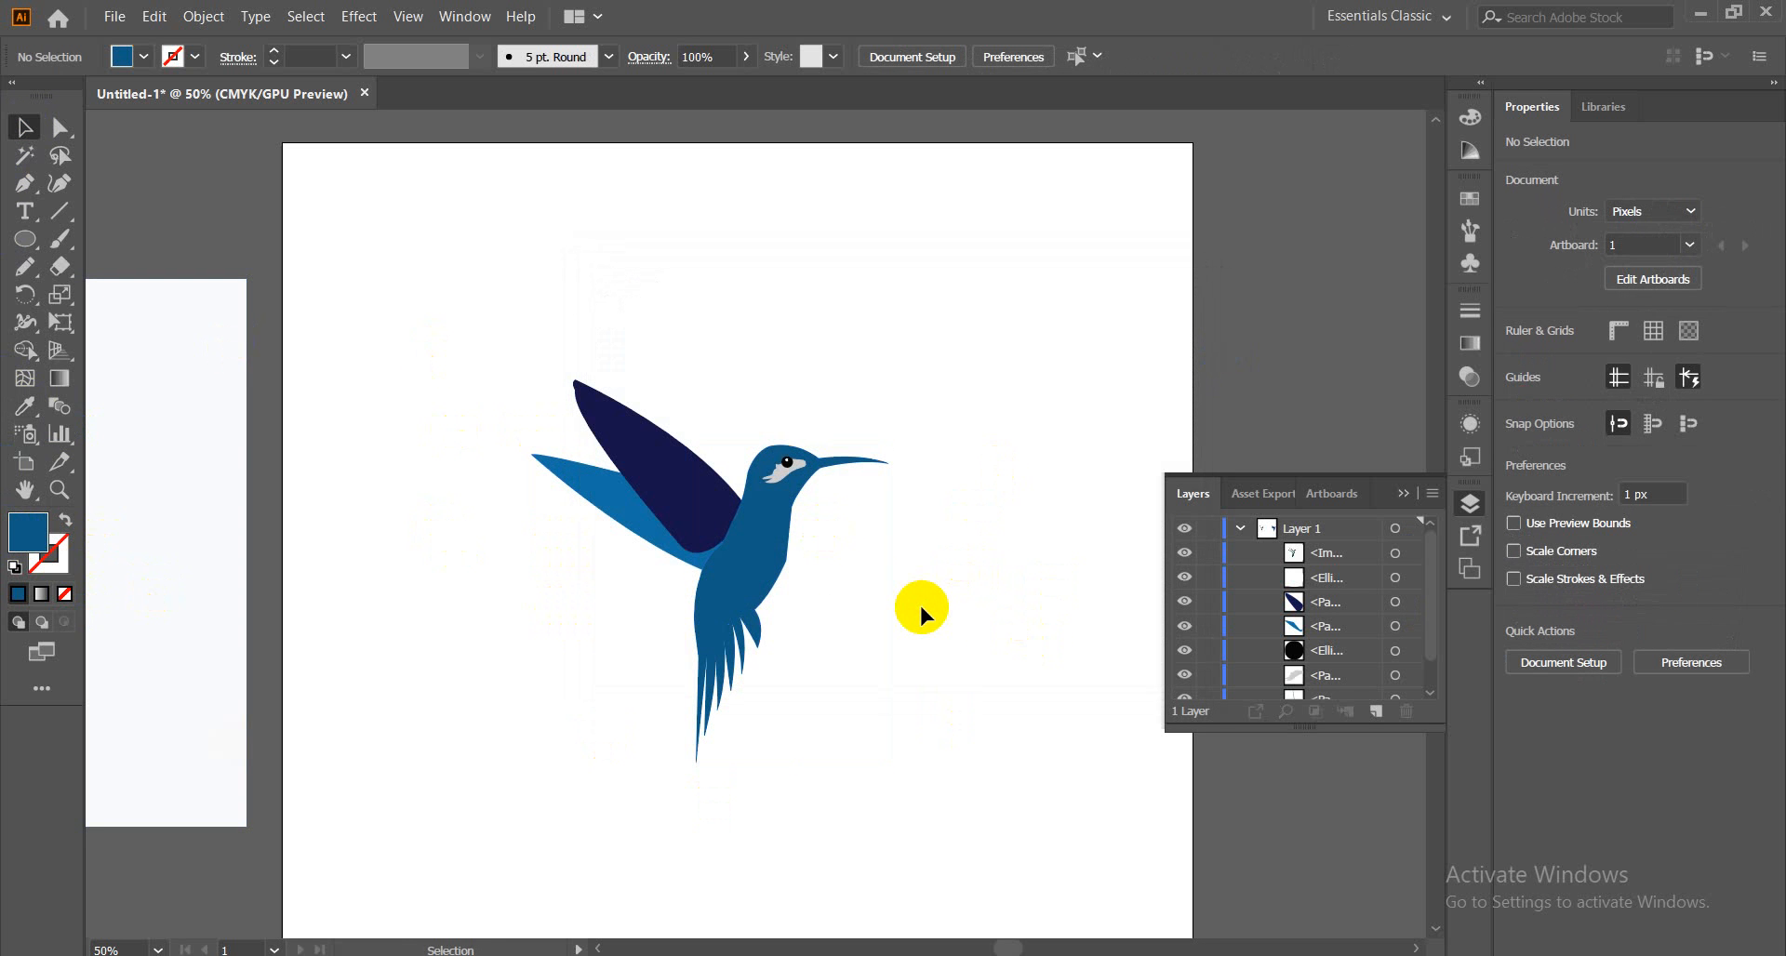
Compare the recoloured hummingbird with the reference photo and examine its wings, head and tail at 100% zoom
{"action": "key", "text": "ctrl+minus"}
{"action": "key", "text": "ctrl+minus"}
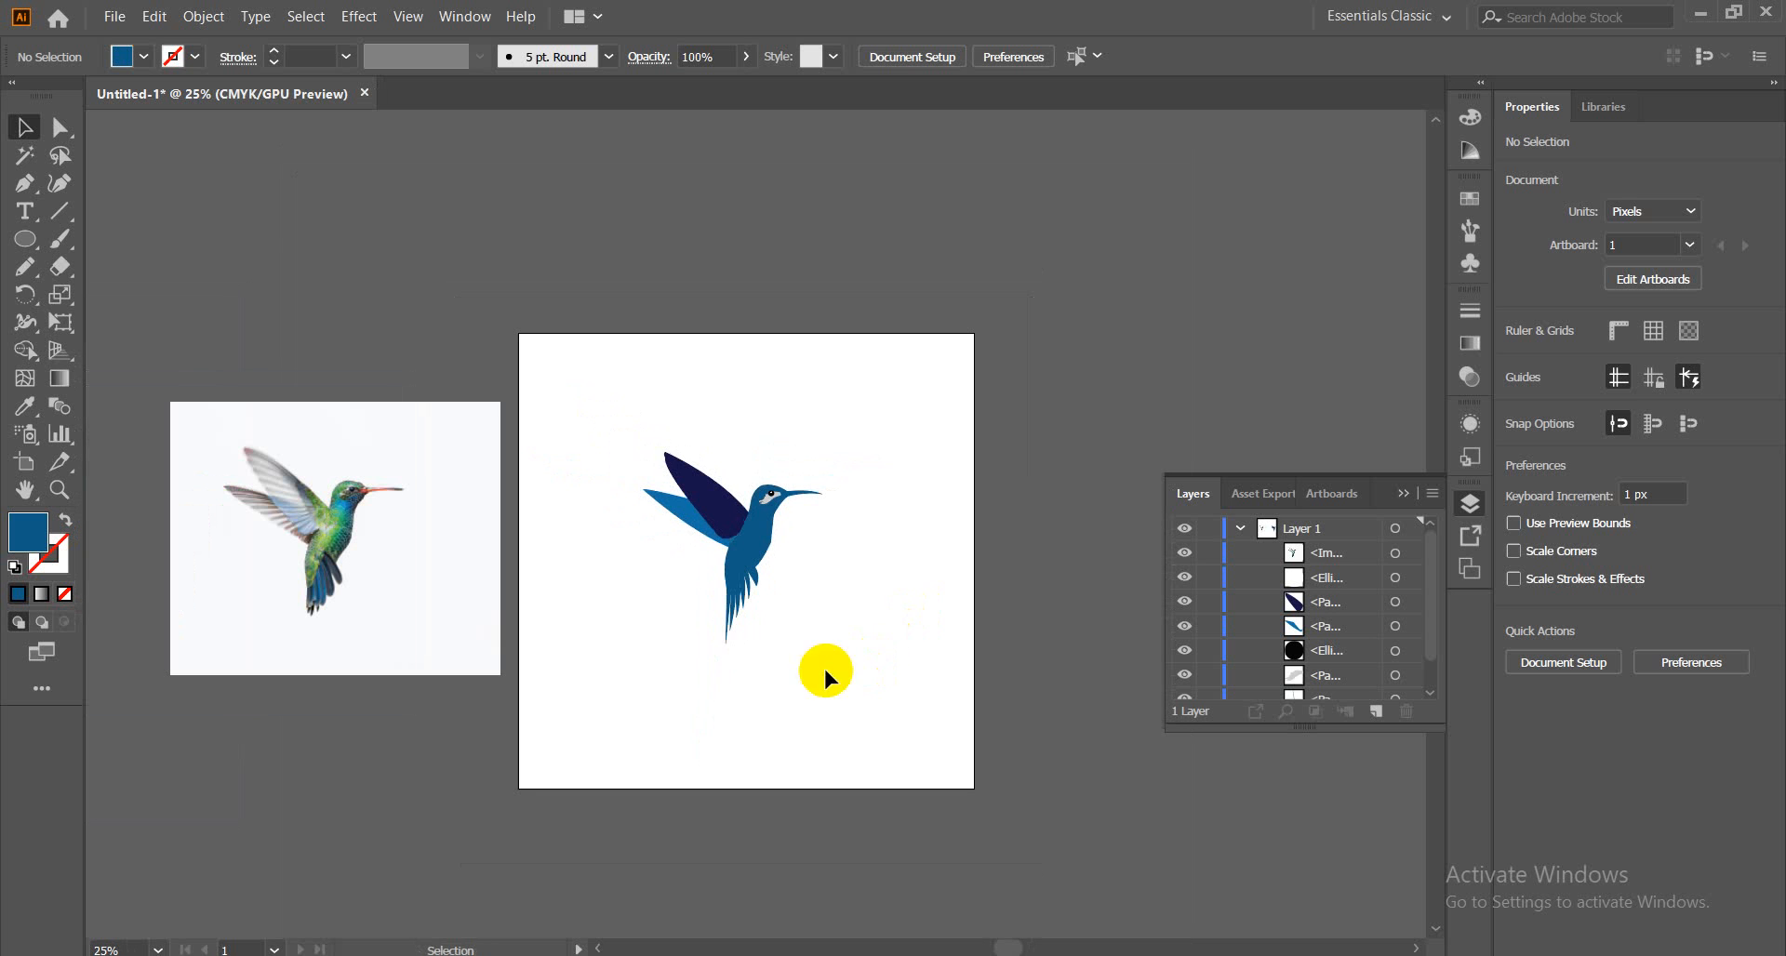
{"action": "left_click_drag", "start_coordinate": [545, 381], "coordinate": [880, 684]}
{"action": "left_click", "coordinate": [913, 572]}
{"action": "key", "text": "ctrl+1"}
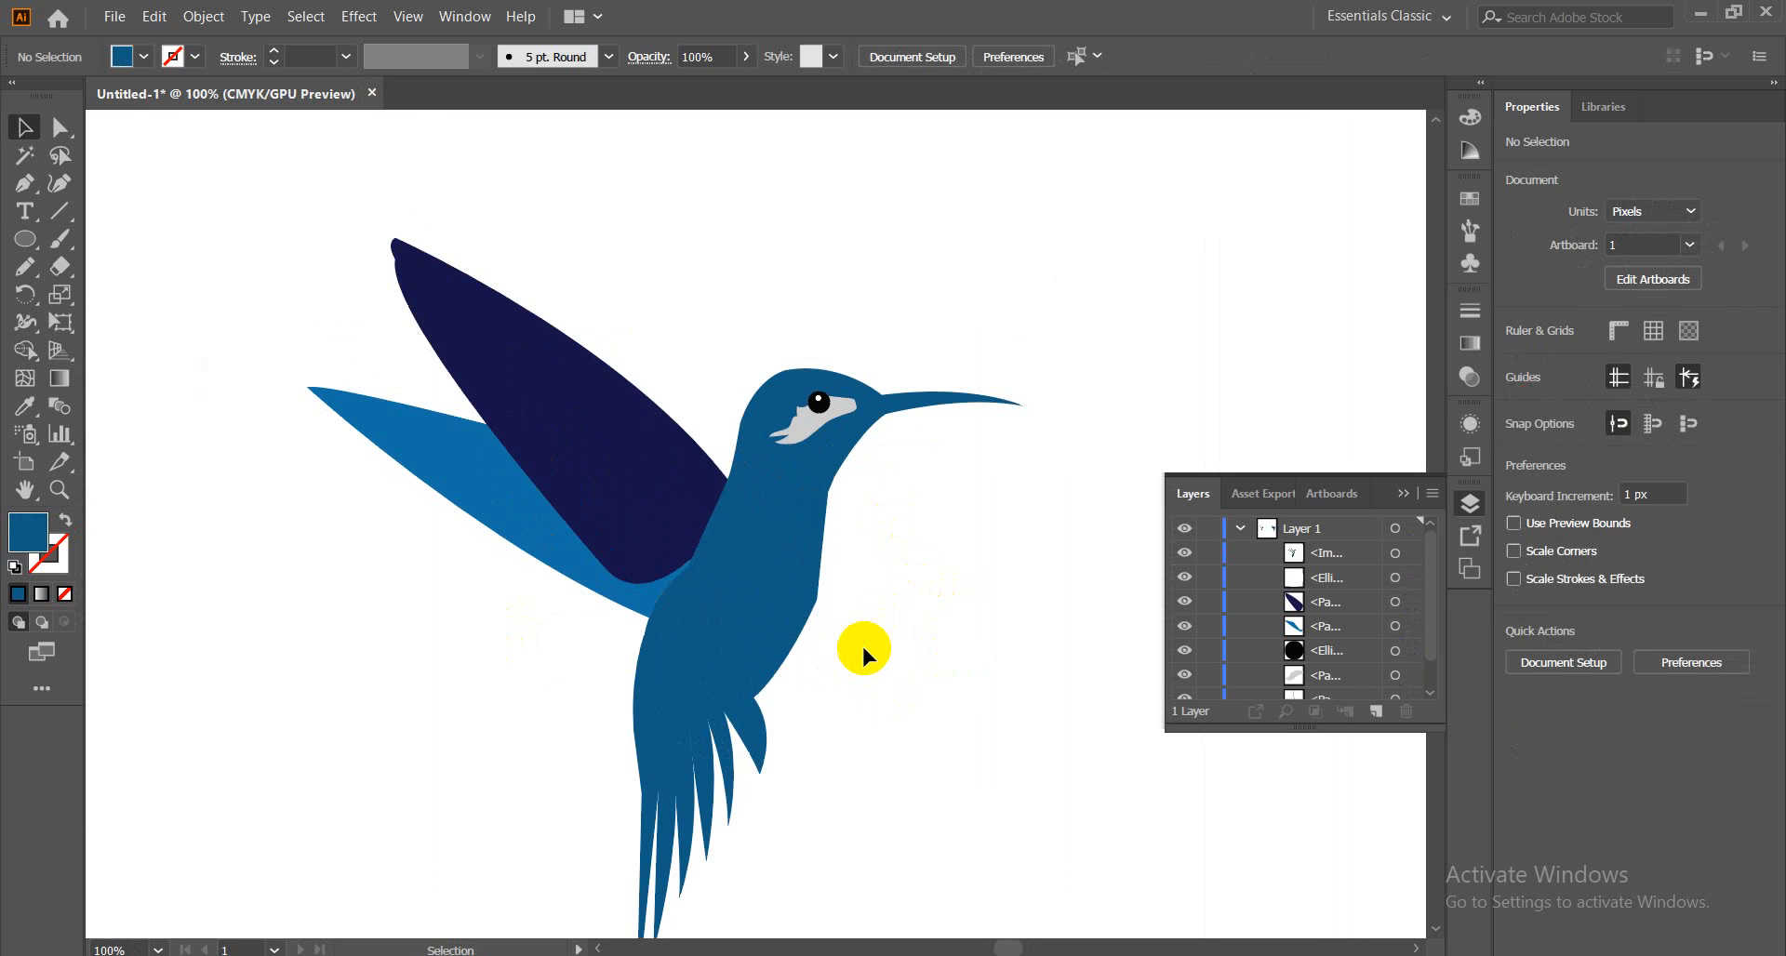
{"action": "scroll", "coordinate": [864, 651], "scroll_direction": "down", "scroll_amount": 3}
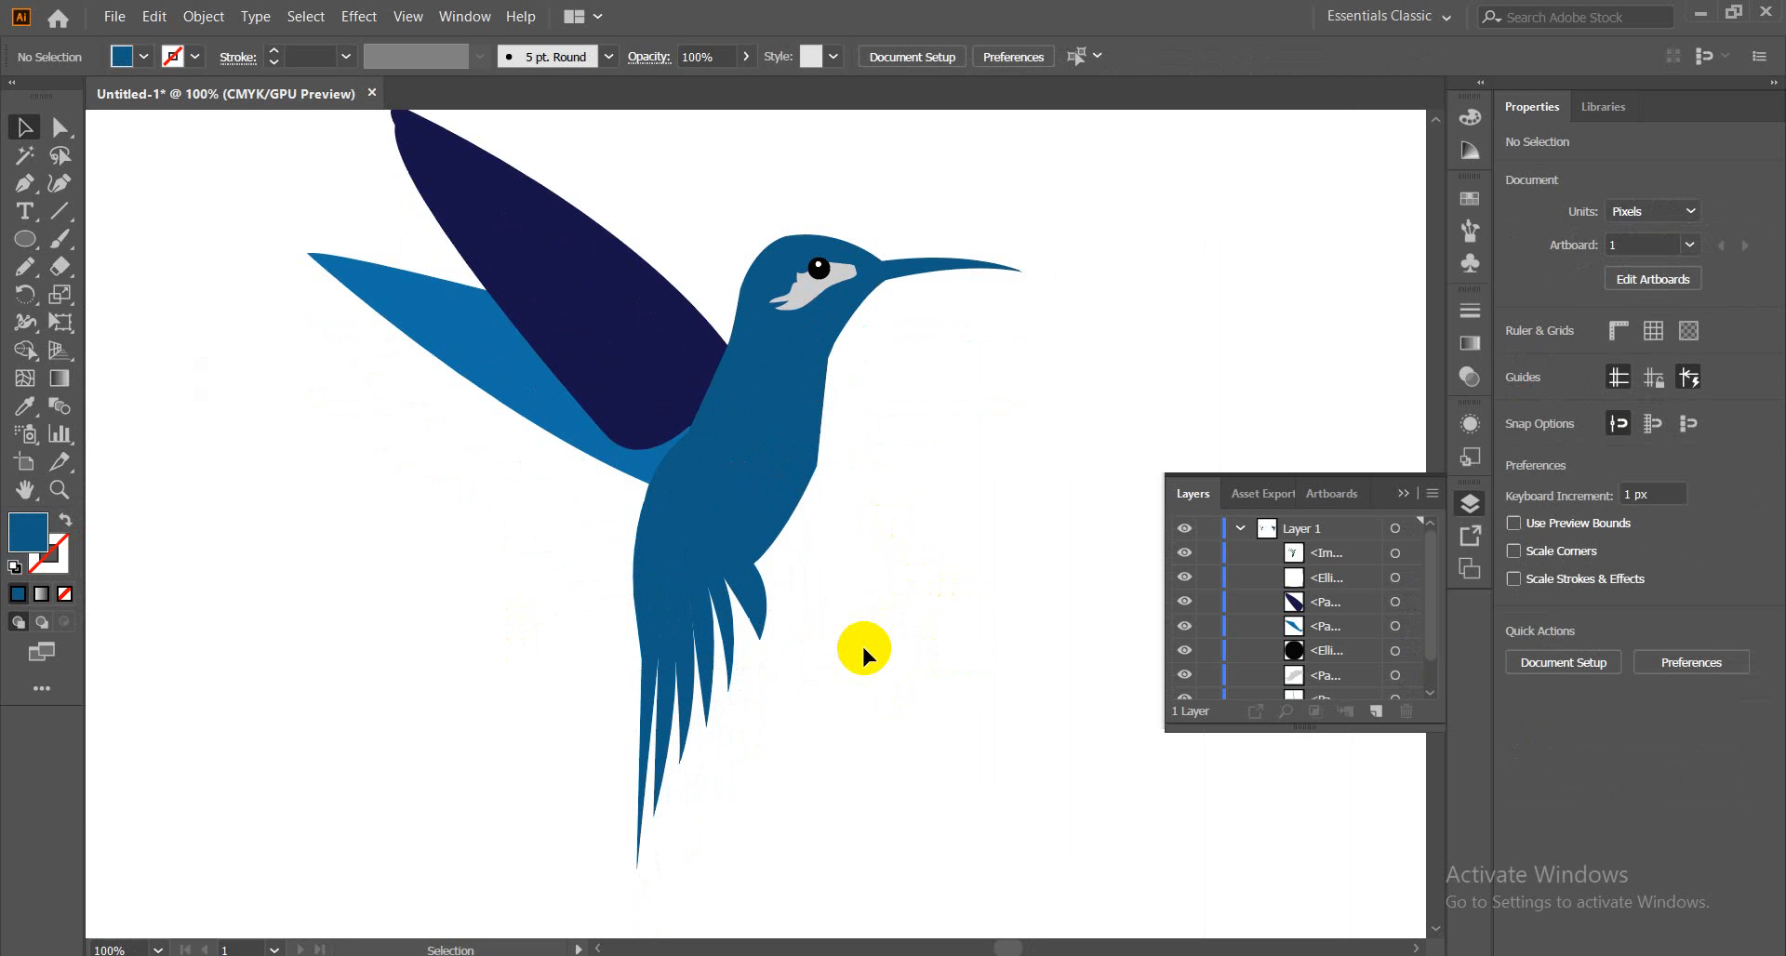
{"action": "scroll", "coordinate": [861, 644], "scroll_direction": "up", "scroll_amount": 2}
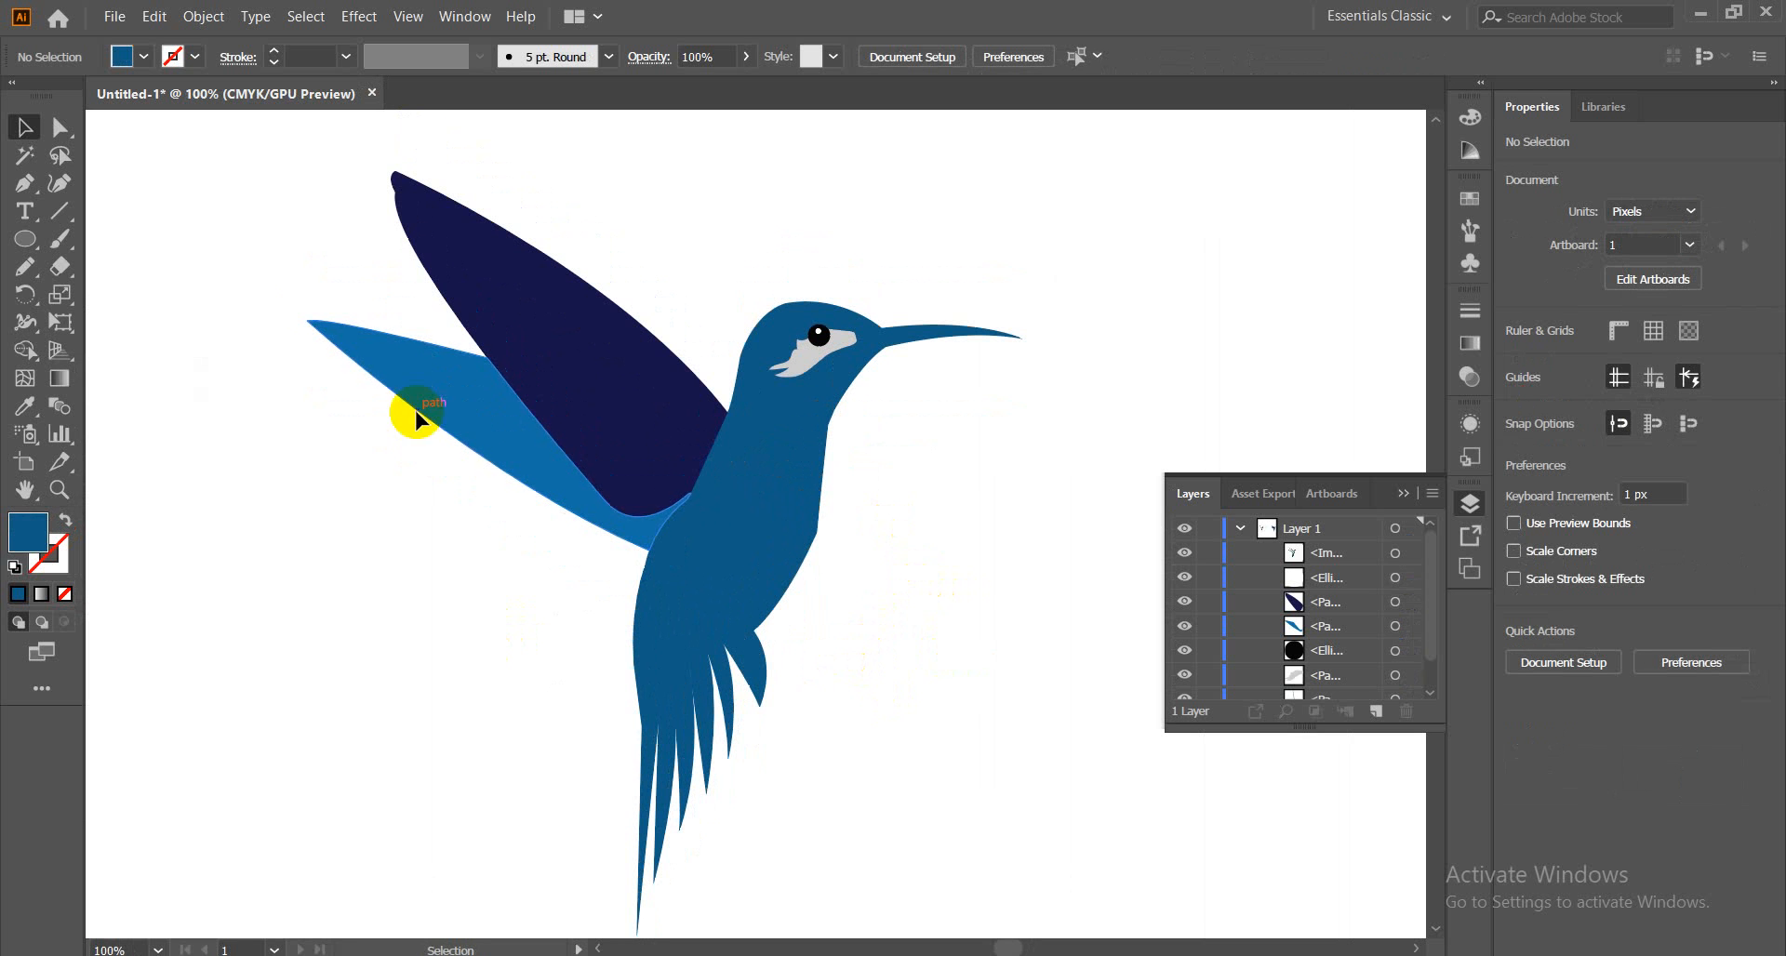
{"action": "left_click", "coordinate": [458, 260]}
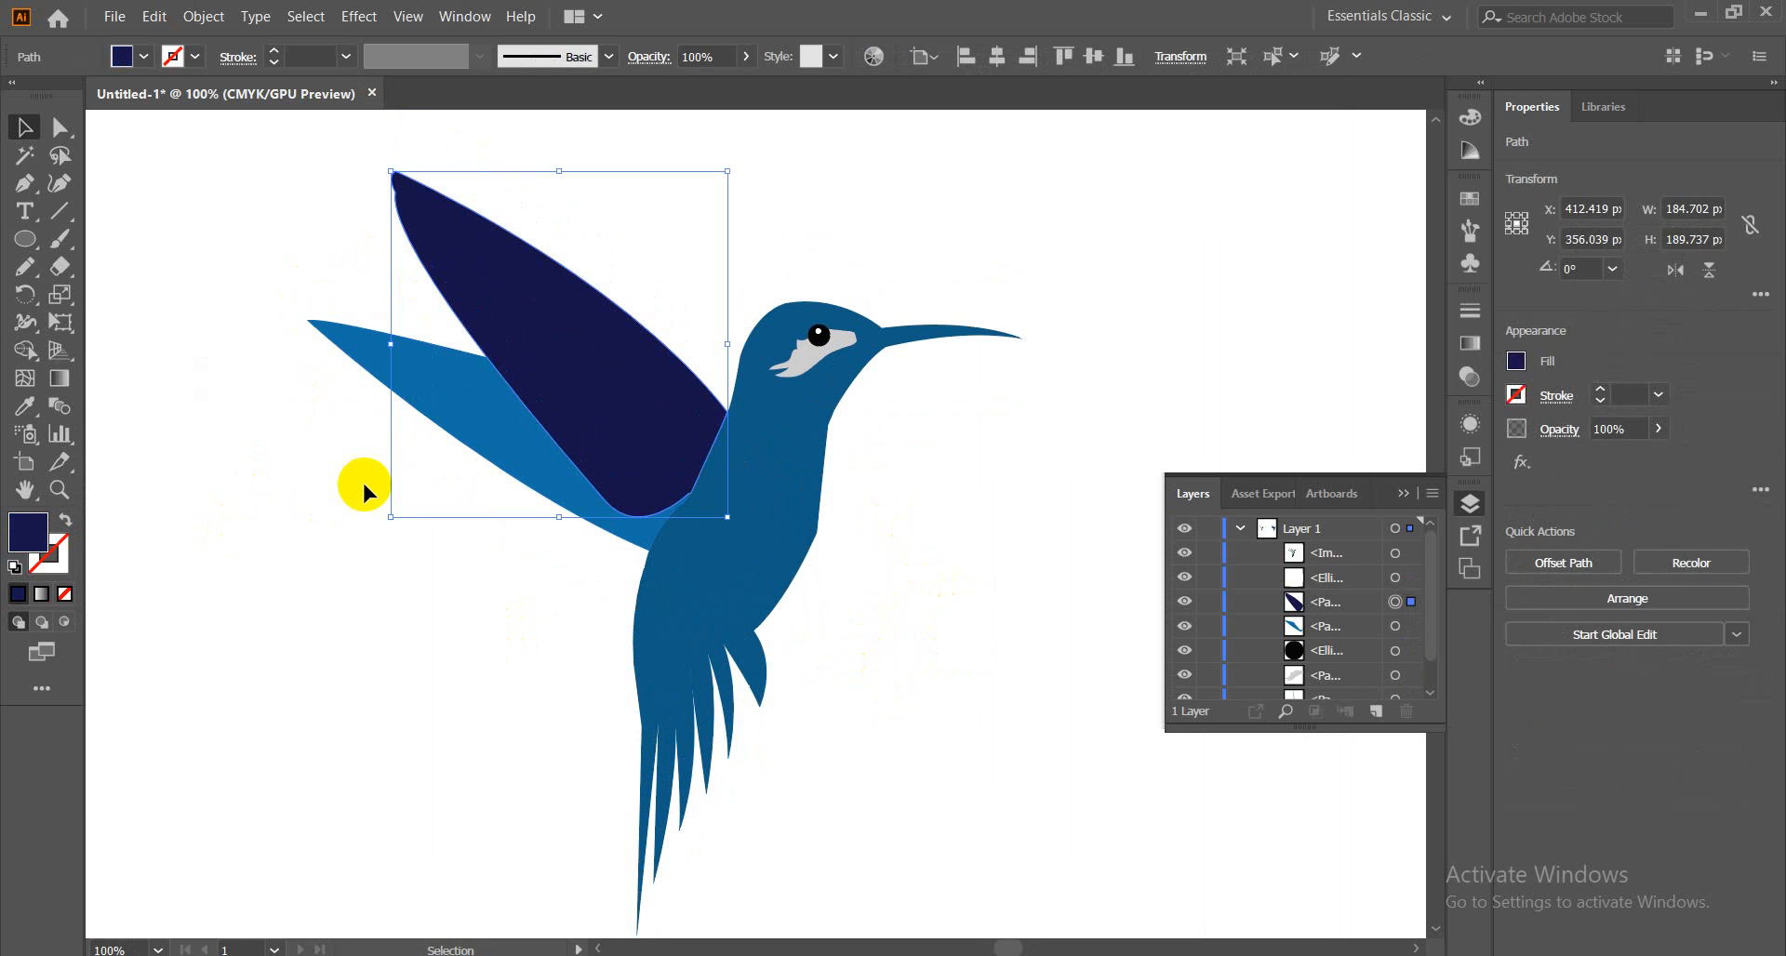
{"action": "left_click", "coordinate": [456, 358]}
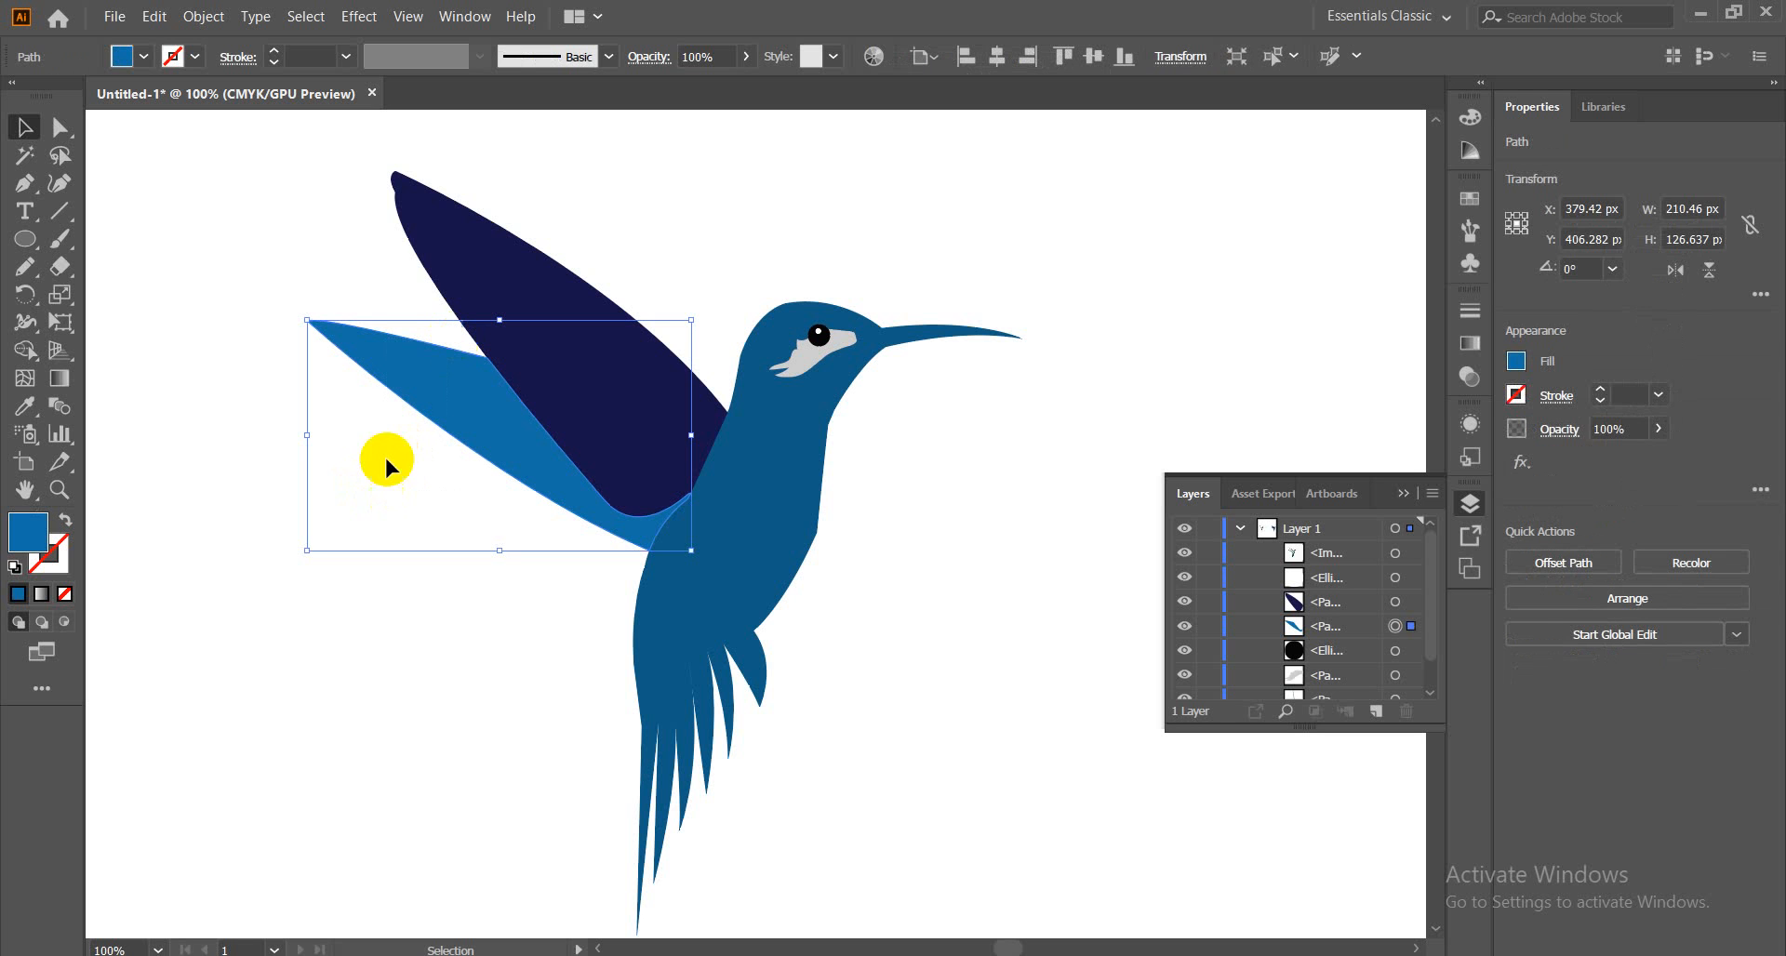
{"action": "left_click", "coordinate": [344, 623]}
{"action": "scroll", "coordinate": [343, 623], "scroll_direction": "down", "scroll_amount": 5}
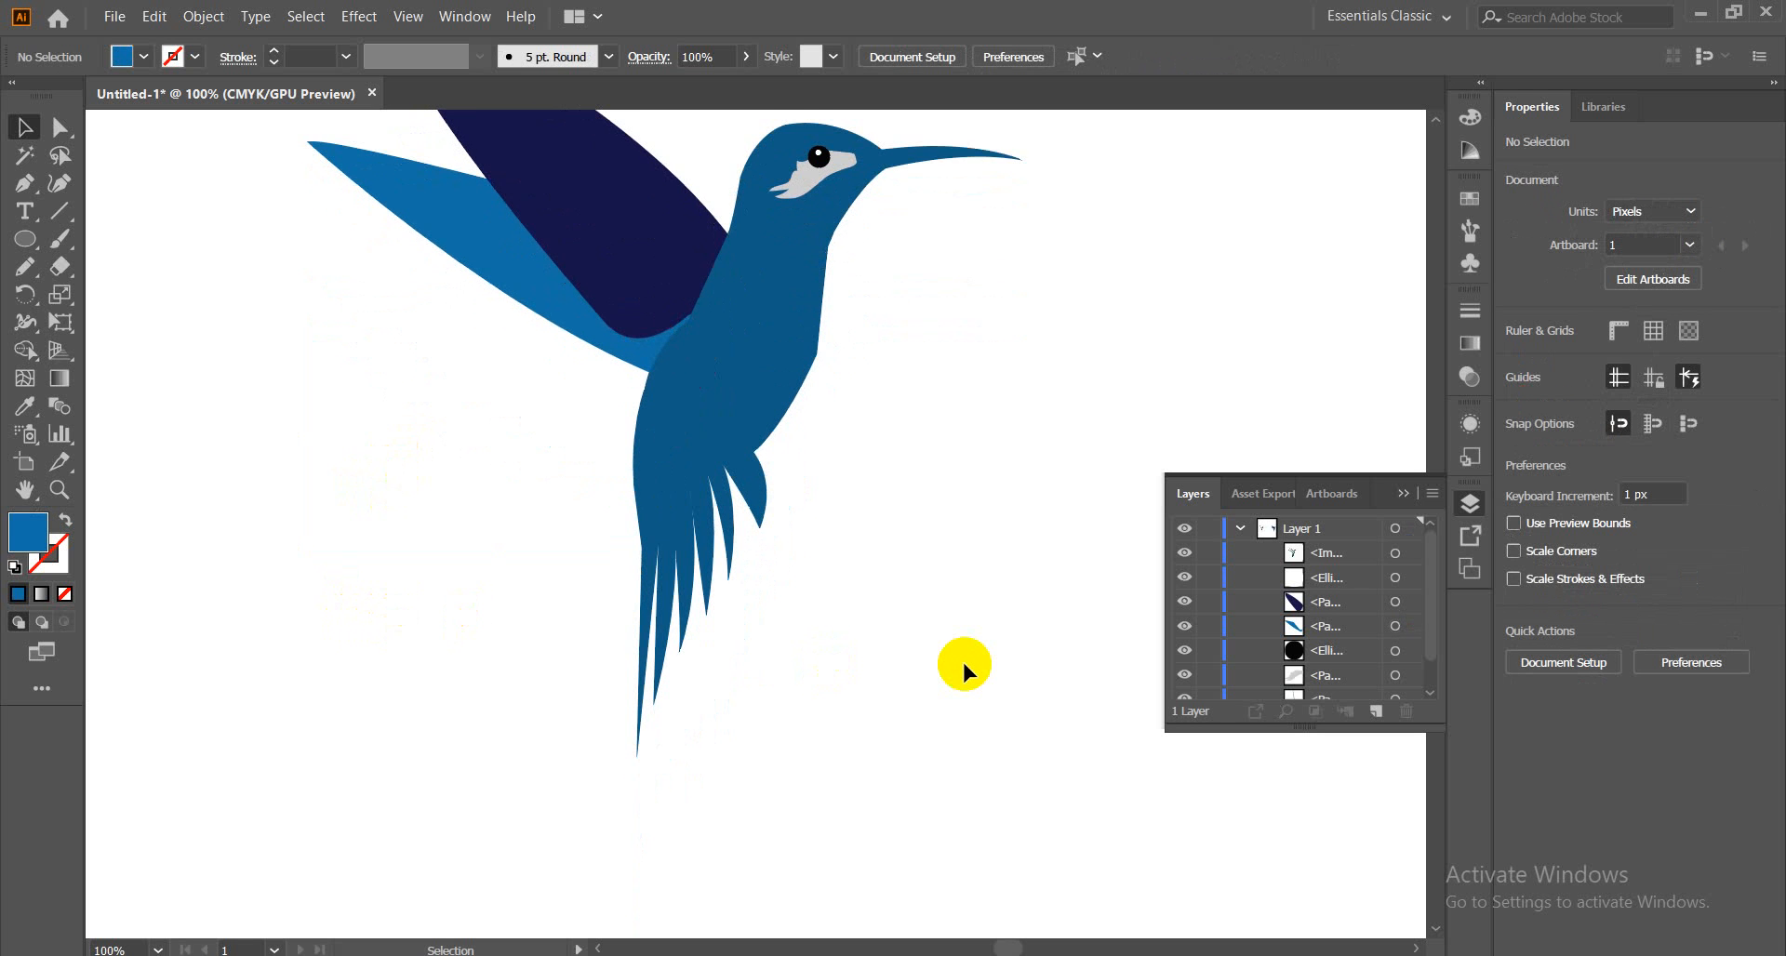
{"action": "scroll", "coordinate": [963, 666], "scroll_direction": "up", "scroll_amount": 4}
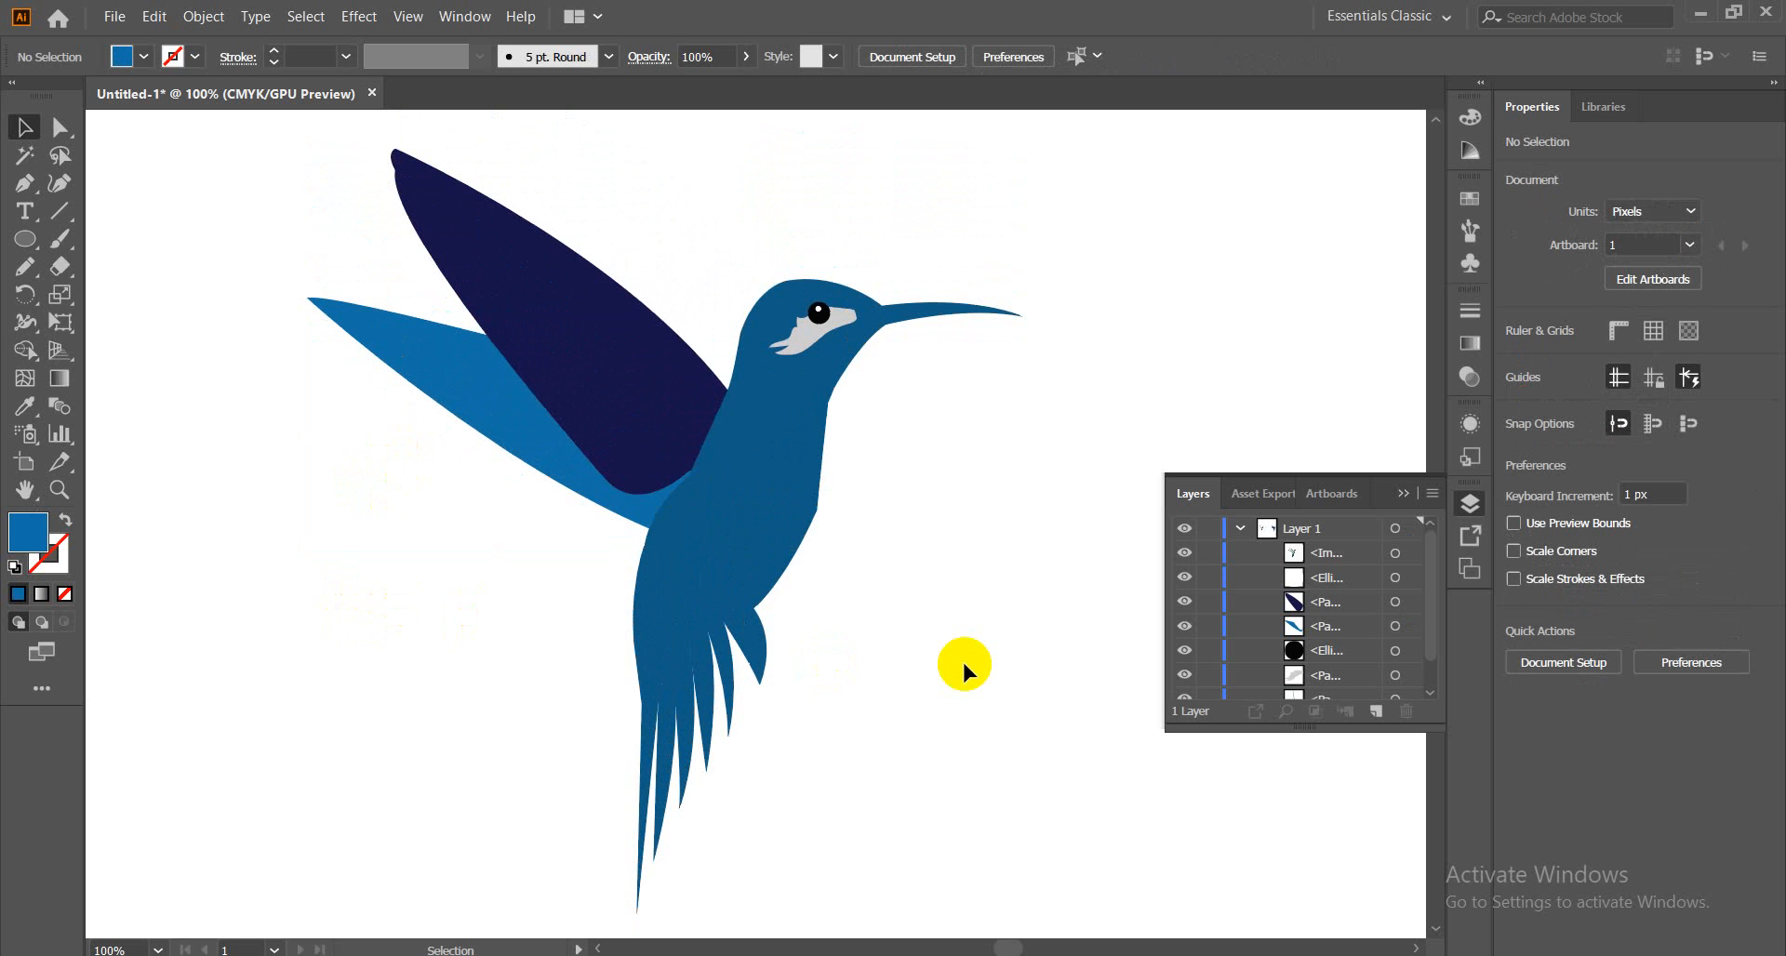
Sample the upper wing's navy onto the grey patch around the eye with the Eyedropper and deselect it
{"action": "left_click", "coordinate": [811, 346]}
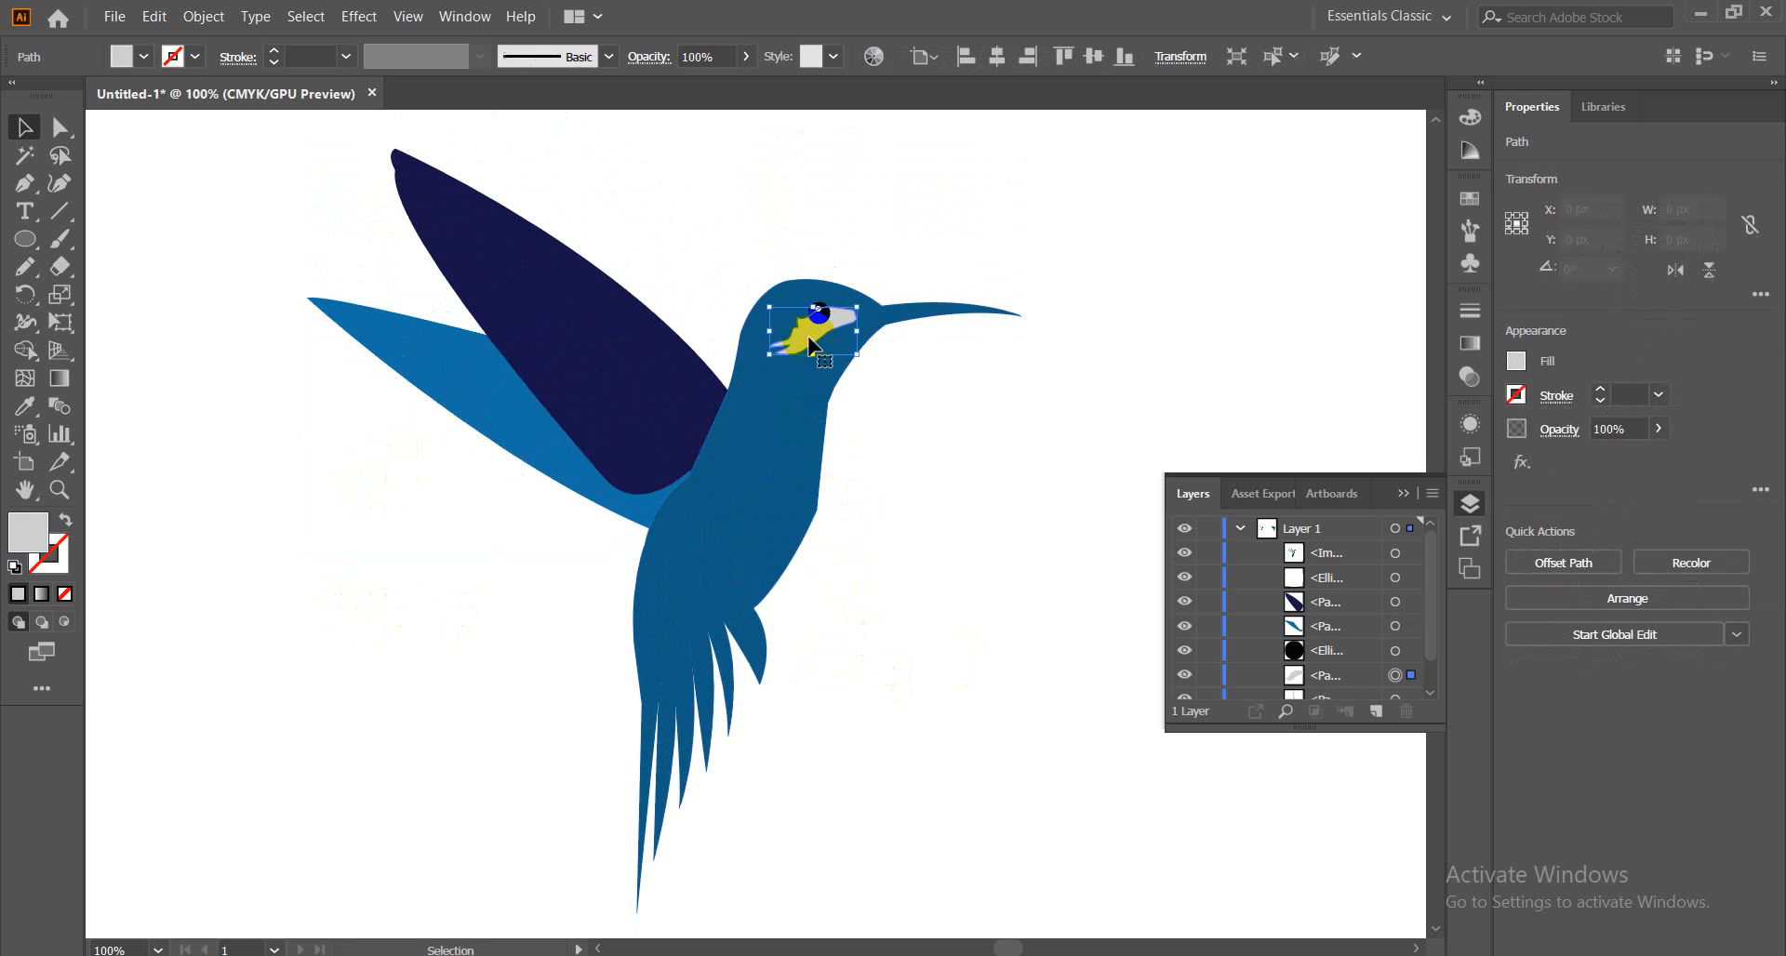
{"action": "left_click", "coordinate": [26, 406]}
{"action": "left_click", "coordinate": [538, 319]}
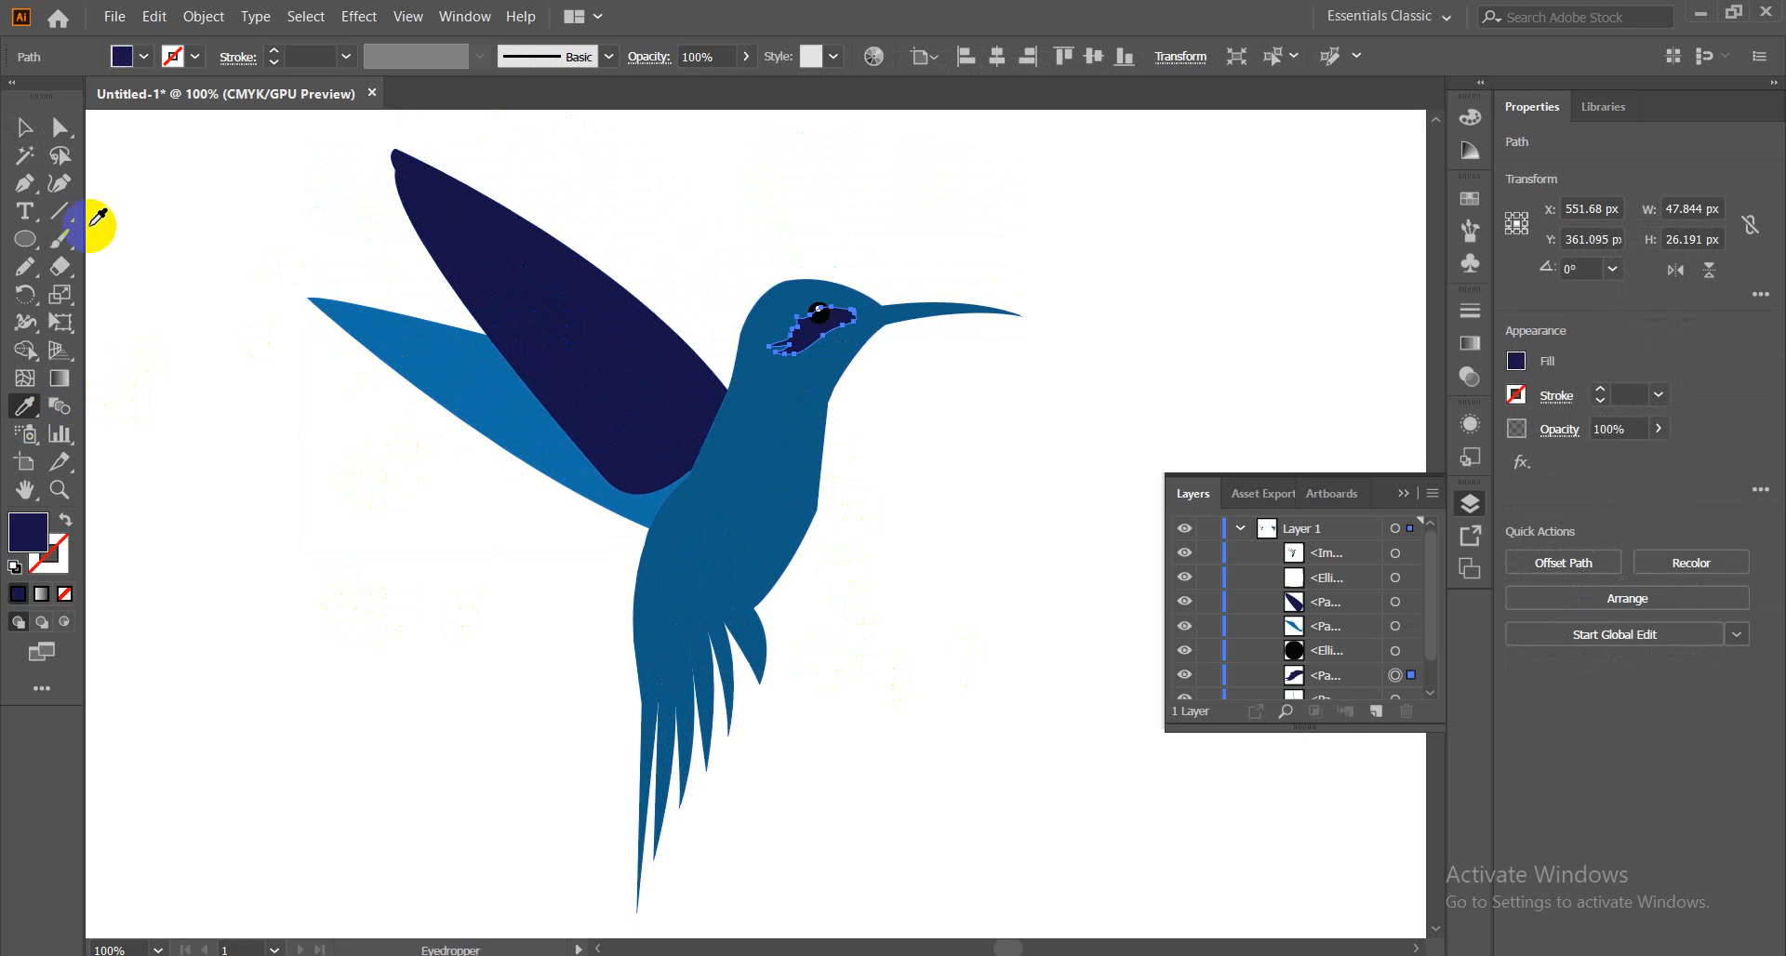
{"action": "left_click", "coordinate": [25, 127]}
{"action": "left_click", "coordinate": [1006, 453]}
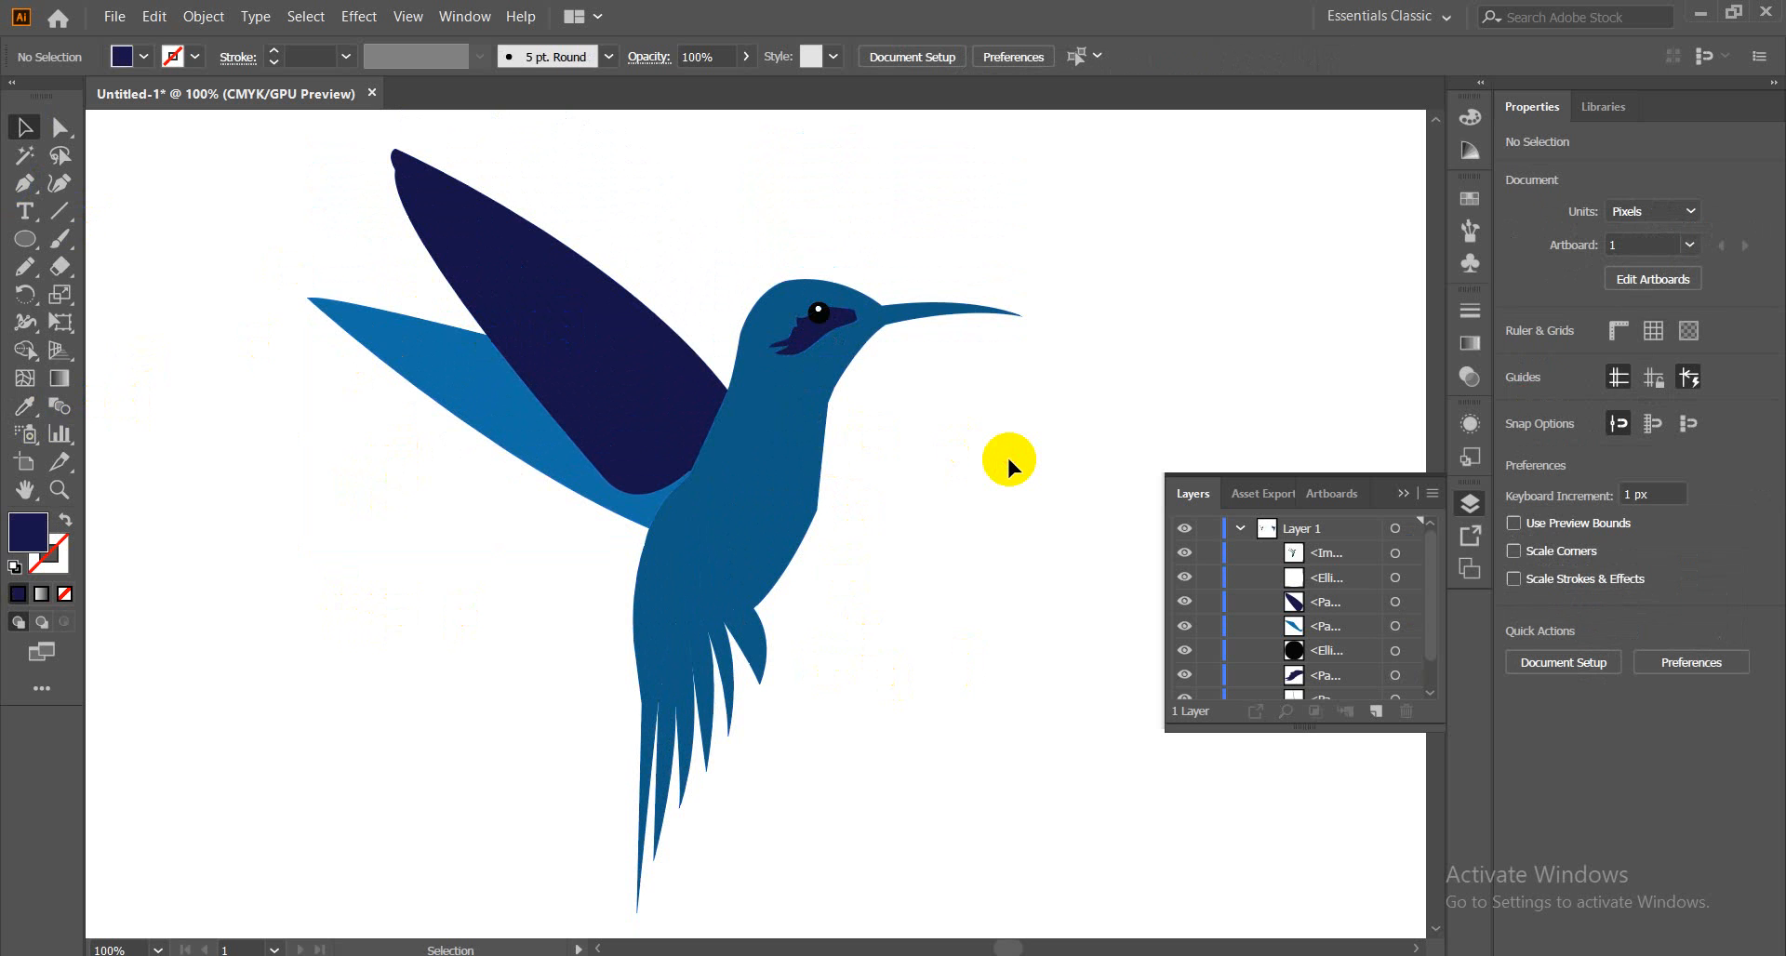
Sample the body's dark blue onto the upper wing with the Eyedropper and deselect it
{"action": "scroll", "coordinate": [1001, 455], "scroll_direction": "down", "scroll_amount": 3}
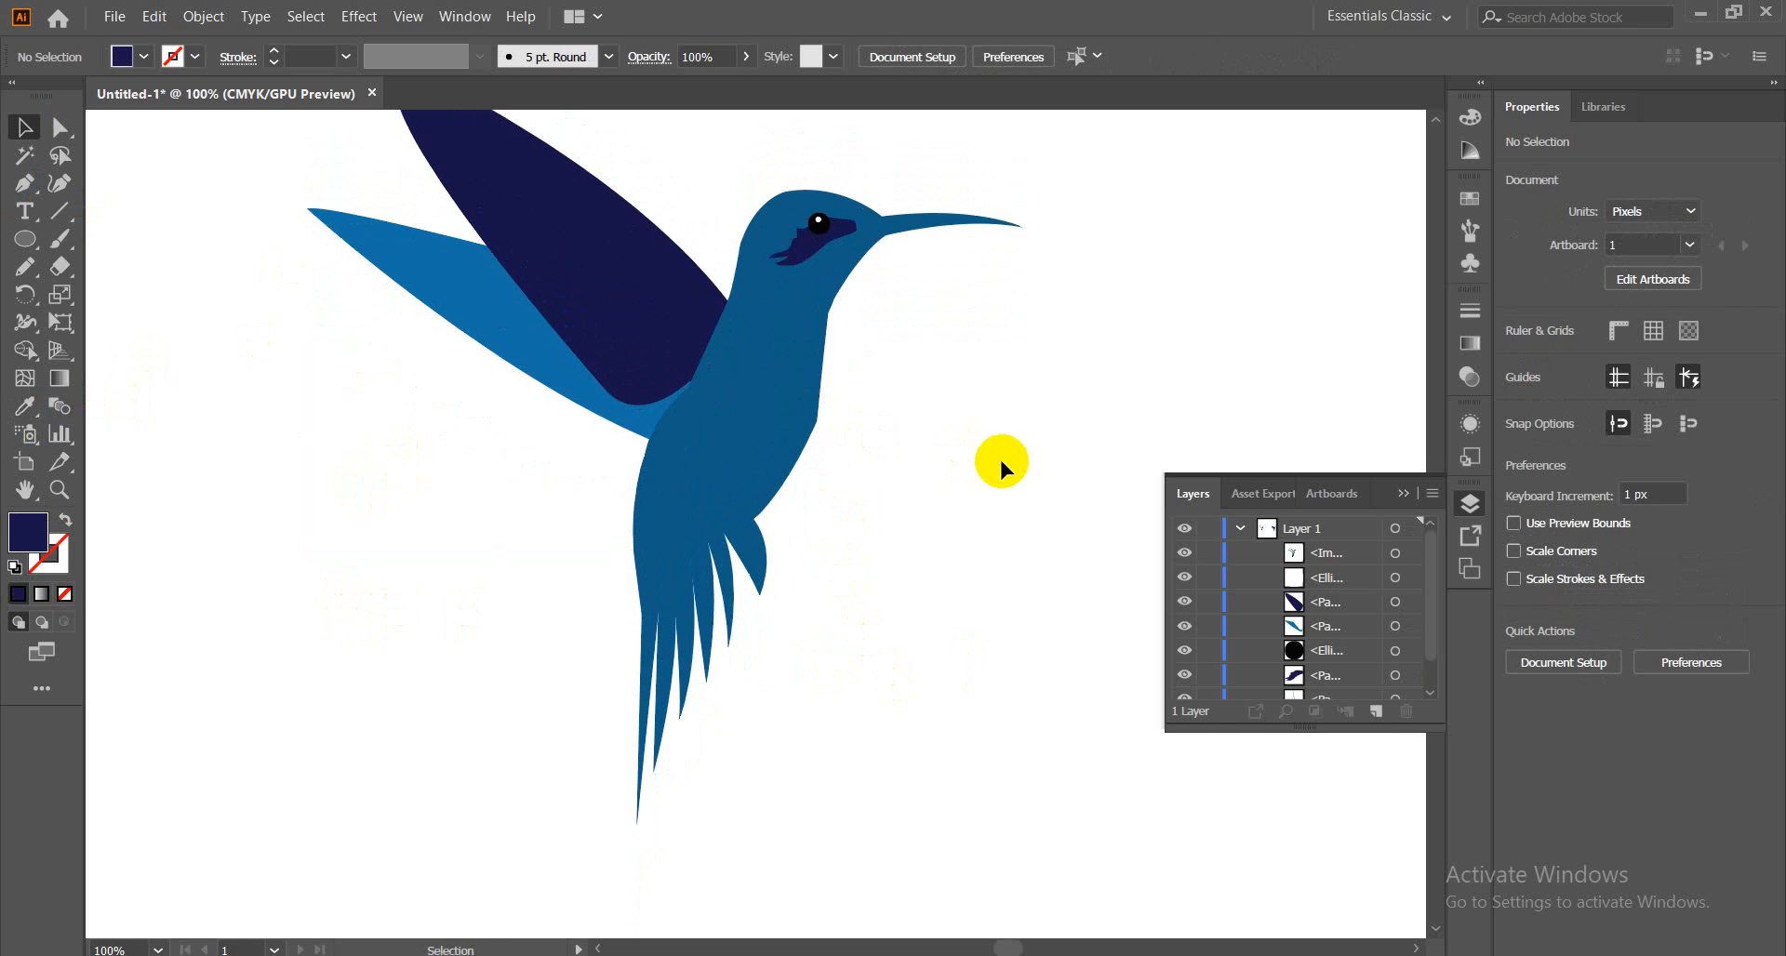
{"action": "key", "text": "ctrl+minus"}
{"action": "key", "text": "ctrl+minus"}
{"action": "key", "text": "ctrl+minus"}
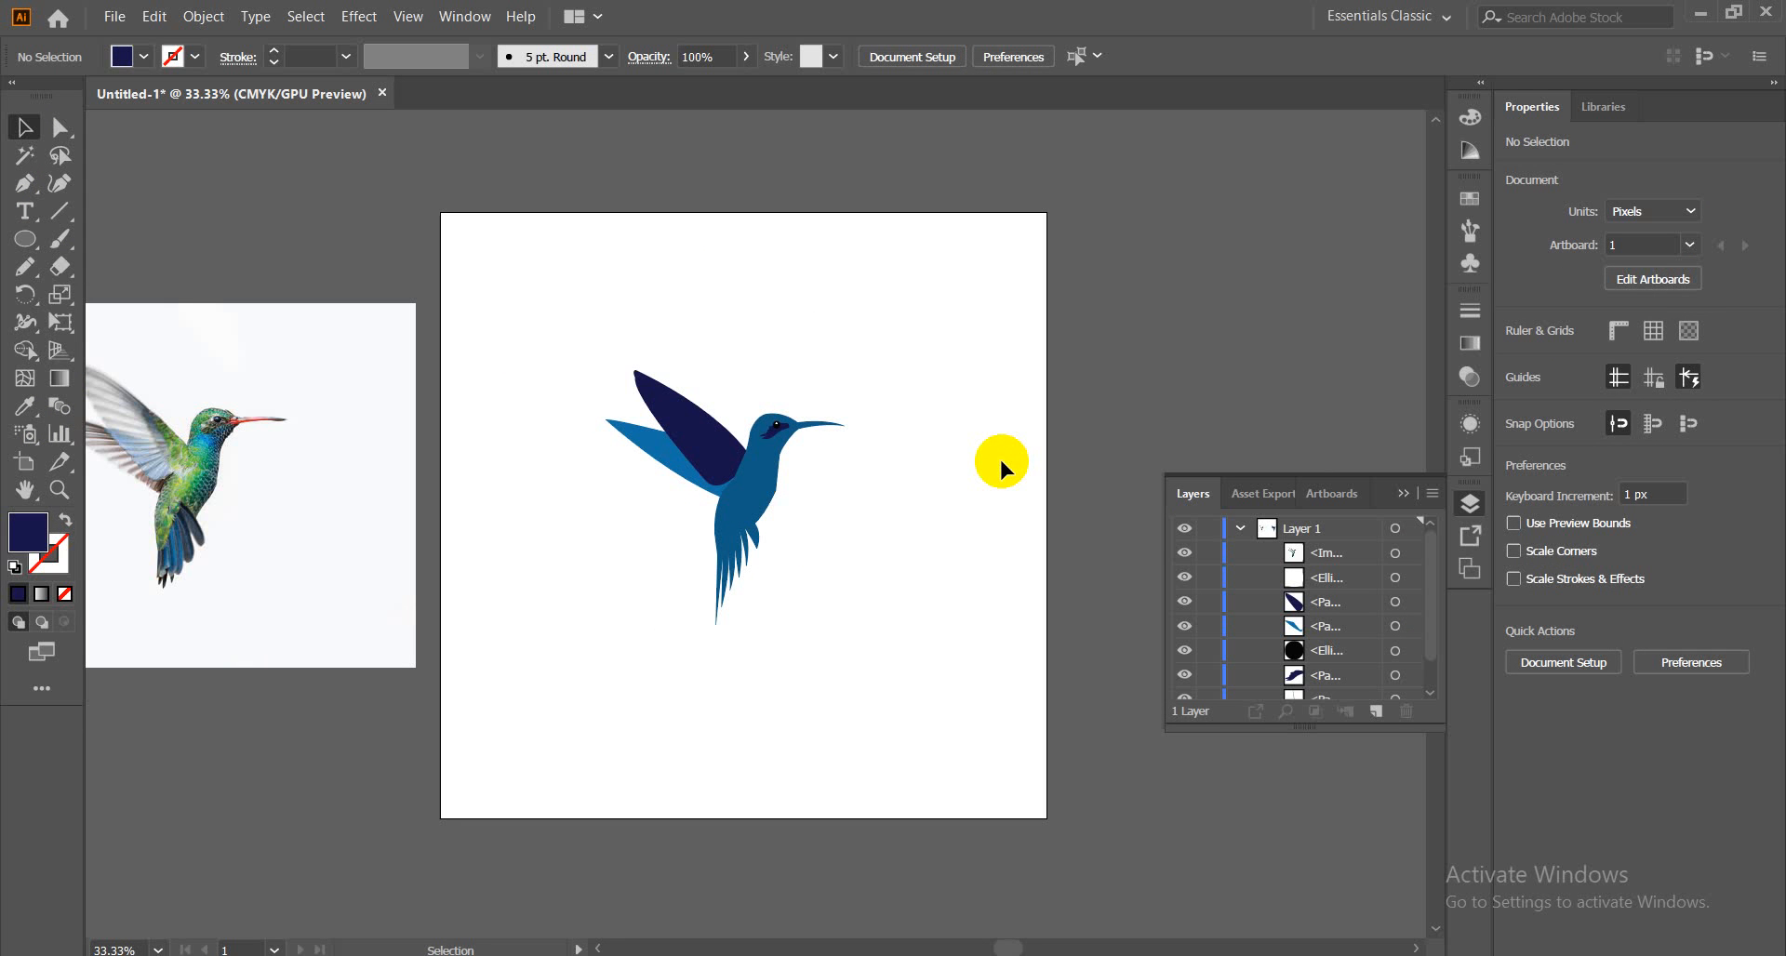
{"action": "left_click", "coordinate": [708, 445]}
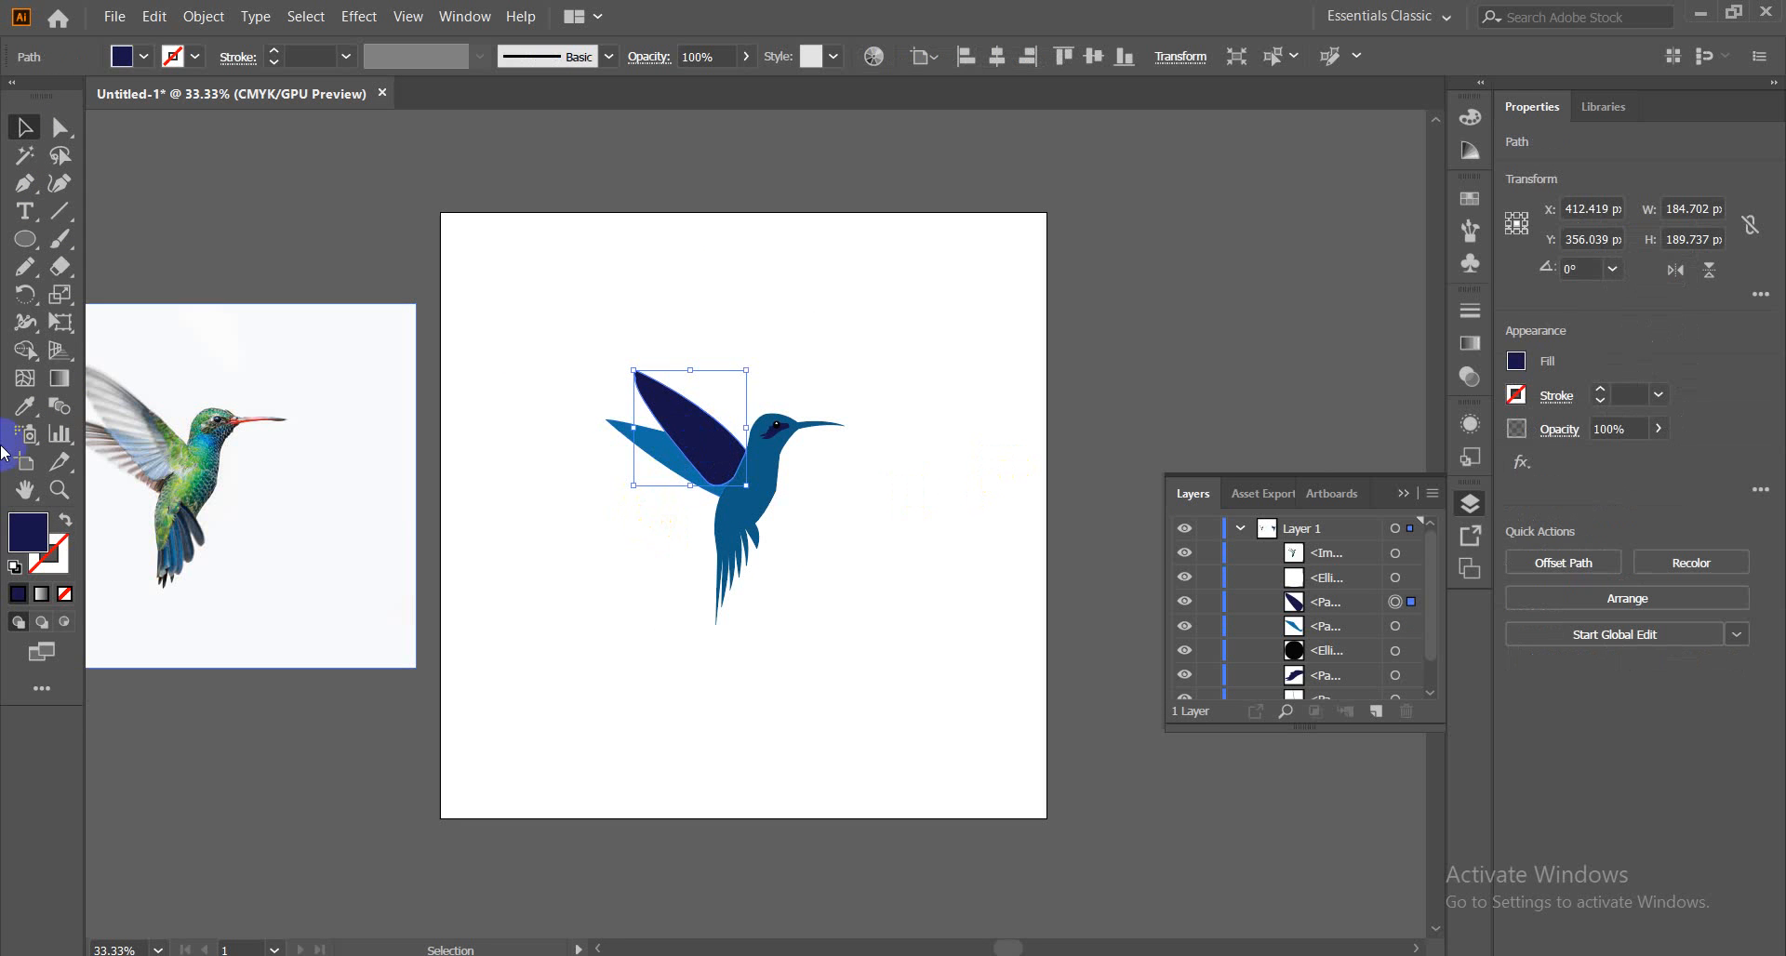
{"action": "left_click", "coordinate": [25, 406]}
{"action": "left_click", "coordinate": [772, 482]}
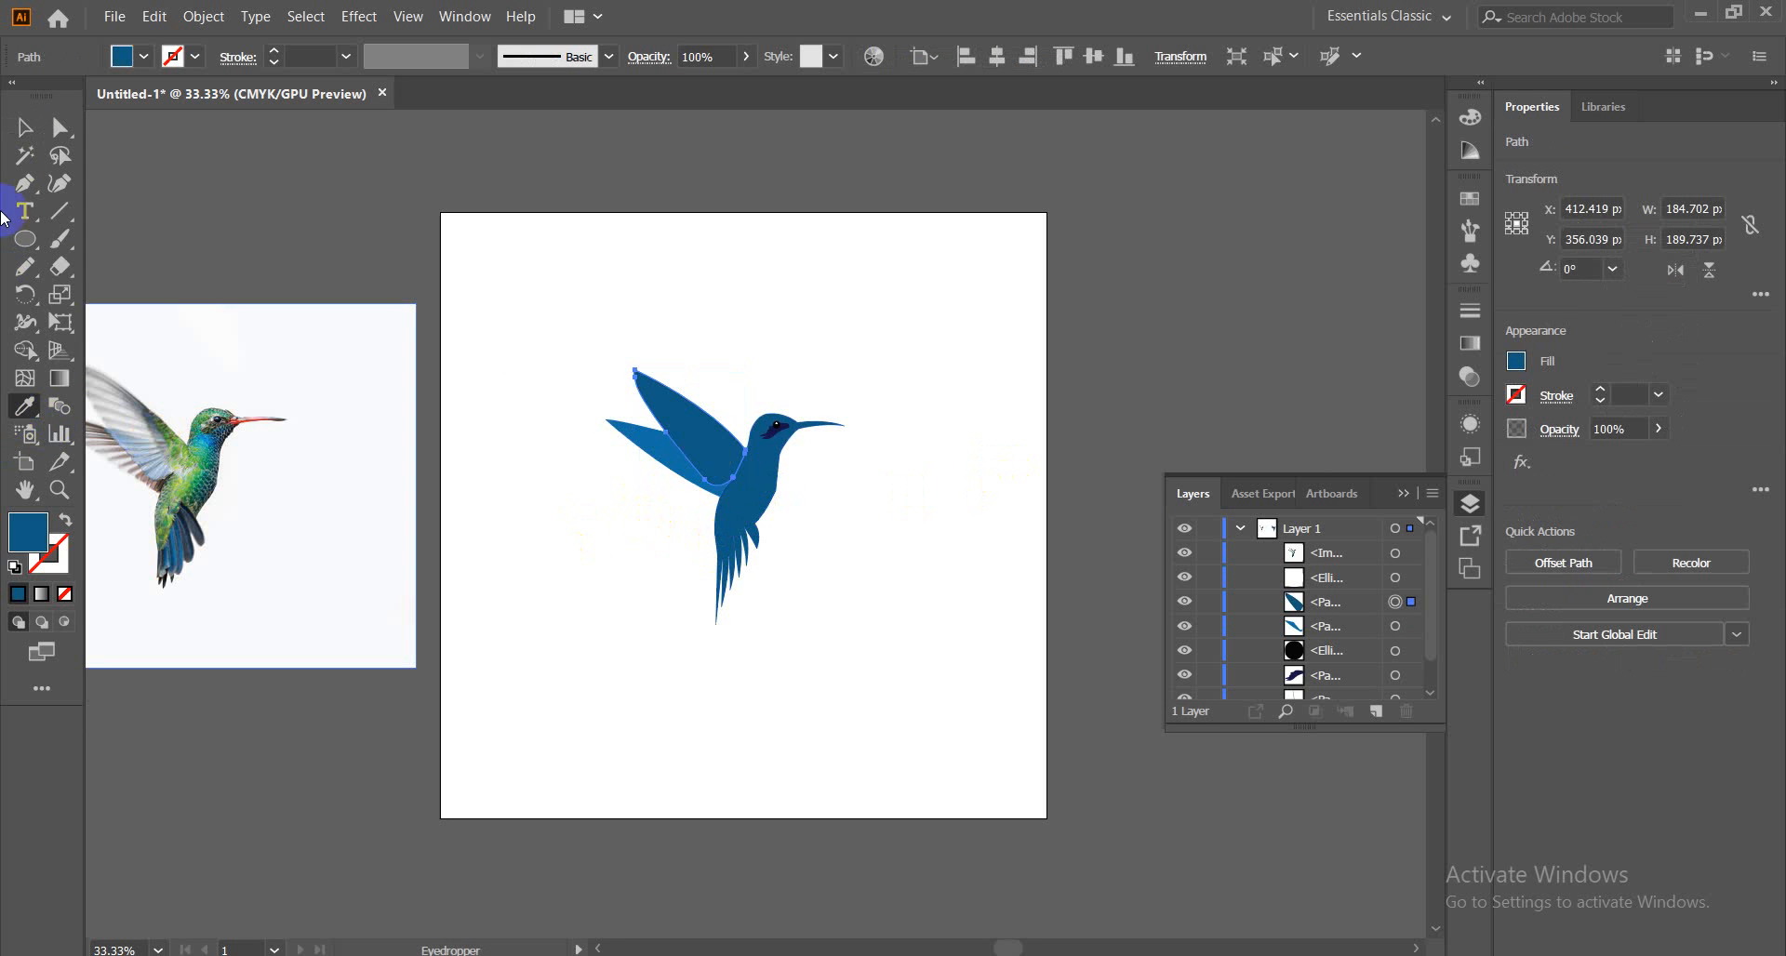
{"action": "left_click", "coordinate": [25, 128]}
{"action": "left_click", "coordinate": [961, 561]}
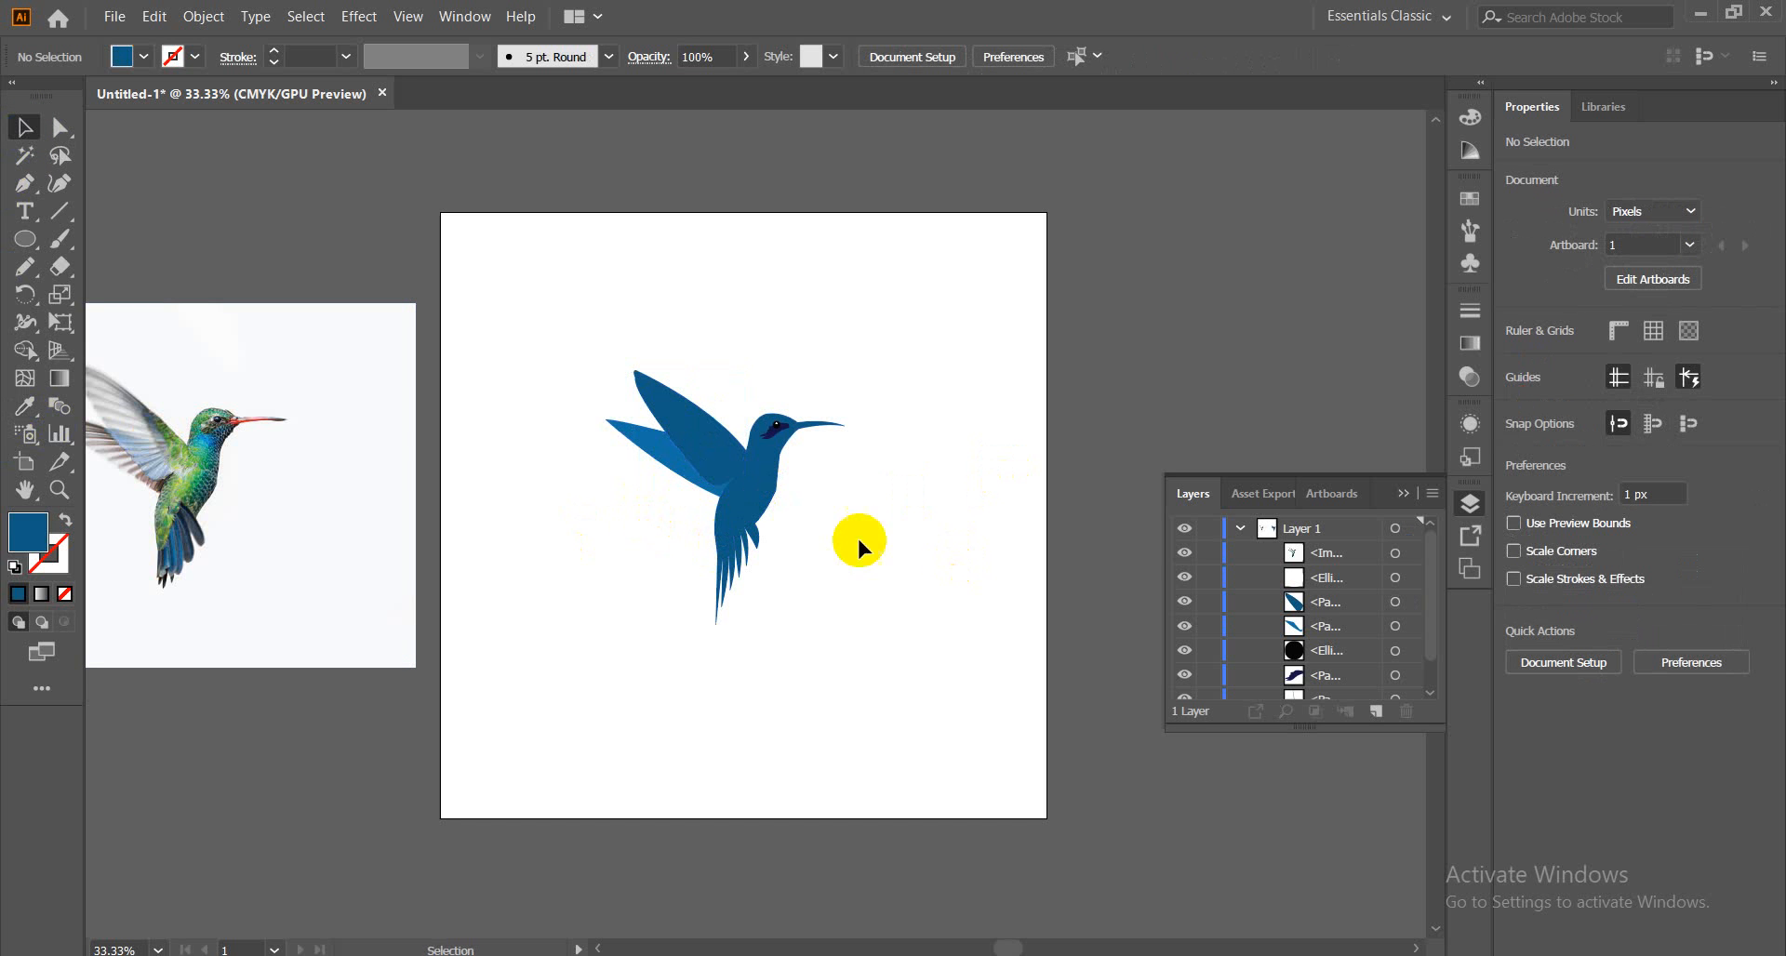
Examine the recoloured hummingbird as a whole and then its body and wings at 100% zoom
{"action": "left_click_drag", "start_coordinate": [592, 346], "coordinate": [898, 711]}
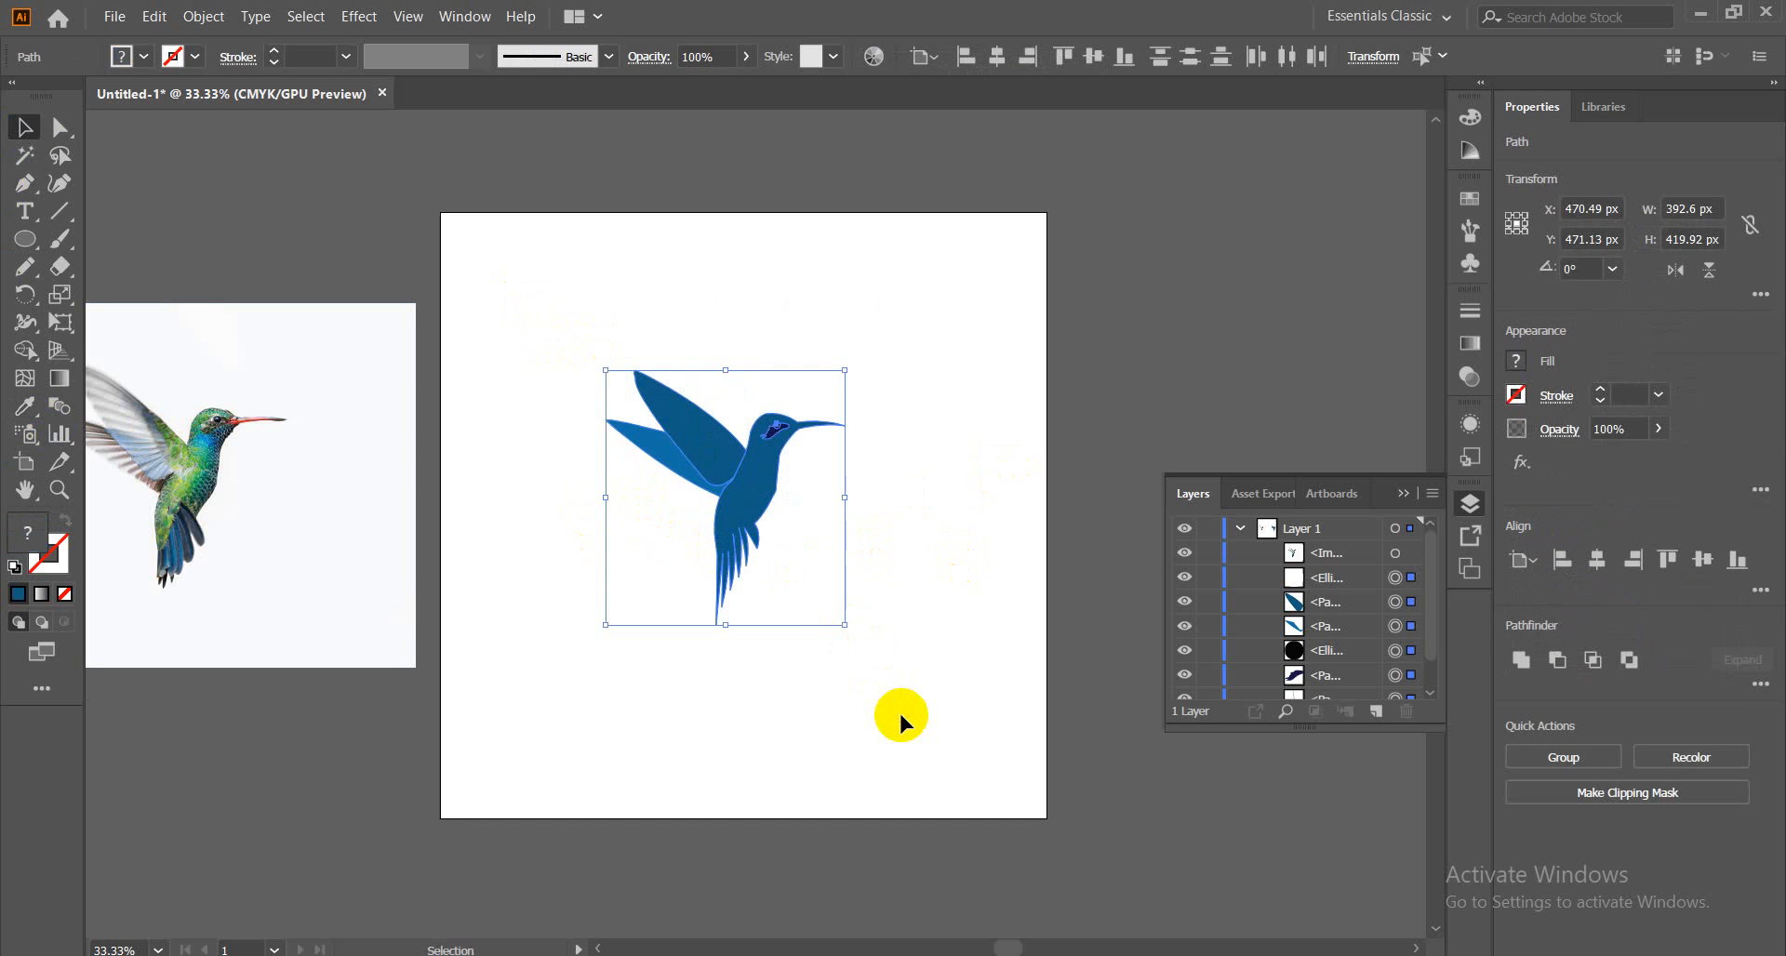
{"action": "left_click", "coordinate": [899, 710]}
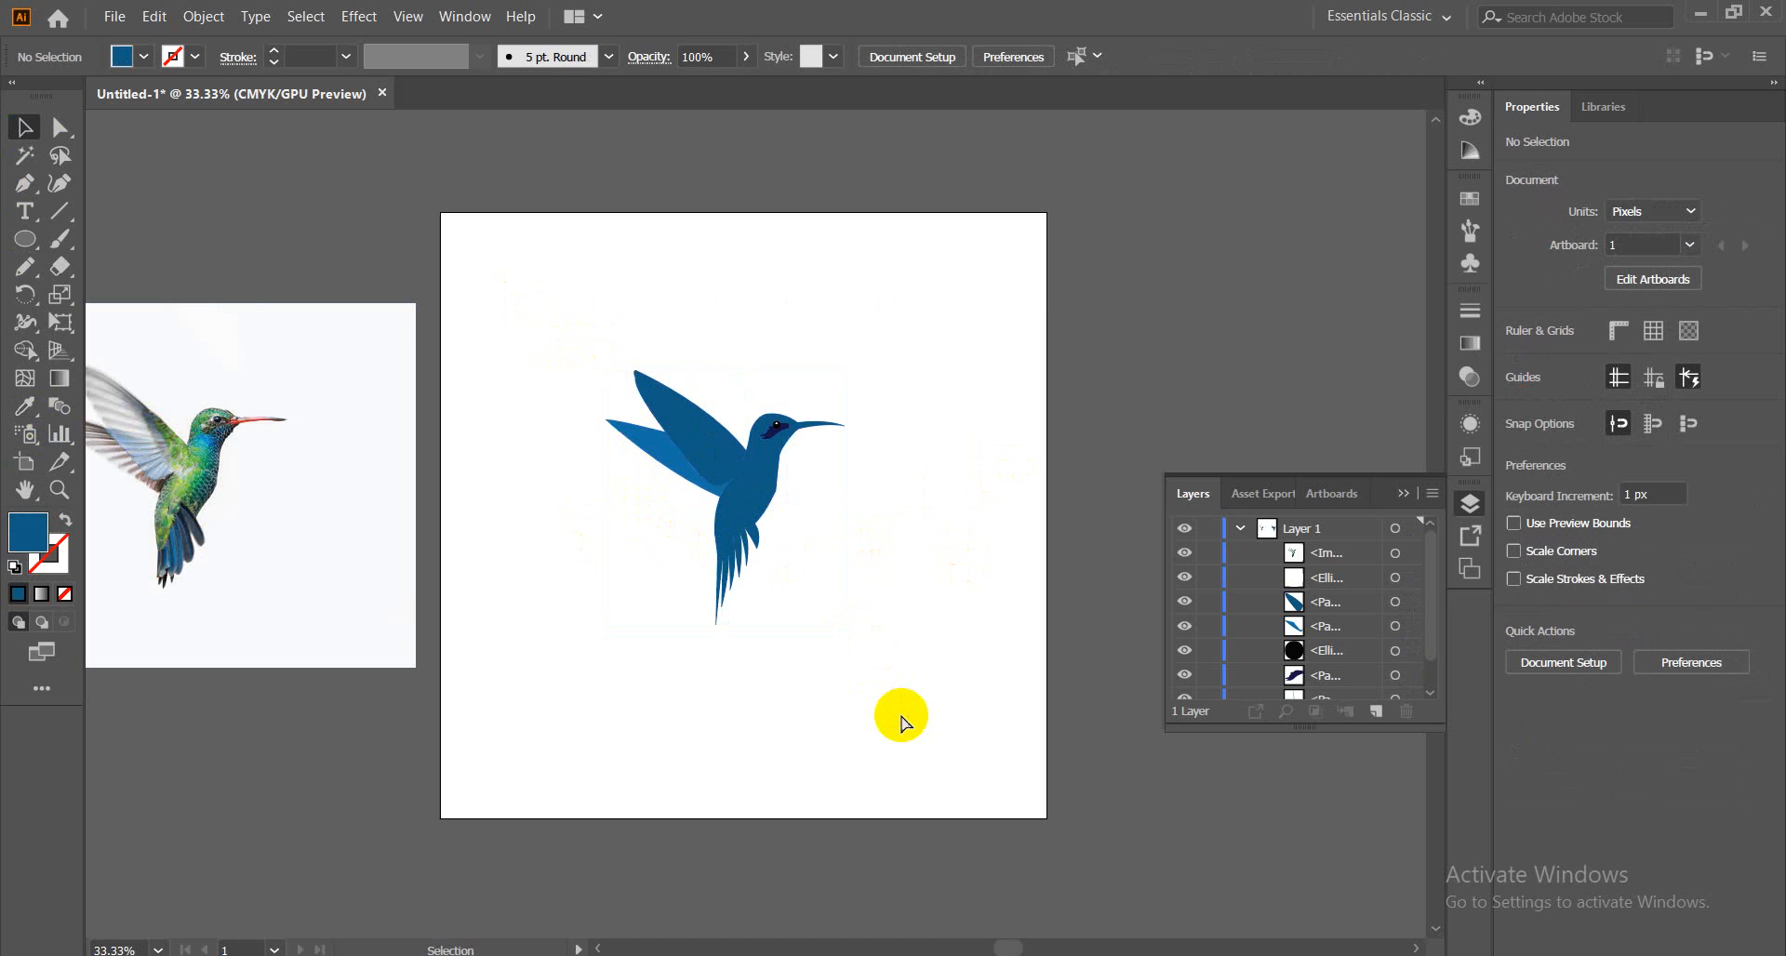
{"action": "key", "text": "ctrl+equal"}
{"action": "key", "text": "ctrl+equal"}
{"action": "key", "text": "ctrl+equal"}
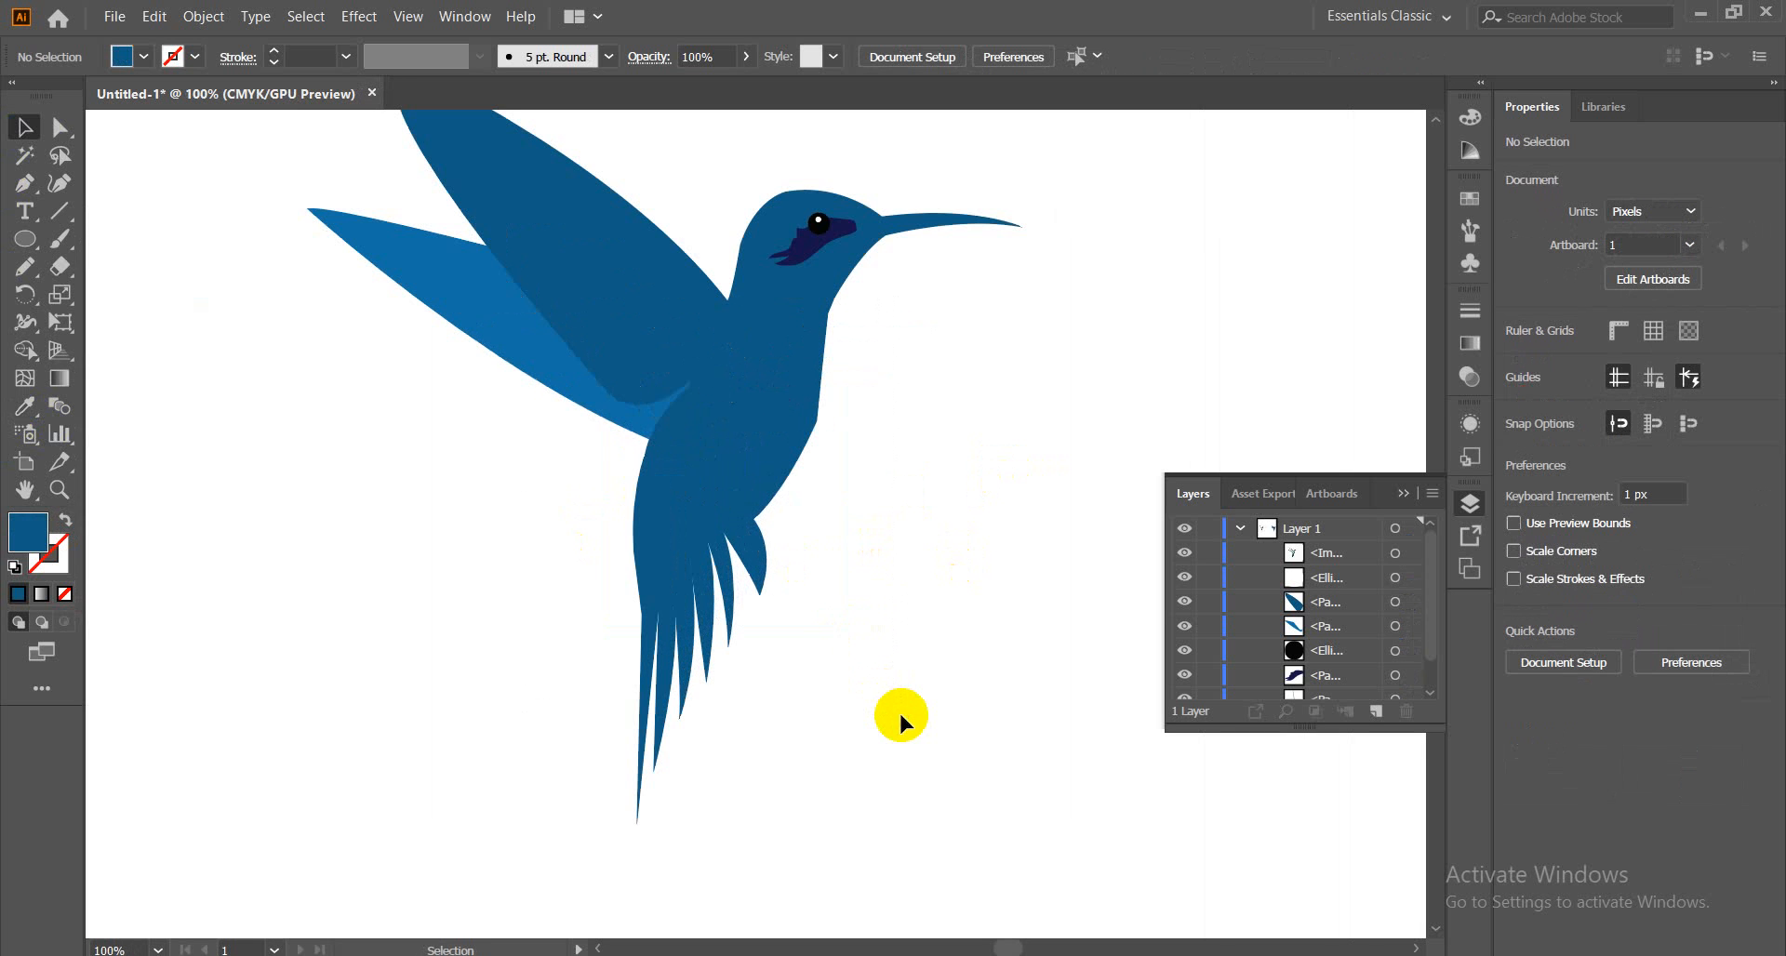
{"action": "left_click_drag", "start_coordinate": [680, 425], "coordinate": [750, 482]}
{"action": "left_click", "coordinate": [809, 502]}
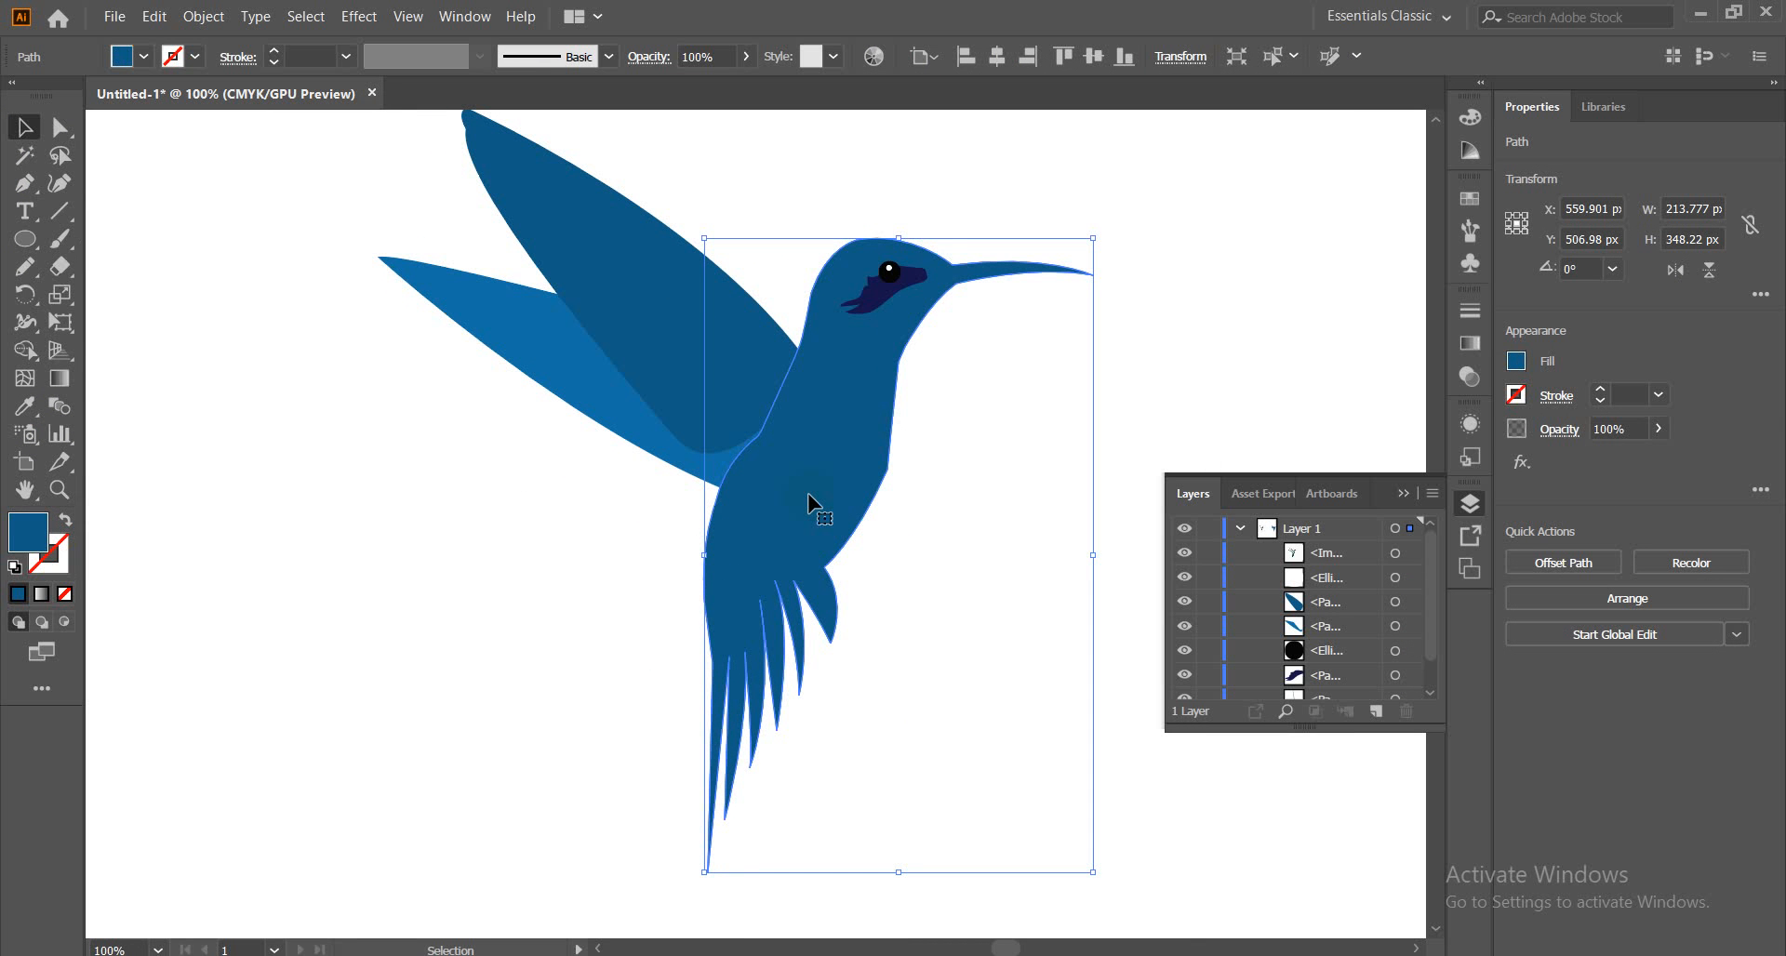
{"action": "left_click", "coordinate": [418, 510]}
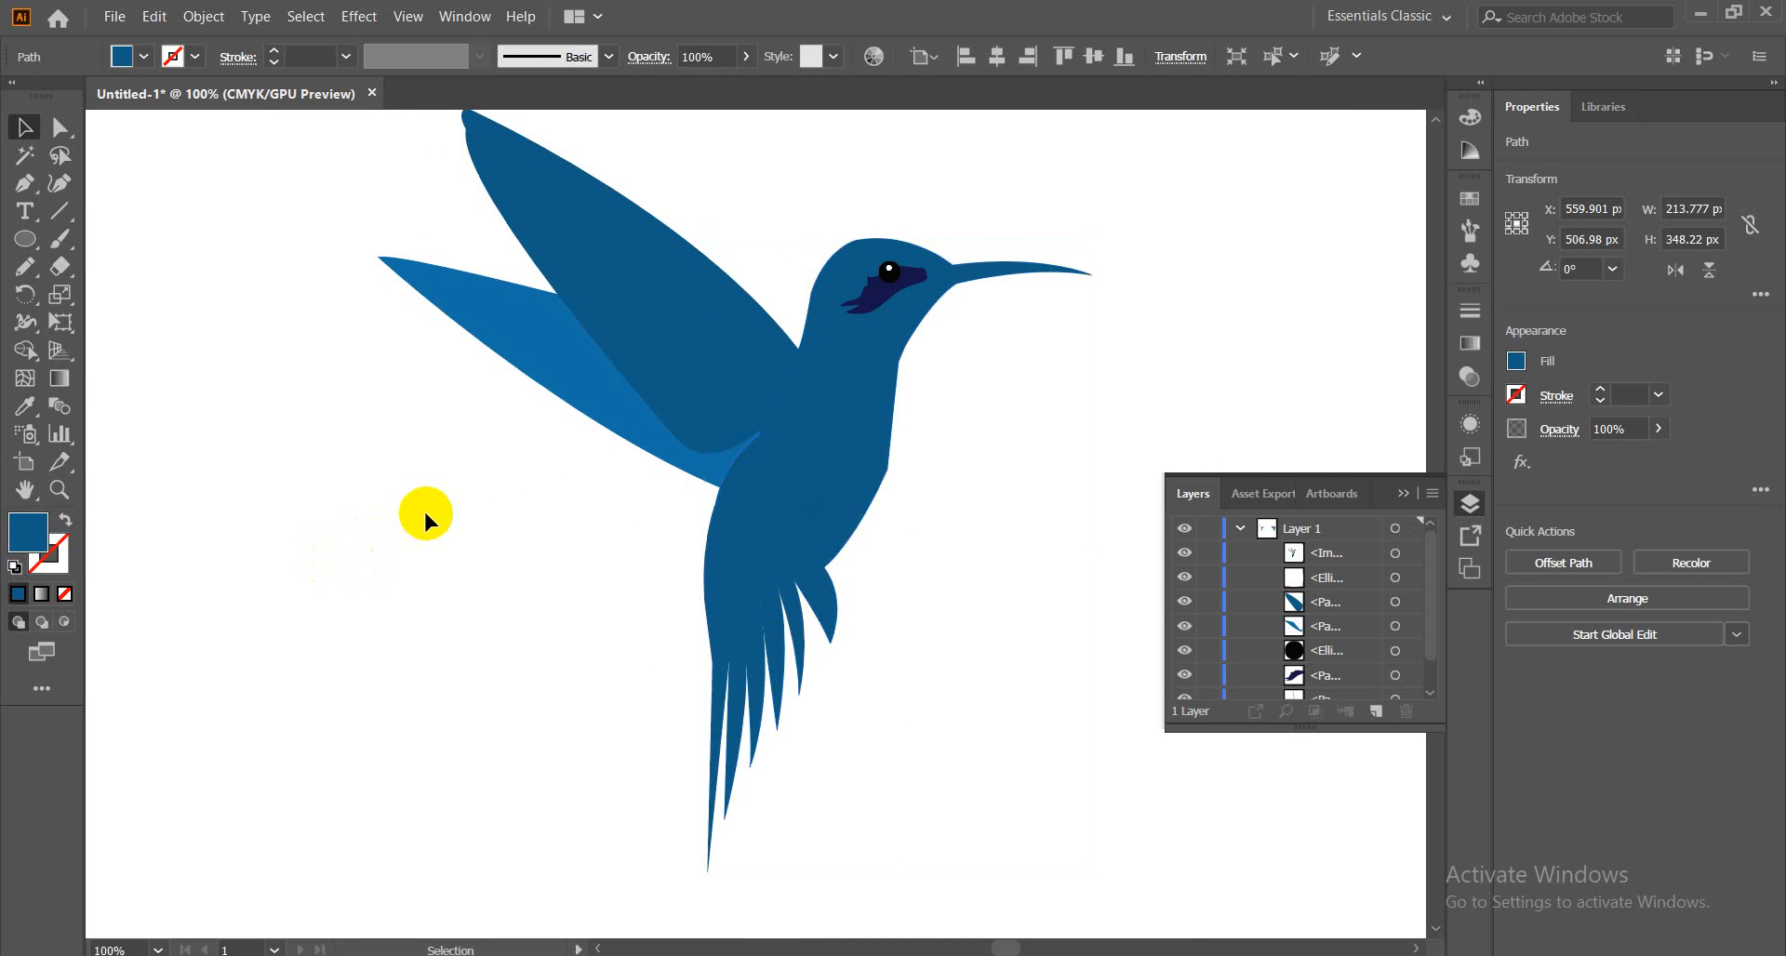
Draw a curved, unfilled line about 198 px wide with the Pen tool from beyond the upper wing's tip to the body, stroked in dark blue
{"action": "left_click", "coordinate": [650, 326]}
{"action": "key", "text": "space"}
{"action": "left_click_drag", "start_coordinate": [363, 401], "coordinate": [396, 465]}
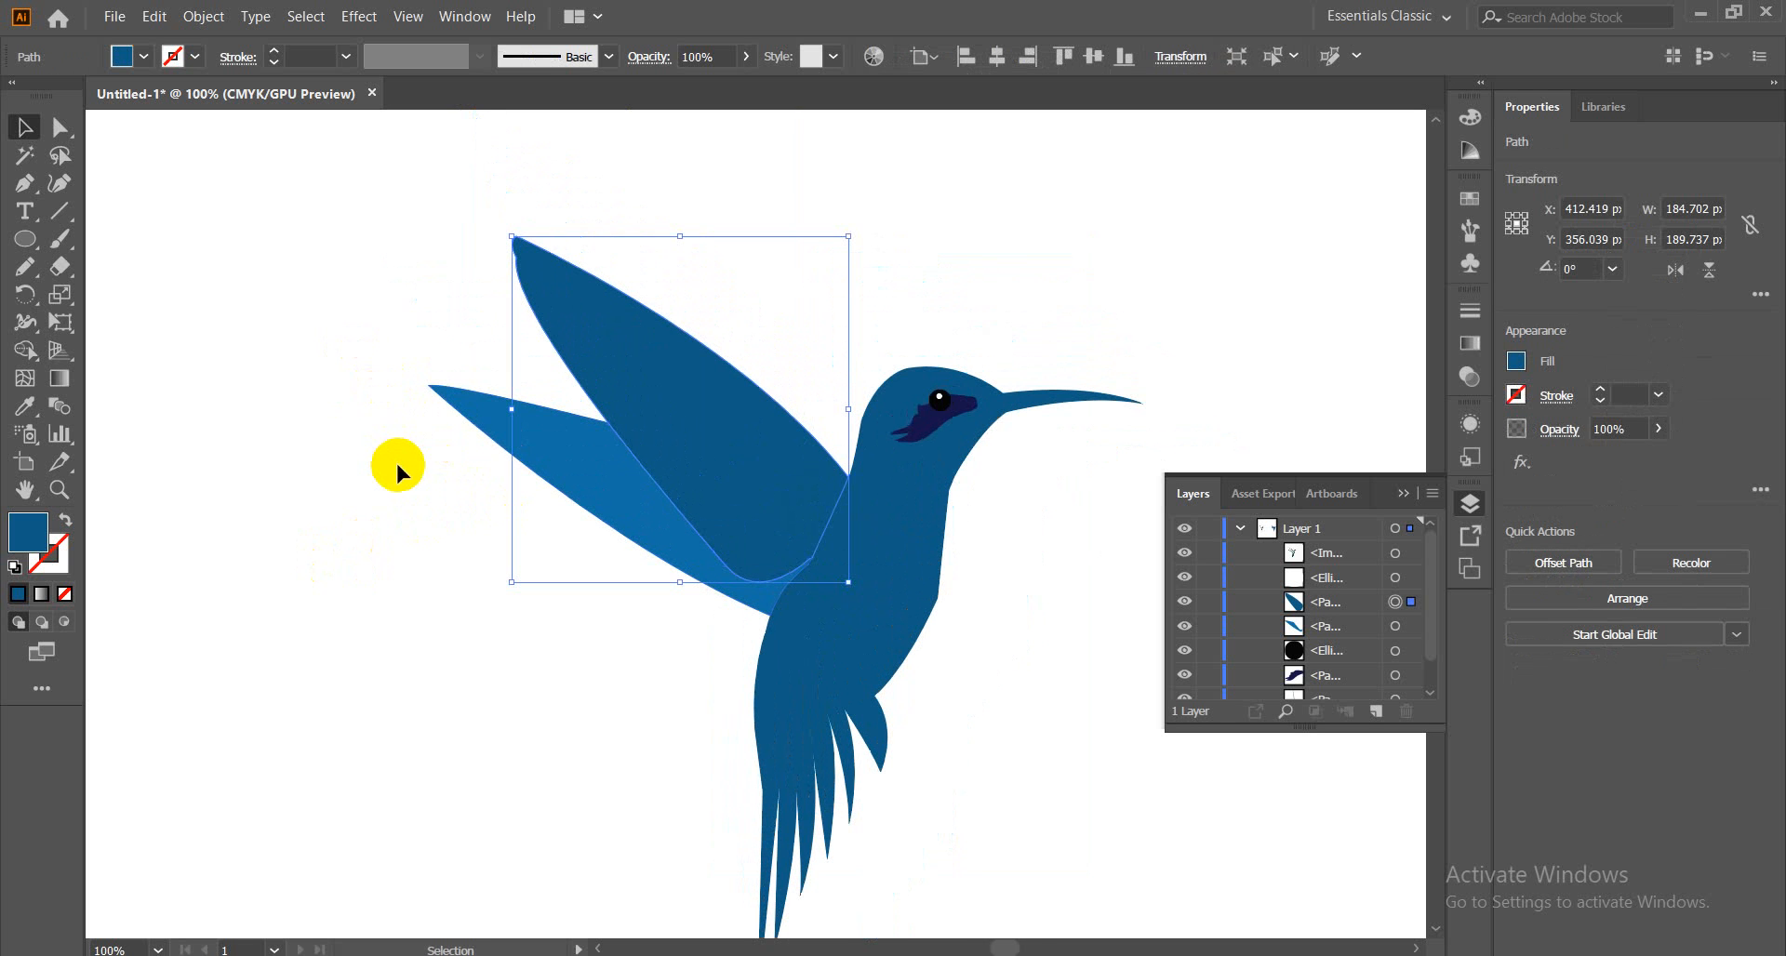
{"action": "left_click", "coordinate": [25, 183]}
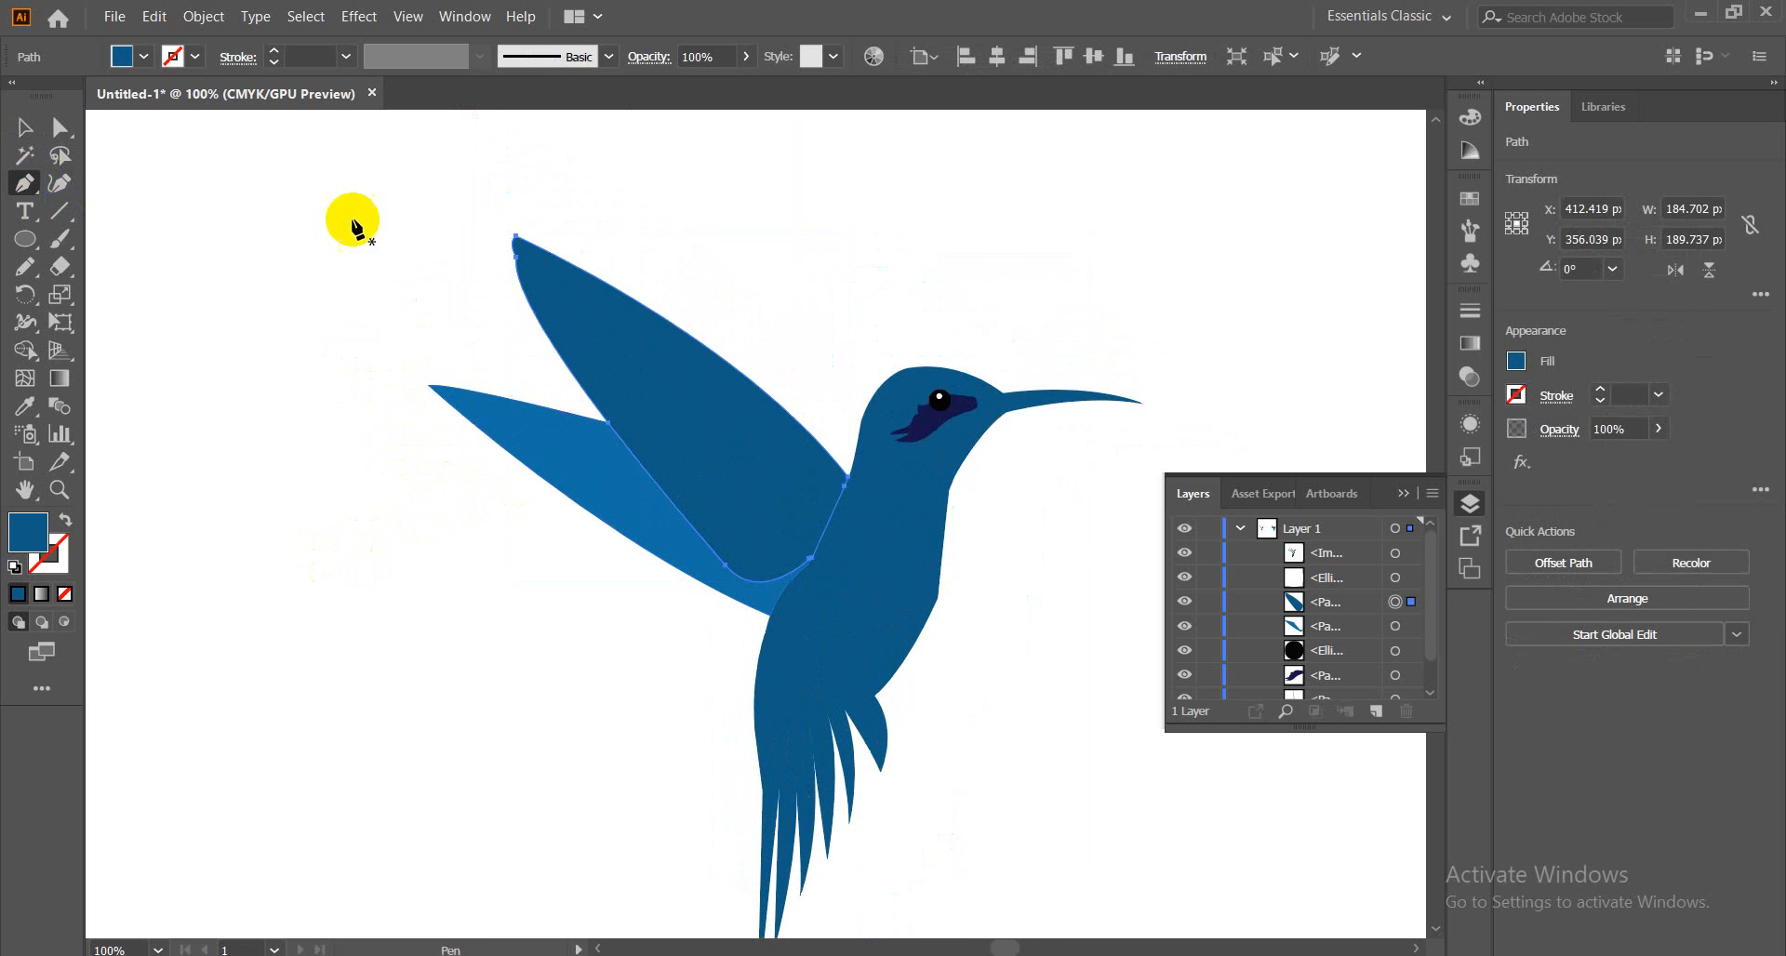
{"action": "left_click", "coordinate": [492, 253]}
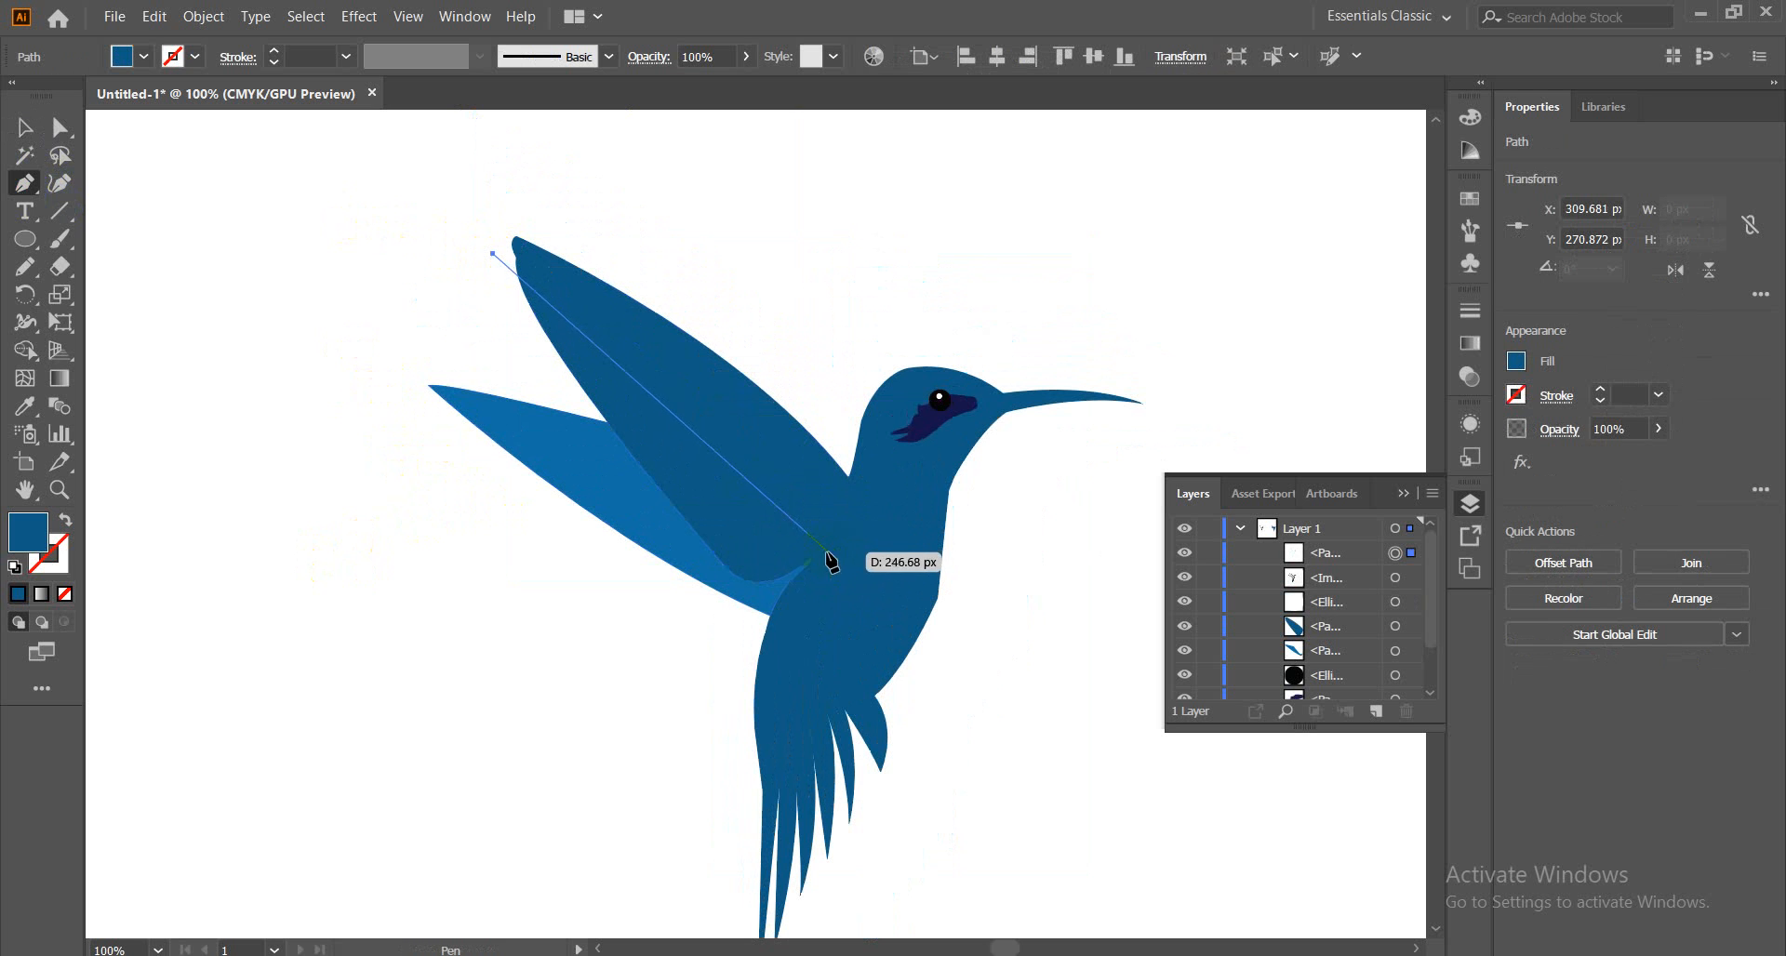
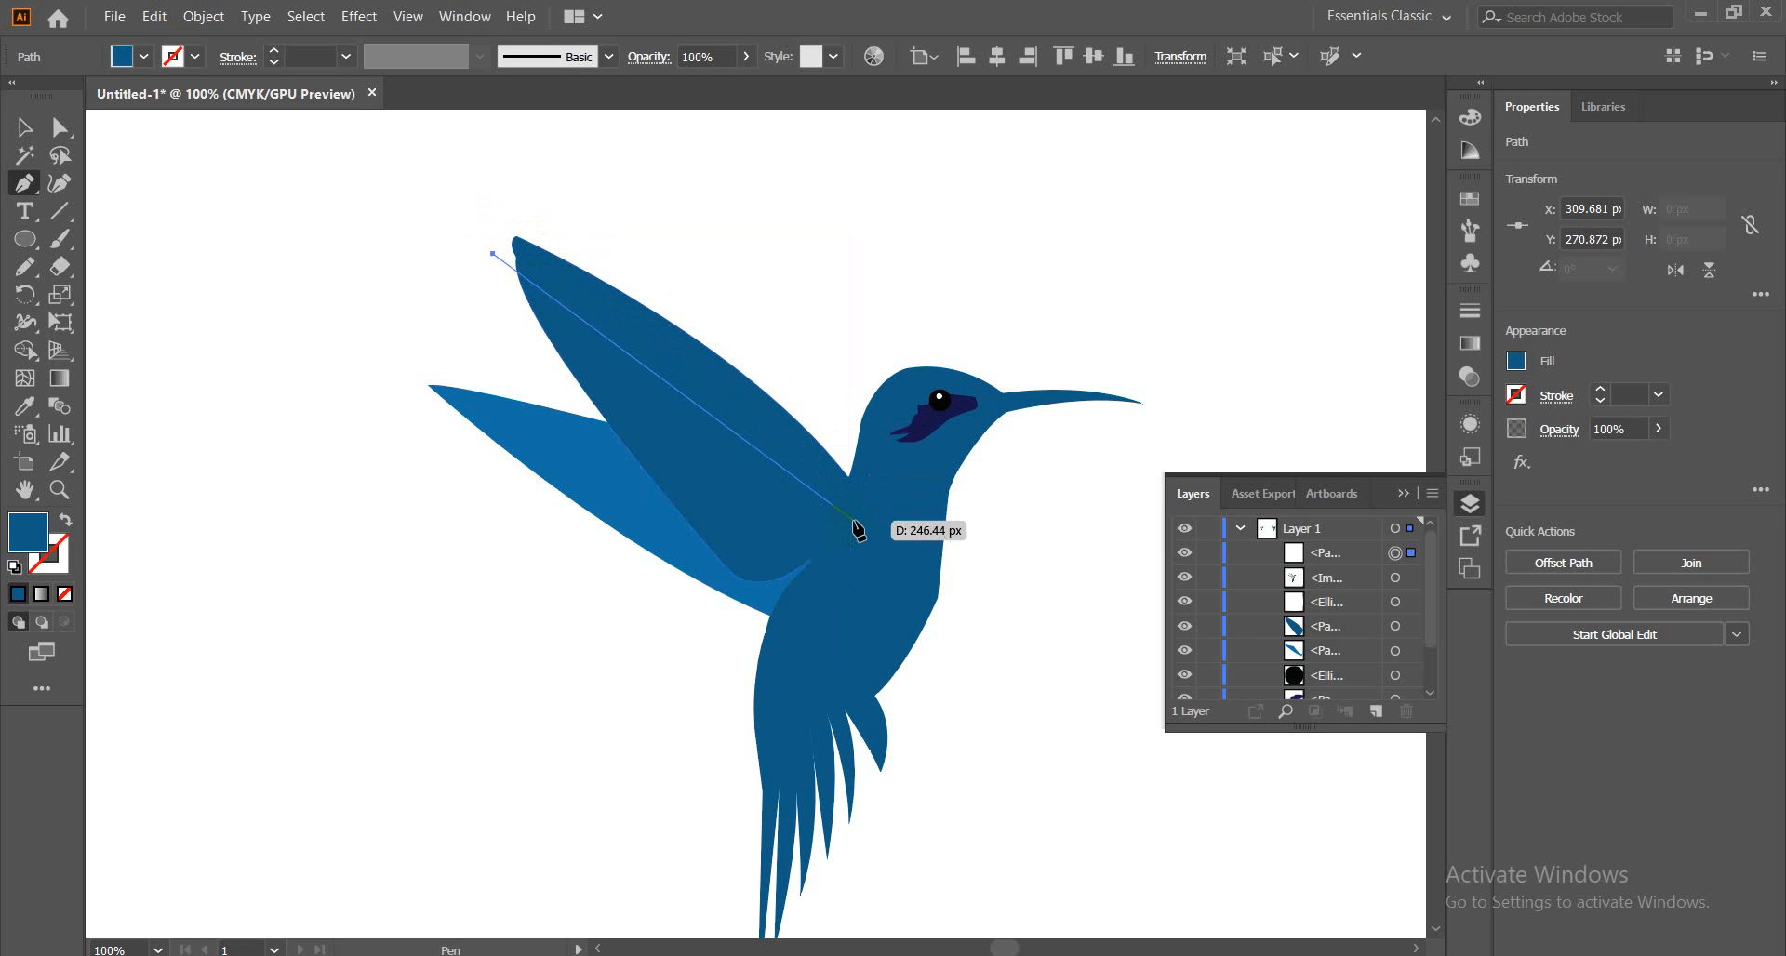
{"action": "left_click_drag", "start_coordinate": [854, 523], "coordinate": [1053, 776]}
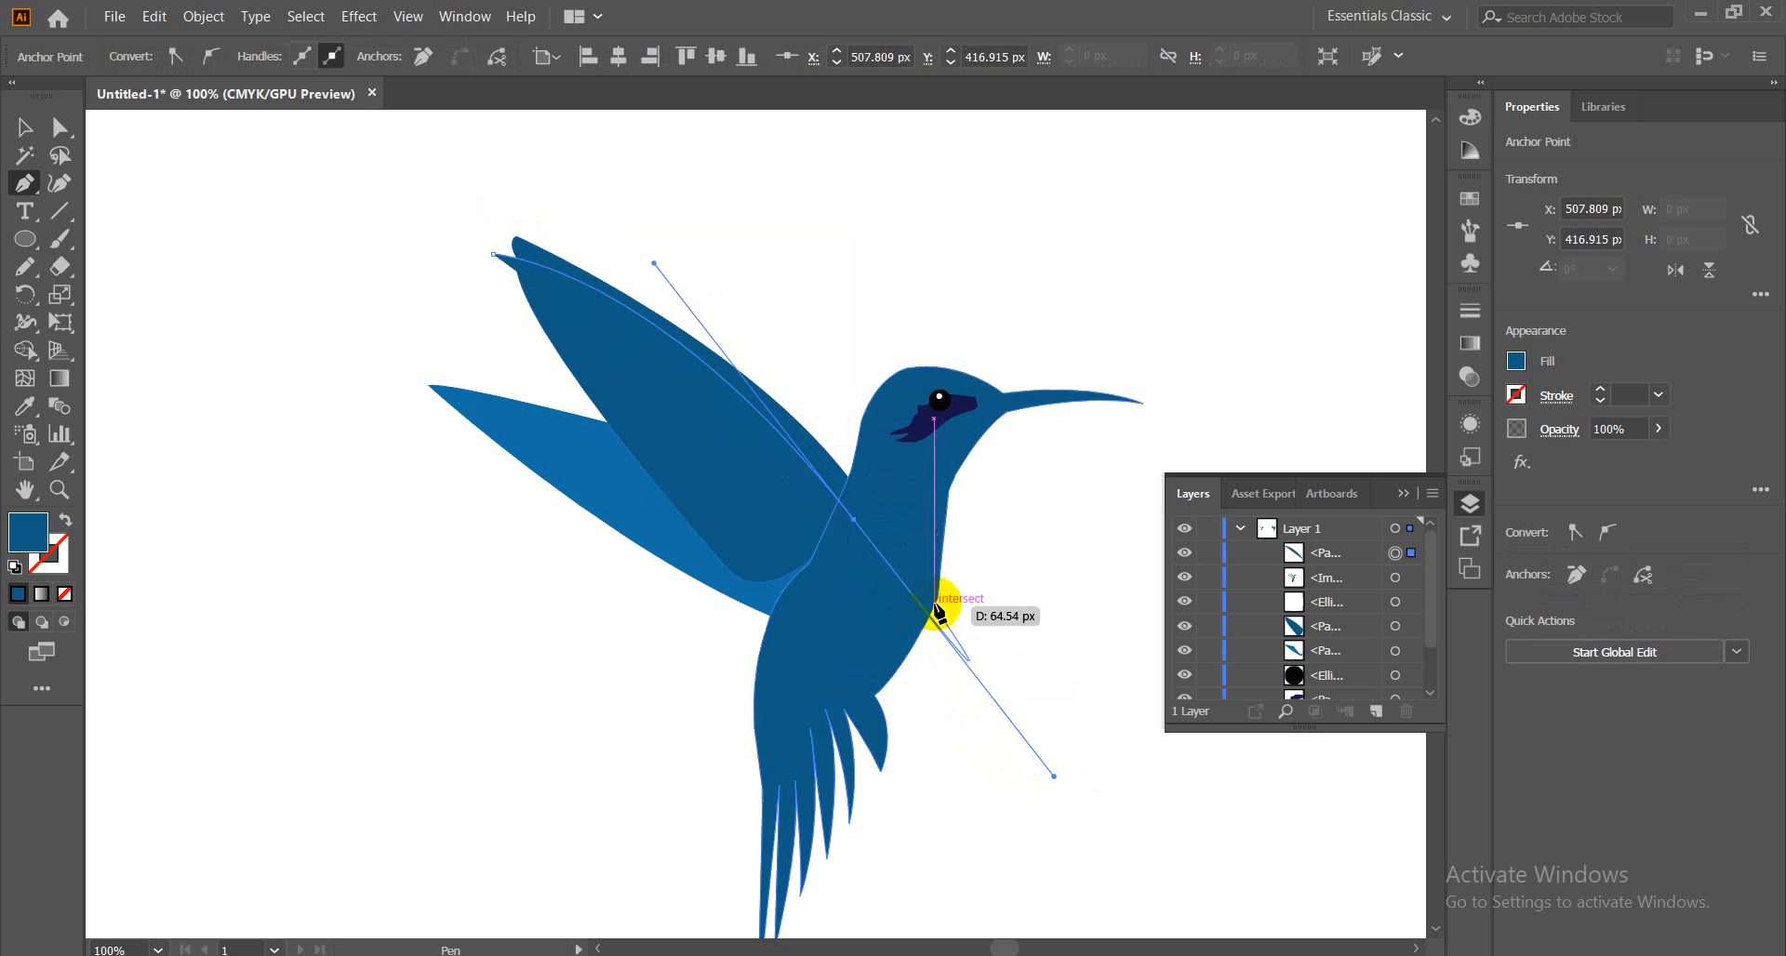
{"action": "left_click", "coordinate": [855, 523]}
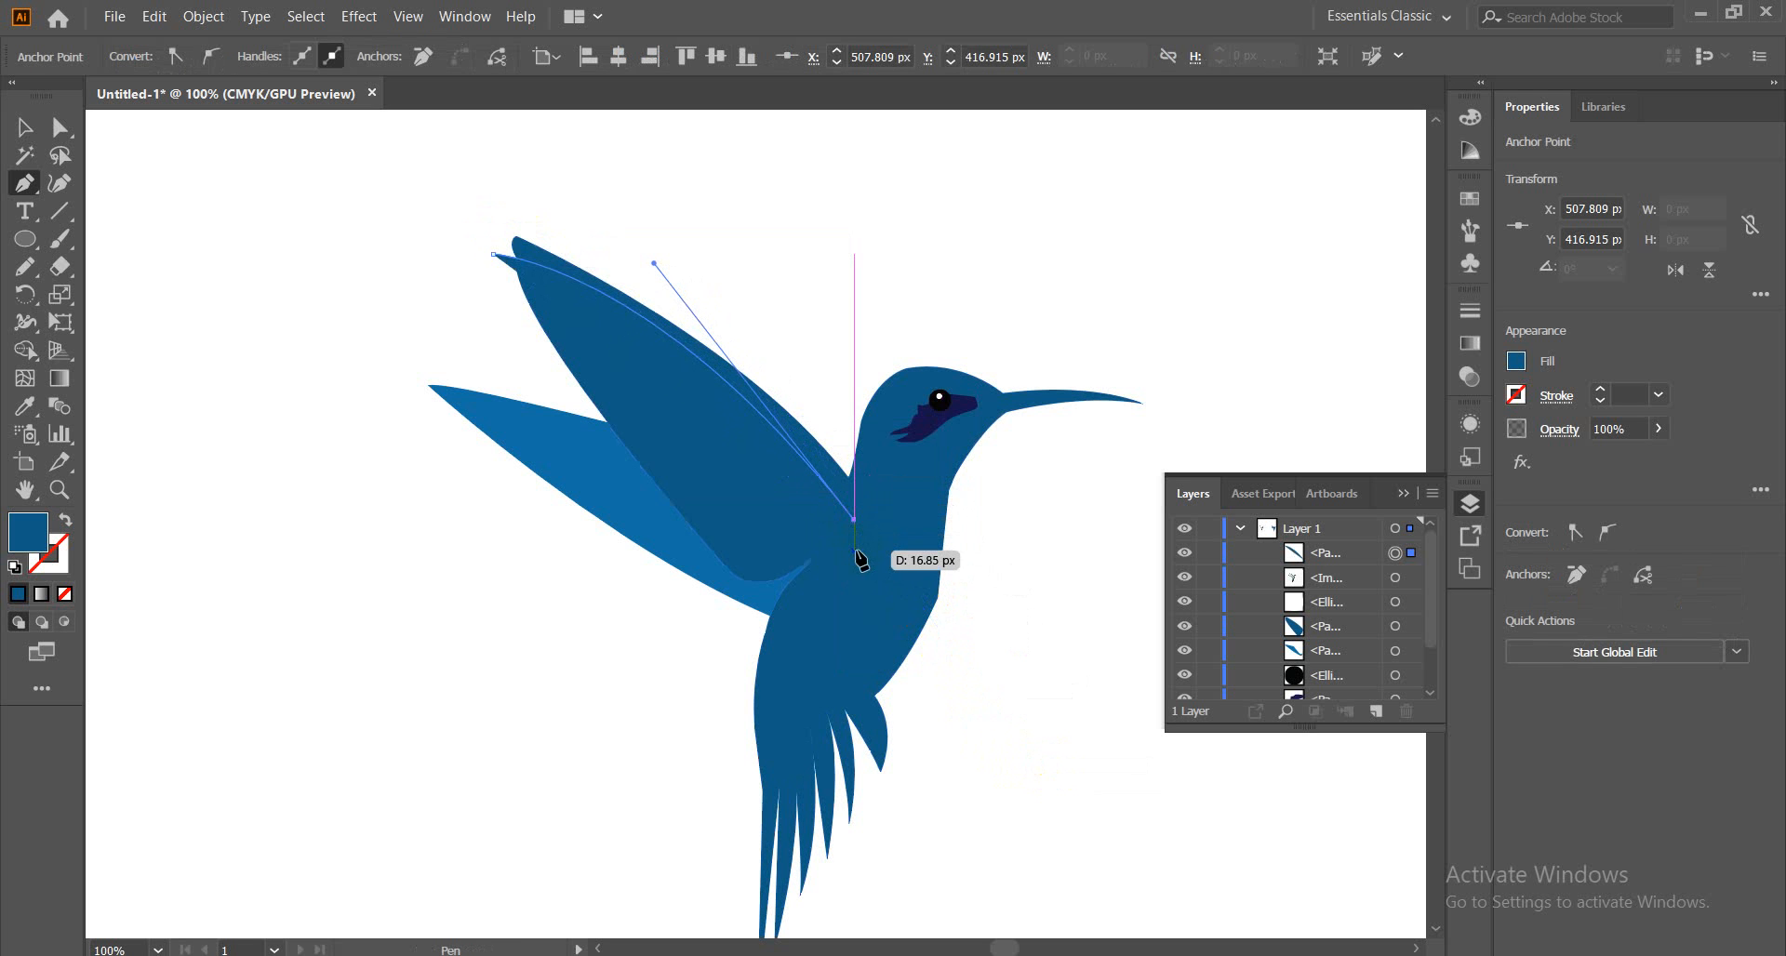
{"action": "left_click_drag", "start_coordinate": [860, 558], "coordinate": [84, 521]}
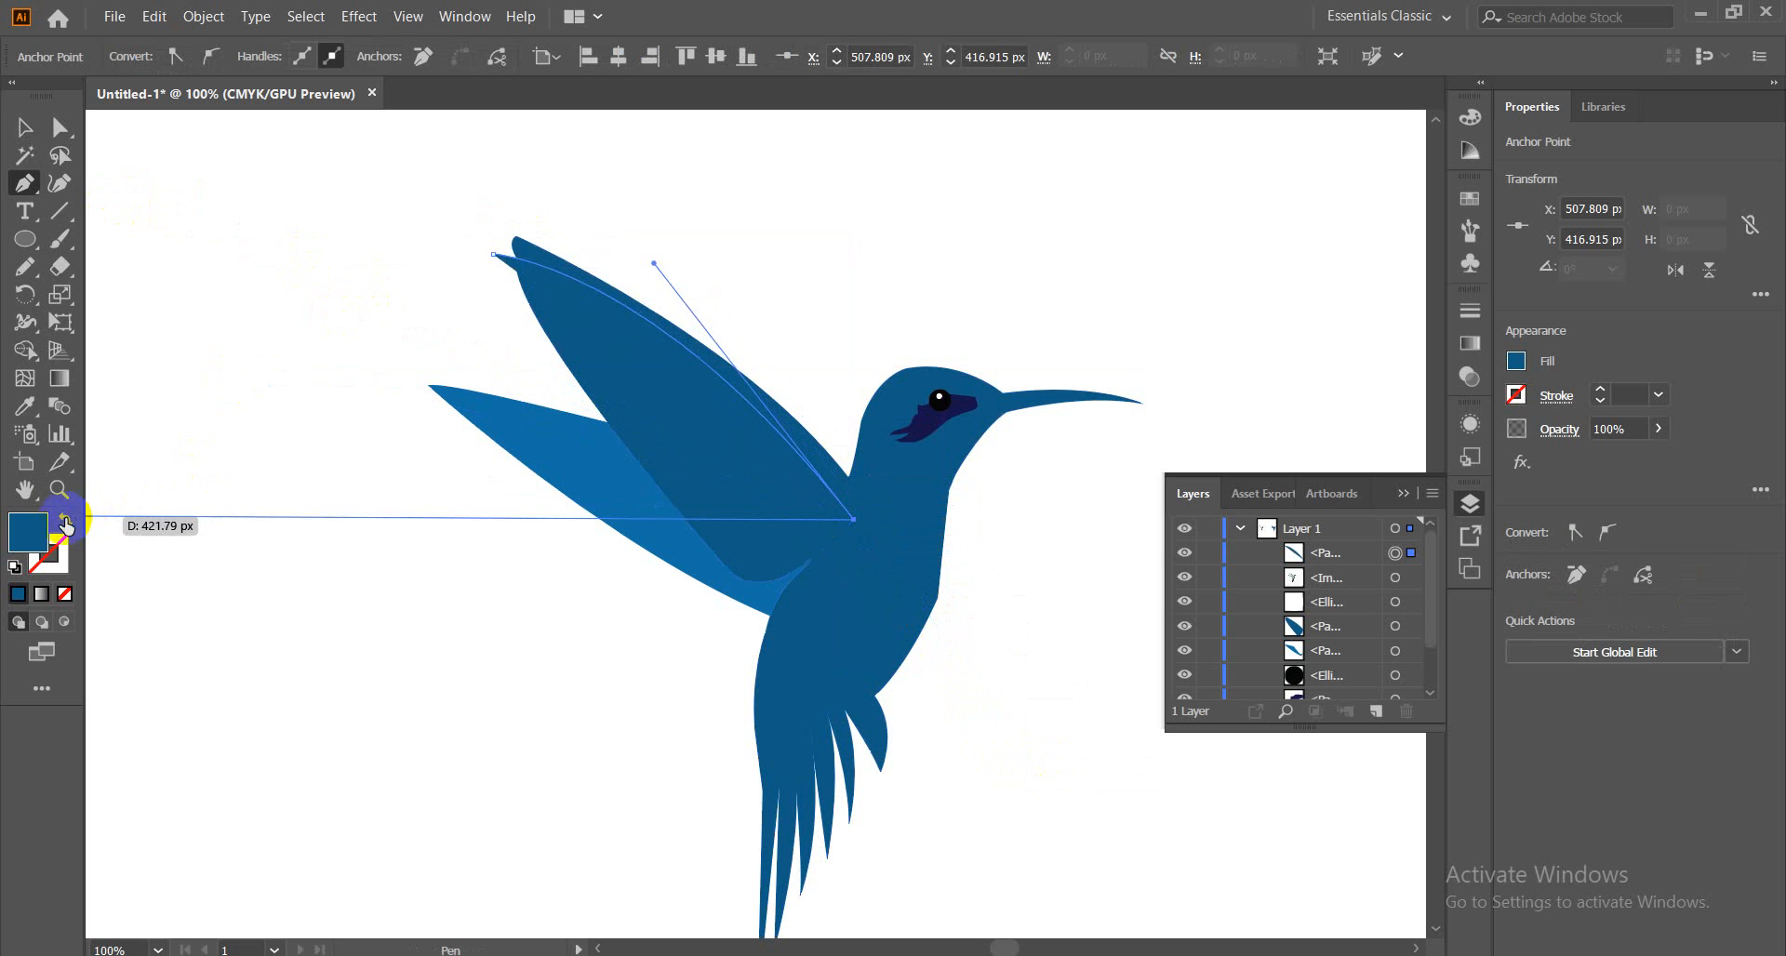
{"action": "left_click", "coordinate": [66, 523]}
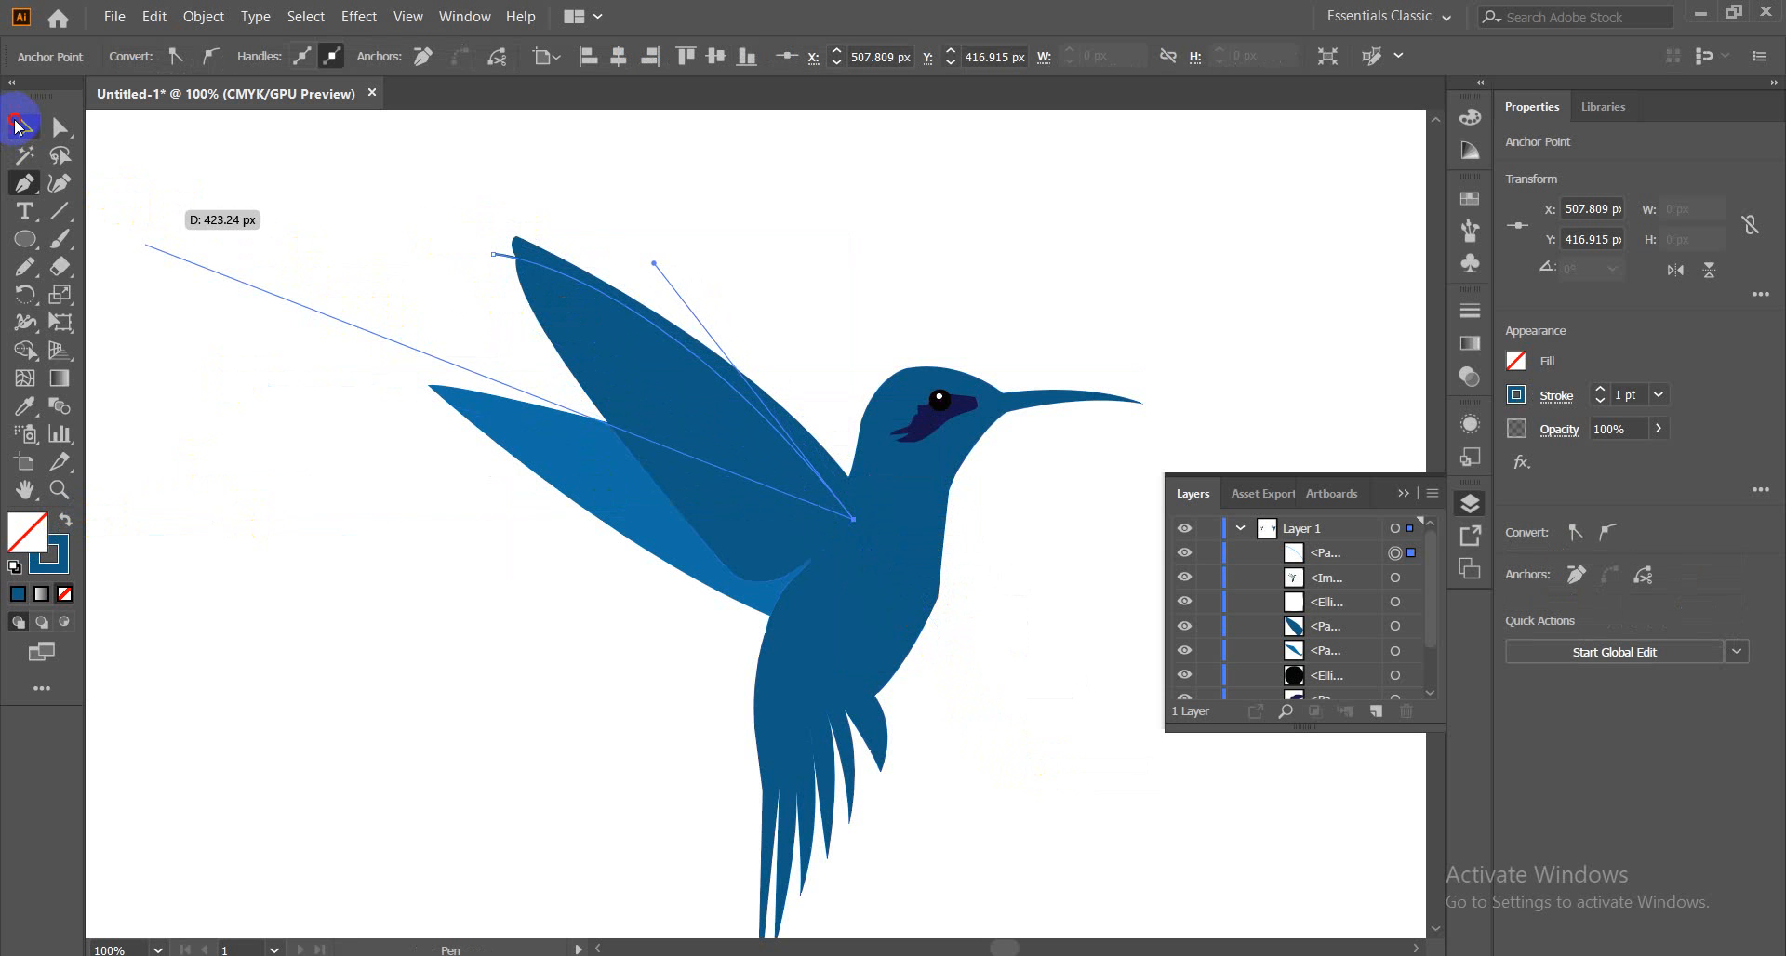
{"action": "left_click", "coordinate": [17, 124]}
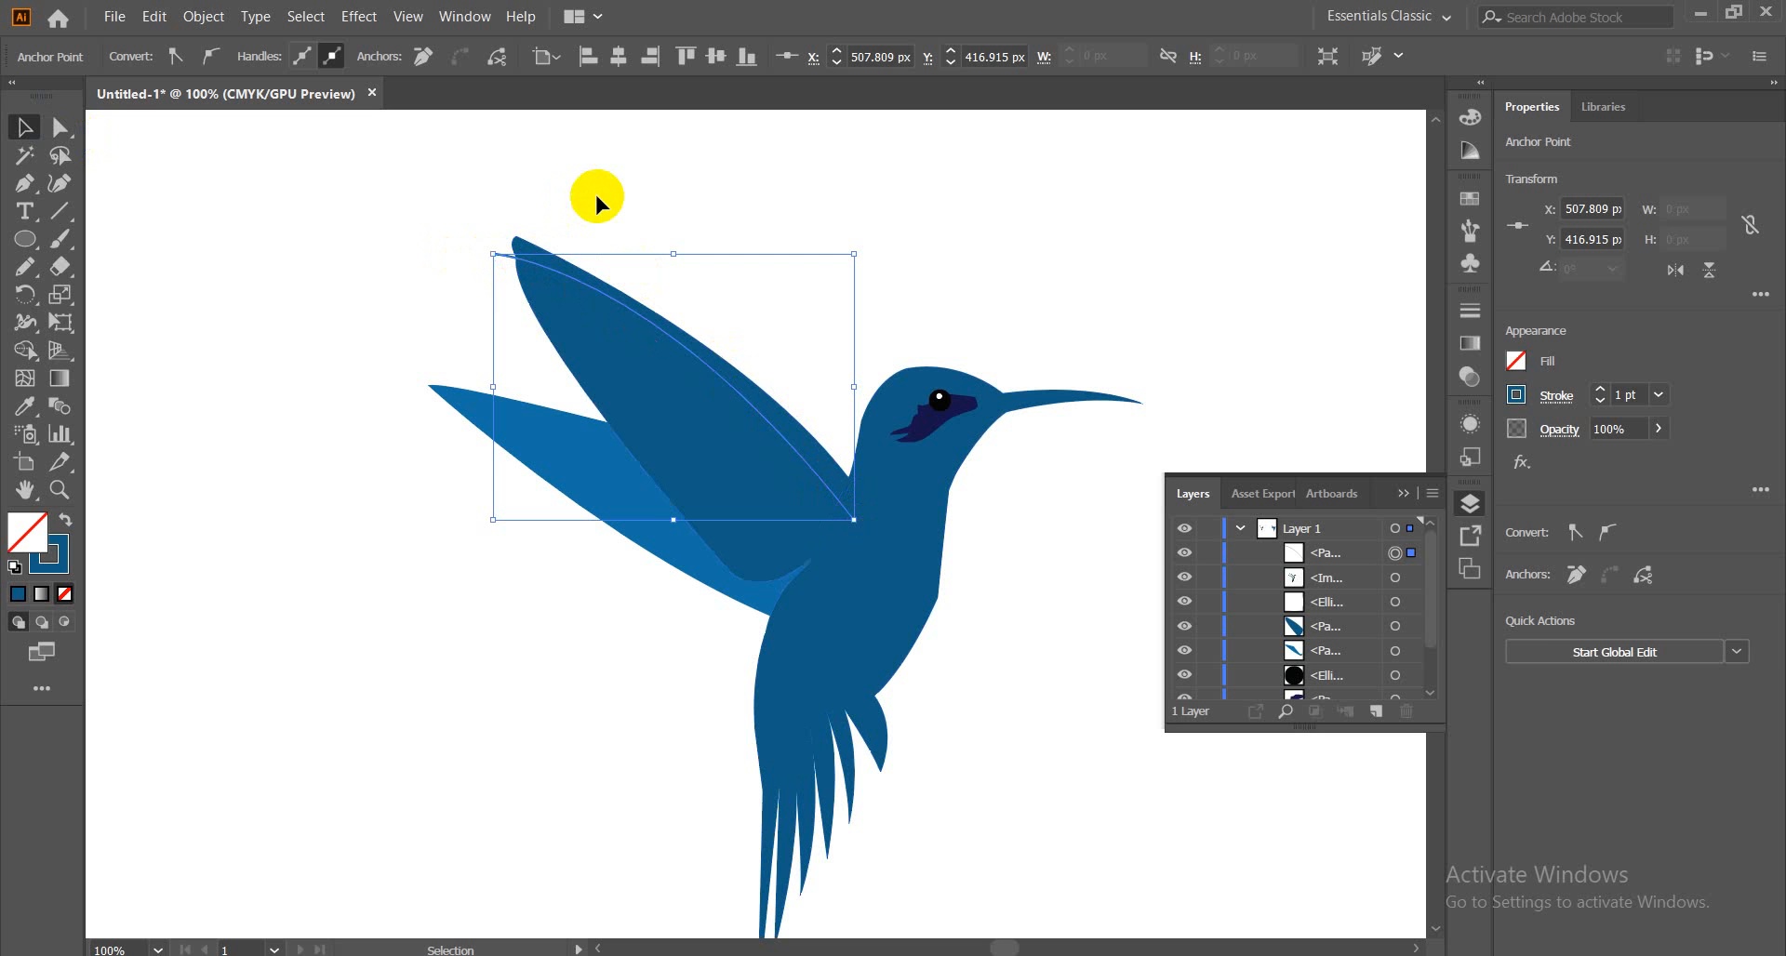
Divide the upper wing along the curved line with the Pathfinder and ungroup the resulting pieces
{"action": "left_click_drag", "start_coordinate": [596, 196], "coordinate": [506, 293]}
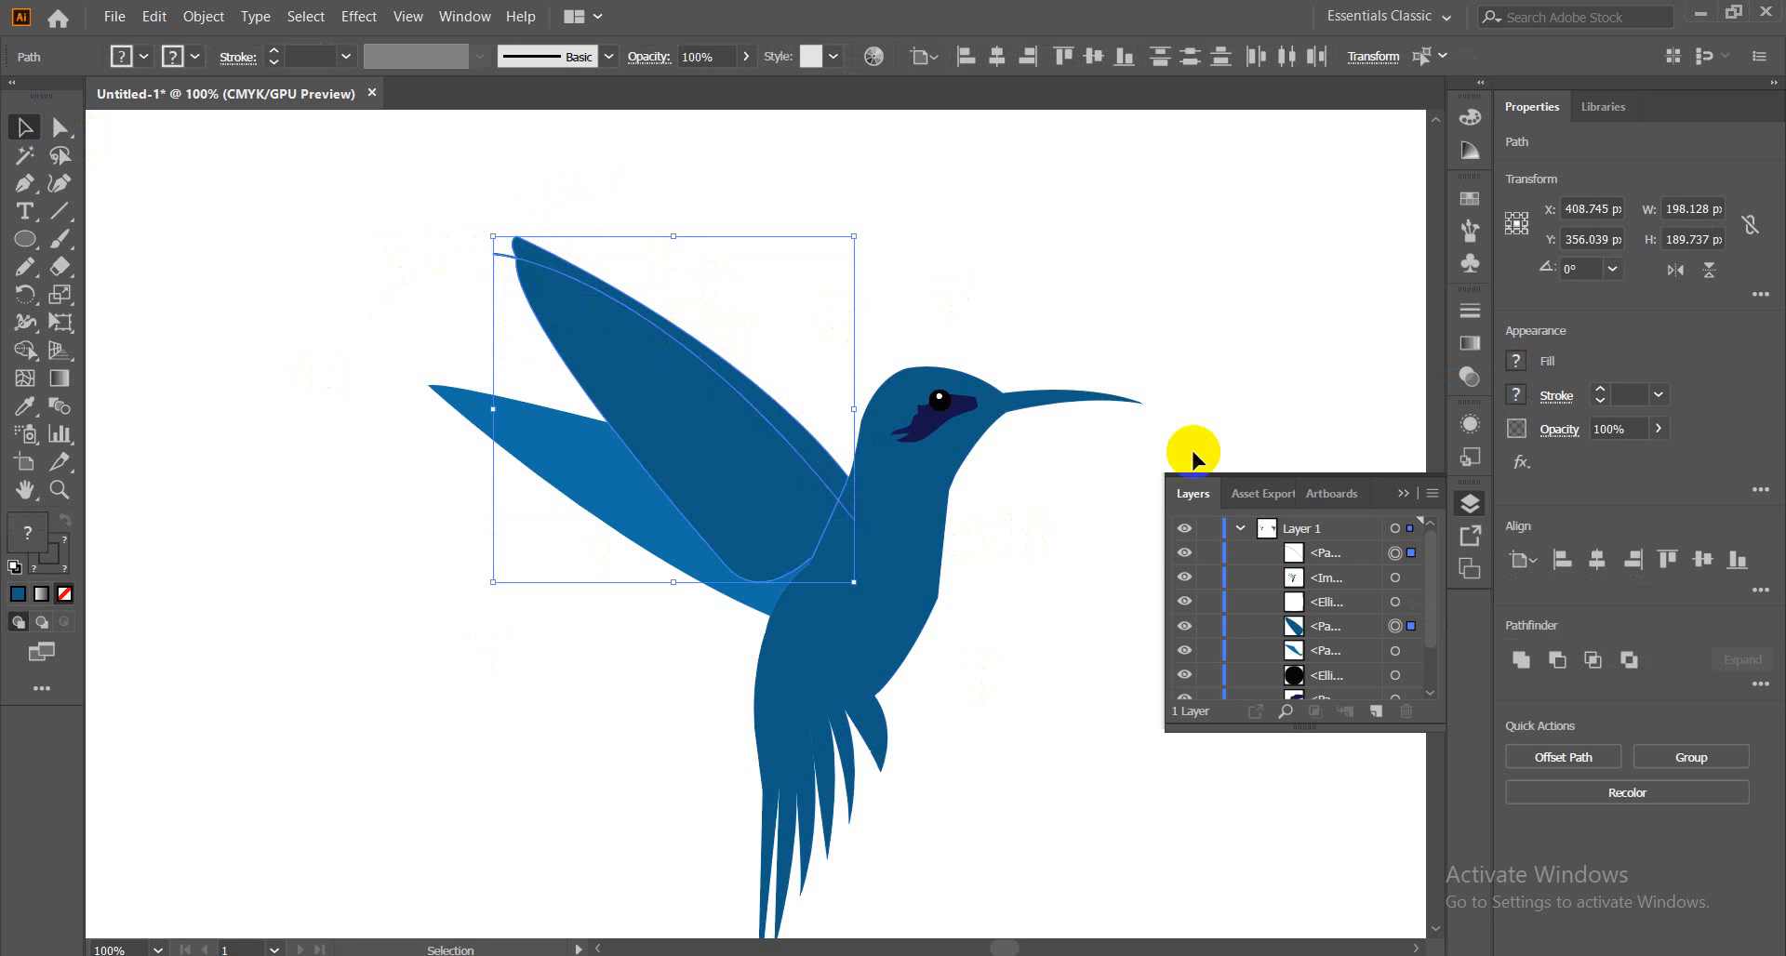
{"action": "left_click", "coordinate": [1764, 688]}
{"action": "left_click", "coordinate": [1528, 809]}
{"action": "left_click", "coordinate": [785, 382]}
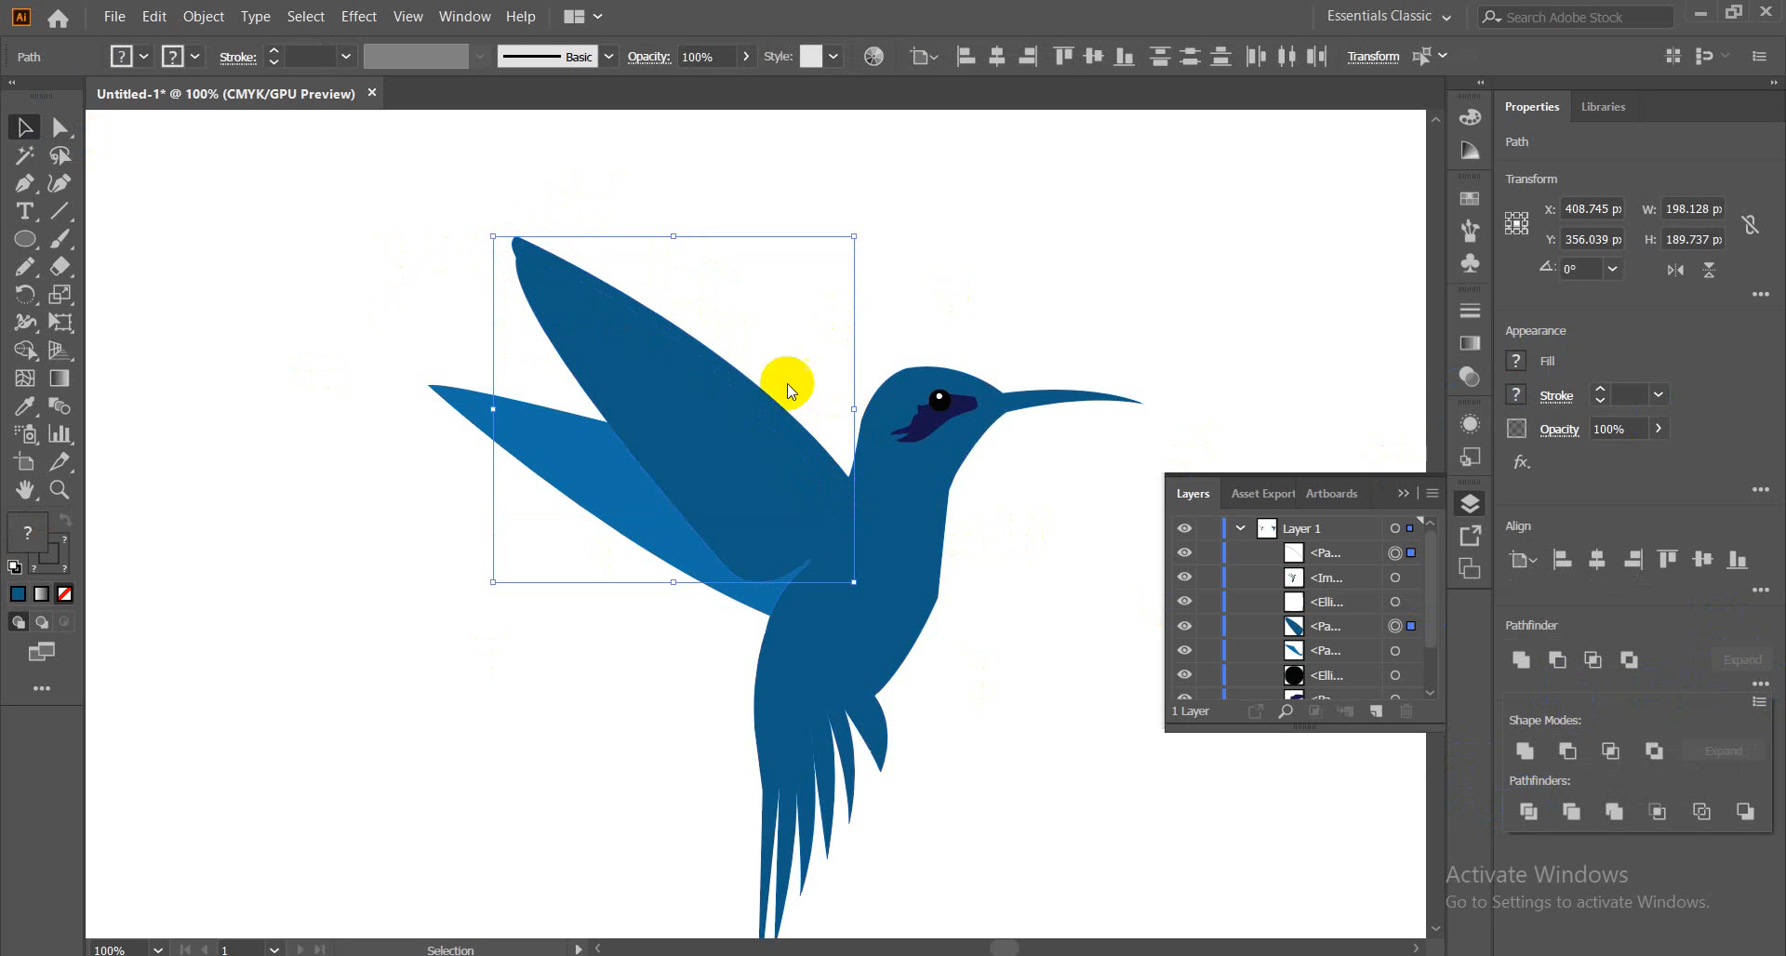
{"action": "right_click", "coordinate": [614, 346]}
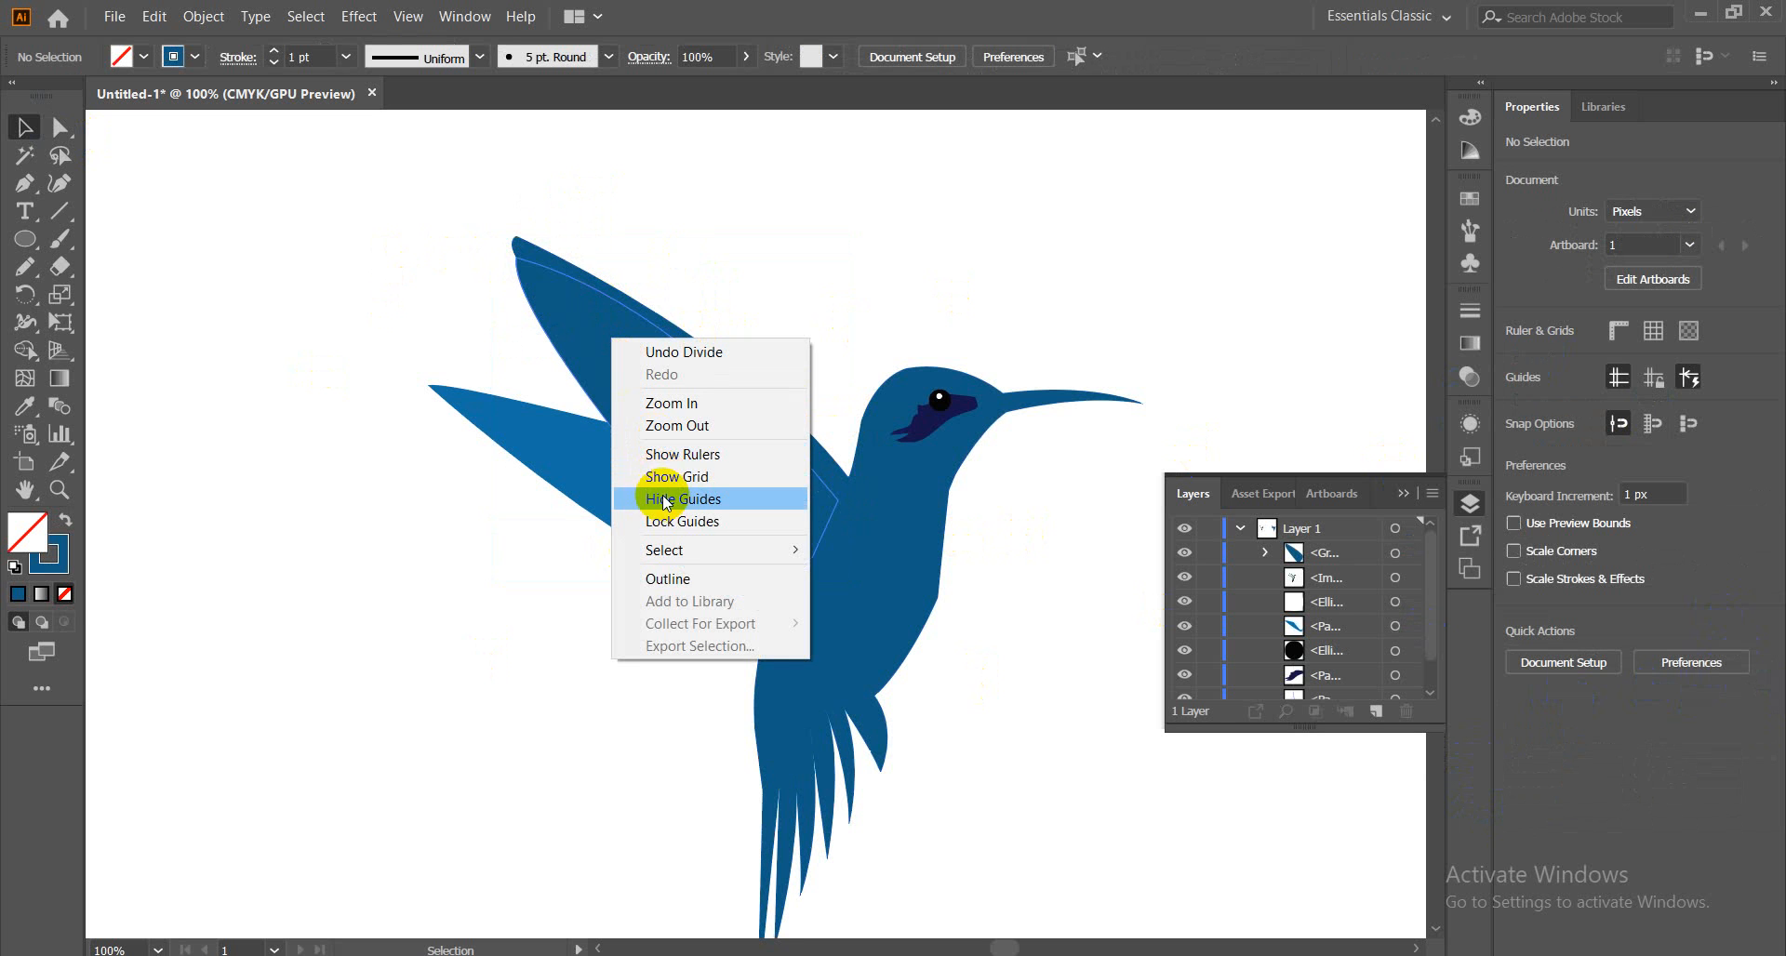
{"action": "left_click", "coordinate": [460, 209]}
{"action": "left_click", "coordinate": [558, 296]}
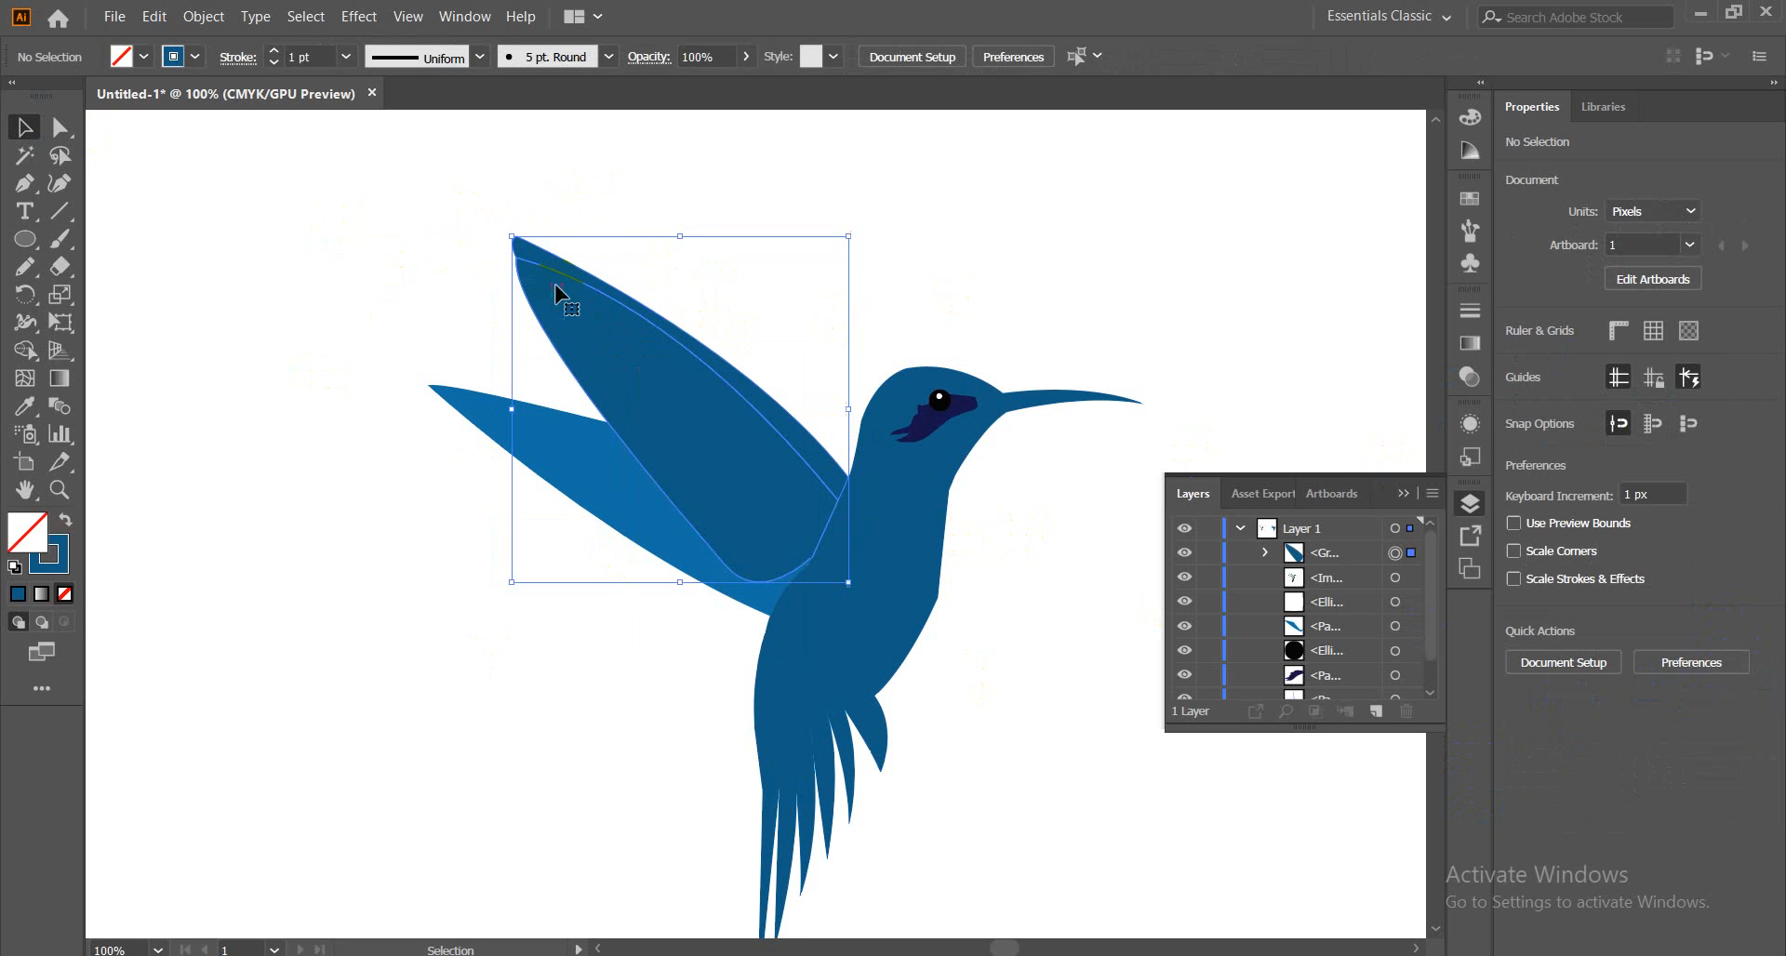
{"action": "right_click", "coordinate": [559, 284]}
{"action": "left_click", "coordinate": [632, 450]}
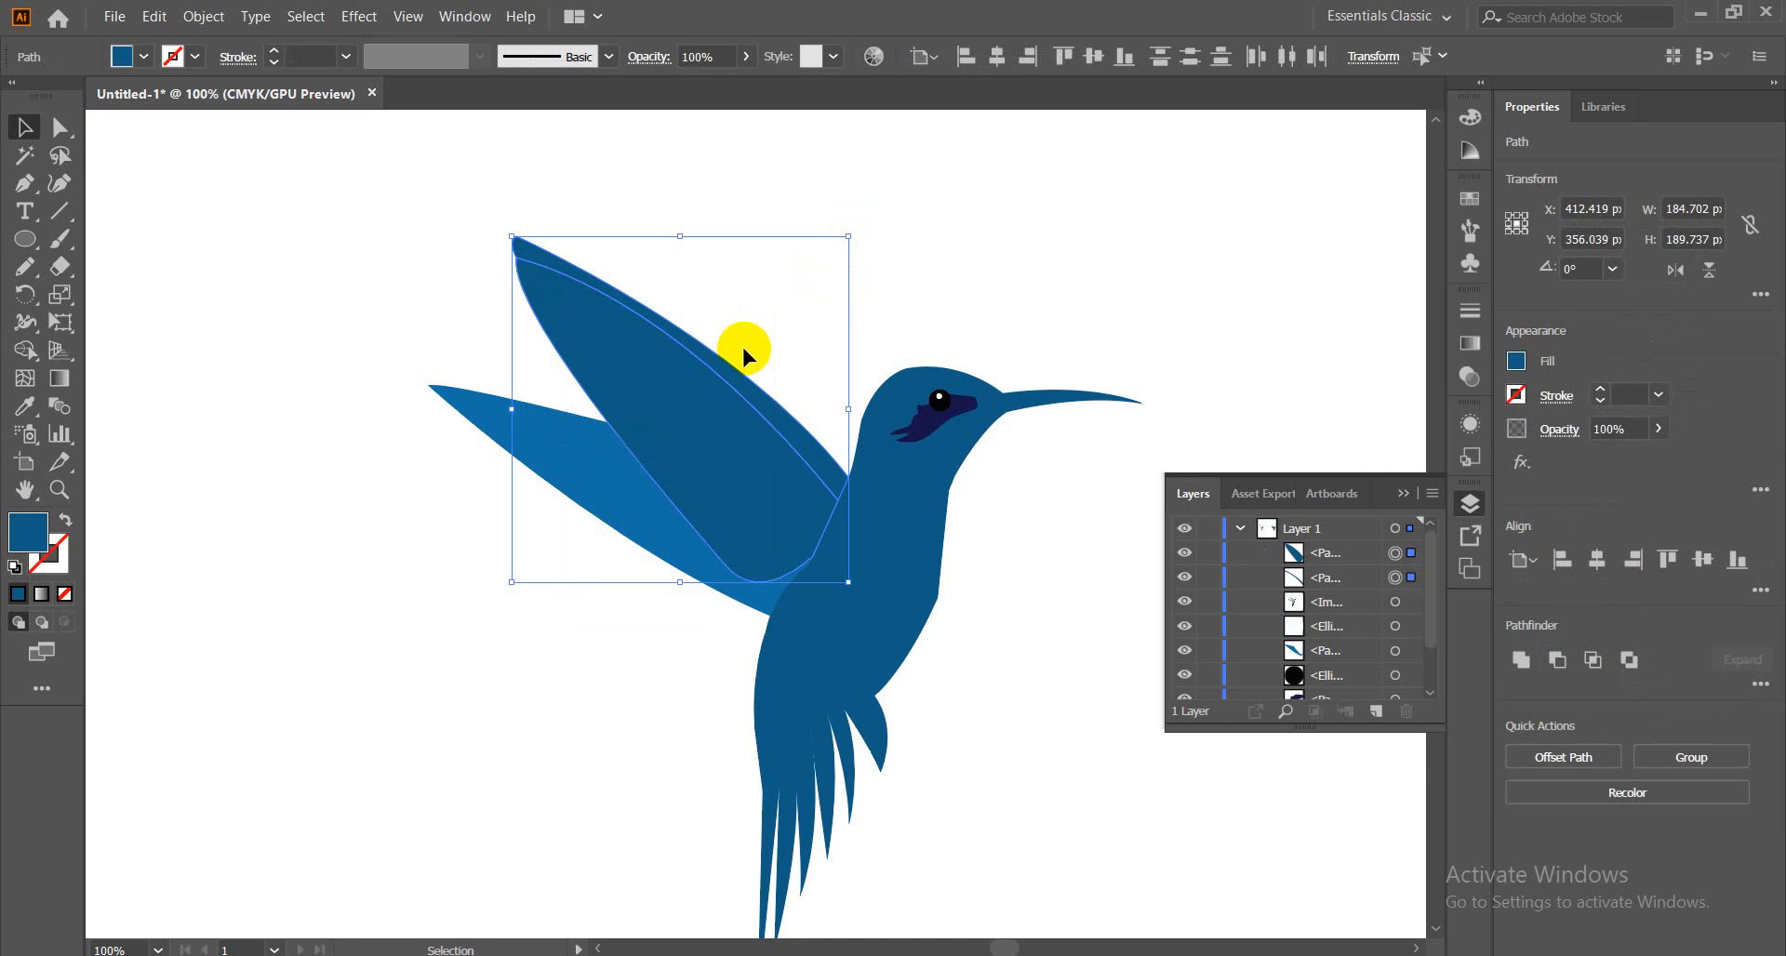
Check the separated pieces of the upper wing by selecting the large inner part and the narrow upper strip individually
{"action": "left_click", "coordinate": [877, 248]}
{"action": "left_click", "coordinate": [753, 380]}
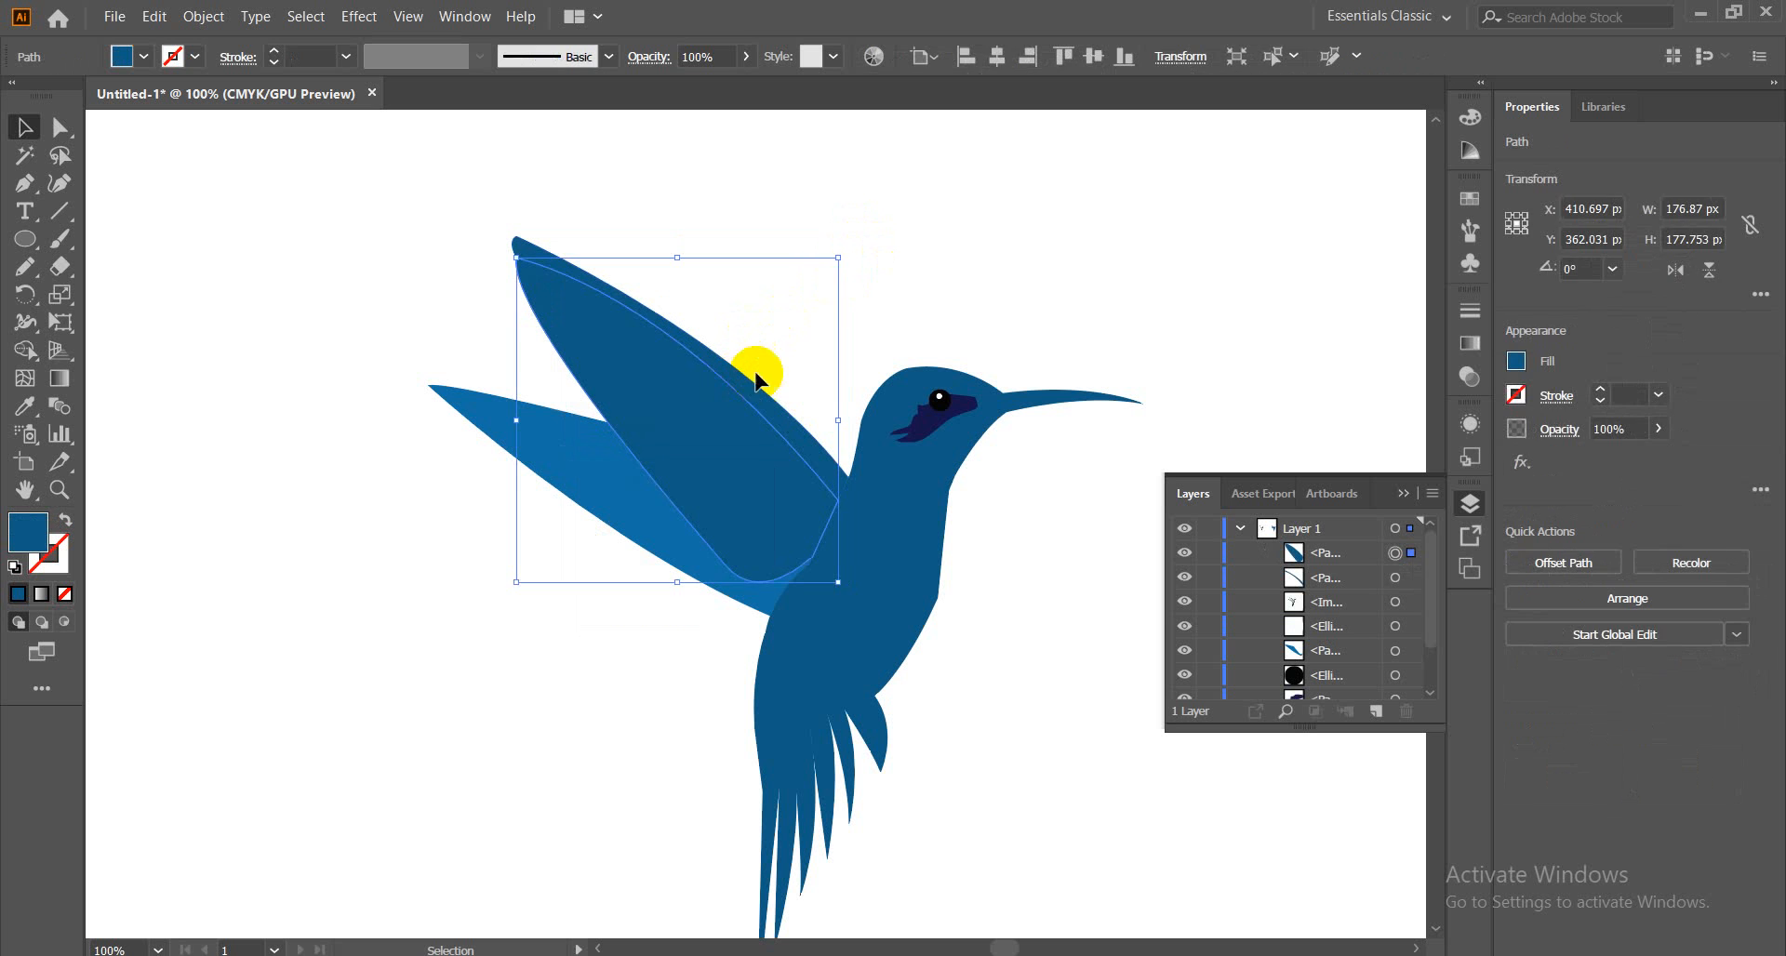
{"action": "left_click", "coordinate": [925, 219]}
{"action": "left_click", "coordinate": [744, 381]}
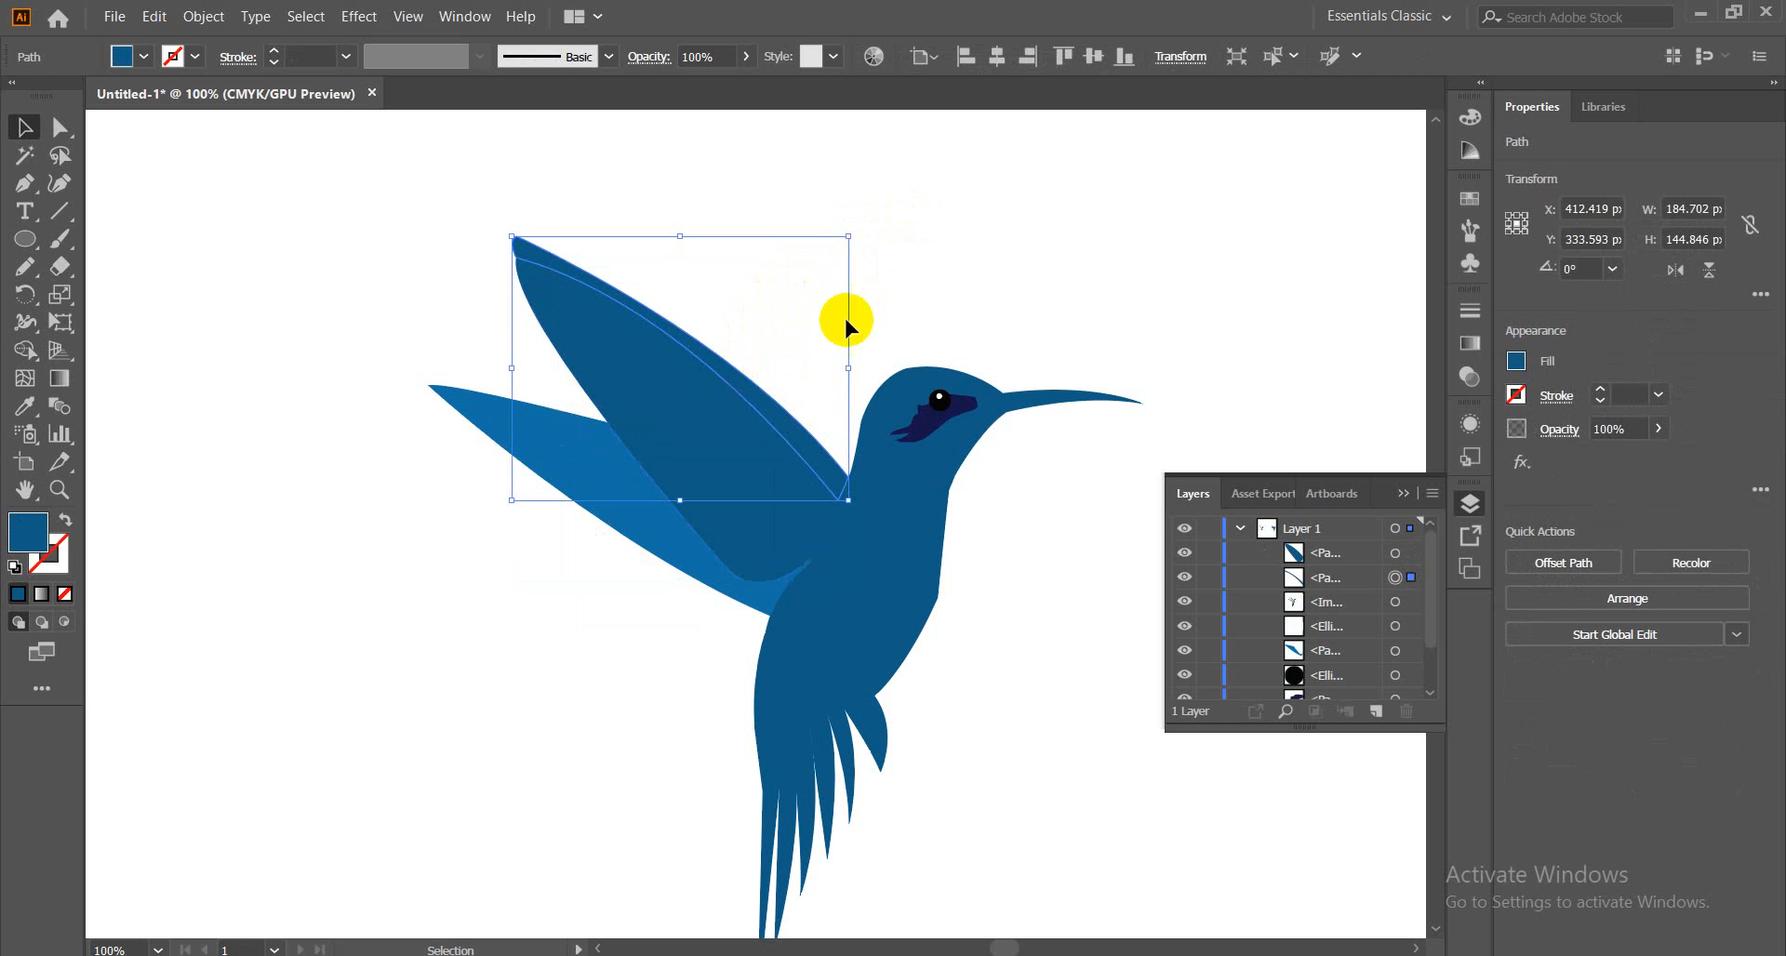
{"action": "left_click", "coordinate": [904, 234]}
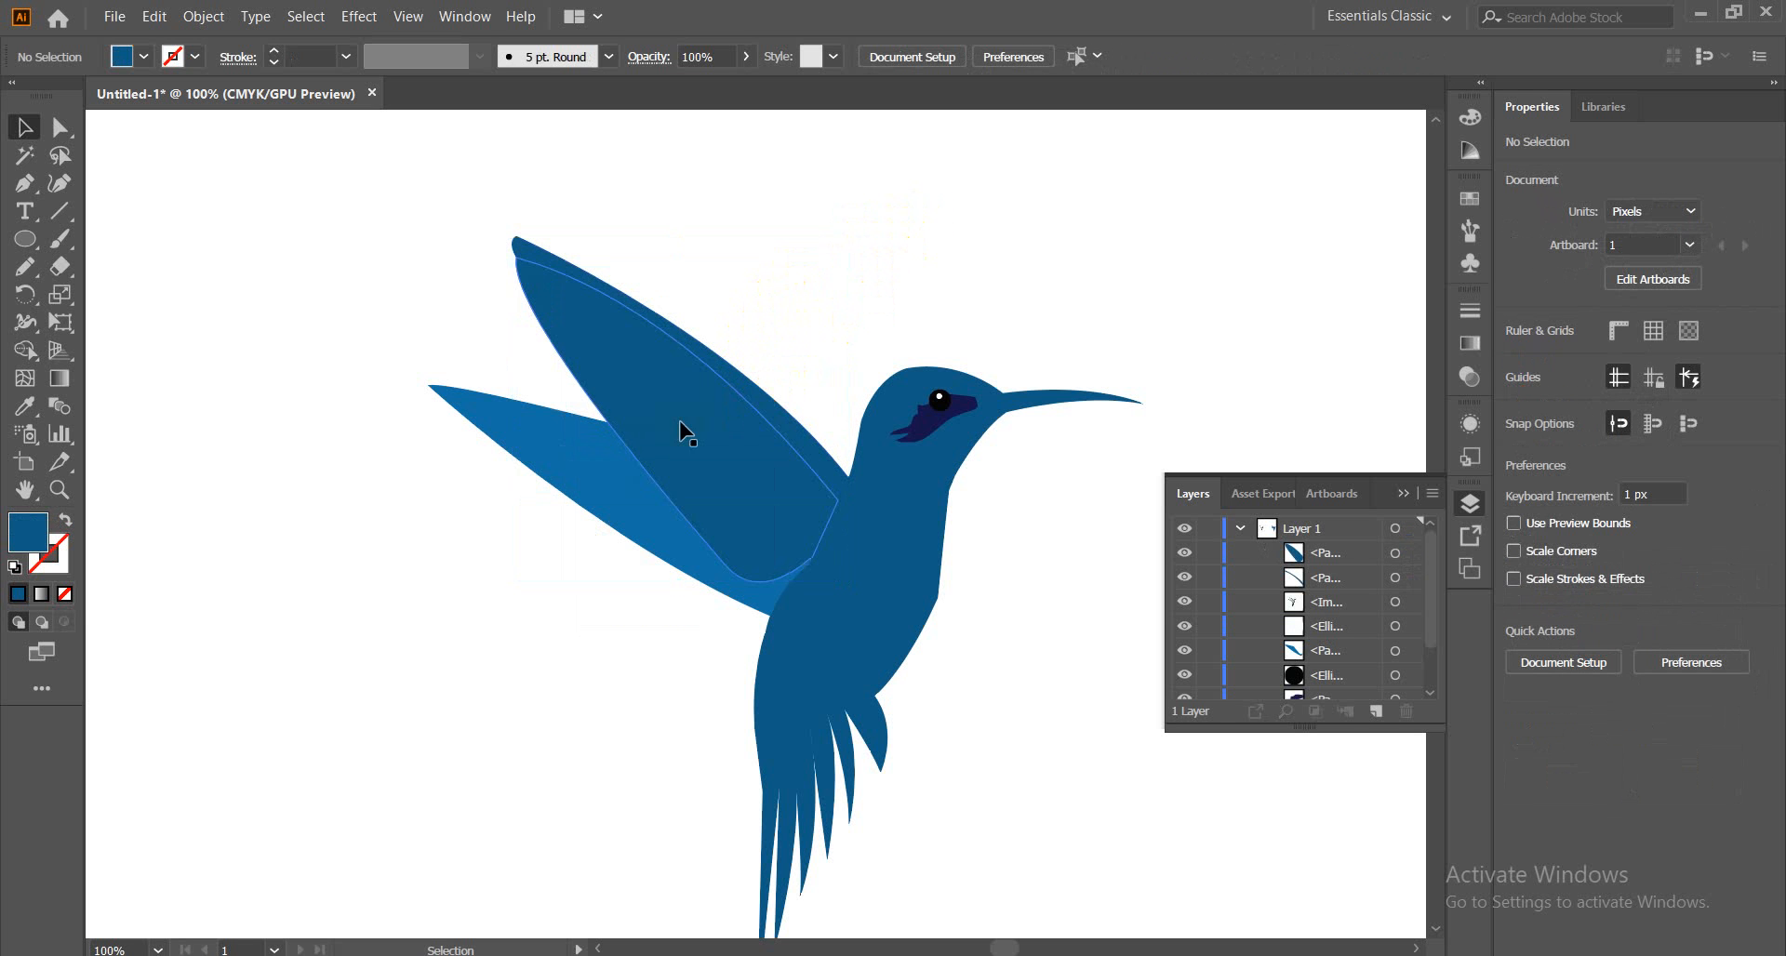
{"action": "left_click", "coordinate": [766, 383]}
{"action": "left_click", "coordinate": [833, 332]}
{"action": "left_click", "coordinate": [768, 405]}
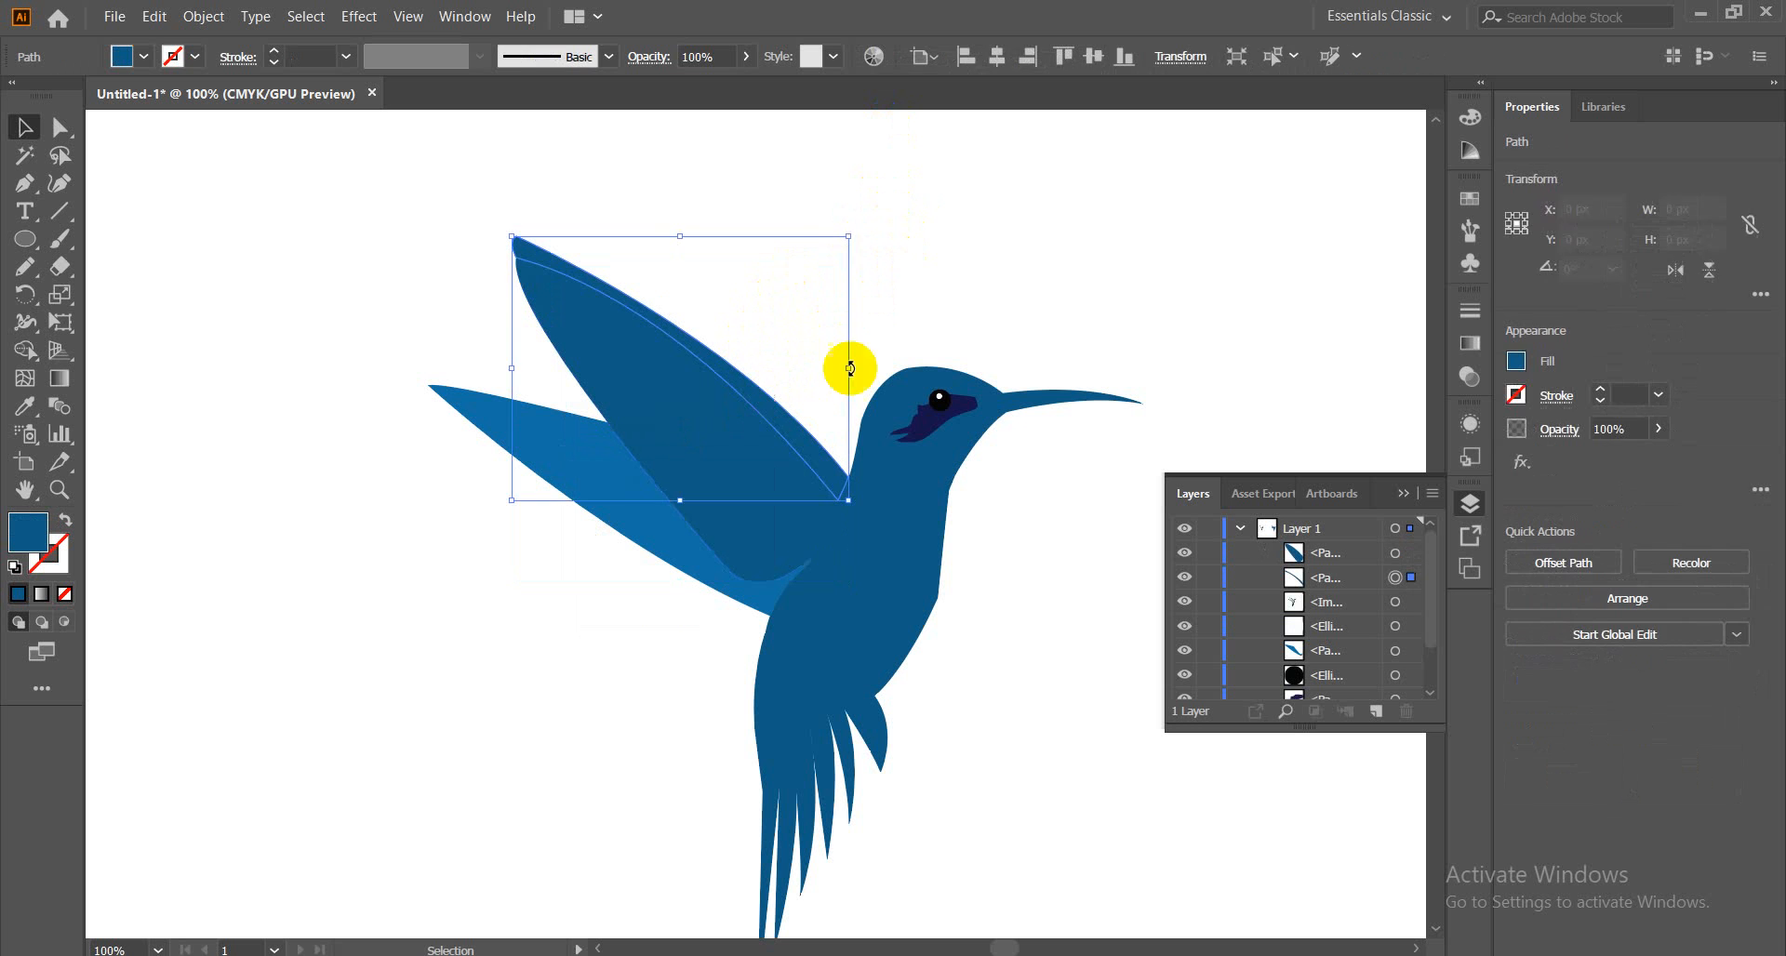
{"action": "left_click", "coordinate": [997, 197]}
Draw a straight diagonal line with the Pen tool from just beyond the upper wing's tip across its large inner part to the body
{"action": "left_click", "coordinate": [674, 453]}
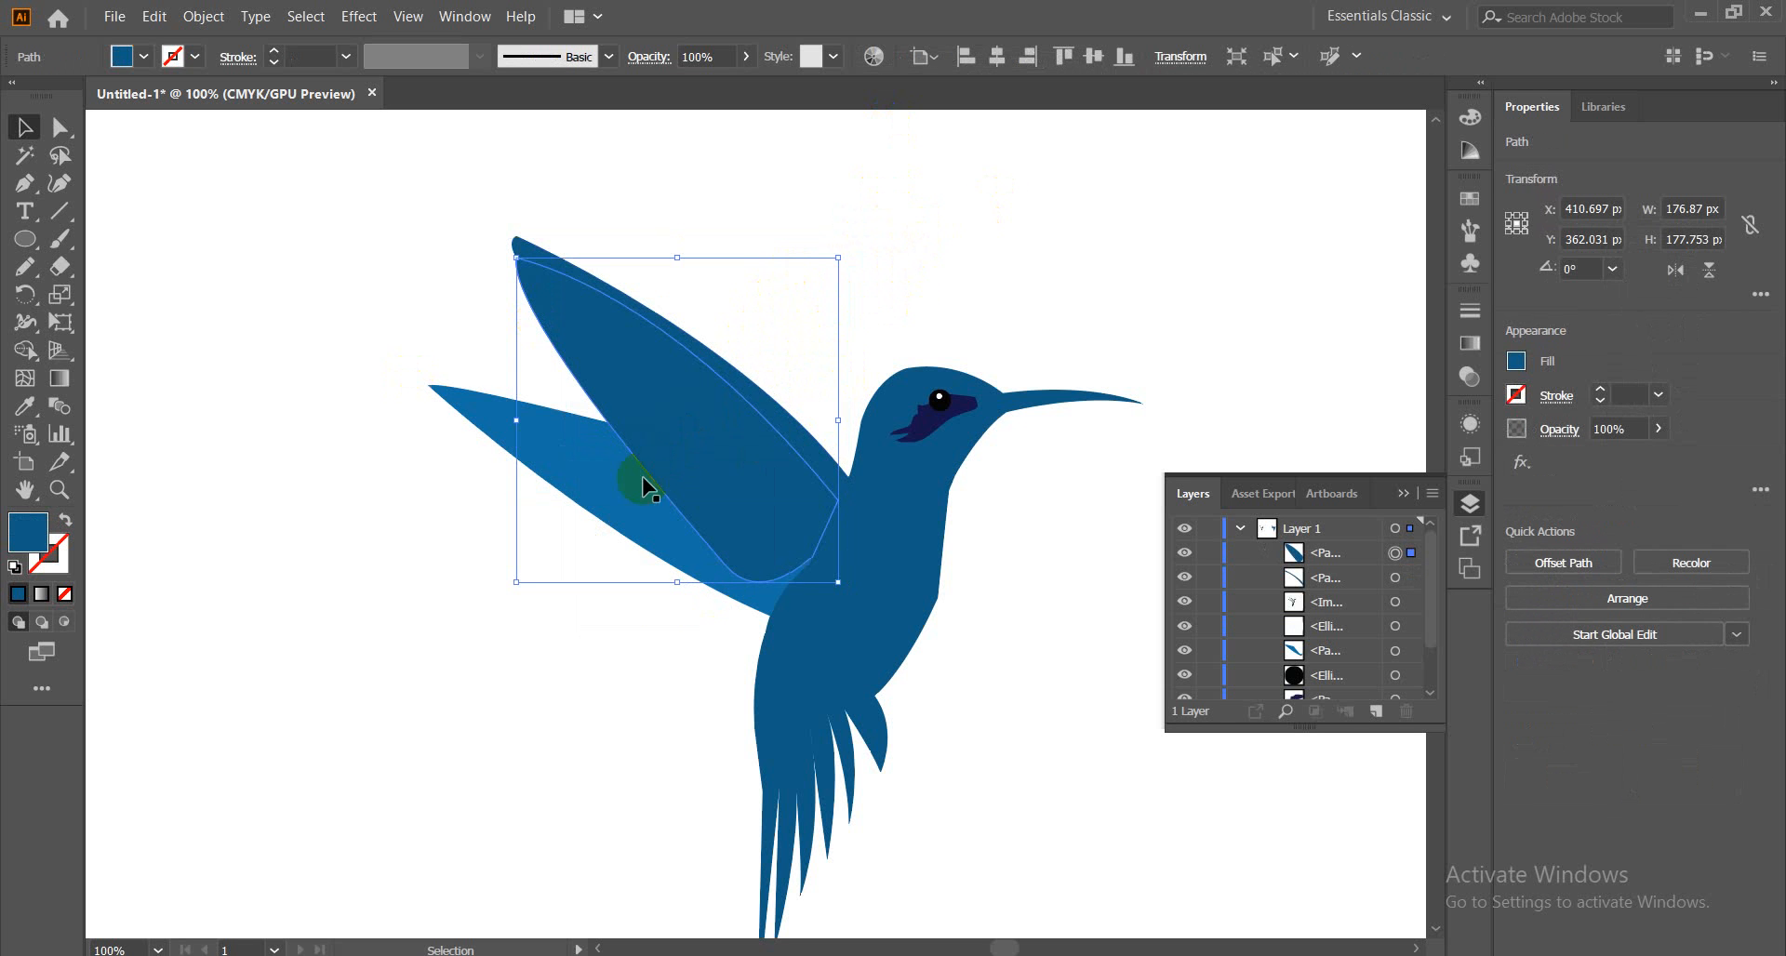
{"action": "left_click", "coordinate": [33, 186]}
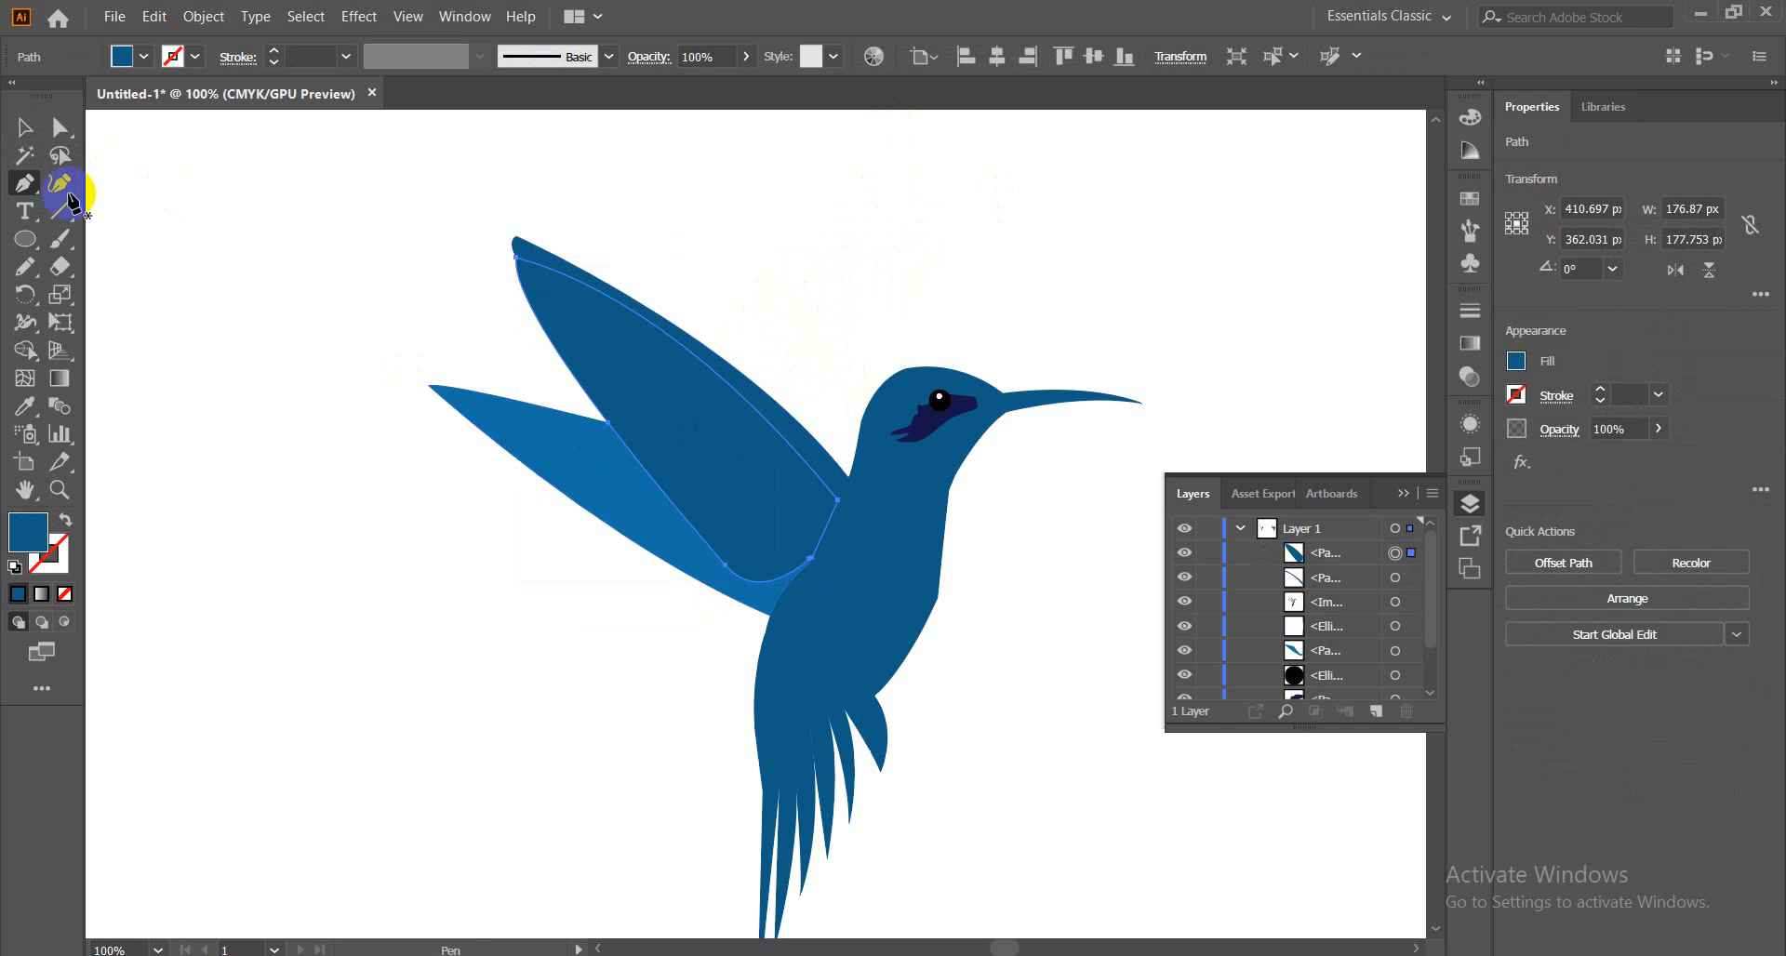
{"action": "left_click", "coordinate": [494, 235]}
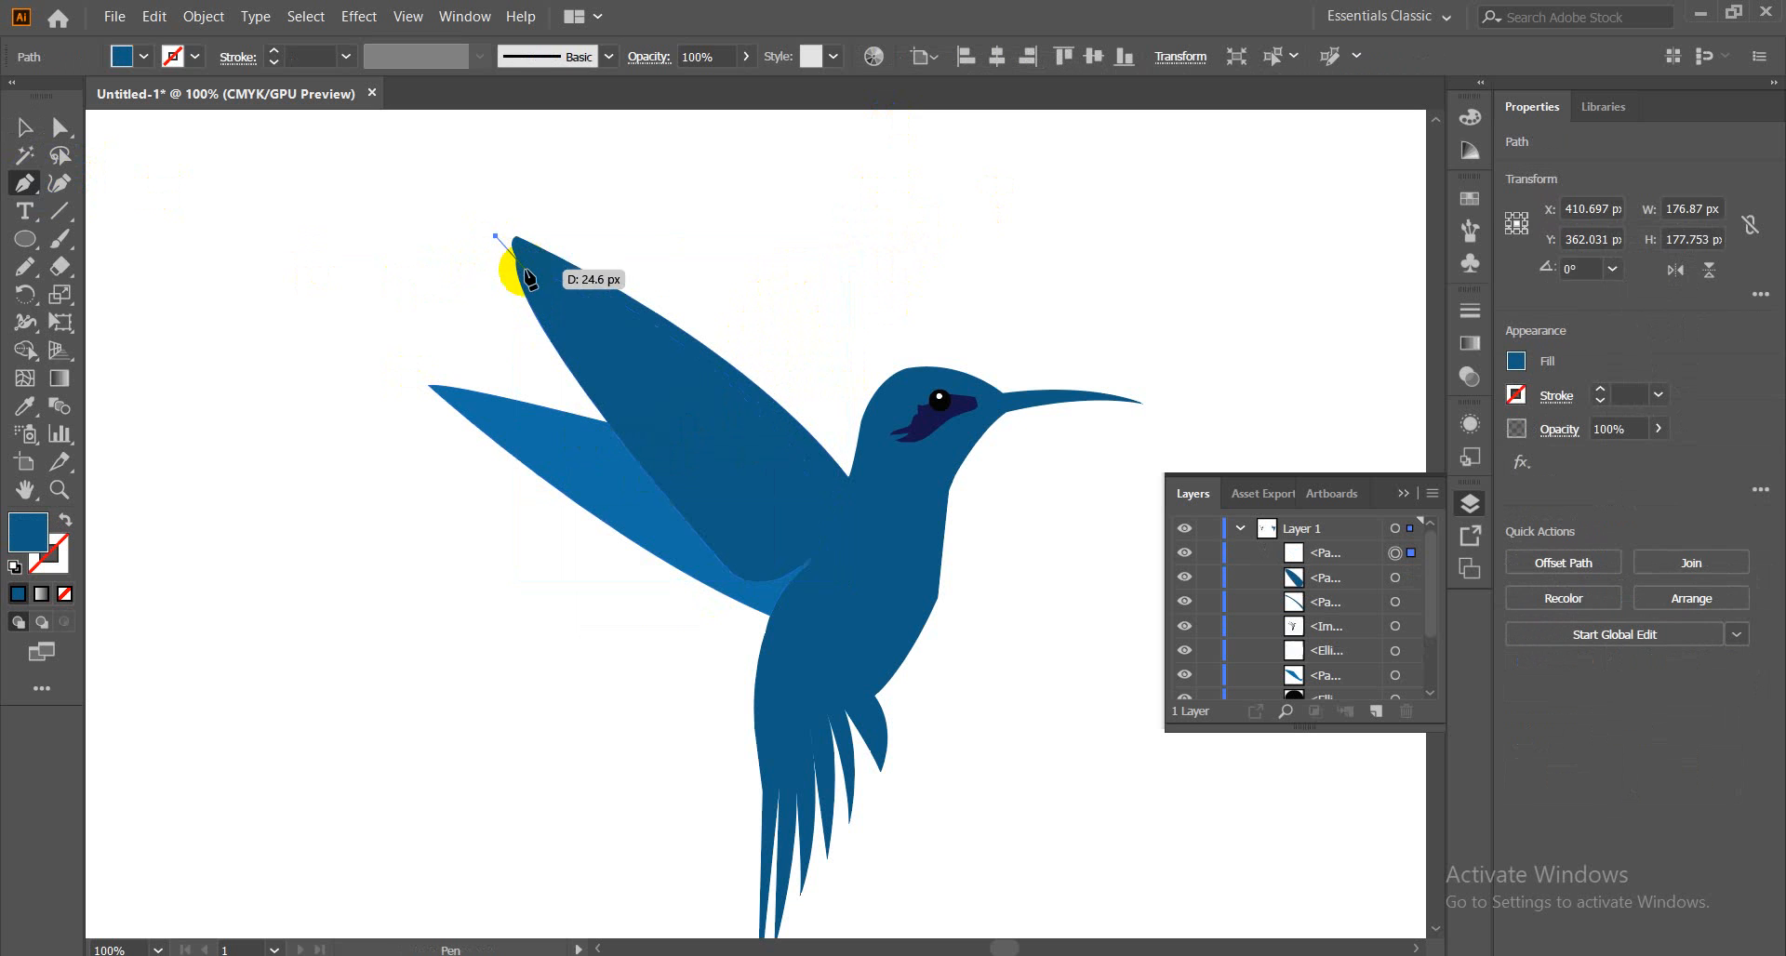
{"action": "left_click", "coordinate": [517, 257]}
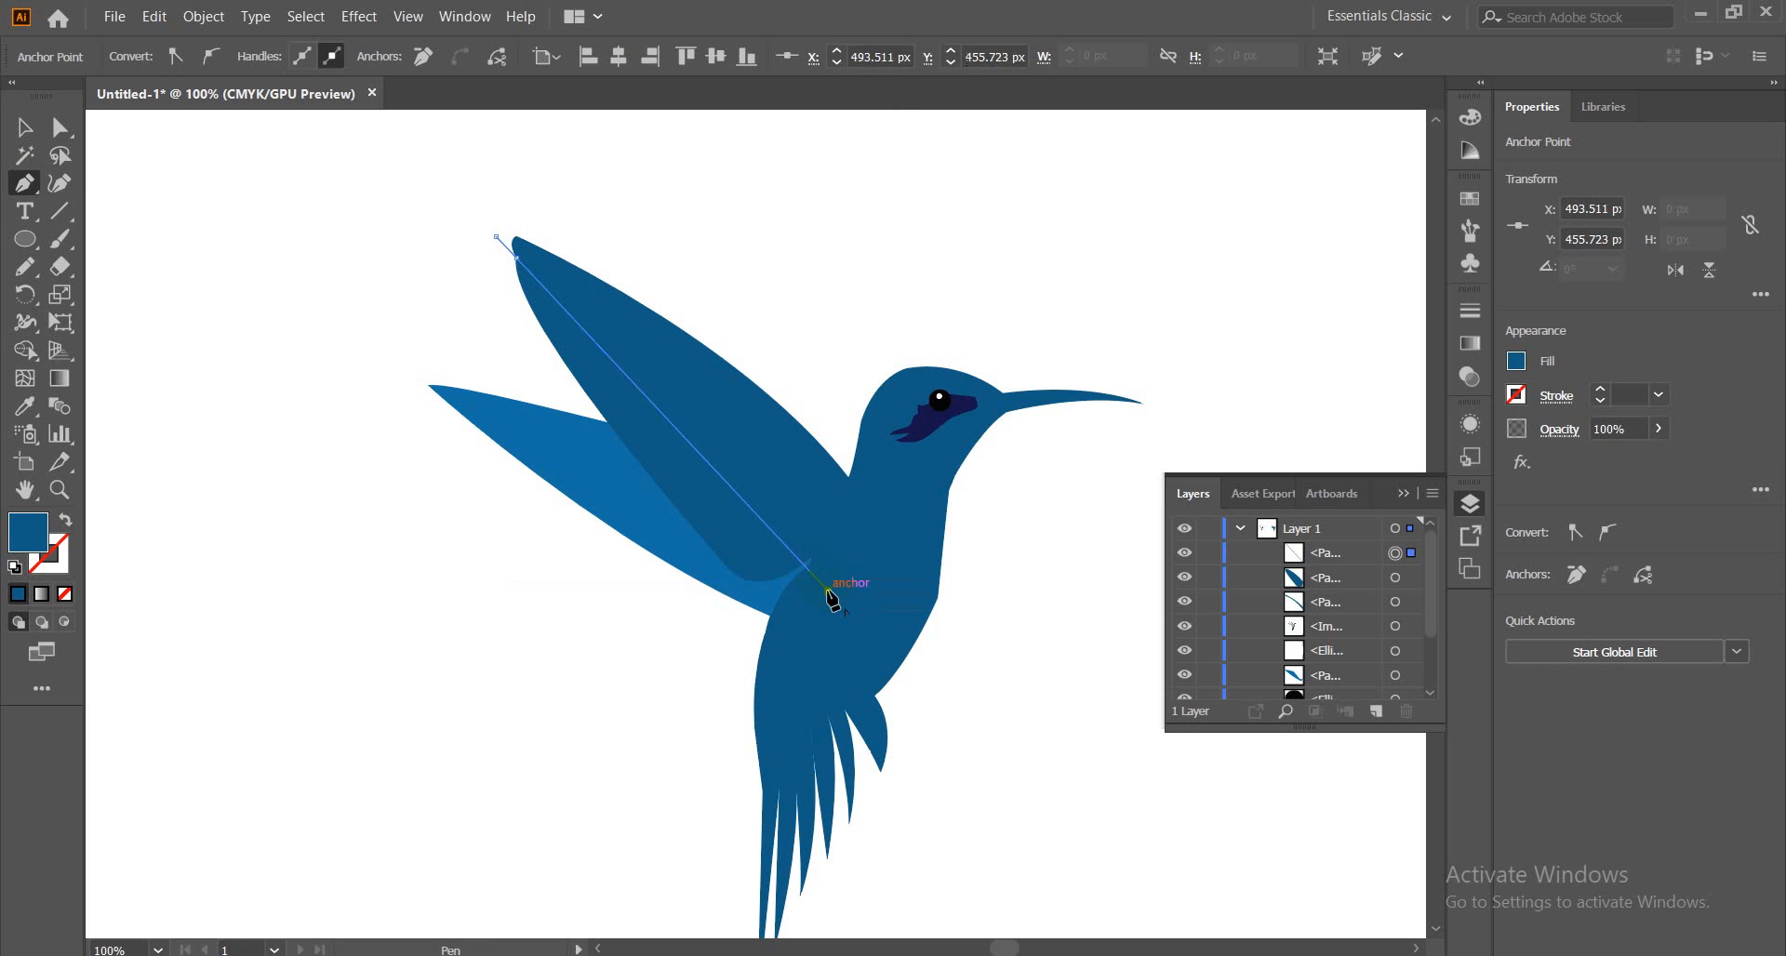
{"action": "left_click", "coordinate": [24, 126]}
{"action": "left_click", "coordinate": [433, 215]}
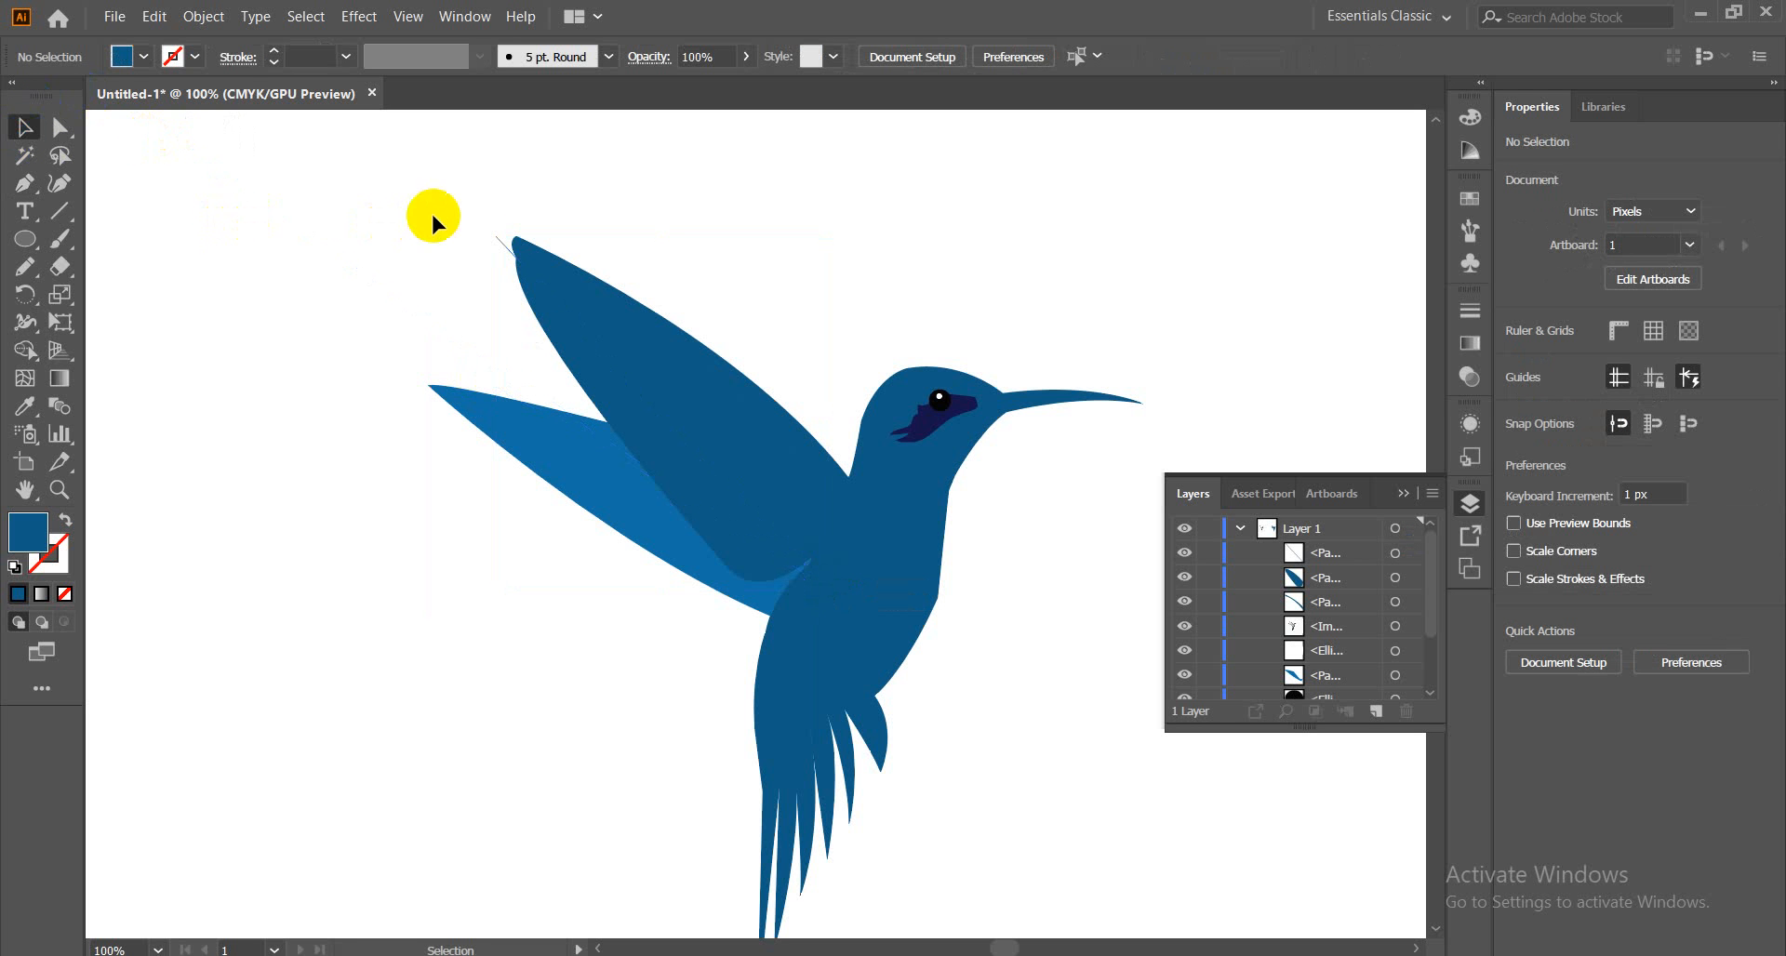
Divide the upper wing pieces along the straight diagonal line with the Pathfinder and ungroup the result
{"action": "left_click_drag", "start_coordinate": [539, 264], "coordinate": [582, 309]}
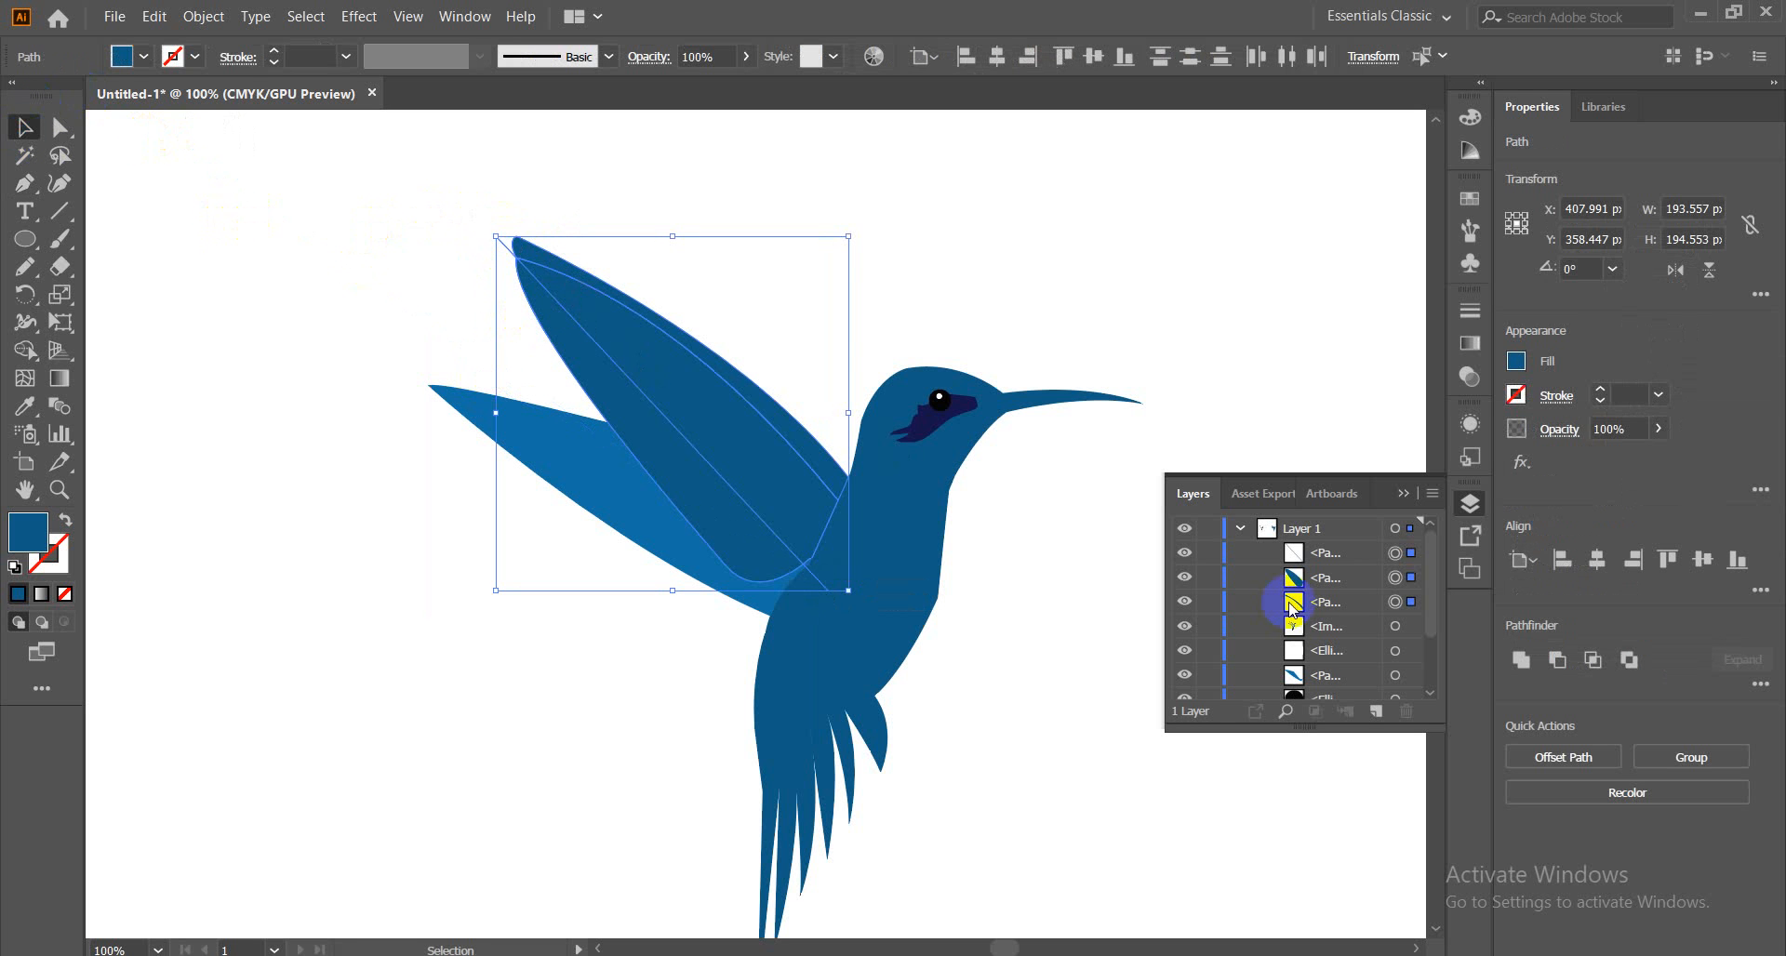
{"action": "left_click", "coordinate": [1760, 683]}
{"action": "left_click", "coordinate": [1530, 816]}
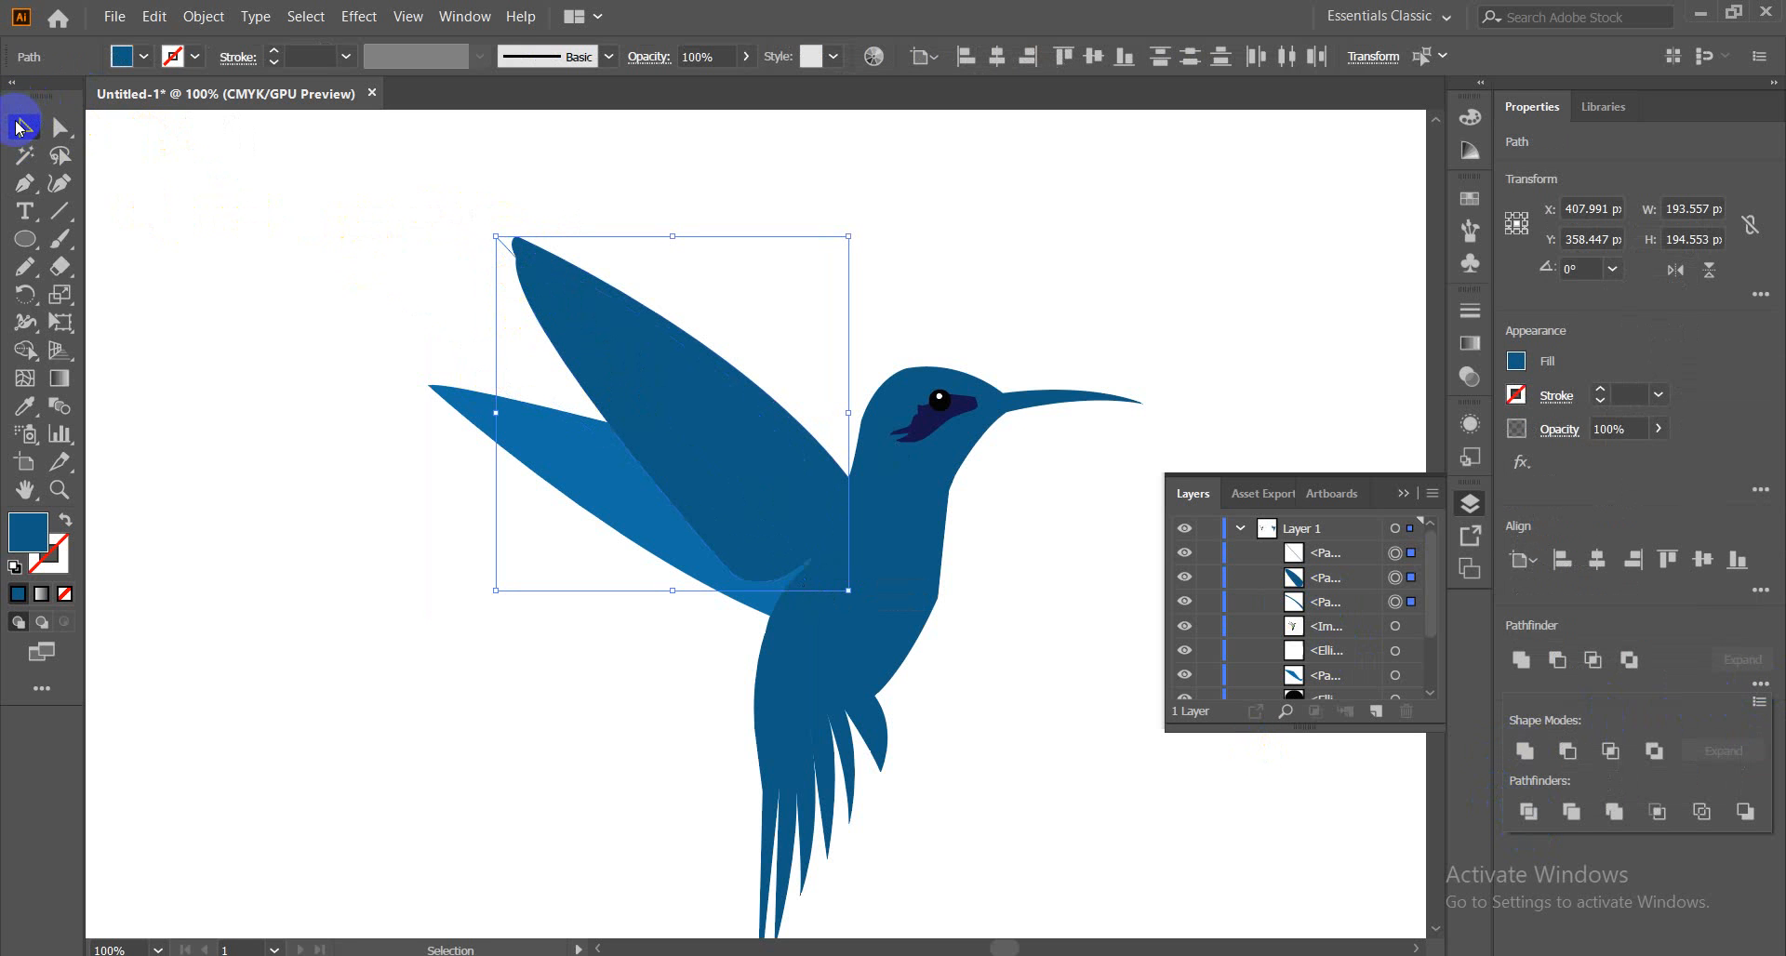
{"action": "left_click", "coordinate": [19, 128]}
{"action": "left_click", "coordinate": [372, 279]}
{"action": "left_click", "coordinate": [618, 353]}
{"action": "right_click", "coordinate": [618, 353]}
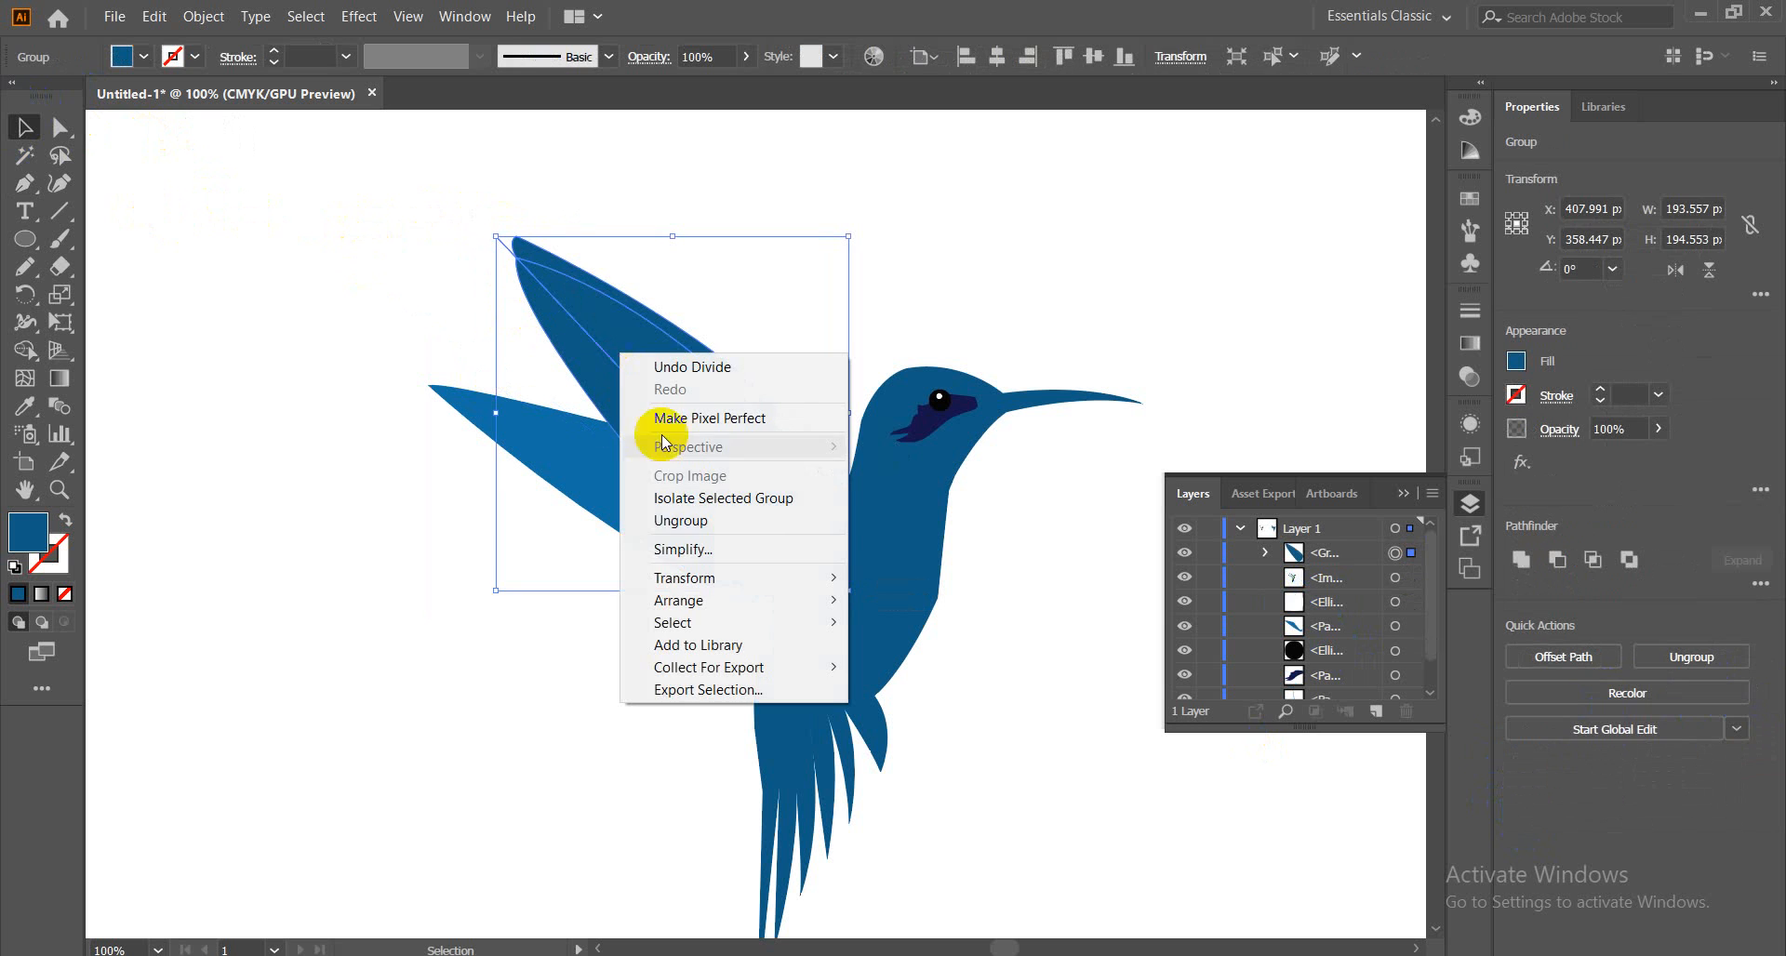
{"action": "left_click", "coordinate": [686, 521]}
Delete the small stray line piece sticking out beyond the upper wing's tip
{"action": "left_click", "coordinate": [456, 260]}
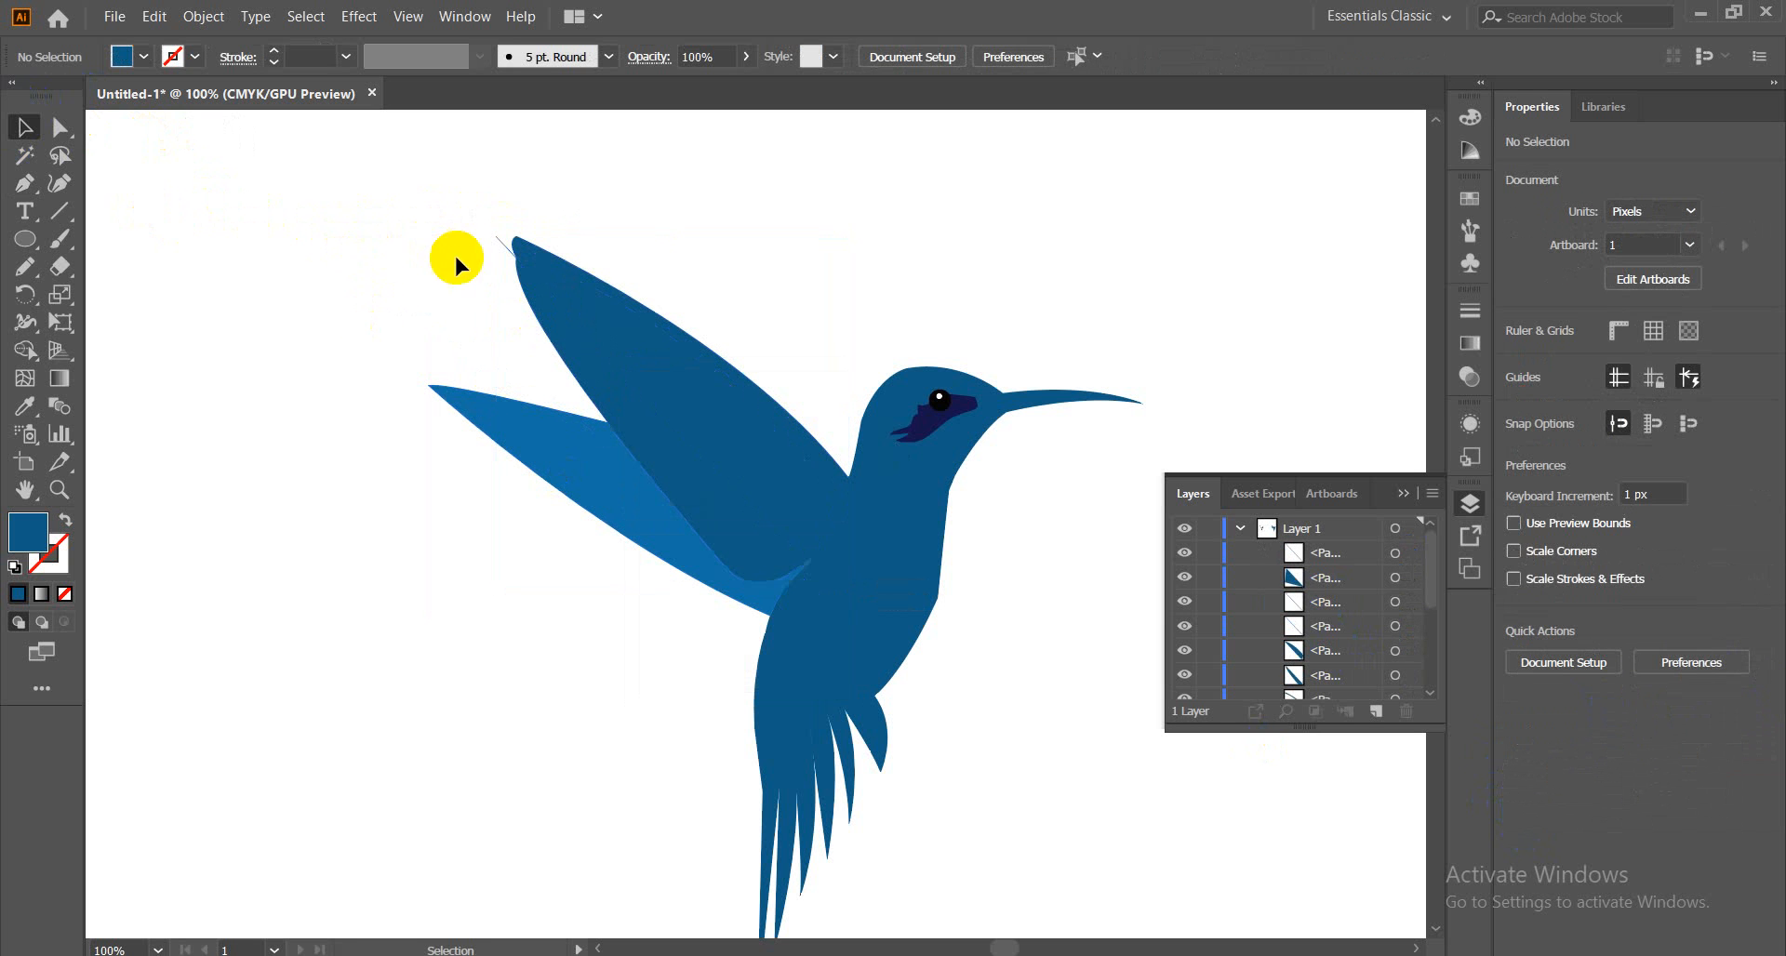
{"action": "left_click", "coordinate": [502, 256]}
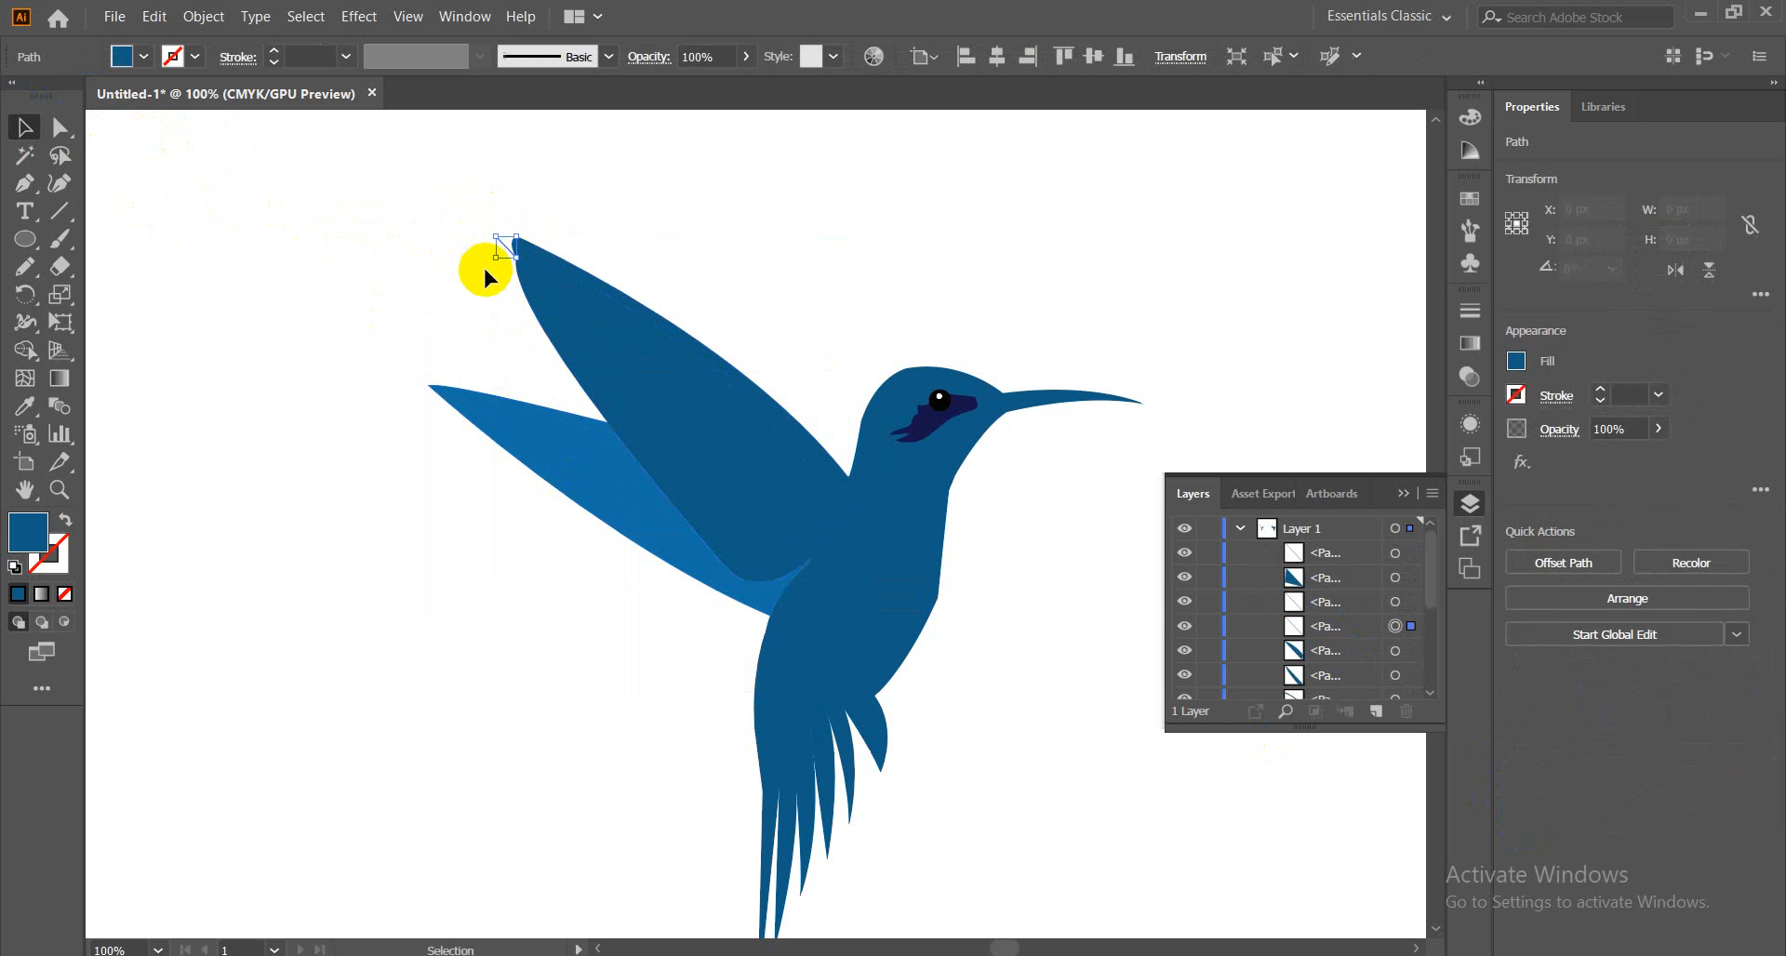
{"action": "left_click", "coordinate": [465, 314]}
Check the upper wing's divided sections by selecting the middle part, the lower part and the narrow upper strip individually
{"action": "left_click", "coordinate": [651, 370]}
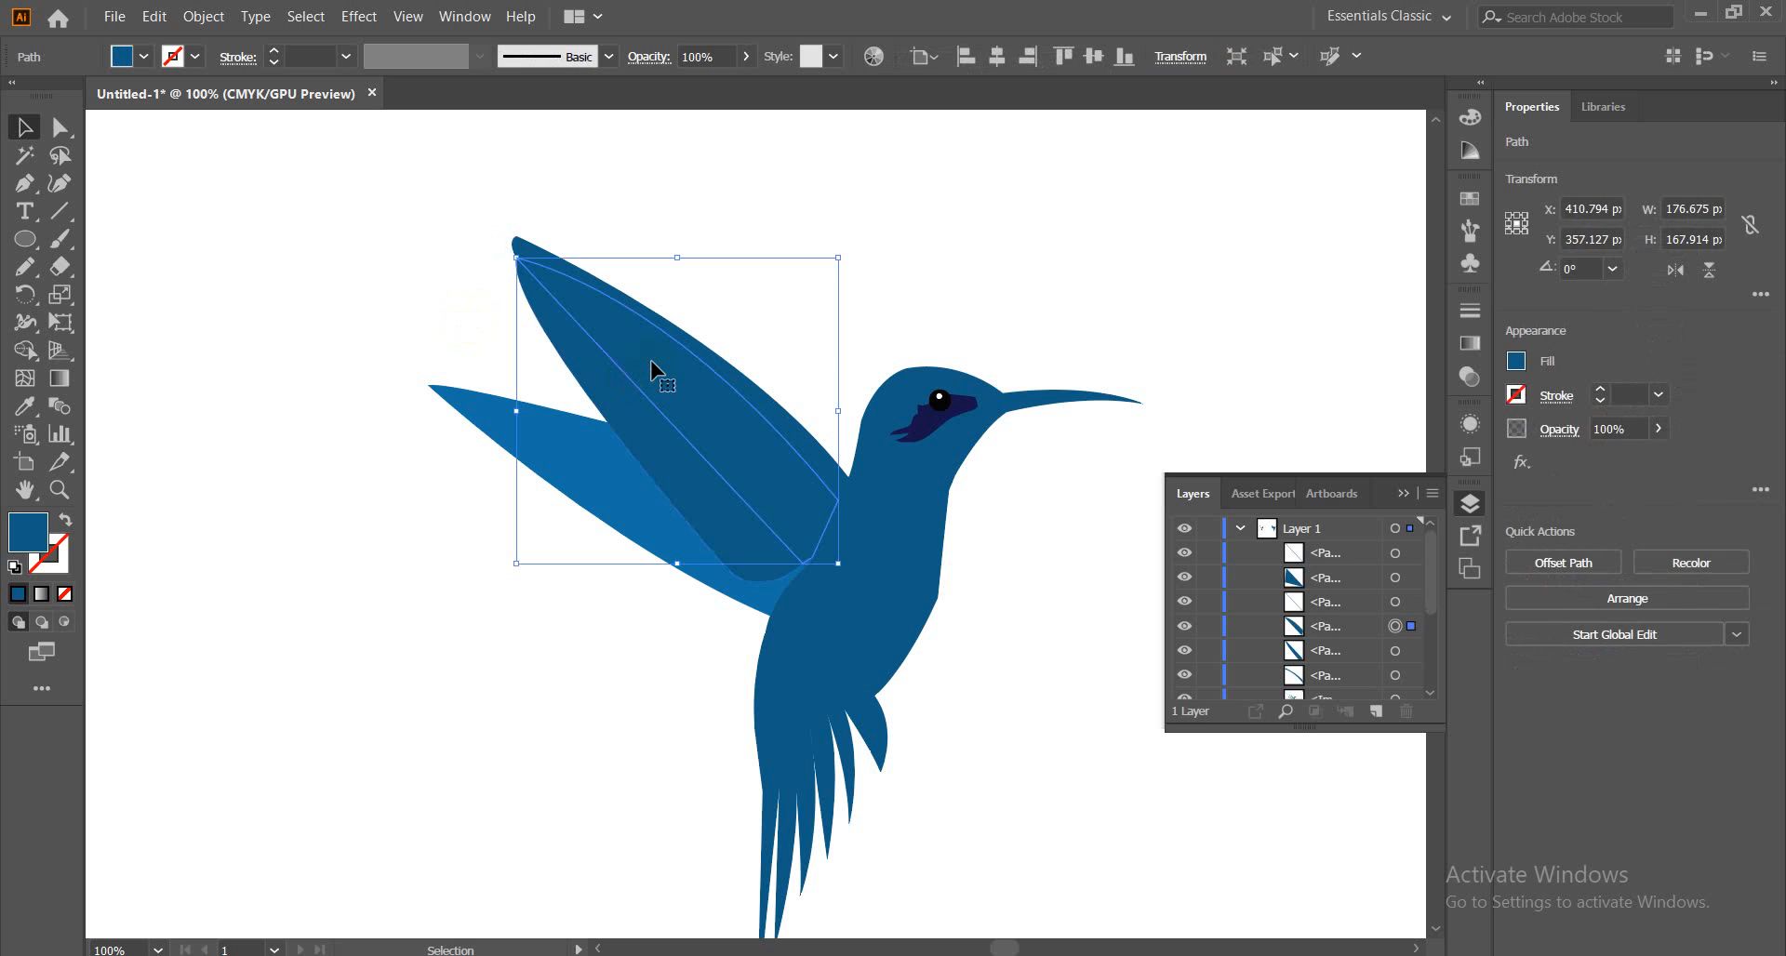
{"action": "left_click", "coordinate": [398, 281]}
{"action": "left_click", "coordinate": [605, 404]}
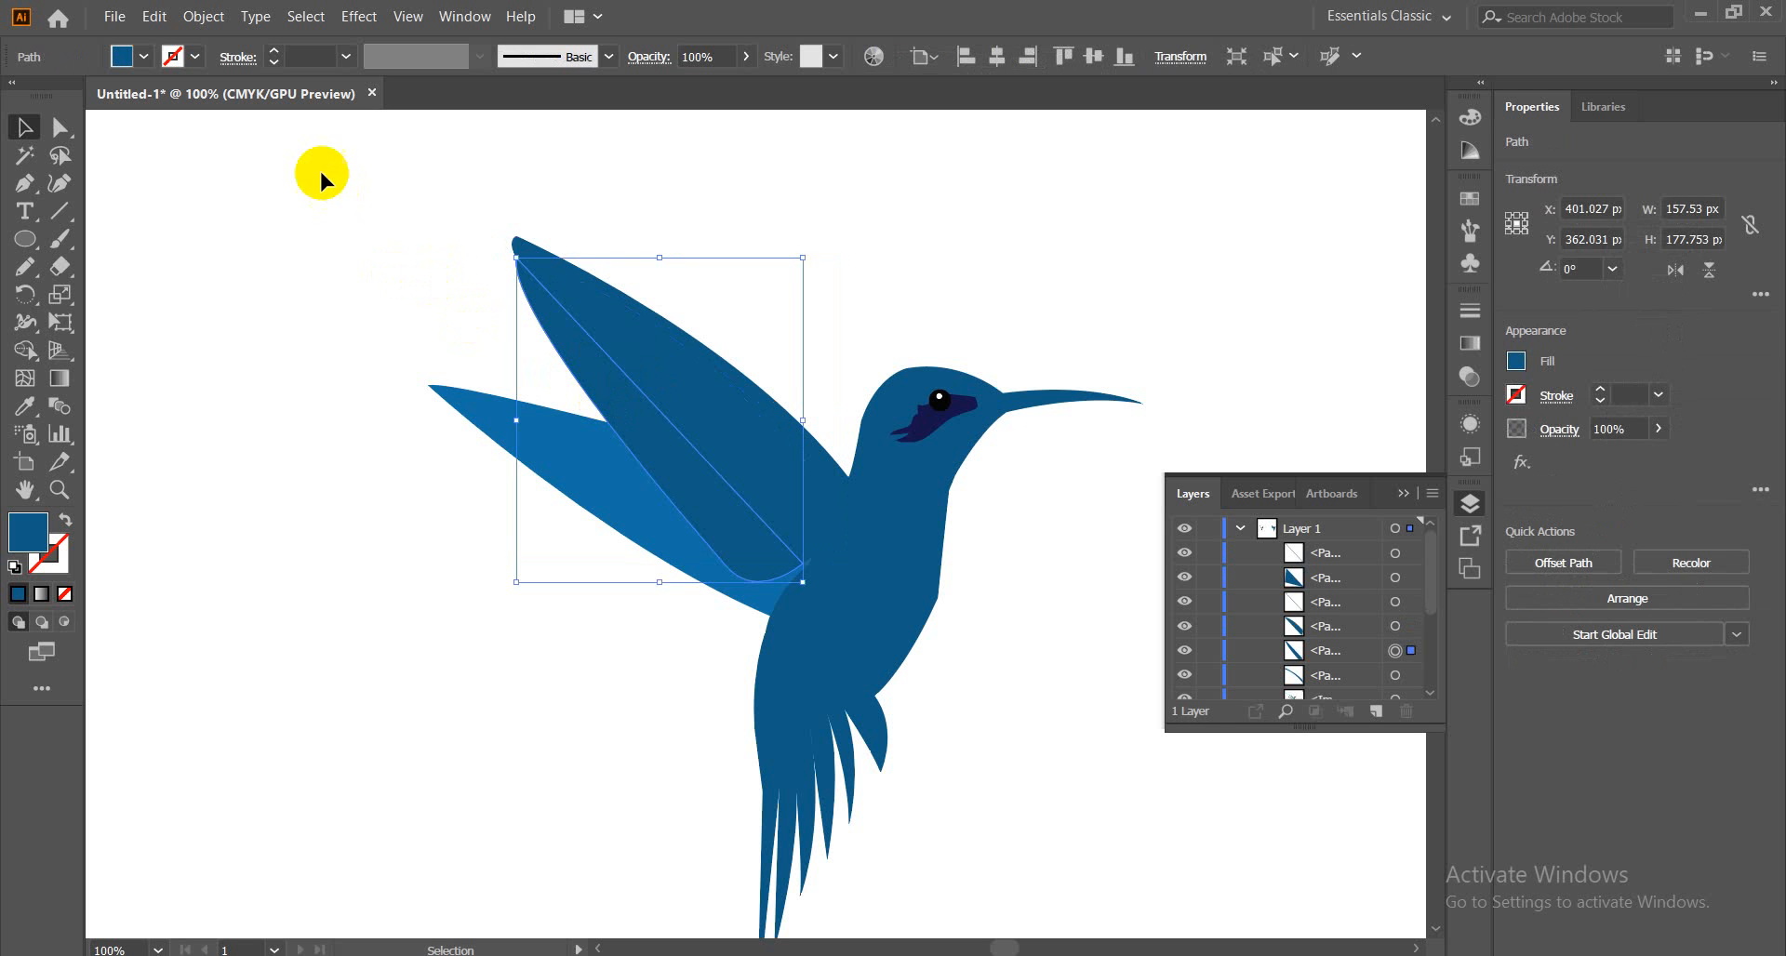
{"action": "left_click", "coordinate": [321, 170]}
{"action": "left_click", "coordinate": [623, 294]}
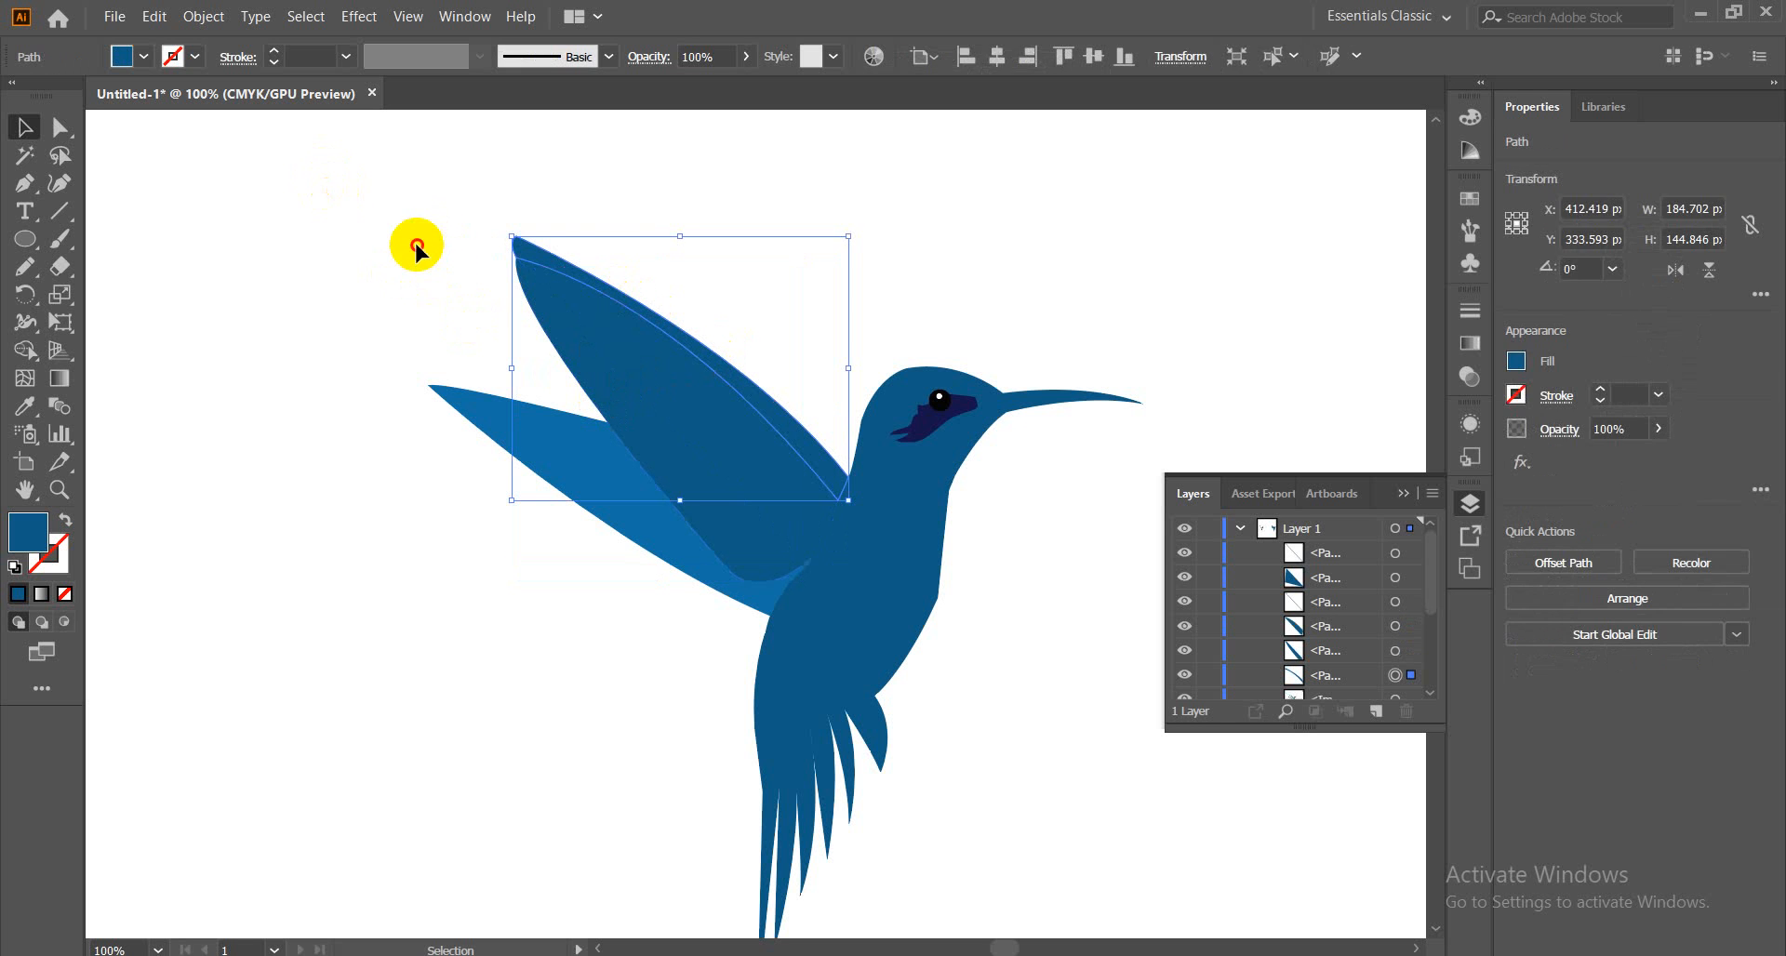
{"action": "left_click", "coordinate": [415, 248]}
{"action": "left_click", "coordinate": [625, 337]}
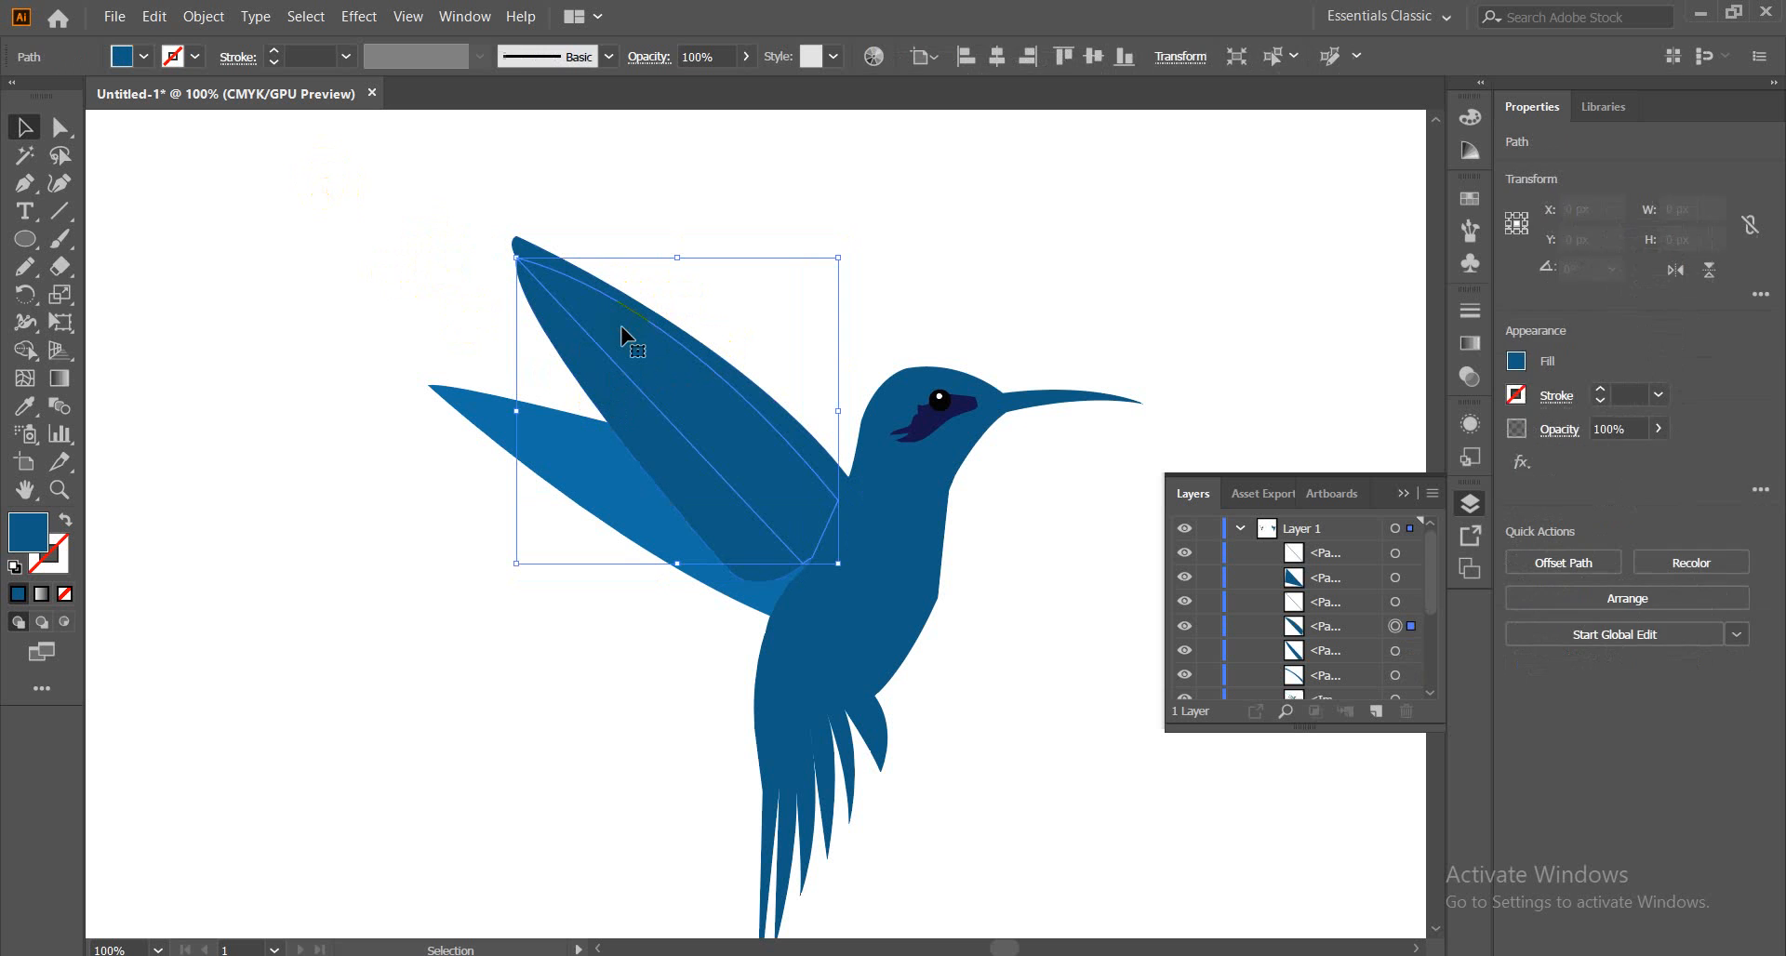
{"action": "left_click", "coordinate": [383, 262]}
{"action": "left_click", "coordinate": [575, 364]}
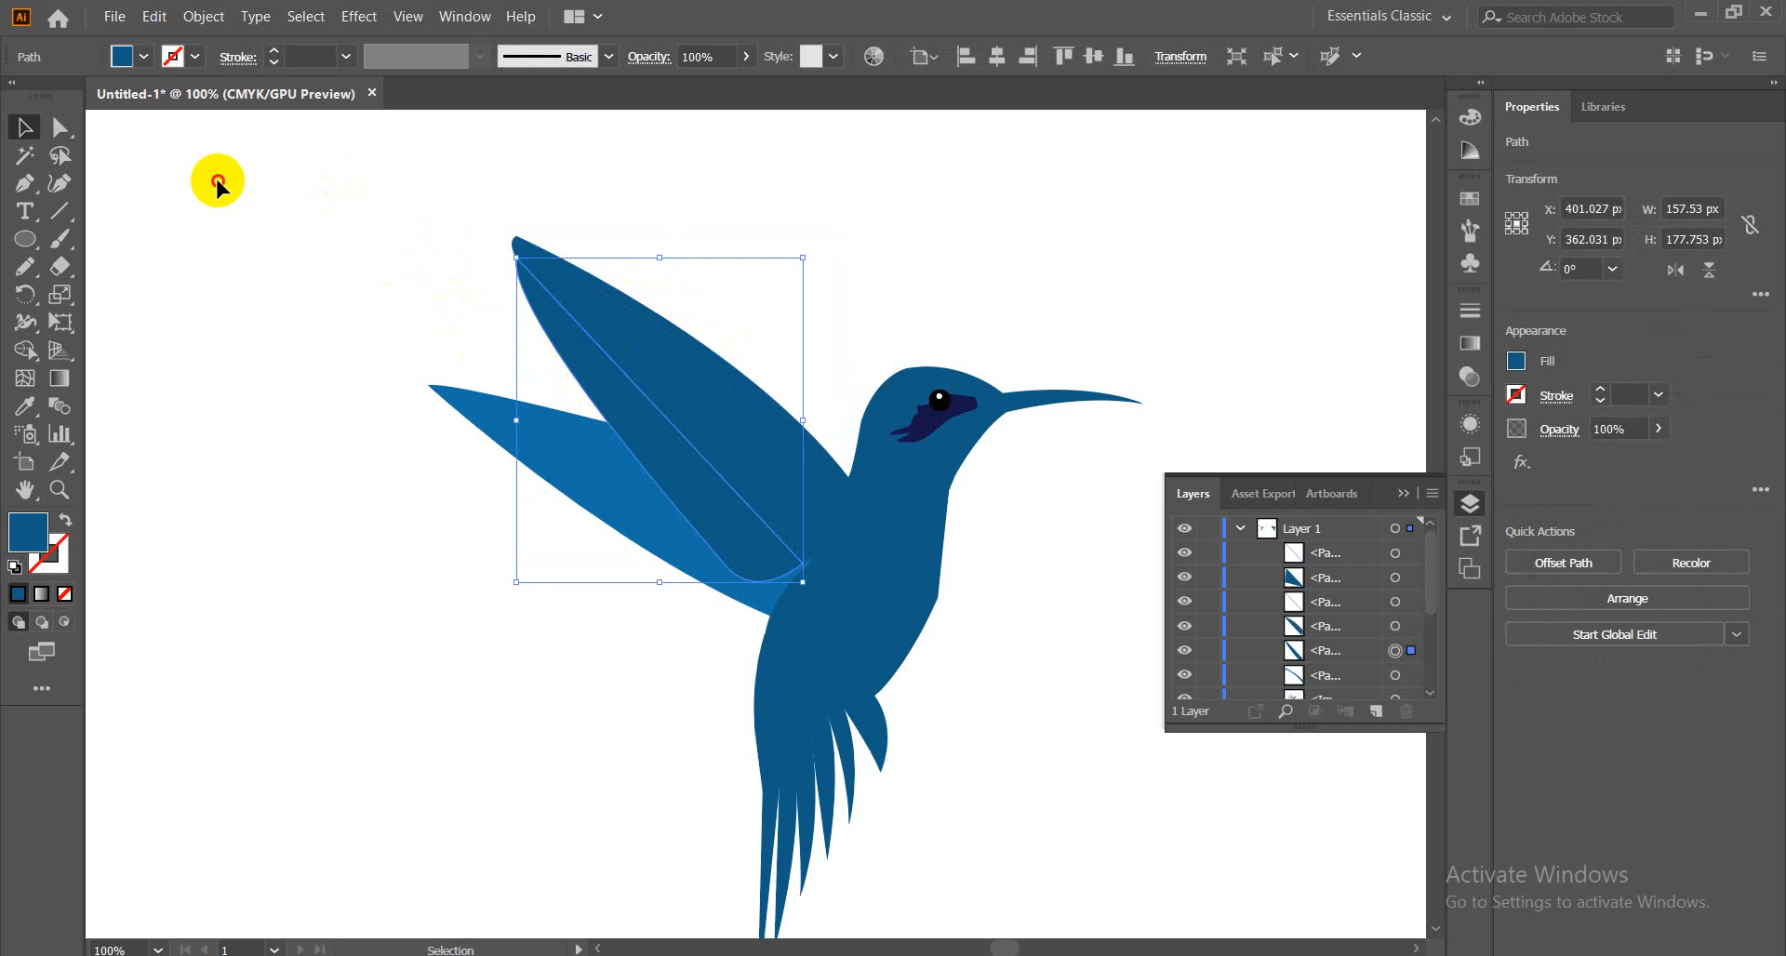
{"action": "left_click", "coordinate": [215, 175]}
{"action": "left_click", "coordinate": [586, 376]}
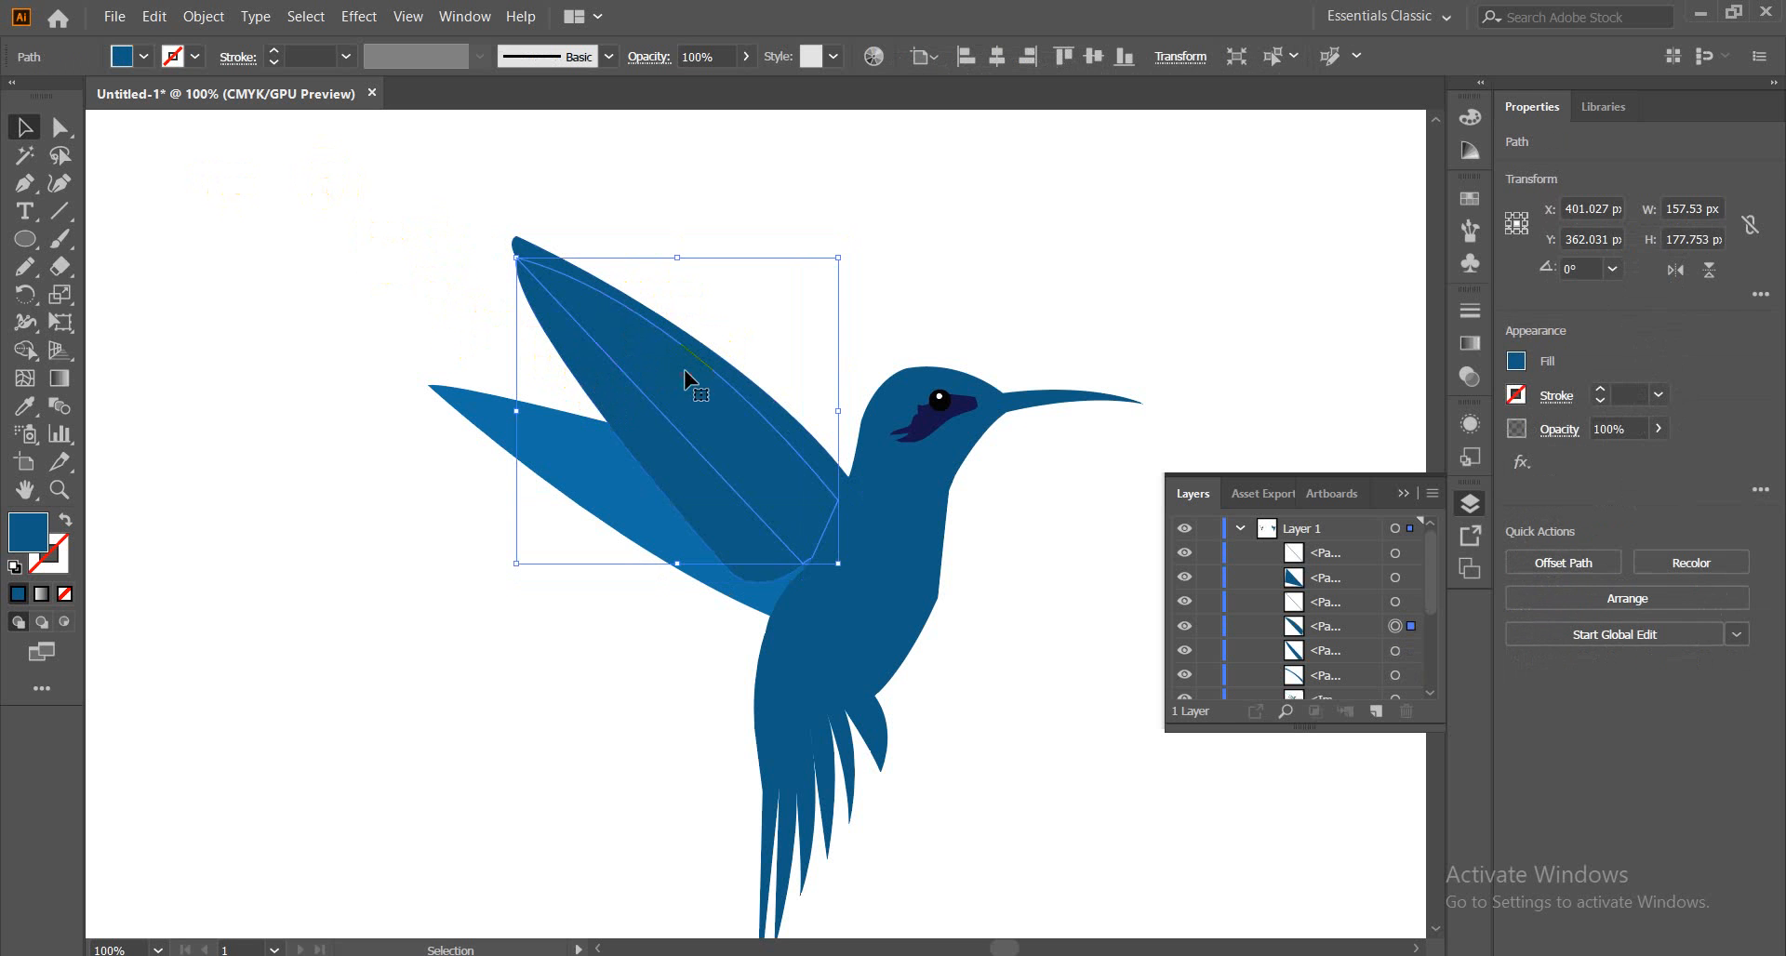
{"action": "left_click", "coordinate": [729, 363]}
{"action": "left_click", "coordinate": [935, 322]}
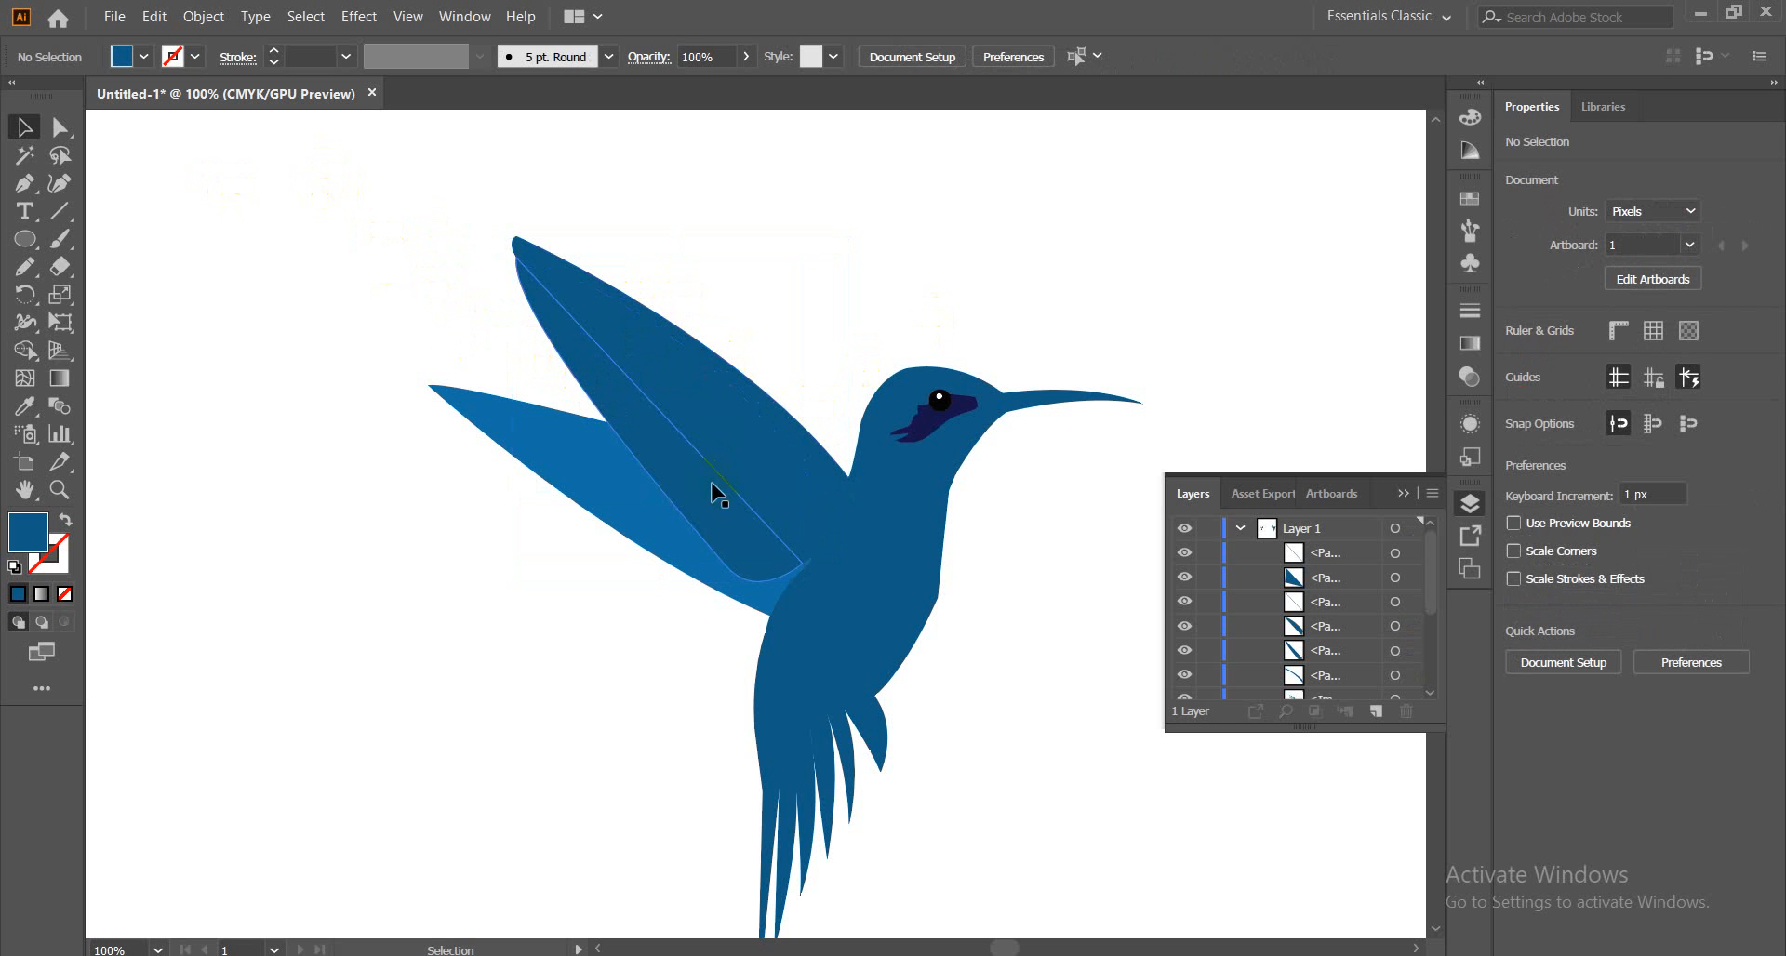
Fill the lower section of the upper wing with the Orange, Yellow gradient preset
{"action": "left_click", "coordinate": [701, 526]}
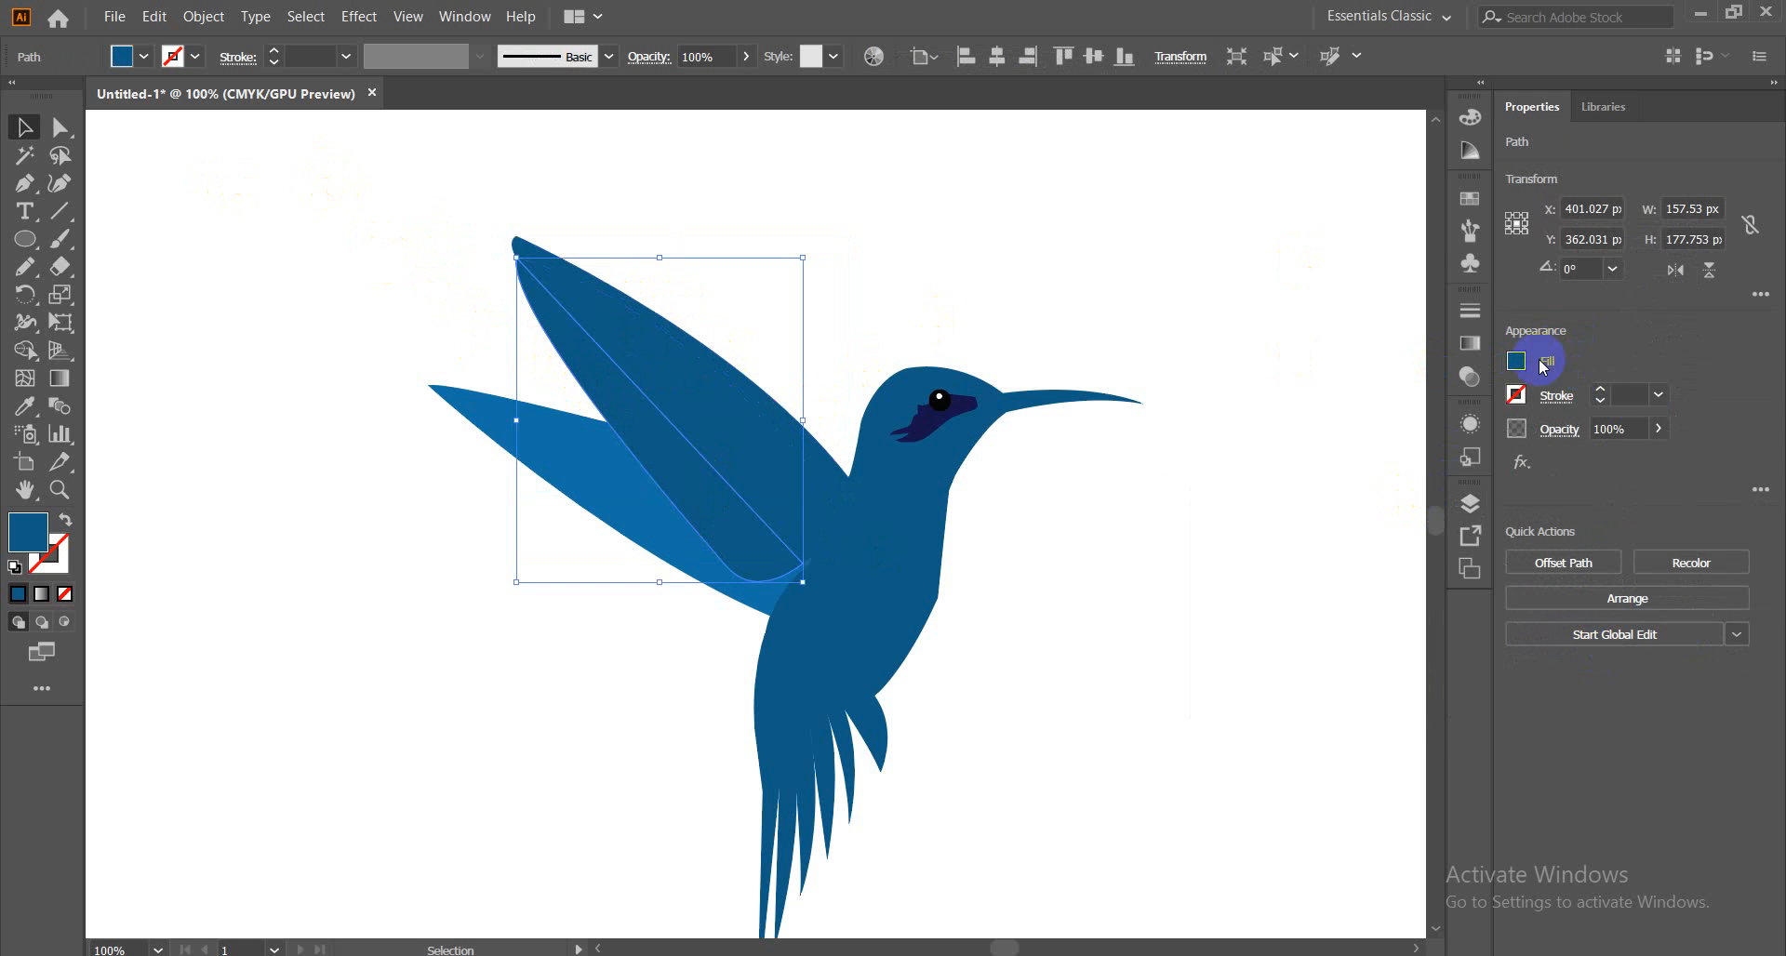
{"action": "left_click", "coordinate": [1470, 343]}
{"action": "left_click", "coordinate": [1208, 343]}
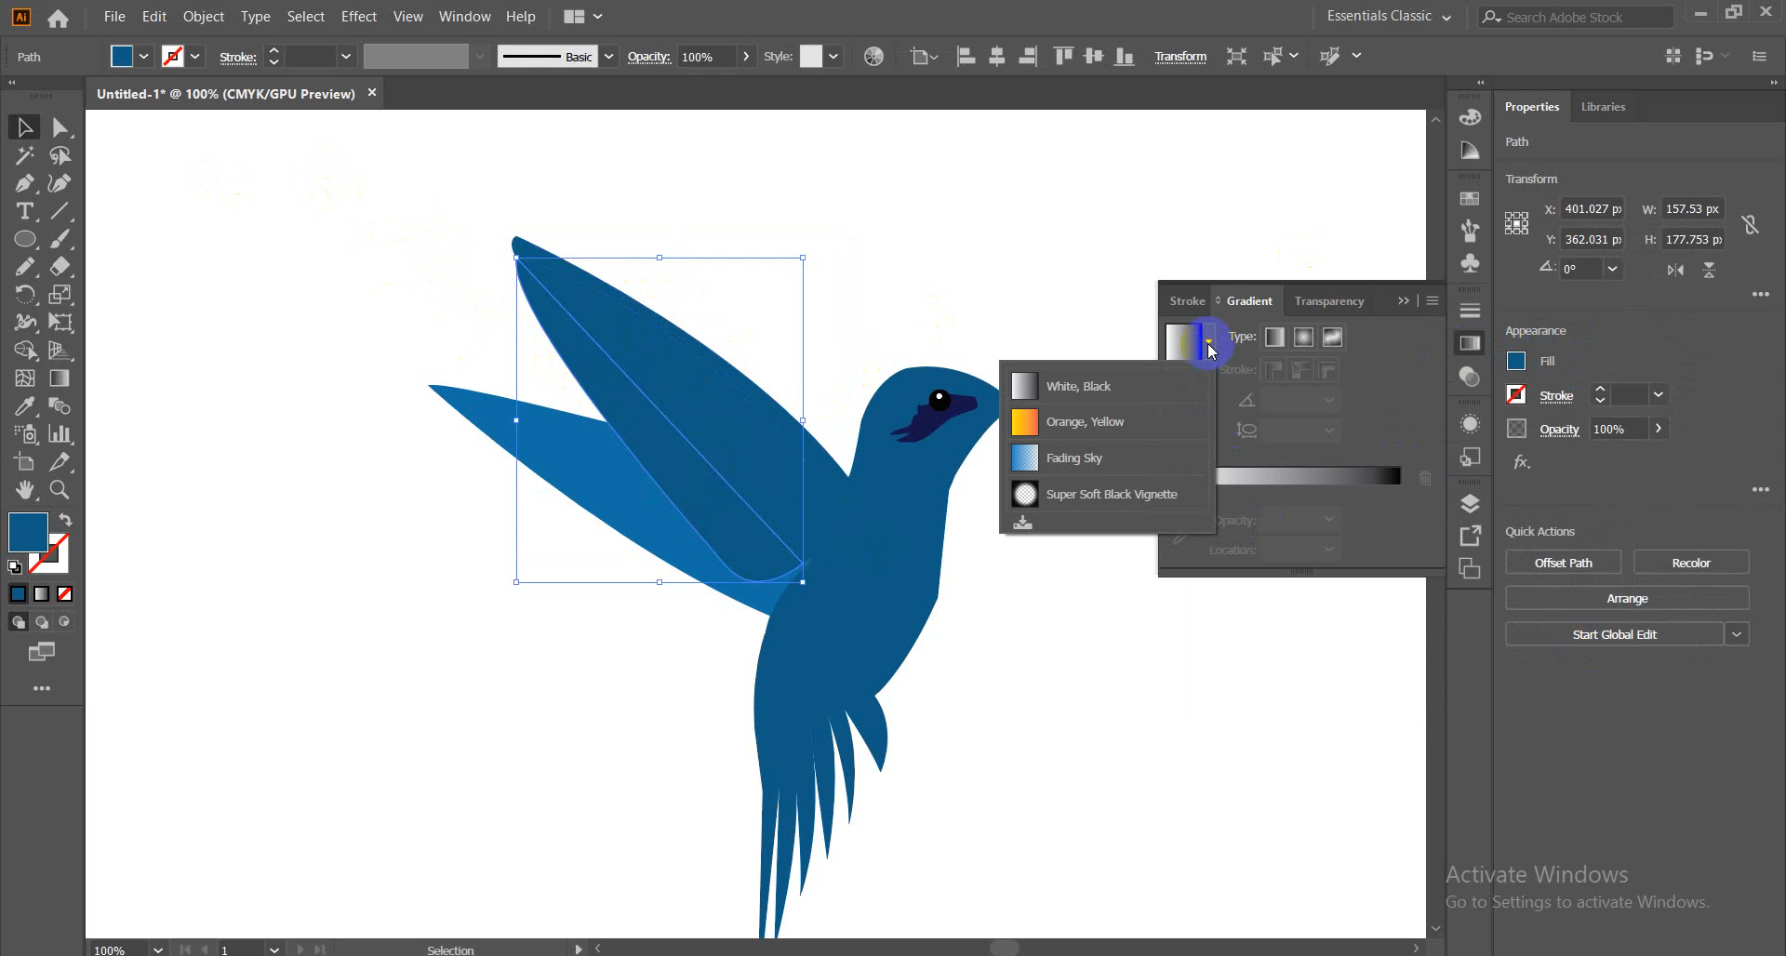
{"action": "left_click", "coordinate": [1083, 424]}
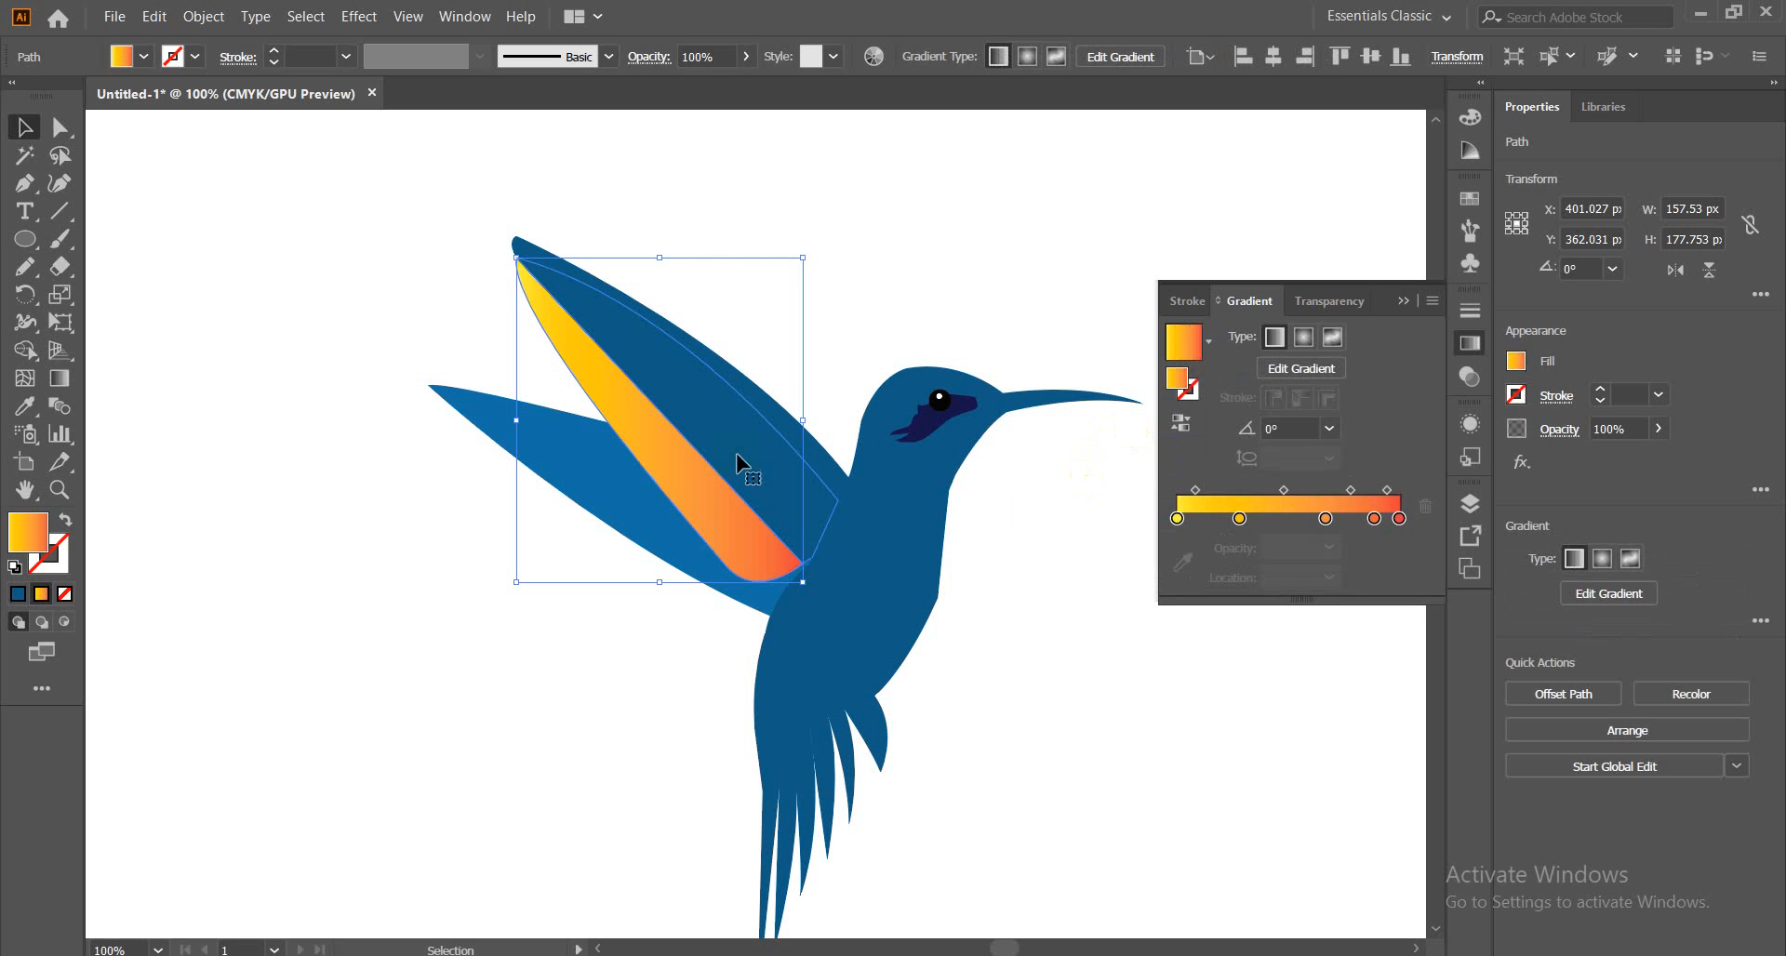
Apply the same orange-yellow gradient to the upper wing's middle section and its narrow upper strip
{"action": "left_click", "coordinate": [724, 423]}
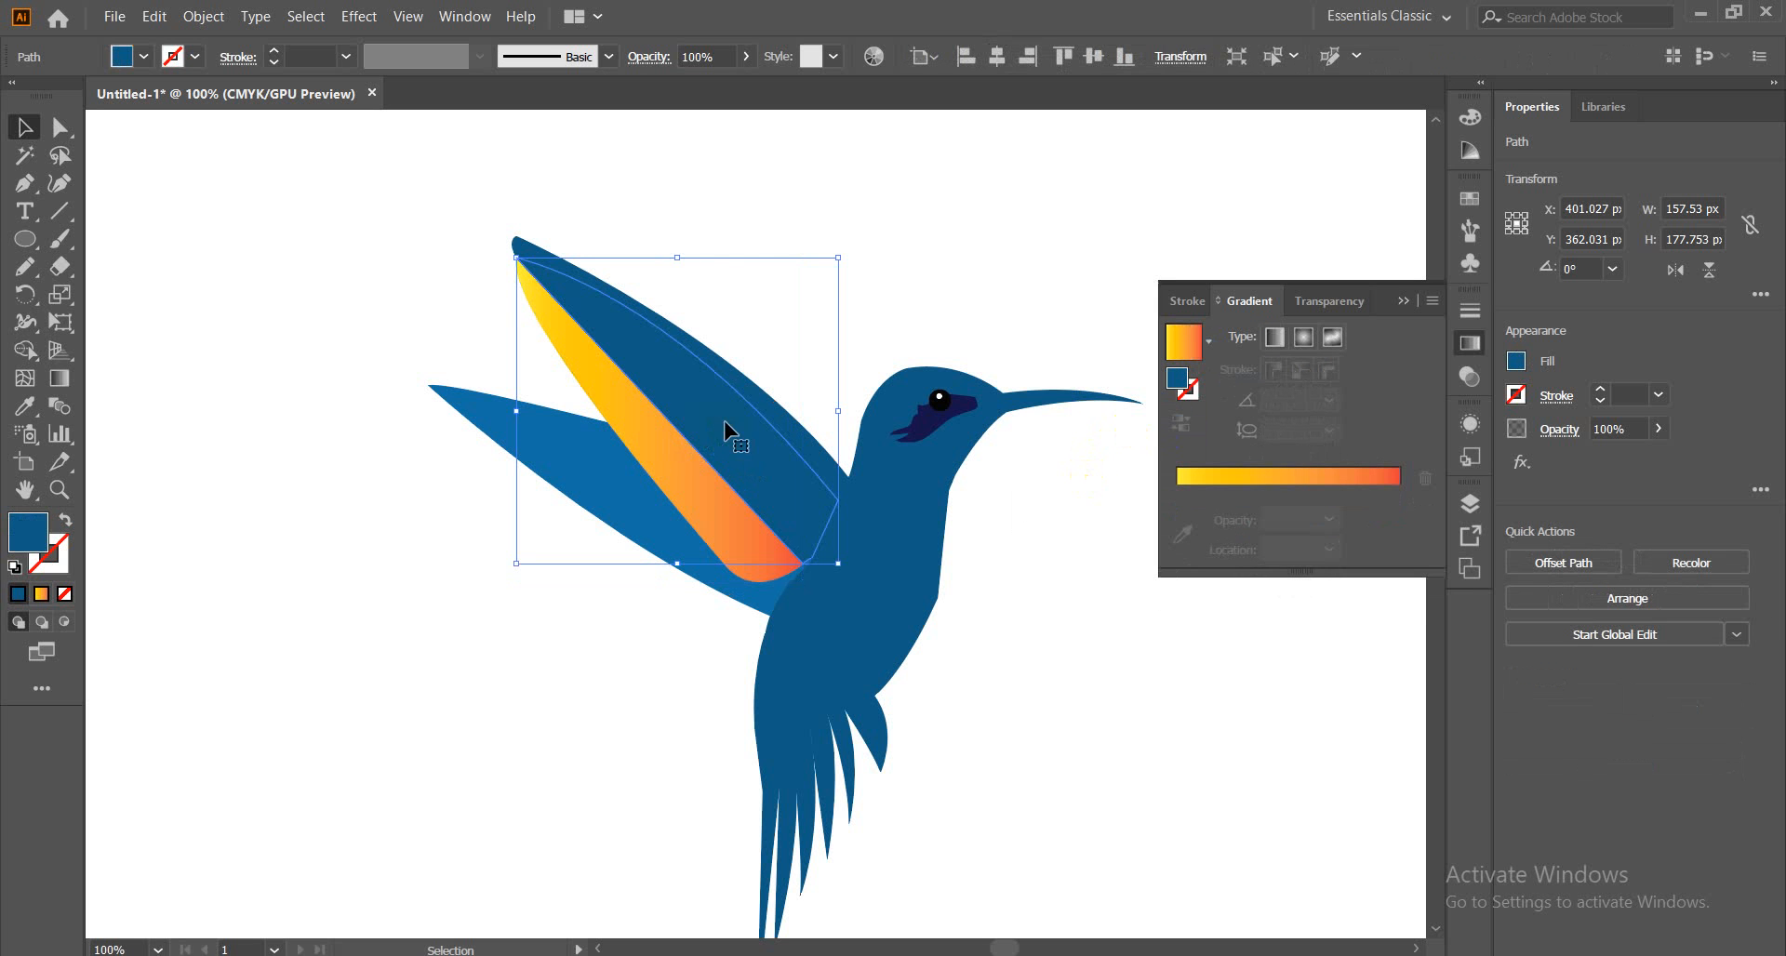
{"action": "left_click", "coordinate": [1269, 482]}
{"action": "left_click", "coordinate": [767, 192]}
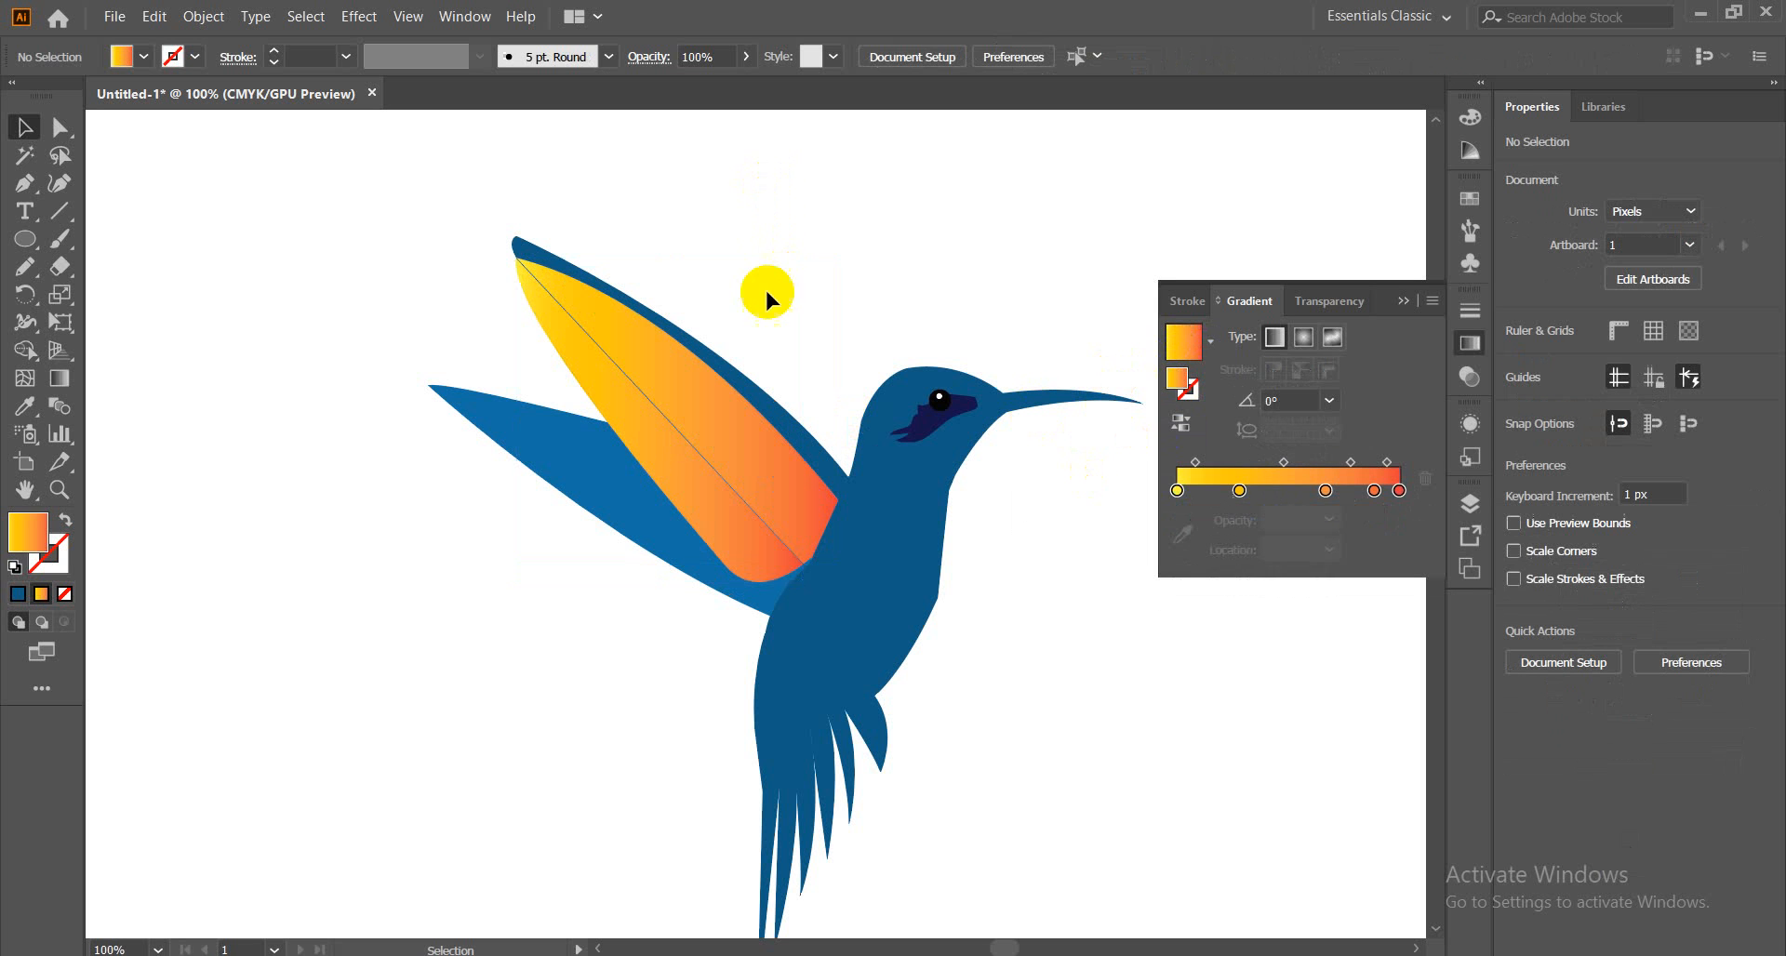
{"action": "left_click", "coordinate": [746, 371]}
{"action": "left_click", "coordinate": [1228, 469]}
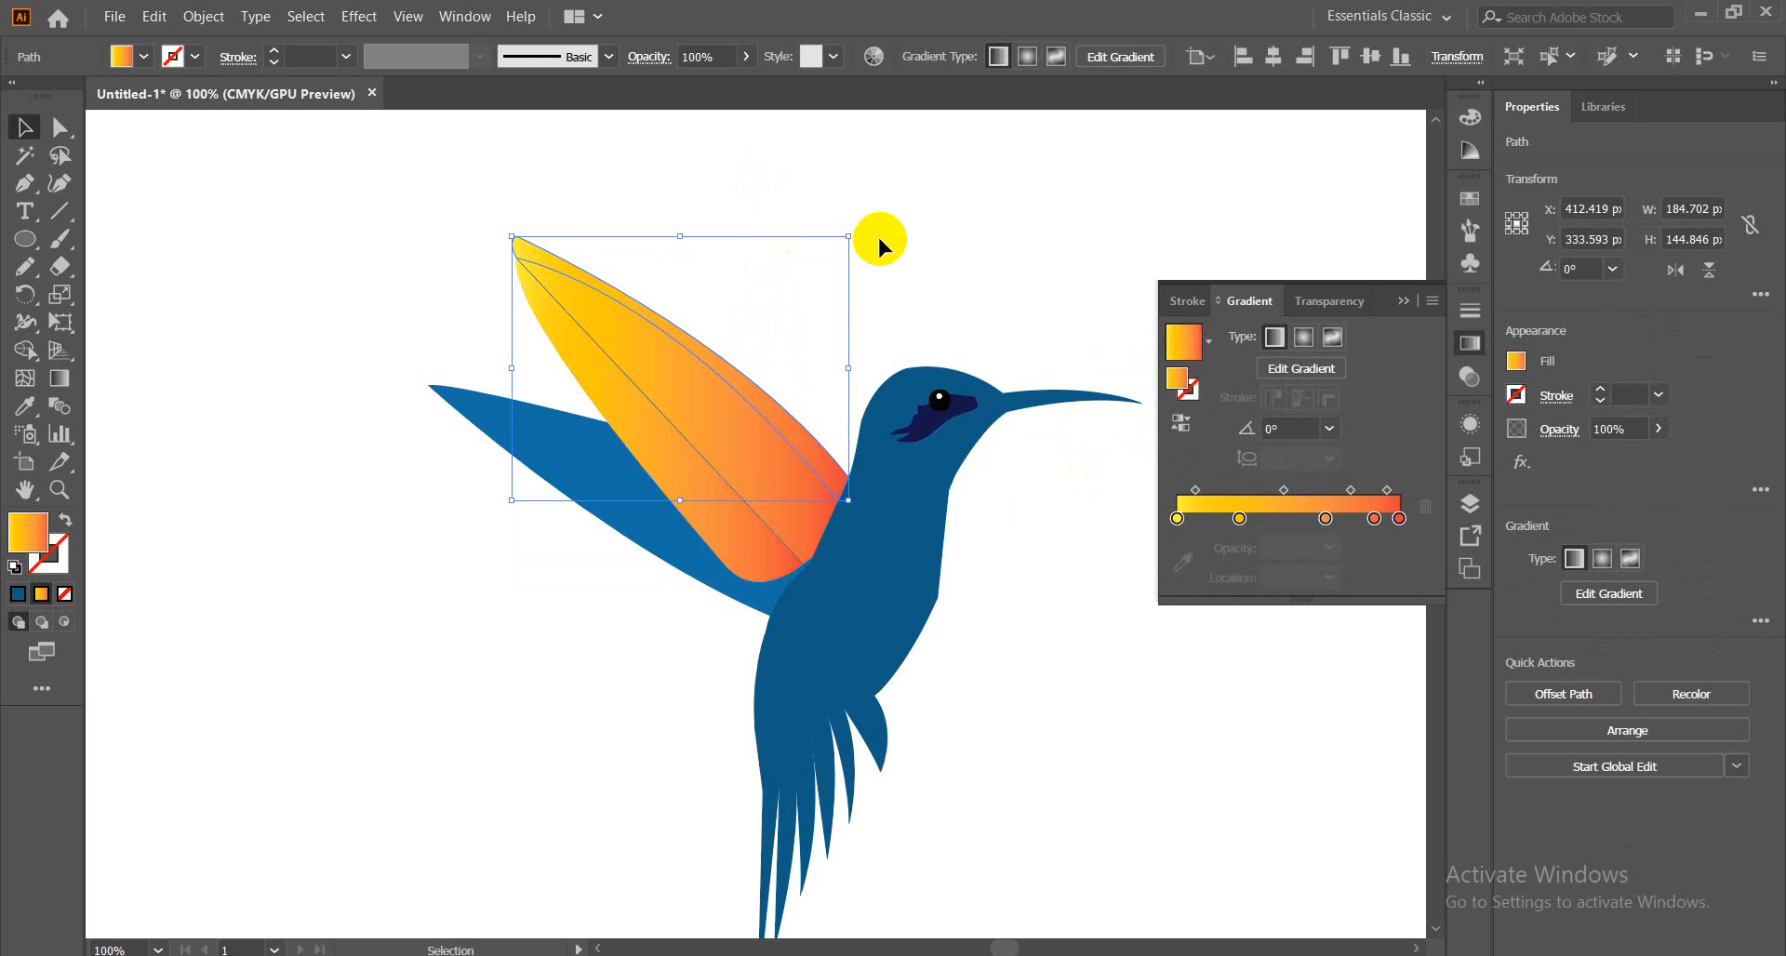
{"action": "left_click", "coordinate": [965, 244]}
{"action": "left_click", "coordinate": [335, 260]}
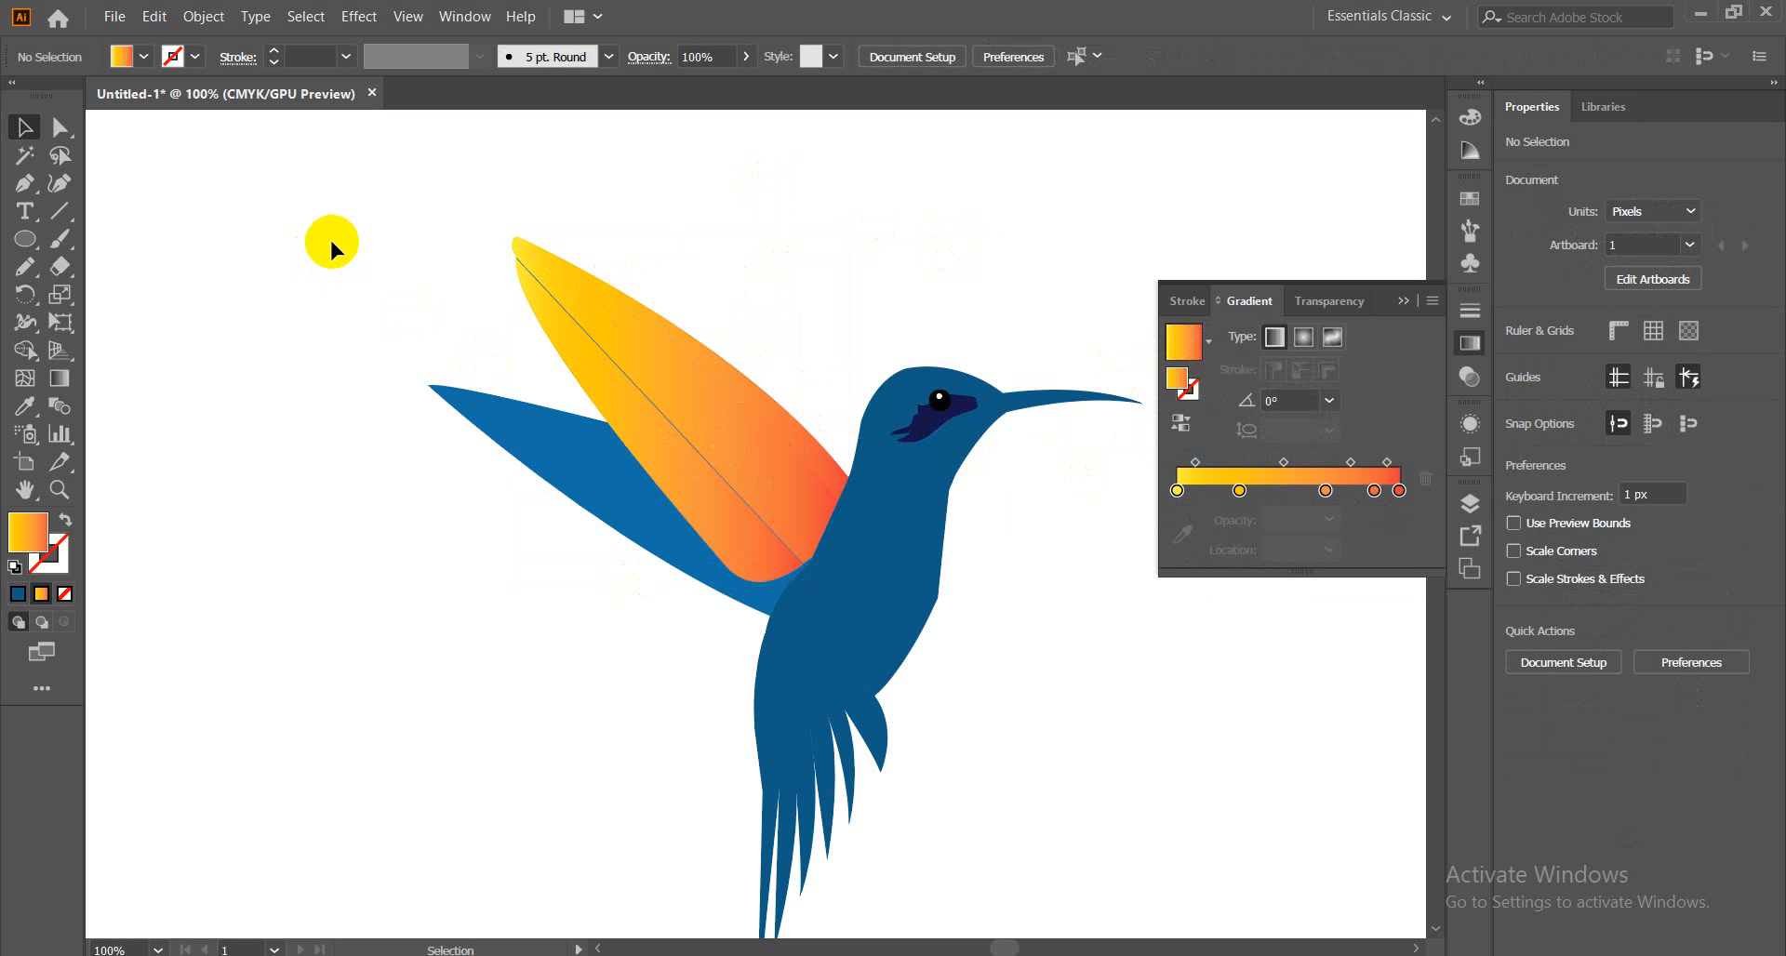
Try moving the upper wing's lower and middle sections apart to reach the leftover line between them, and undo both moves
{"action": "key", "text": "ctrl+="}
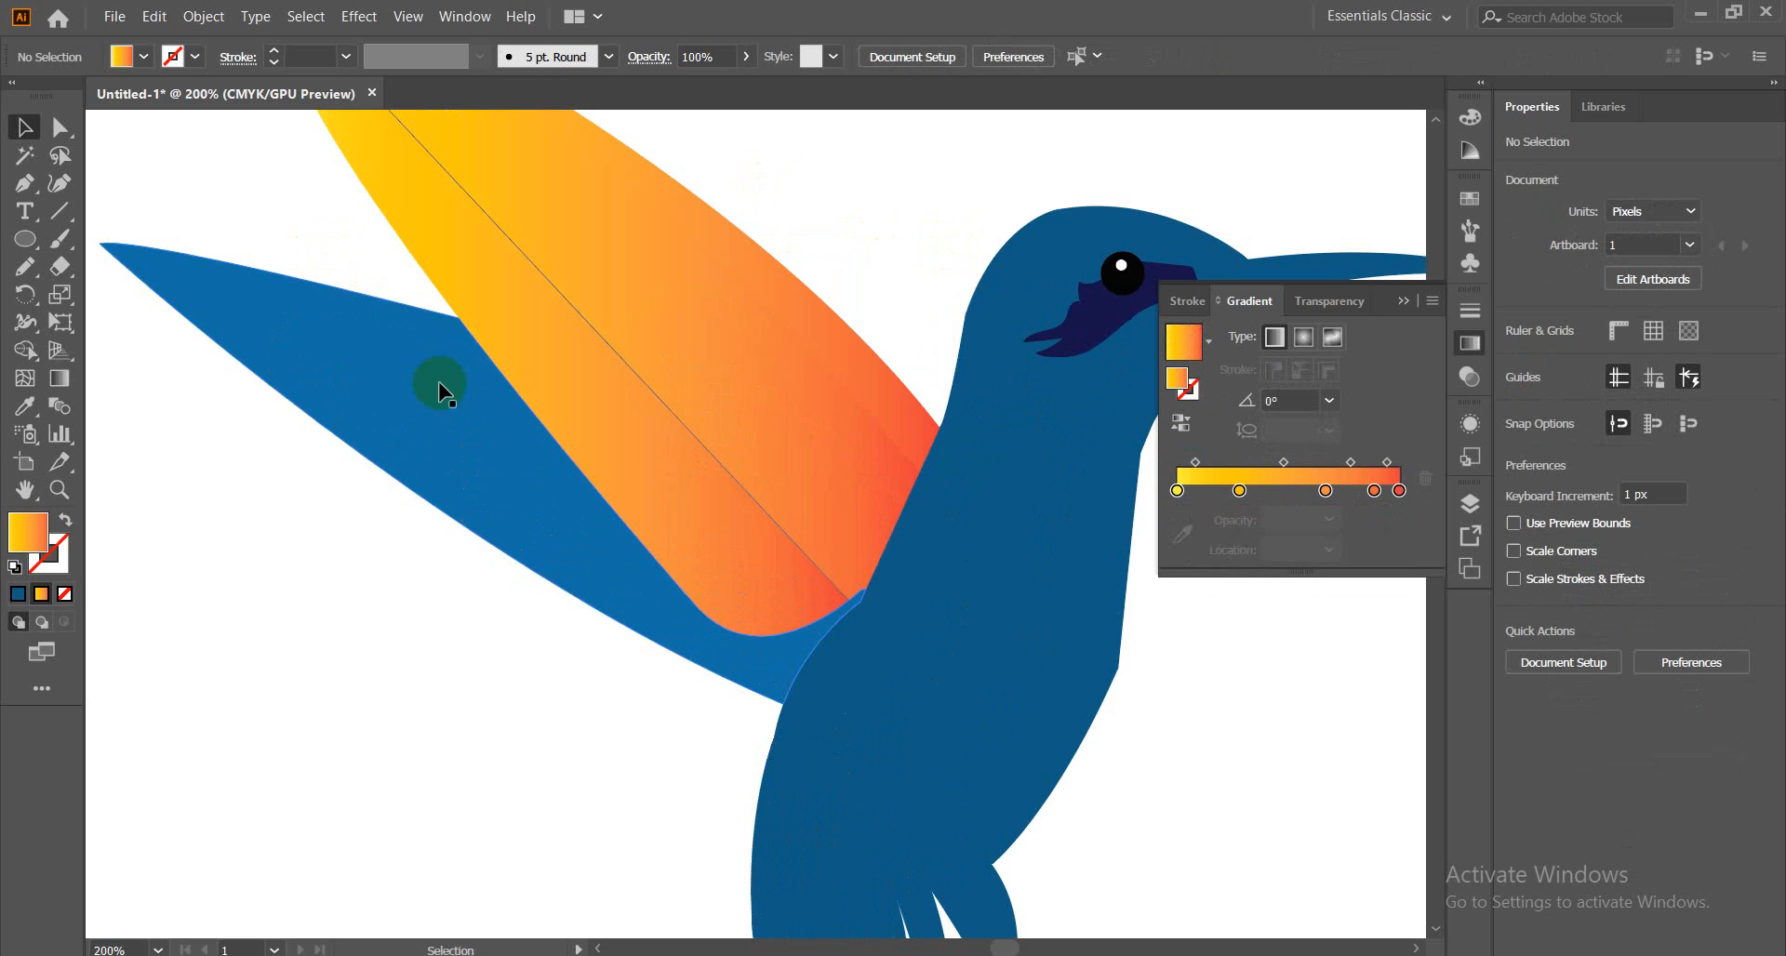
{"action": "left_click_drag", "start_coordinate": [418, 203], "coordinate": [538, 442]}
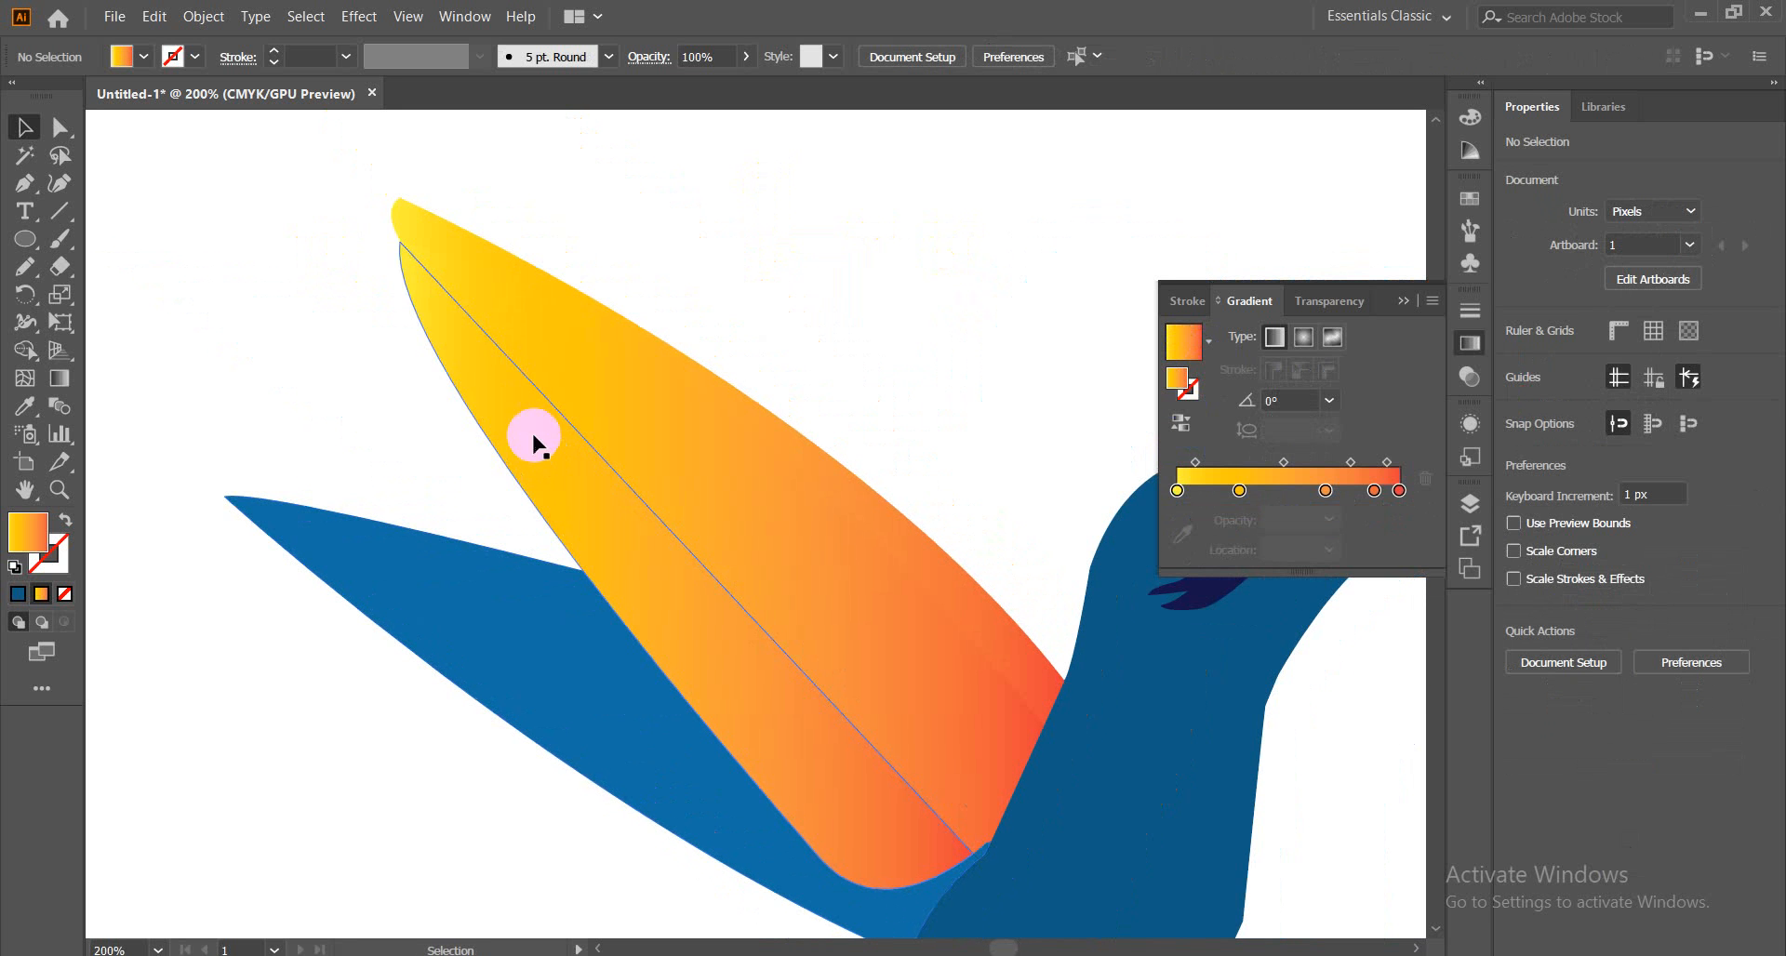
{"action": "left_click", "coordinate": [439, 320]}
{"action": "left_click_drag", "start_coordinate": [439, 320], "coordinate": [527, 327]}
{"action": "left_click", "coordinate": [253, 305]}
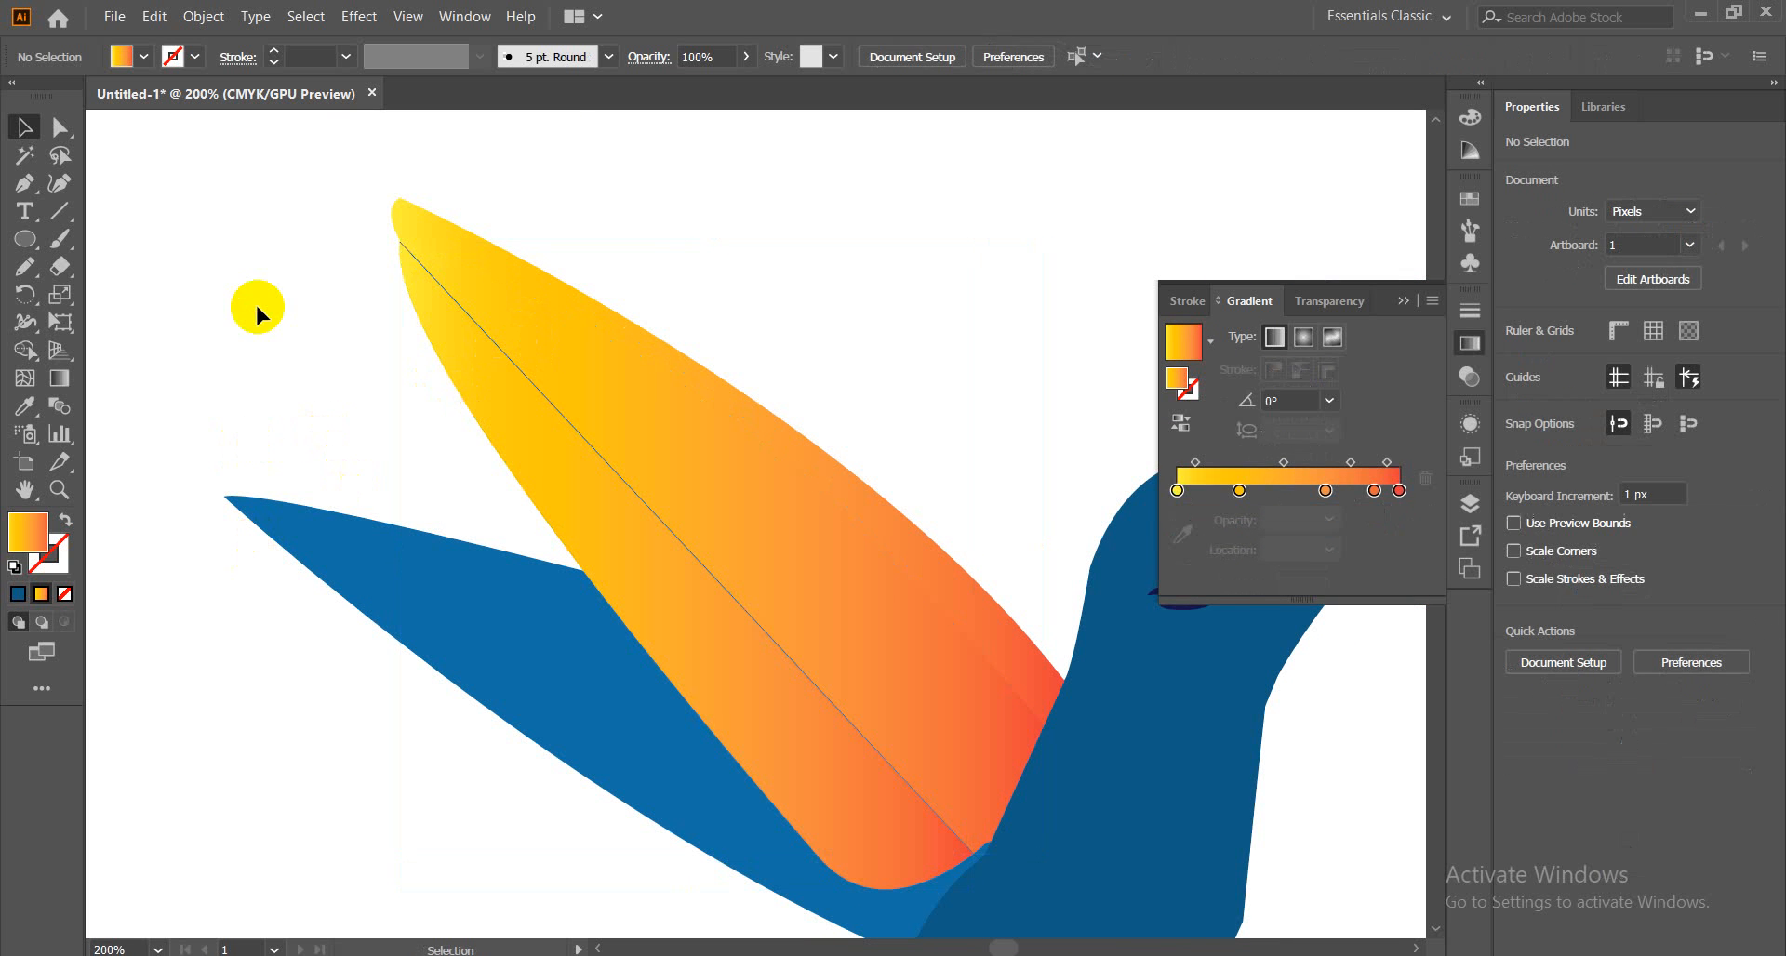
{"action": "left_click", "coordinate": [577, 524]}
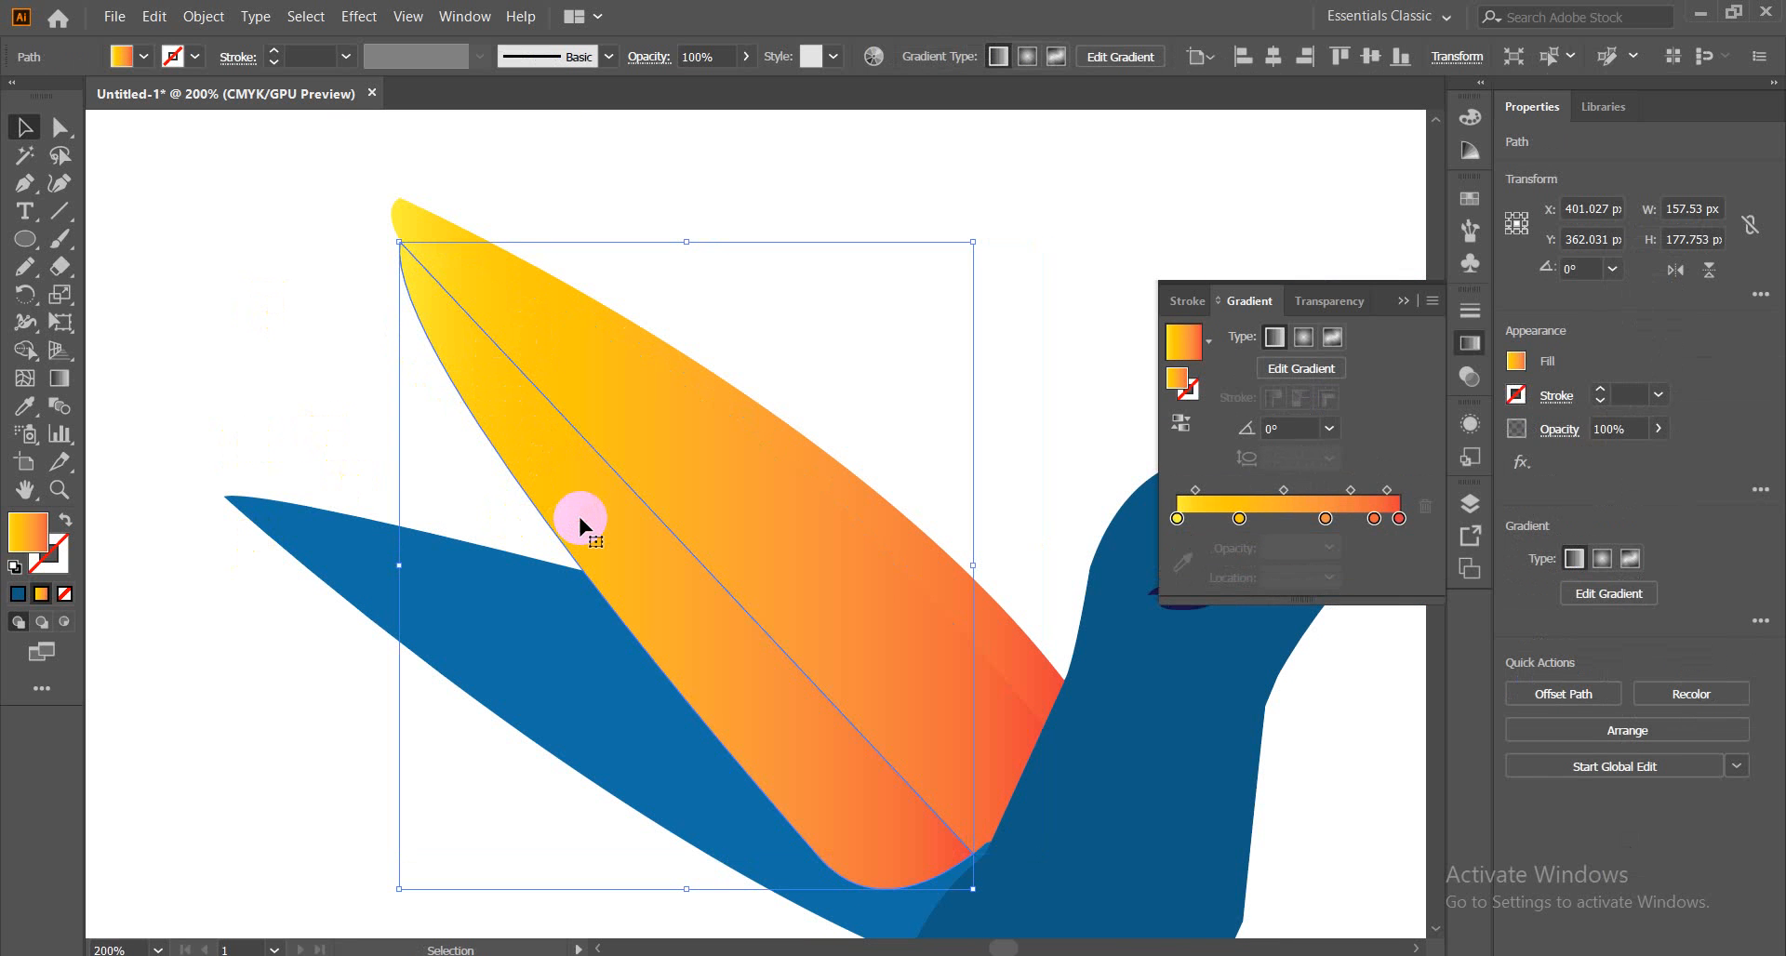
{"action": "left_click_drag", "start_coordinate": [592, 522], "coordinate": [555, 567]}
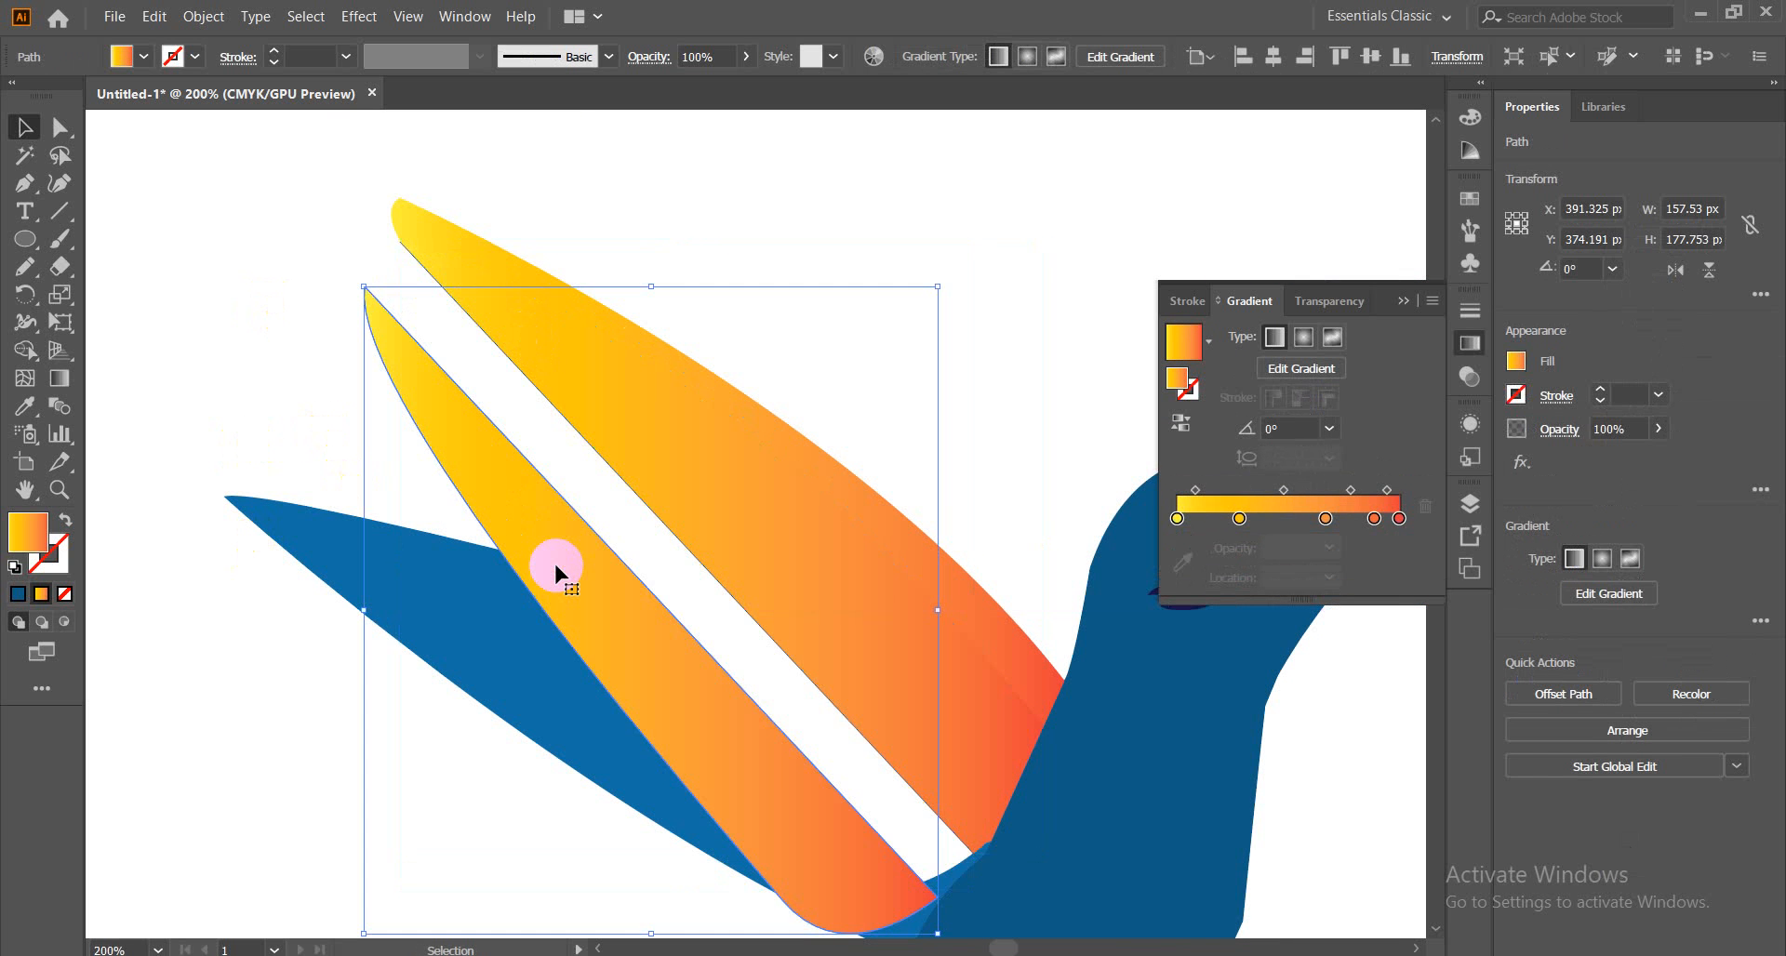
{"action": "left_click_drag", "start_coordinate": [407, 246], "coordinate": [648, 283]}
{"action": "left_click", "coordinate": [597, 410]}
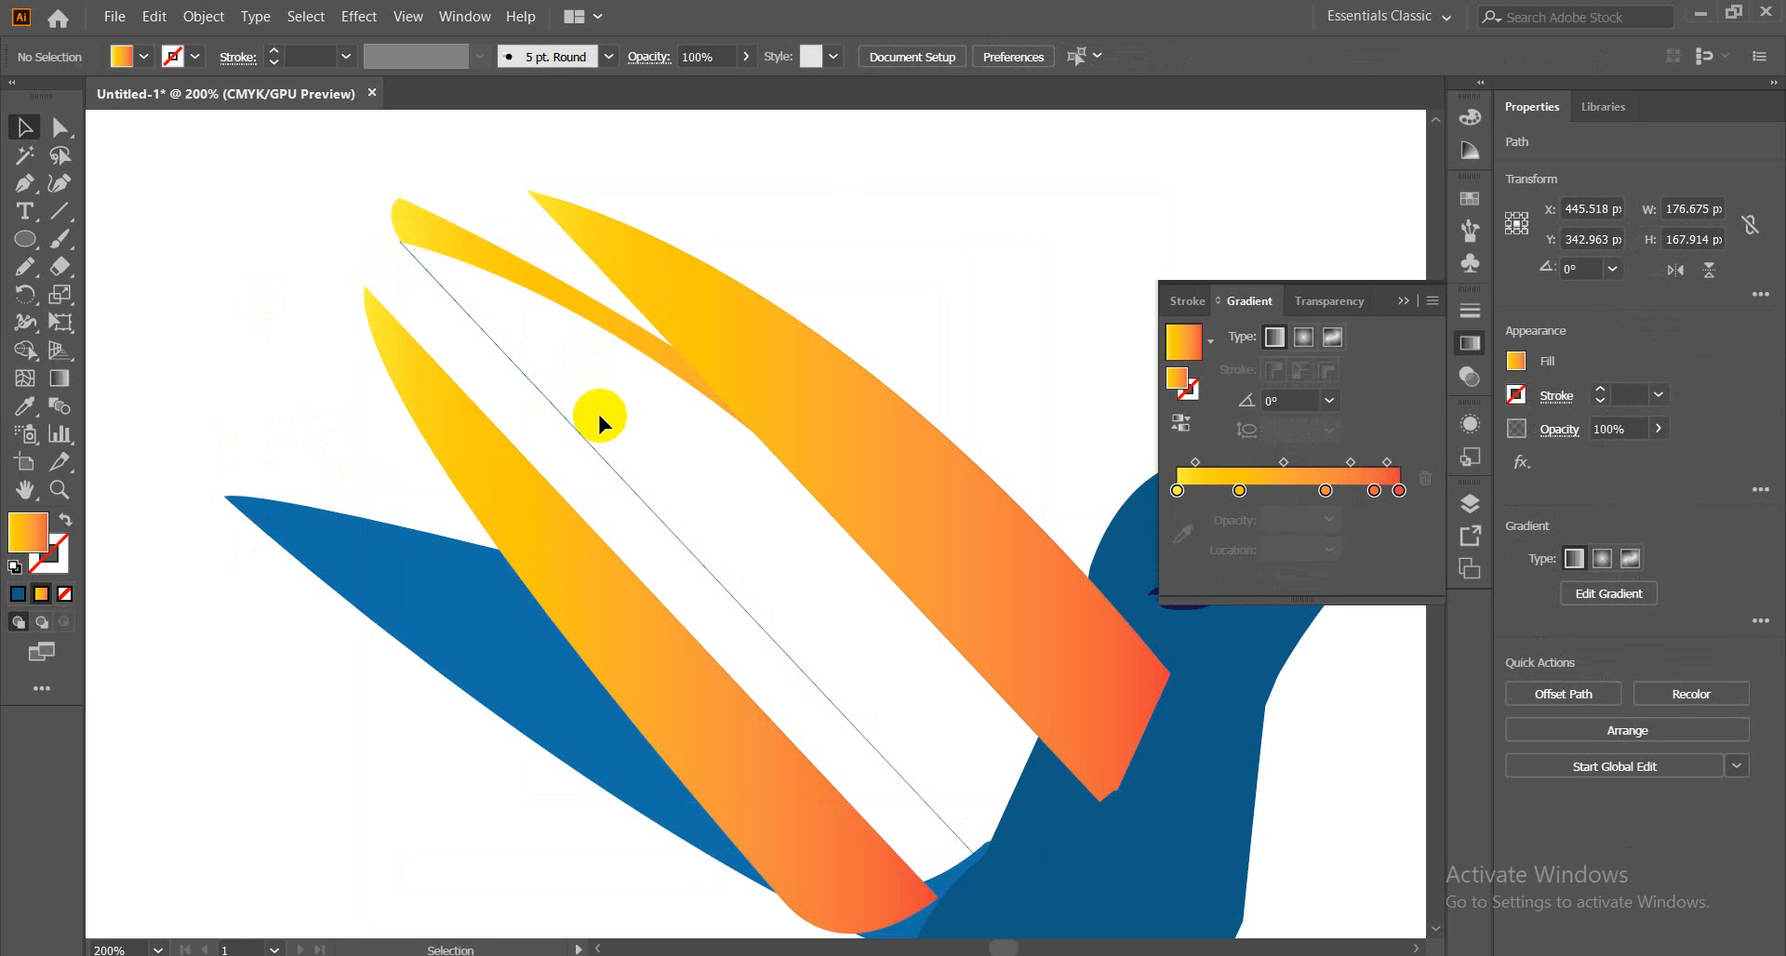
{"action": "left_click", "coordinate": [578, 431]}
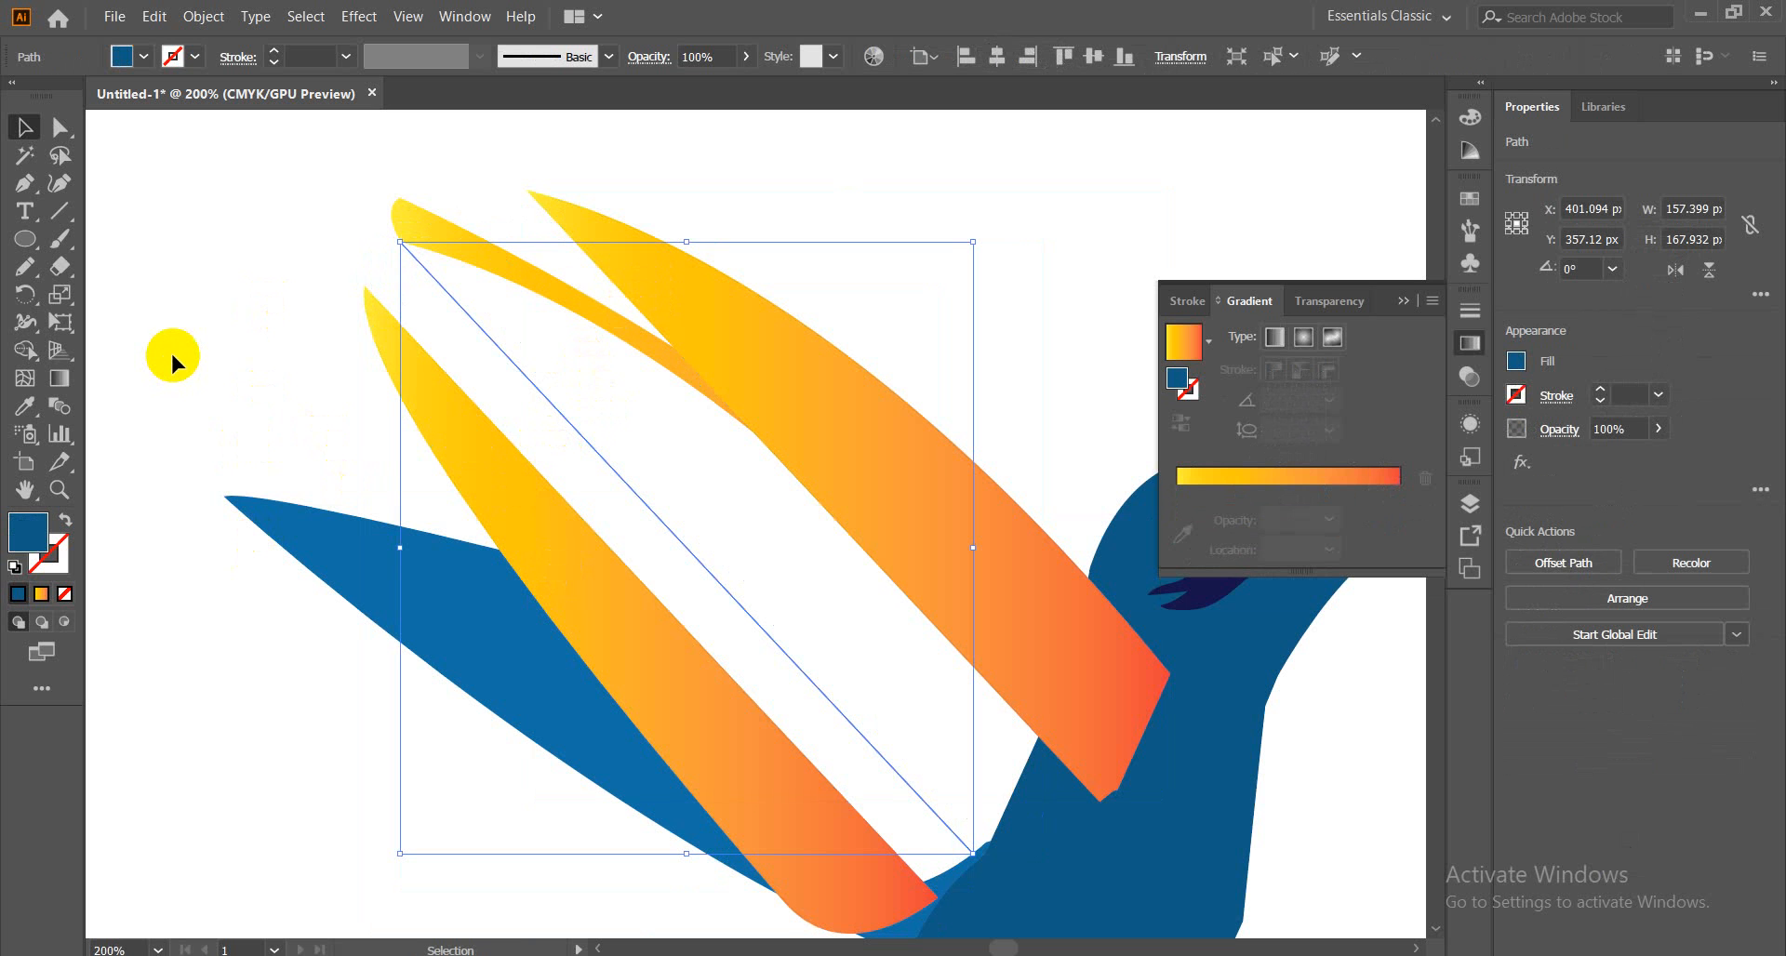
{"action": "key", "text": "ctrl+z"}
{"action": "key", "text": "ctrl+z"}
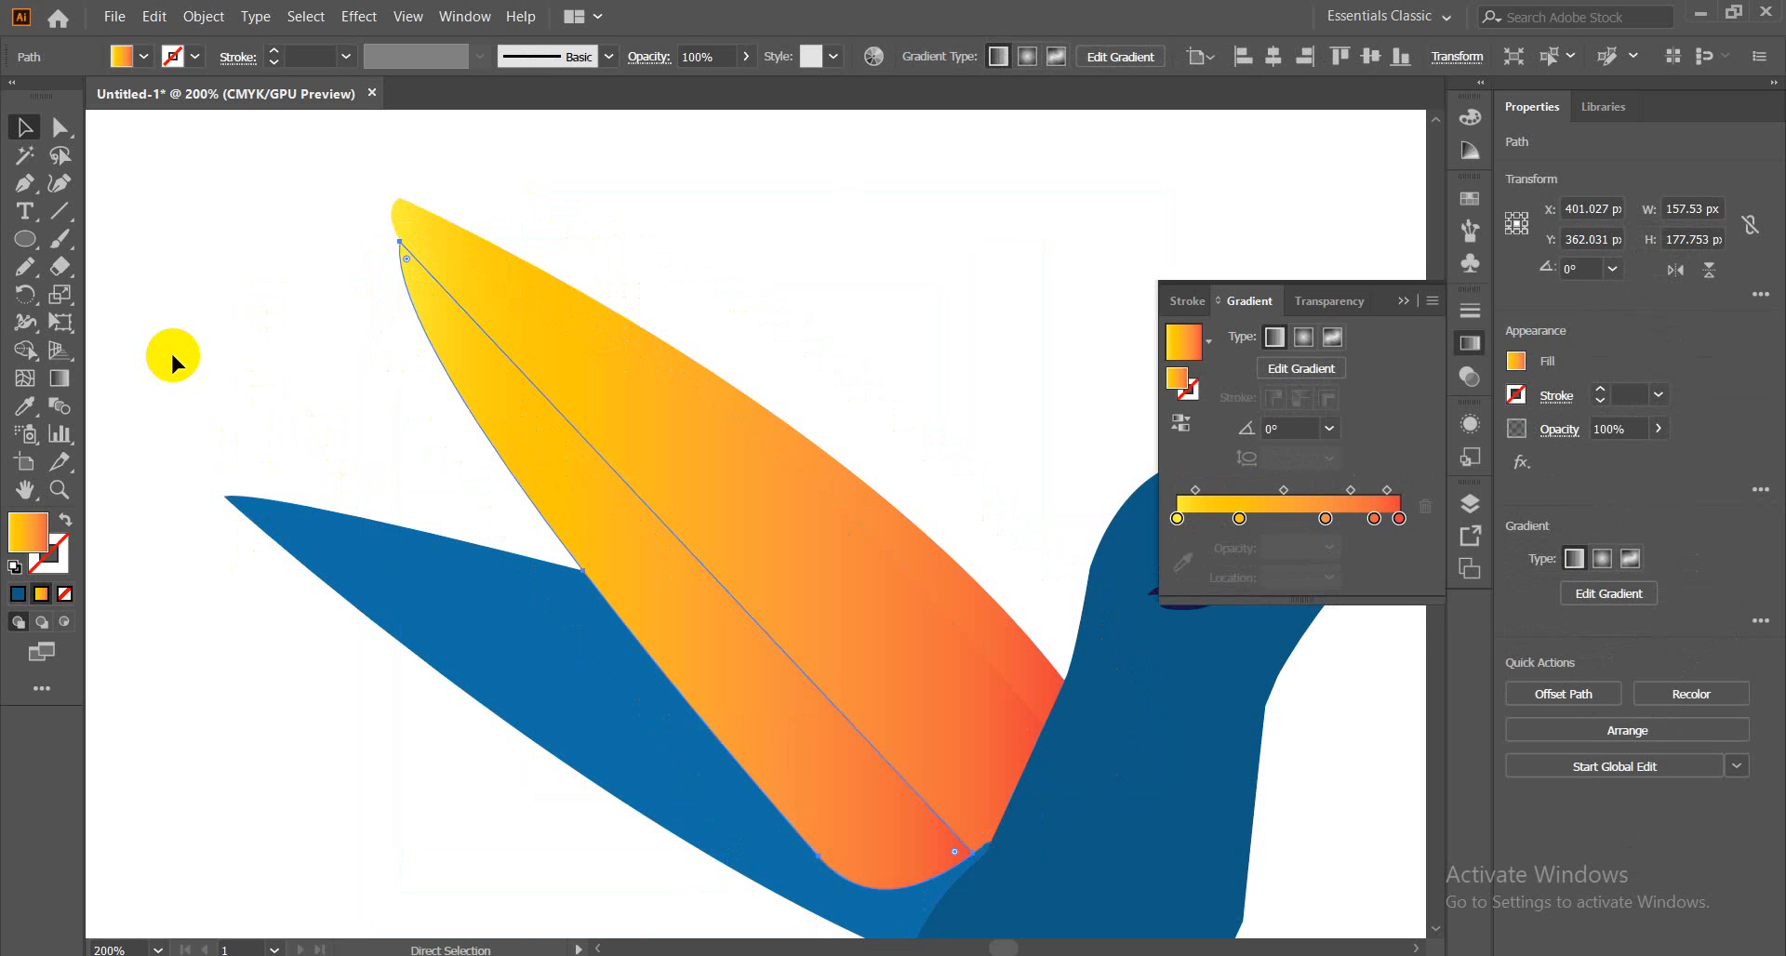
Cut the upper wing's lower, middle and narrow upper sections together to expose the leftover line beneath them
{"action": "left_click", "coordinate": [300, 244]}
{"action": "left_click", "coordinate": [523, 469]}
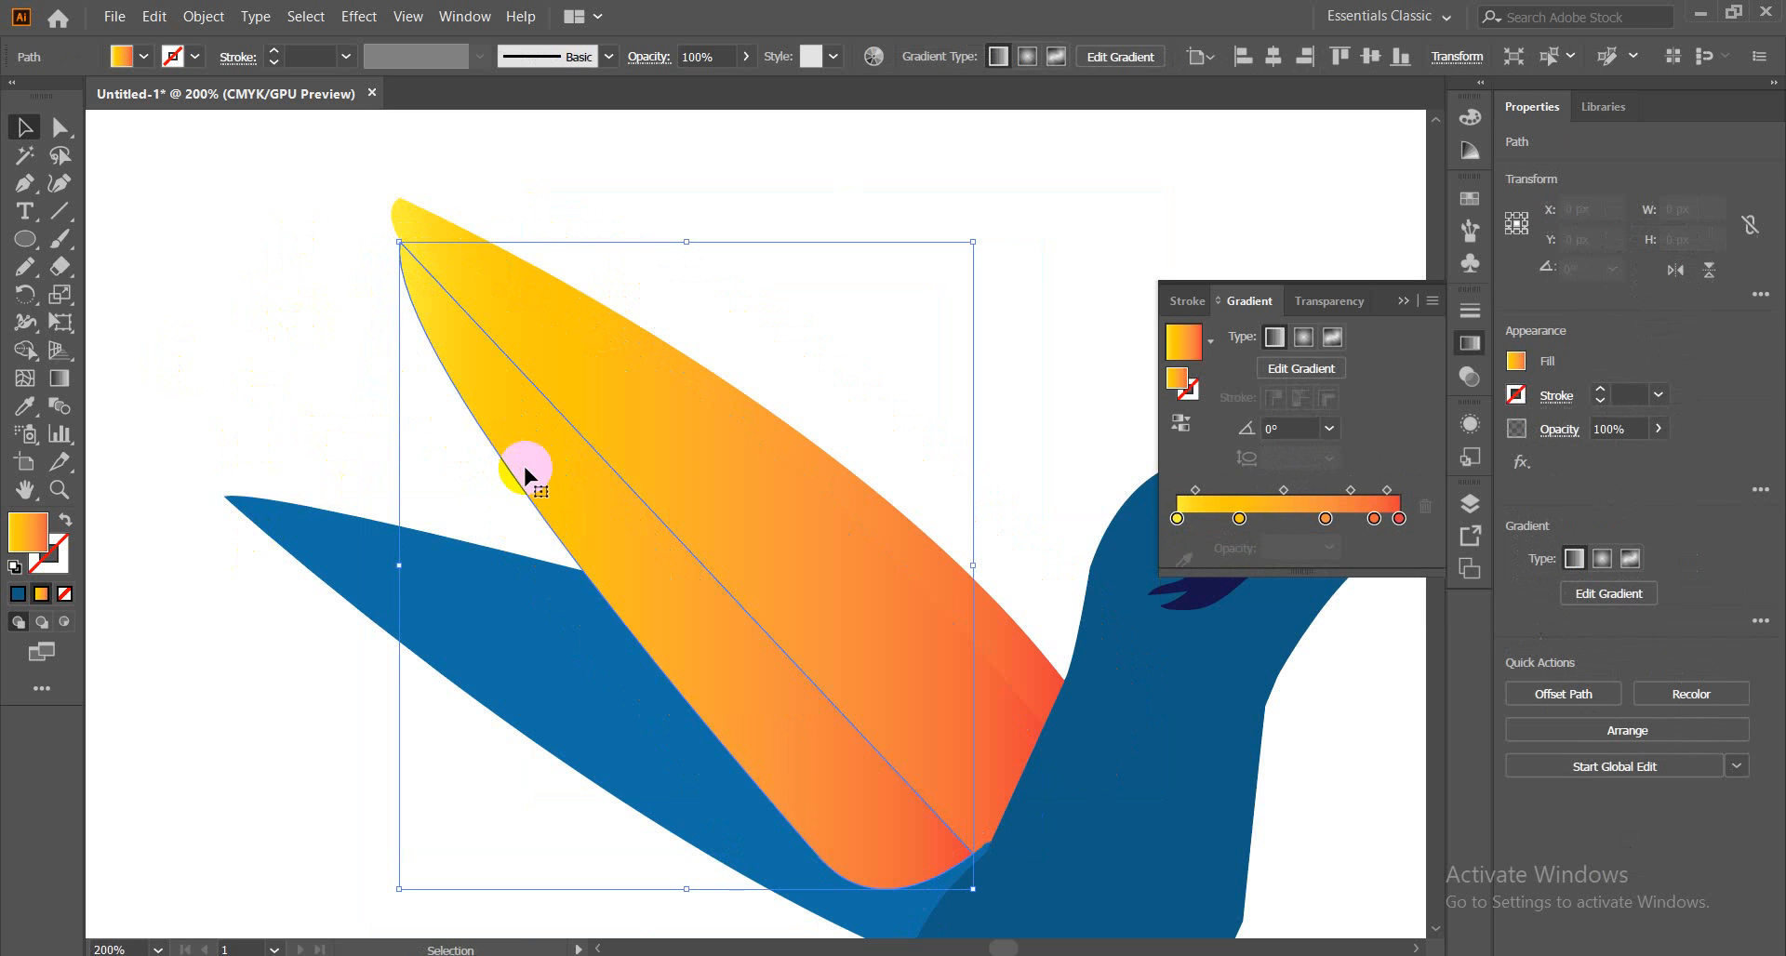
{"action": "left_click", "coordinate": [691, 453], "text": "shift"}
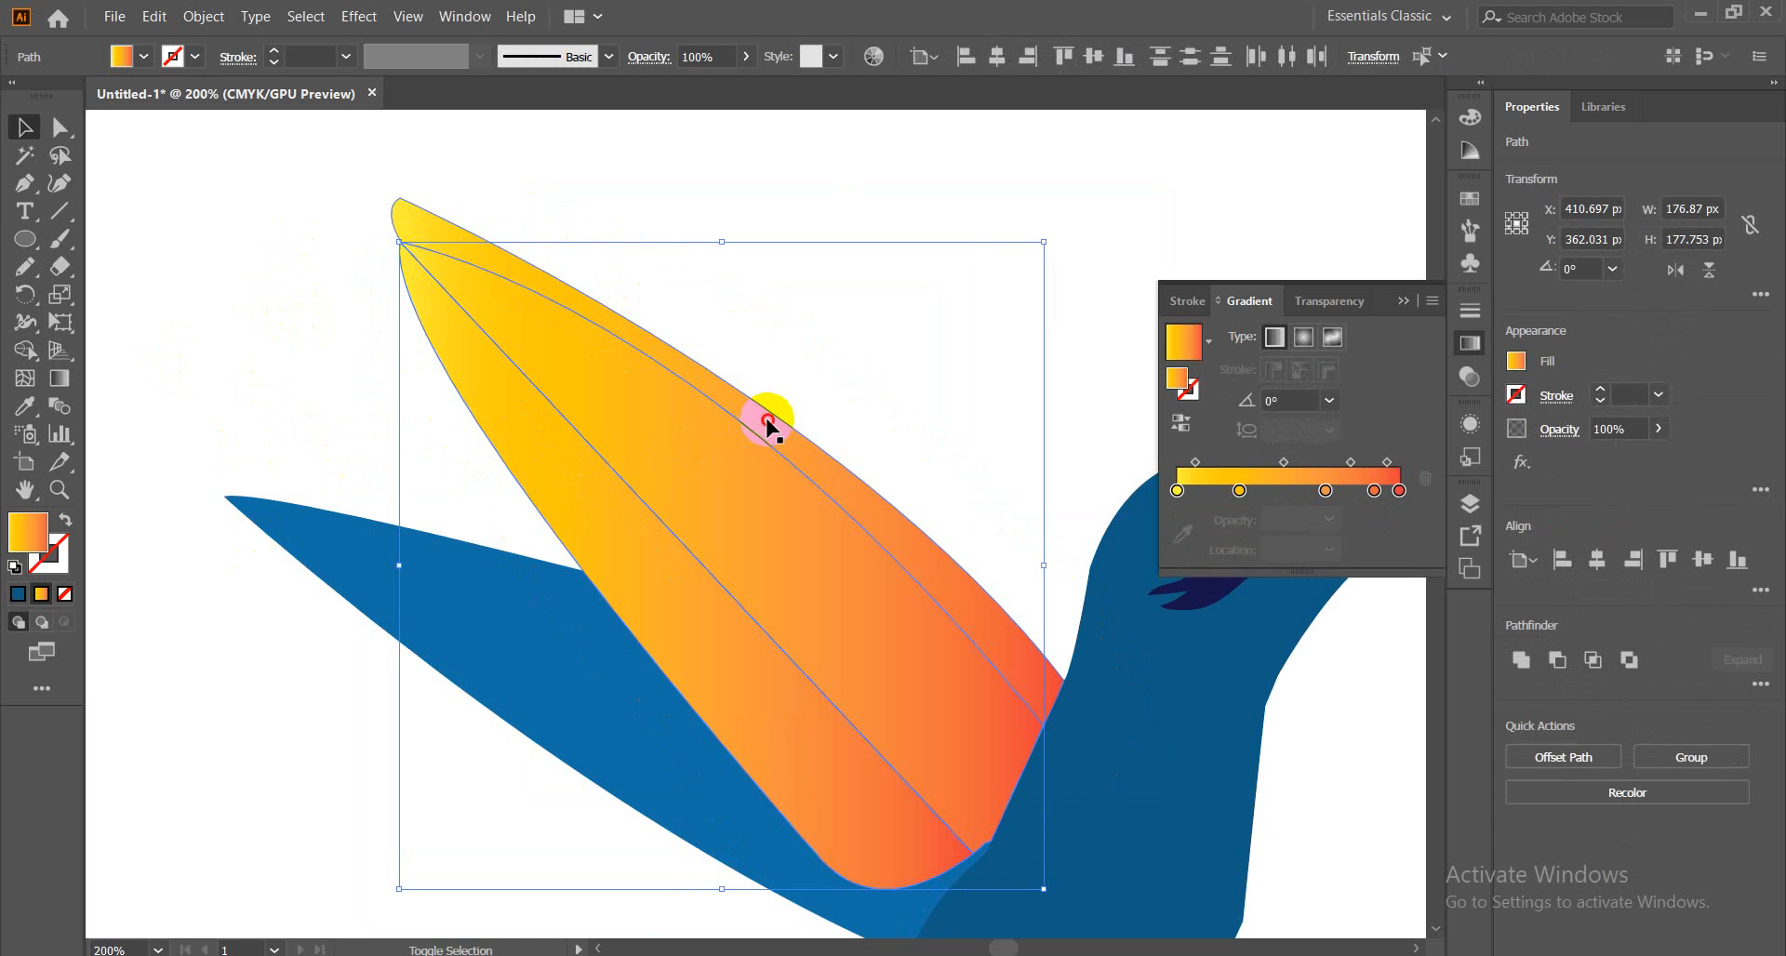
{"action": "left_click", "coordinate": [767, 420], "text": "shift"}
{"action": "key", "text": "ctrl+x"}
Delete the leftover diagonal line and paste the cut wing sections back in their original place
{"action": "left_click", "coordinate": [332, 267]}
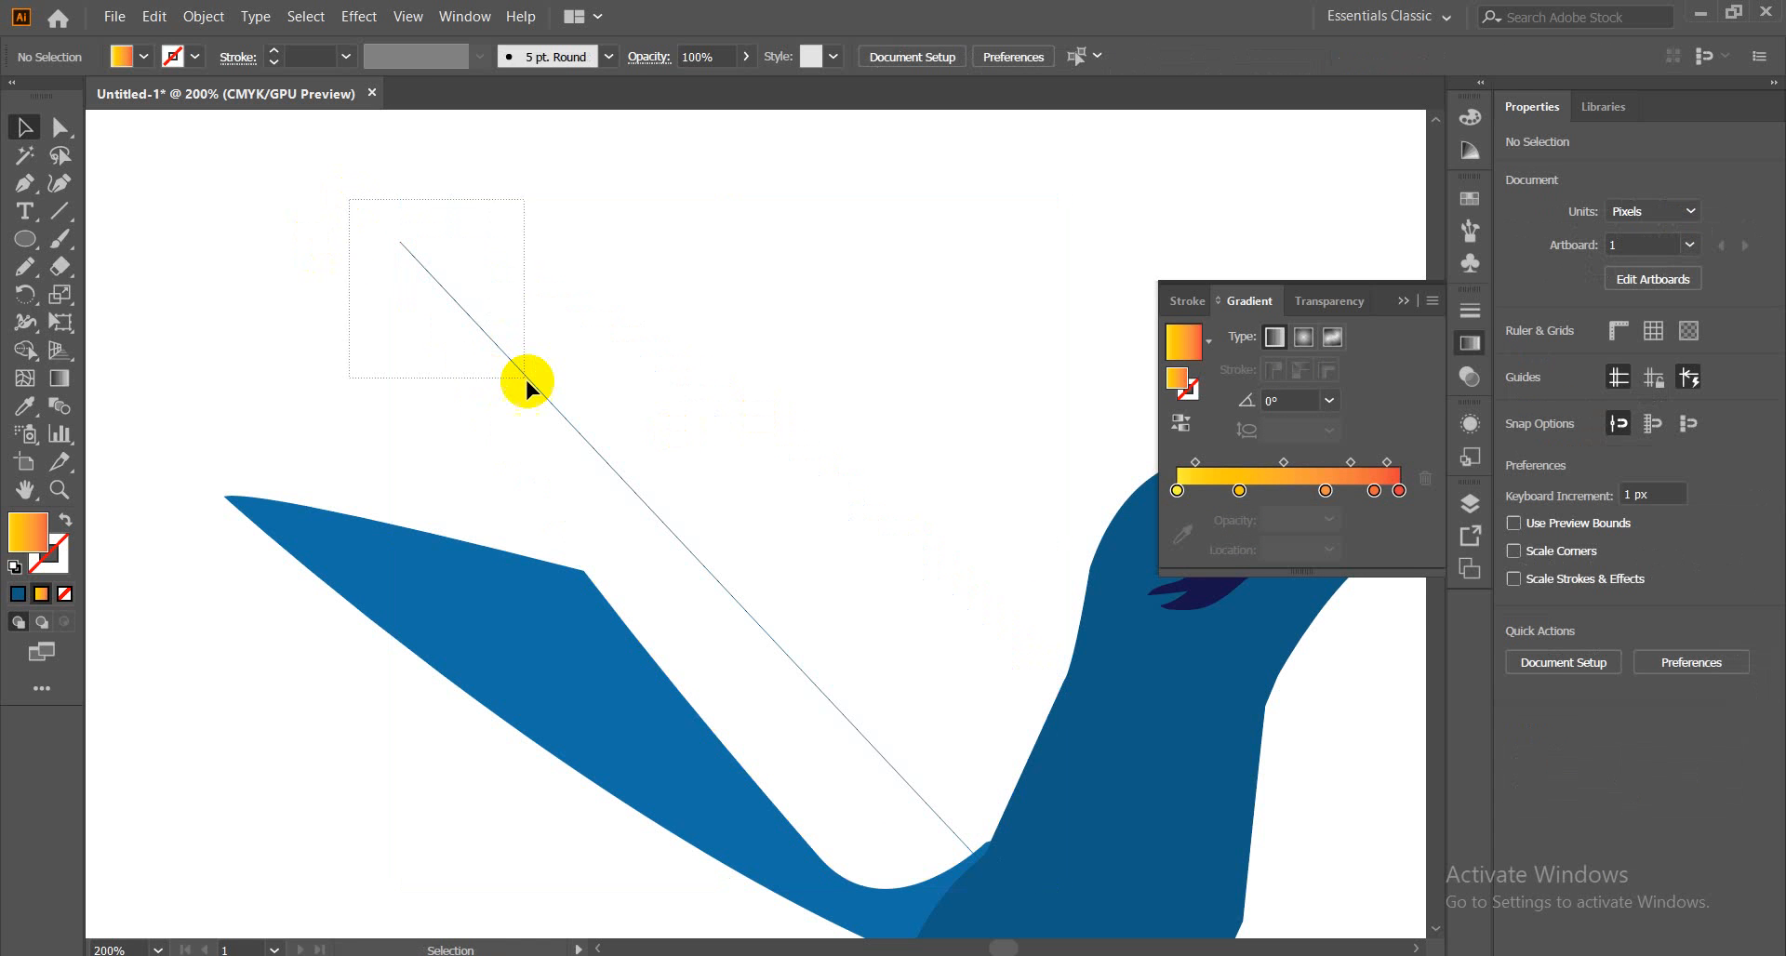
{"action": "left_click_drag", "start_coordinate": [526, 383], "coordinate": [526, 383]}
{"action": "key", "text": "Delete"}
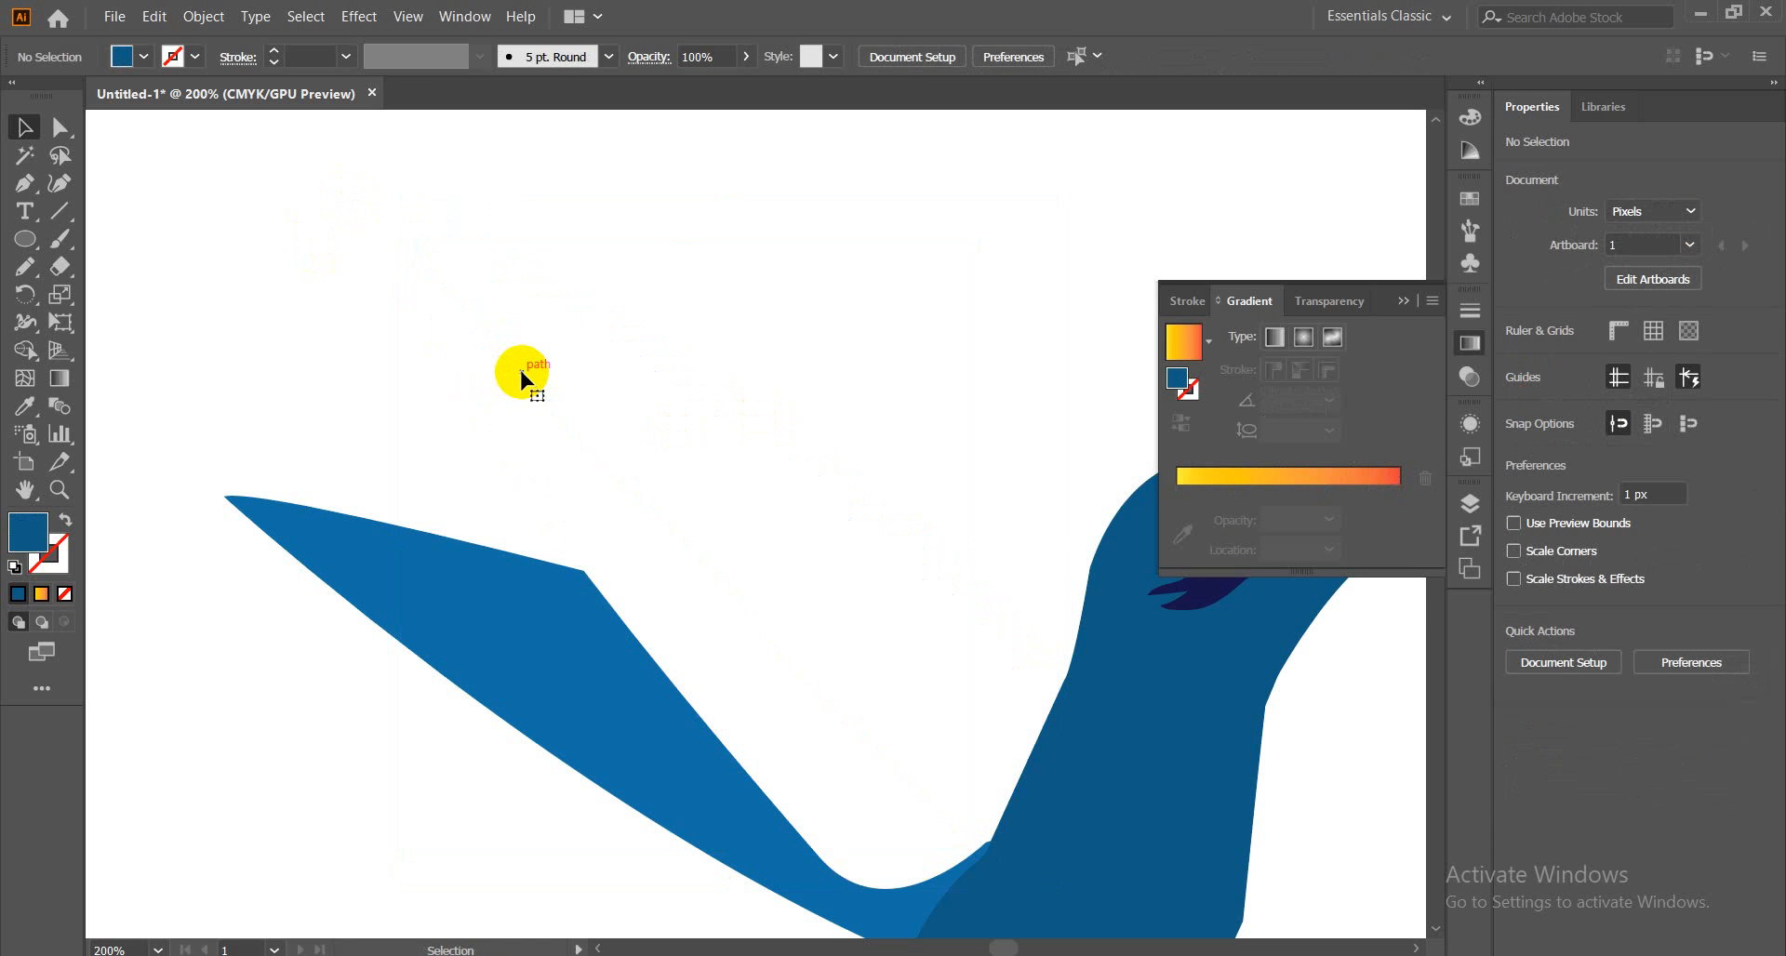
{"action": "left_click", "coordinate": [521, 376]}
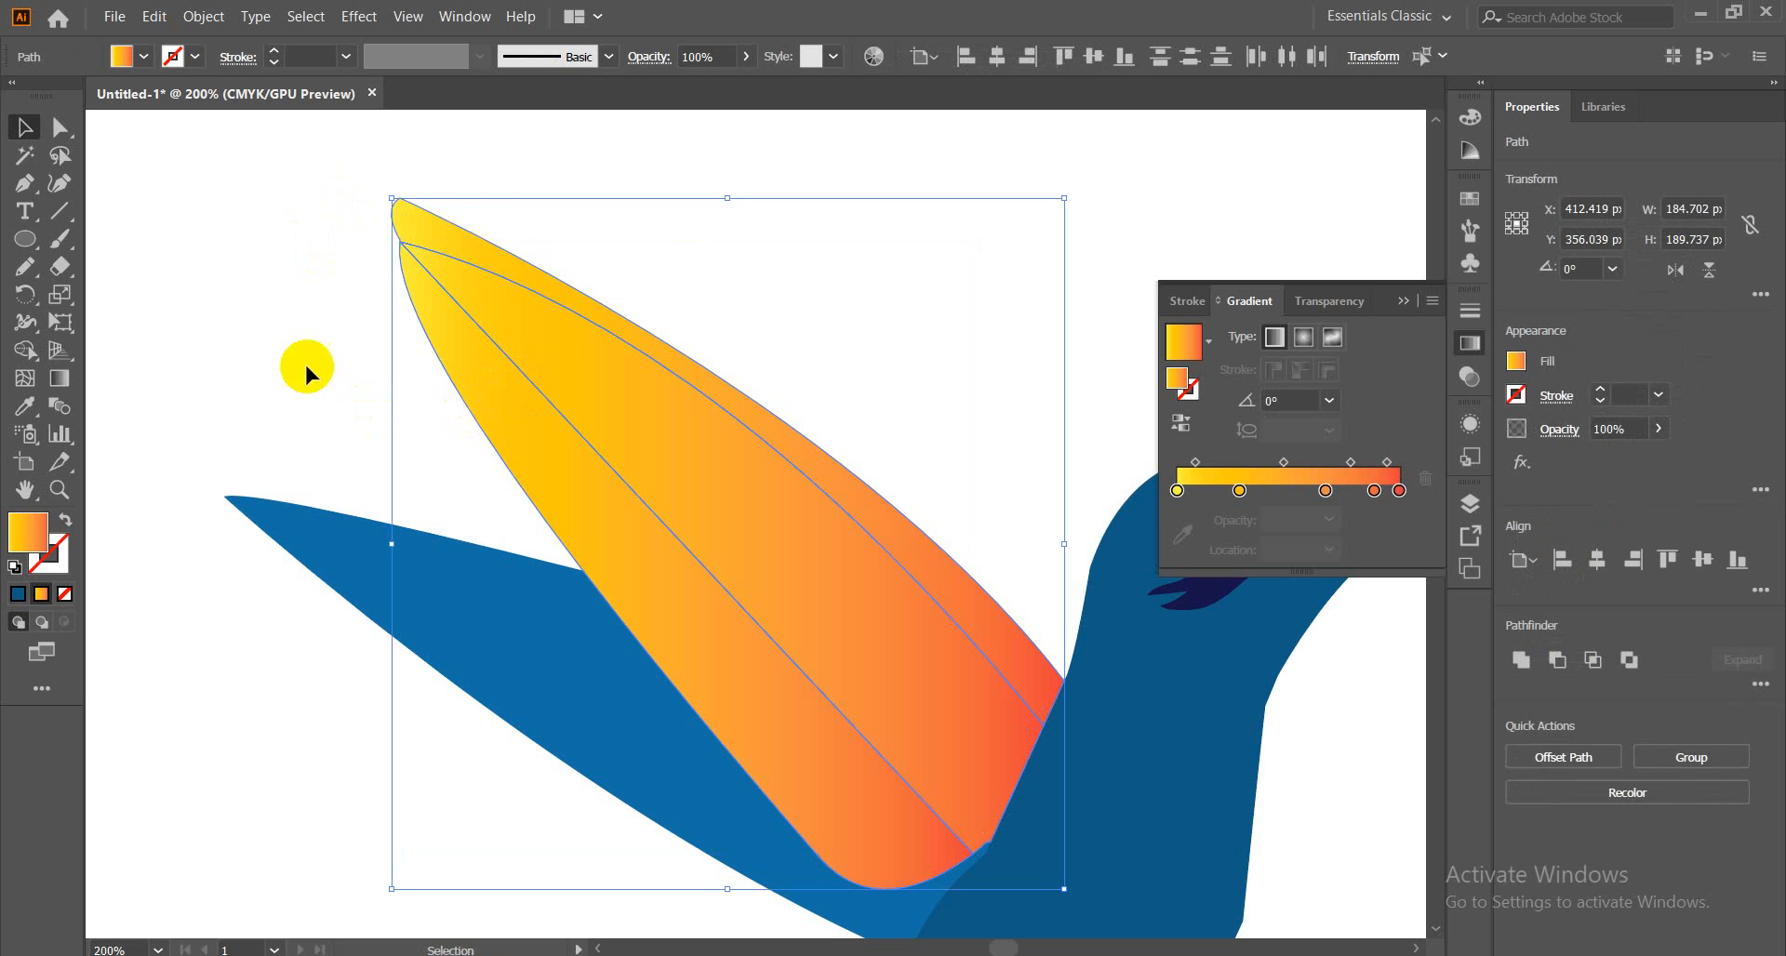
{"action": "left_click", "coordinate": [292, 288]}
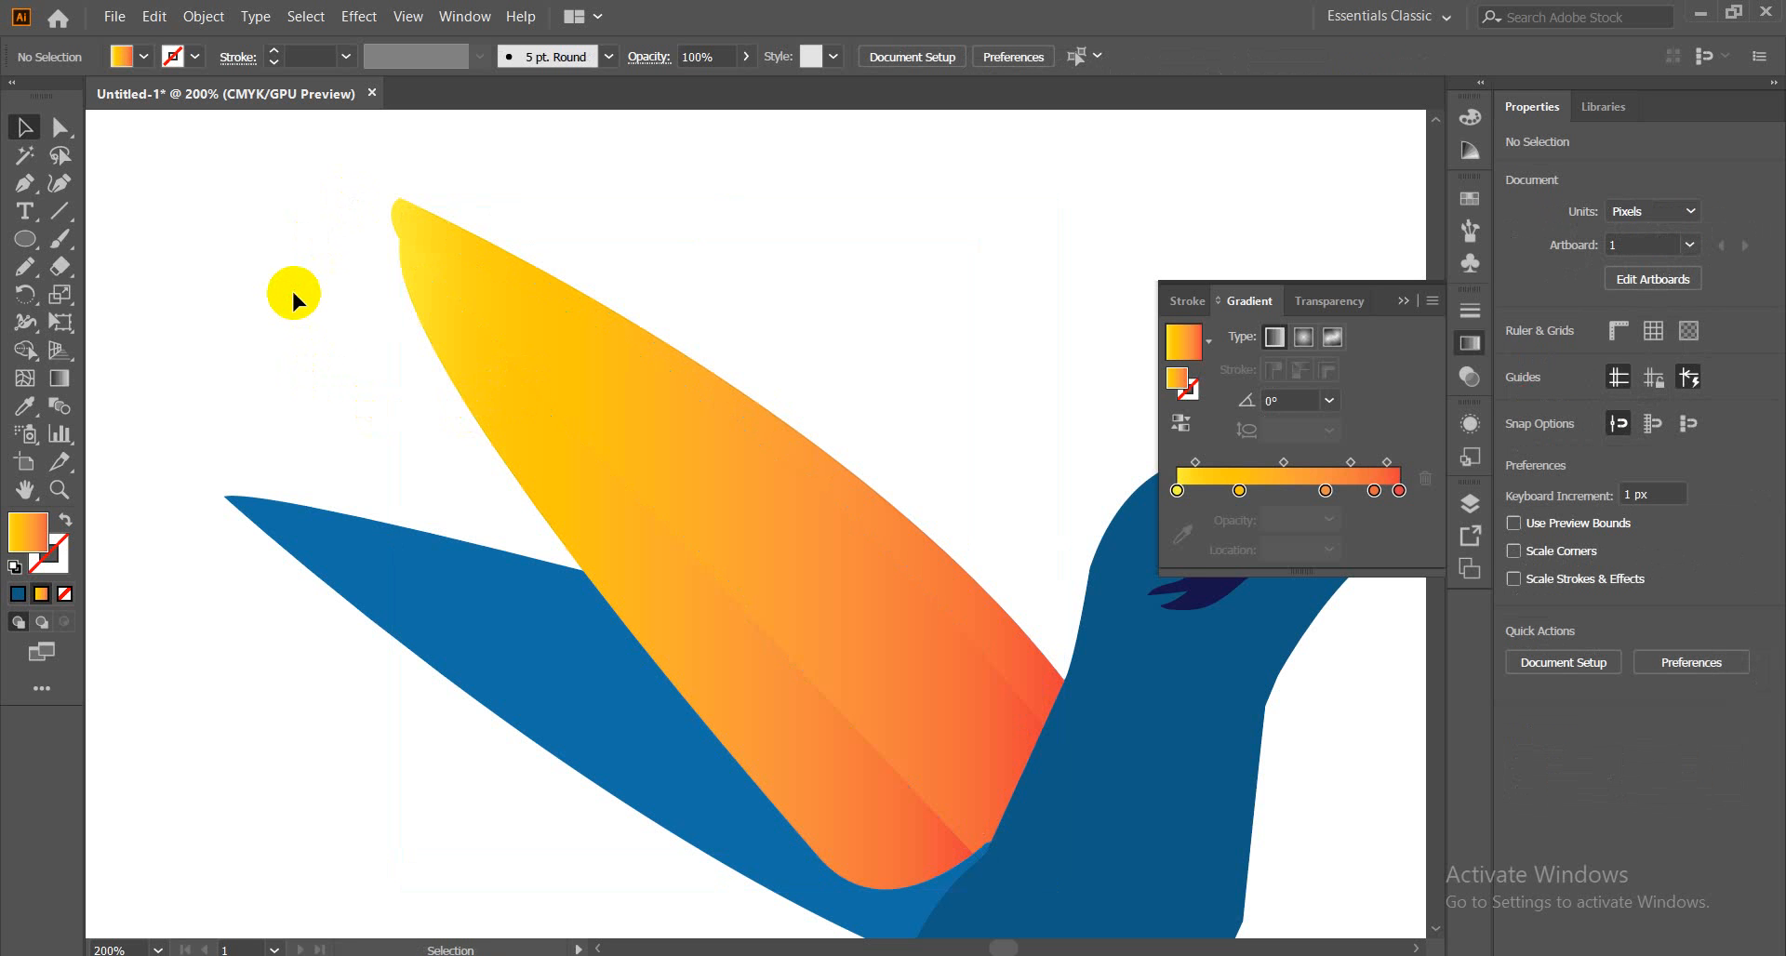
Review the gradient-filled upper wing against the whole hummingbird at 50% and 150% zoom
{"action": "left_click", "coordinate": [965, 688]}
{"action": "left_click", "coordinate": [961, 355]}
{"action": "key", "text": "ctrl+minus"}
{"action": "key", "text": "ctrl+minus"}
{"action": "key", "text": "ctrl+minus"}
{"action": "key", "text": "ctrl+minus"}
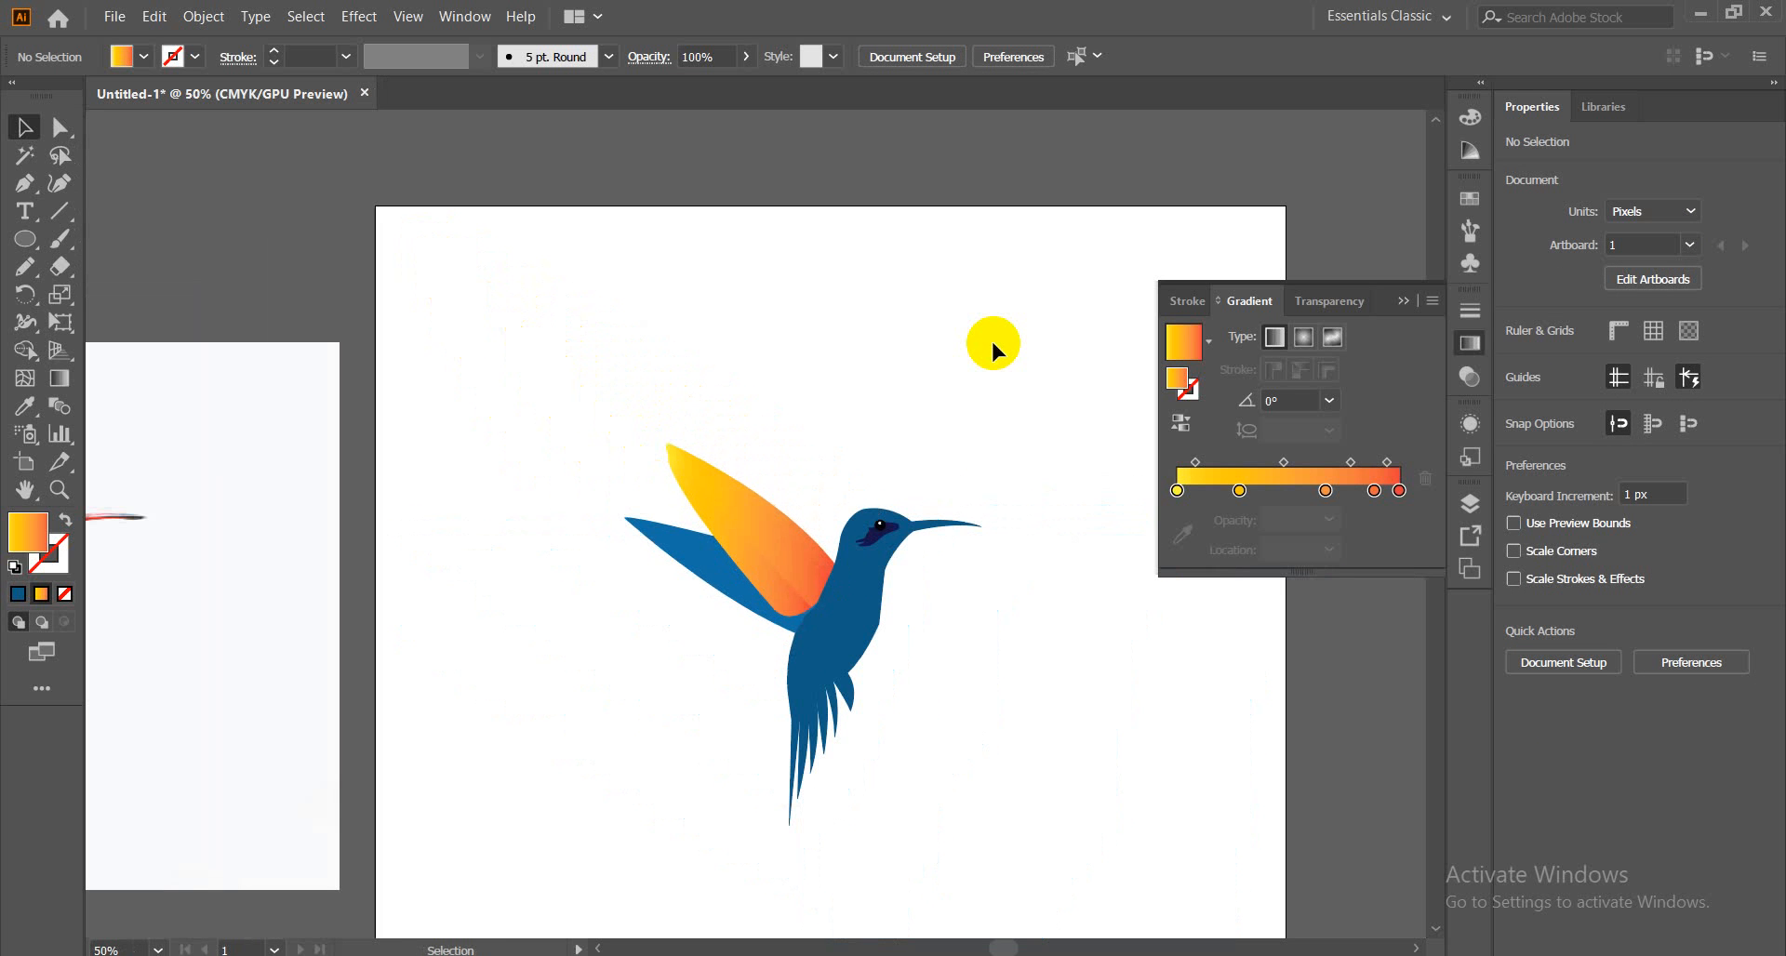
{"action": "key", "text": "ctrl+plus"}
{"action": "key", "text": "ctrl+plus"}
{"action": "key", "text": "ctrl+plus"}
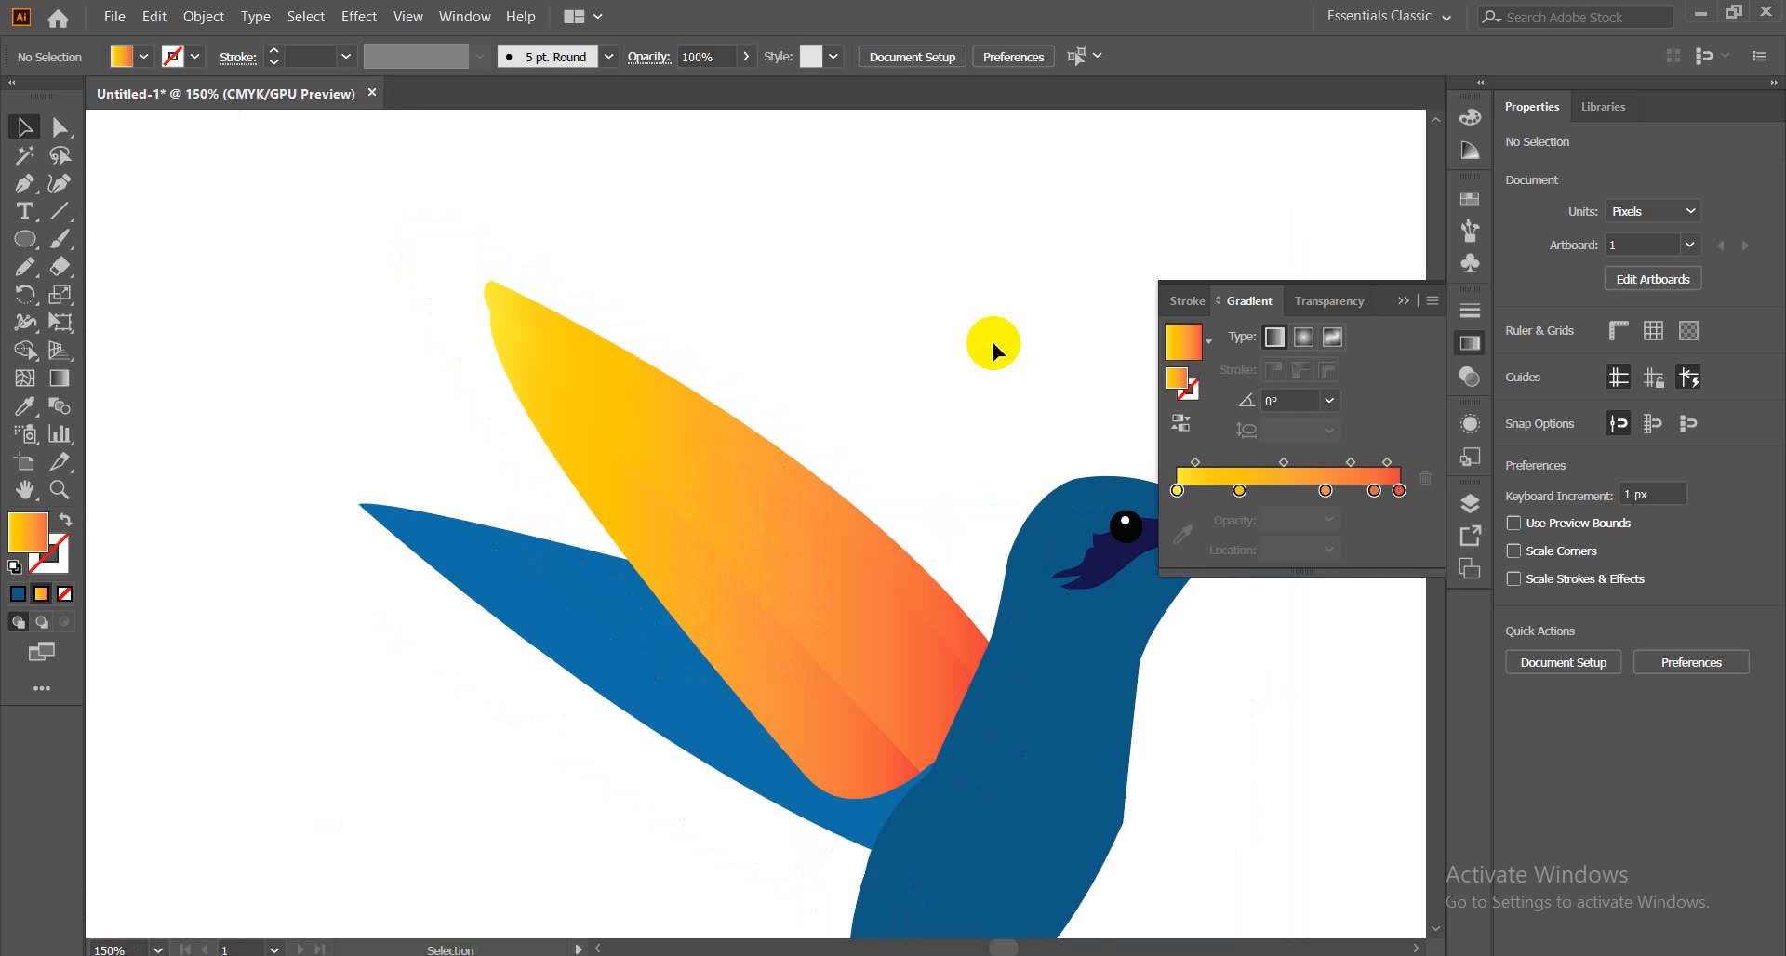
Redraw the narrow upper strip's gradient diagonally at about 144°, running from yellow near the body to red at the wing tip
{"action": "left_click", "coordinate": [889, 537]}
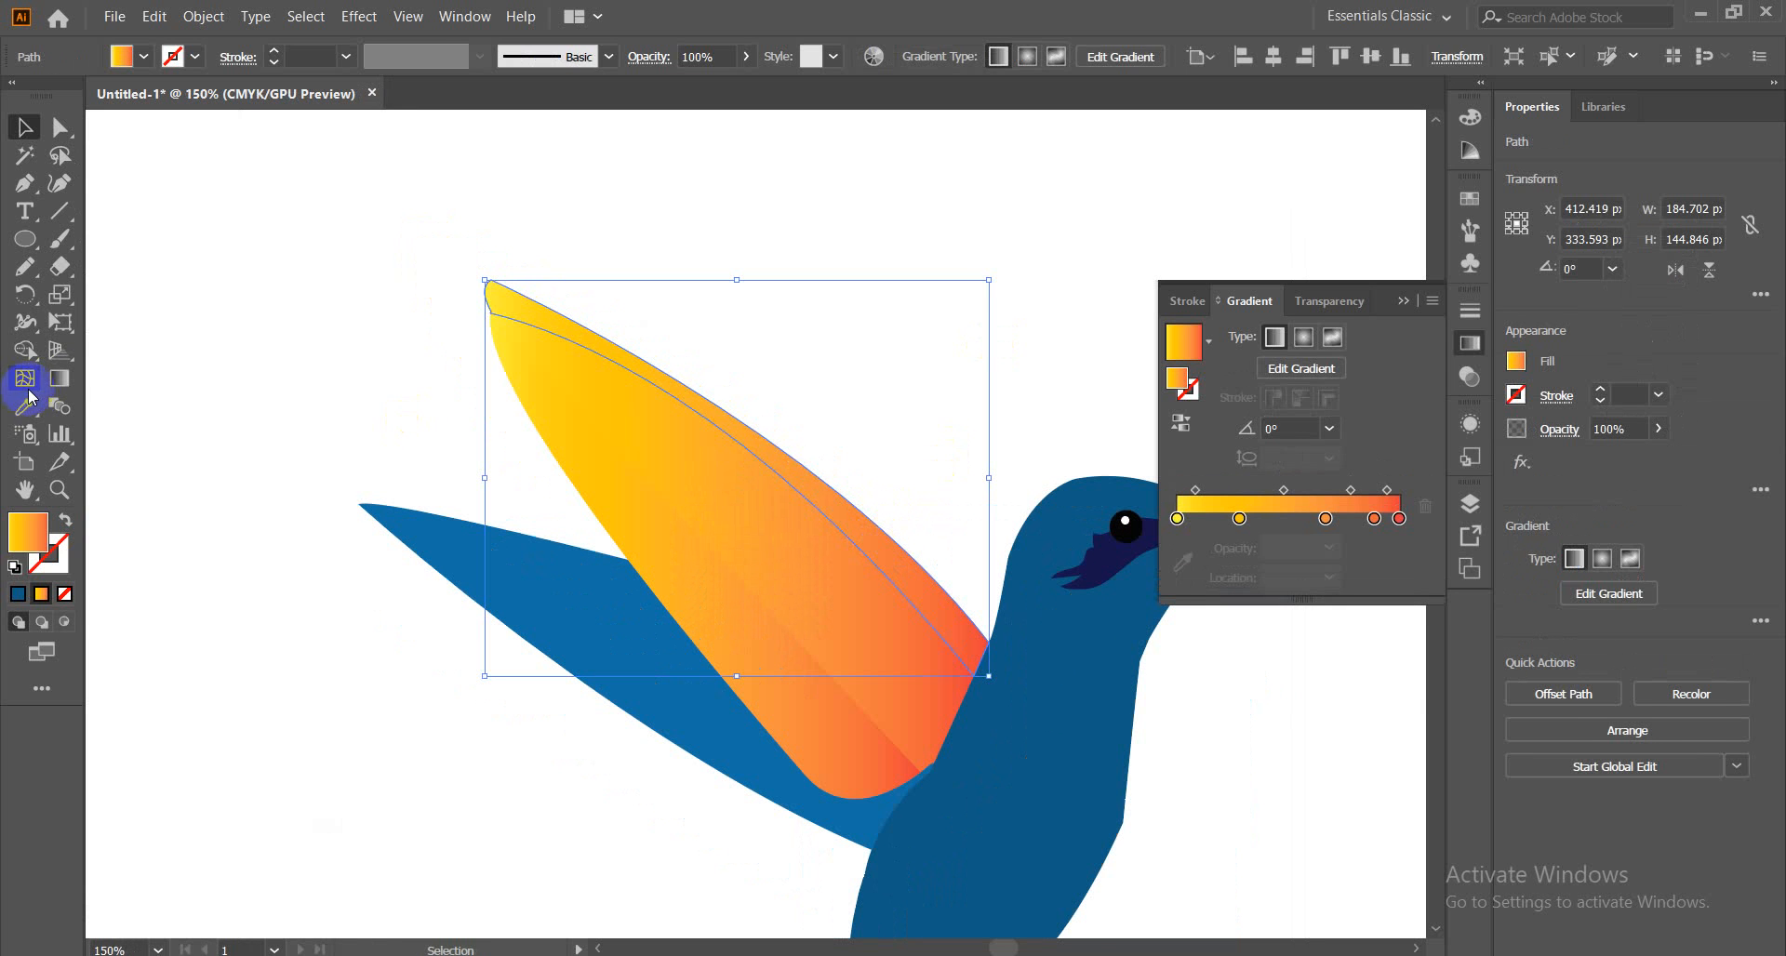
{"action": "left_click", "coordinate": [60, 381]}
{"action": "left_click_drag", "start_coordinate": [931, 593], "coordinate": [570, 340]}
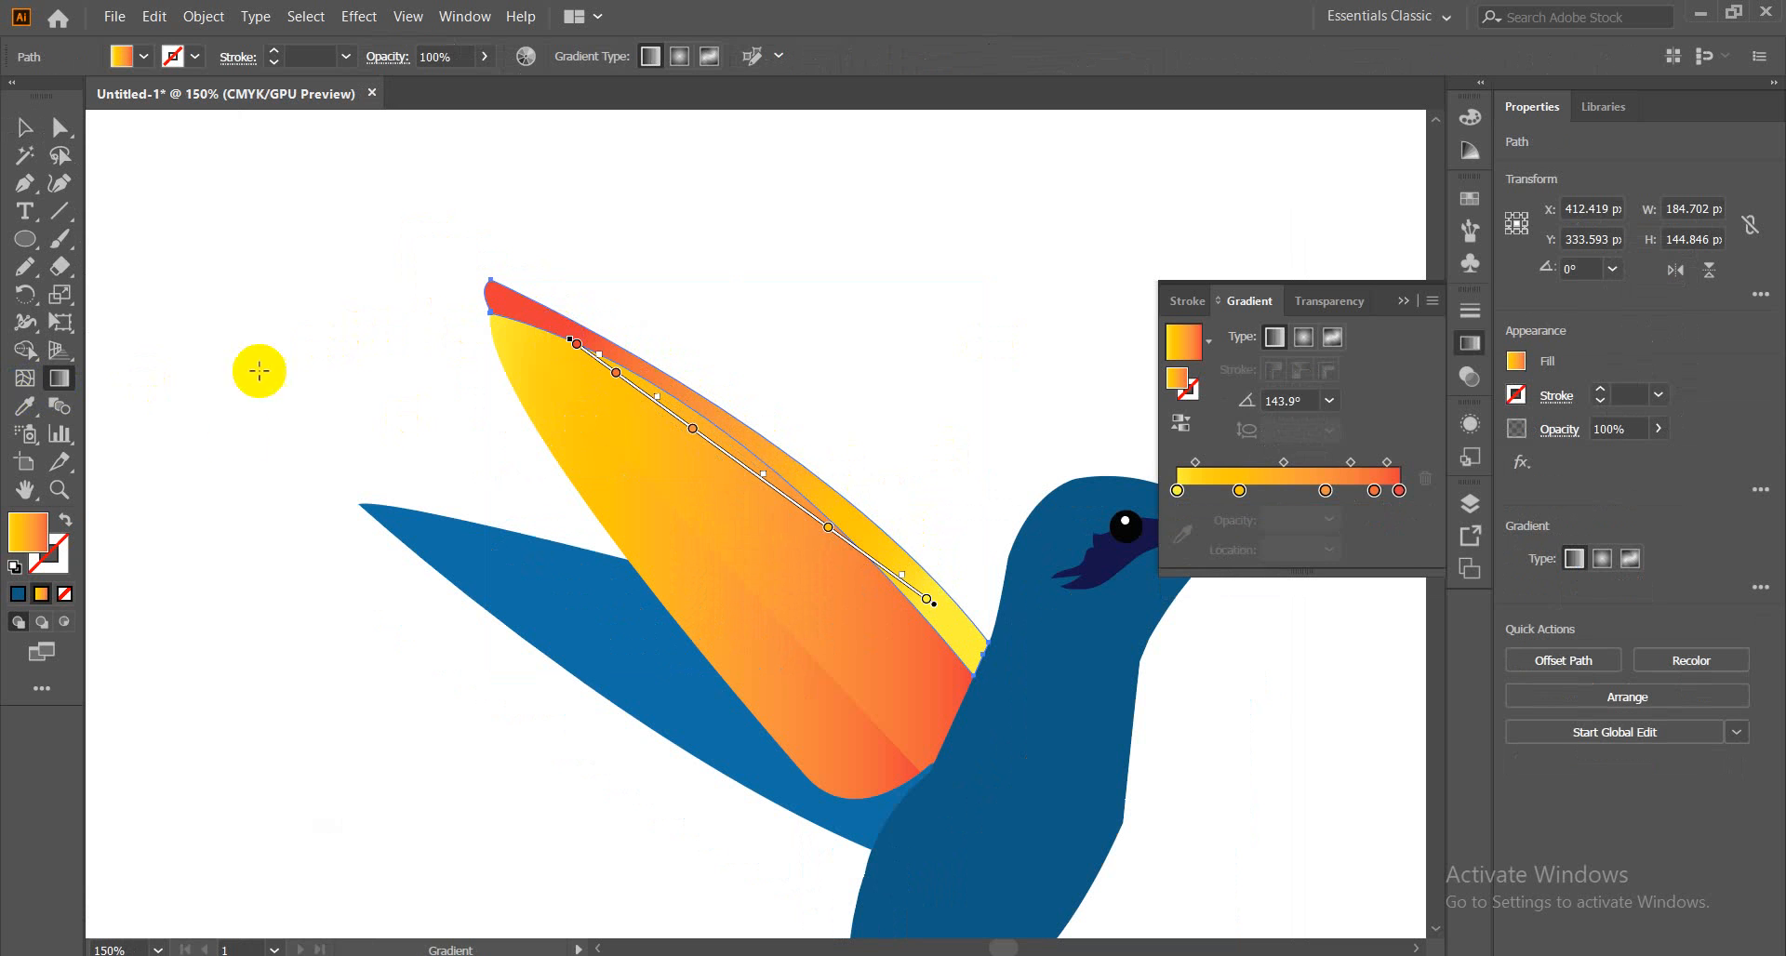
{"action": "left_click", "coordinate": [24, 127]}
{"action": "left_click", "coordinate": [225, 277]}
{"action": "scroll", "coordinate": [359, 394], "scroll_direction": "down", "scroll_amount": 3}
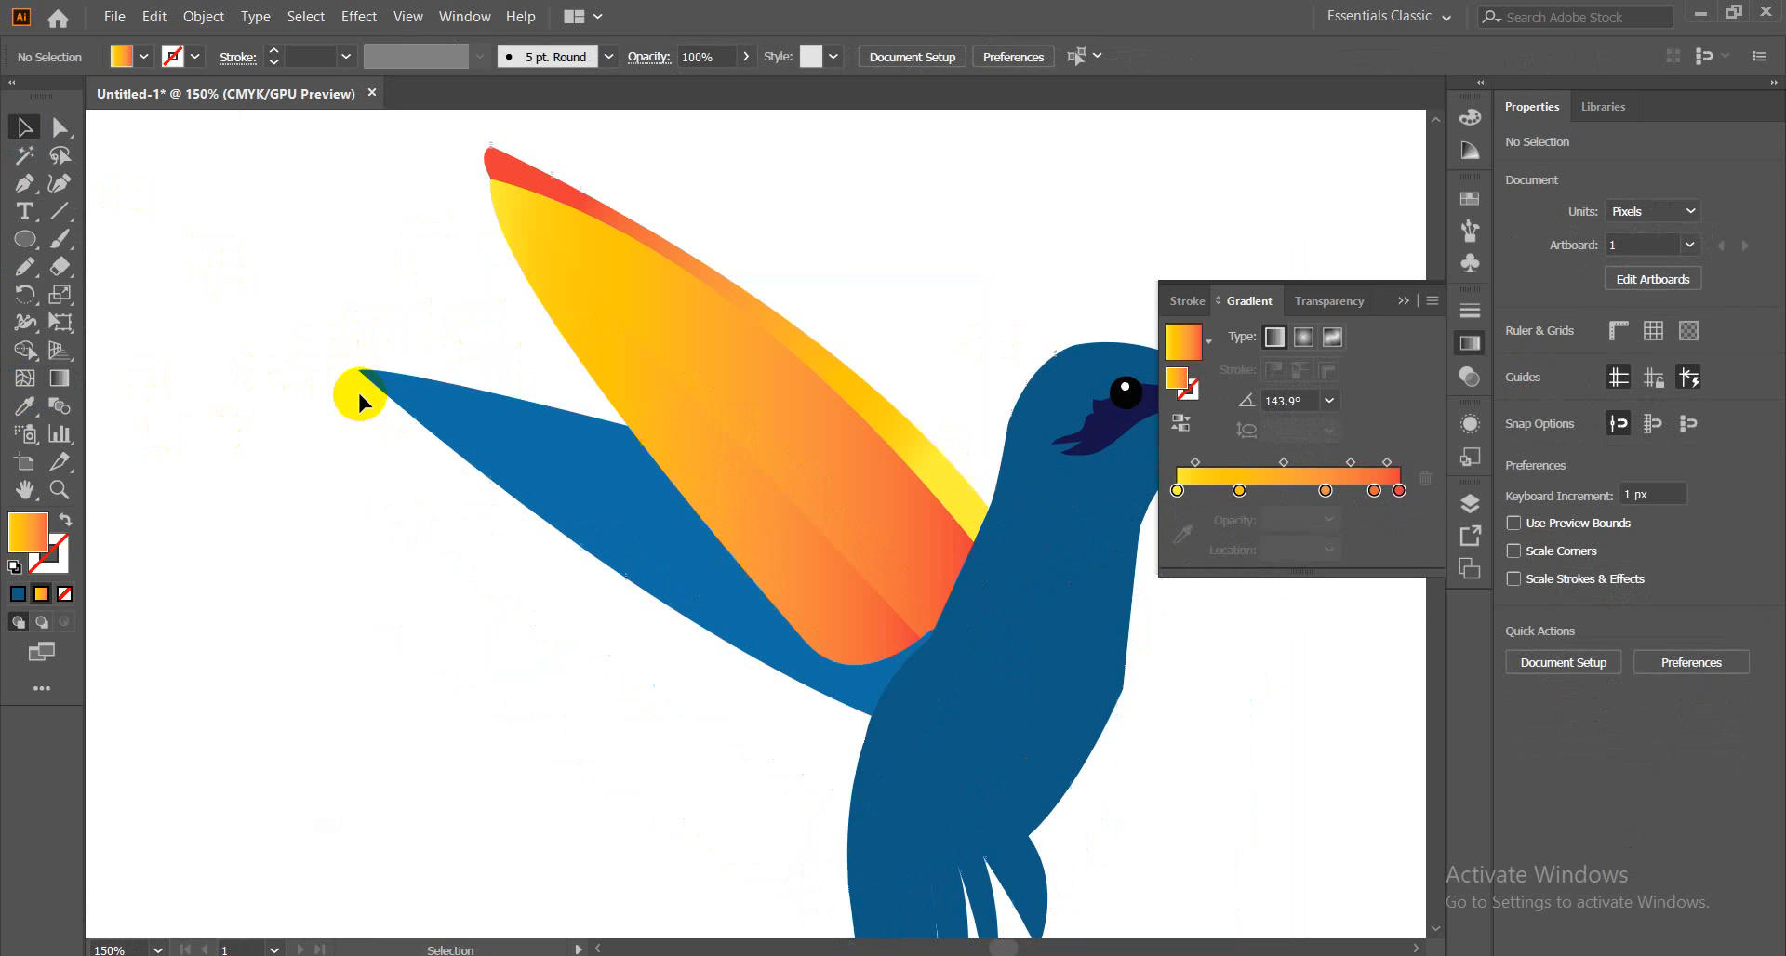
{"action": "scroll", "coordinate": [359, 389], "scroll_direction": "up", "scroll_amount": 3}
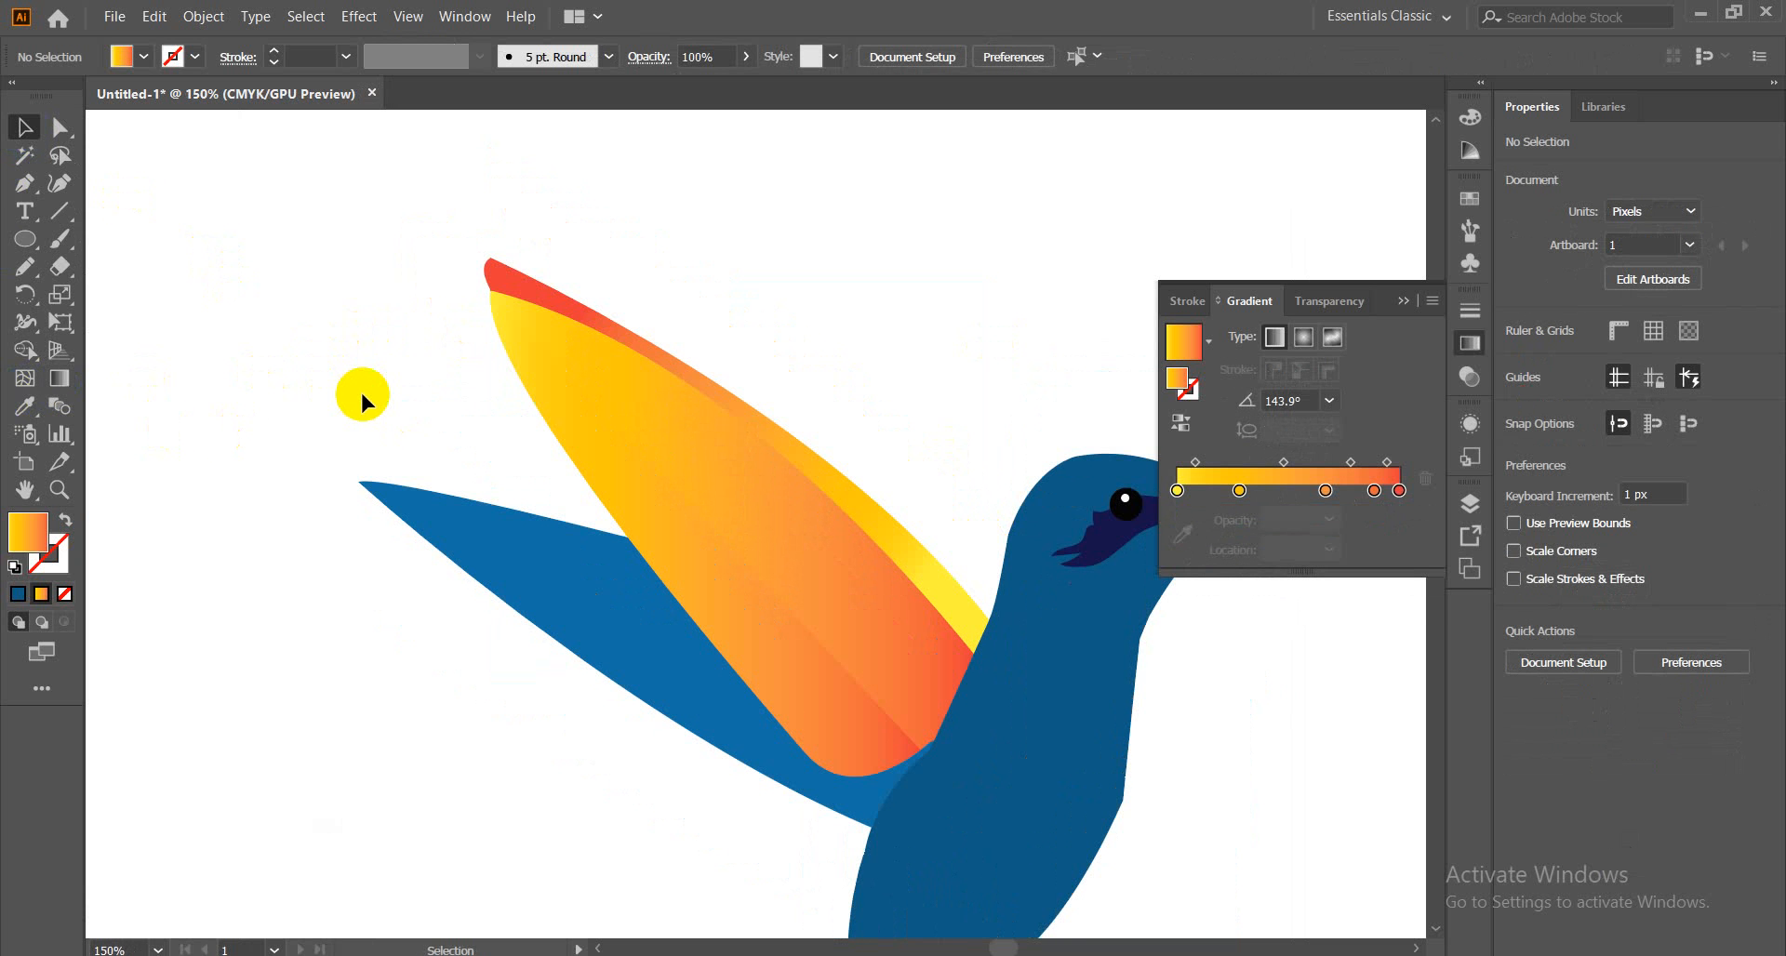
Redraw the middle section's gradient at about 142°, from yellow near the body to beyond the wing tip
{"action": "left_click", "coordinate": [837, 606]}
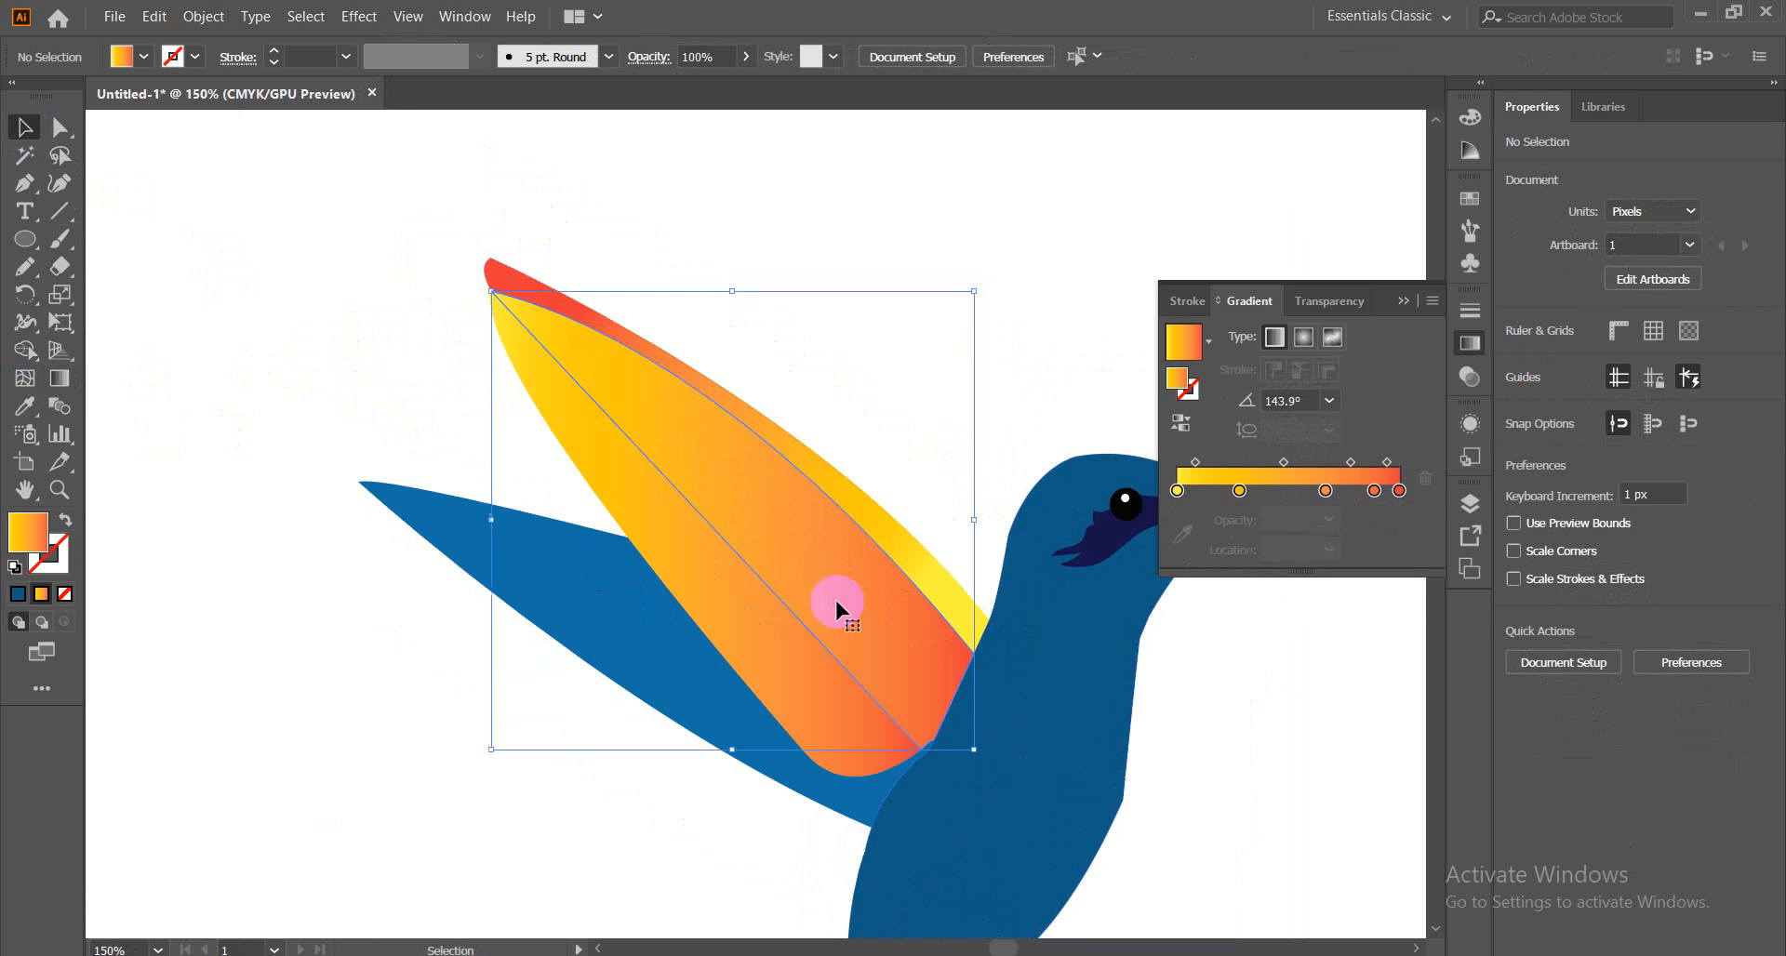
{"action": "left_click", "coordinate": [74, 383]}
{"action": "left_click_drag", "start_coordinate": [757, 444], "coordinate": [595, 474]}
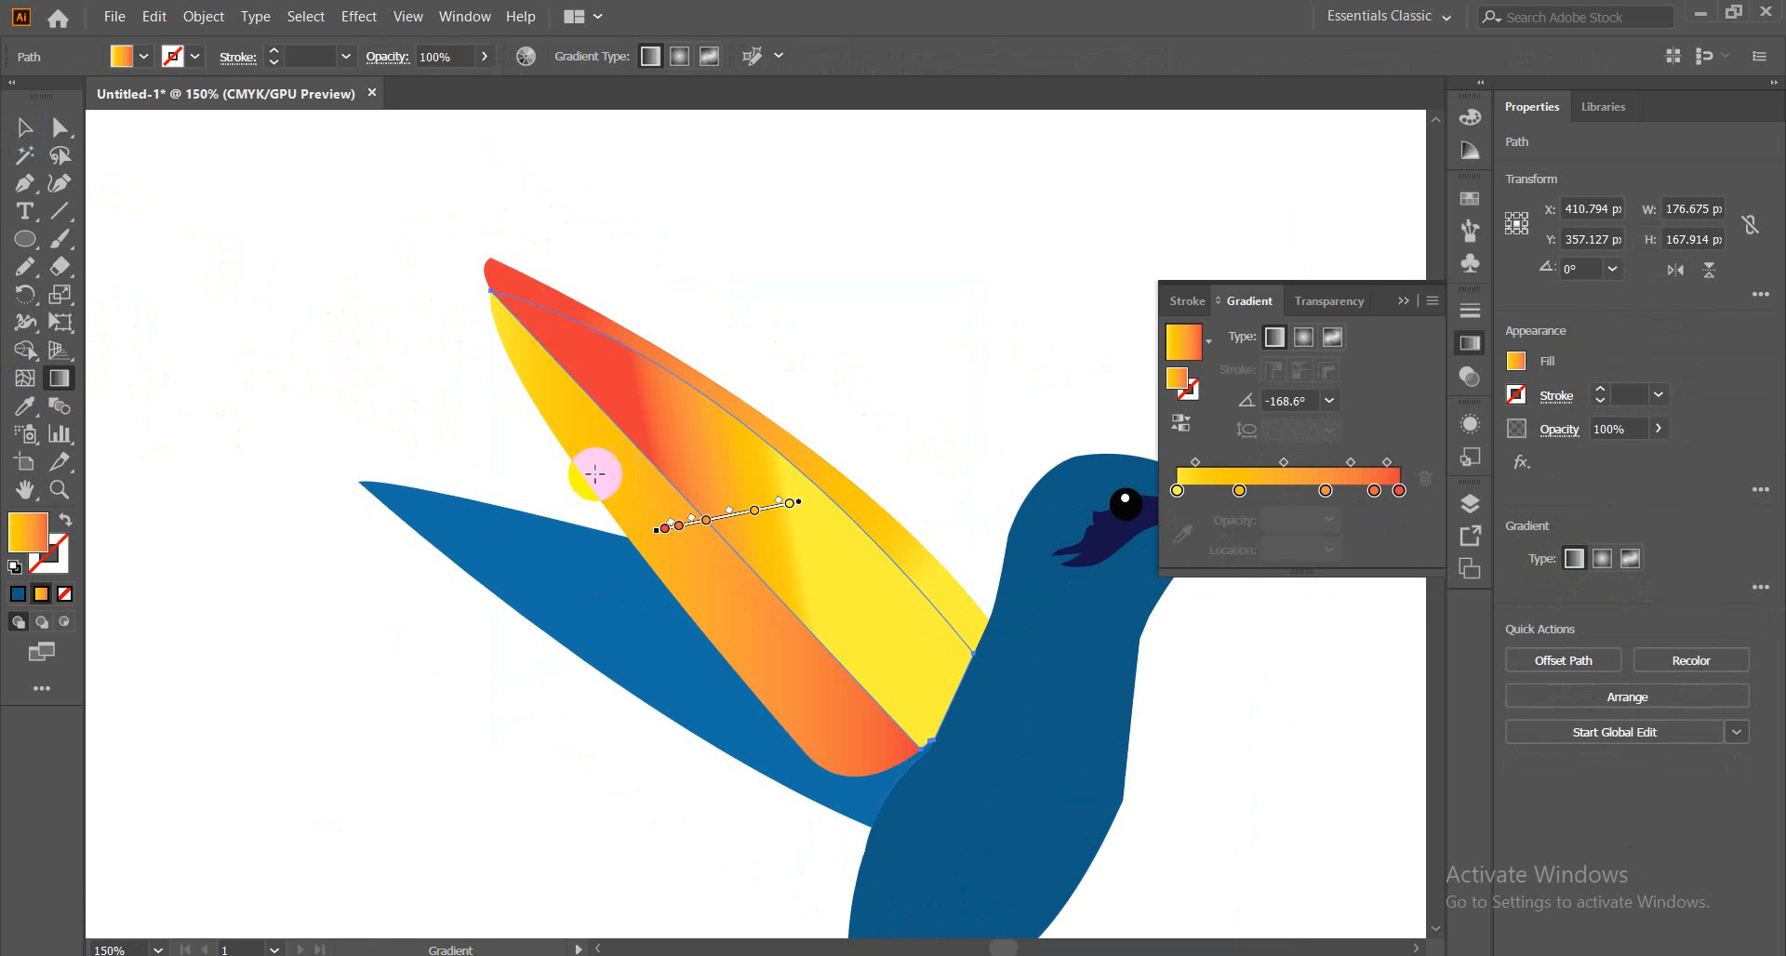
{"action": "left_click_drag", "start_coordinate": [925, 642], "coordinate": [417, 266]}
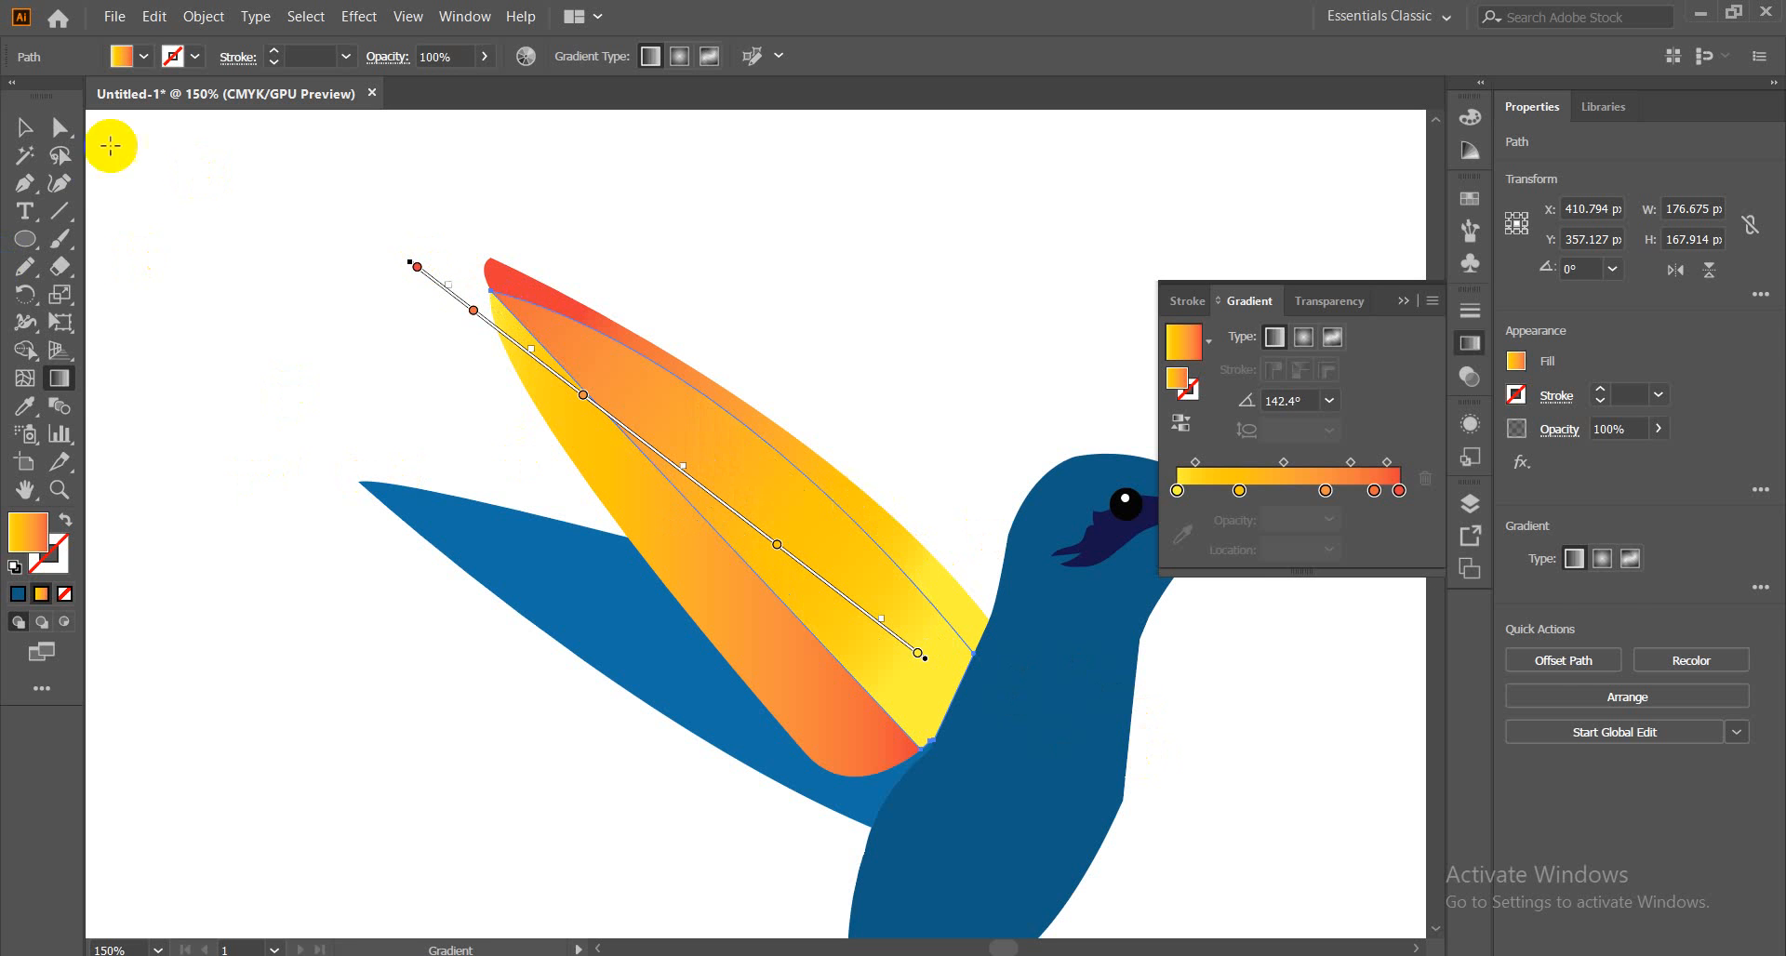
{"action": "left_click", "coordinate": [27, 132]}
{"action": "left_click", "coordinate": [209, 231]}
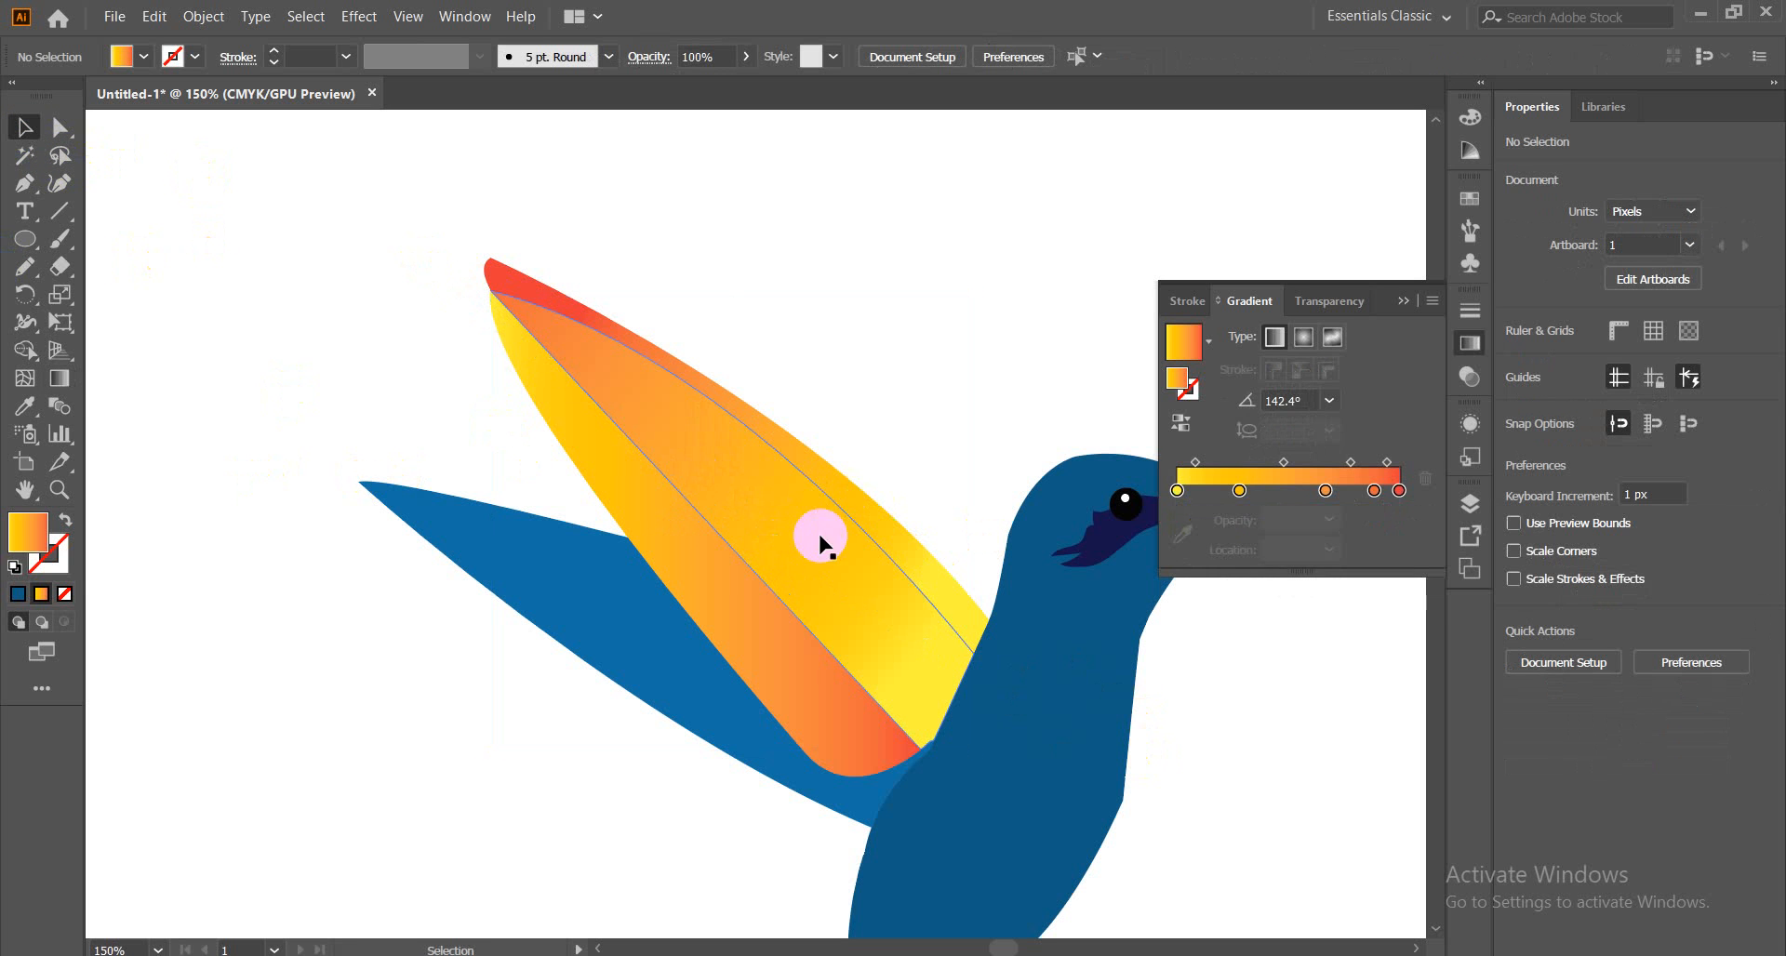
Redraw the lower section's gradient at about -49°, running from yellow at the wing tip to red near the body
{"action": "left_click", "coordinate": [710, 570]}
{"action": "left_click", "coordinate": [58, 378]}
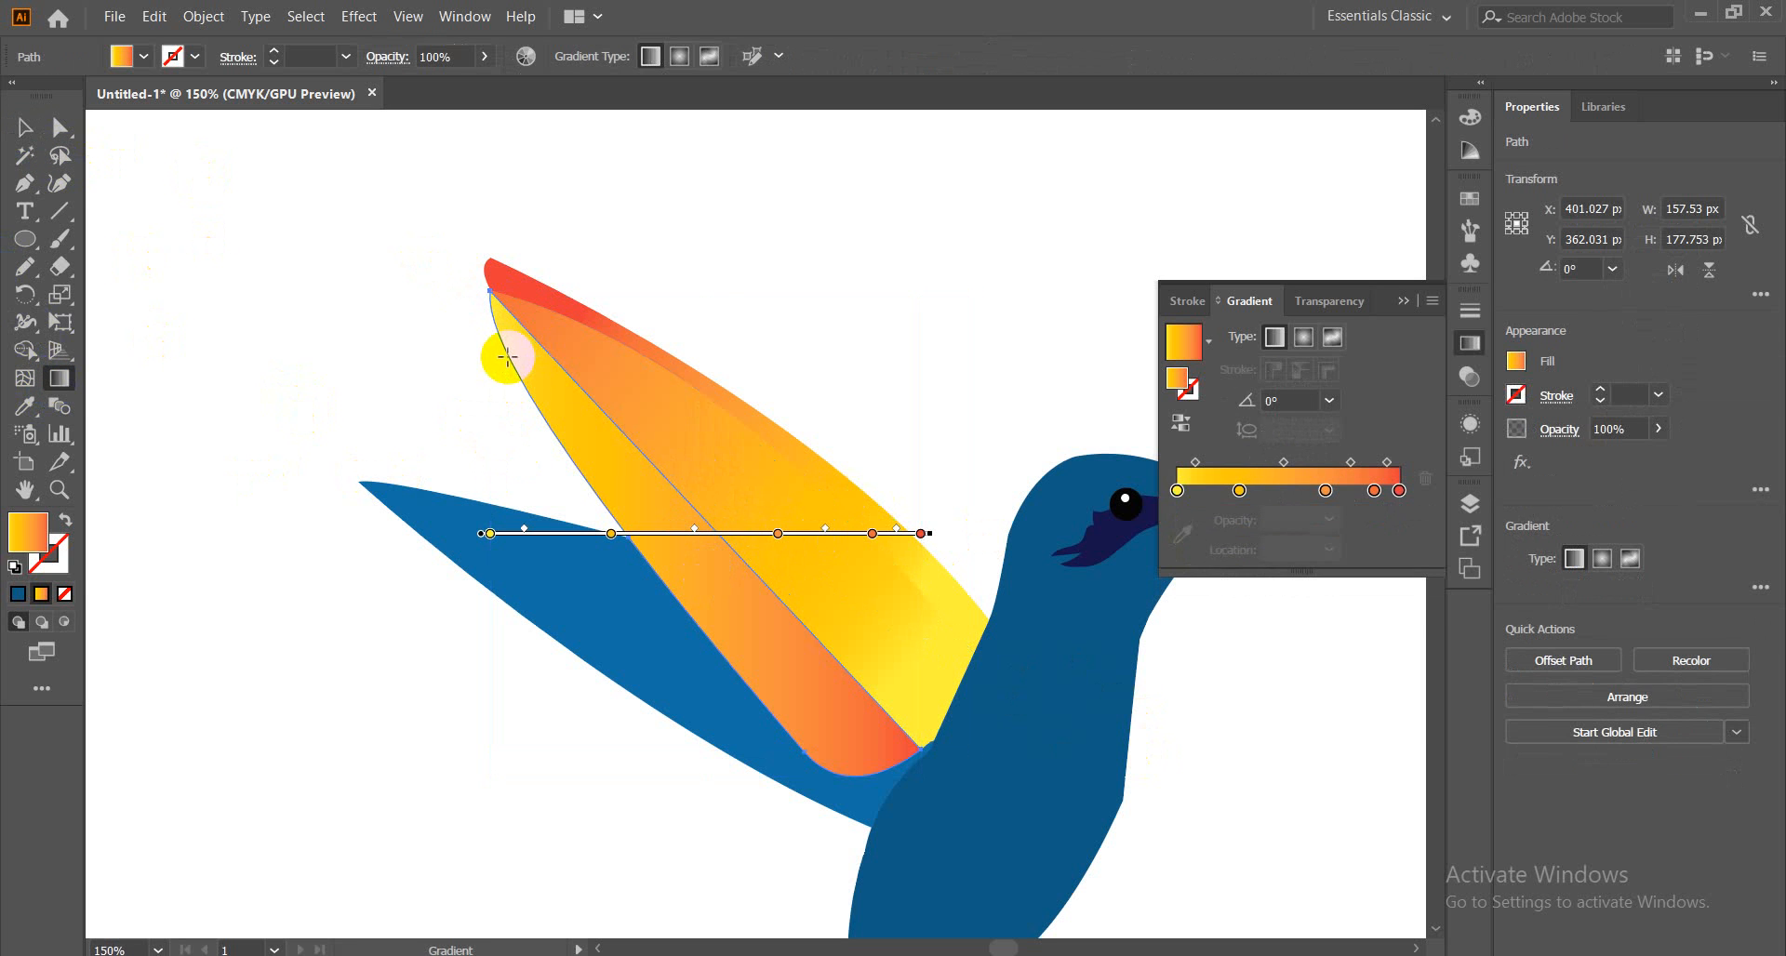
{"action": "left_click_drag", "start_coordinate": [510, 353], "coordinate": [895, 797]}
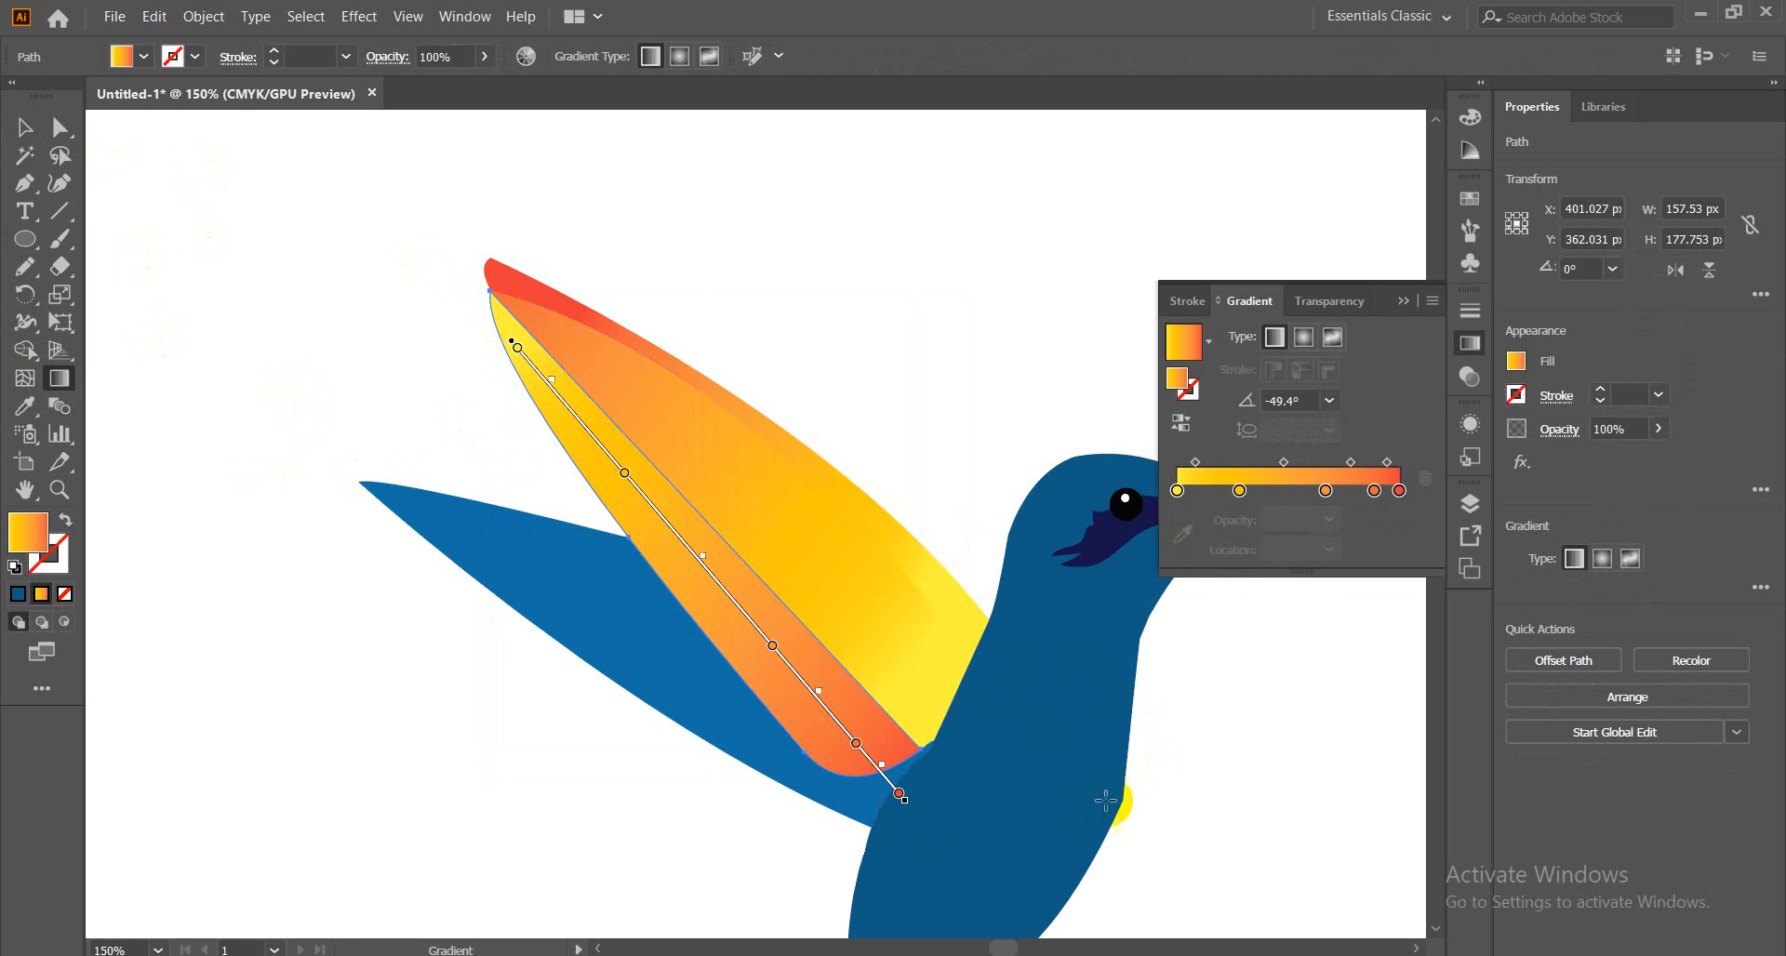
{"action": "left_click", "coordinate": [27, 137]}
{"action": "left_click", "coordinate": [179, 199]}
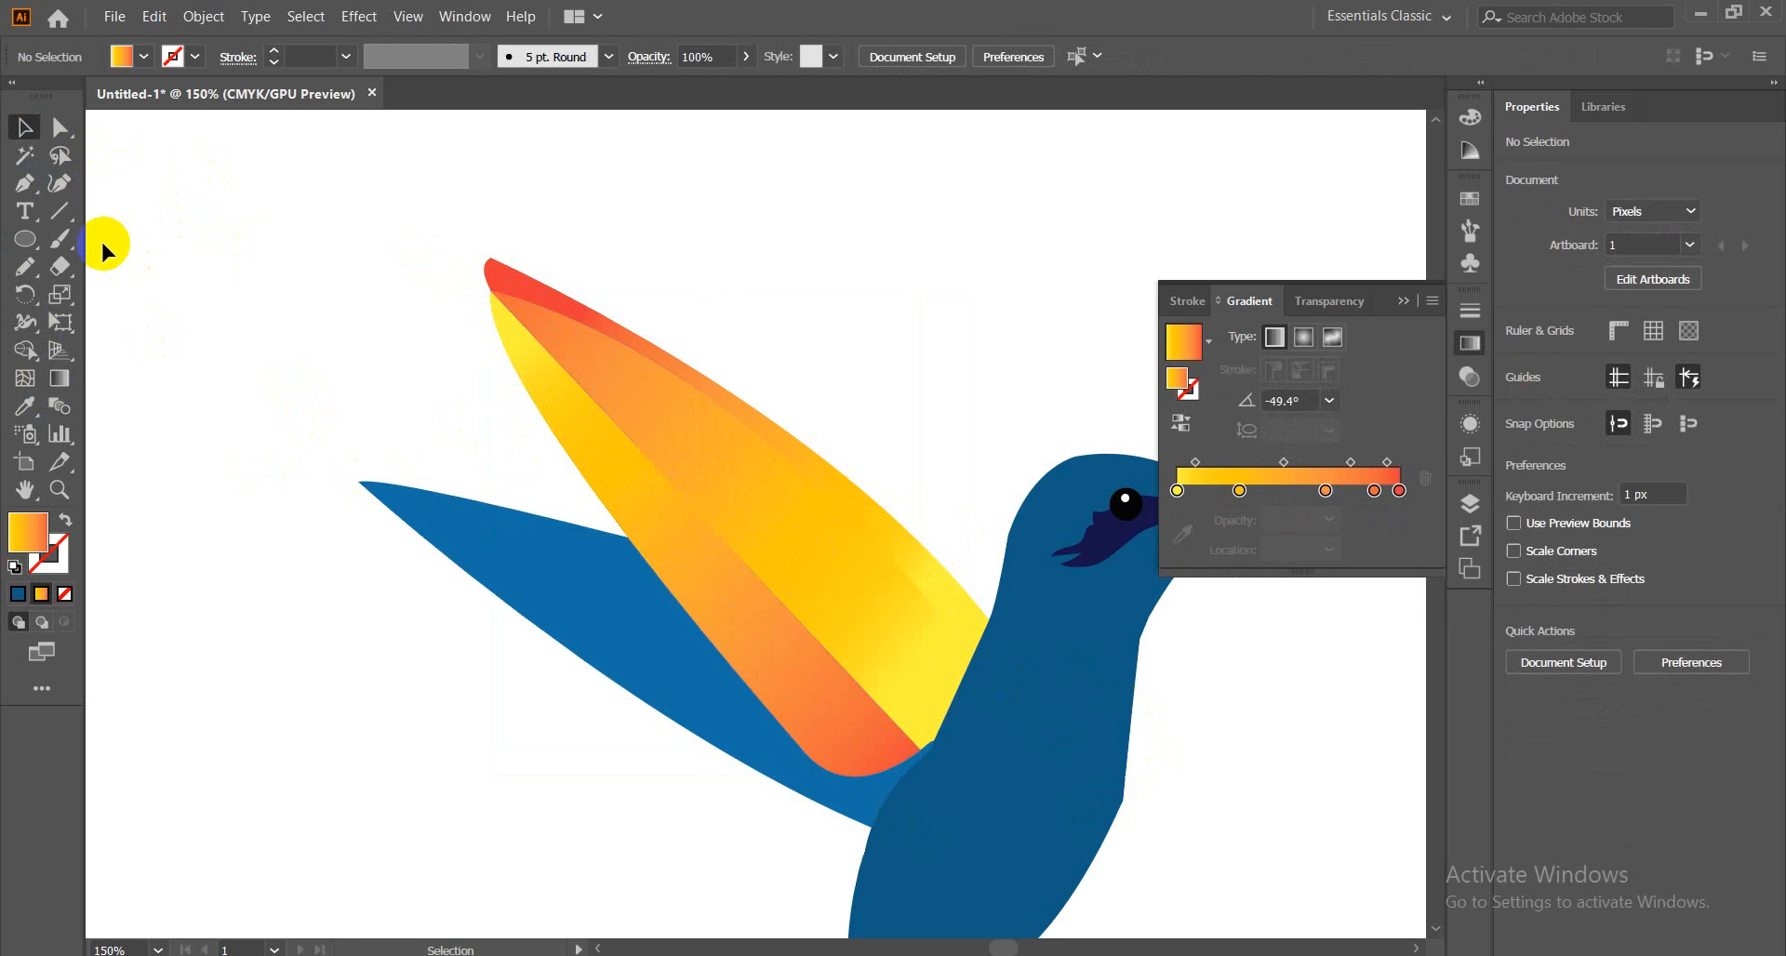
Examine the recoloured upper wing sections and the blue lower wing in a view of the whole bird
{"action": "key", "text": "ctrl+minus"}
{"action": "key", "text": "ctrl+minus"}
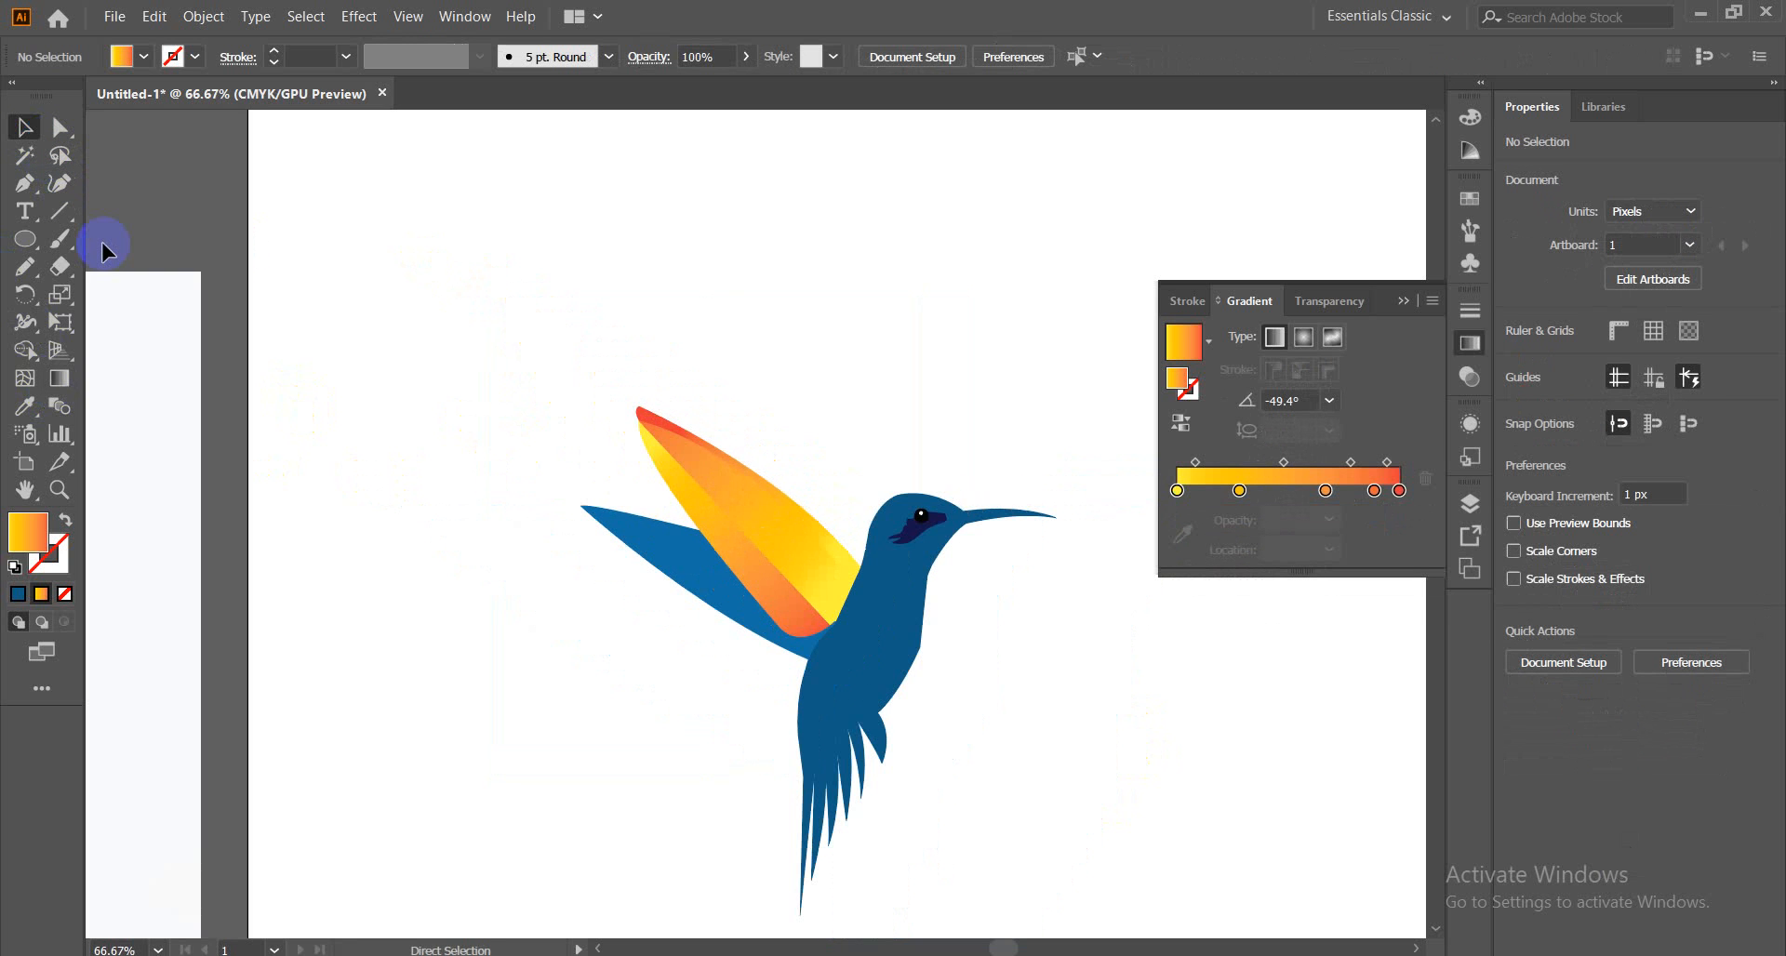
{"action": "scroll", "coordinate": [103, 244], "scroll_direction": "down", "scroll_amount": 3}
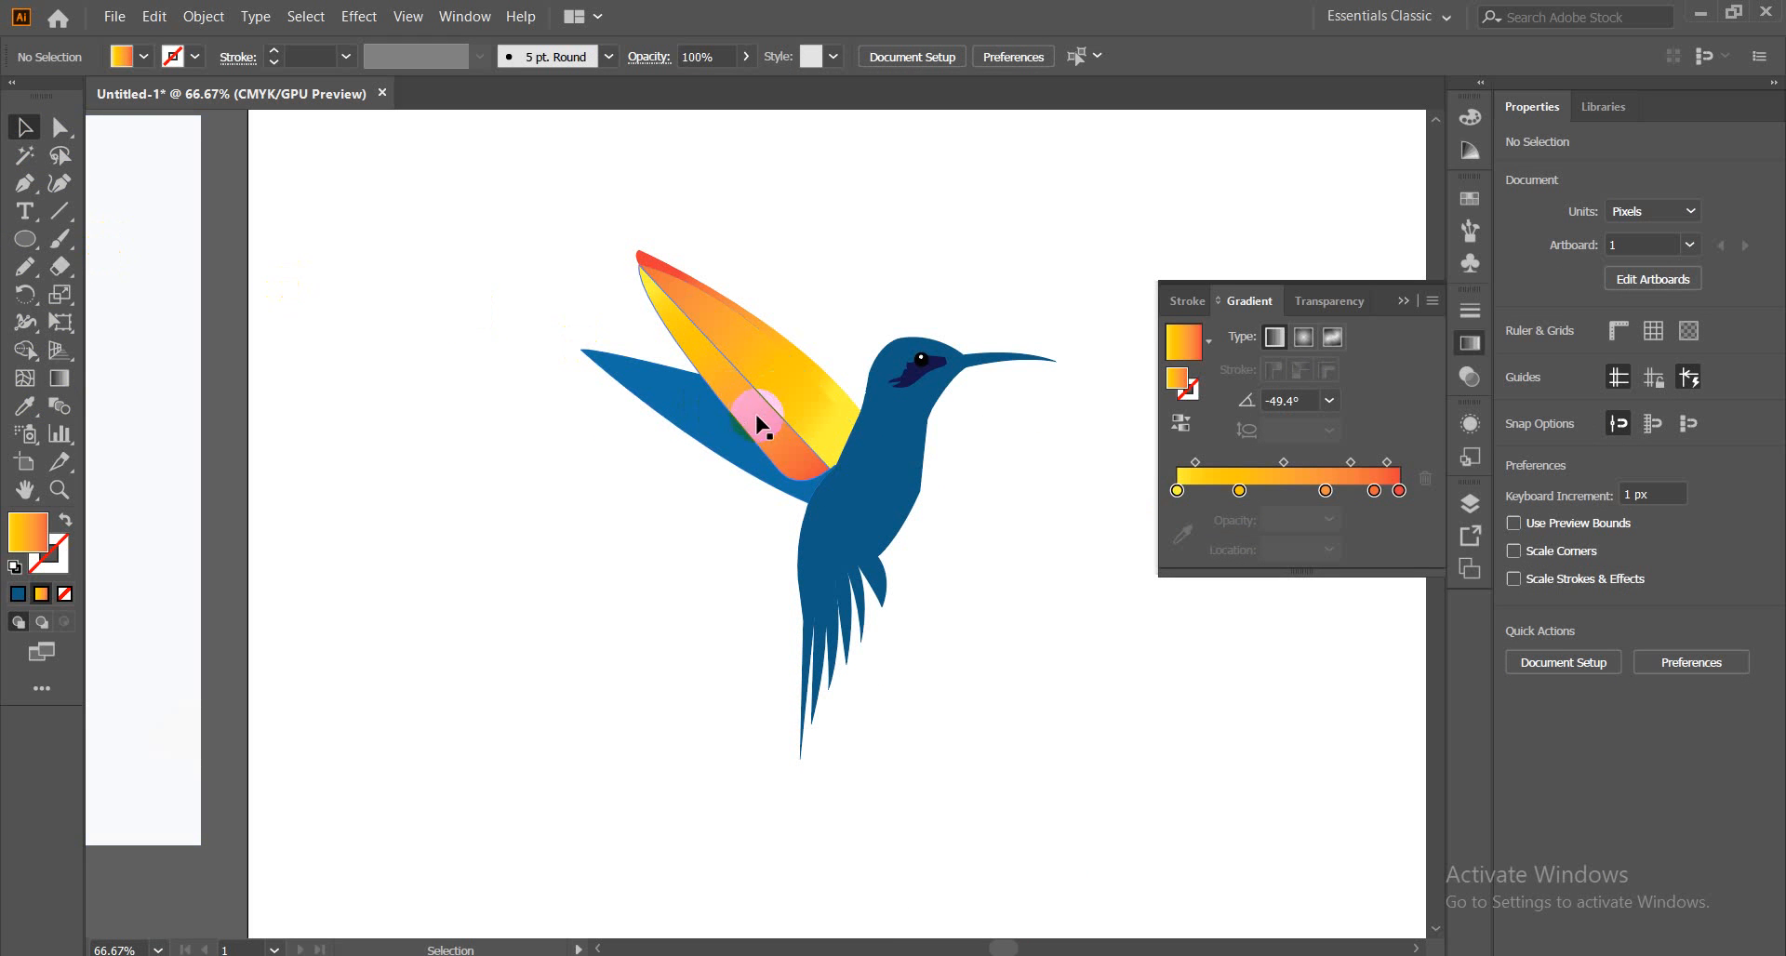
{"action": "left_click", "coordinate": [442, 260]}
{"action": "left_click", "coordinate": [651, 279]}
{"action": "left_click", "coordinate": [473, 284]}
{"action": "left_click", "coordinate": [674, 409]}
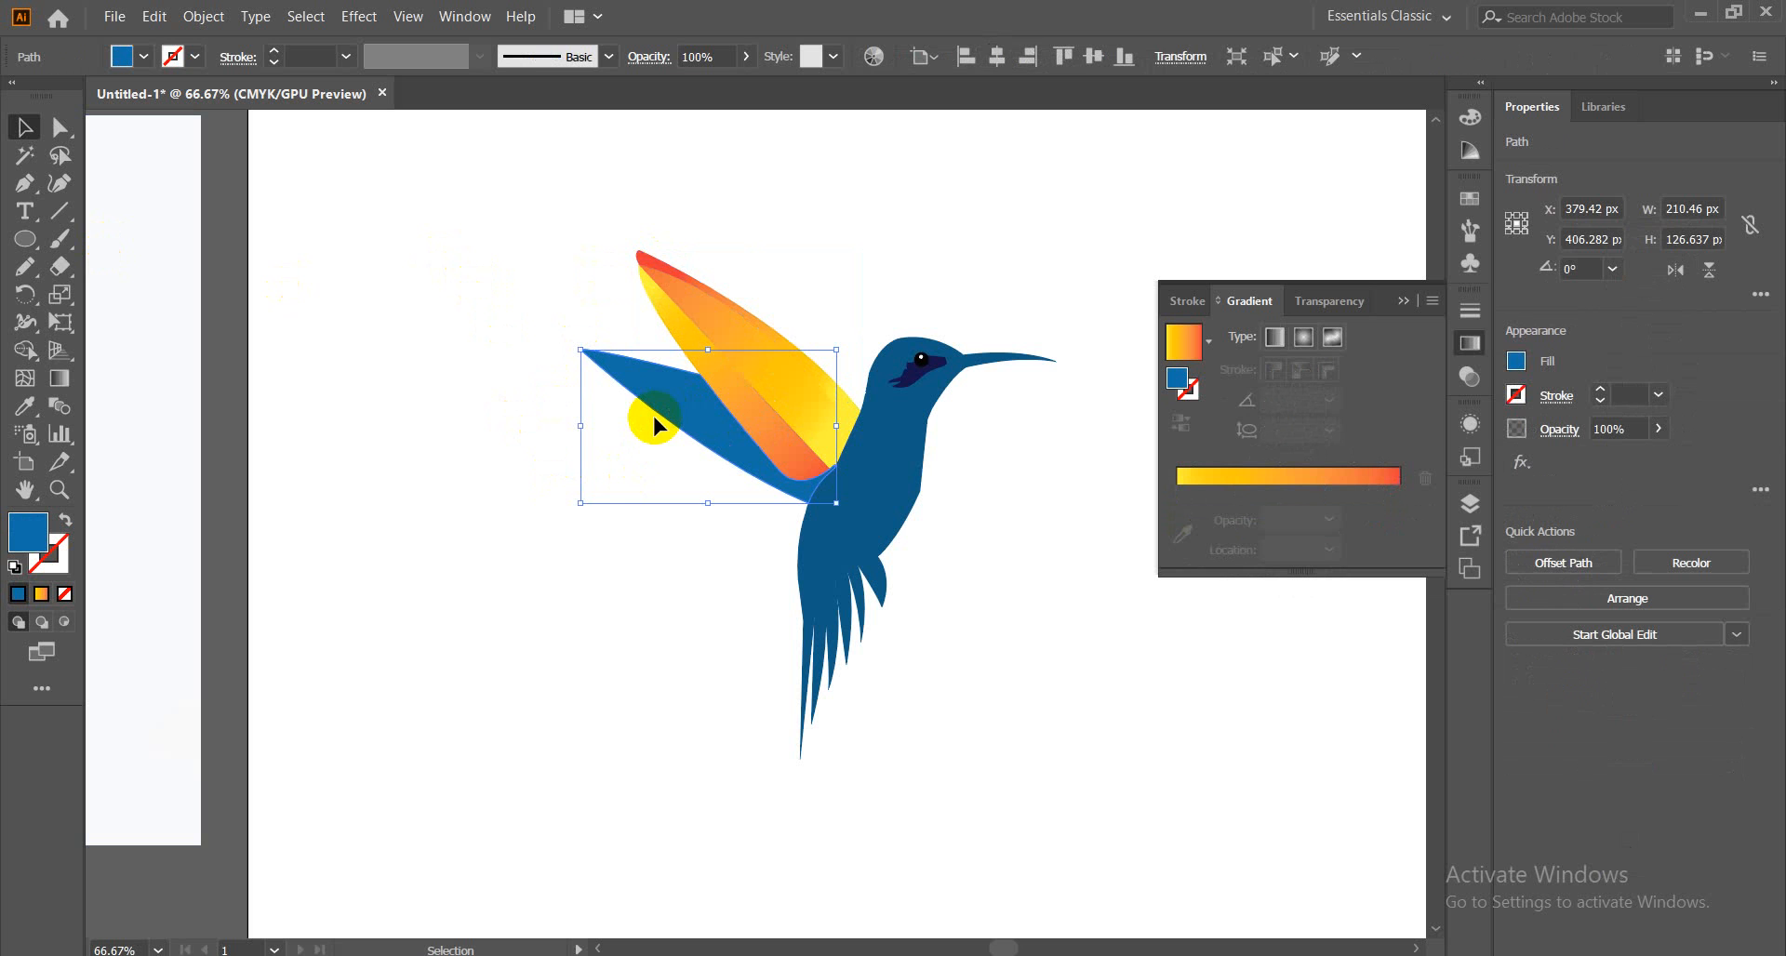
{"action": "left_click", "coordinate": [391, 294]}
Draw a curved Pen path about 264 px wide from beyond the lower wing's tip into the body, with a blue stroke and no fill
{"action": "key", "text": "ctrl+plus"}
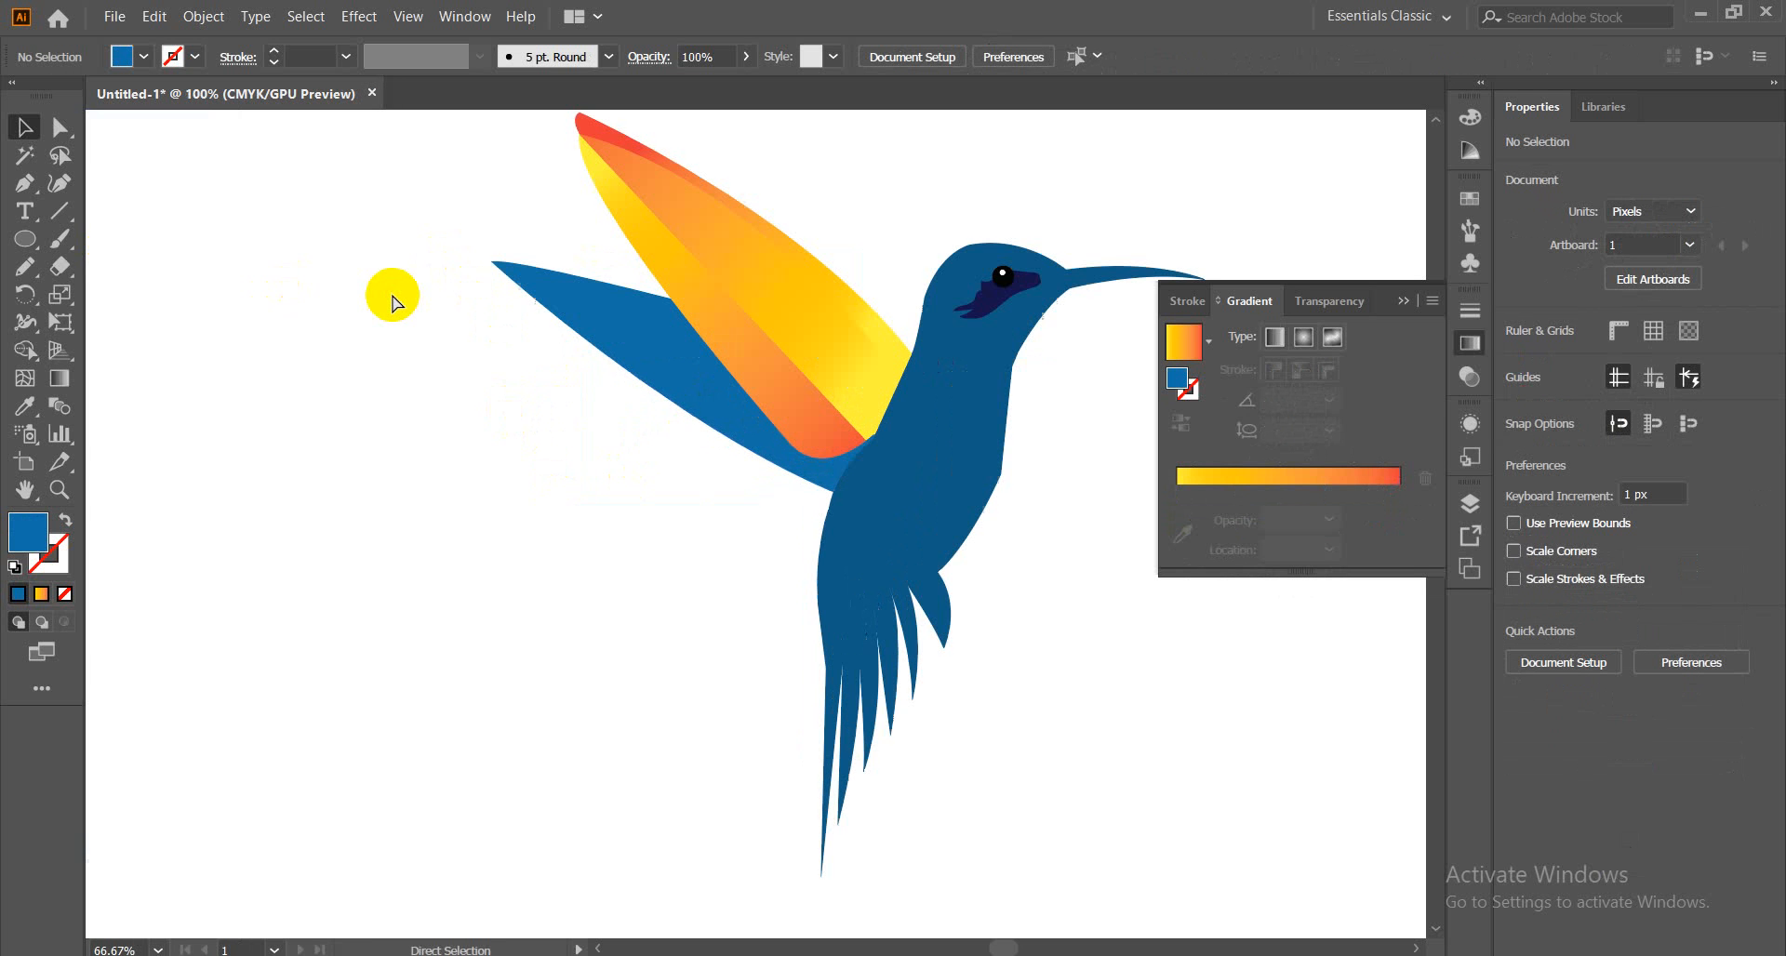
{"action": "key", "text": "space"}
{"action": "left_click_drag", "start_coordinate": [586, 459], "coordinate": [395, 453]}
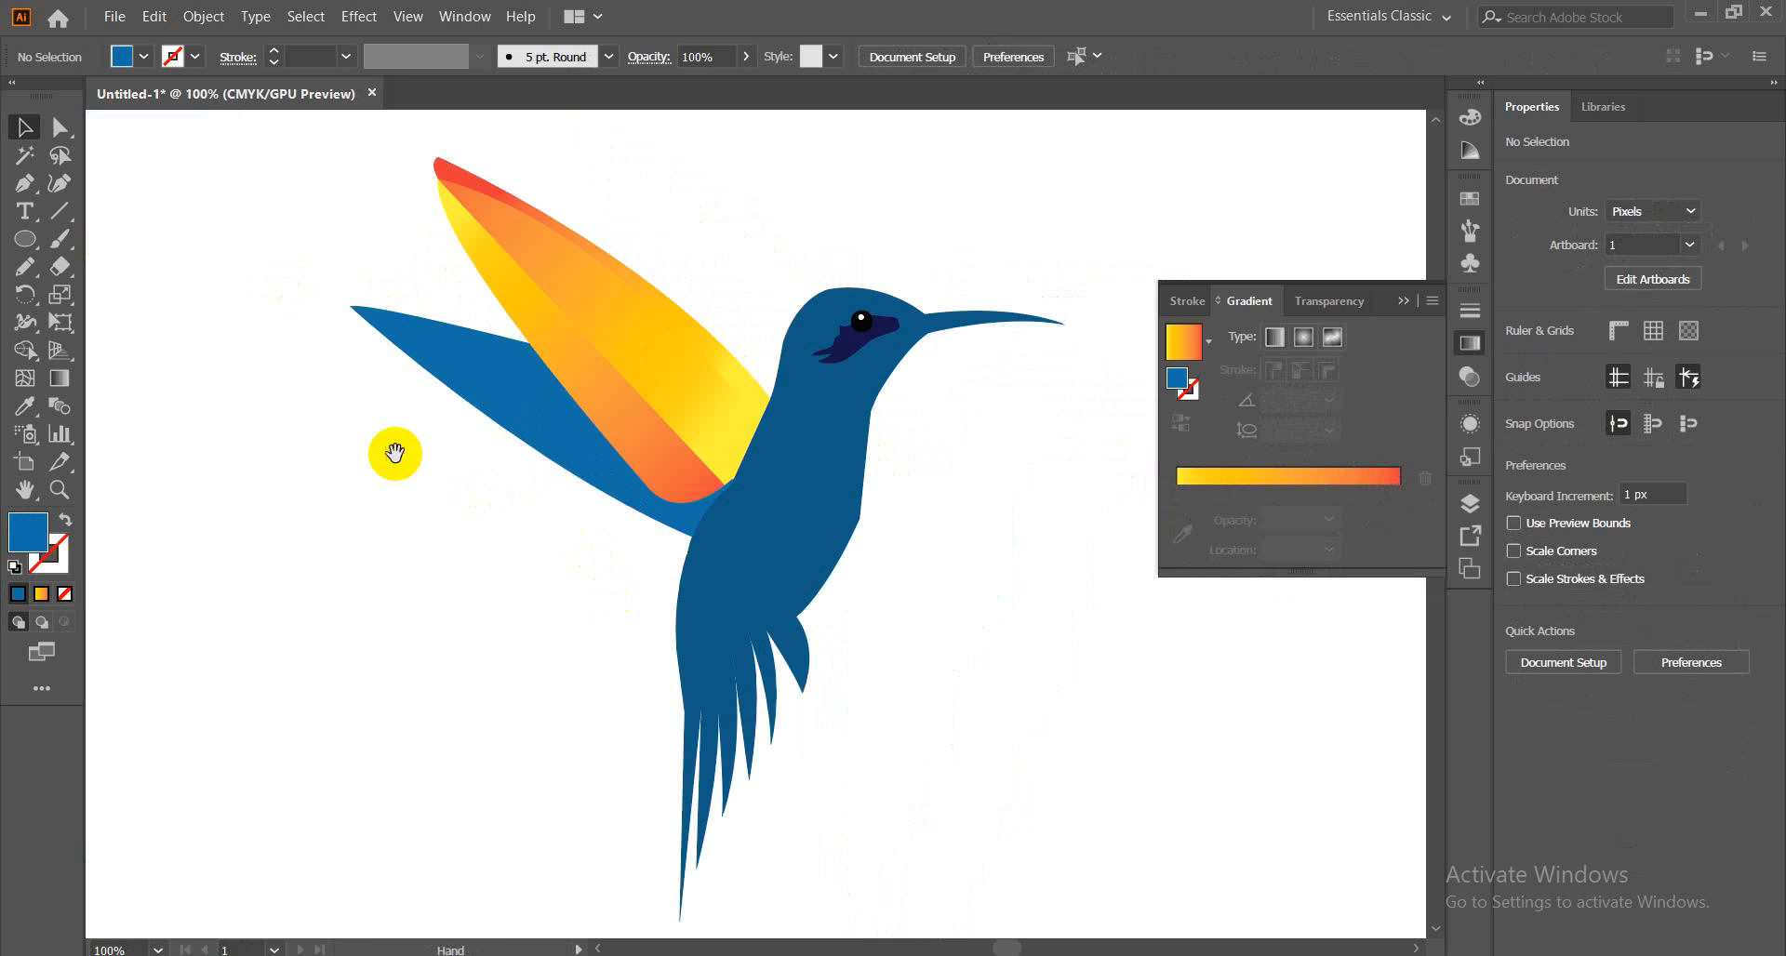
{"action": "left_click", "coordinate": [488, 390]}
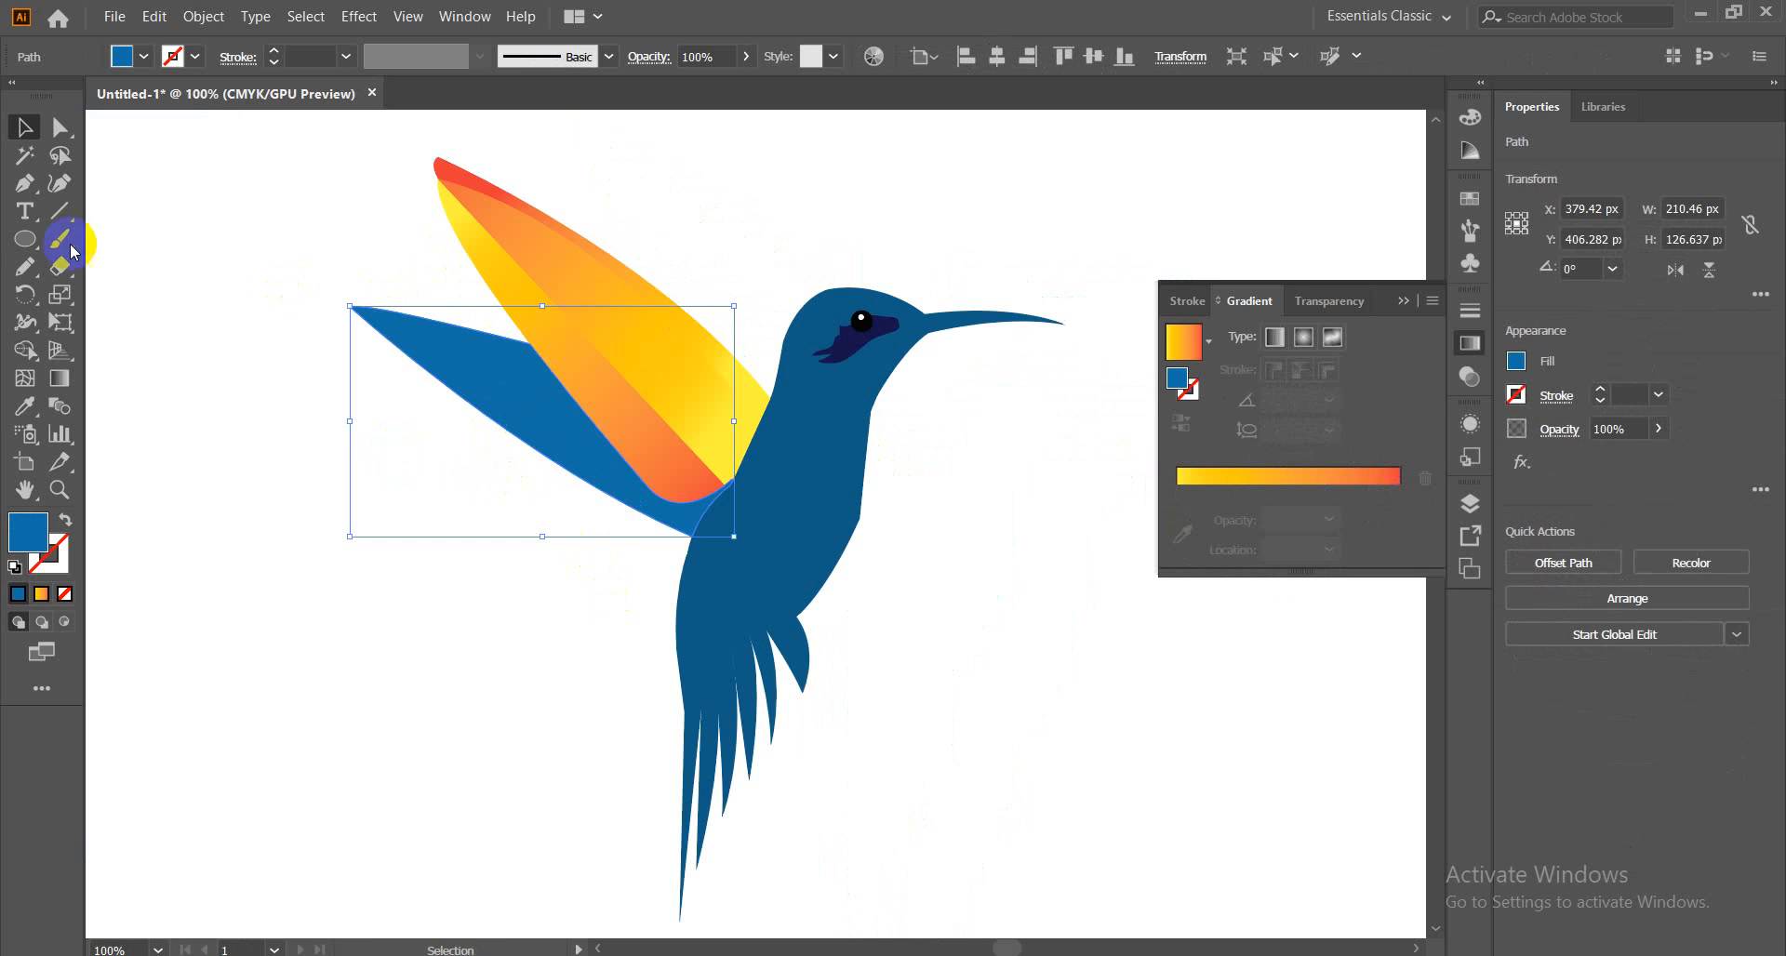
{"action": "left_click", "coordinate": [26, 190]}
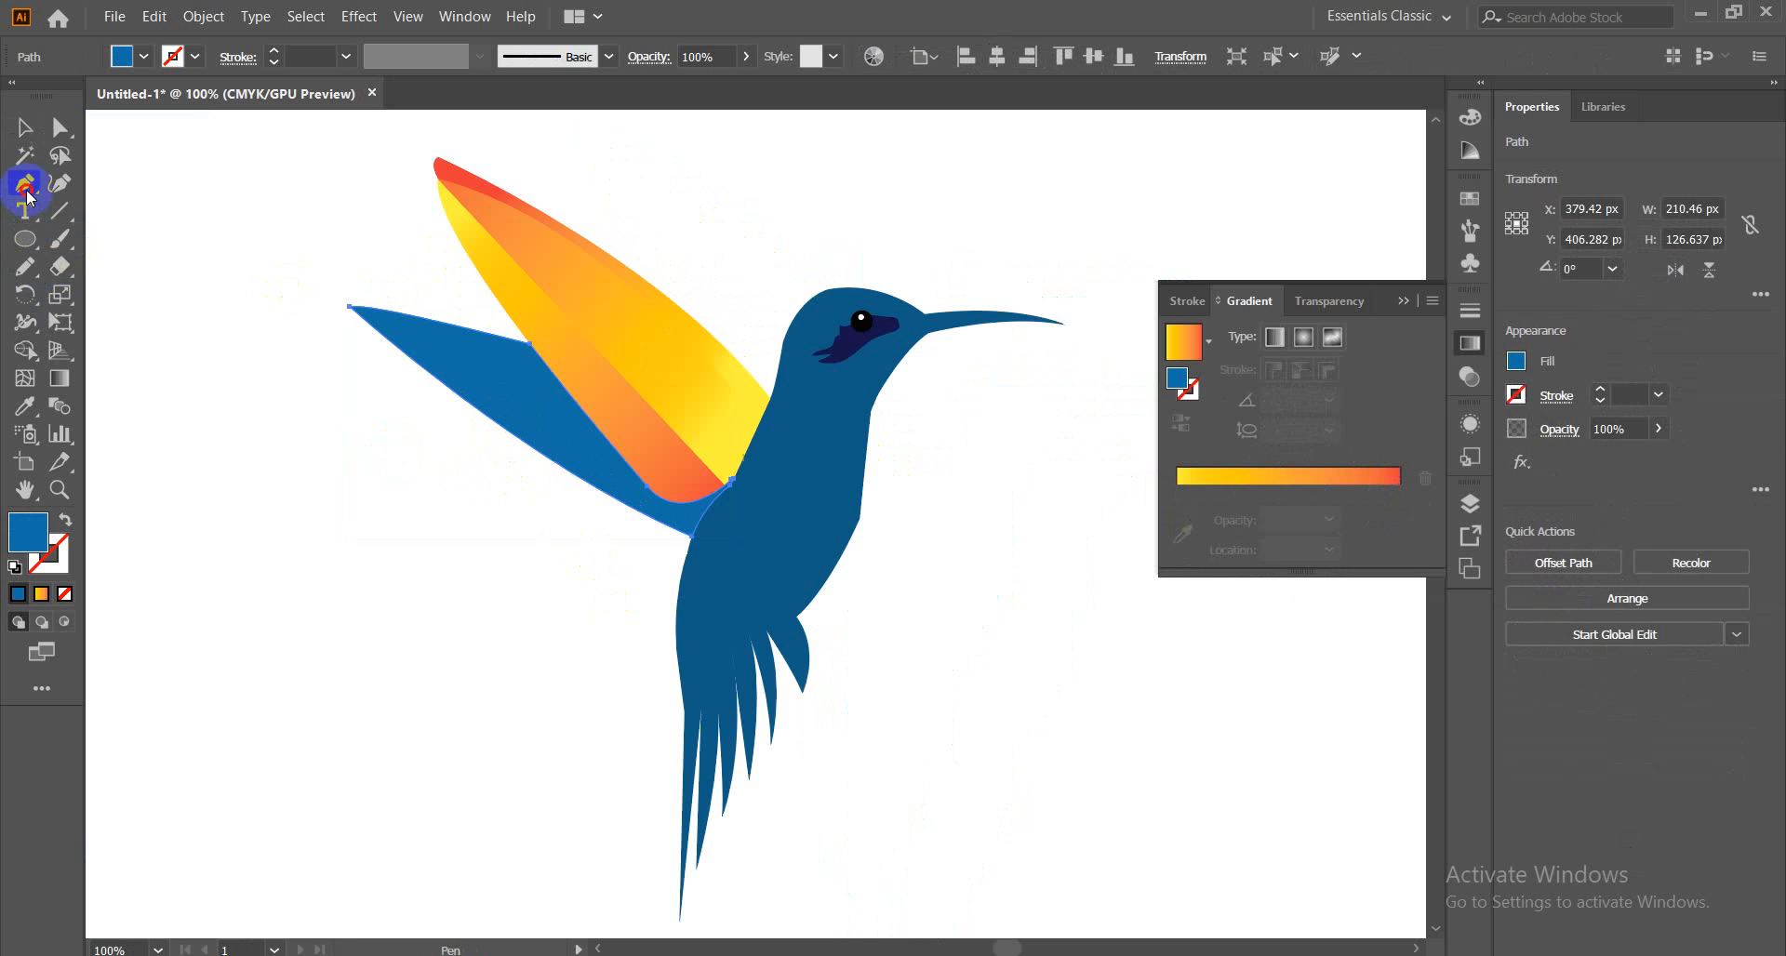
{"action": "left_click", "coordinate": [314, 298]}
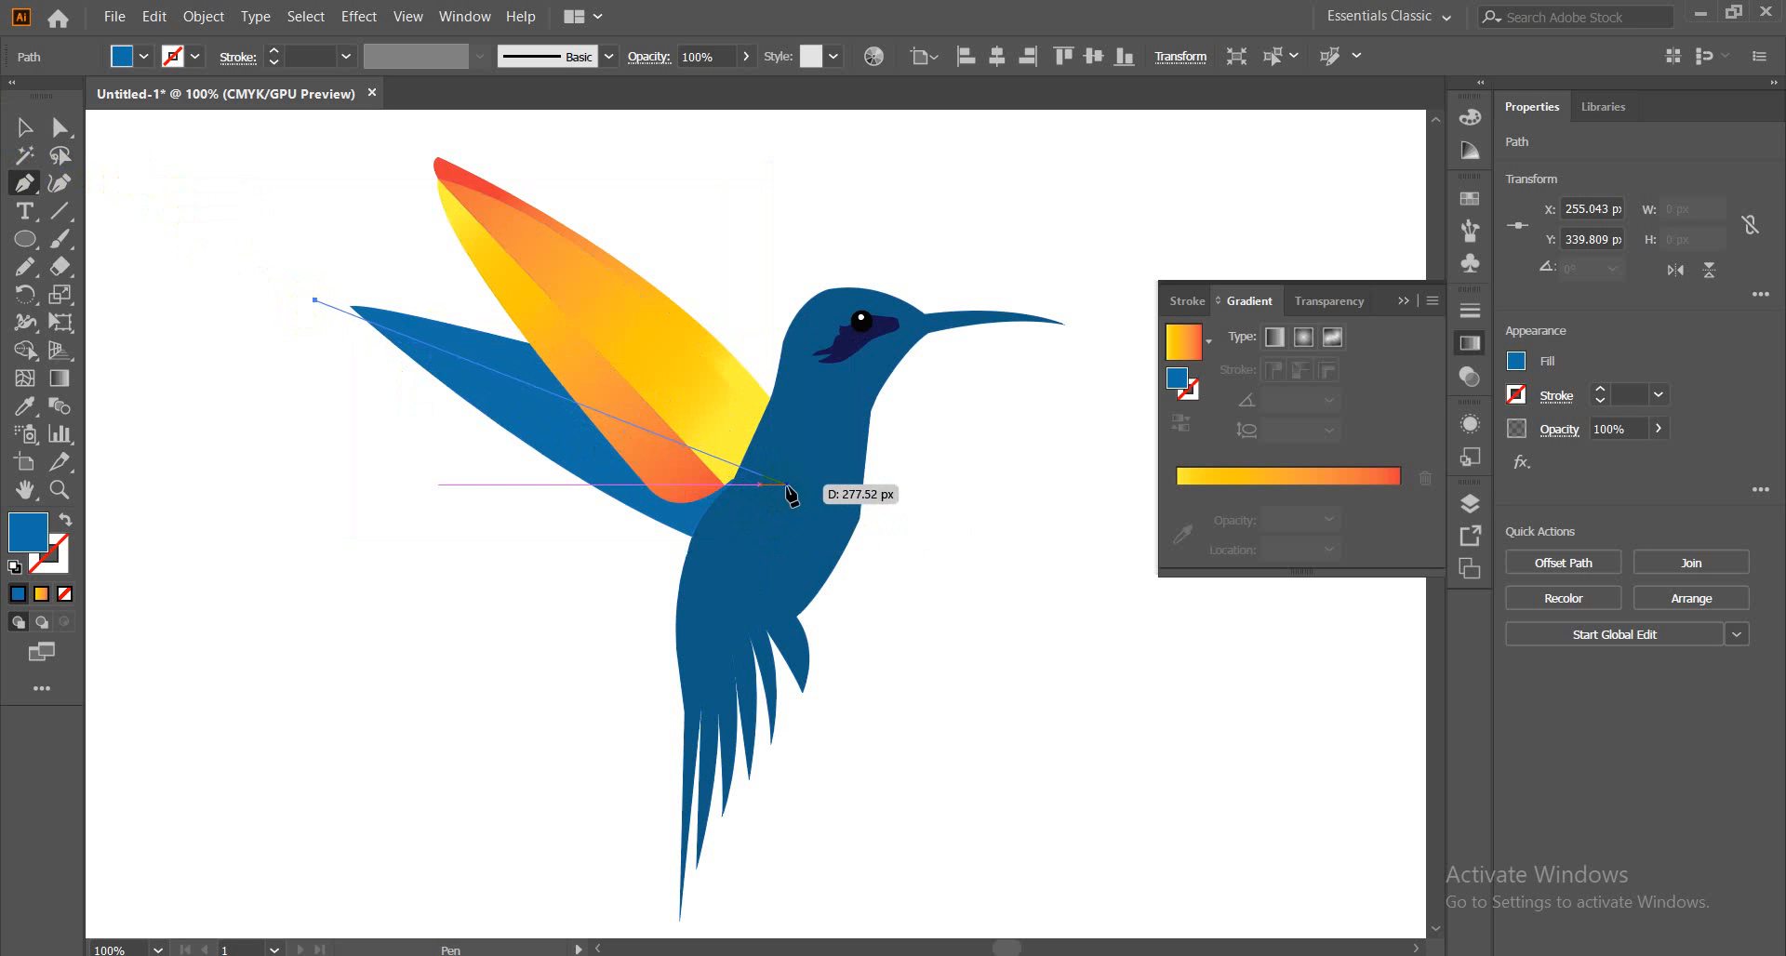
{"action": "left_click_drag", "start_coordinate": [800, 503], "coordinate": [1088, 669]}
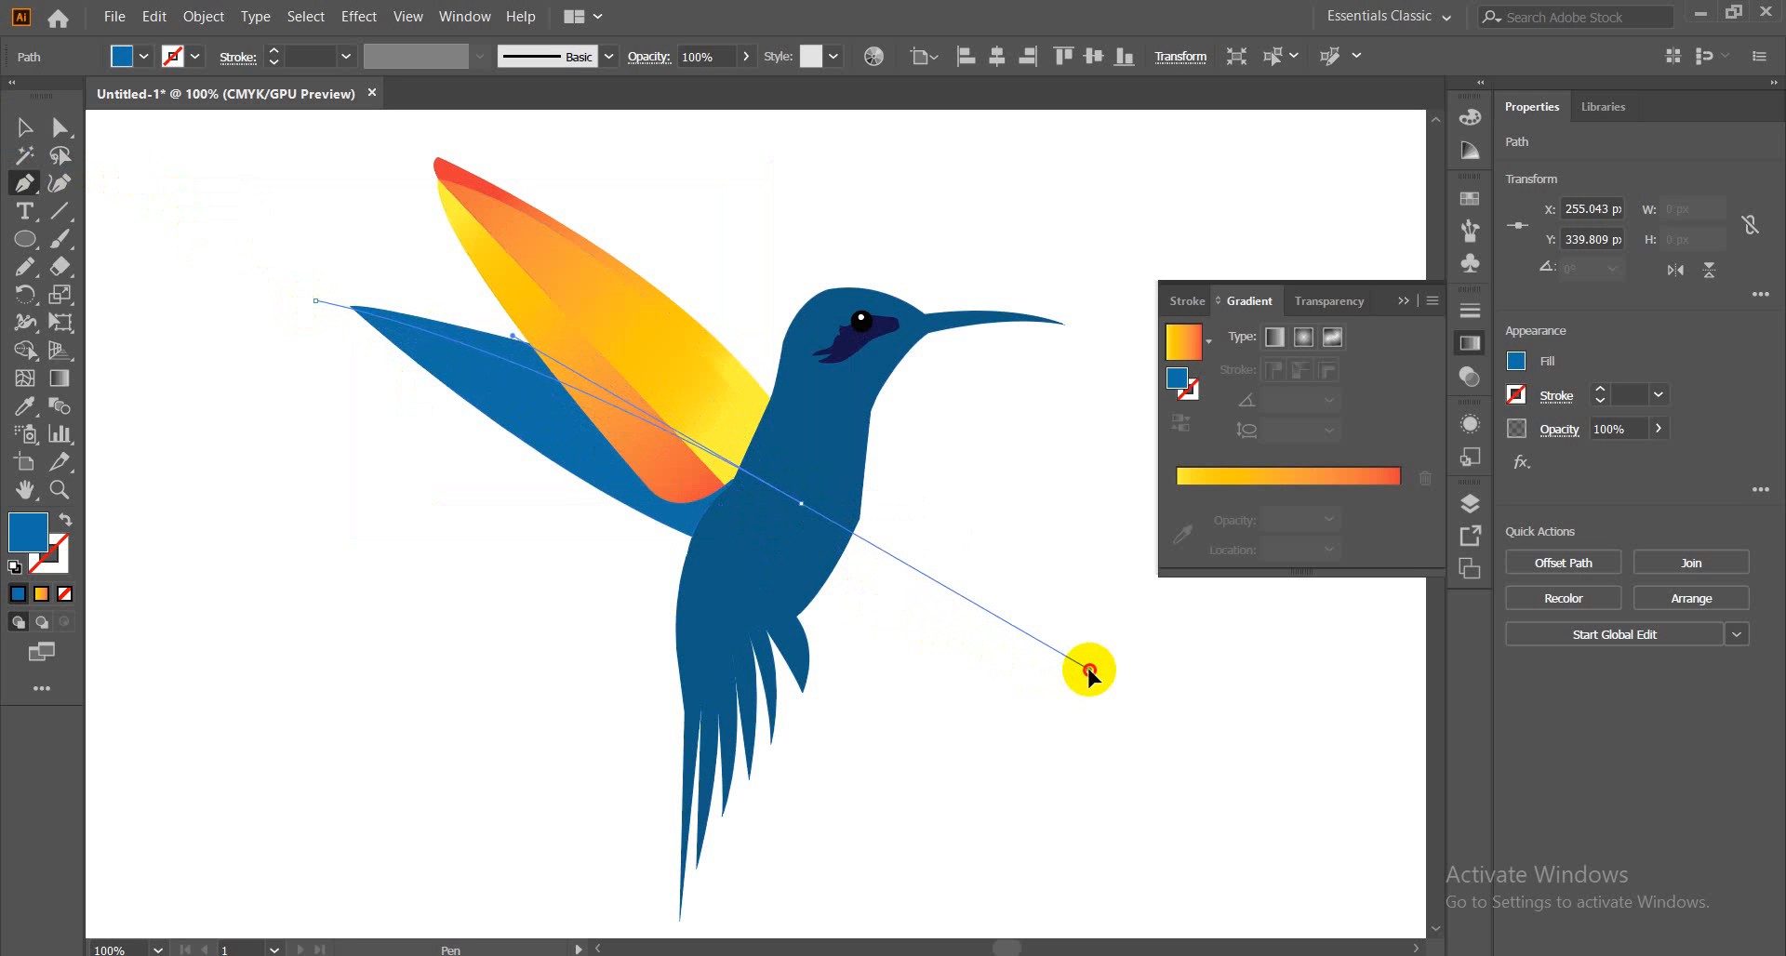
{"action": "left_click_drag", "start_coordinate": [1088, 669], "coordinate": [1101, 713]}
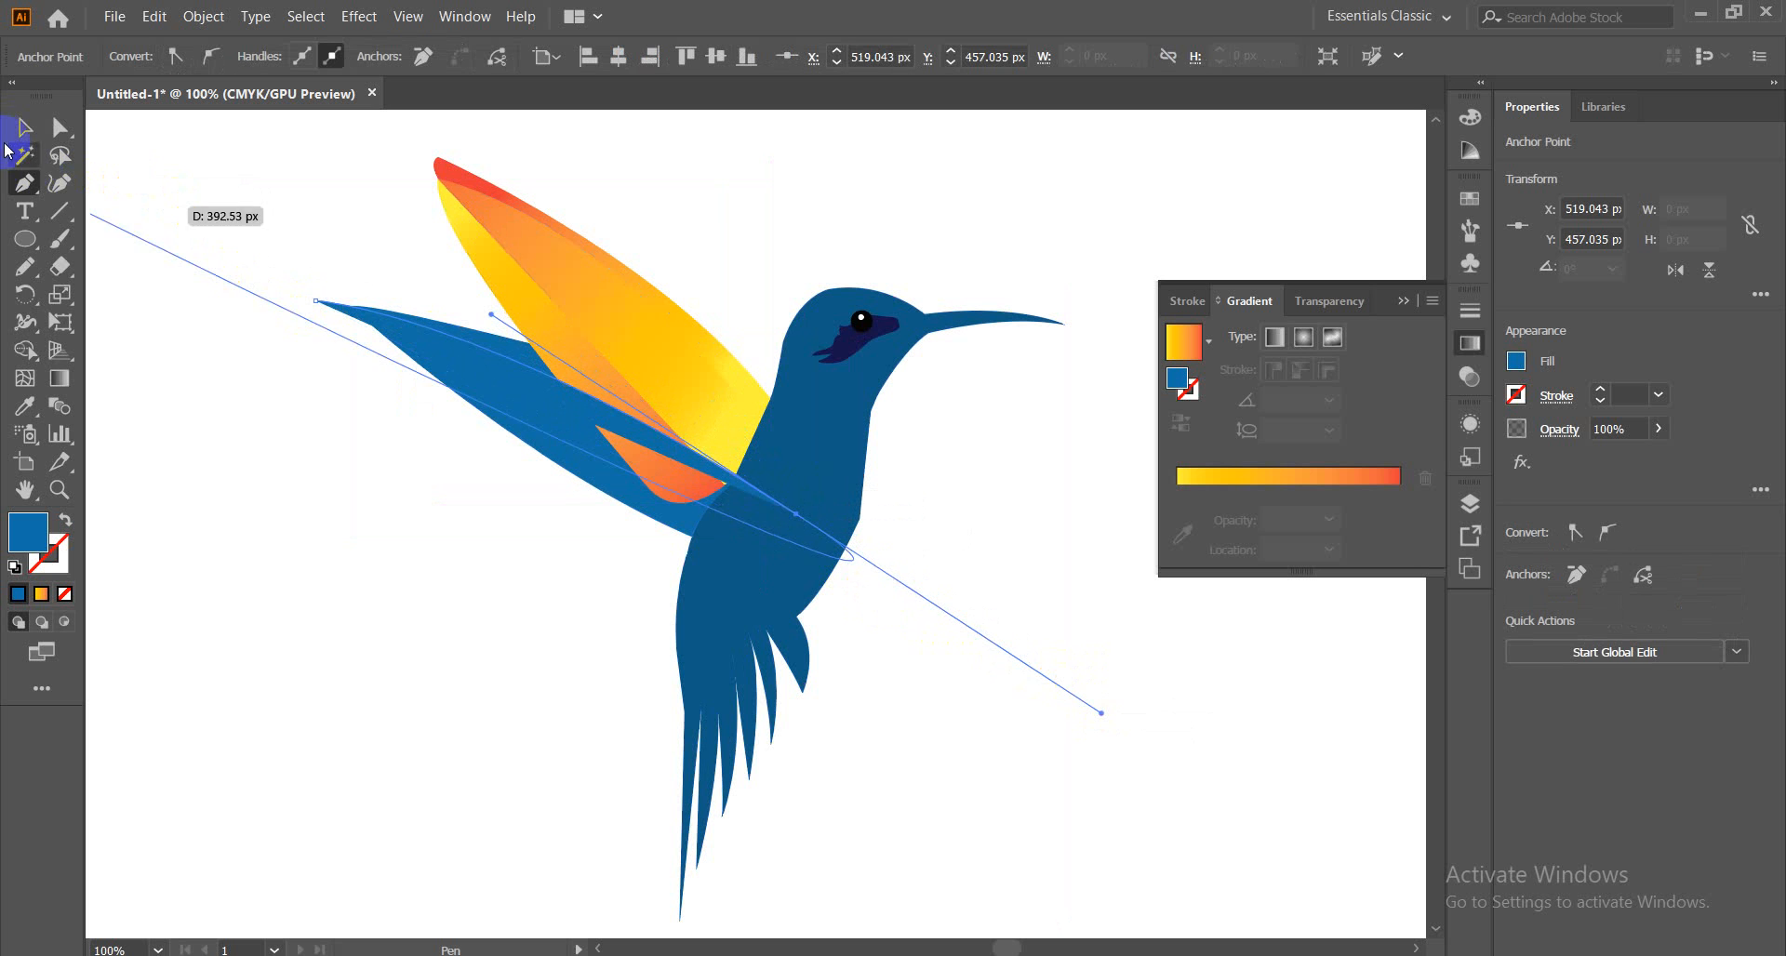
{"action": "left_click", "coordinate": [22, 130]}
{"action": "left_click", "coordinate": [64, 525]}
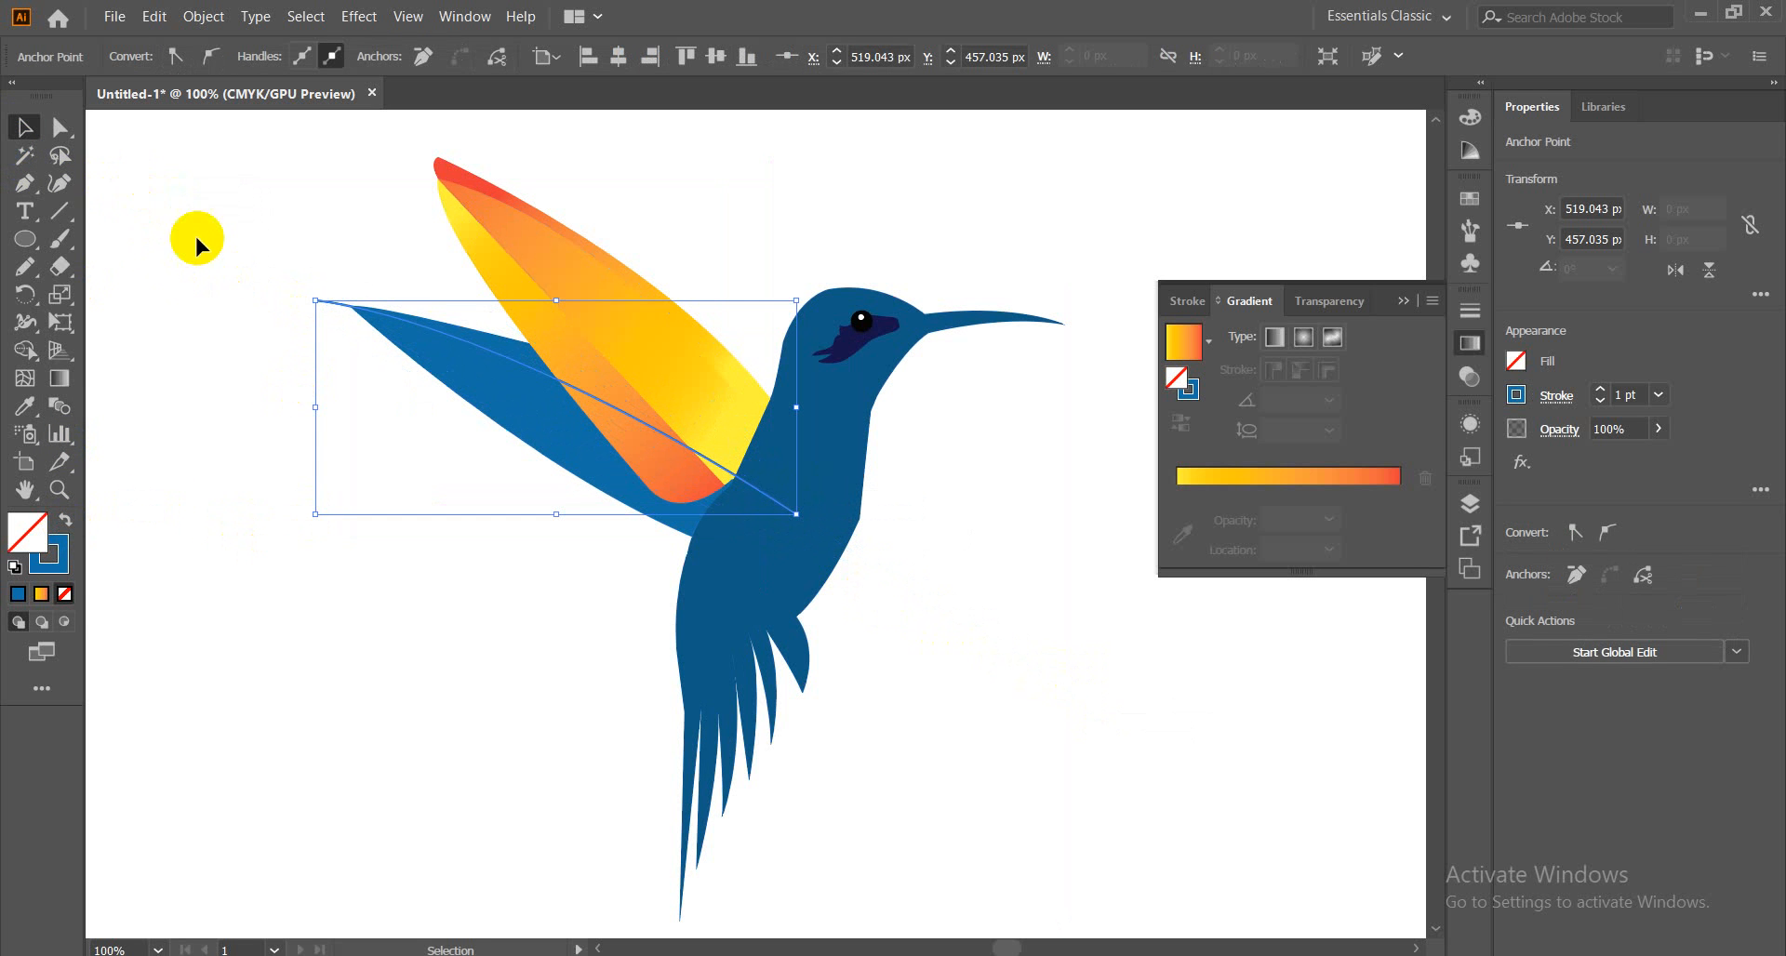
Divide the blue lower wing along the curved path with Pathfinder Divide
{"action": "mouse_move", "coordinate": [278, 256]}
{"action": "left_mouse_down"}
{"action": "mouse_move", "coordinate": [394, 364]}
{"action": "mouse_move", "coordinate": [376, 321]}
{"action": "left_mouse_up"}
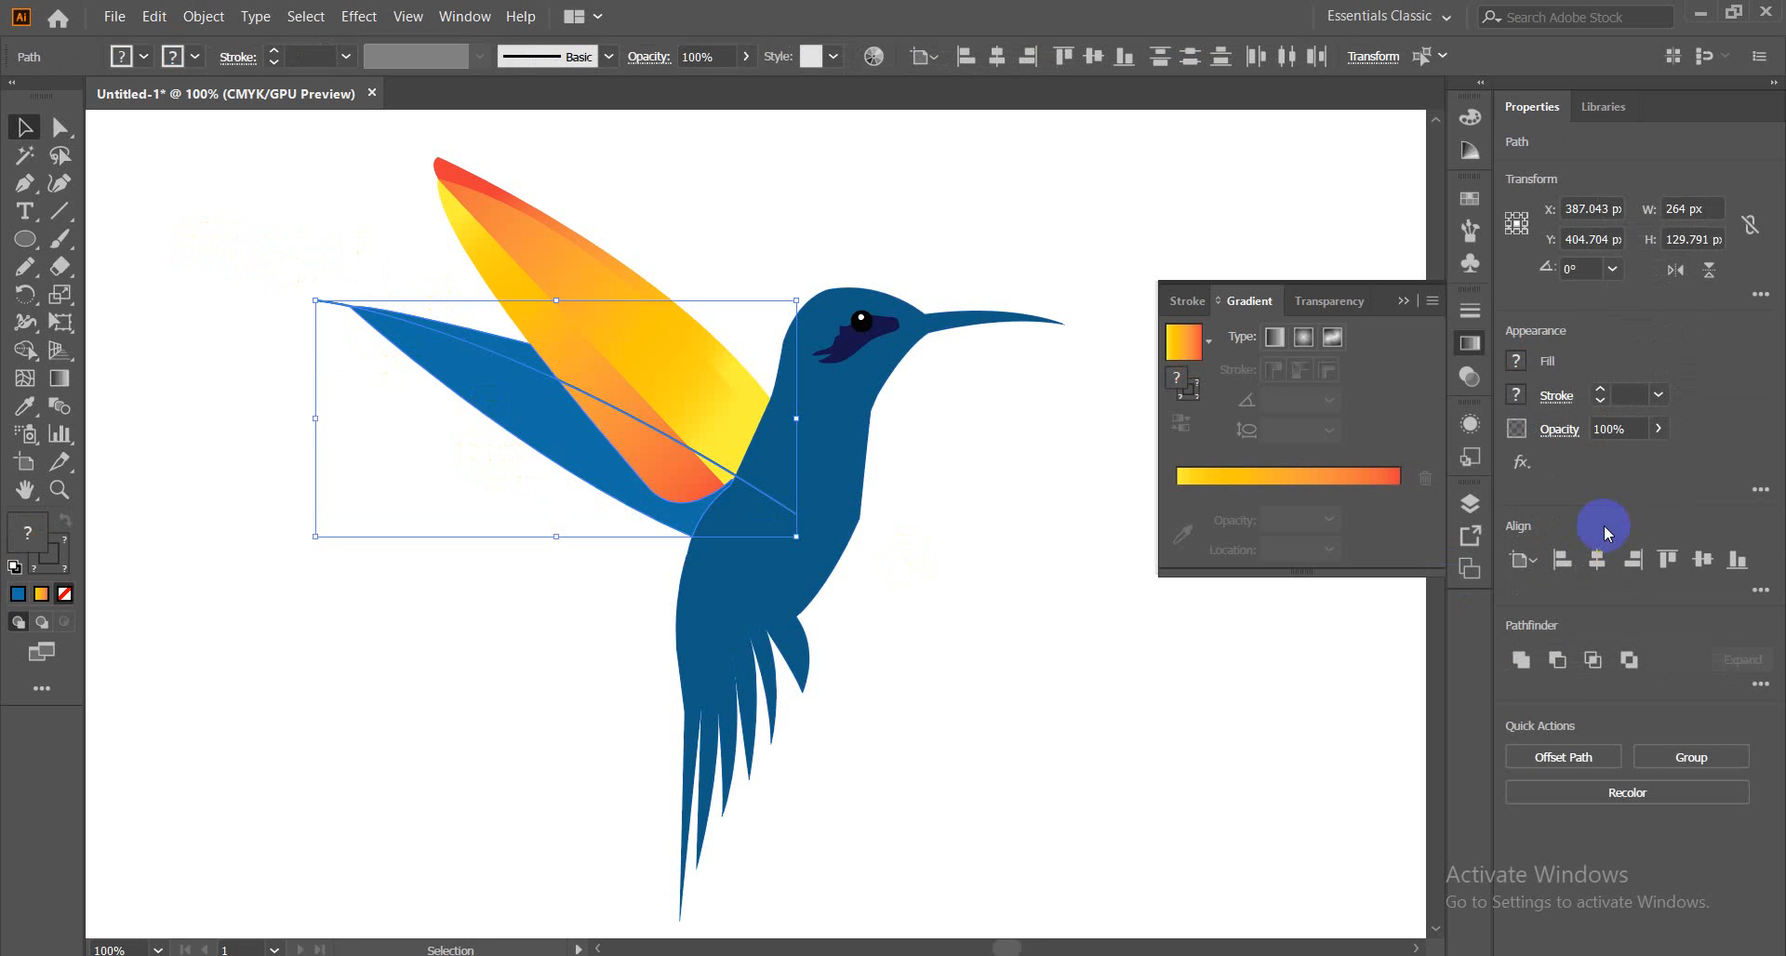
{"action": "left_click", "coordinate": [1760, 684]}
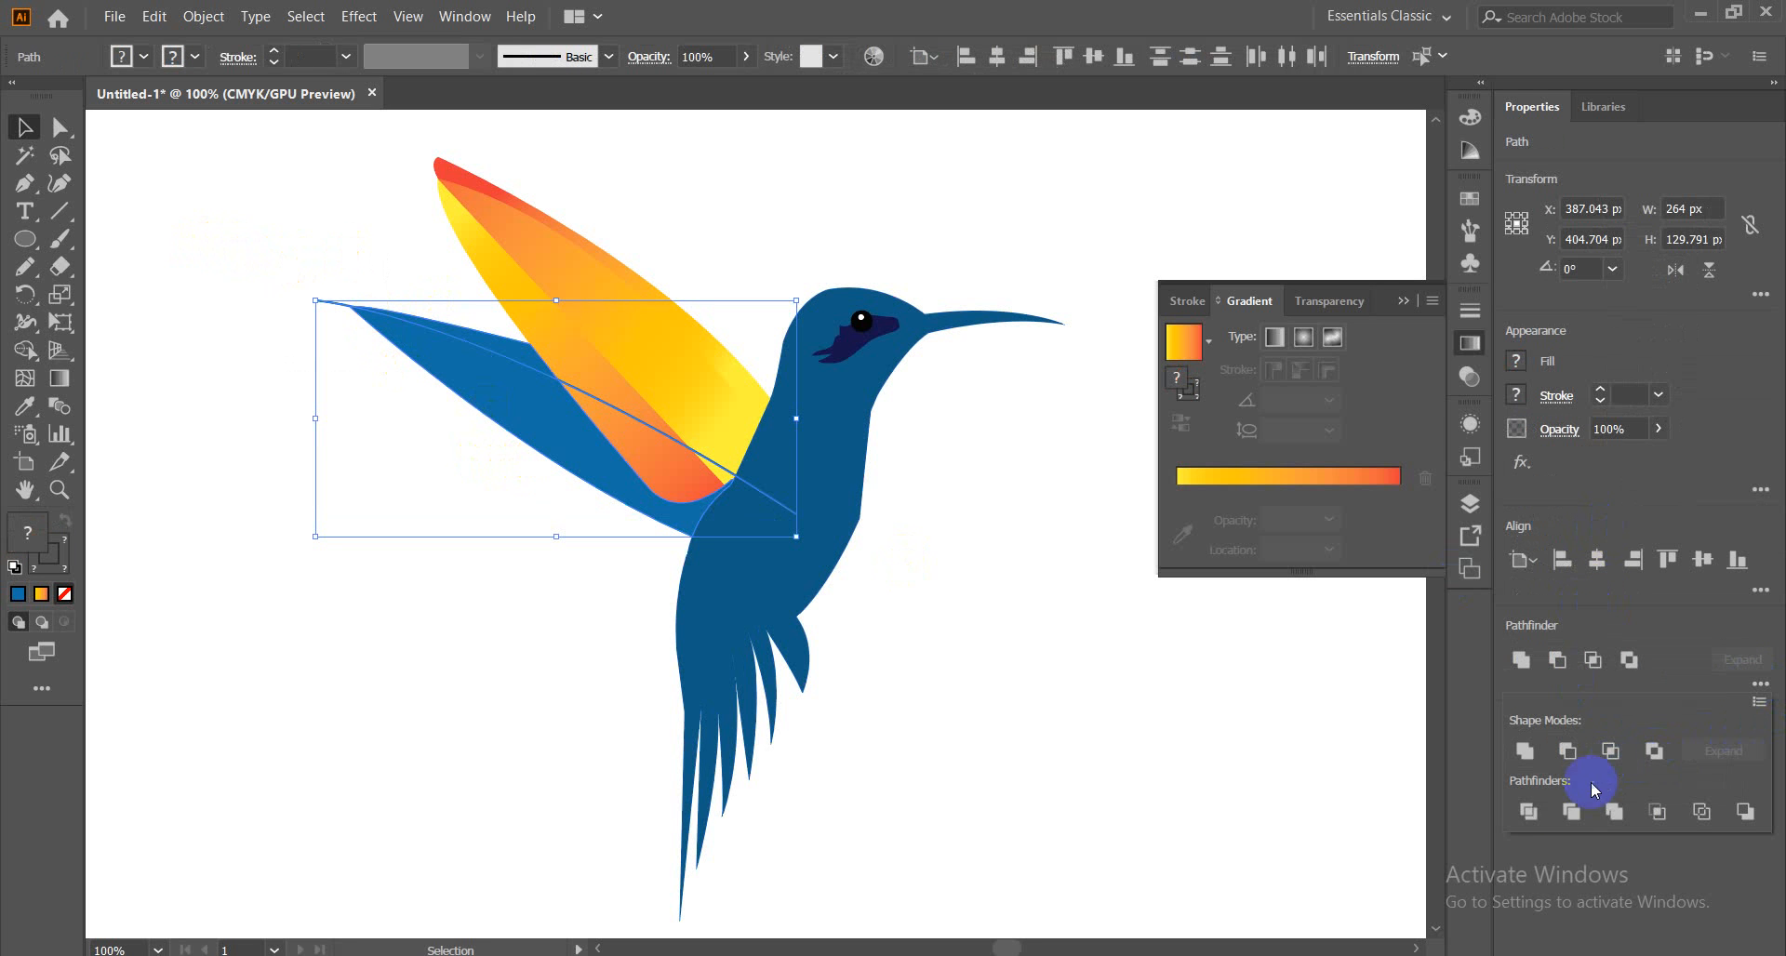
{"action": "left_click", "coordinate": [1528, 812]}
{"action": "left_click", "coordinate": [284, 309]}
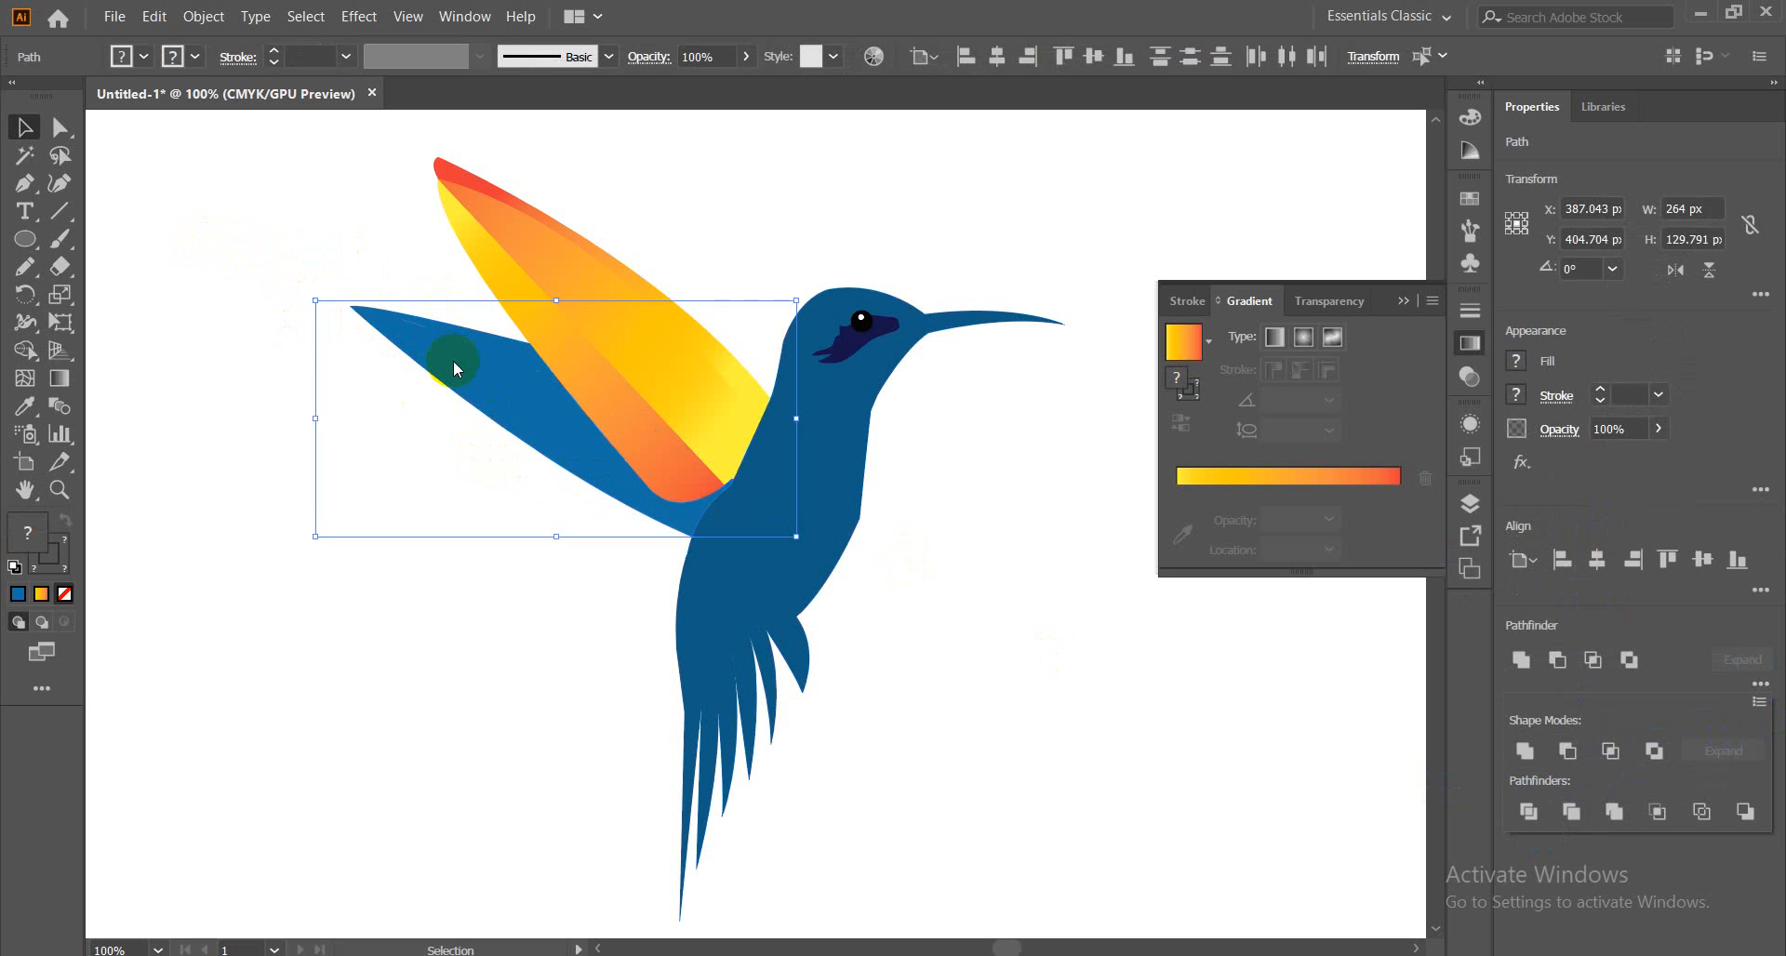
Ungroup the divided lower wing and move its large lower section down and away from the bird
{"action": "right_click", "coordinate": [457, 374]}
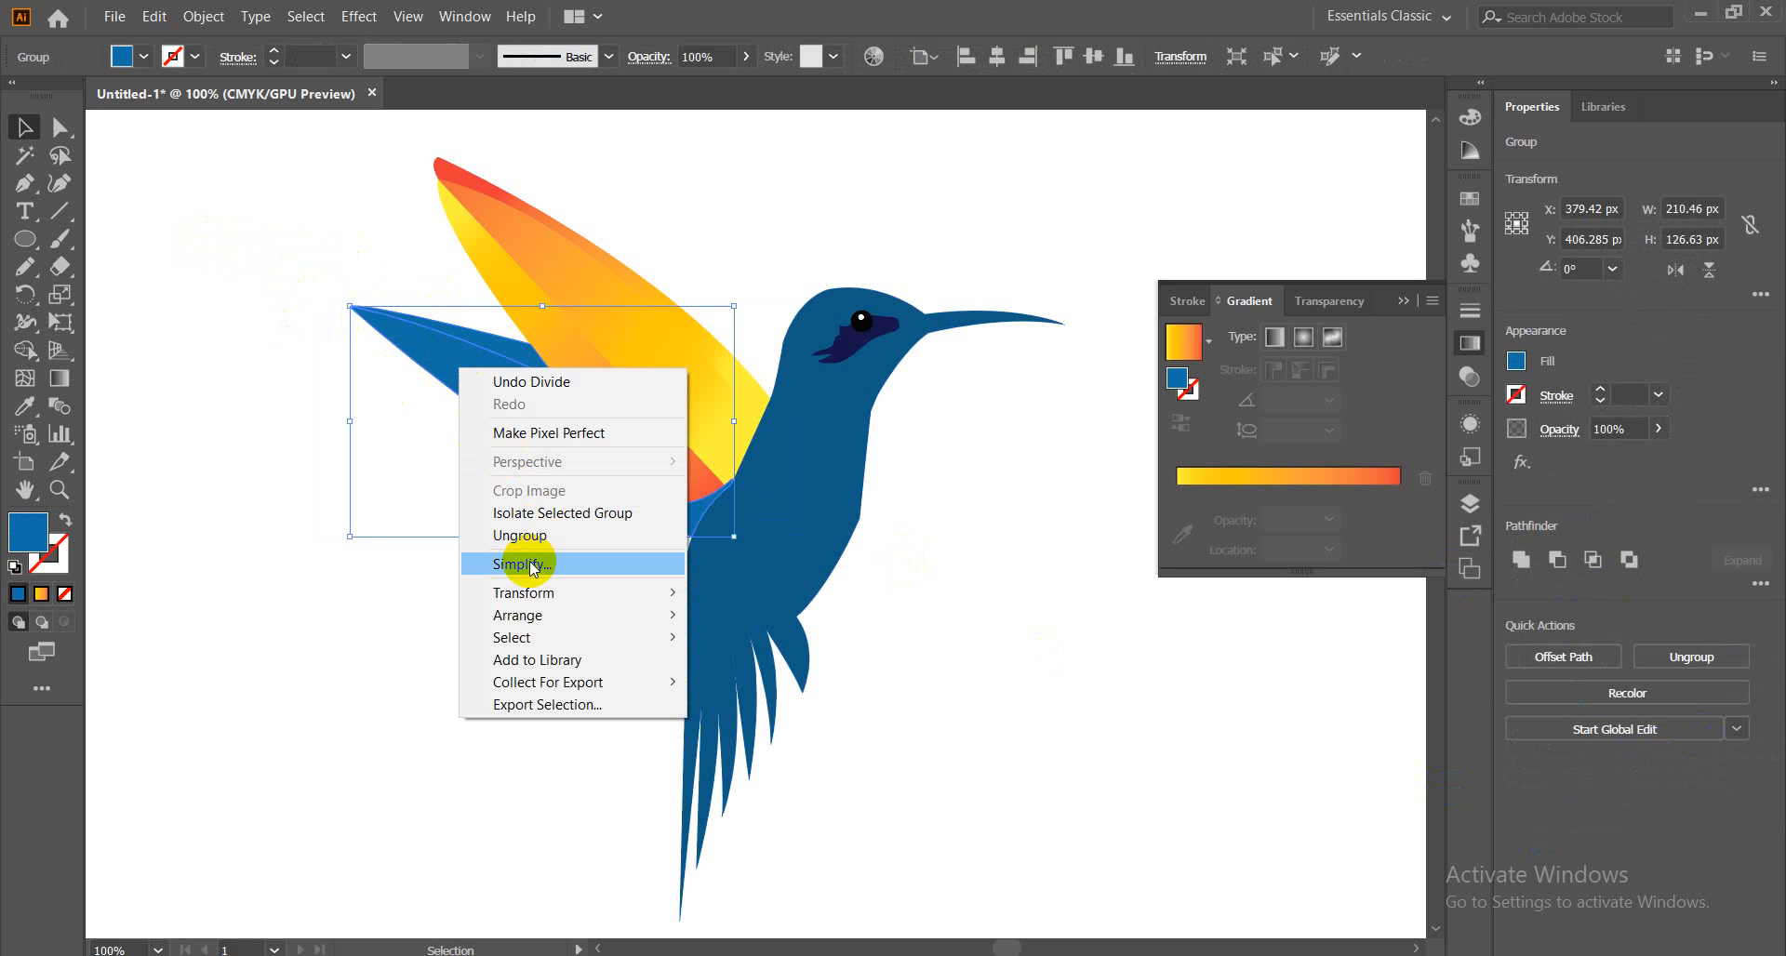
{"action": "left_click", "coordinate": [518, 527]}
{"action": "left_click_drag", "start_coordinate": [518, 415], "coordinate": [439, 548]}
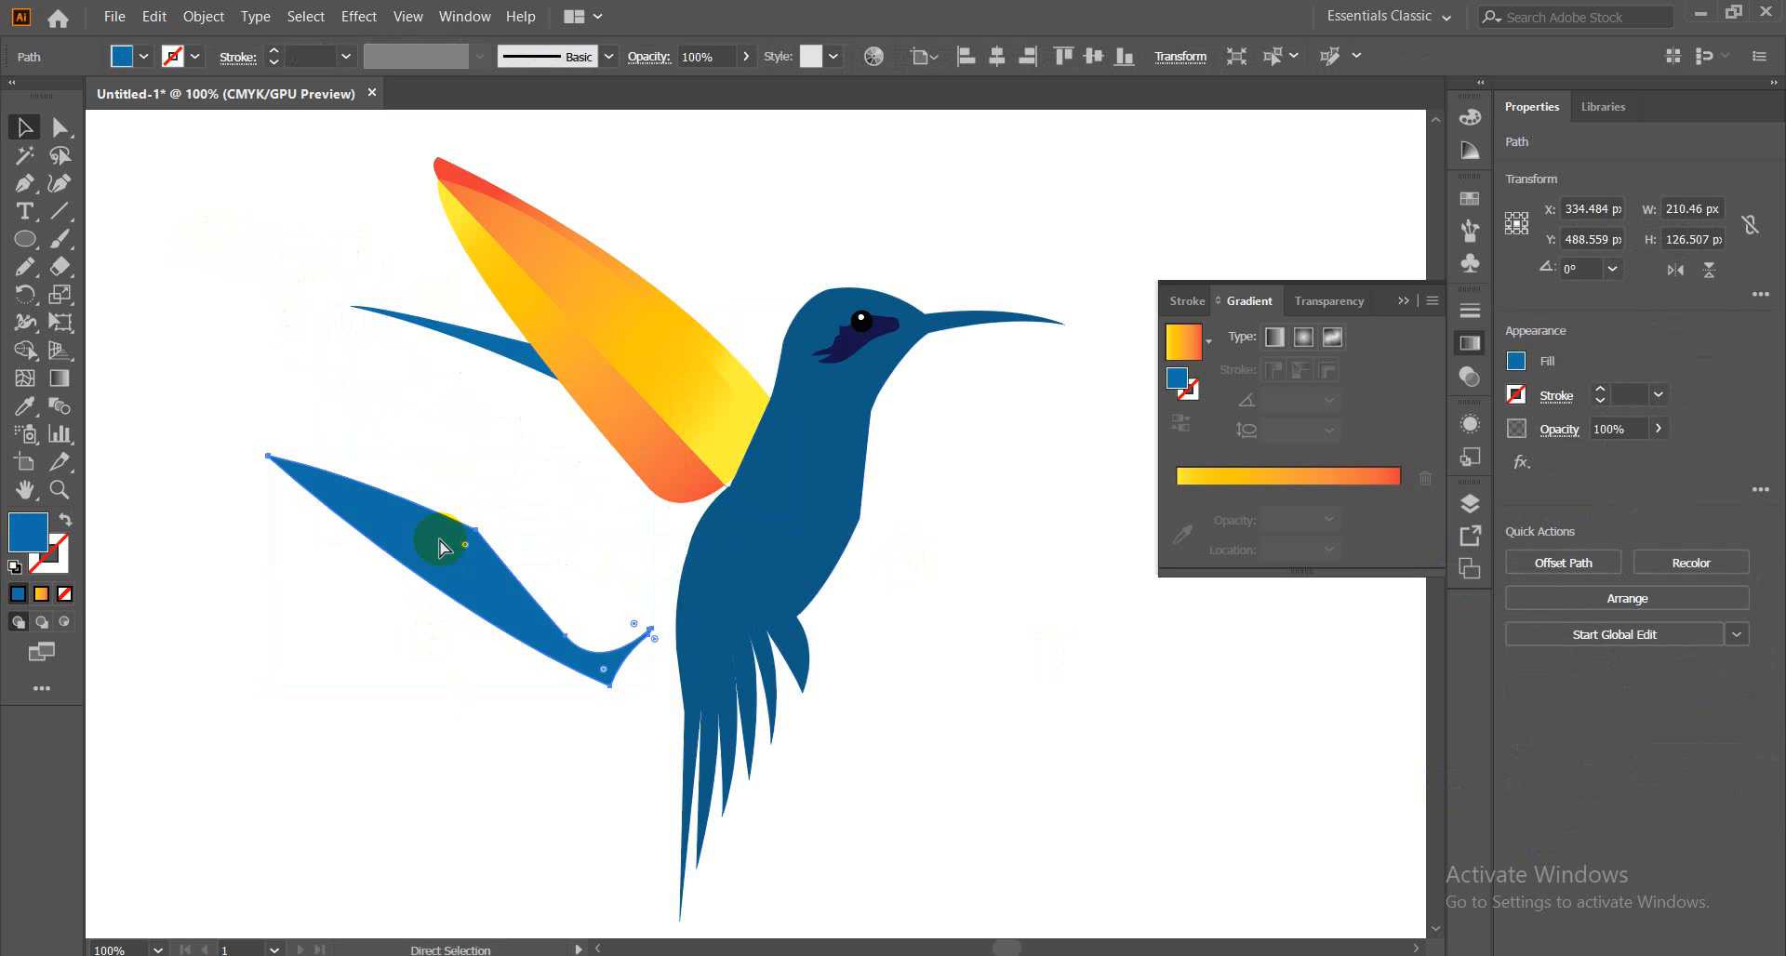
Undo the move of the lower wing's large section and fill it with the yellow-to-red gradient sampled from the upper wing
{"action": "key", "text": "ctrl+z"}
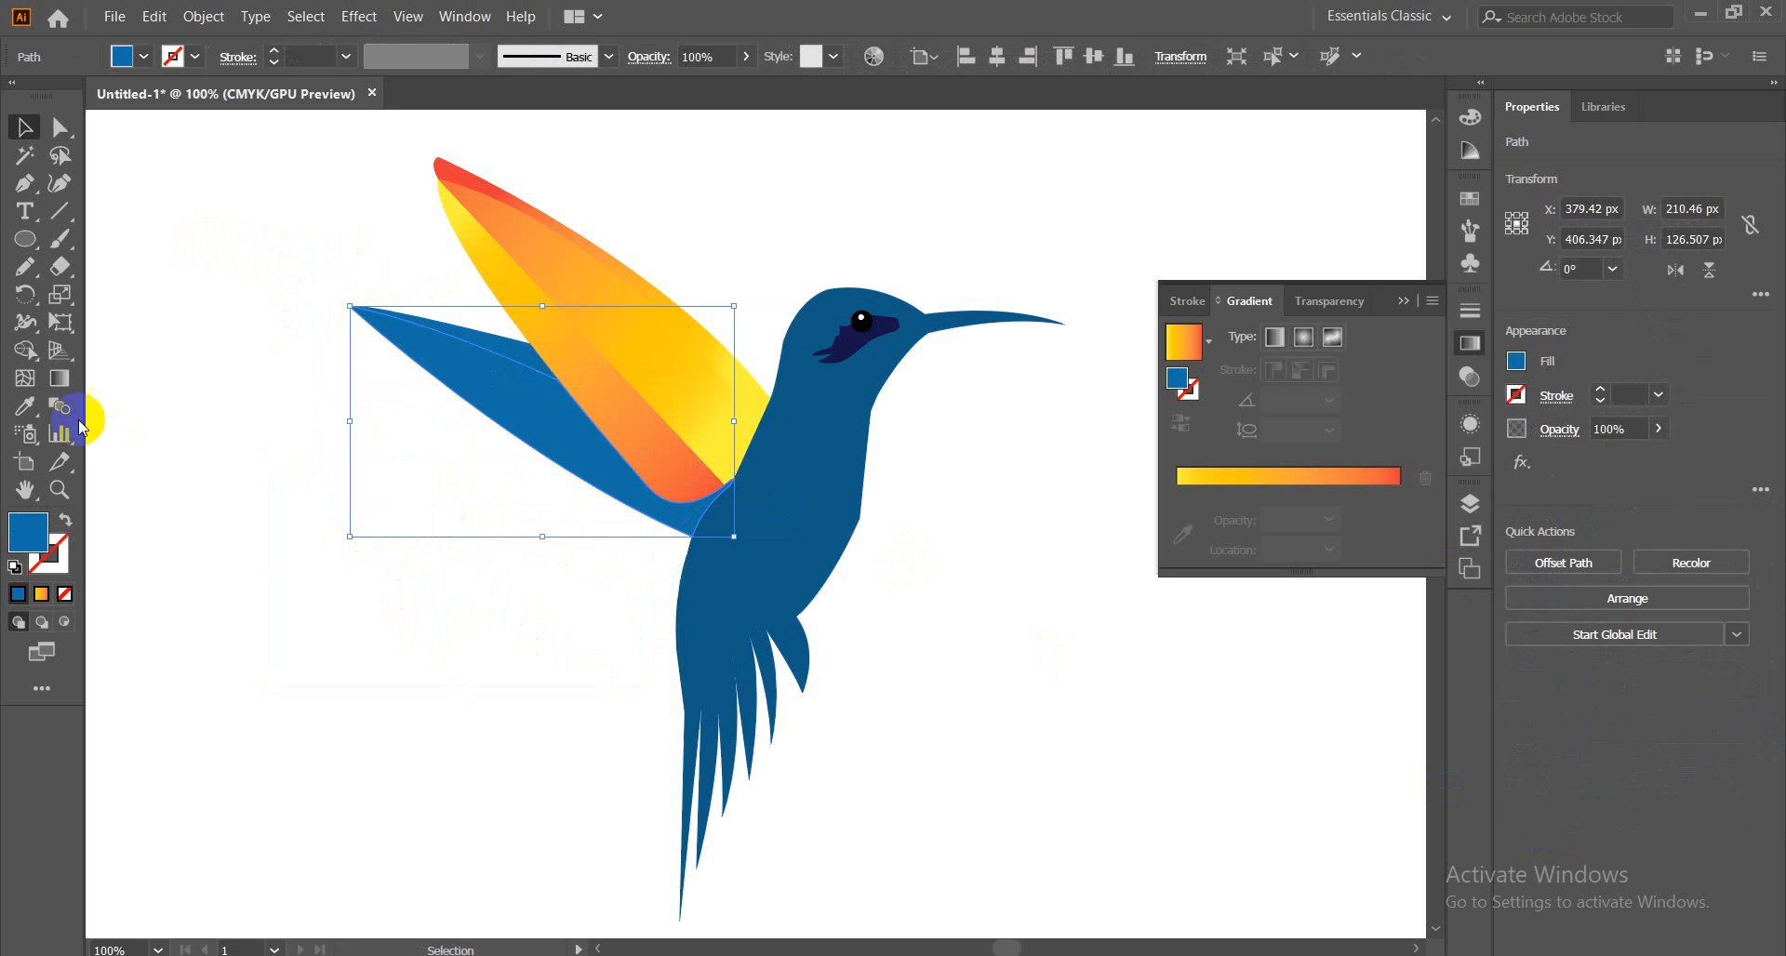
{"action": "left_click", "coordinate": [25, 406]}
{"action": "left_click", "coordinate": [538, 294]}
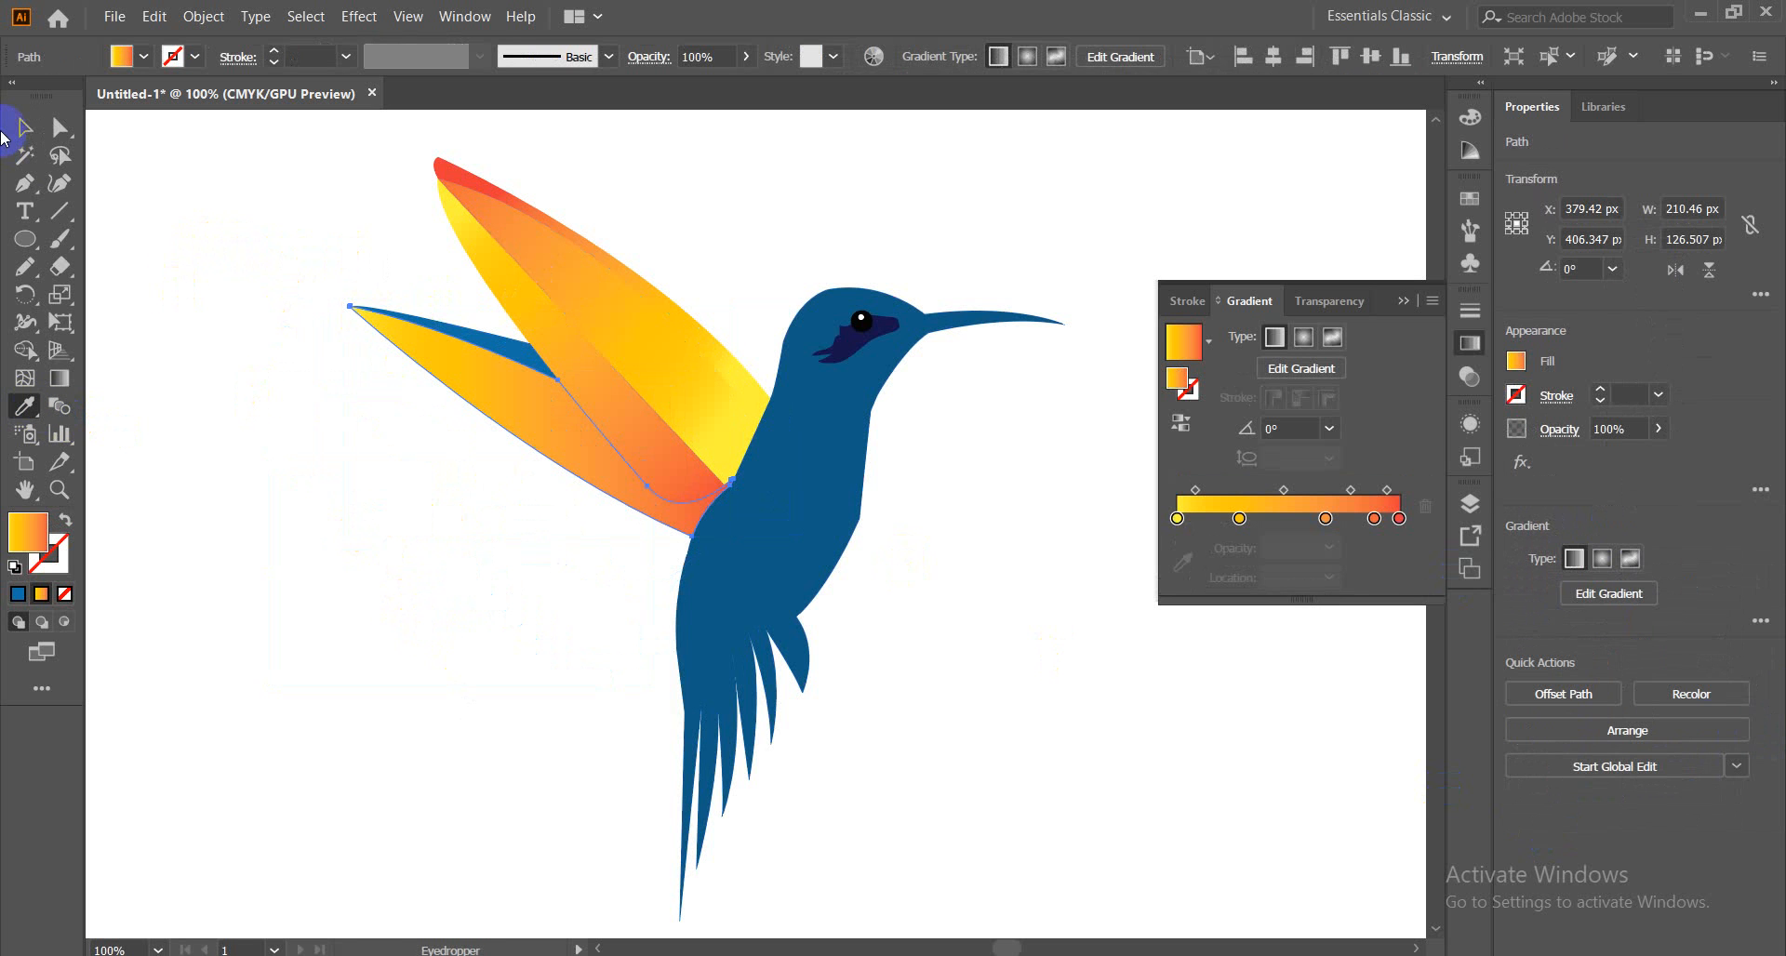
{"action": "left_click", "coordinate": [25, 126]}
{"action": "left_click", "coordinate": [212, 240]}
Fill the narrow blue upper sliver of the lower wing with the same gradient sampled from the upper wing
{"action": "left_click", "coordinate": [533, 367]}
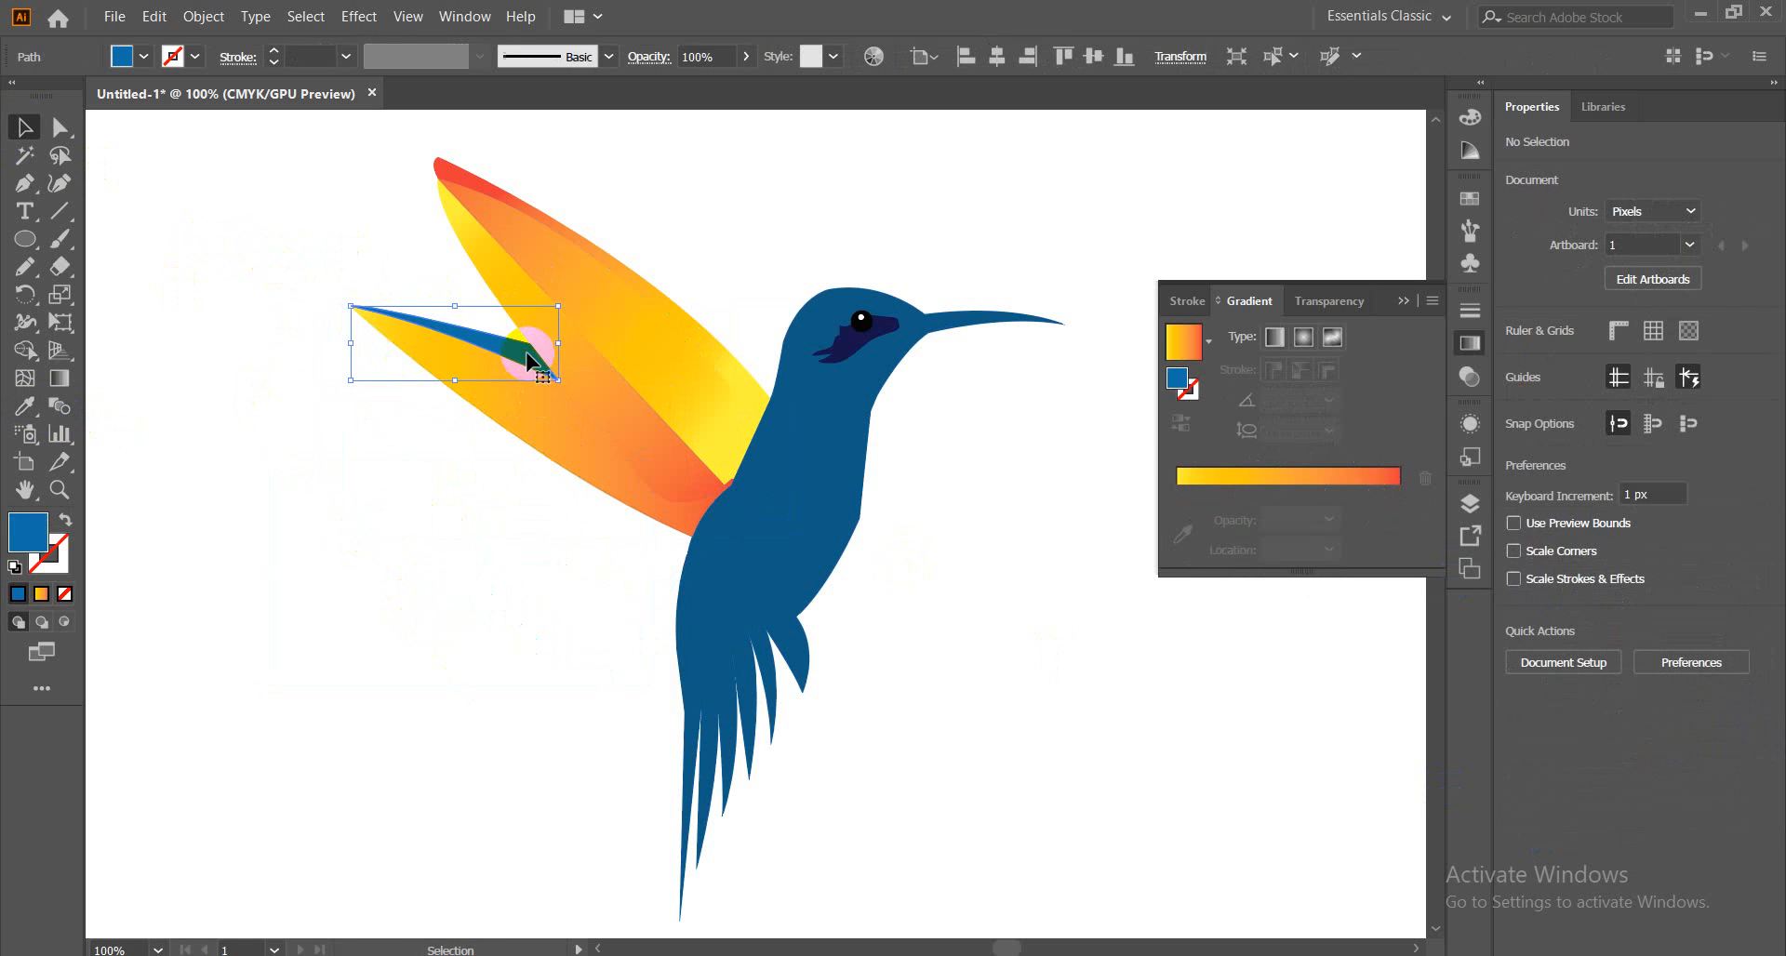
{"action": "left_click", "coordinate": [25, 405]}
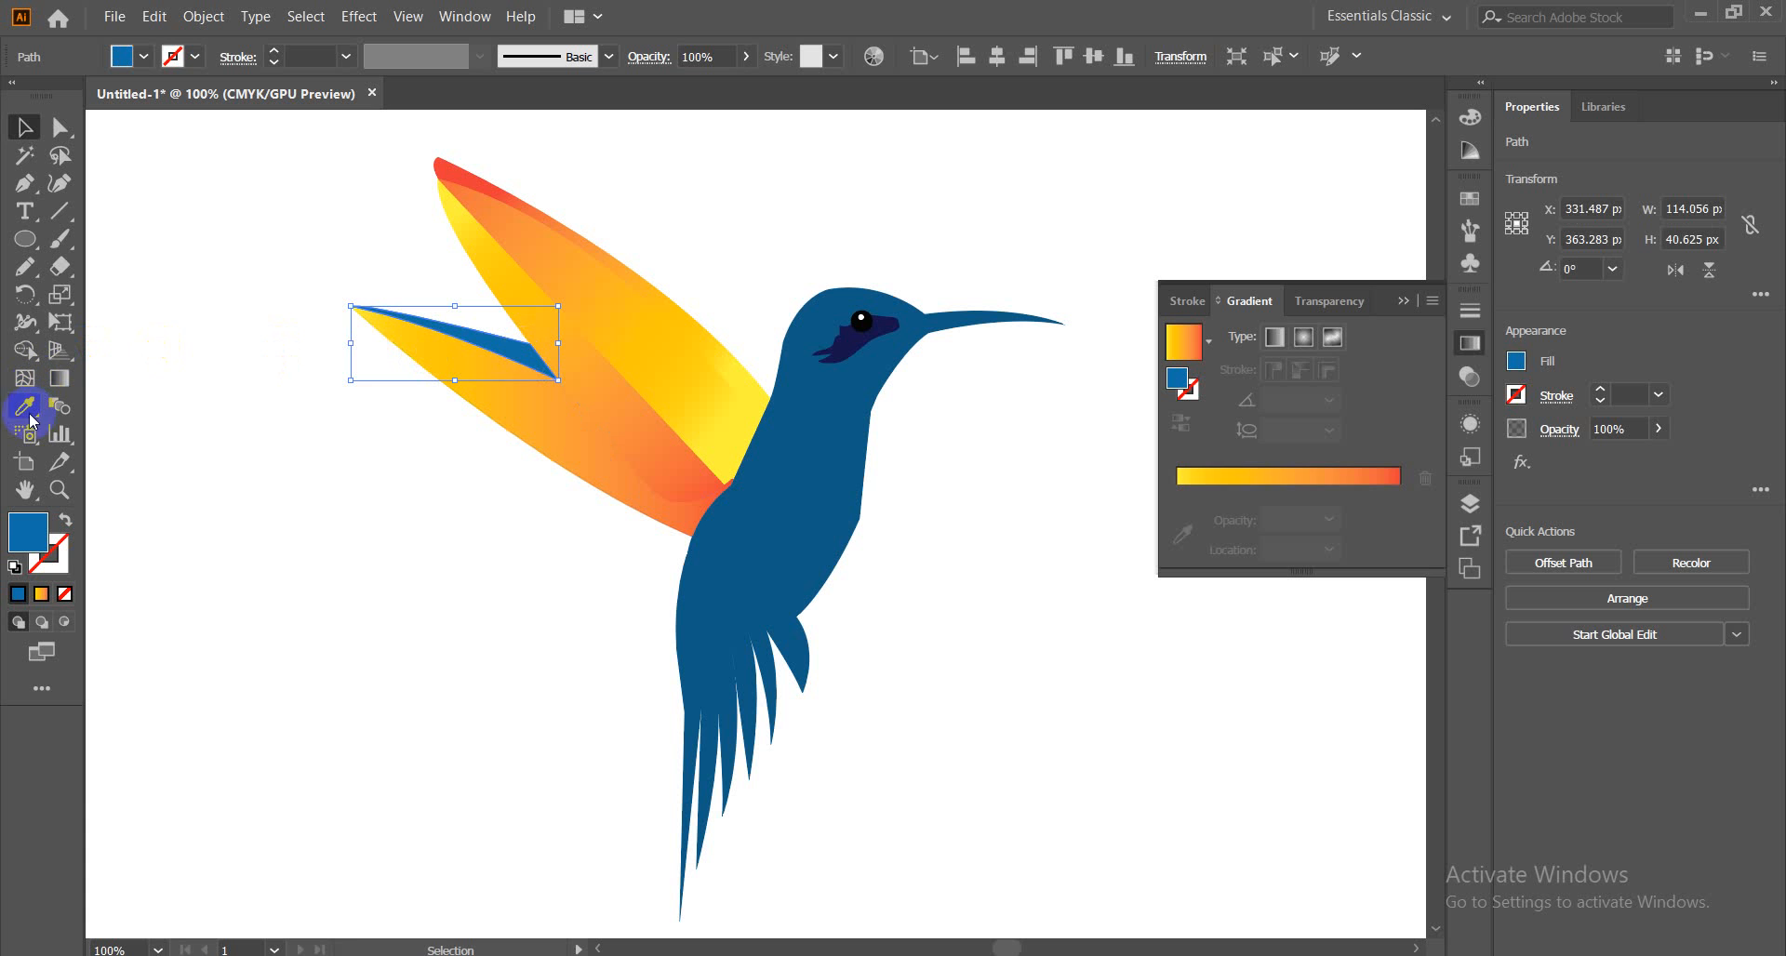
{"action": "left_click", "coordinate": [592, 268]}
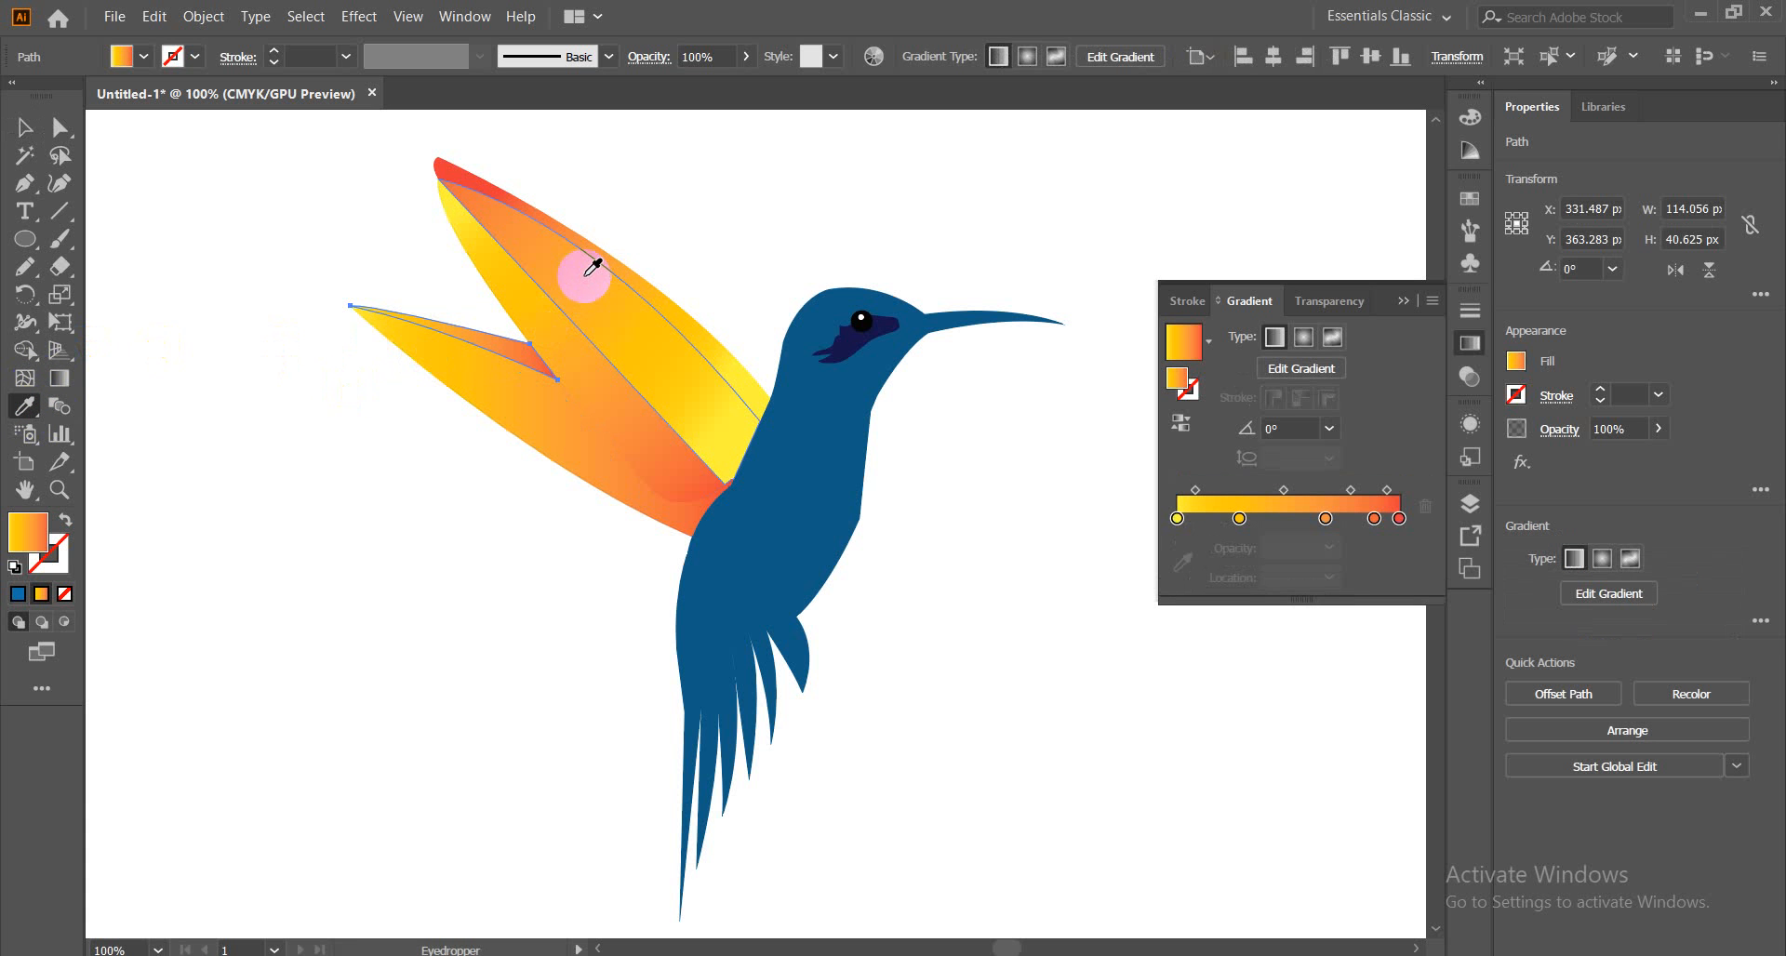
{"action": "left_click", "coordinate": [23, 124]}
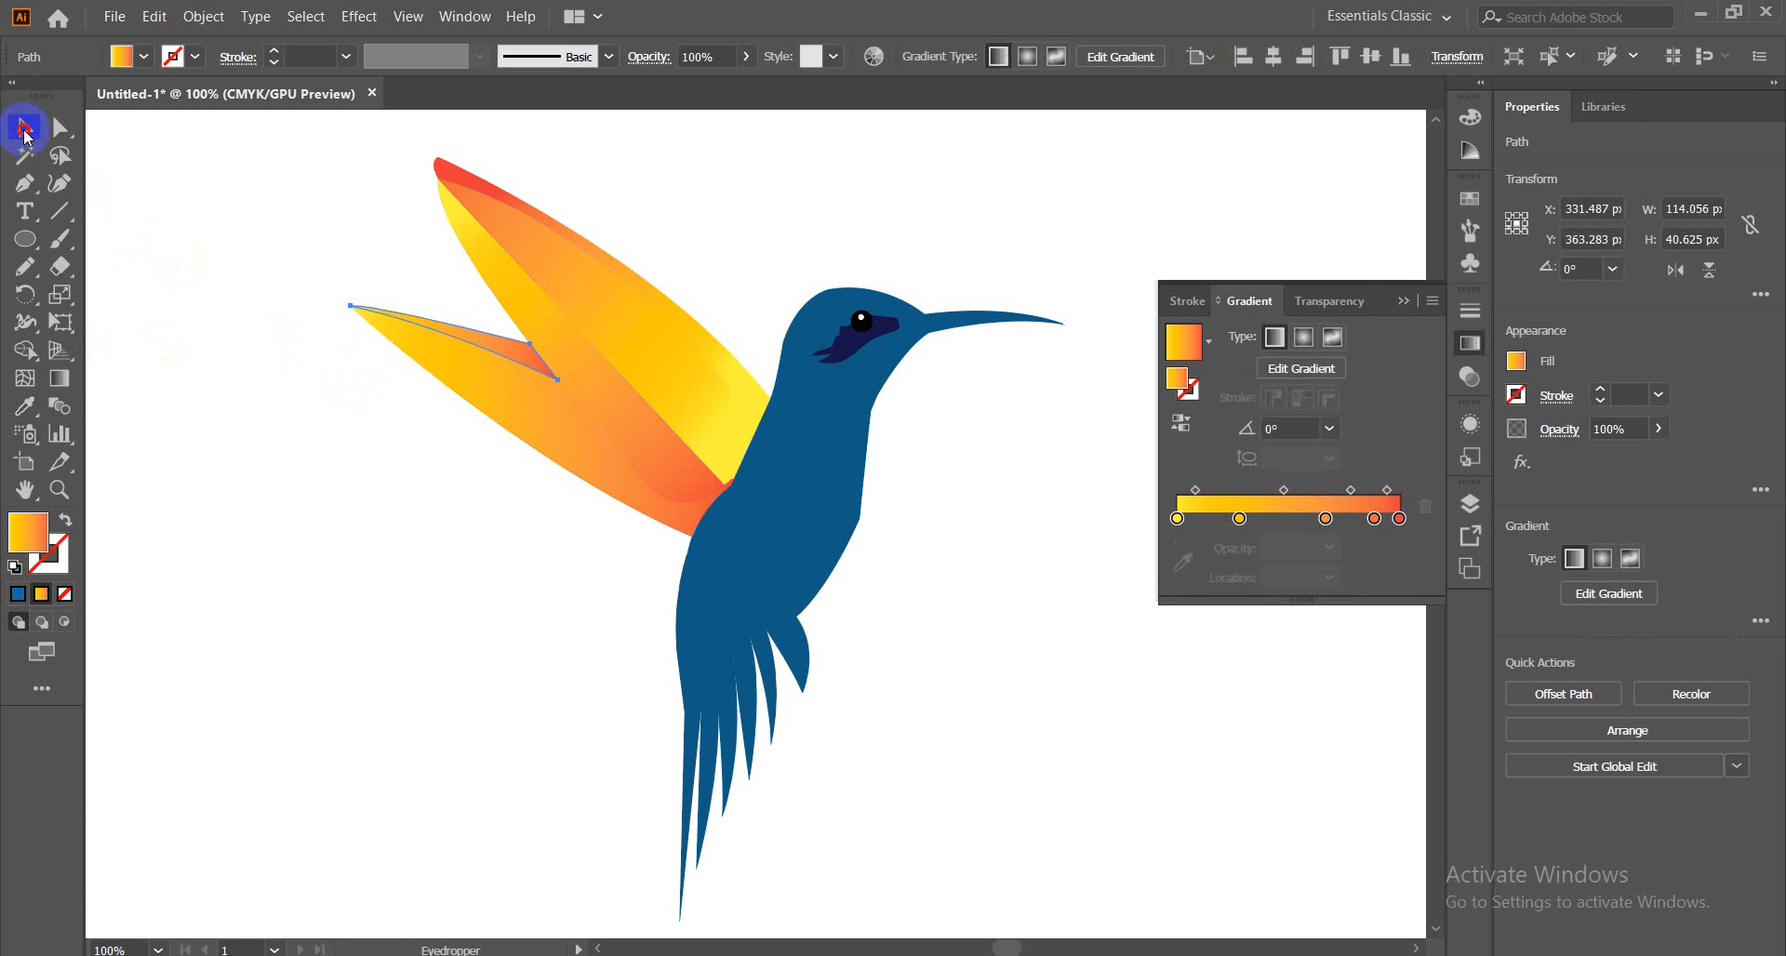
{"action": "left_click", "coordinate": [364, 532]}
Redirect the large lower wing section's gradient to about 146.6°, running from yellow near the body to red beyond the wing tip
{"action": "left_click", "coordinate": [582, 452]}
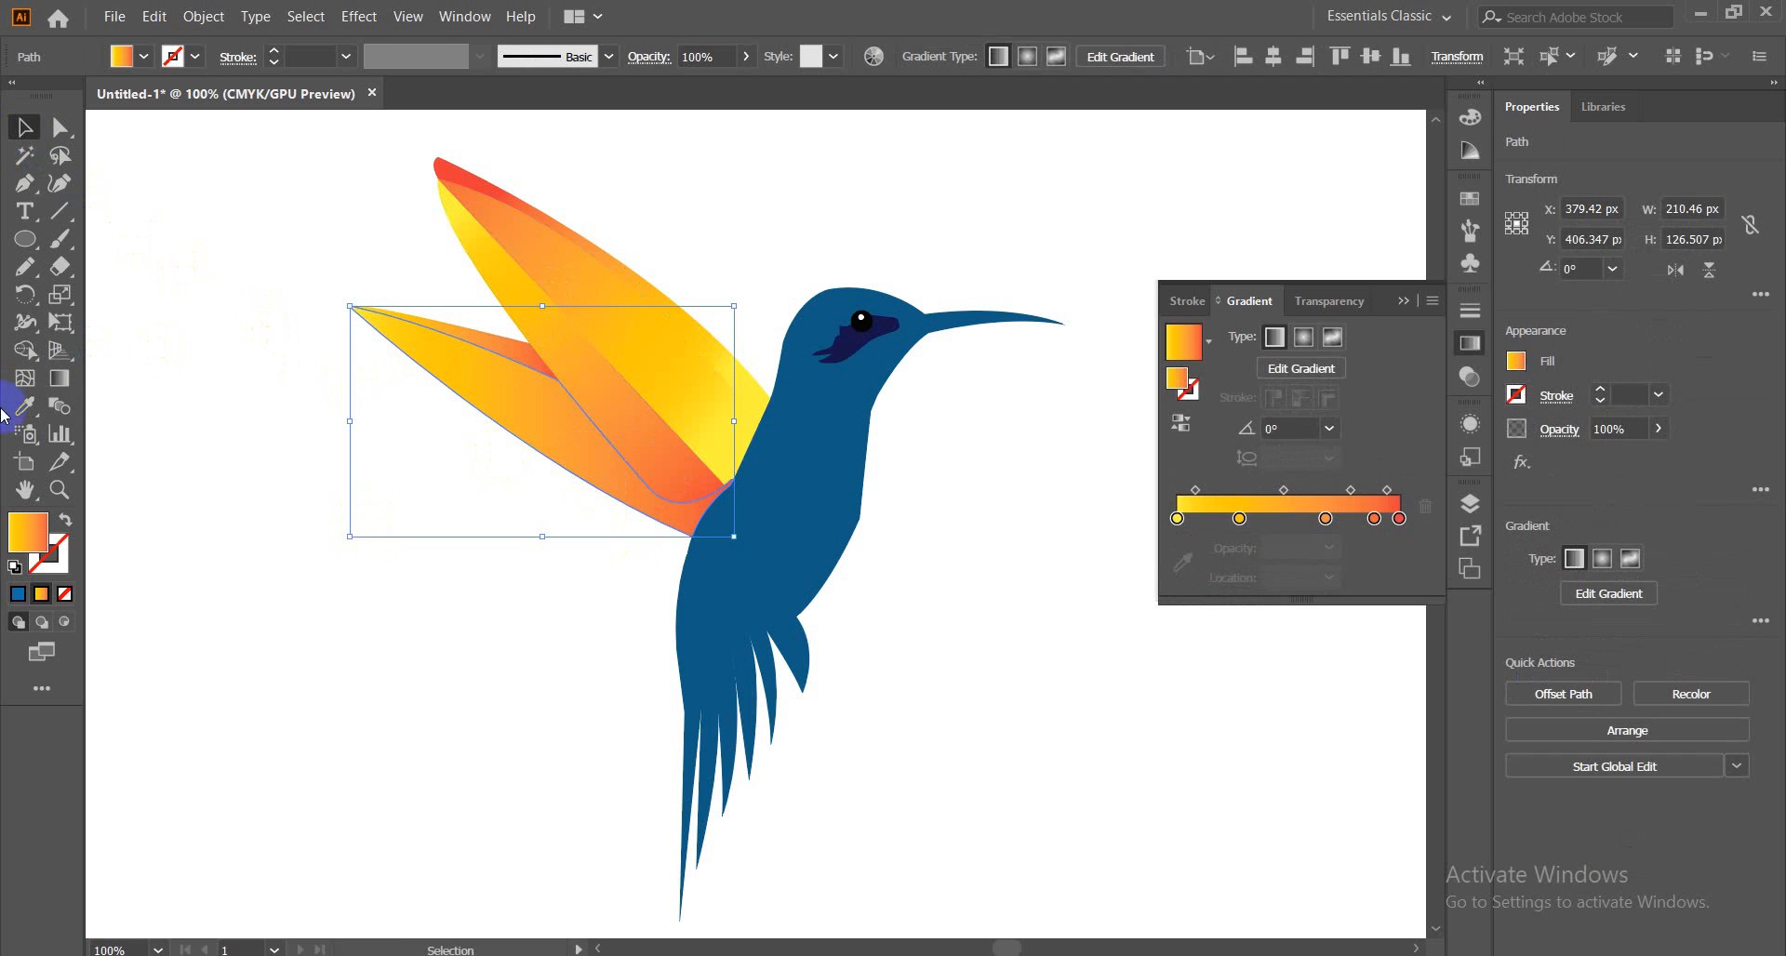
{"action": "left_click", "coordinate": [76, 383]}
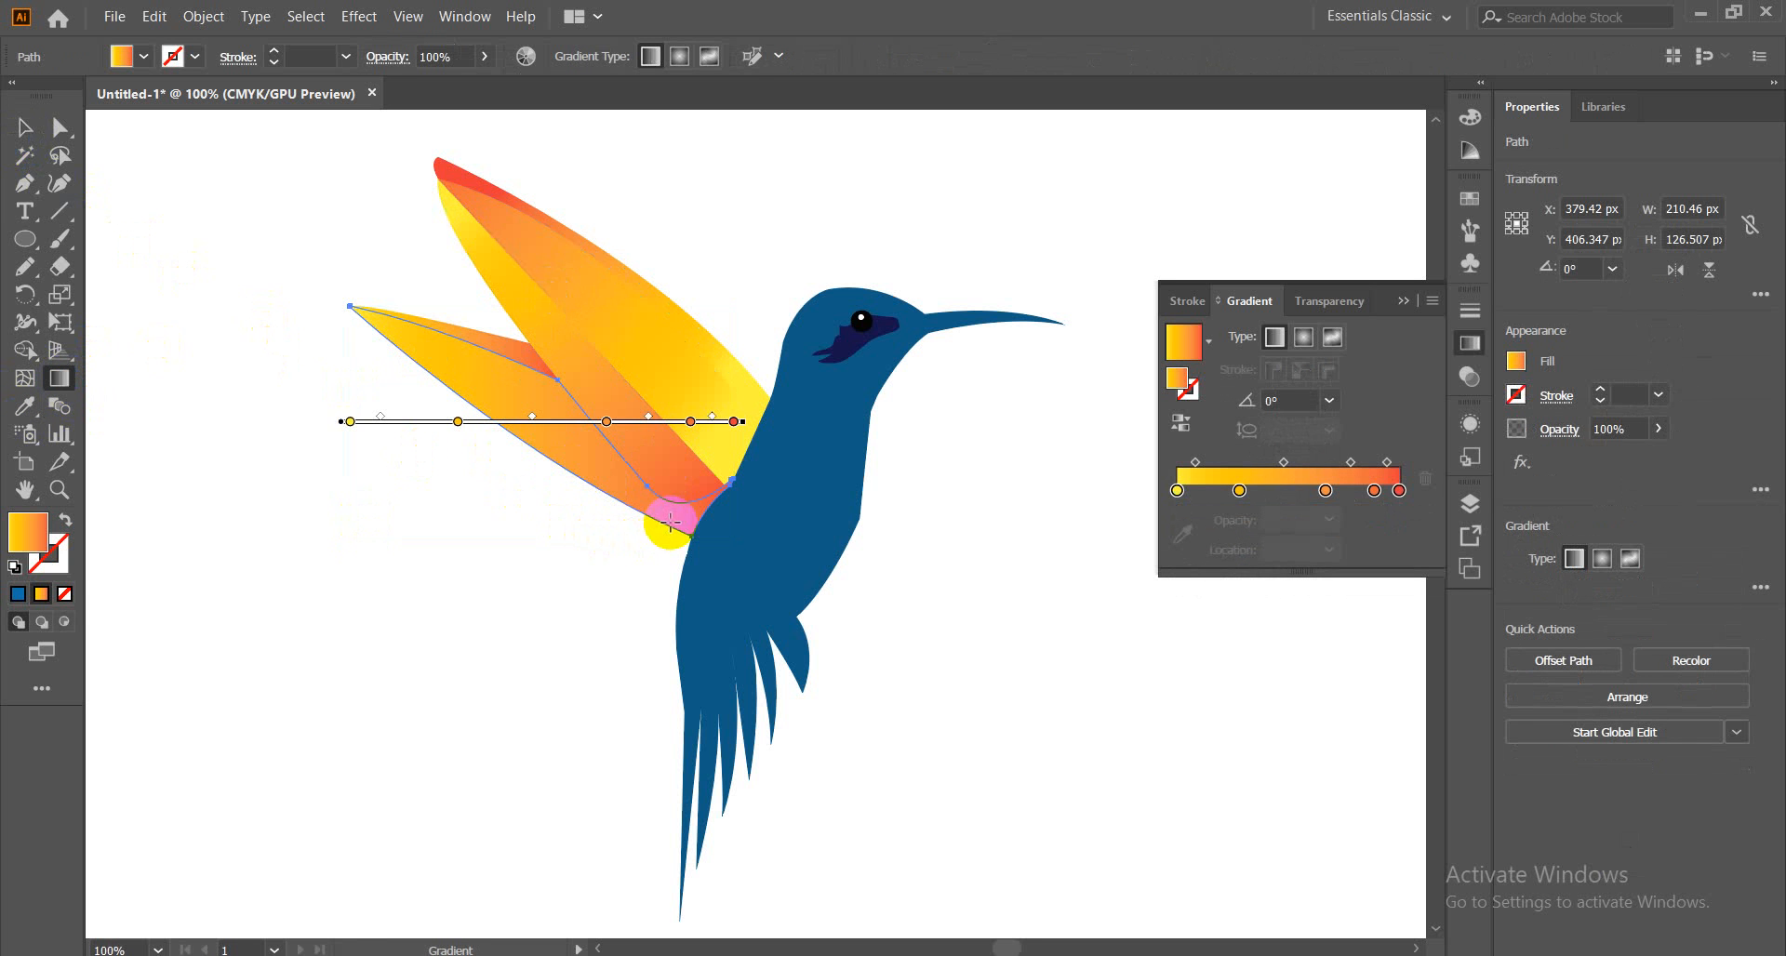
{"action": "mouse_move", "coordinate": [671, 515]}
{"action": "left_mouse_down"}
{"action": "mouse_move", "coordinate": [319, 287]}
{"action": "mouse_move", "coordinate": [325, 265]}
{"action": "left_mouse_up"}
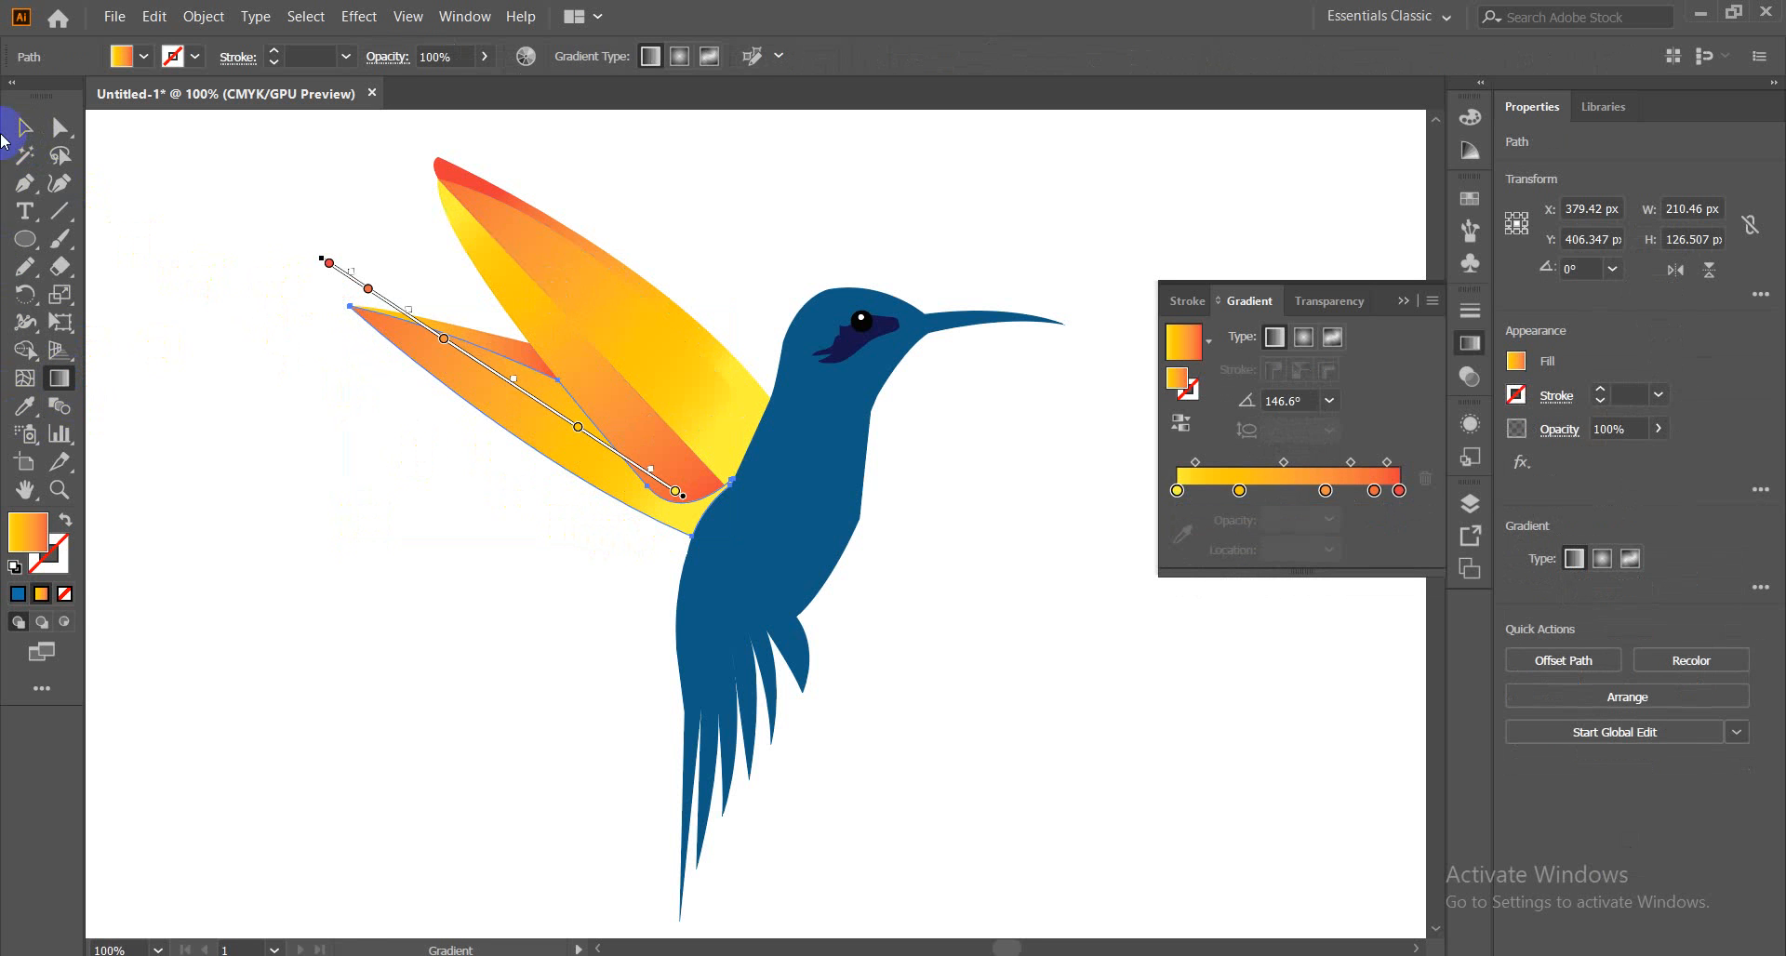
{"action": "left_click", "coordinate": [25, 123]}
{"action": "left_click", "coordinate": [438, 623]}
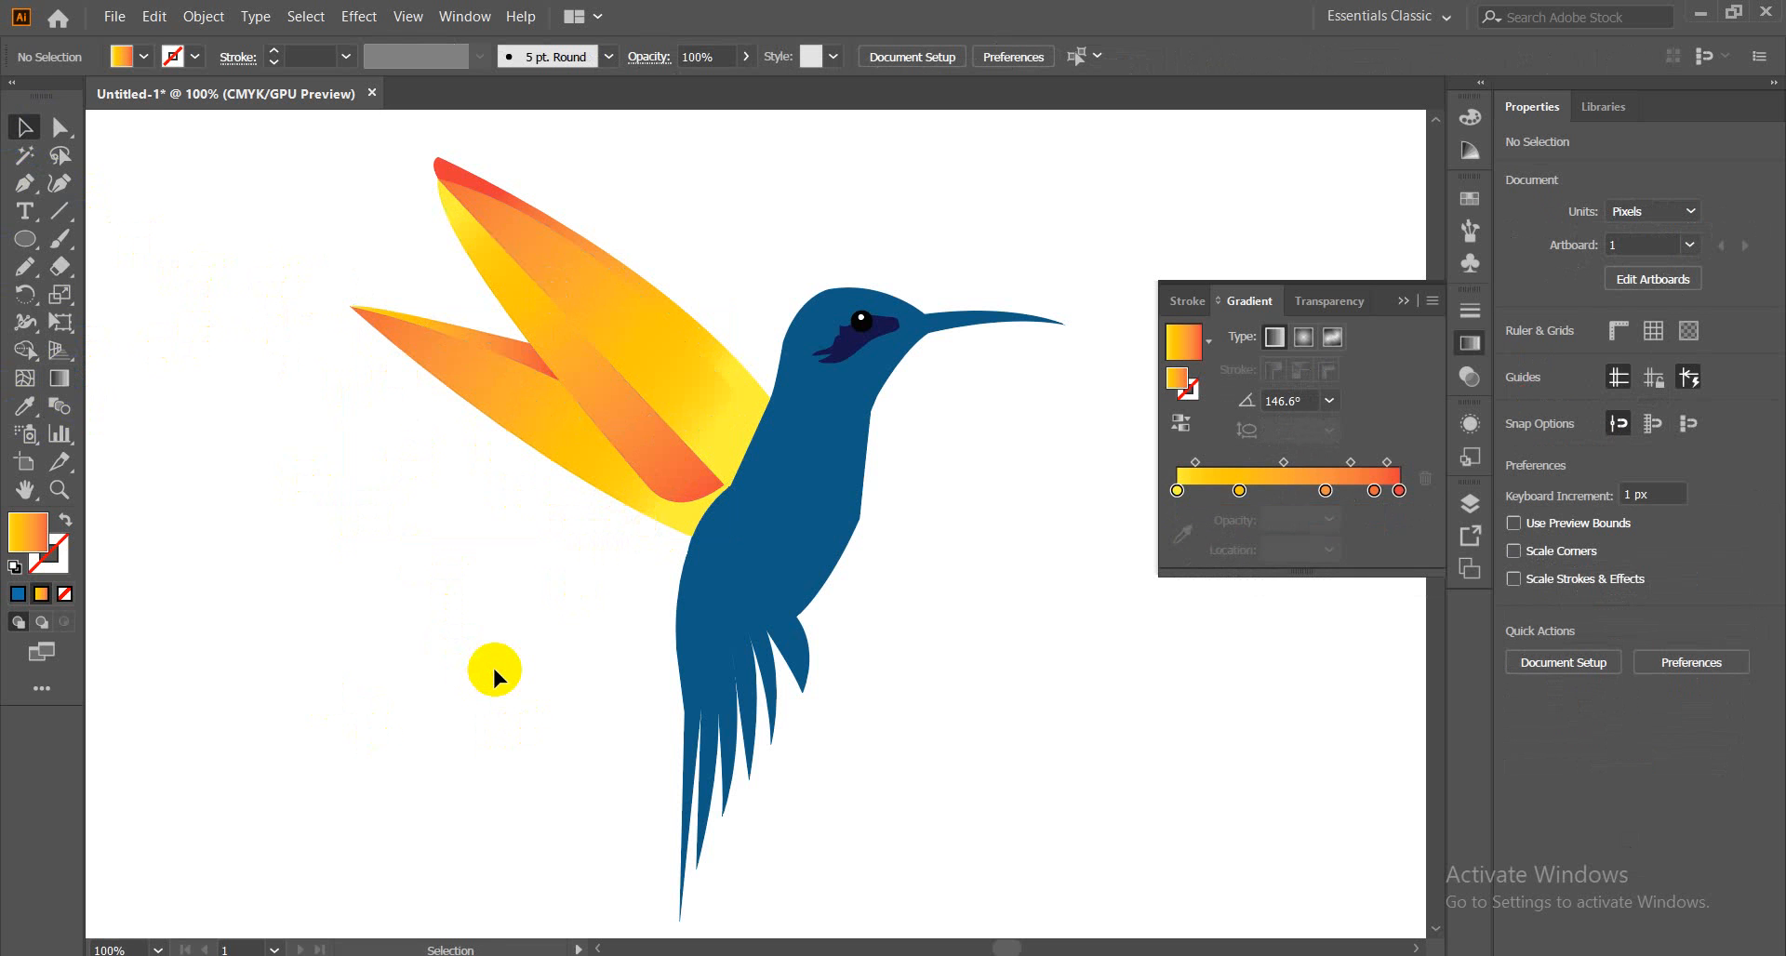
Examine the gradient-coloured wings against the blue body, both close up and in a view of the whole artboard
{"action": "key", "text": "ctrl+minus"}
{"action": "key", "text": "ctrl+minus"}
{"action": "key", "text": "ctrl+minus"}
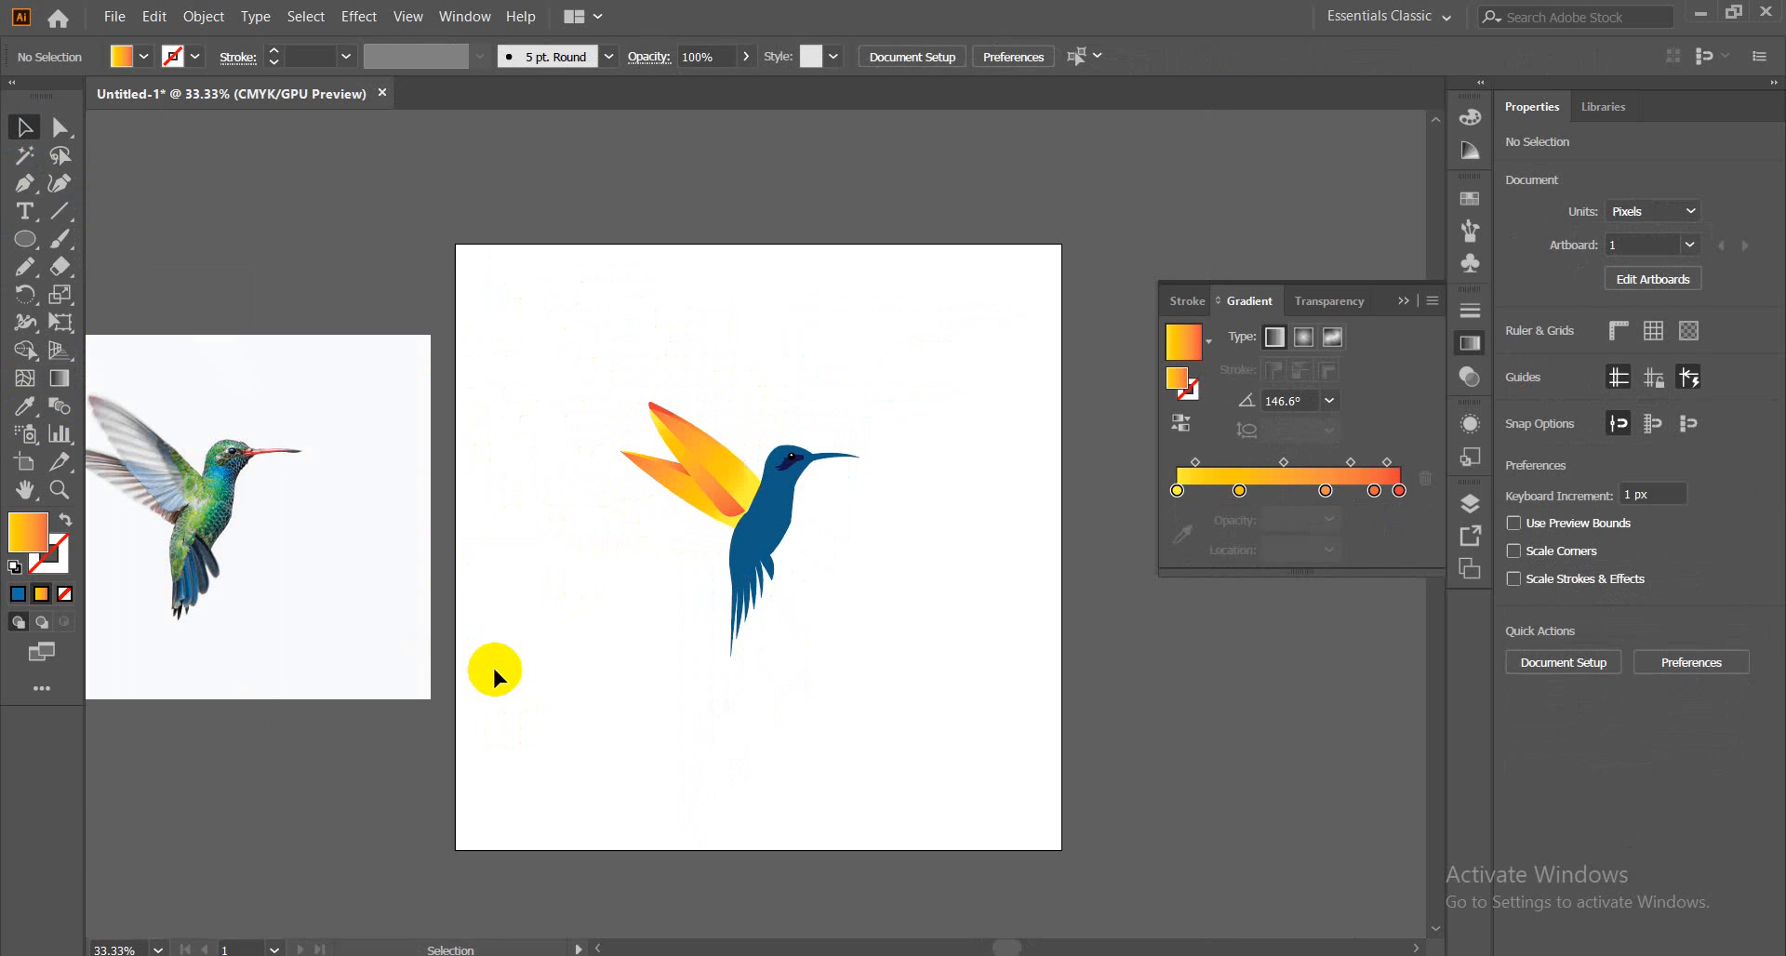
{"action": "key", "text": "ctrl+plus"}
{"action": "key", "text": "ctrl+plus"}
{"action": "key", "text": "ctrl+plus"}
{"action": "key", "text": "ctrl+plus"}
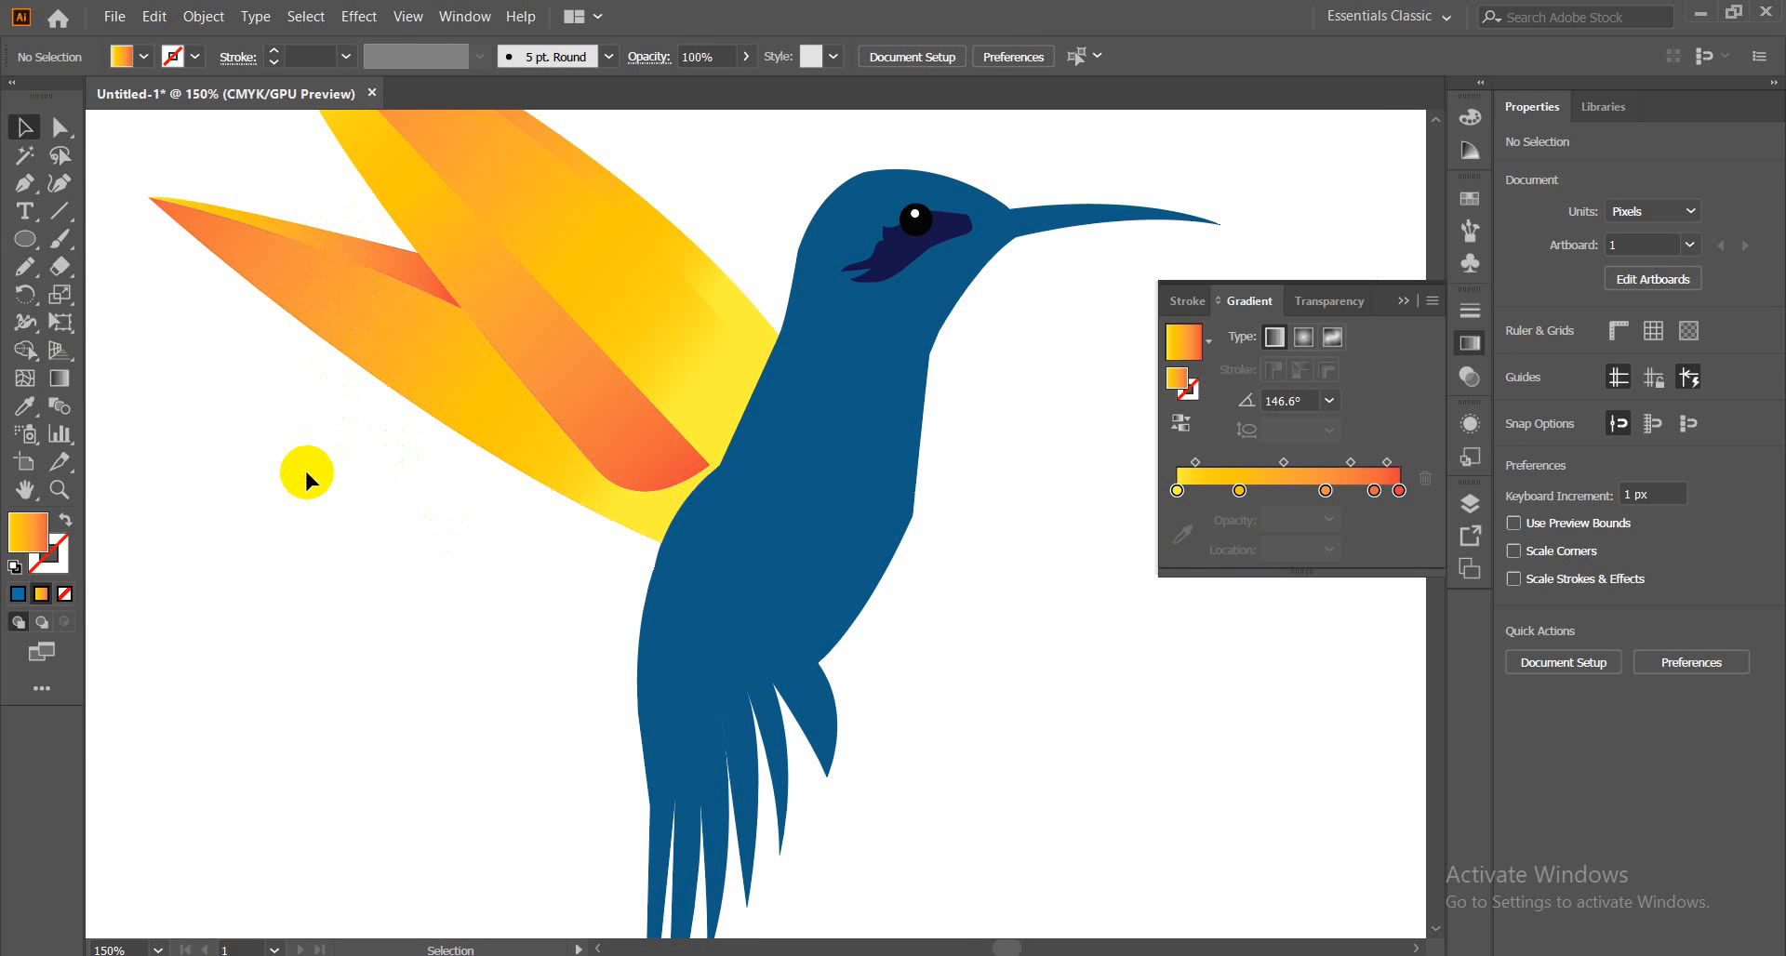
{"action": "key", "text": "ctrl+minus"}
{"action": "key", "text": "ctrl+minus"}
{"action": "key", "text": "ctrl+minus"}
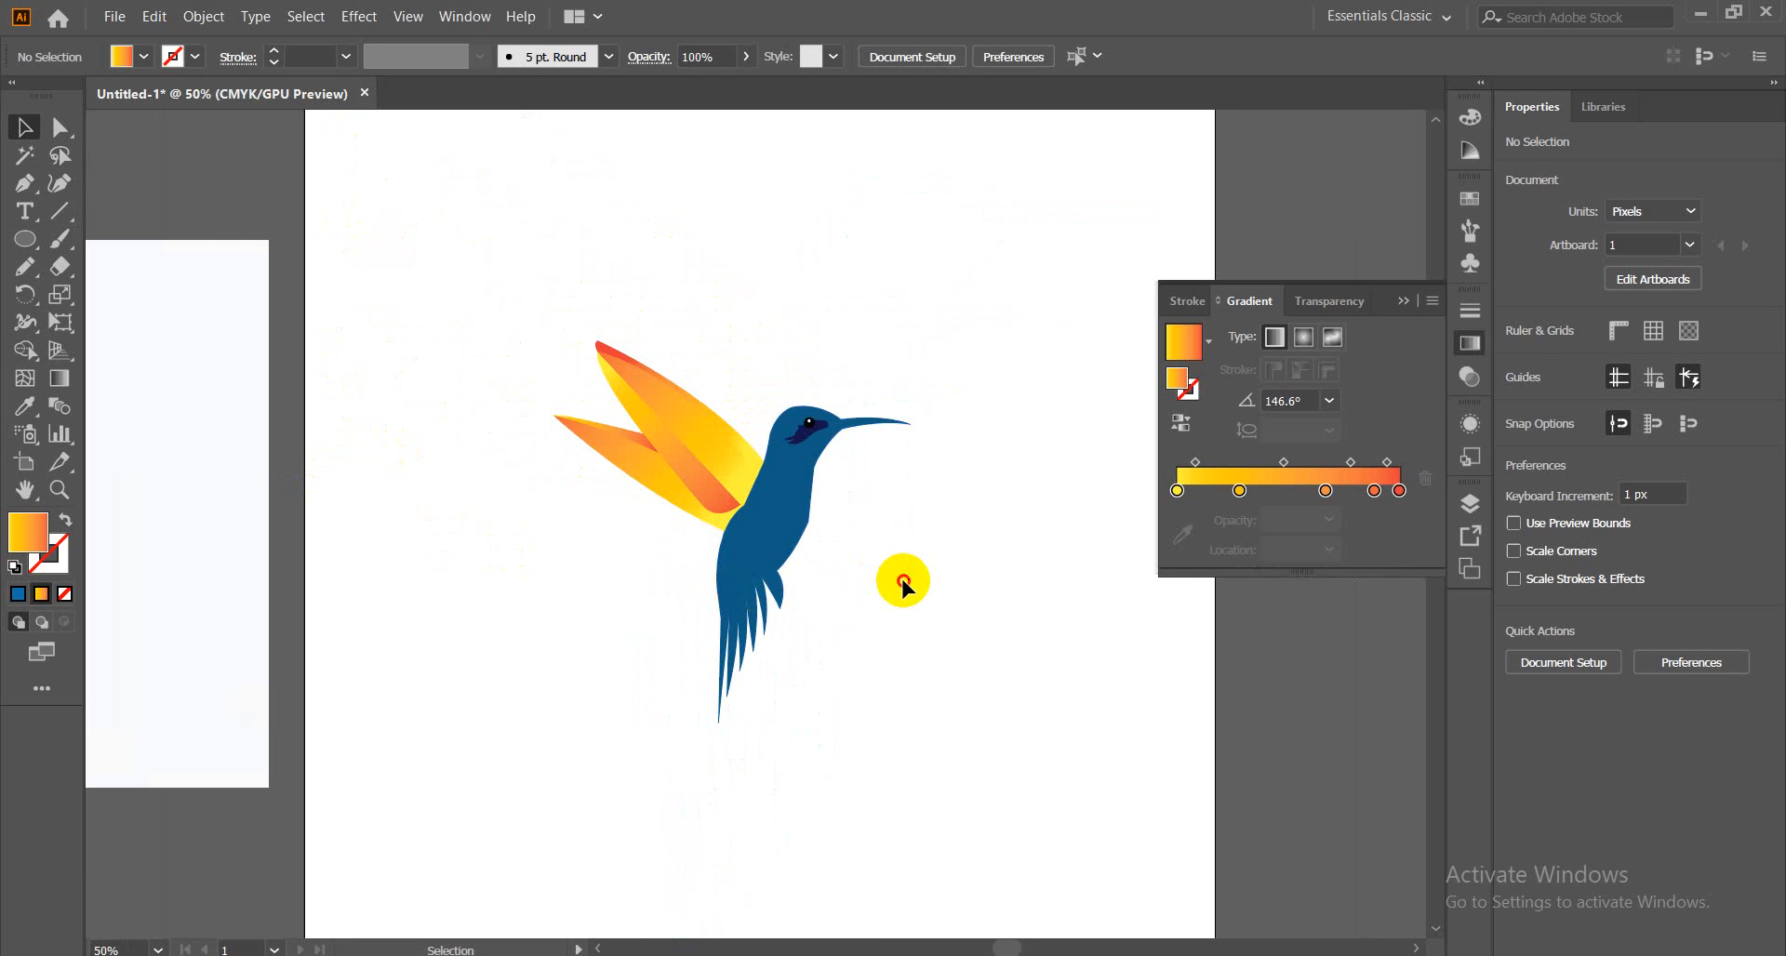
Fill the bird's blue body with the yellow-to-red gradient sampled from the wing
{"action": "left_click", "coordinate": [788, 568]}
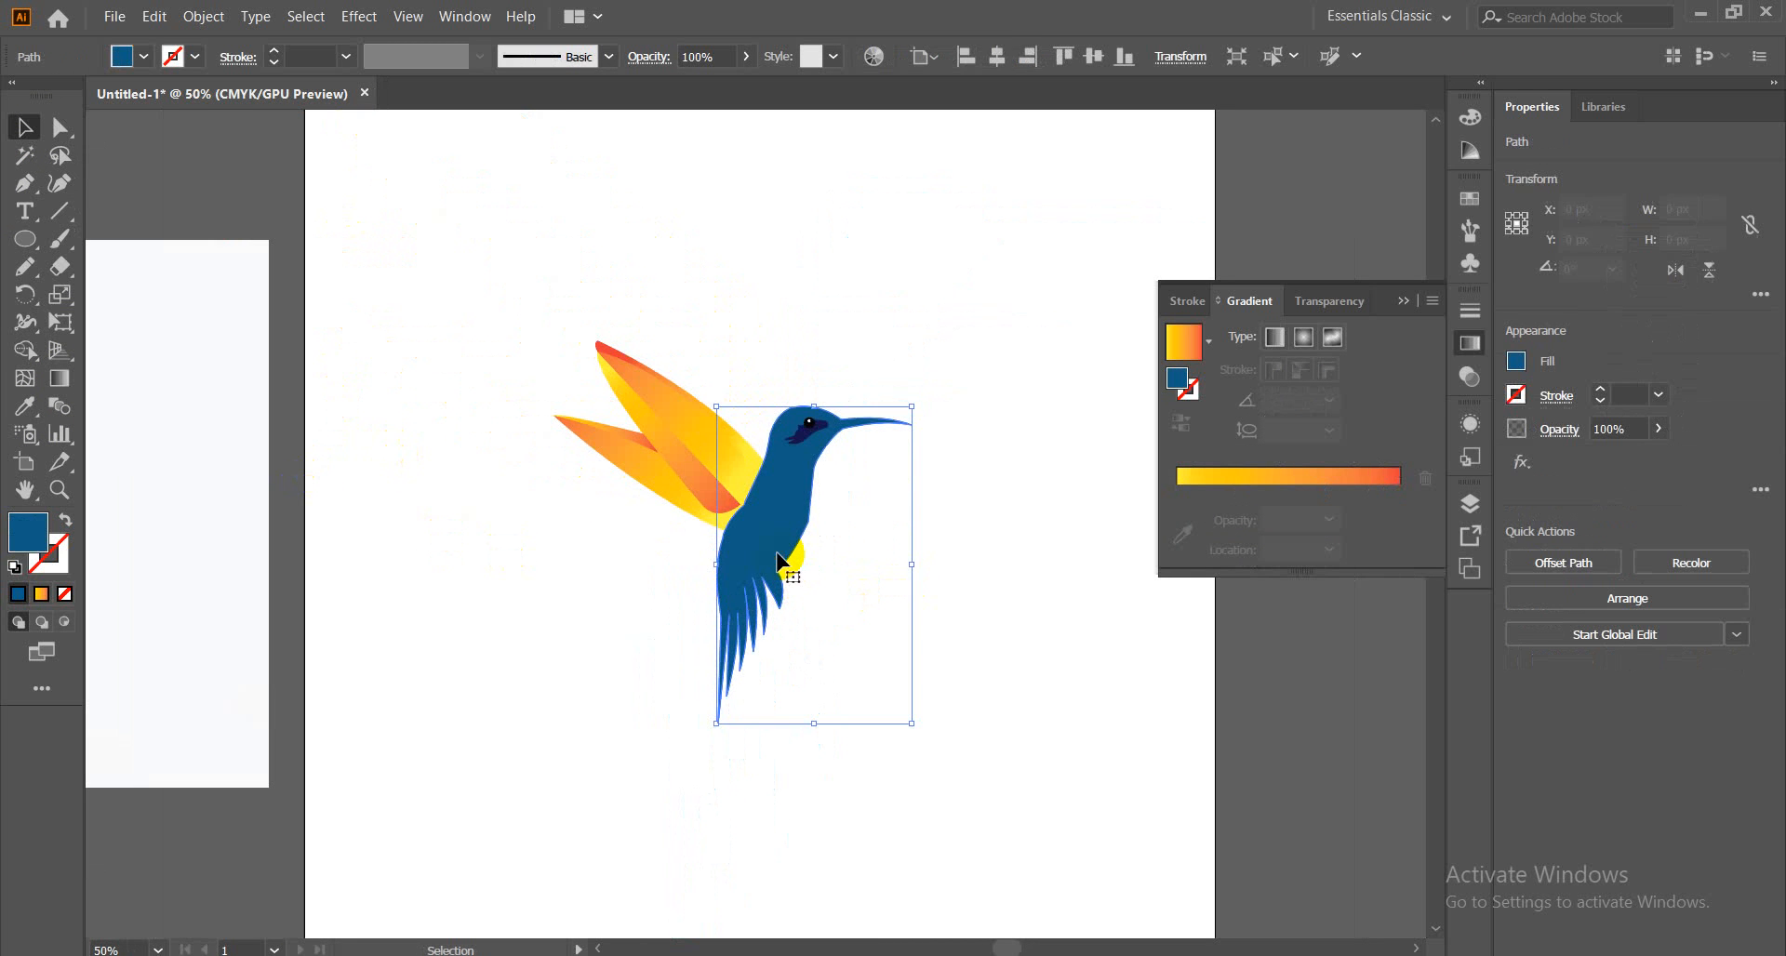
{"action": "left_click", "coordinate": [25, 415]}
{"action": "left_click", "coordinate": [701, 423]}
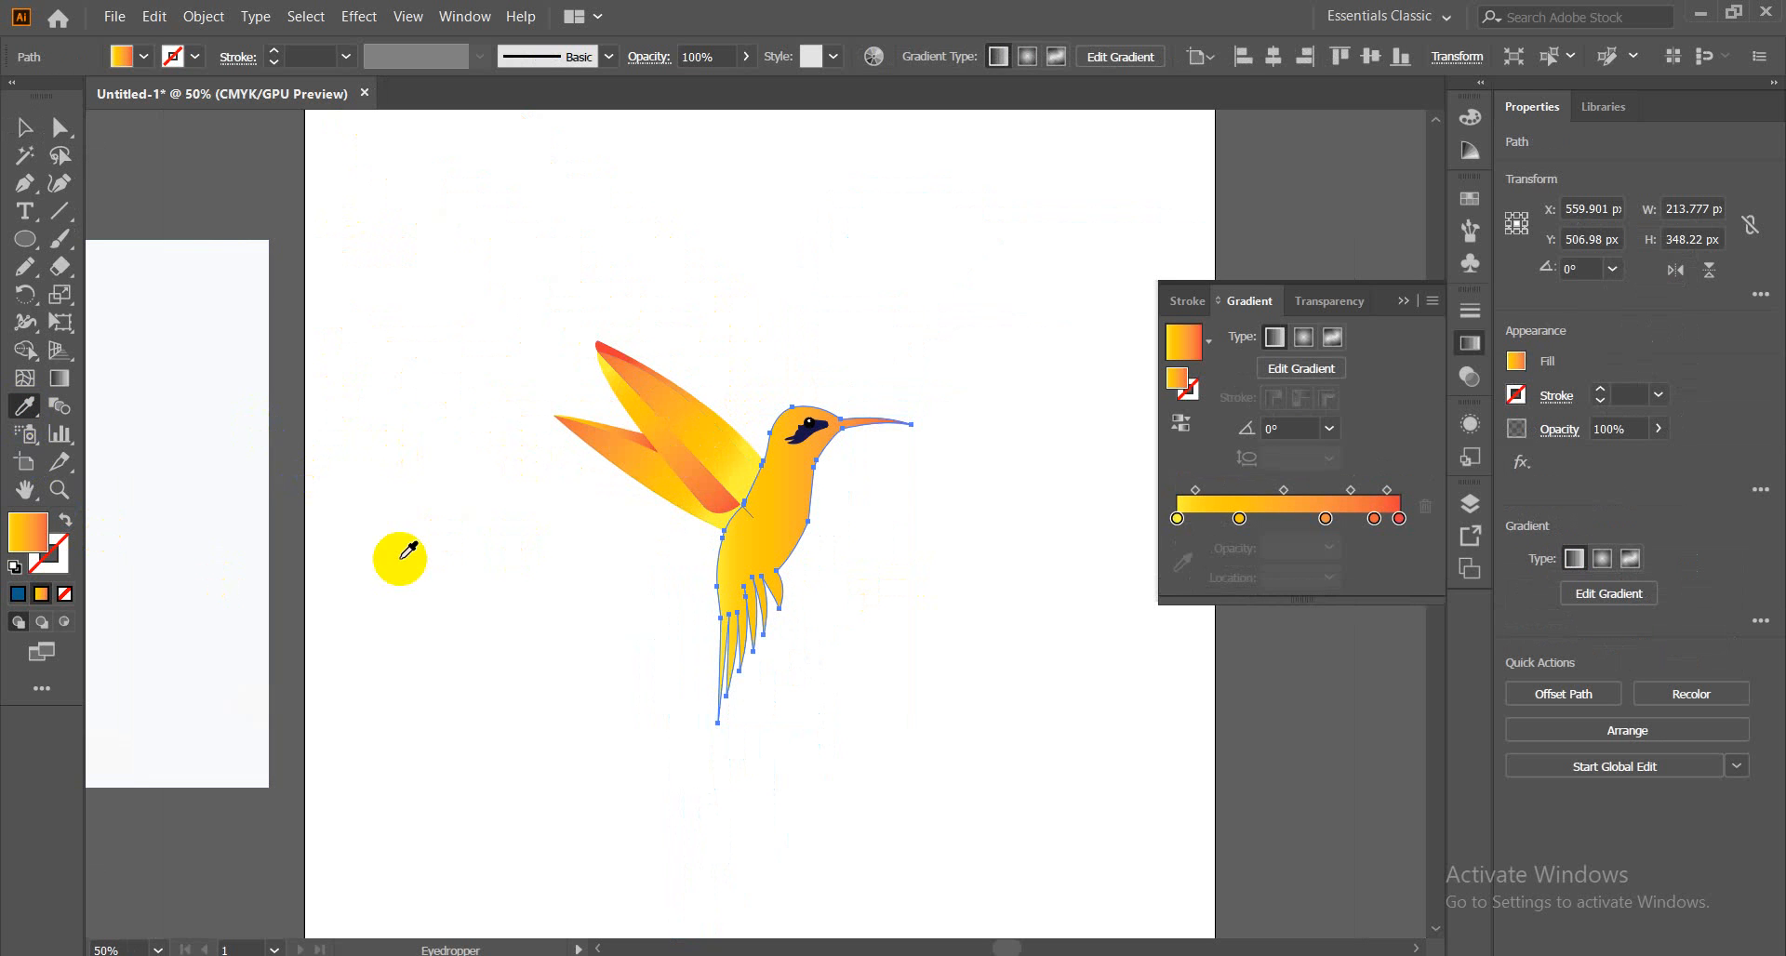
Redirect the body's gradient at about 62.3° so it runs from yellow at the tail to red at the head
{"action": "left_click", "coordinate": [58, 385]}
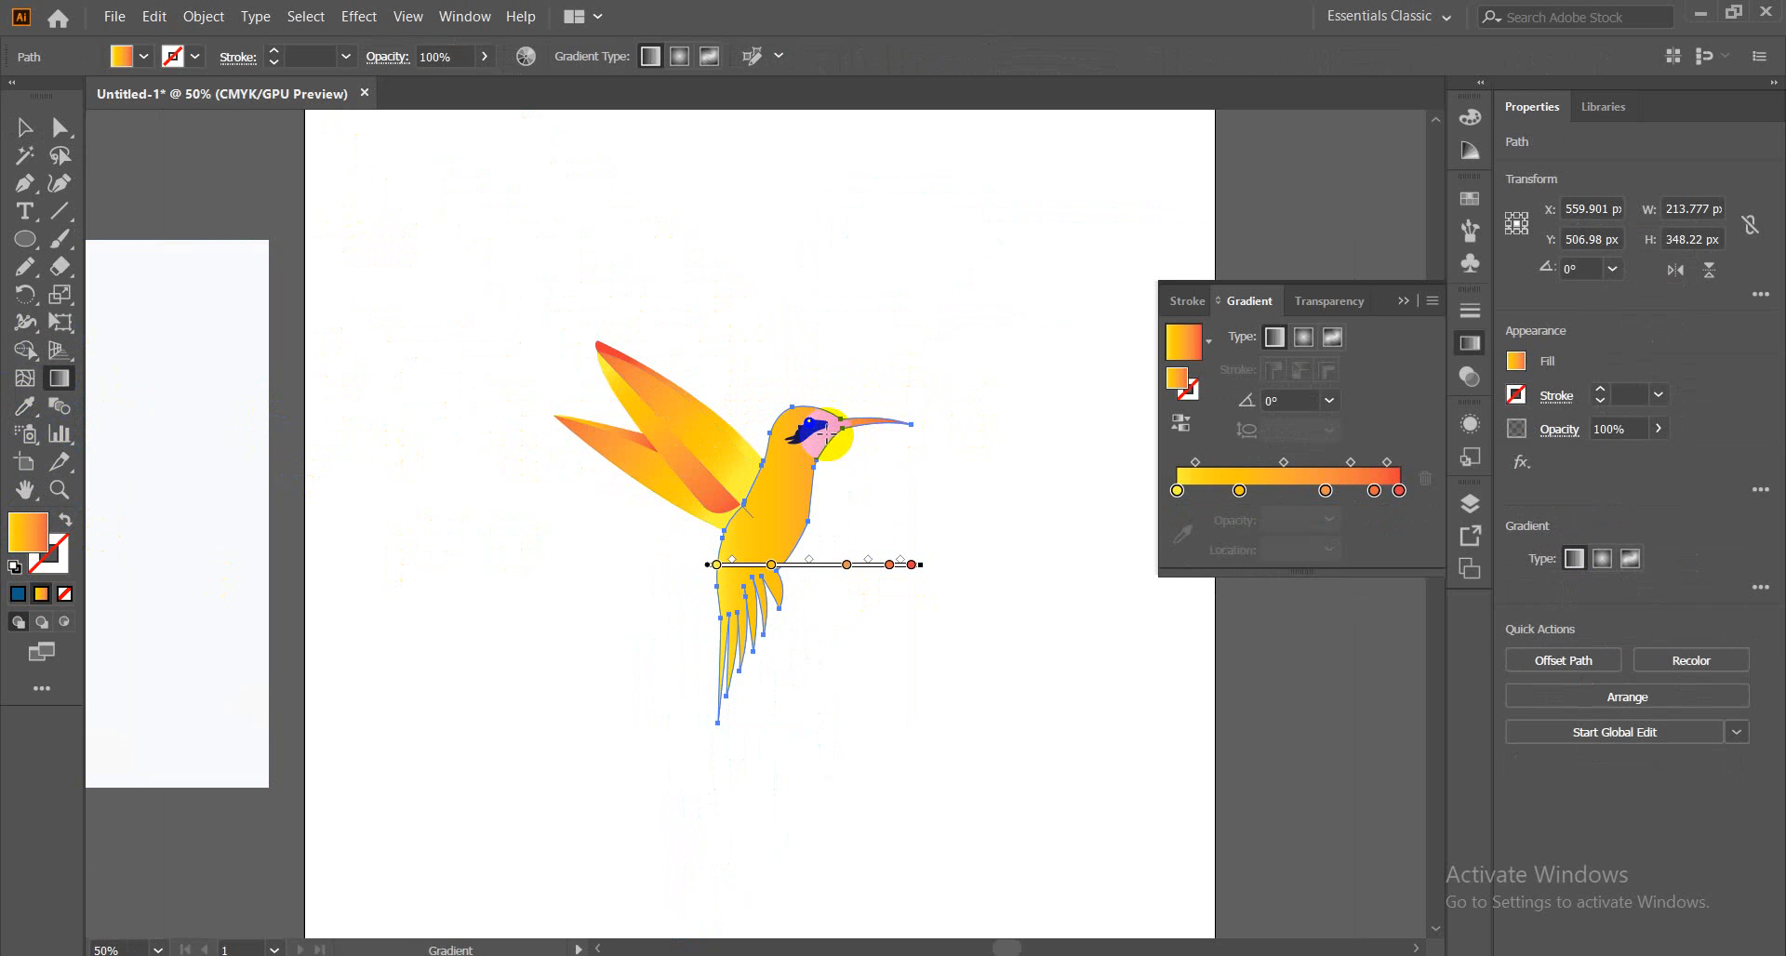
{"action": "left_click_drag", "start_coordinate": [827, 432], "coordinate": [716, 693]}
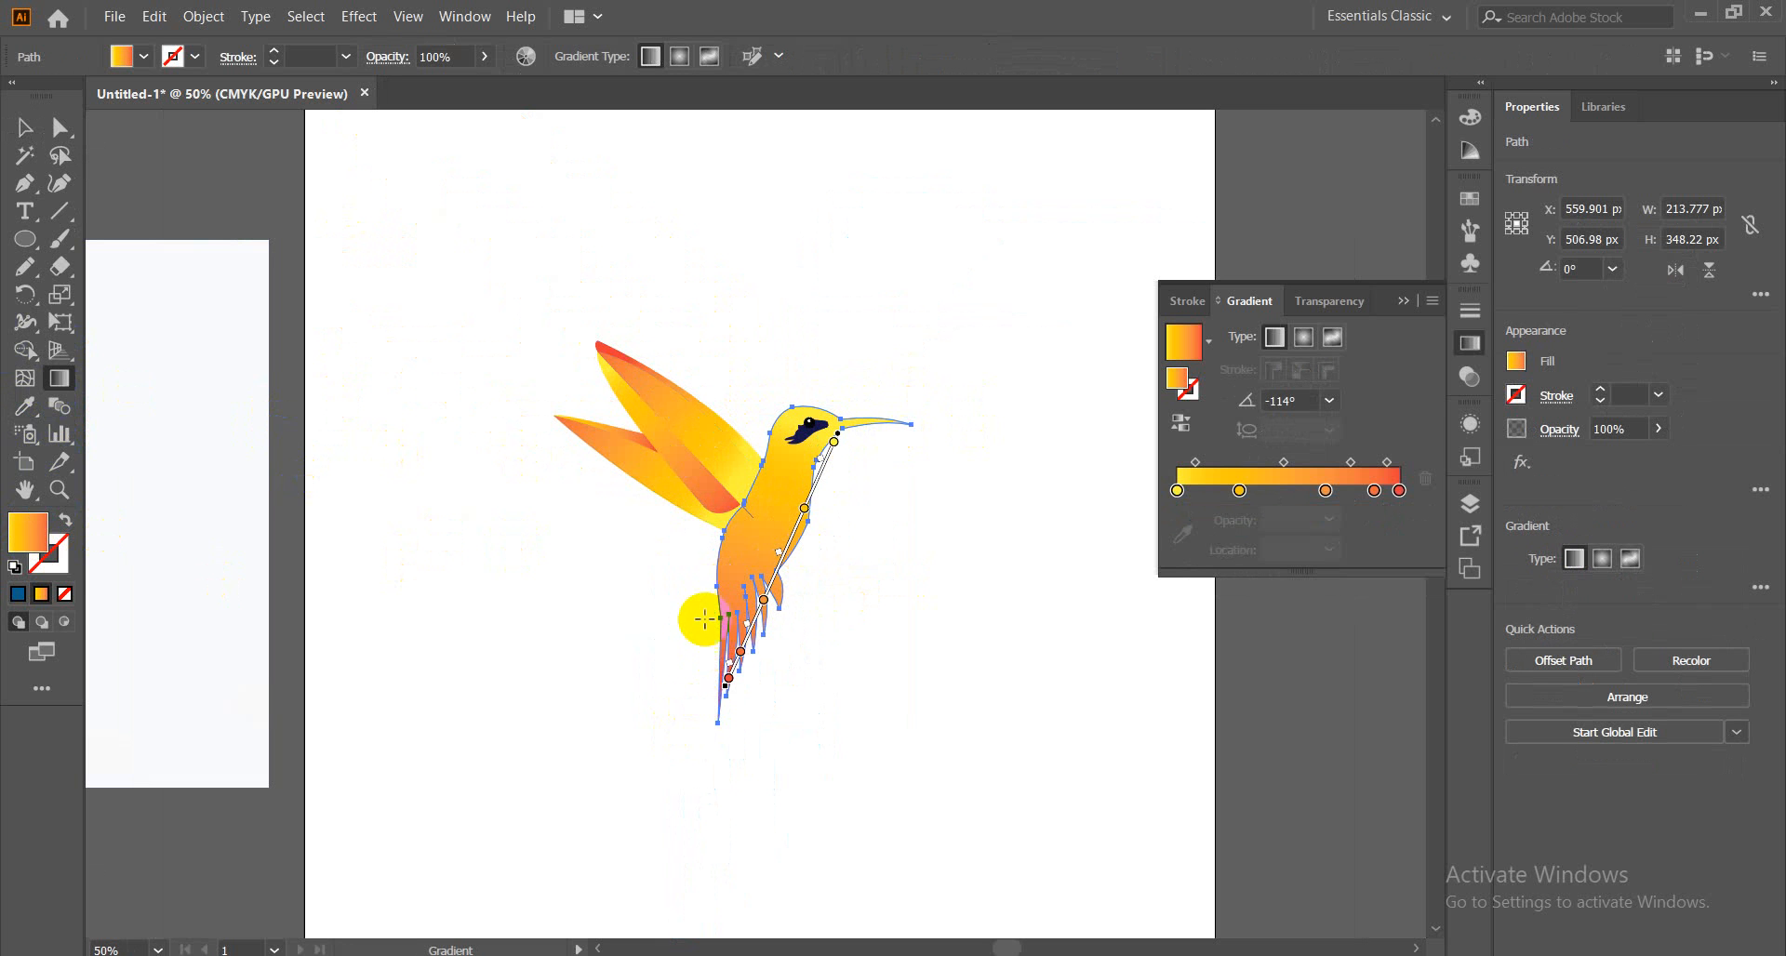
{"action": "mouse_move", "coordinate": [778, 468]}
{"action": "left_mouse_down"}
{"action": "mouse_move", "coordinate": [814, 424]}
{"action": "mouse_move", "coordinate": [842, 427]}
{"action": "left_mouse_up"}
{"action": "left_click", "coordinate": [24, 127]}
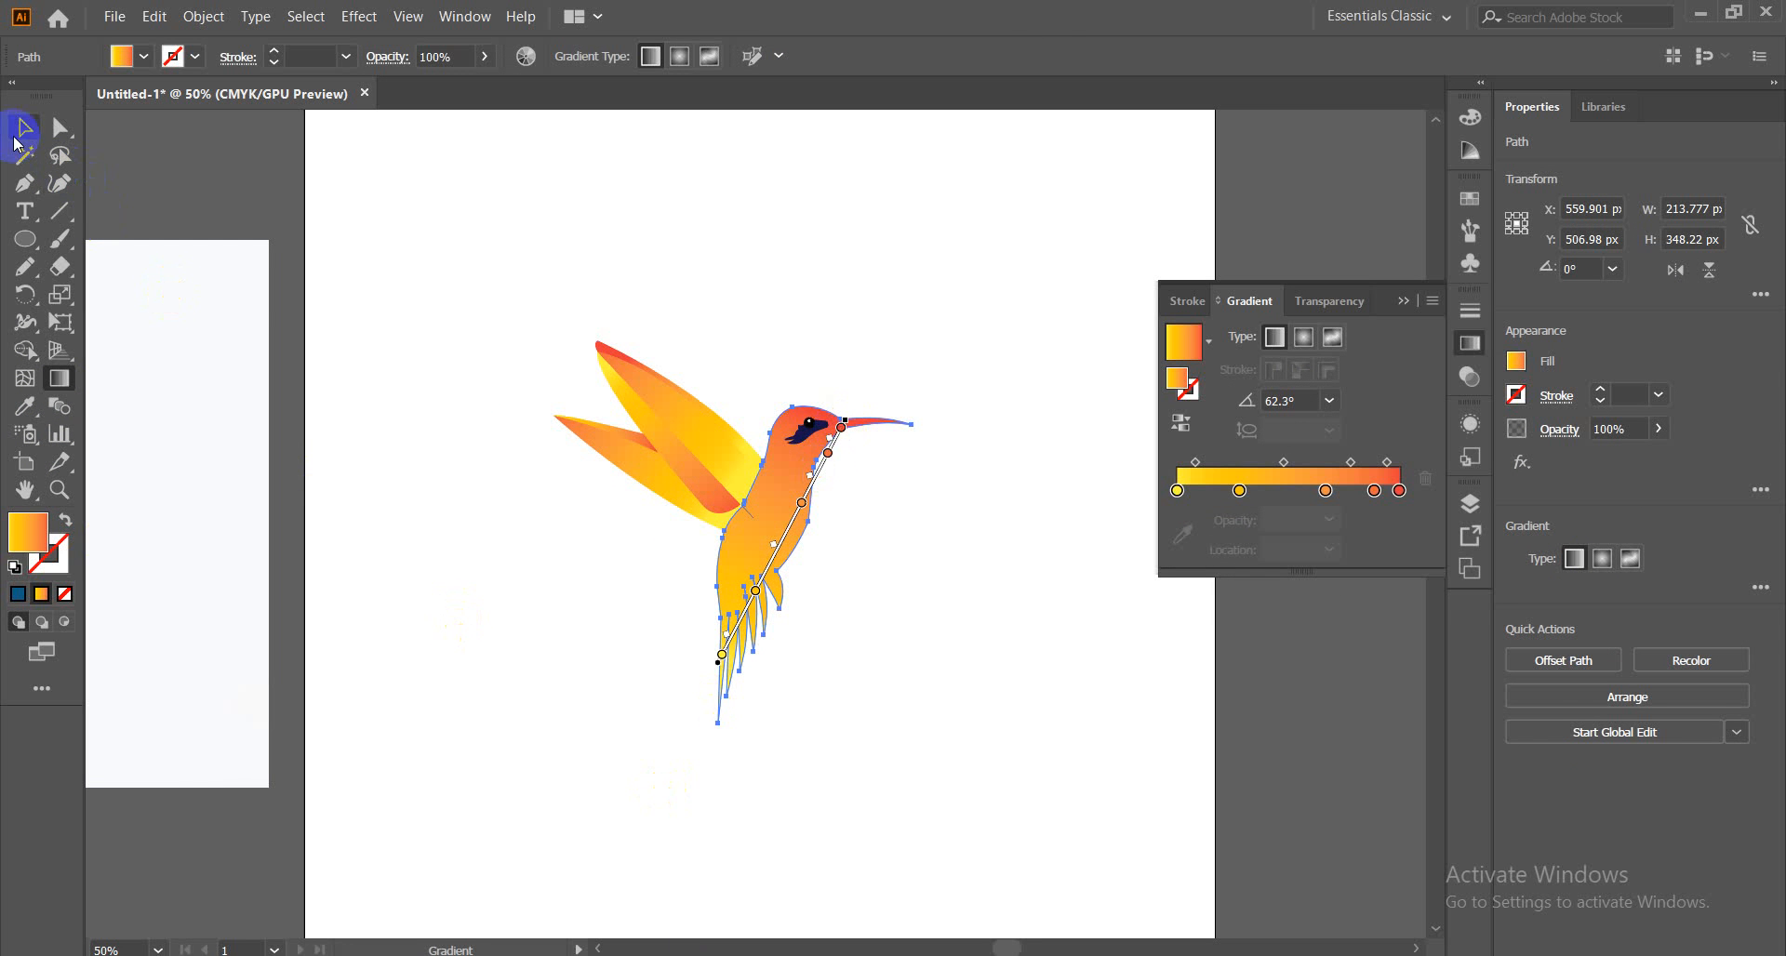
{"action": "left_click", "coordinate": [853, 316]}
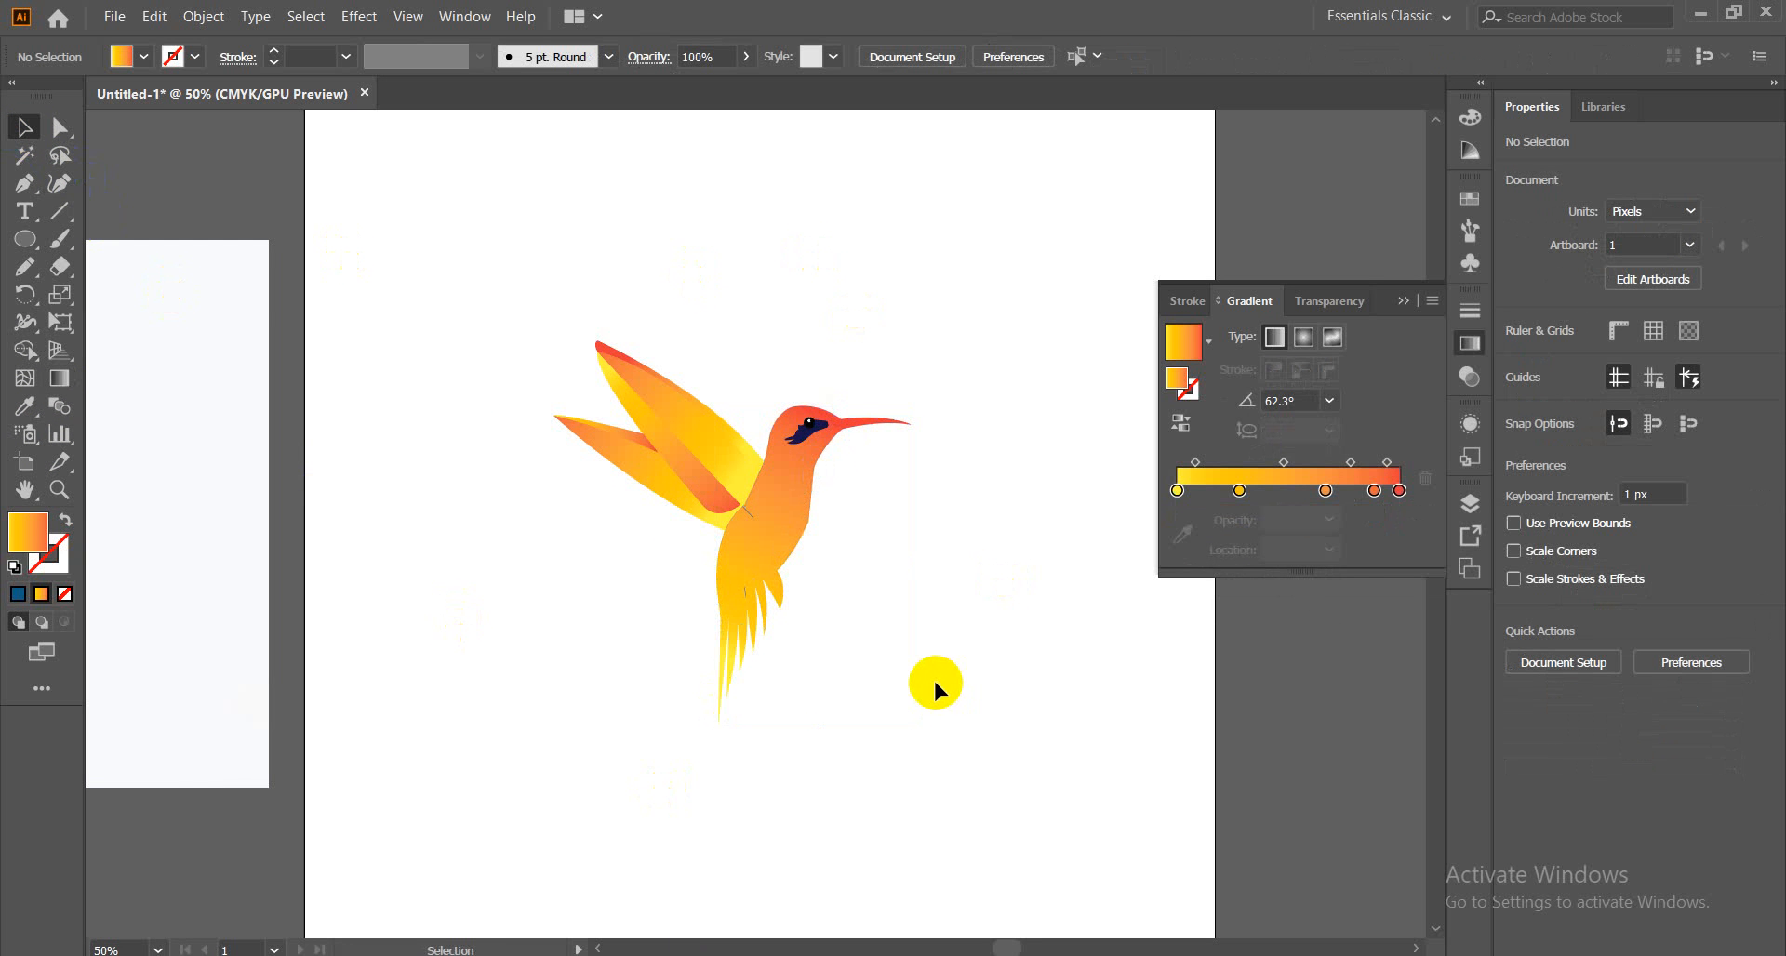
Delete the stray thin blue path where the wing meets the body
{"action": "key", "text": "ctrl+equal"}
{"action": "key", "text": "ctrl+equal"}
{"action": "key", "text": "ctrl+equal"}
{"action": "key", "text": "ctrl+equal"}
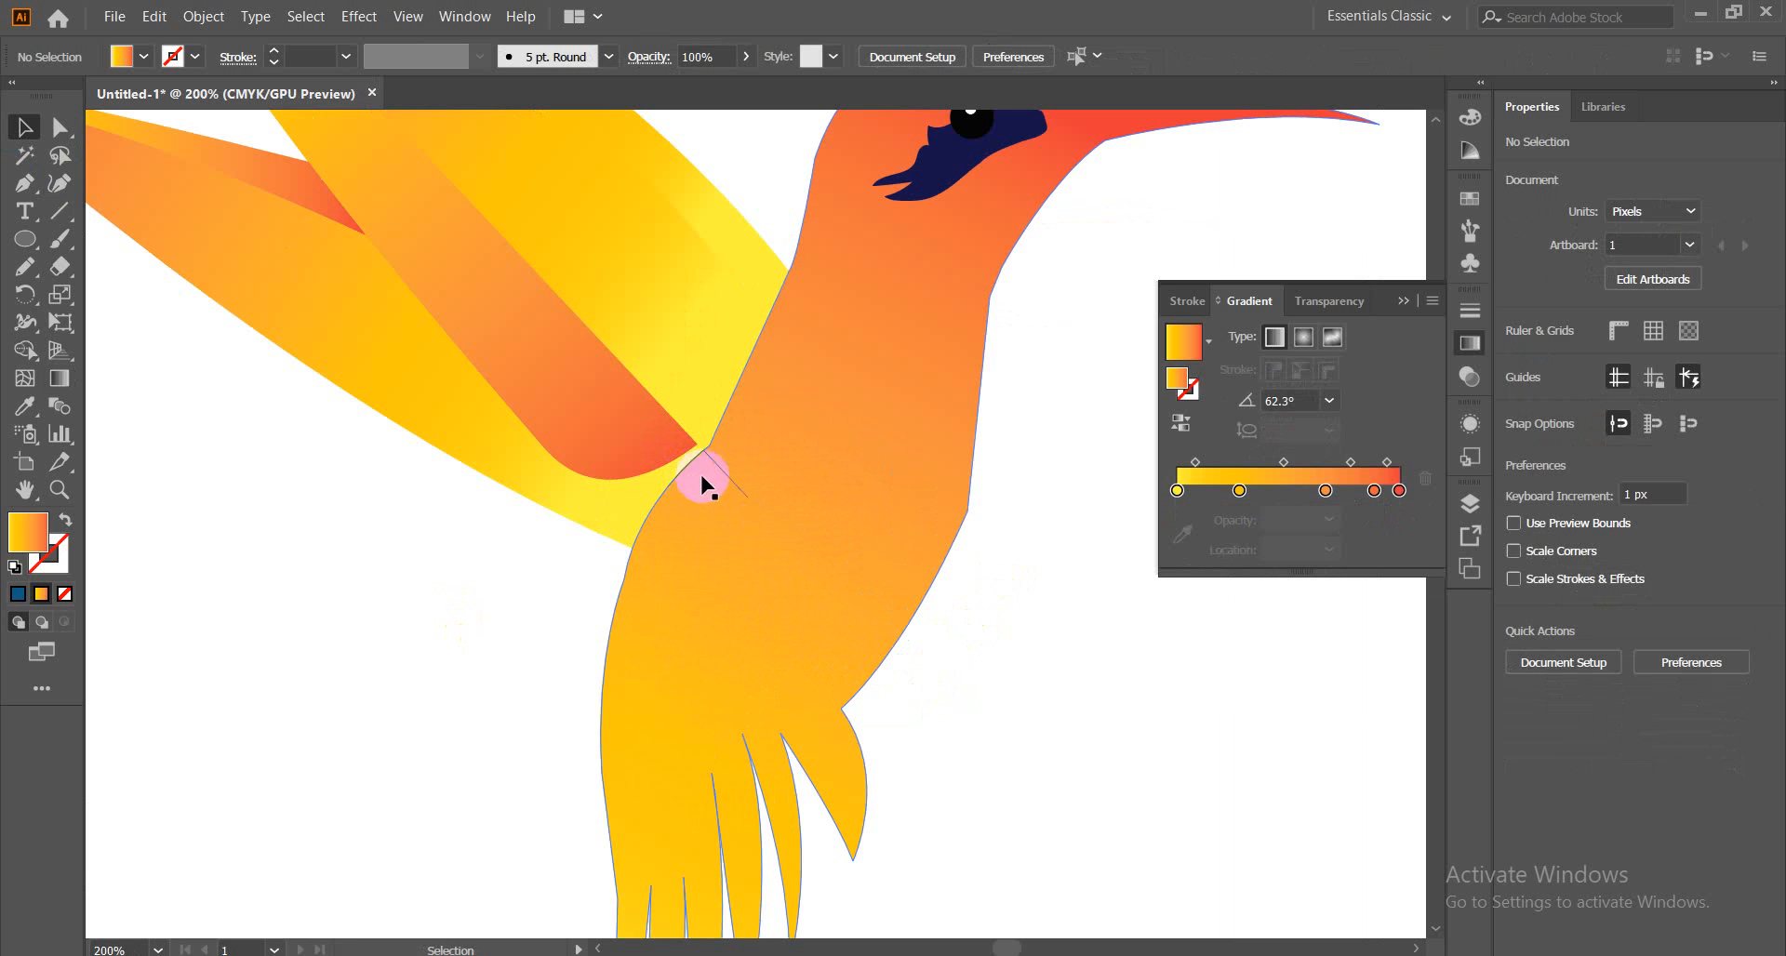
{"action": "left_click", "coordinate": [732, 484]}
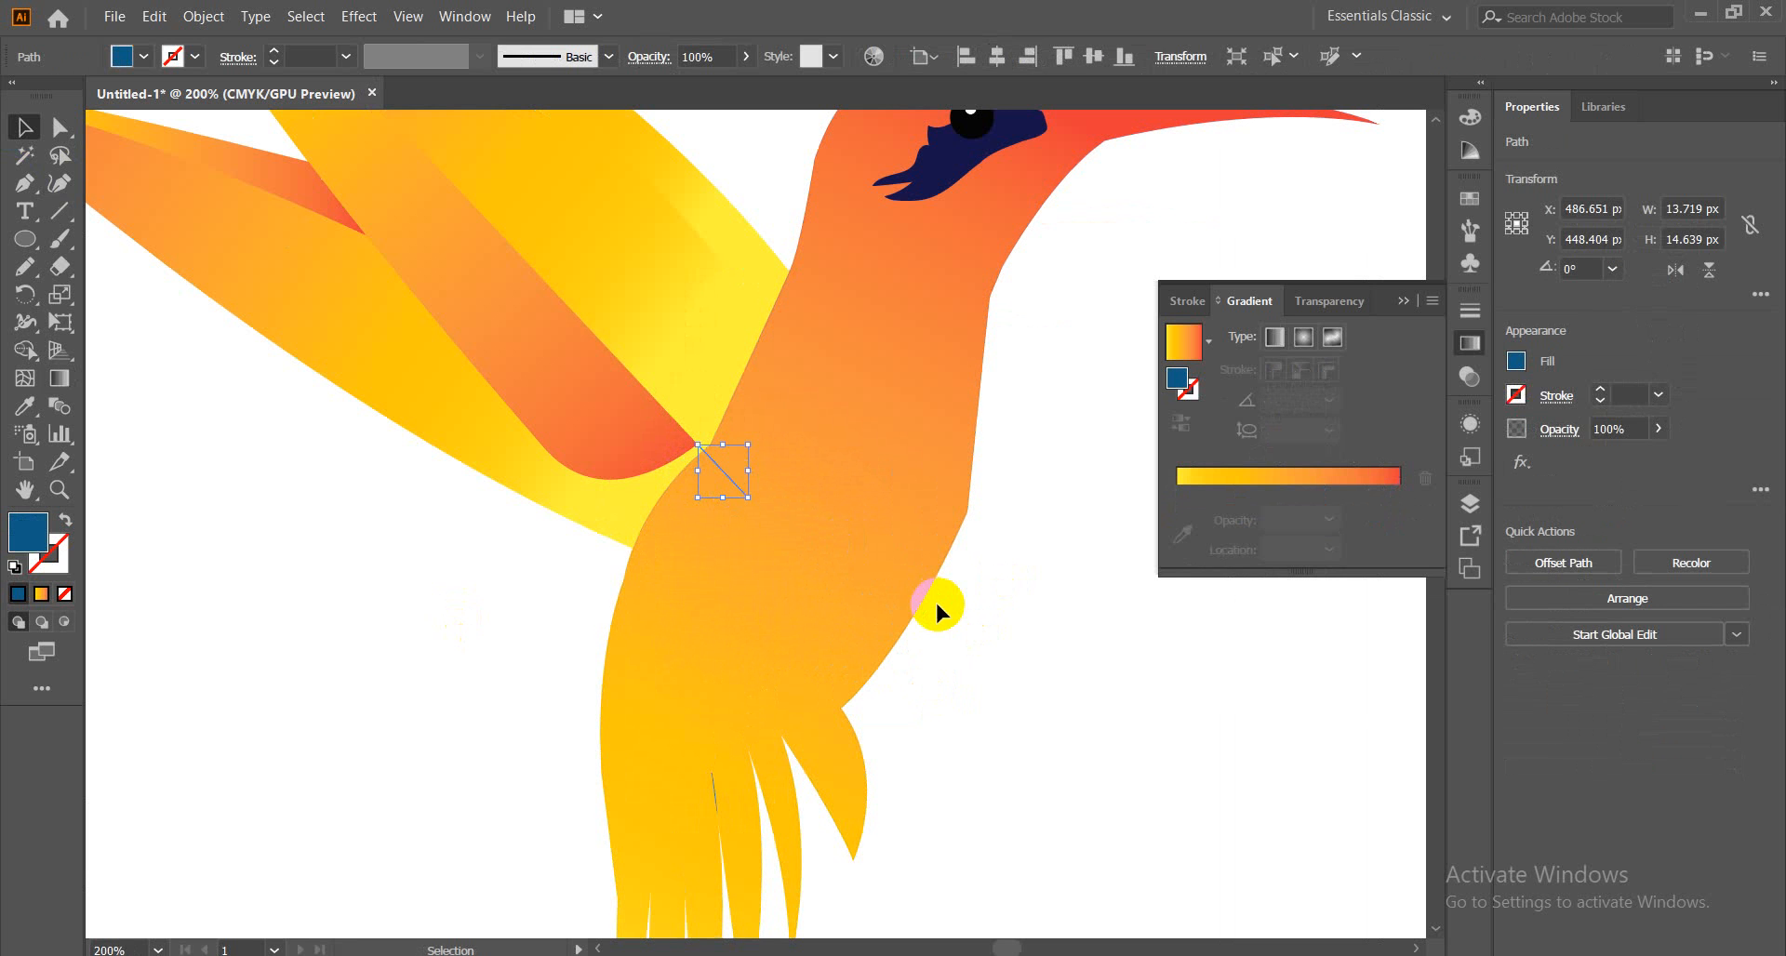
{"action": "left_click", "coordinate": [1007, 614]}
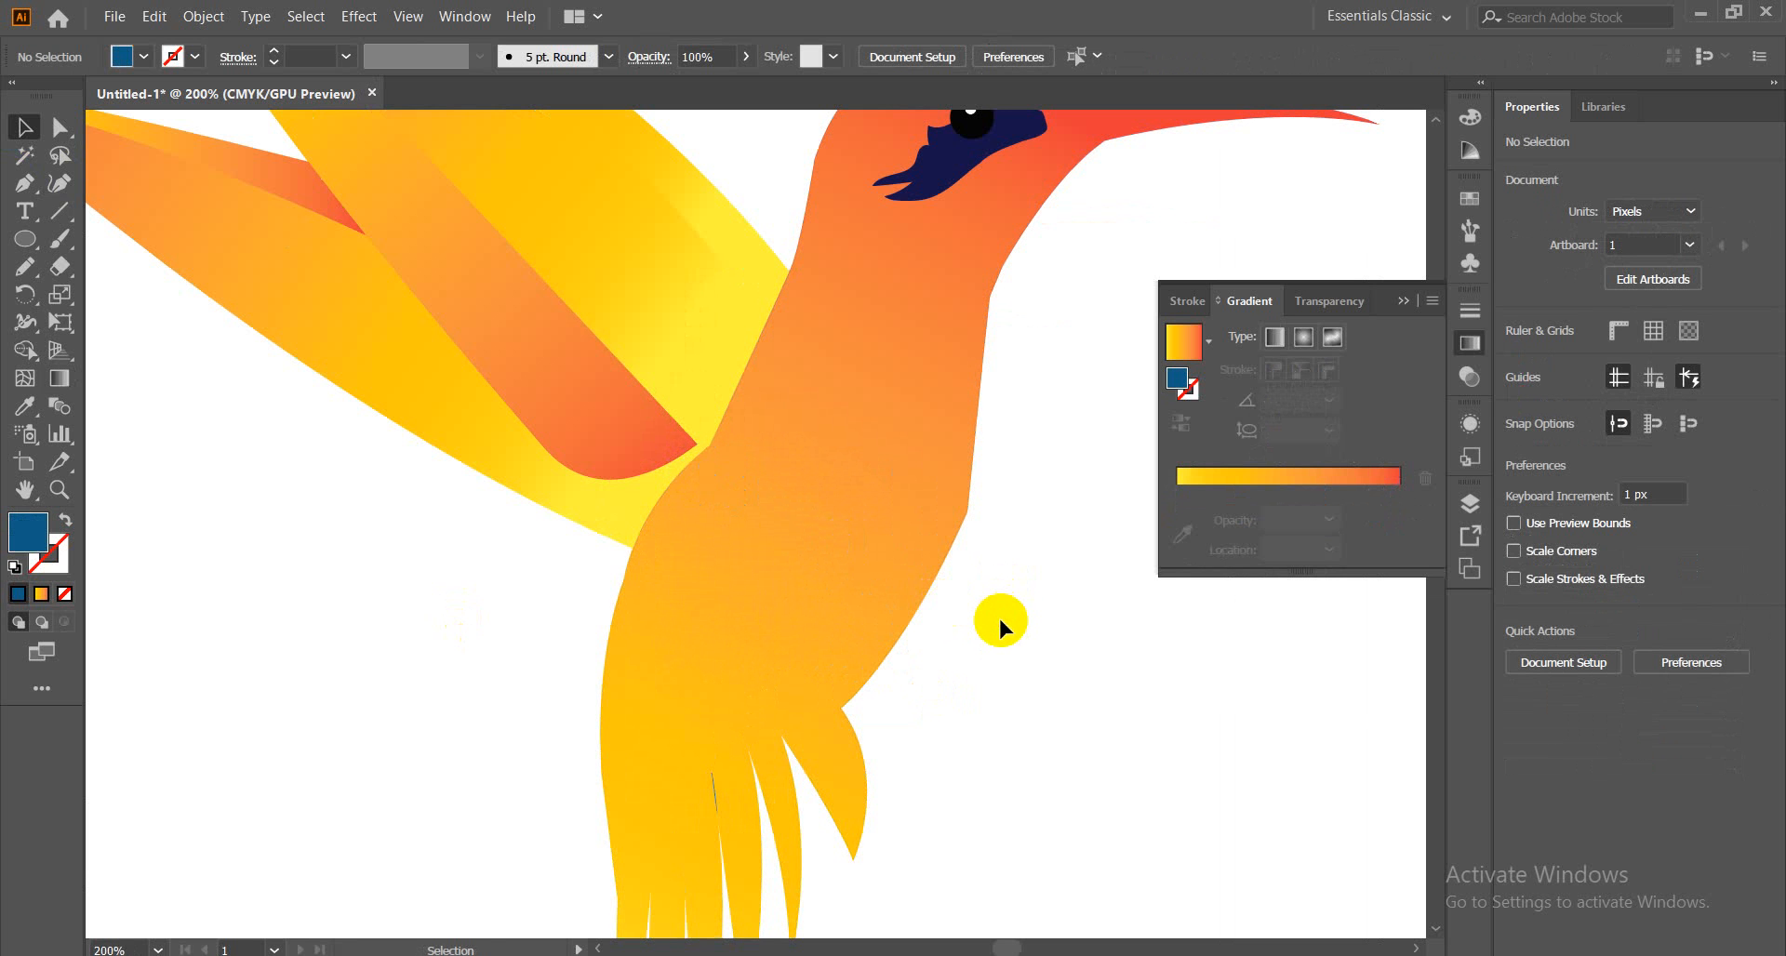
{"action": "key", "text": "ctrl+minus"}
{"action": "key", "text": "ctrl+minus"}
{"action": "key", "text": "ctrl+minus"}
{"action": "key", "text": "ctrl+minus"}
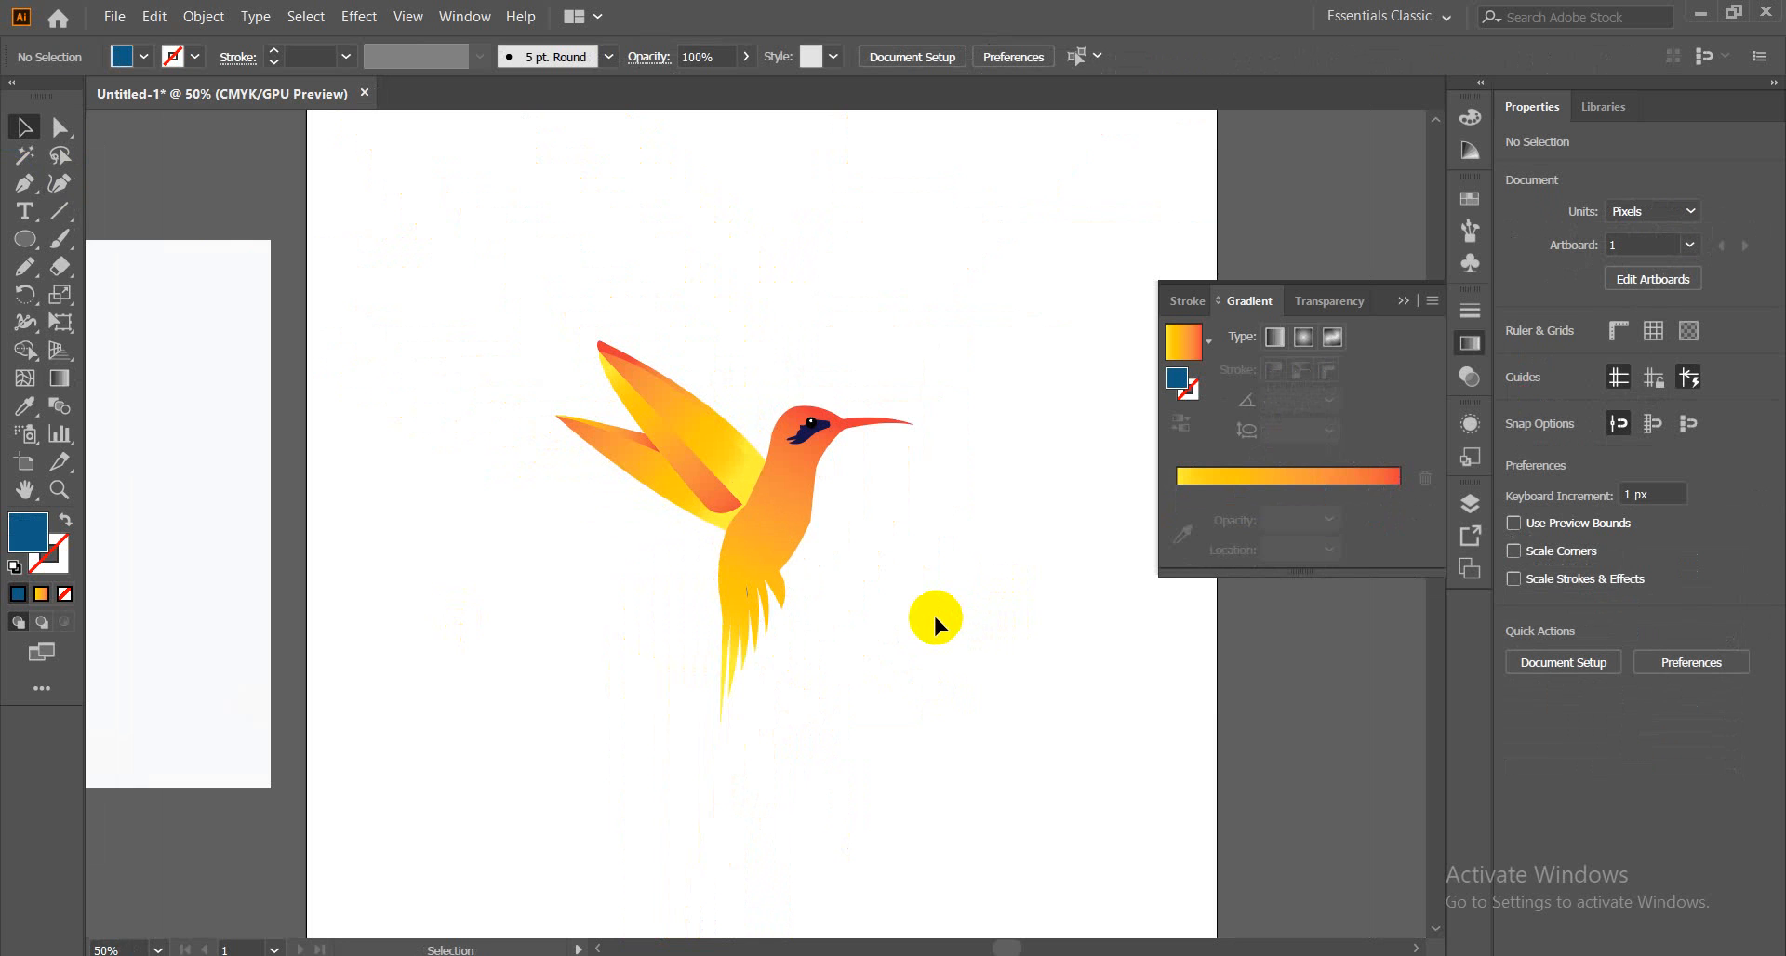
Fill the dark blue patch around the eye with the gradient sampled from the wing
{"action": "key", "text": "ctrl+plus"}
{"action": "key", "text": "ctrl+plus"}
{"action": "key", "text": "ctrl+plus"}
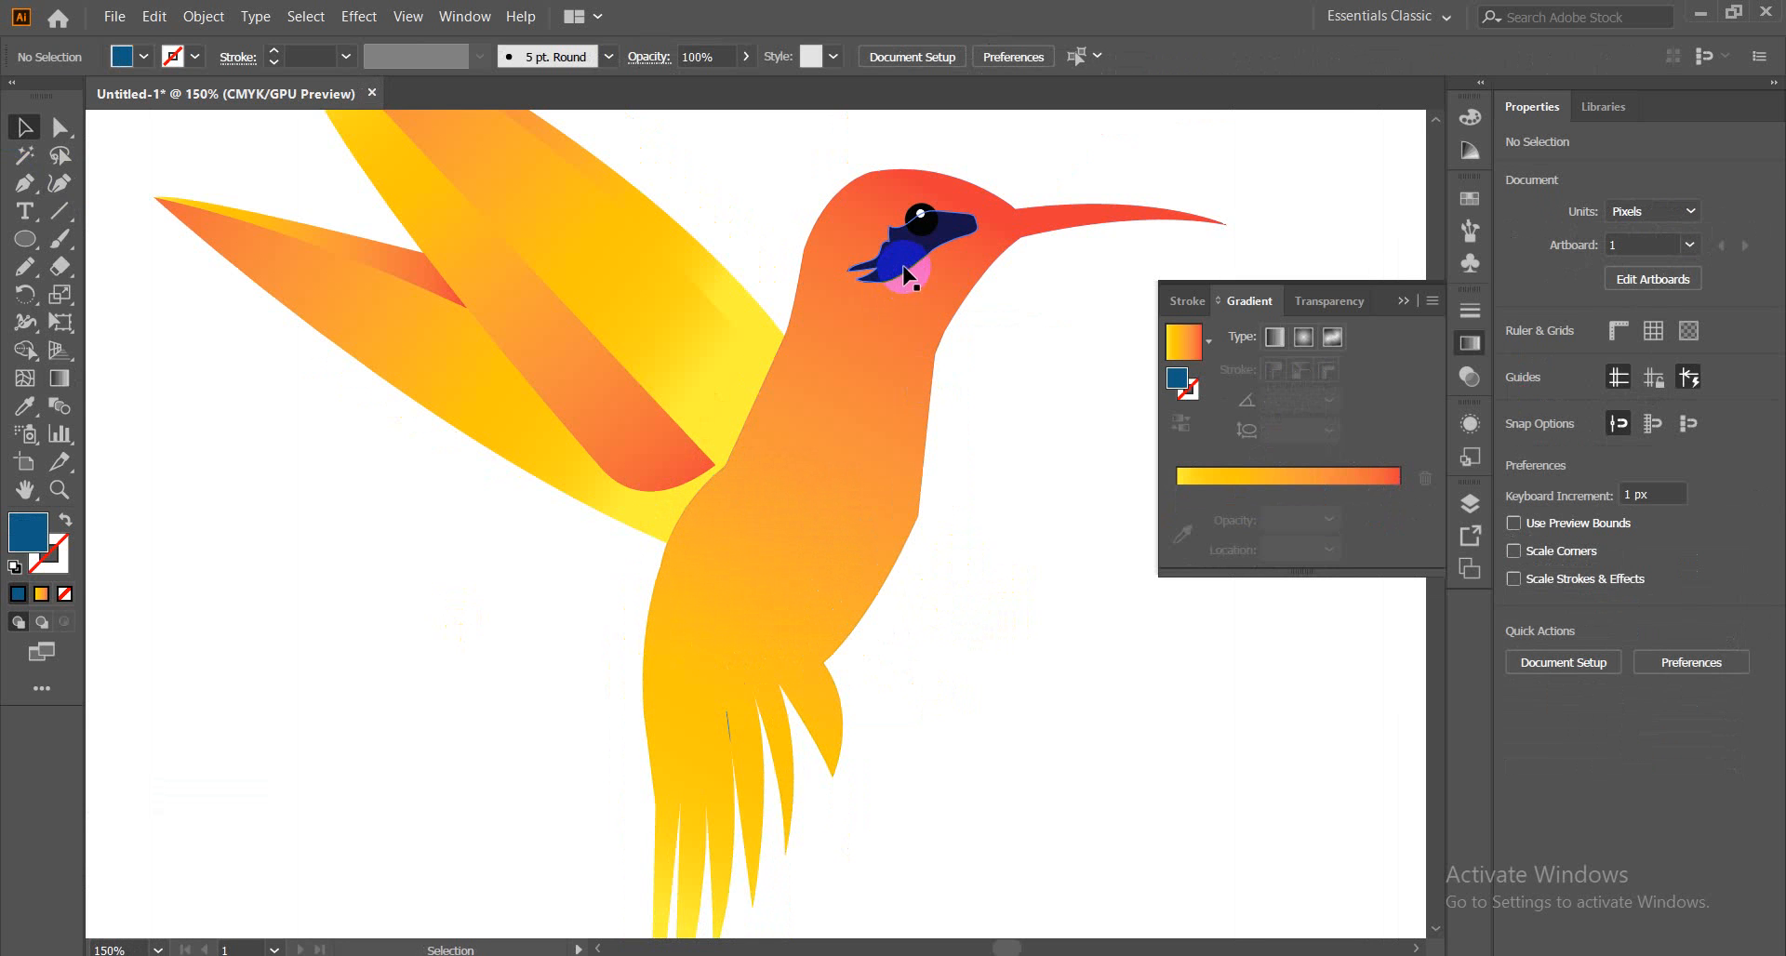
{"action": "left_click", "coordinate": [904, 272]}
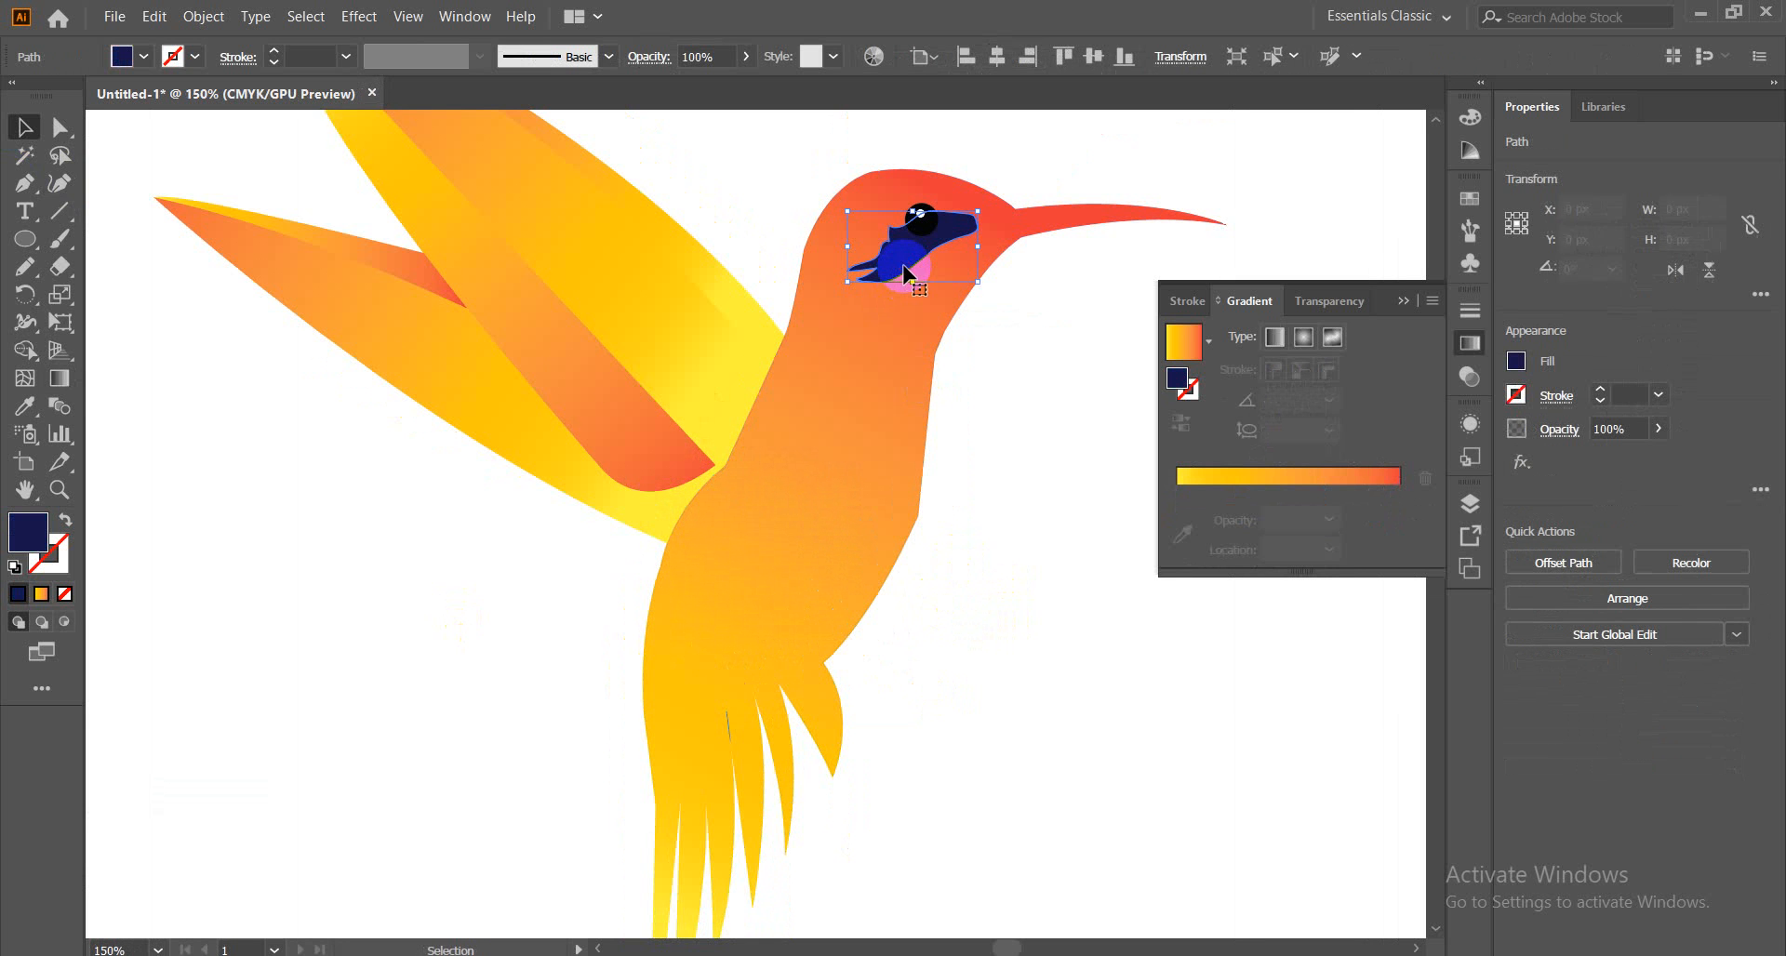
{"action": "left_click", "coordinate": [25, 406]}
{"action": "left_click", "coordinate": [657, 410]}
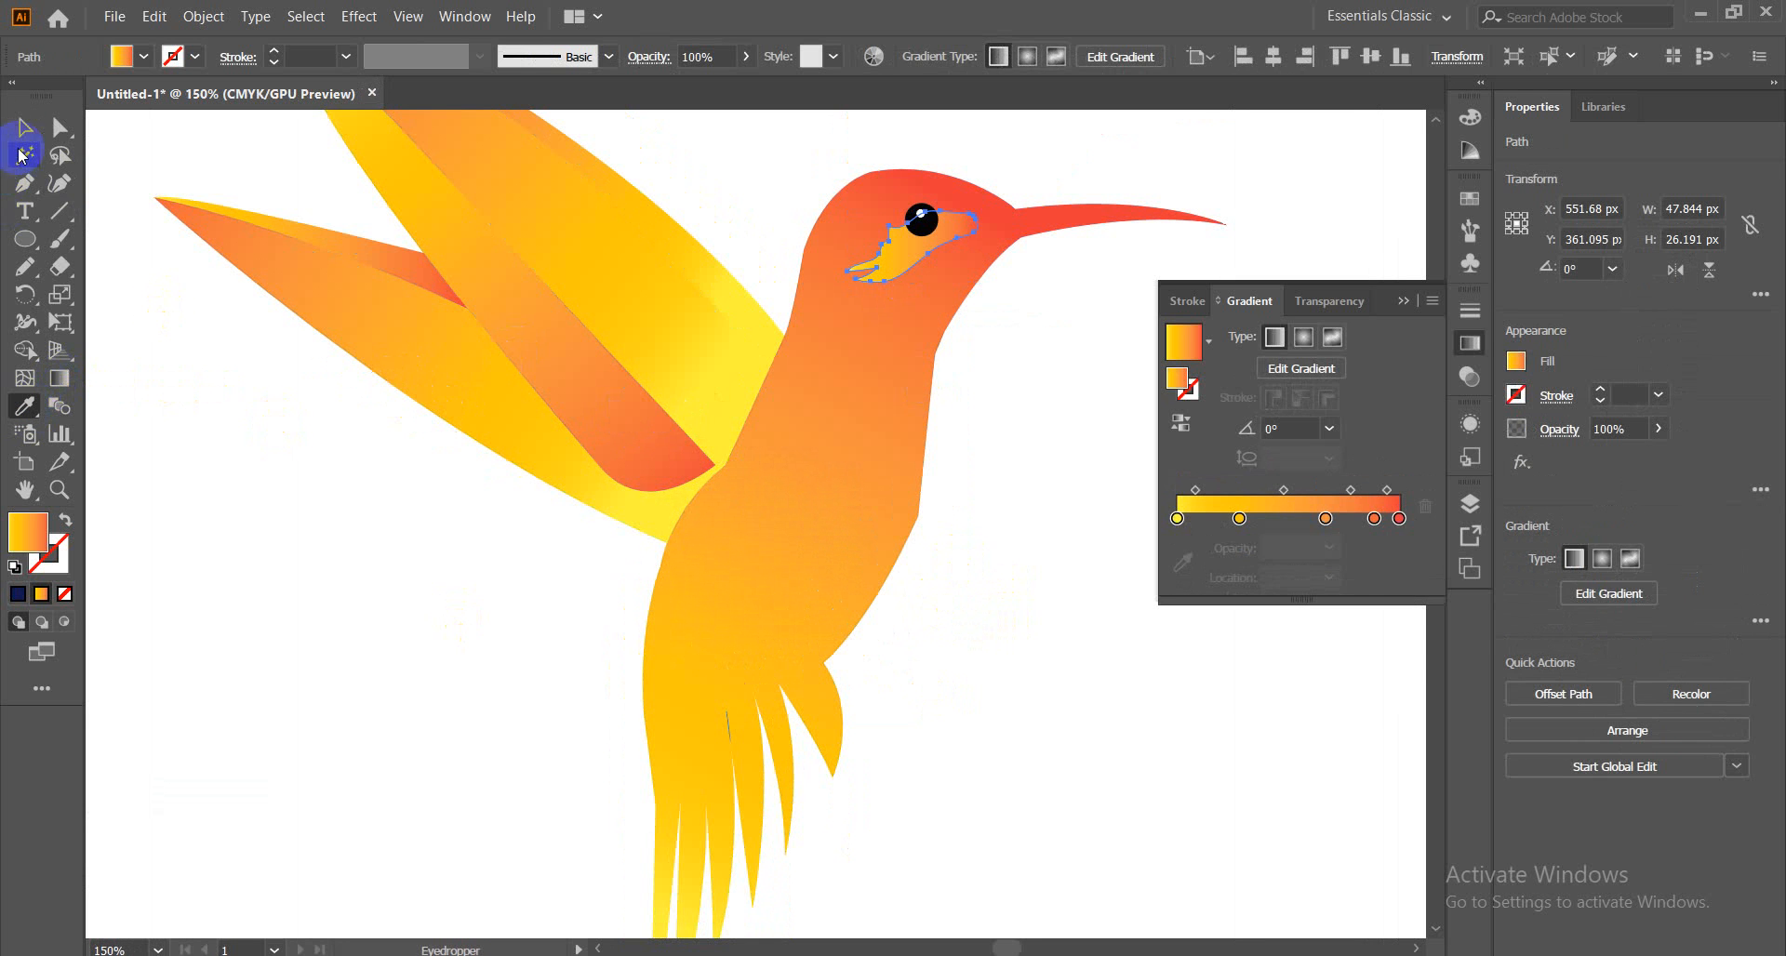
{"action": "left_click", "coordinate": [24, 128]}
{"action": "left_click", "coordinate": [1005, 589]}
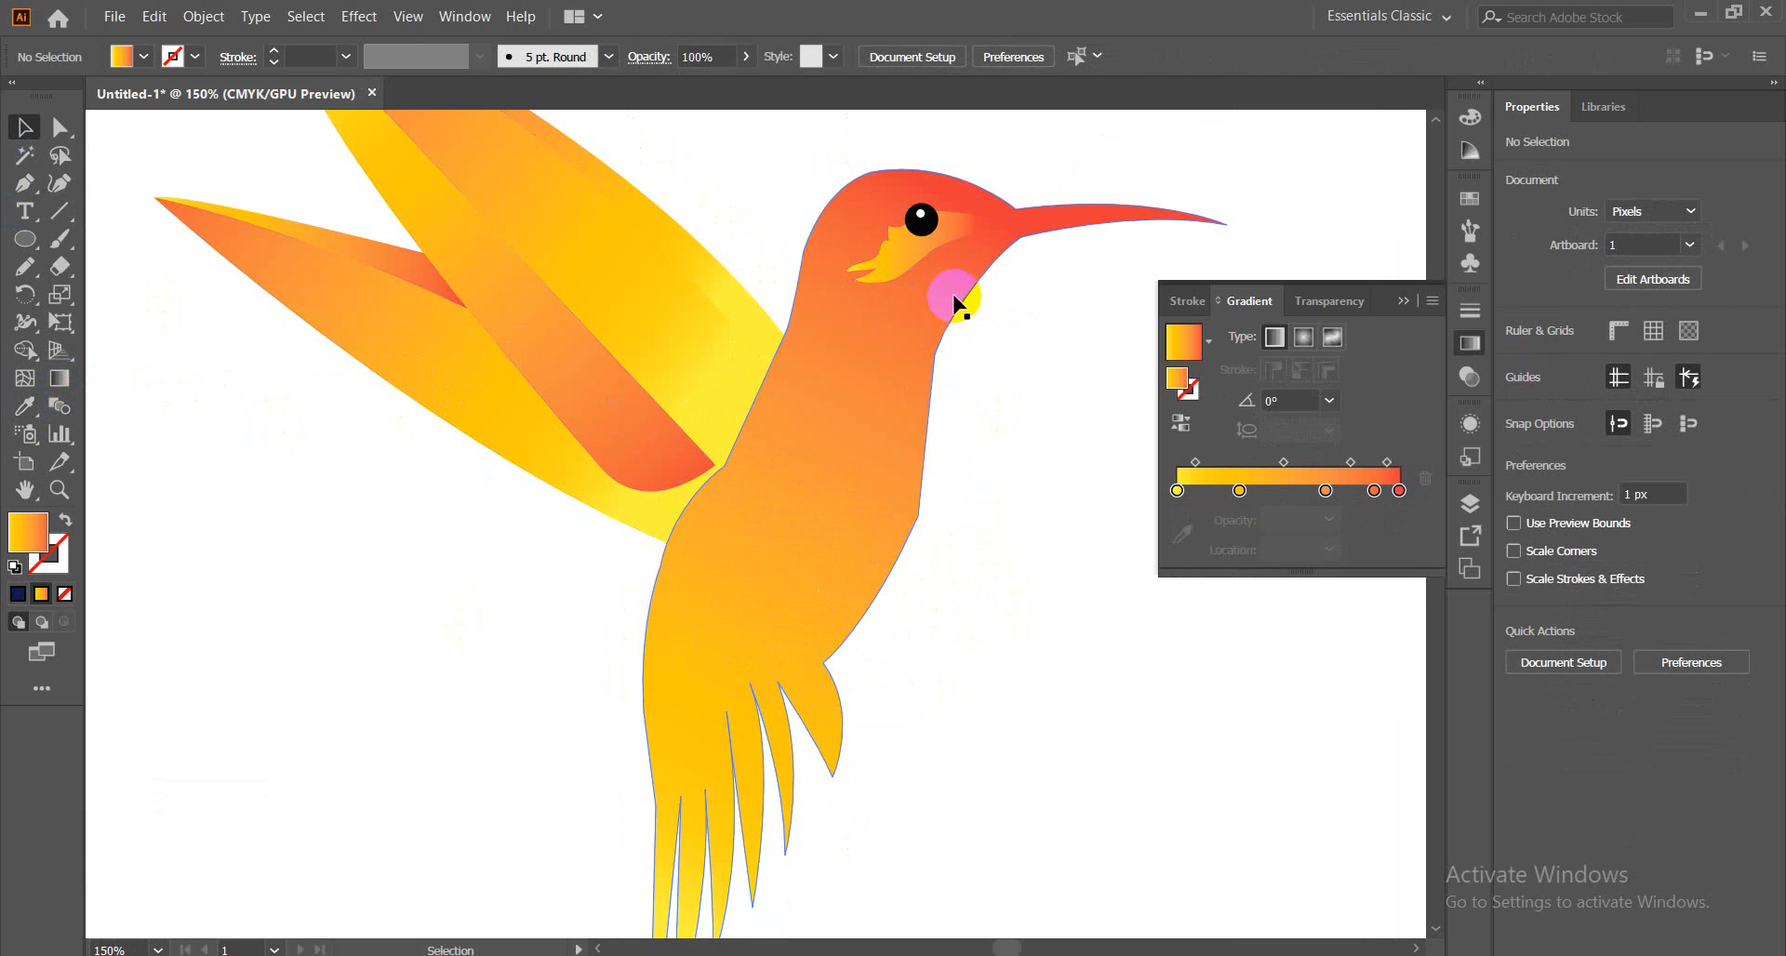
{"action": "left_click", "coordinate": [924, 229]}
{"action": "left_click", "coordinate": [989, 418]}
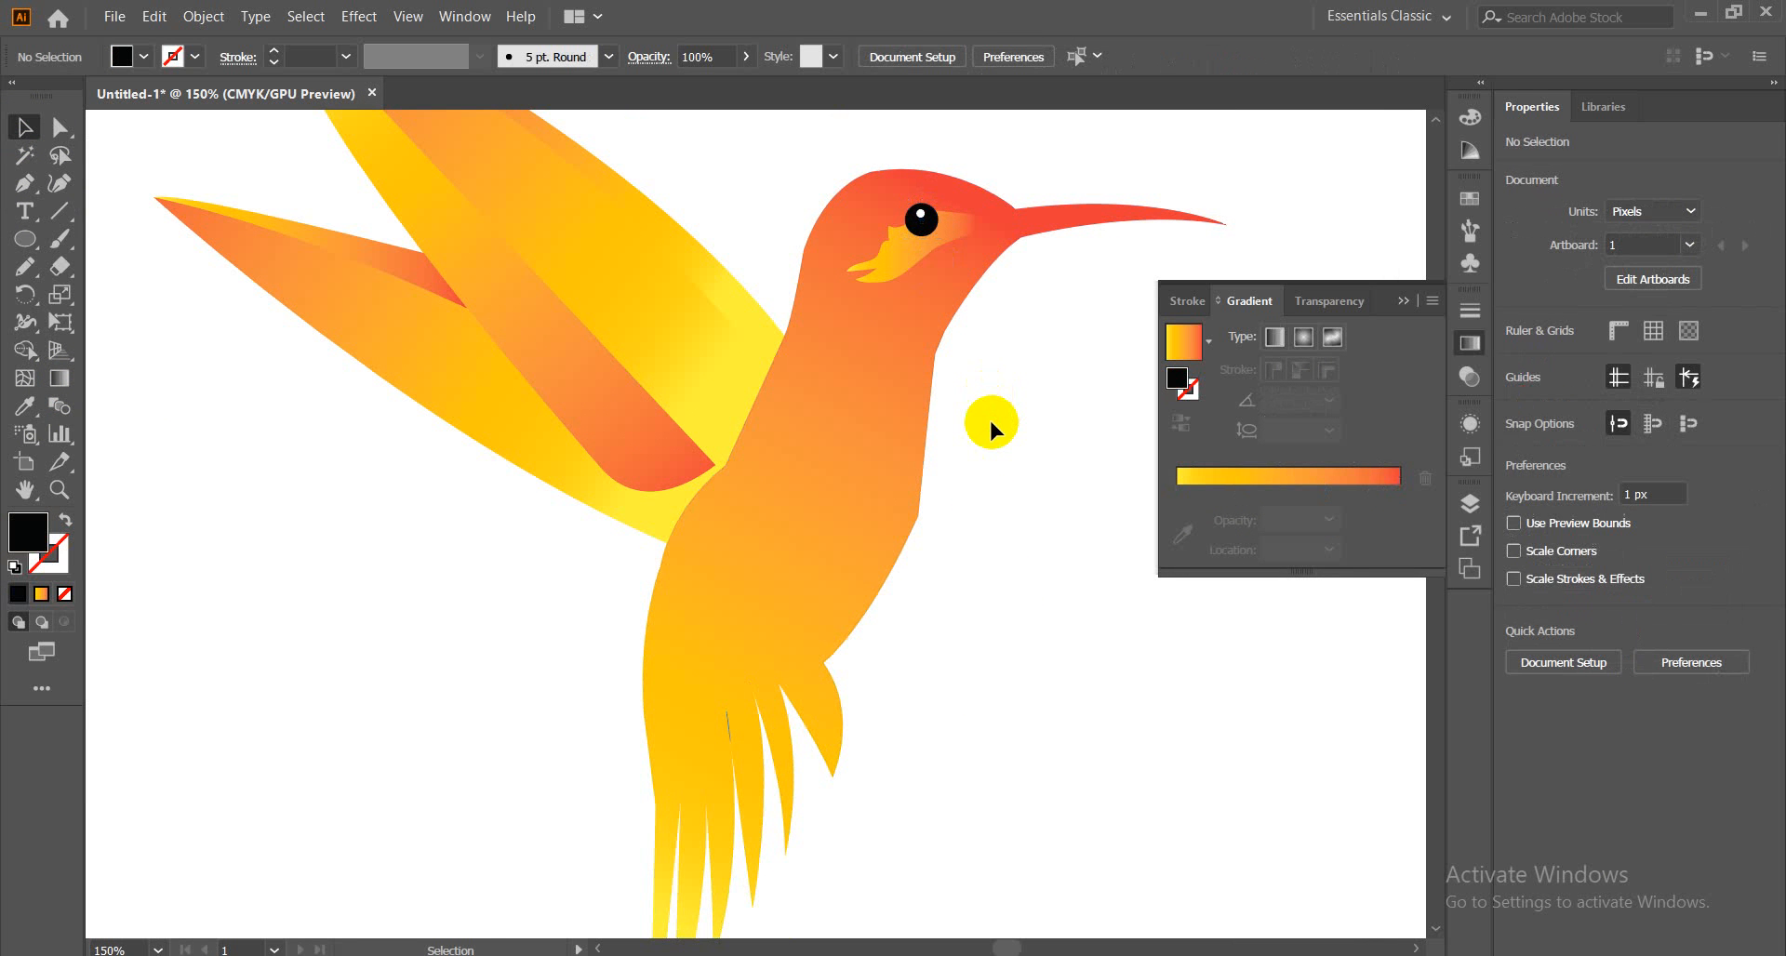
Draw a black rectangle about 871 by 724 px over the bird and send it to the back as a backdrop
{"action": "key", "text": "ctrl+minus"}
{"action": "key", "text": "ctrl+minus"}
{"action": "key", "text": "ctrl+minus"}
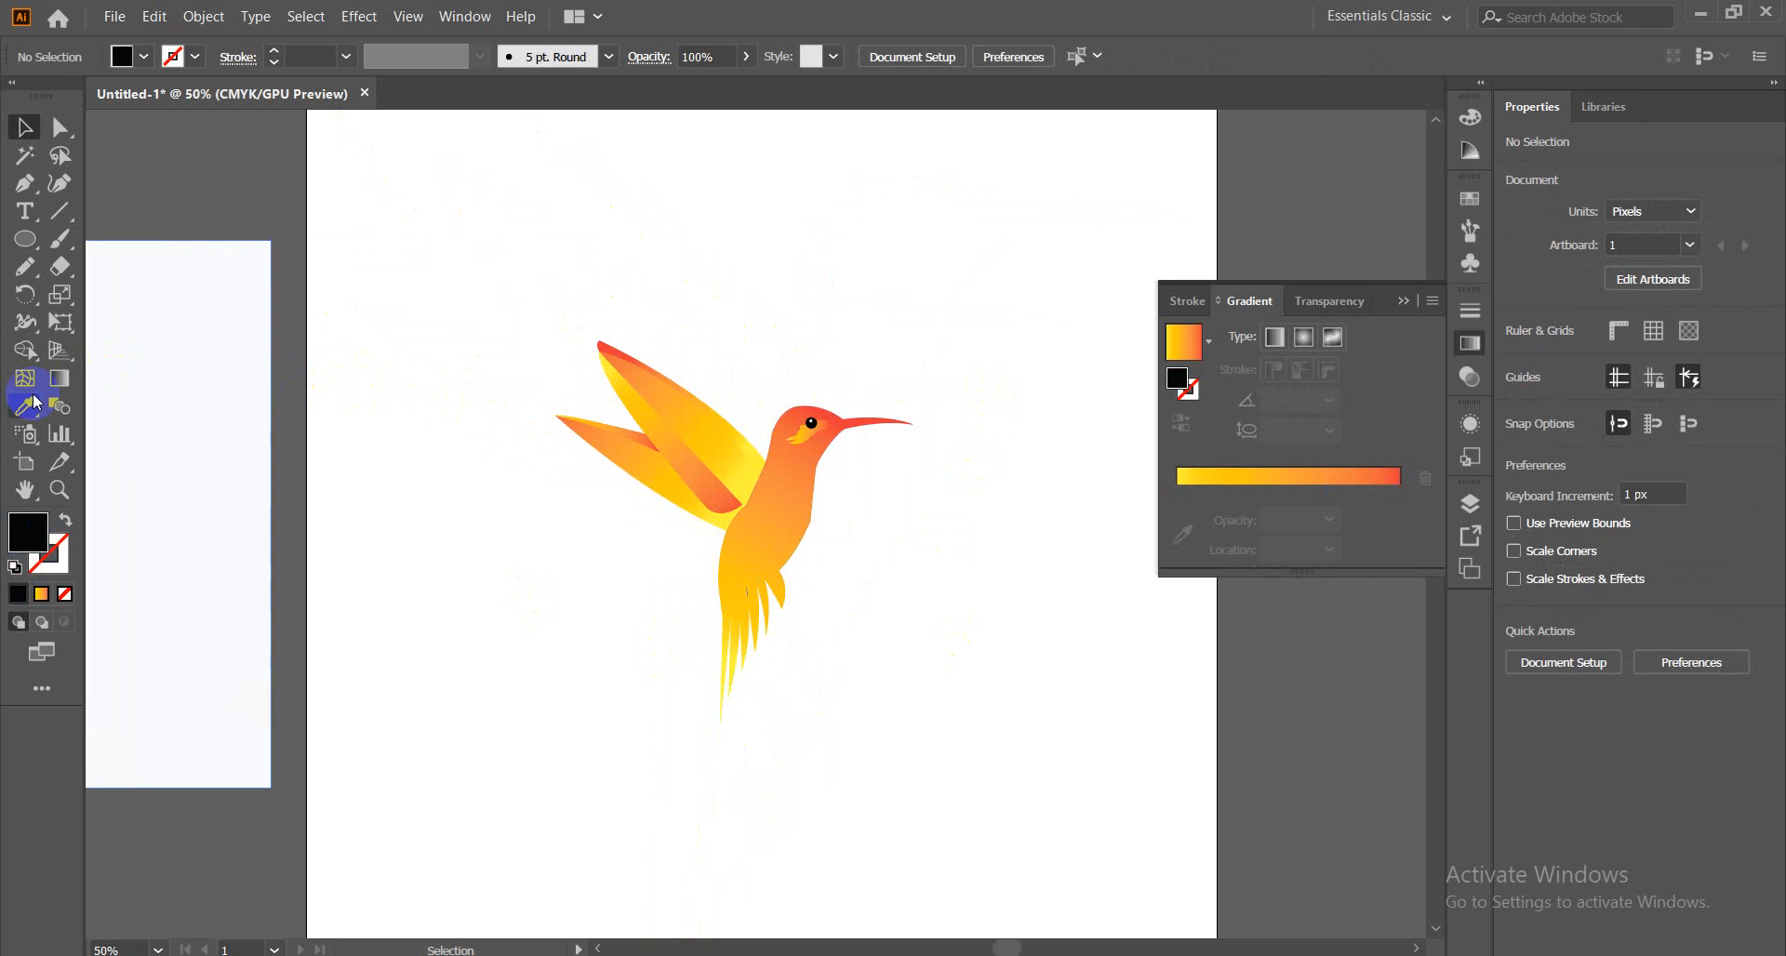
{"action": "left_click_drag", "start_coordinate": [26, 244], "coordinate": [140, 231]}
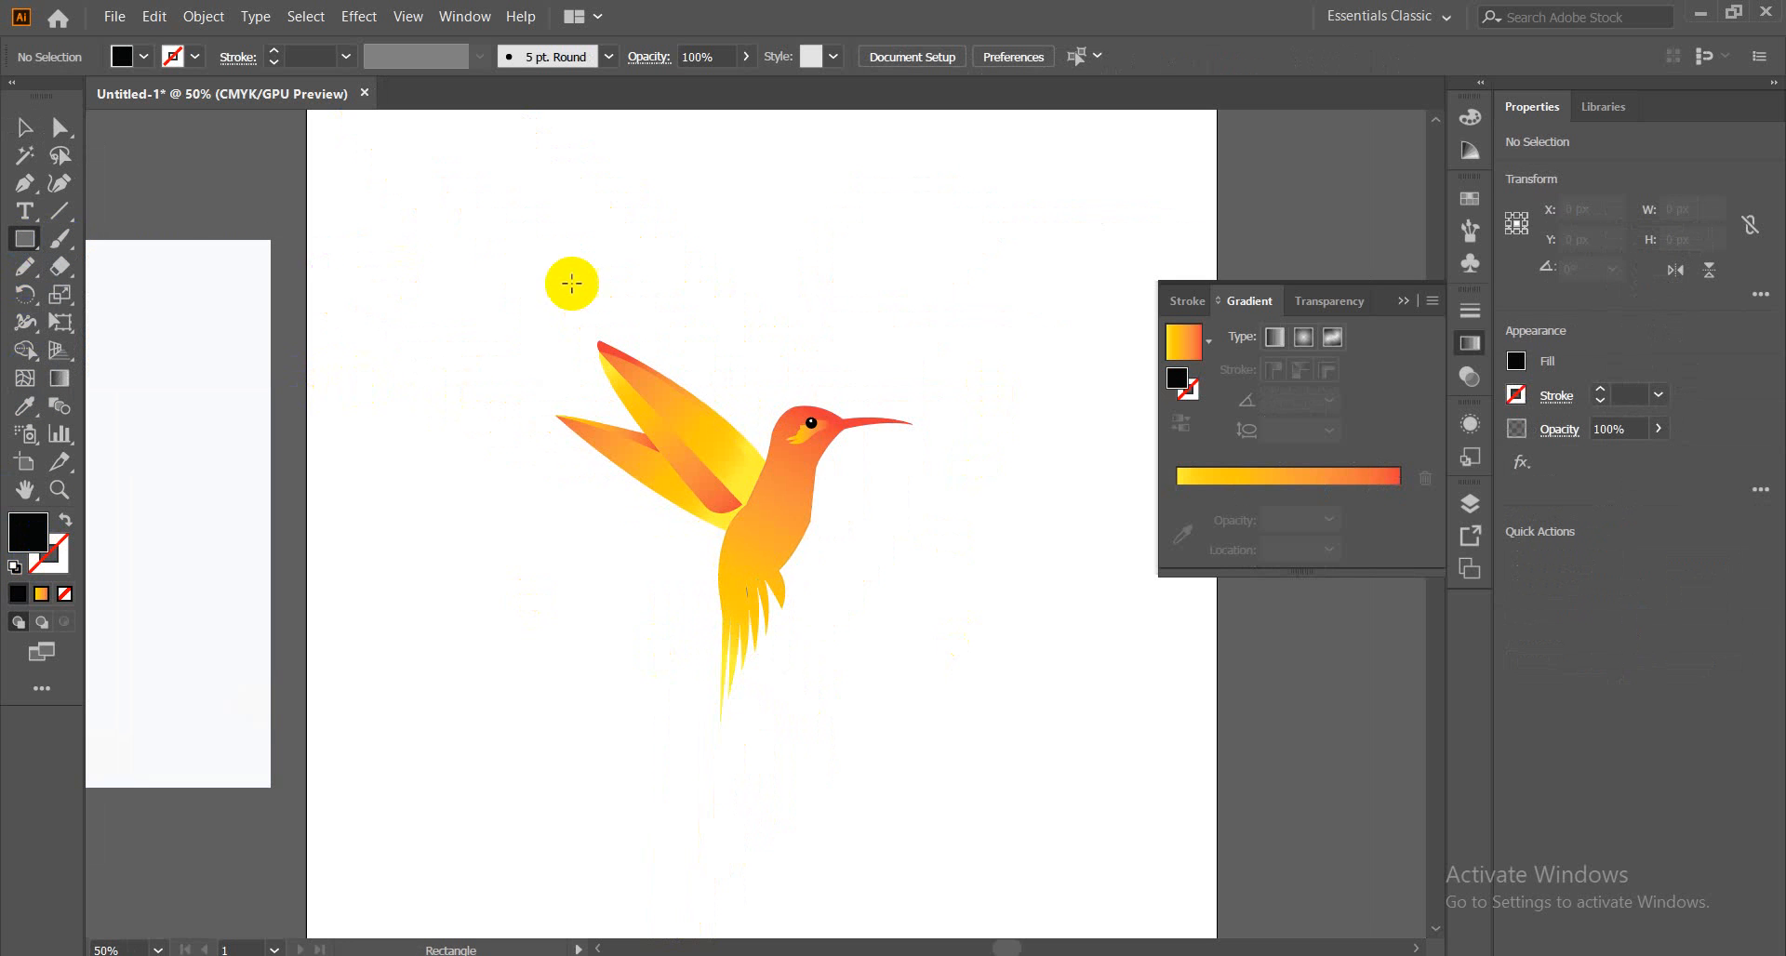
{"action": "left_click_drag", "start_coordinate": [380, 188], "coordinate": [1173, 848]}
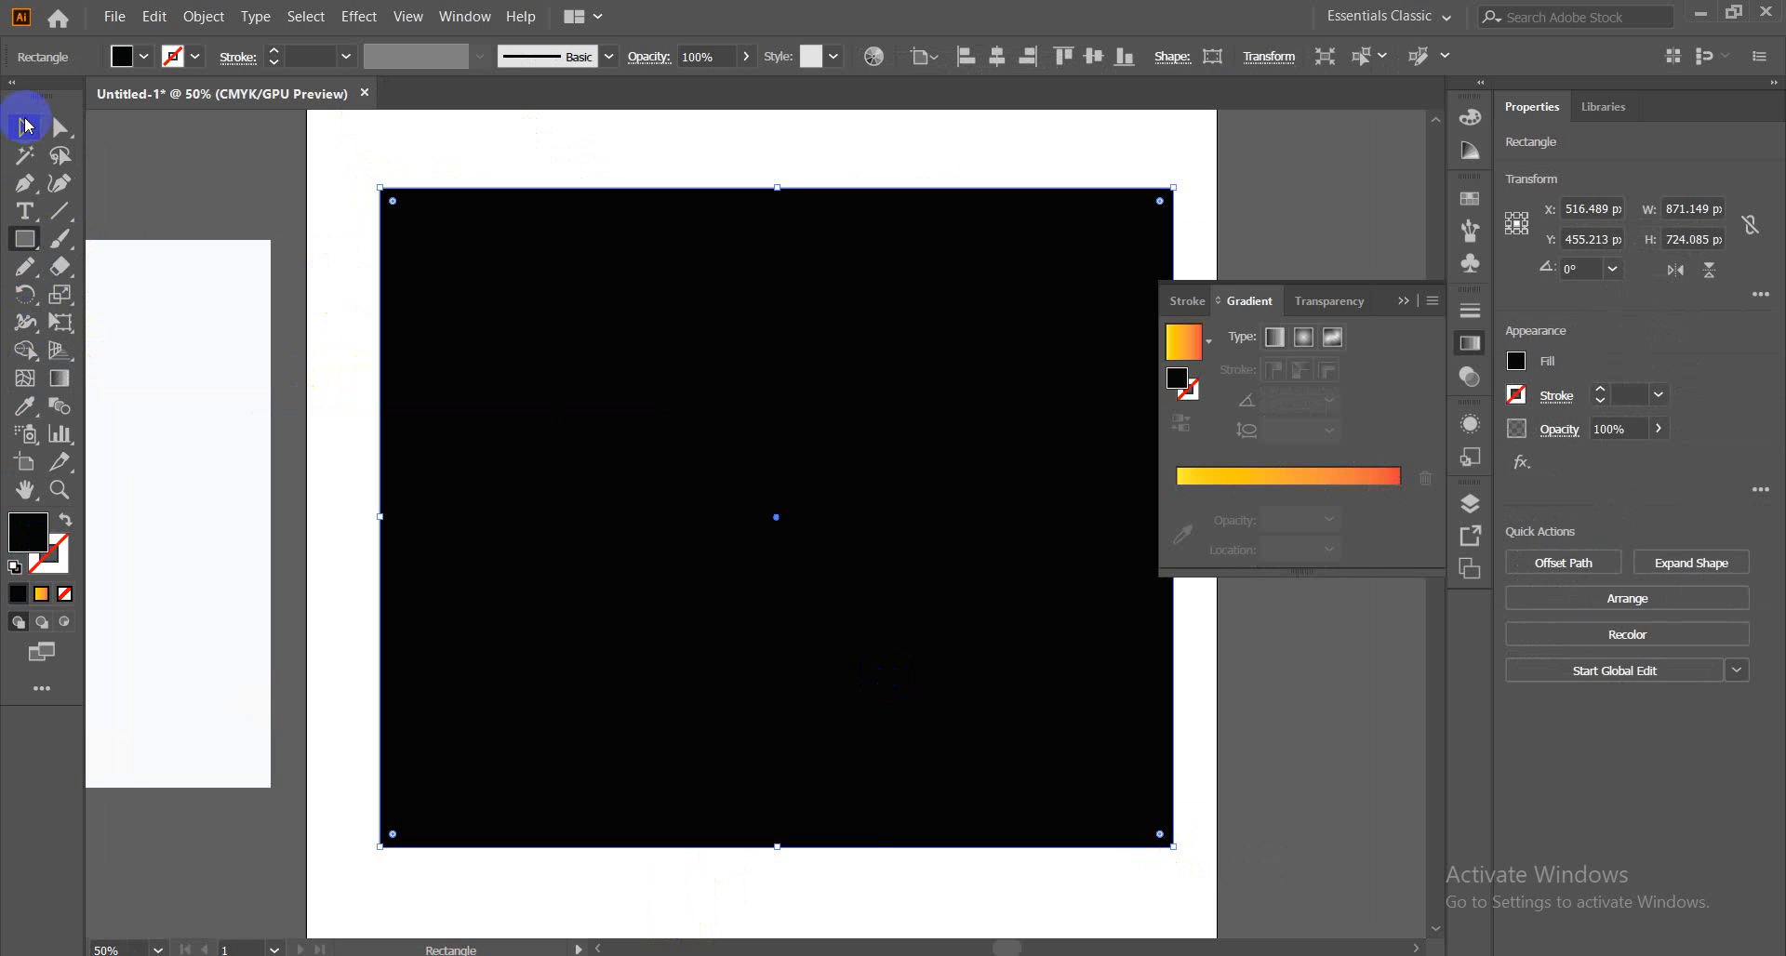
{"action": "left_click", "coordinate": [25, 128]}
{"action": "right_click", "coordinate": [624, 408]}
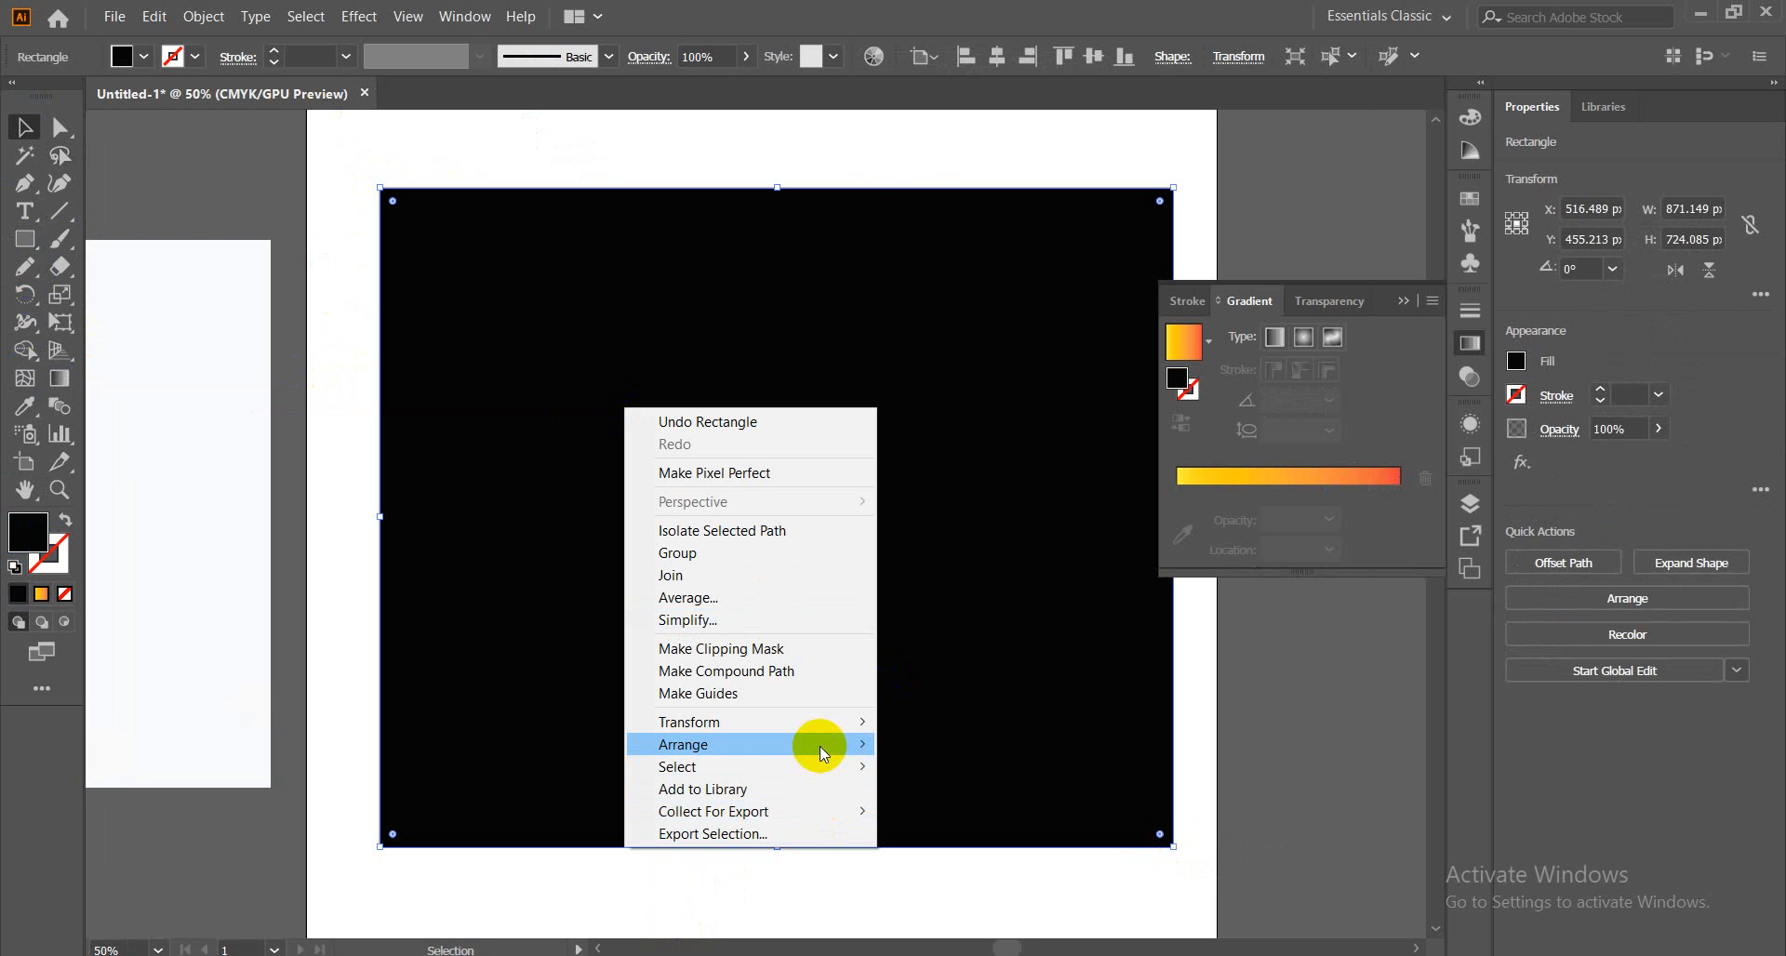
{"action": "mouse_move", "coordinate": [819, 746]}
{"action": "left_click", "coordinate": [968, 812]}
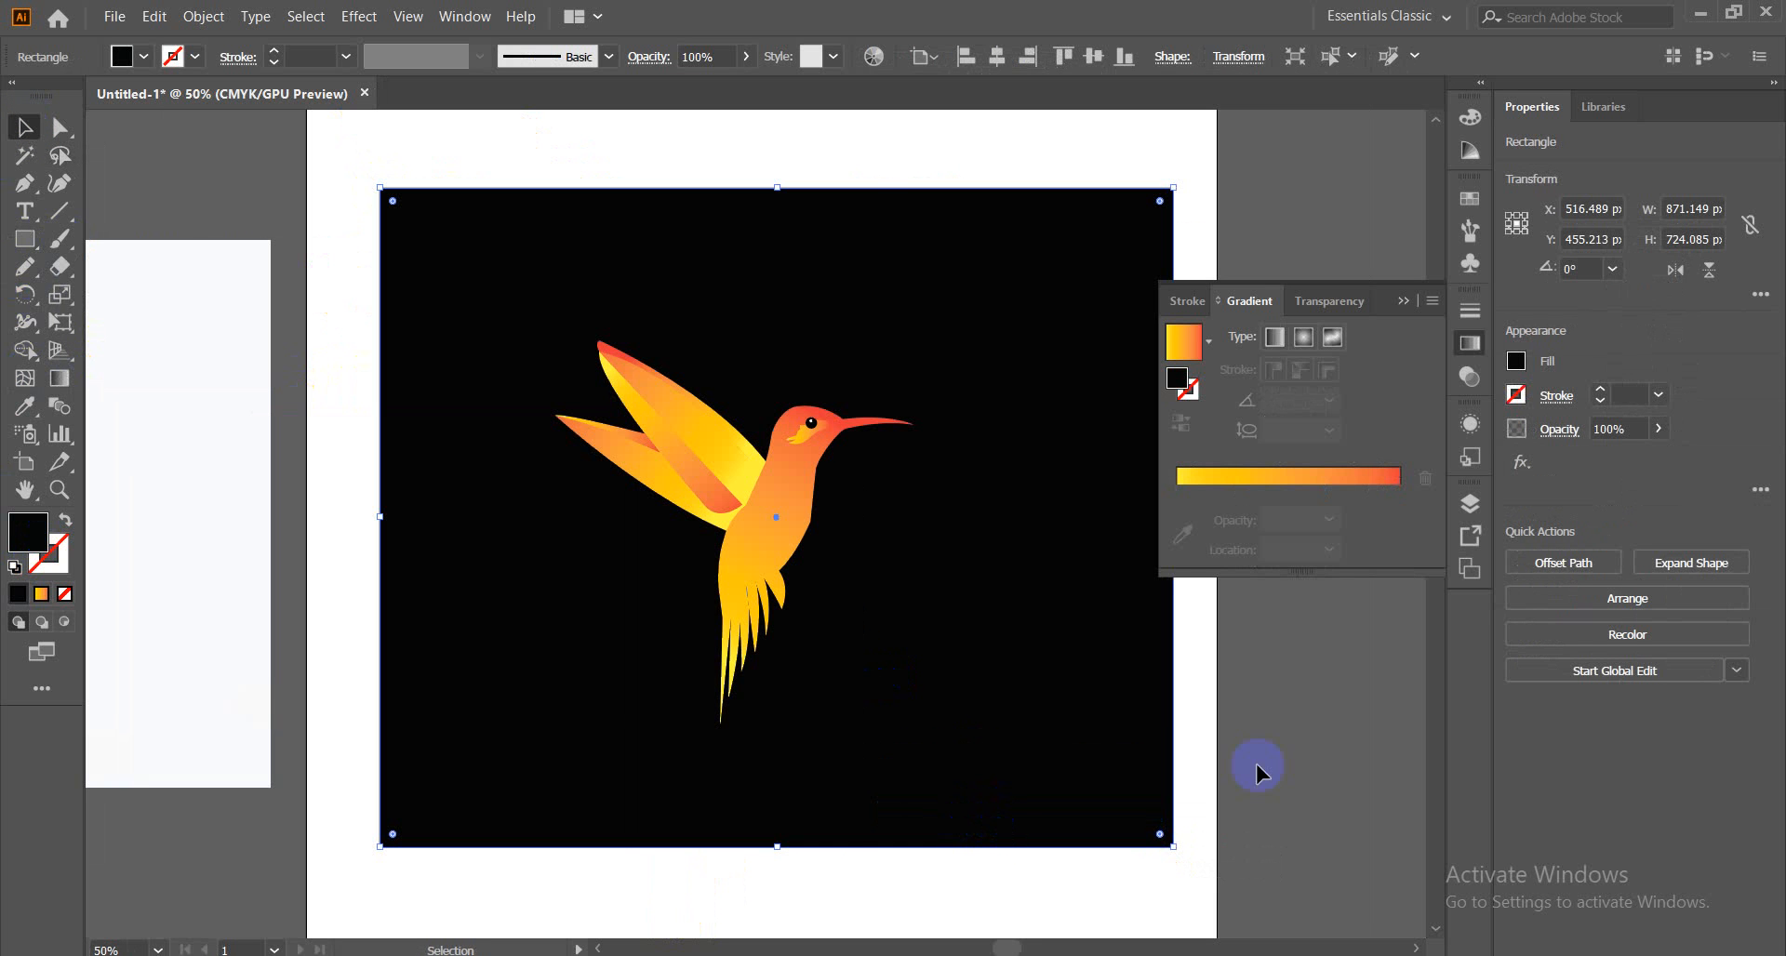
{"action": "left_click", "coordinate": [1282, 723]}
Try deleting the thin outer edge shape of the upper wing and undo the deletion
{"action": "key", "text": "ctrl+1"}
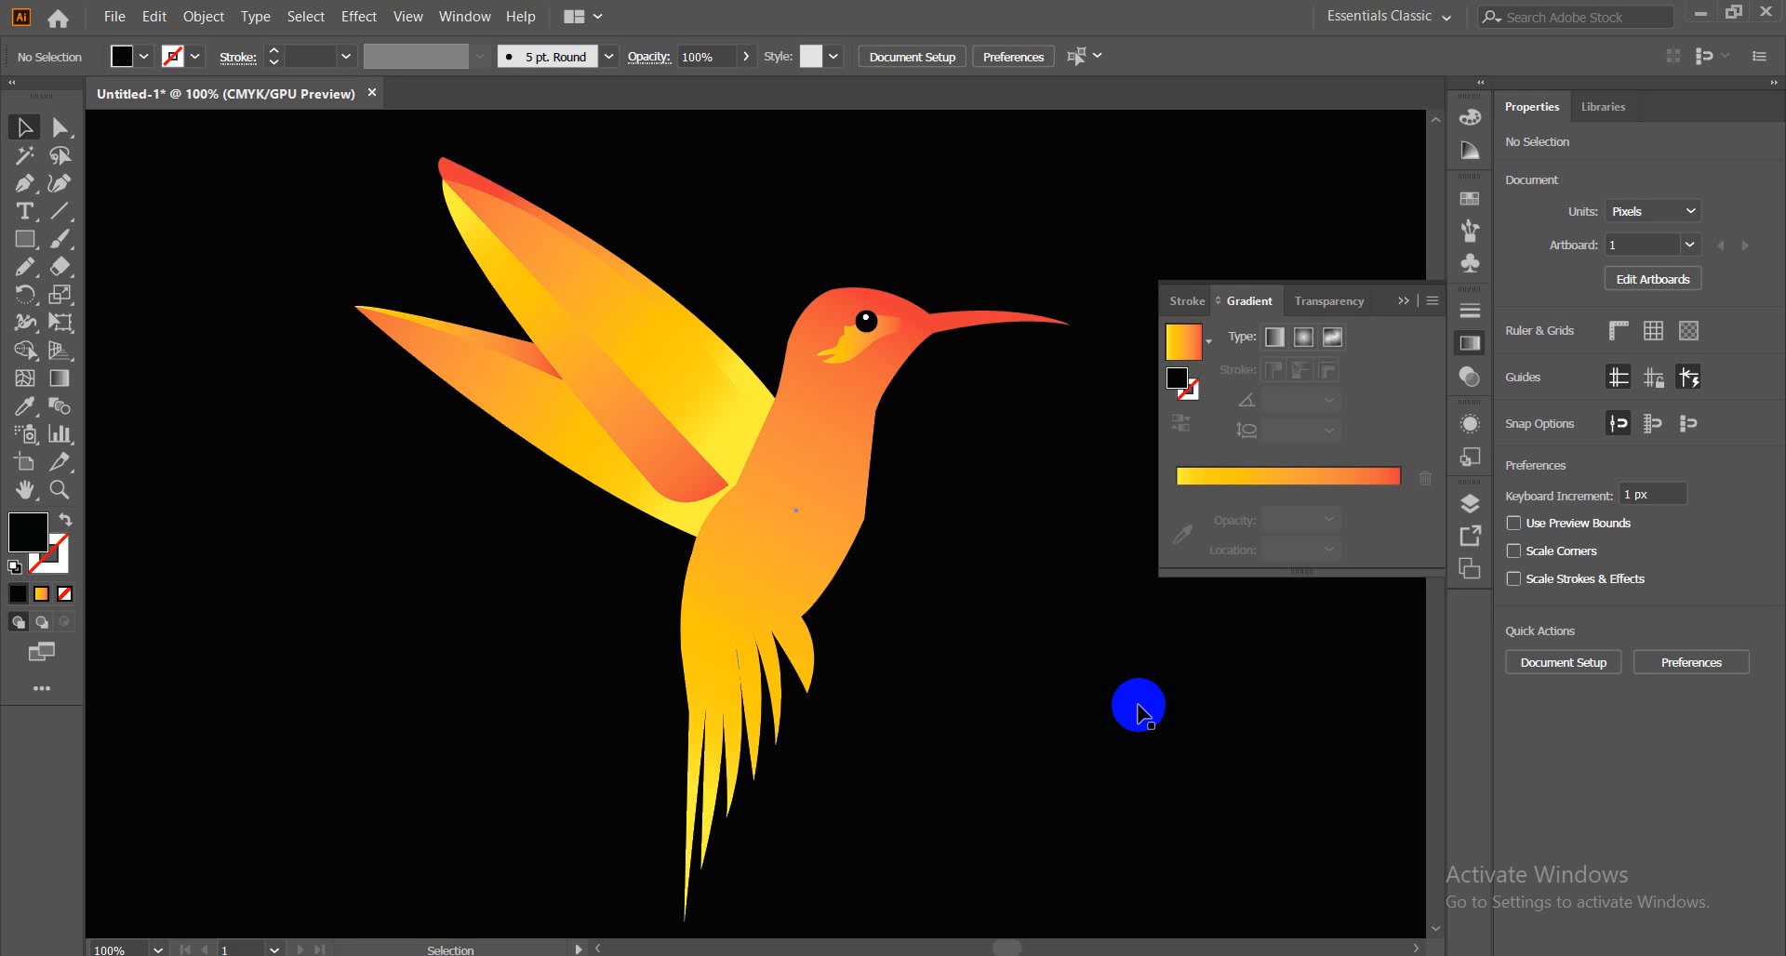
{"action": "left_click", "coordinate": [470, 175]}
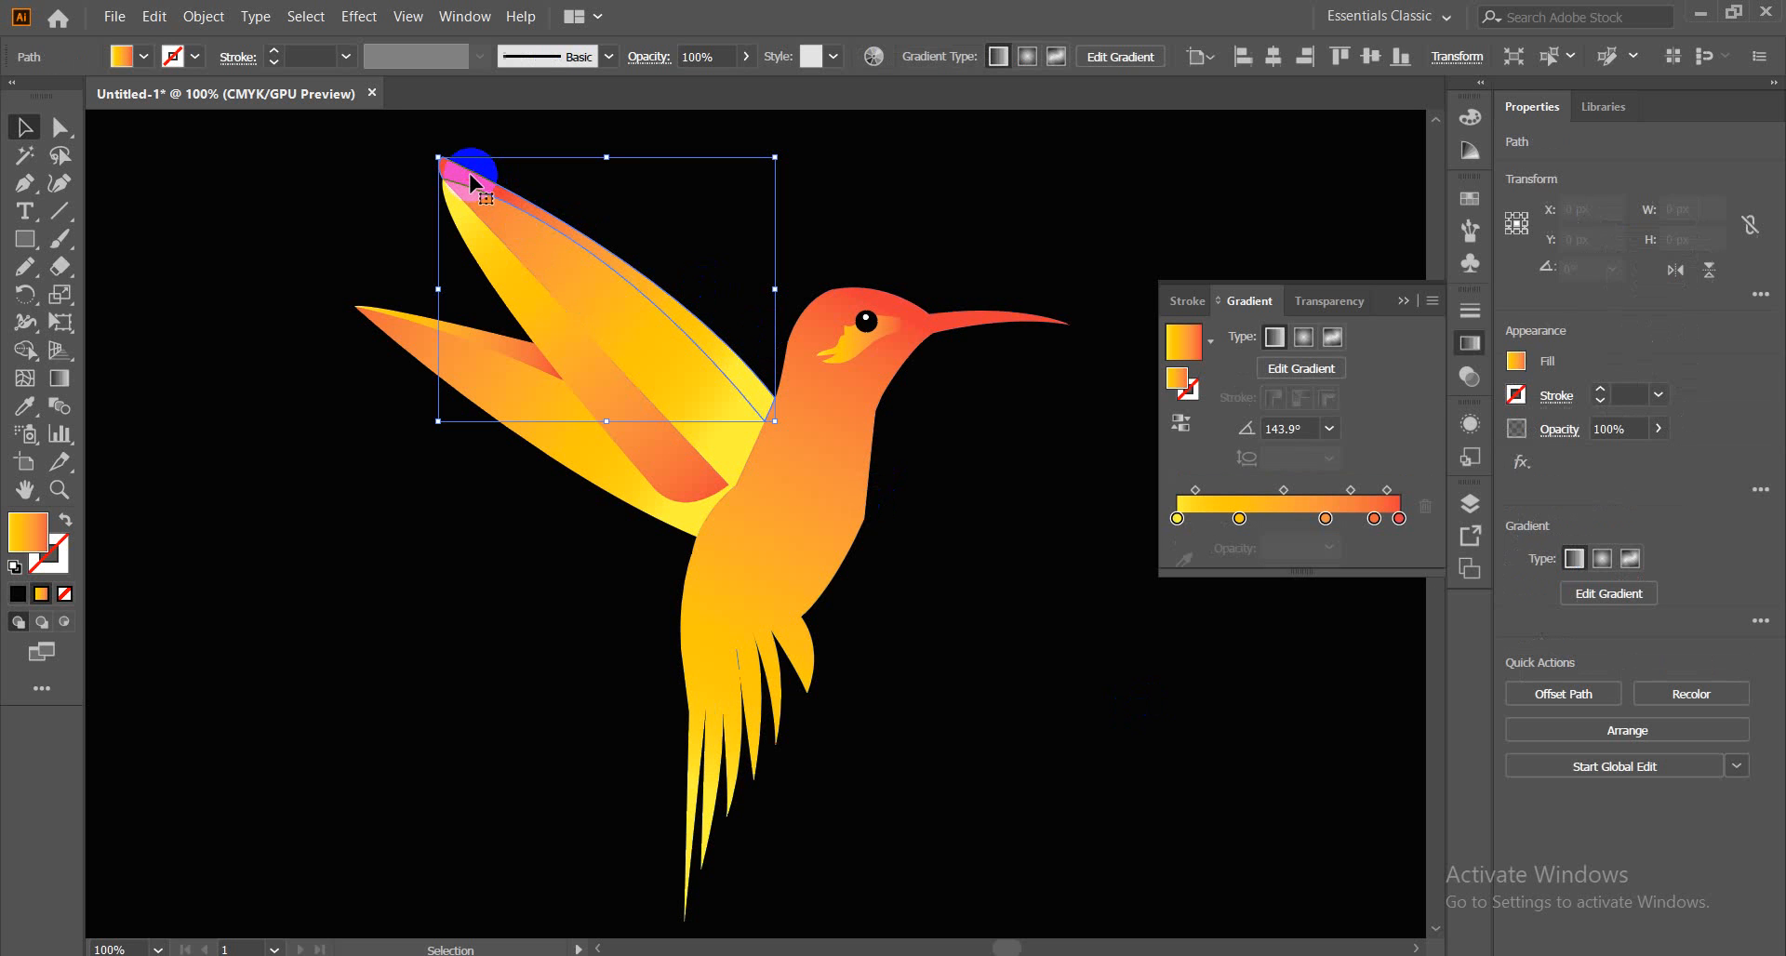
{"action": "key", "text": "Delete"}
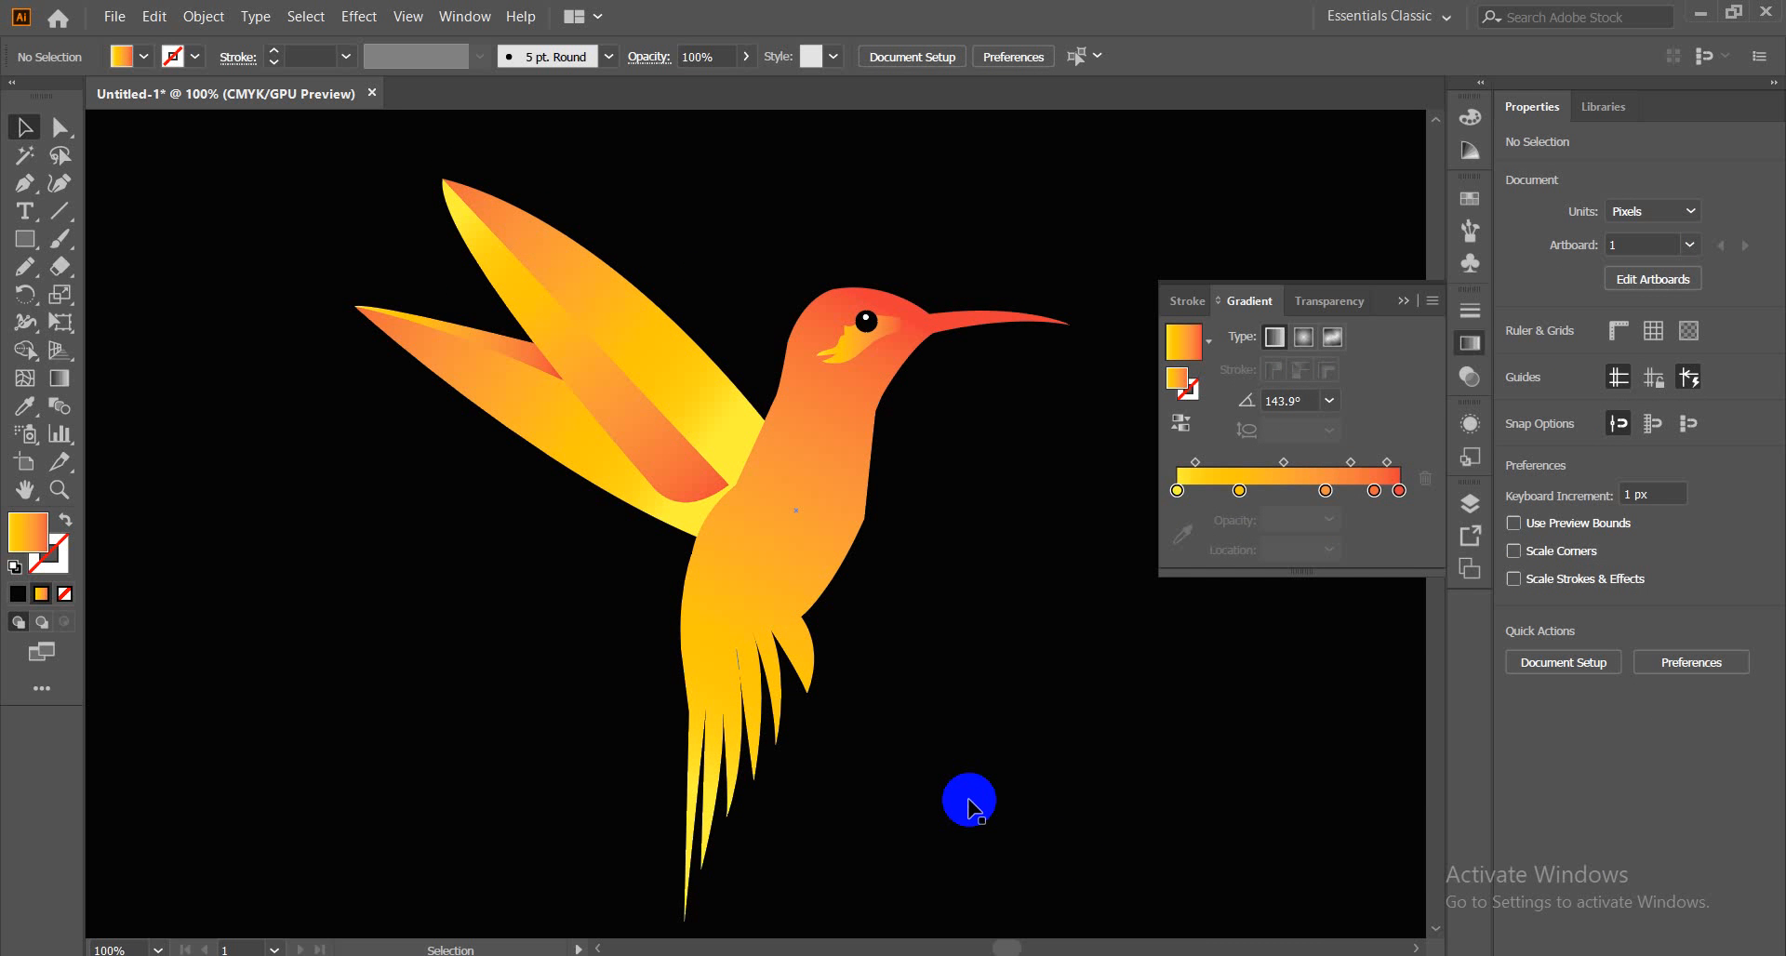
{"action": "key", "text": "ctrl+z"}
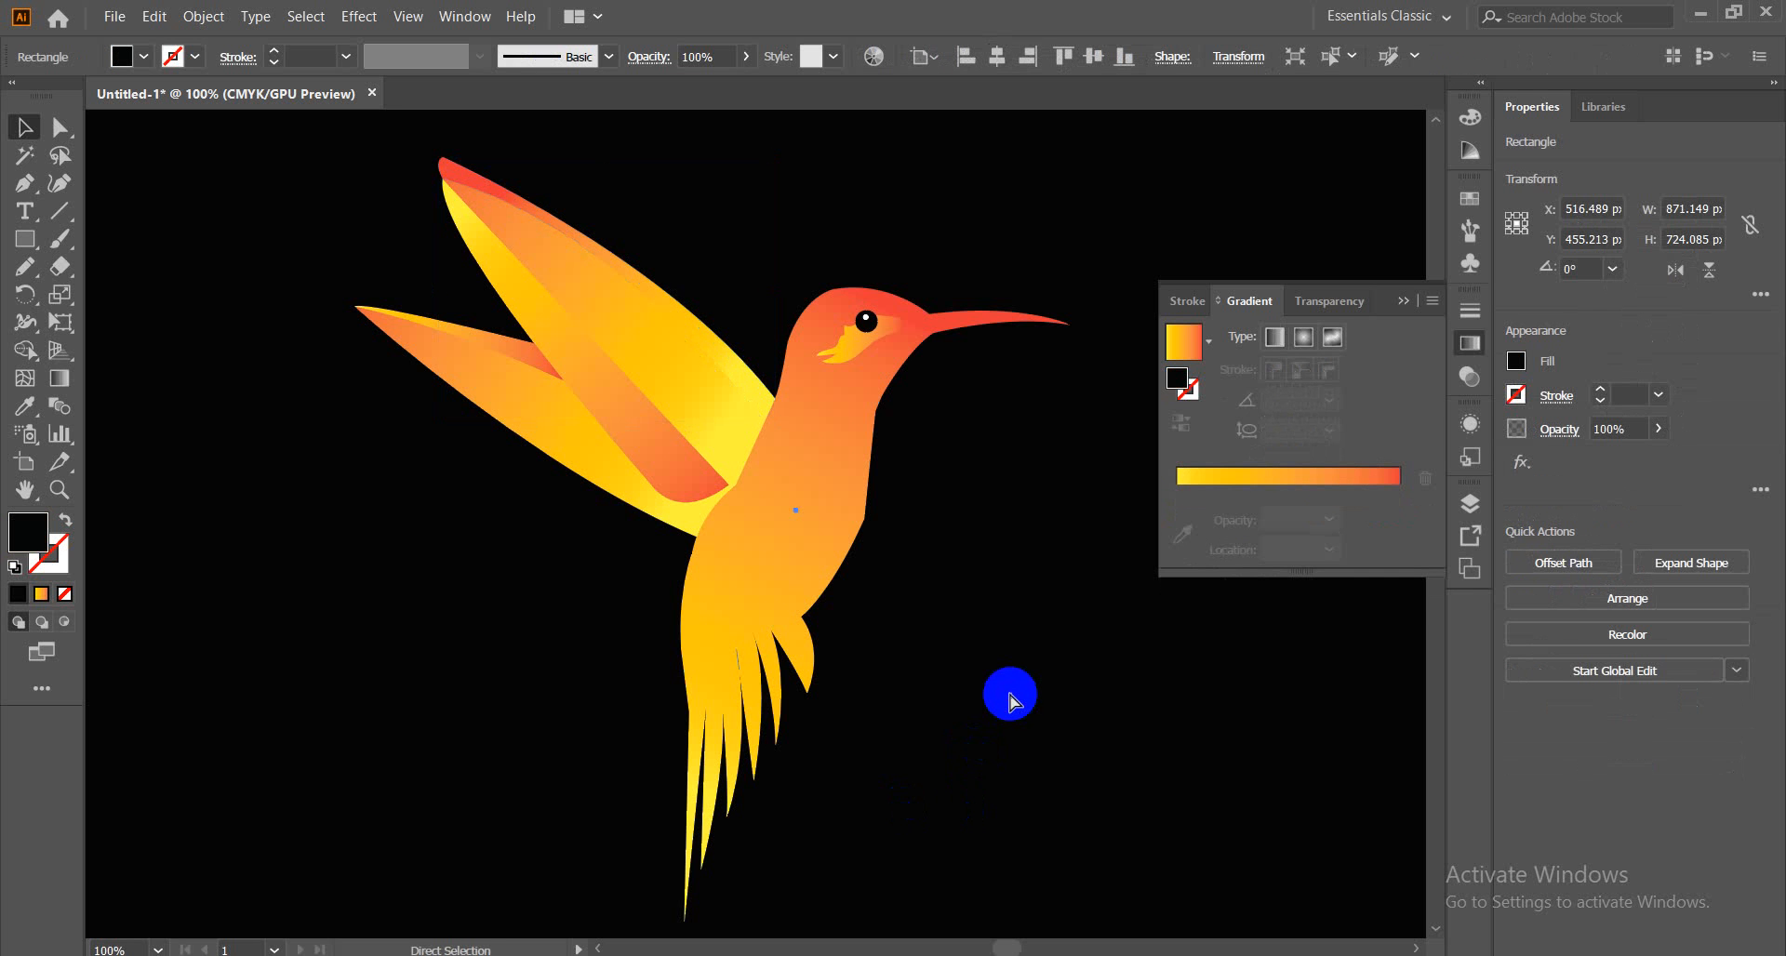
Delete the black backdrop rectangle behind the bird
{"action": "key", "text": "ctrl+0"}
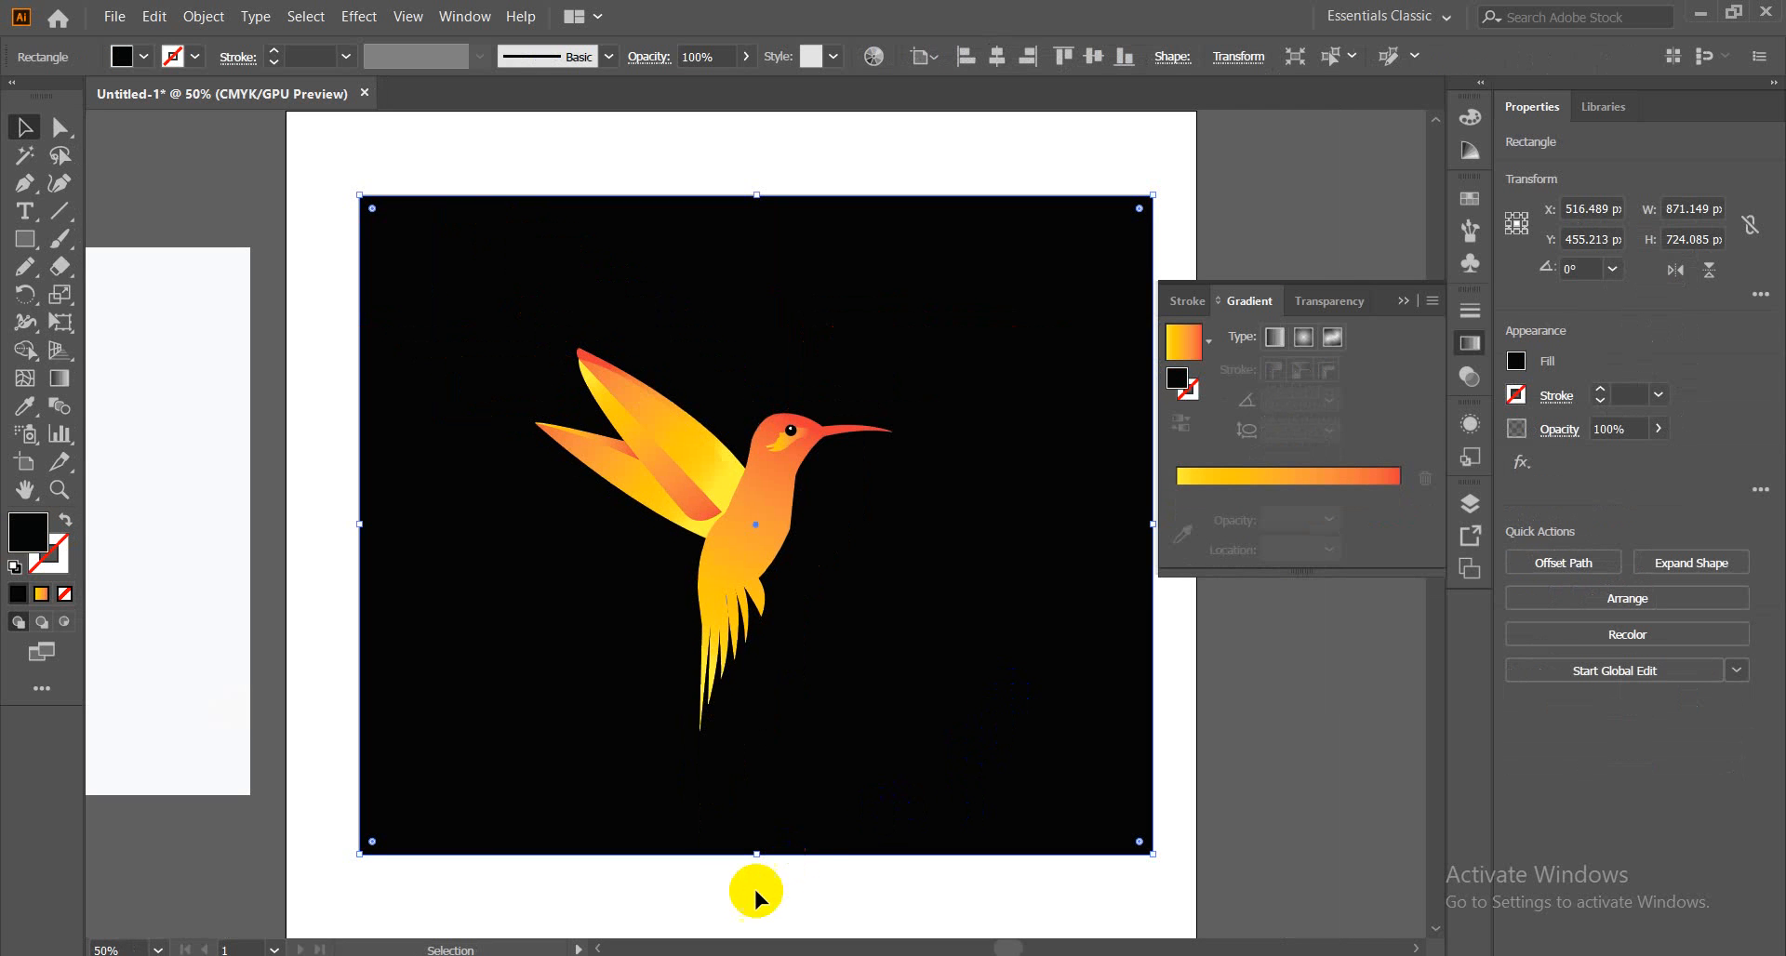
{"action": "left_click", "coordinate": [711, 879]}
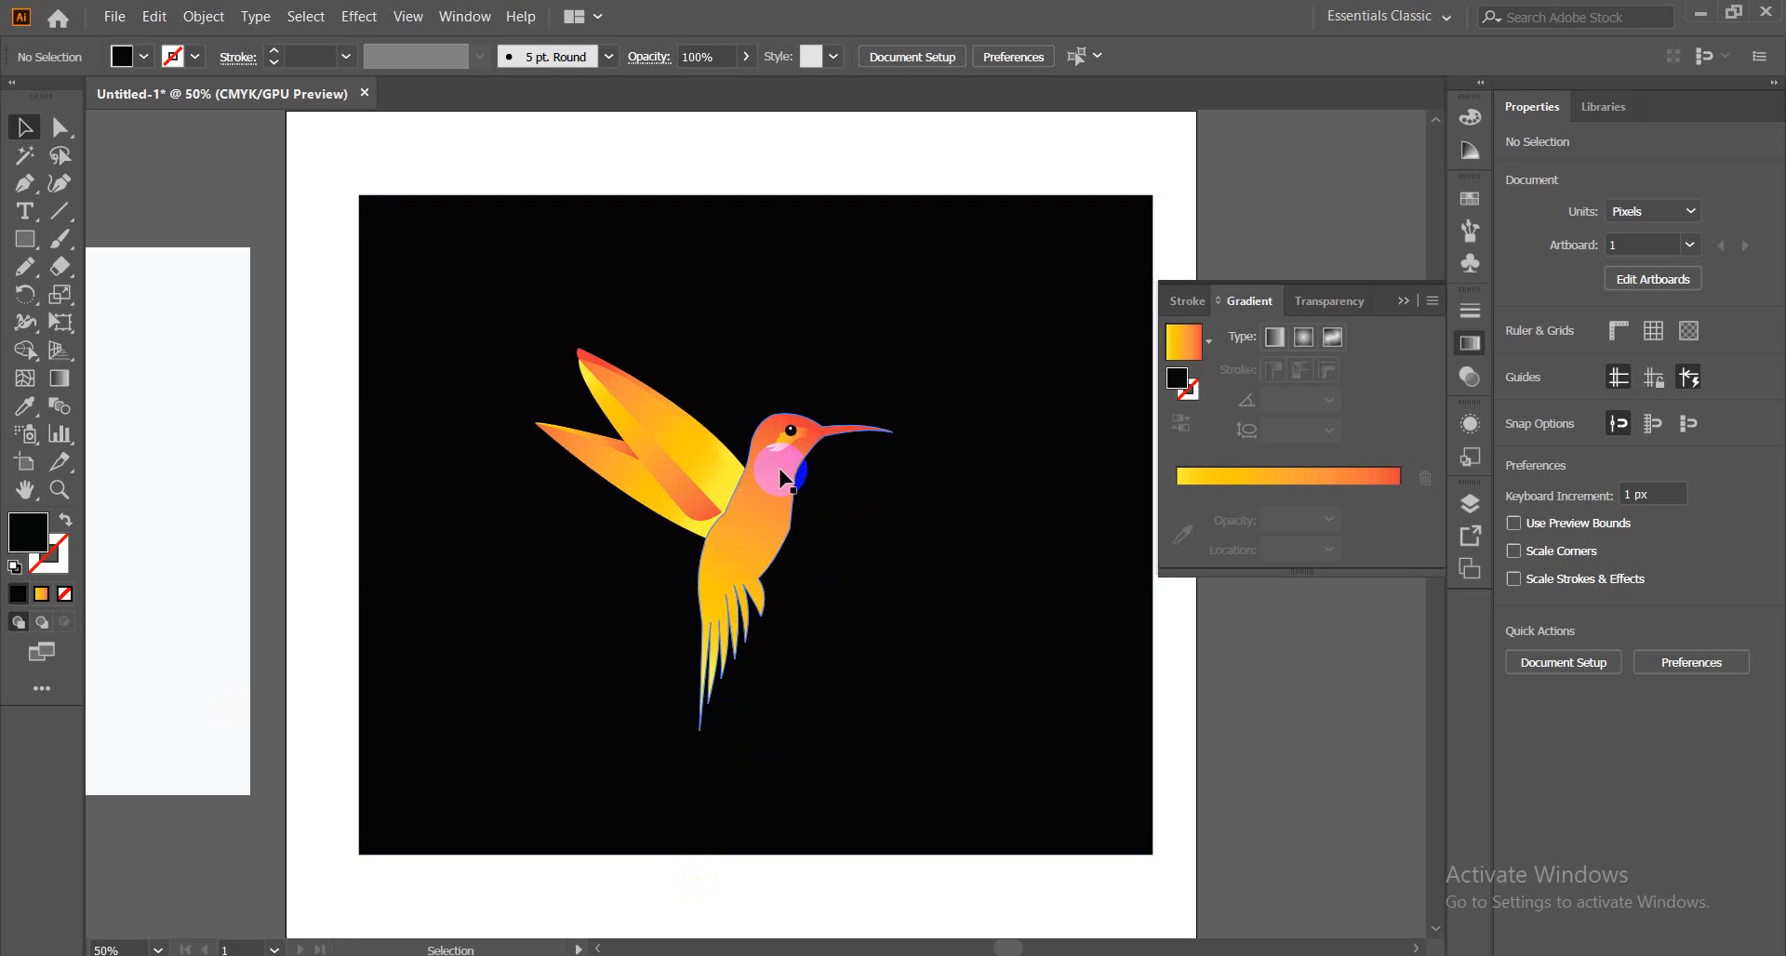
{"action": "left_click", "coordinate": [1084, 279]}
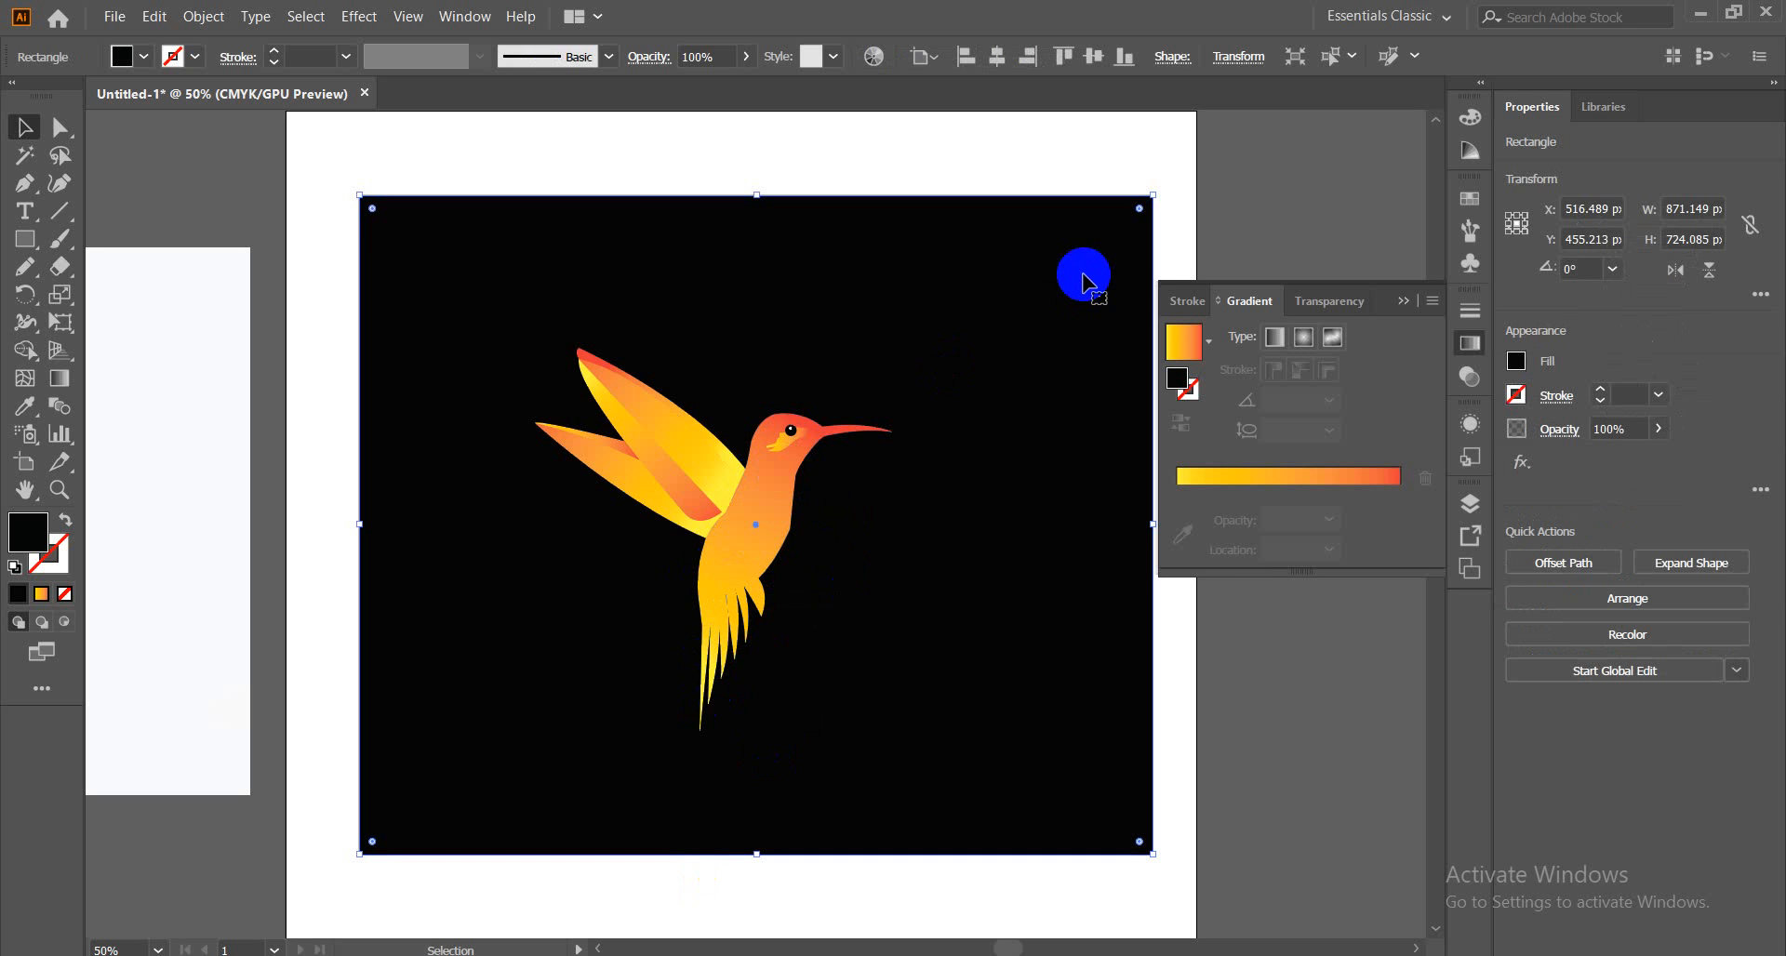
{"action": "key", "text": "Delete"}
{"action": "key", "text": "ctrl+equal"}
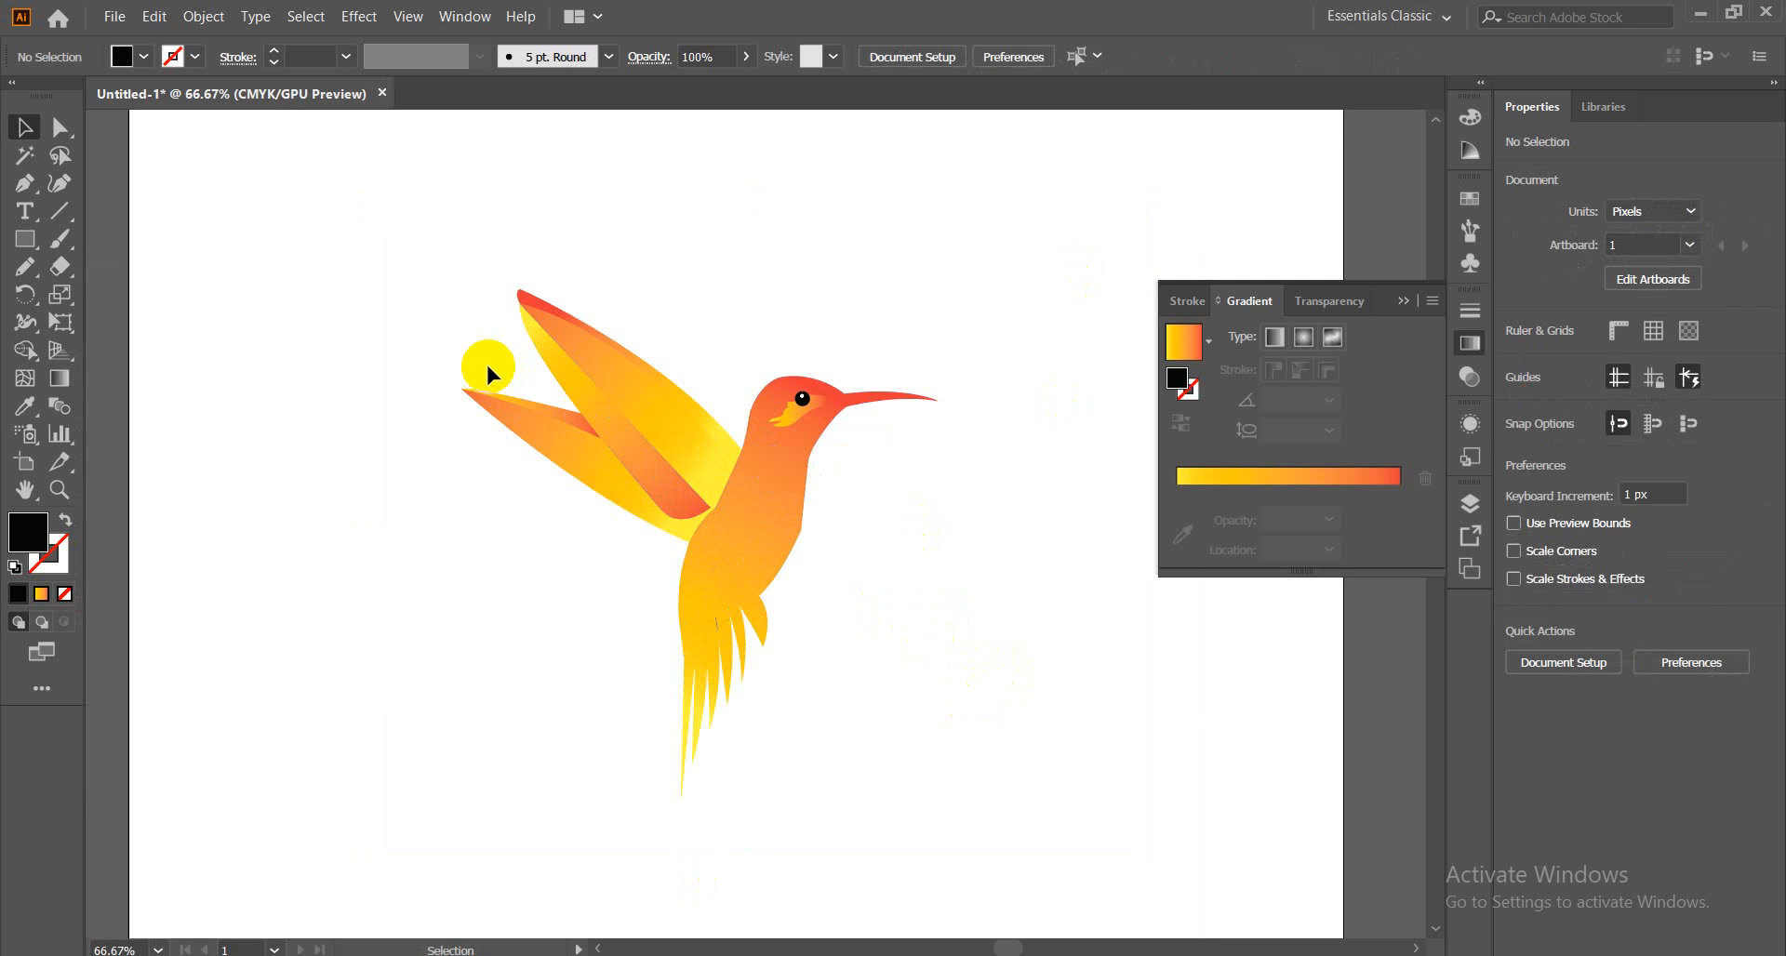
{"action": "left_click_drag", "start_coordinate": [545, 702], "coordinate": [782, 640]}
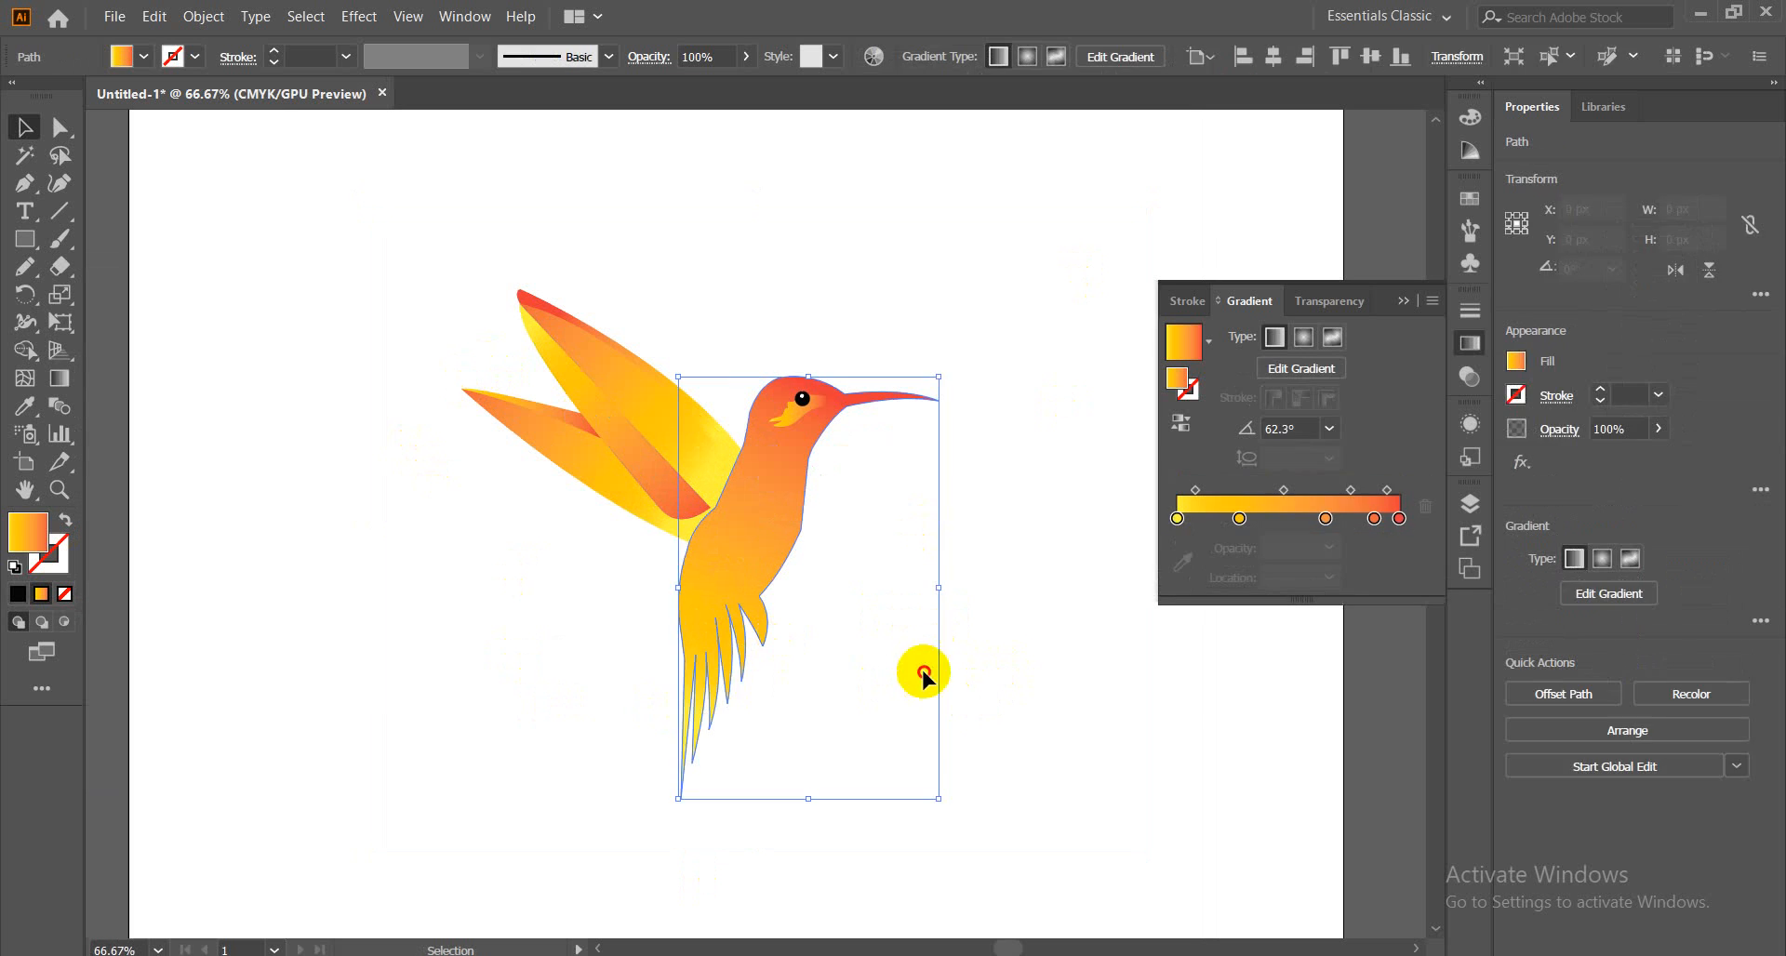
{"action": "left_click", "coordinate": [1070, 649]}
{"action": "left_click", "coordinate": [750, 630]}
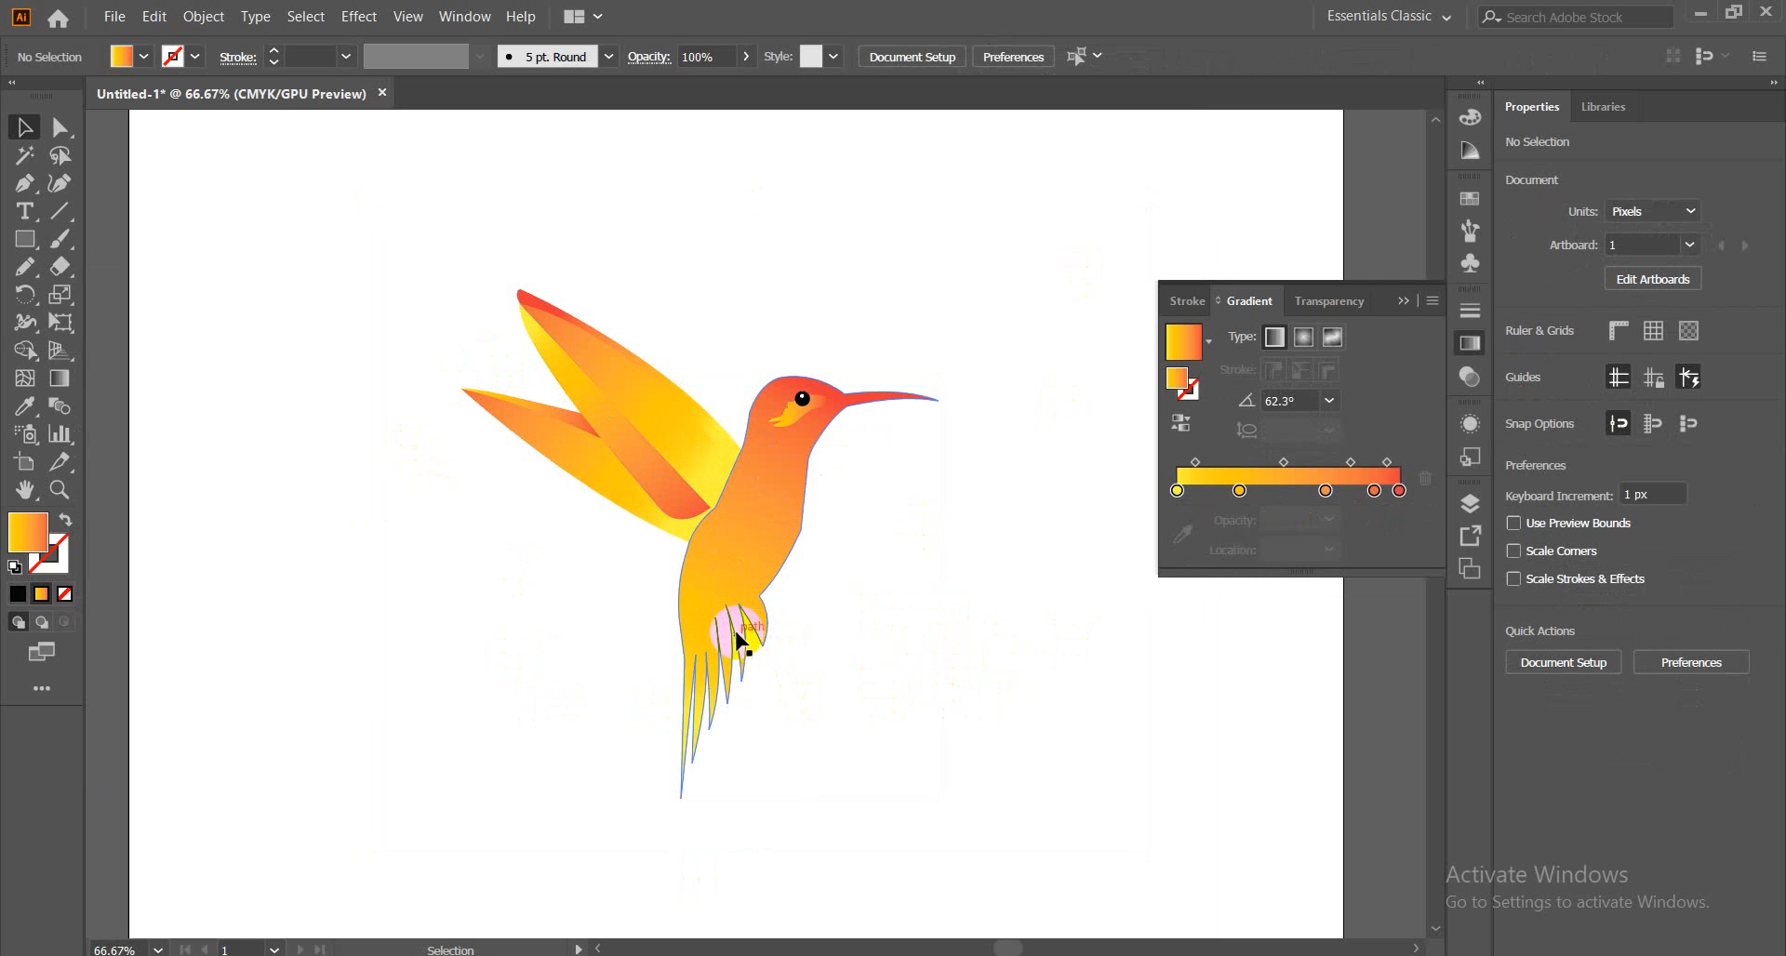
{"action": "left_click", "coordinate": [860, 662]}
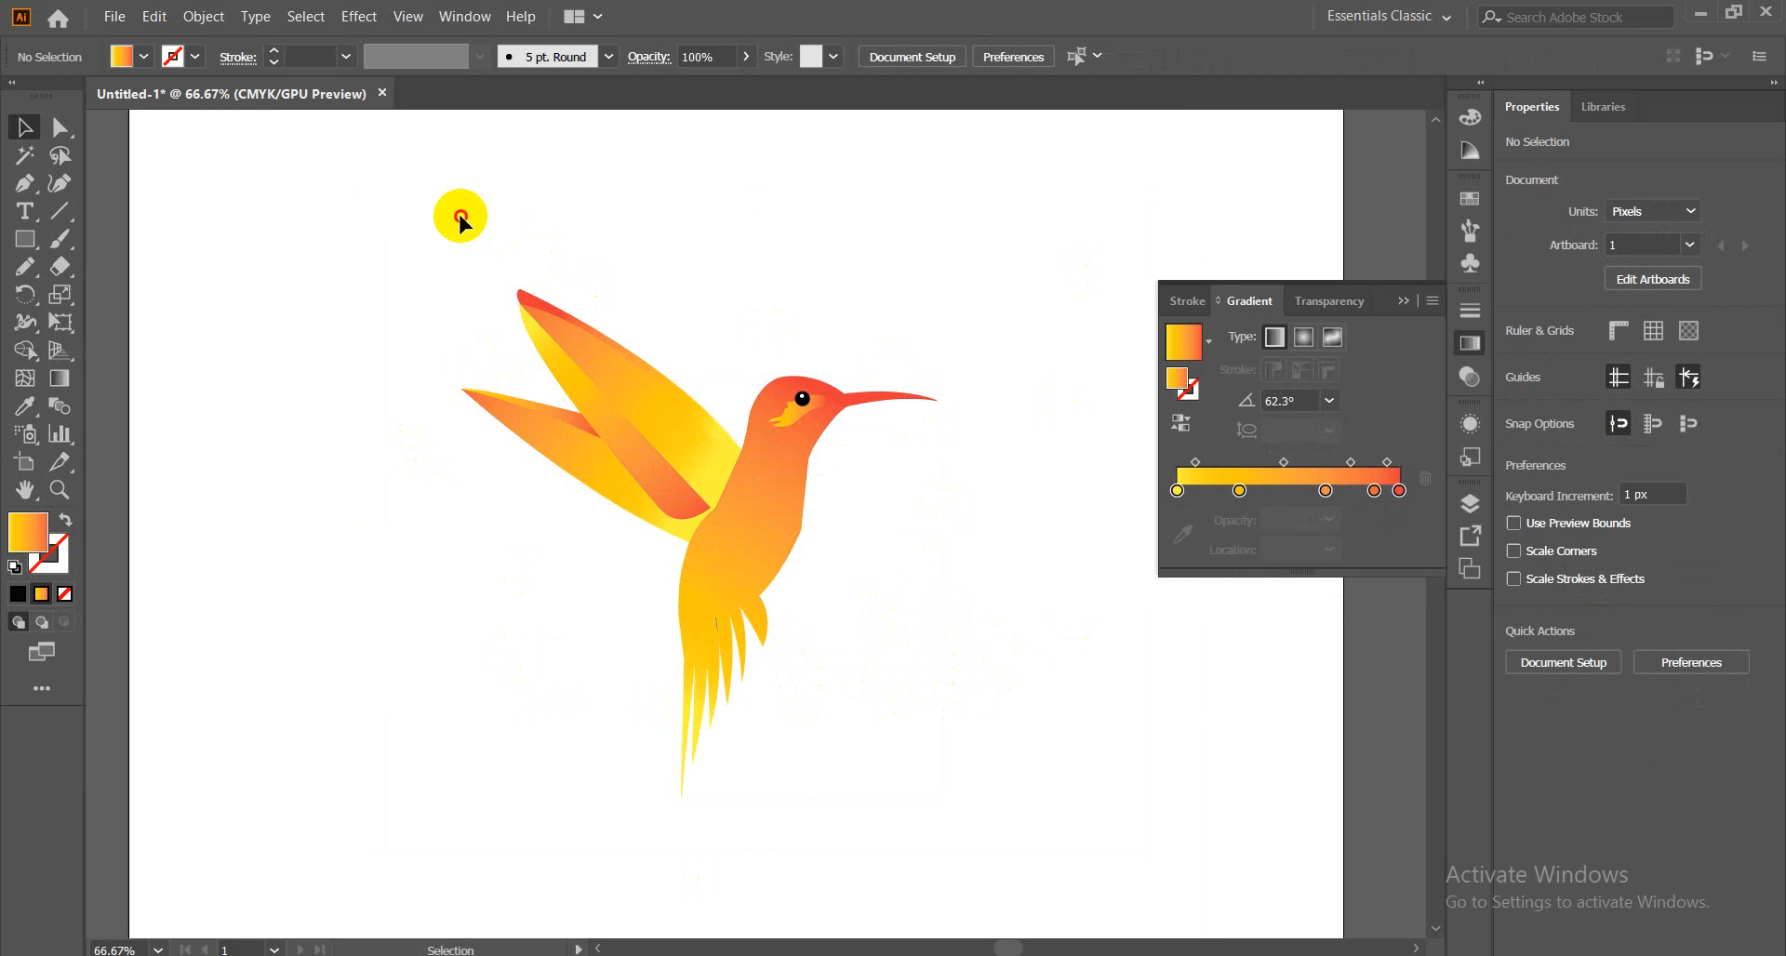
{"action": "left_click_drag", "start_coordinate": [385, 226], "coordinate": [943, 802]}
Switch to the Google Images results in Chrome and preview the blue Hummingbird logo template among the hummingbird logo references
{"action": "left_click", "coordinate": [1699, 13]}
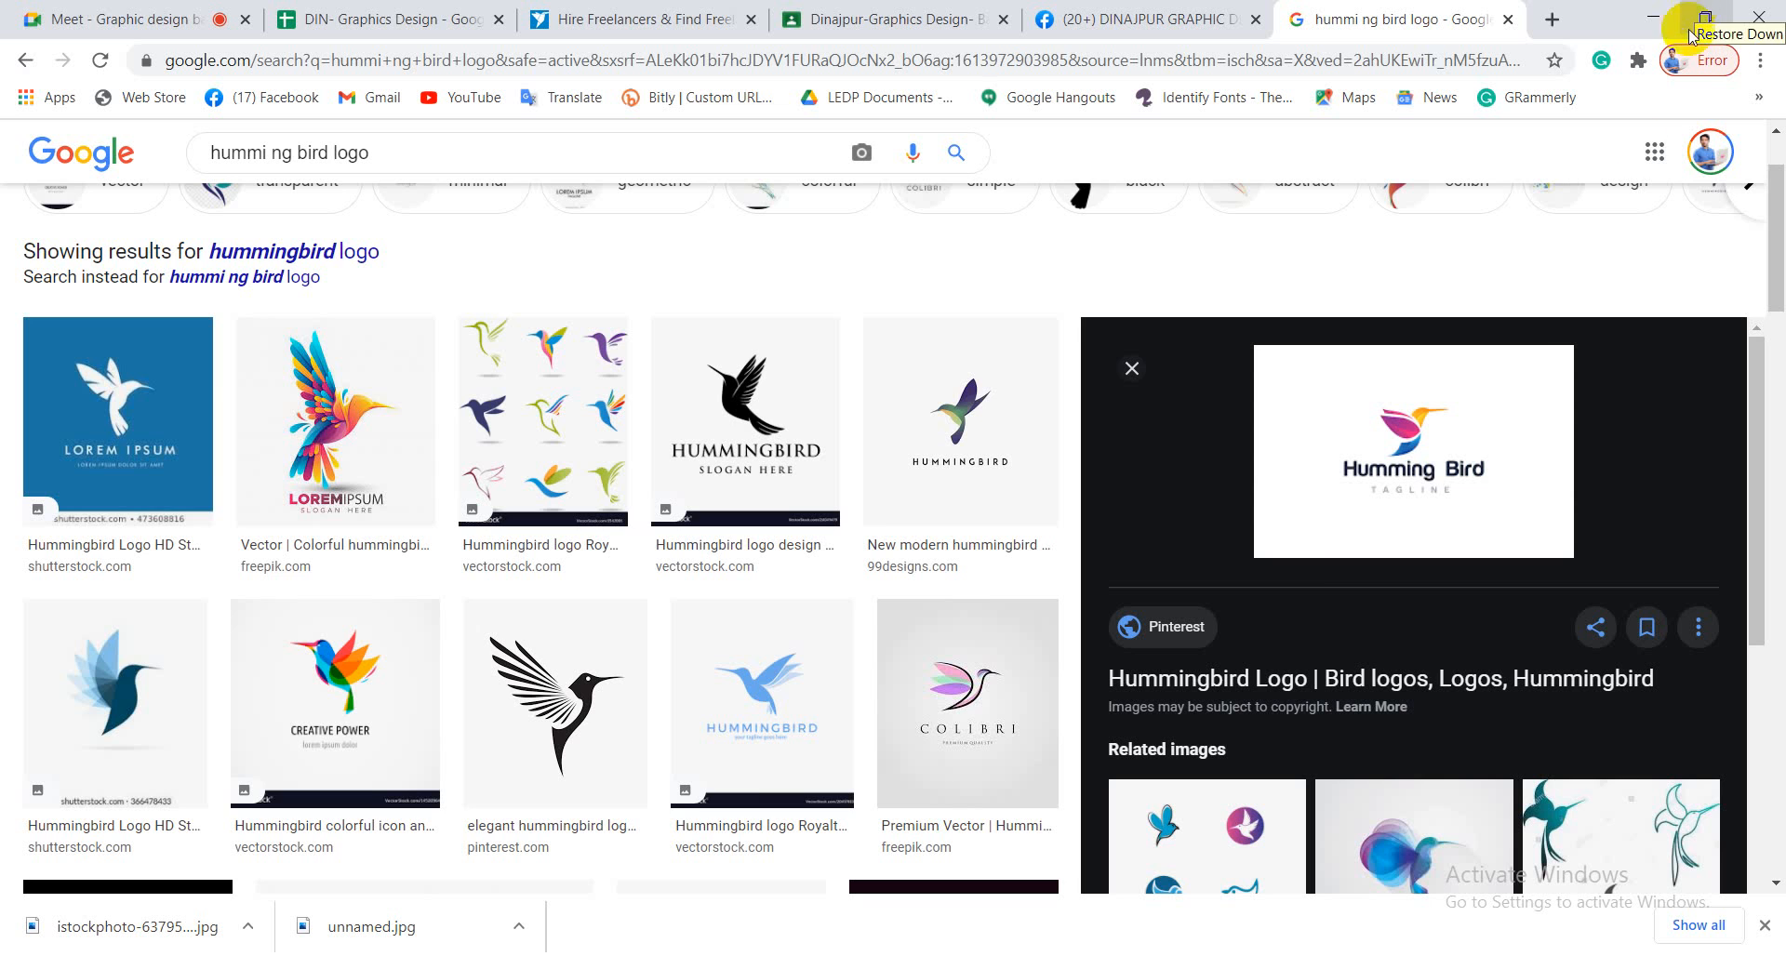
{"action": "scroll", "coordinate": [717, 735], "scroll_direction": "down", "scroll_amount": 8}
{"action": "scroll", "coordinate": [716, 735], "scroll_direction": "up", "scroll_amount": 8}
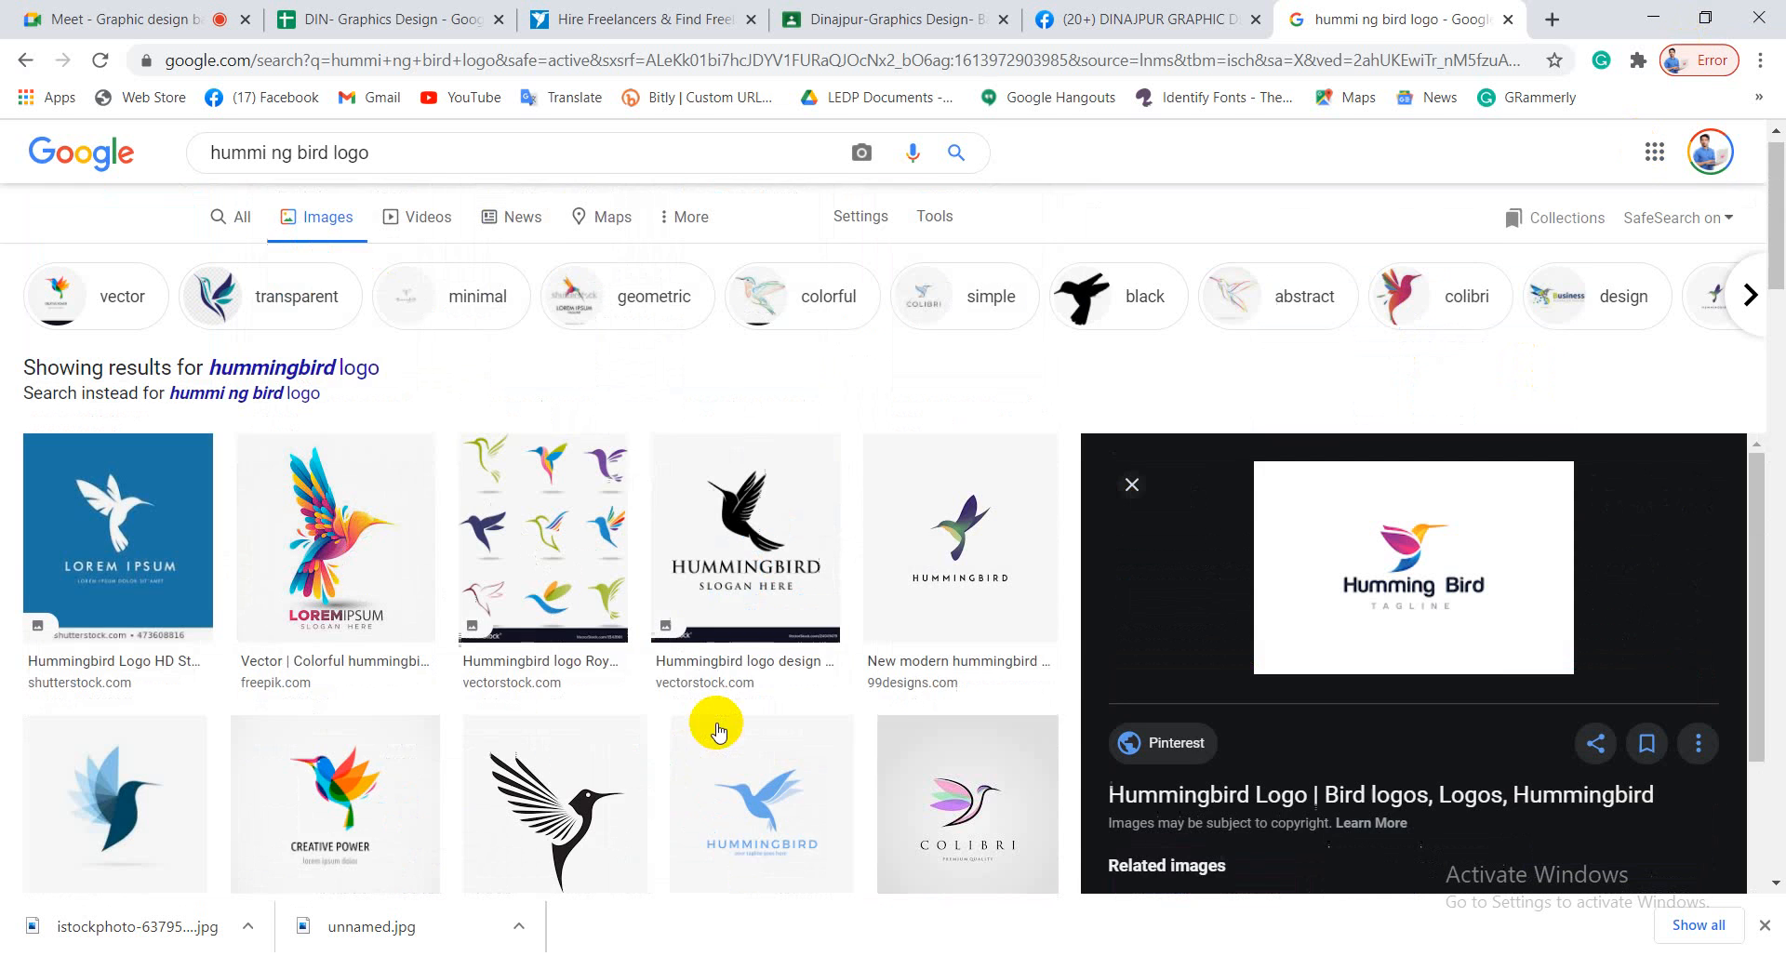
{"action": "left_click", "coordinate": [30, 65]}
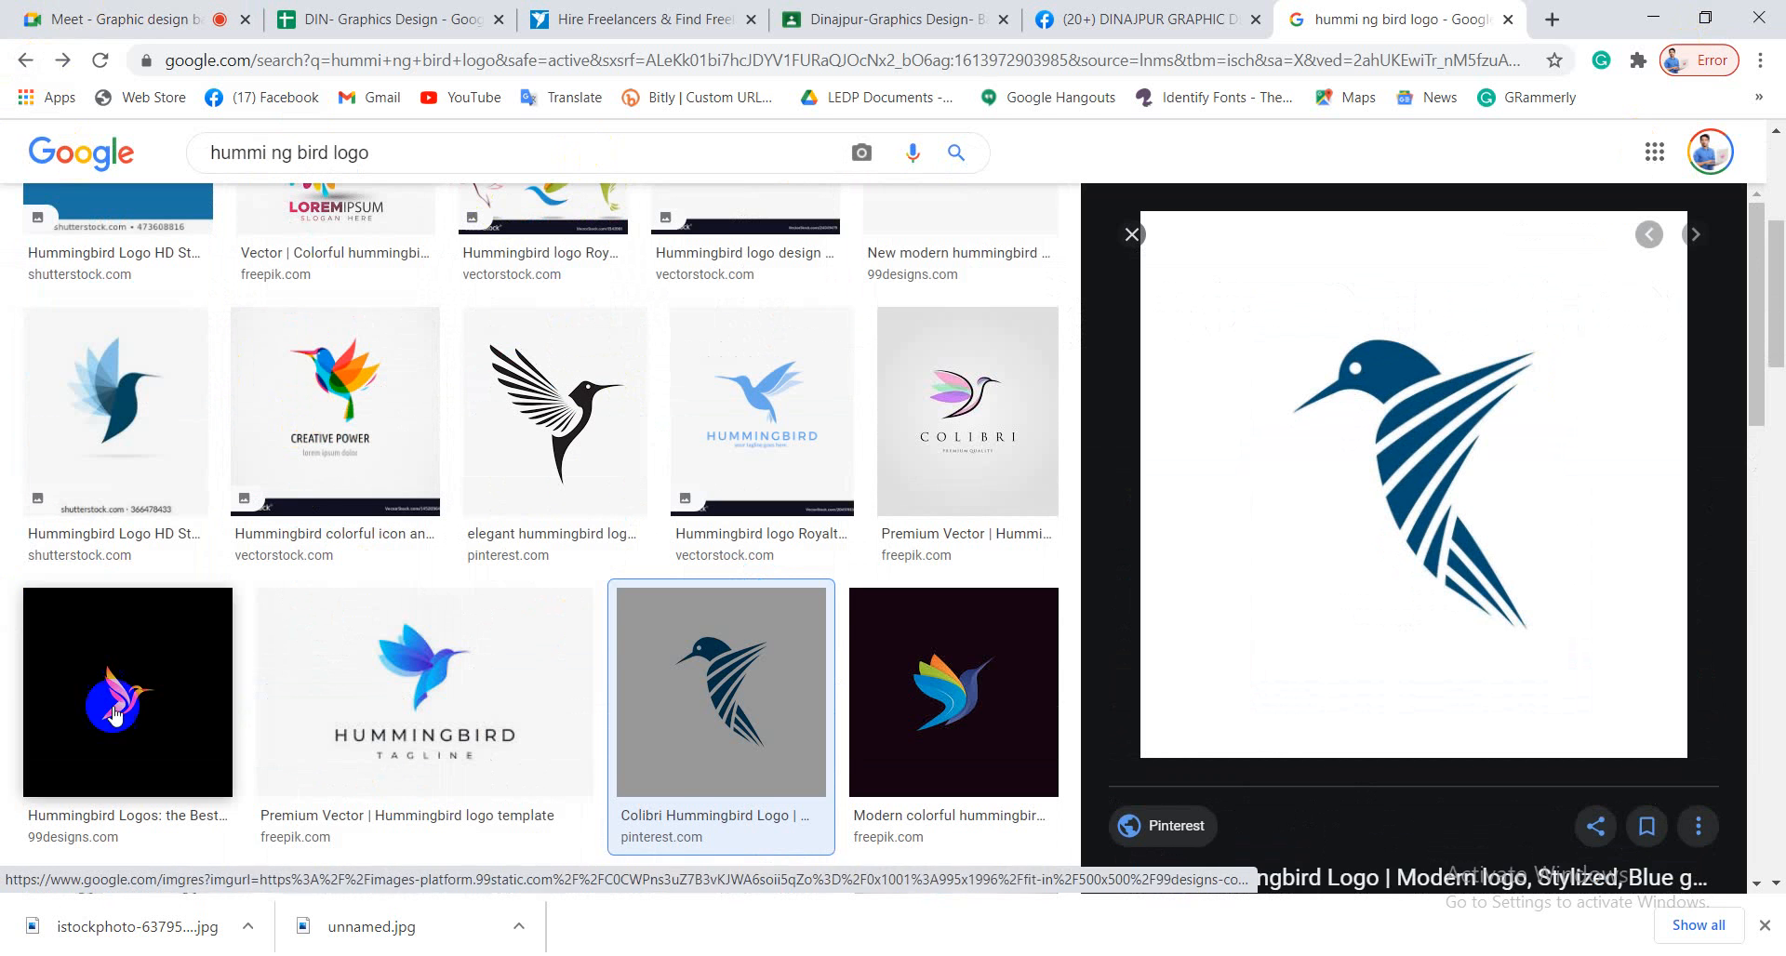
{"action": "left_click", "coordinate": [447, 665]}
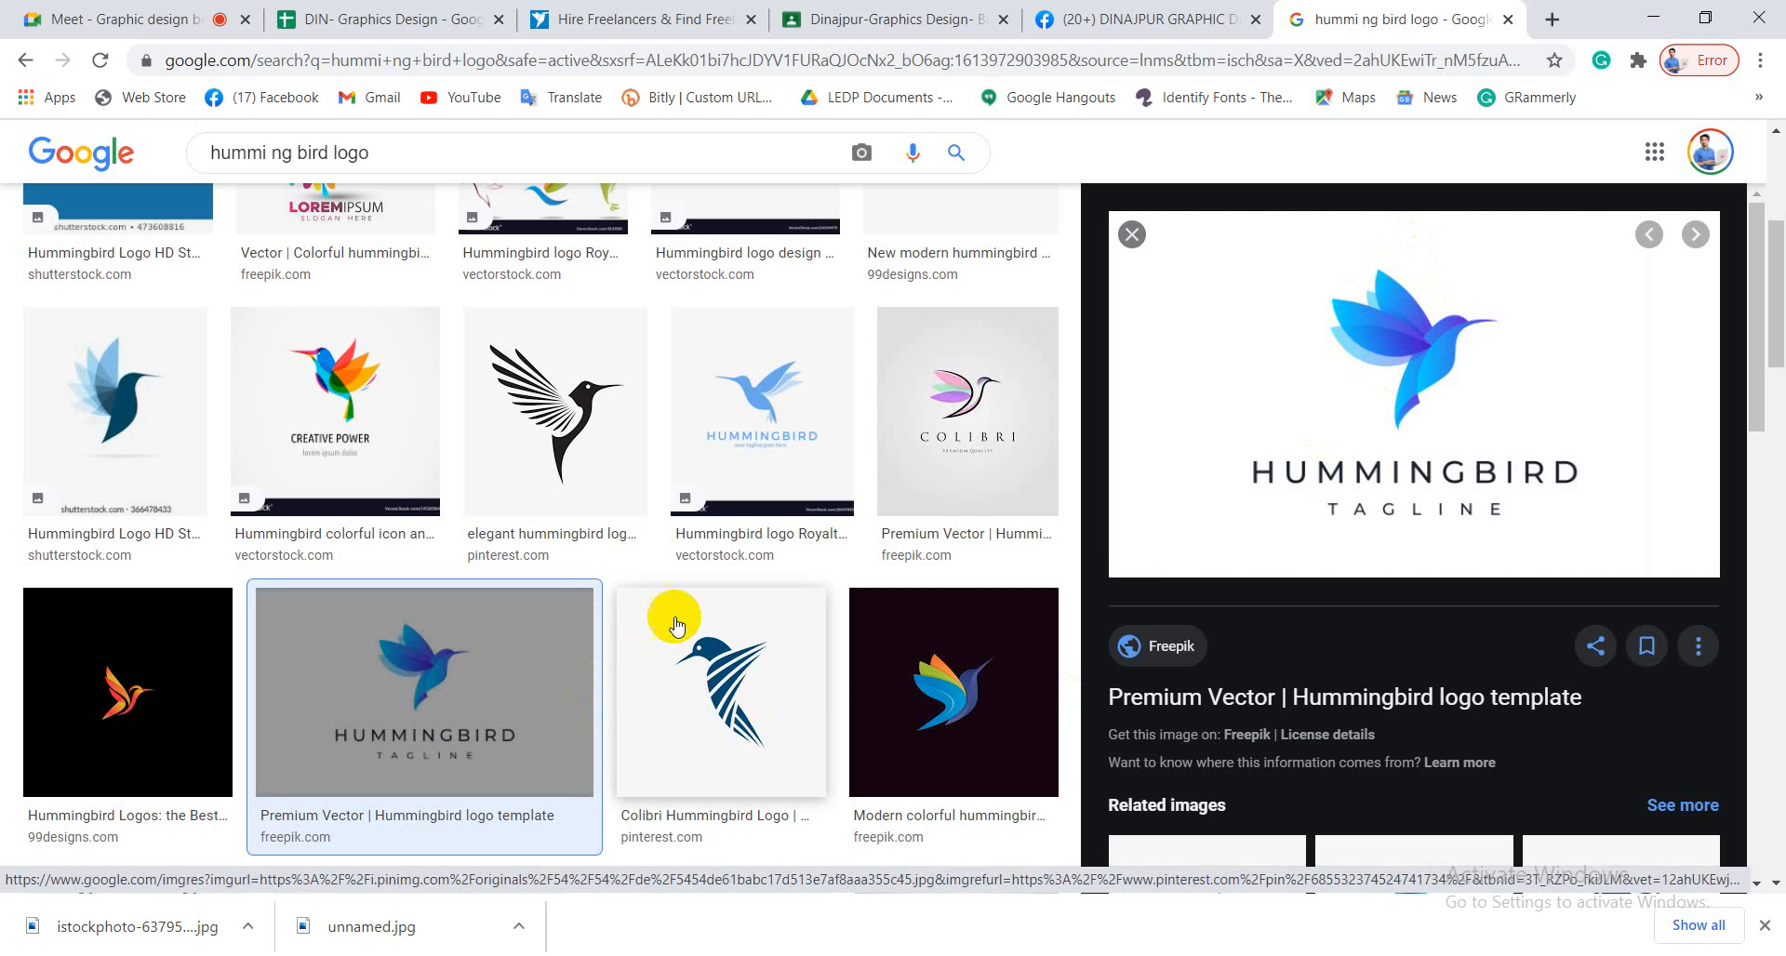
Browse further hummingbird logo results and preview the line-drawn colibri bird design from VectorStock
{"action": "scroll", "coordinate": [689, 609], "scroll_direction": "down", "scroll_amount": 6}
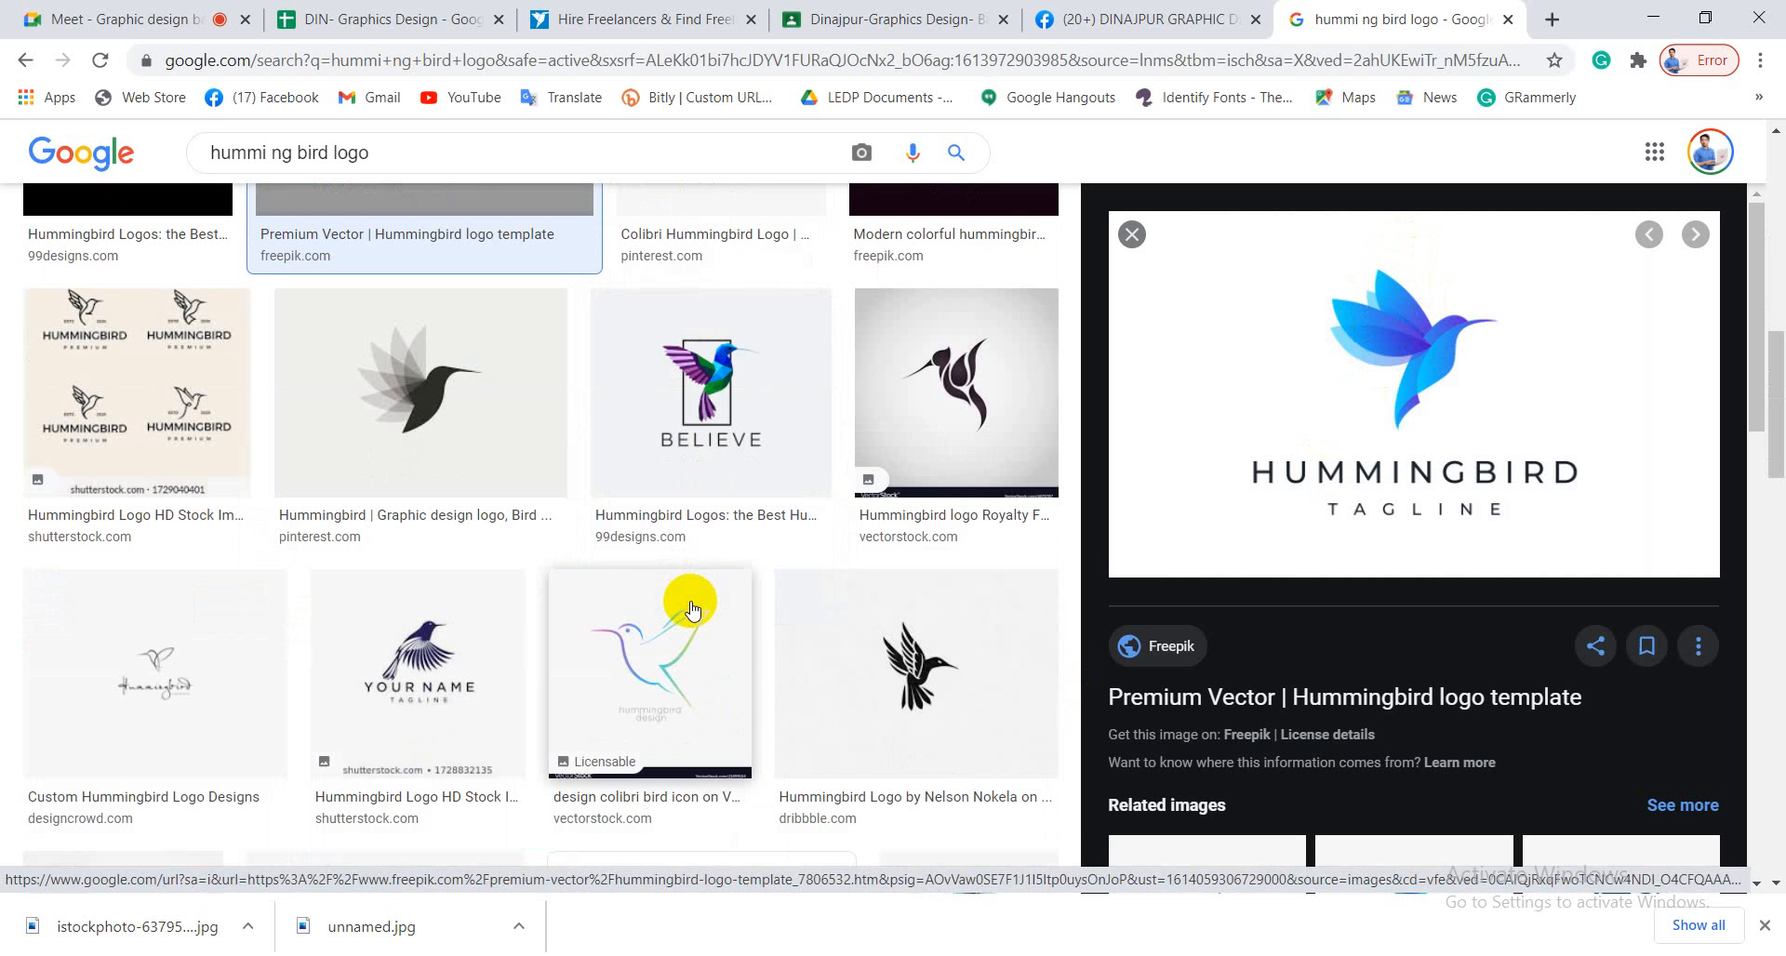
{"action": "scroll", "coordinate": [685, 729], "scroll_direction": "down", "scroll_amount": 3}
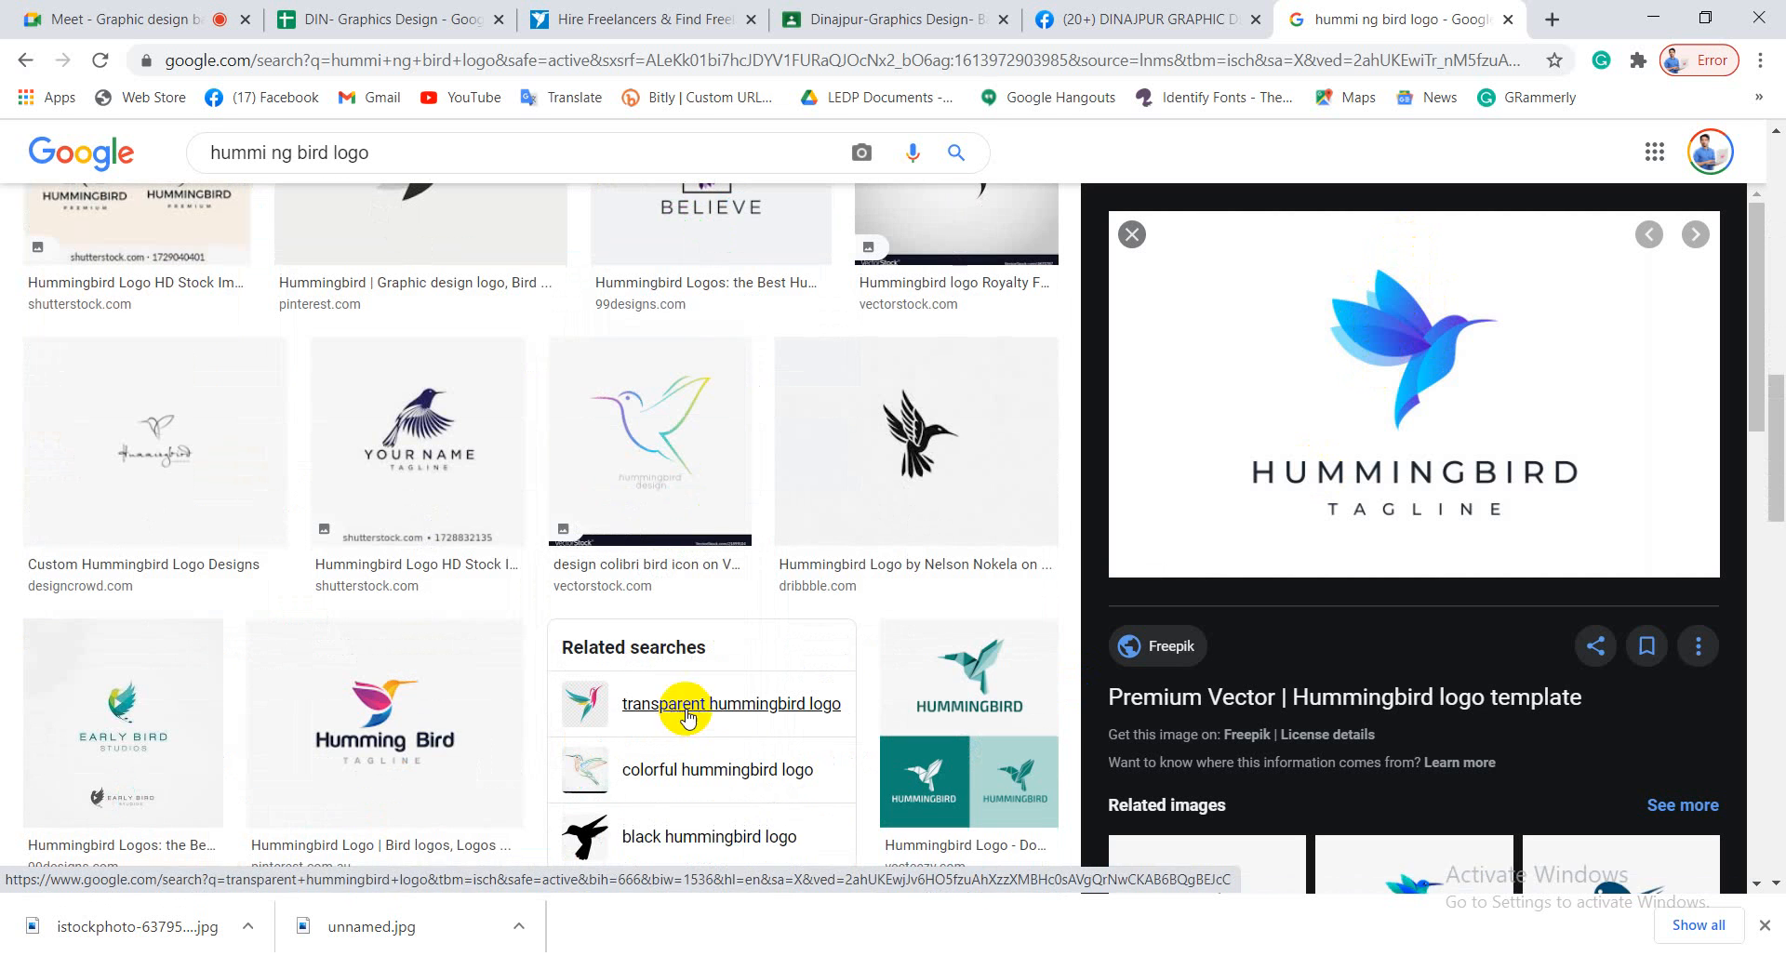
{"action": "left_click", "coordinate": [674, 430]}
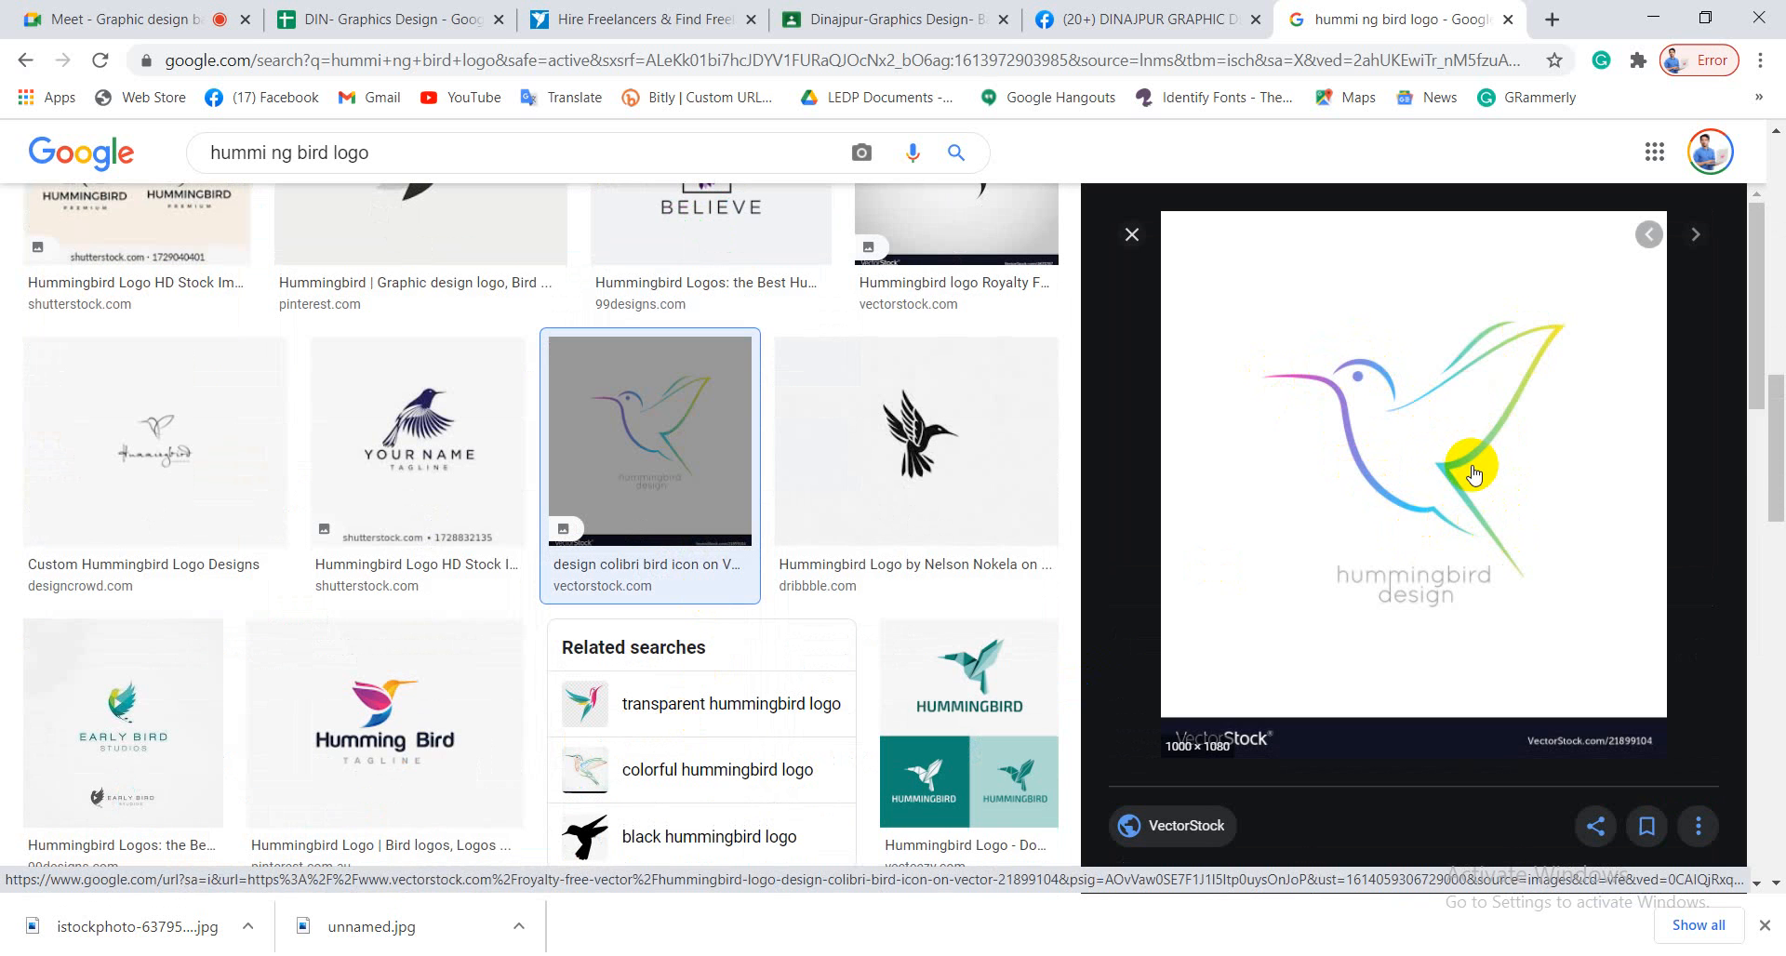
{"action": "scroll", "coordinate": [1474, 473], "scroll_direction": "down", "scroll_amount": 3}
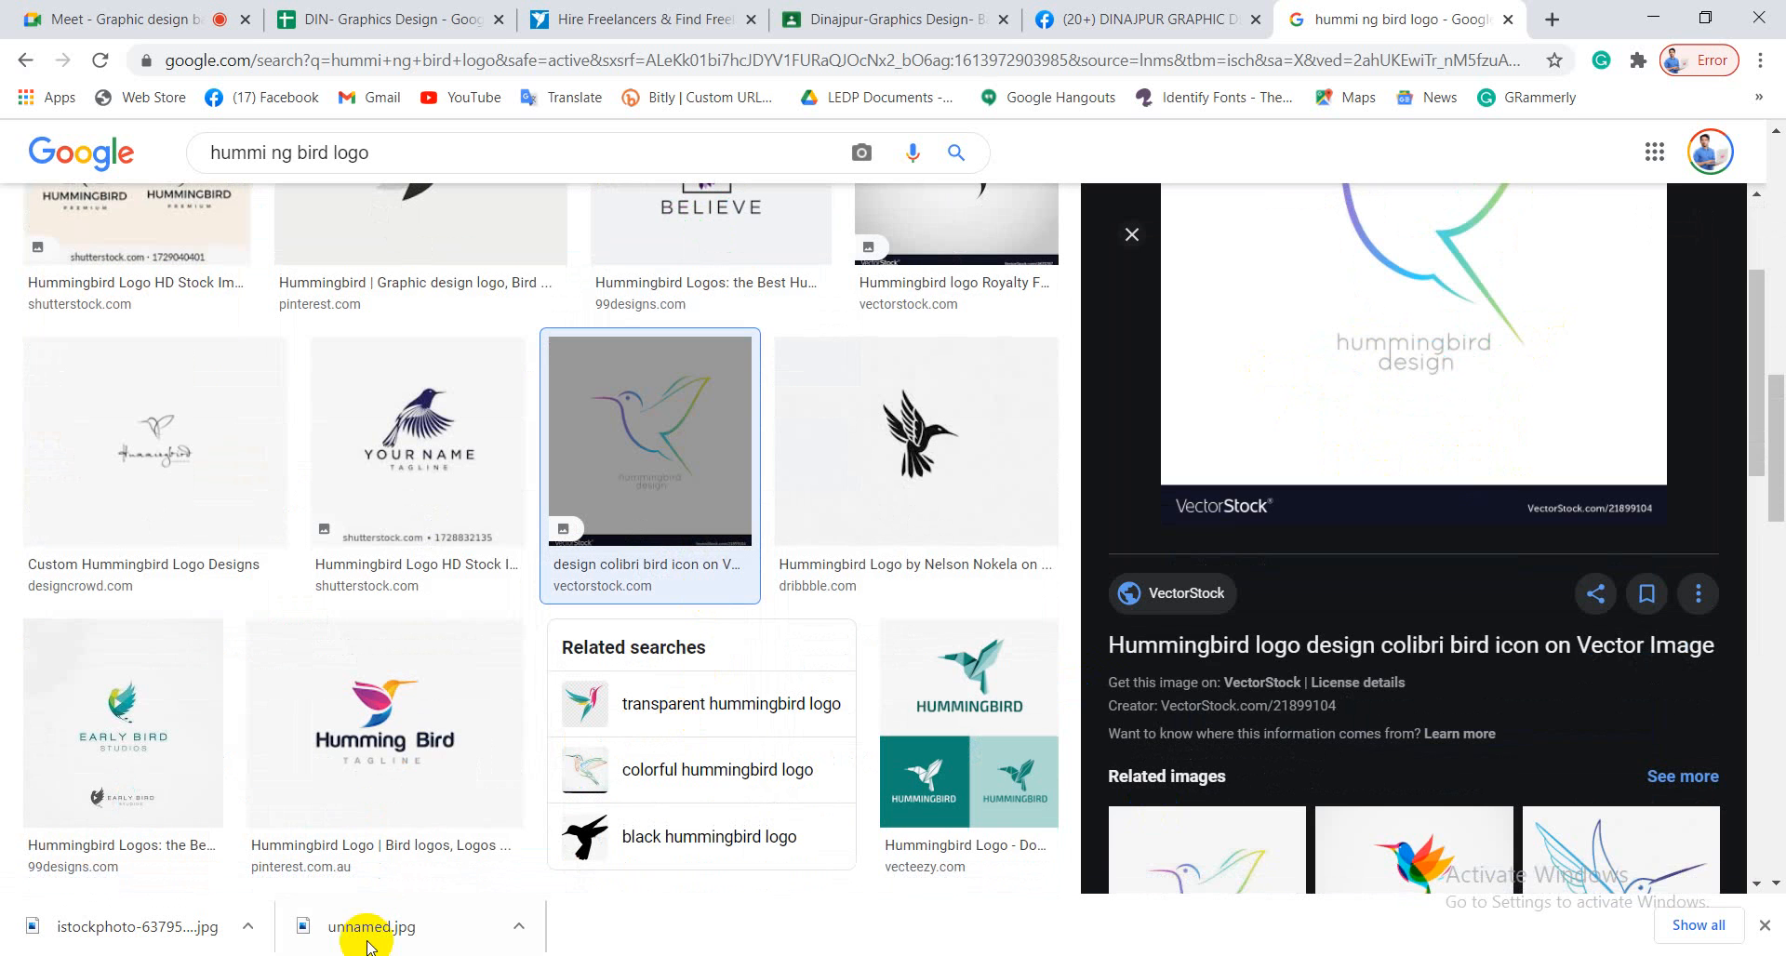
Preview the colorful Humming Bird logo from Pinterest and look through more hummingbird logo references
{"action": "left_click", "coordinate": [406, 735]}
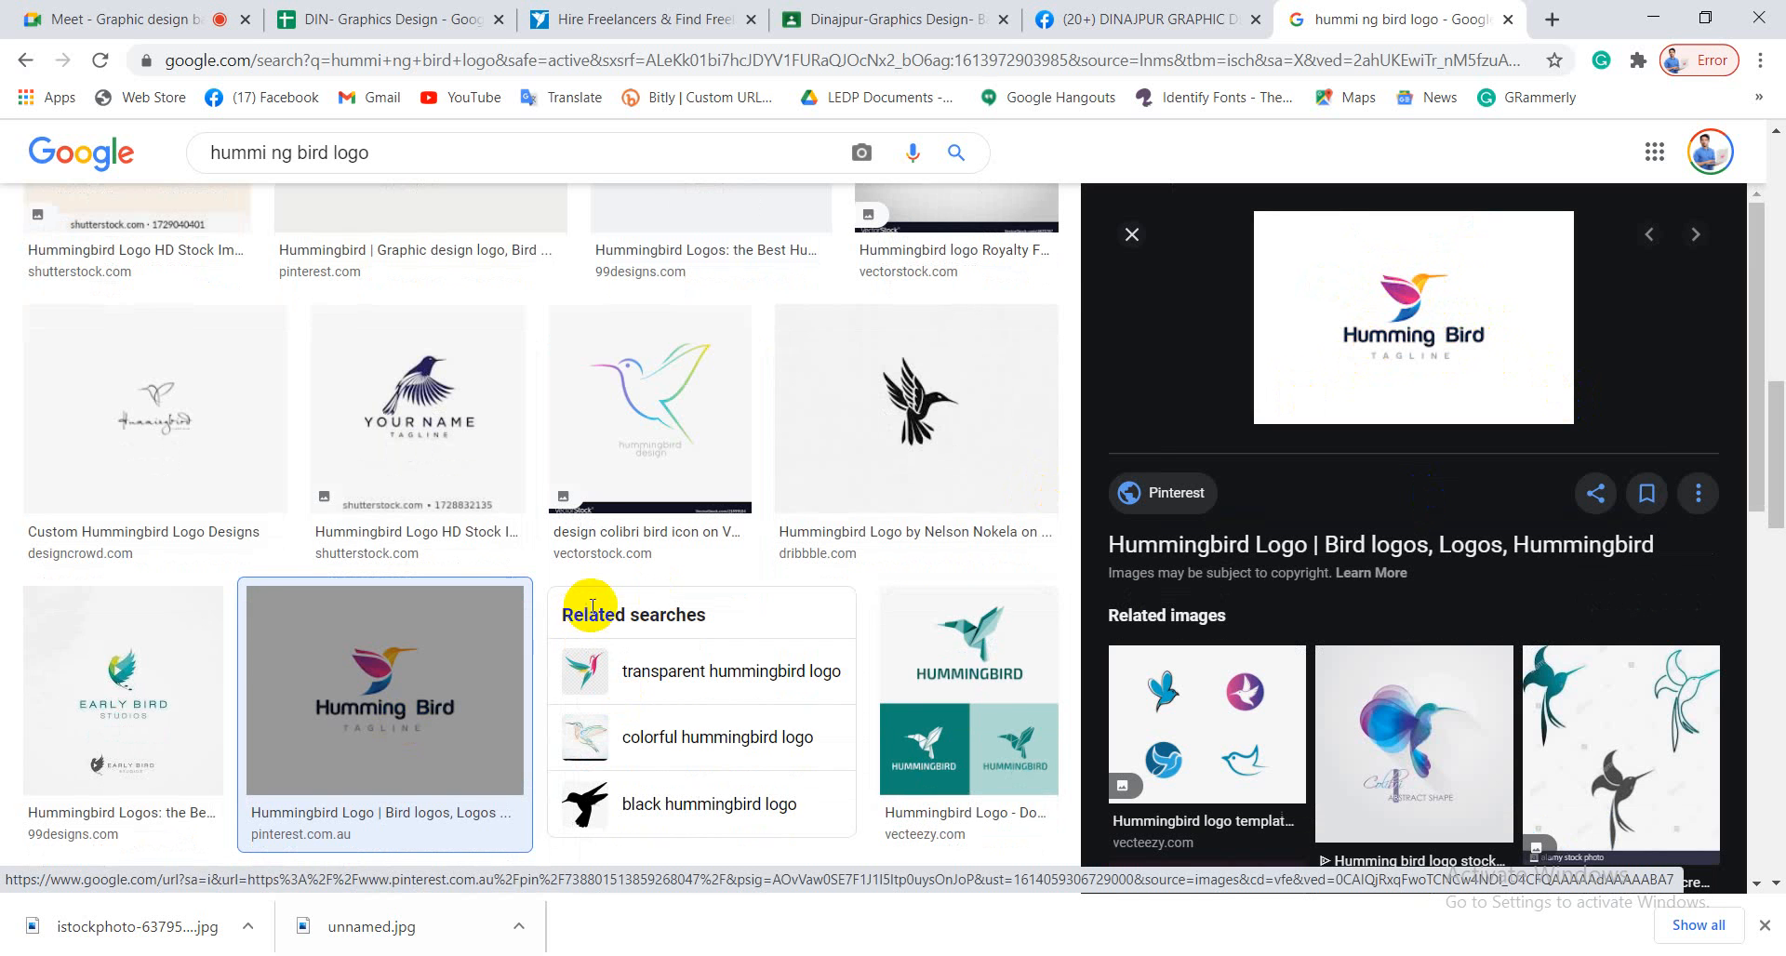
{"action": "scroll", "coordinate": [593, 614], "scroll_direction": "down", "scroll_amount": 5}
{"action": "scroll", "coordinate": [592, 614], "scroll_direction": "down", "scroll_amount": 5}
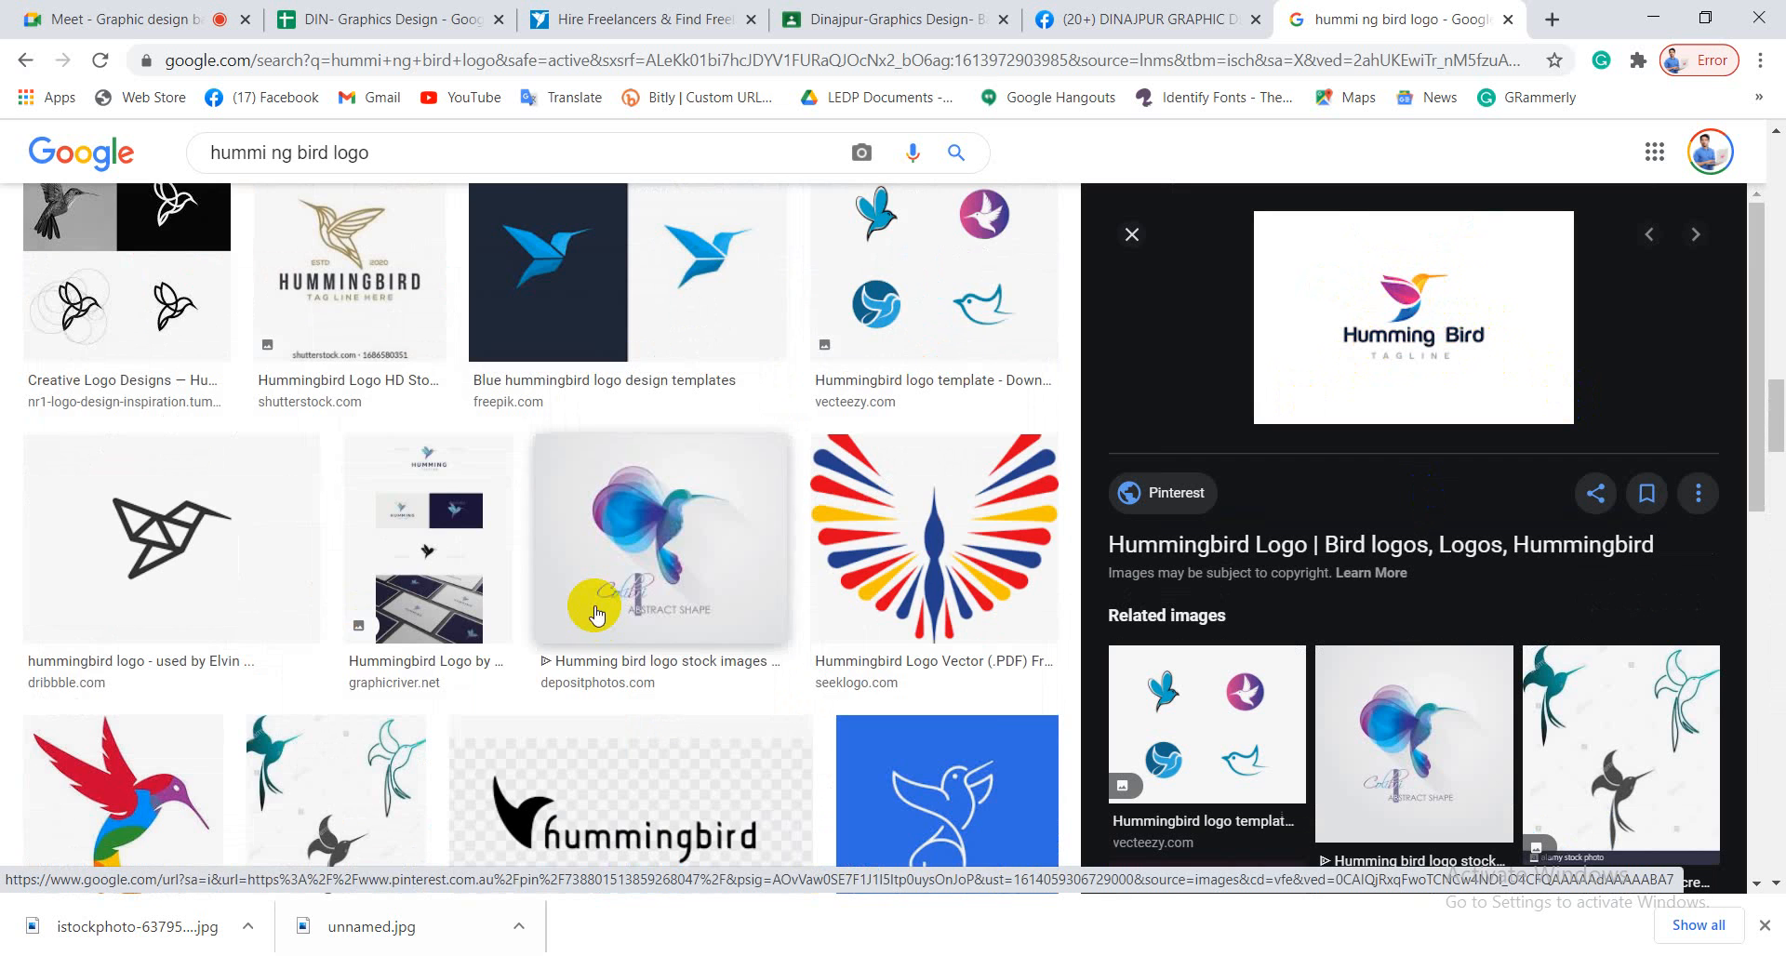
{"action": "scroll", "coordinate": [595, 609], "scroll_direction": "down", "scroll_amount": 5}
{"action": "scroll", "coordinate": [598, 614], "scroll_direction": "down", "scroll_amount": 5}
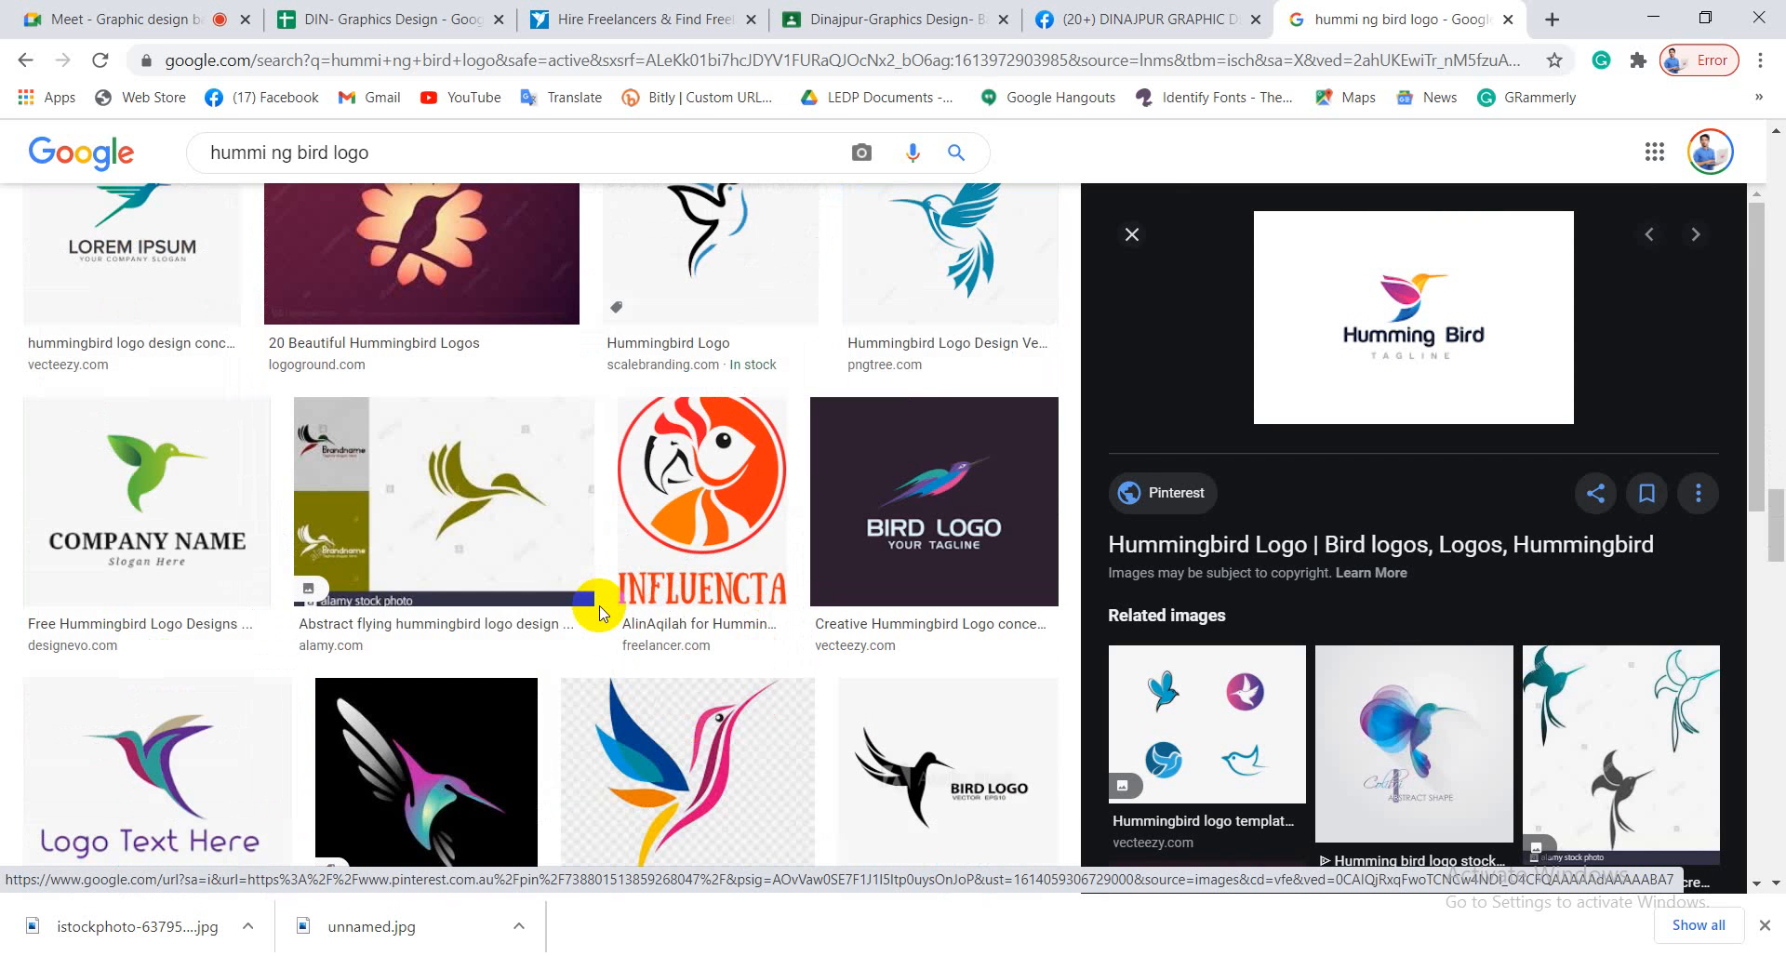
{"action": "scroll", "coordinate": [598, 614], "scroll_direction": "down", "scroll_amount": 6}
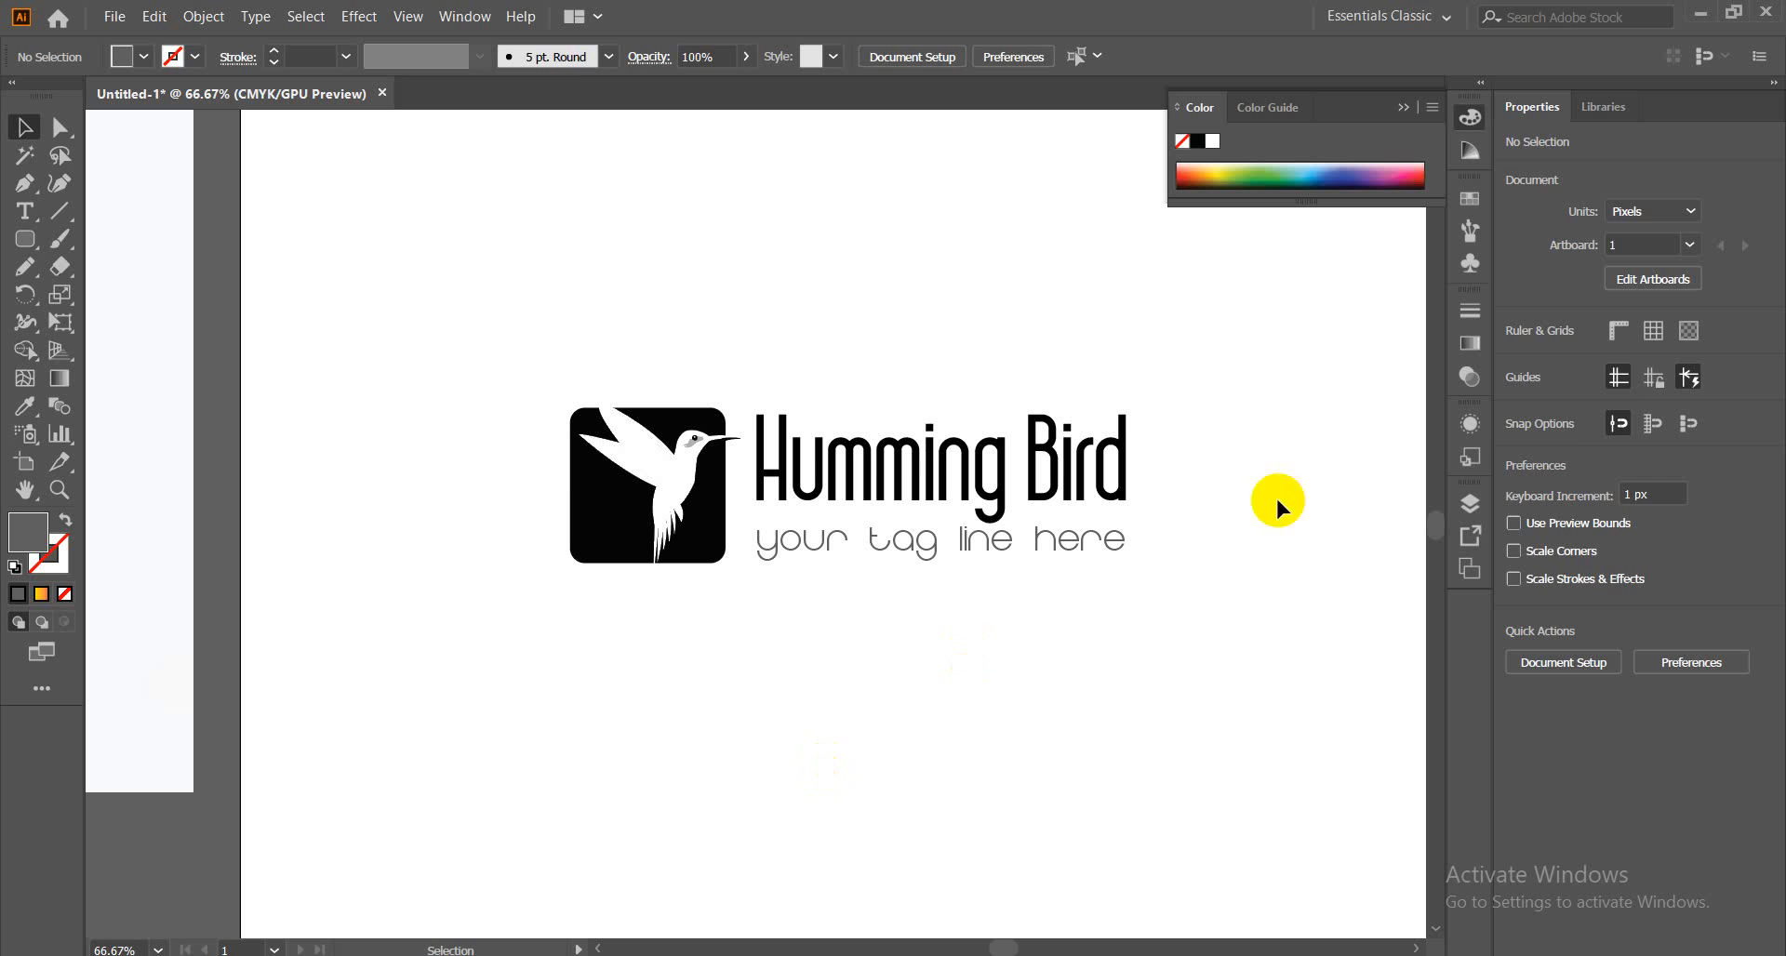
Switch to Illustrator and examine the black-and-white Humming Bird logo, checking its grouped bird, rounded square and lettering up close
{"action": "left_click", "coordinate": [938, 476]}
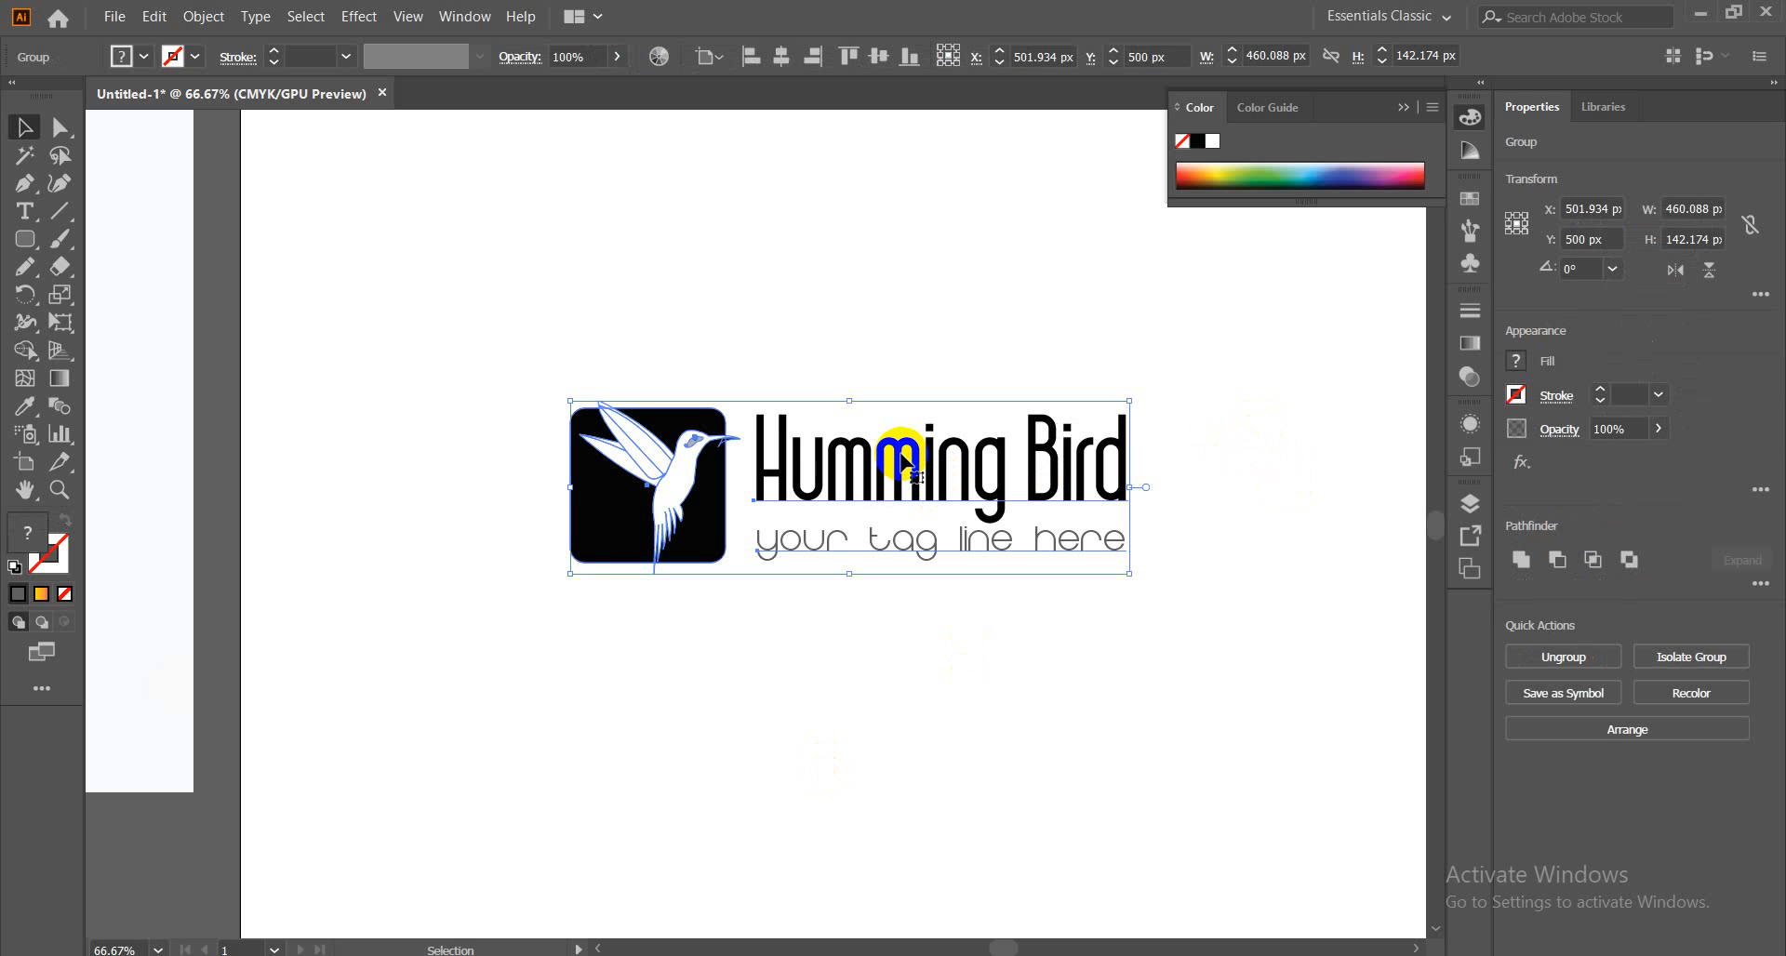
{"action": "left_click", "coordinate": [1011, 693]}
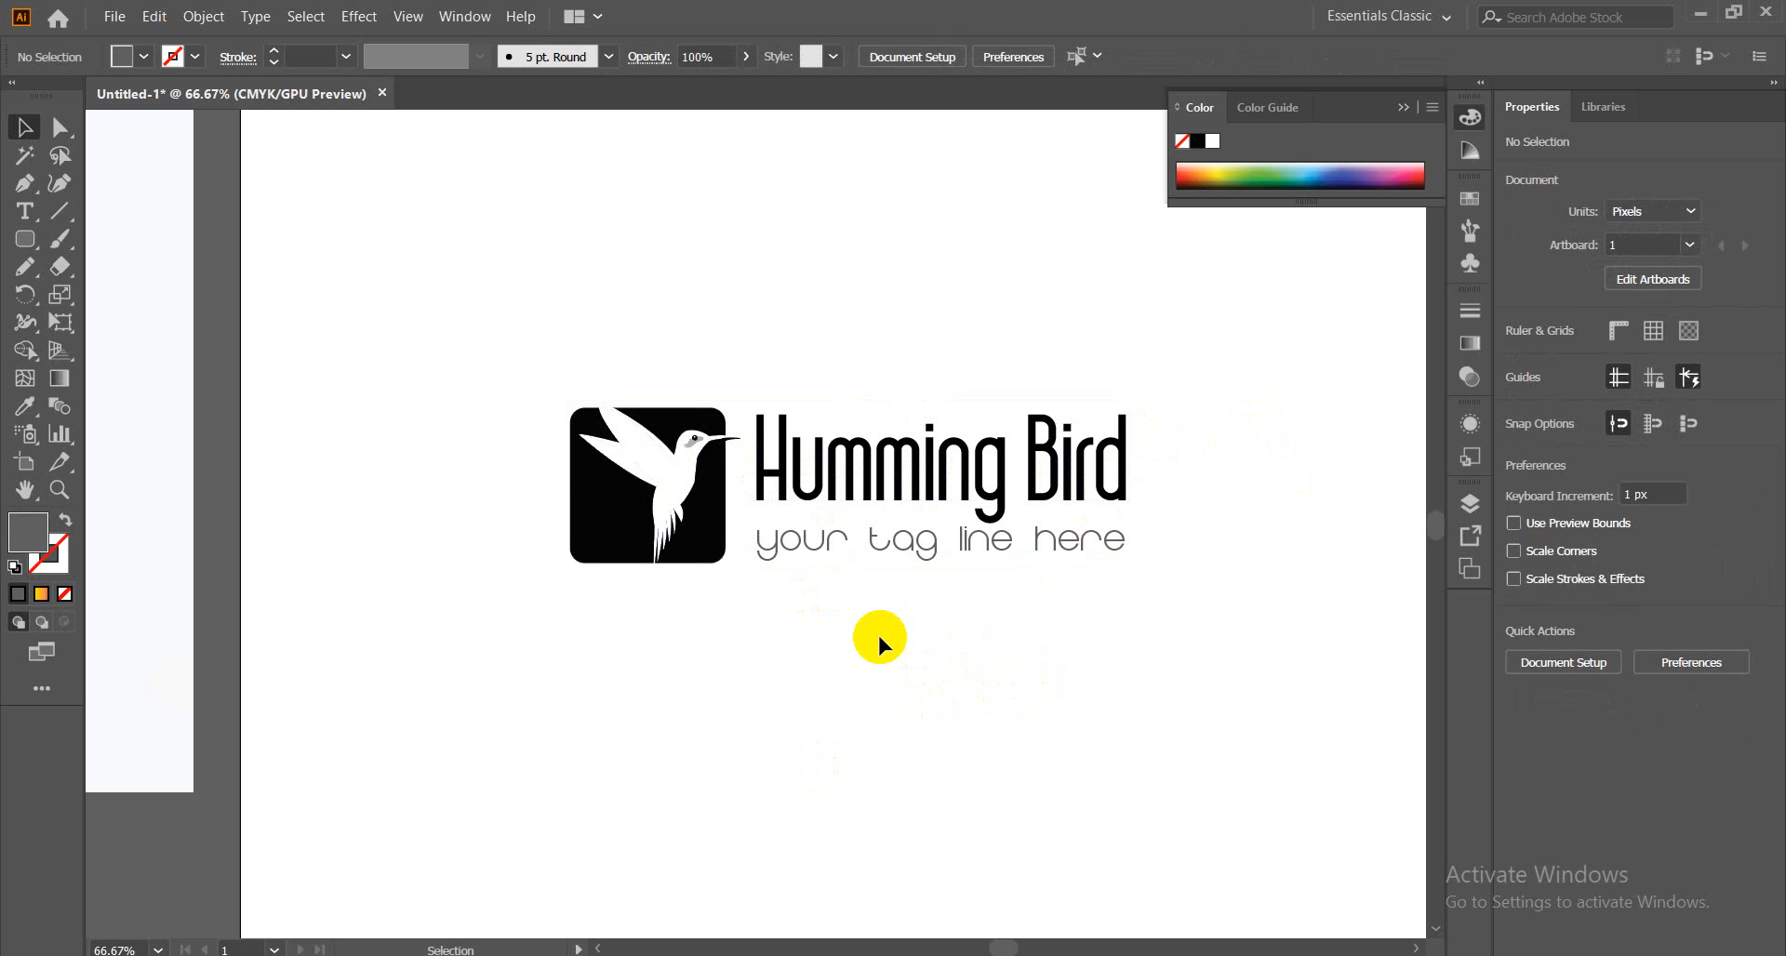
{"action": "left_click", "coordinate": [866, 485]}
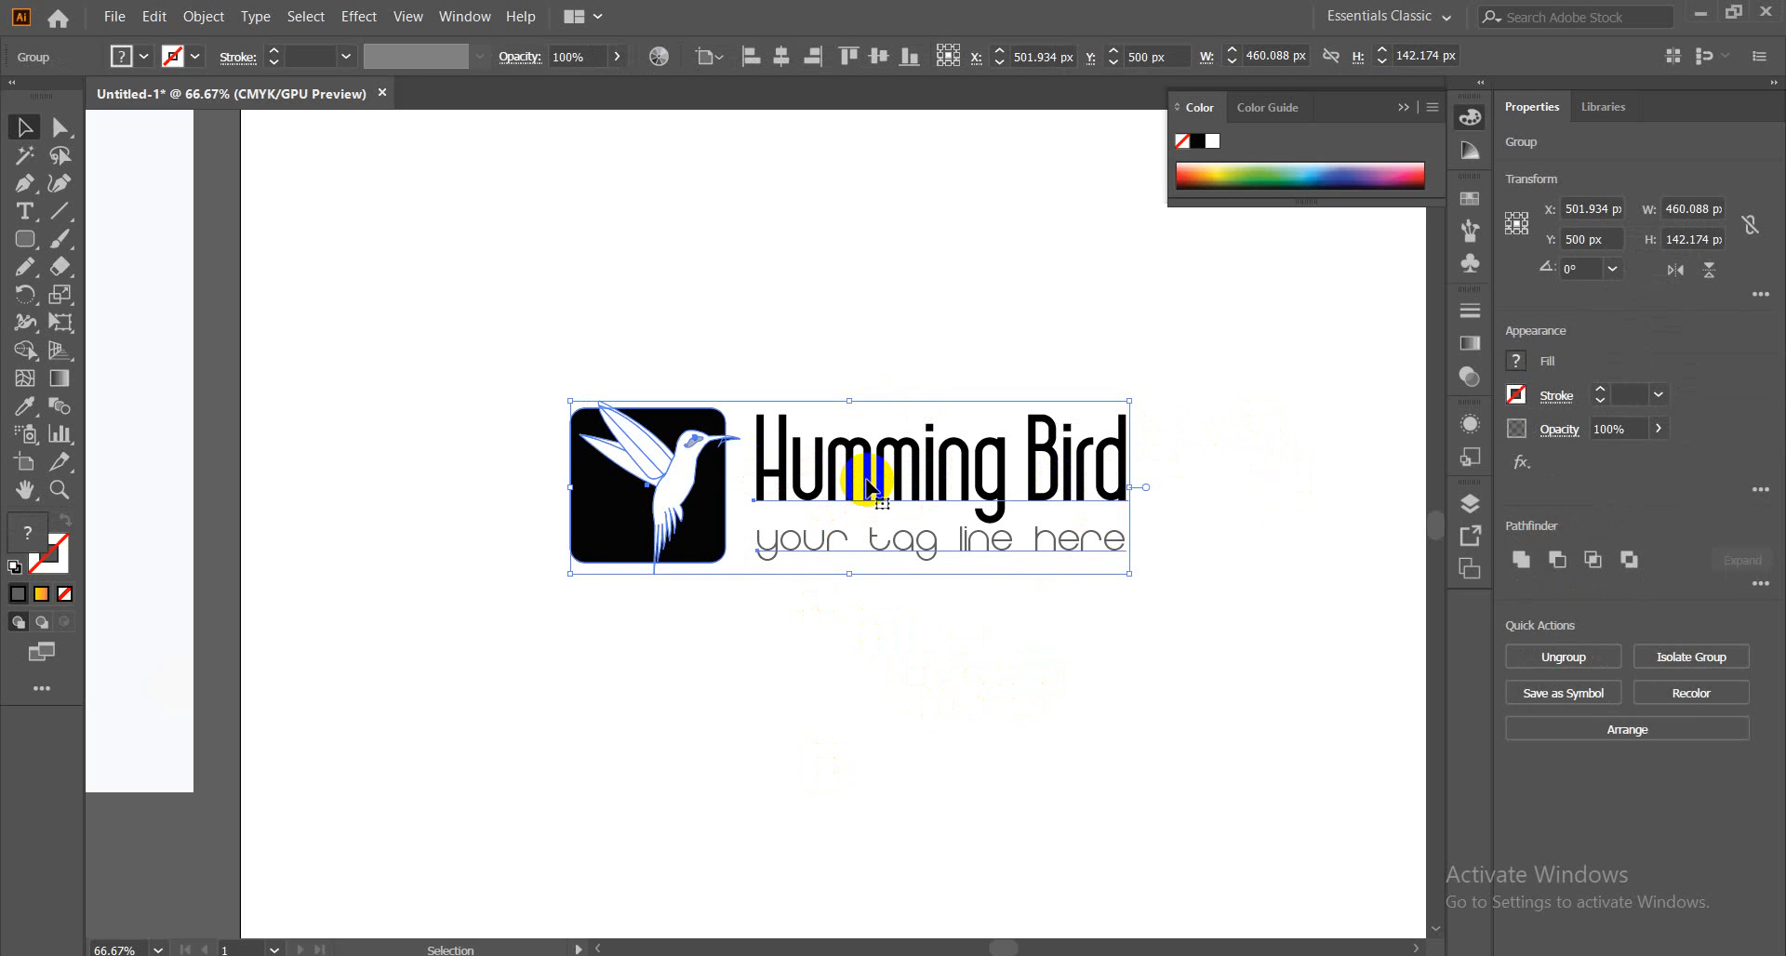
{"action": "left_click", "coordinate": [802, 642]}
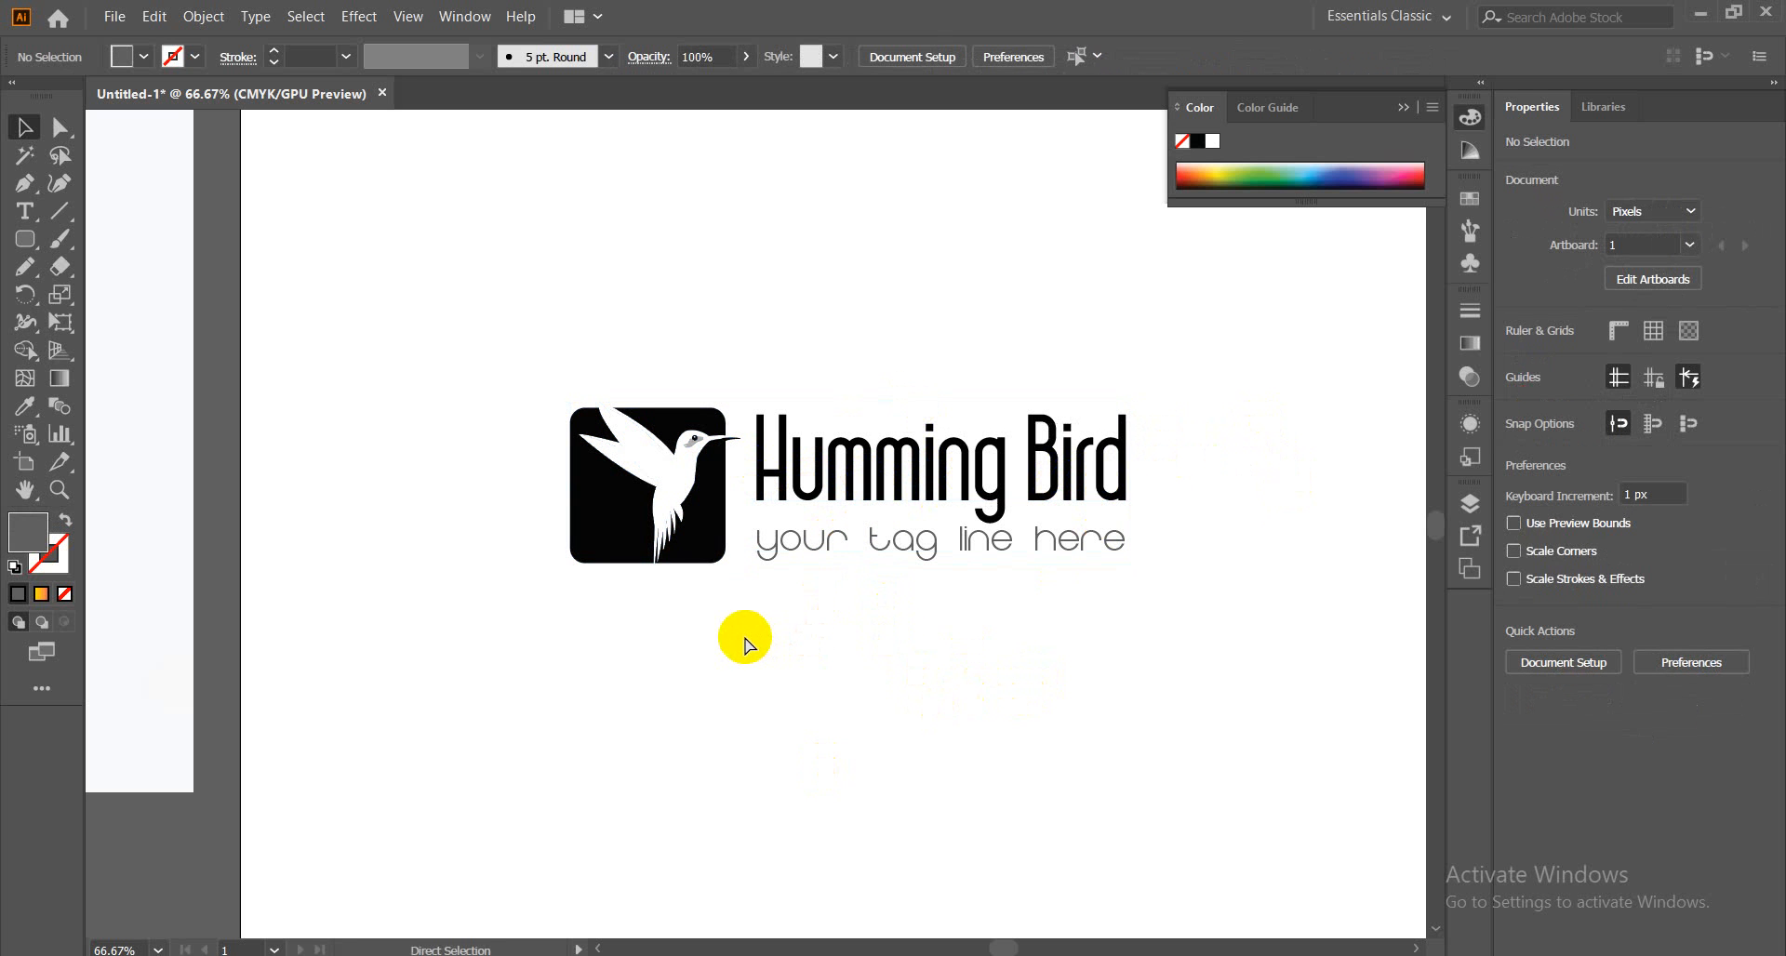
{"action": "key", "text": "ctrl+equal"}
{"action": "key", "text": "ctrl+equal"}
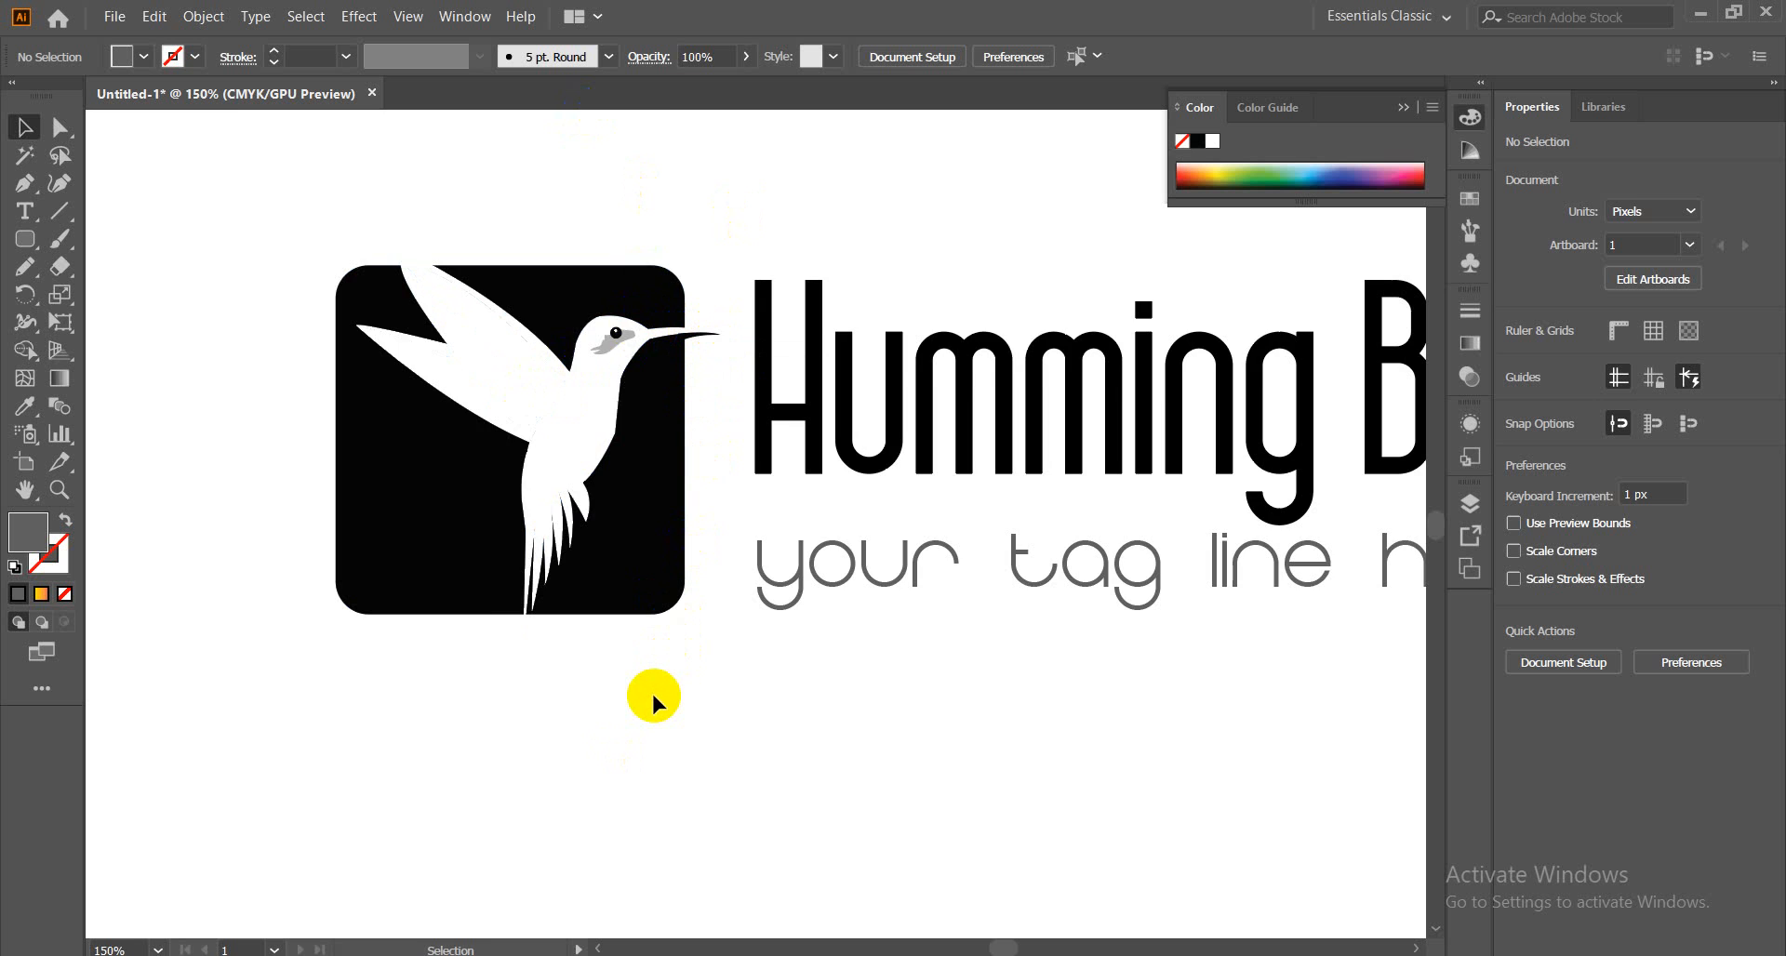
{"action": "key", "text": "ctrl+minus"}
{"action": "key", "text": "ctrl+minus"}
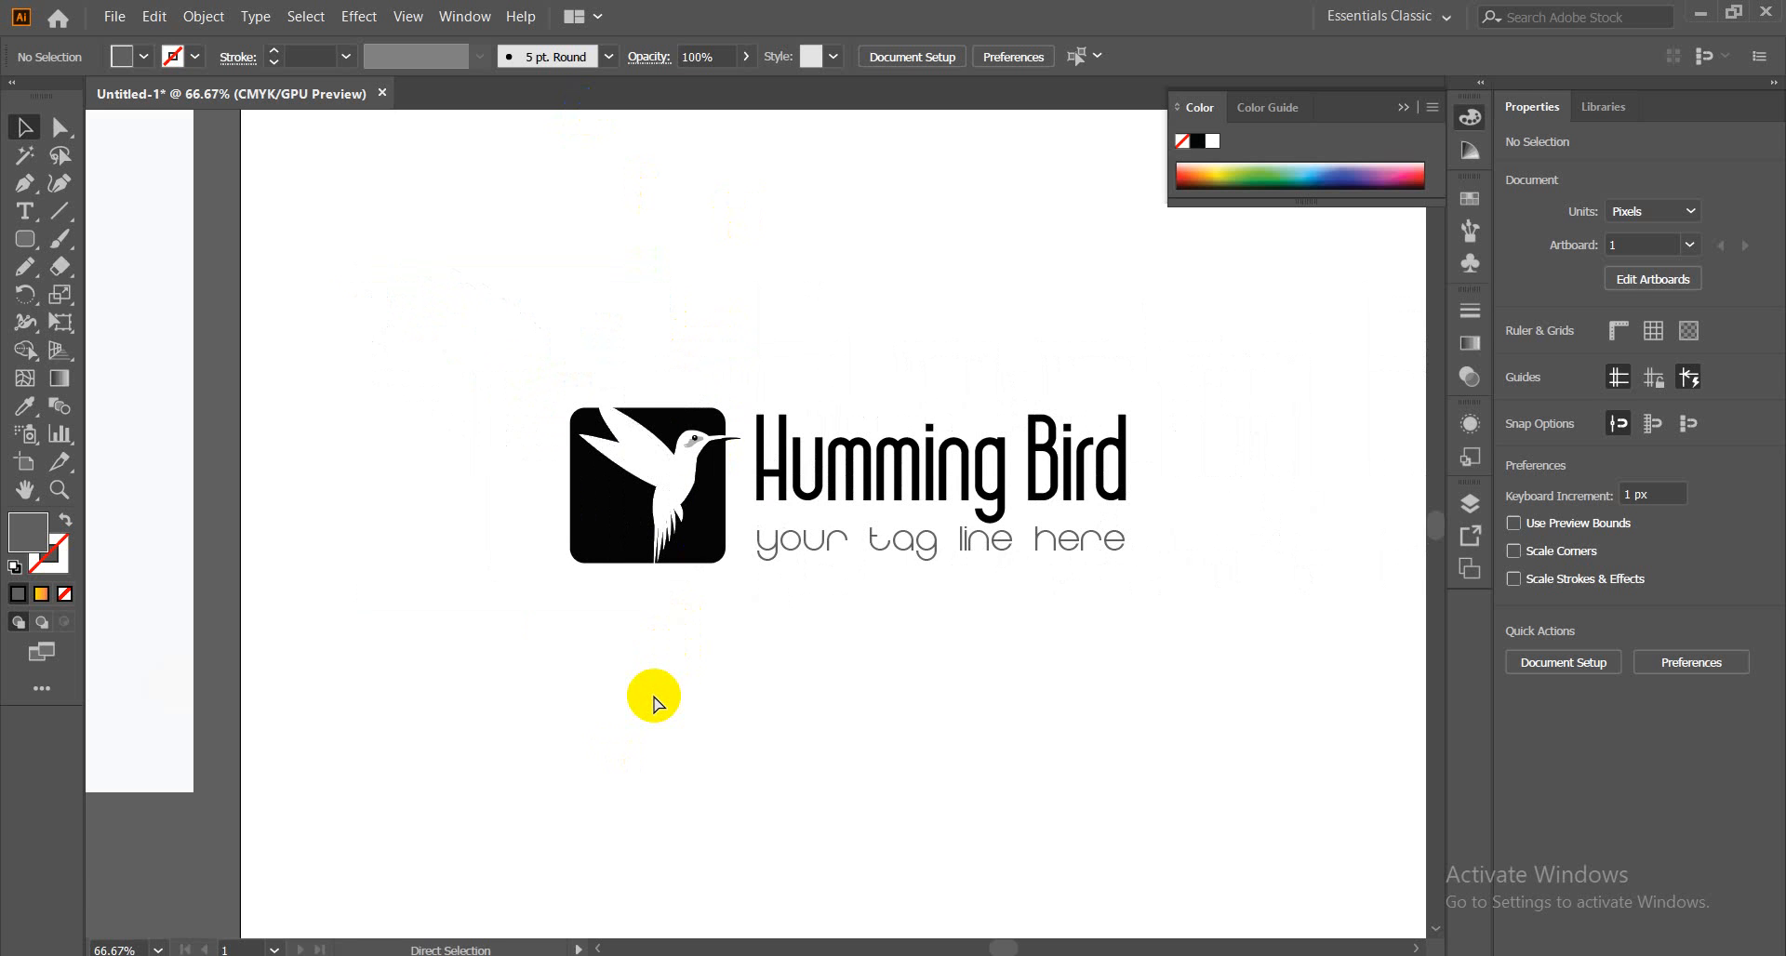
{"action": "key", "text": "ctrl+plus"}
{"action": "key", "text": "ctrl+plus"}
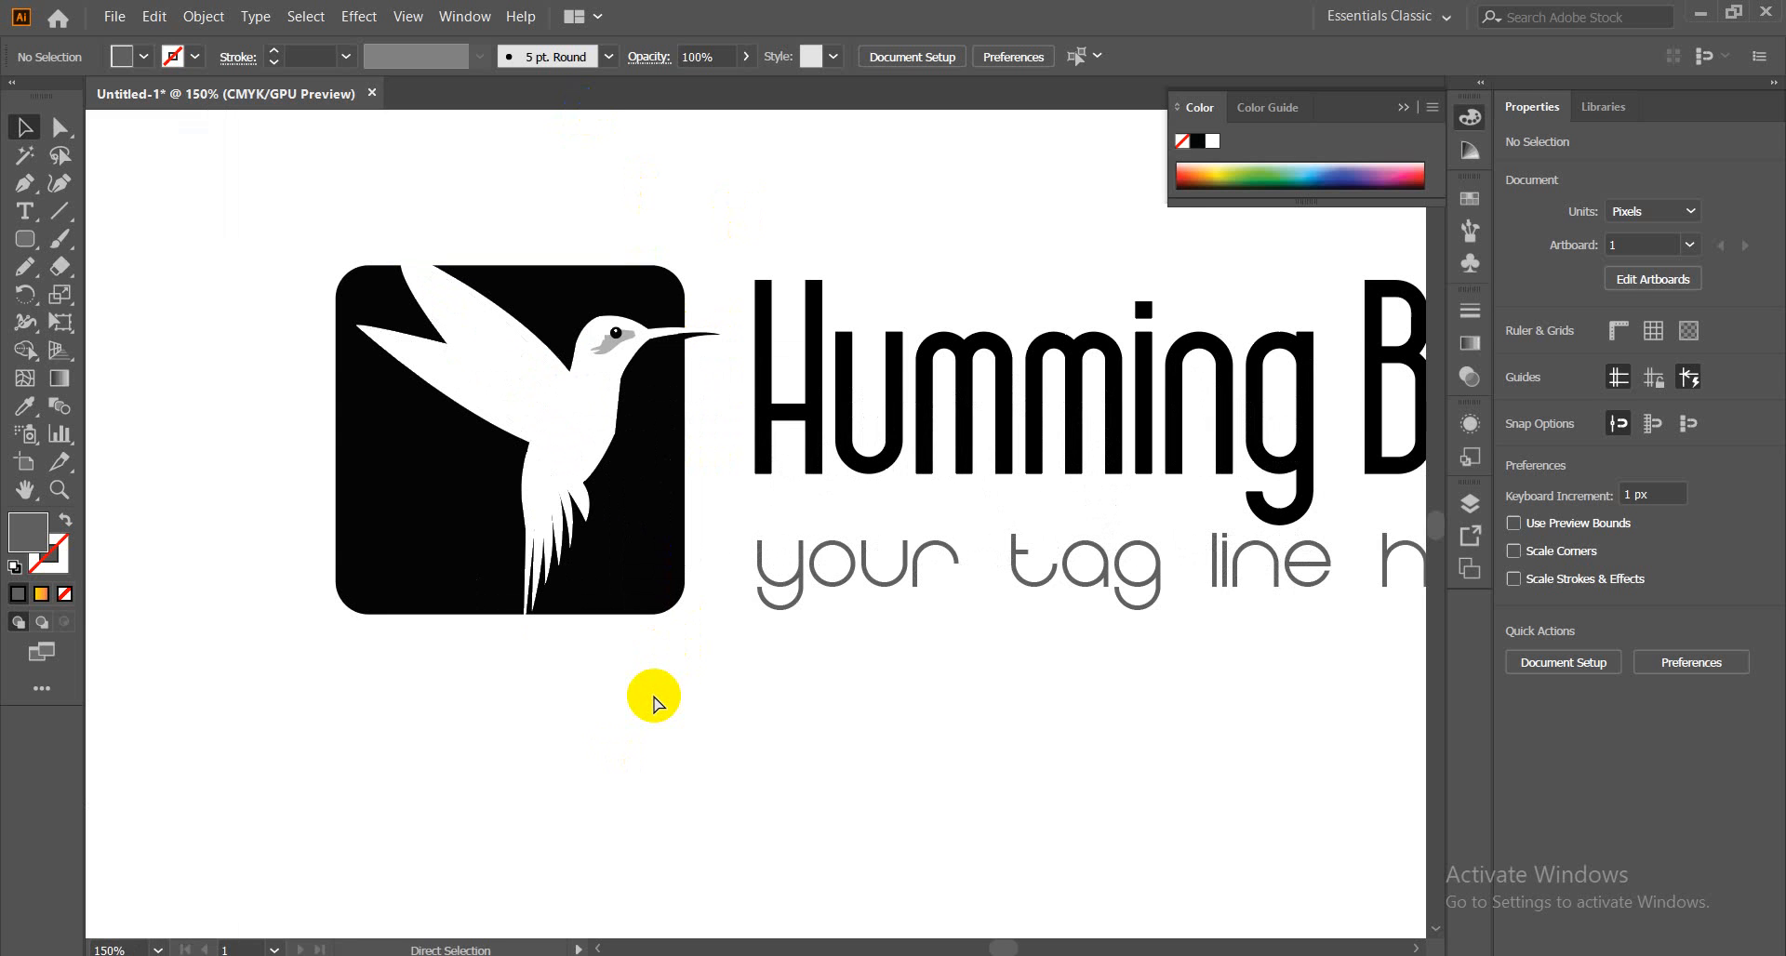
{"action": "key", "text": "ctrl+minus"}
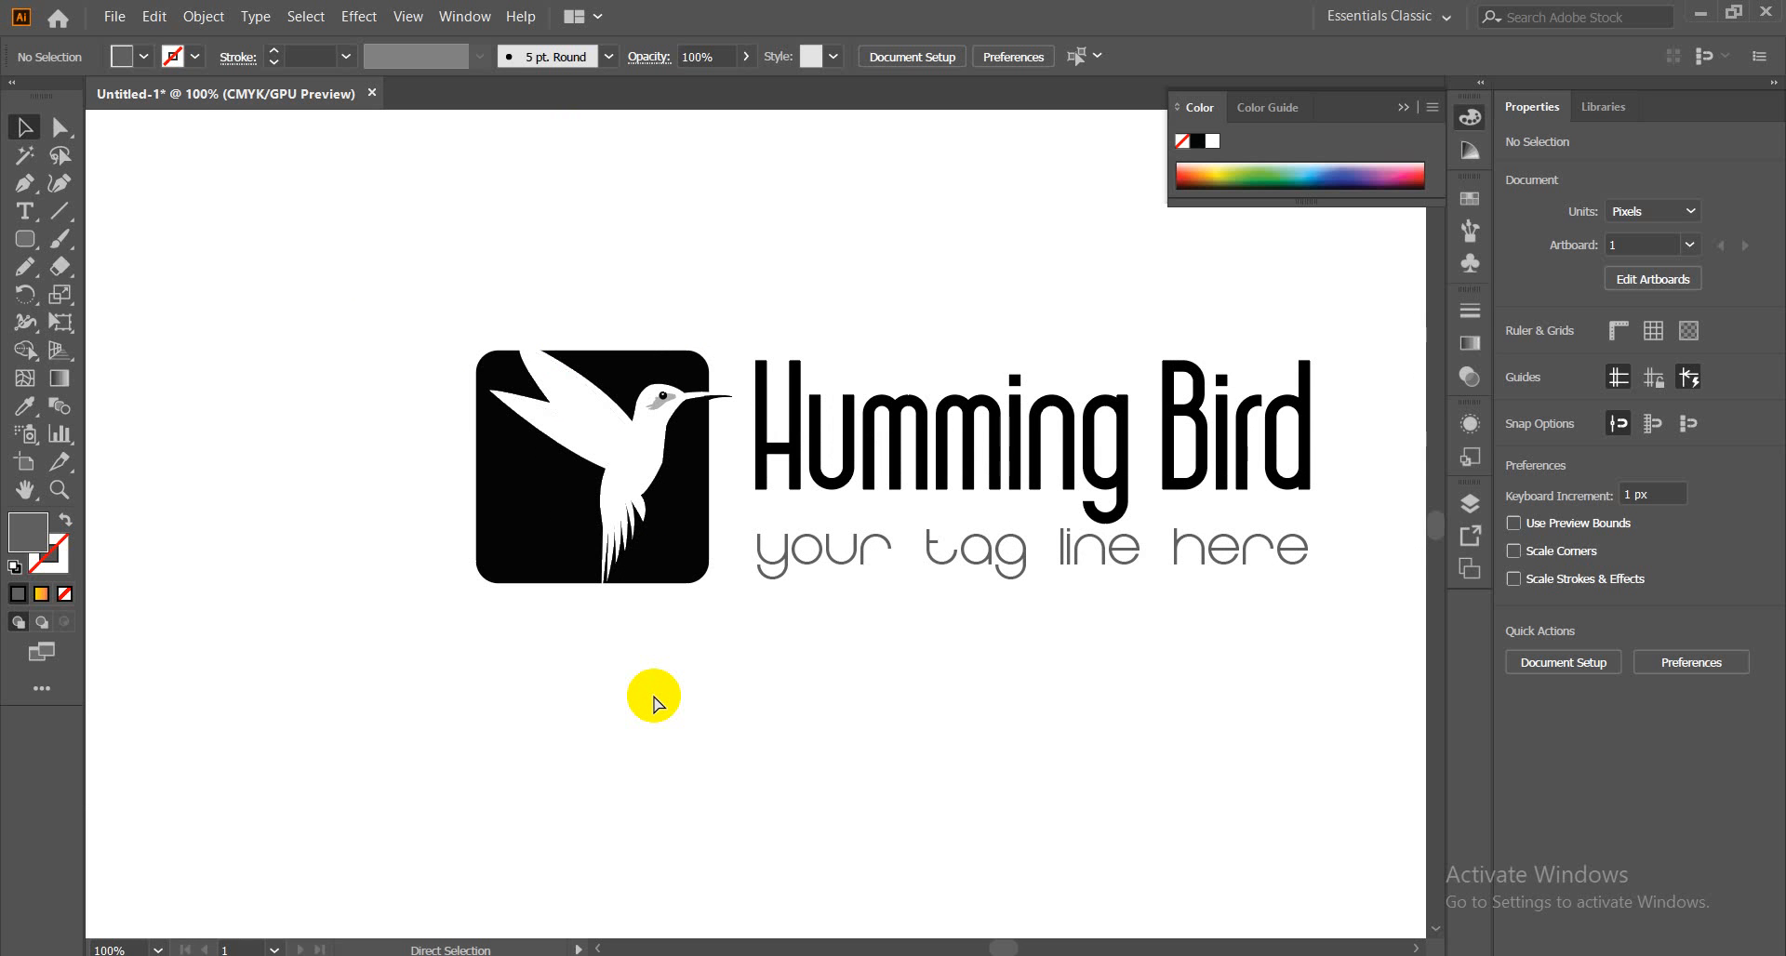
{"action": "key", "text": "ctrl+plus"}
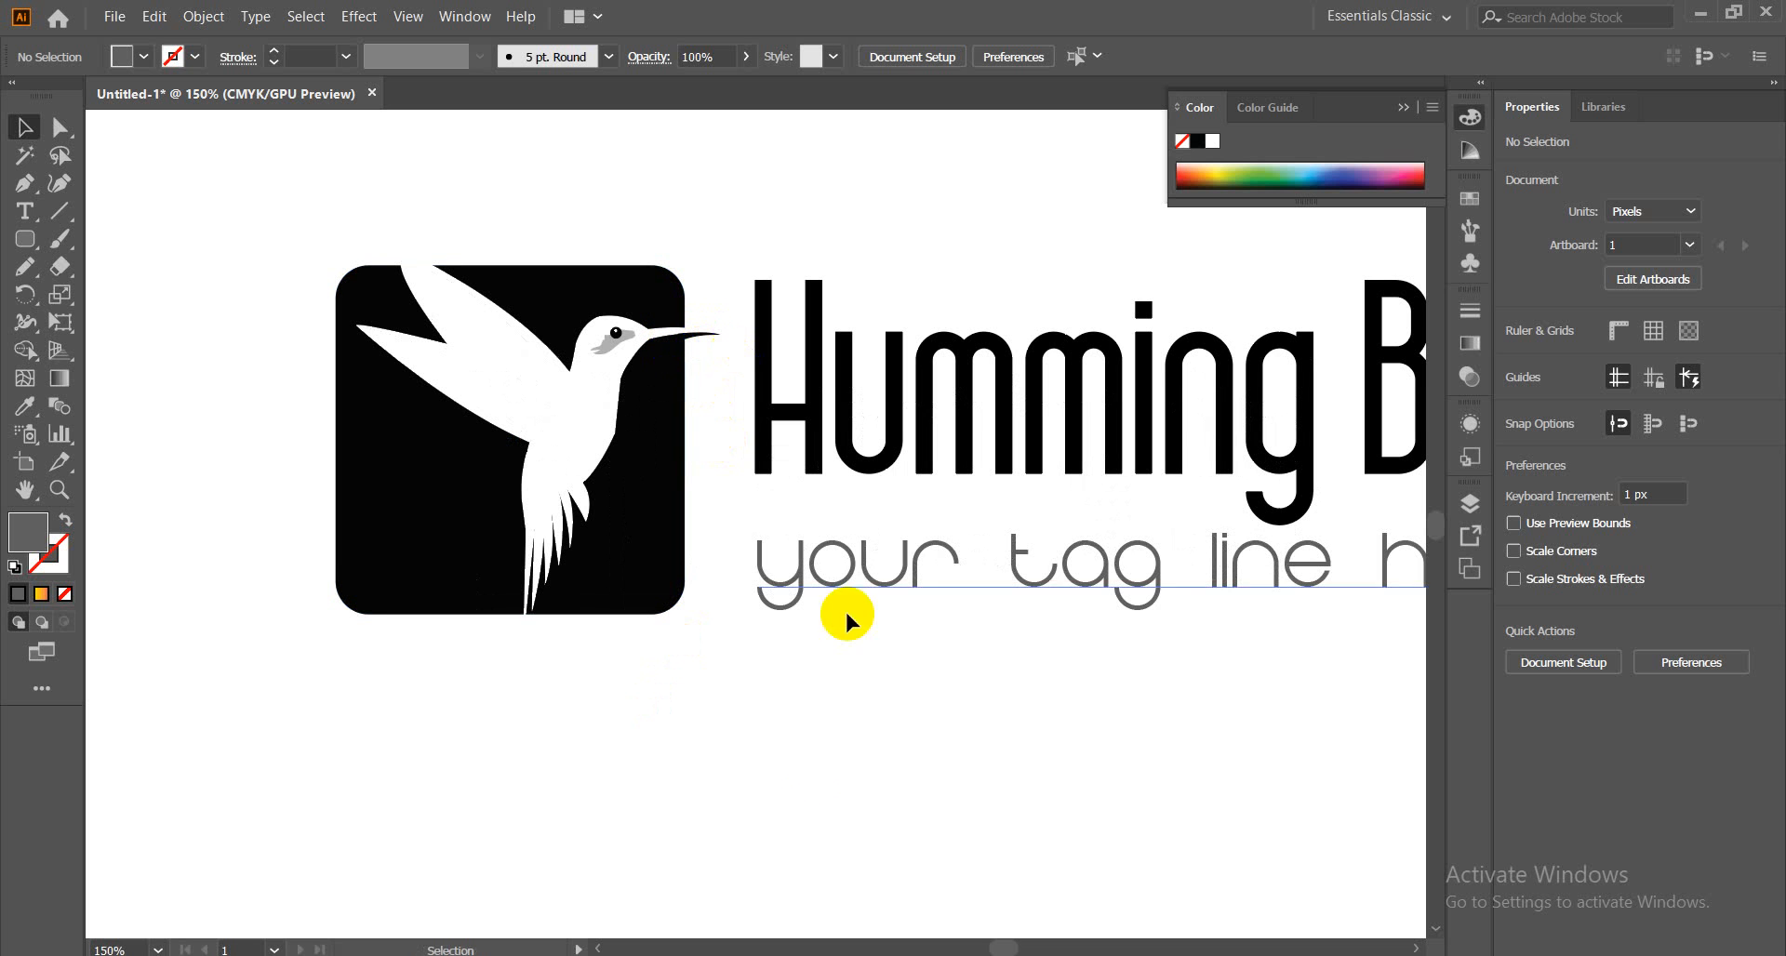
{"action": "left_click", "coordinate": [522, 626]}
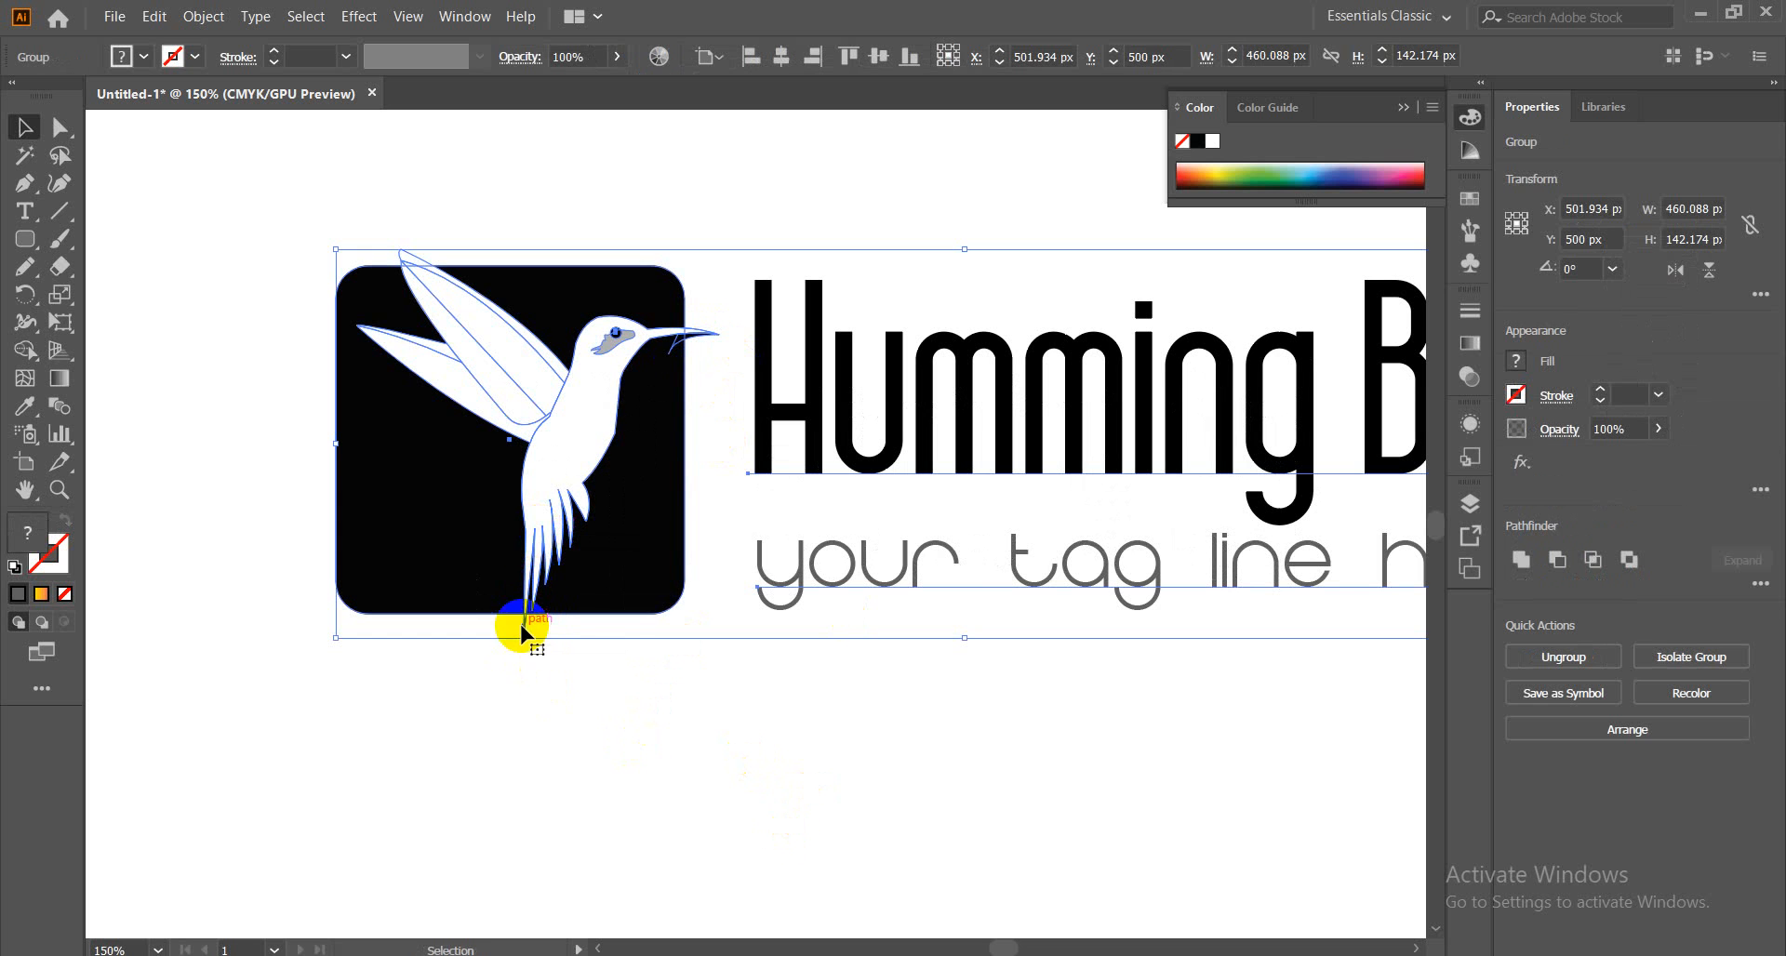
{"action": "left_click", "coordinate": [518, 670]}
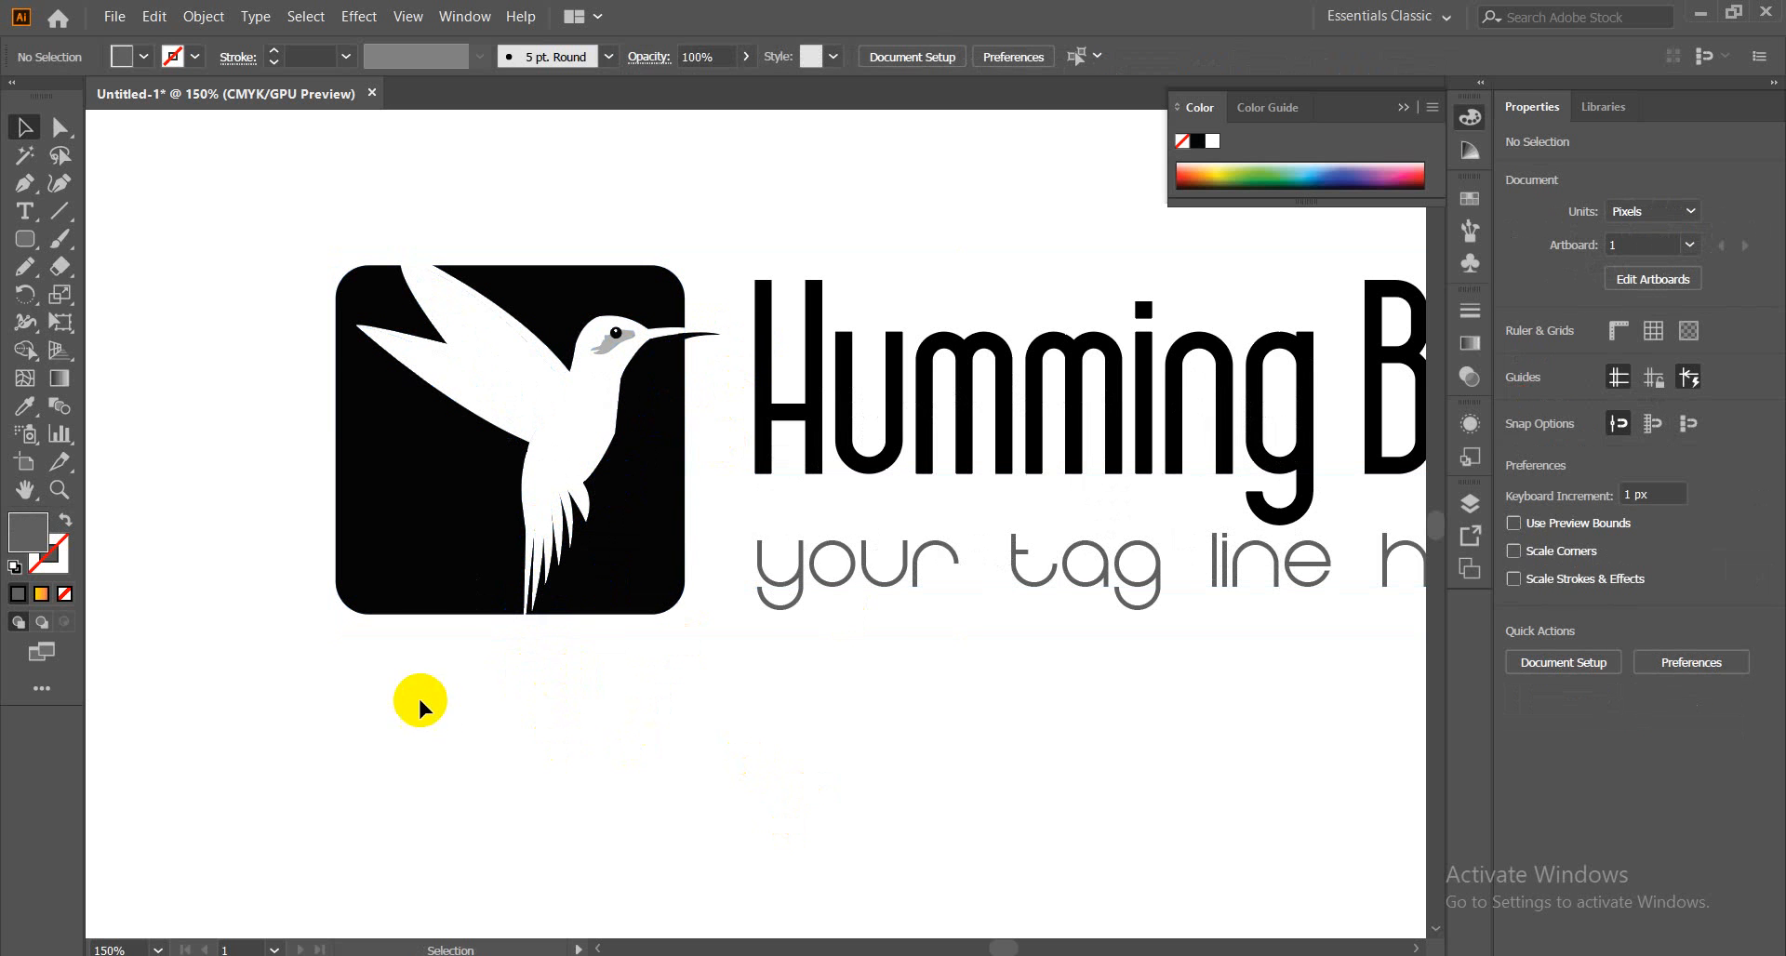
{"action": "left_click", "coordinate": [423, 556]}
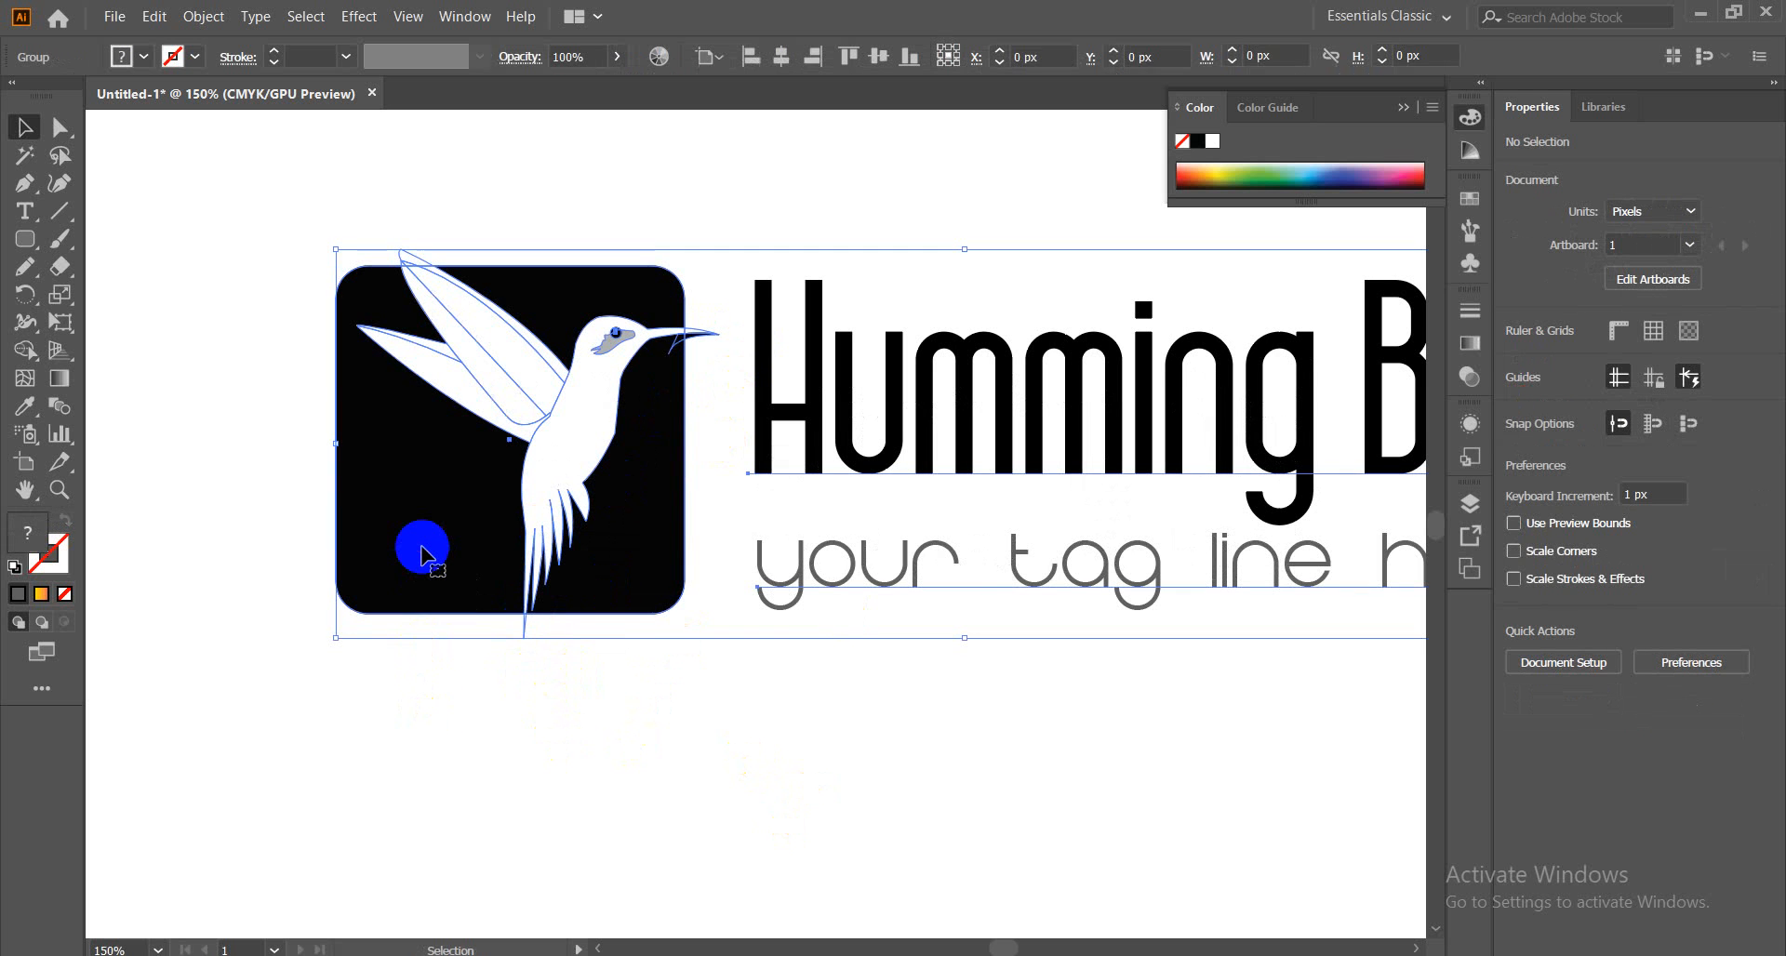
{"action": "left_click", "coordinate": [511, 742]}
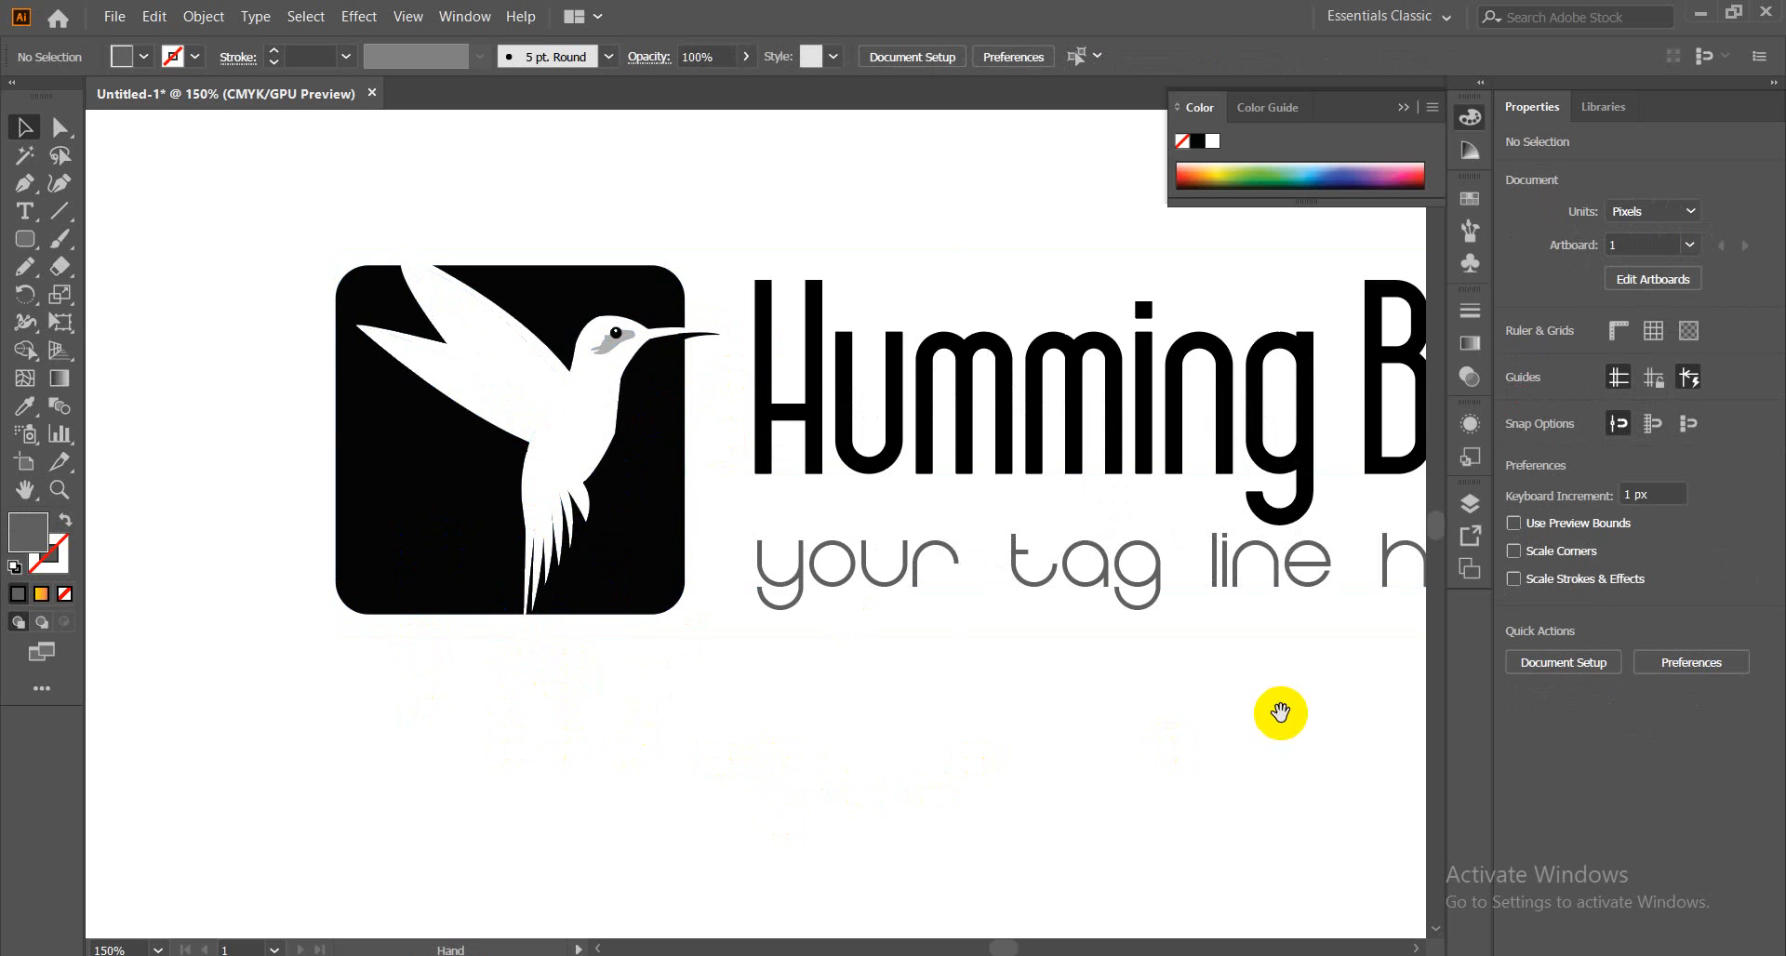
Add a lowercase "h" in the Eight One font below the logo and scale it up to about 198 pt
{"action": "left_click_drag", "start_coordinate": [1280, 710], "coordinate": [876, 716]}
{"action": "key", "text": "ctrl+minus"}
{"action": "key", "text": "ctrl+minus"}
{"action": "key", "text": "ctrl+minus"}
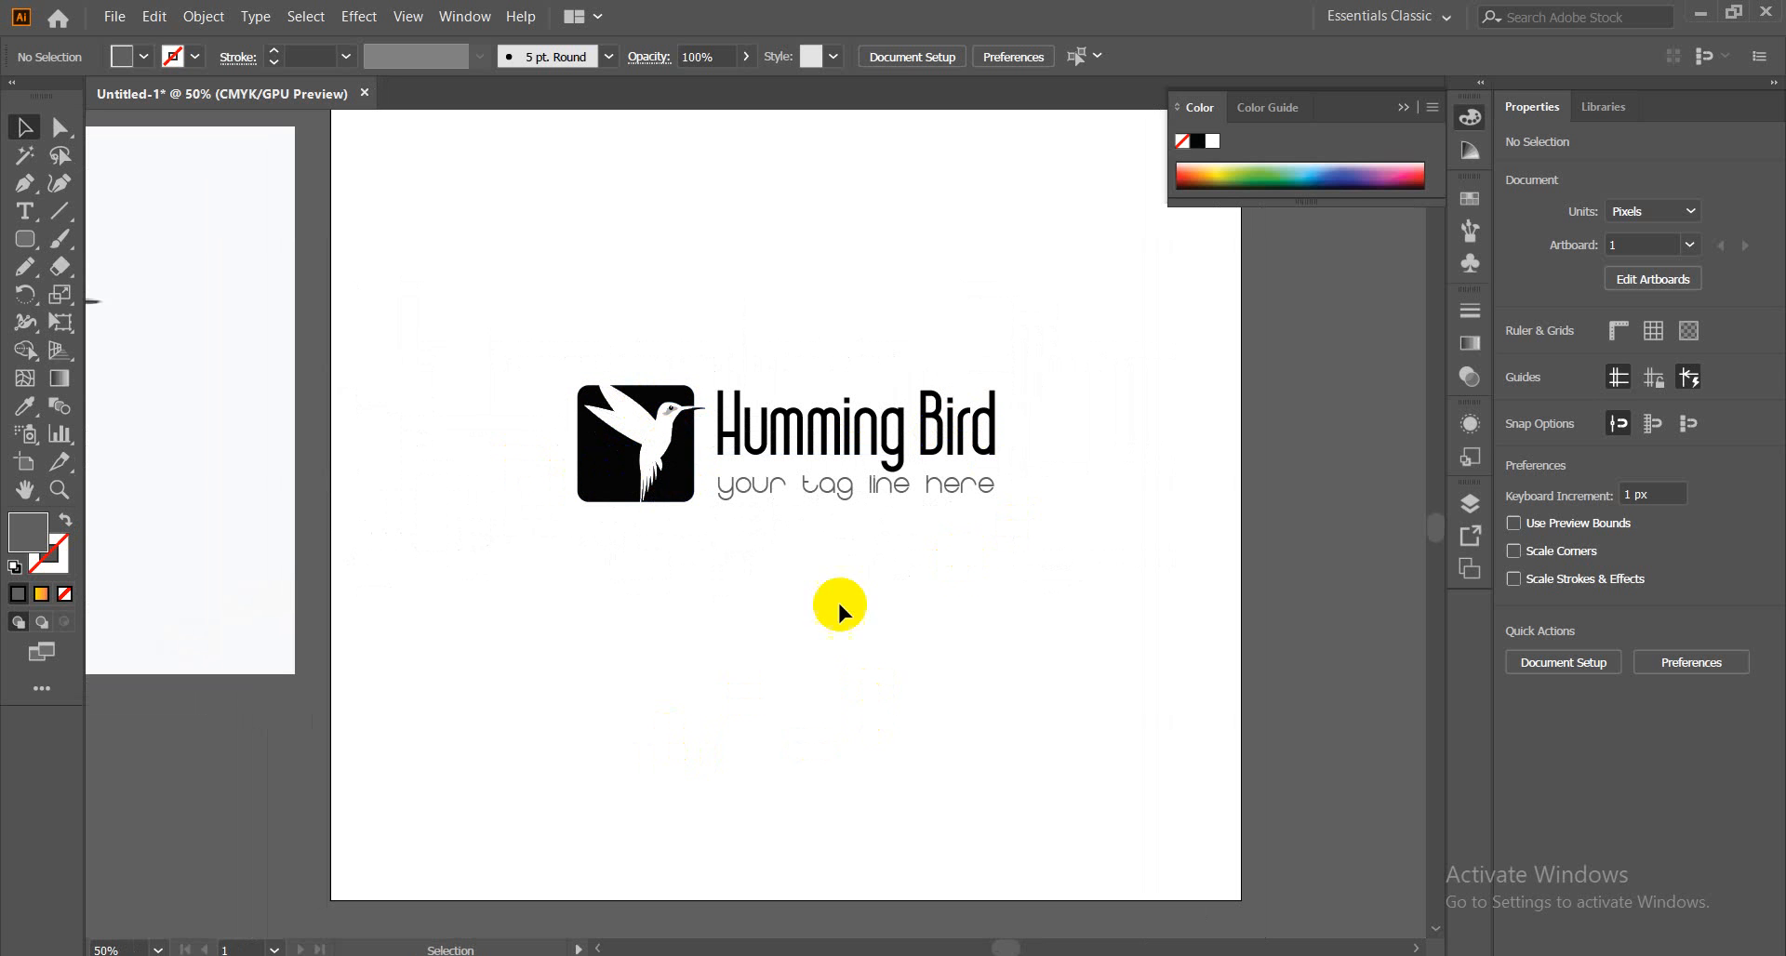
{"action": "left_click_drag", "start_coordinate": [25, 211], "coordinate": [84, 212]}
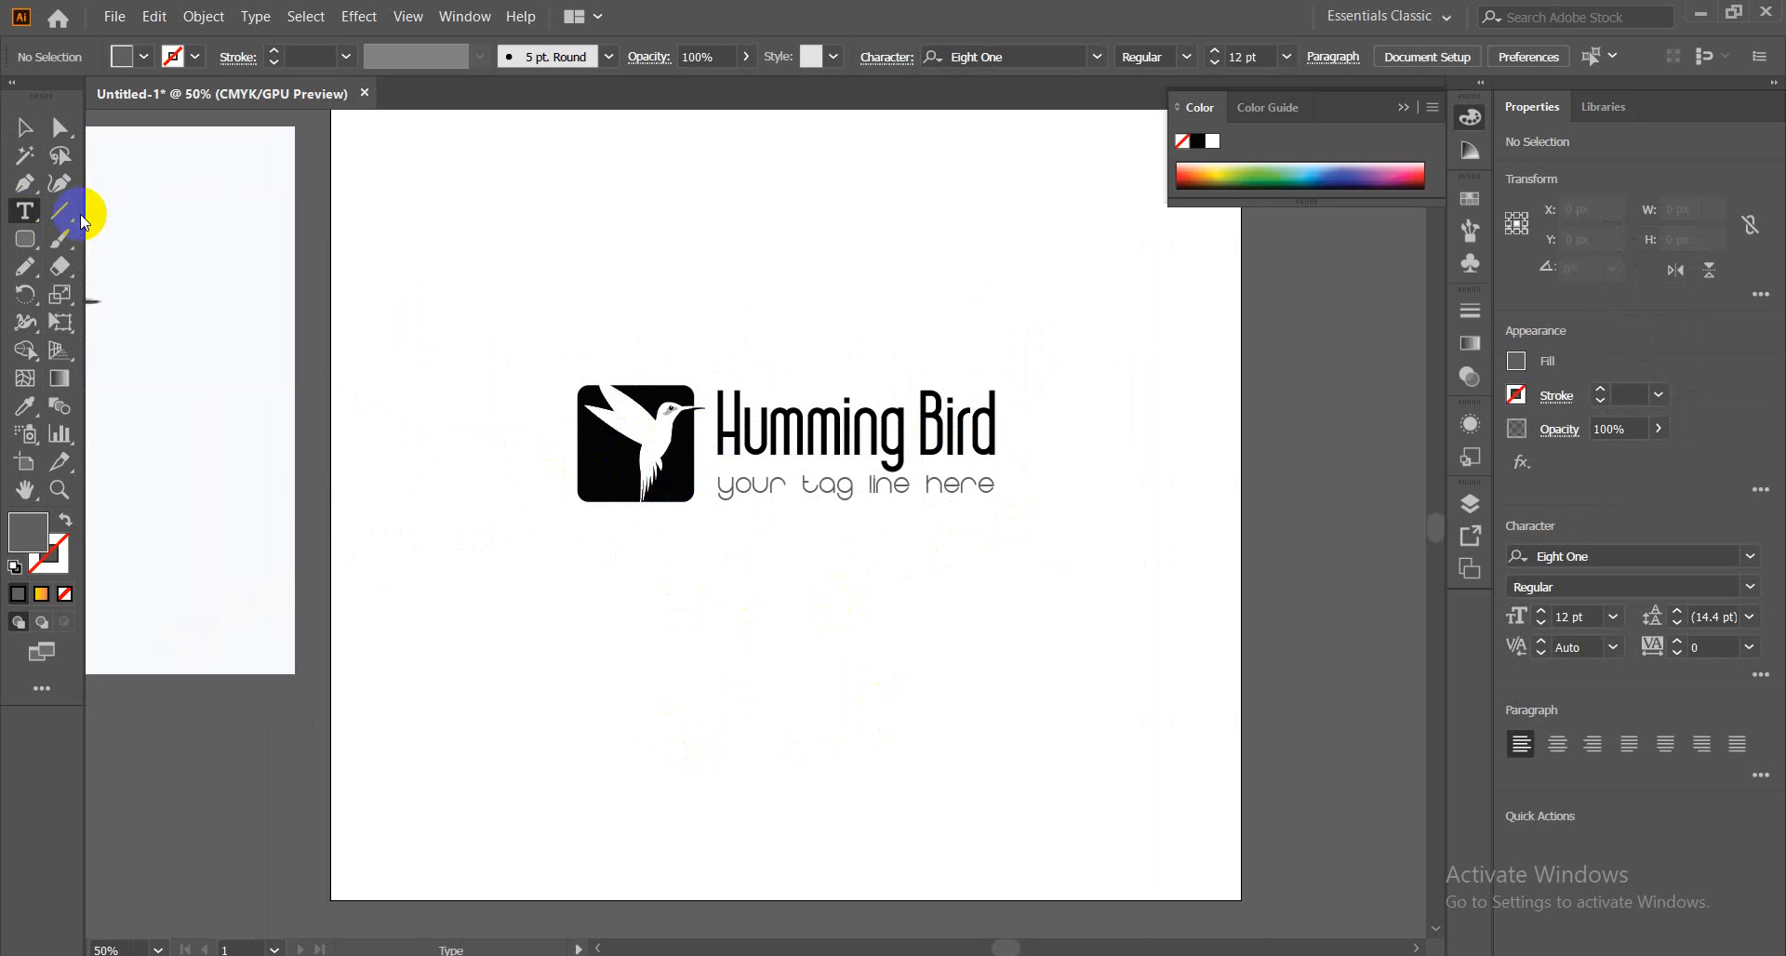
{"action": "left_click", "coordinate": [662, 735]}
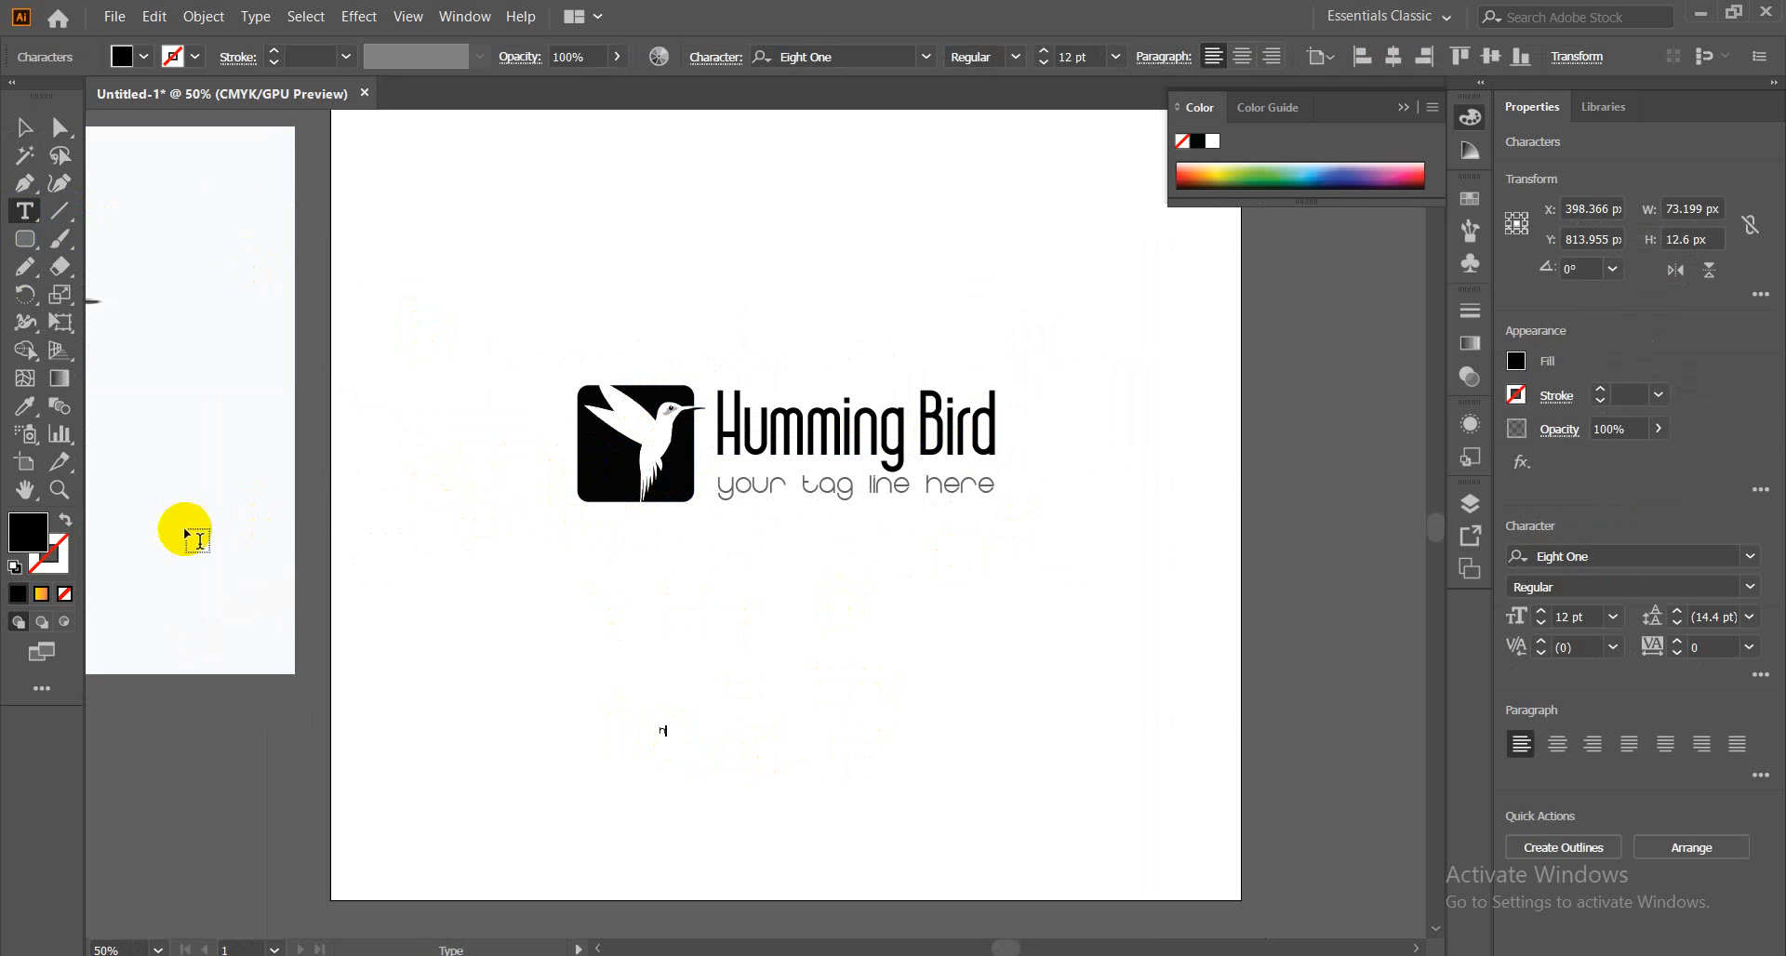
{"action": "type", "text": "n"}
{"action": "left_click", "coordinate": [24, 127]}
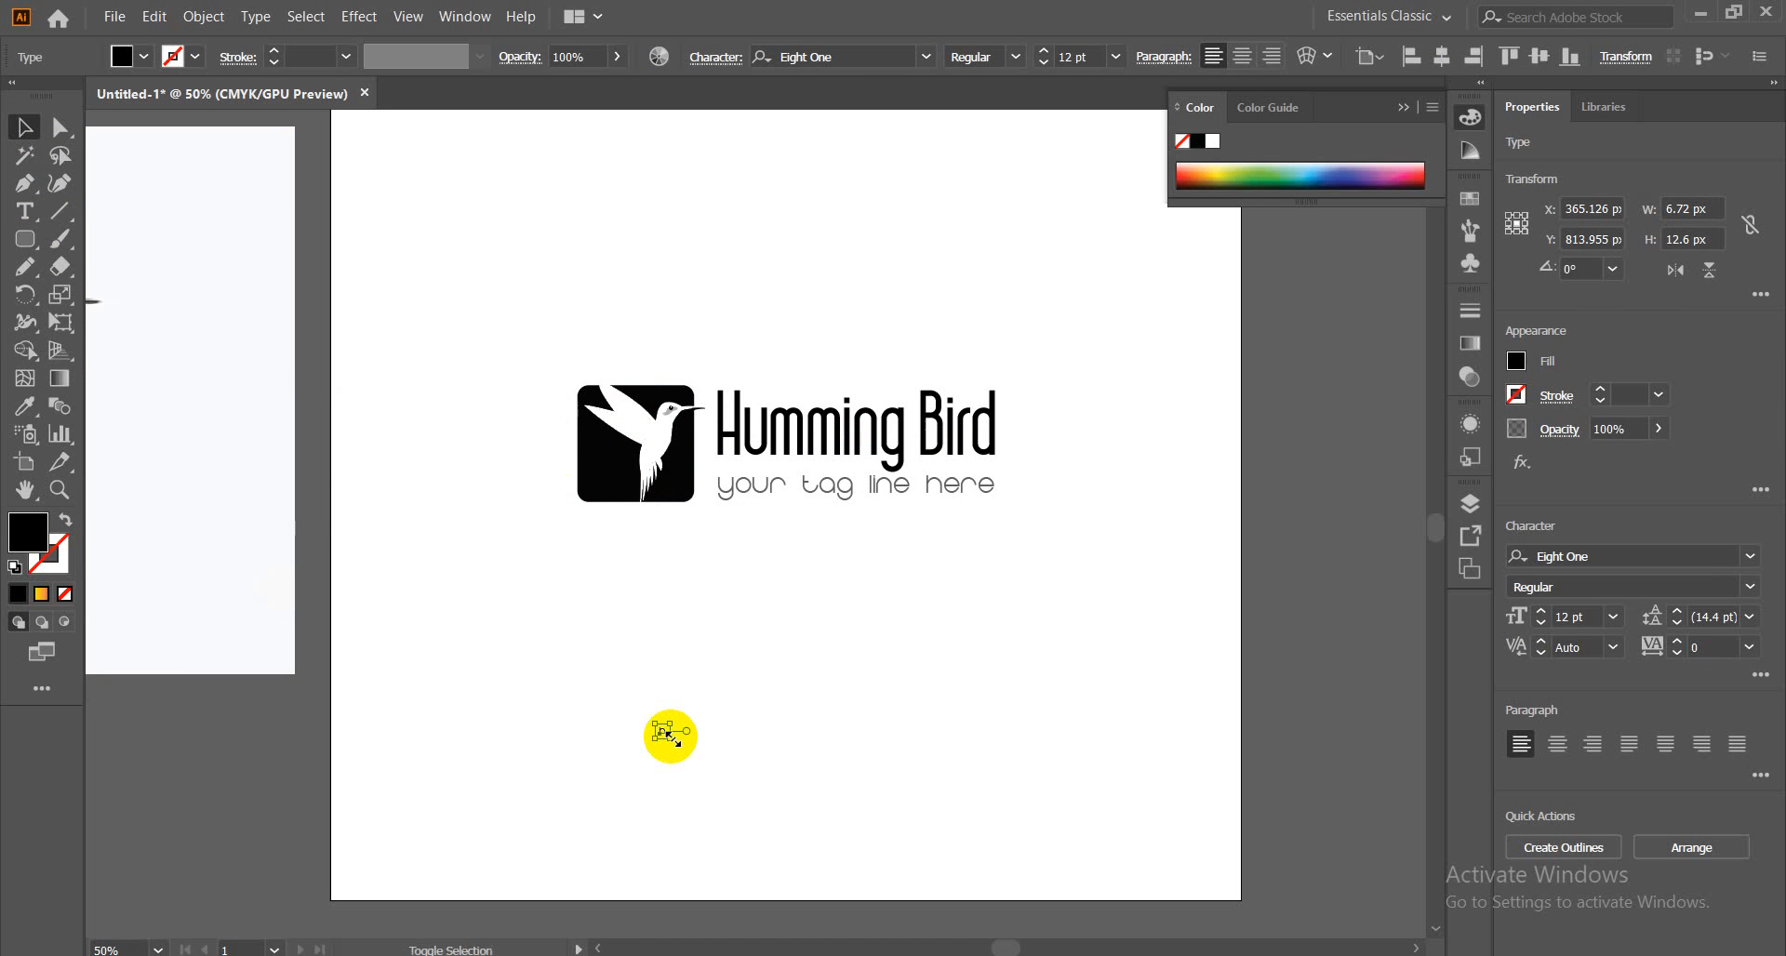
{"action": "left_click_drag", "start_coordinate": [666, 731], "coordinate": [781, 713]}
Change the font of the large letter h to Couture Bold
{"action": "key", "text": "ctrl+plus"}
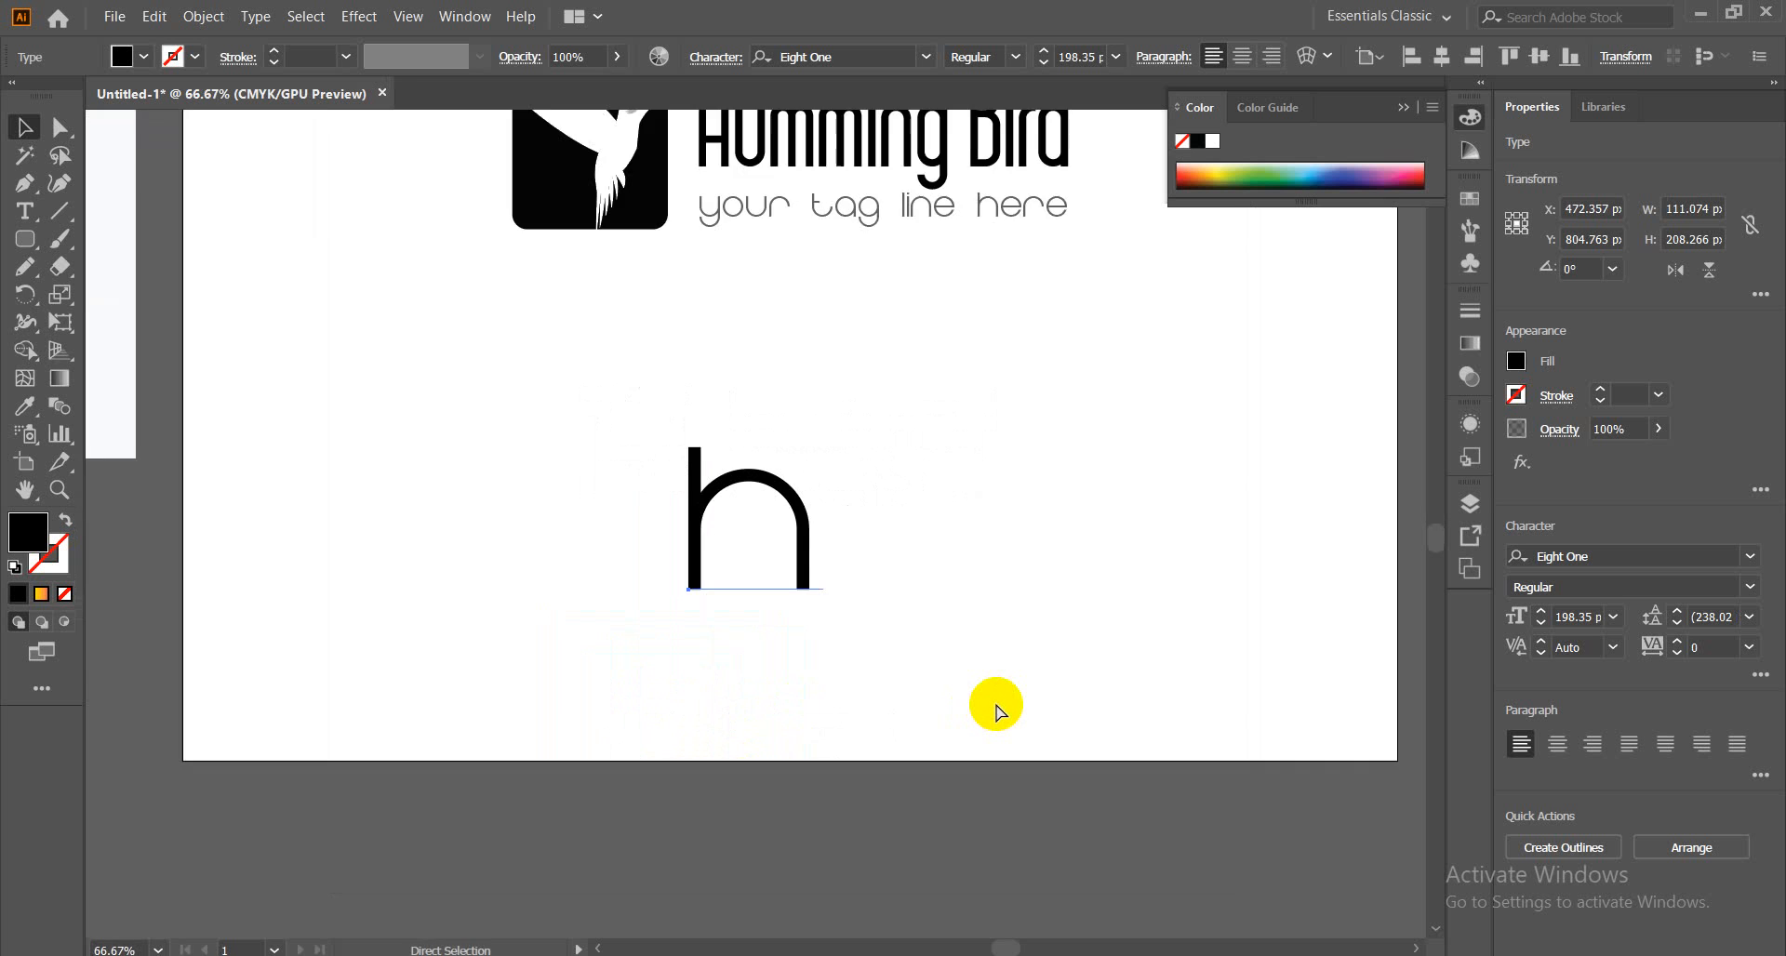
{"action": "key", "text": "ctrl+plus"}
{"action": "key", "text": "ctrl+plus"}
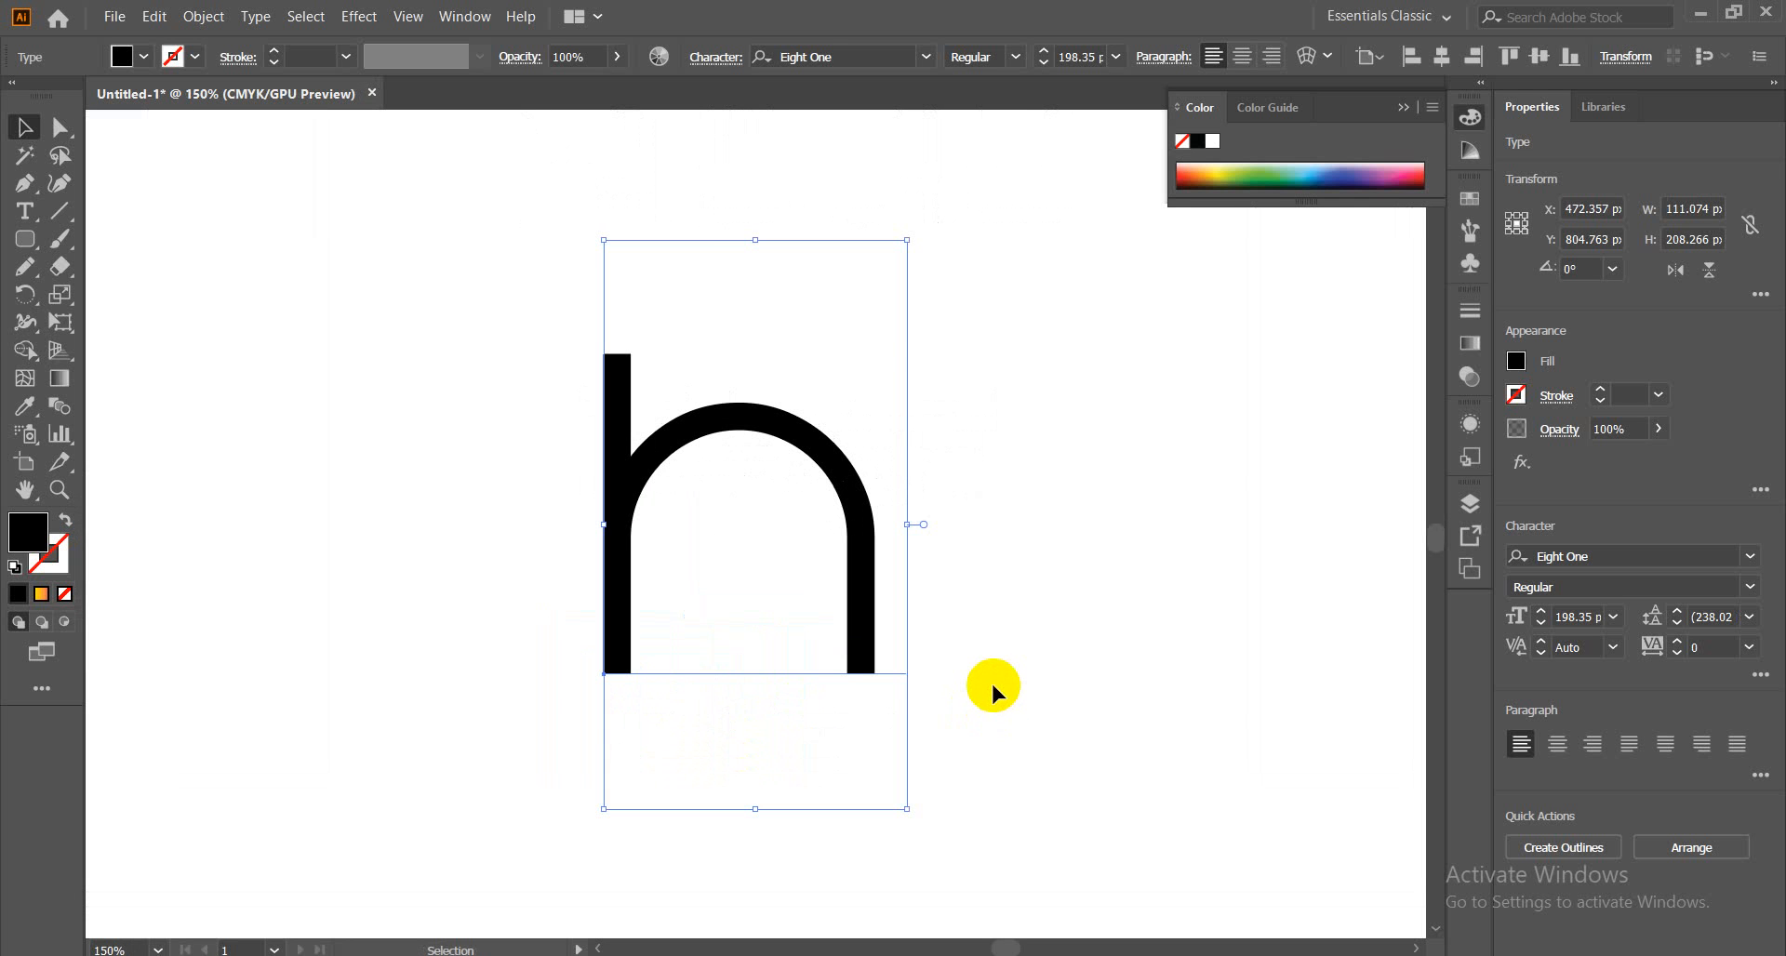
{"action": "left_click", "coordinate": [967, 563]}
{"action": "left_click", "coordinate": [642, 583]}
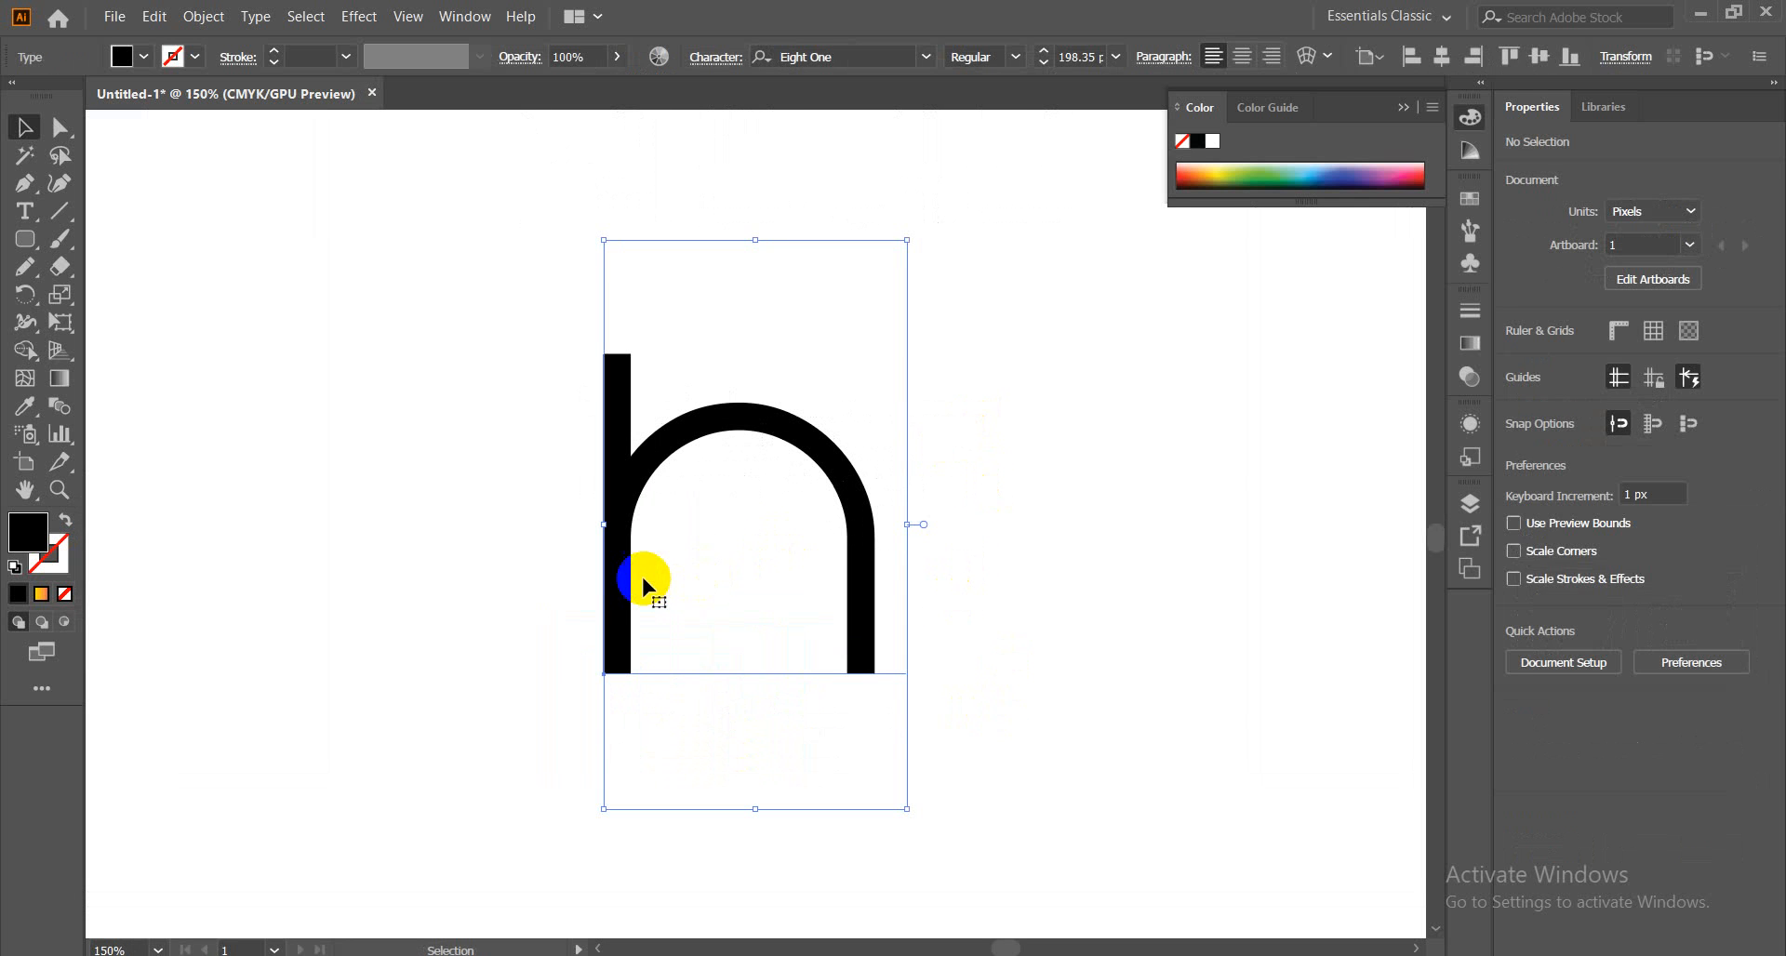
{"action": "left_click", "coordinate": [927, 56]}
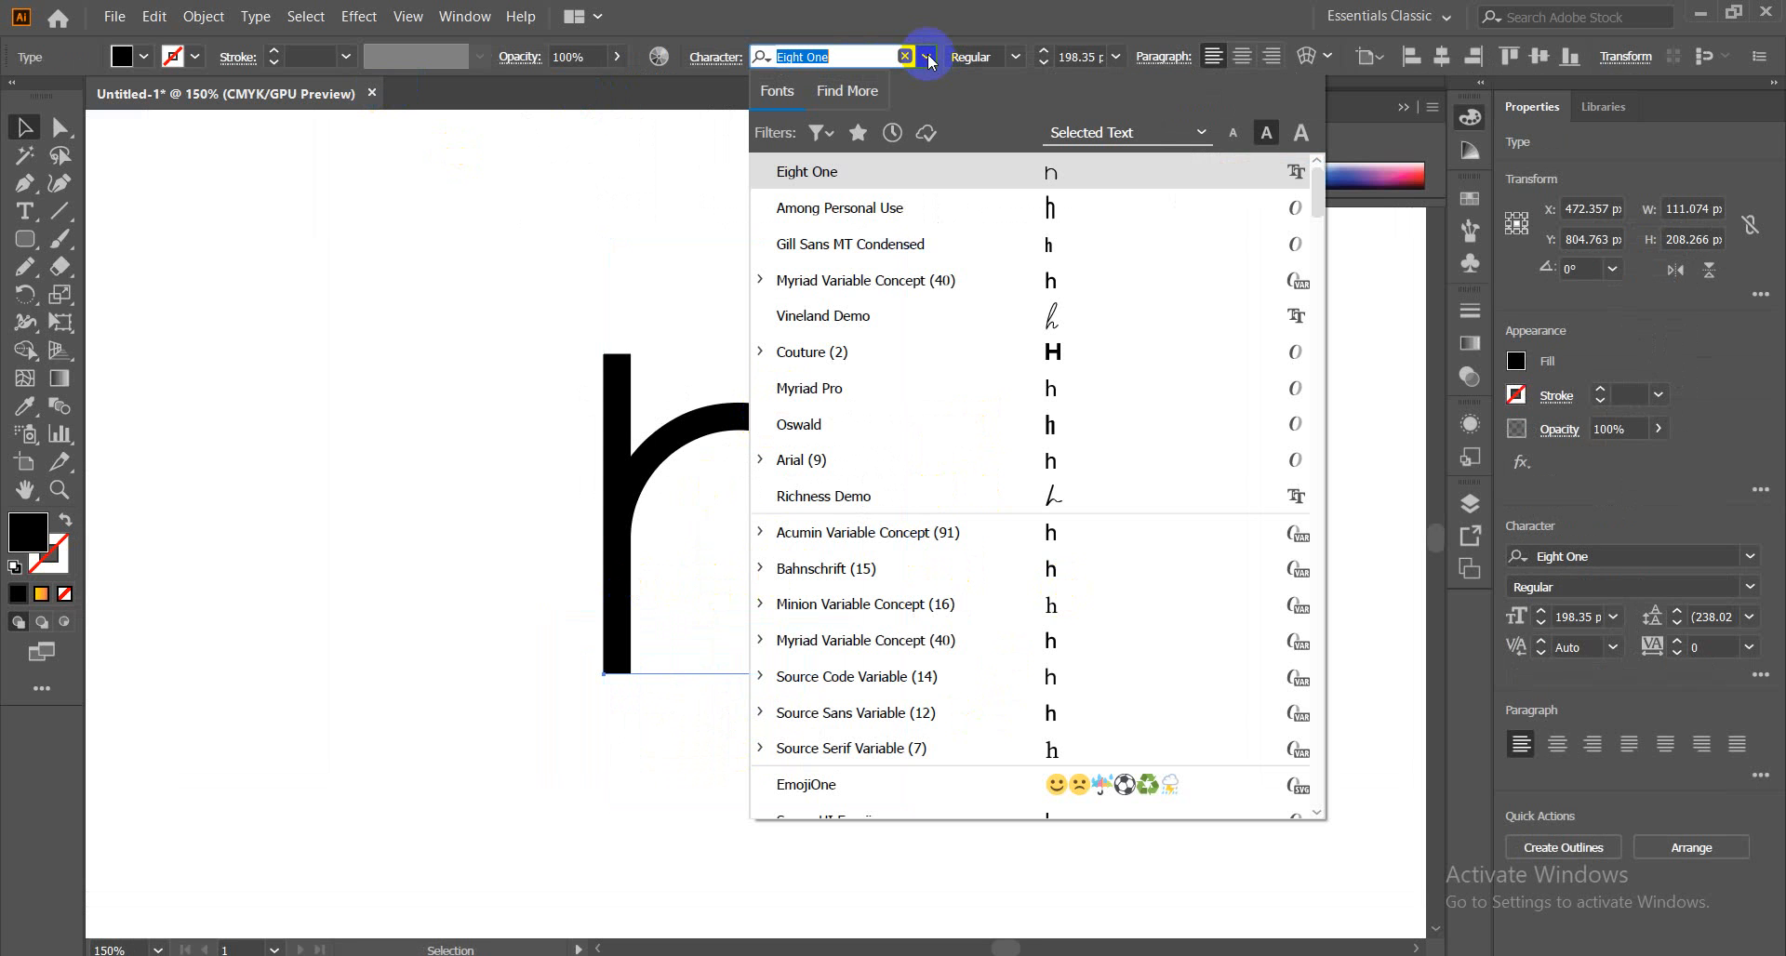
{"action": "left_click", "coordinate": [990, 353]}
{"action": "left_click", "coordinate": [1158, 456]}
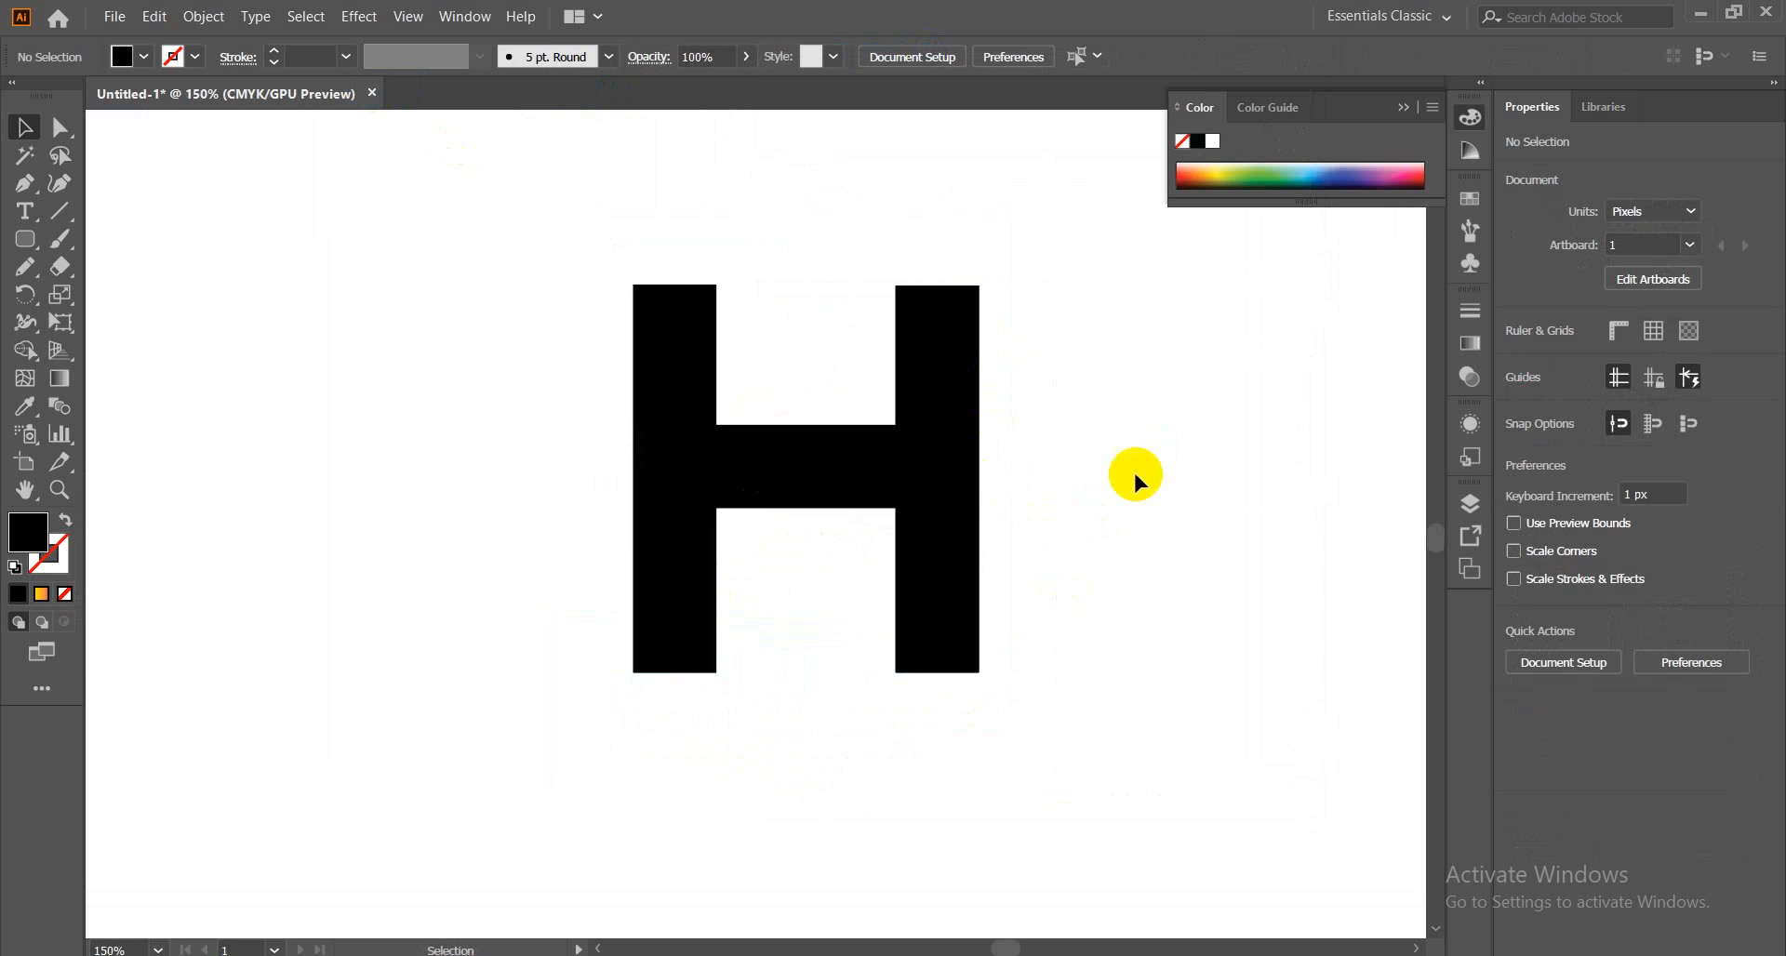
Convert the Couture Bold letter H to outlines
{"action": "left_click", "coordinate": [800, 504]}
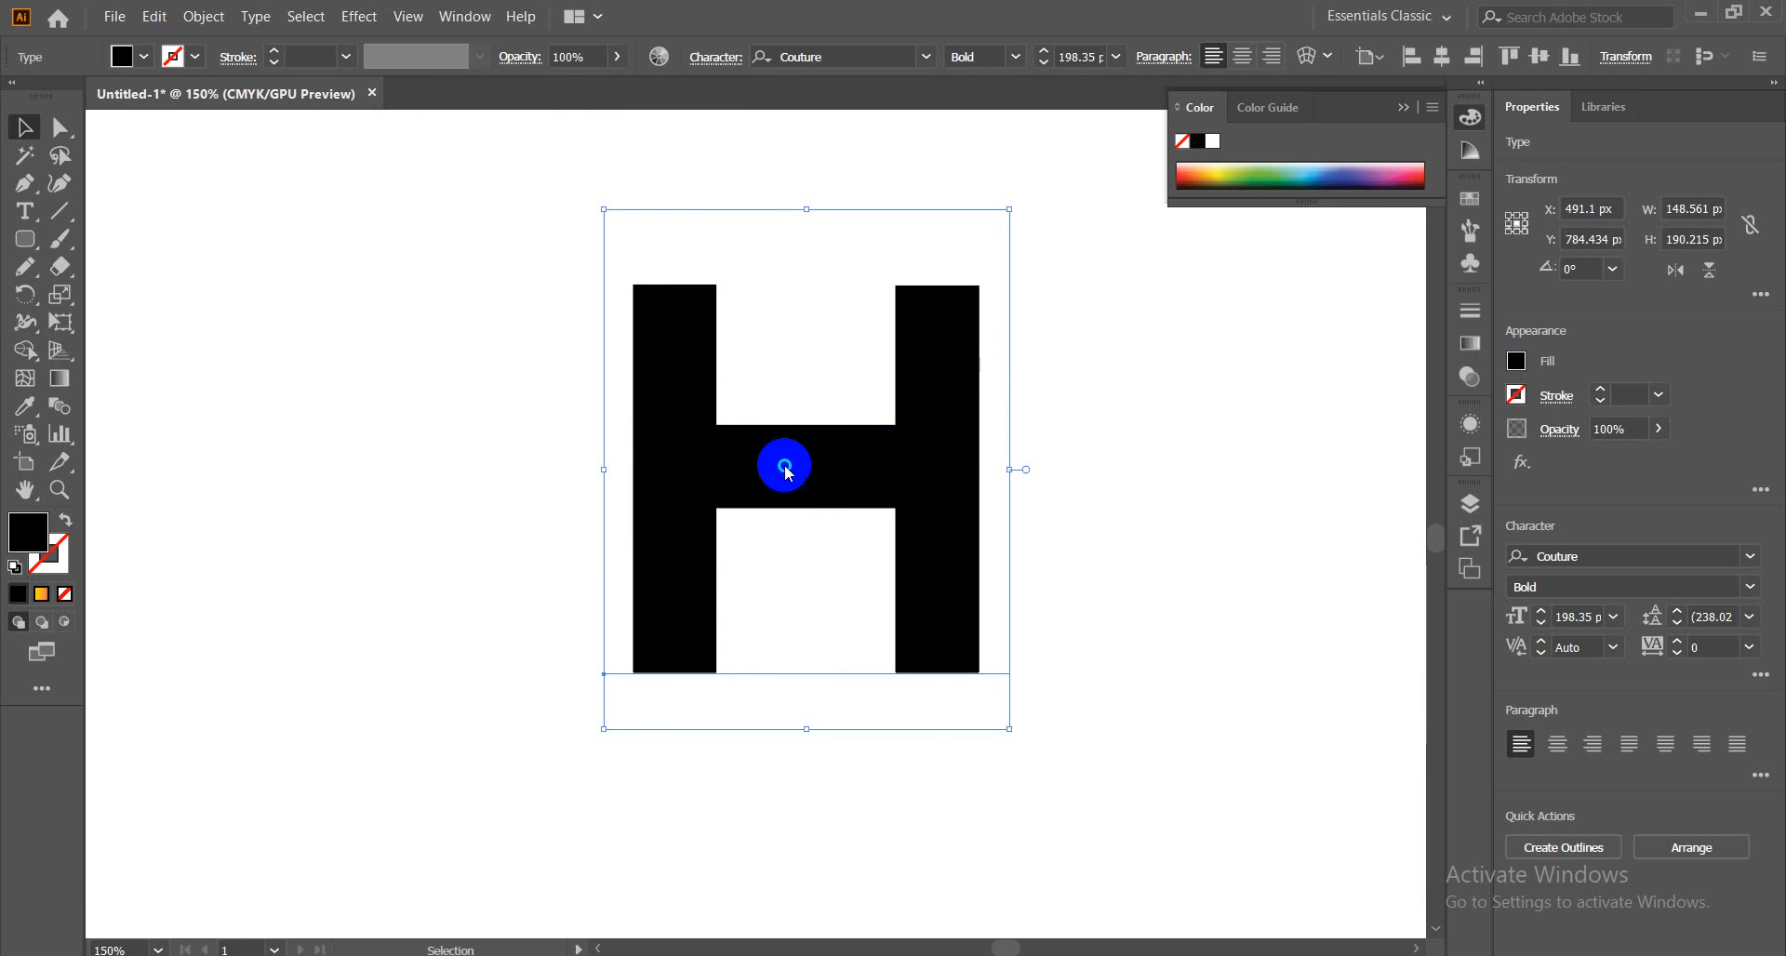
{"action": "right_click", "coordinate": [786, 471]}
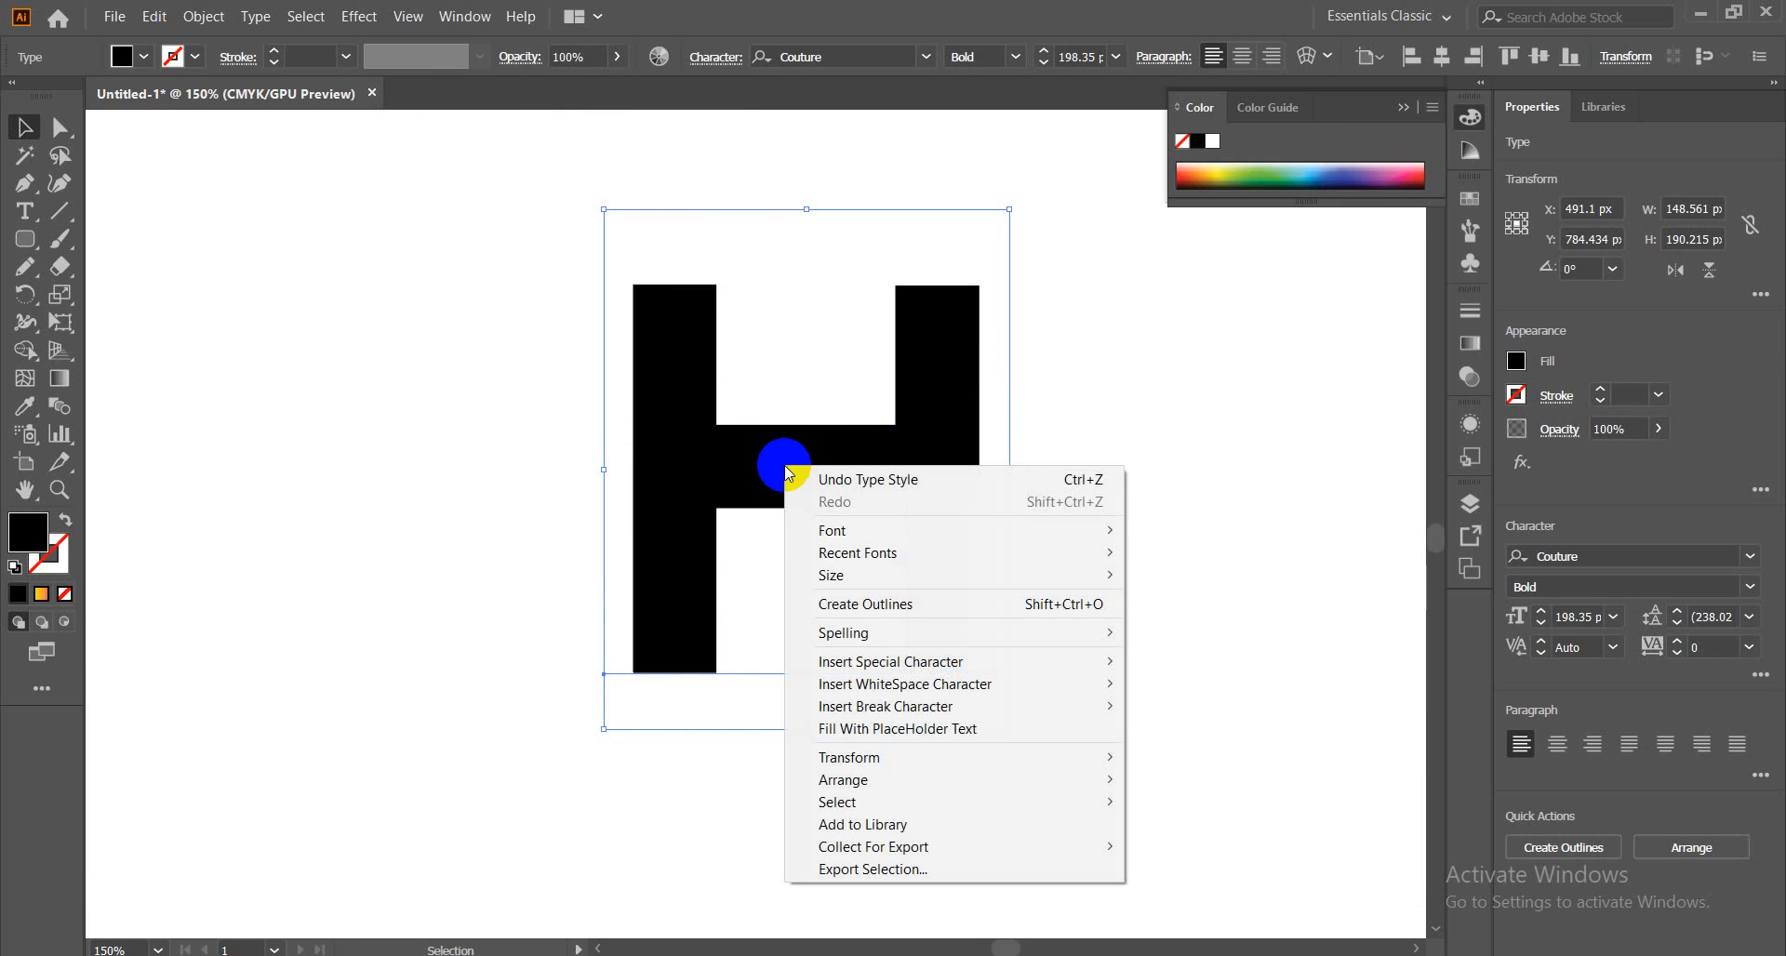
{"action": "left_click", "coordinate": [868, 610]}
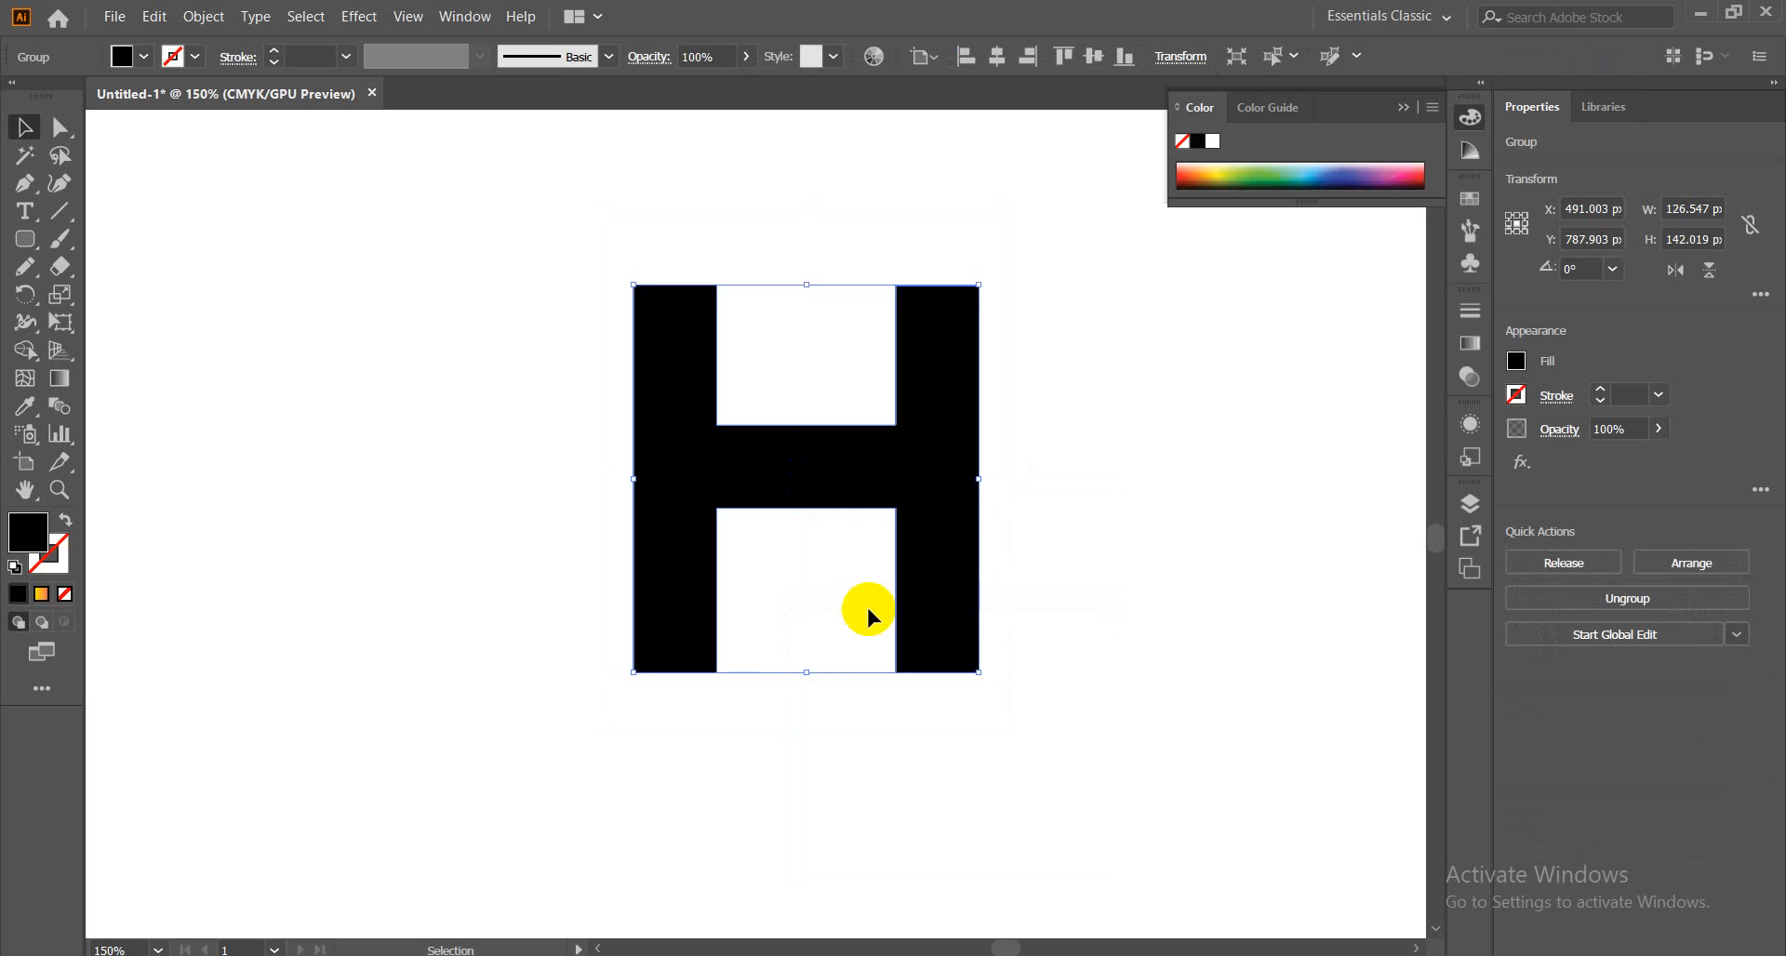
{"action": "left_click", "coordinate": [907, 595]}
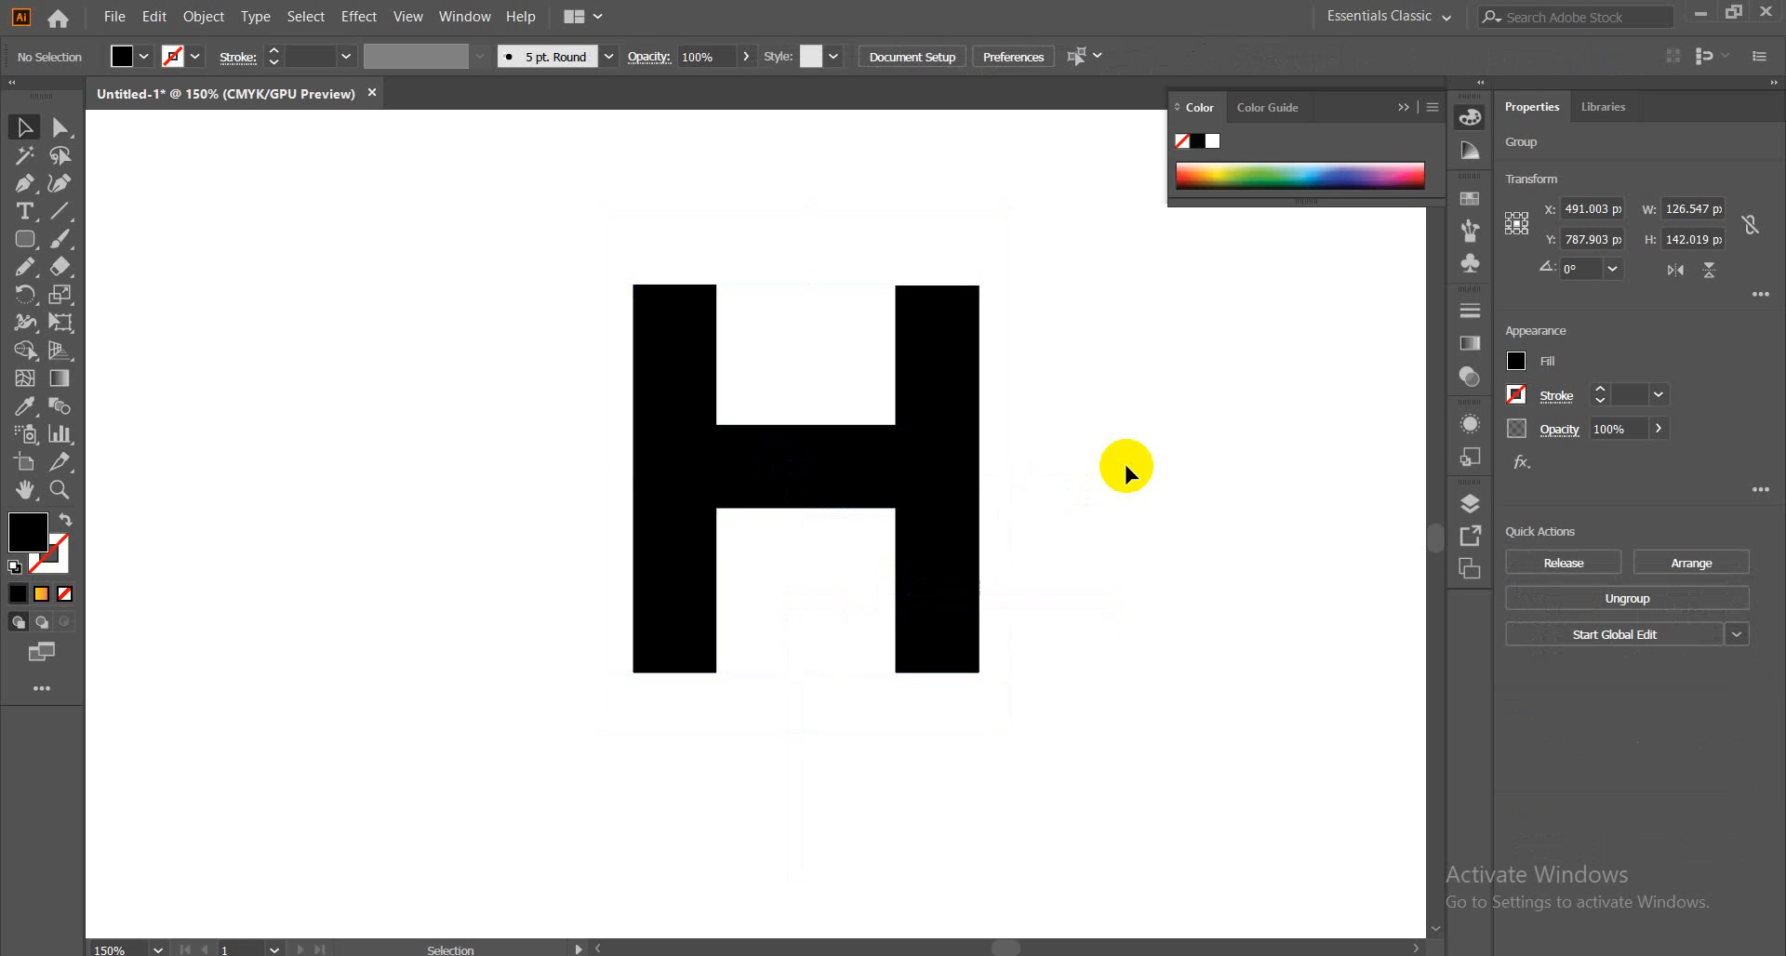
Move the outlined H slightly up and to the left and narrow it to a little over half its width
{"action": "left_click", "coordinate": [939, 484]}
{"action": "left_click_drag", "start_coordinate": [939, 479], "coordinate": [783, 450]}
{"action": "left_click", "coordinate": [957, 426]}
{"action": "left_click_drag", "start_coordinate": [899, 460], "coordinate": [747, 459]}
{"action": "left_click", "coordinate": [1030, 493]}
{"action": "left_click", "coordinate": [722, 597]}
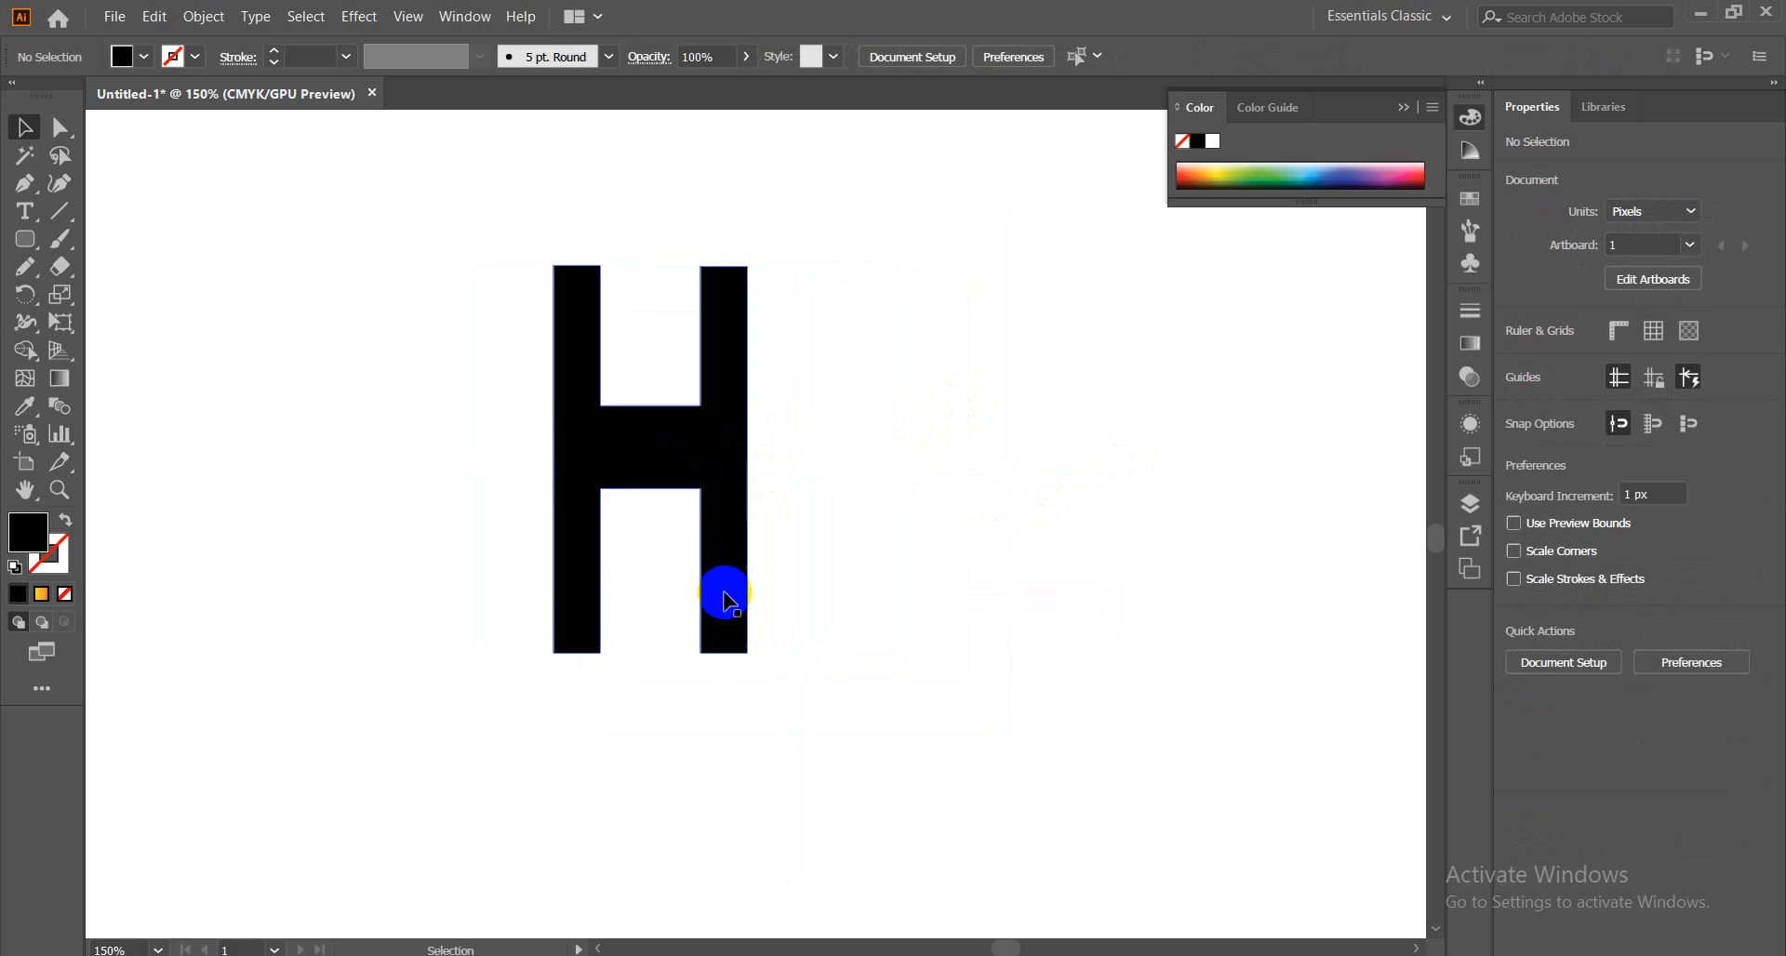
Undo the horizontal narrowing of the outlined letter H
{"action": "left_click", "coordinate": [522, 606]}
{"action": "left_click", "coordinate": [645, 418]}
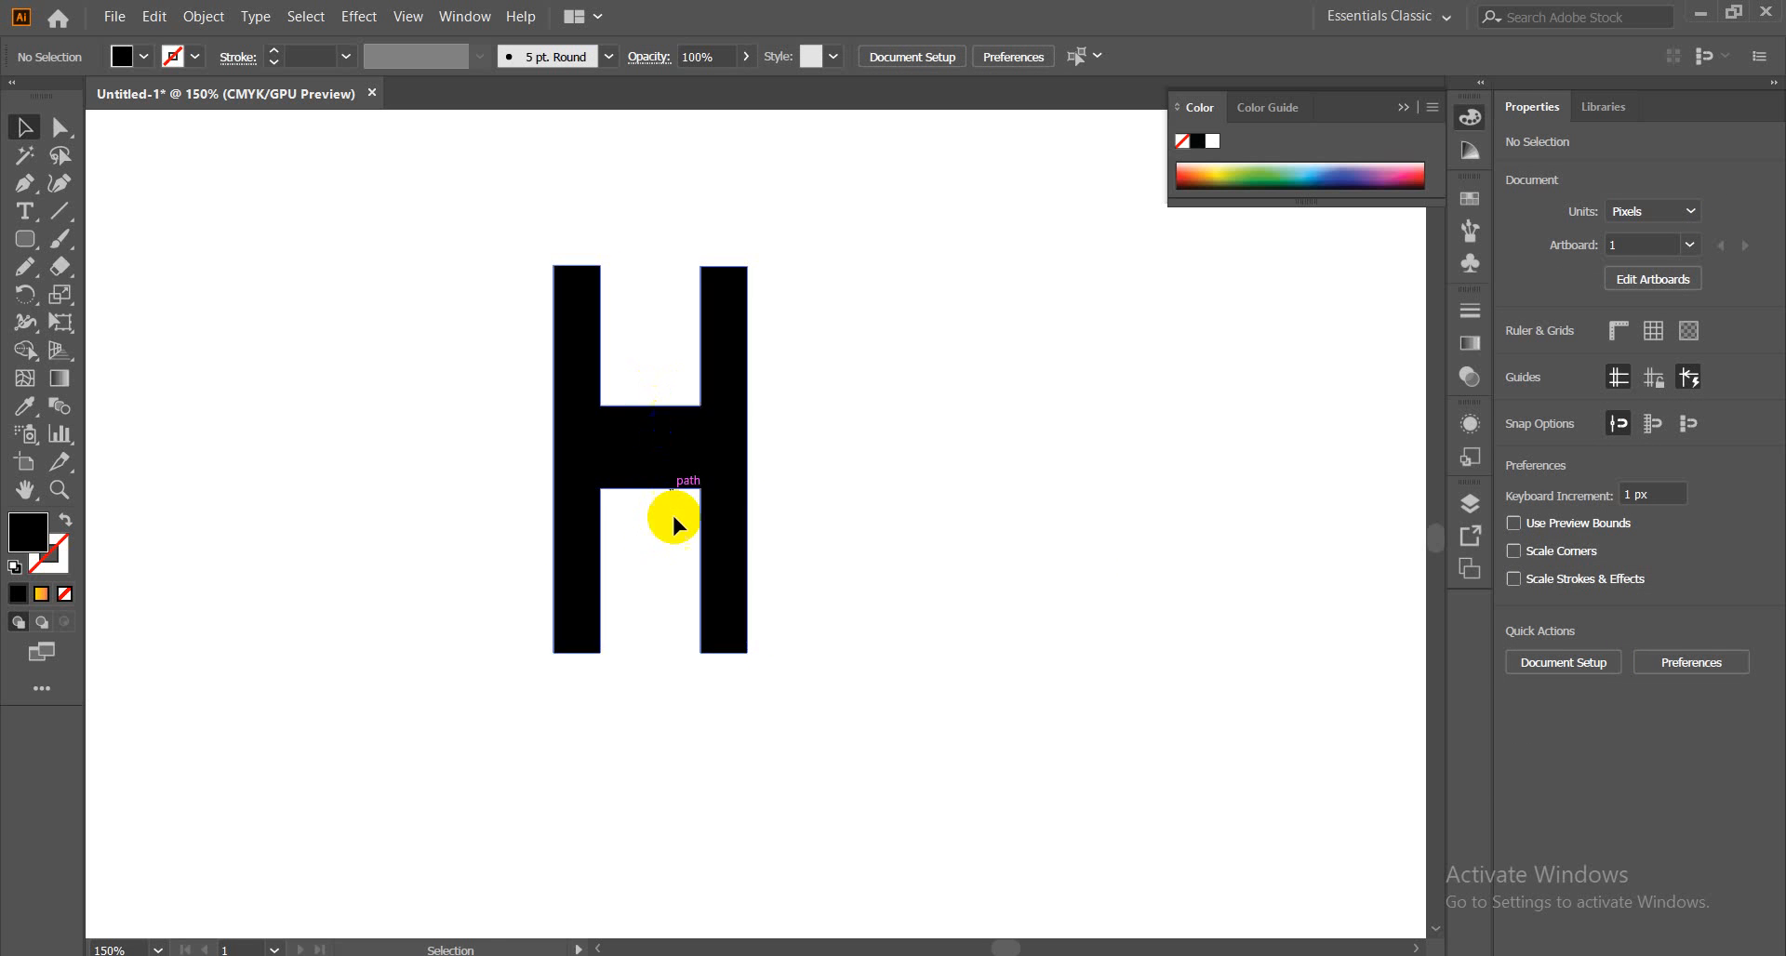
{"action": "key", "text": "ctrl+z"}
{"action": "left_click", "coordinate": [1036, 519]}
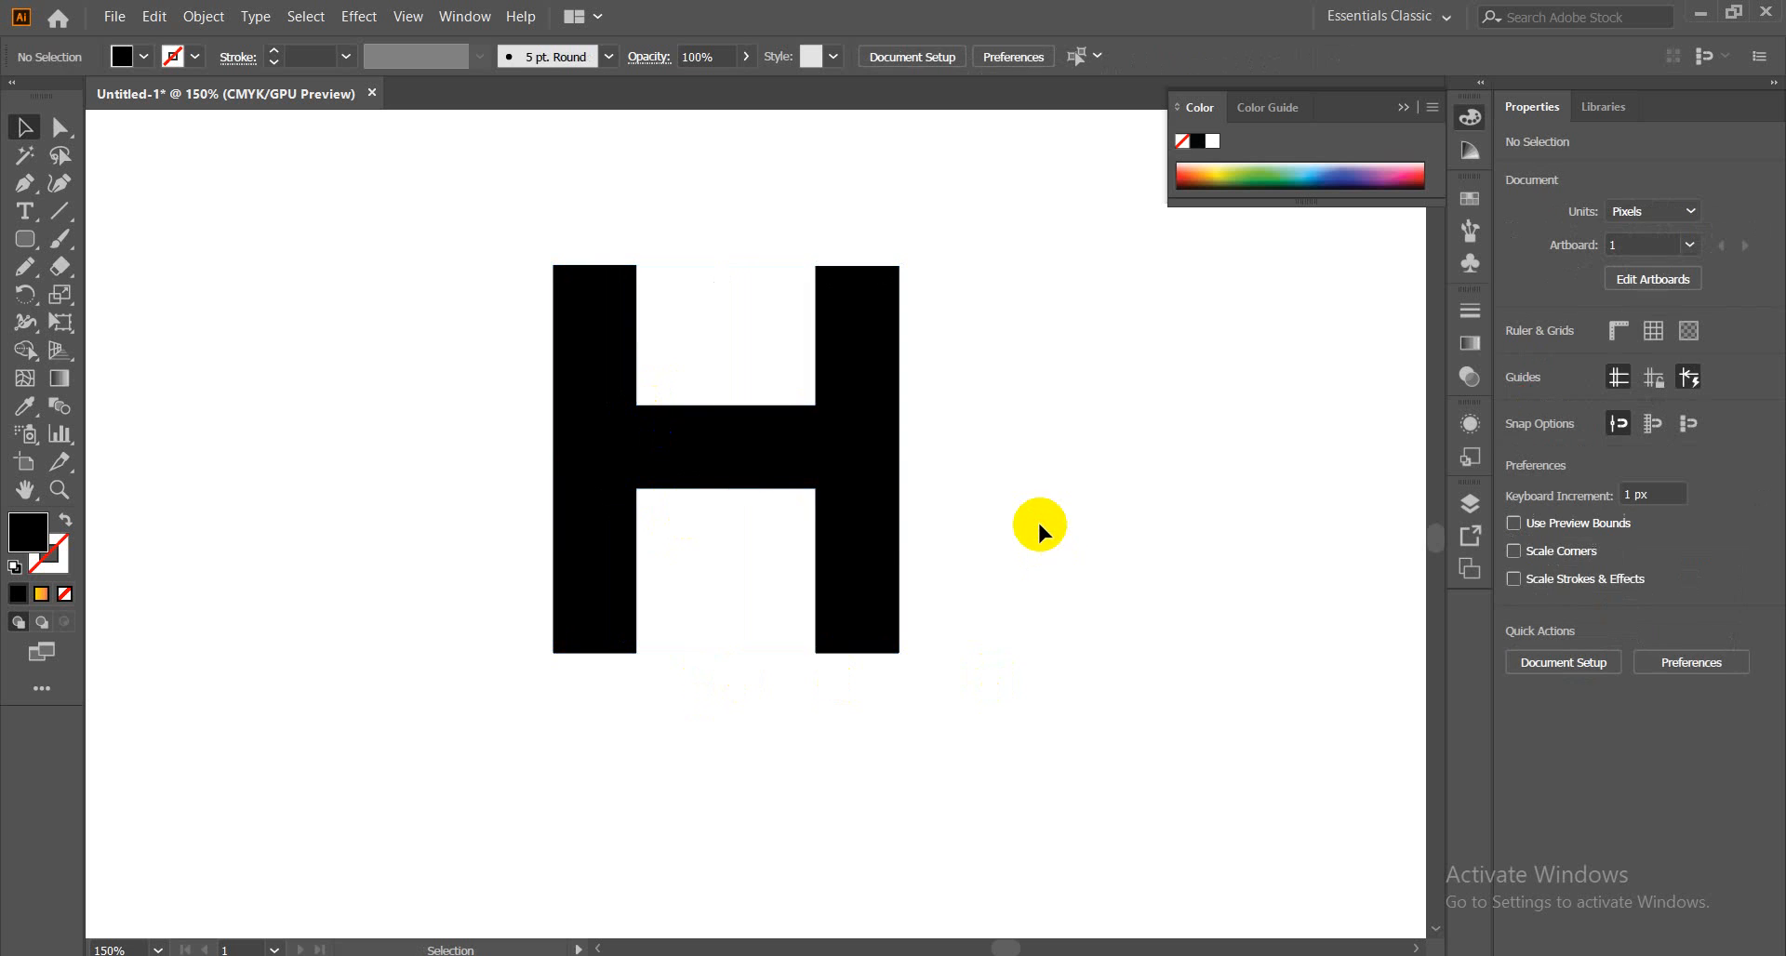
{"action": "left_click", "coordinate": [738, 439]}
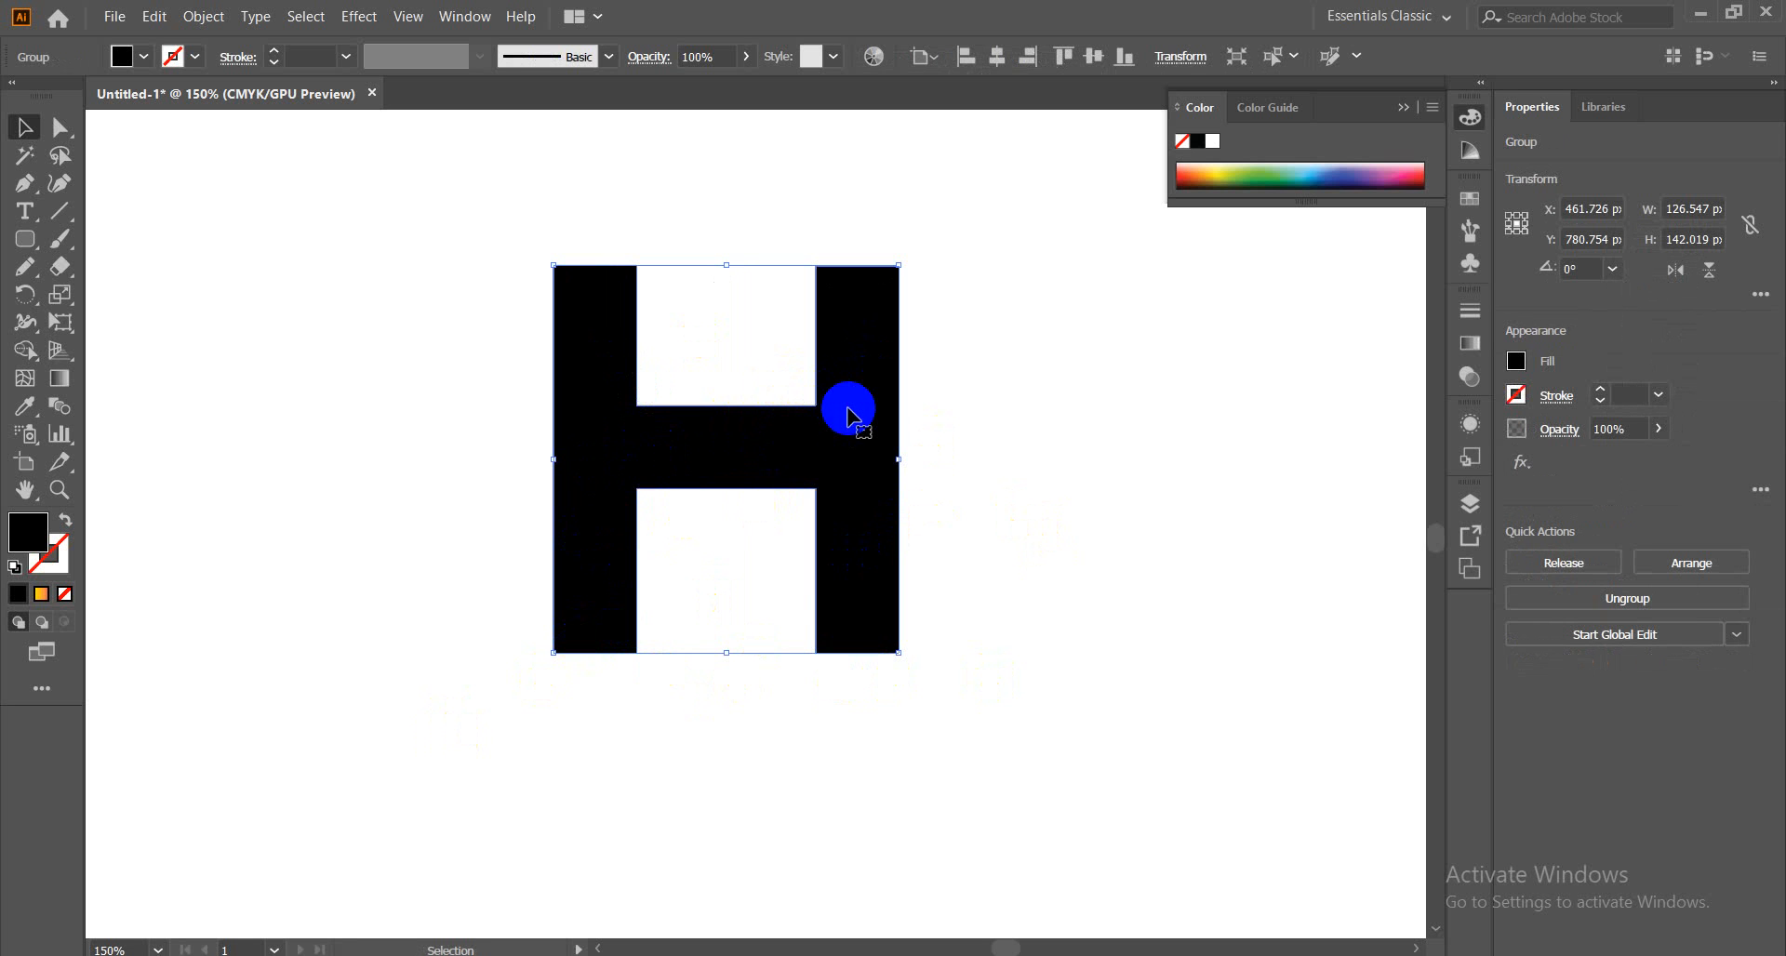
{"action": "left_click_drag", "start_coordinate": [534, 713], "coordinate": [911, 668]}
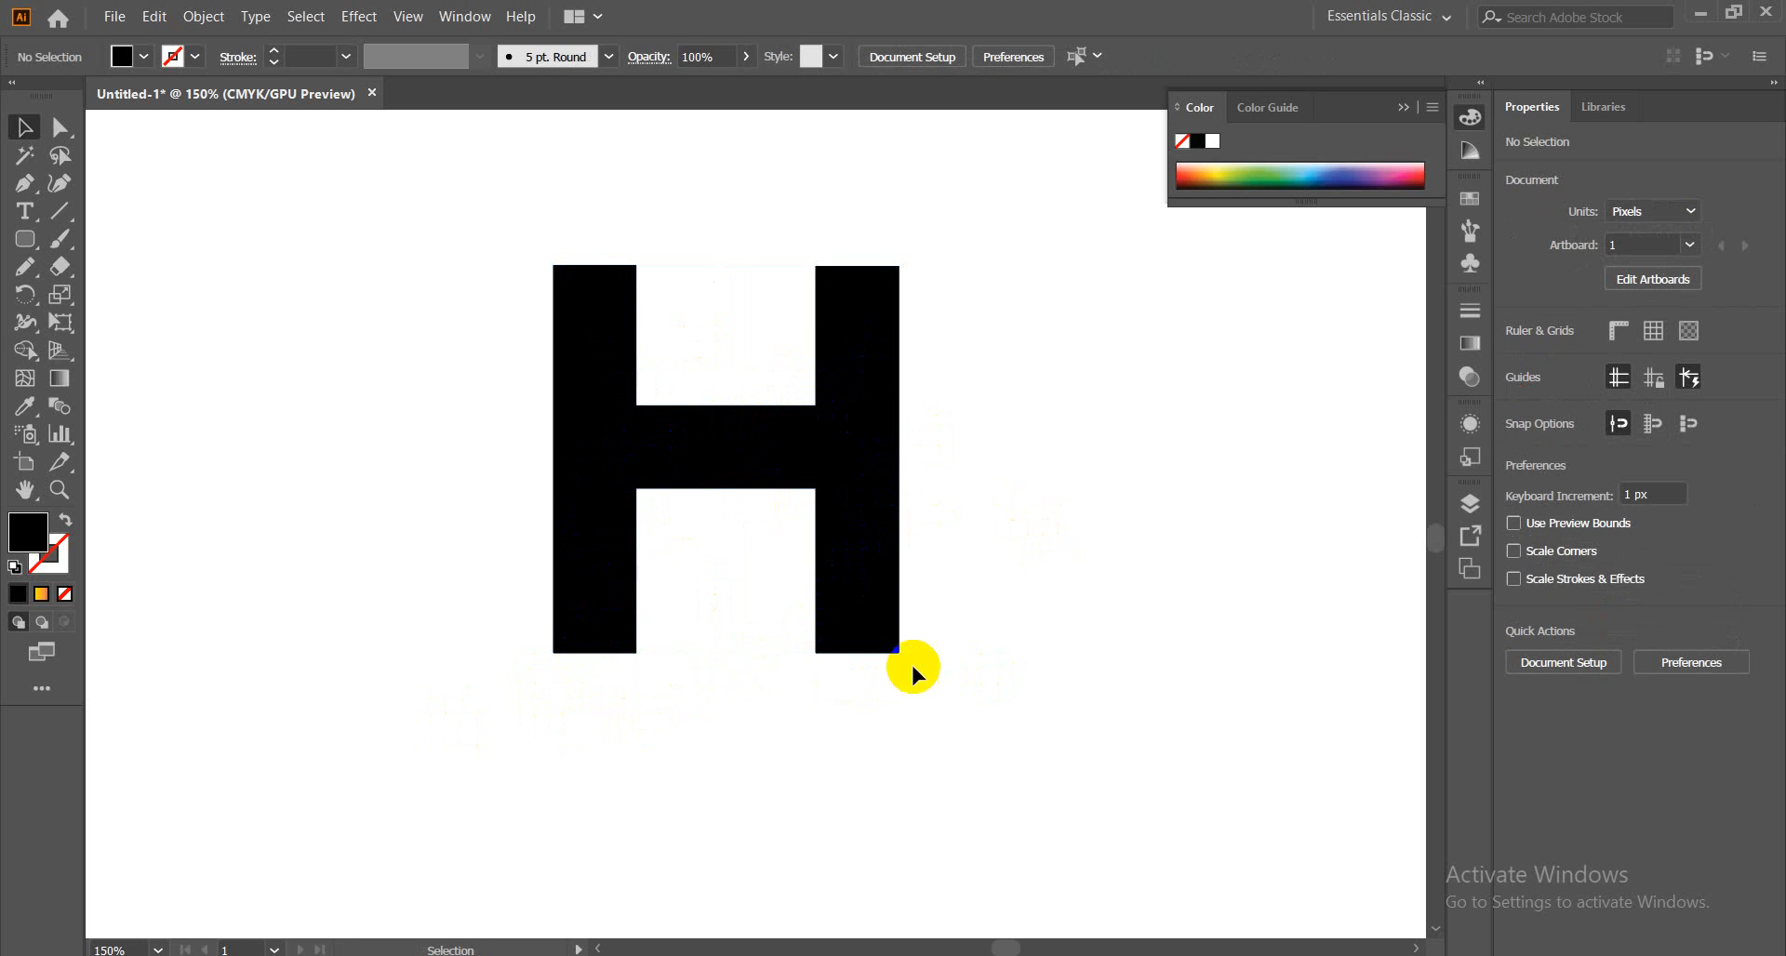
{"action": "left_click_drag", "start_coordinate": [1017, 455], "coordinate": [676, 598]}
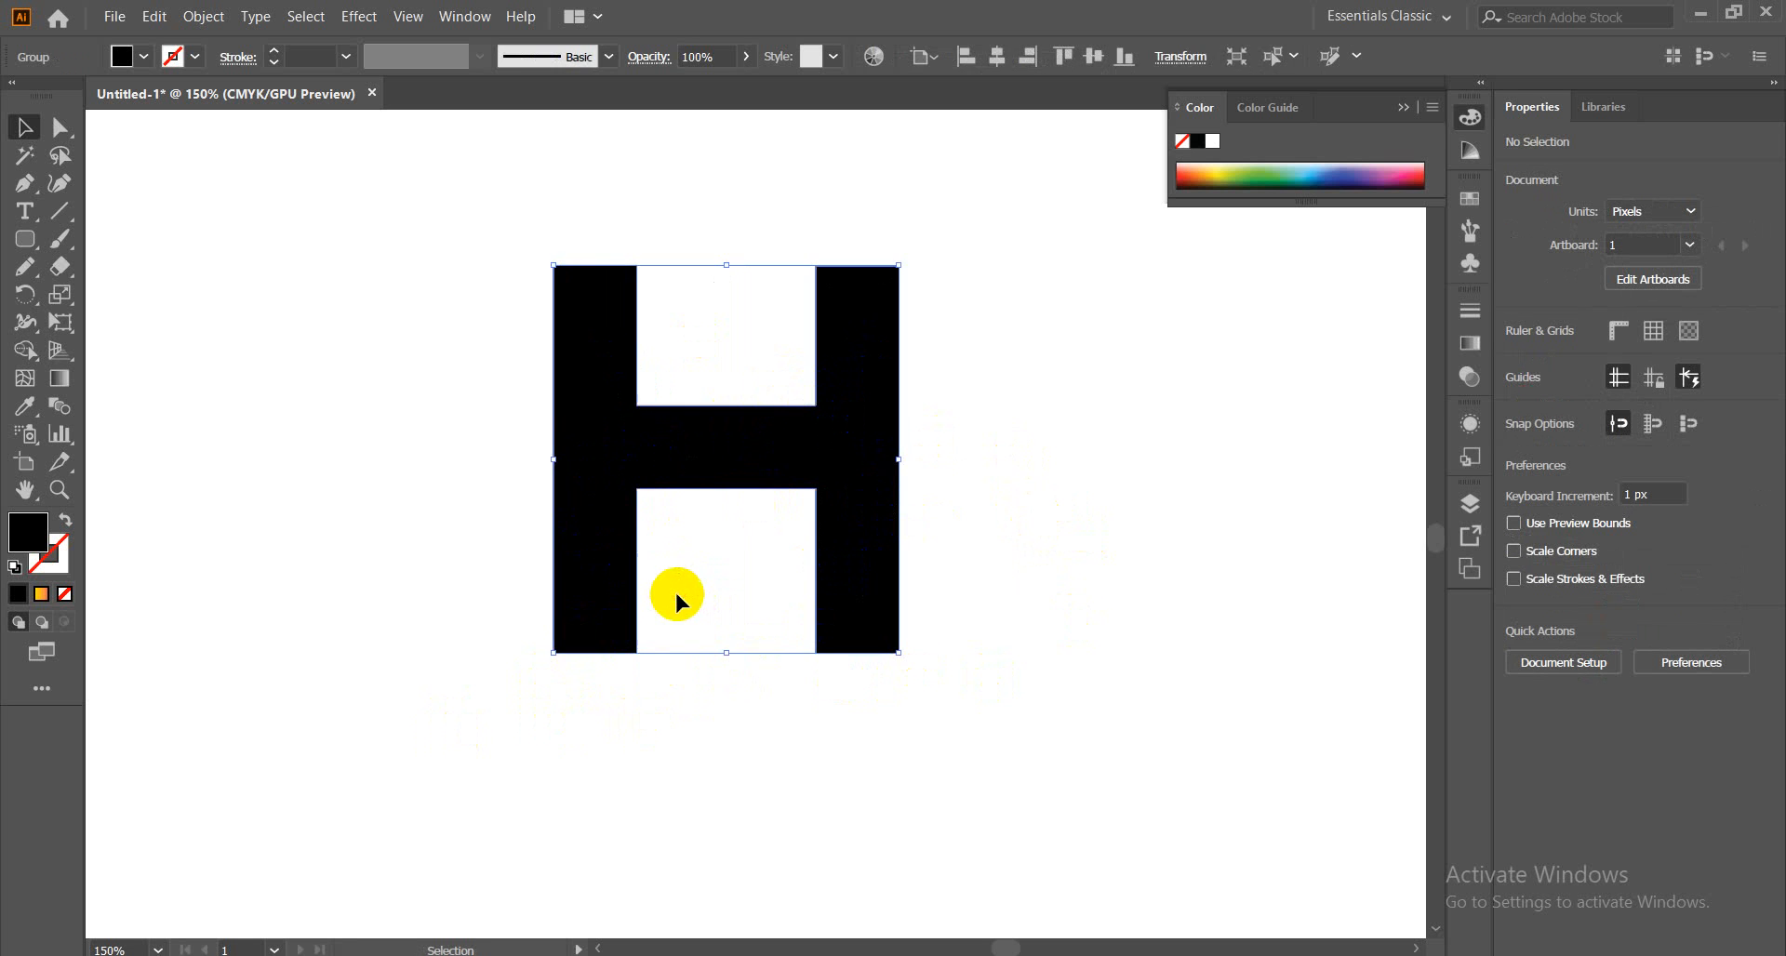
{"action": "left_click", "coordinate": [571, 714]}
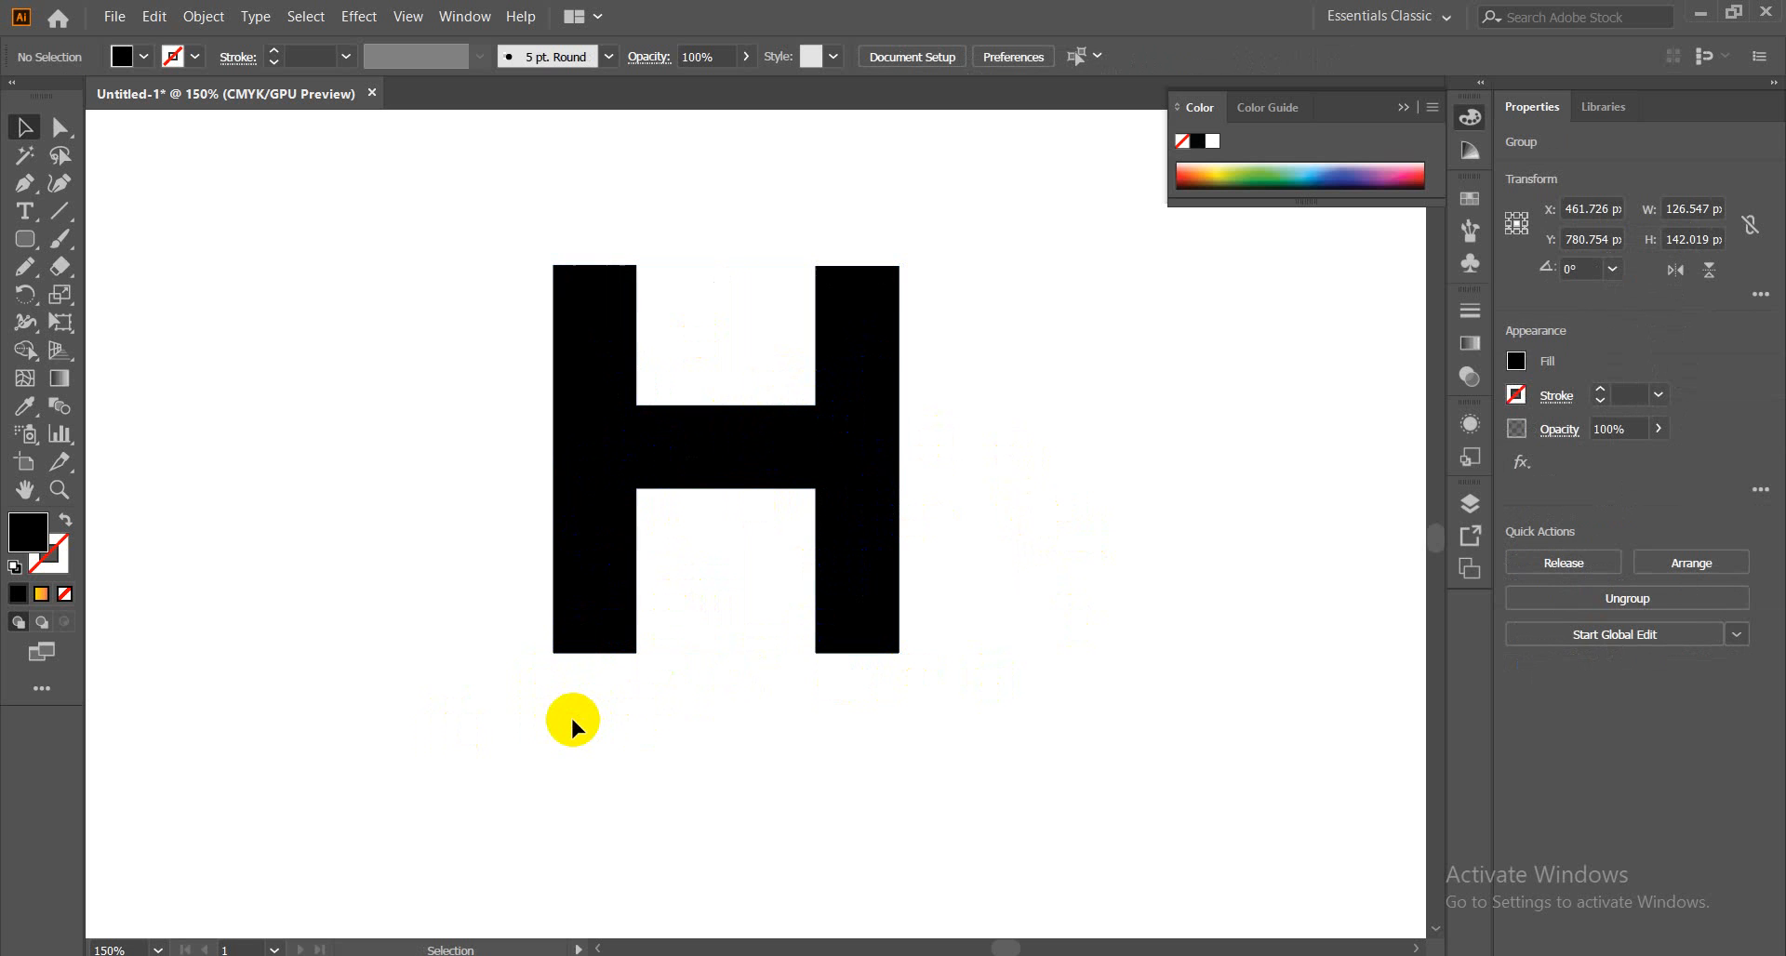
Draw a 45-degree line about 44 px wide and high across the top of the H's left stem and copy it onto the right stem
{"action": "left_click", "coordinate": [60, 211]}
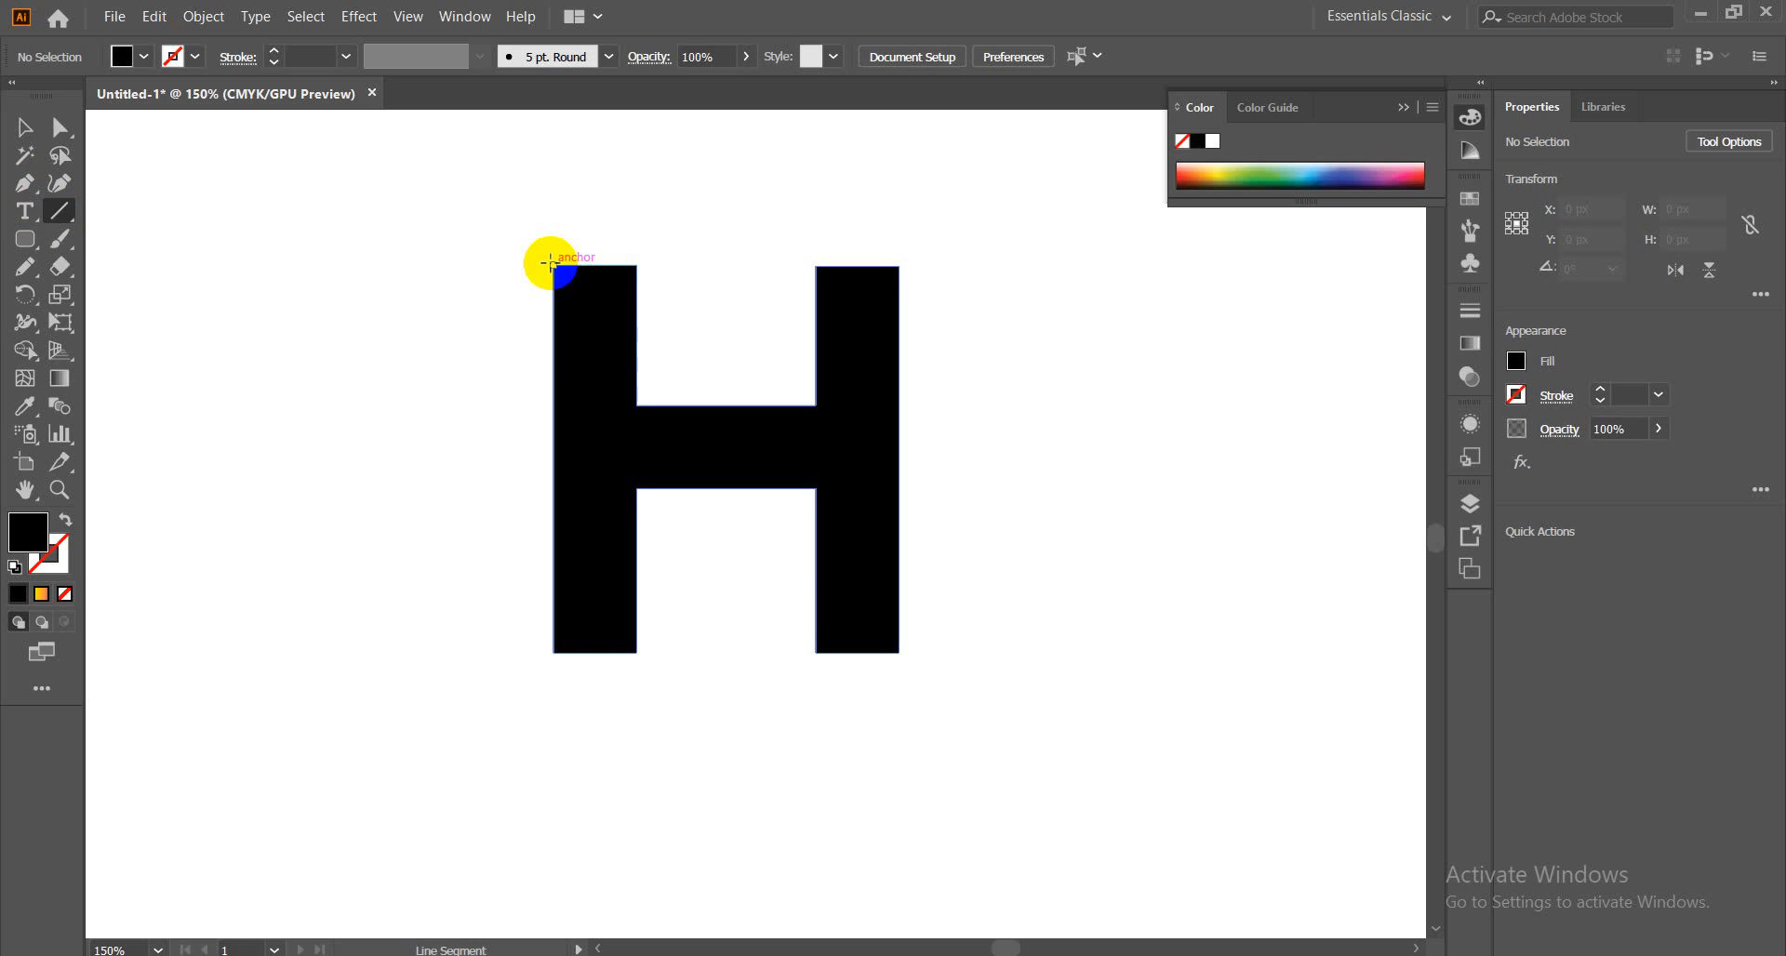
{"action": "left_click_drag", "start_coordinate": [549, 263], "coordinate": [706, 362]}
{"action": "left_click", "coordinate": [25, 127]}
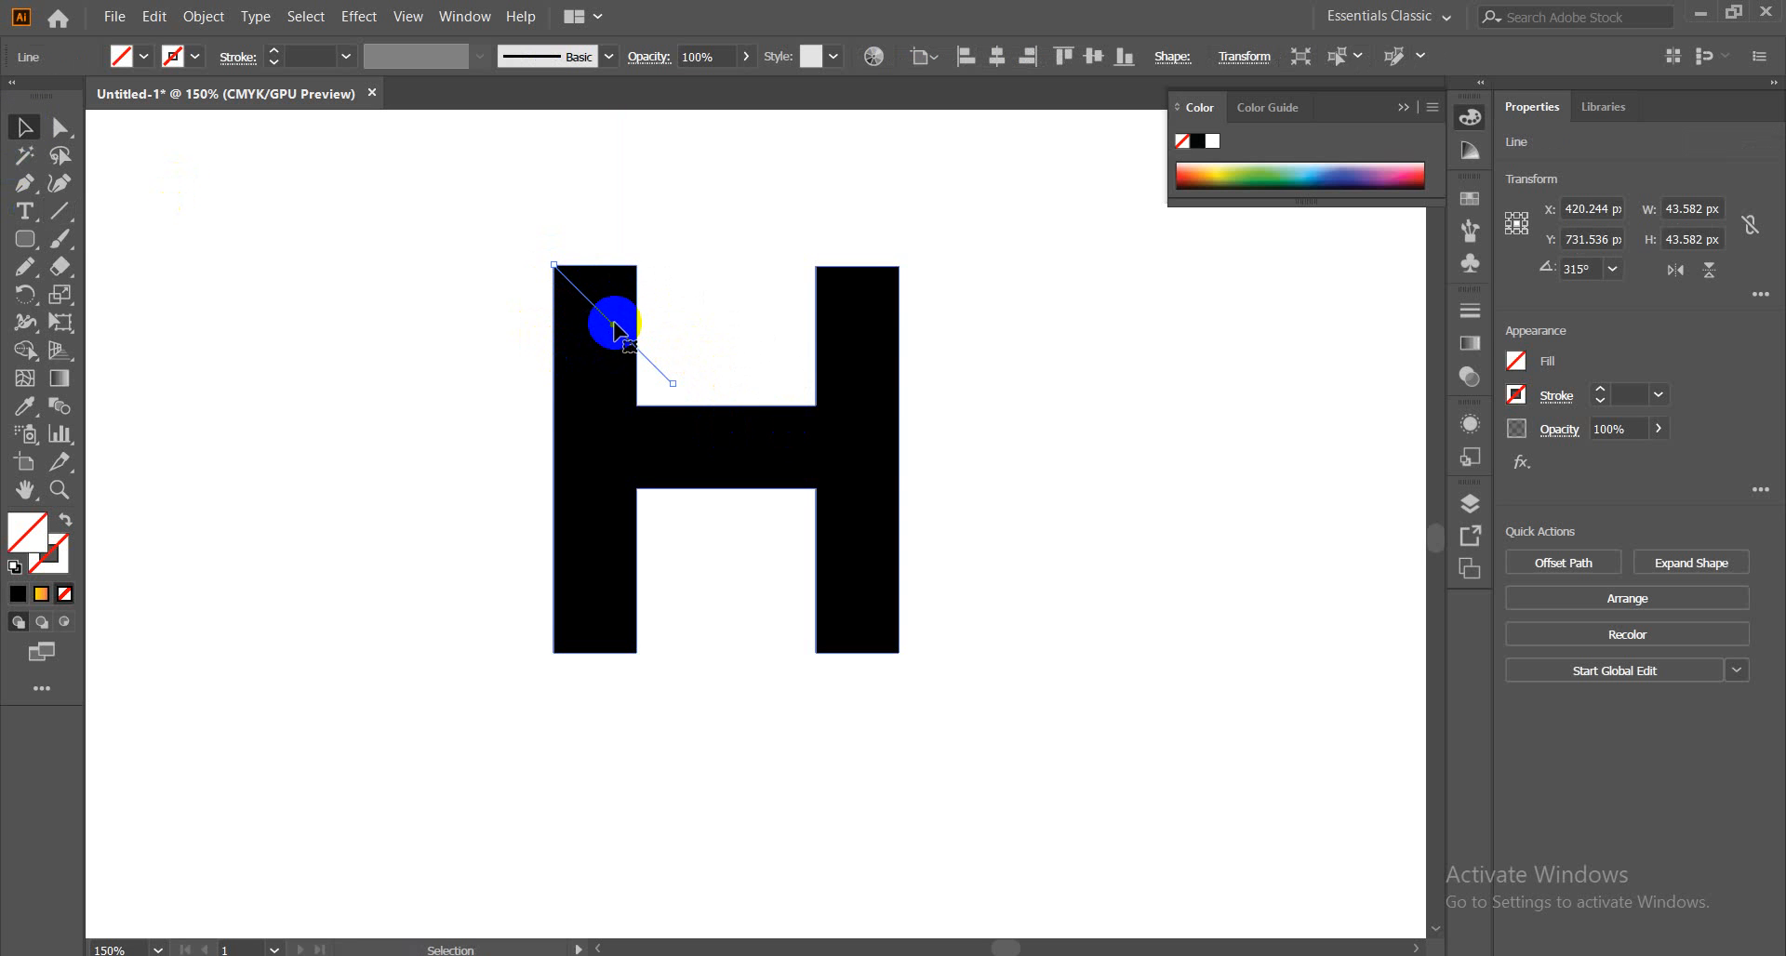
{"action": "left_click_drag", "start_coordinate": [612, 330], "coordinate": [865, 317]}
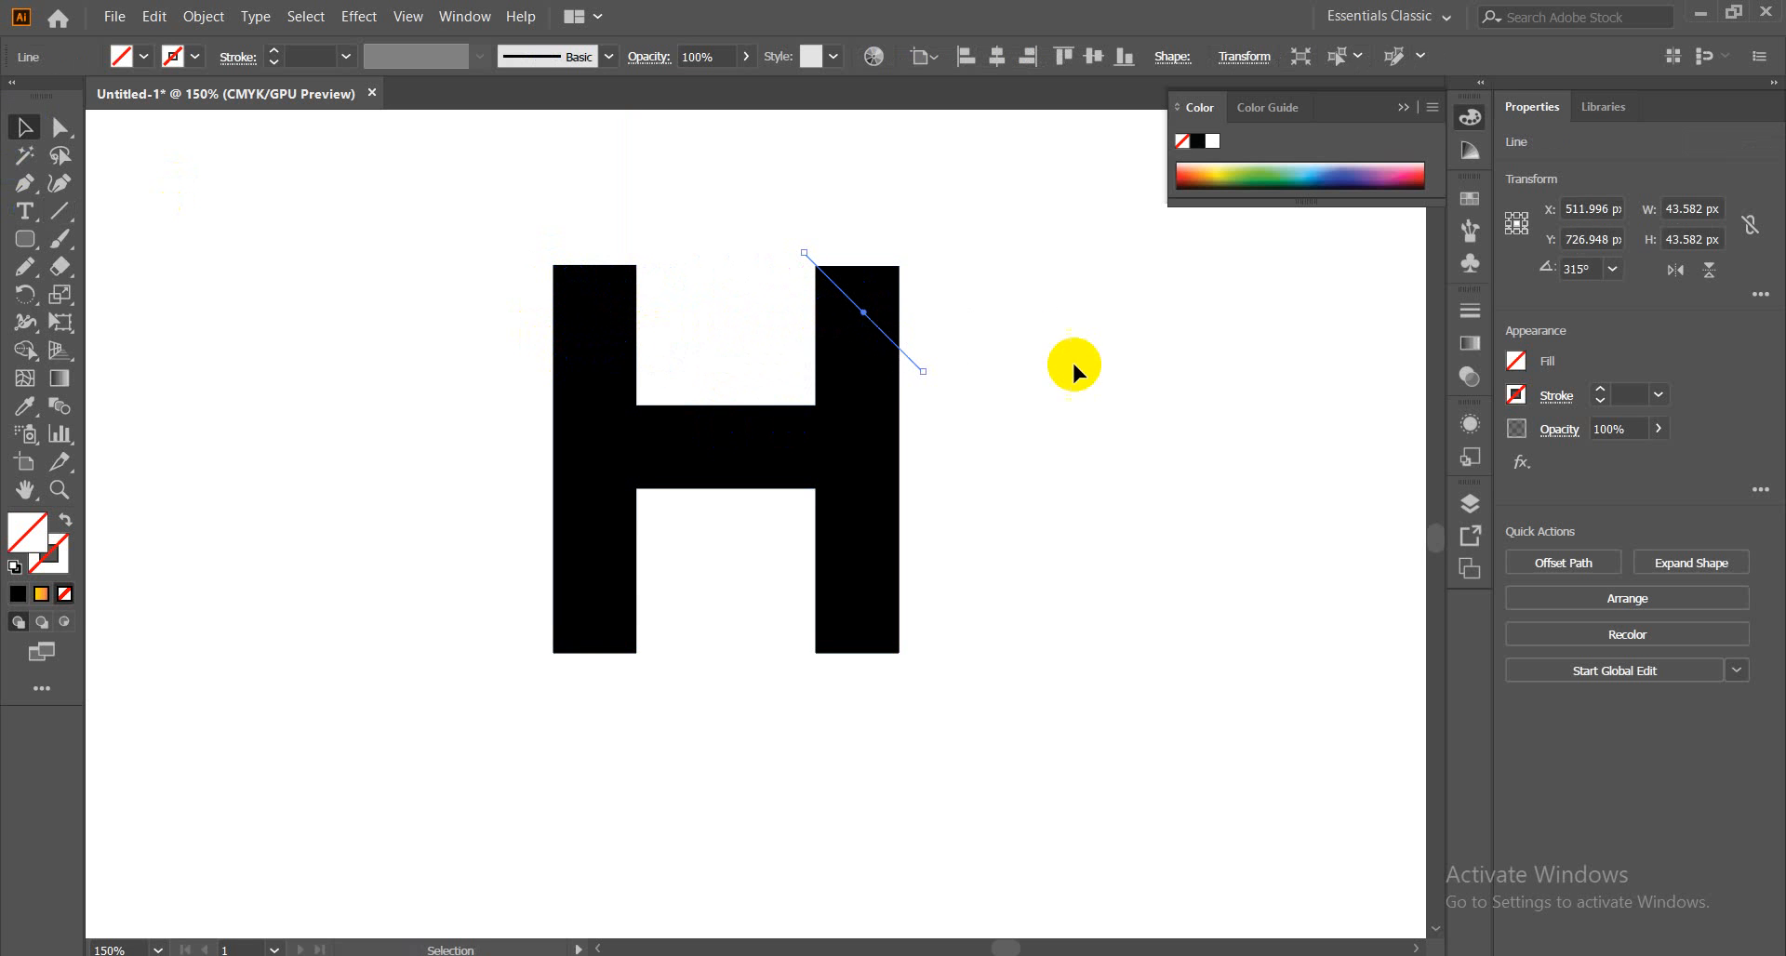
{"action": "left_click", "coordinate": [693, 307]}
Divide the H along both diagonal lines with Pathfinder and ungroup the resulting pieces
{"action": "left_click_drag", "start_coordinate": [356, 160], "coordinate": [974, 337]}
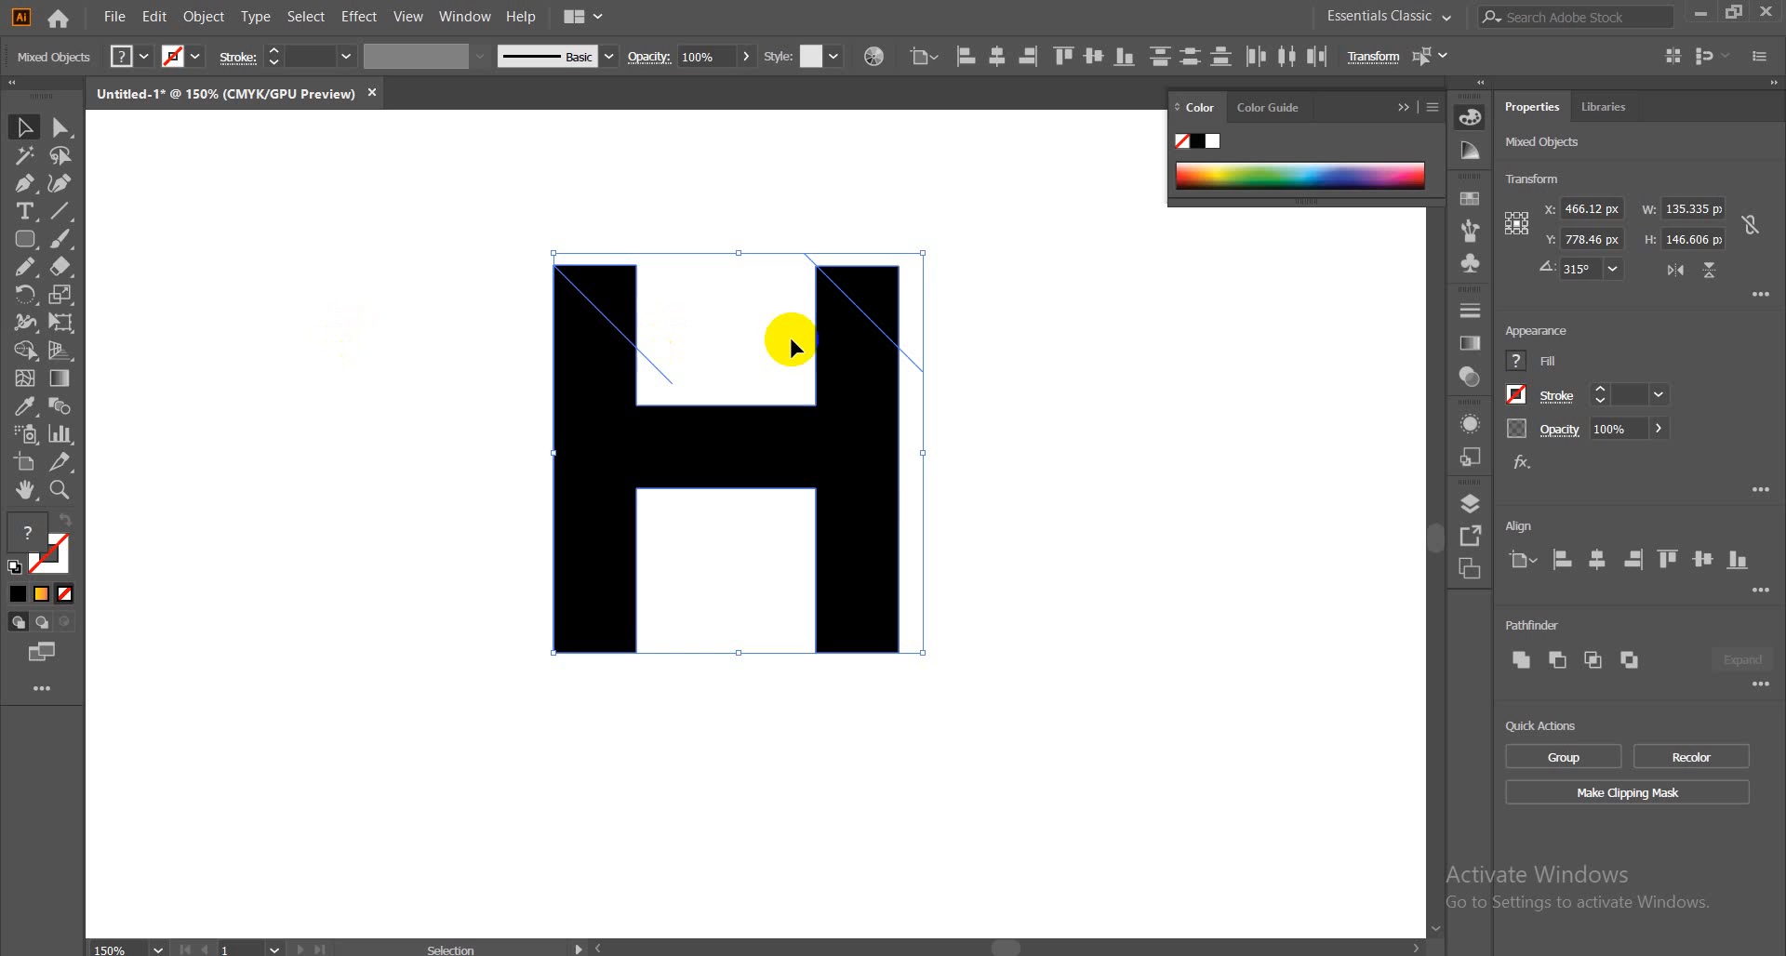
{"action": "left_click", "coordinate": [1759, 684]}
{"action": "left_click", "coordinate": [1528, 812]}
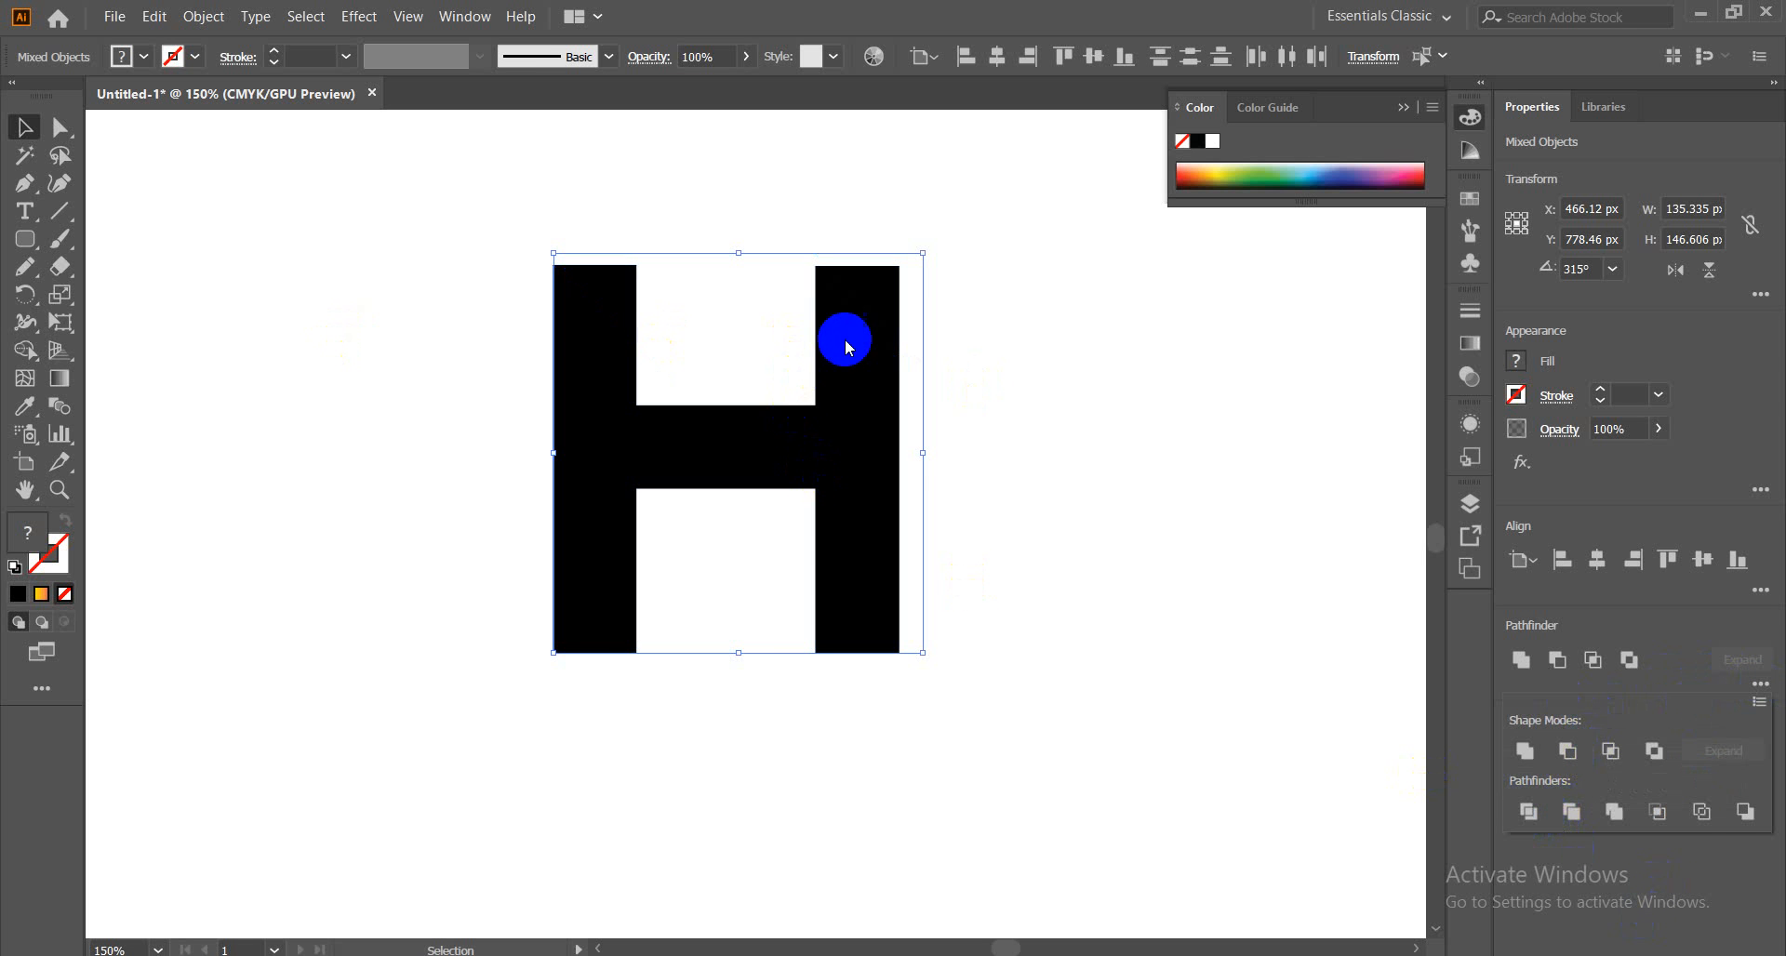
{"action": "key", "text": "ctrl+shift+a"}
{"action": "right_click", "coordinate": [837, 430]}
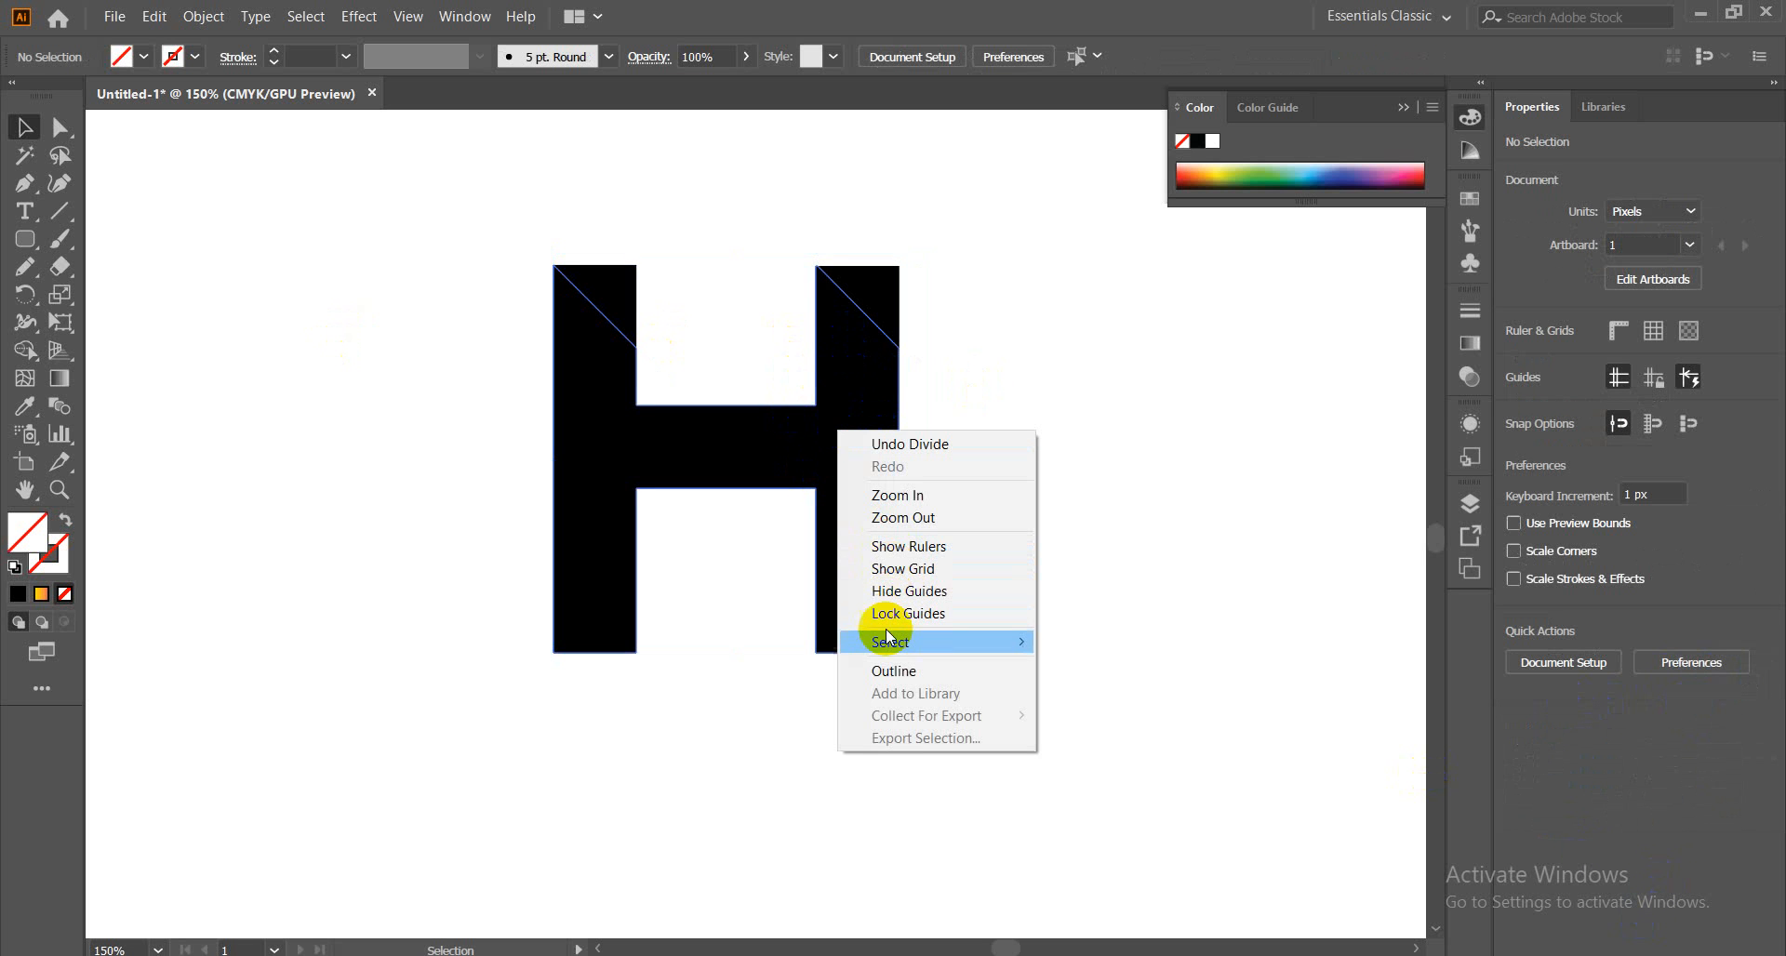
{"action": "left_click", "coordinate": [688, 669]}
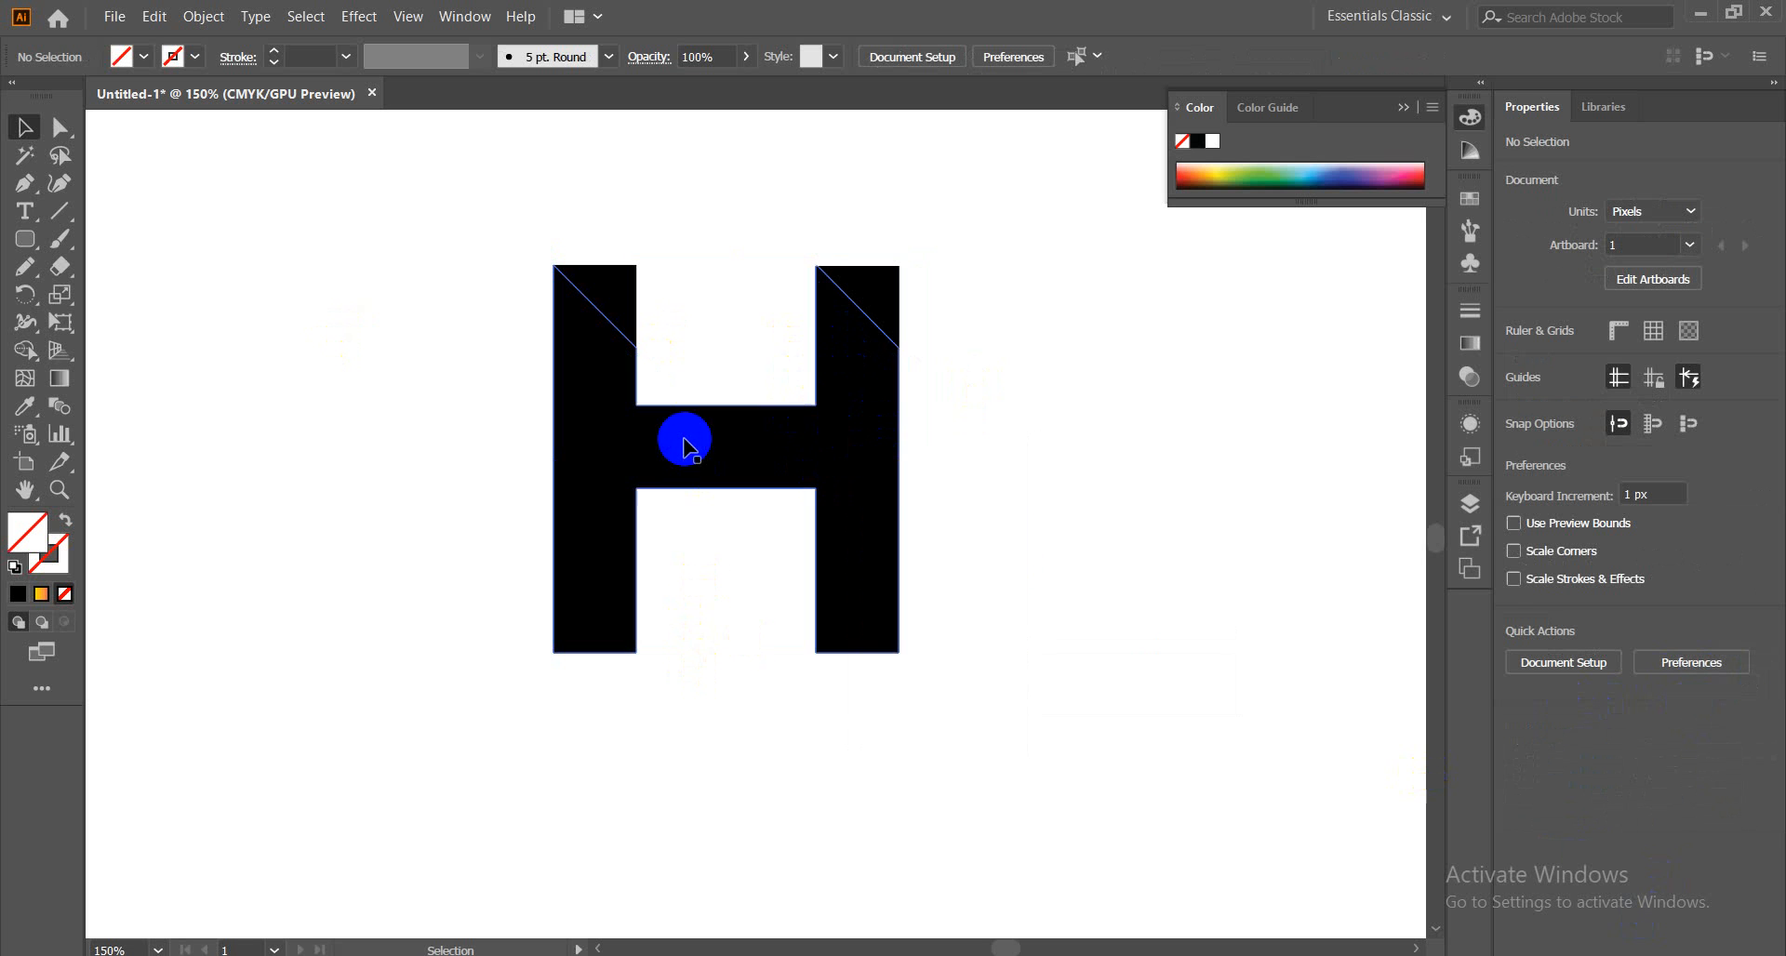
{"action": "right_click", "coordinate": [685, 441]}
{"action": "left_click", "coordinate": [746, 606]}
{"action": "left_click", "coordinate": [1008, 426]}
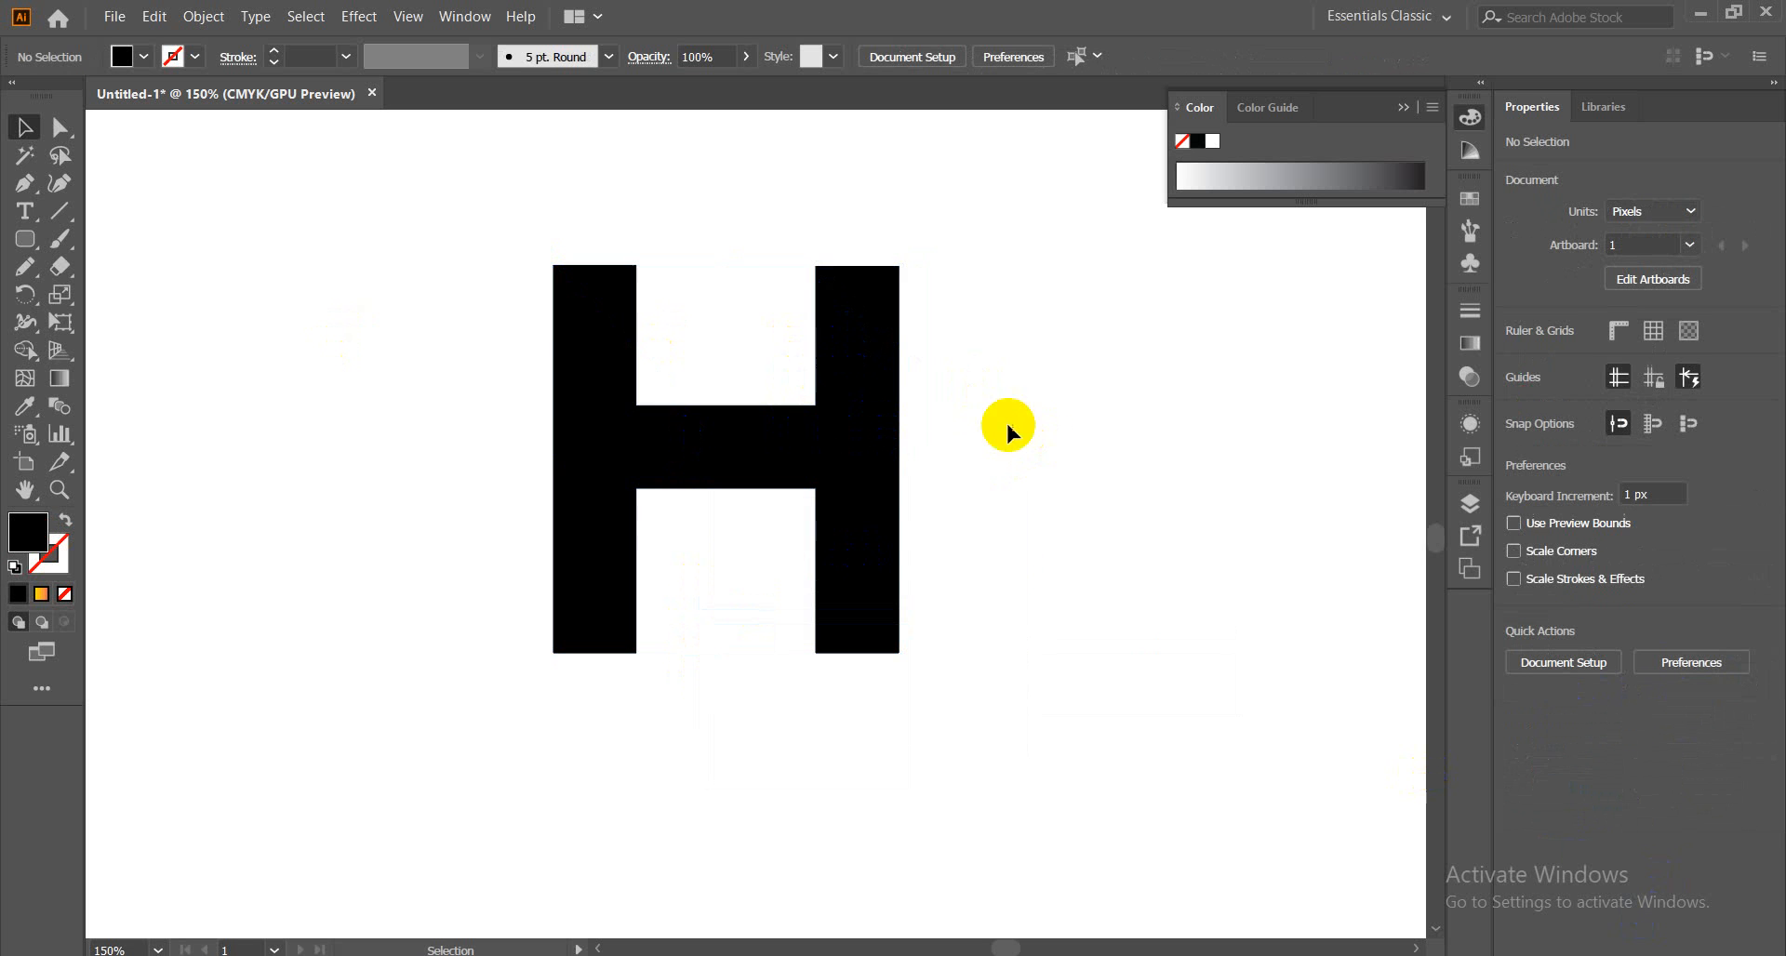
Delete the triangular corner pieces at the top of both H stems
{"action": "left_click", "coordinate": [877, 290]}
{"action": "key", "text": "Delete"}
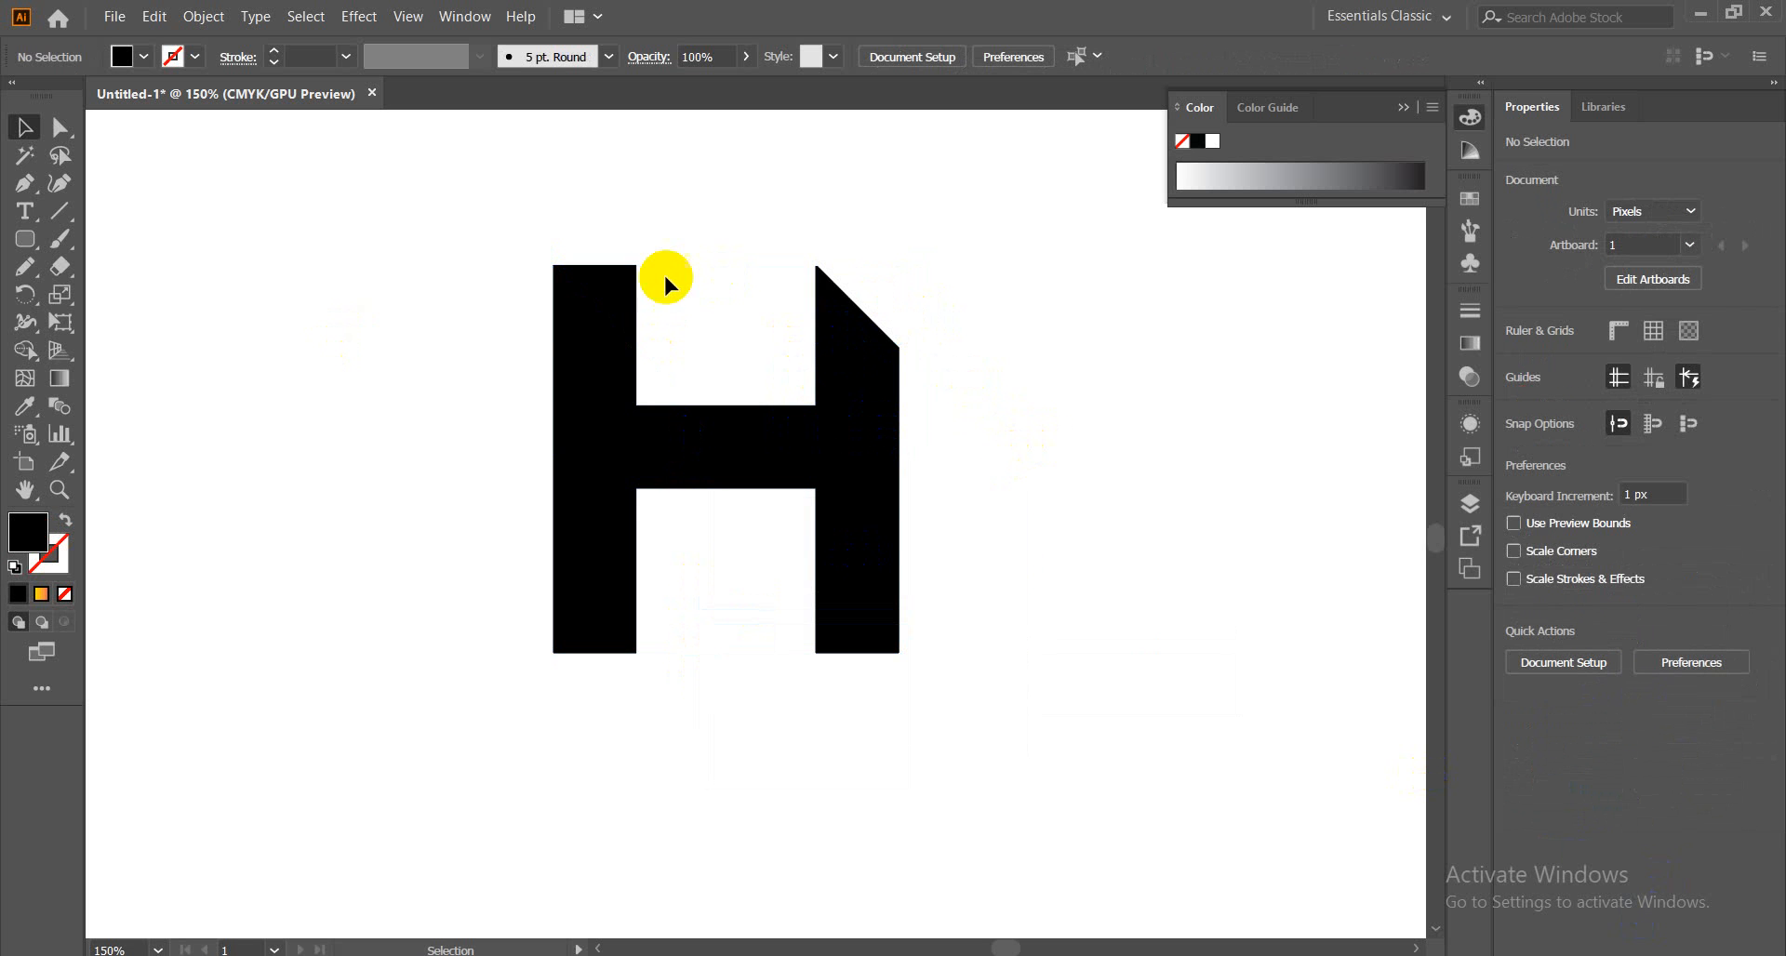
{"action": "left_click", "coordinate": [629, 290]}
{"action": "key", "text": "Delete"}
Examine the angled H up close and in relation to the Humming Bird logo on the artboard
{"action": "scroll", "coordinate": [1008, 426], "scroll_direction": "down", "scroll_amount": 3}
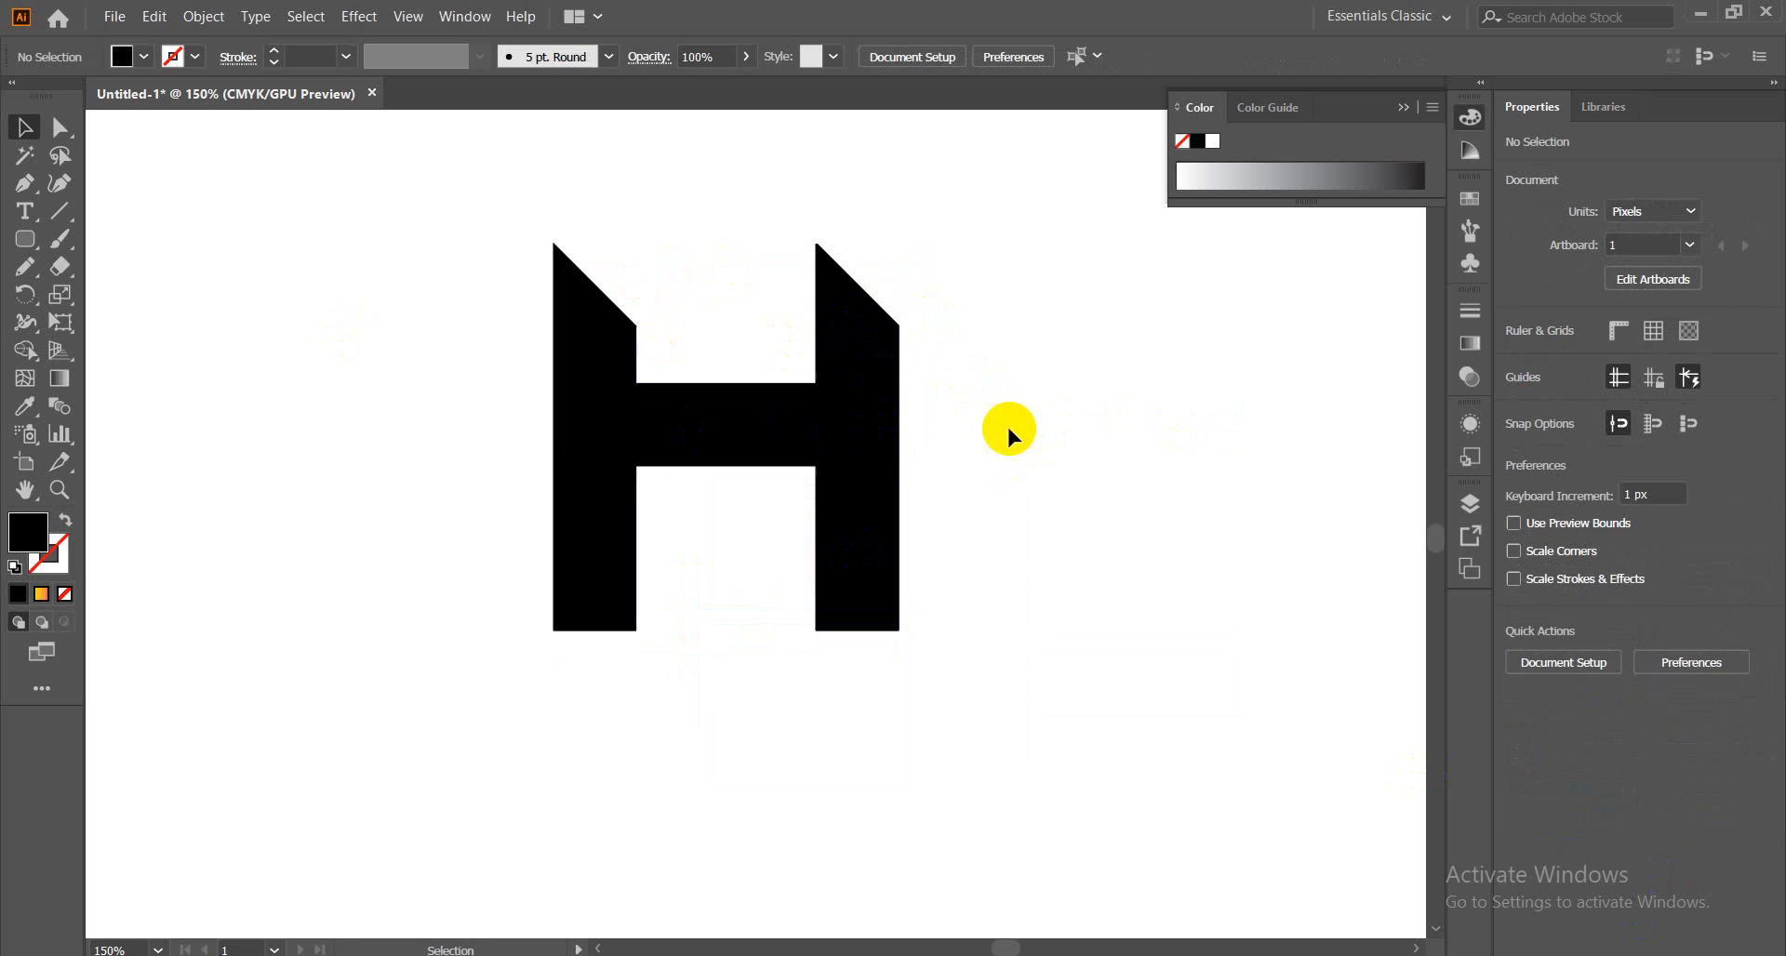
{"action": "scroll", "coordinate": [956, 561], "scroll_direction": "up", "scroll_amount": 4}
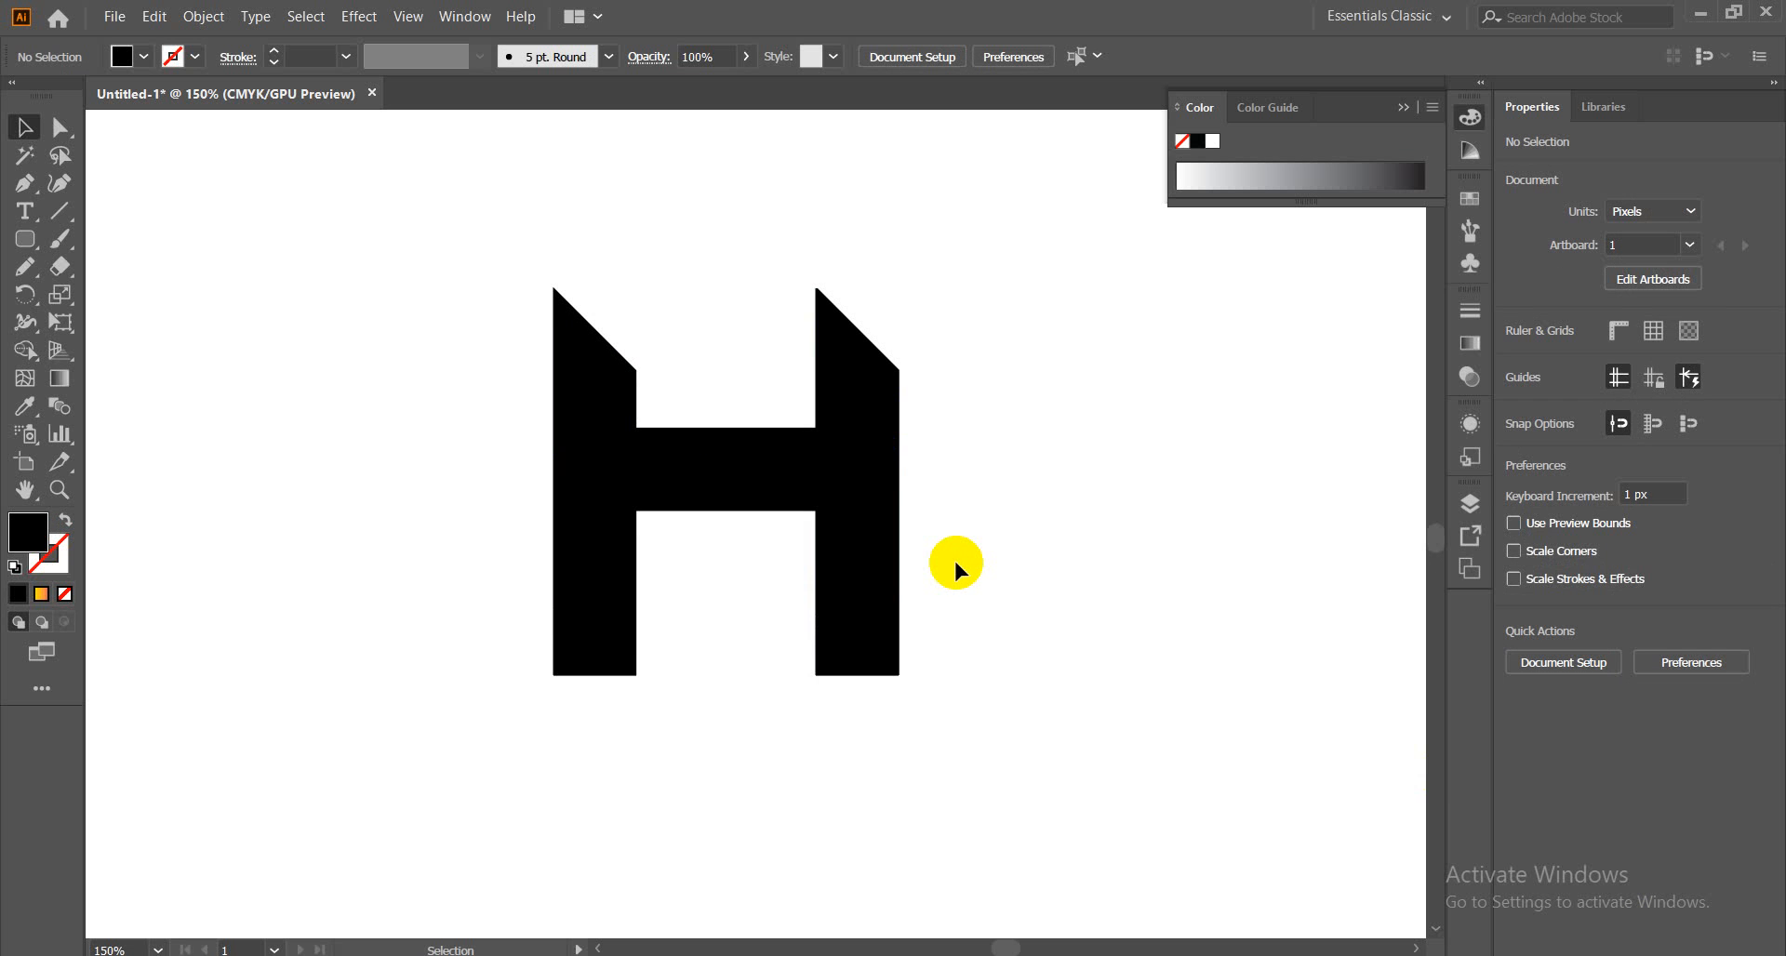
{"action": "left_click", "coordinate": [888, 567]}
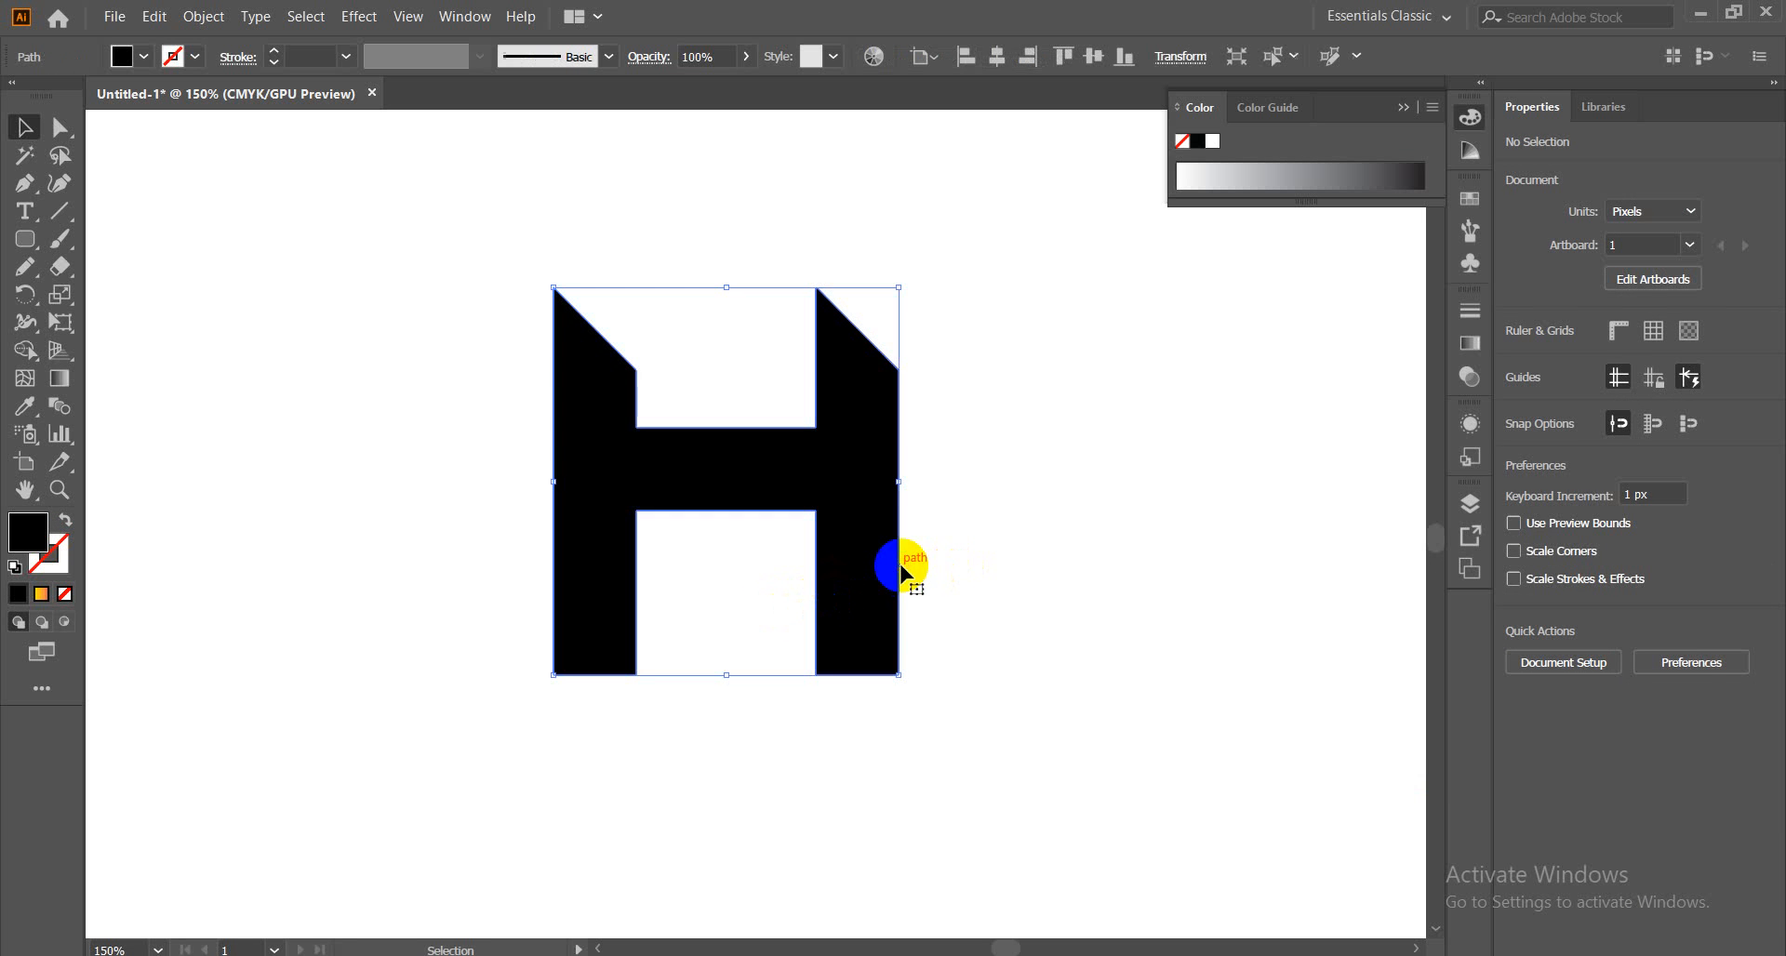
{"action": "left_click", "coordinate": [1101, 539]}
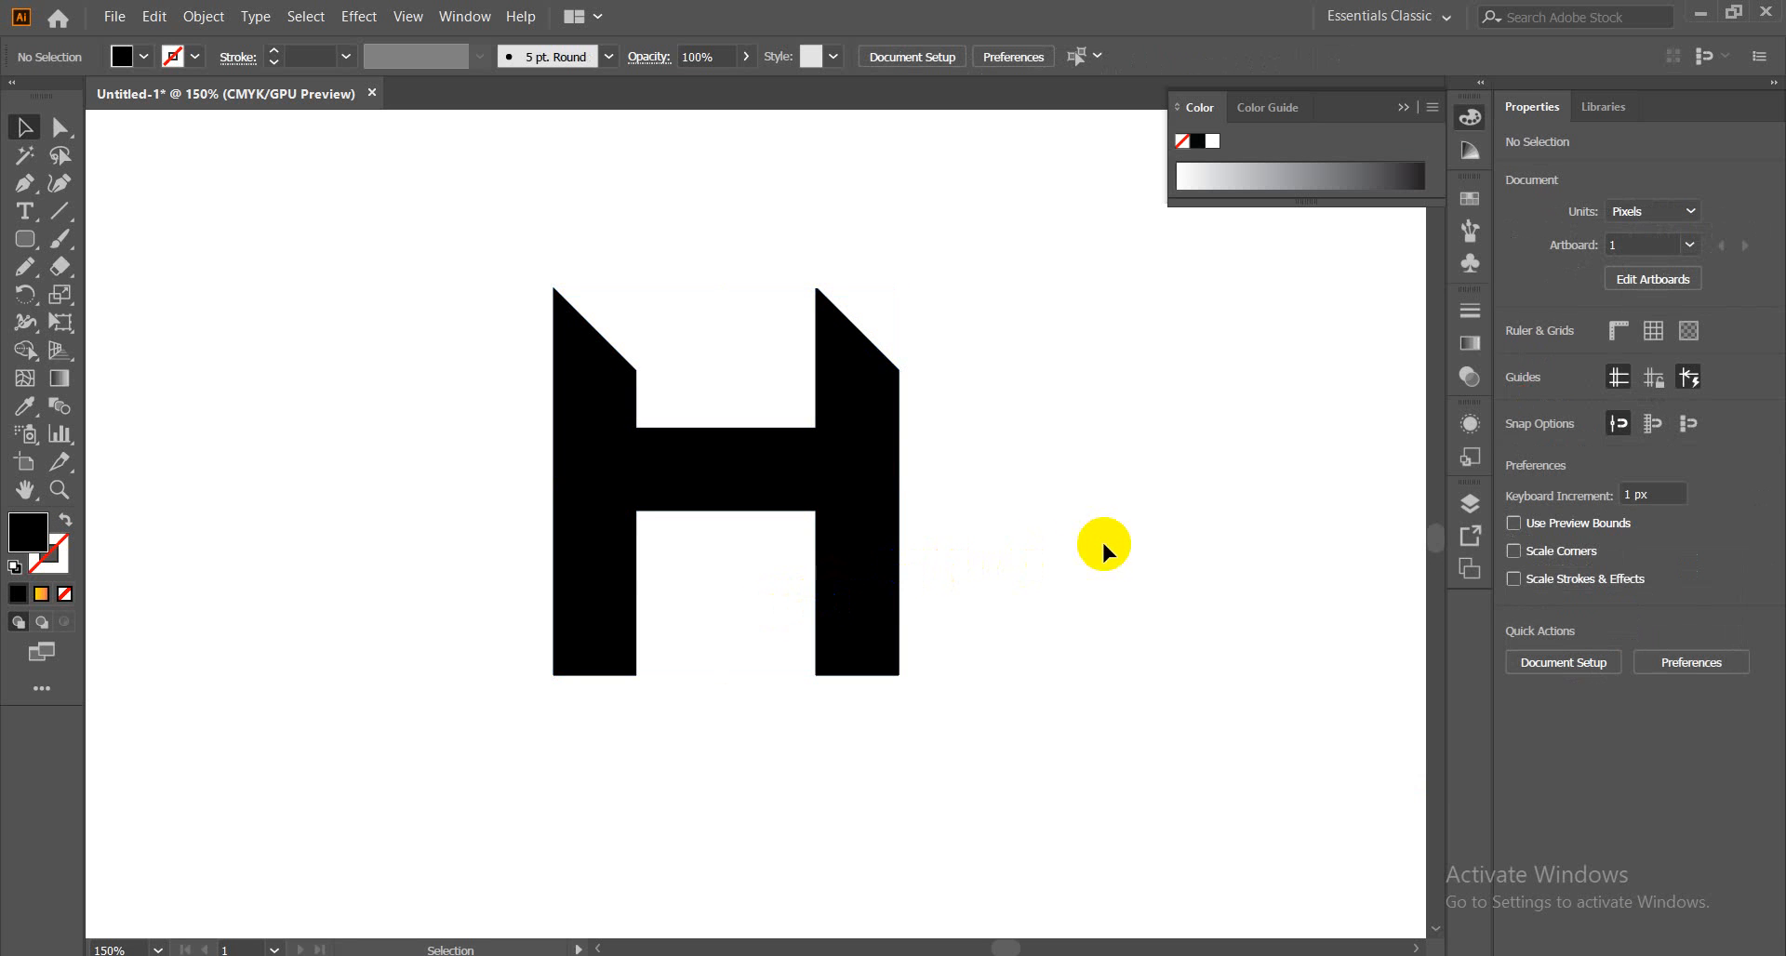
{"action": "left_click", "coordinate": [874, 534]}
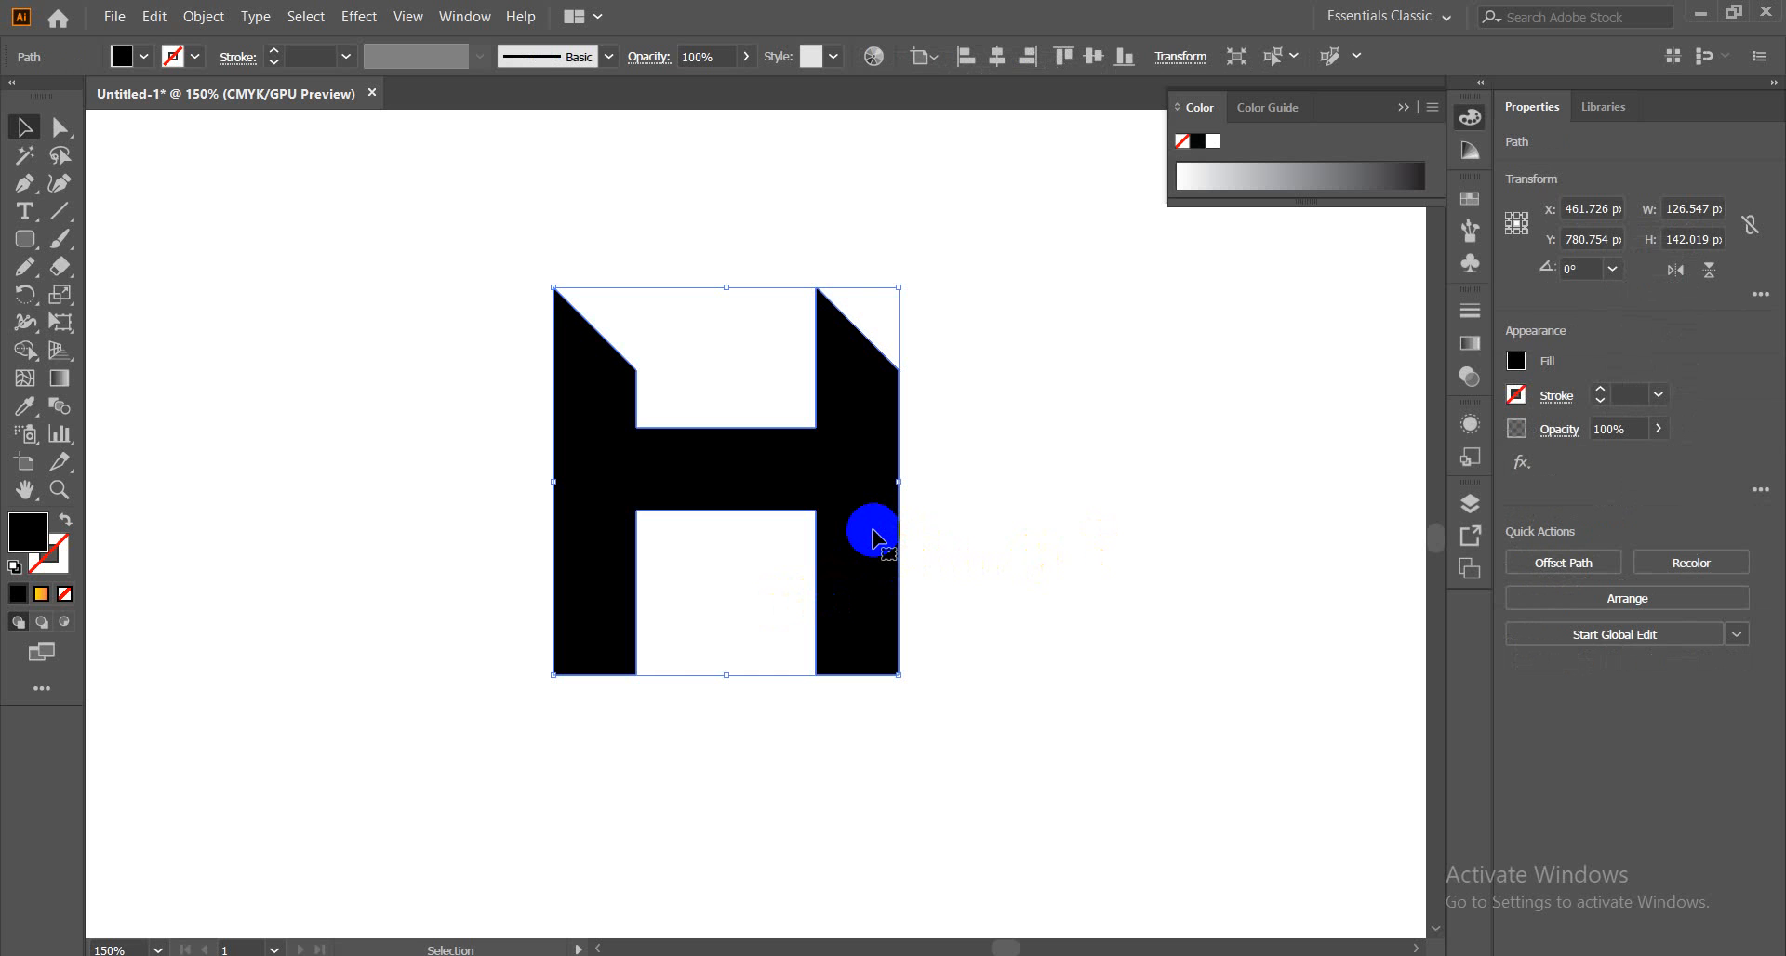
{"action": "left_click", "coordinate": [1123, 530]}
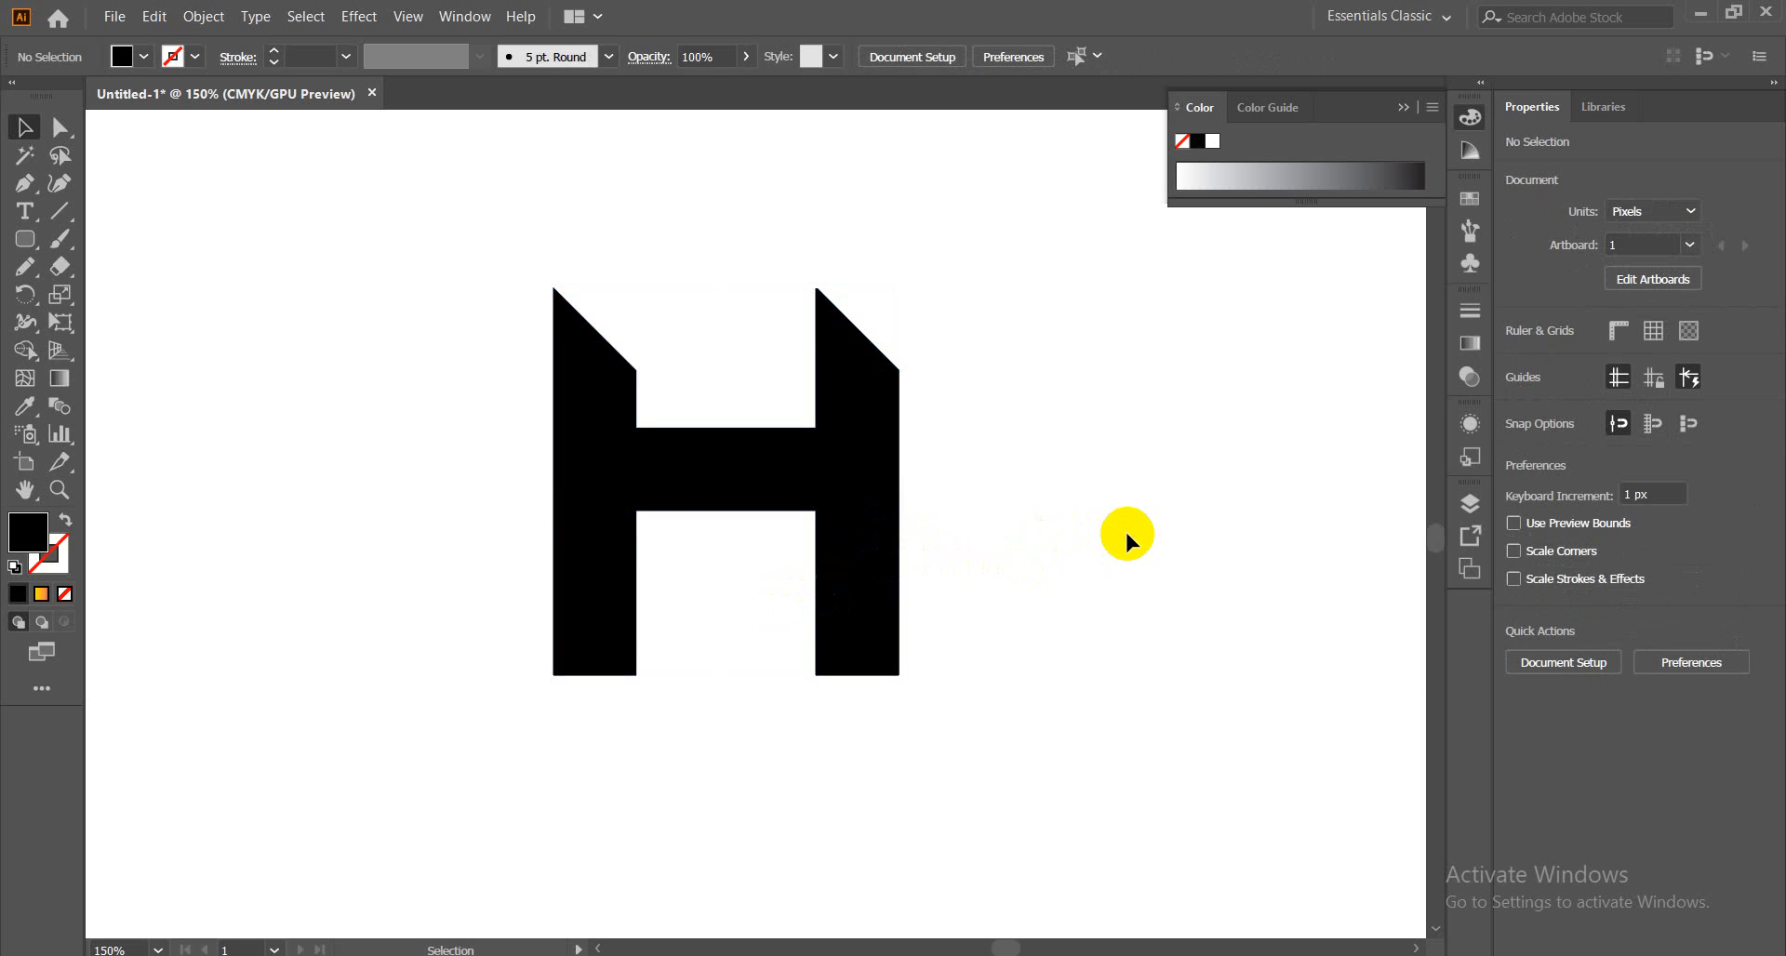
{"action": "key", "text": "ctrl+1"}
{"action": "key", "text": "ctrl+minus"}
{"action": "key", "text": "ctrl+minus"}
{"action": "key", "text": "ctrl+minus"}
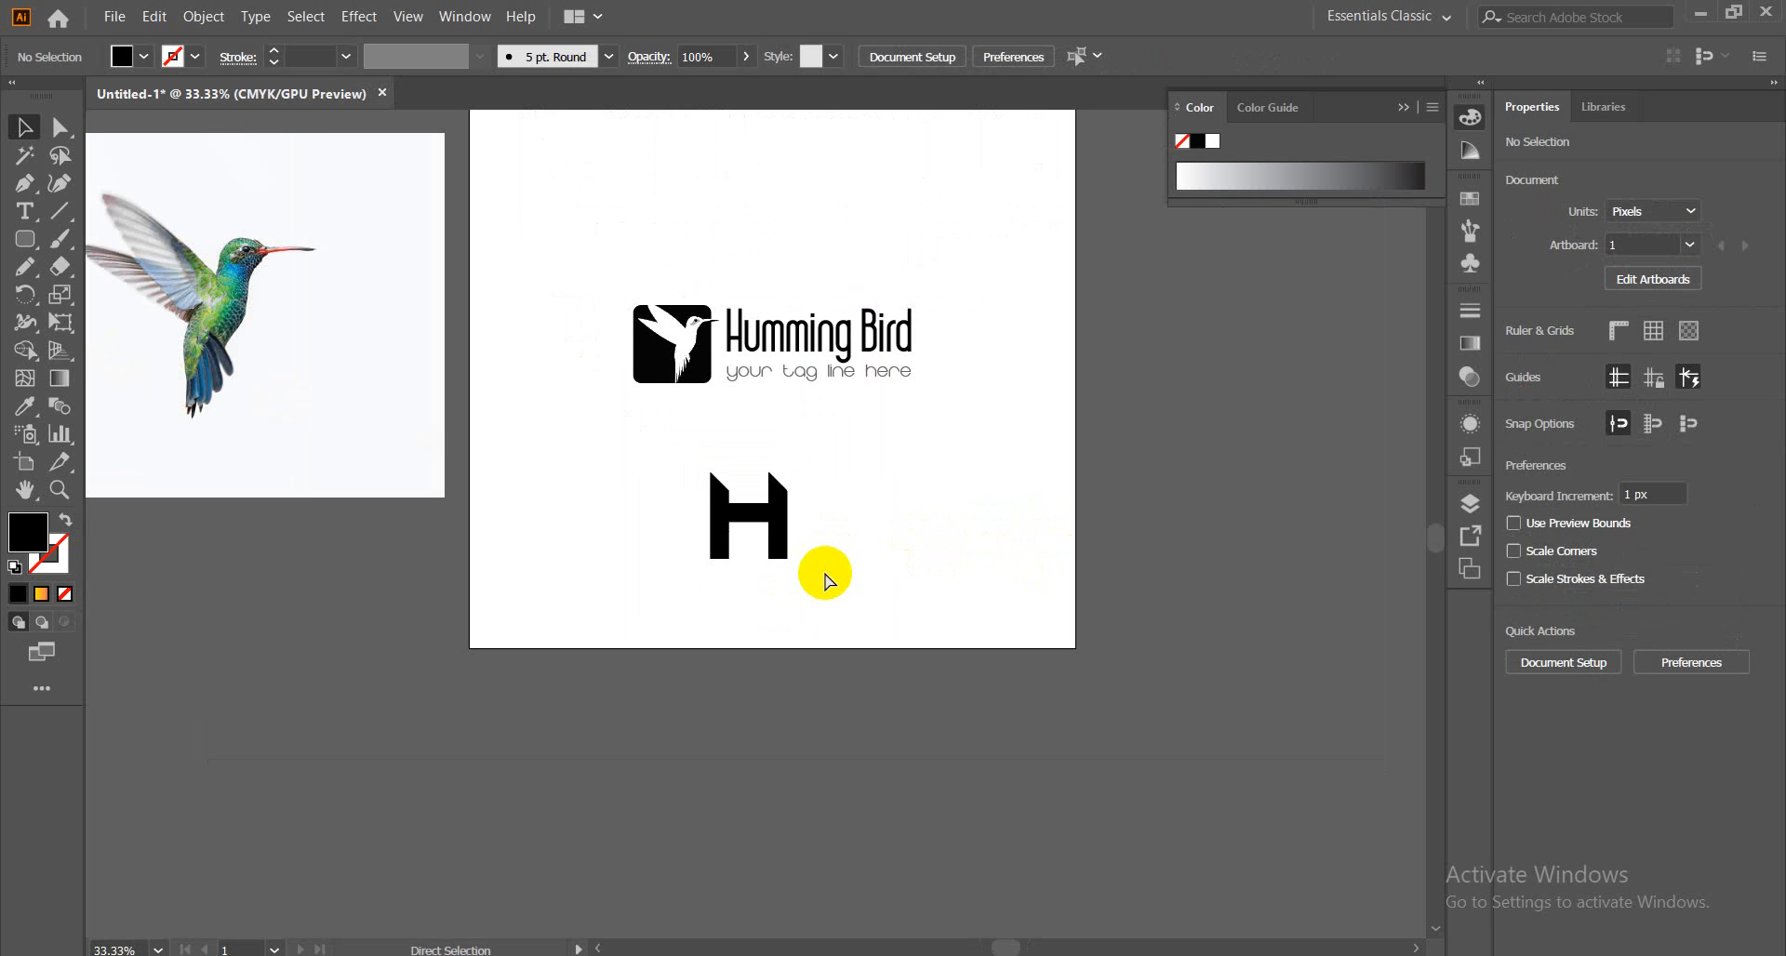
{"action": "key", "text": "ctrl+plus"}
{"action": "key", "text": "ctrl+plus"}
{"action": "key", "text": "ctrl+plus"}
{"action": "key", "text": "ctrl+plus"}
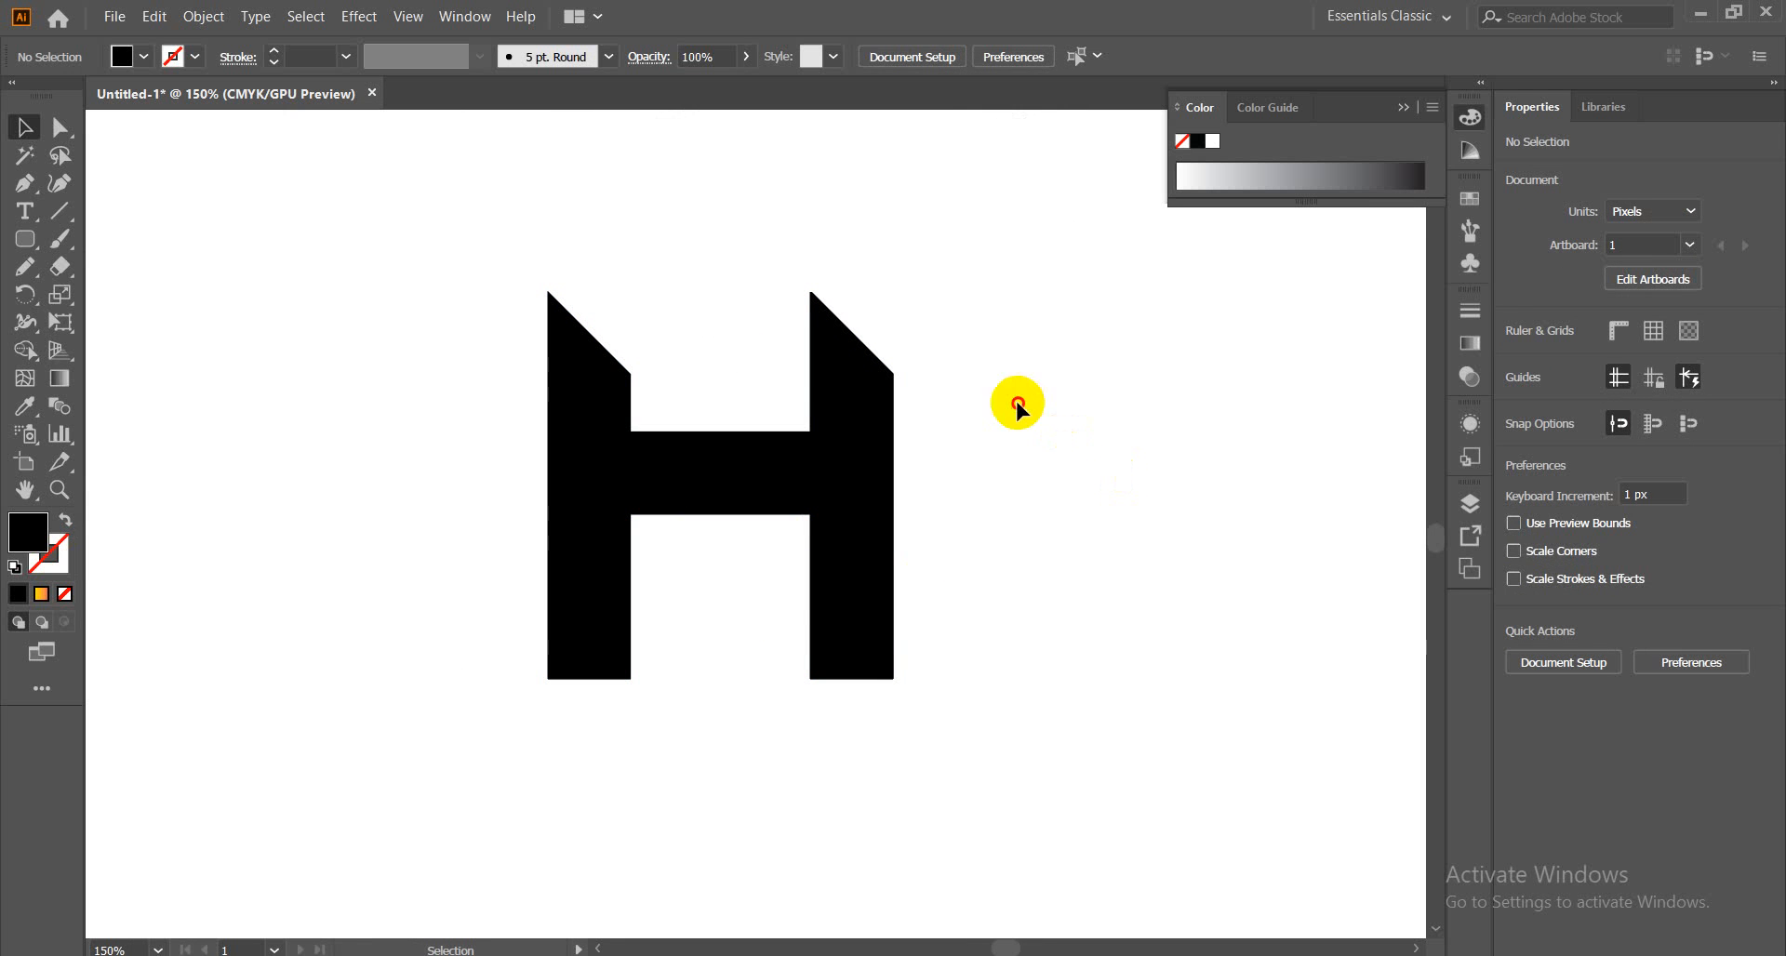
Delete the angled H and add the text "HOME" in Couture Bold in its place
{"action": "left_click_drag", "start_coordinate": [1016, 398], "coordinate": [371, 610]}
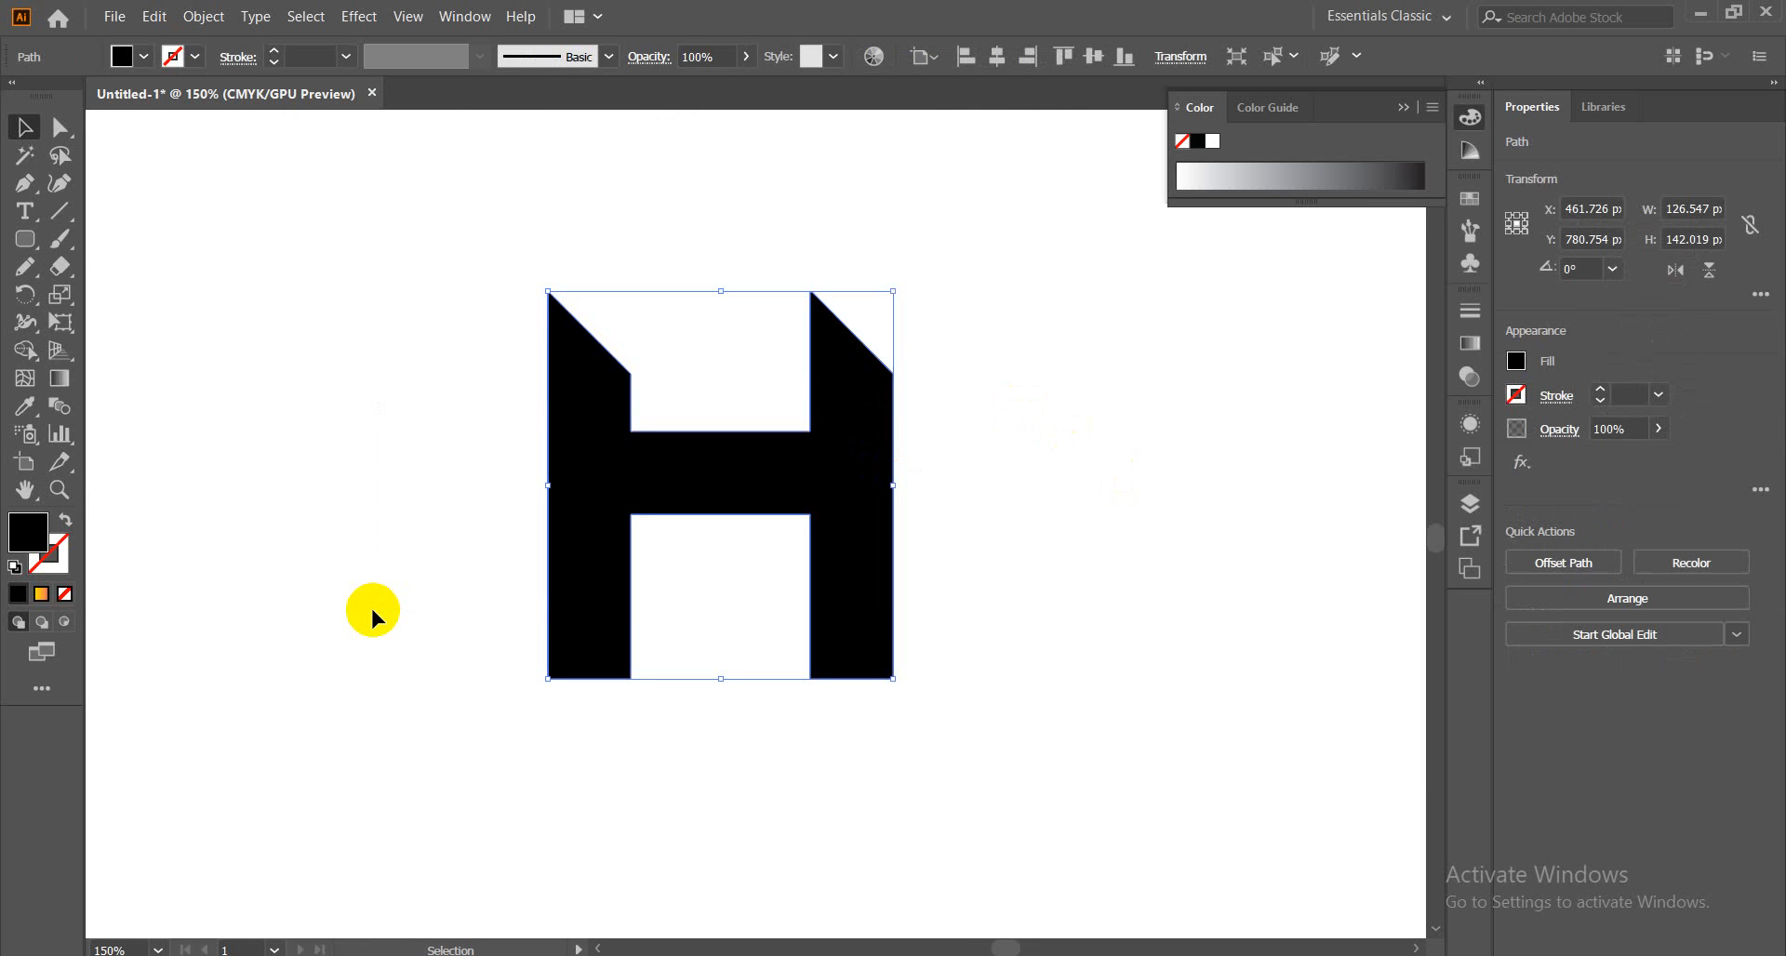
{"action": "key", "text": "Delete"}
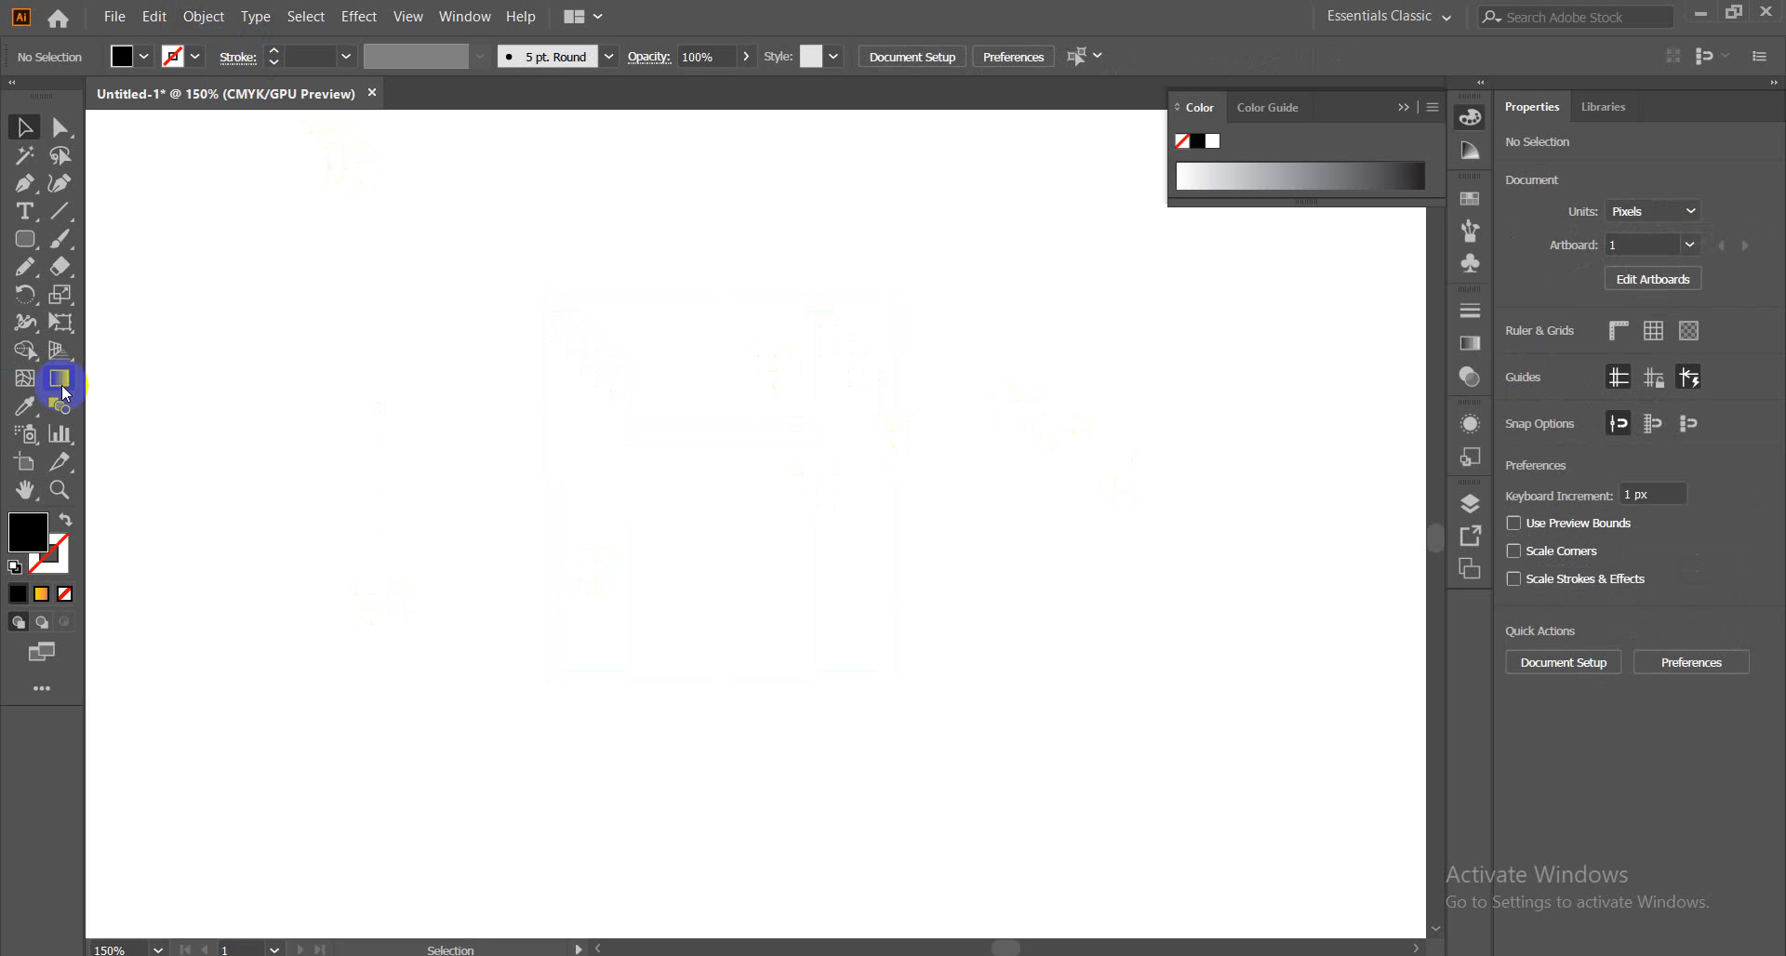
{"action": "left_click", "coordinate": [28, 216]}
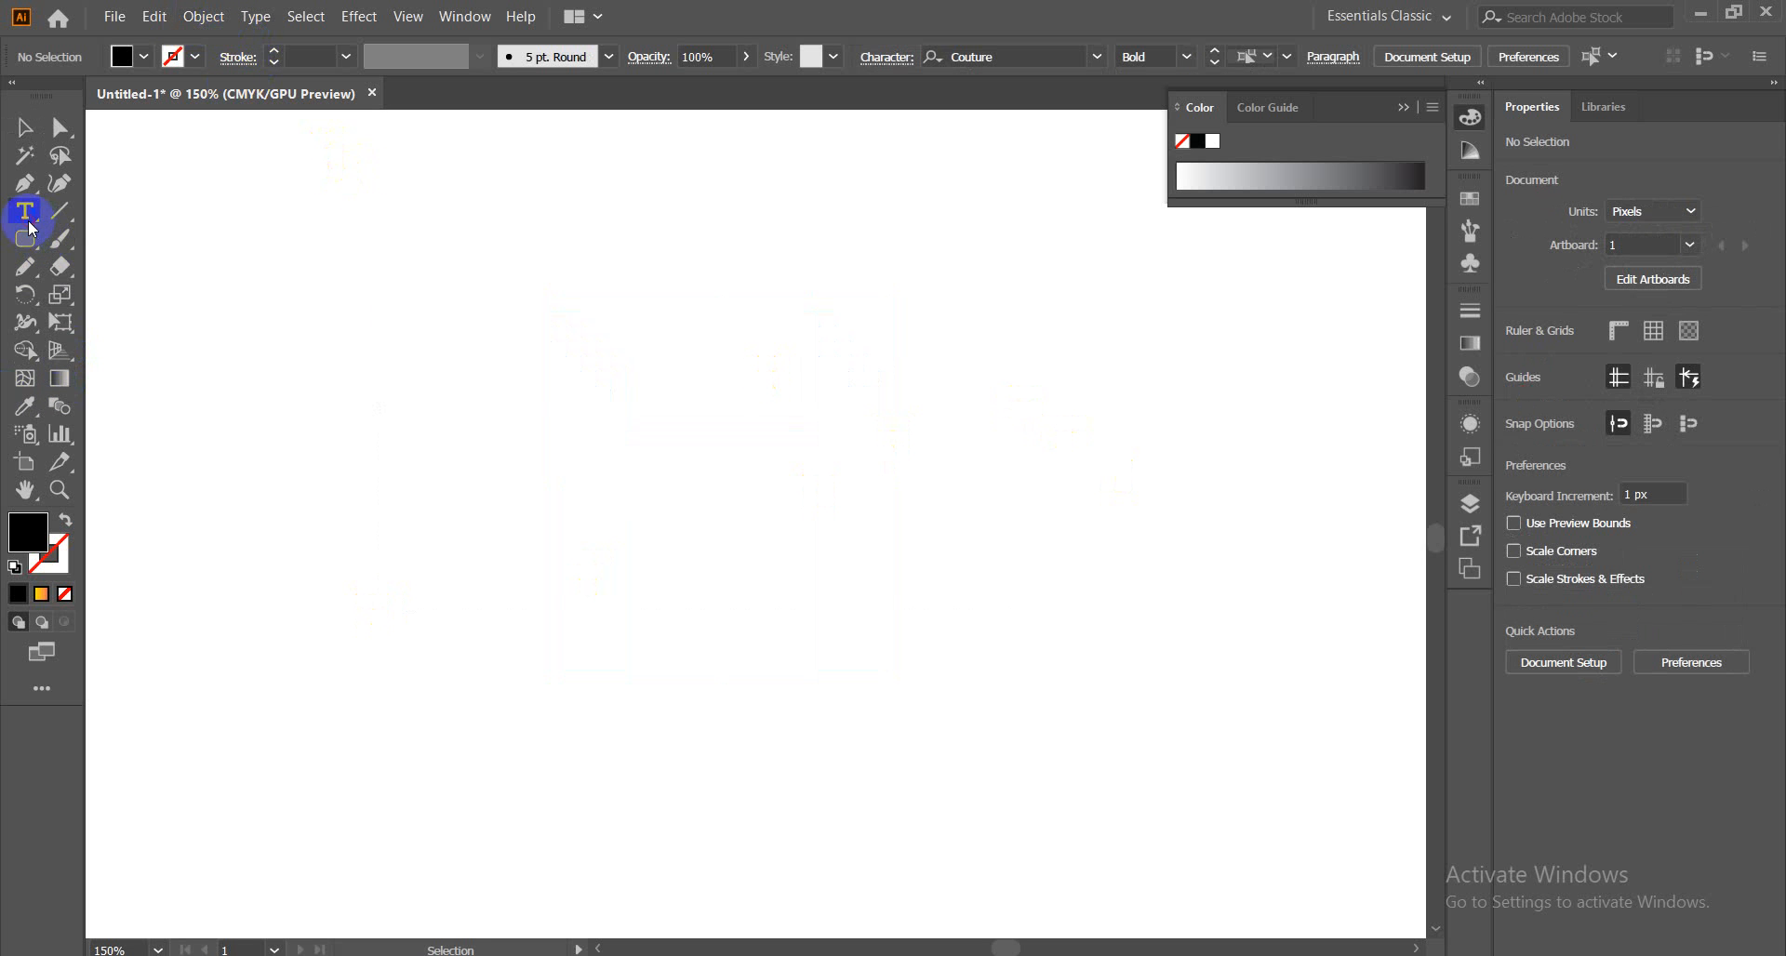
{"action": "left_click", "coordinate": [625, 528]}
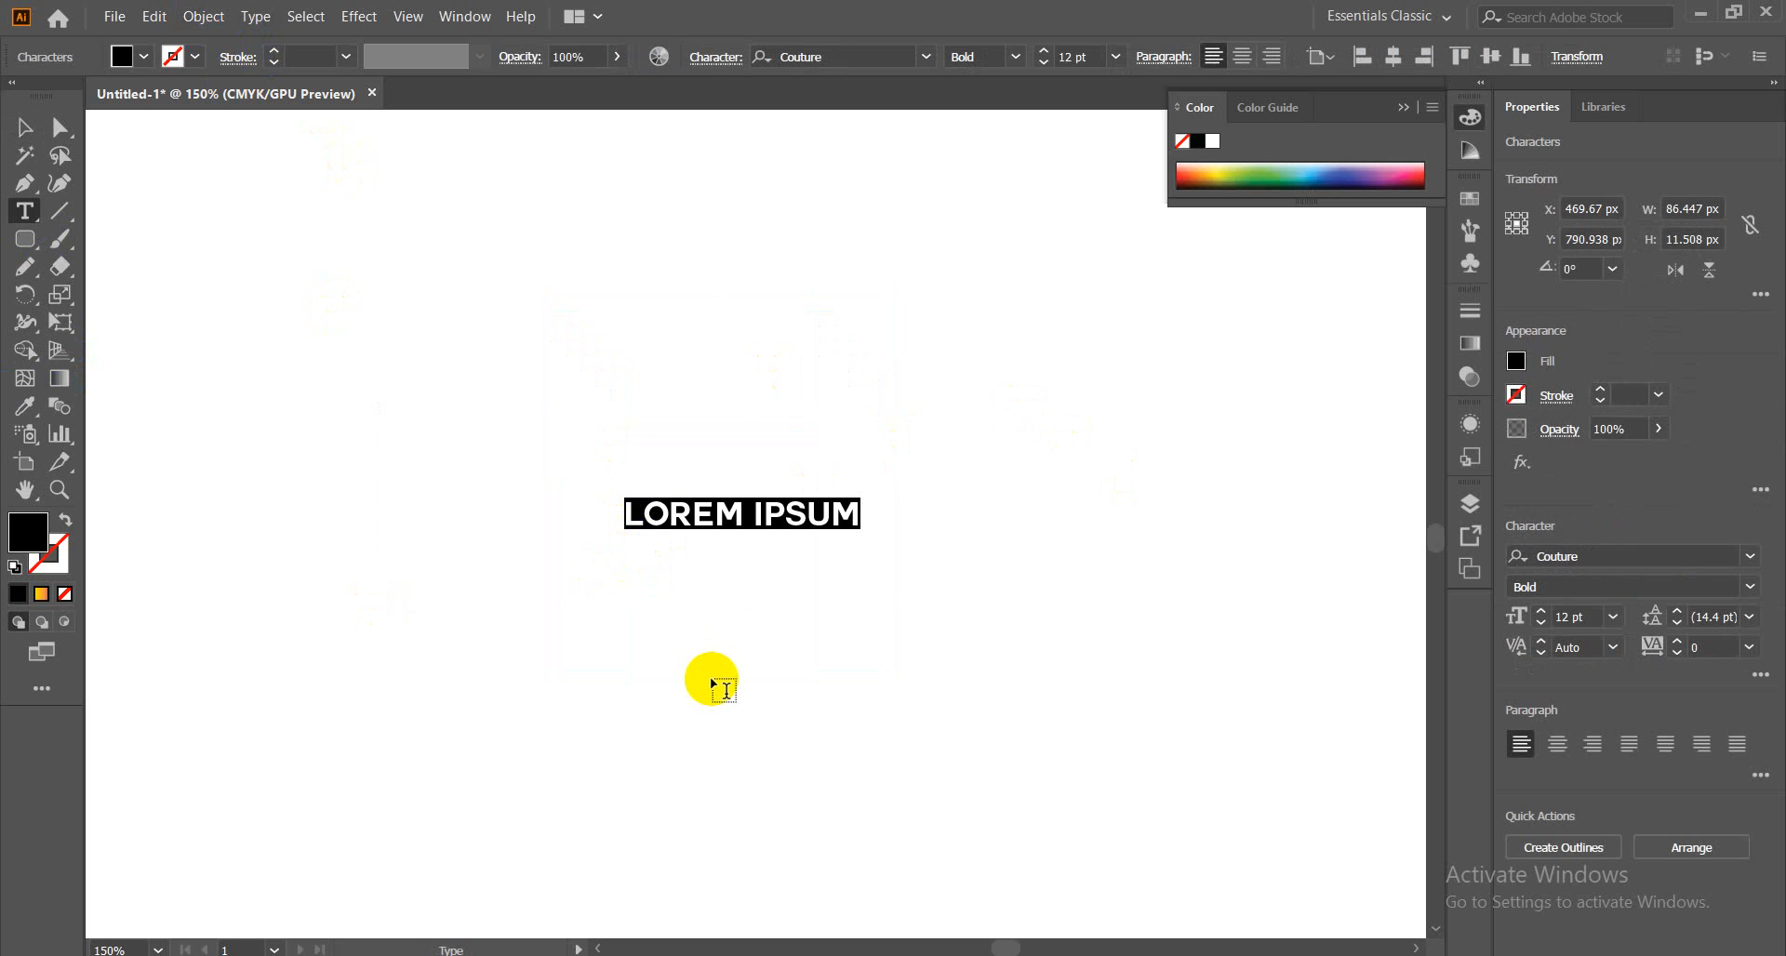
{"action": "type", "text": "H"}
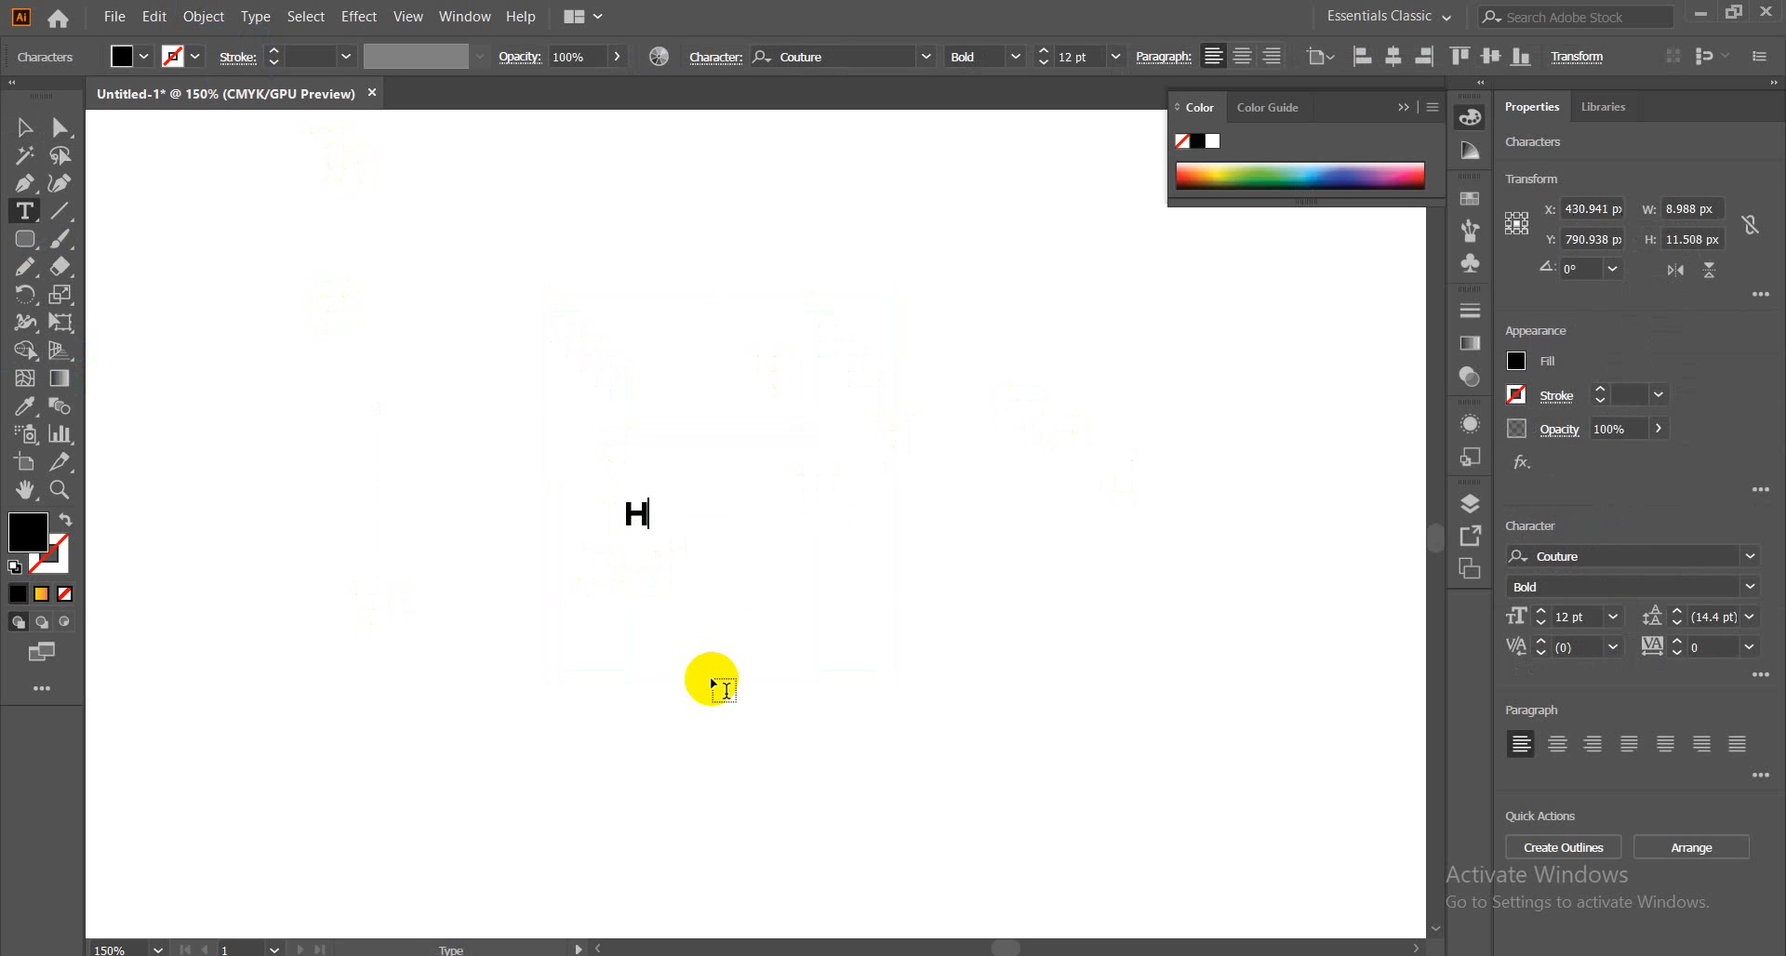
{"action": "type", "text": "OME"}
{"action": "left_click", "coordinate": [24, 127]}
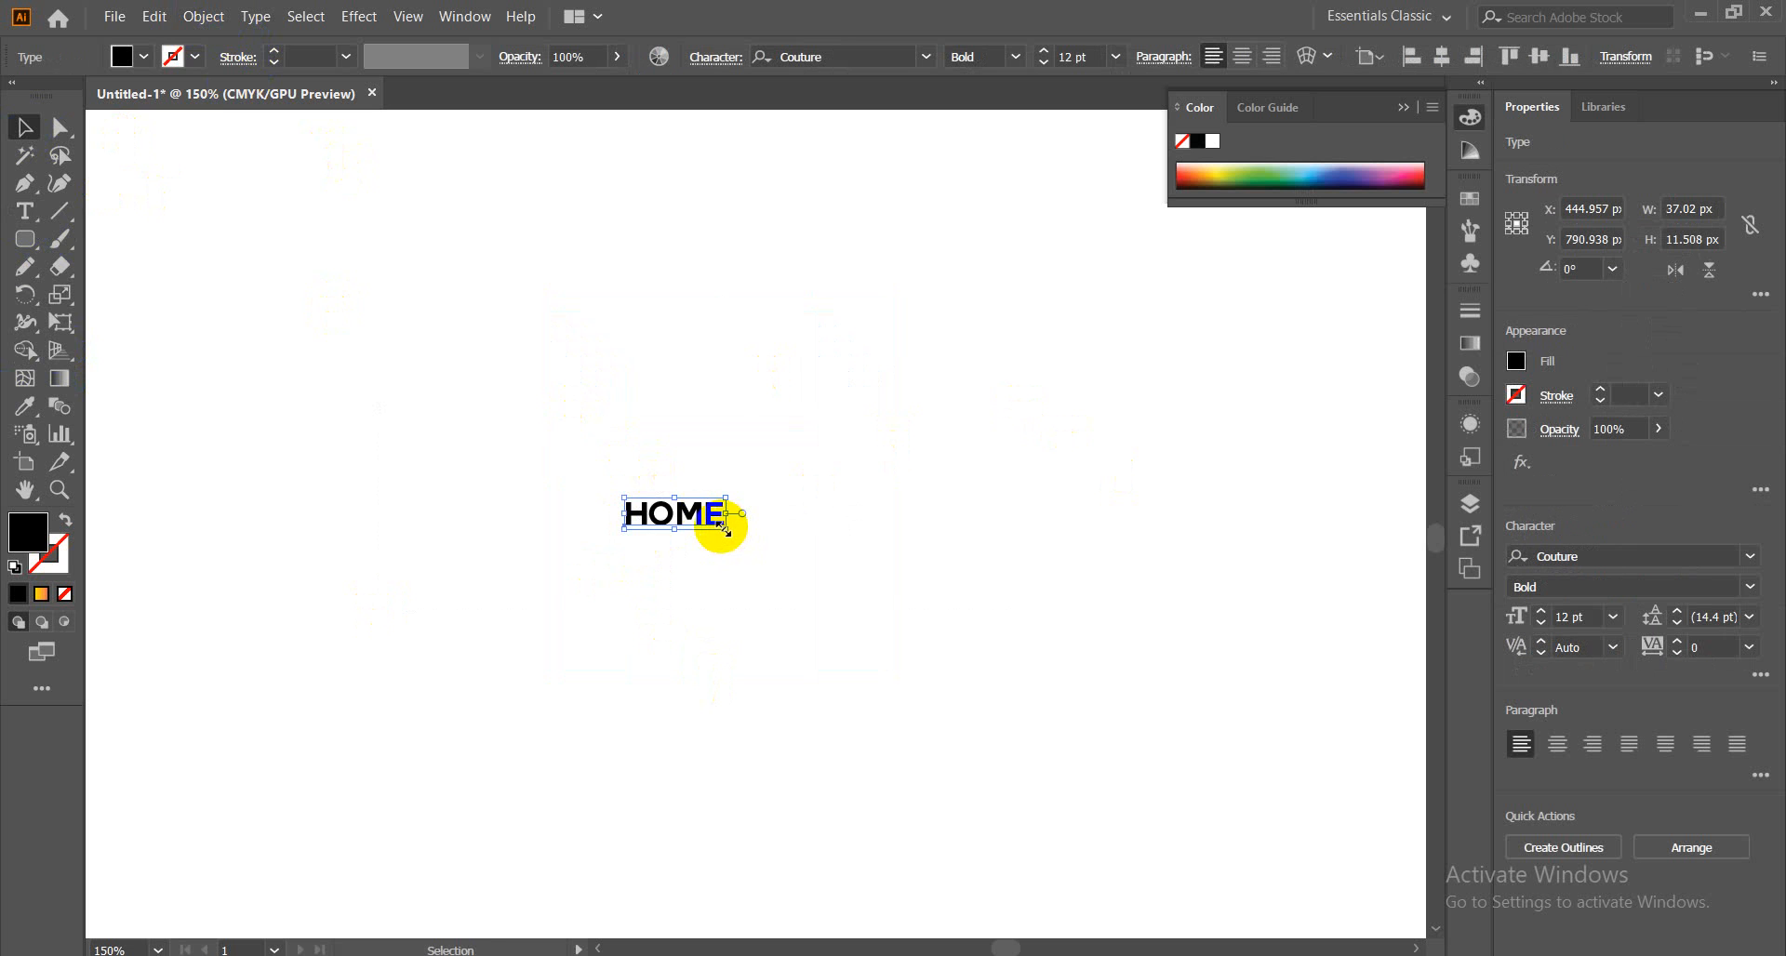
Scale the HOME text up to about 84 pt and reposition it slightly to the right and down
{"action": "left_click_drag", "start_coordinate": [724, 527], "coordinate": [925, 701]}
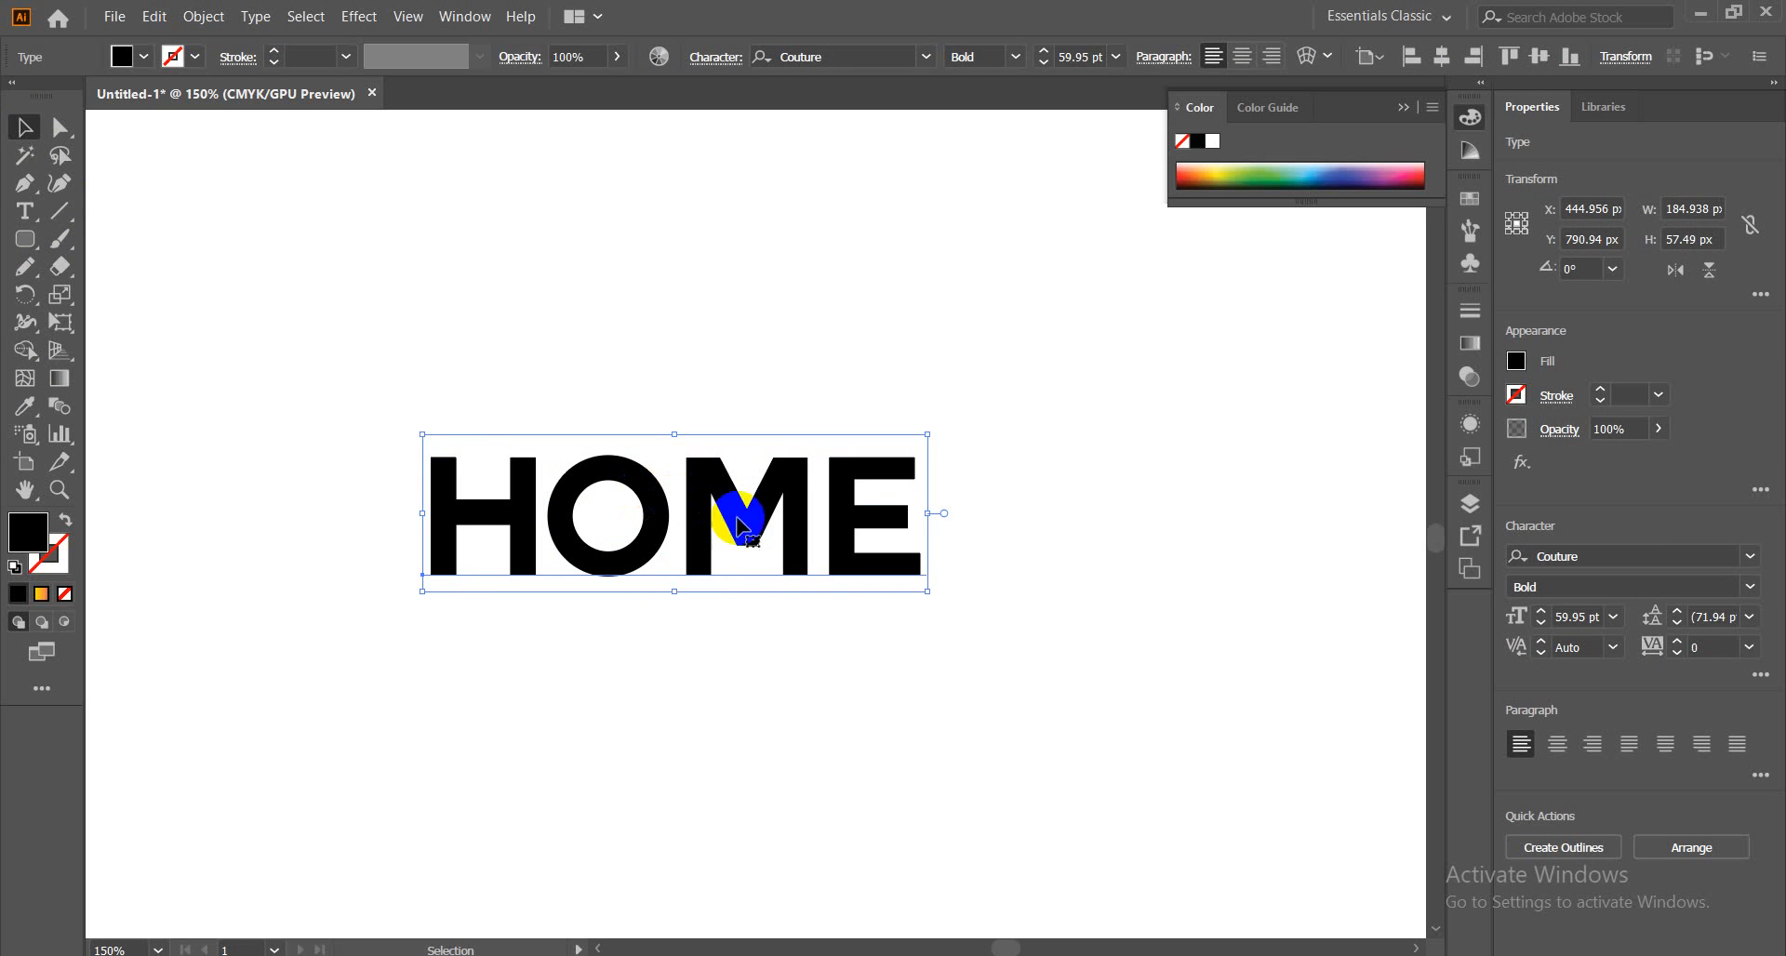
{"action": "left_click_drag", "start_coordinate": [740, 527], "coordinate": [804, 535]}
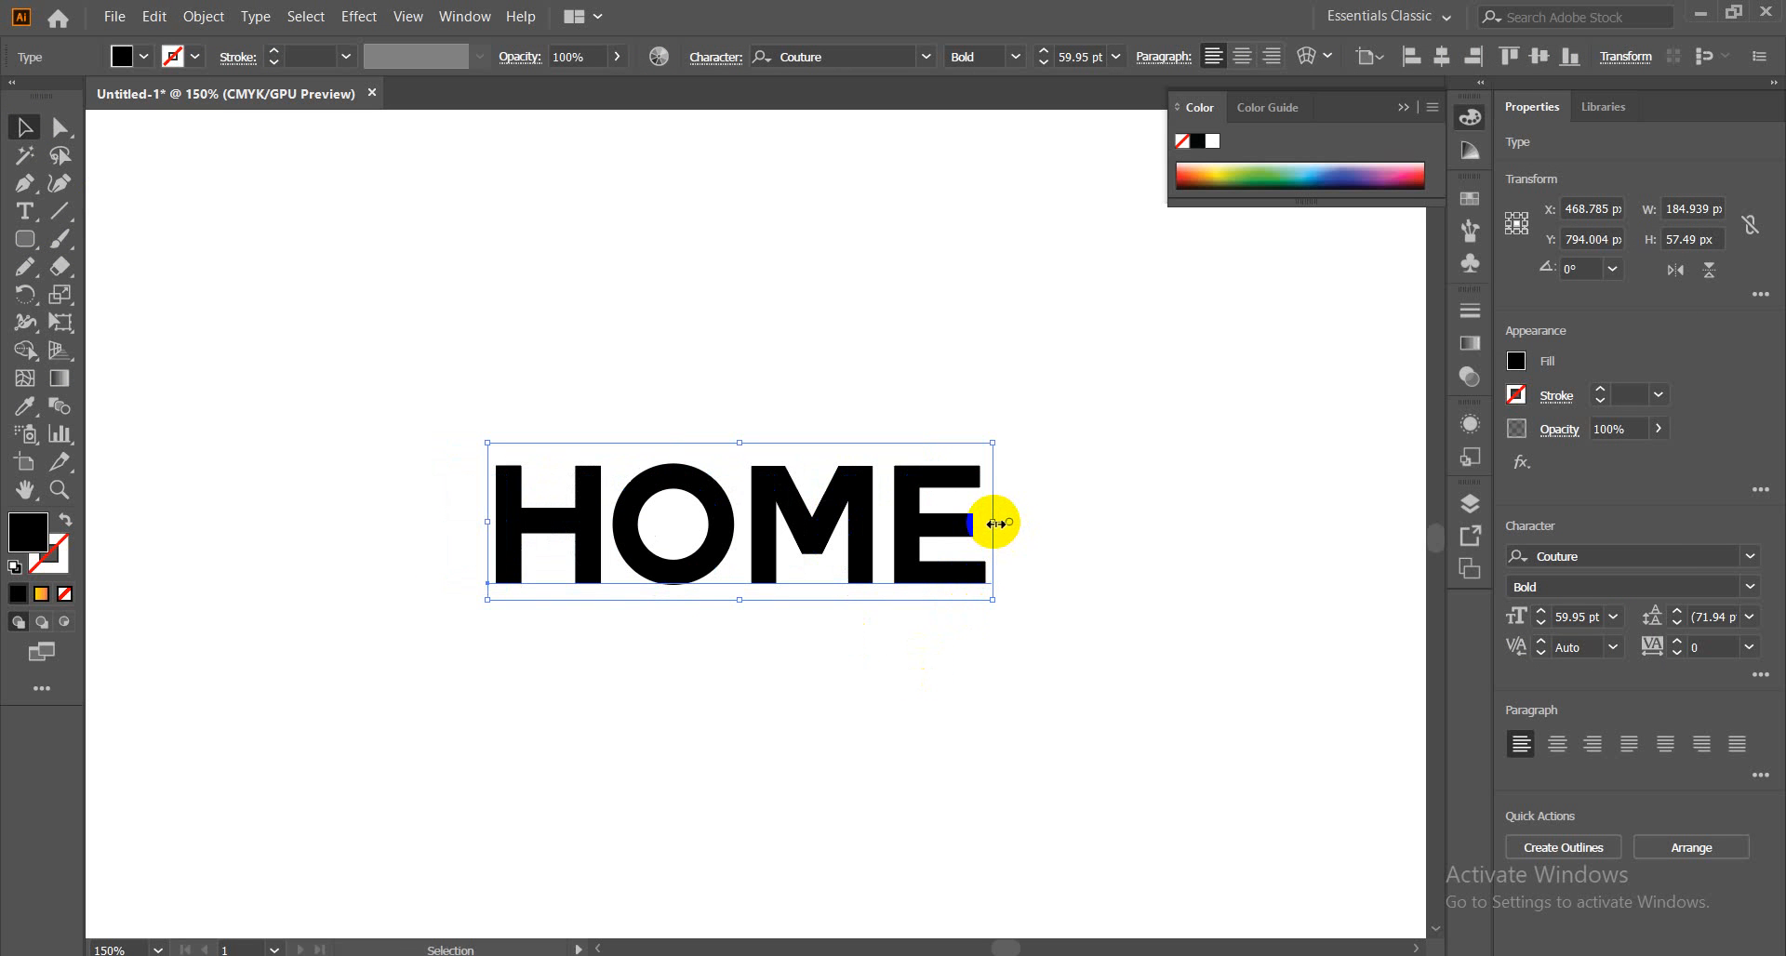
{"action": "left_click_drag", "start_coordinate": [994, 524], "coordinate": [1097, 550]}
{"action": "left_click", "coordinate": [839, 774]}
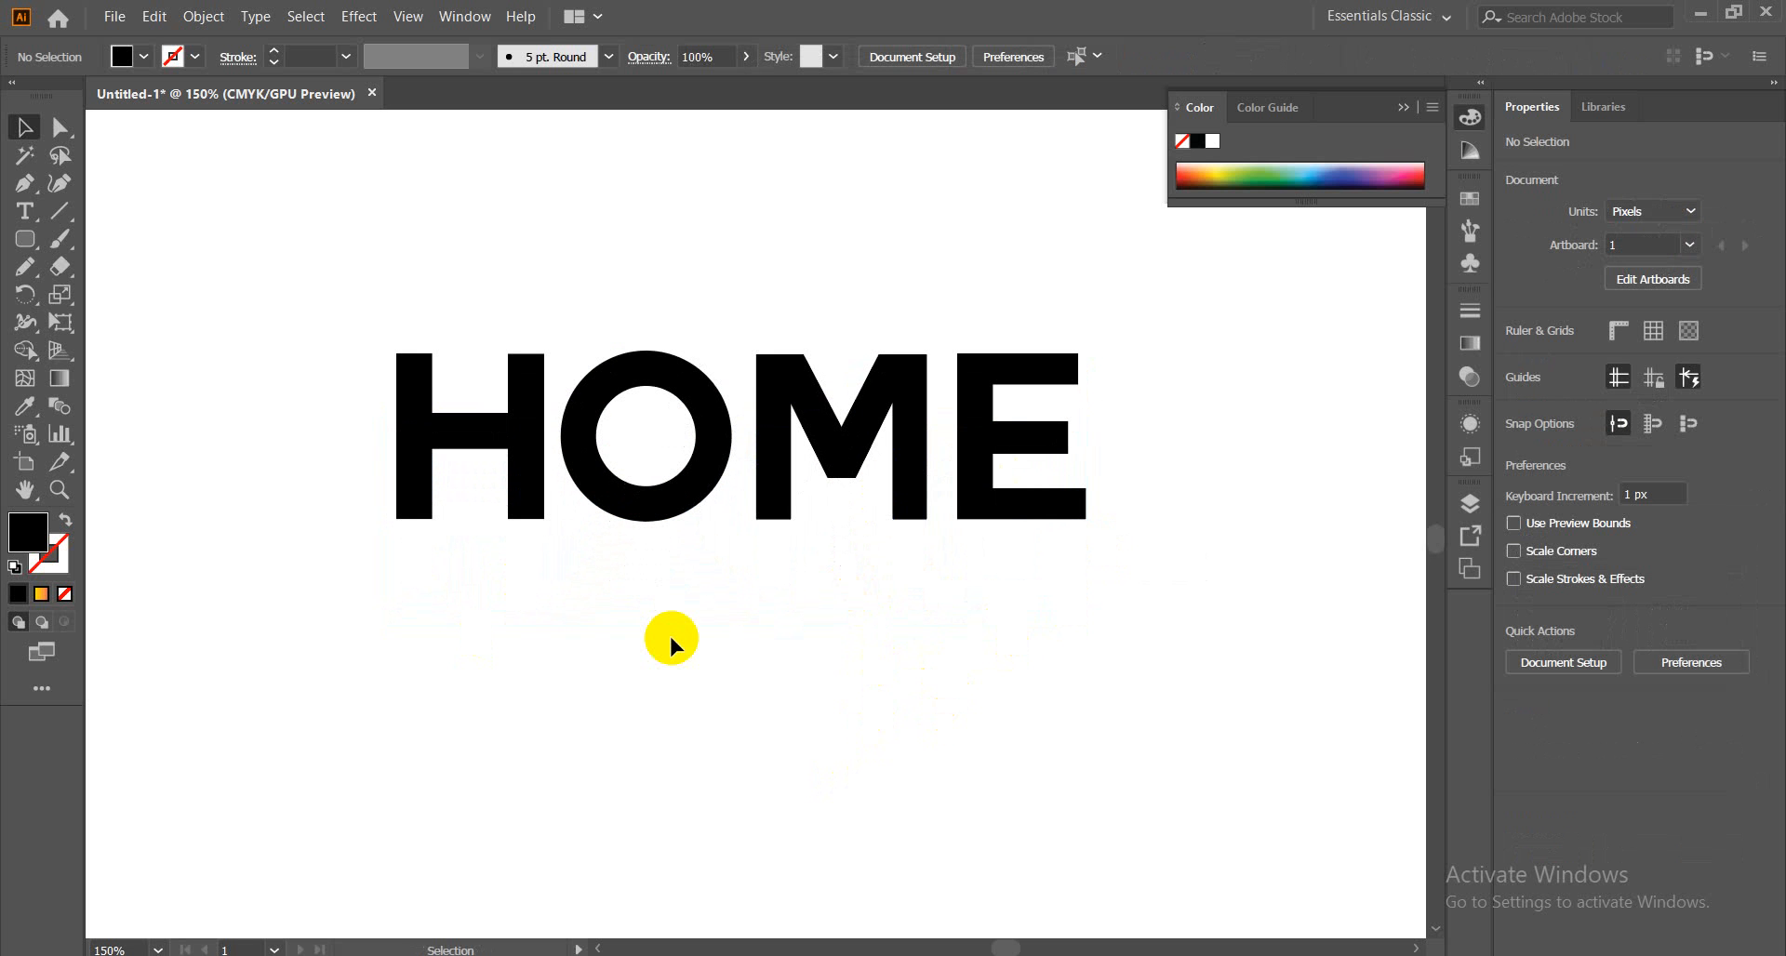
{"action": "left_click", "coordinate": [510, 502]}
{"action": "left_click", "coordinate": [504, 640]}
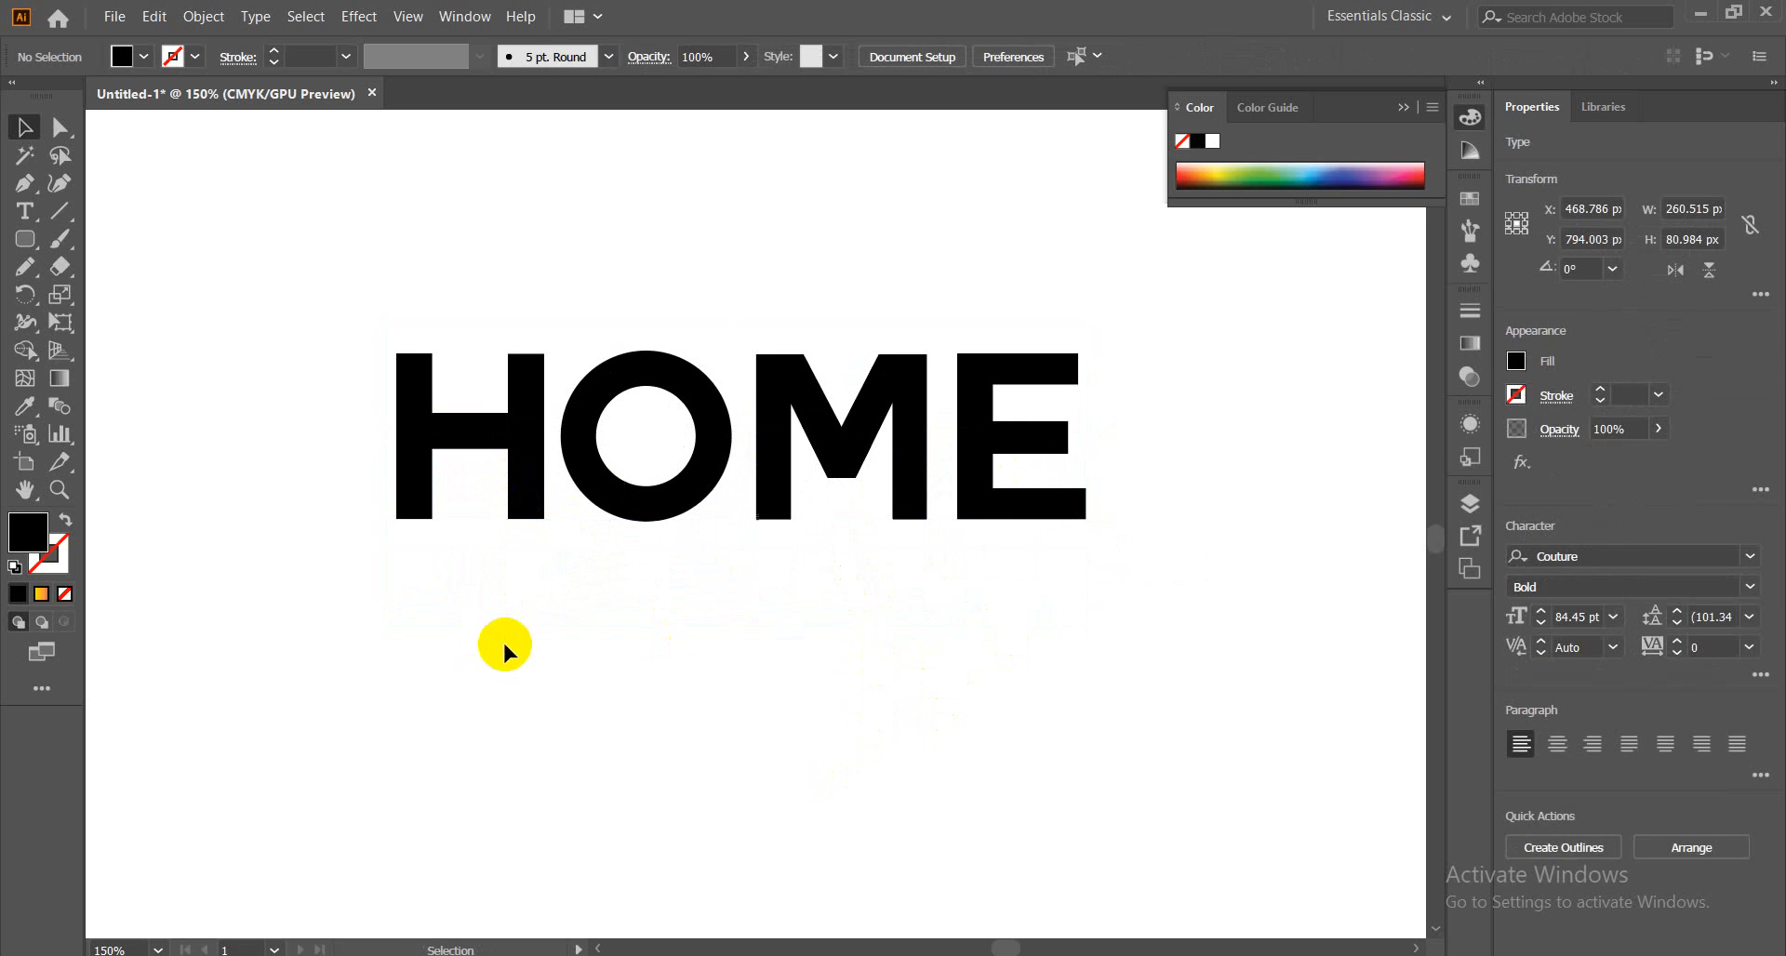
Draw a narrow vertical black rectangle about 17 × 65 px below the H of HOME
{"action": "left_click_drag", "start_coordinate": [26, 239], "coordinate": [112, 241]}
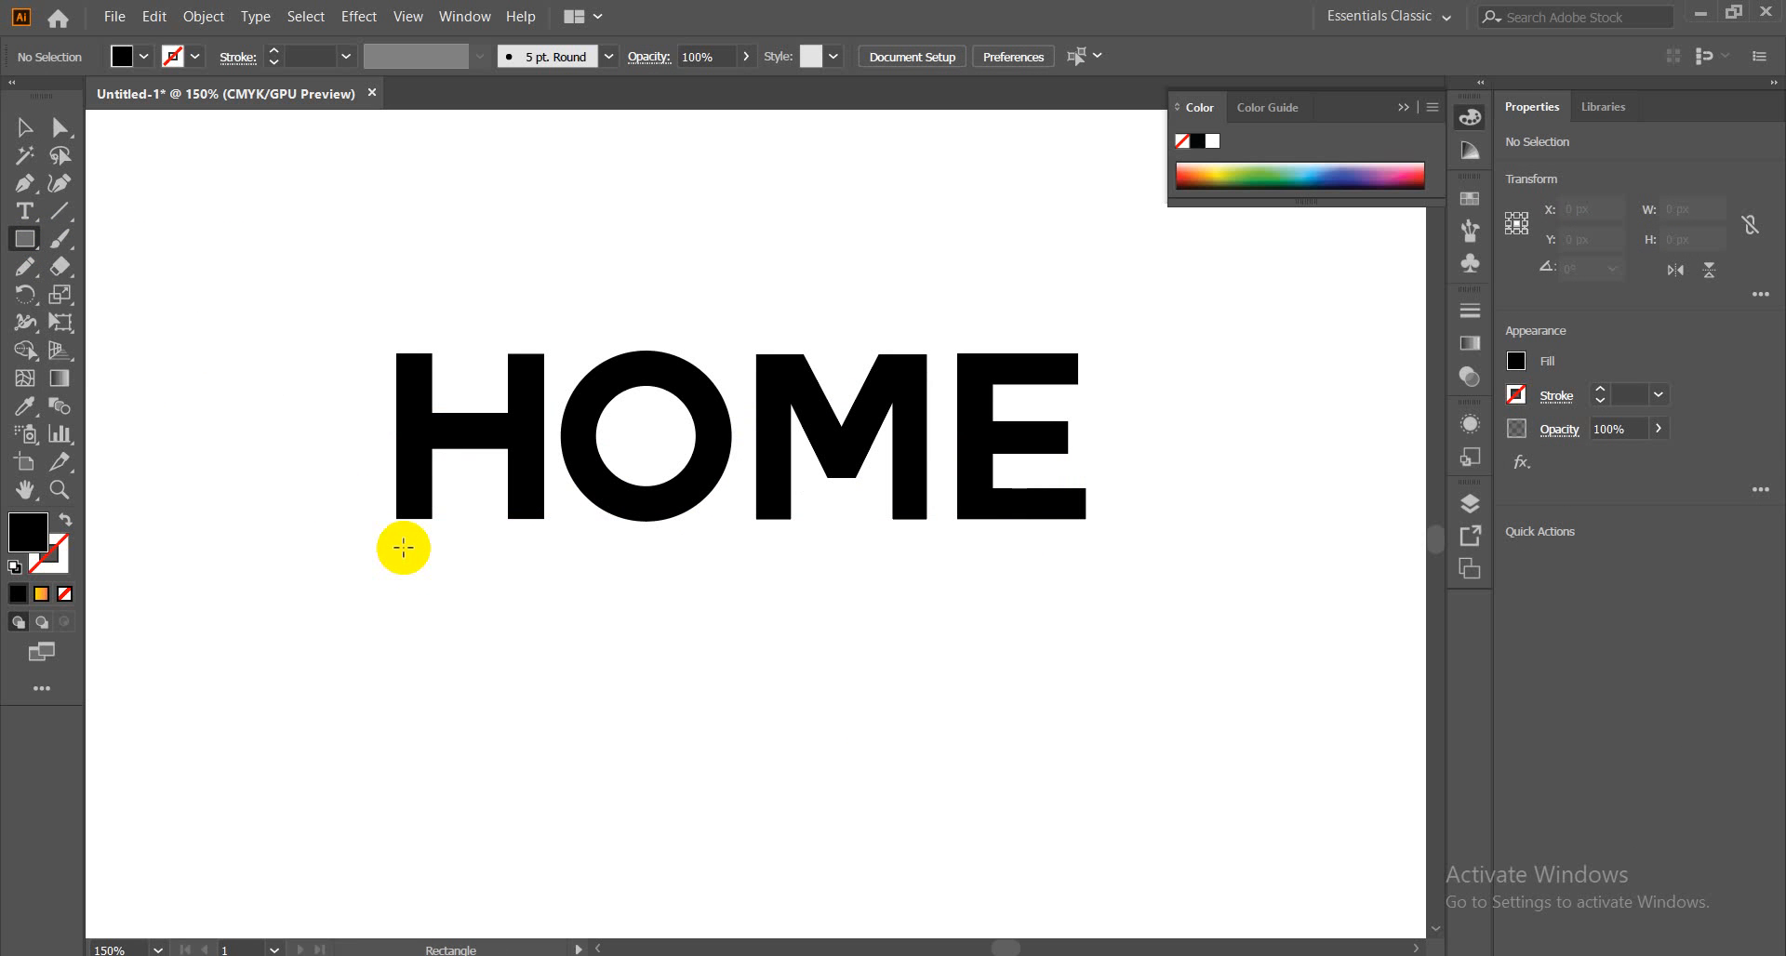
{"action": "left_click_drag", "start_coordinate": [404, 548], "coordinate": [449, 726]}
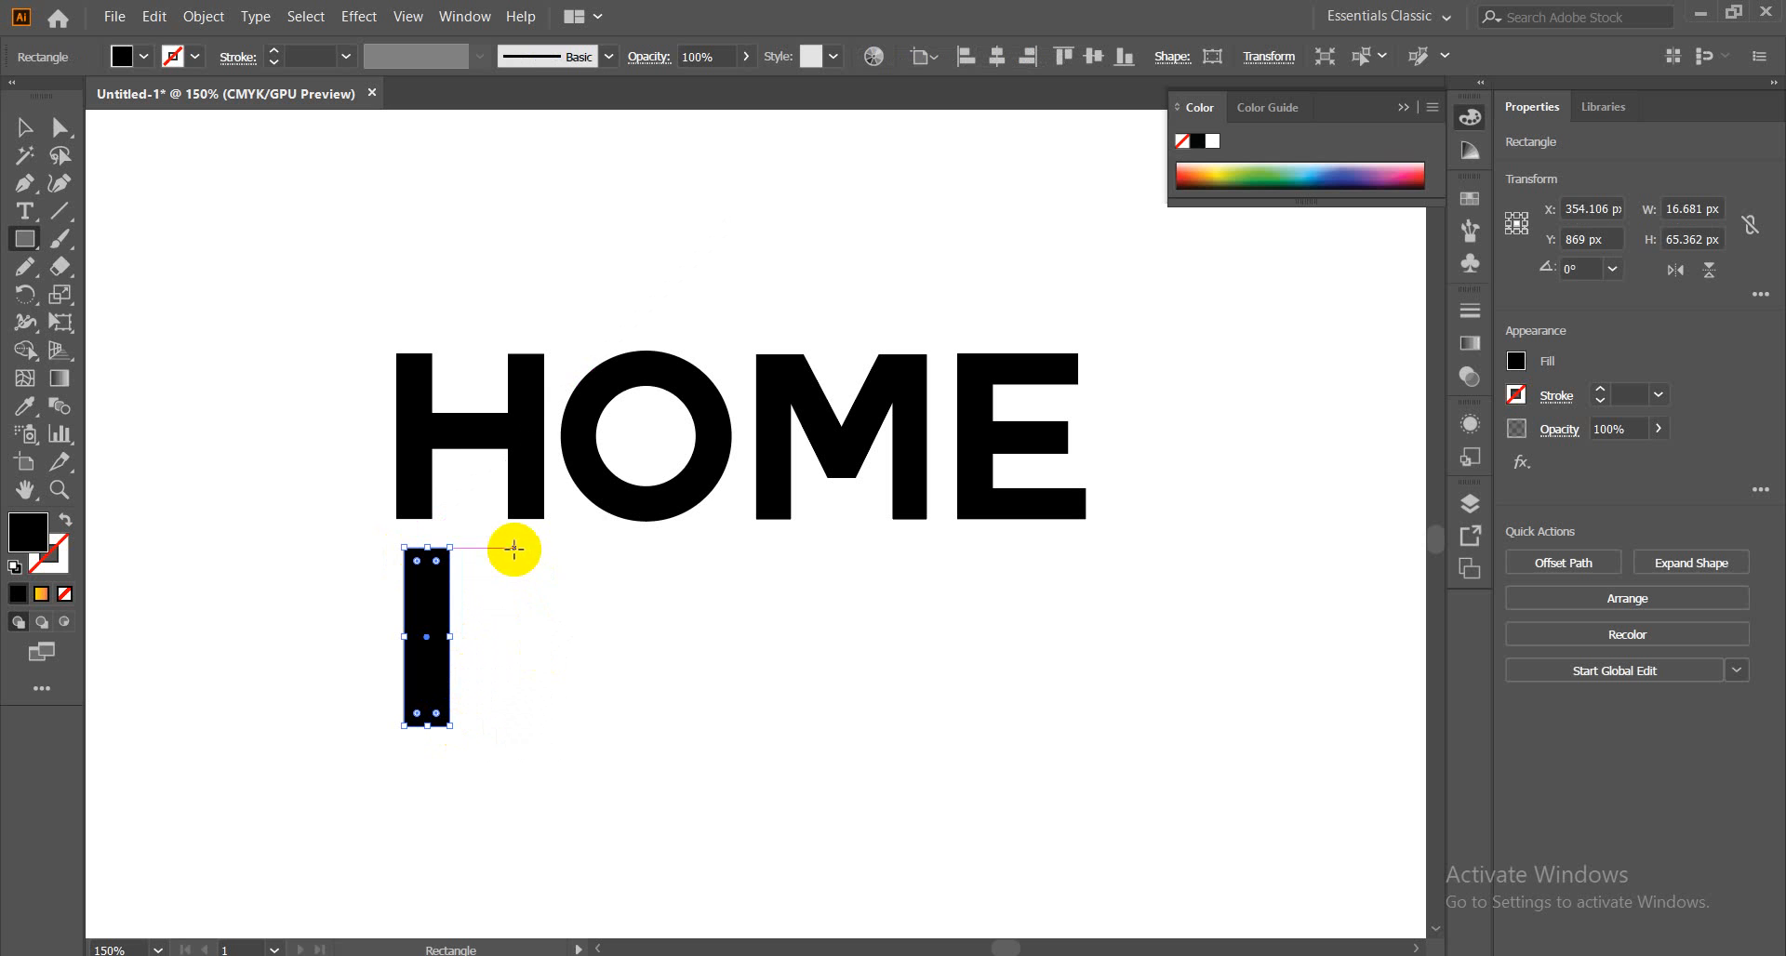
Complete a rectangle-built H below HOME with a second vertical bar about 15 × 65 px and a crossbar about 38 × 12 px
{"action": "left_click_drag", "start_coordinate": [513, 549], "coordinate": [555, 726]}
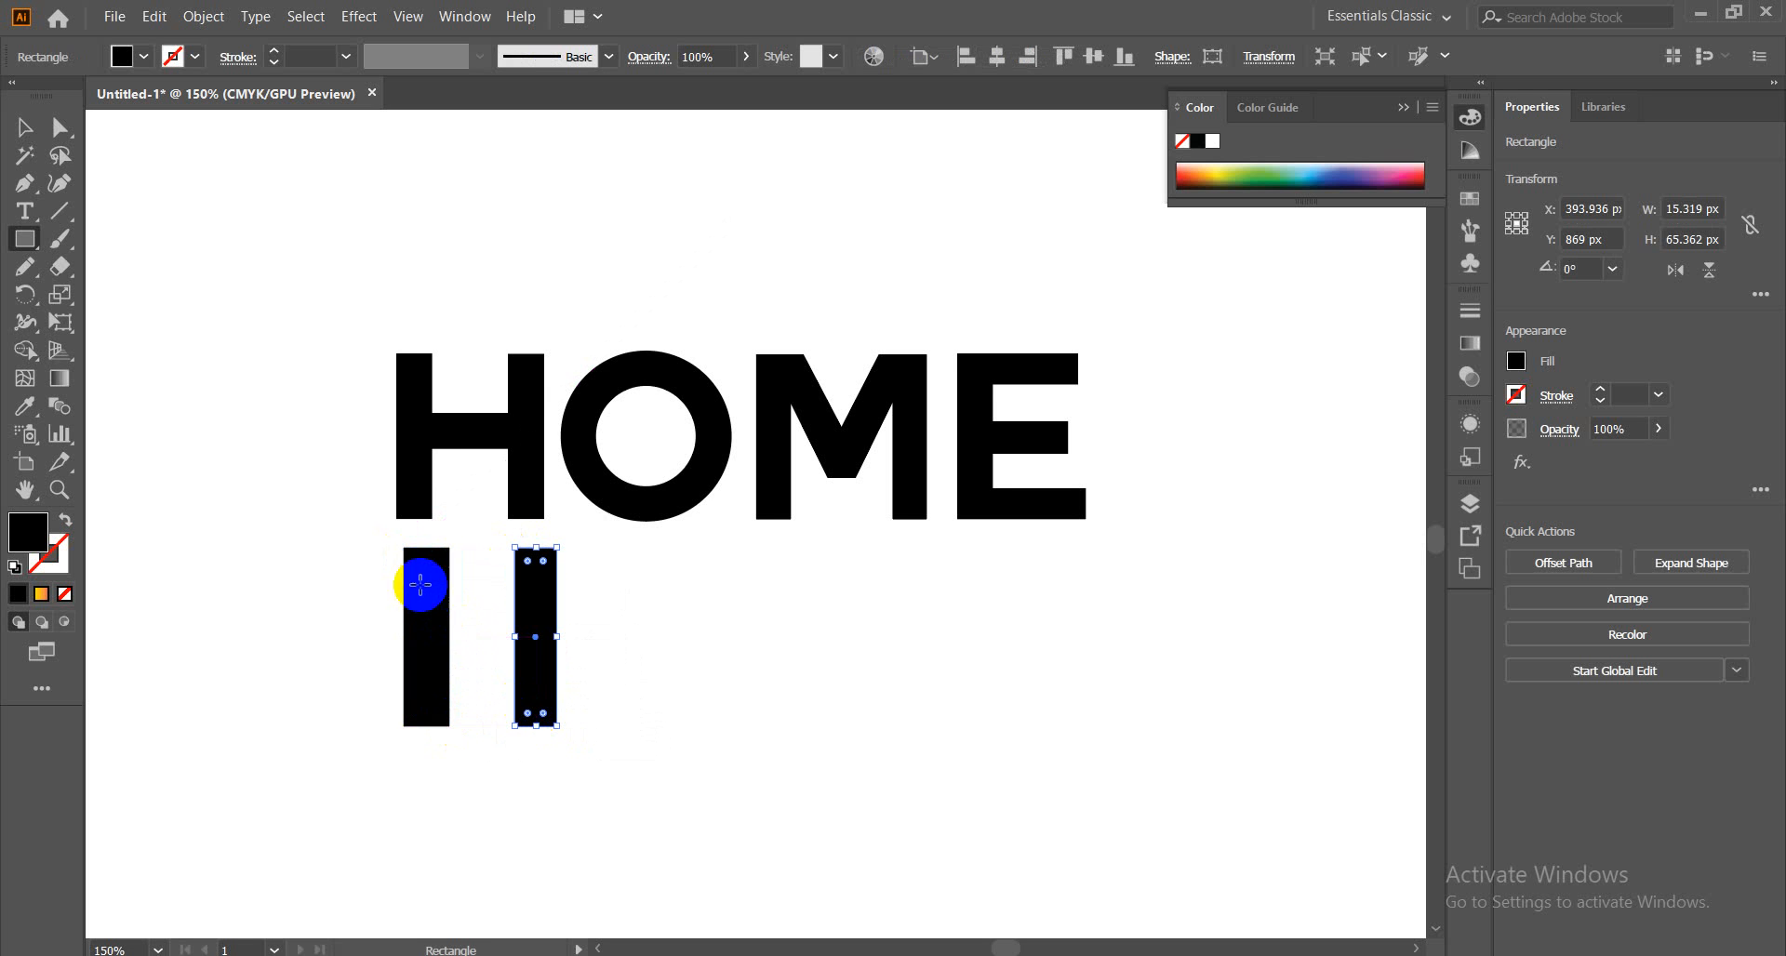
{"action": "left_click_drag", "start_coordinate": [431, 607], "coordinate": [537, 636]}
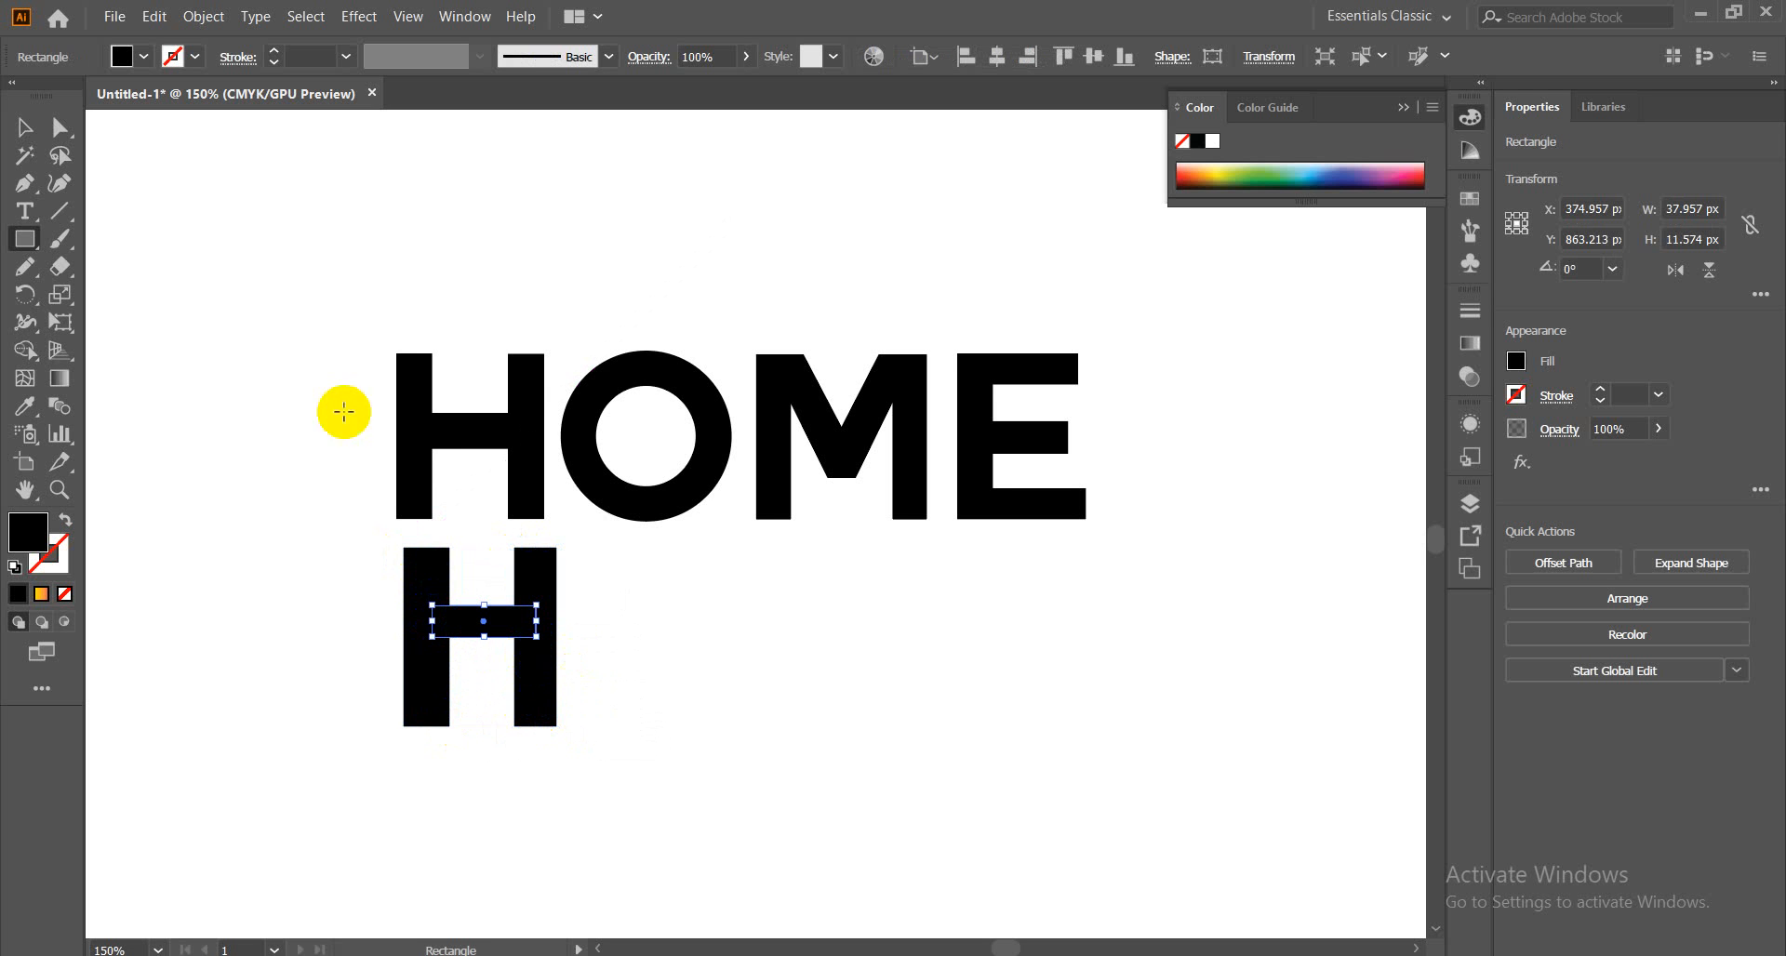
Delete all three rectangles forming the H below the HOME text
{"action": "left_click", "coordinate": [56, 134]}
{"action": "left_click", "coordinate": [24, 127]}
{"action": "left_click_drag", "start_coordinate": [195, 558], "coordinate": [671, 735]}
{"action": "key", "text": "Delete"}
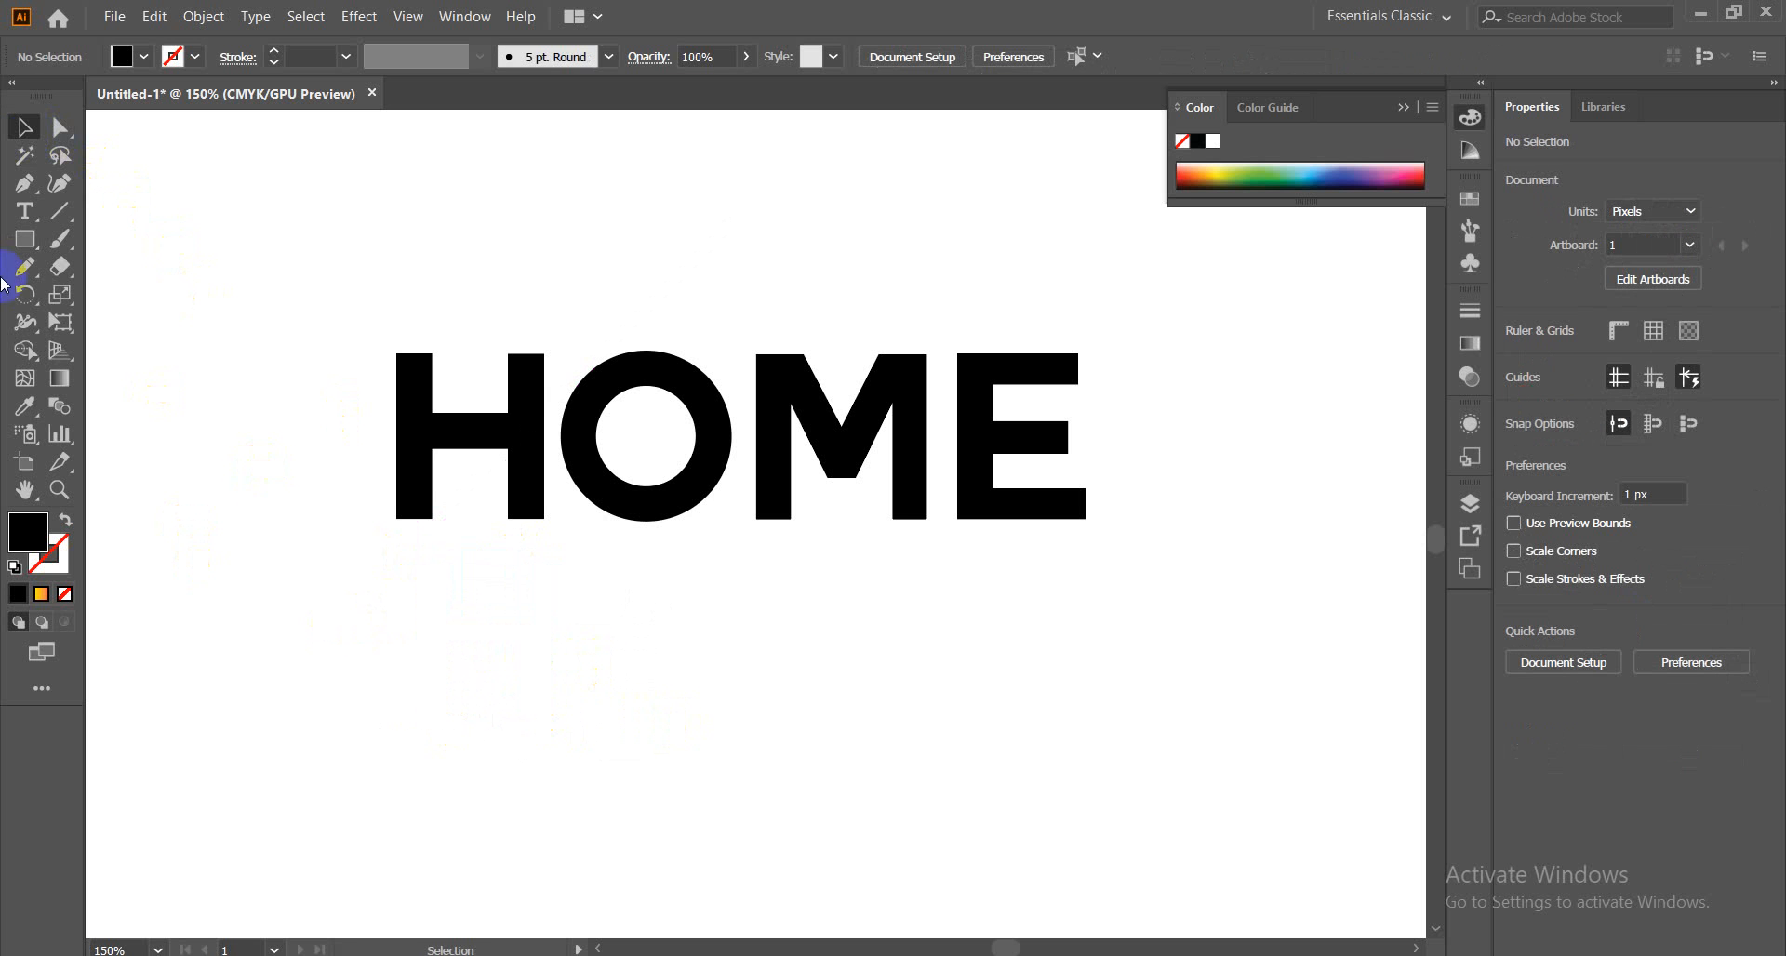
Convert the HOME text to outlines and ungroup it into separate letters
{"action": "left_click", "coordinate": [810, 387]}
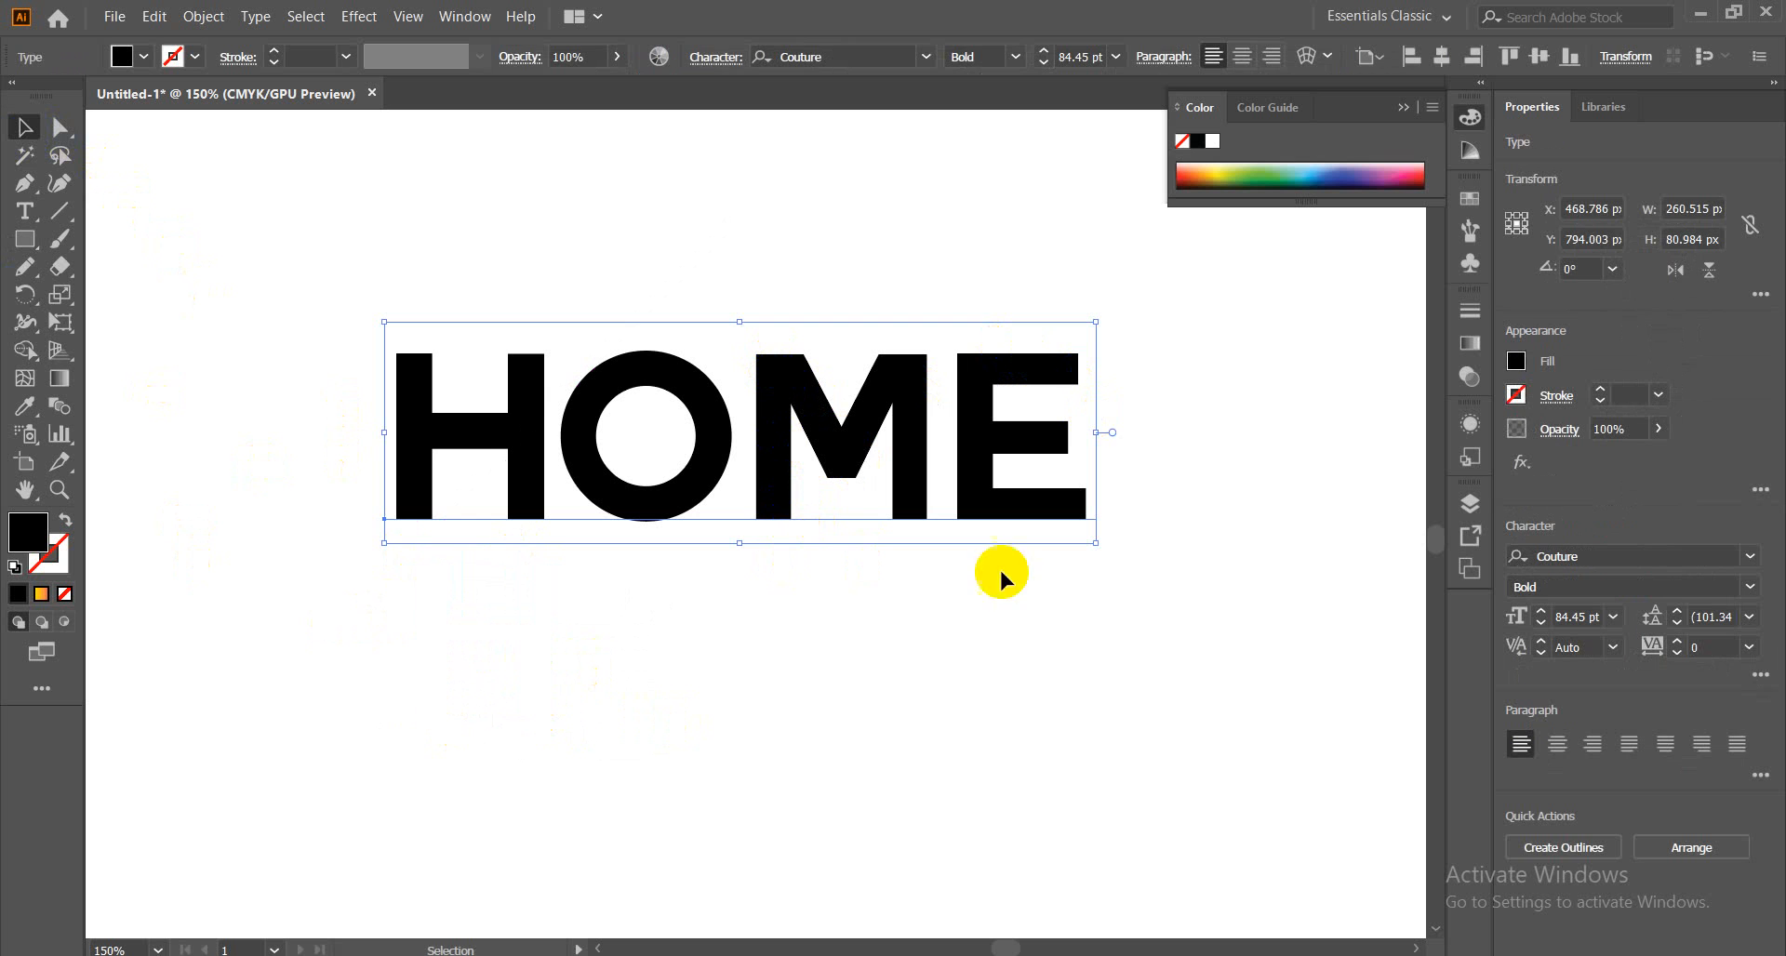
{"action": "left_click", "coordinate": [786, 648]}
{"action": "left_click_drag", "start_coordinate": [535, 595], "coordinate": [839, 438]}
{"action": "right_click", "coordinate": [811, 404]}
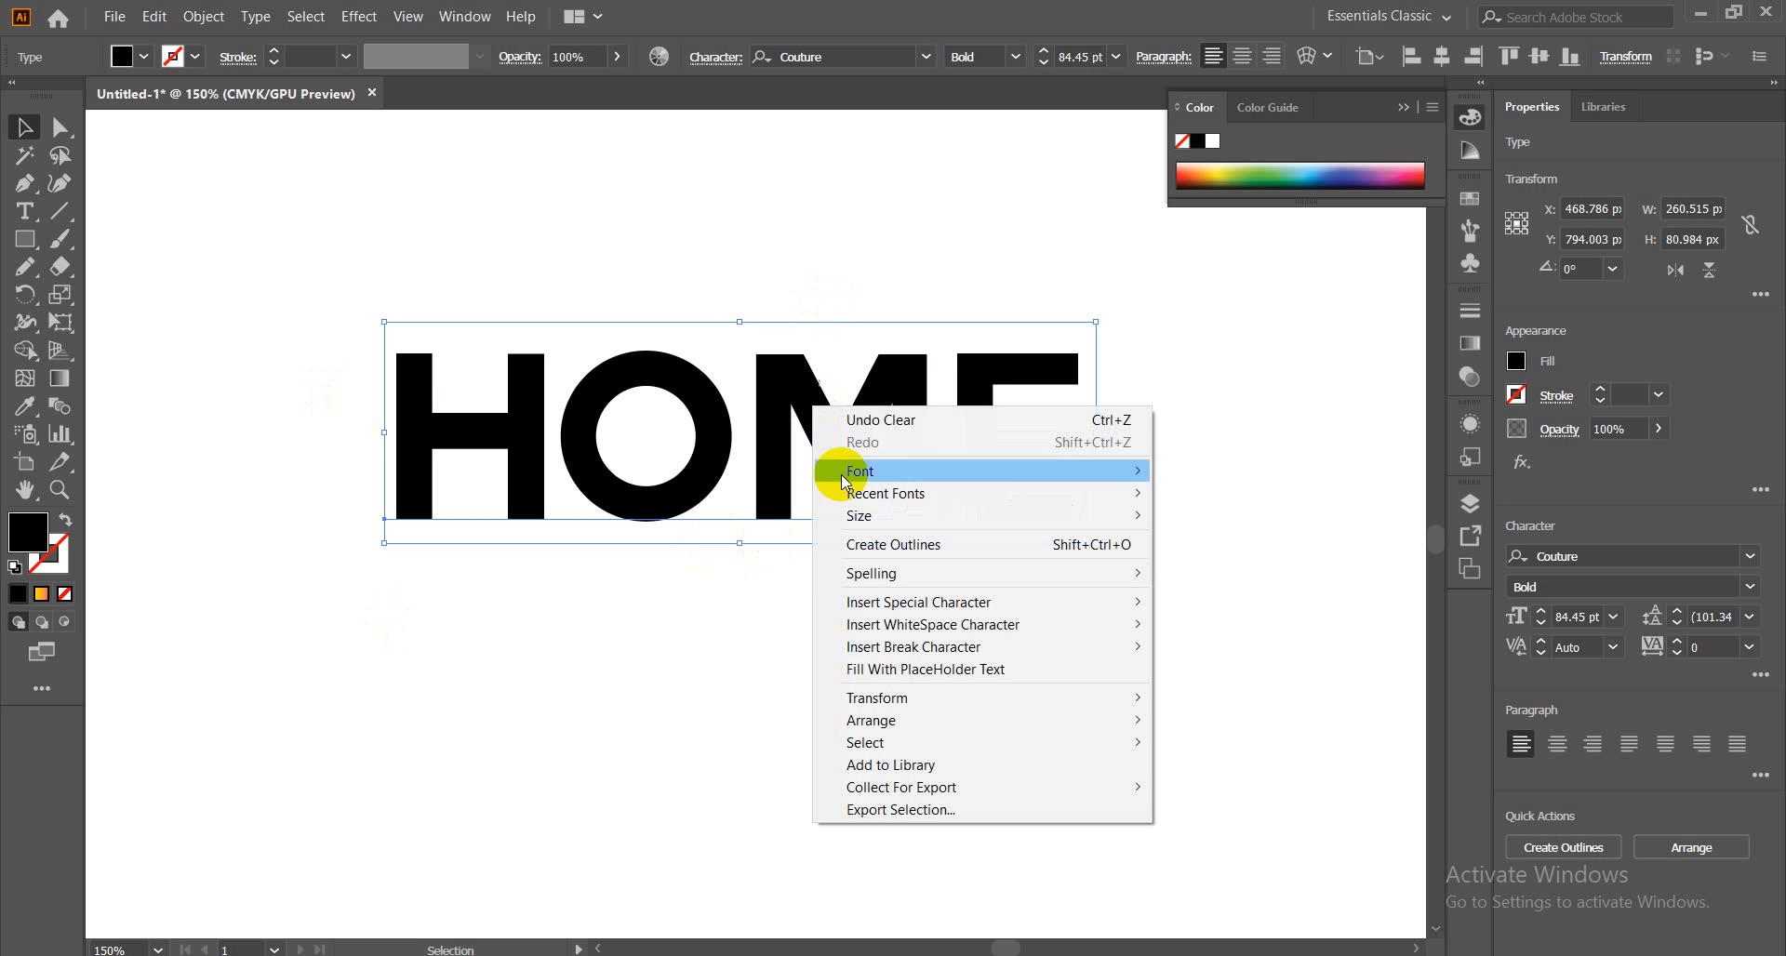
{"action": "left_click", "coordinate": [896, 545]}
{"action": "right_click", "coordinate": [790, 405]}
{"action": "left_click", "coordinate": [848, 578]}
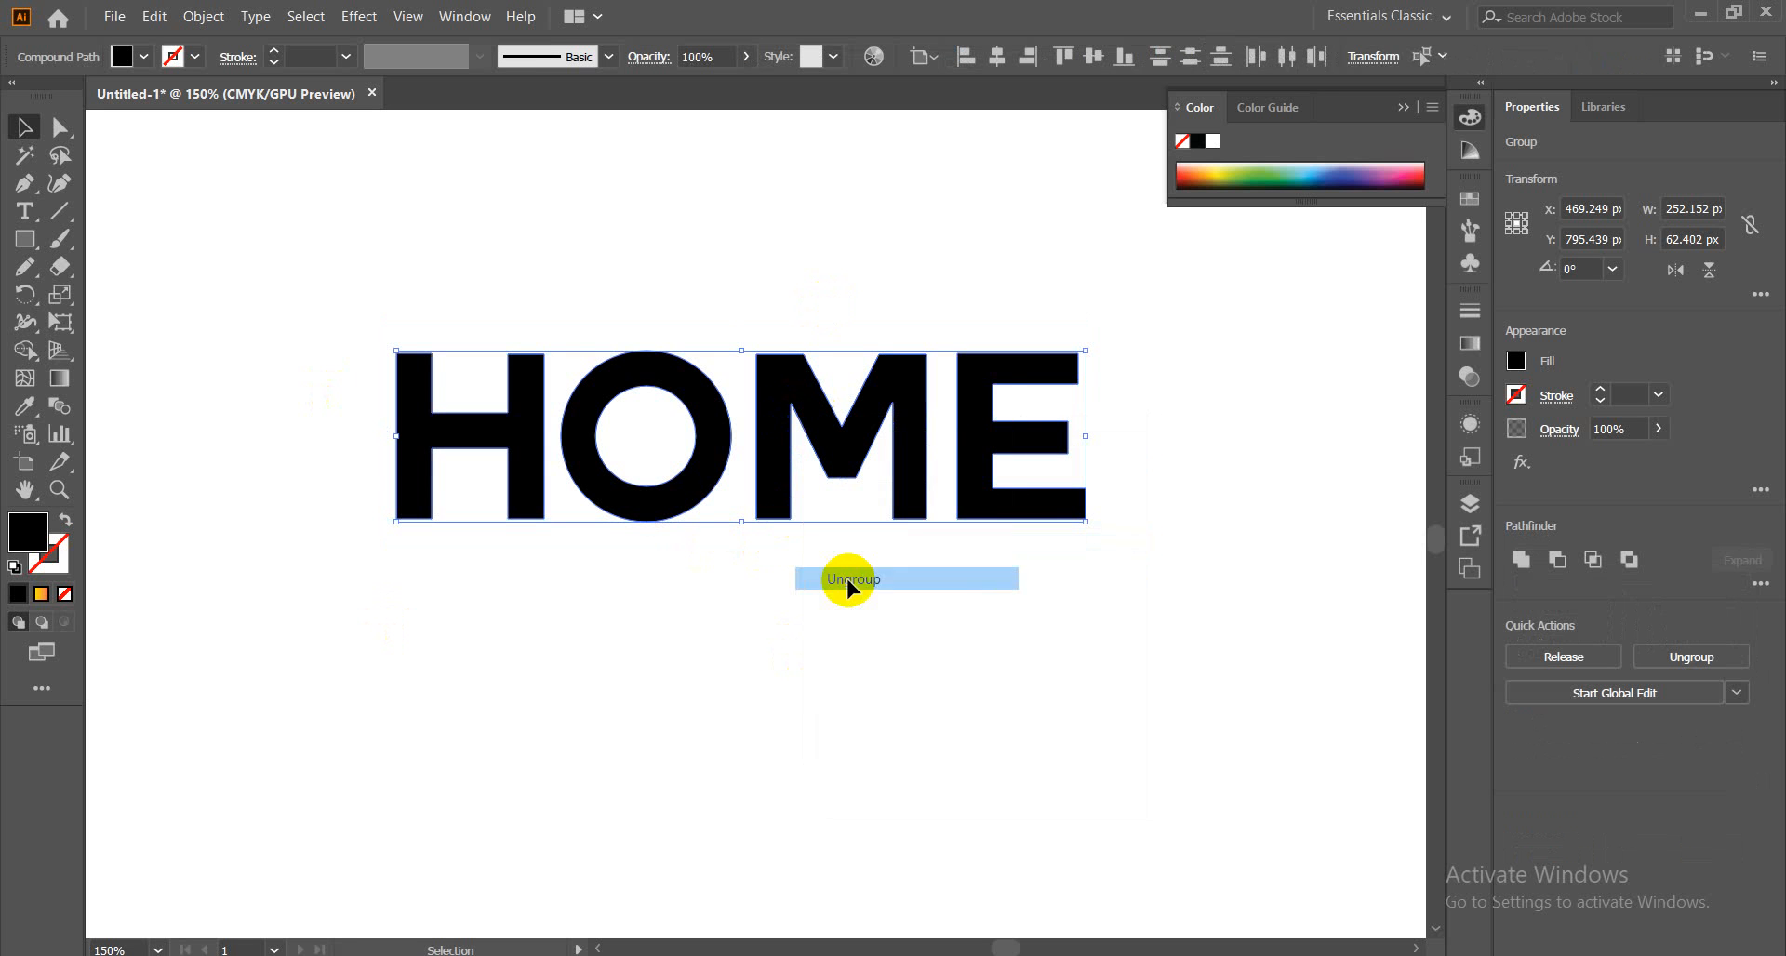
{"action": "left_click", "coordinate": [818, 677]}
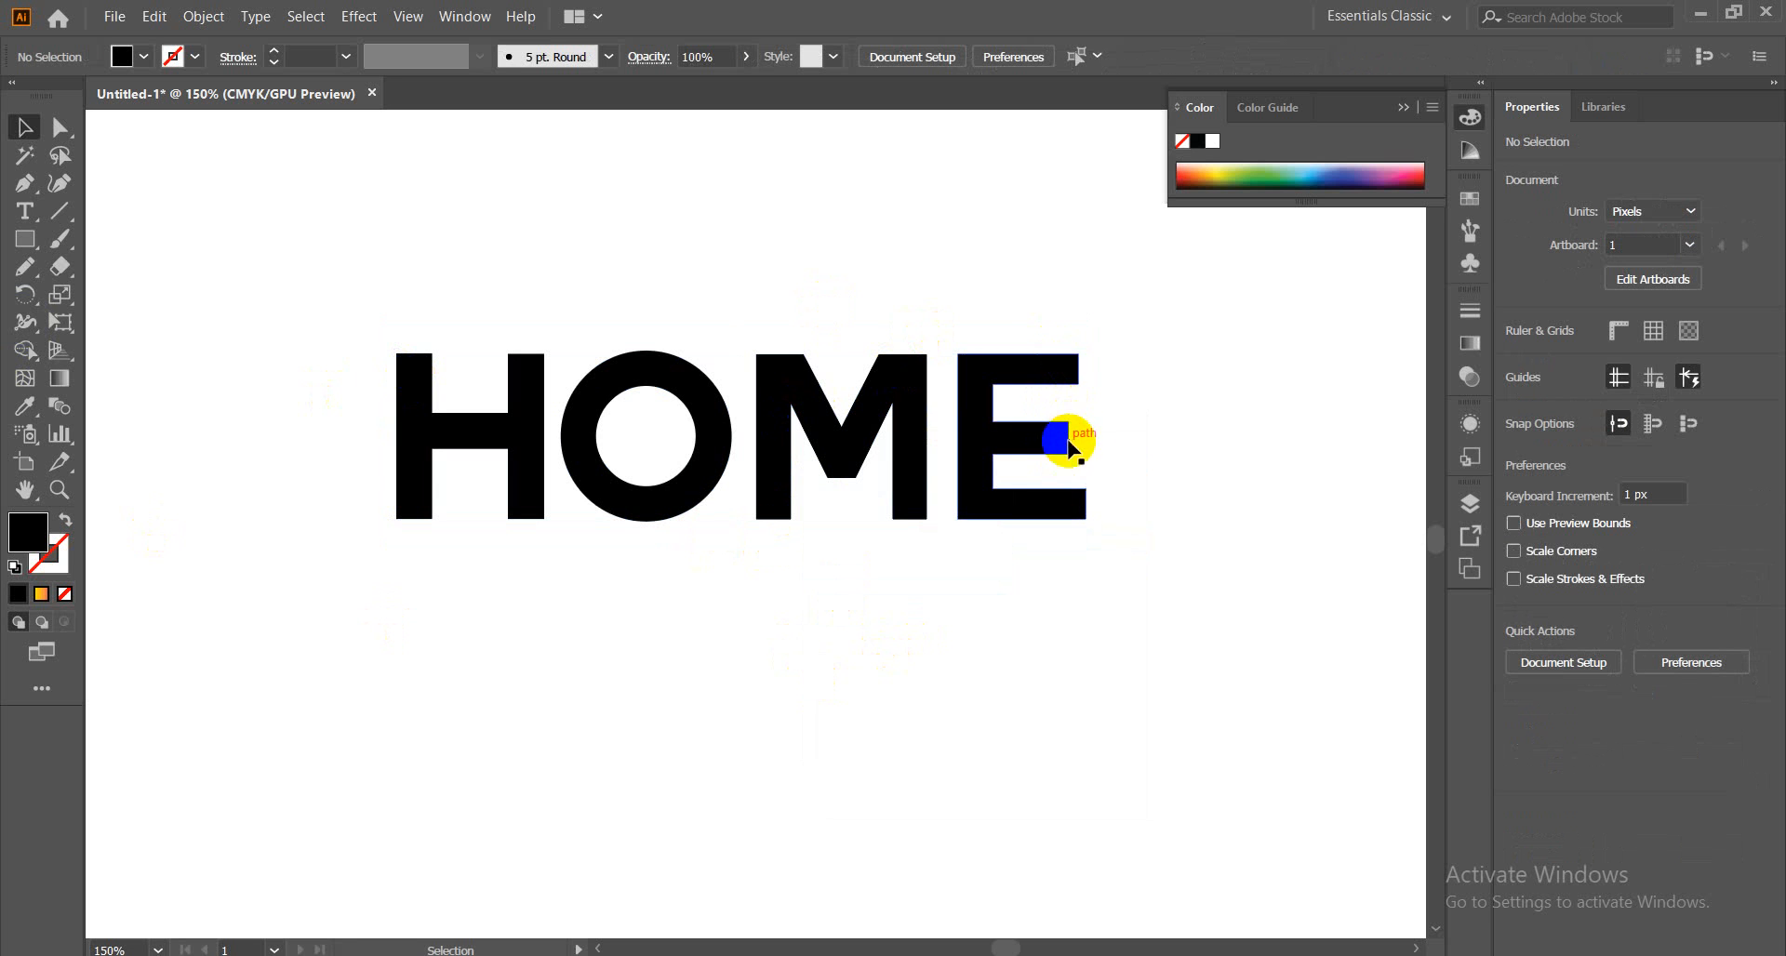
Draw a black rectangle about 19 × 82 px over the vertical stem of the E and divide the E with it using Pathfinder
{"action": "left_click", "coordinate": [25, 239]}
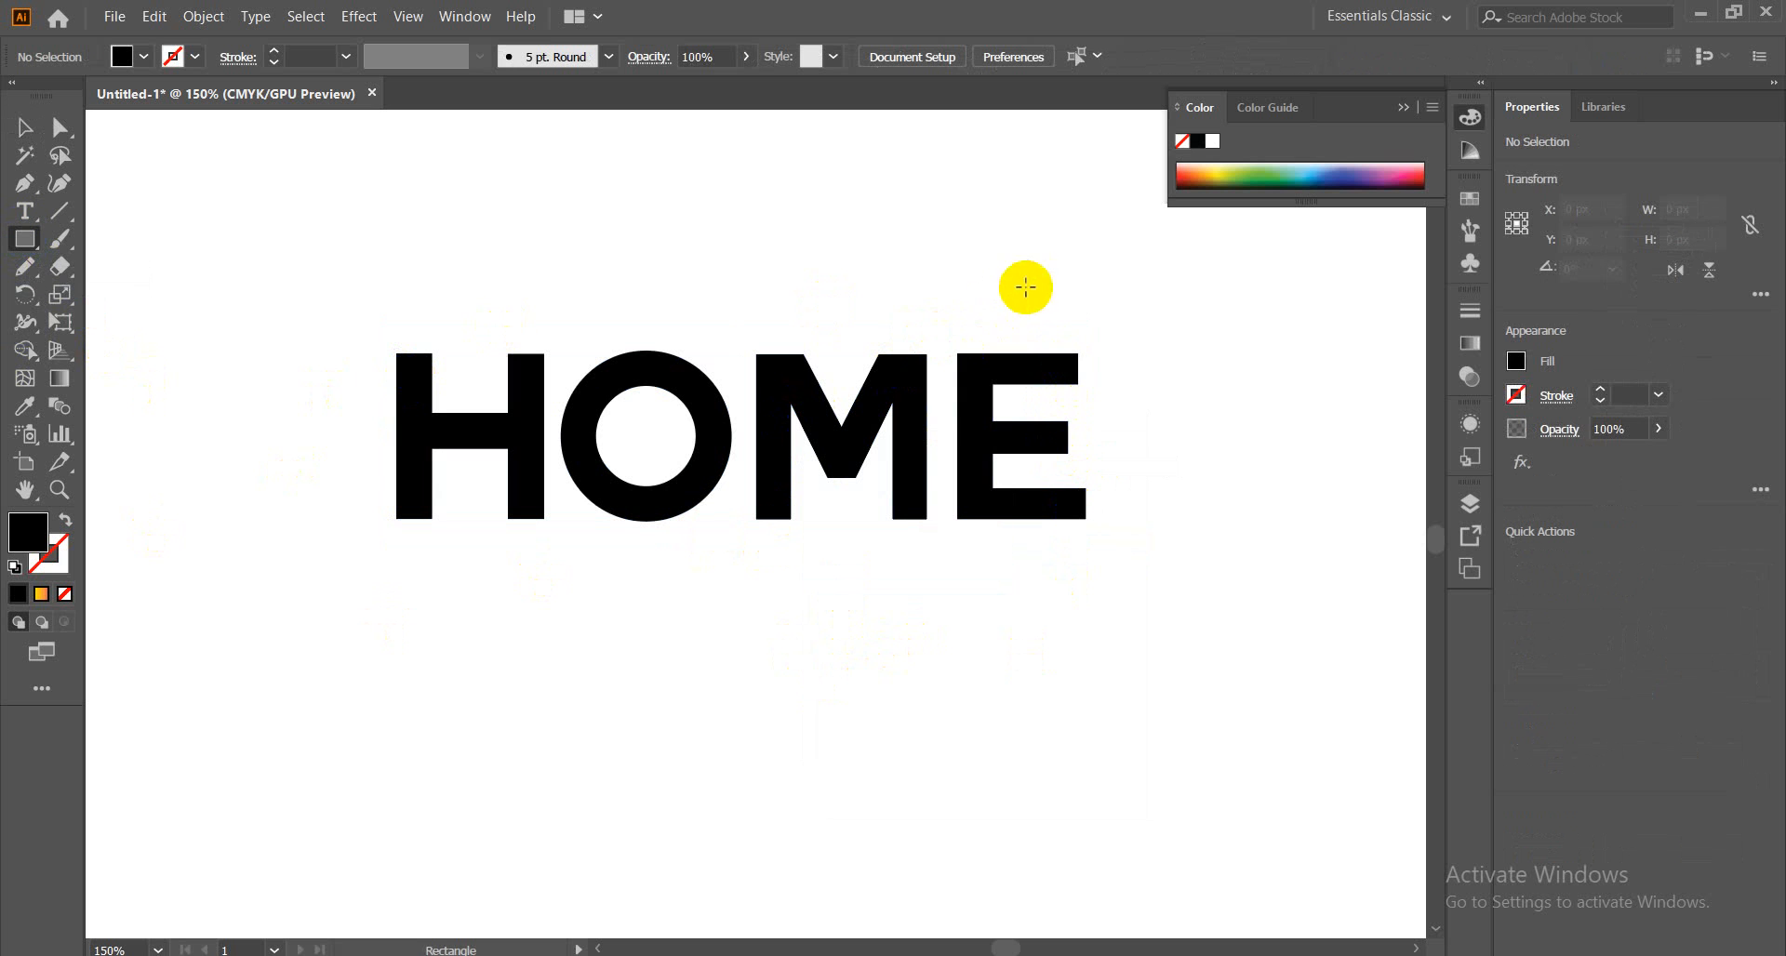
{"action": "left_click_drag", "start_coordinate": [945, 315], "coordinate": [998, 538]}
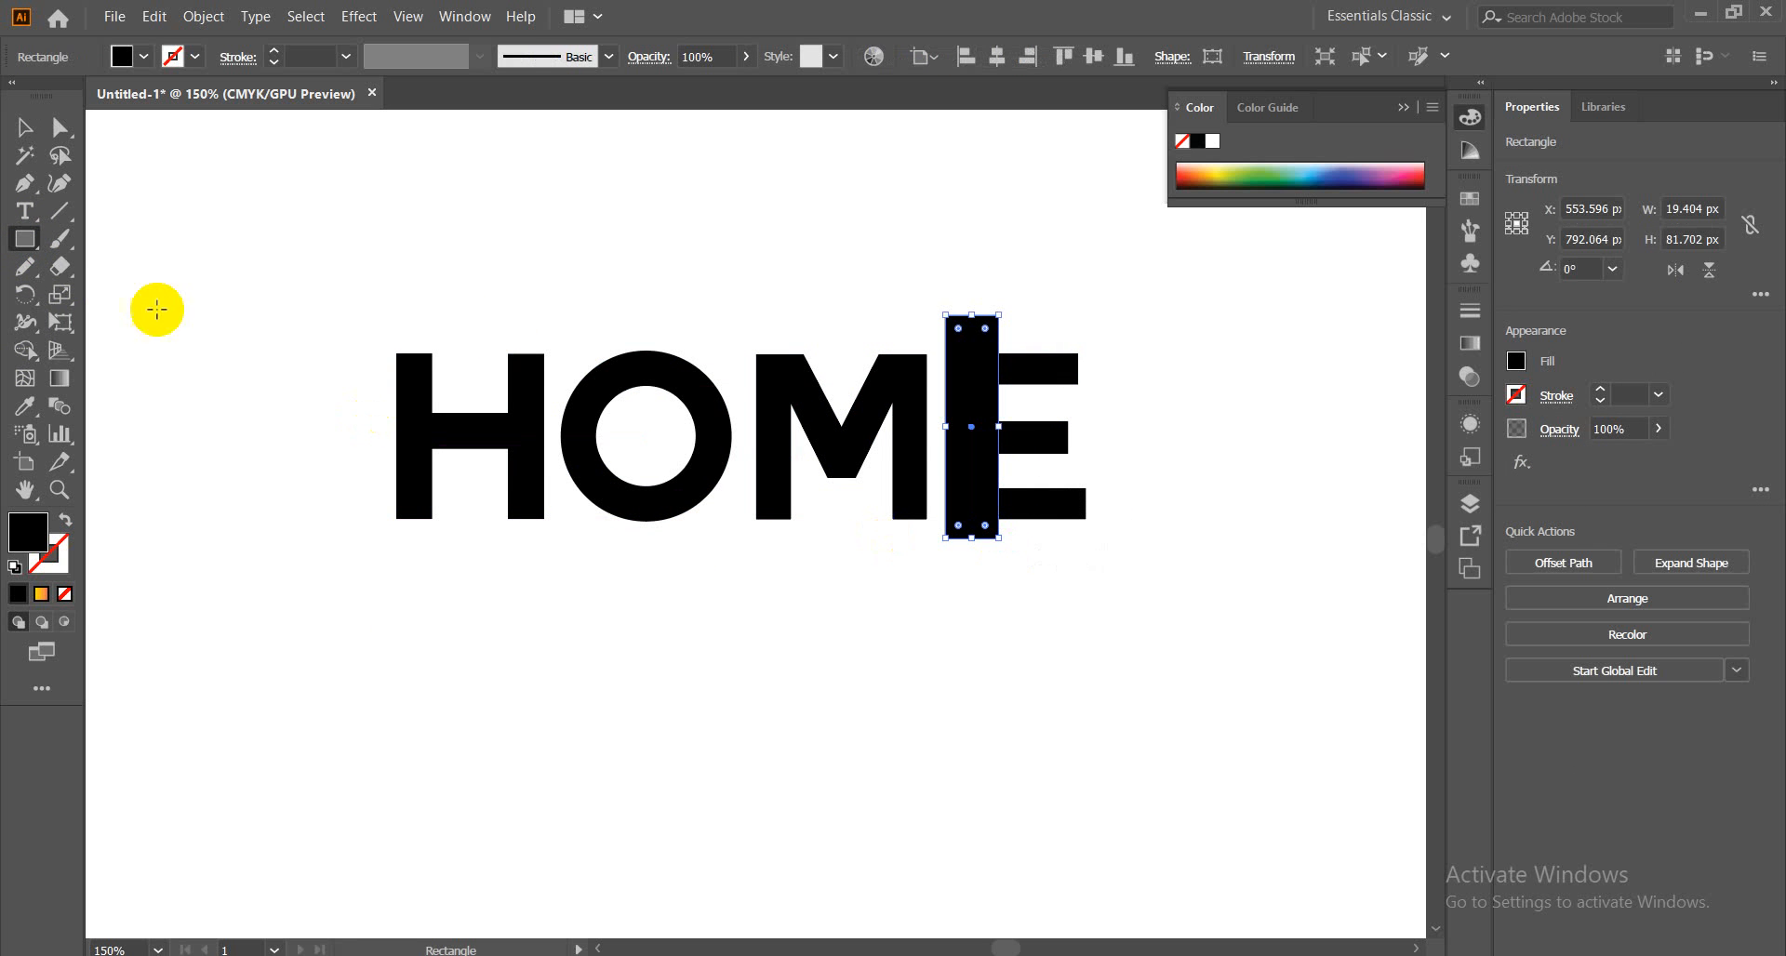
{"action": "left_click", "coordinate": [26, 127]}
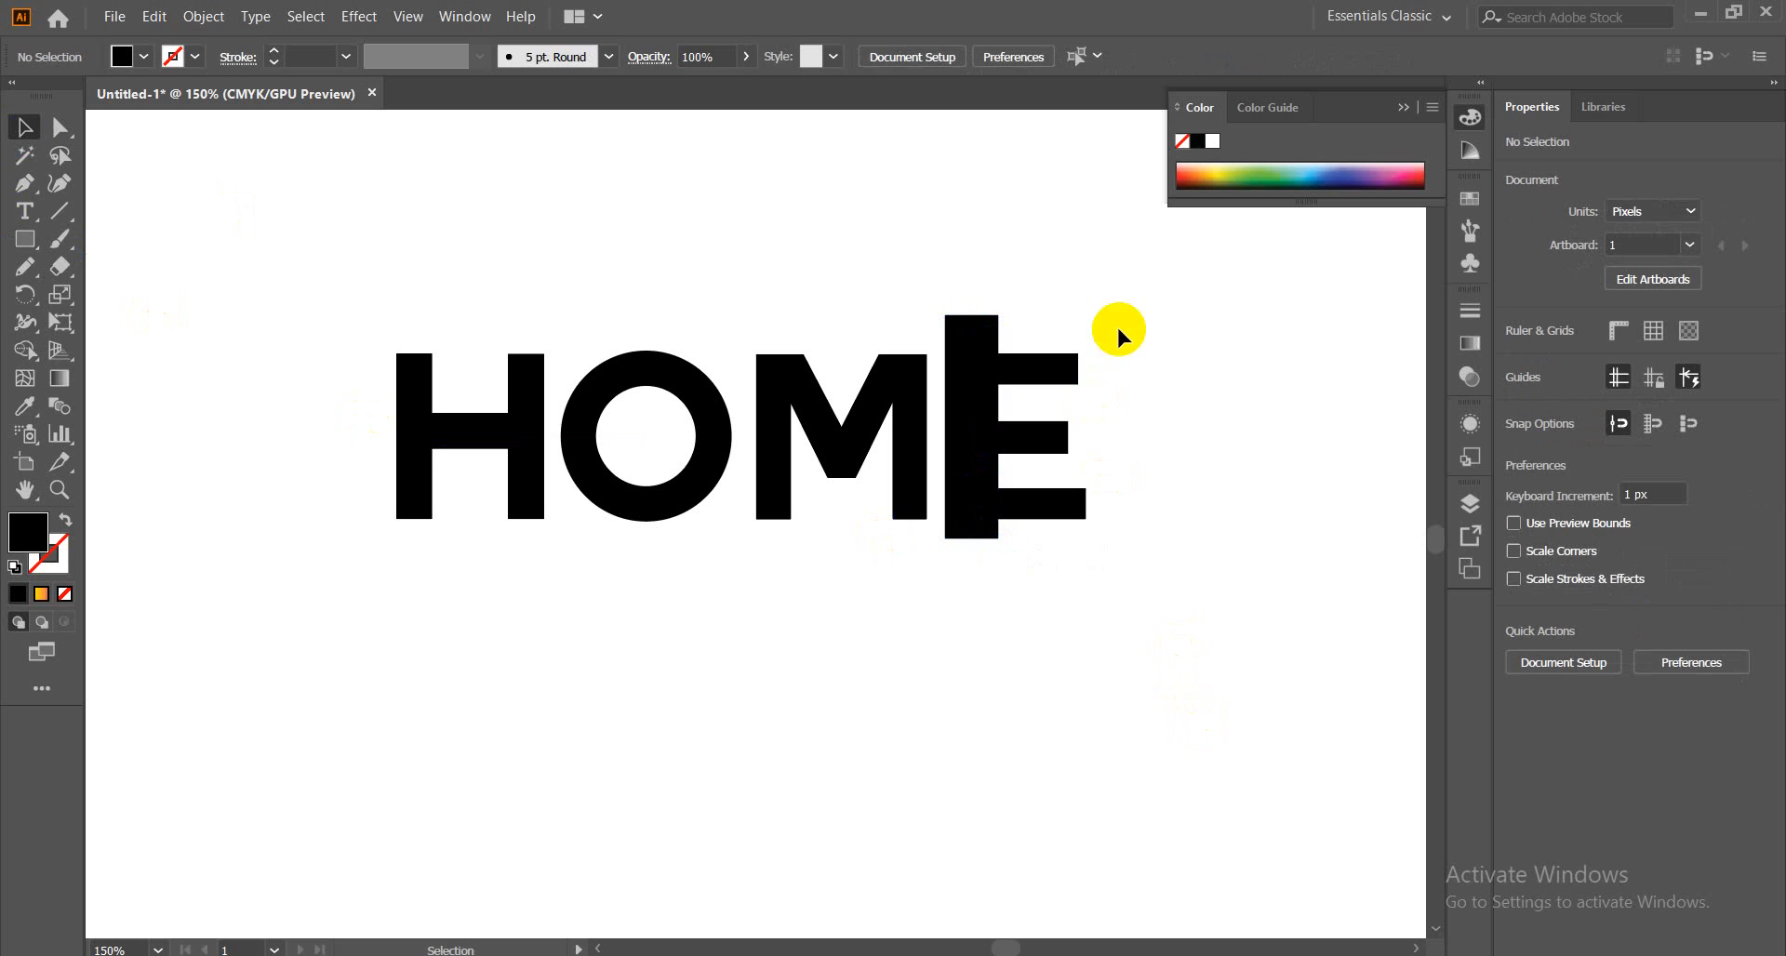
{"action": "left_click_drag", "start_coordinate": [1122, 329], "coordinate": [963, 579]}
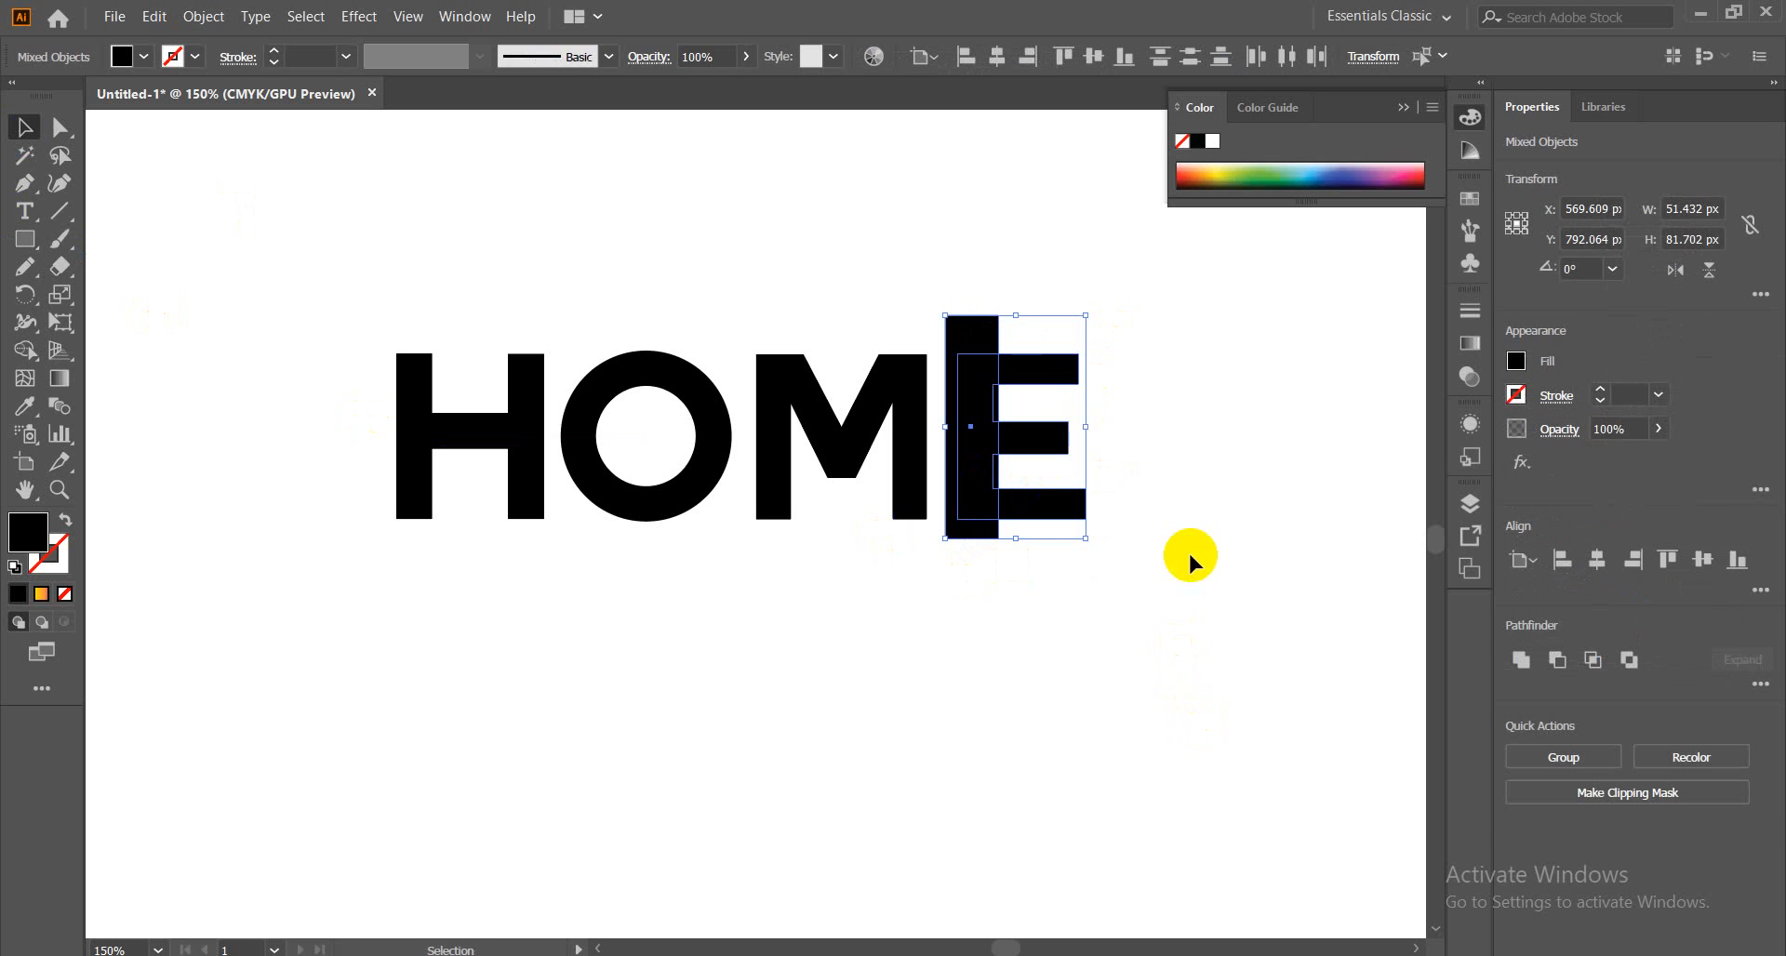
{"action": "left_click", "coordinate": [1758, 683]}
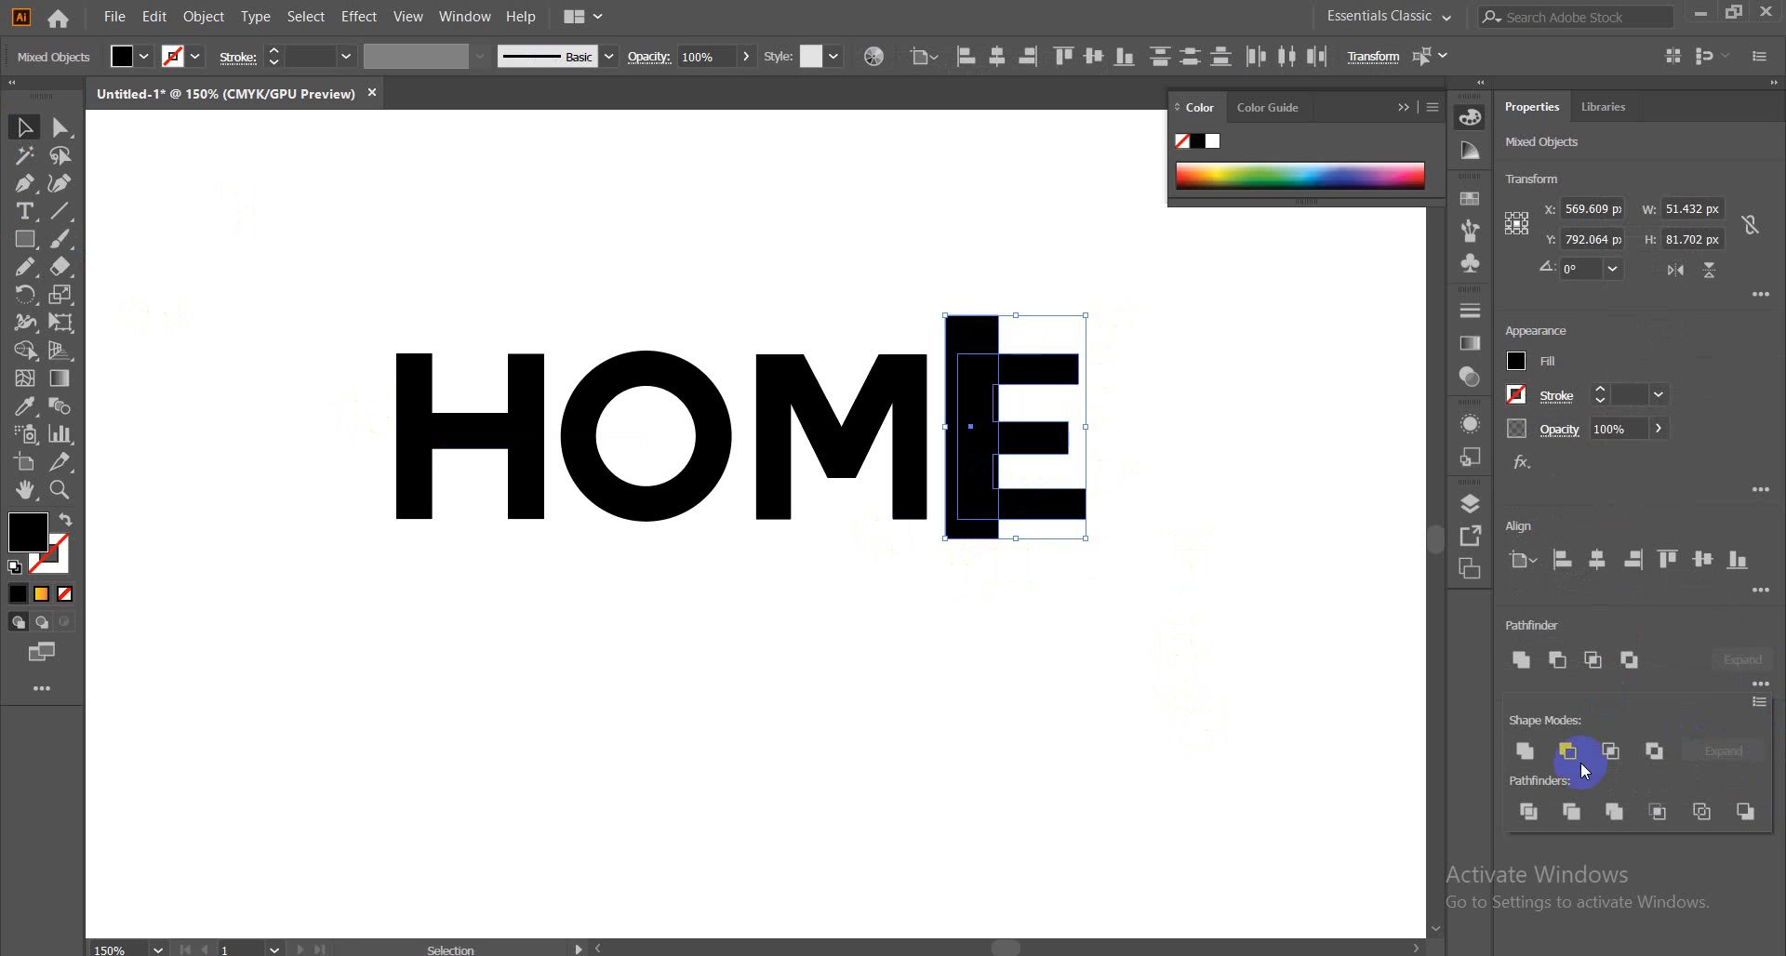
{"action": "left_click", "coordinate": [1528, 811]}
Ungroup the divided E and delete its stem, the covering rectangle and the two leftover slivers, keeping only the three horizontal bars
{"action": "left_click", "coordinate": [1006, 451]}
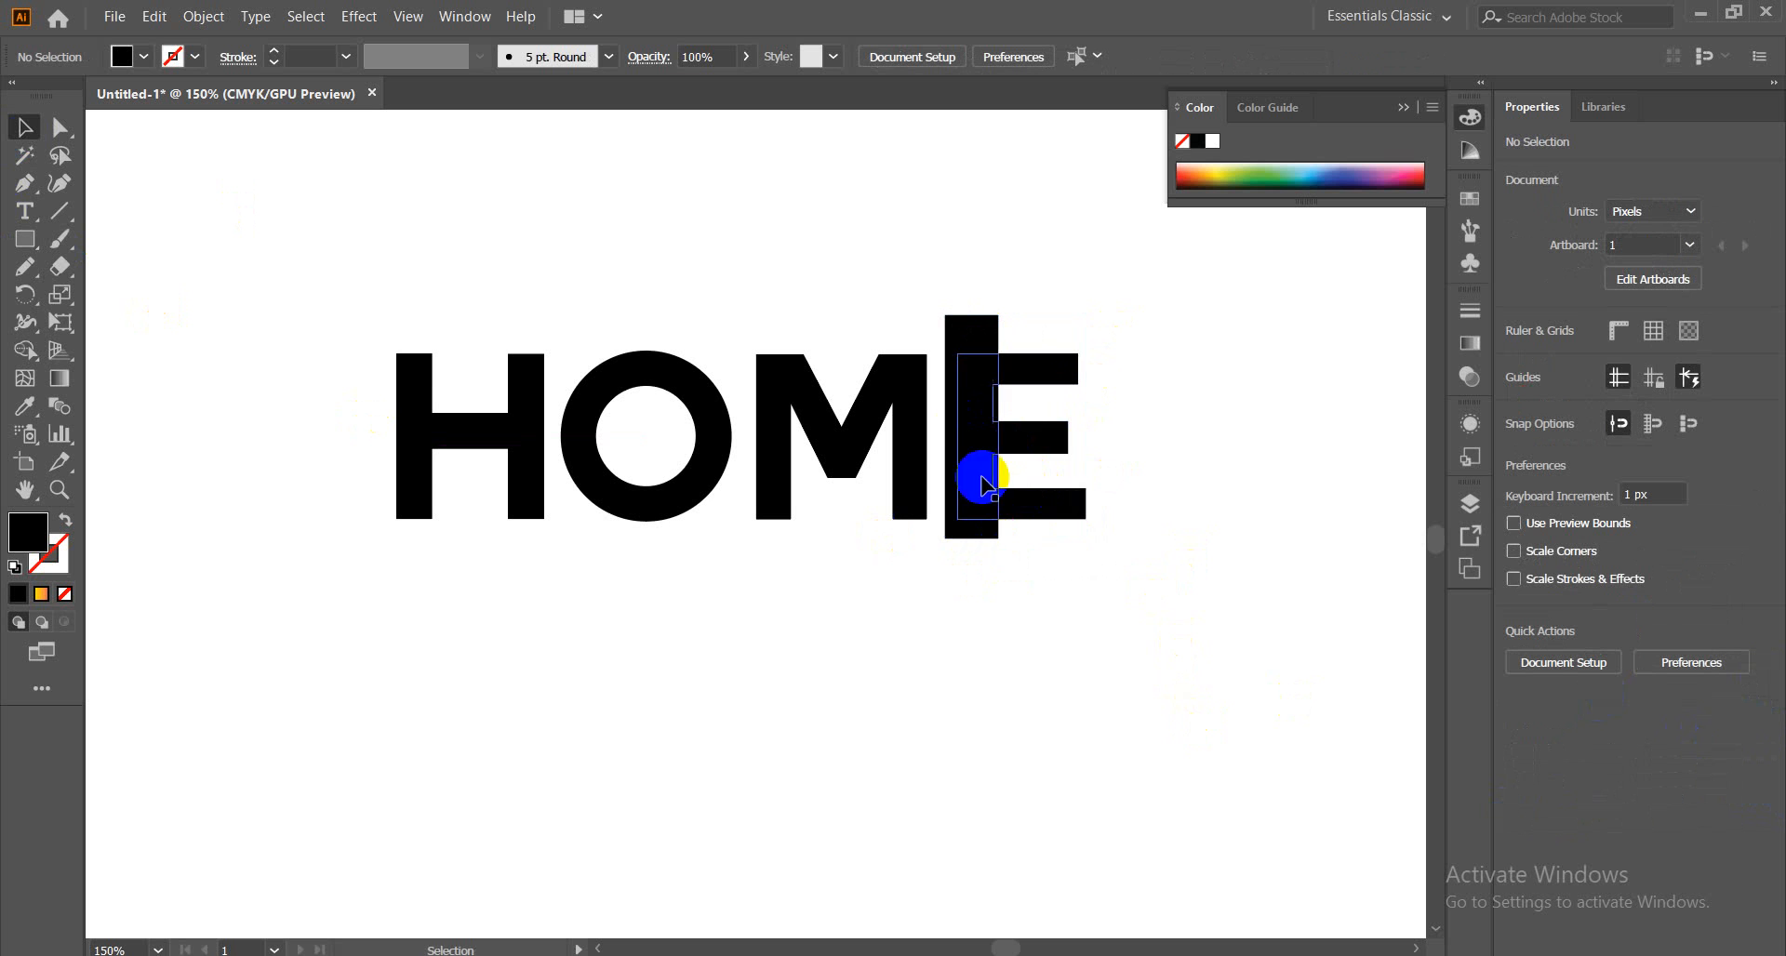
{"action": "right_click", "coordinate": [968, 430]}
{"action": "right_click", "coordinate": [1017, 458]}
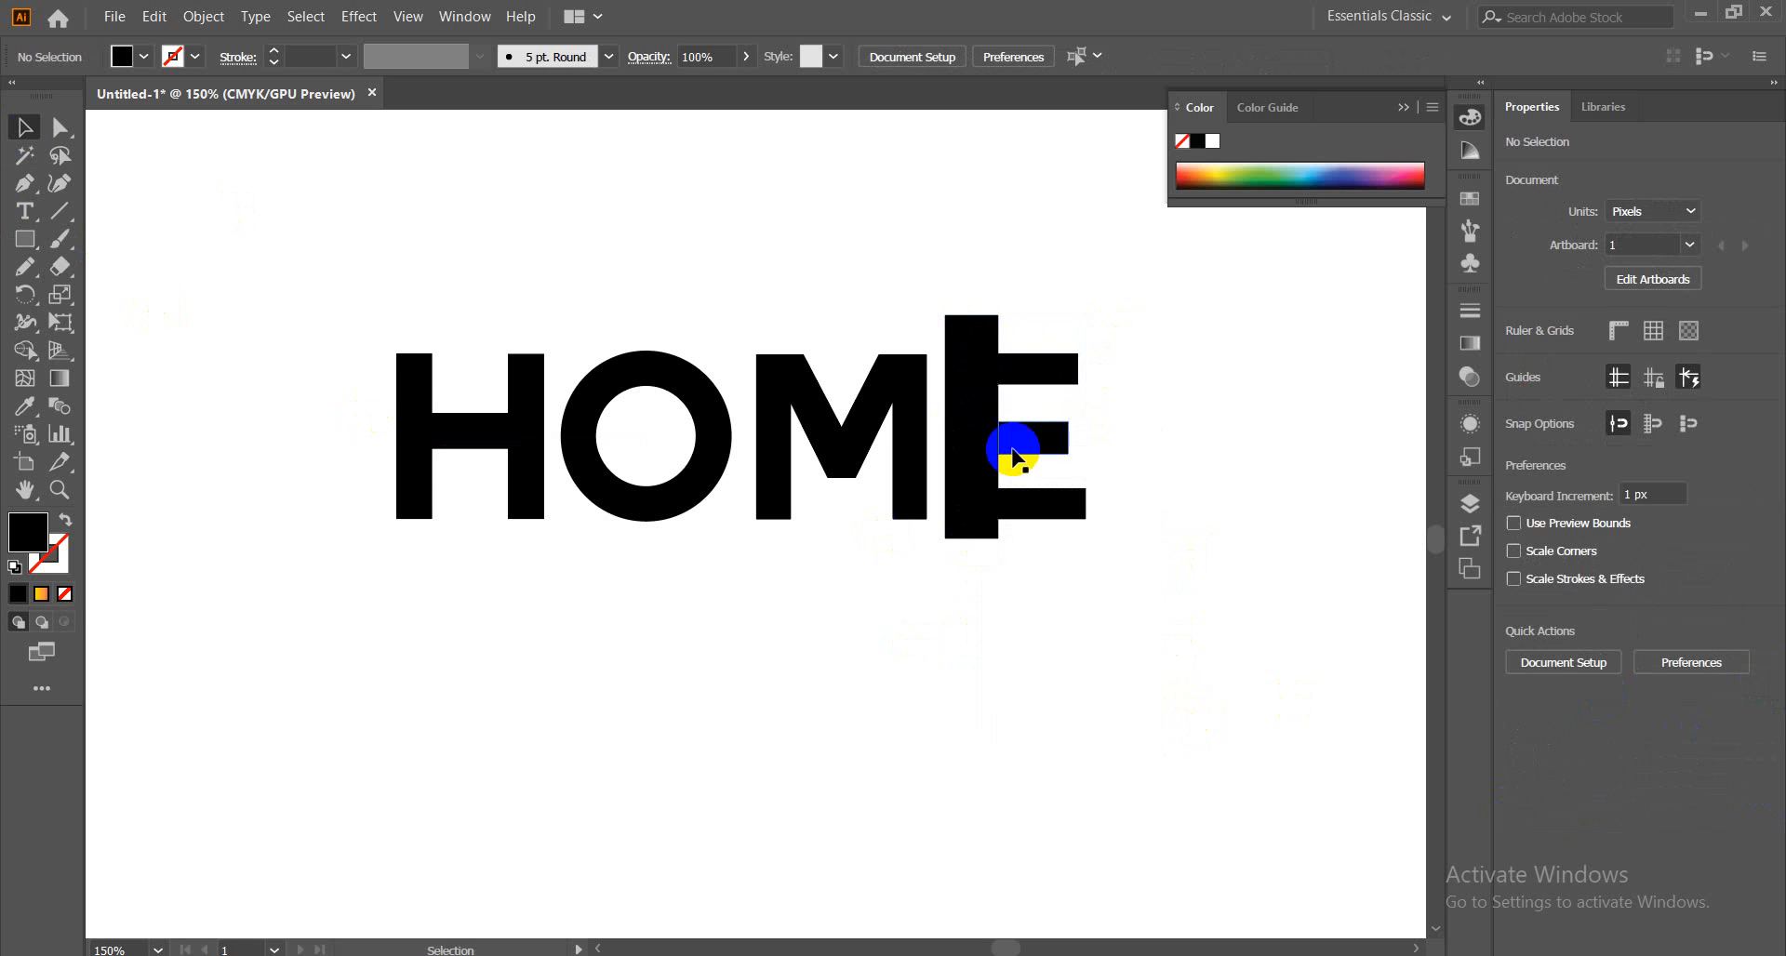
{"action": "right_click", "coordinate": [972, 413]}
{"action": "left_click", "coordinate": [1014, 582]}
{"action": "left_click_drag", "start_coordinate": [967, 278], "coordinate": [983, 578]}
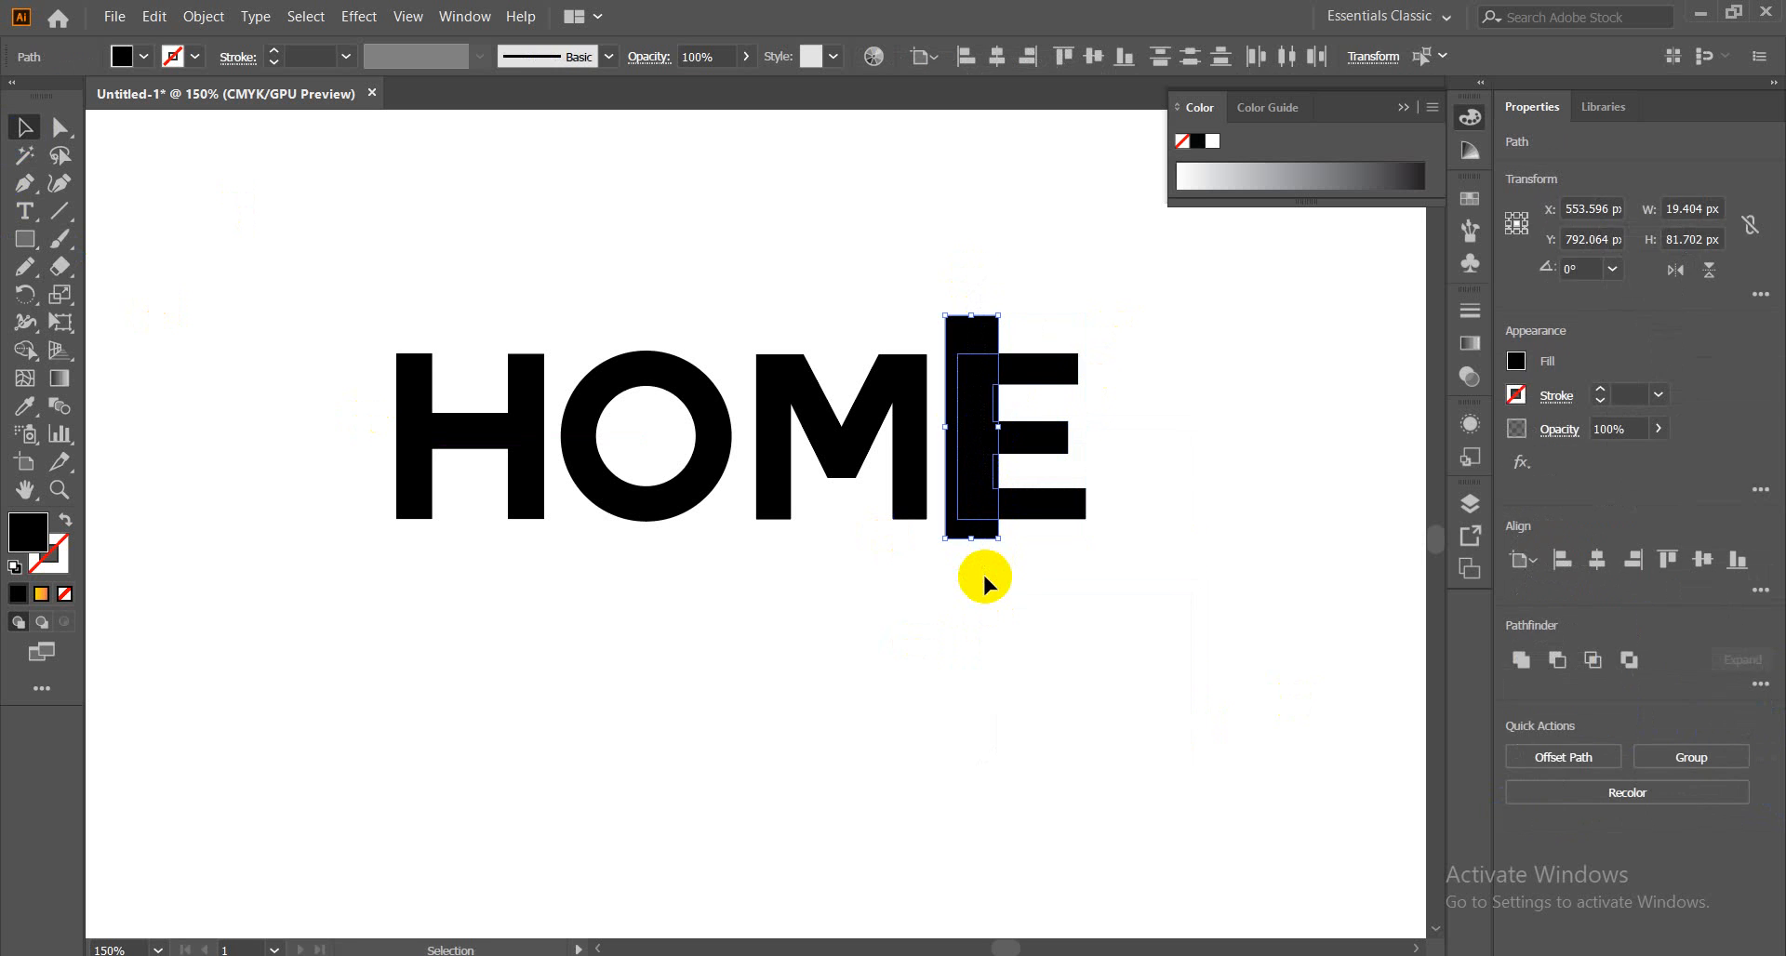
{"action": "key", "text": "Delete"}
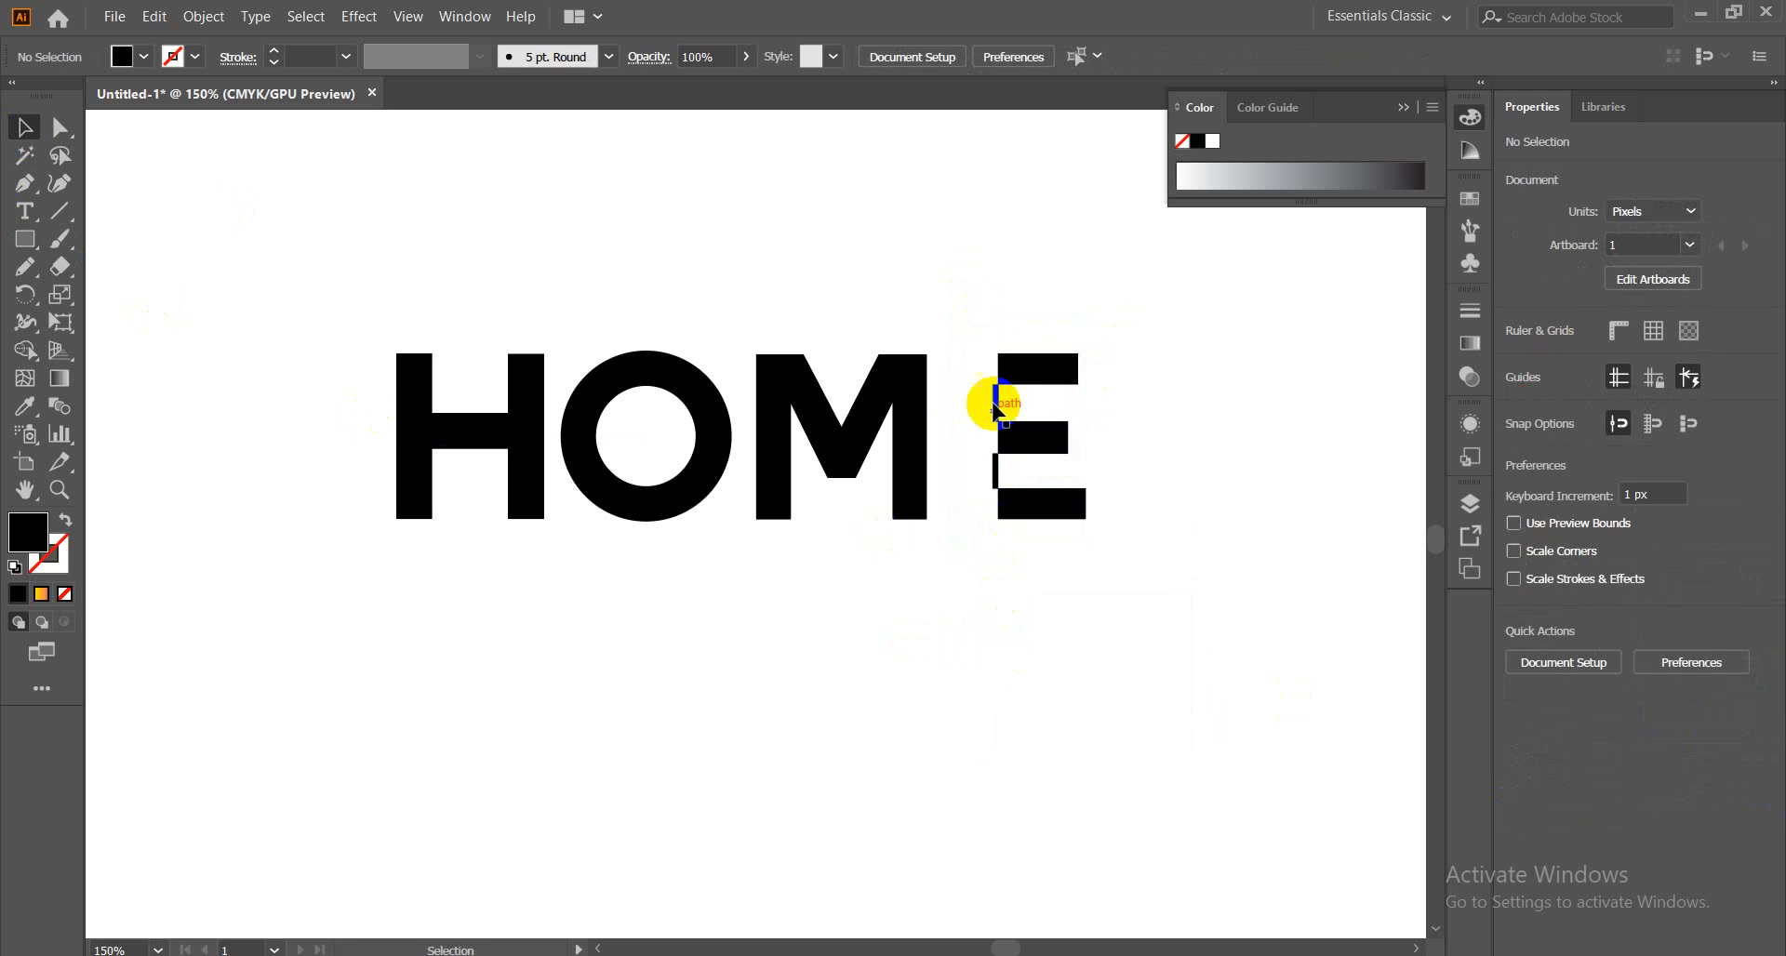
{"action": "left_click", "coordinate": [993, 396]}
{"action": "key", "text": "Delete"}
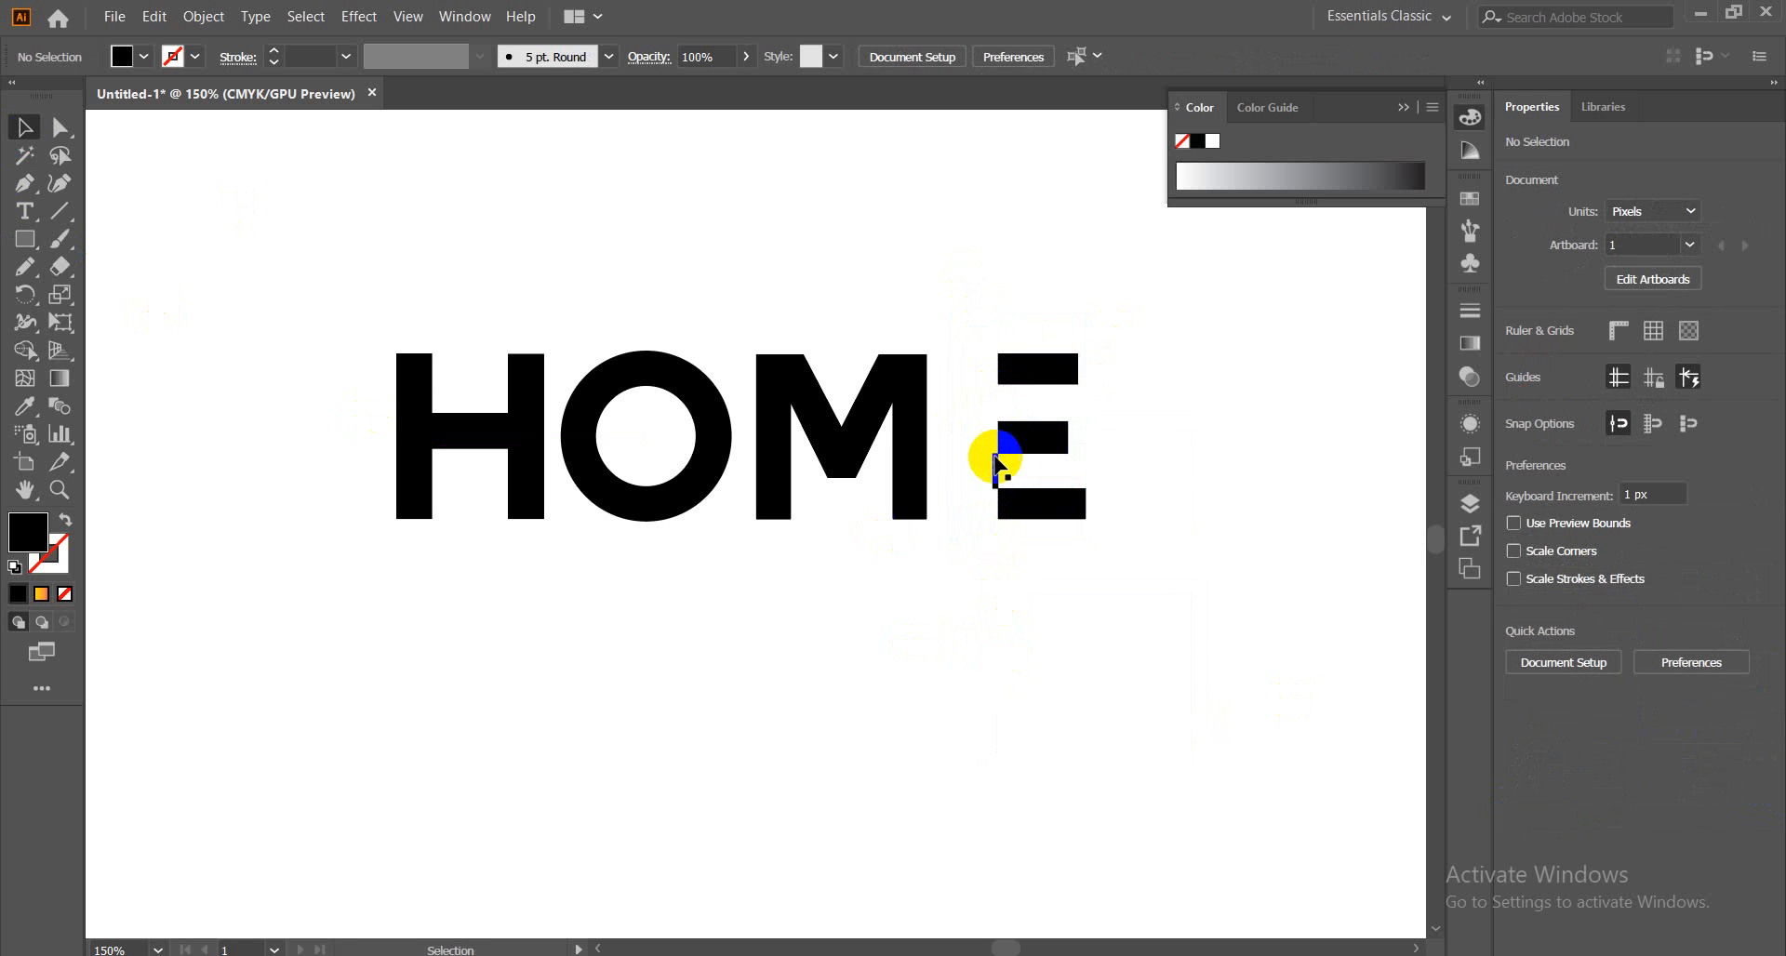
{"action": "left_click", "coordinate": [995, 469]}
{"action": "key", "text": "Delete"}
Nudge the E's three bars left toward the M to about X 561 px
{"action": "left_click", "coordinate": [1040, 446]}
{"action": "key", "text": "Left"}
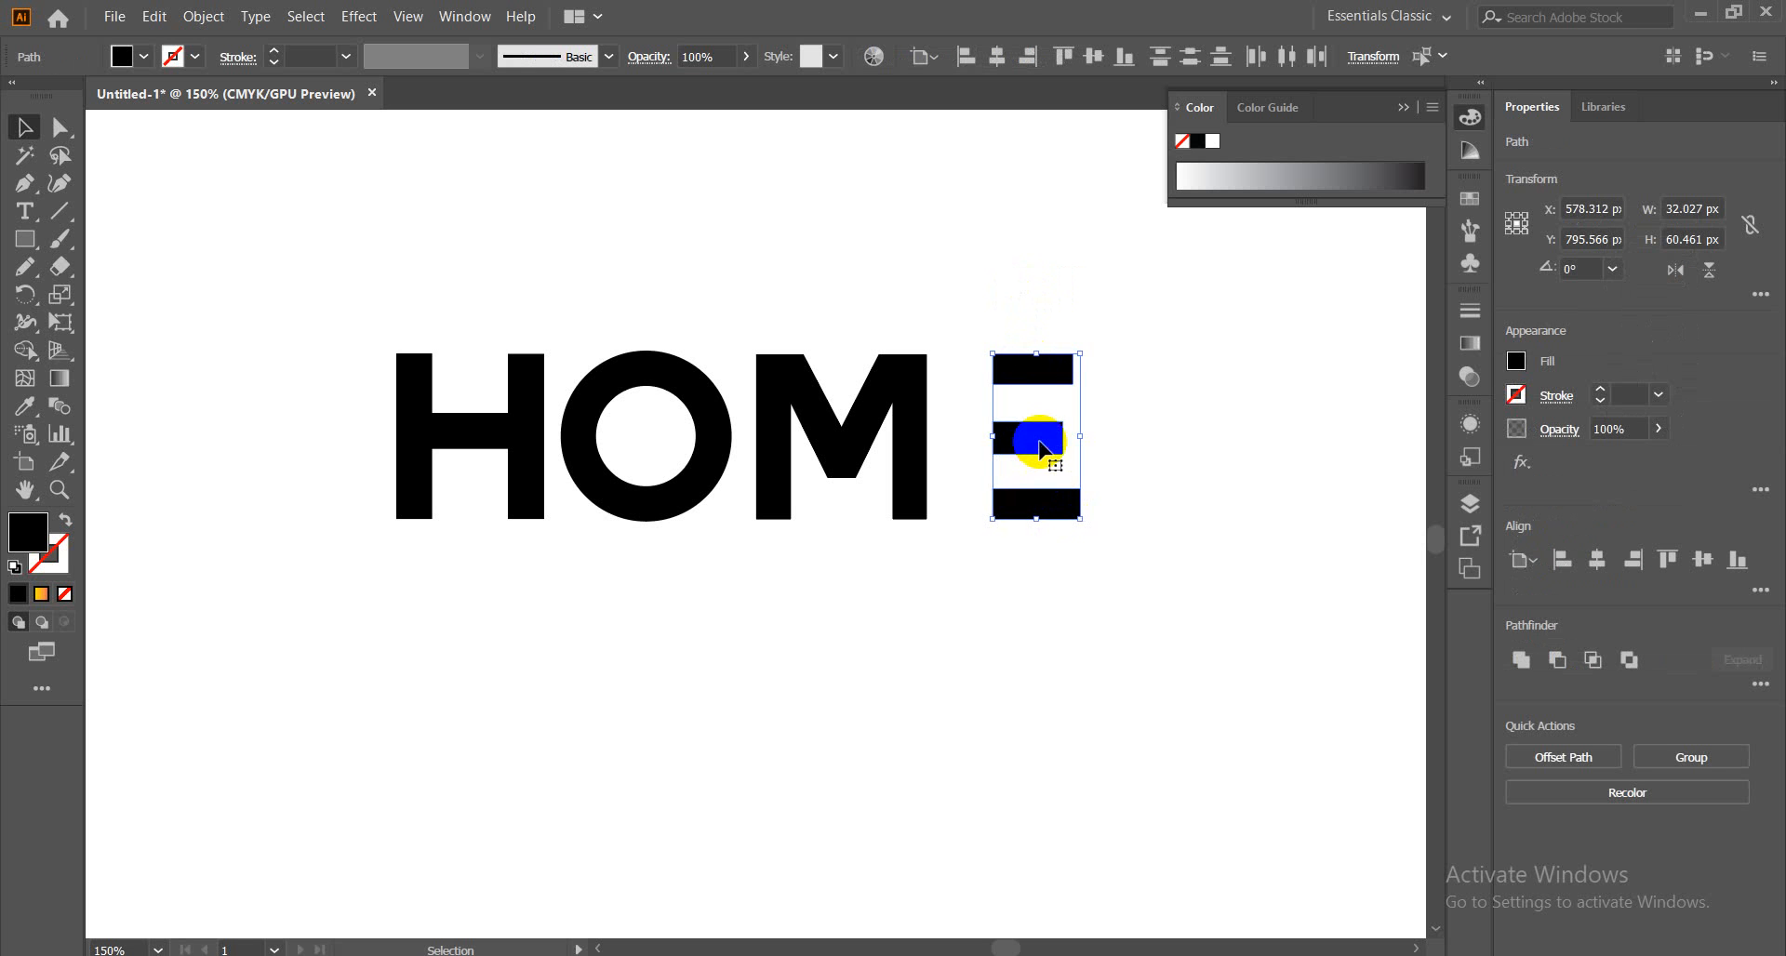
{"action": "key", "text": "Left"}
{"action": "key", "text": "Left"}
{"action": "key", "text": "Left"}
{"action": "key", "text": "Left"}
{"action": "key", "text": "Left"}
{"action": "key", "text": "Left"}
{"action": "key", "text": "Left"}
{"action": "key", "text": "Left"}
{"action": "key", "text": "Left"}
{"action": "key", "text": "Left"}
{"action": "key", "text": "Left"}
{"action": "key", "text": "Left"}
{"action": "key", "text": "Left"}
{"action": "key", "text": "Left"}
{"action": "key", "text": "Left"}
{"action": "key", "text": "Left"}
{"action": "key", "text": "Left"}
{"action": "key", "text": "Left"}
{"action": "key", "text": "Left"}
{"action": "key", "text": "Left"}
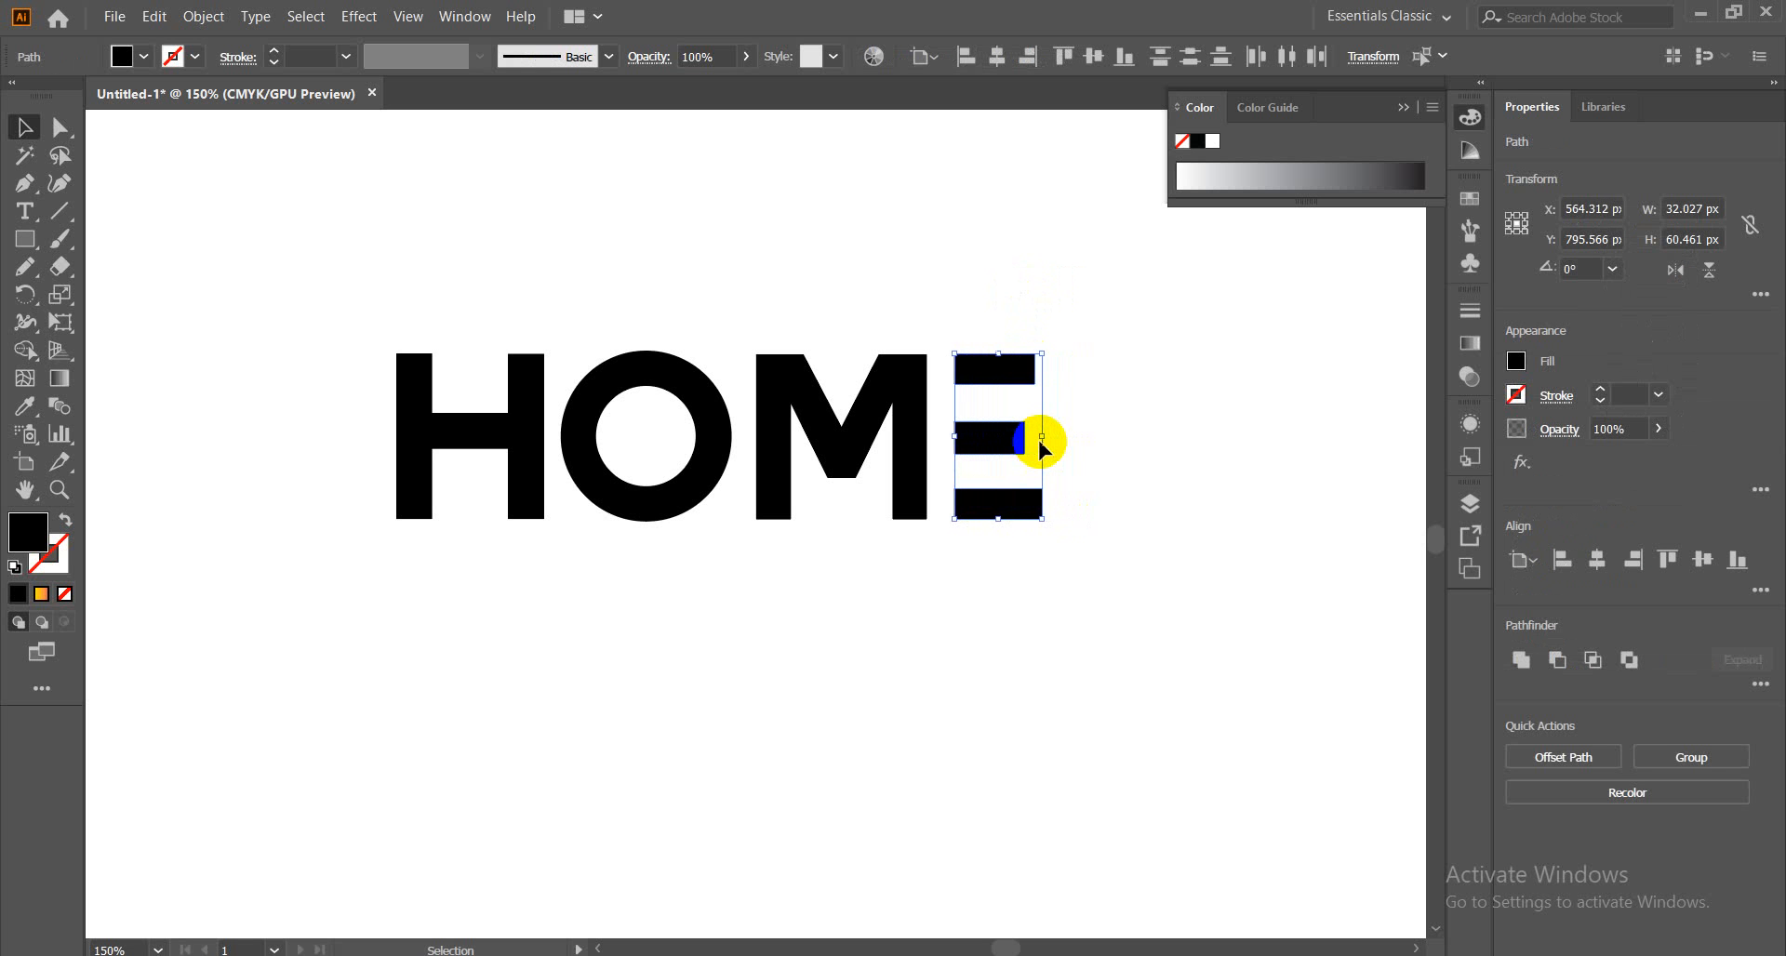
{"action": "left_click", "coordinate": [1105, 400]}
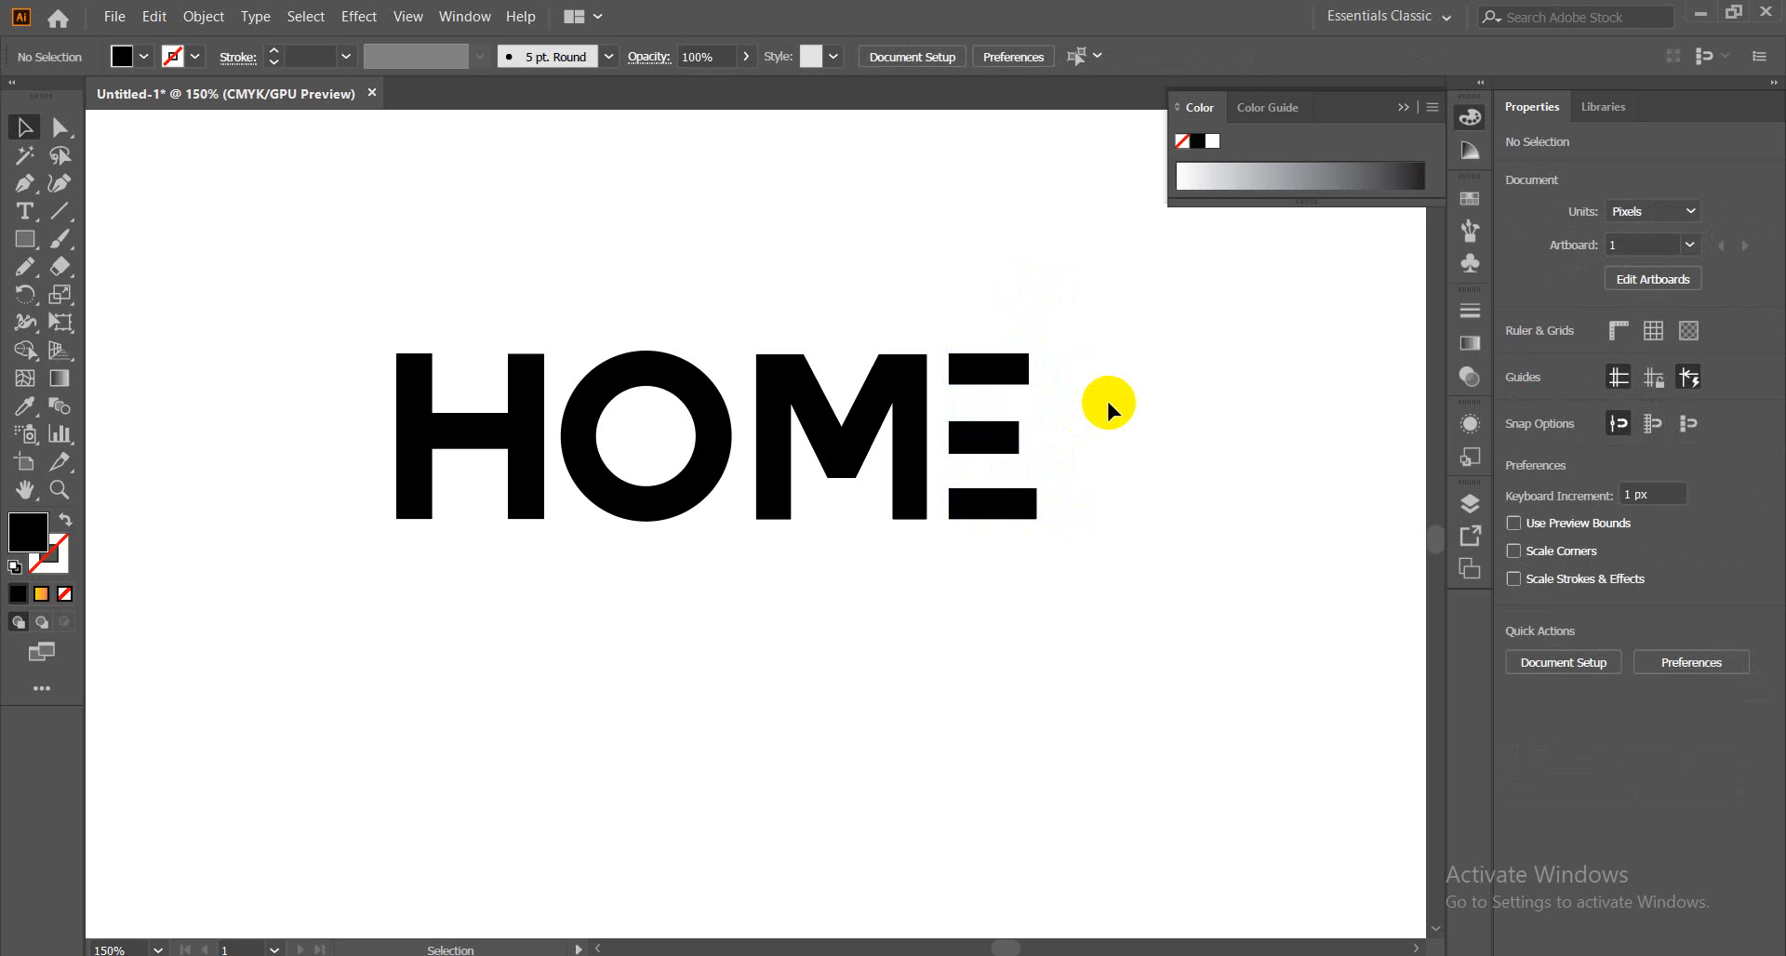
Extend the right ends of the E's middle and top bars to widths of about 31.5 px and 31.2 px
{"action": "left_click_drag", "start_coordinate": [1096, 314], "coordinate": [976, 563]}
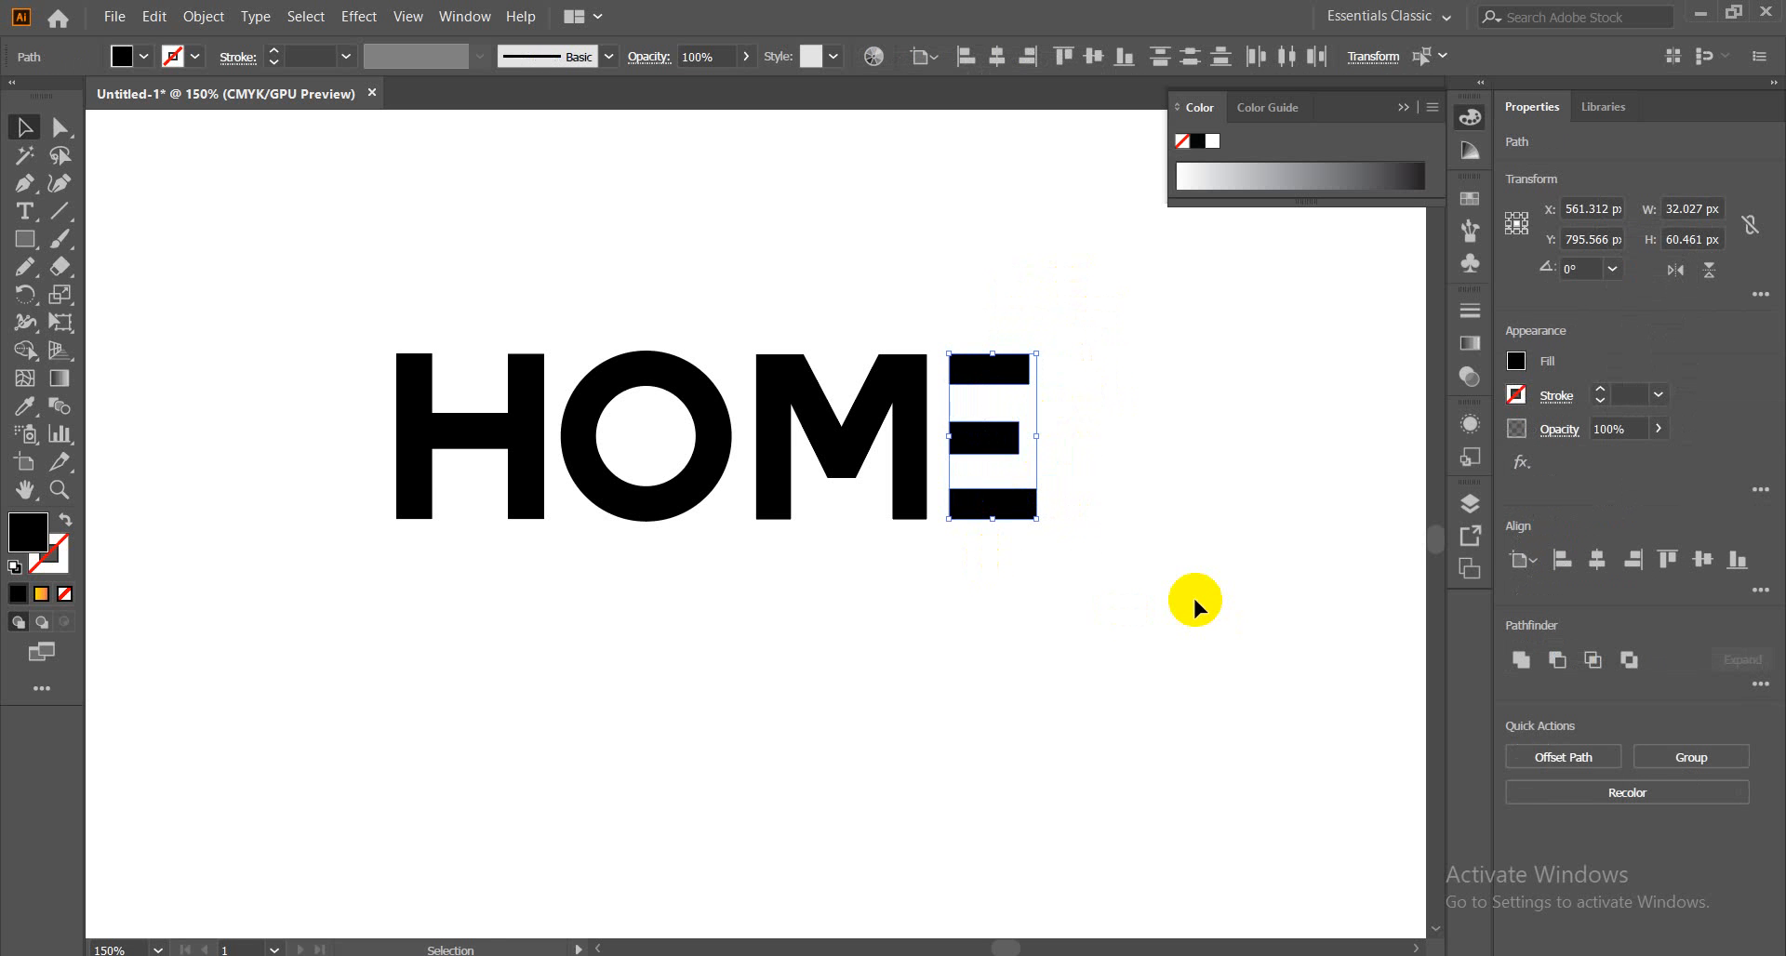
{"action": "key", "text": "a"}
{"action": "key", "text": "ctrl+equal"}
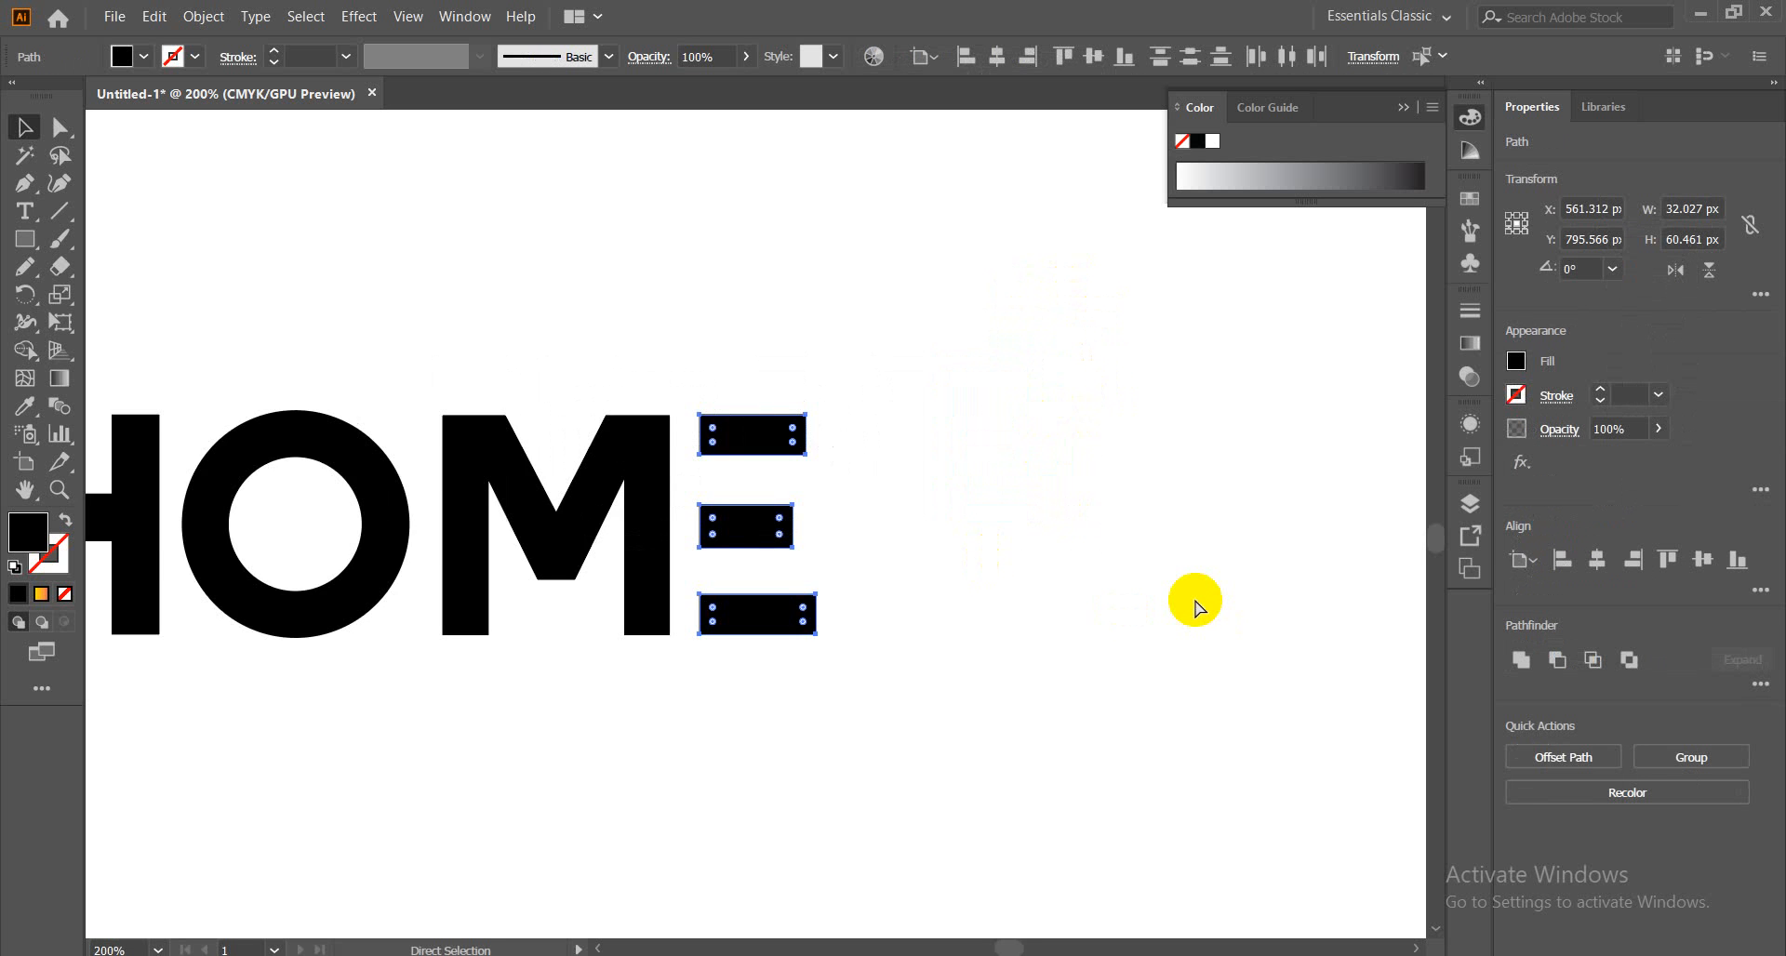
{"action": "key", "text": "v"}
{"action": "key", "text": "ctrl+equal"}
{"action": "left_click", "coordinate": [955, 512]}
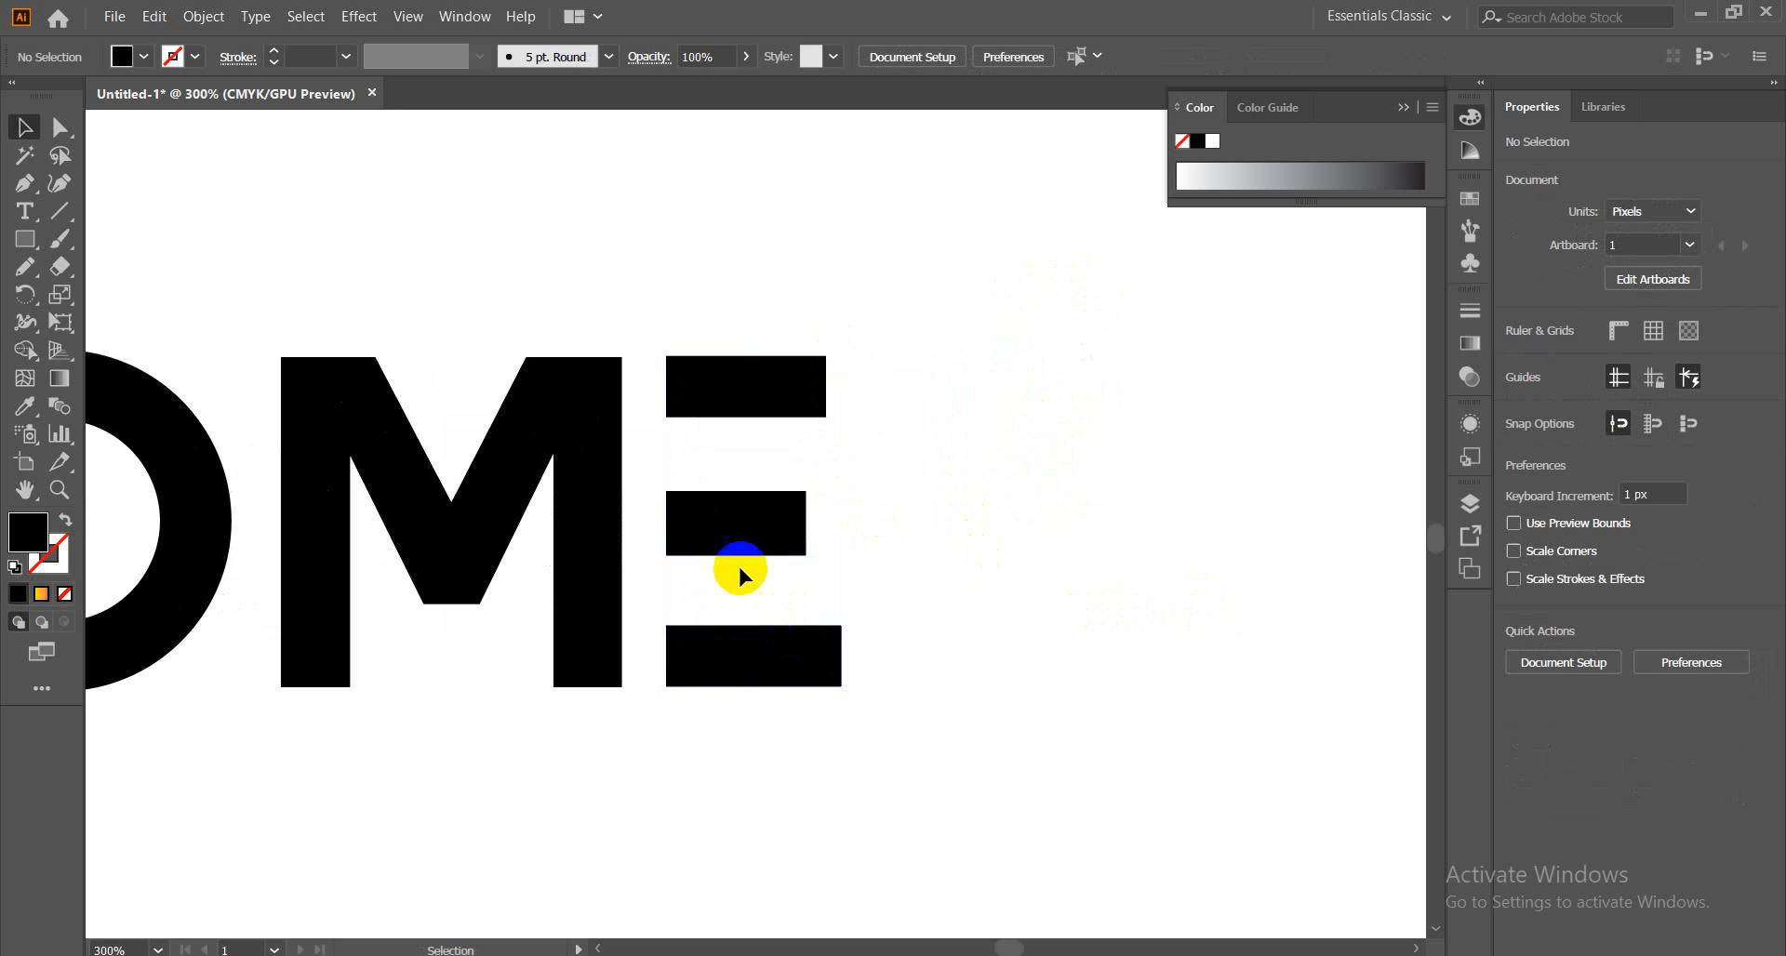
{"action": "left_click", "coordinate": [58, 130]}
{"action": "left_click_drag", "start_coordinate": [837, 472], "coordinate": [796, 585]}
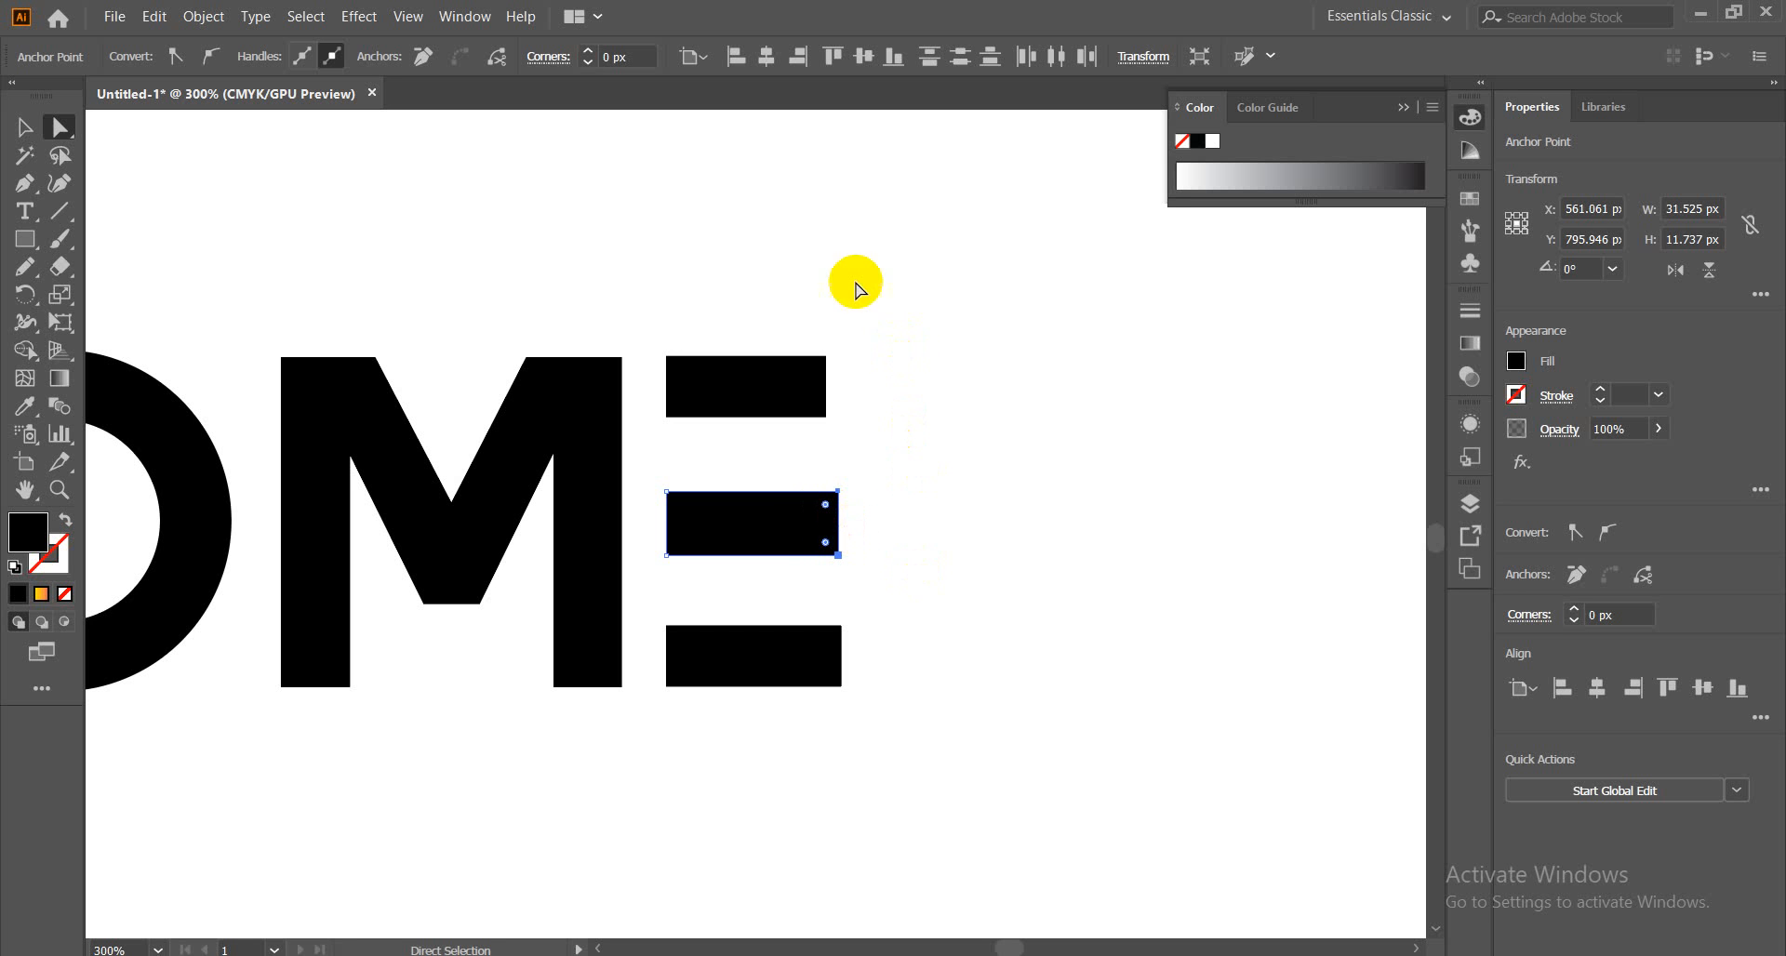
{"action": "left_click_drag", "start_coordinate": [854, 283], "coordinate": [794, 442]}
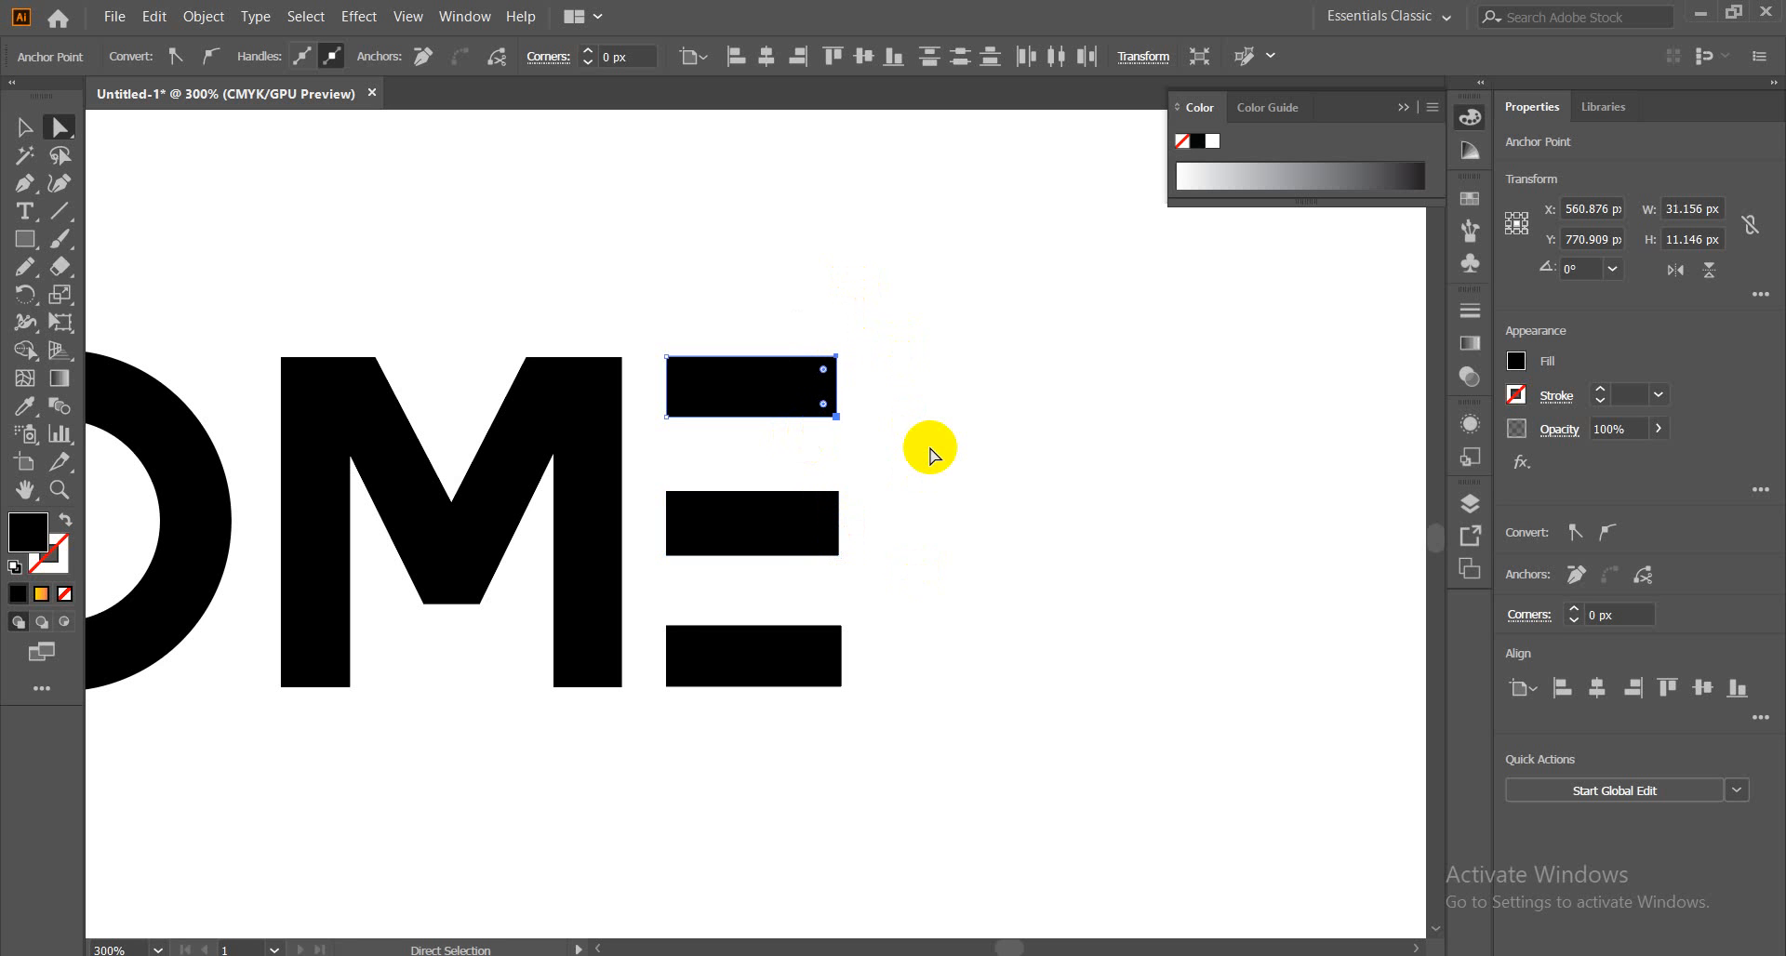
{"action": "left_click", "coordinate": [24, 128]}
{"action": "left_click", "coordinate": [415, 246]}
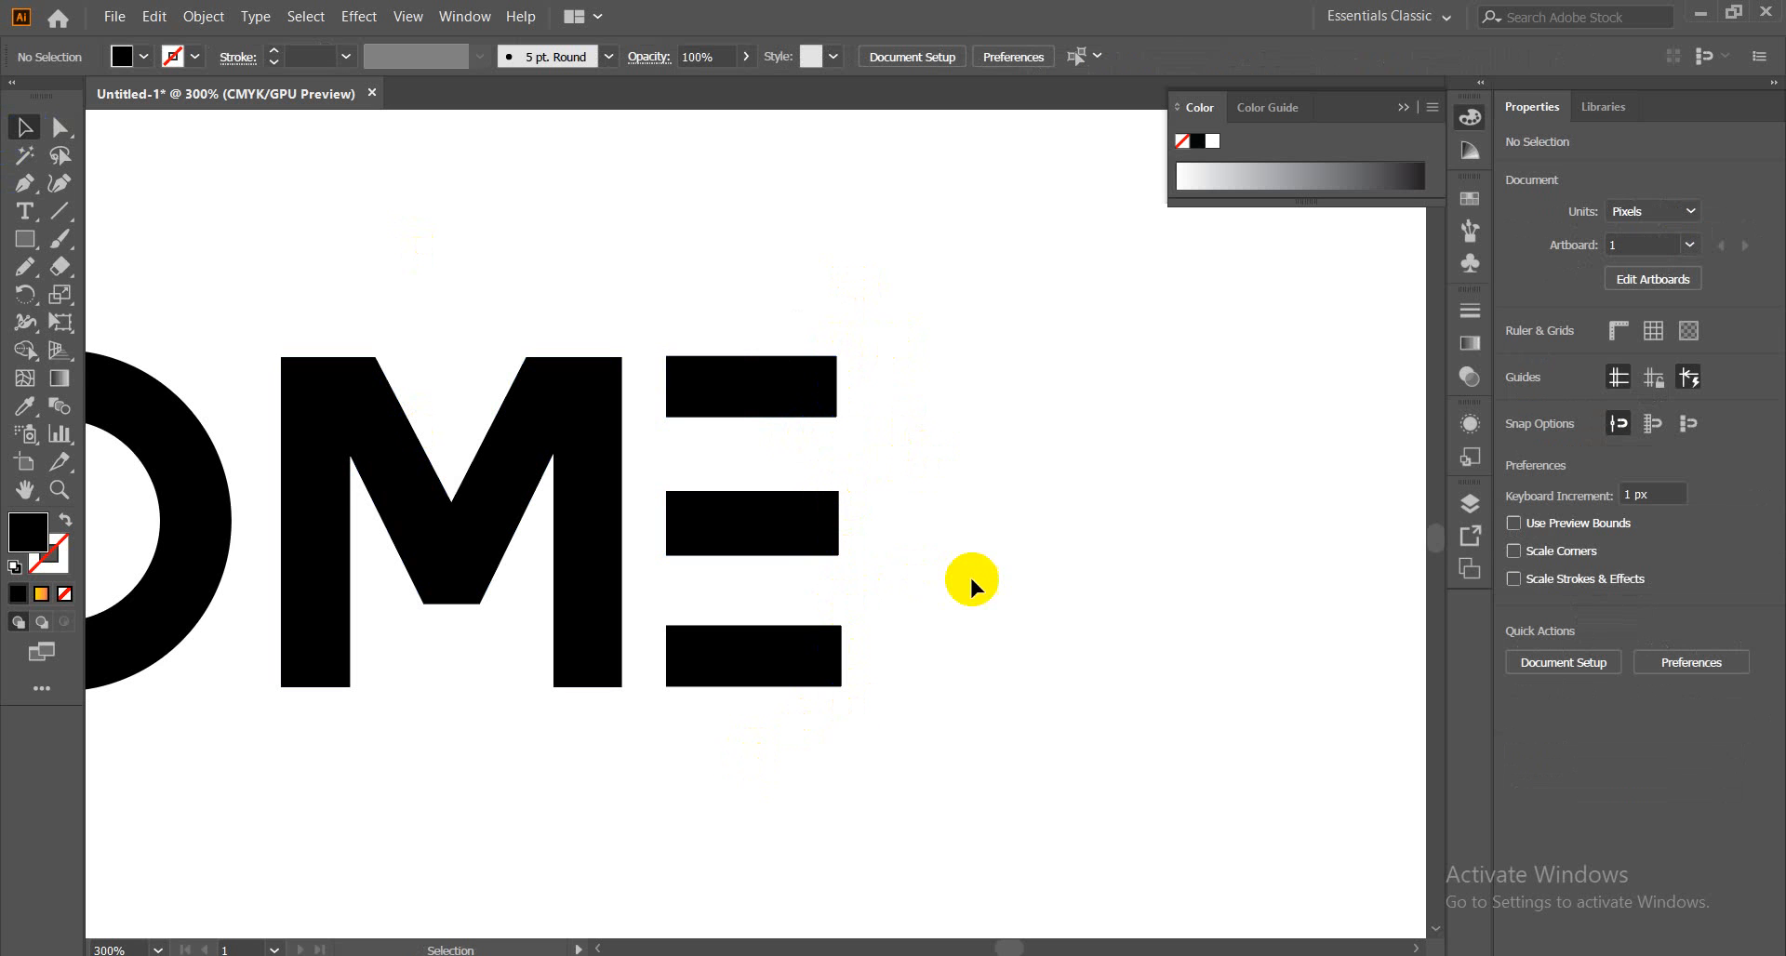
Draw a rectangle about 12 × 71 px overlapping the right ends of the E's bars and divide the shapes with Pathfinder
{"action": "left_click", "coordinate": [18, 241]}
{"action": "left_click_drag", "start_coordinate": [14, 244], "coordinate": [82, 242]}
{"action": "left_click_drag", "start_coordinate": [898, 315], "coordinate": [830, 699]}
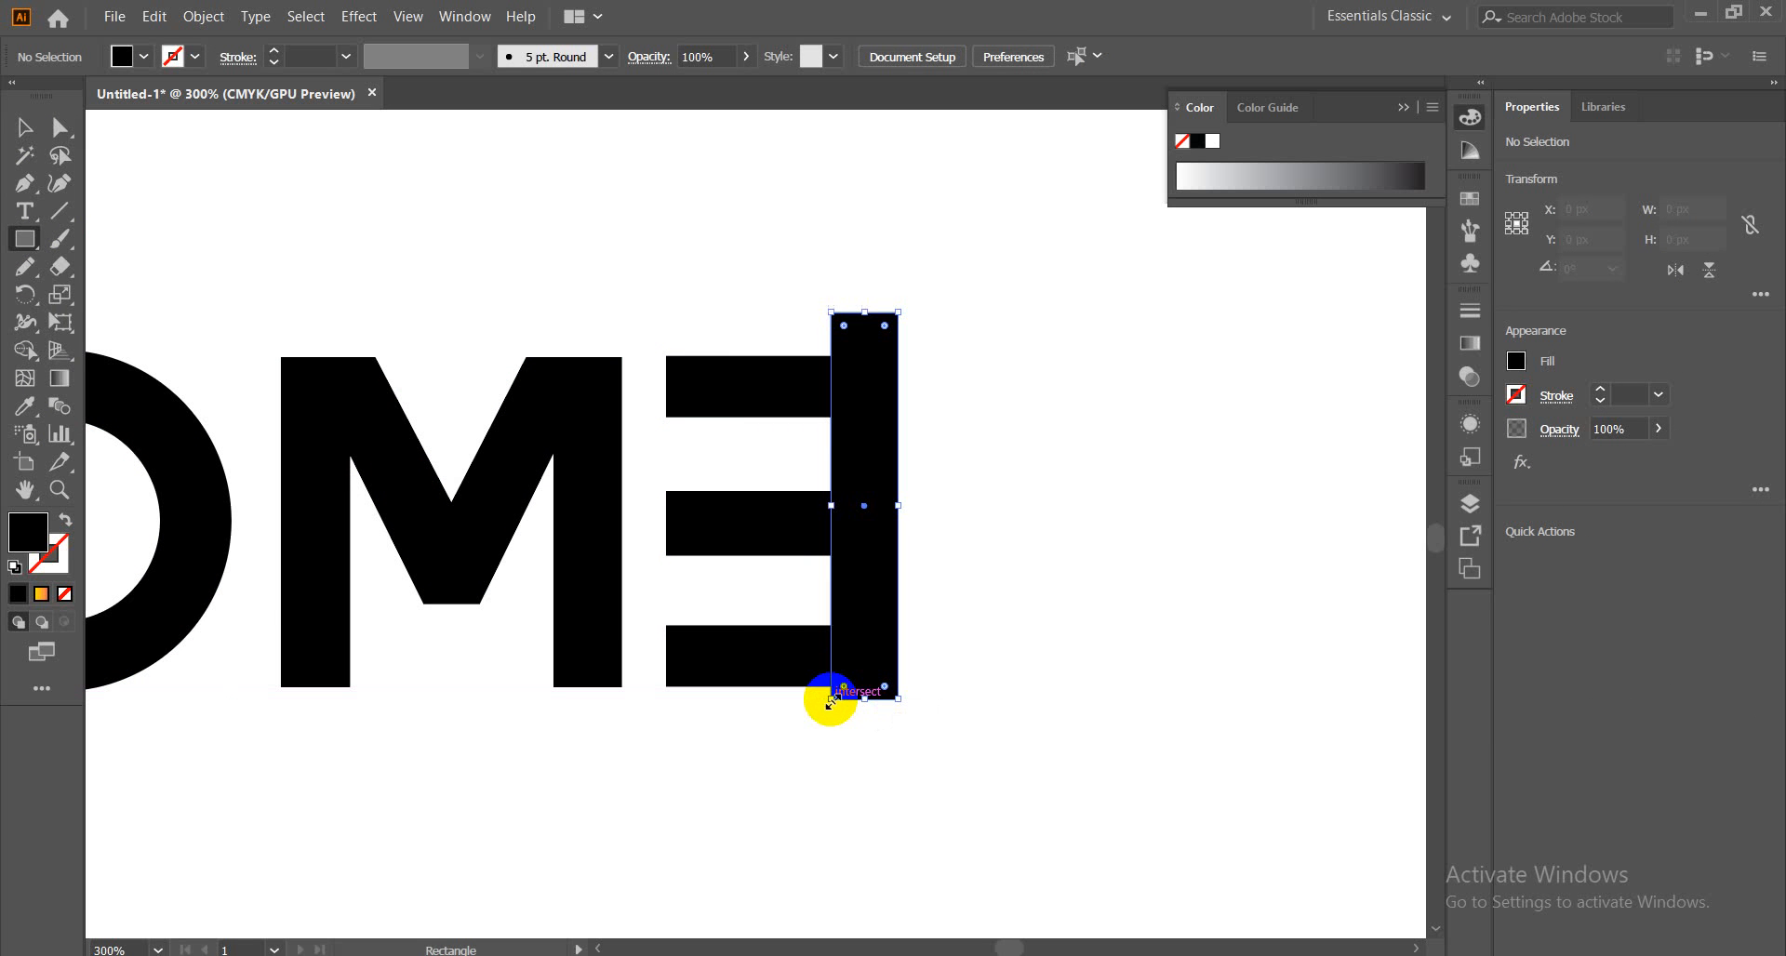
{"action": "left_click", "coordinate": [21, 128]}
{"action": "left_click_drag", "start_coordinate": [968, 248], "coordinate": [791, 755]}
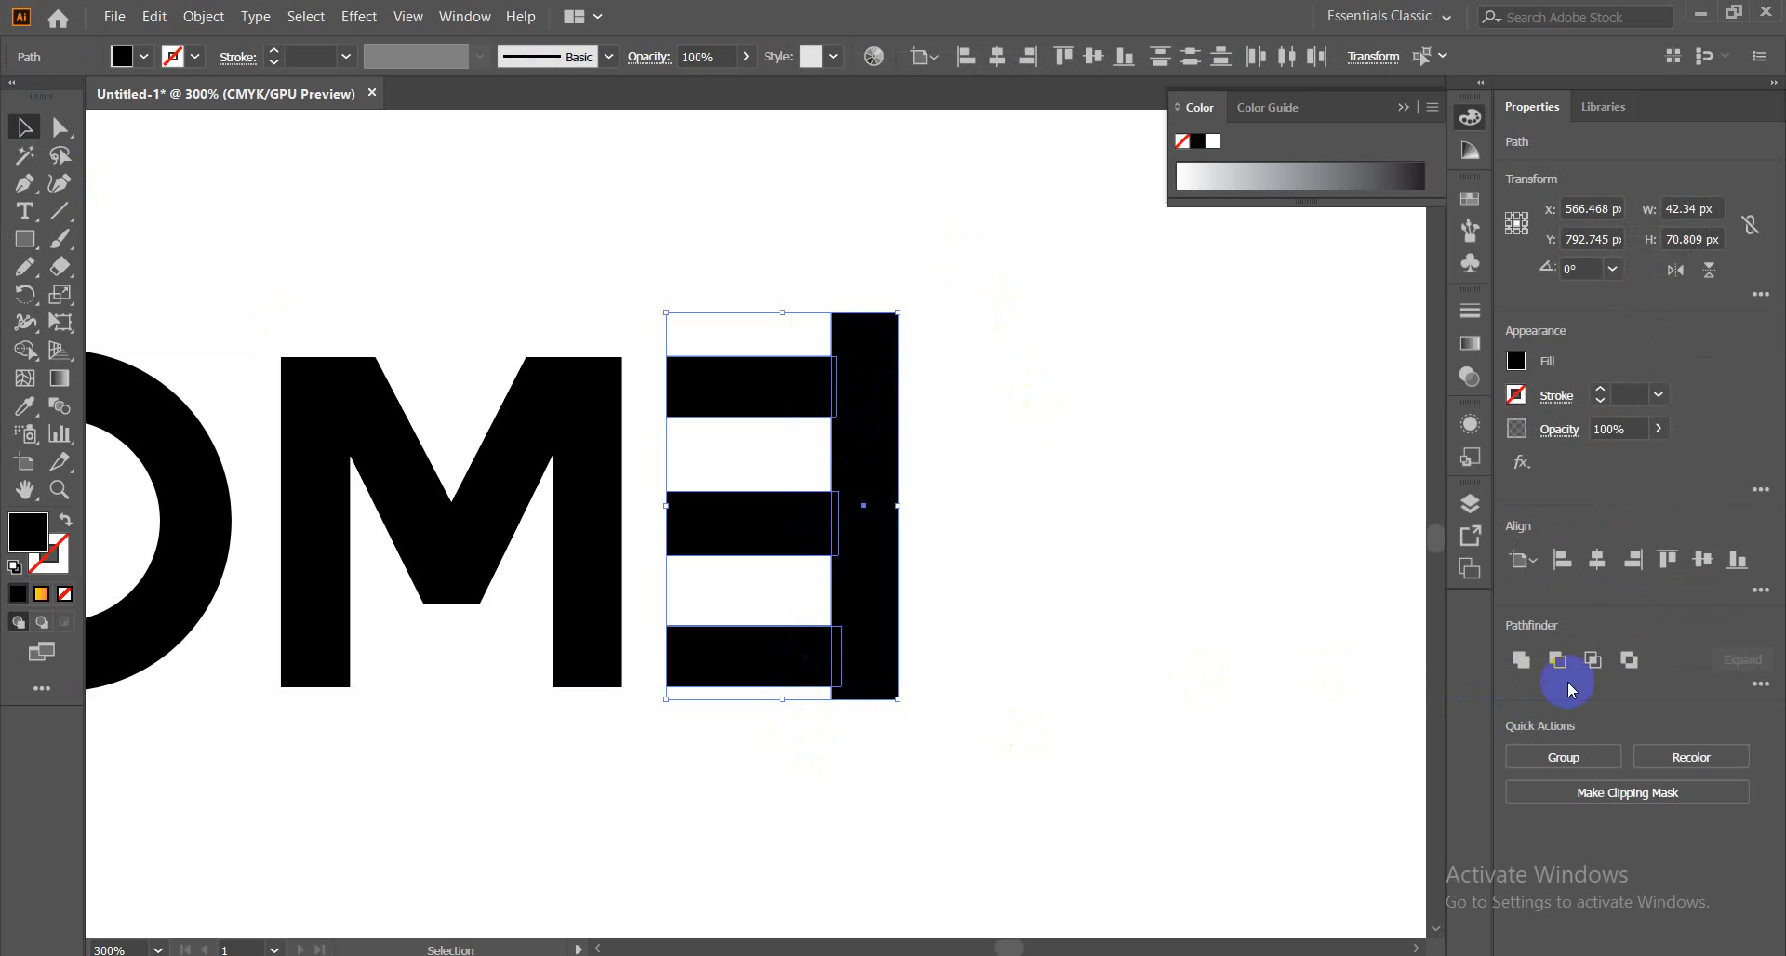
{"action": "left_click", "coordinate": [1758, 686]}
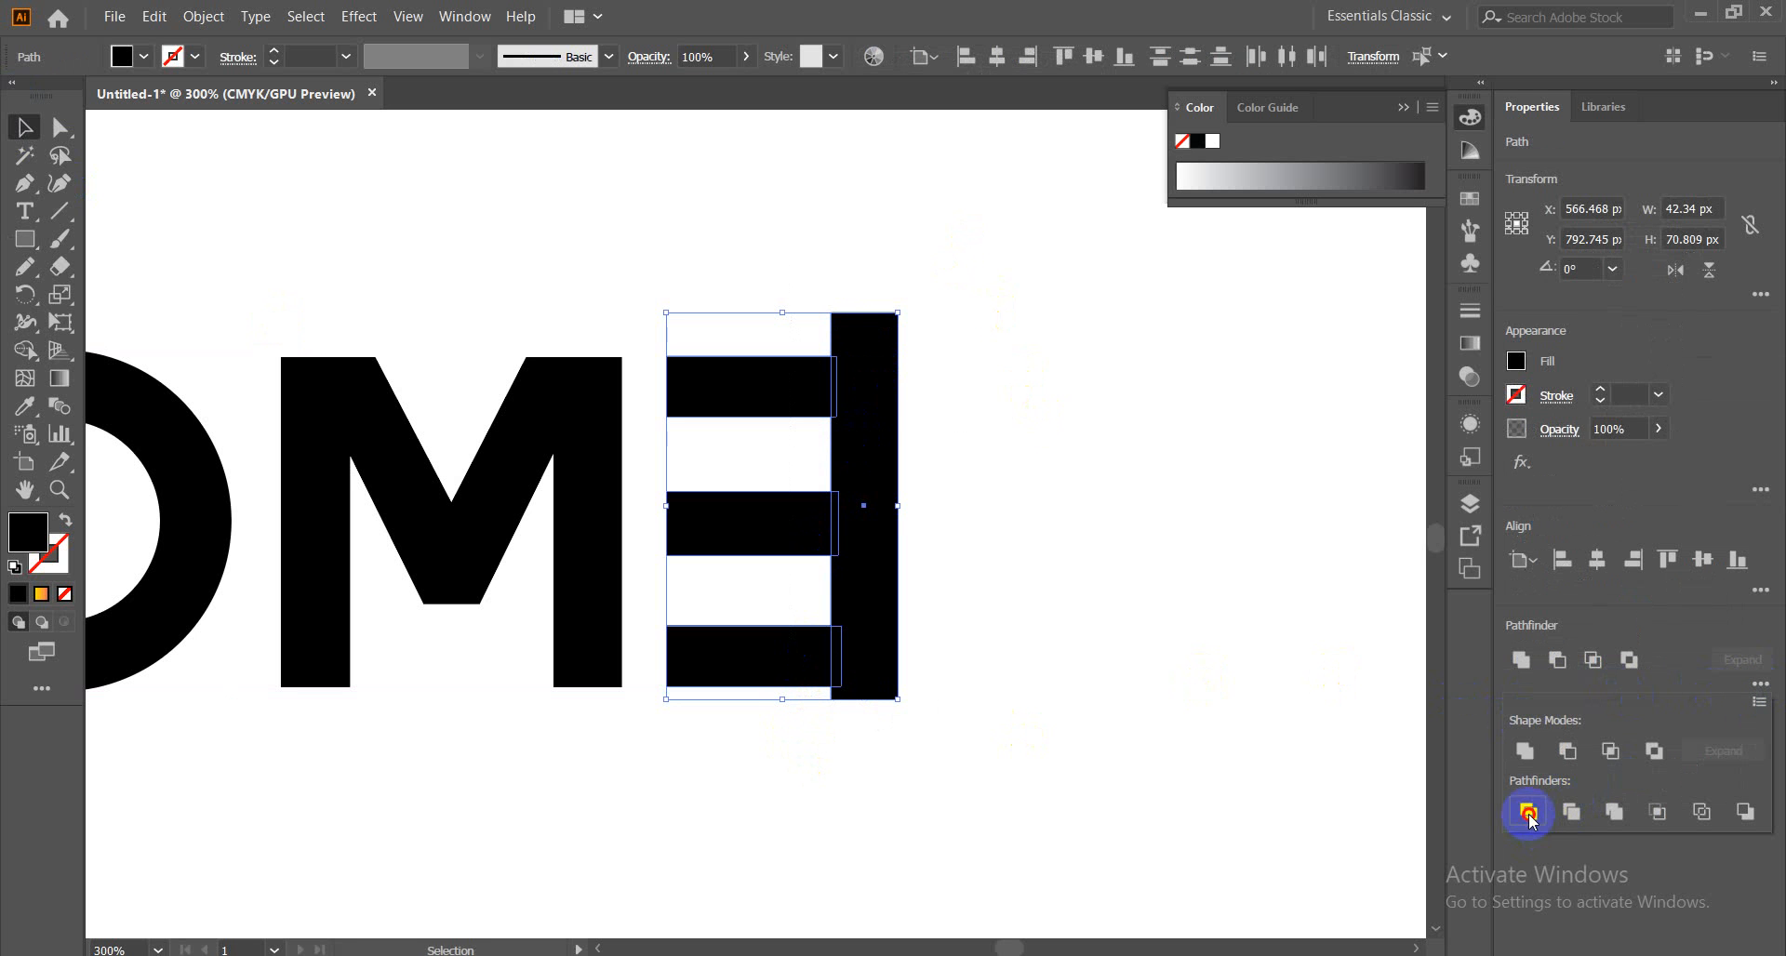
{"action": "left_click", "coordinate": [1528, 813]}
Ungroup the divided shapes and delete the rectangle and the overhanging slivers so the three E bars end flush
{"action": "left_click", "coordinate": [962, 521]}
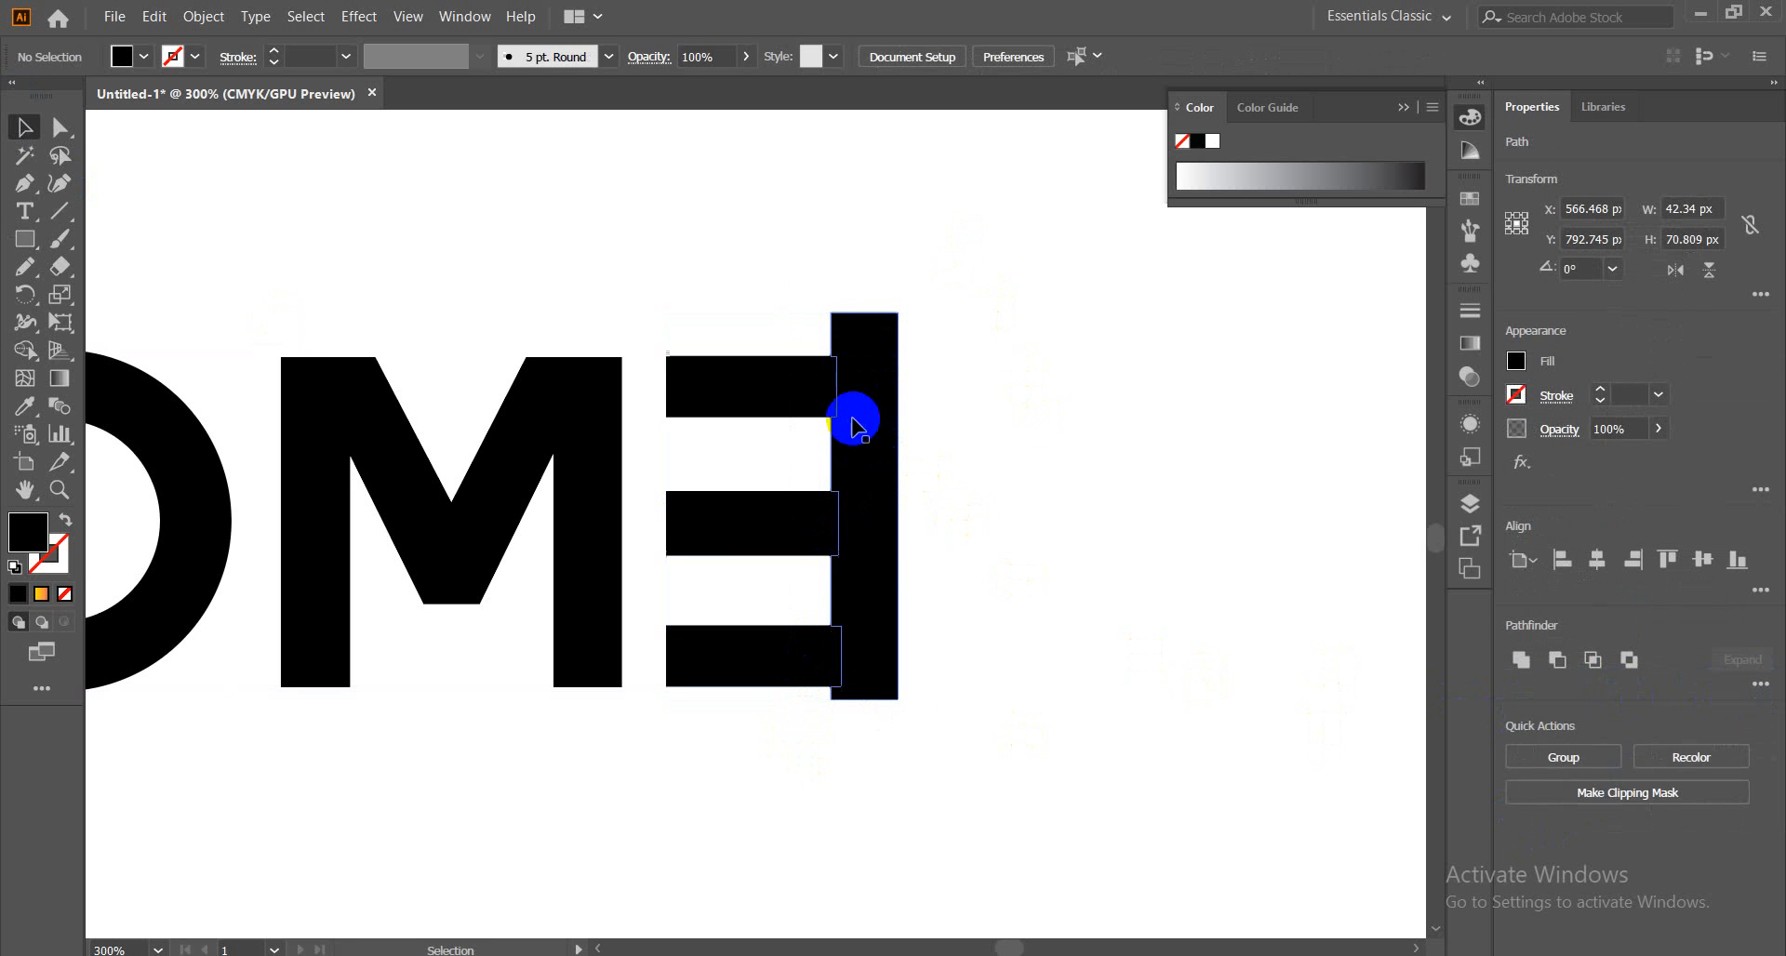
{"action": "left_click", "coordinate": [846, 468]}
{"action": "right_click", "coordinate": [846, 466]}
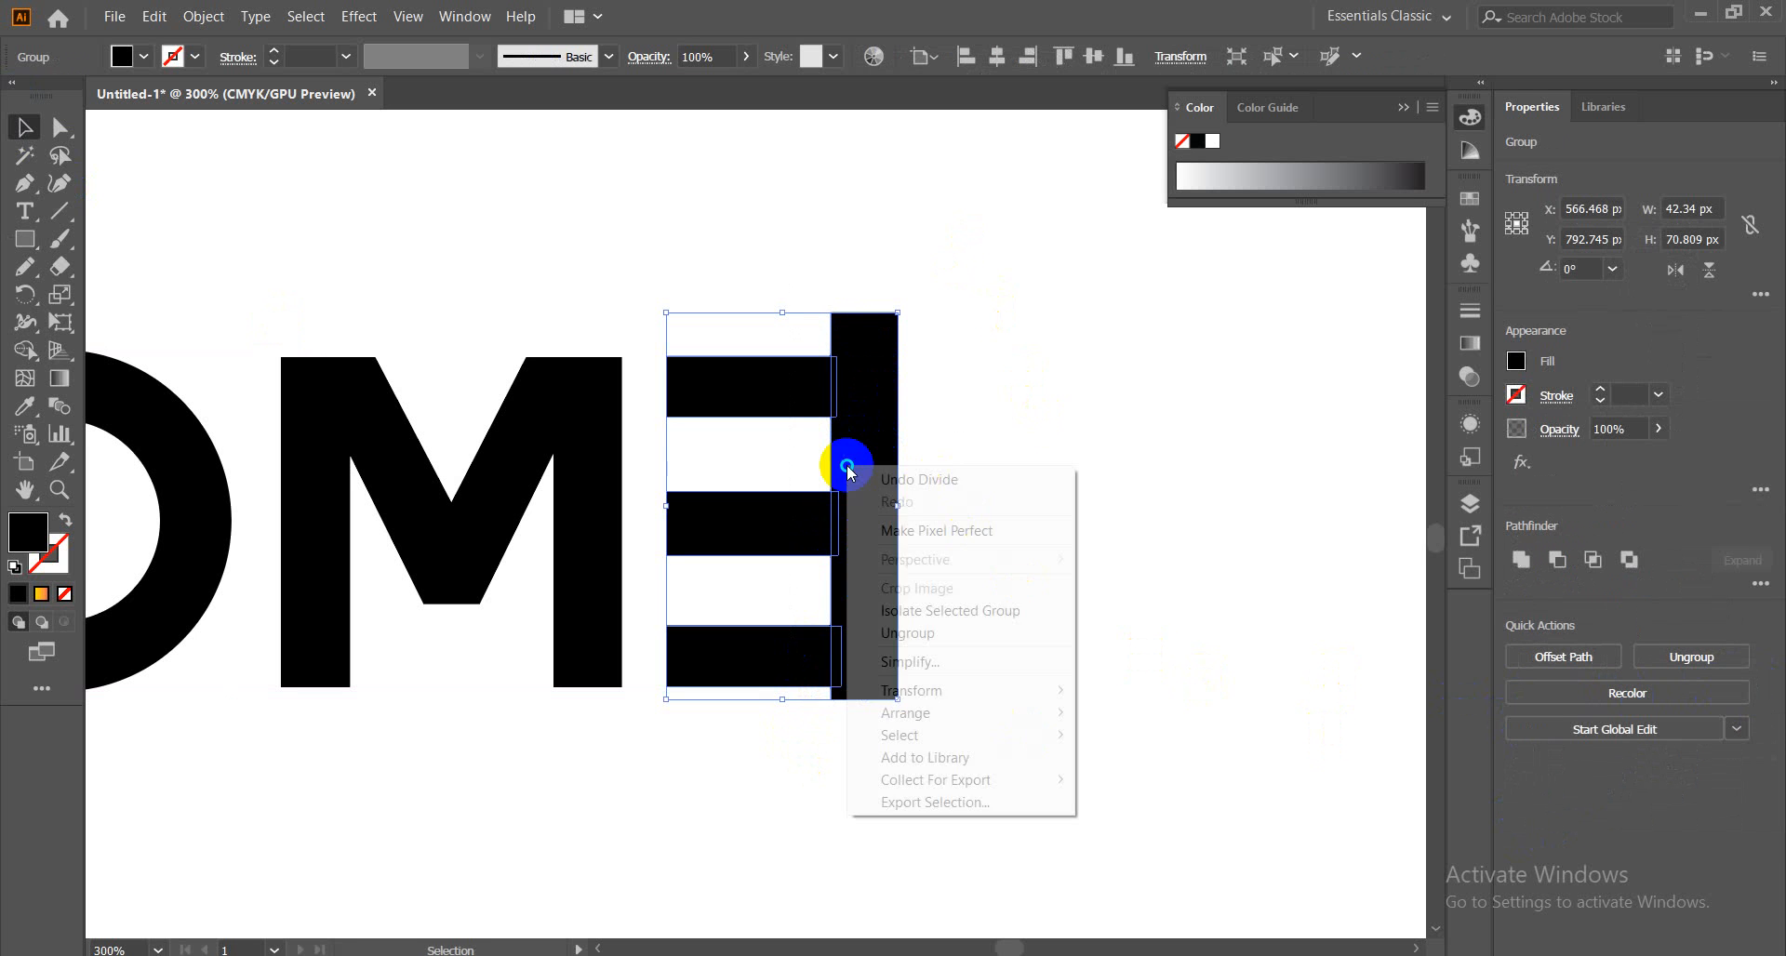
{"action": "left_click", "coordinate": [888, 632]}
{"action": "left_click", "coordinate": [1084, 432]}
{"action": "left_click_drag", "start_coordinate": [962, 258], "coordinate": [837, 712]}
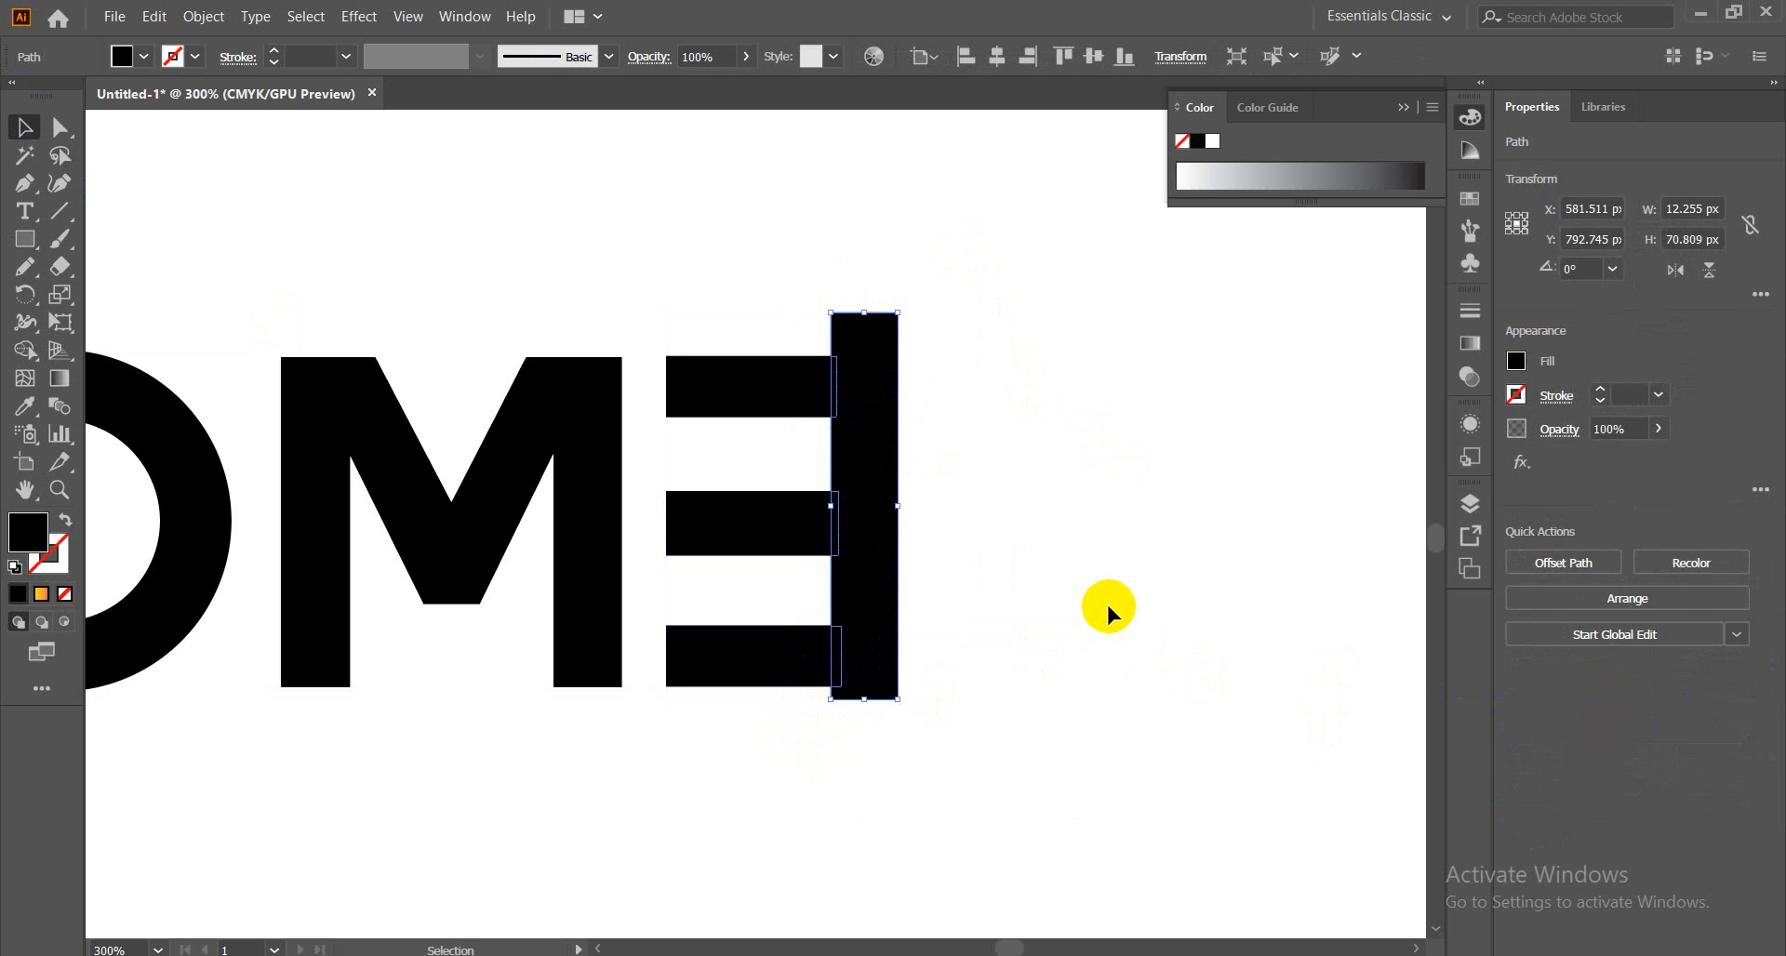
{"action": "key", "text": "Delete"}
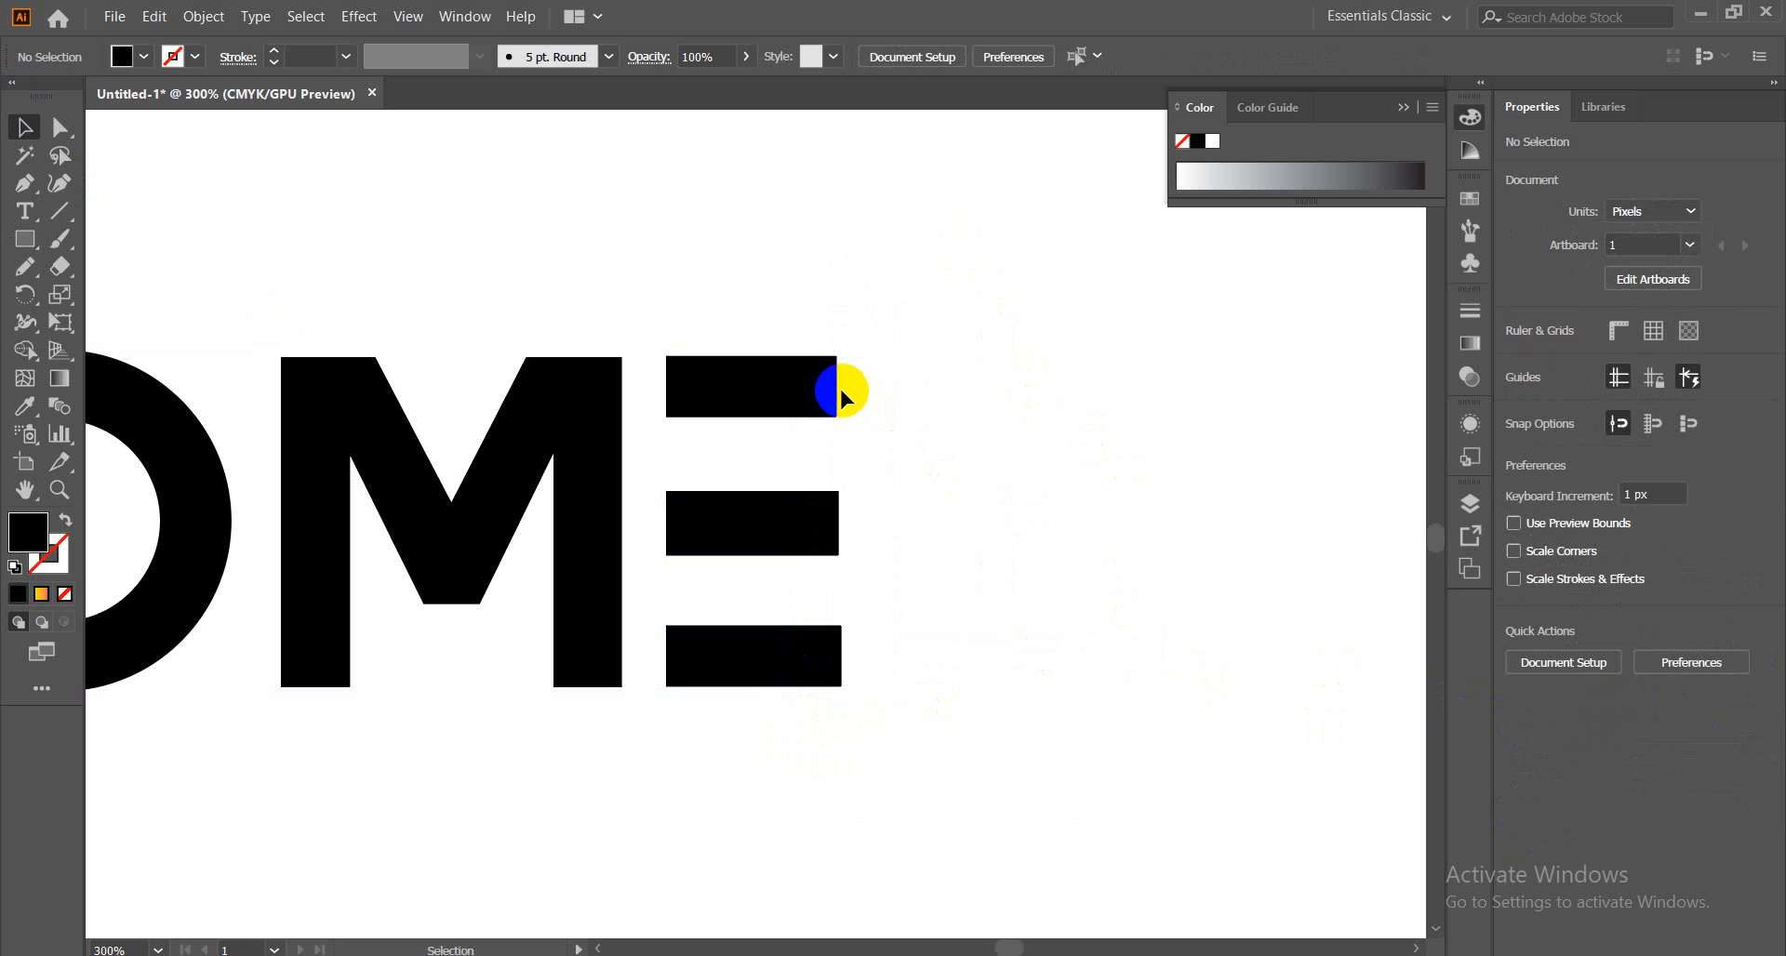
{"action": "left_click_drag", "start_coordinate": [834, 394], "coordinate": [830, 391]}
{"action": "left_click_drag", "start_coordinate": [839, 521], "coordinate": [829, 518]}
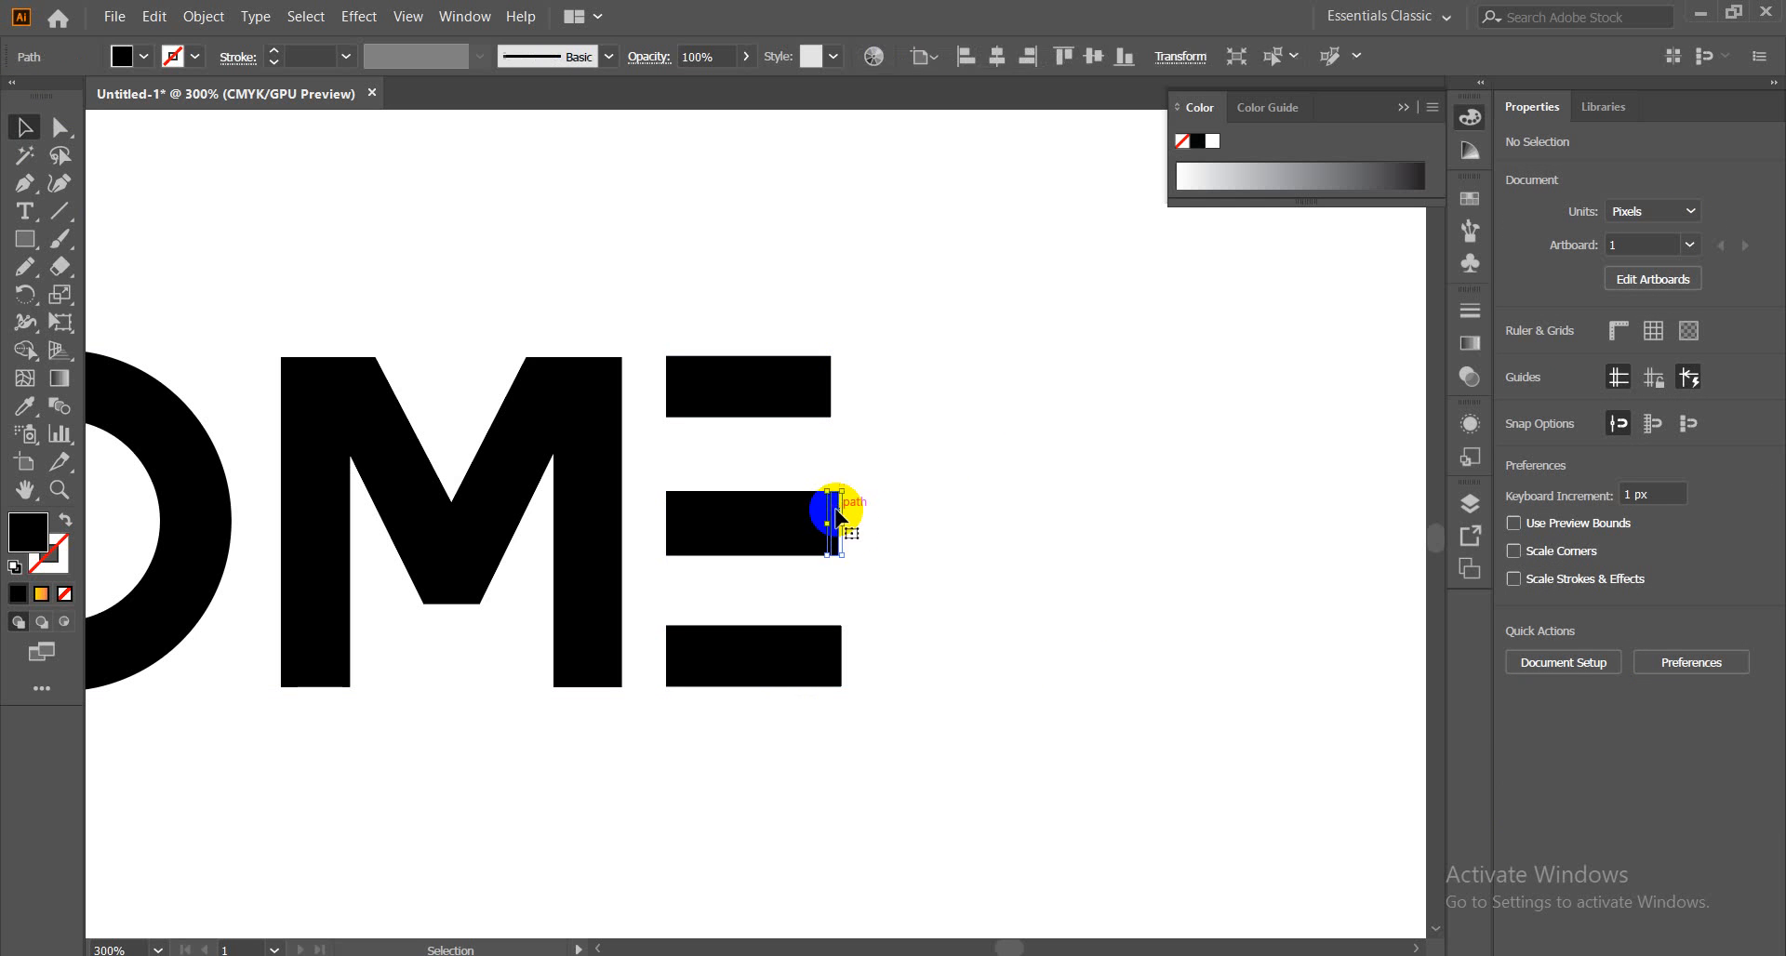
{"action": "left_click_drag", "start_coordinate": [840, 632], "coordinate": [831, 640]}
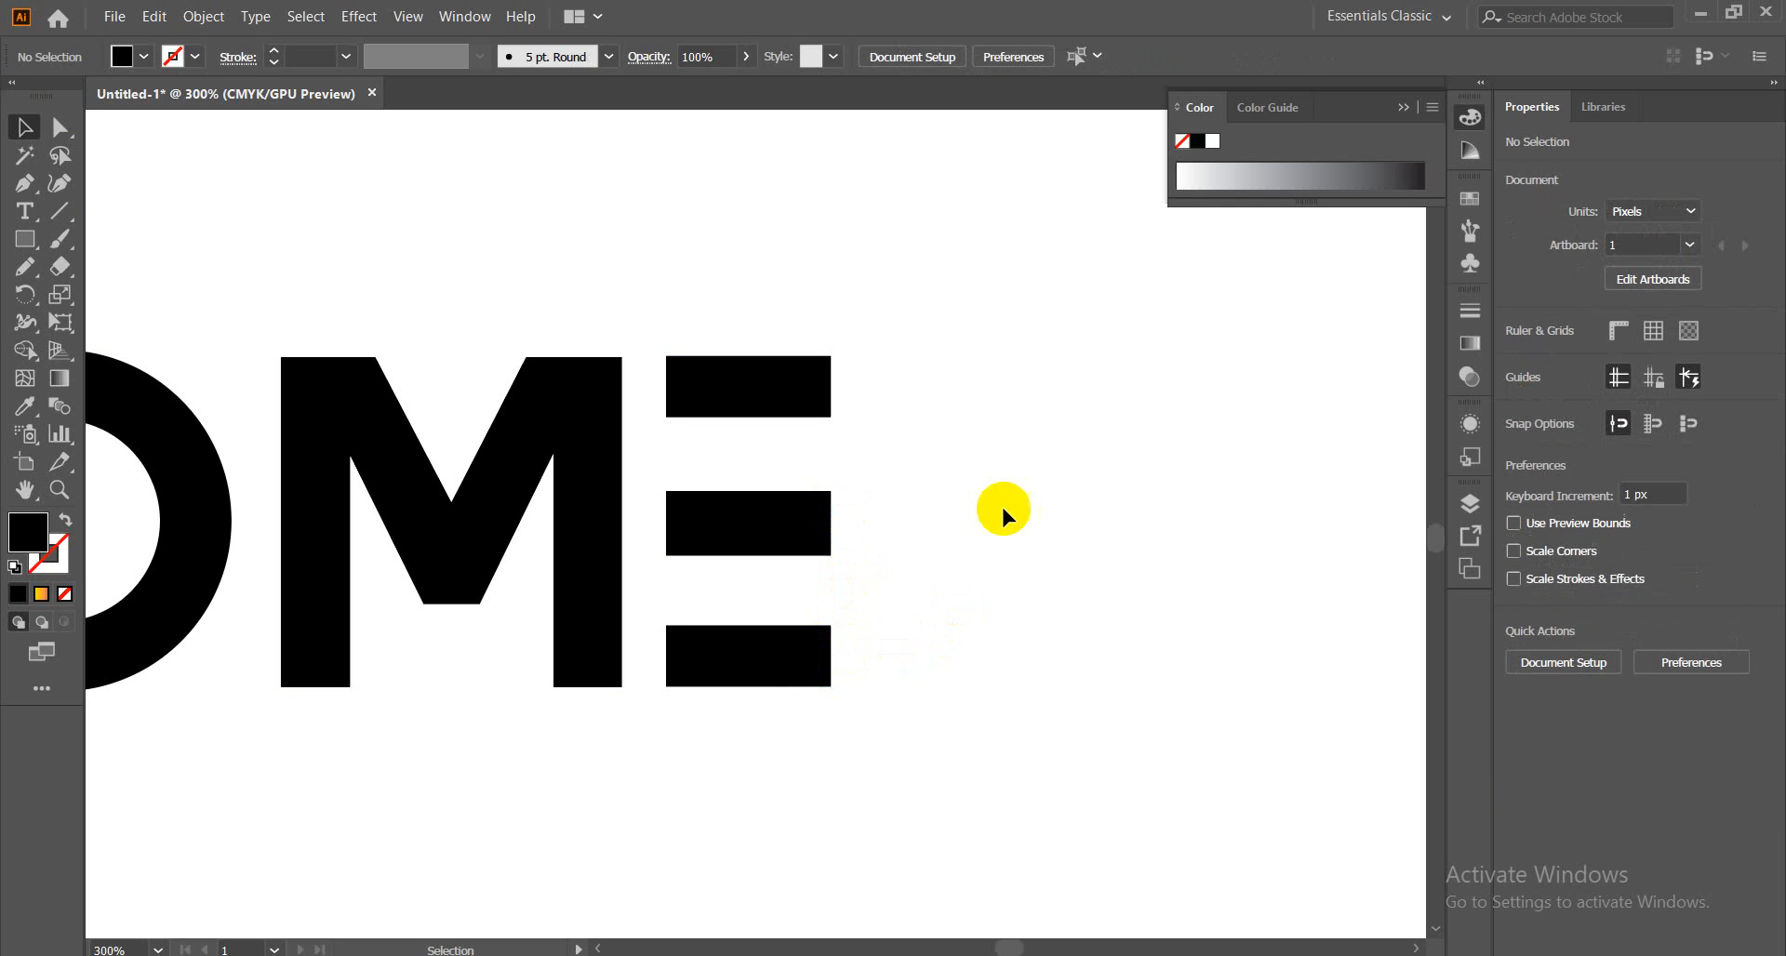
Select the right-end anchor points of the E's three bars and extend them right to a bar width of about 38.1 px
{"action": "left_click_drag", "start_coordinate": [906, 295], "coordinate": [777, 607]}
{"action": "left_click", "coordinate": [1068, 525]}
{"action": "left_click_drag", "start_coordinate": [929, 283], "coordinate": [726, 767]}
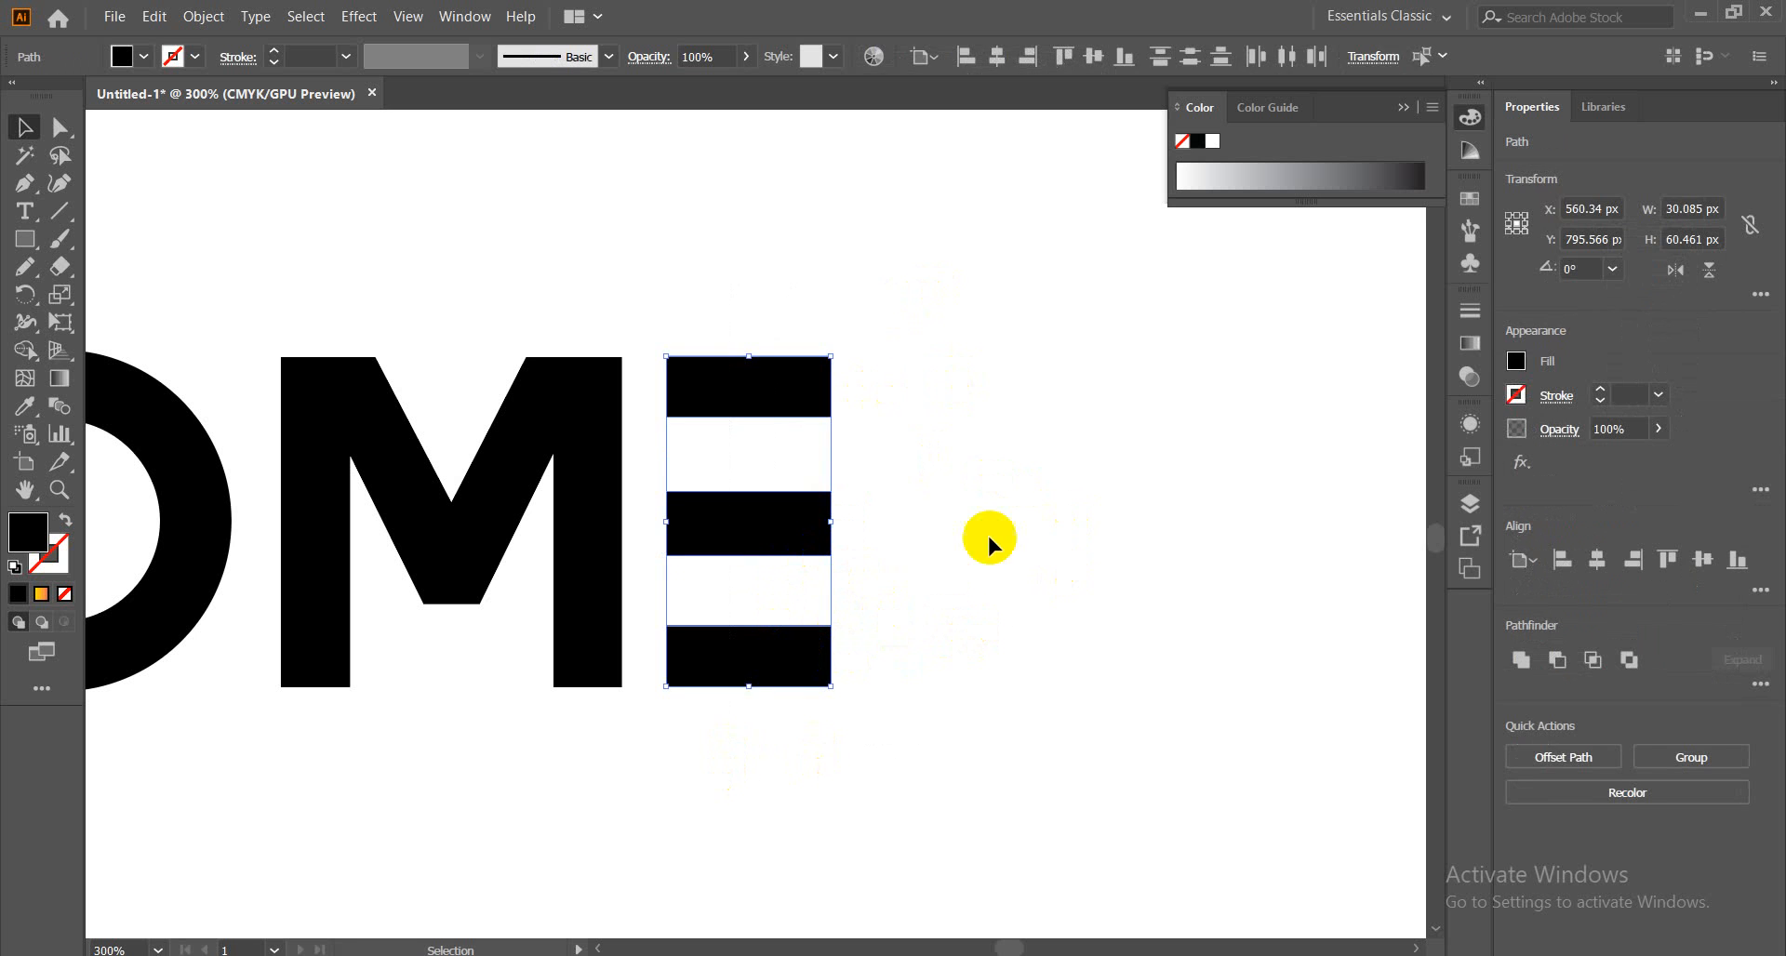
{"action": "left_click", "coordinate": [969, 492]}
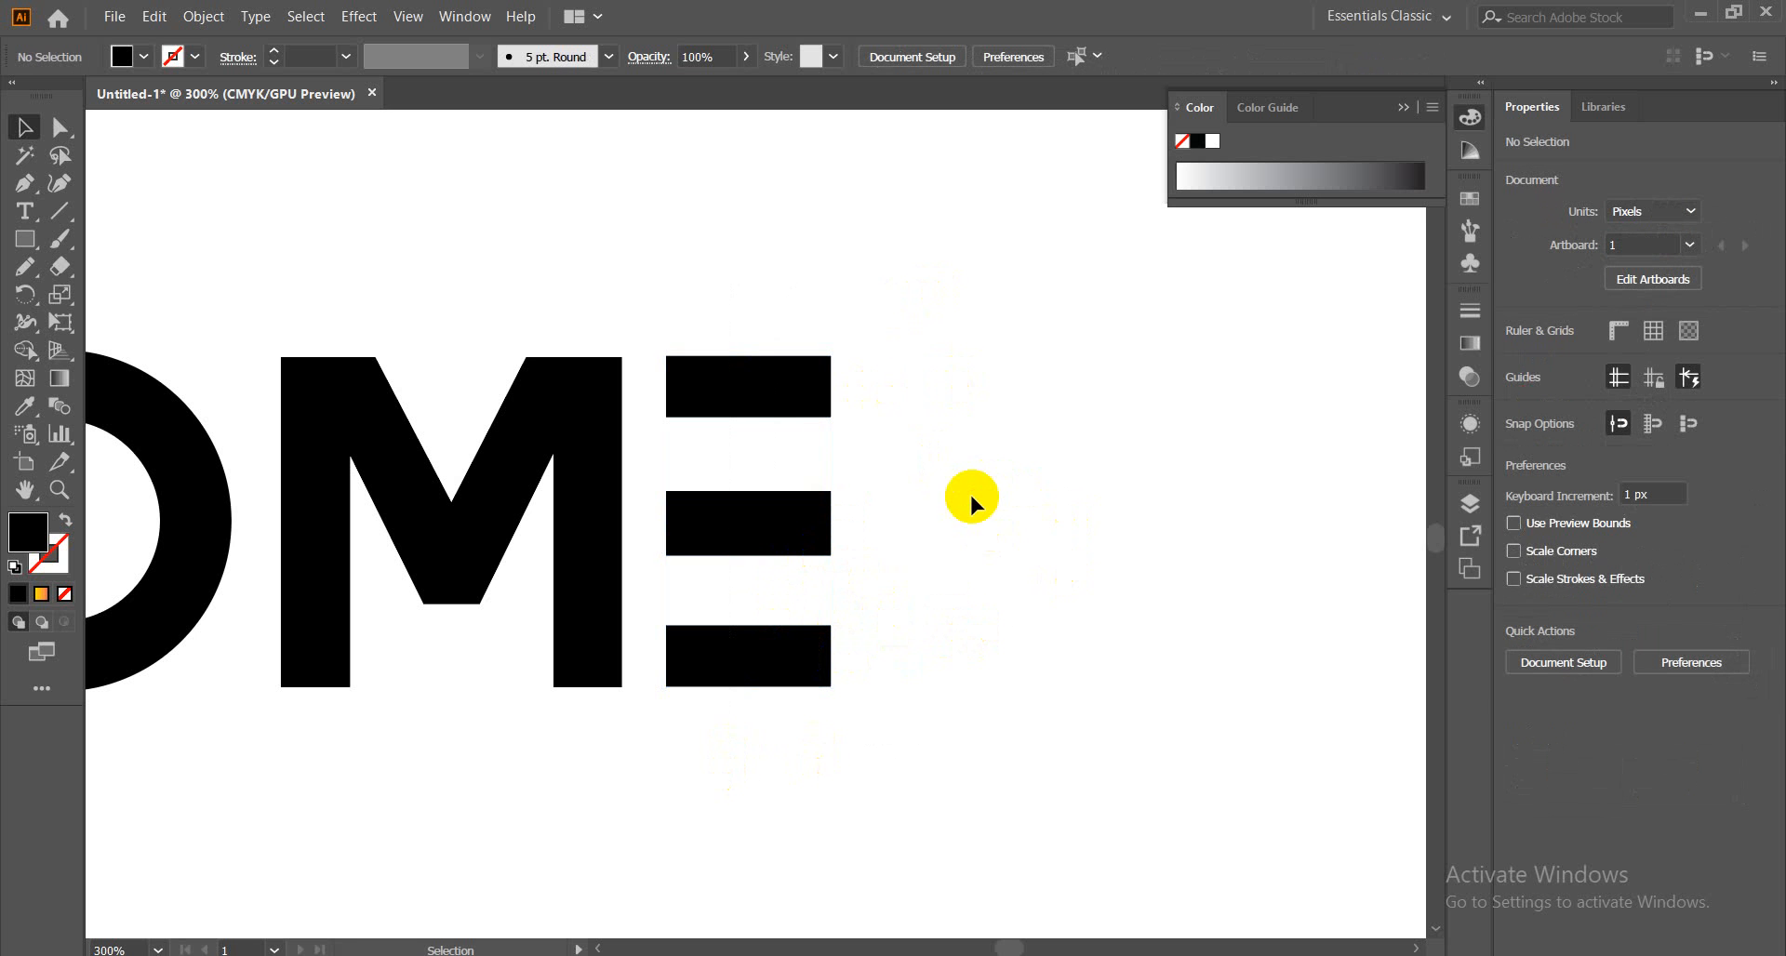
{"action": "left_click", "coordinate": [61, 127]}
{"action": "left_click_drag", "start_coordinate": [917, 324], "coordinate": [798, 766]}
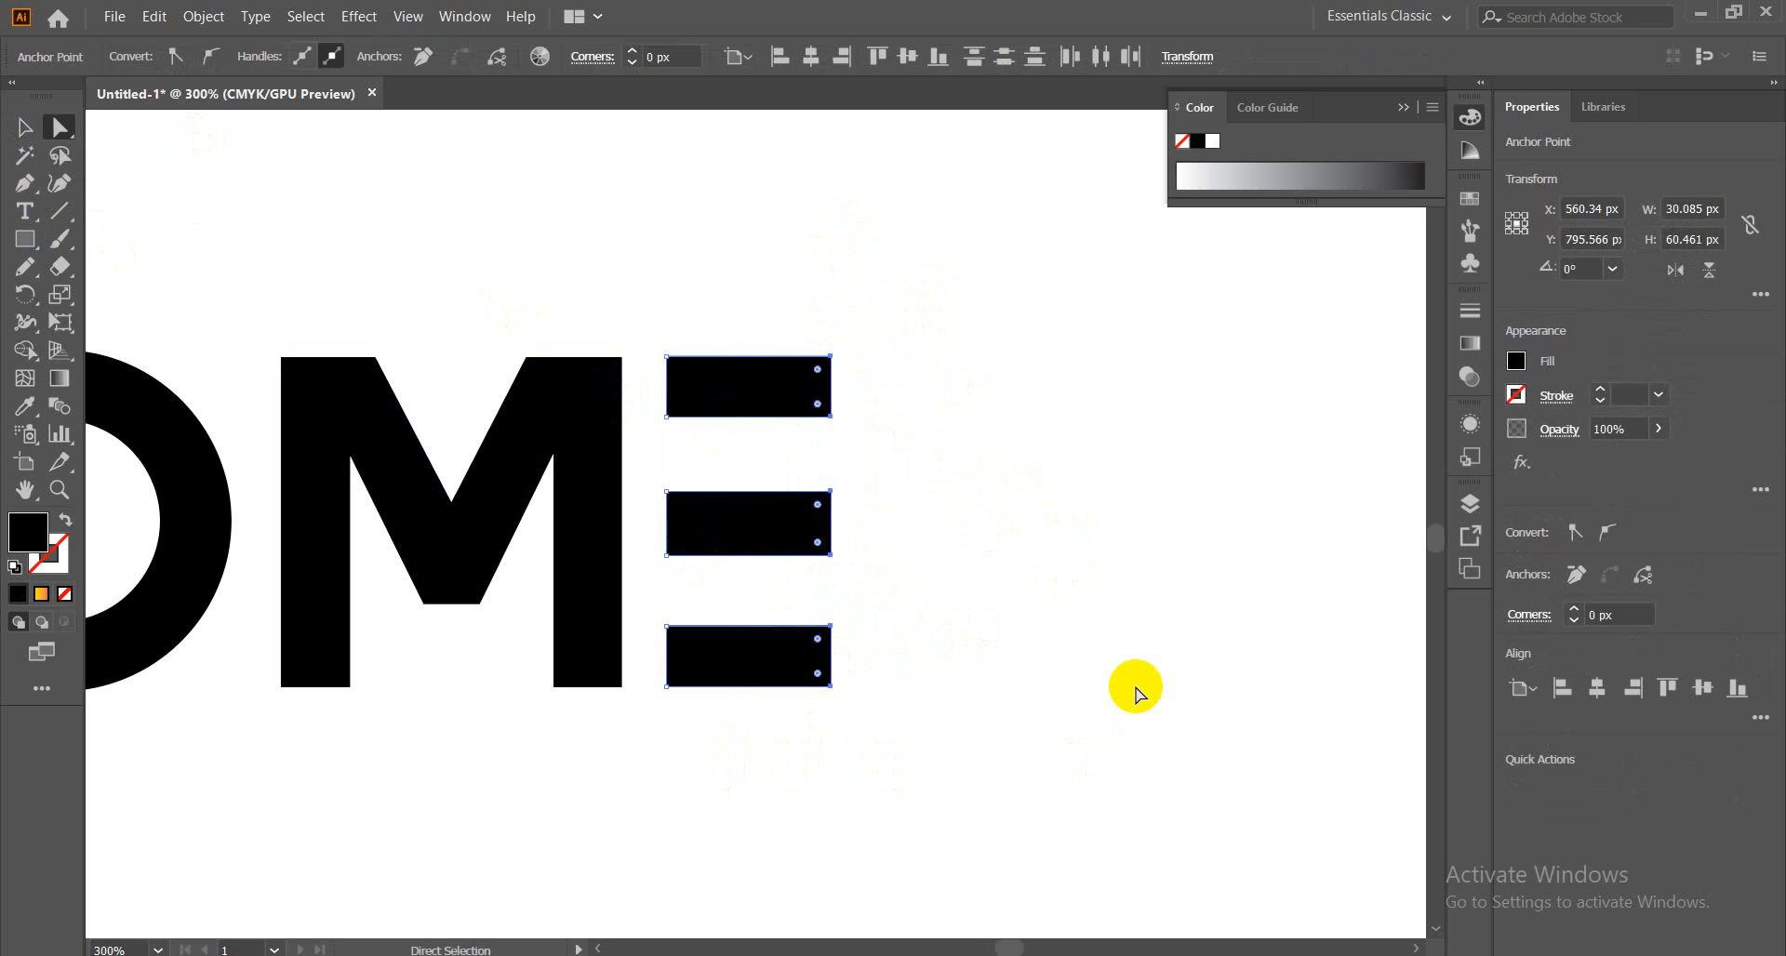
{"action": "key", "text": "Right"}
{"action": "key", "text": "Right"}
{"action": "key", "text": "Right"}
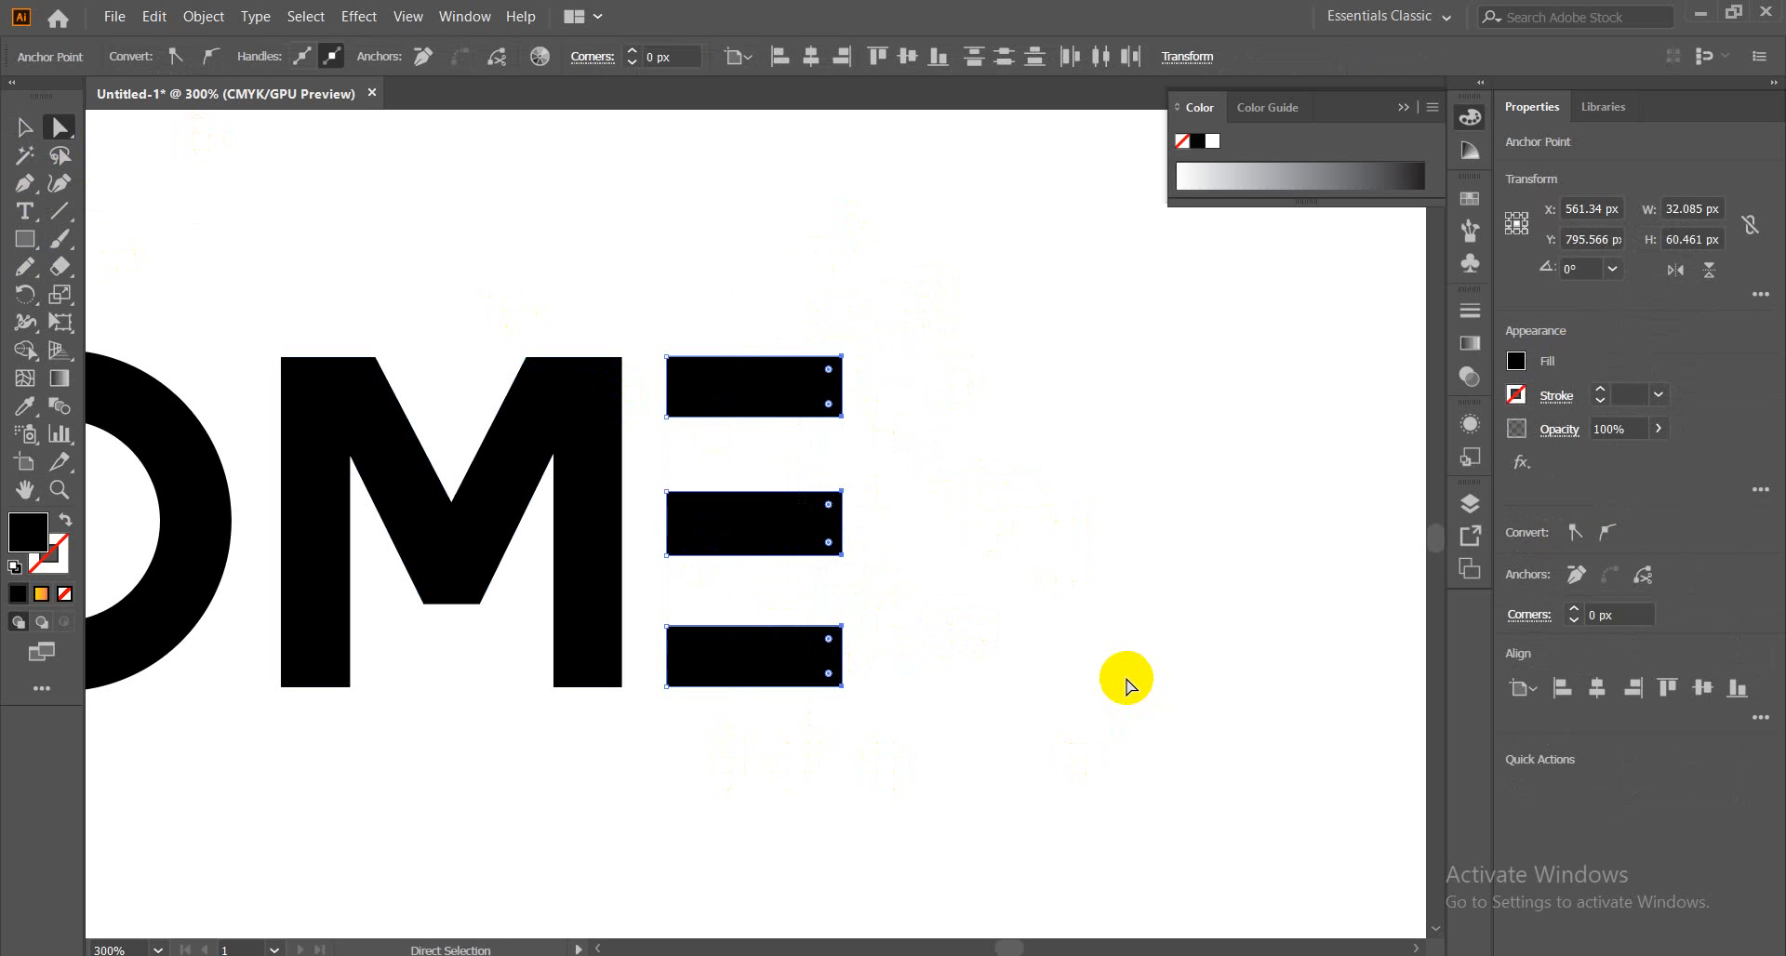
{"action": "key", "text": "Right"}
{"action": "key", "text": "Right"}
{"action": "key", "text": "Right"}
{"action": "key", "text": "Right"}
{"action": "key", "text": "Right"}
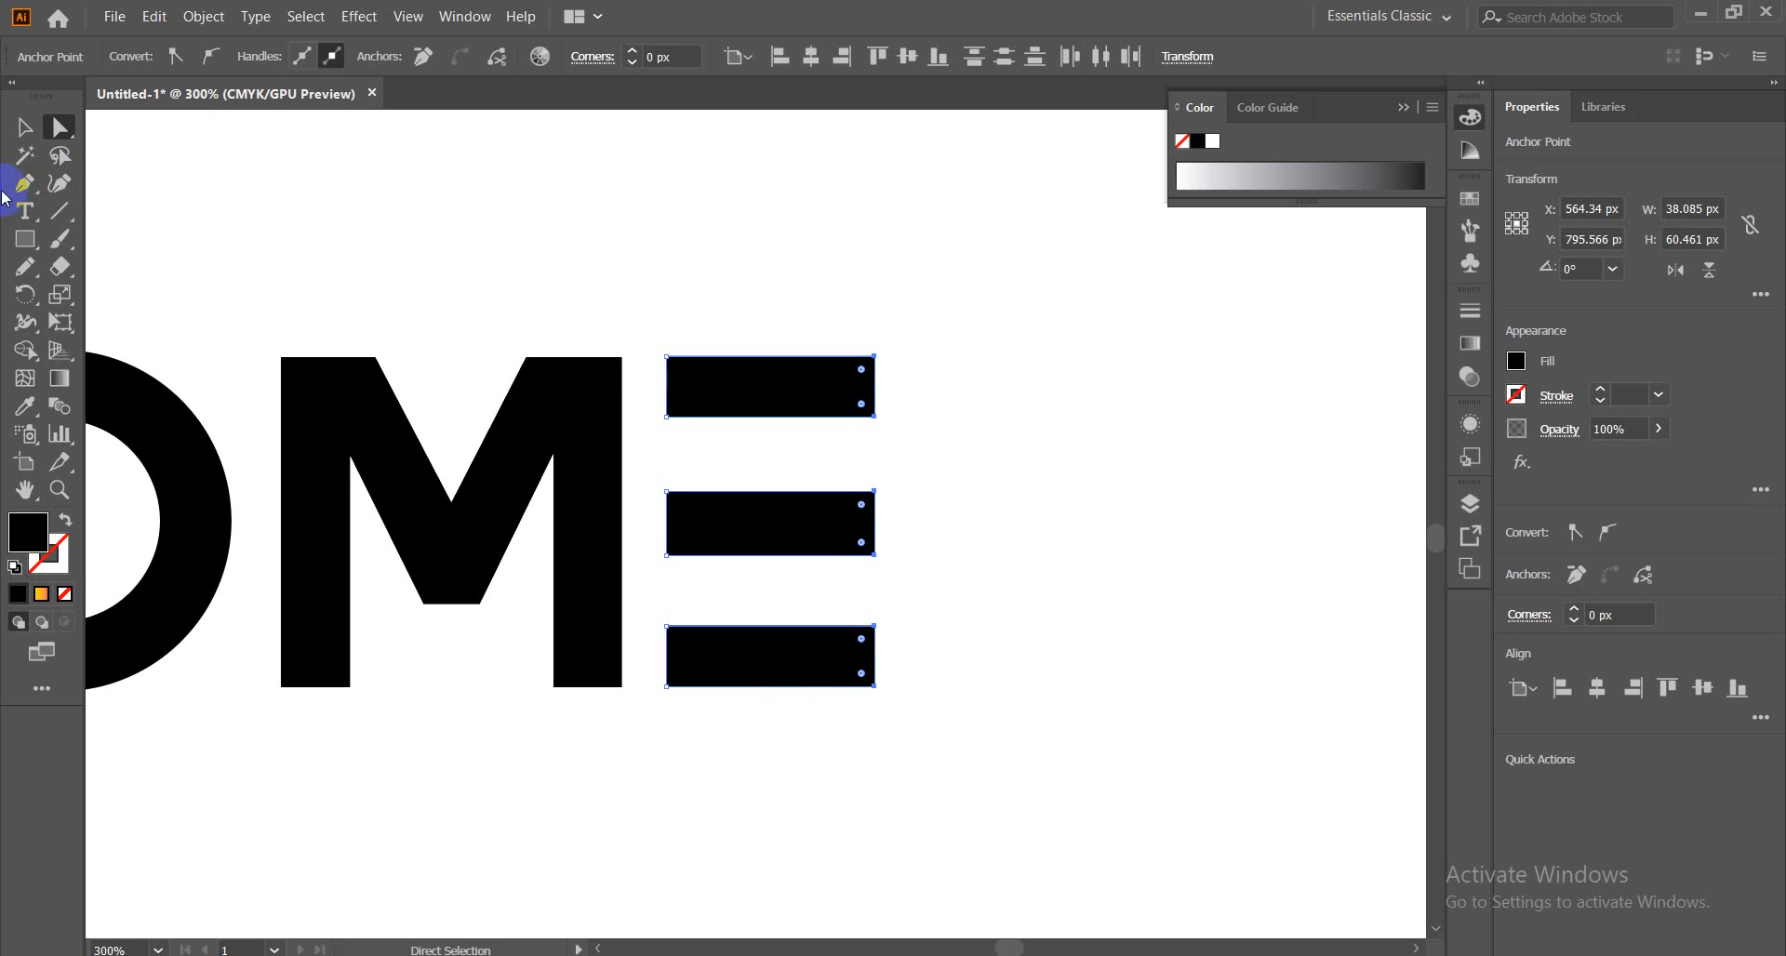
{"action": "left_click", "coordinate": [24, 127]}
{"action": "left_click", "coordinate": [995, 424]}
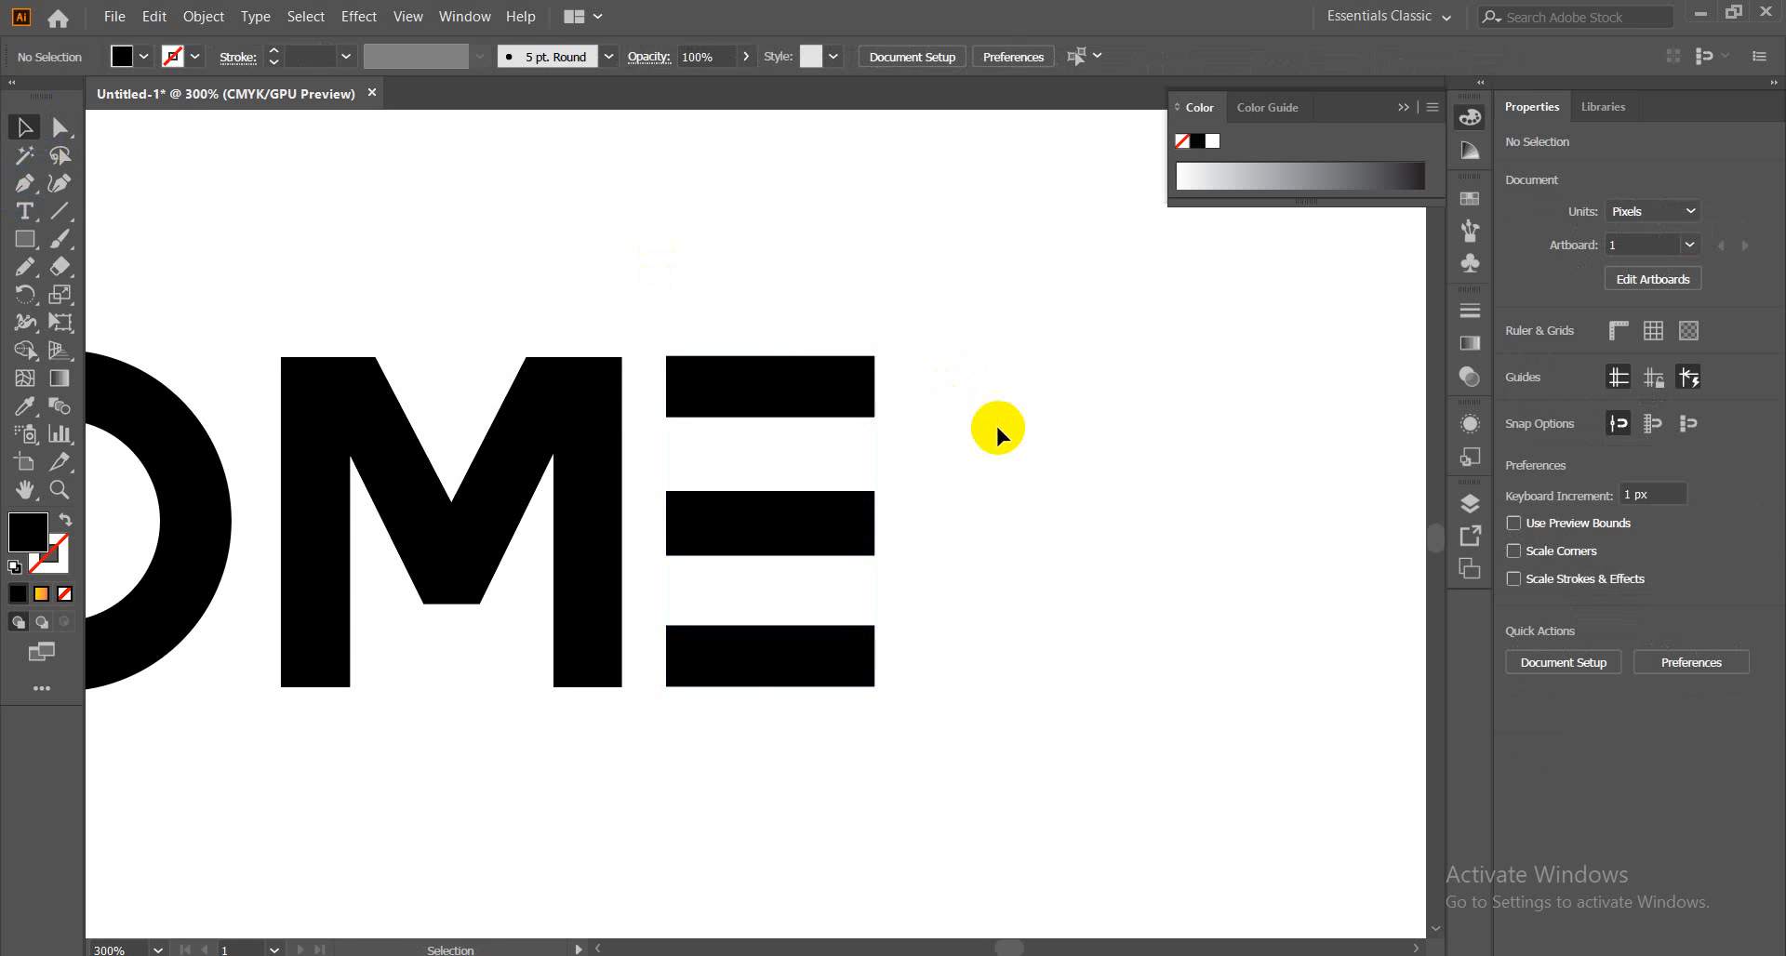
Examine the whole HOME wordmark and the shape of its letter O
{"action": "key", "text": "ctrl+minus"}
{"action": "key", "text": "ctrl+minus"}
{"action": "key", "text": "ctrl+minus"}
{"action": "key", "text": "ctrl+minus"}
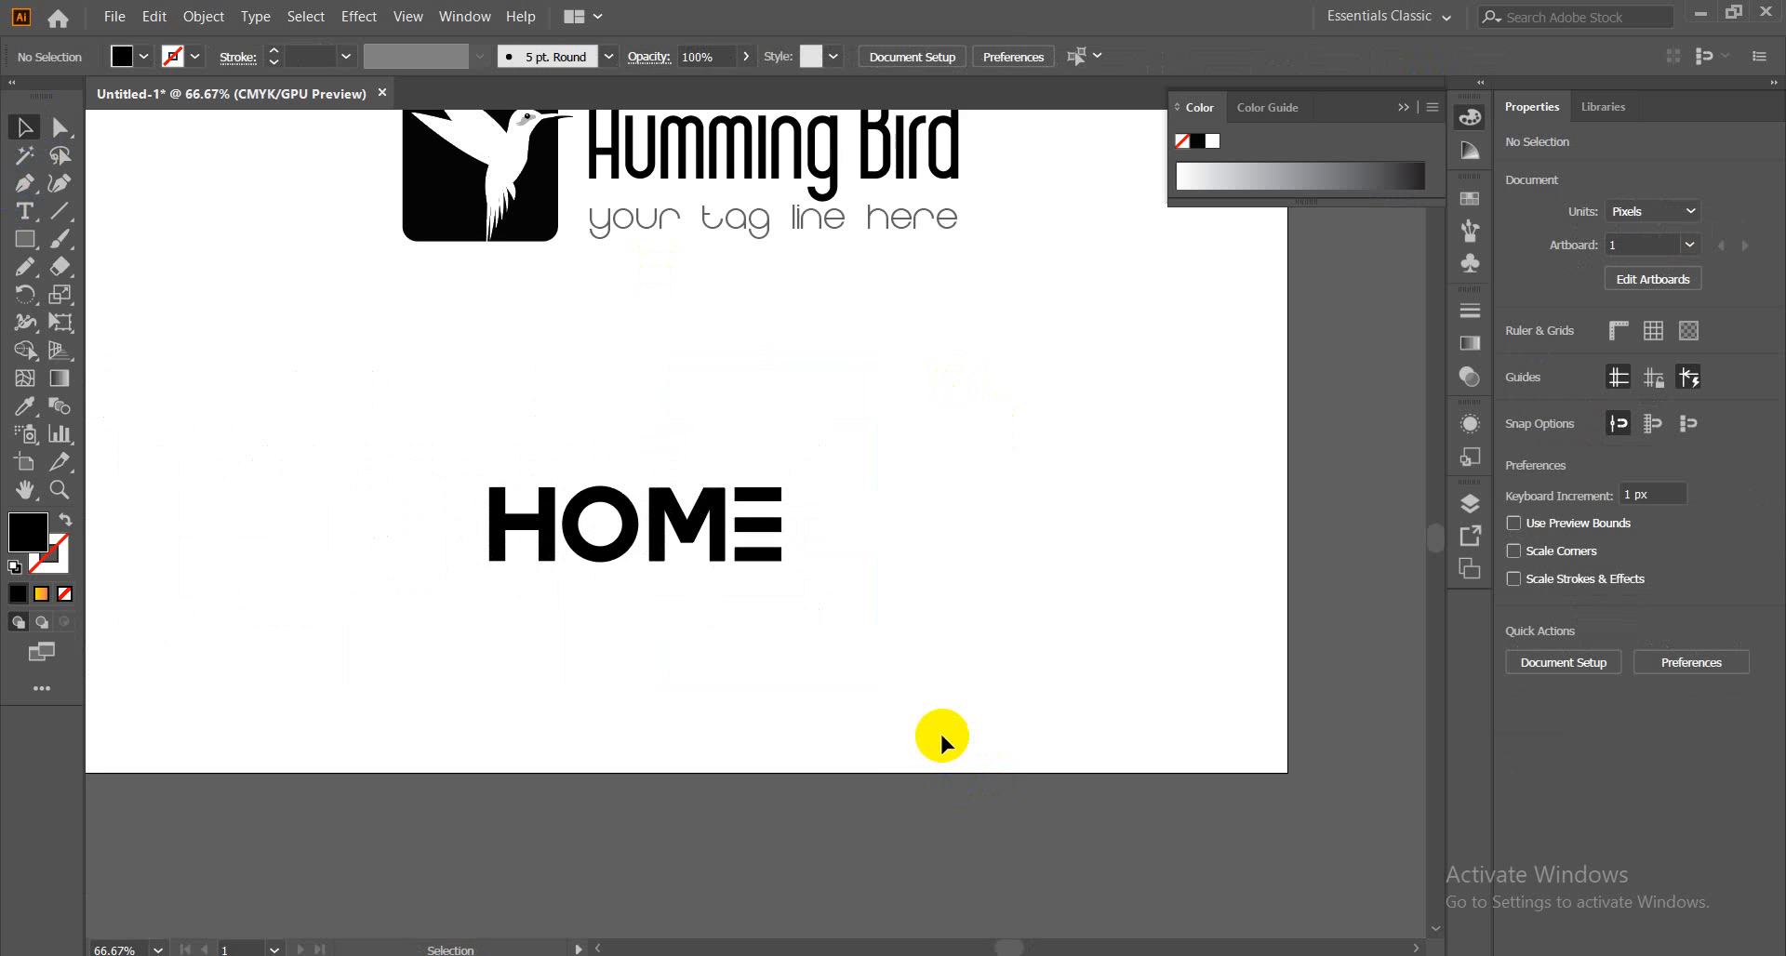
{"action": "left_click_drag", "start_coordinate": [618, 630], "coordinate": [874, 662]}
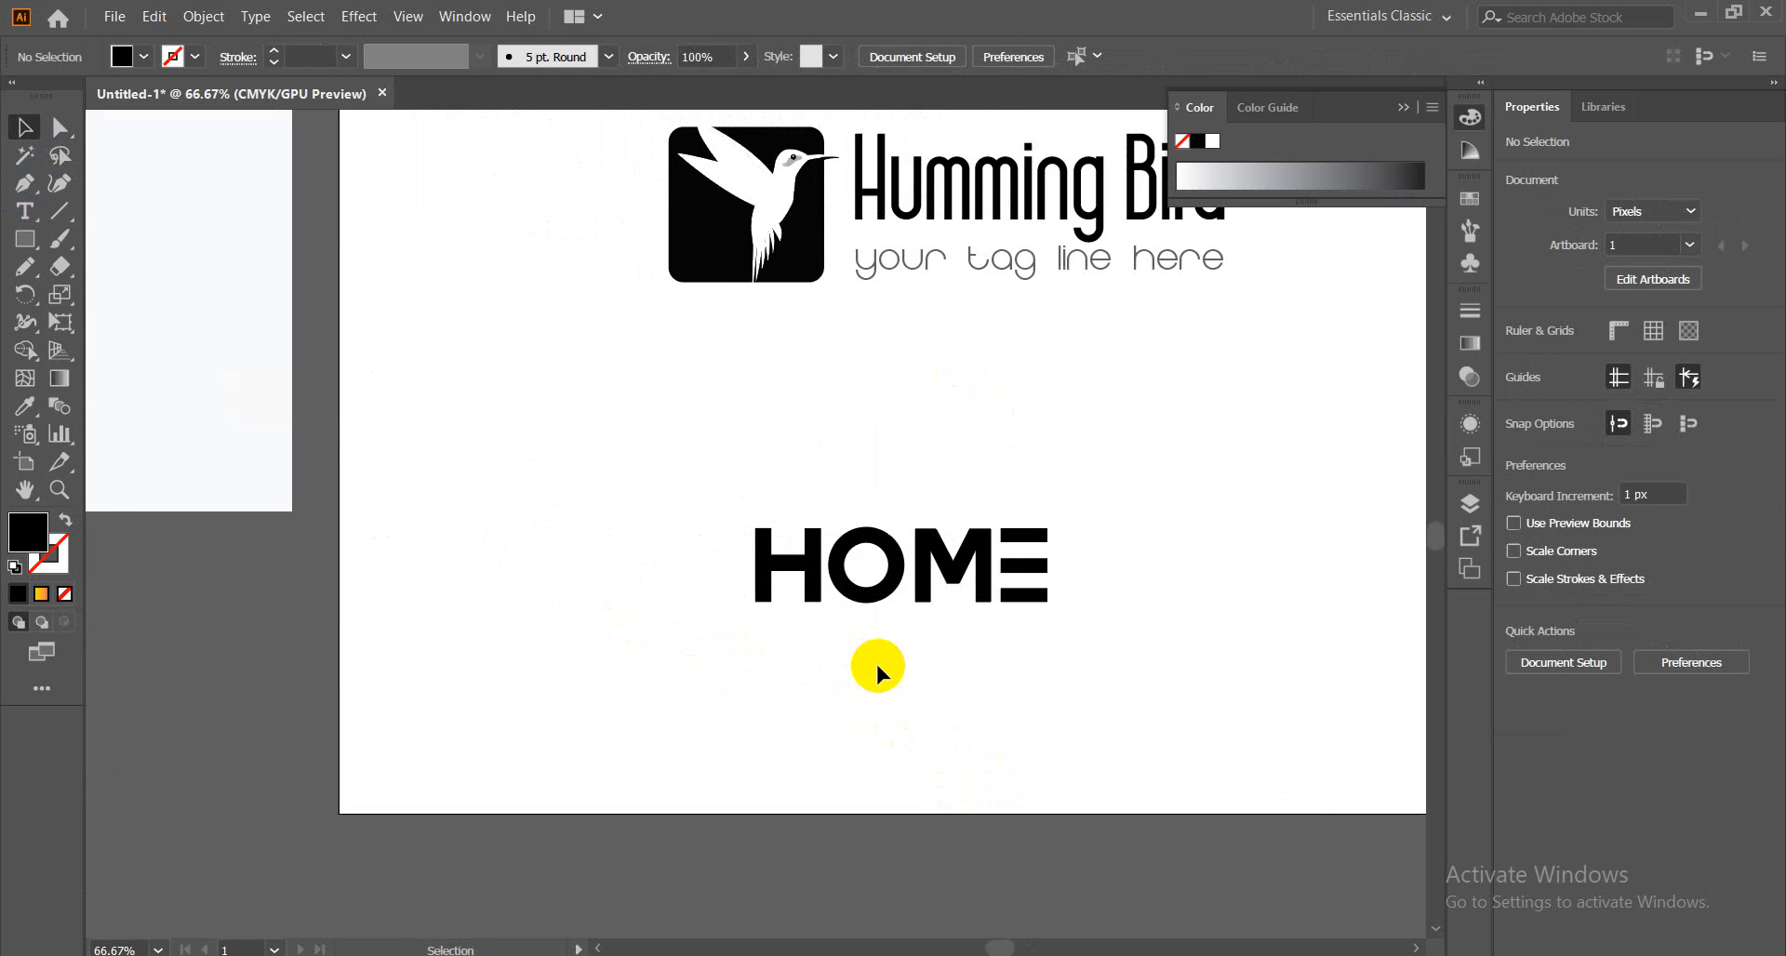
{"action": "key", "text": "ctrl+plus"}
{"action": "key", "text": "ctrl+plus"}
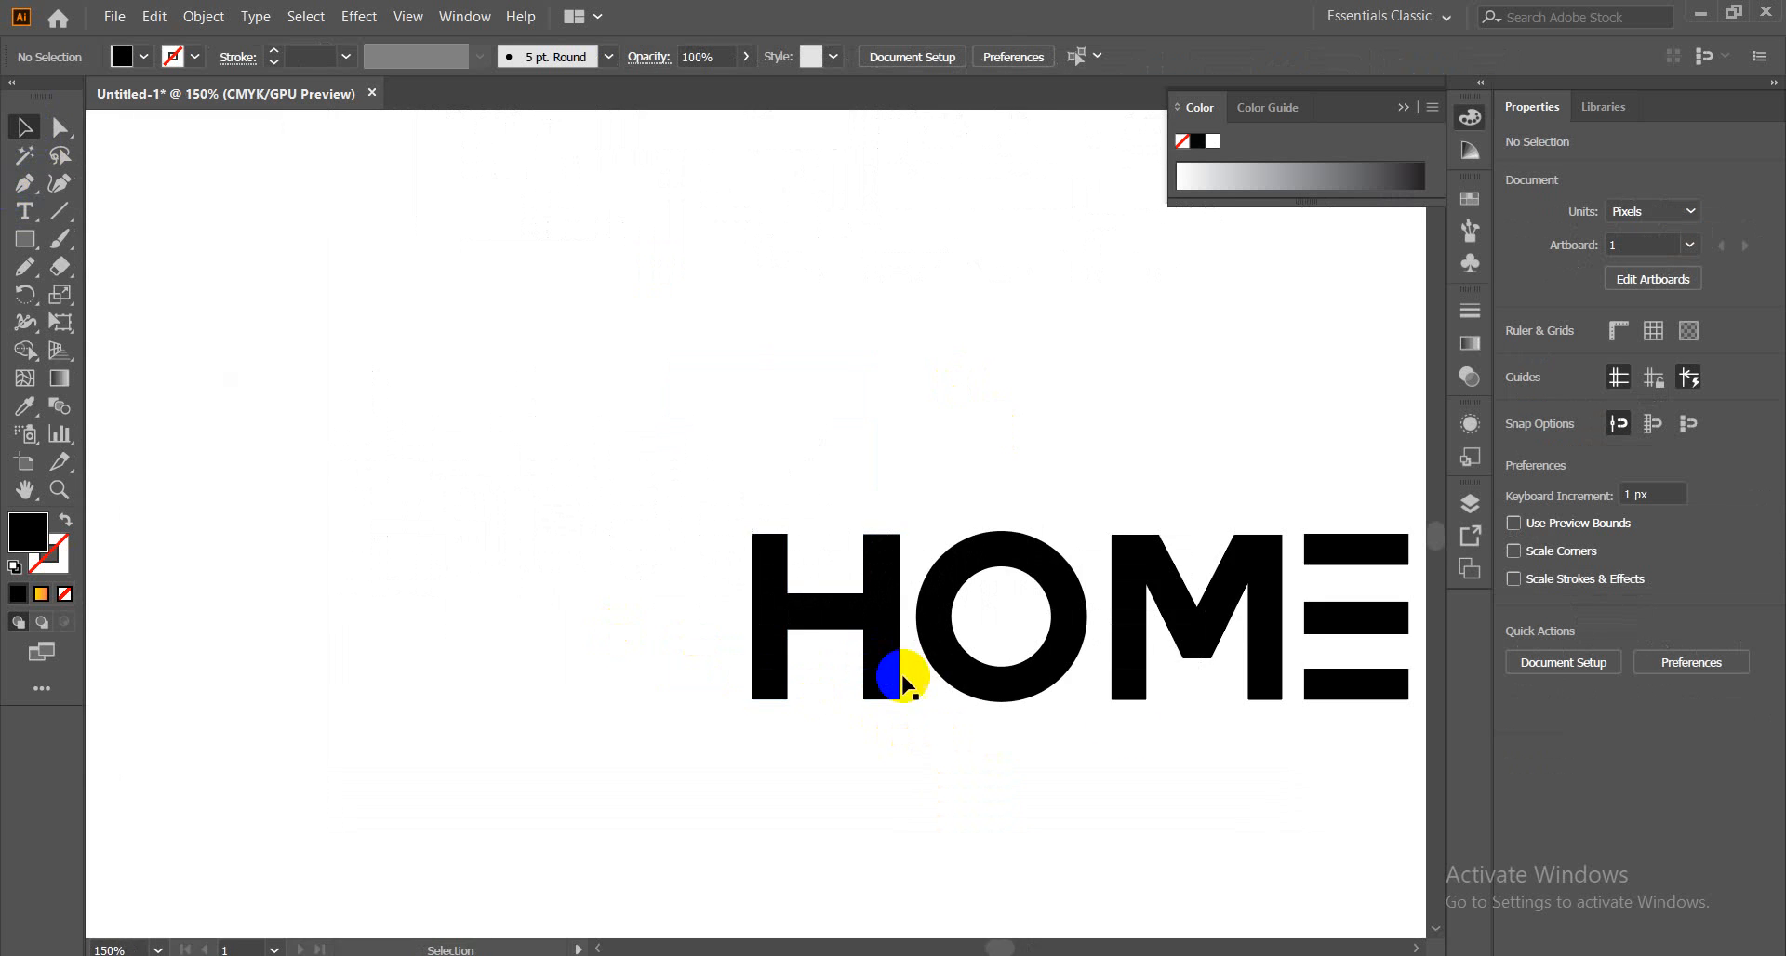
{"action": "left_click_drag", "start_coordinate": [1248, 770], "coordinate": [884, 626]}
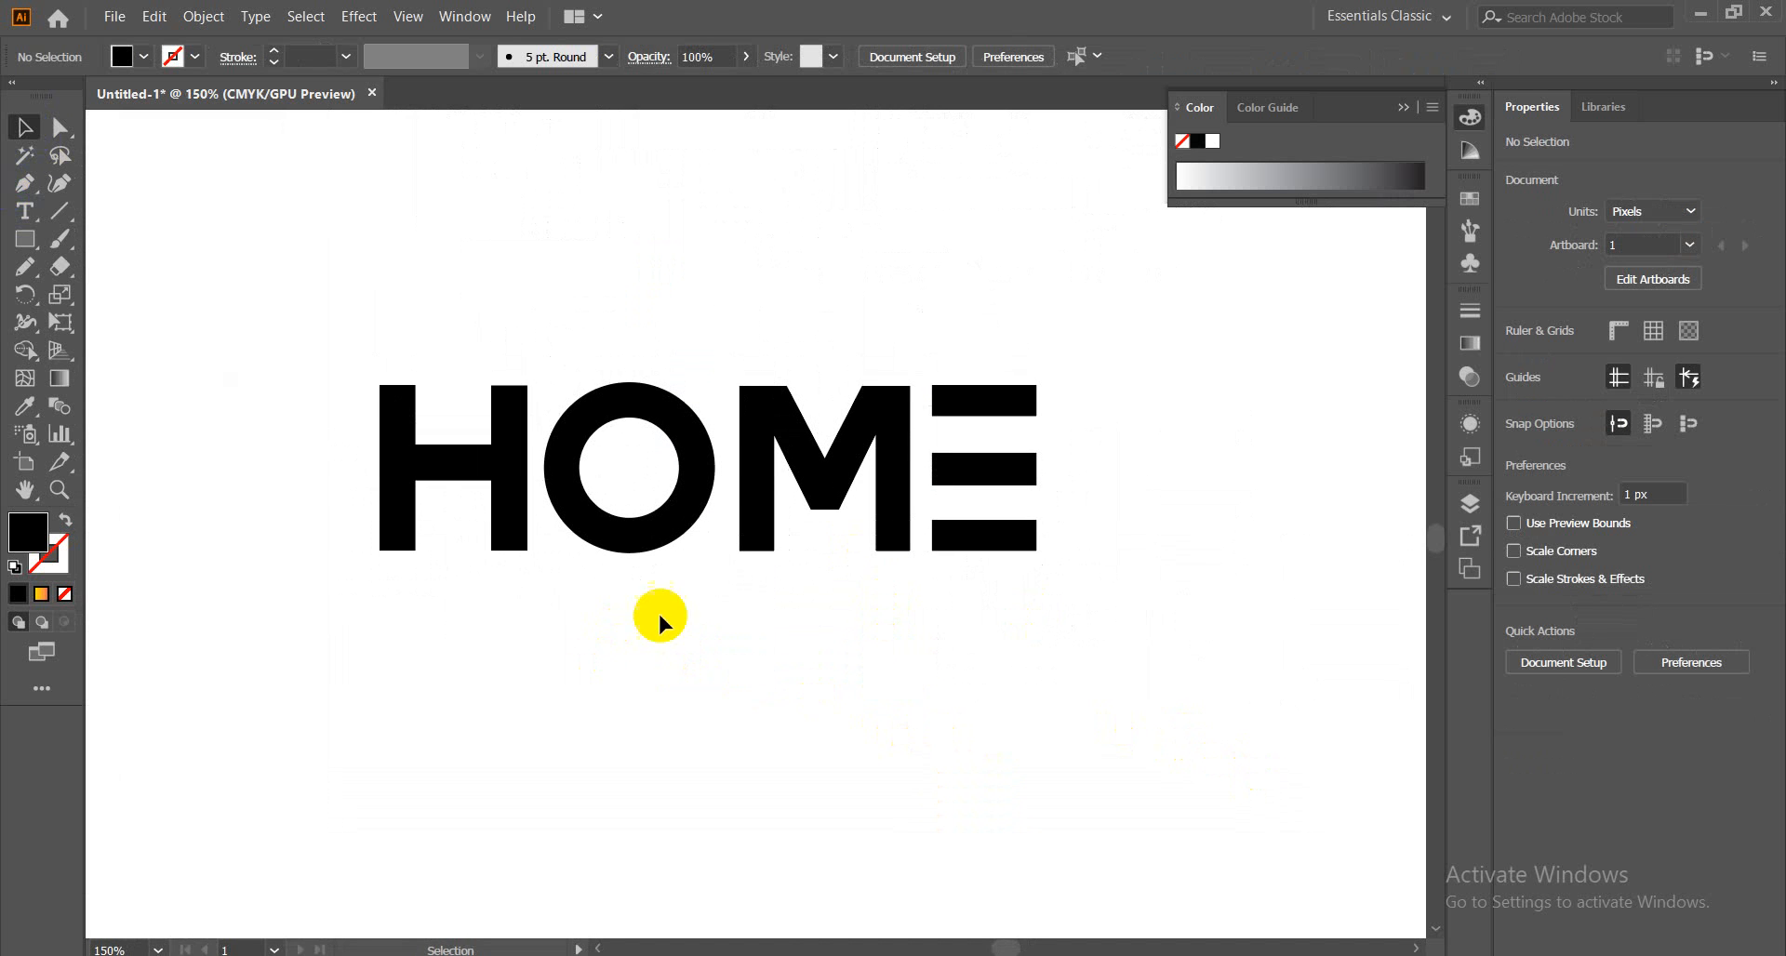
{"action": "left_click", "coordinate": [640, 549]}
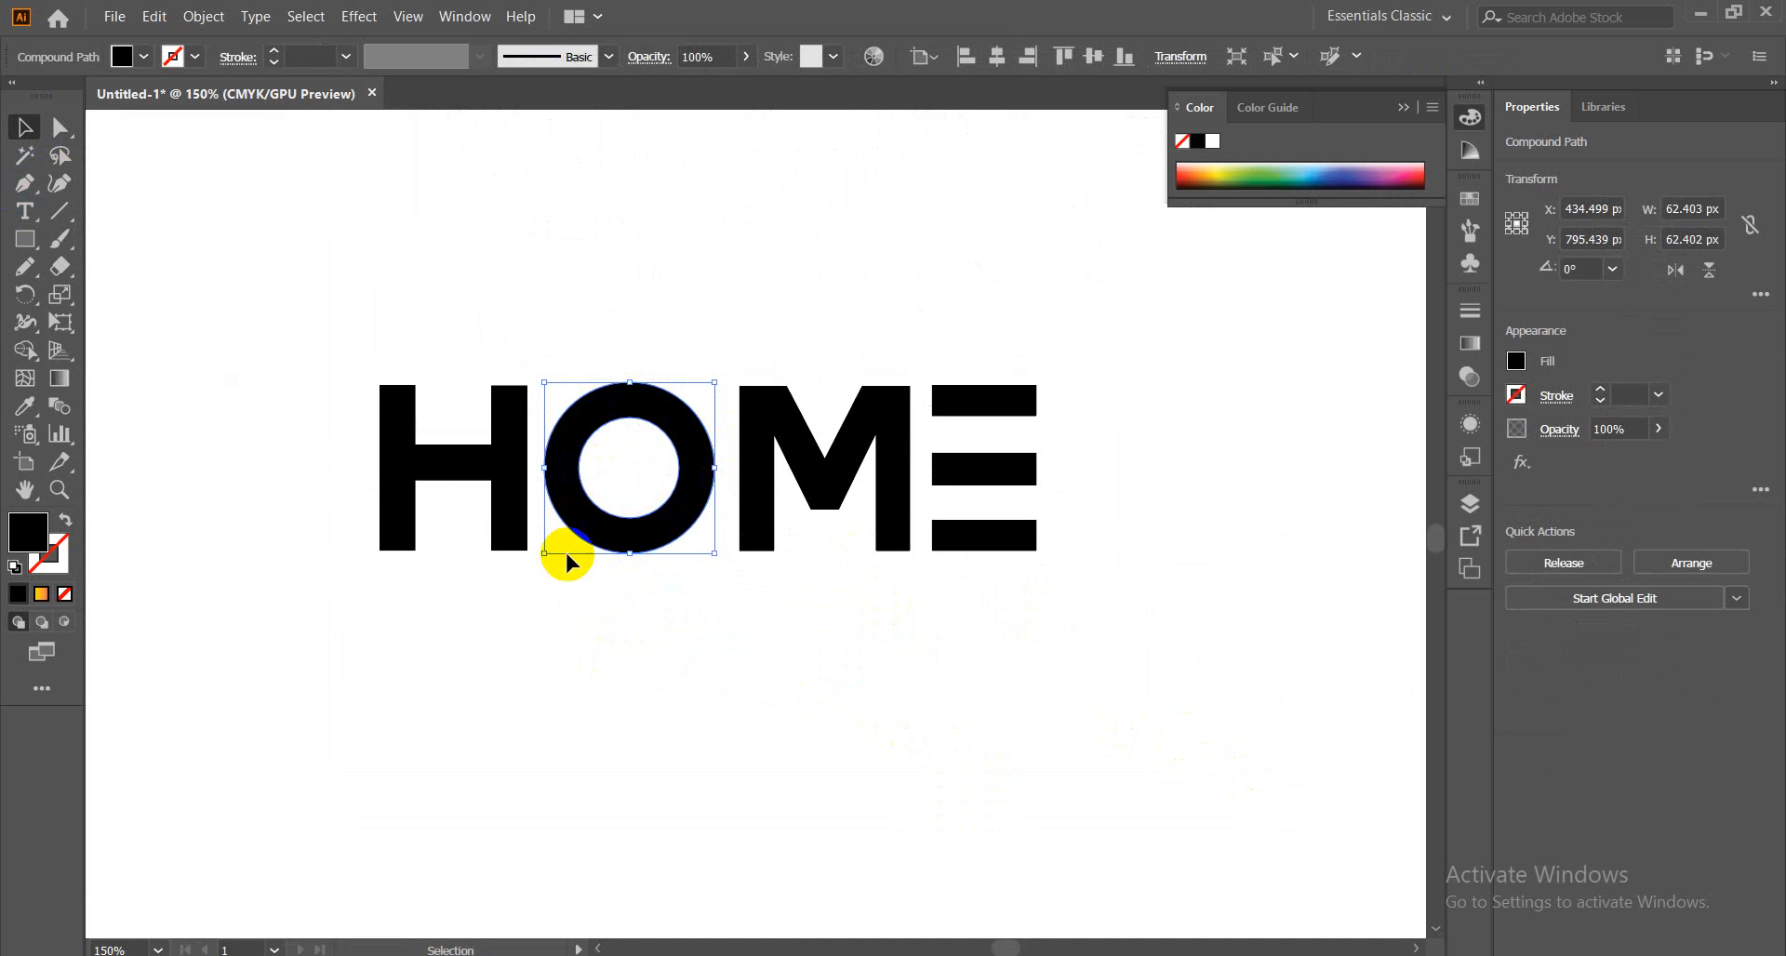
{"action": "left_click", "coordinate": [679, 611]}
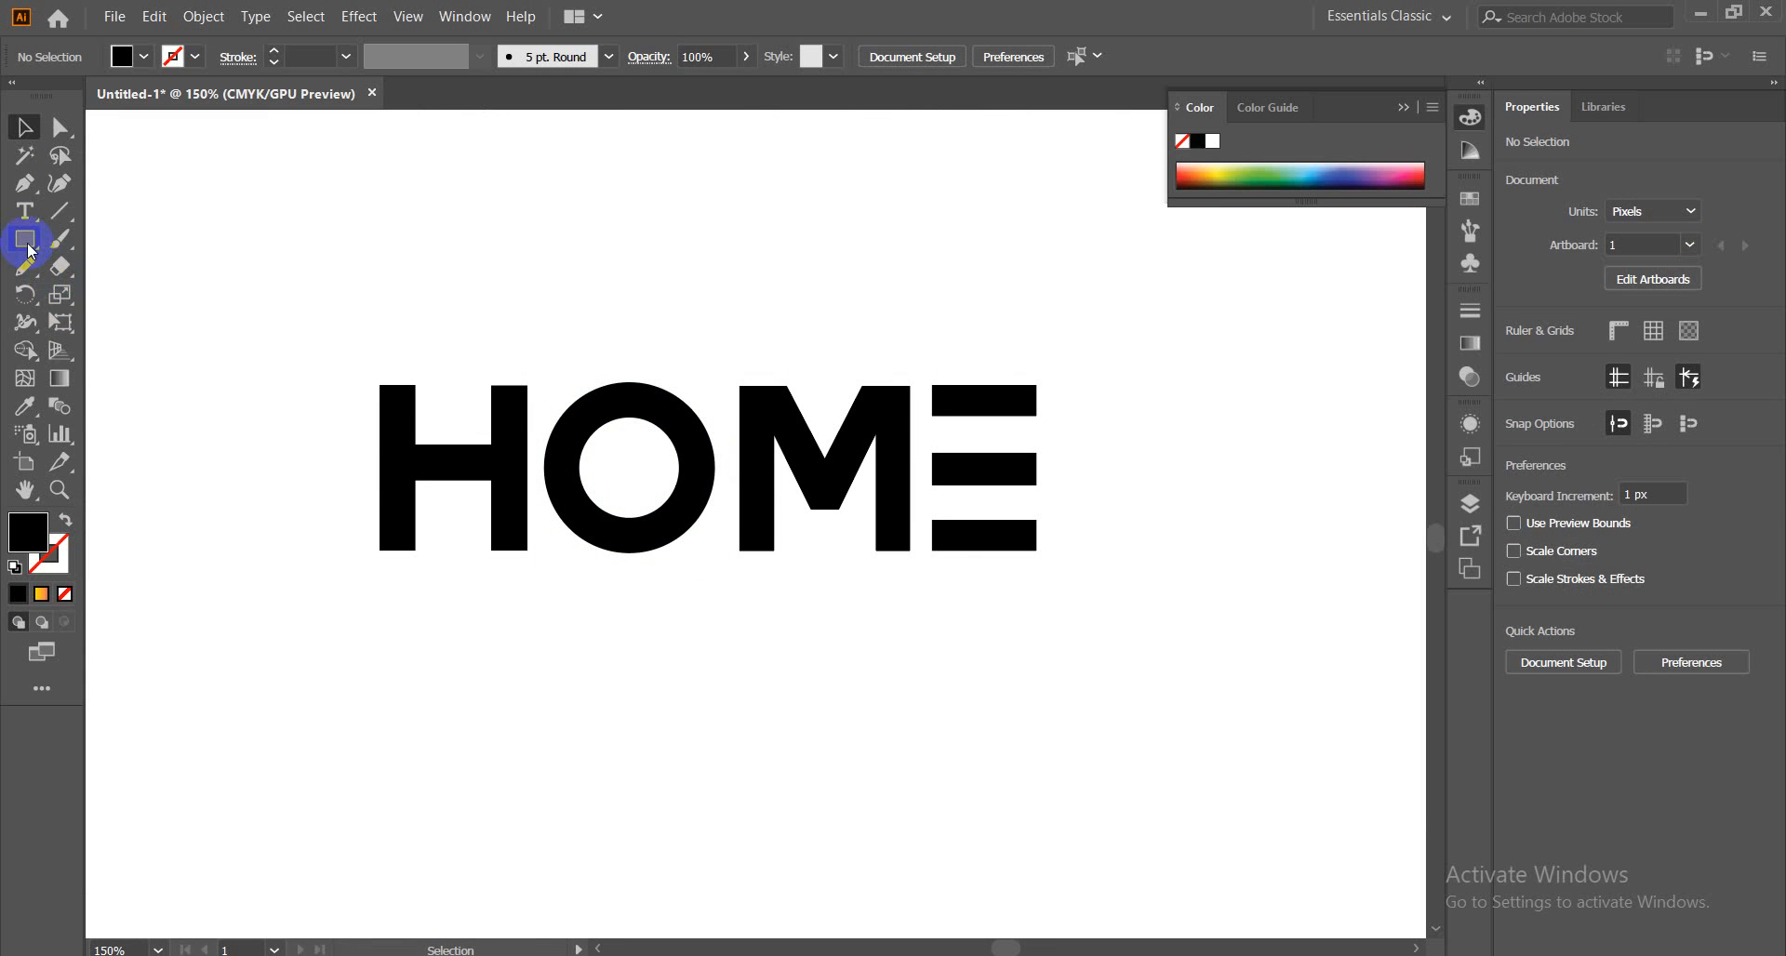
Draw a black rounded square about 60.3 px wide below the O and slightly reduce its corner radius
{"action": "left_click_drag", "start_coordinate": [28, 248], "coordinate": [103, 272]}
{"action": "left_click_drag", "start_coordinate": [572, 682], "coordinate": [743, 834]}
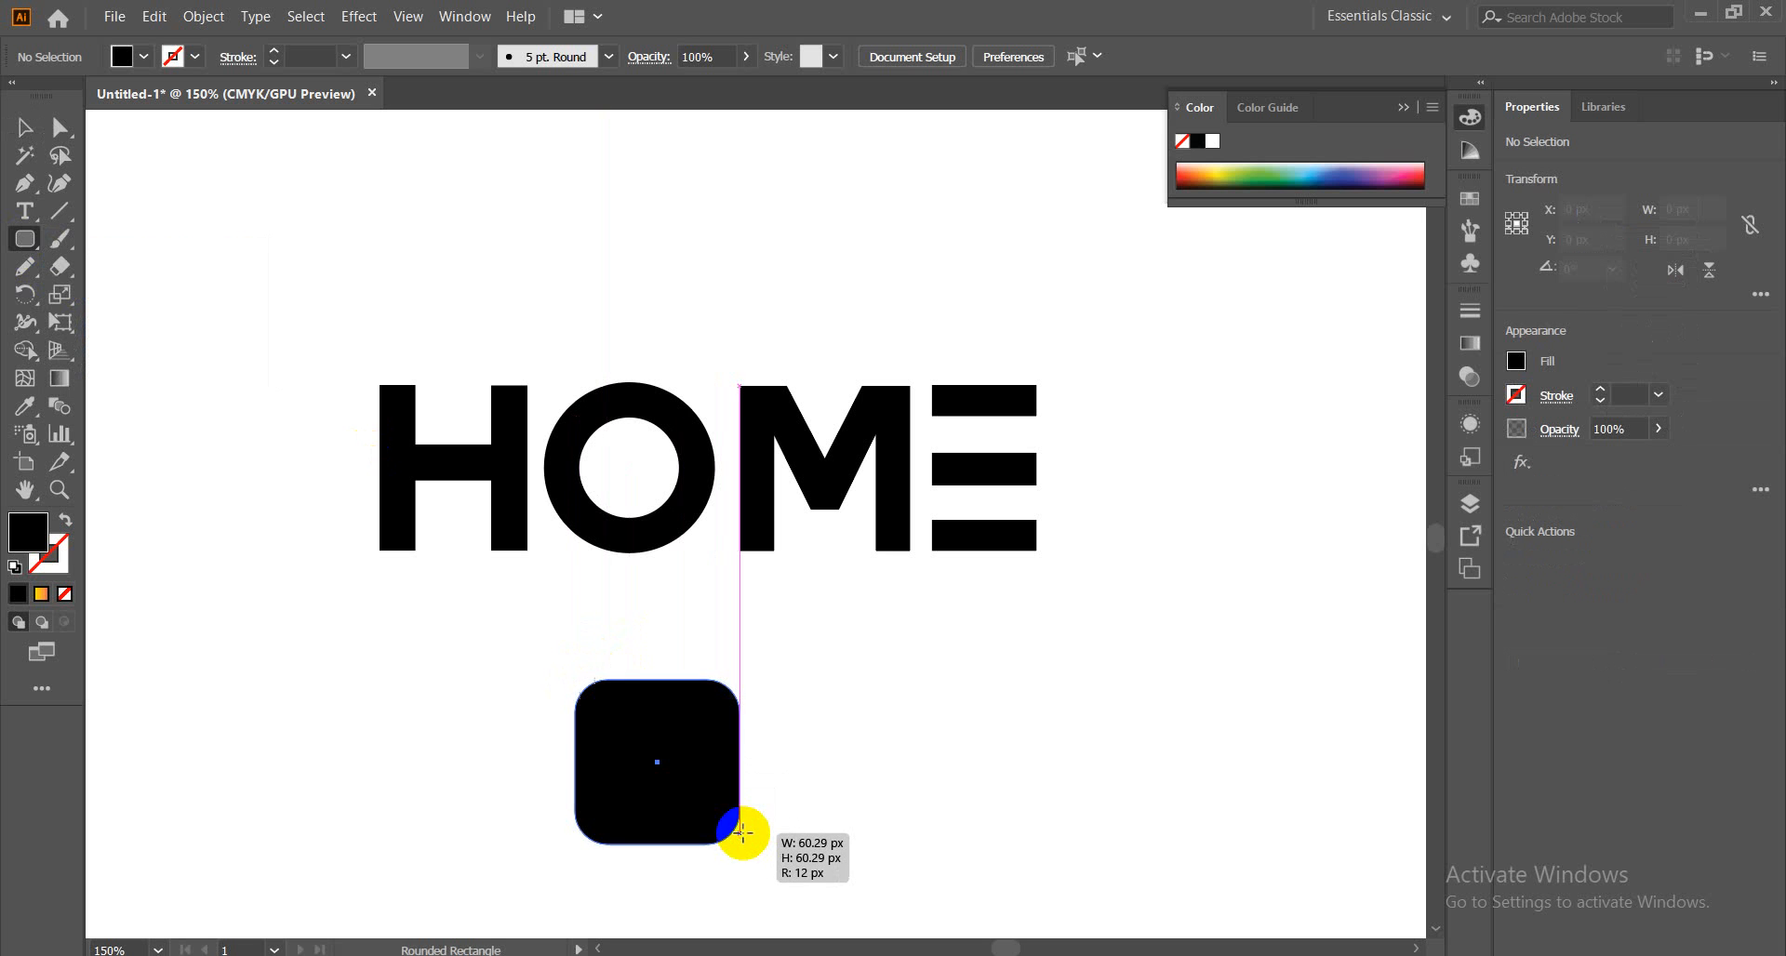
{"action": "left_click", "coordinate": [16, 138]}
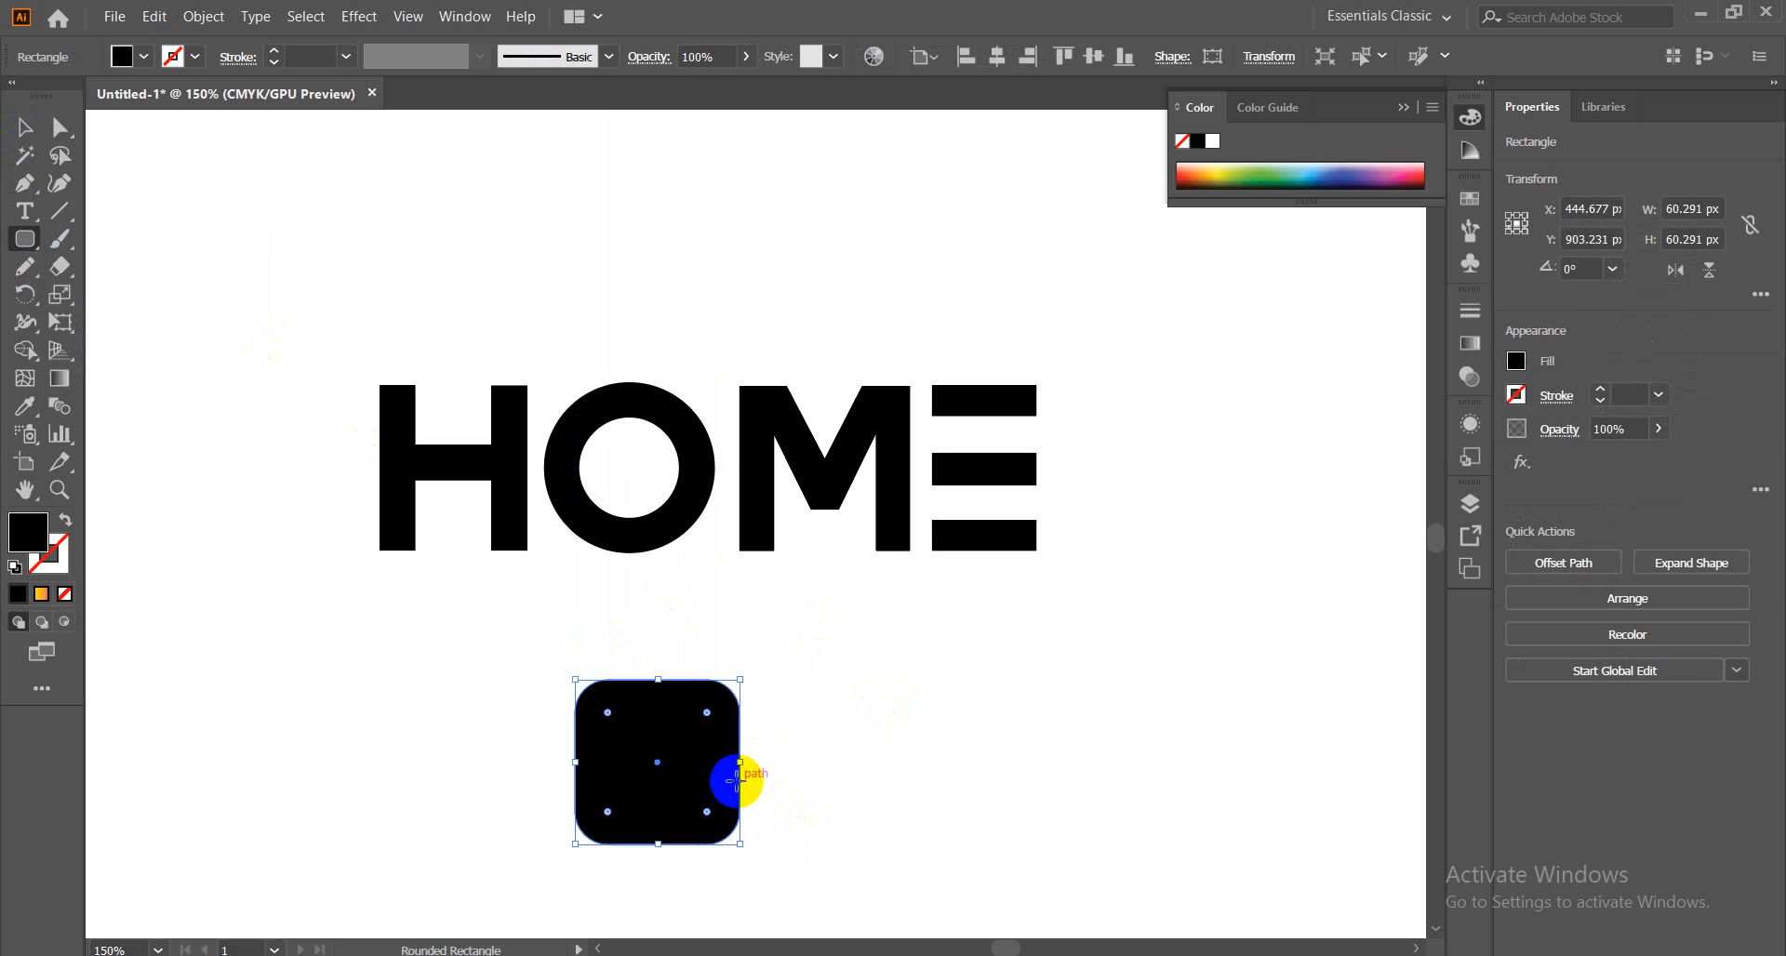
{"action": "left_click_drag", "start_coordinate": [704, 716], "coordinate": [711, 709]}
{"action": "left_click", "coordinate": [23, 128]}
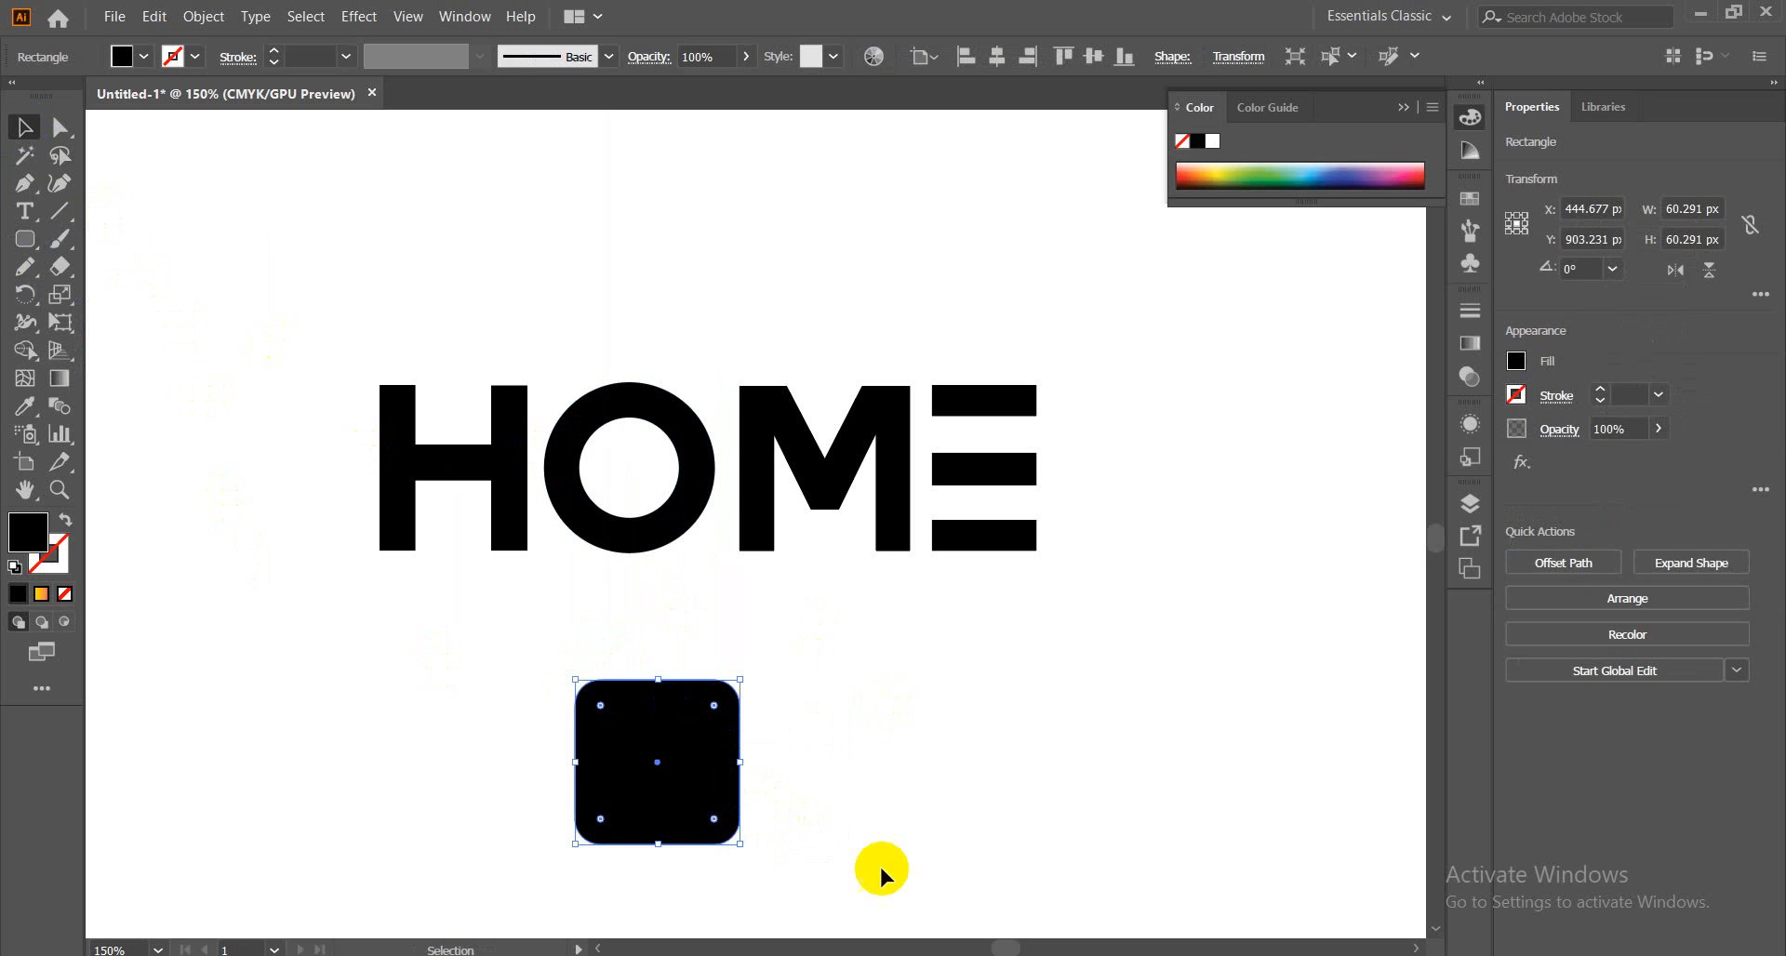
Shrink the rounded square to about 13.4 px high and duplicate it into an aligned two-by-two grid
{"action": "left_click_drag", "start_coordinate": [734, 843], "coordinate": [678, 717]}
{"action": "left_click", "coordinate": [723, 755]}
{"action": "left_click", "coordinate": [636, 712]}
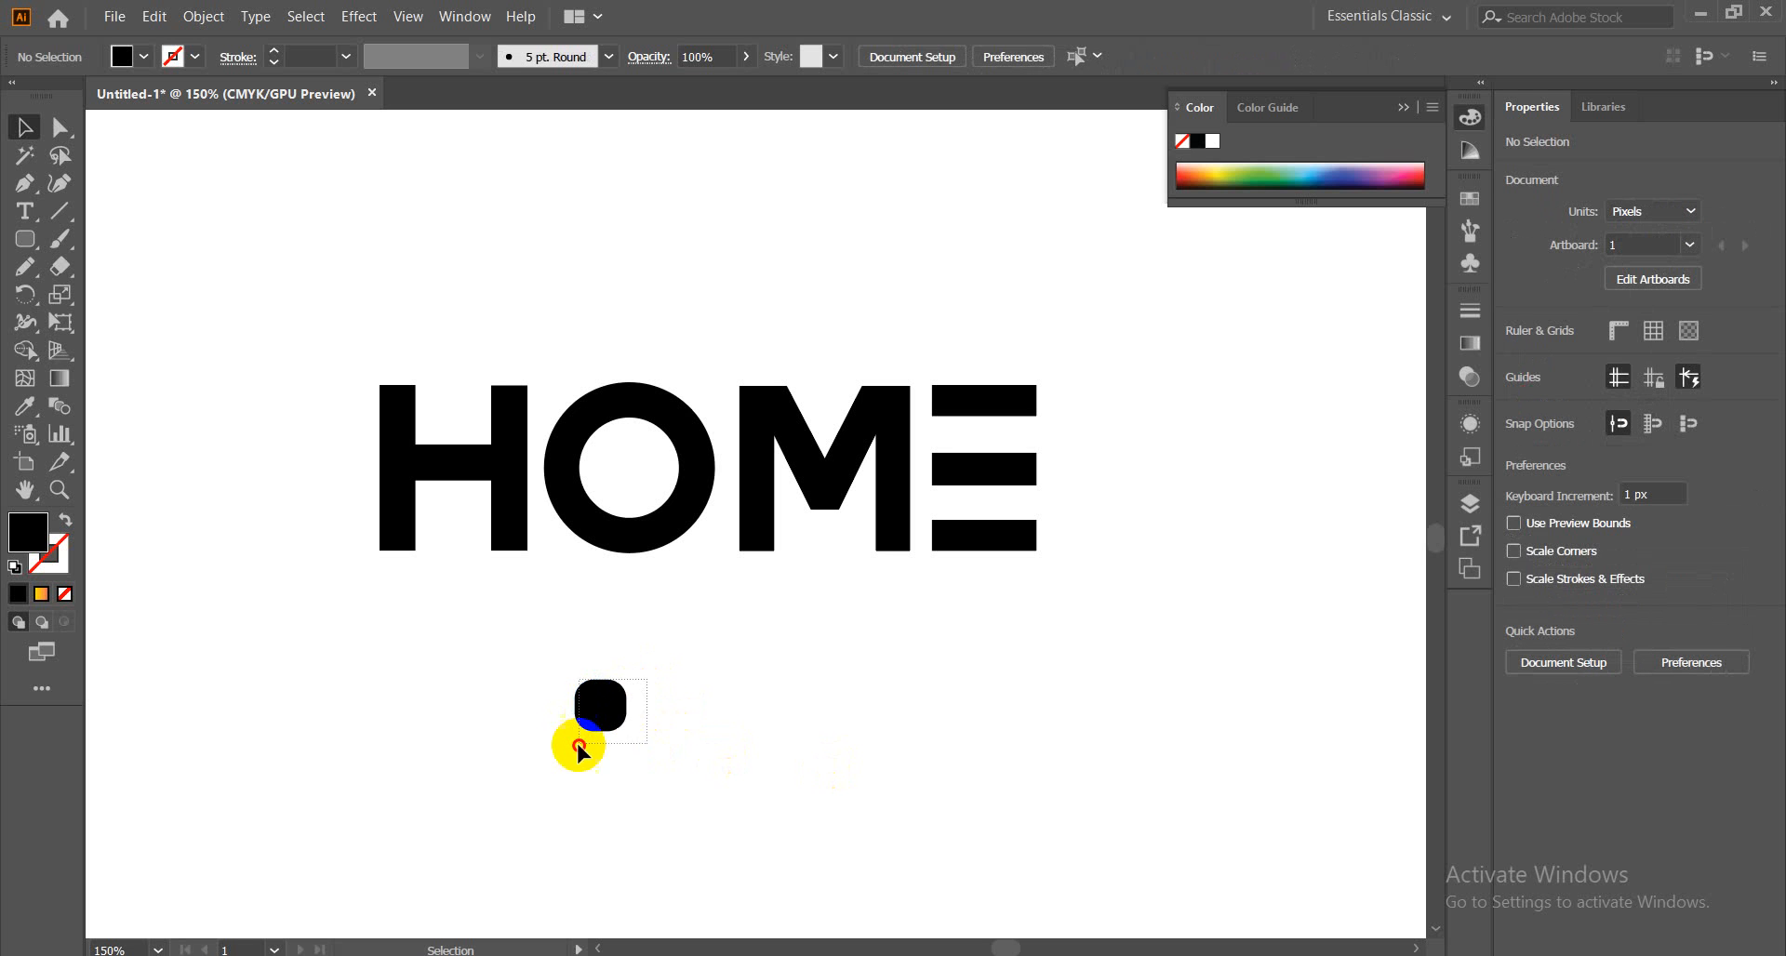
{"action": "left_click", "coordinate": [586, 726]}
{"action": "left_click_drag", "start_coordinate": [604, 707], "coordinate": [632, 760]}
{"action": "left_click", "coordinate": [697, 702]}
{"action": "left_click", "coordinate": [632, 740]}
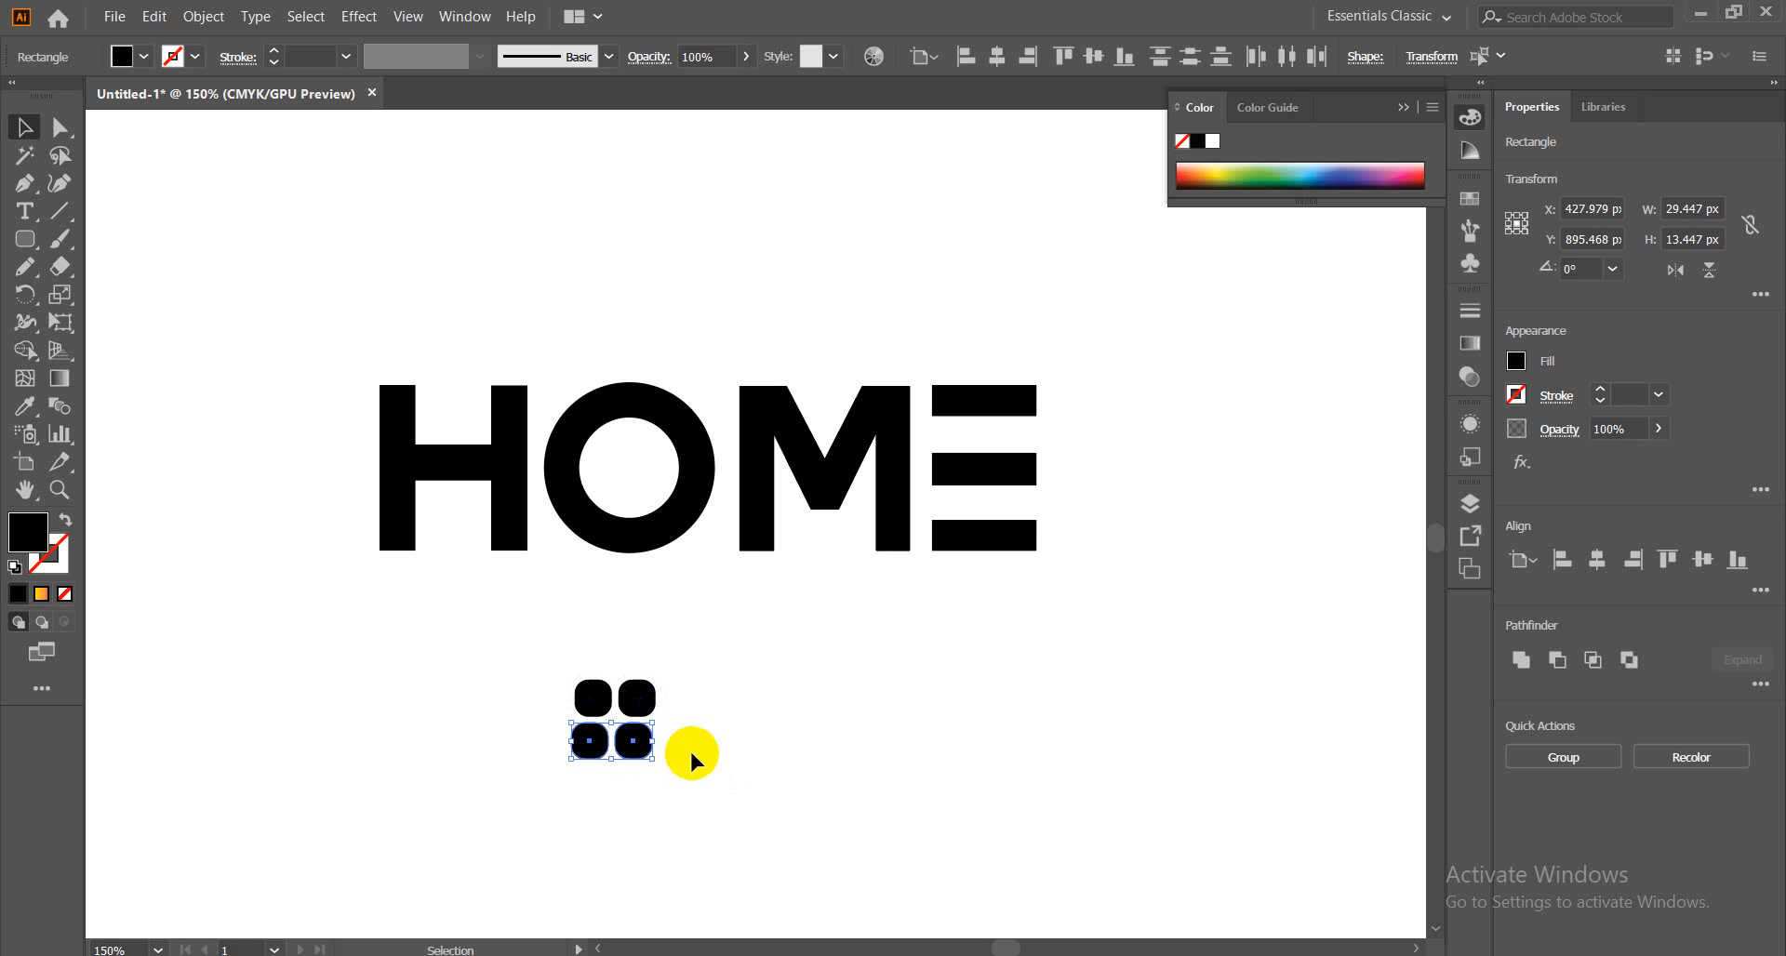
{"action": "key", "text": "Right"}
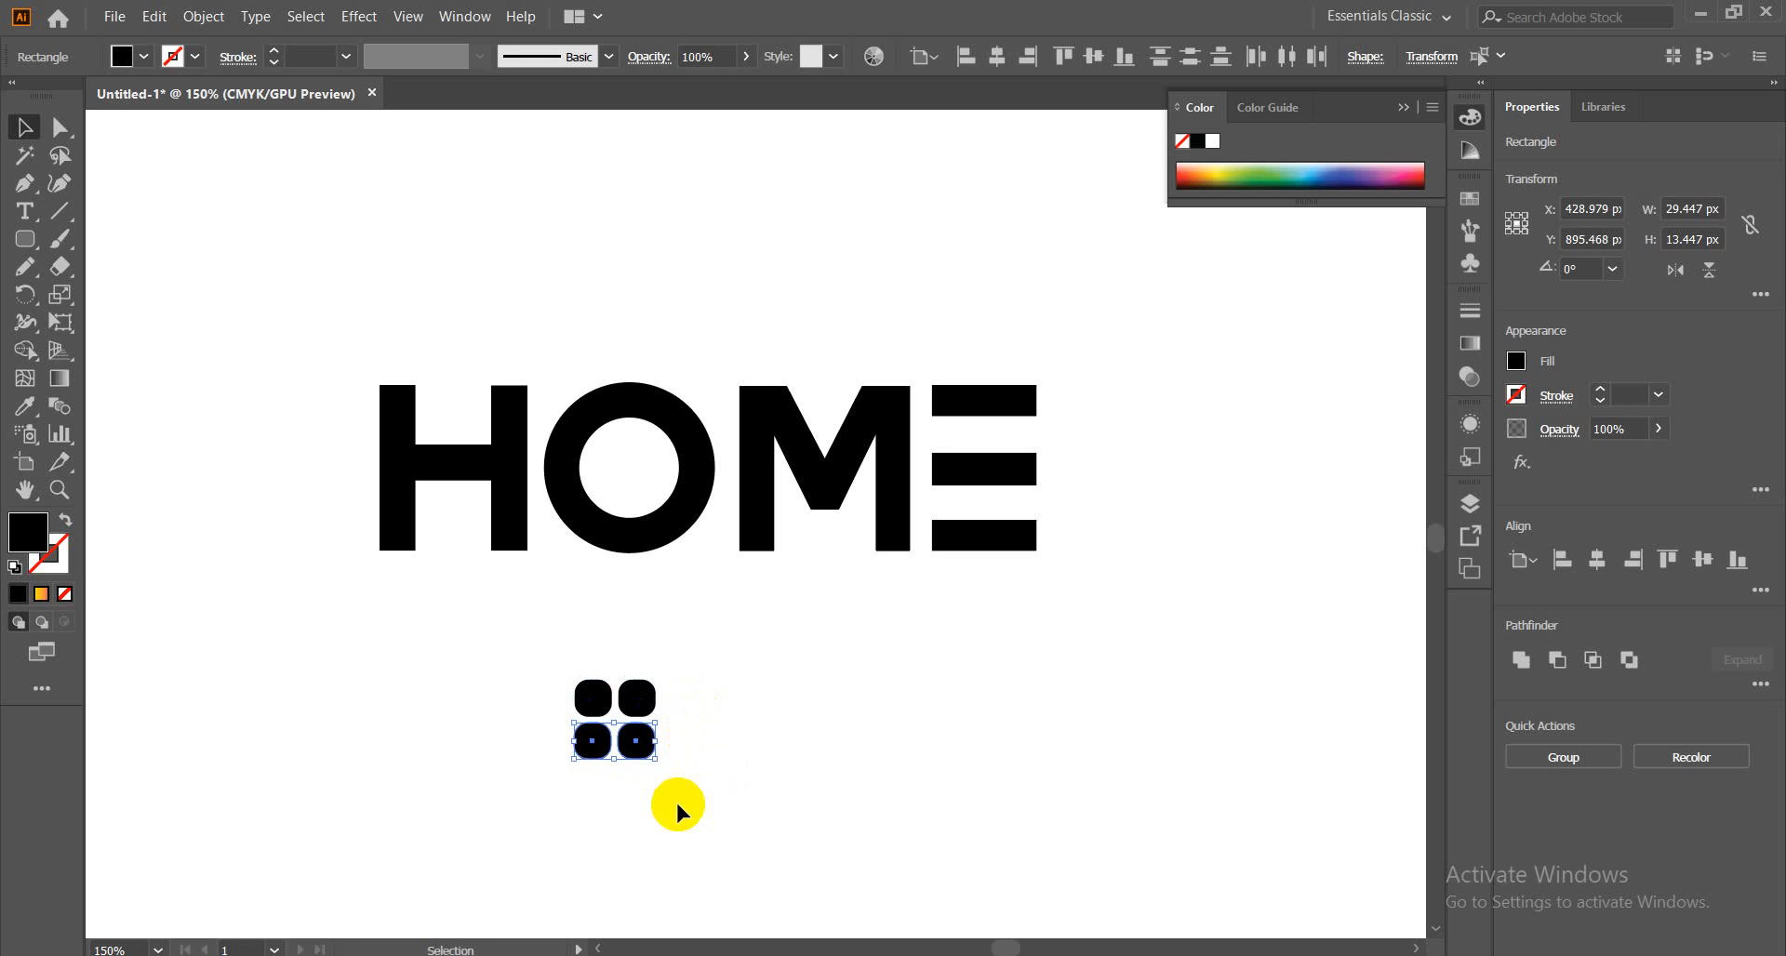
Group the four rounded shapes and scale the group down to about 19.3 × 18.2 px
{"action": "left_click_drag", "start_coordinate": [545, 684], "coordinate": [621, 777]}
{"action": "key", "text": "ctrl+g"}
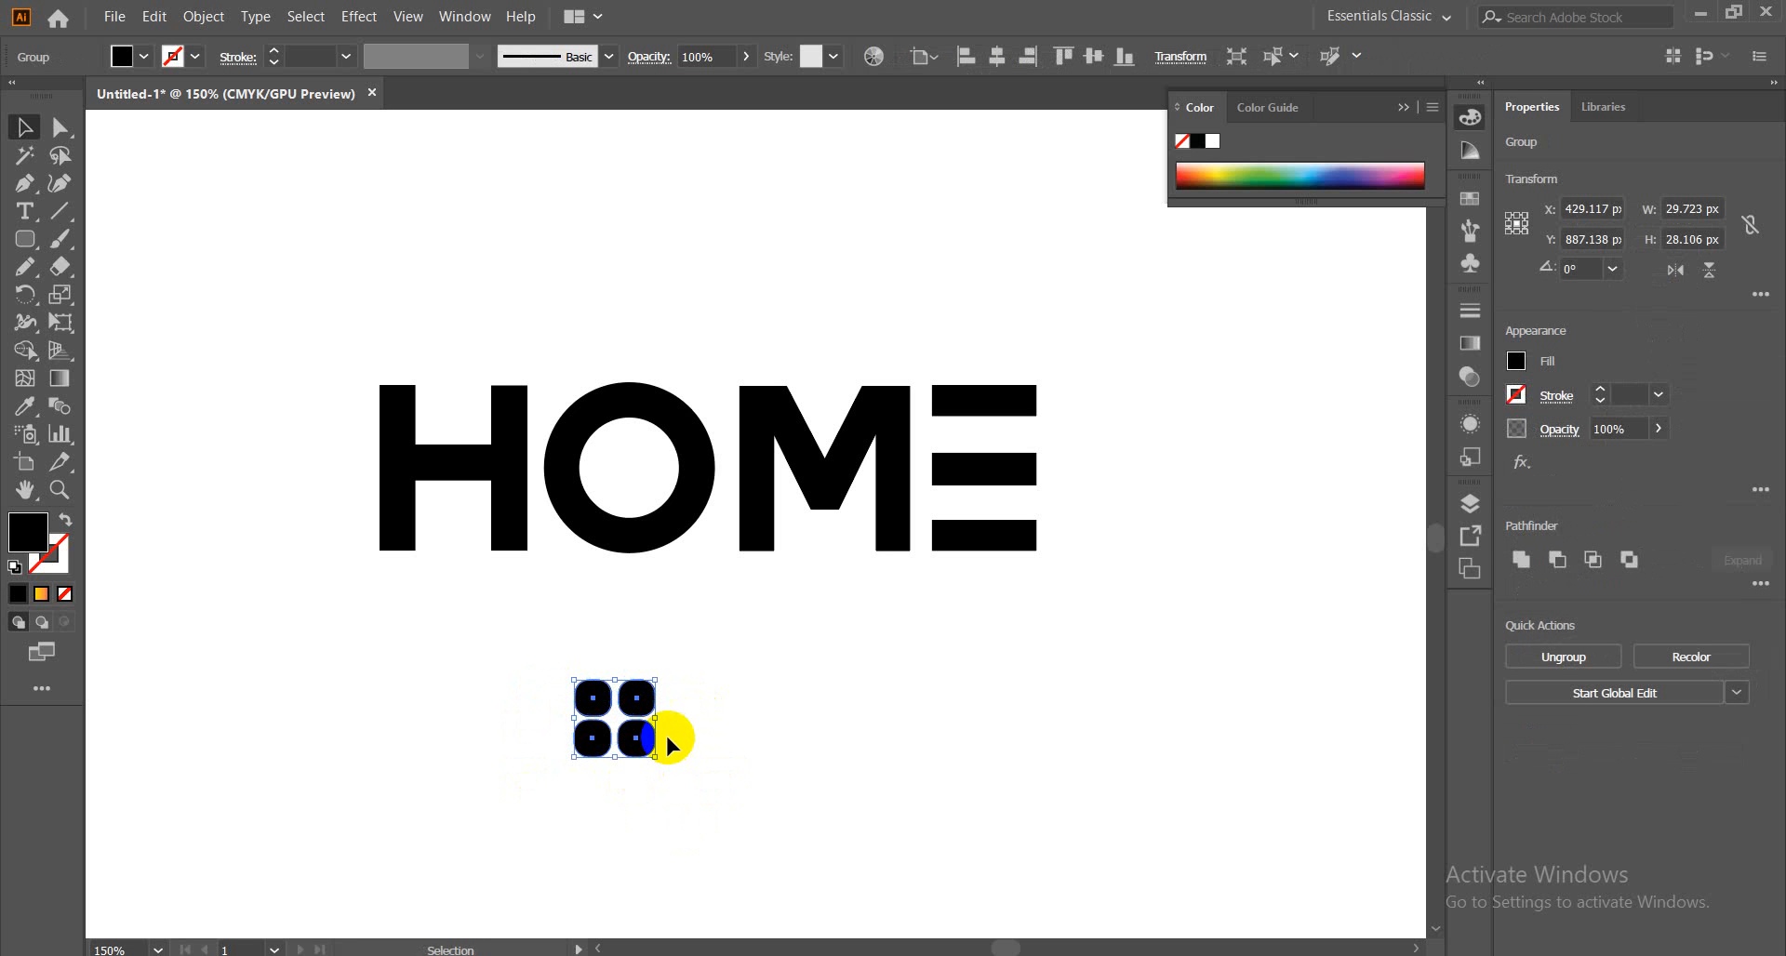
{"action": "left_click_drag", "start_coordinate": [656, 718], "coordinate": [642, 719]}
{"action": "left_click", "coordinate": [670, 726]}
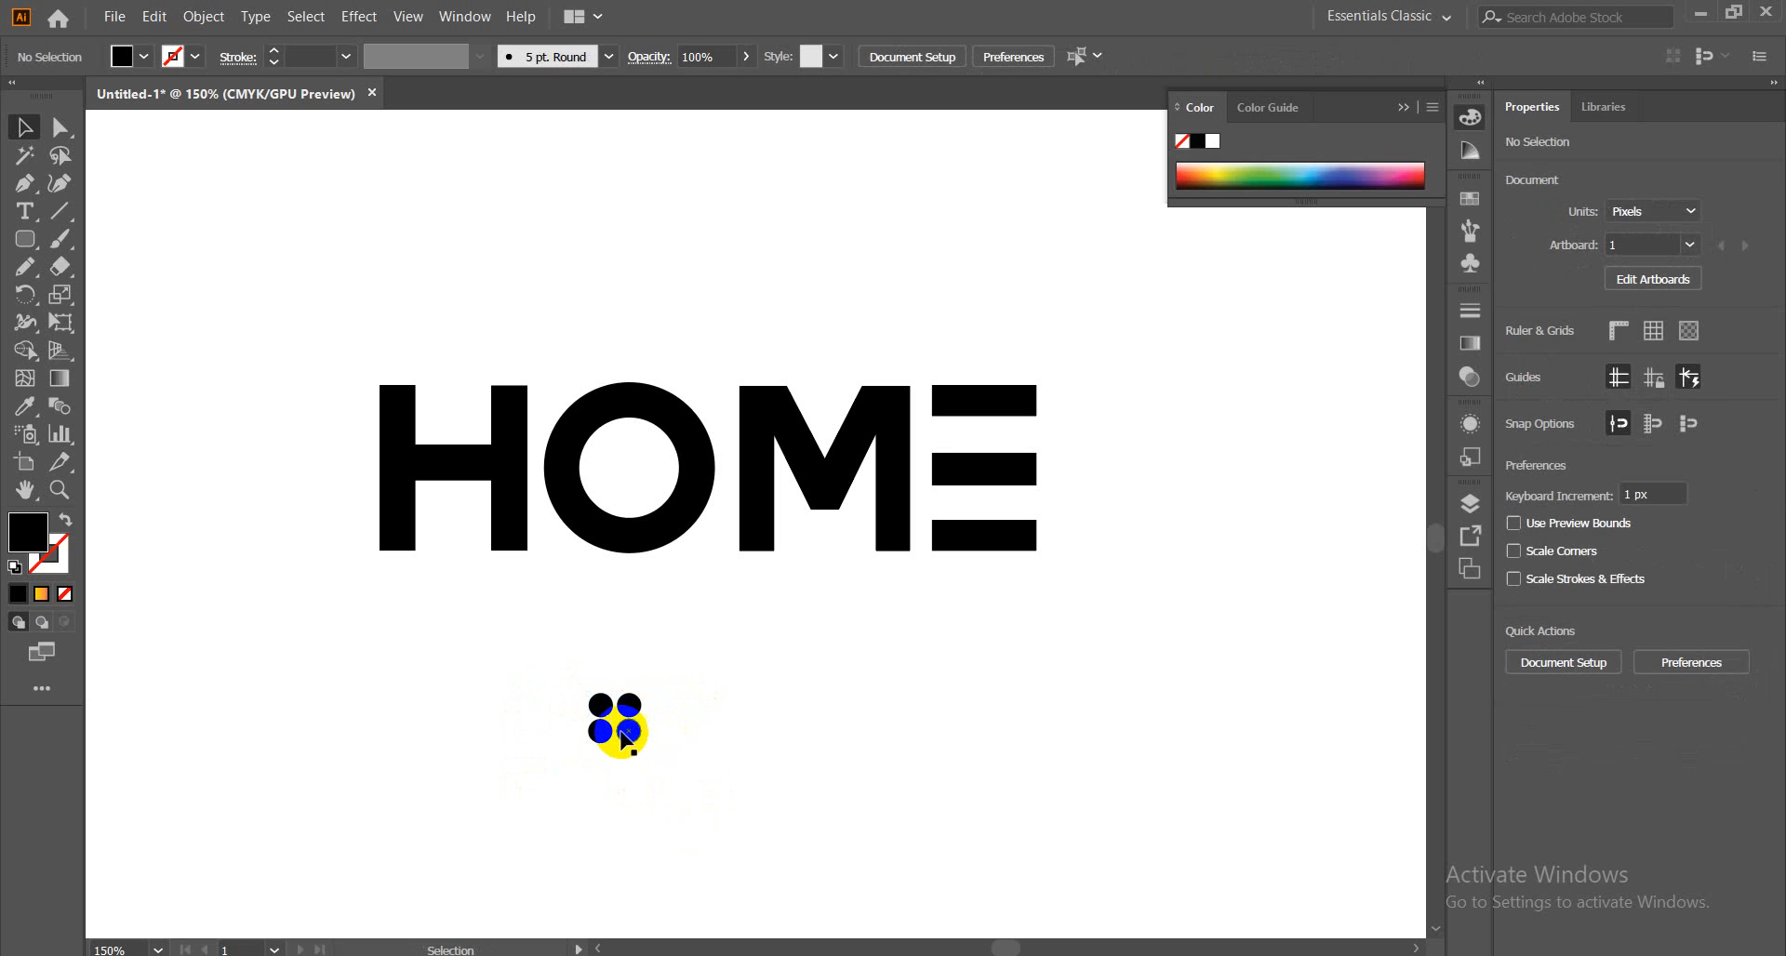
Move the four-dot group into the centre of the O like button holes and nudge it up 1 px
{"action": "left_click", "coordinate": [634, 737]}
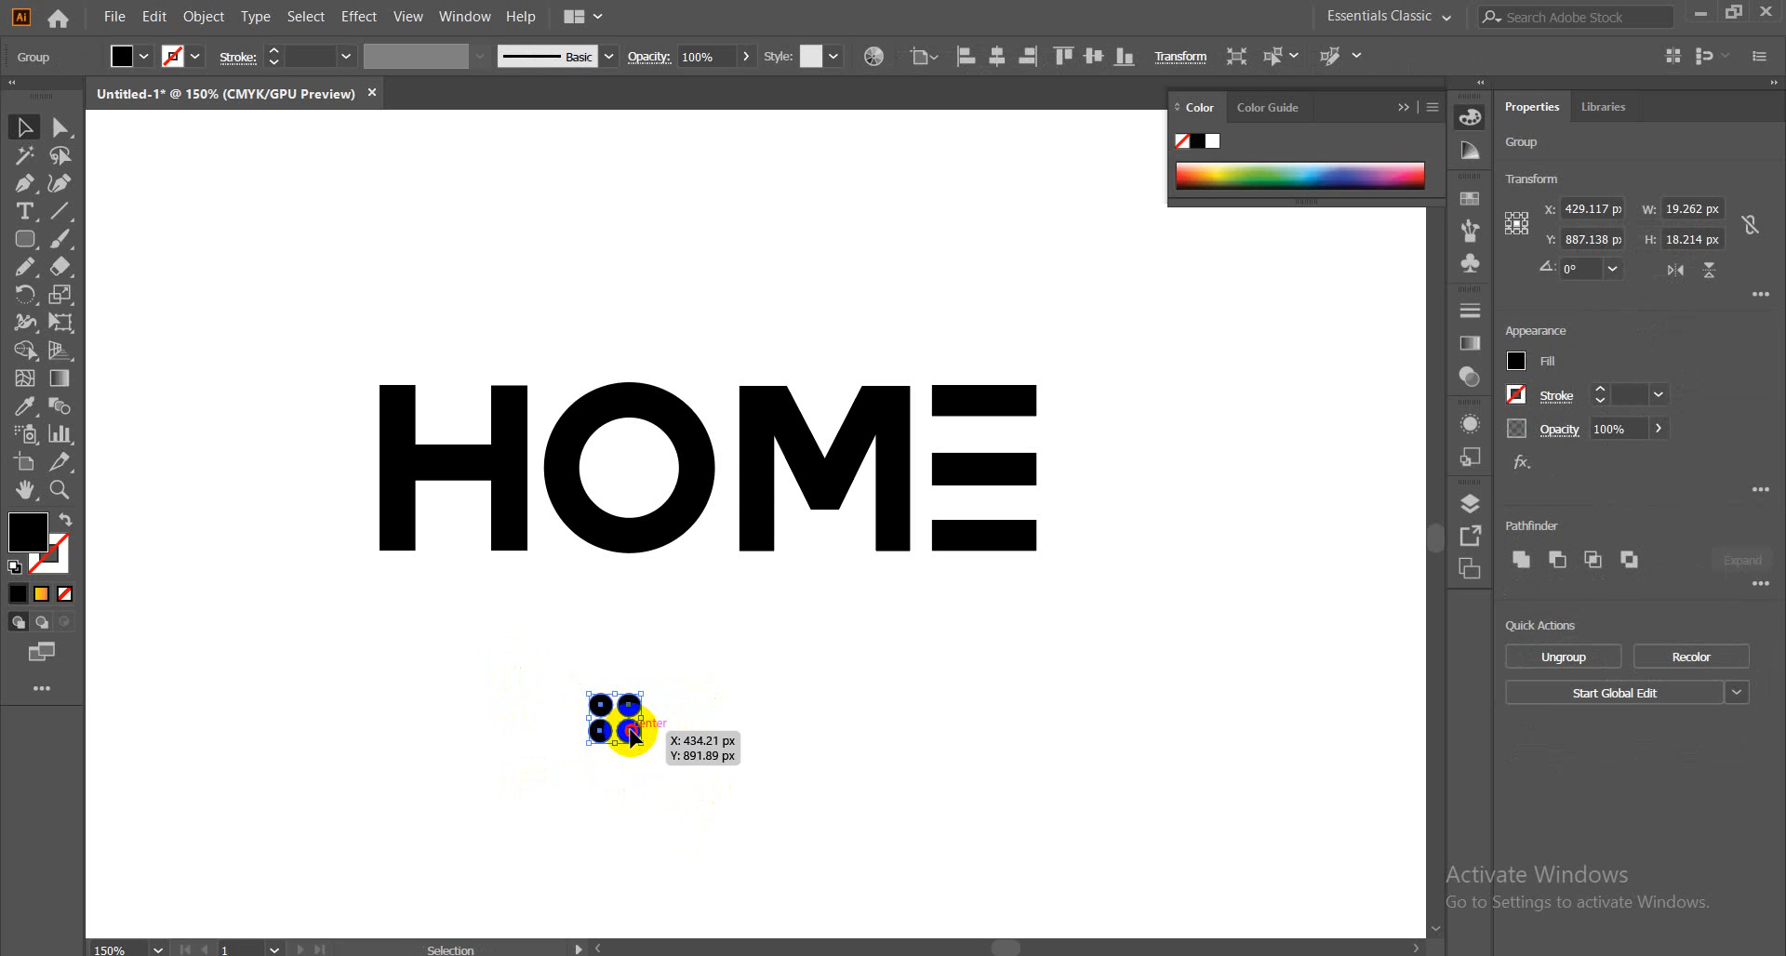
{"action": "left_click_drag", "start_coordinate": [632, 735], "coordinate": [643, 492]}
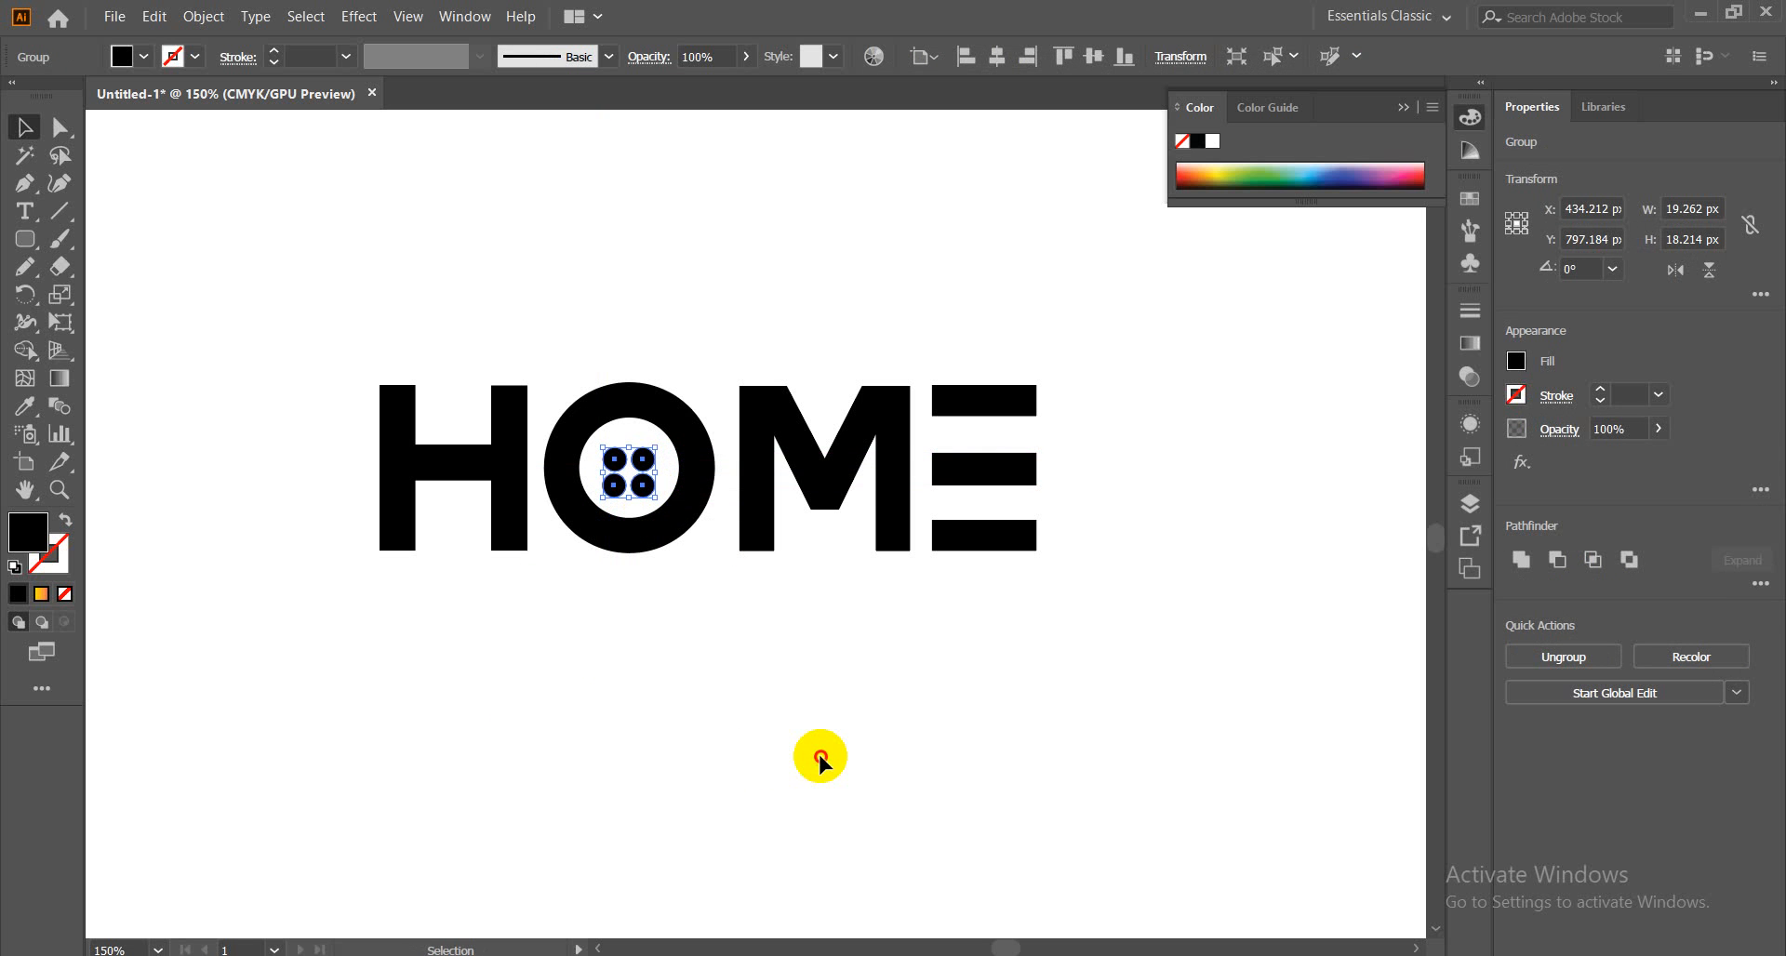
{"action": "left_click", "coordinate": [820, 756]}
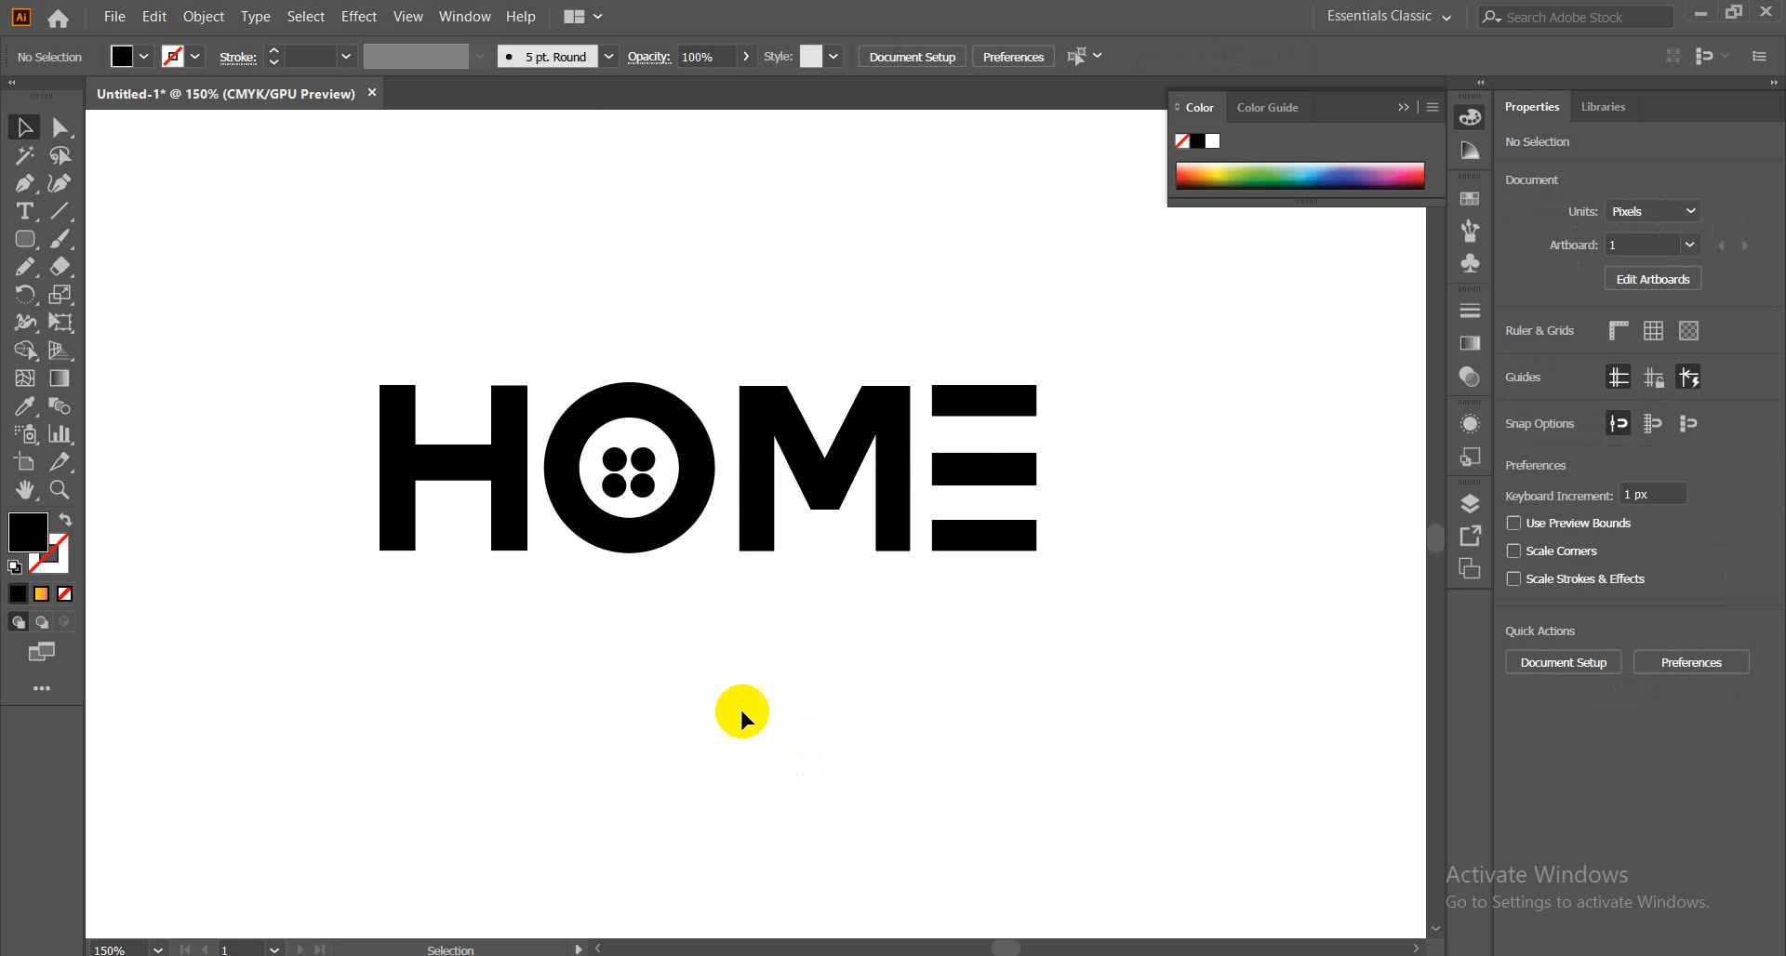
{"action": "left_click", "coordinate": [629, 465]}
{"action": "key", "text": "Up"}
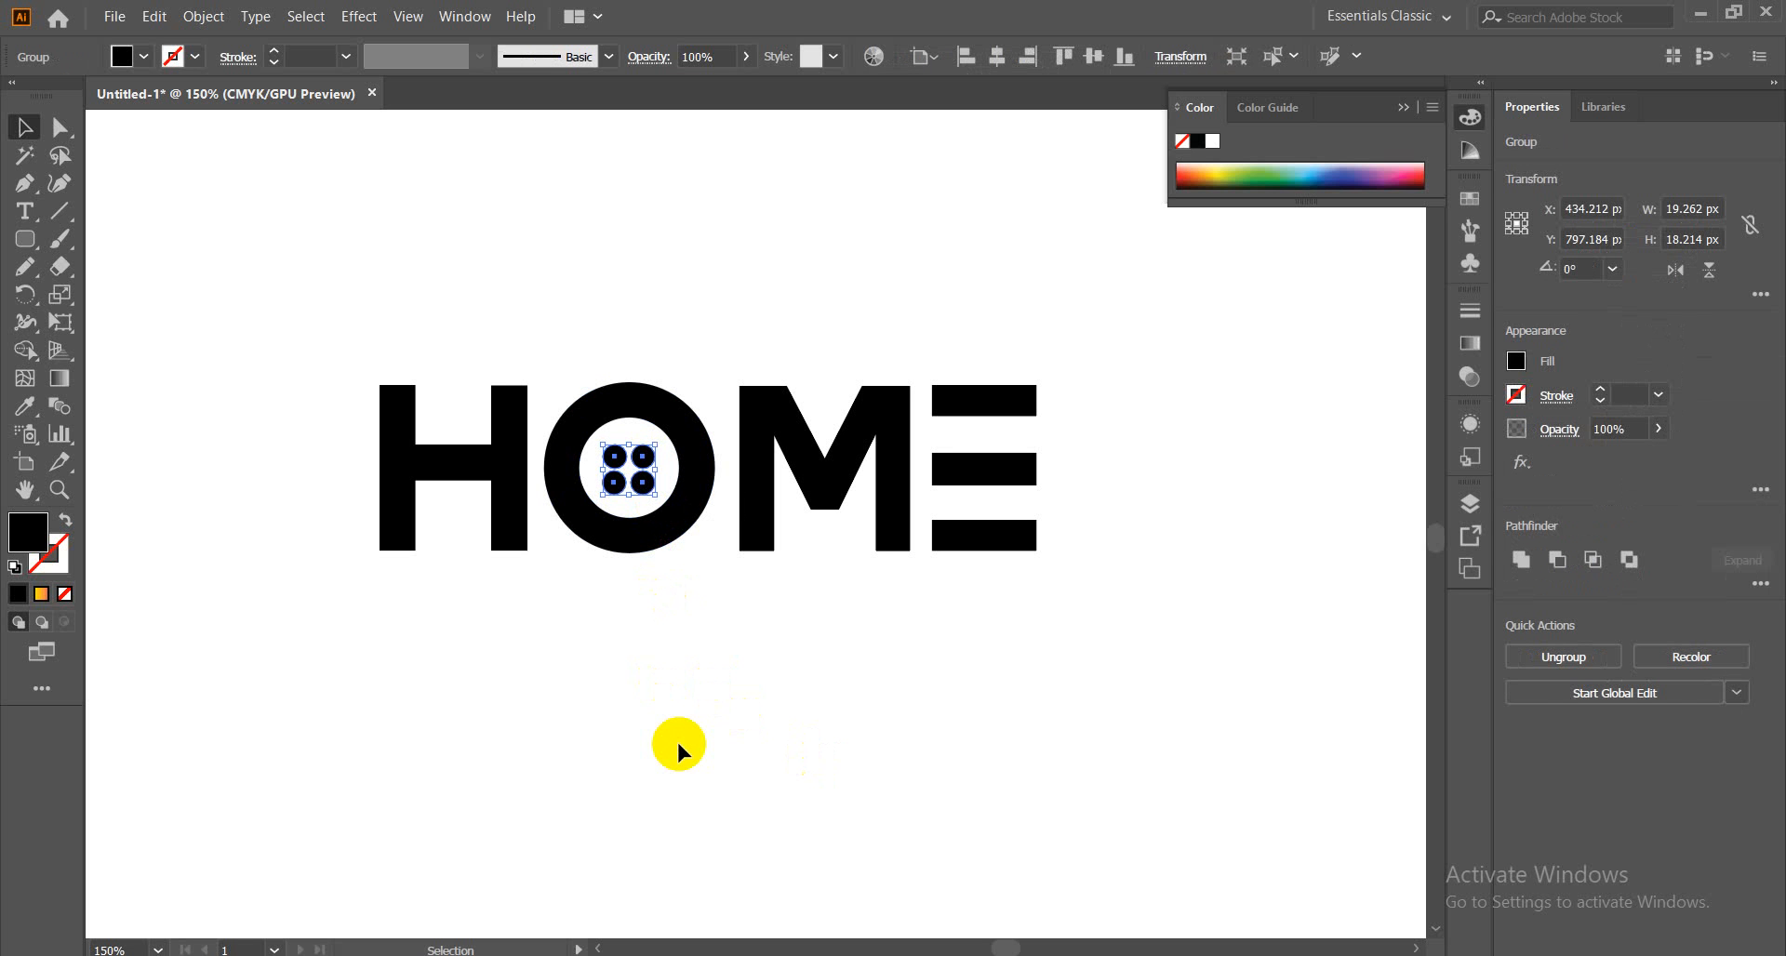
{"action": "left_click", "coordinate": [678, 750]}
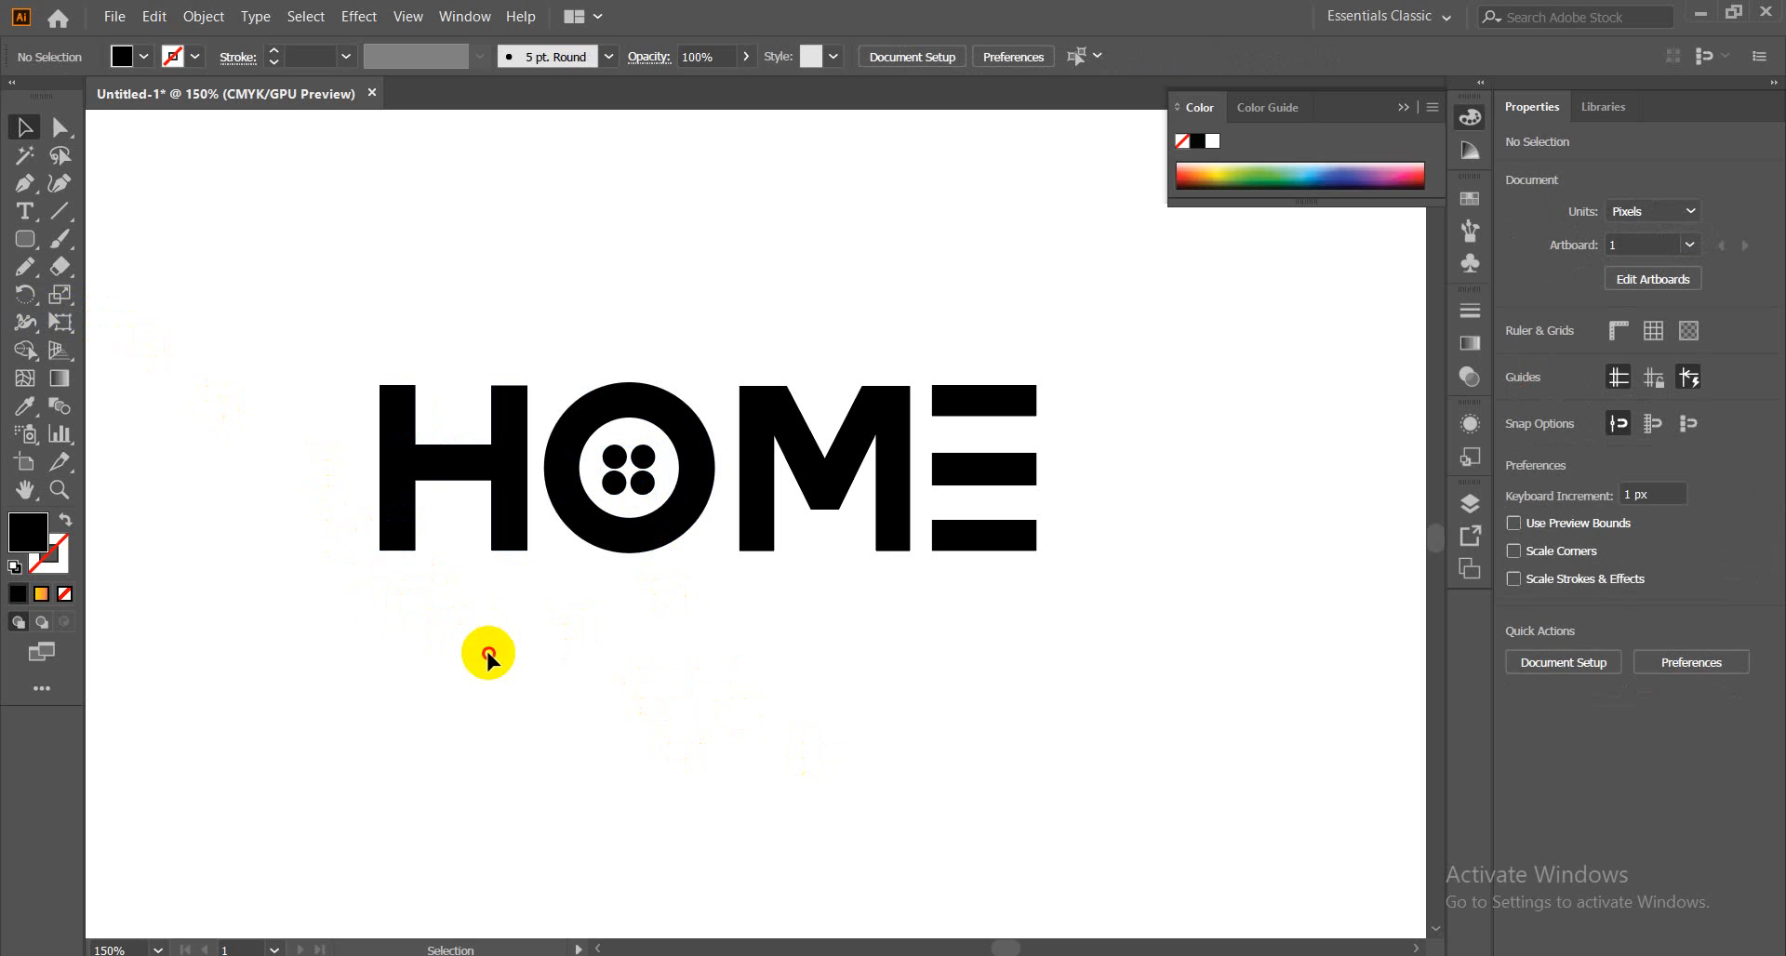
Delete the four-dot group from inside the O
{"action": "left_click", "coordinate": [636, 488]}
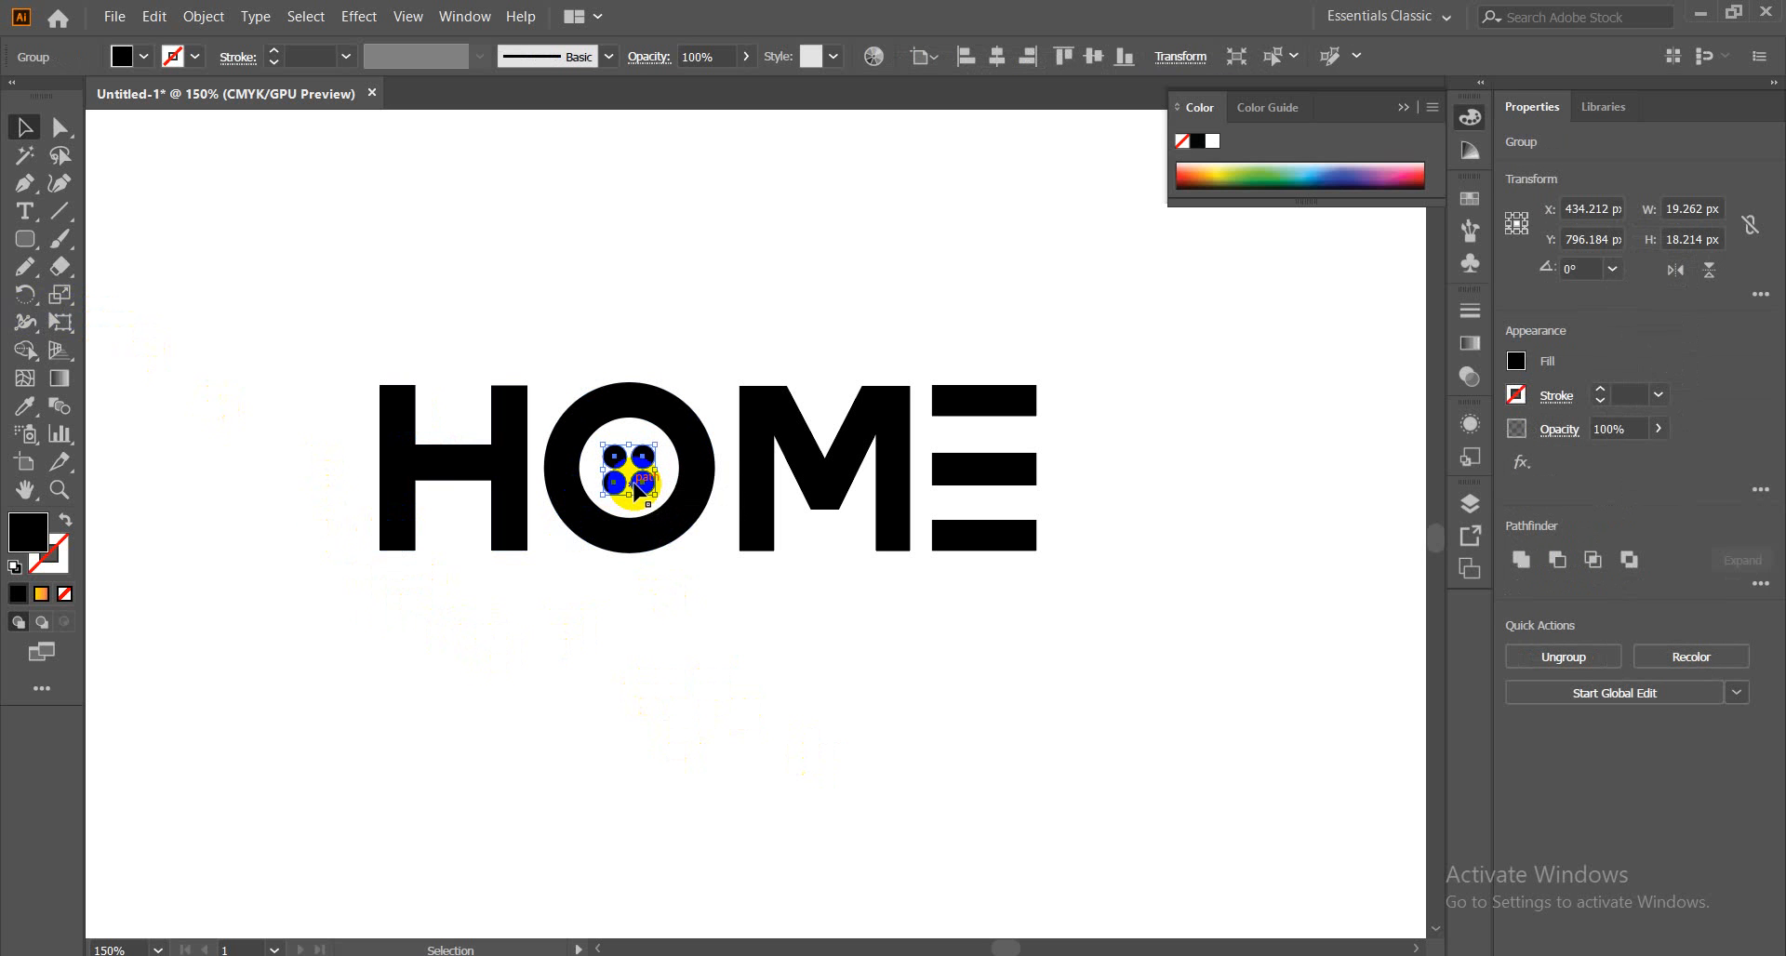
{"action": "key", "text": "Delete"}
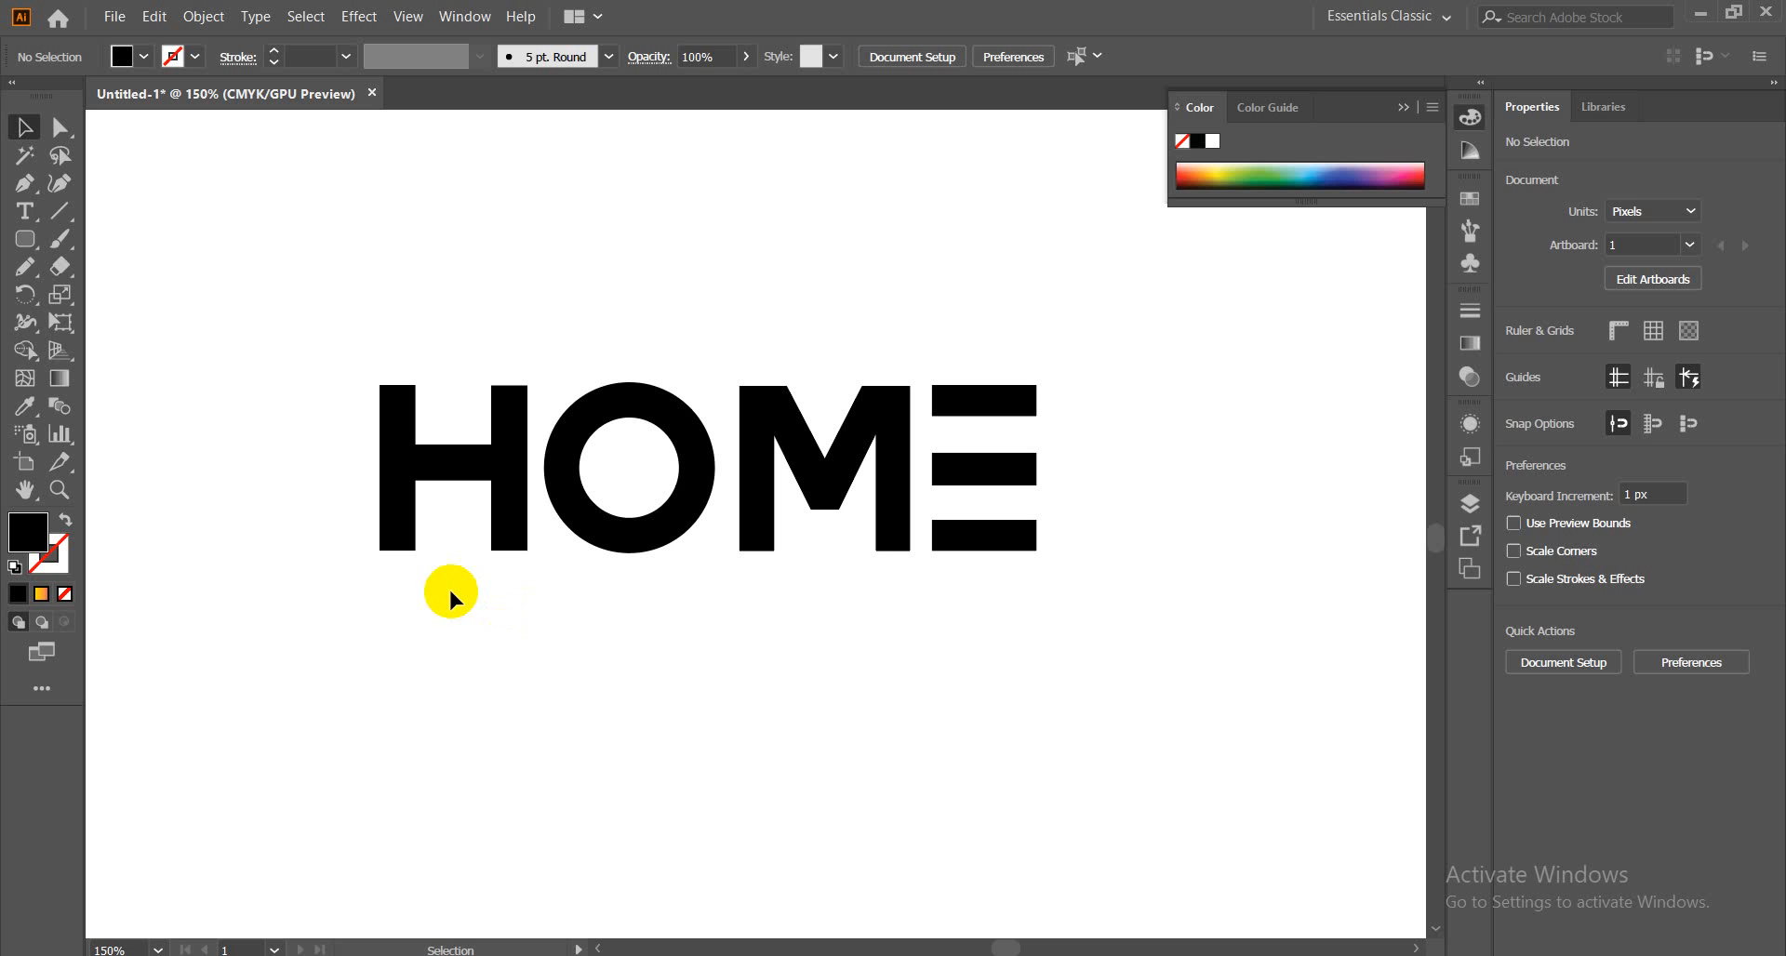
Draw a closed black roof shape with the Pen tool above HOME, peaking over the O and tapering past the H and E
{"action": "left_click", "coordinate": [25, 184]}
{"action": "left_click", "coordinate": [289, 364]}
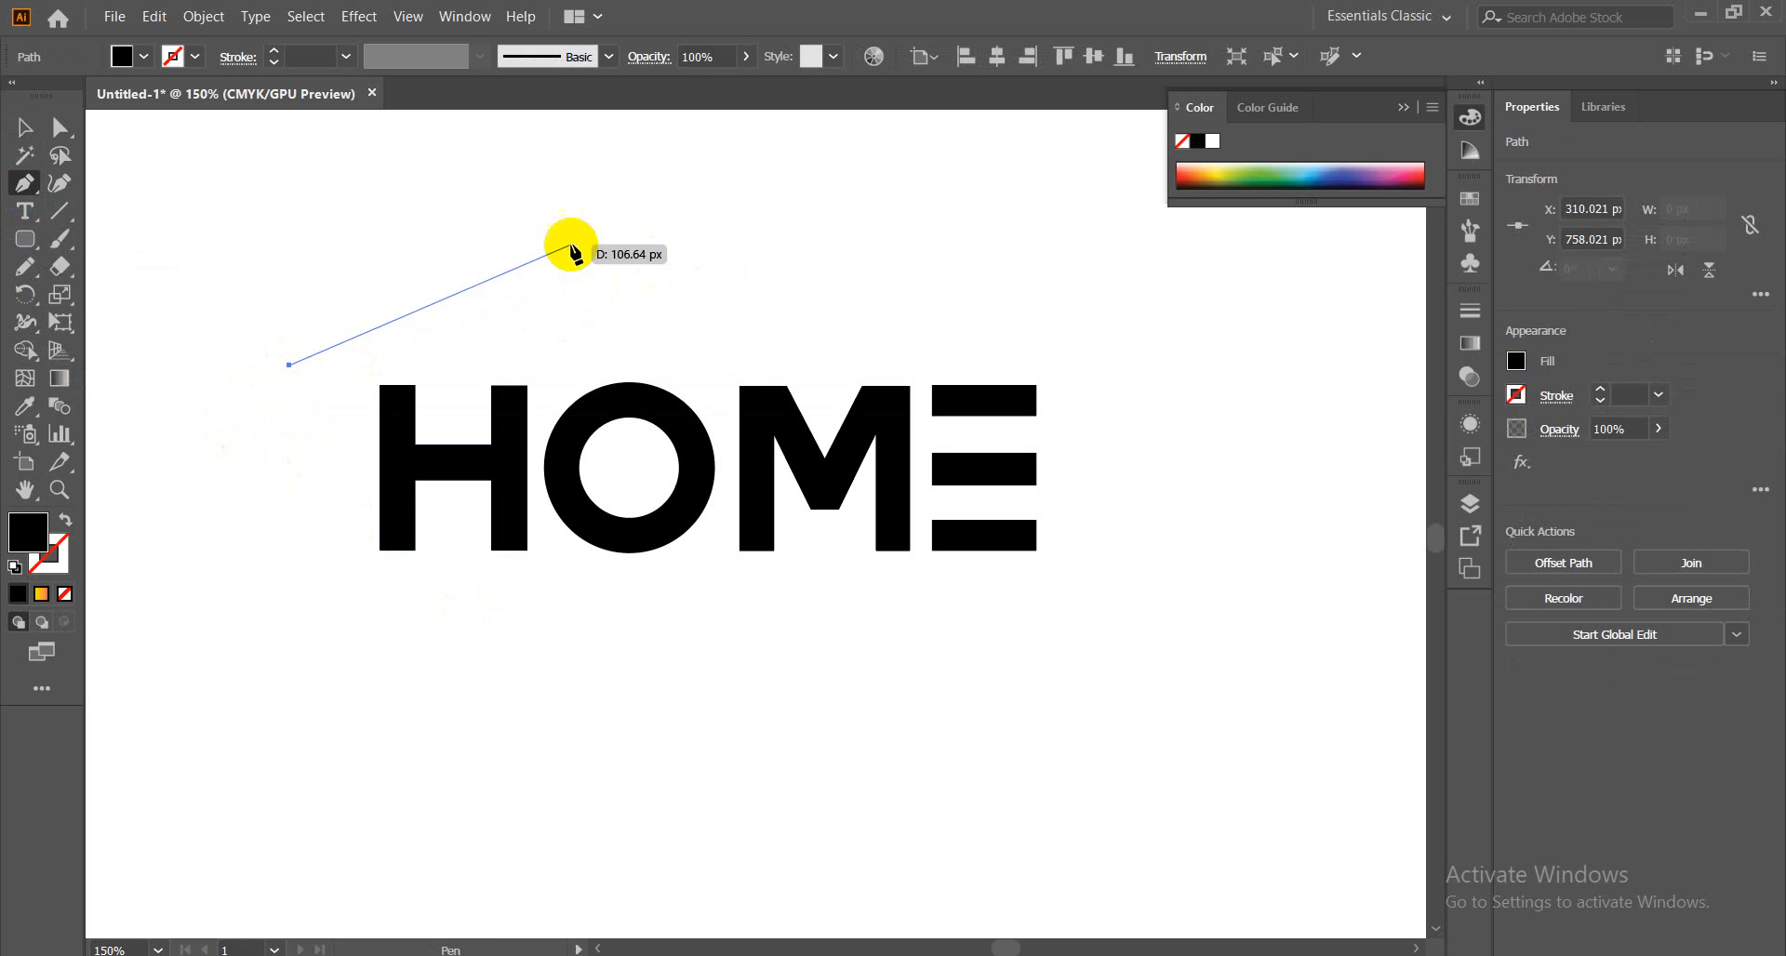
{"action": "left_click", "coordinate": [646, 234]}
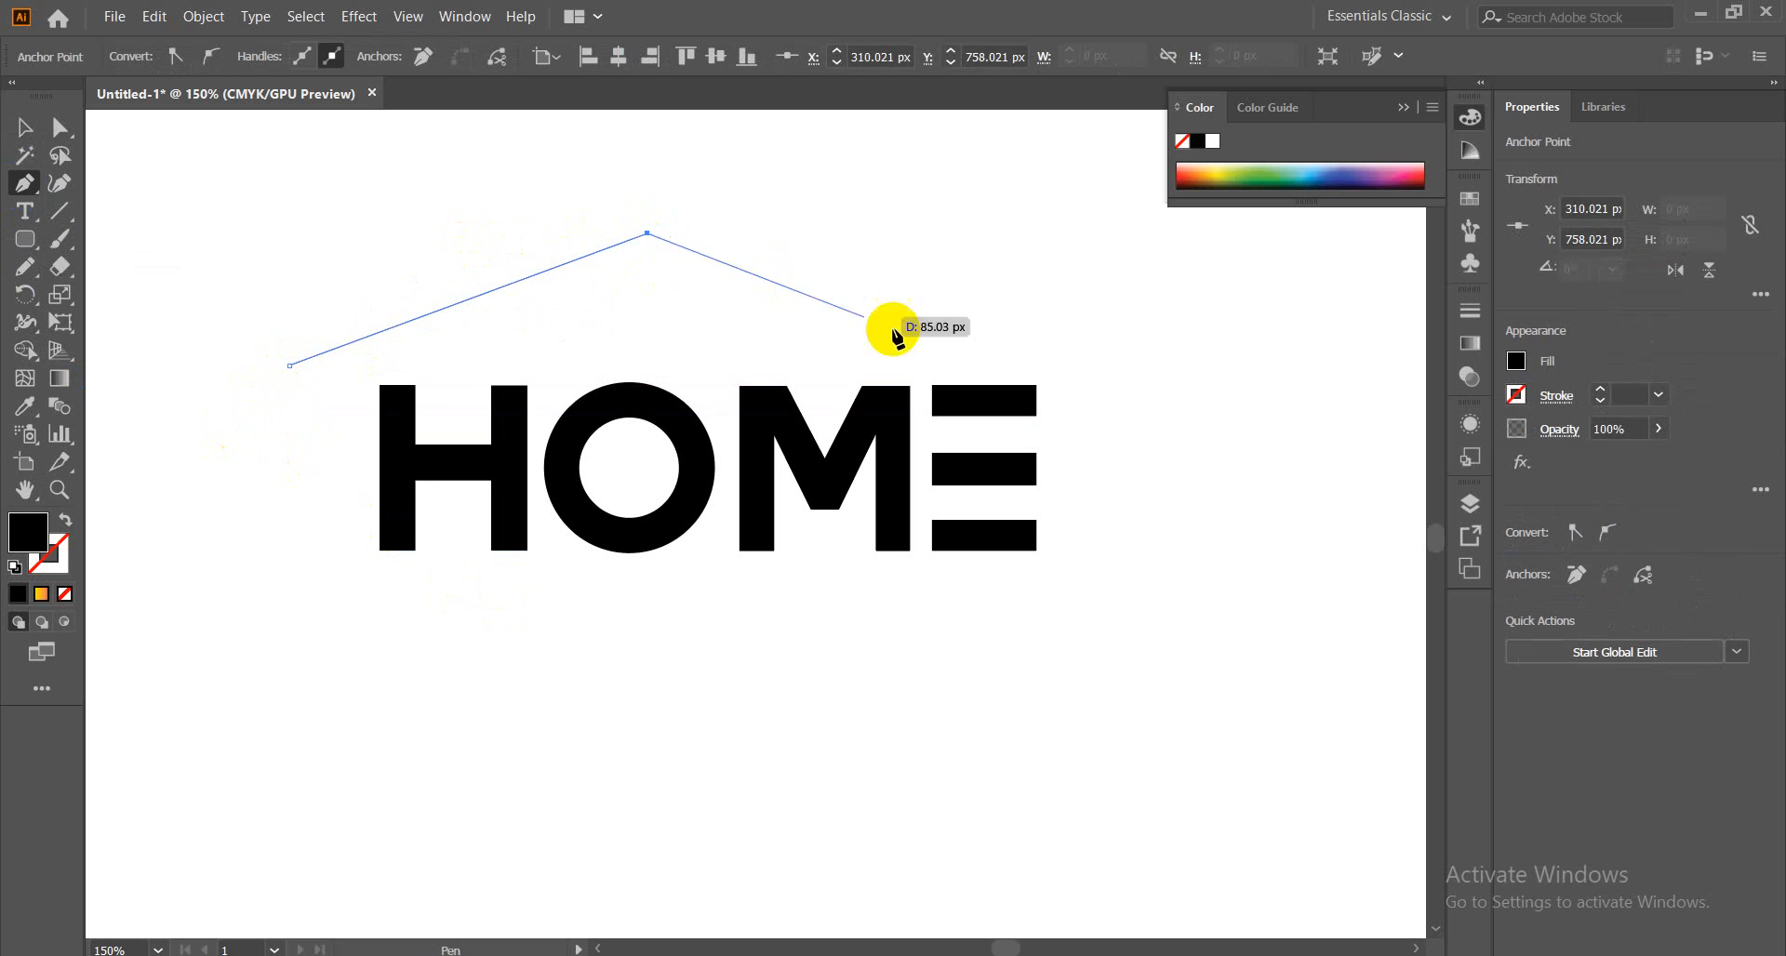
{"action": "left_click", "coordinate": [1117, 381]}
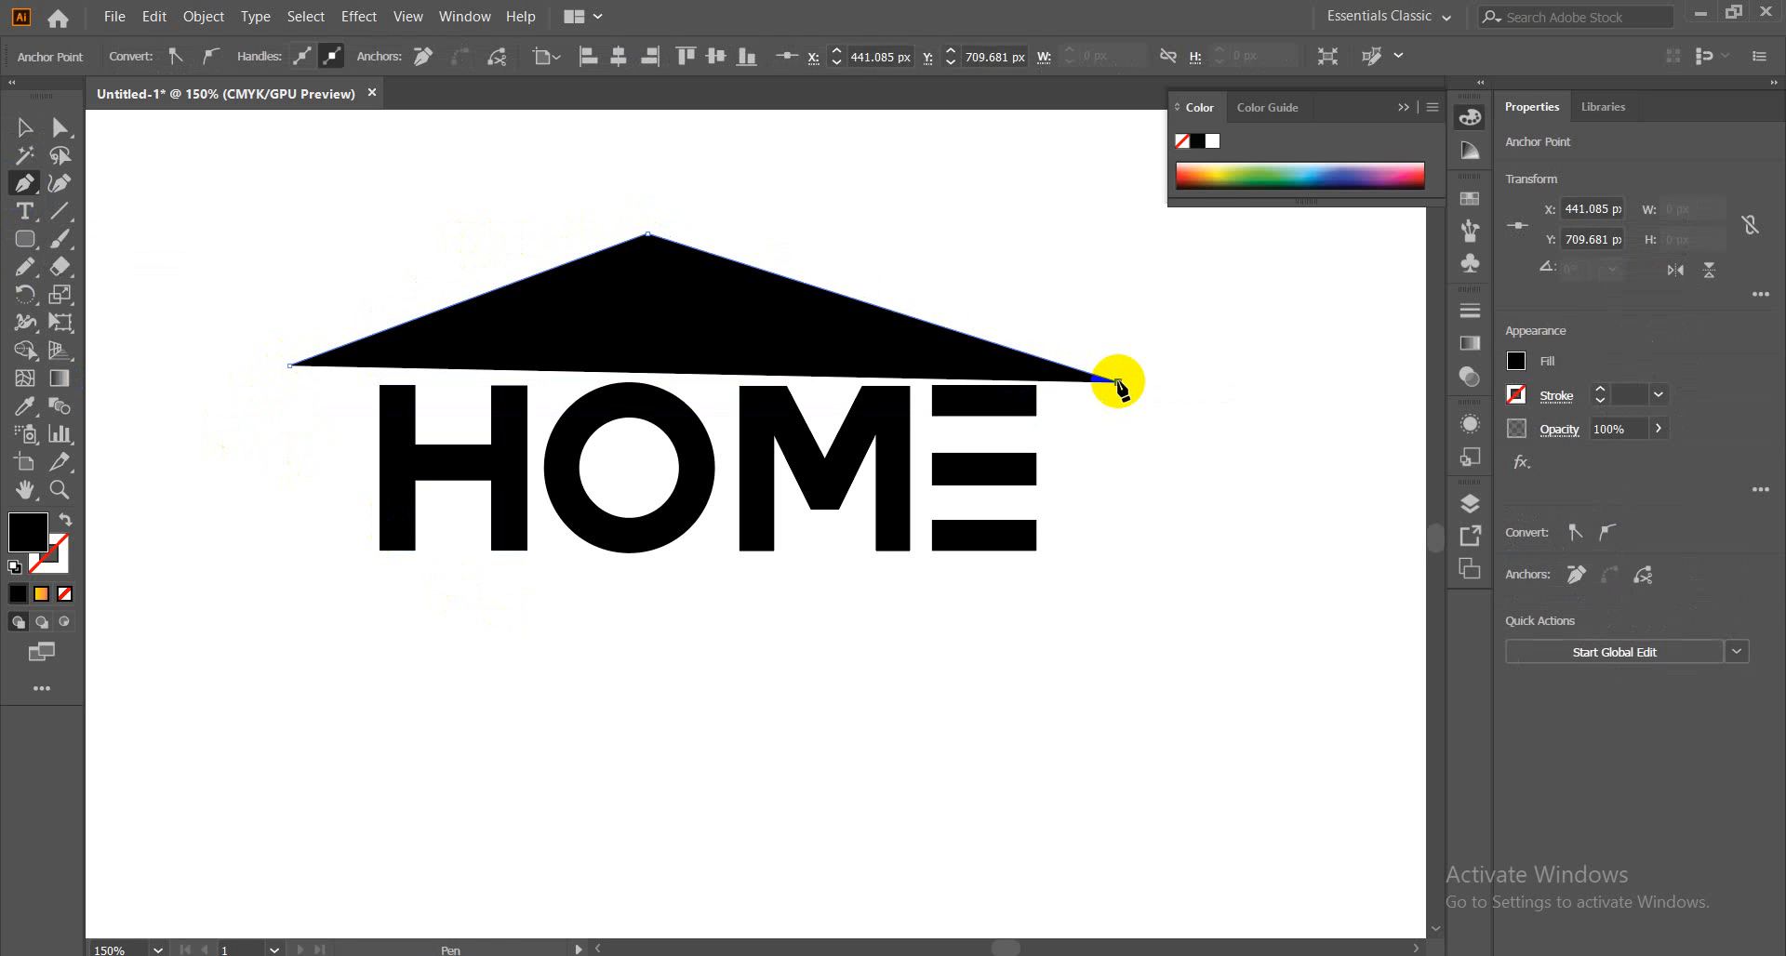
{"action": "left_click", "coordinate": [656, 281]}
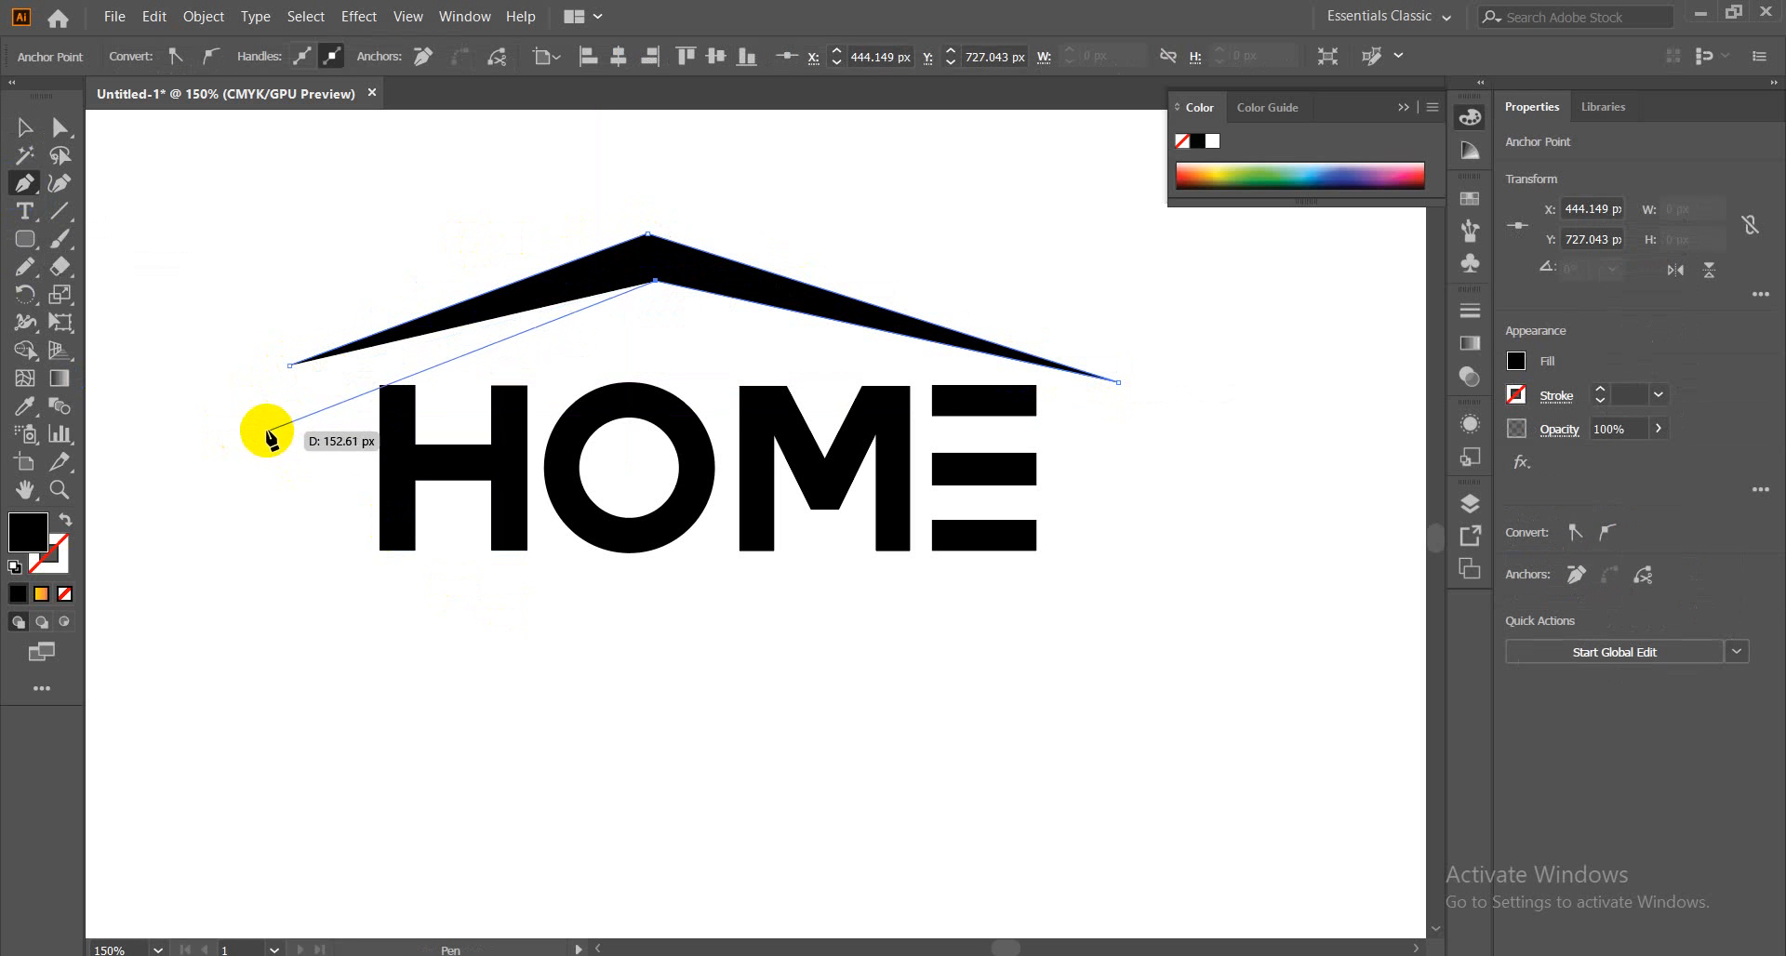
{"action": "left_click", "coordinate": [288, 367]}
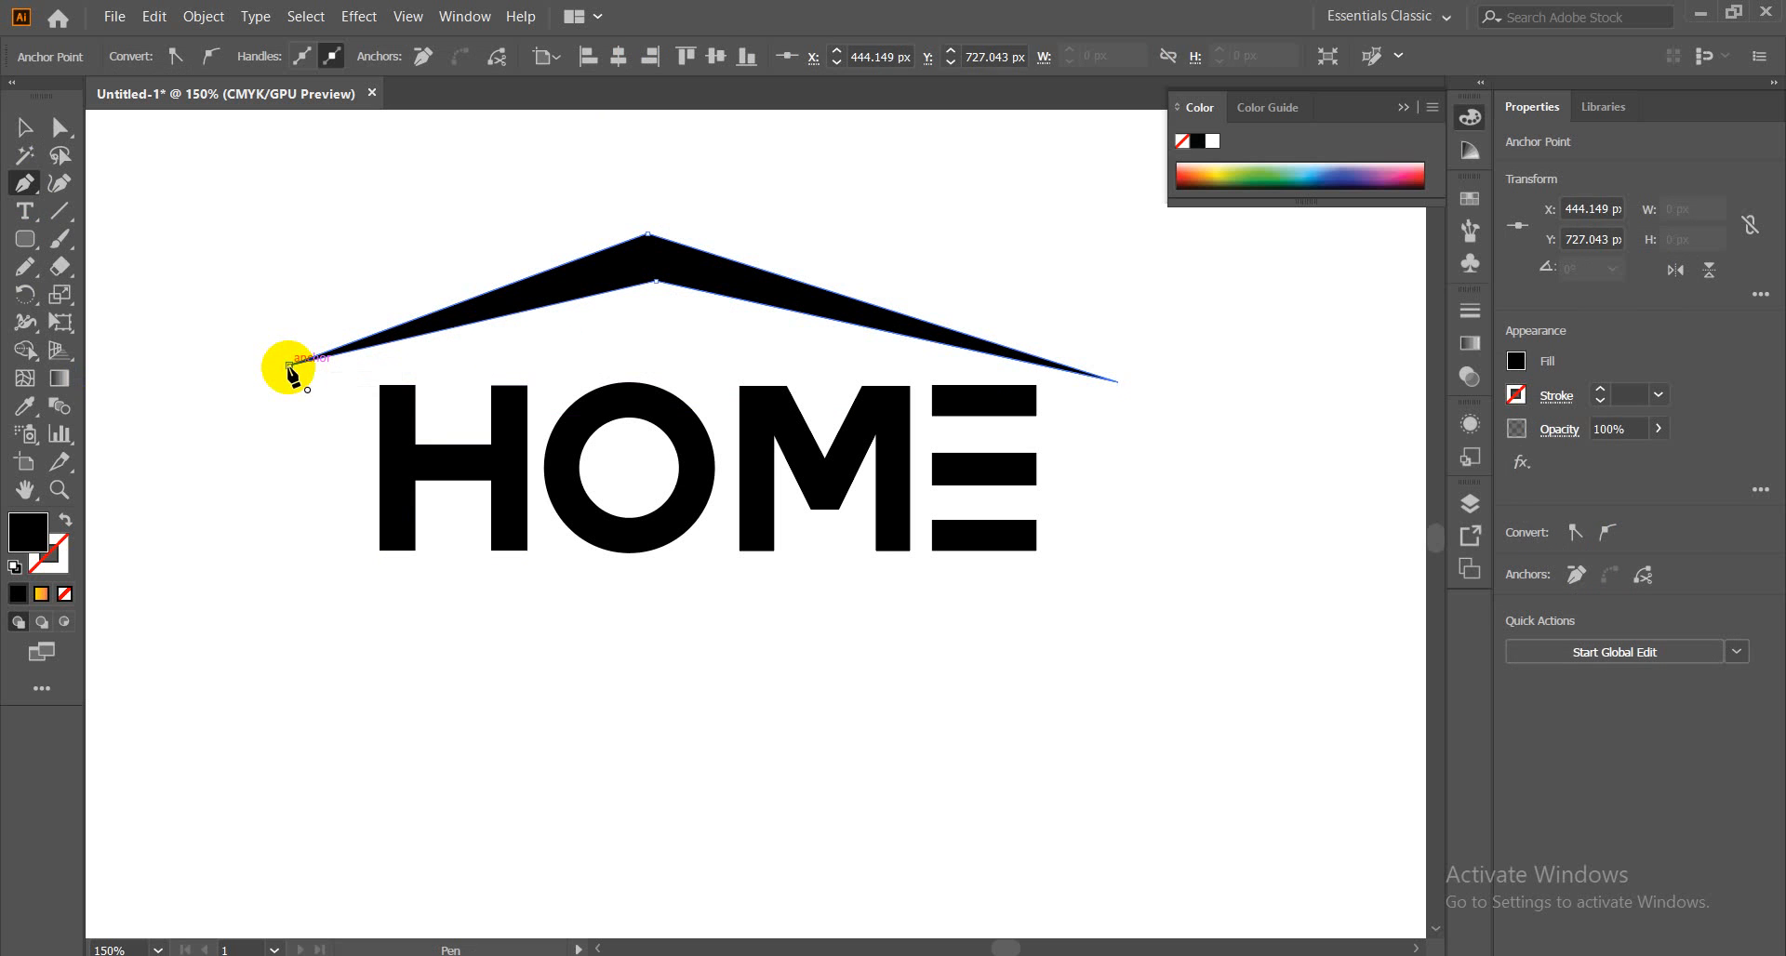
{"action": "left_click", "coordinate": [24, 127]}
{"action": "left_click", "coordinate": [186, 395]}
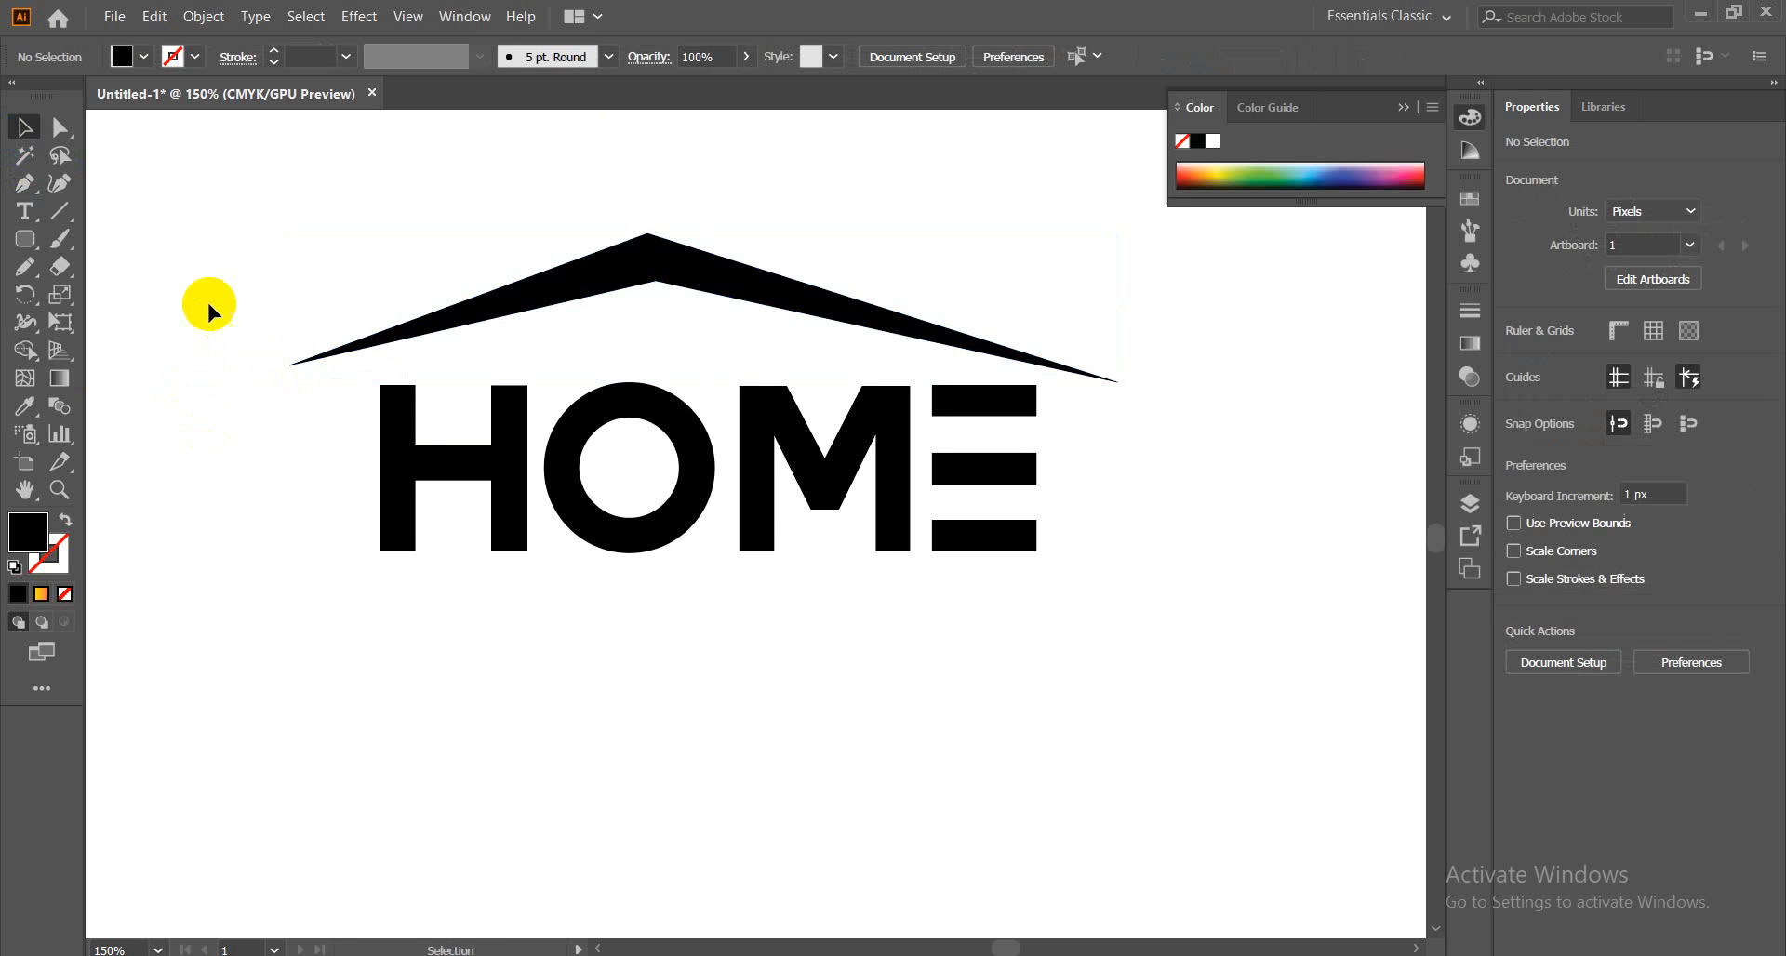
Lower the roof's left tip to about Y 783.6 px and move its right tip to about X 618.8 px, Y 775 px
{"action": "left_click", "coordinate": [59, 128]}
{"action": "left_click_drag", "start_coordinate": [178, 237], "coordinate": [290, 435]}
{"action": "left_click", "coordinate": [25, 127]}
{"action": "left_click", "coordinate": [312, 434]}
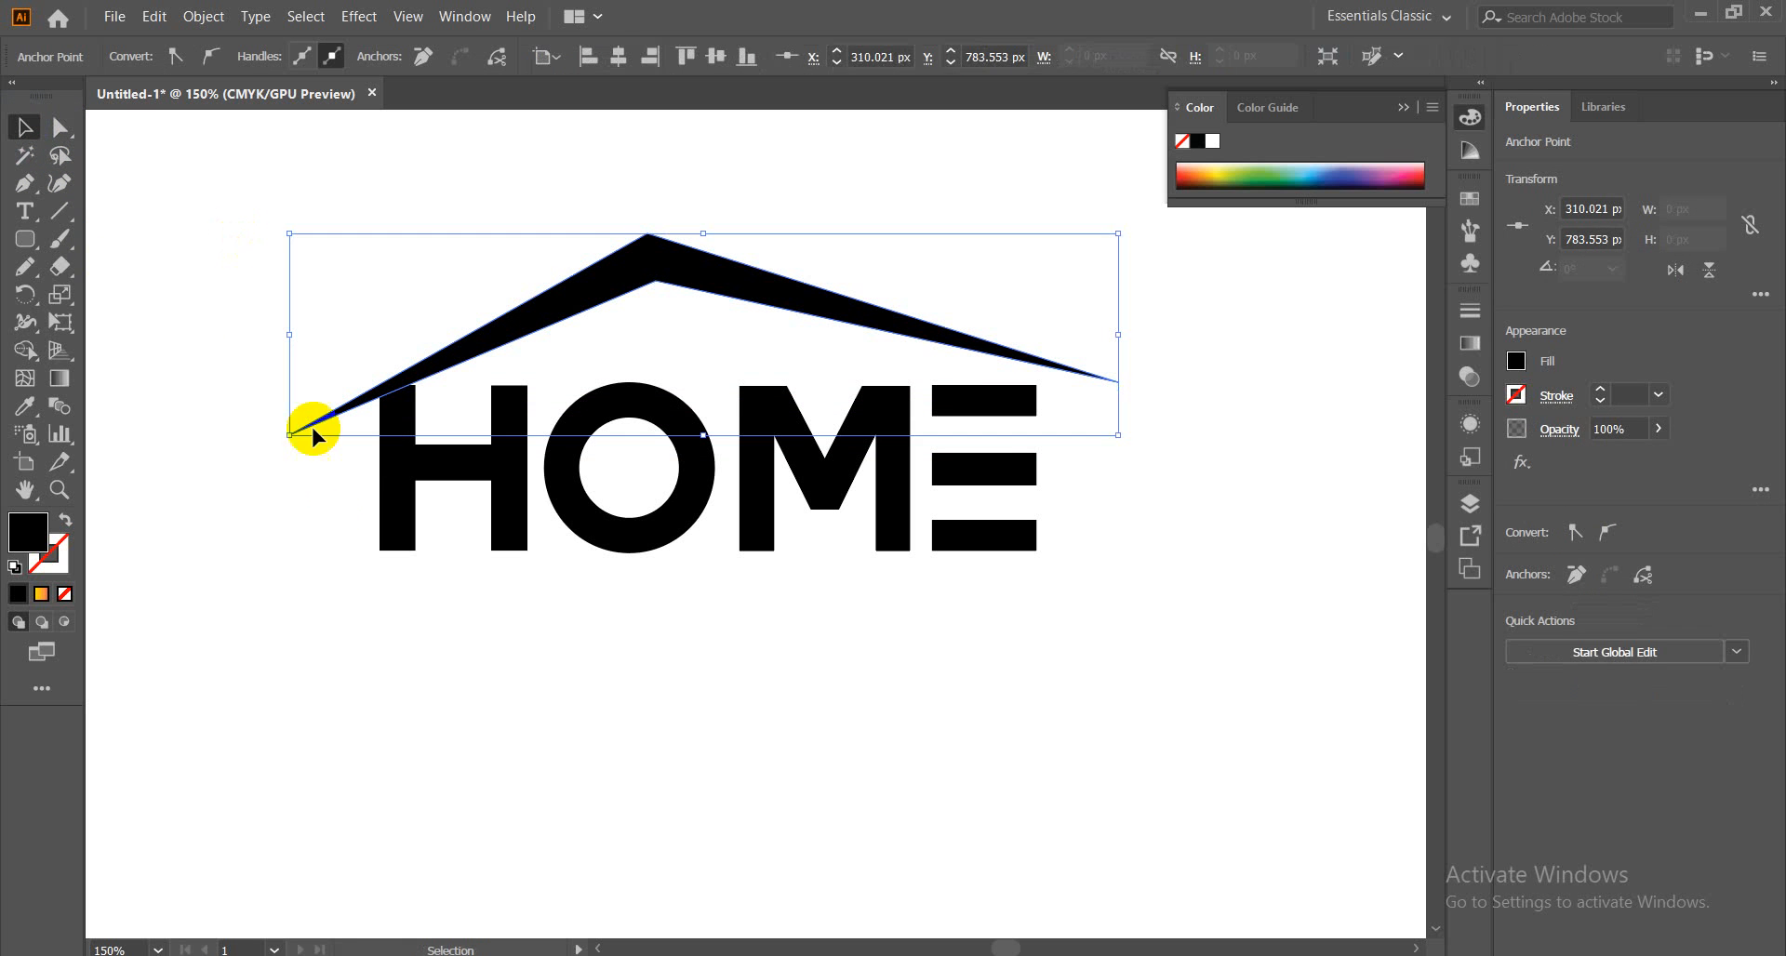
{"action": "left_click", "coordinate": [344, 550]}
{"action": "left_click_drag", "start_coordinate": [1153, 315], "coordinate": [1132, 413]}
{"action": "left_click", "coordinate": [59, 127]}
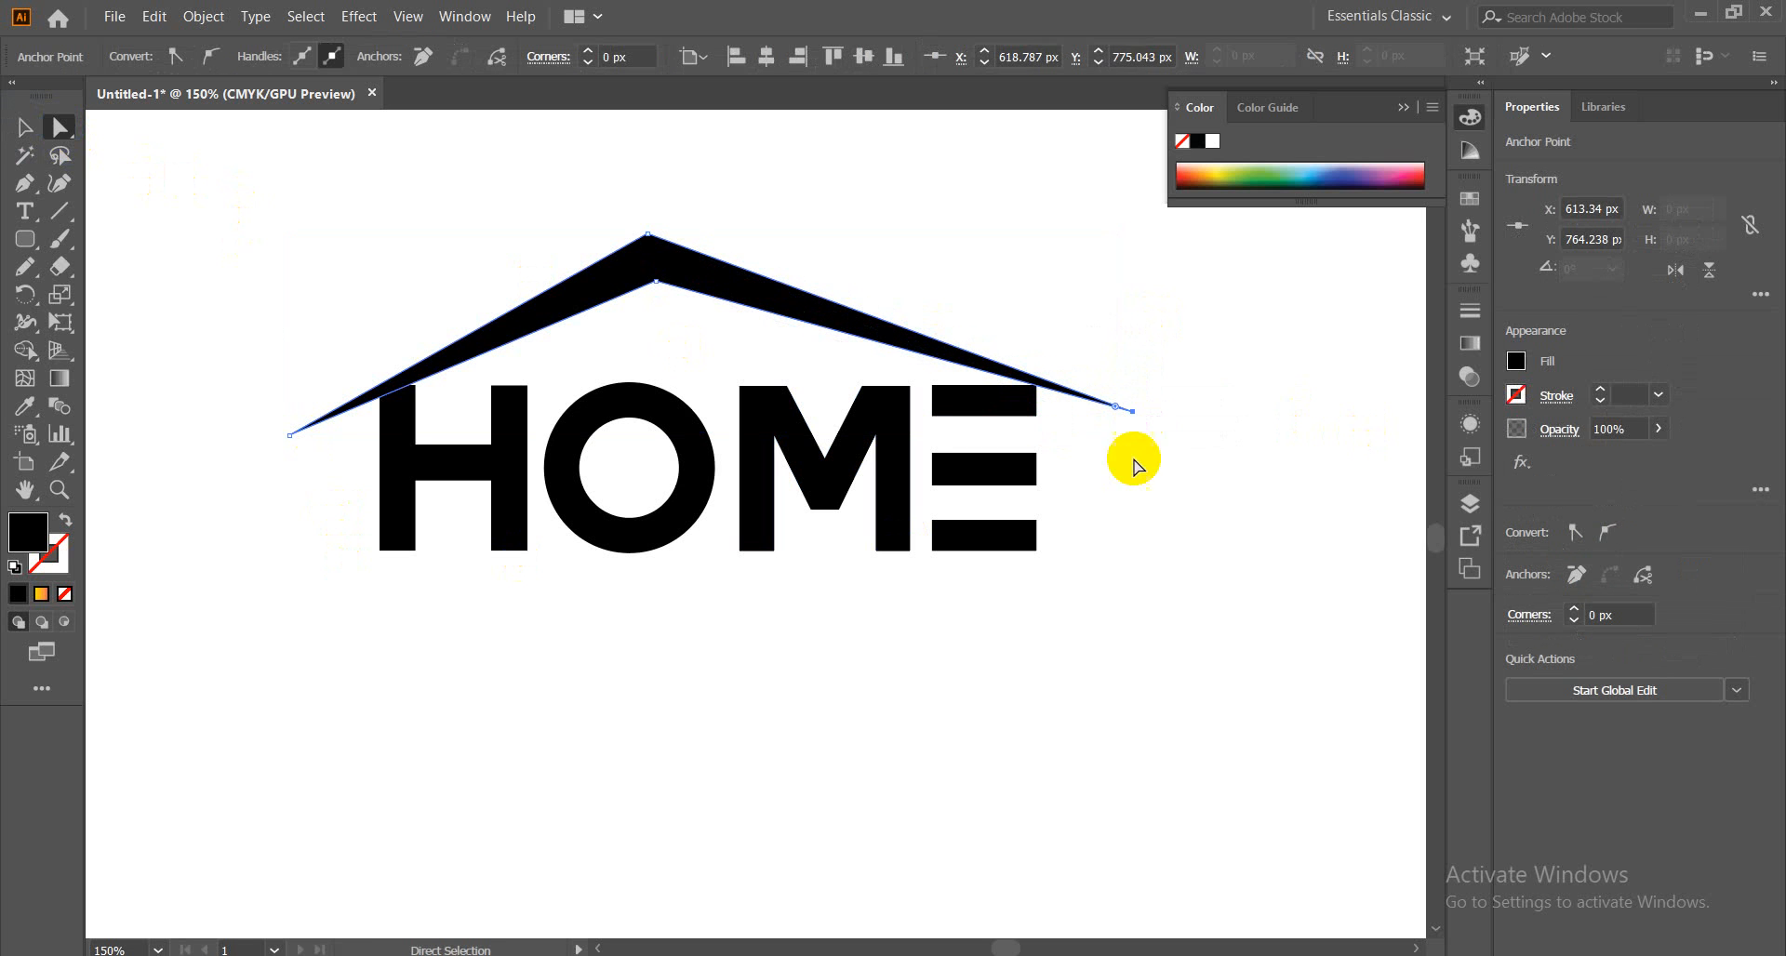
Examine the roofed HOME logo at reduced size on the artboard, then return to actual size
{"action": "left_click", "coordinate": [1004, 570]}
{"action": "left_click", "coordinate": [23, 136]}
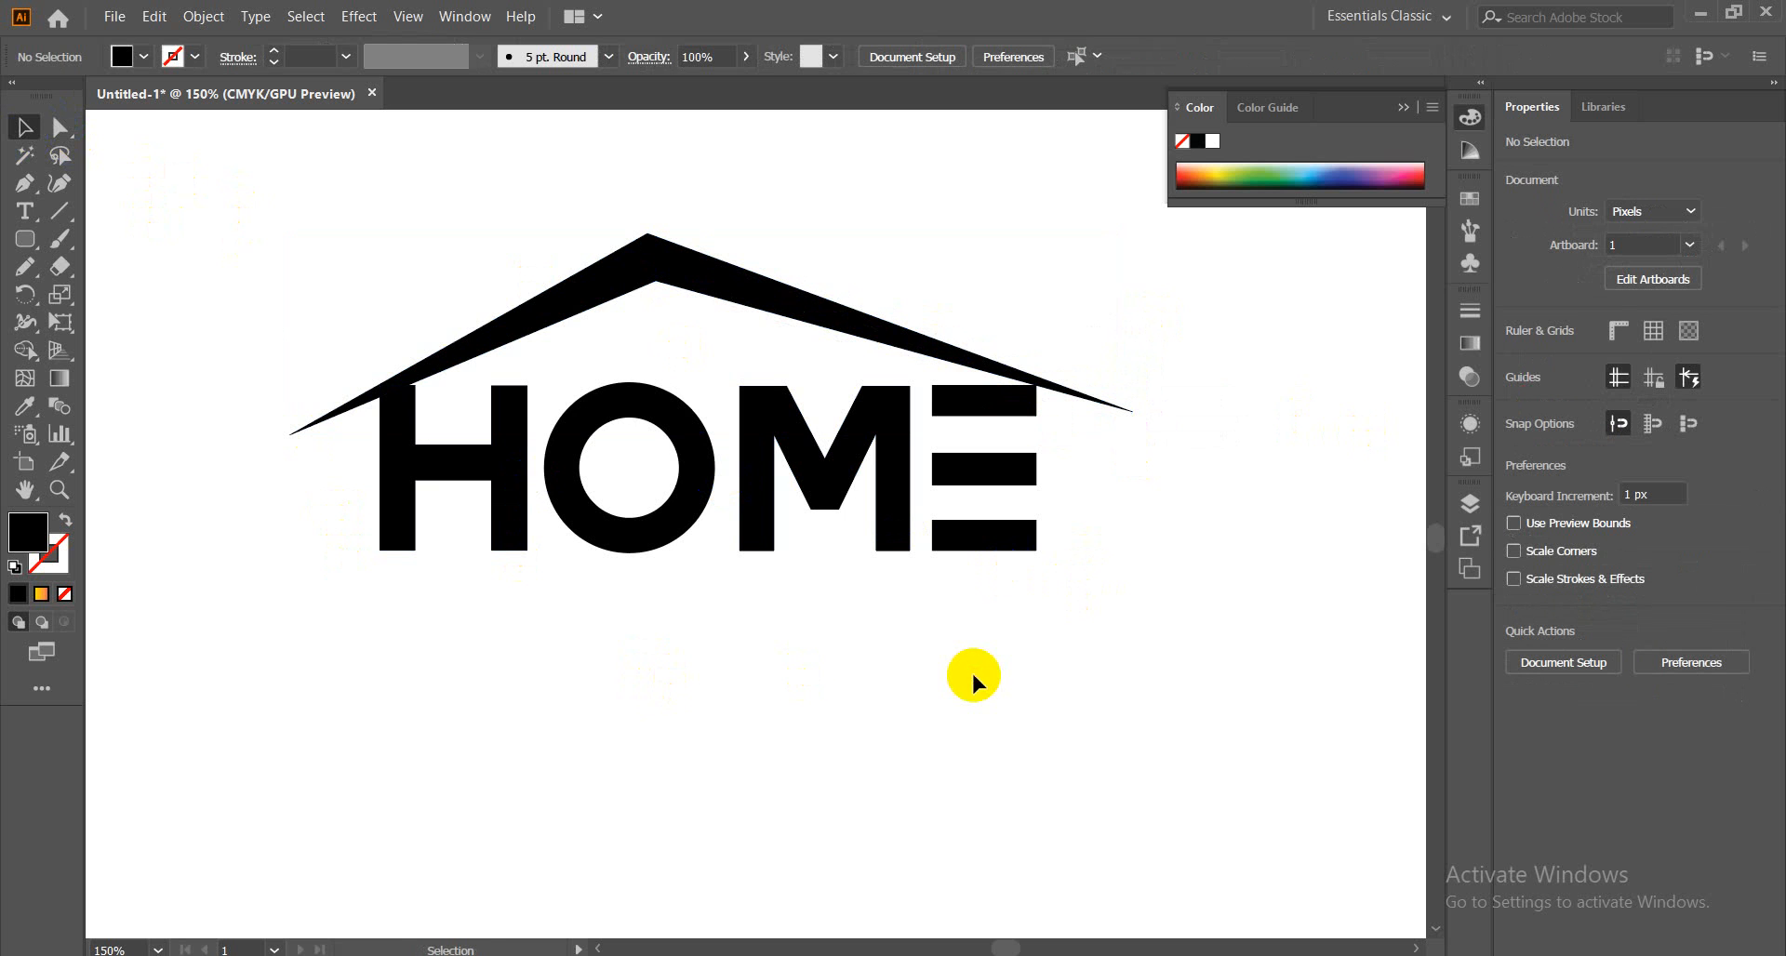
{"action": "key", "text": "ctrl+minus"}
{"action": "key", "text": "ctrl+minus"}
{"action": "key", "text": "ctrl+minus"}
{"action": "key", "text": "ctrl+minus"}
{"action": "key", "text": "ctrl+minus"}
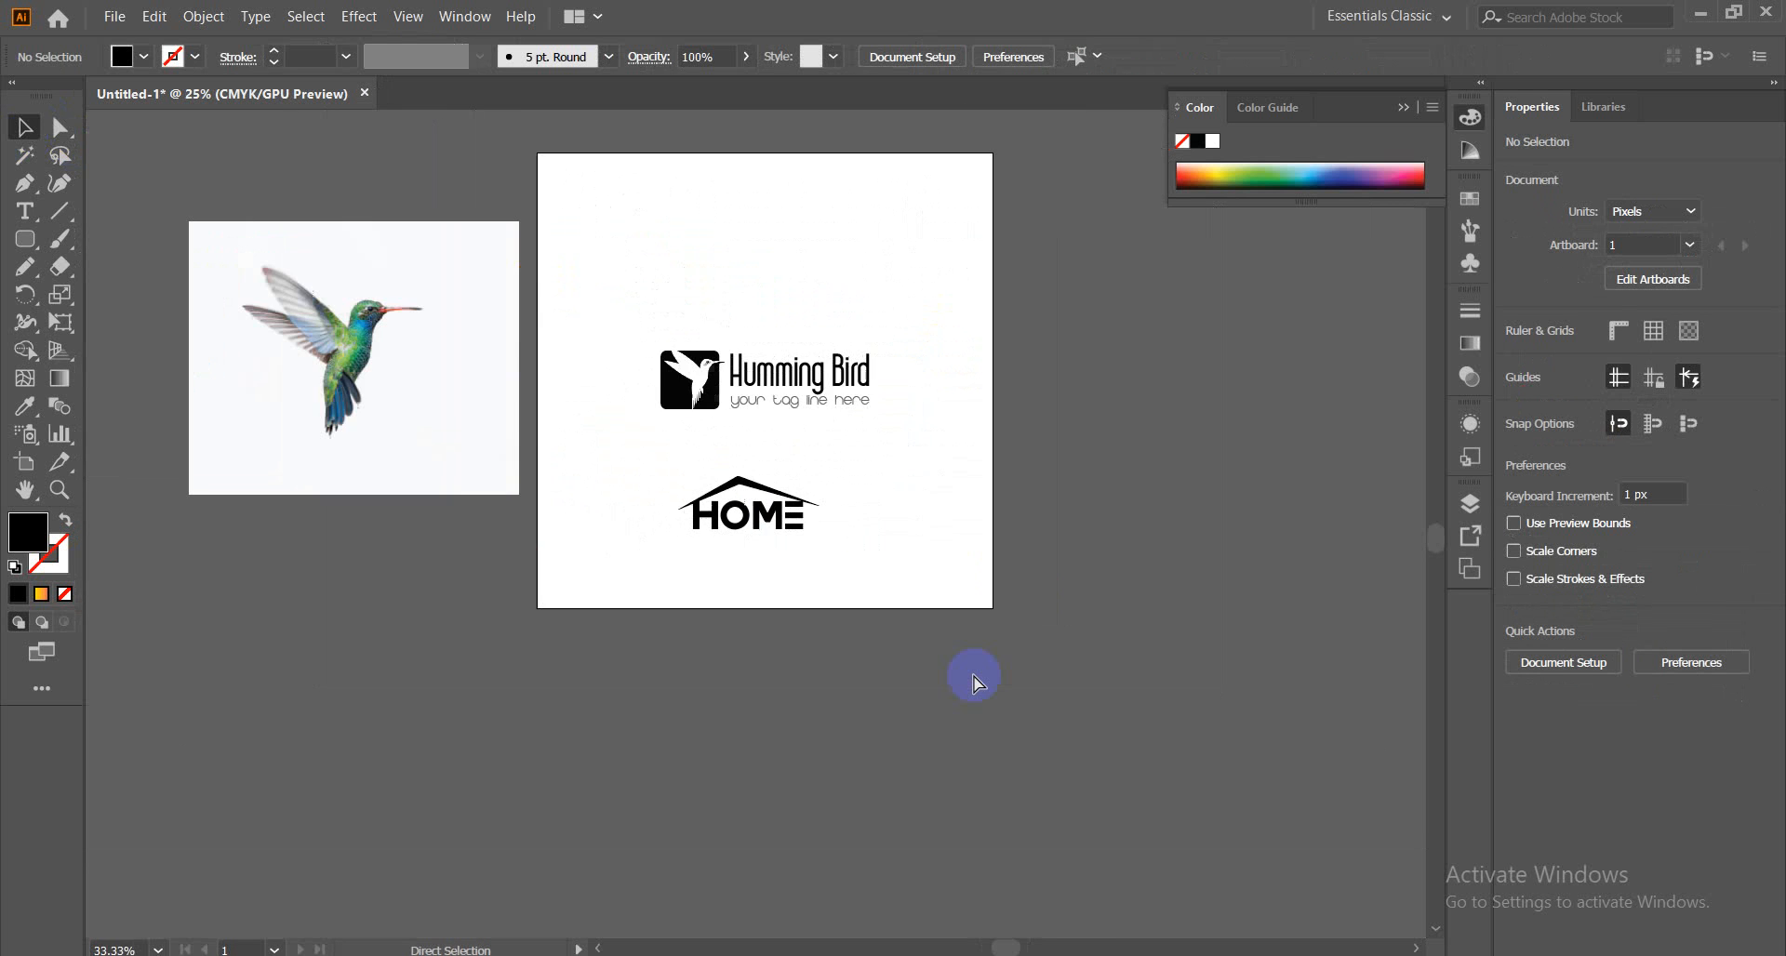
{"action": "key", "text": "ctrl+minus"}
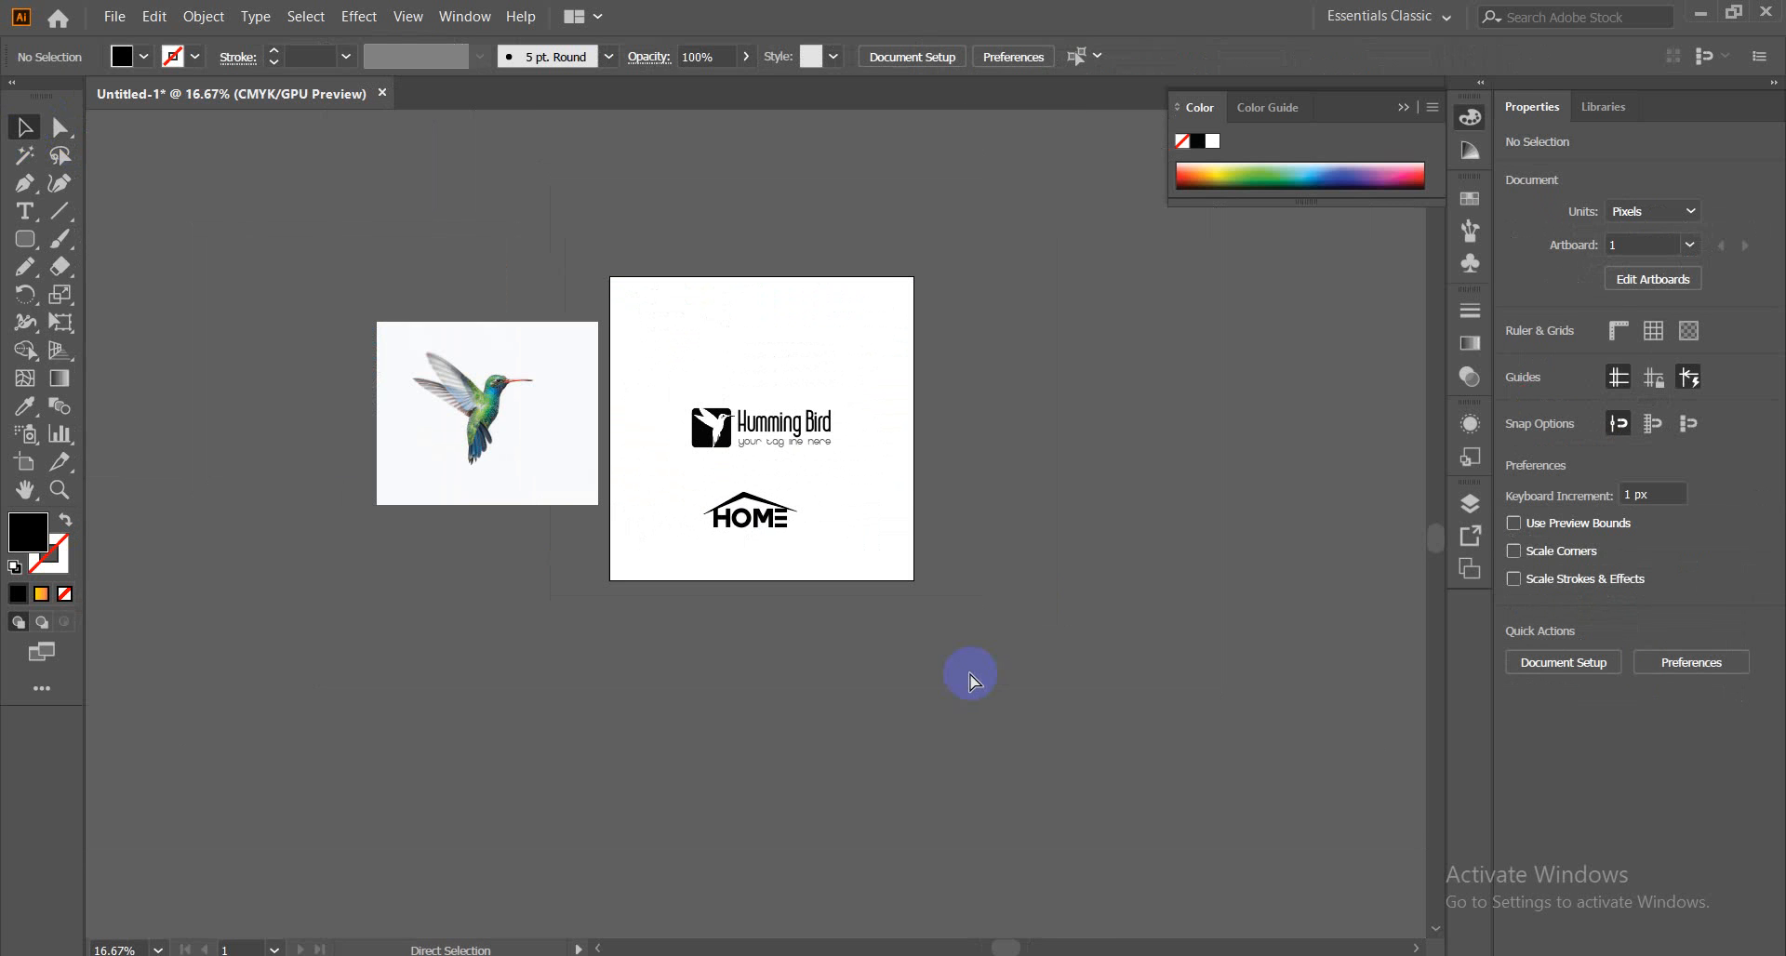
{"action": "key", "text": "ctrl+1"}
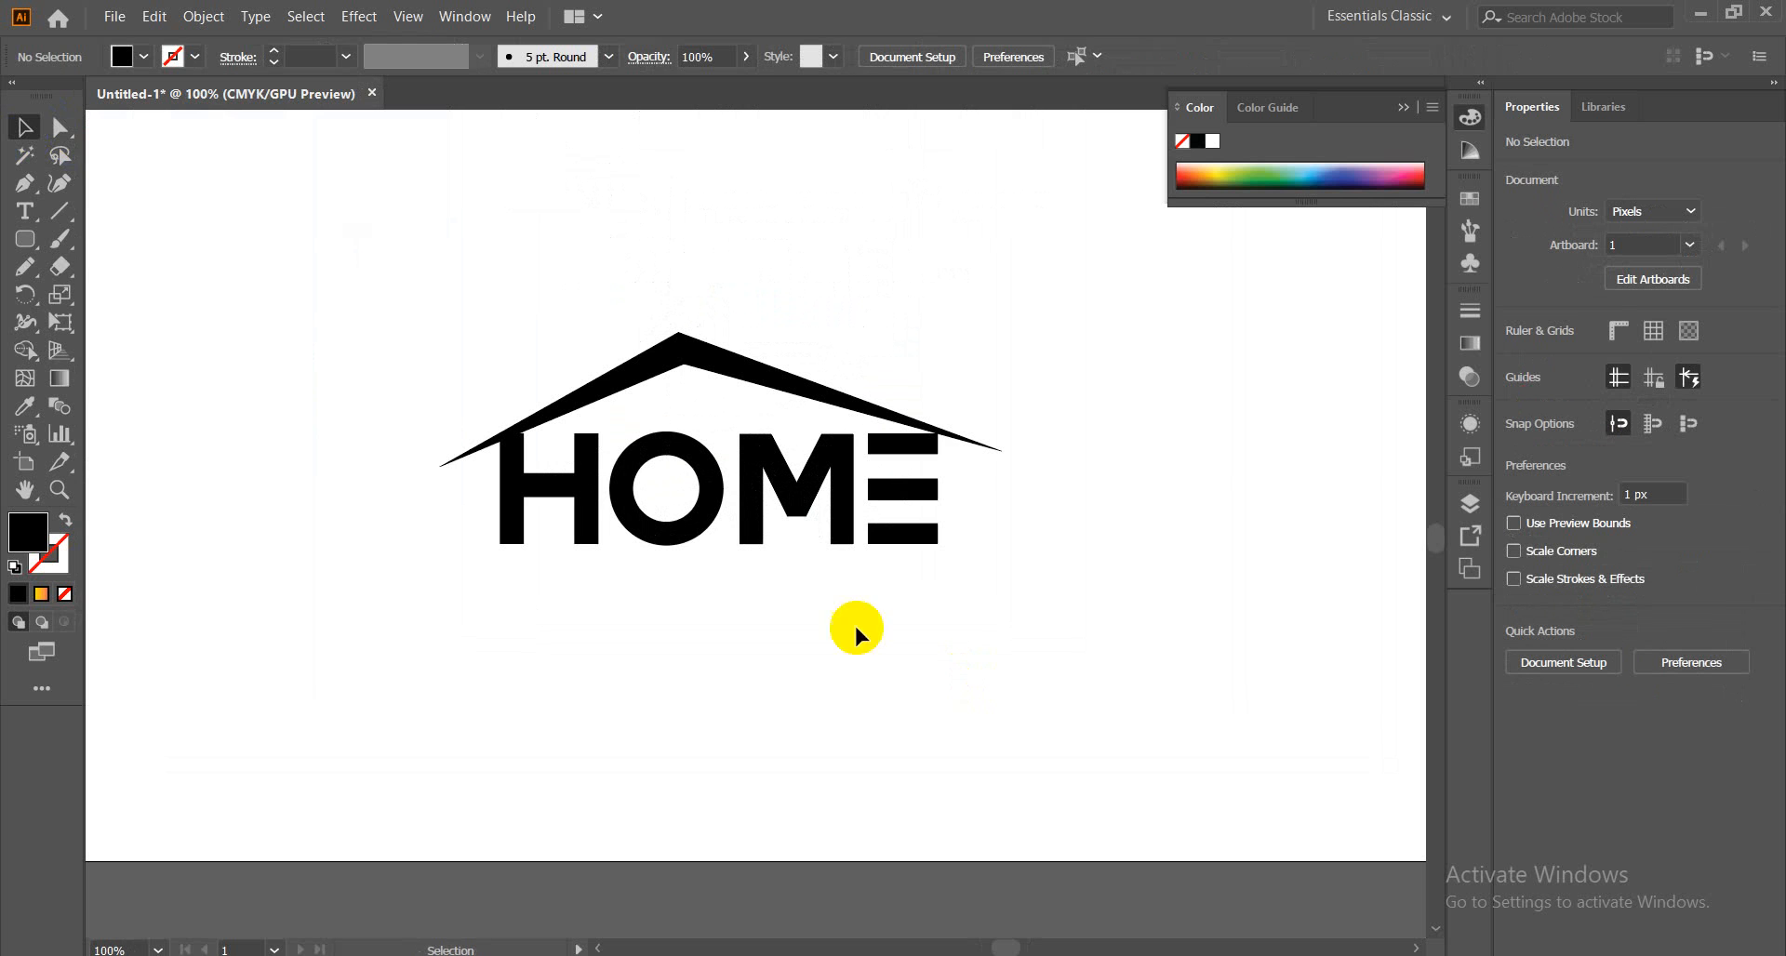
Draw a small black square about 12 px wide with the Rectangle tool beside the HOME logo
{"action": "left_click", "coordinate": [25, 239]}
{"action": "left_click_drag", "start_coordinate": [25, 242], "coordinate": [83, 239]}
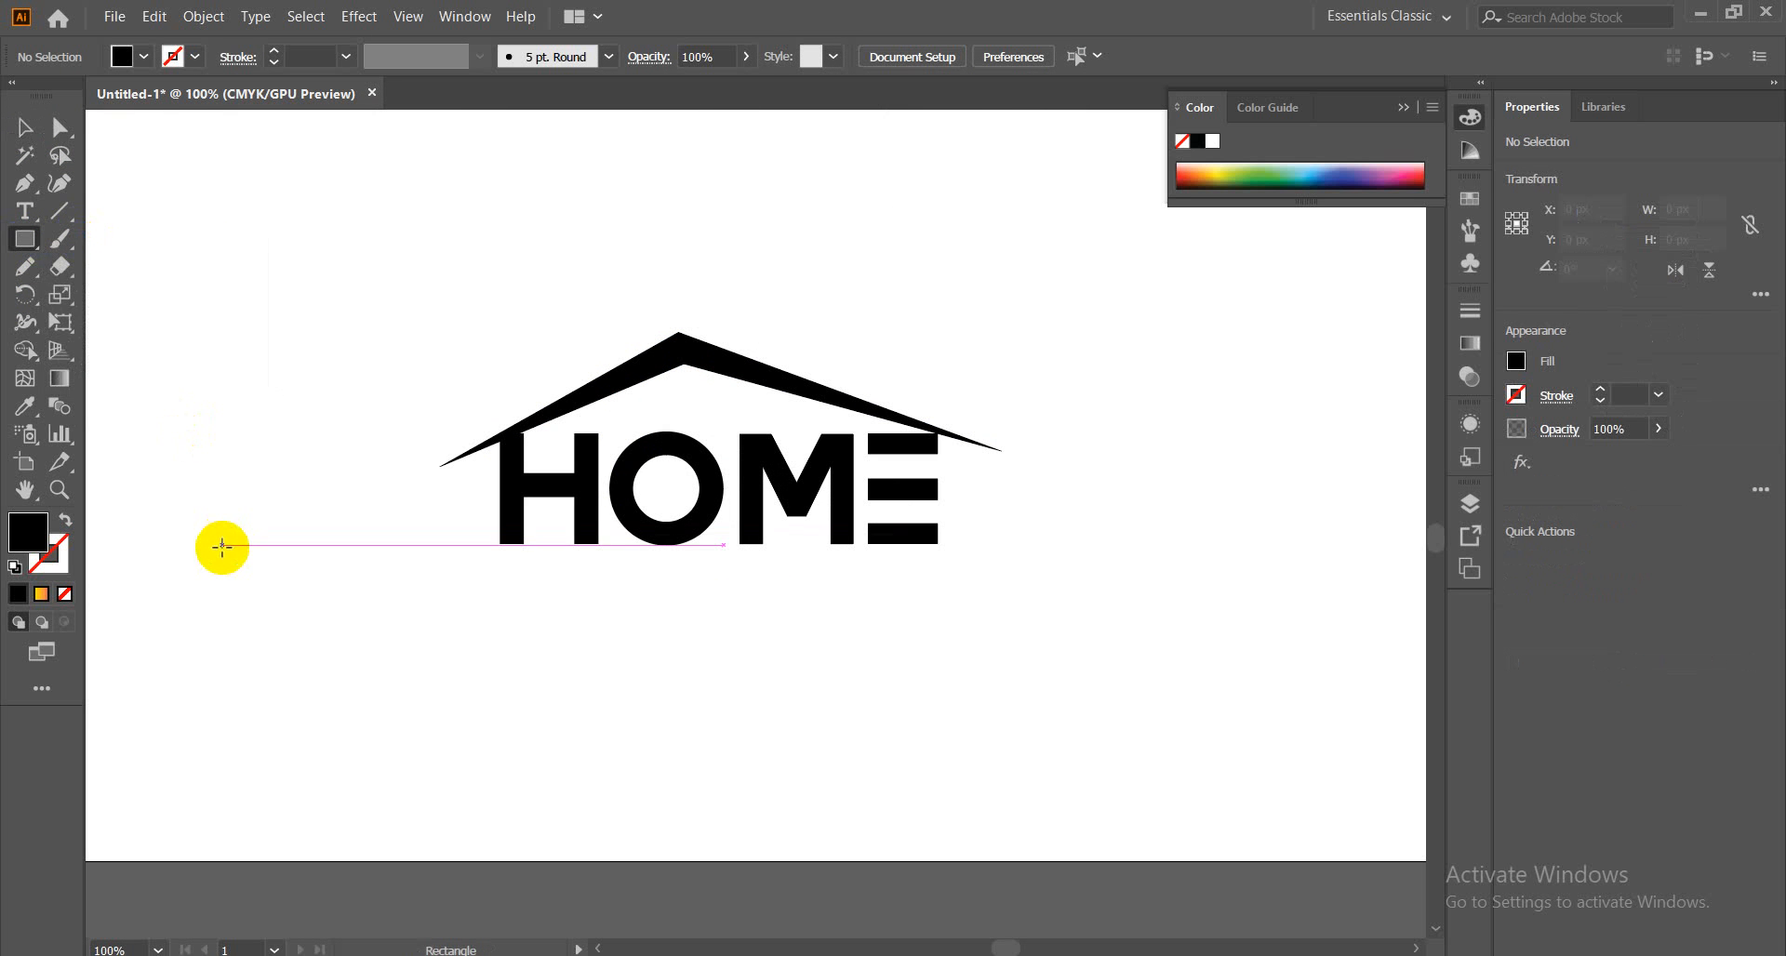
{"action": "left_click_drag", "start_coordinate": [222, 546], "coordinate": [239, 562]}
{"action": "left_click", "coordinate": [25, 130]}
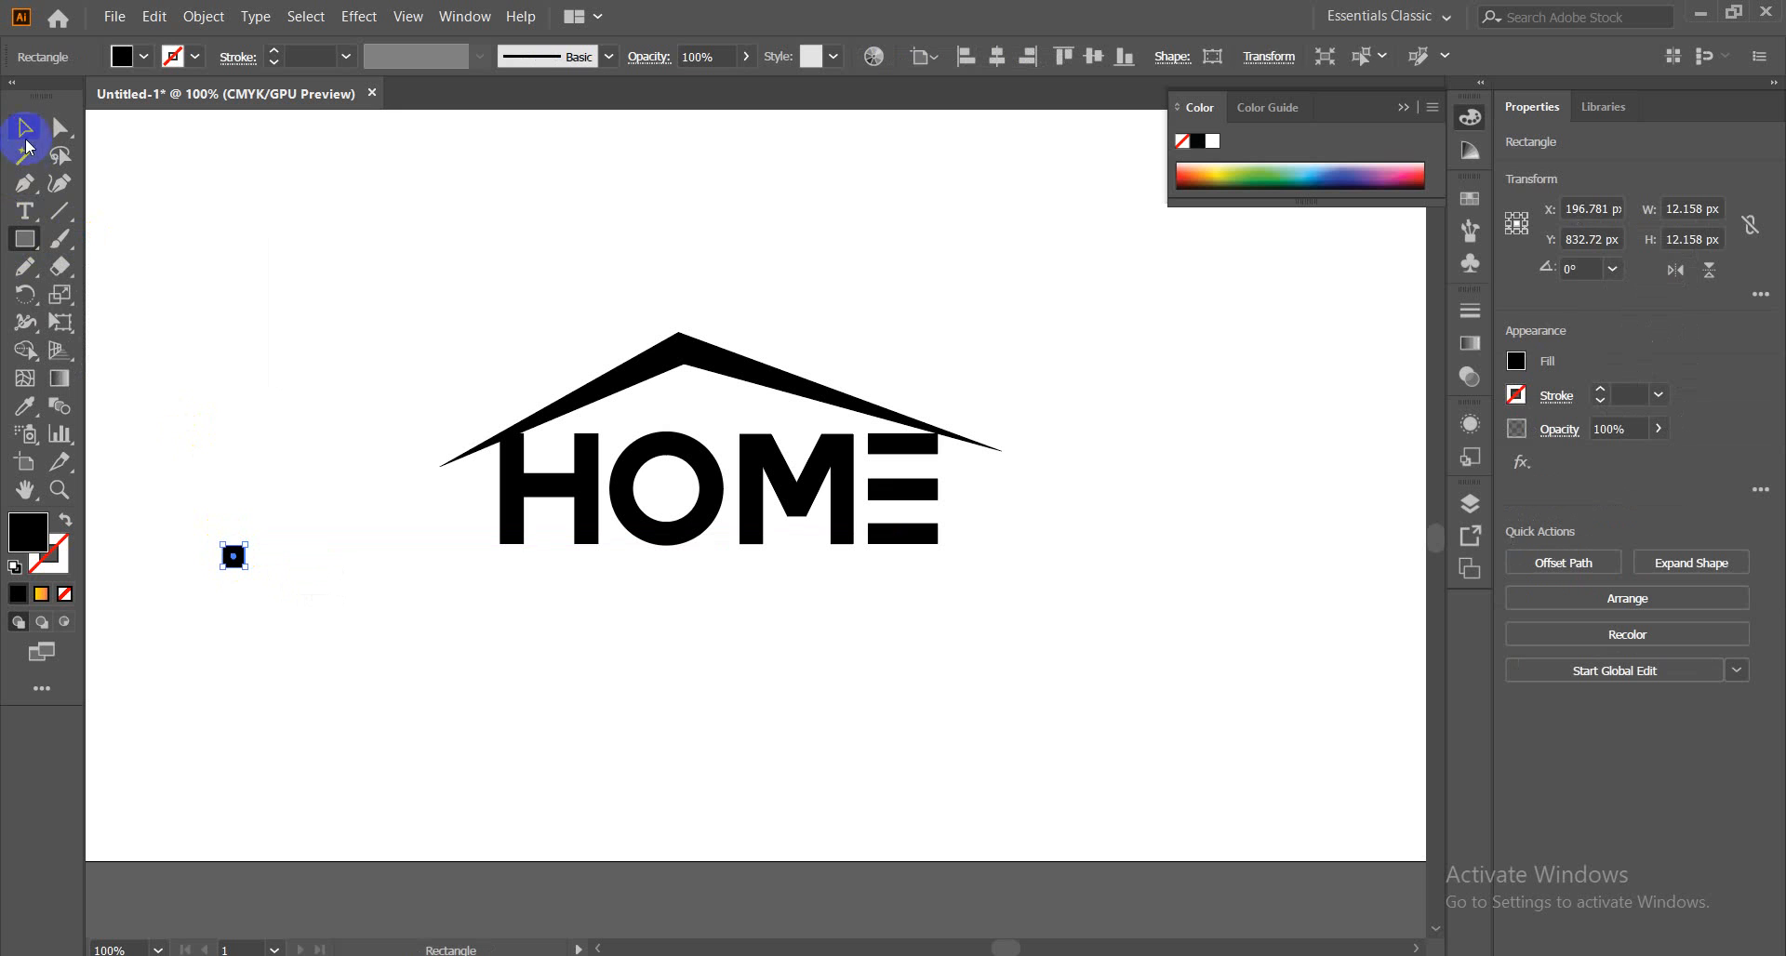
{"action": "left_click", "coordinate": [379, 621]}
{"action": "left_click", "coordinate": [235, 558]}
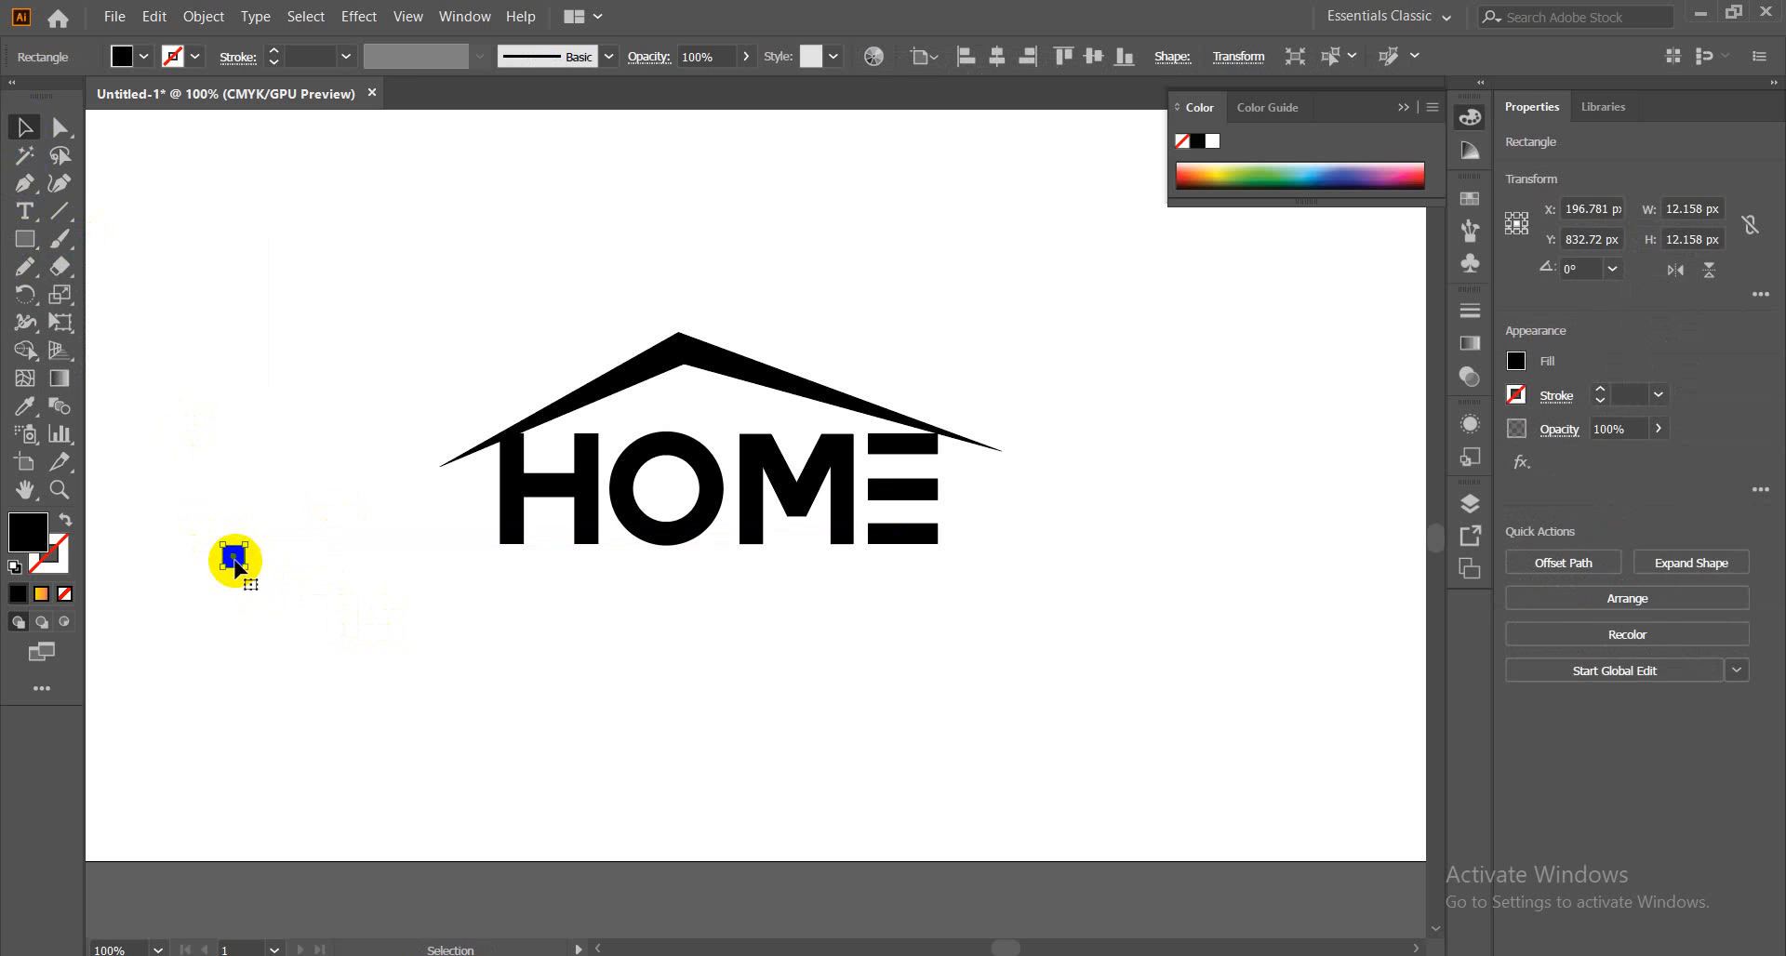
Duplicate the small black square sideways and downwards to form a two-by-two grid of four window panes
{"action": "left_click_drag", "start_coordinate": [234, 559], "coordinate": [265, 559]}
{"action": "left_click_drag", "start_coordinate": [219, 604], "coordinate": [265, 592]}
{"action": "left_click", "coordinate": [232, 570]}
{"action": "left_click_drag", "start_coordinate": [218, 517], "coordinate": [294, 605]}
{"action": "left_click", "coordinate": [303, 537]}
Narrow the gaps in the four-pane grid by nudging its right column left and its lower row up 1 px
{"action": "left_click_drag", "start_coordinate": [303, 537], "coordinate": [248, 600]}
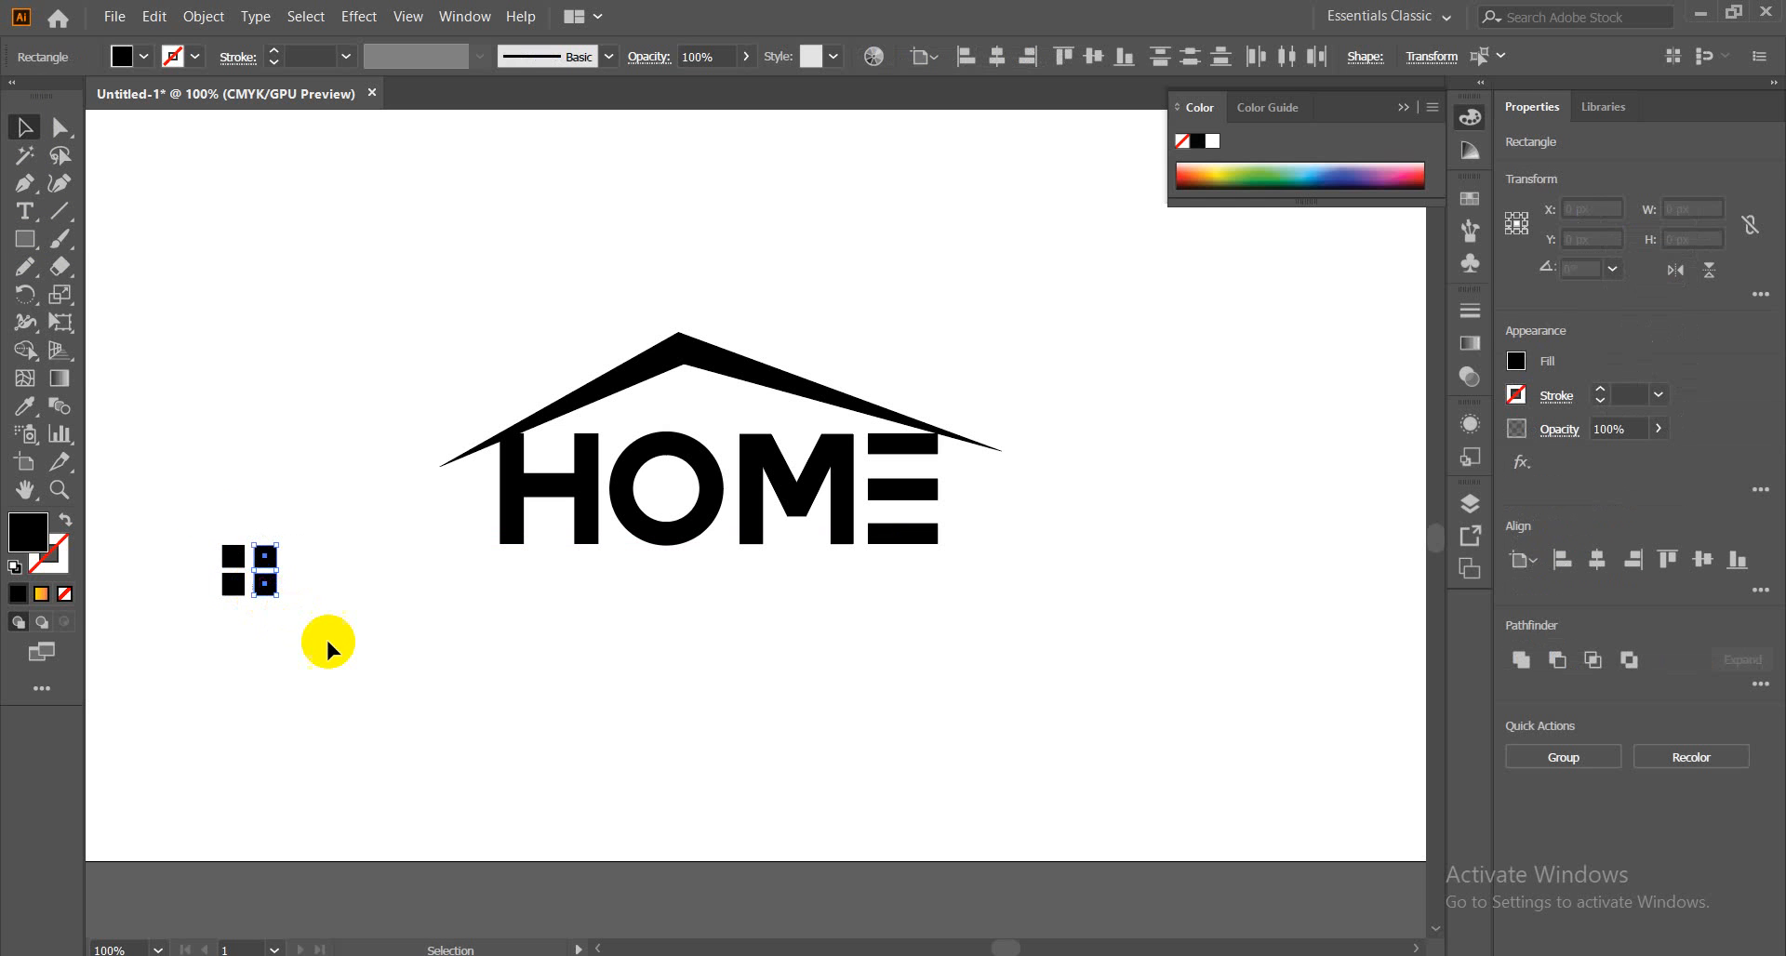
{"action": "key", "text": "Left"}
{"action": "key", "text": "Left"}
{"action": "key", "text": "Left"}
{"action": "key", "text": "Left"}
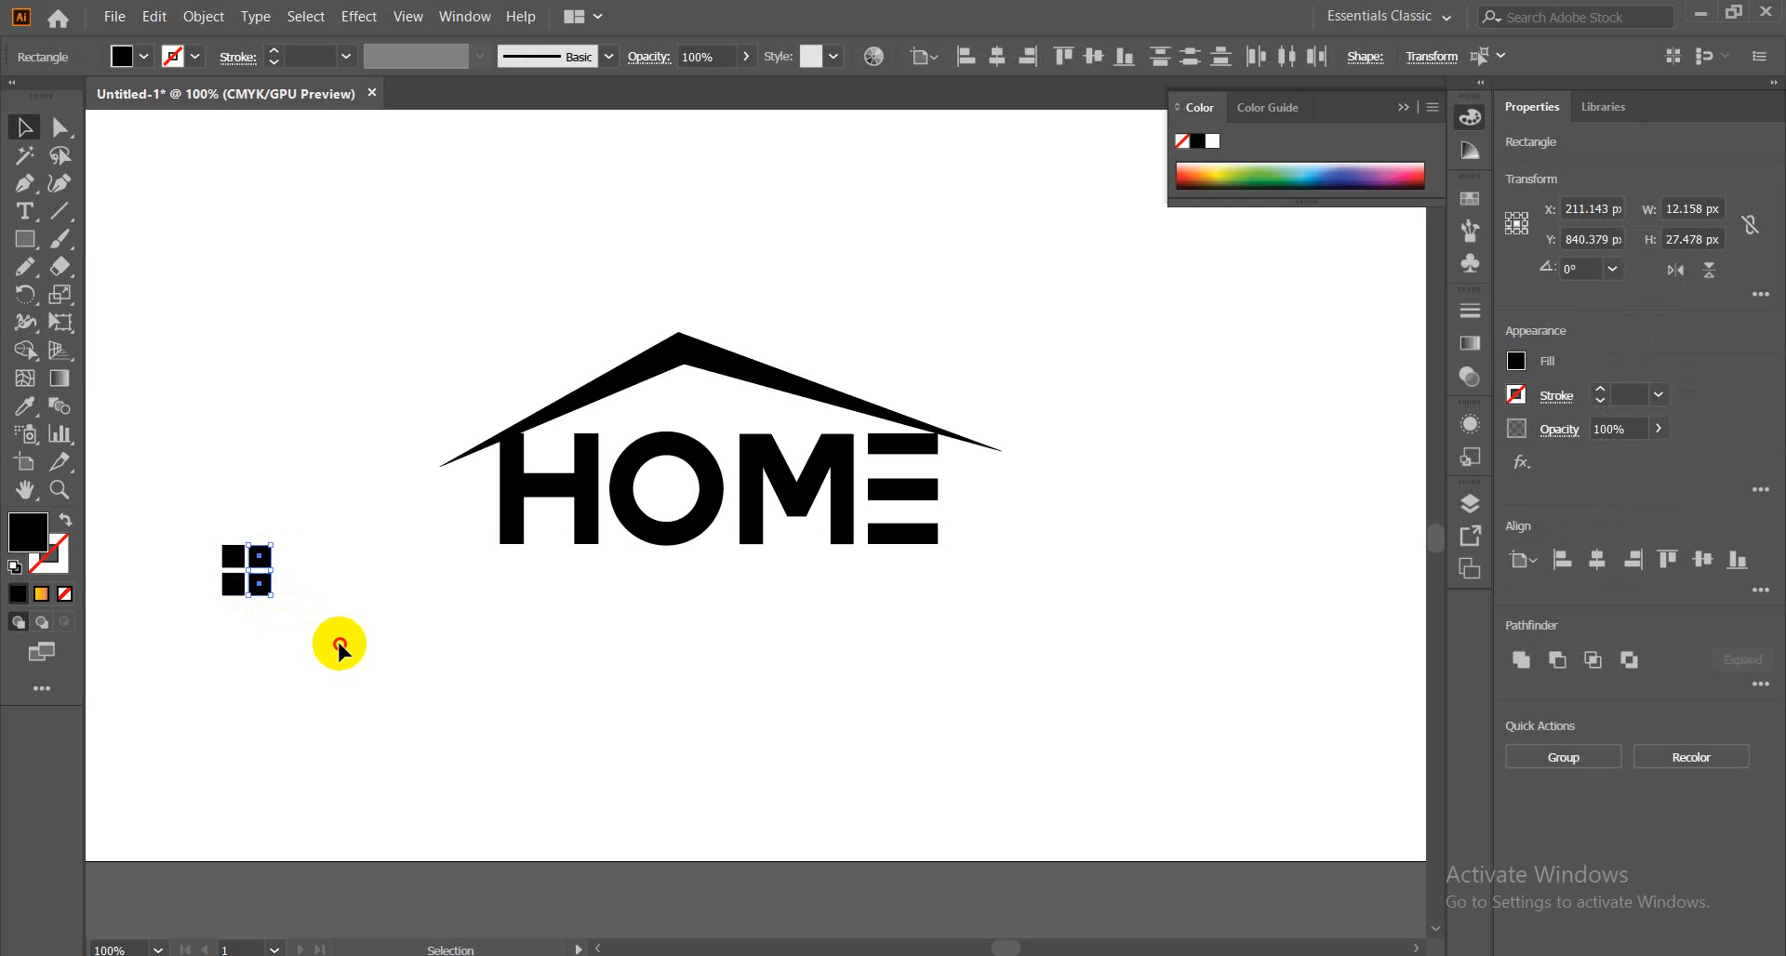
{"action": "left_click", "coordinate": [215, 506]}
{"action": "left_click_drag", "start_coordinate": [194, 569], "coordinate": [295, 612]}
{"action": "key", "text": "Up"}
{"action": "key", "text": "Up"}
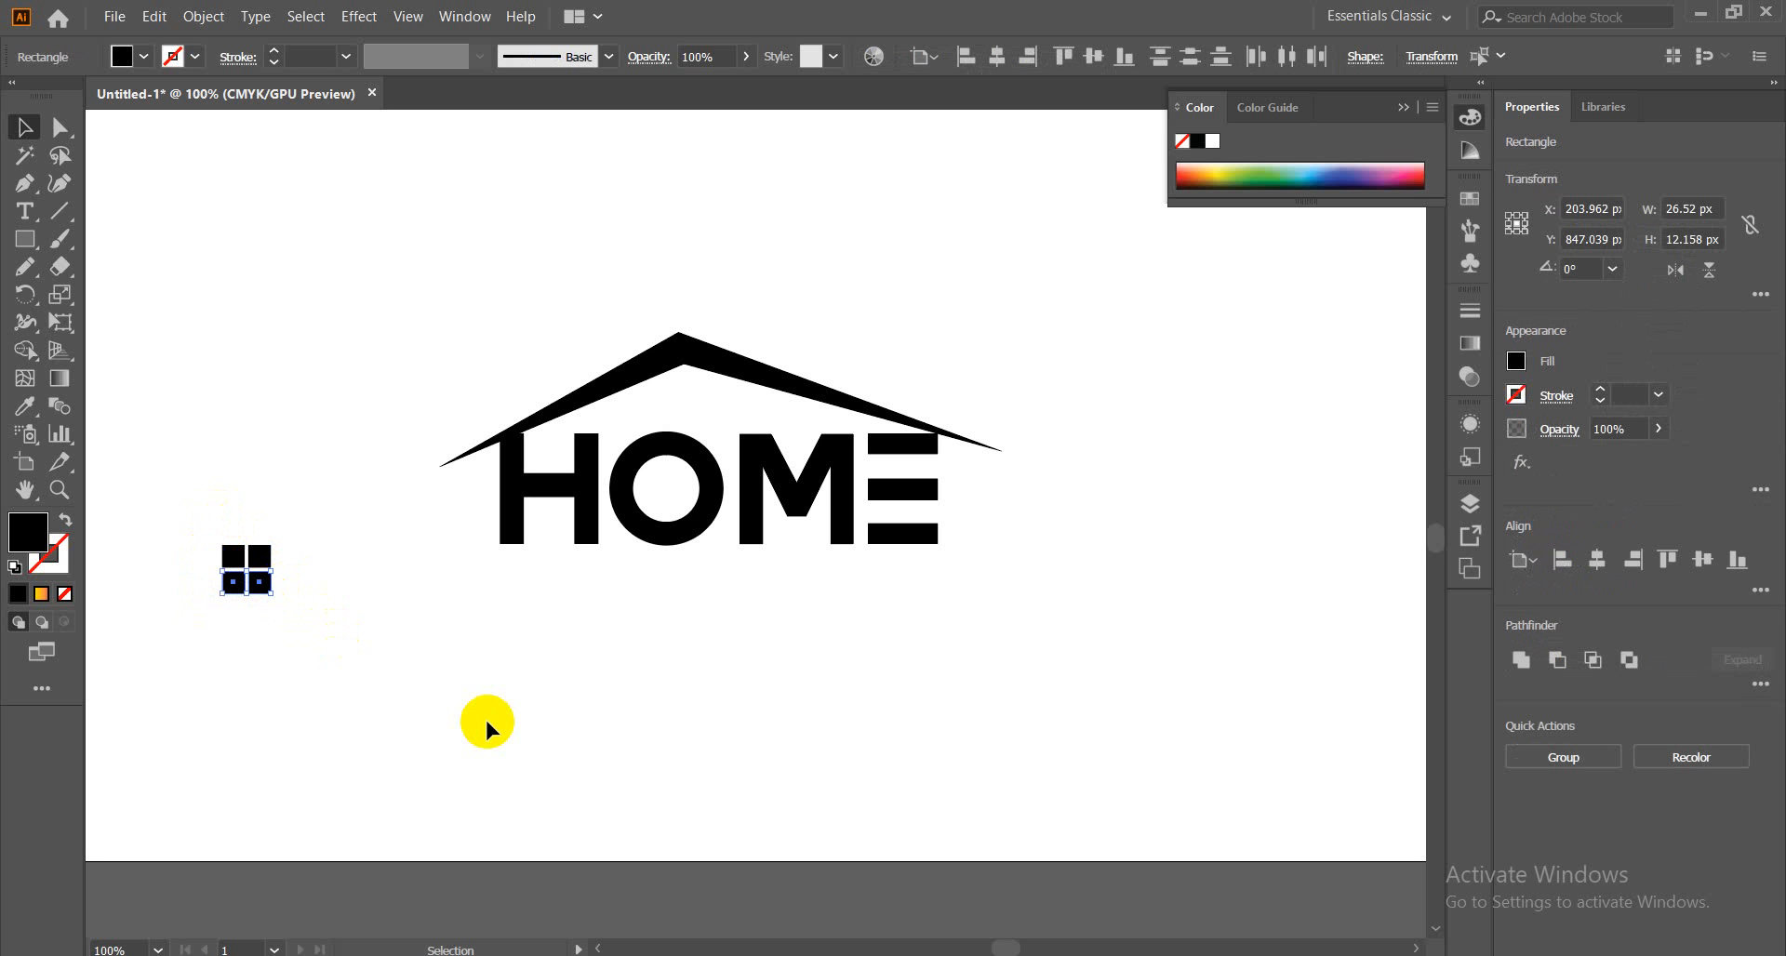
Group the four squares into one window and place it beneath the roof peak above the O
{"action": "left_click", "coordinate": [446, 711]}
{"action": "left_click_drag", "start_coordinate": [239, 531], "coordinate": [321, 638]}
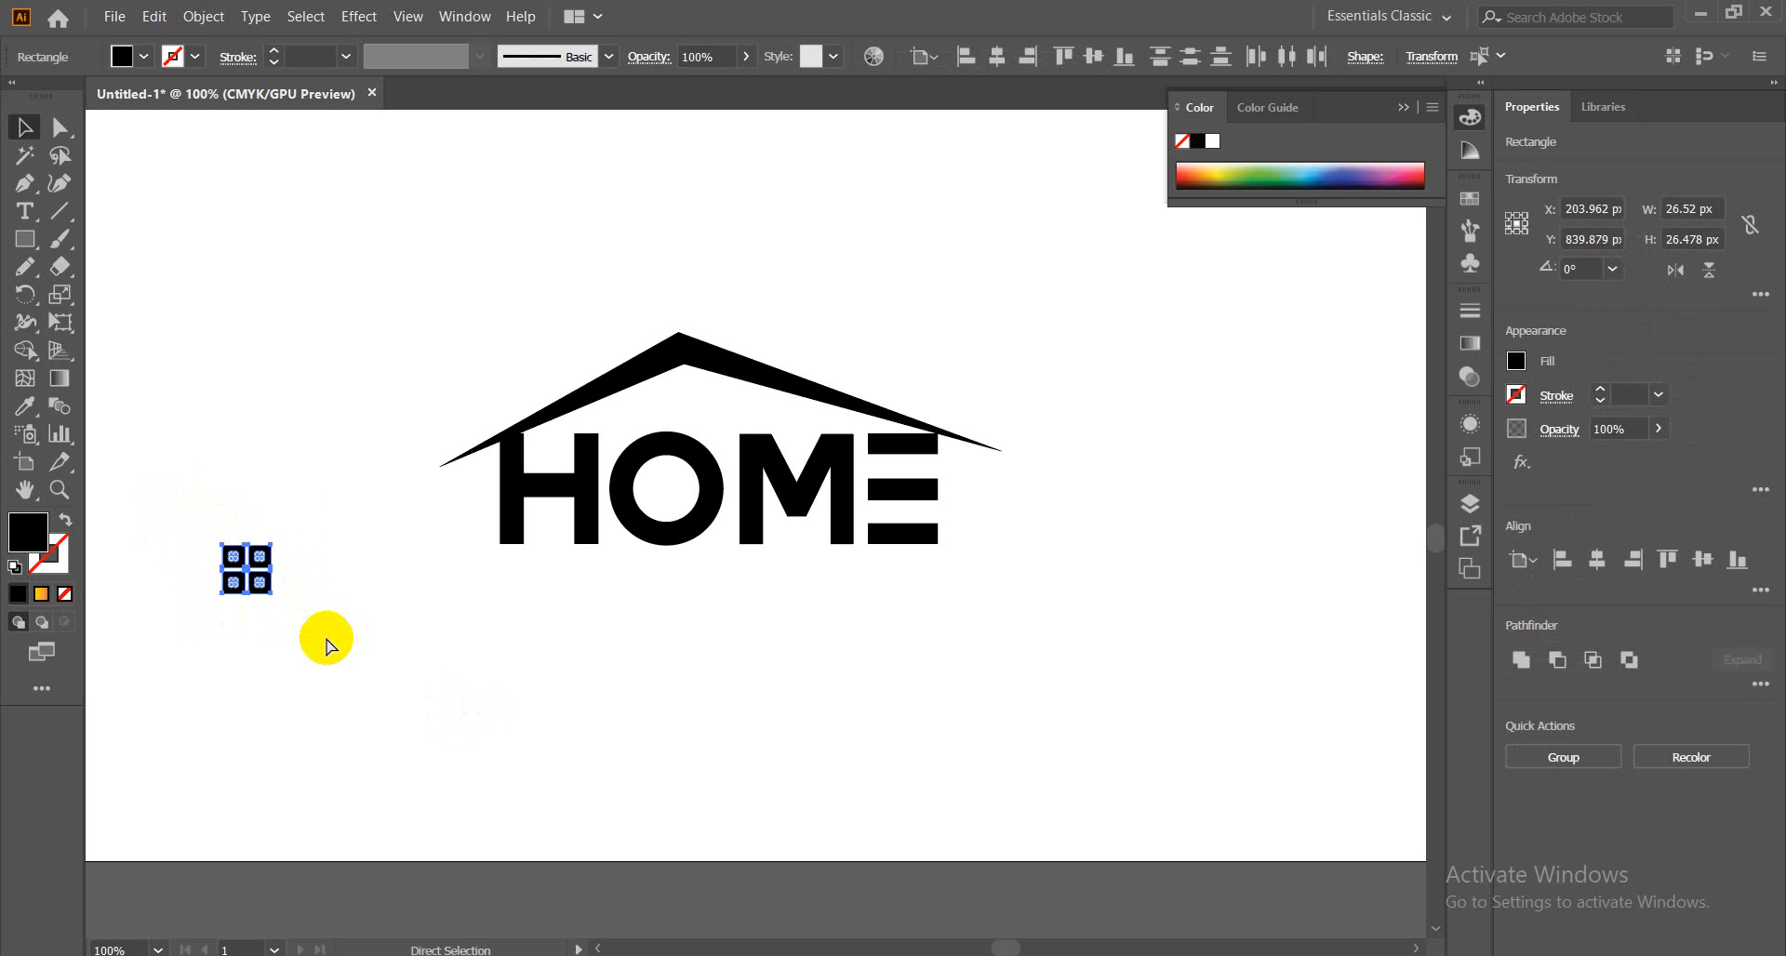
{"action": "key", "text": "ctrl+g"}
{"action": "left_click_drag", "start_coordinate": [247, 579], "coordinate": [685, 416]}
Scale the window group down to about 16.5 px square and nudge it 1 px down and 1 px right
{"action": "key", "text": "ctrl+="}
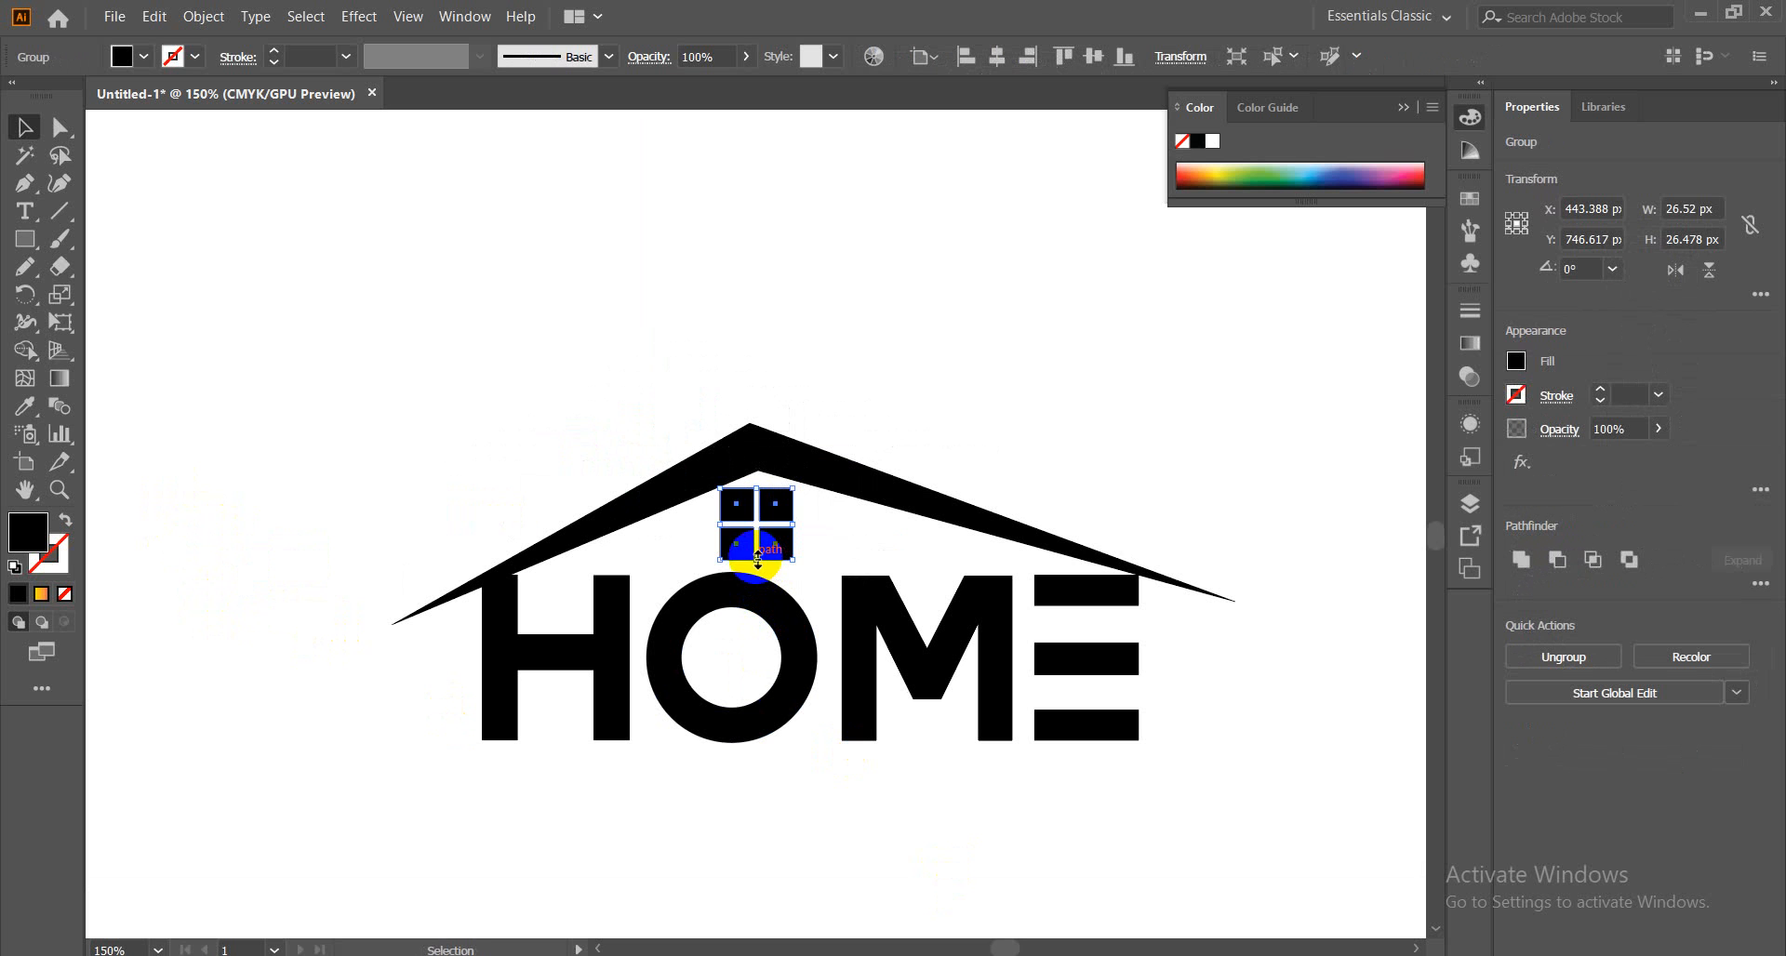
{"action": "left_click_drag", "start_coordinate": [757, 558], "coordinate": [757, 534]}
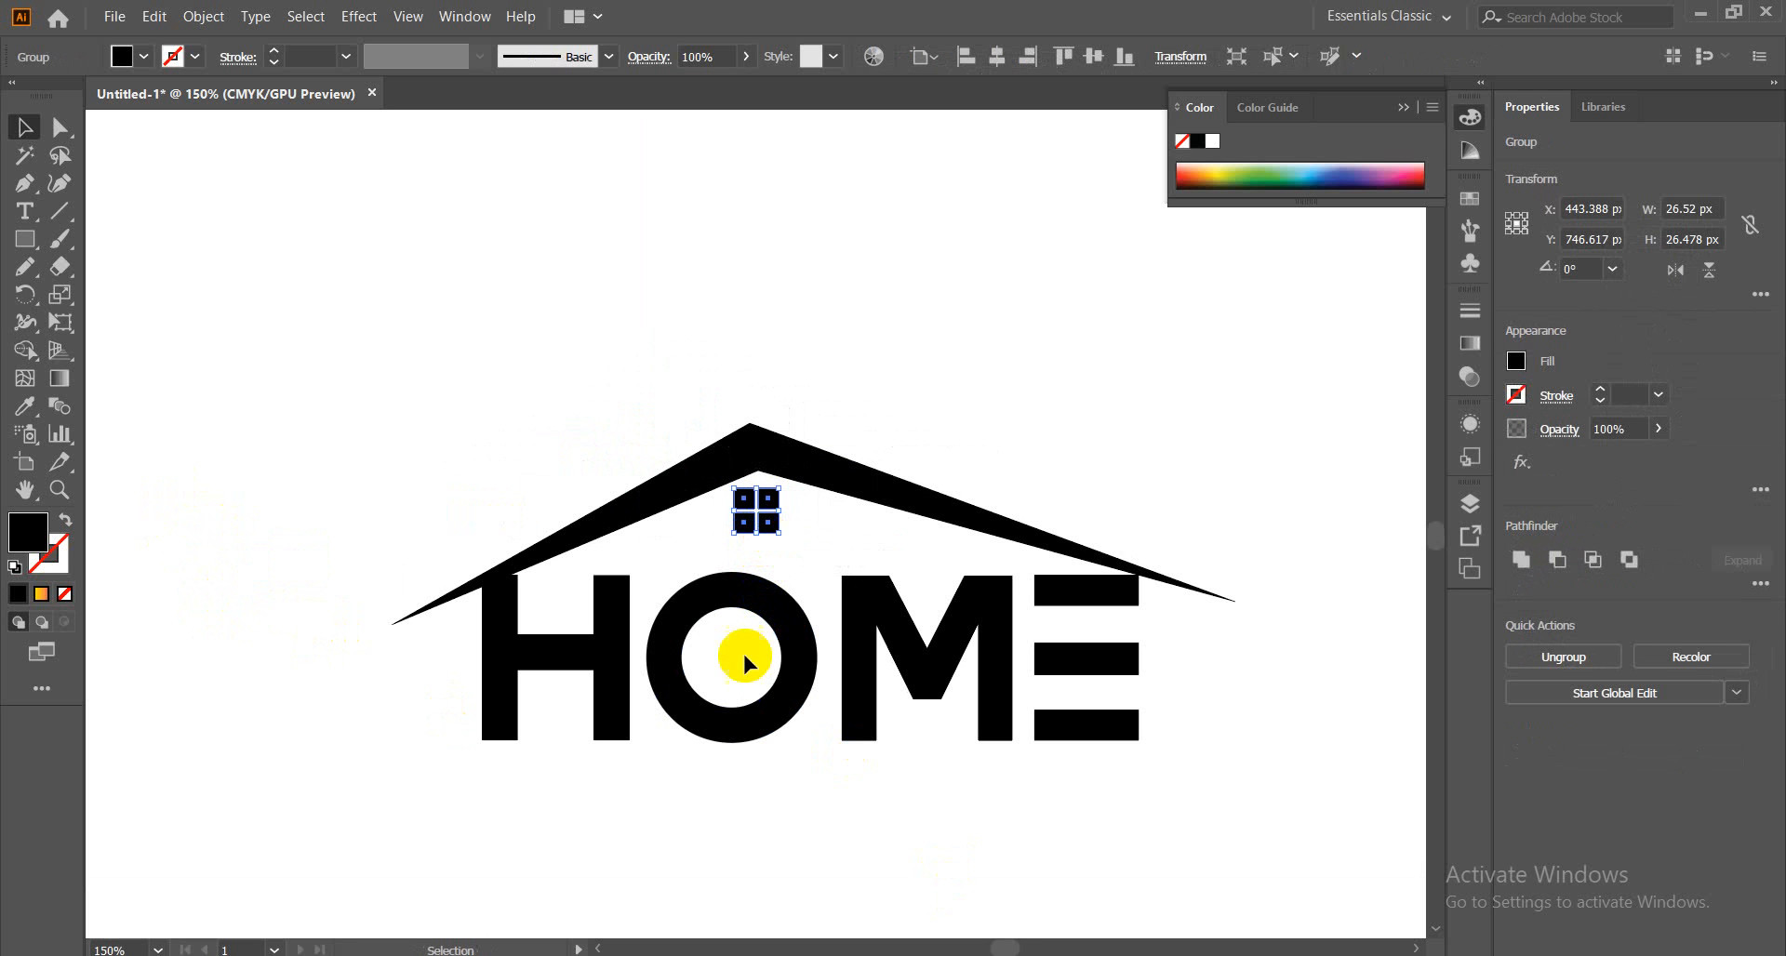
{"action": "key", "text": "Down"}
{"action": "key", "text": "Right"}
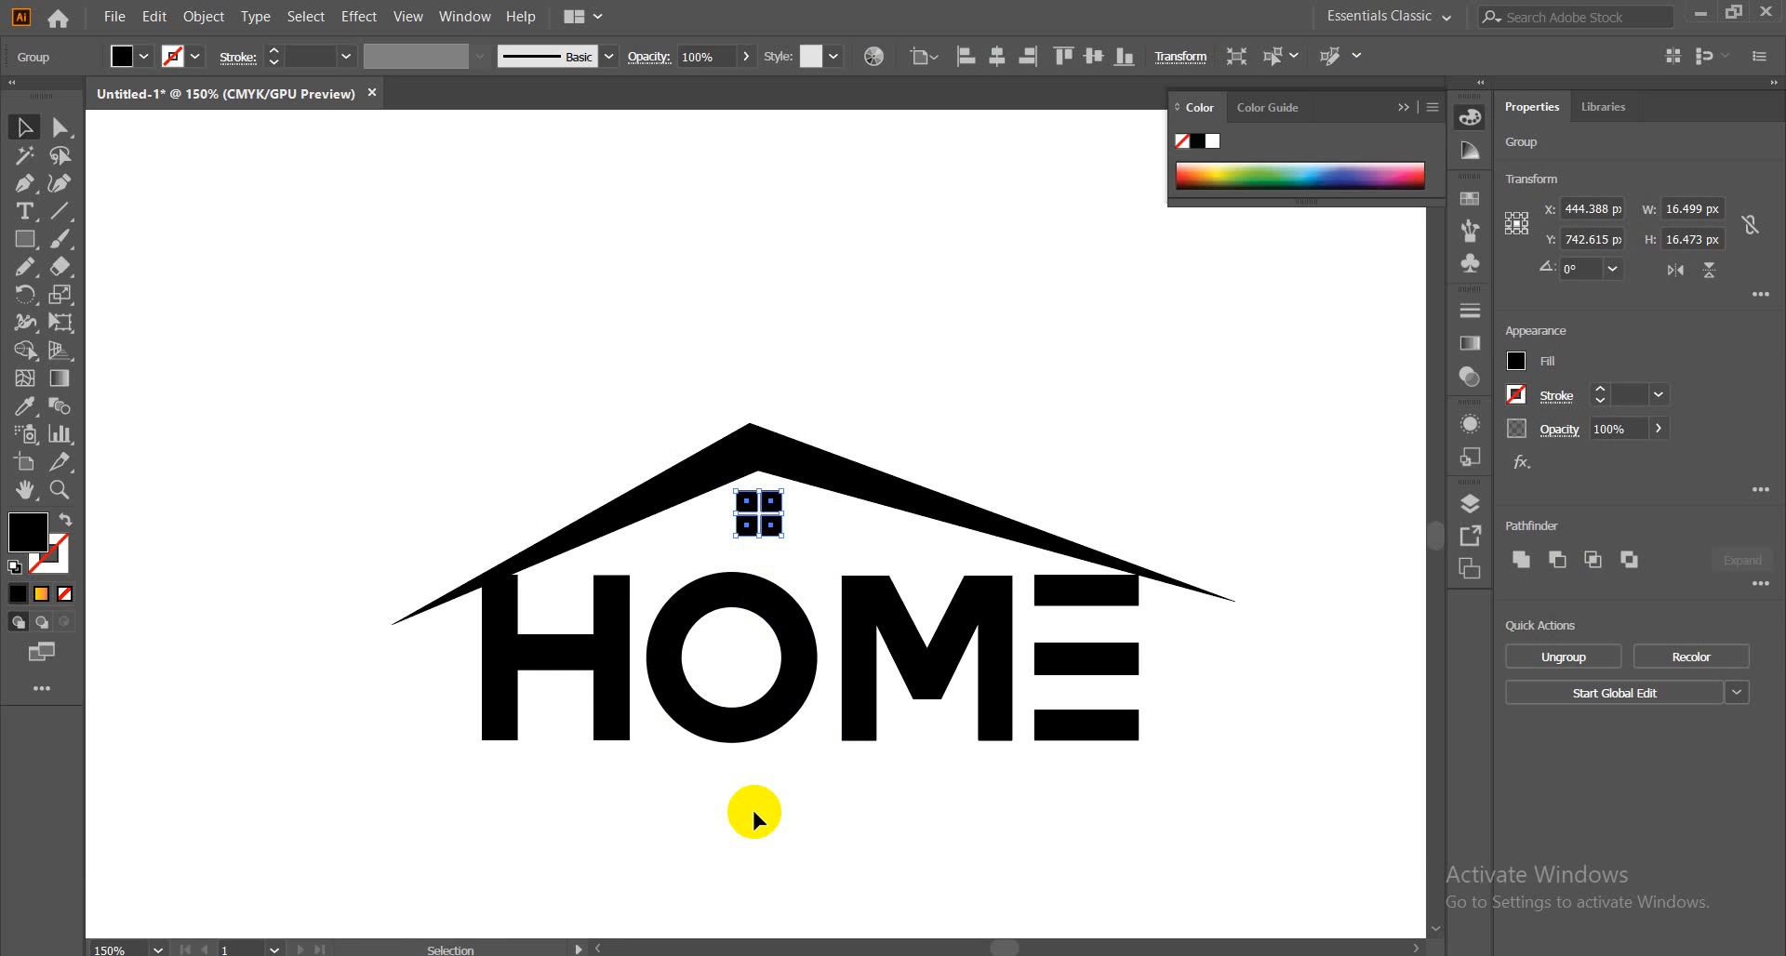
{"action": "left_click", "coordinate": [754, 810]}
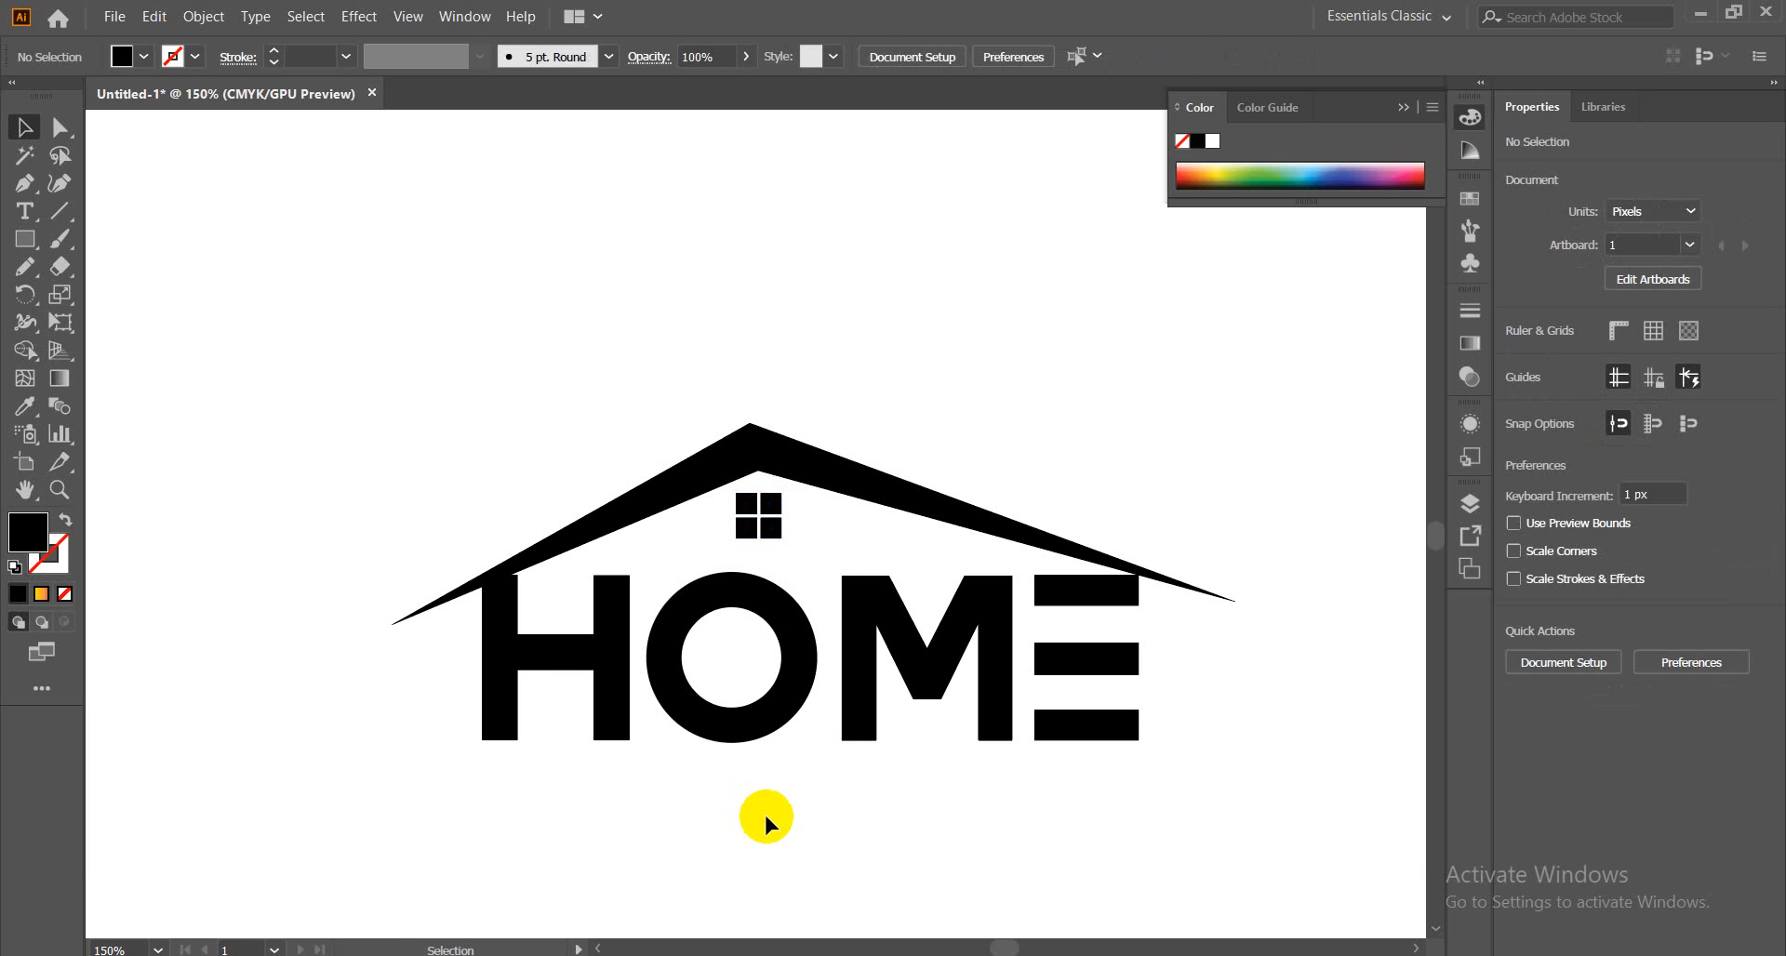
Examine the finished HOME logo beside the hummingbird logo, highlighting the lettering alone and the complete logo
{"action": "key", "text": "ctrl+minus"}
{"action": "key", "text": "ctrl+minus"}
{"action": "key", "text": "ctrl+minus"}
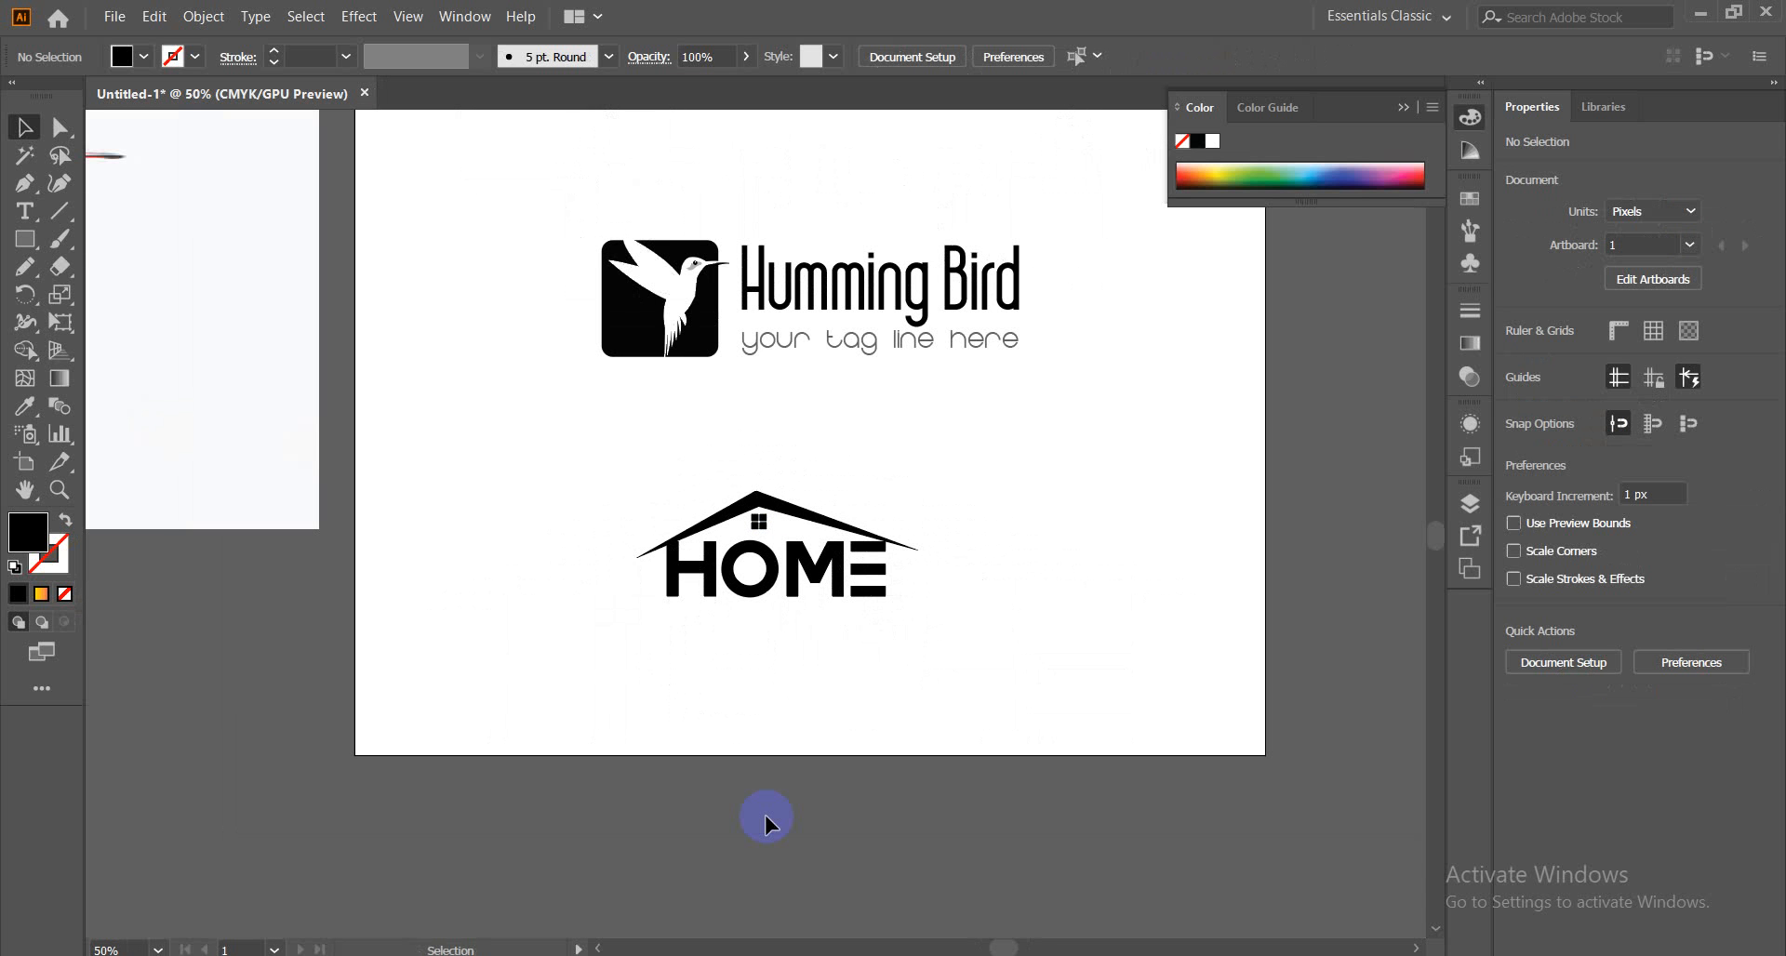
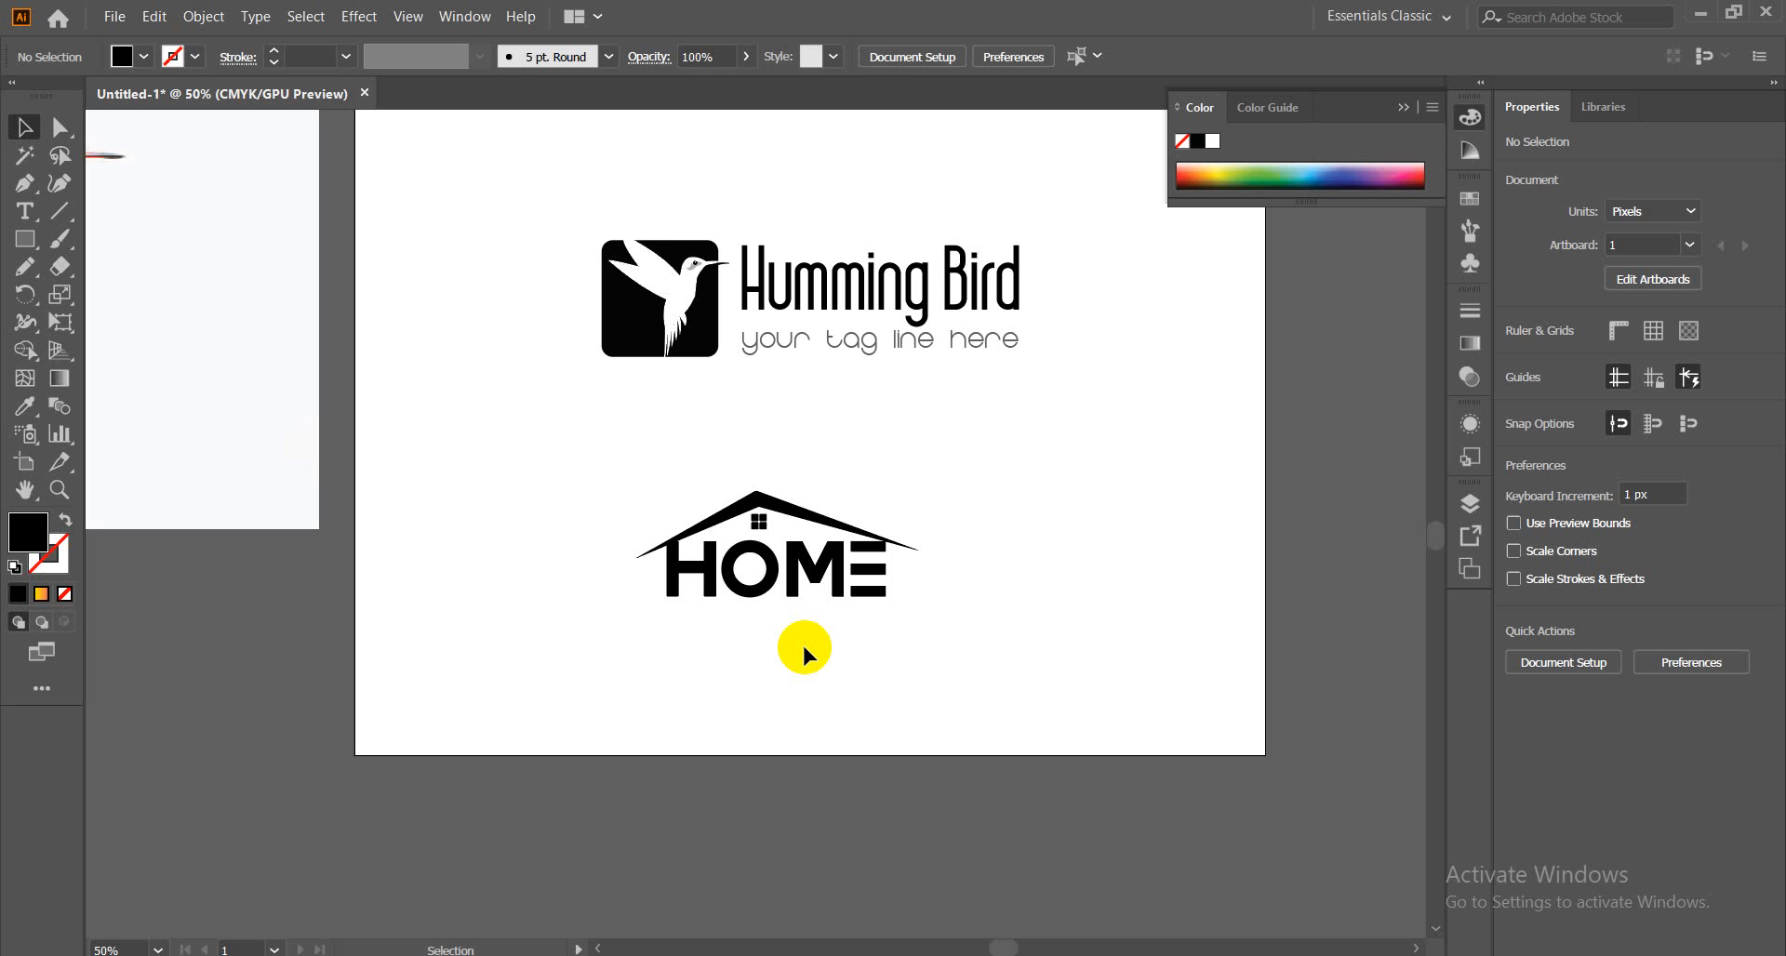
{"action": "left_click_drag", "start_coordinate": [698, 637], "coordinate": [911, 576]}
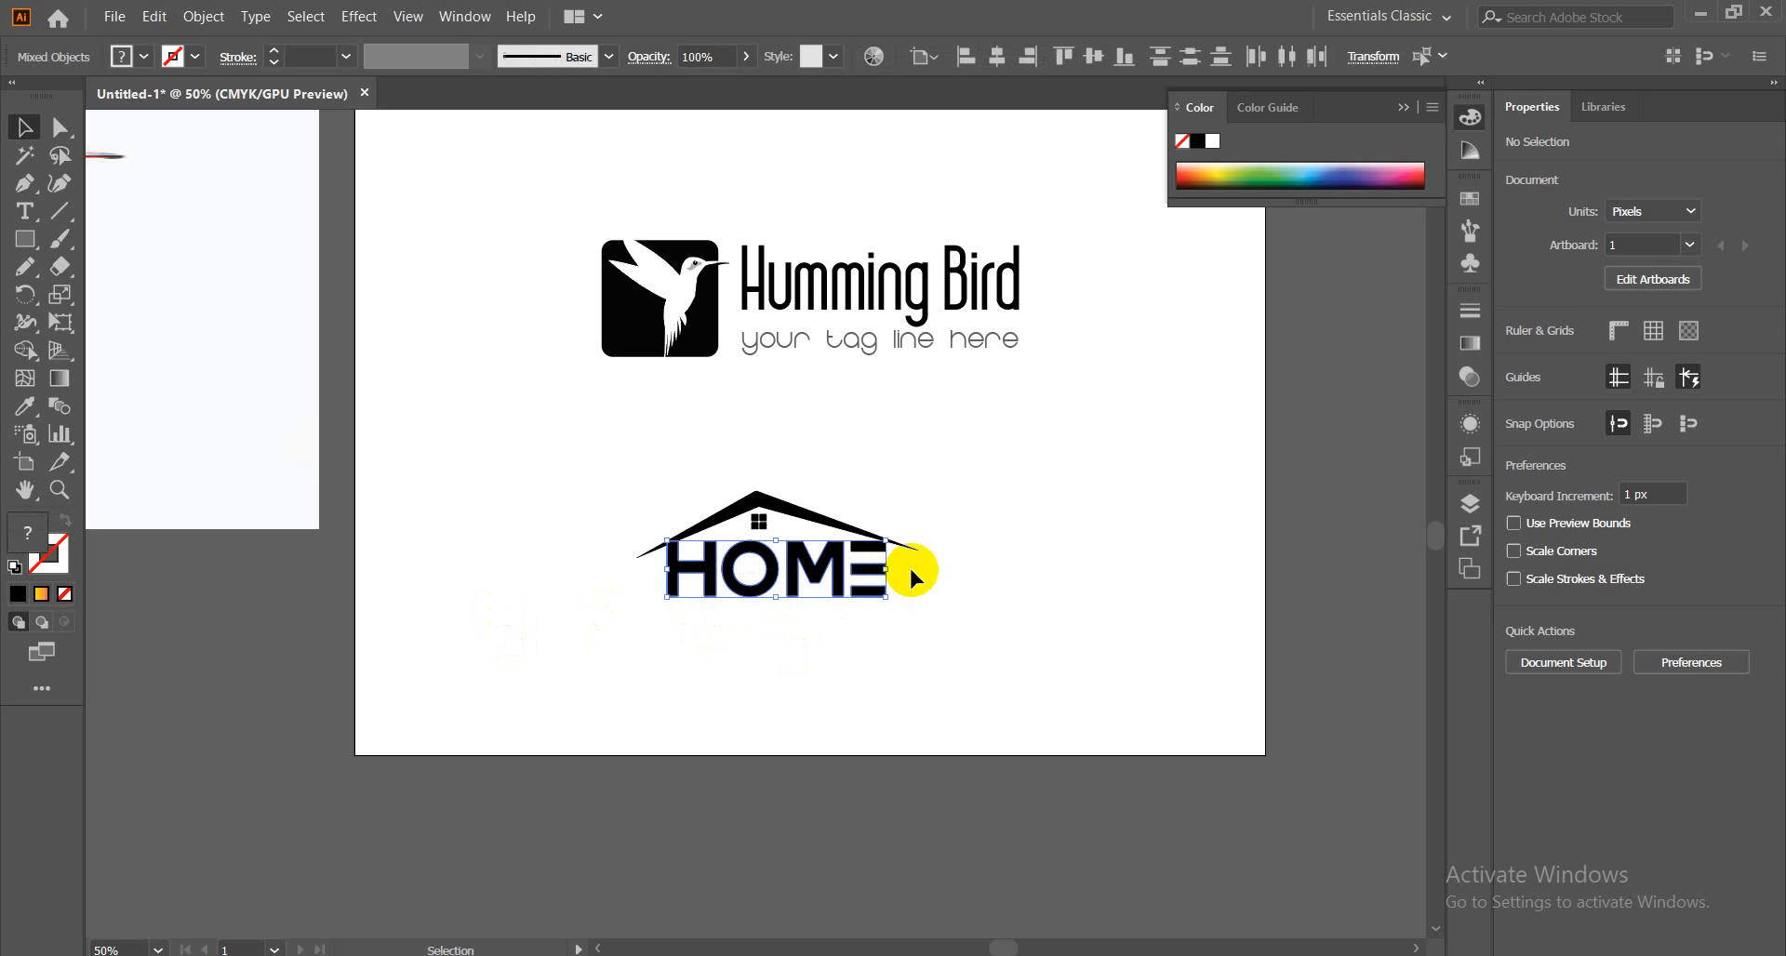
{"action": "left_click", "coordinate": [811, 690]}
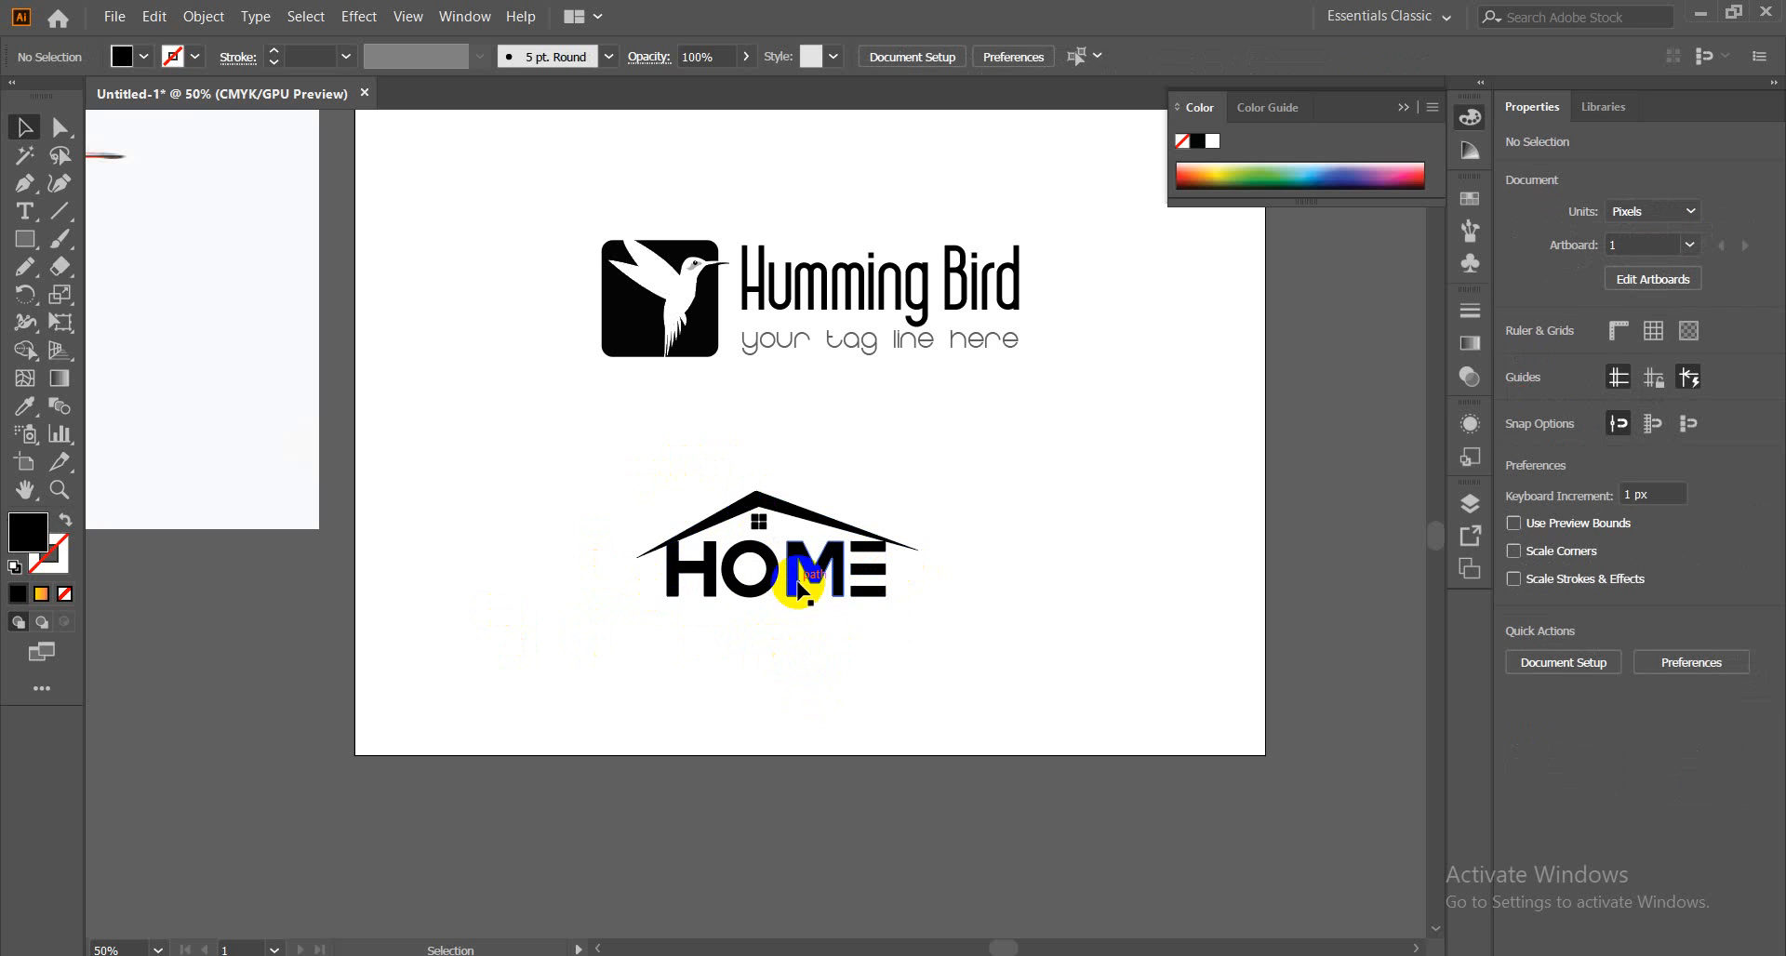
{"action": "left_click_drag", "start_coordinate": [618, 477], "coordinate": [977, 673]}
{"action": "left_click", "coordinate": [494, 487]}
{"action": "left_click_drag", "start_coordinate": [638, 486], "coordinate": [913, 631]}
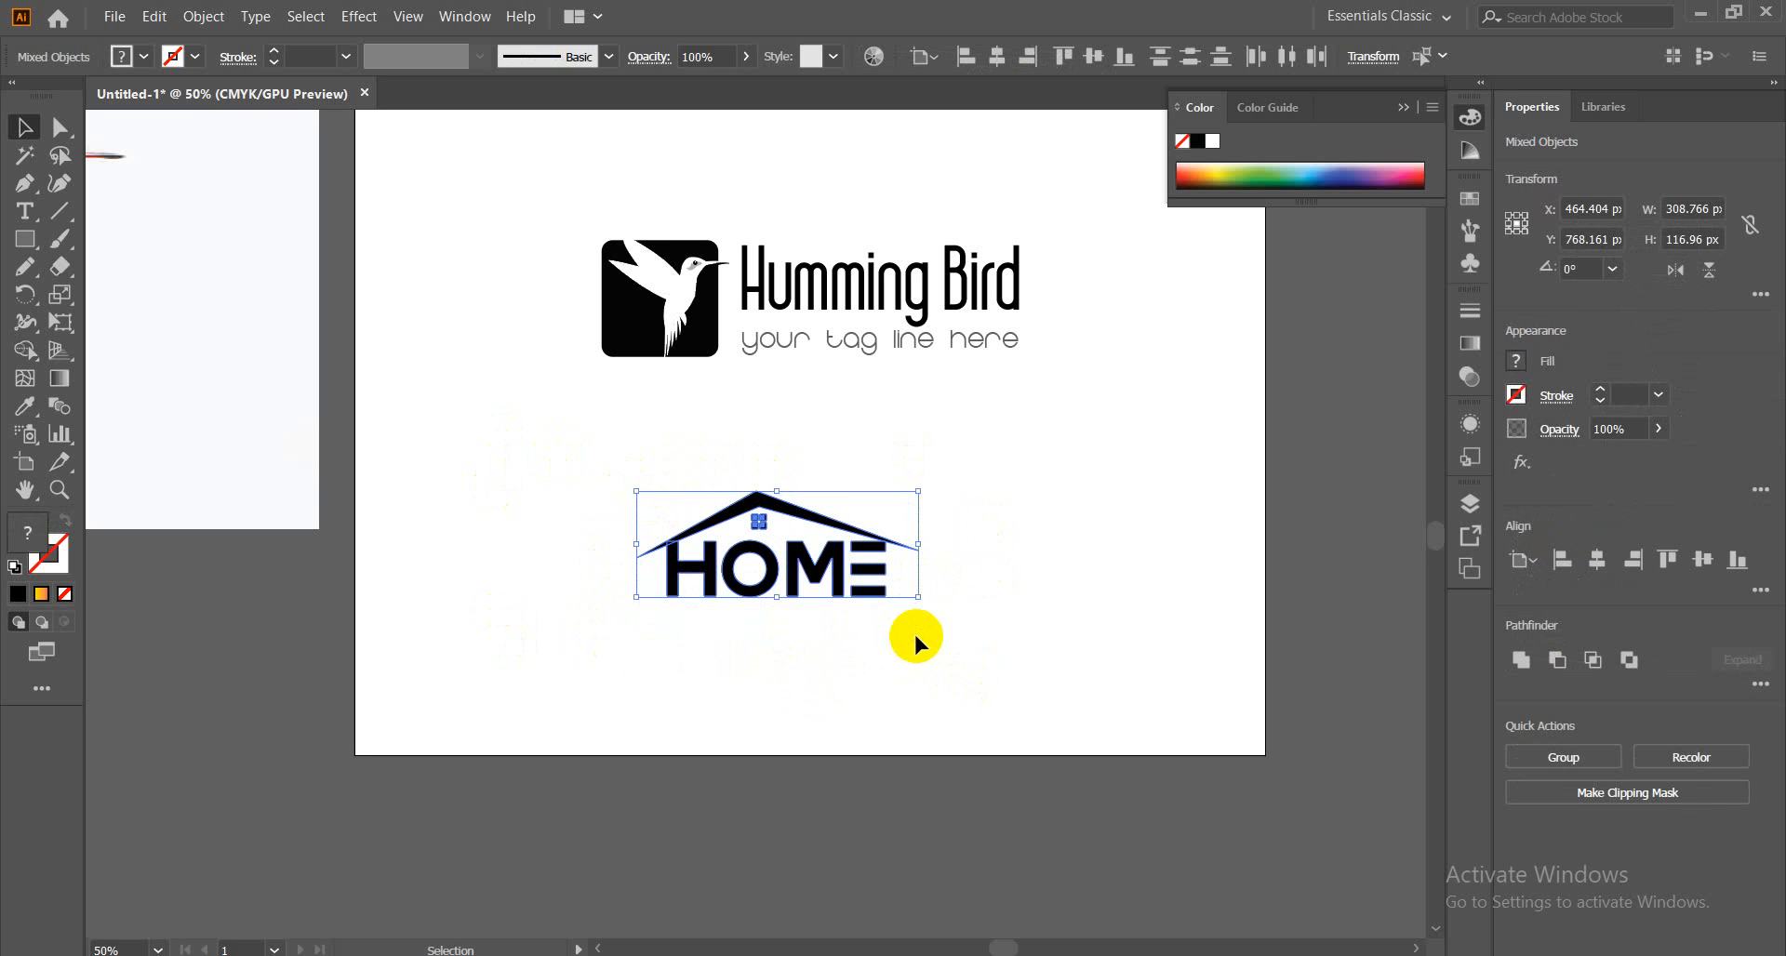
{"action": "left_click", "coordinate": [910, 633]}
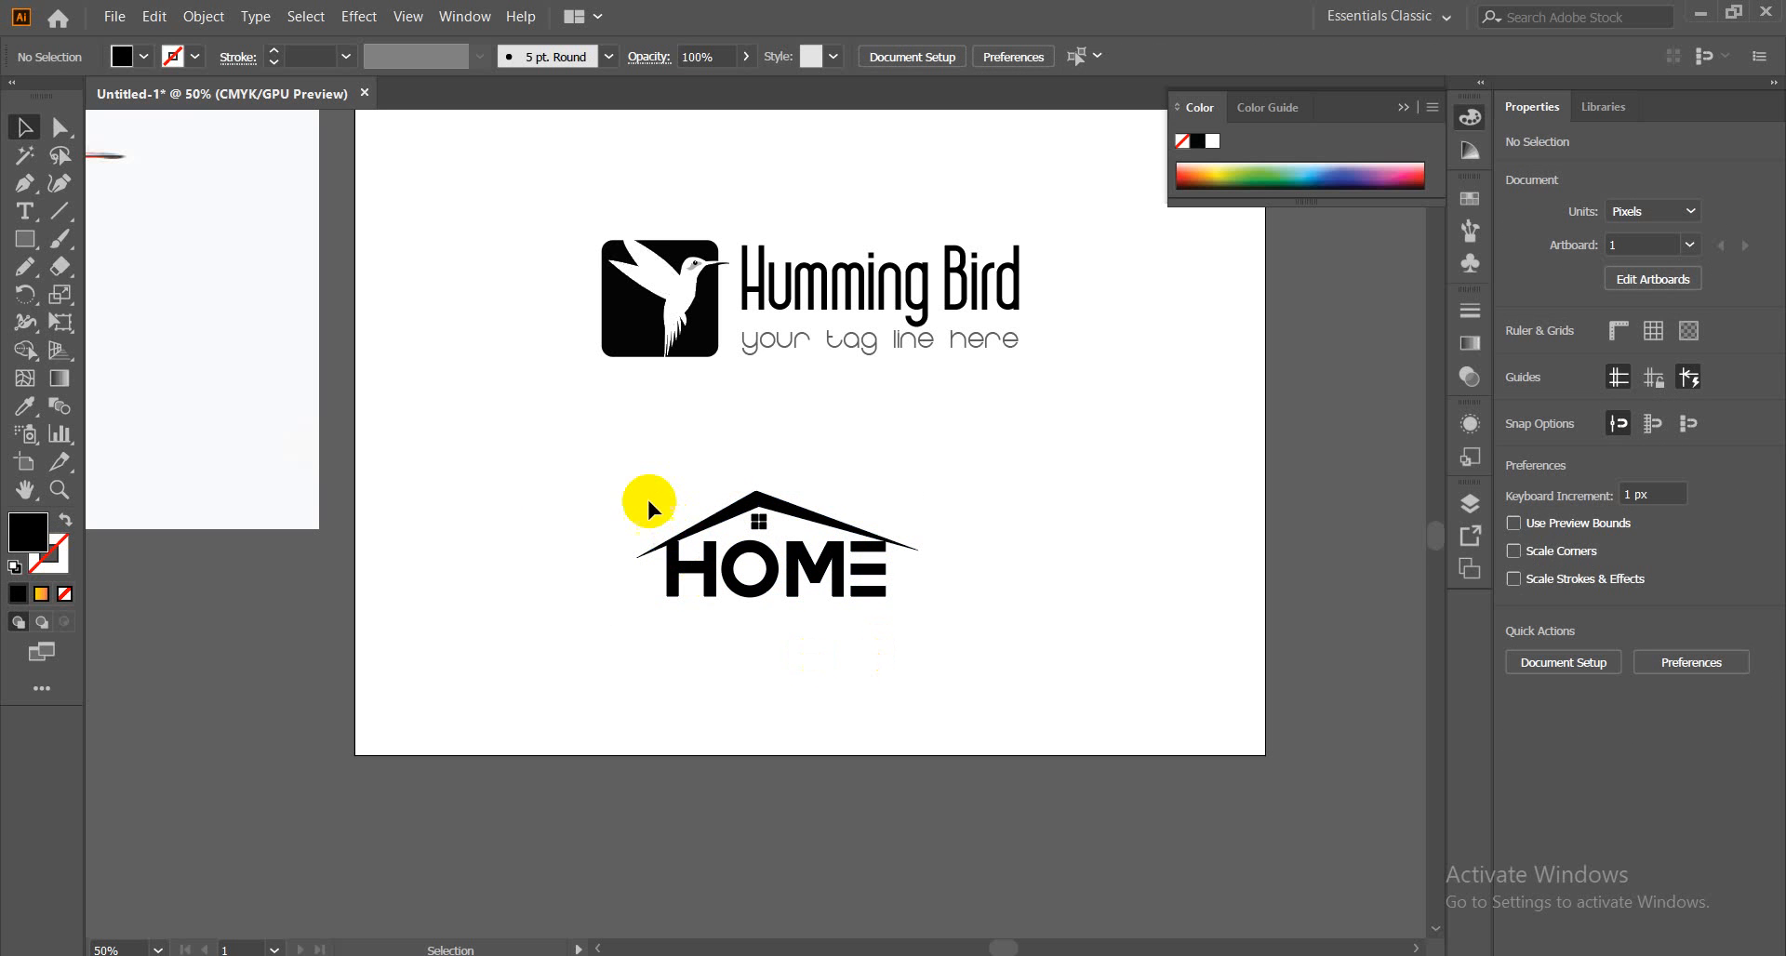
{"action": "left_click_drag", "start_coordinate": [630, 477], "coordinate": [908, 649]}
{"action": "left_click", "coordinate": [907, 649]}
{"action": "left_click_drag", "start_coordinate": [676, 609], "coordinate": [913, 569]}
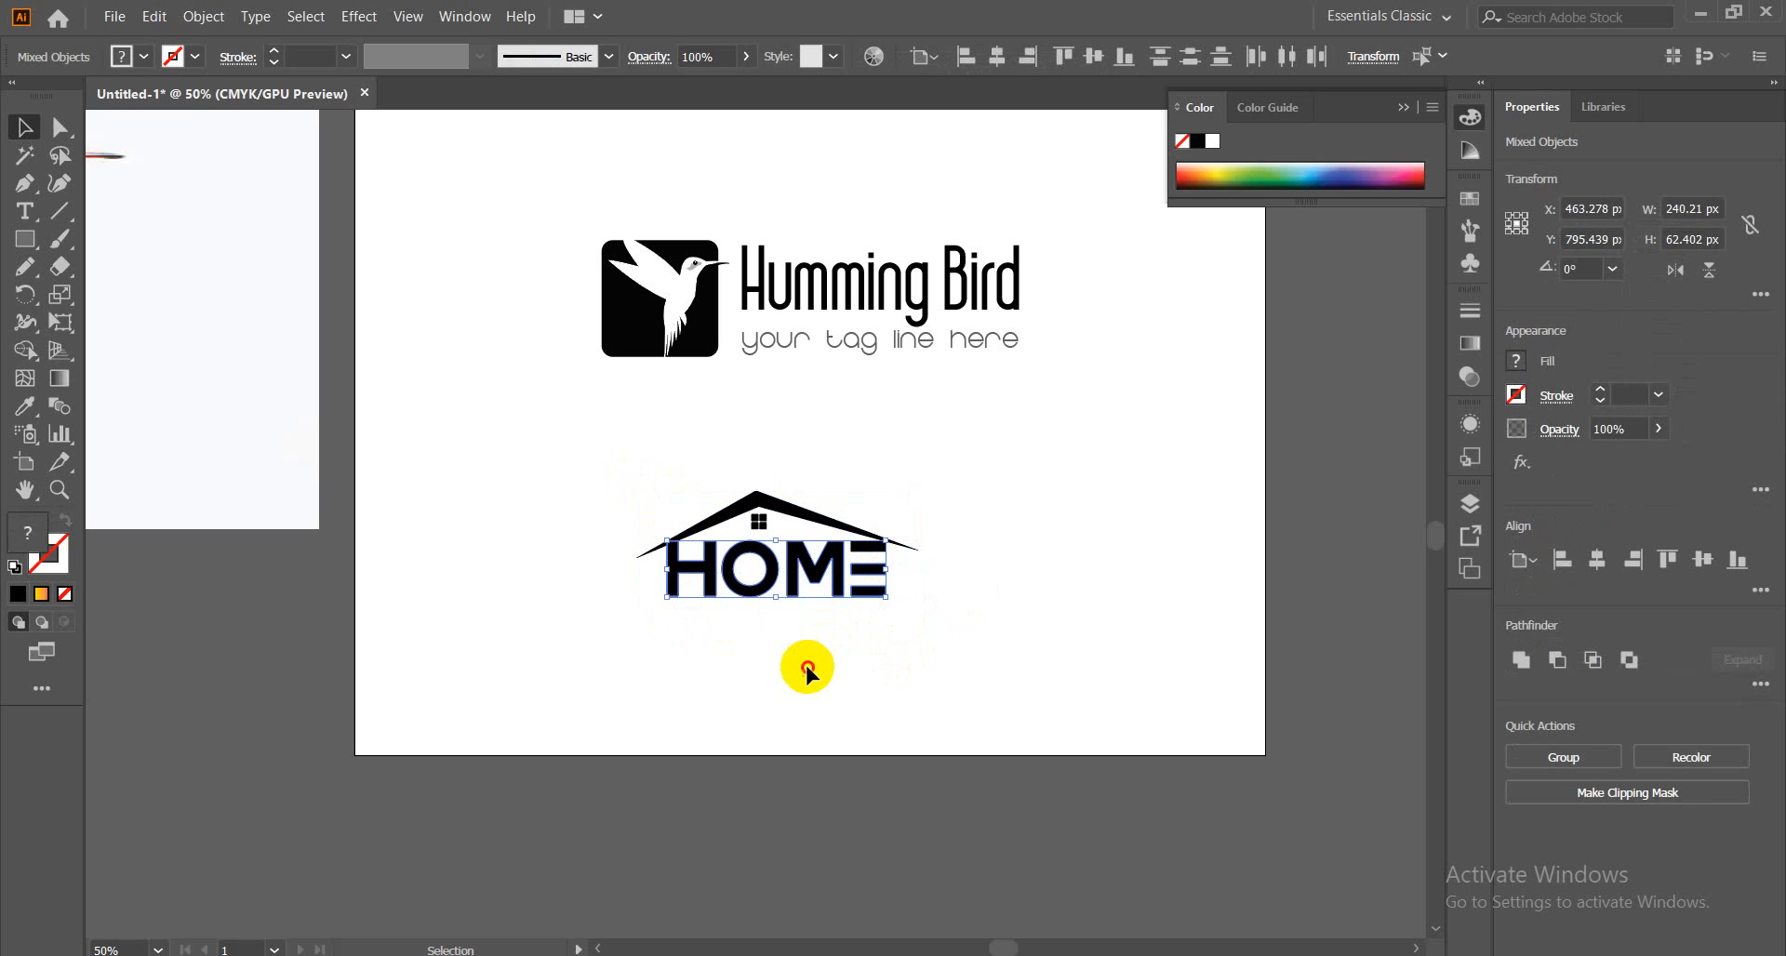
{"action": "left_click", "coordinate": [802, 666]}
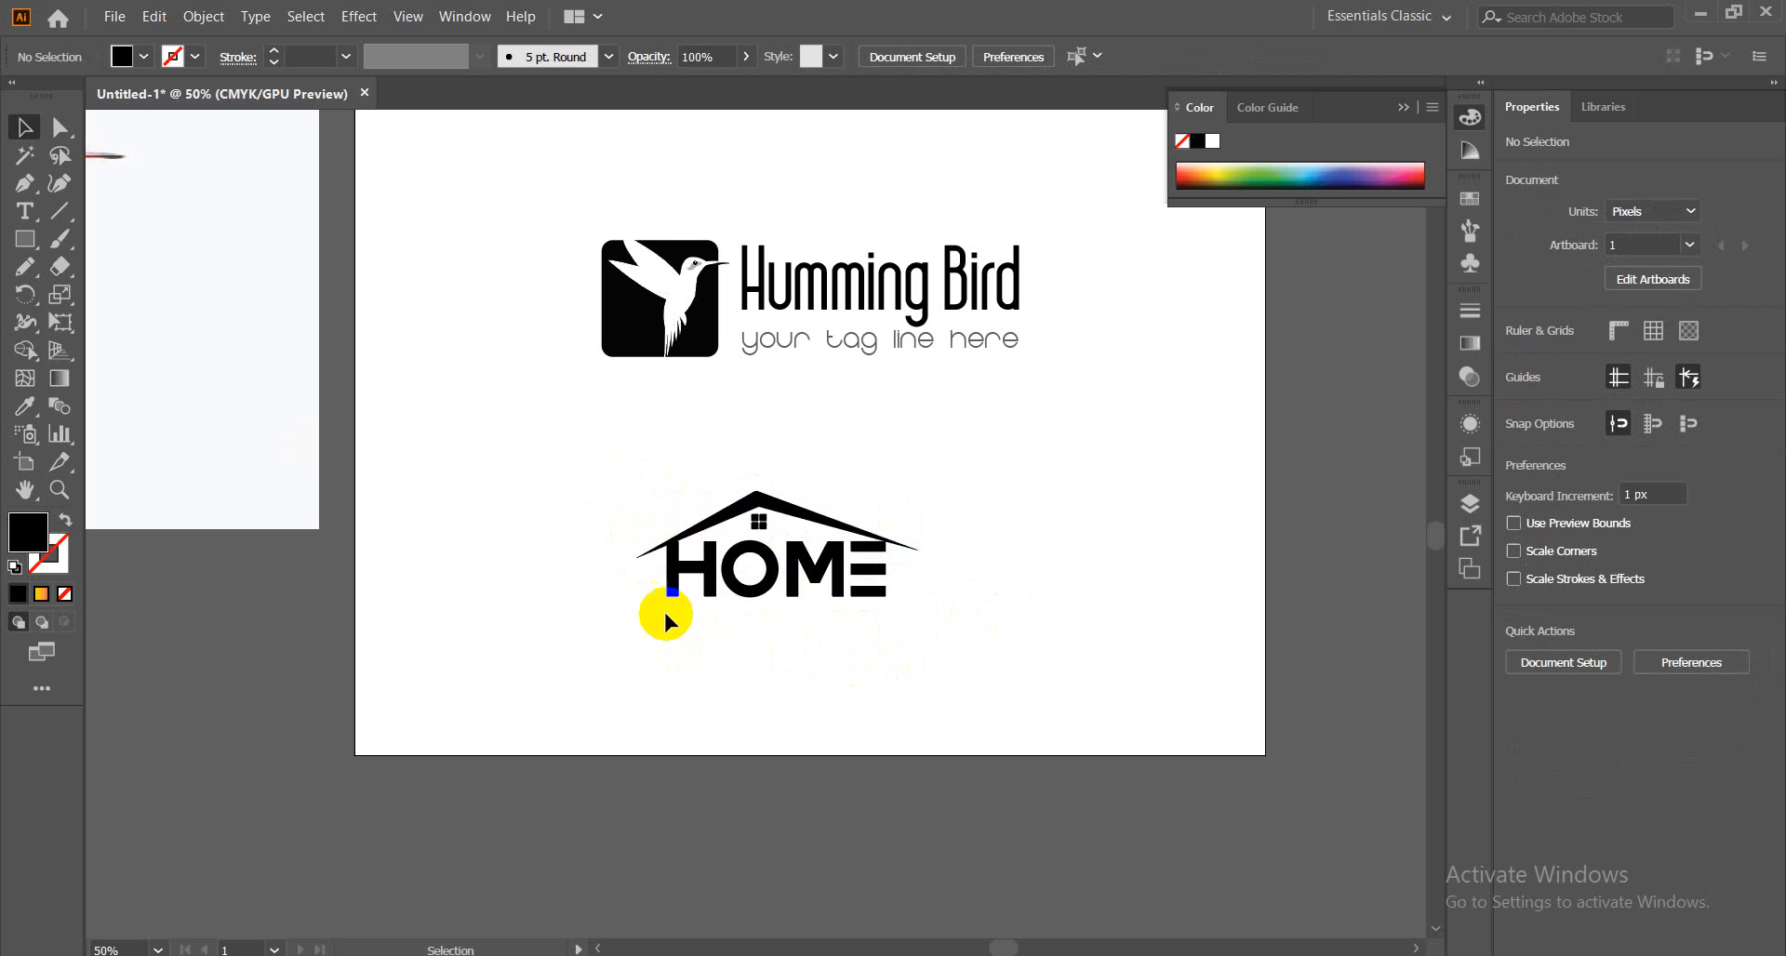
{"action": "left_click", "coordinate": [971, 627]}
{"action": "left_click_drag", "start_coordinate": [662, 471], "coordinate": [936, 616]}
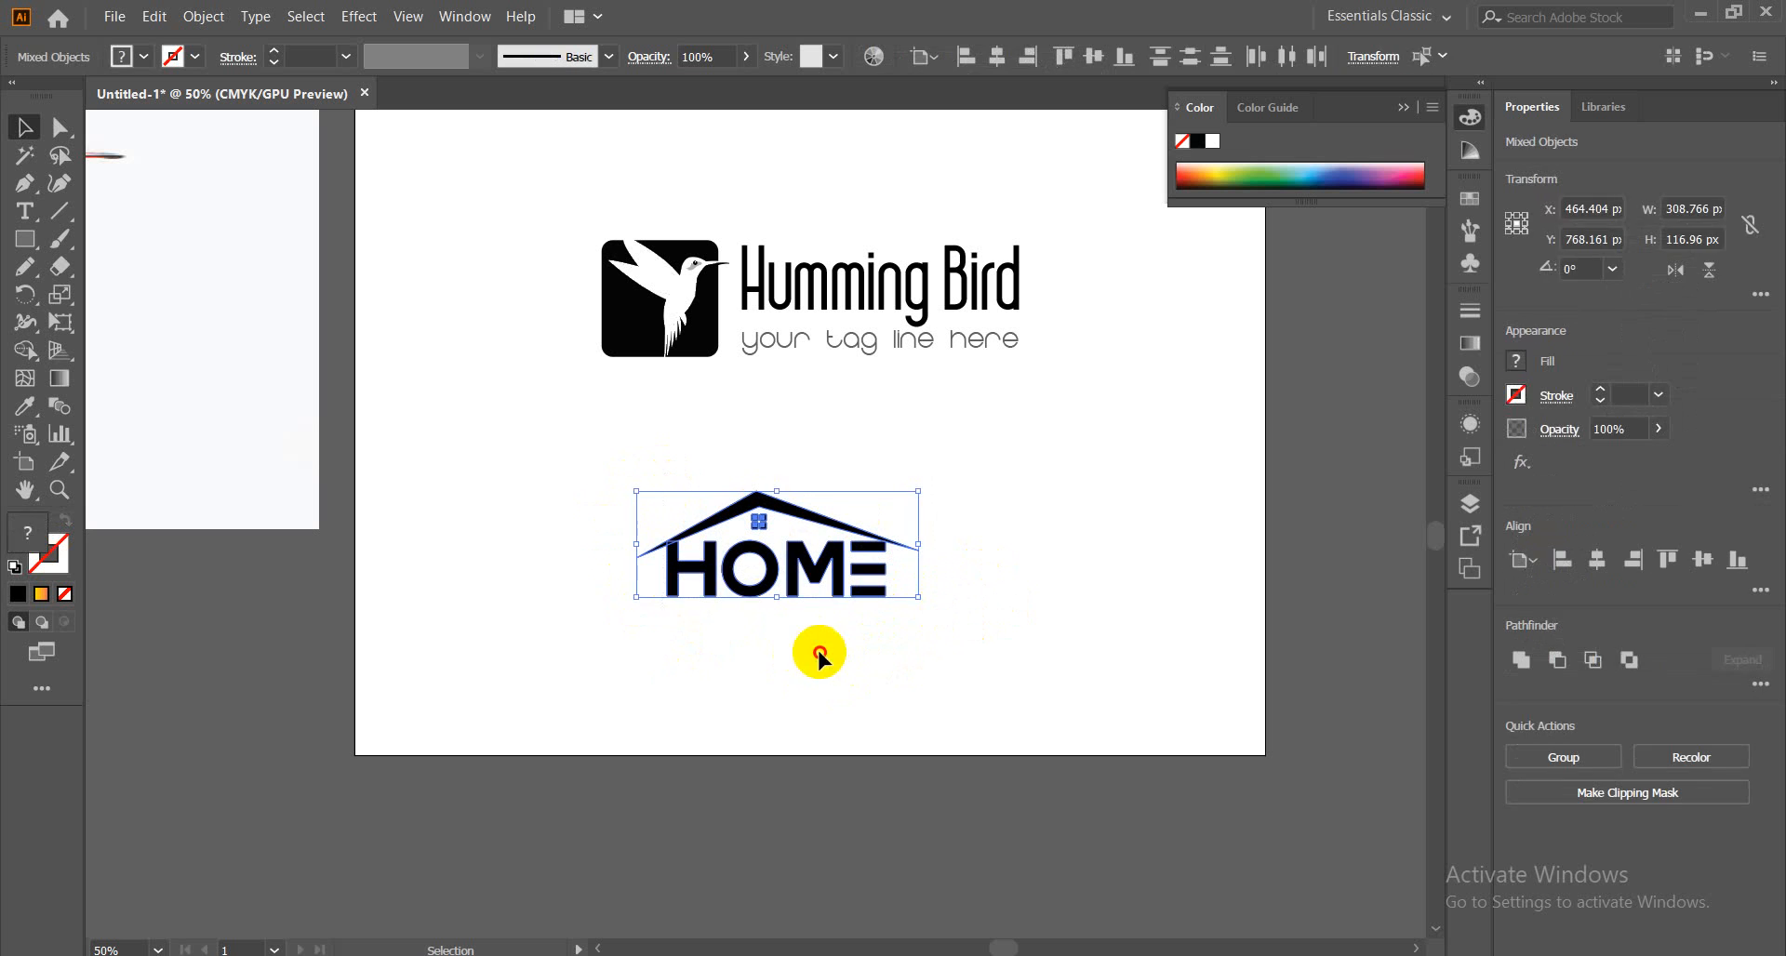
{"action": "left_click", "coordinate": [754, 632]}
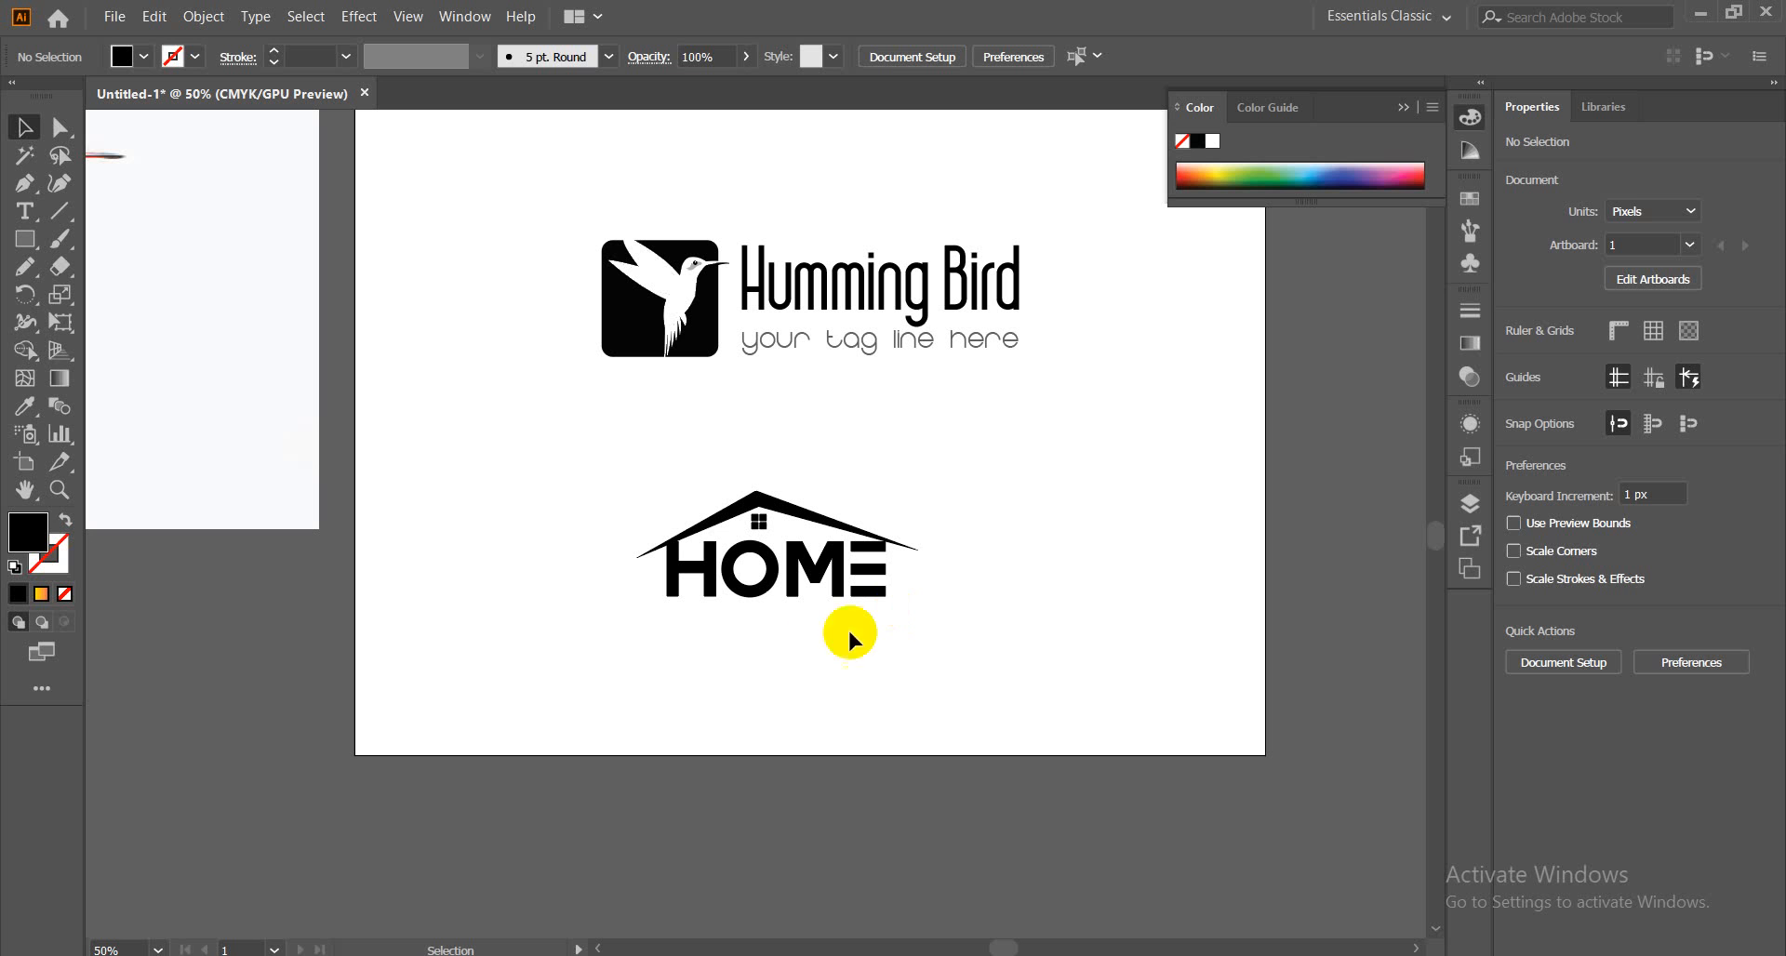
{"action": "left_click_drag", "start_coordinate": [671, 624], "coordinate": [900, 501]}
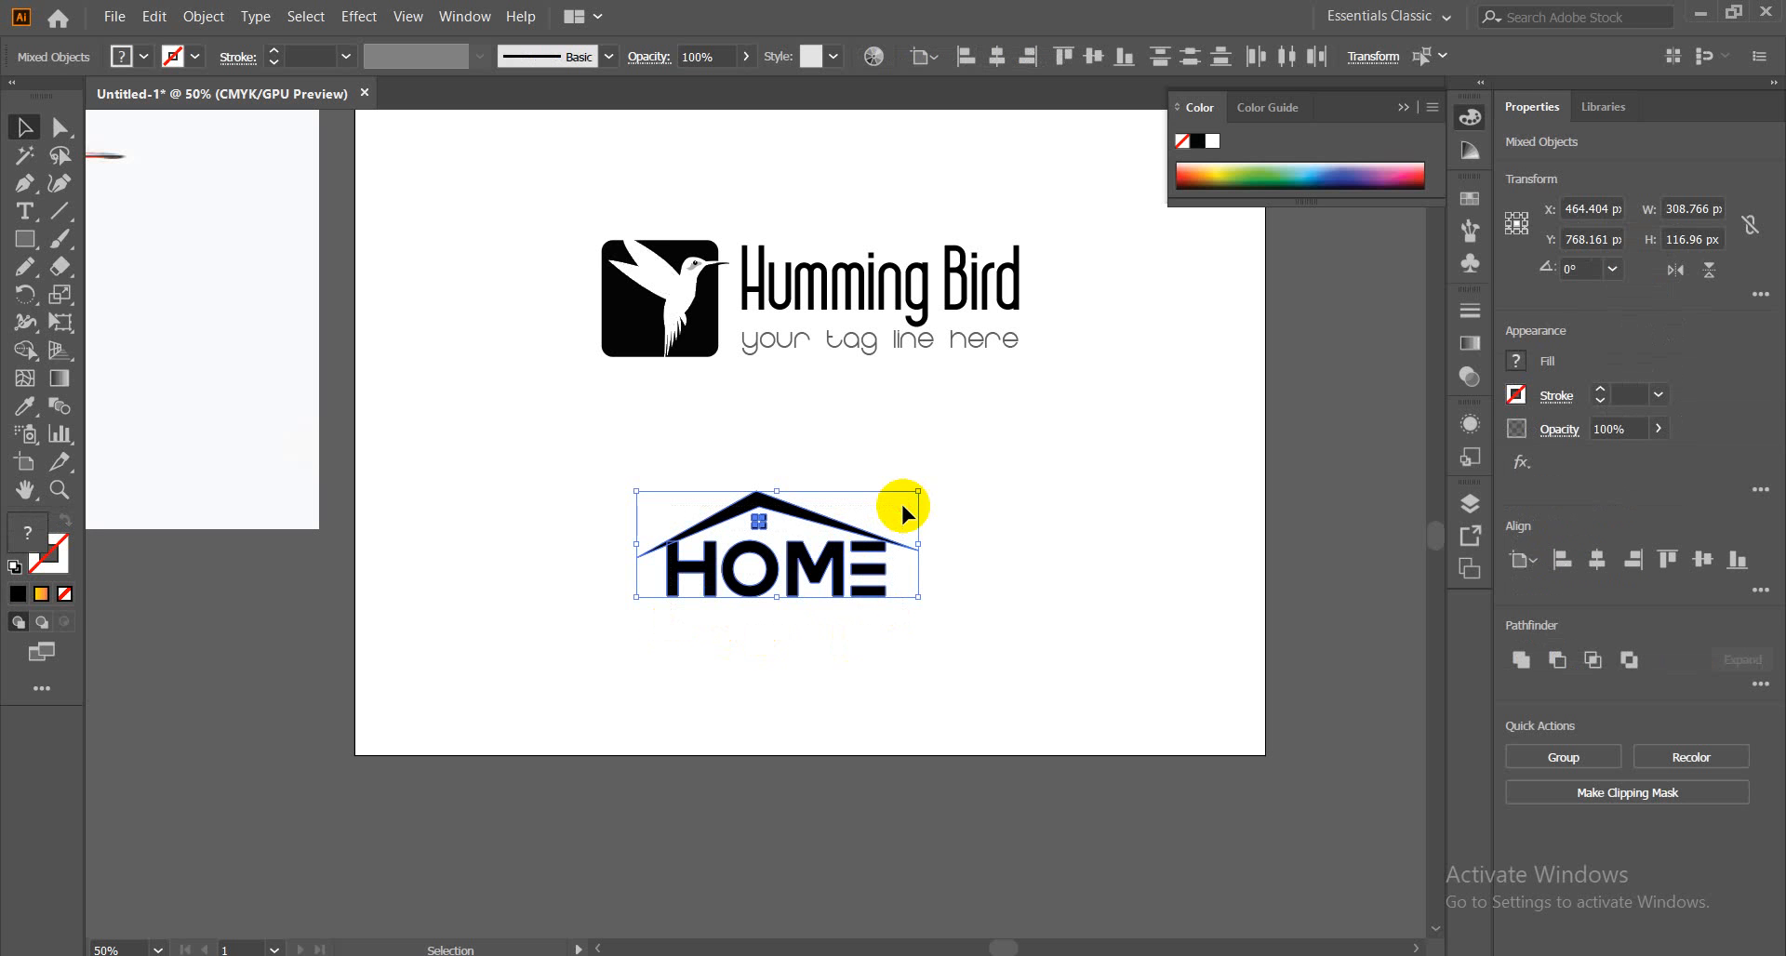
{"action": "left_click", "coordinate": [769, 646]}
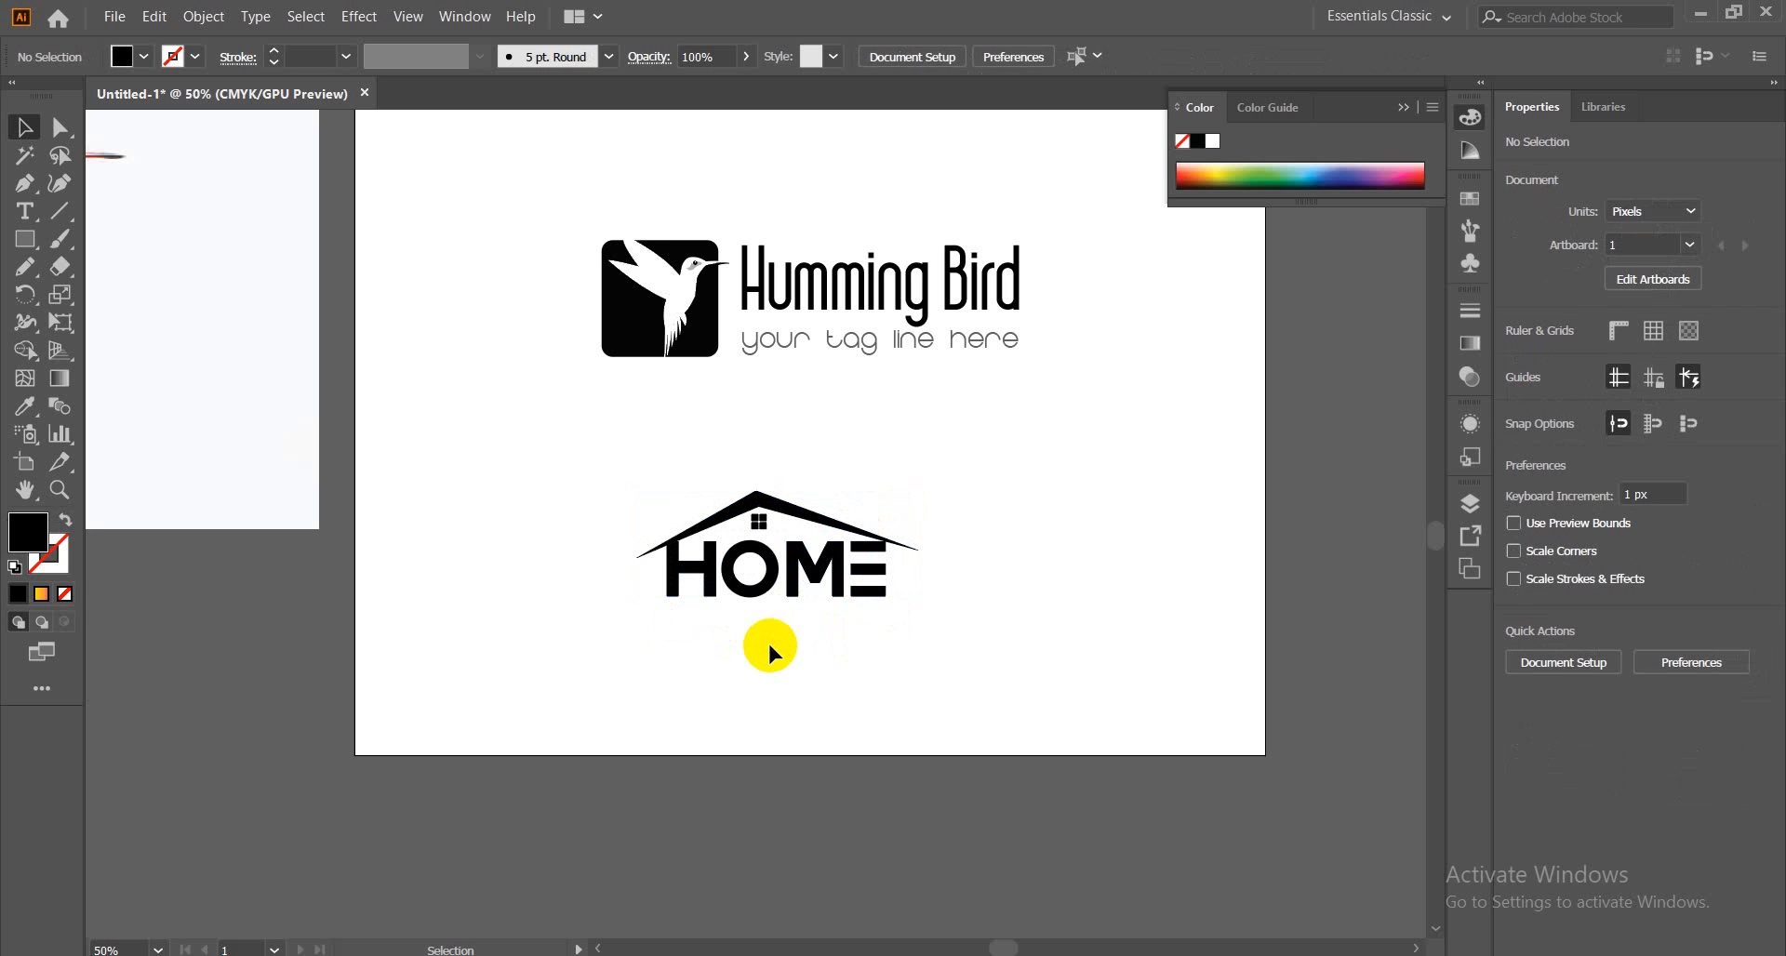
Scale the complete HOME logo down proportionally about its centre to about 145 × 55 px
{"action": "left_click_drag", "start_coordinate": [626, 466], "coordinate": [994, 662]}
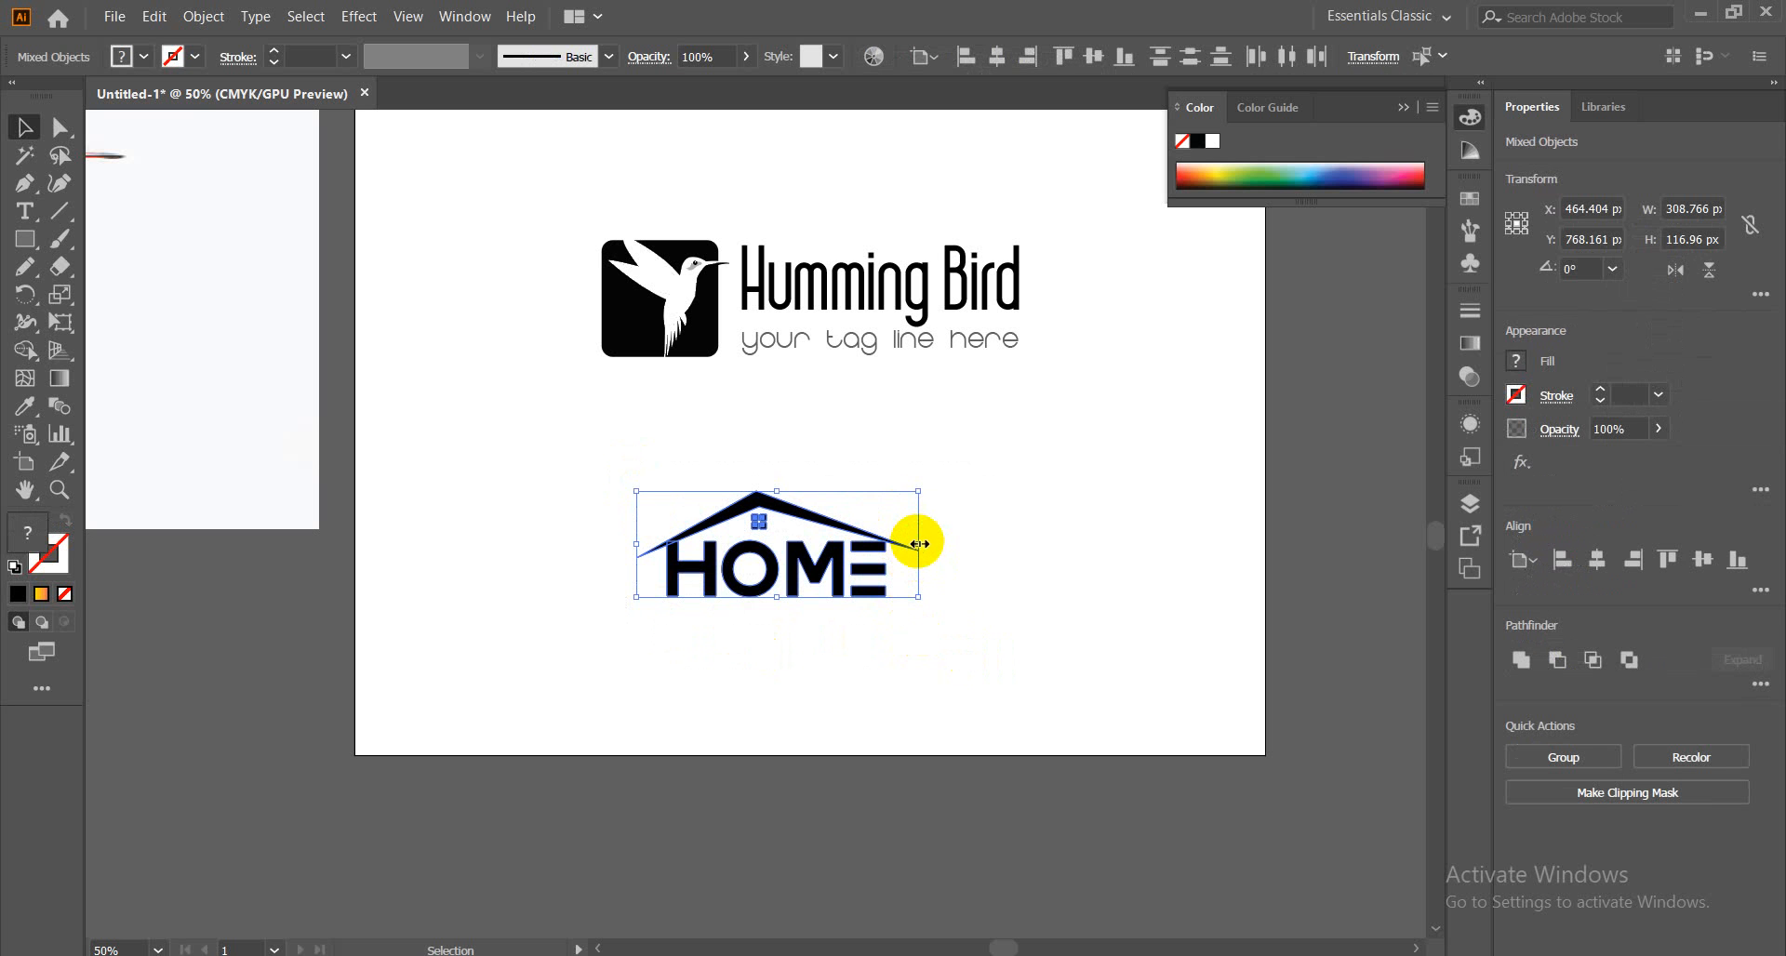
{"action": "left_click_drag", "start_coordinate": [918, 543], "coordinate": [821, 589]}
{"action": "left_click", "coordinate": [794, 642]}
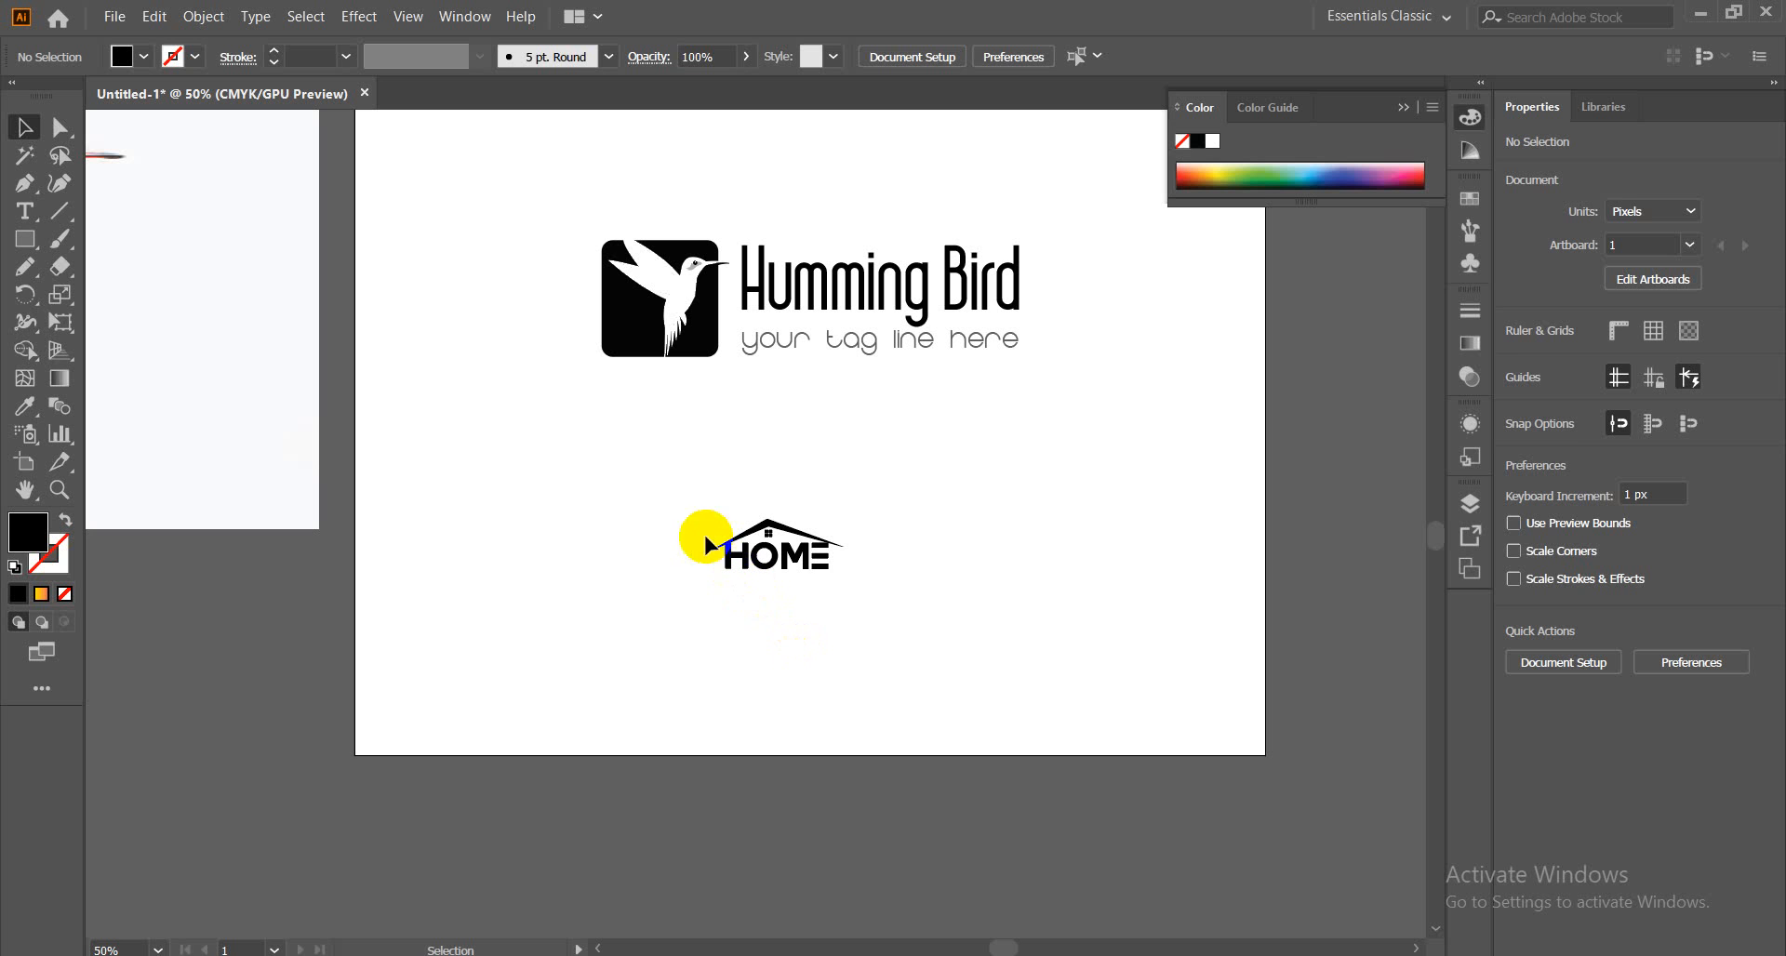
Scale the complete HOME logo up proportionally about its centre until it is nearly as wide as the hummingbird logo
{"action": "left_click_drag", "start_coordinate": [688, 498], "coordinate": [891, 599]}
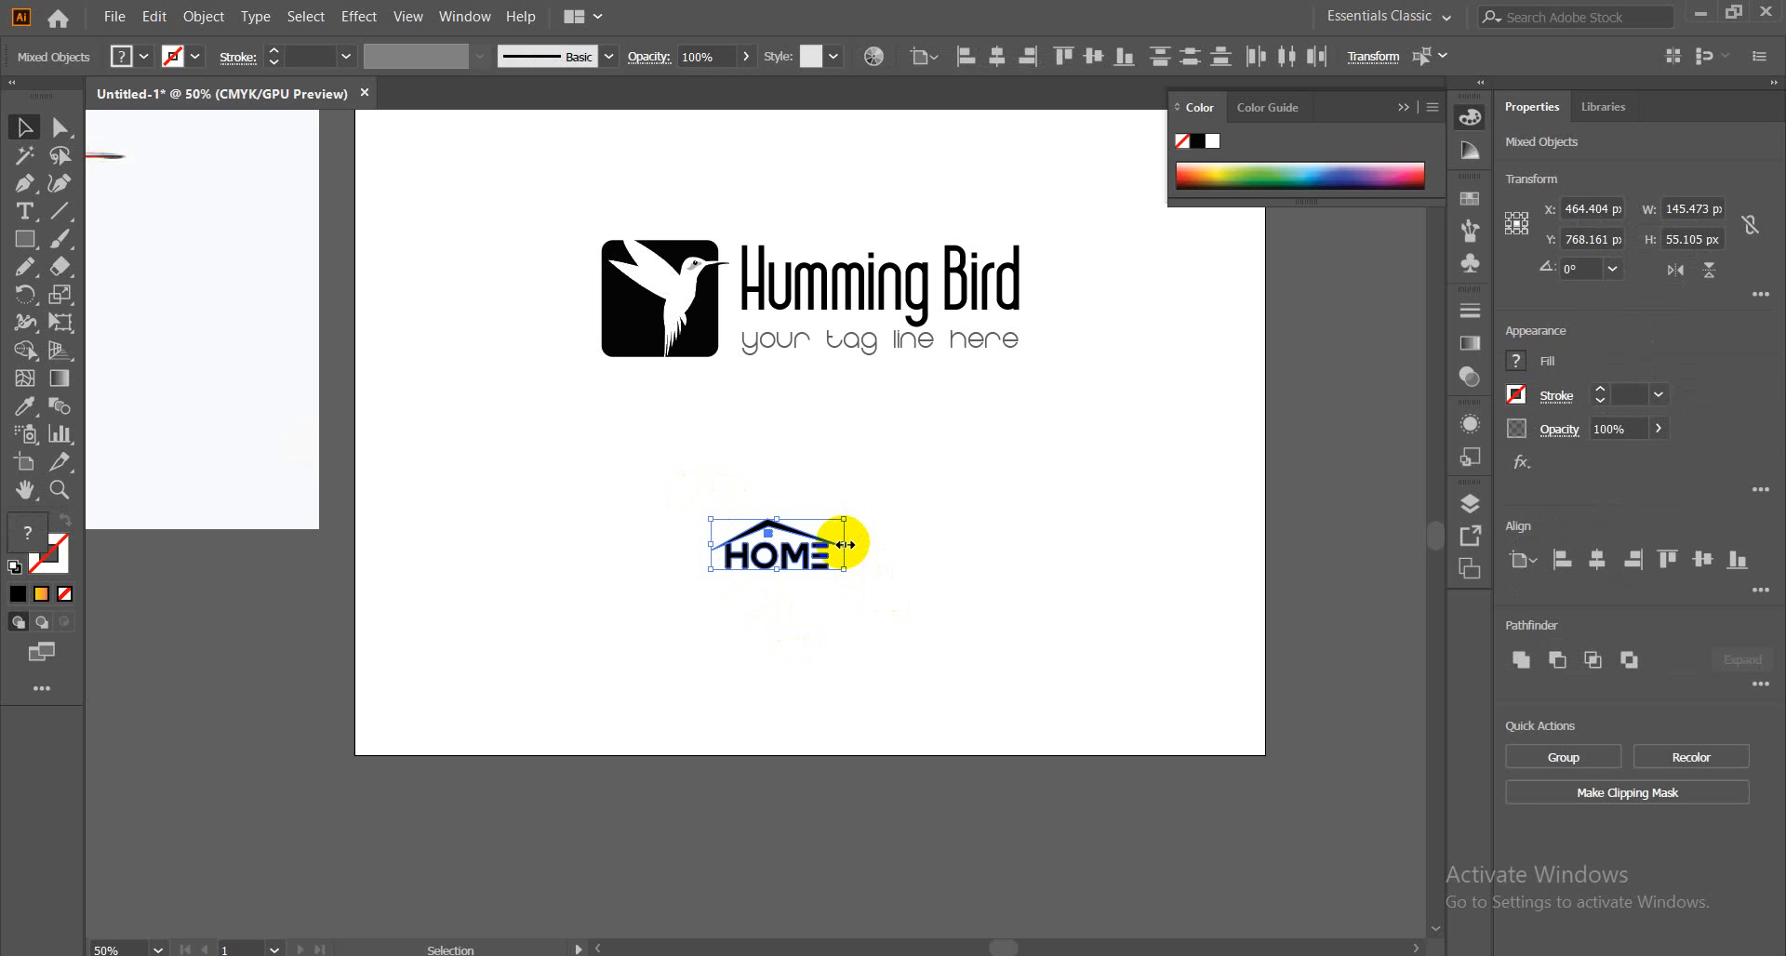
{"action": "left_click_drag", "start_coordinate": [846, 544], "coordinate": [957, 581]}
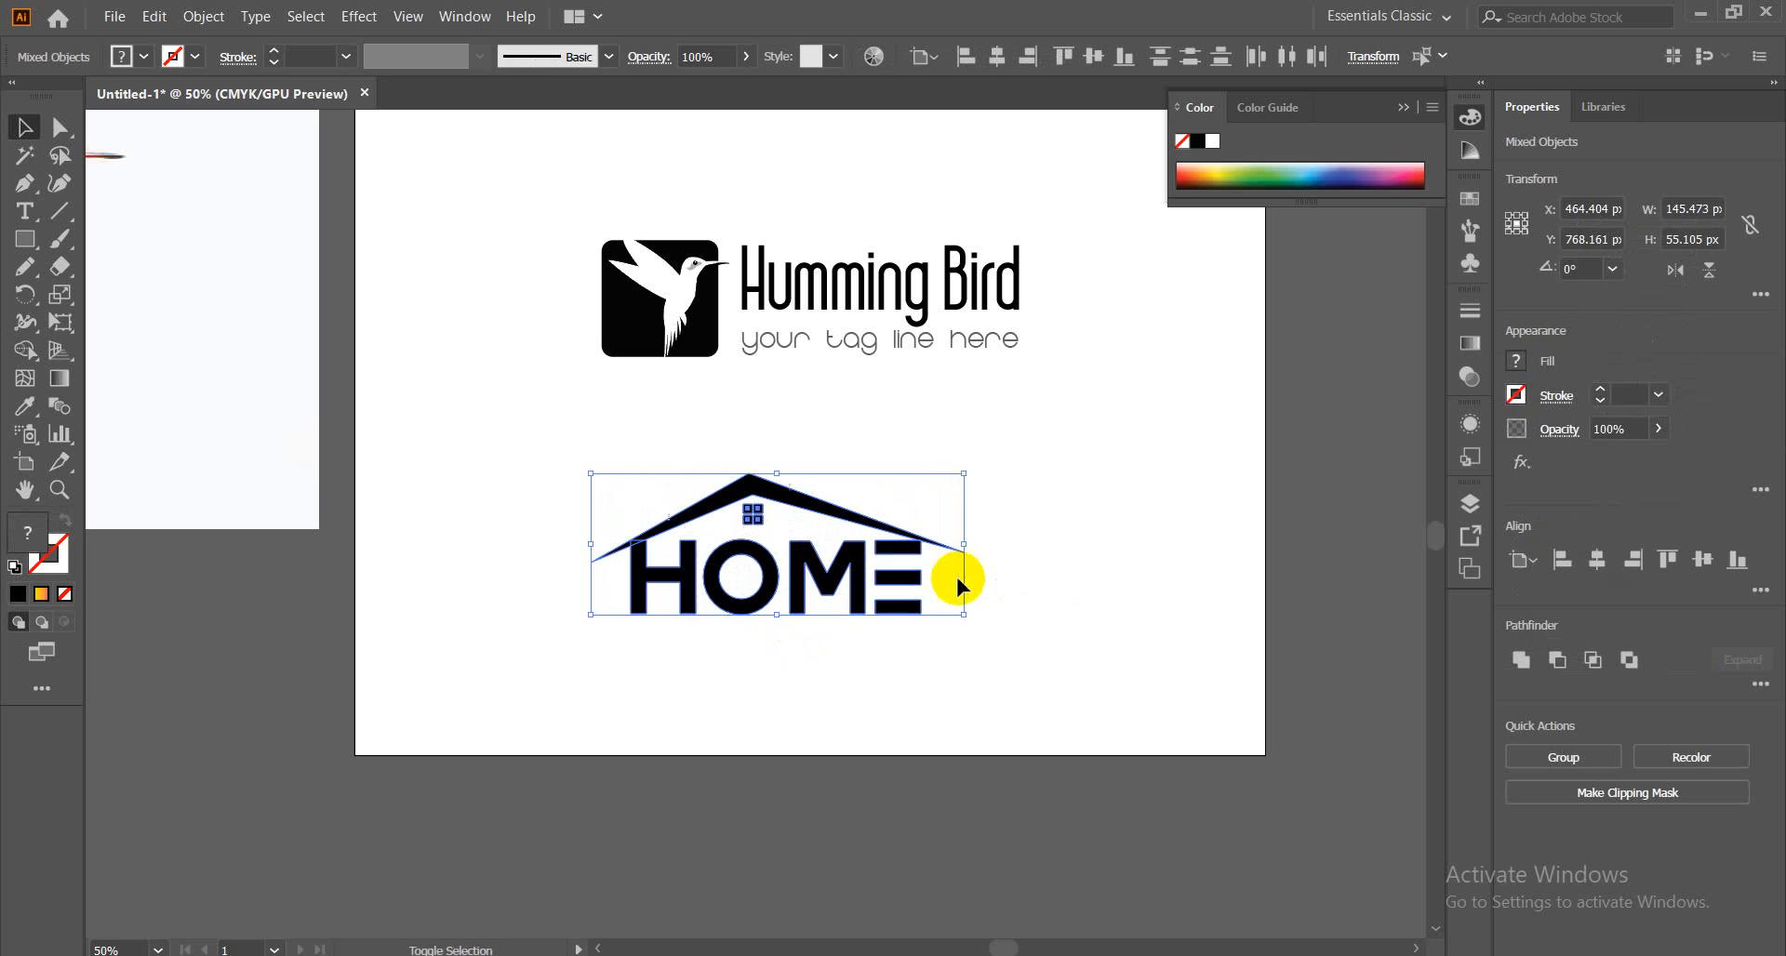
{"action": "left_click", "coordinate": [1100, 574]}
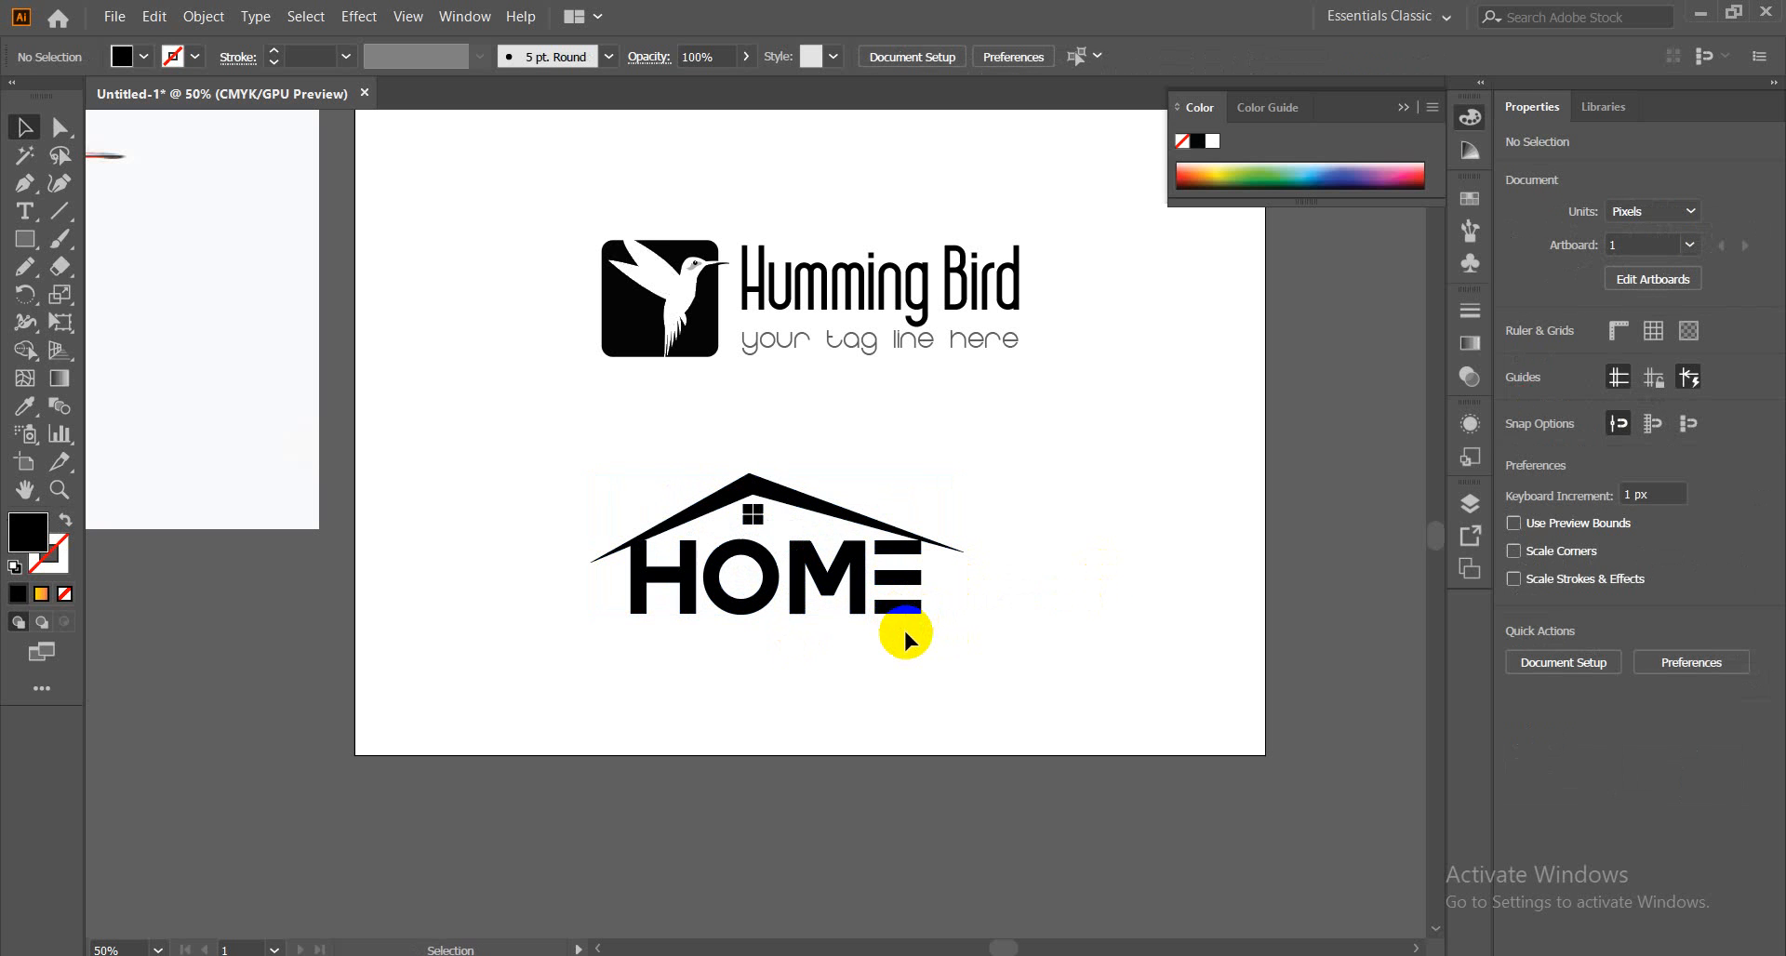
{"action": "left_click", "coordinate": [898, 581]}
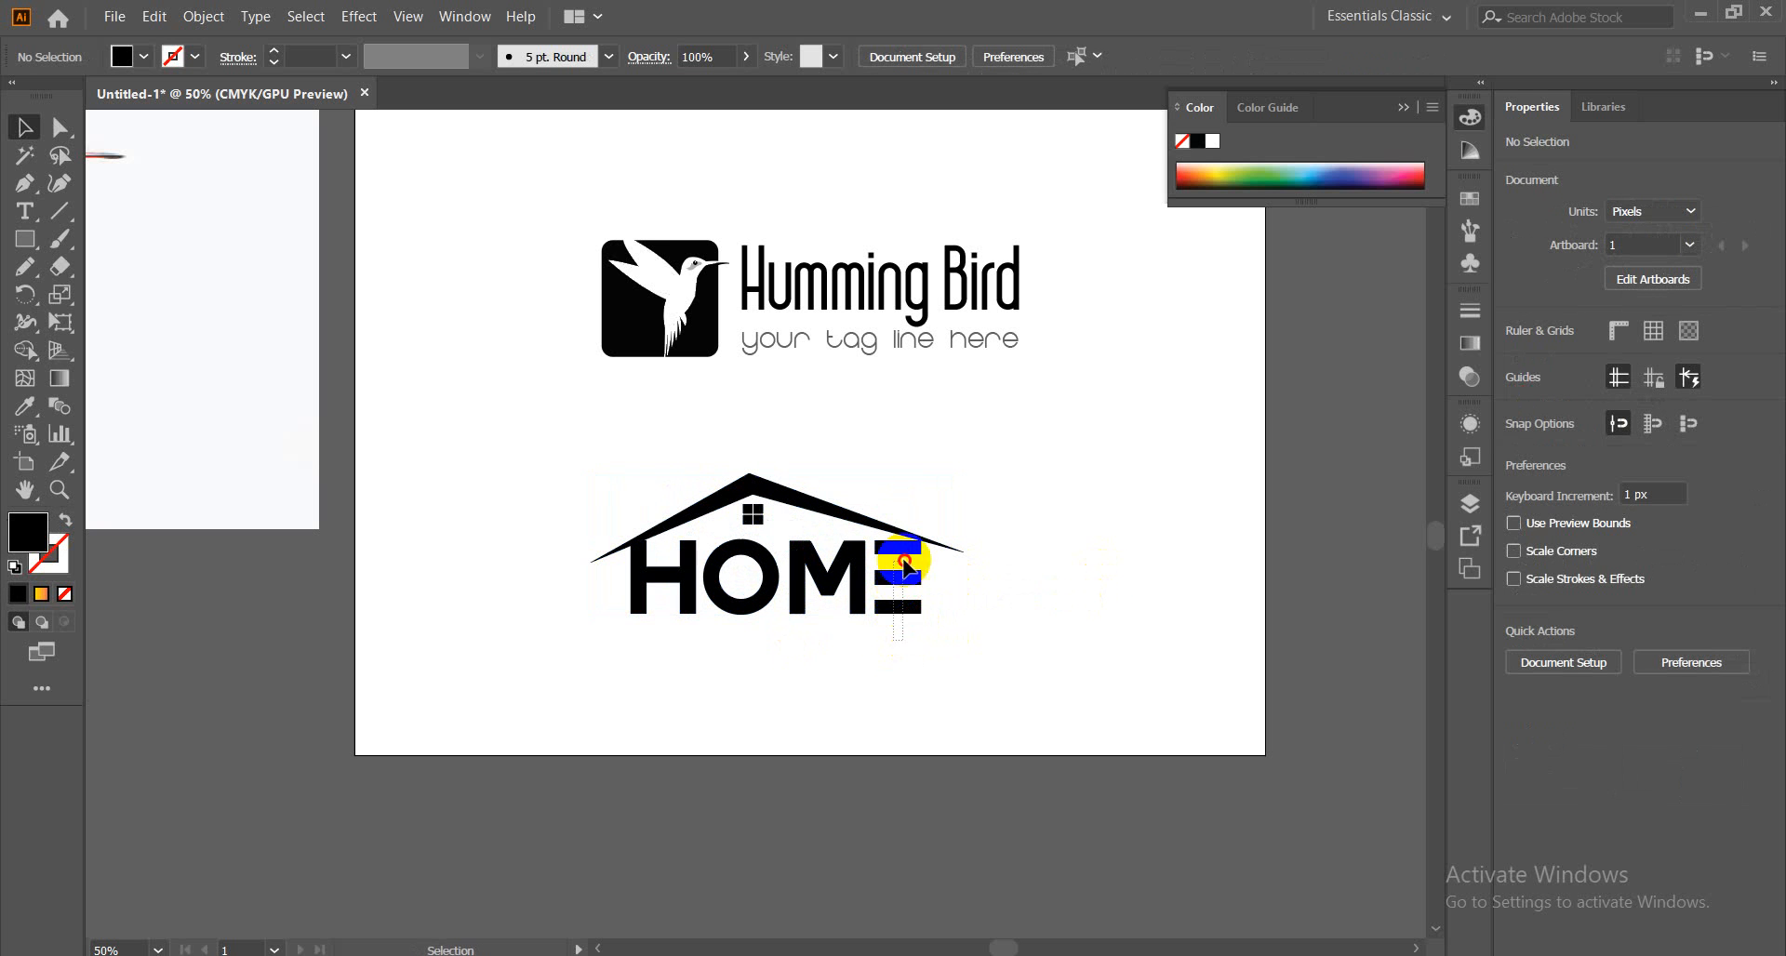
{"action": "left_click", "coordinate": [947, 688]}
{"action": "left_click", "coordinate": [709, 577]}
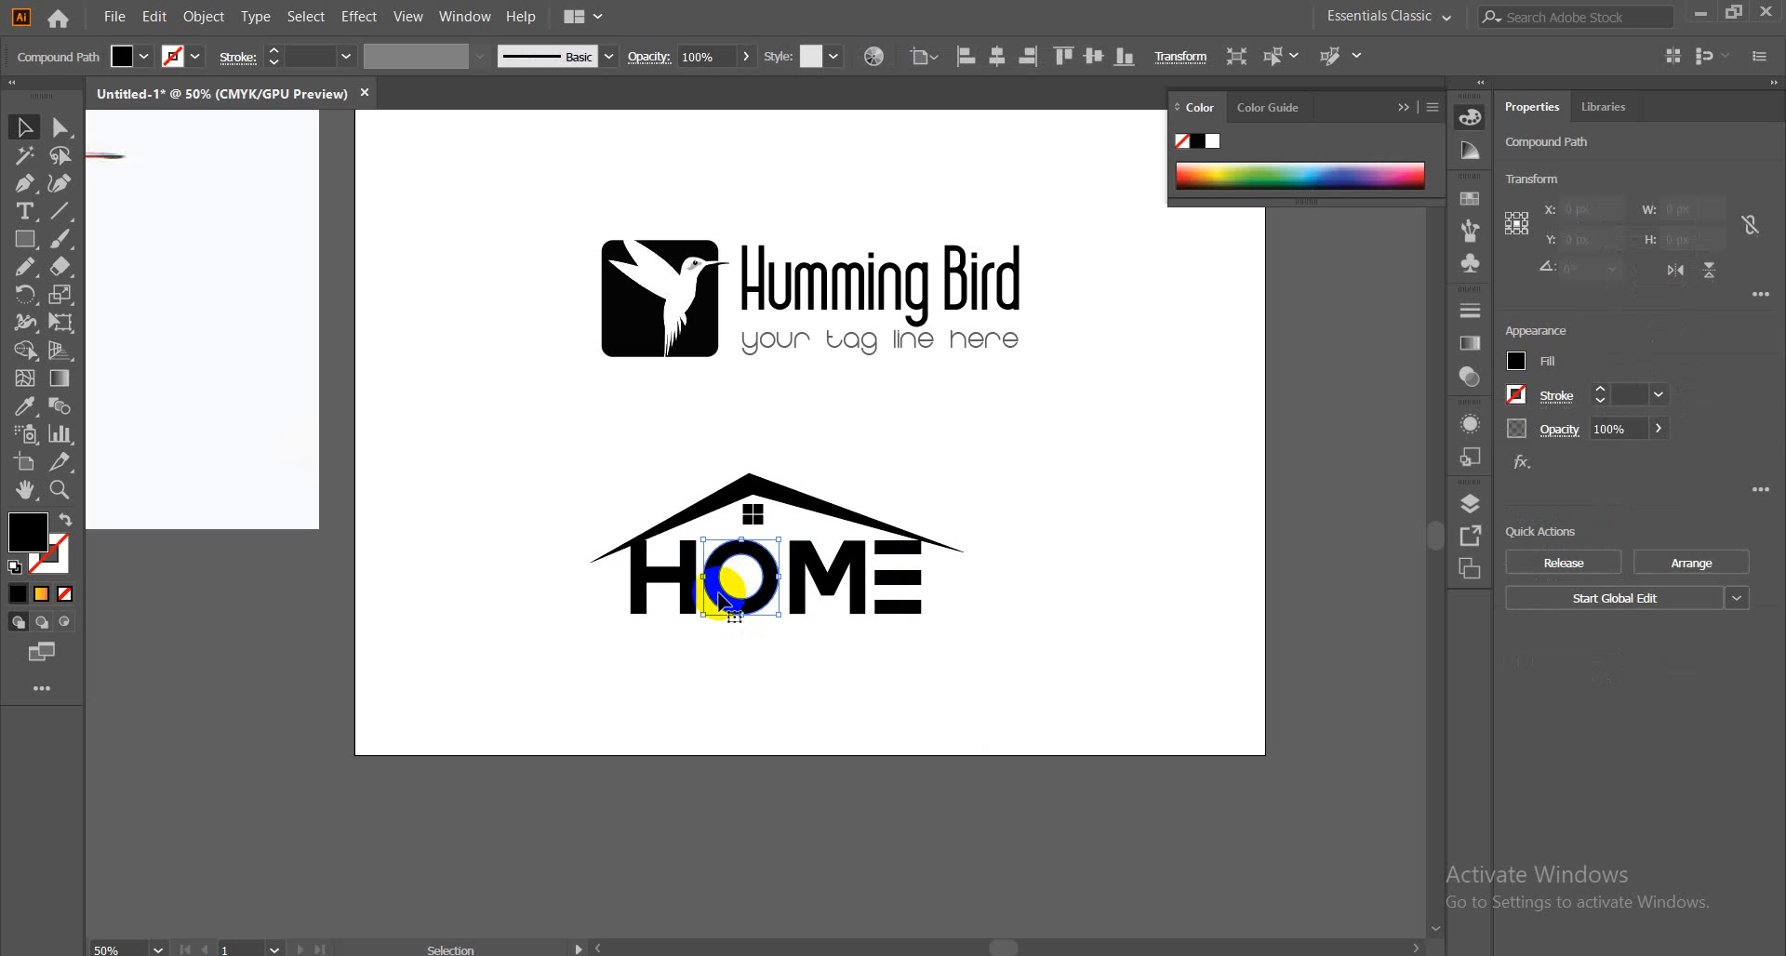
{"action": "left_click", "coordinate": [729, 632]}
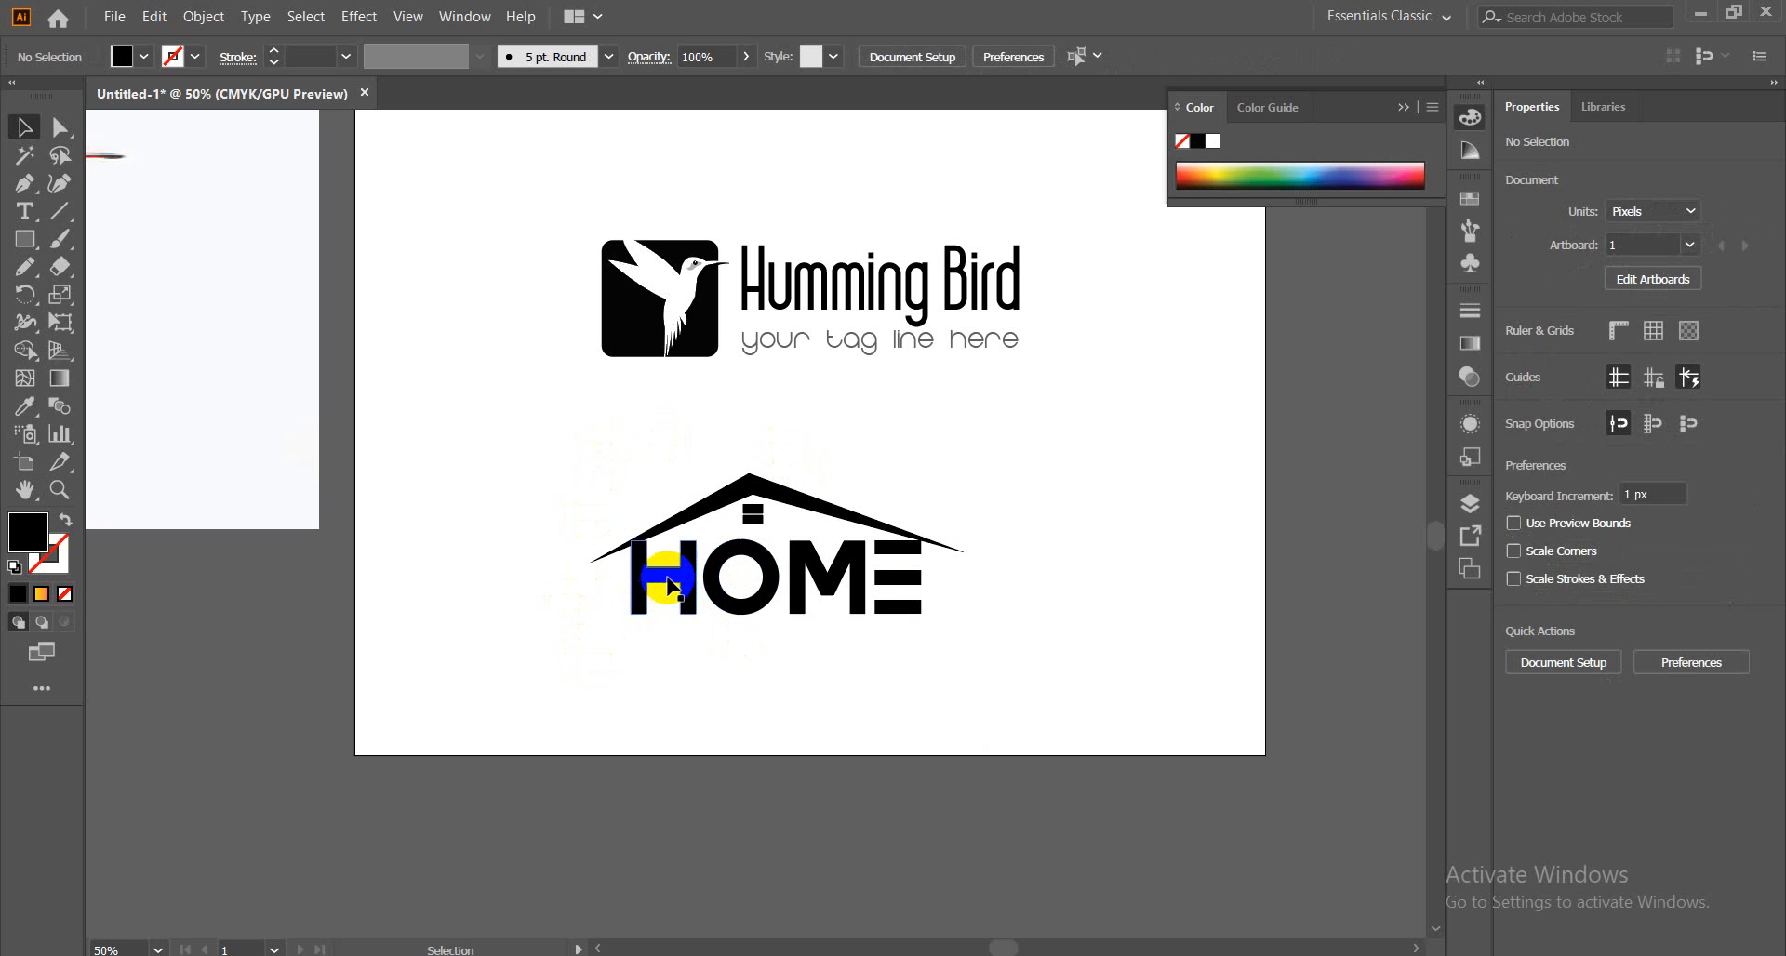
Delete the complete HOME logo below the hummingbird logo
{"action": "left_click", "coordinate": [713, 666]}
{"action": "left_click_drag", "start_coordinate": [513, 471], "coordinate": [1044, 644]}
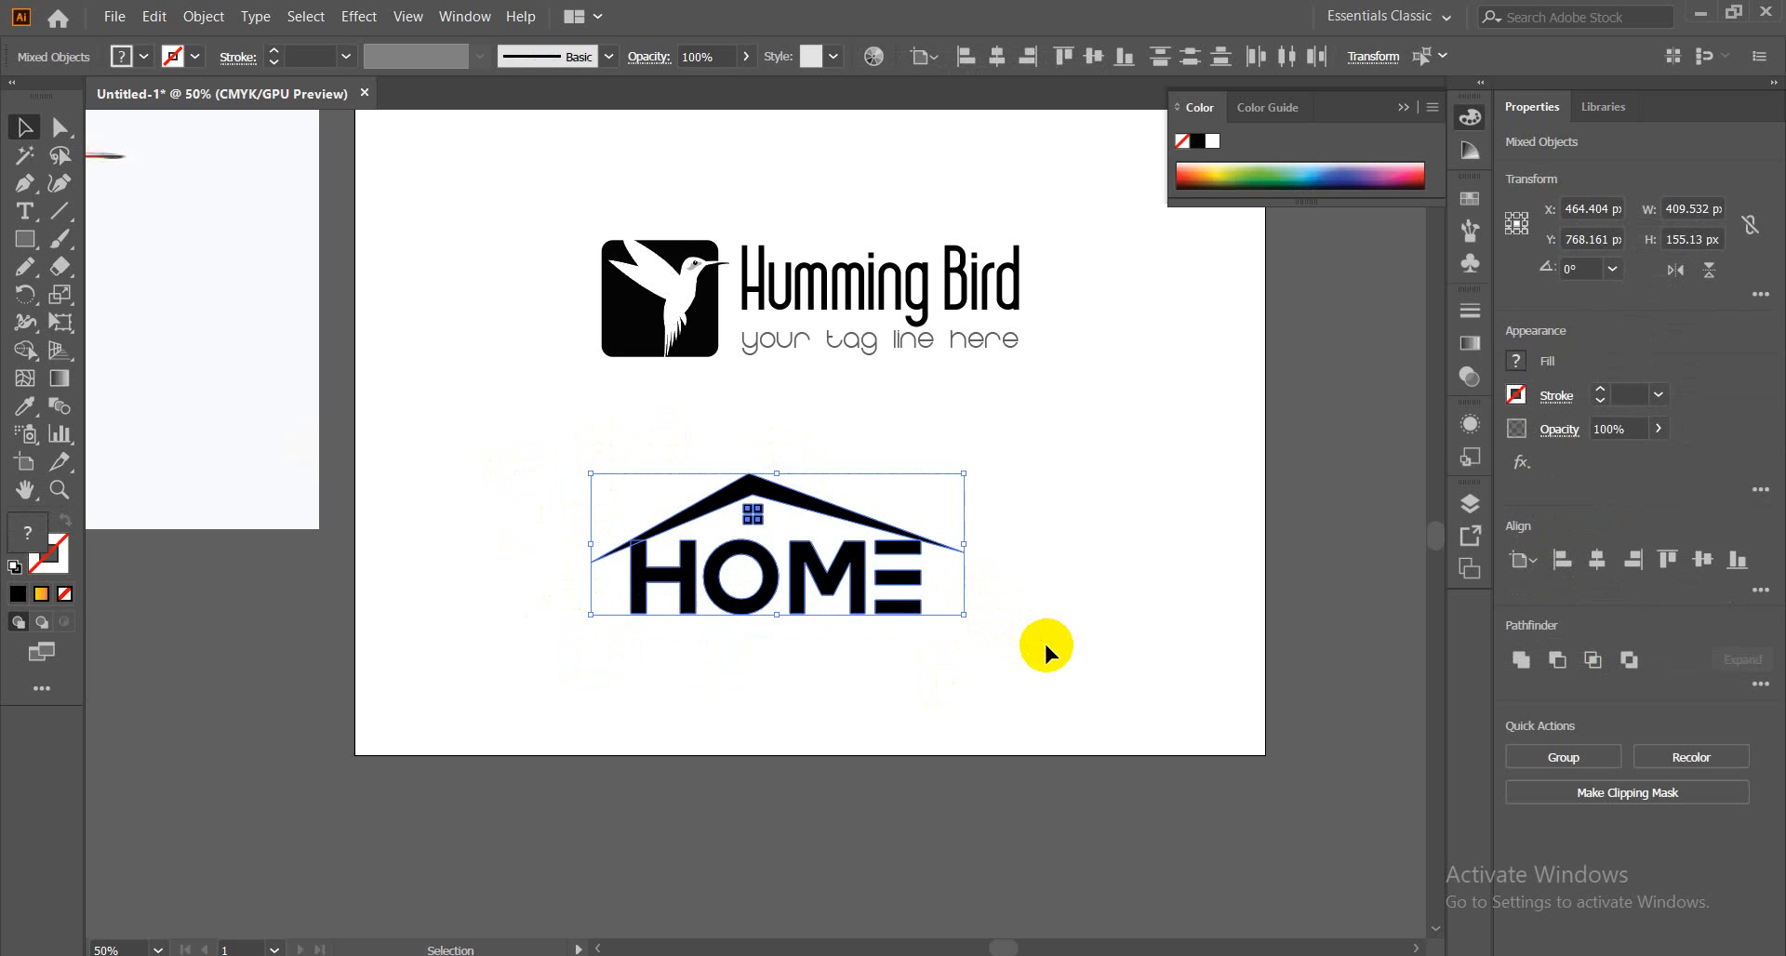
{"action": "key", "text": "Delete"}
{"action": "scroll", "coordinate": [837, 507], "scroll_direction": "up", "scroll_amount": 1}
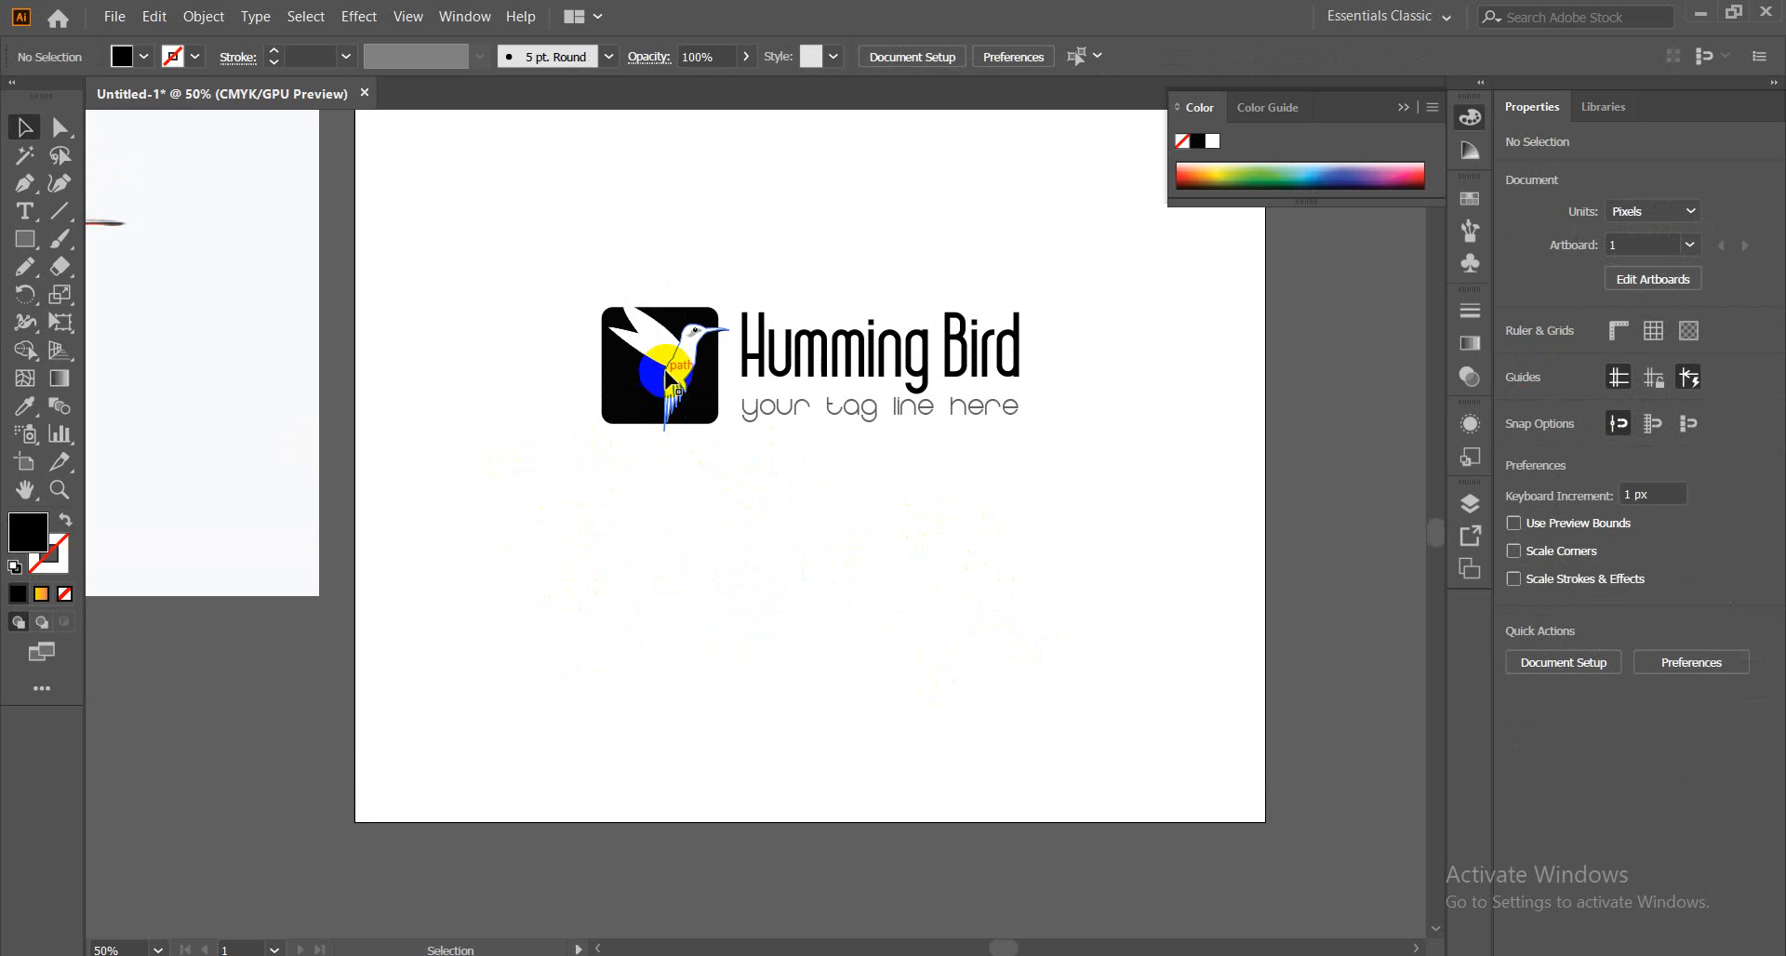
Compare the hummingbird logo with the reference bird photo and inspect its lettering up close
{"action": "left_click_drag", "start_coordinate": [546, 267], "coordinate": [1157, 519]}
{"action": "left_click", "coordinate": [917, 548]}
{"action": "left_click_drag", "start_coordinate": [302, 334], "coordinate": [1089, 377]}
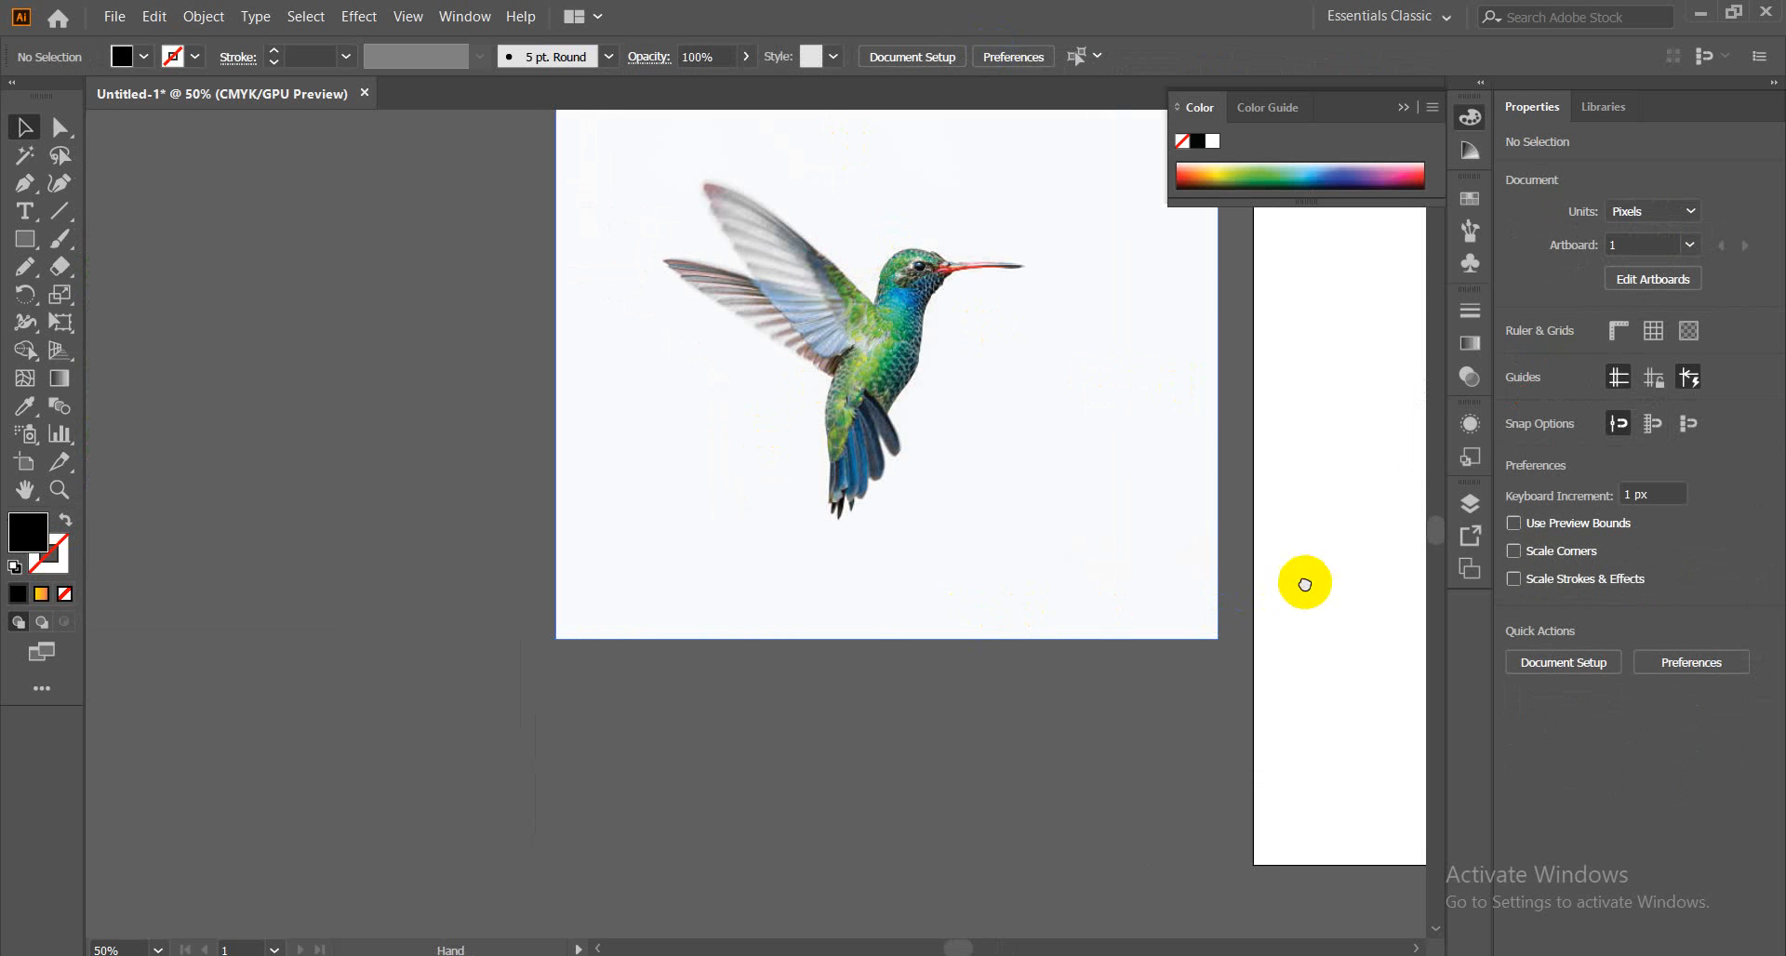
{"action": "left_click_drag", "start_coordinate": [1305, 584], "coordinate": [390, 578]}
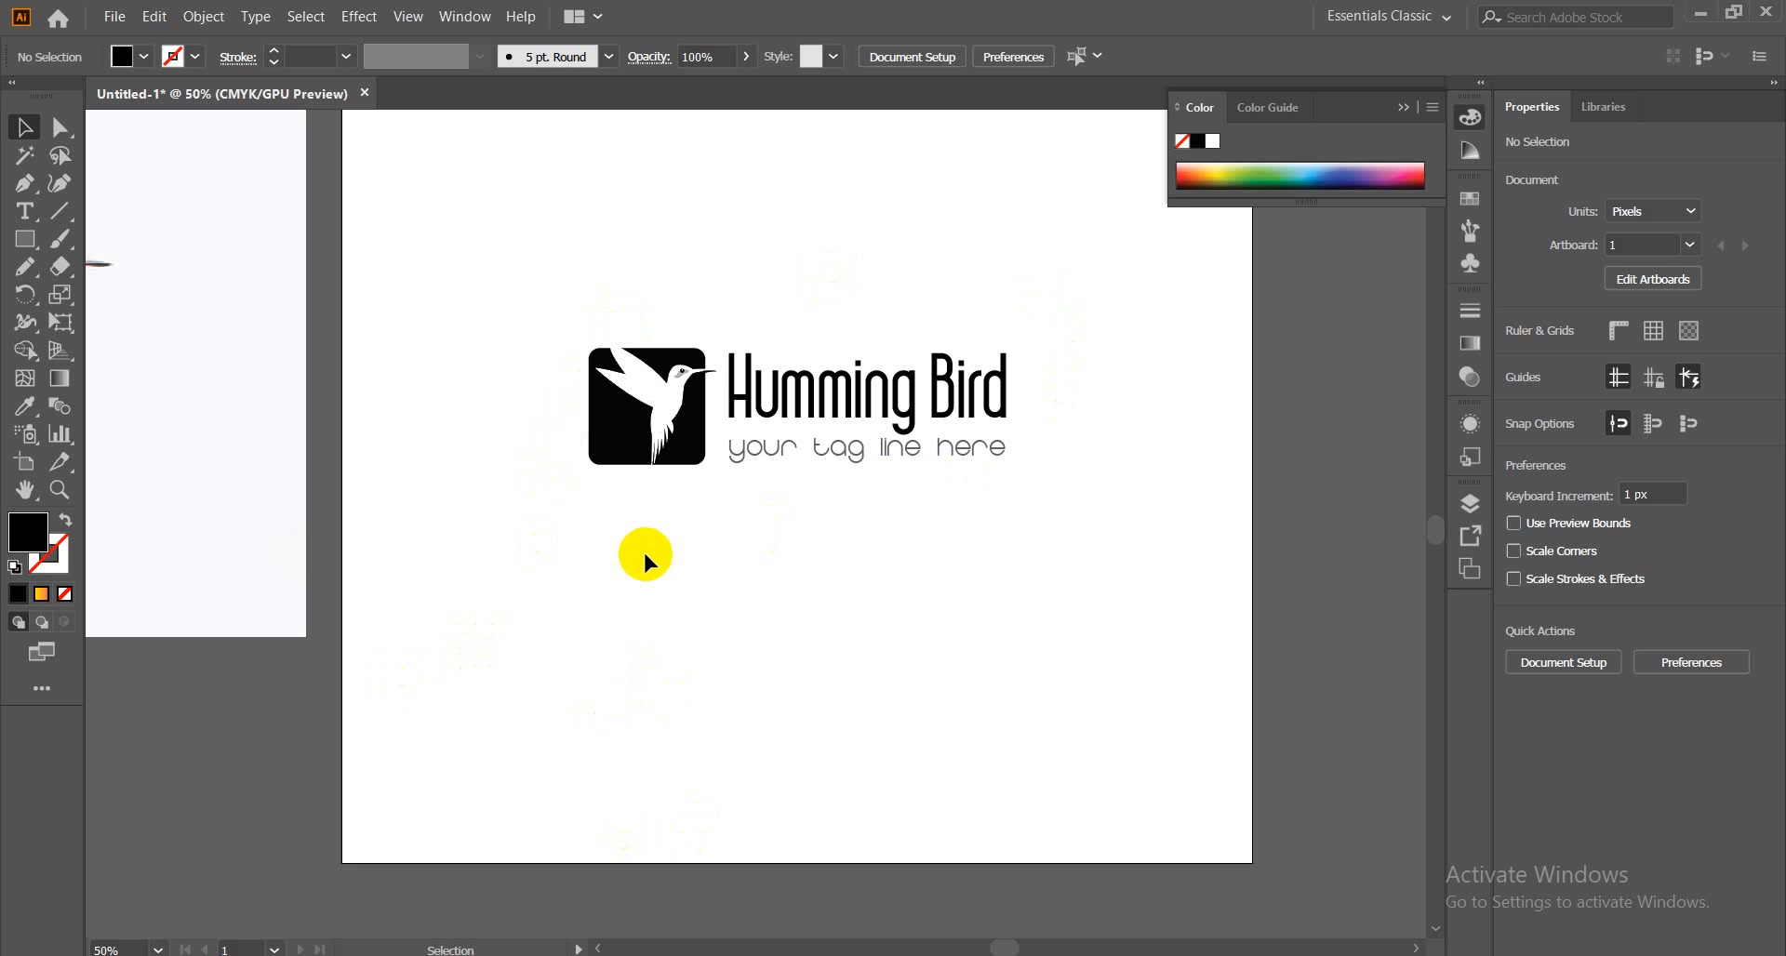
{"action": "key", "text": "ctrl+plus"}
{"action": "key", "text": "ctrl+plus"}
{"action": "key", "text": "ctrl+plus"}
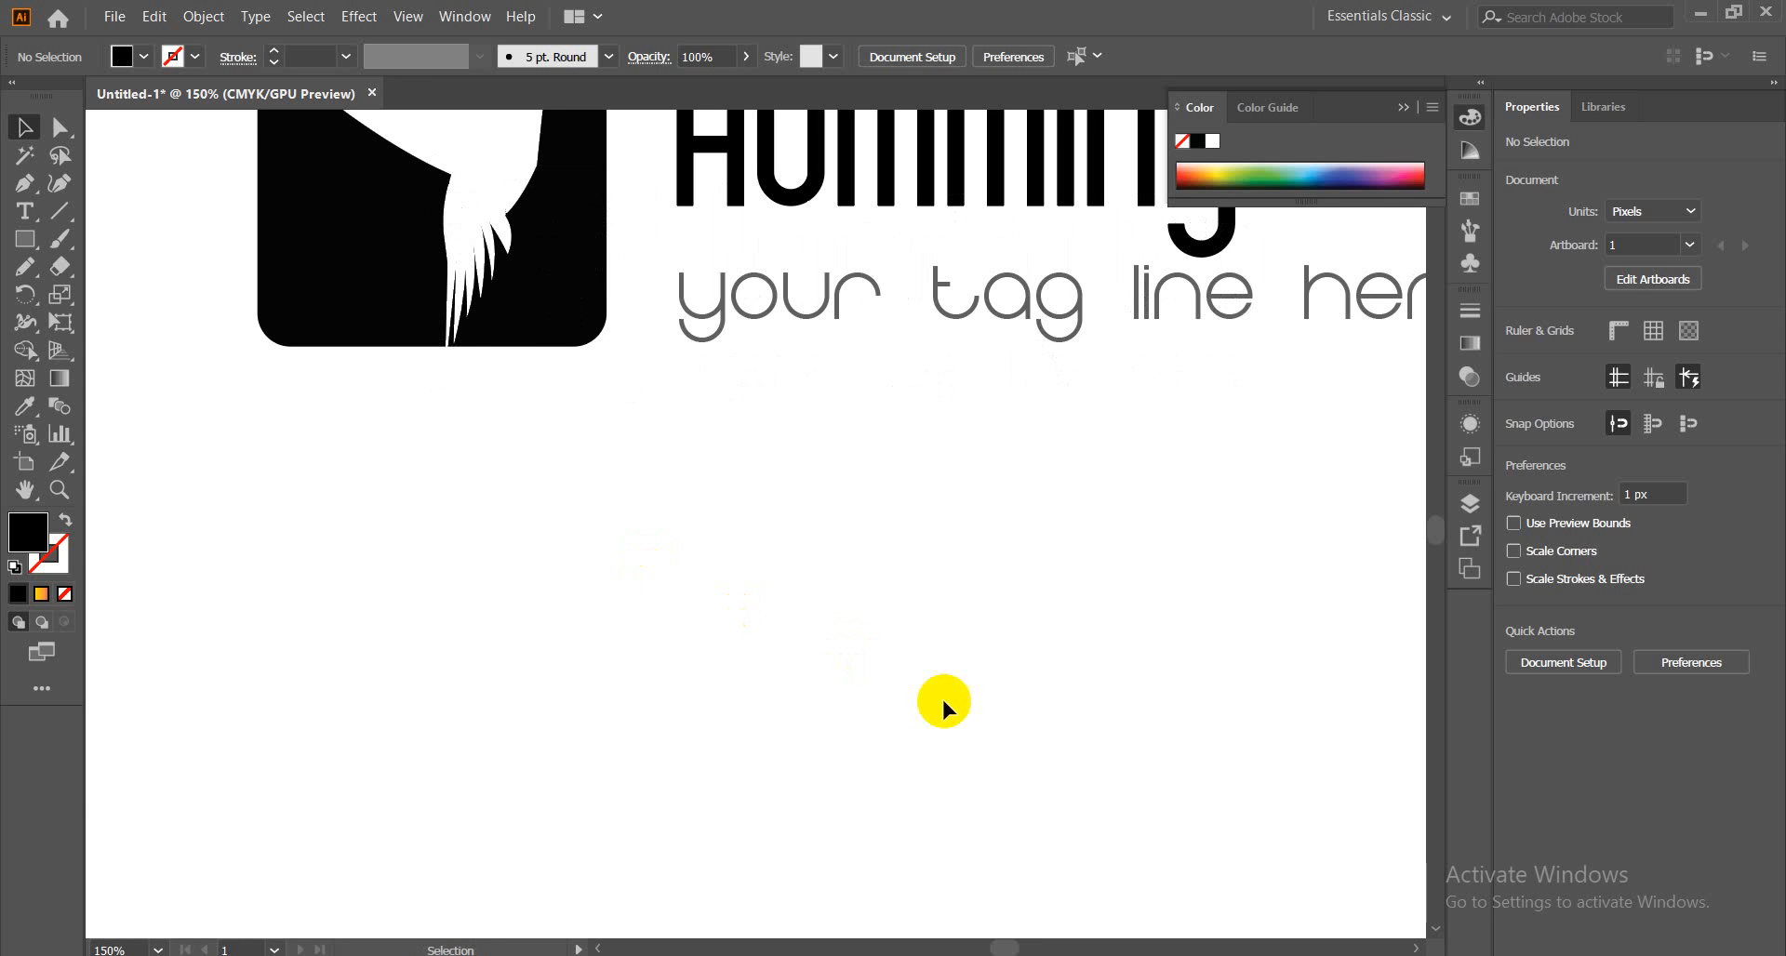
{"action": "left_click_drag", "start_coordinate": [1250, 307], "coordinate": [999, 592]}
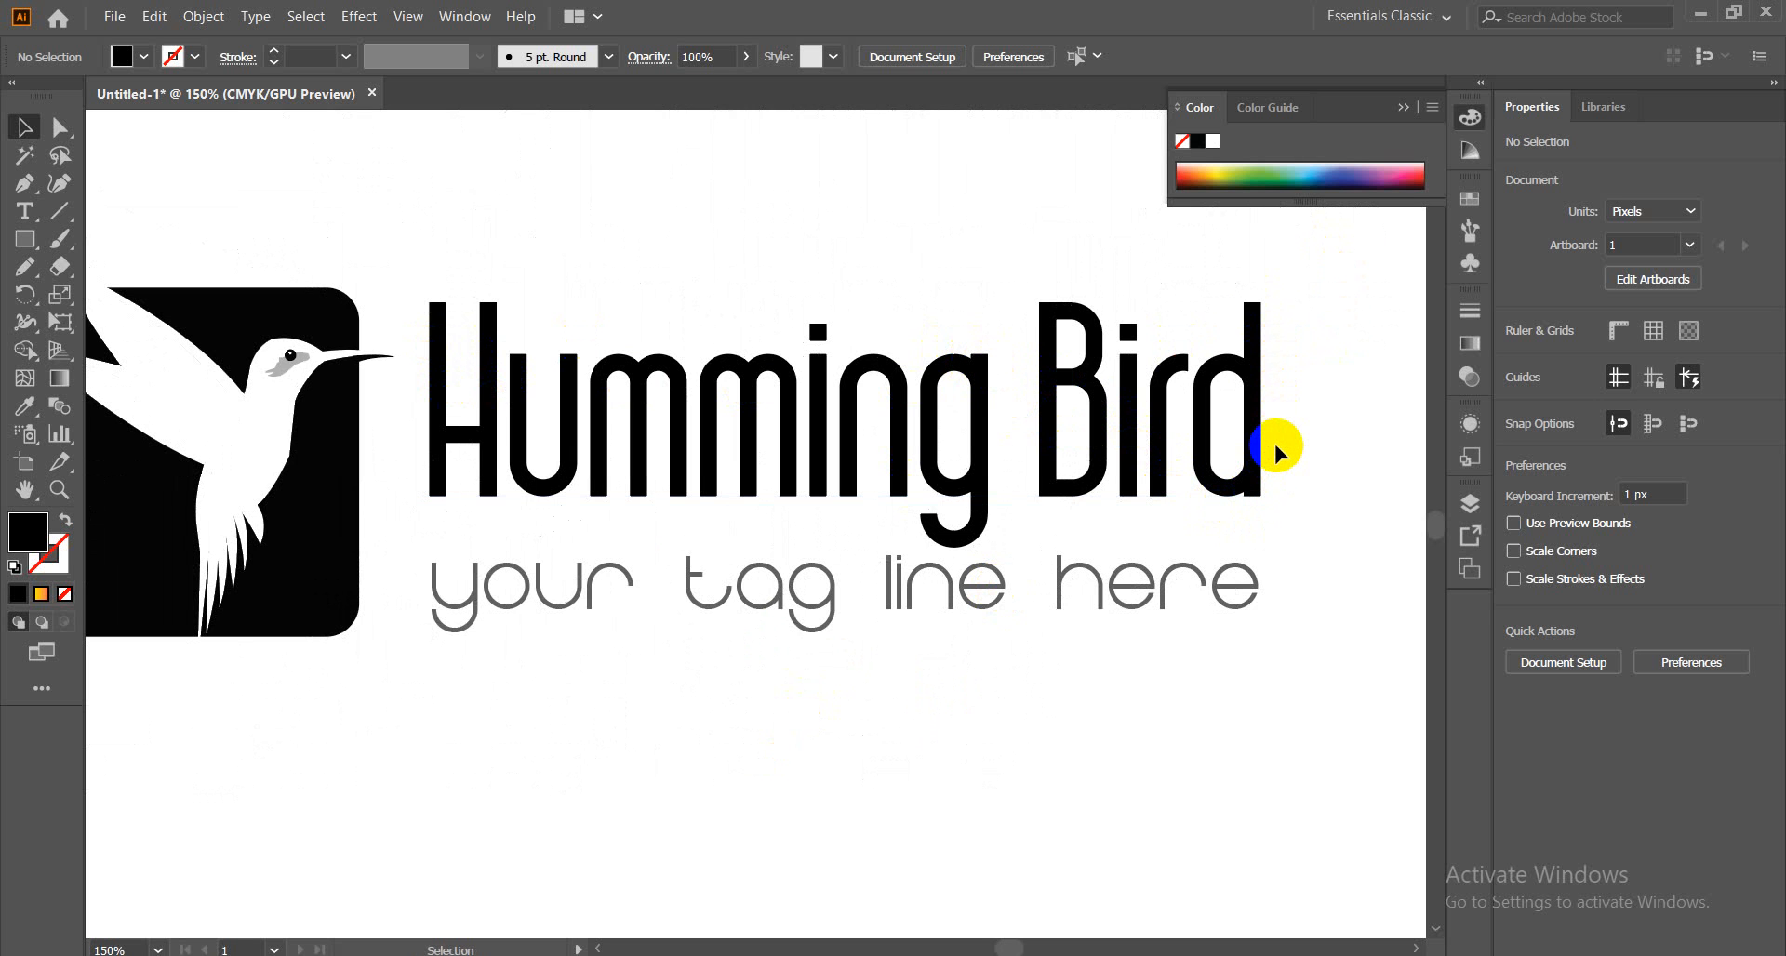
Ungroup the hummingbird logo so its emblem, name and tagline can be edited separately
{"action": "left_click", "coordinate": [890, 476]}
{"action": "right_click", "coordinate": [890, 476]}
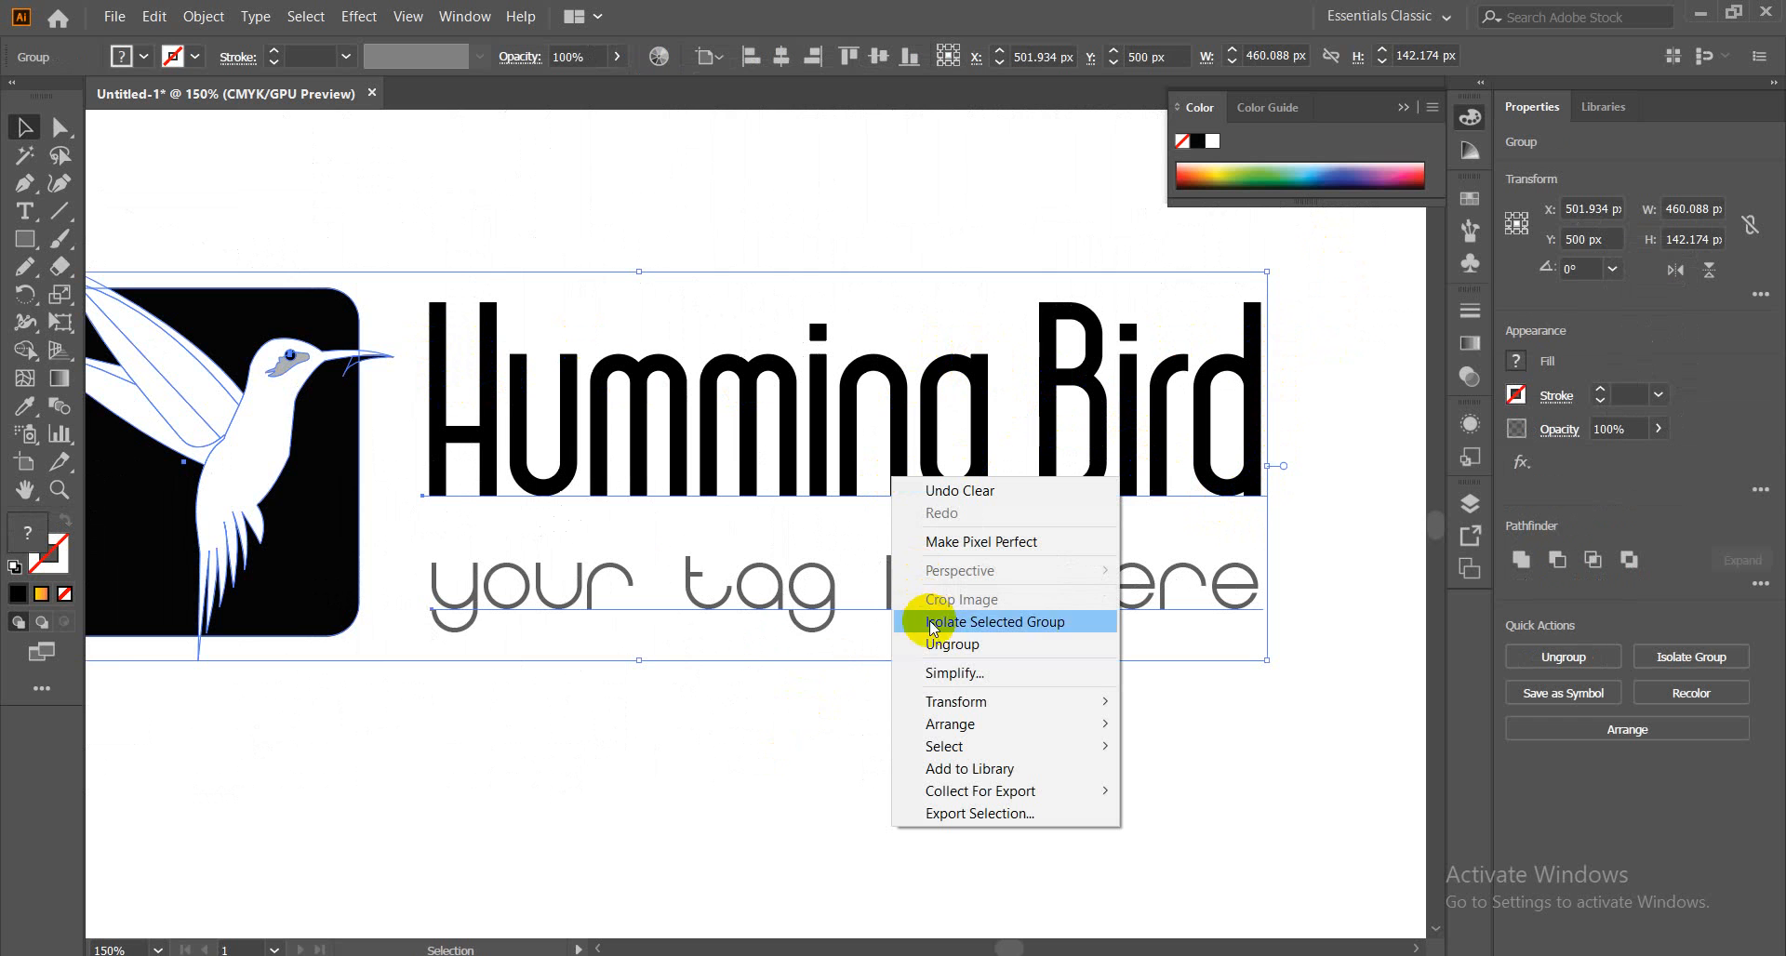
{"action": "left_click", "coordinate": [954, 643]}
{"action": "left_click", "coordinate": [844, 745]}
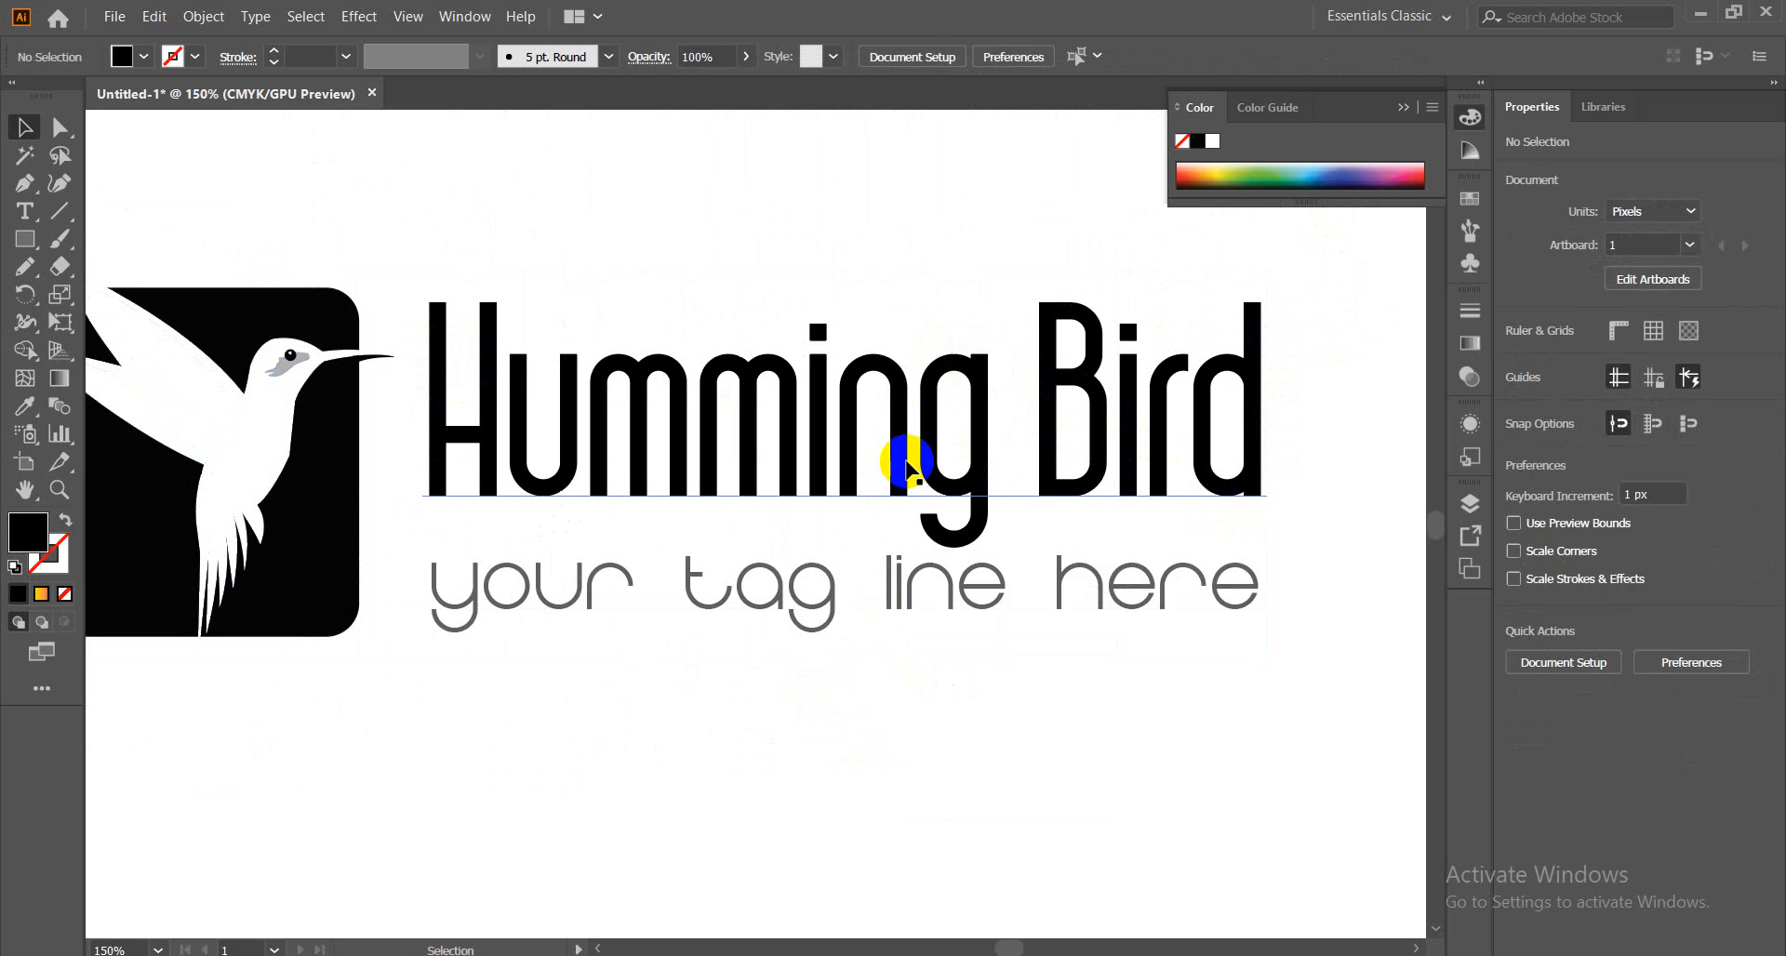
Convert the "Humming Bird" text to outlines, leaving the tagline as live text
{"action": "left_click", "coordinate": [908, 465]}
{"action": "right_click", "coordinate": [909, 465]}
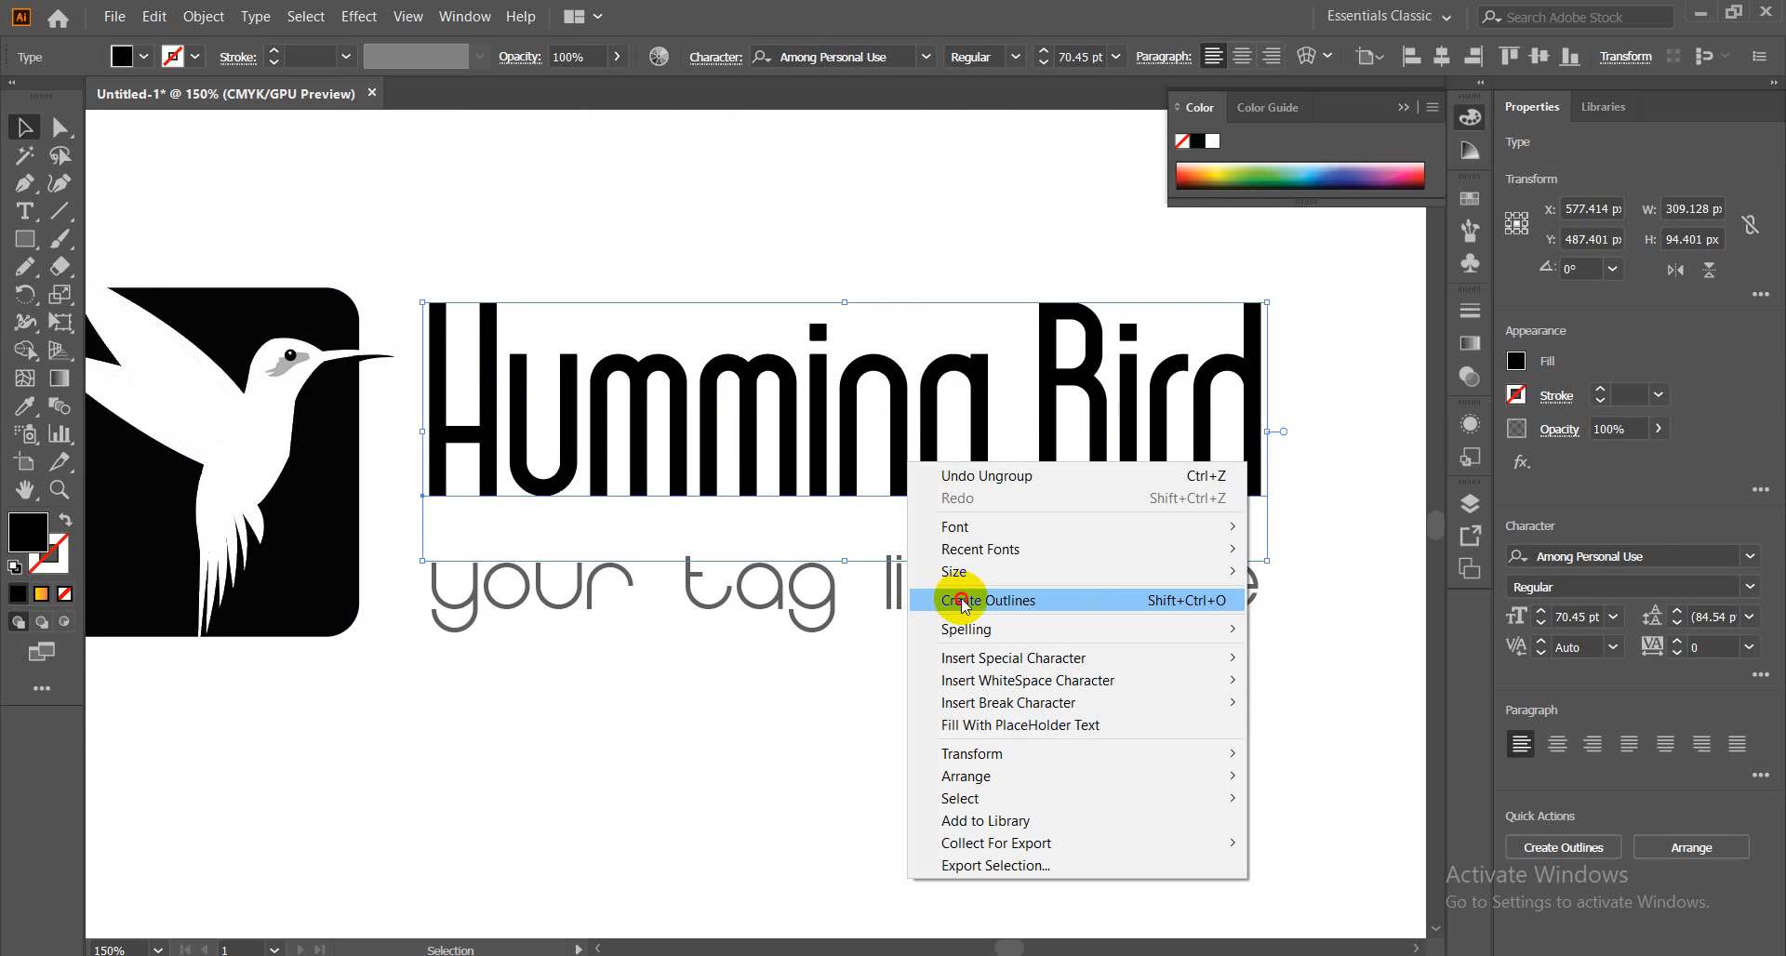
{"action": "left_click", "coordinate": [1051, 600]}
{"action": "left_click", "coordinate": [926, 762]}
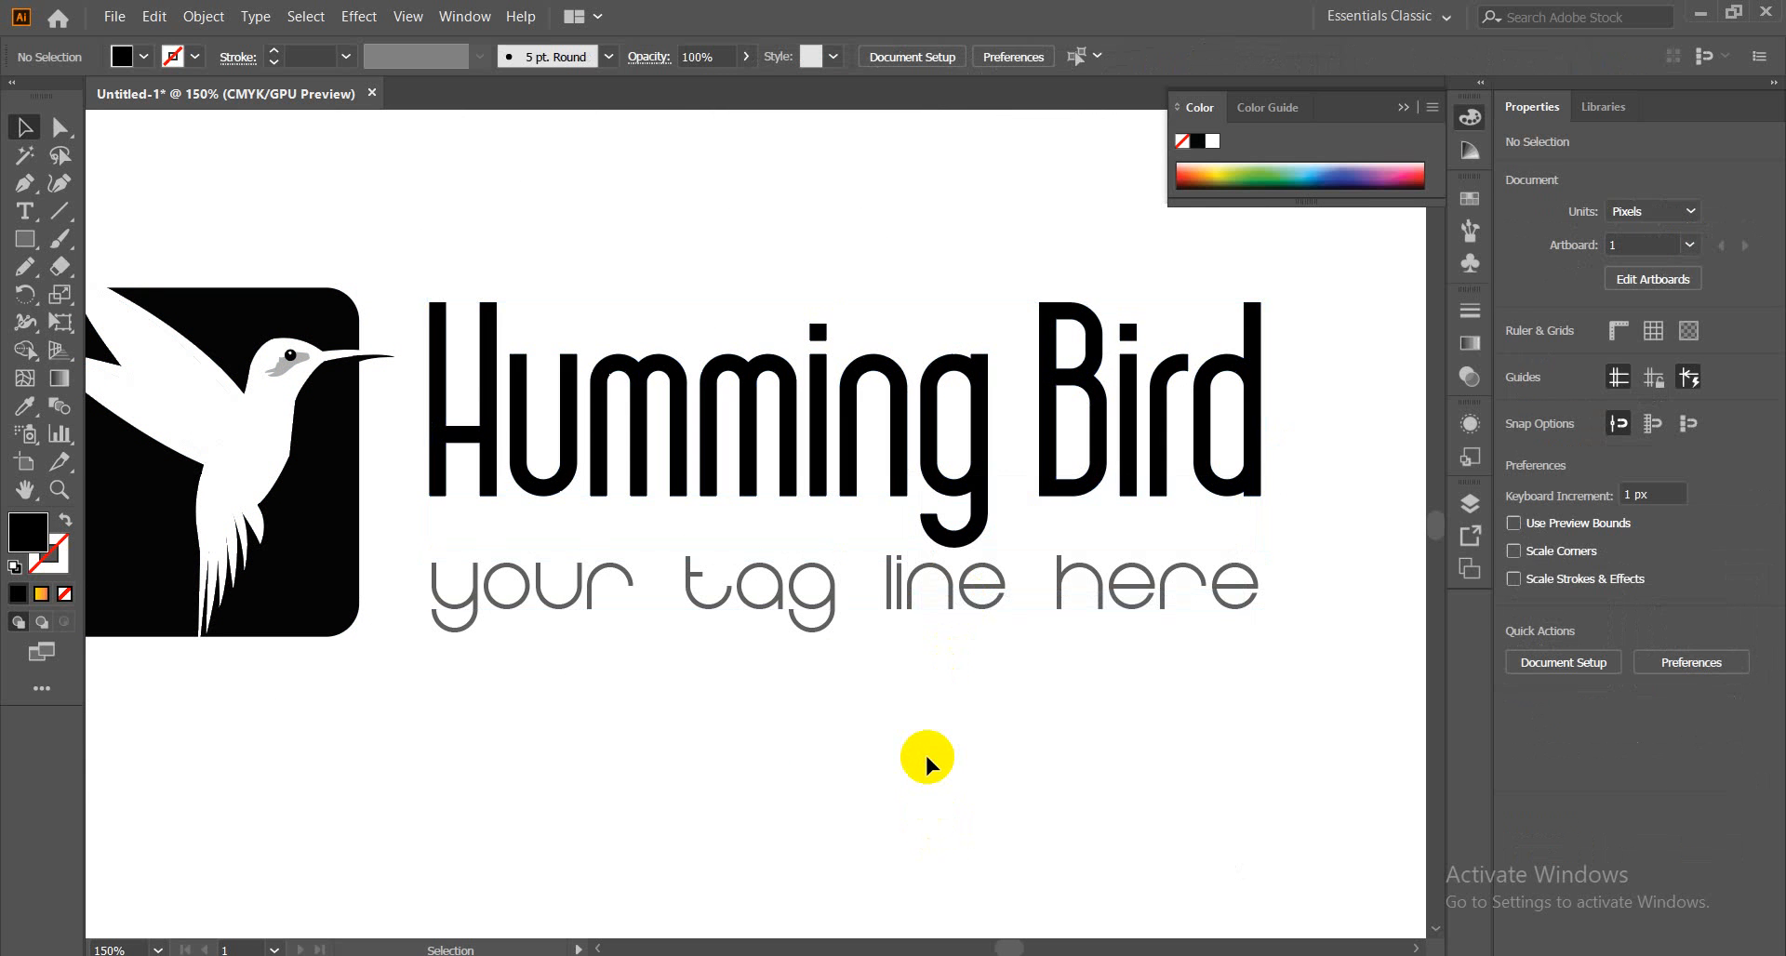
Ungroup the outlined "Humming Bird" lettering into separate letters
{"action": "key", "text": "ctrl+plus"}
{"action": "key", "text": "ctrl+plus"}
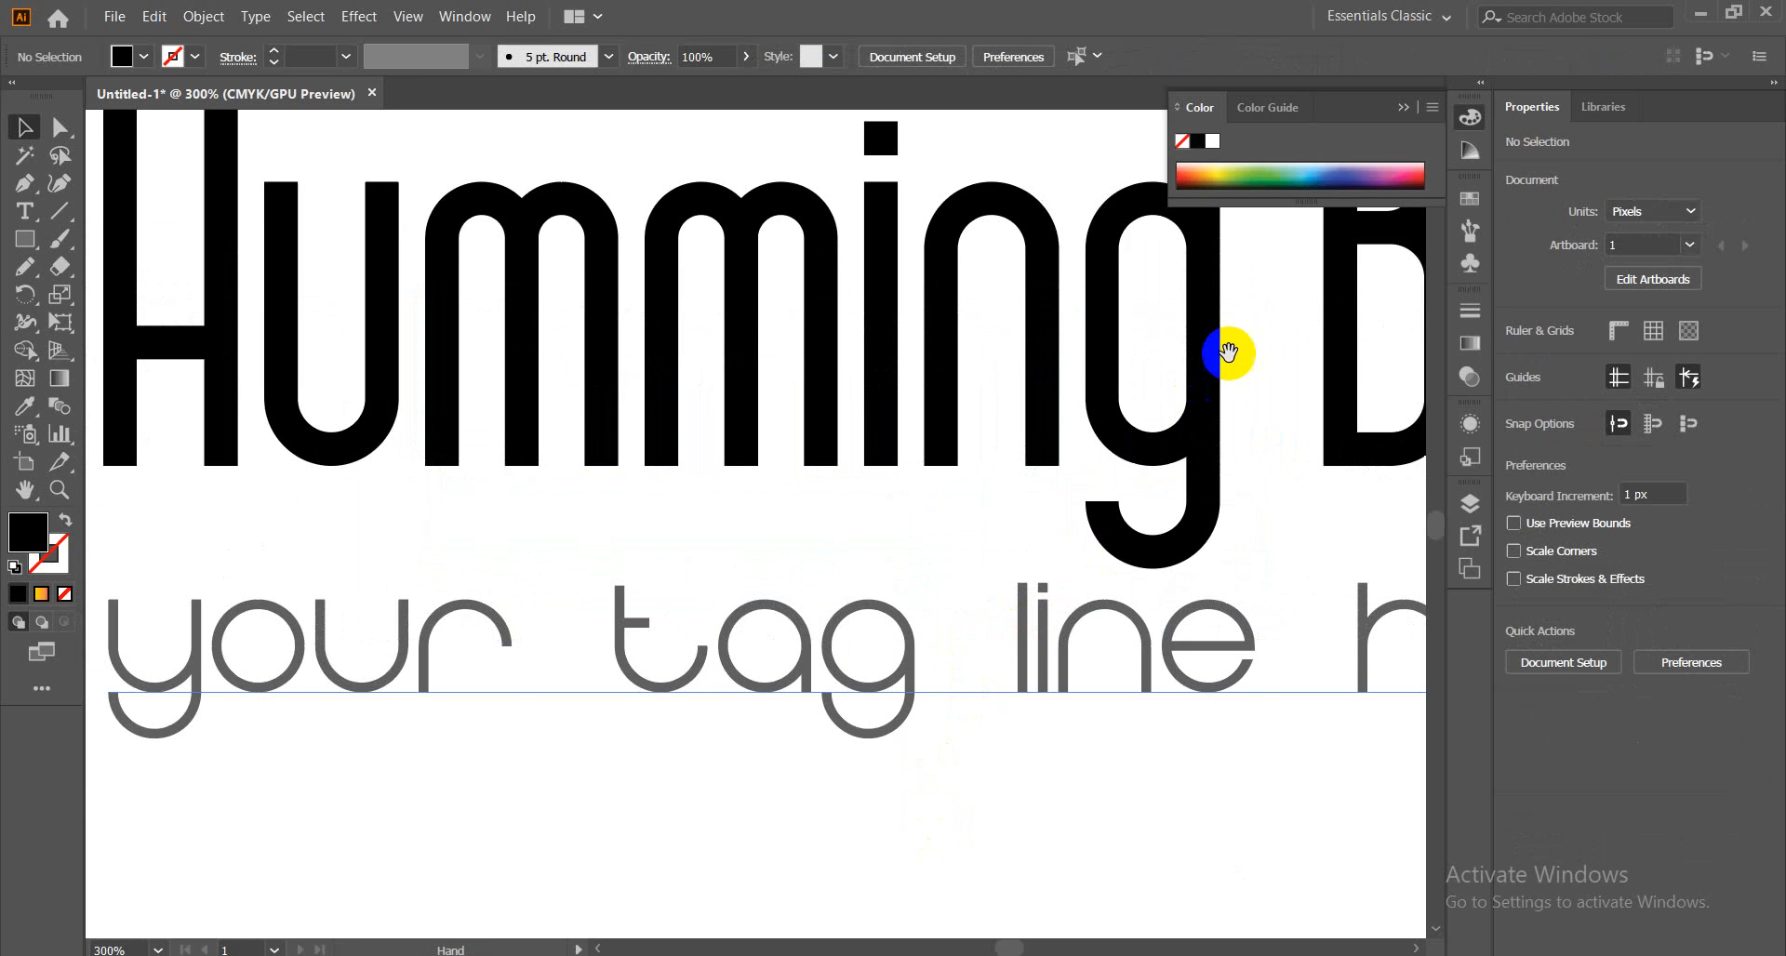
{"action": "left_click_drag", "start_coordinate": [1228, 353], "coordinate": [629, 473]}
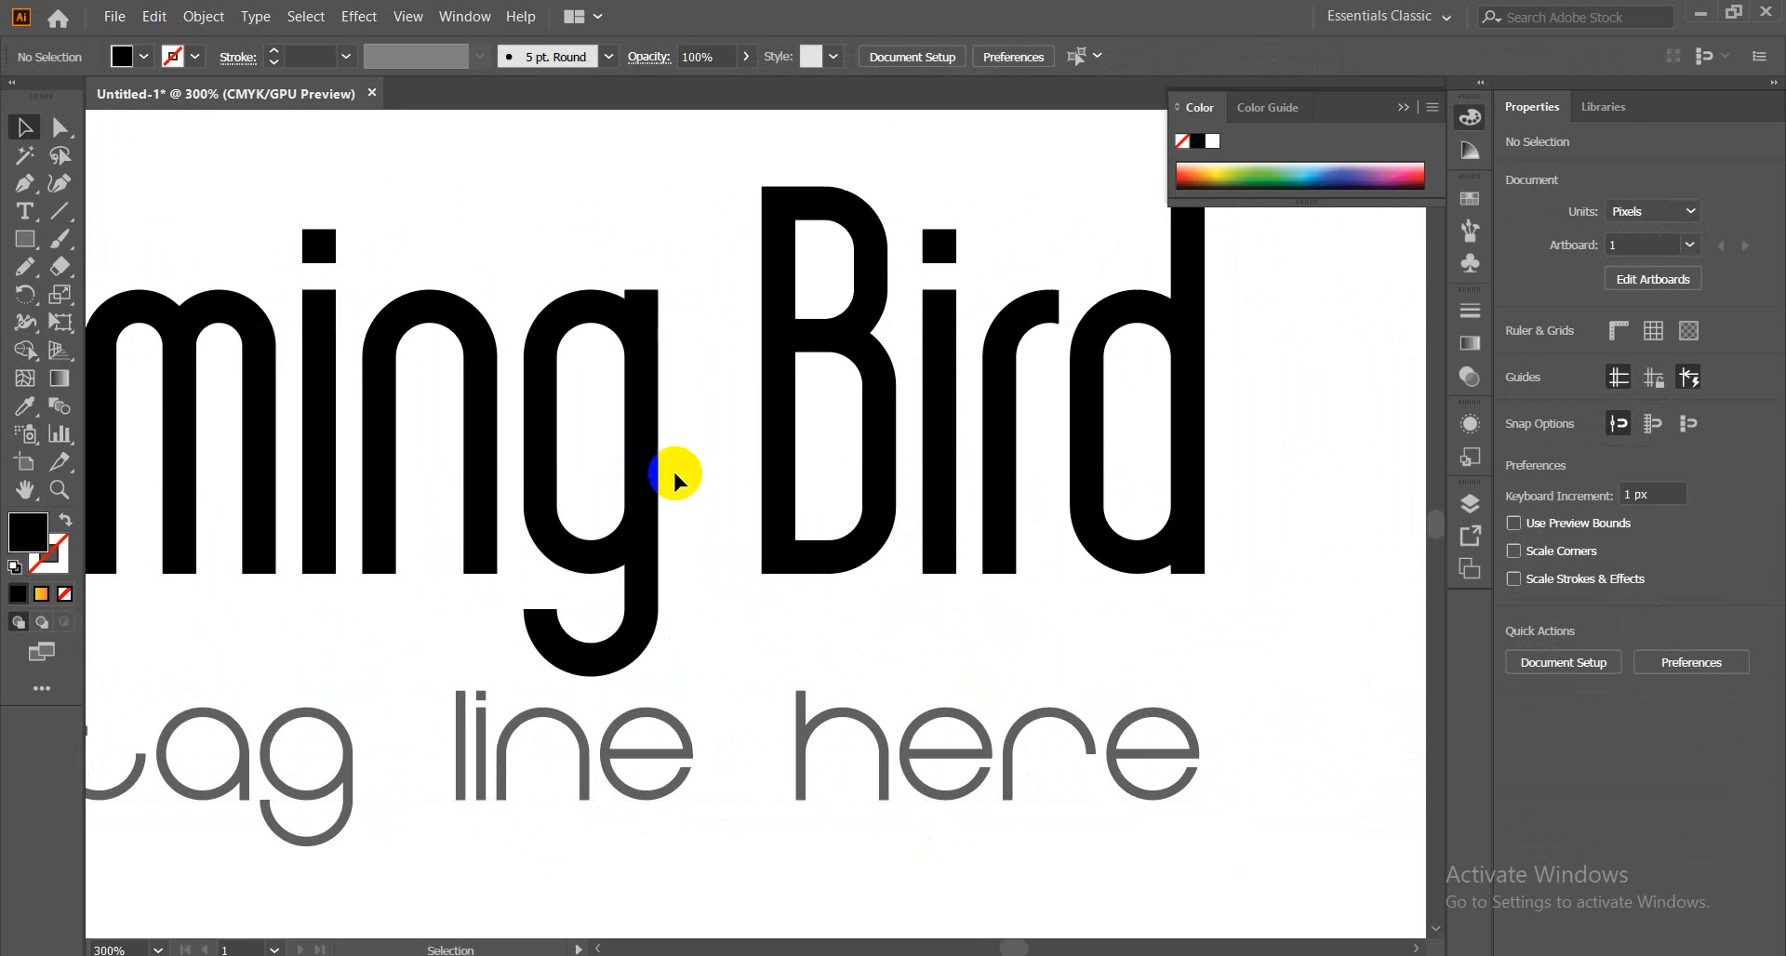
{"action": "left_click", "coordinate": [24, 183]}
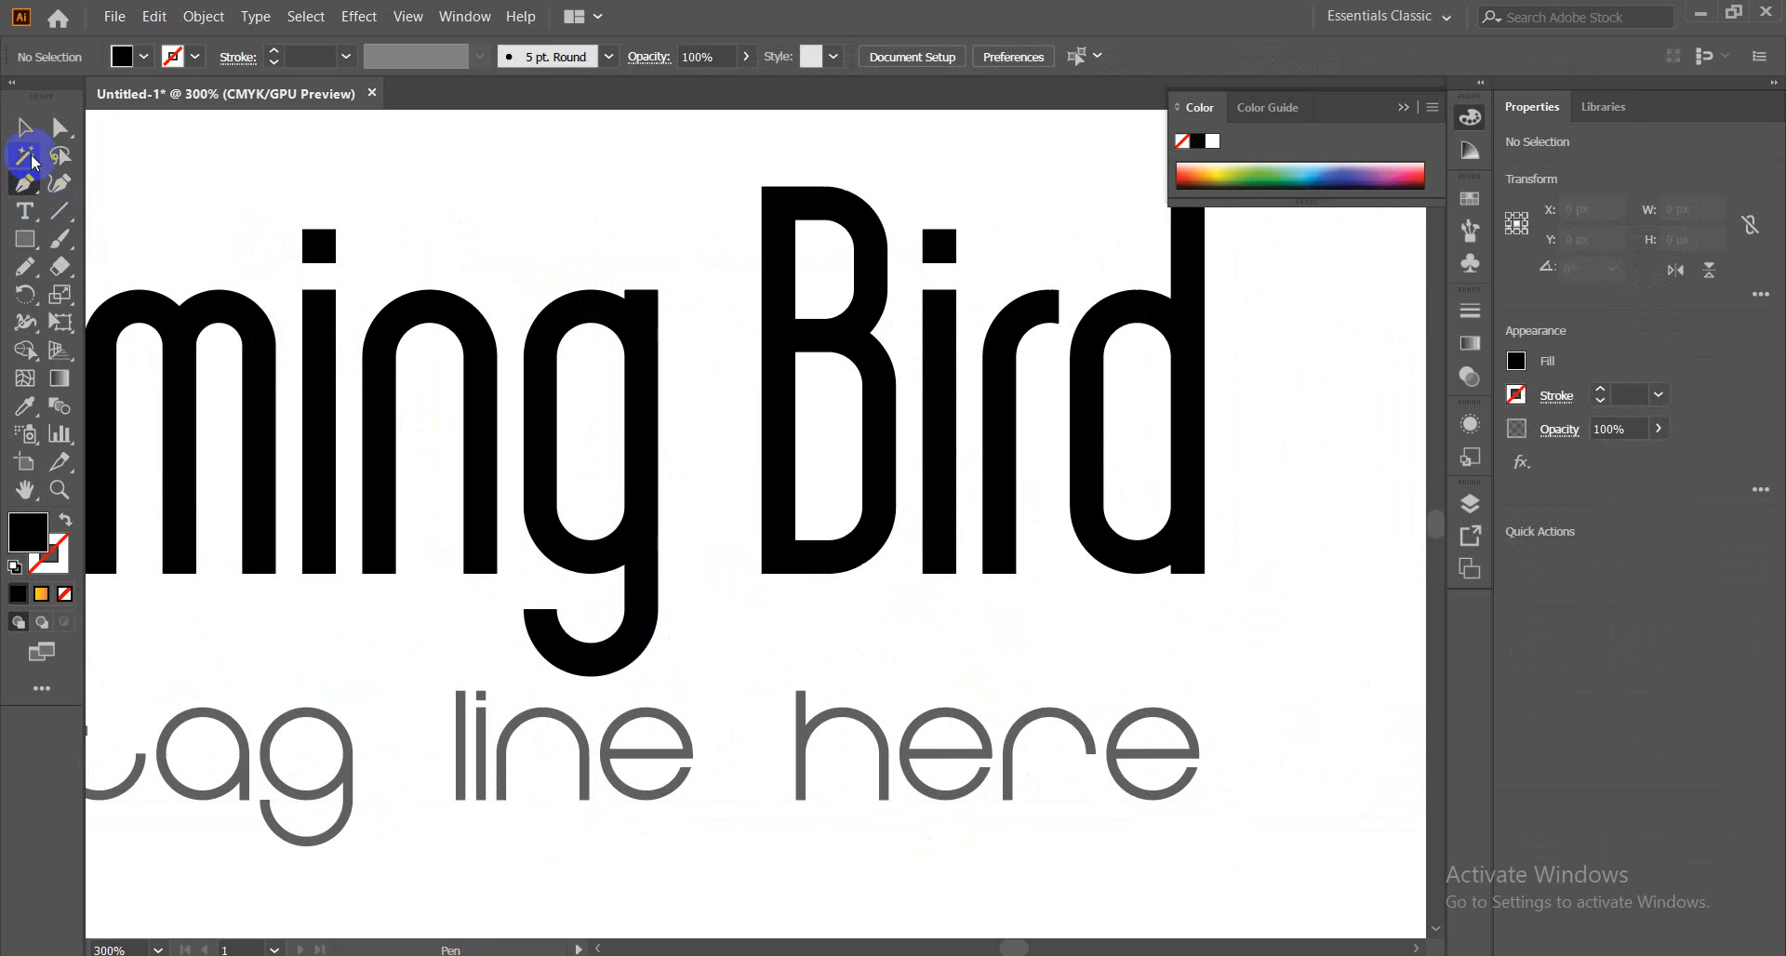
{"action": "left_click", "coordinate": [24, 128]}
{"action": "left_click", "coordinate": [443, 310]}
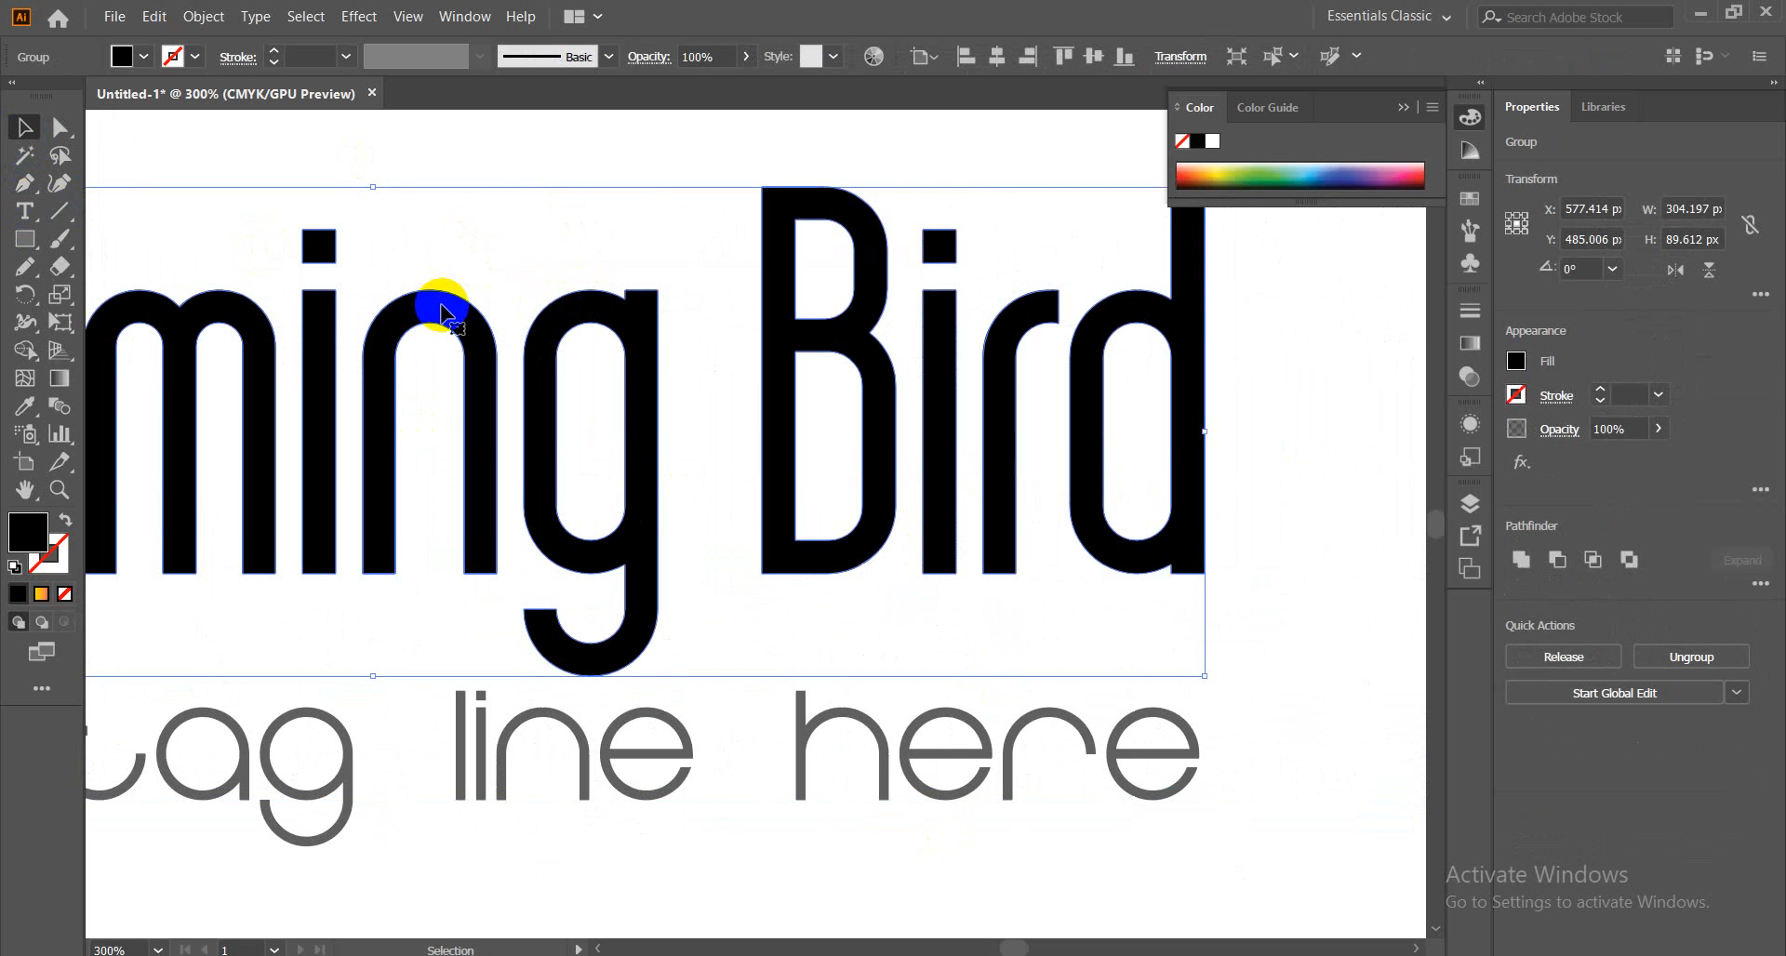
{"action": "right_click", "coordinate": [443, 310]}
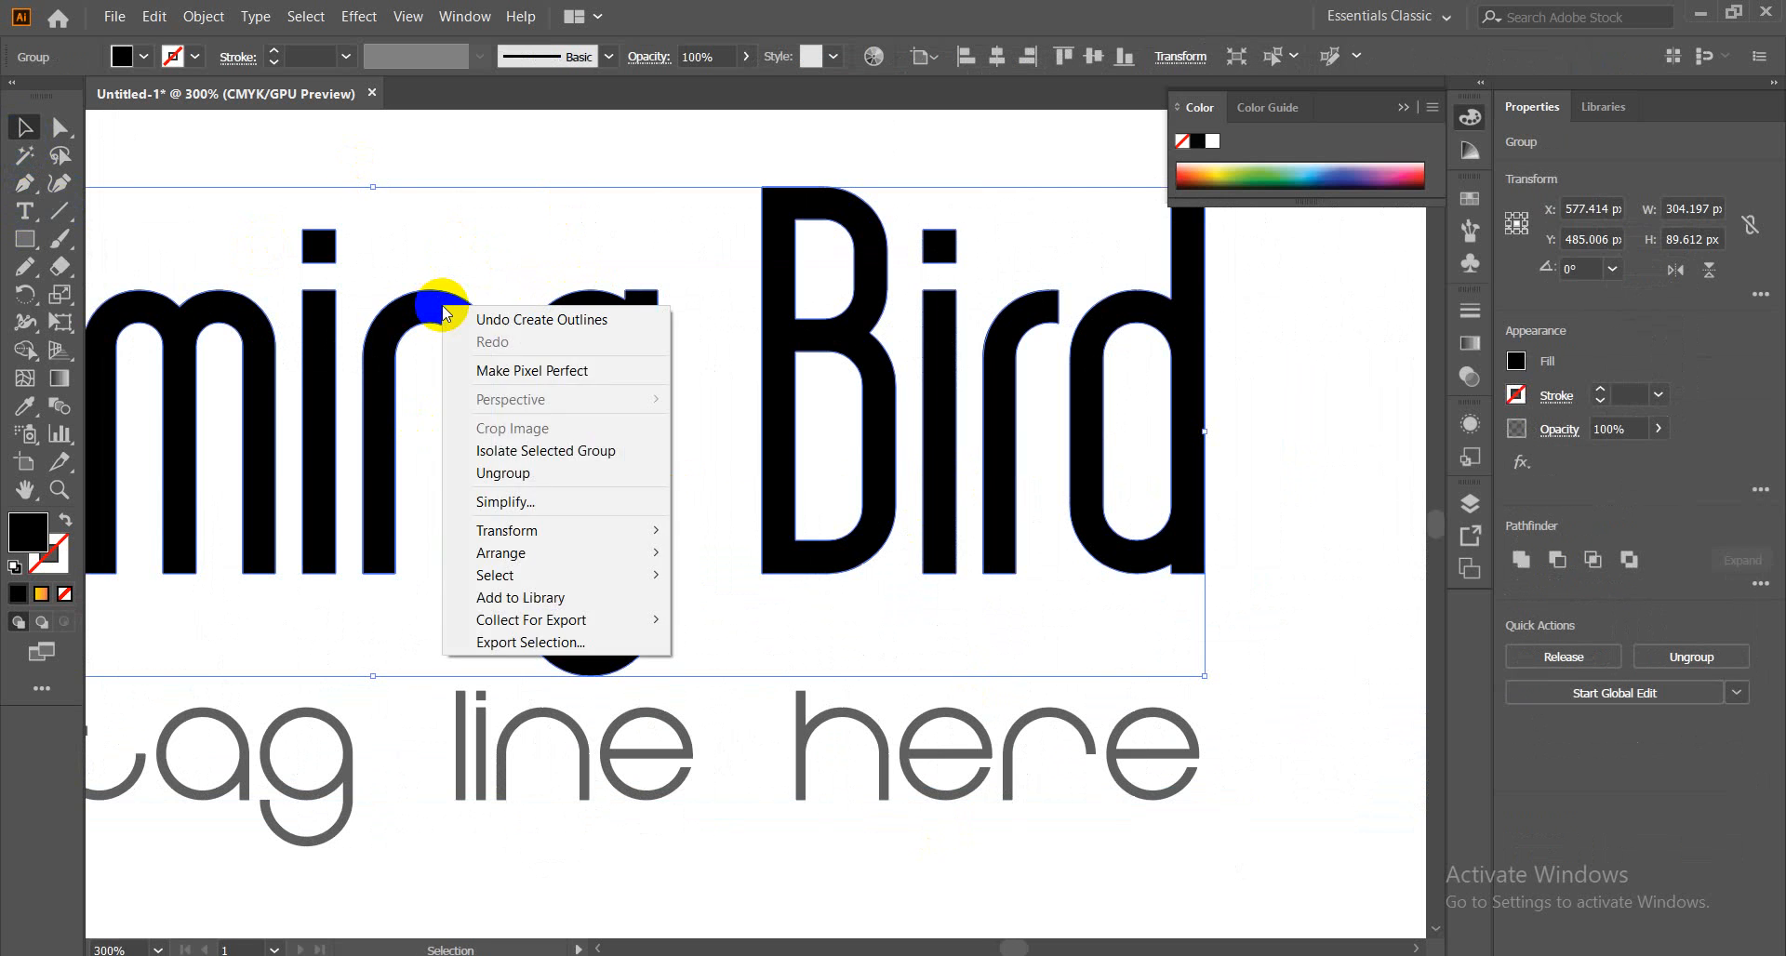
{"action": "left_click", "coordinate": [516, 470]}
{"action": "left_click", "coordinate": [1274, 388]}
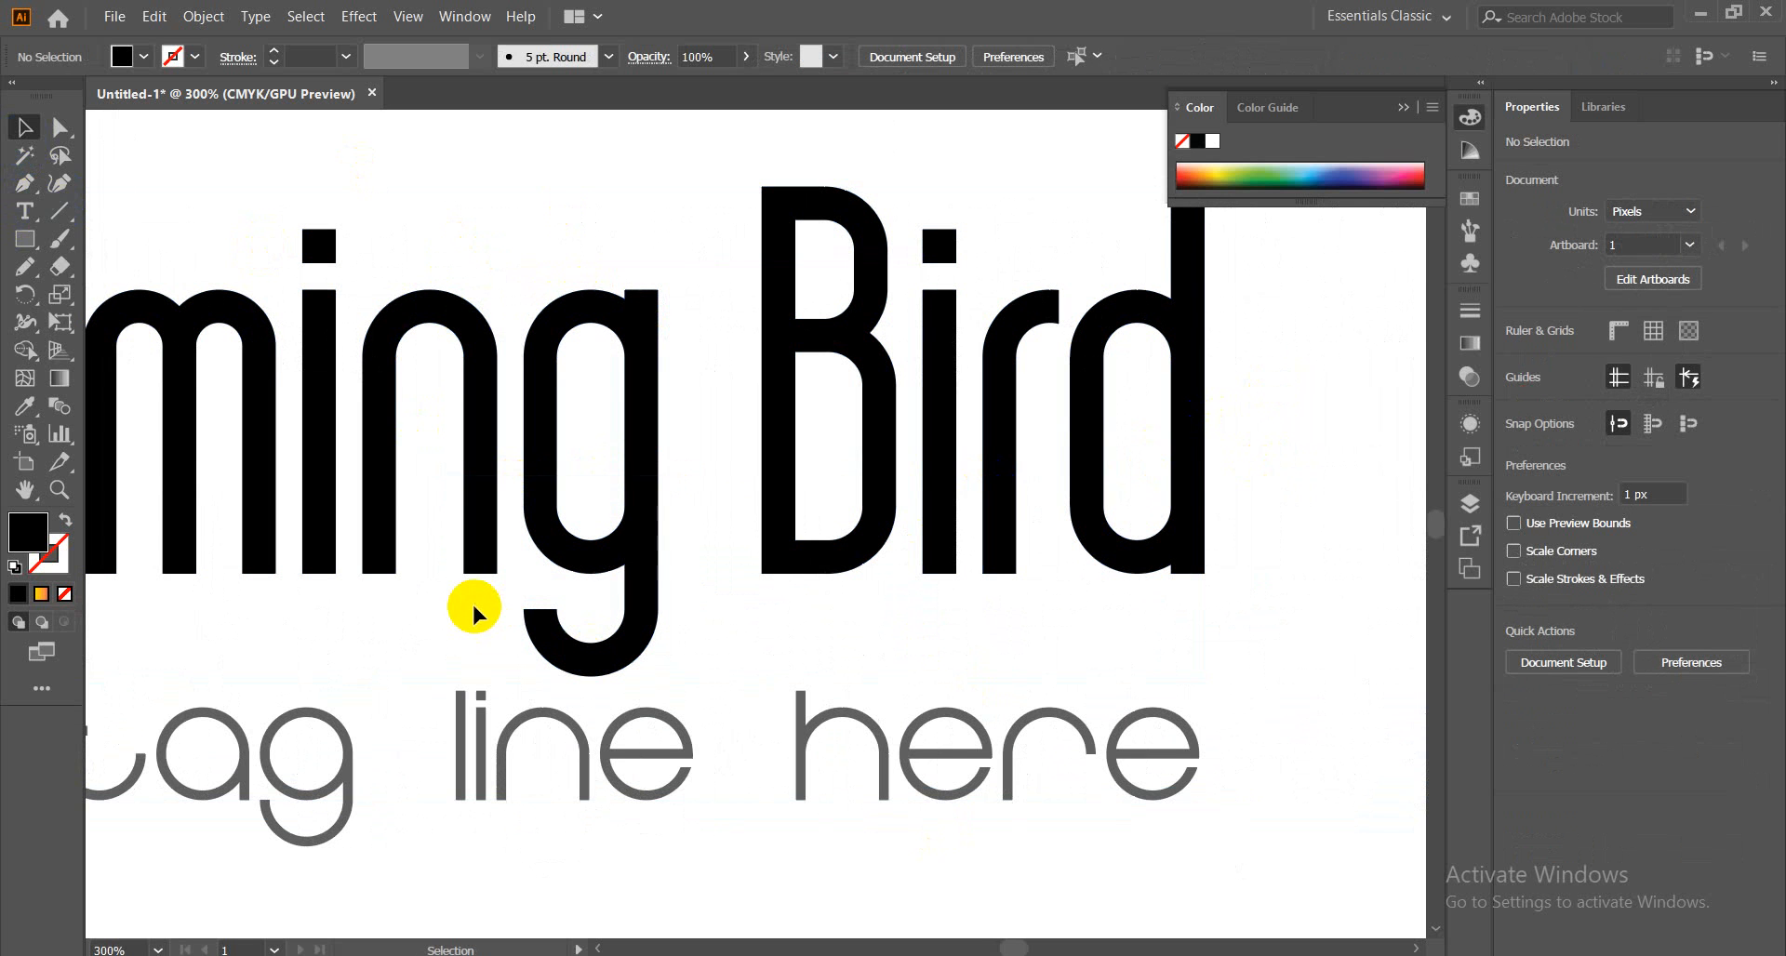
Duplicate the letter n of "Humming" about 29.5 px horizontally so the copy lies exactly over the g
{"action": "left_click", "coordinate": [472, 395]}
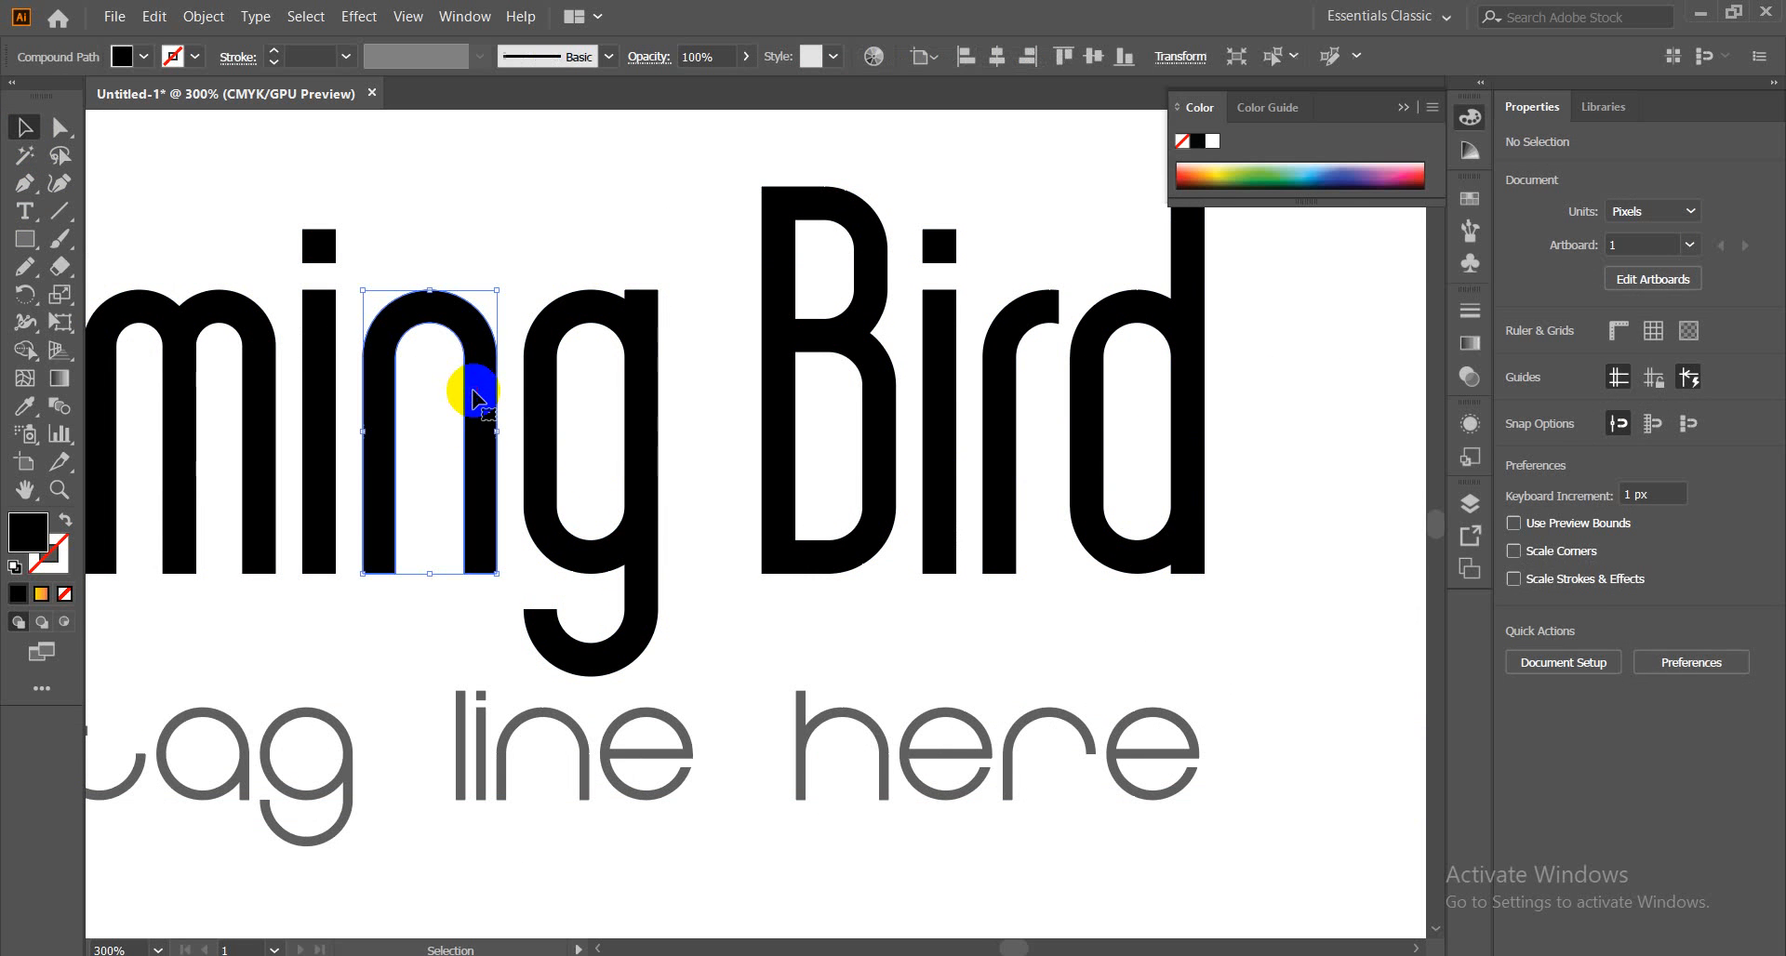
{"action": "left_click_drag", "start_coordinate": [472, 394], "coordinate": [637, 393]}
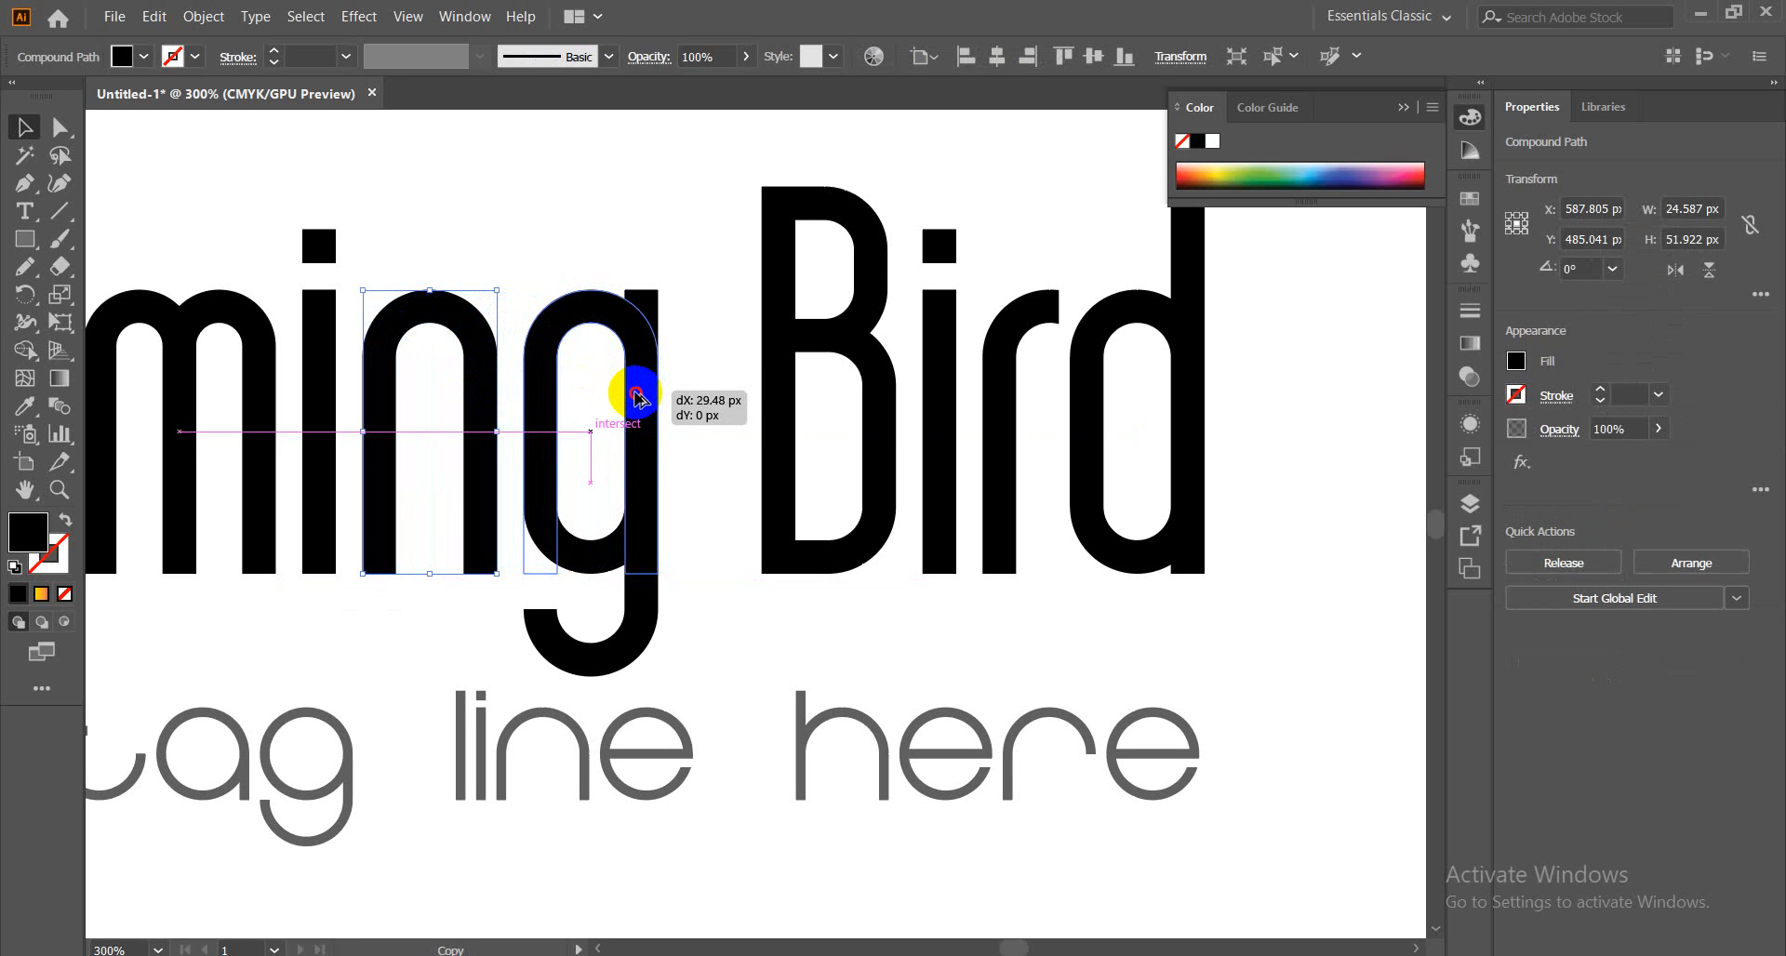
{"action": "left_click_drag", "start_coordinate": [637, 396], "coordinate": [637, 393]}
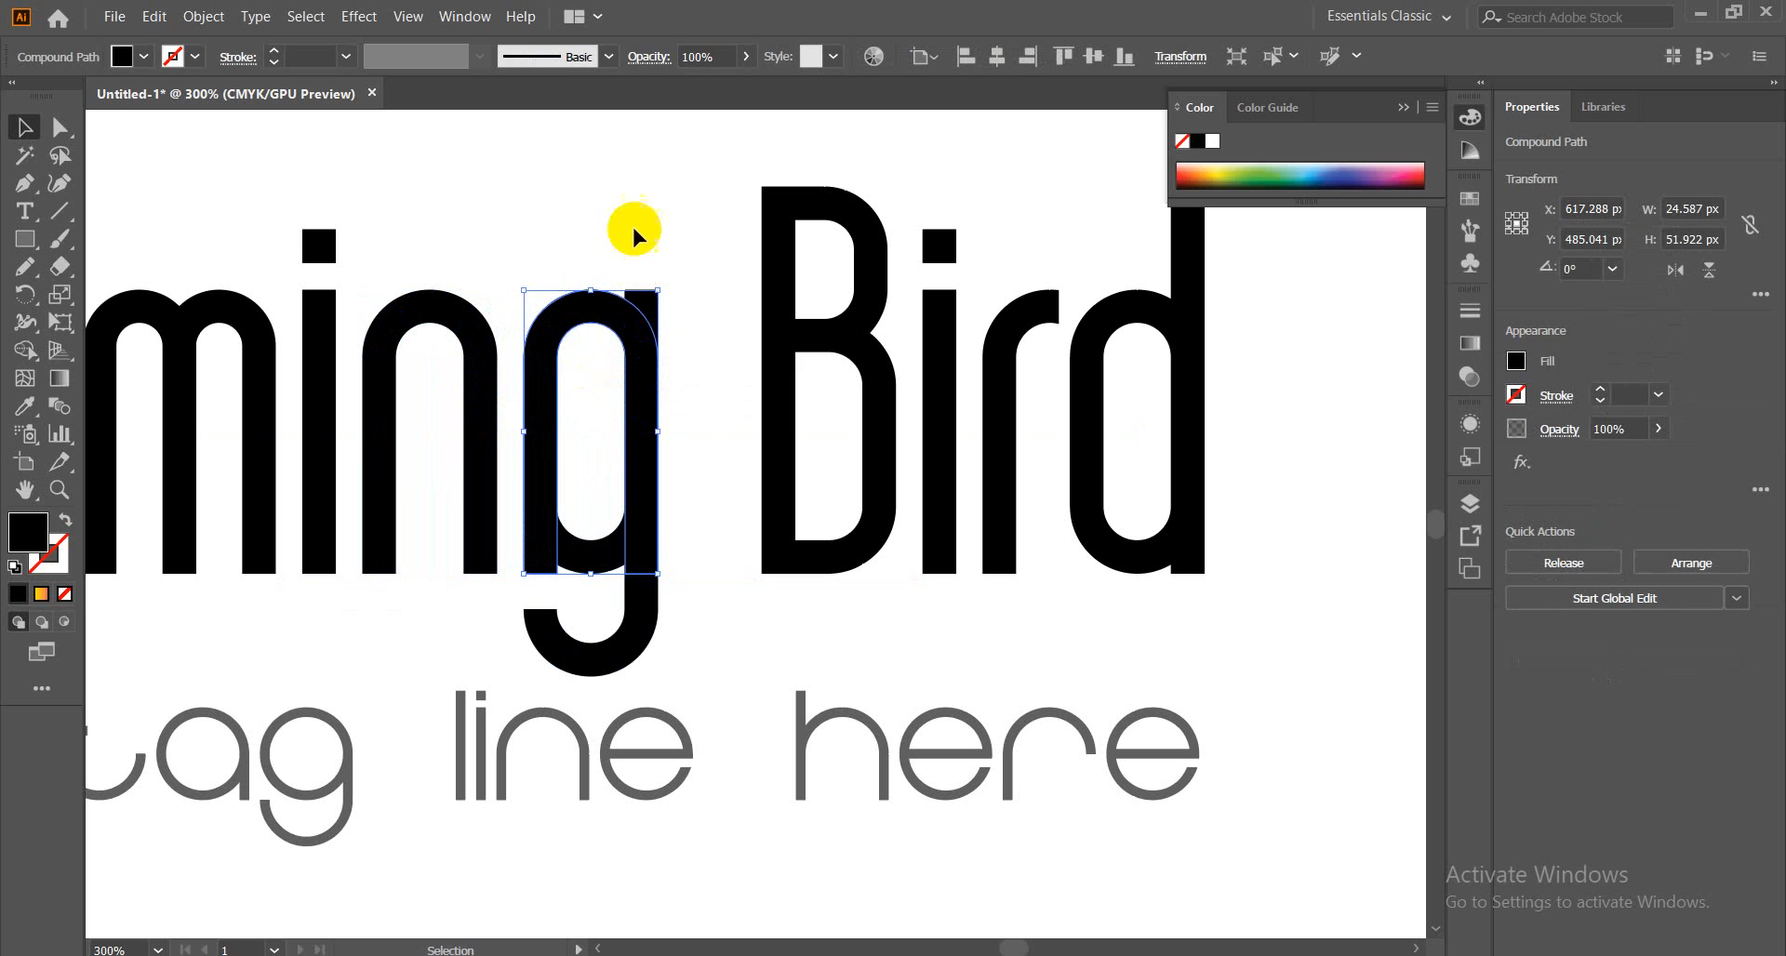
Divide the overlapping n copy and letter g with Pathfinder, and ungroup the resulting pieces
{"action": "left_click_drag", "start_coordinate": [584, 239], "coordinate": [645, 346]}
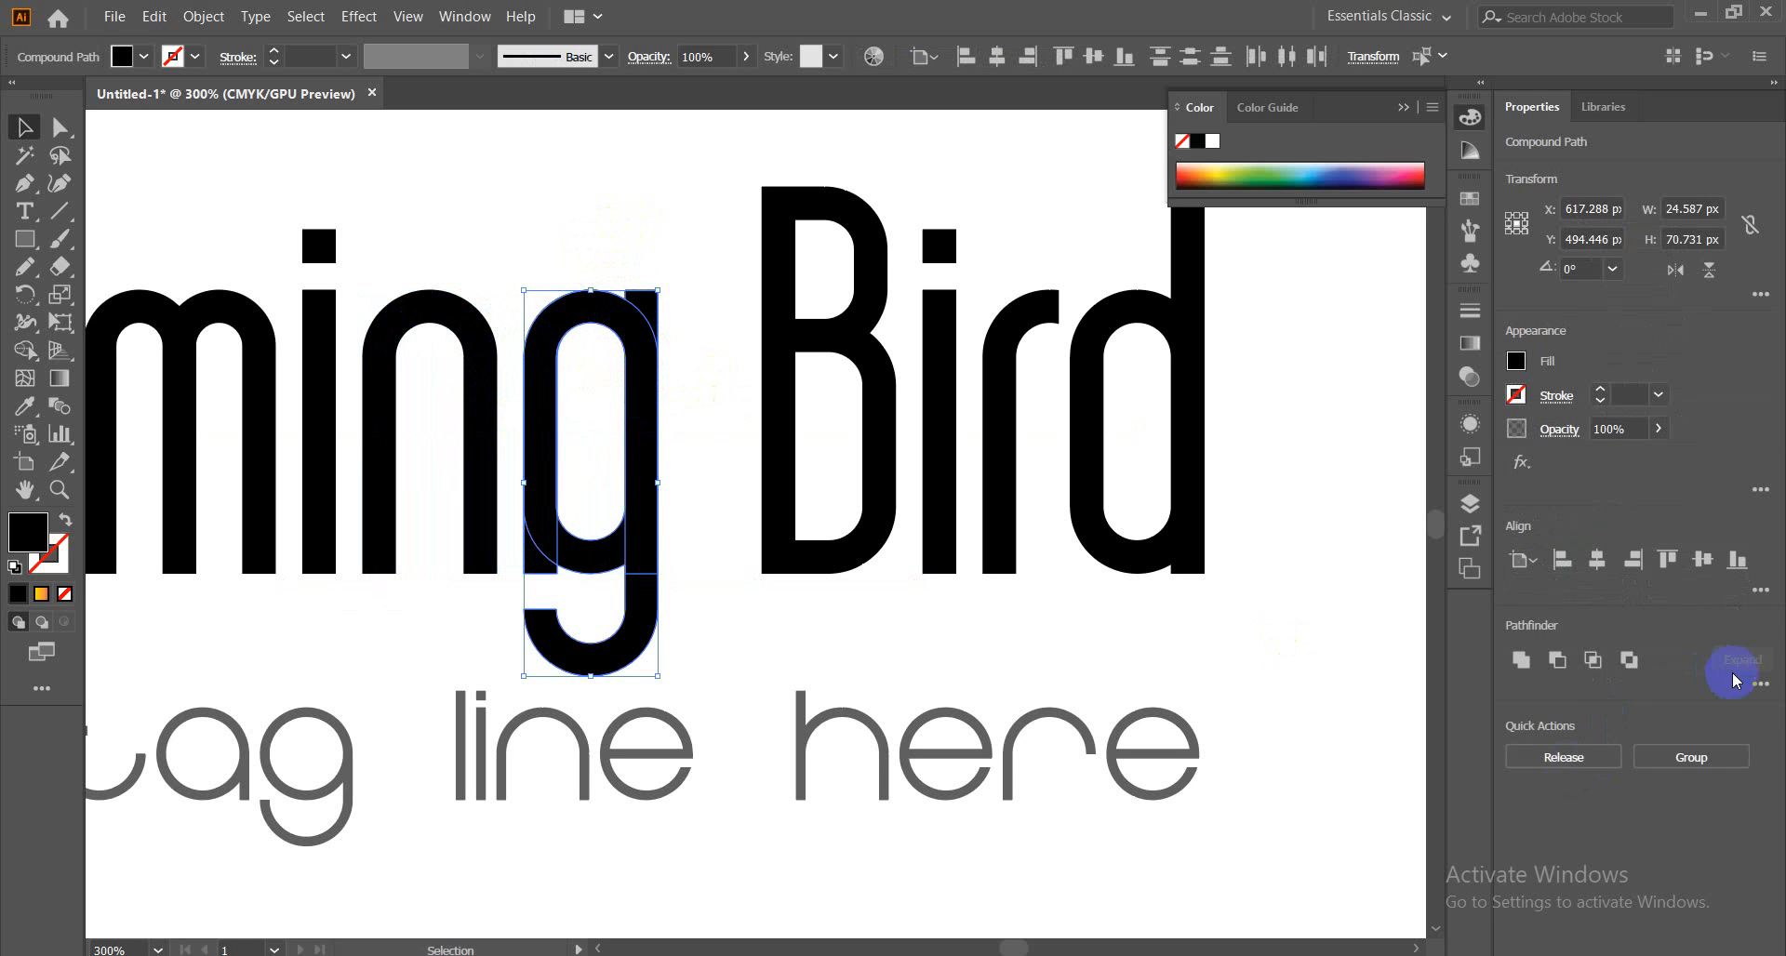
{"action": "left_click", "coordinate": [1760, 683]}
{"action": "left_click", "coordinate": [1528, 811]}
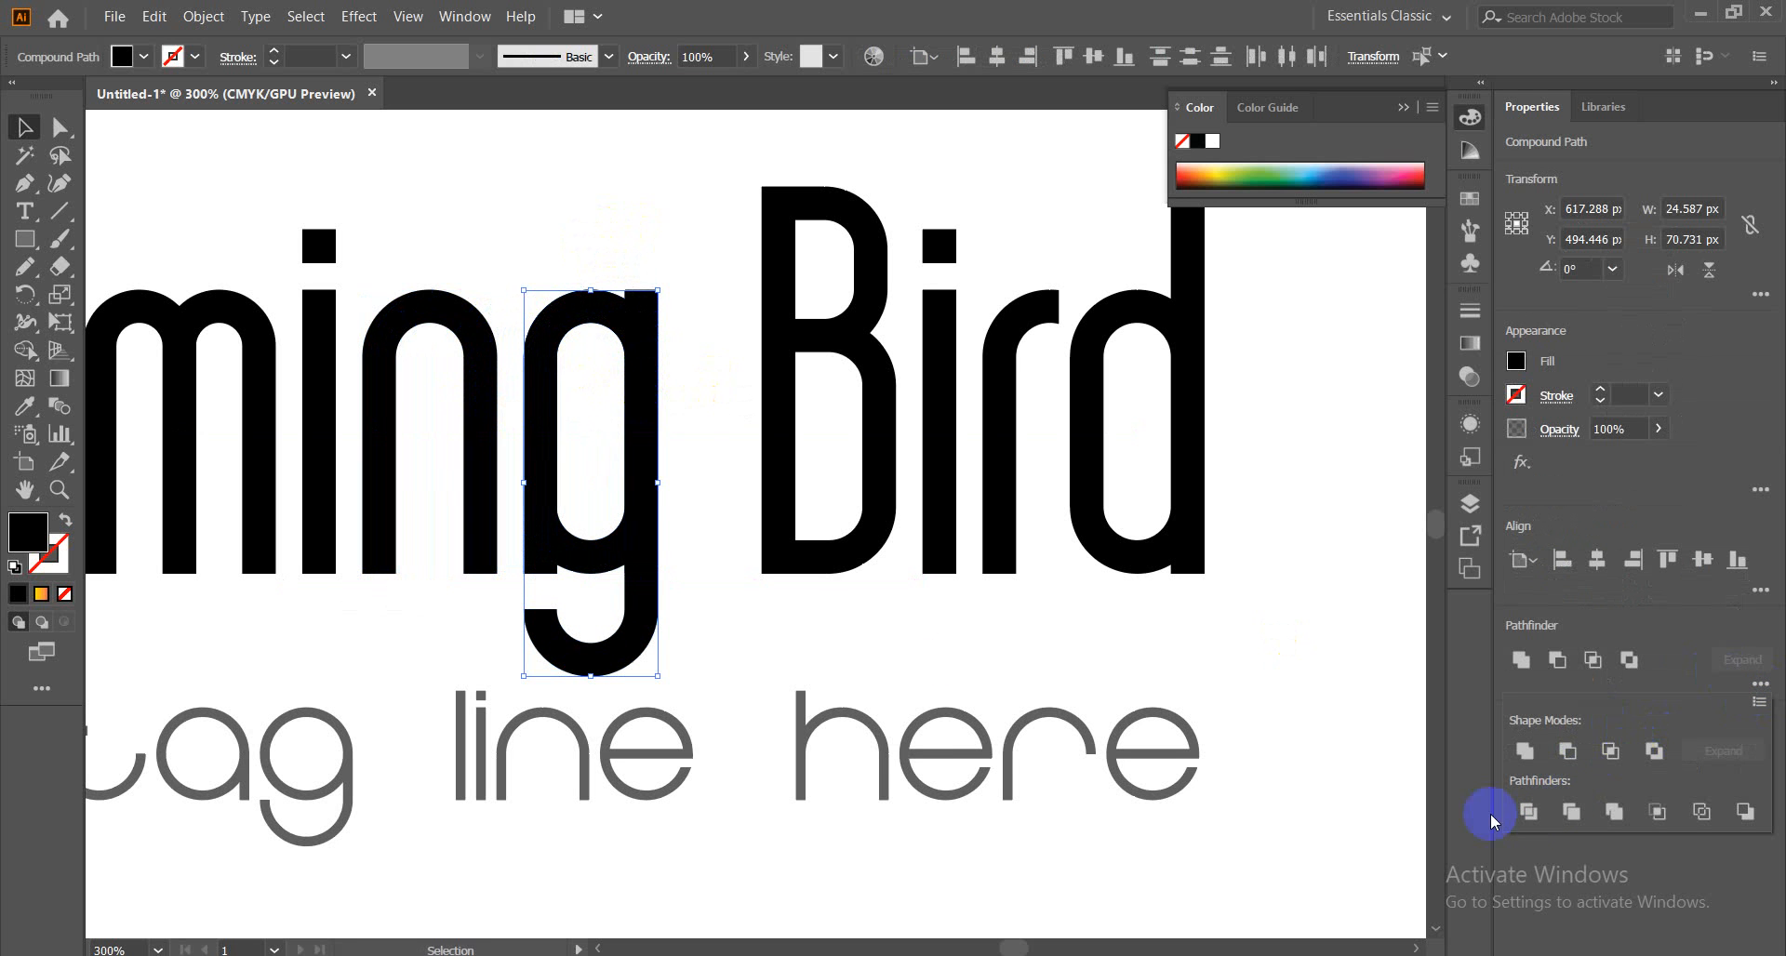
{"action": "left_click", "coordinate": [590, 366]}
{"action": "right_click", "coordinate": [625, 321]}
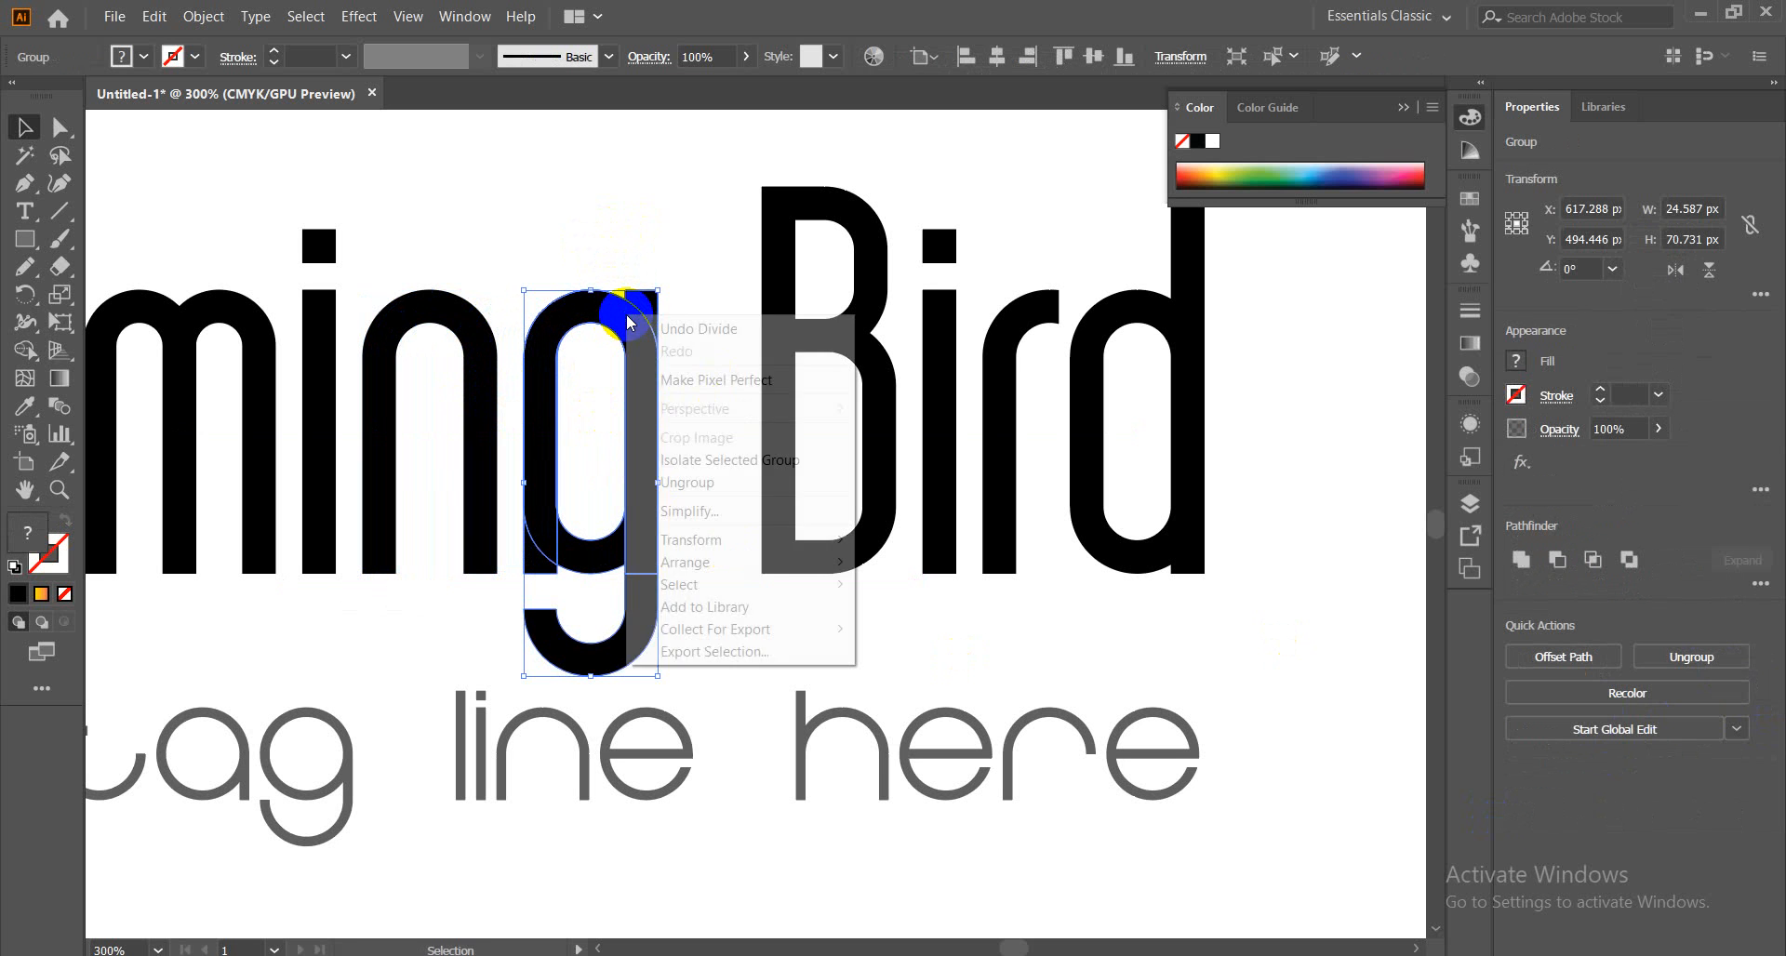
{"action": "left_click", "coordinate": [686, 485]}
Delete the g's upper-right spur and the n copy's leftover lower-left corner, leaving a rounded g
{"action": "left_click", "coordinate": [674, 231]}
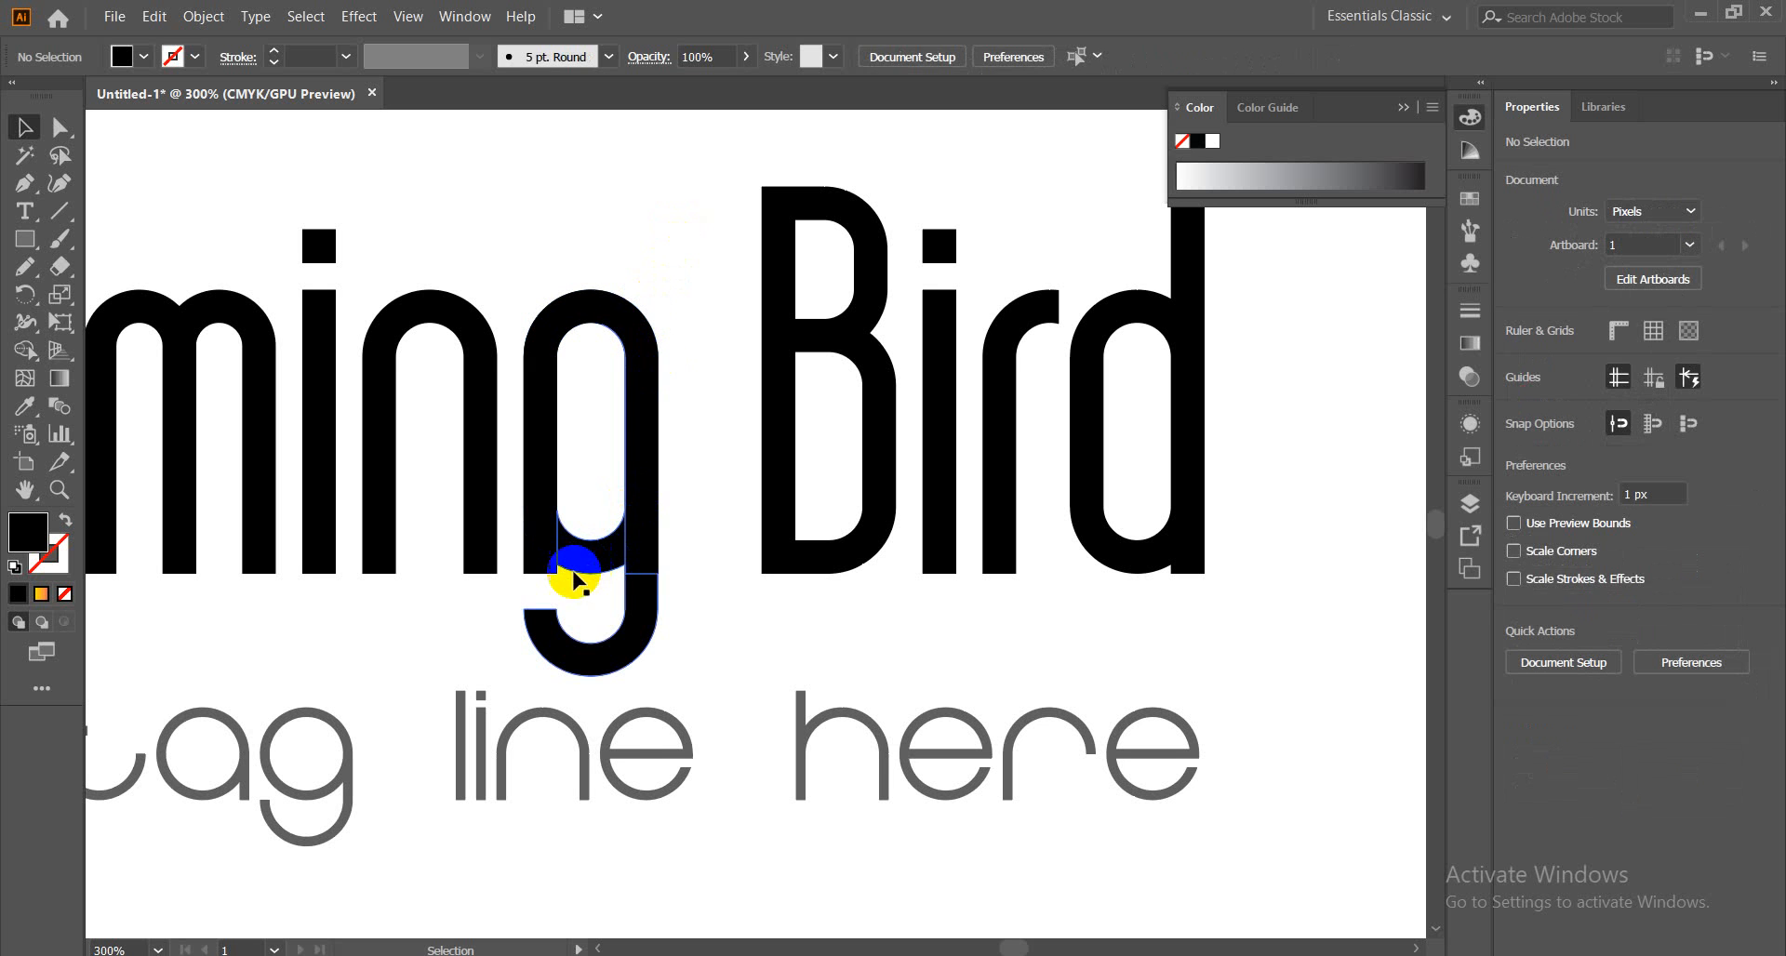
{"action": "left_click", "coordinate": [530, 575]}
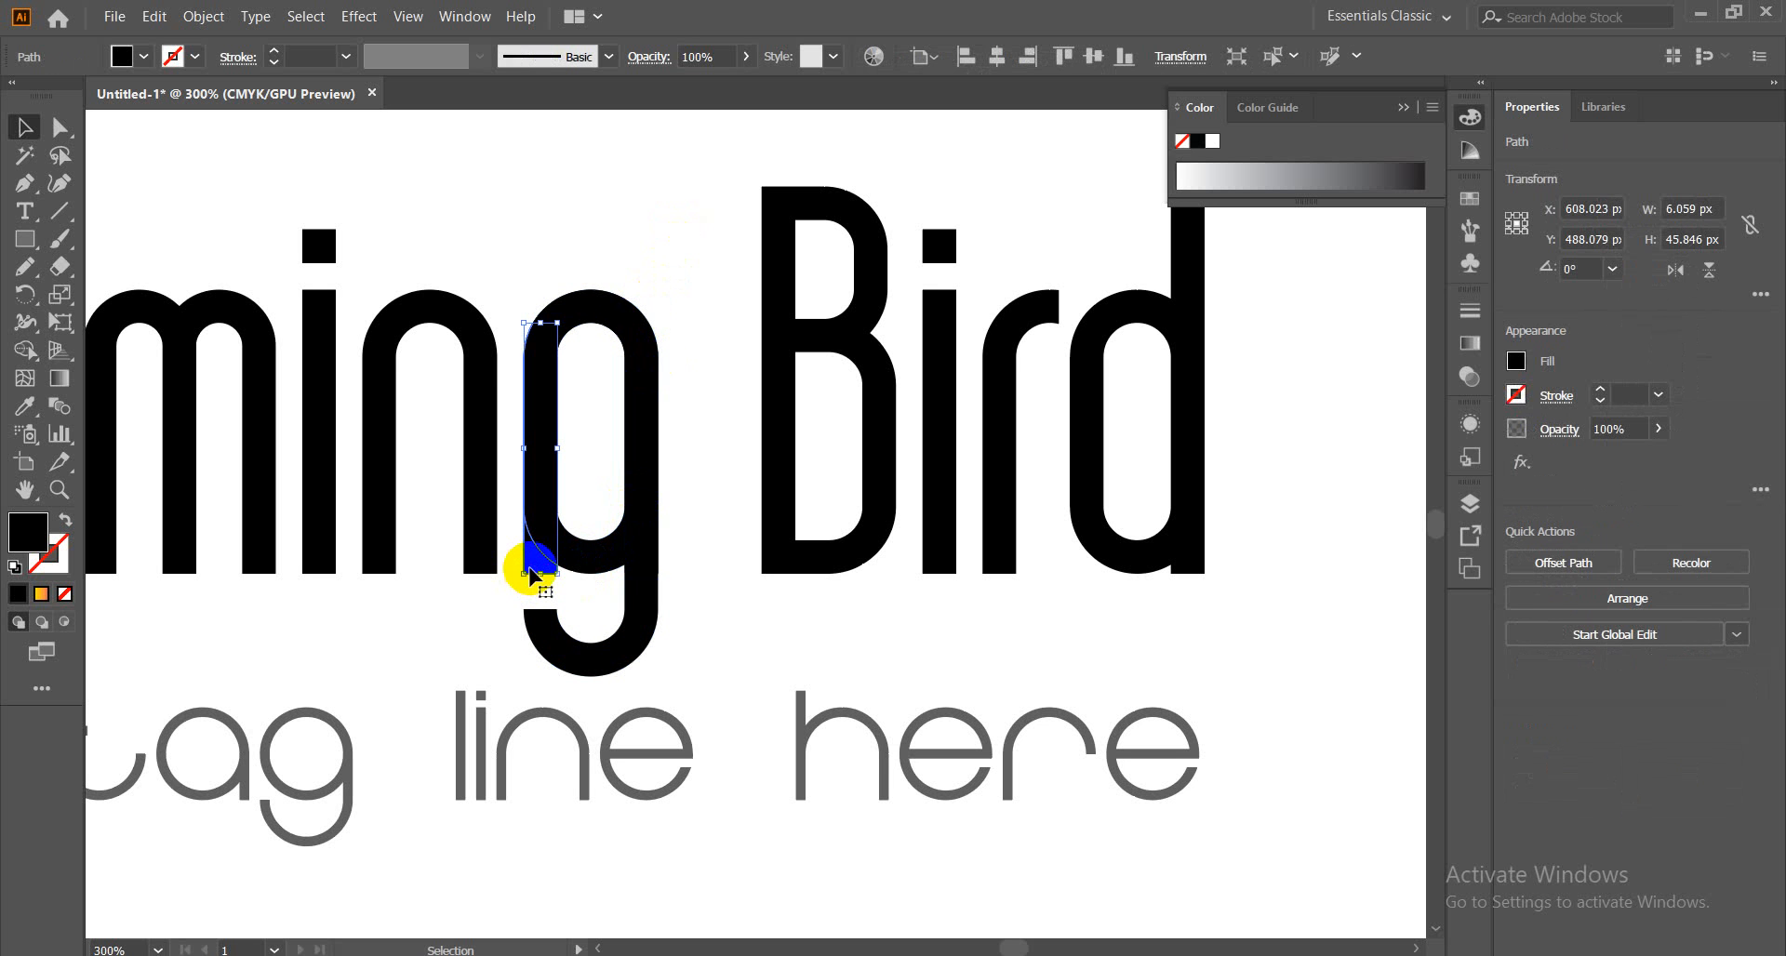
{"action": "left_click", "coordinate": [518, 570]}
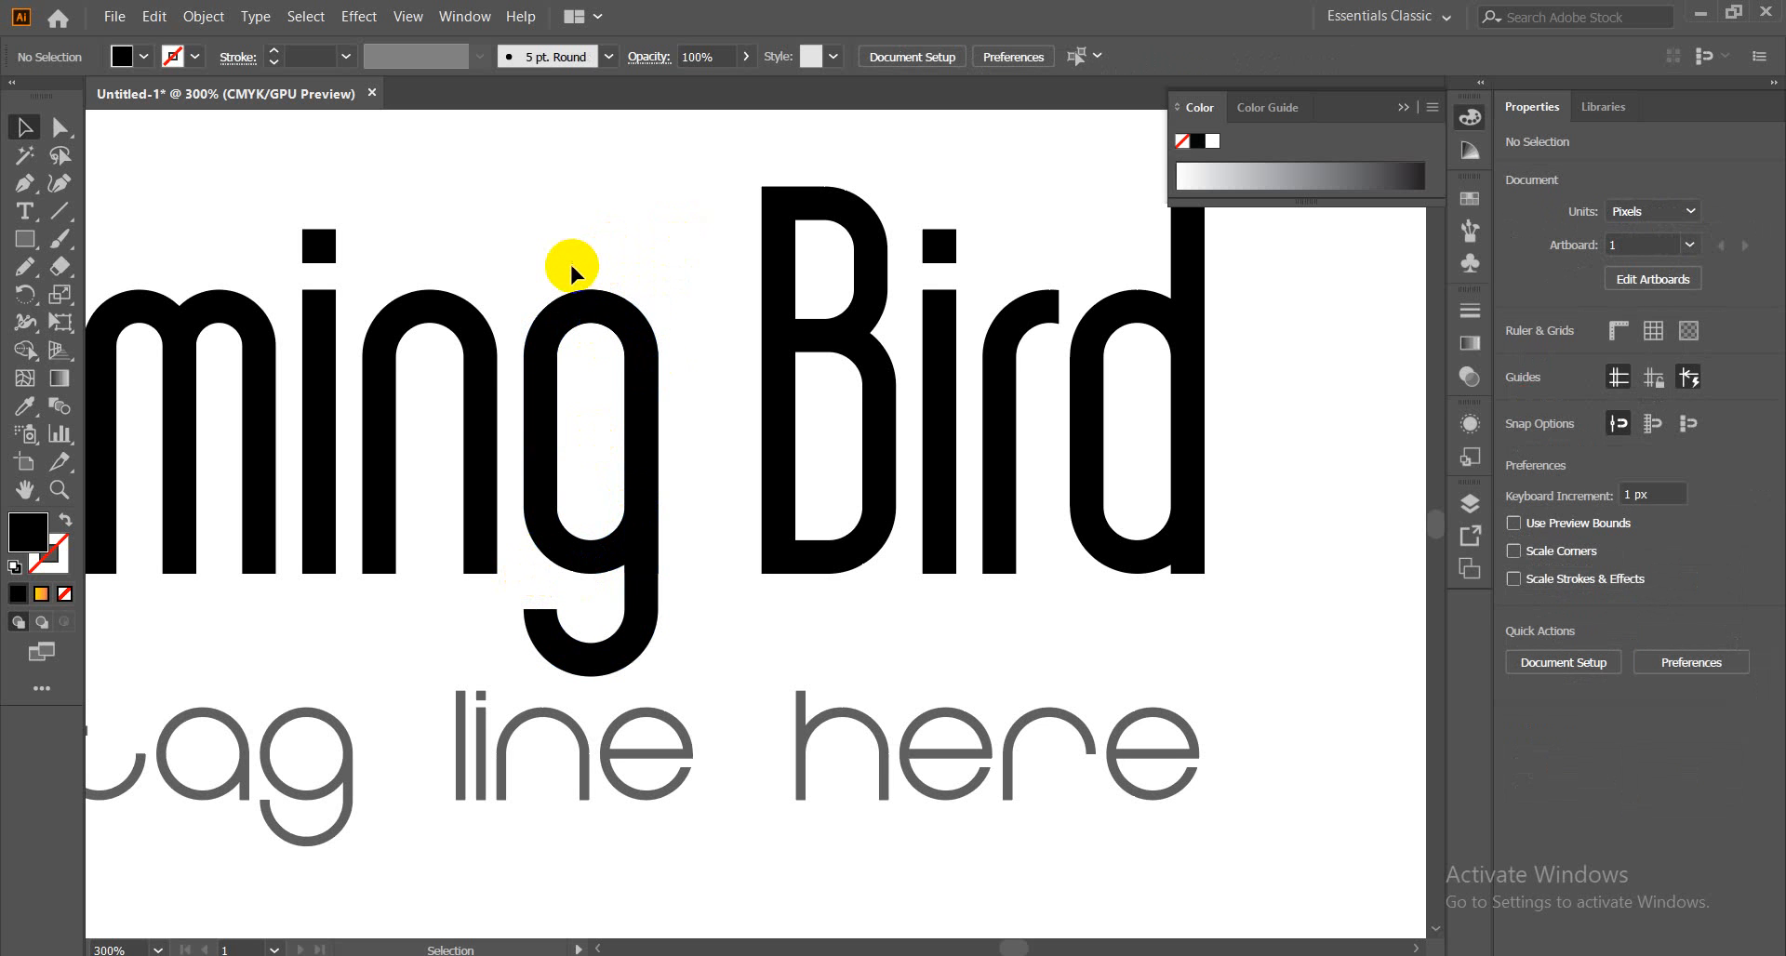
Unite the remaining pieces of the reshaped letter g with Pathfinder
{"action": "left_click_drag", "start_coordinate": [533, 257], "coordinate": [653, 663]}
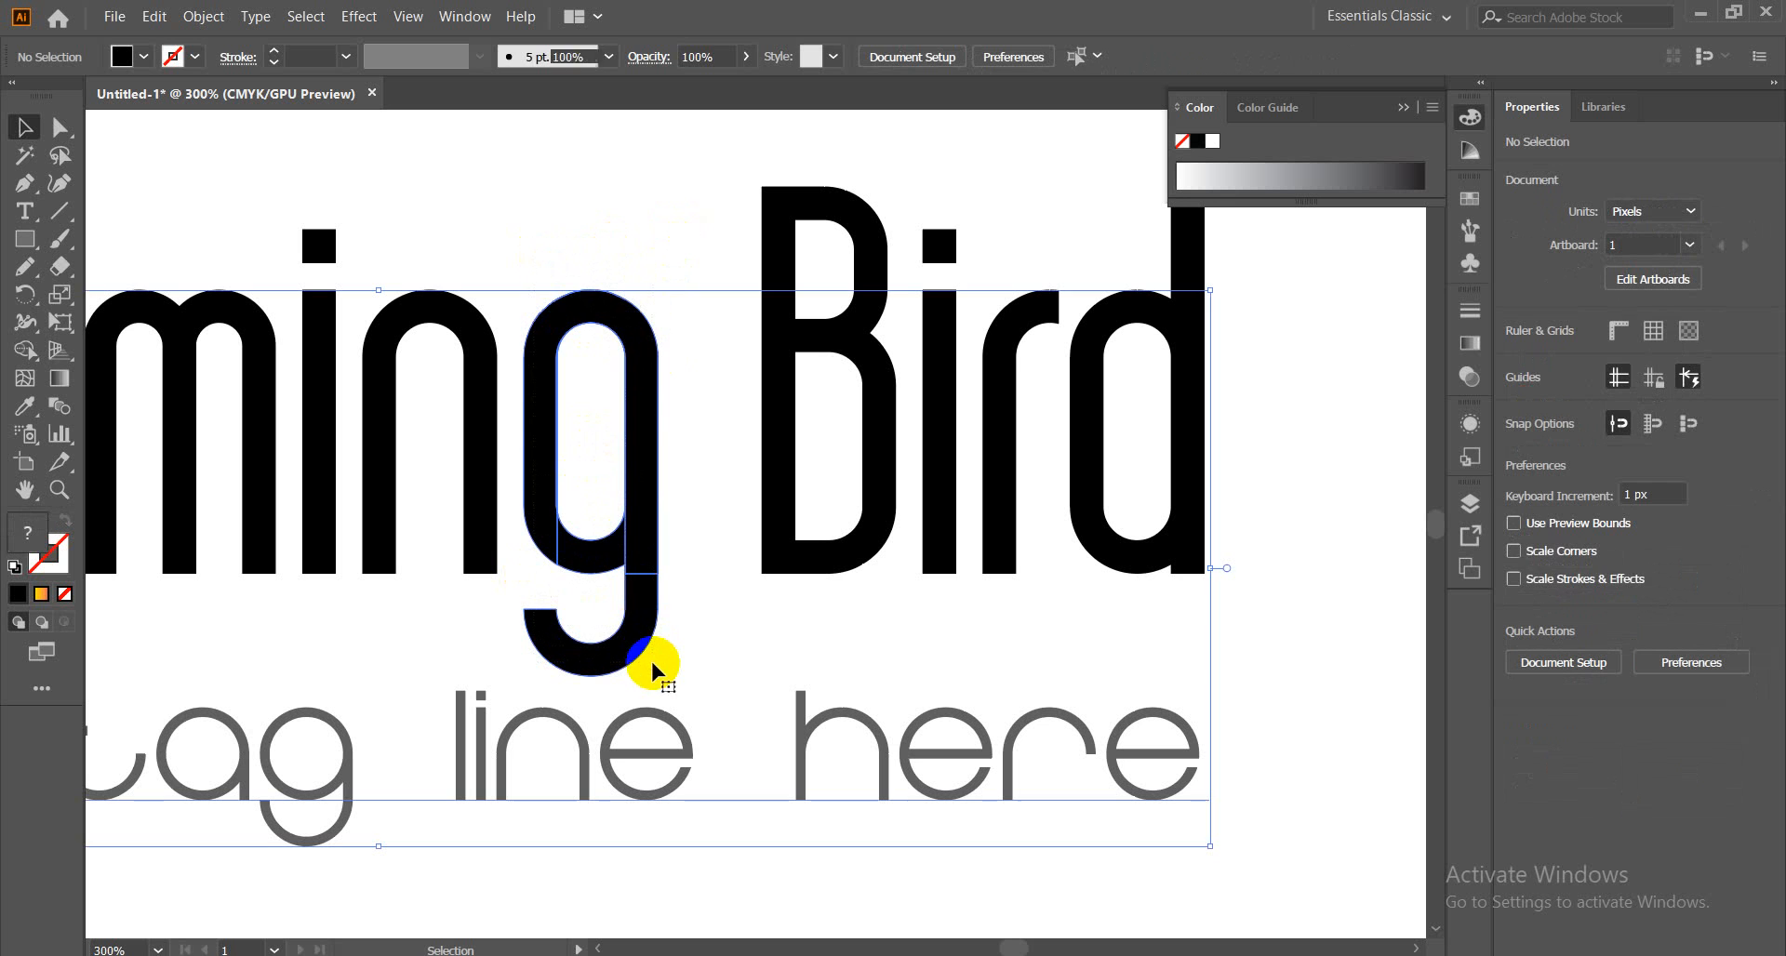
{"action": "left_click", "coordinate": [606, 247]}
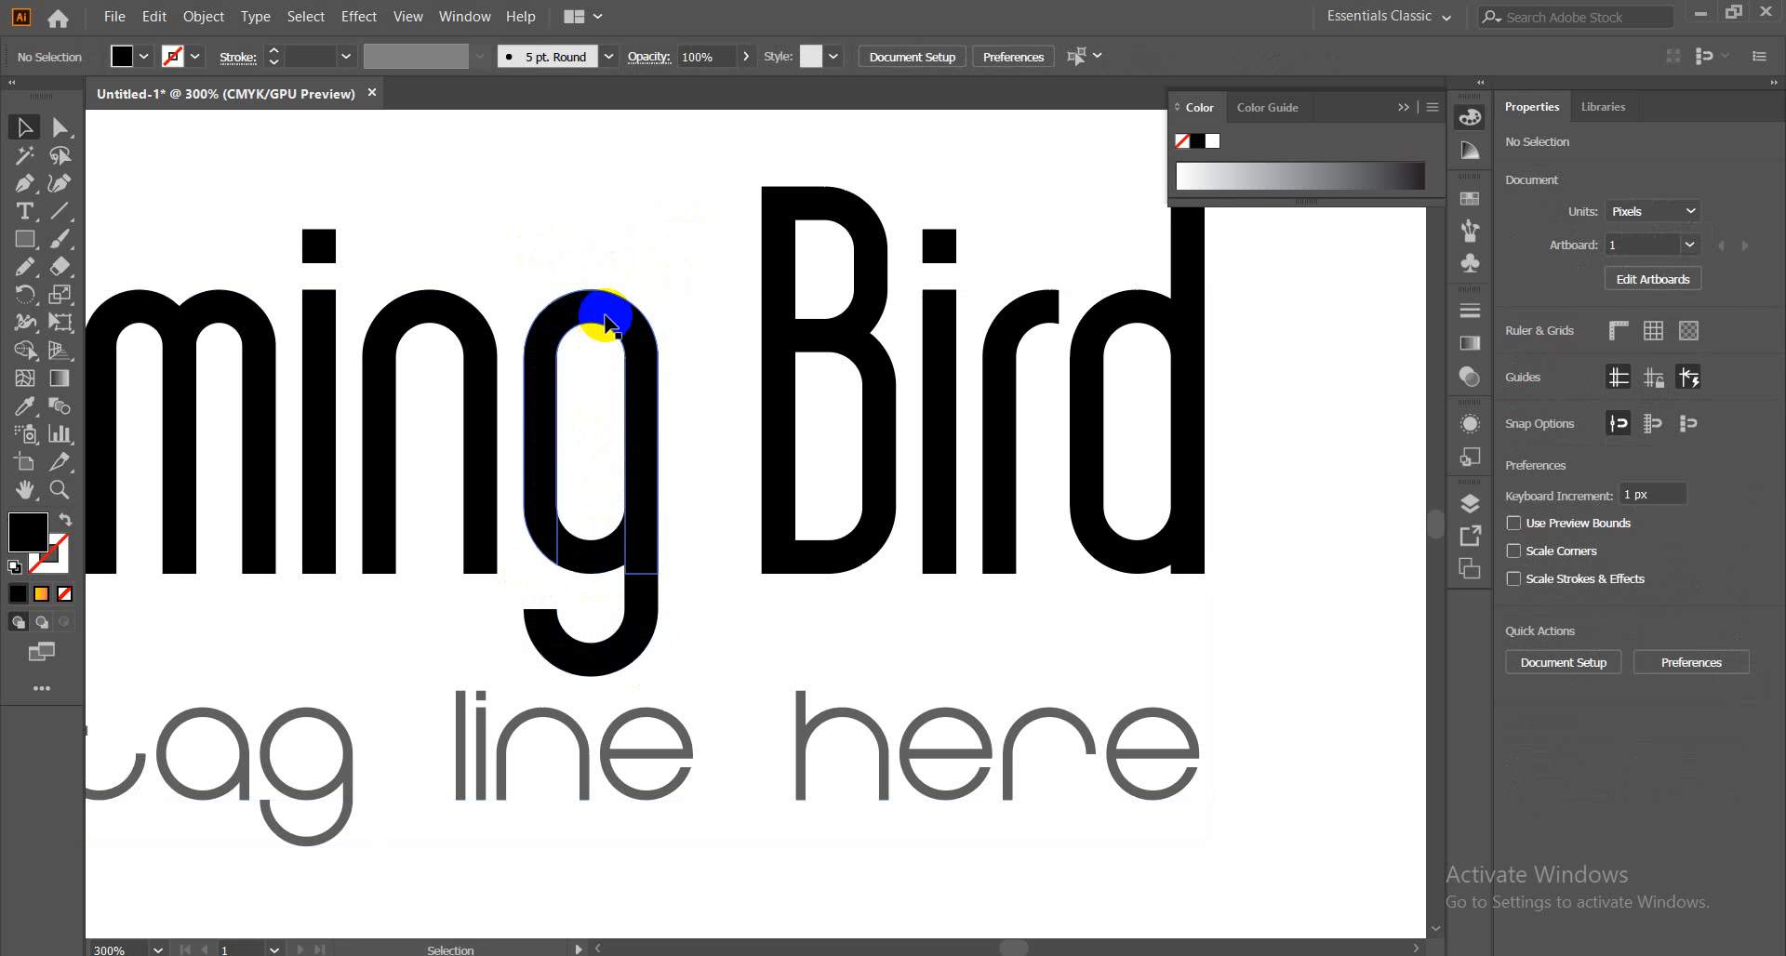
{"action": "left_click", "coordinate": [606, 321]}
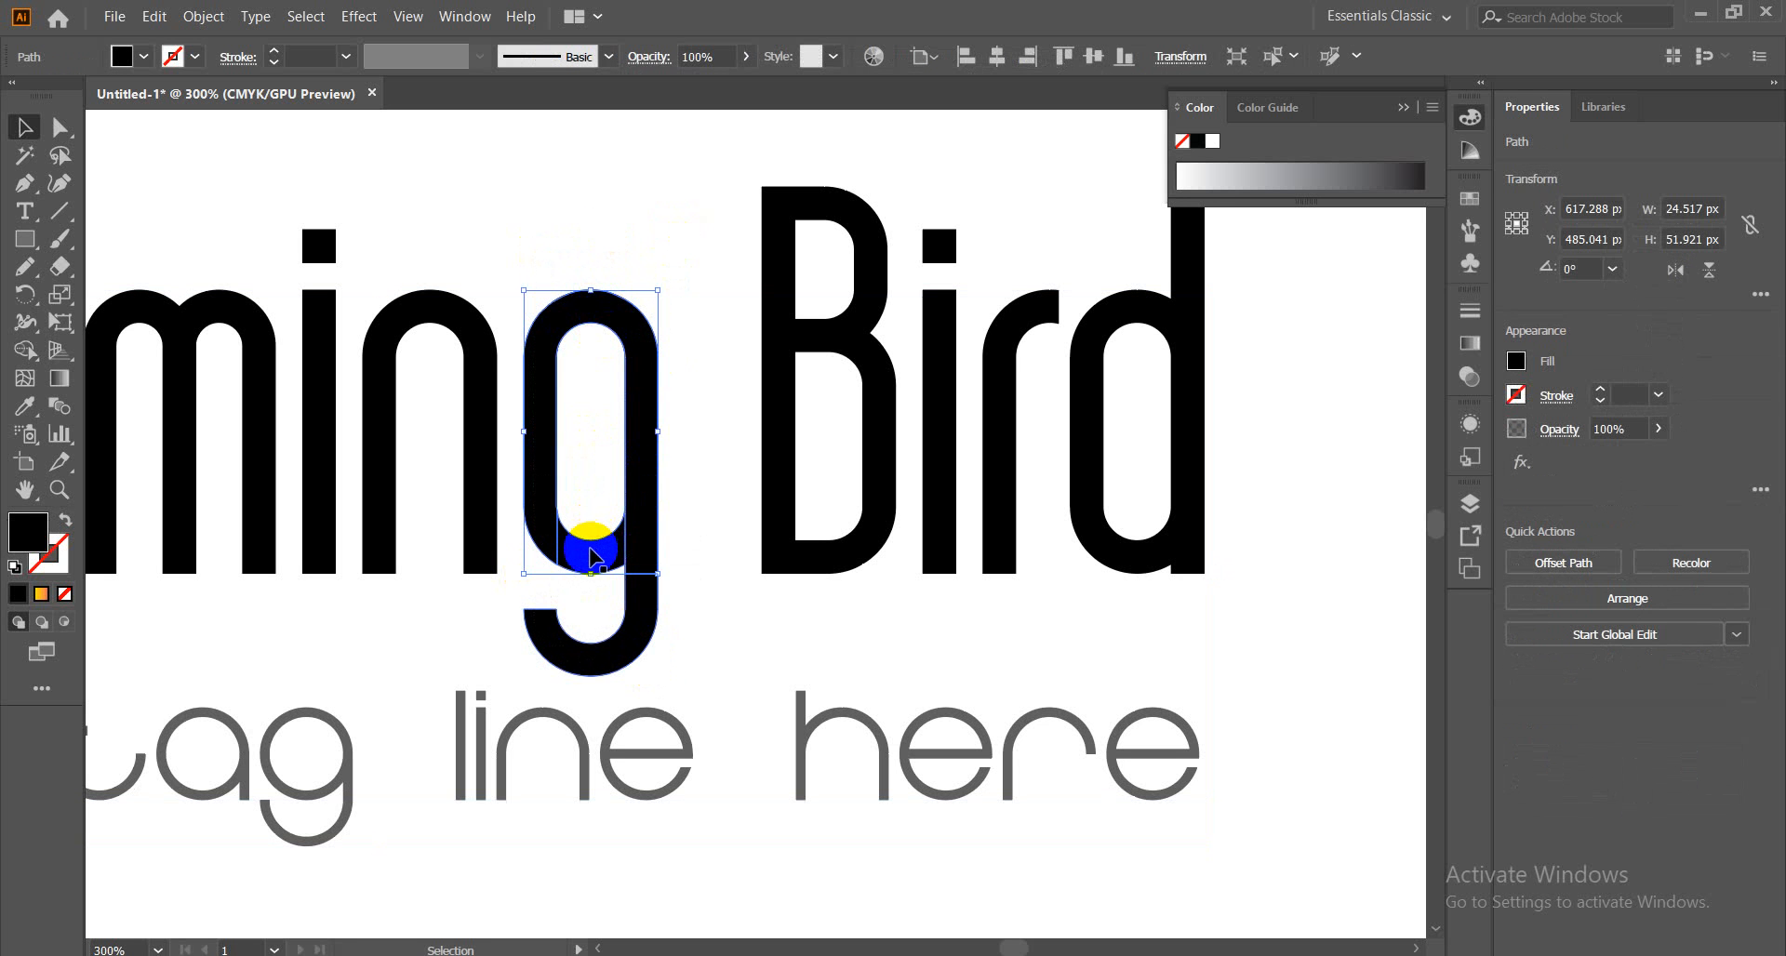
{"action": "left_click", "coordinate": [598, 616]}
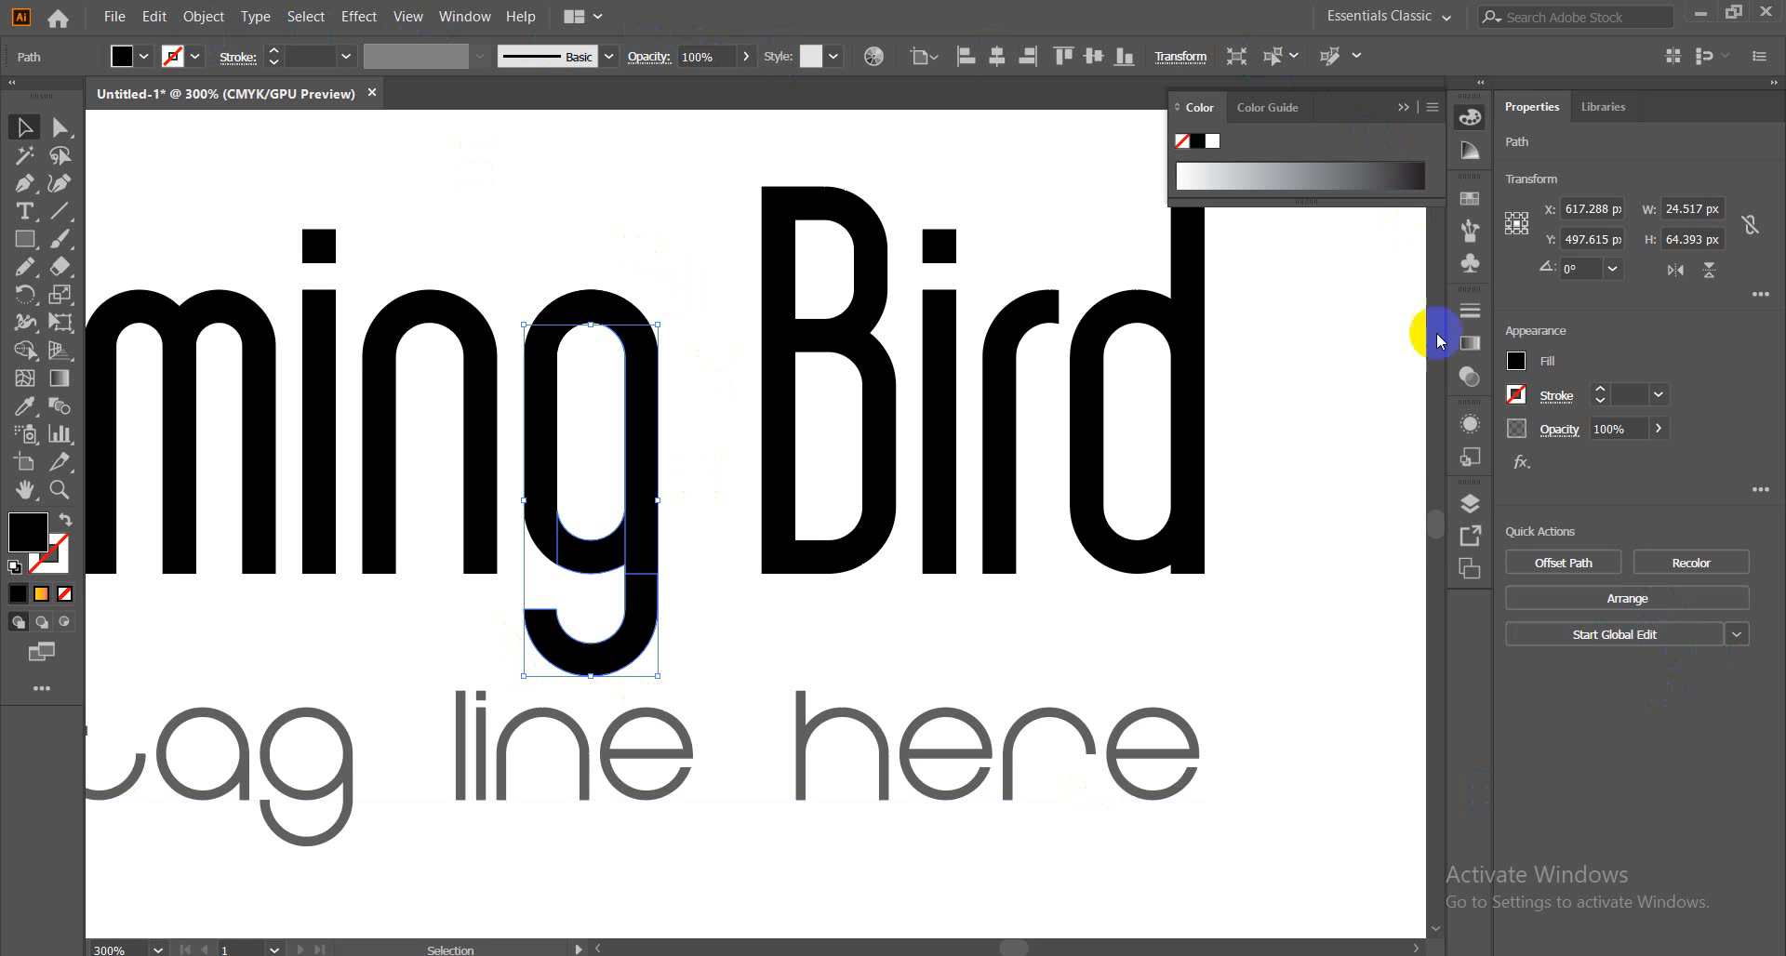
{"action": "left_click", "coordinate": [1469, 377]}
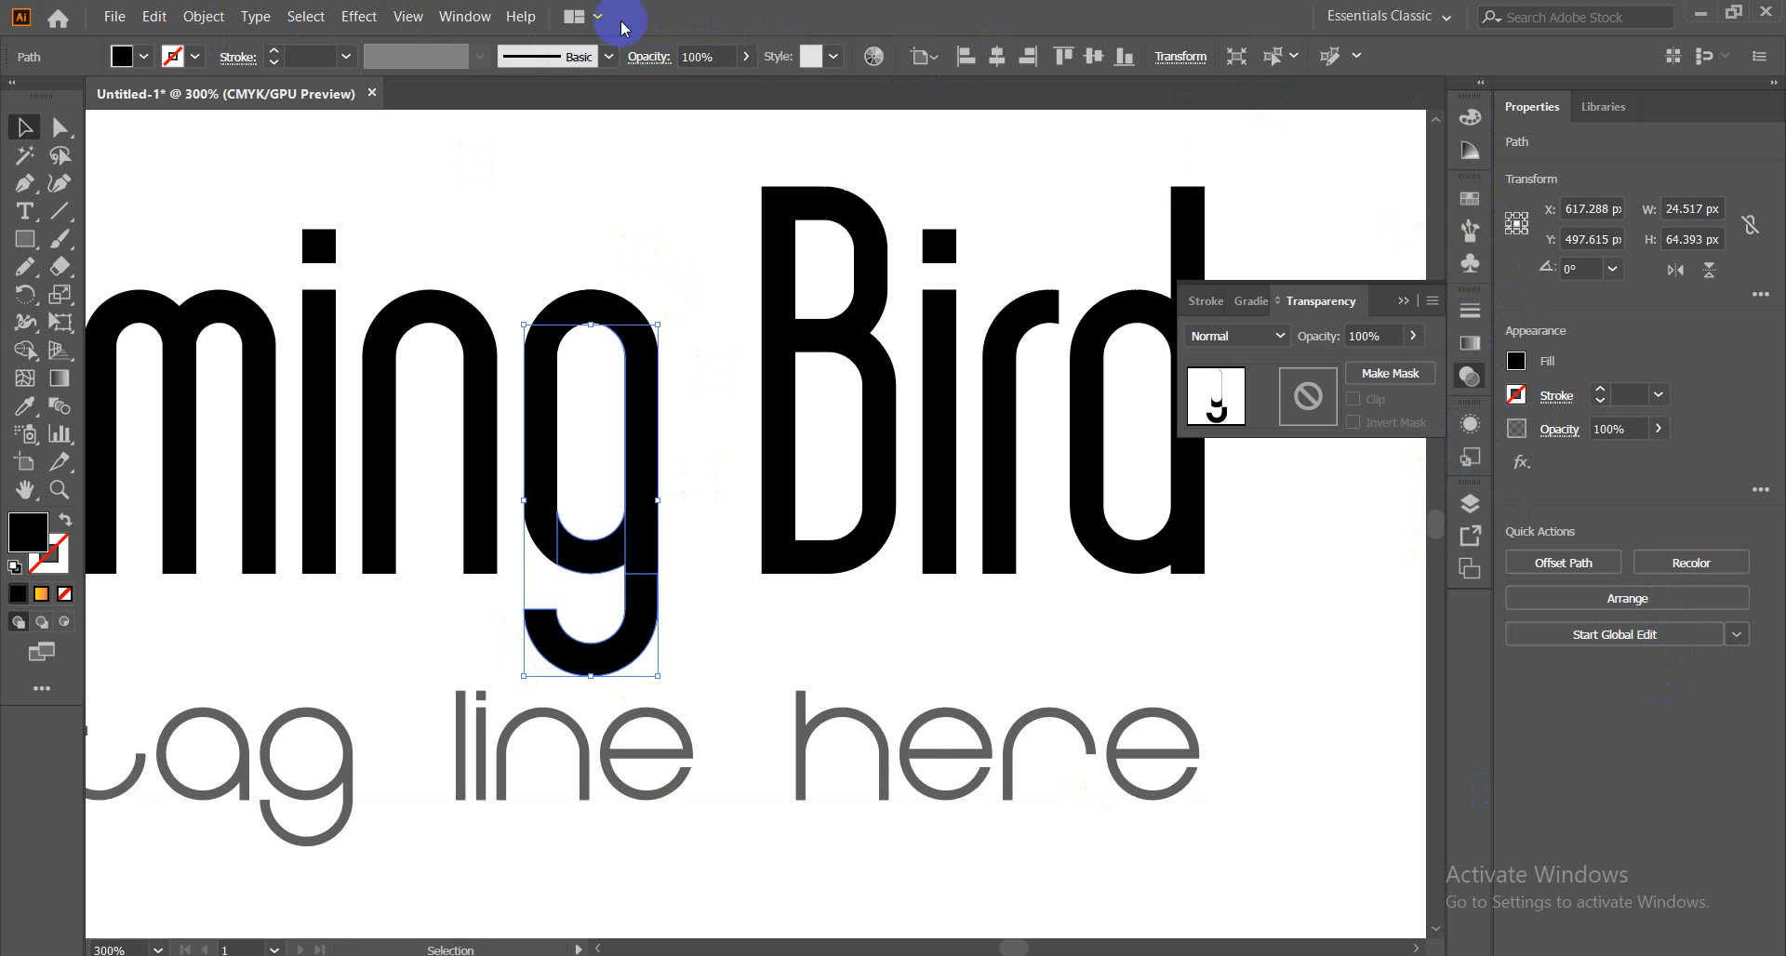
{"action": "left_click", "coordinate": [462, 16]}
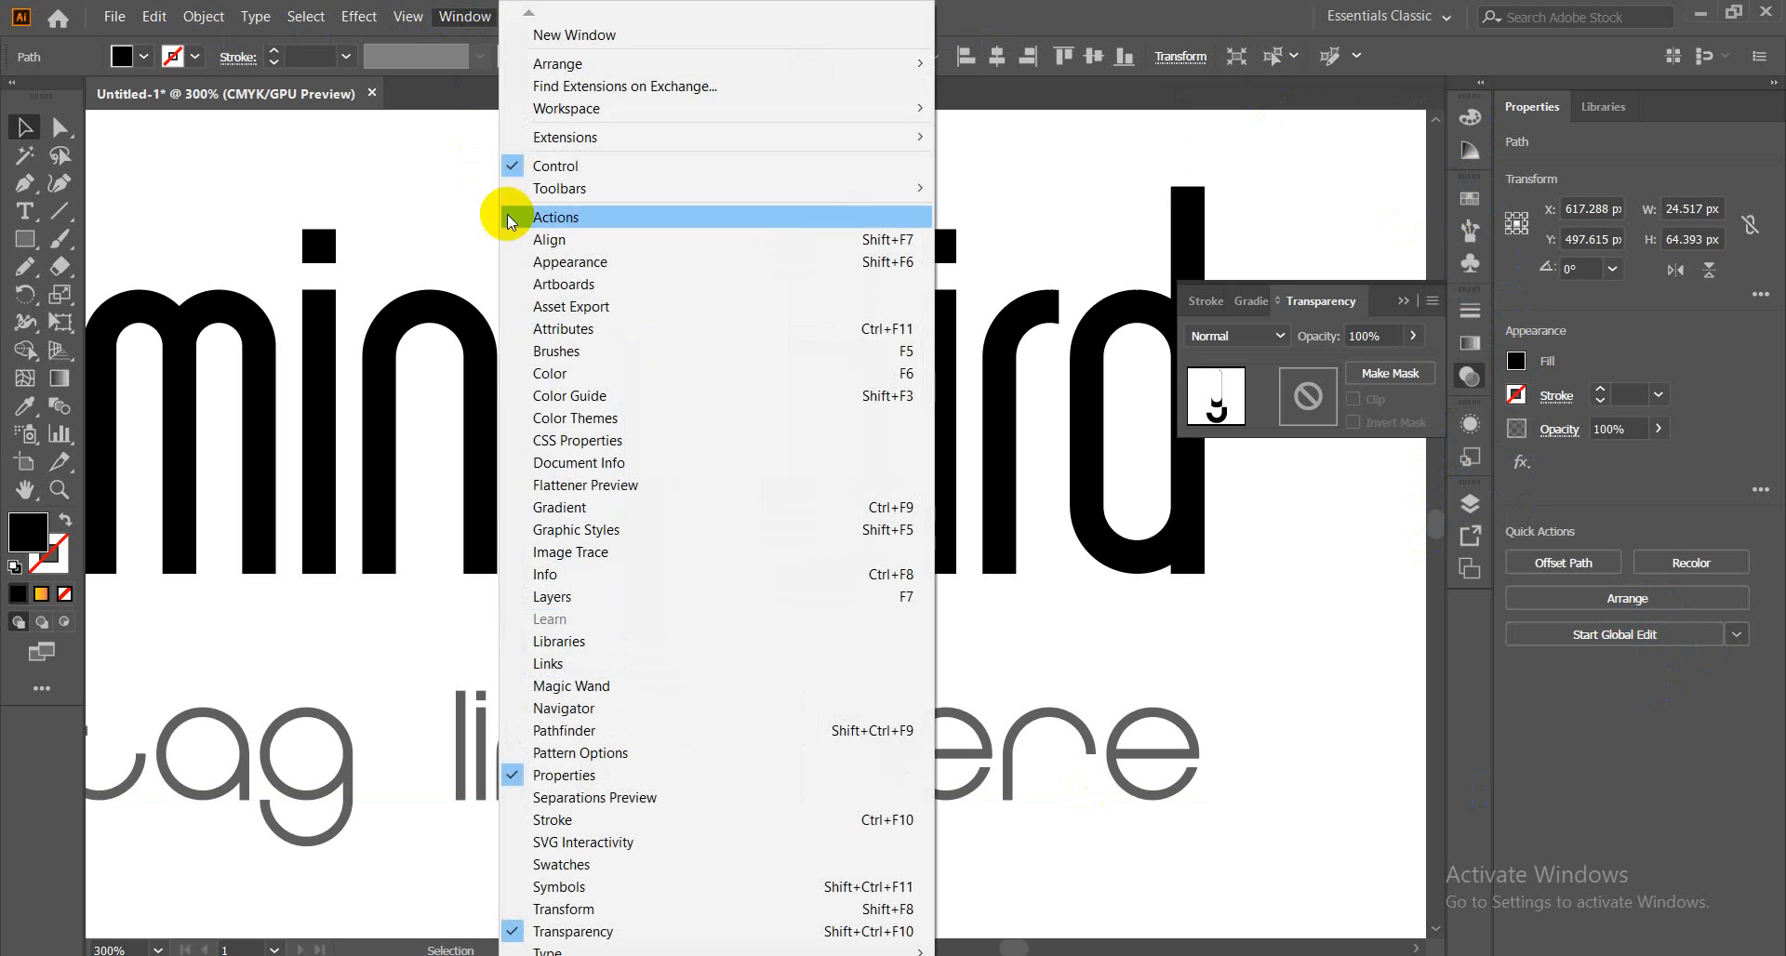
{"action": "left_click", "coordinate": [563, 730]}
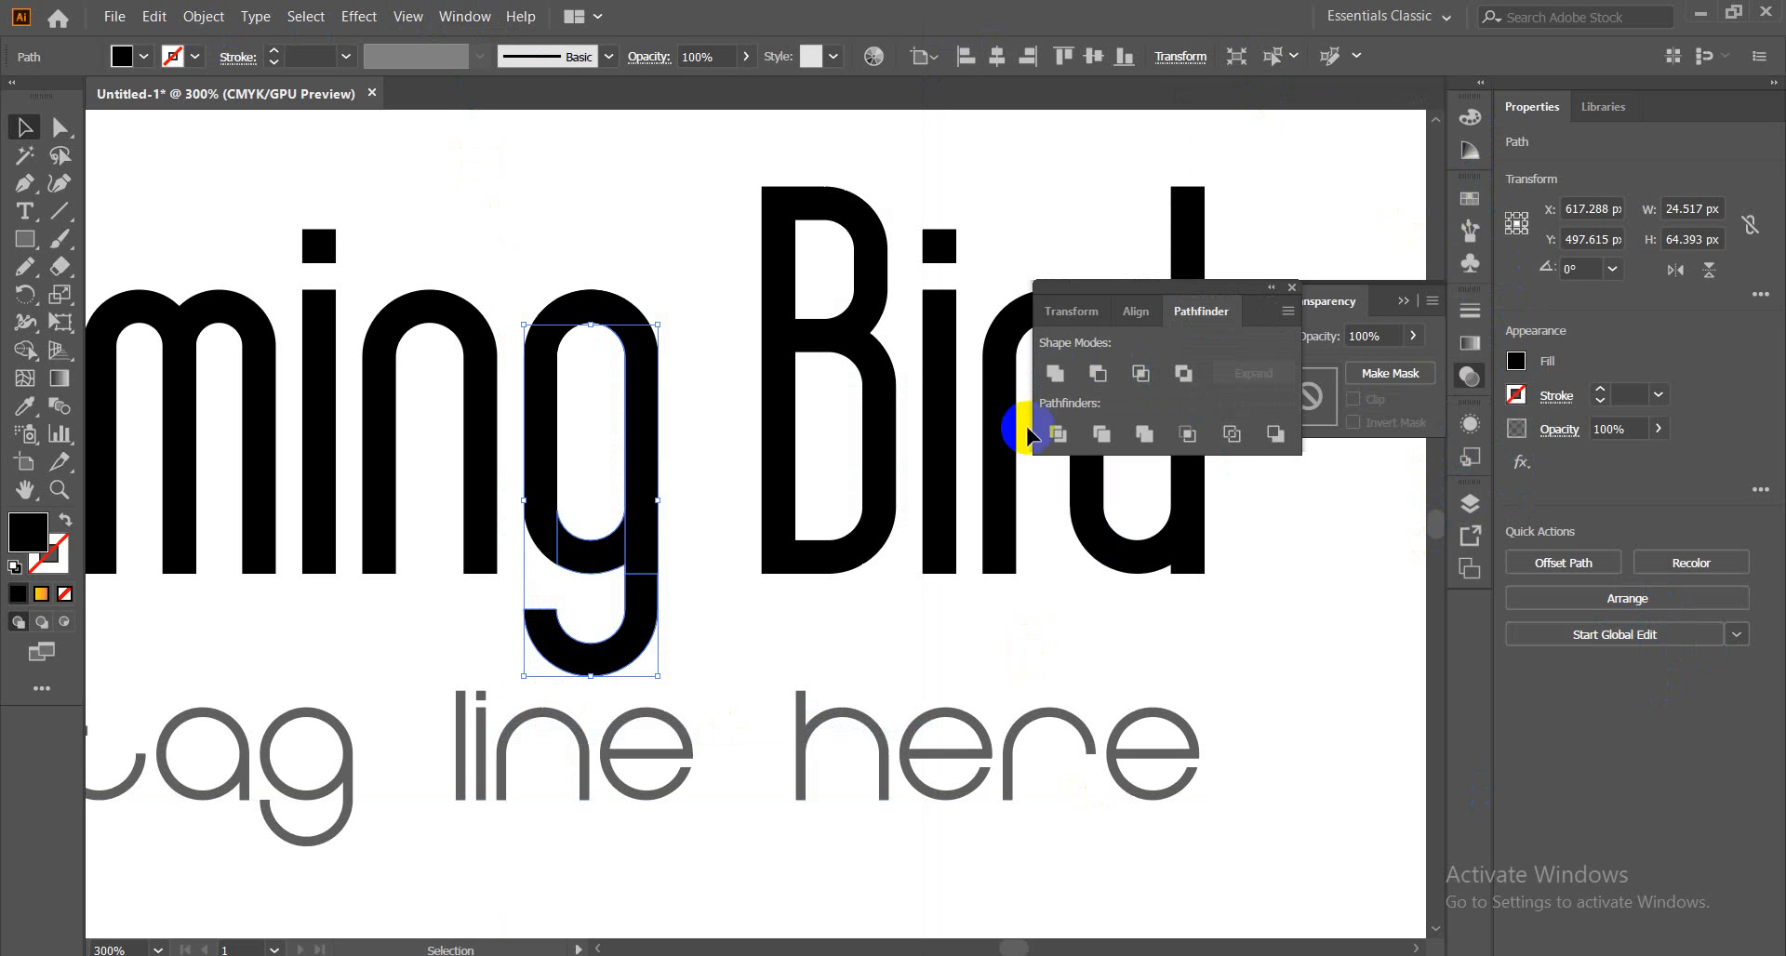
{"action": "left_click", "coordinate": [639, 248]}
{"action": "left_click", "coordinate": [583, 310]}
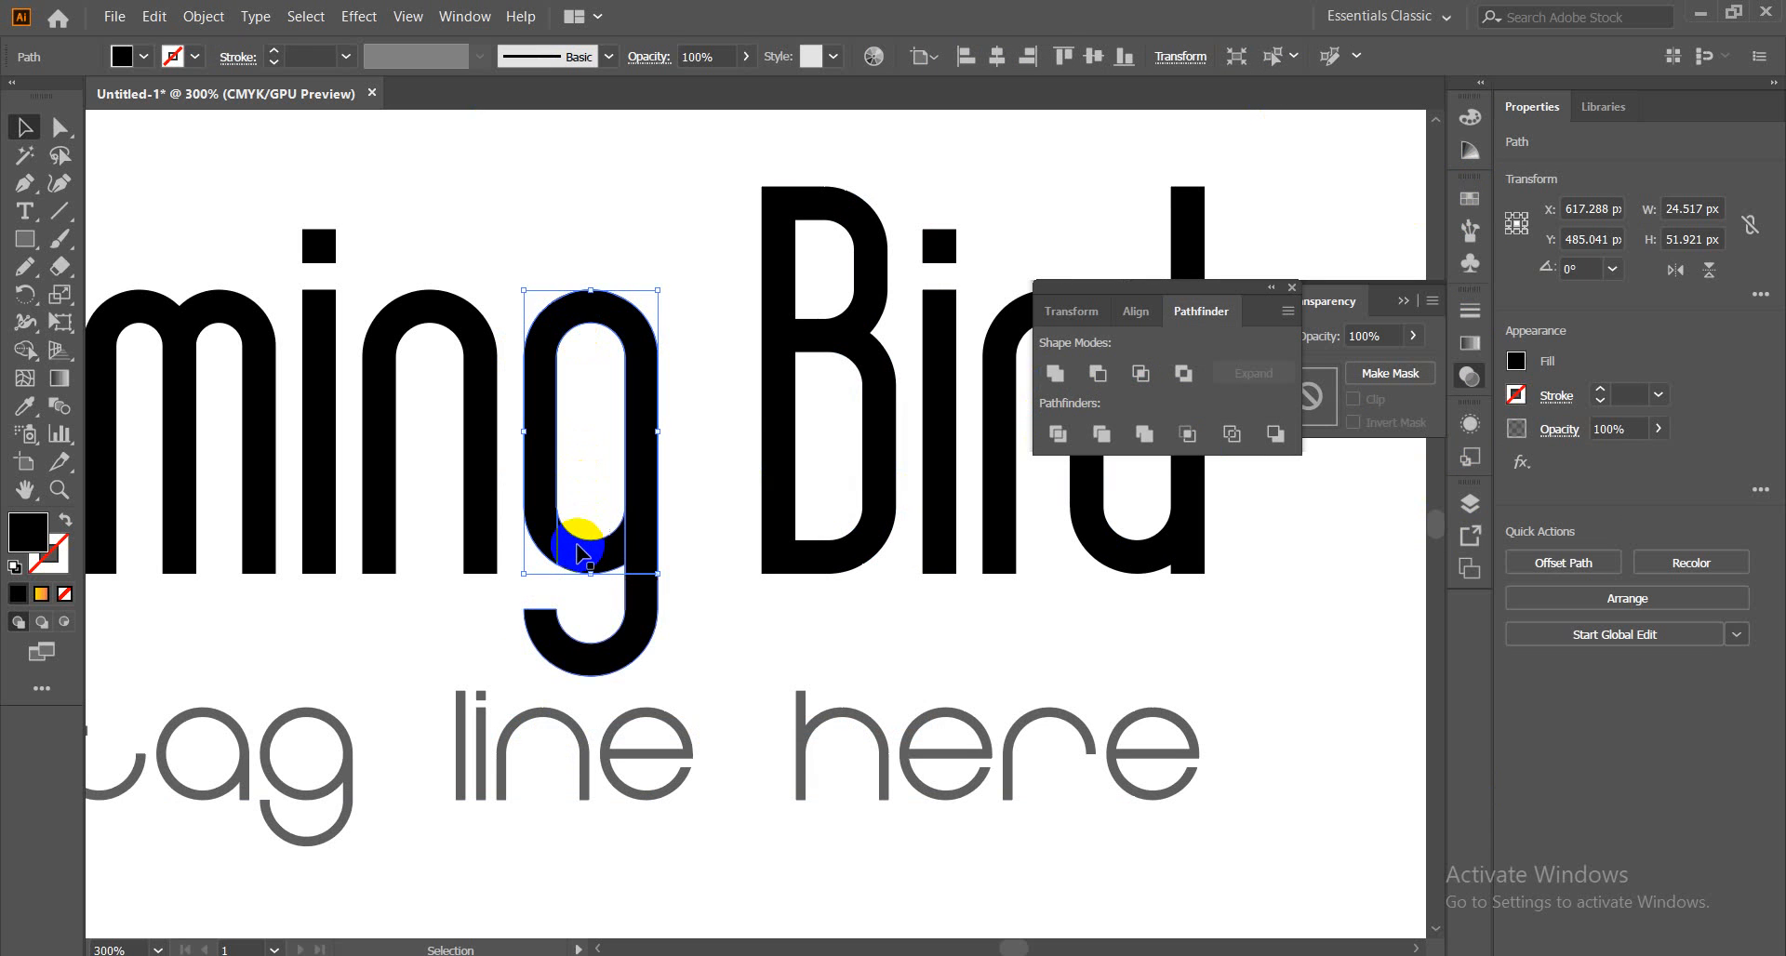
{"action": "left_click", "coordinate": [621, 640]}
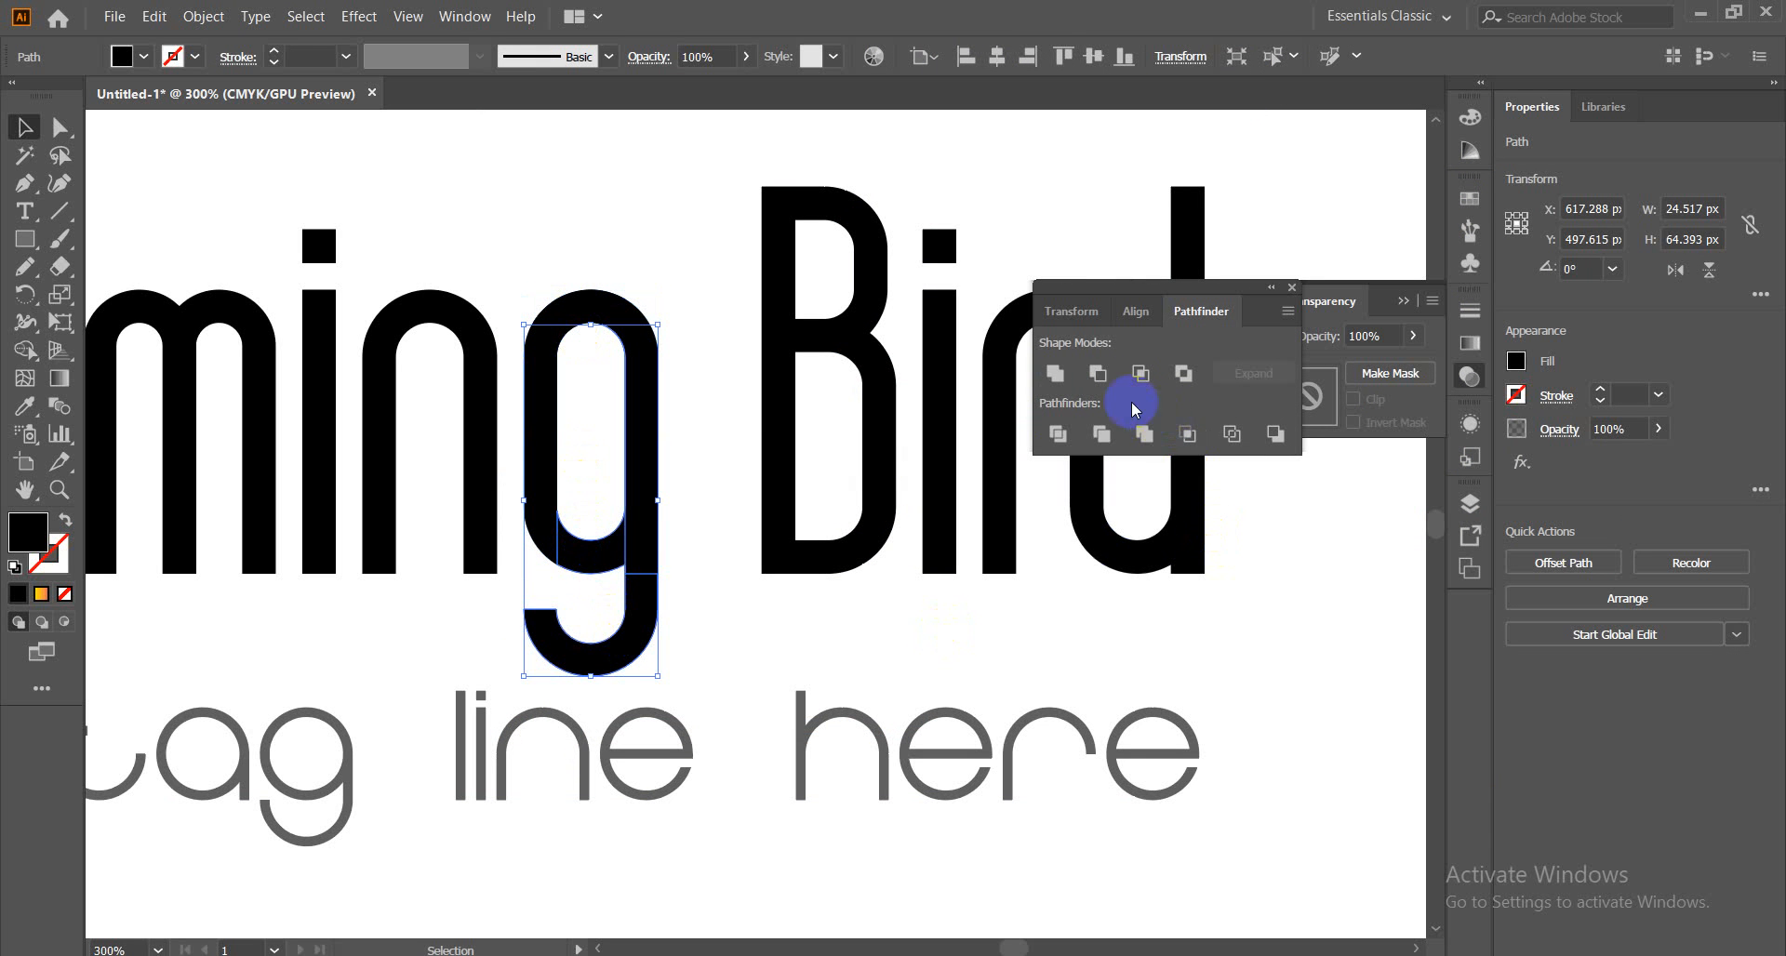
{"action": "left_click", "coordinate": [1060, 375]}
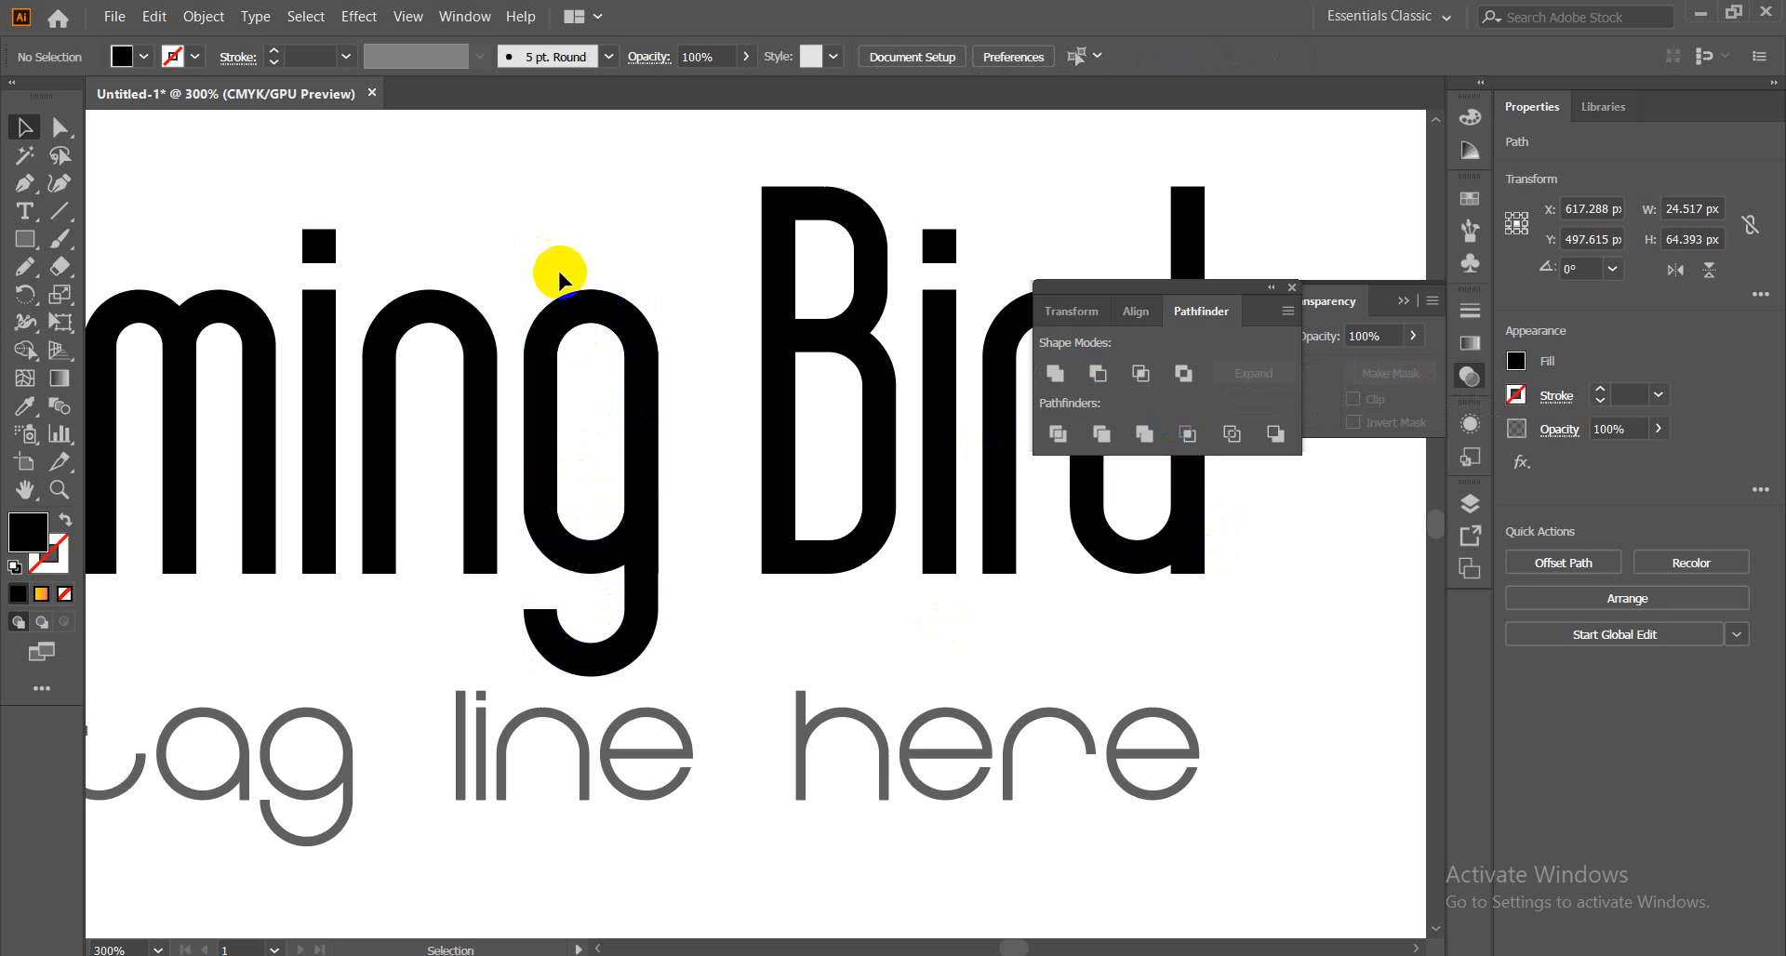
Move the grey tag line down about 9 px, away from the descender of the g
{"action": "left_click_drag", "start_coordinate": [572, 306], "coordinate": [676, 657]}
{"action": "left_click", "coordinate": [717, 878]}
{"action": "left_click", "coordinate": [658, 789]}
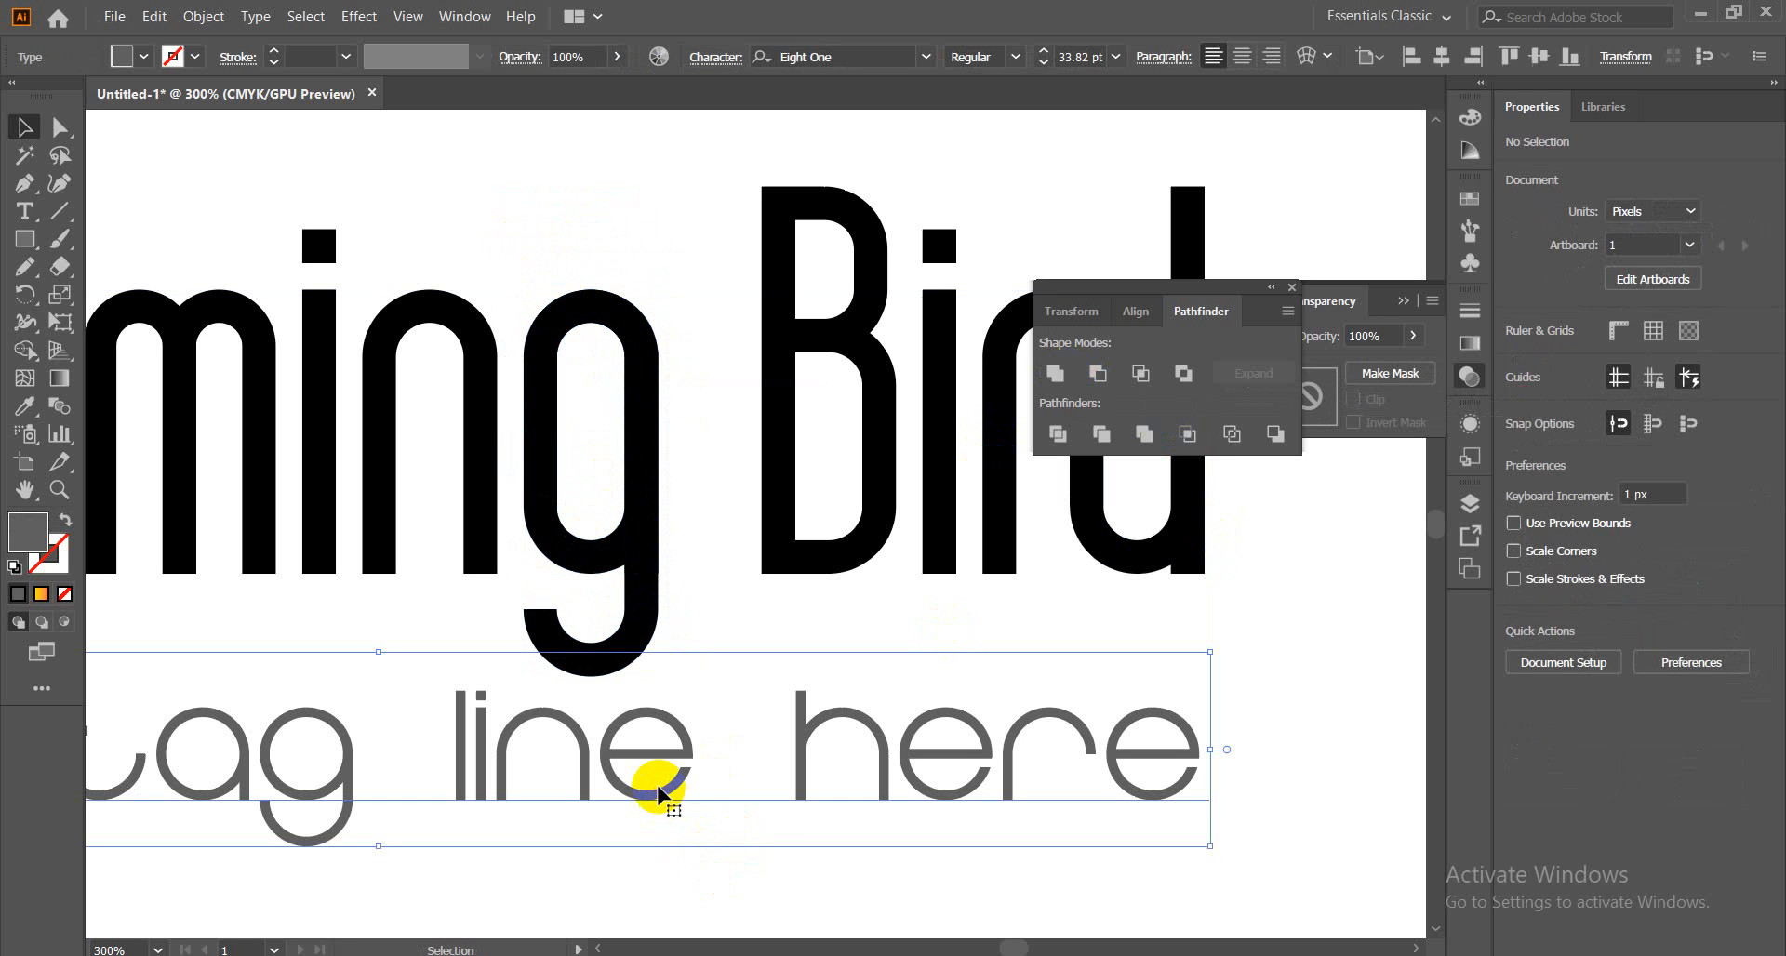
{"action": "key", "text": "Down"}
{"action": "key", "text": "Down"}
{"action": "key", "text": "Down"}
{"action": "key", "text": "Down"}
{"action": "key", "text": "Down"}
{"action": "key", "text": "Down"}
{"action": "key", "text": "Down"}
{"action": "key", "text": "Down"}
{"action": "key", "text": "Down"}
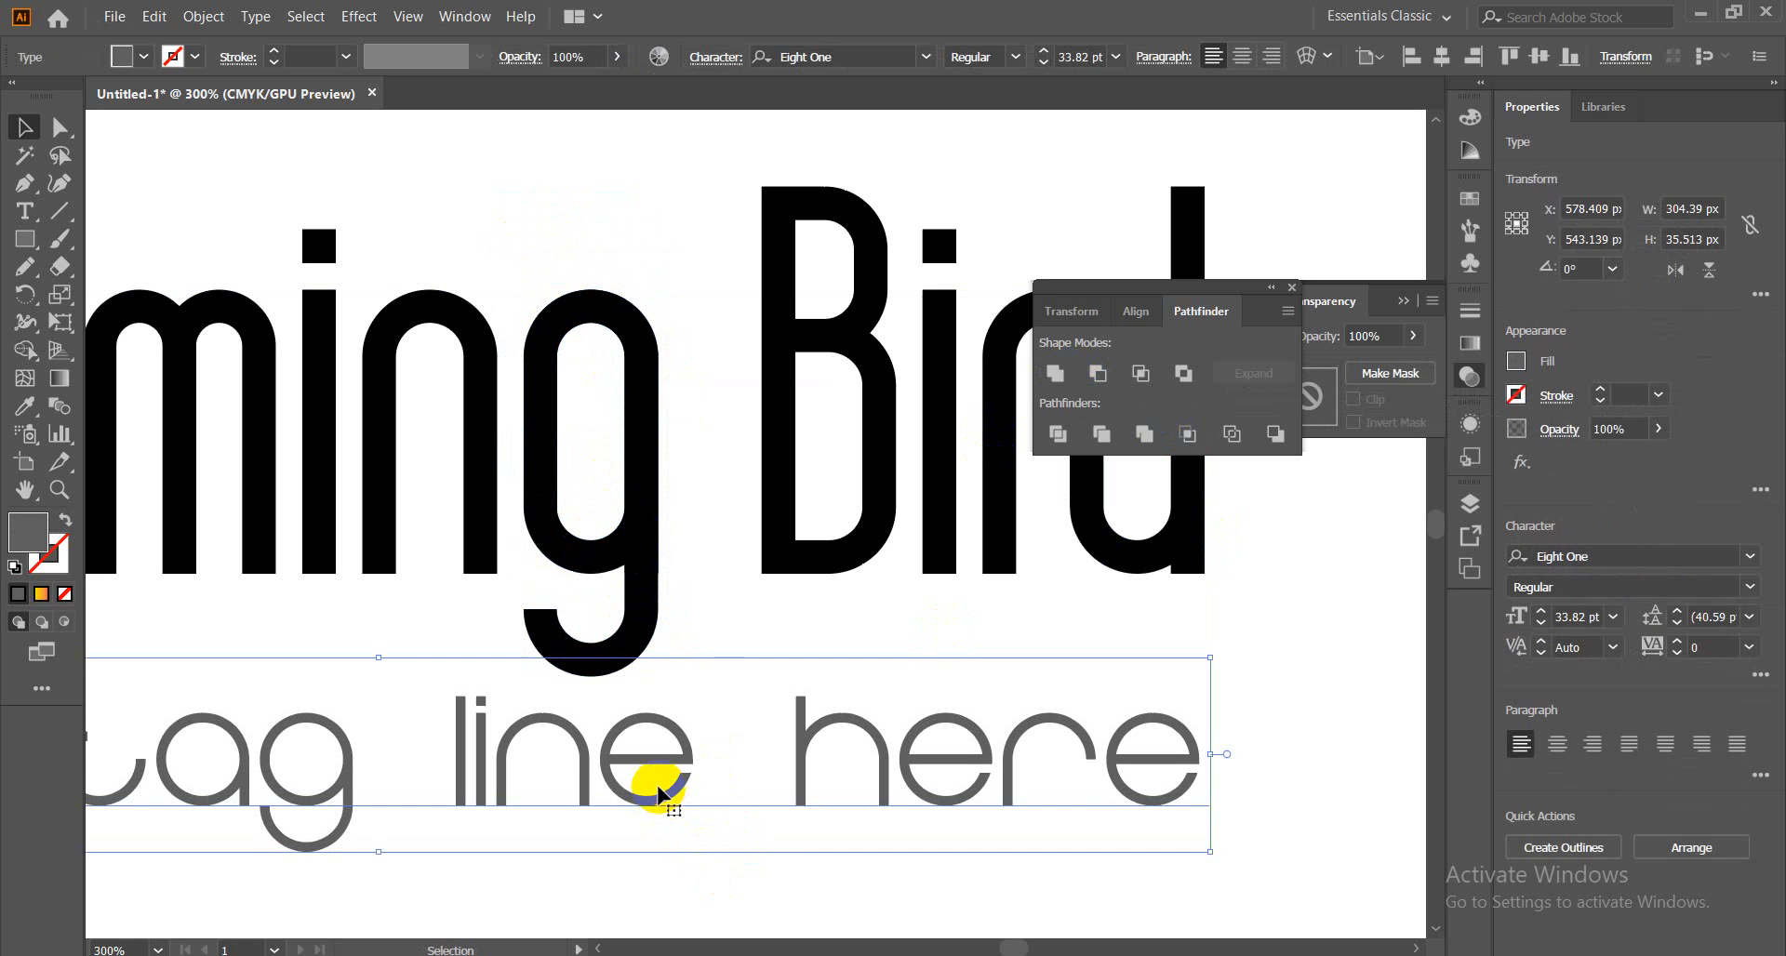
Try uniting all pieces of the reshaped letter g with Pathfinder, and undo the union
{"action": "left_click", "coordinate": [527, 261]}
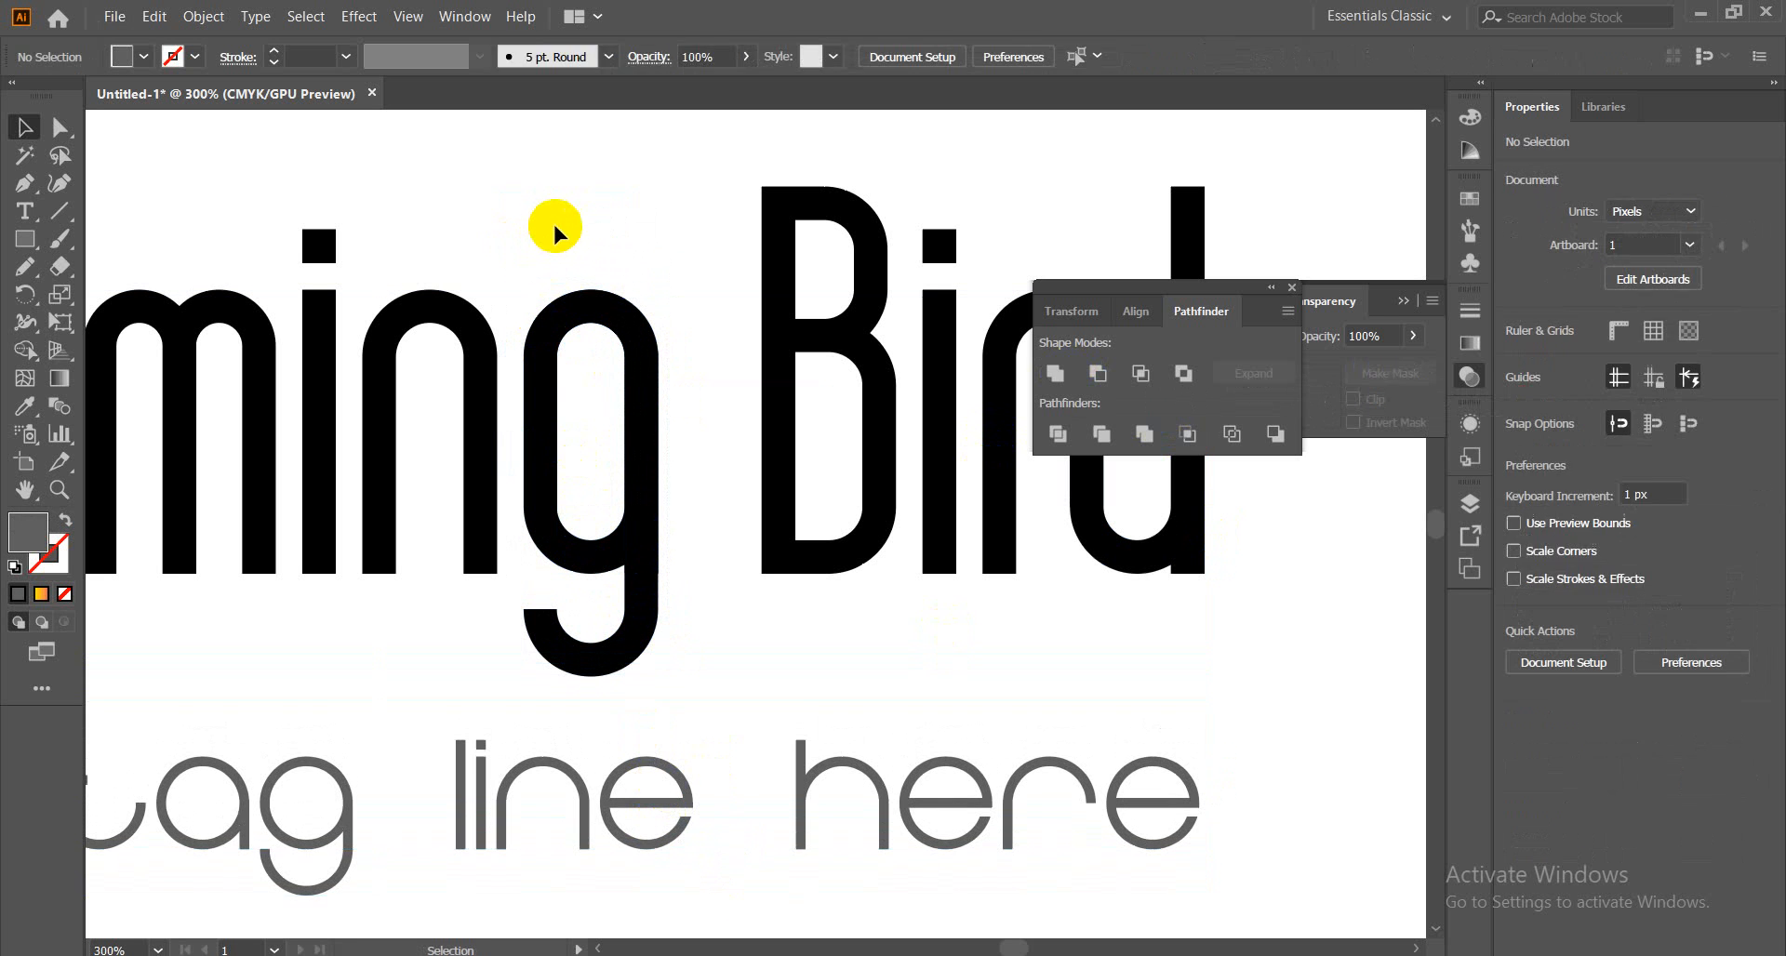
{"action": "left_click_drag", "start_coordinate": [562, 224], "coordinate": [646, 668]}
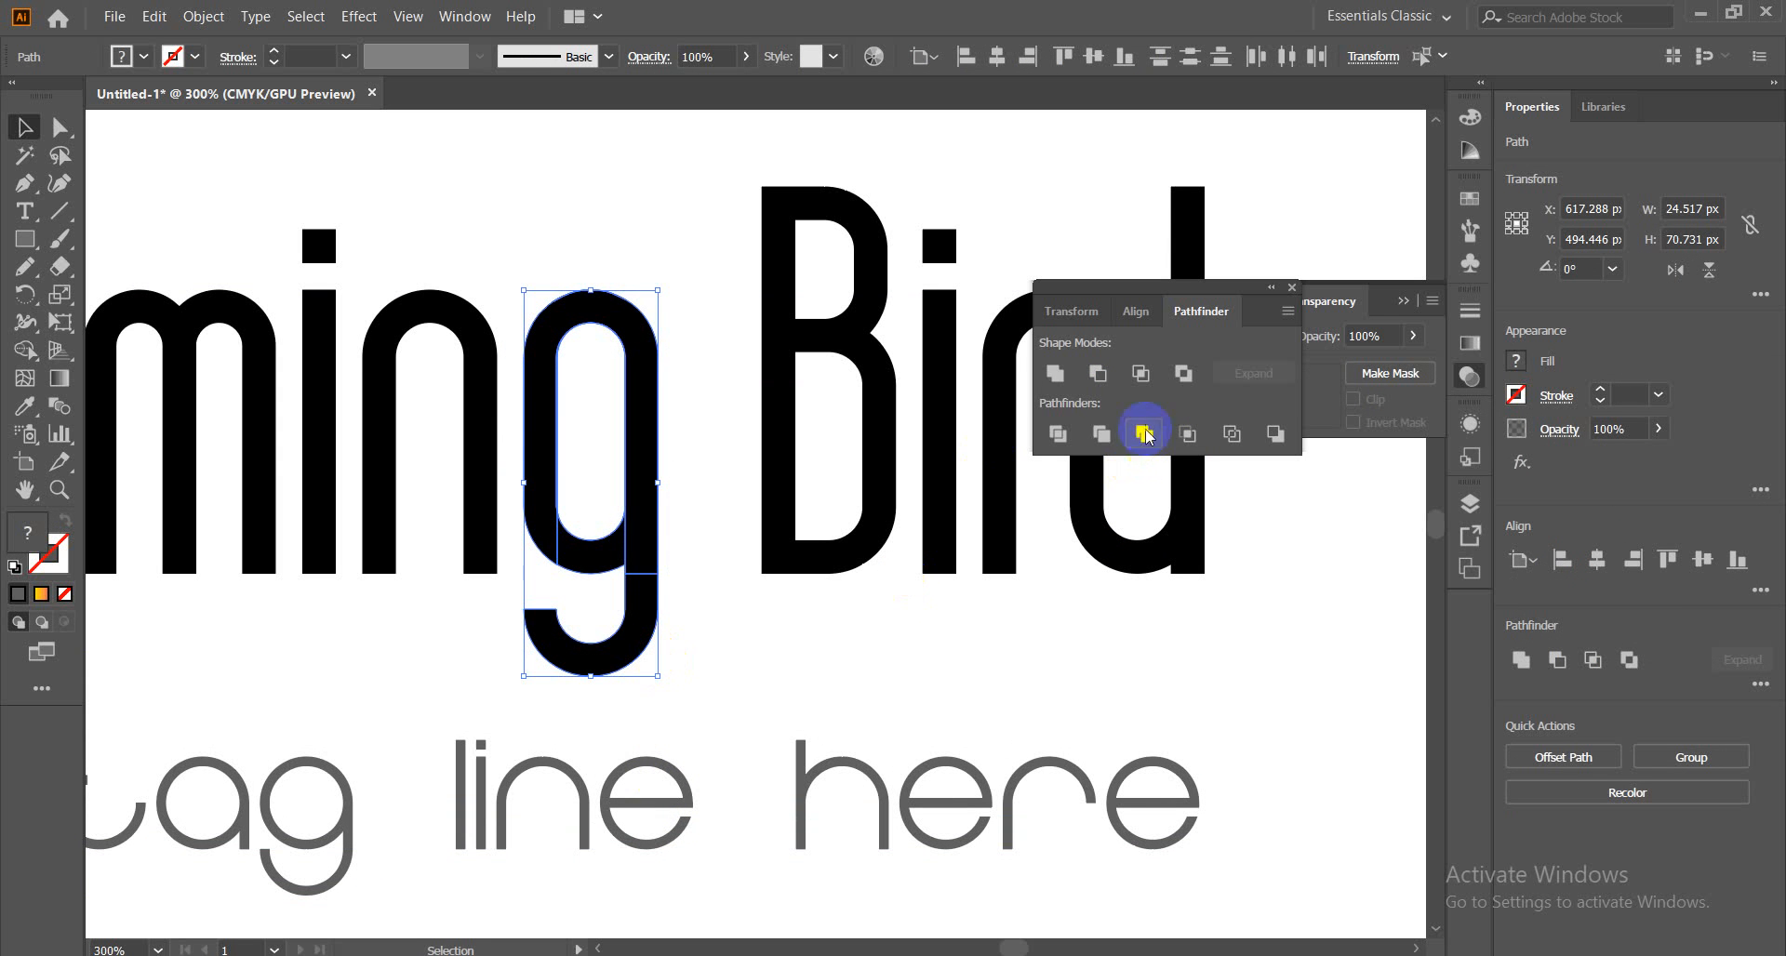
{"action": "left_click", "coordinate": [1056, 374]}
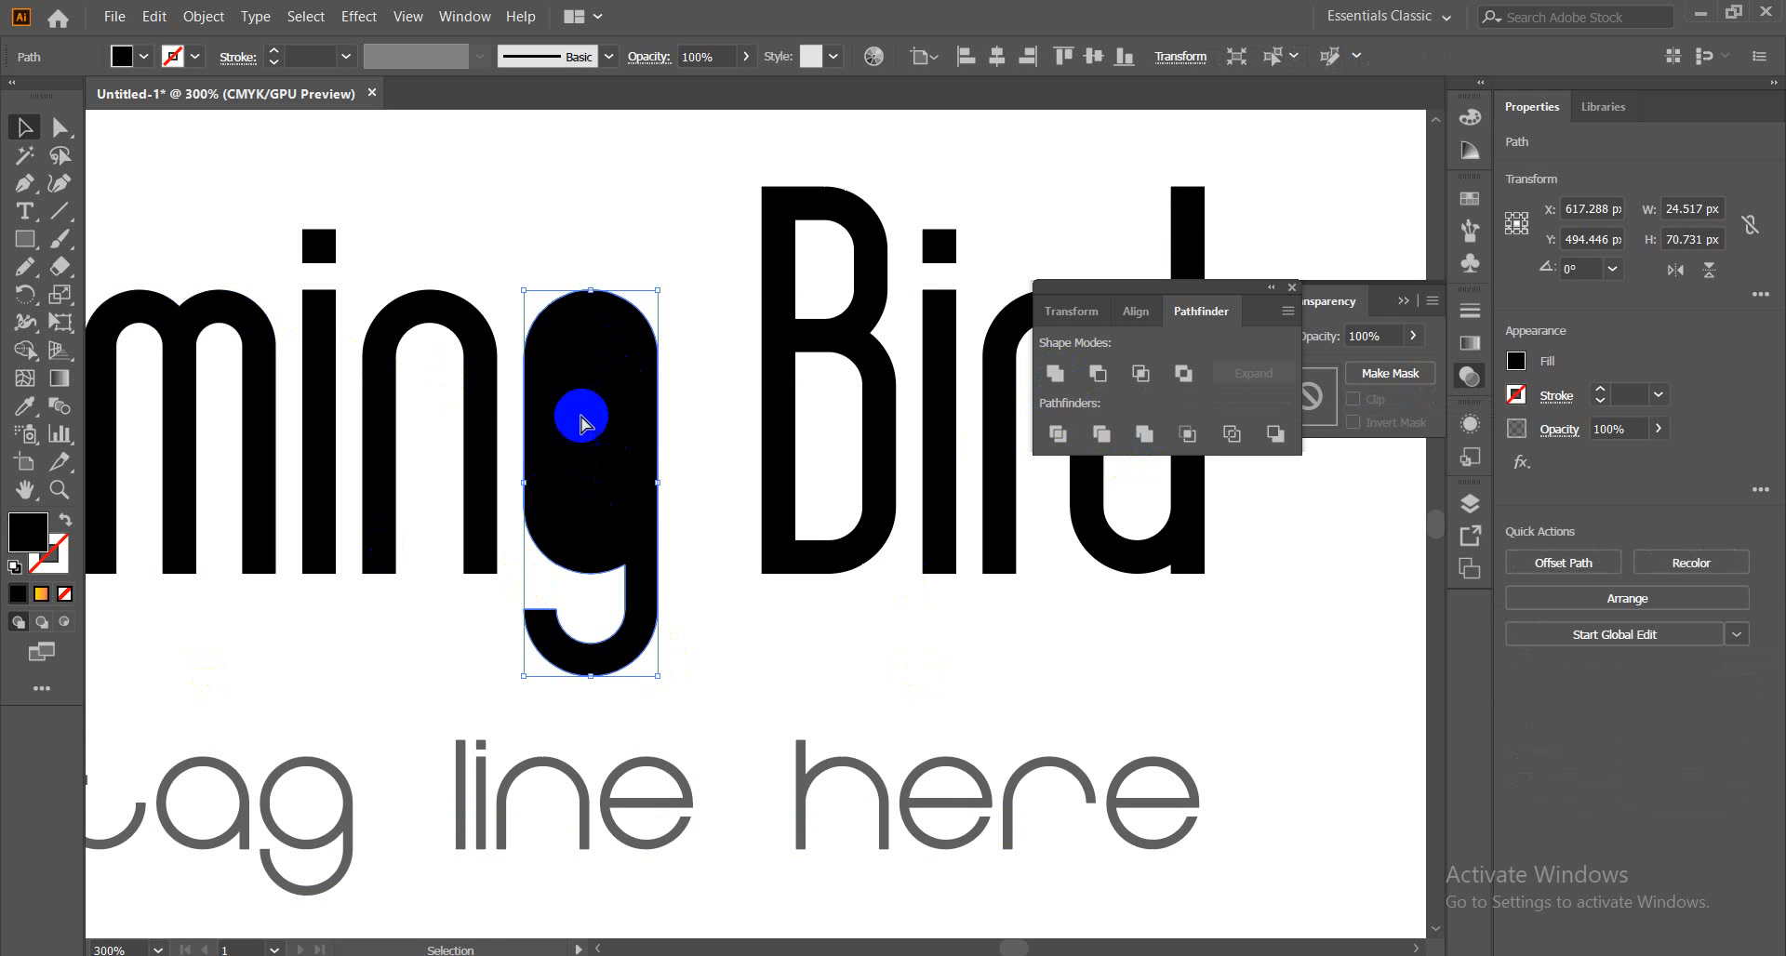
{"action": "key", "text": "ctrl+z"}
Try deleting the n-shaped piece that forms the upper part of the letter g
{"action": "left_click", "coordinate": [615, 240]}
{"action": "left_click", "coordinate": [569, 426]}
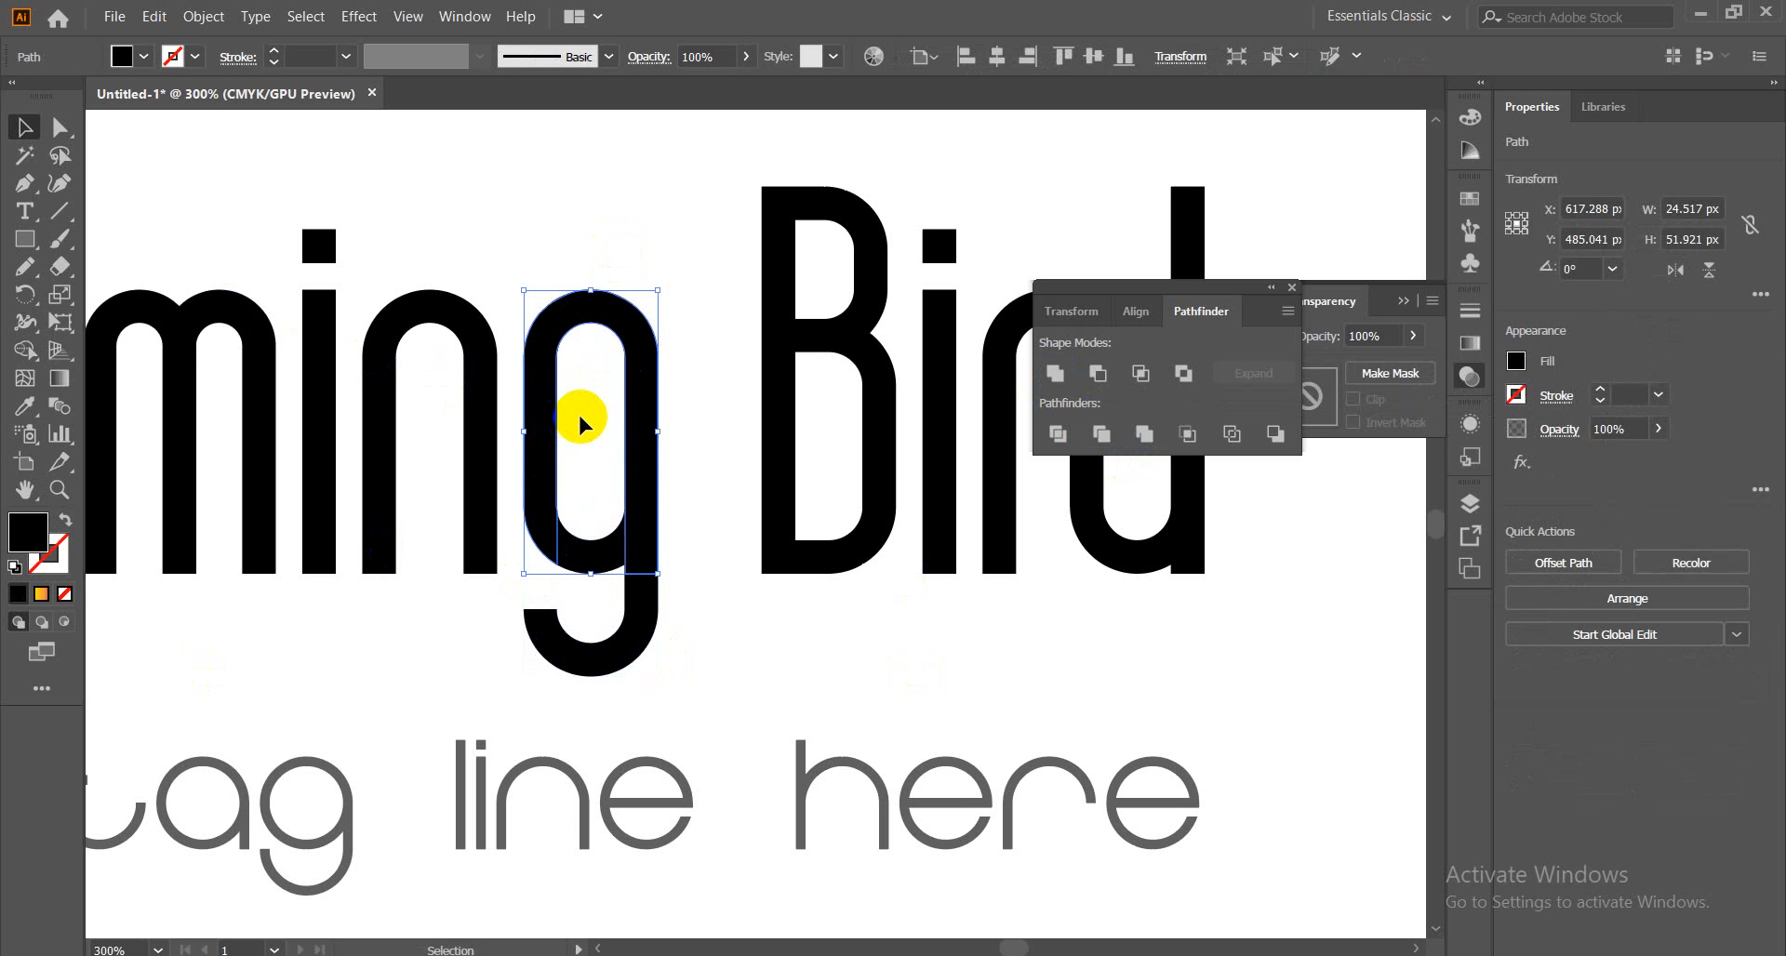
{"action": "key", "text": "Delete"}
{"action": "left_click_drag", "start_coordinate": [550, 210], "coordinate": [614, 361]}
{"action": "left_click", "coordinate": [622, 224]}
{"action": "key", "text": "ctrl+z"}
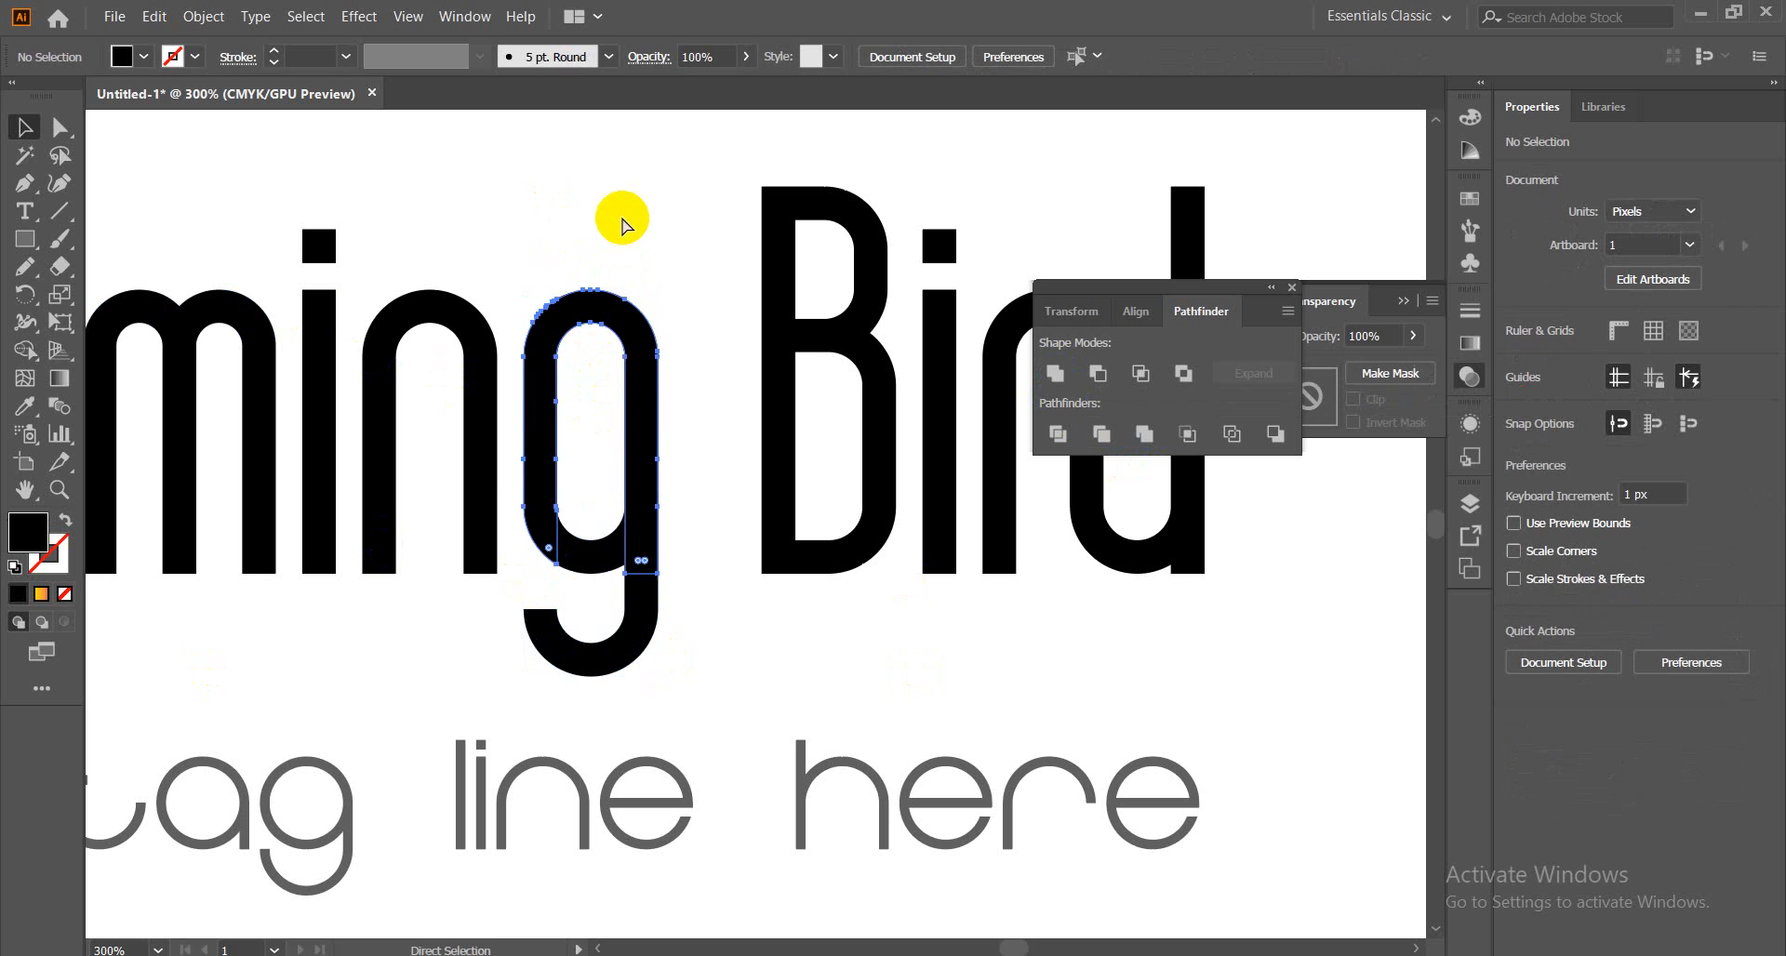
{"action": "key", "text": "ctrl+shift+z"}
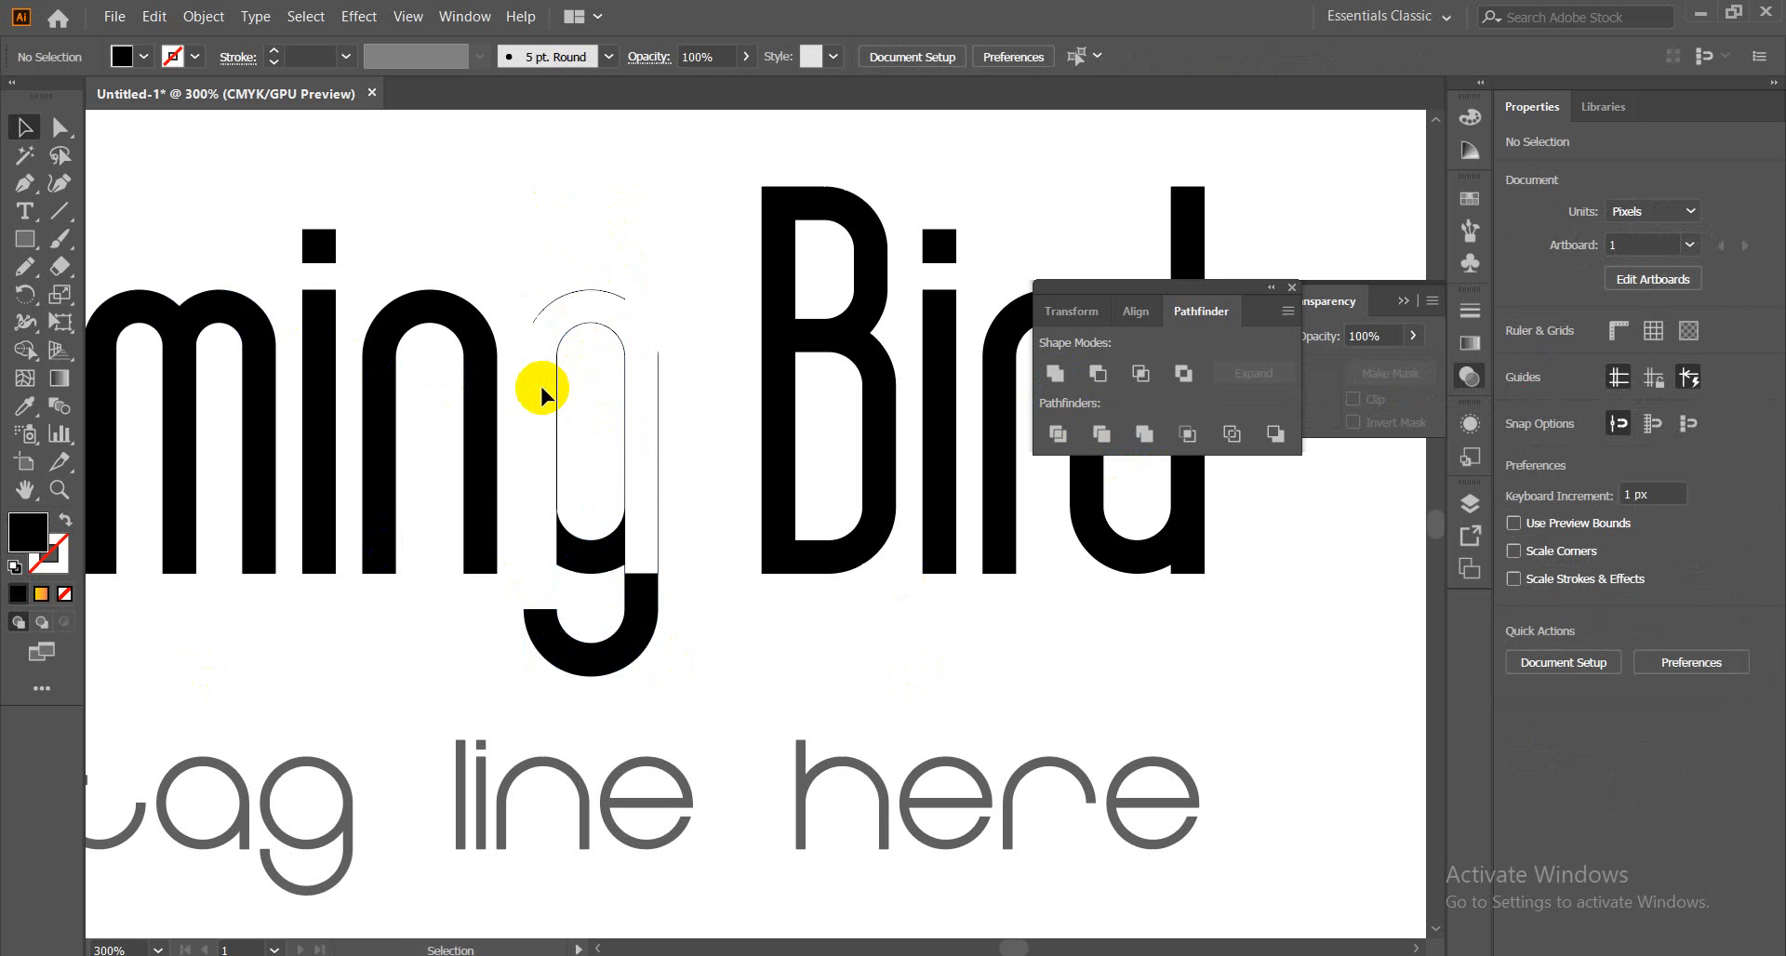
Try deleting the piece inside the g's counter and isolating the leftover thin outlines
{"action": "left_click", "coordinate": [578, 418]}
{"action": "key", "text": "Delete"}
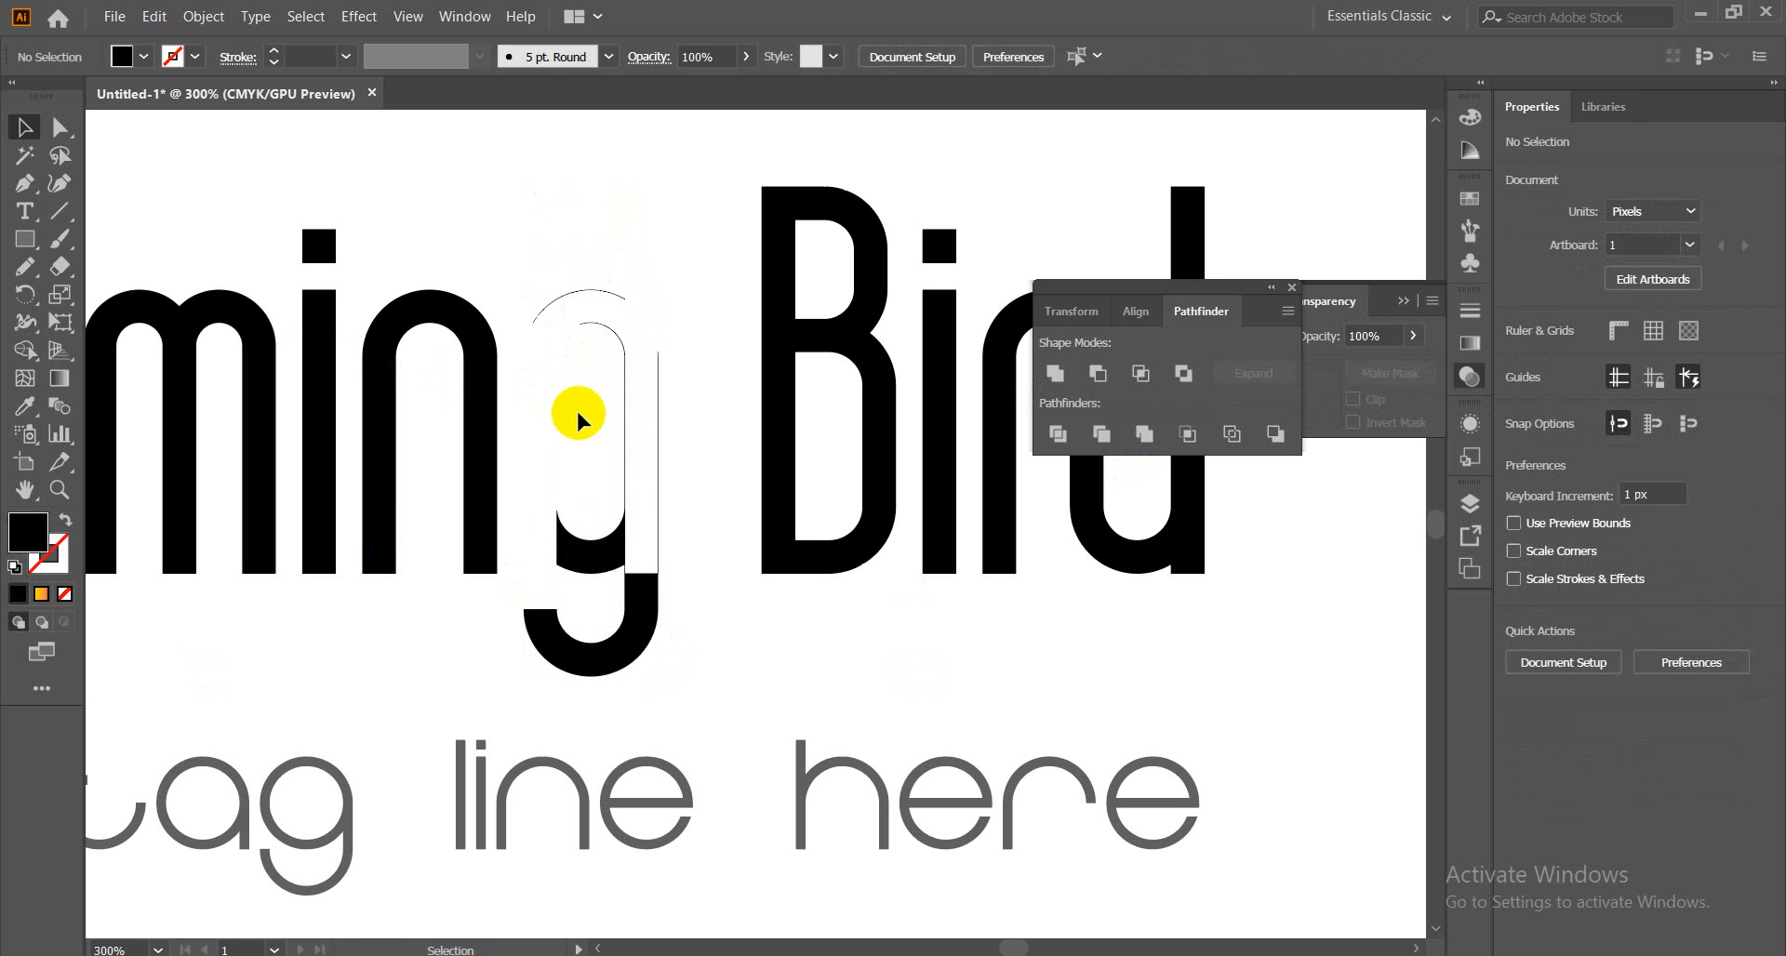
{"action": "left_click", "coordinate": [626, 414]}
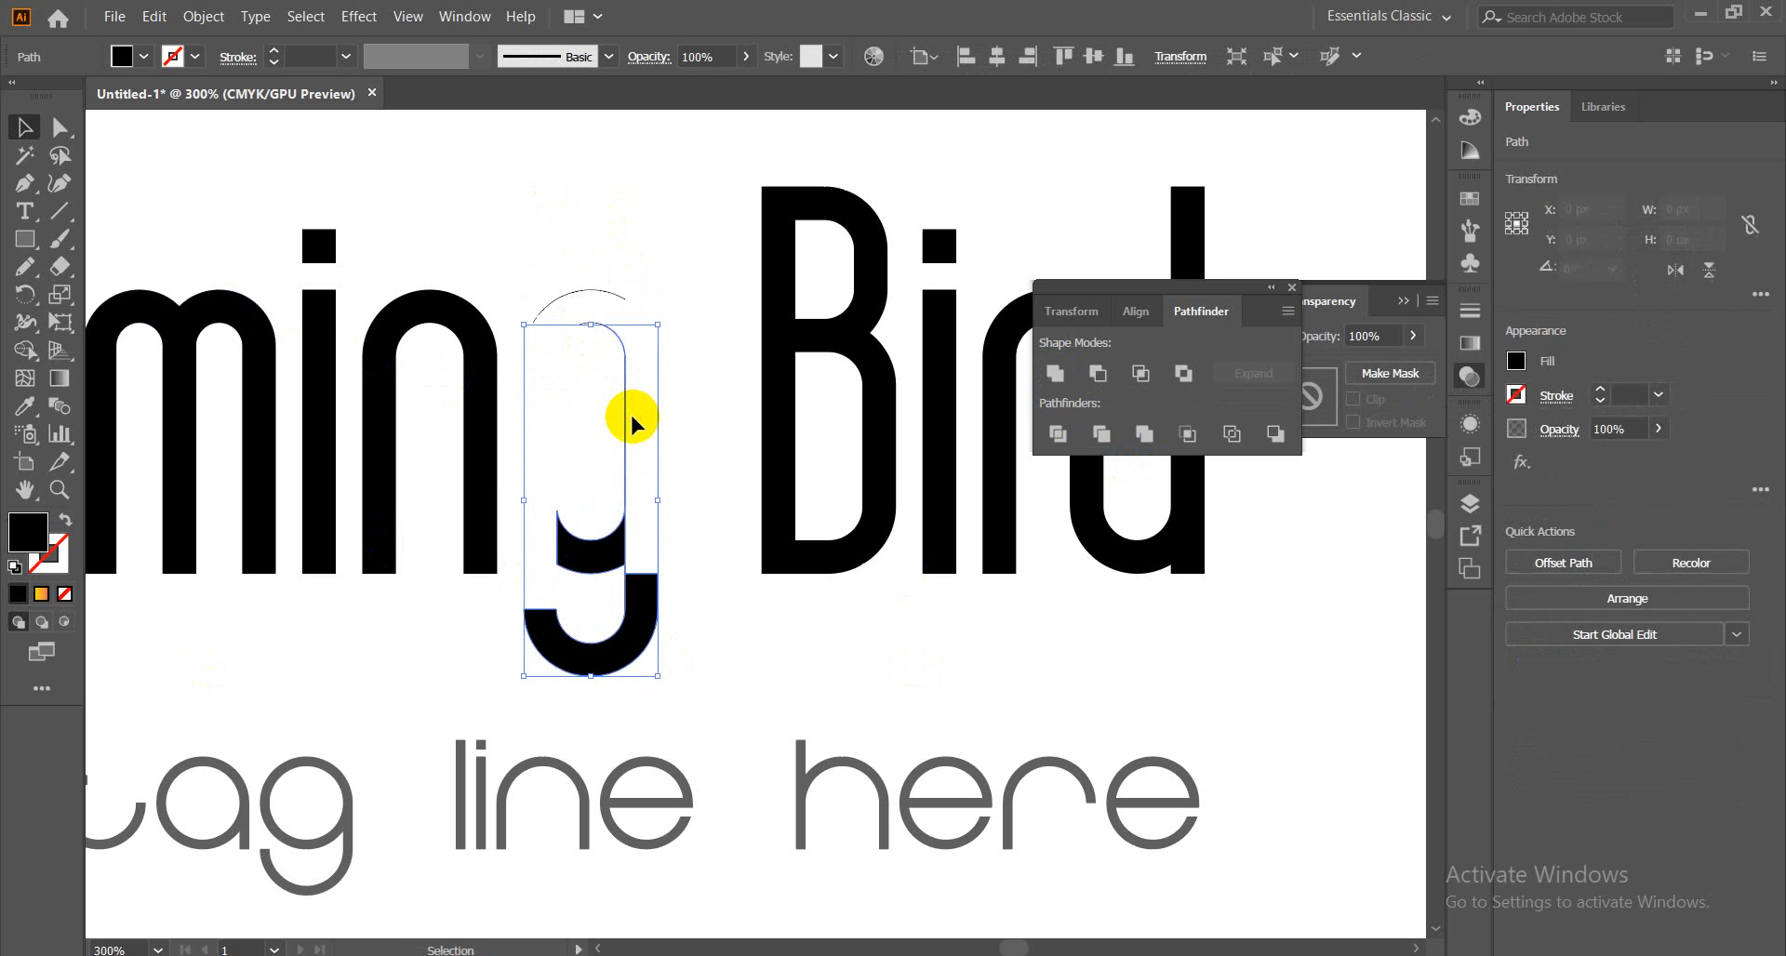
{"action": "left_click", "coordinate": [570, 390]}
{"action": "left_click", "coordinate": [625, 414]}
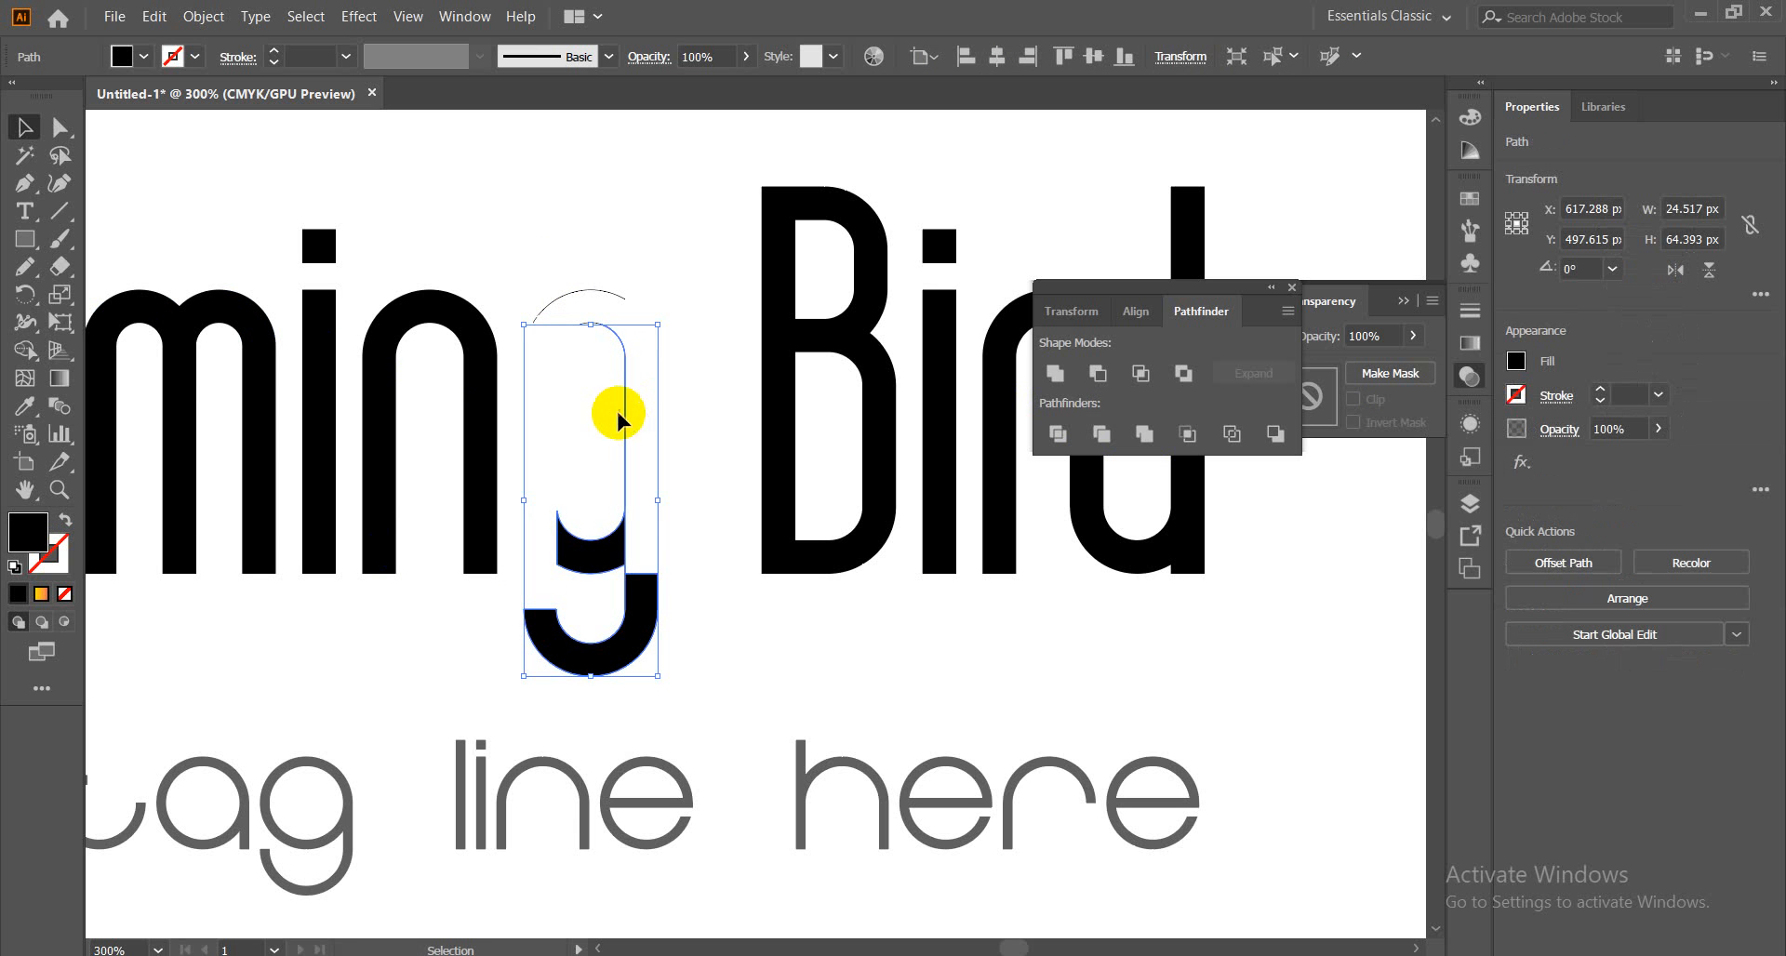
{"action": "right_click", "coordinate": [590, 503]}
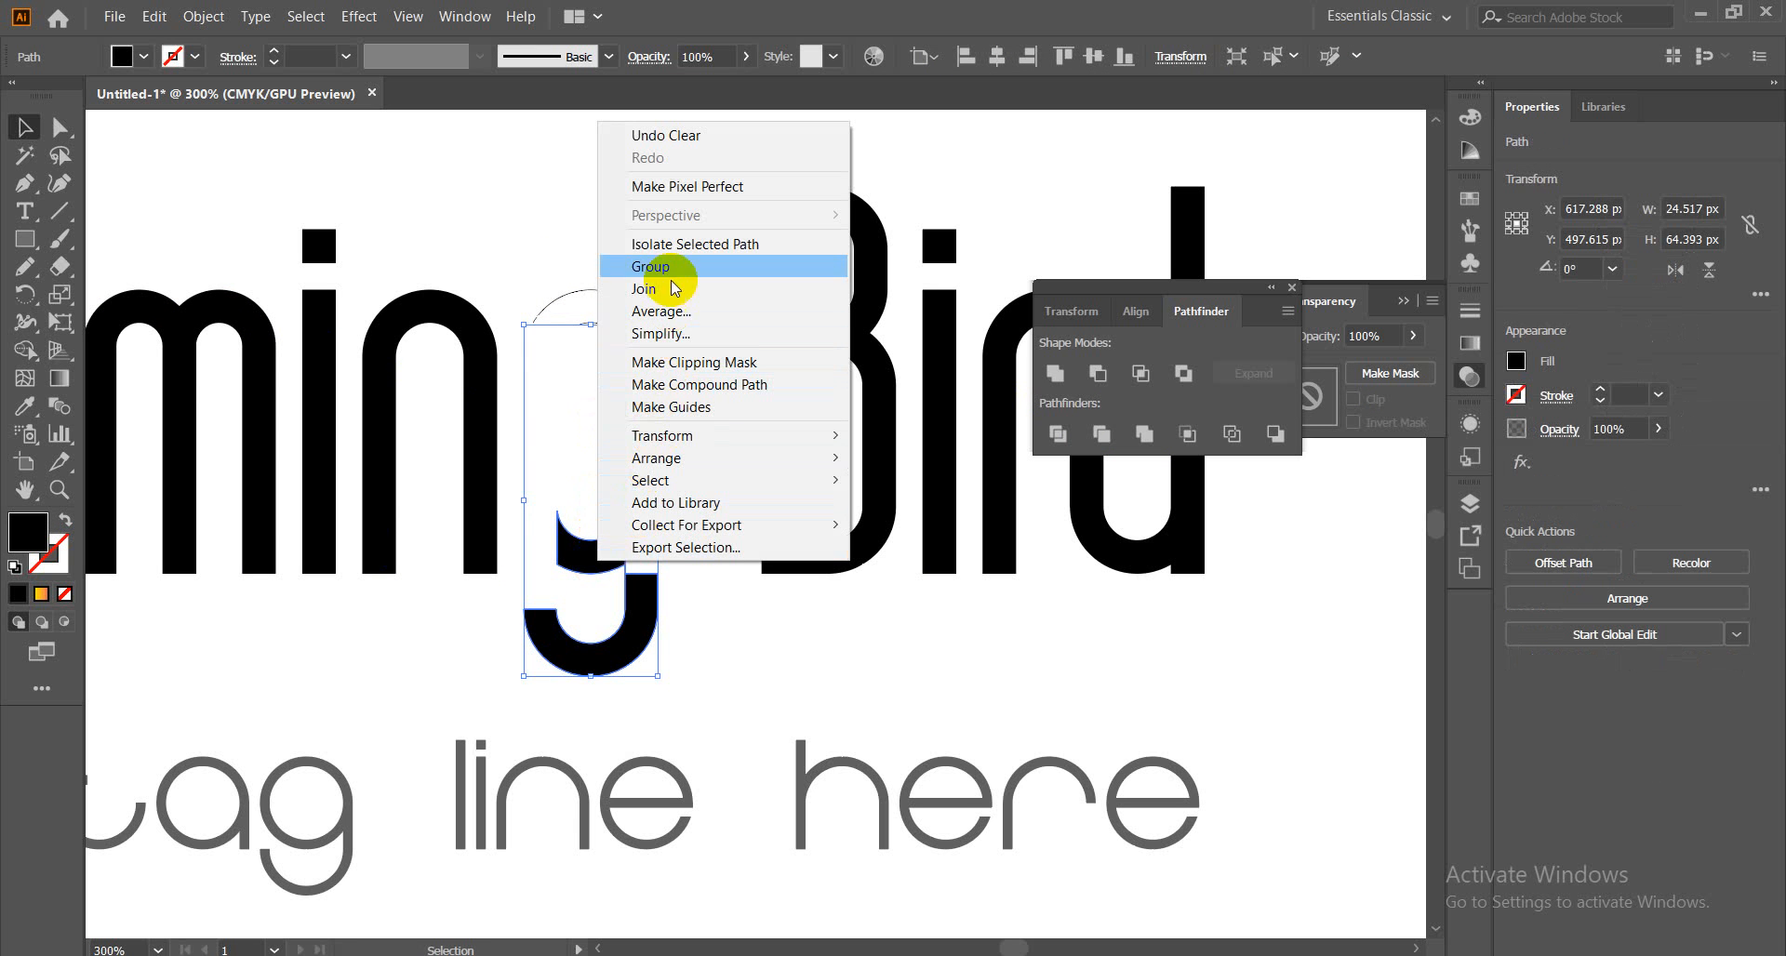
{"action": "left_click", "coordinate": [521, 265]}
{"action": "left_click", "coordinate": [593, 335]}
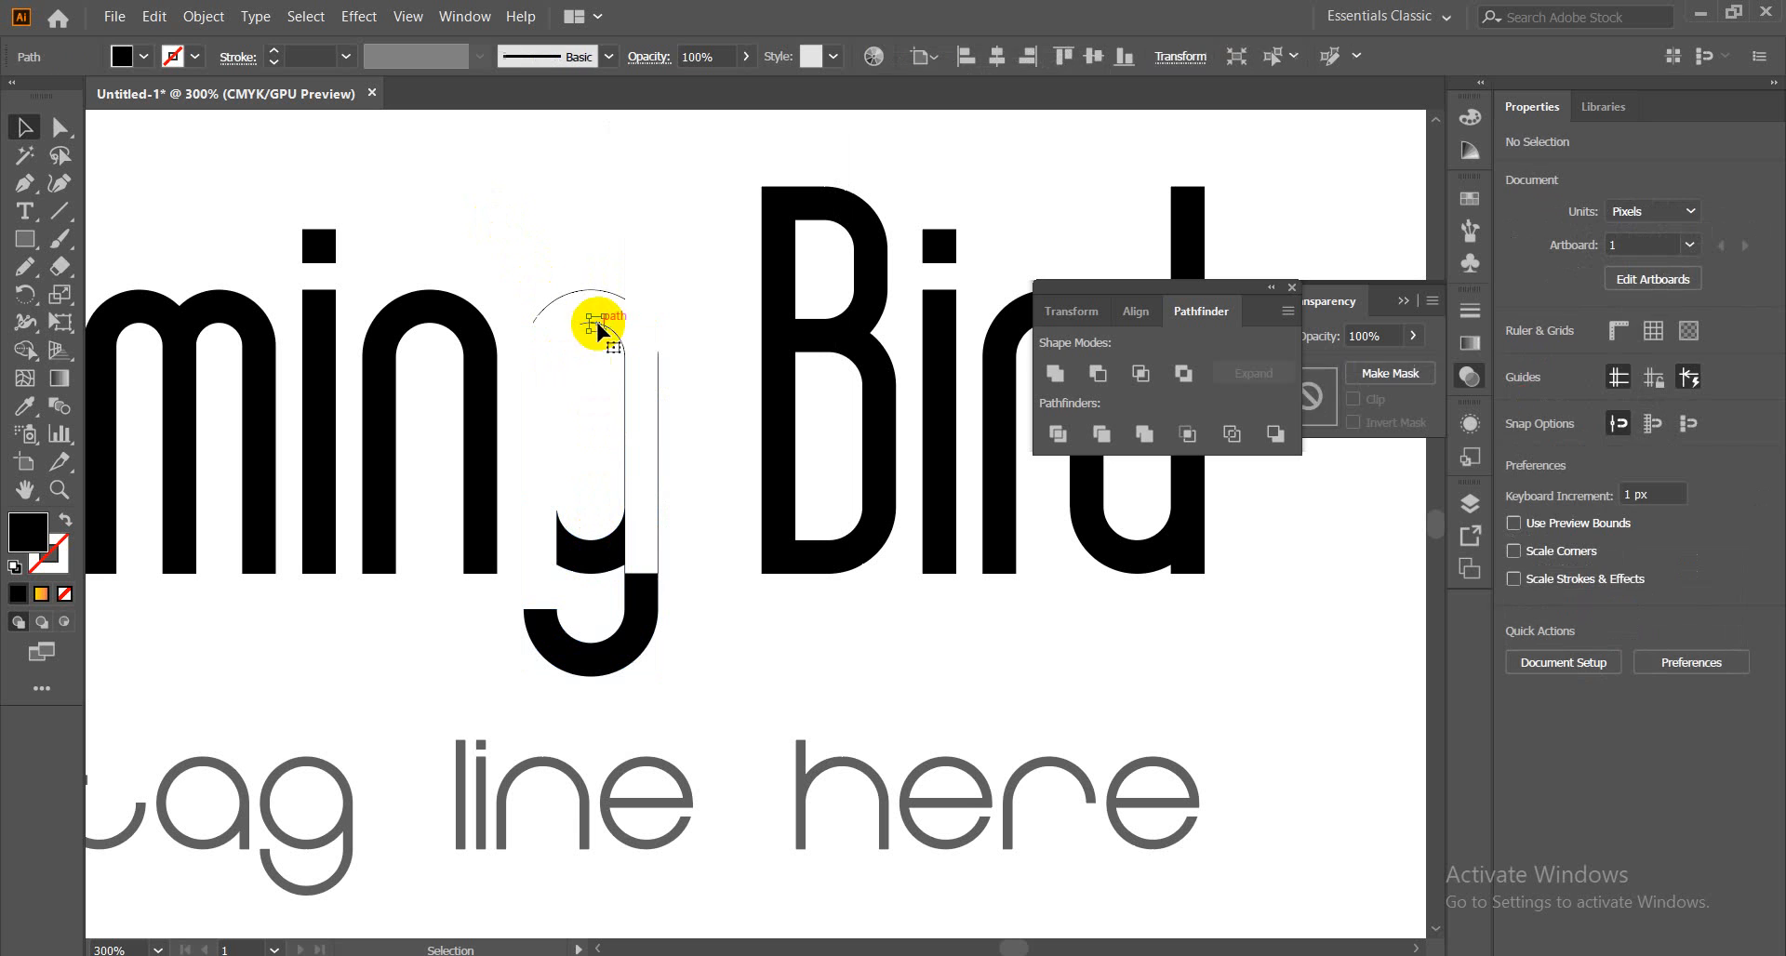
{"action": "left_click_drag", "start_coordinate": [587, 350], "coordinate": [634, 427]}
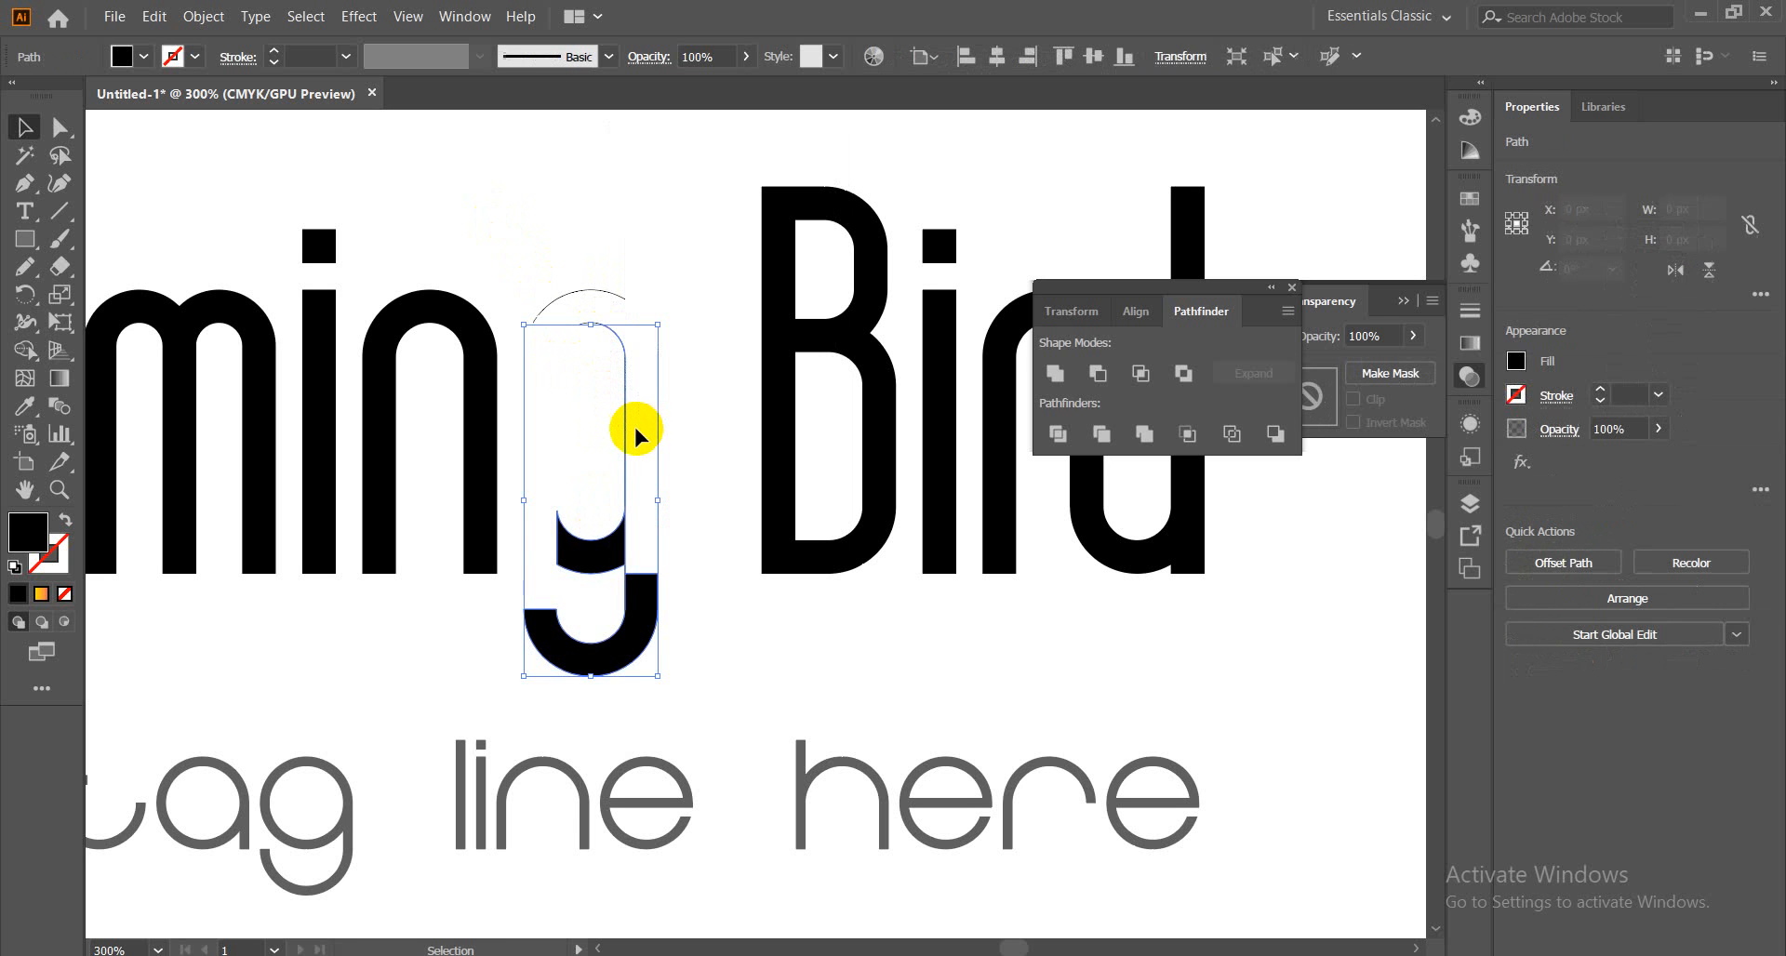
{"action": "left_click", "coordinate": [583, 447]}
Undo the deletions in the letter g and the downward move of the tag line
{"action": "key", "text": "ctrl+z"}
{"action": "key", "text": "ctrl+z"}
{"action": "key", "text": "ctrl+z"}
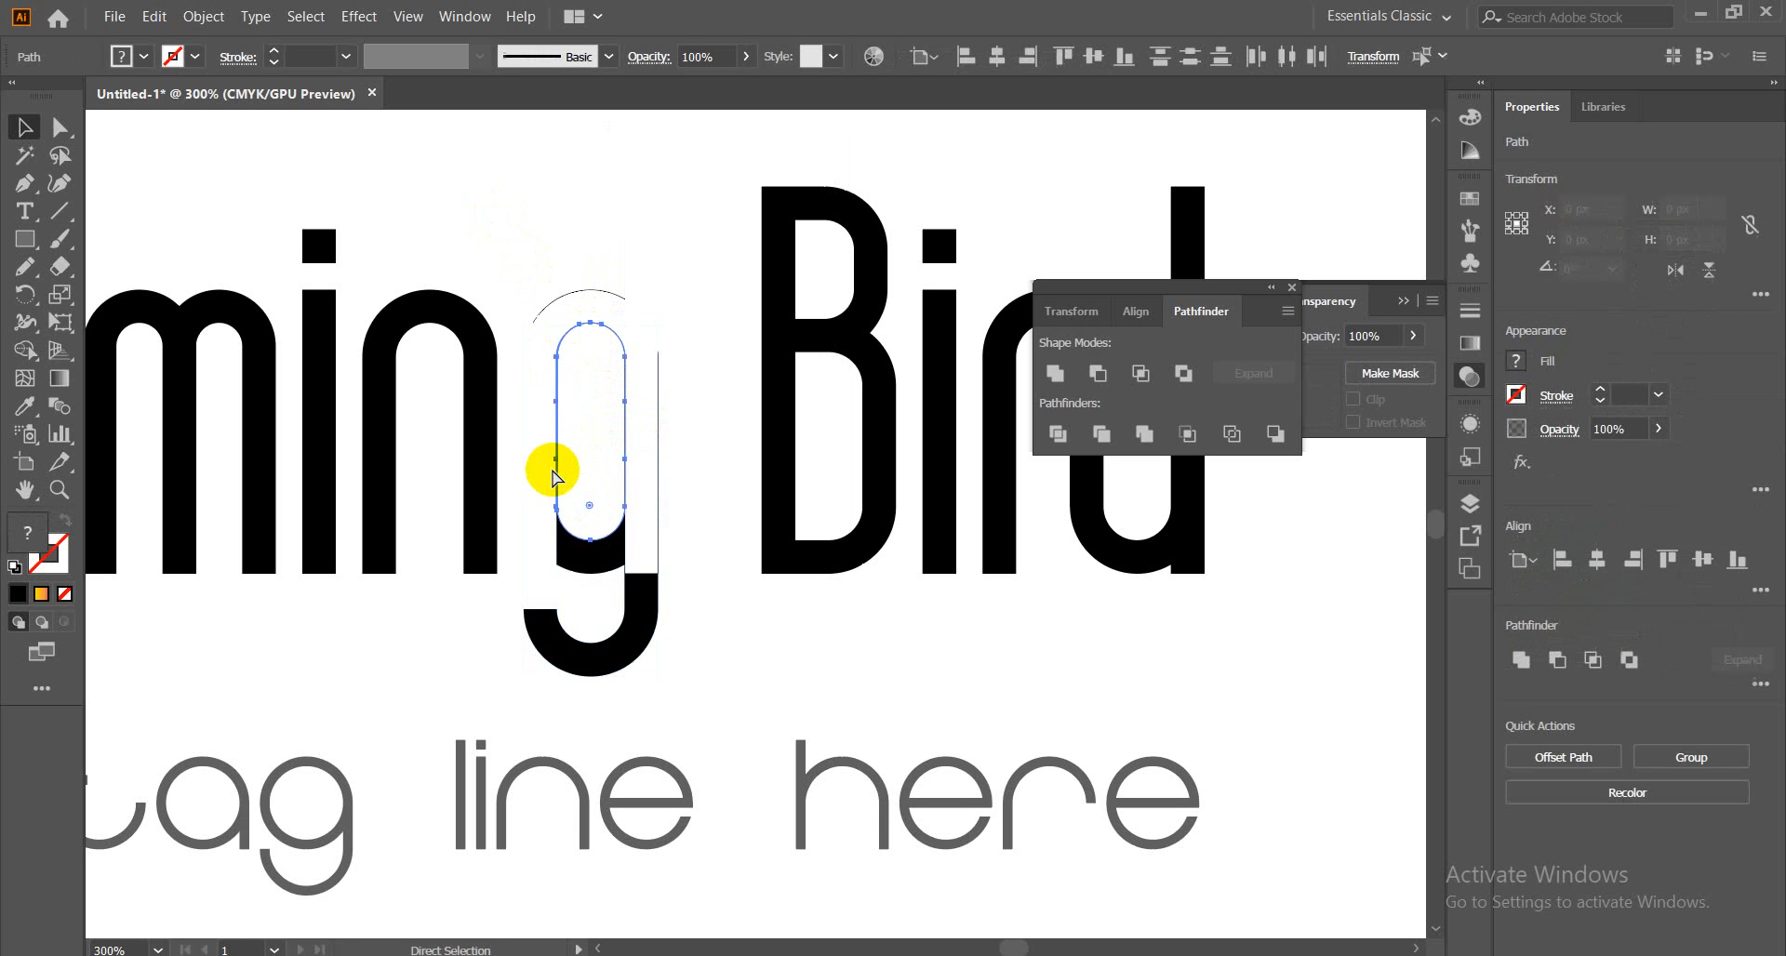
{"action": "key", "text": "ctrl+z"}
{"action": "key", "text": "ctrl+z"}
{"action": "key", "text": "ctrl+z"}
{"action": "key", "text": "ctrl+z"}
{"action": "key", "text": "ctrl+z"}
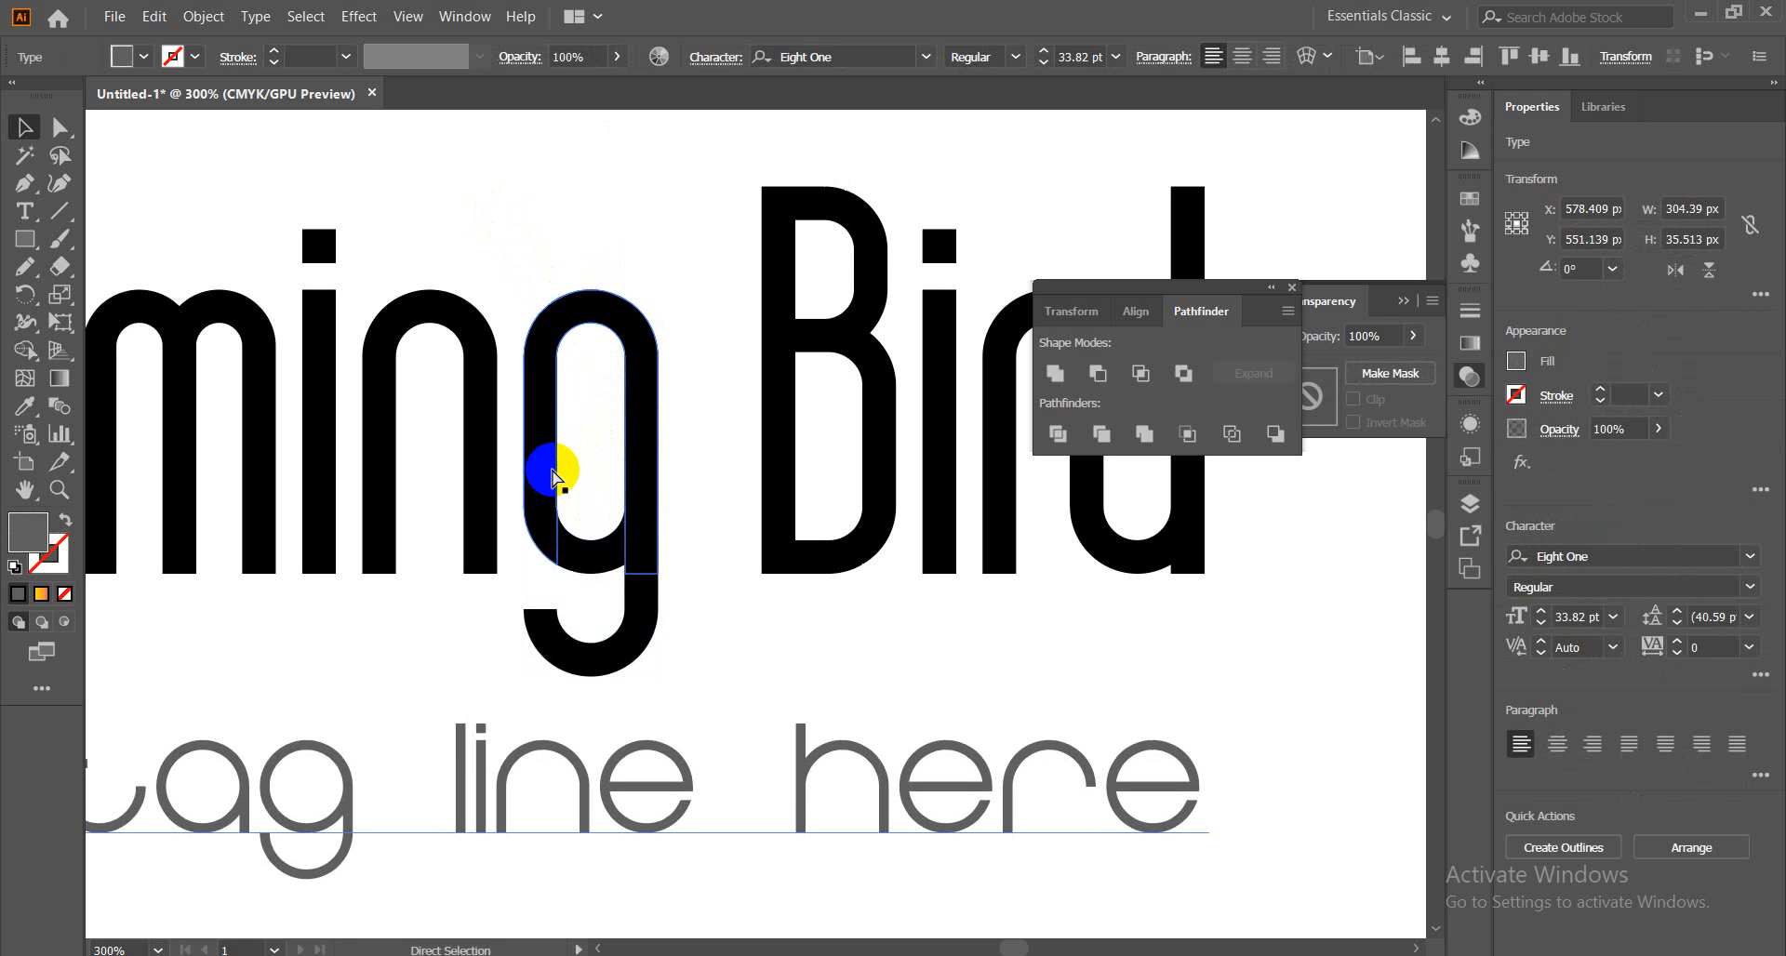
{"action": "key", "text": "ctrl+z"}
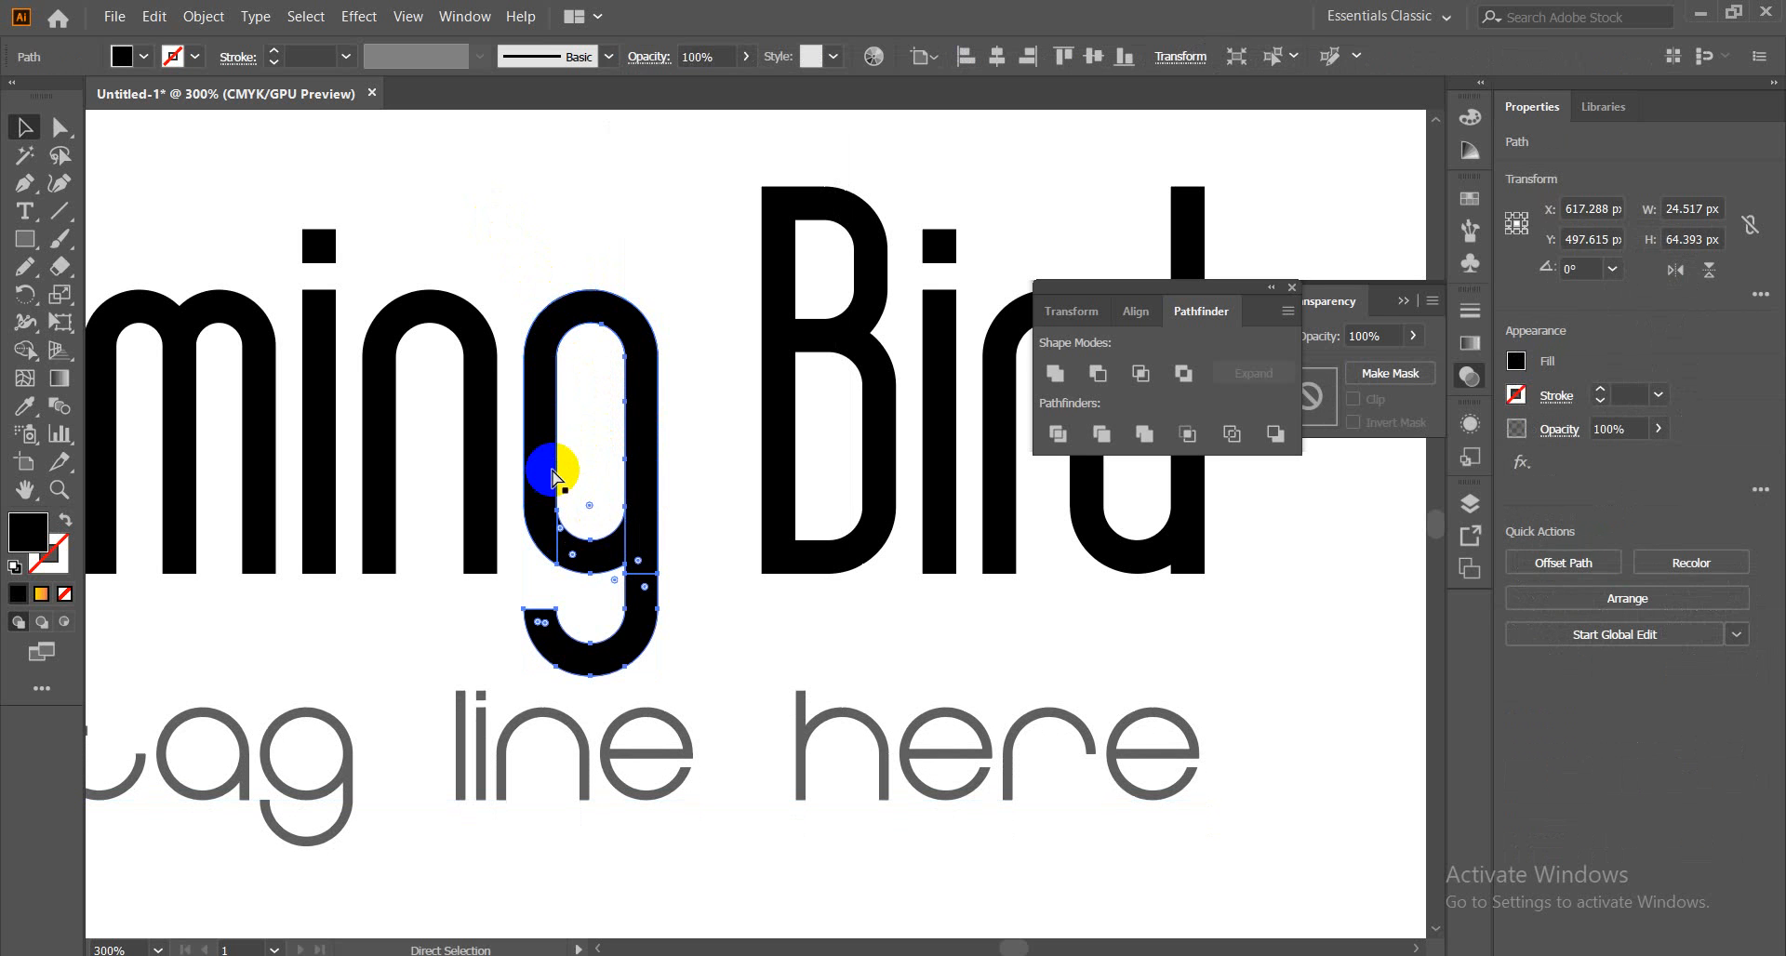
Undo the g's earlier reshaping back to the original letter with its spur and without the overlapping n copy
{"action": "key", "text": "ctrl+z"}
{"action": "key", "text": "ctrl+z"}
{"action": "key", "text": "ctrl+z"}
{"action": "key", "text": "ctrl+z"}
{"action": "key", "text": "ctrl+z"}
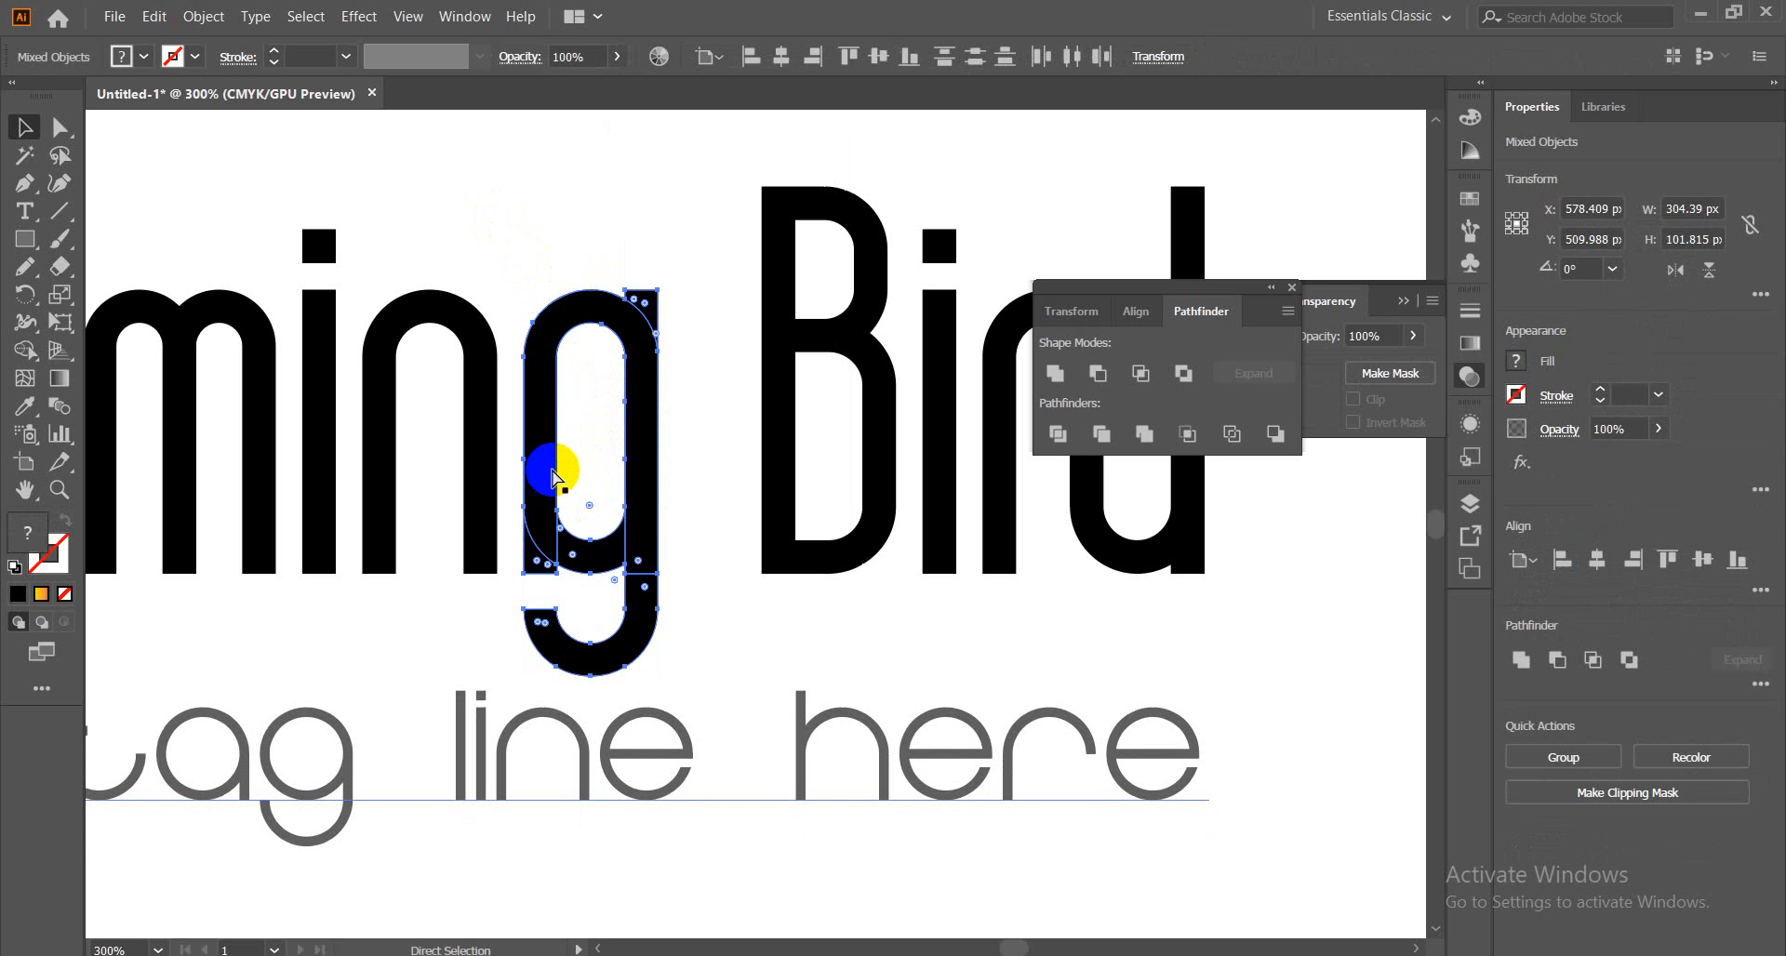
{"action": "left_click", "coordinate": [553, 477]}
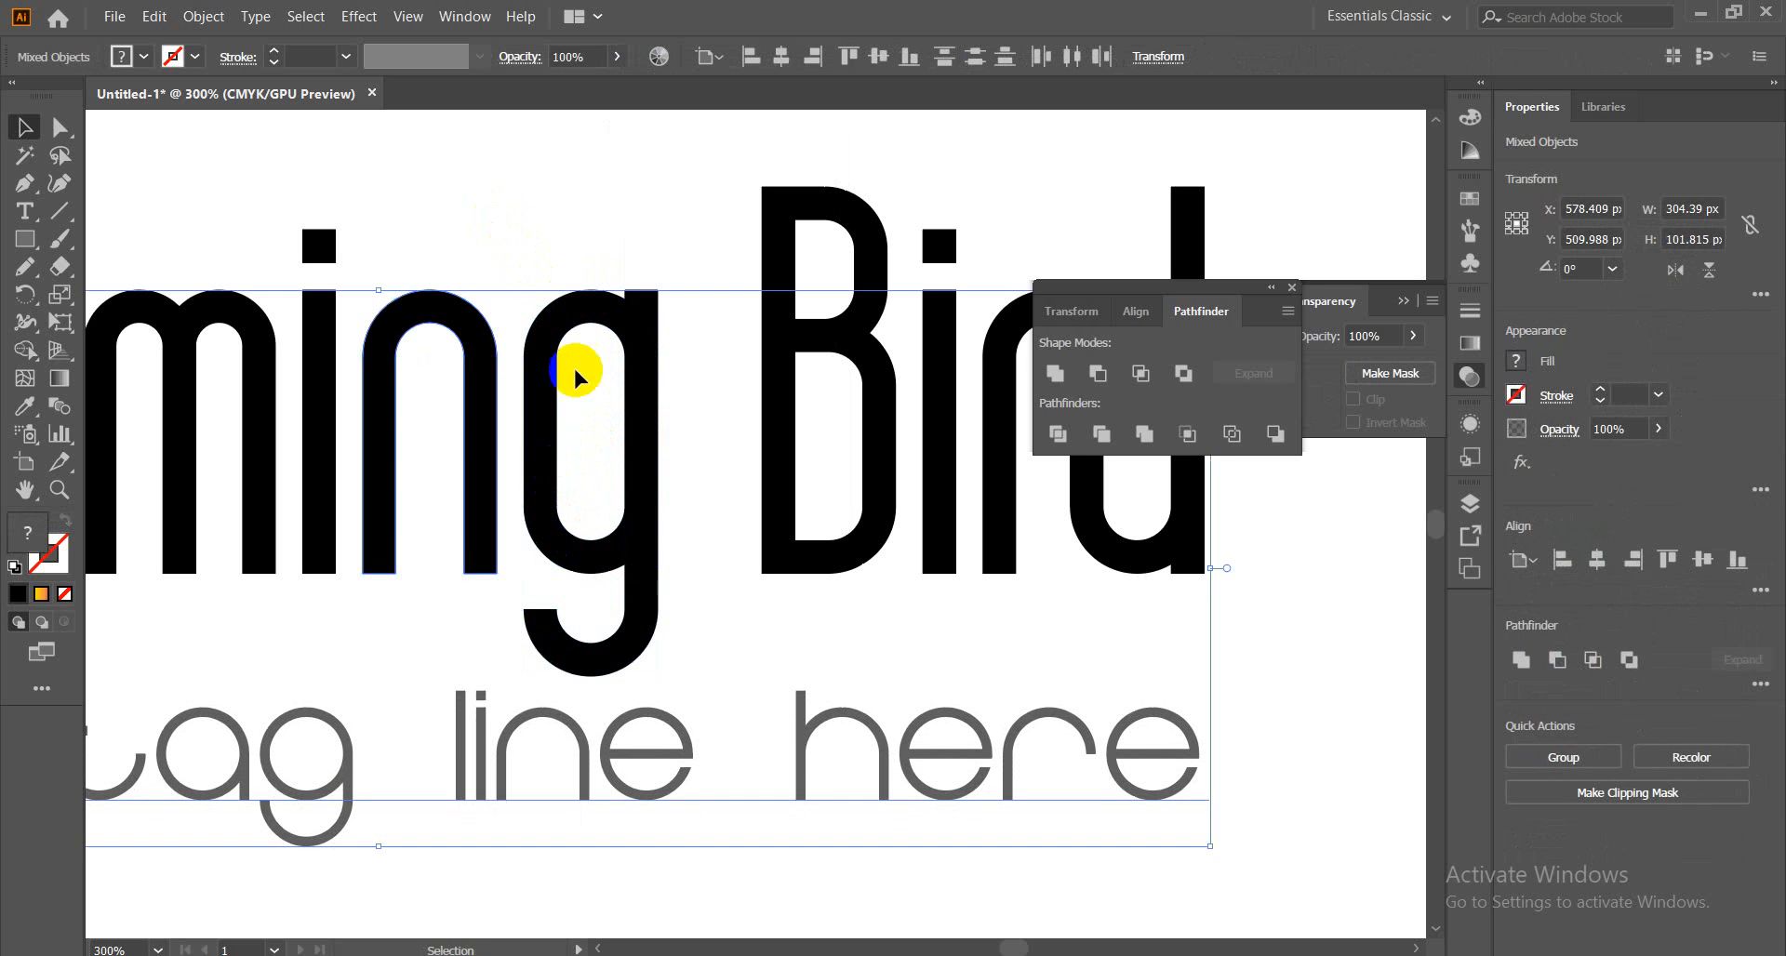
{"action": "left_click", "coordinate": [521, 230]}
Draw a curved Pen path over the g's upper-right shoulder, from the top of its bowl to the outer edge of its stem
{"action": "key", "text": "ctrl+="}
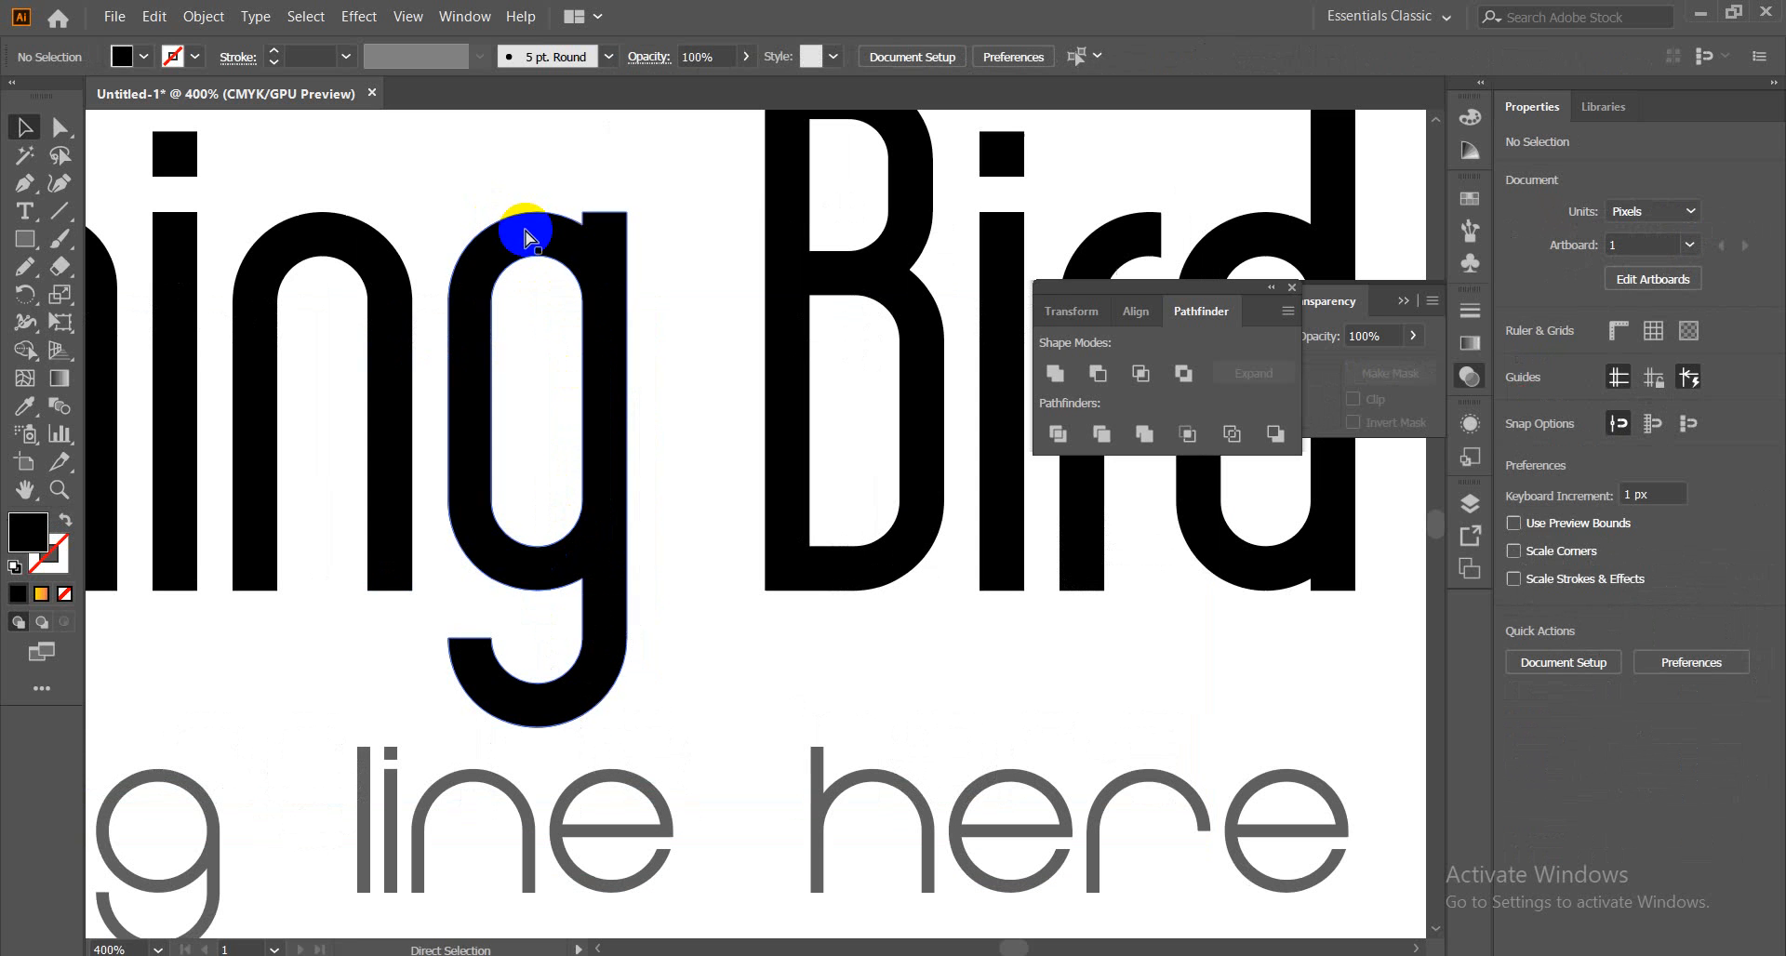
{"action": "left_click", "coordinate": [606, 296]}
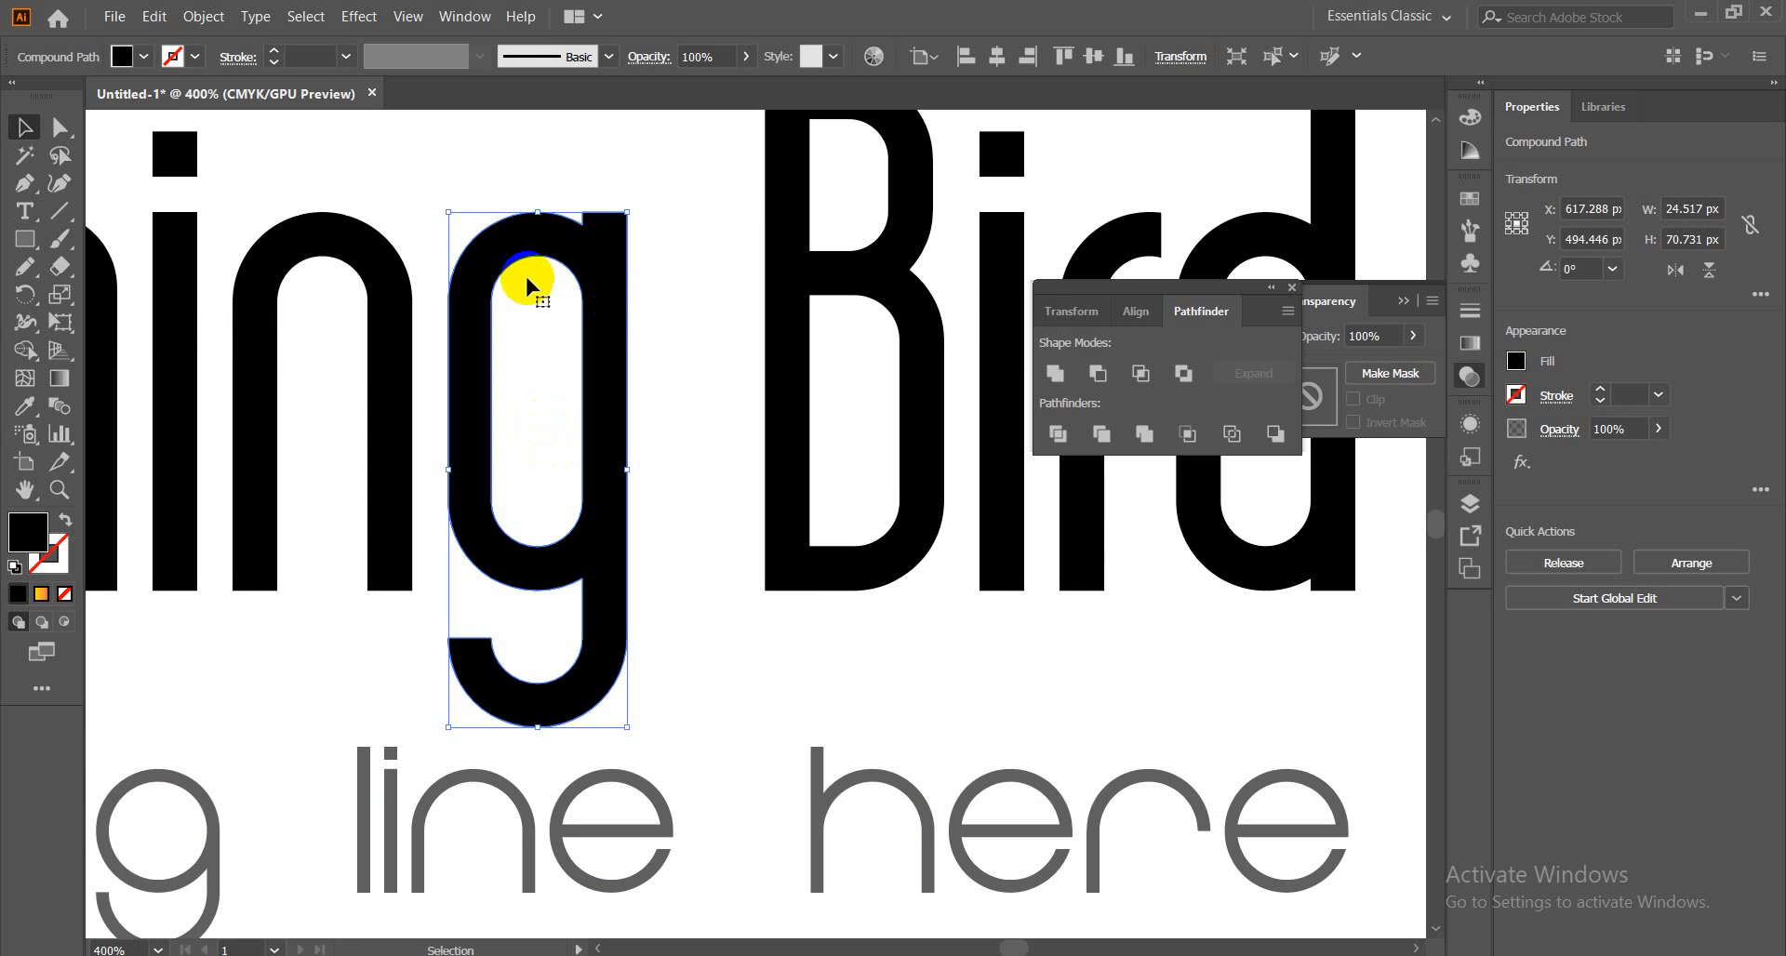
{"action": "left_click", "coordinate": [498, 166]}
{"action": "left_click", "coordinate": [18, 190]}
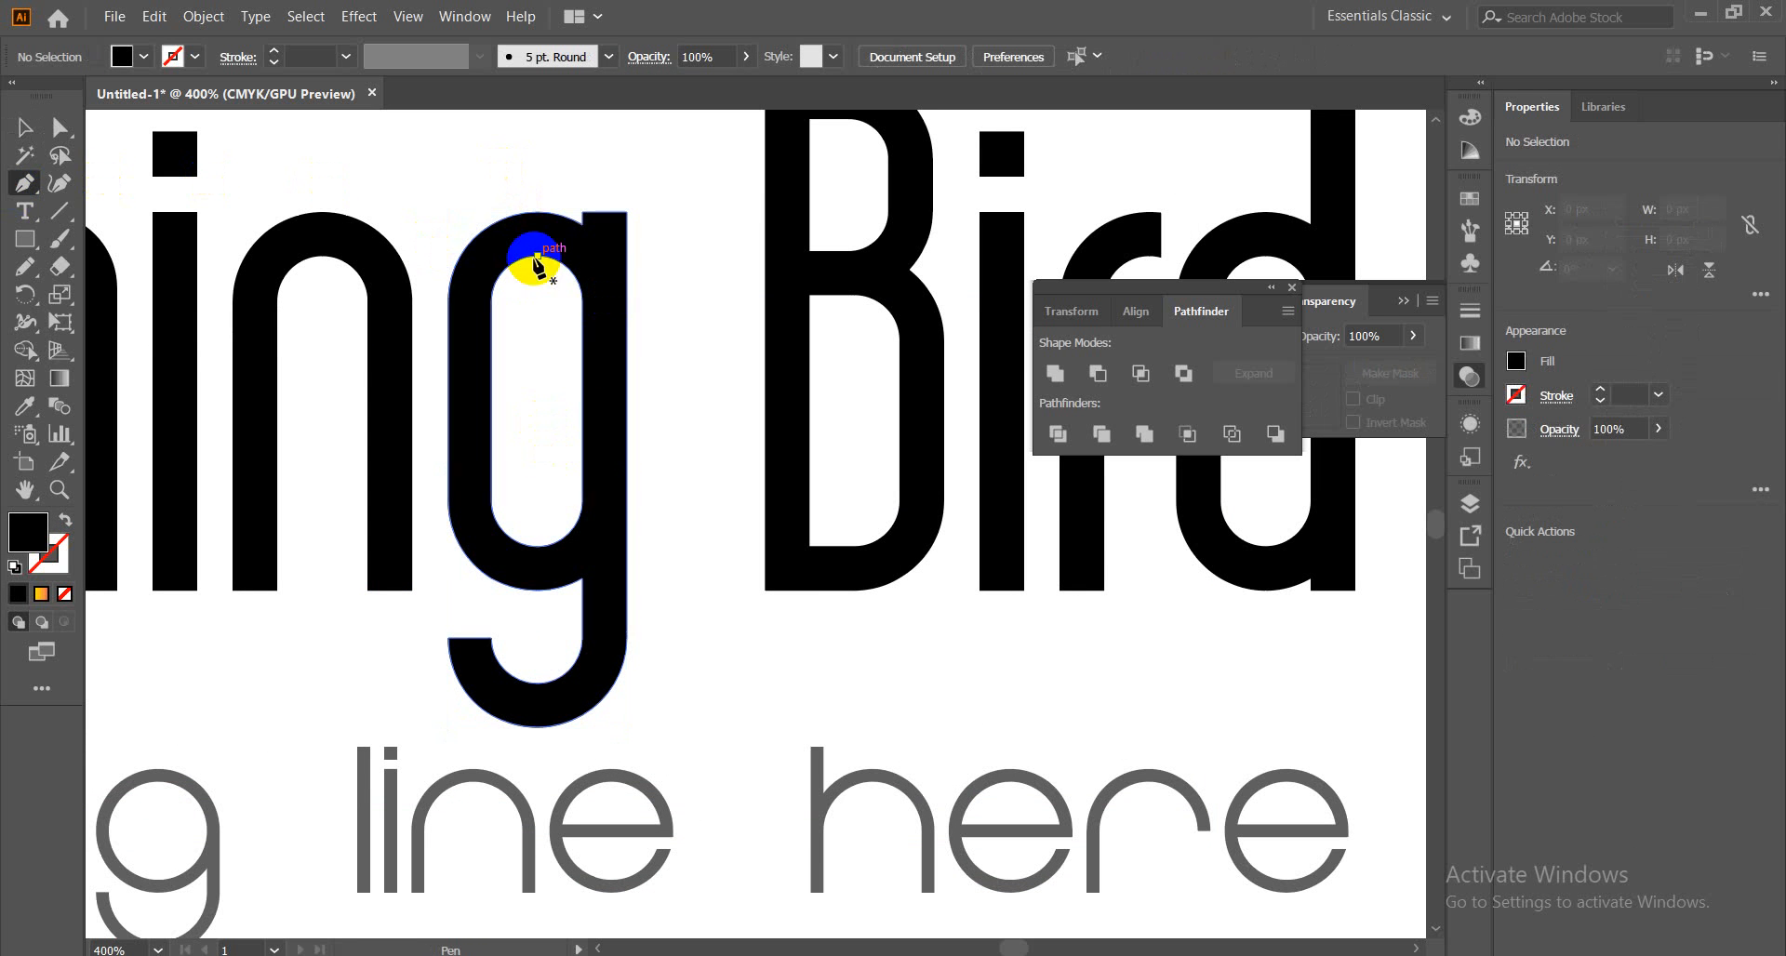
{"action": "left_click", "coordinate": [544, 212]}
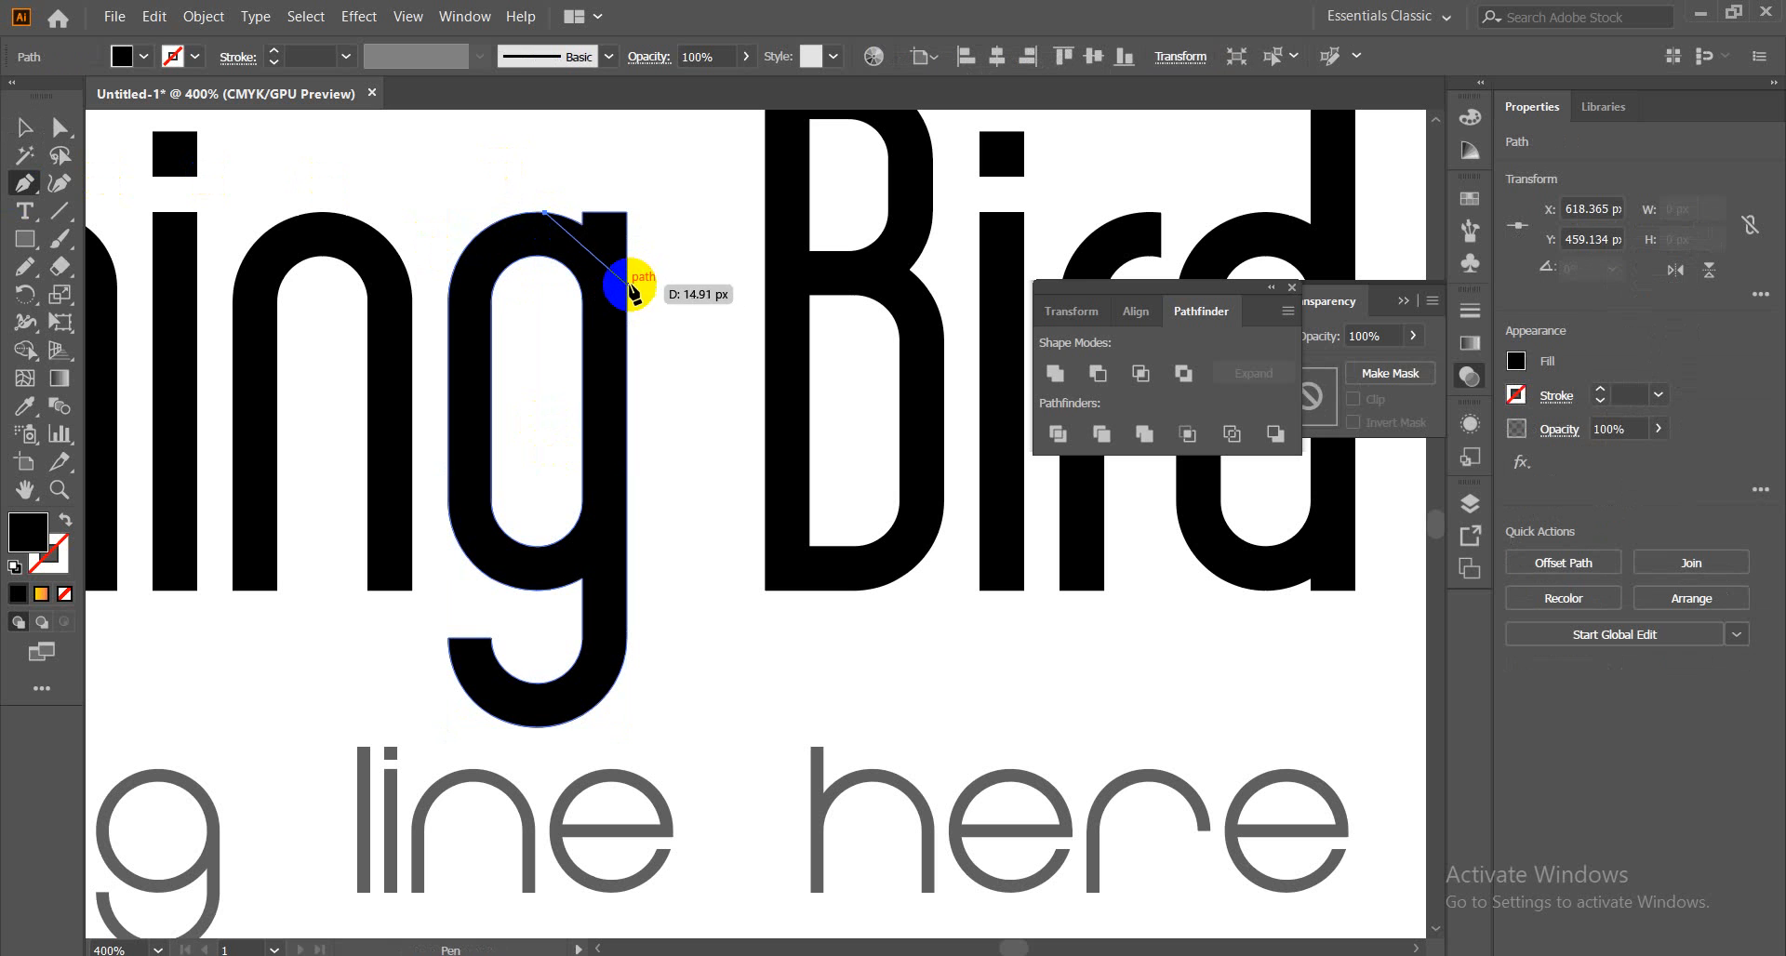
{"action": "left_click_drag", "start_coordinate": [625, 283], "coordinate": [632, 346]}
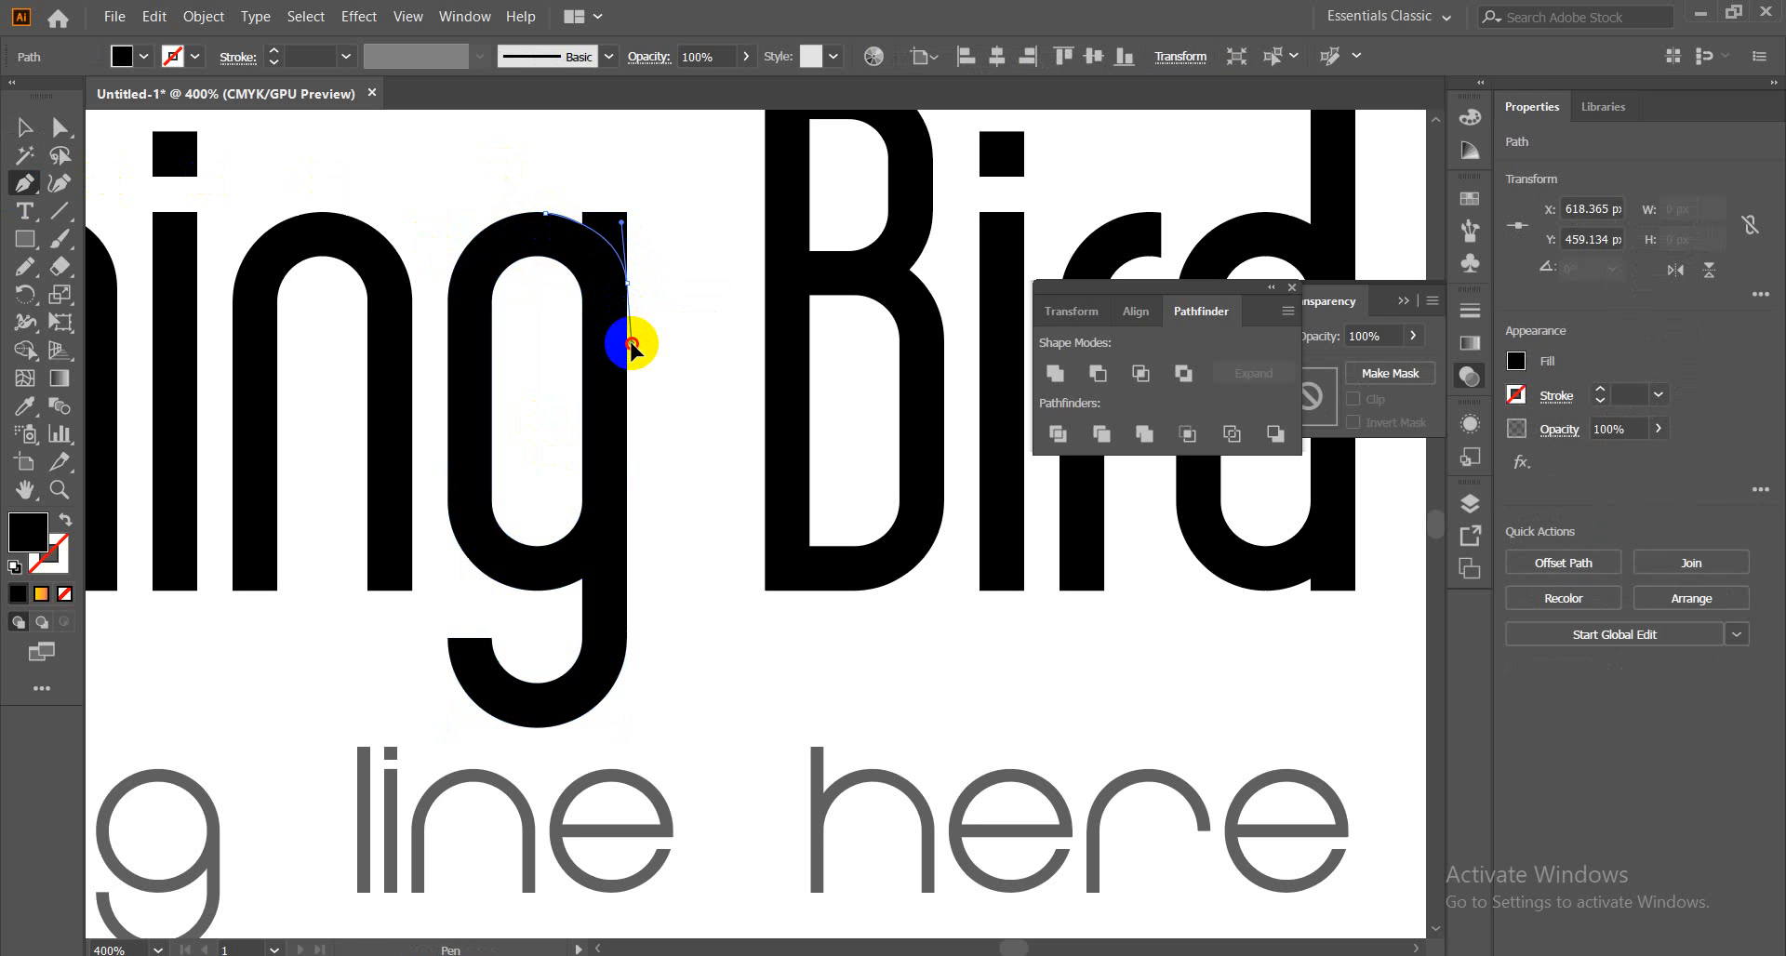
{"action": "left_click", "coordinate": [627, 285]}
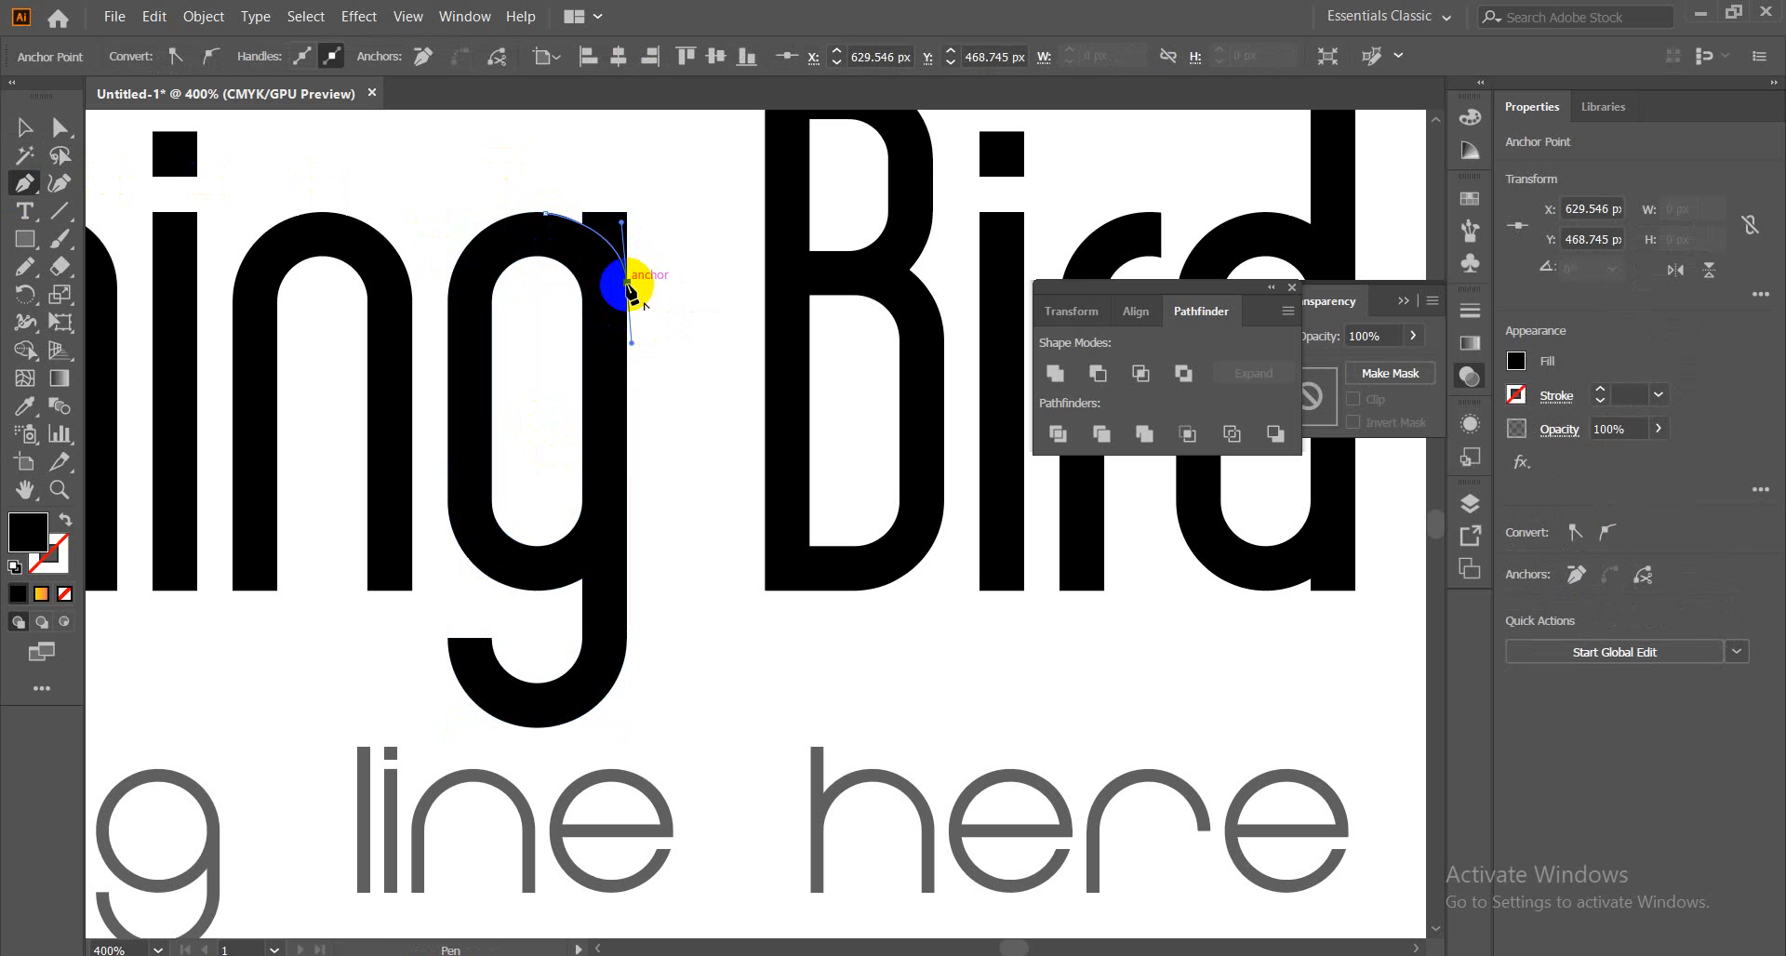
Close the Pen path with straight segments around the outside of the g's upper-right spur
{"action": "left_click", "coordinate": [665, 277]}
{"action": "left_click", "coordinate": [684, 172]}
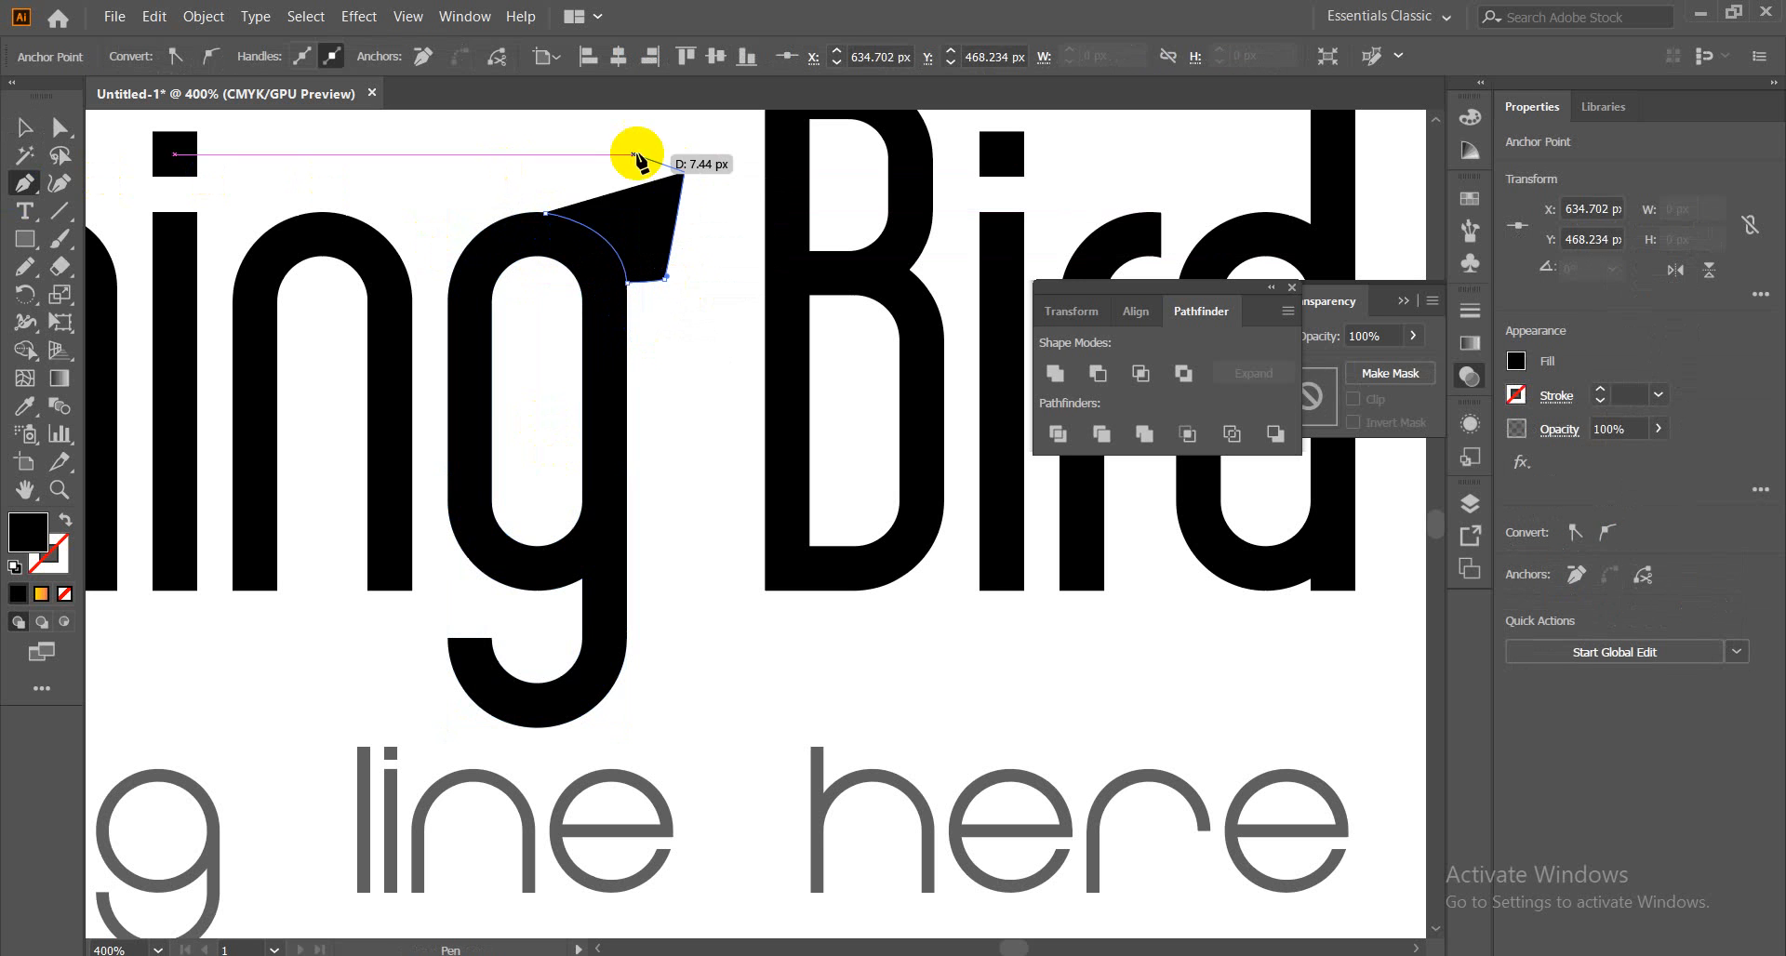
{"action": "left_click", "coordinate": [561, 155]}
{"action": "left_click", "coordinate": [544, 212]}
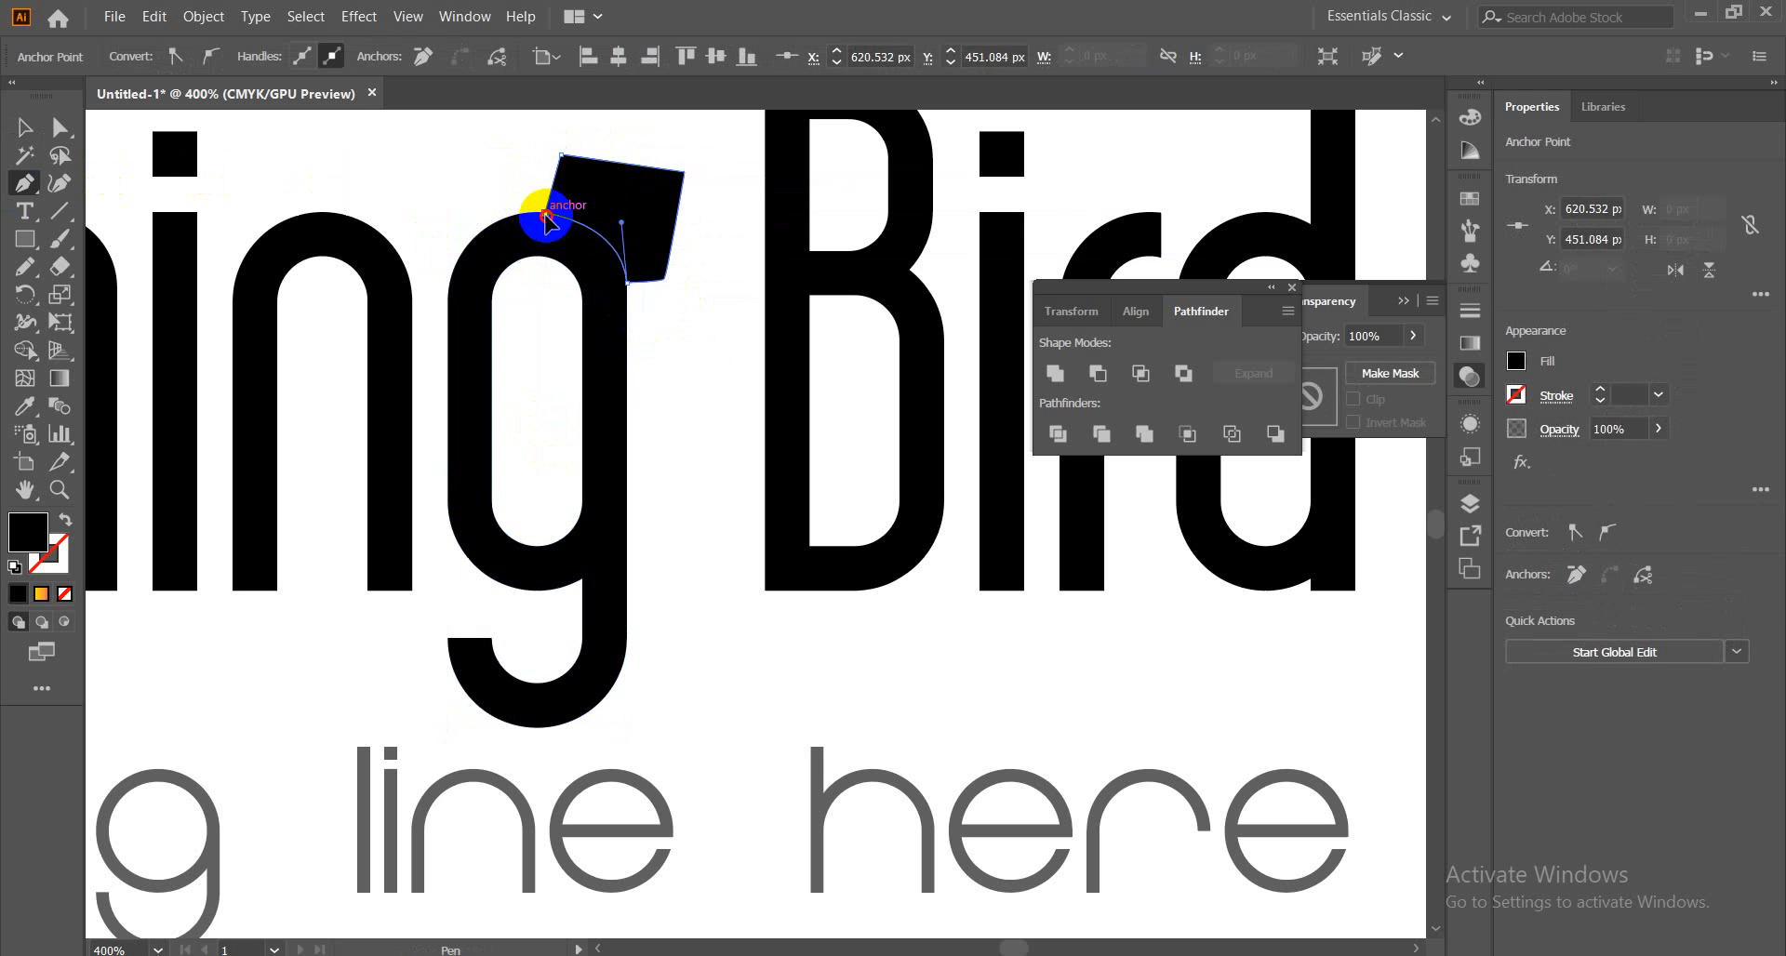
{"action": "left_click", "coordinate": [25, 183]}
{"action": "left_click", "coordinate": [25, 128]}
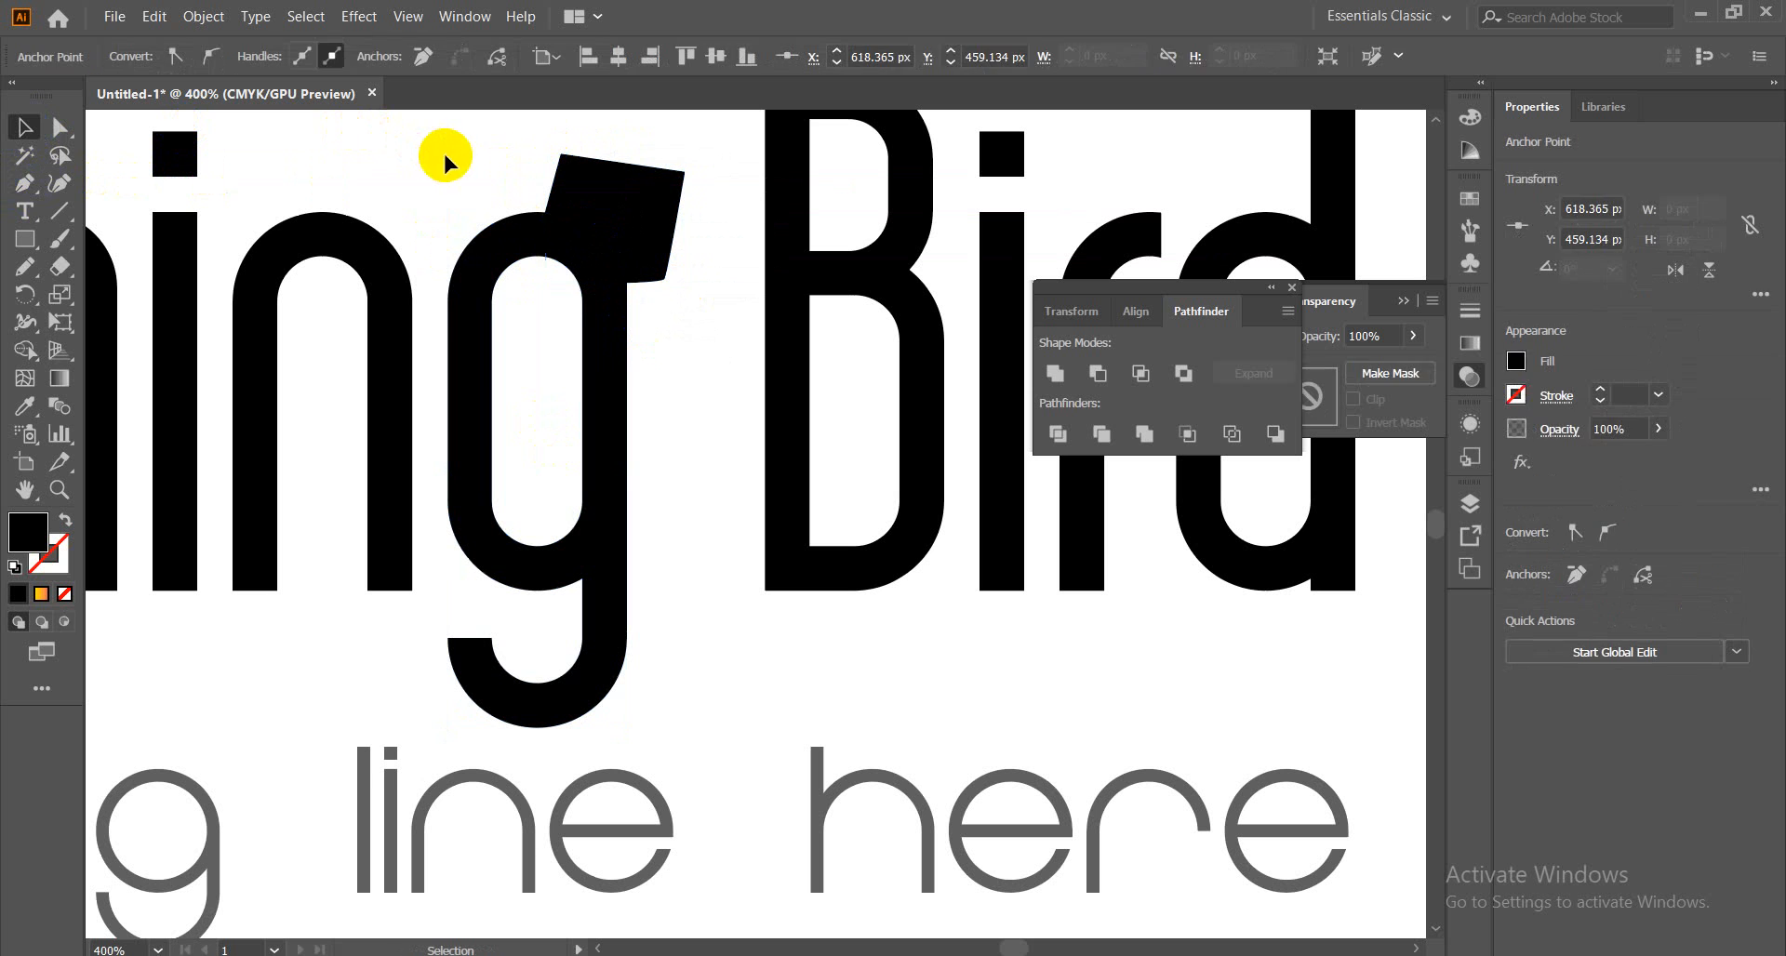
Cut off the g's upper-right spur by dividing the letter with the drawn shape in Pathfinder, ungrouping, and deleting the outer pieces
{"action": "left_click_drag", "start_coordinate": [499, 158], "coordinate": [621, 247]}
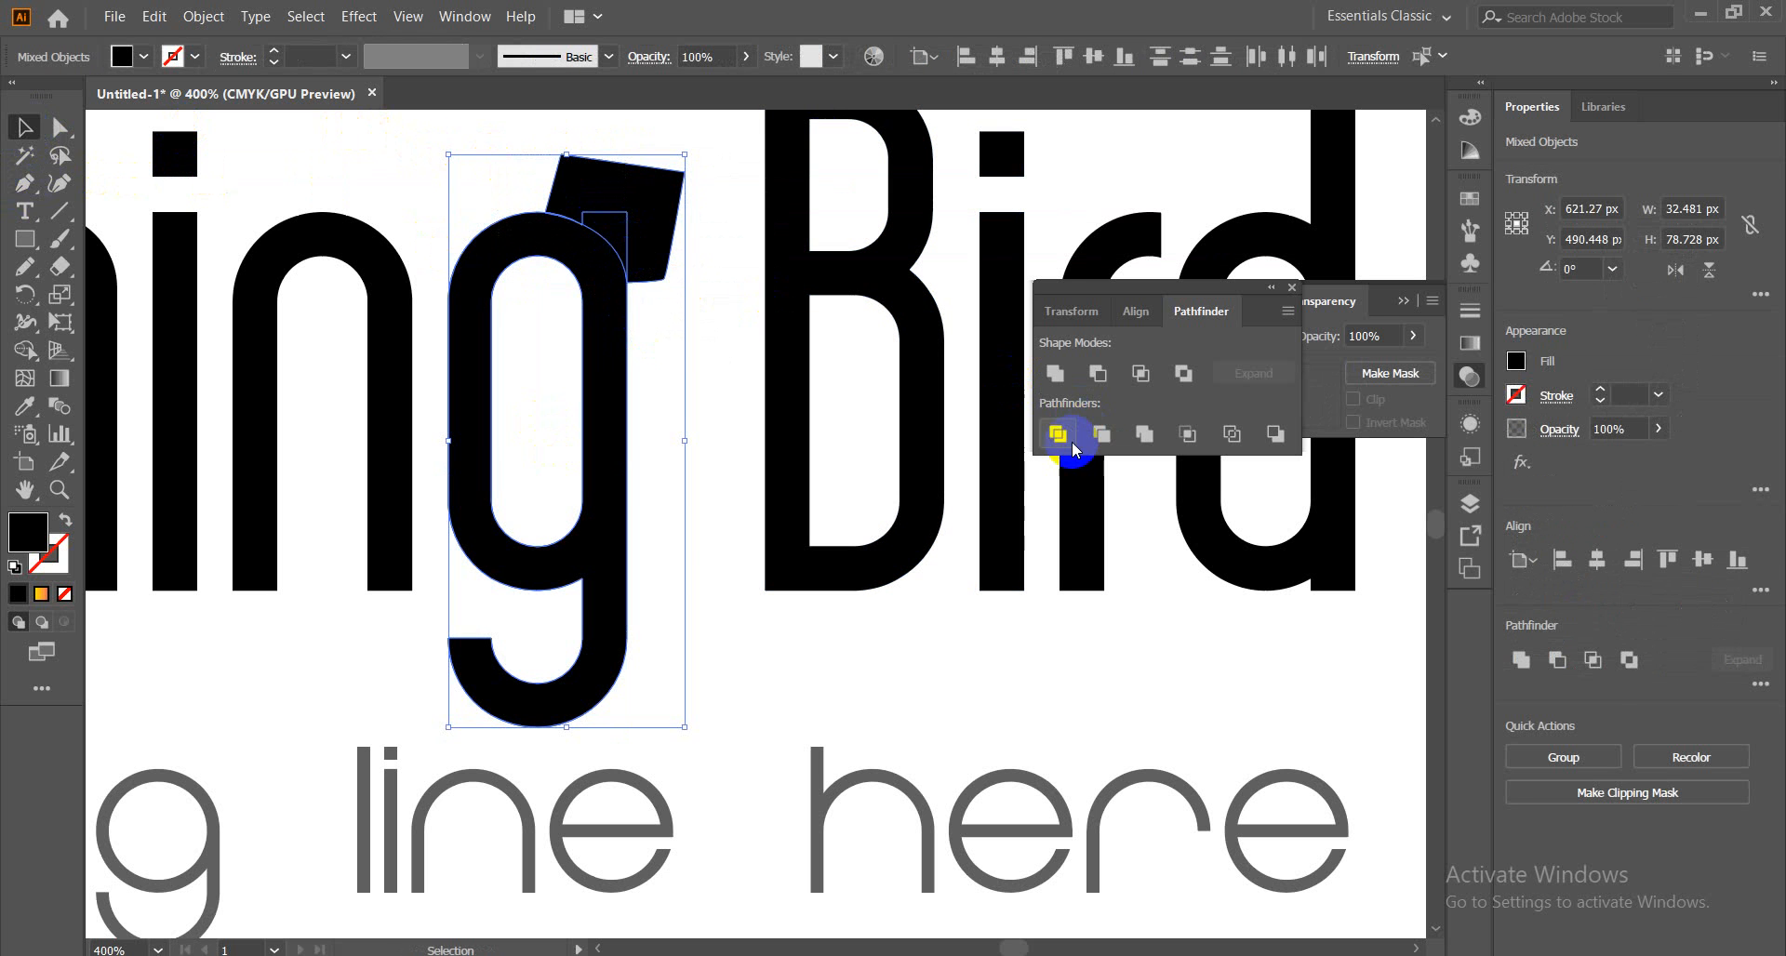
{"action": "right_click", "coordinate": [600, 186]}
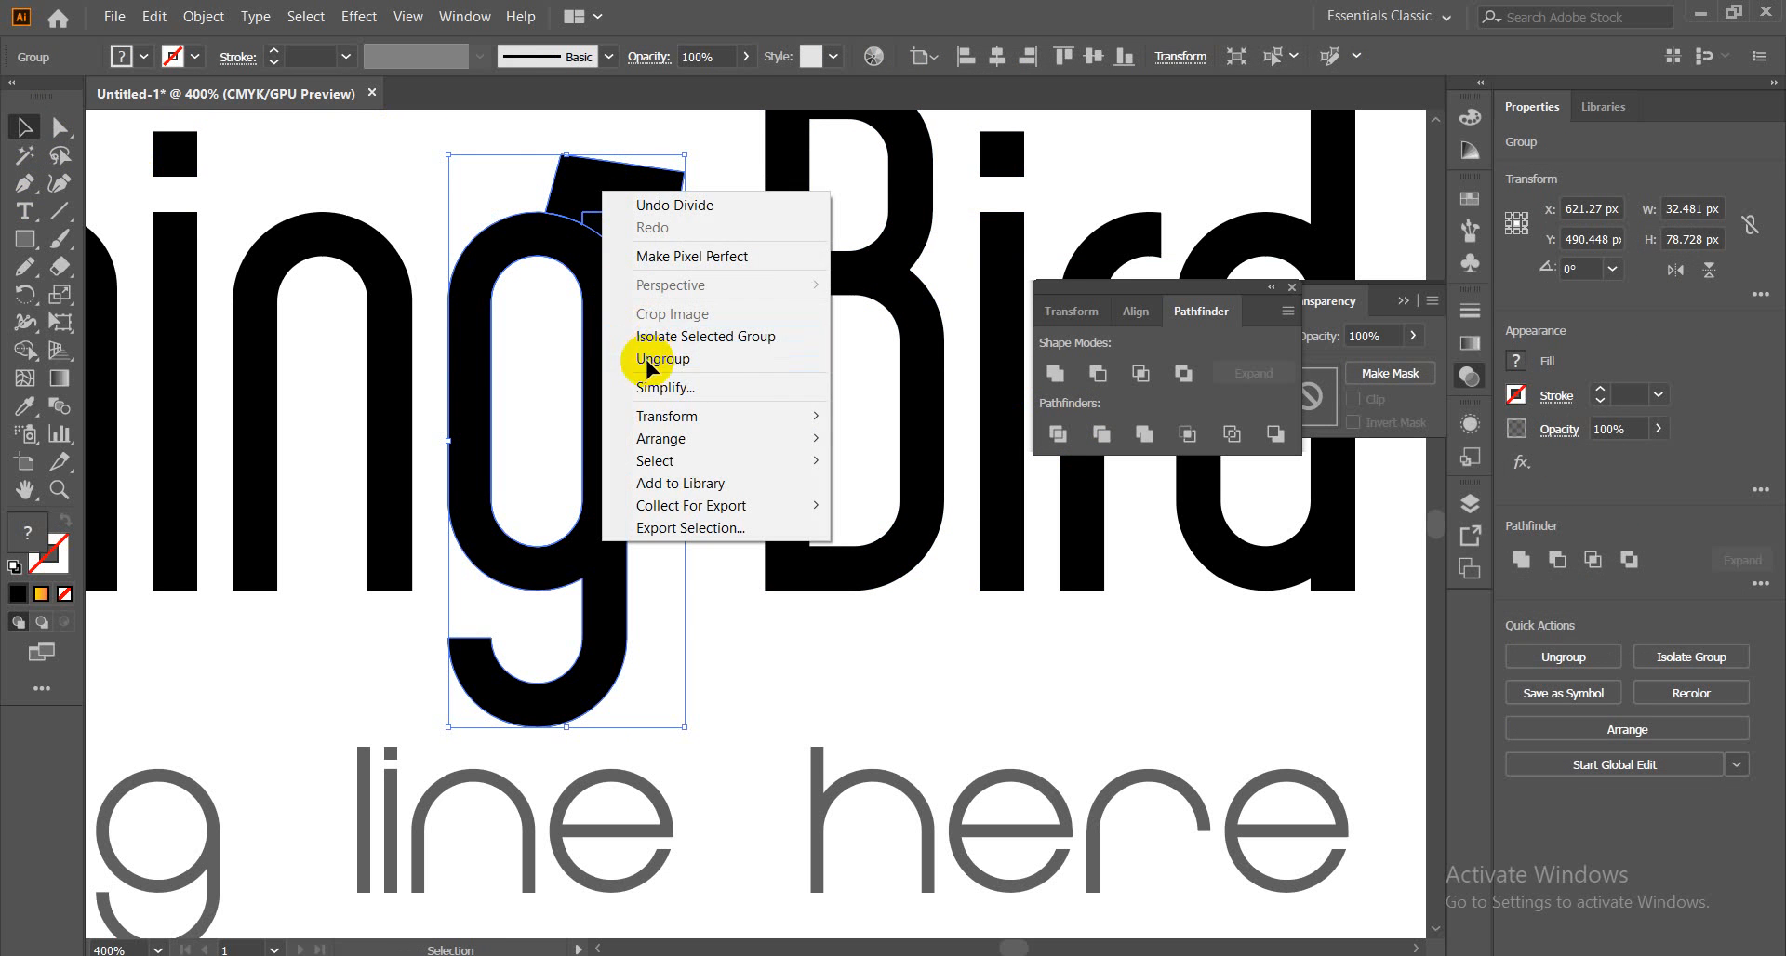
{"action": "left_click", "coordinate": [645, 359]}
{"action": "left_click", "coordinate": [626, 198]}
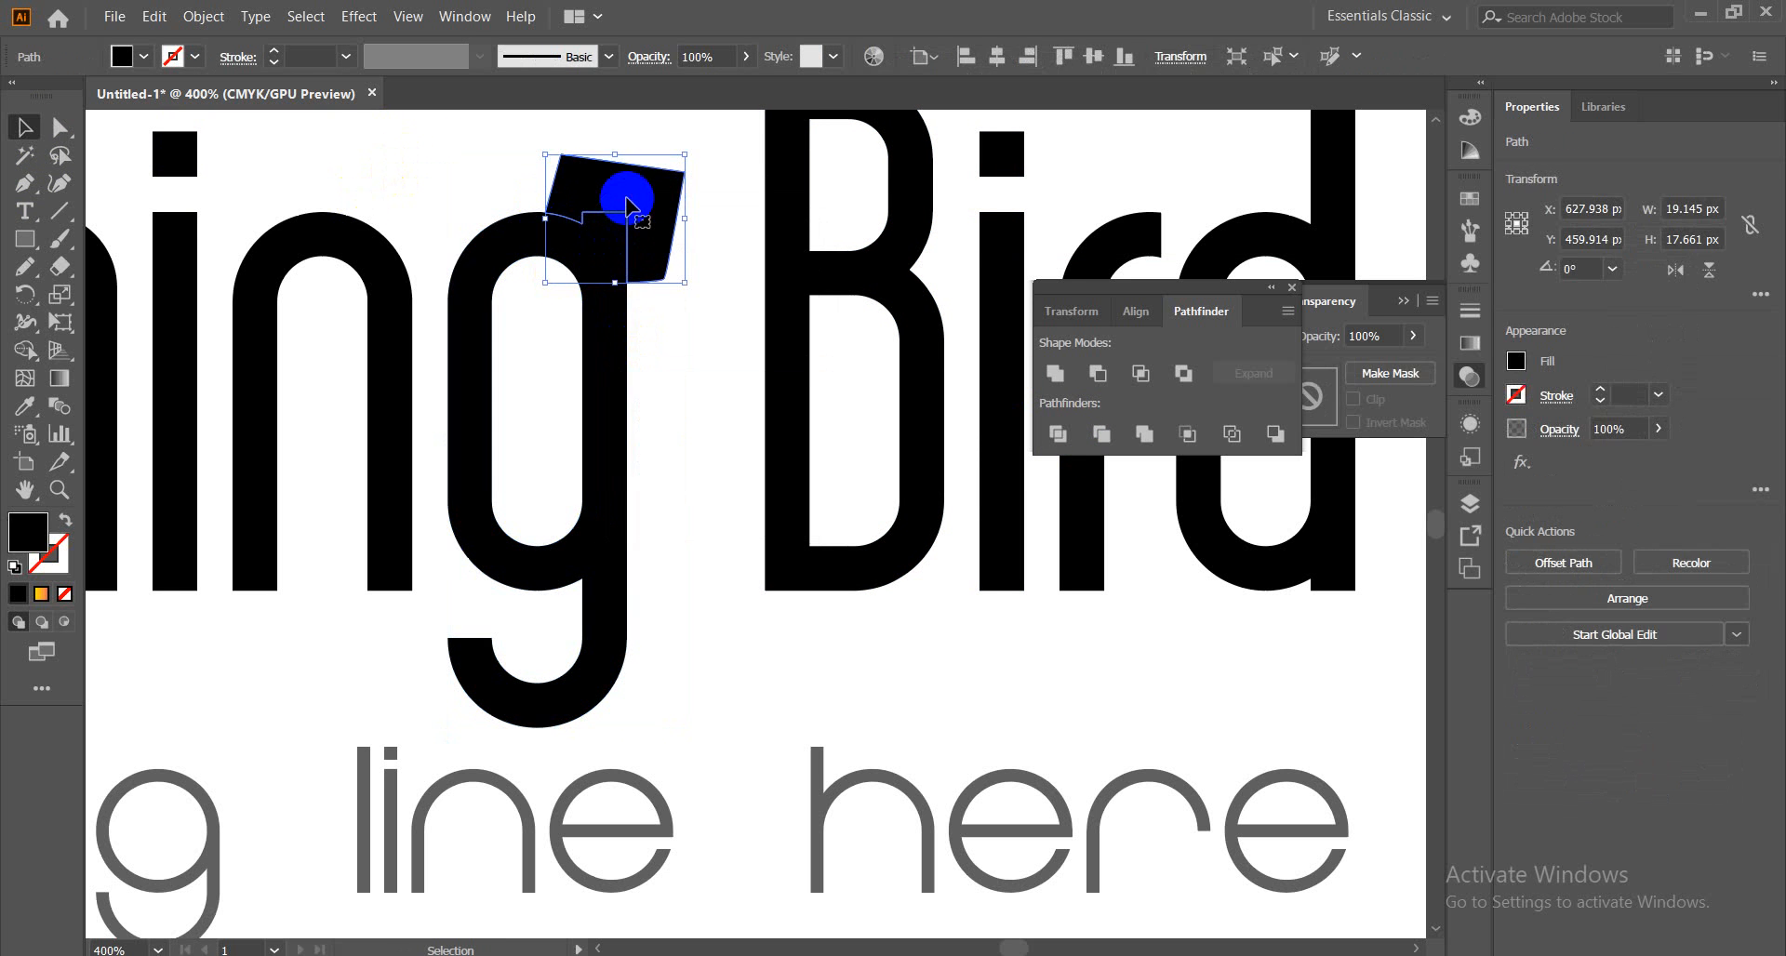
{"action": "key", "text": "Delete"}
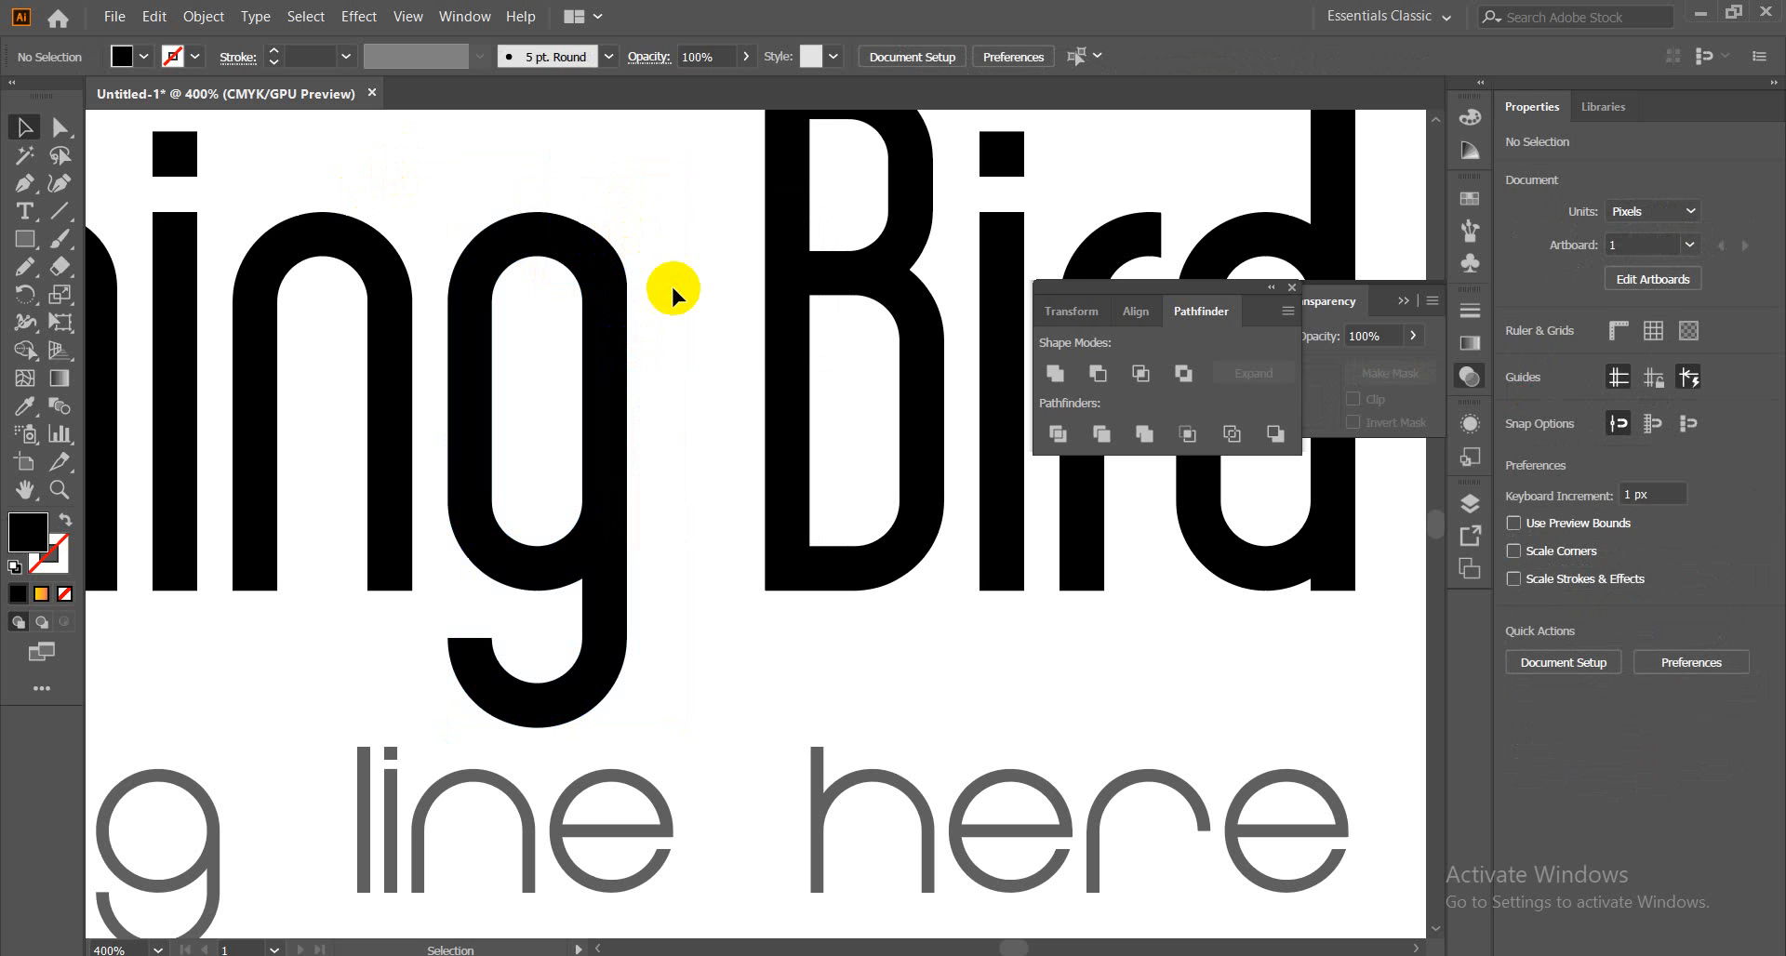
Examine the rounded g within the whole logo, and inspect the lettering of the word "Bird" up close
{"action": "key", "text": "ctrl+0"}
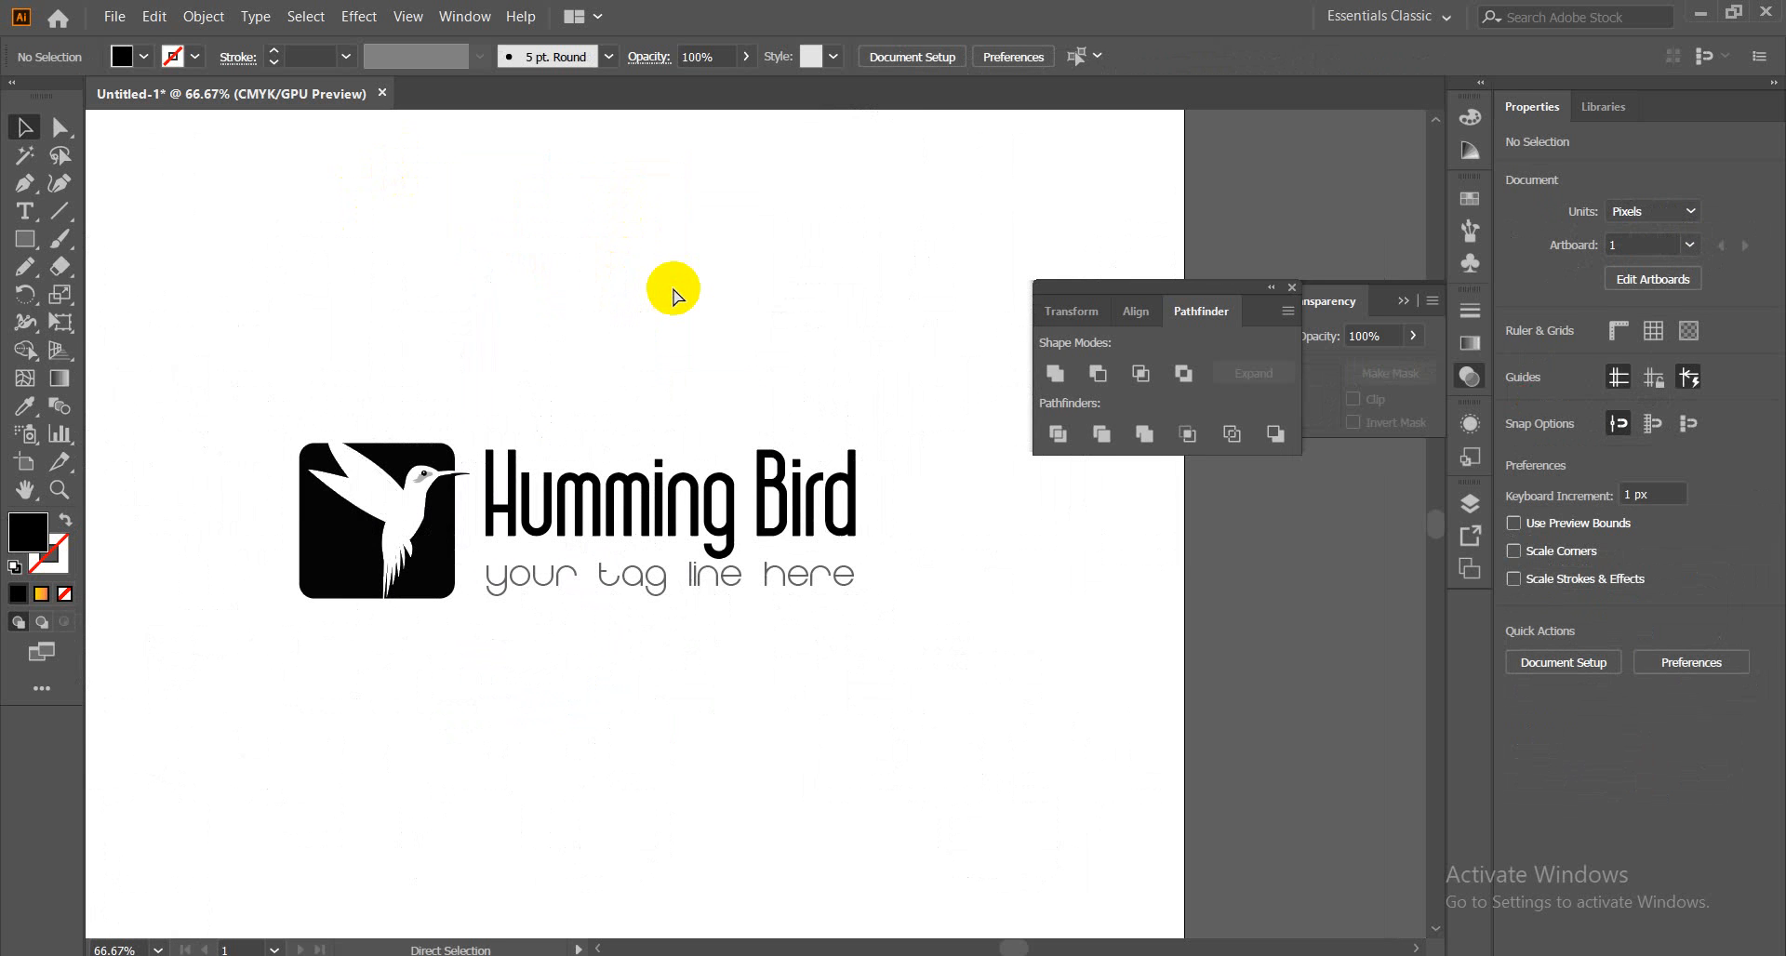
{"action": "key", "text": "ctrl+minus"}
{"action": "key", "text": "ctrl+plus"}
{"action": "key", "text": "ctrl+plus"}
{"action": "key", "text": "ctrl+plus"}
{"action": "key", "text": "ctrl+plus"}
{"action": "key", "text": "ctrl+plus"}
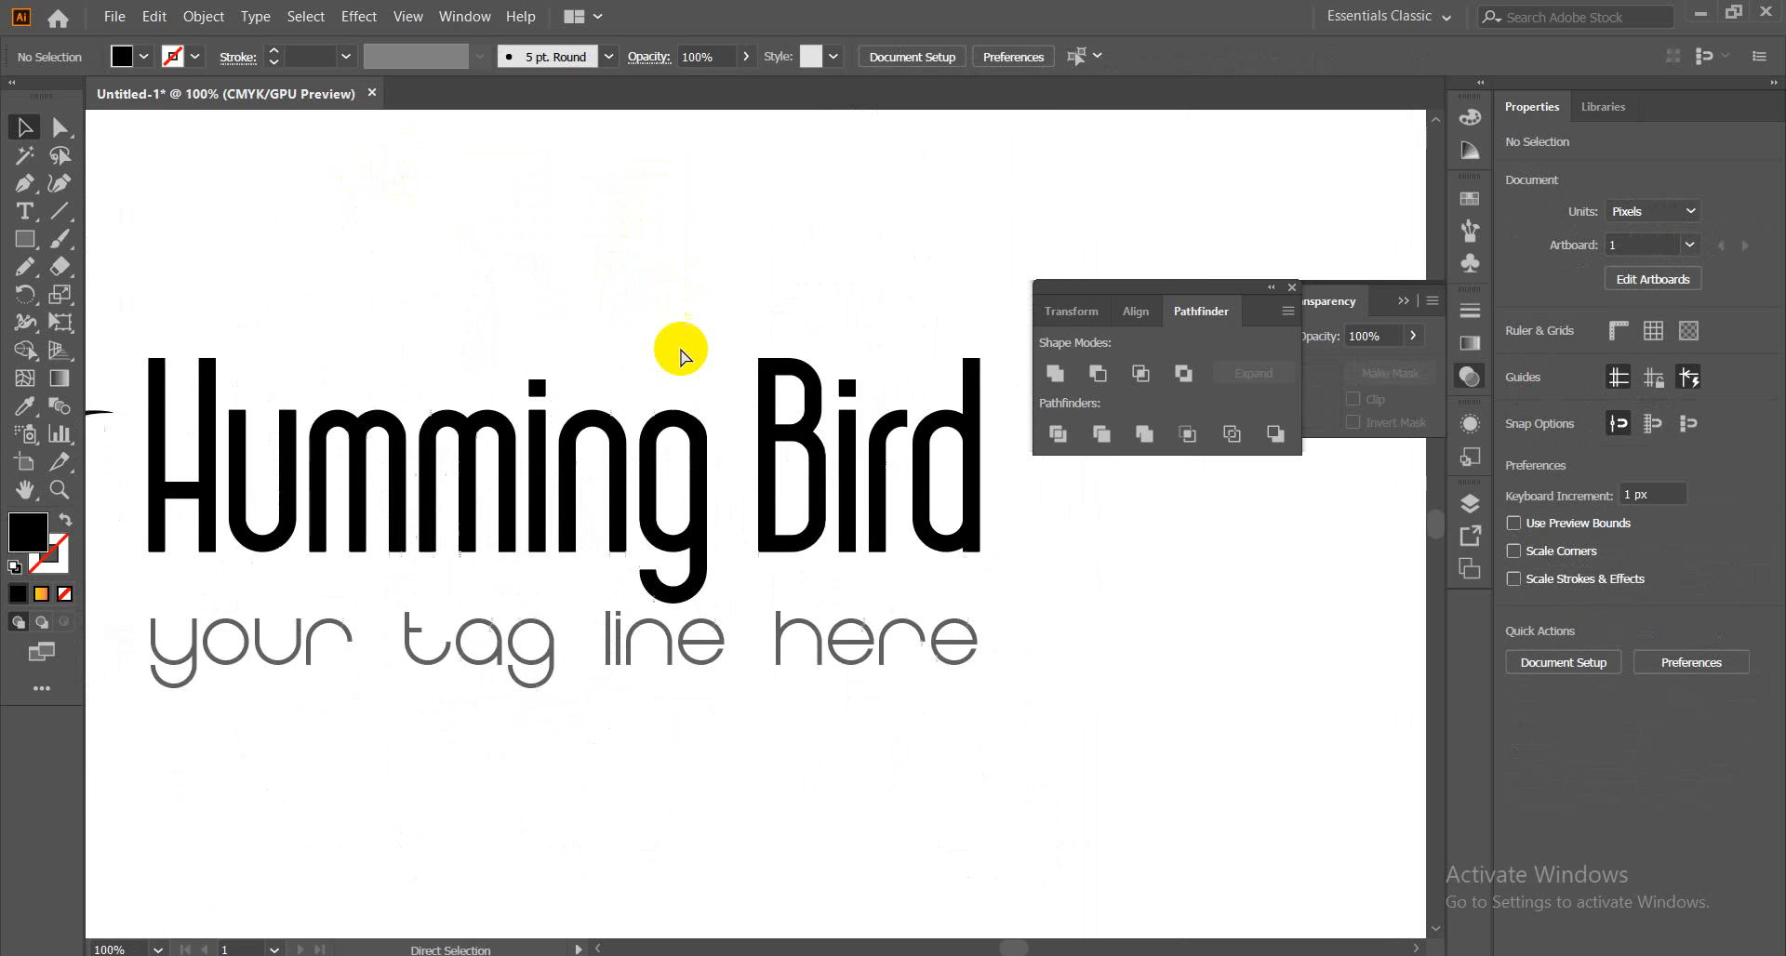
{"action": "key", "text": "space"}
{"action": "left_click_drag", "start_coordinate": [1196, 553], "coordinate": [722, 558]}
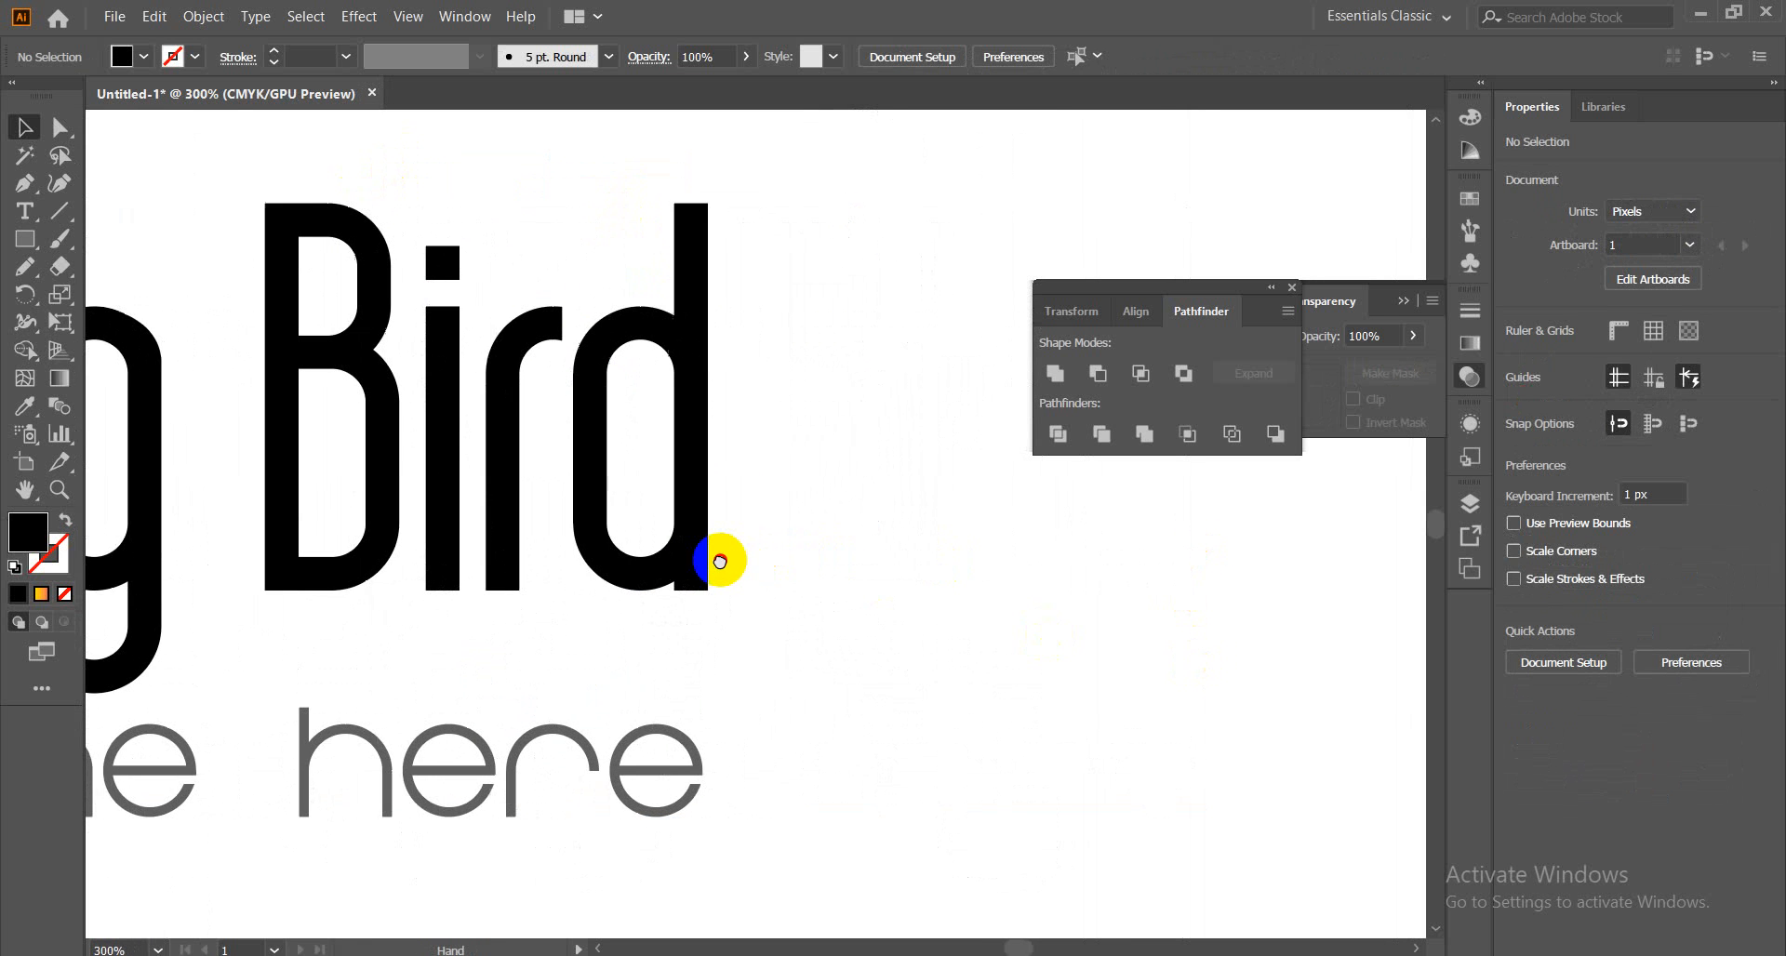
Draw a curved Pen path across the d's lower-right corner, from the bottom of its bowl to the outer edge of its stem
{"action": "key", "text": "ctrl+plus"}
{"action": "key", "text": "ctrl+plus"}
{"action": "key", "text": "ctrl+plus"}
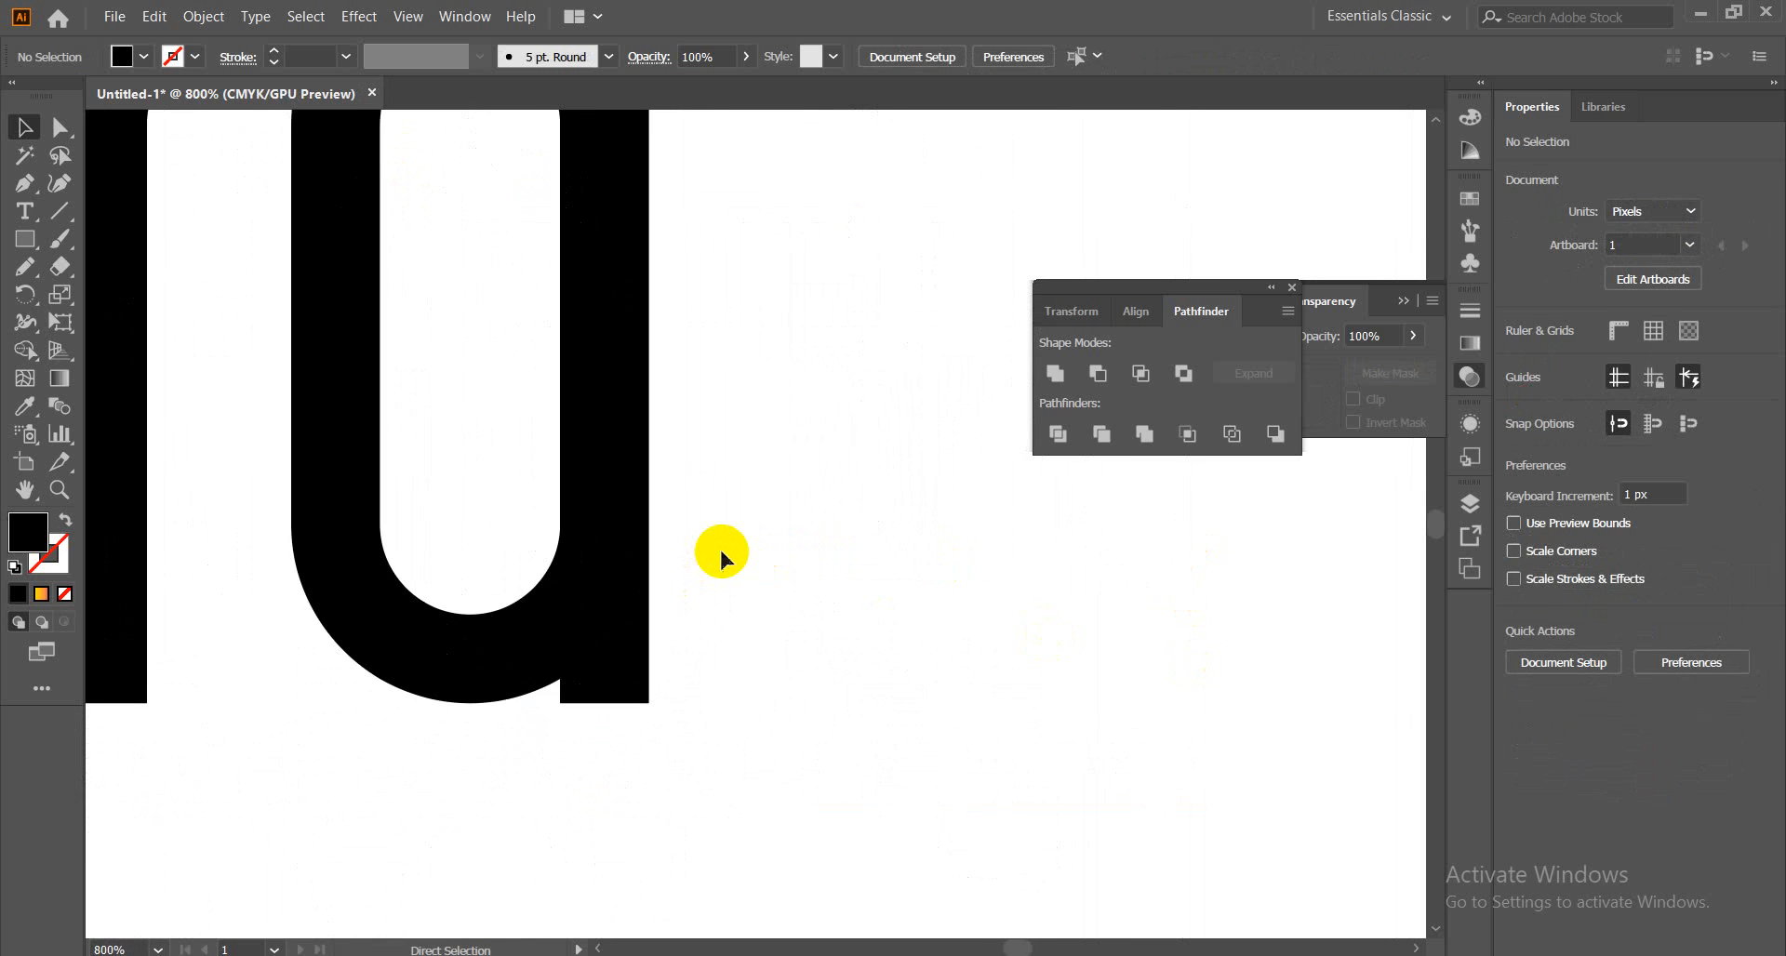
{"action": "key", "text": "space"}
{"action": "left_click_drag", "start_coordinate": [558, 638], "coordinate": [620, 517]}
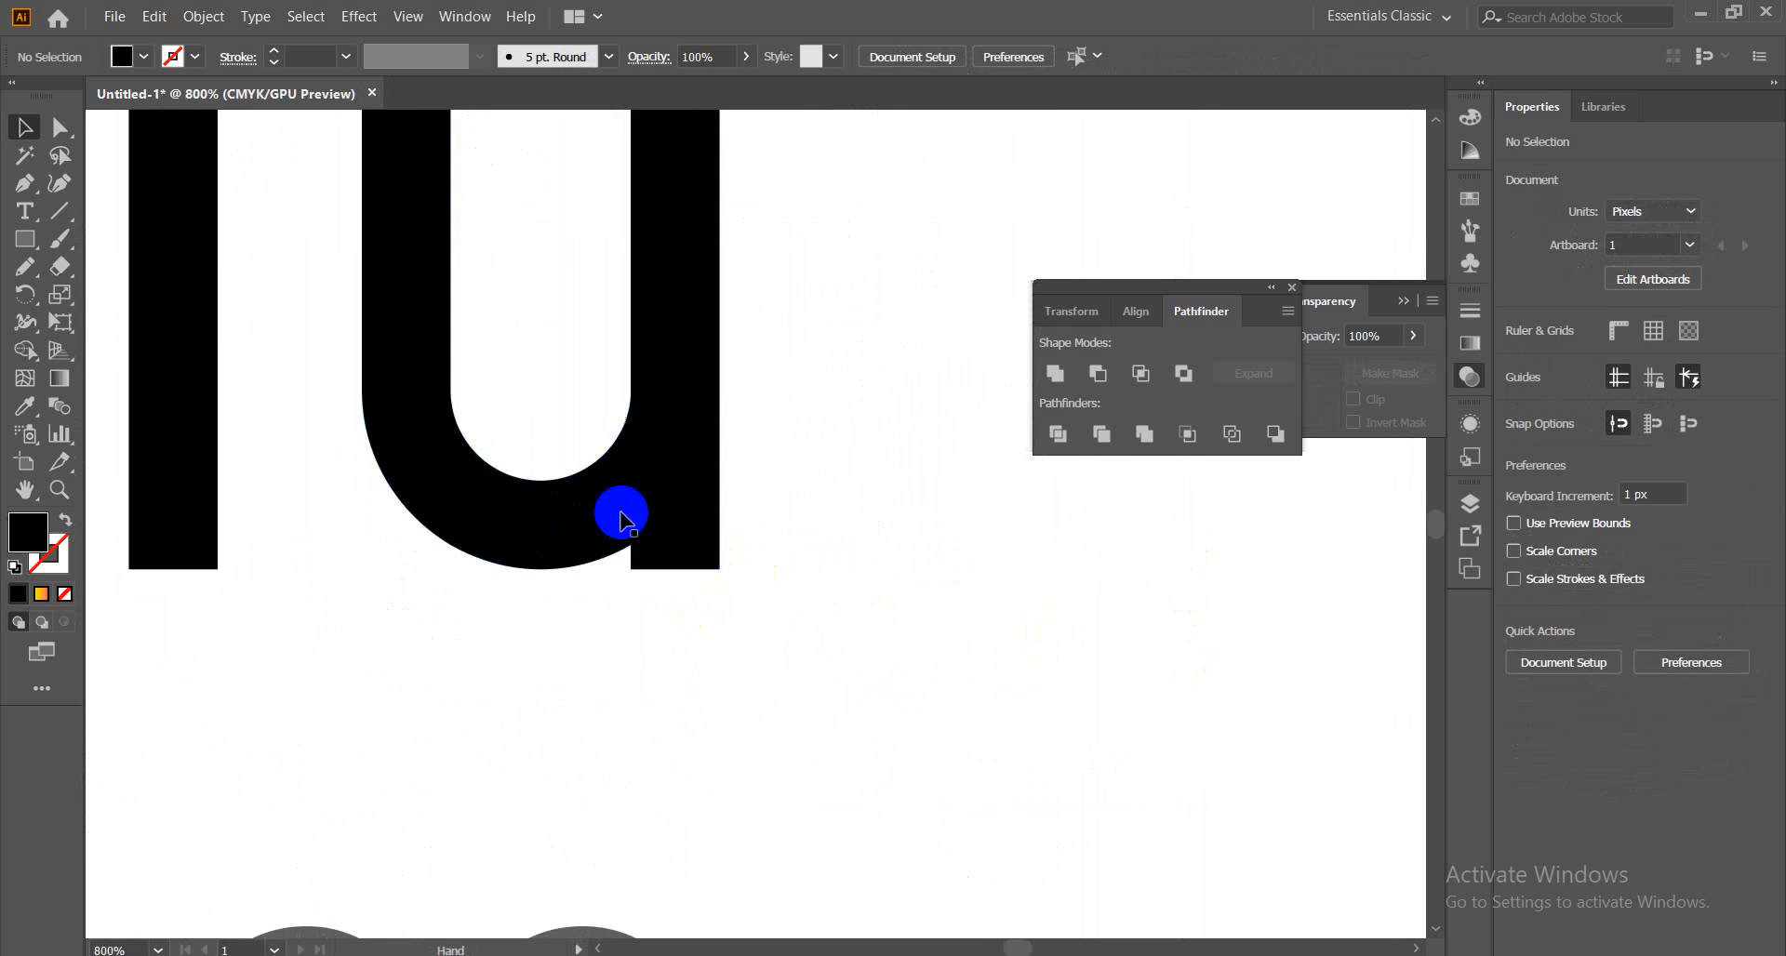
{"action": "left_click", "coordinate": [25, 183]}
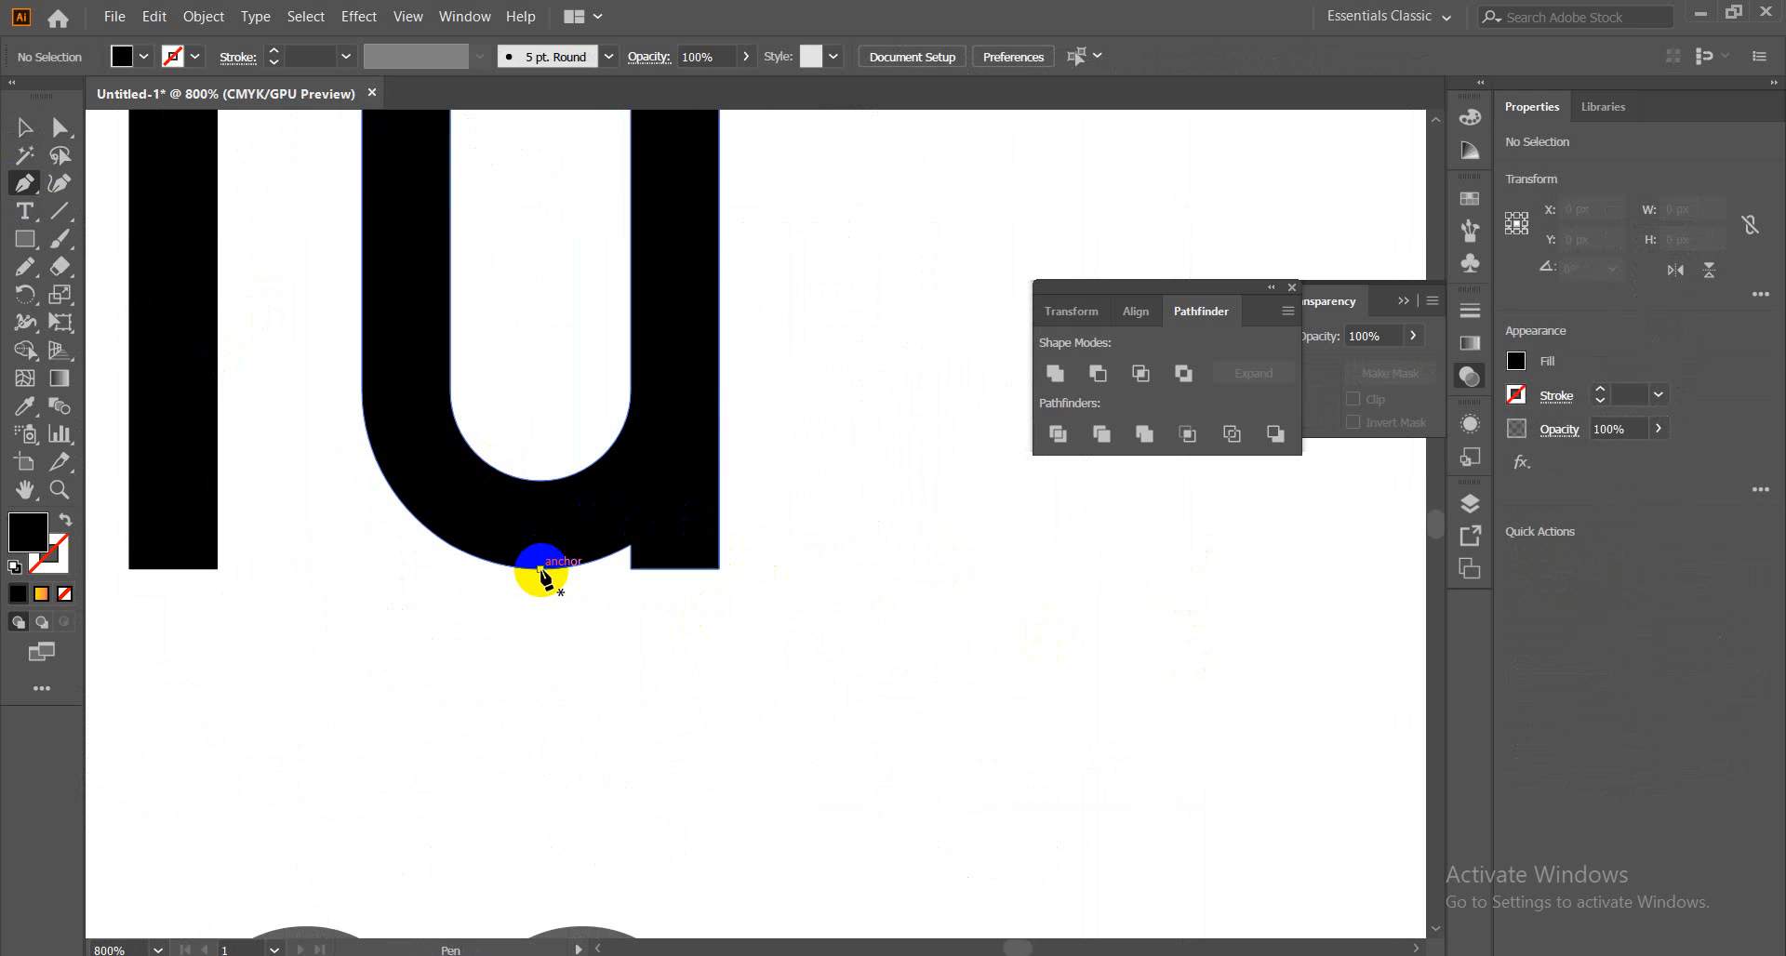
{"action": "left_click", "coordinate": [541, 567]}
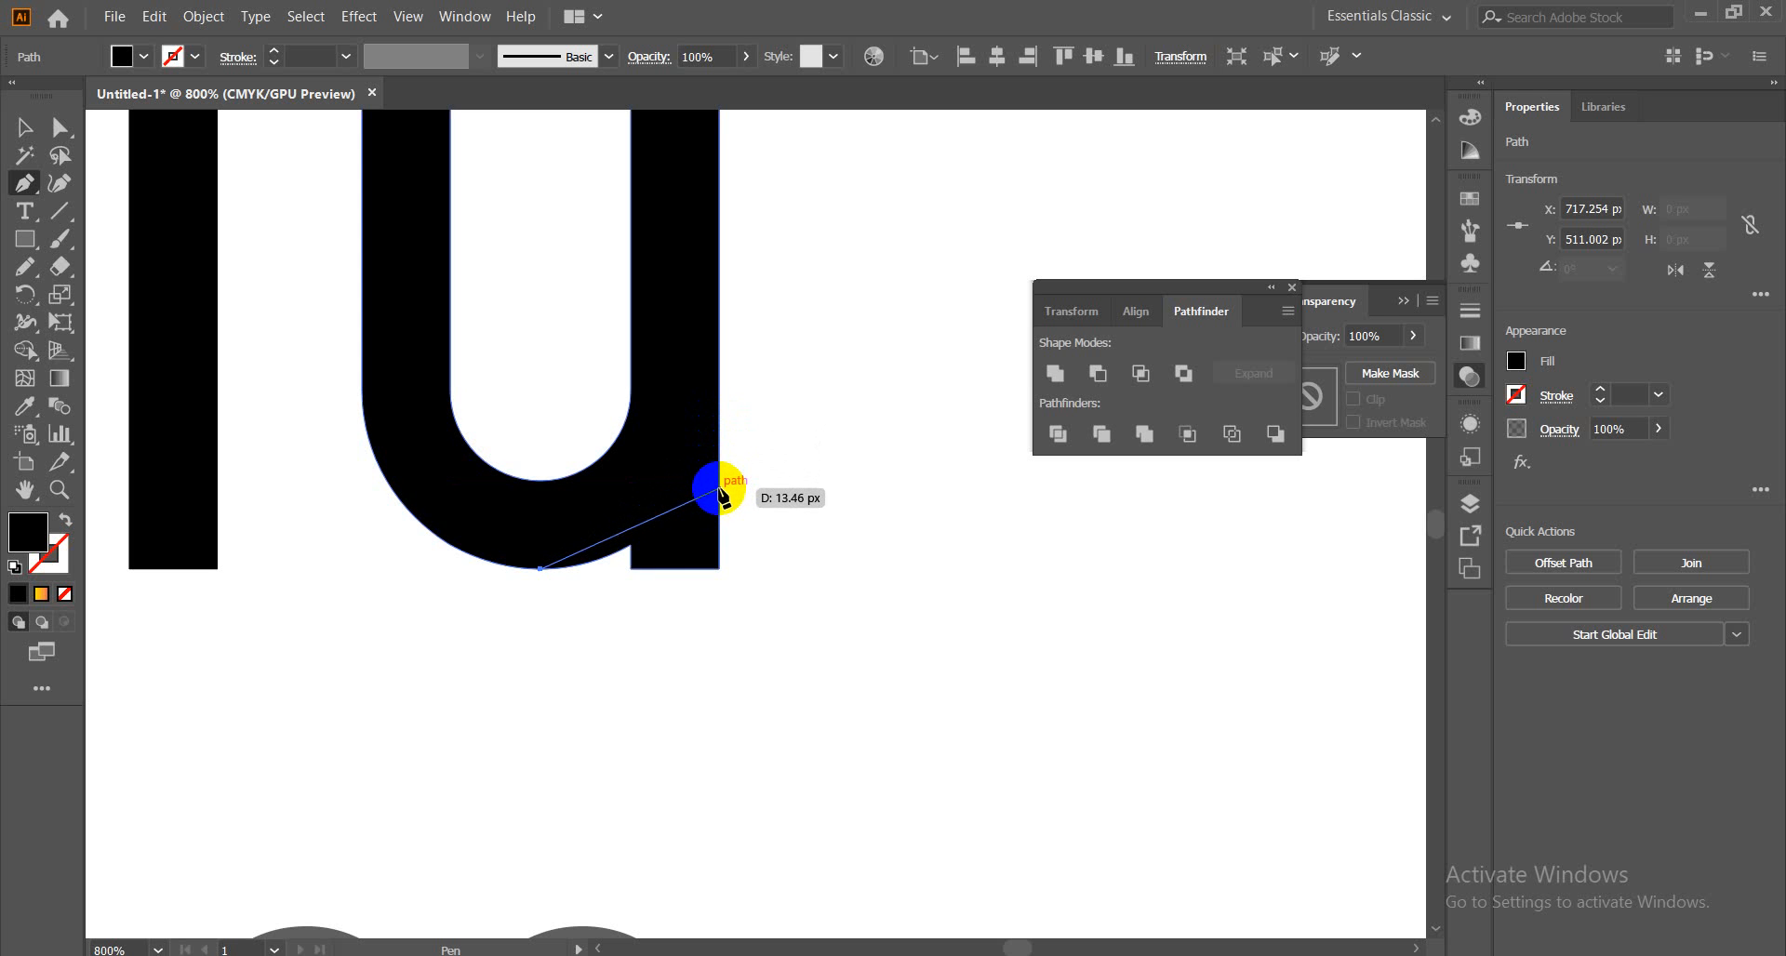
{"action": "left_click_drag", "start_coordinate": [719, 481], "coordinate": [750, 386]}
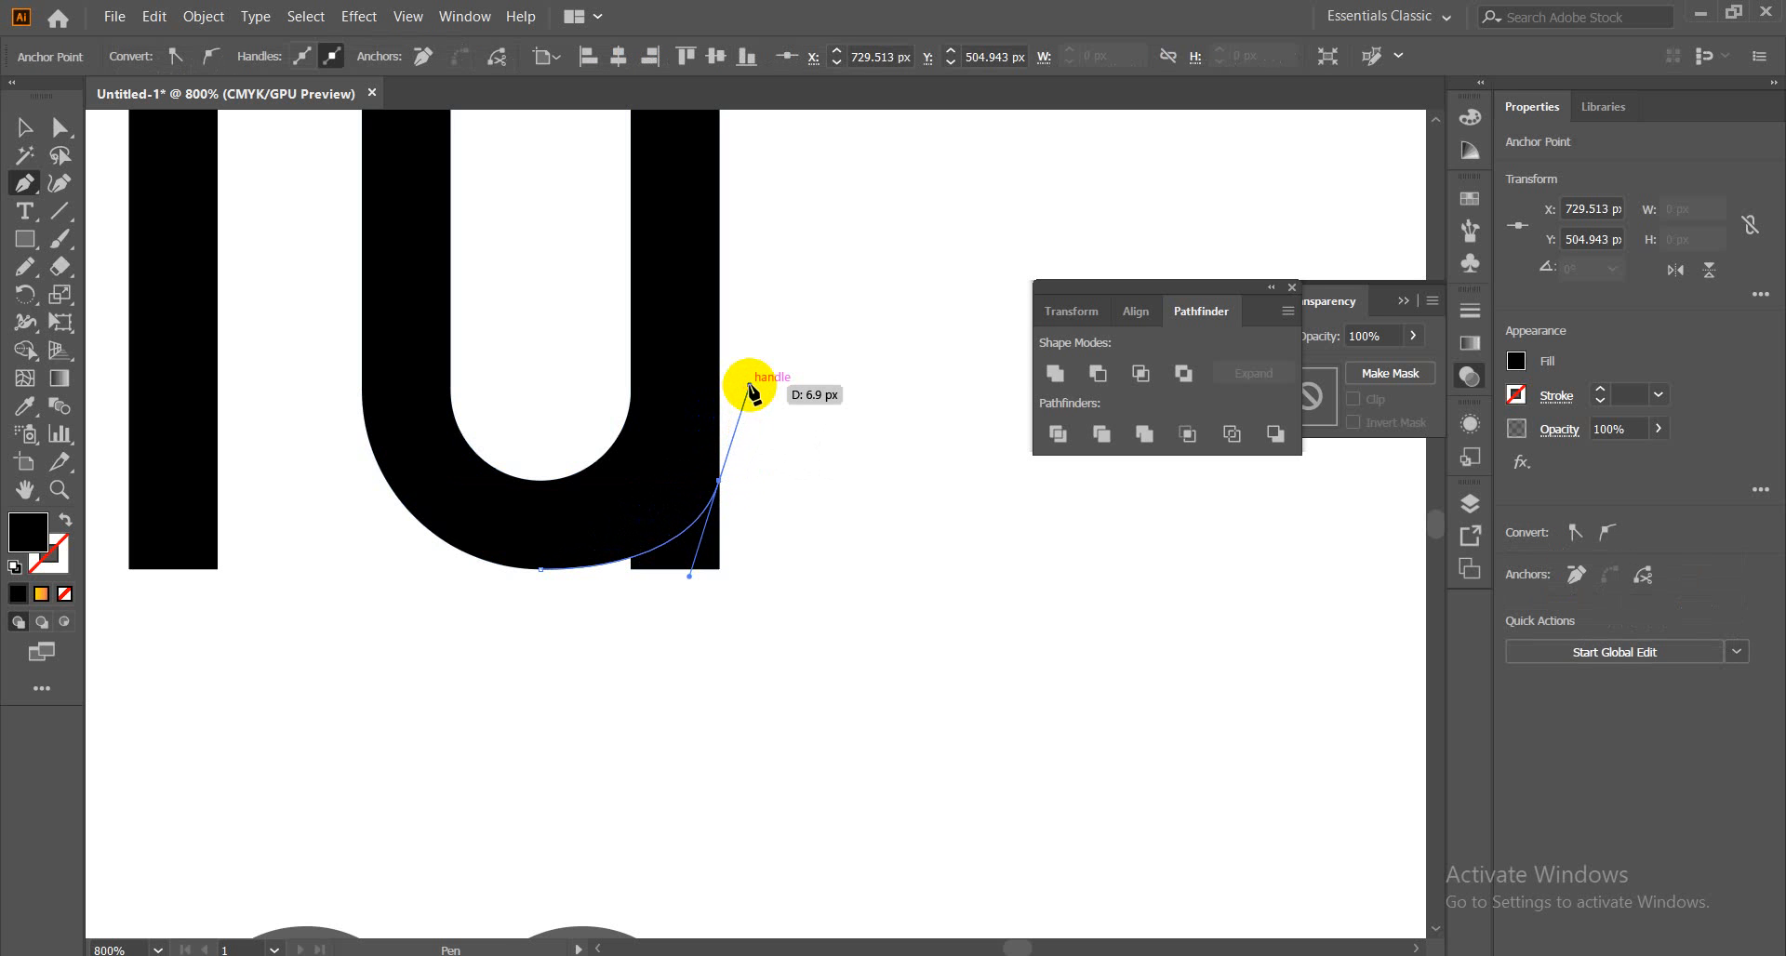
{"action": "key", "text": "ctrl+z"}
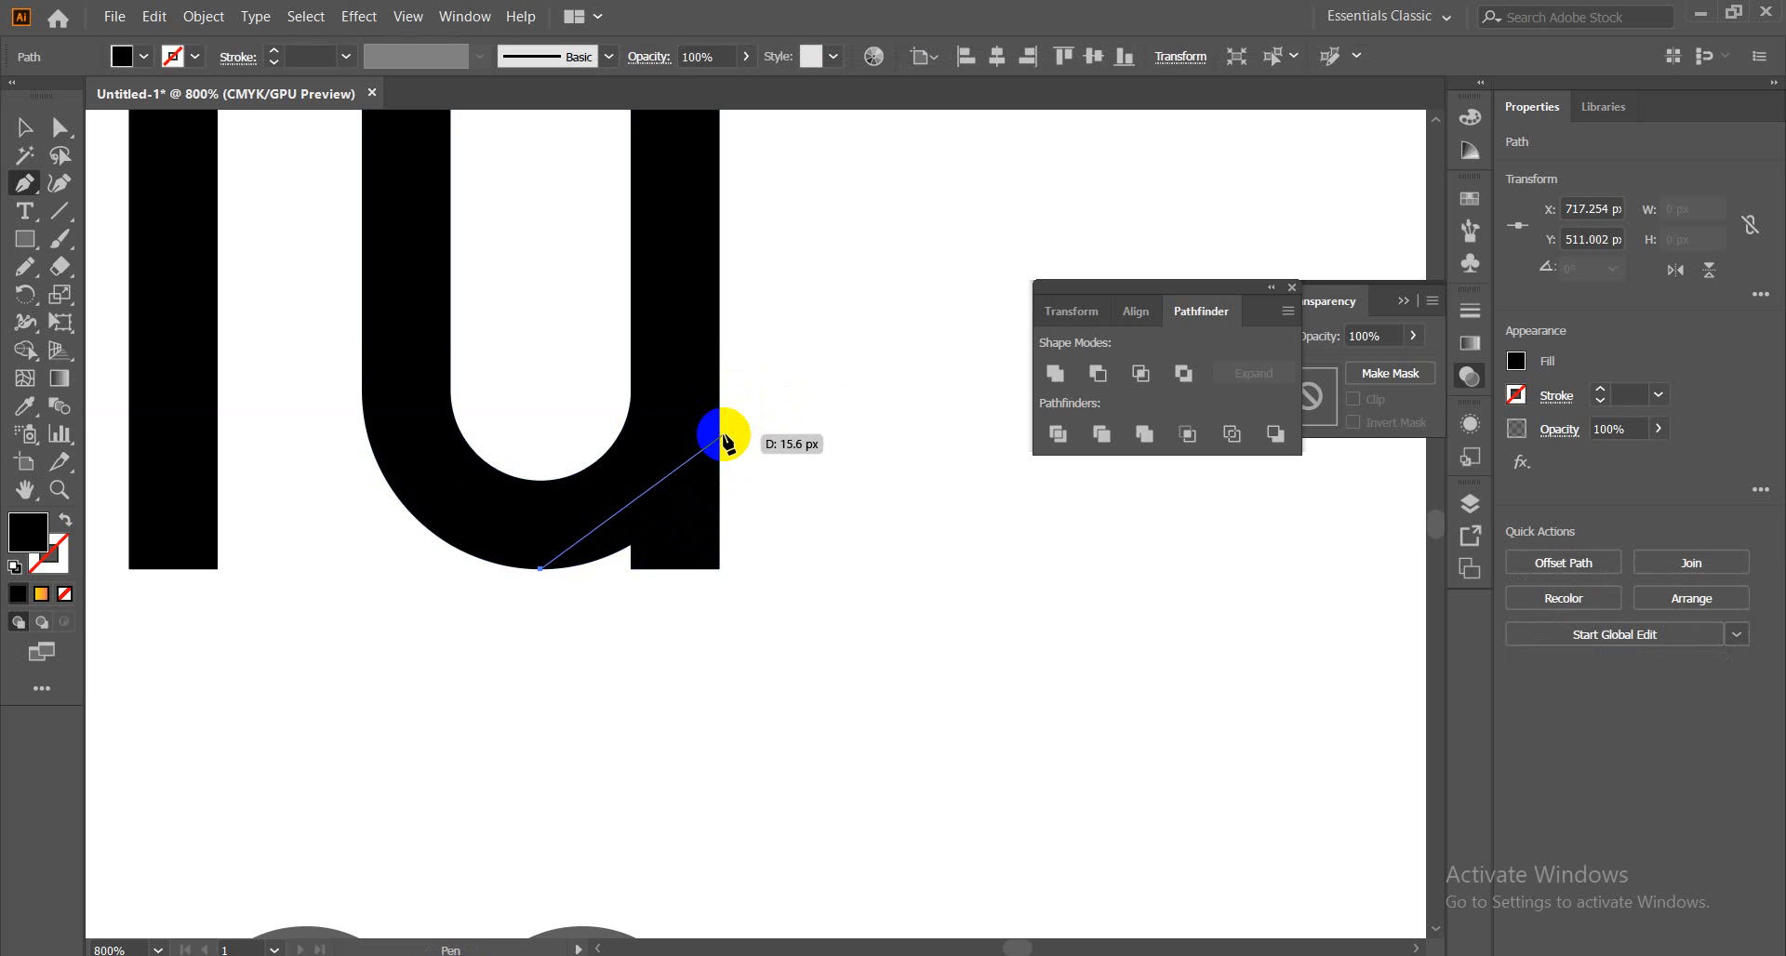
{"action": "left_click_drag", "start_coordinate": [720, 436], "coordinate": [771, 296]}
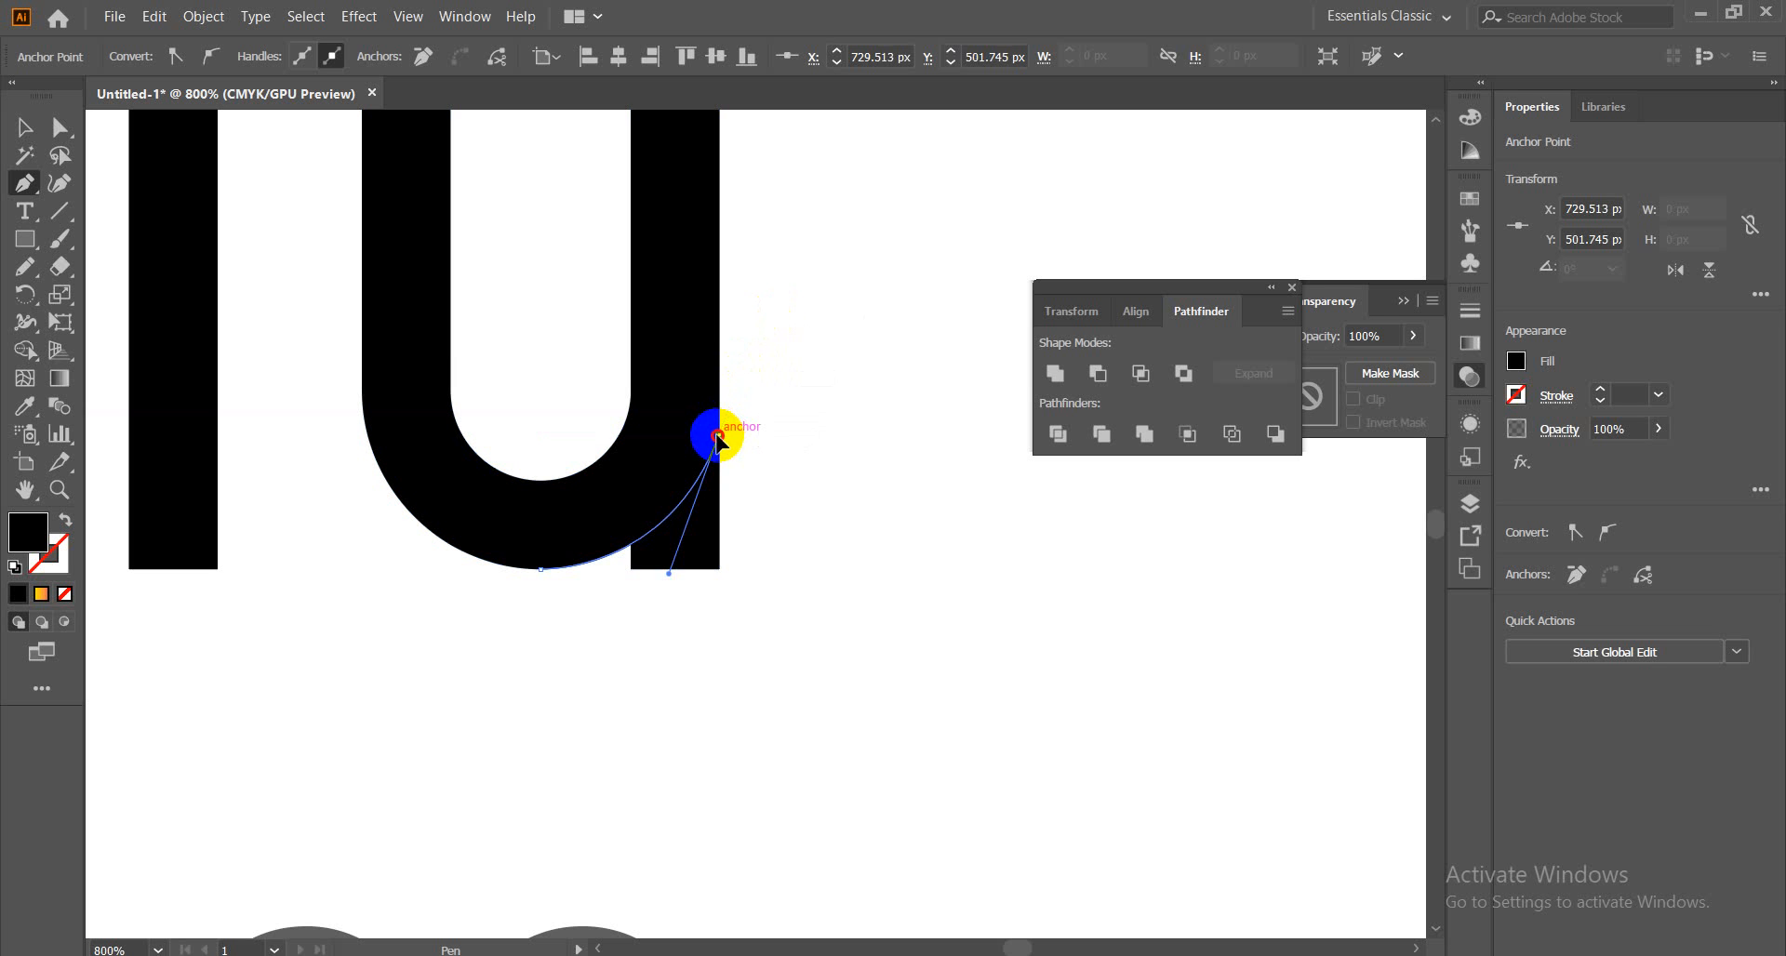
Remove the curve's outgoing handle and close the Pen path with straight segments around the outside of the d's lower-right spur
{"action": "left_click", "coordinate": [717, 437]}
{"action": "left_click", "coordinate": [804, 439]}
{"action": "left_click", "coordinate": [762, 591]}
{"action": "left_click", "coordinate": [597, 672]}
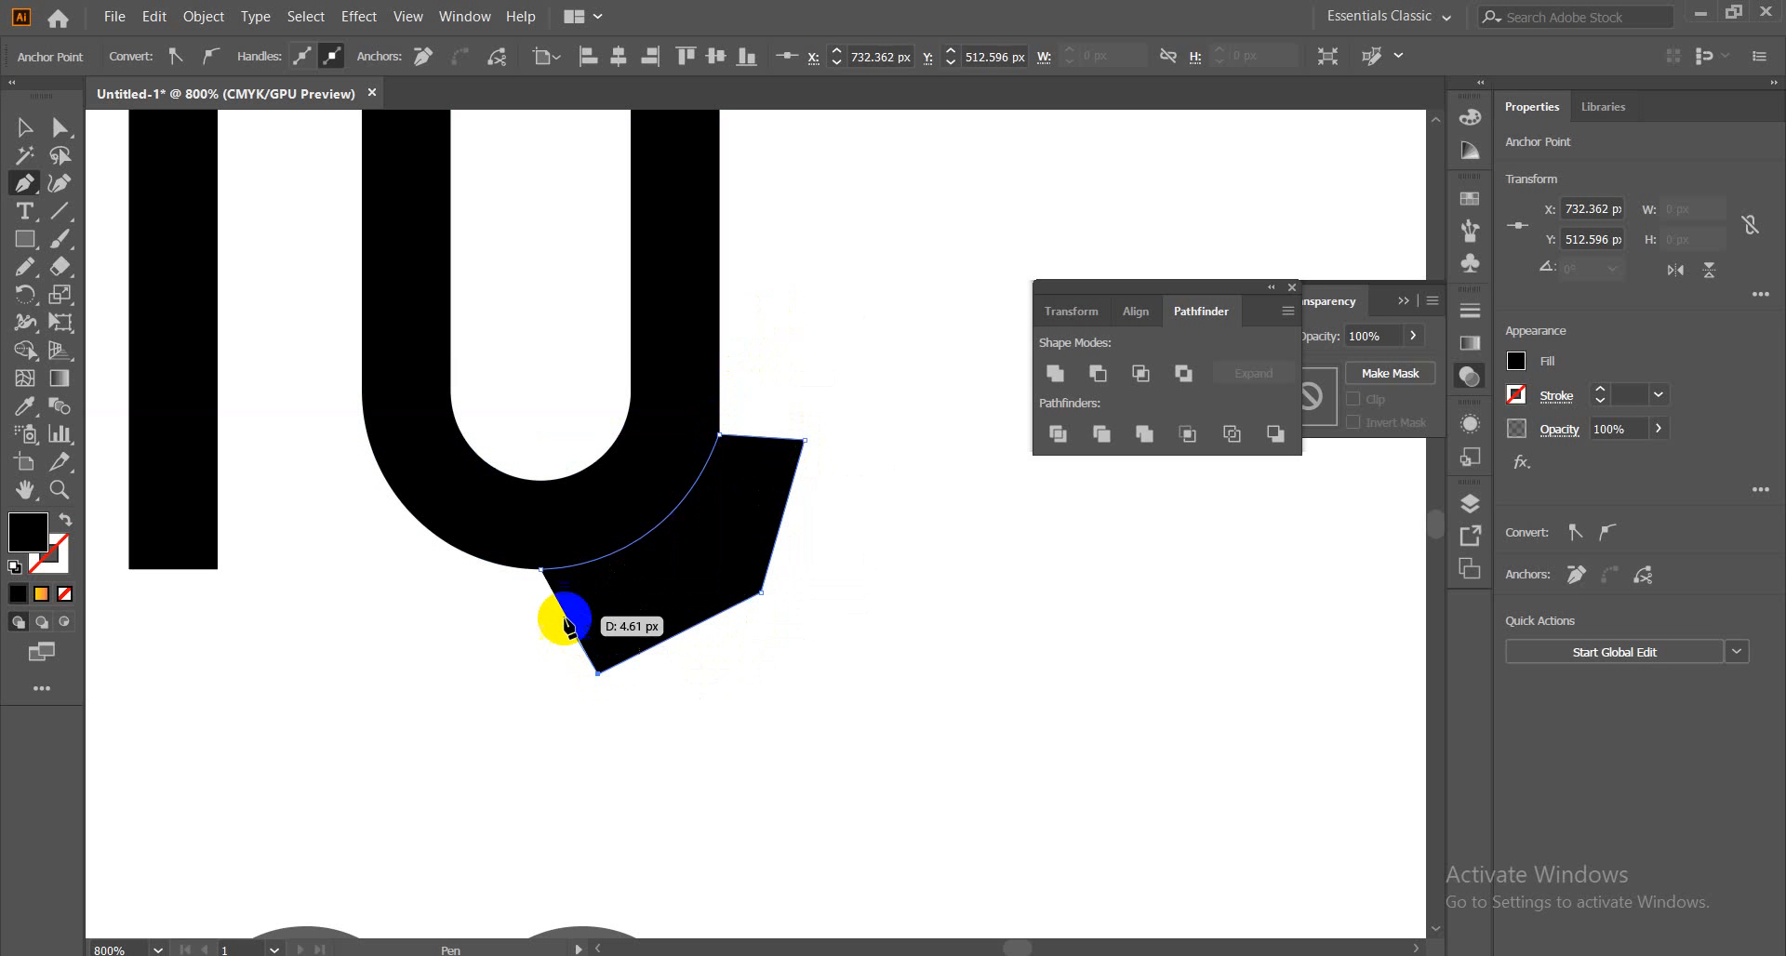
{"action": "left_click", "coordinate": [541, 569]}
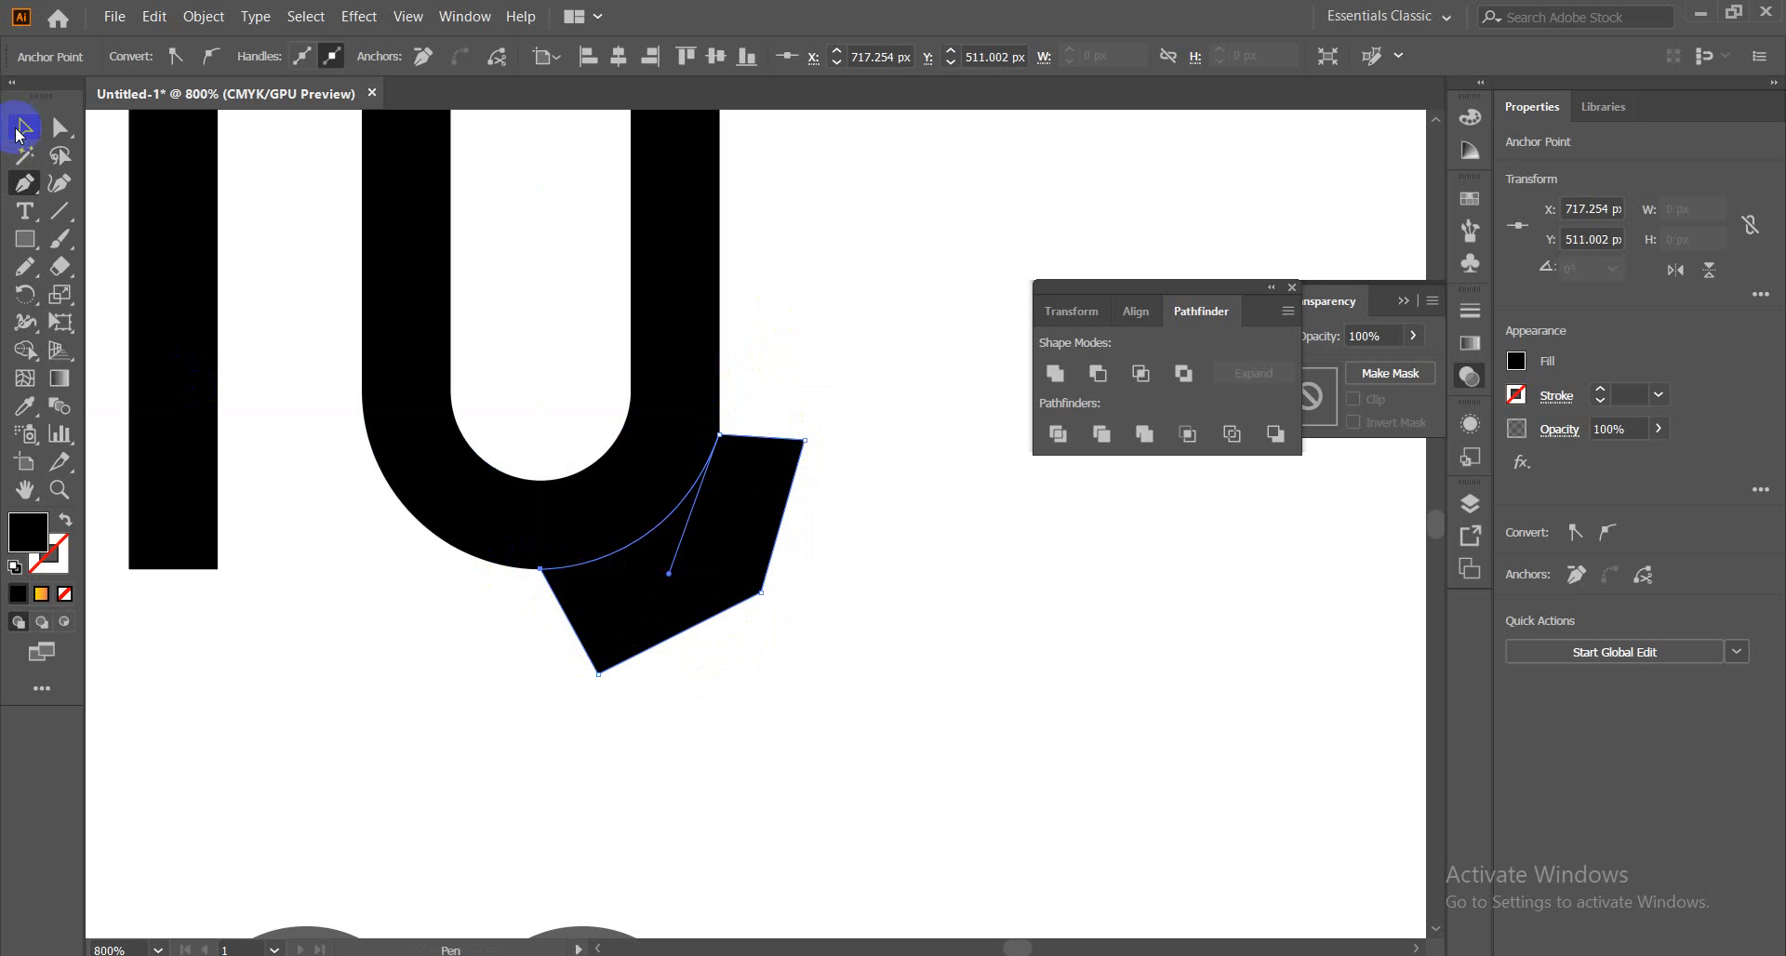
Cut off the d's lower-right spur by dividing the letter with the drawn shape in Pathfinder, ungrouping, and deleting the outer pieces
{"action": "left_click", "coordinate": [23, 128]}
{"action": "left_click", "coordinate": [523, 765]}
{"action": "left_click_drag", "start_coordinate": [634, 751], "coordinate": [734, 431]}
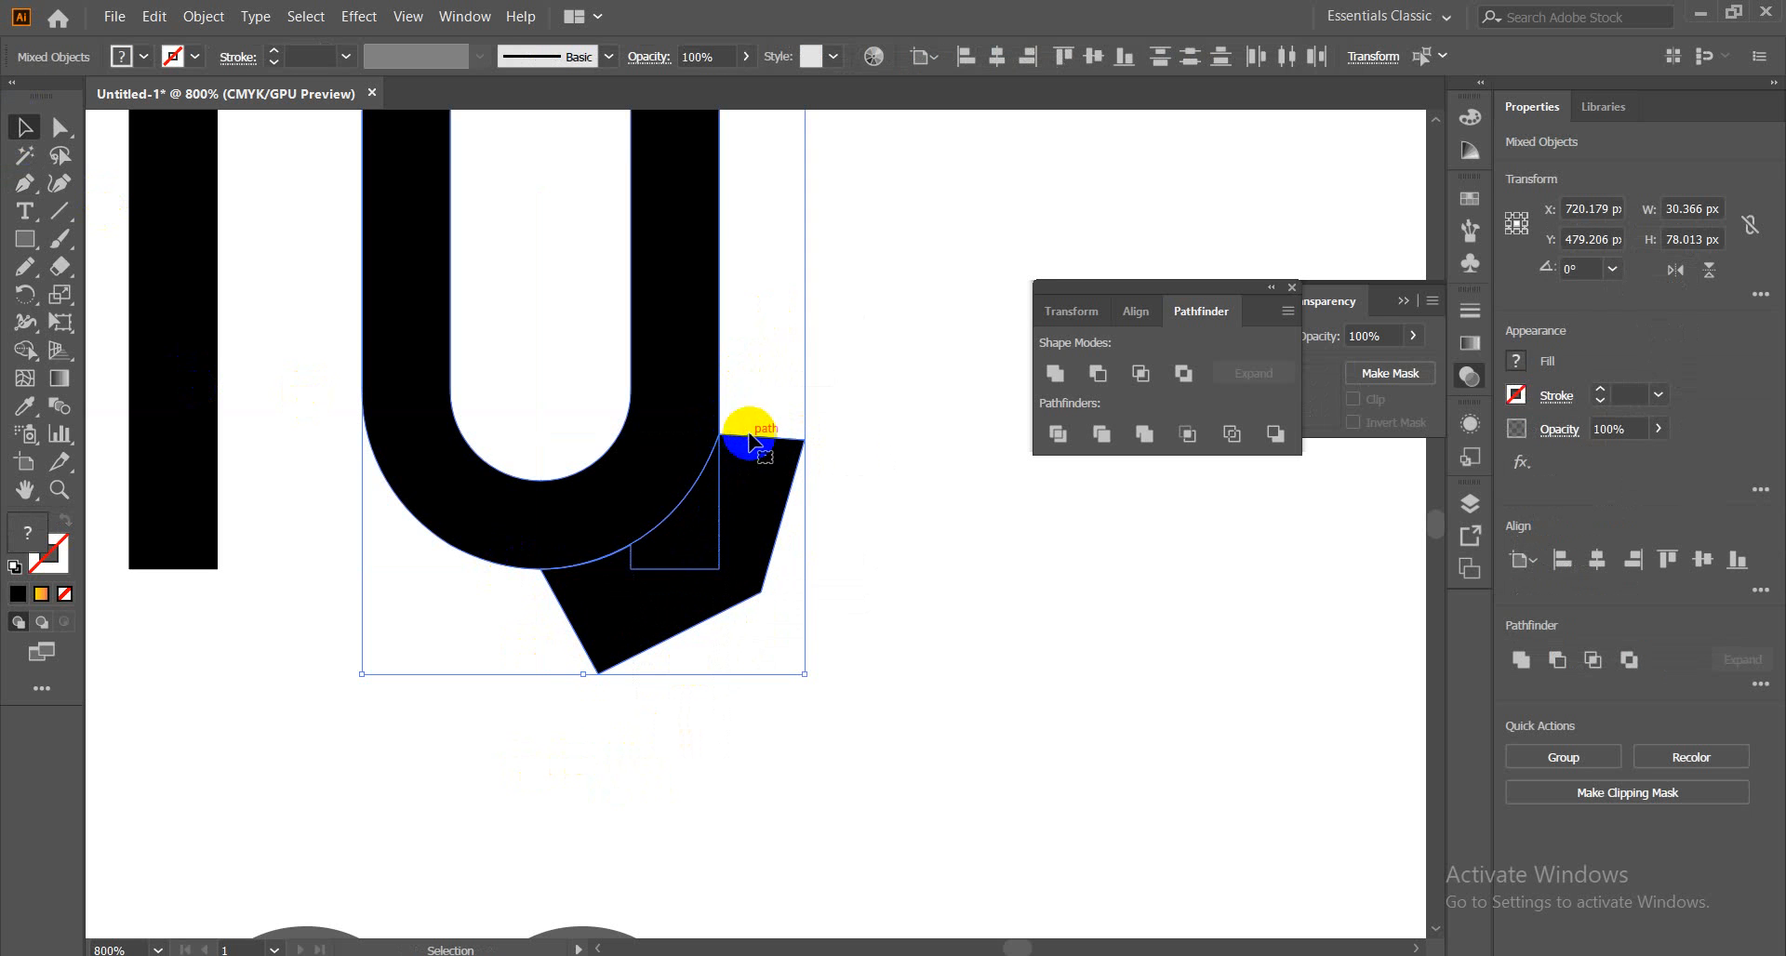
{"action": "left_click", "coordinate": [1060, 436]}
{"action": "right_click", "coordinate": [670, 561]}
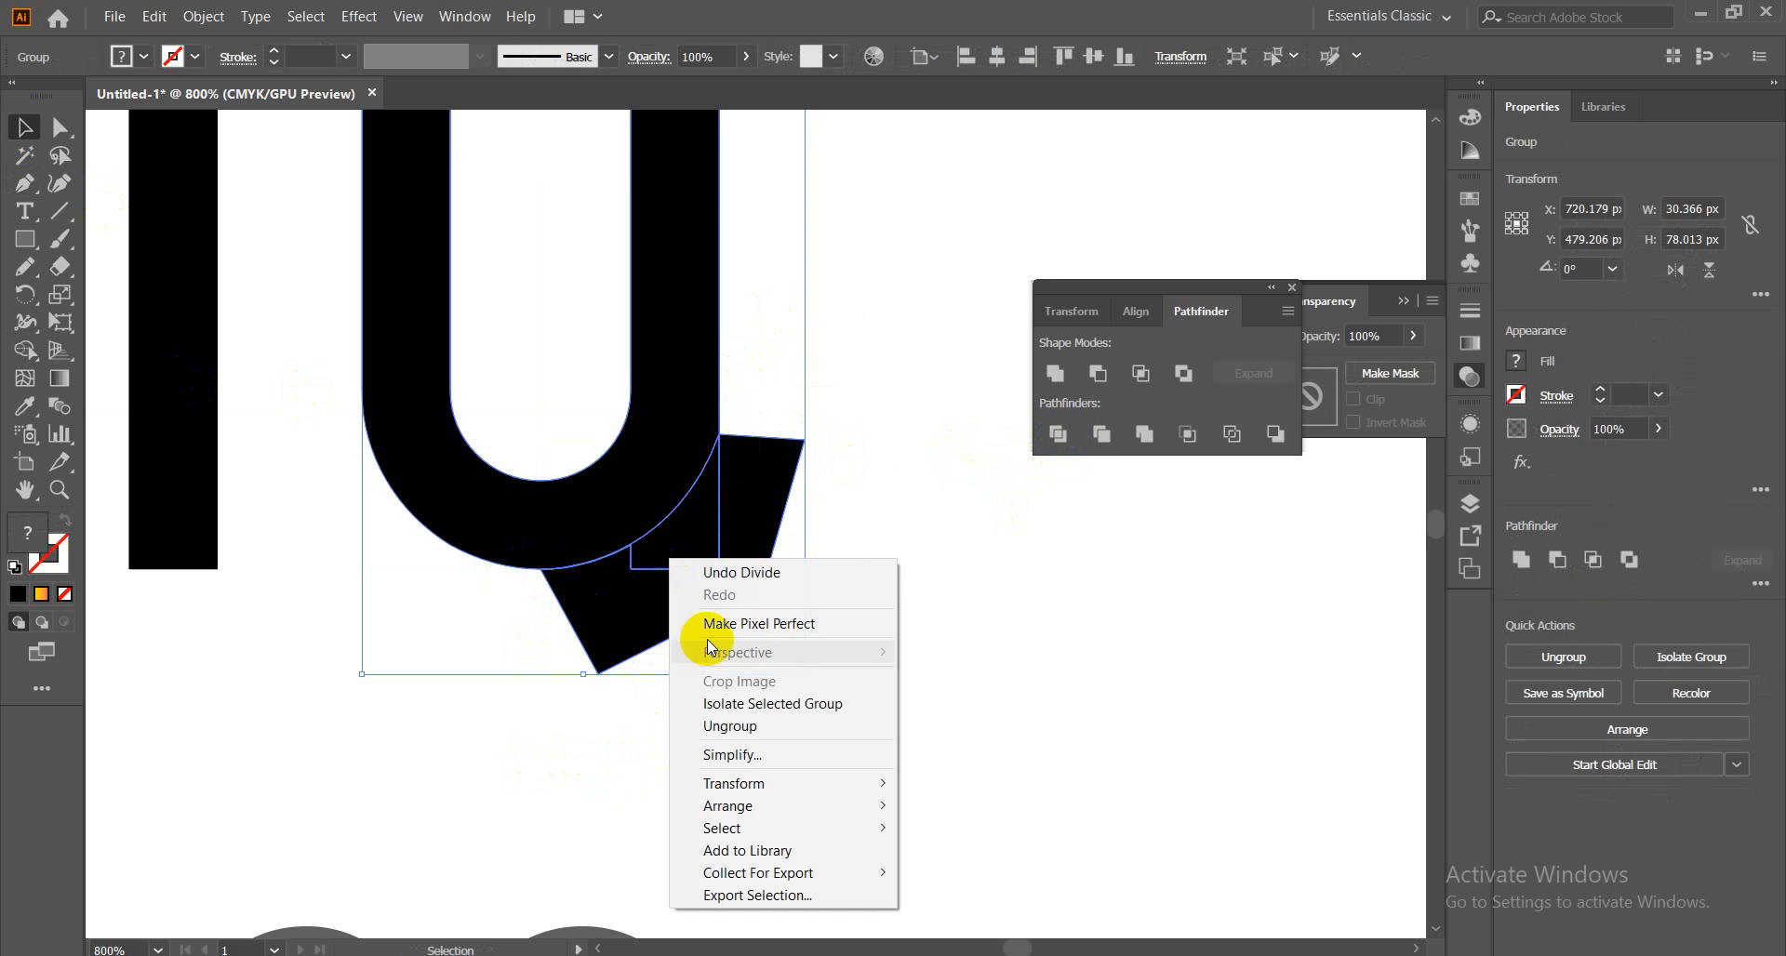
{"action": "left_click", "coordinate": [735, 726]}
{"action": "left_click", "coordinate": [797, 617]}
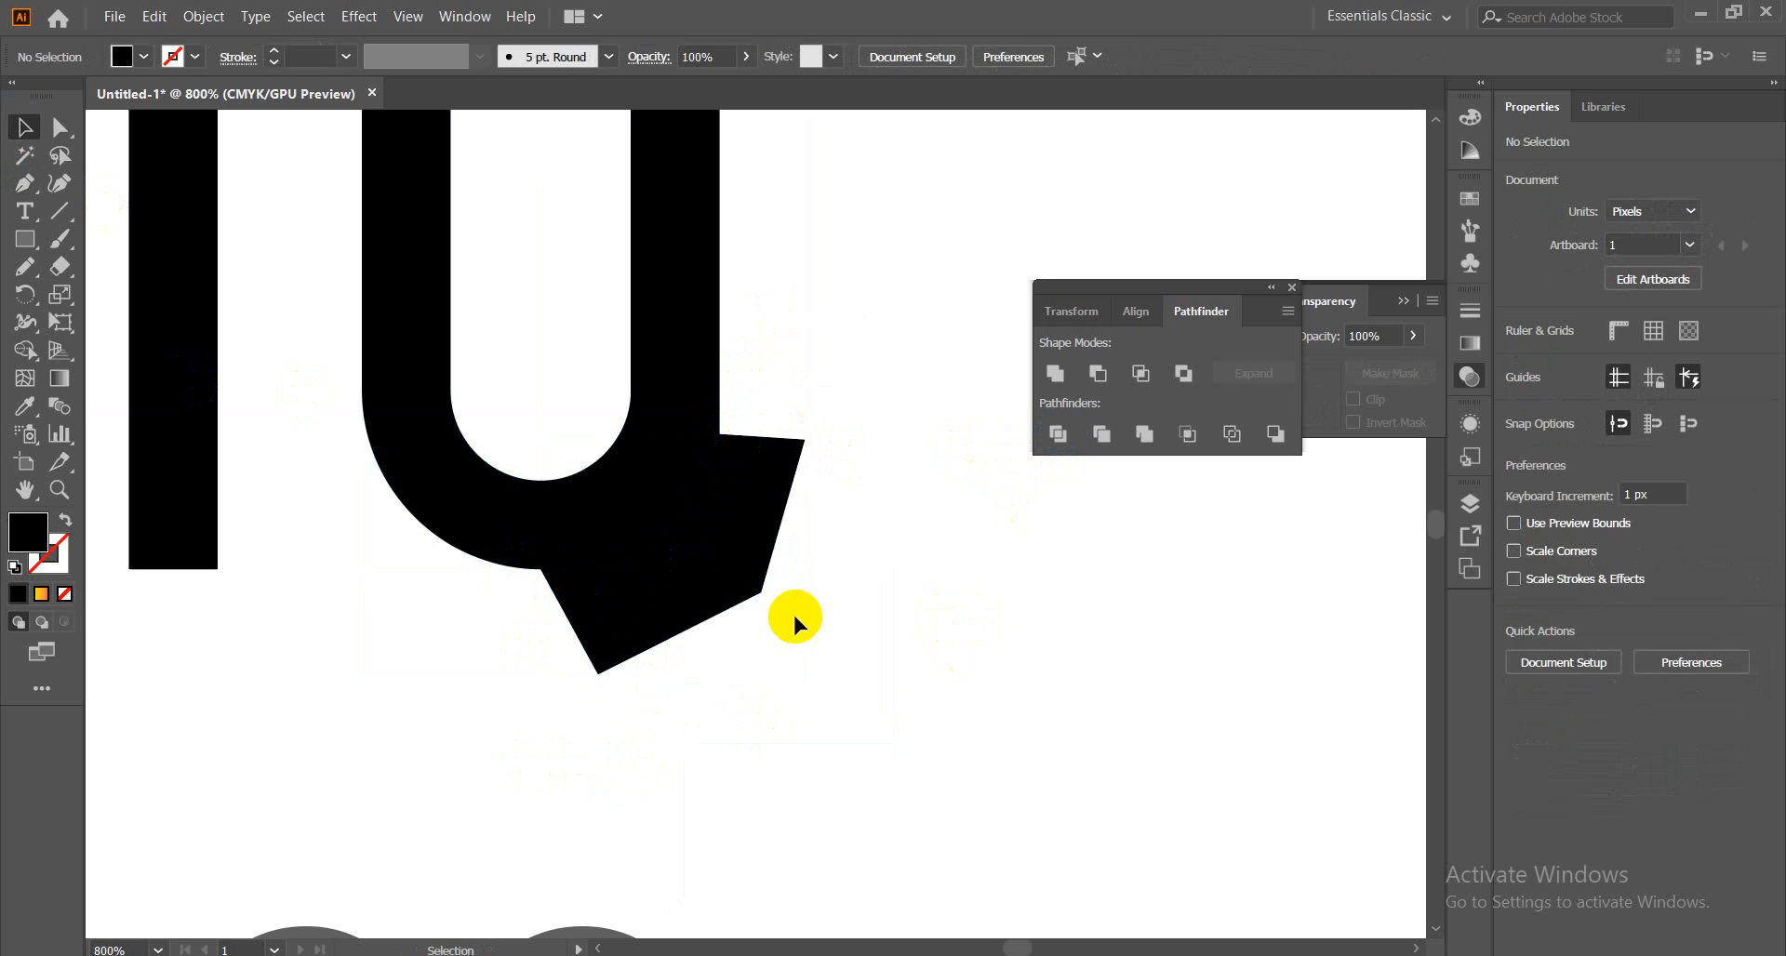
{"action": "left_click", "coordinate": [688, 616]}
{"action": "key", "text": "Delete"}
{"action": "left_click", "coordinate": [695, 560]}
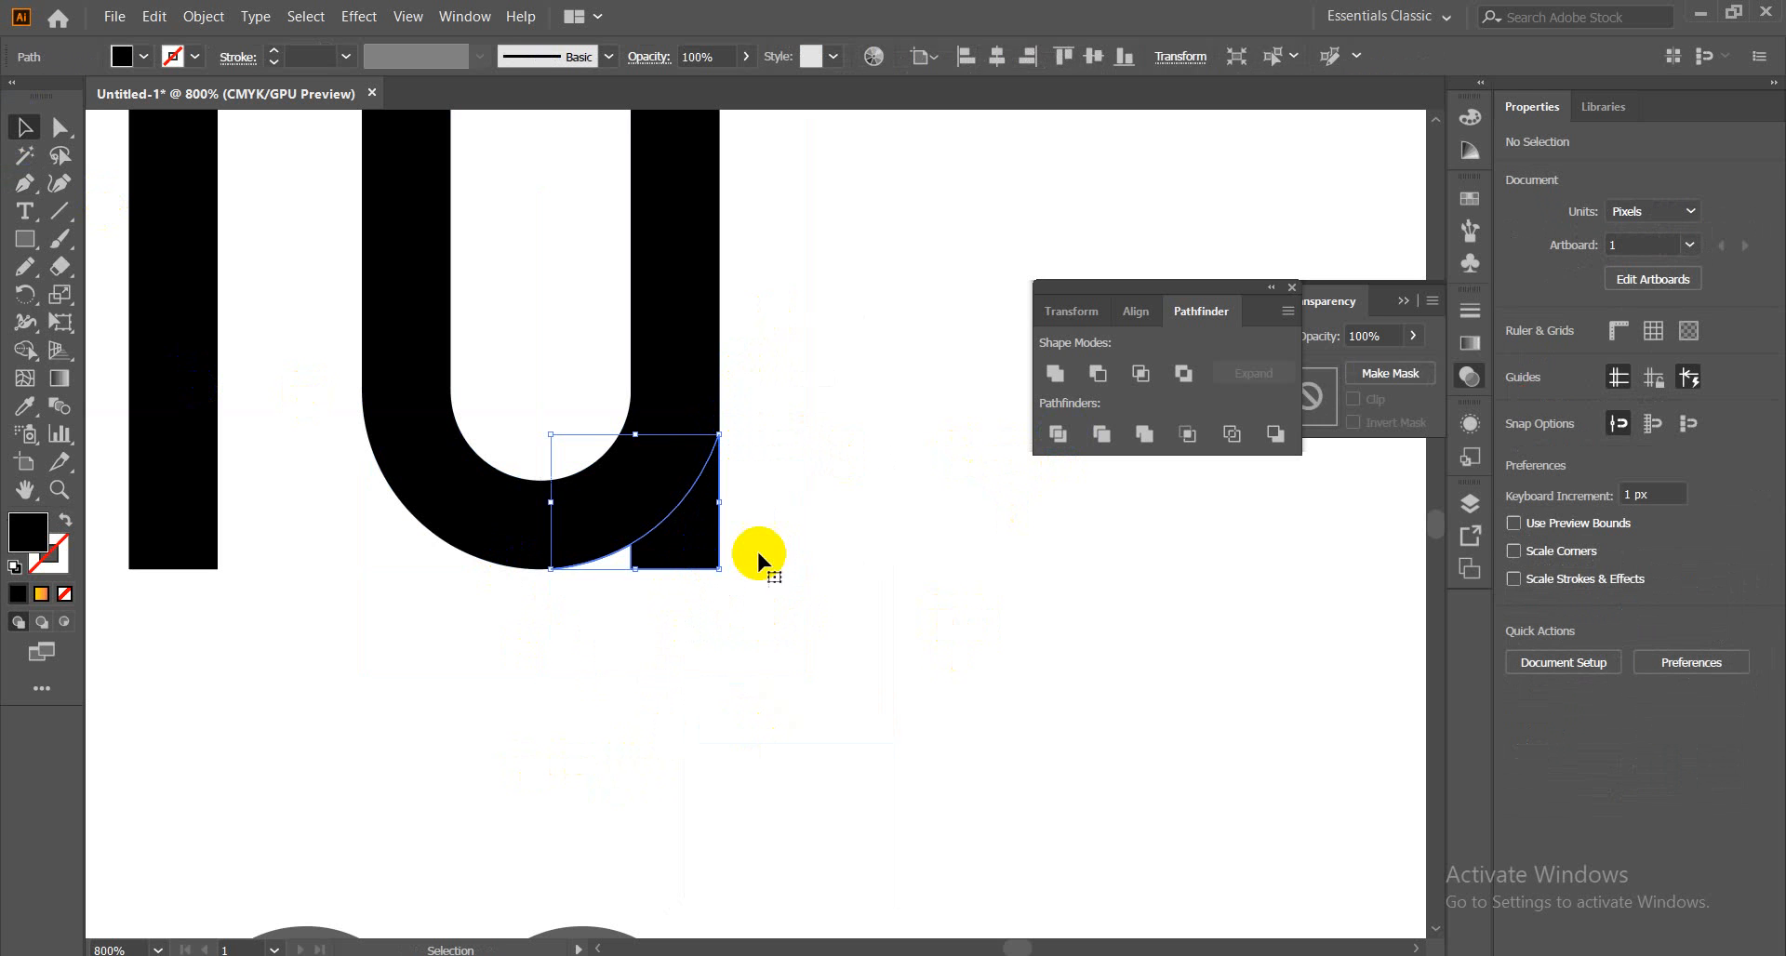
{"action": "key", "text": "Delete"}
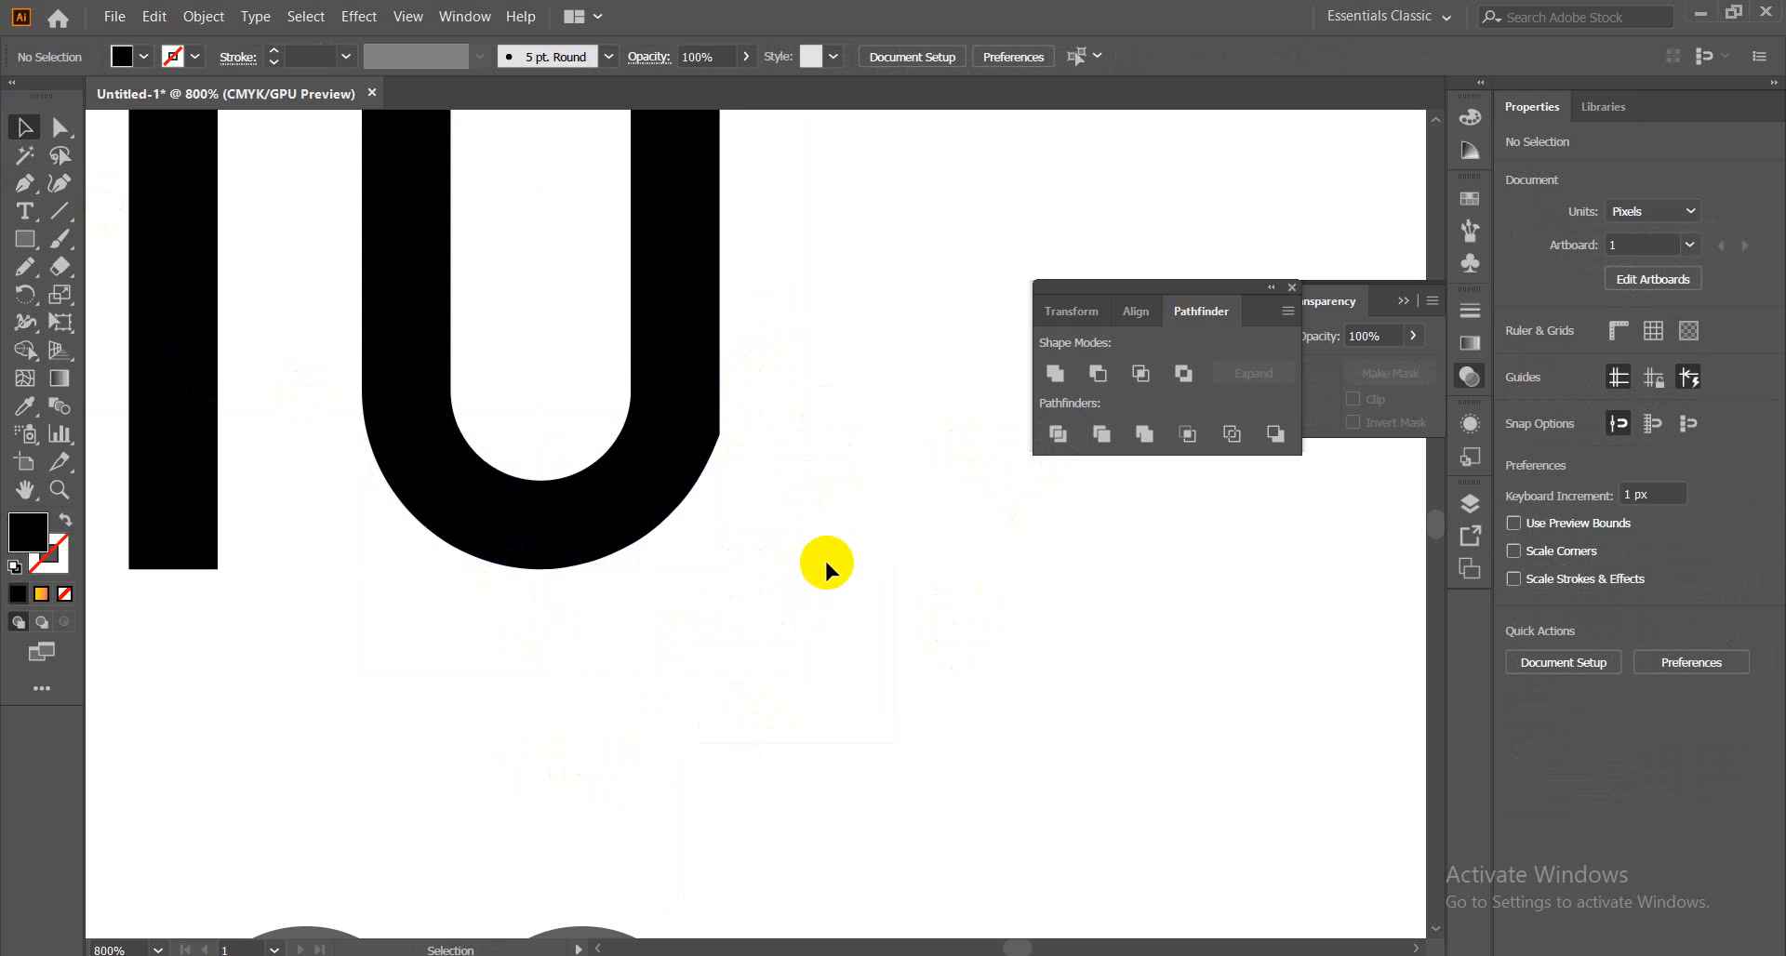
Examine the rounded d within the whole logo and check the balance of the icon, name and tag line
{"action": "key", "text": "ctrl+minus"}
{"action": "key", "text": "ctrl+minus"}
{"action": "key", "text": "ctrl+minus"}
{"action": "key", "text": "ctrl+minus"}
{"action": "key", "text": "ctrl+minus"}
{"action": "key", "text": "ctrl+minus"}
{"action": "key", "text": "ctrl+minus"}
{"action": "key", "text": "ctrl+minus"}
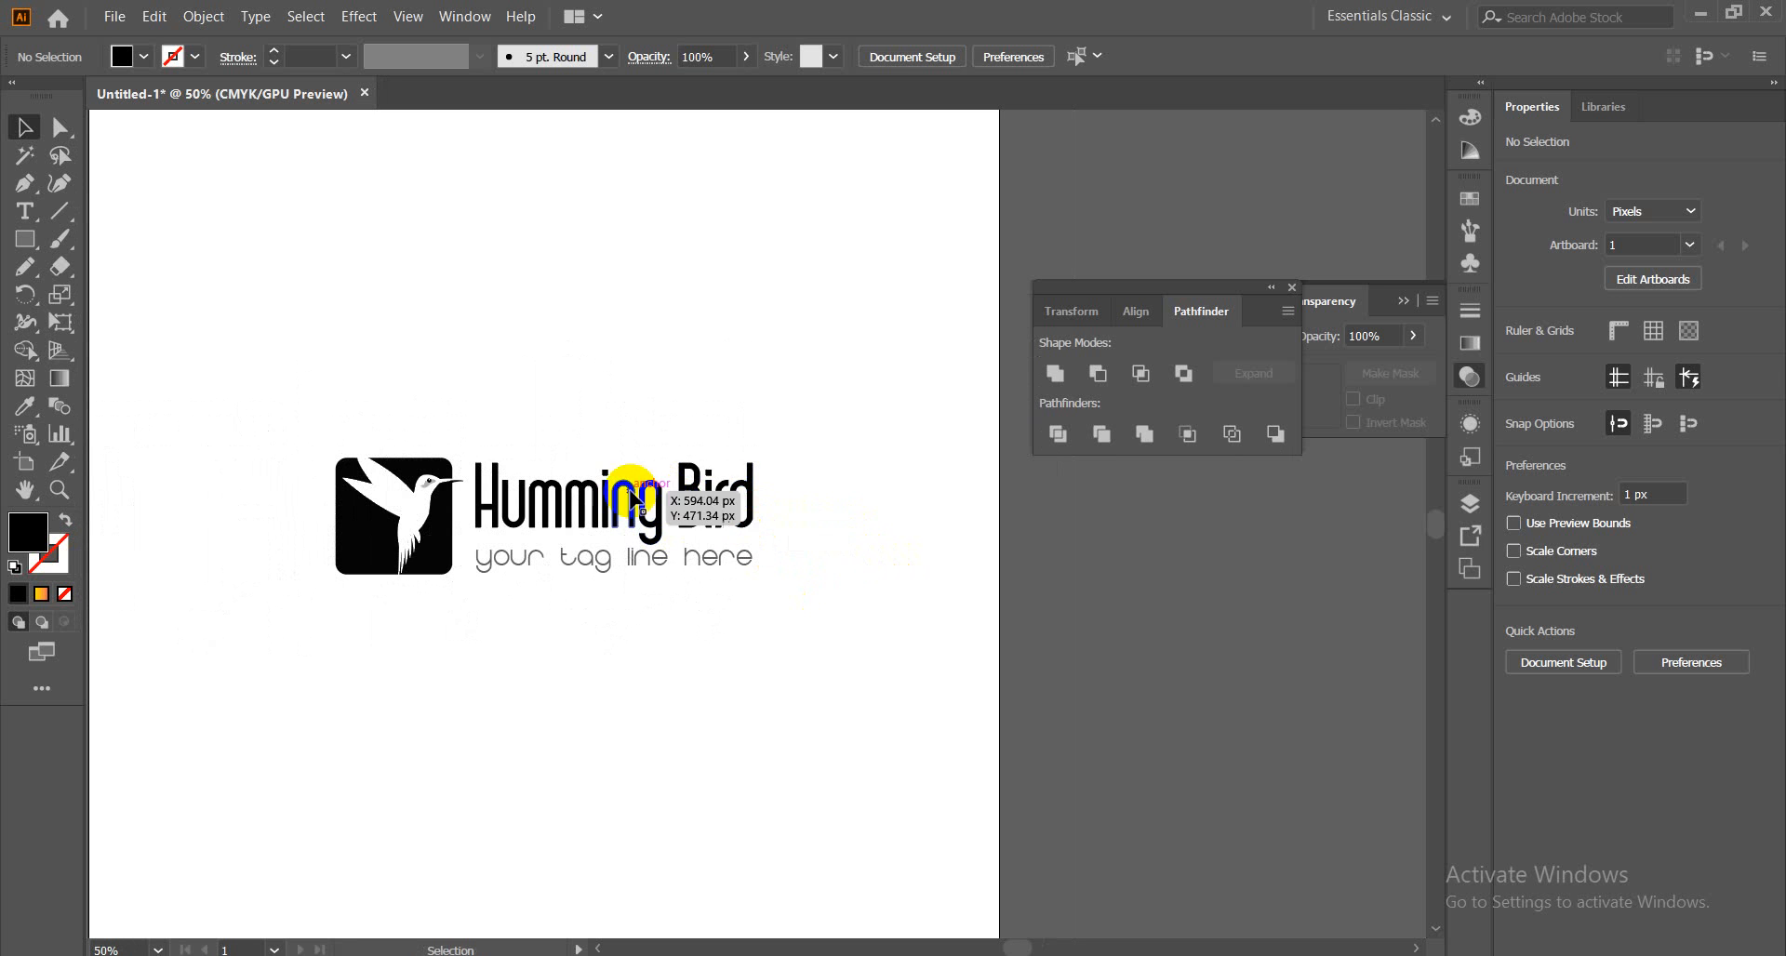
{"action": "left_click_drag", "start_coordinate": [820, 429], "coordinate": [522, 511]}
{"action": "left_click", "coordinate": [744, 692]}
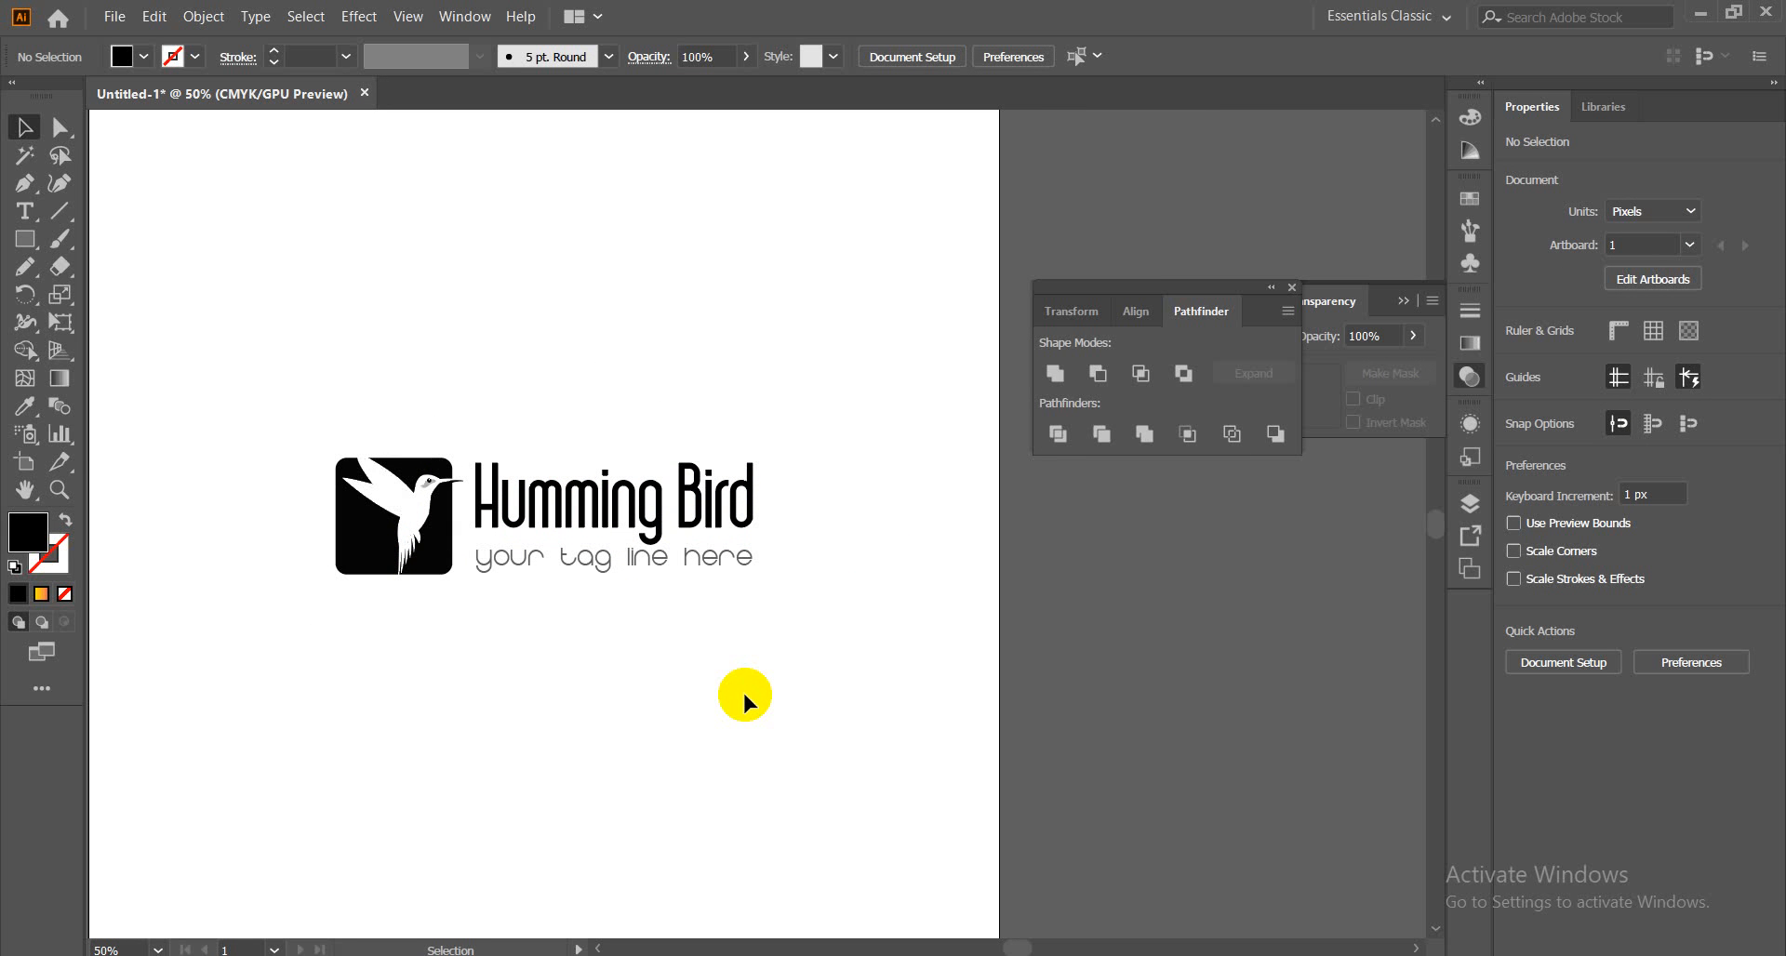
{"action": "key", "text": "ctrl+equal"}
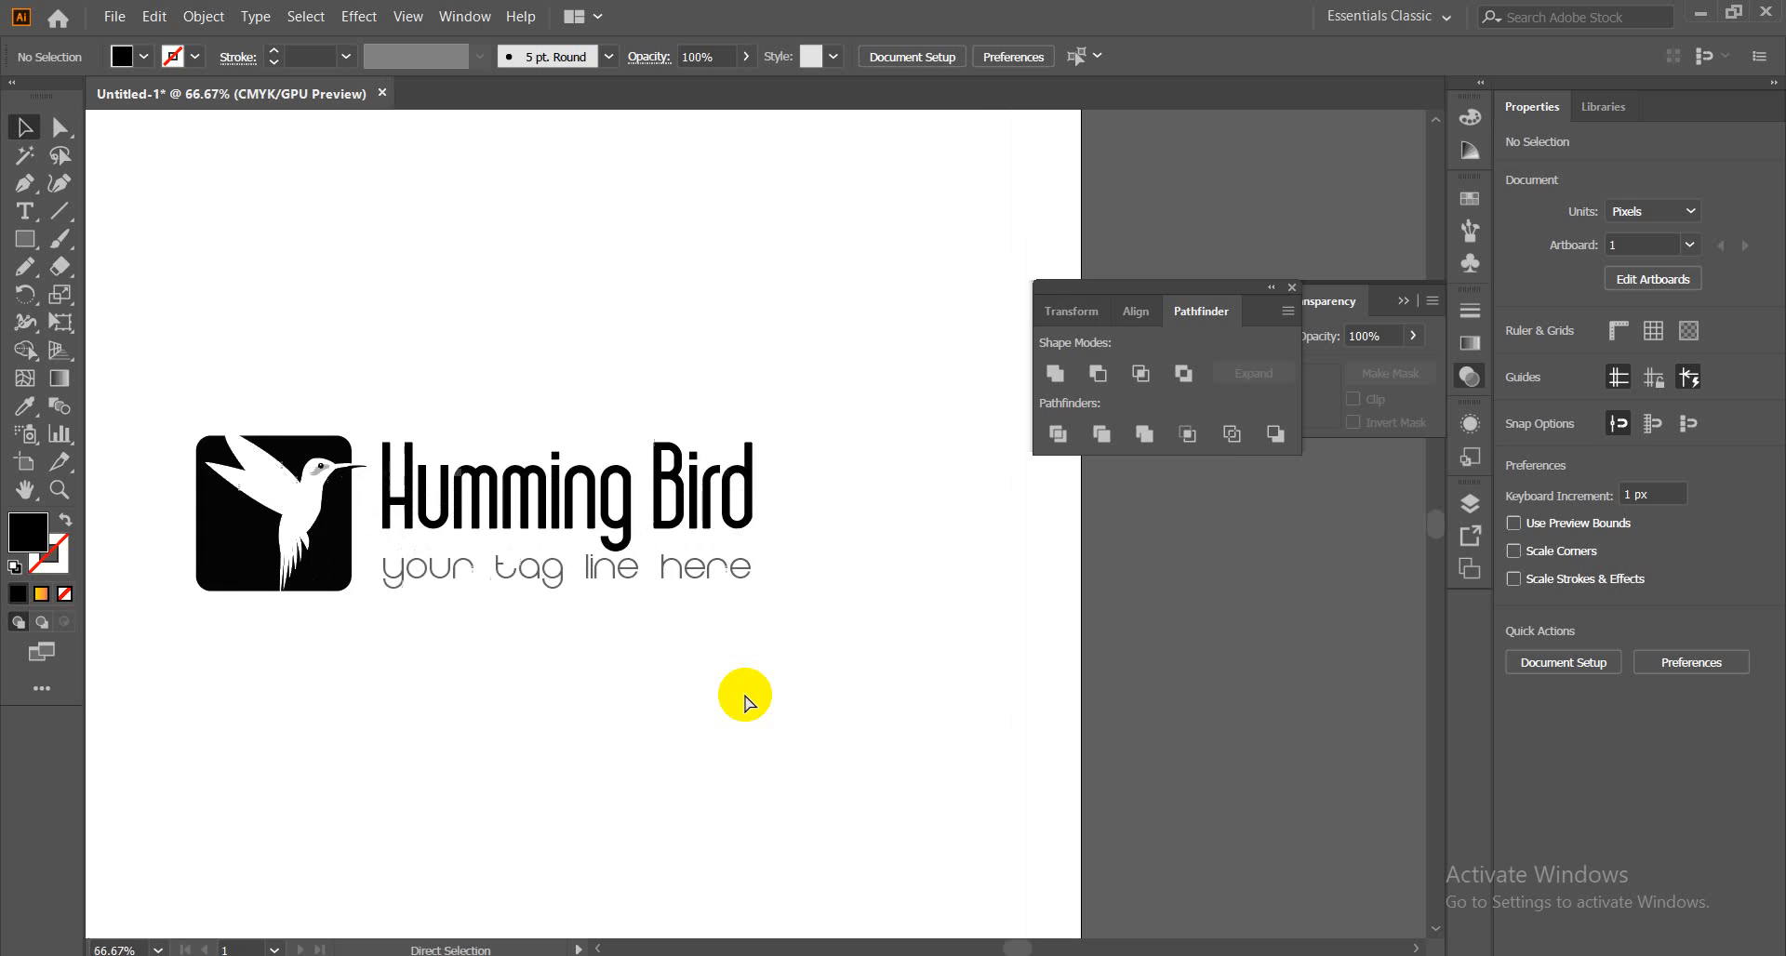
{"action": "key", "text": "ctrl+equal"}
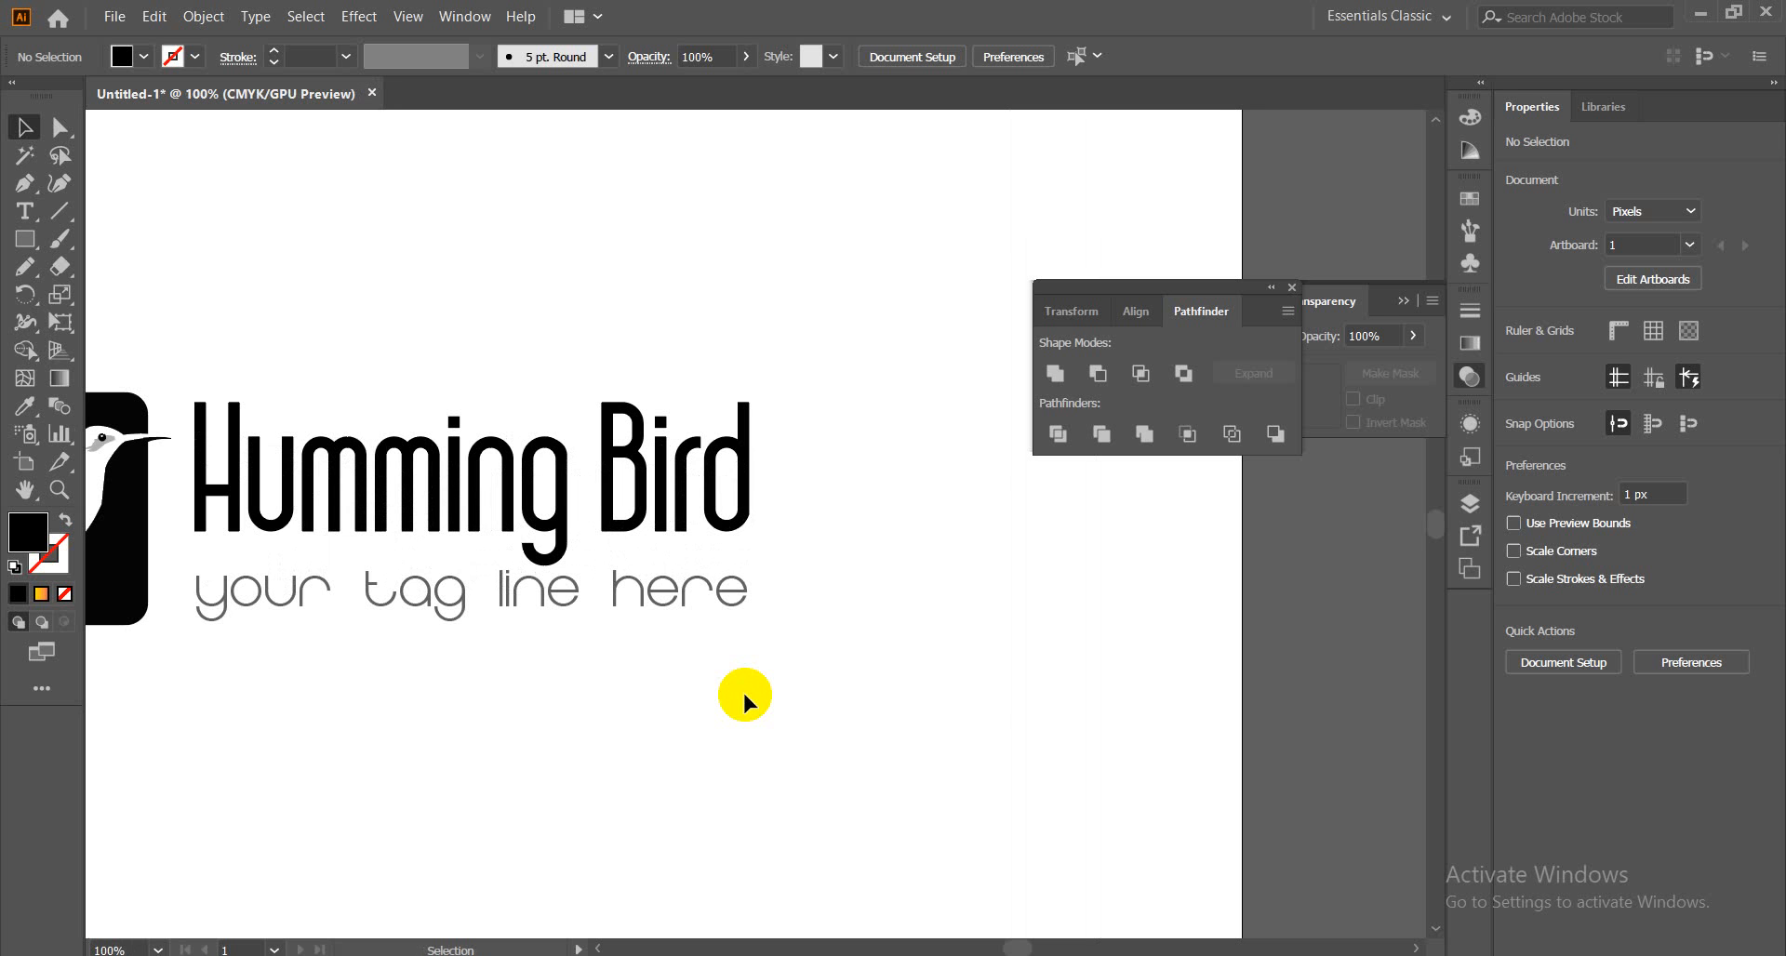
{"action": "left_click_drag", "start_coordinate": [418, 666], "coordinate": [710, 726]}
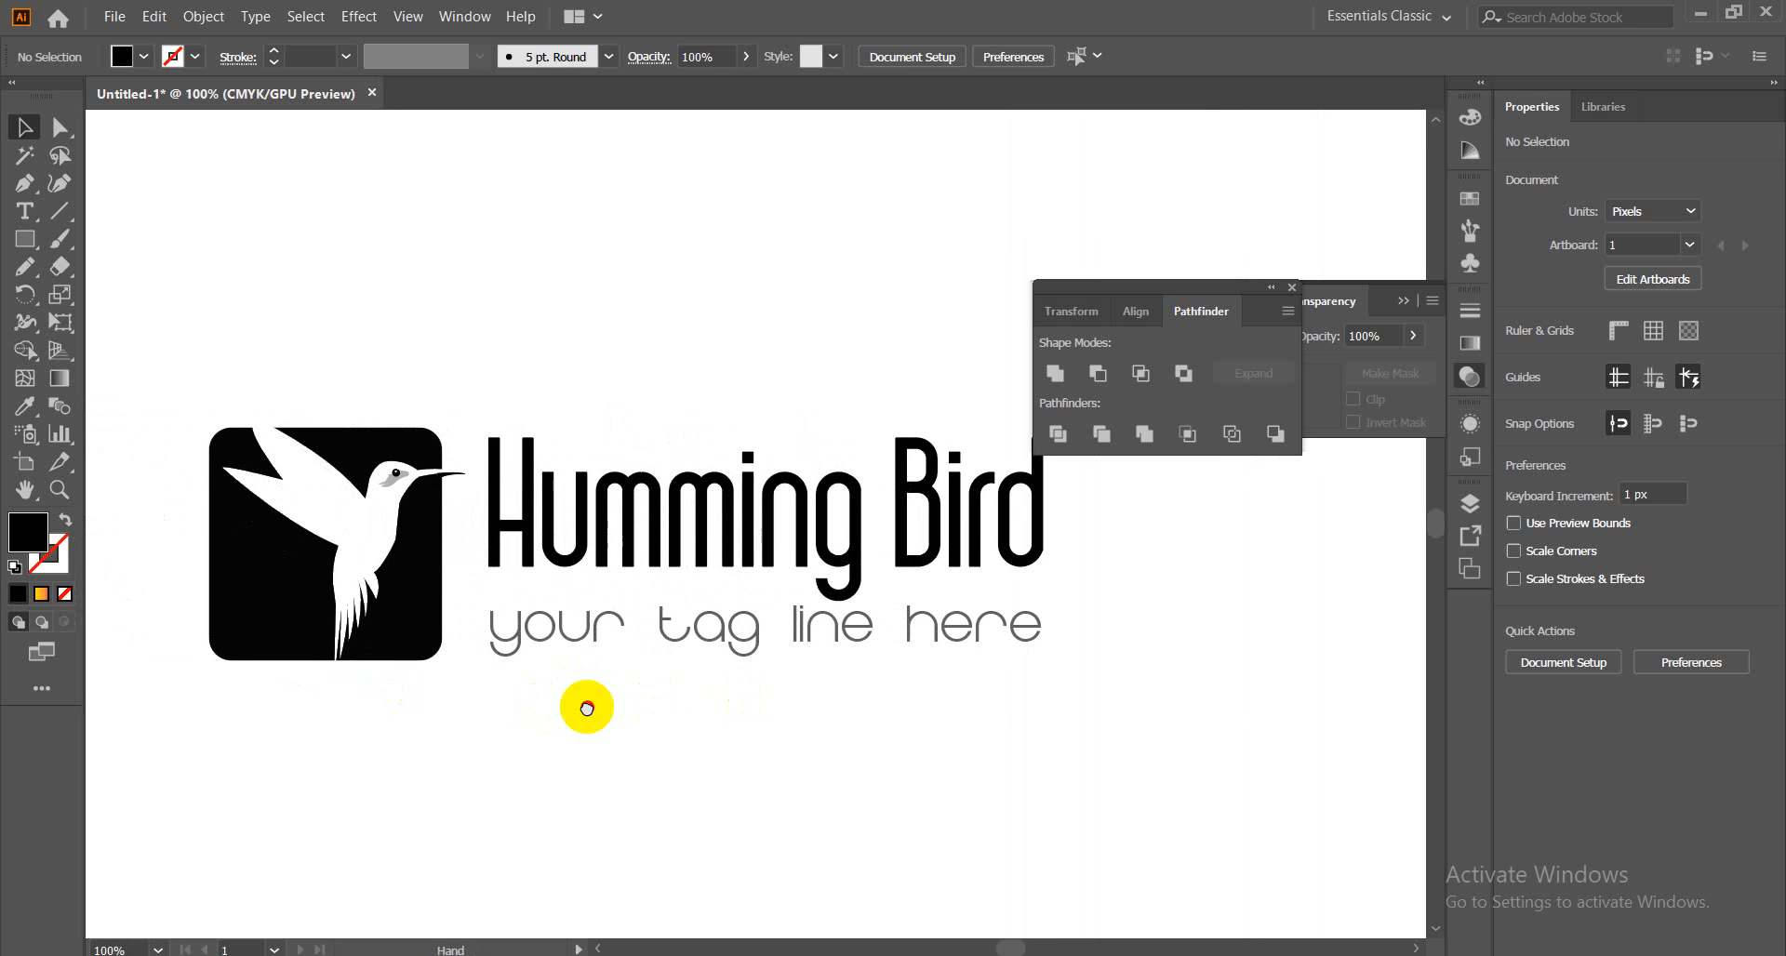
{"action": "left_click_drag", "start_coordinate": [582, 729], "coordinate": [590, 772]}
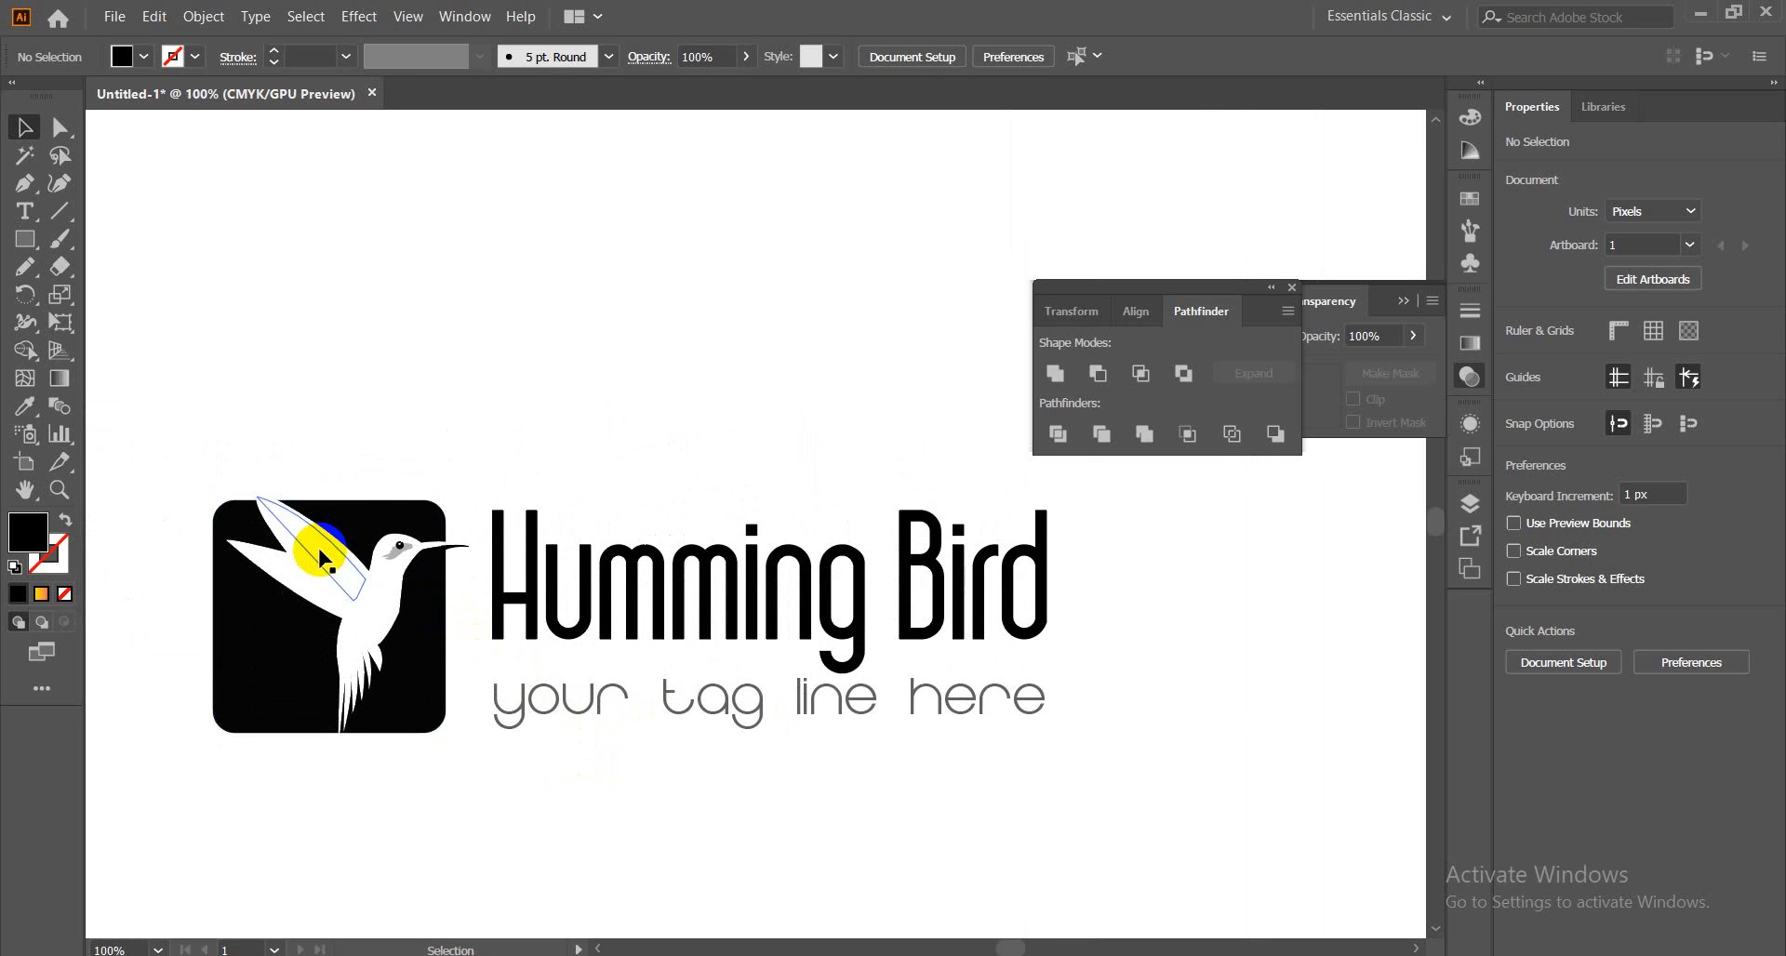
Move the "your tag line here" text up 5 px, closer to the "Humming Bird" lettering
{"action": "left_click", "coordinate": [838, 635]}
{"action": "left_click", "coordinate": [1294, 630]}
{"action": "left_click", "coordinate": [713, 719]}
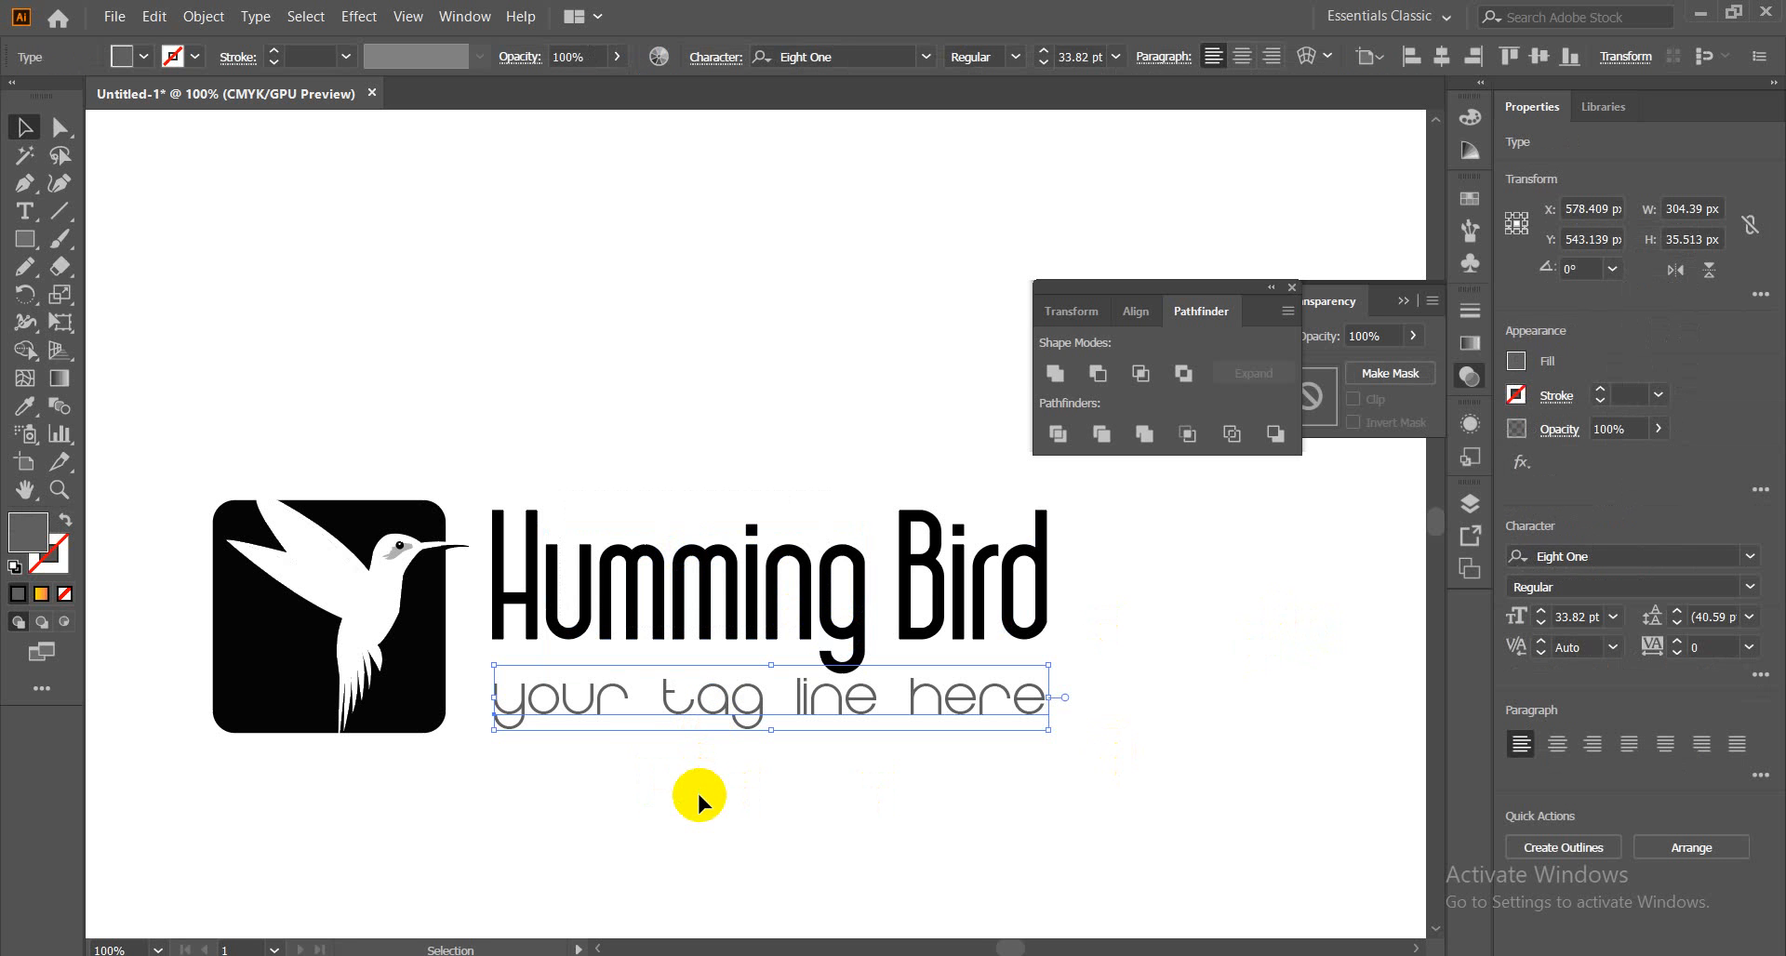
{"action": "key", "text": "Up"}
{"action": "key", "text": "Up"}
{"action": "key", "text": "Up"}
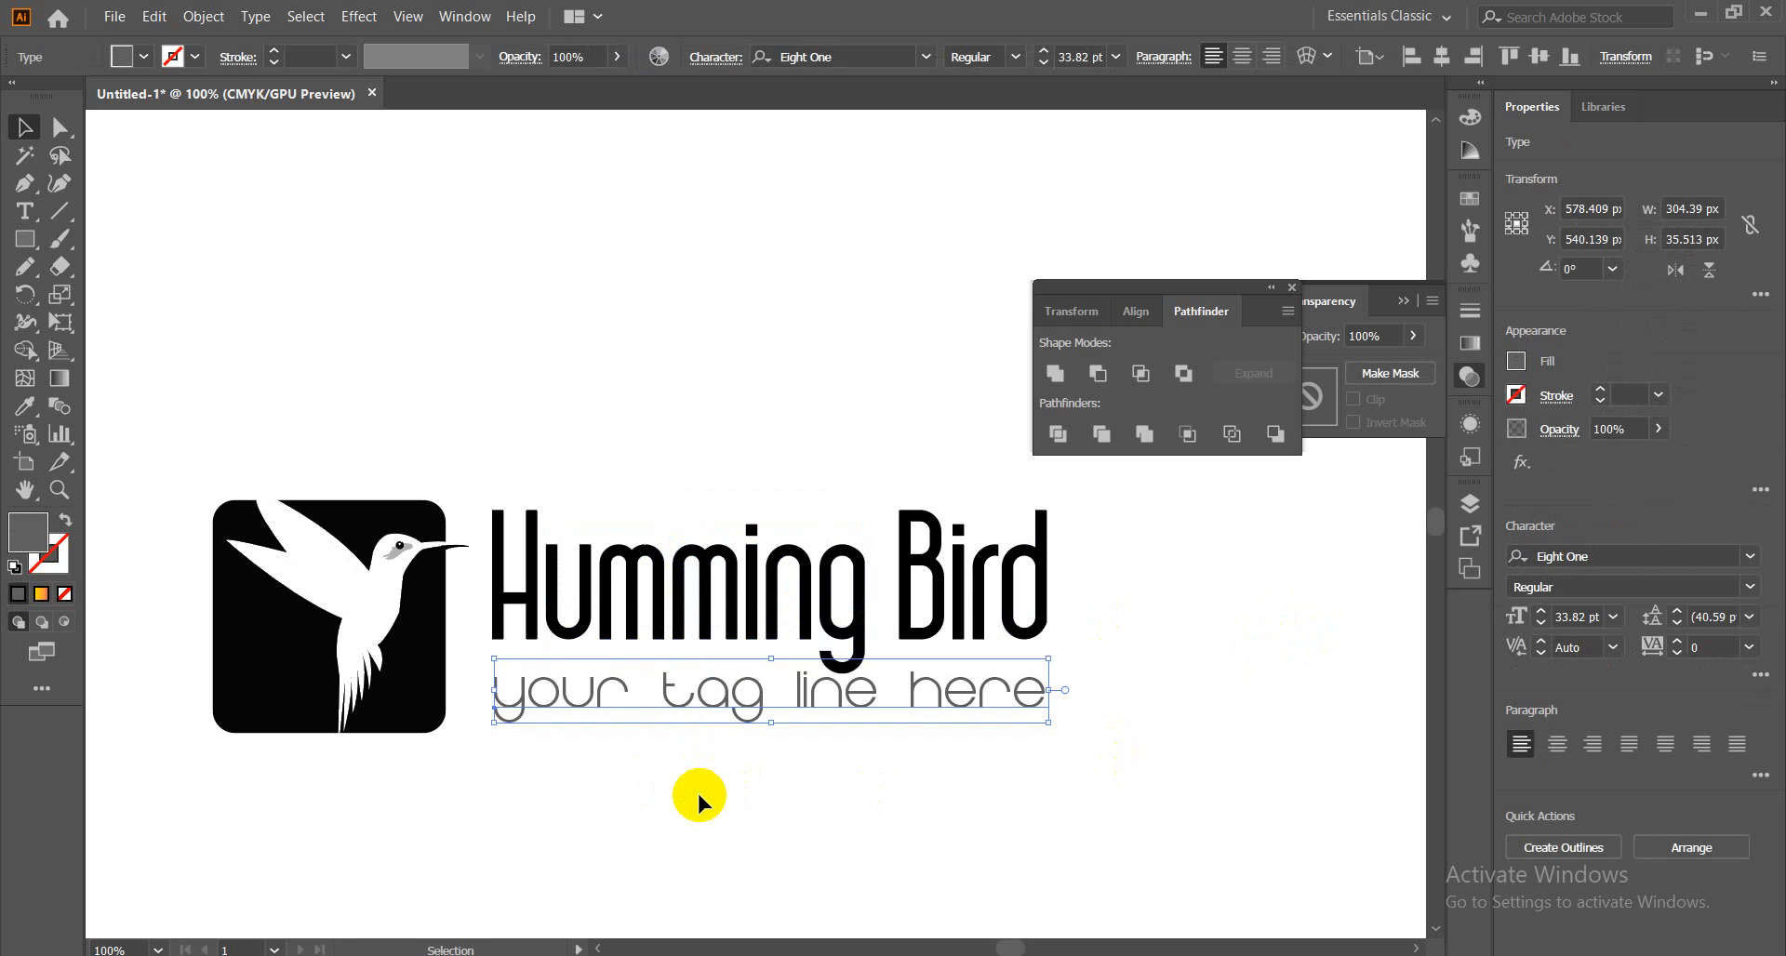
{"action": "key", "text": "Up"}
{"action": "key", "text": "Up"}
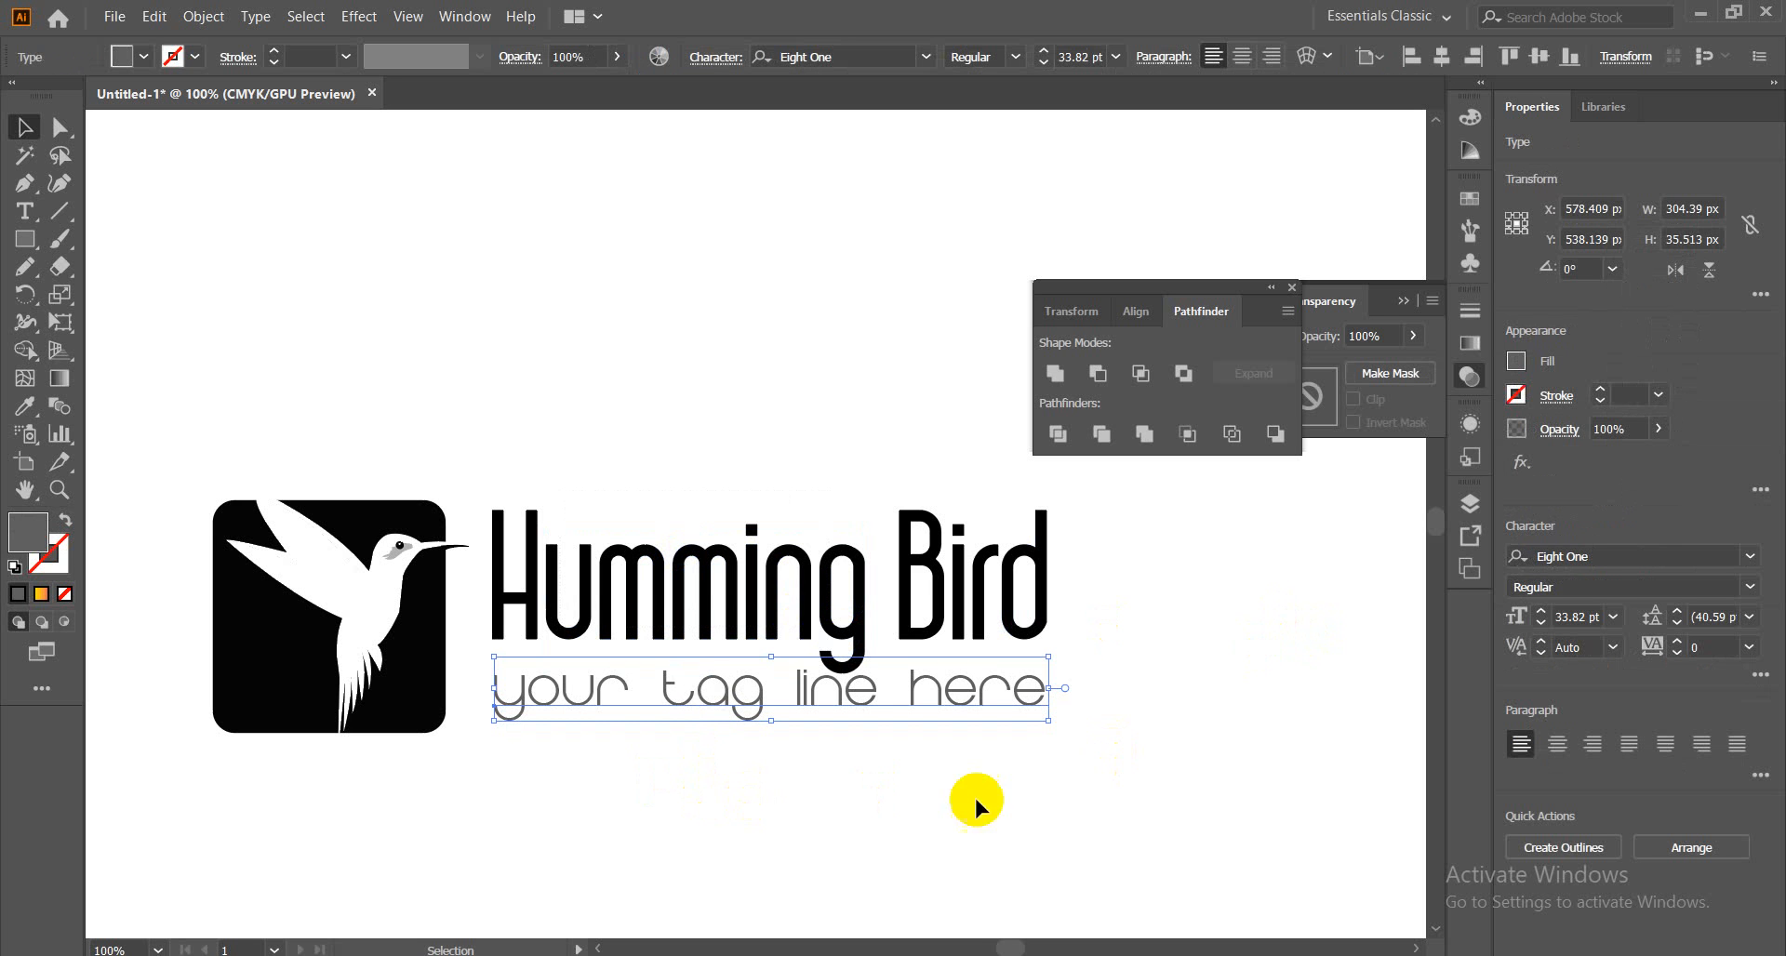
{"action": "left_click", "coordinate": [1172, 697]}
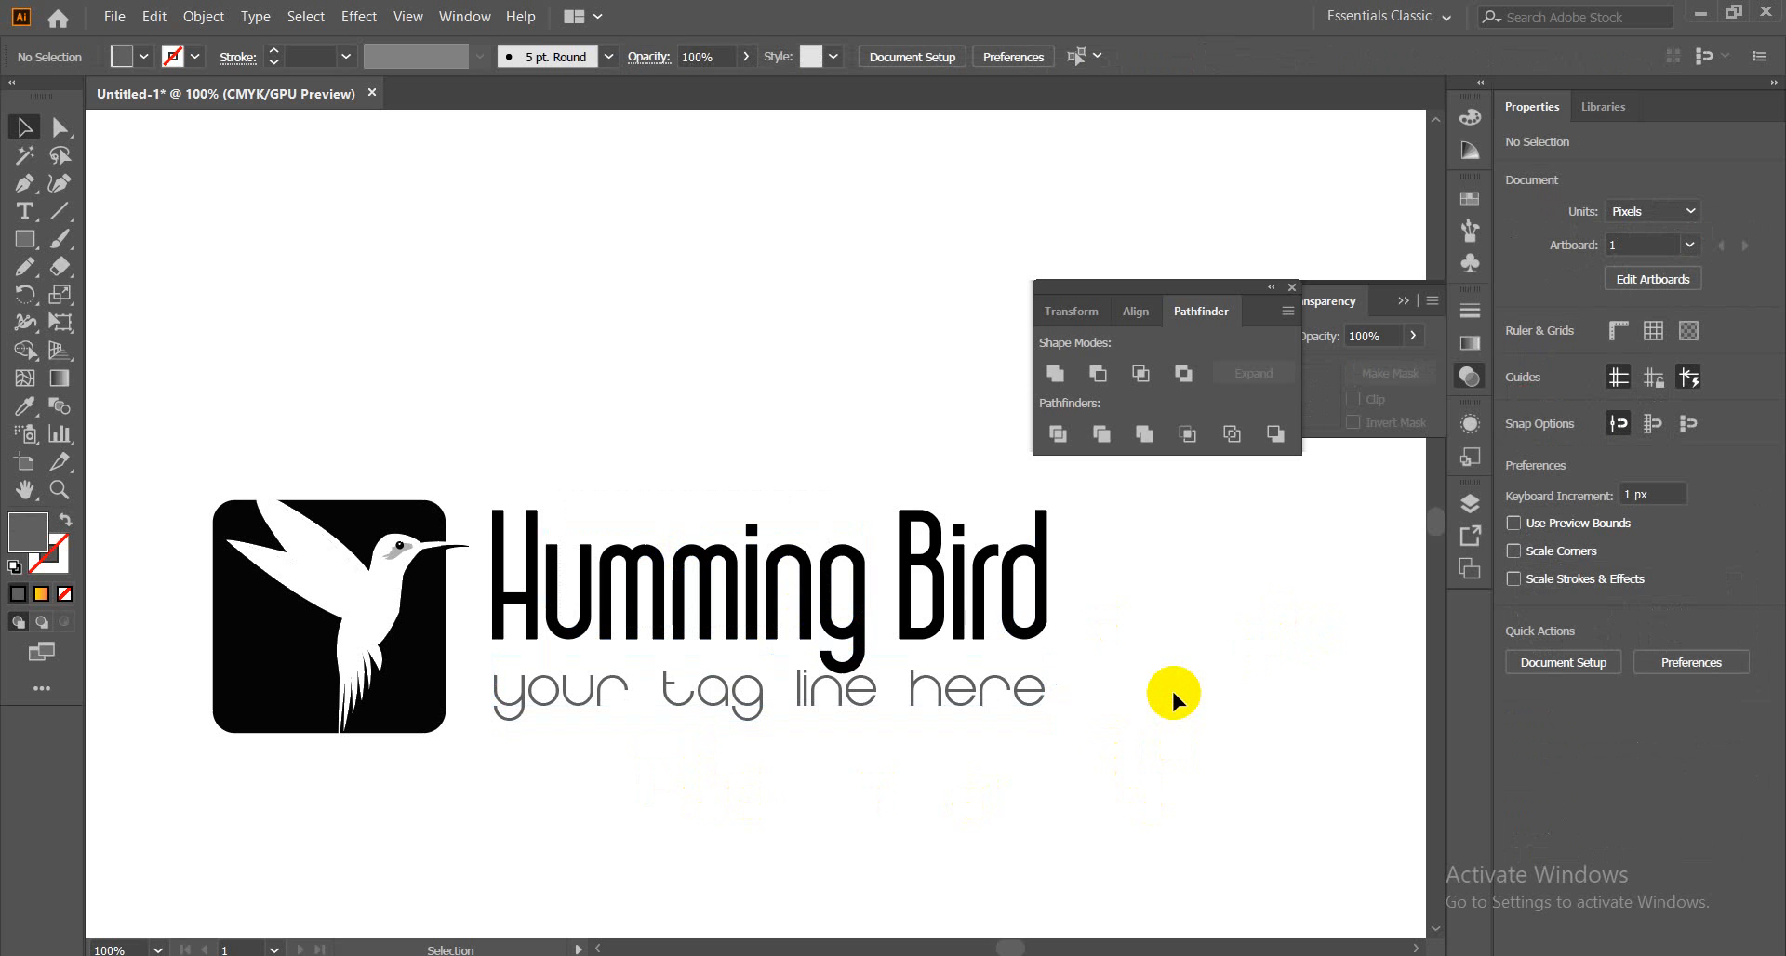